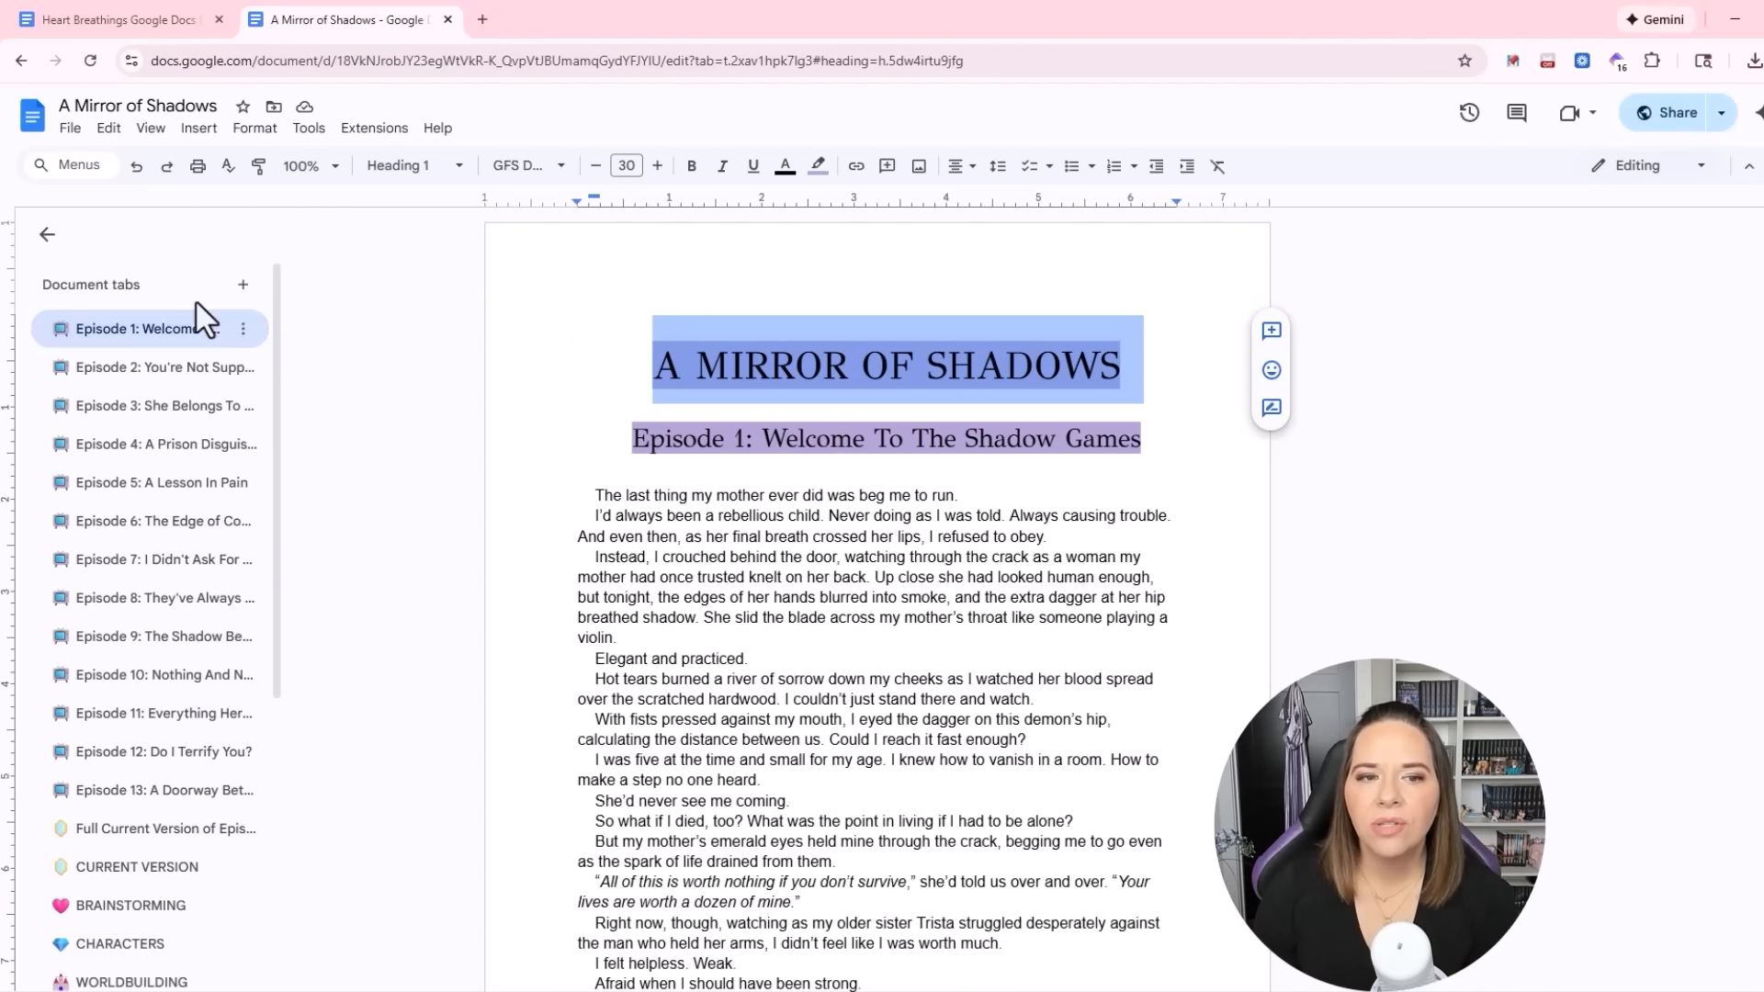
# Review the archived drafts in the BEST VERSION YET and Cells document tabs
pyautogui.moveTo(195, 317); pyautogui.dragTo(88, 304)
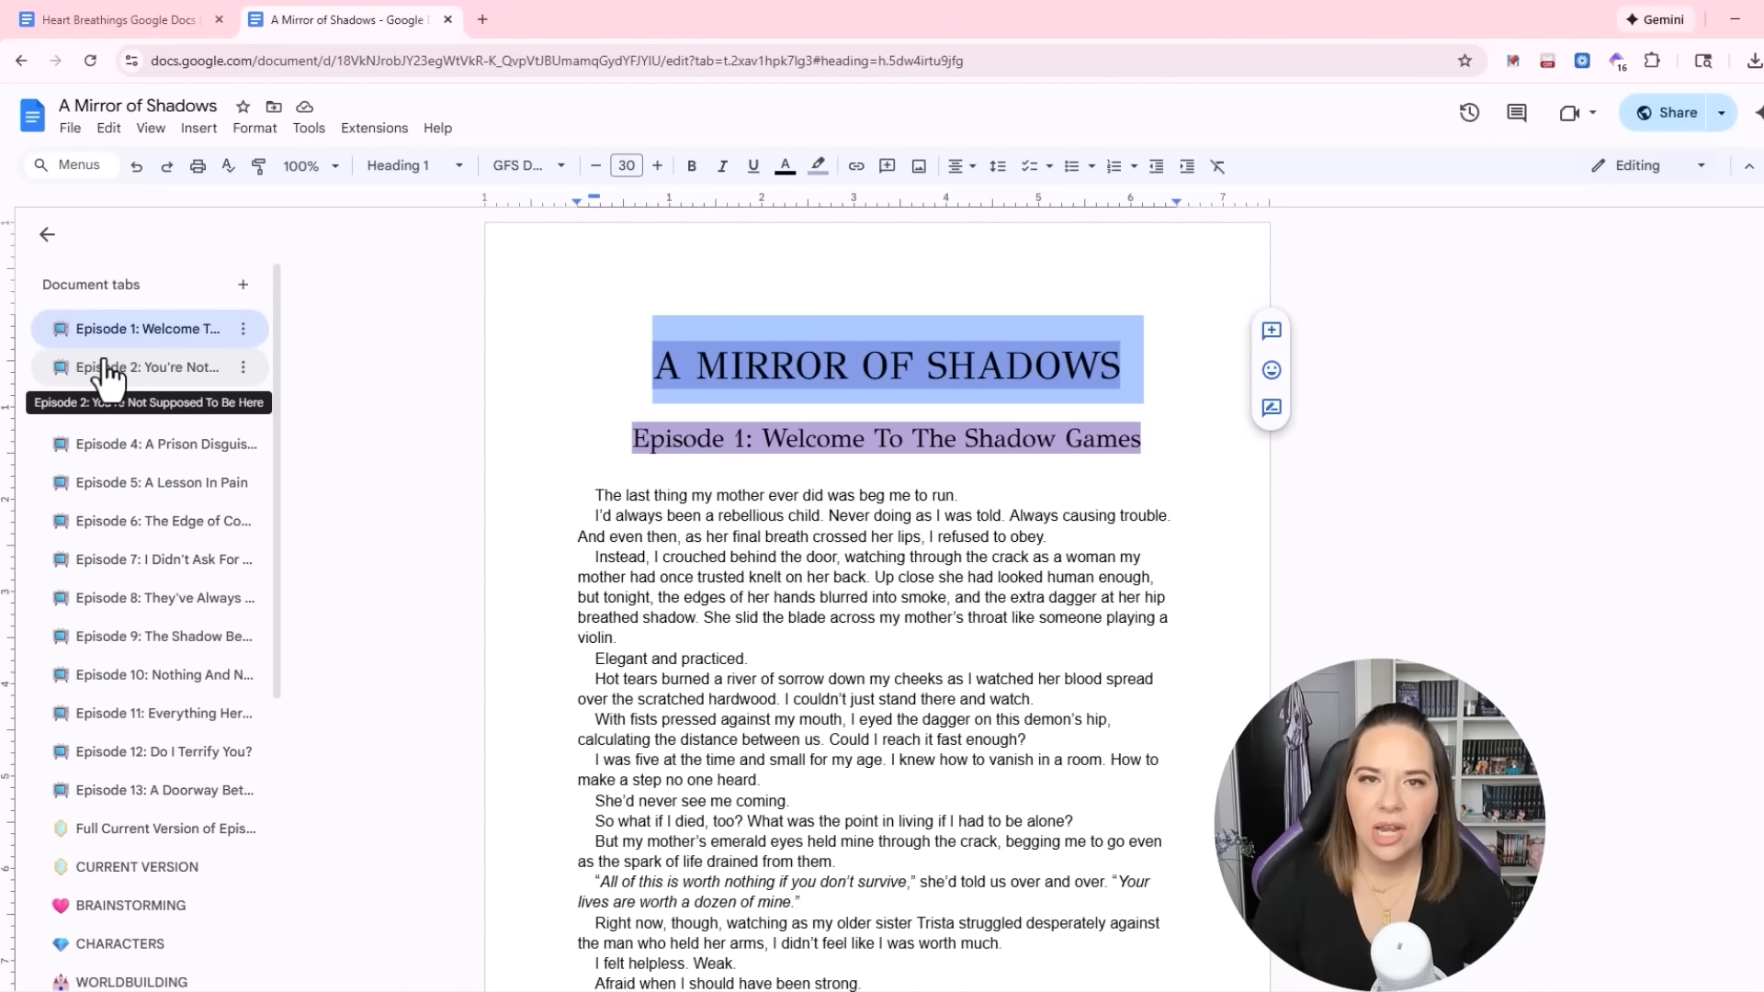
pyautogui.scroll(-5, 106, 414)
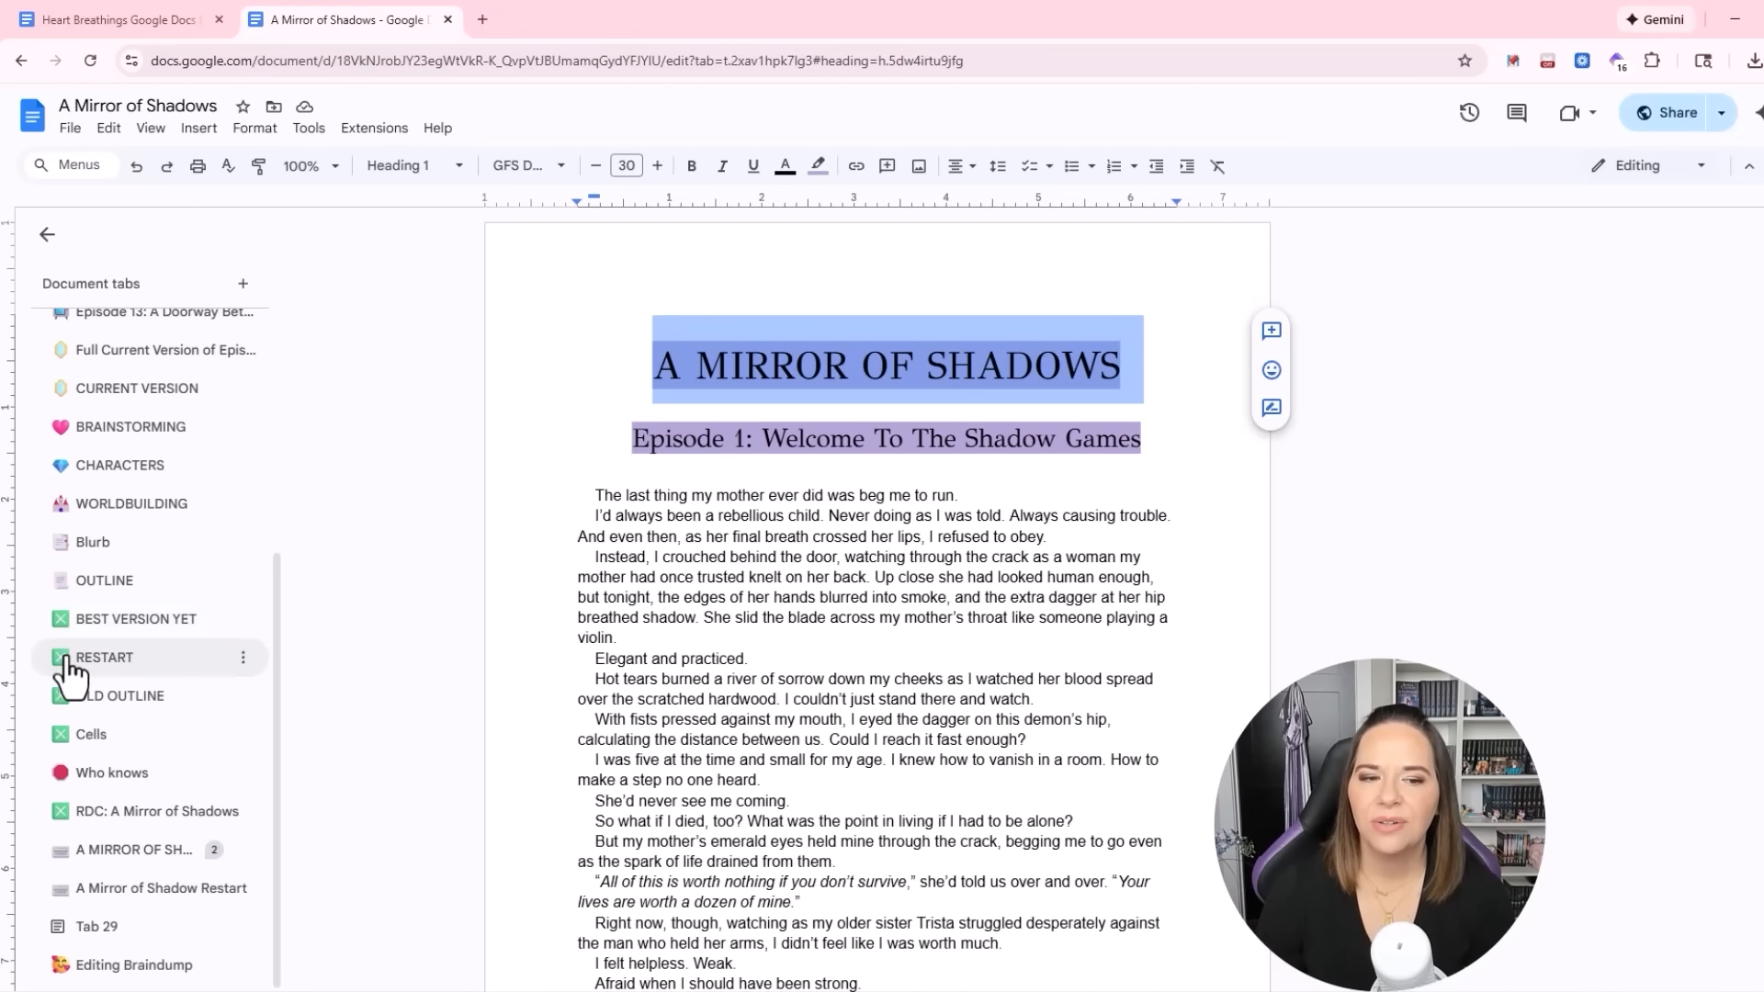
pyautogui.click(116, 627)
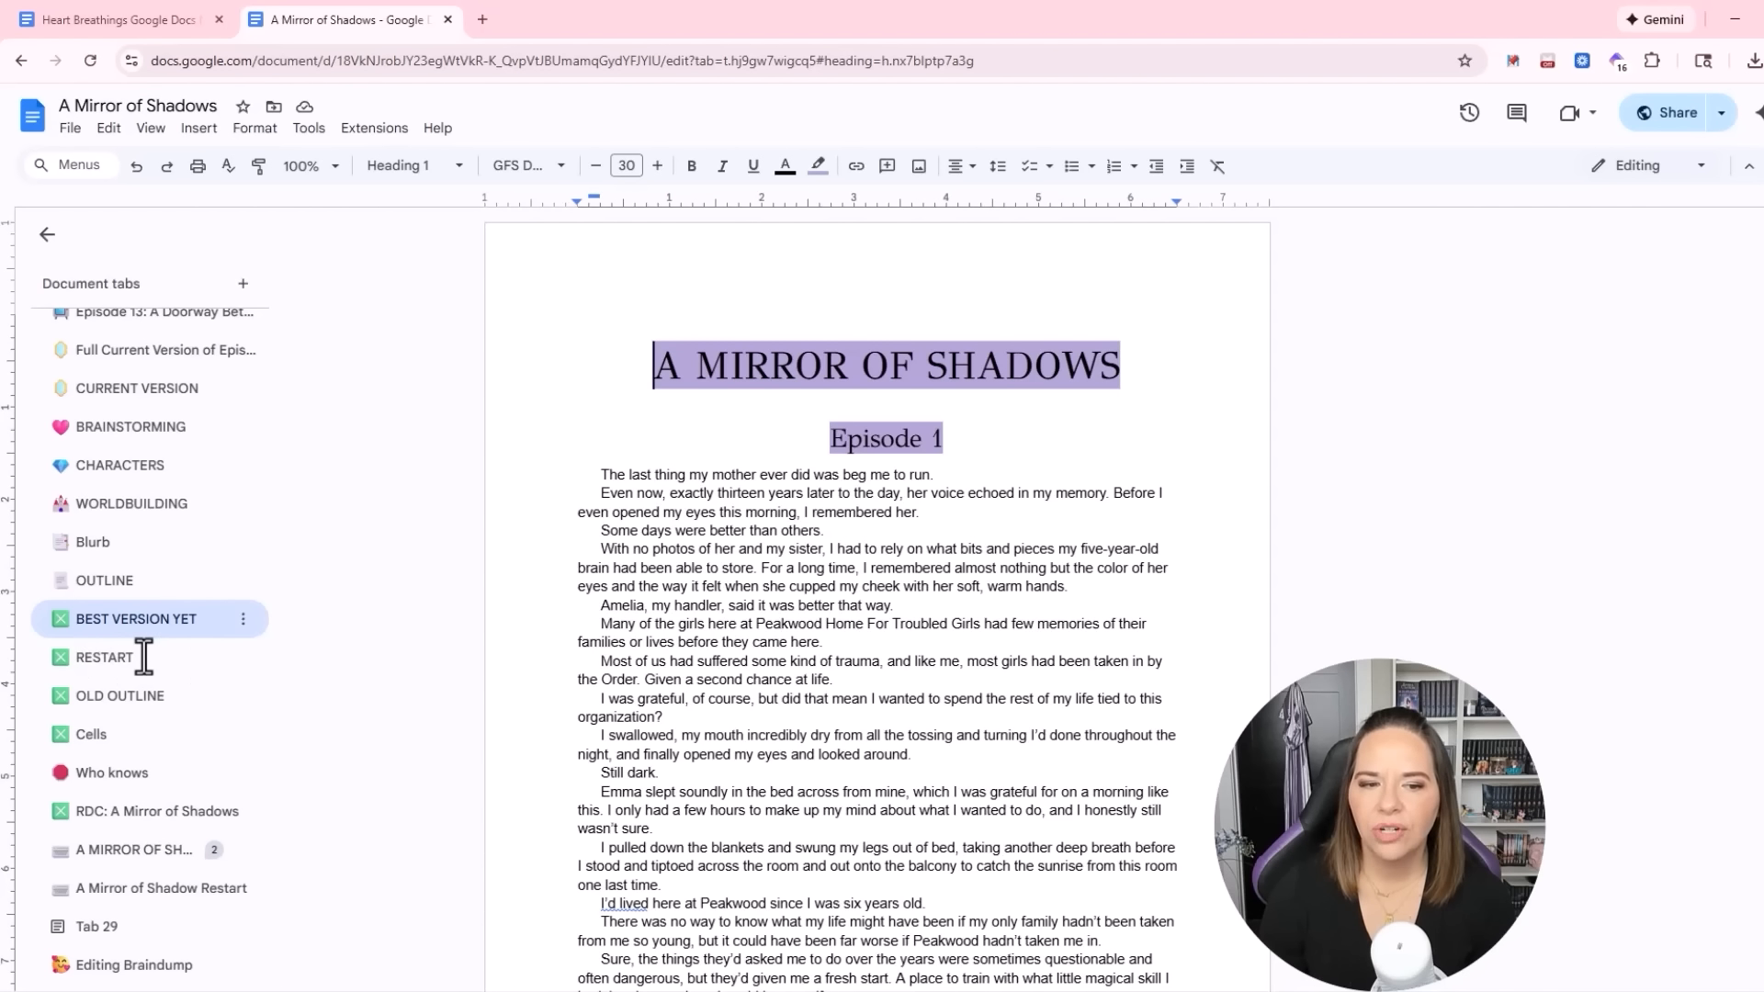
pyautogui.scroll(-5, 131, 726)
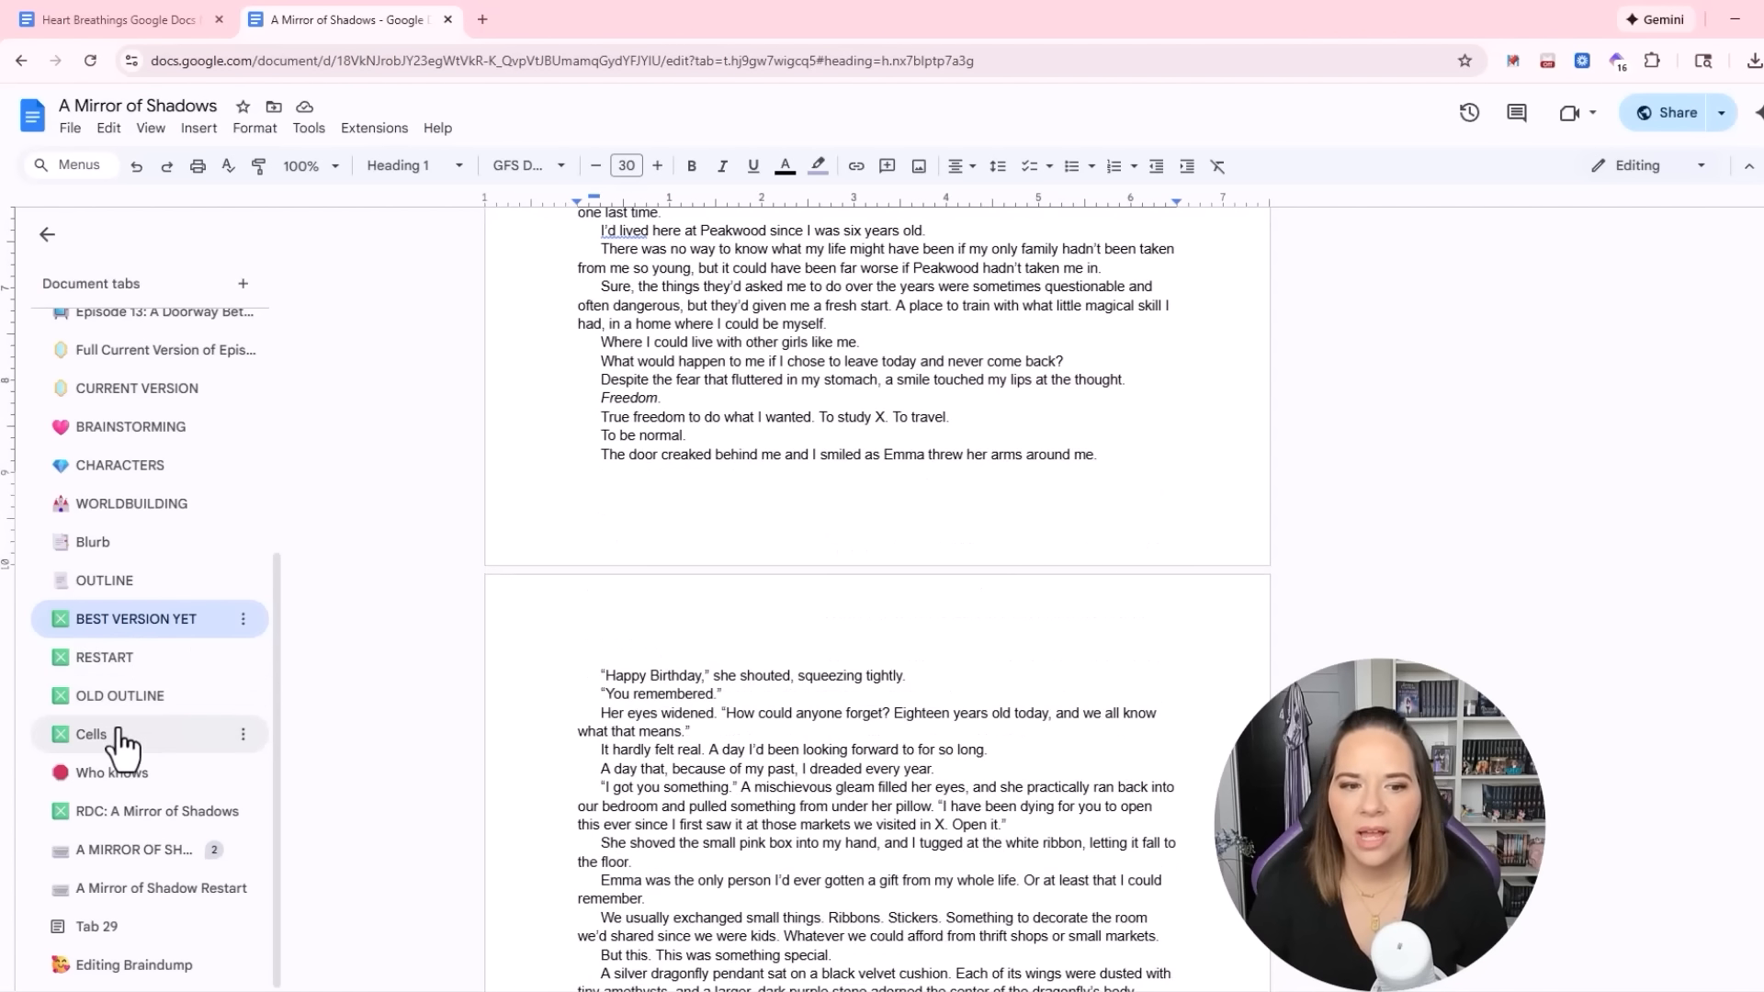
pyautogui.click(101, 740)
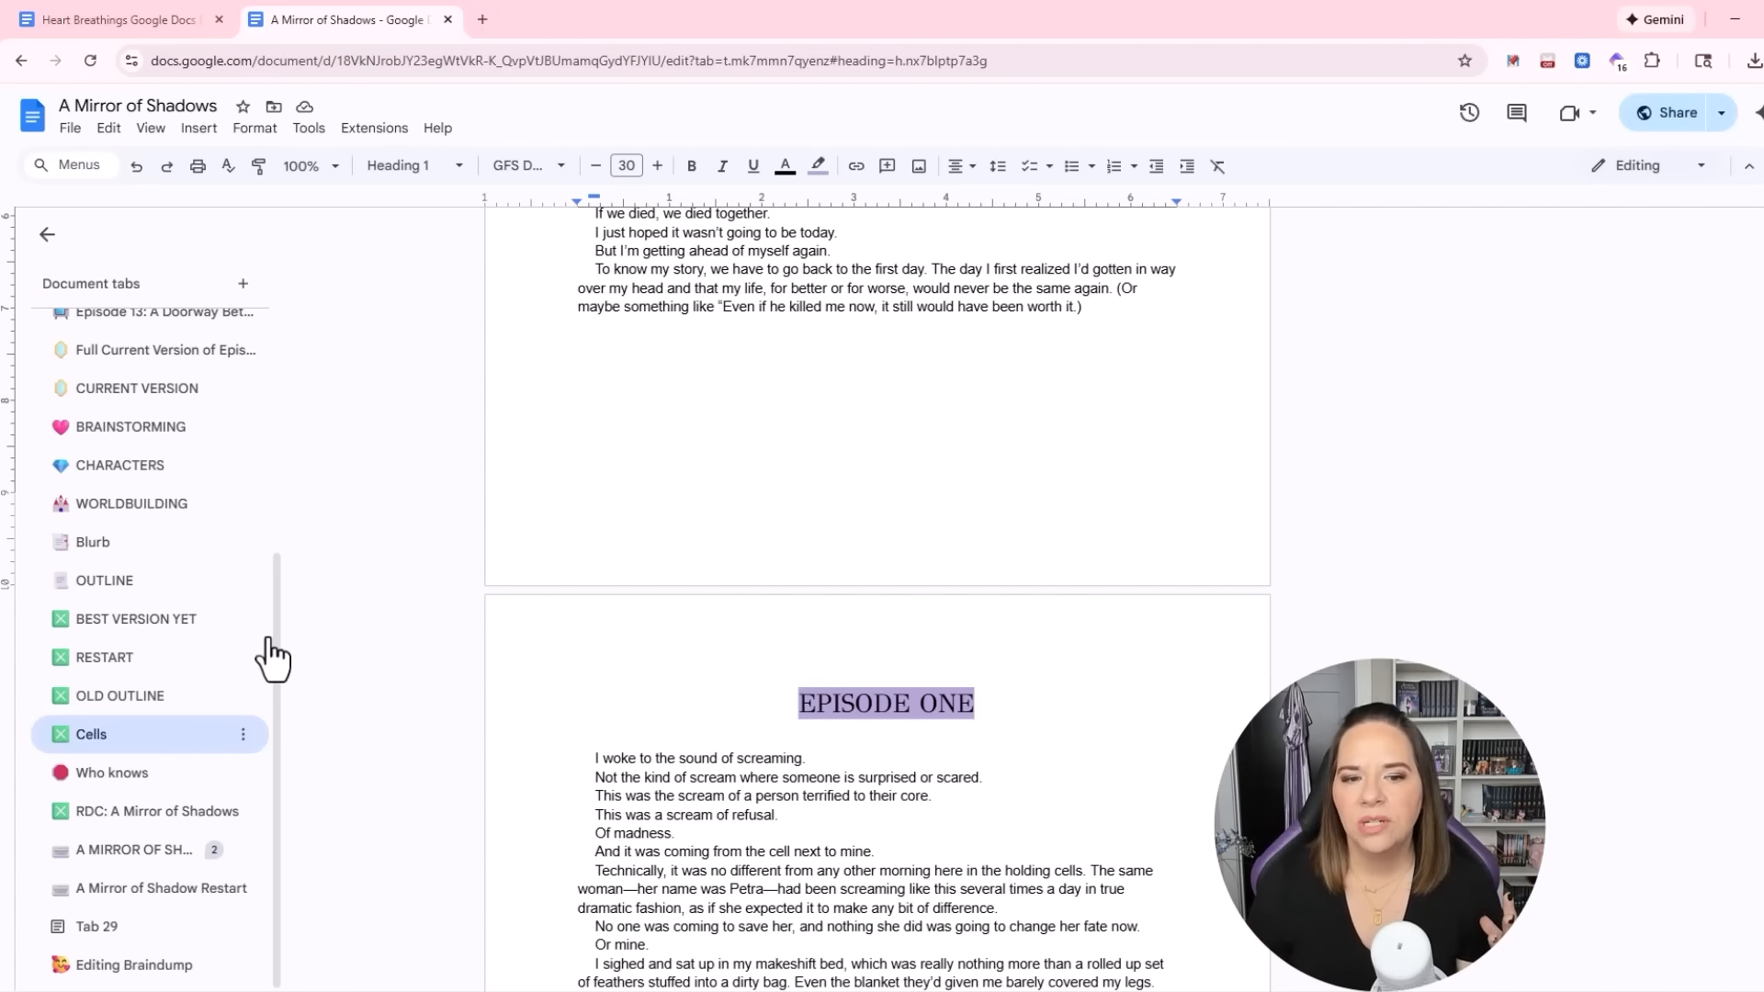
pyautogui.moveTo(276, 630); pyautogui.dragTo(276, 283)
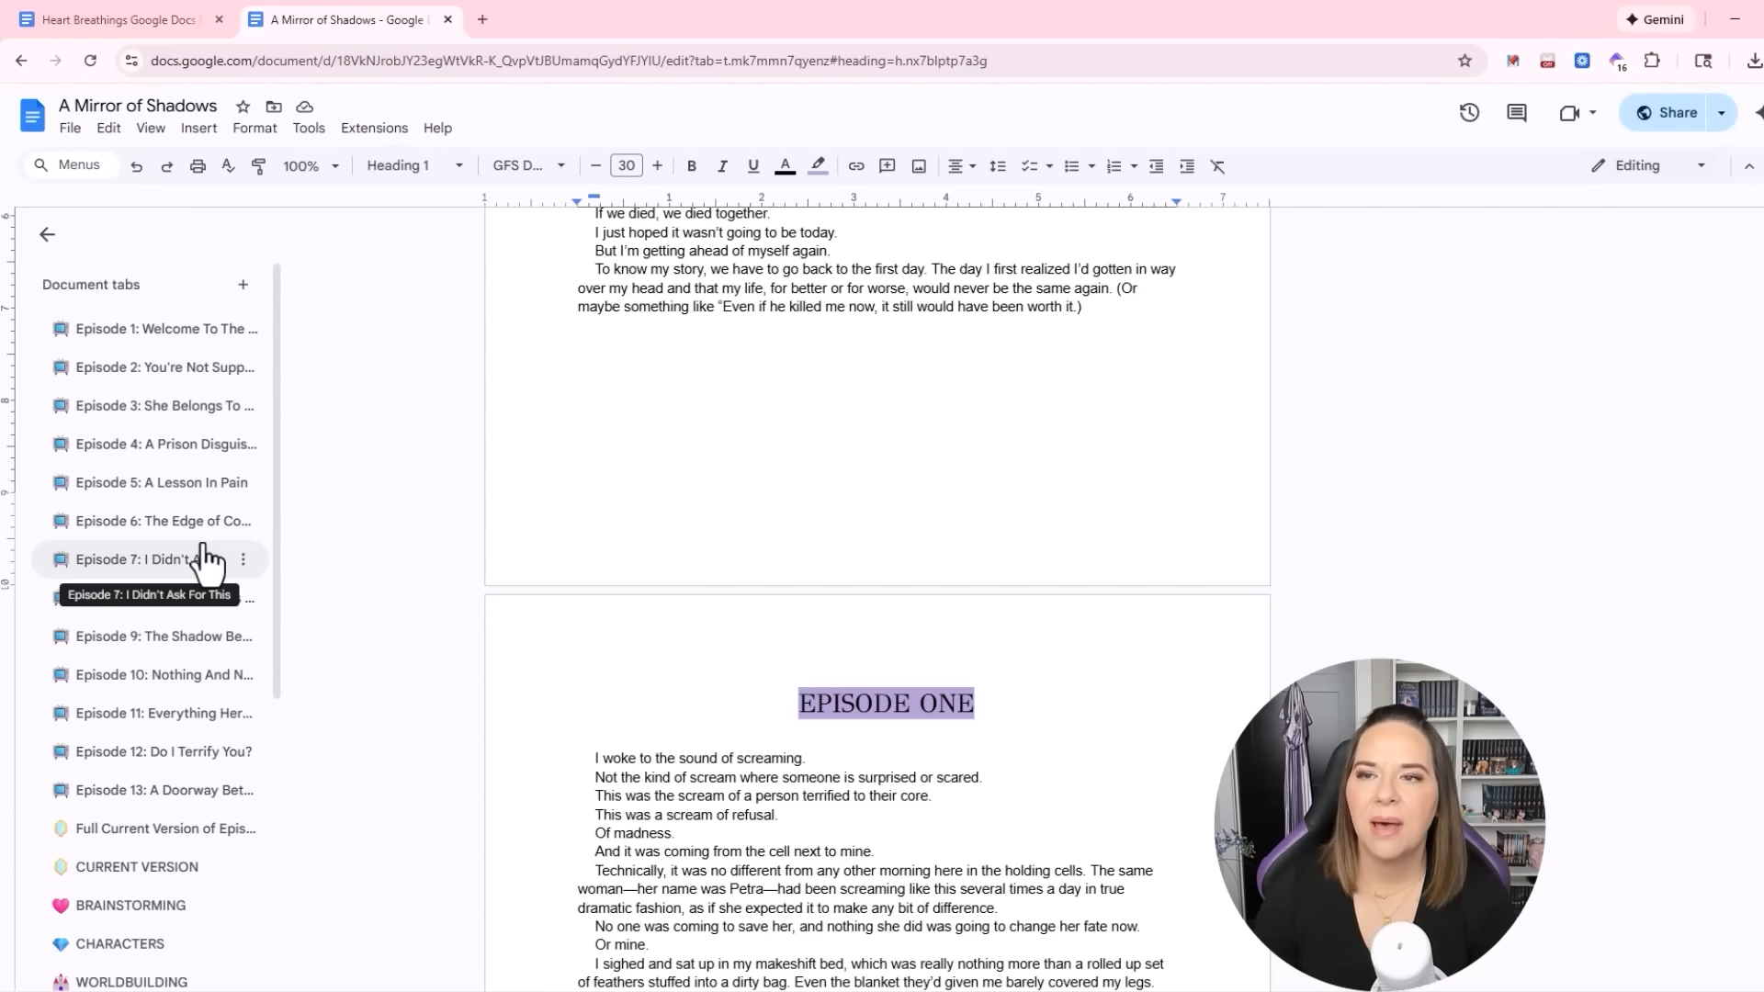
# Compare the Episode 1 tab with the CURRENT VERSION tab, selecting the whole text of CURRENT VERSION
pyautogui.click(96, 348)
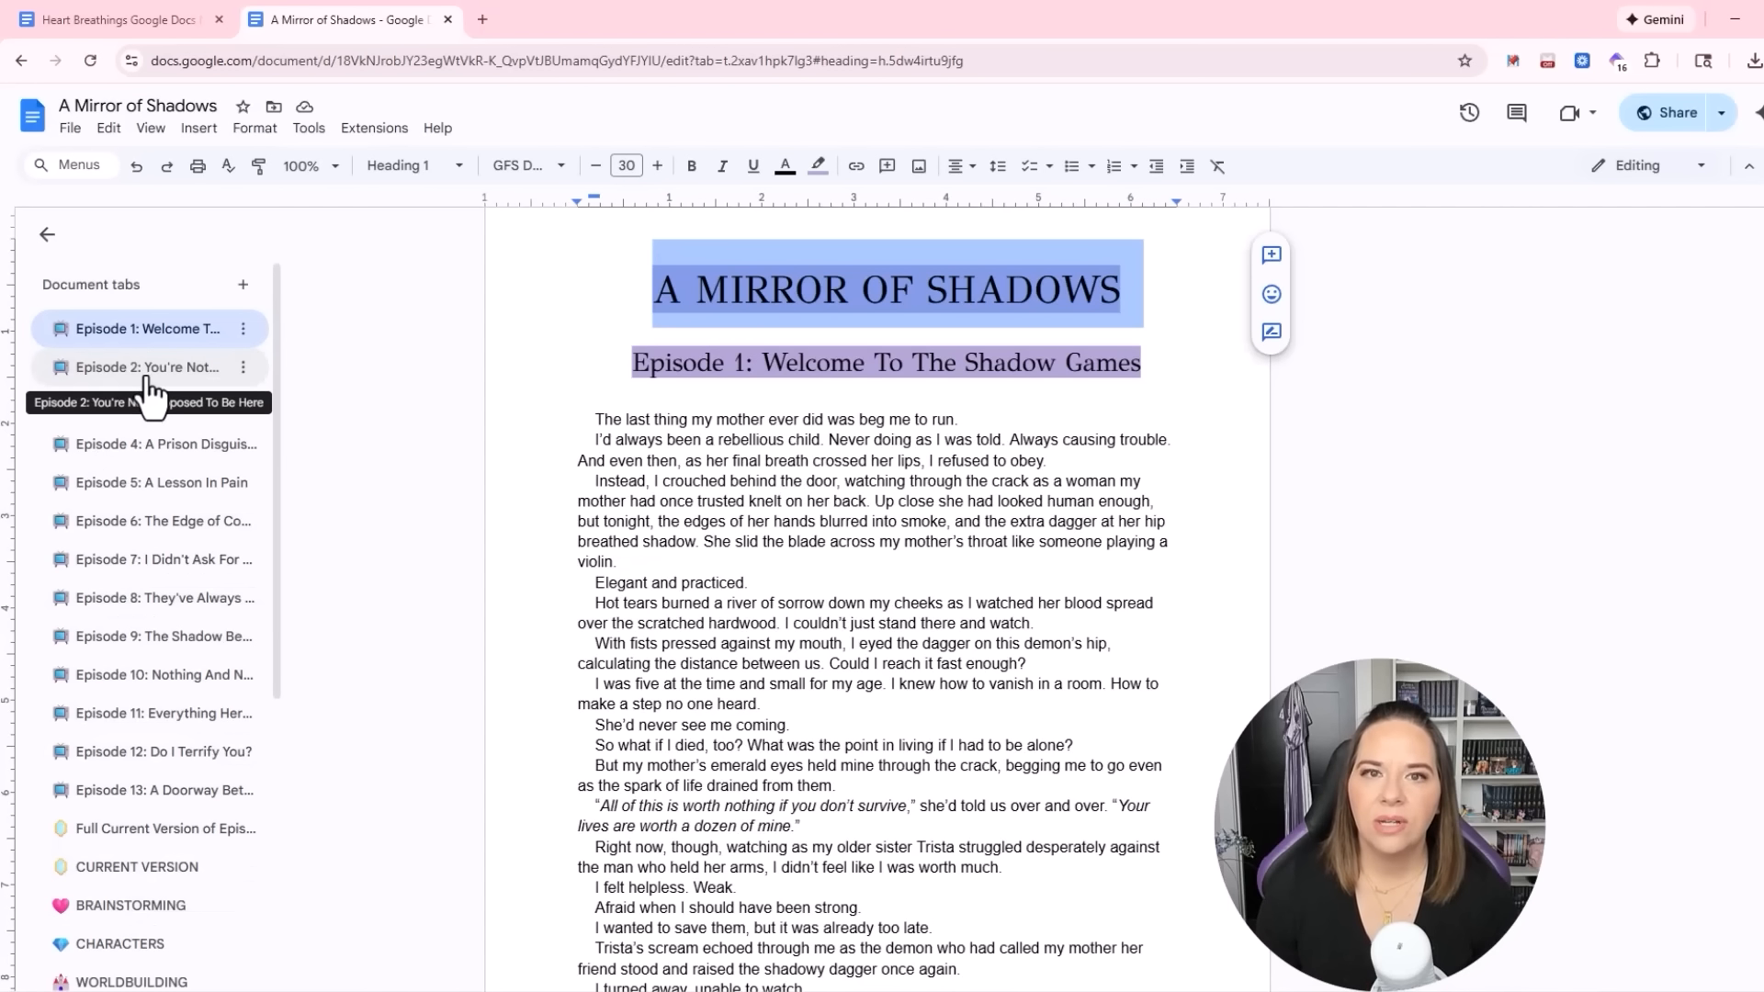
pyautogui.click(120, 873)
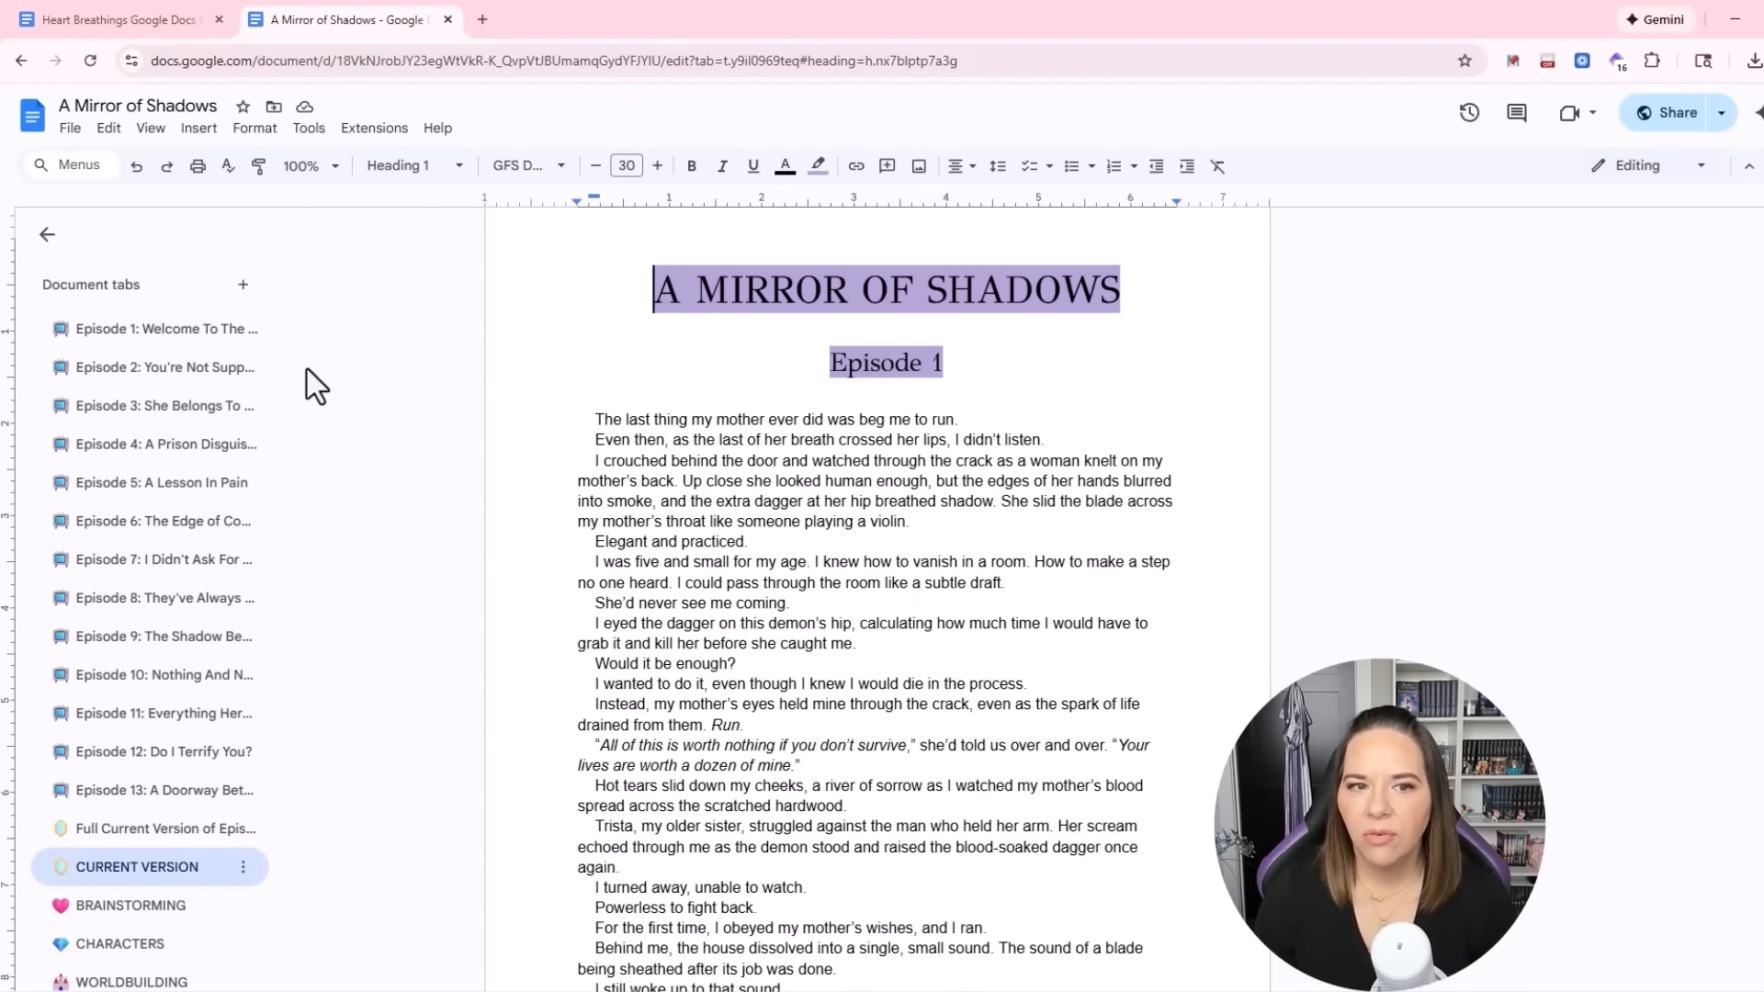
pyautogui.hotkey('ctrl', 'a')
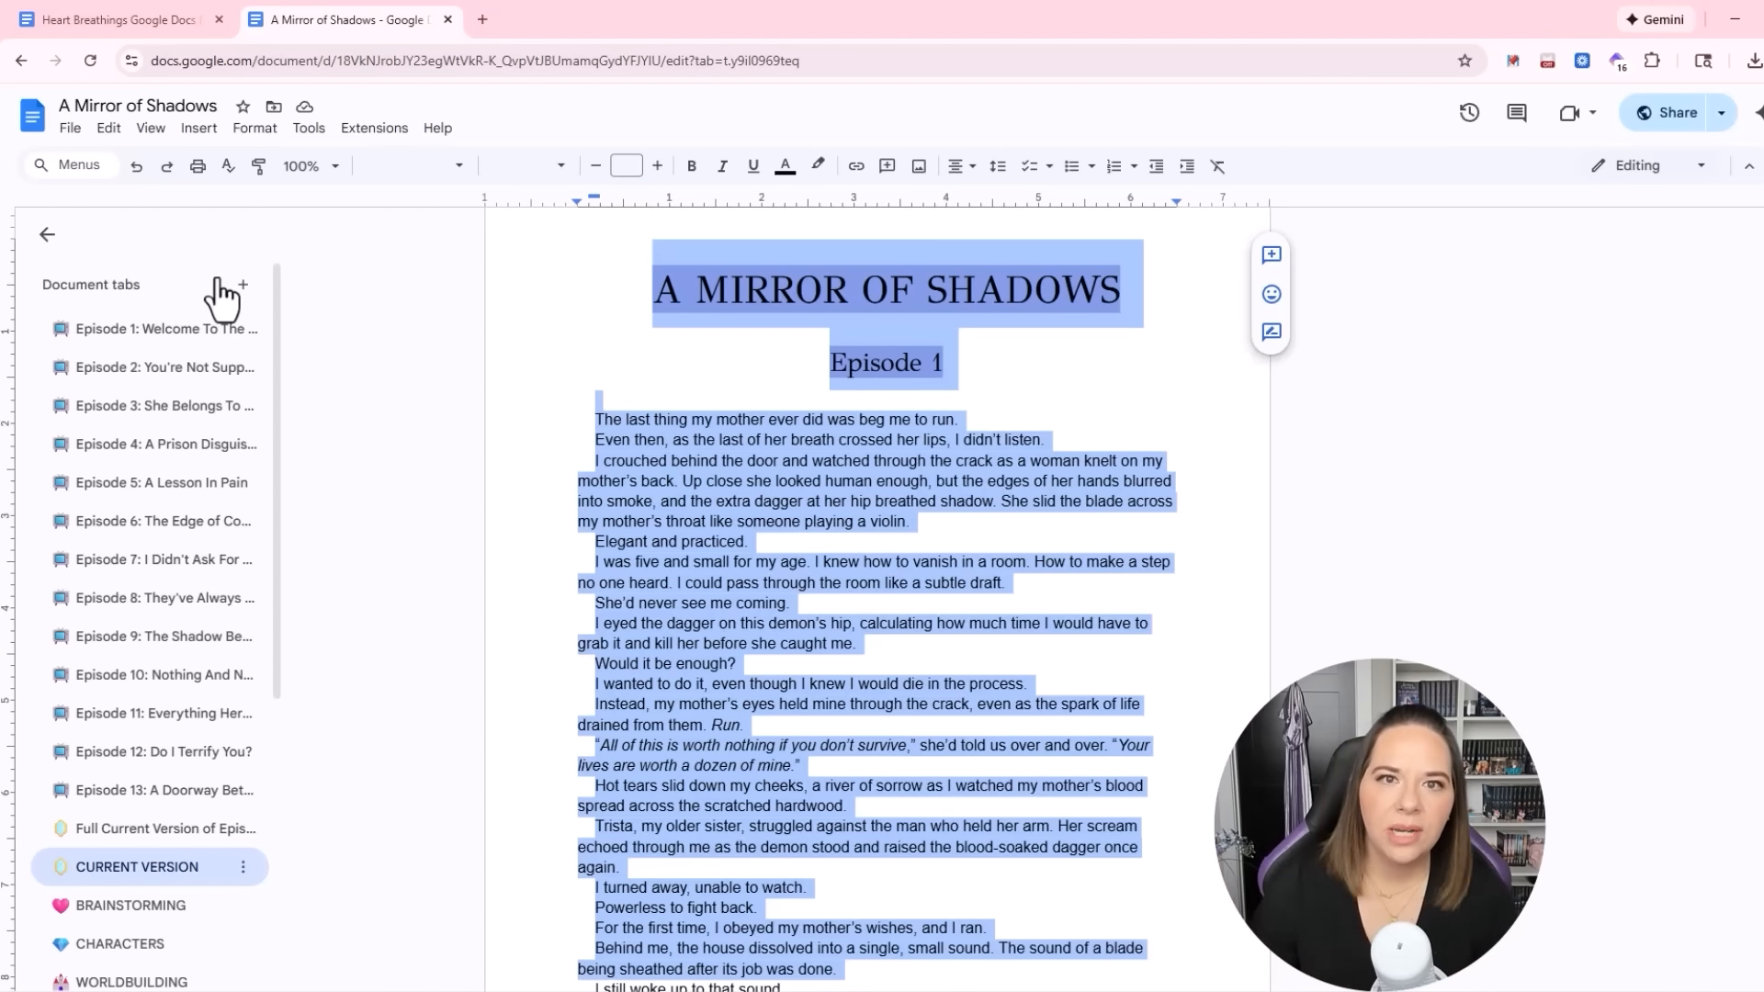
pyautogui.click(118, 332)
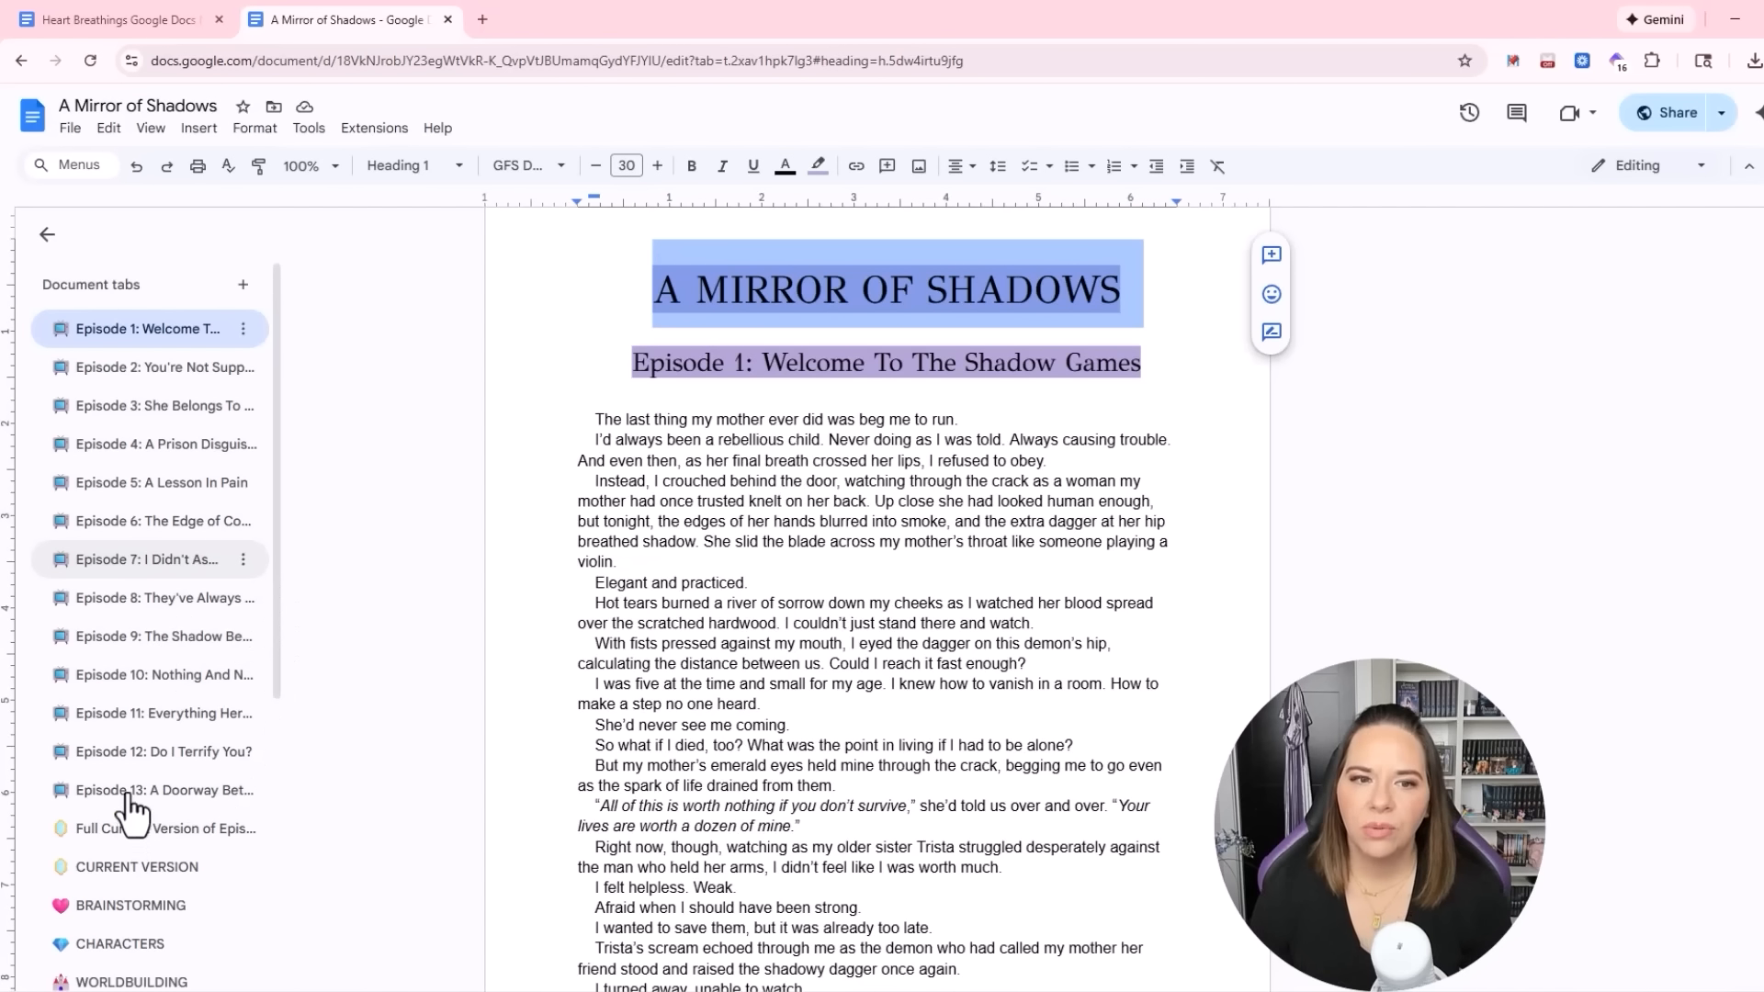
# Look through the list of document tabs and view the tab holding the full current version of the episodes
pyautogui.scroll(-3, 124, 799)
pyautogui.scroll(3, 147, 735)
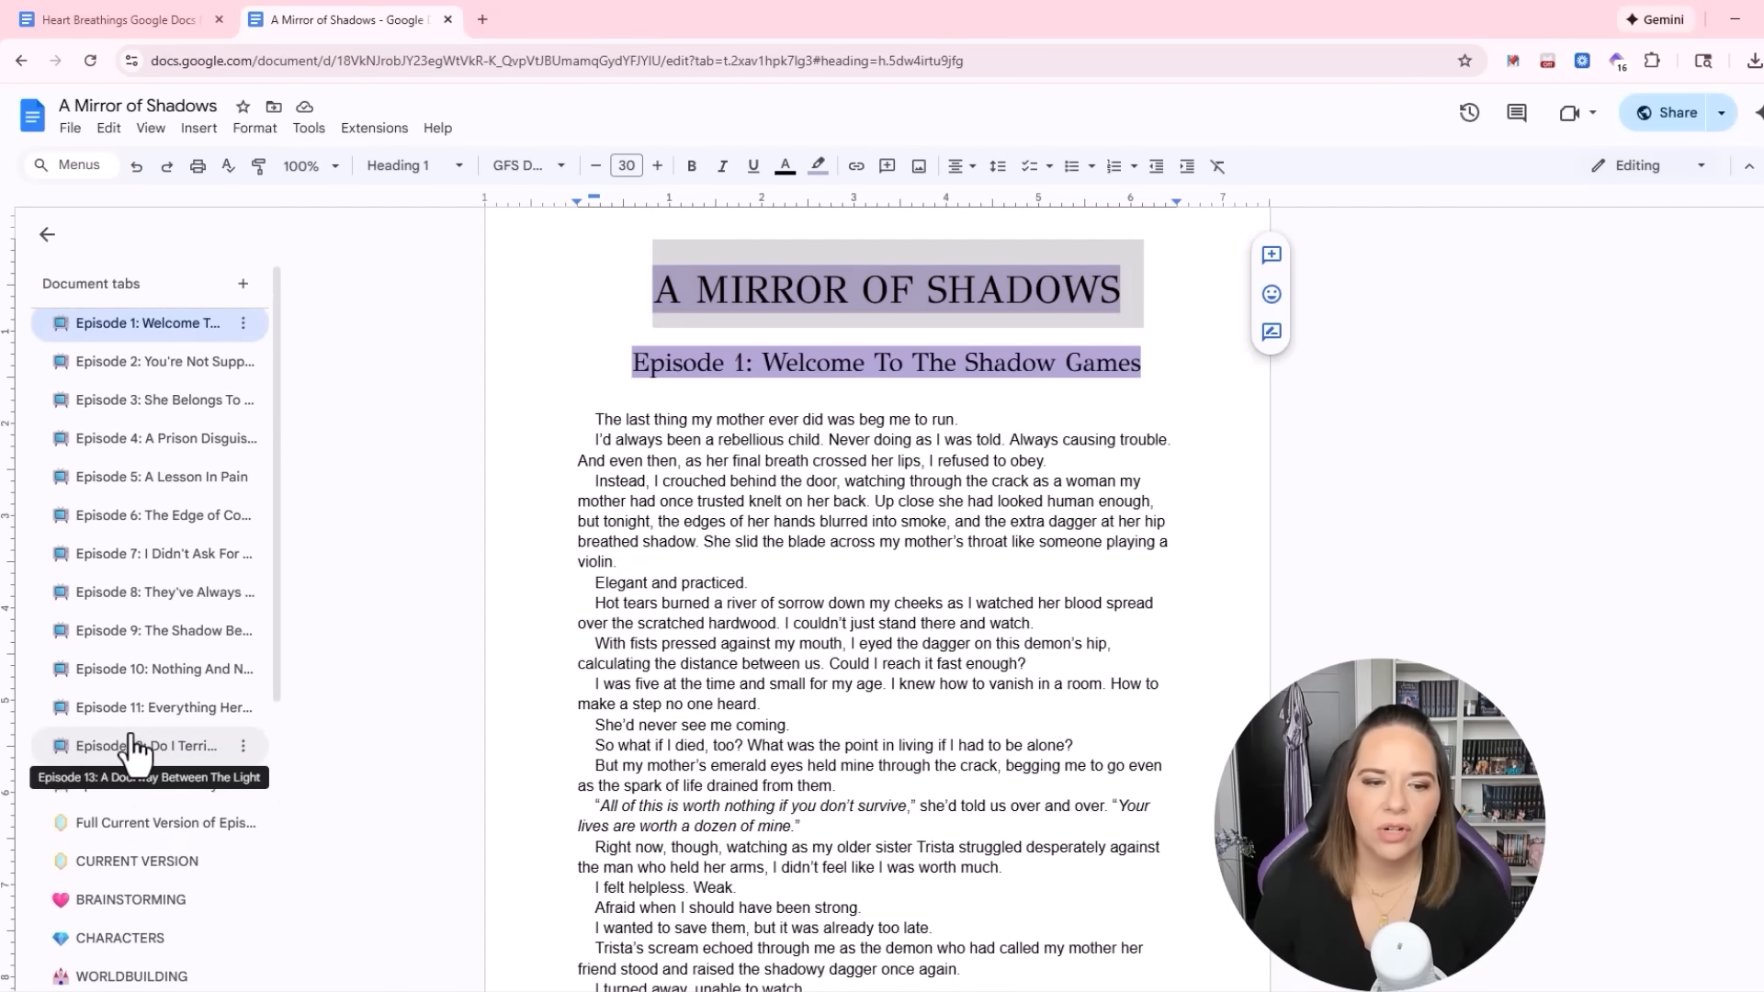
pyautogui.scroll(-4, 236, 756)
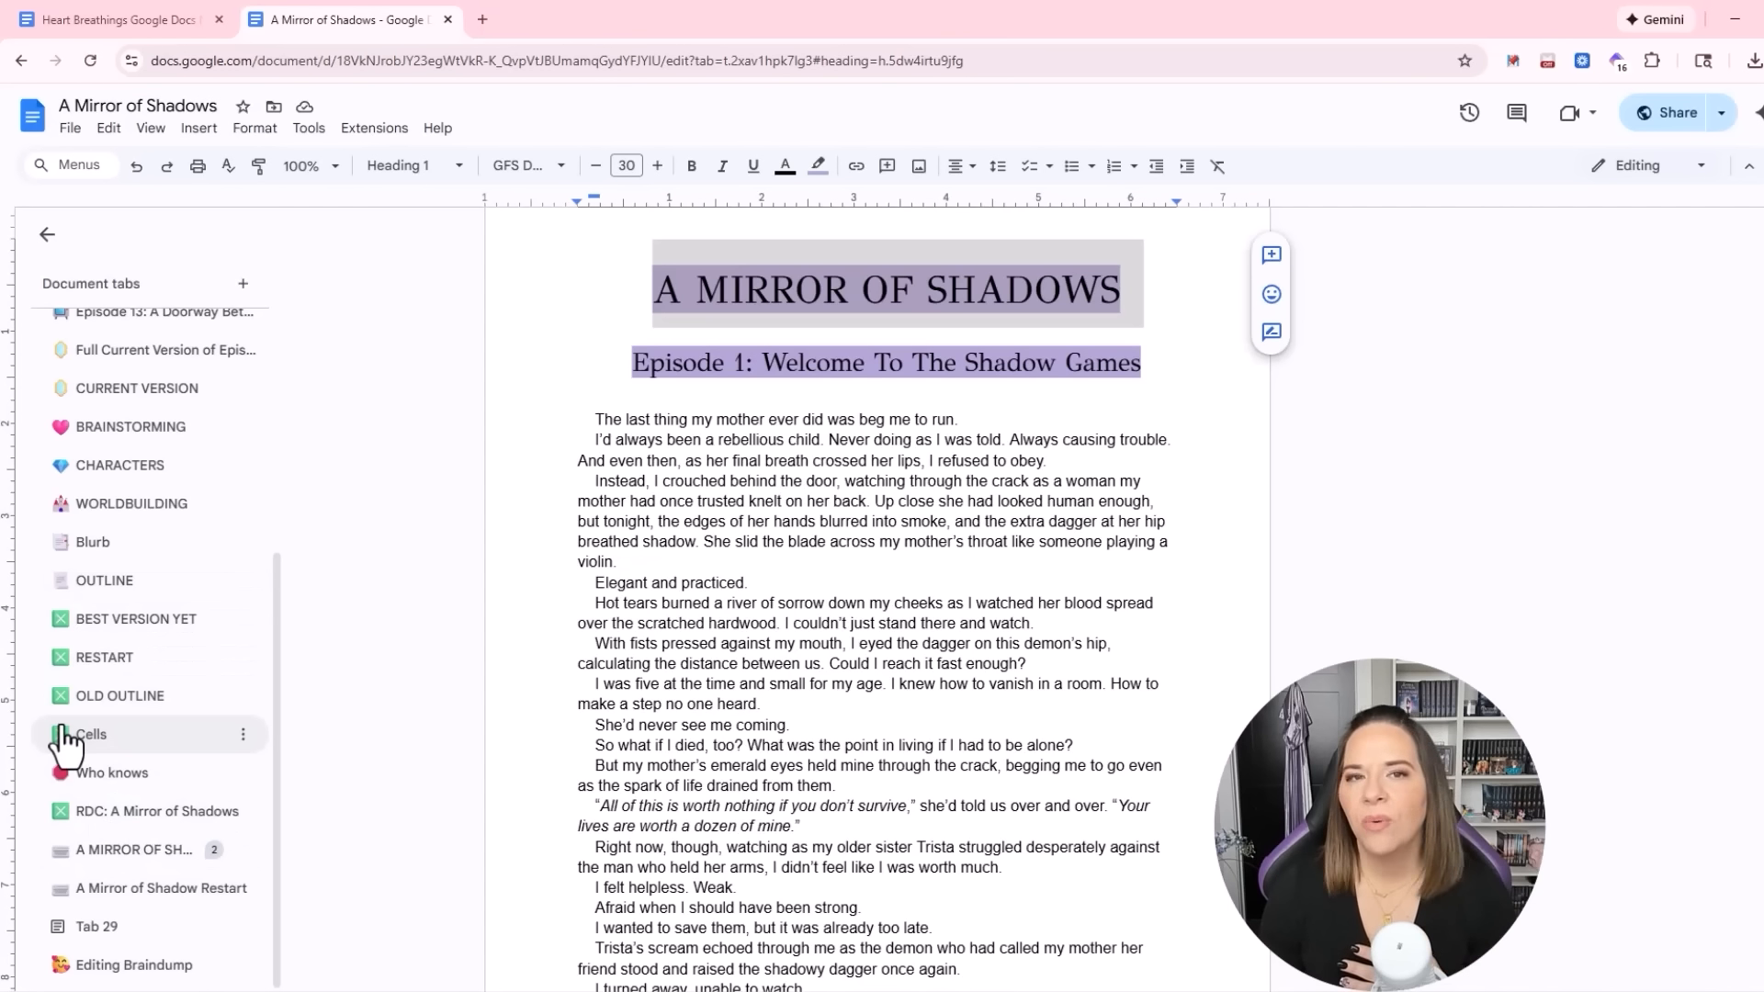
pyautogui.scroll(1, 137, 744)
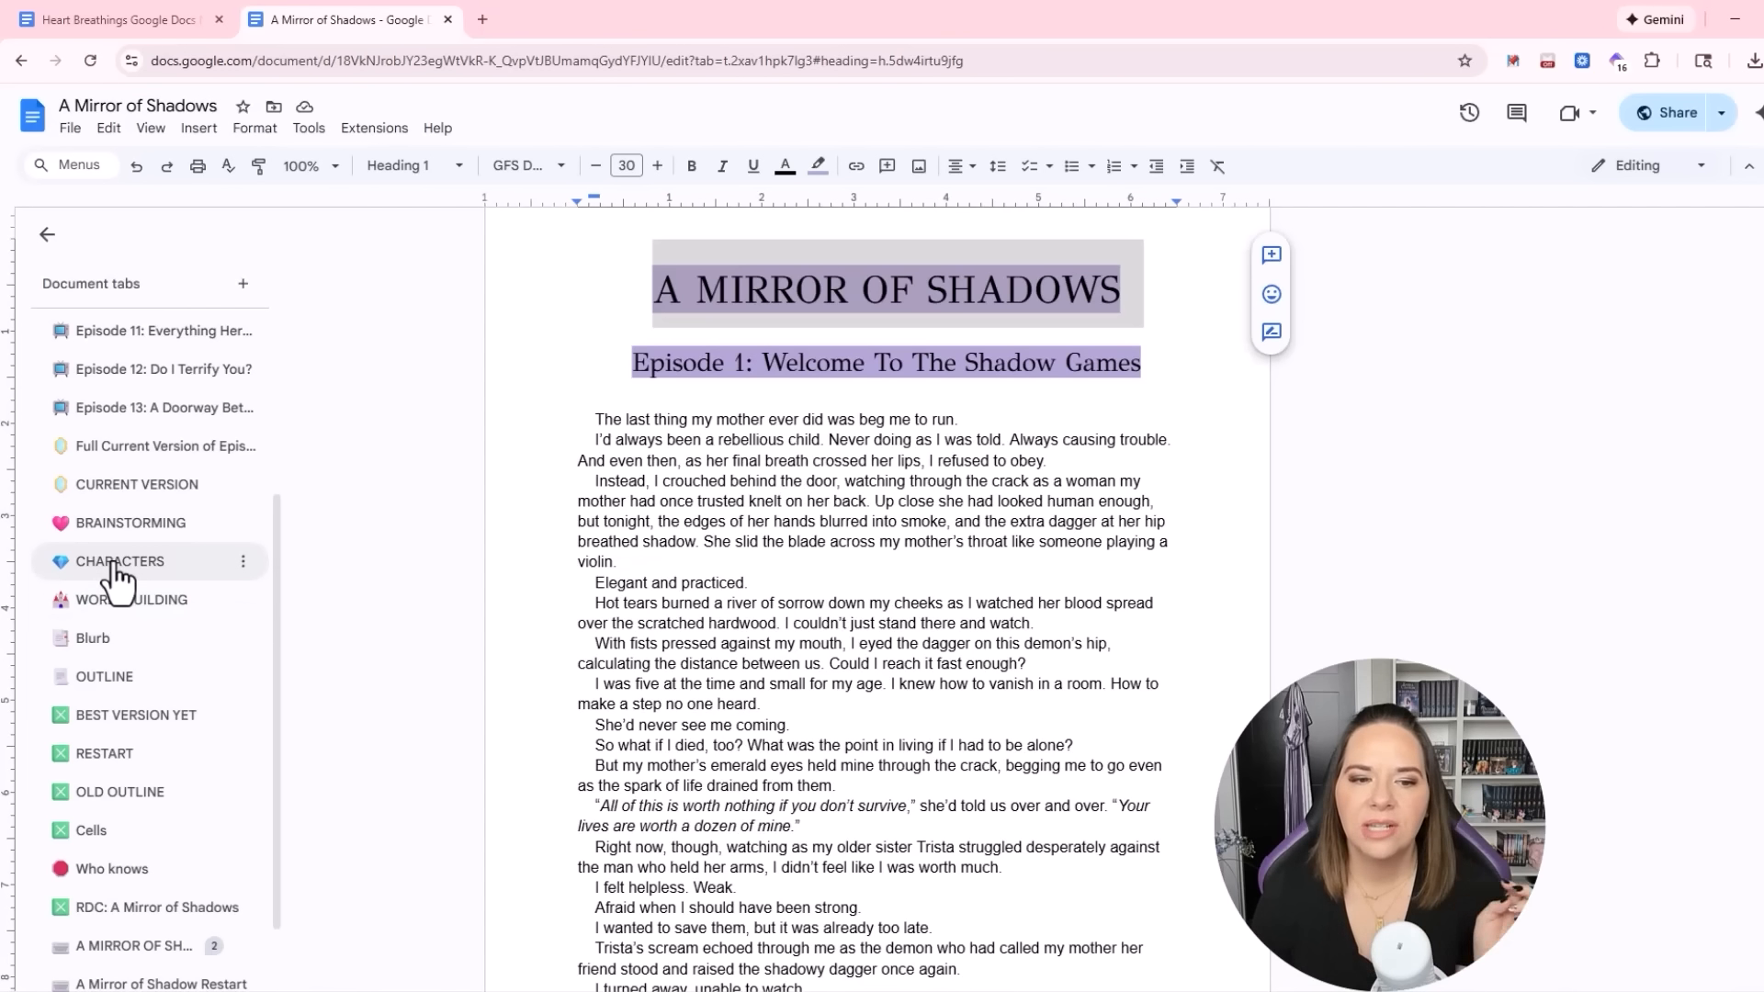
pyautogui.scroll(1, 101, 588)
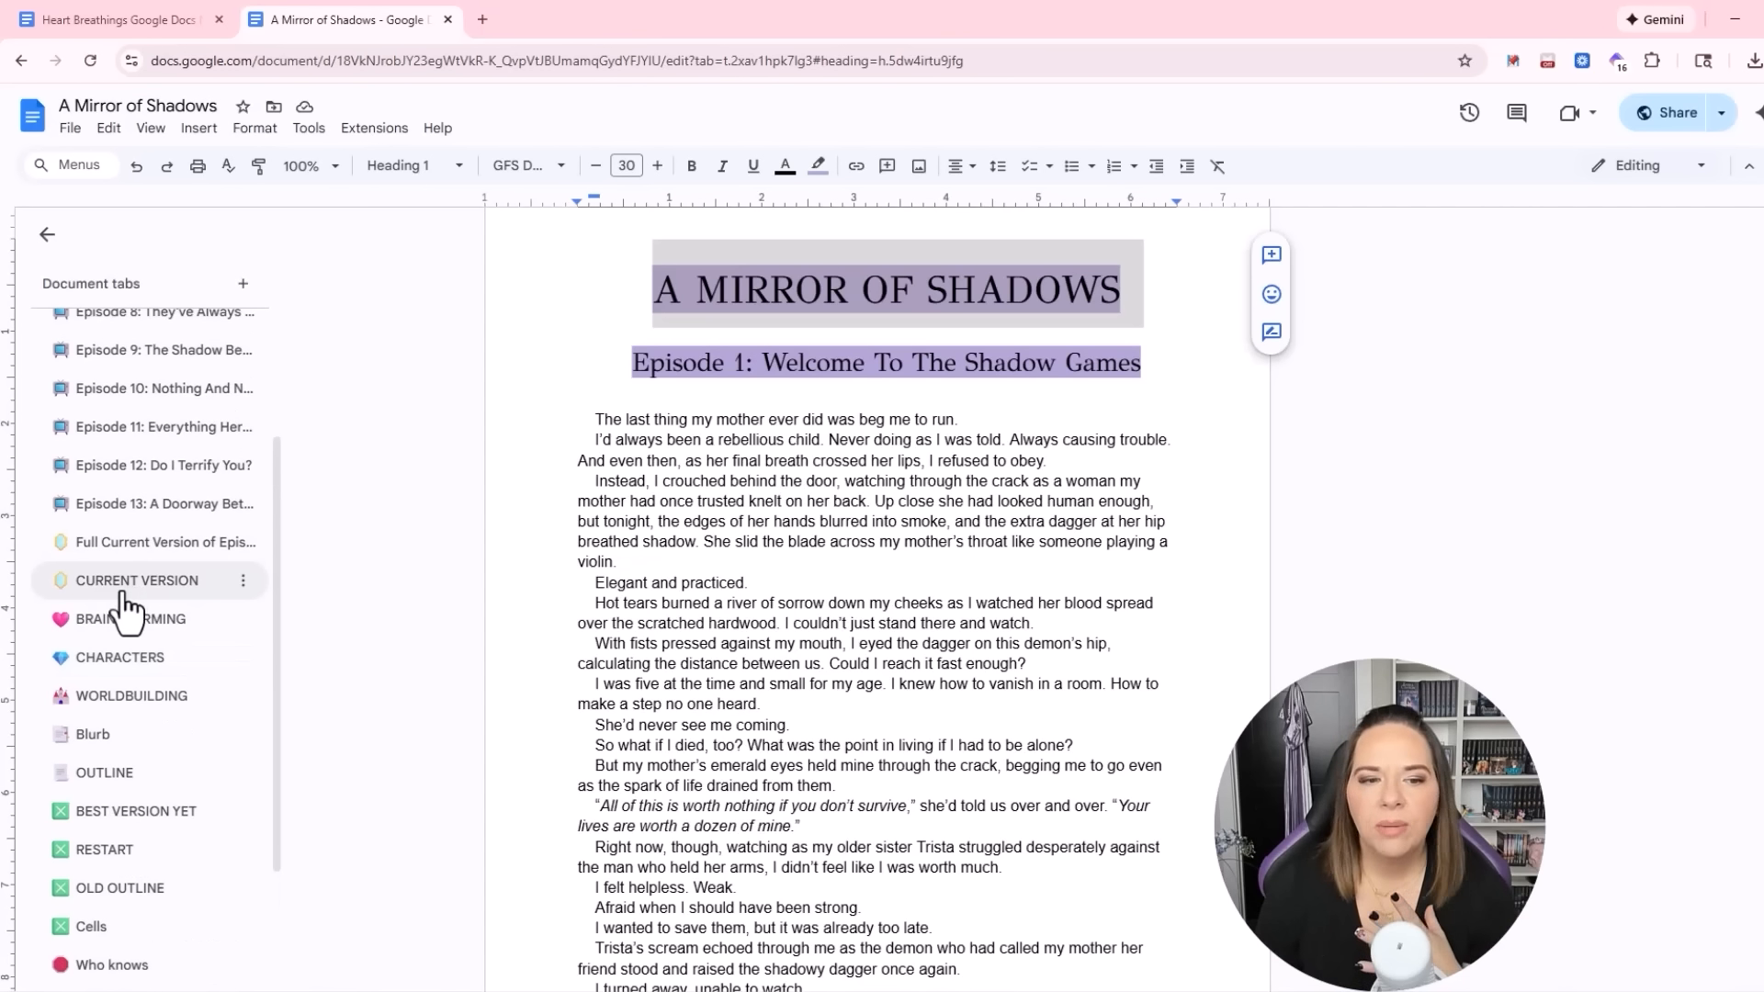
pyautogui.scroll(3, 115, 551)
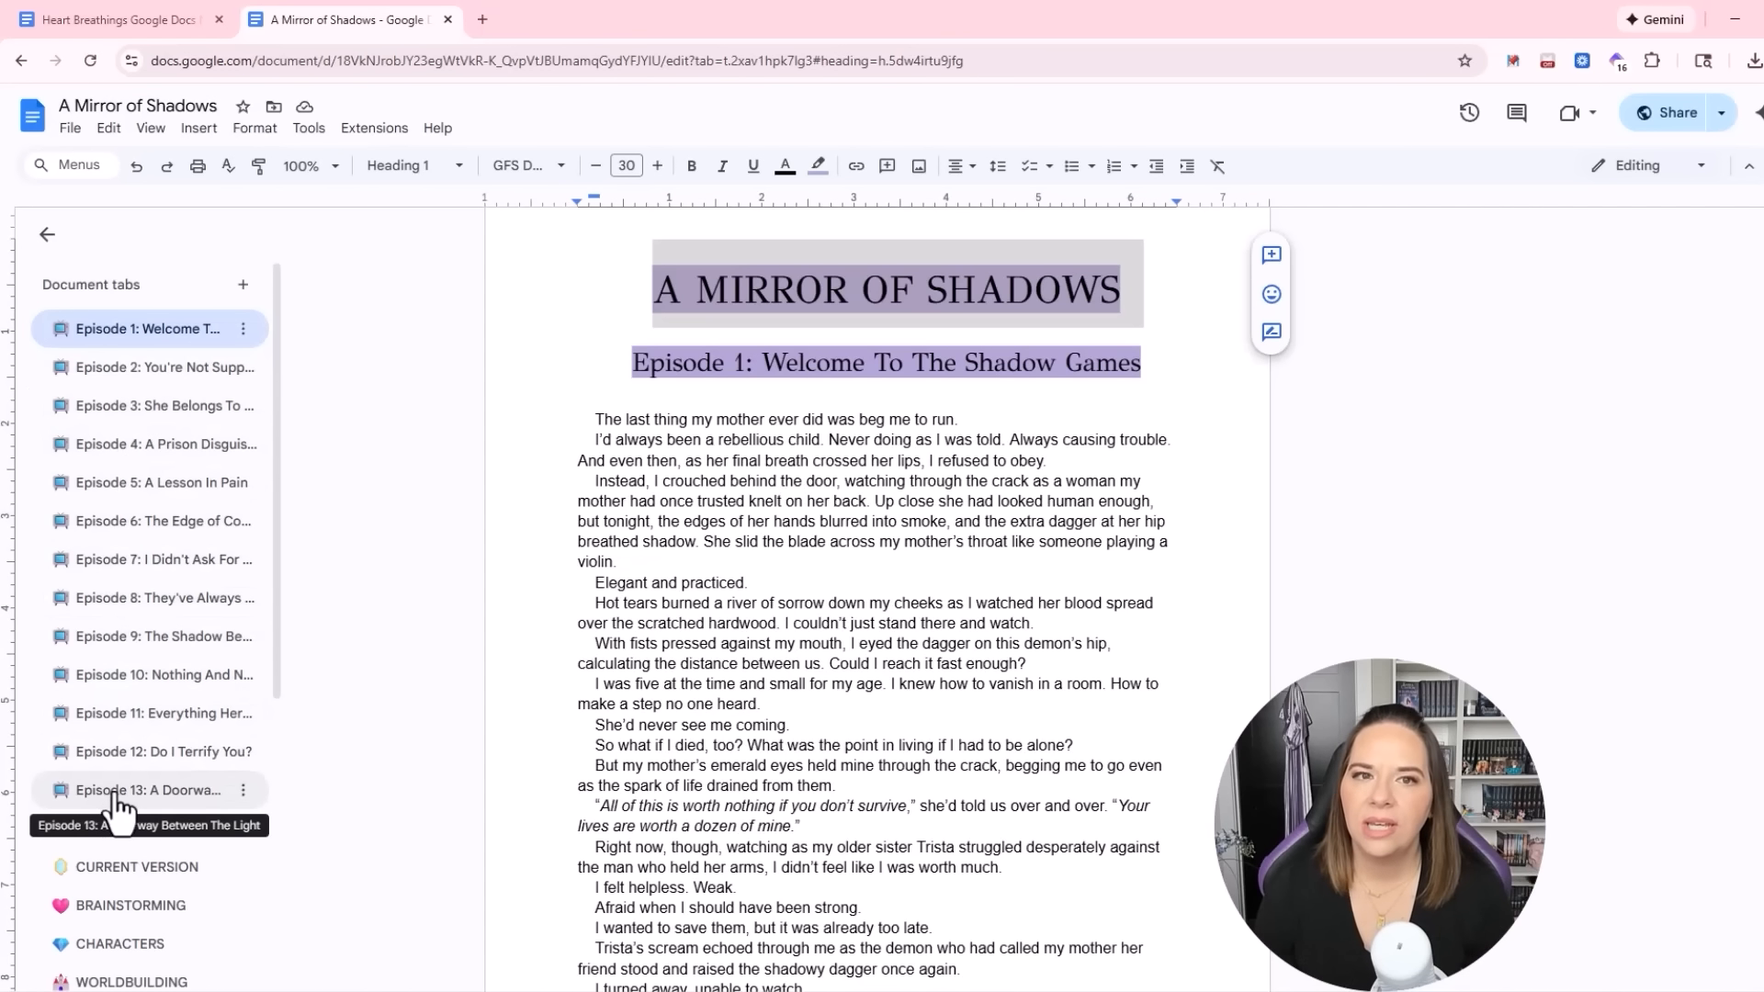
pyautogui.scroll(-2, 129, 799)
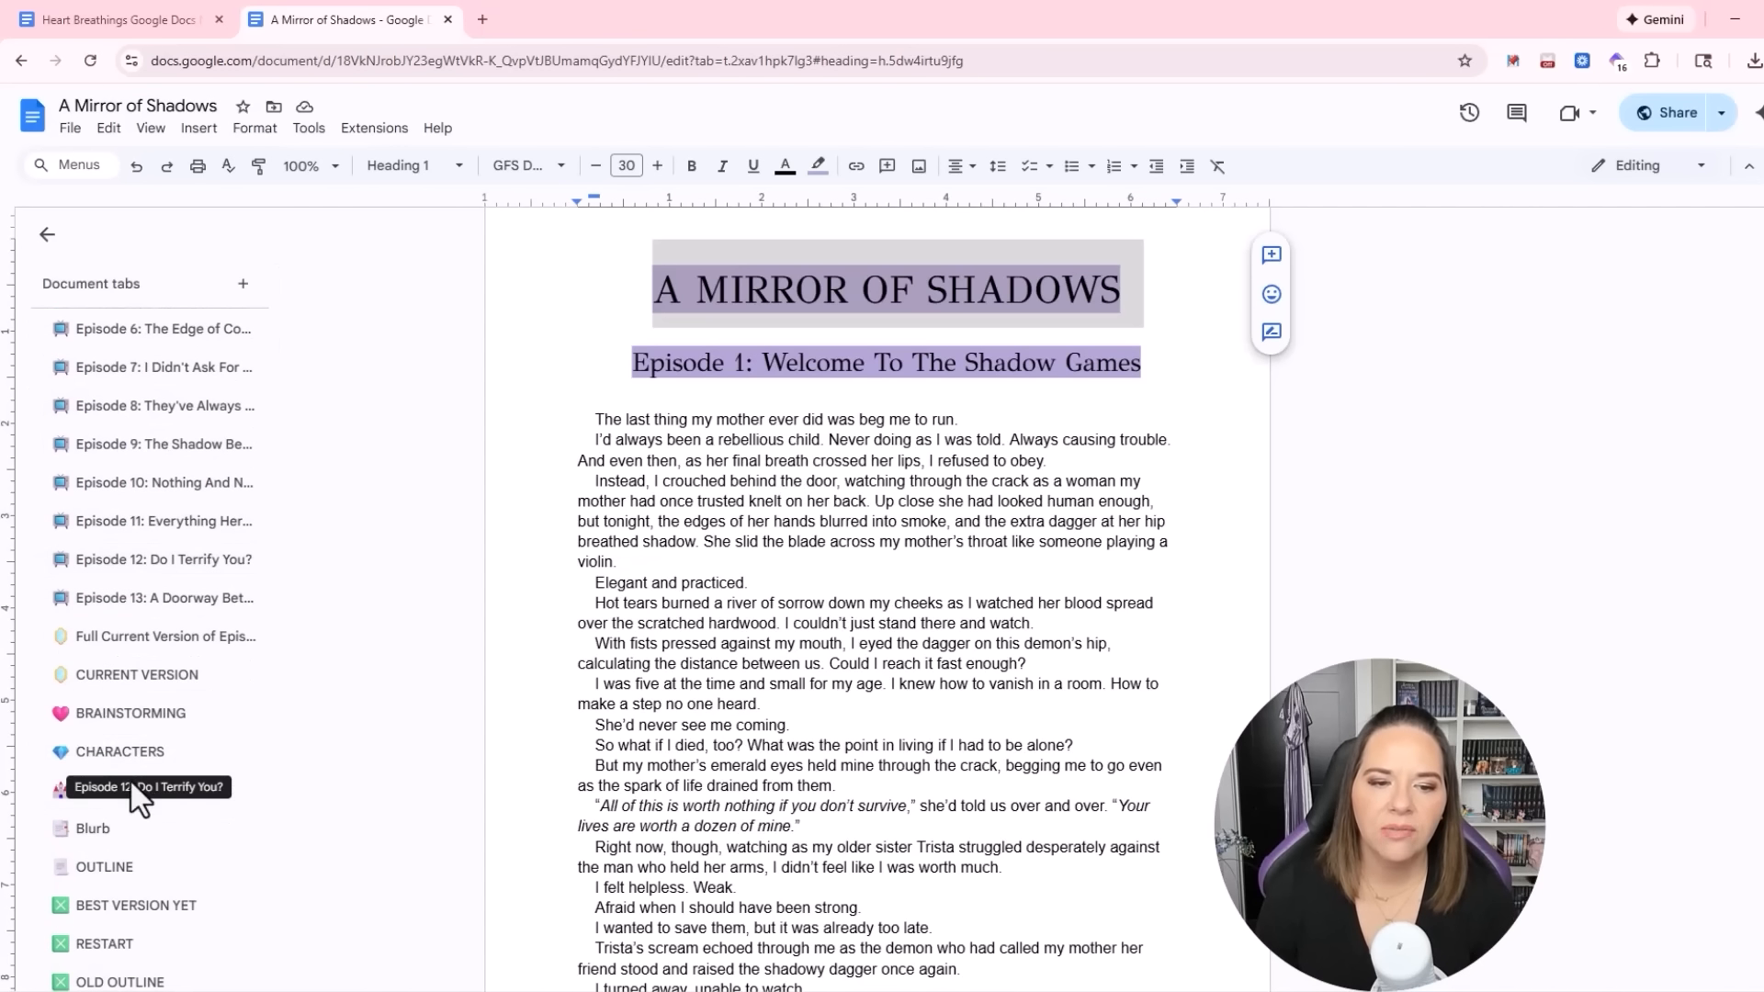
pyautogui.click(93, 648)
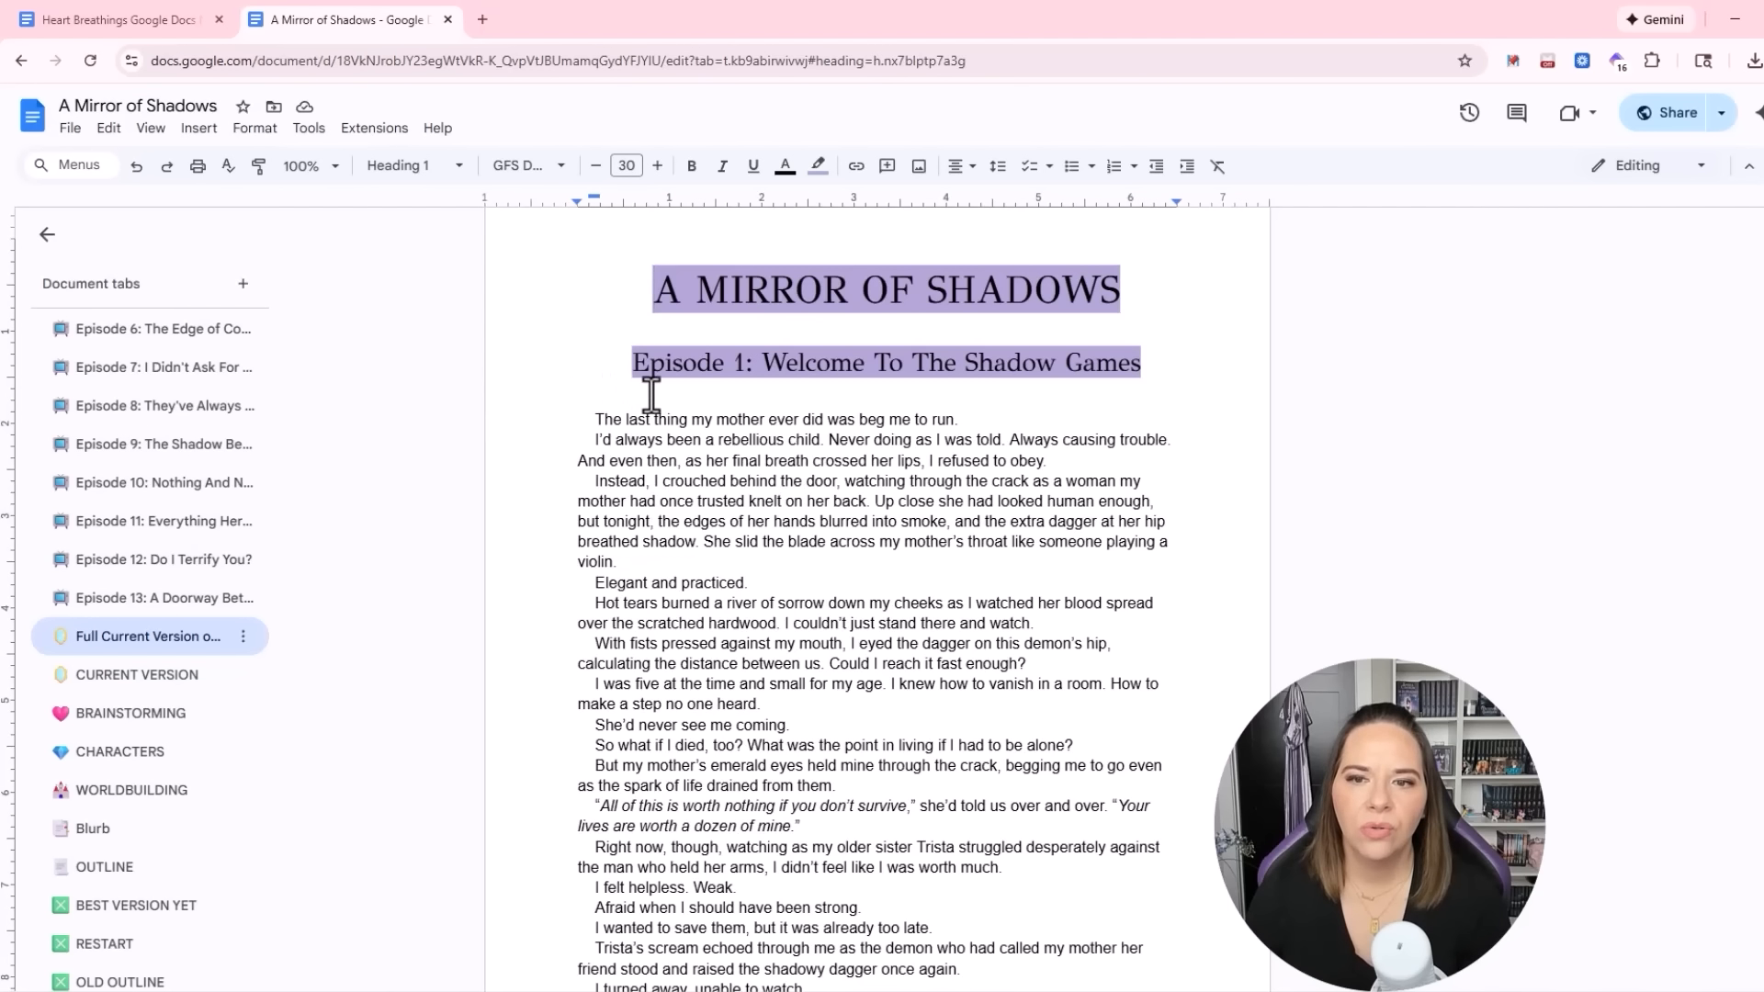
# Create a new blank document and title it "Brand New Book"
pyautogui.click(72, 129)
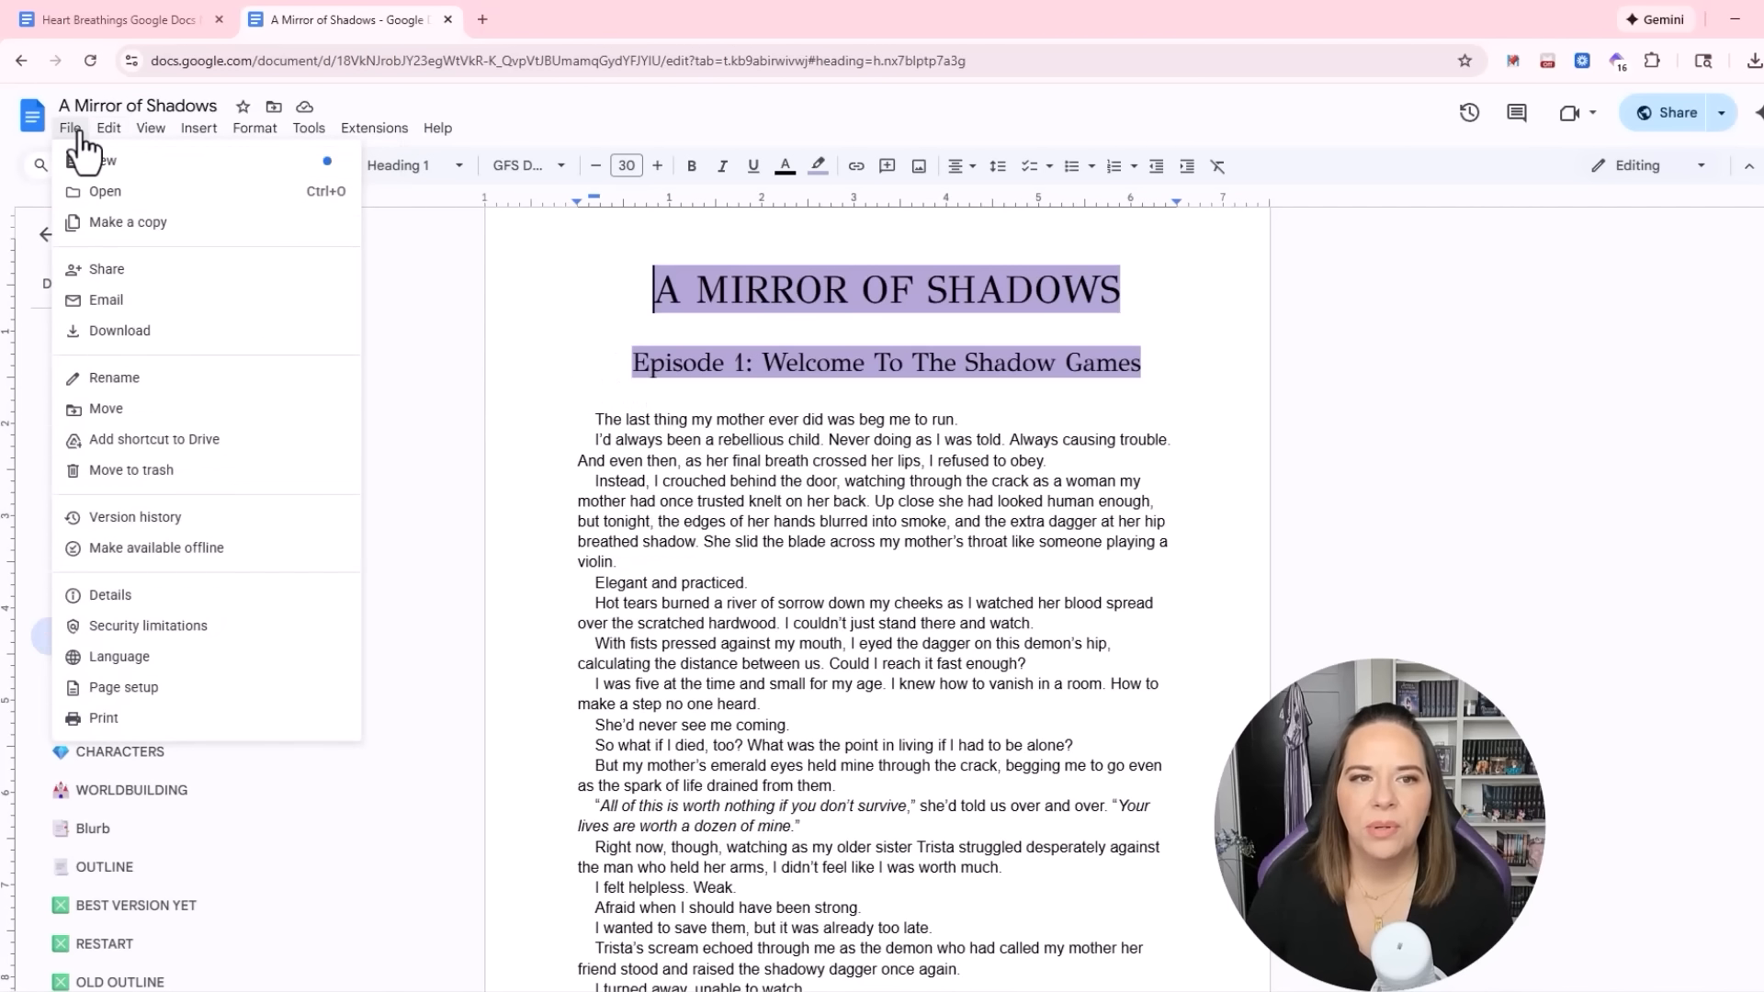
pyautogui.moveTo(108, 163)
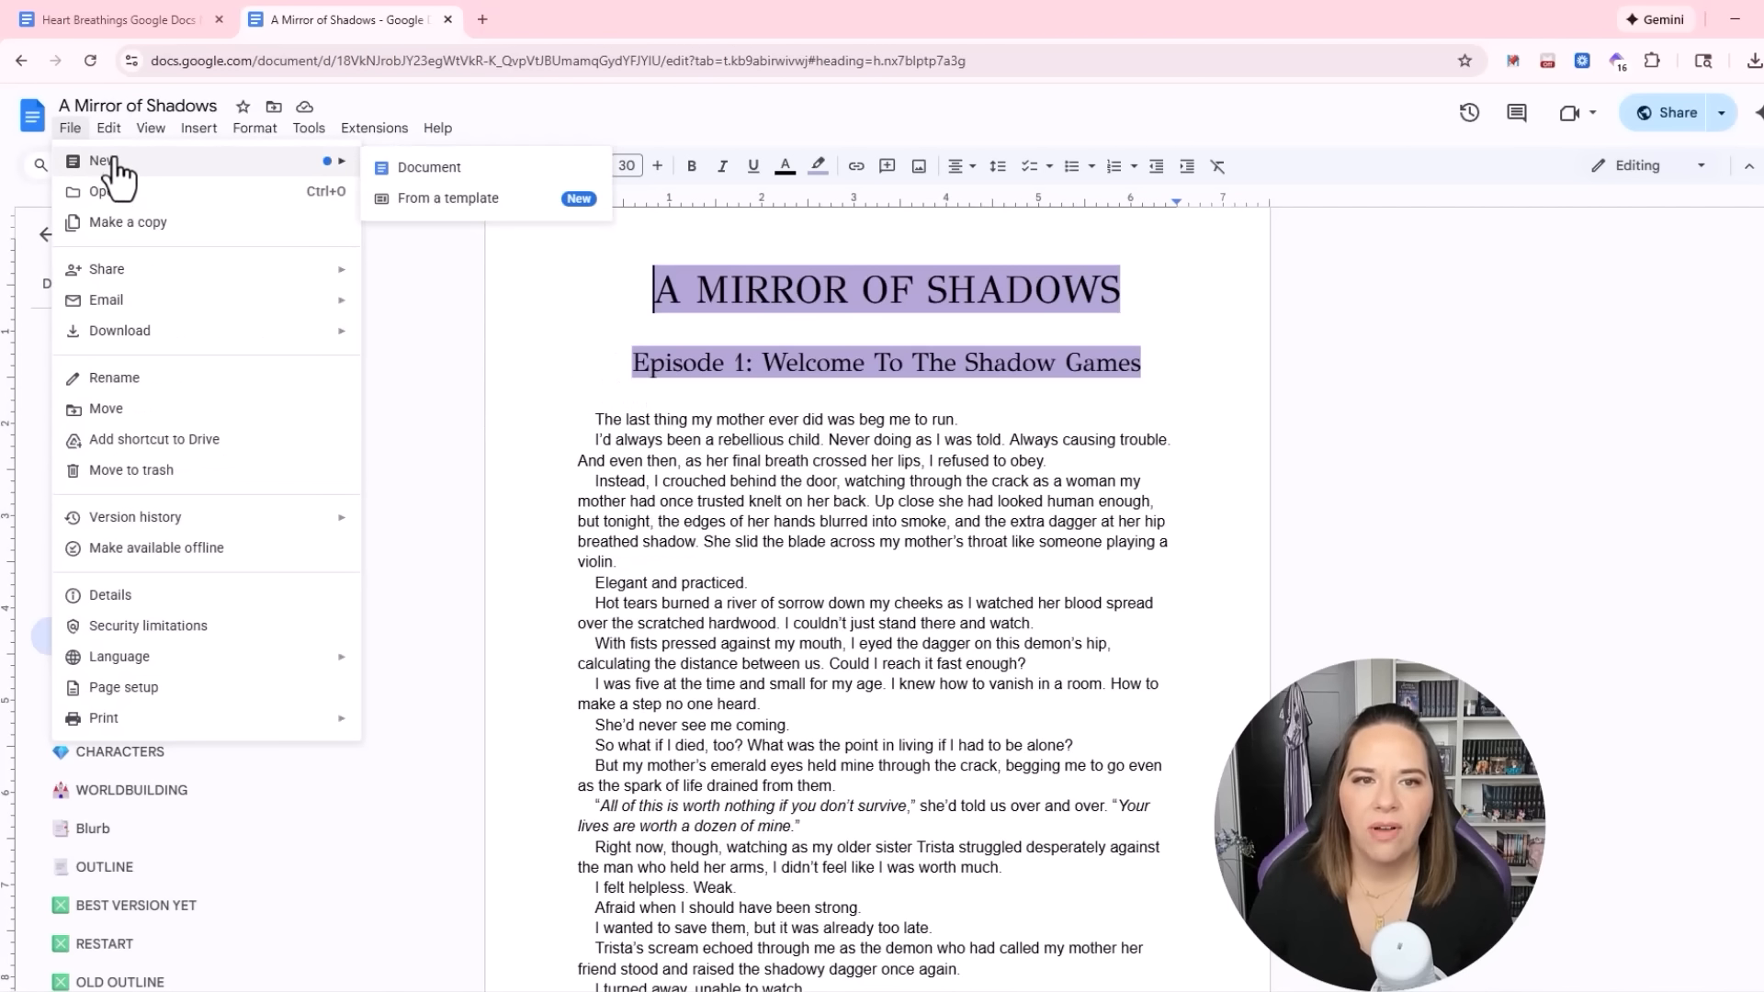
pyautogui.click(427, 169)
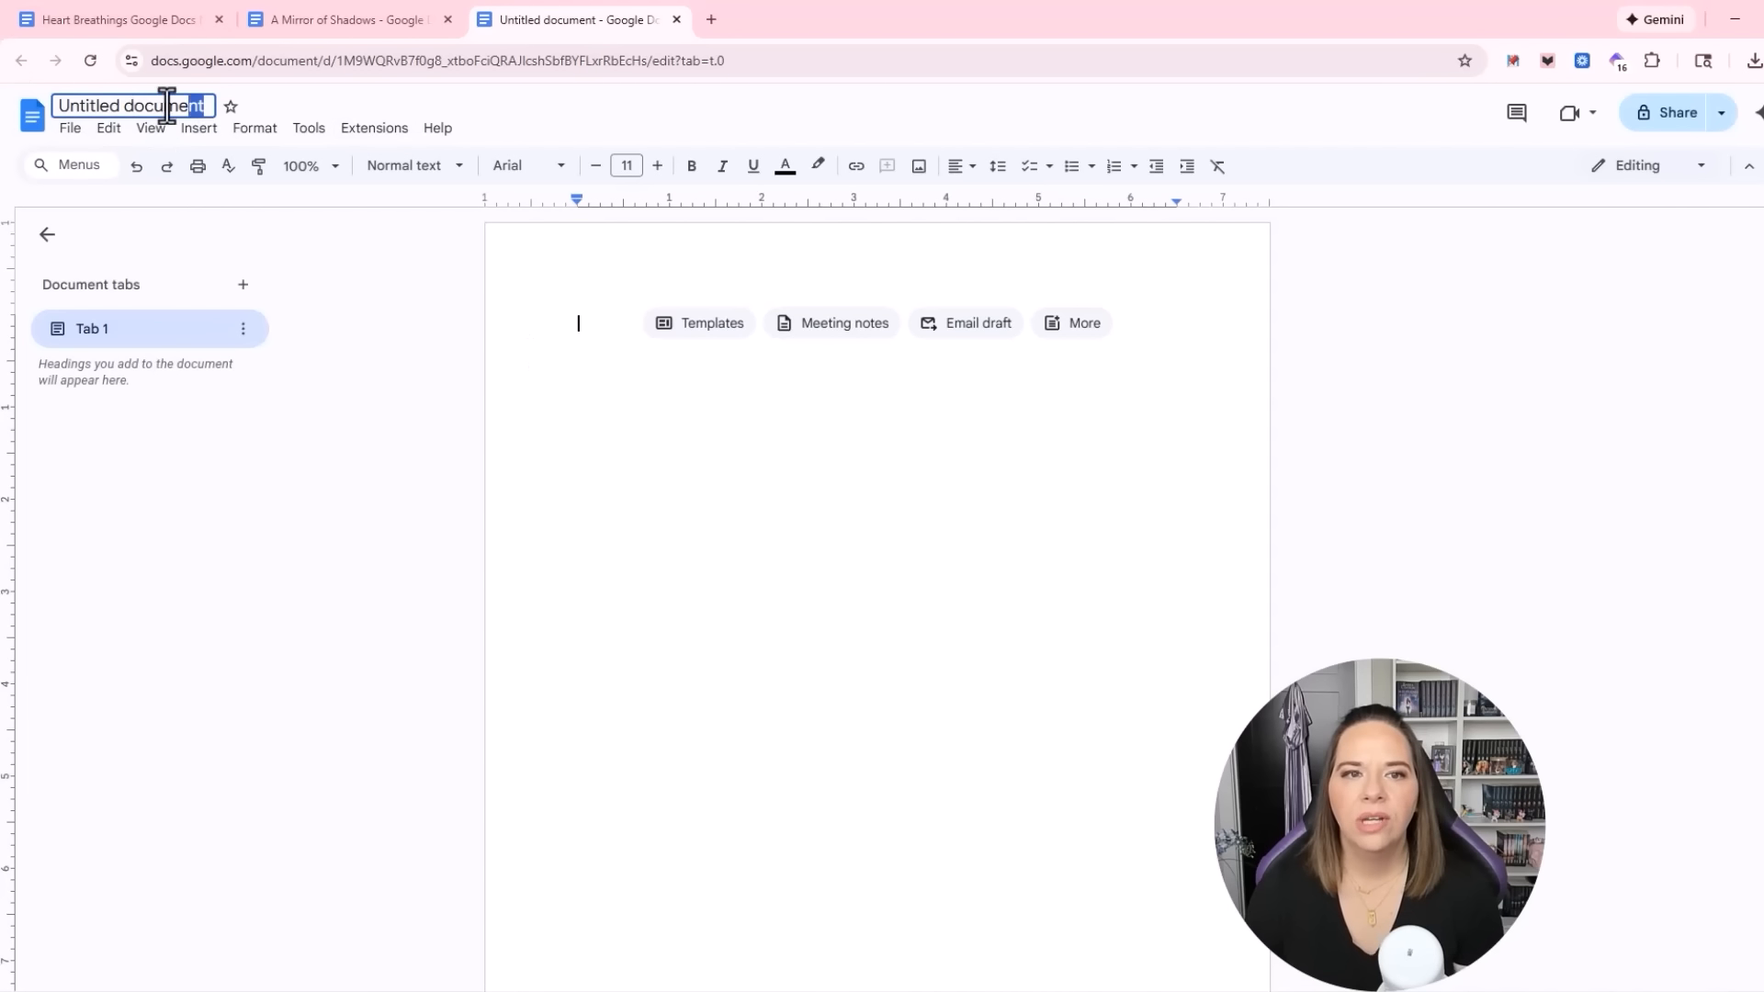
pyautogui.moveTo(169, 105); pyautogui.dragTo(35, 109)
pyautogui.write('Brand New Book')
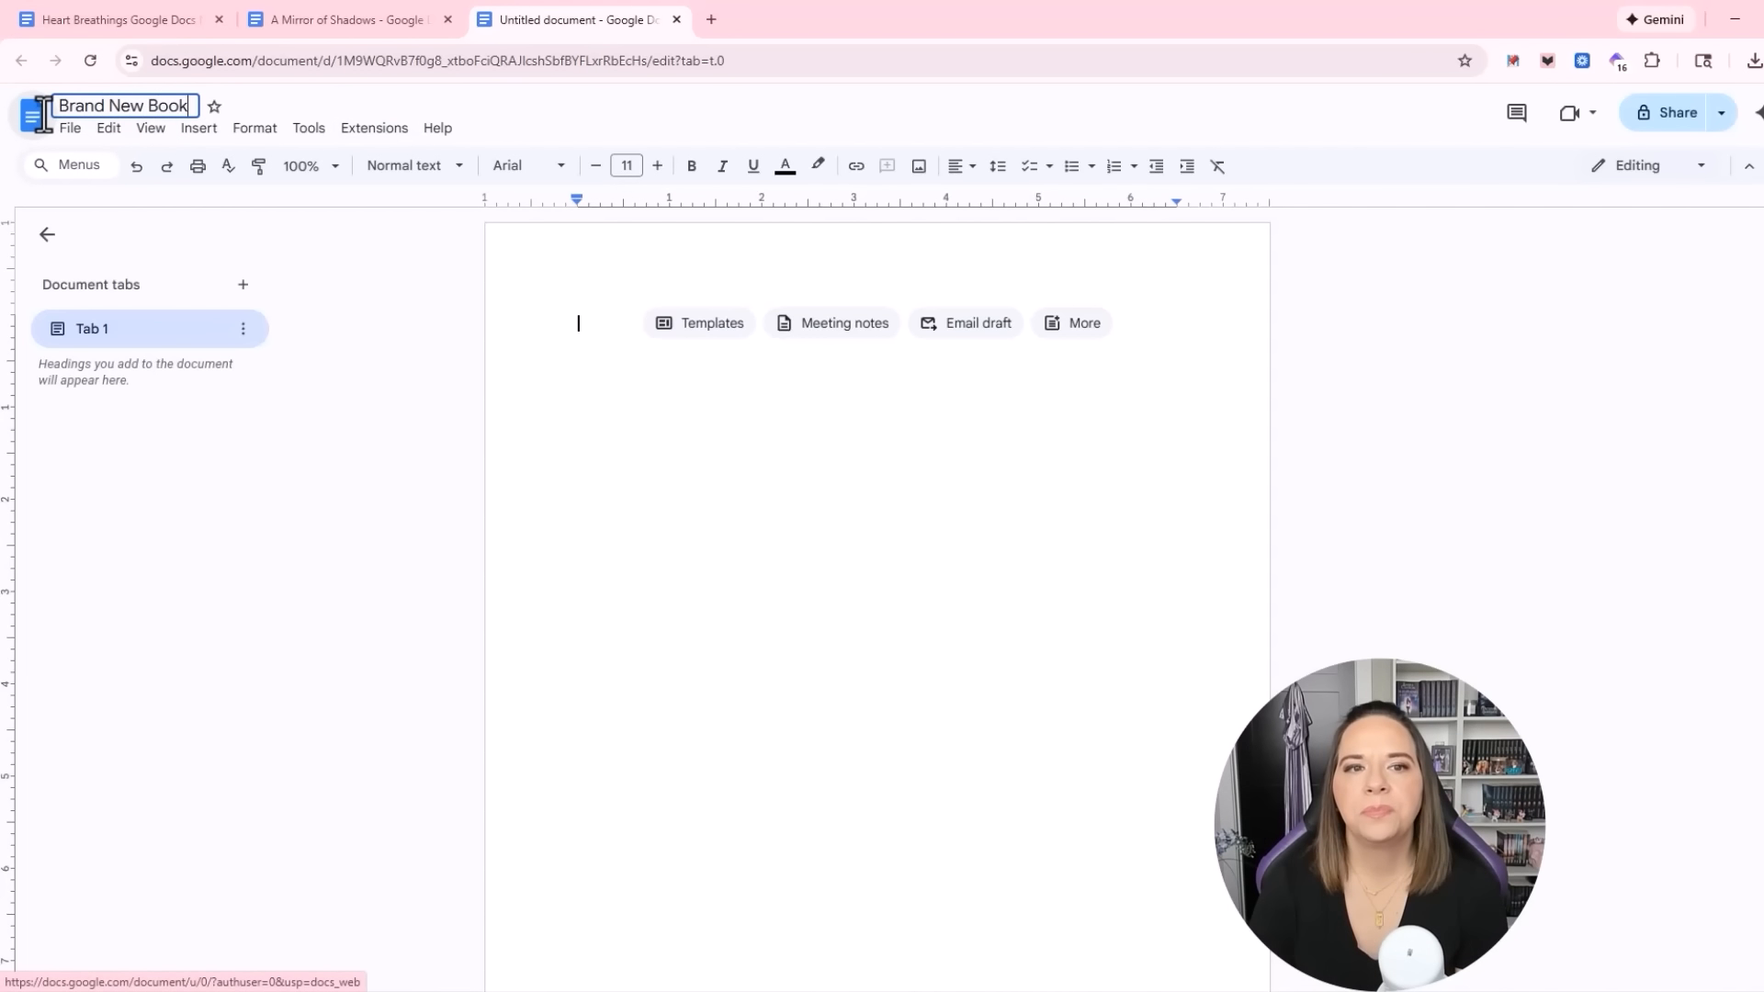
pyautogui.click(593, 582)
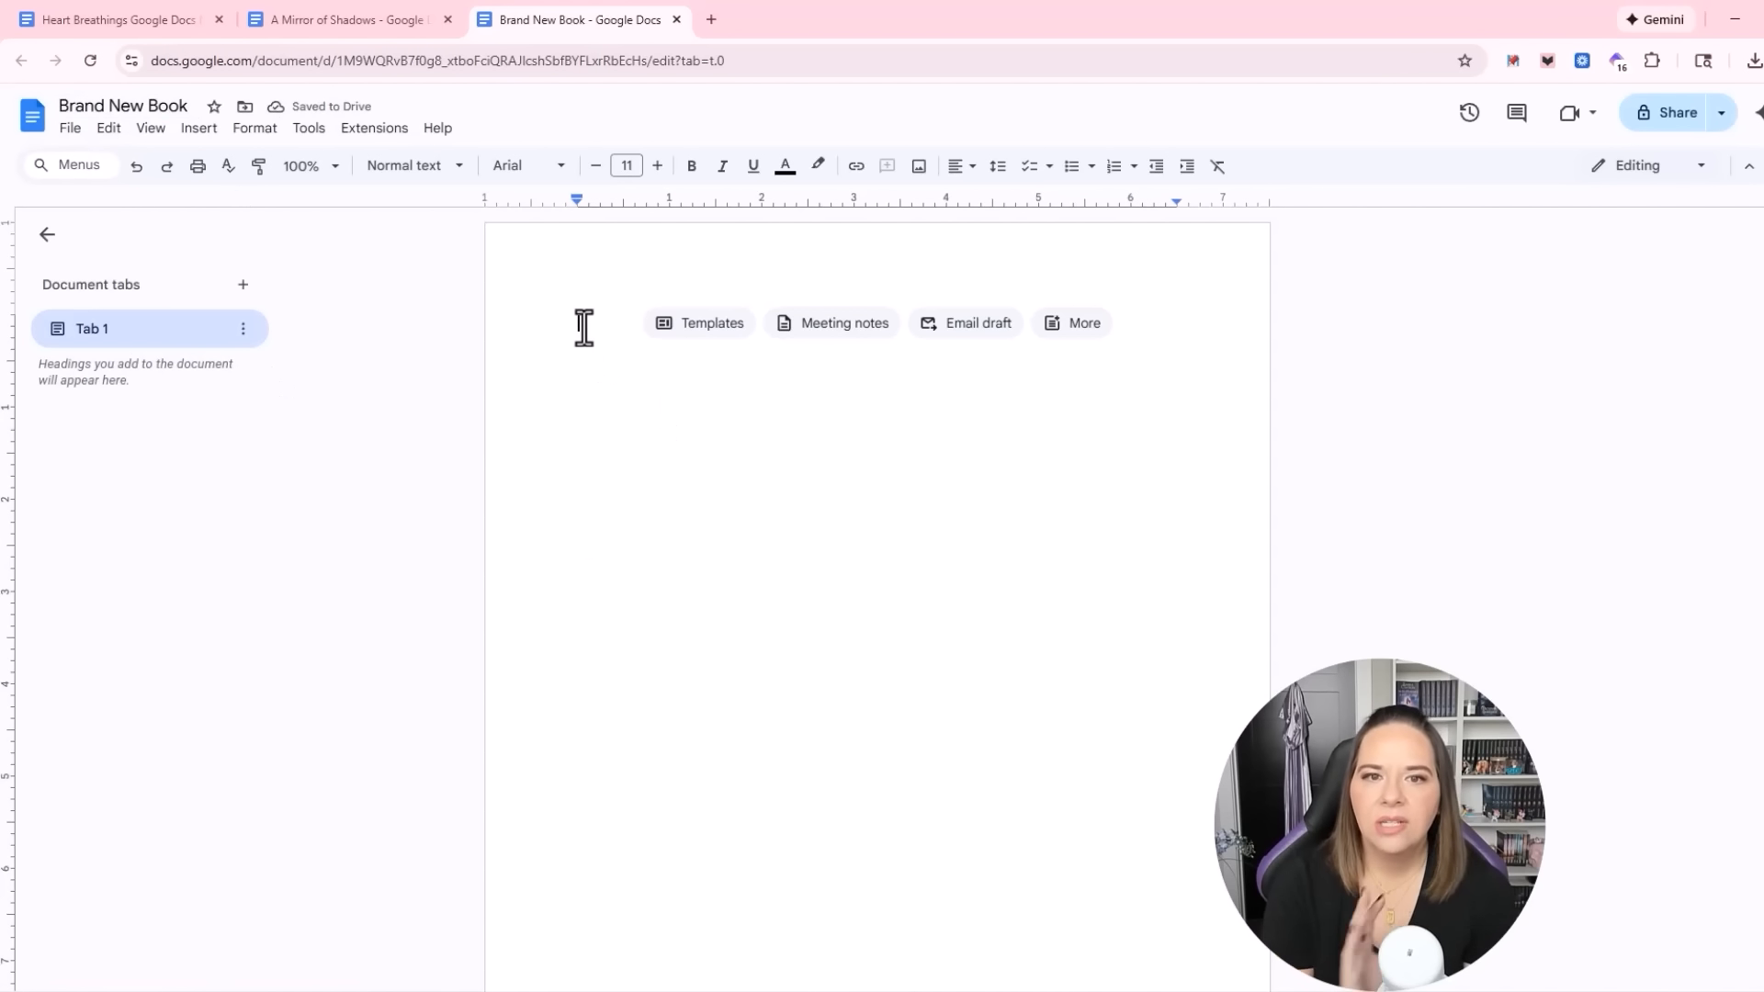
pyautogui.click(532, 169)
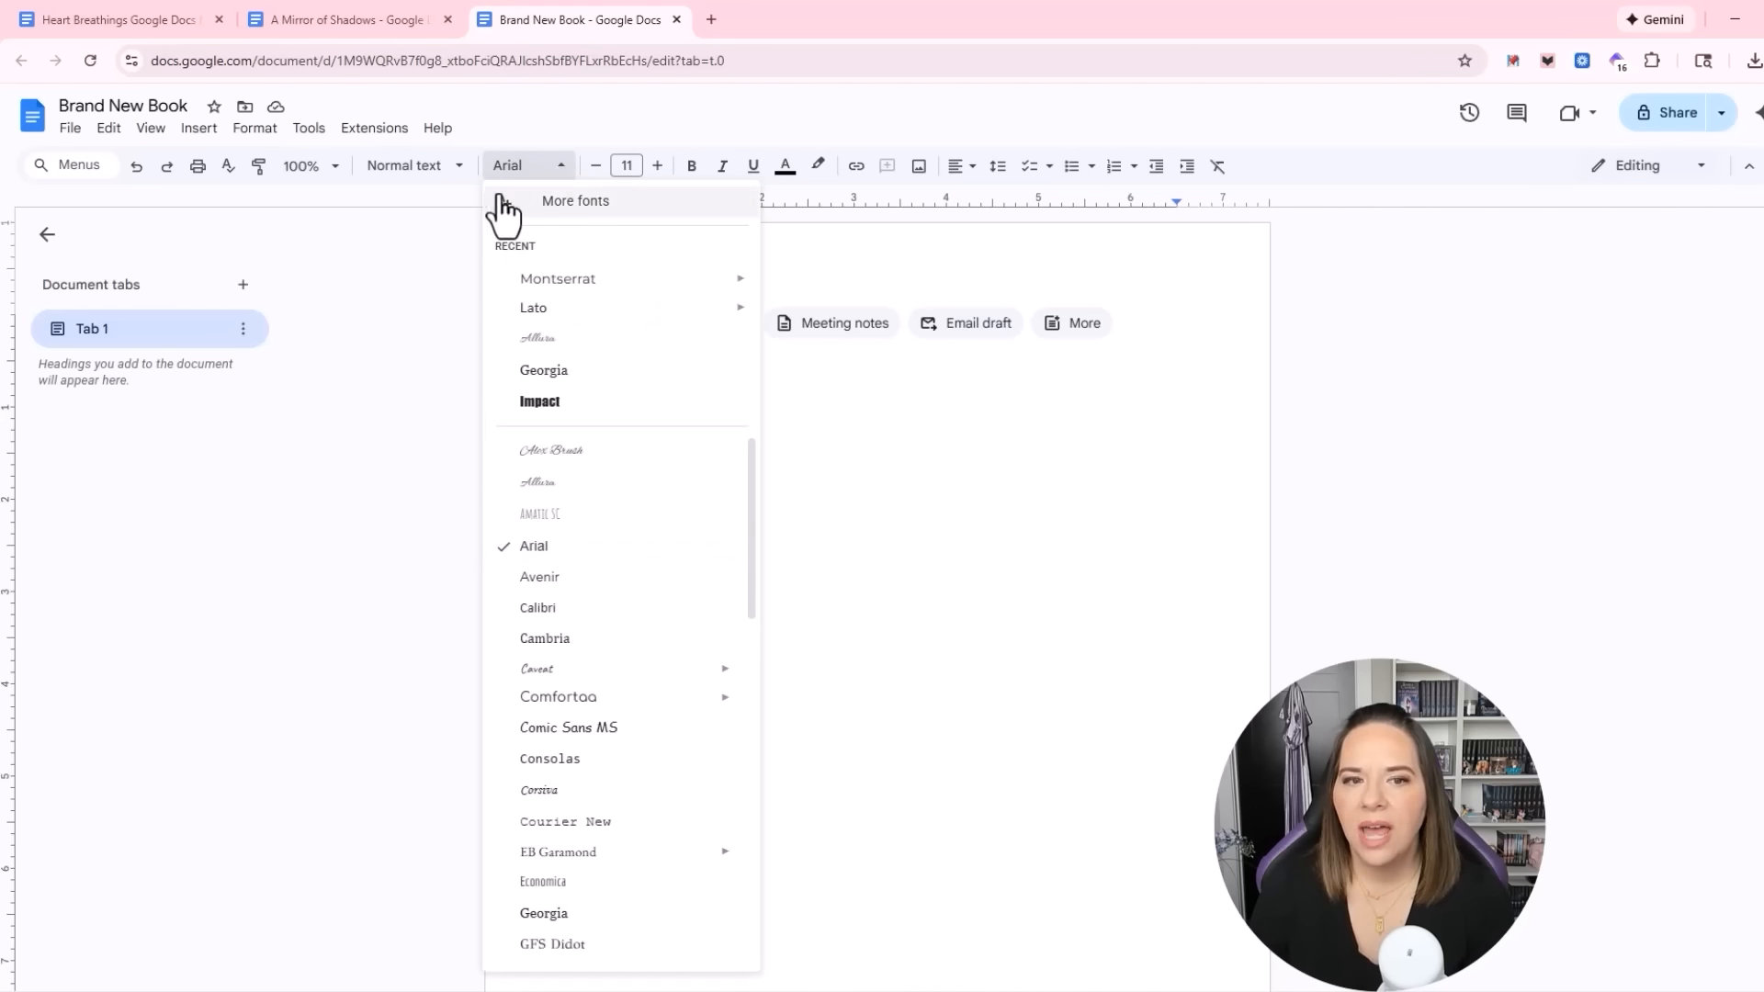
pyautogui.click(62, 302)
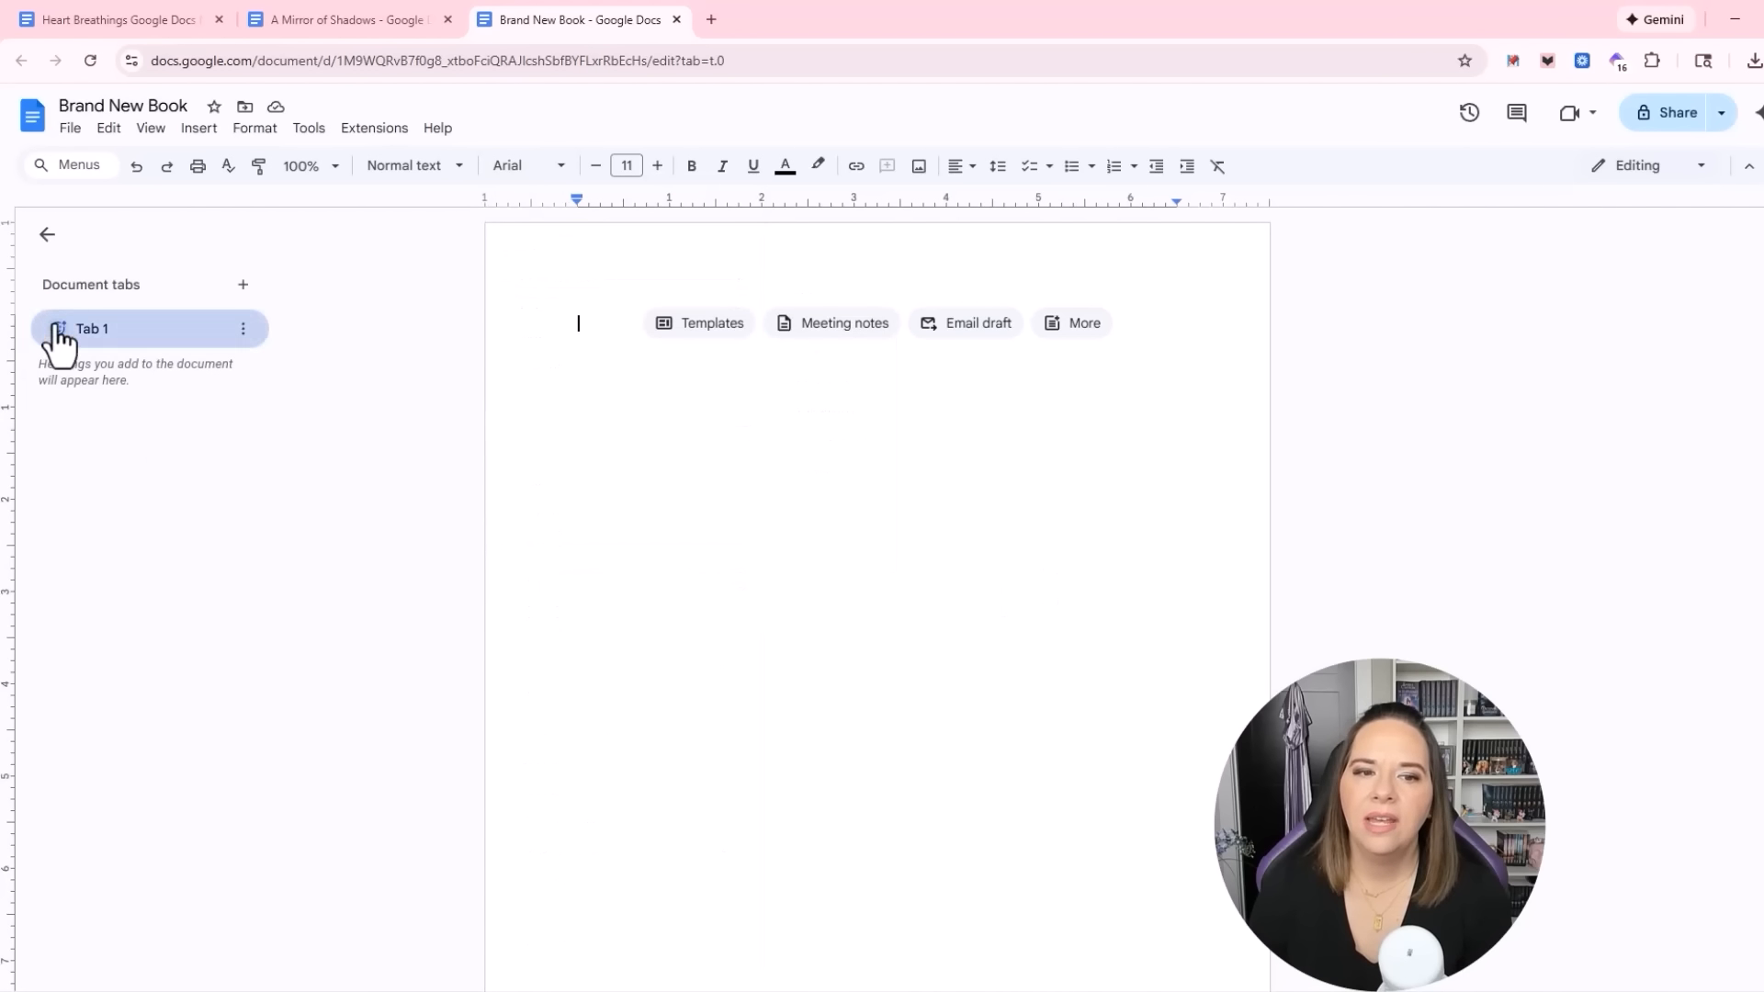
# Rename the document's first tab to "Chapter One" and give it an emoji found by searching for "book"
pyautogui.click(109, 336)
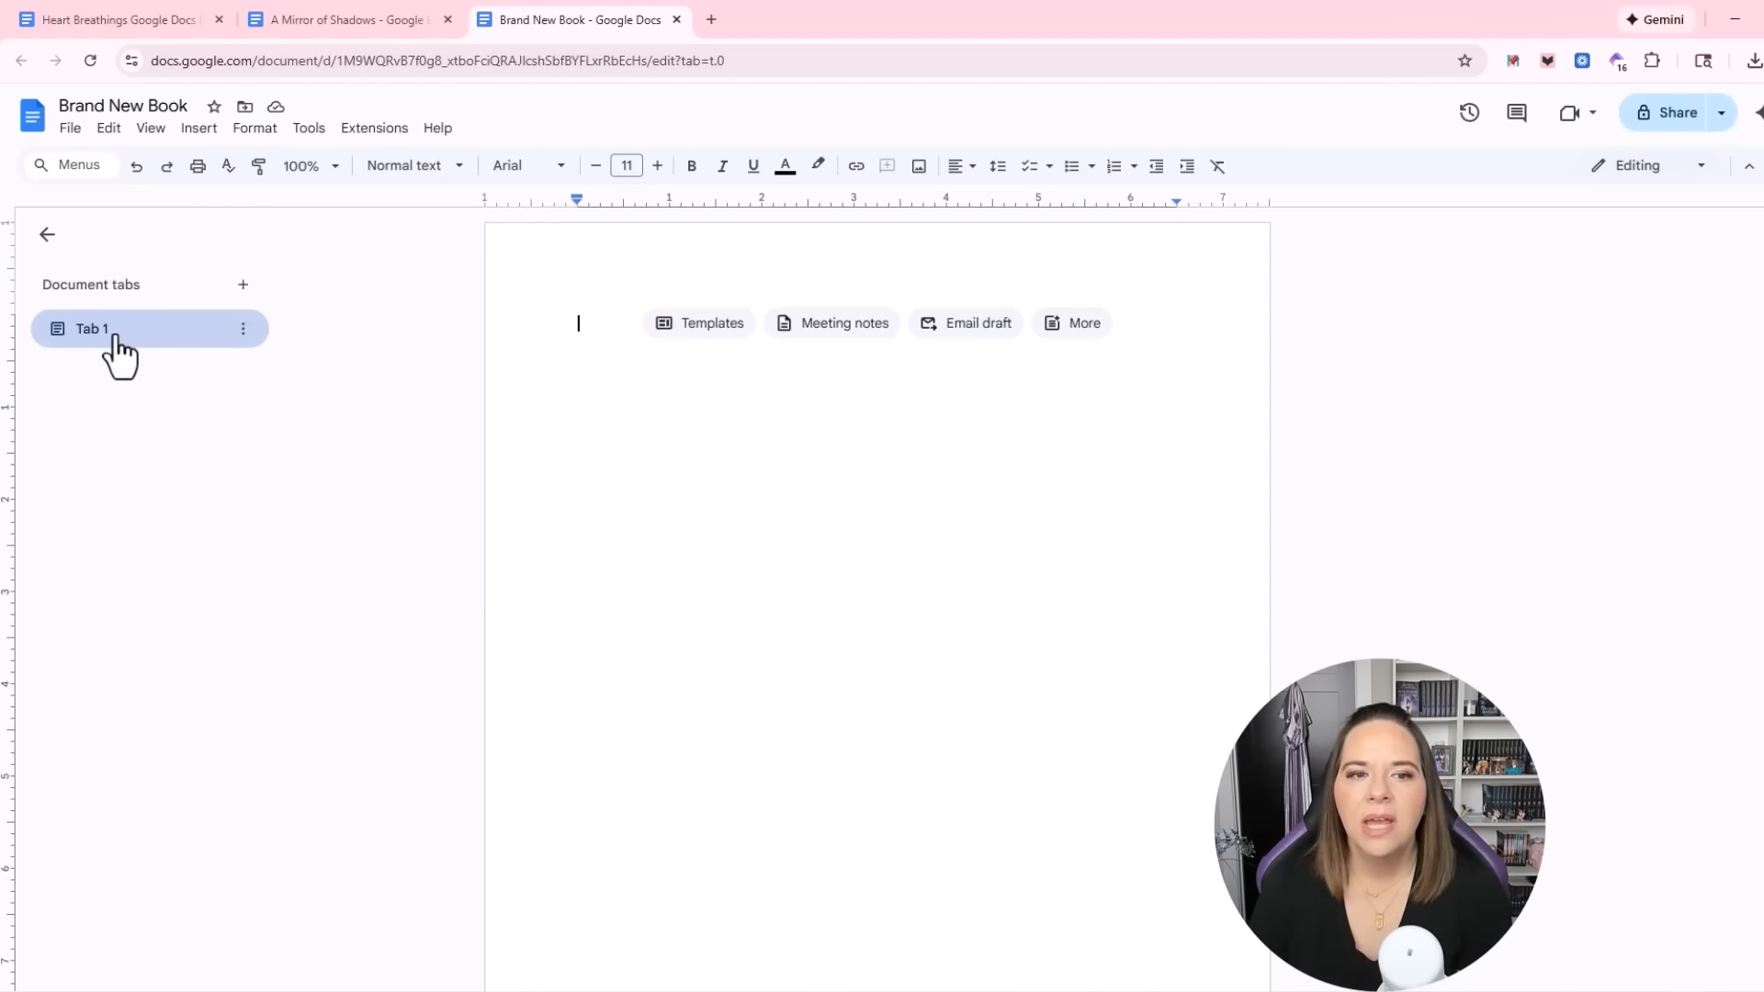
pyautogui.click(244, 331)
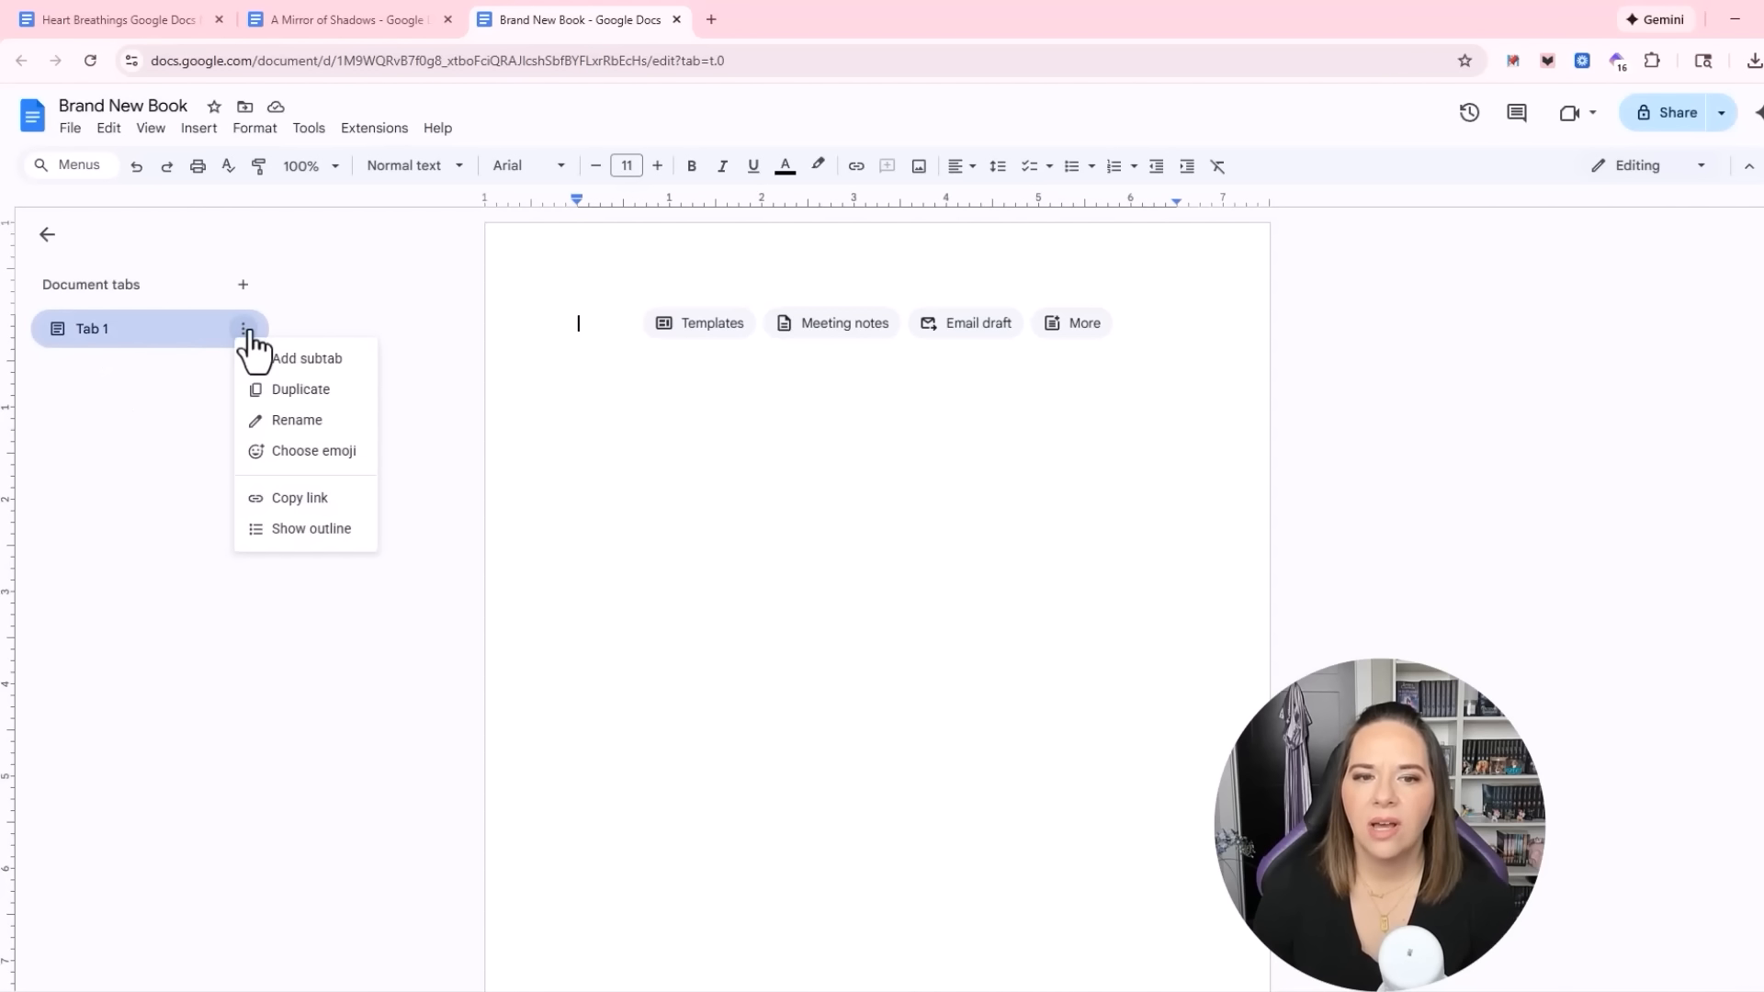
pyautogui.click(258, 422)
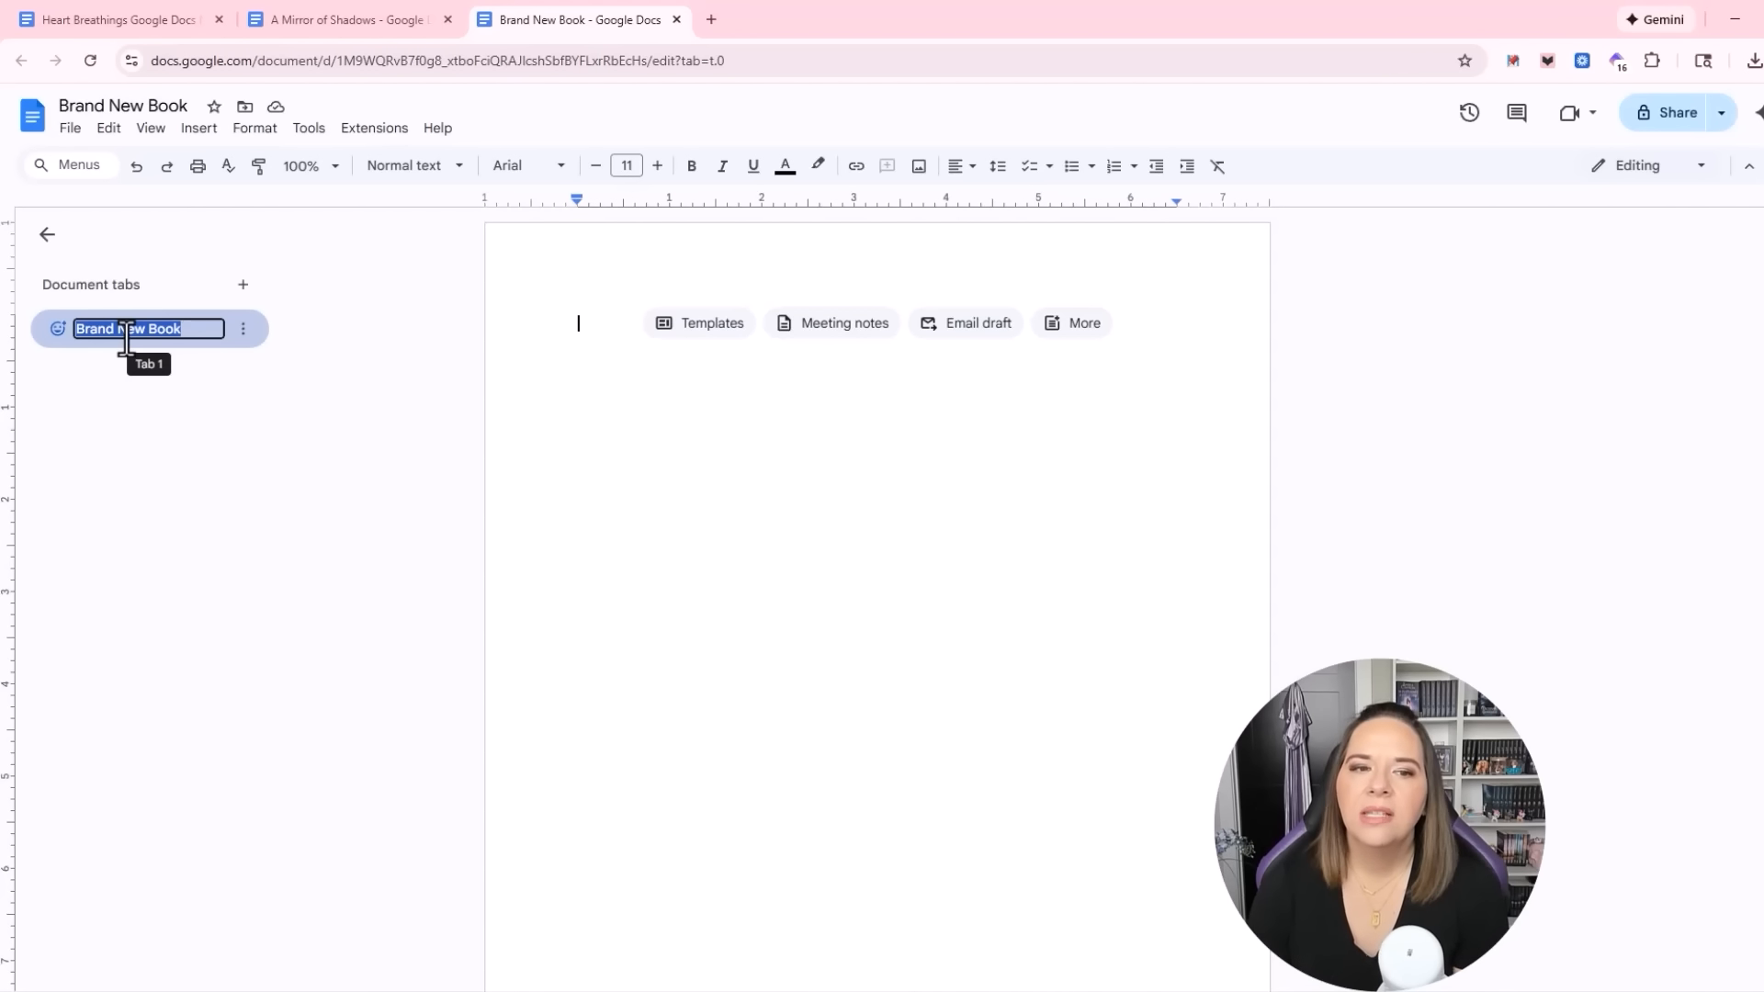
pyautogui.press('BackSpace')
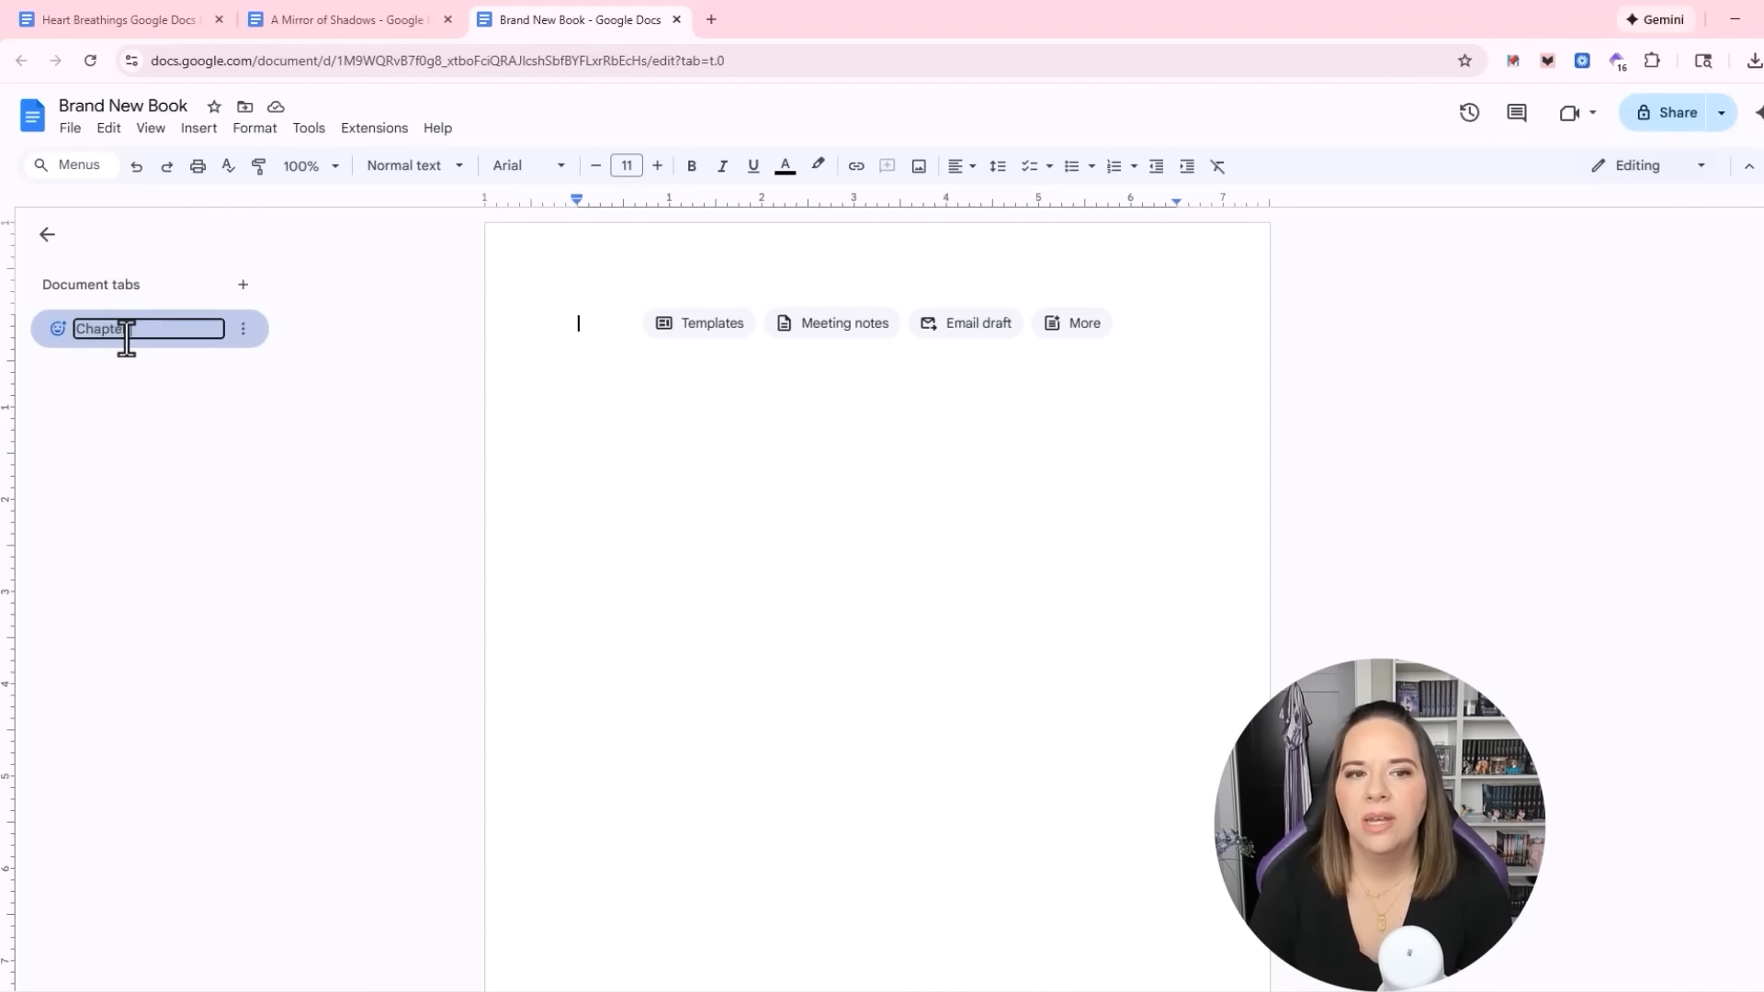
pyautogui.press('Return')
pyautogui.click(57, 329)
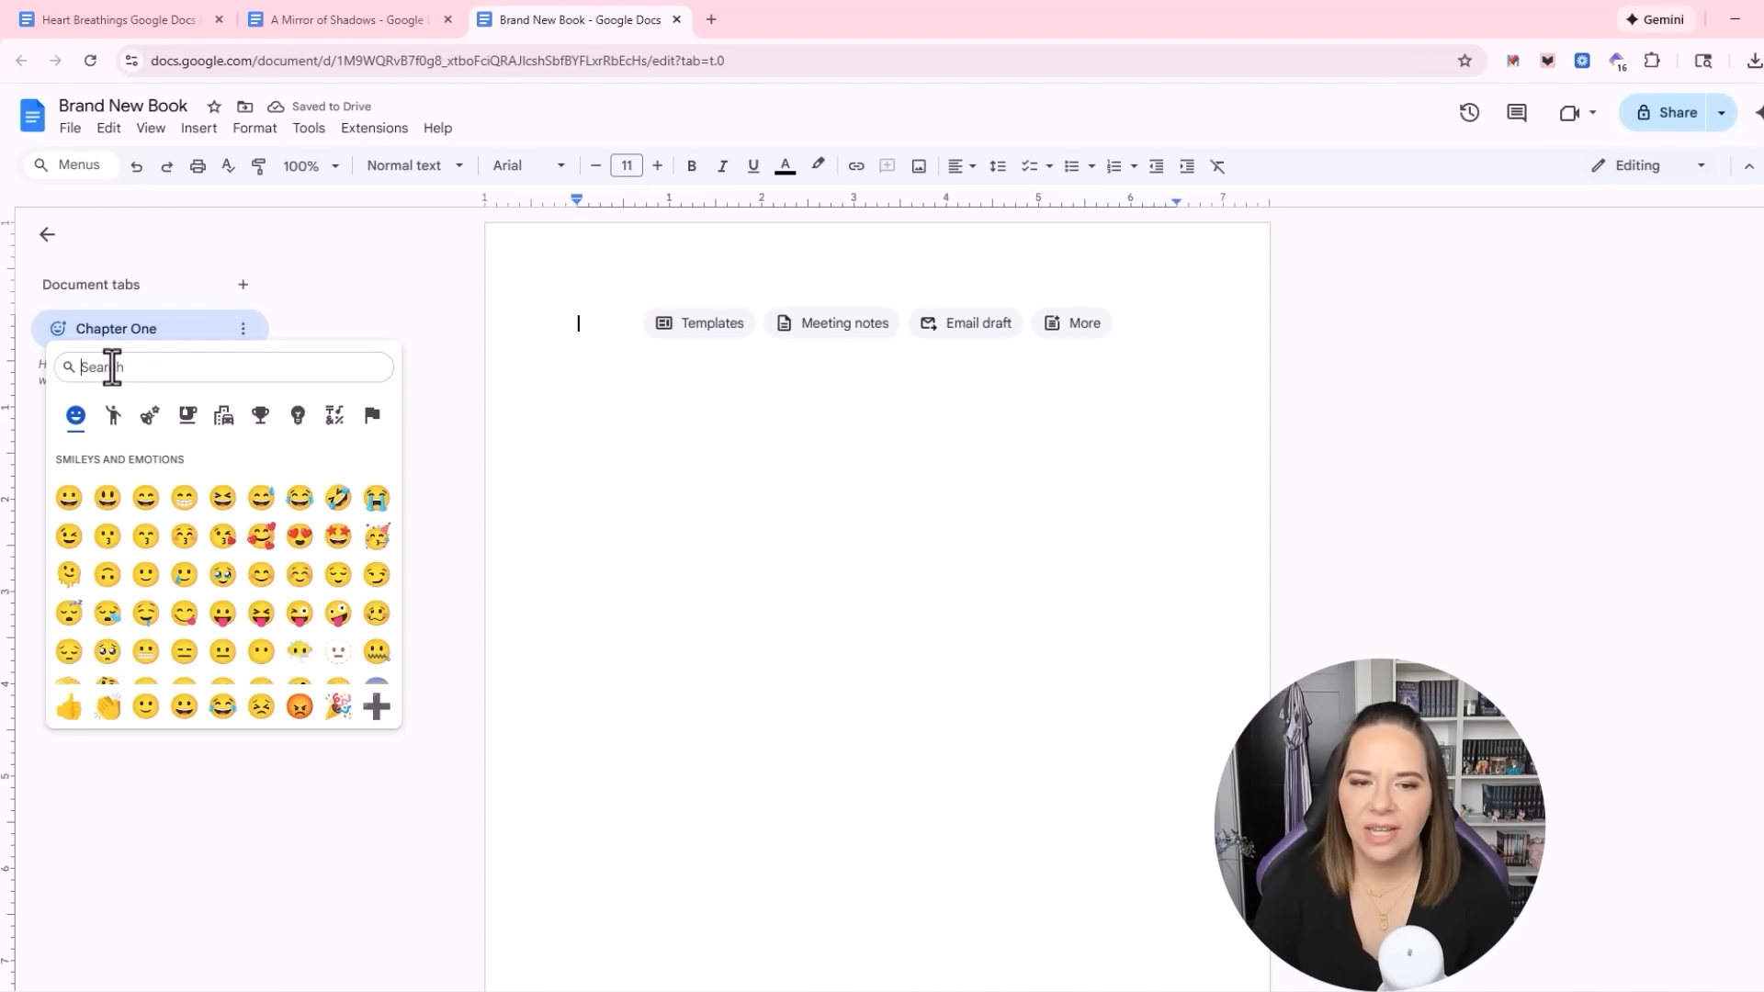
pyautogui.write('book')
pyautogui.click(69, 461)
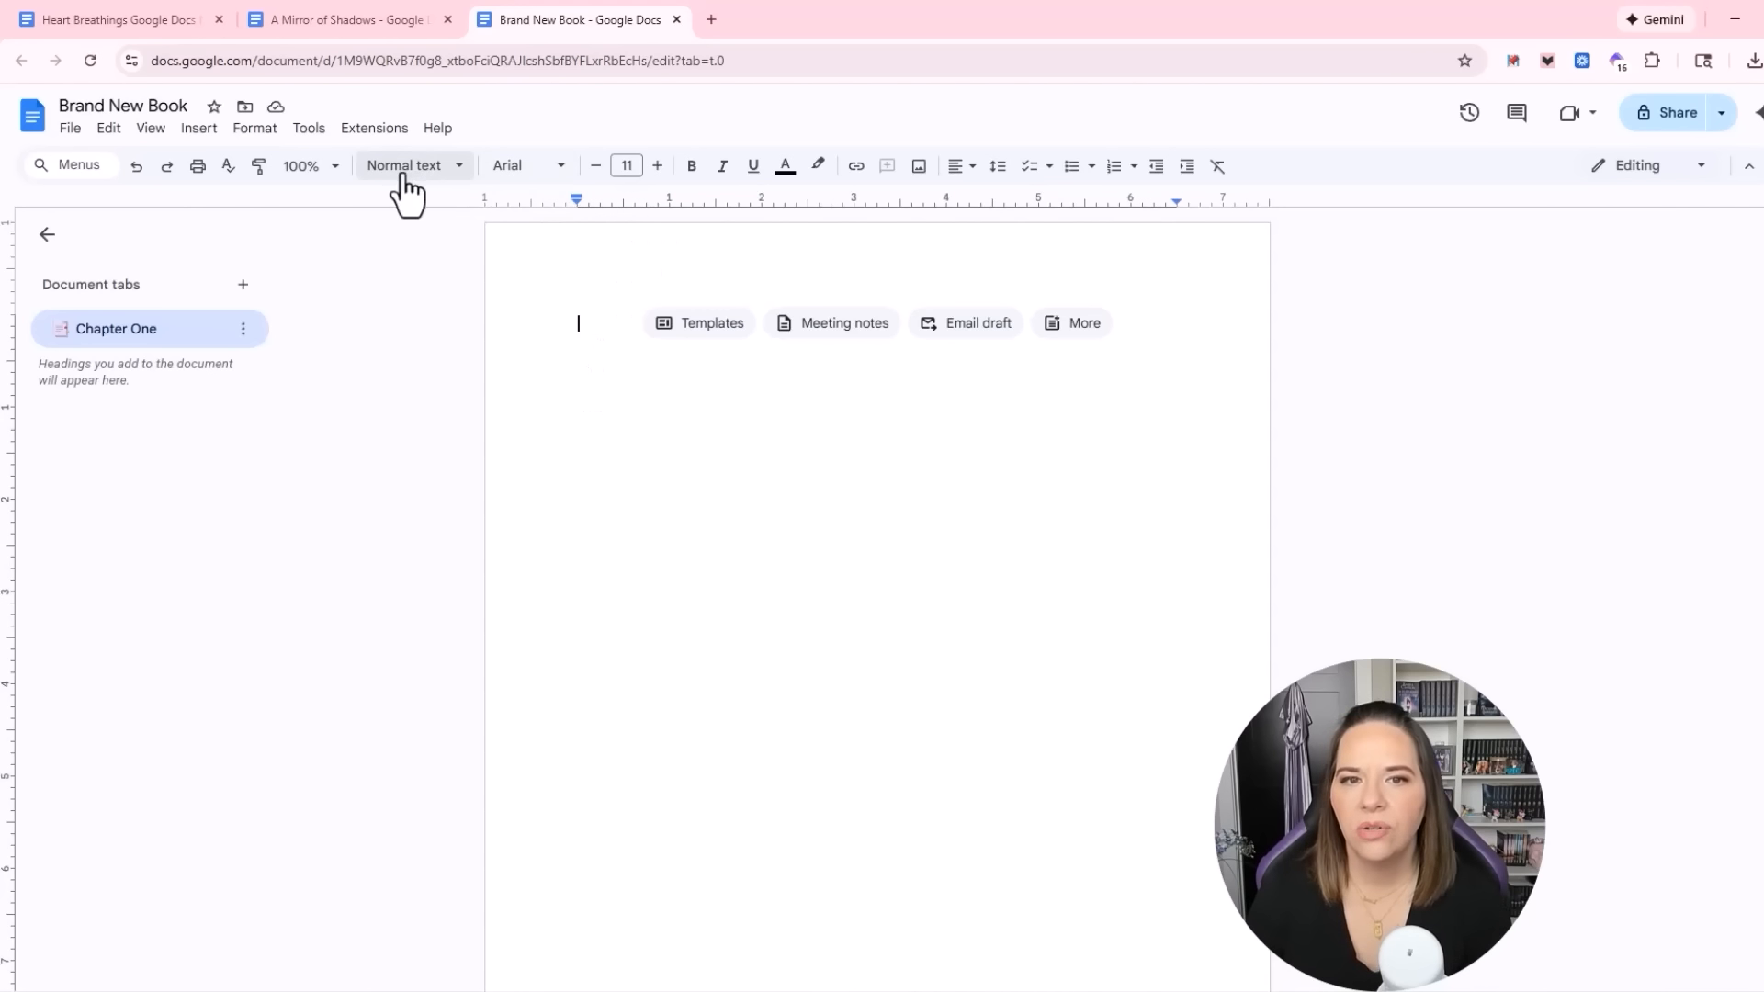
# Apply the Heading 1 style to the empty first line and set its font to Impact
pyautogui.click(450, 170)
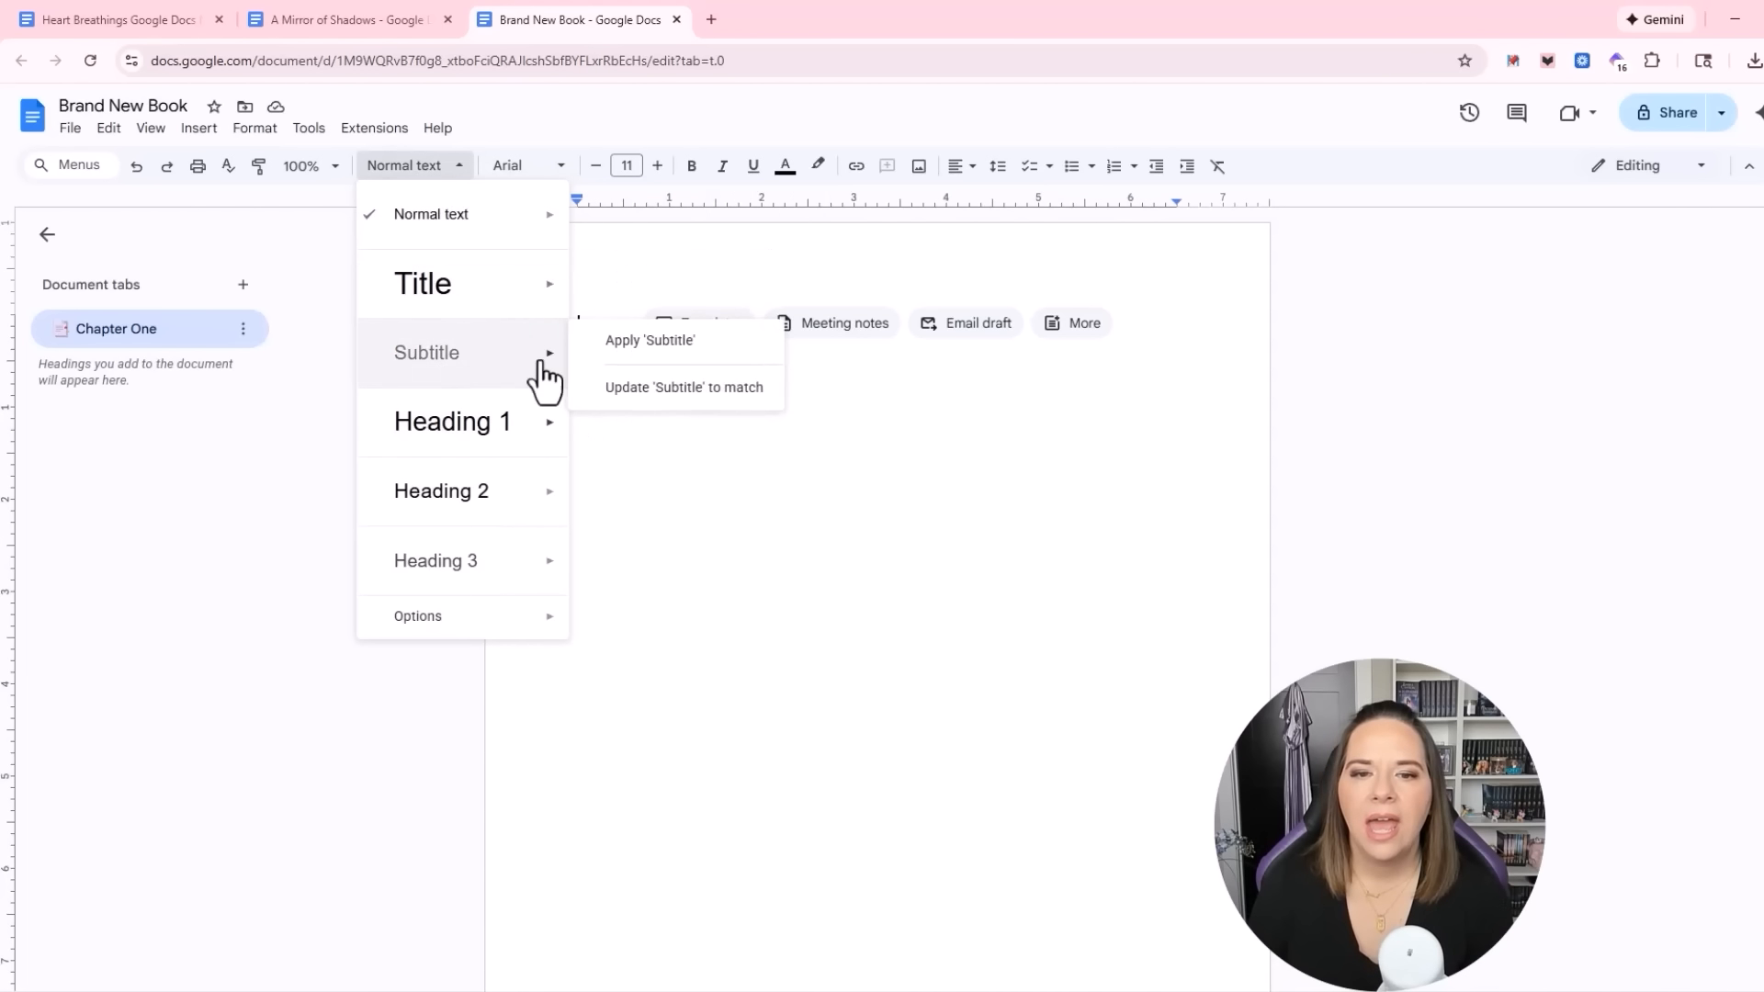
pyautogui.click(438, 436)
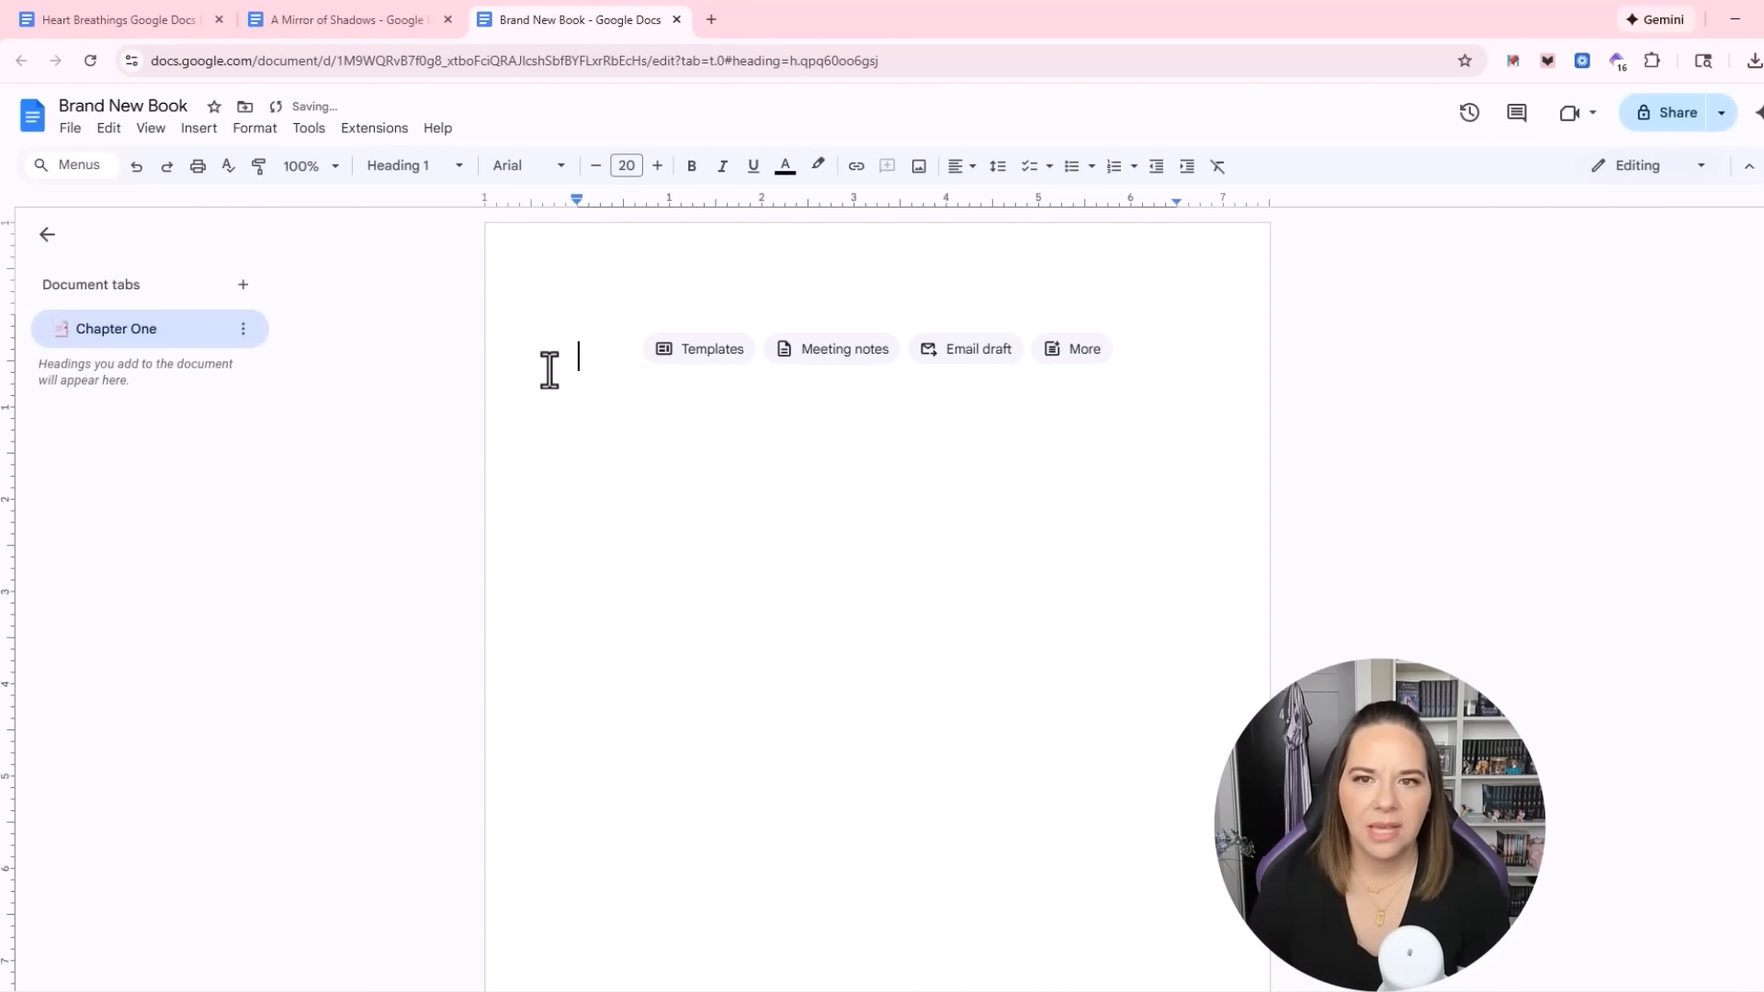
pyautogui.click(527, 171)
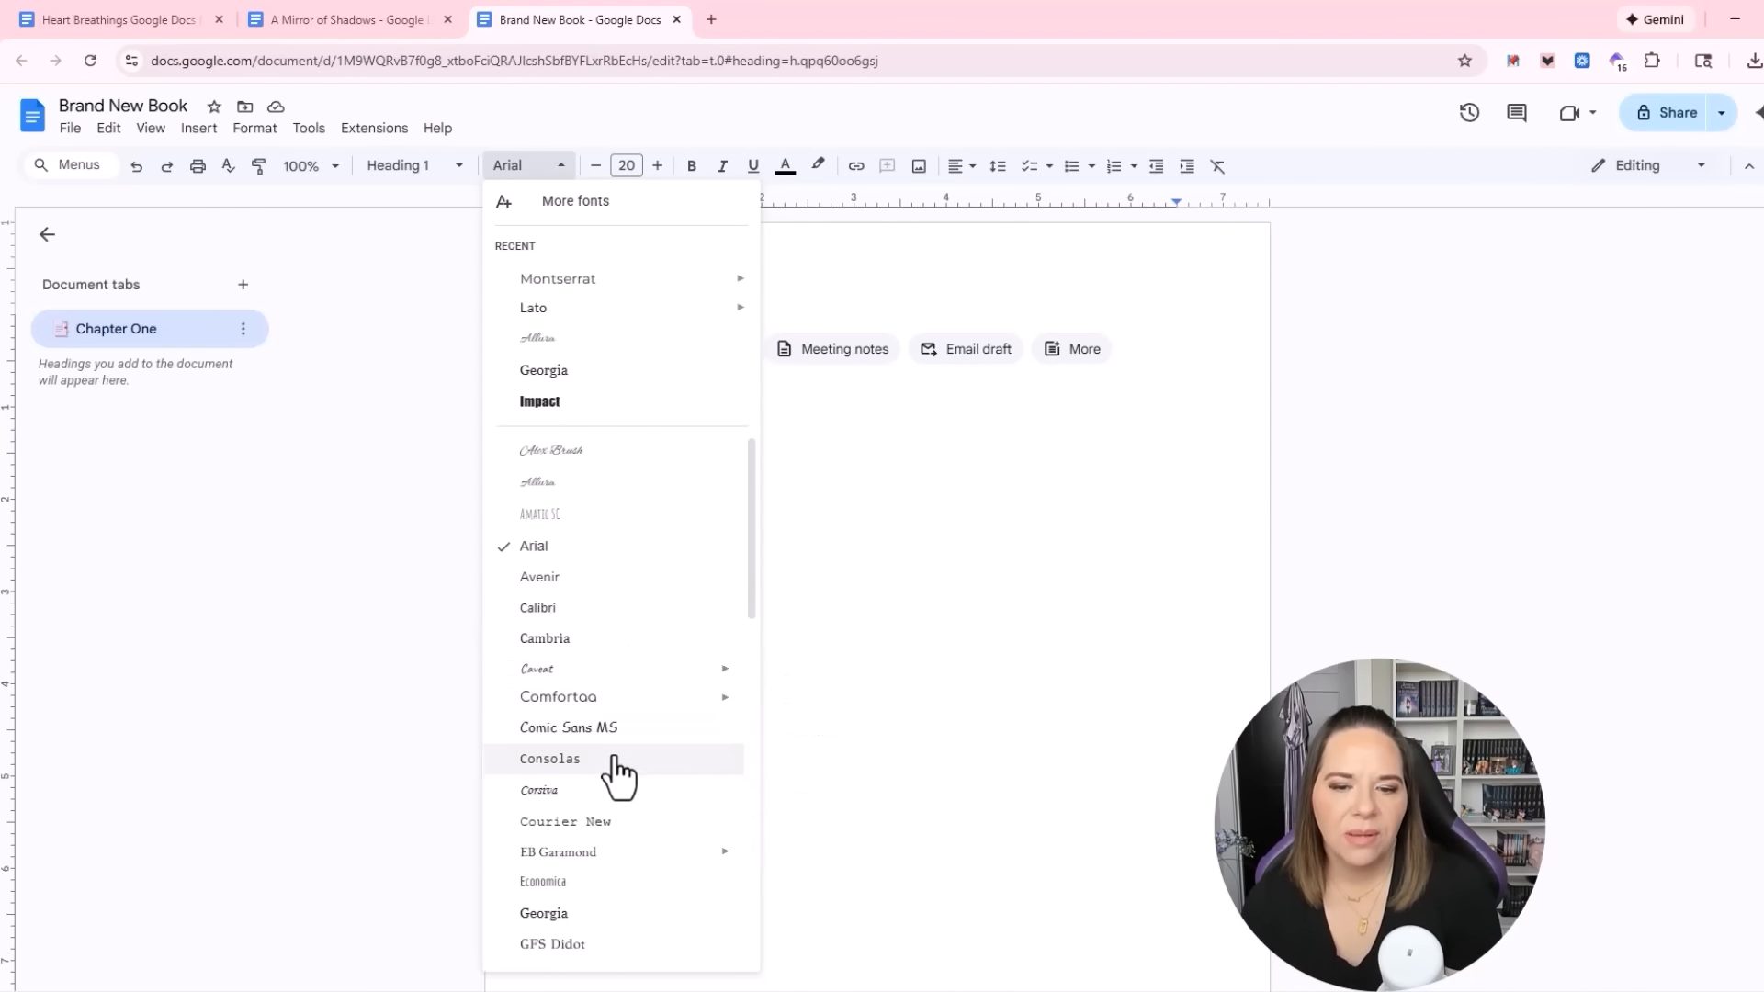
pyautogui.scroll(-4, 616, 772)
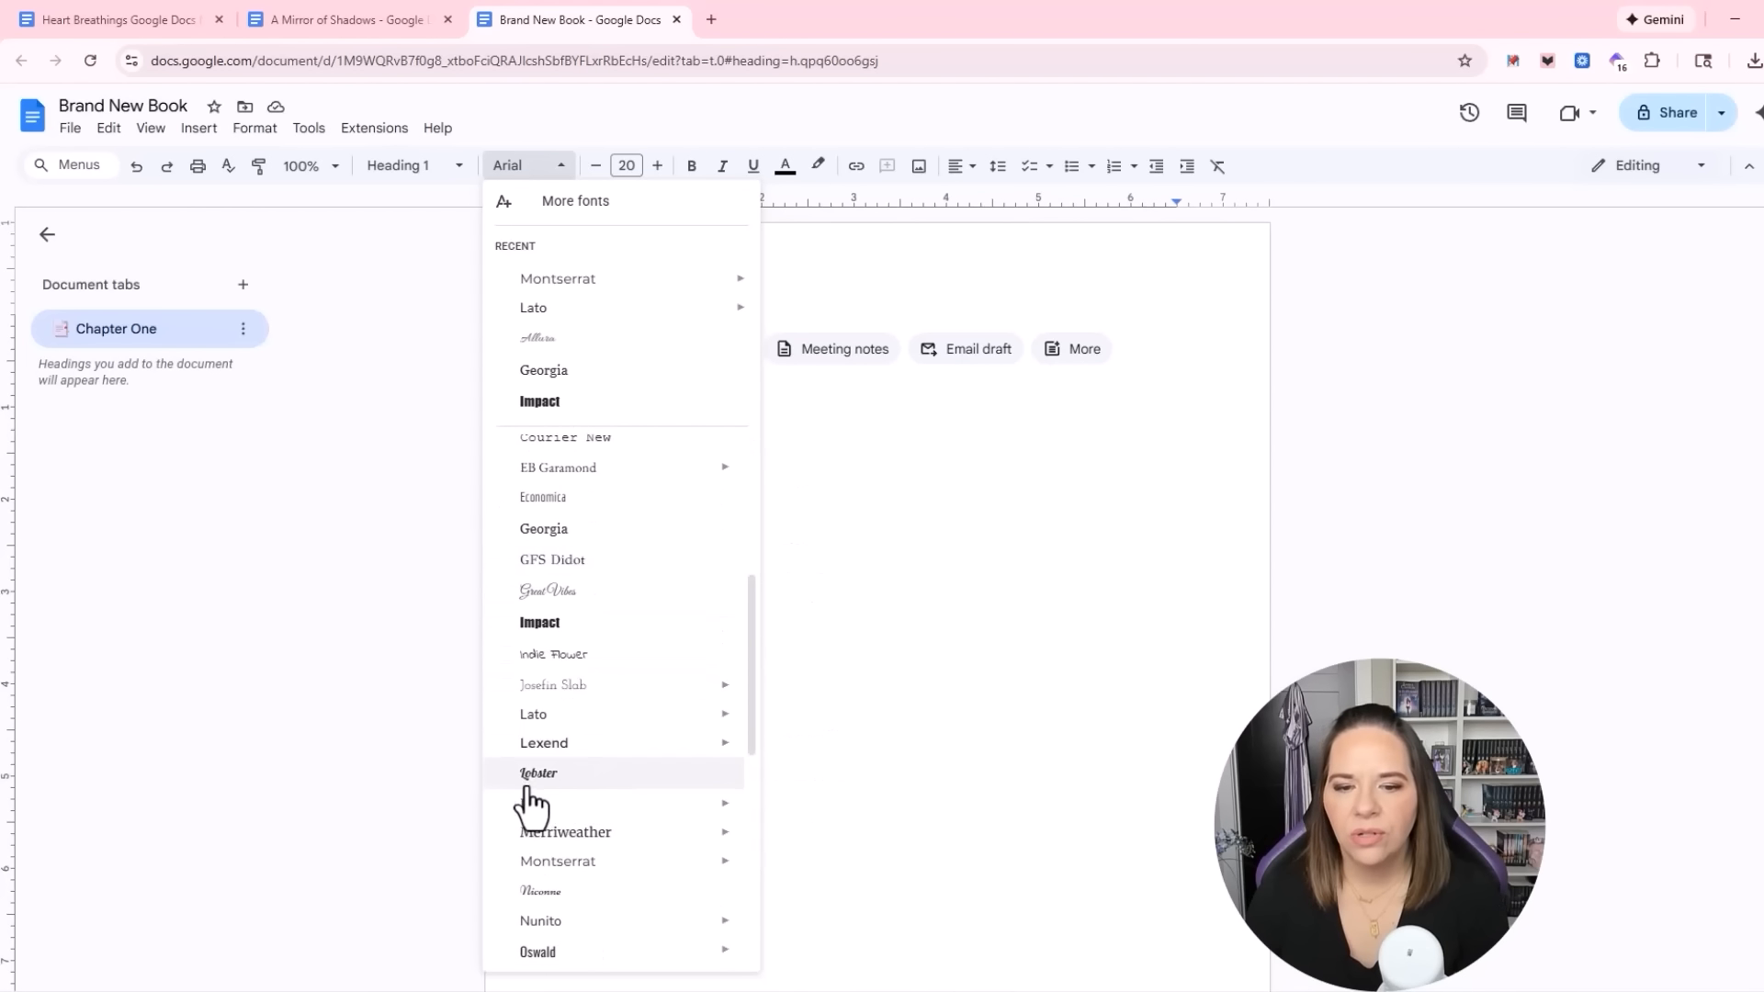
pyautogui.click(542, 622)
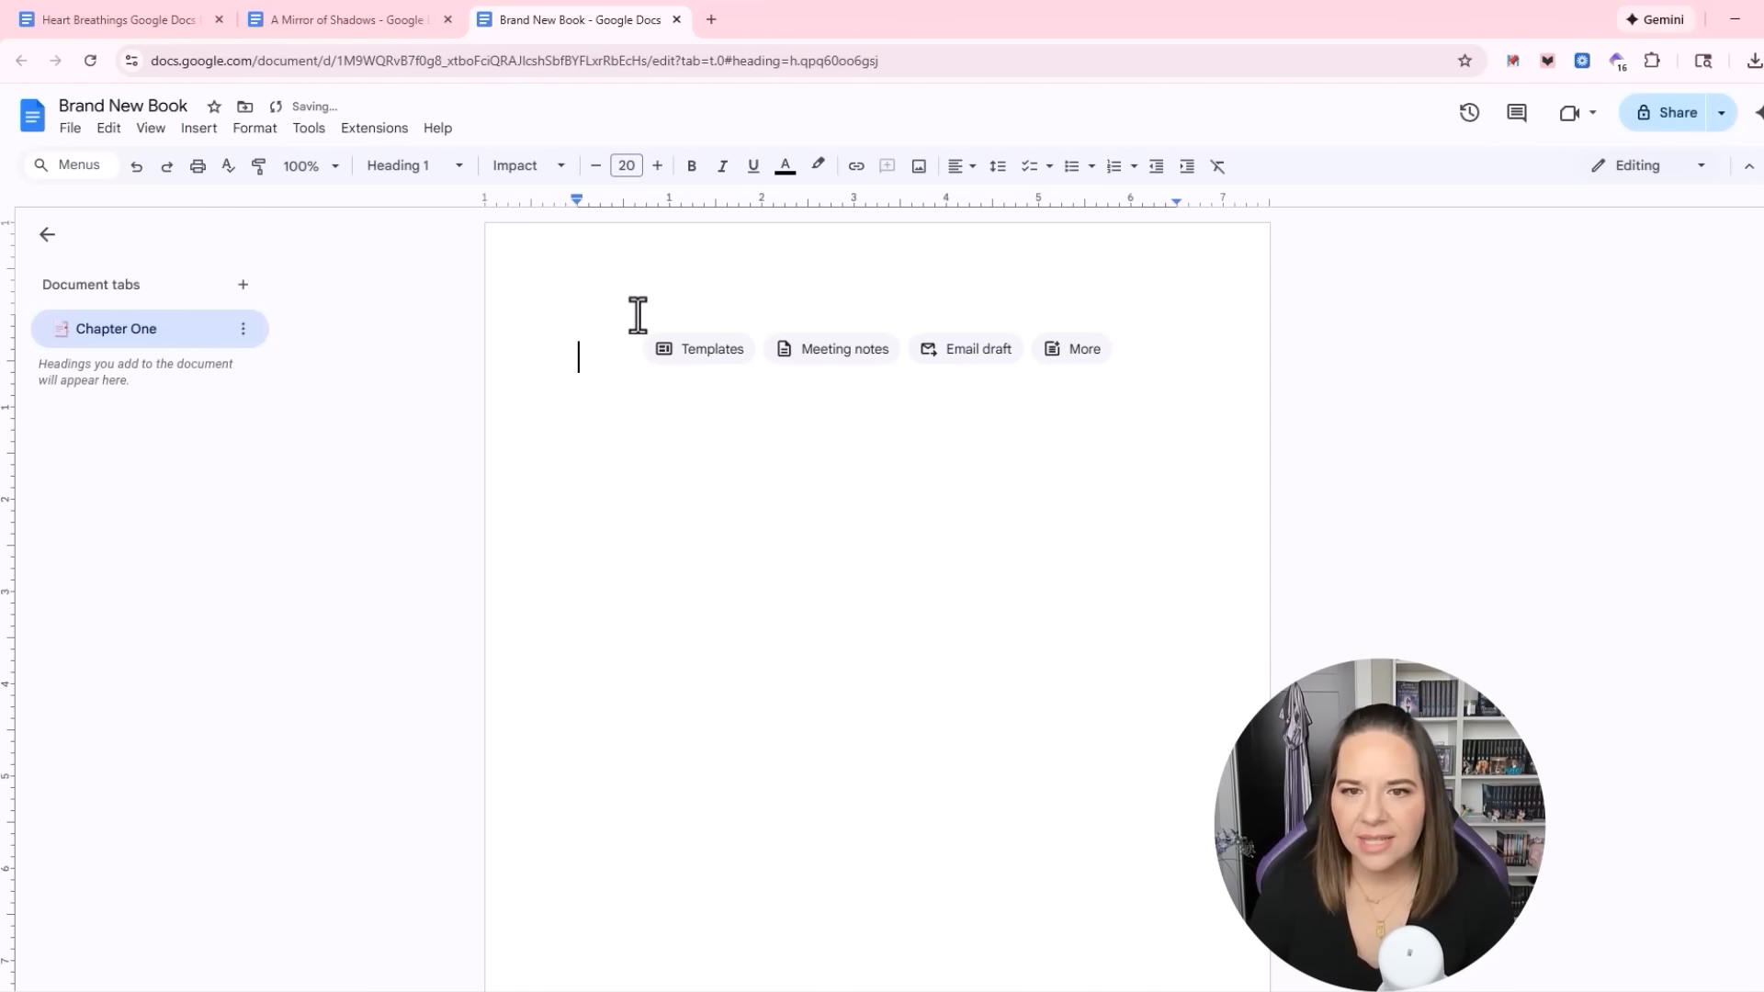
# Center the empty heading line and enter the heading text "CHAPTER ONE"
pyautogui.click(956, 167)
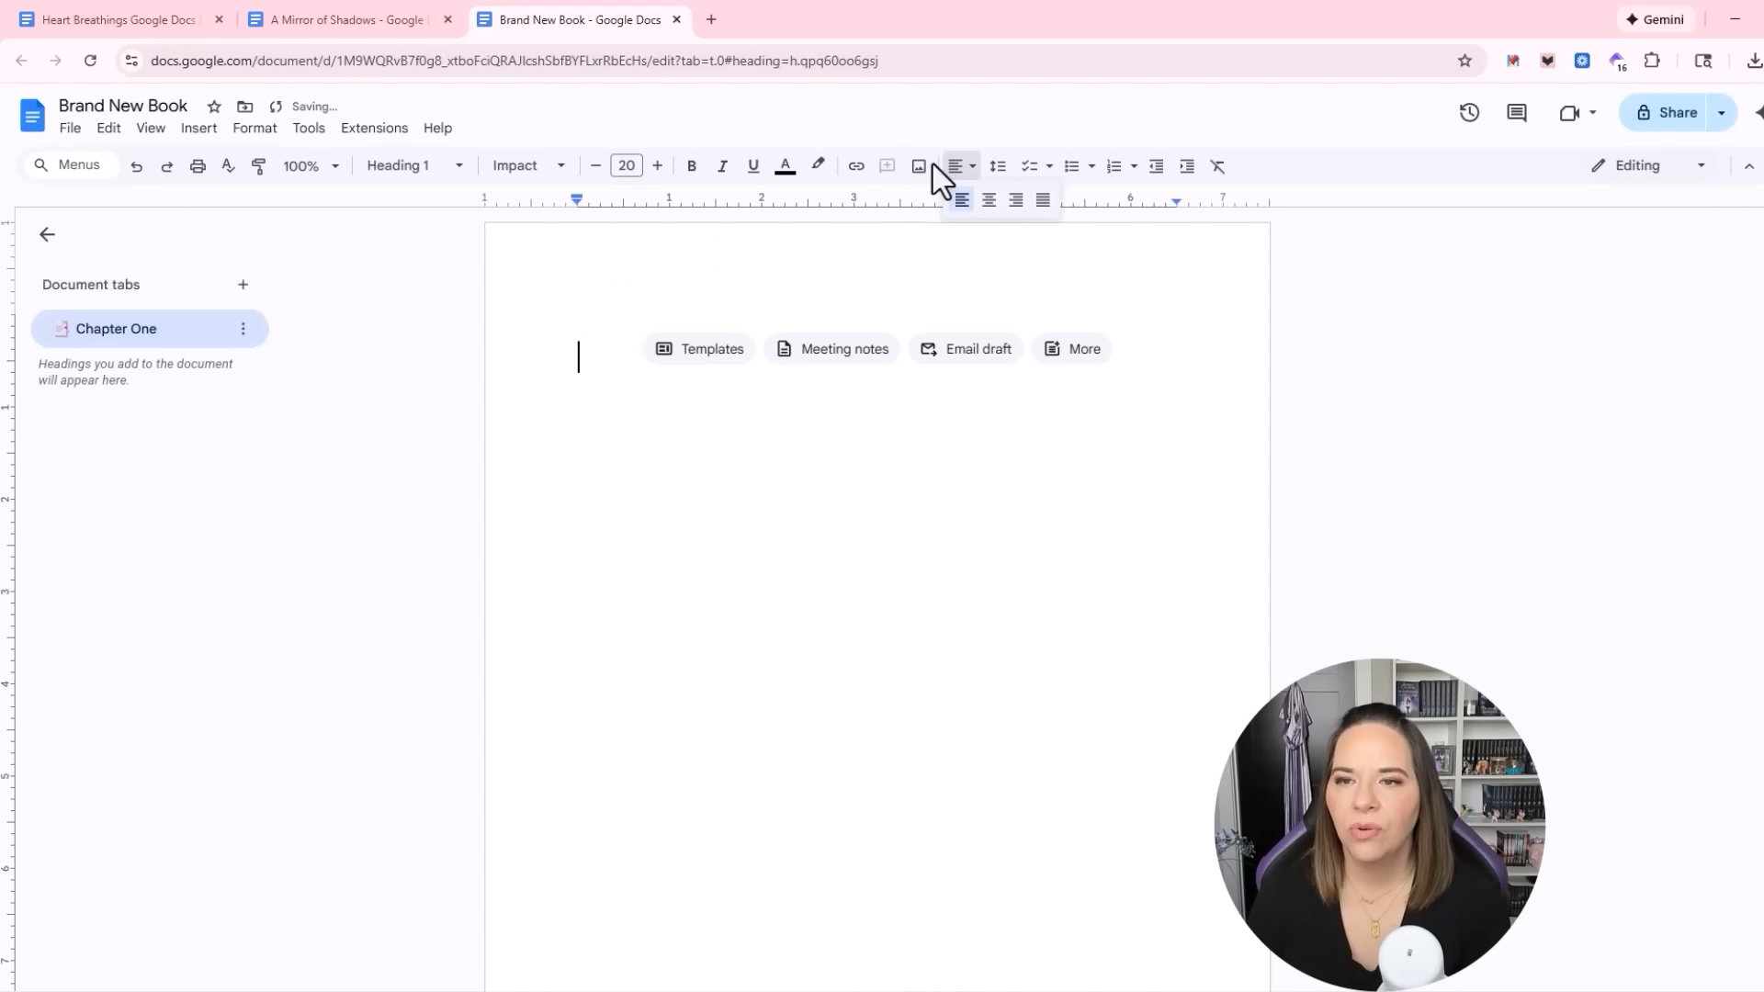
pyautogui.click(988, 202)
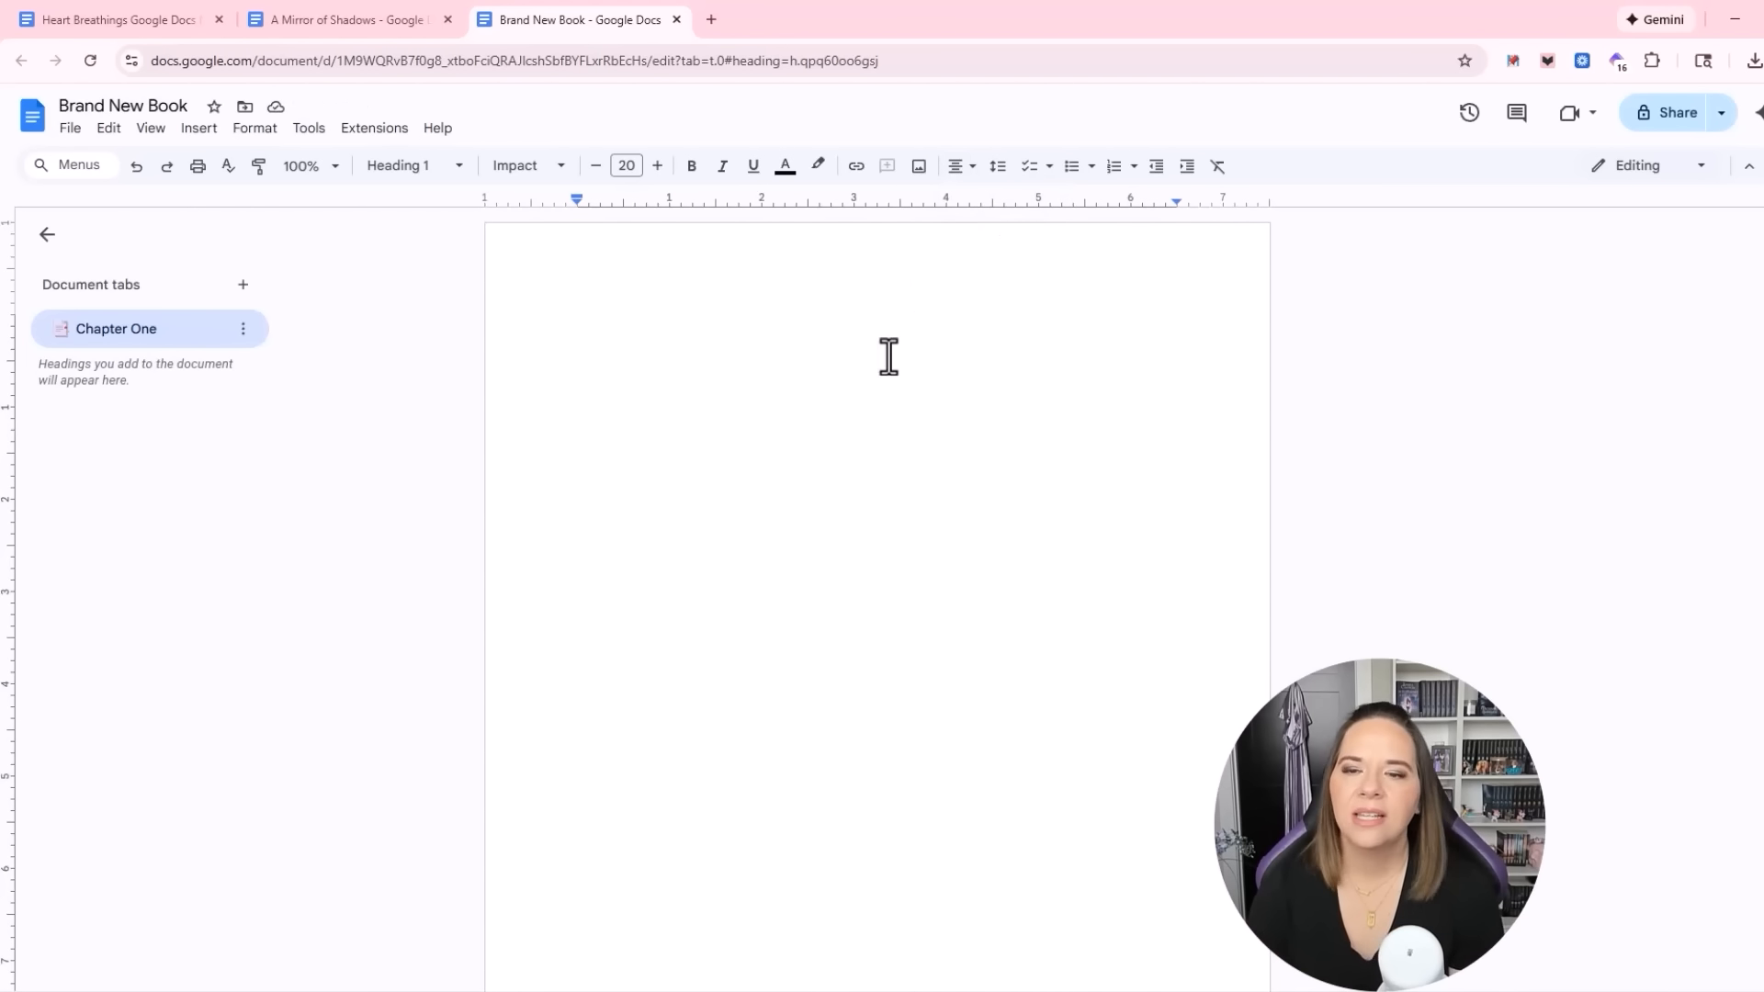
pyautogui.write('Ch')
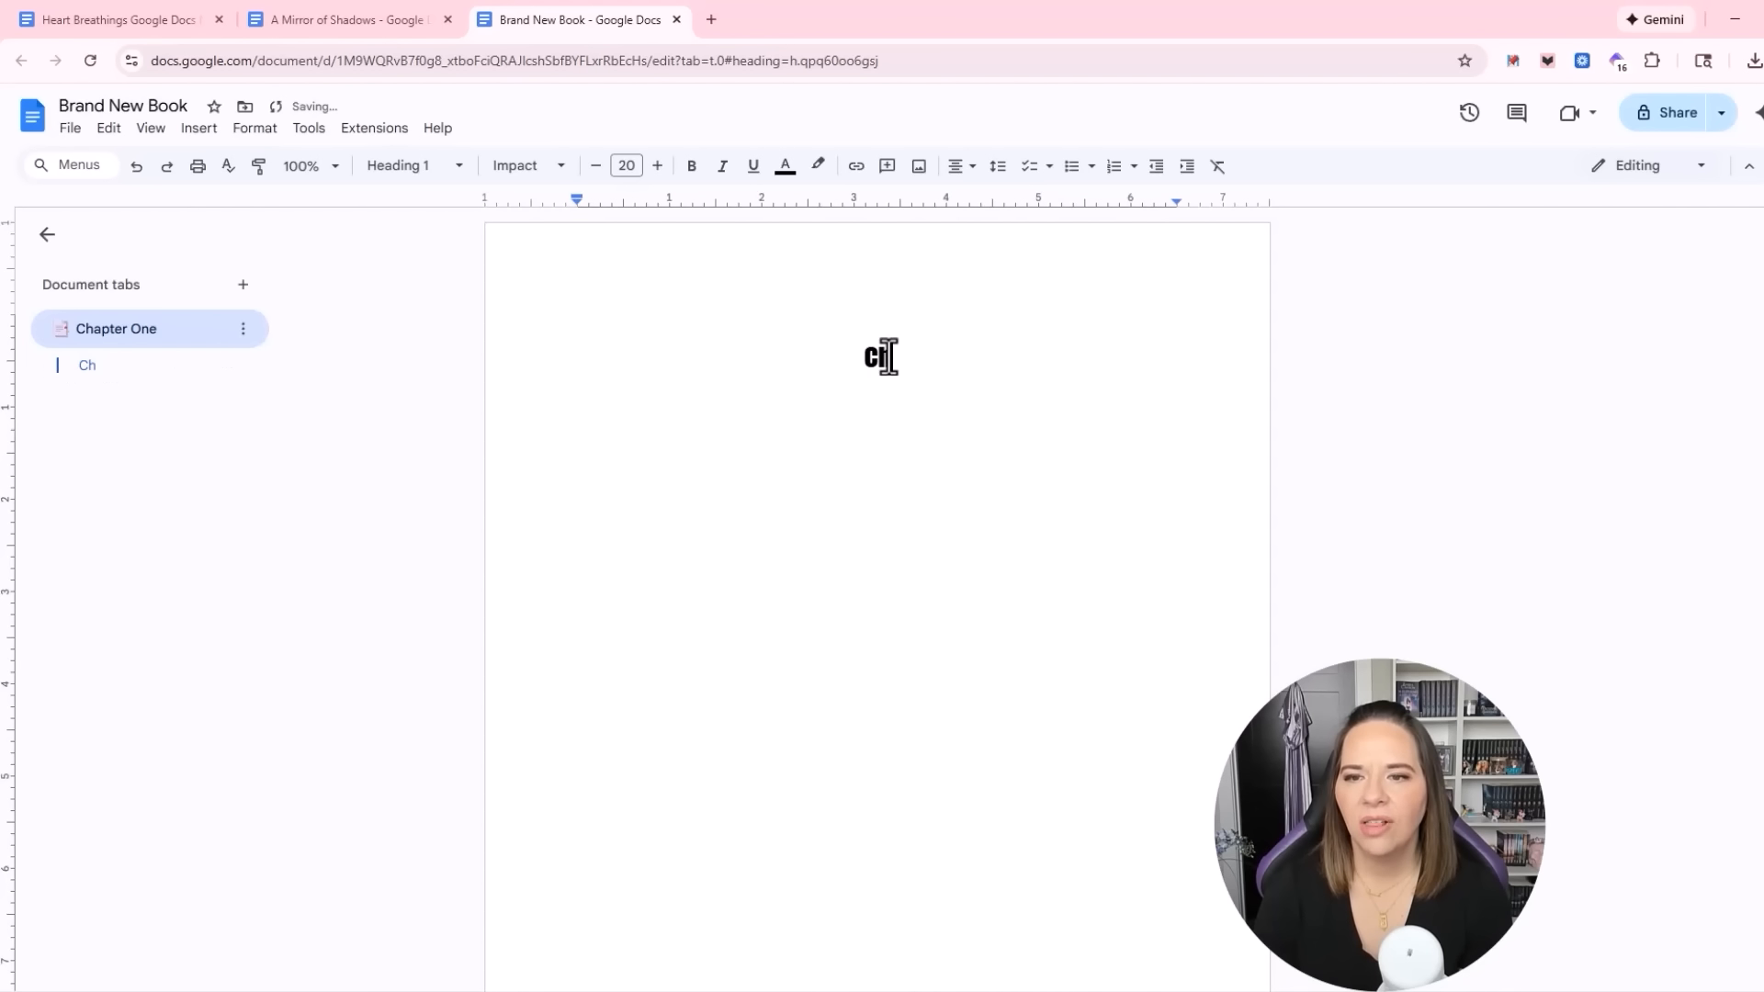
pyautogui.write('APTER ONE')
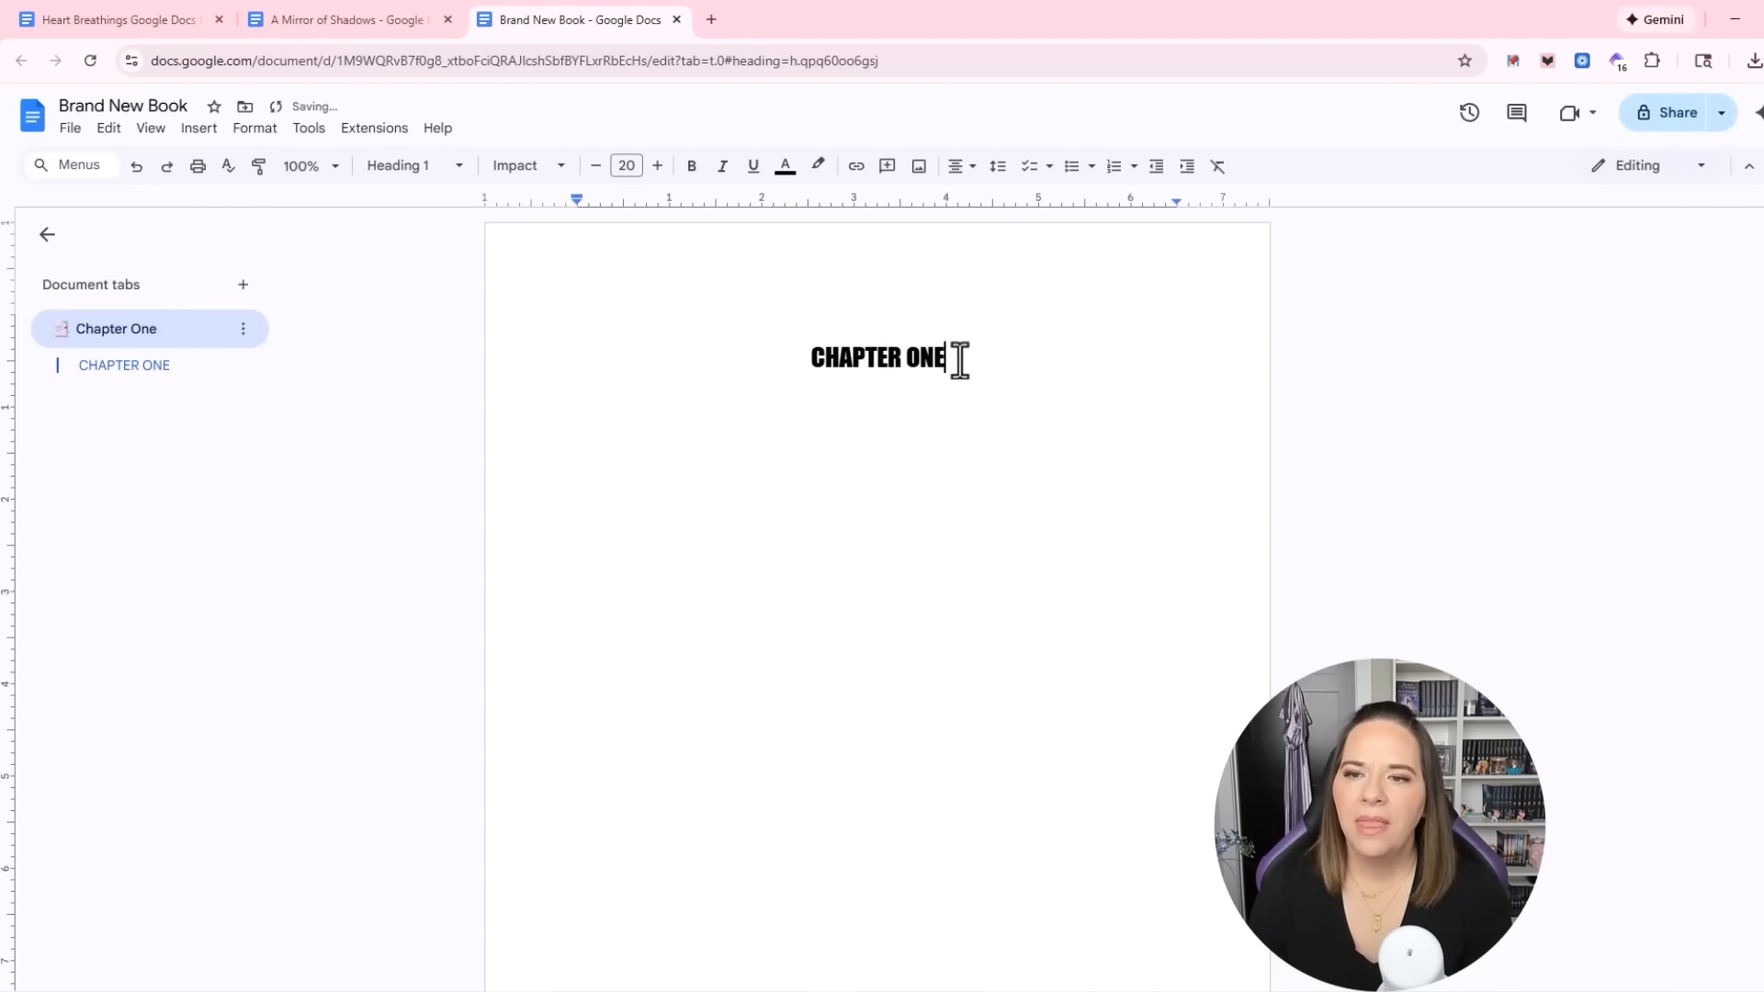
# Set the font size of the "CHAPTER ONE" heading to 30
pyautogui.moveTo(959, 359); pyautogui.dragTo(811, 359)
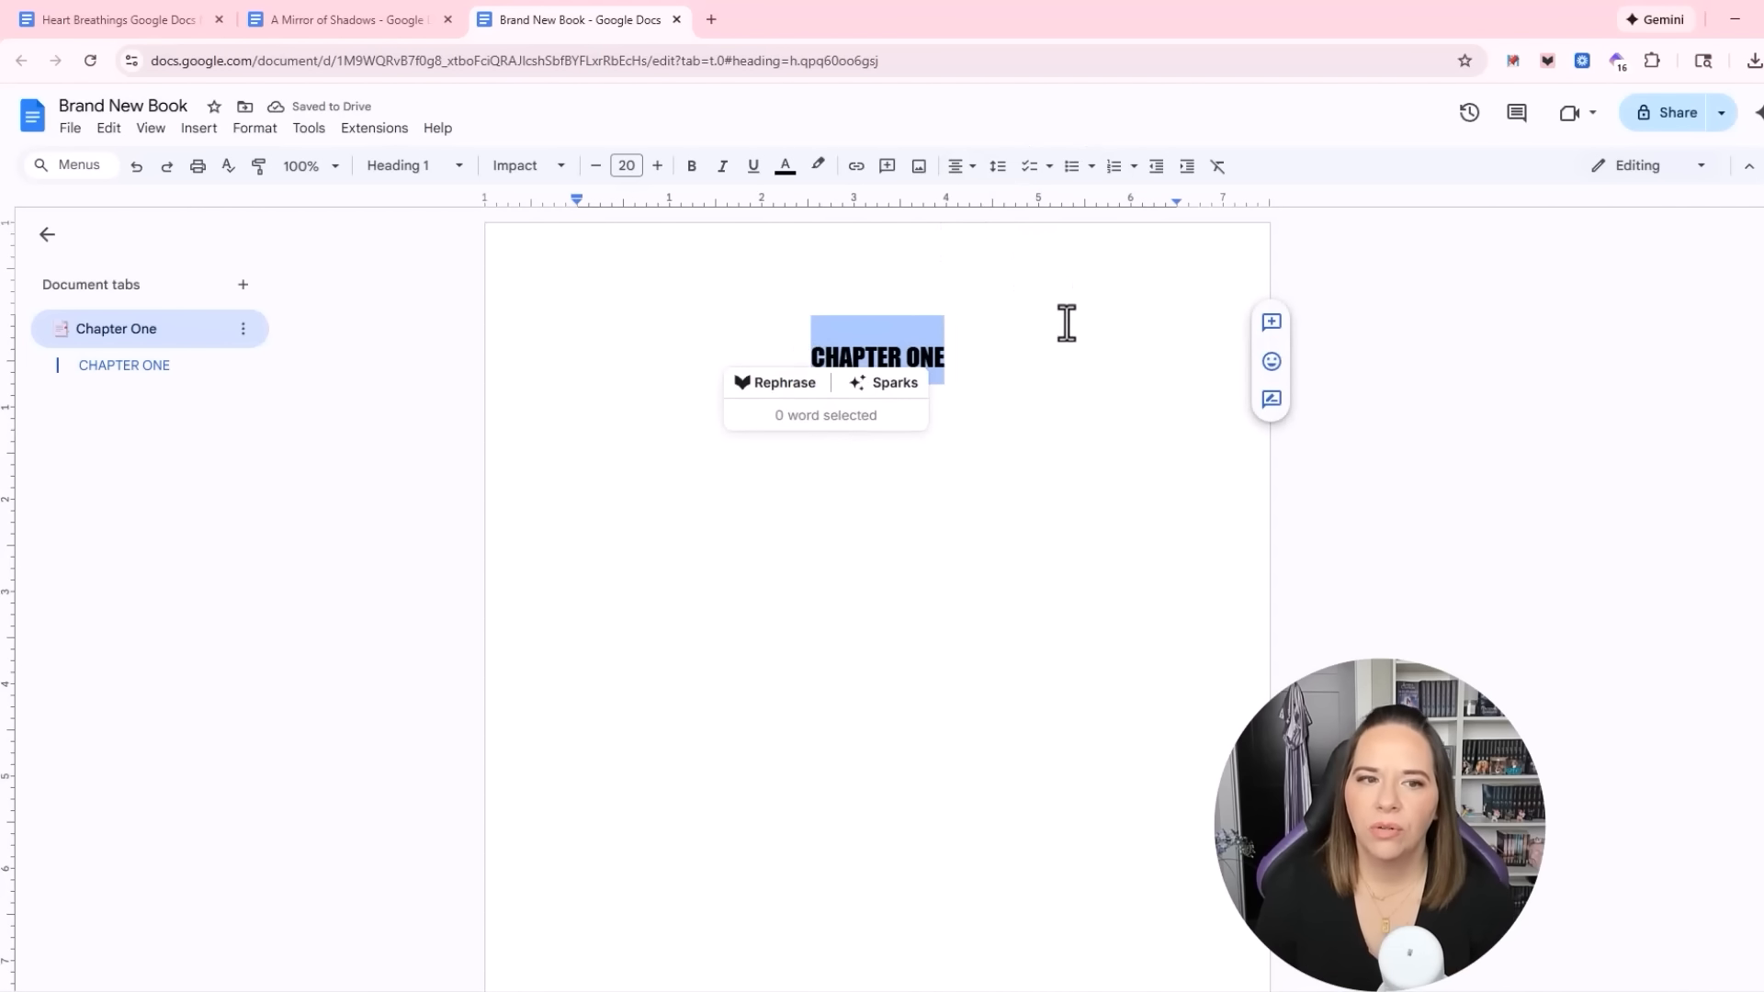
pyautogui.click(633, 165)
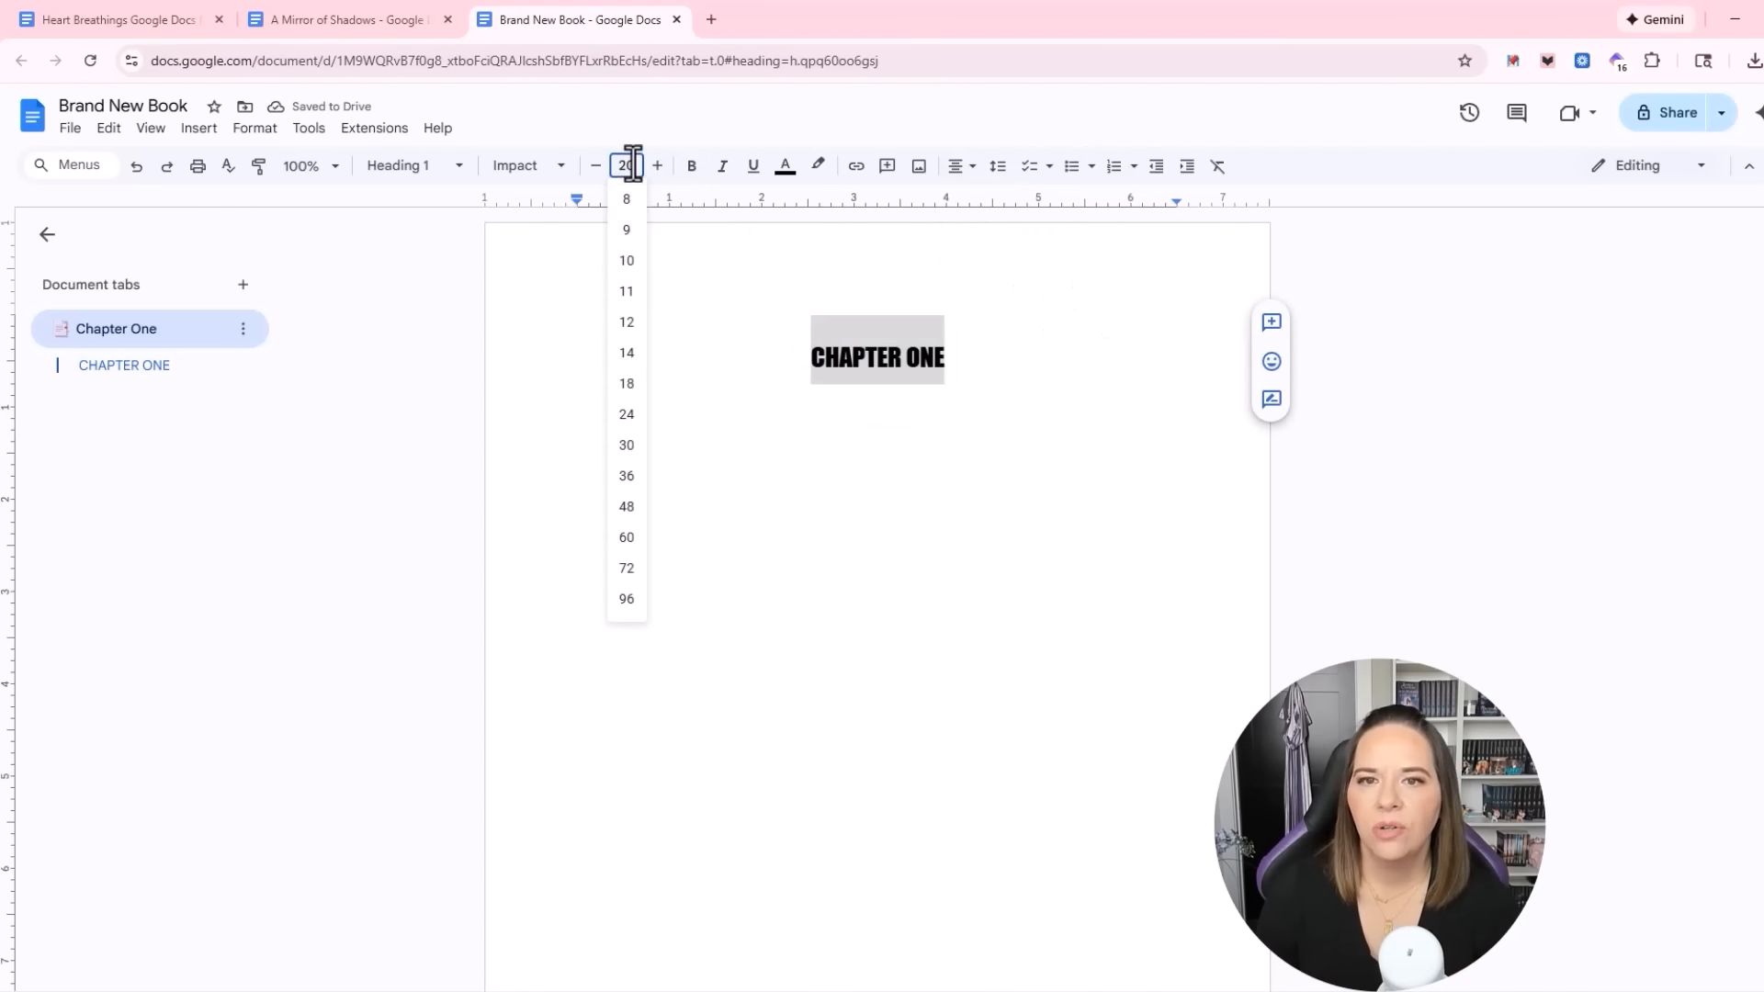
pyautogui.click(624, 447)
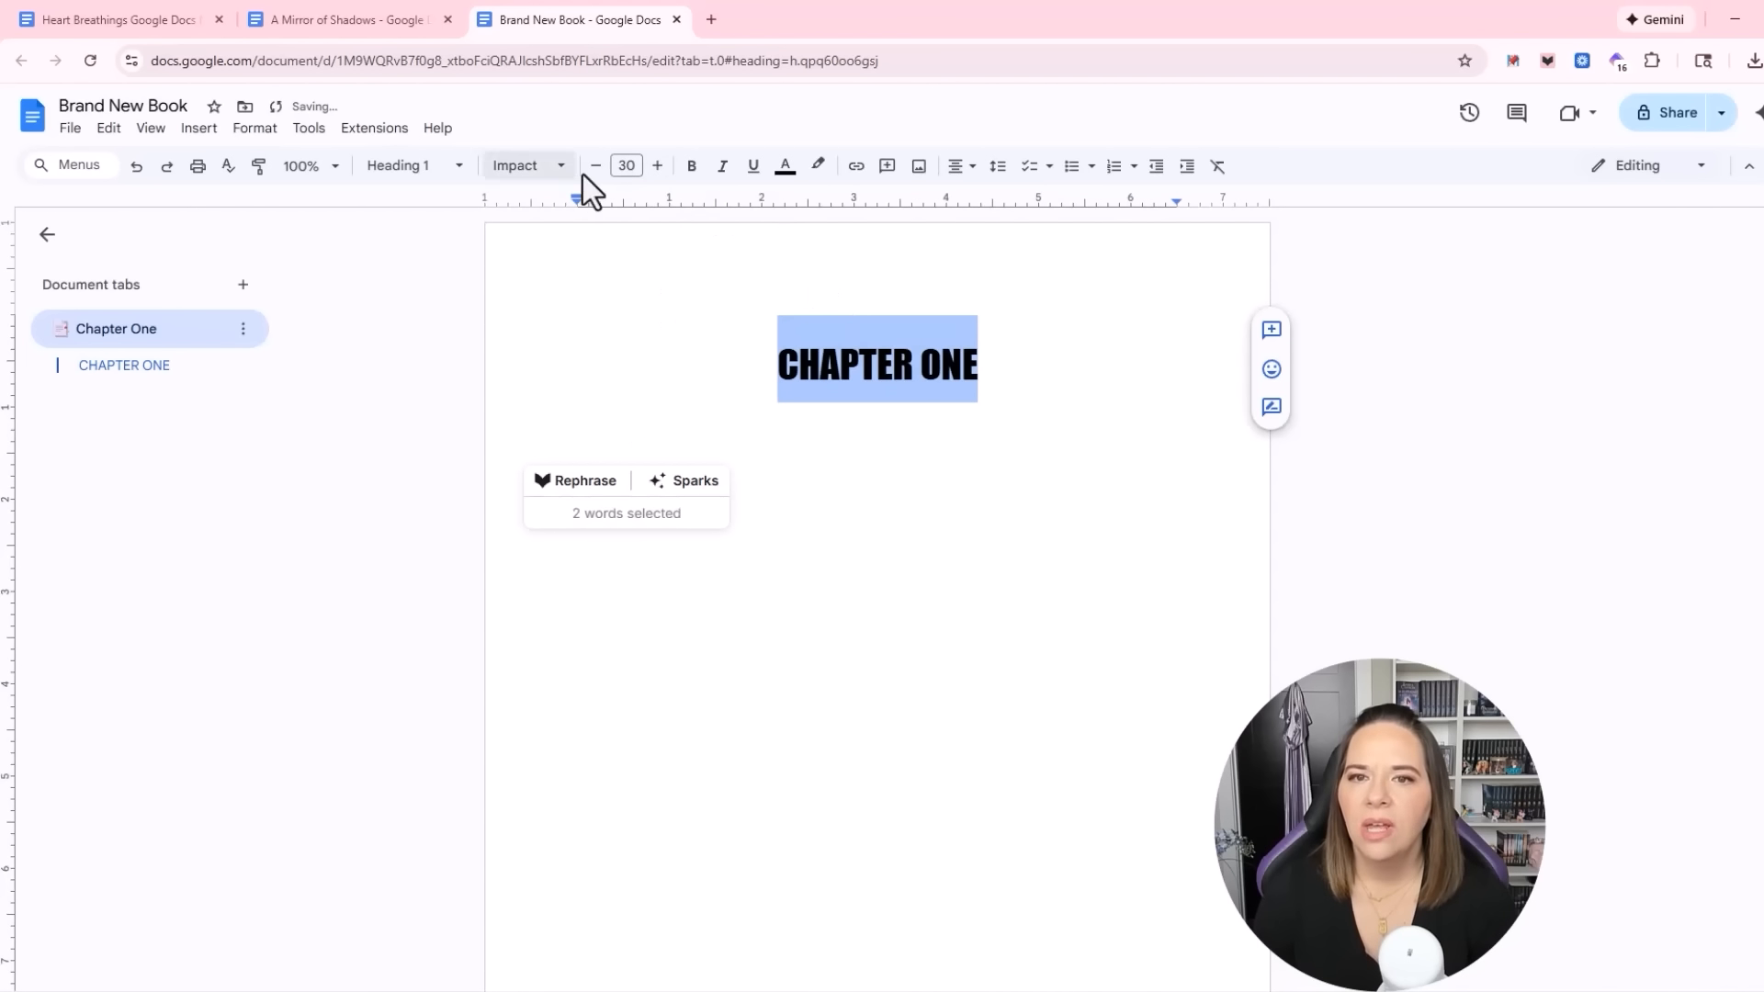
# Browse the available fonts and the catalogue of additional fonts without choosing a new one
pyautogui.click(543, 172)
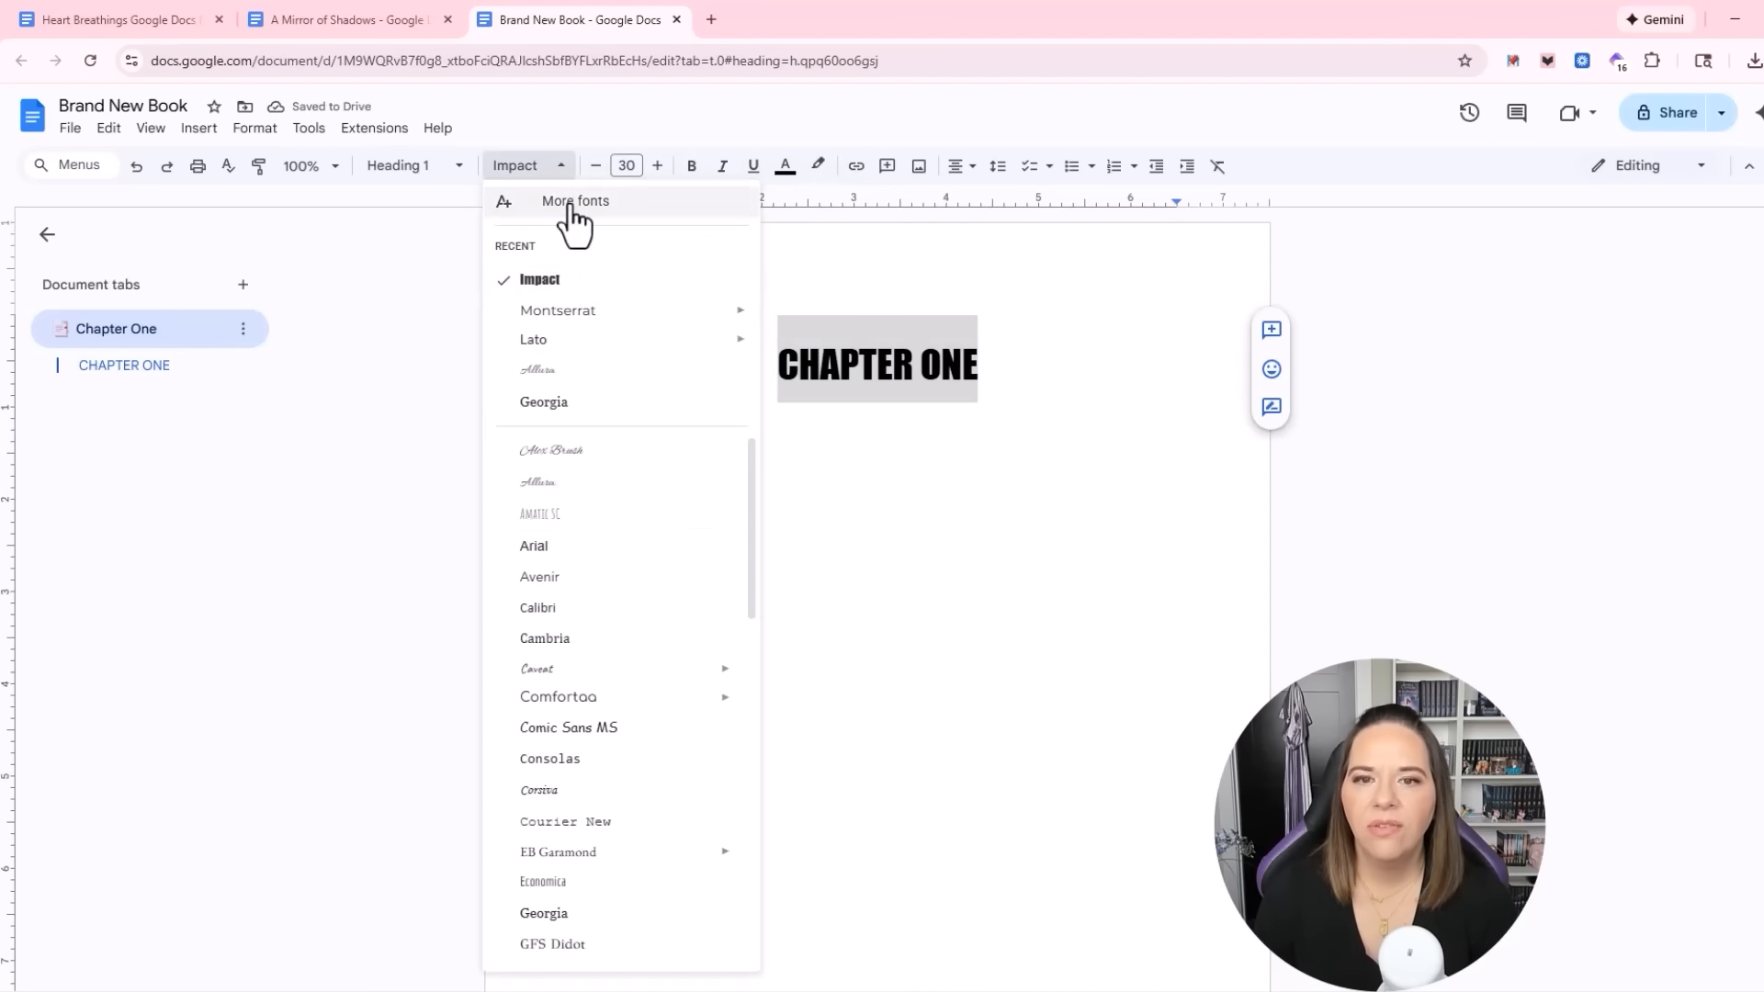
pyautogui.scroll(-7, 598, 661)
pyautogui.moveTo(598, 655)
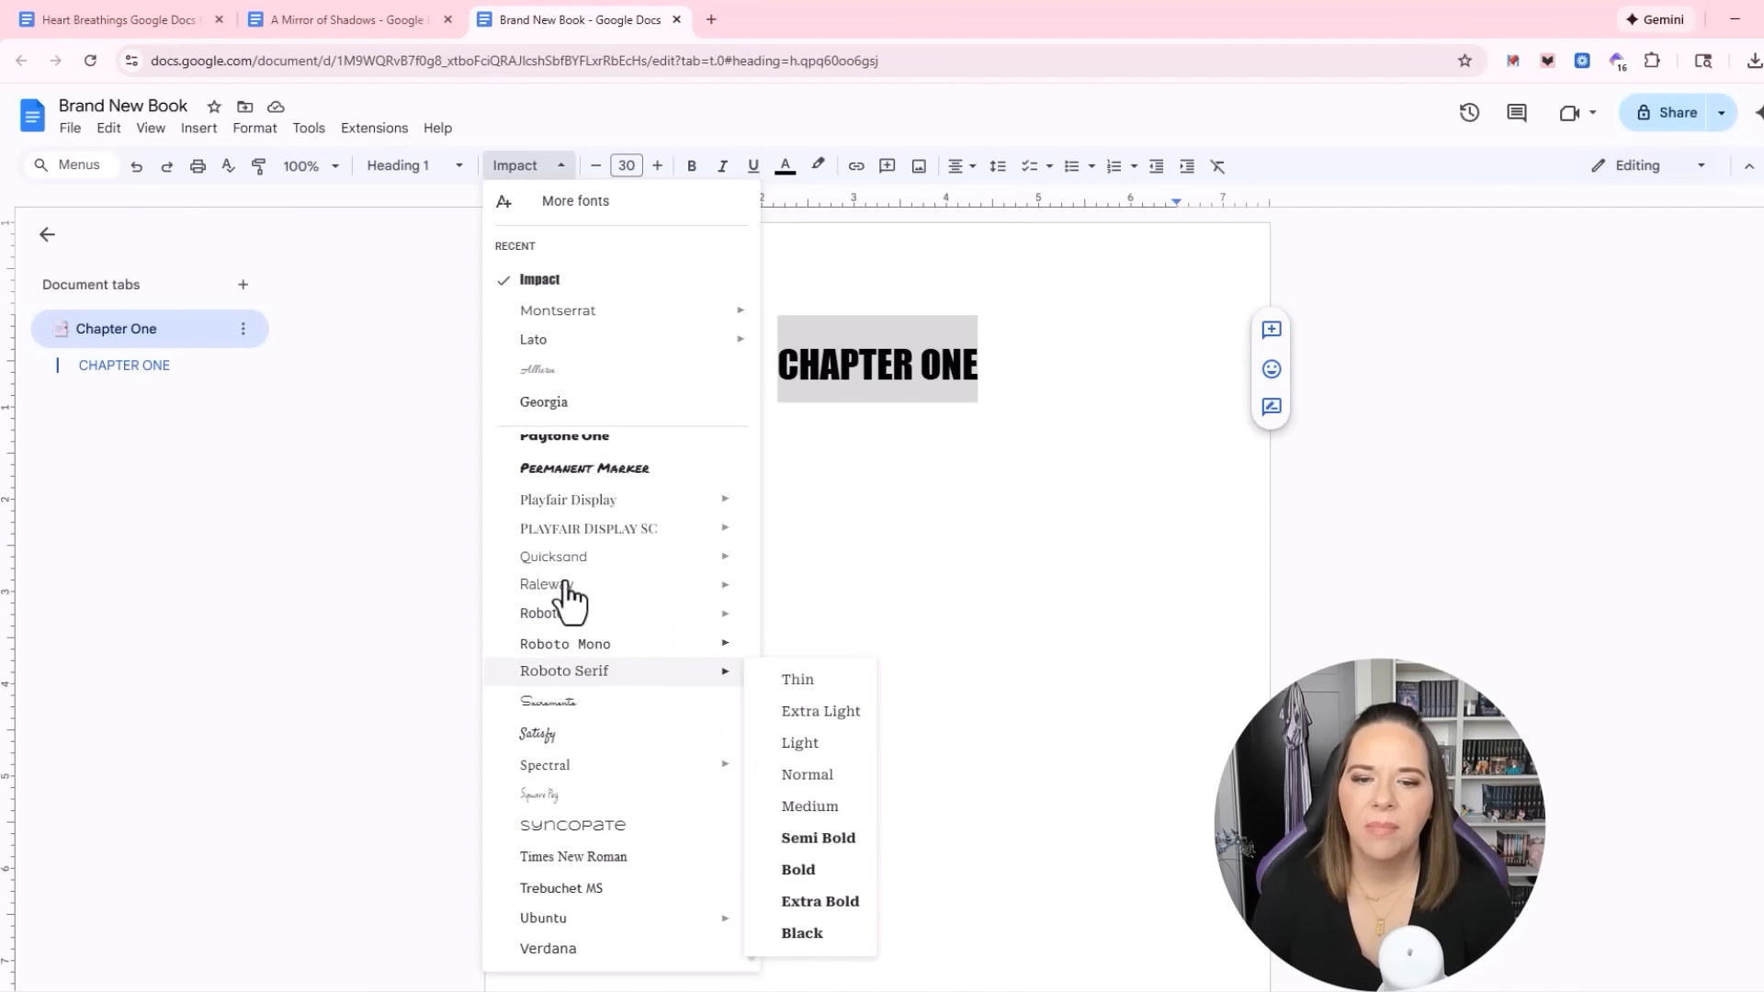
pyautogui.click(588, 205)
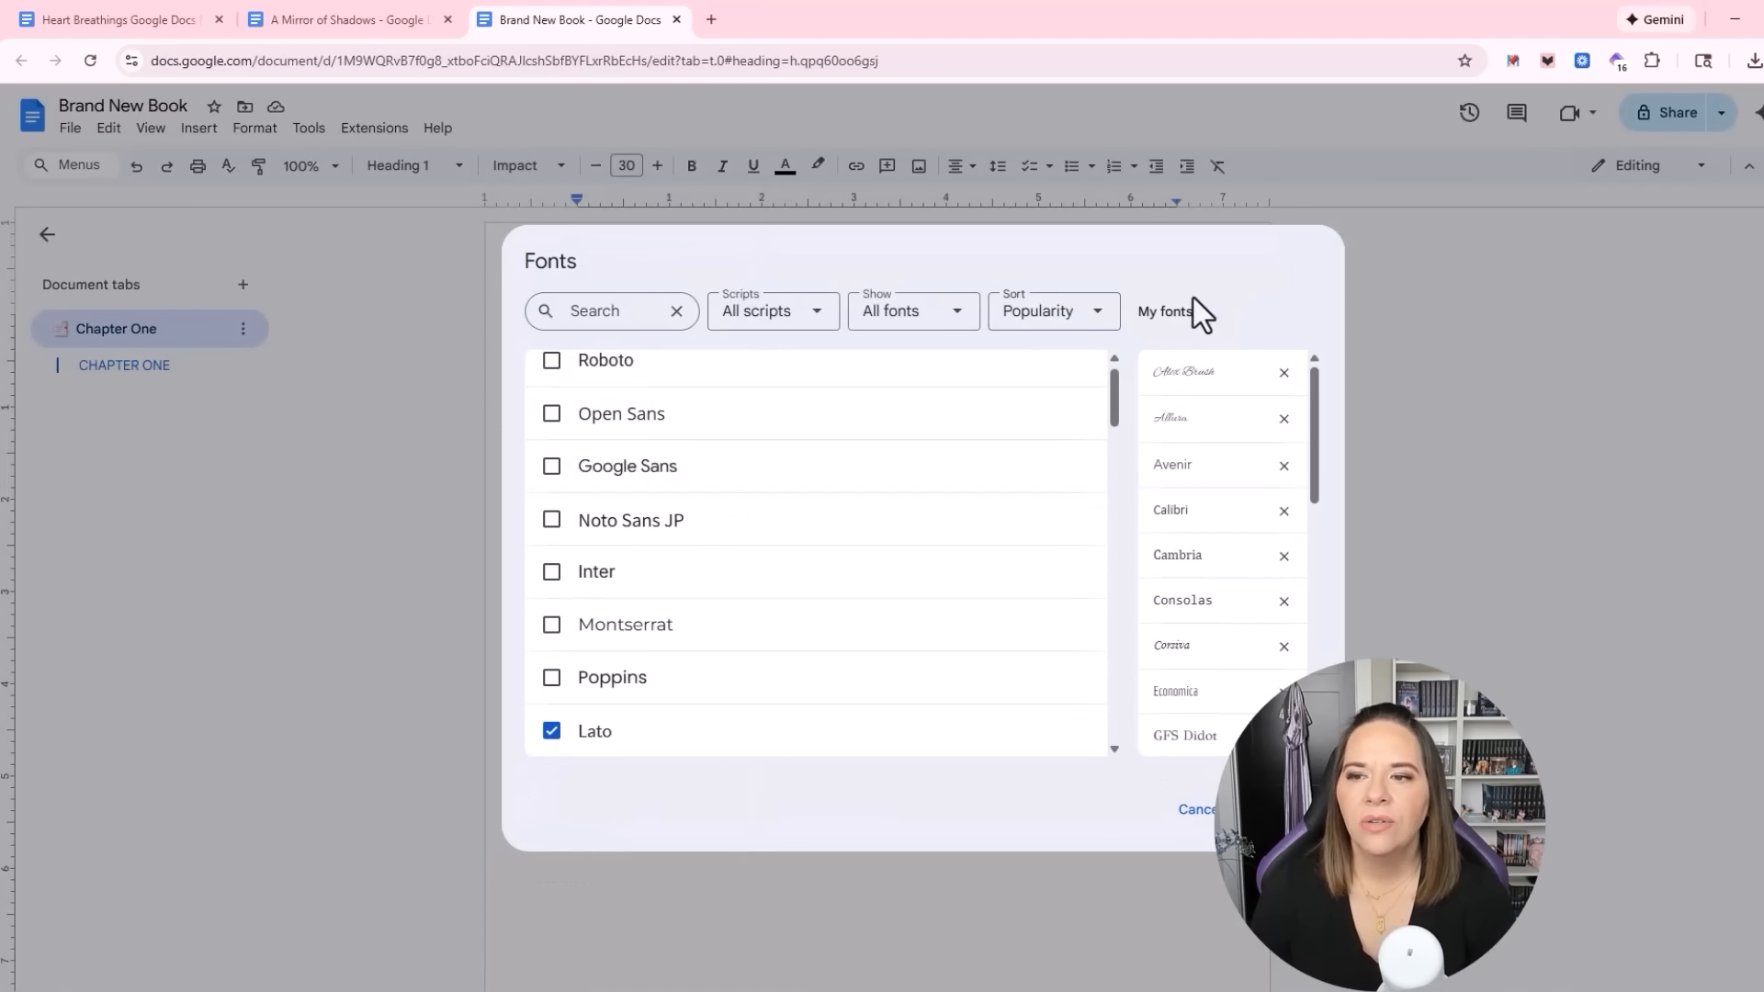
pyautogui.scroll(-3, 610, 590)
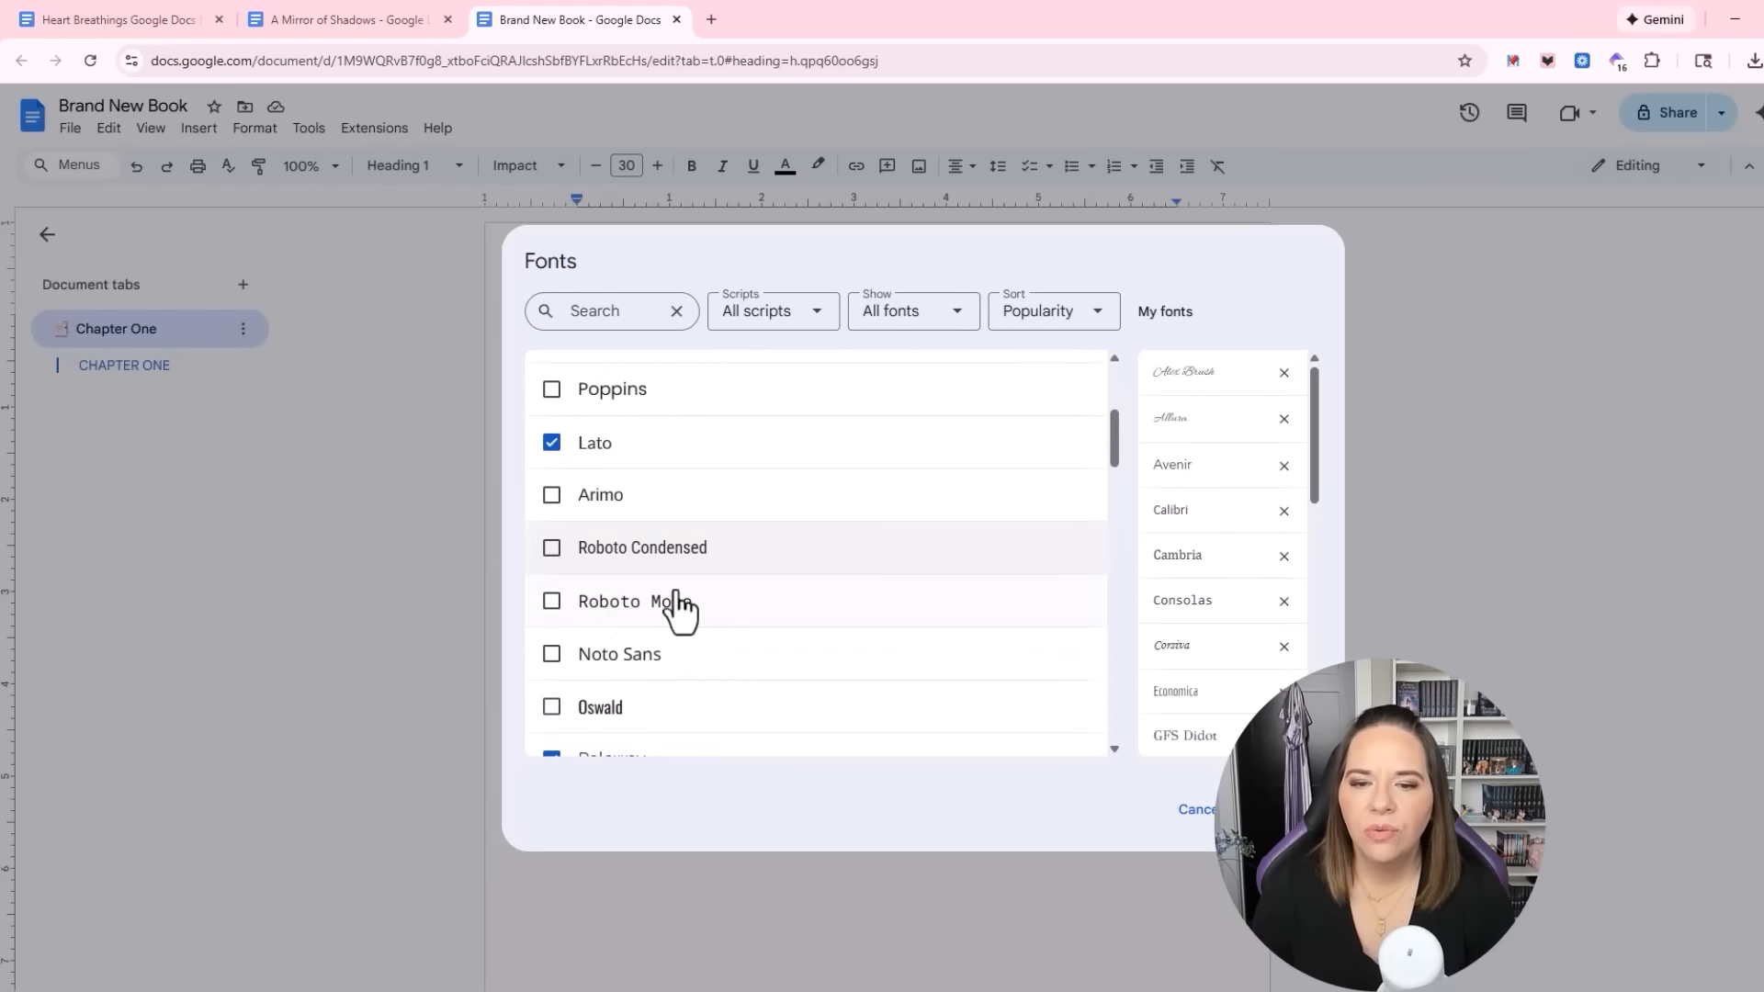
pyautogui.scroll(-8, 808, 623)
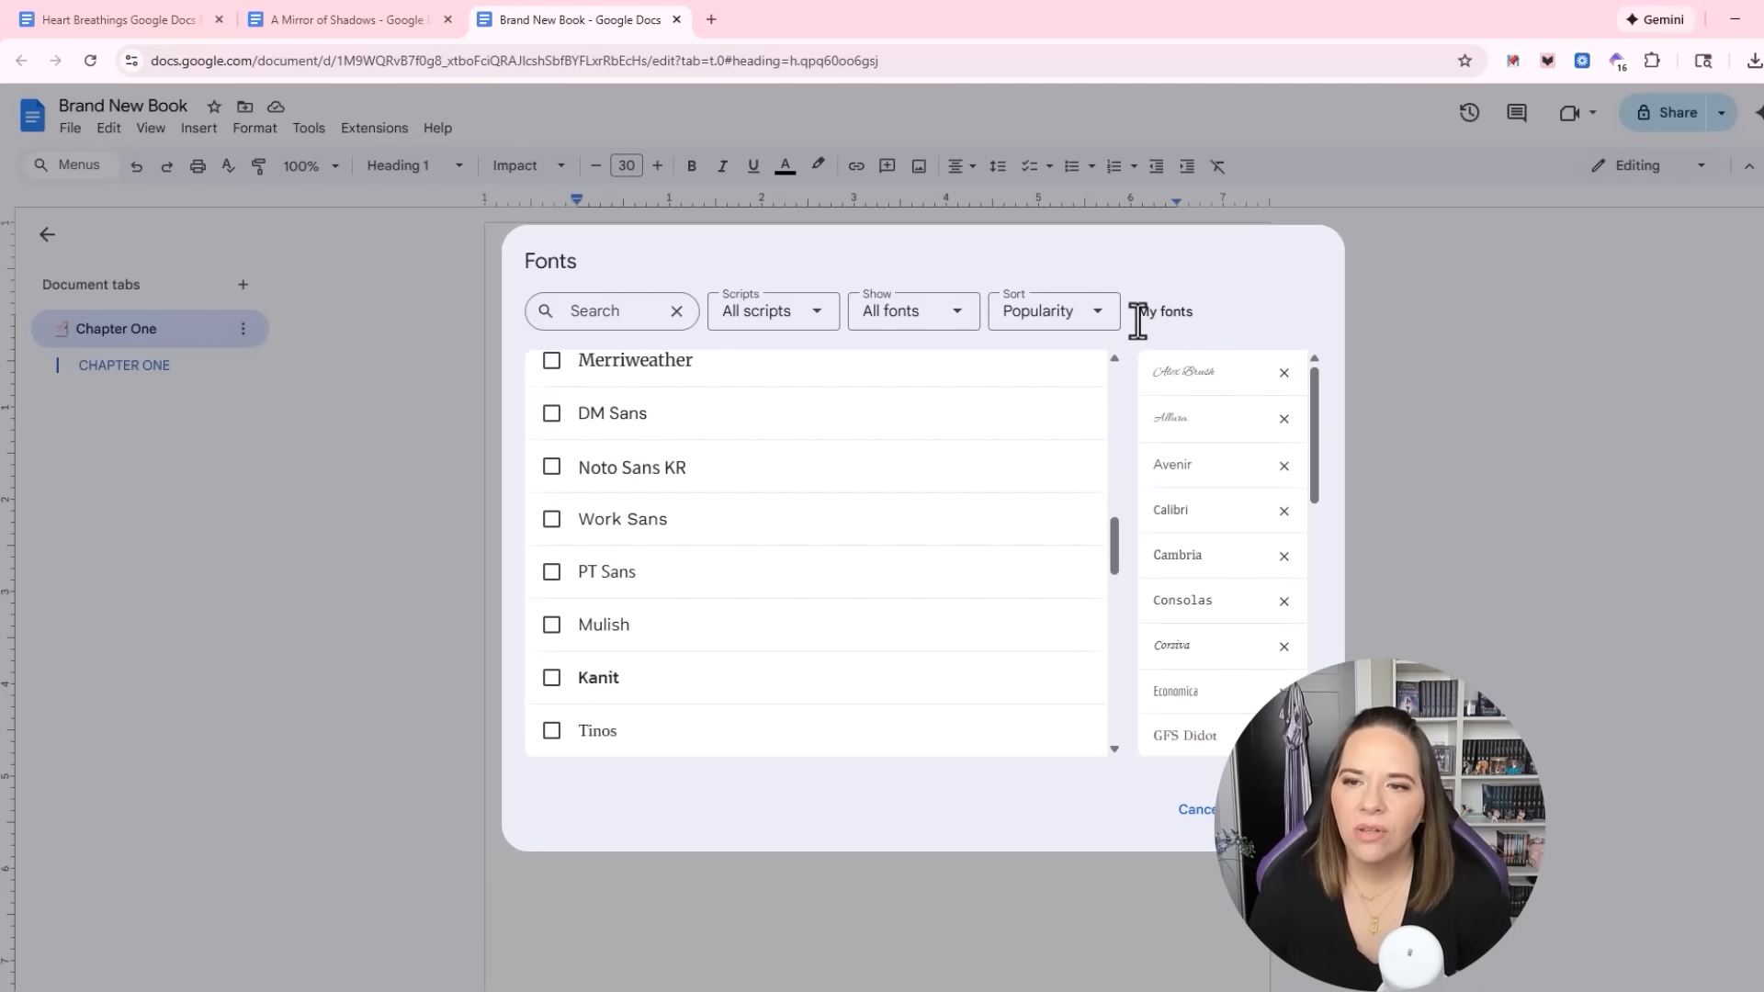
pyautogui.click(1197, 812)
pyautogui.click(988, 349)
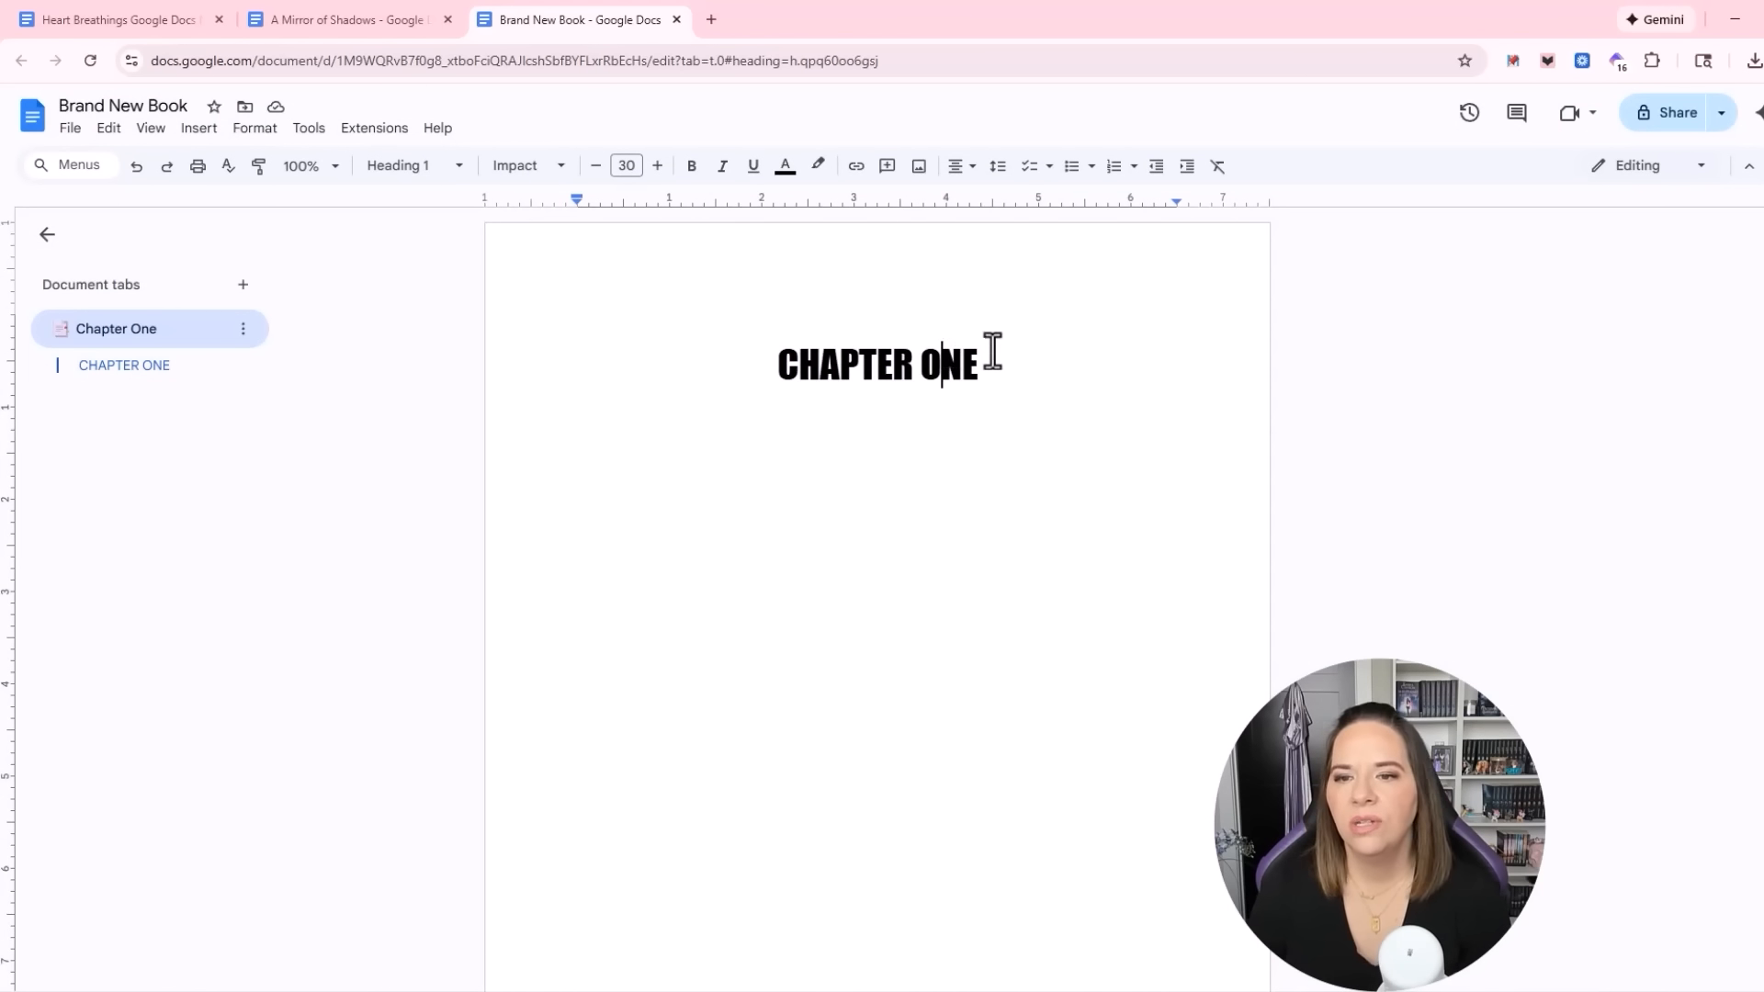
# Highlight the whole "CHAPTER ONE" heading in light purple
pyautogui.moveTo(1011, 358); pyautogui.dragTo(727, 341)
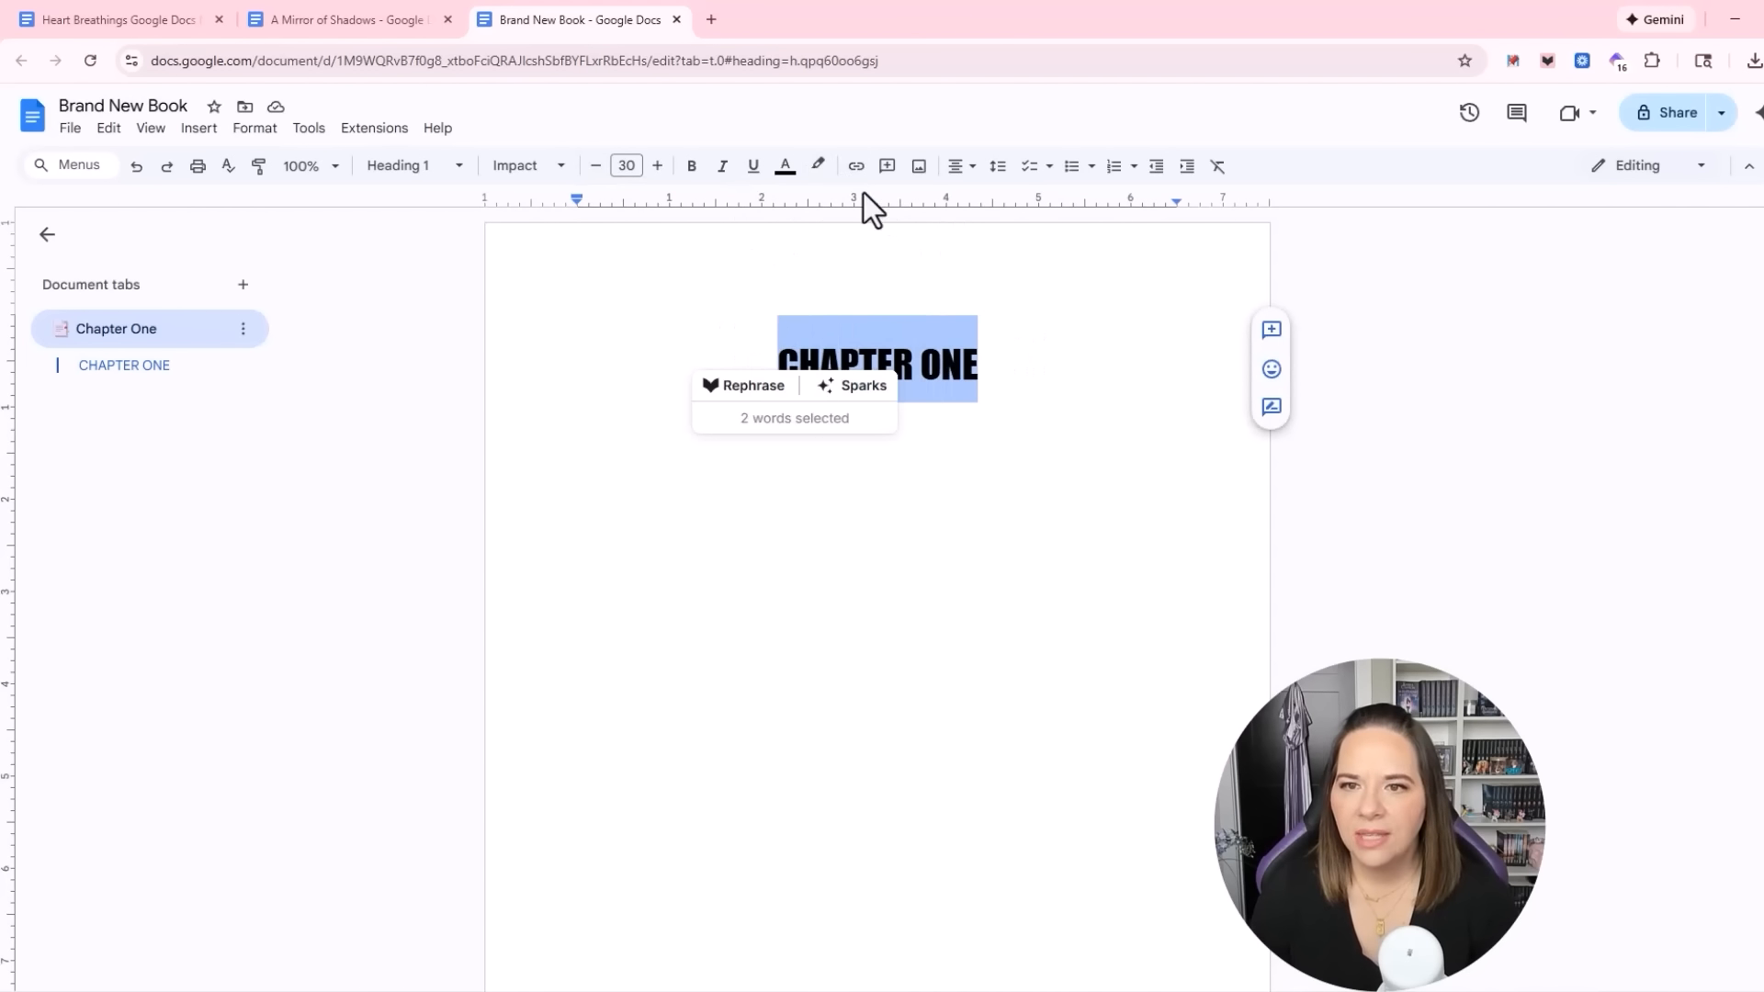
pyautogui.click(819, 174)
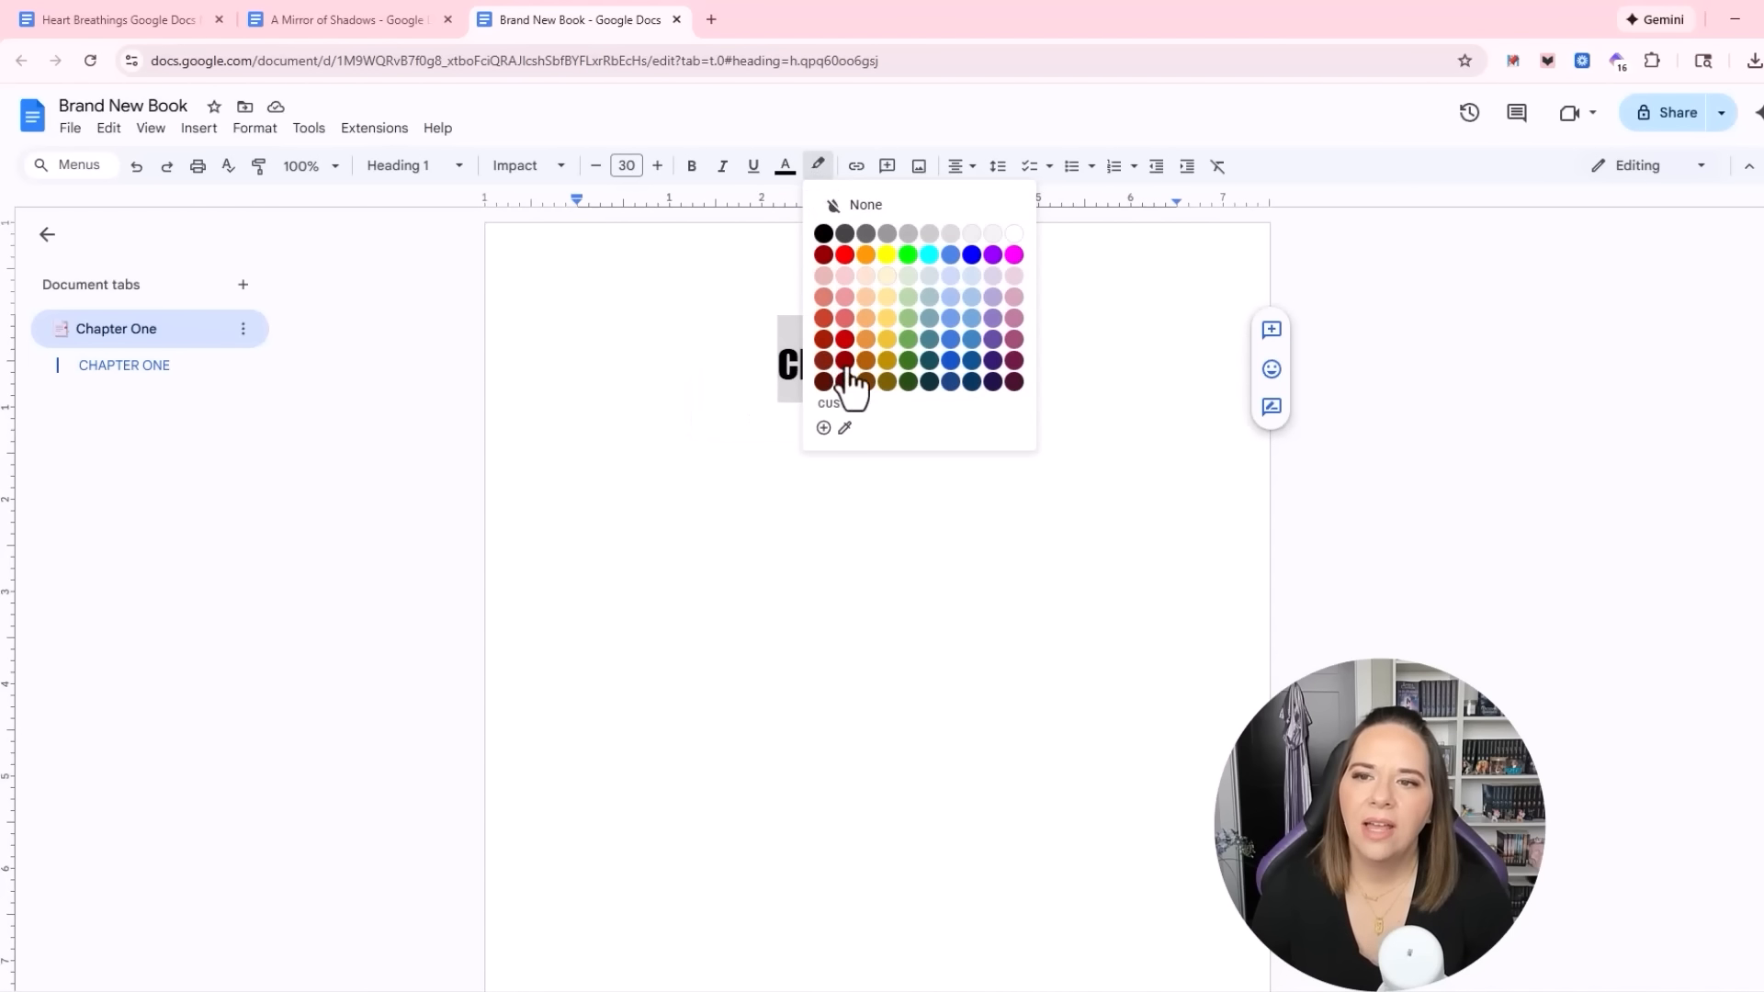
pyautogui.click(993, 275)
pyautogui.click(817, 390)
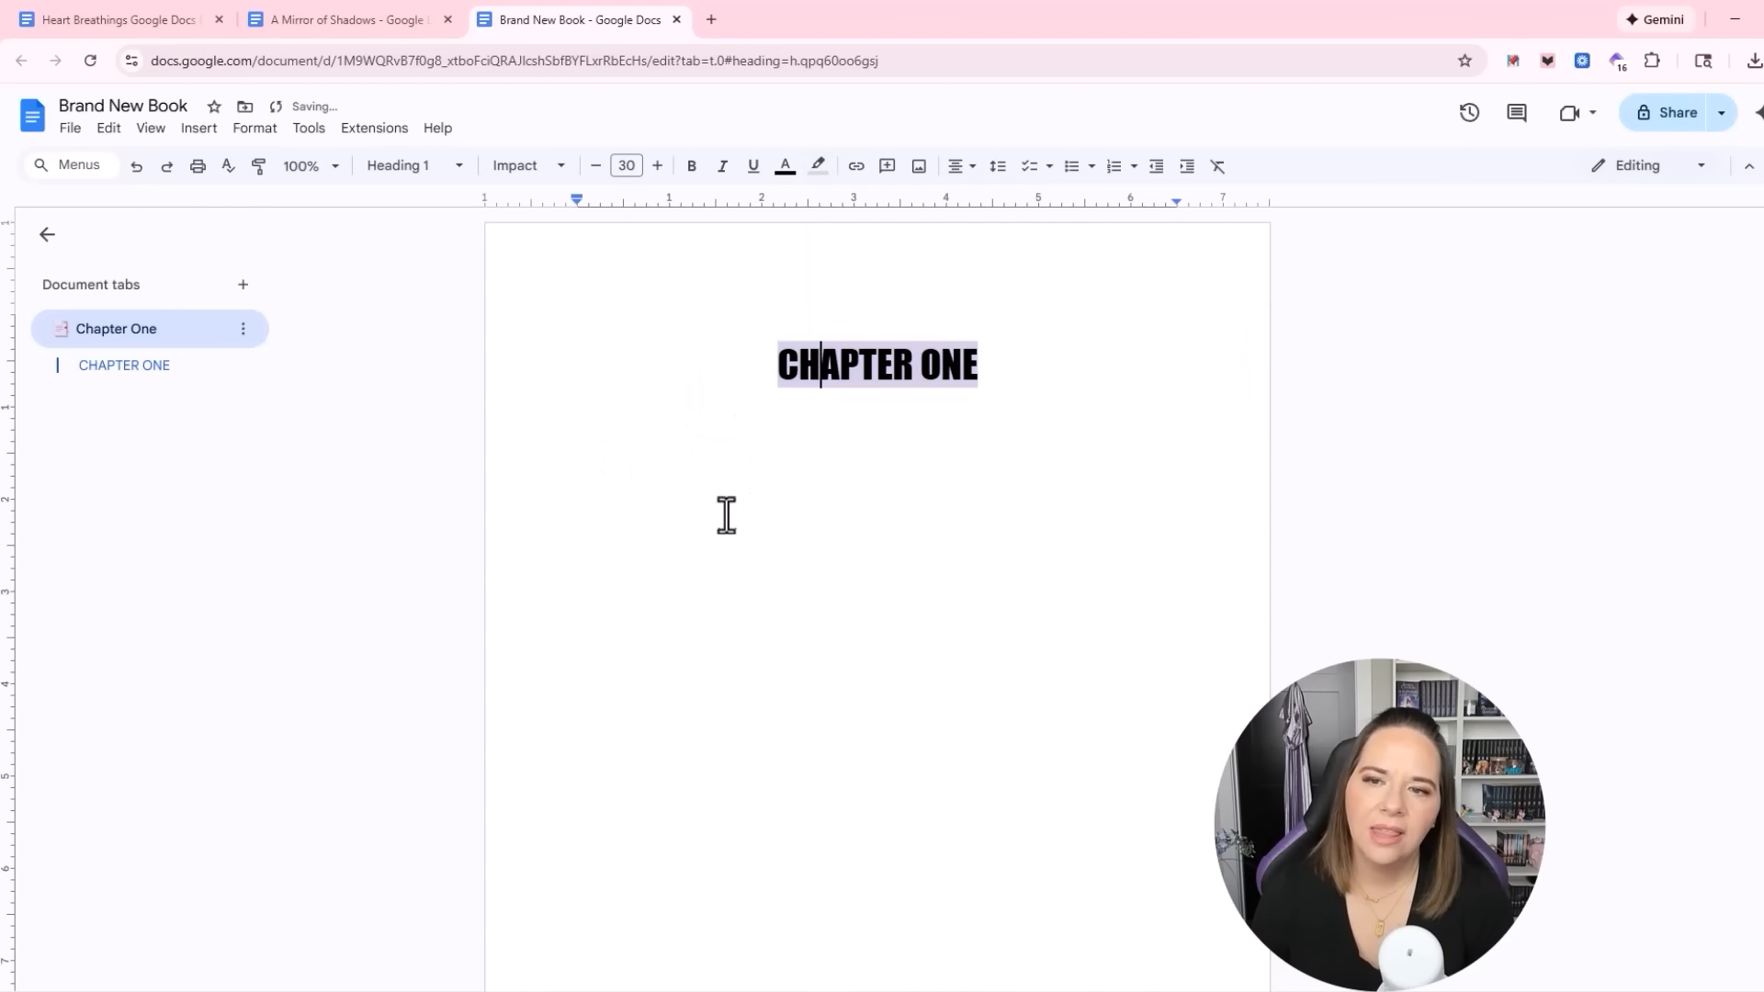
# Update the Heading 1 style to match the formatting of the "CHAPTER ONE" heading
pyautogui.moveTo(1011, 361); pyautogui.dragTo(780, 362)
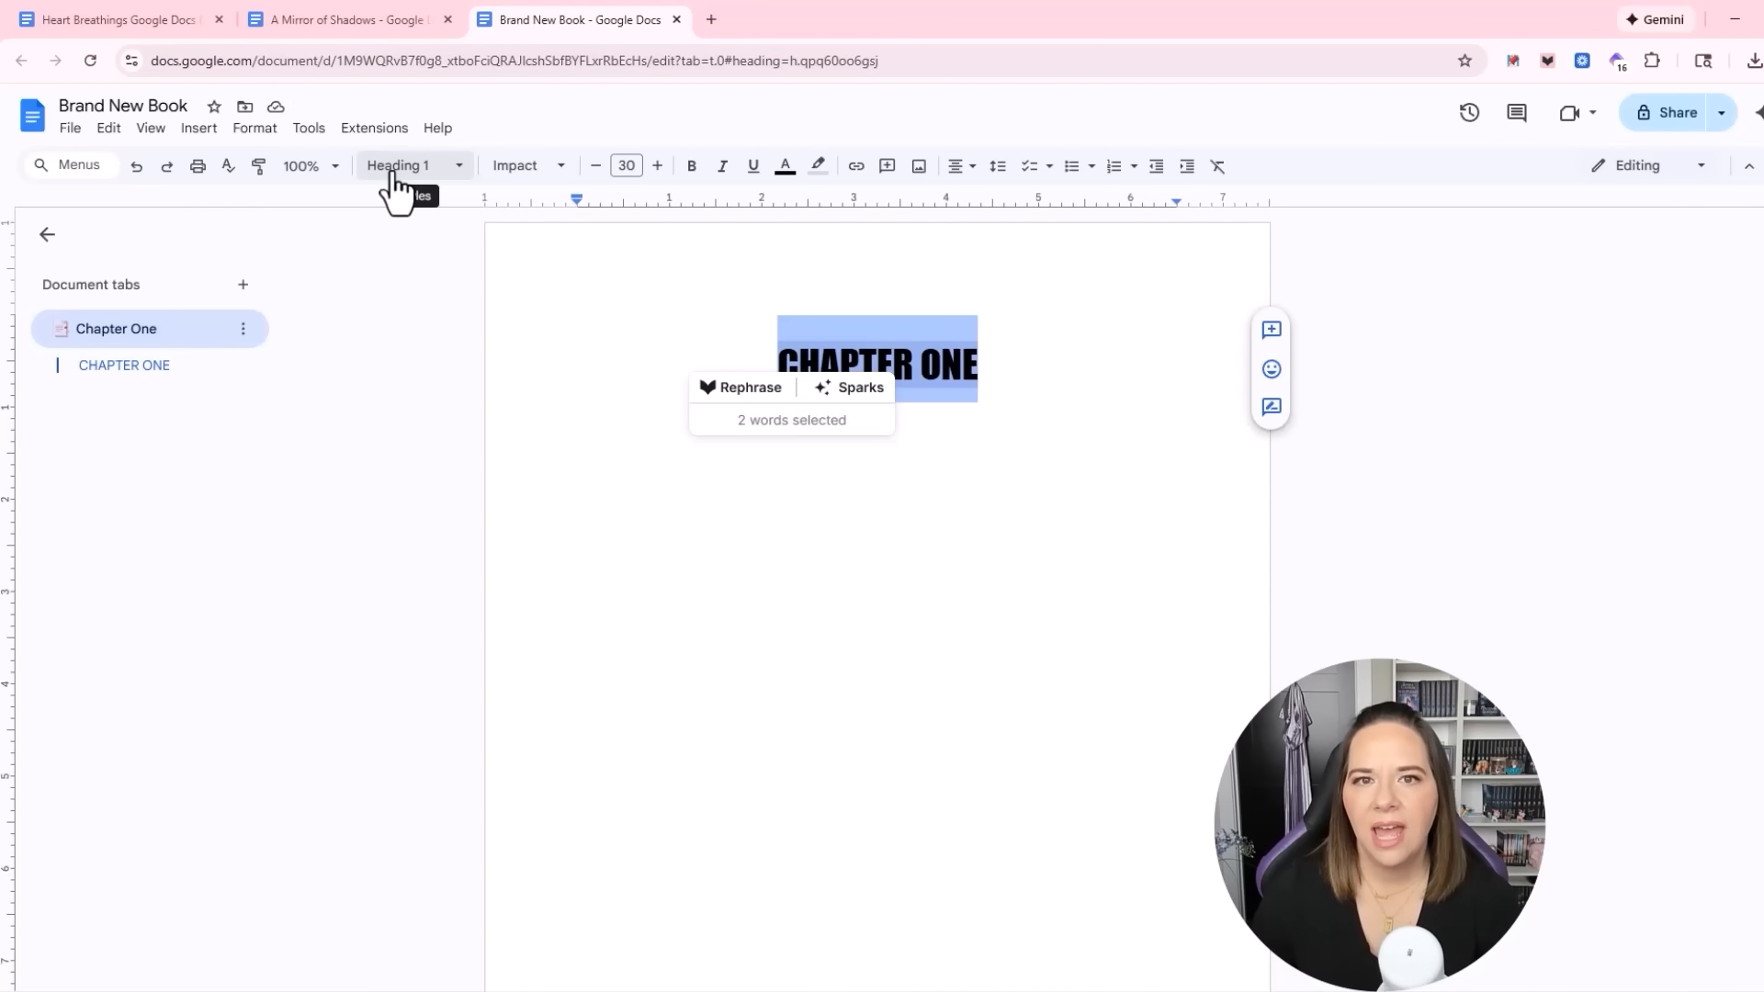
pyautogui.click(455, 168)
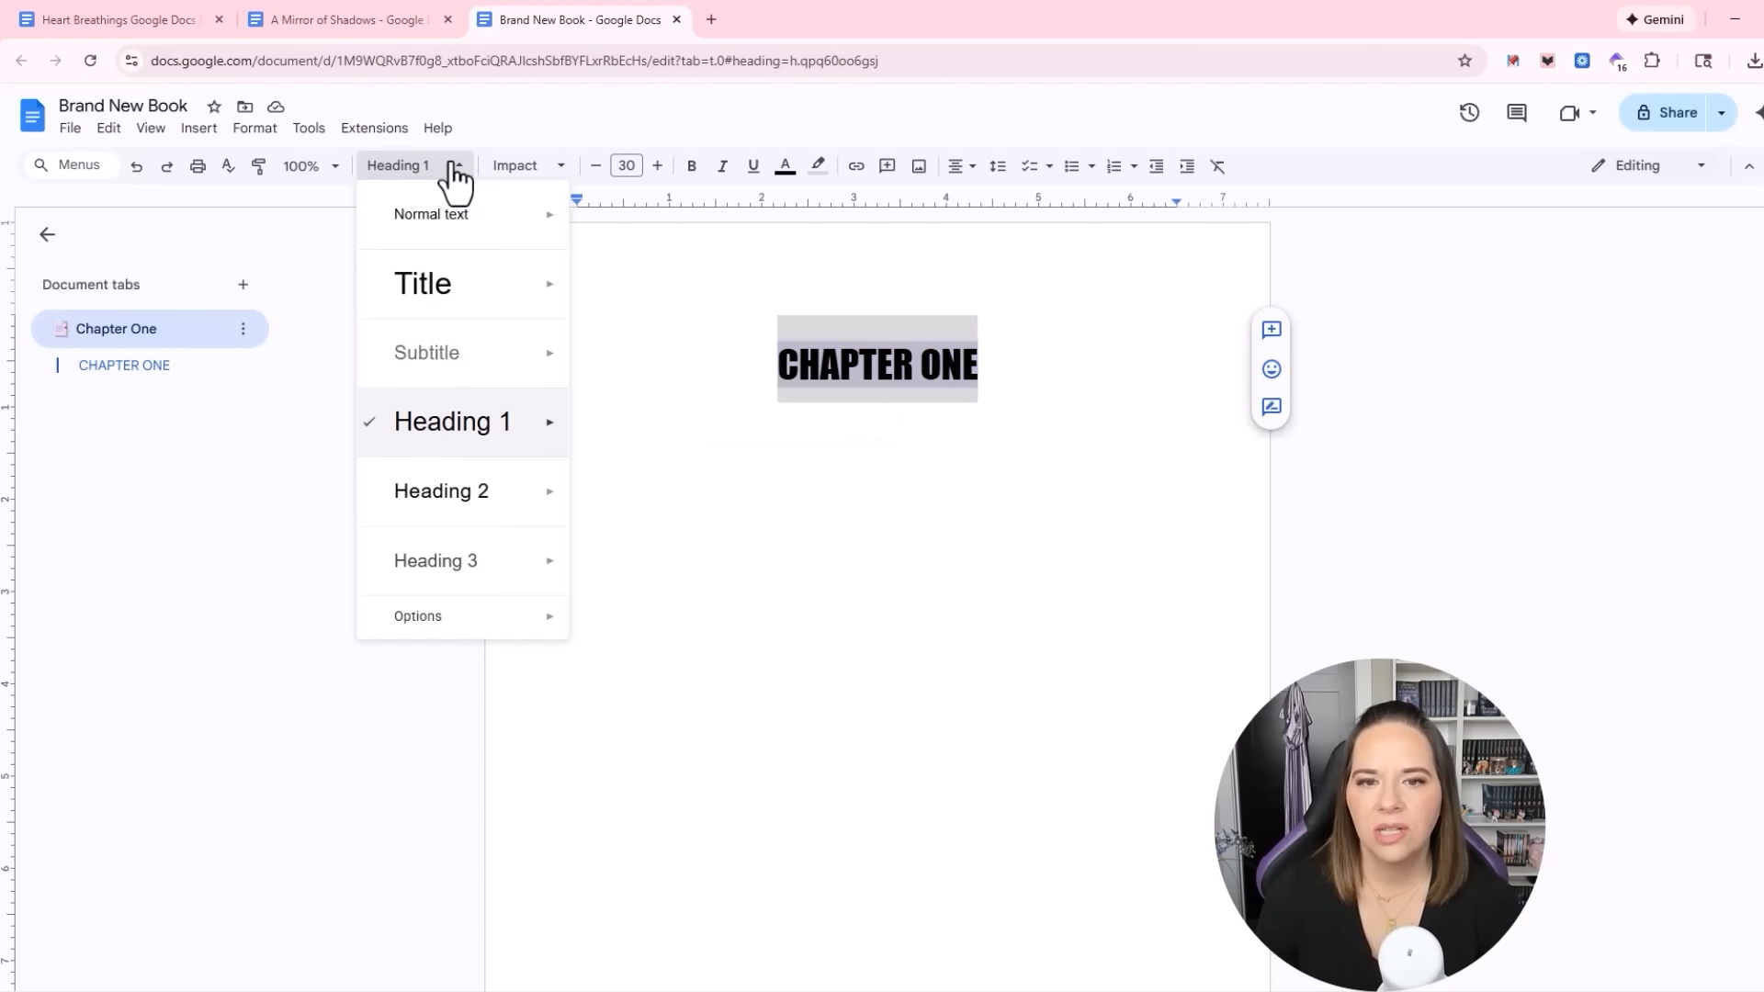
pyautogui.moveTo(456, 420)
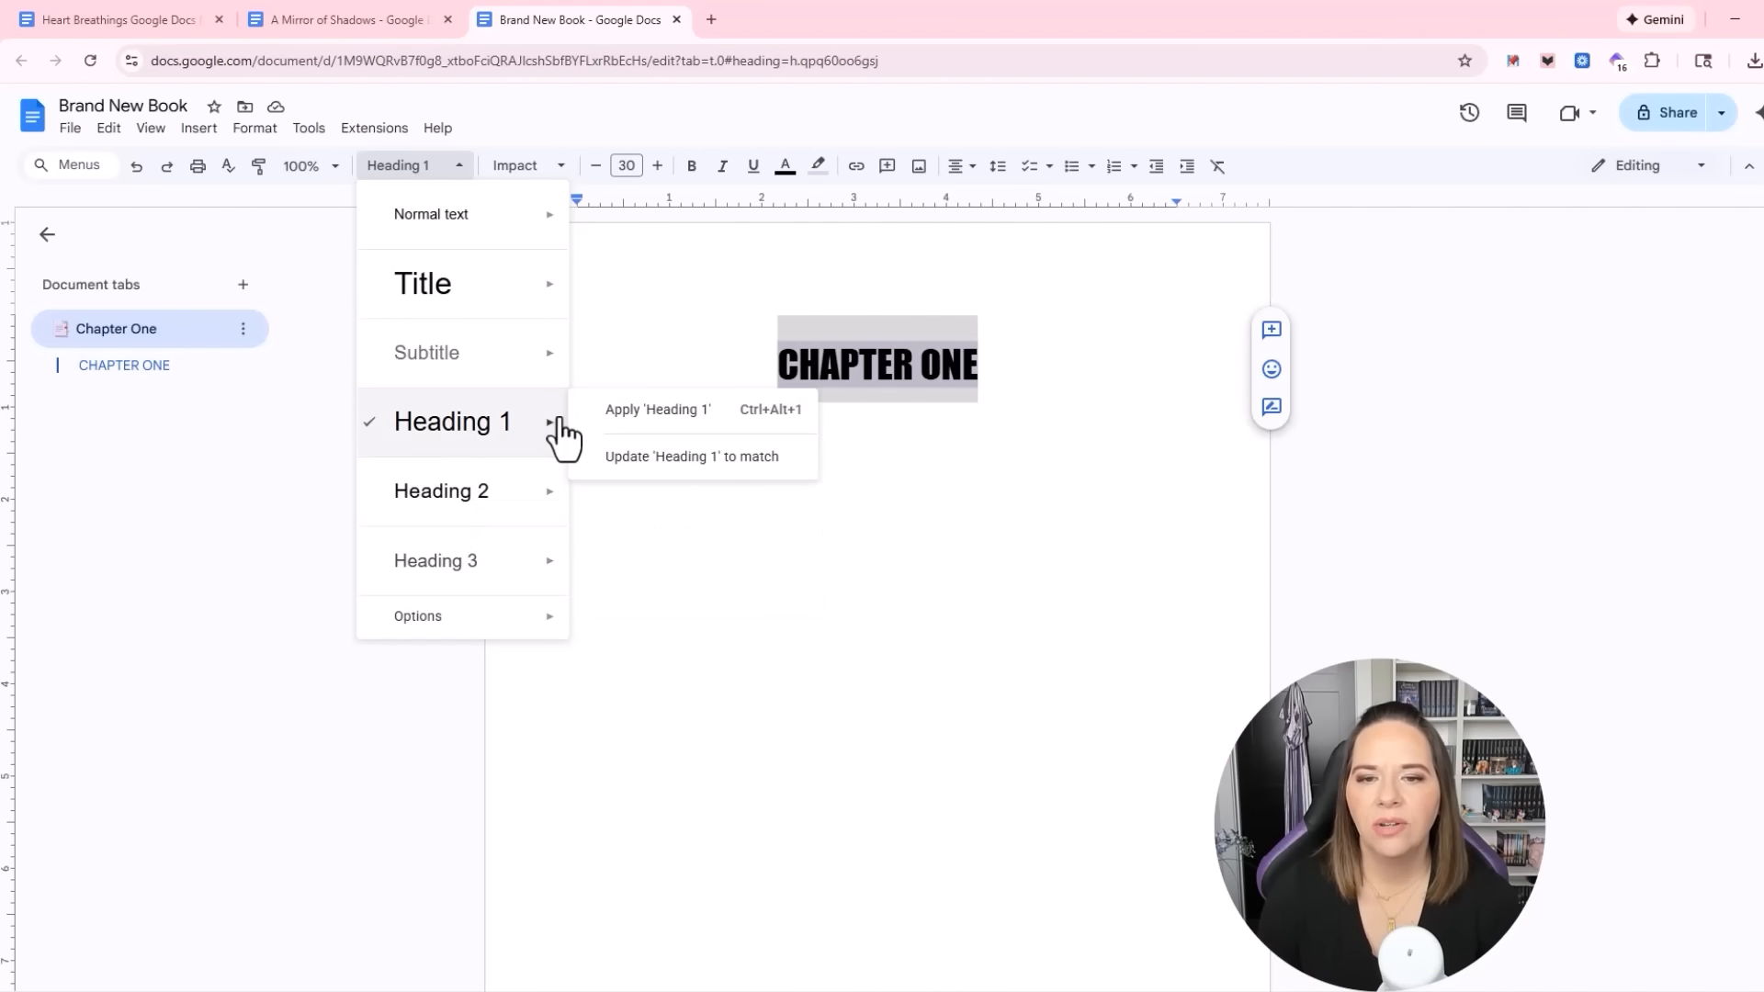
pyautogui.click(683, 457)
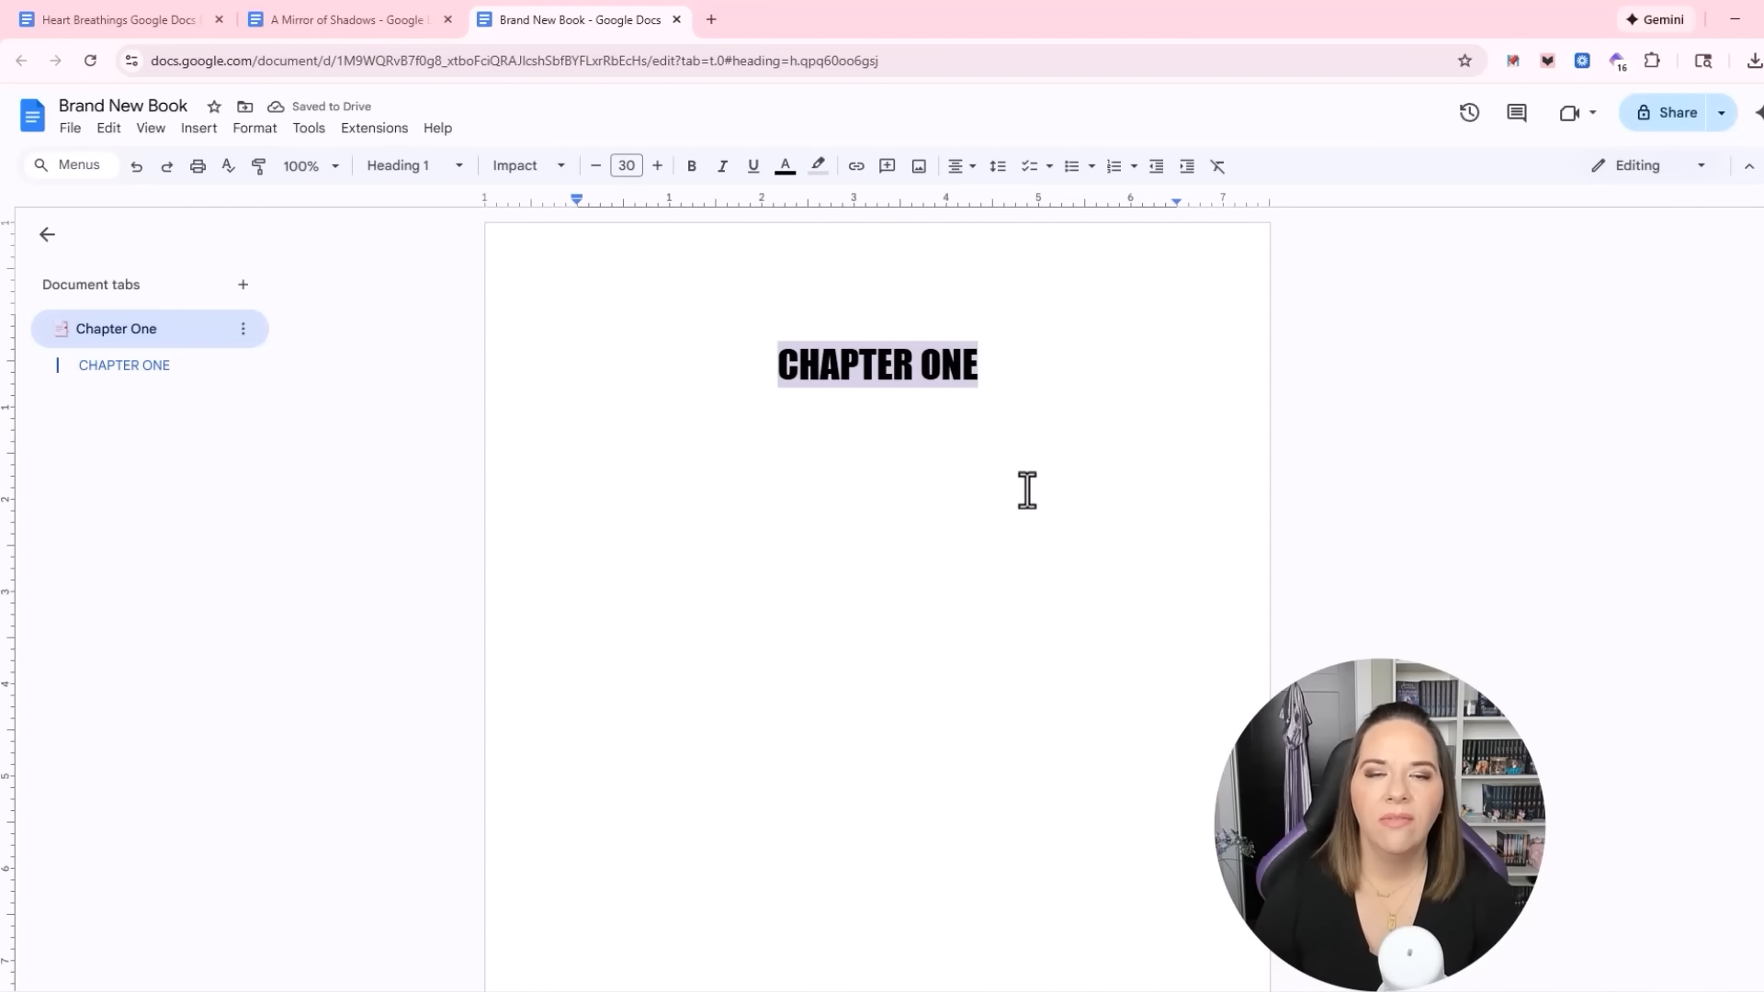
# Add a second document tab, view its empty page, and return to the Chapter One tab
pyautogui.moveTo(981, 364); pyautogui.dragTo(725, 358)
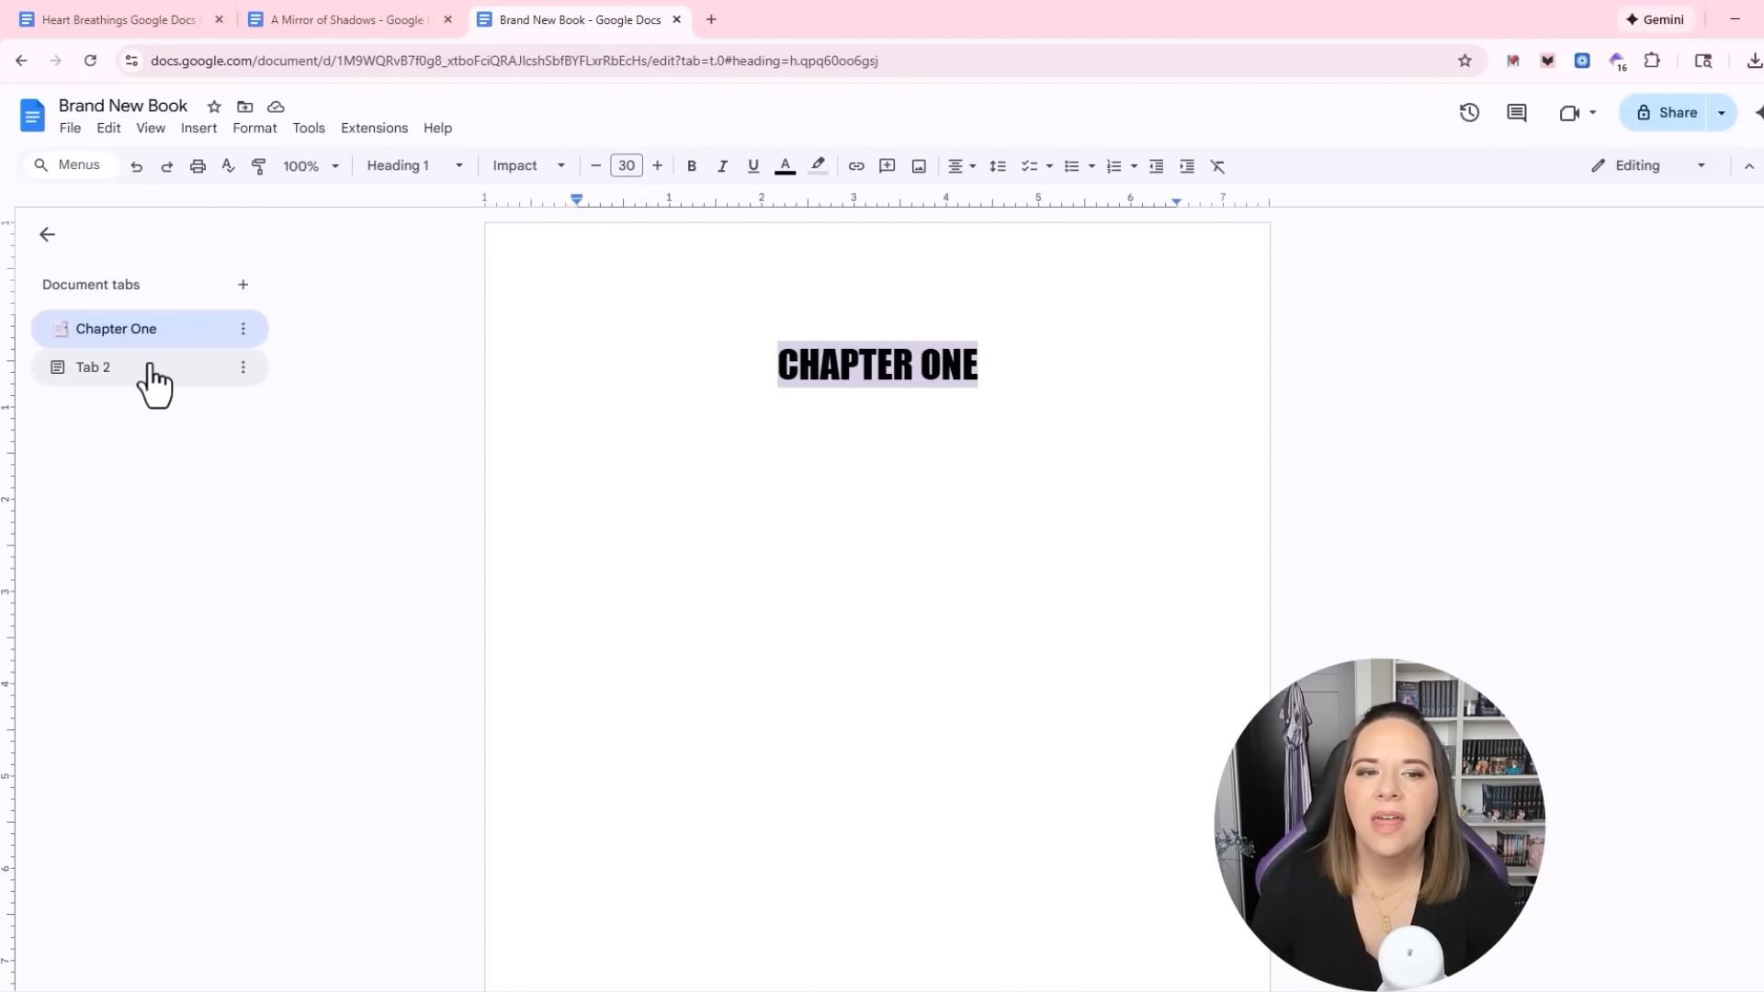
pyautogui.click(109, 371)
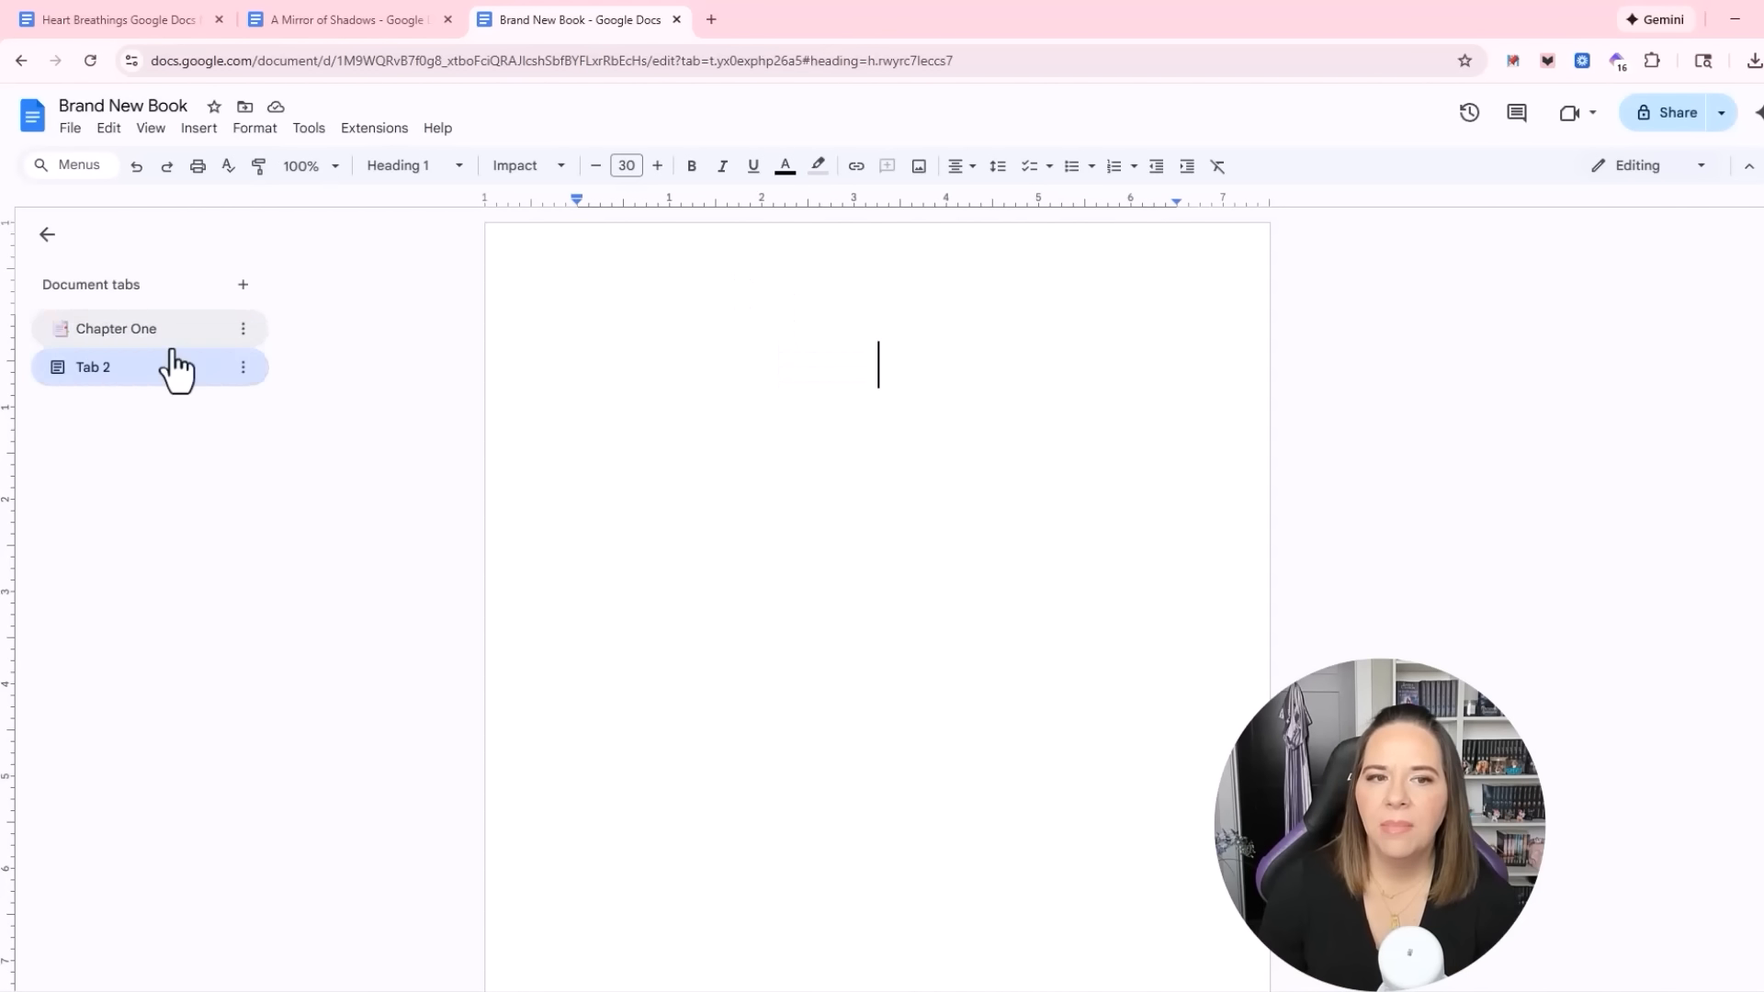
pyautogui.click(142, 336)
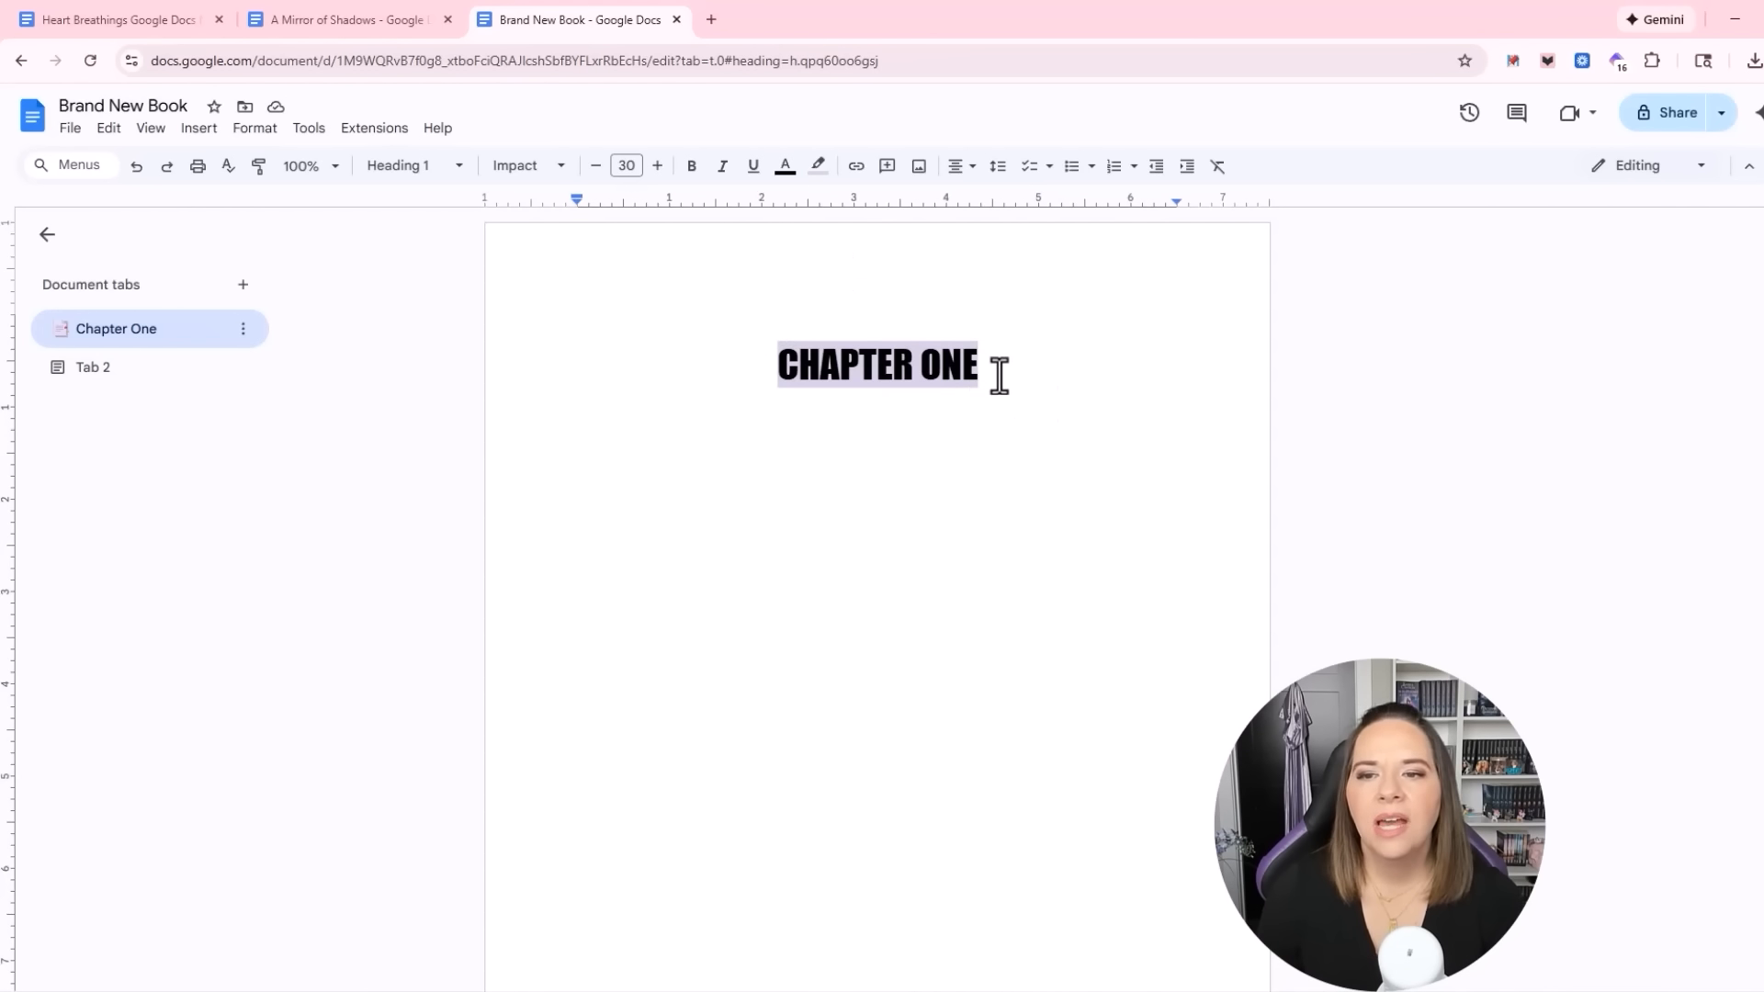
# Change the highlight color of the "CHAPTER ONE" heading to white
pyautogui.moveTo(985, 362); pyautogui.dragTo(729, 377)
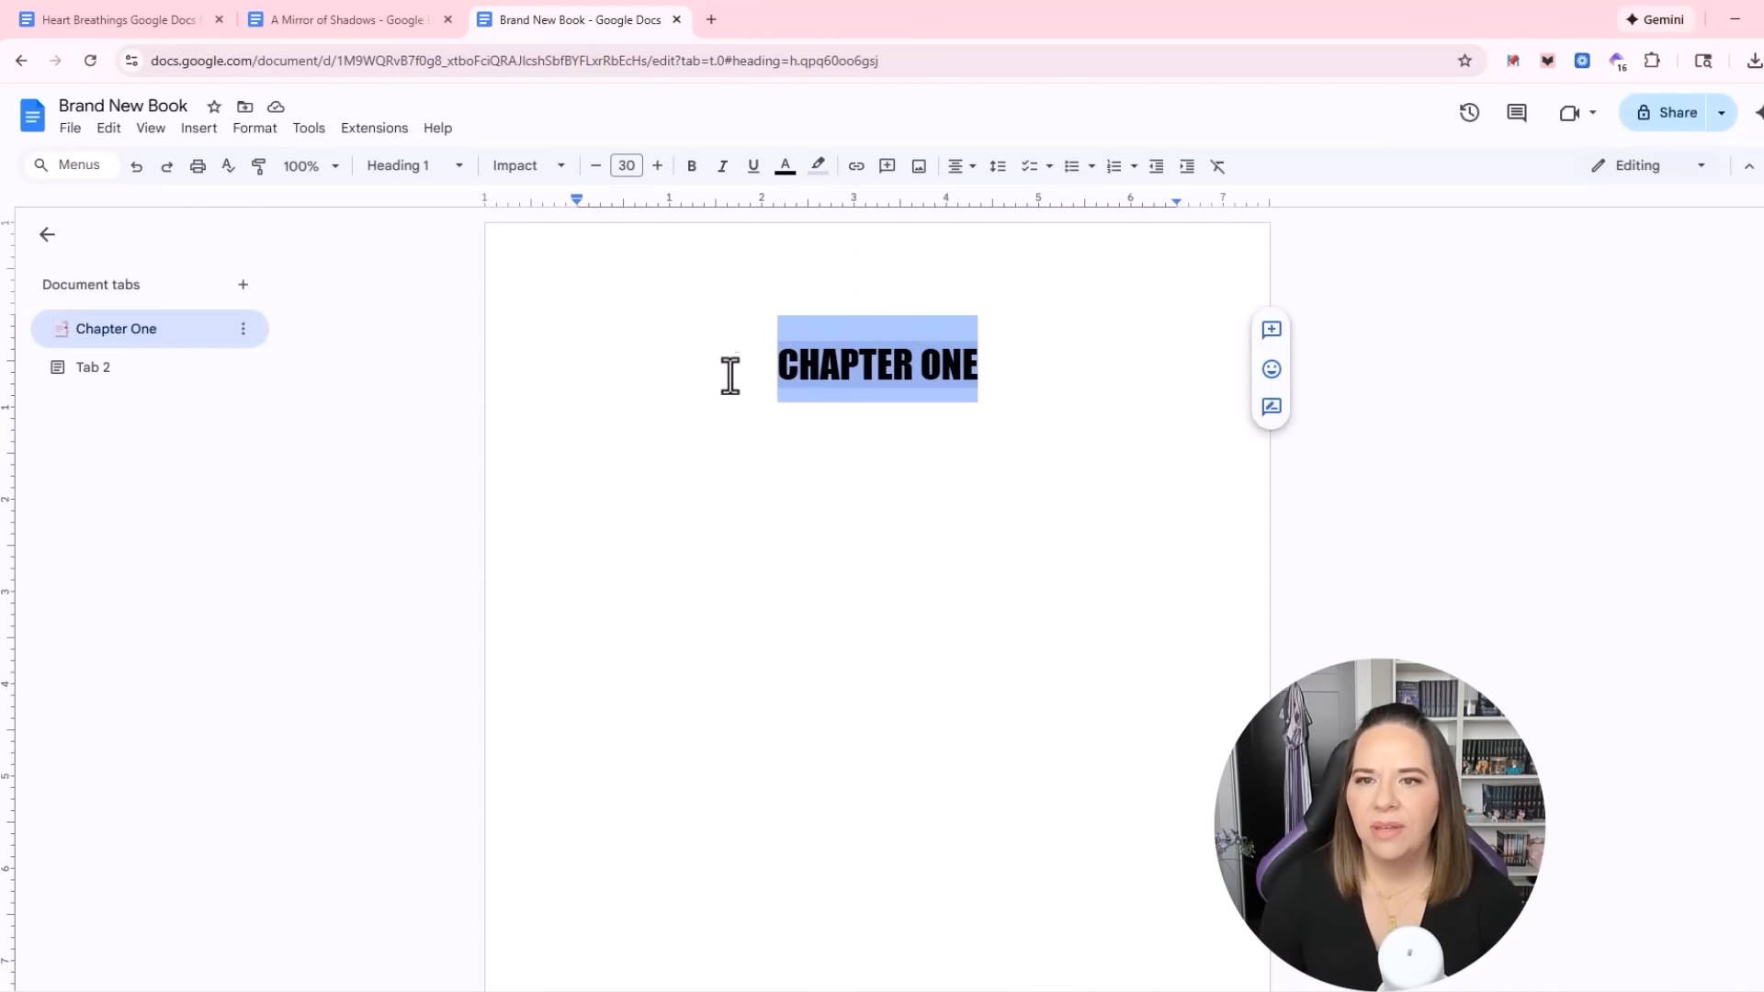
pyautogui.click(819, 167)
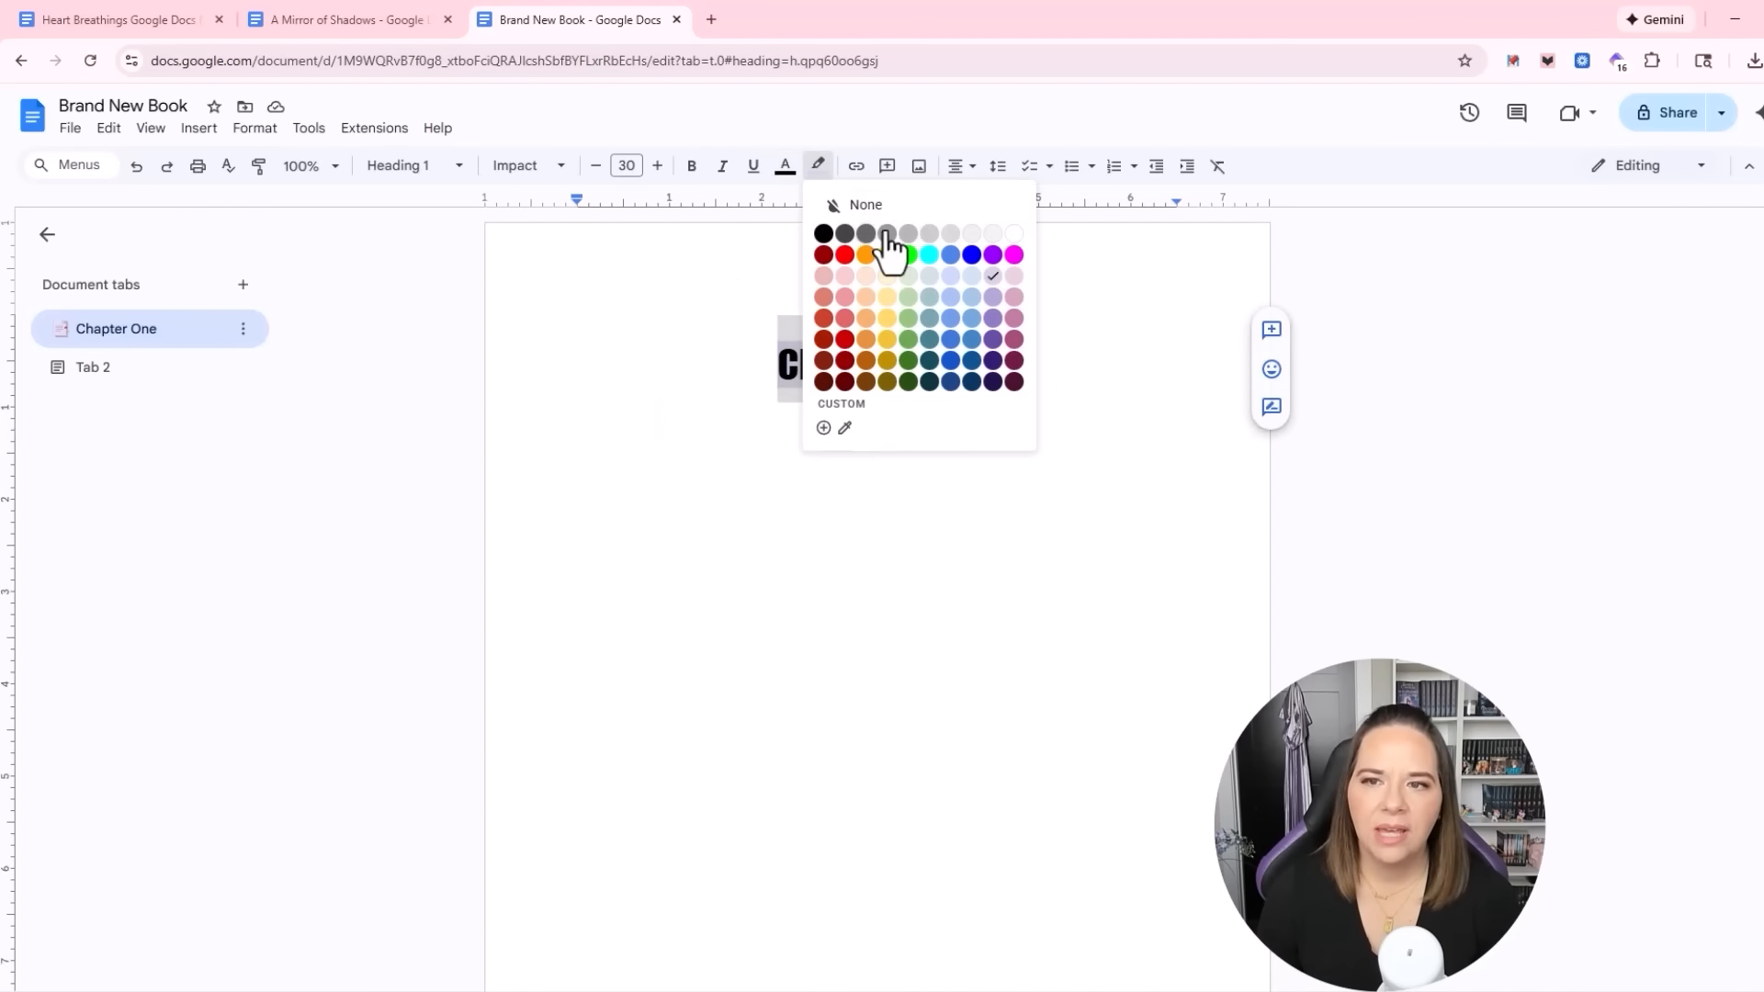
pyautogui.click(1015, 246)
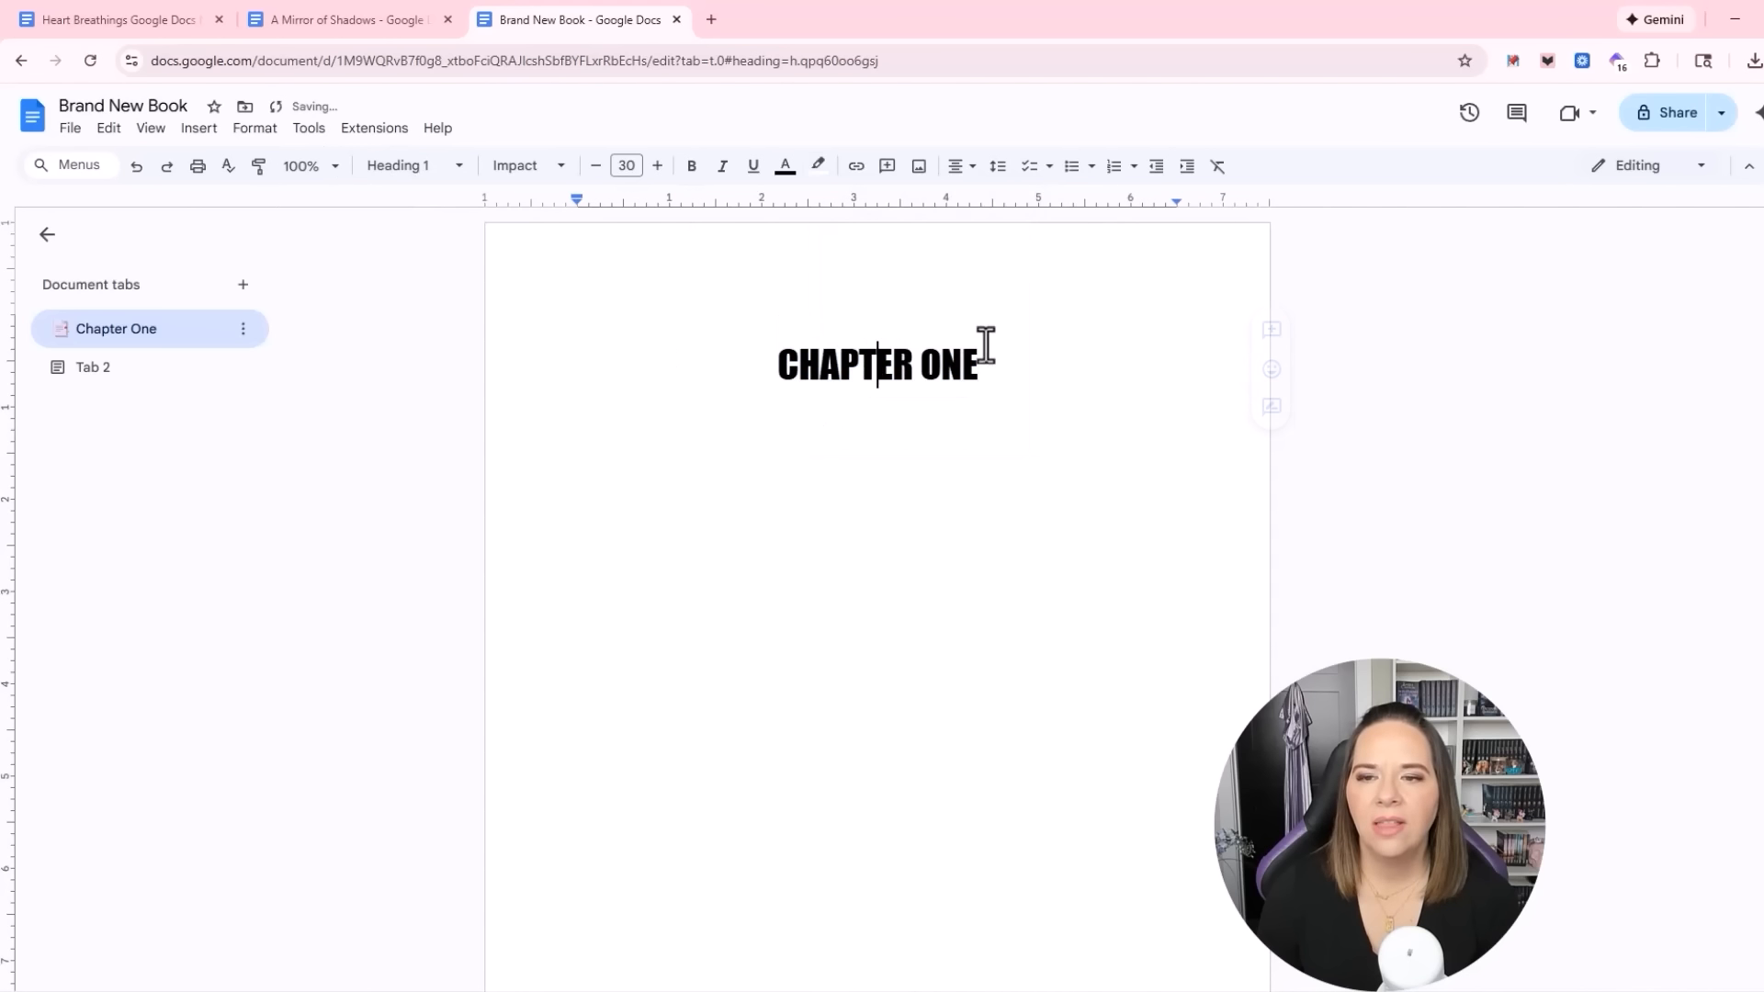
# Configure a 2.25 pt dotted paragraph border on all four sides of the "CHAPTER ONE" heading
pyautogui.moveTo(984, 343); pyautogui.dragTo(716, 350)
pyautogui.click(261, 134)
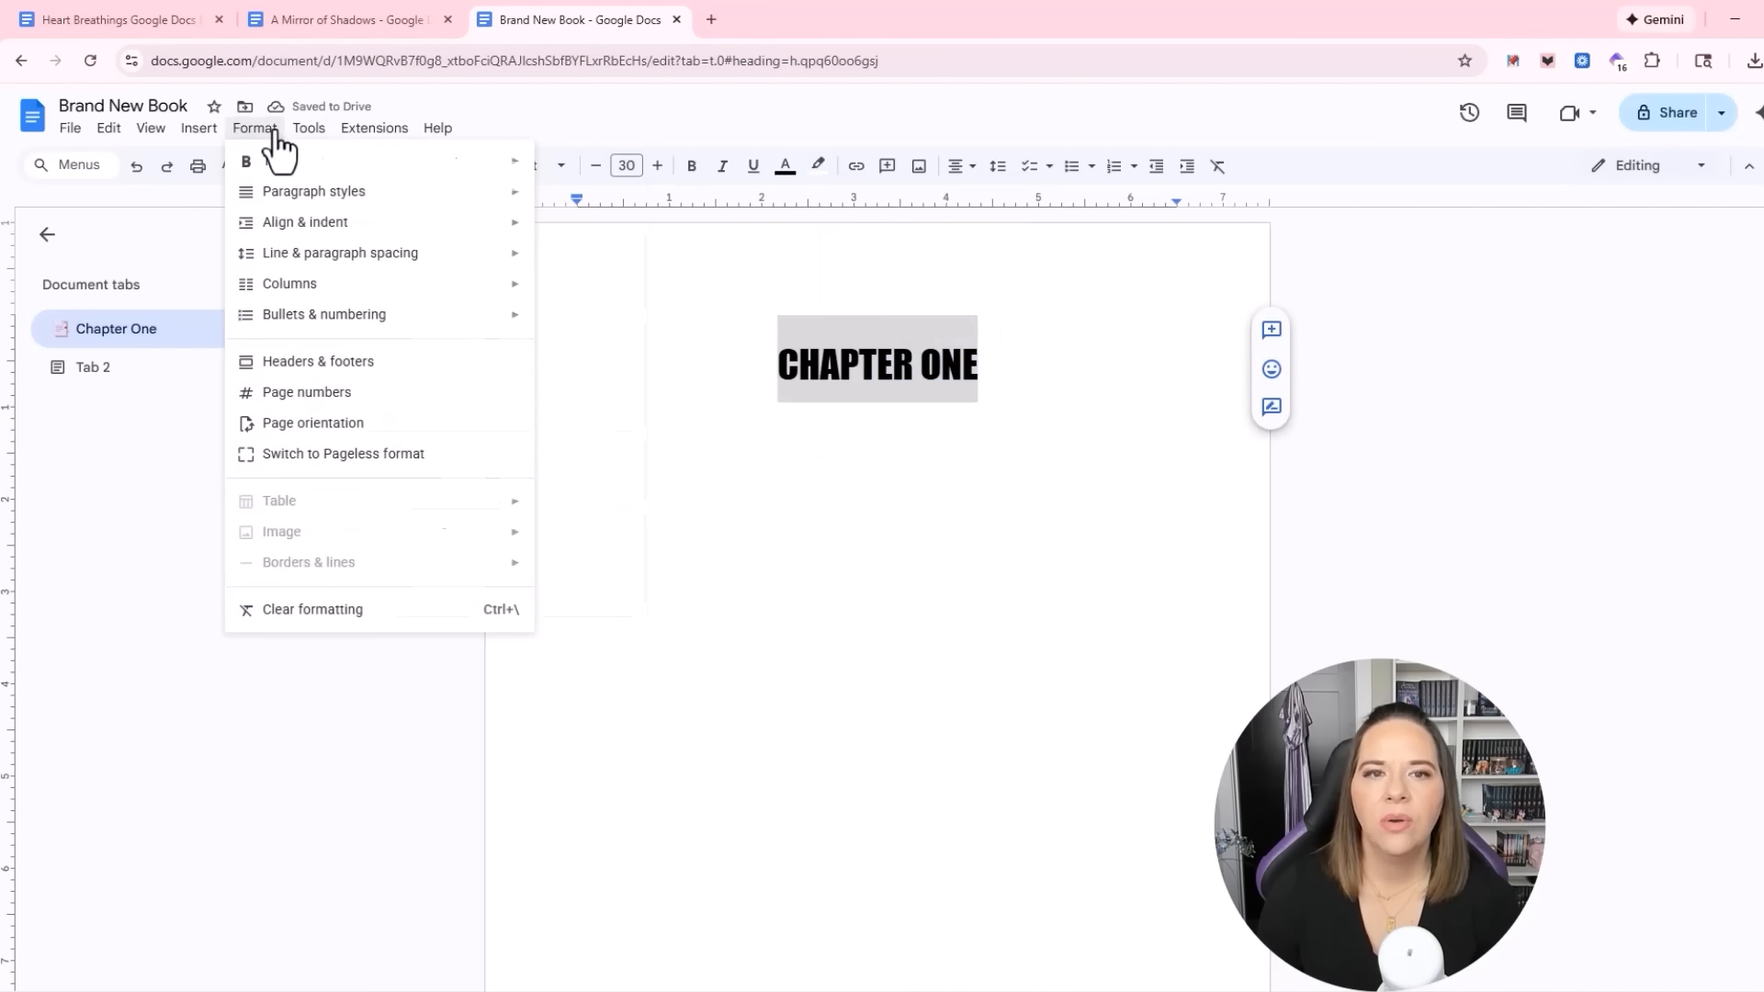
pyautogui.moveTo(272, 209)
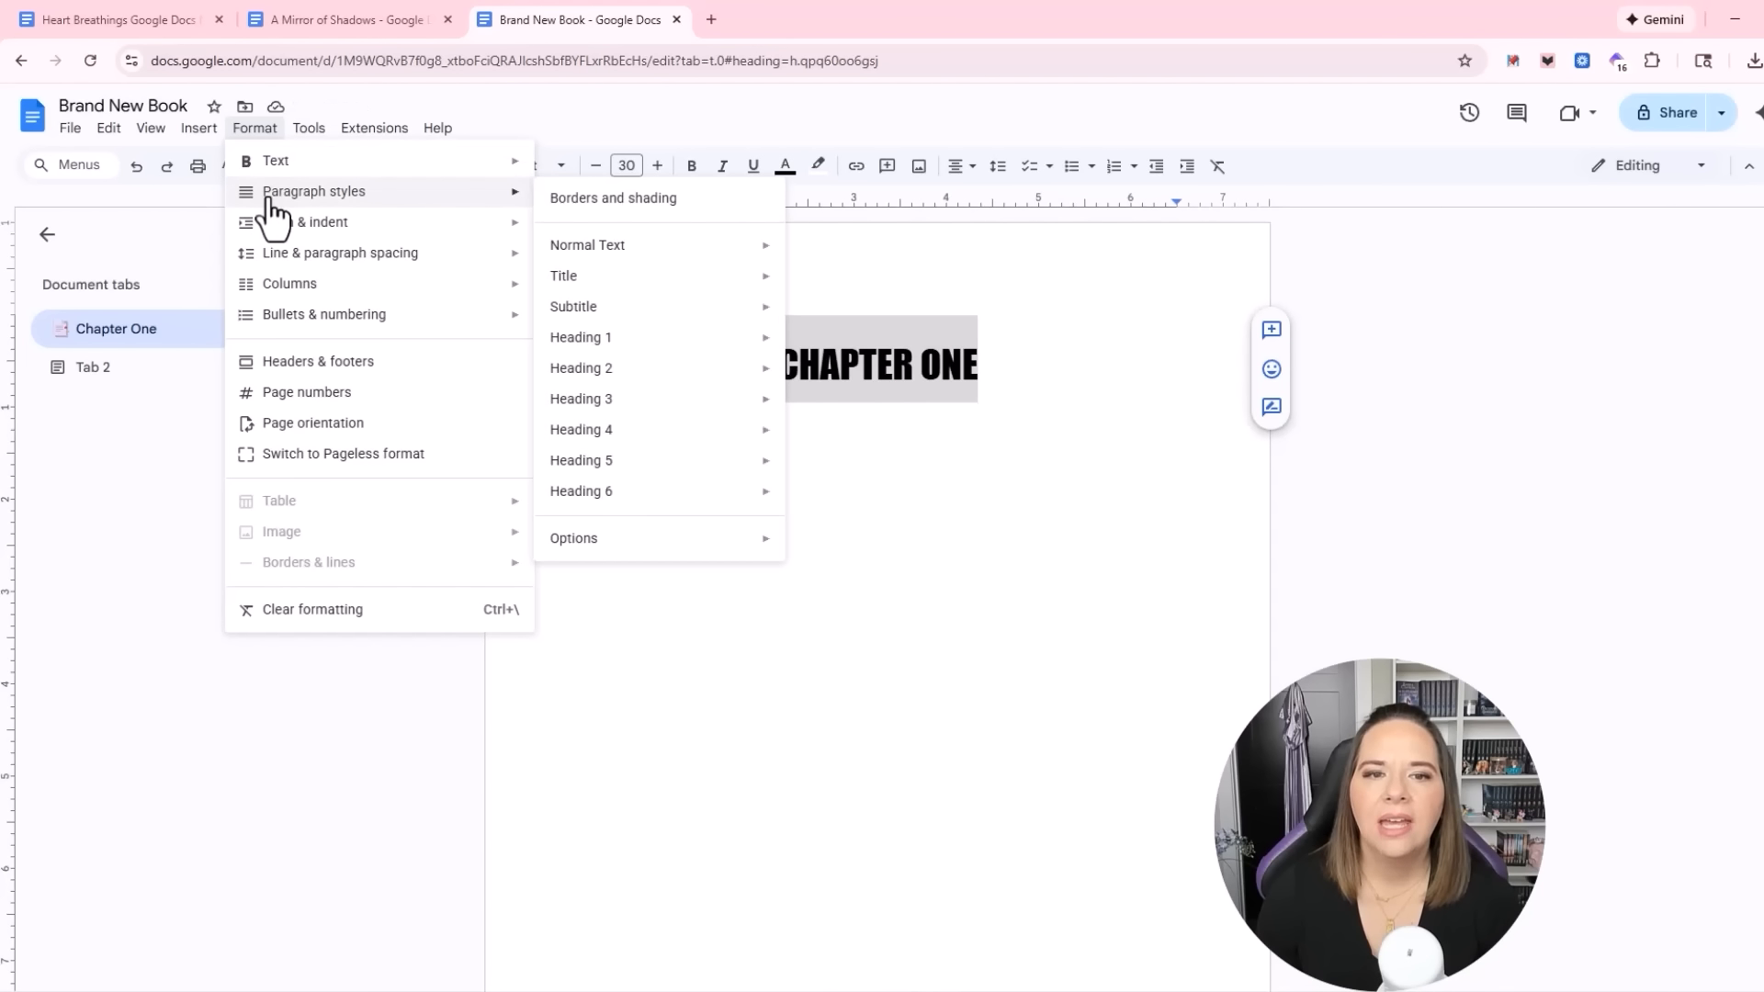
pyautogui.click(610, 199)
pyautogui.click(912, 426)
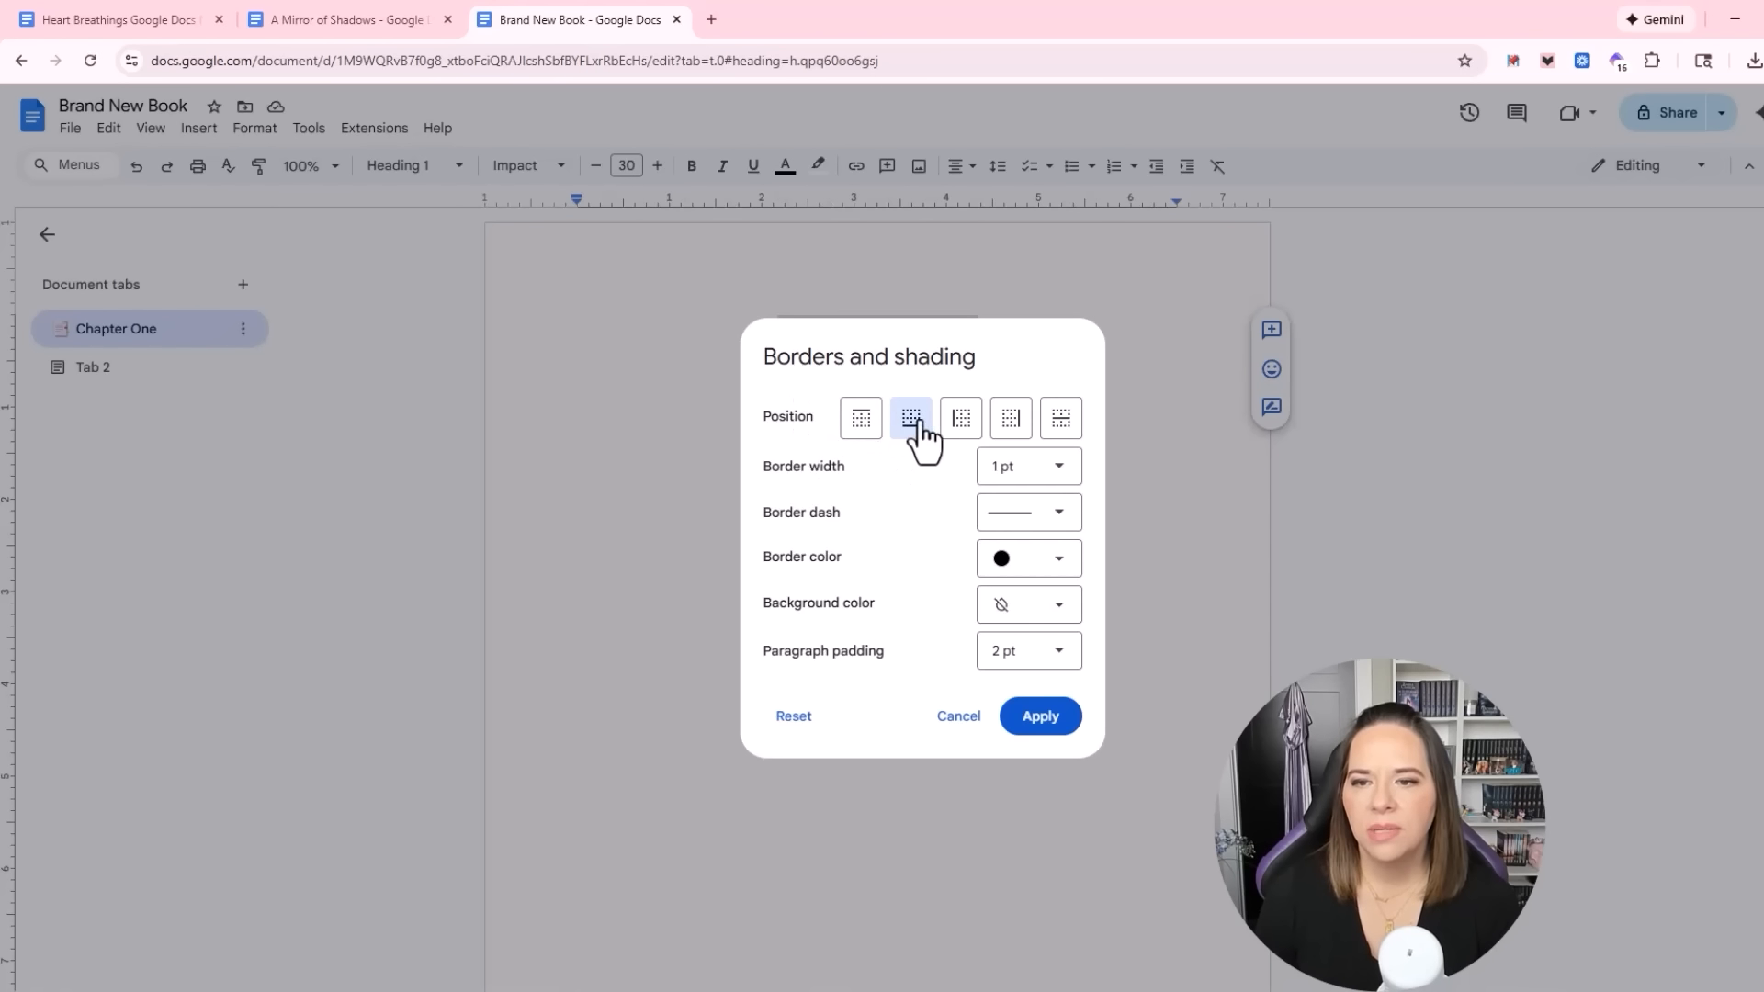
pyautogui.click(1018, 473)
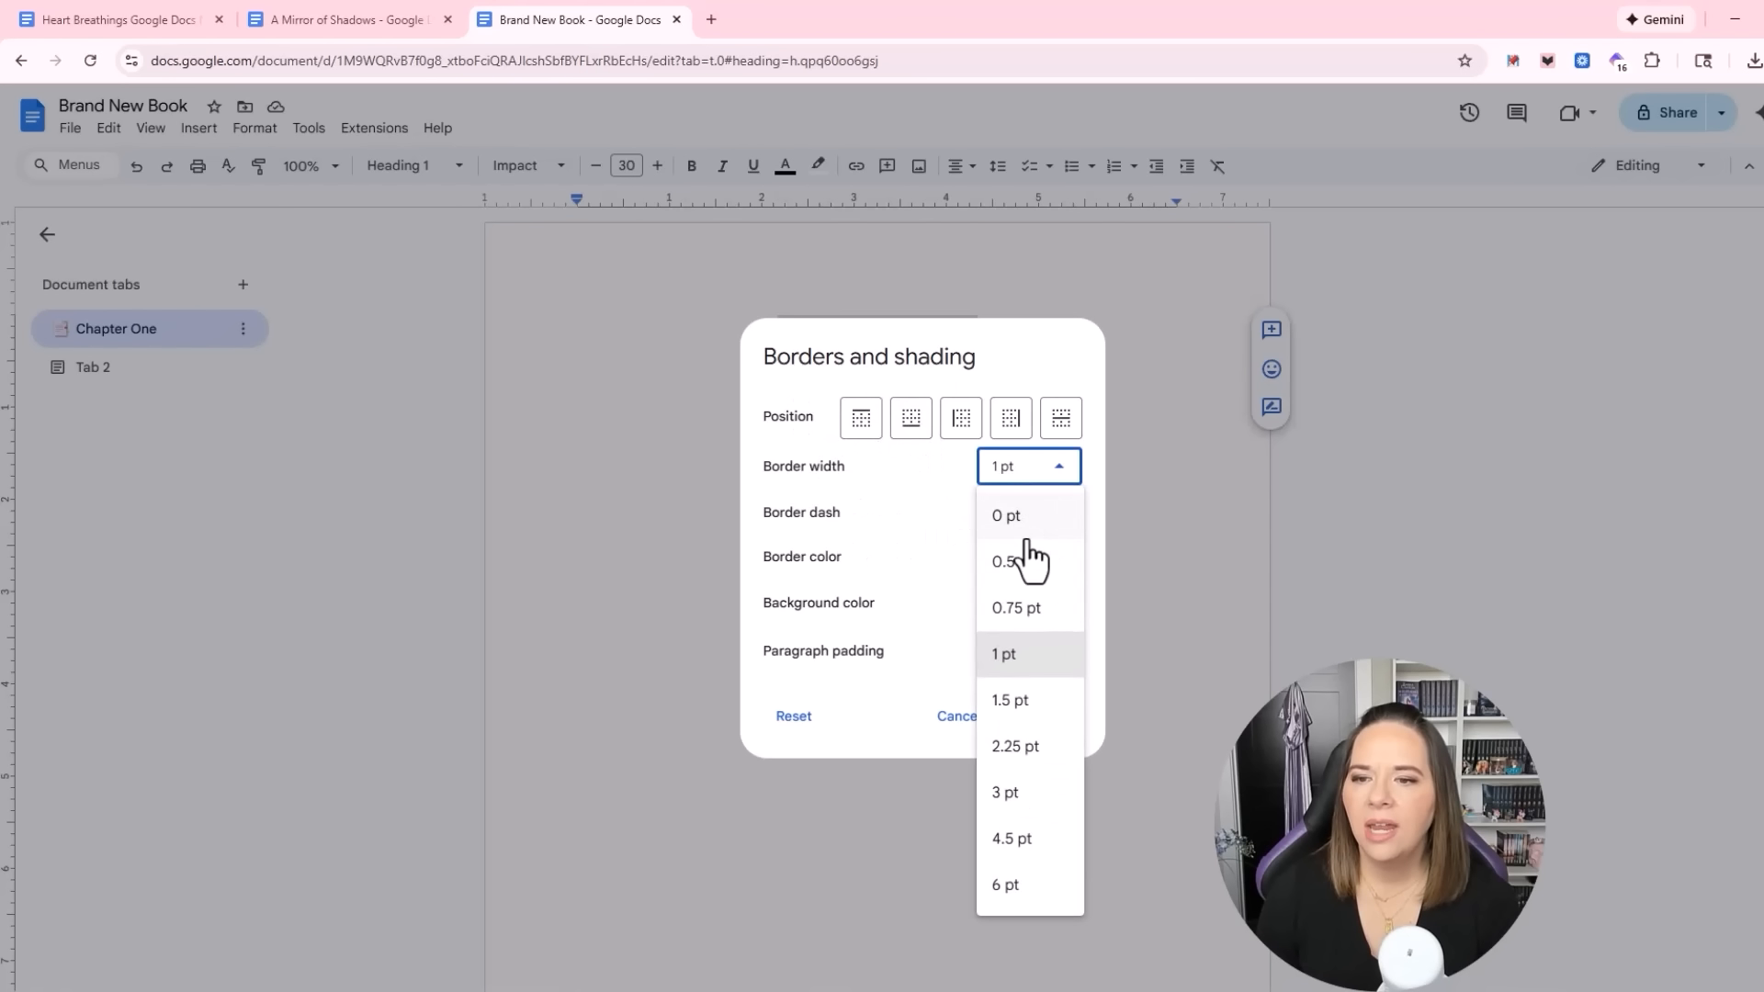
pyautogui.click(1014, 748)
pyautogui.click(1043, 518)
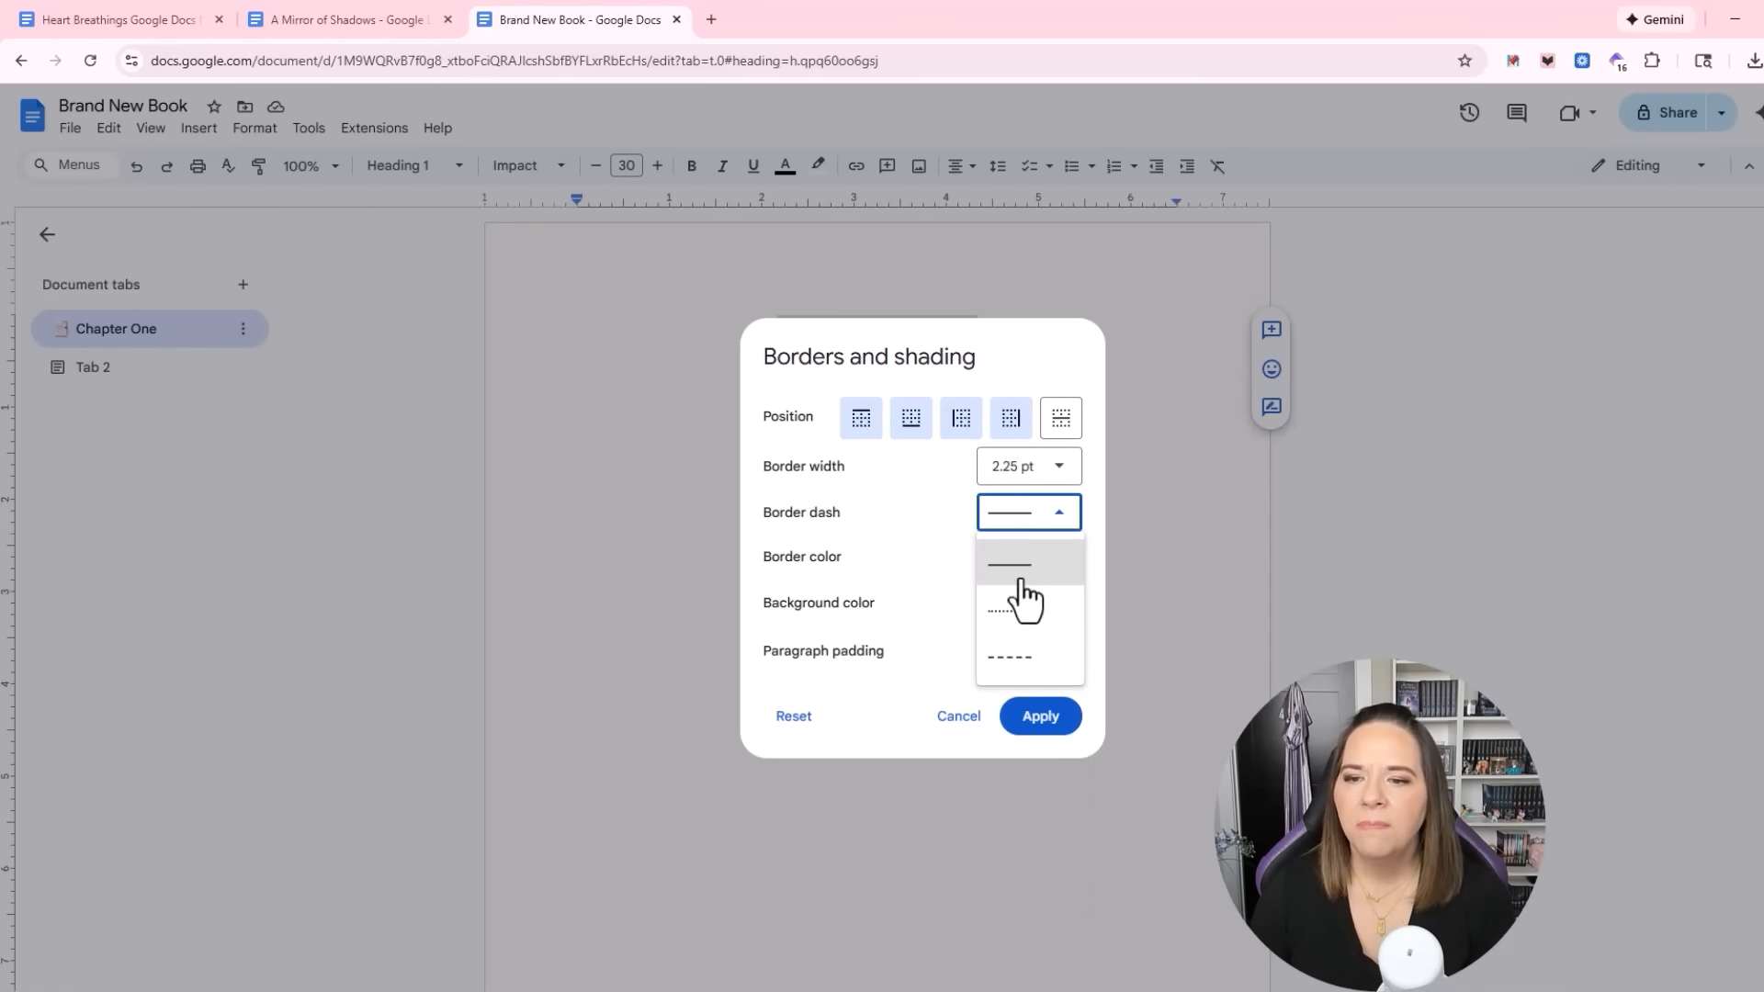
pyautogui.click(1021, 606)
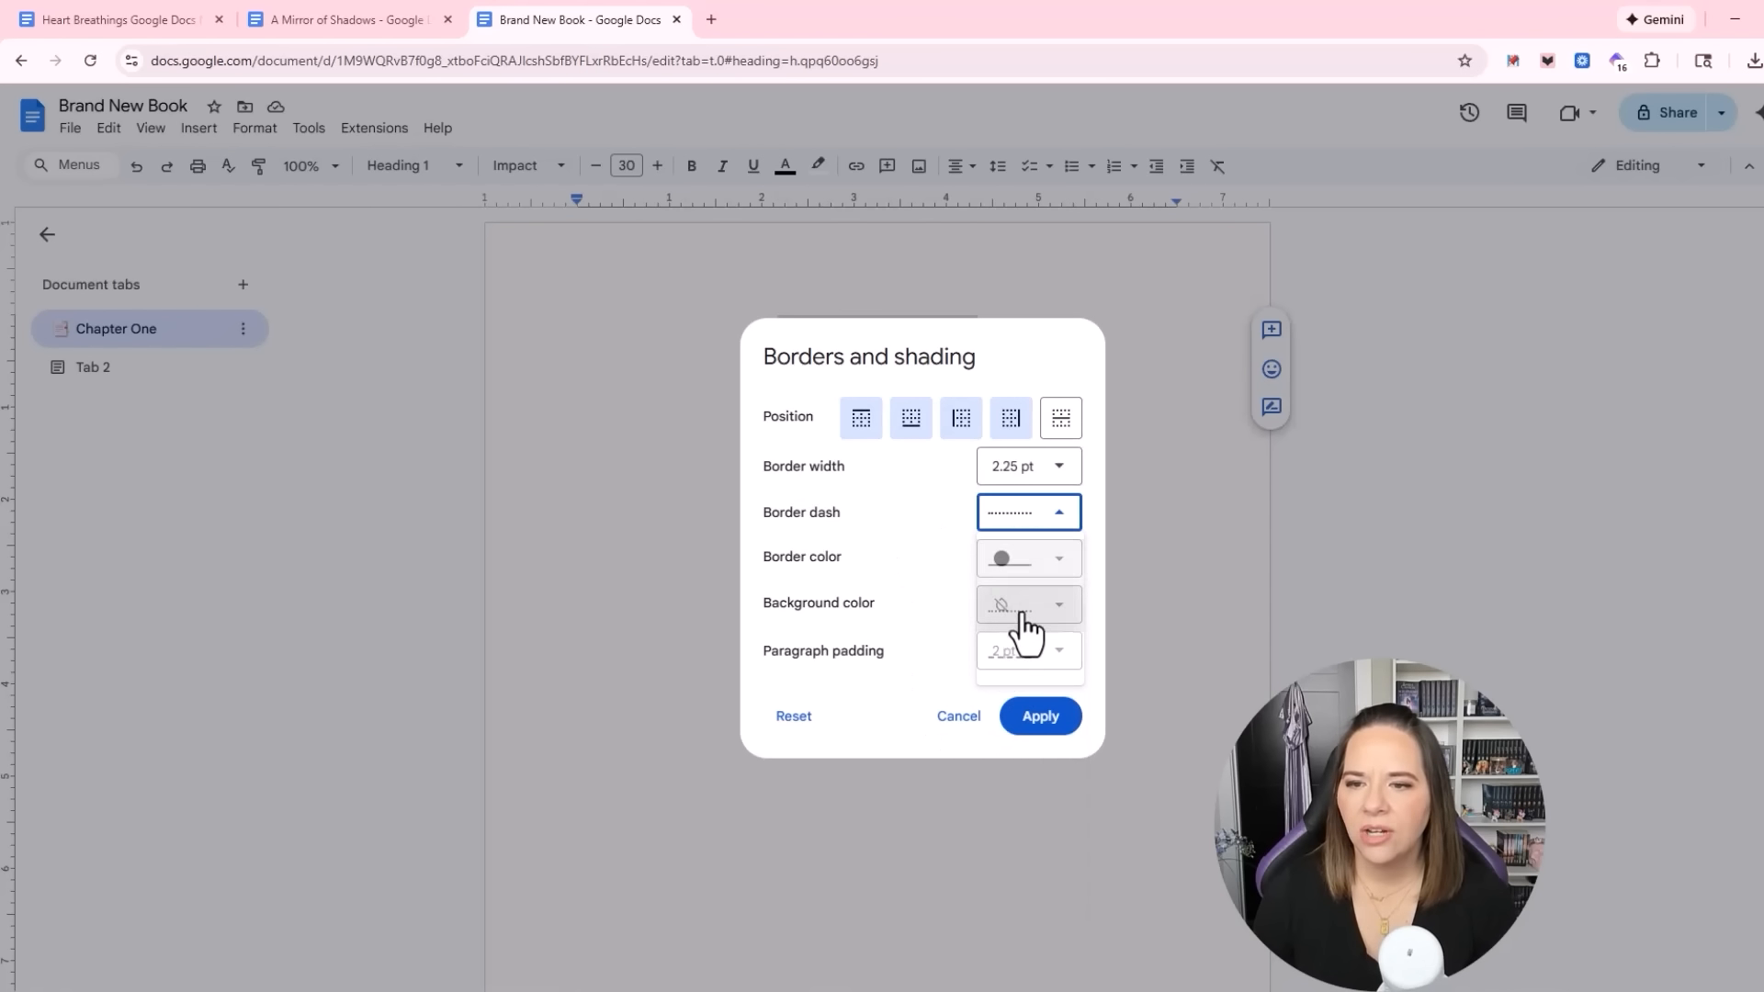
# Give the "CHAPTER ONE" heading's border a dark purple color and its background light purple, and apply the borders and shading
pyautogui.click(1029, 562)
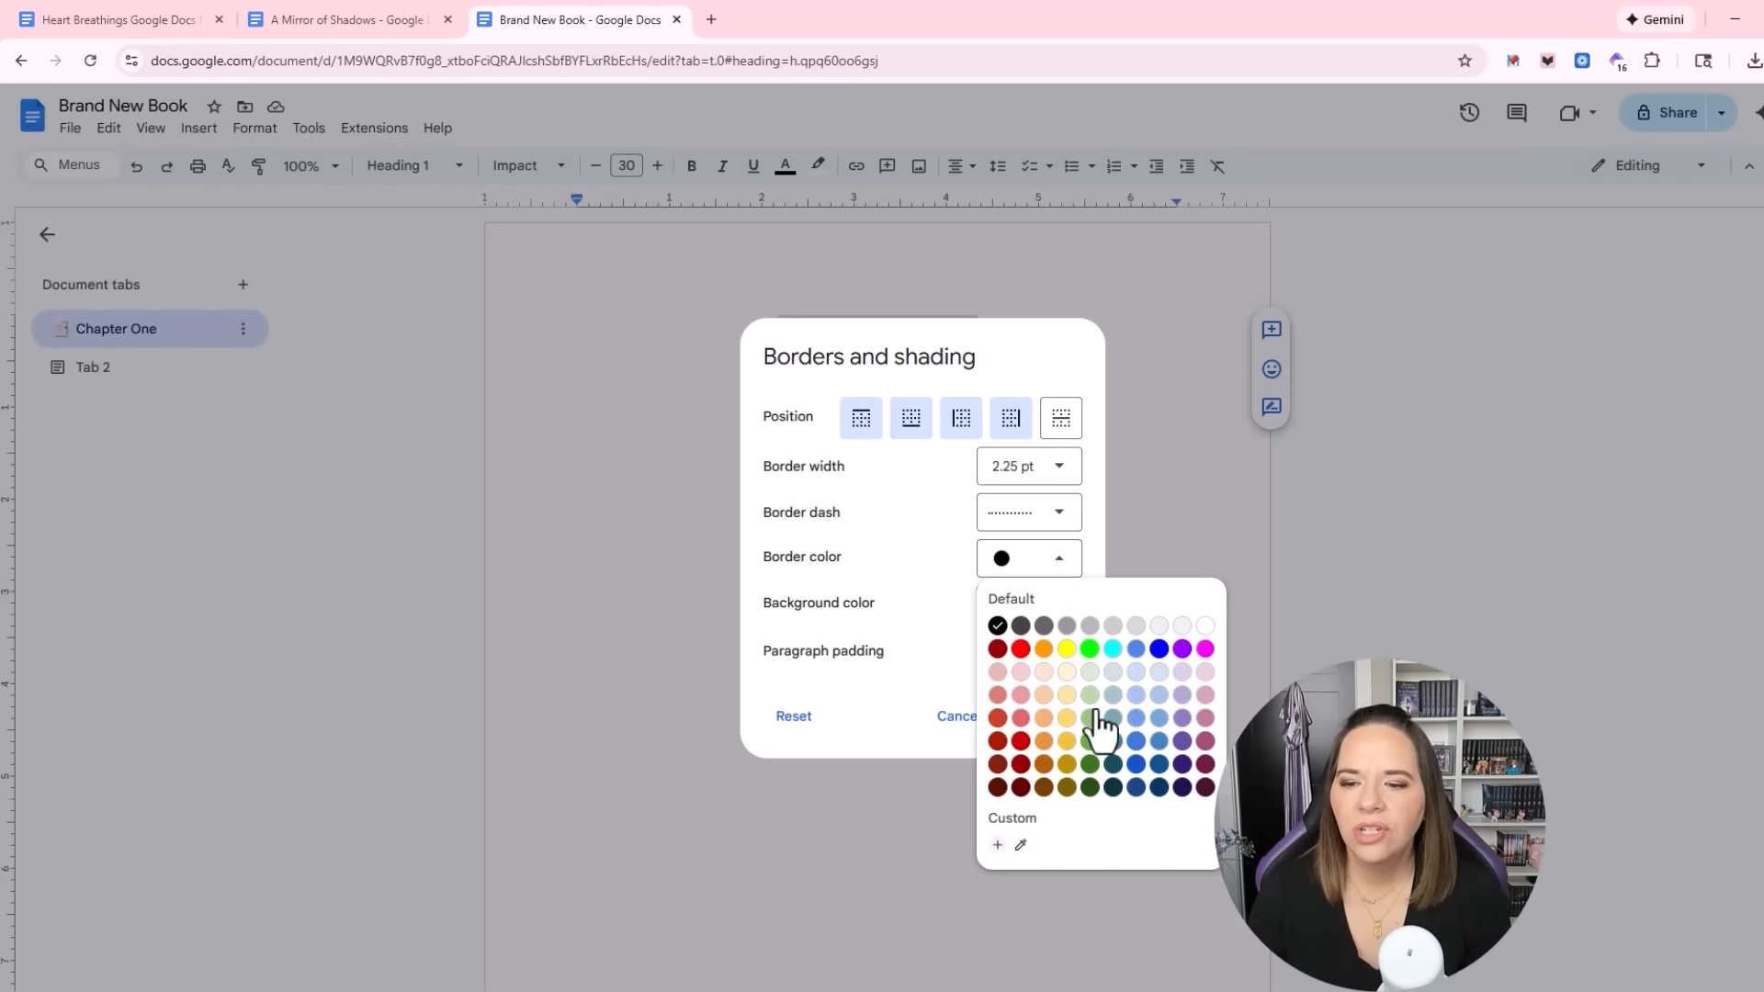
pyautogui.click(1182, 776)
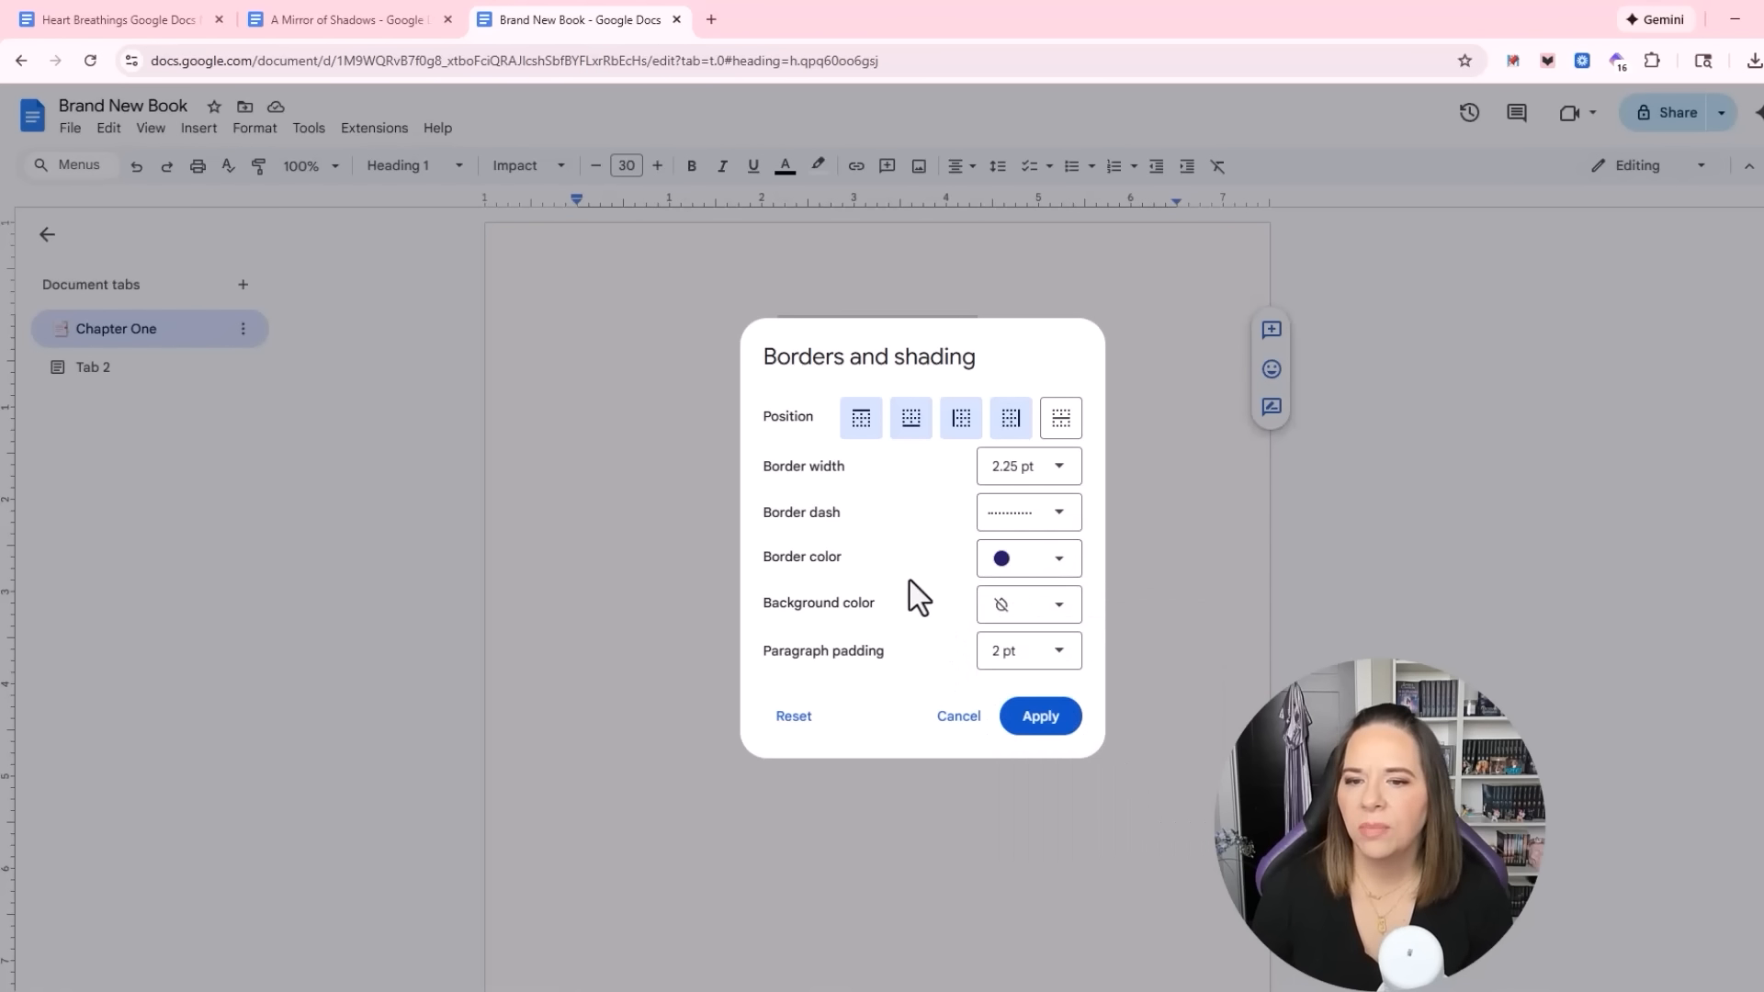
pyautogui.click(1042, 608)
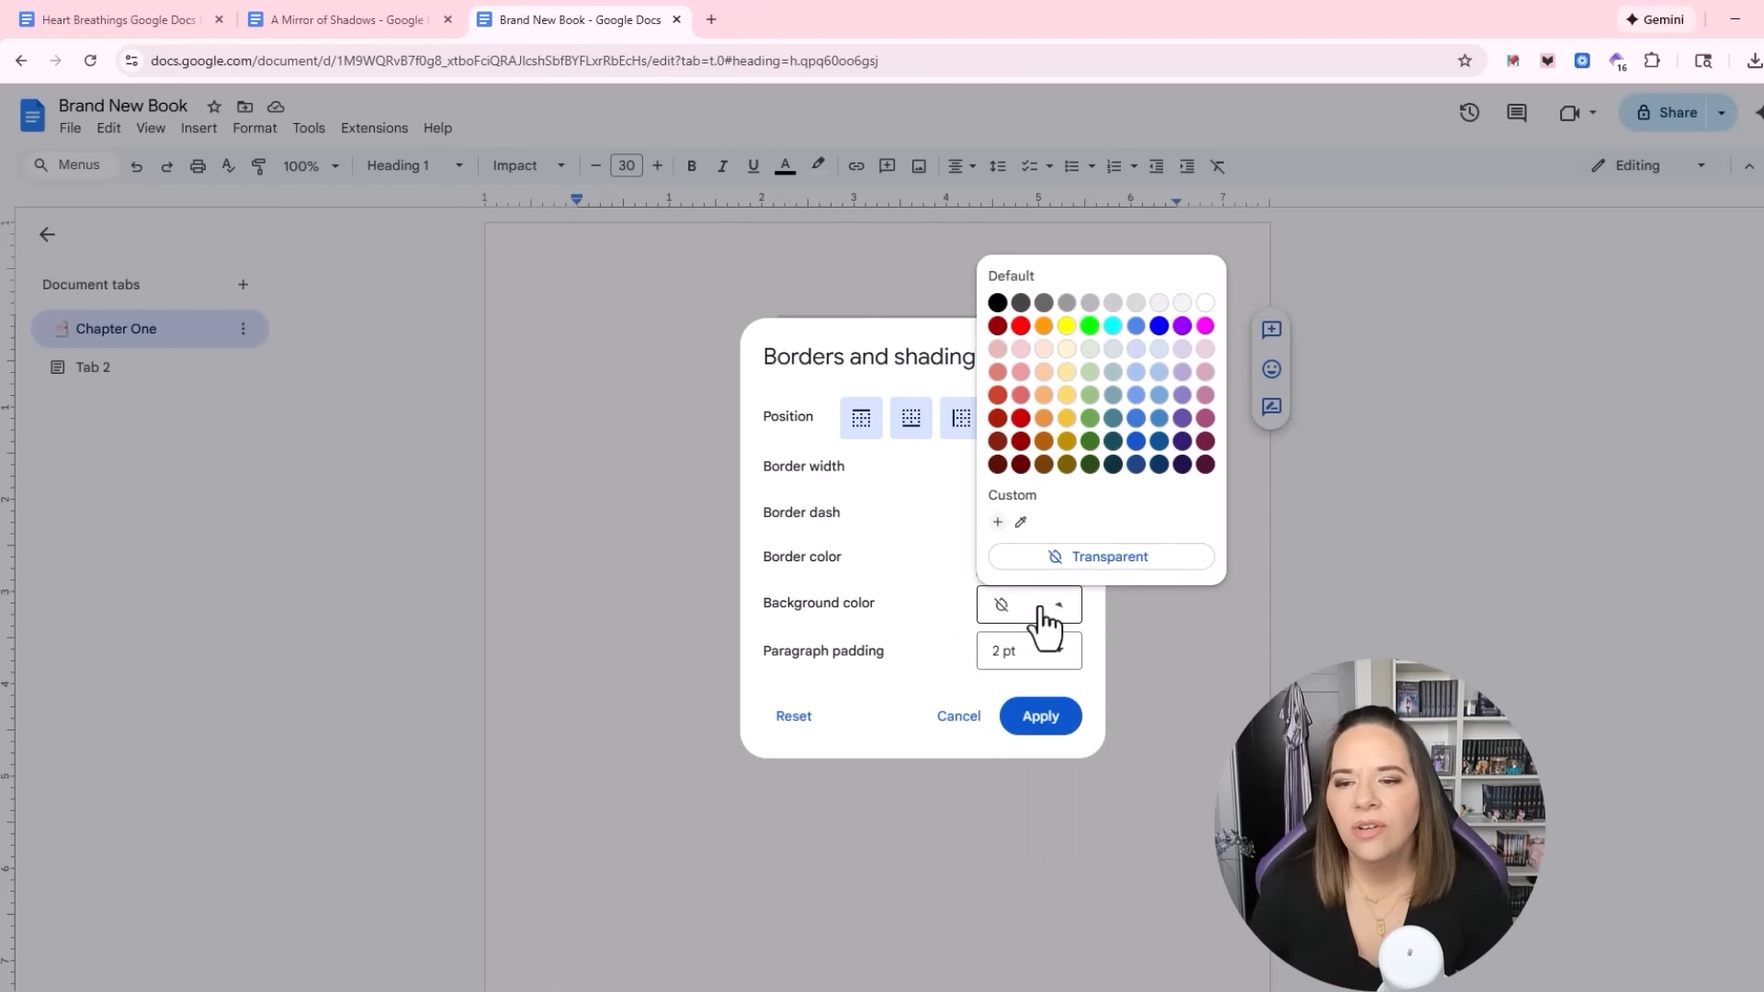
pyautogui.click(1181, 352)
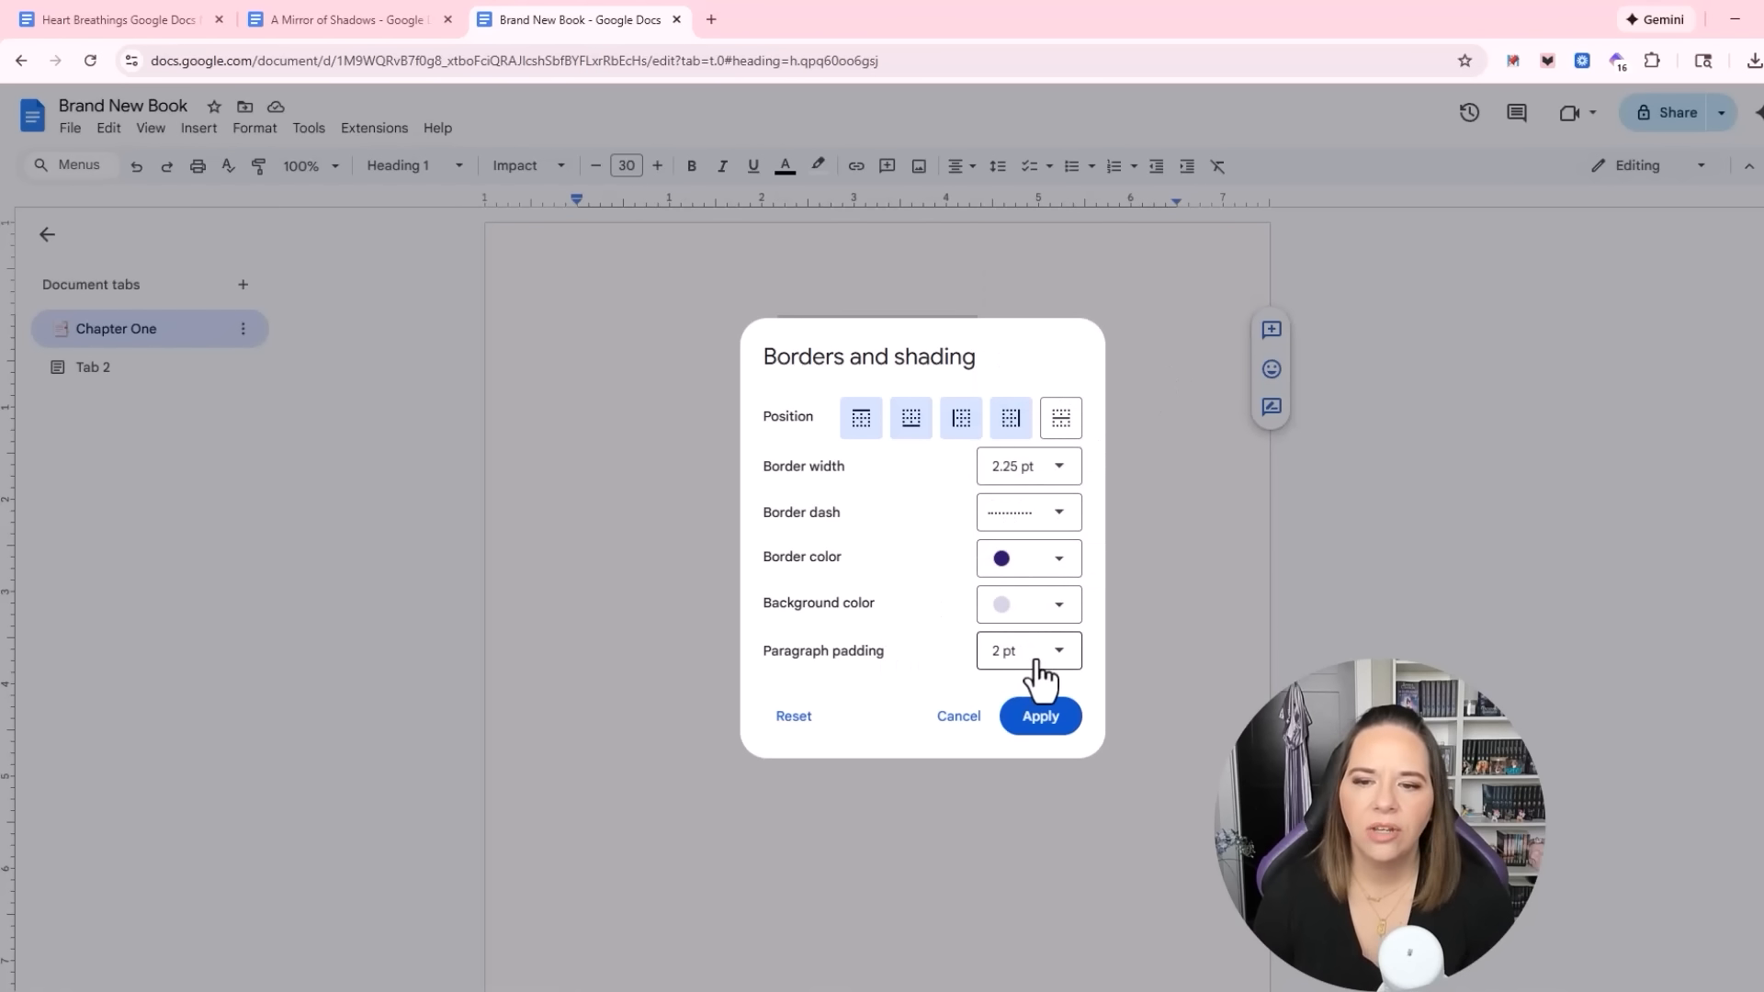
pyautogui.click(1035, 721)
pyautogui.click(704, 520)
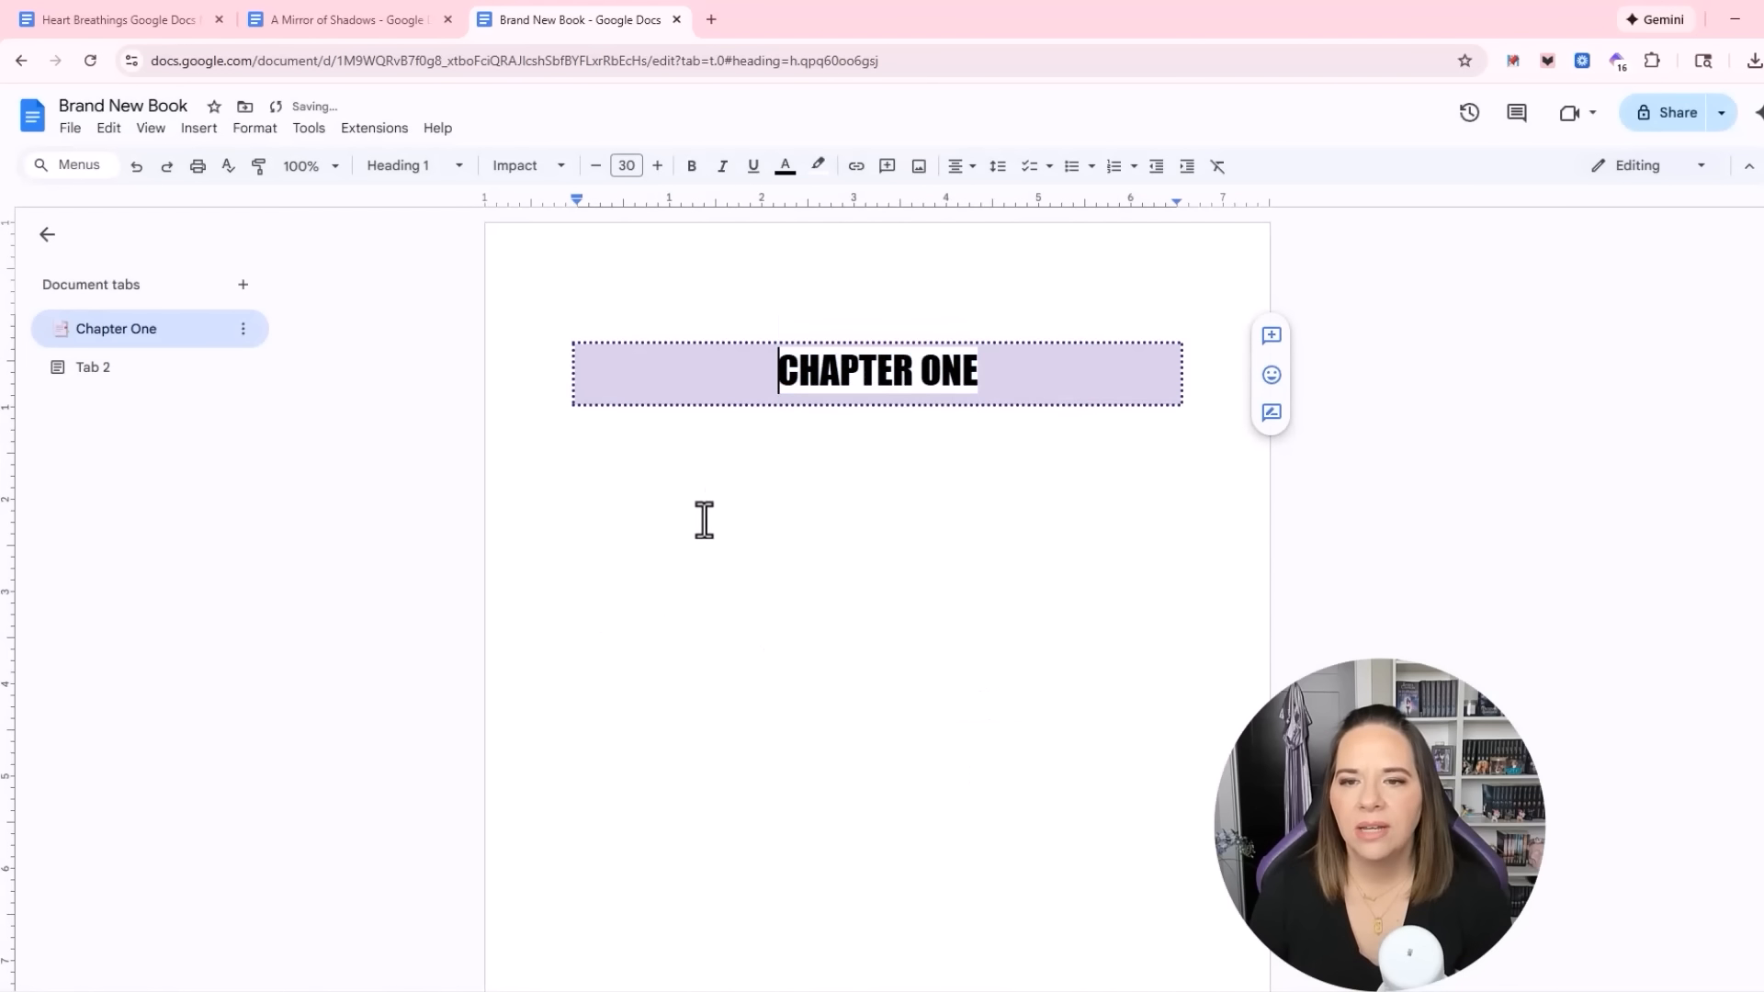
pyautogui.click(1152, 756)
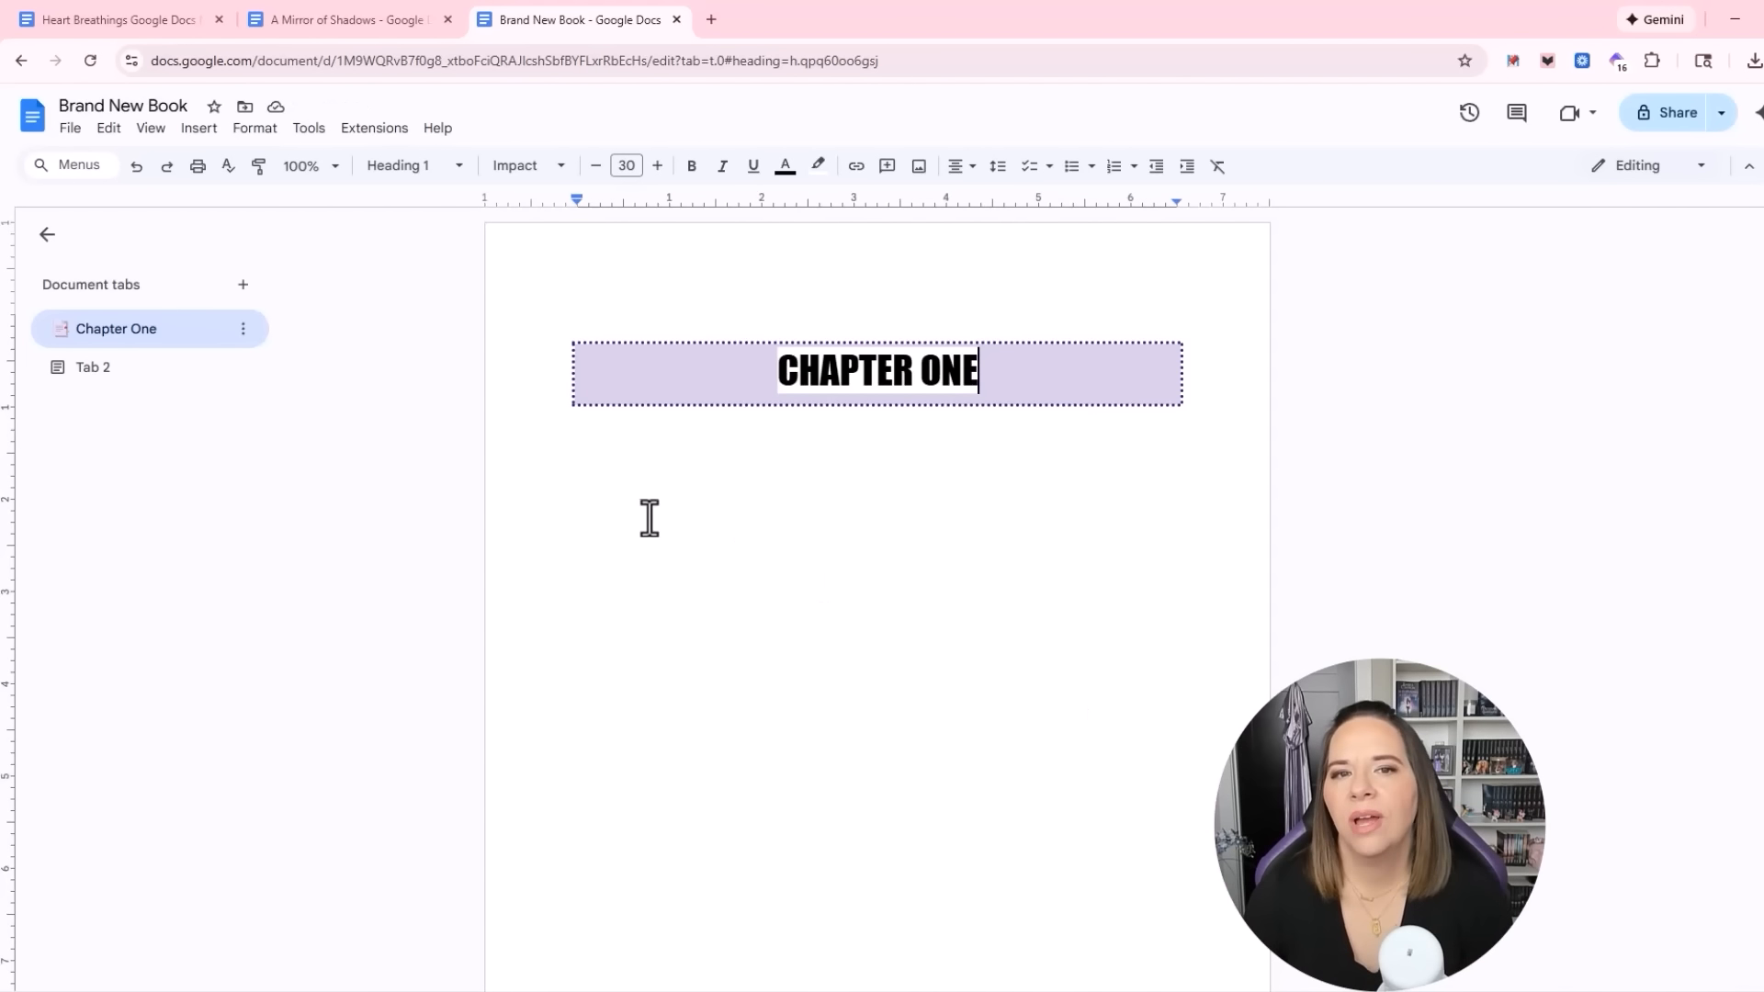
# Undo the borders and shading applied to the "CHAPTER ONE" heading
pyautogui.click(136, 166)
pyautogui.moveTo(984, 374); pyautogui.dragTo(728, 362)
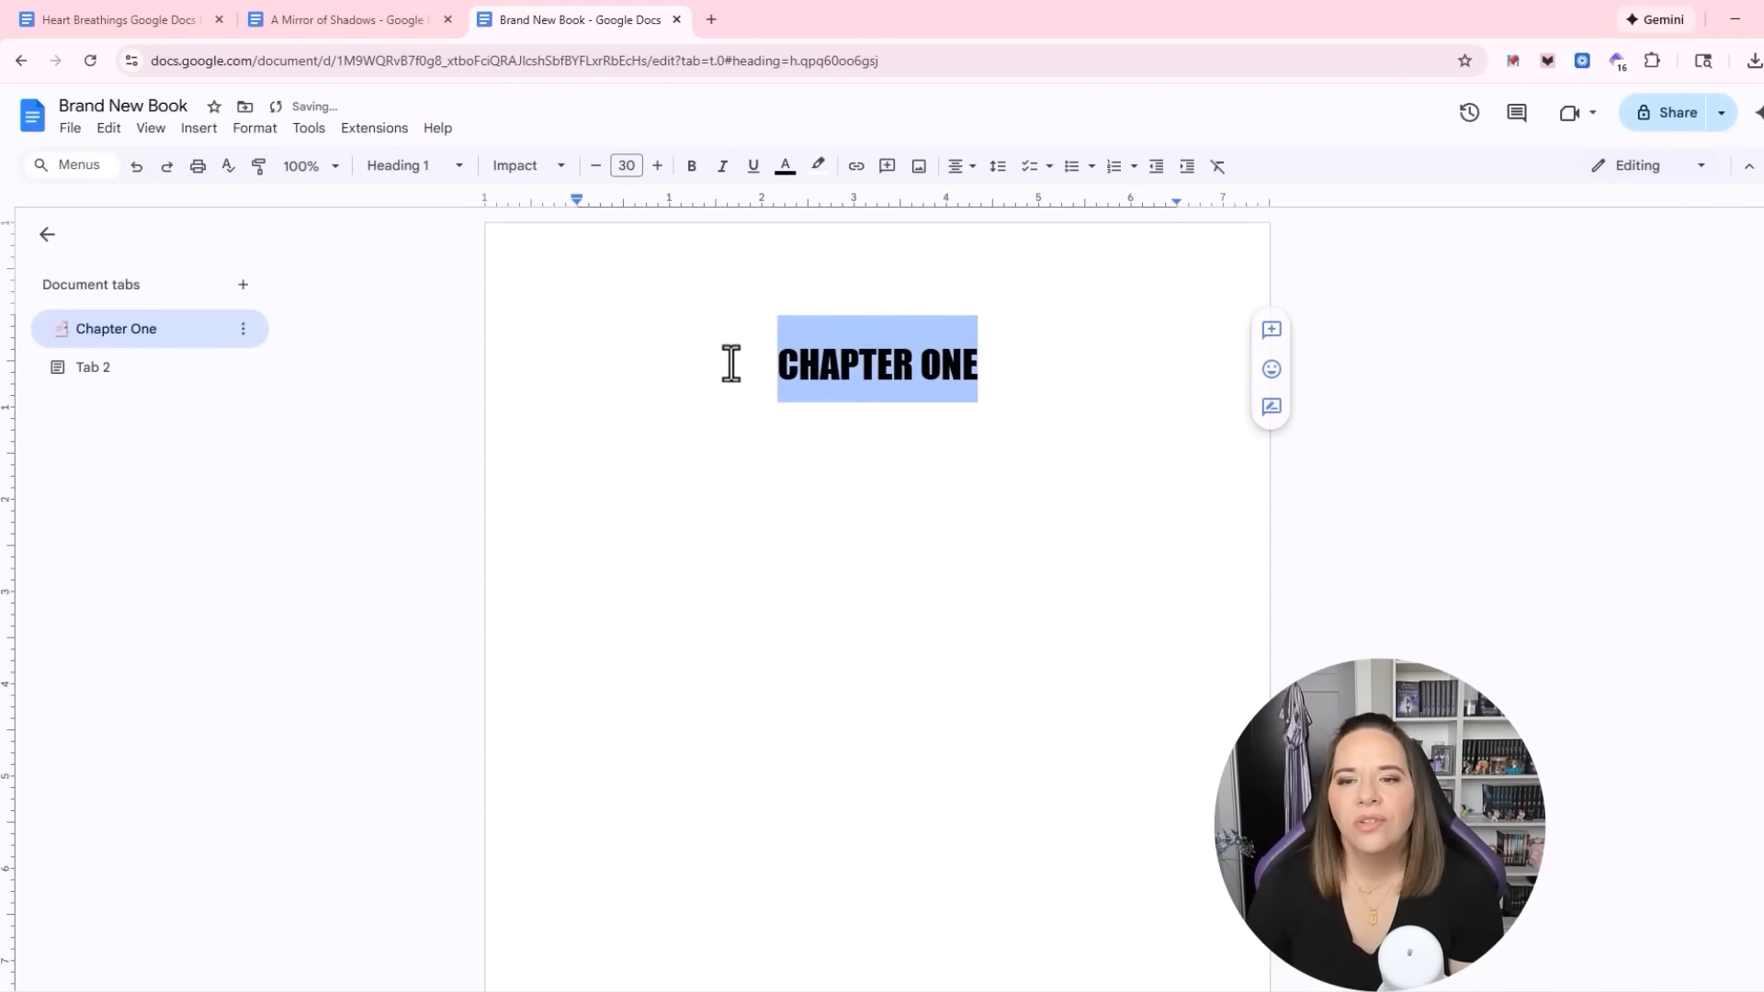
pyautogui.click(992, 348)
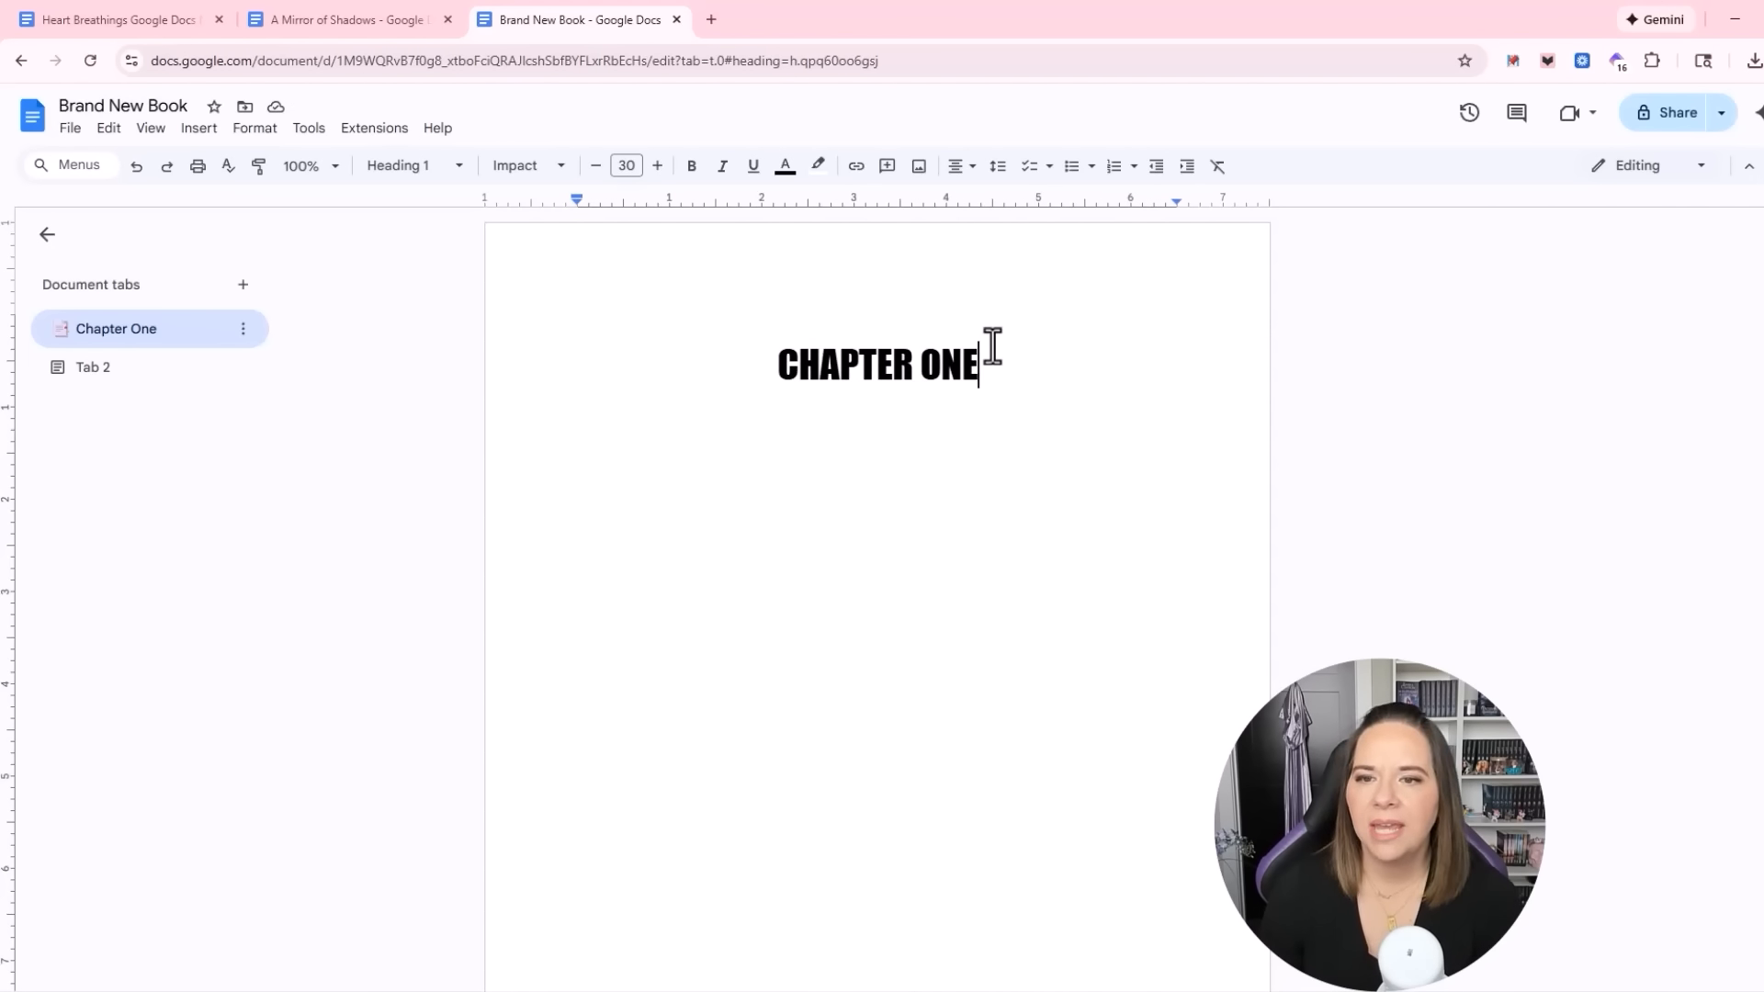
# Add a Heading 2 line reading "BEX" below the "CHAPTER ONE" heading
pyautogui.press('Return')
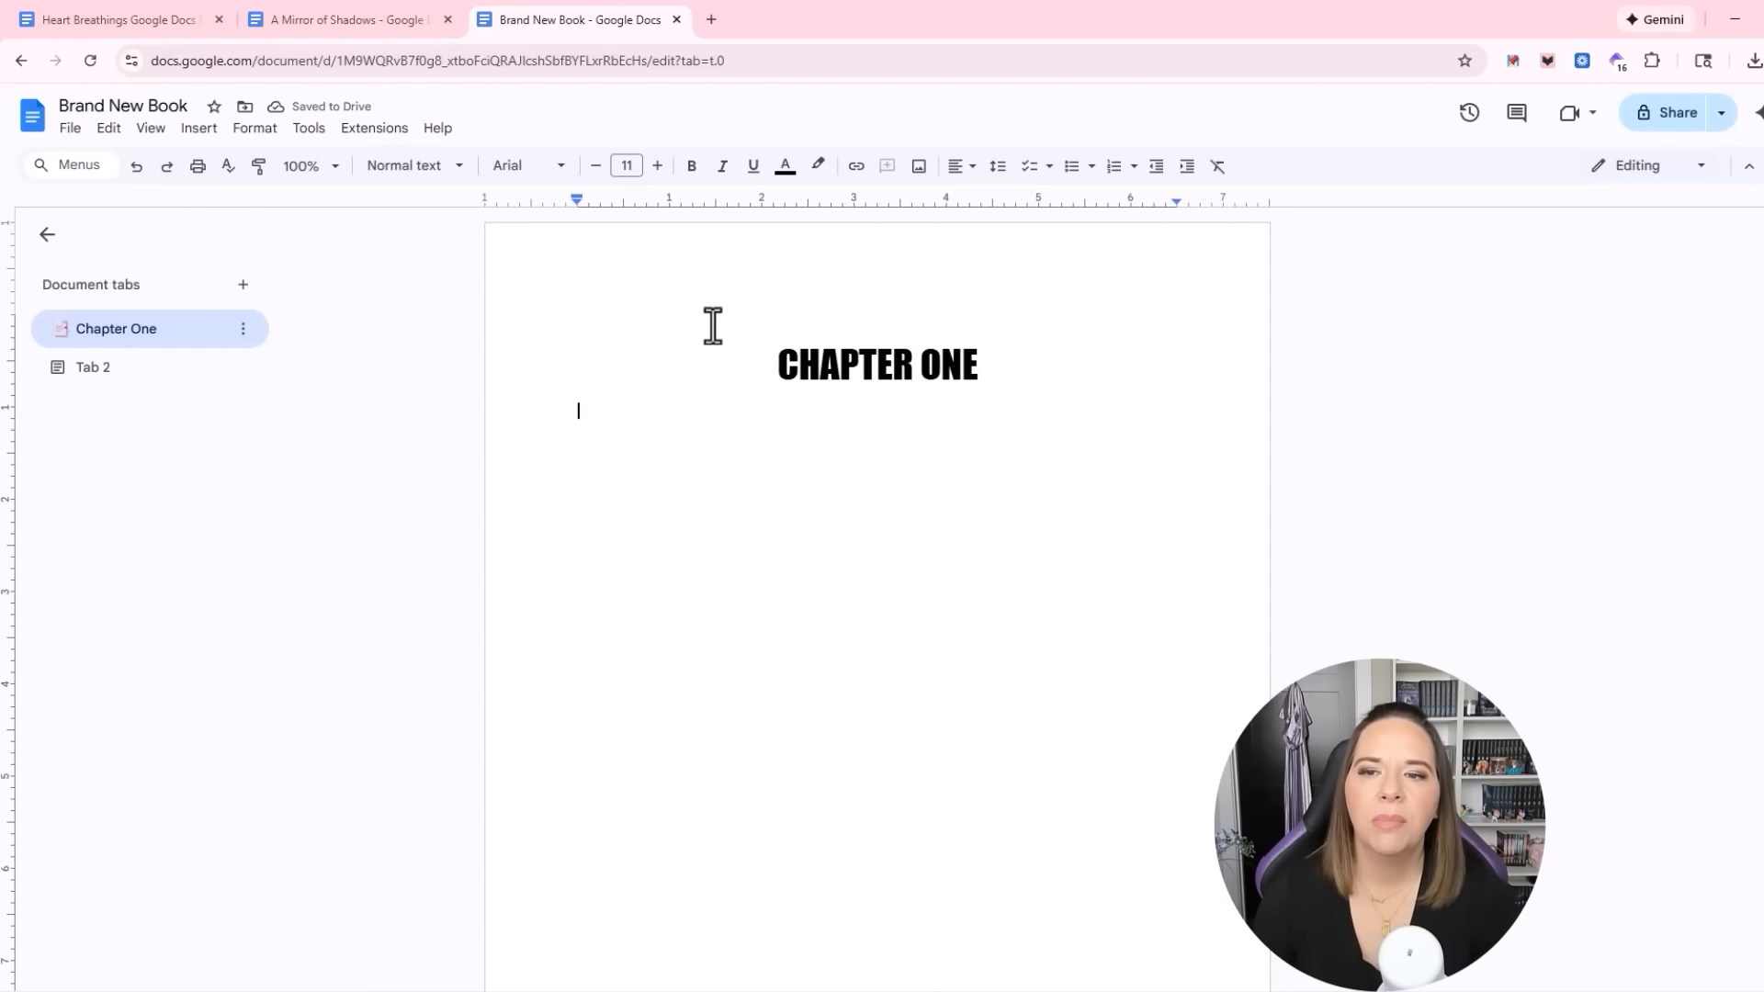
pyautogui.moveTo(988, 370); pyautogui.dragTo(775, 354)
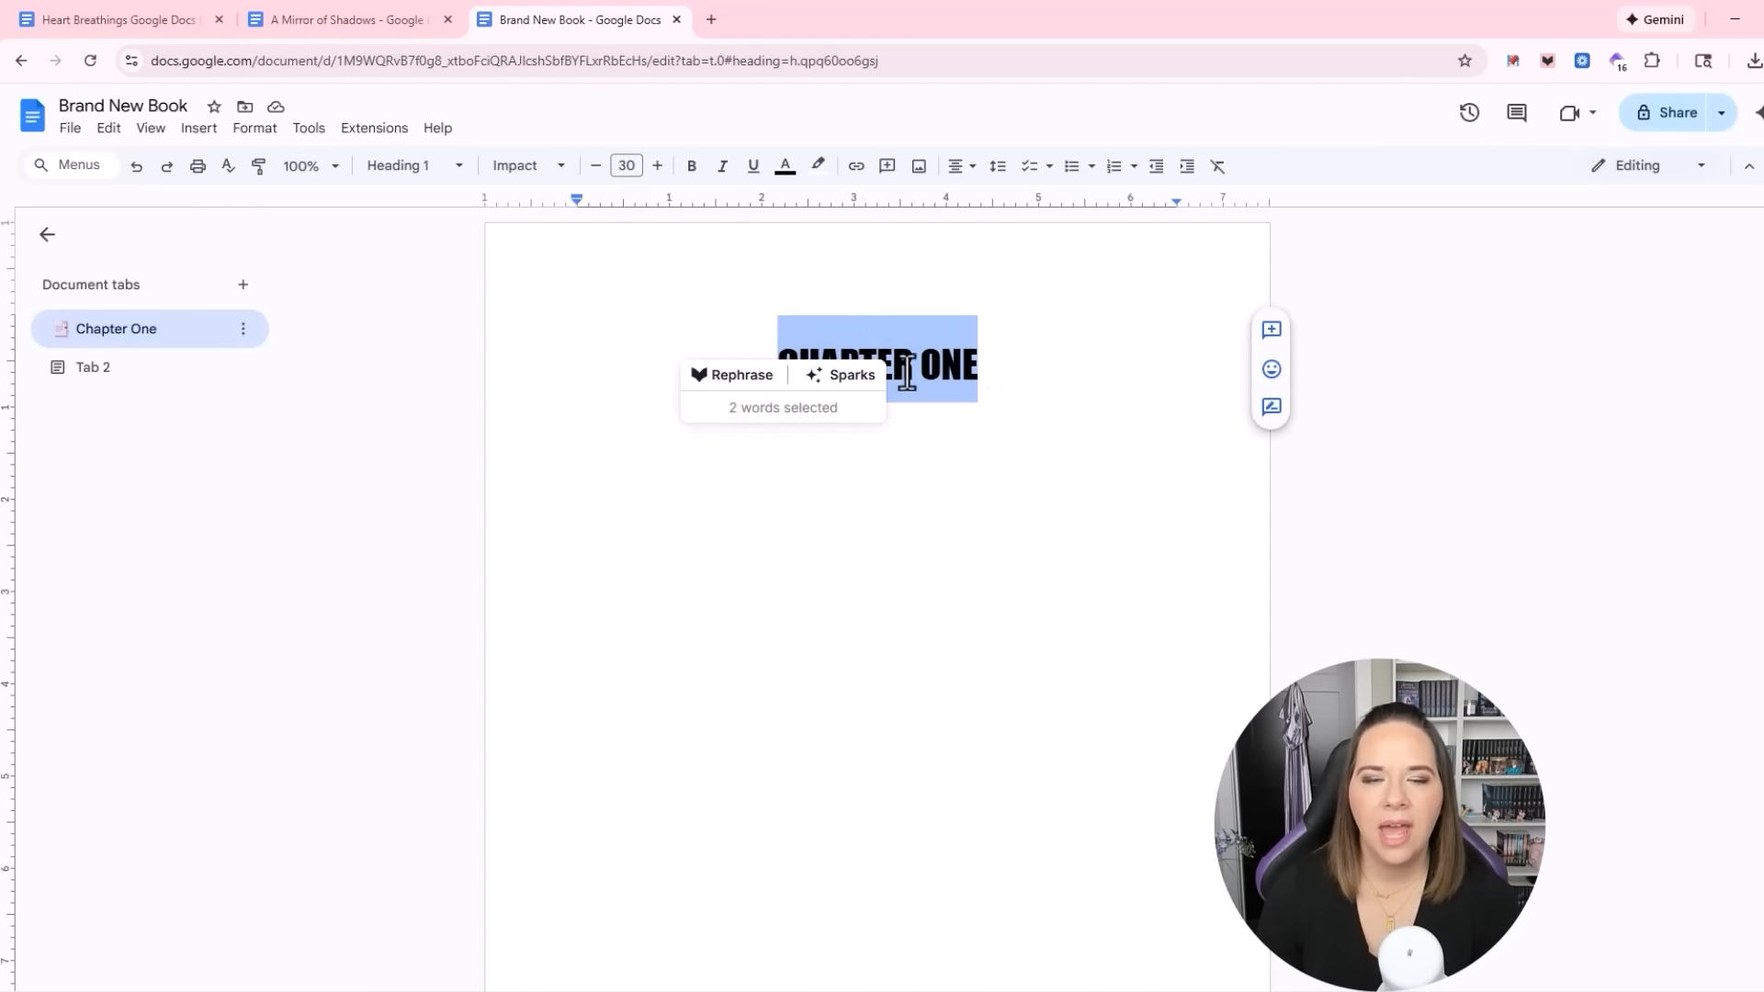
pyautogui.click(1011, 369)
pyautogui.press('Return')
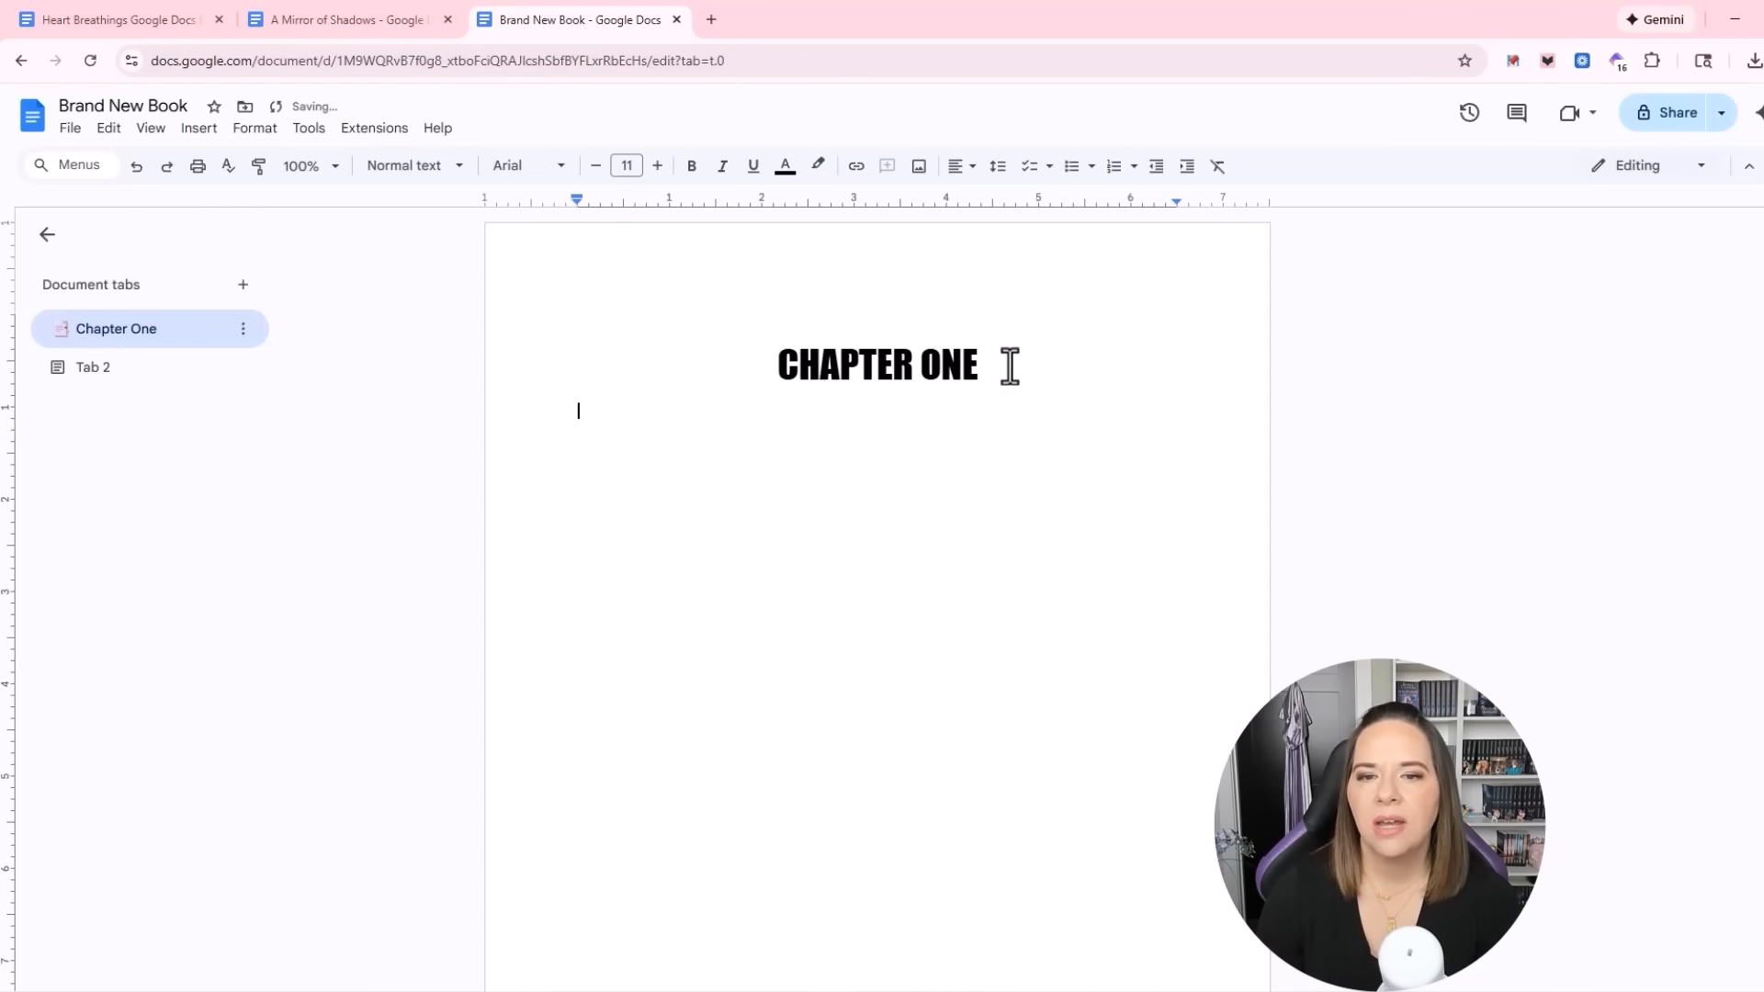
pyautogui.click(450, 170)
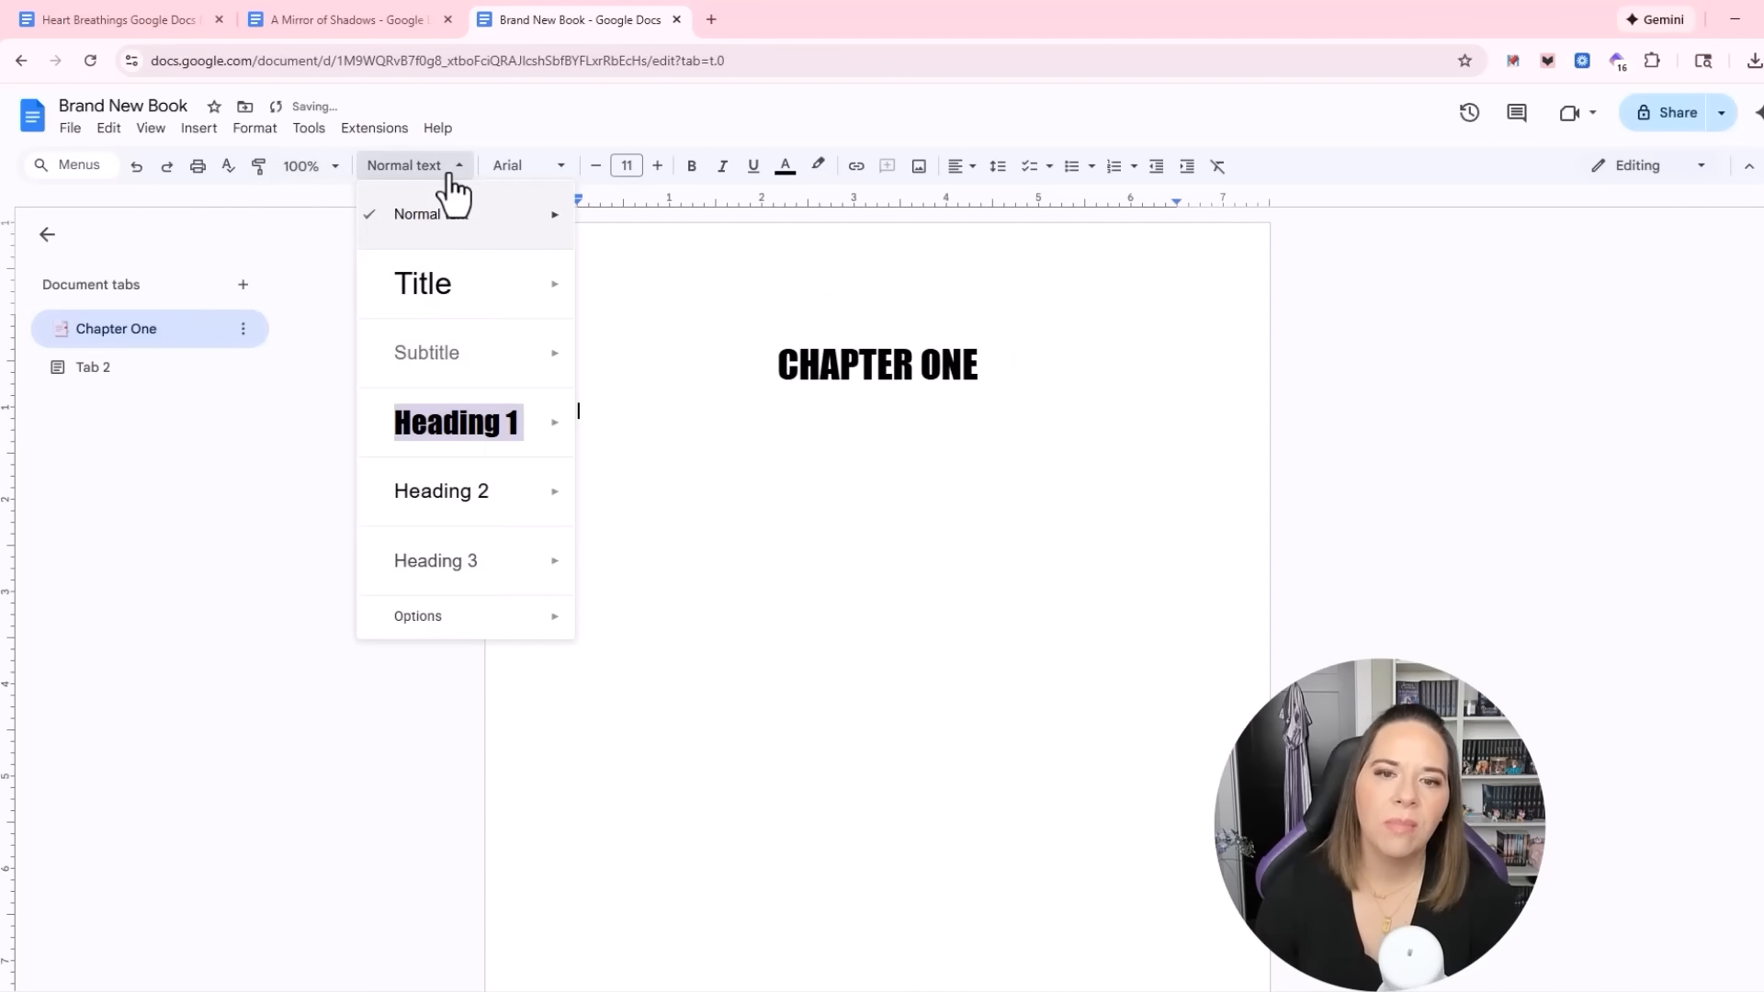
pyautogui.click(433, 496)
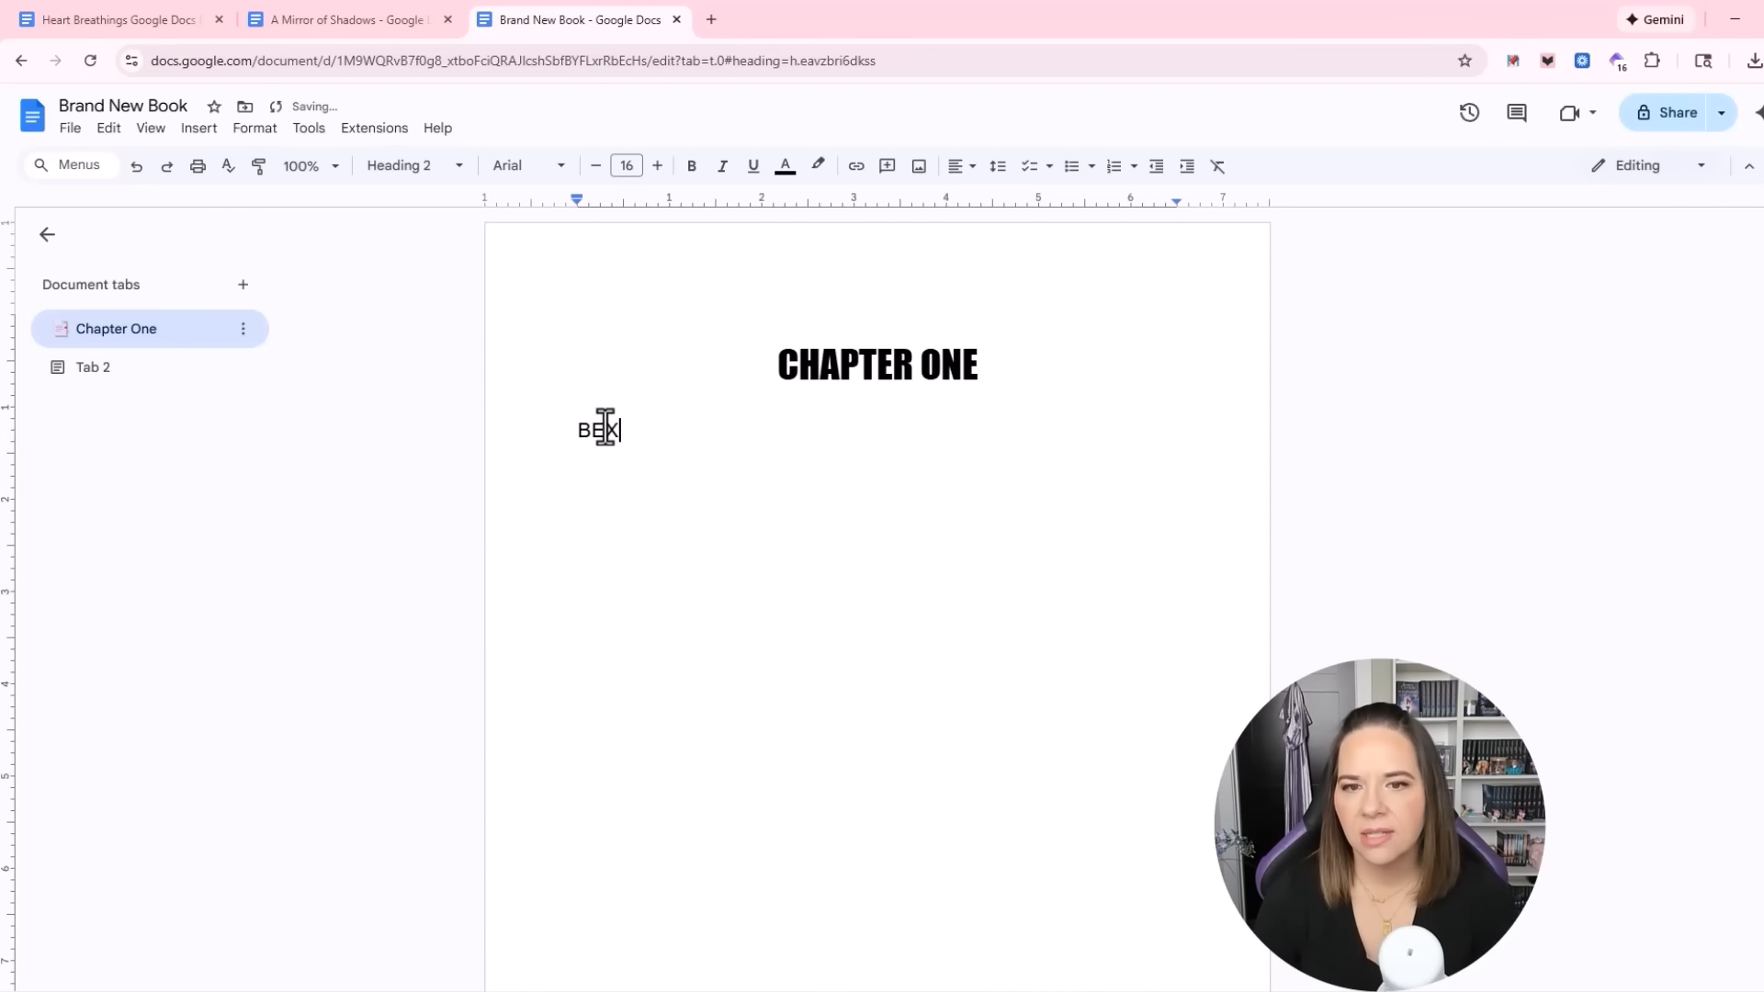
pyautogui.write('EX')
# Set the font size of the "BEX" subheading to 12
pyautogui.doubleClick(615, 430)
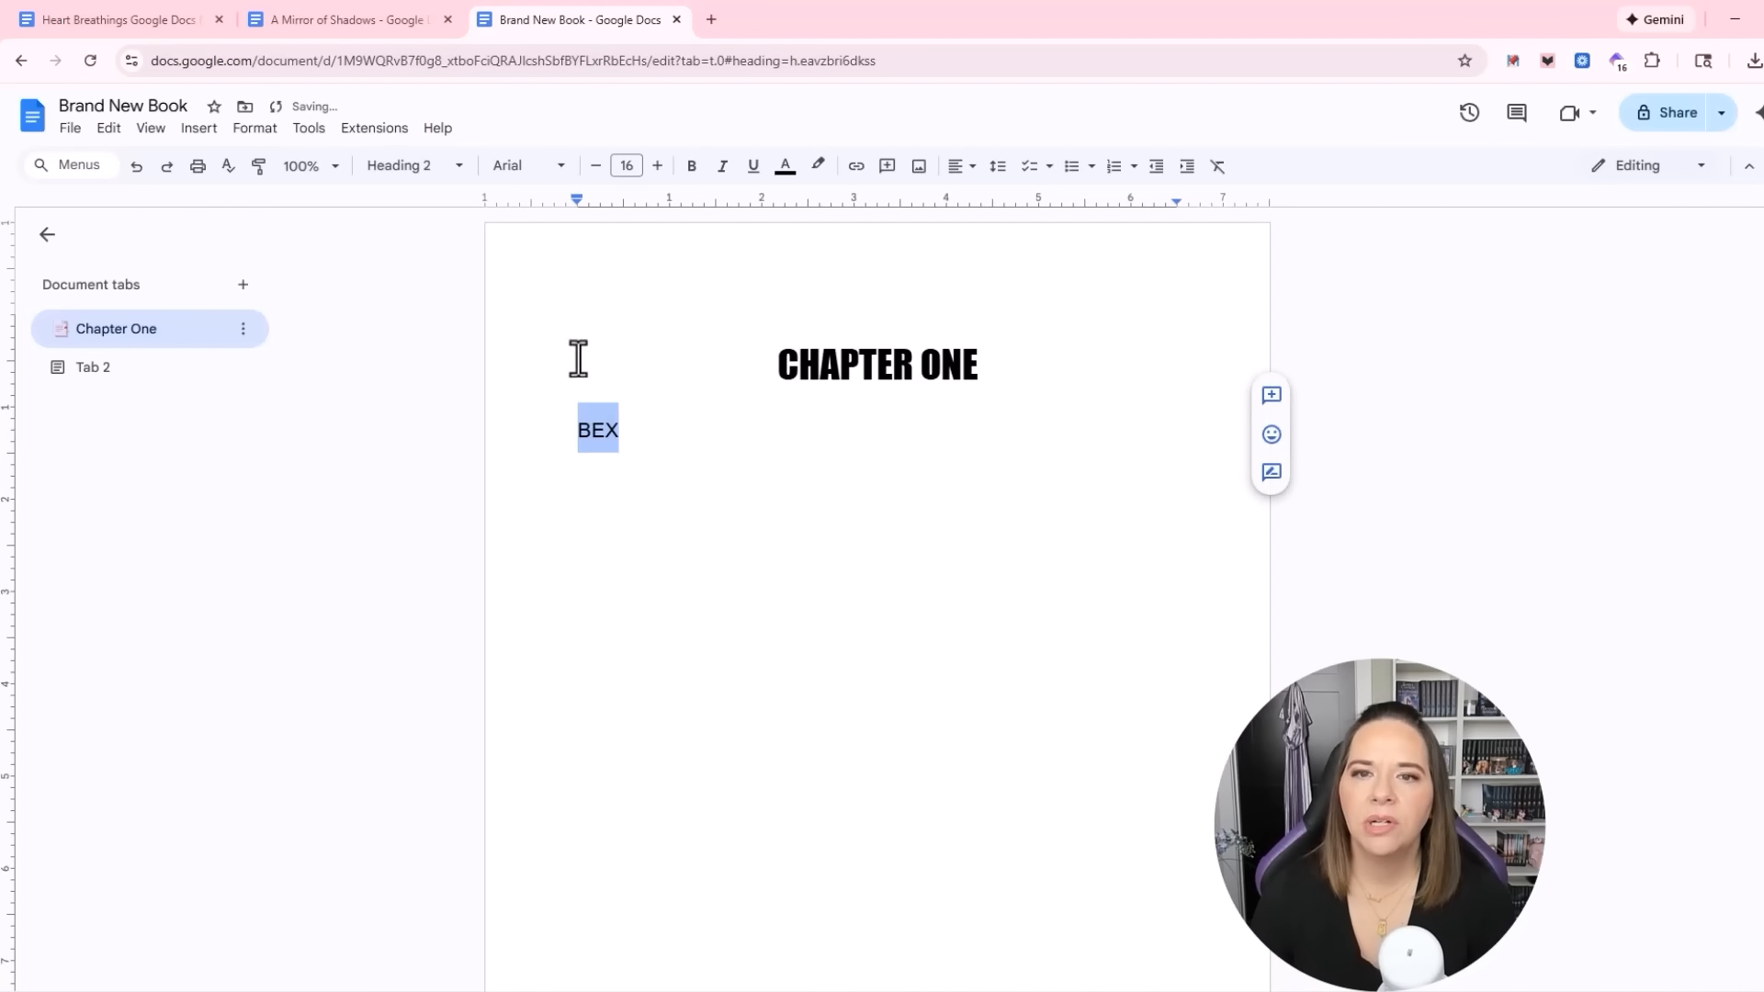
pyautogui.click(596, 166)
pyautogui.click(596, 167)
pyautogui.click(596, 167)
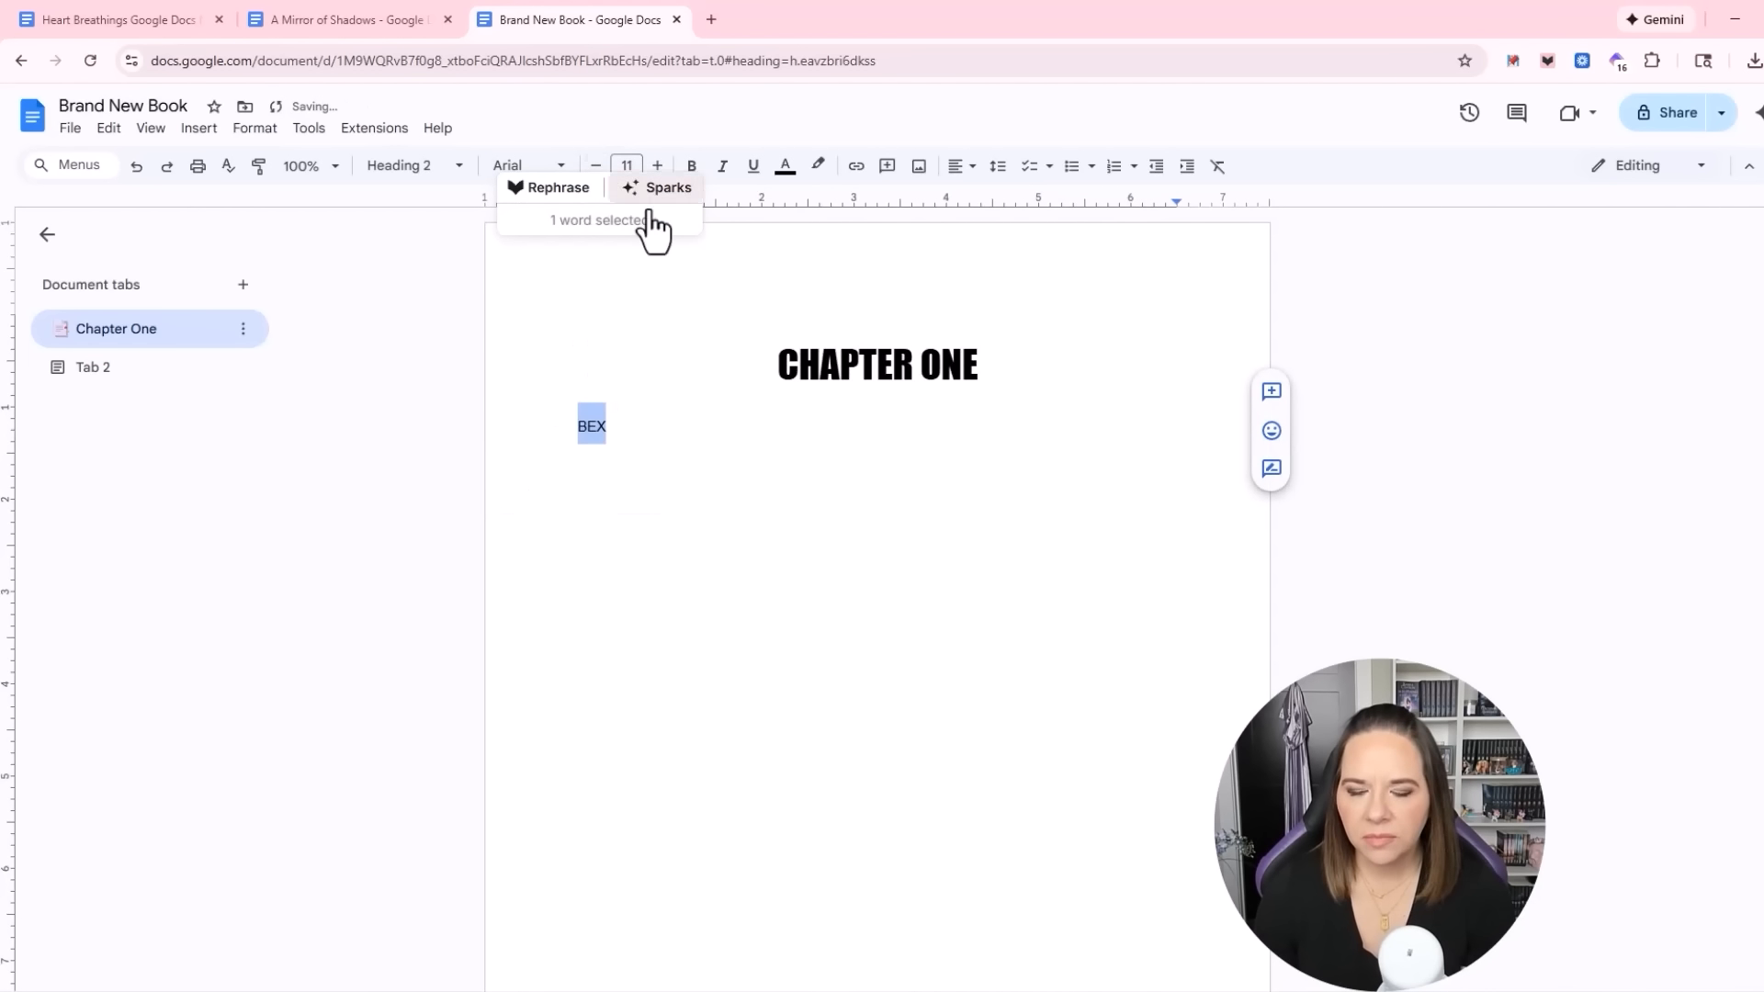
pyautogui.click(656, 166)
pyautogui.click(610, 427)
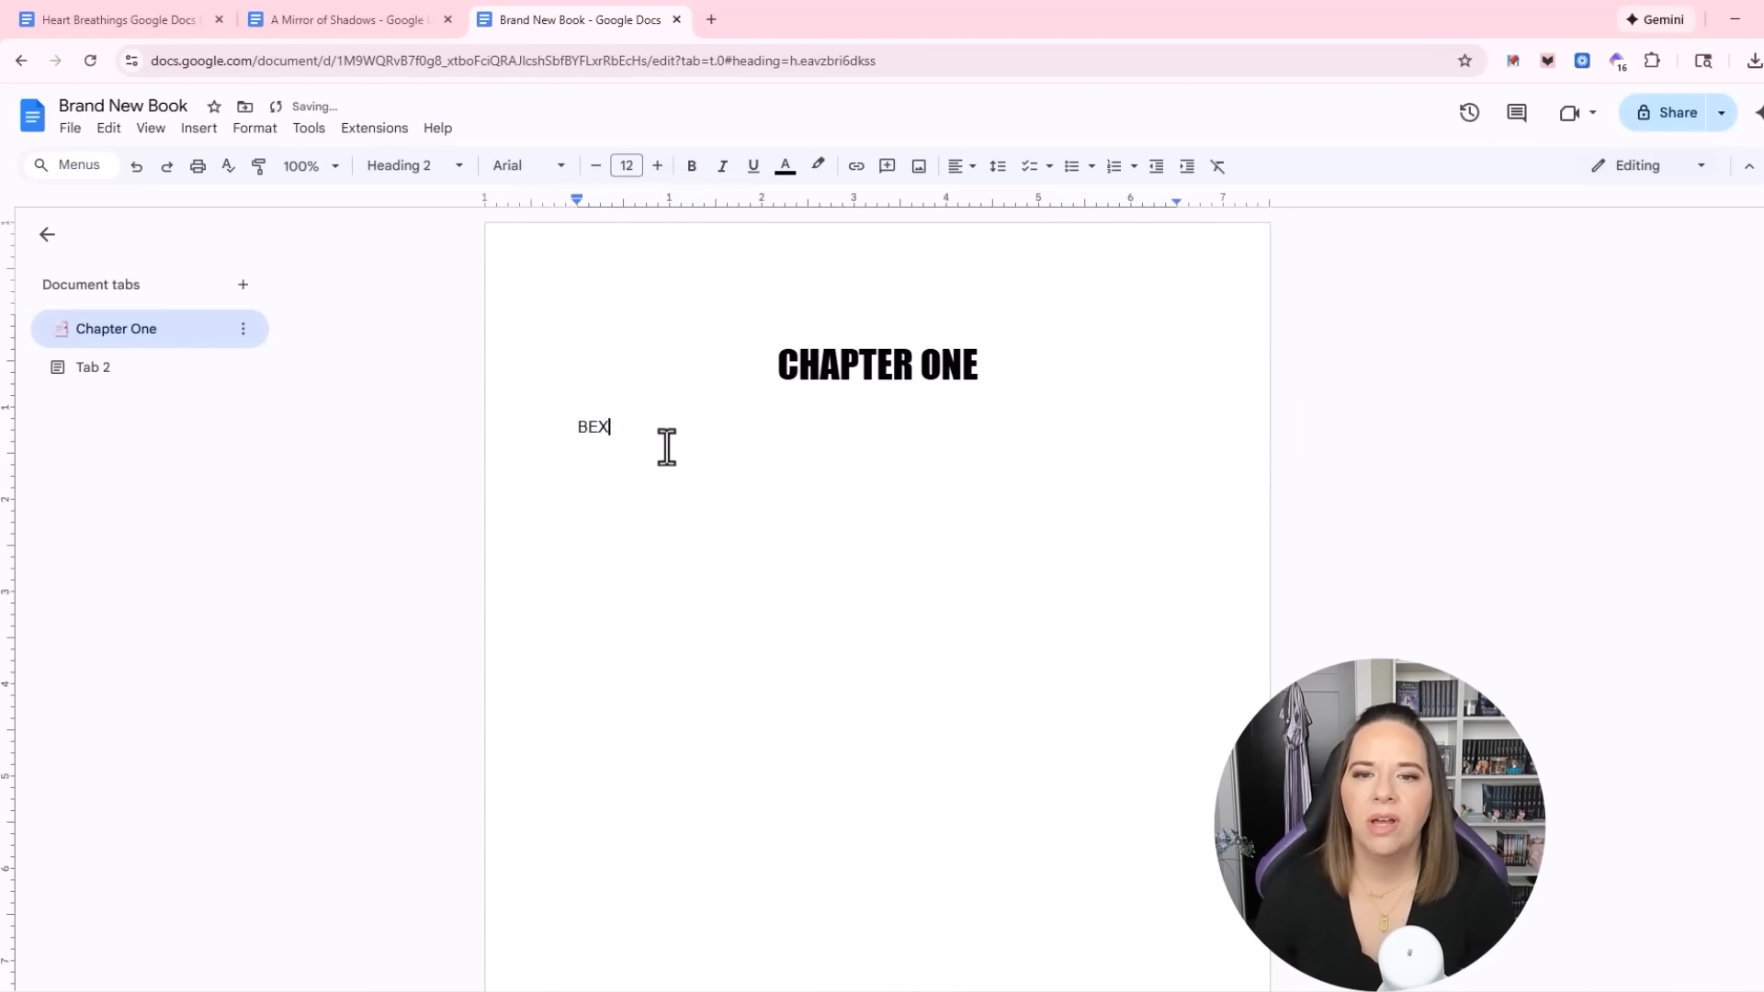
# Change the font of the "BEX" subheading to Lato and start a new line below it
pyautogui.doubleClick(611, 424)
pyautogui.click(534, 167)
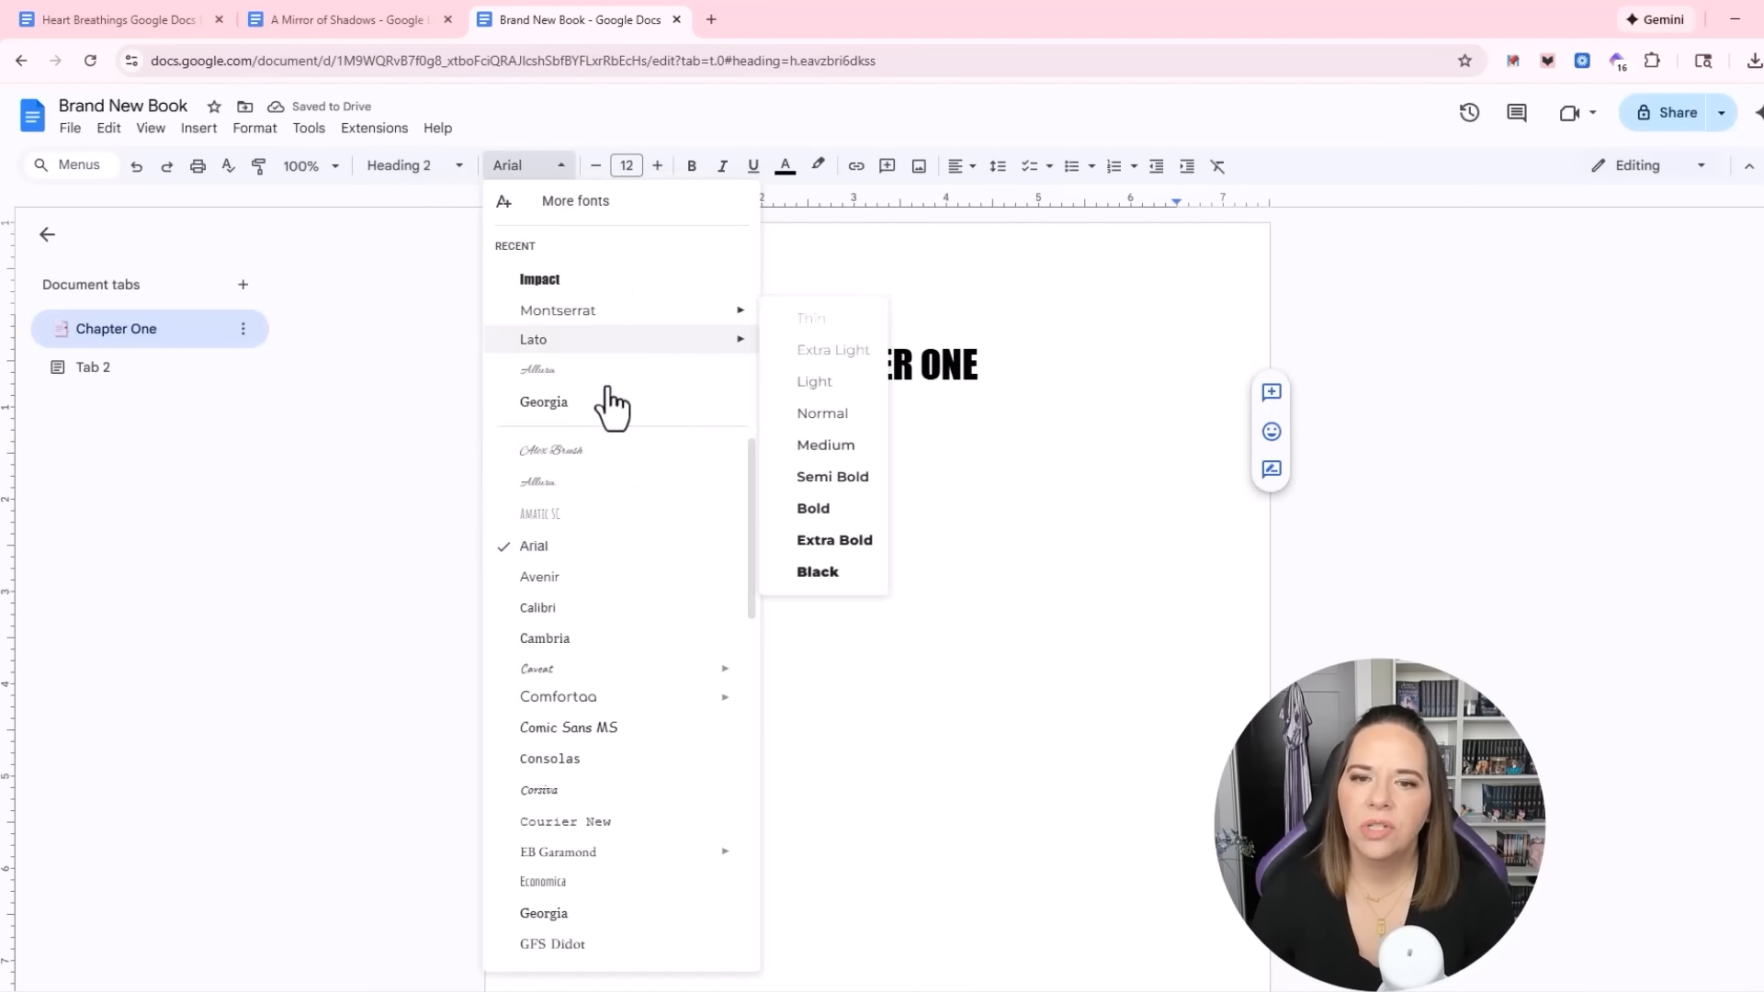
pyautogui.scroll(-4, 561, 735)
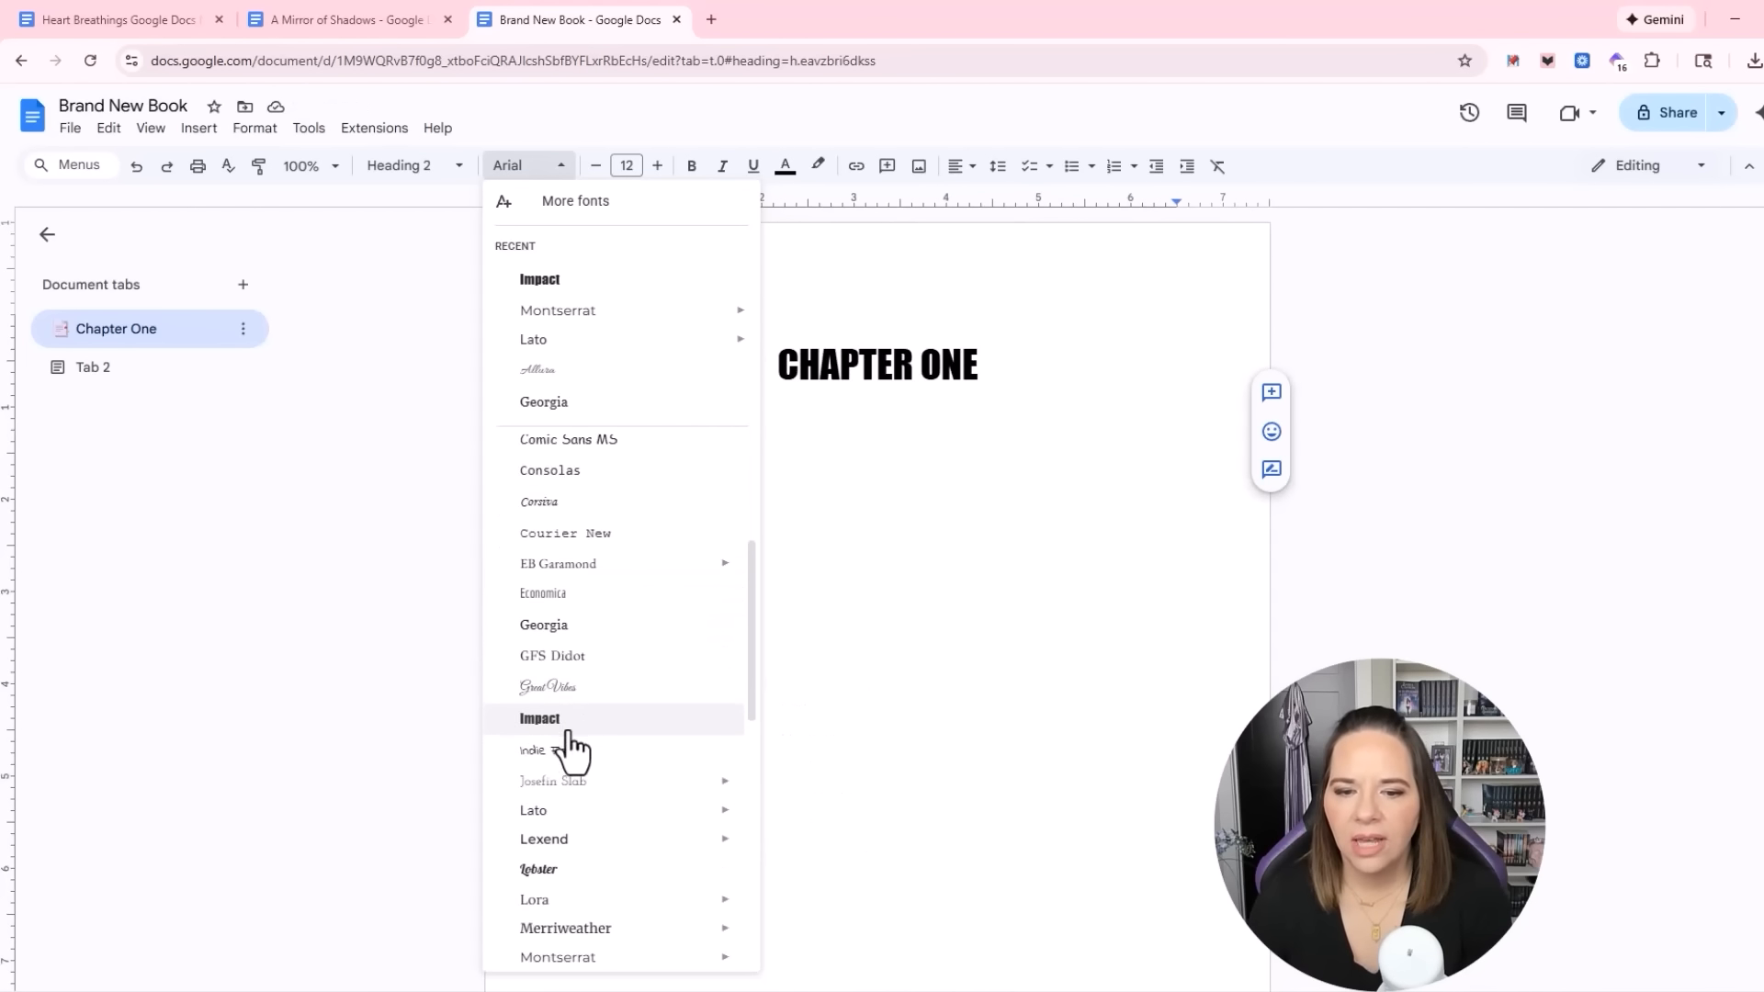
pyautogui.click(552, 717)
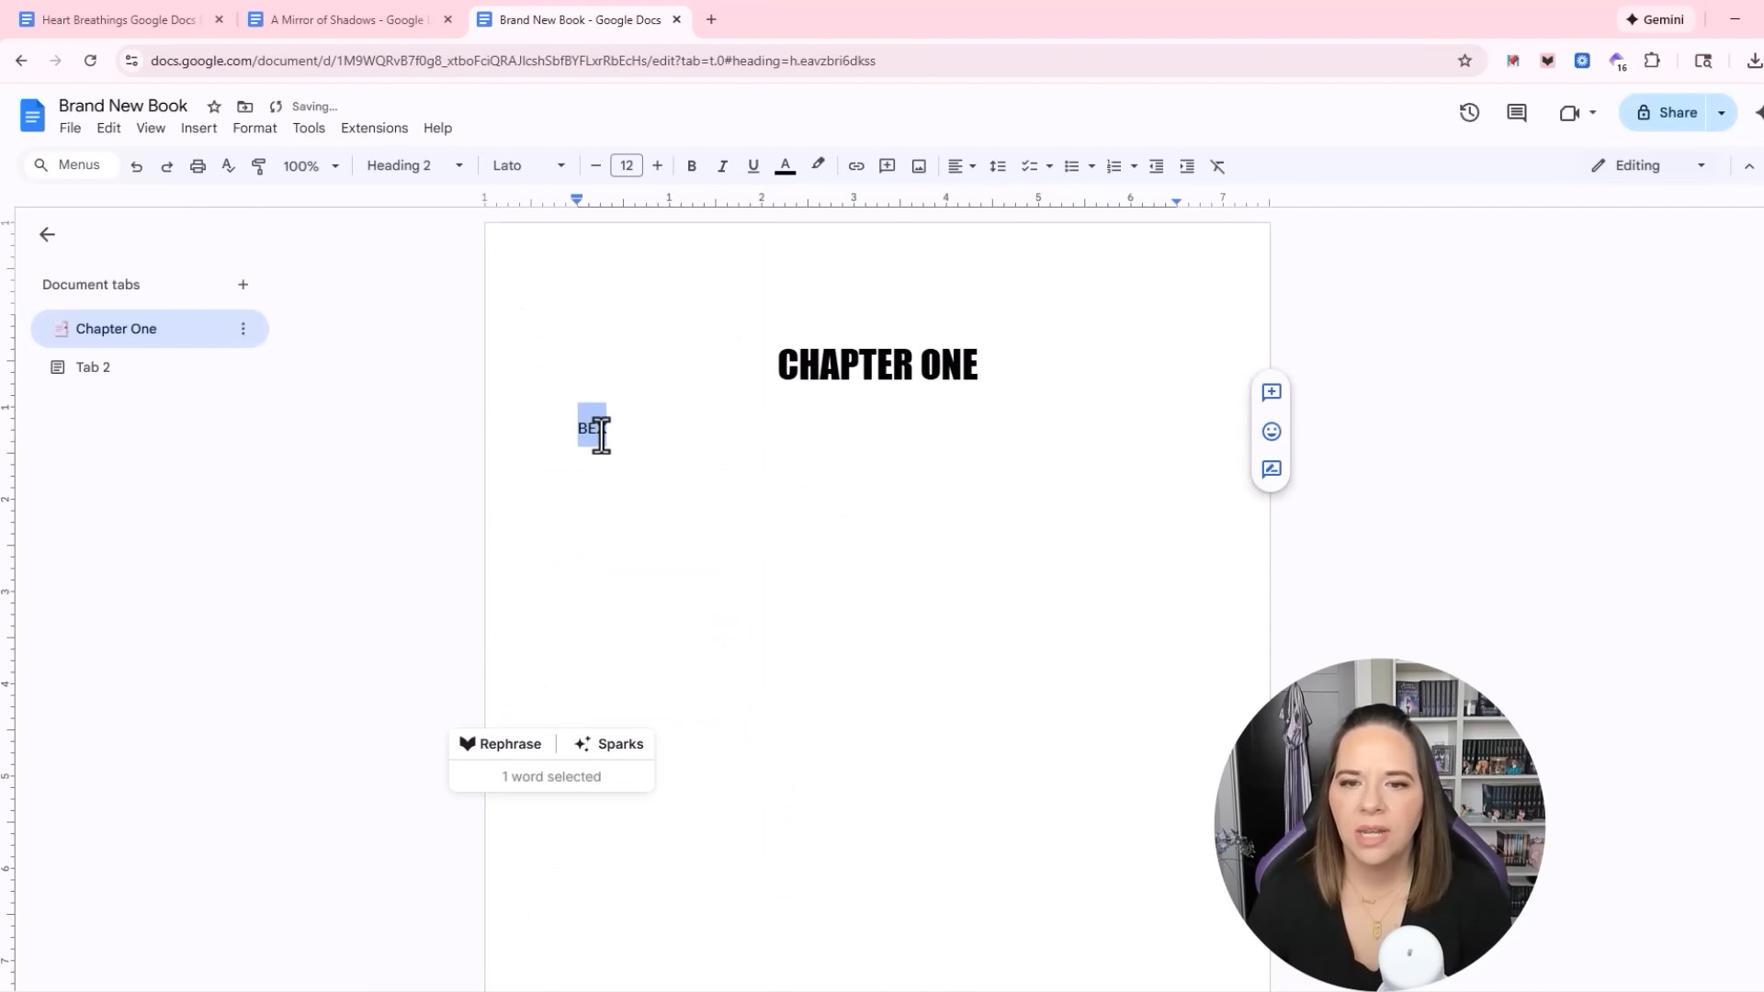
pyautogui.click(606, 428)
pyautogui.press('Return')
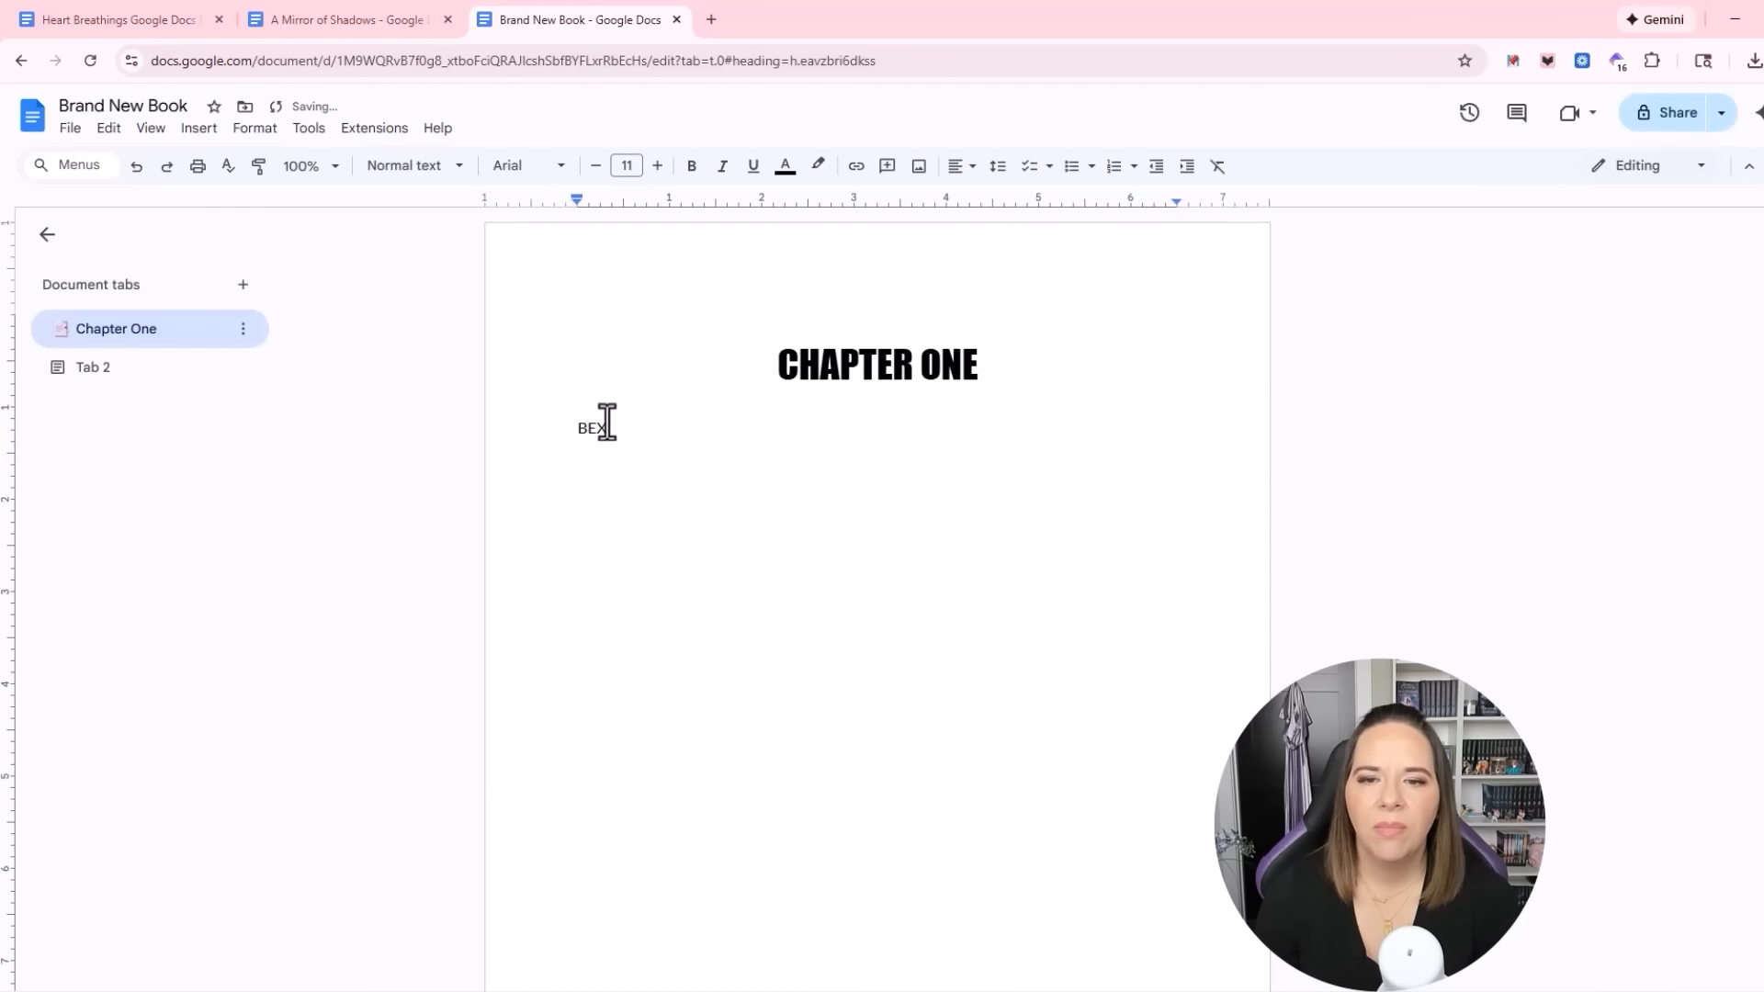
# Update the Heading 2 style to match the "BEX" subheading and return to the line below it
pyautogui.doubleClick(599, 426)
pyautogui.click(398, 167)
pyautogui.moveTo(433, 496)
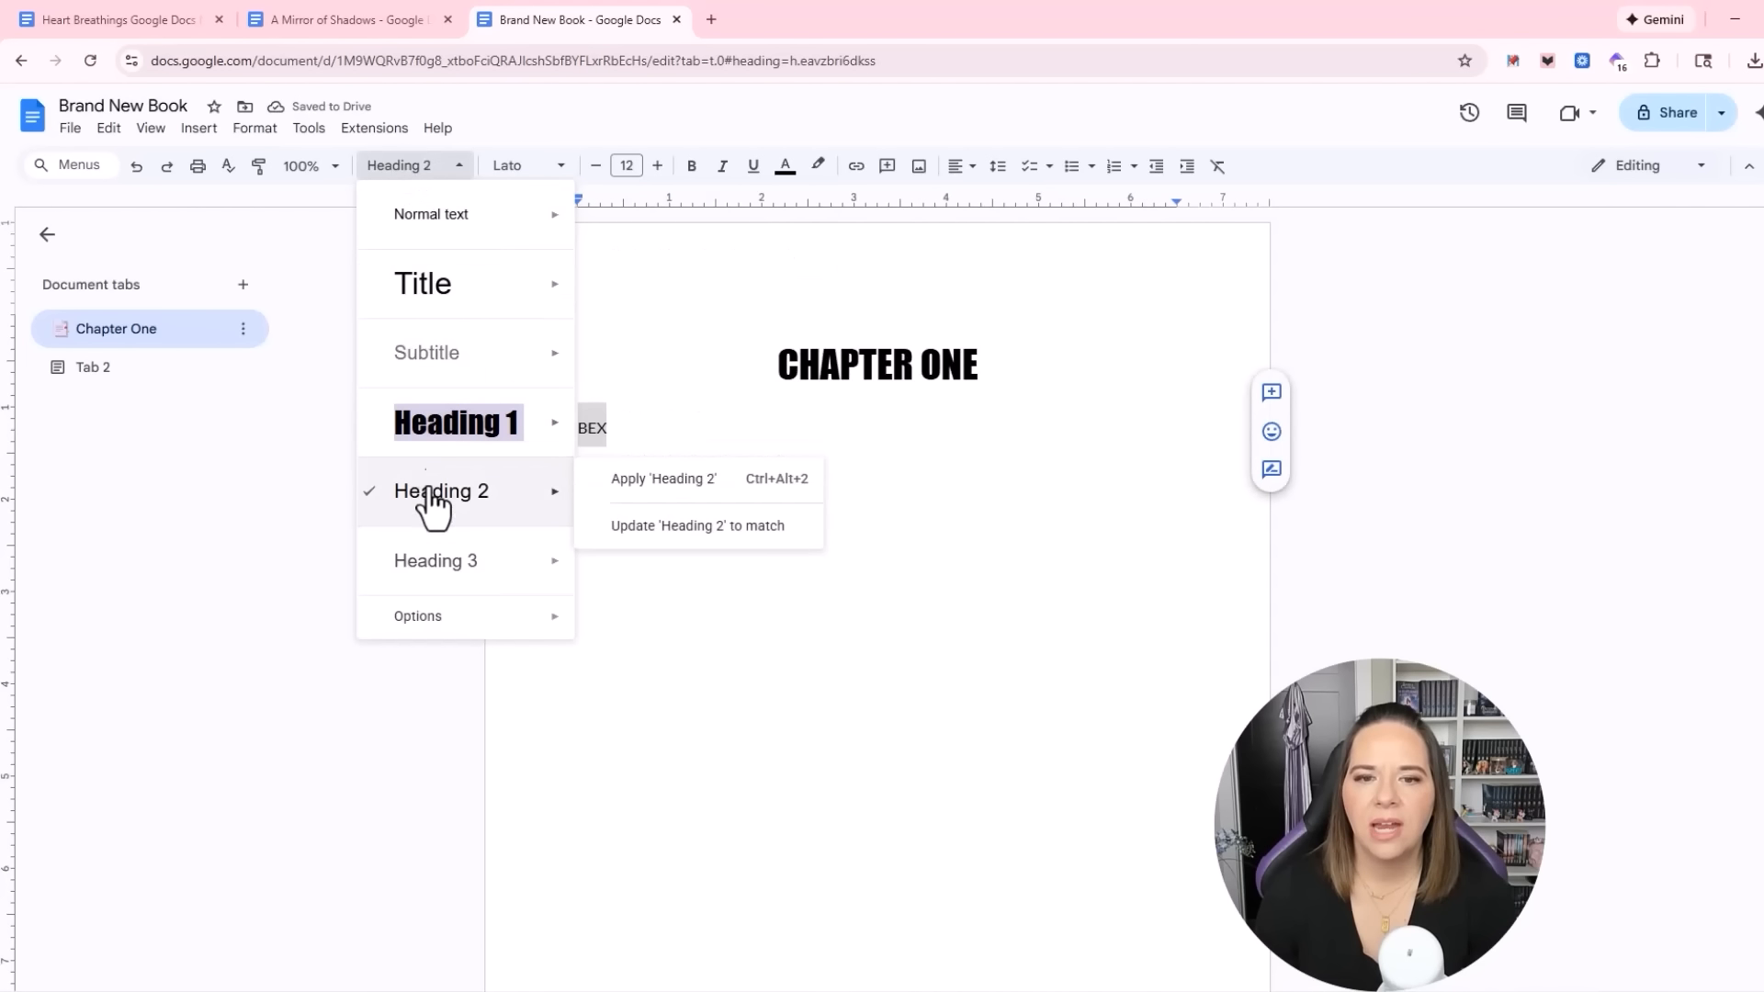
pyautogui.click(675, 531)
pyautogui.click(677, 439)
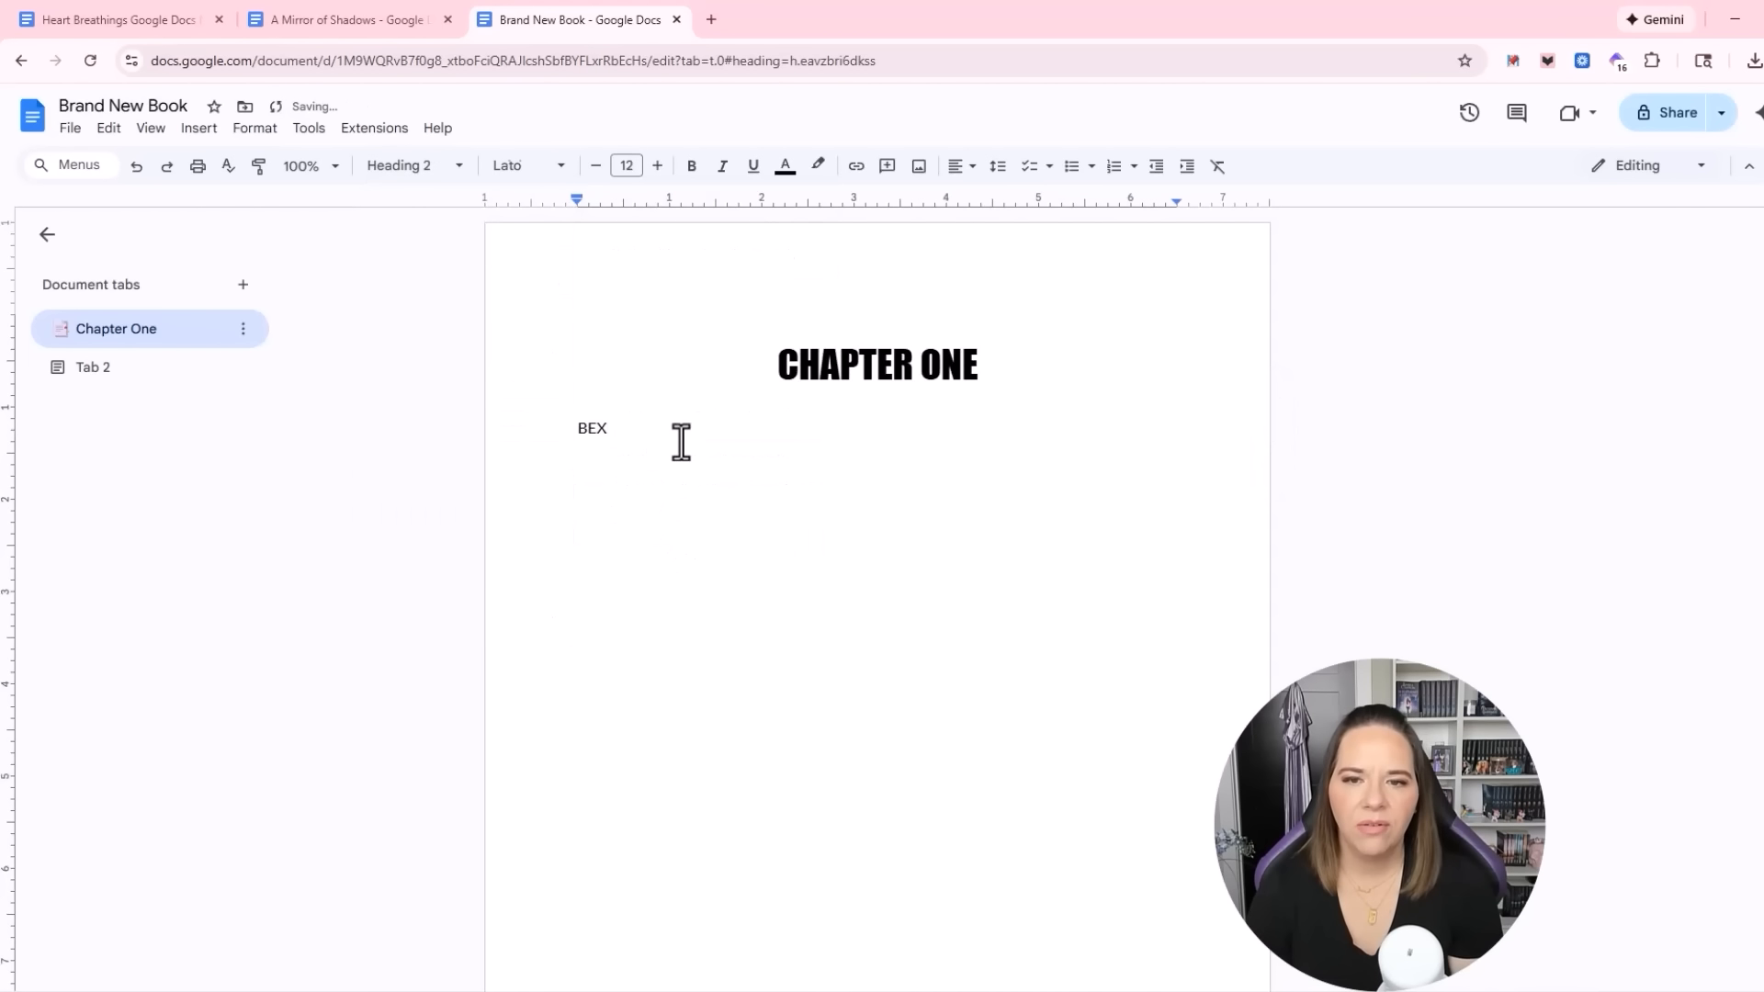
pyautogui.press('Down')
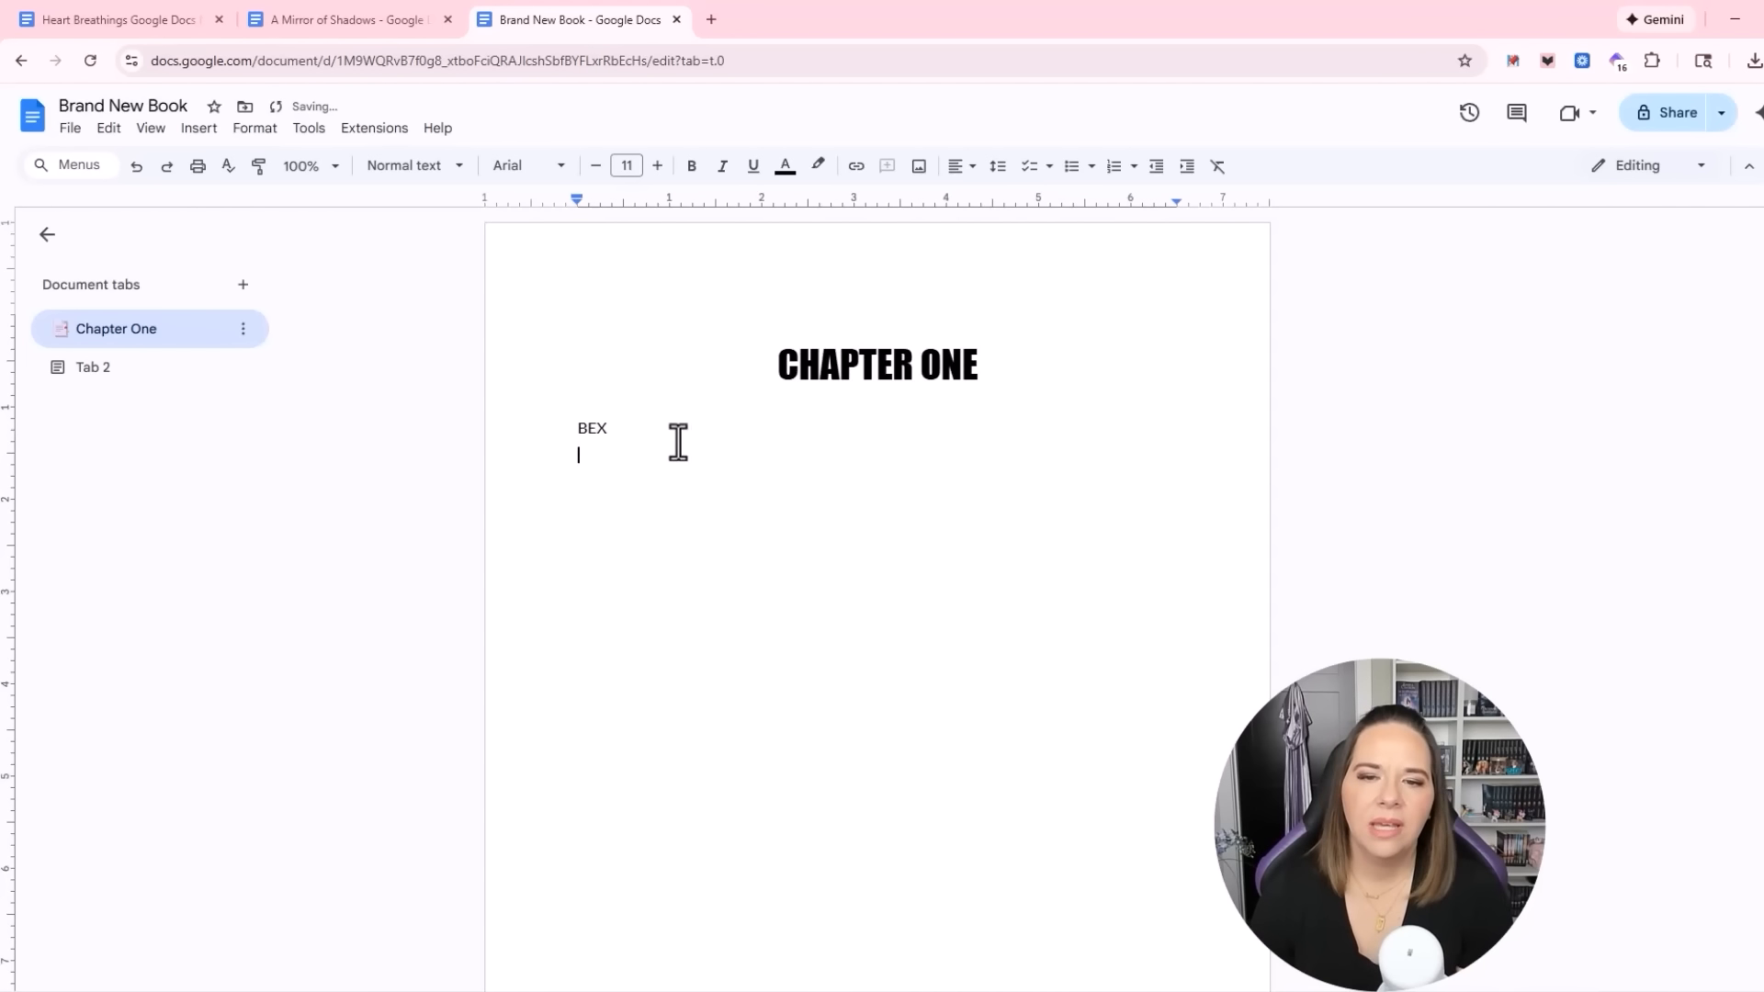
# Center the "BEX" subheading and update the Heading 2 style to match the centered text
pyautogui.moveTo(625, 433); pyautogui.dragTo(563, 432)
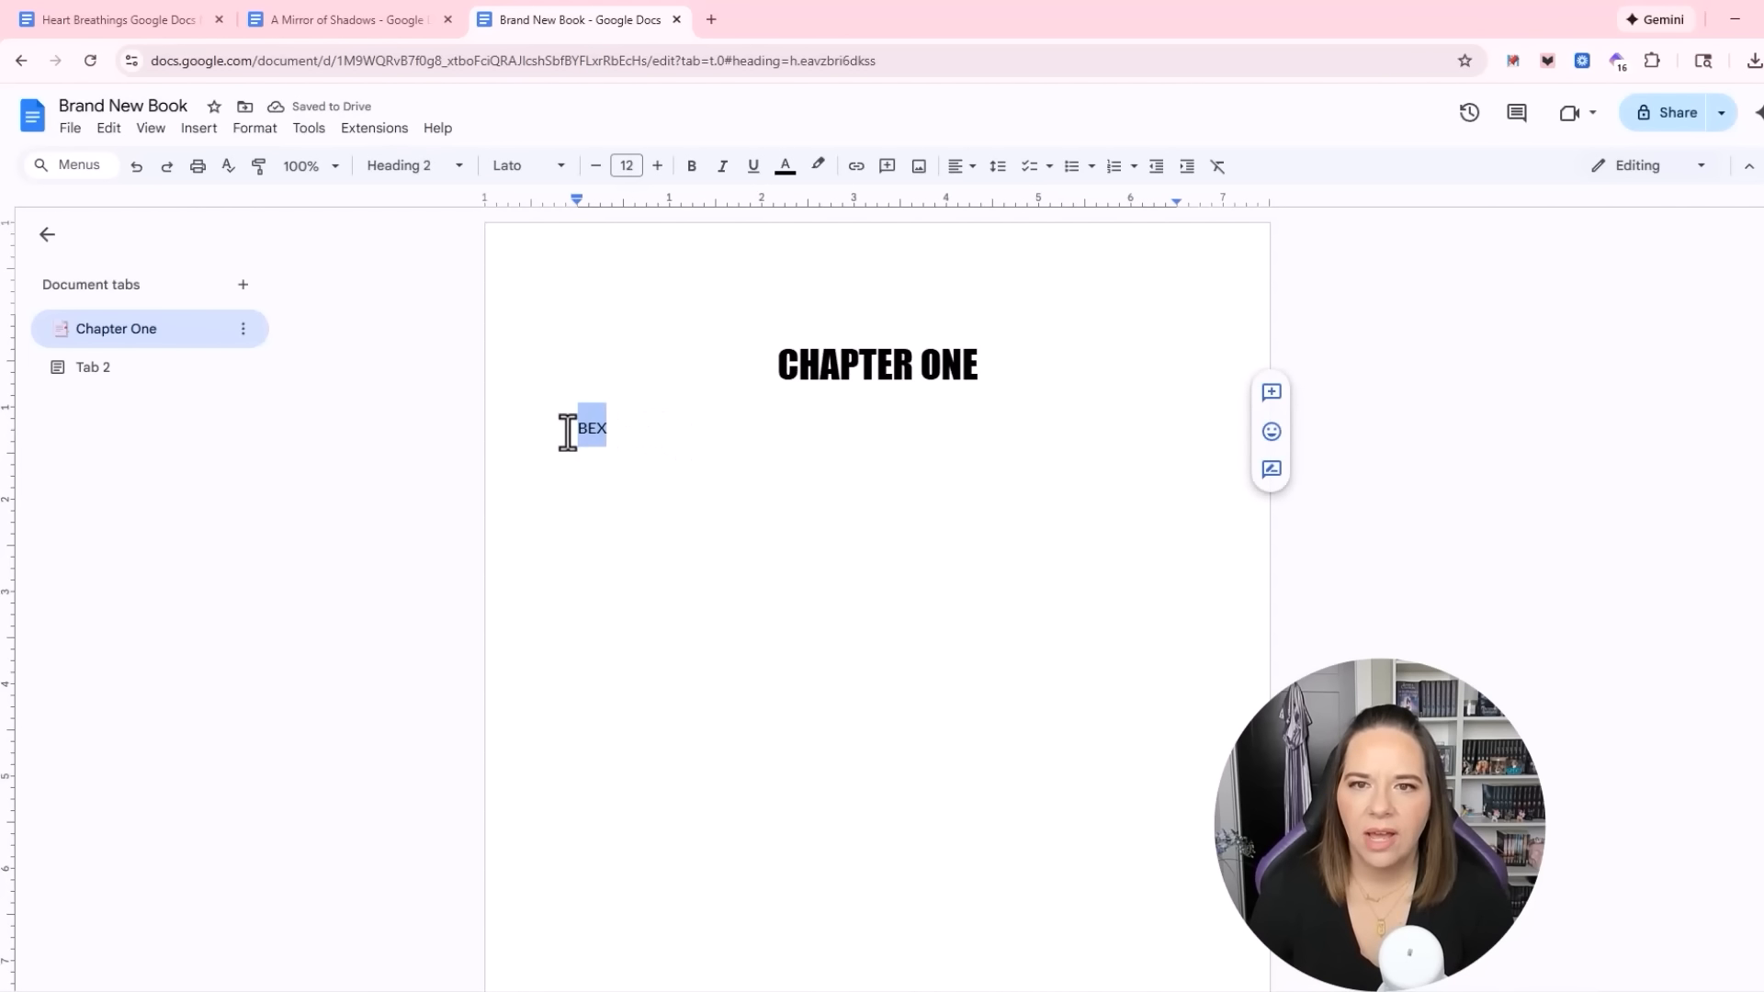
pyautogui.click(955, 167)
pyautogui.click(973, 197)
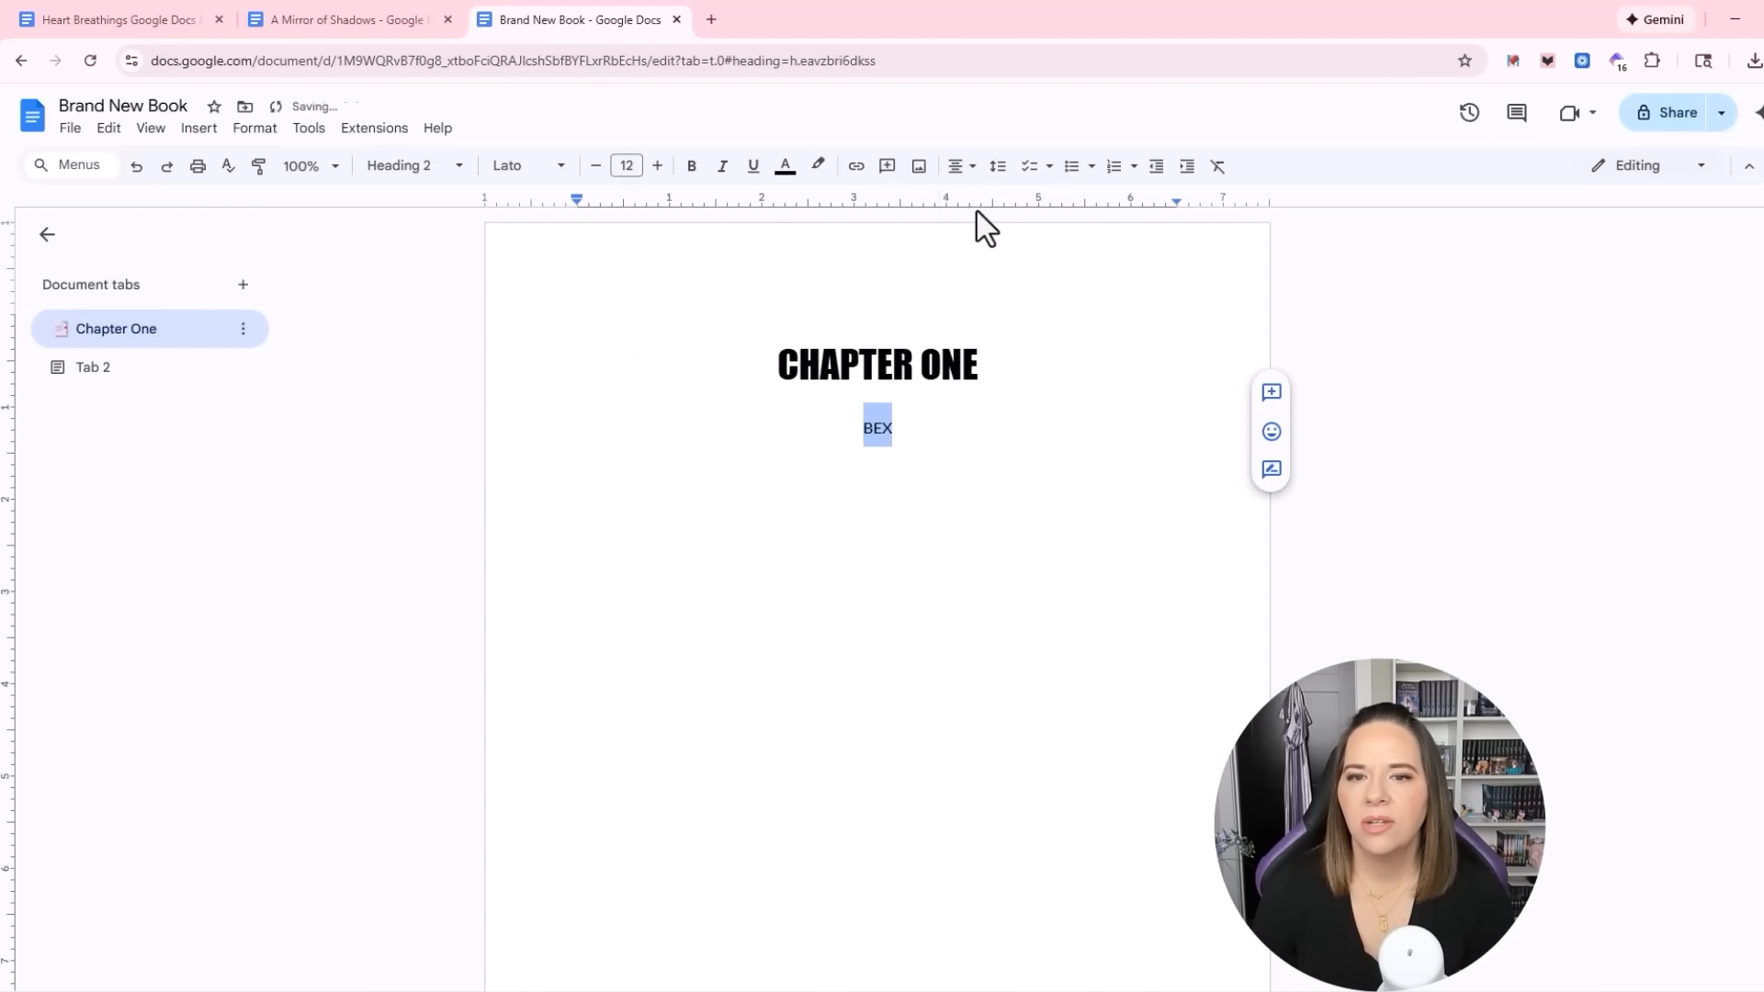
pyautogui.click(382, 174)
pyautogui.moveTo(472, 512)
pyautogui.click(659, 527)
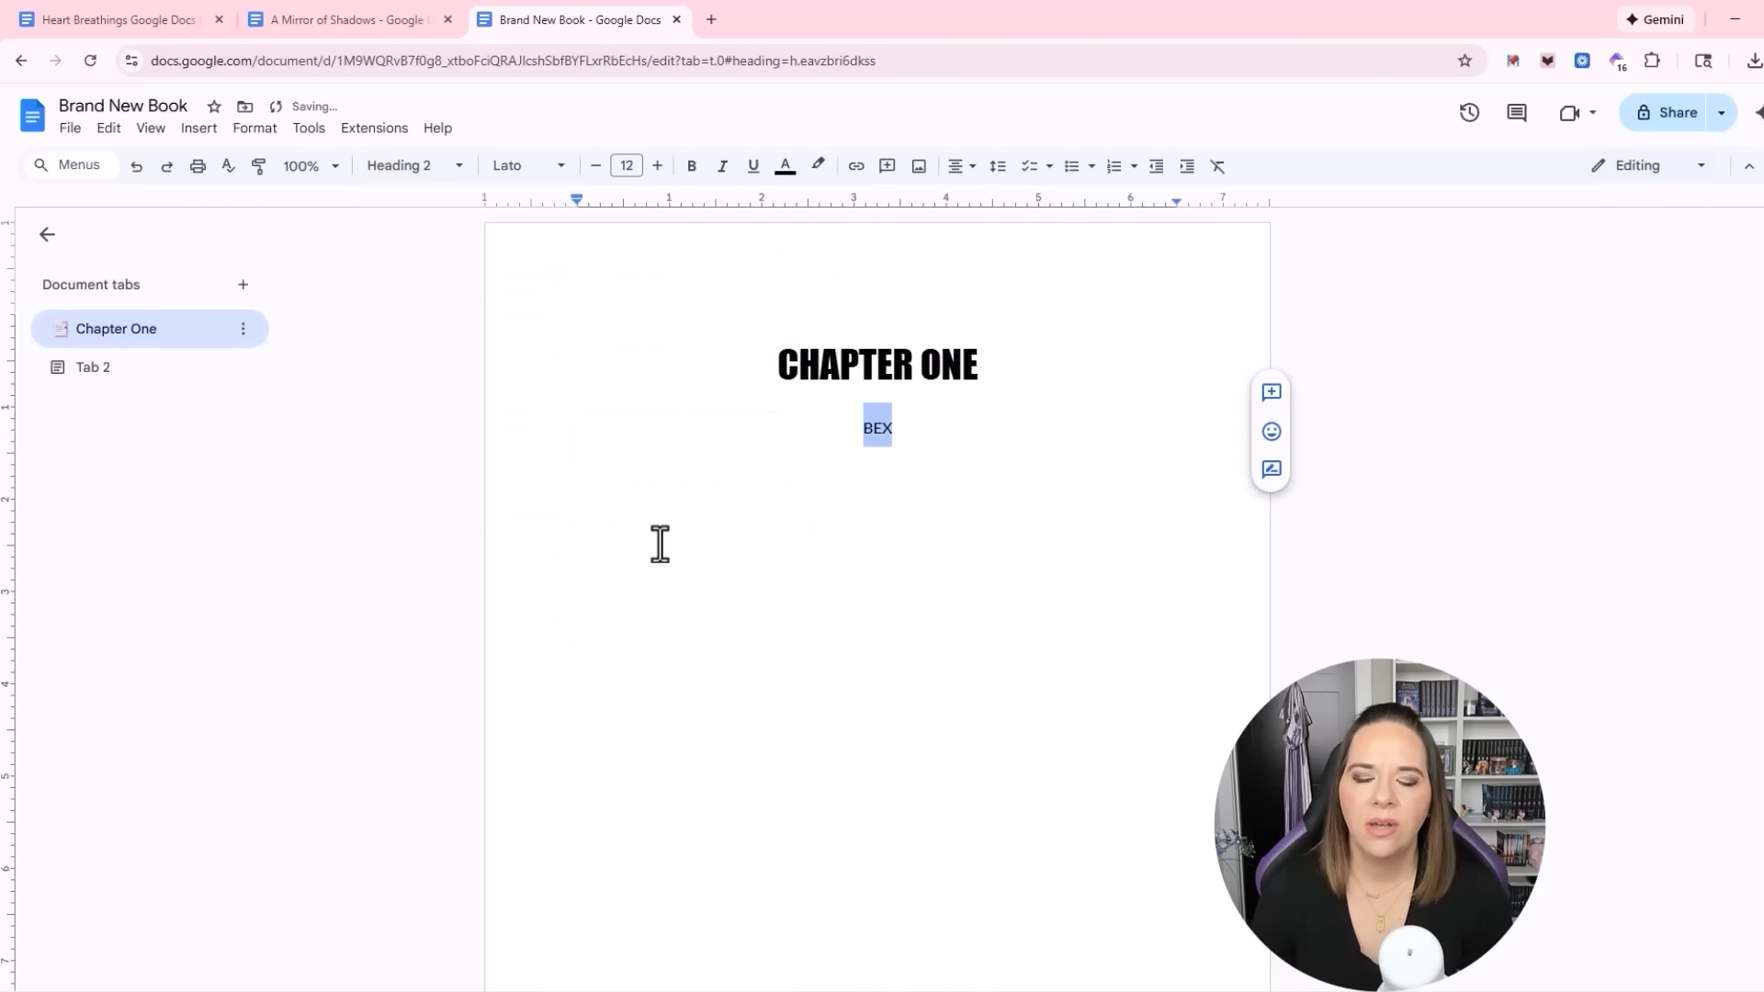
# Give the empty body paragraph below "BEX" a first line indent of about 0.19 on the ruler
pyautogui.click(689, 500)
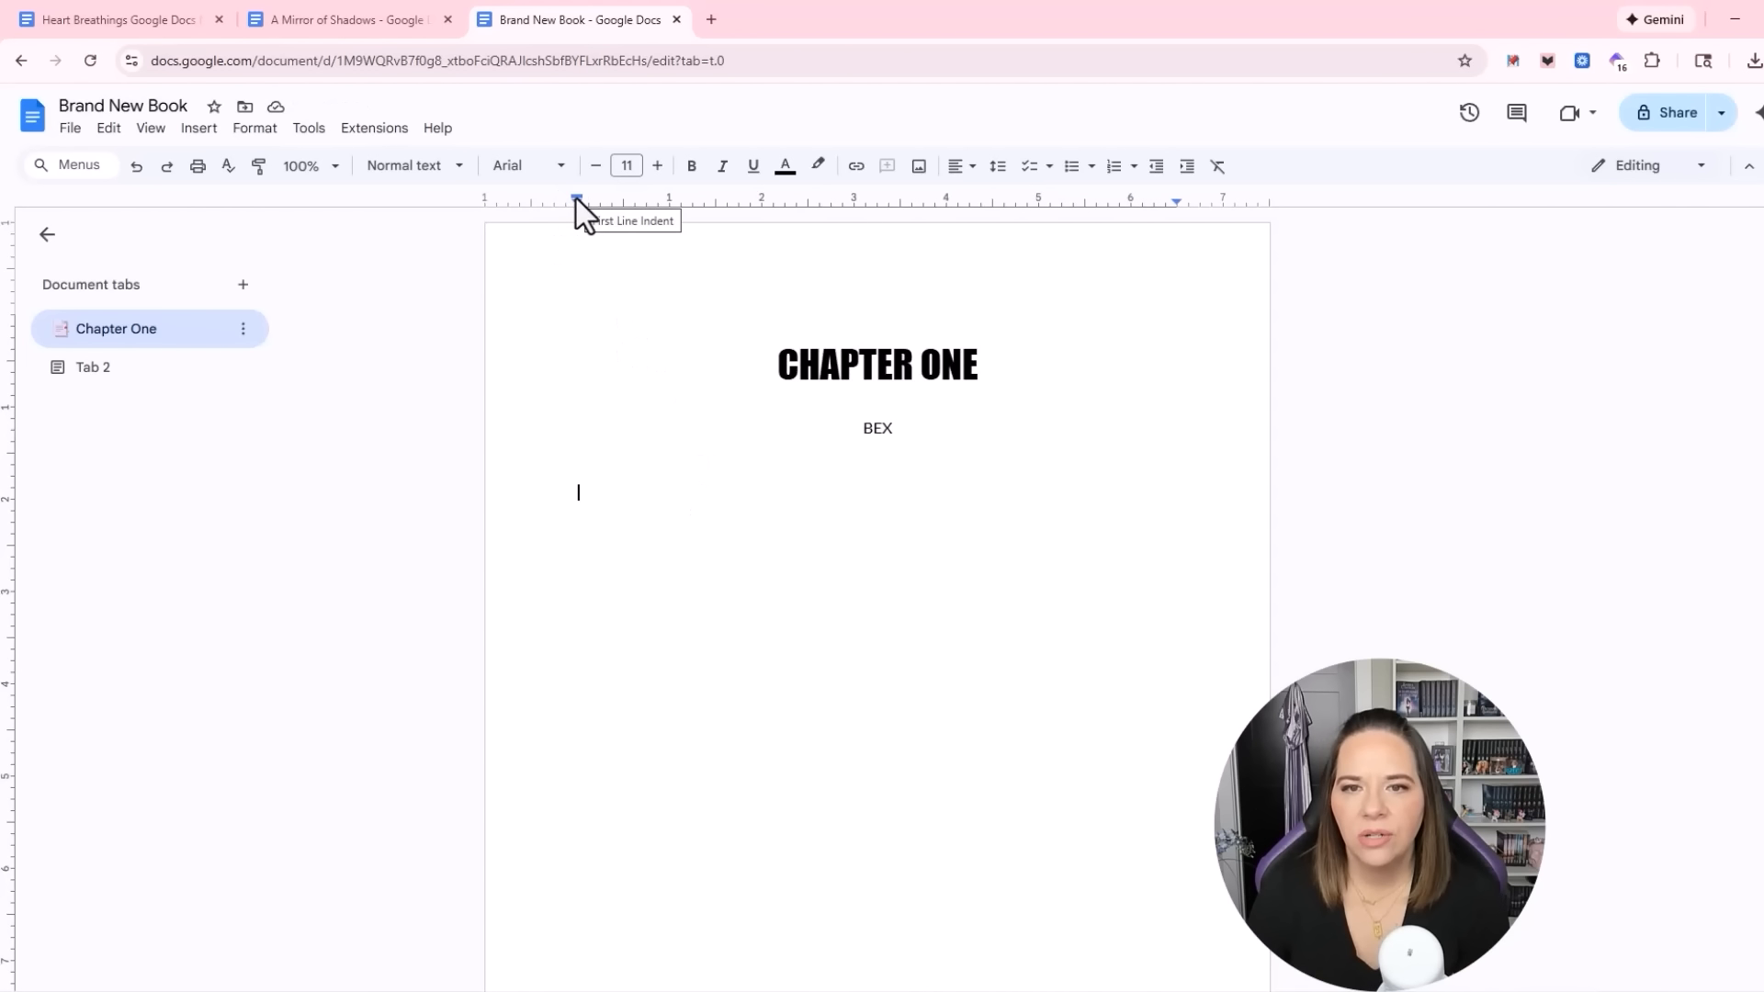
pyautogui.moveTo(575, 197); pyautogui.dragTo(591, 200)
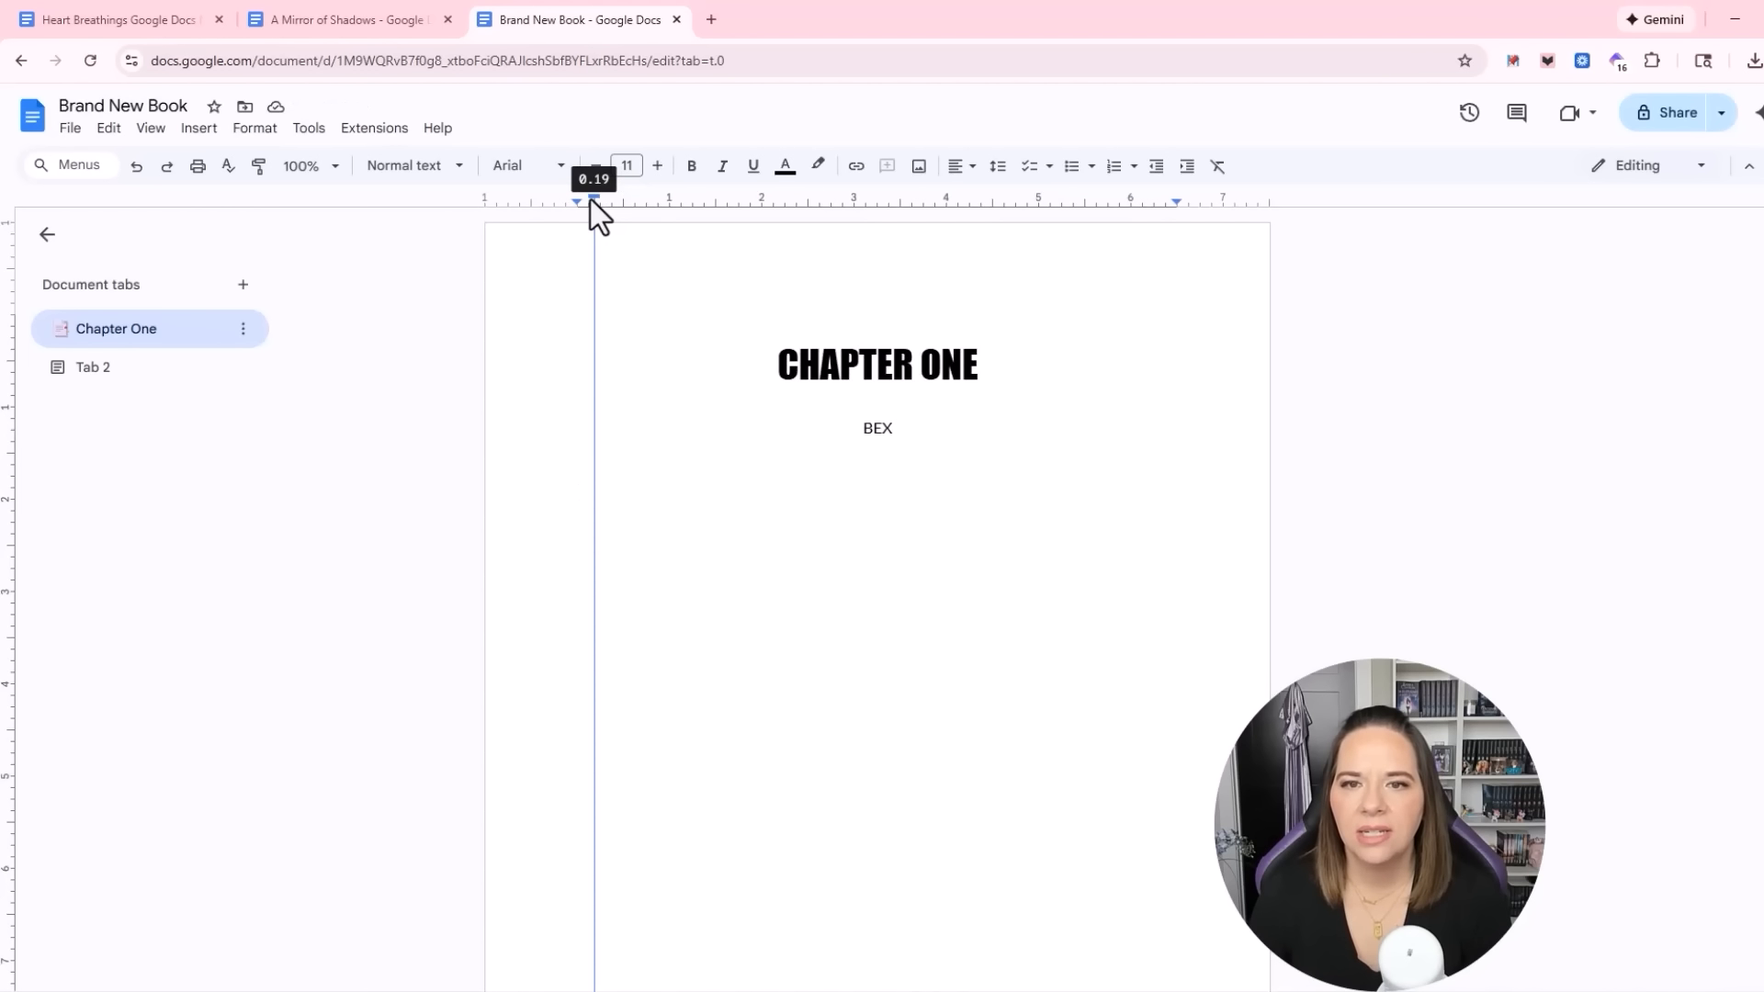
pyautogui.moveTo(592, 200); pyautogui.dragTo(592, 200)
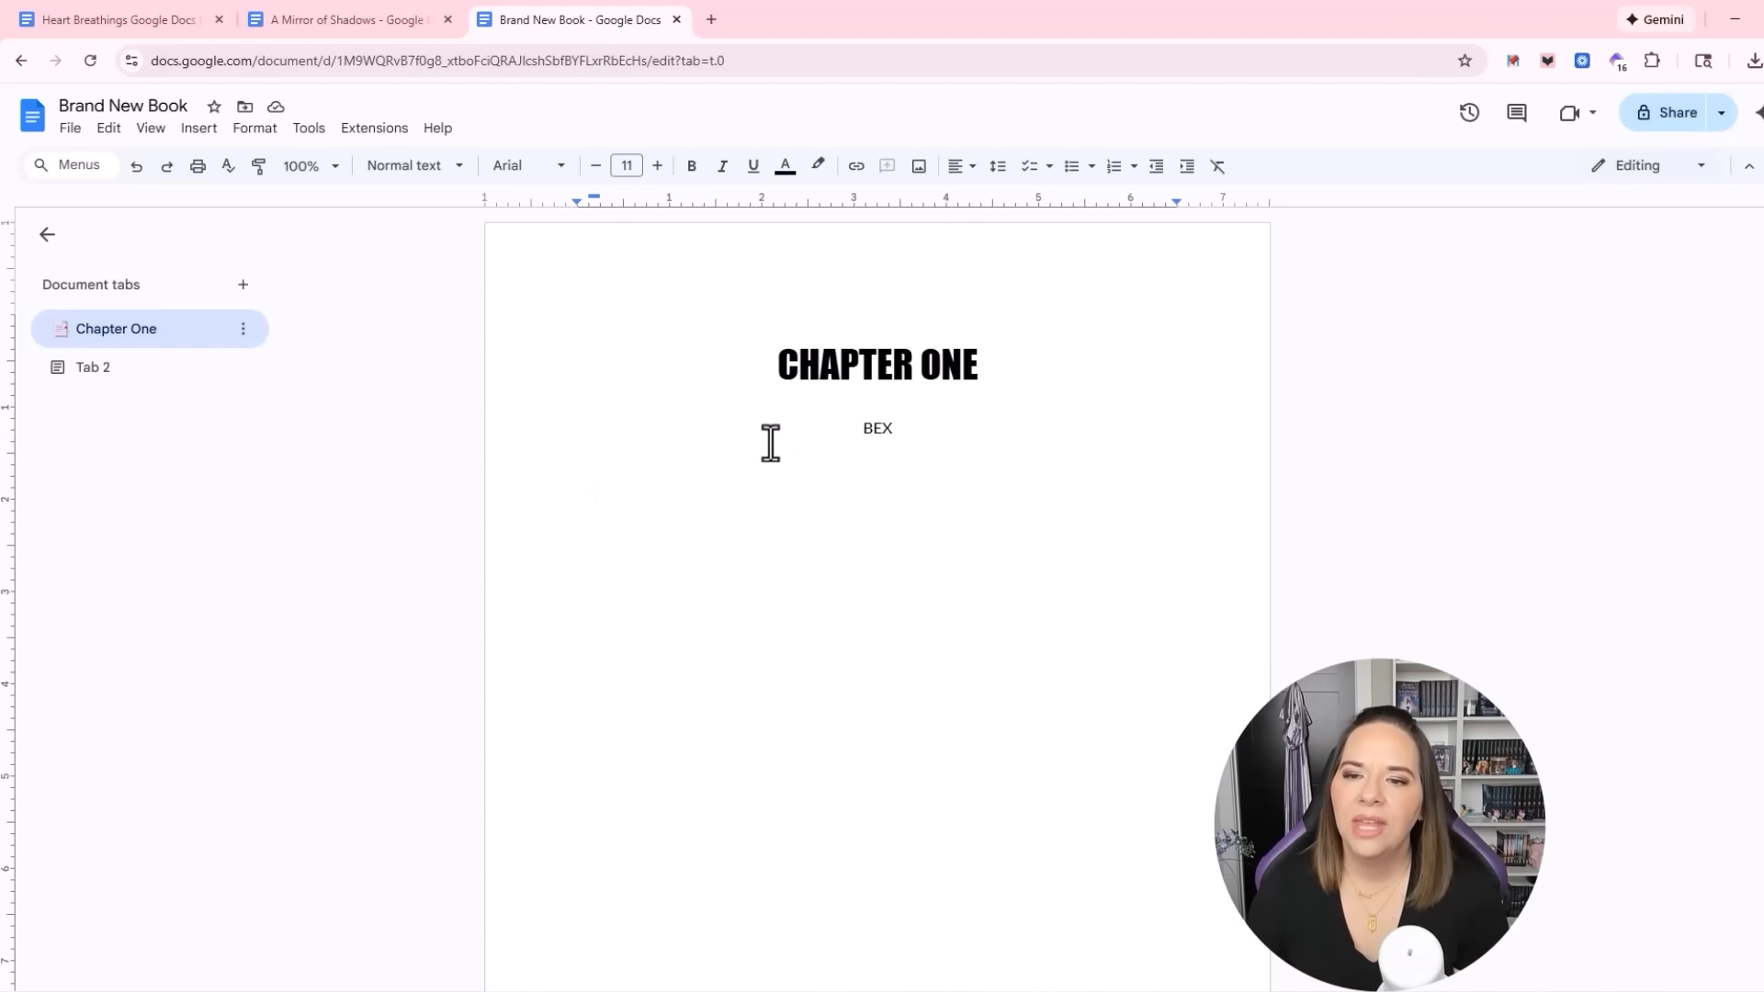
# Add the comment "lOVE THIS NAME!" to the "BEX" subheading
pyautogui.moveTo(890, 429); pyautogui.dragTo(860, 428)
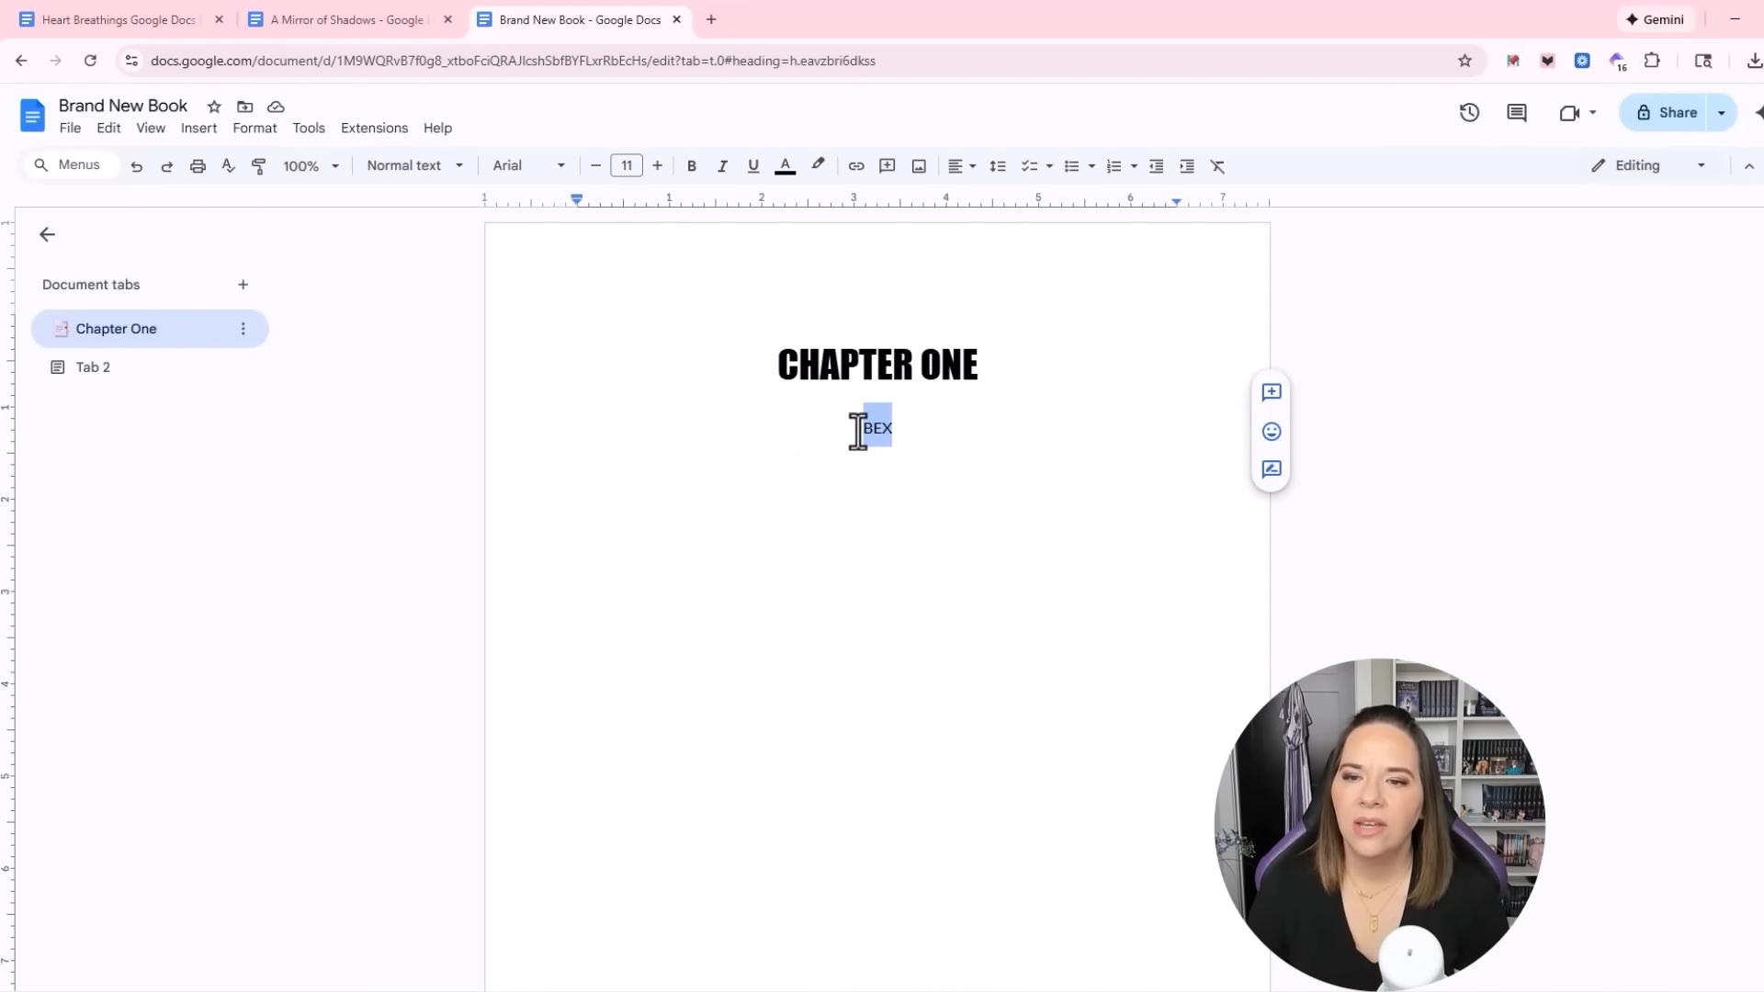
pyautogui.click(1271, 393)
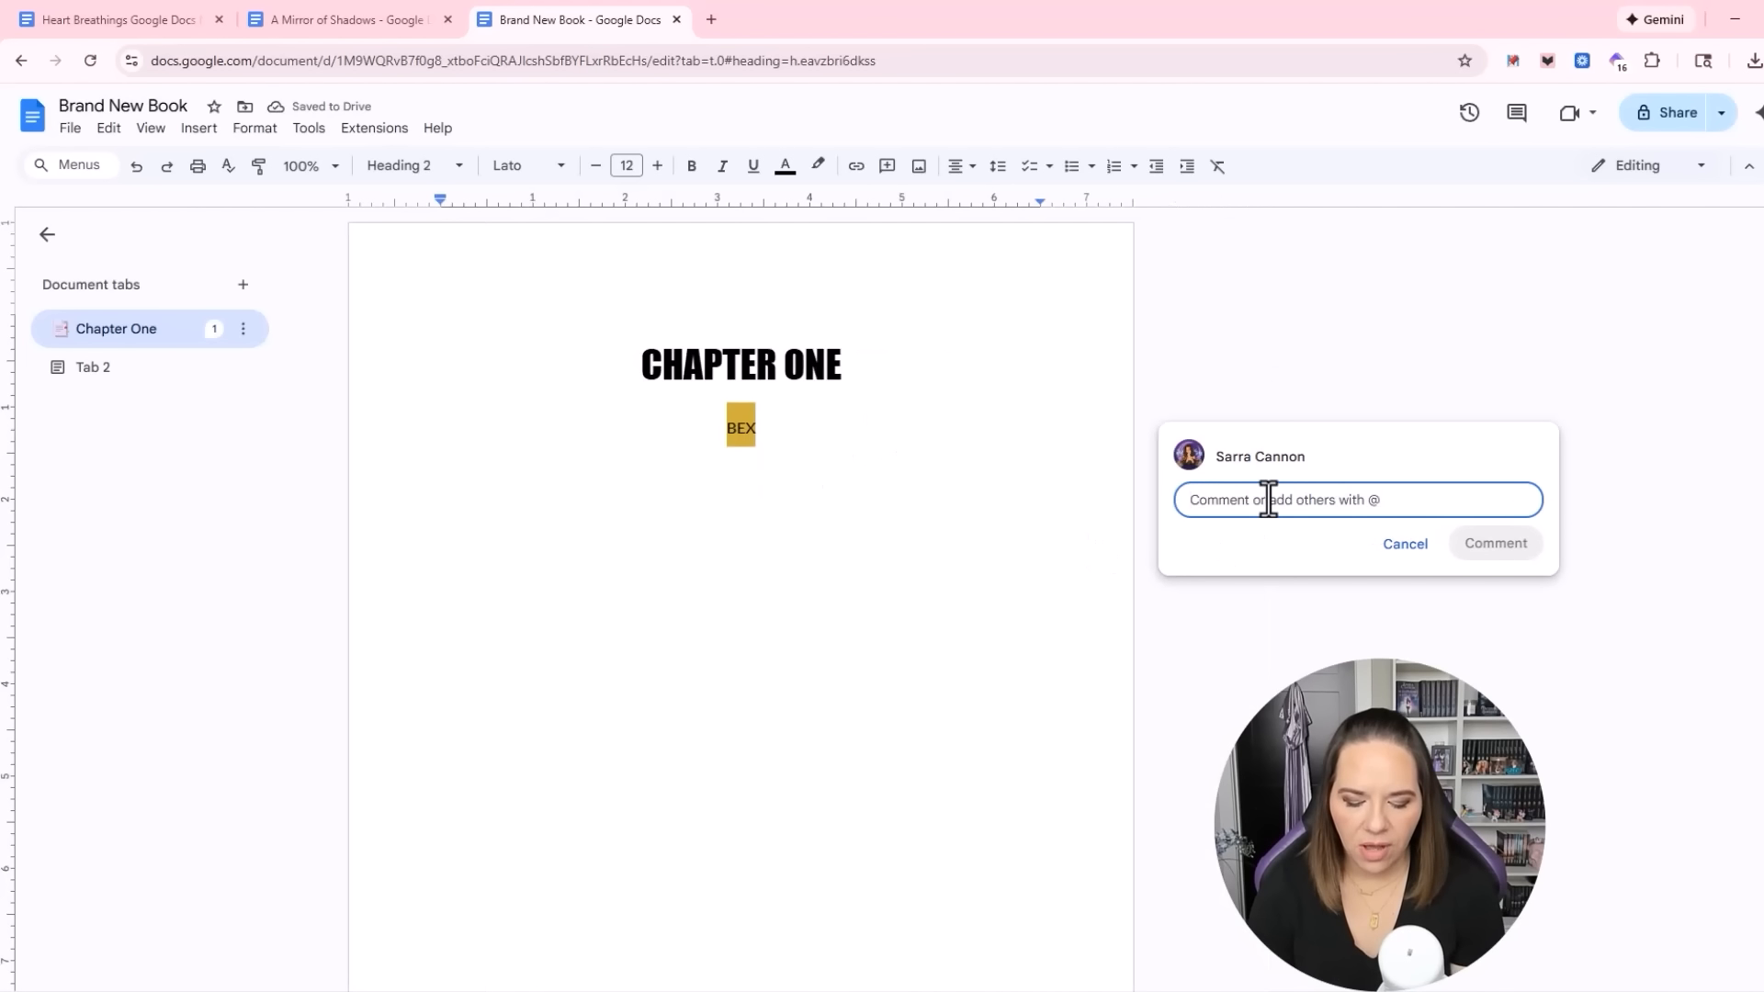
pyautogui.write('lOVE THIS NAME!')
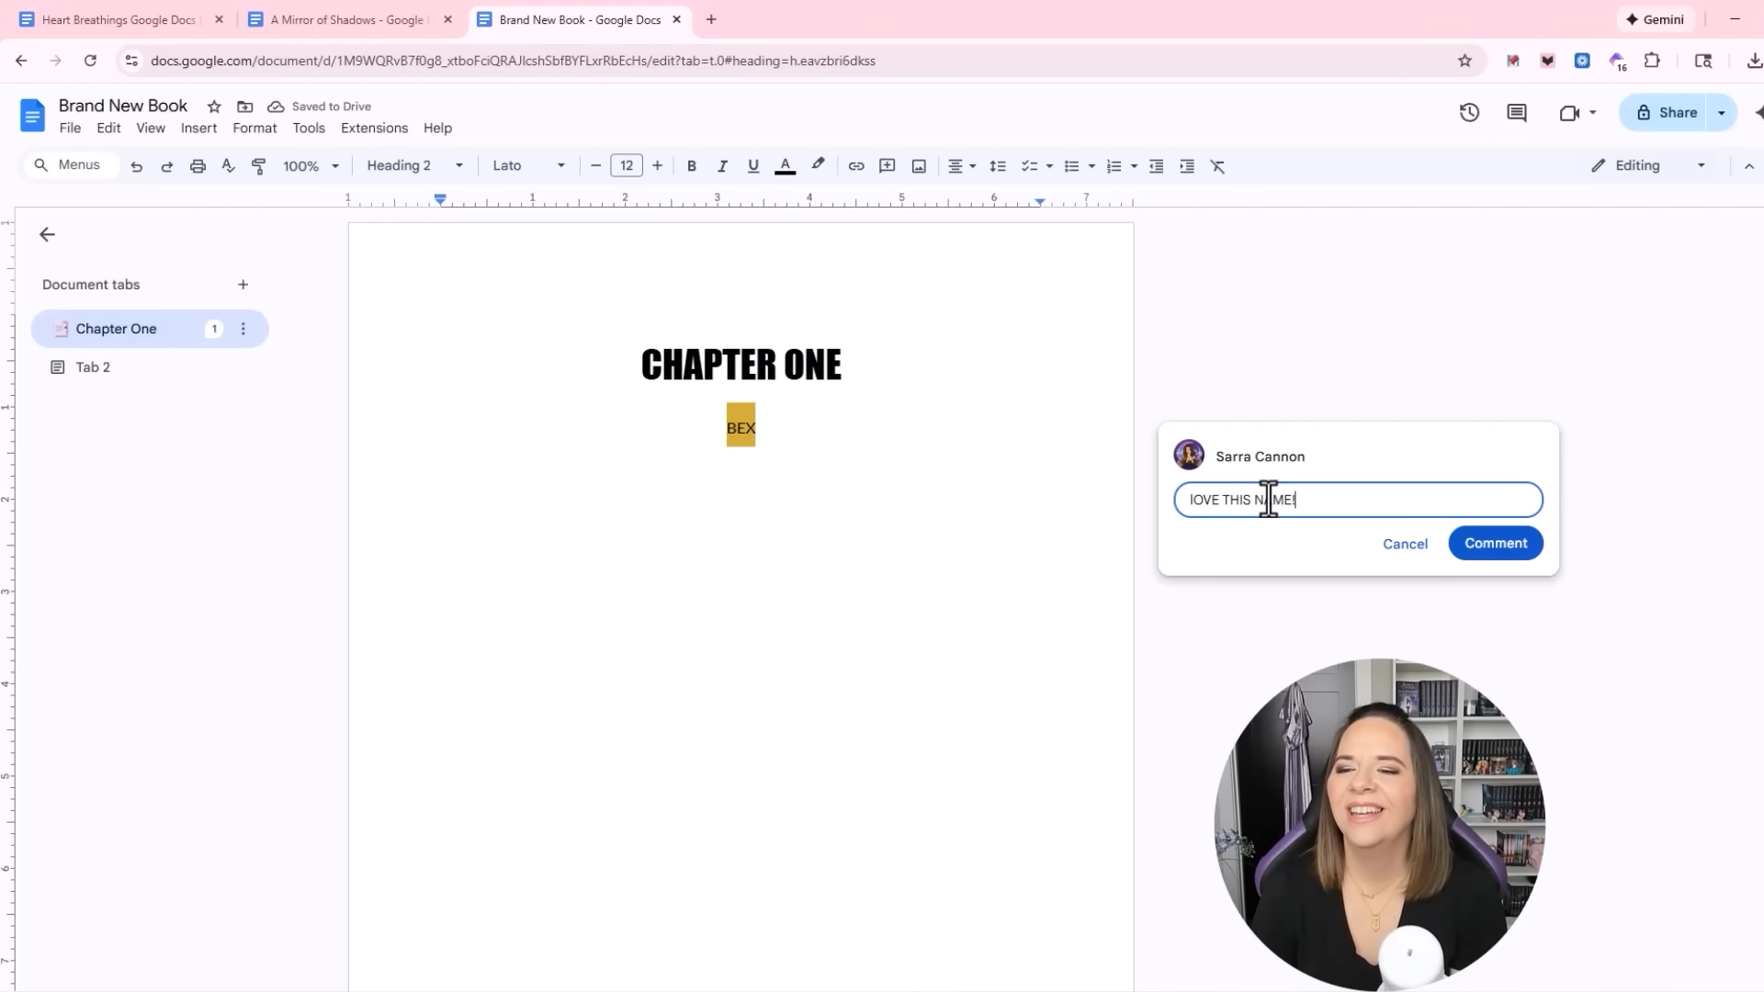
pyautogui.click(1496, 543)
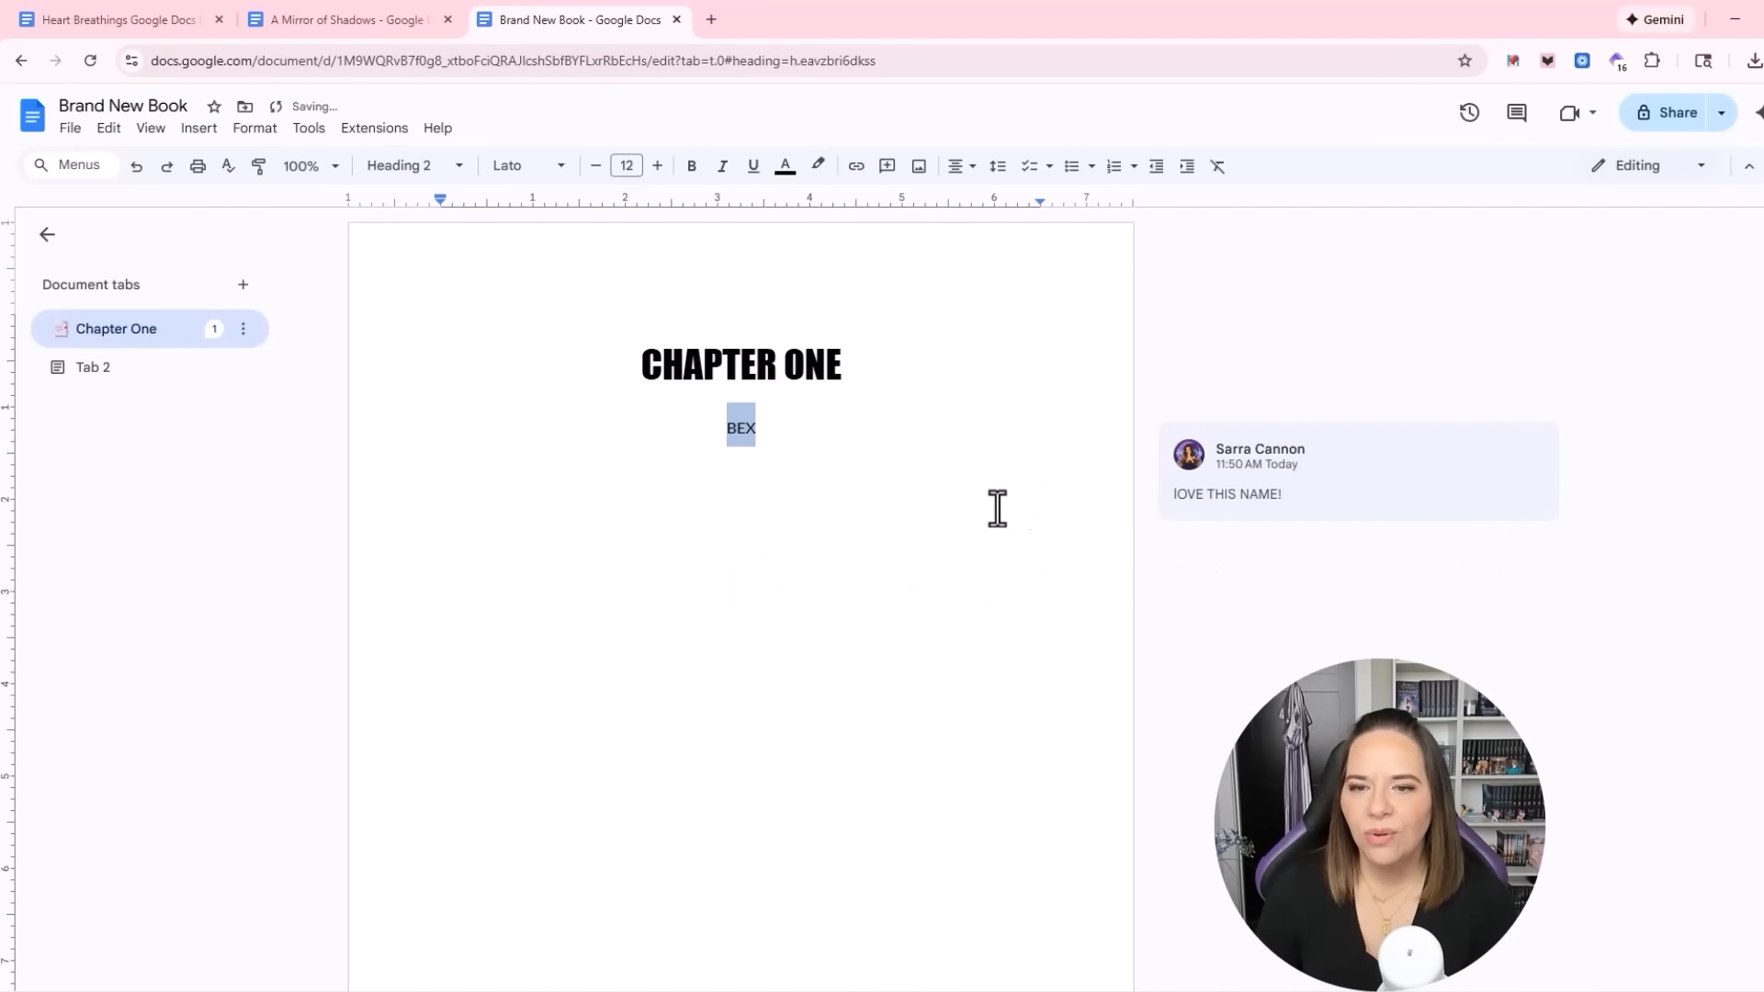
# Resolve the comment on the "BEX" subheading and deselect the text
pyautogui.moveTo(1522, 484)
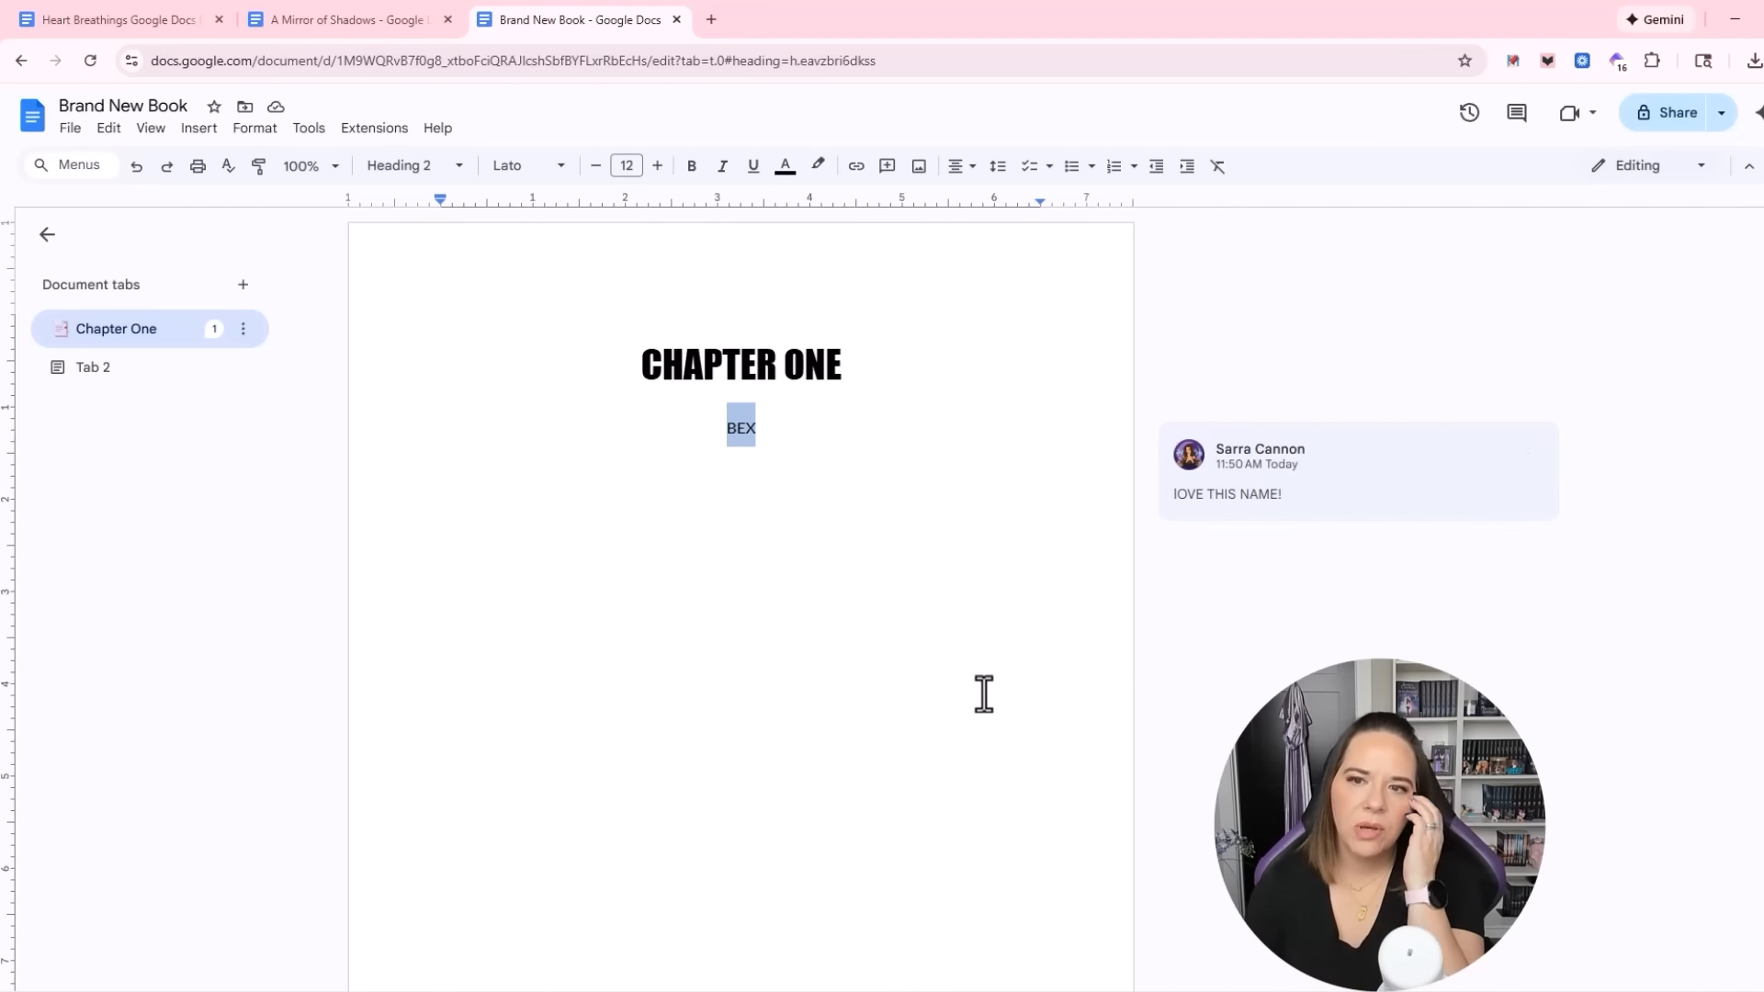
pyautogui.click(1495, 459)
pyautogui.click(929, 441)
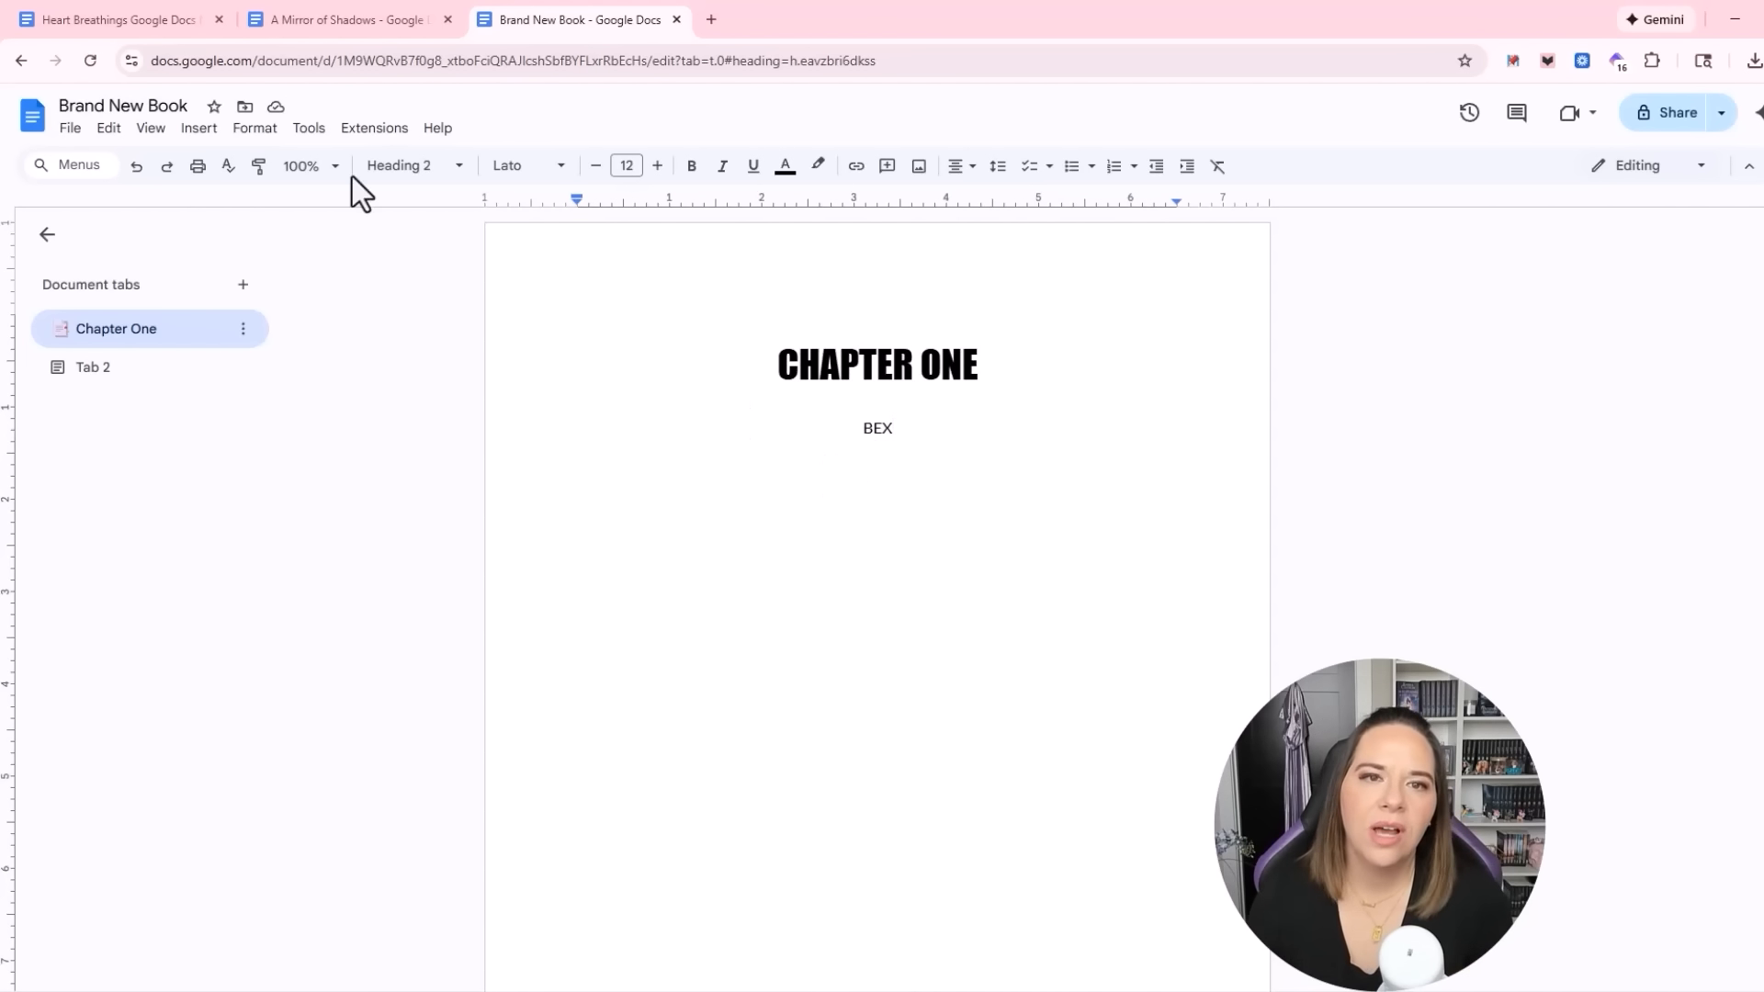
# Switch to the Heart Breathings Google Docs Novel Template document and look through its My Bestselling Novel tab from cover to style sheet
pyautogui.click(138, 22)
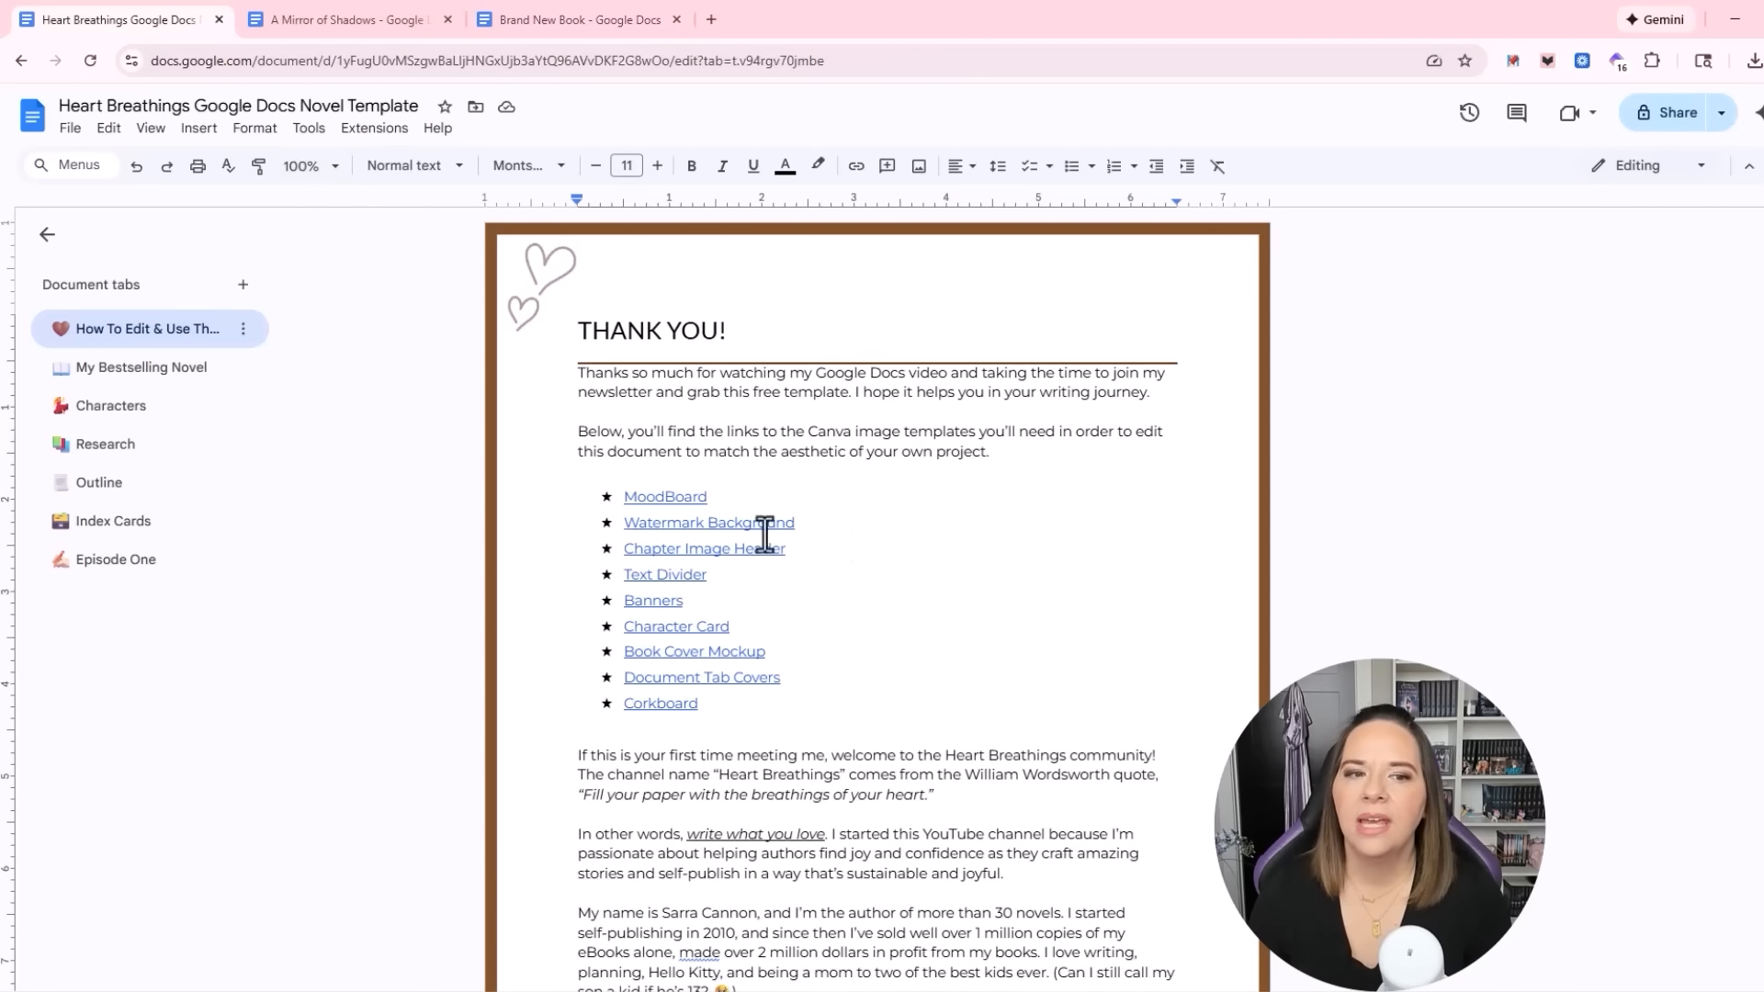
pyautogui.click(151, 368)
pyautogui.scroll(-15, 1013, 618)
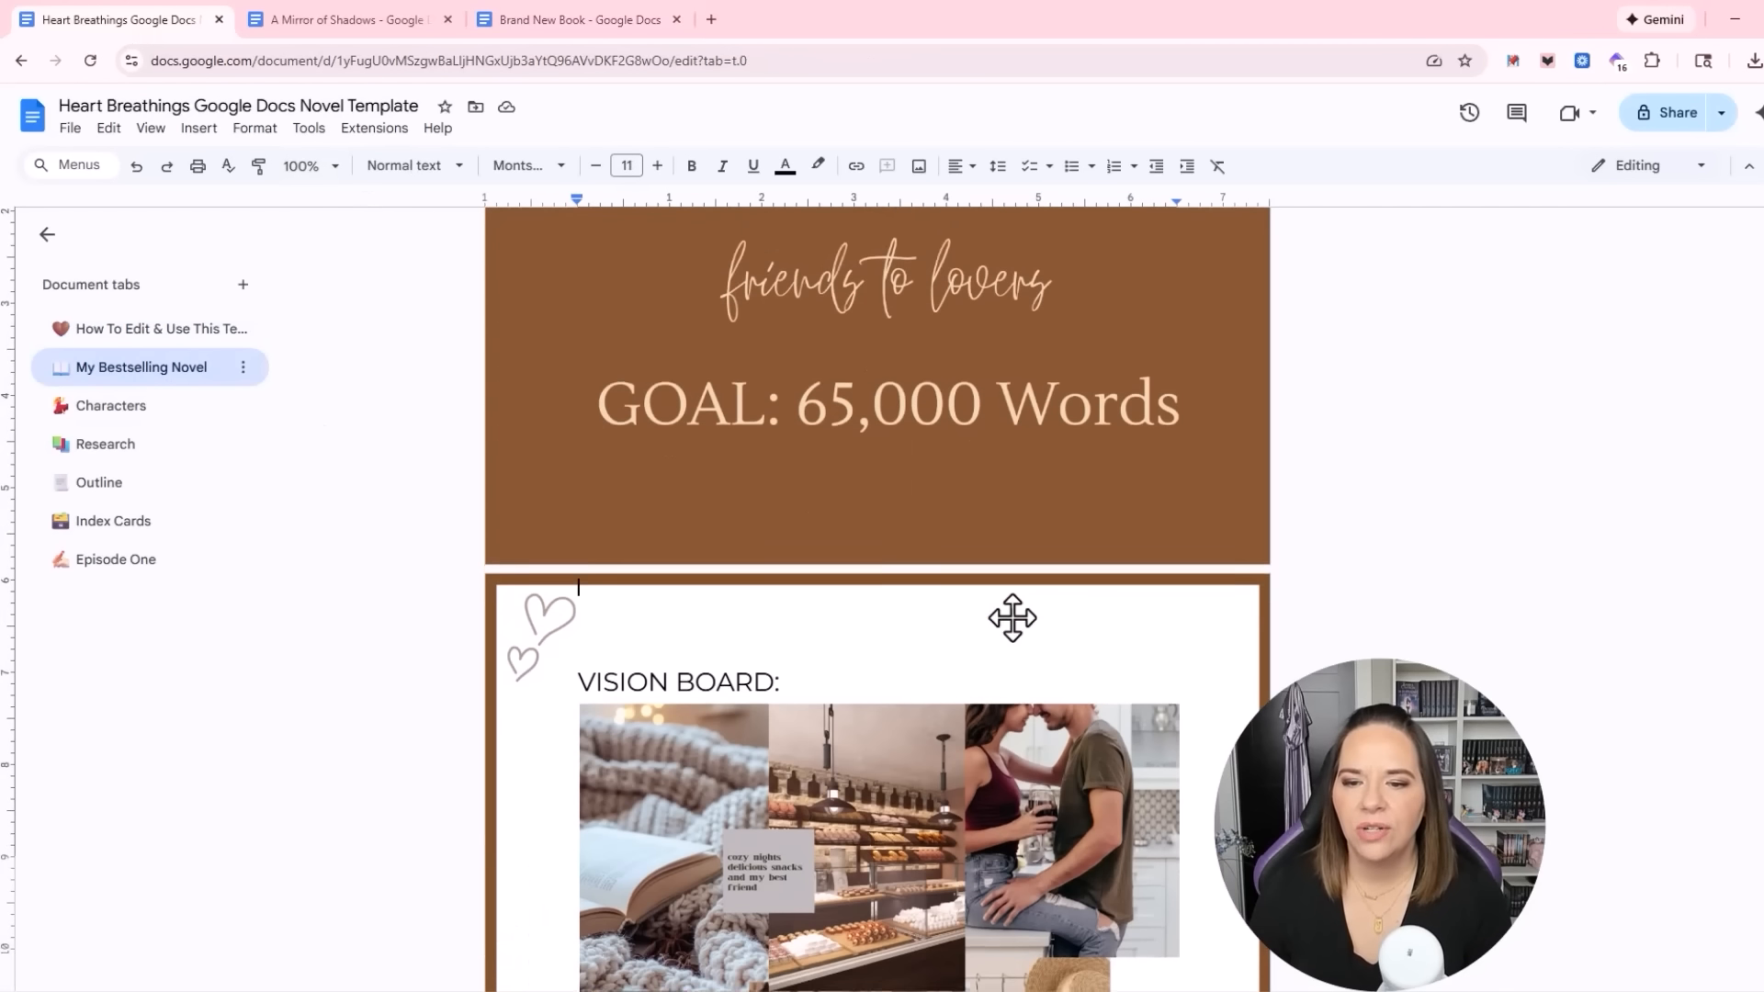
pyautogui.scroll(-3, 1013, 617)
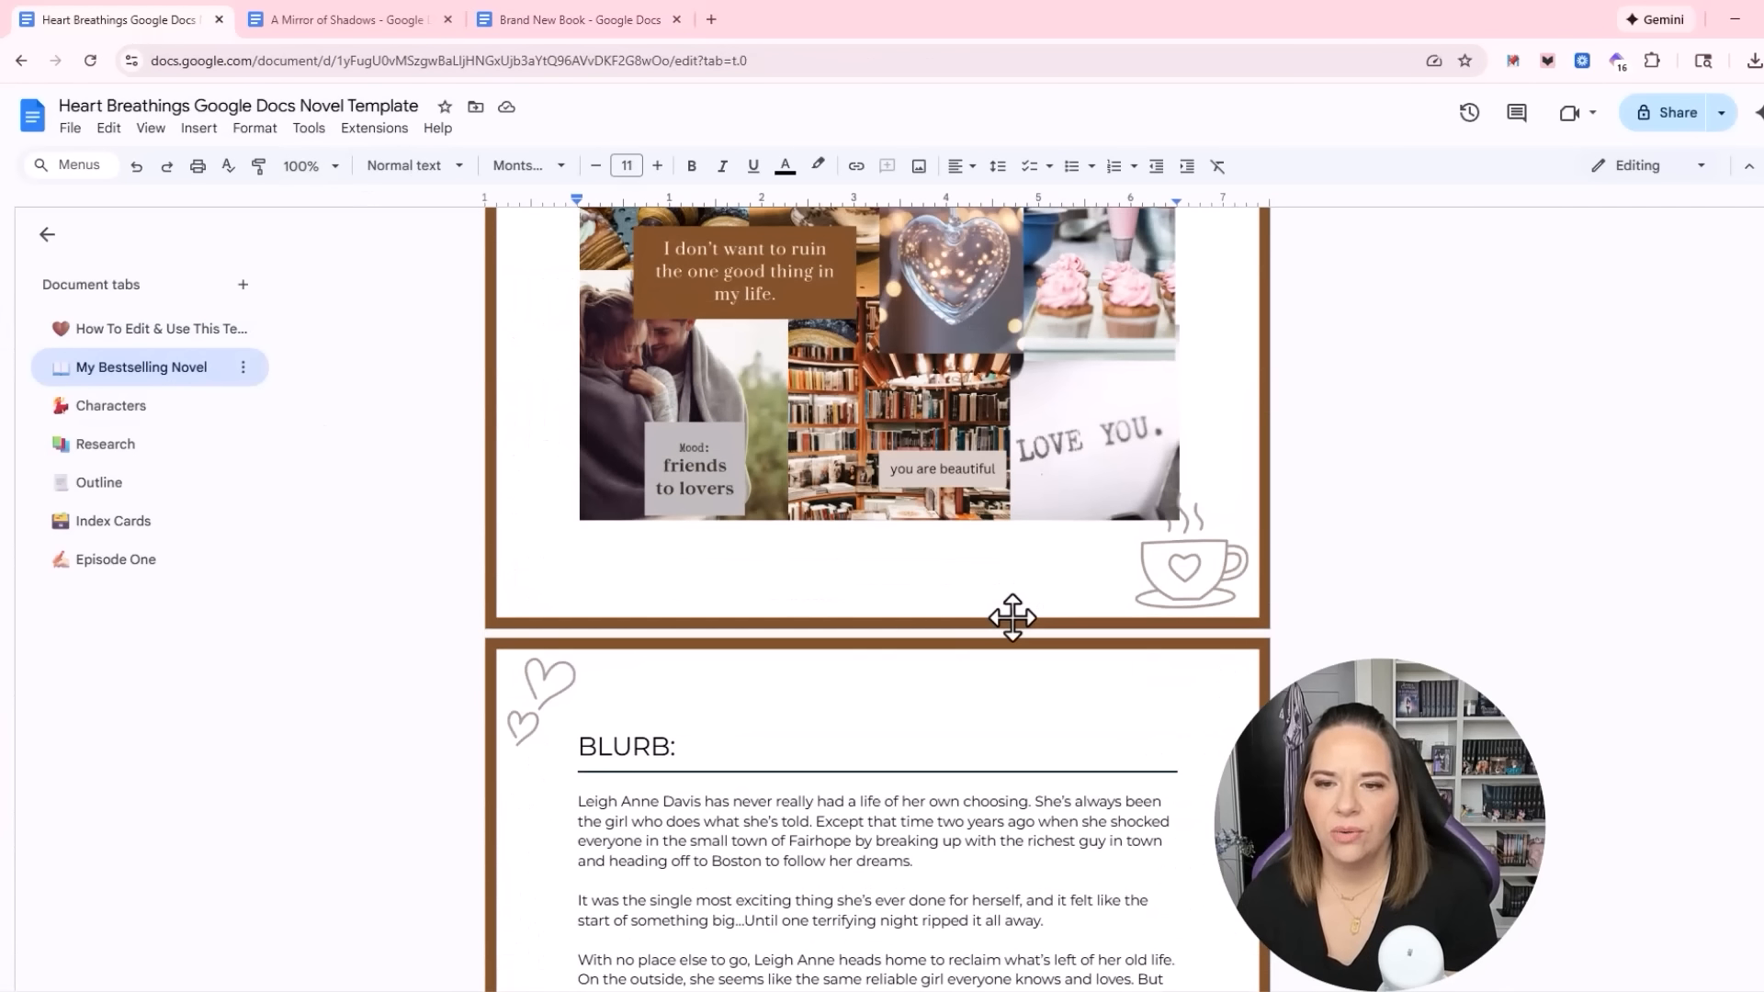
pyautogui.scroll(-15, 1013, 617)
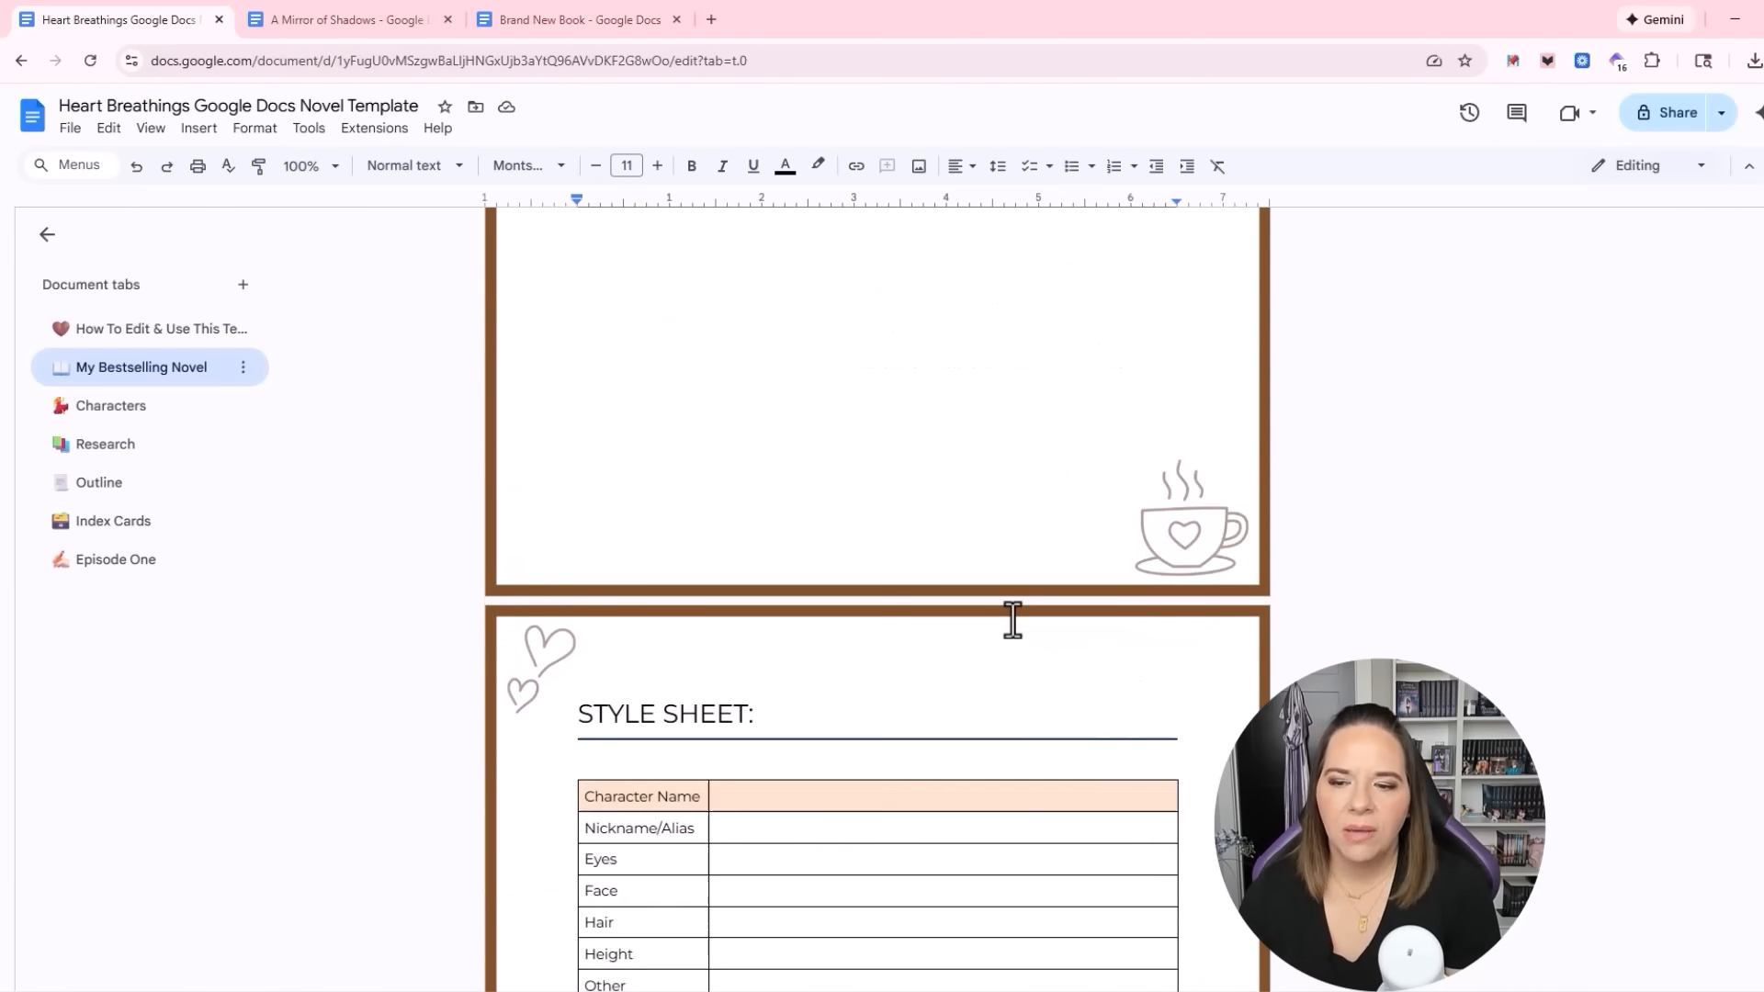
pyautogui.scroll(-3, 1012, 620)
pyautogui.scroll(3, 1750, 689)
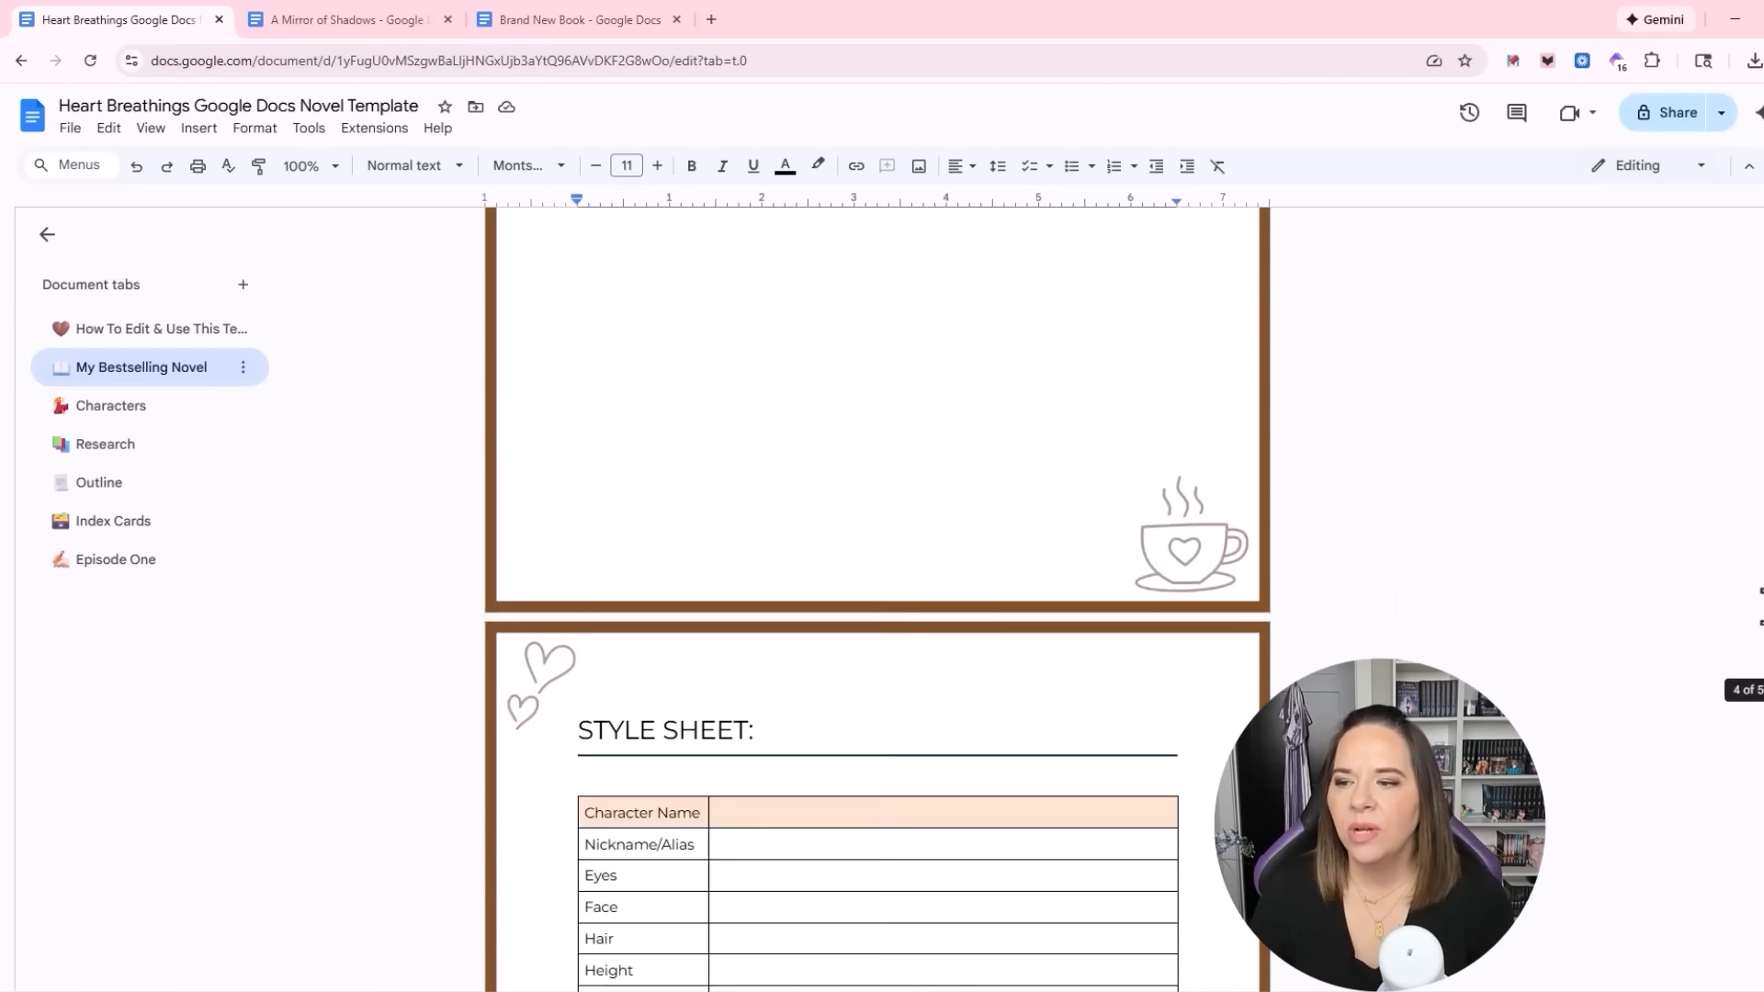
pyautogui.moveTo(1750, 688); pyautogui.dragTo(1732, 134)
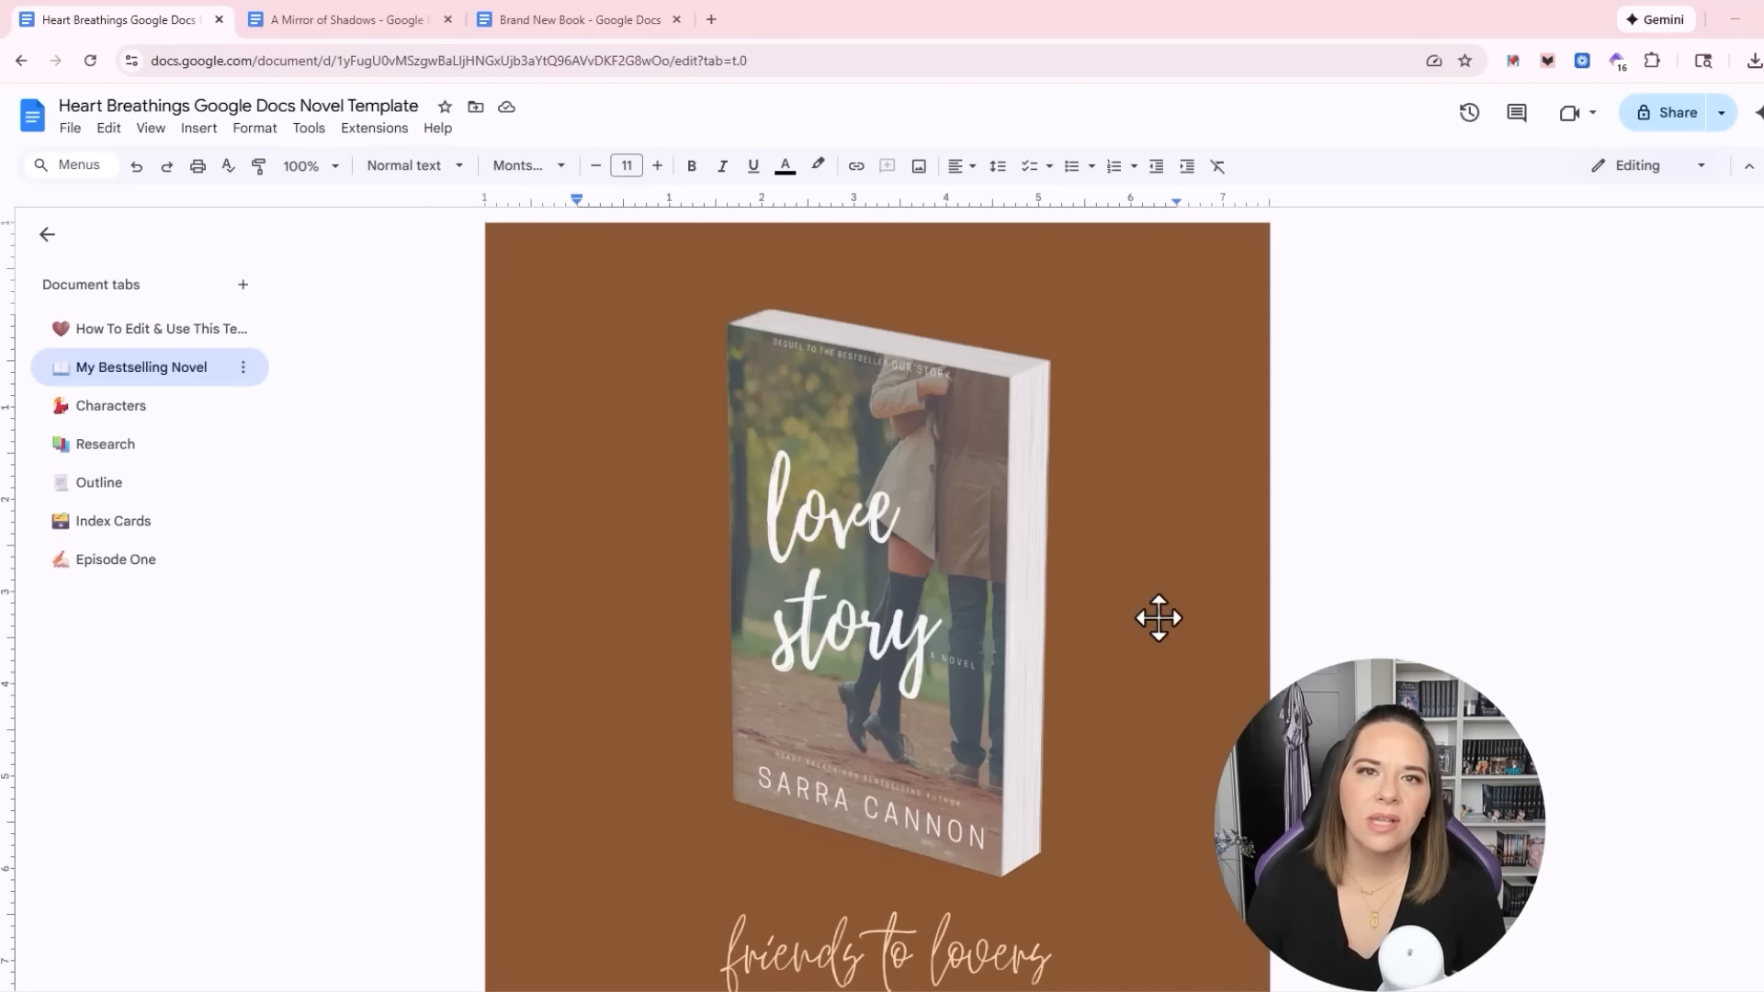
# Go to the template's How To Edit & Use page and show where the document's Make a copy command is, without running it
pyautogui.click(203, 331)
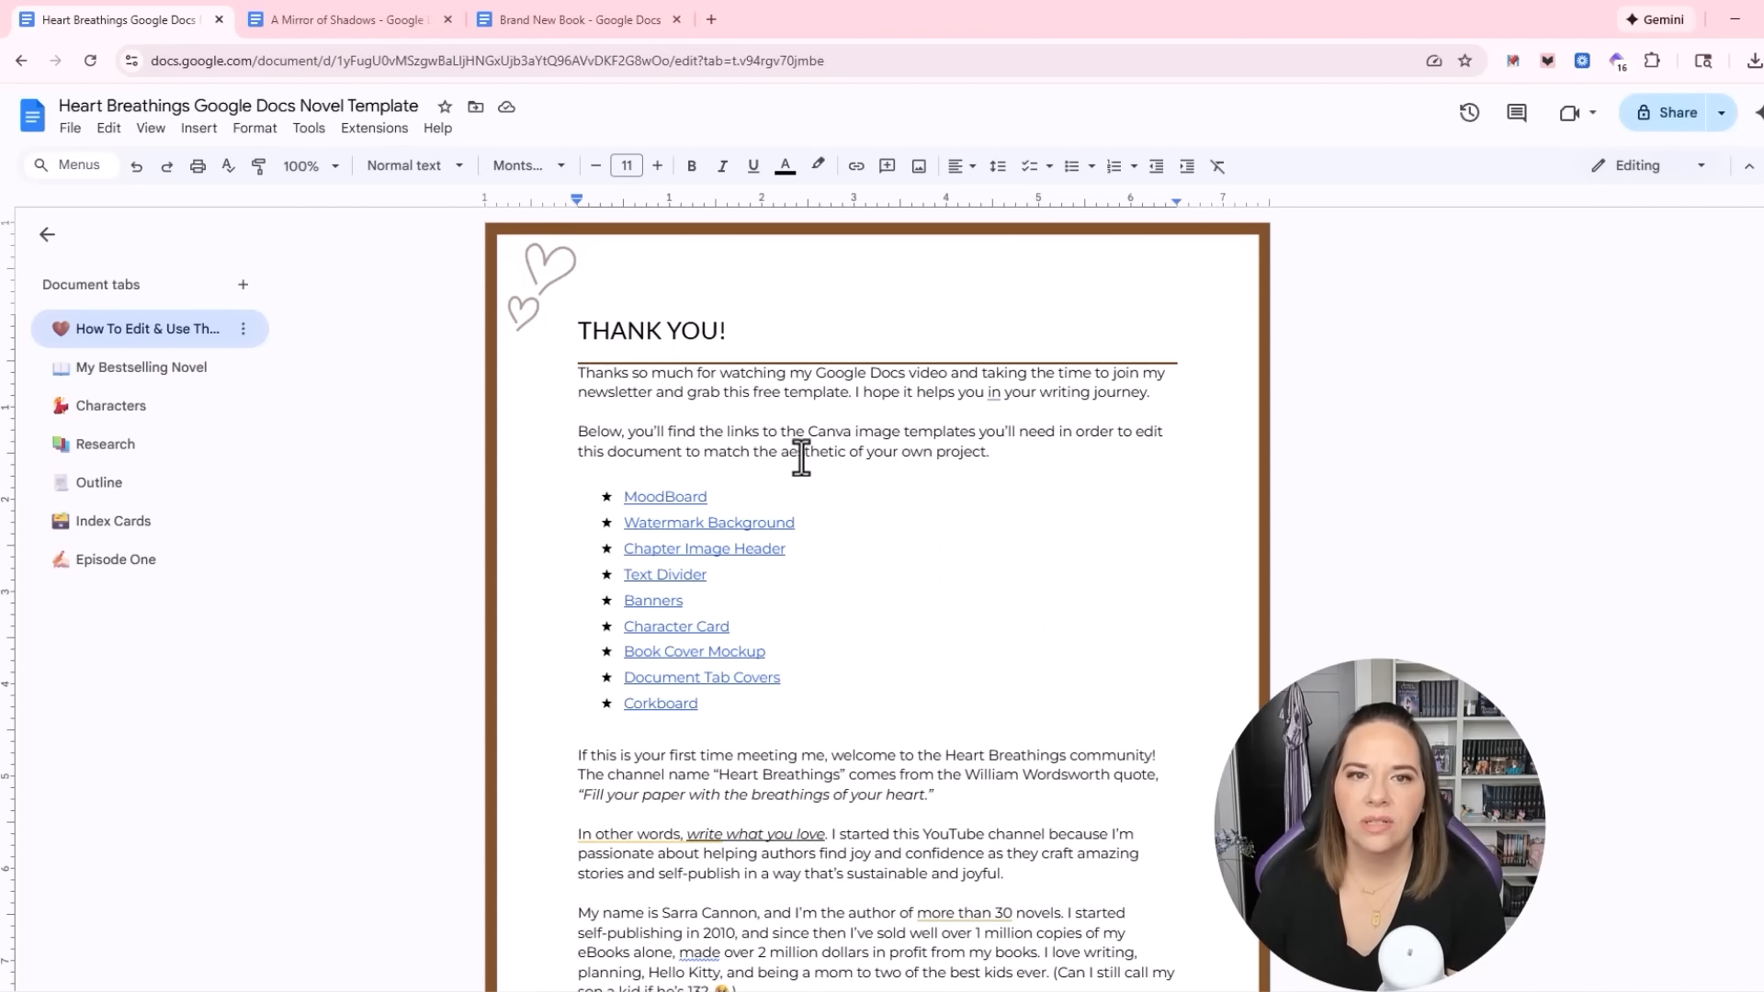
pyautogui.click(73, 130)
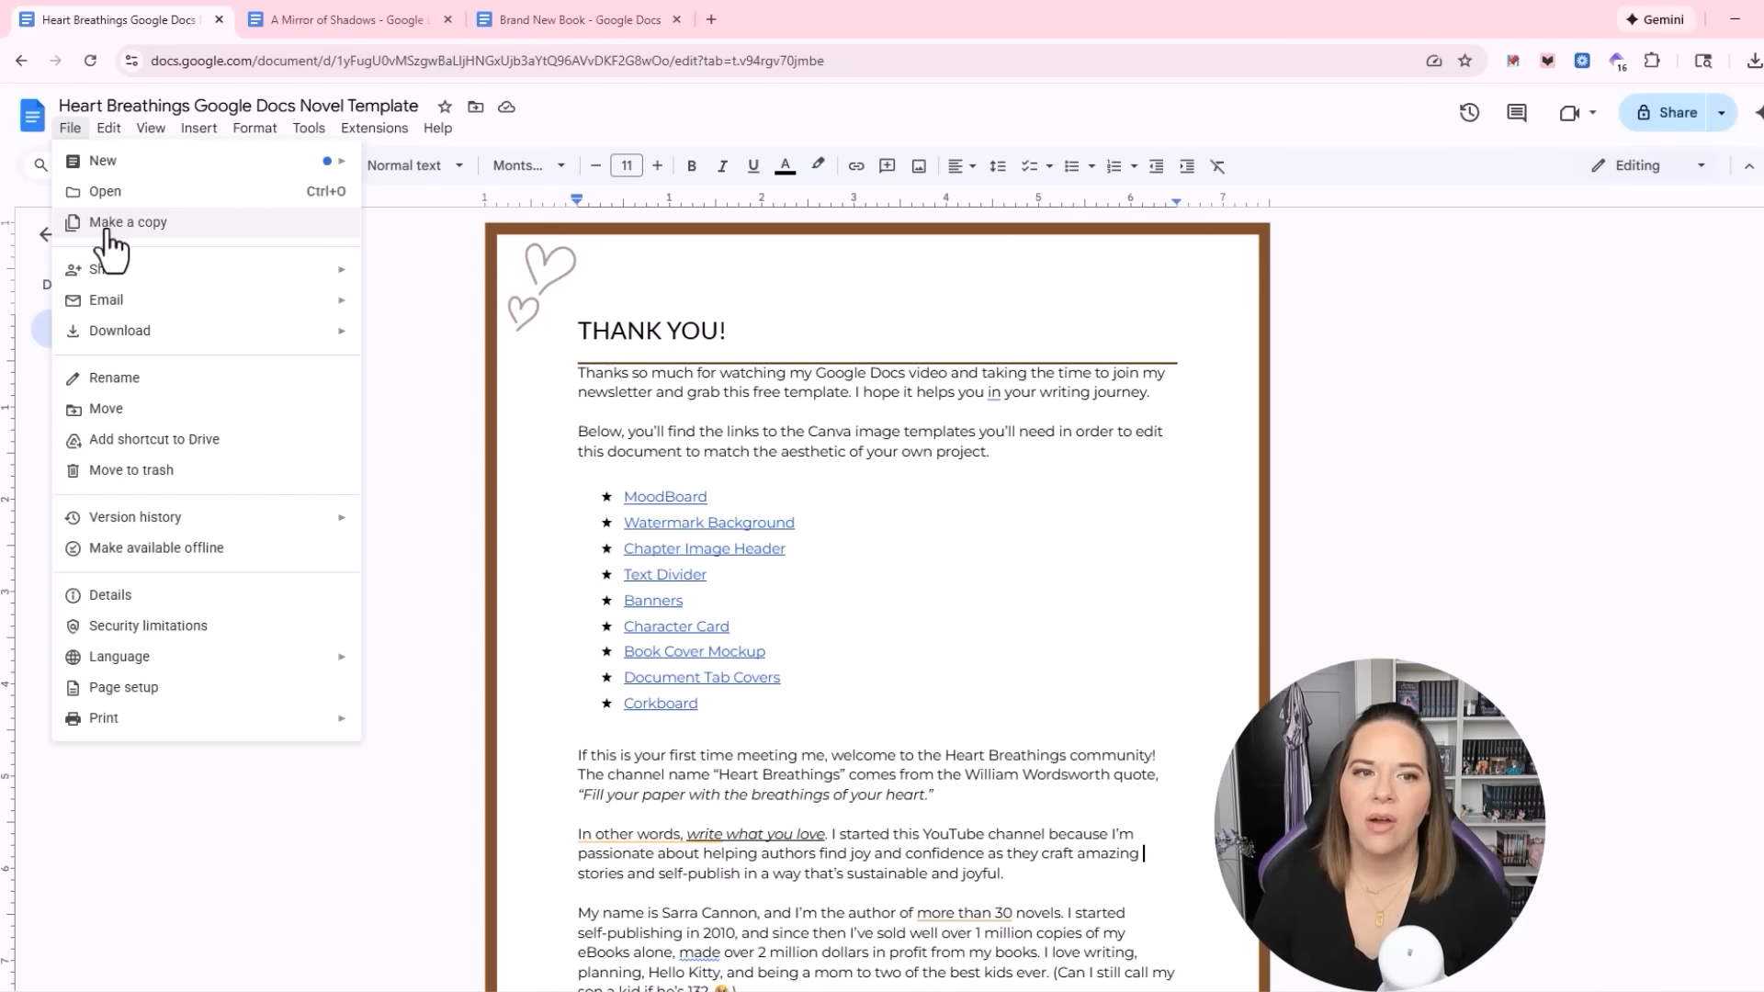
pyautogui.click(799, 451)
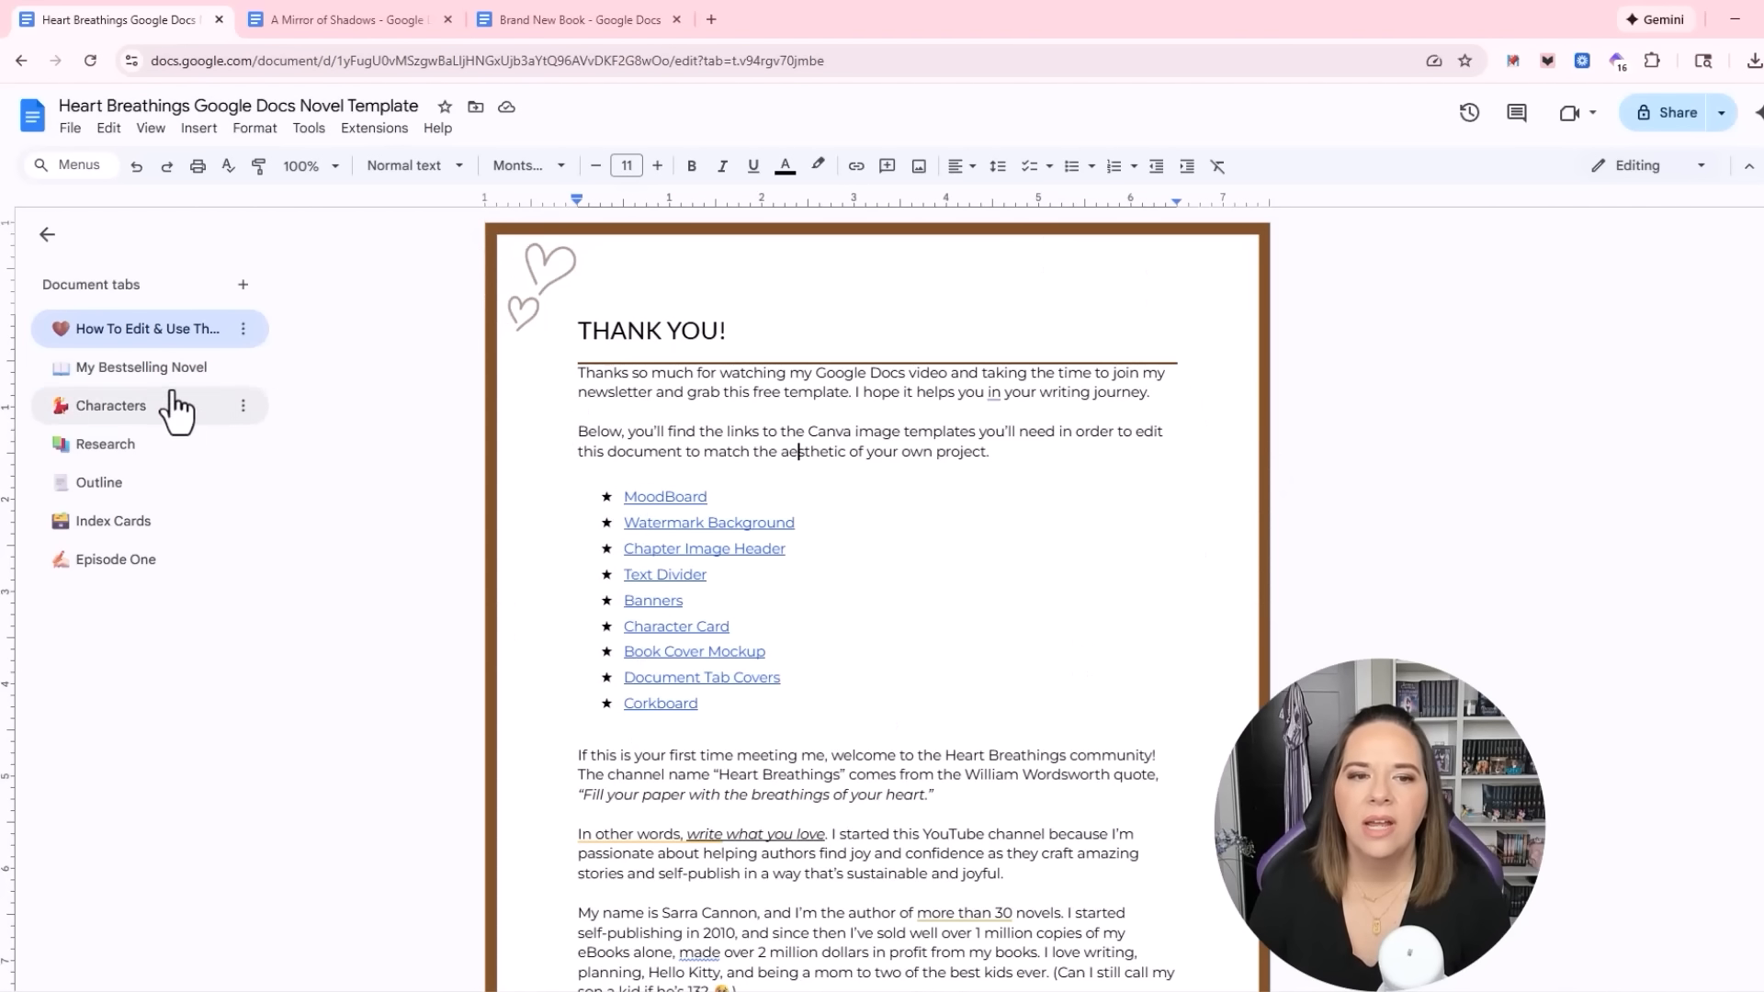
# Look over the novel cover and vision board in My Bestselling Novel, plus the character sheets in the Characters tab
pyautogui.click(119, 368)
pyautogui.scroll(-12, 851, 646)
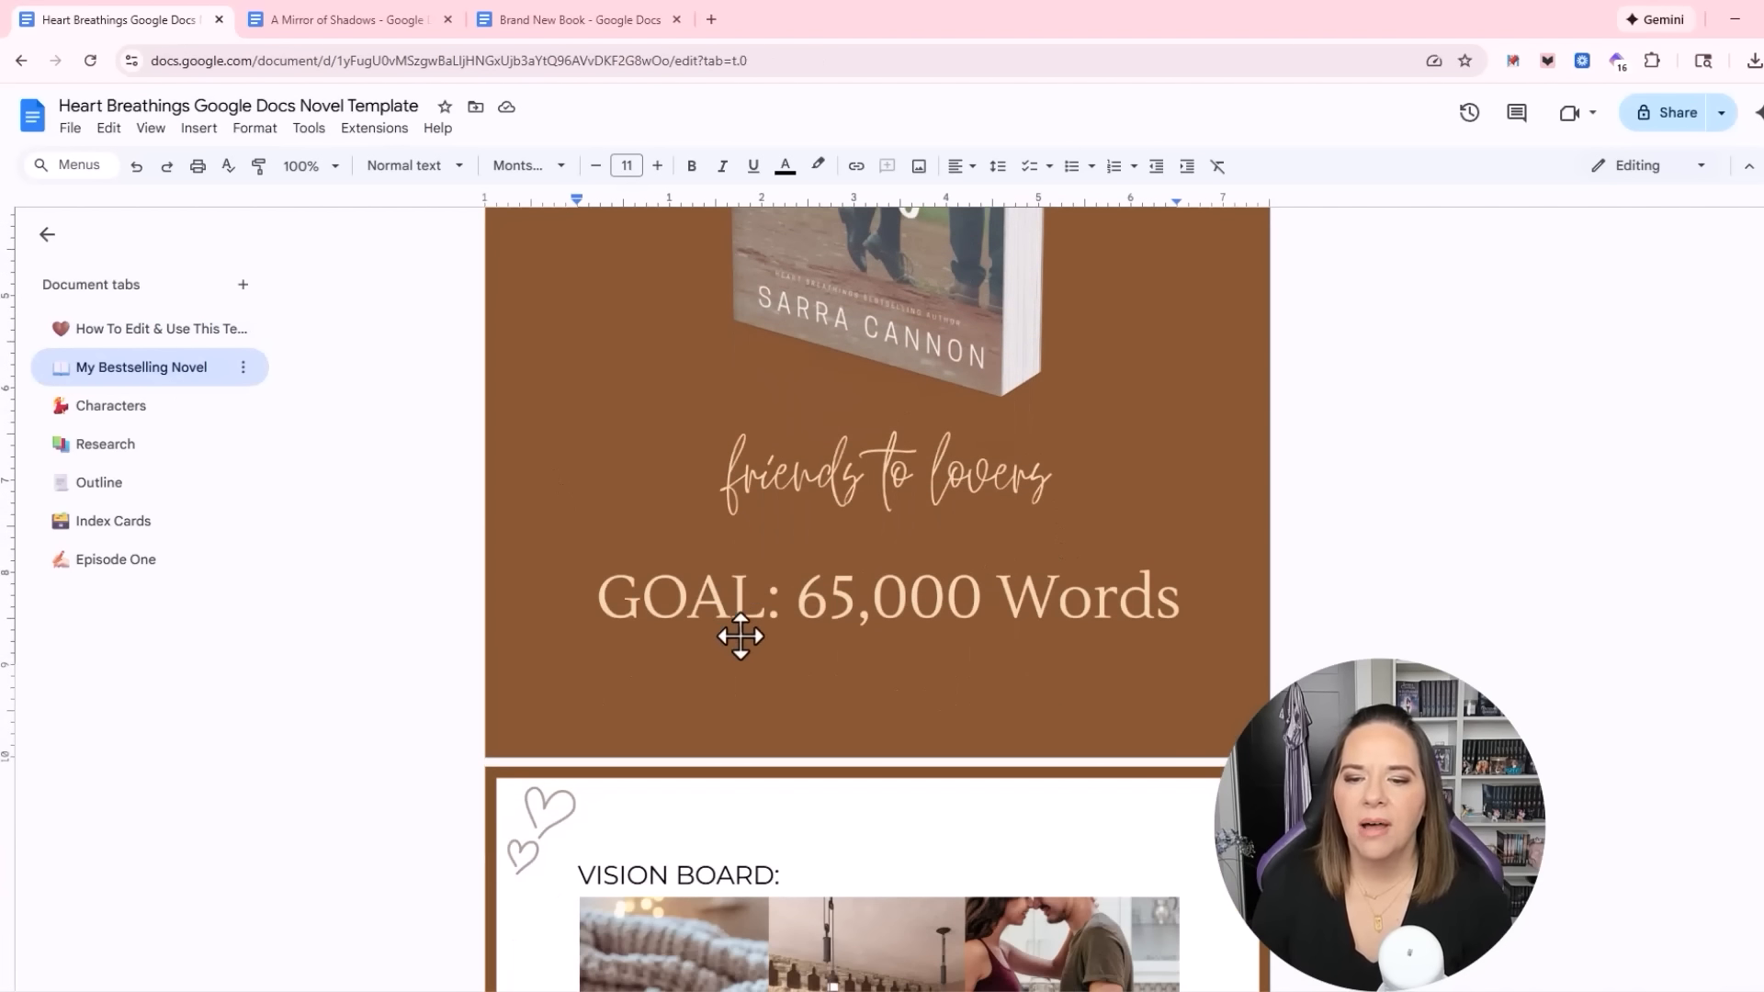
pyautogui.scroll(-4, 749, 746)
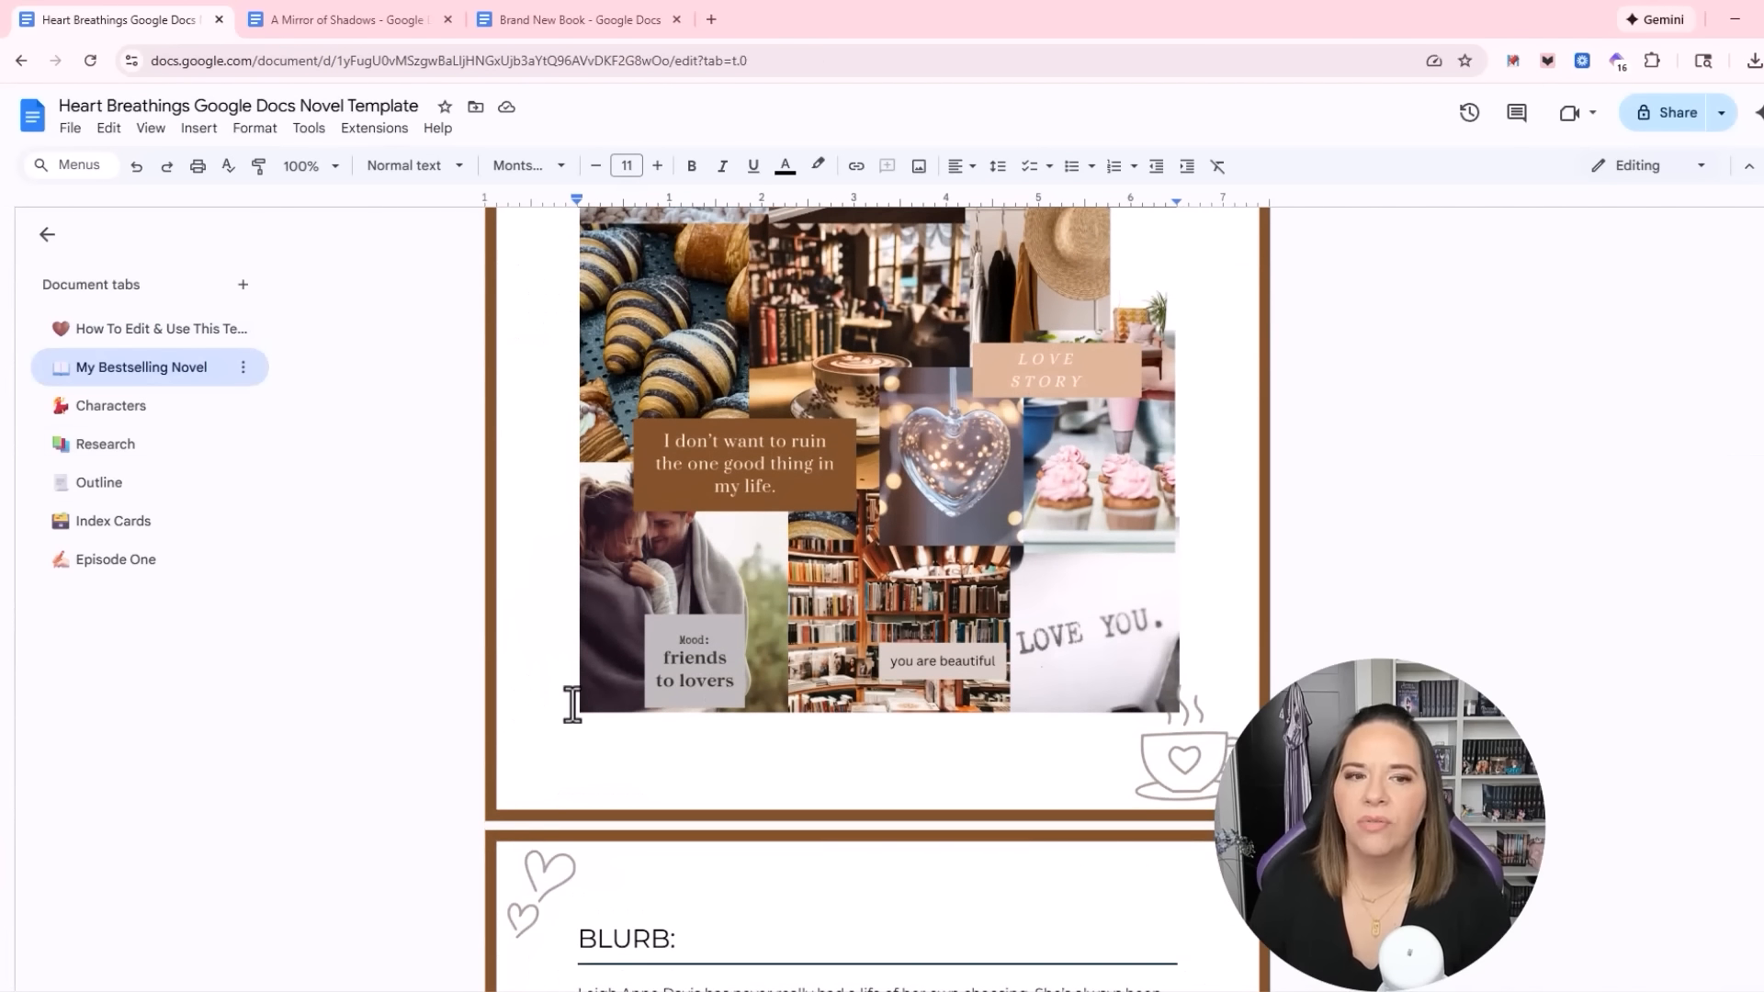
pyautogui.click(108, 407)
pyautogui.scroll(18, 726, 643)
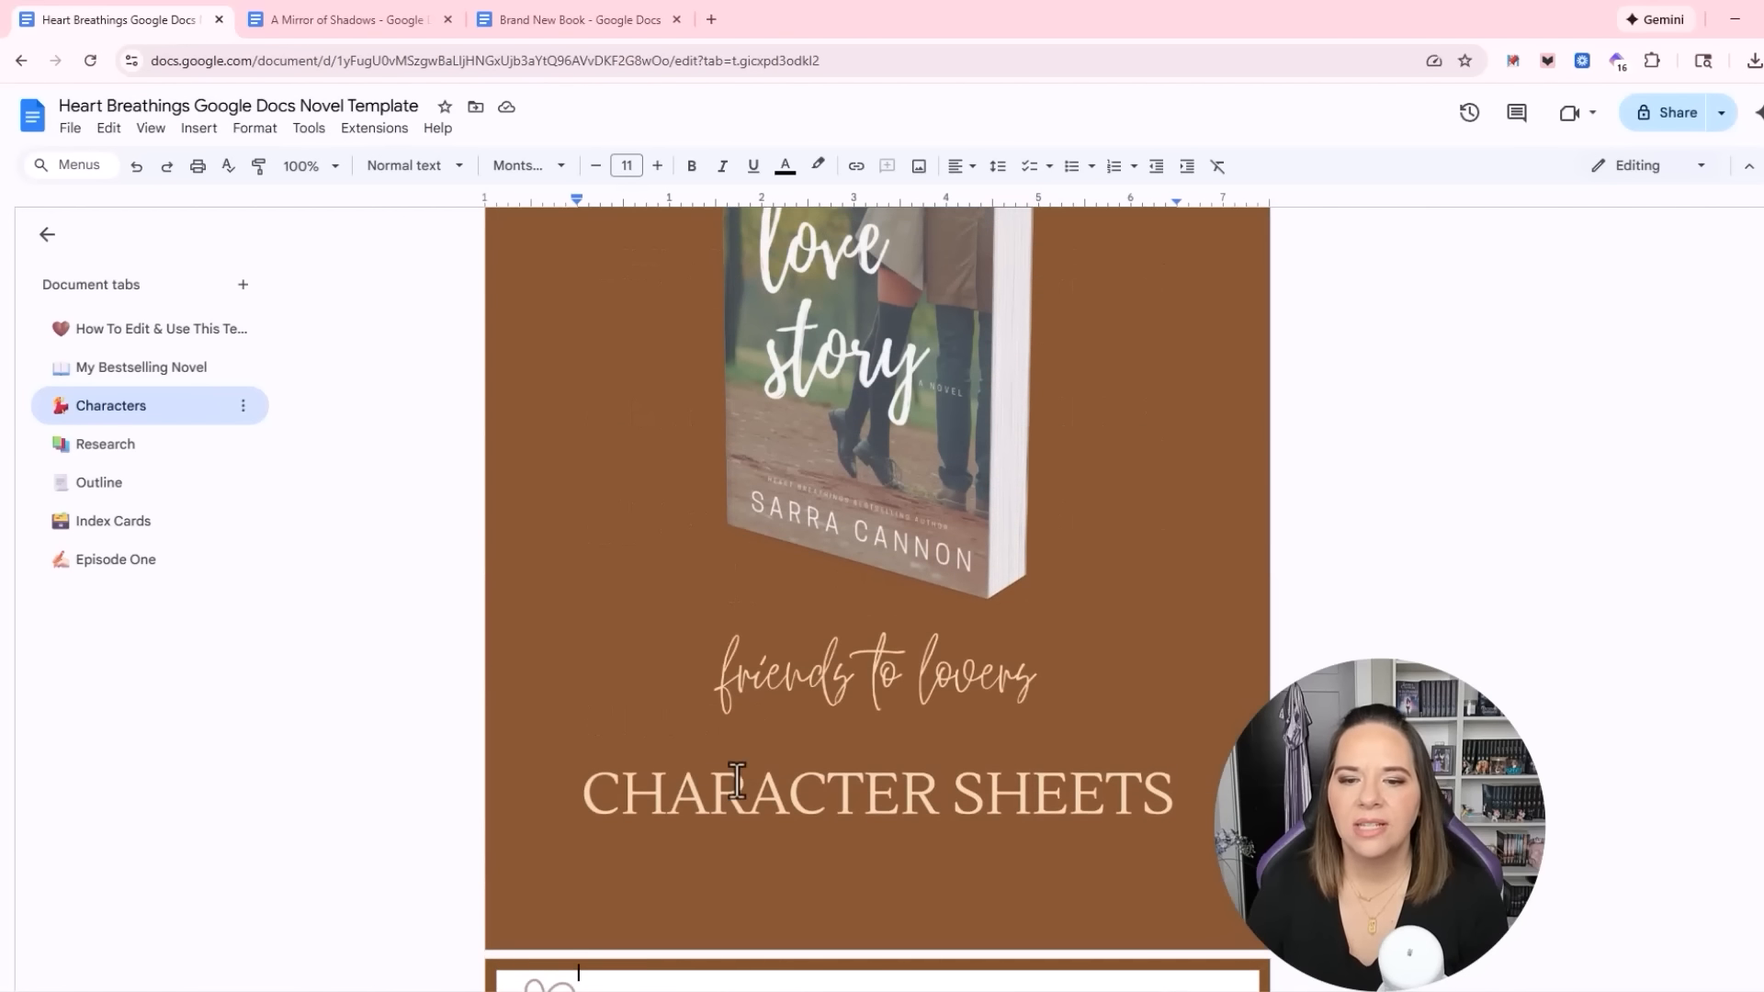
pyautogui.scroll(-3, 699, 756)
pyautogui.scroll(-5, 712, 753)
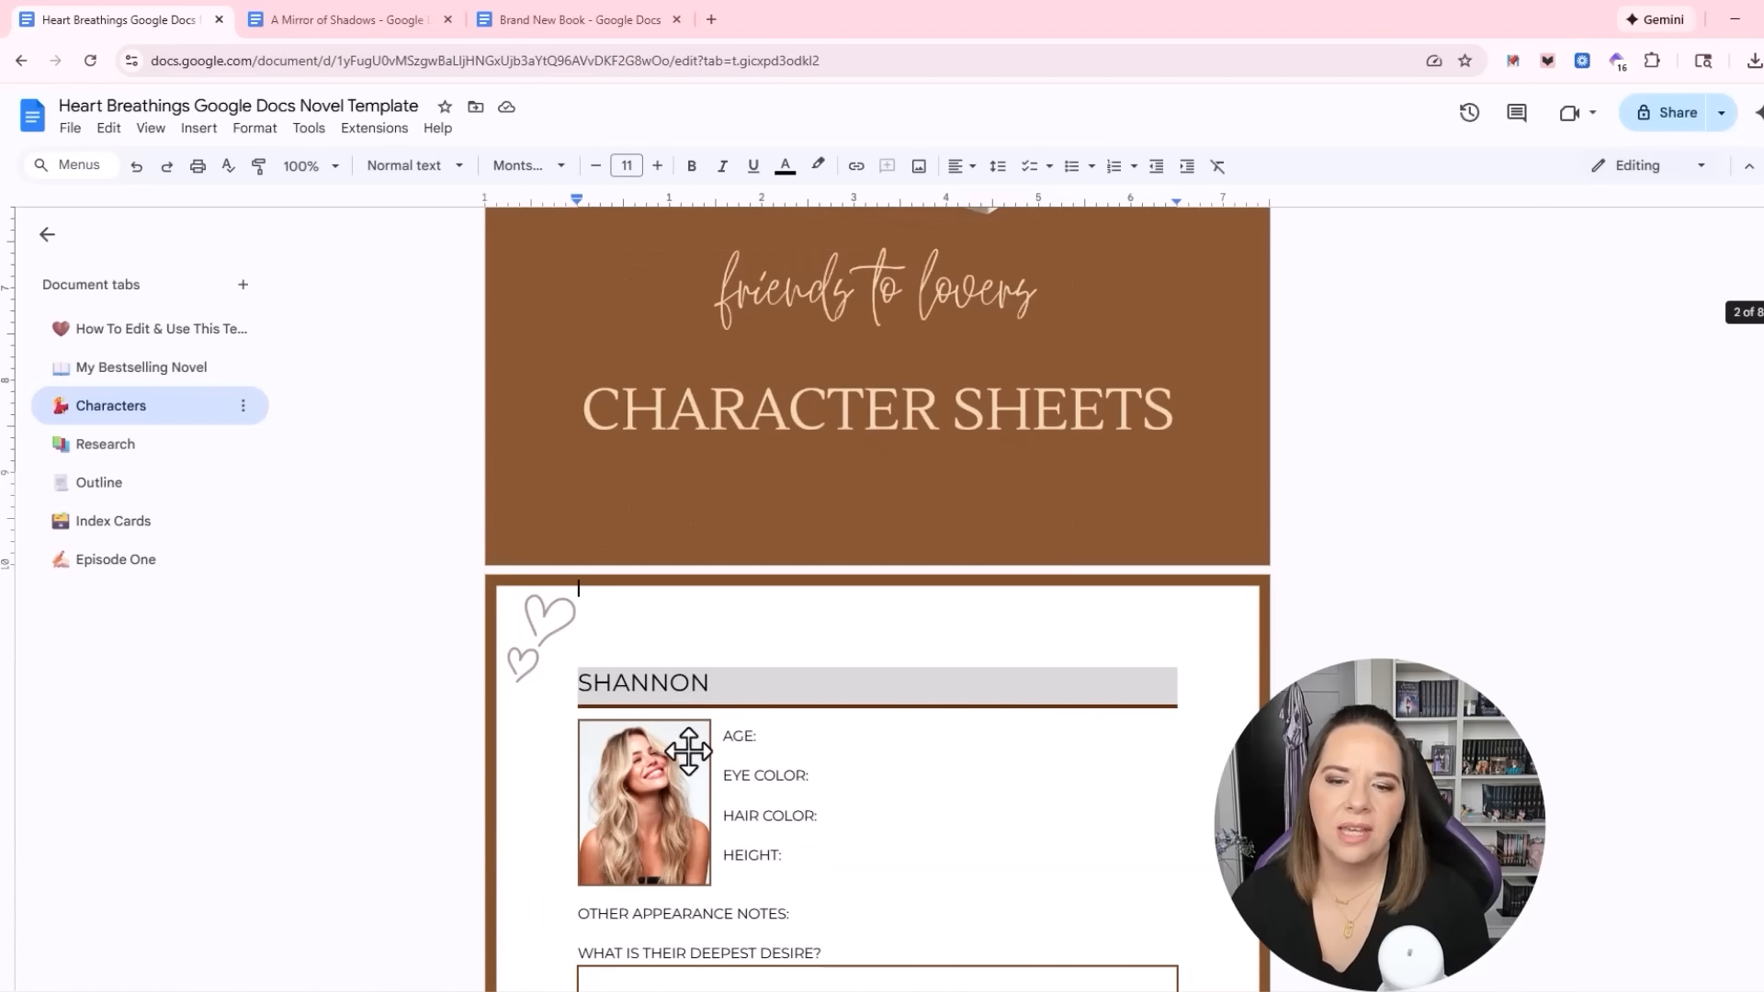
pyautogui.scroll(-2, 689, 748)
# Review the How To Edit & Use page with its list of Canva template links, previewing the MoodBoard link
pyautogui.click(109, 344)
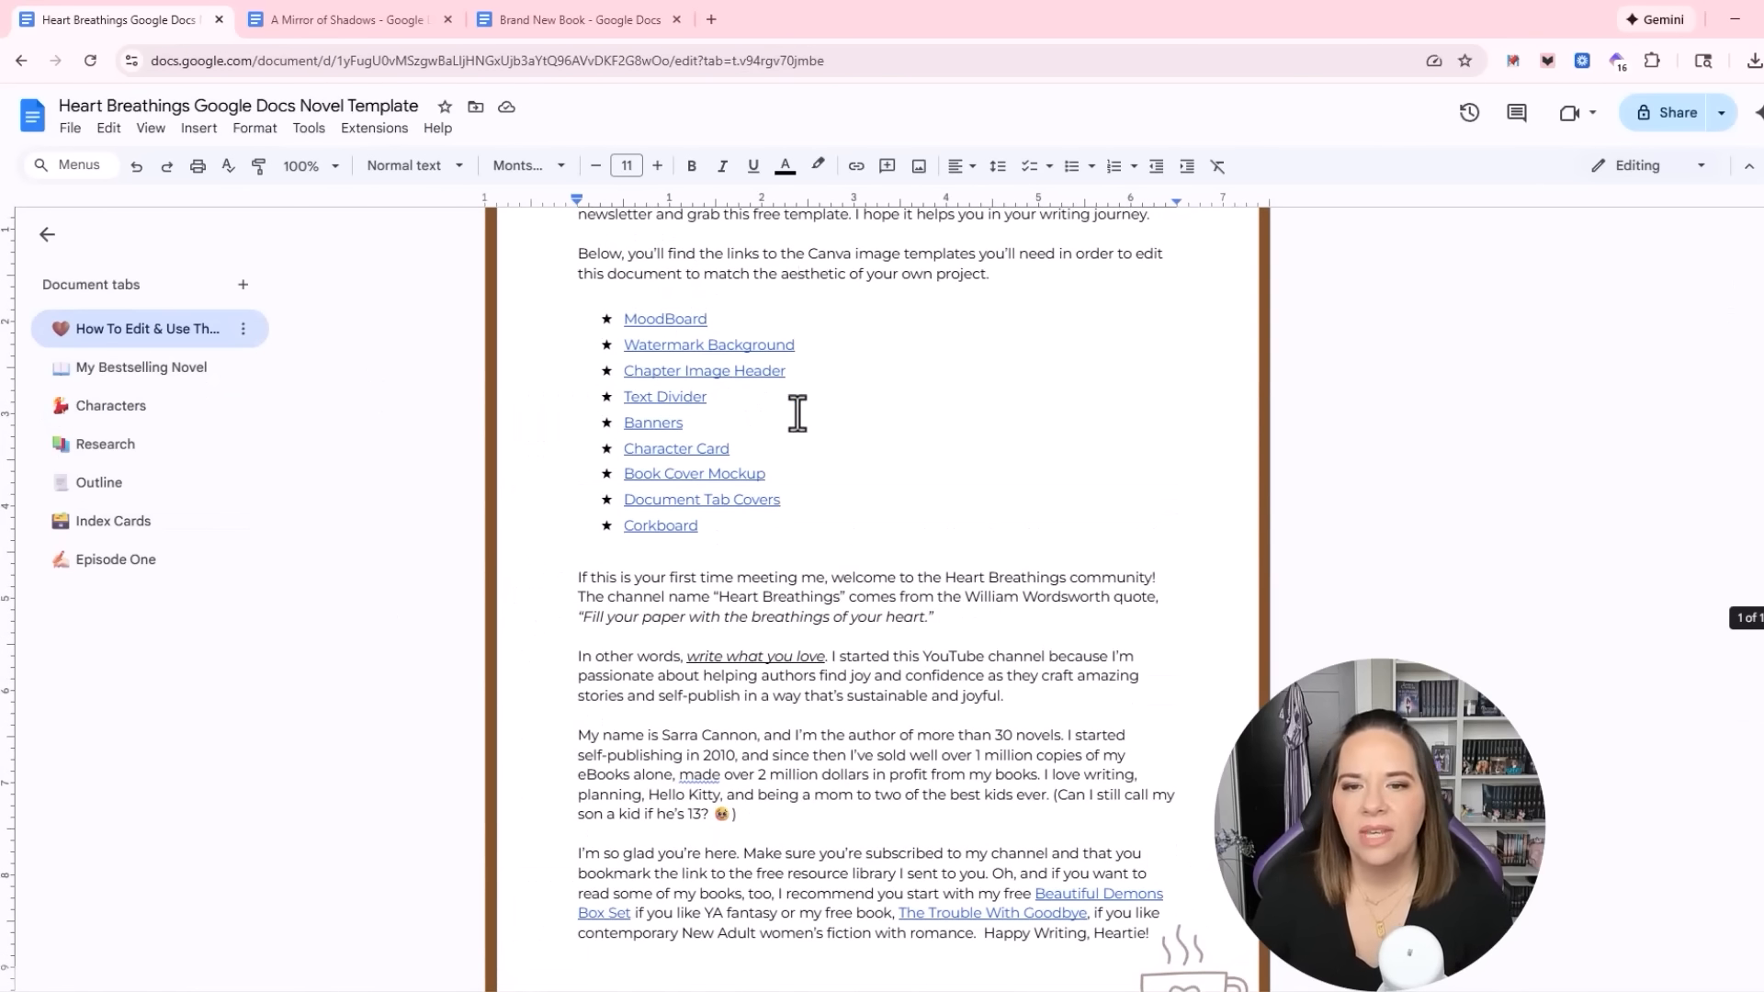
pyautogui.click(643, 321)
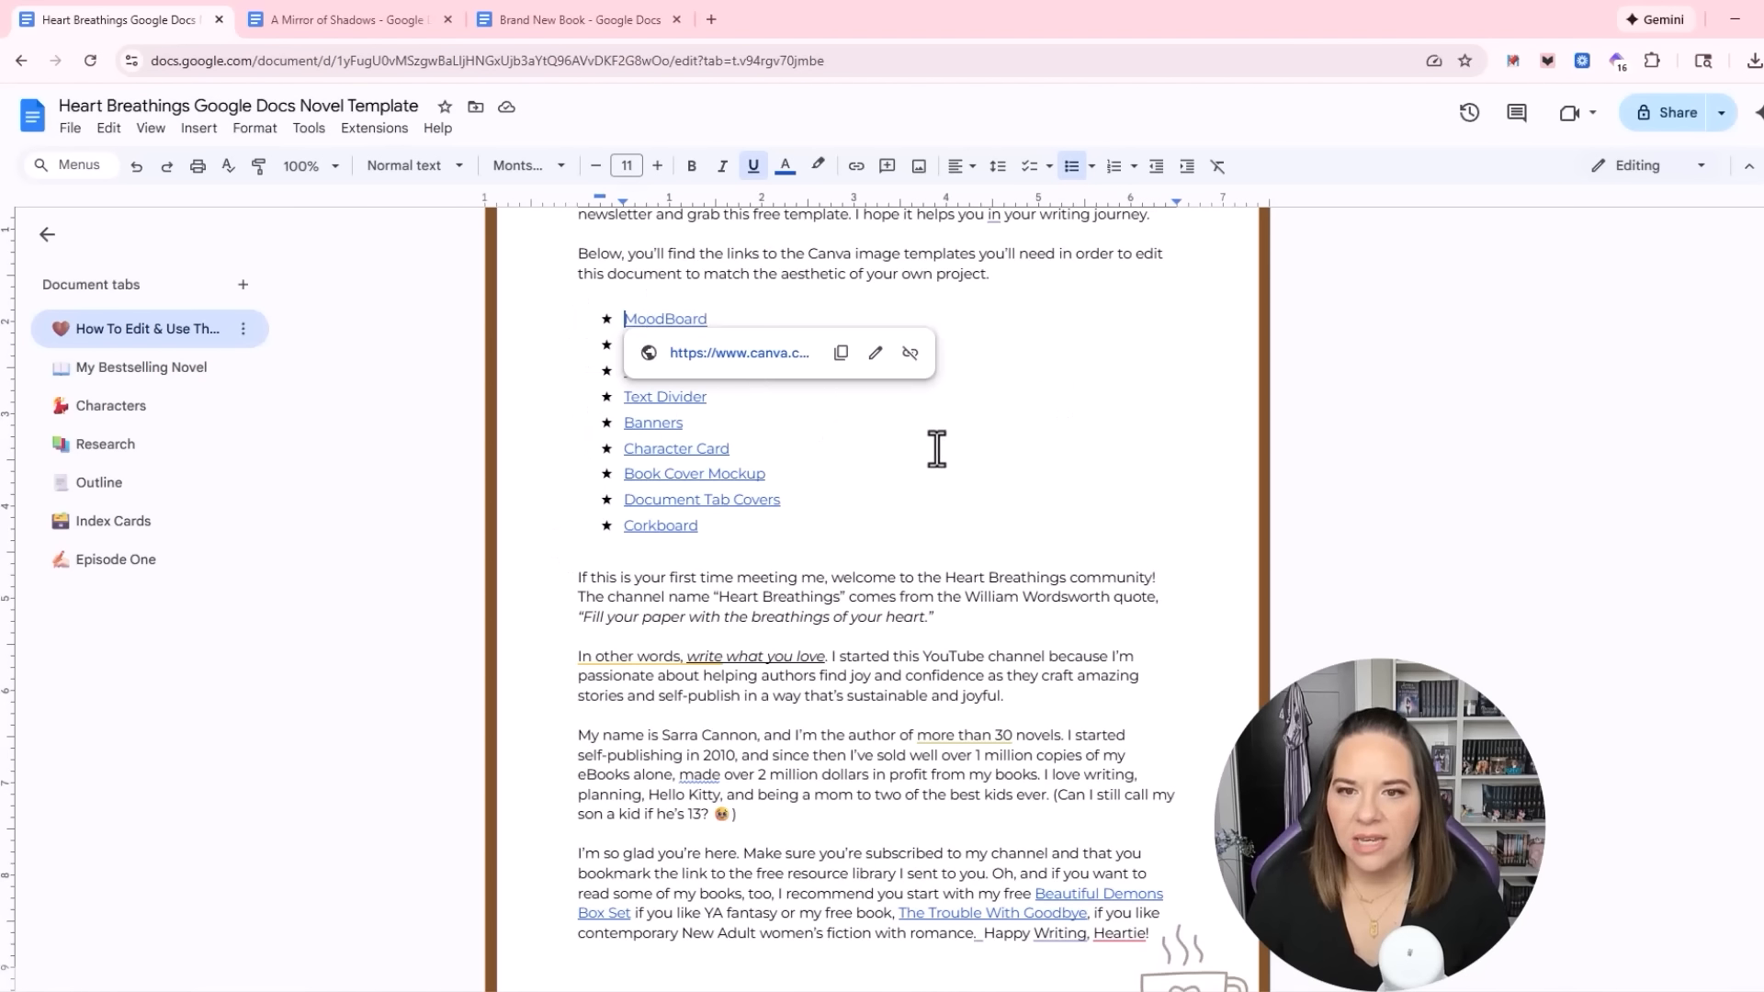
pyautogui.click(1052, 506)
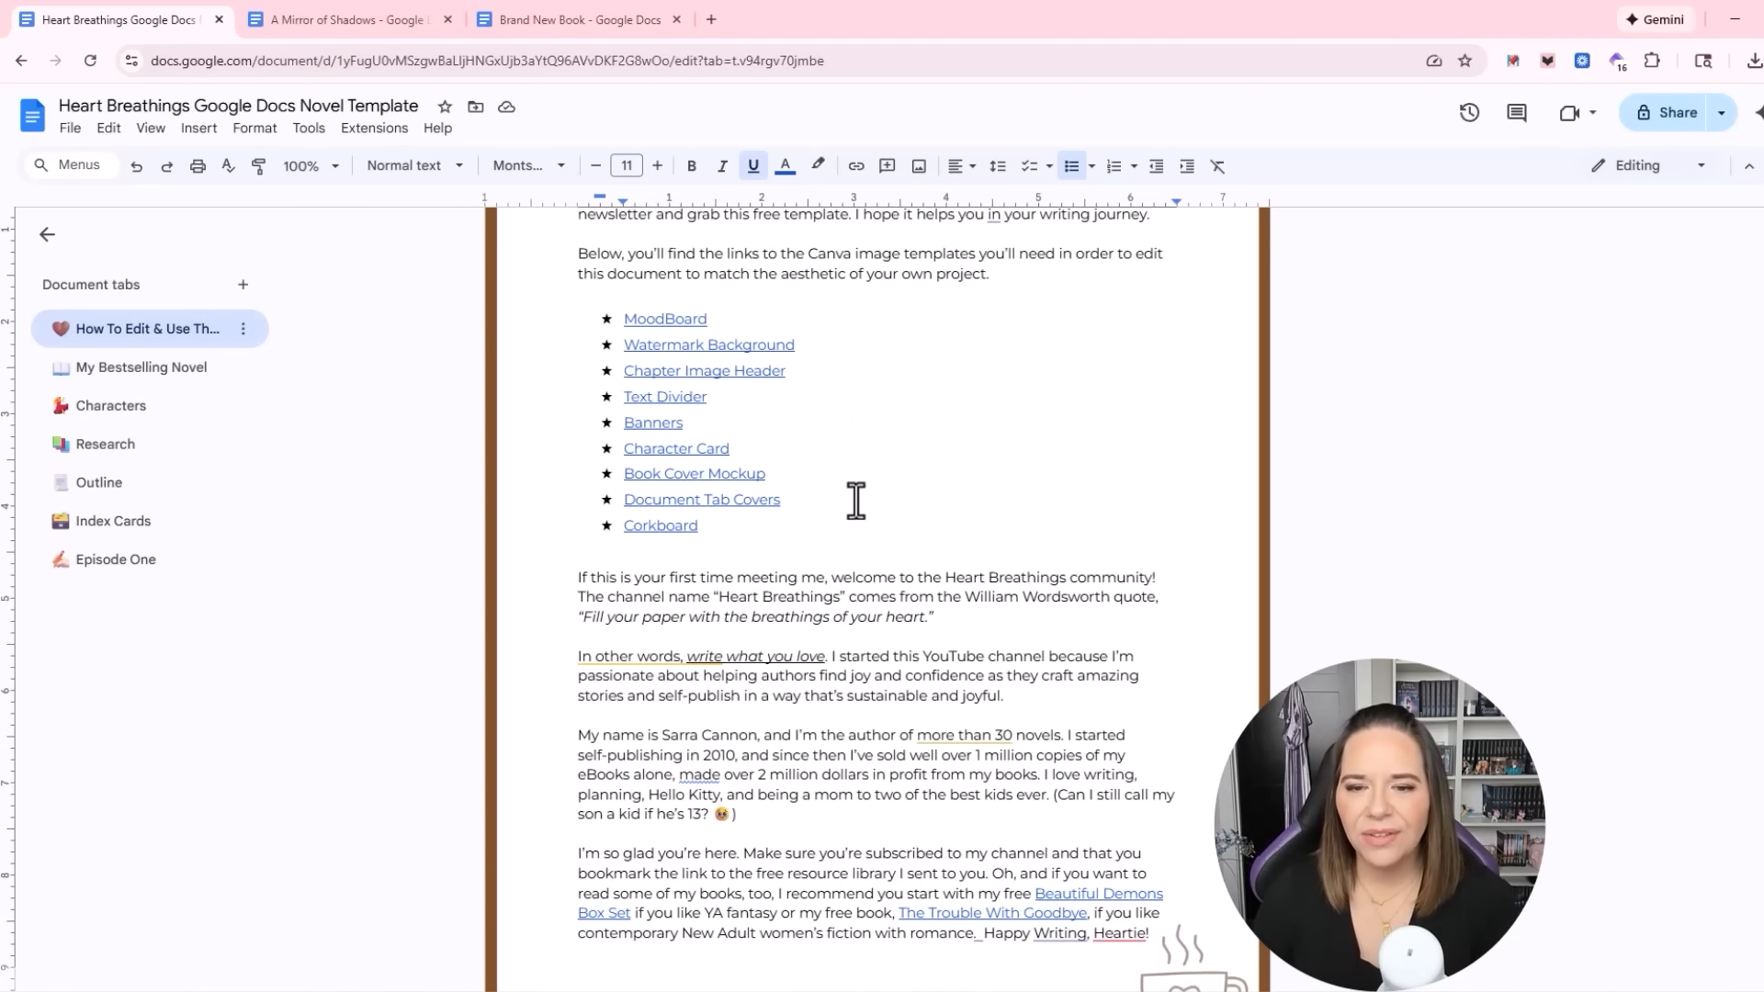
pyautogui.scroll(2, 856, 500)
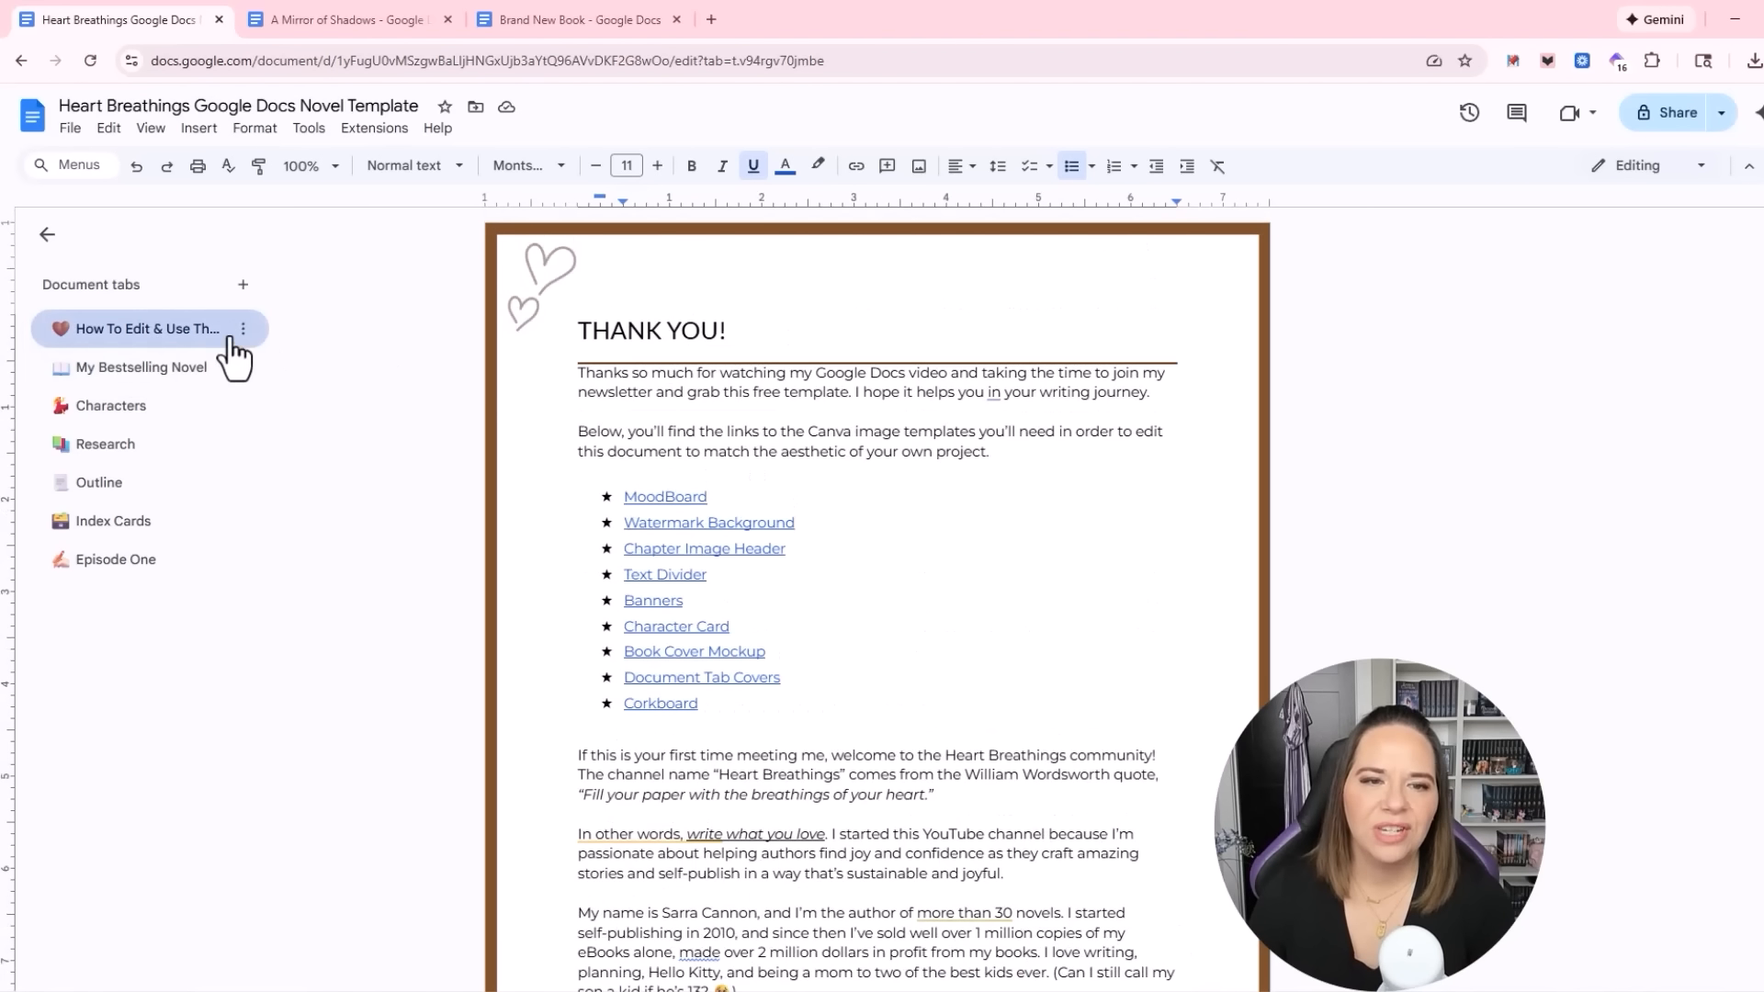
pyautogui.scroll(-3, 898, 521)
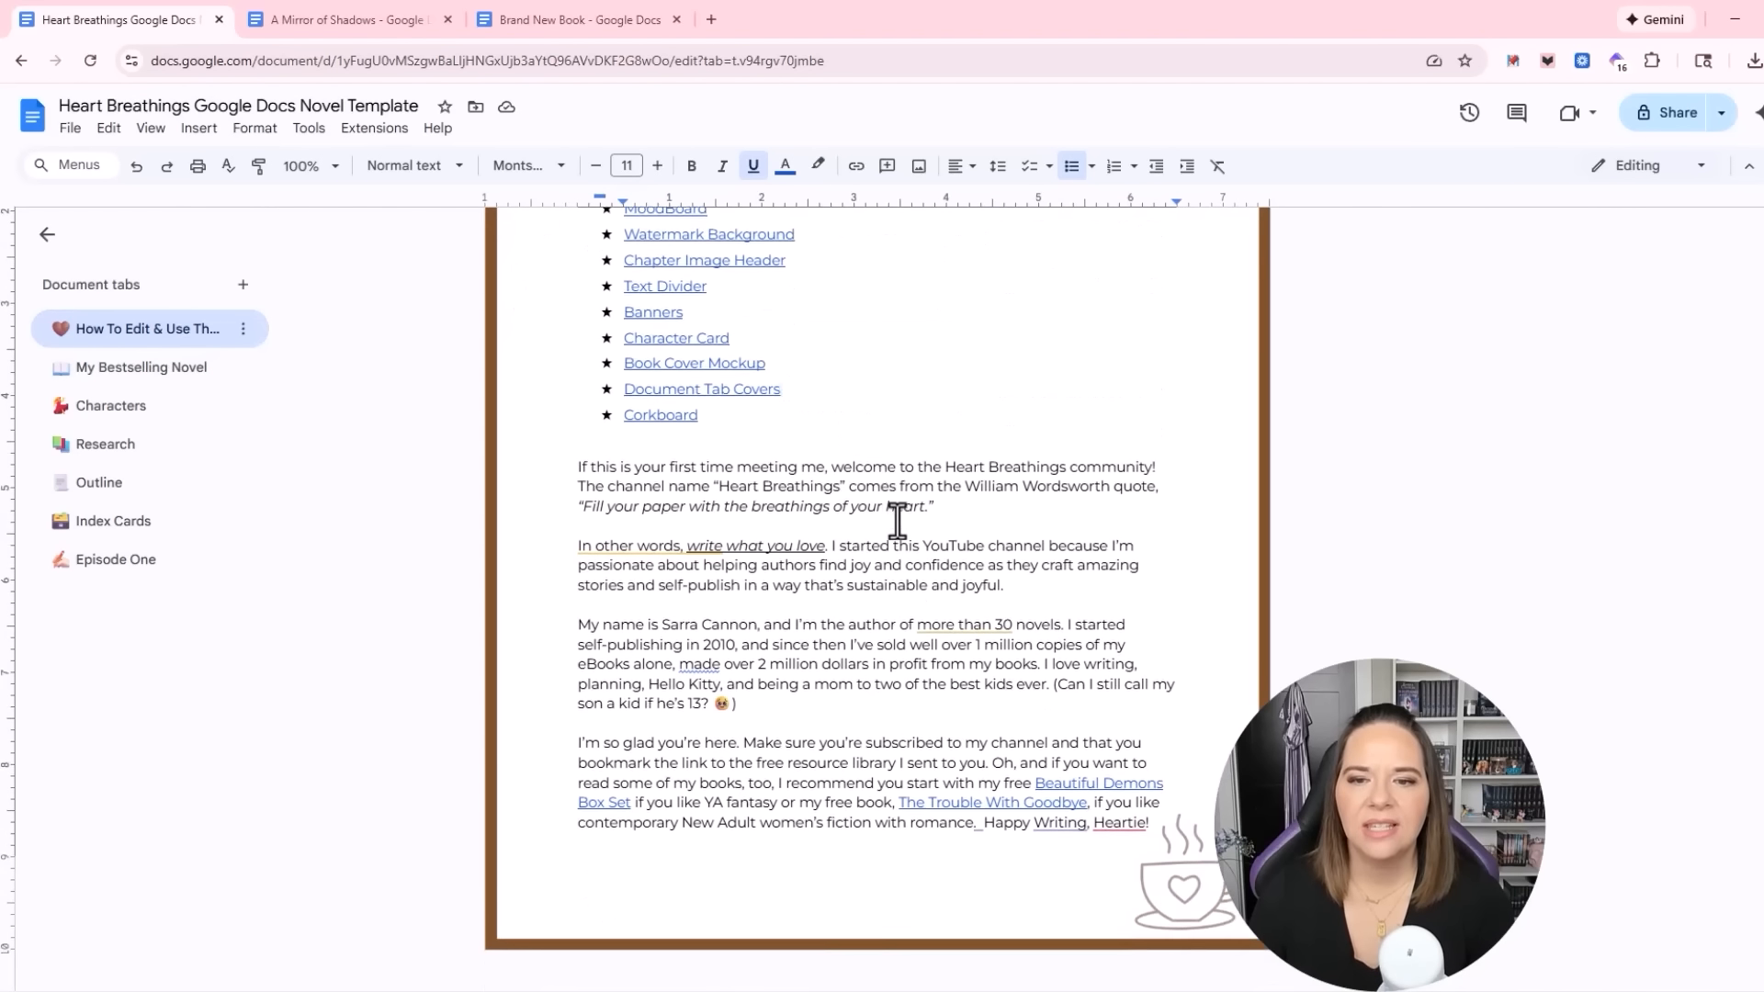
pyautogui.scroll(3, 865, 521)
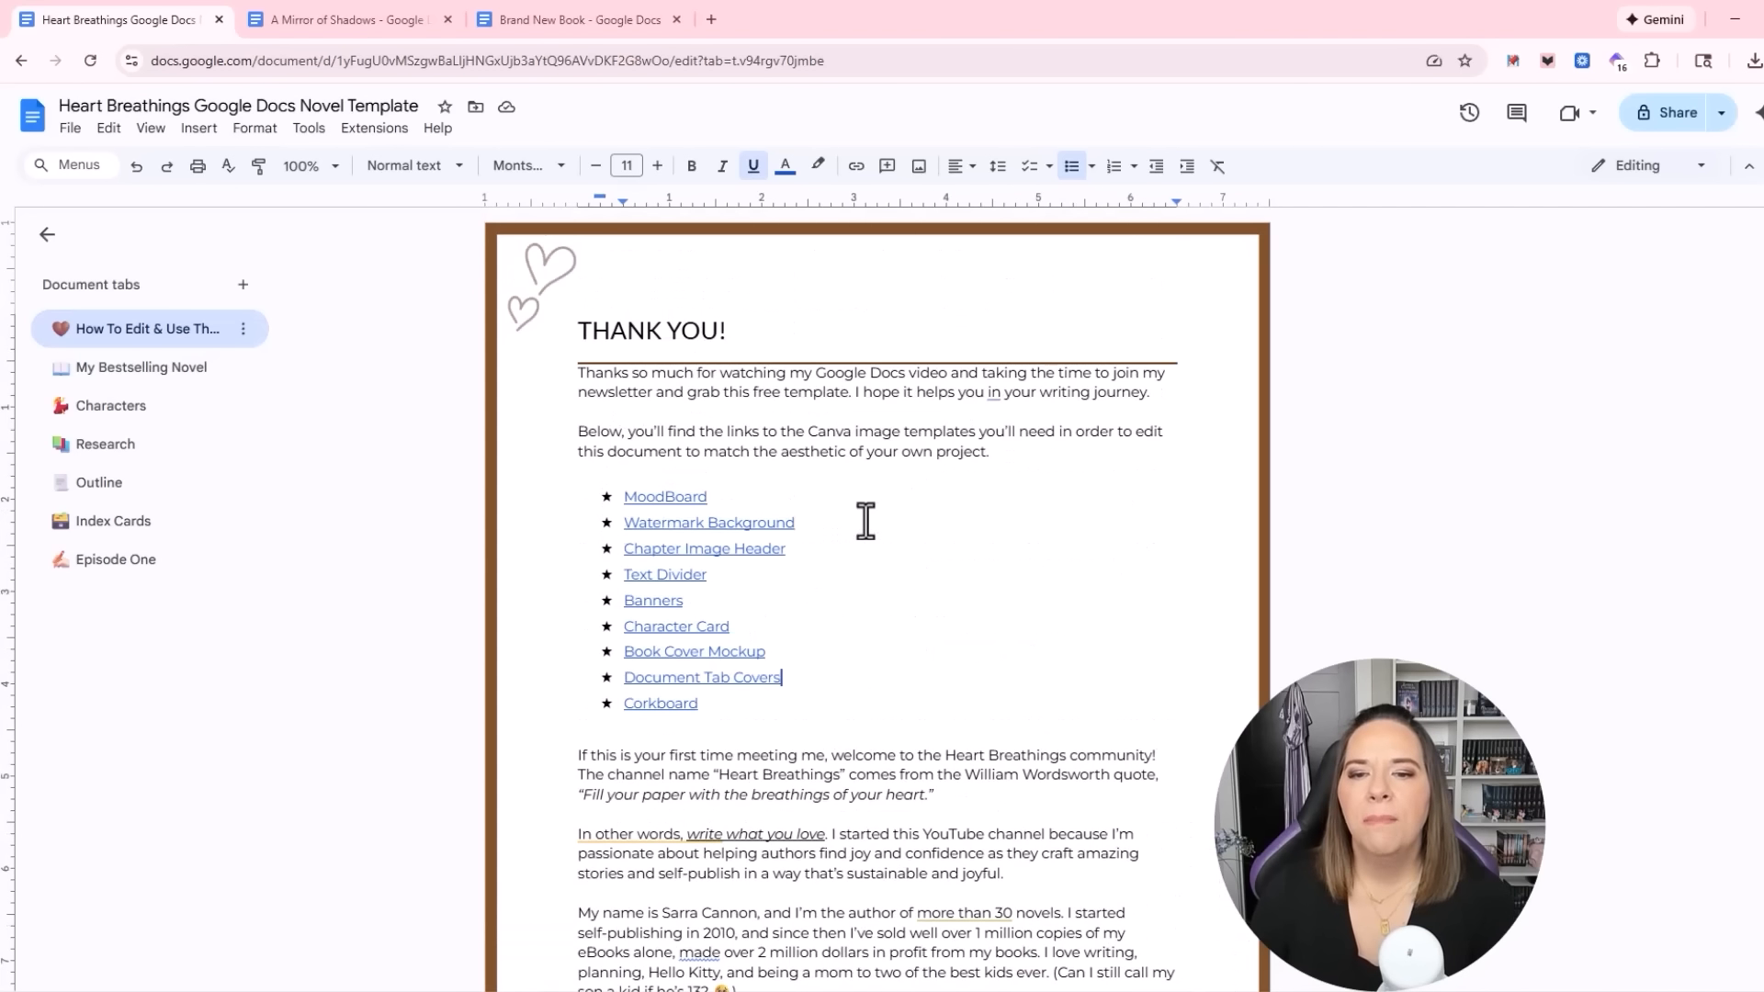
pyautogui.scroll(-3, 770, 570)
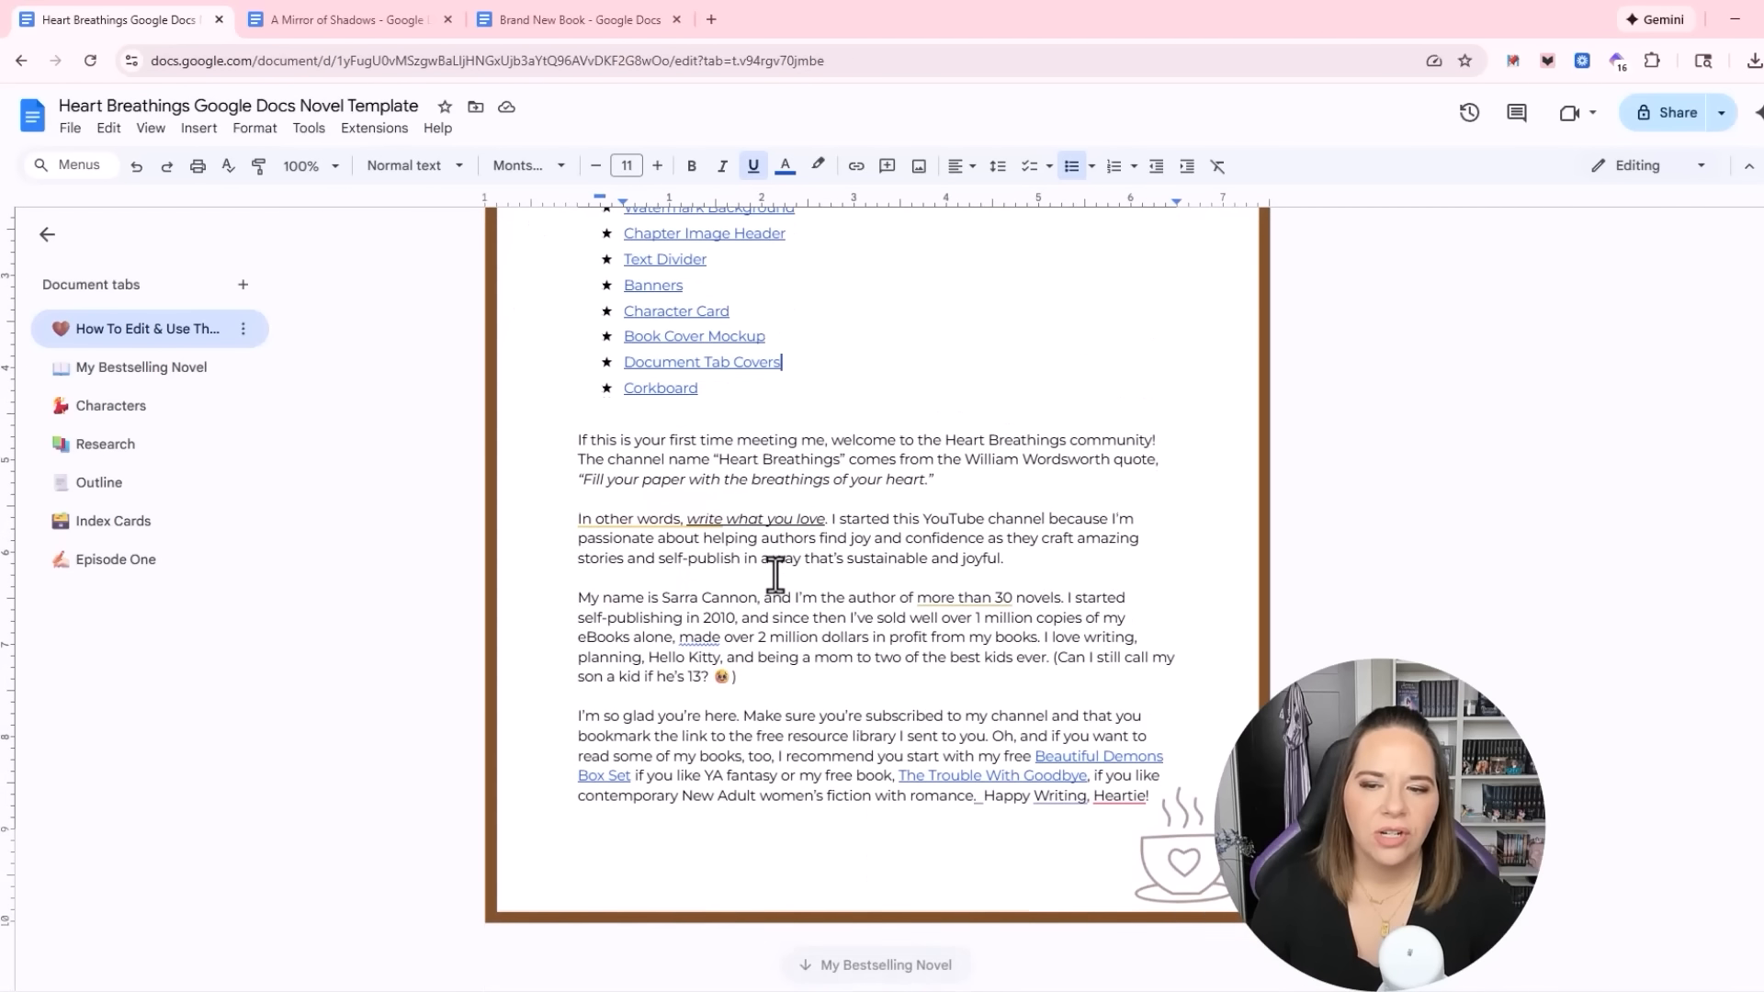
pyautogui.scroll(3, 775, 576)
# Return to the My Bestselling Novel tab, view its cover page, and display the tab's options for renaming and choosing an emoji
pyautogui.click(174, 372)
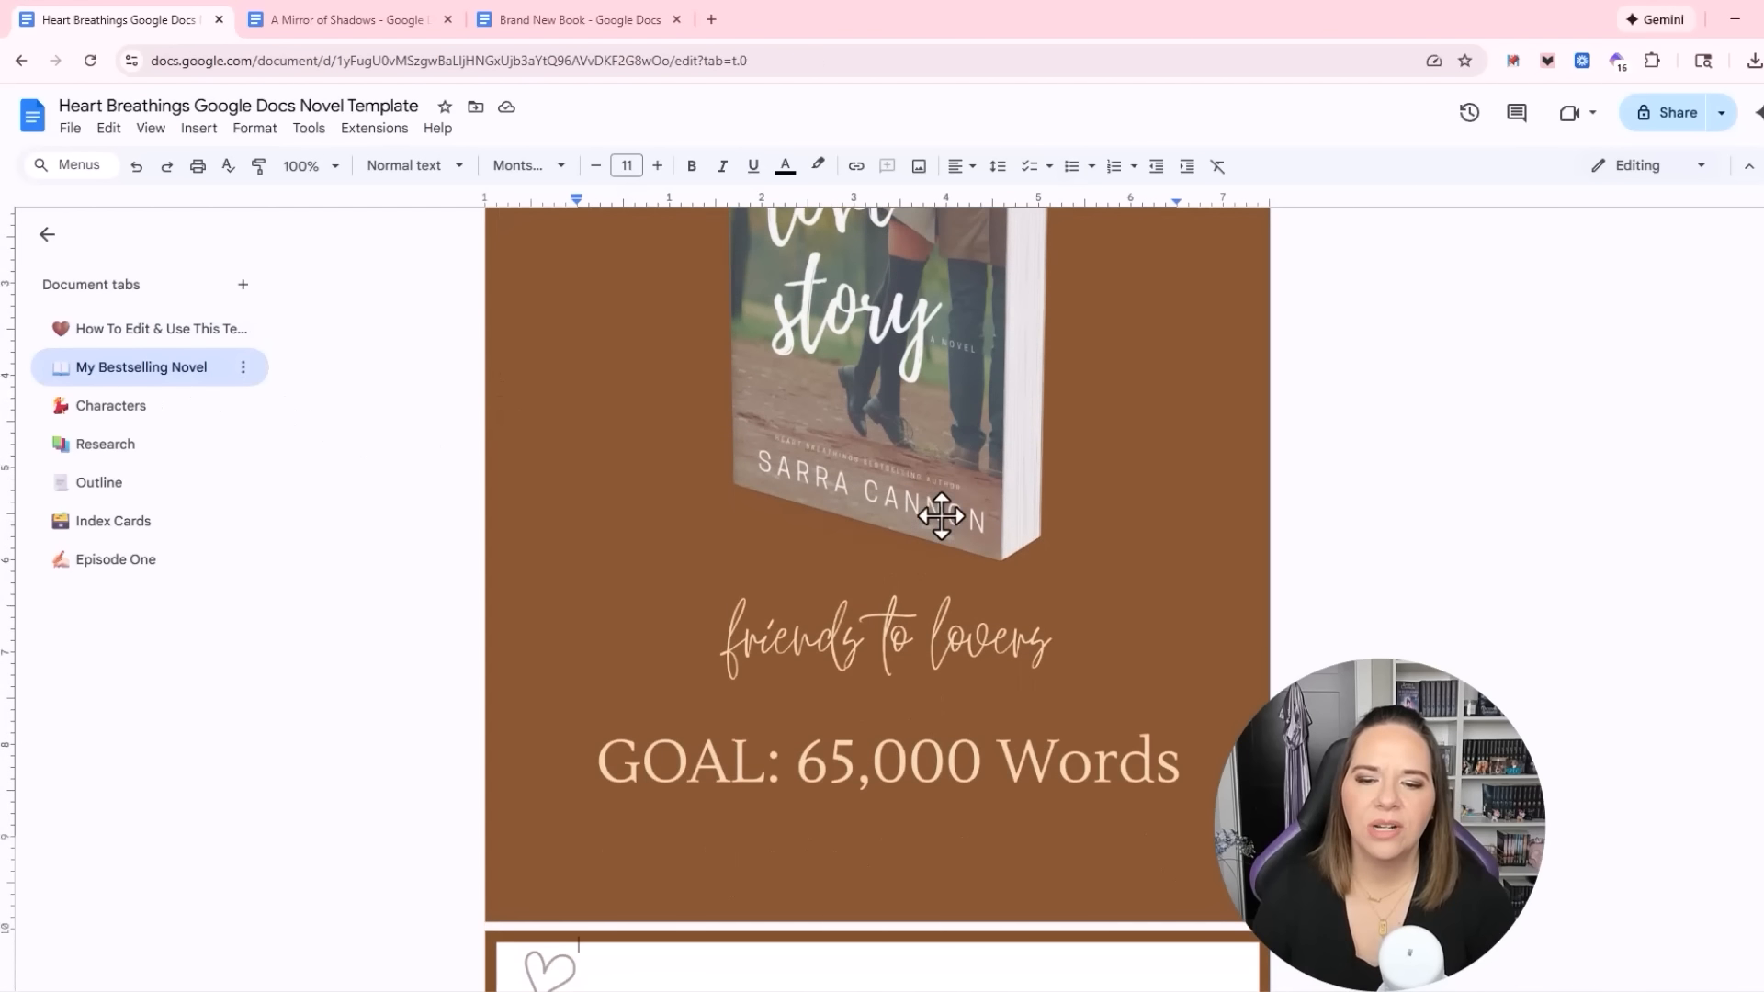
pyautogui.scroll(-5, 941, 516)
pyautogui.scroll(4, 942, 516)
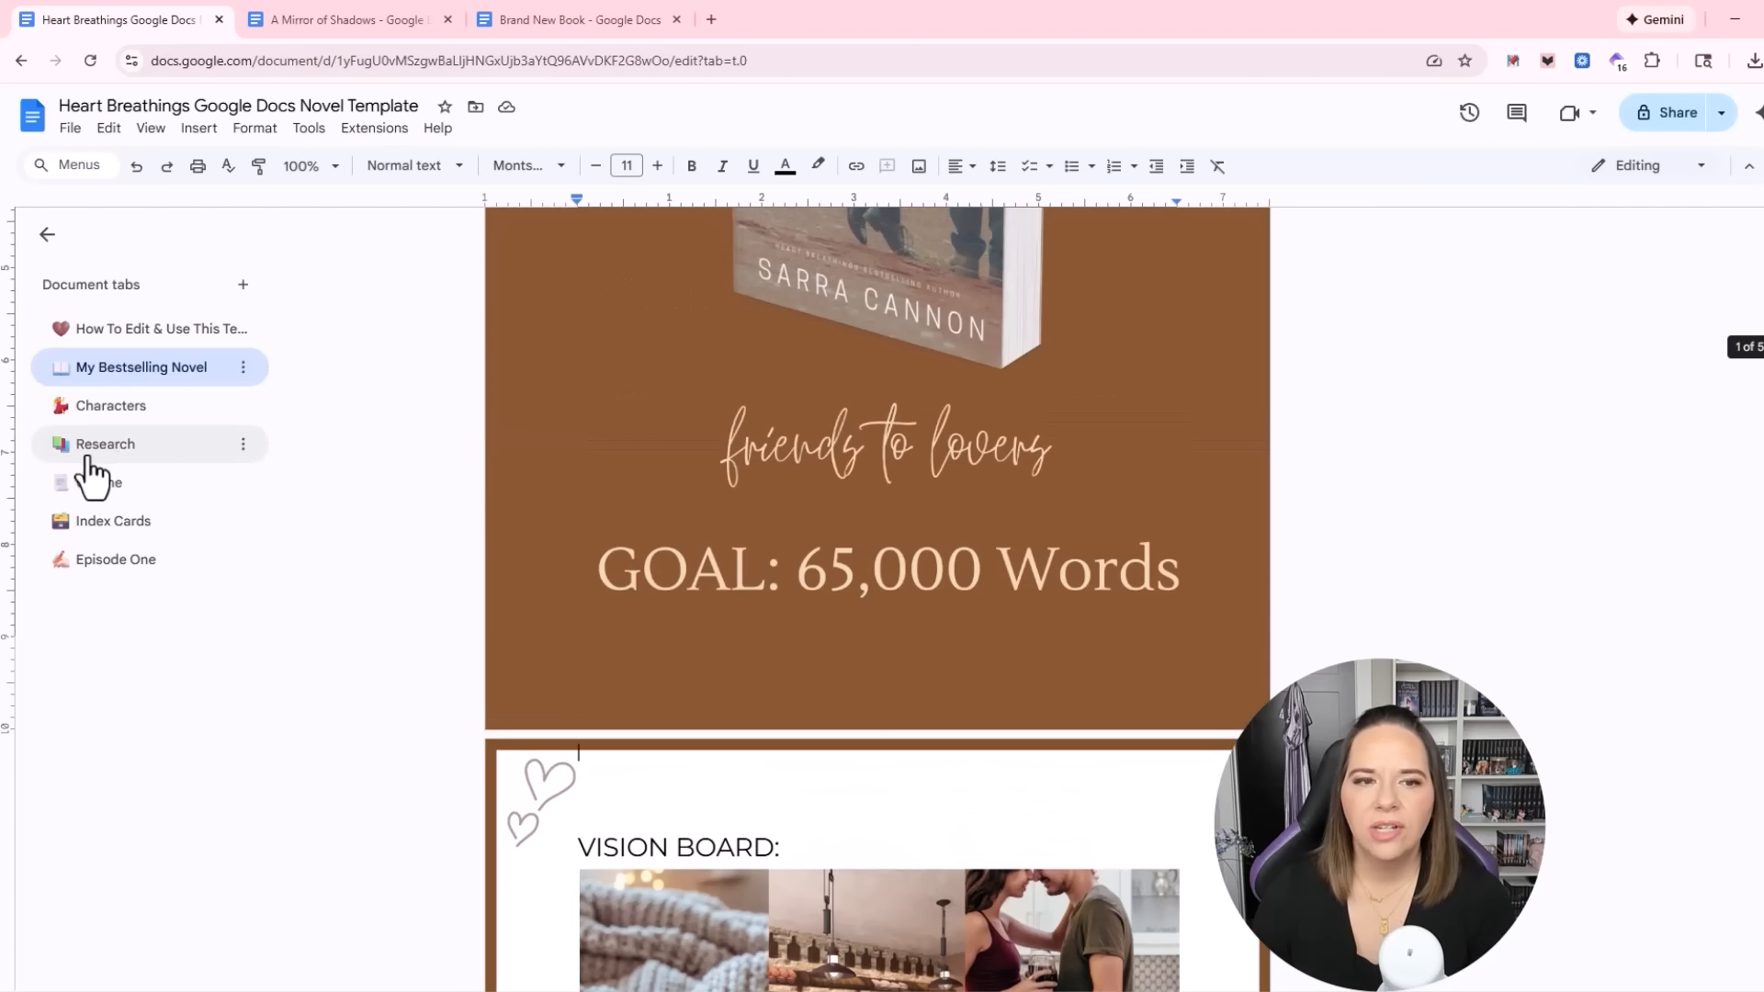
pyautogui.scroll(3, 409, 542)
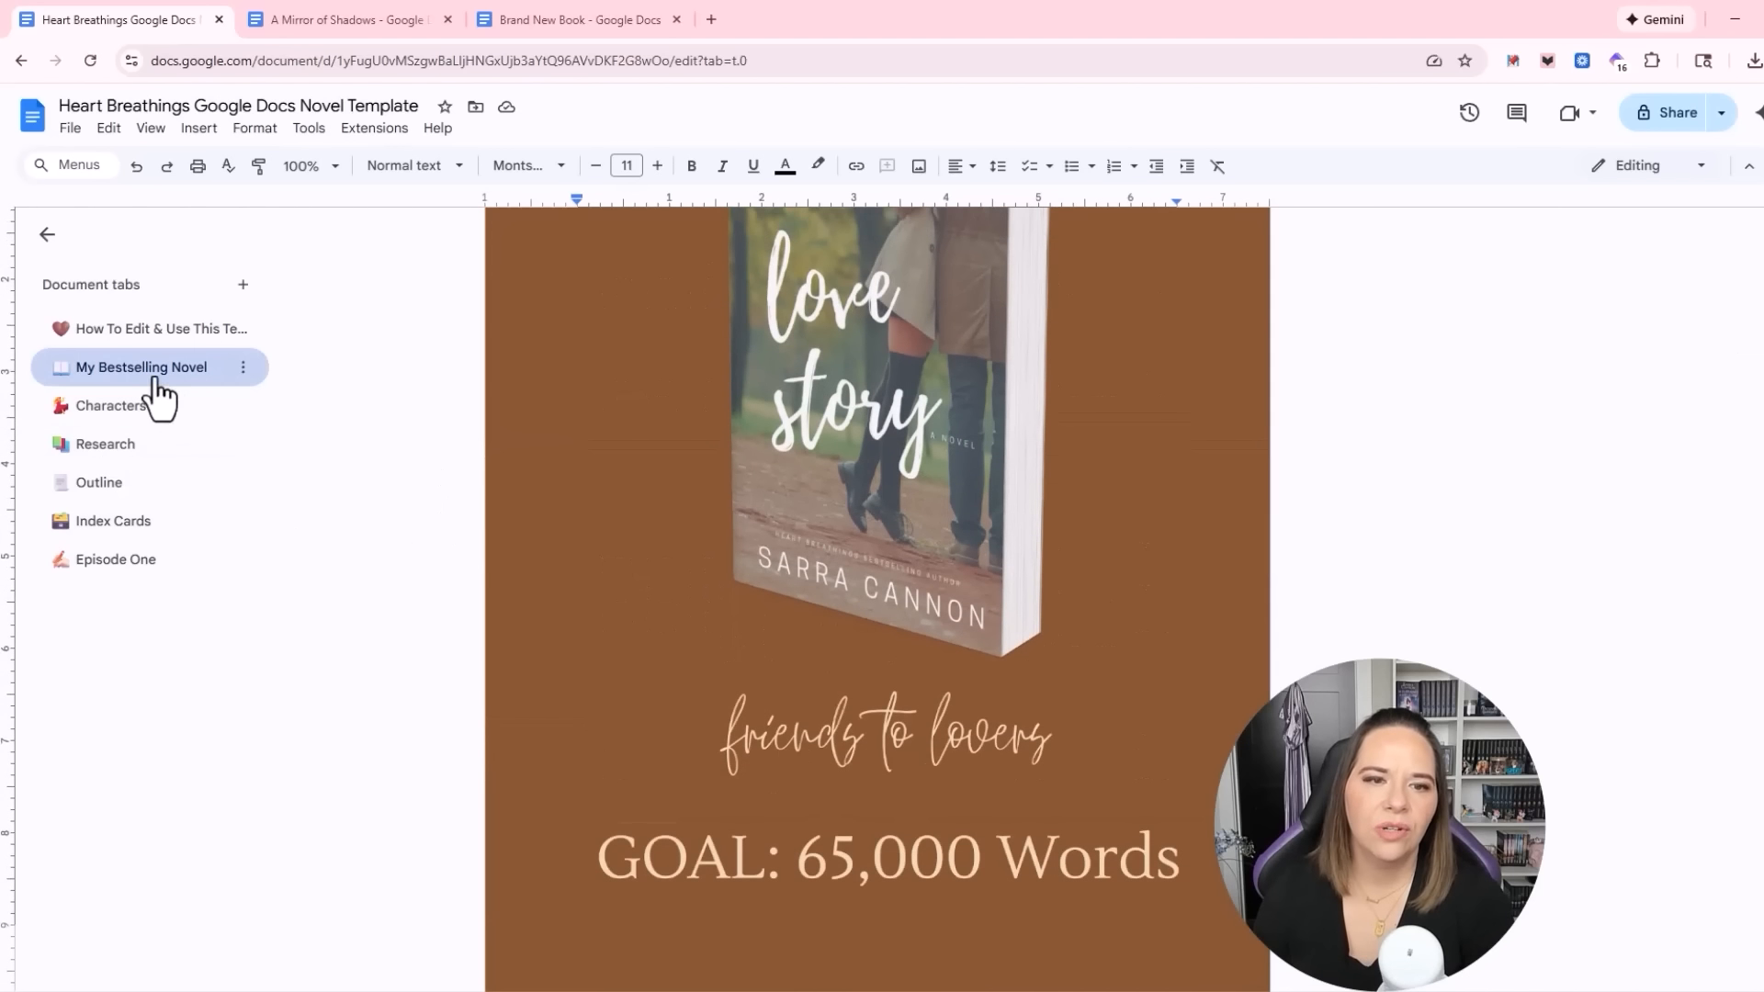
pyautogui.click(242, 367)
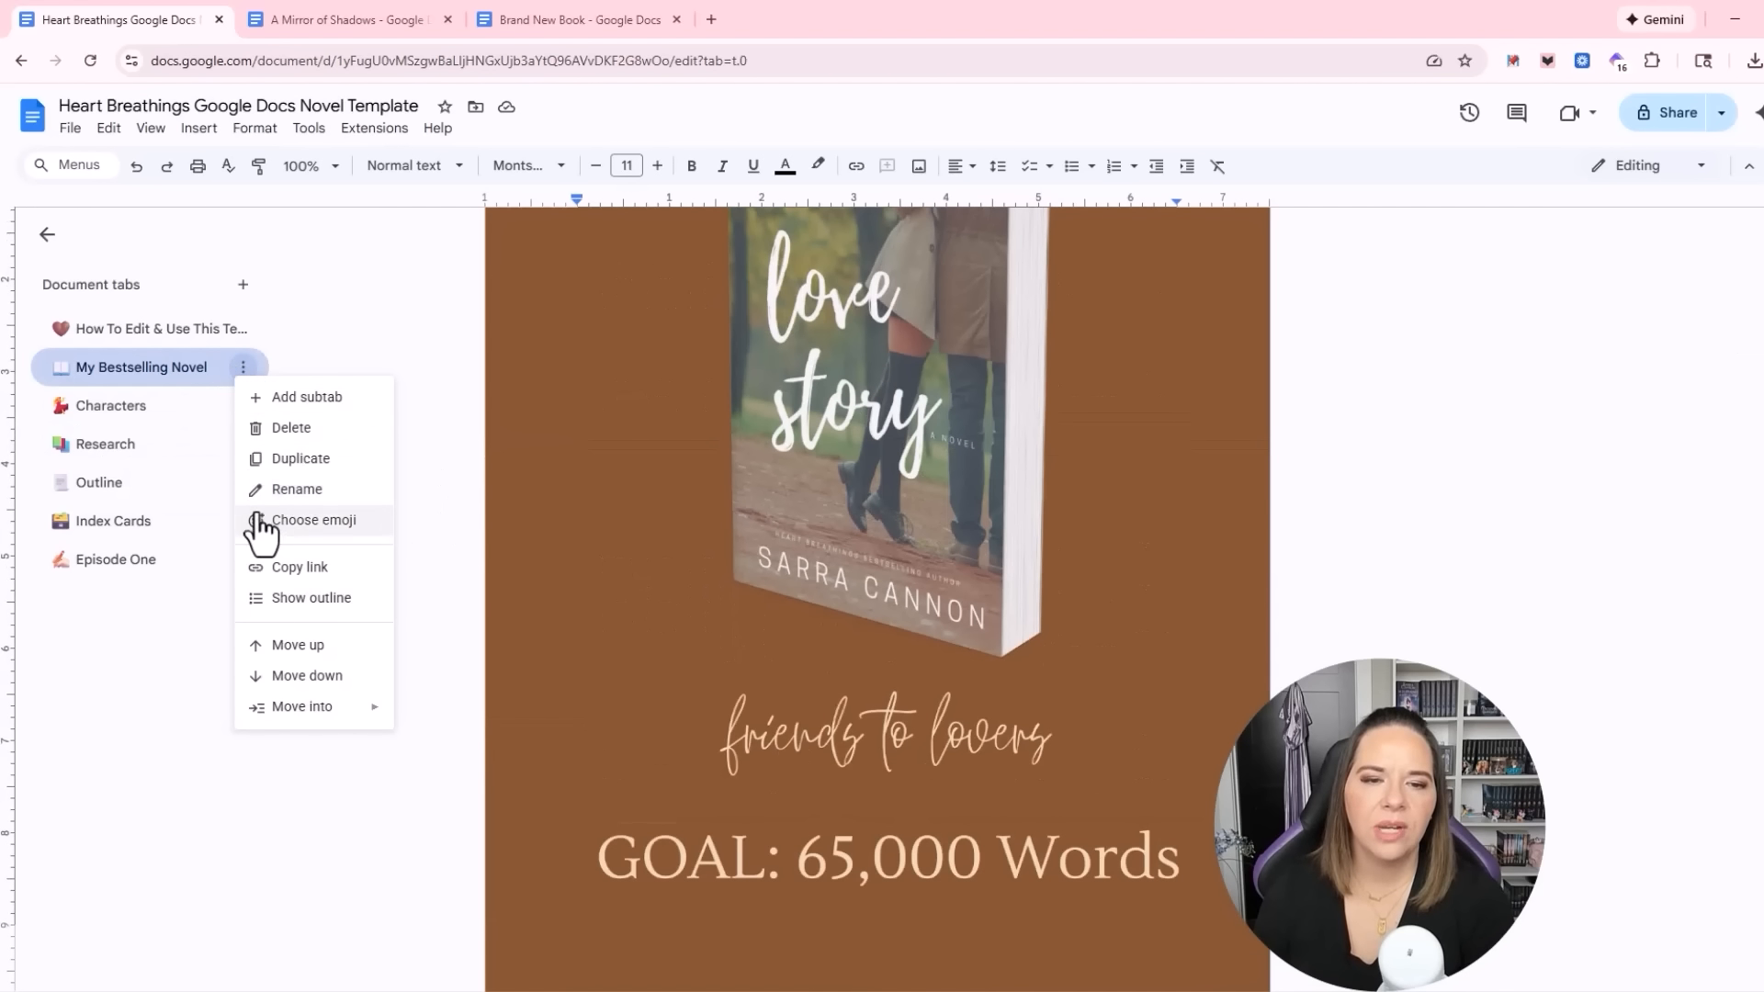
pyautogui.scroll(-1, 1234, 514)
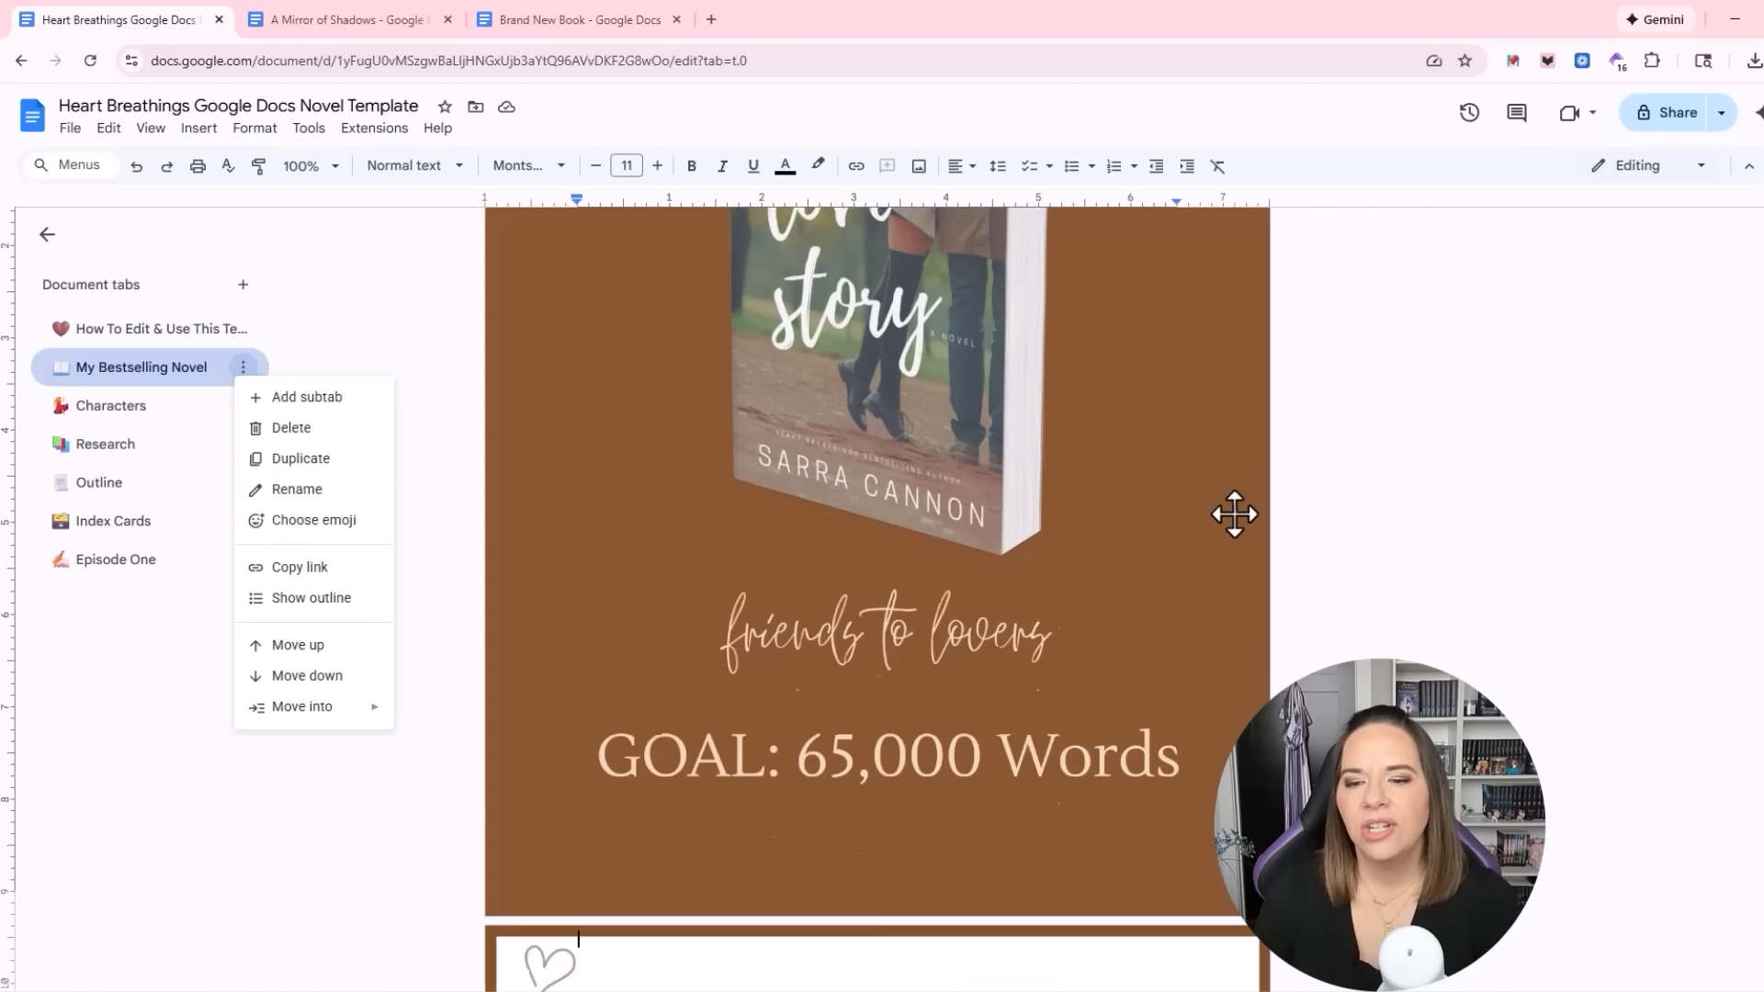
# Examine the vision board, blurb and style sheet pages of the My Bestselling Novel tab
pyautogui.scroll(-3, 1234, 515)
pyautogui.scroll(-2, 1435, 565)
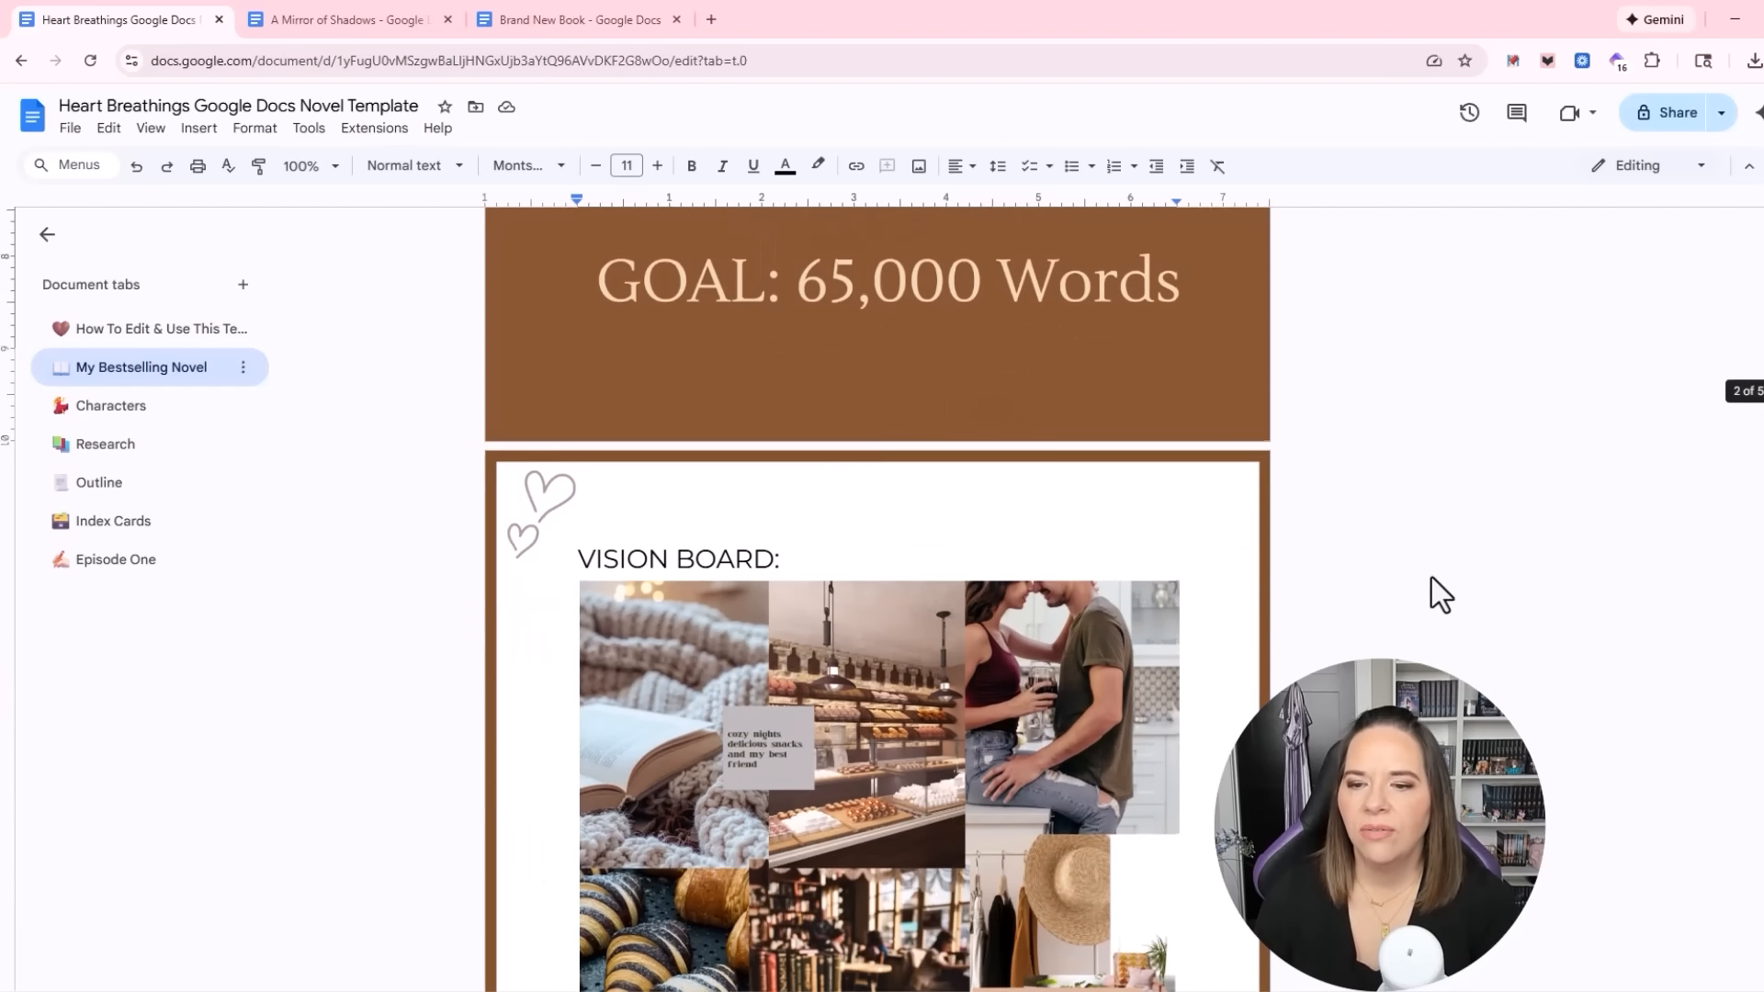
pyautogui.scroll(-2, 1439, 593)
pyautogui.scroll(-2, 1433, 591)
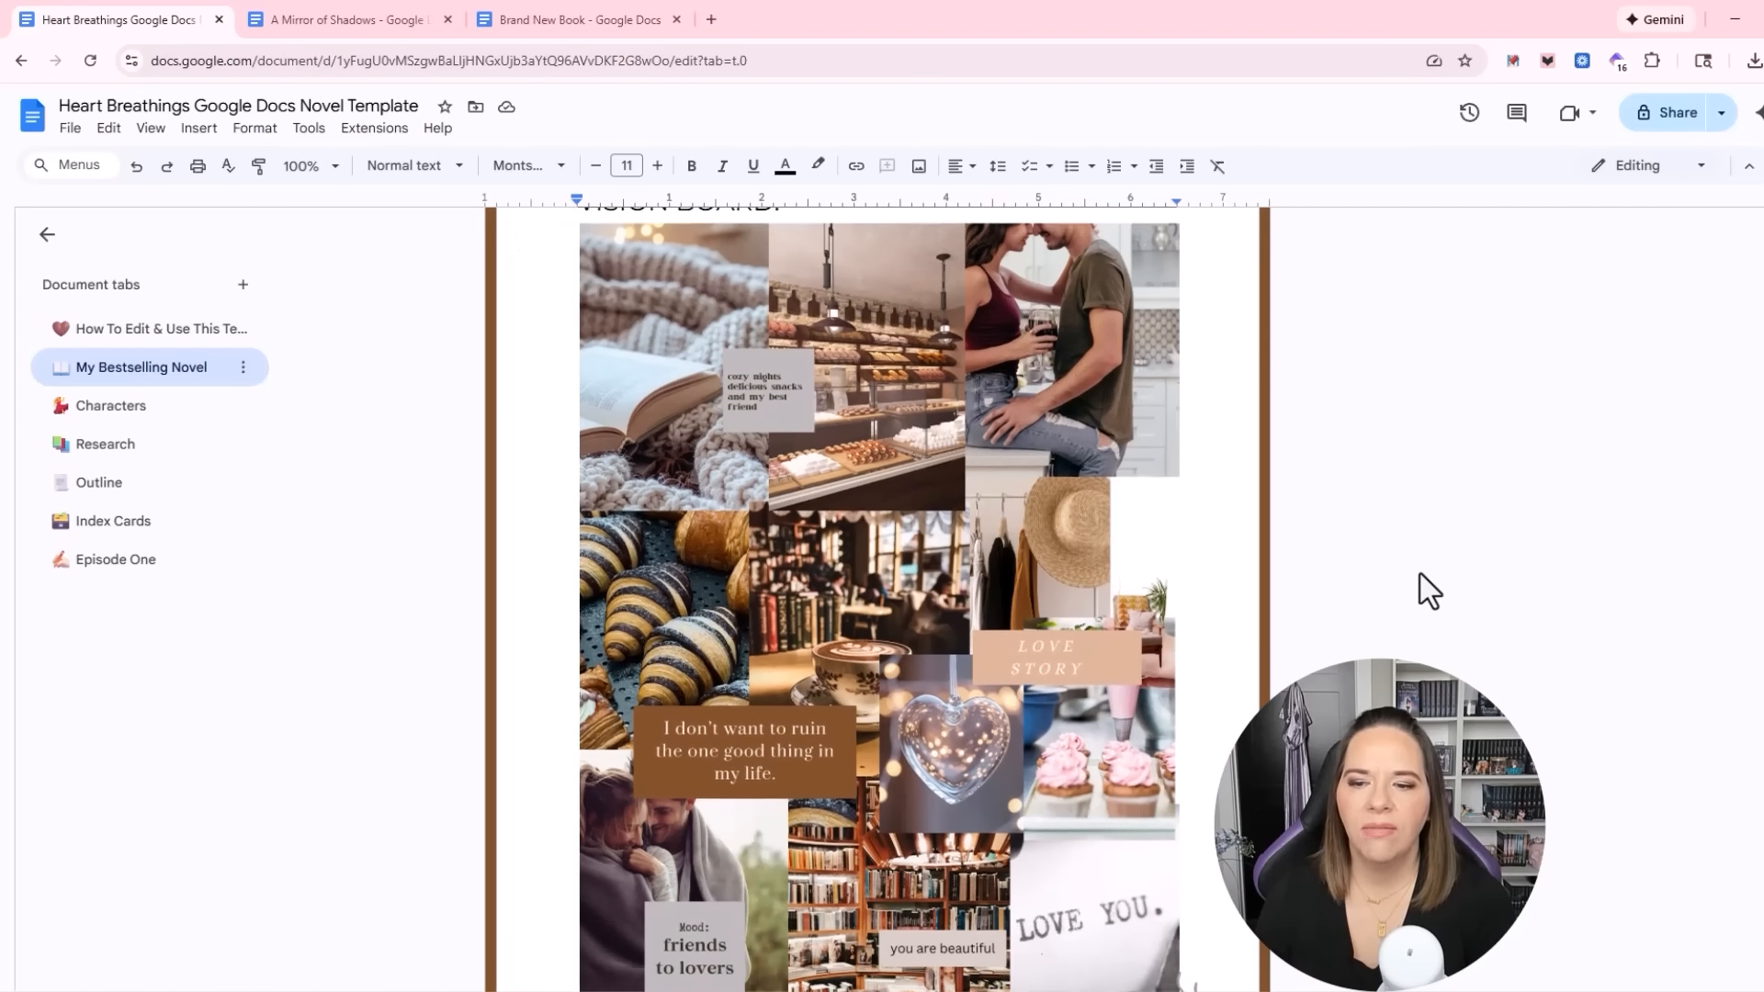
pyautogui.scroll(-10, 1420, 575)
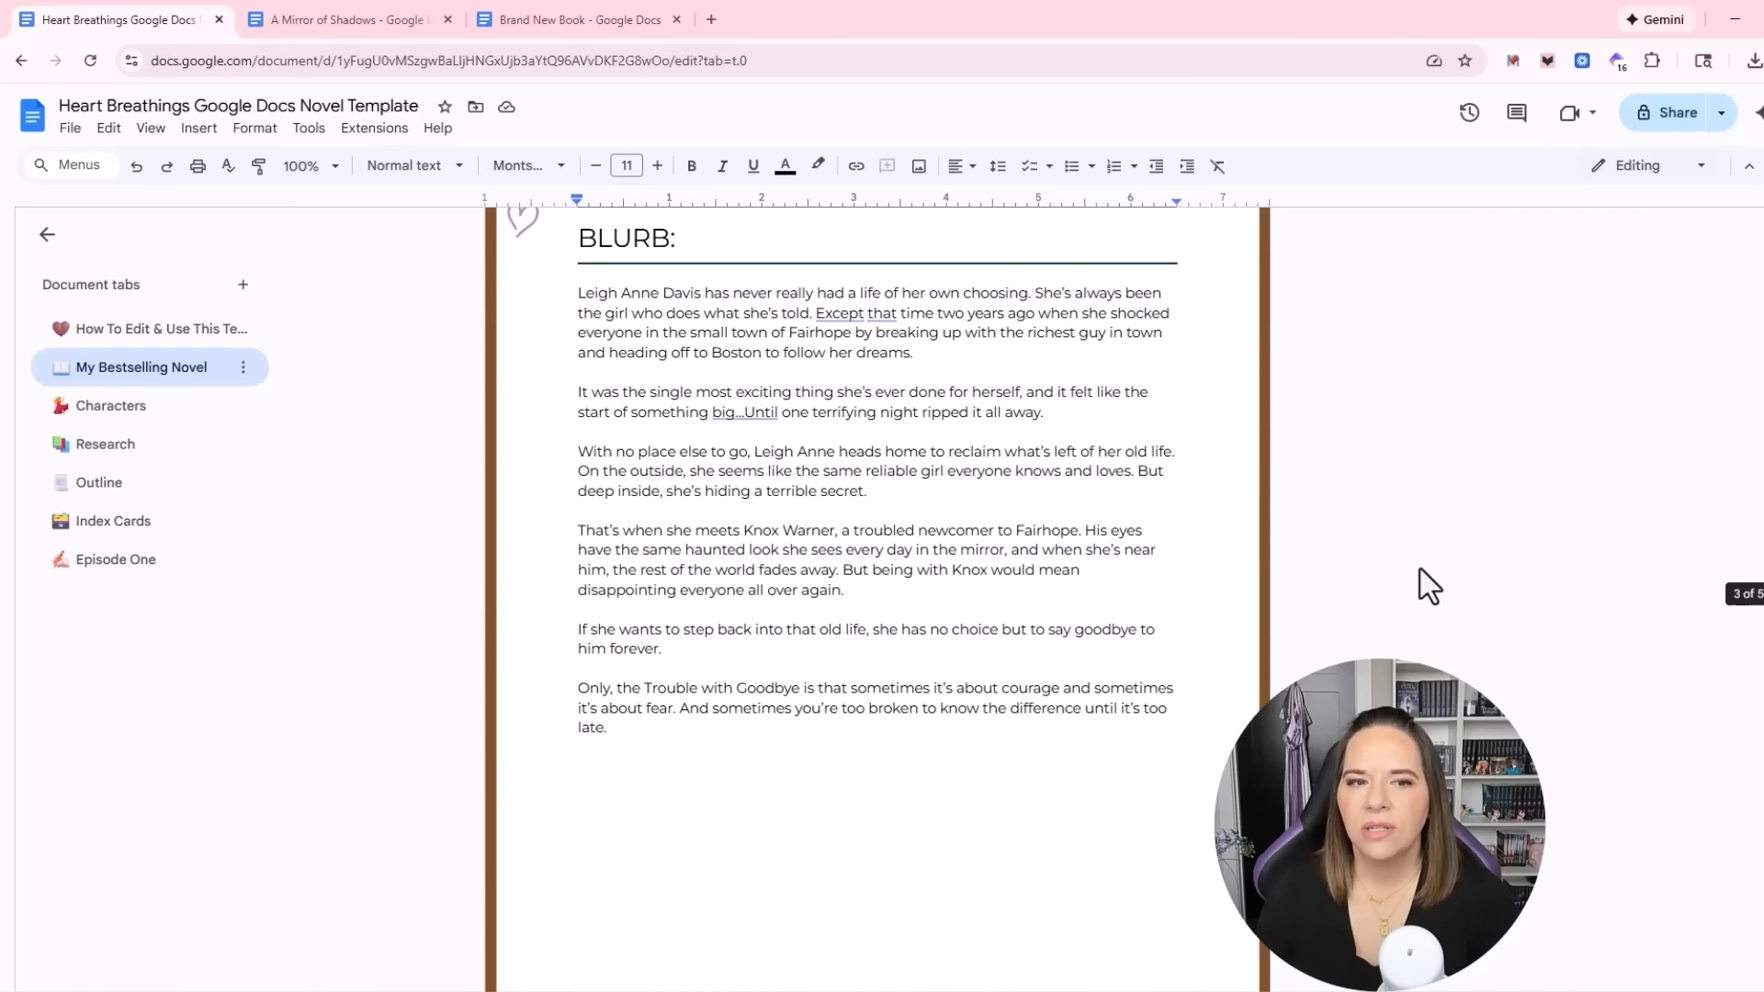
pyautogui.scroll(-10, 1420, 569)
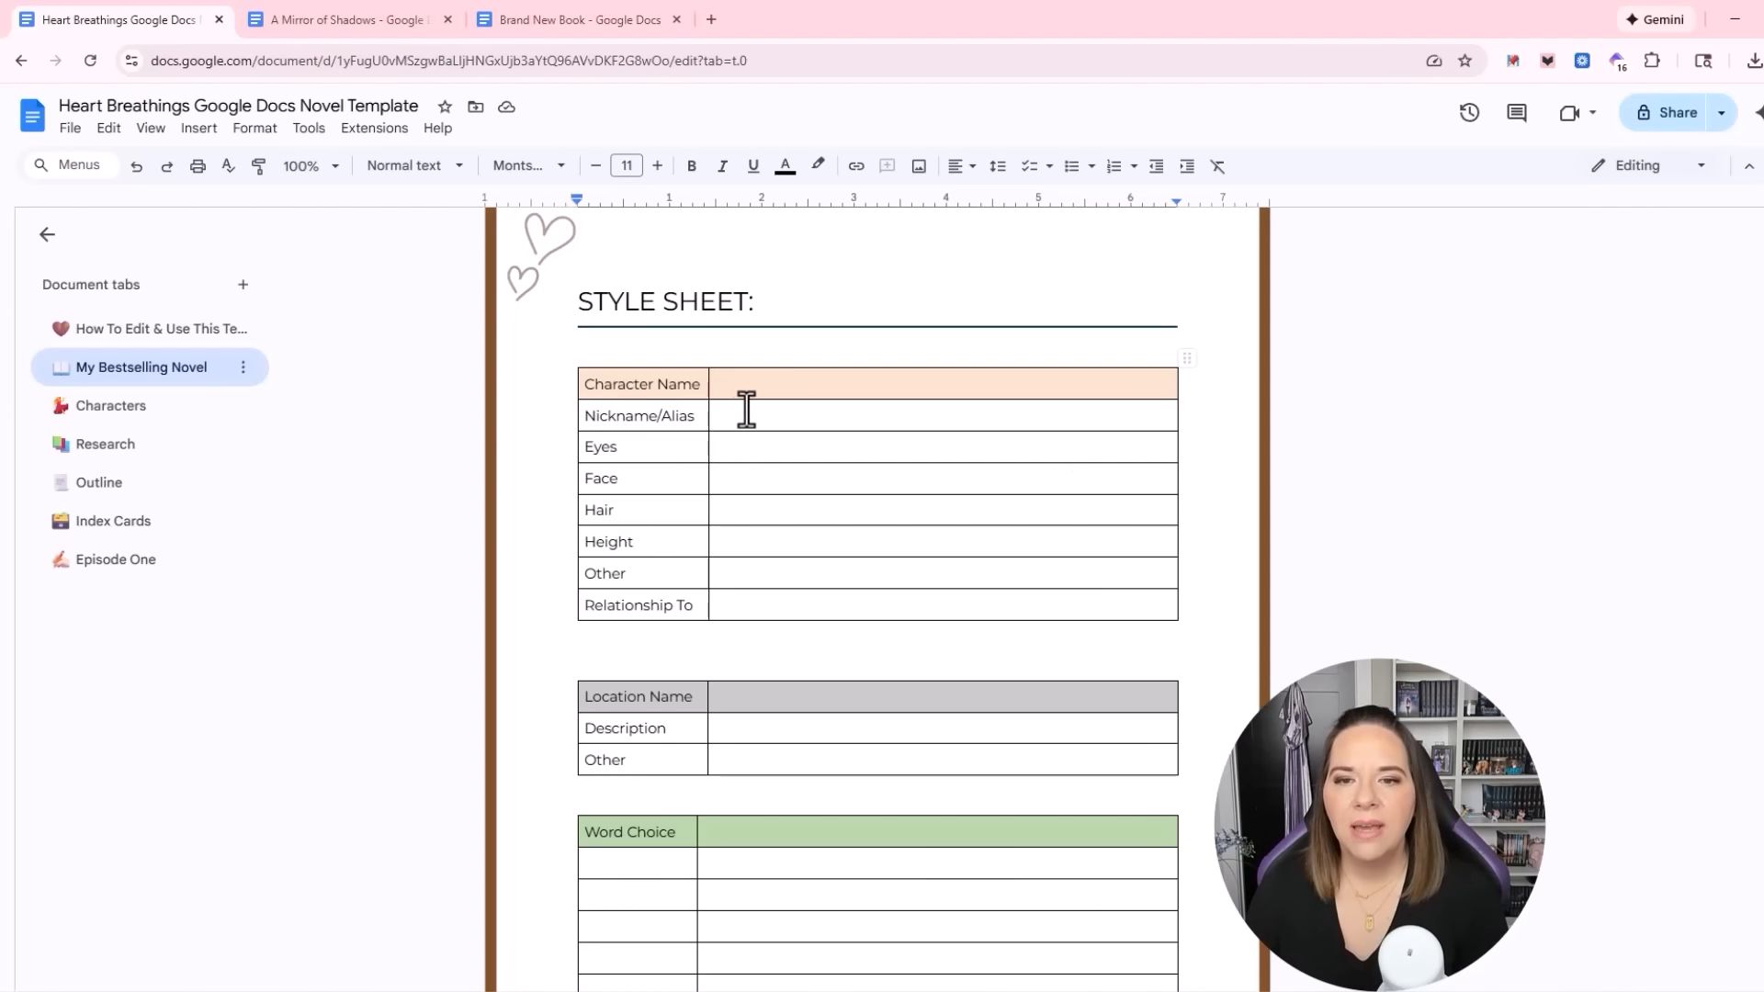
pyautogui.scroll(-2, 1320, 570)
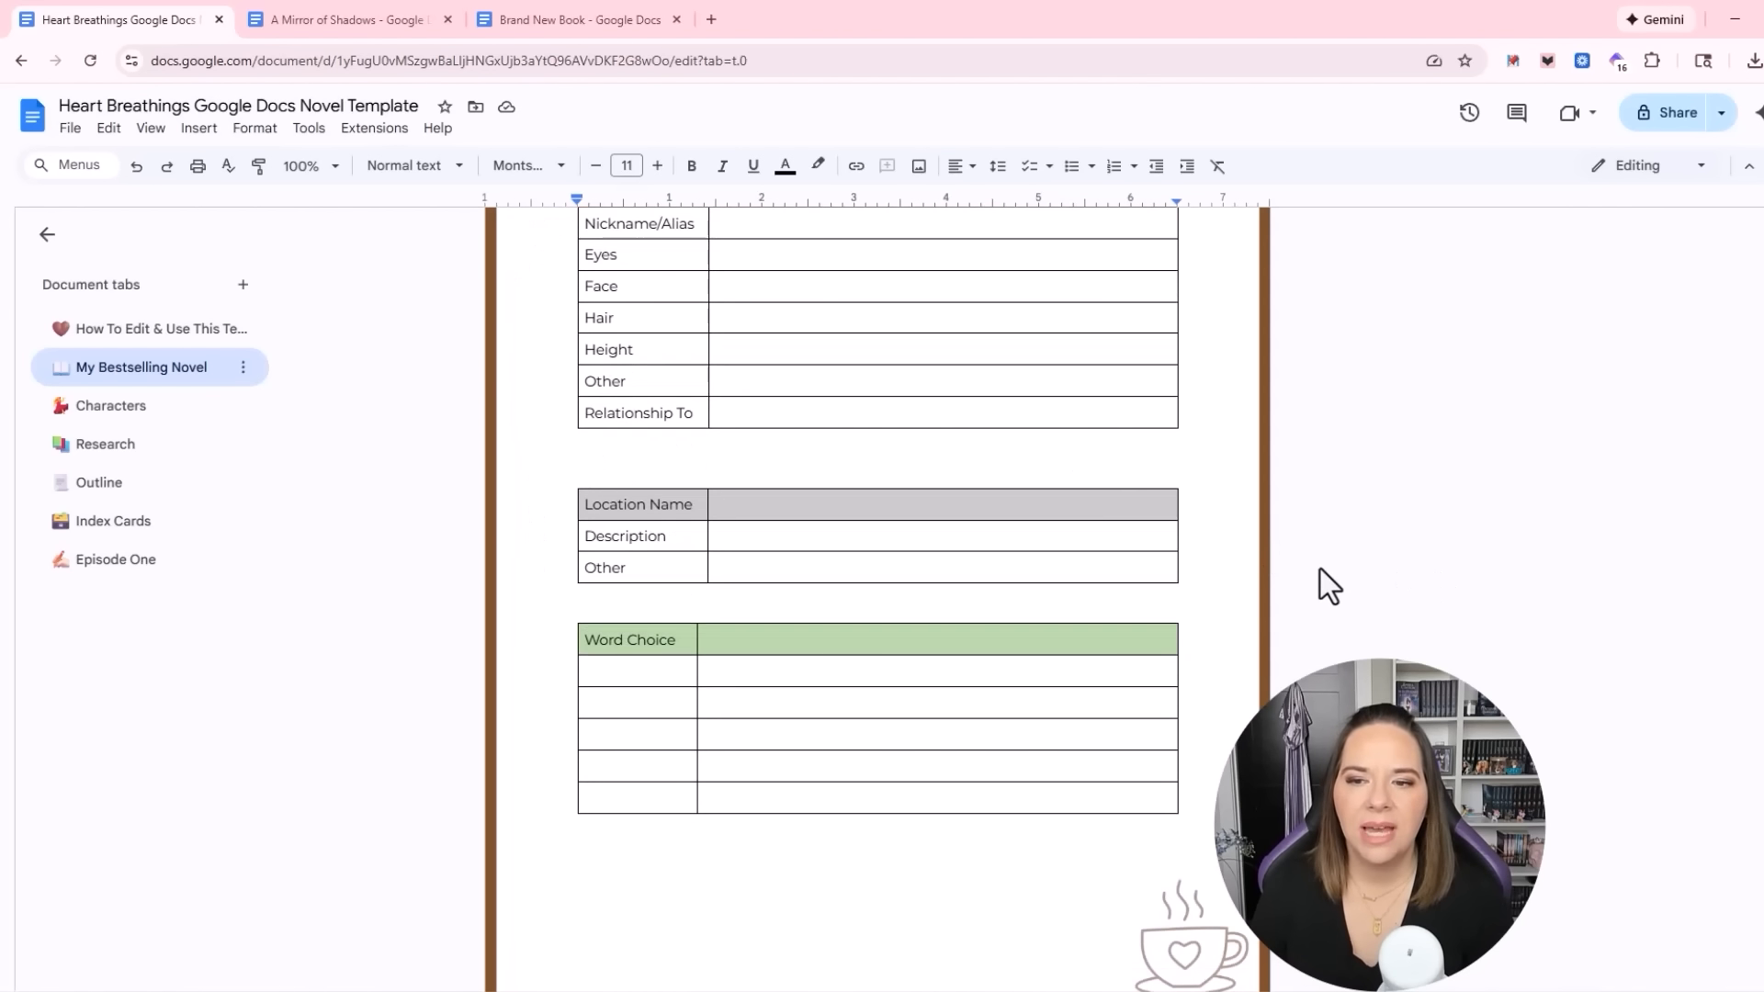
# Go through the style sheet's character table, placing the cursor in the Character Name, Nickname/Alias, Eyes and Other fields
pyautogui.scroll(3, 1320, 570)
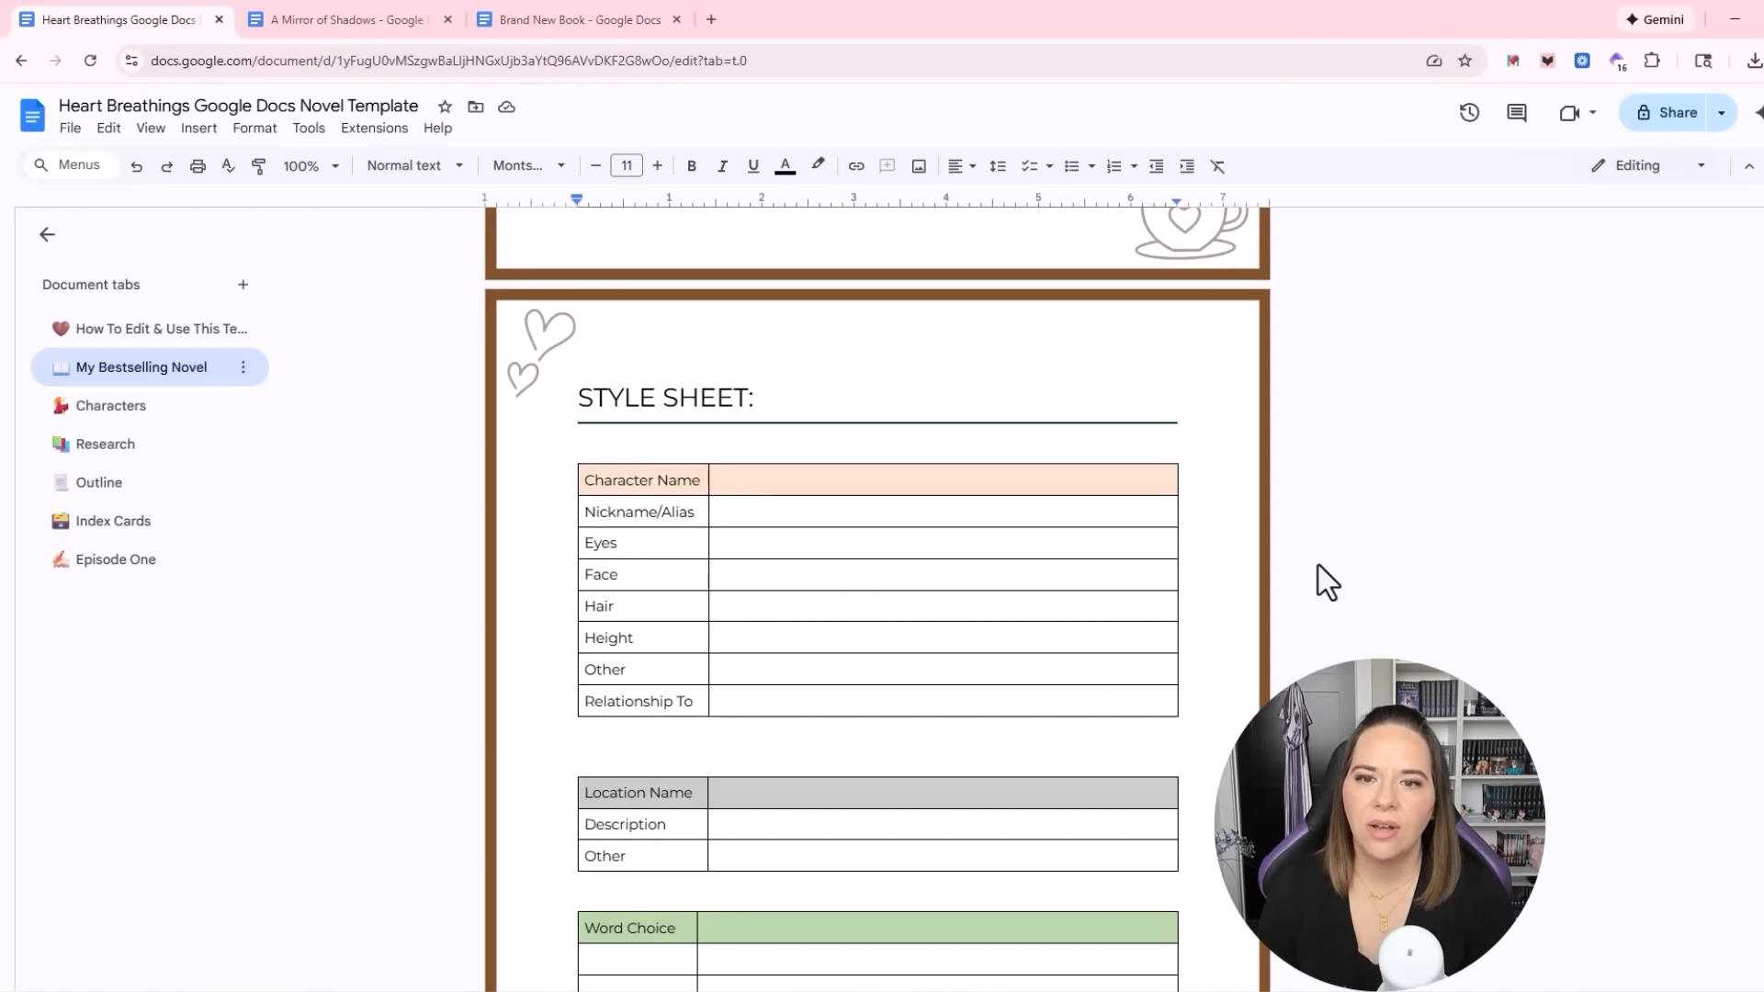
pyautogui.click(720, 479)
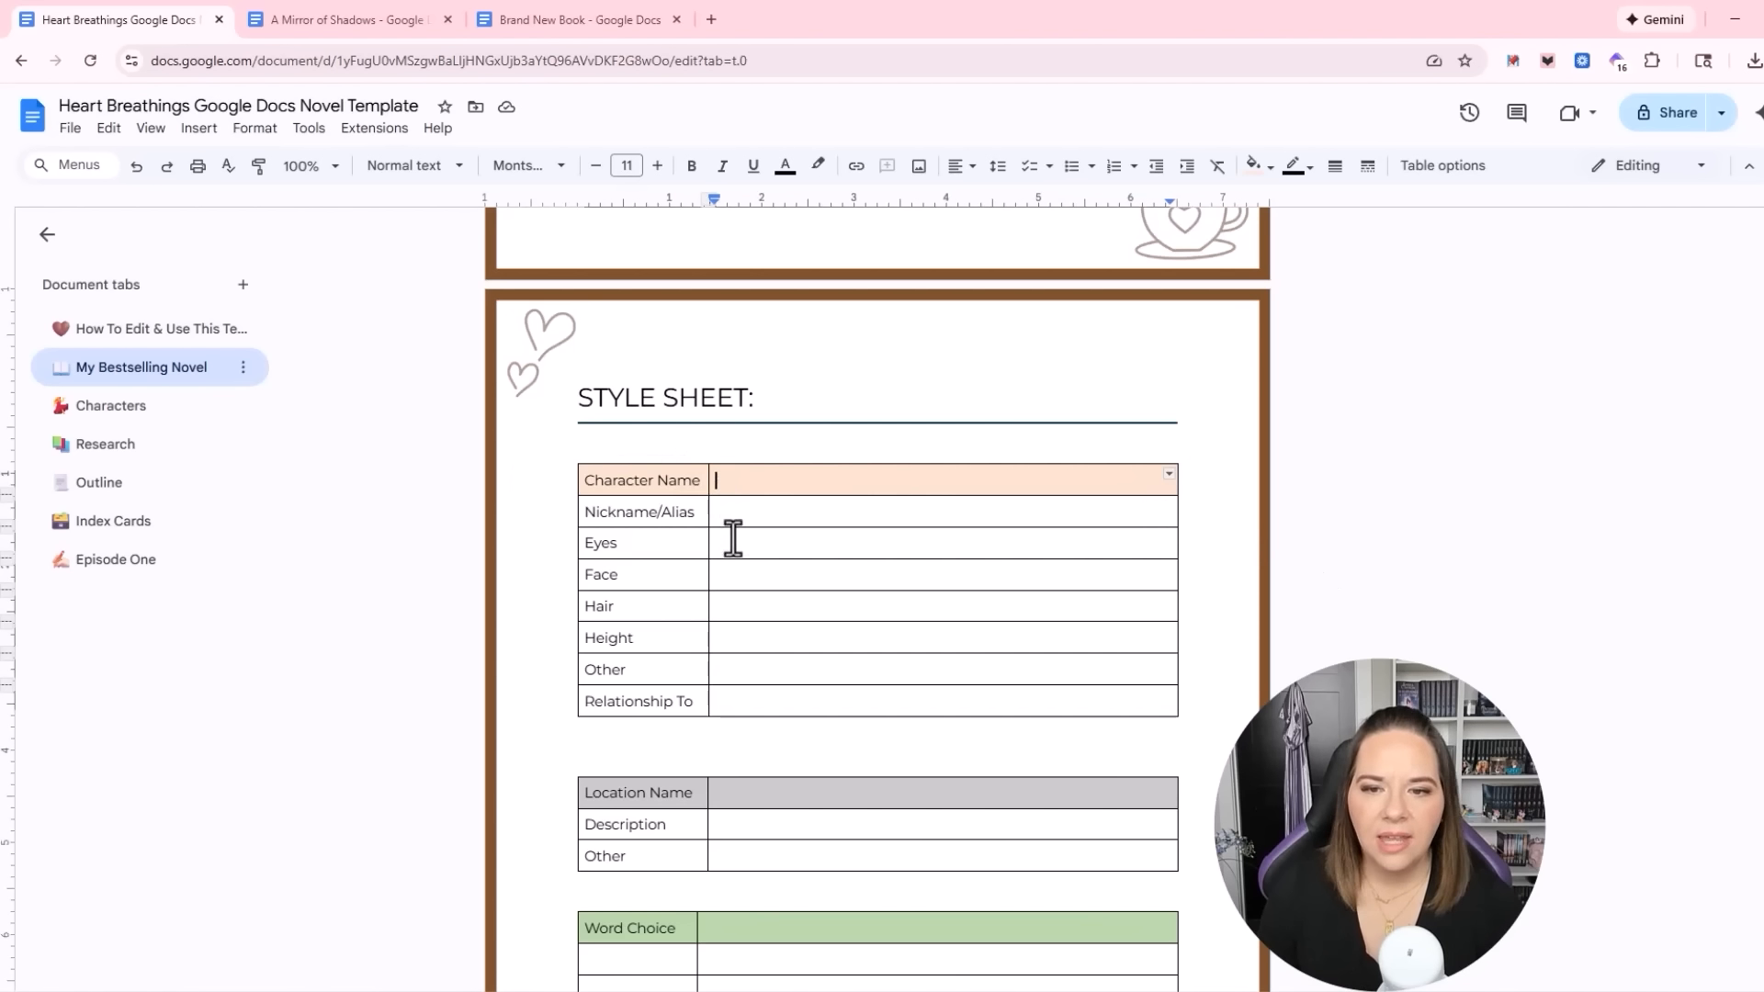
pyautogui.click(732, 518)
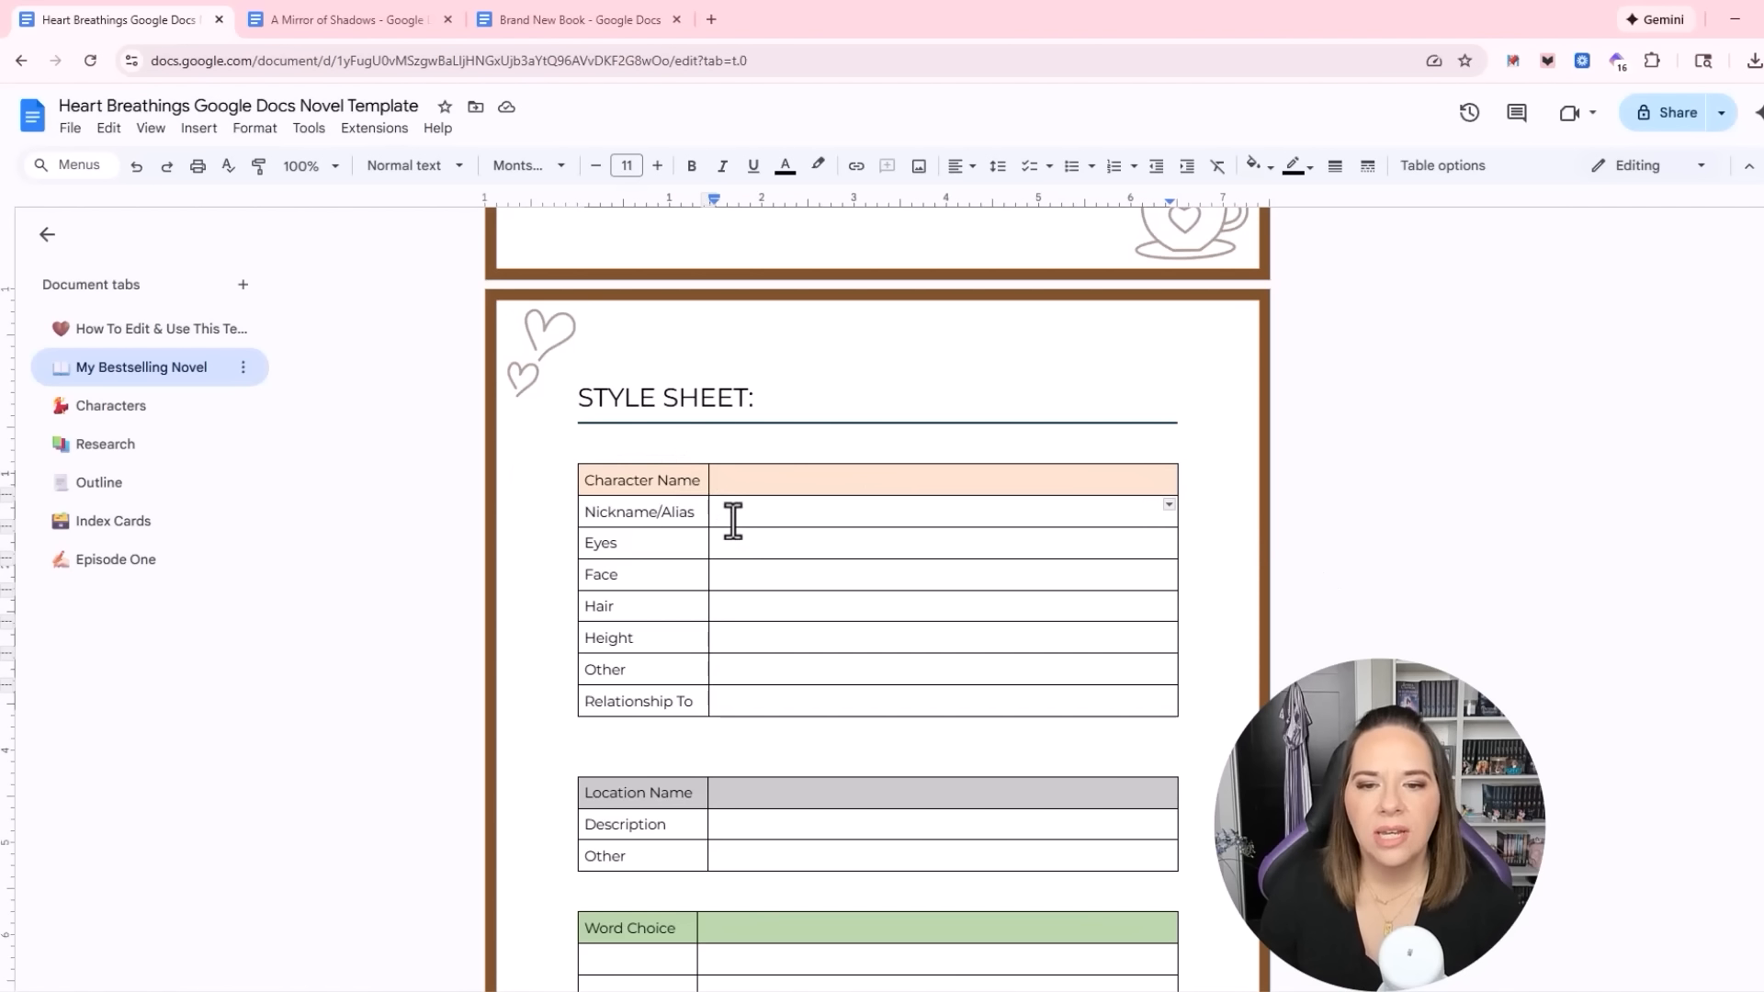
pyautogui.click(733, 546)
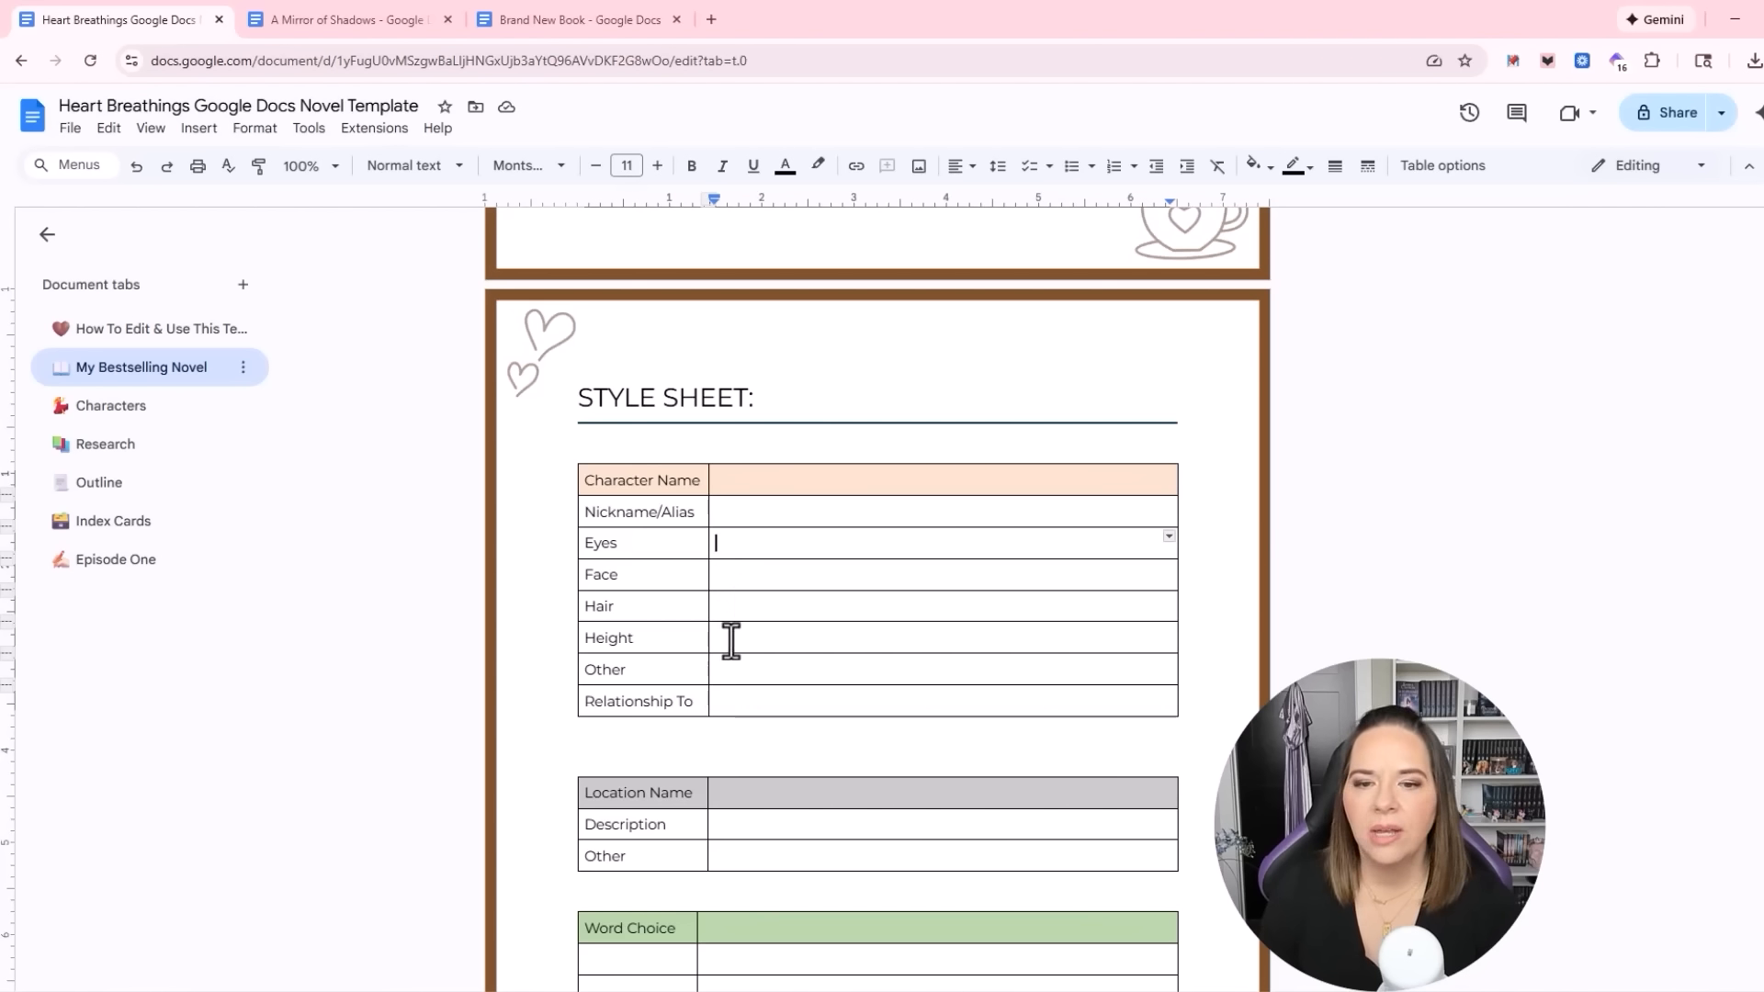
pyautogui.click(730, 669)
pyautogui.scroll(-1, 1260, 637)
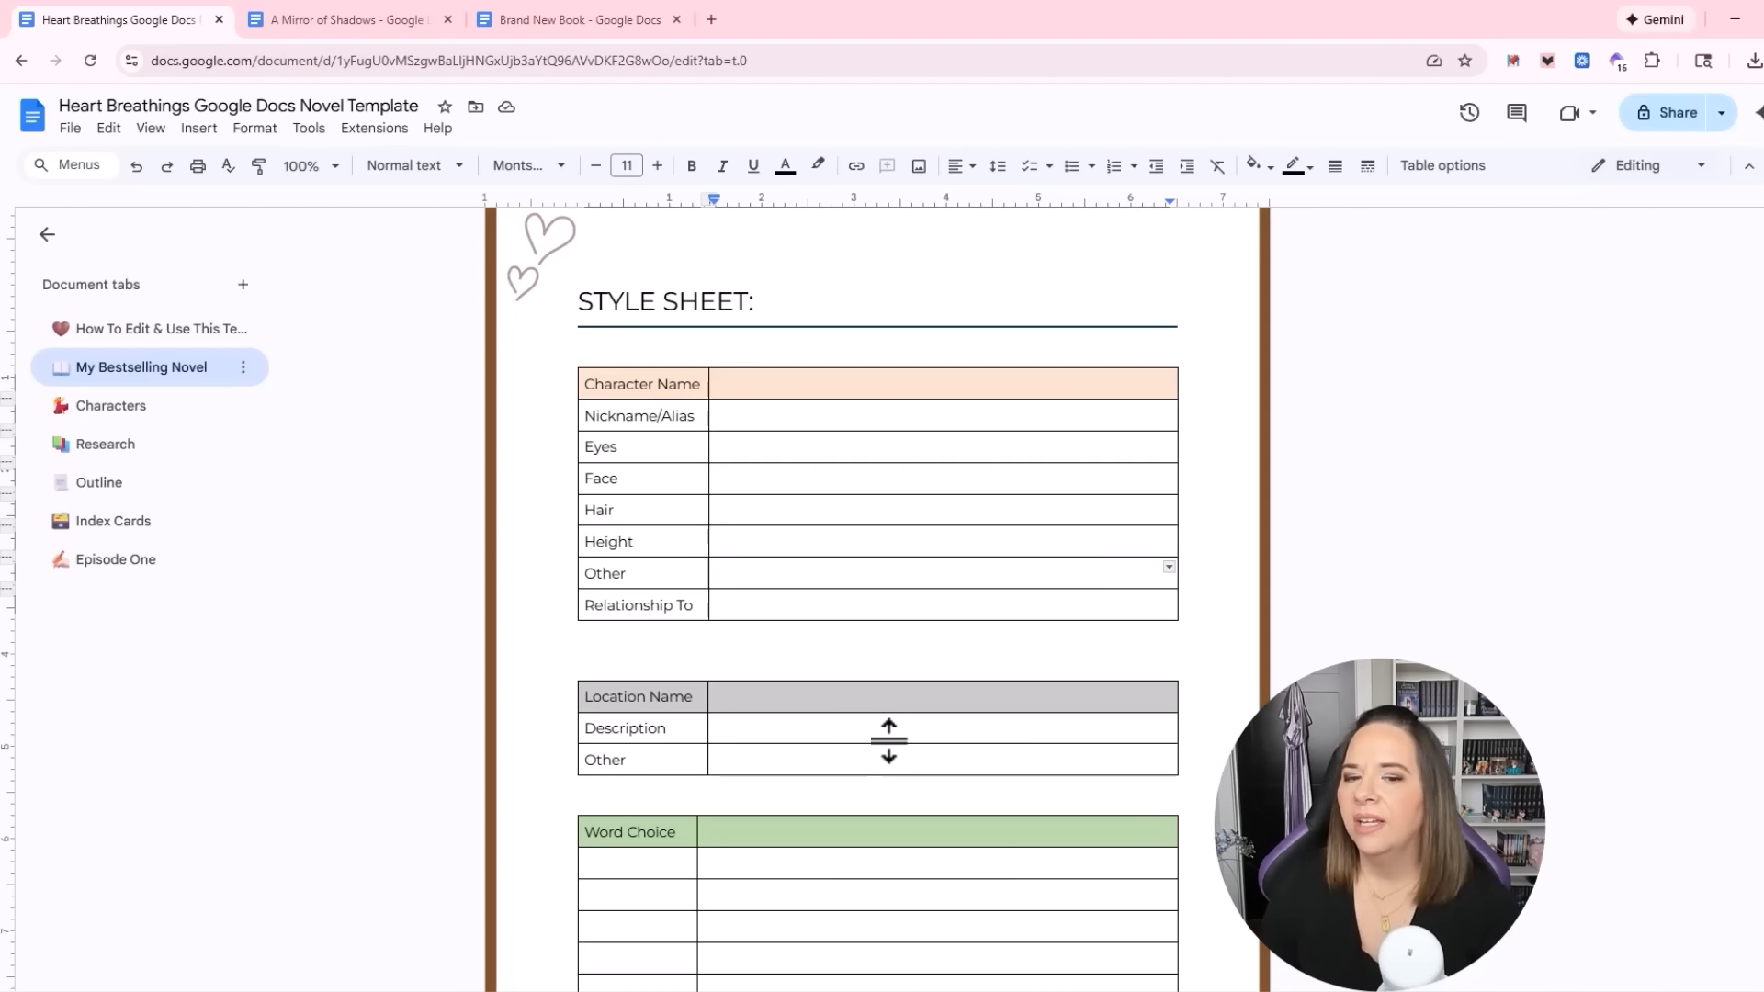
# Place the cursor in the location table's Description field and look over the Word Choice table below it
pyautogui.doubleClick(779, 741)
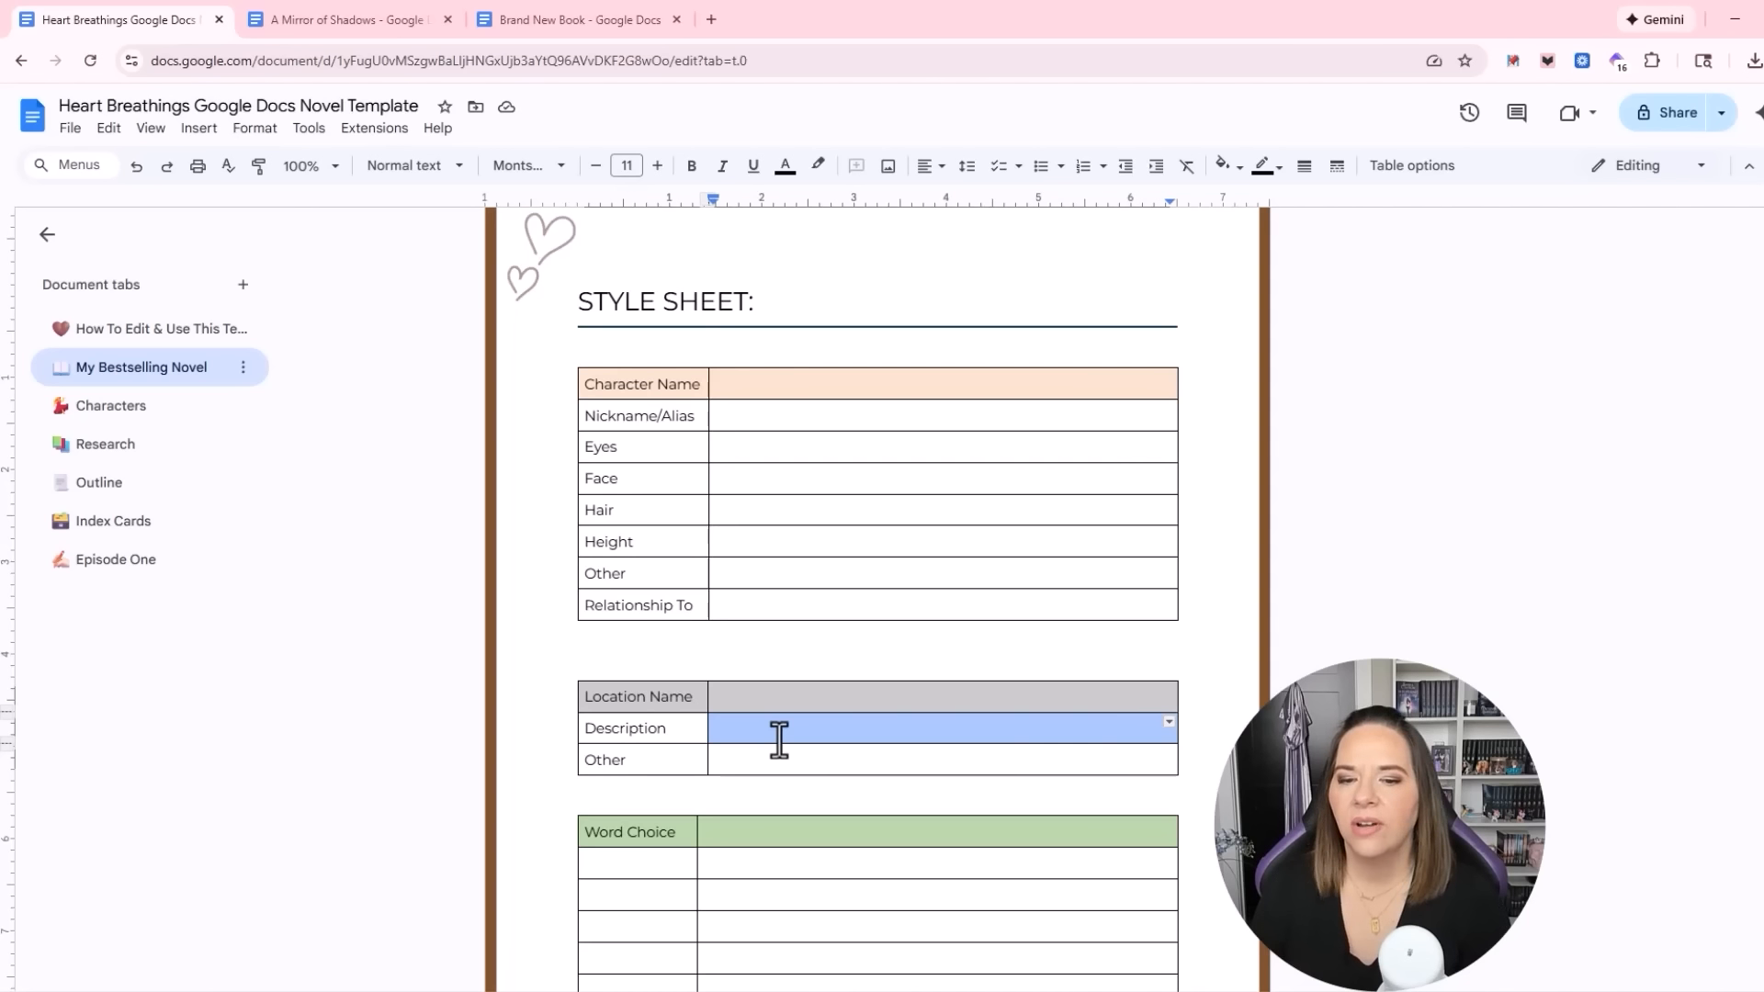
pyautogui.click(754, 735)
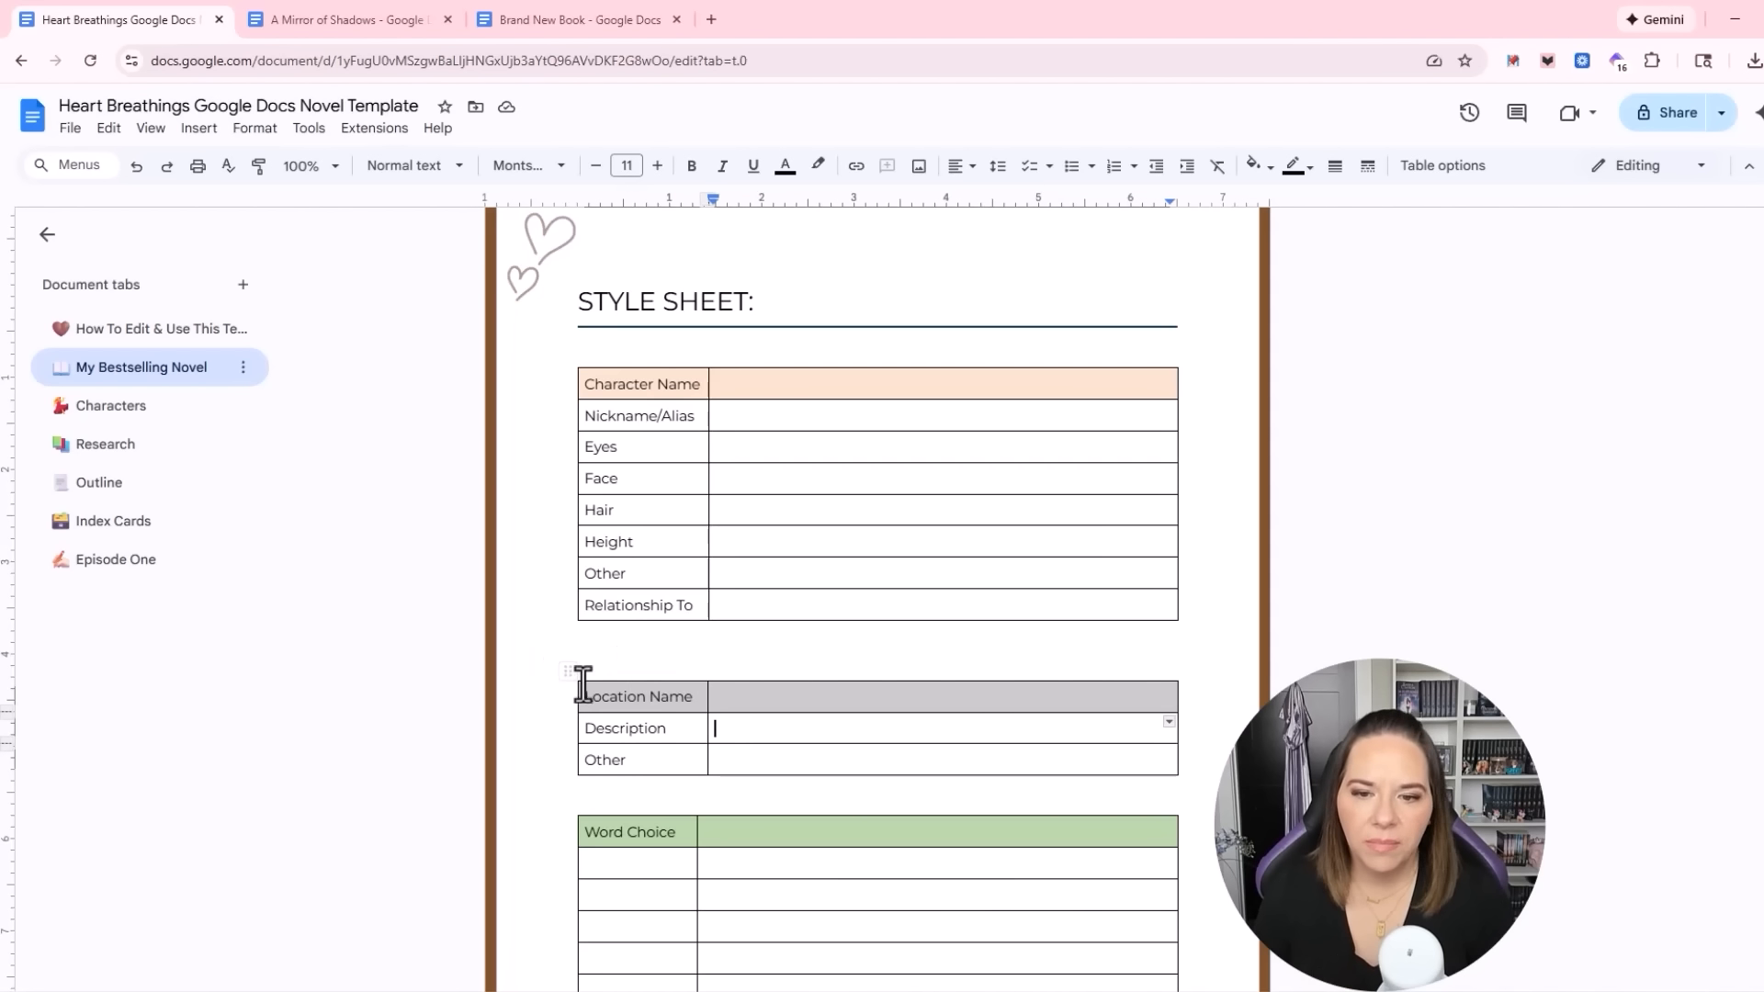
pyautogui.scroll(-2, 902, 719)
pyautogui.scroll(-1, 902, 720)
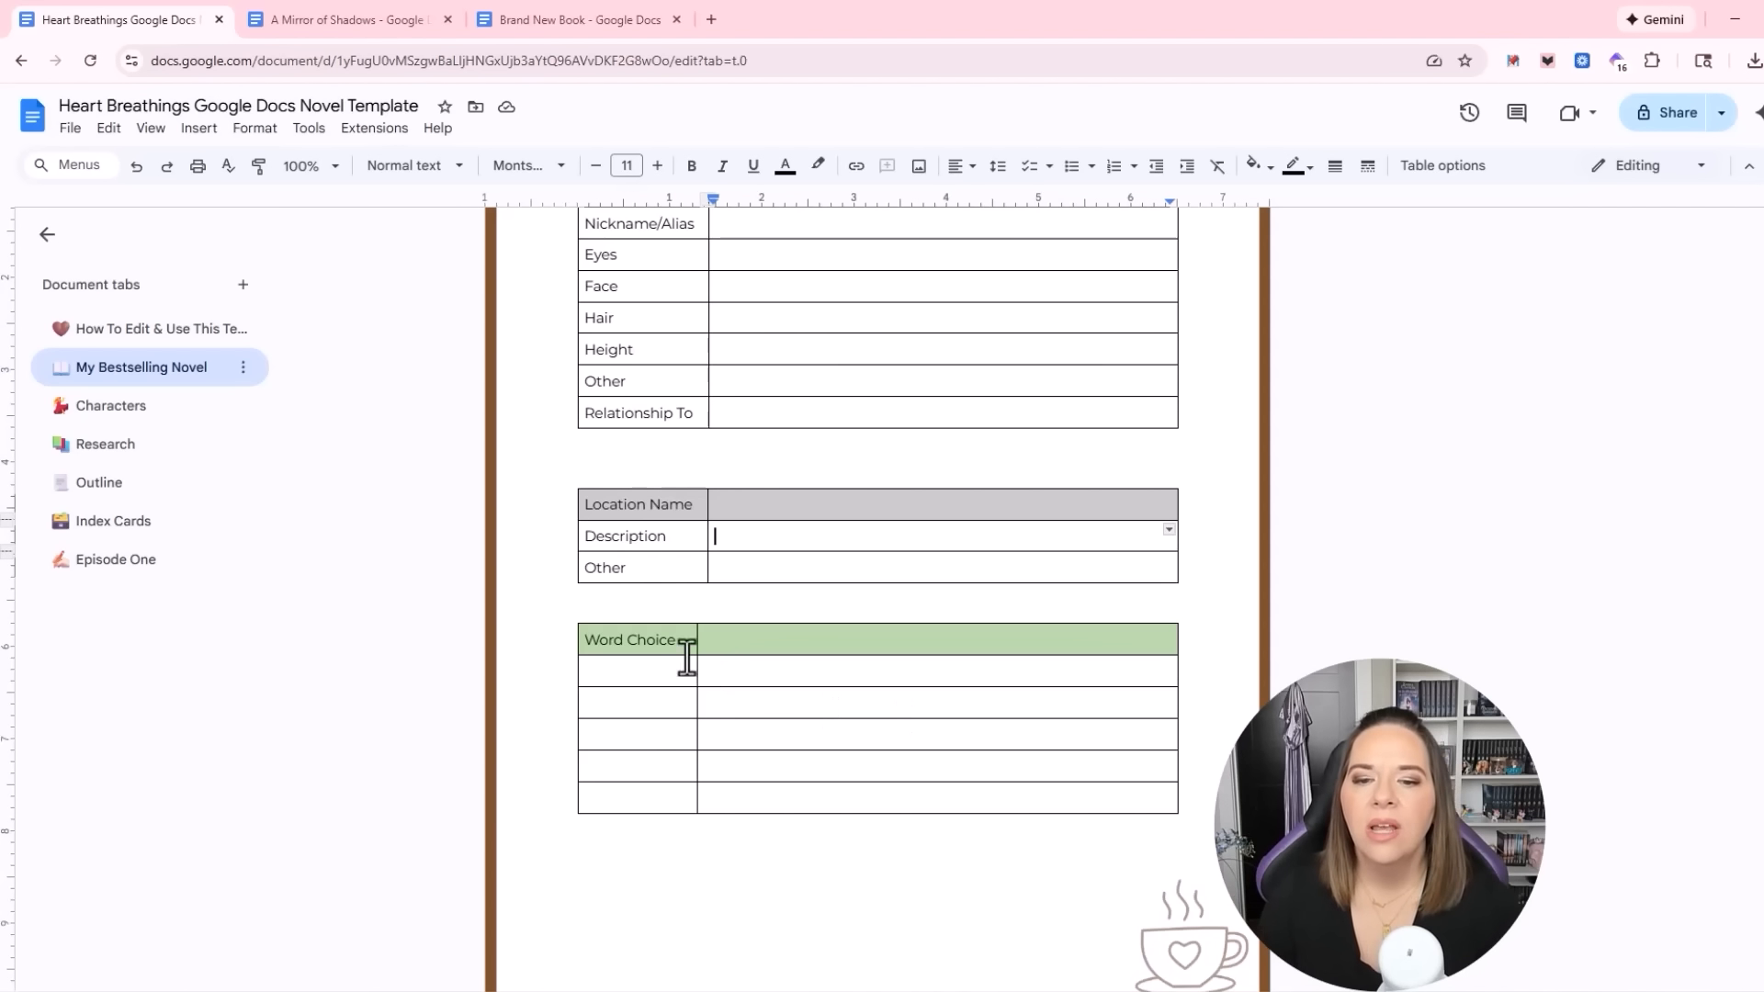
# Enter "Prima" in the first empty row of the style sheet's Word Choice table
pyautogui.click(595, 672)
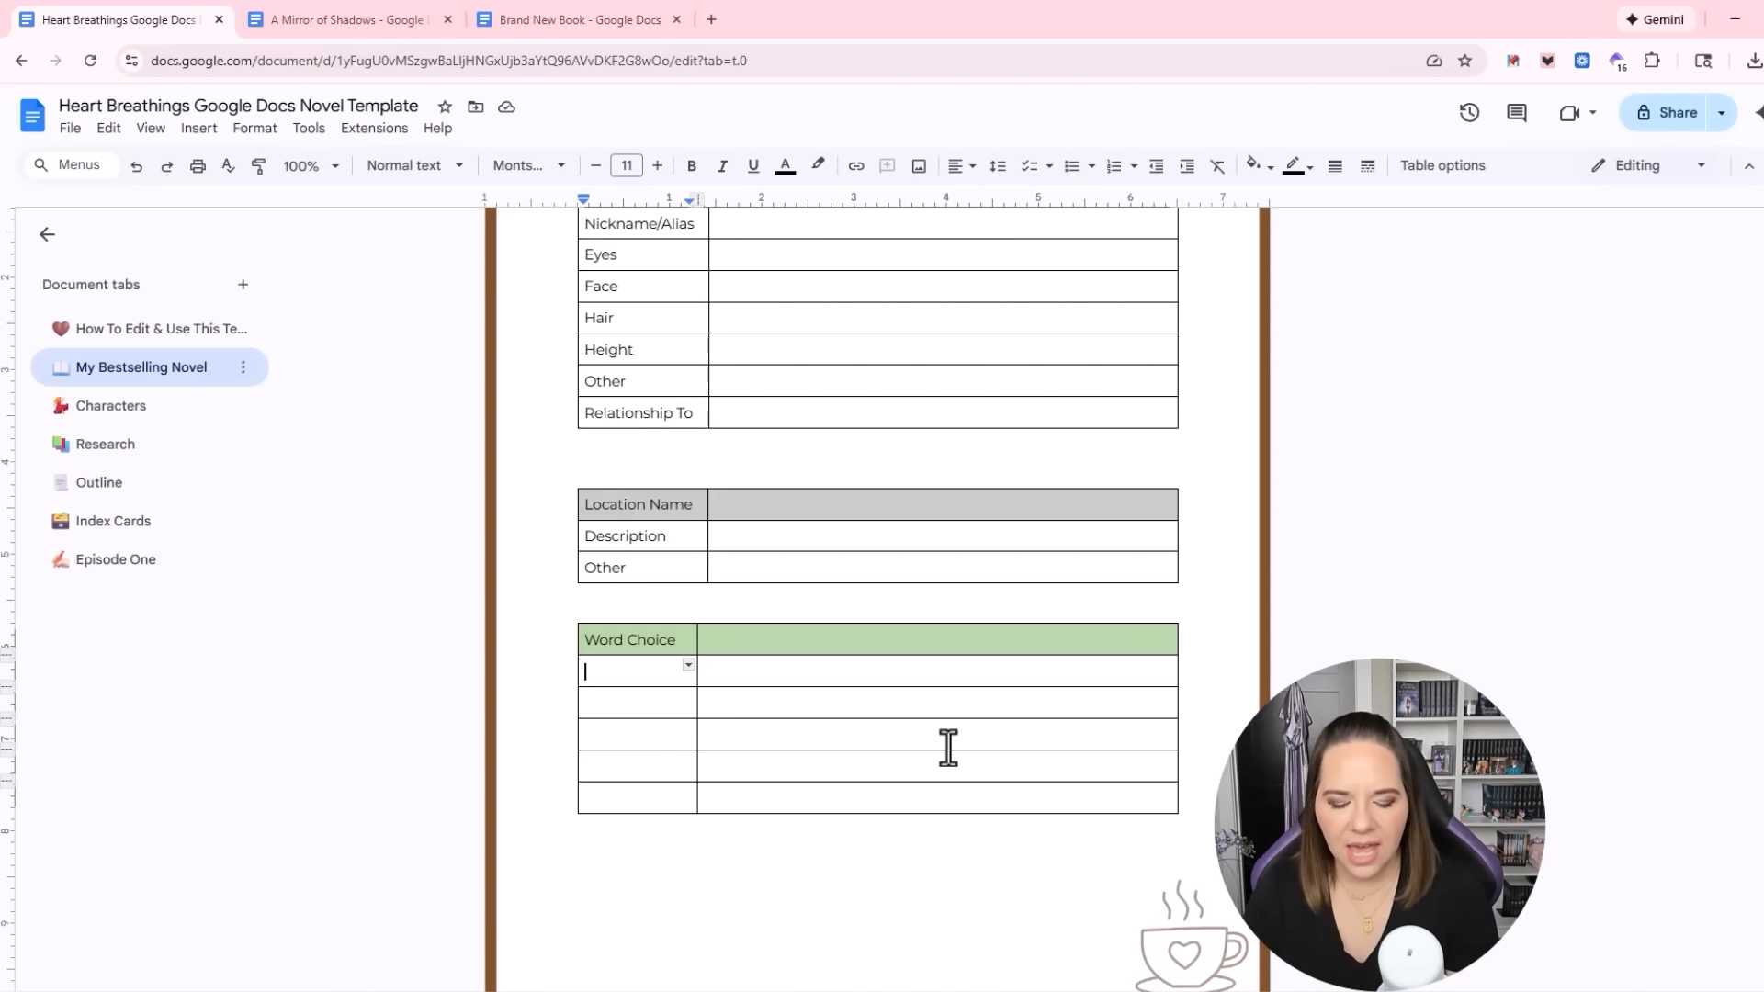
pyautogui.write('alri')
pyautogui.press('BackSpace')
pyautogui.press('BackSpace')
pyautogui.press('BackSpace')
pyautogui.press('BackSpace')
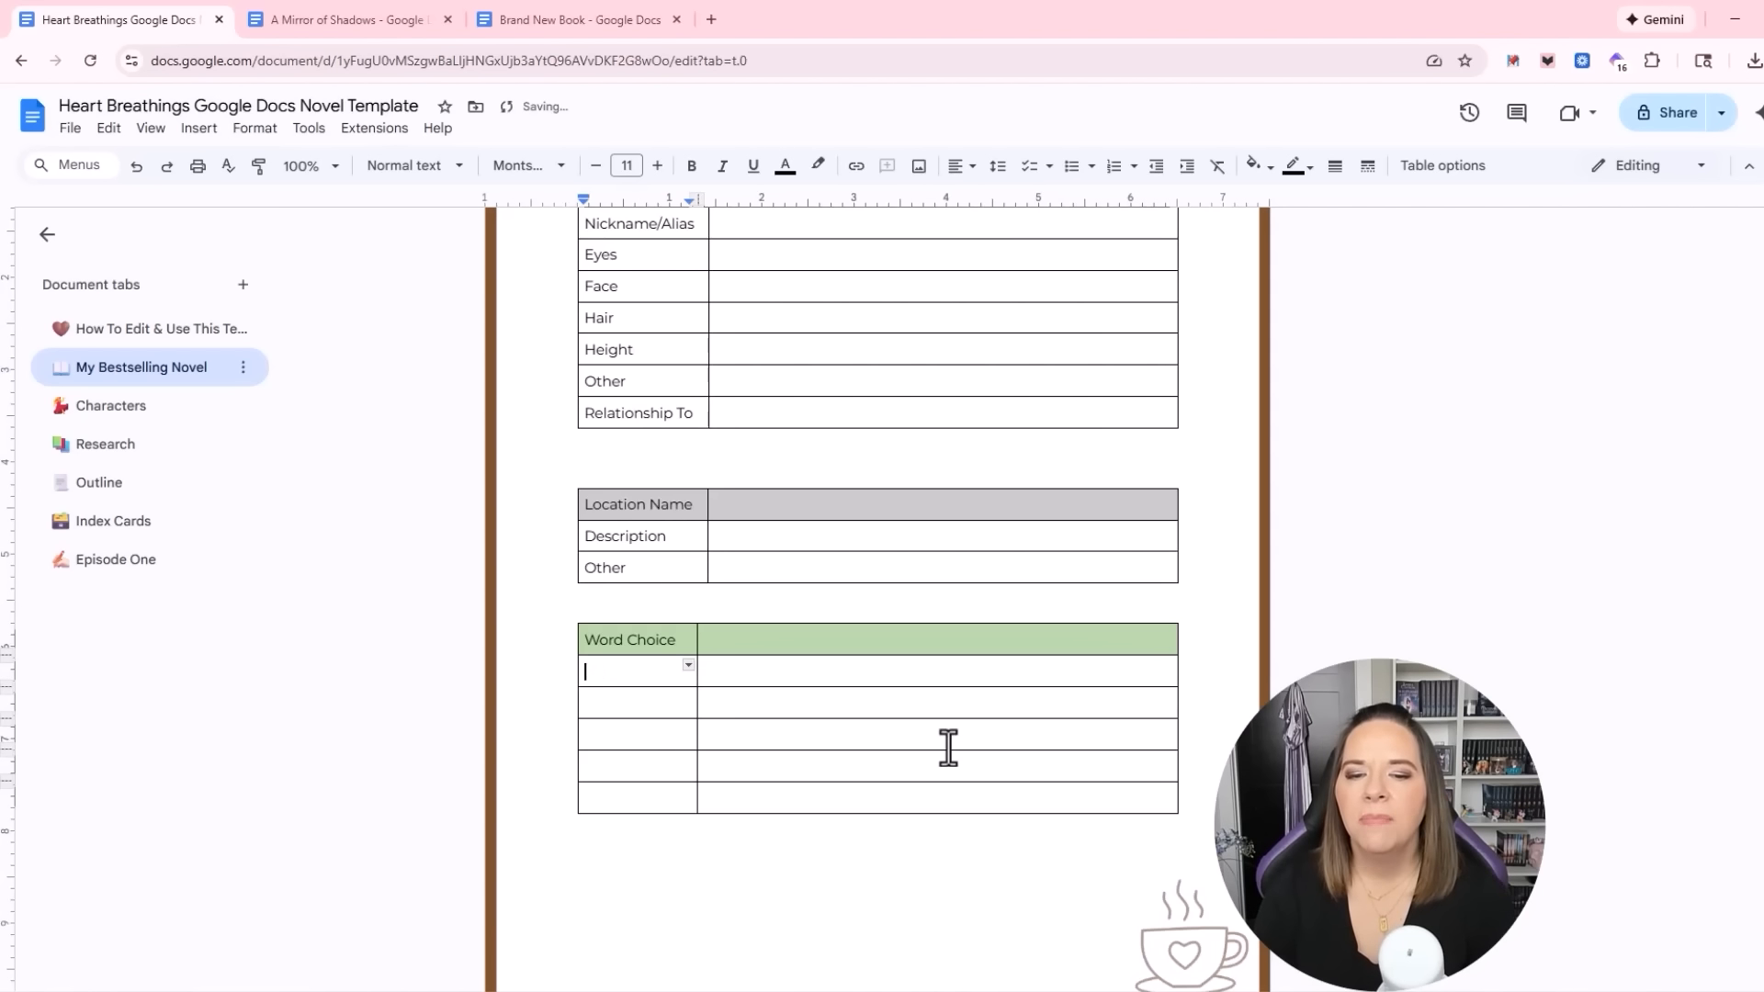
pyautogui.write('Prima')
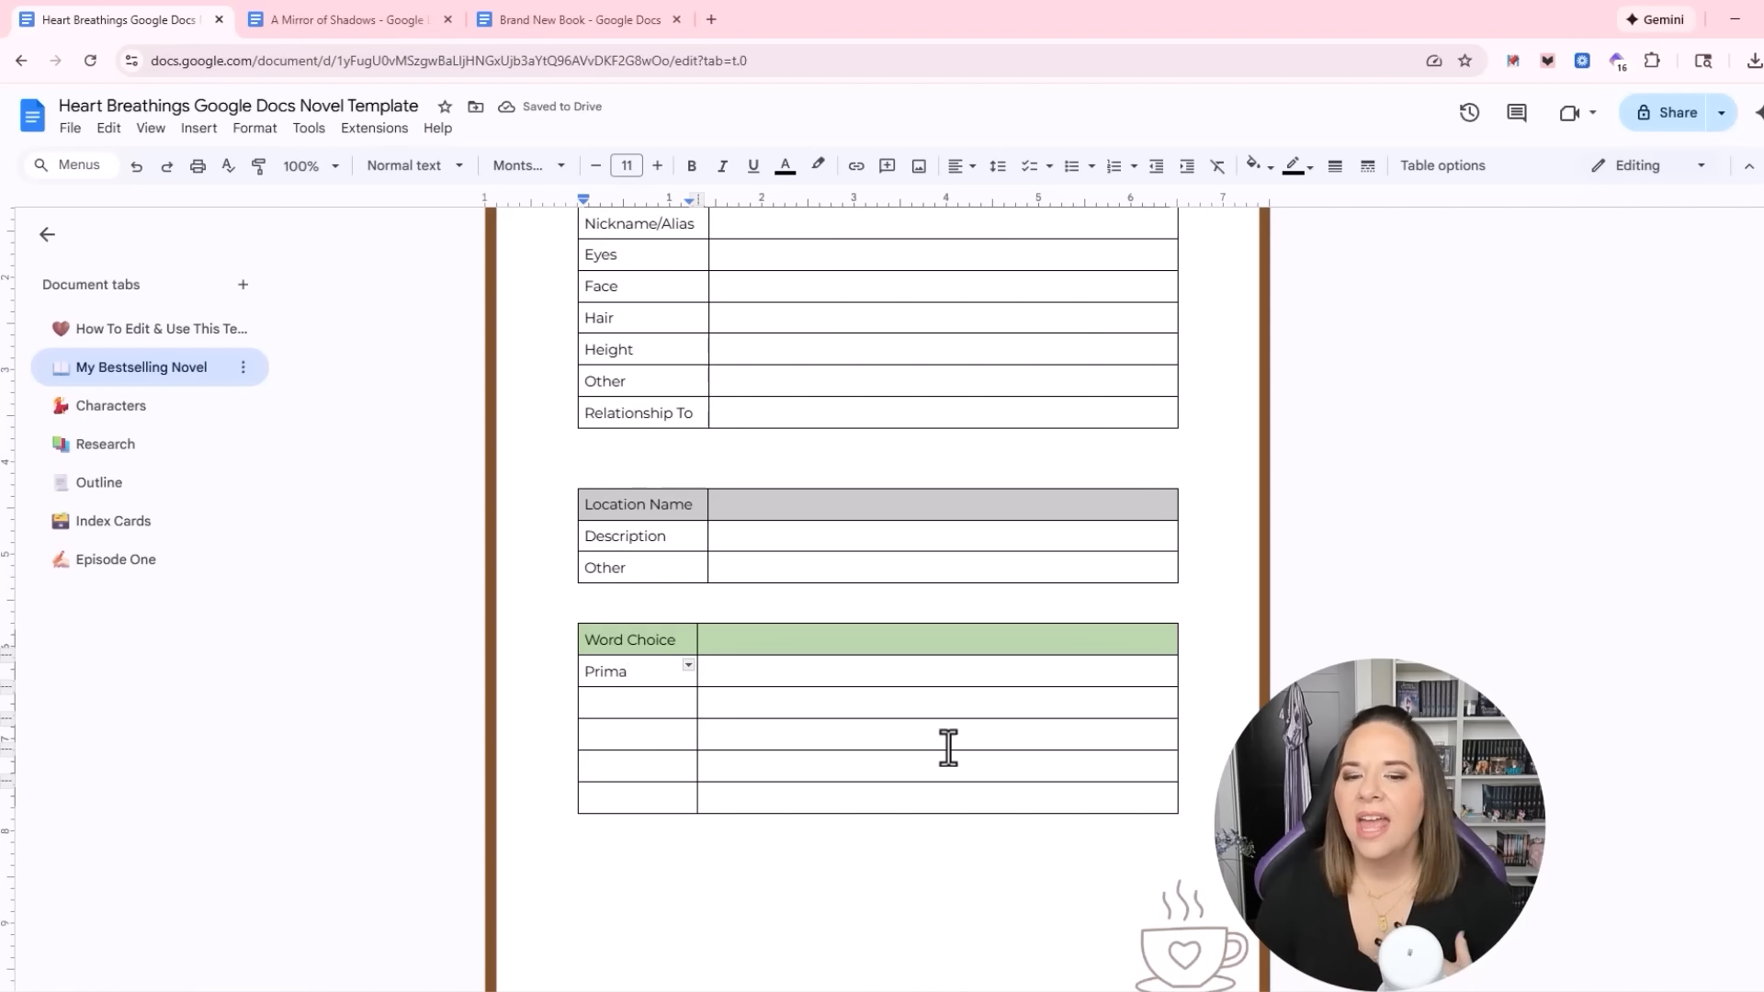
# Add the note "always capitalized" in the cell beside Prima in the Word Choice table
pyautogui.click(709, 670)
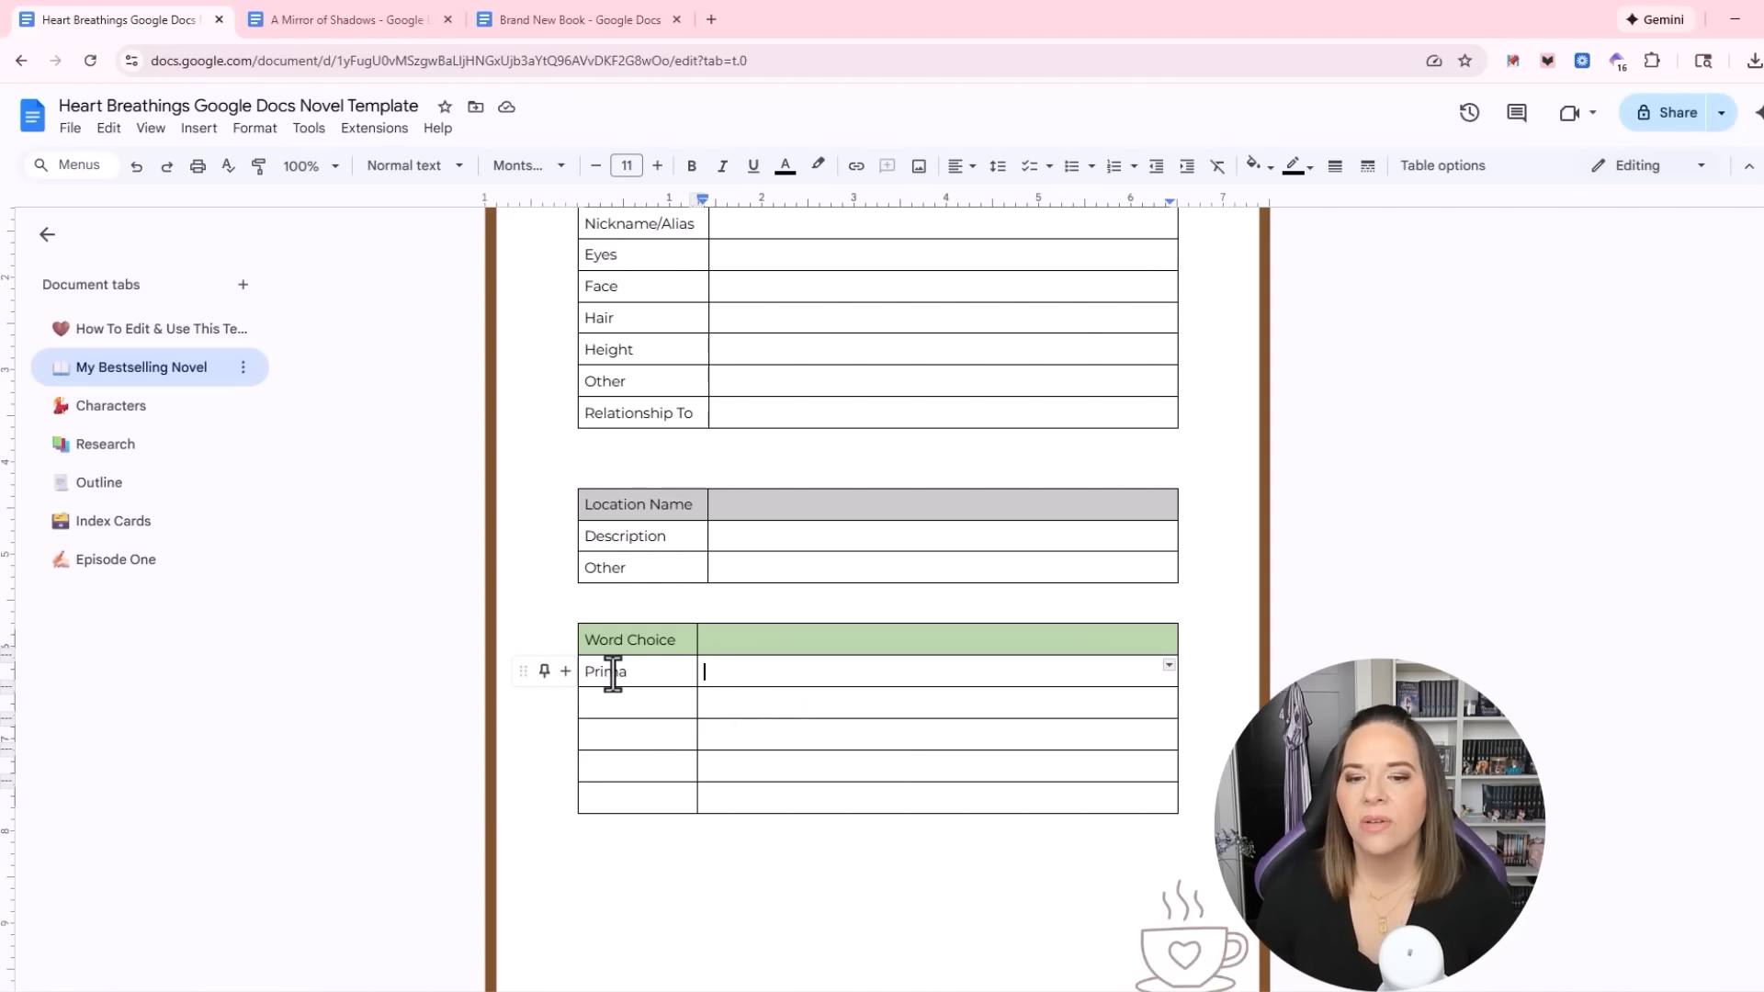
pyautogui.write('always')
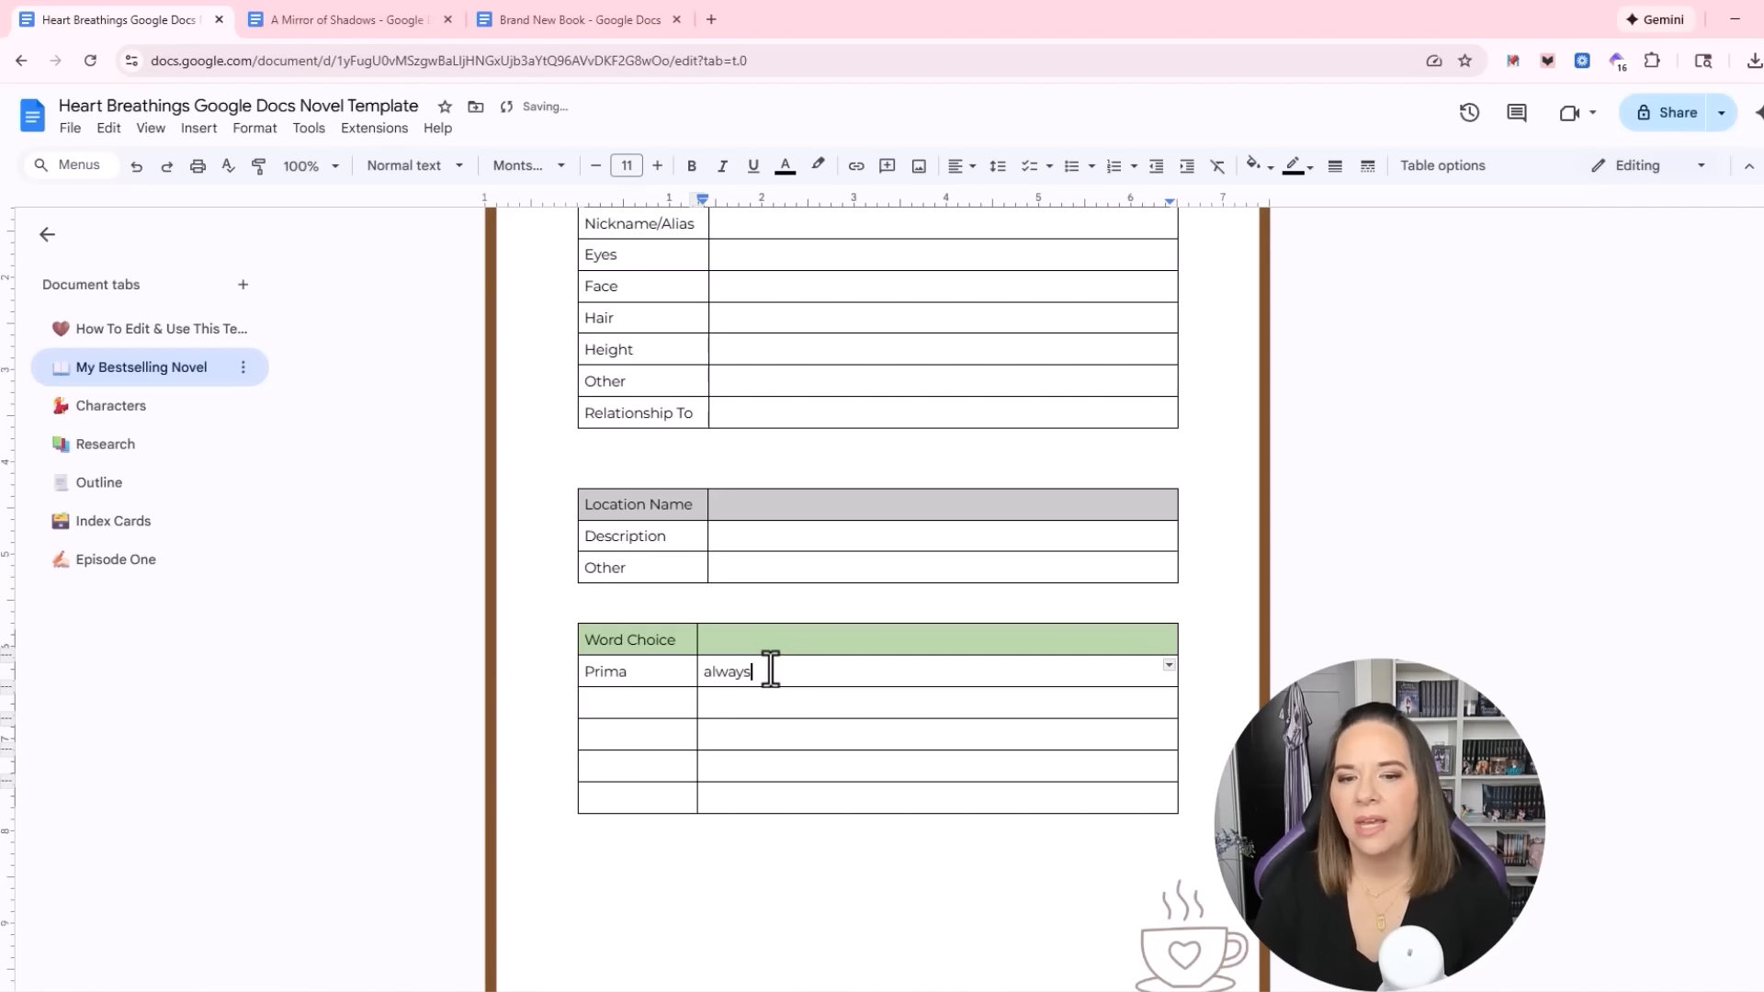
pyautogui.click(634, 683)
pyautogui.click(785, 678)
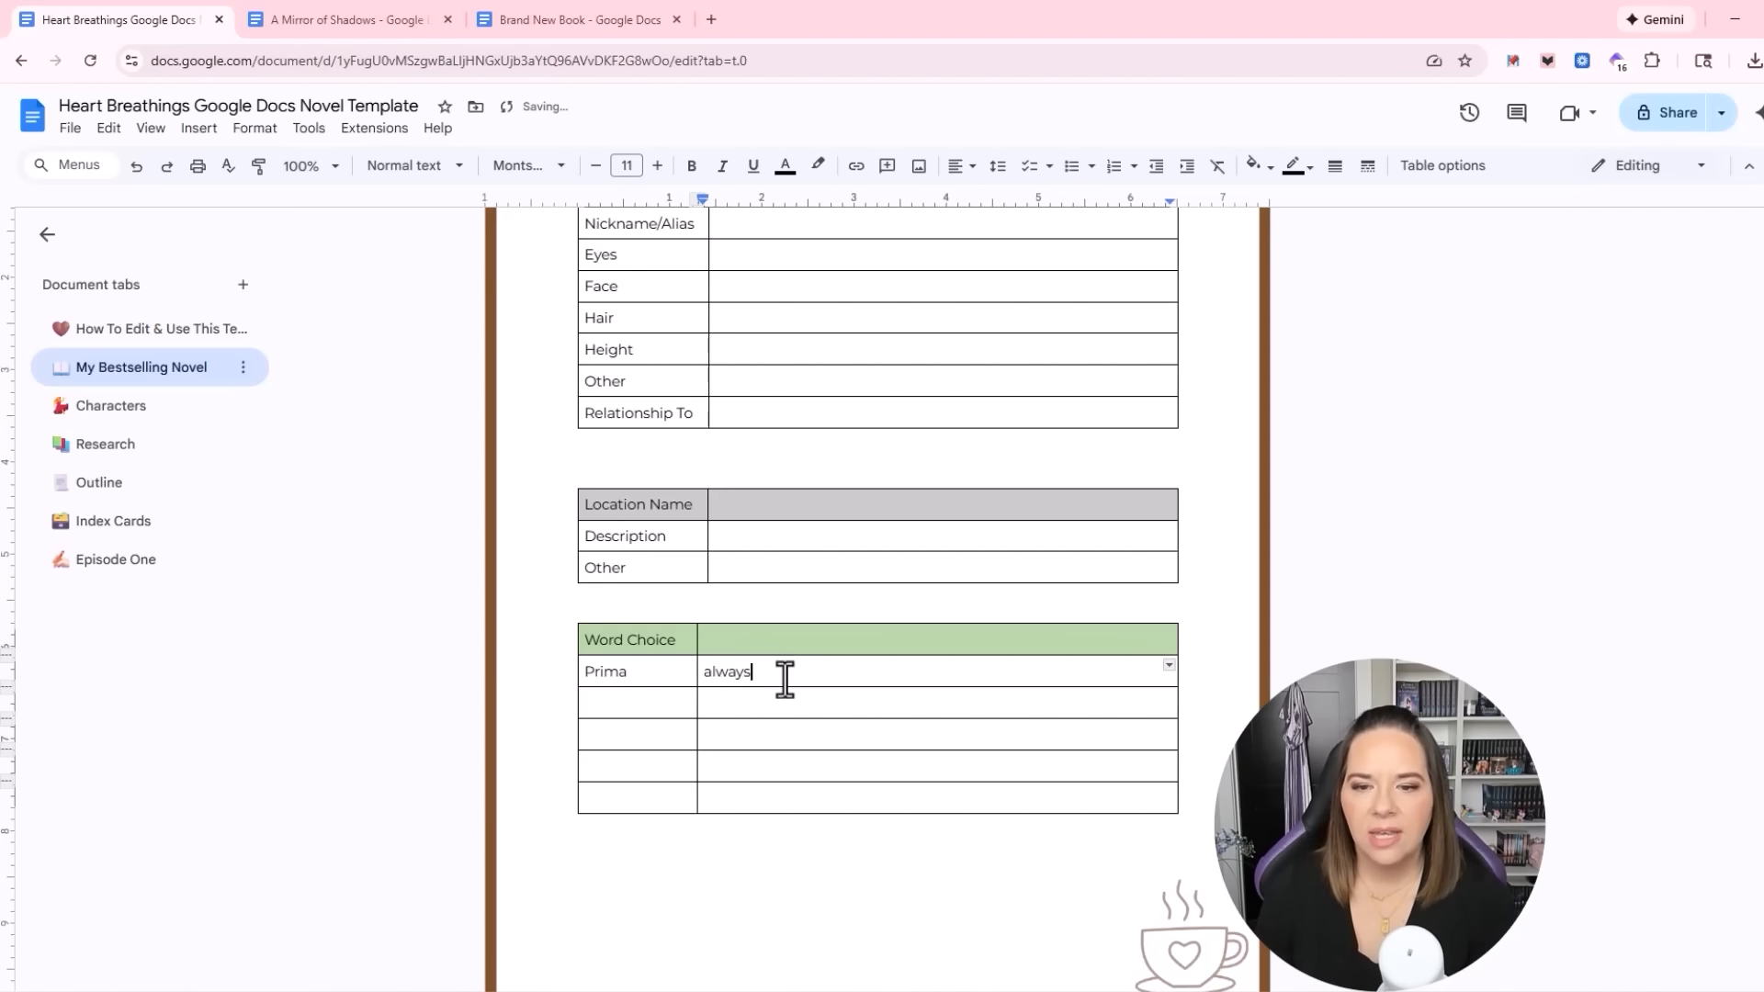
pyautogui.write('cap')
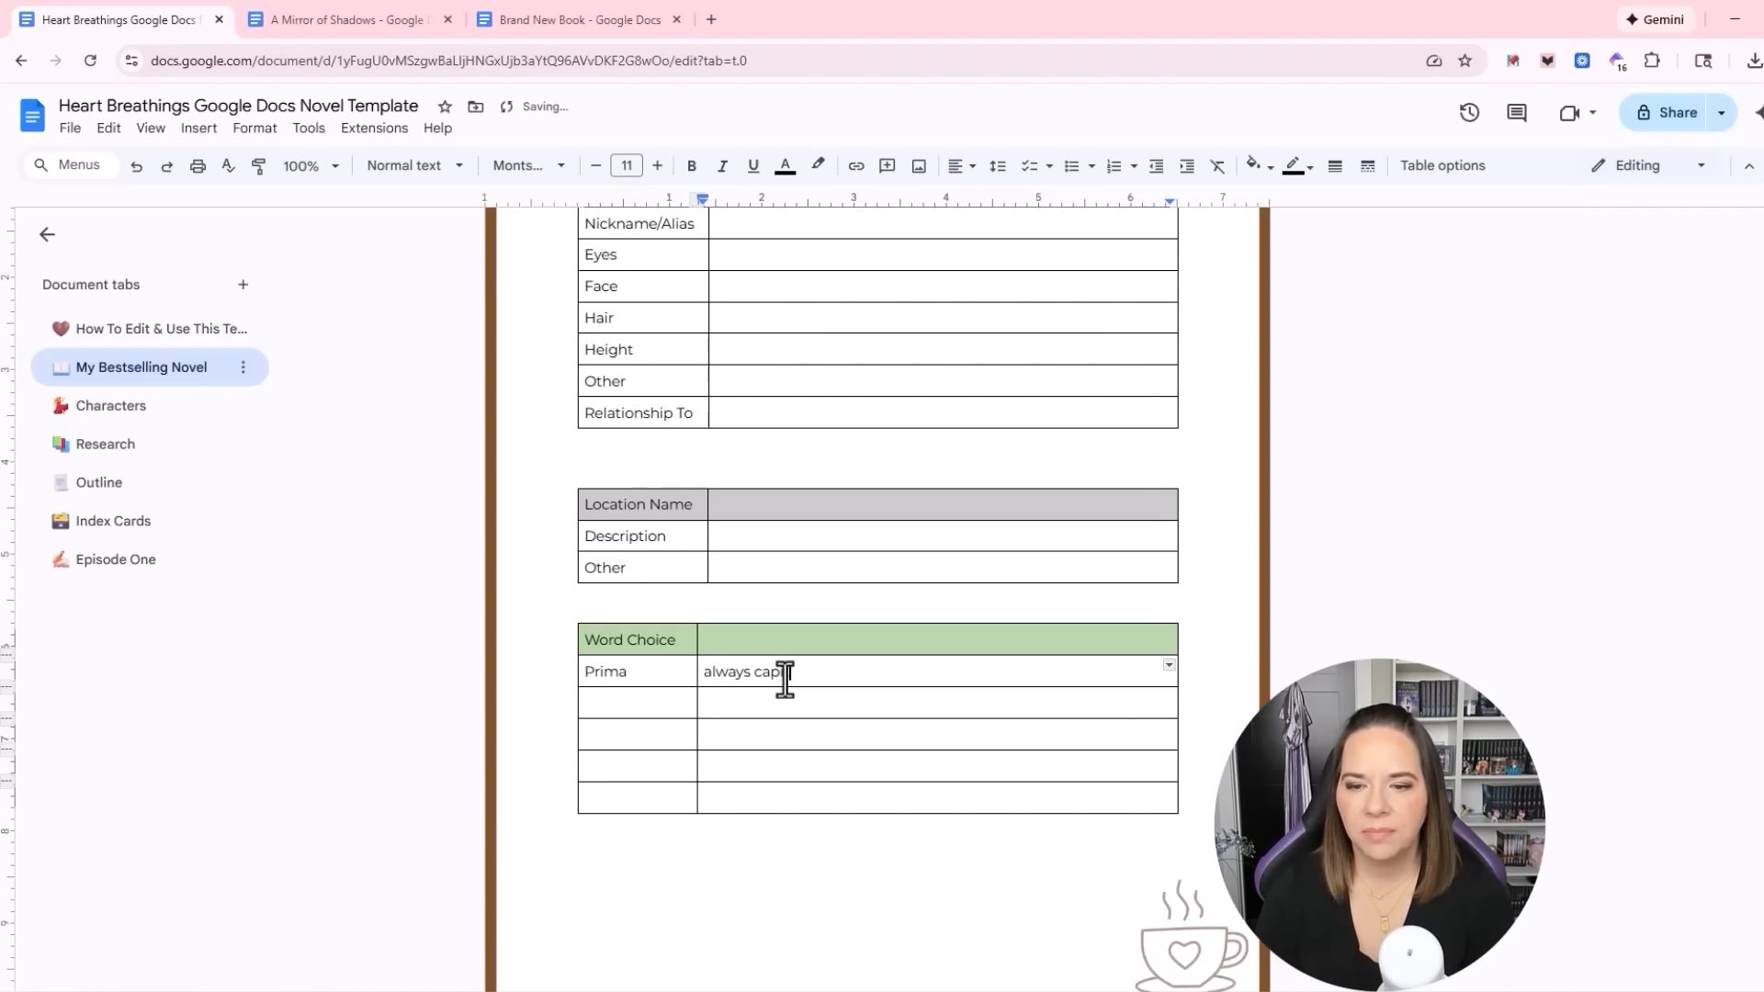
pyautogui.write('italized')
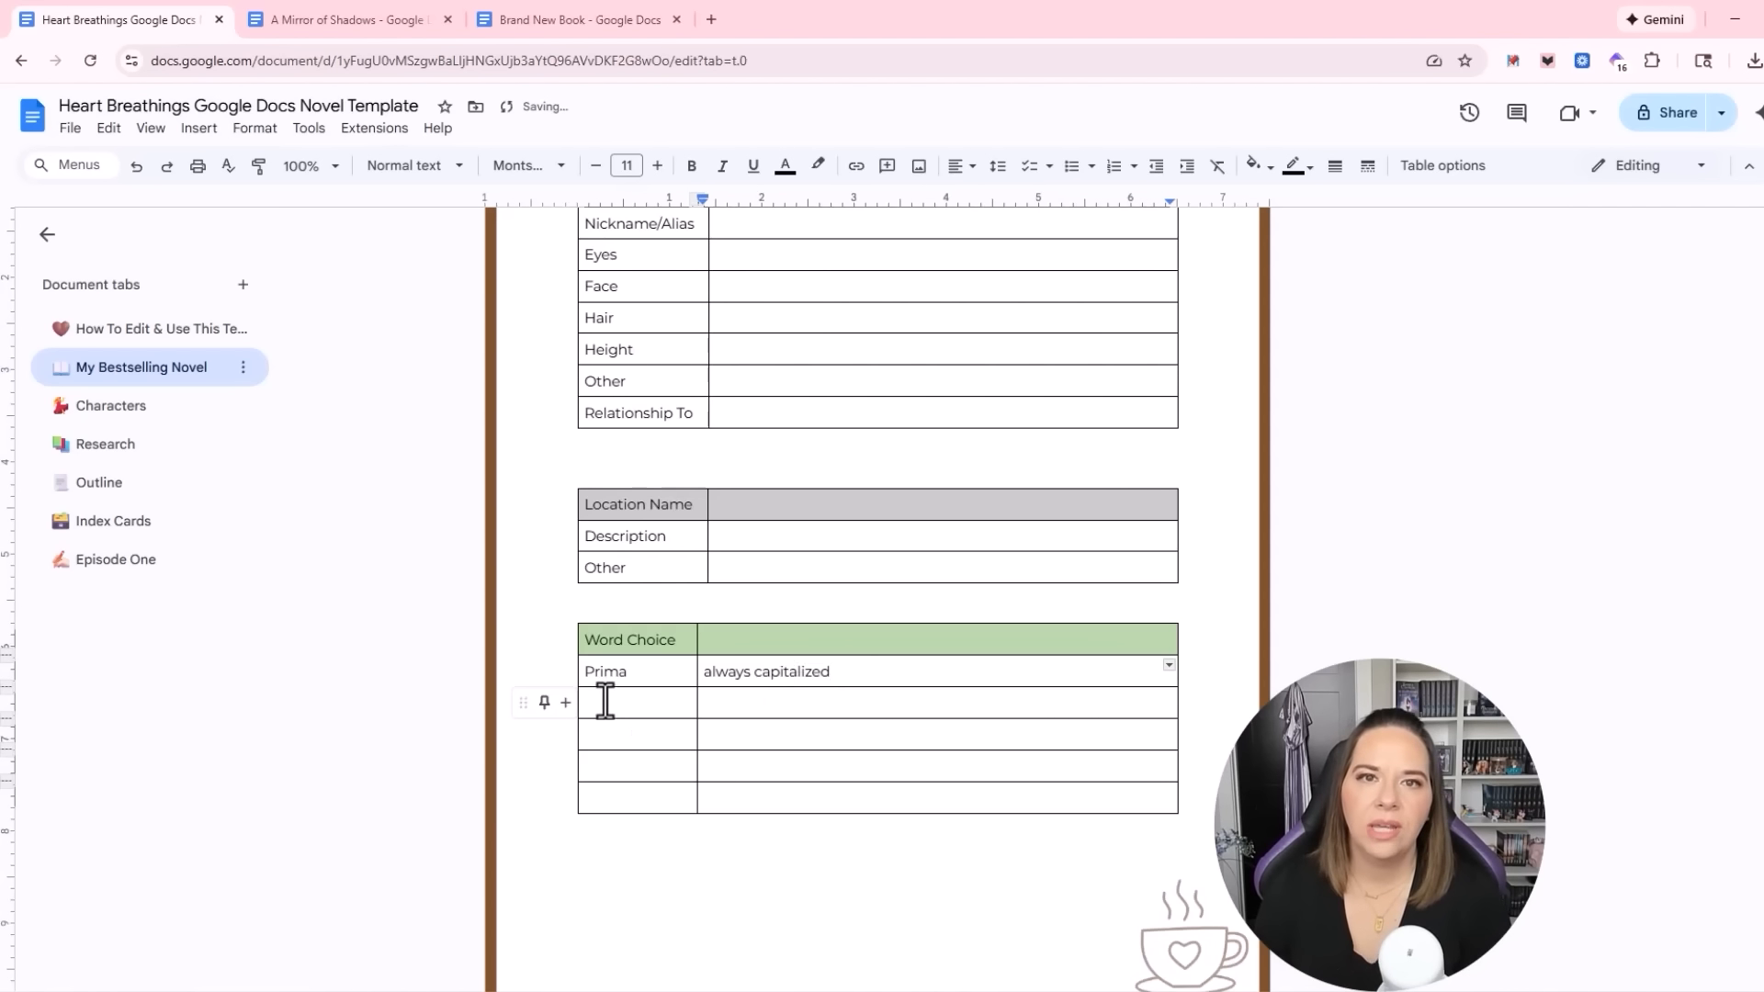
# Enter "Hunters" in the row below Prima and move to the following row
pyautogui.click(605, 701)
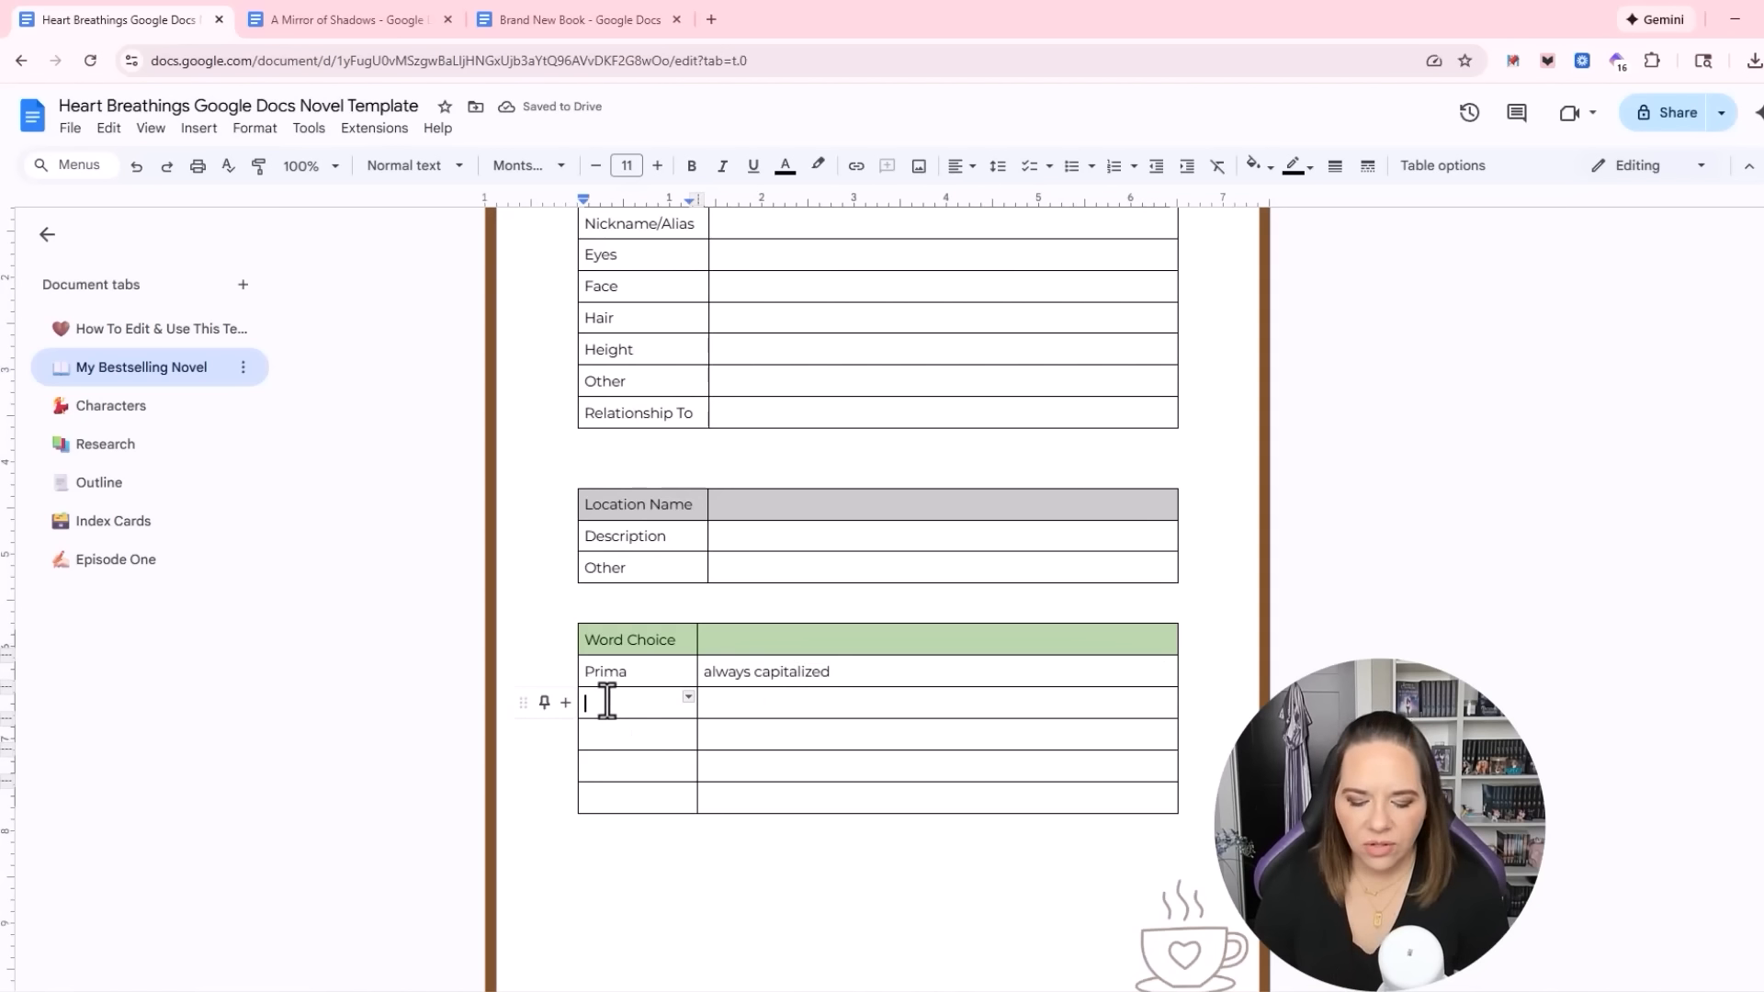
pyautogui.write('Hunters')
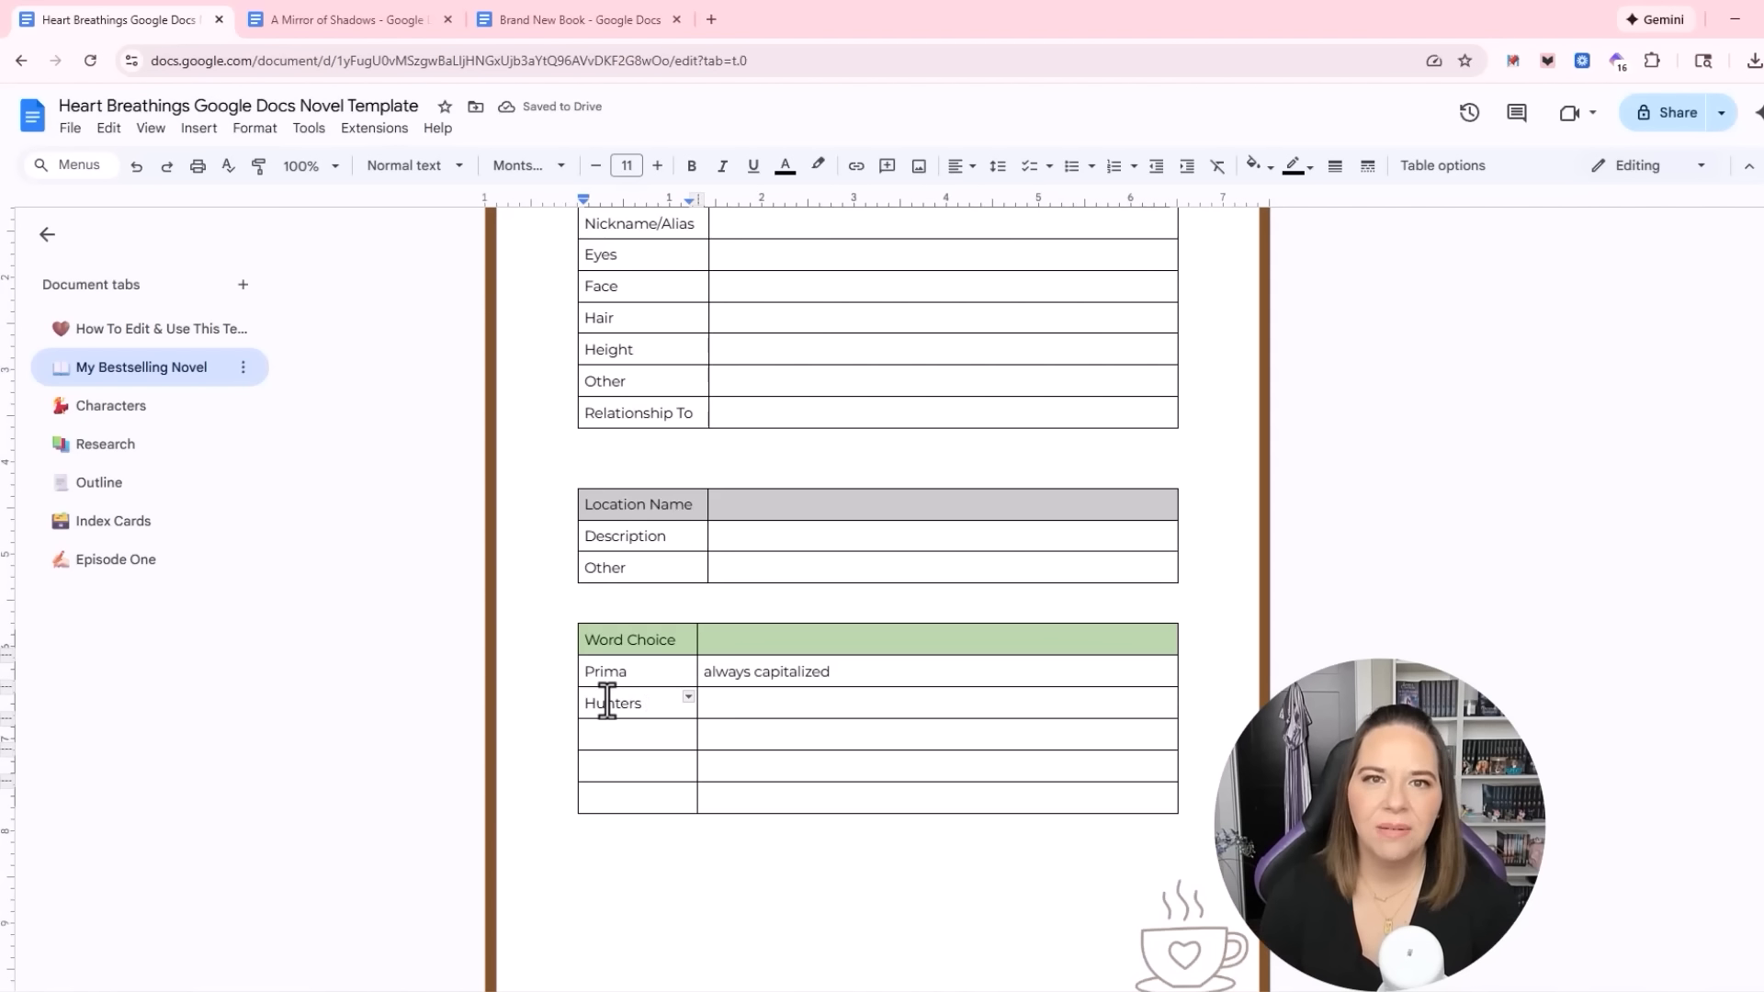
pyautogui.click(643, 739)
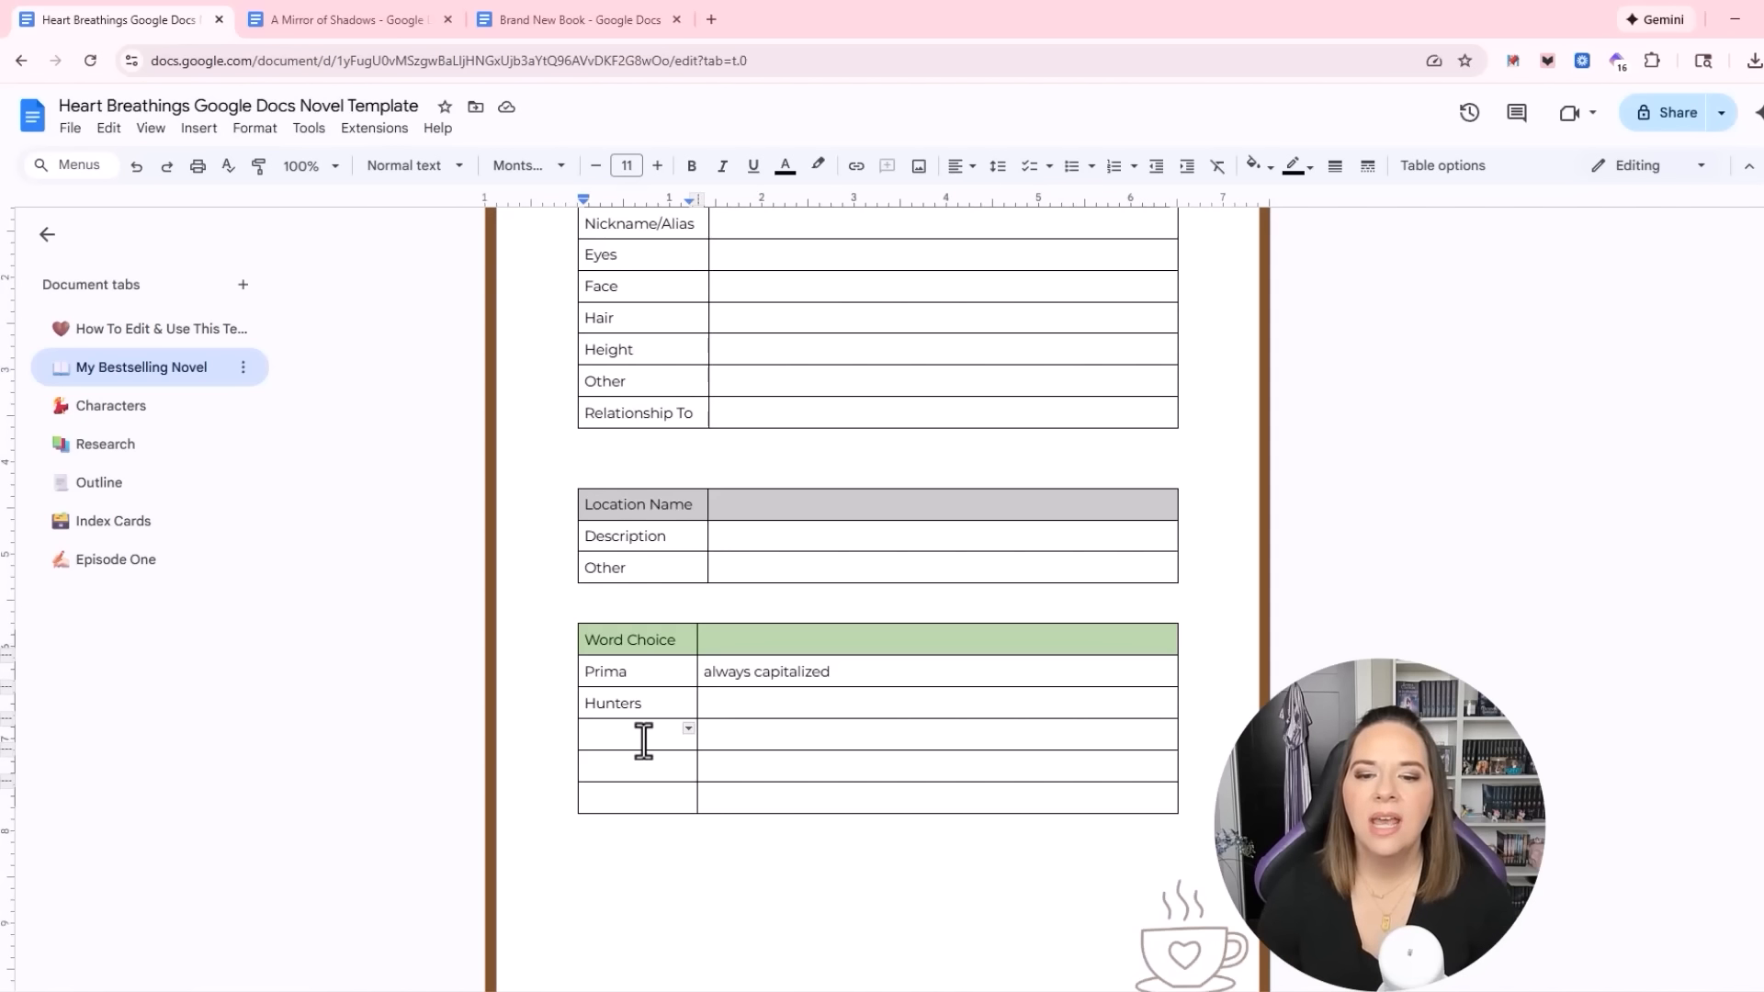
# Delete the "always capitalized" note beside Prima in the Word Choice table
pyautogui.scroll(5, 643, 740)
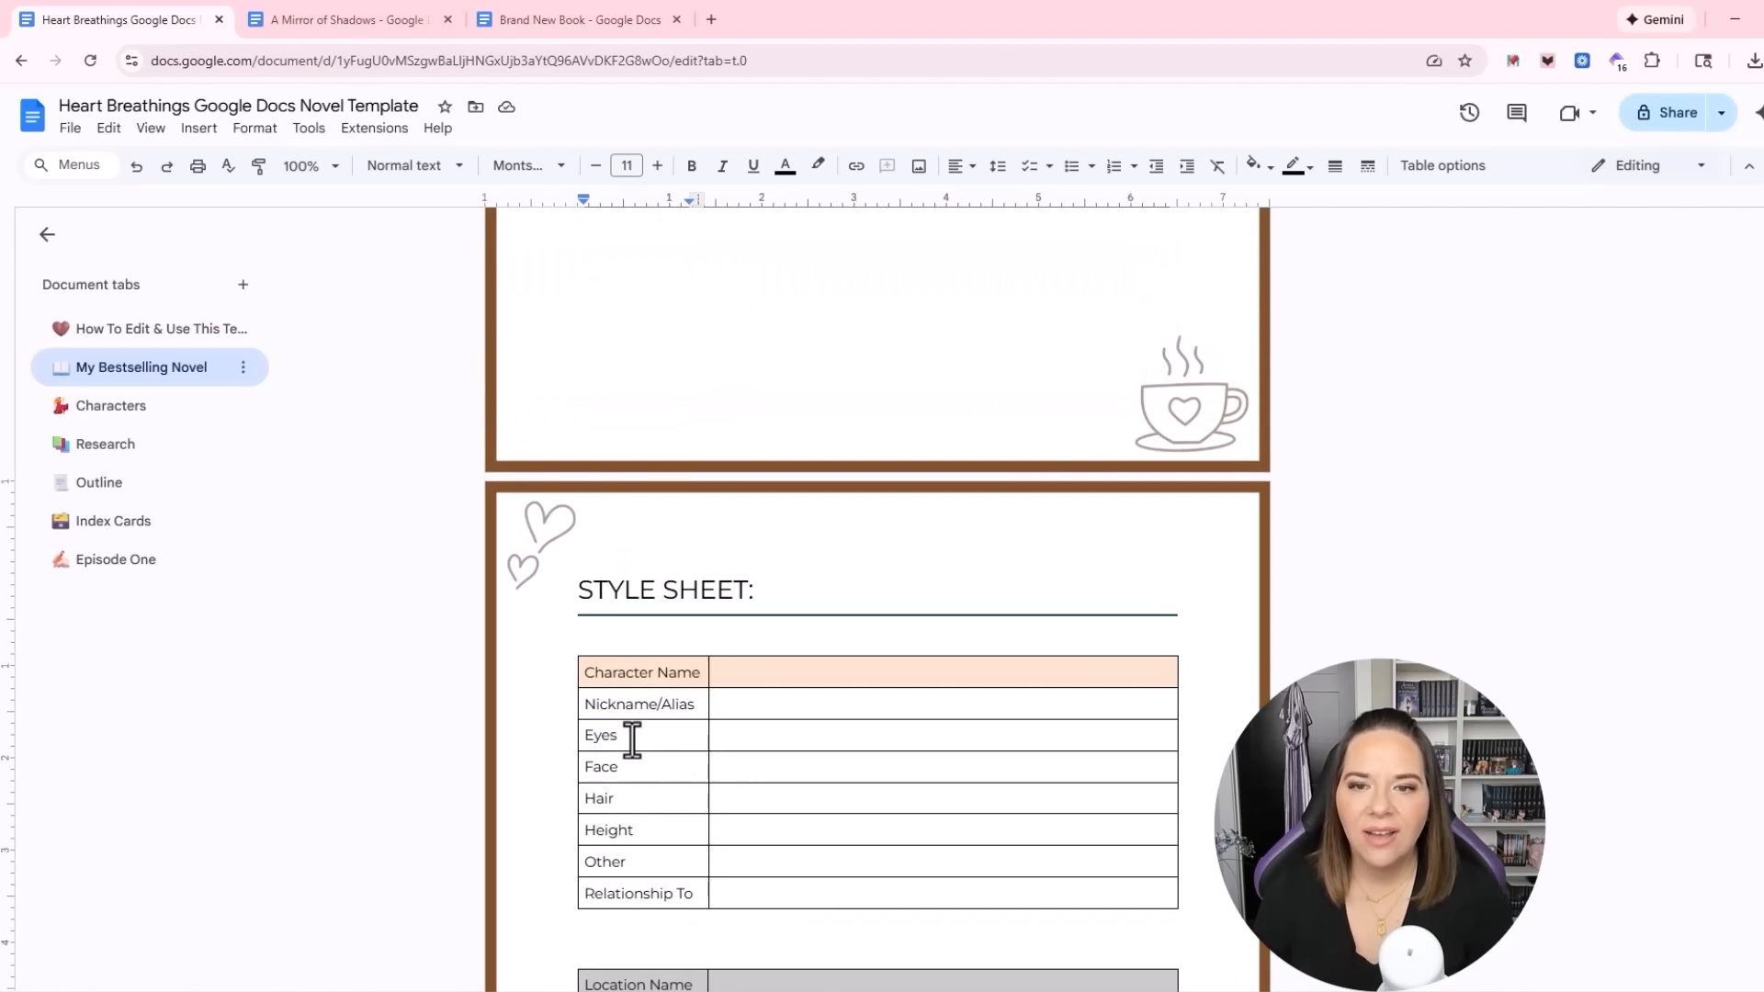
pyautogui.scroll(-5, 674, 678)
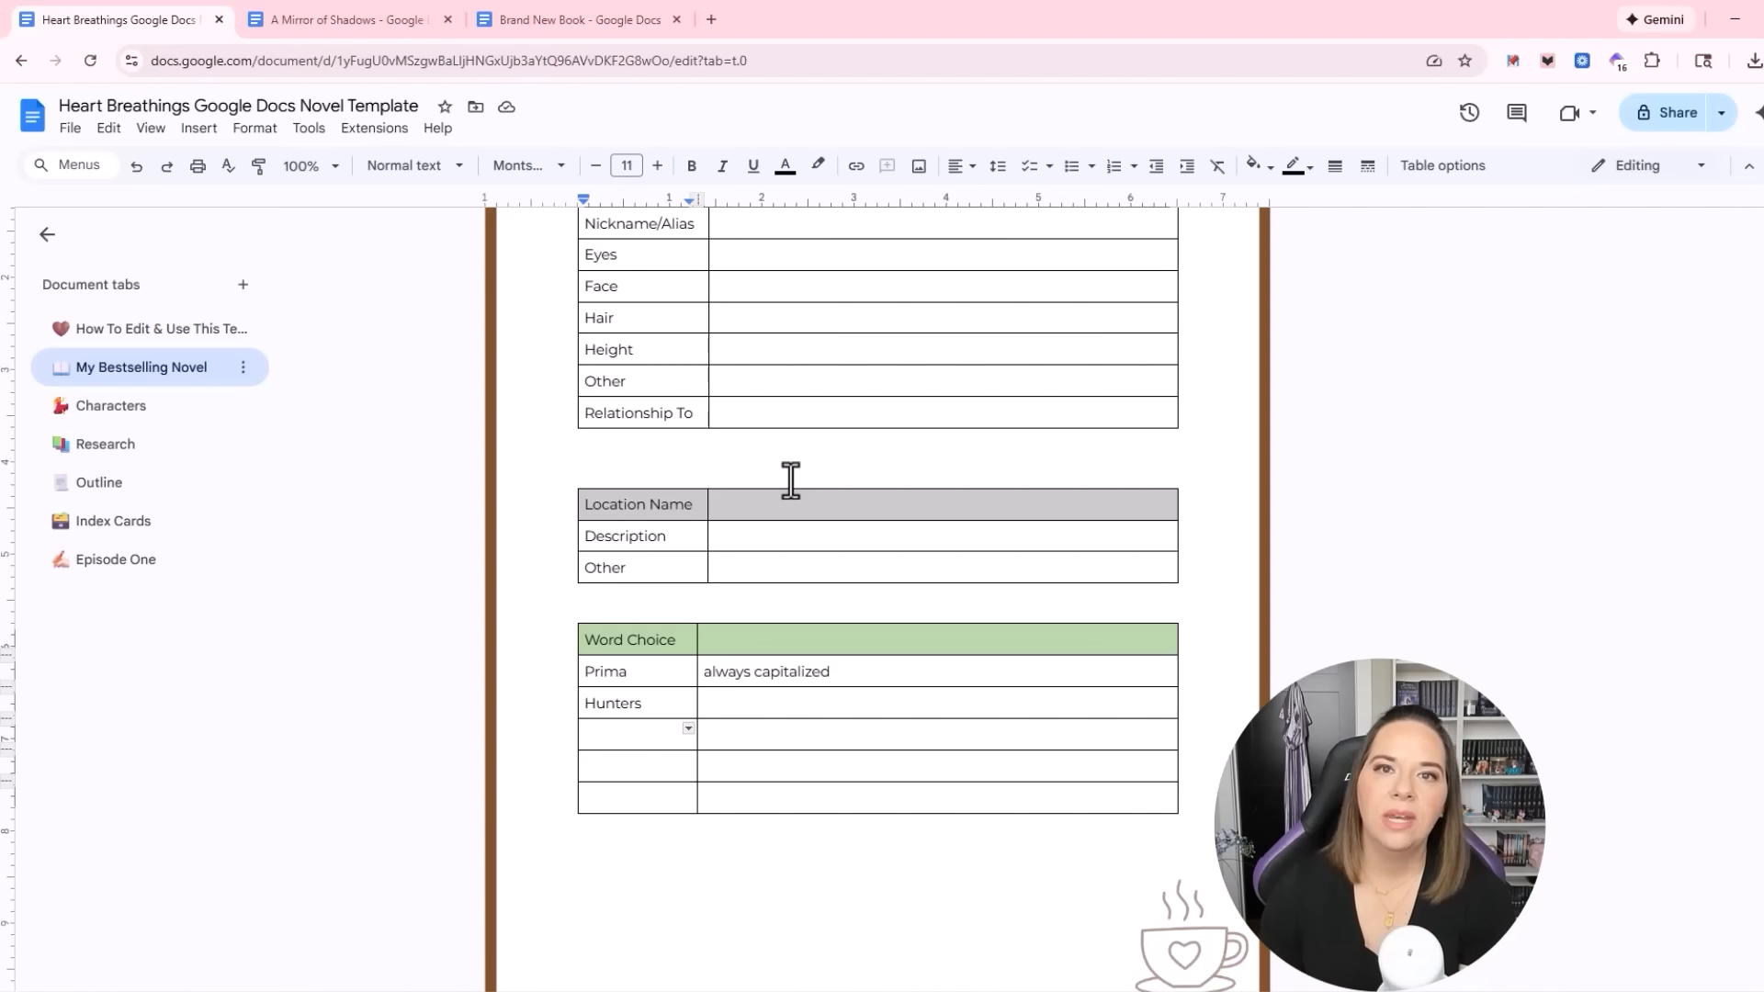
pyautogui.scroll(-2, 885, 619)
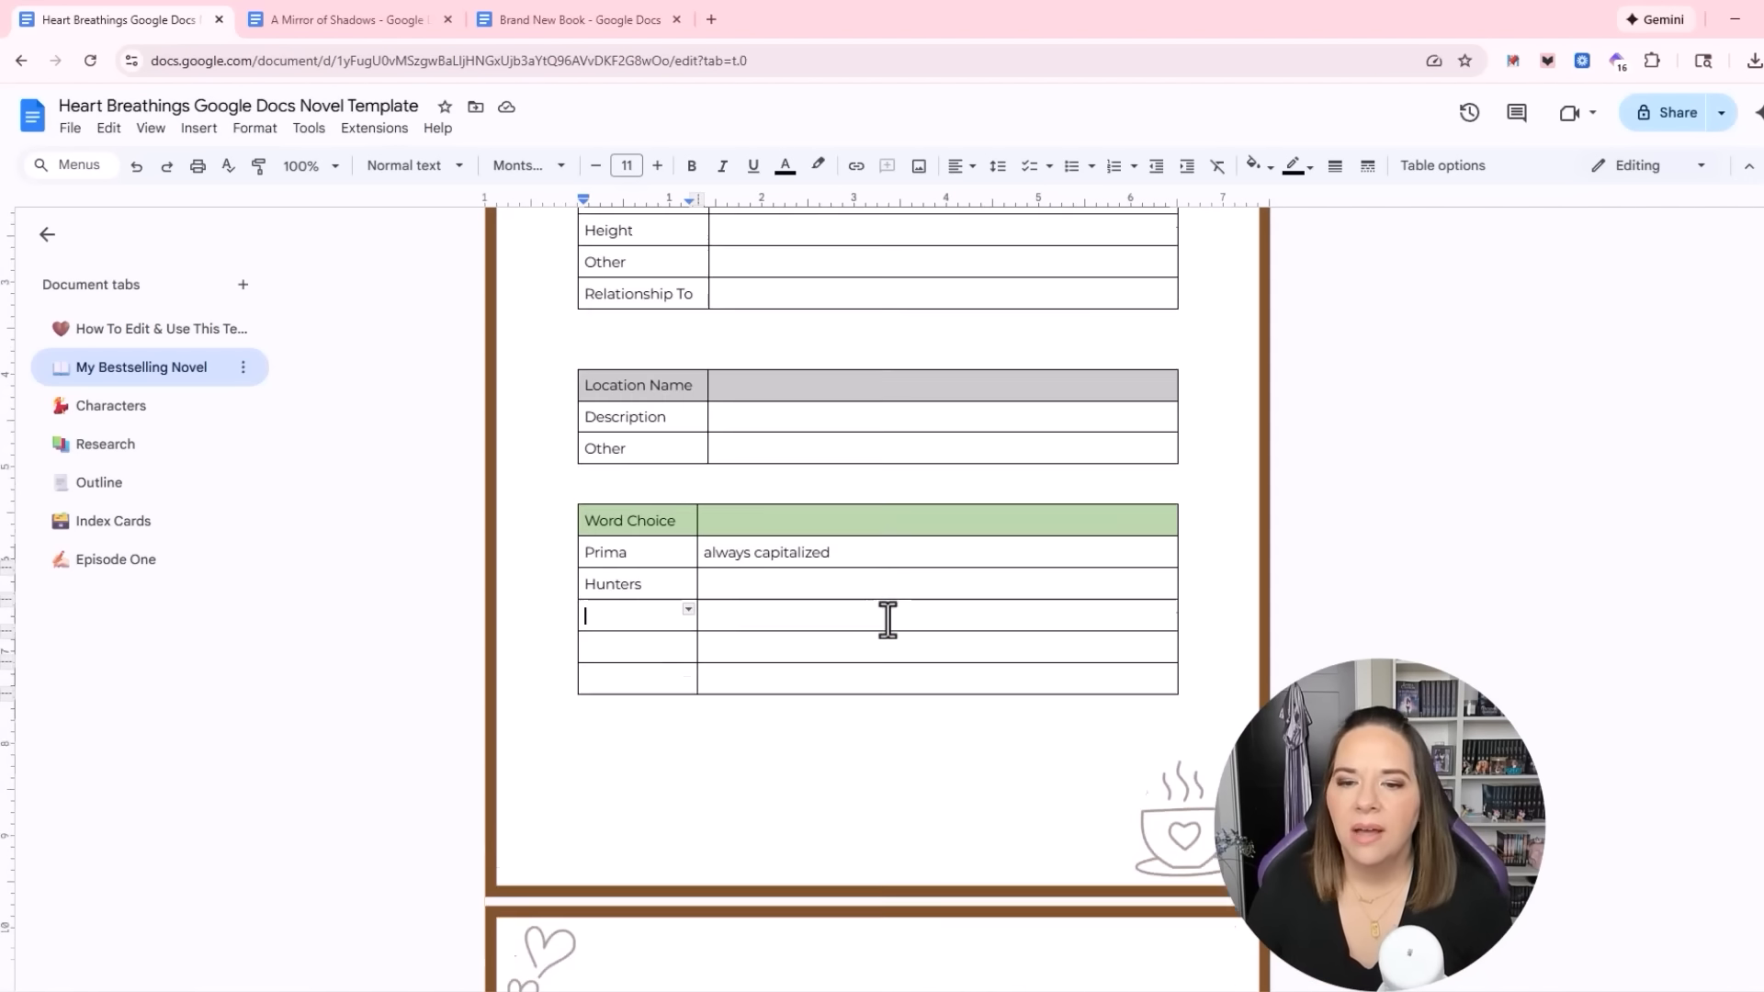
pyautogui.moveTo(831, 480); pyautogui.dragTo(703, 480)
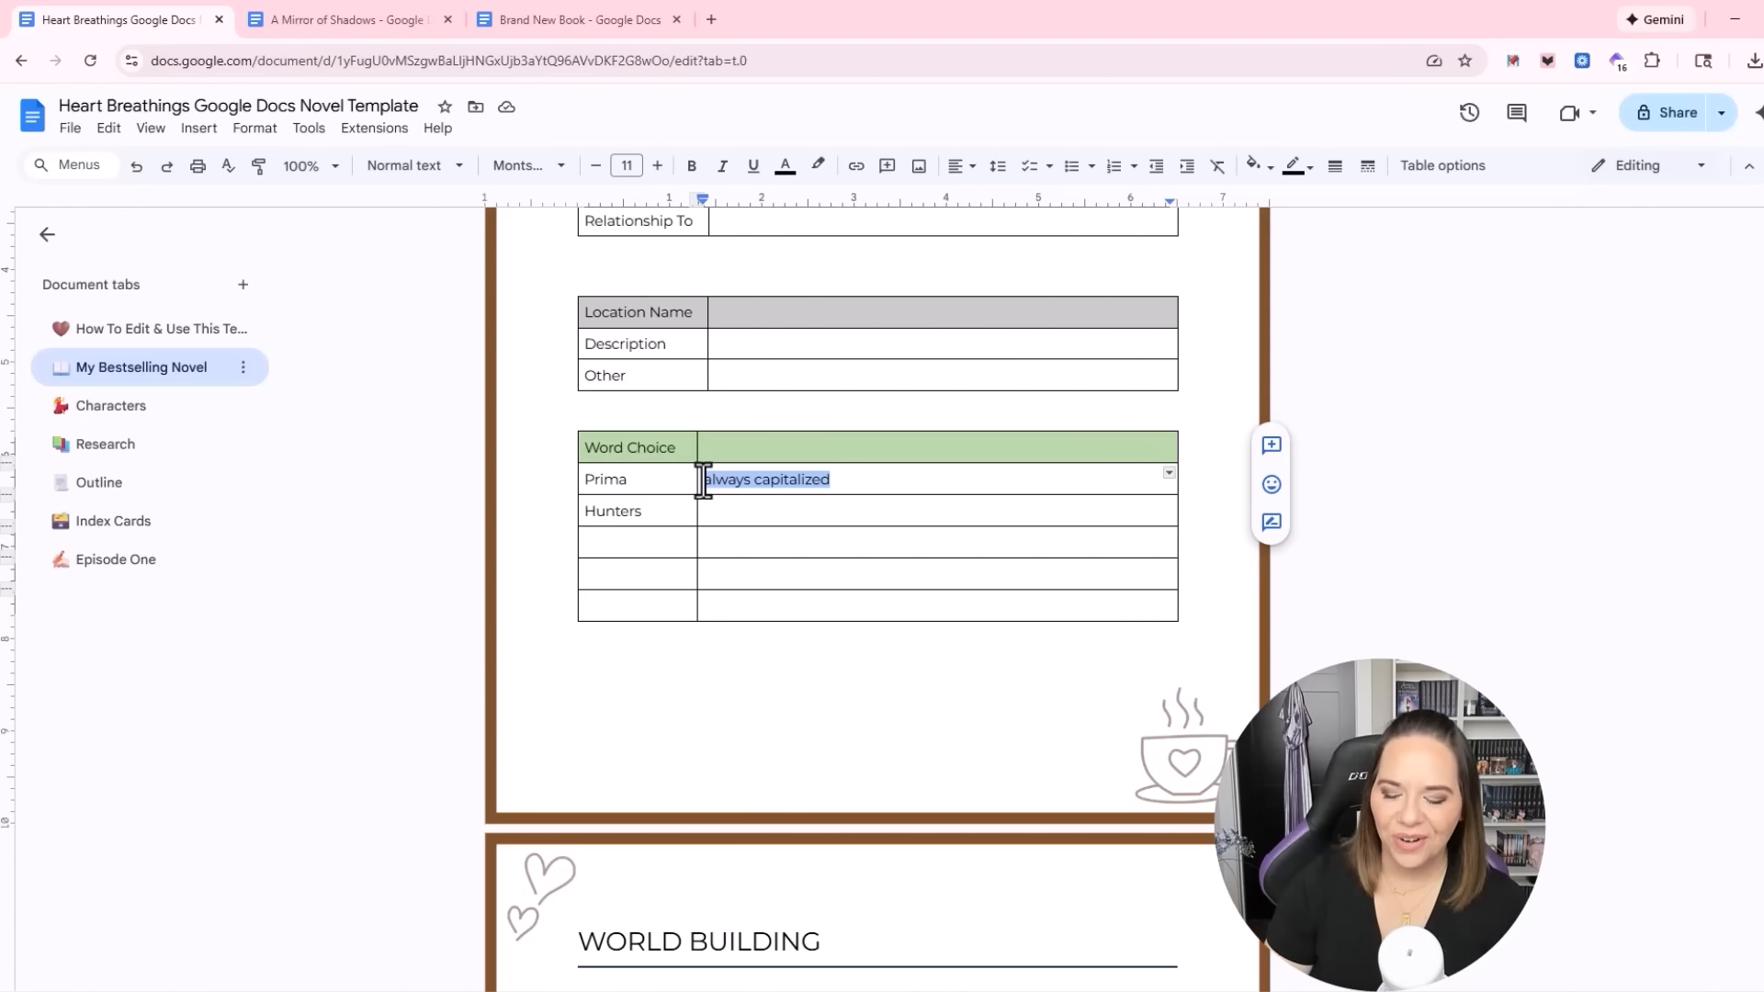
pyautogui.press('BackSpace')
# Examine the World Building page and highlight its whole bulleted list from History to Technology
pyautogui.scroll(-4, 768, 685)
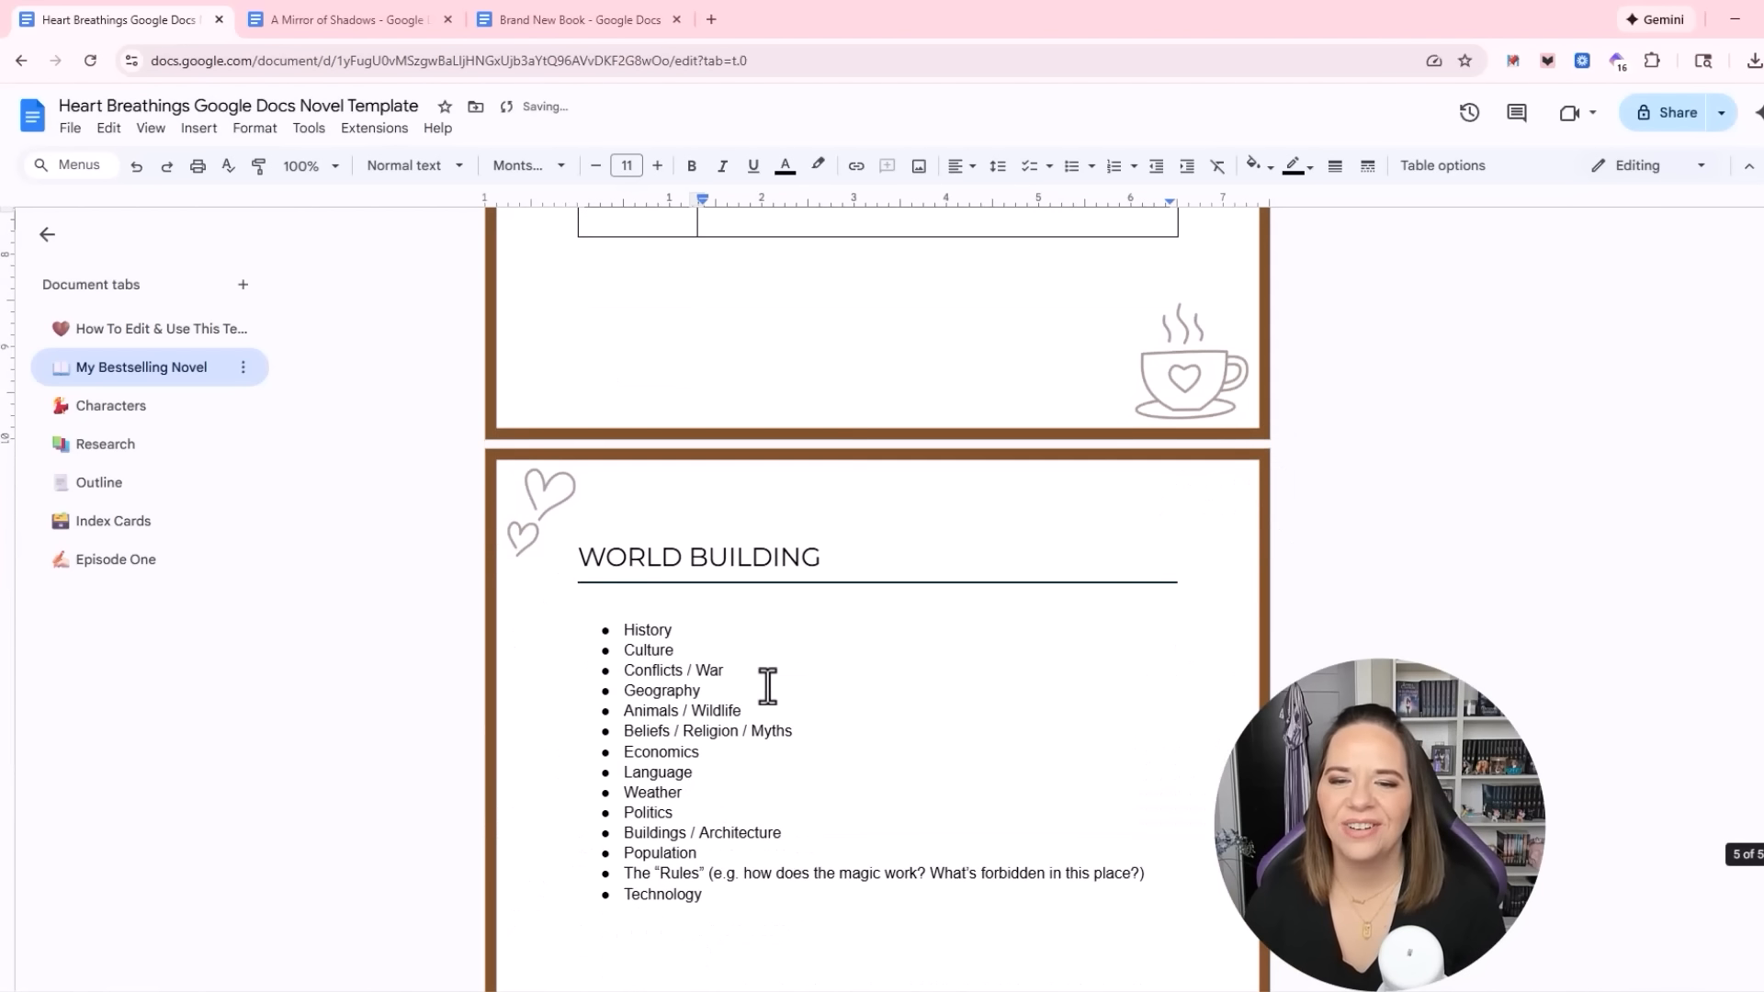
pyautogui.scroll(-1, 768, 685)
pyautogui.scroll(-2, 779, 704)
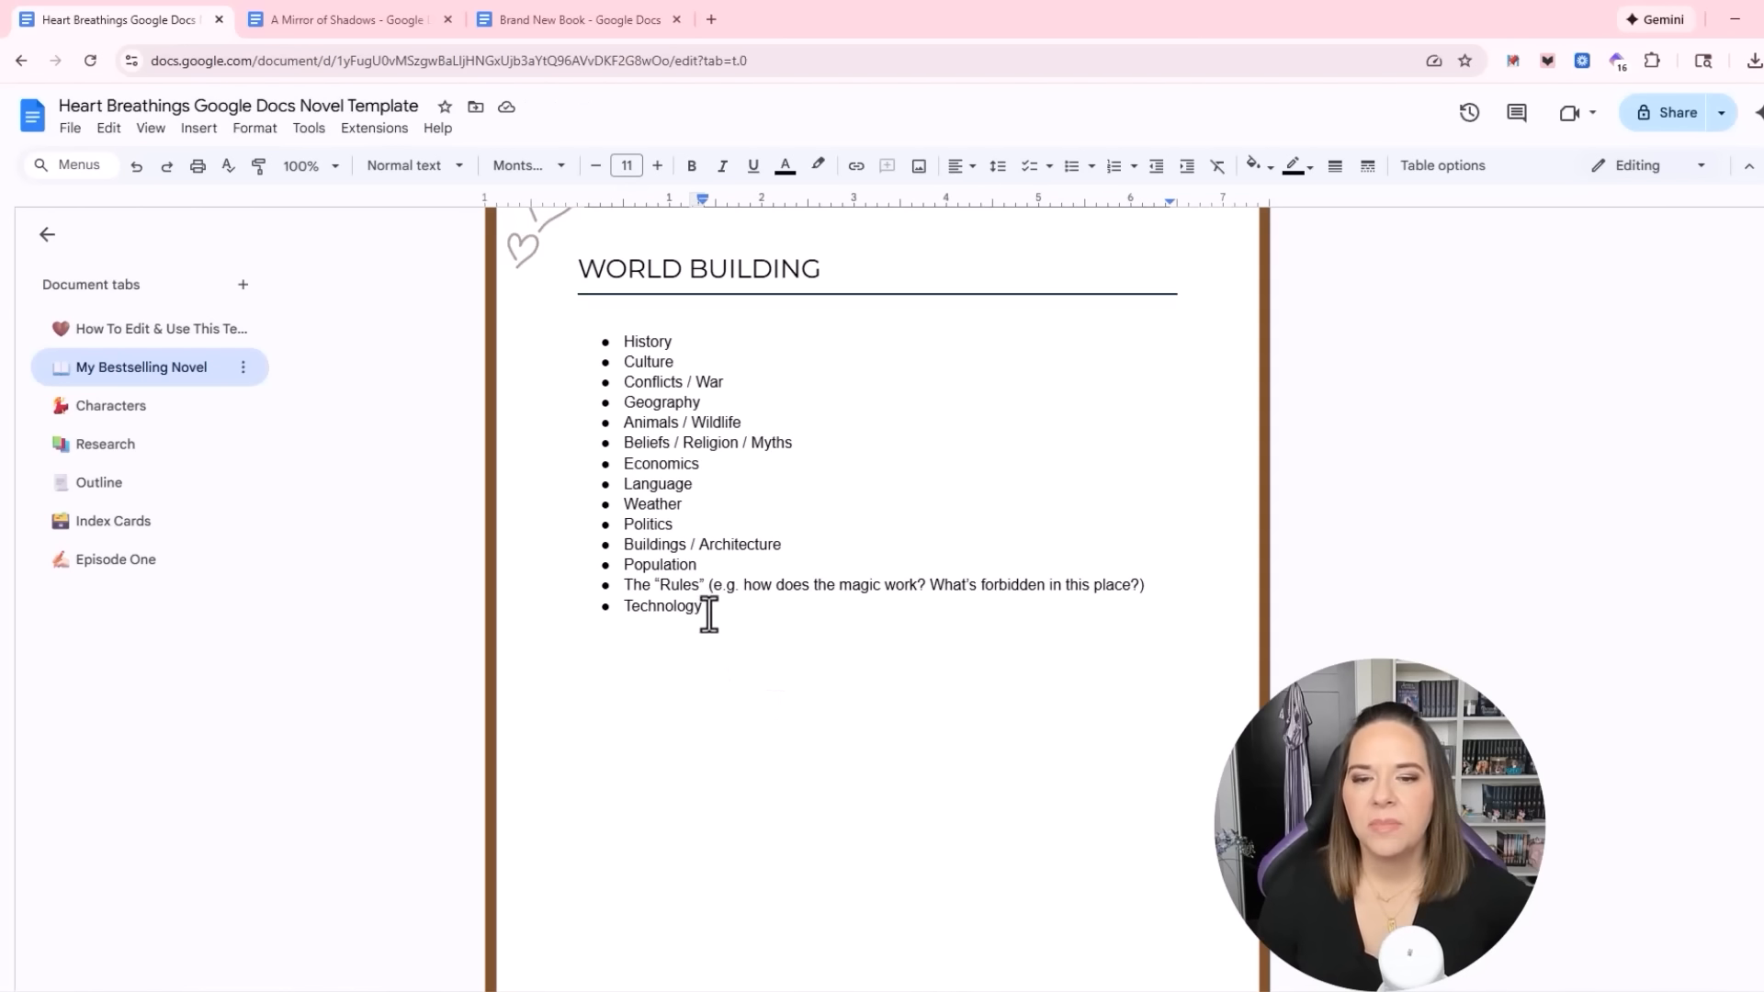
pyautogui.moveTo(711, 614); pyautogui.dragTo(598, 347)
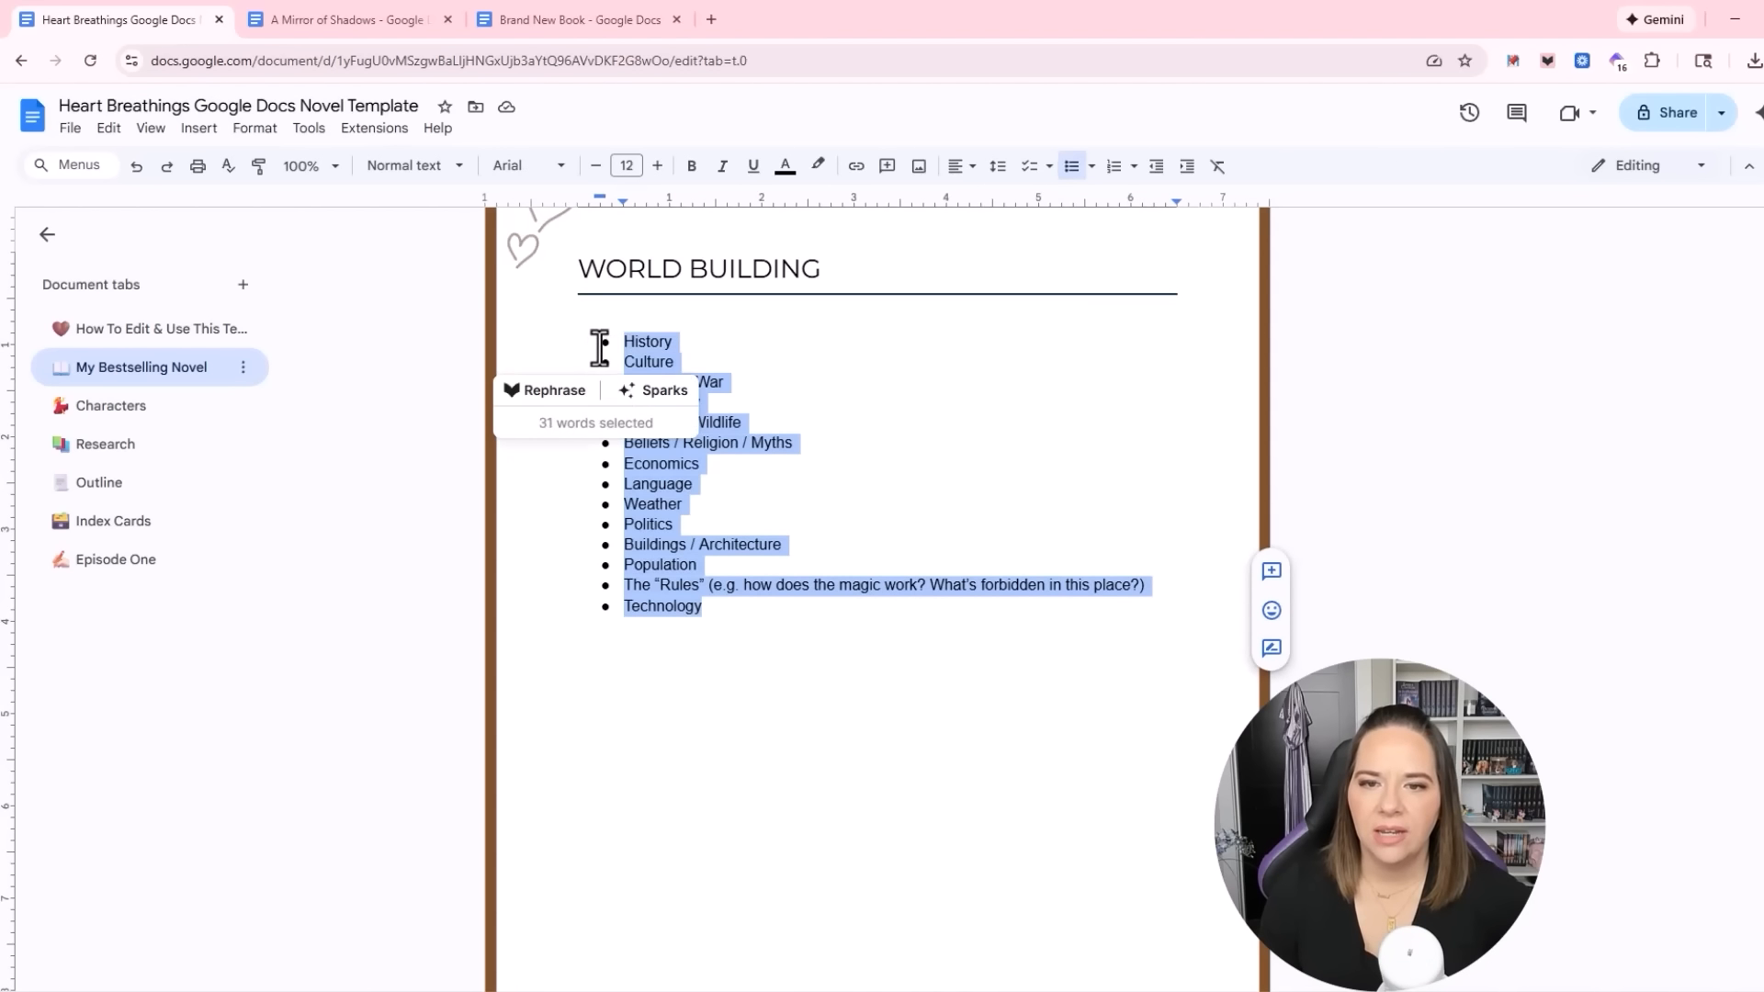
pyautogui.click(864, 408)
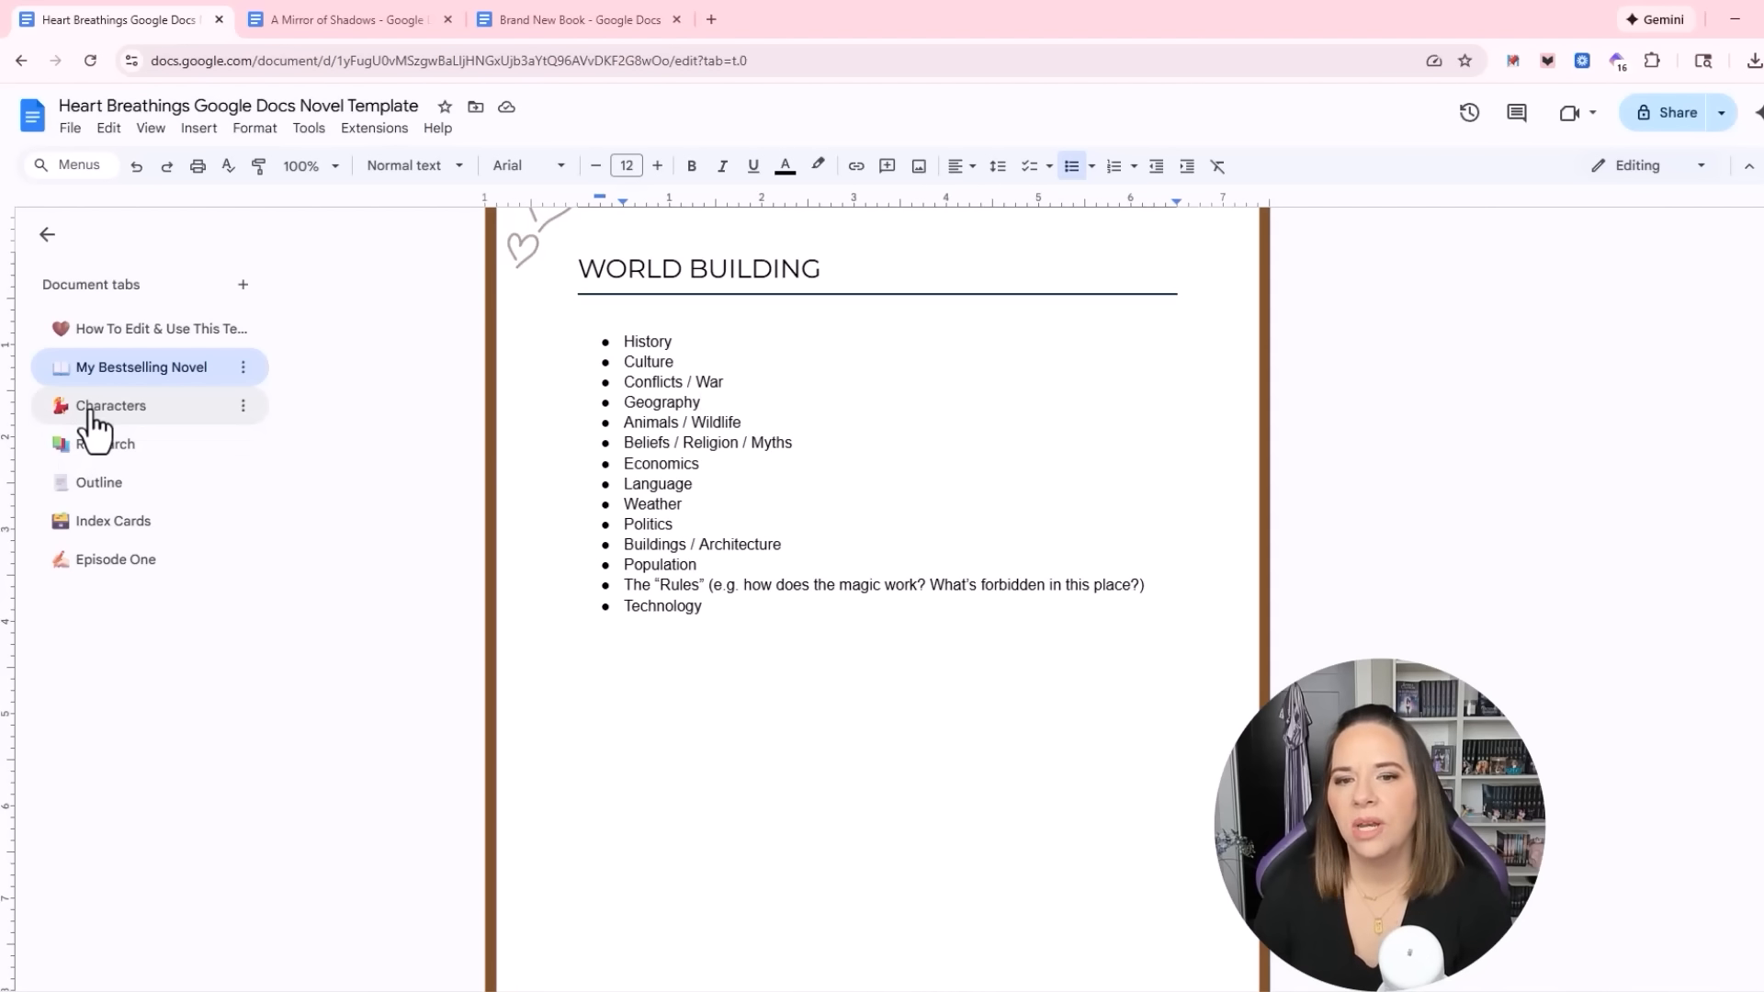
# Look back through the My Bestselling Novel pages from World Building past the blurb to the cover
pyautogui.scroll(-3, 882, 649)
pyautogui.scroll(1, 882, 651)
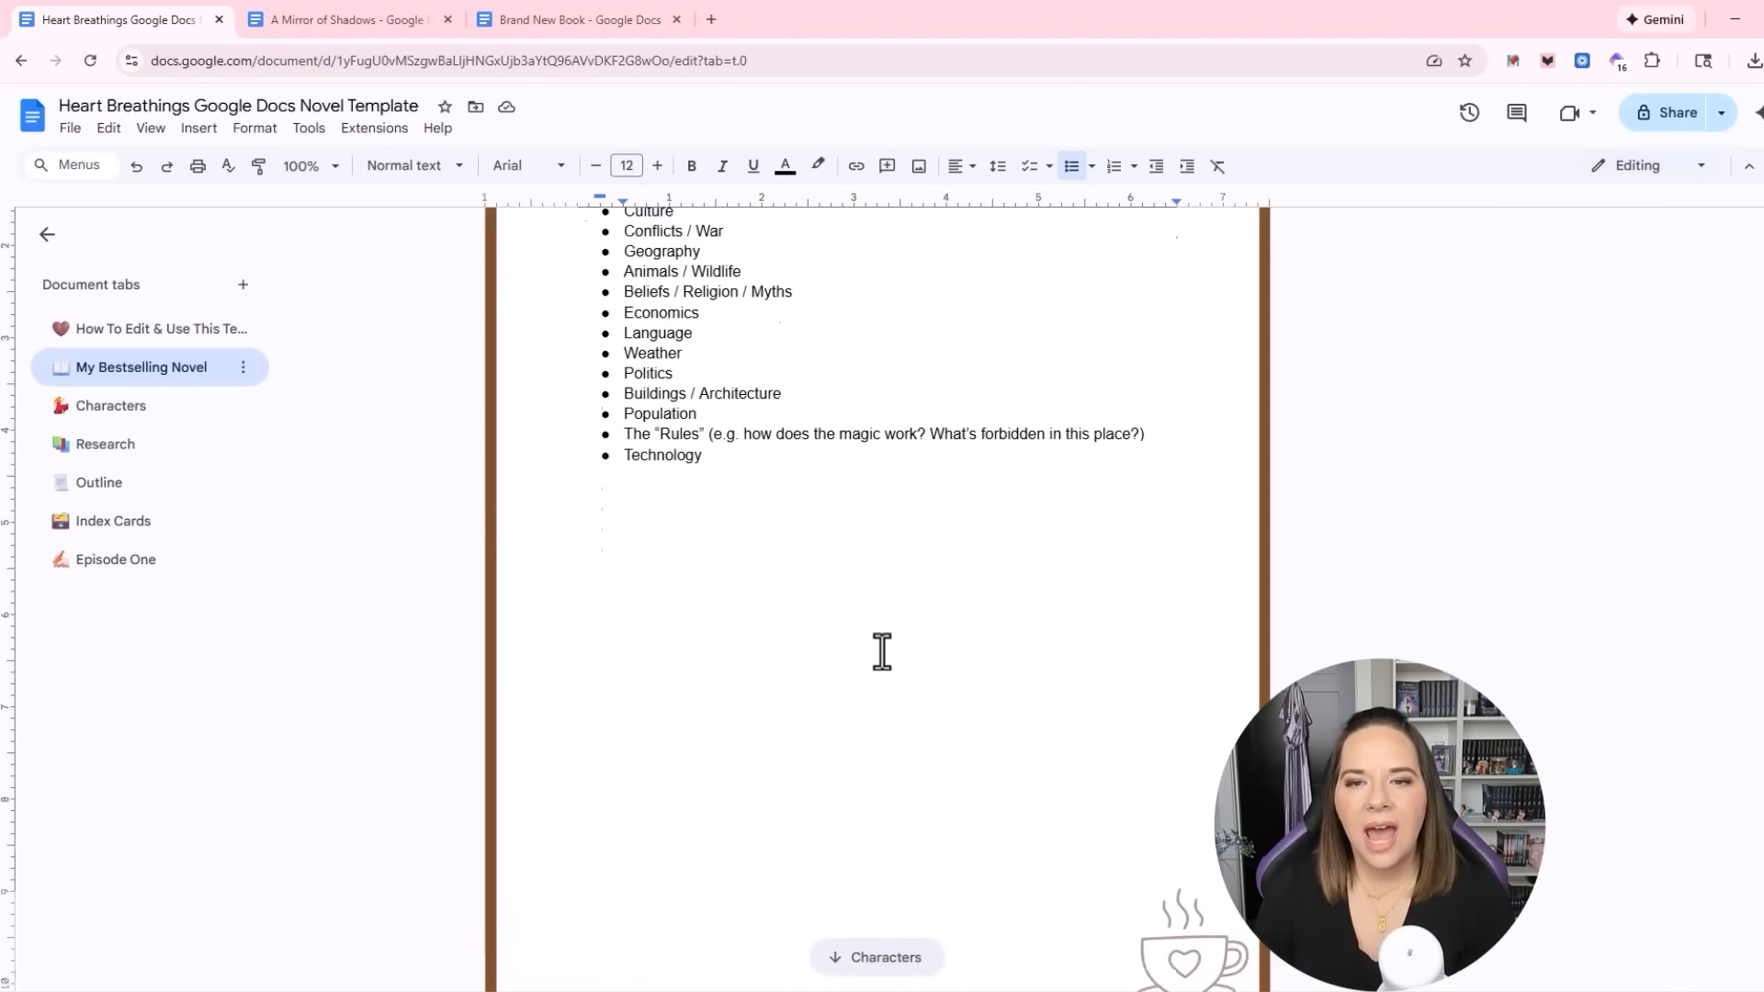
pyautogui.scroll(20, 882, 651)
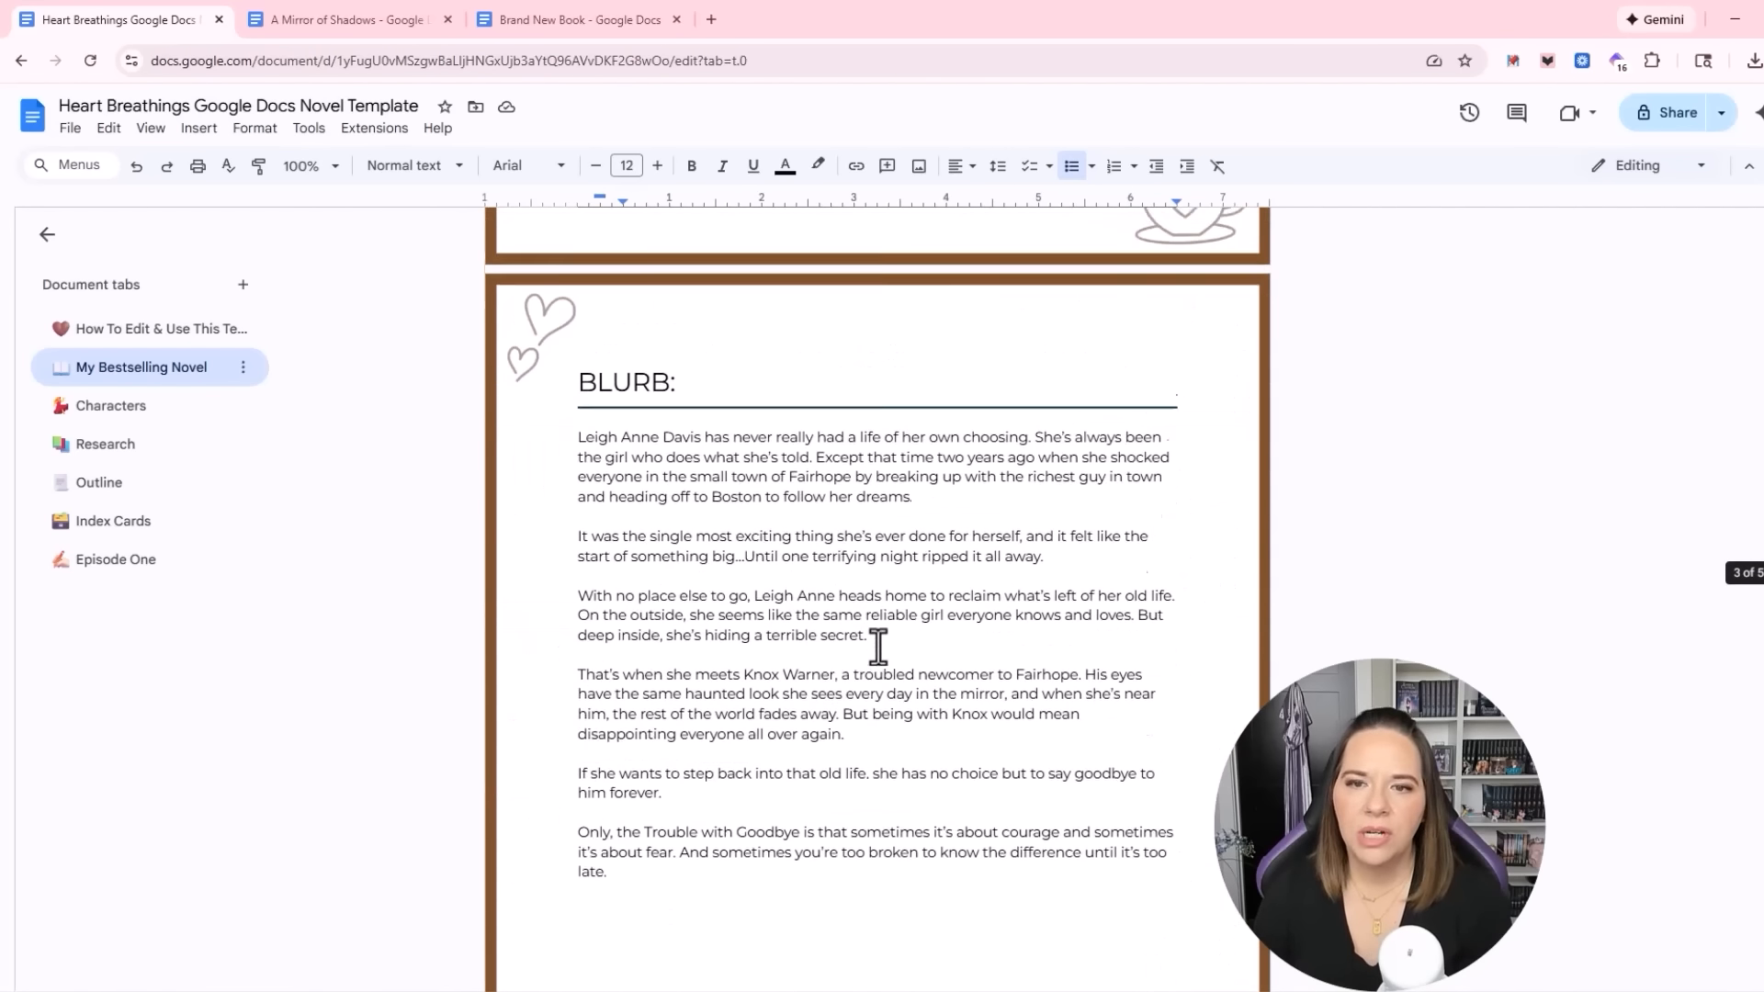
pyautogui.scroll(20, 880, 643)
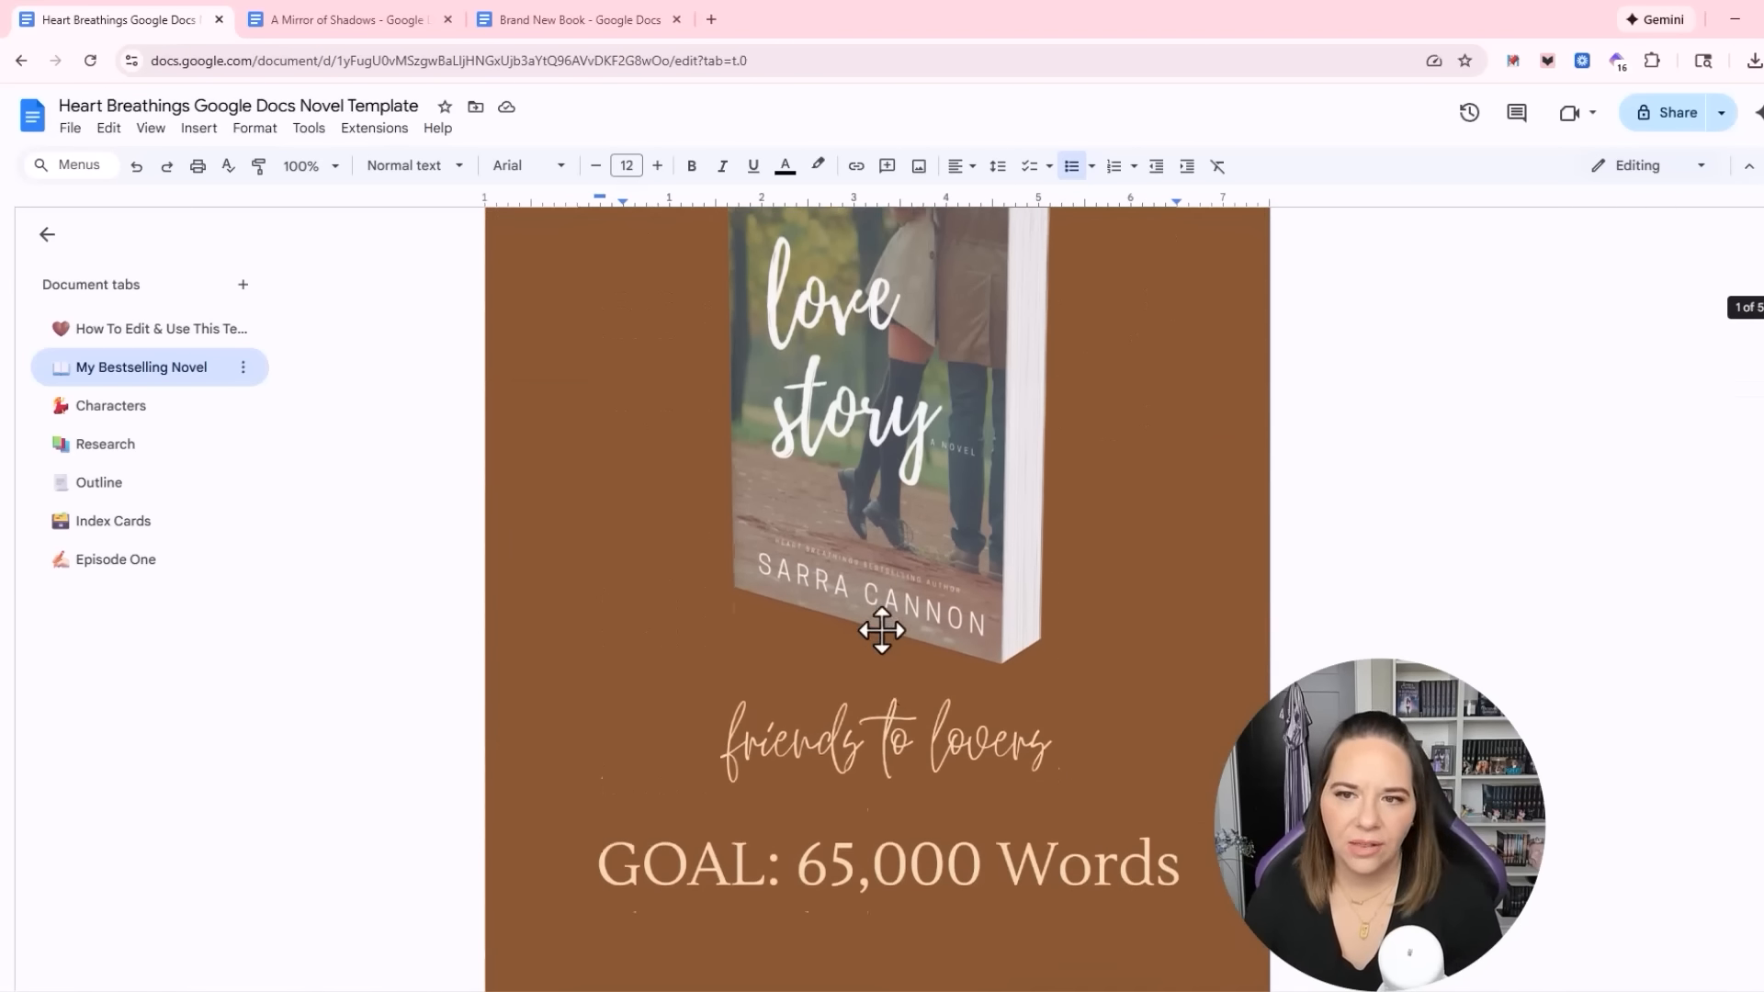
pyautogui.scroll(2, 881, 630)
# Open the Characters tab and view its cover page and the first character profile
pyautogui.click(129, 407)
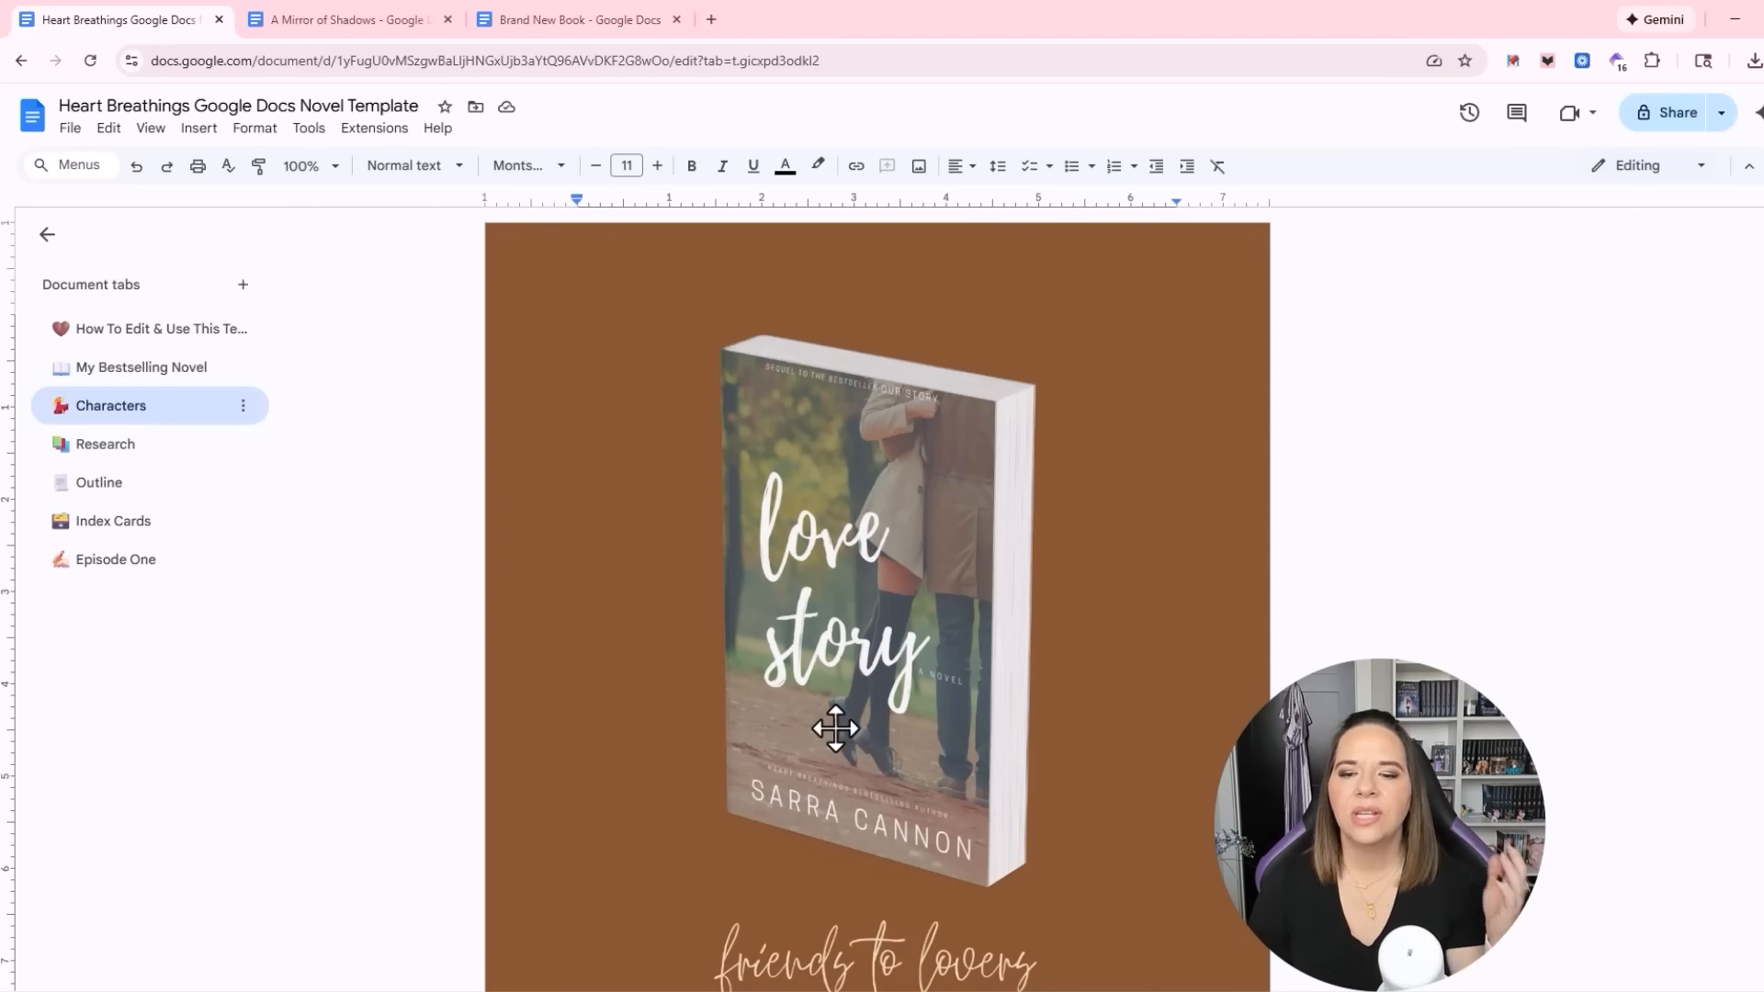
pyautogui.scroll(-6, 835, 729)
pyautogui.scroll(6, 1165, 692)
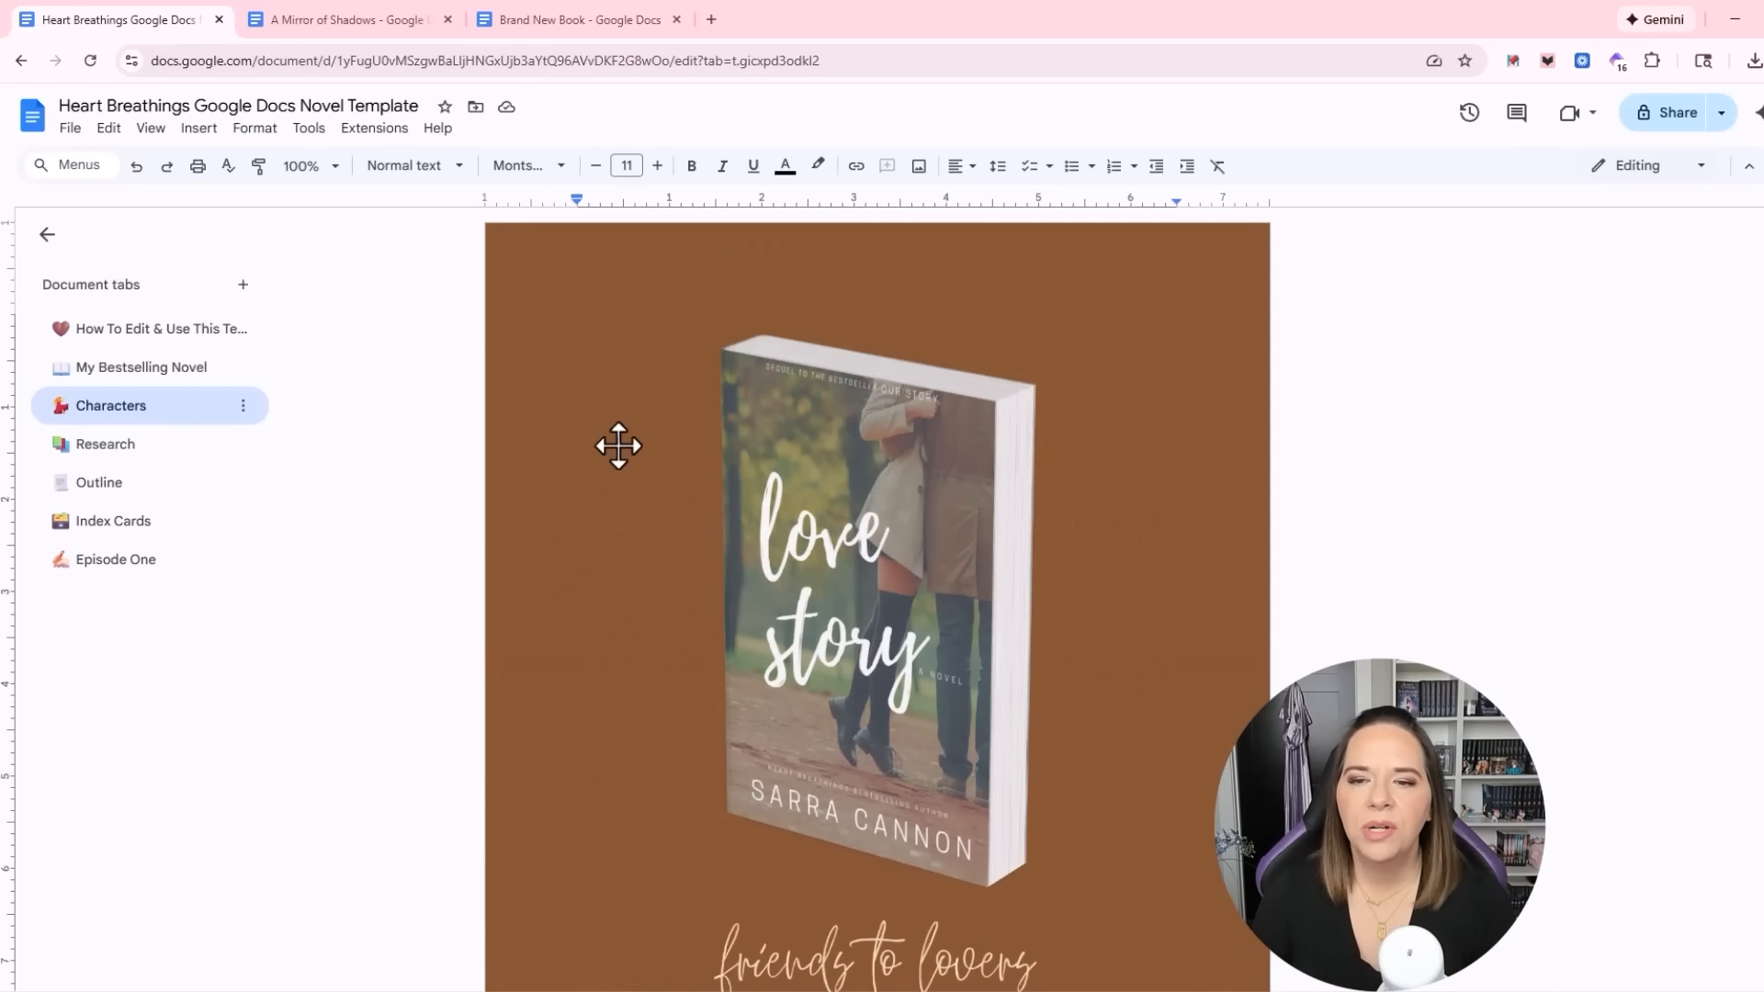
pyautogui.scroll(-4, 1141, 708)
pyautogui.scroll(-5, 1259, 693)
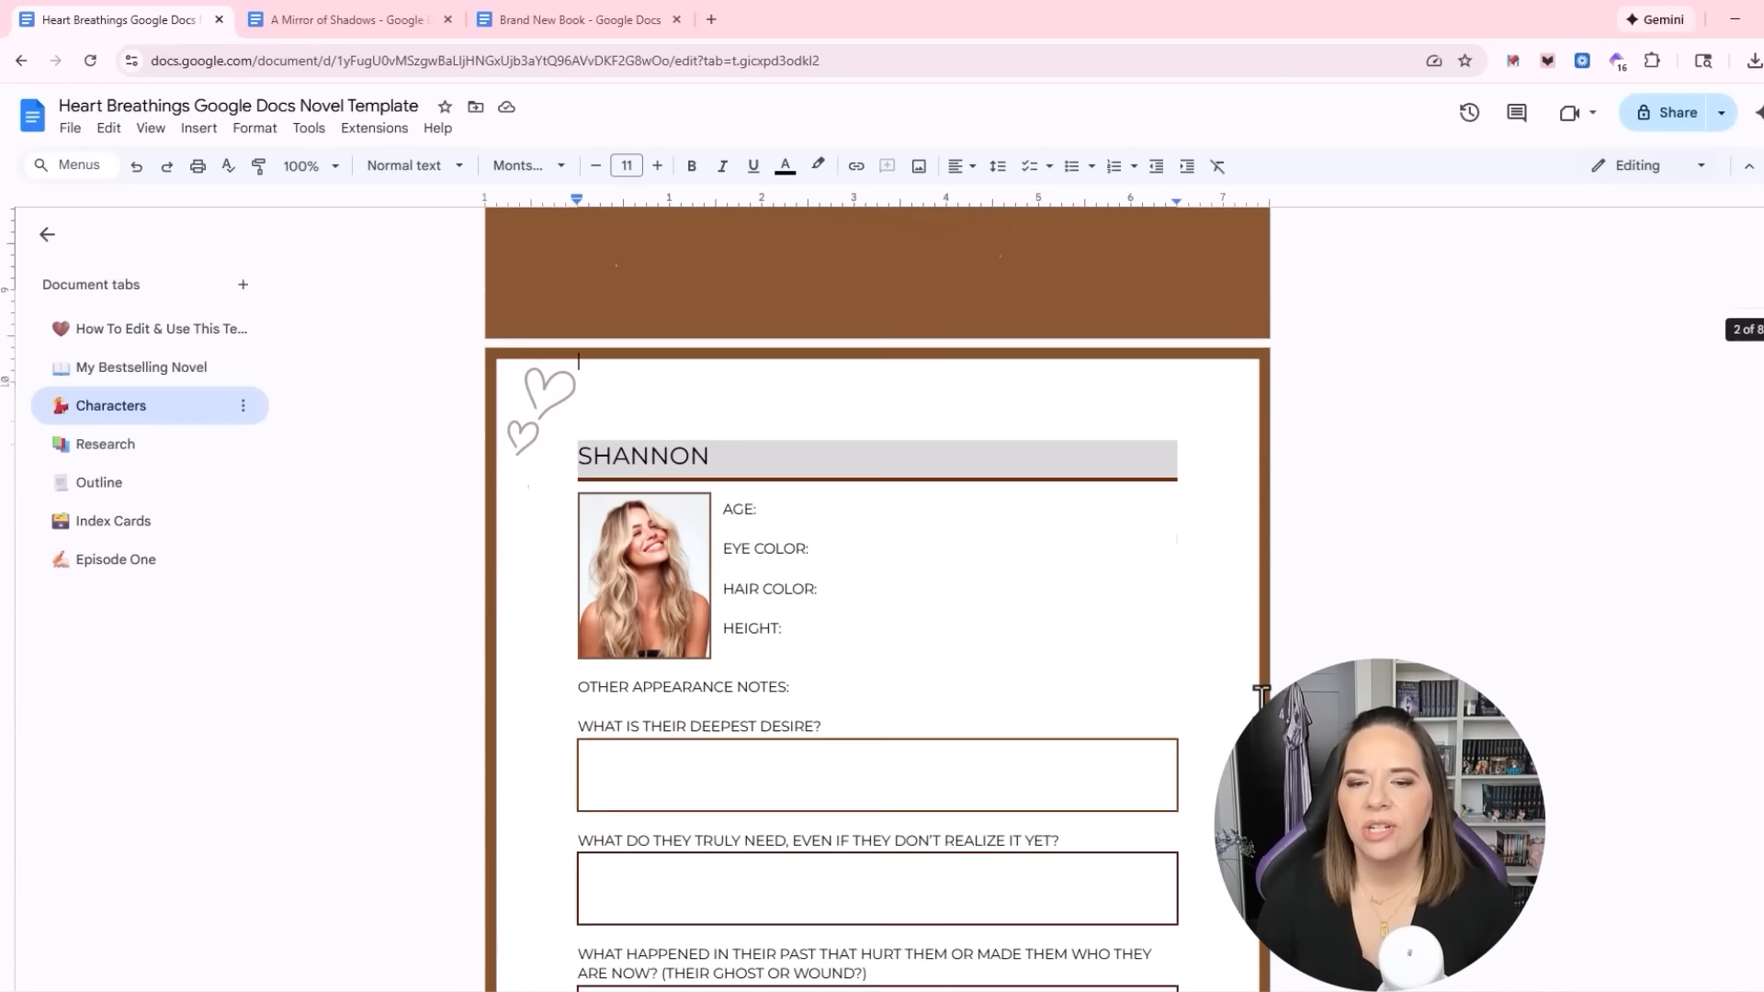
pyautogui.scroll(-1, 1261, 695)
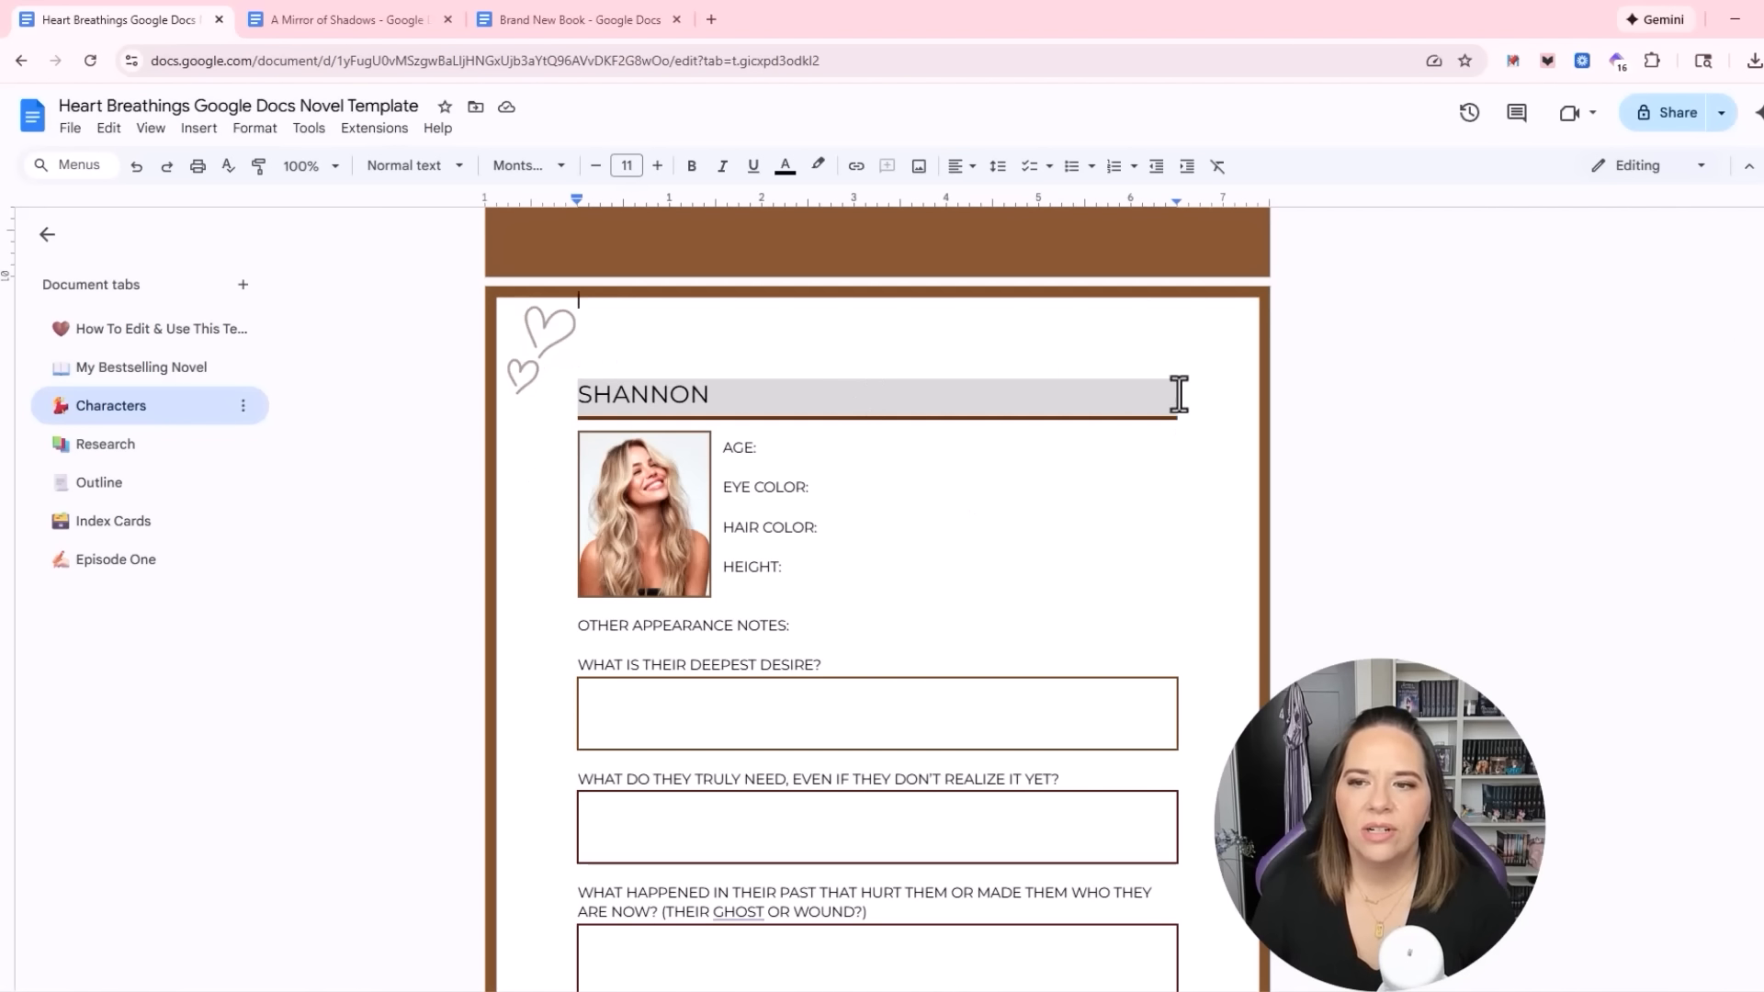
# Highlight the character name heading on the first profile, place the cursor at its end, and review the profile's fields
pyautogui.moveTo(552, 394); pyautogui.dragTo(726, 397)
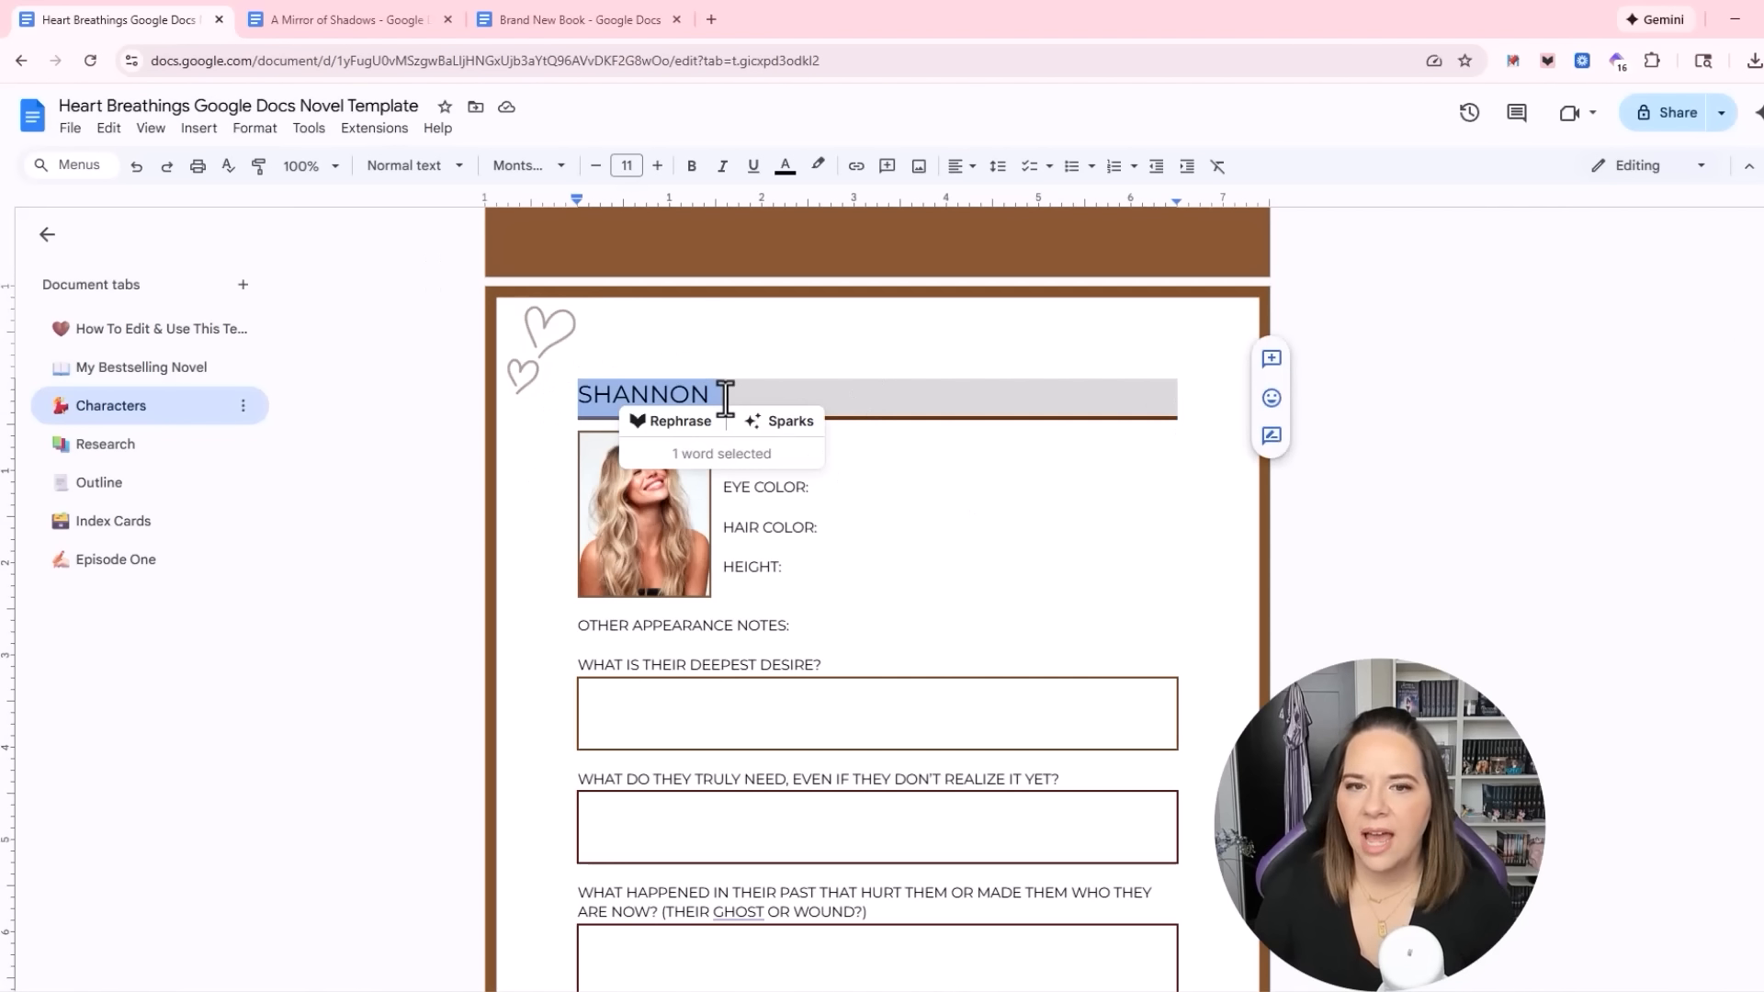
pyautogui.click(716, 396)
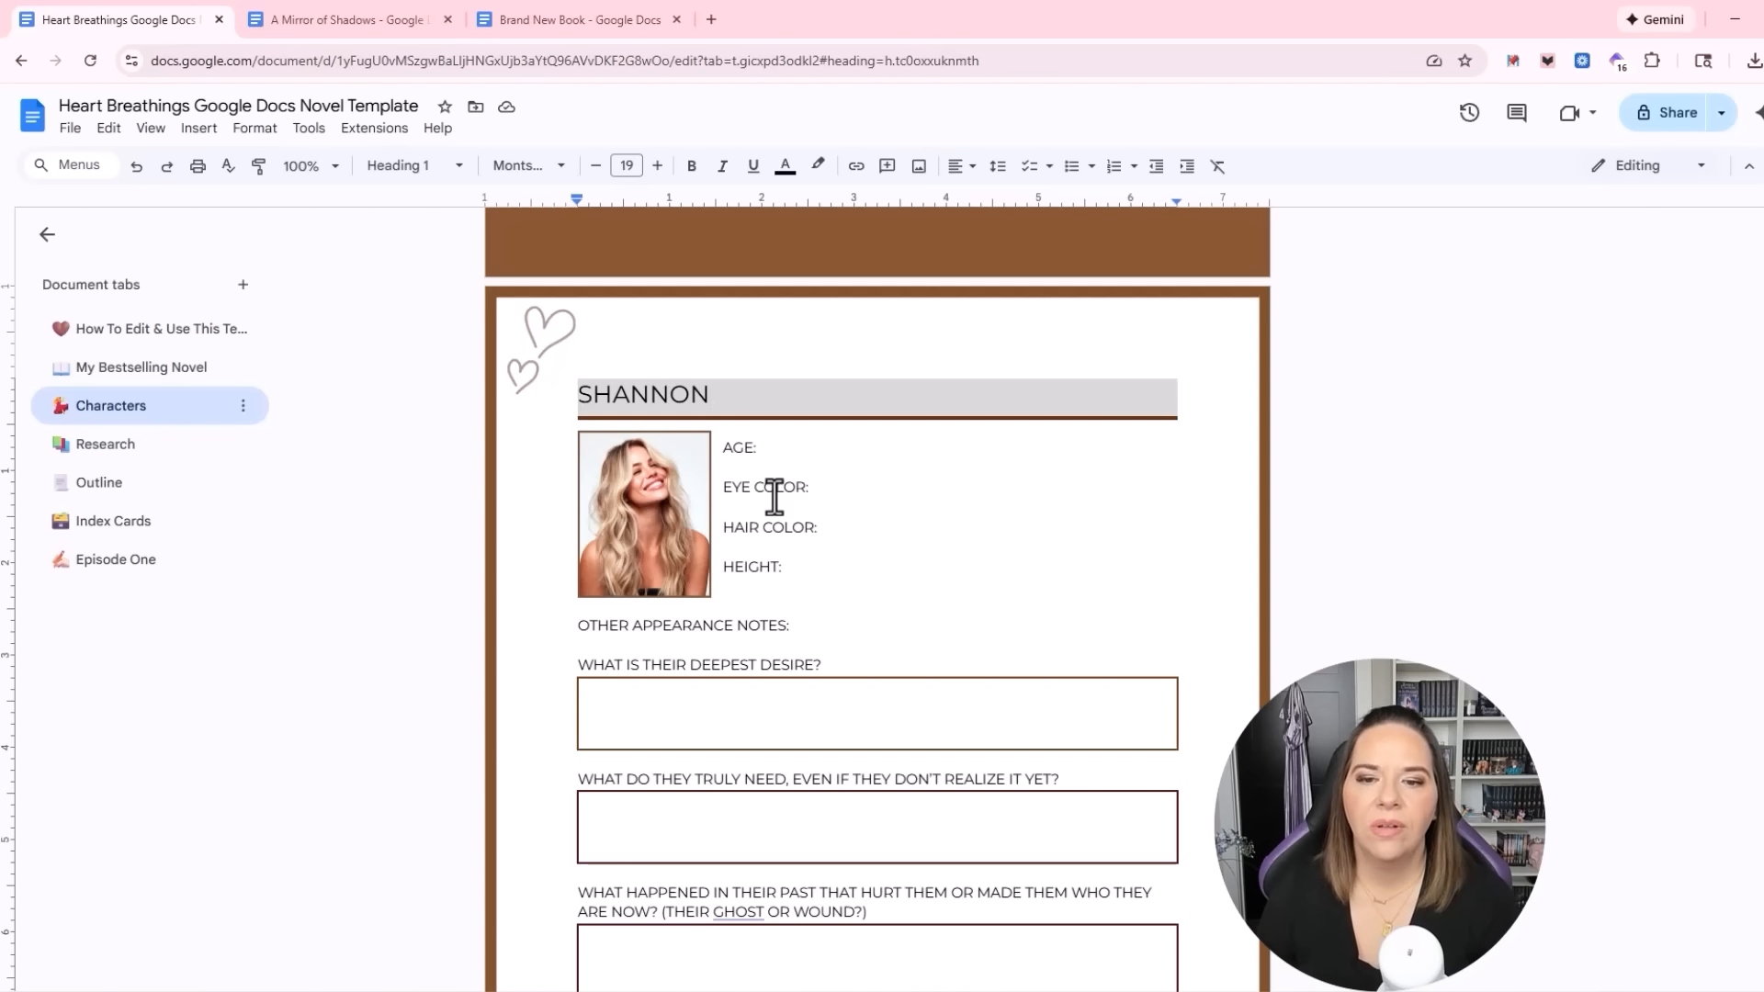
pyautogui.scroll(-3, 774, 496)
pyautogui.scroll(3, 760, 484)
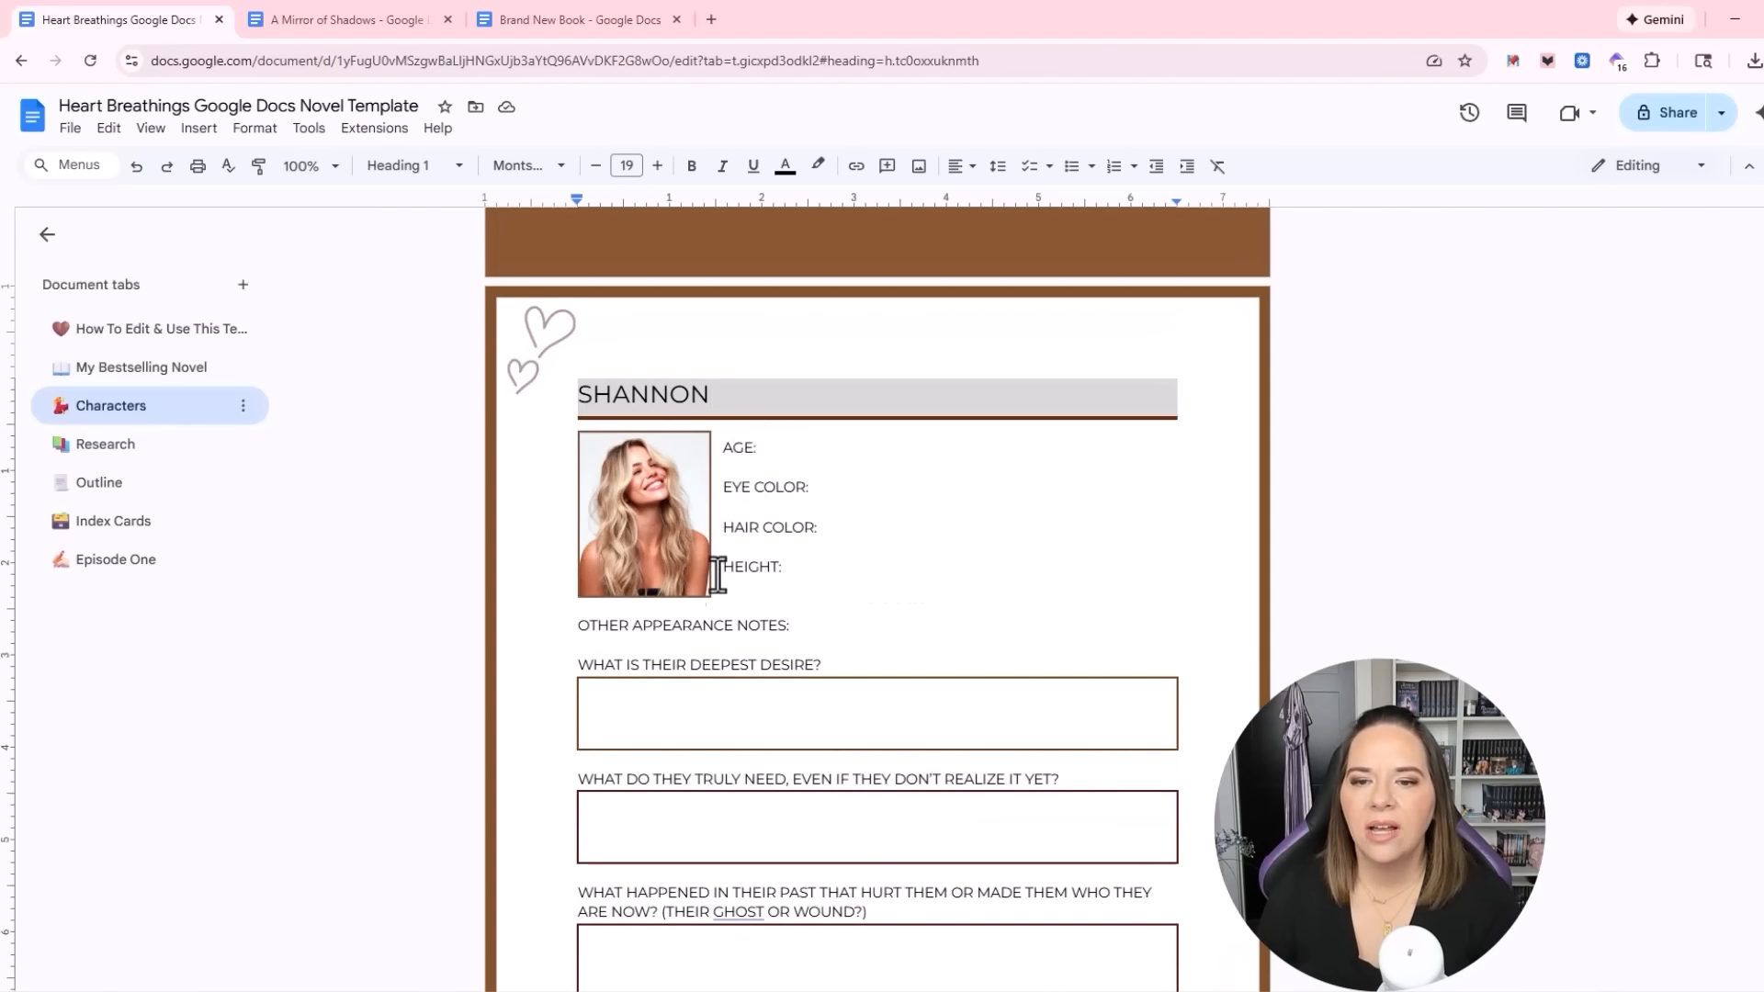
# Compare the style sheet in the My Bestselling Novel tab with the first profile in the Characters tab
pyautogui.click(138, 367)
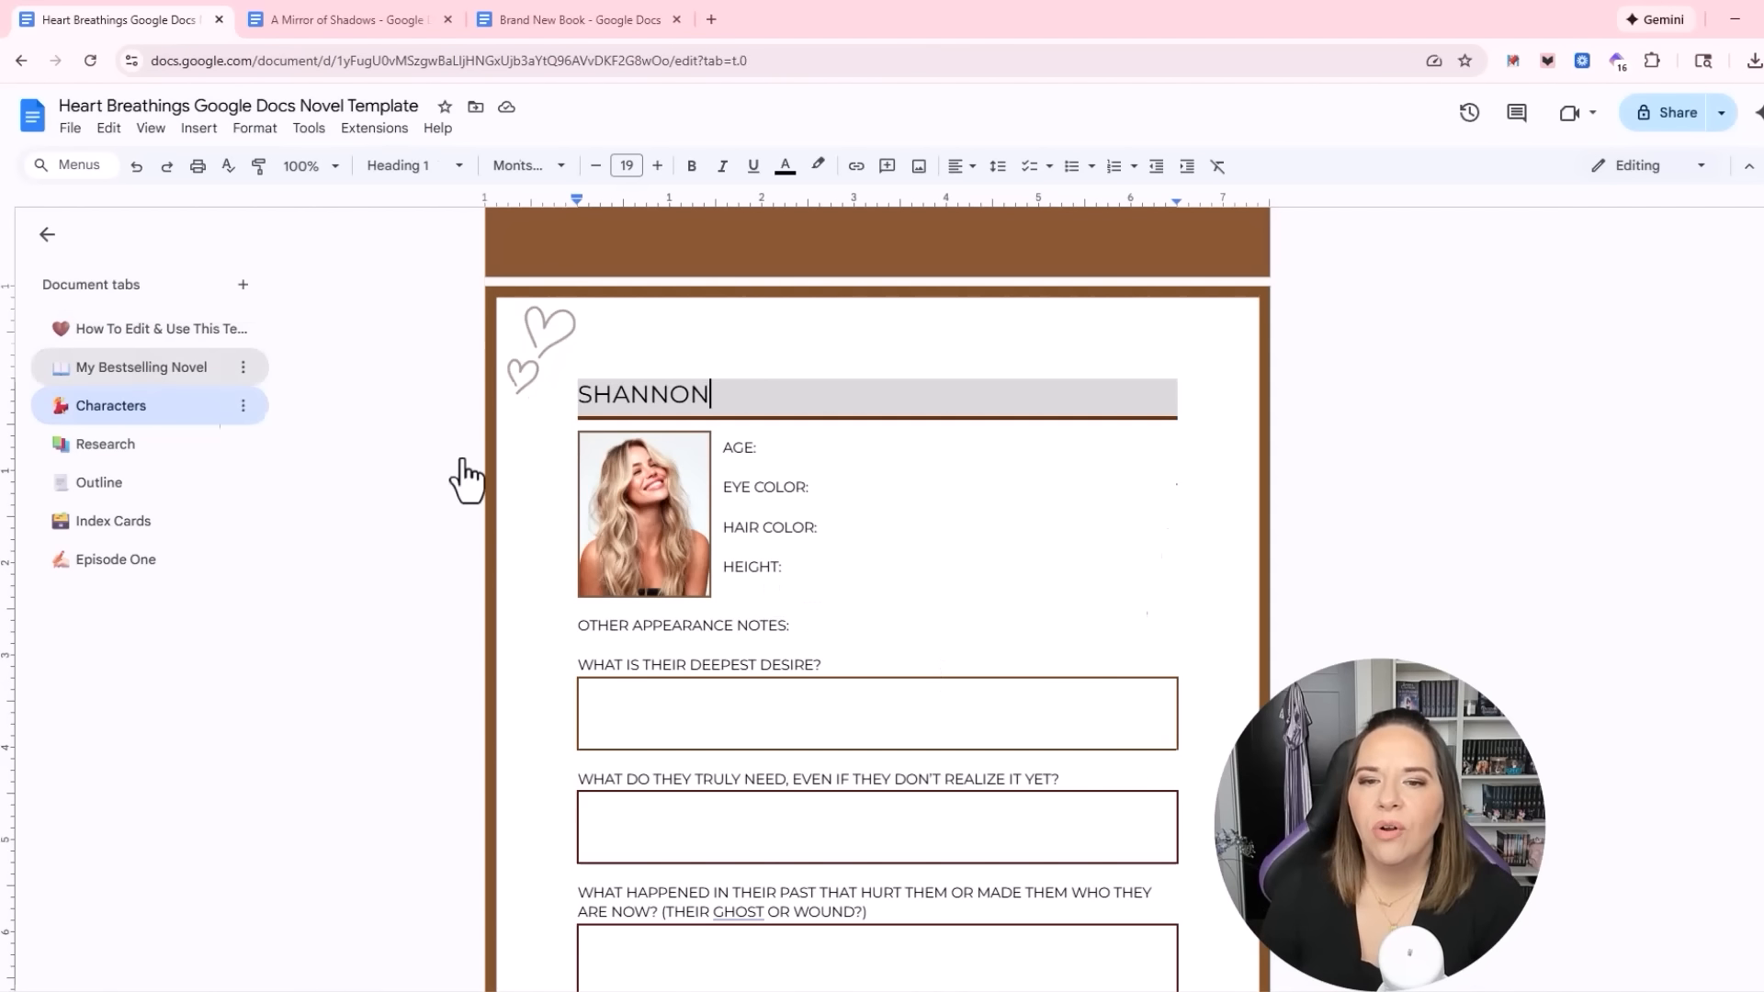
pyautogui.scroll(3, 878, 610)
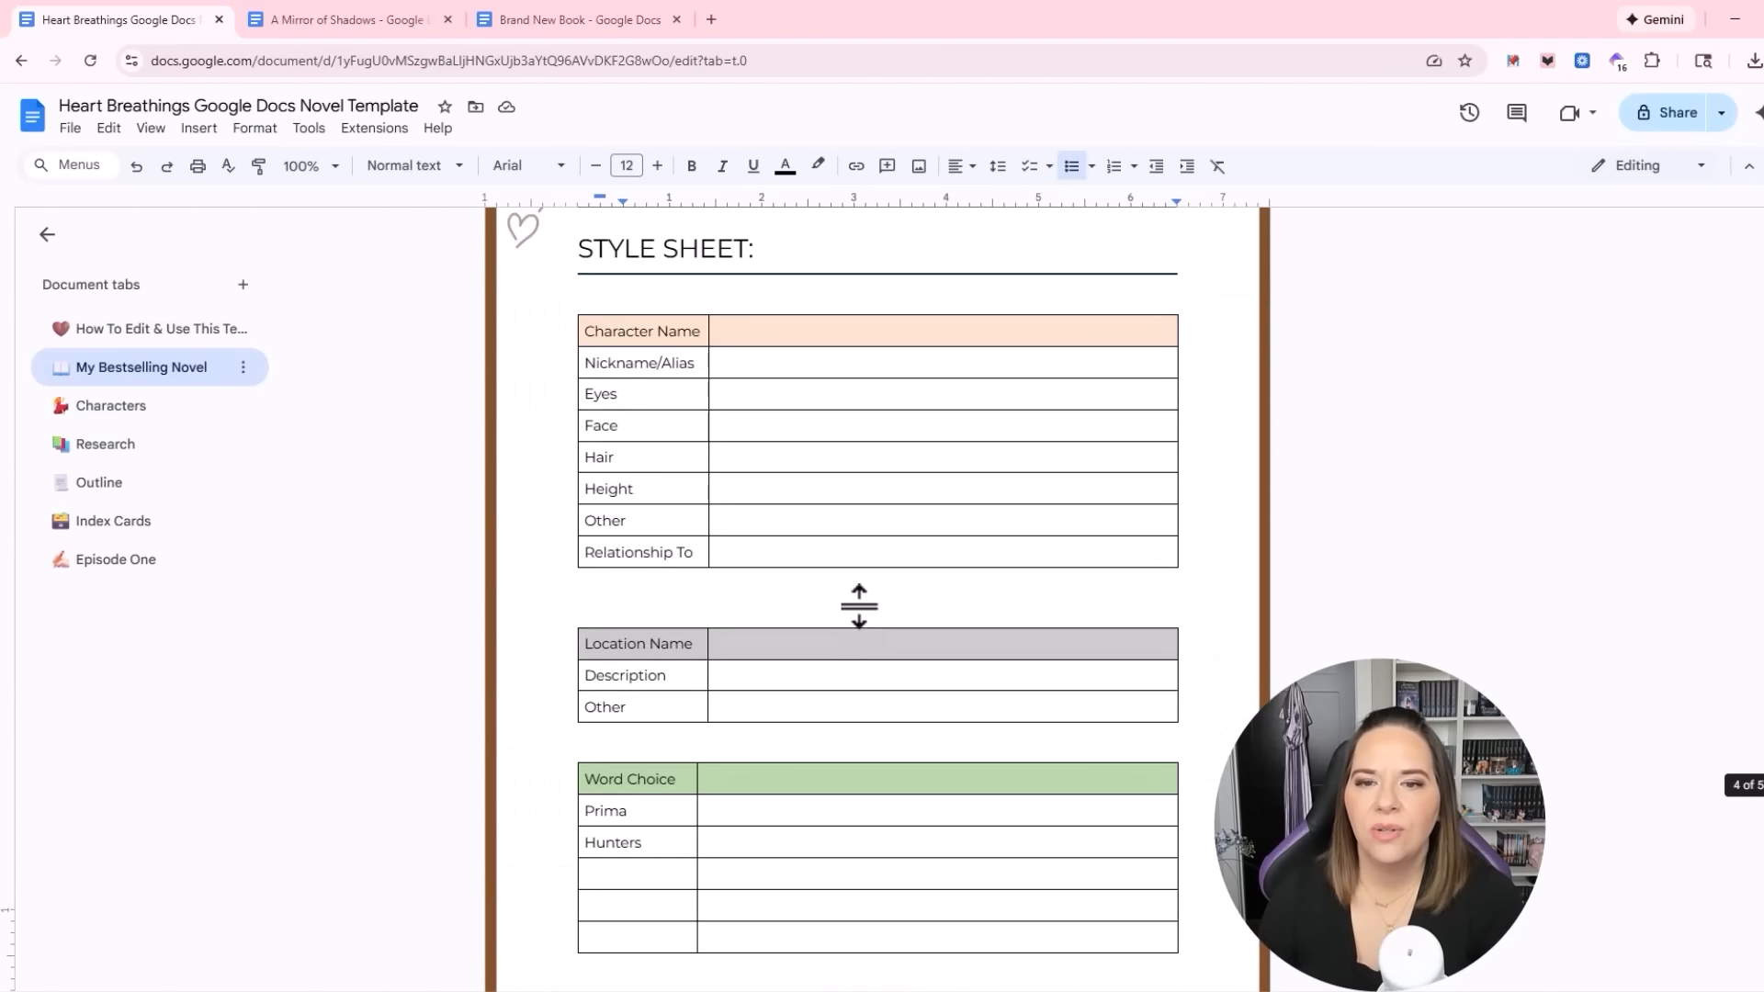
pyautogui.click(124, 409)
pyautogui.scroll(-1, 776, 588)
pyautogui.scroll(2, 777, 586)
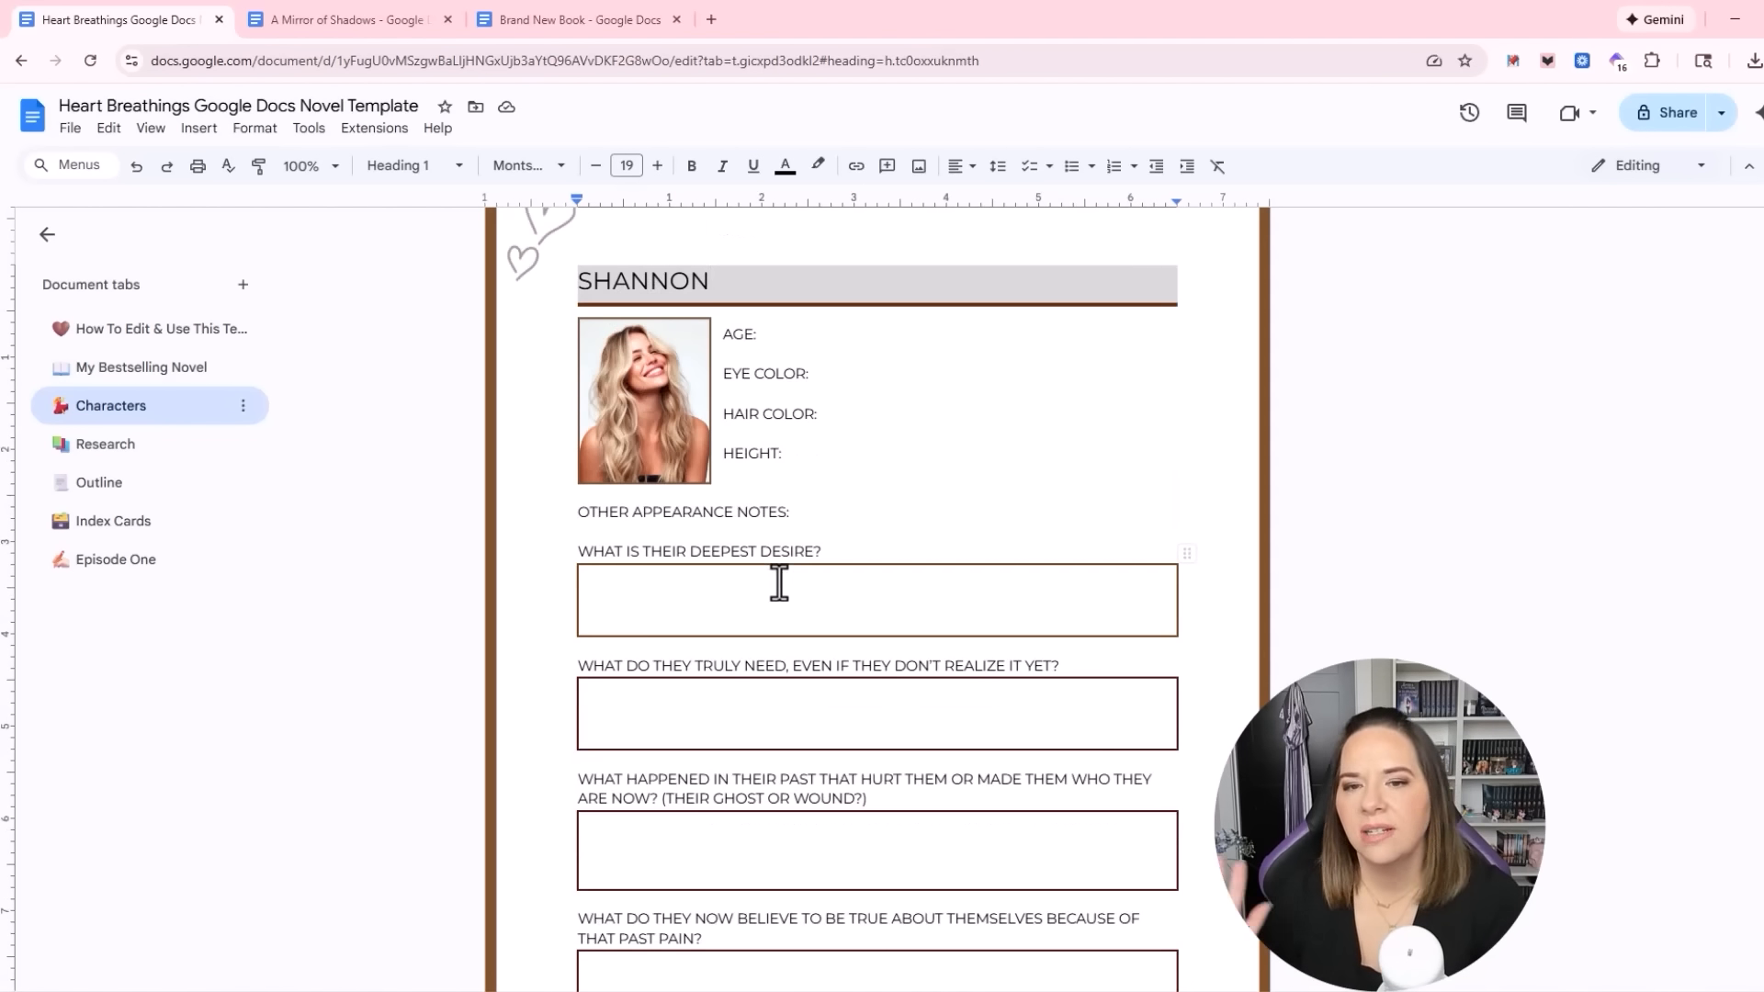
# Review the first profile's questions, placing the cursor in the answer boxes for deepest desire, true need and beliefs from past pain
pyautogui.scroll(-1, 779, 581)
pyautogui.scroll(-1, 779, 581)
pyautogui.click(661, 397)
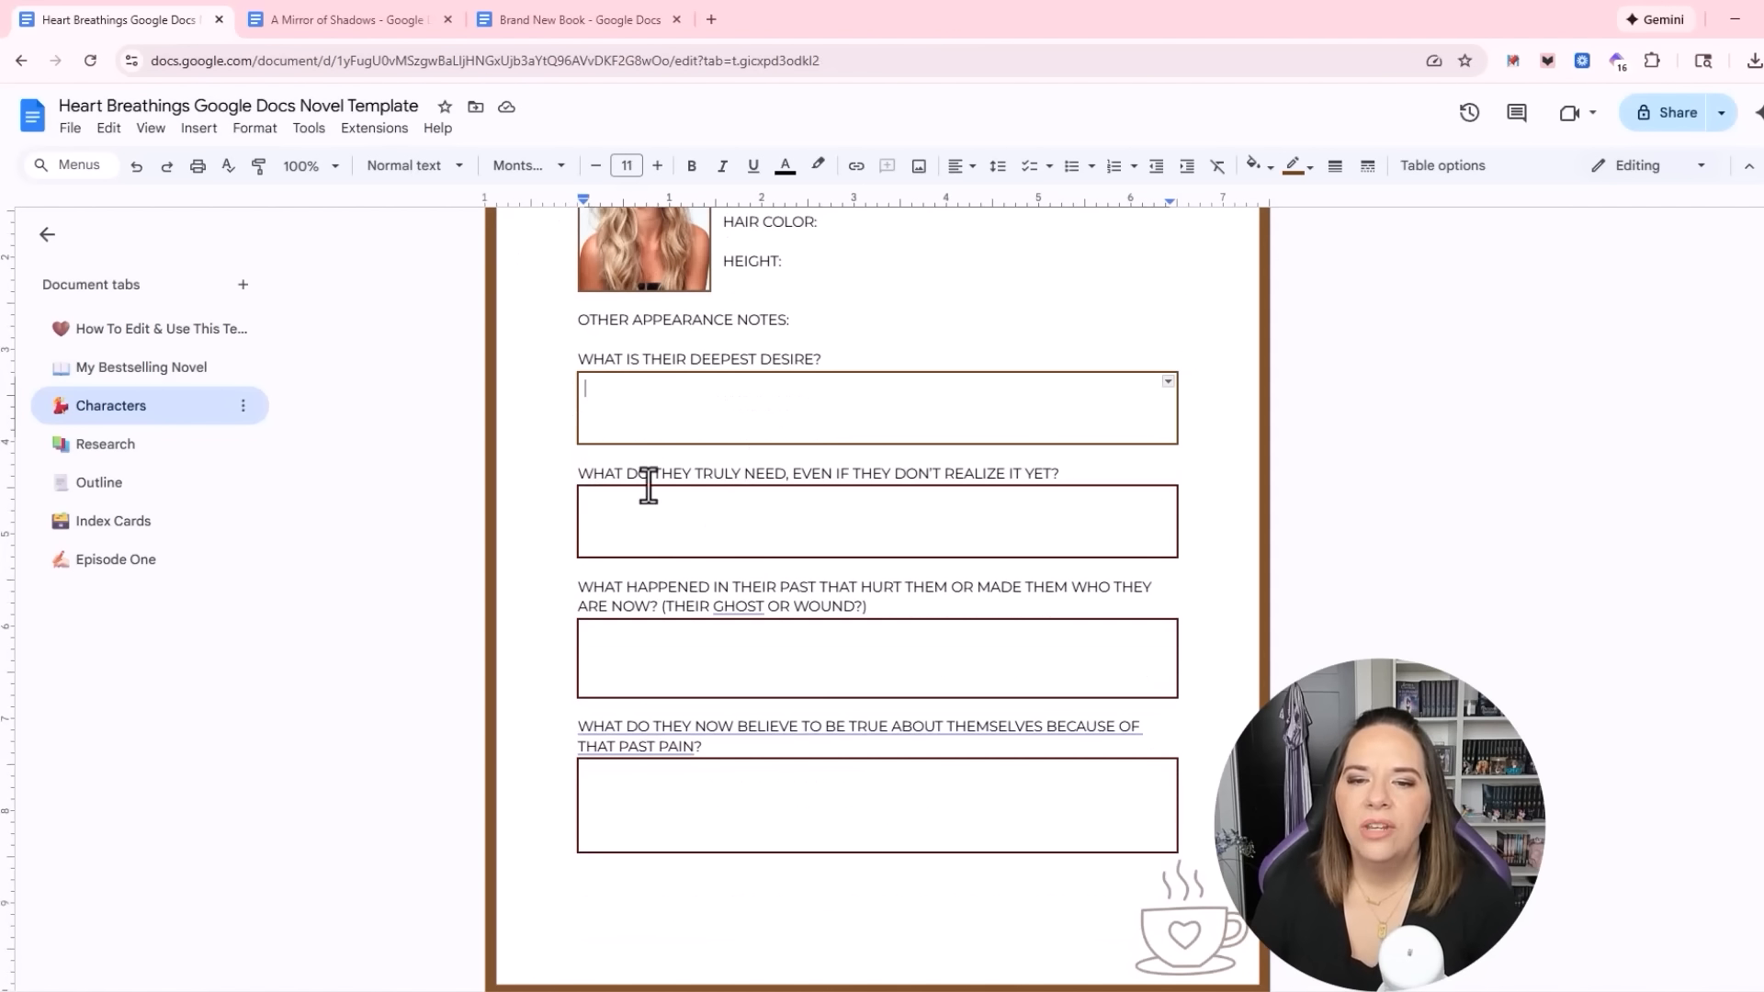
pyautogui.click(651, 522)
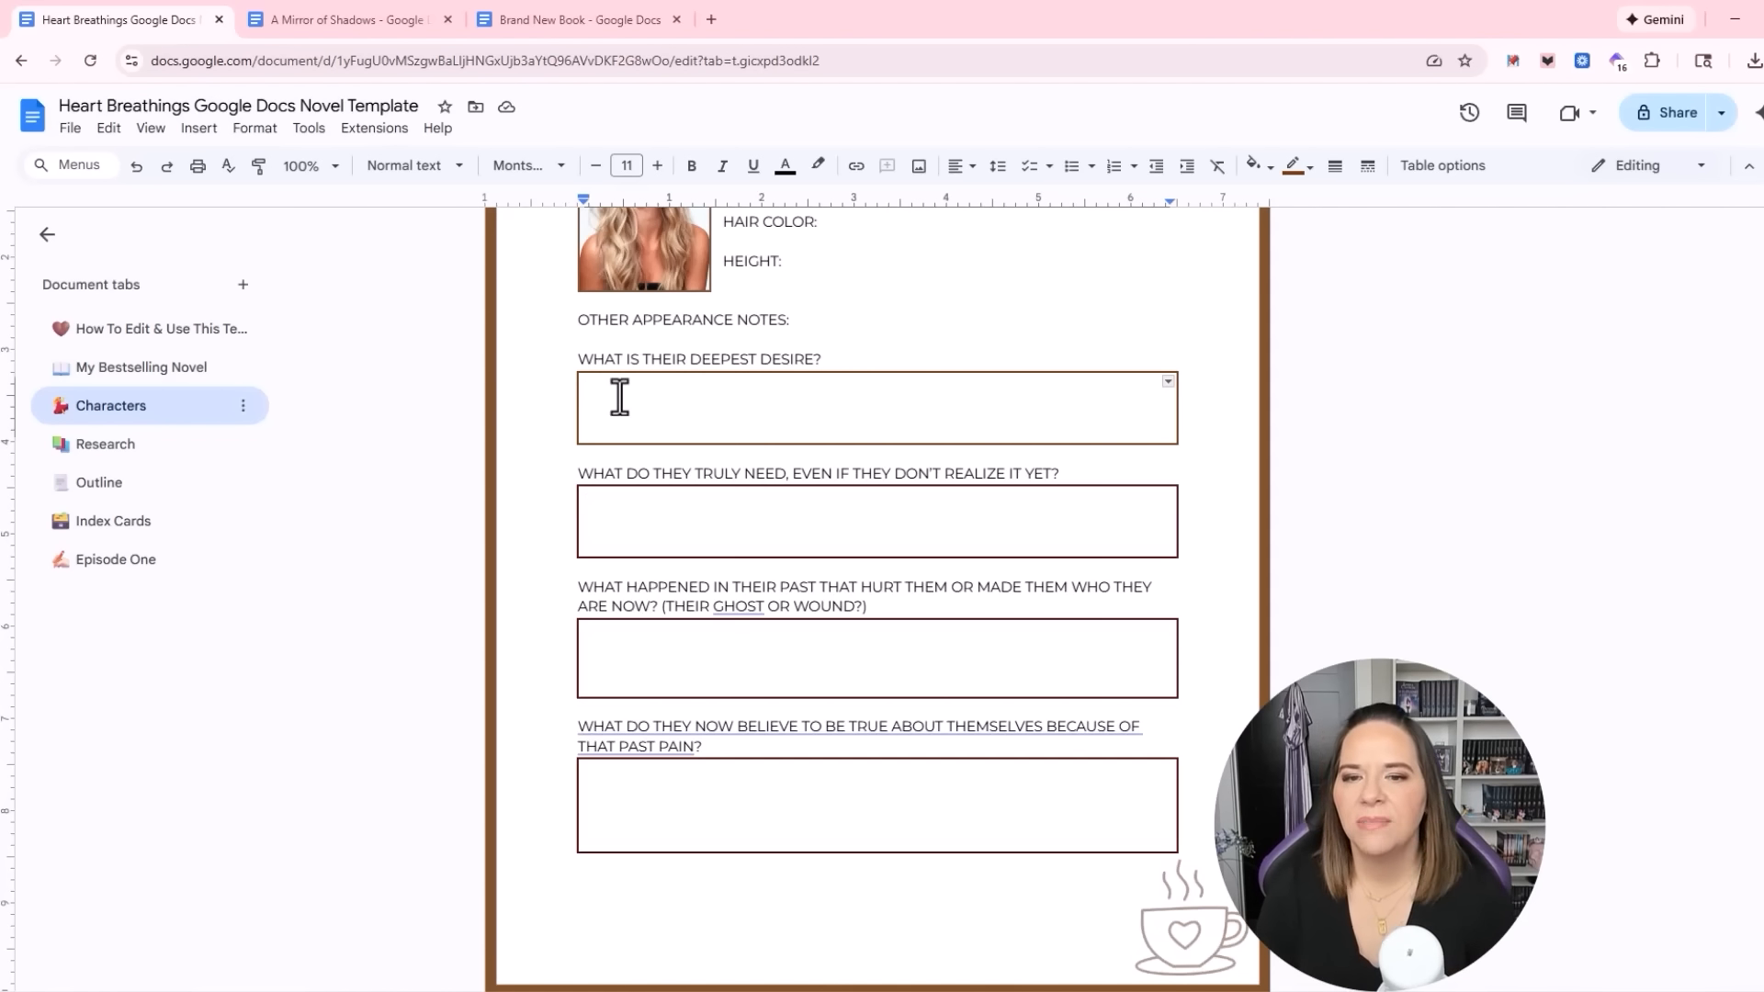
pyautogui.scroll(-2, 677, 492)
pyautogui.click(700, 549)
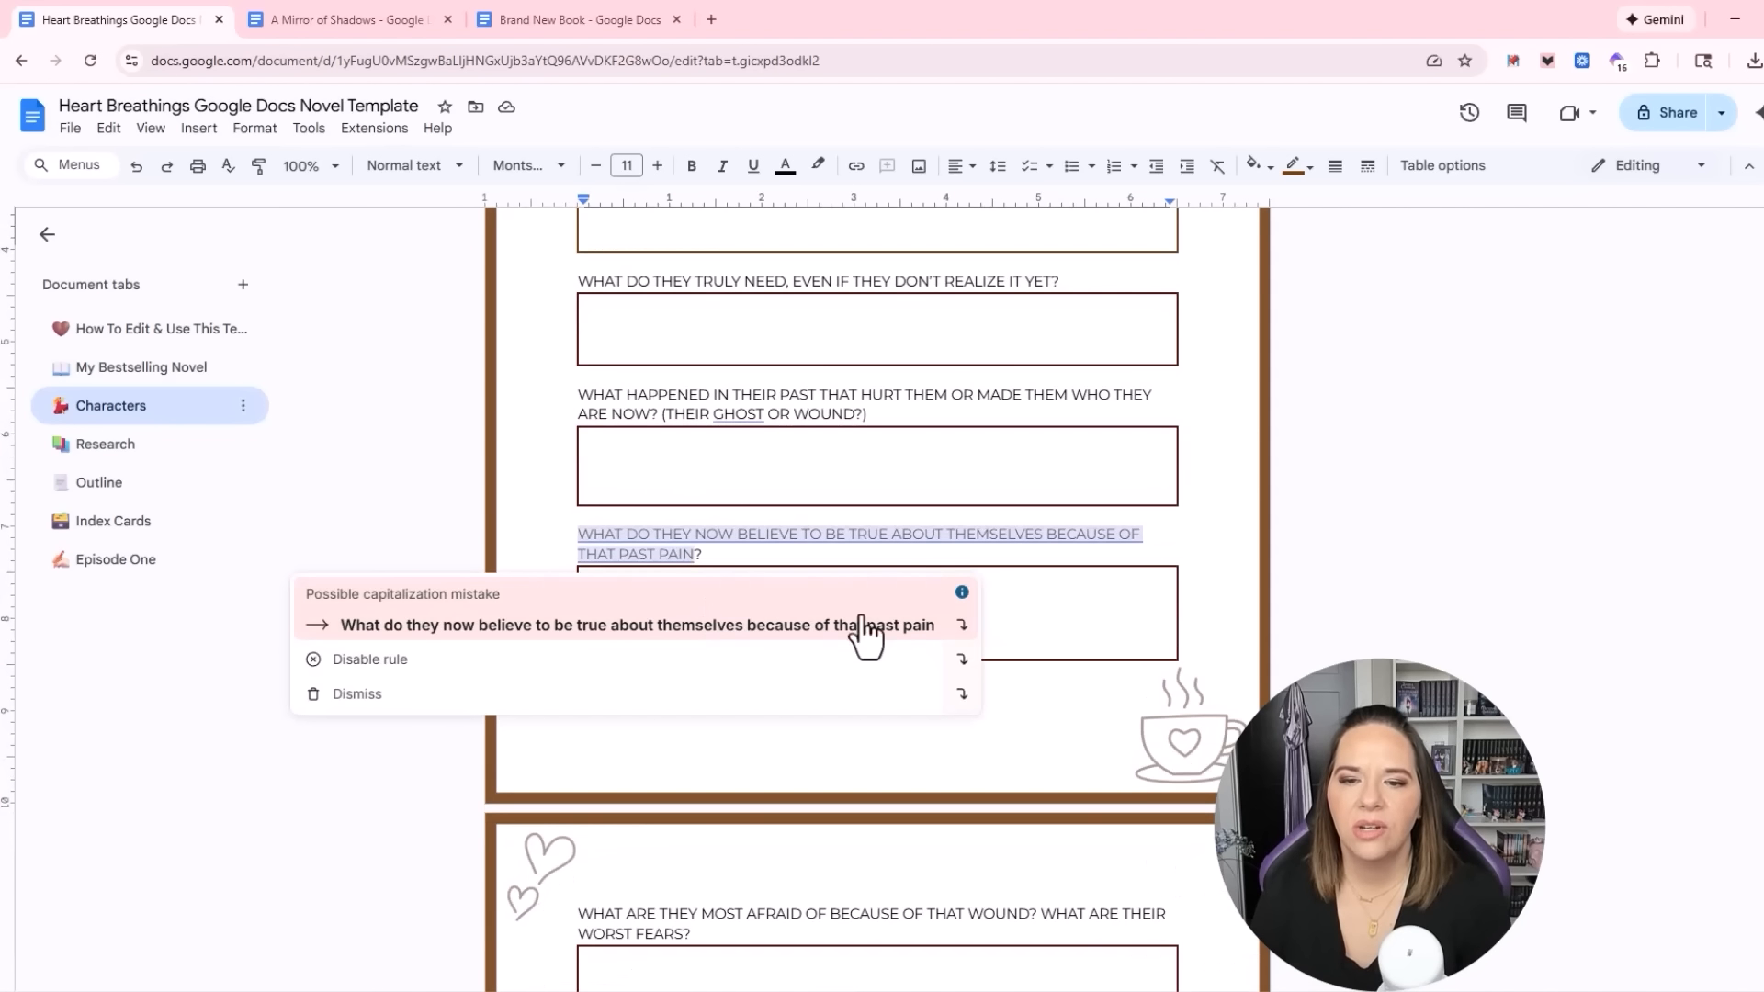
pyautogui.click(1109, 611)
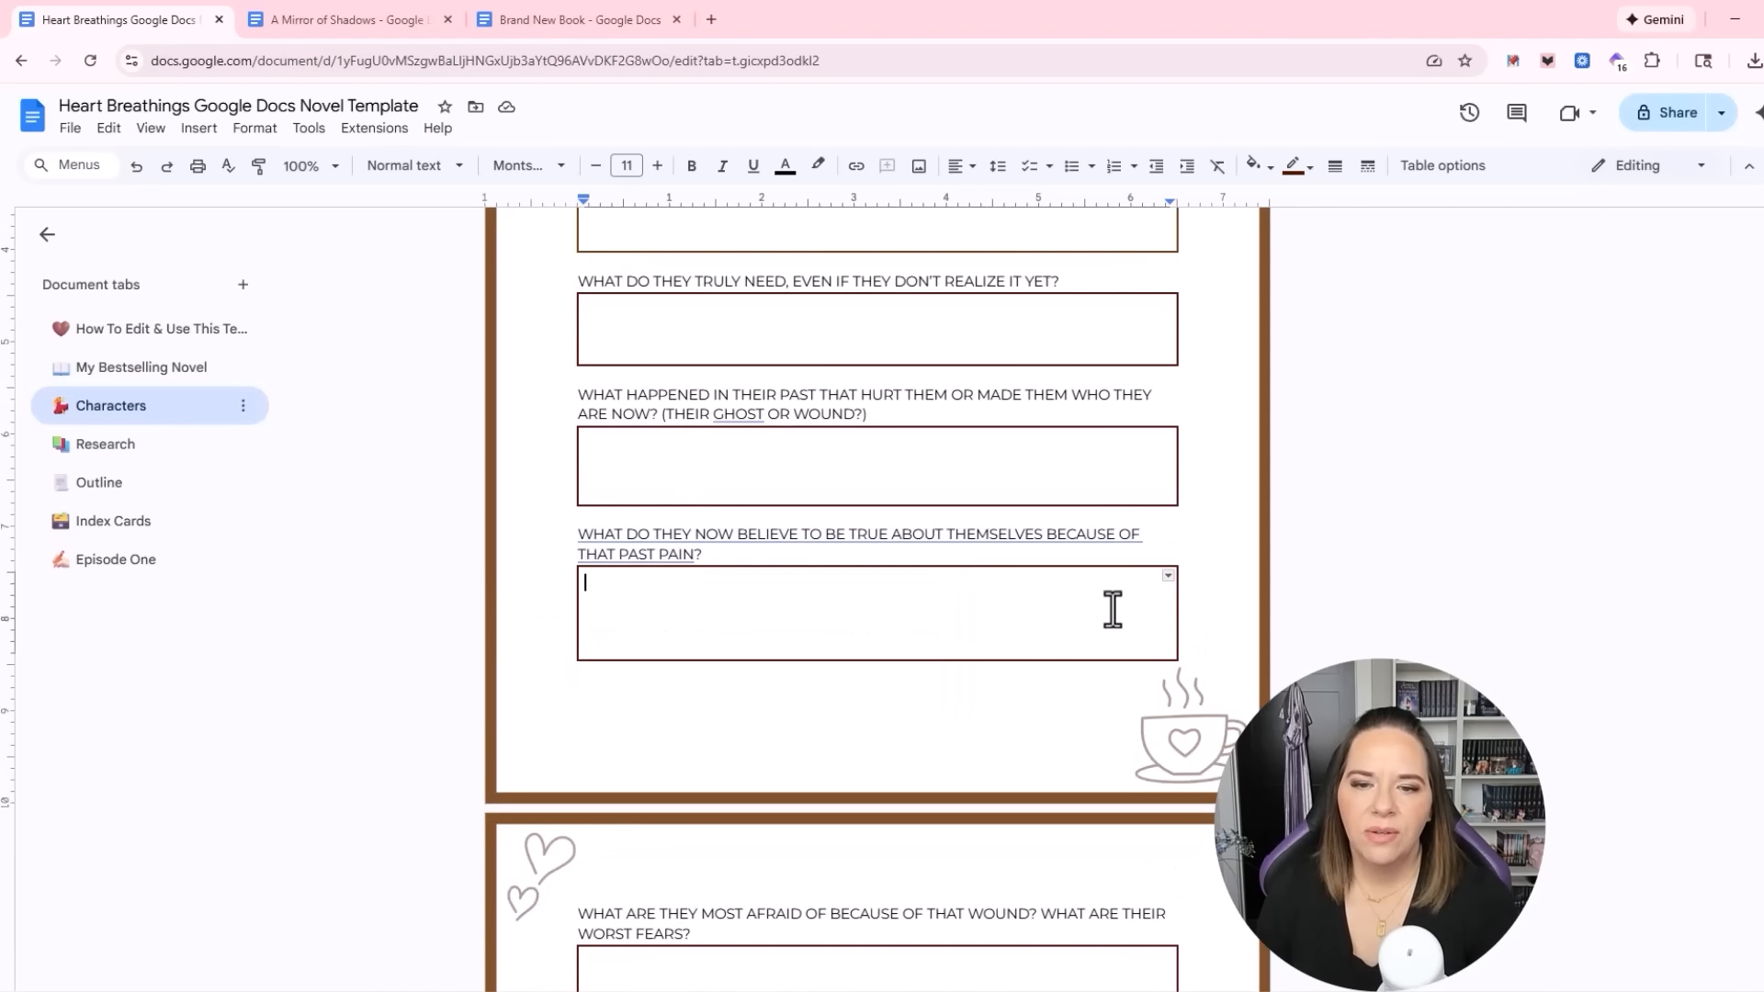
# Skim the first profile's remaining questions down to the Beginning, Middle and End fields, and return to the past-pain question
pyautogui.scroll(-4, 1112, 609)
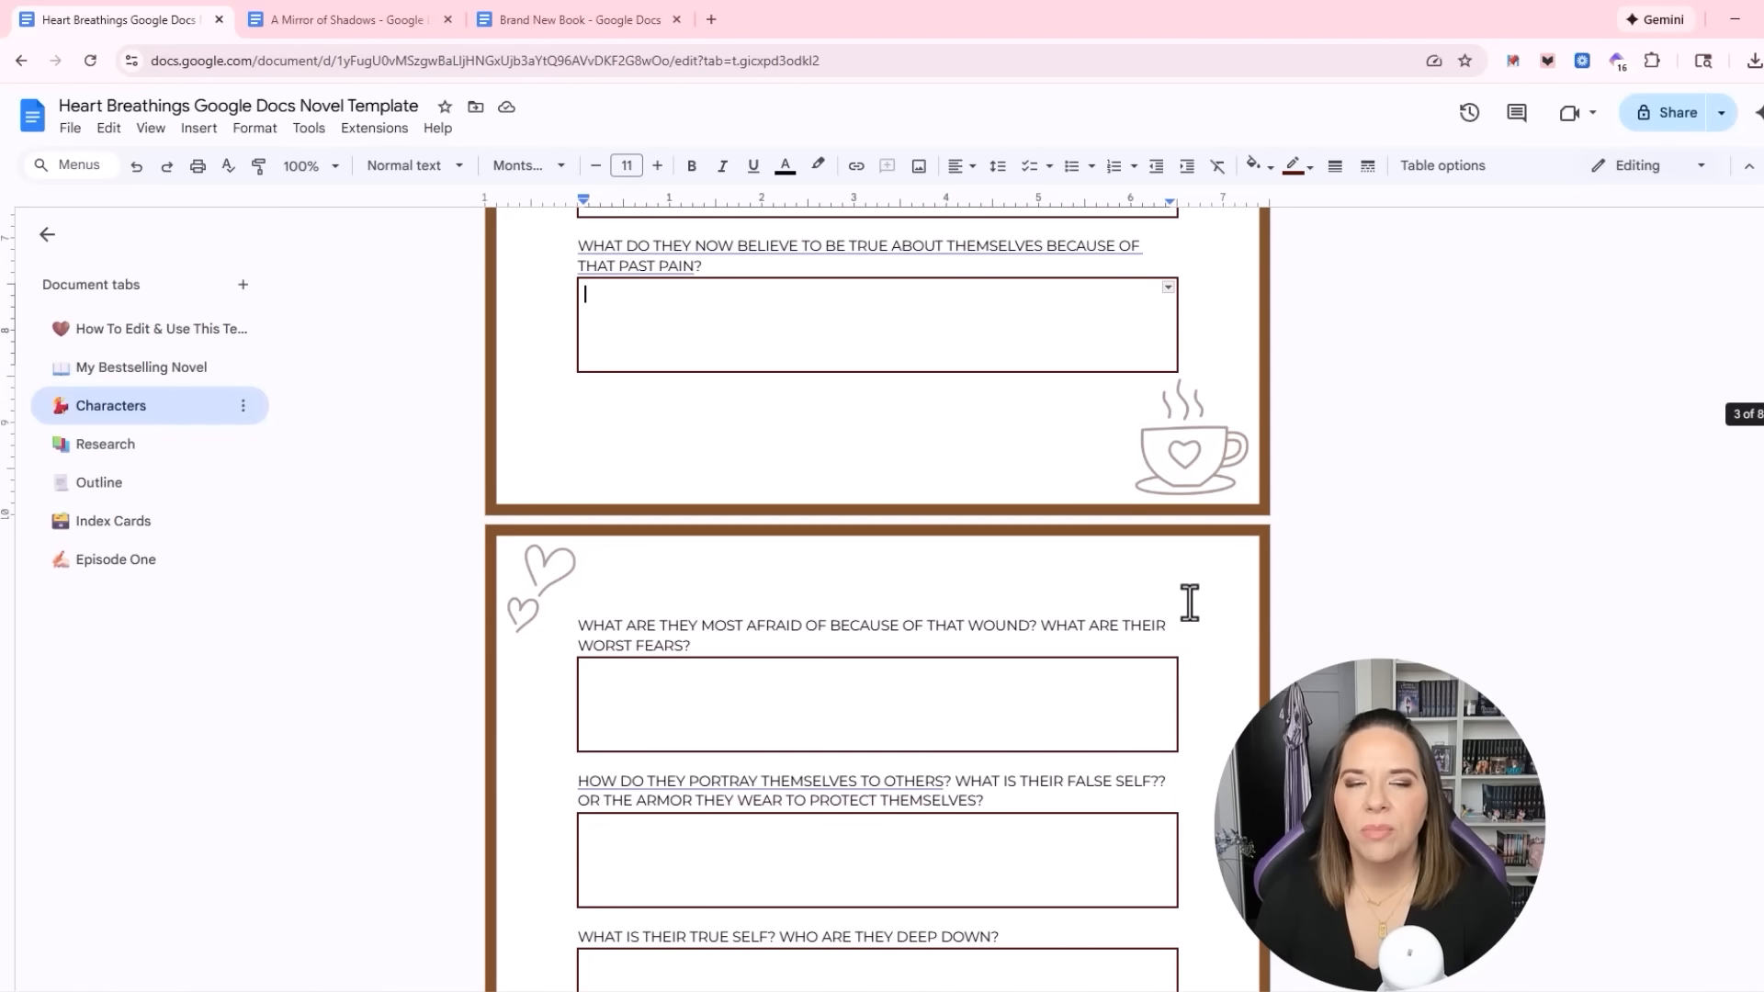
pyautogui.scroll(-1, 1201, 603)
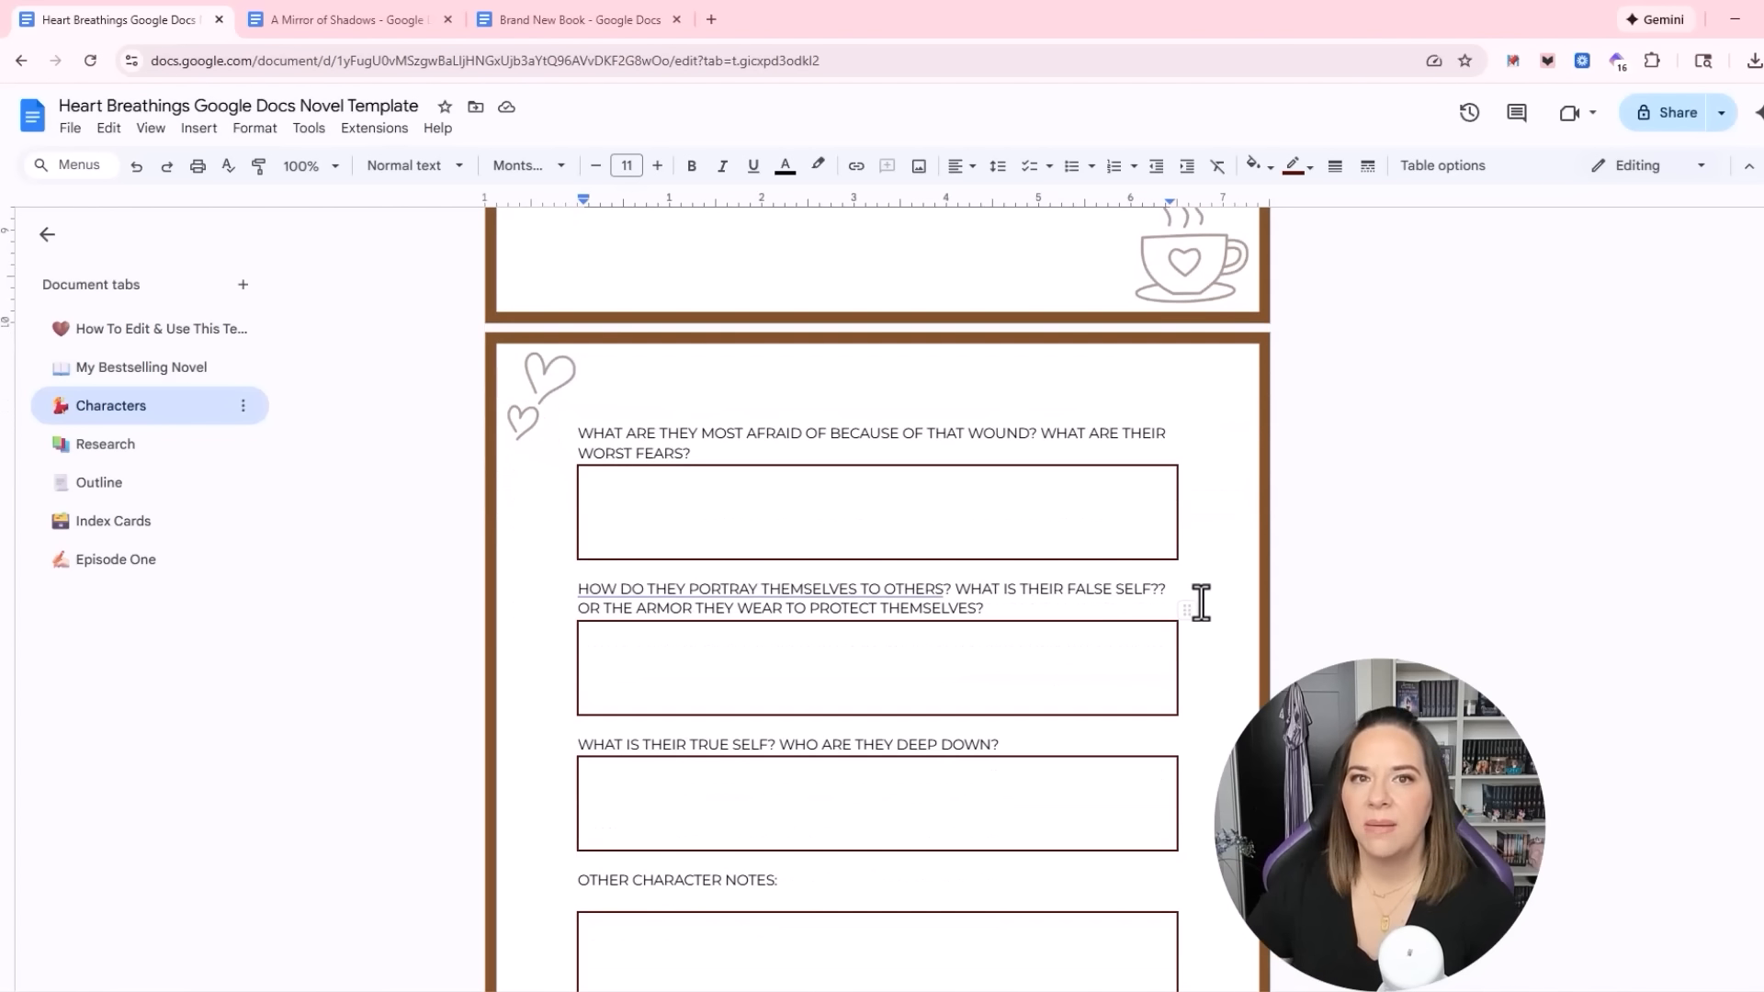
pyautogui.scroll(-5, 1199, 606)
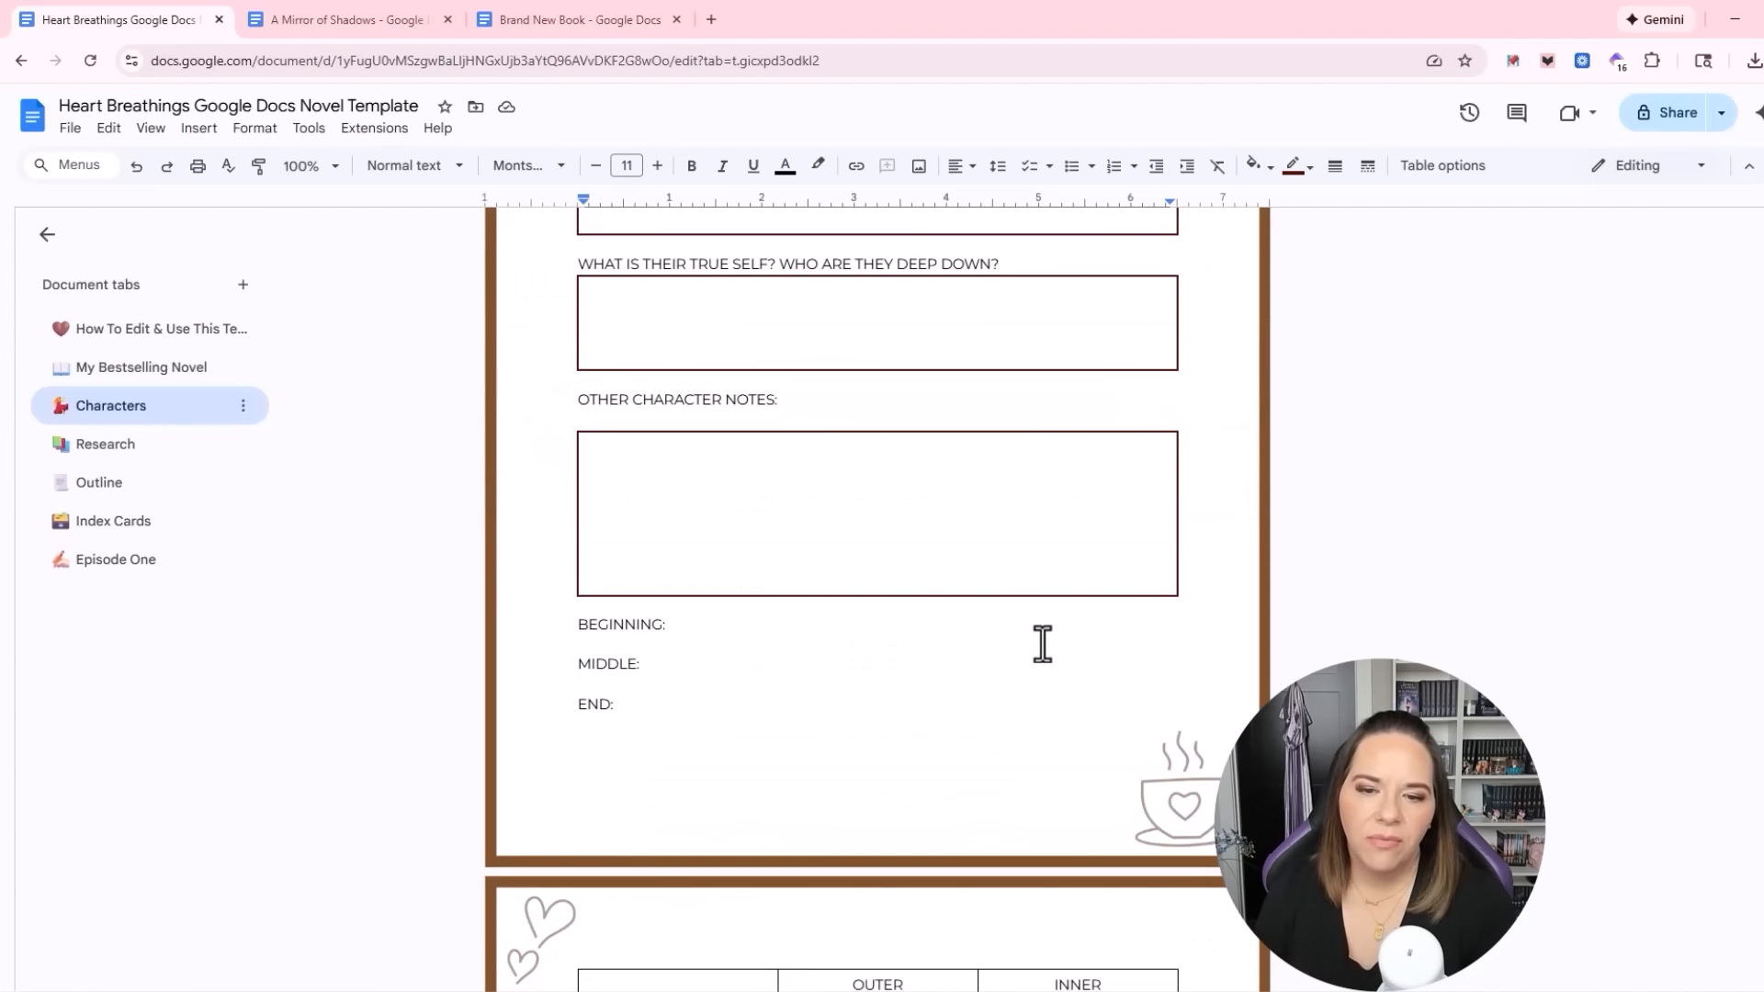
pyautogui.scroll(13, 713, 728)
pyautogui.click(714, 726)
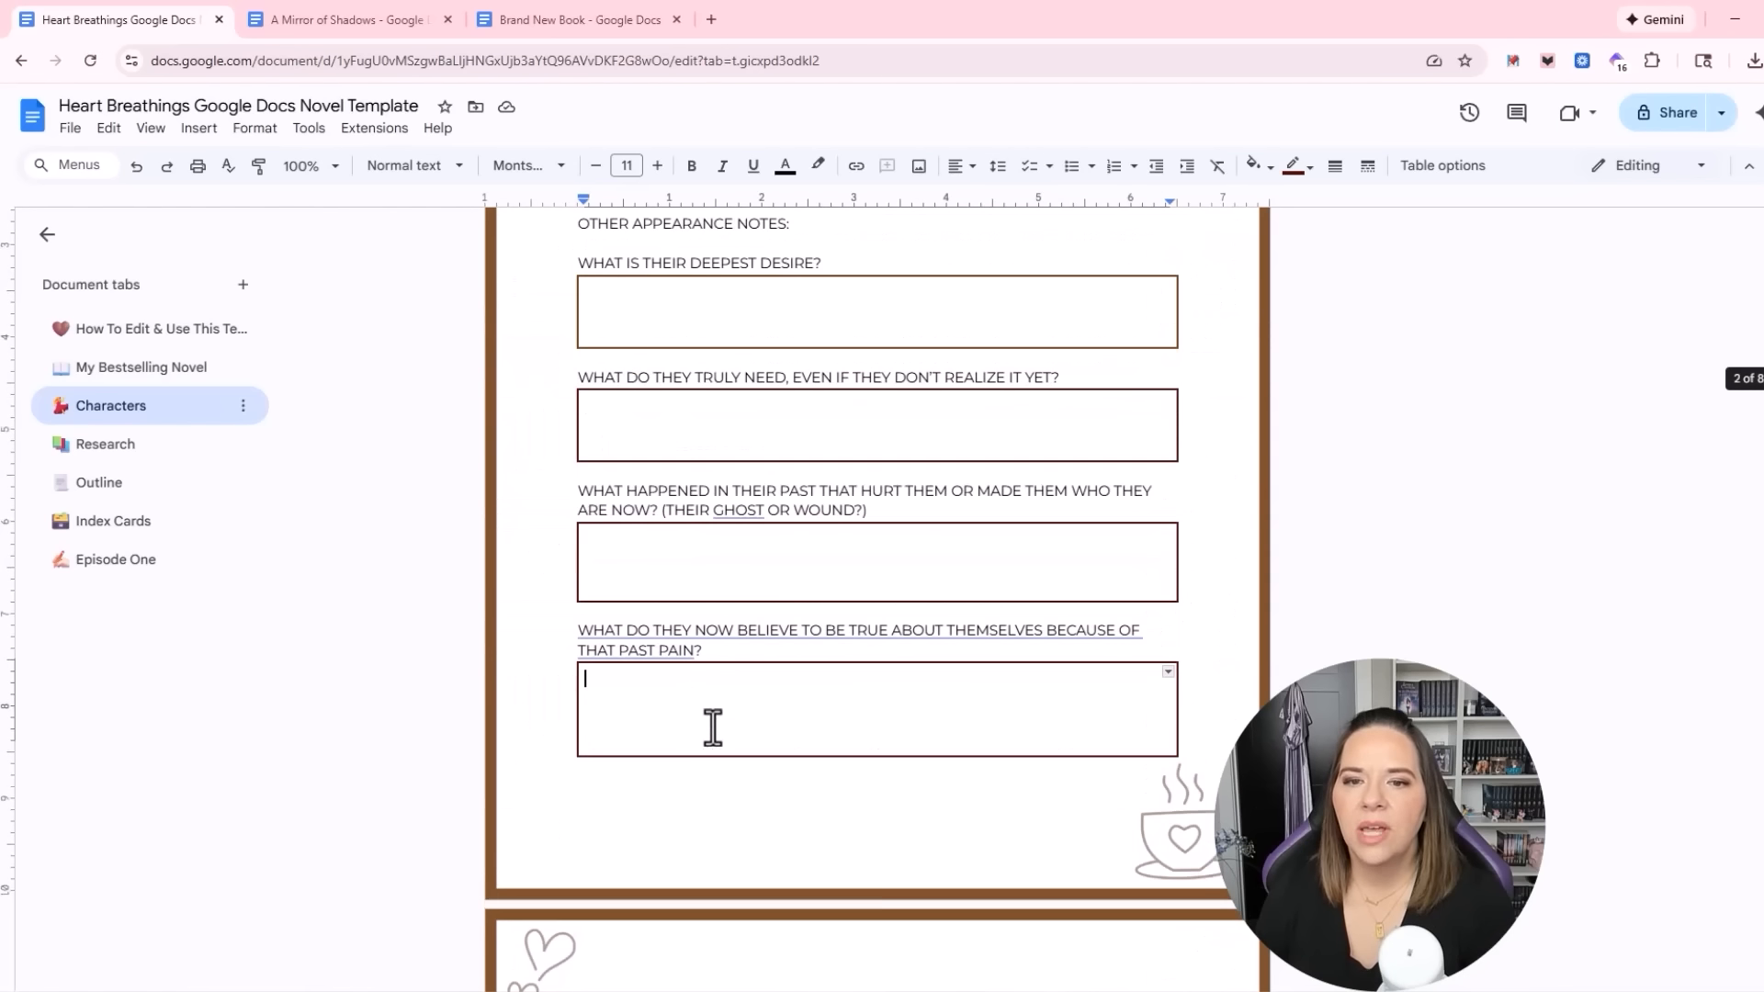
pyautogui.scroll(1, 659, 681)
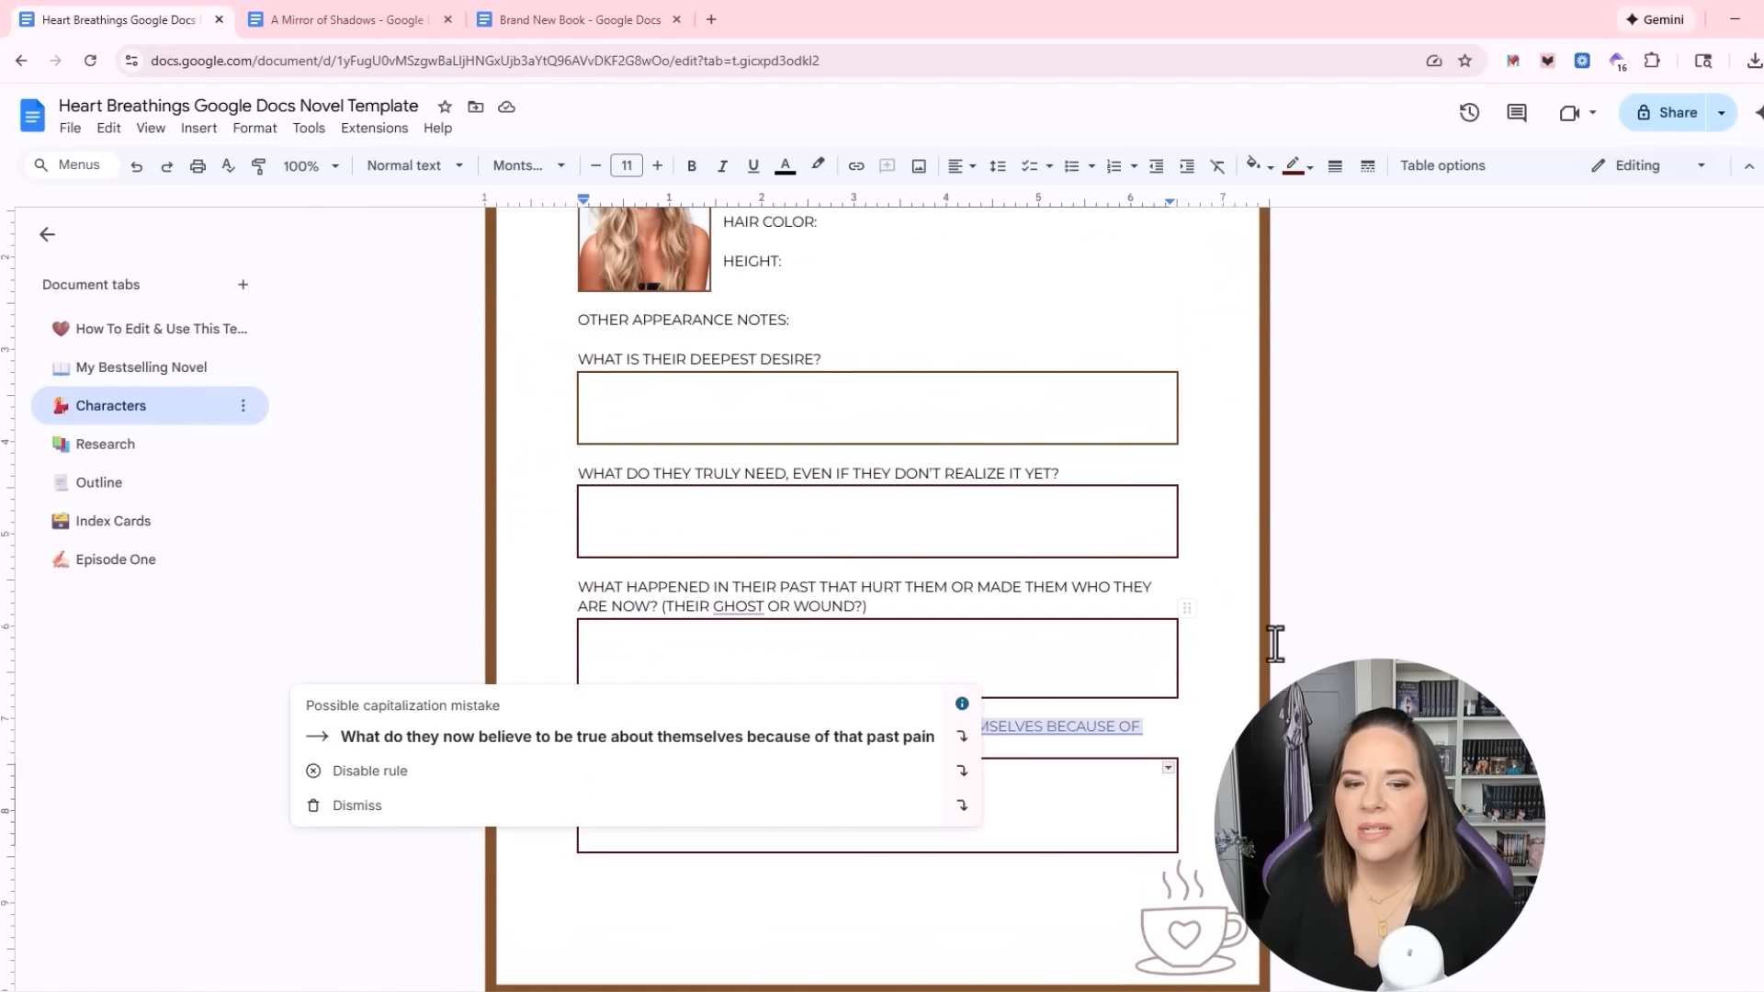
pyautogui.scroll(-1, 323, 845)
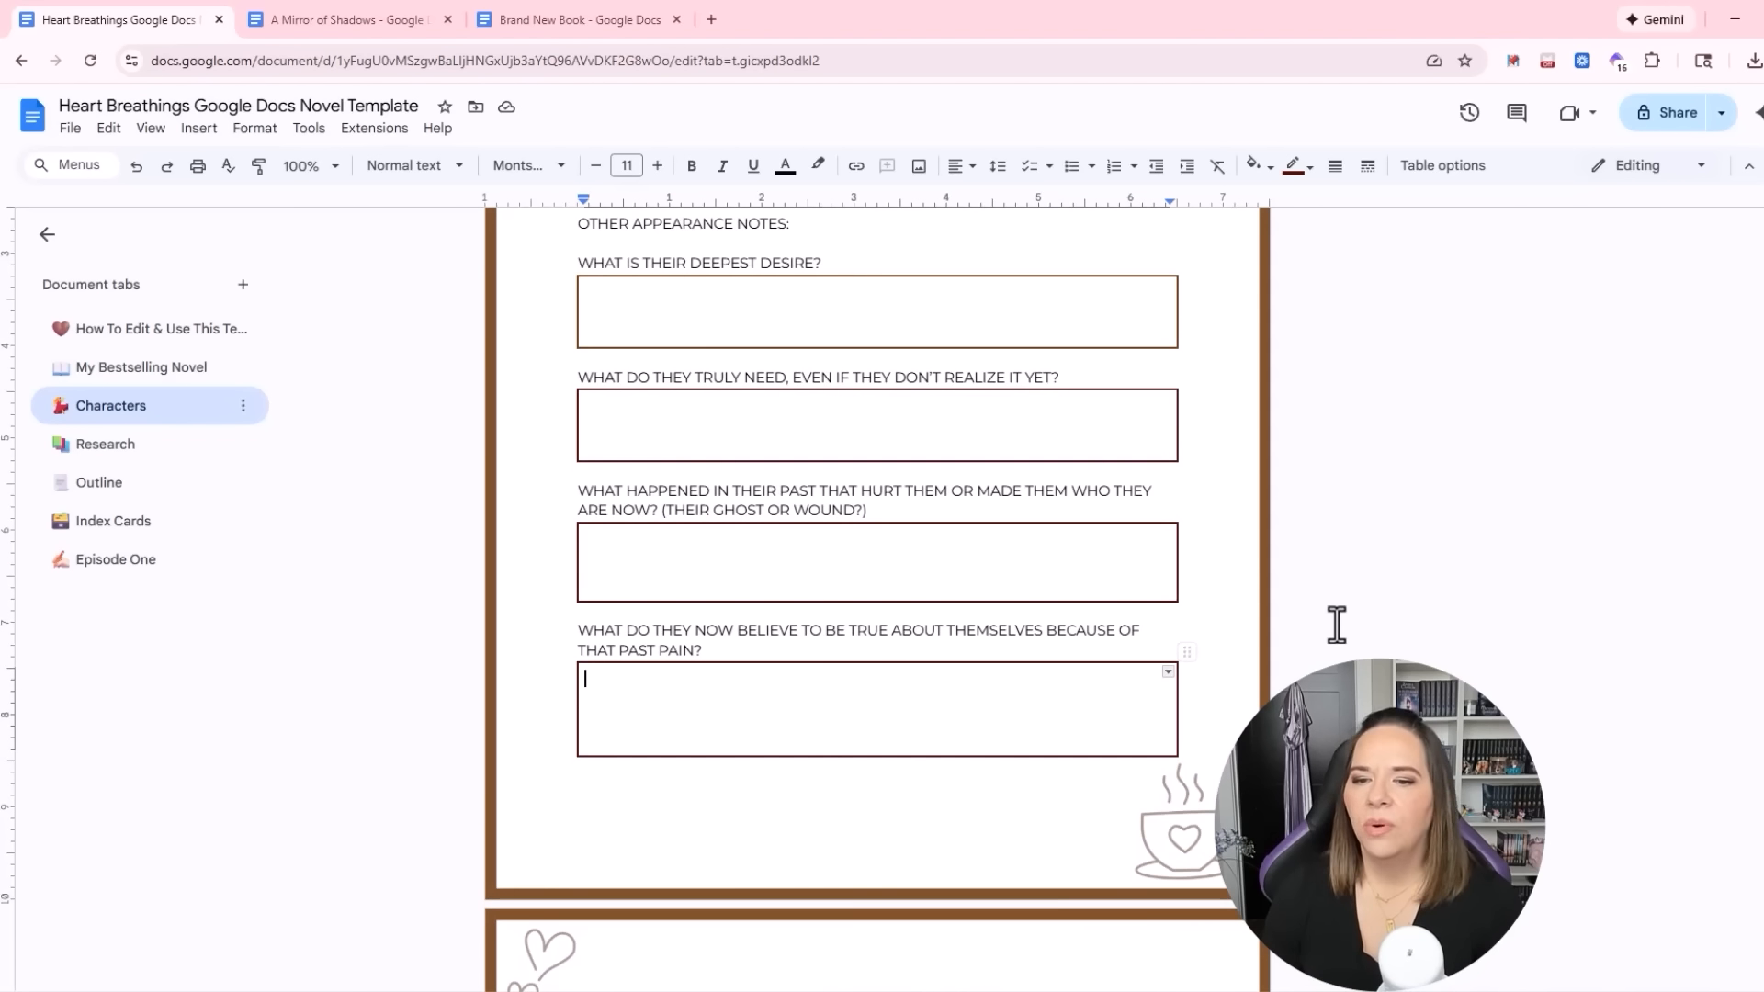
# View the first profile's closing pages, placing the cursor after Beginning and in the Outer Goal cell of the goal, motivation and conflict table
pyautogui.scroll(-1, 1337, 624)
pyautogui.scroll(-7, 1337, 625)
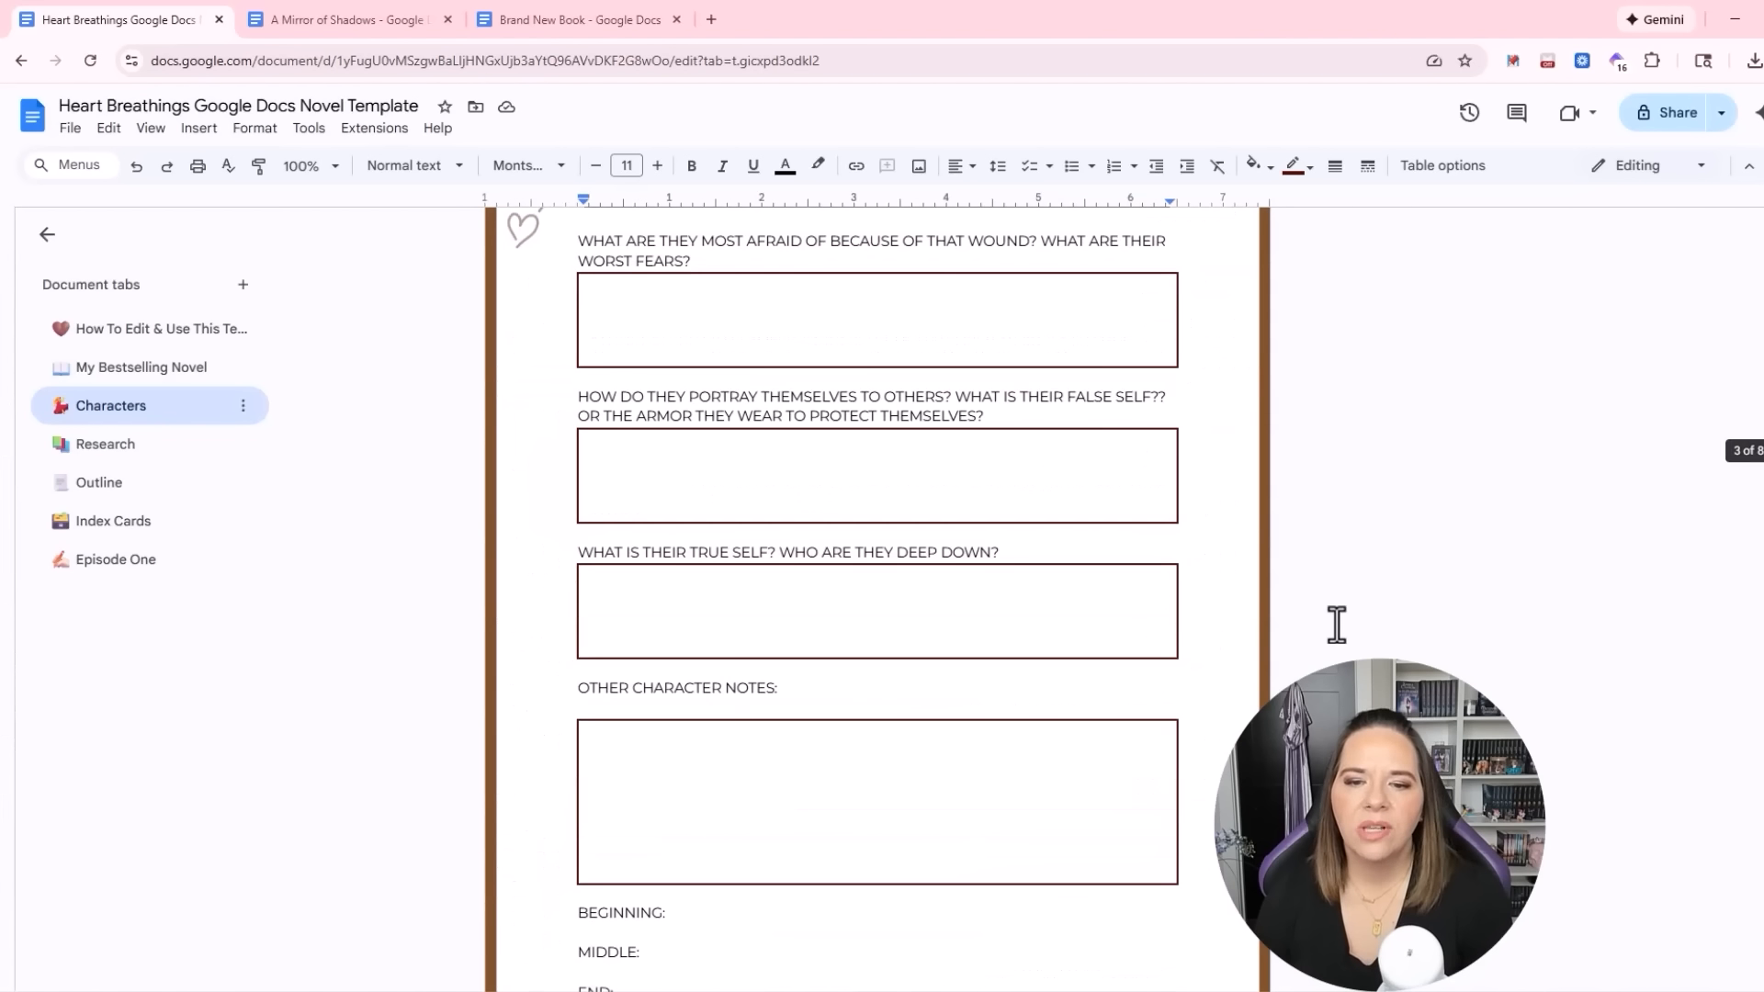
pyautogui.scroll(-5, 1336, 624)
pyautogui.click(749, 431)
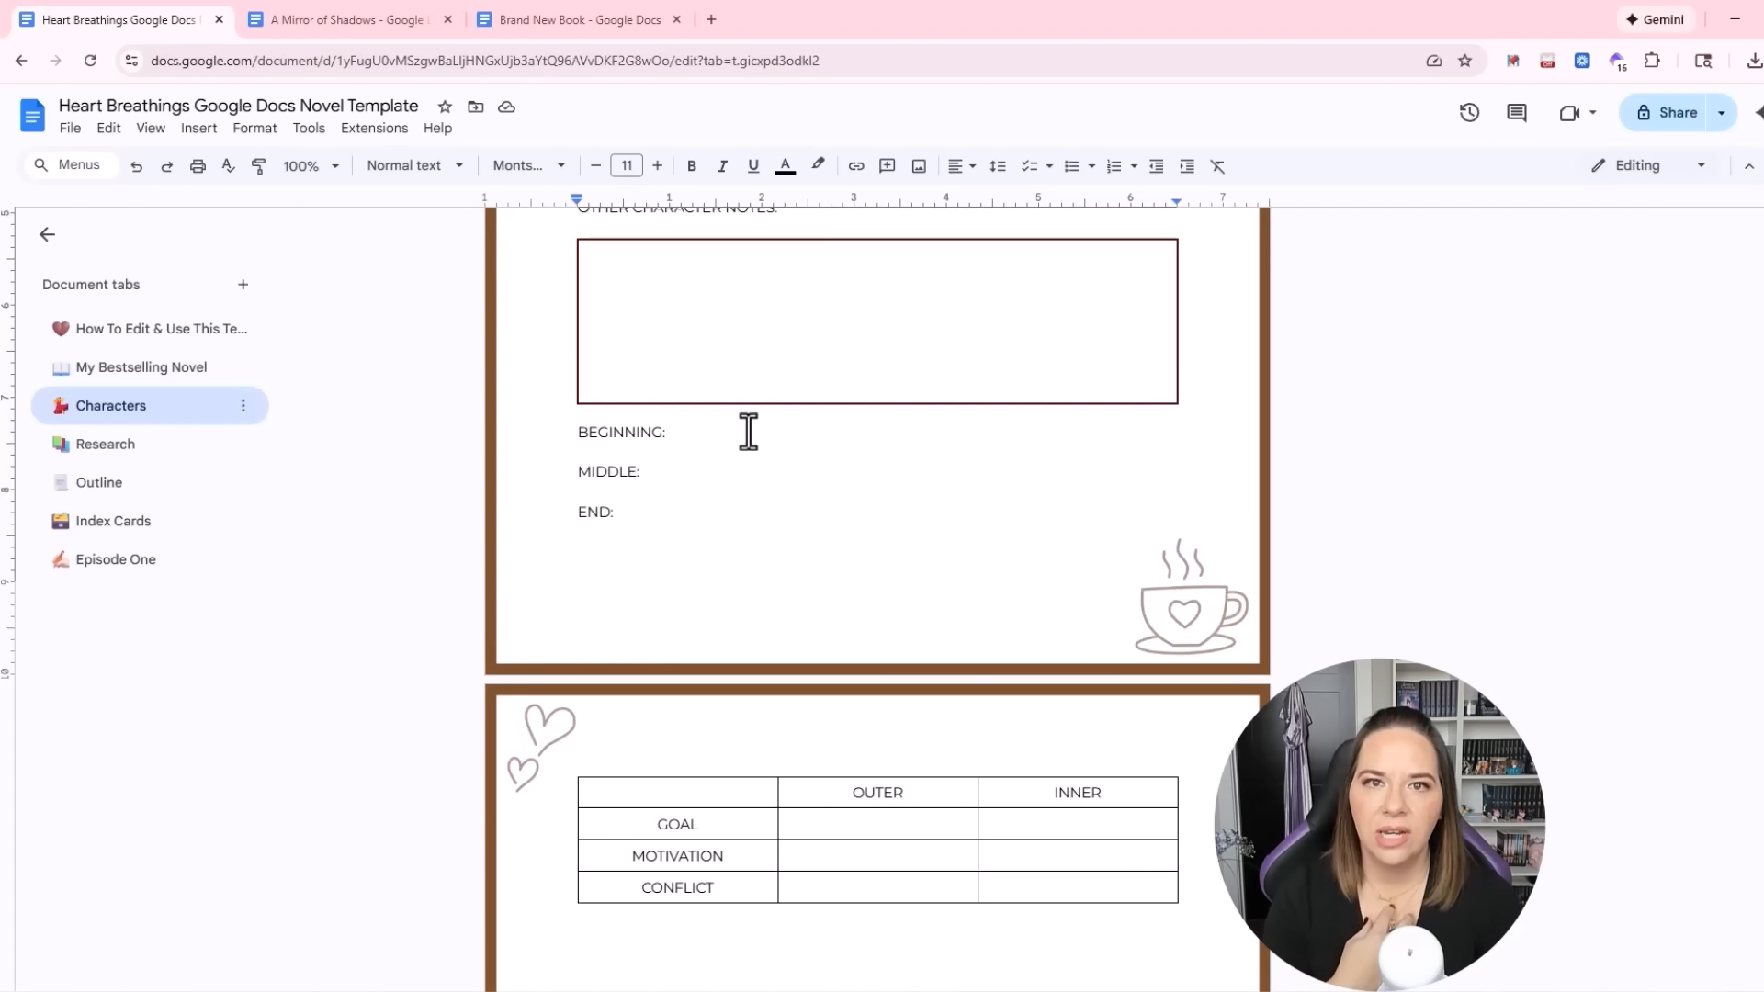
pyautogui.scroll(-2, 768, 501)
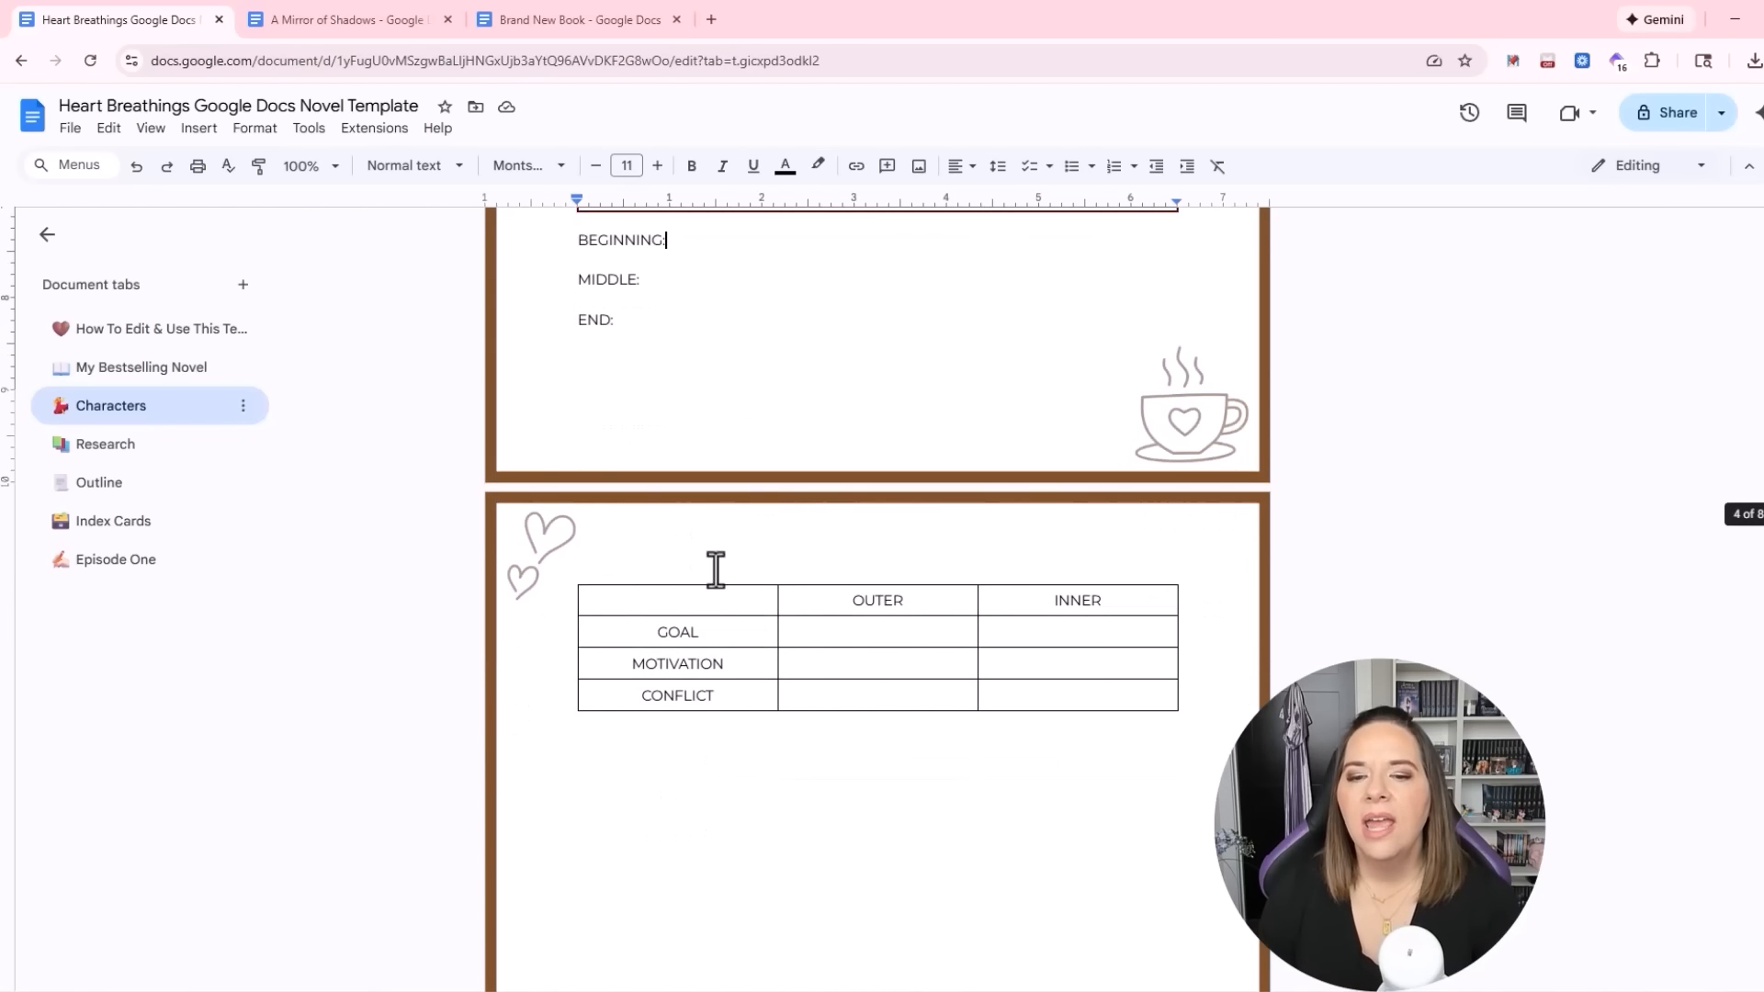
pyautogui.click(818, 634)
pyautogui.scroll(-1, 1004, 723)
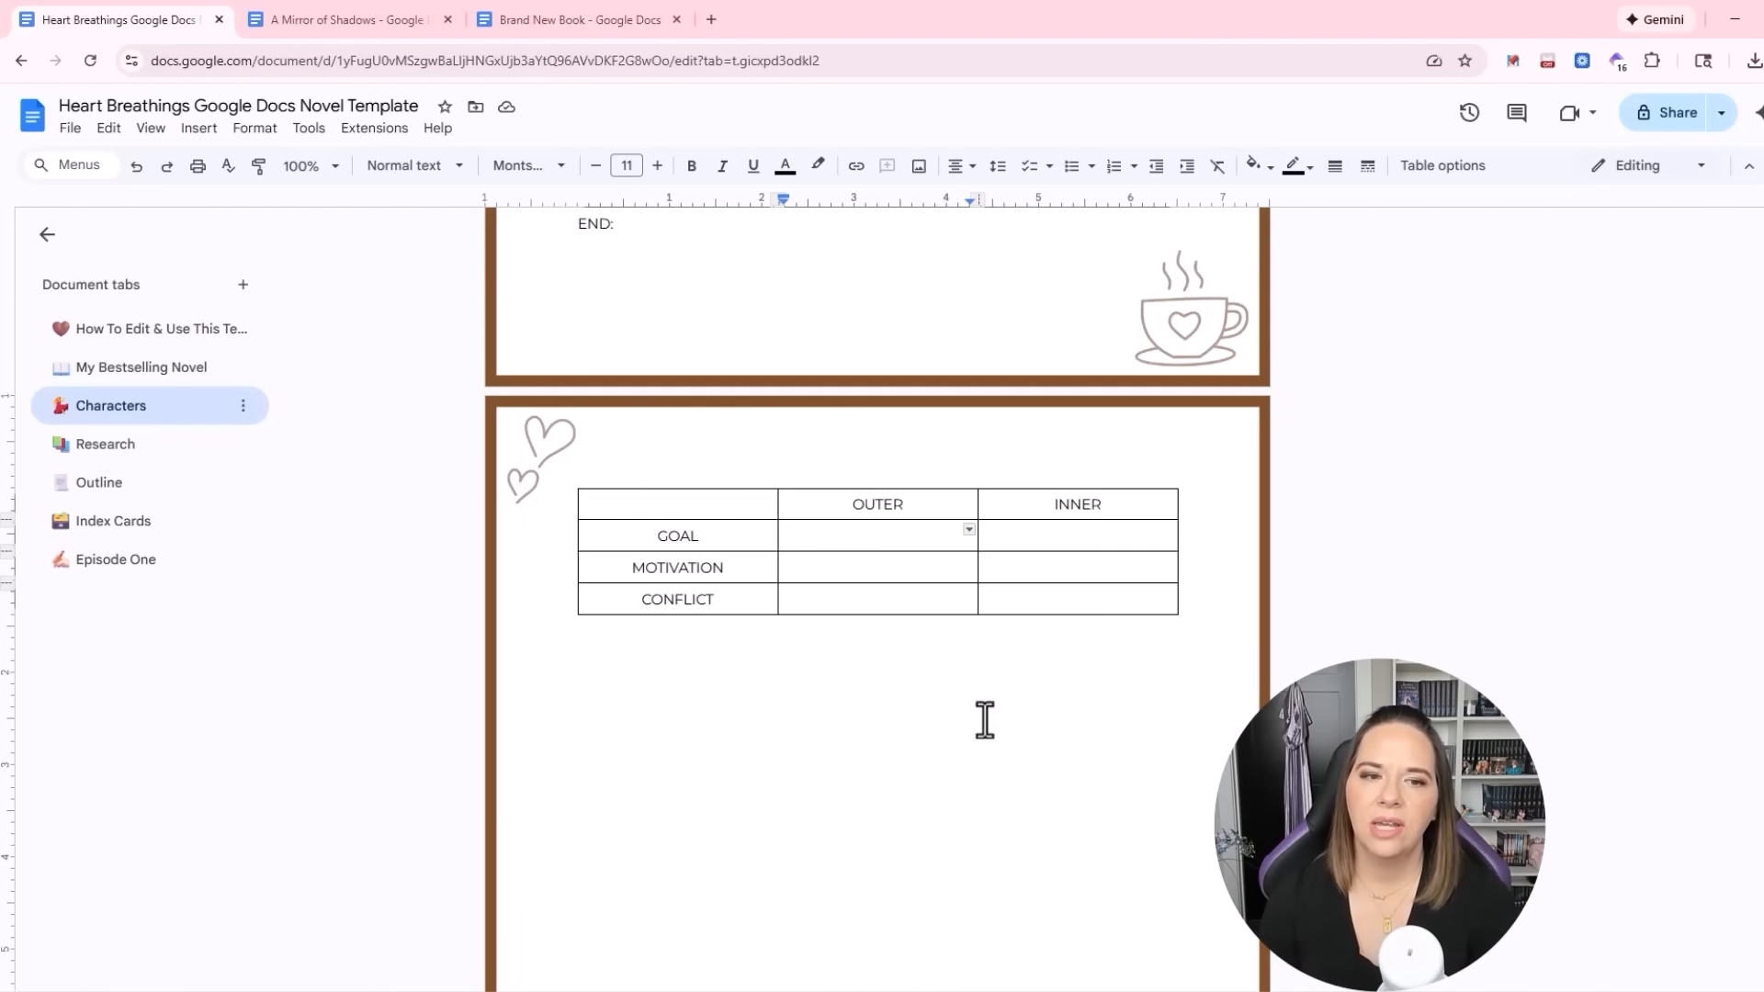
# Look through the second character's profile down to its goal, motivation and conflict table
pyautogui.scroll(-7, 1004, 723)
pyautogui.scroll(2, 1023, 751)
pyautogui.scroll(15, 1023, 750)
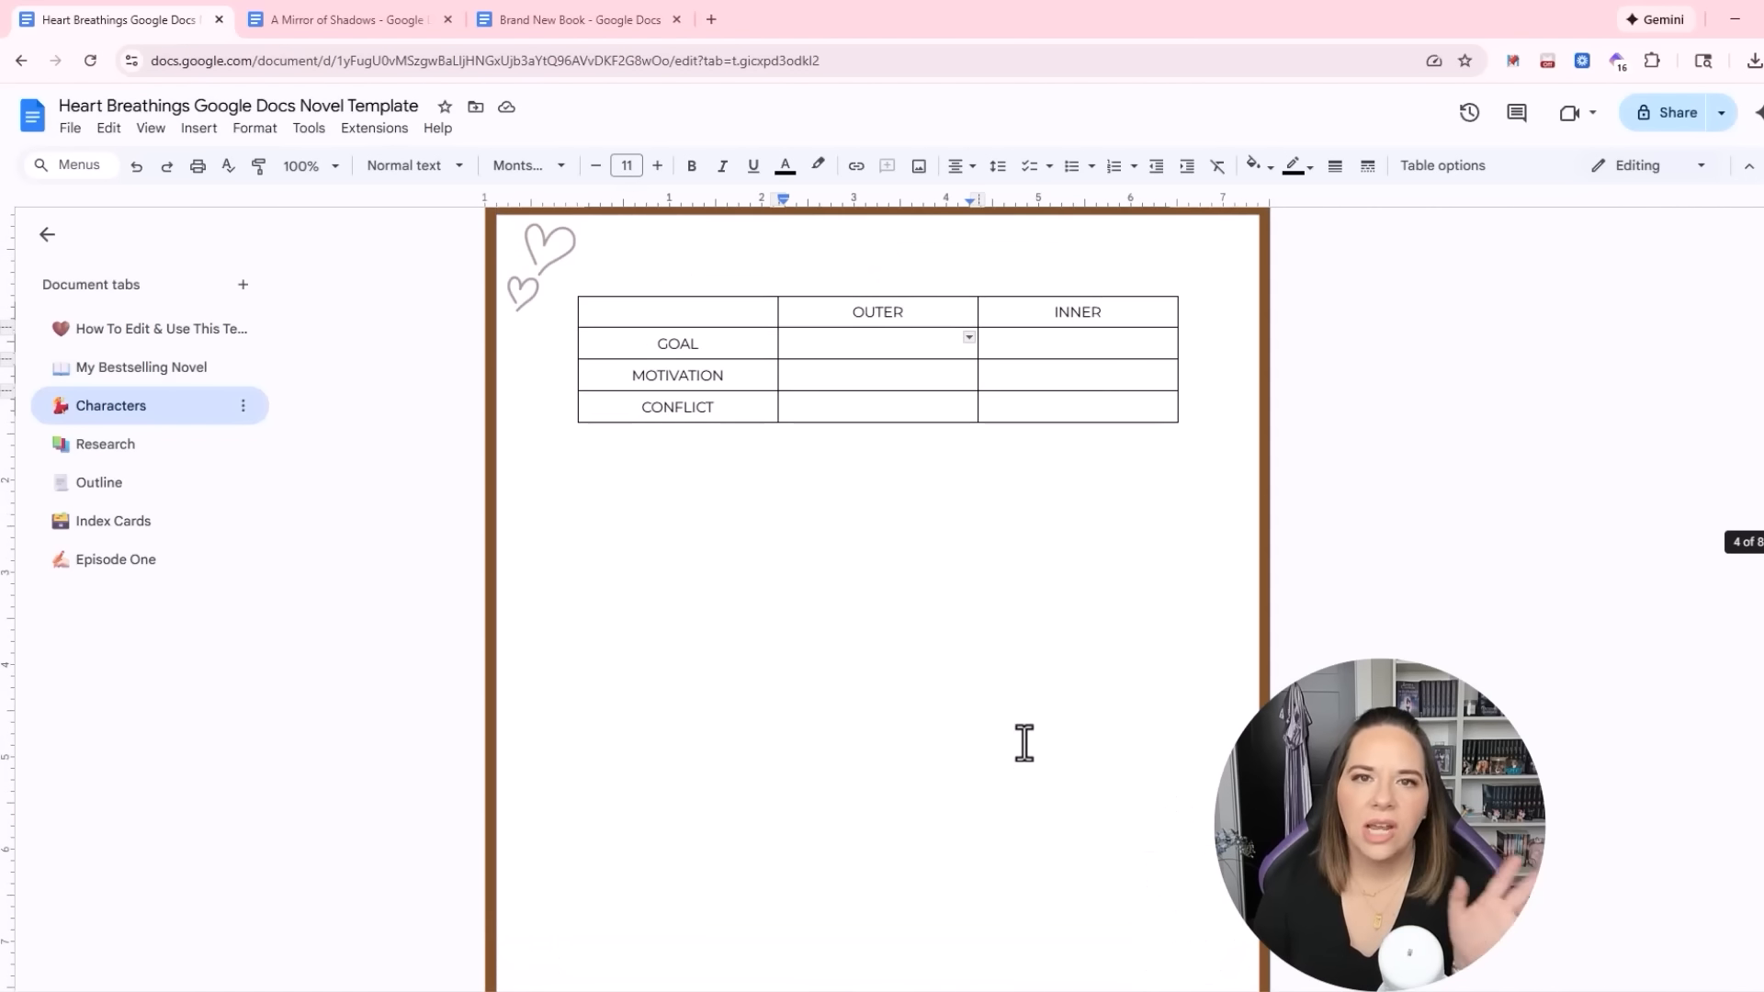
pyautogui.scroll(-4, 1036, 751)
pyautogui.scroll(-13, 927, 725)
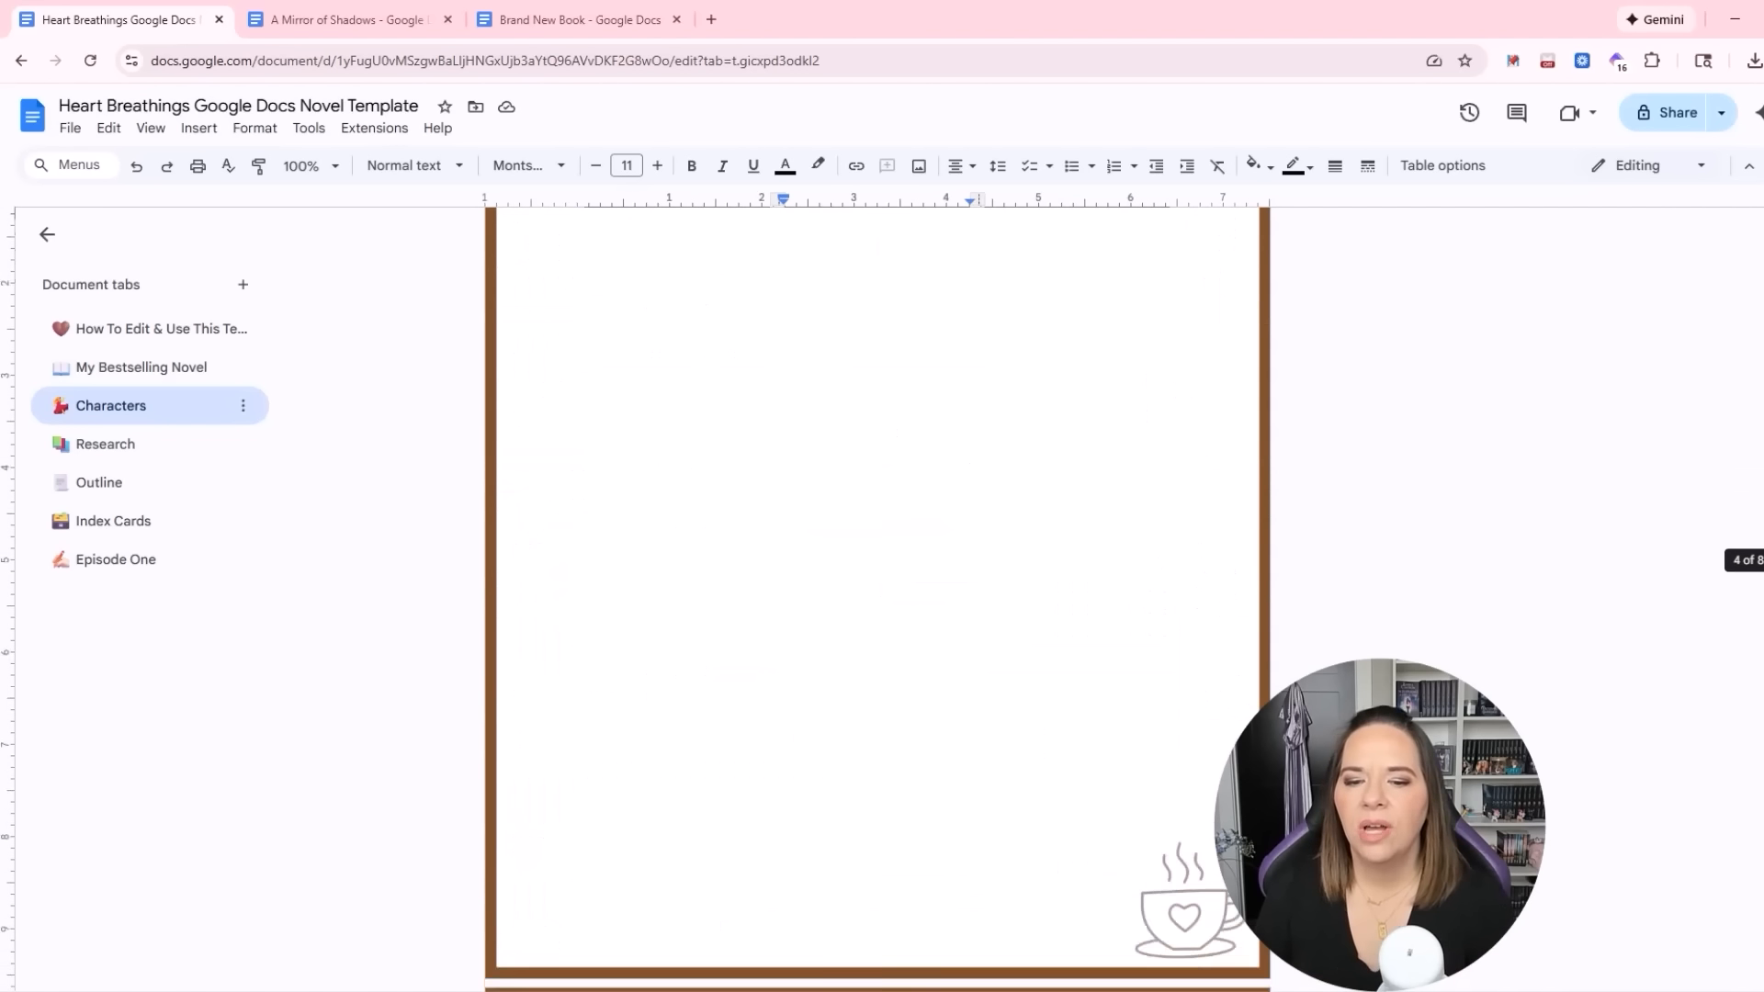
pyautogui.scroll(-15, 877, 597)
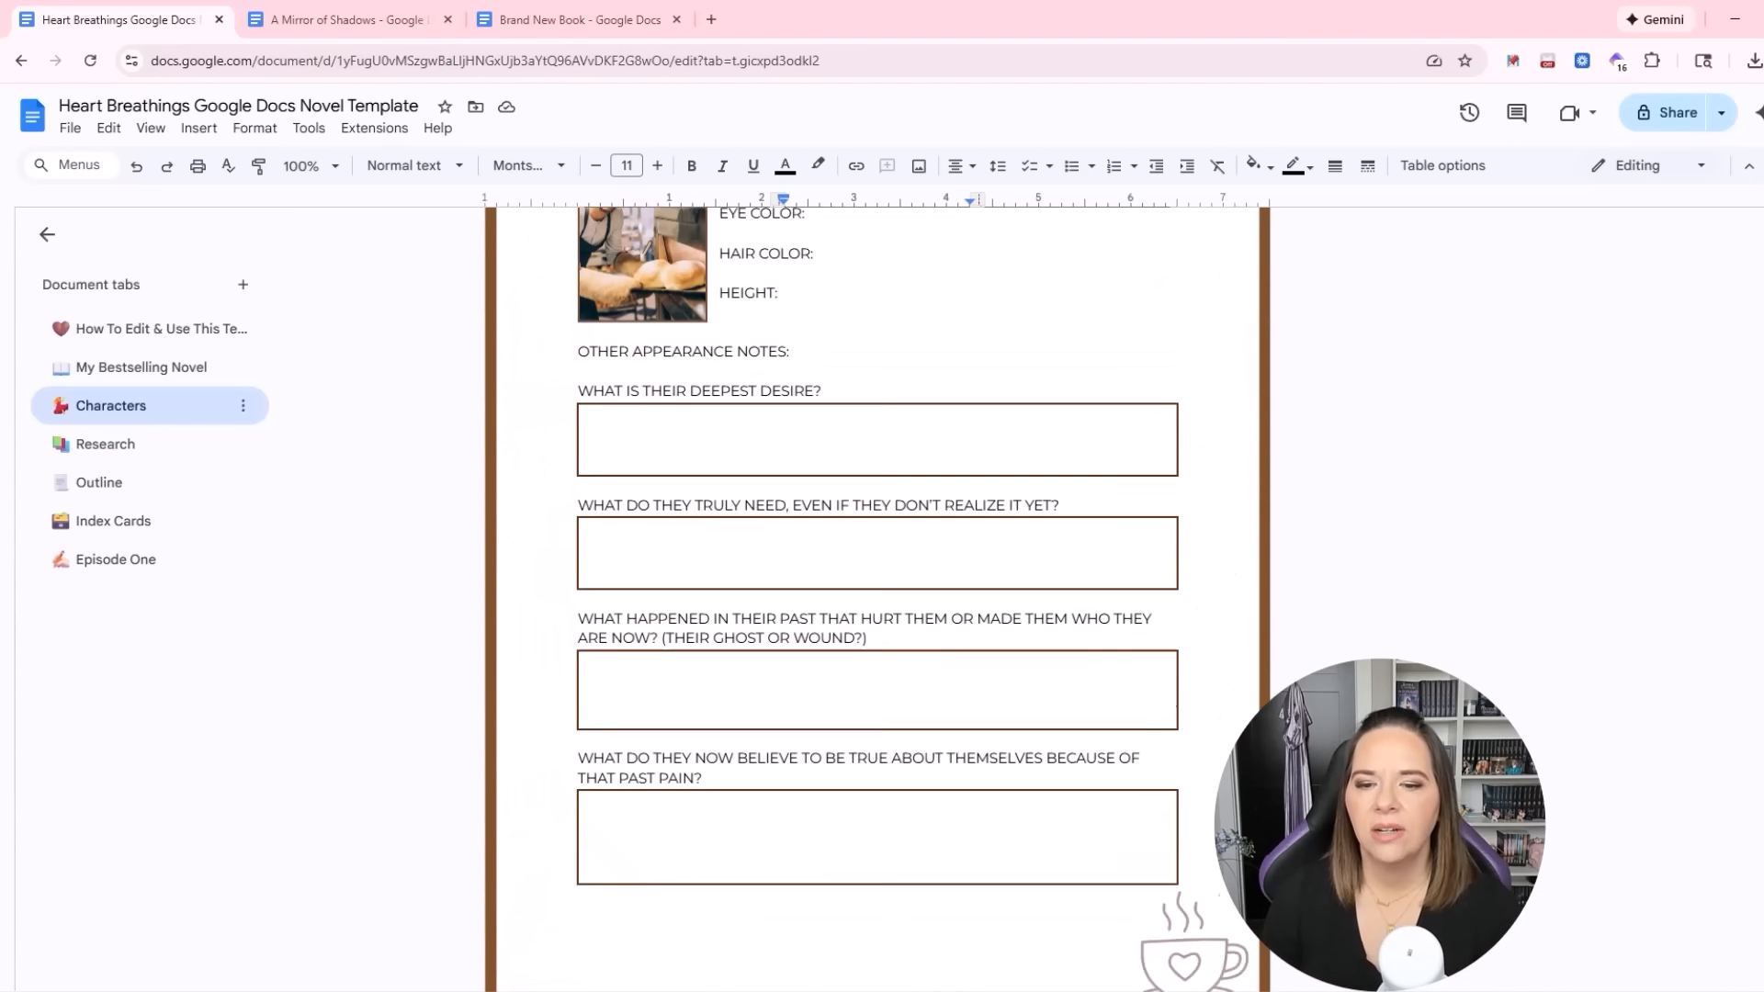
pyautogui.scroll(-7, 1106, 740)
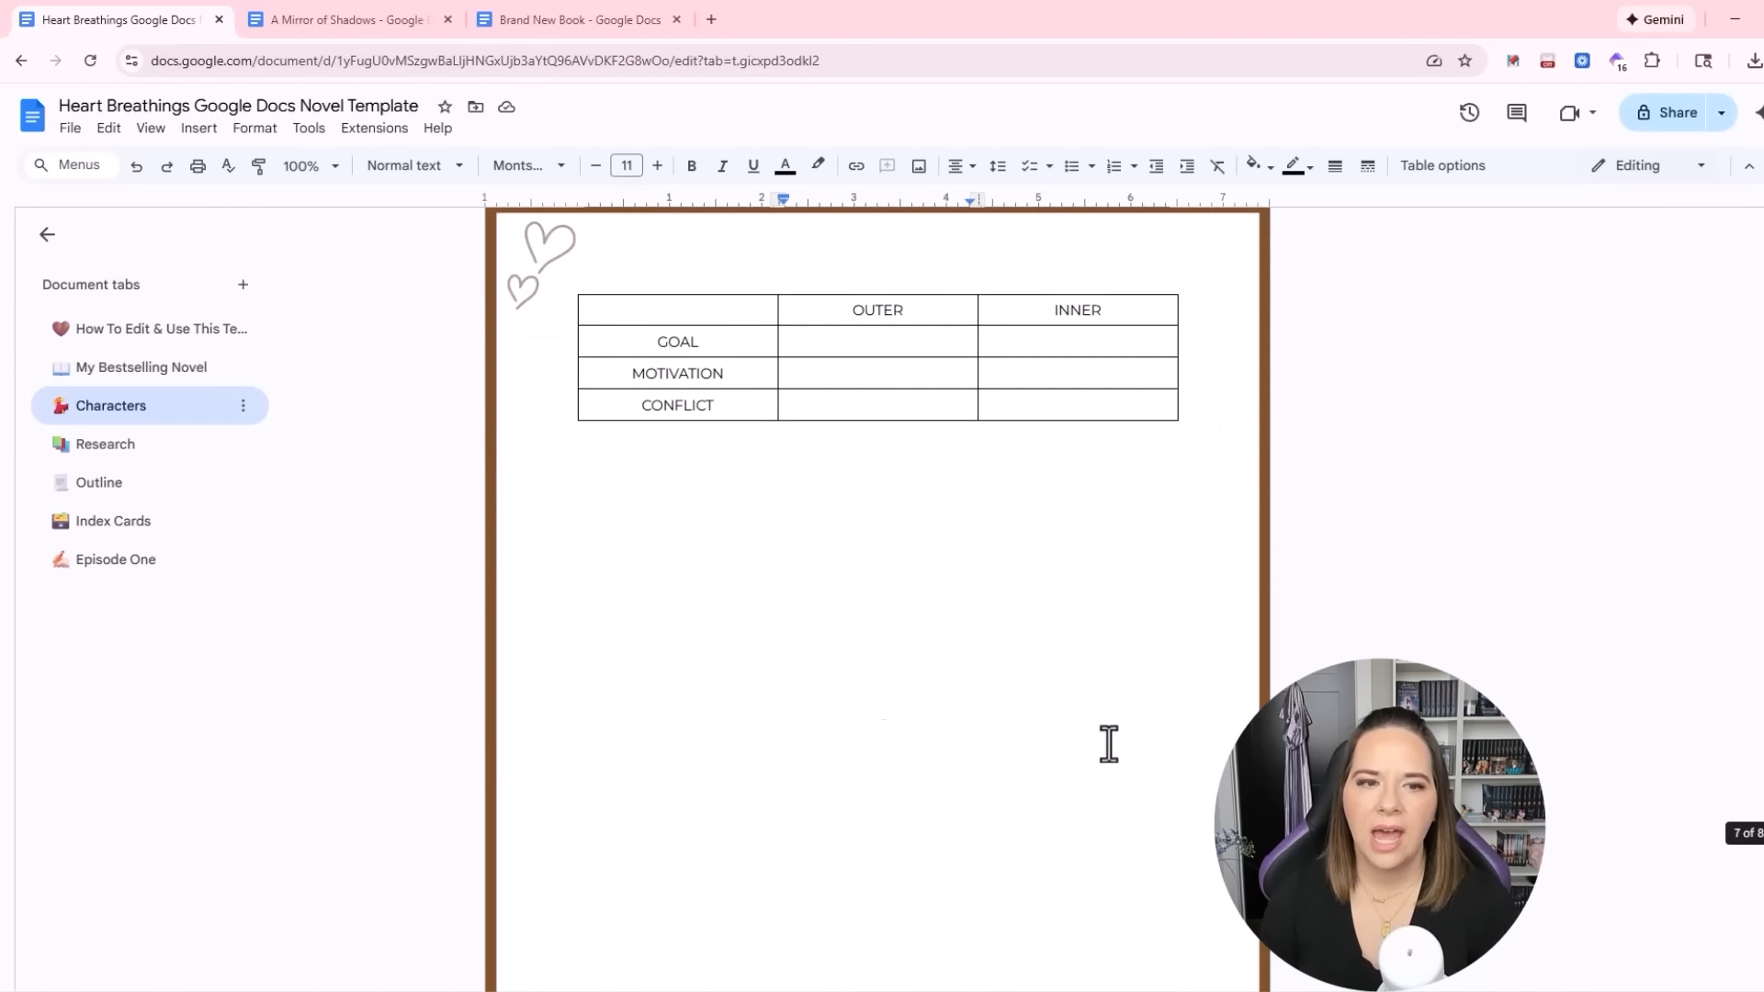
# Open the Research tab, view the Owning a Bakery entry, and show the tab's heading list
pyautogui.click(100, 455)
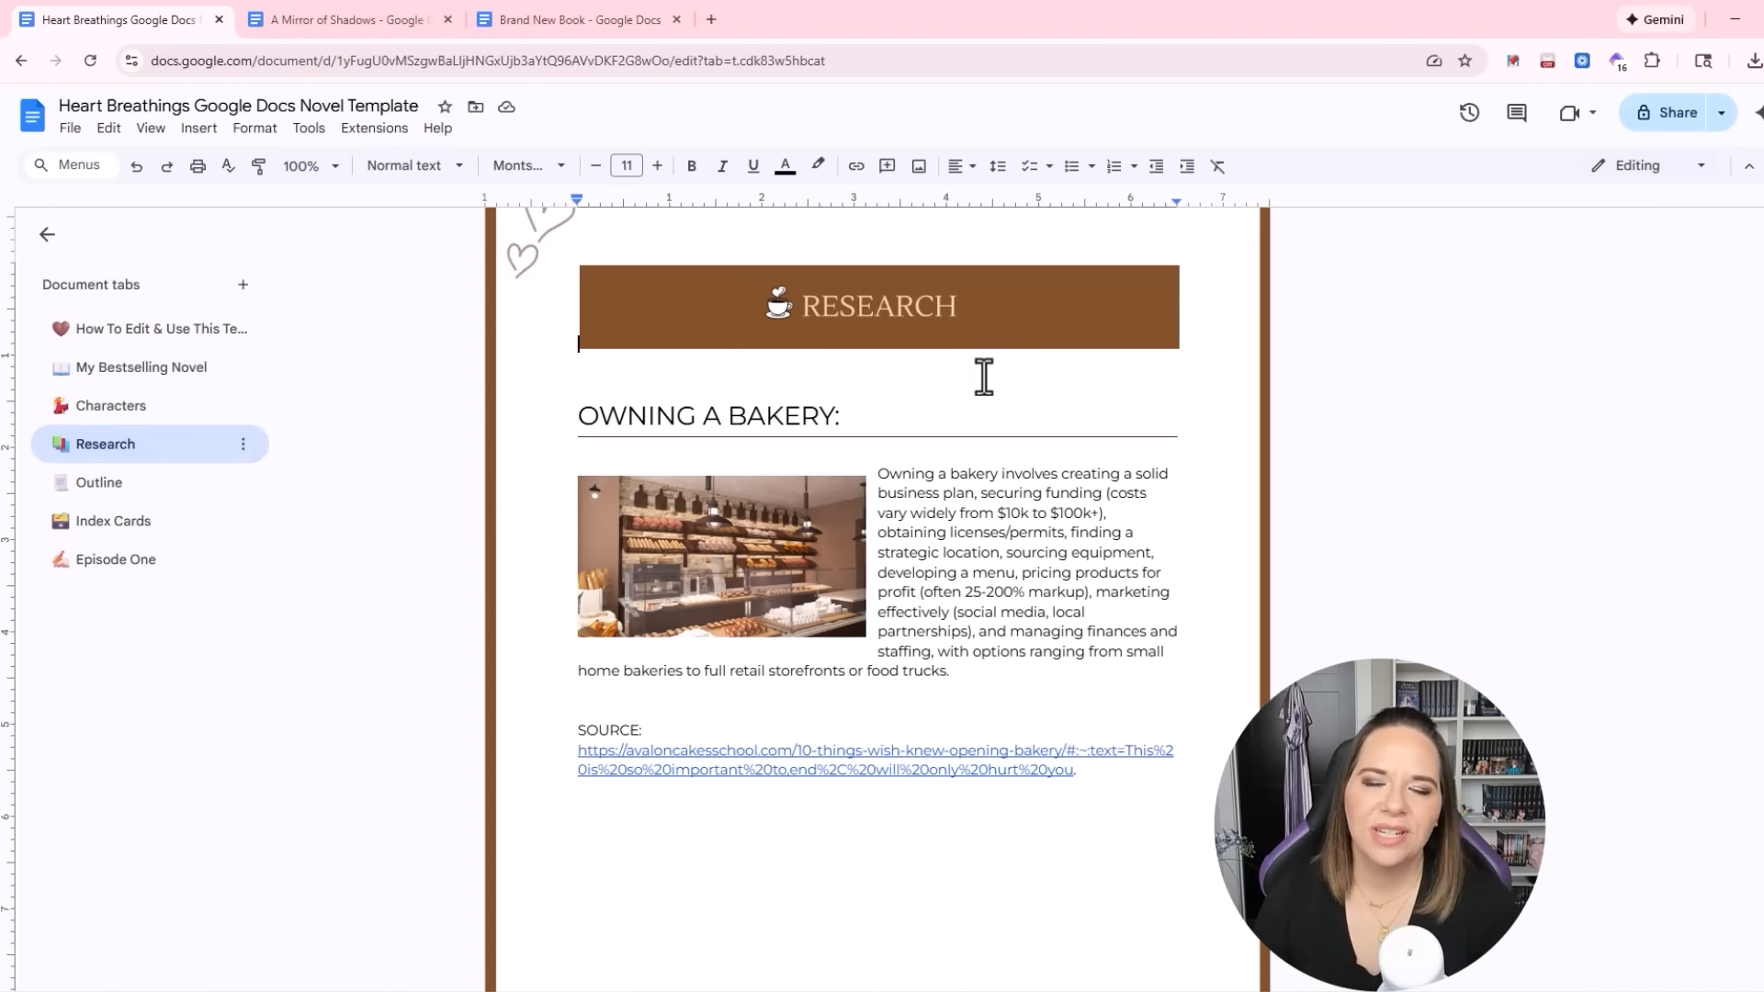
pyautogui.scroll(-1, 984, 377)
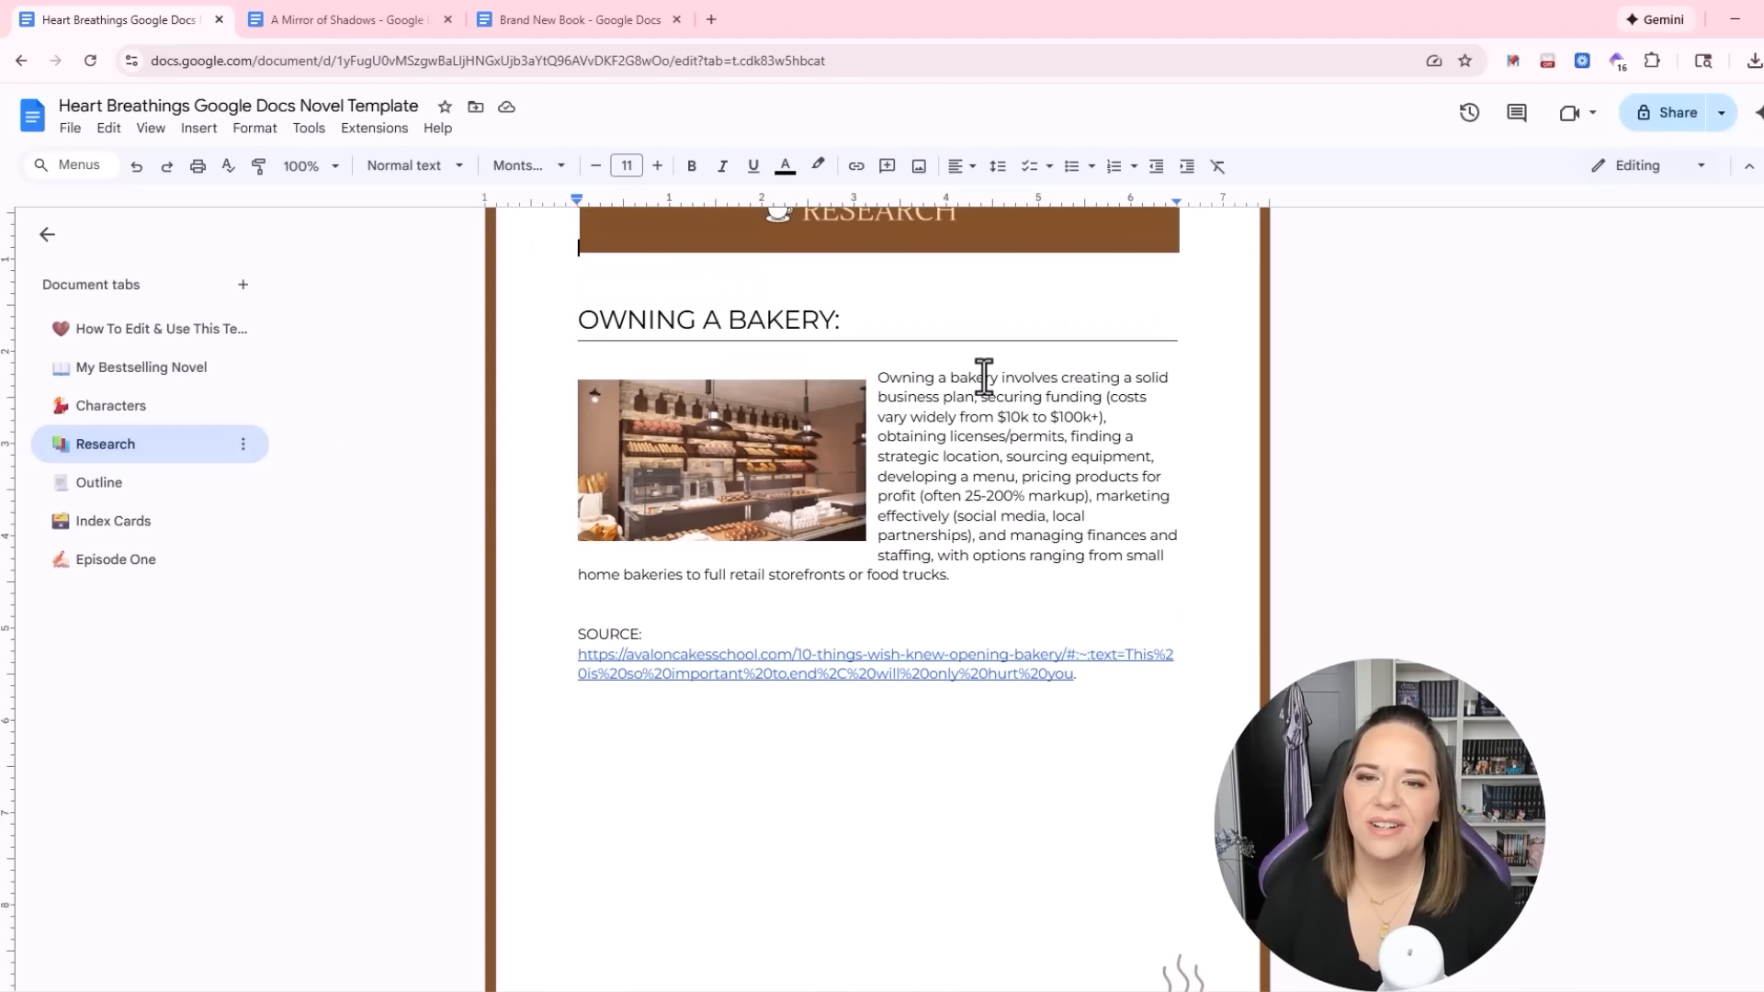
pyautogui.scroll(2, 984, 377)
pyautogui.click(117, 444)
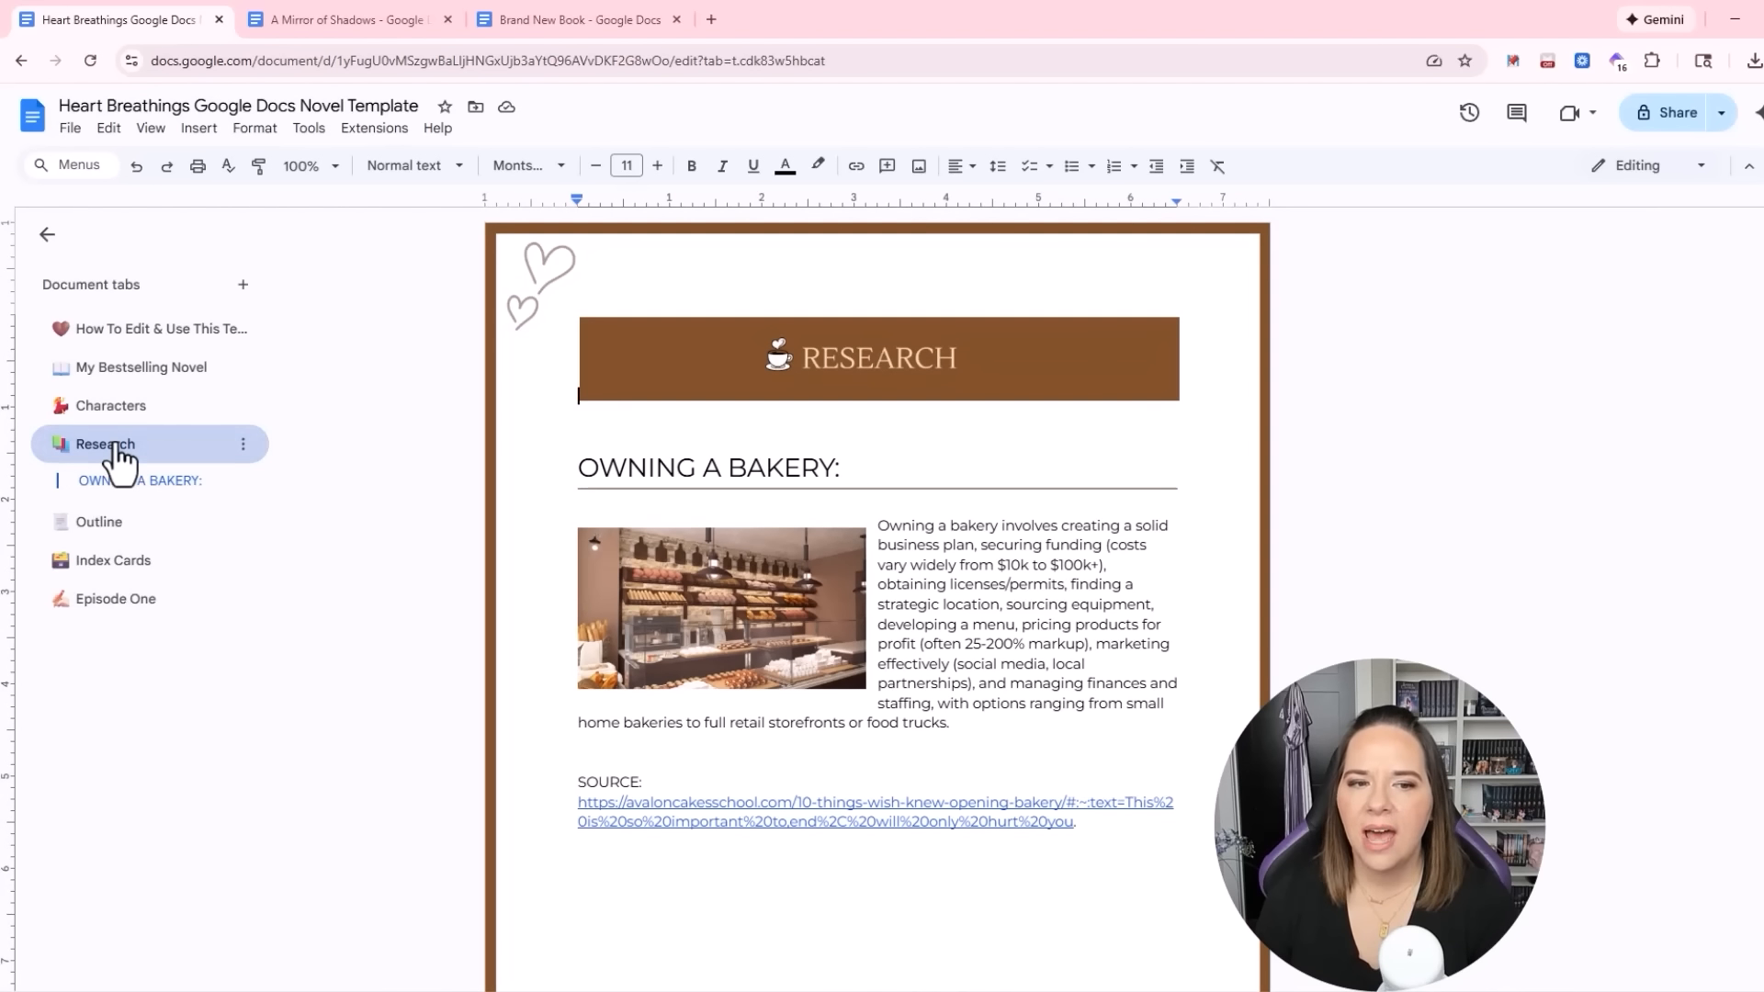
# Return to the Characters tab, show its heading list, and jump to the second character's profile
pyautogui.click(116, 409)
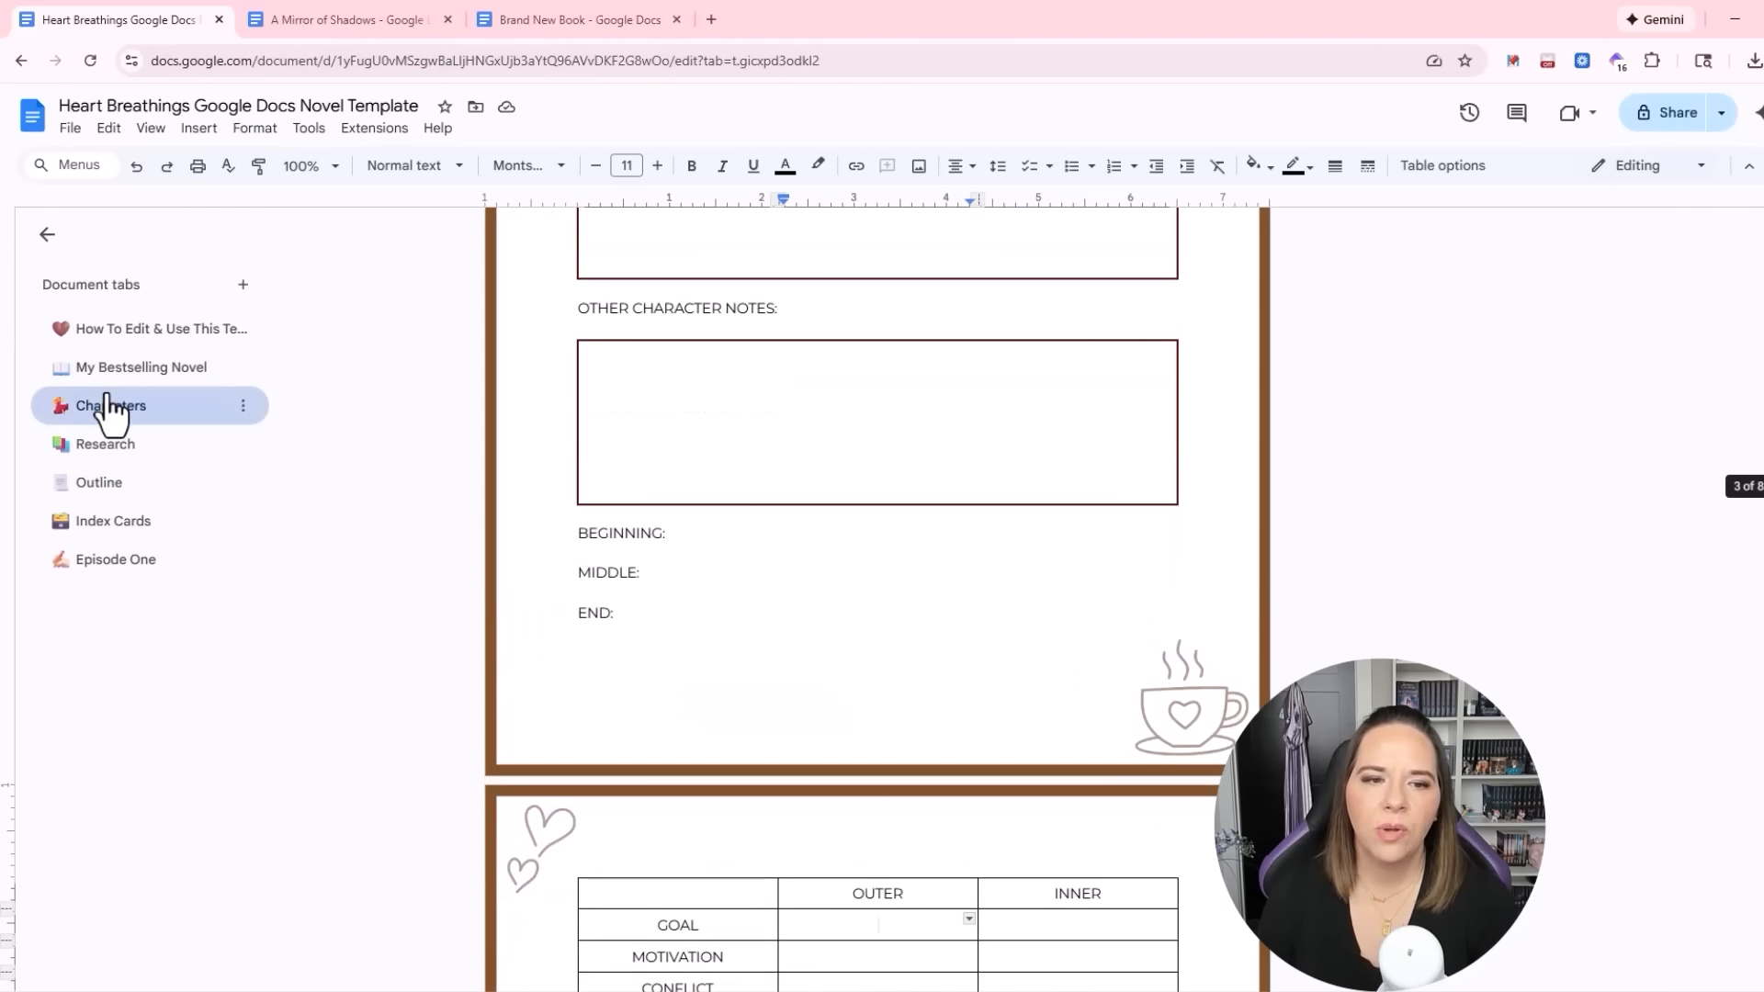
pyautogui.click(123, 418)
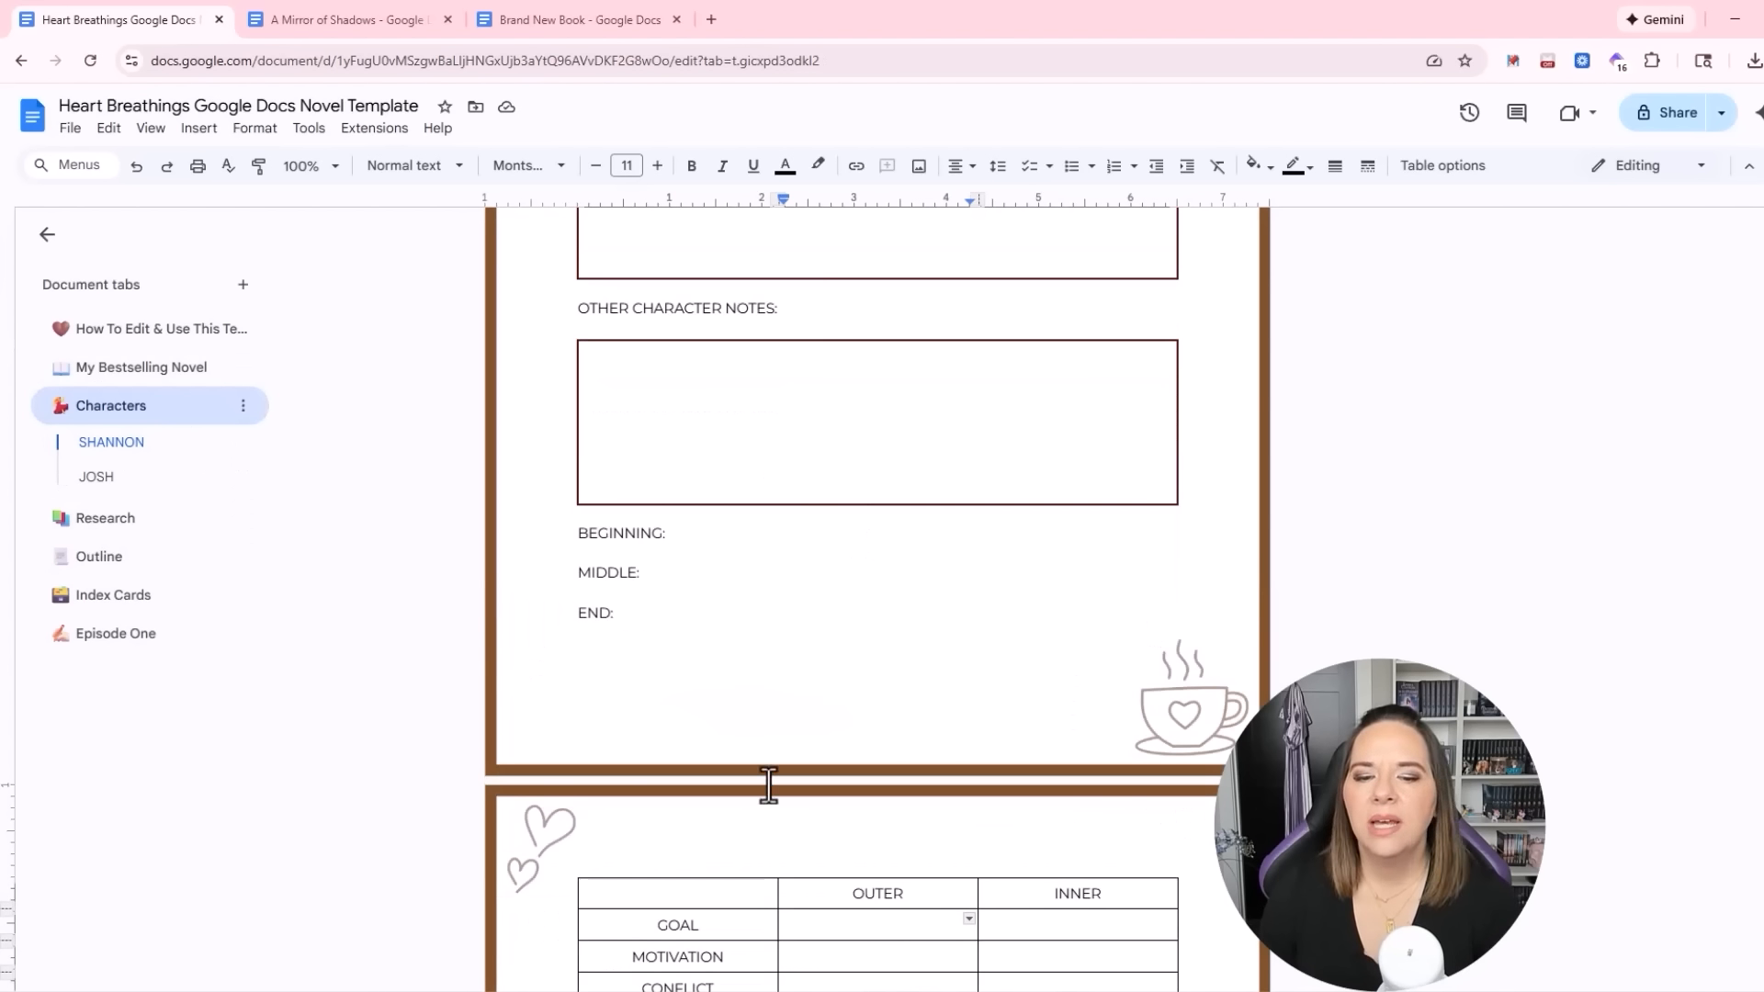
pyautogui.scroll(-12, 756, 760)
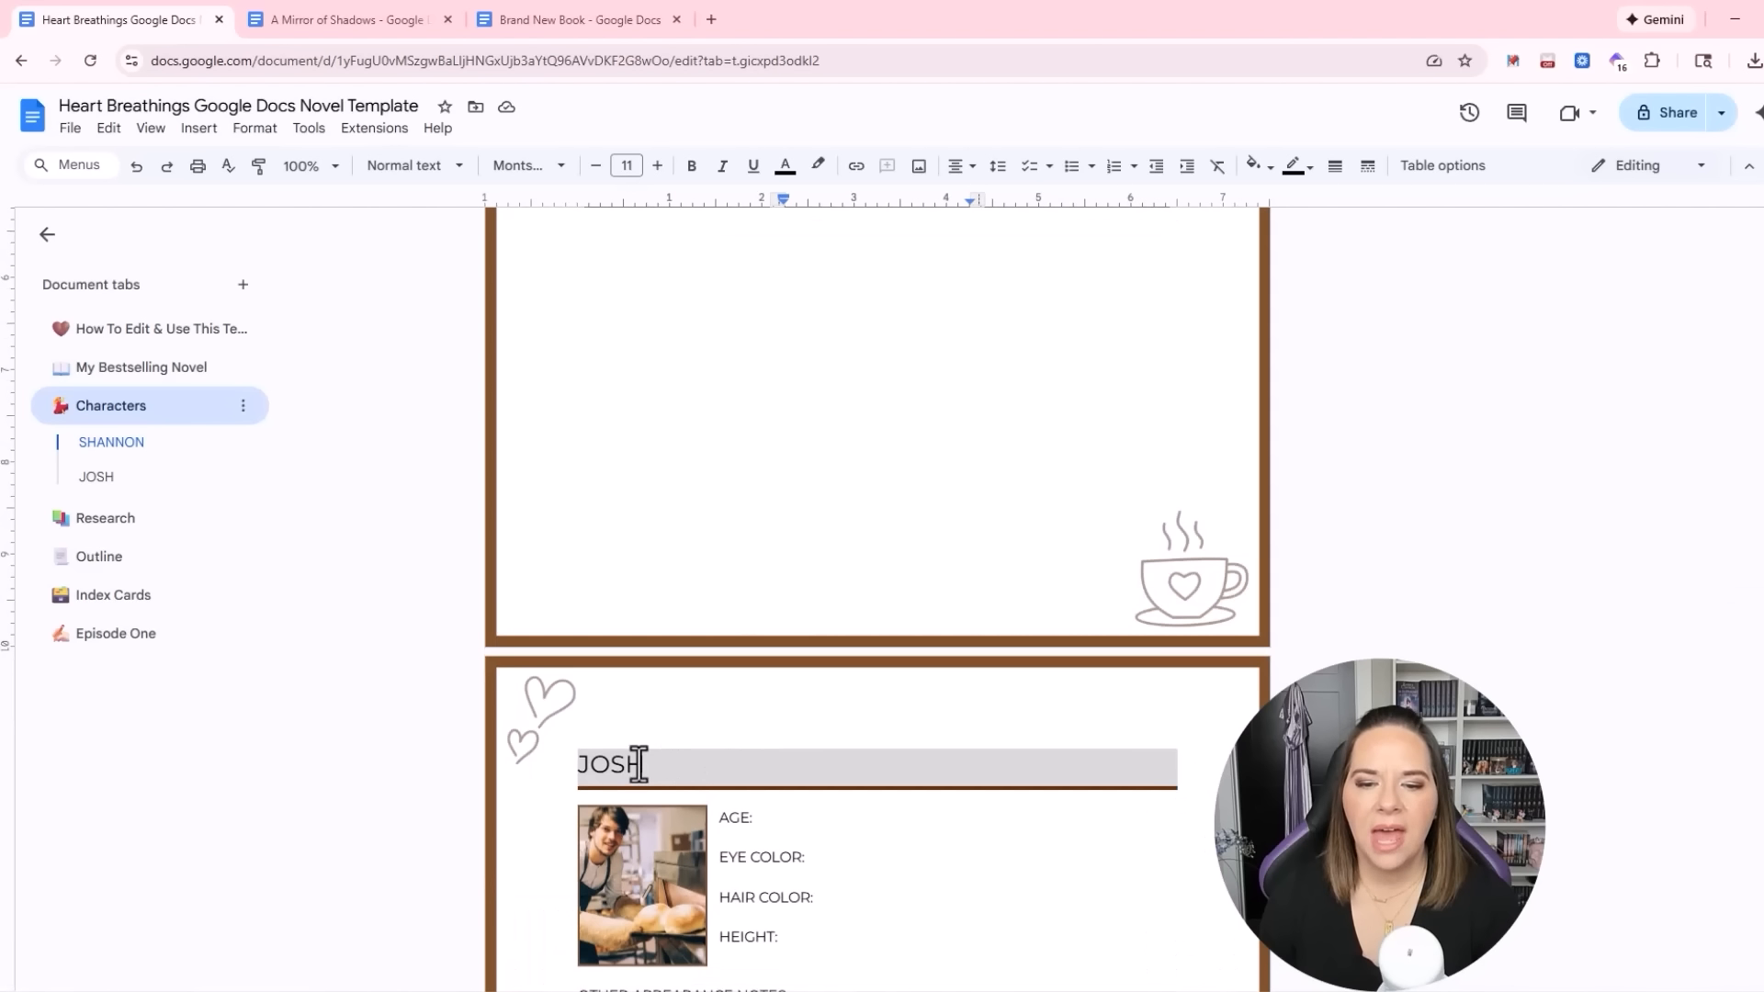
pyautogui.click(98, 482)
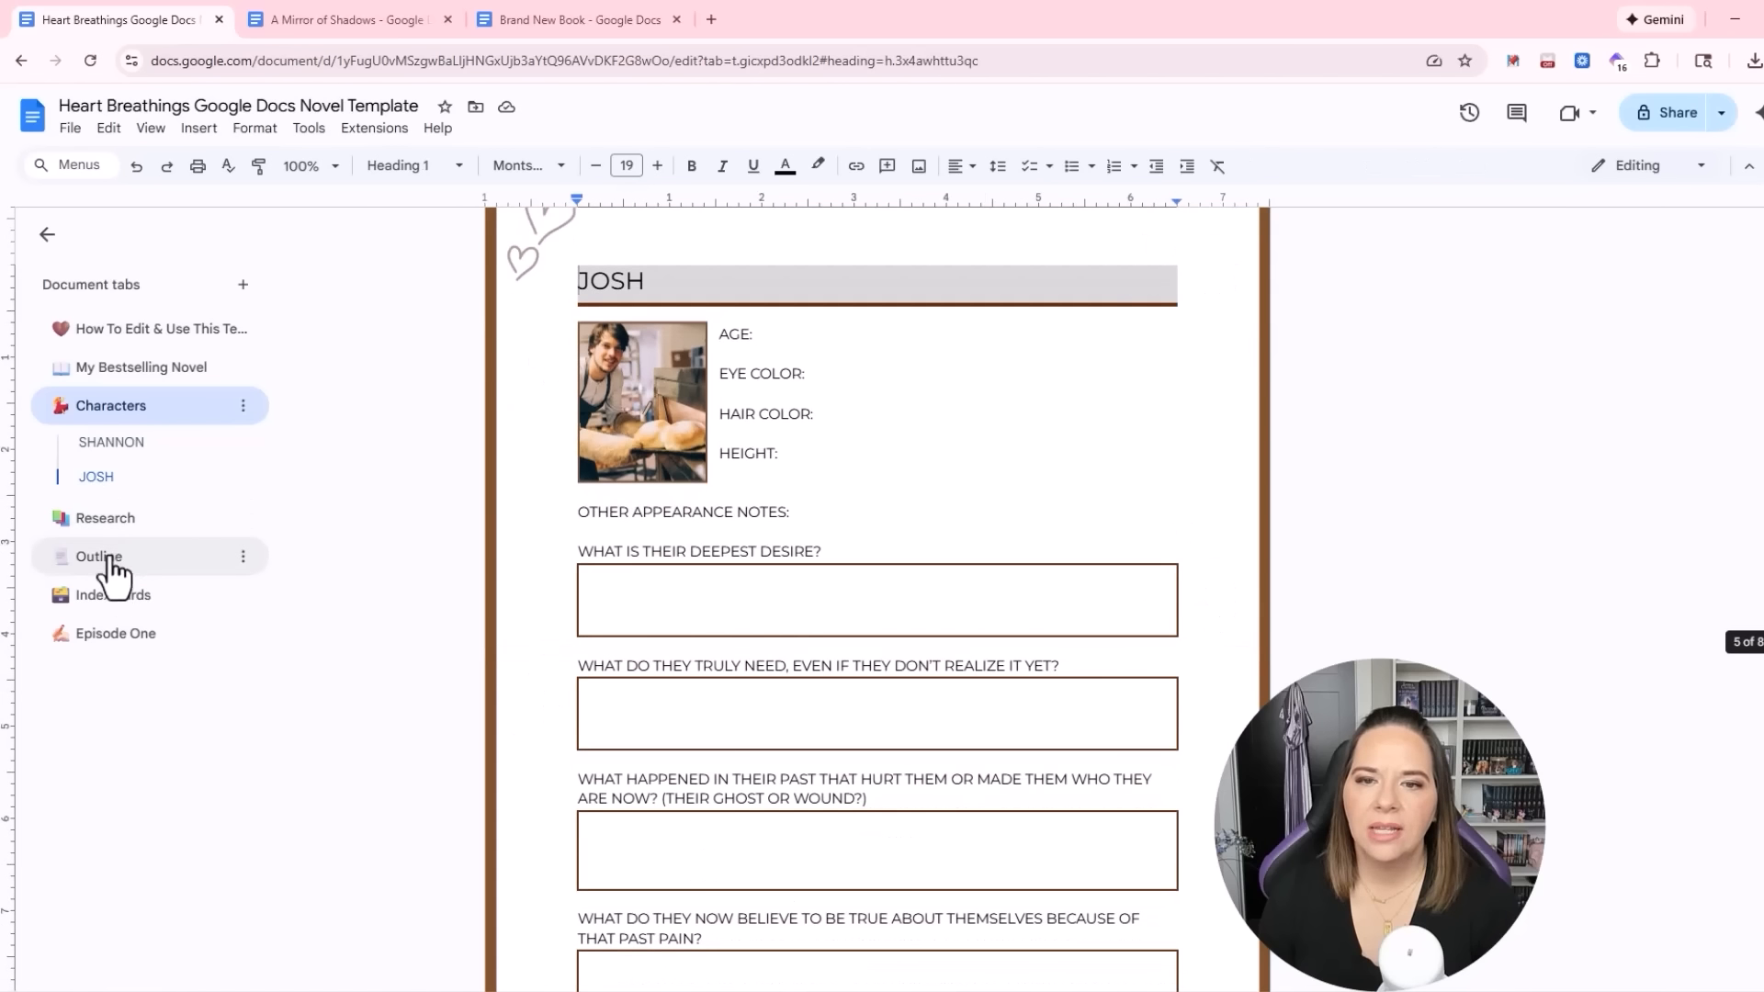
# Reopen the Research tab and jump to its Owning a Bakery heading to view the entry with its image and source link
pyautogui.click(104, 444)
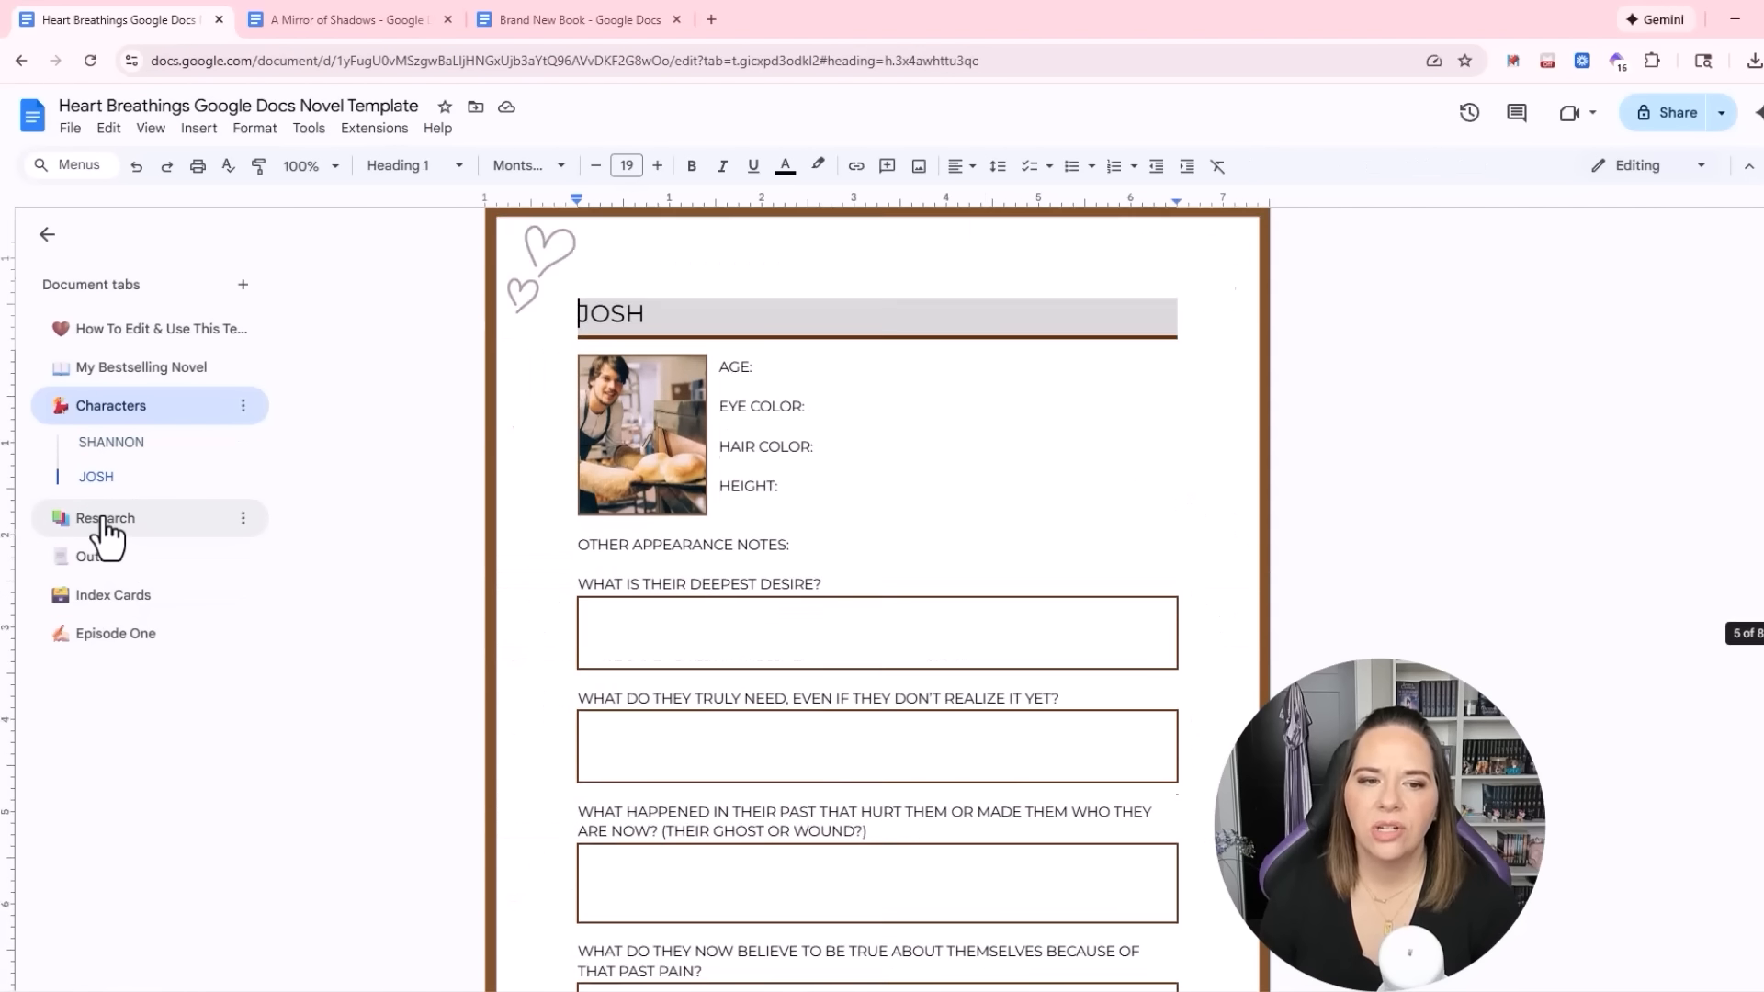
pyautogui.click(108, 519)
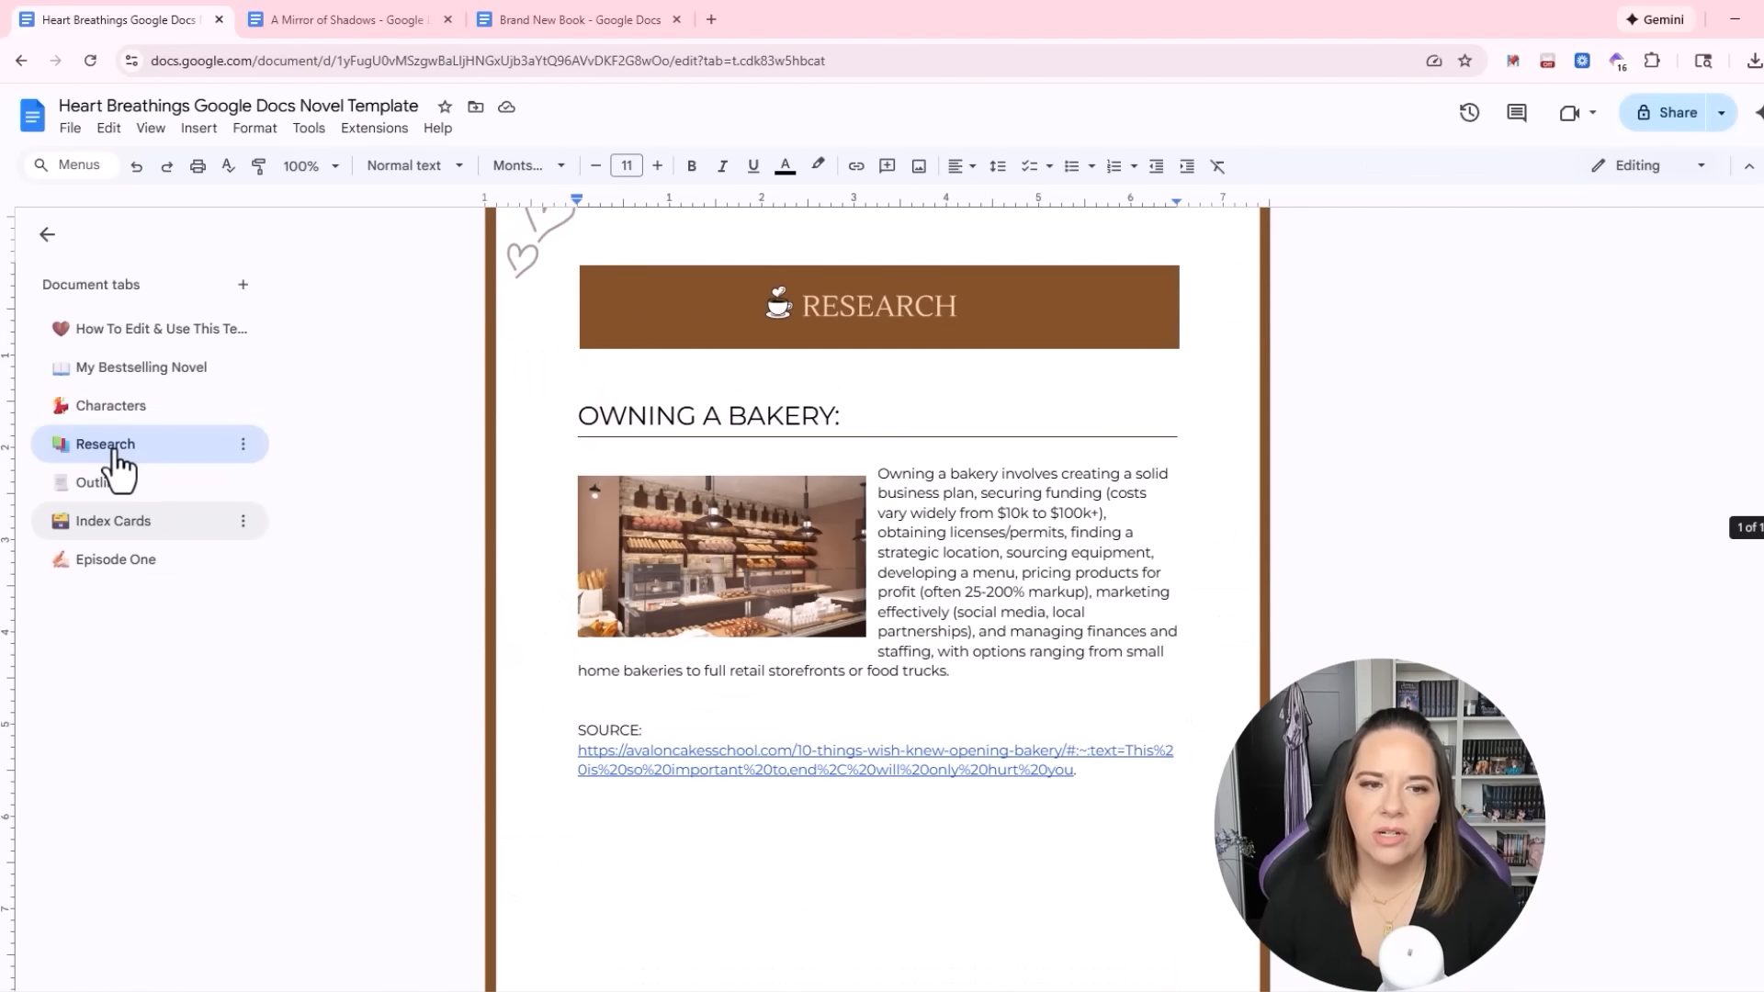
pyautogui.click(144, 483)
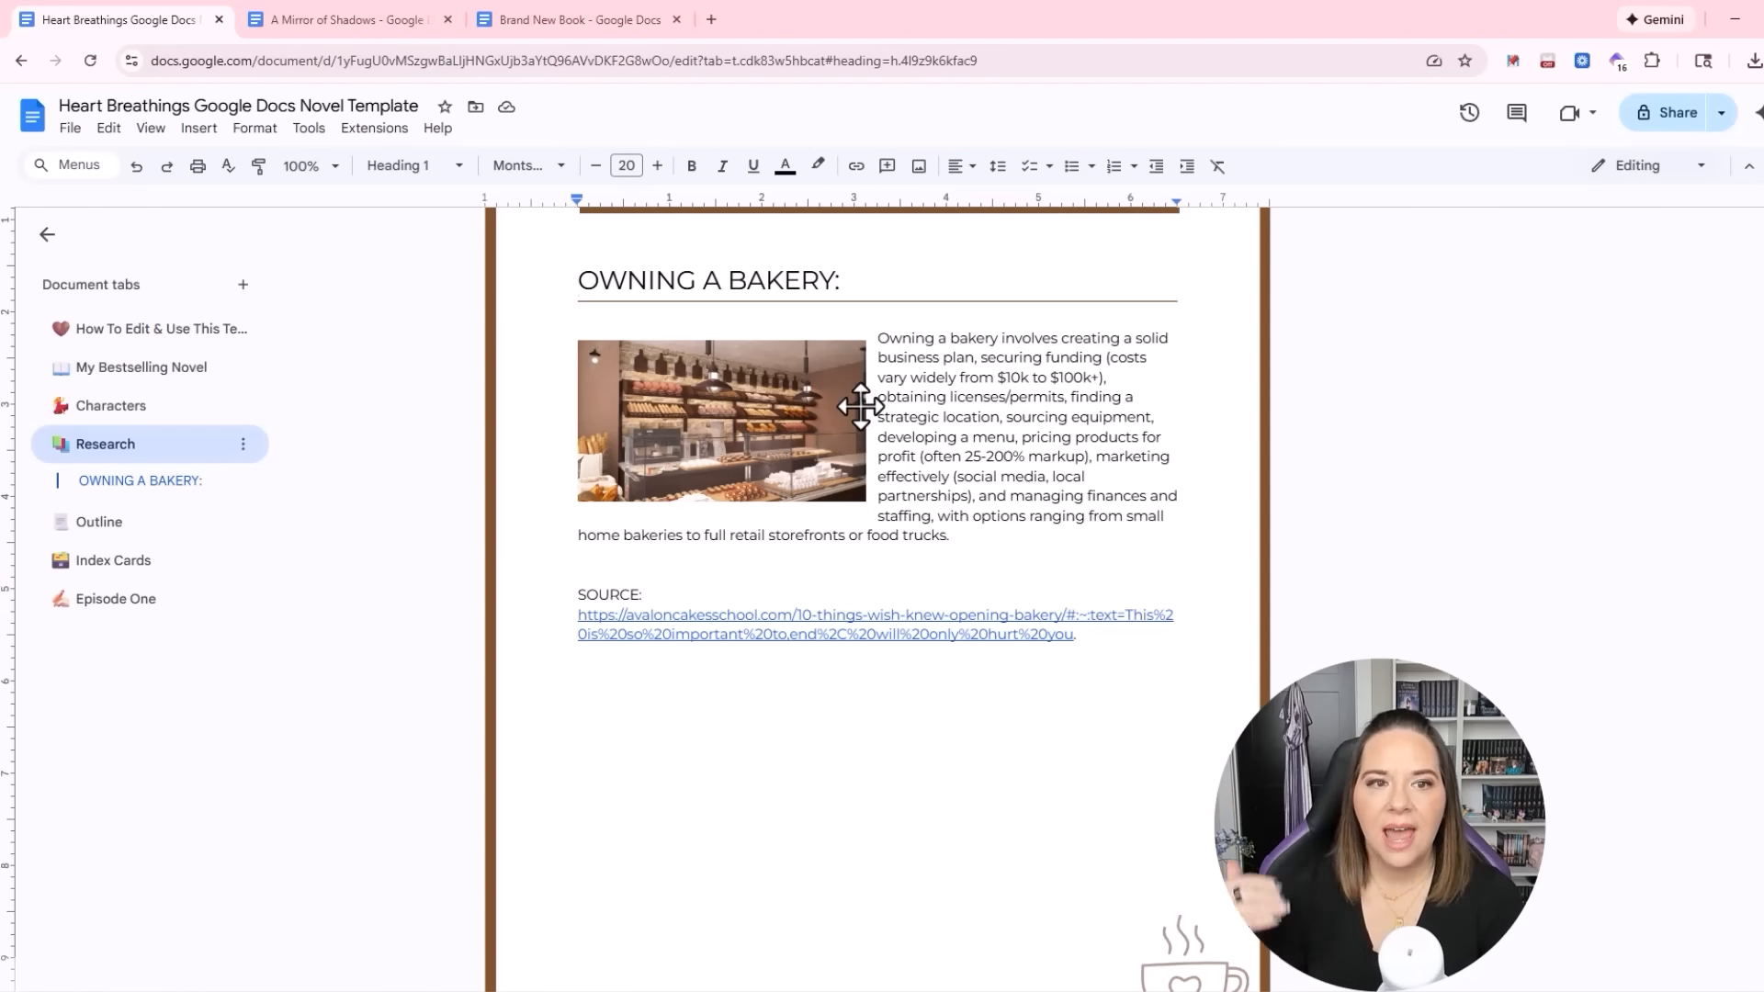
pyautogui.scroll(1, 910, 404)
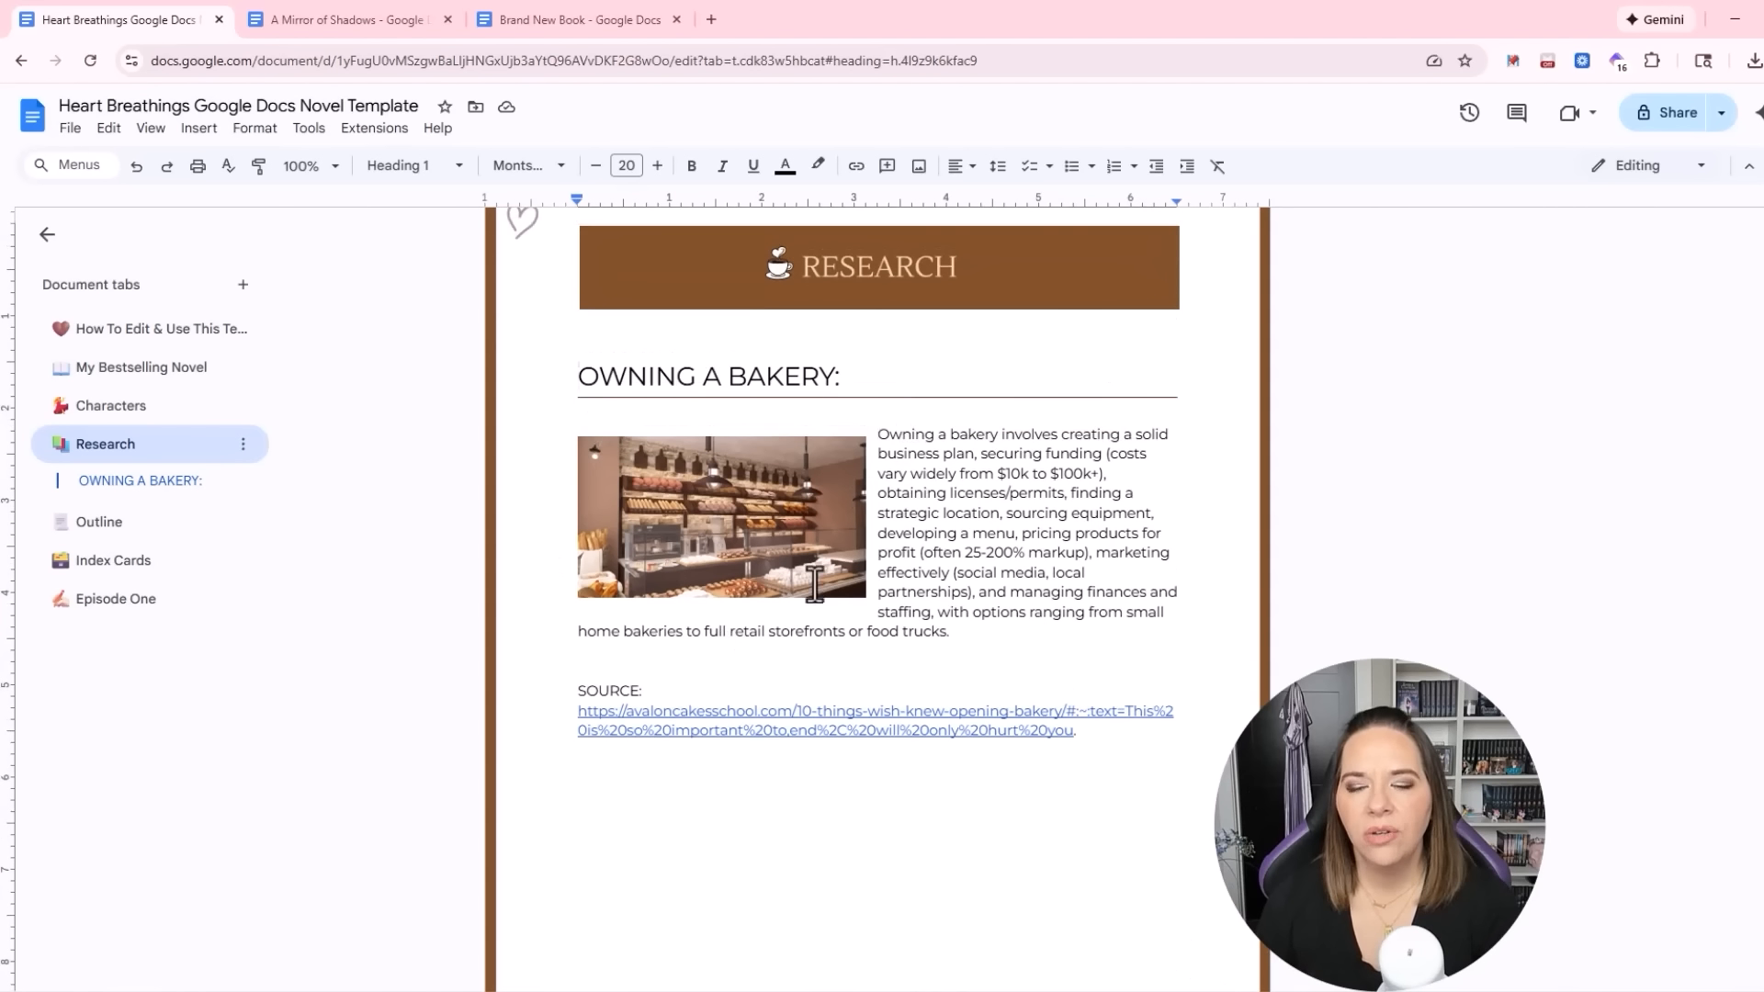
# Open the Outline tab and review the Working Outline cover and the Act I prompts through First Doorway of No Return
pyautogui.click(110, 524)
pyautogui.scroll(-6, 492, 602)
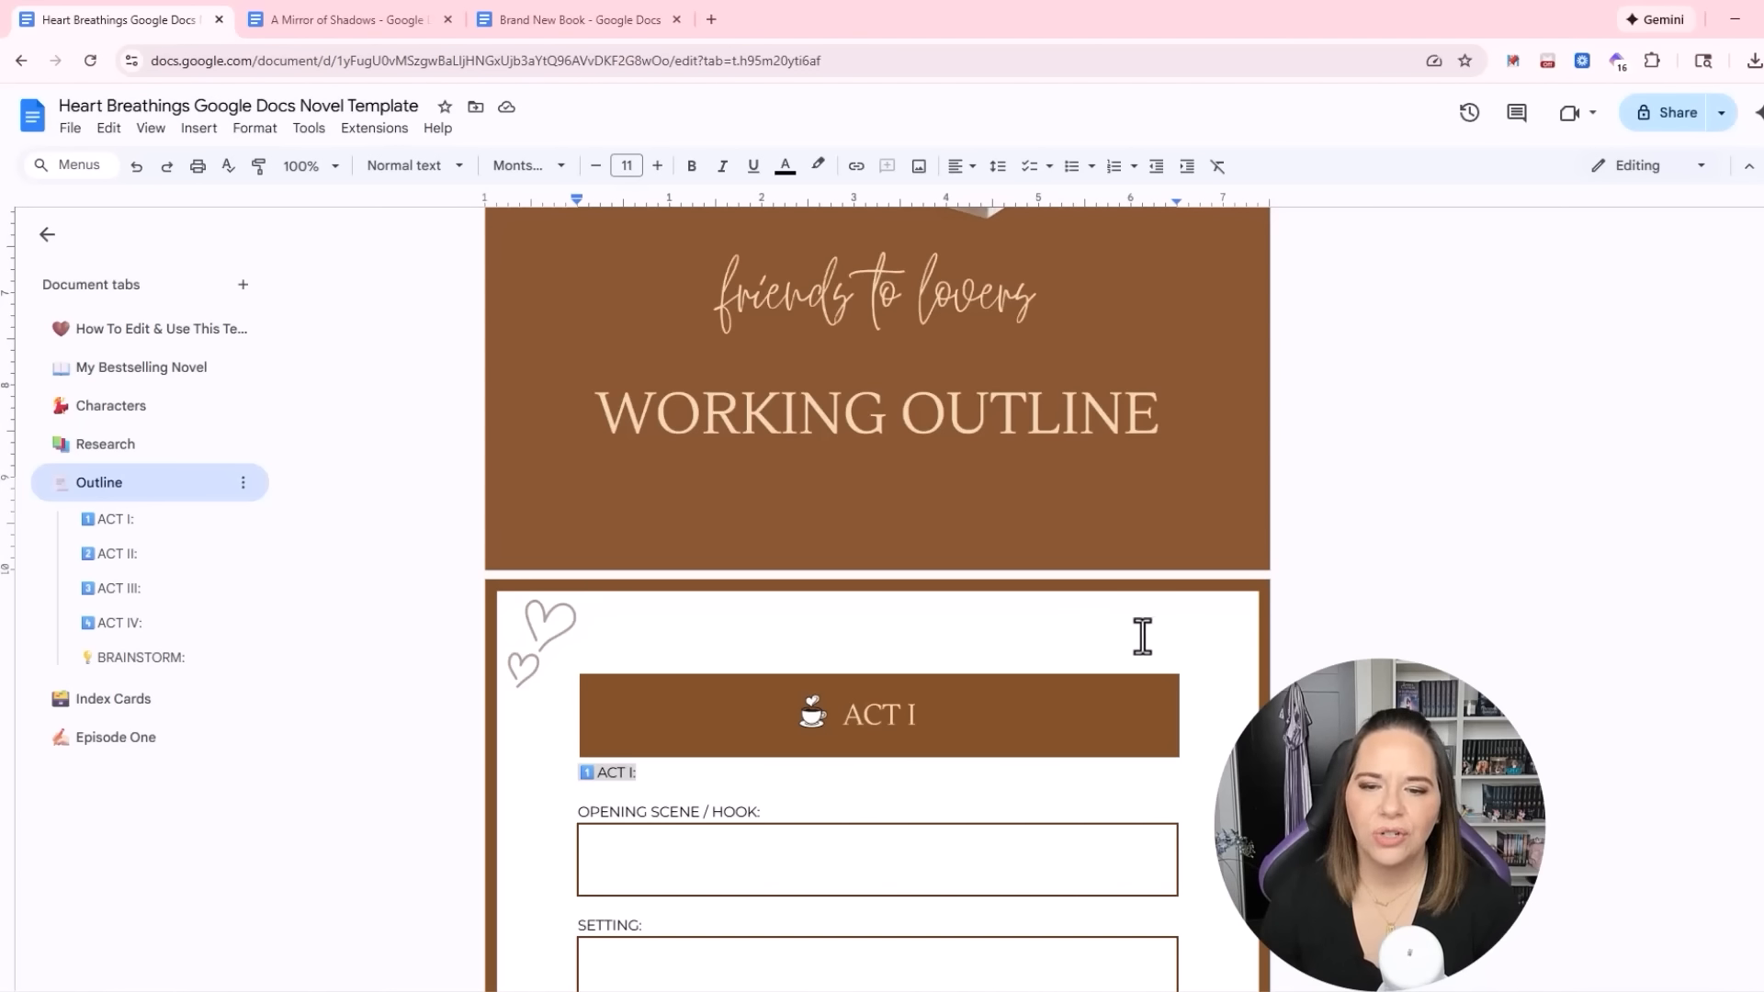
pyautogui.scroll(-4, 1103, 634)
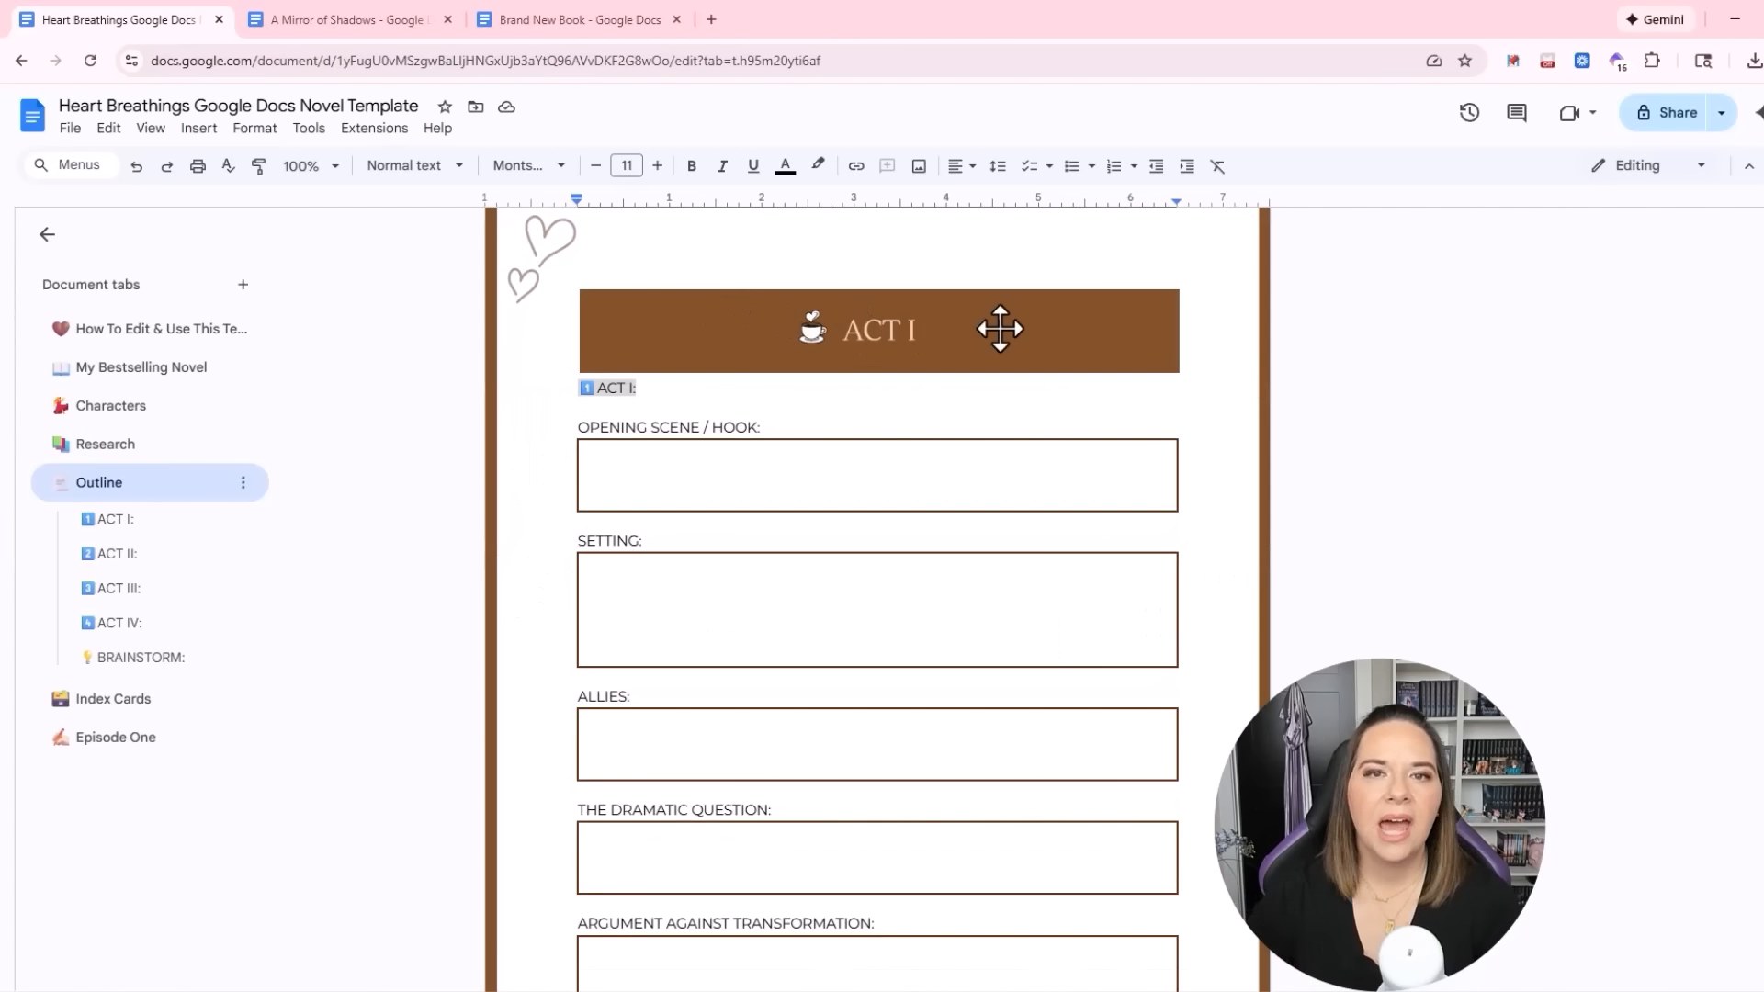
pyautogui.scroll(-3, 999, 330)
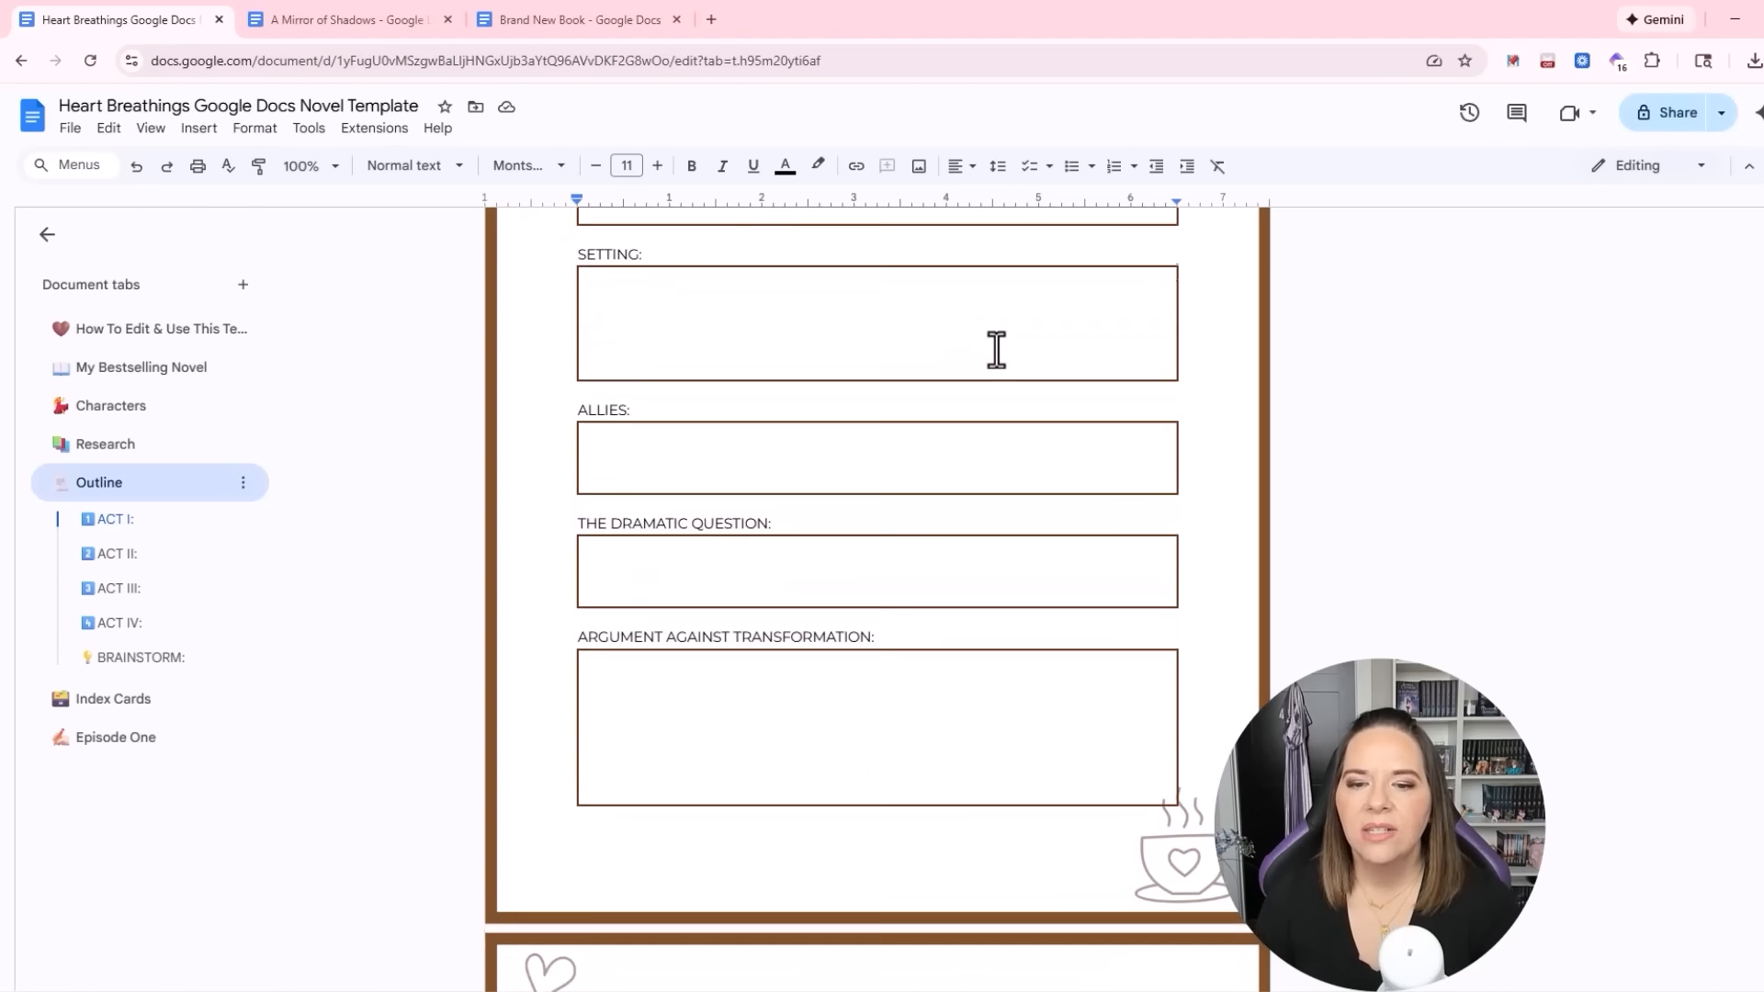
pyautogui.scroll(2, 994, 351)
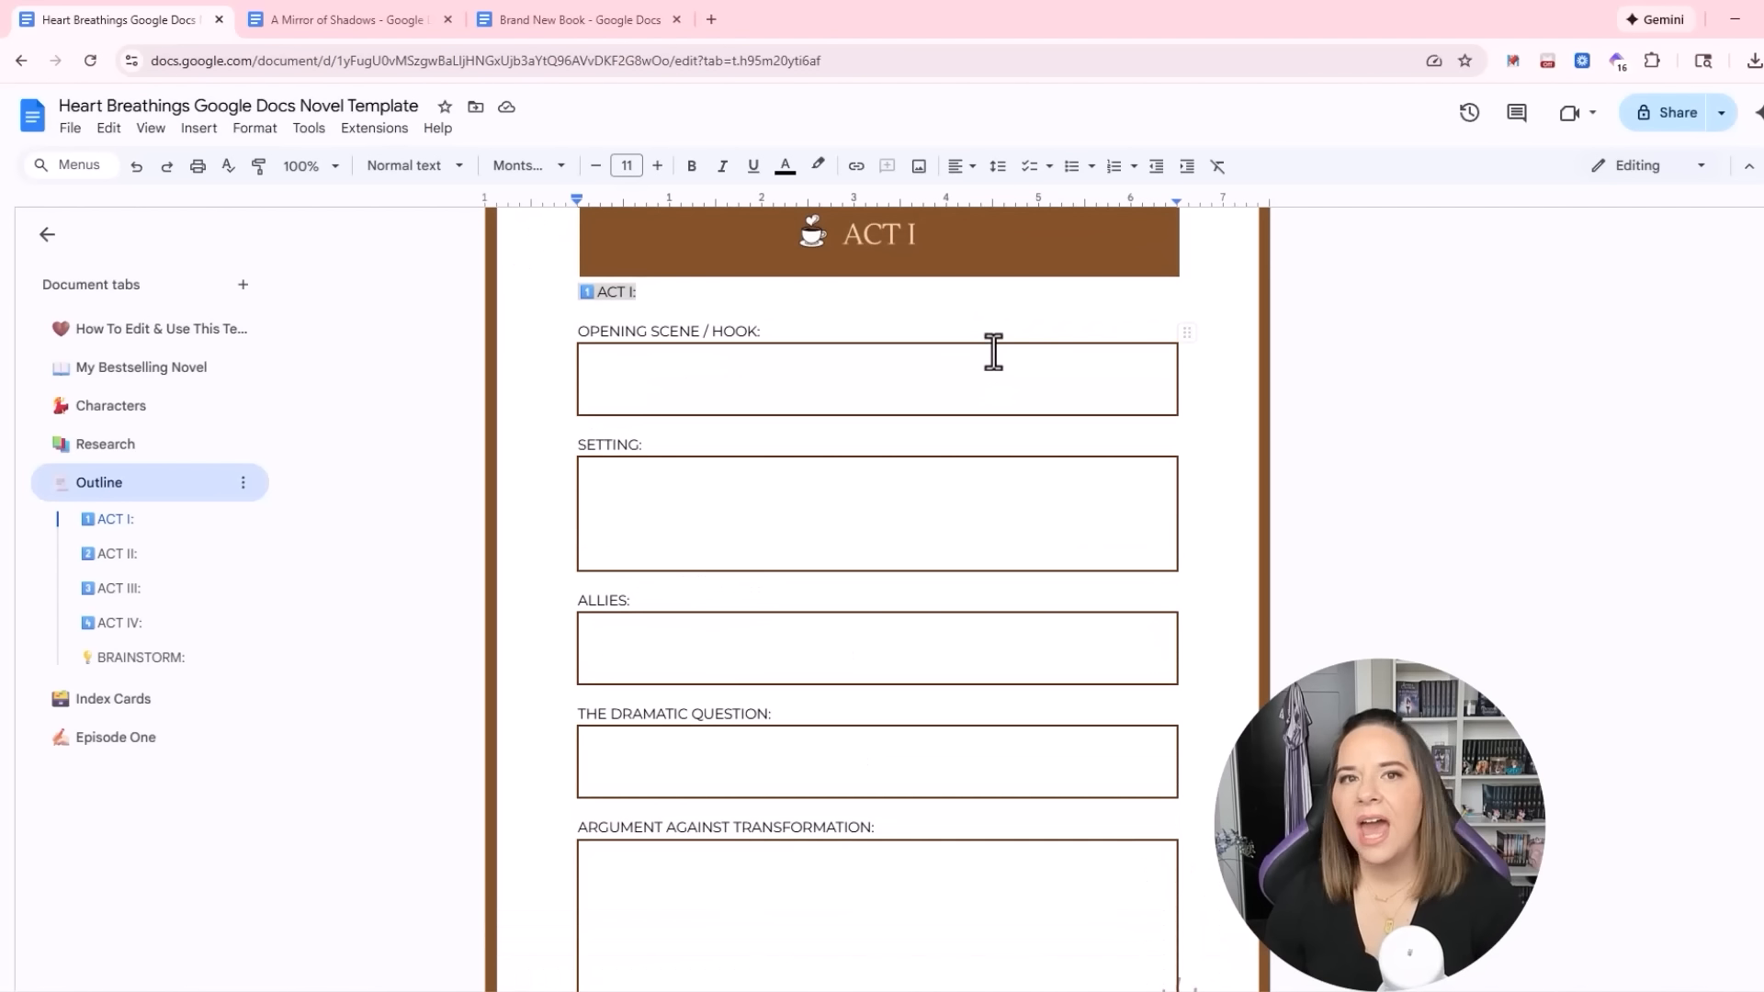
pyautogui.scroll(-1, 993, 352)
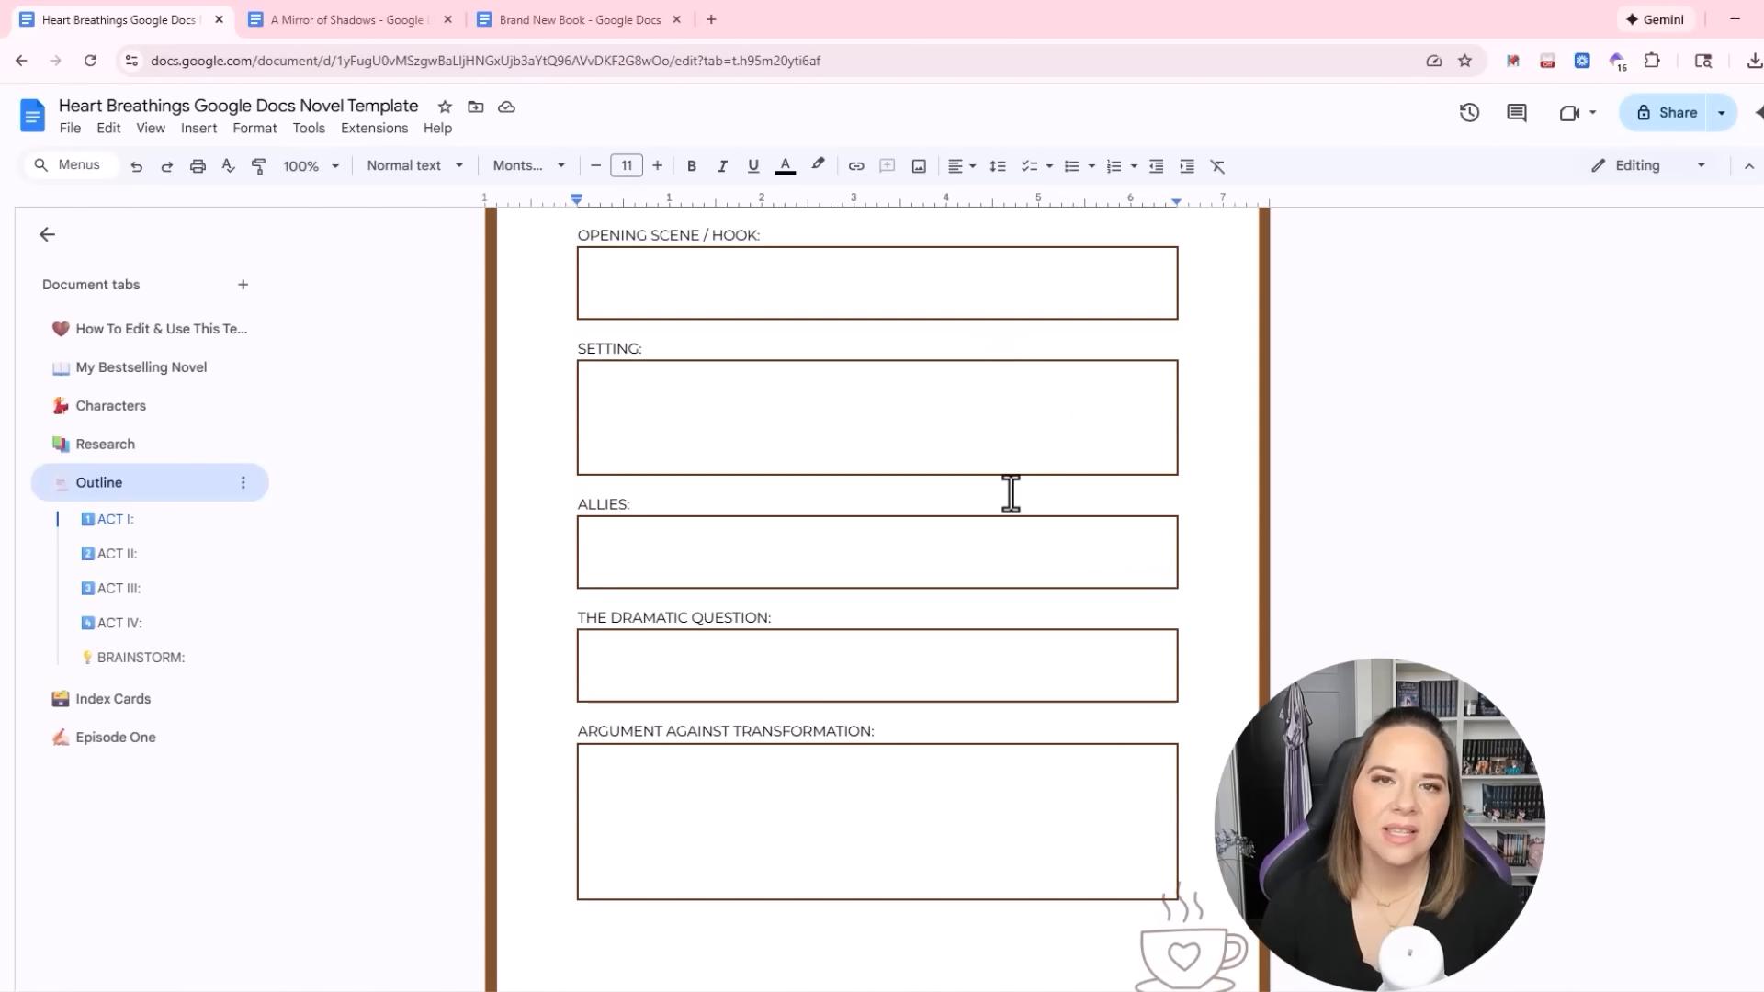
pyautogui.scroll(-2, 1011, 496)
pyautogui.scroll(-3, 734, 572)
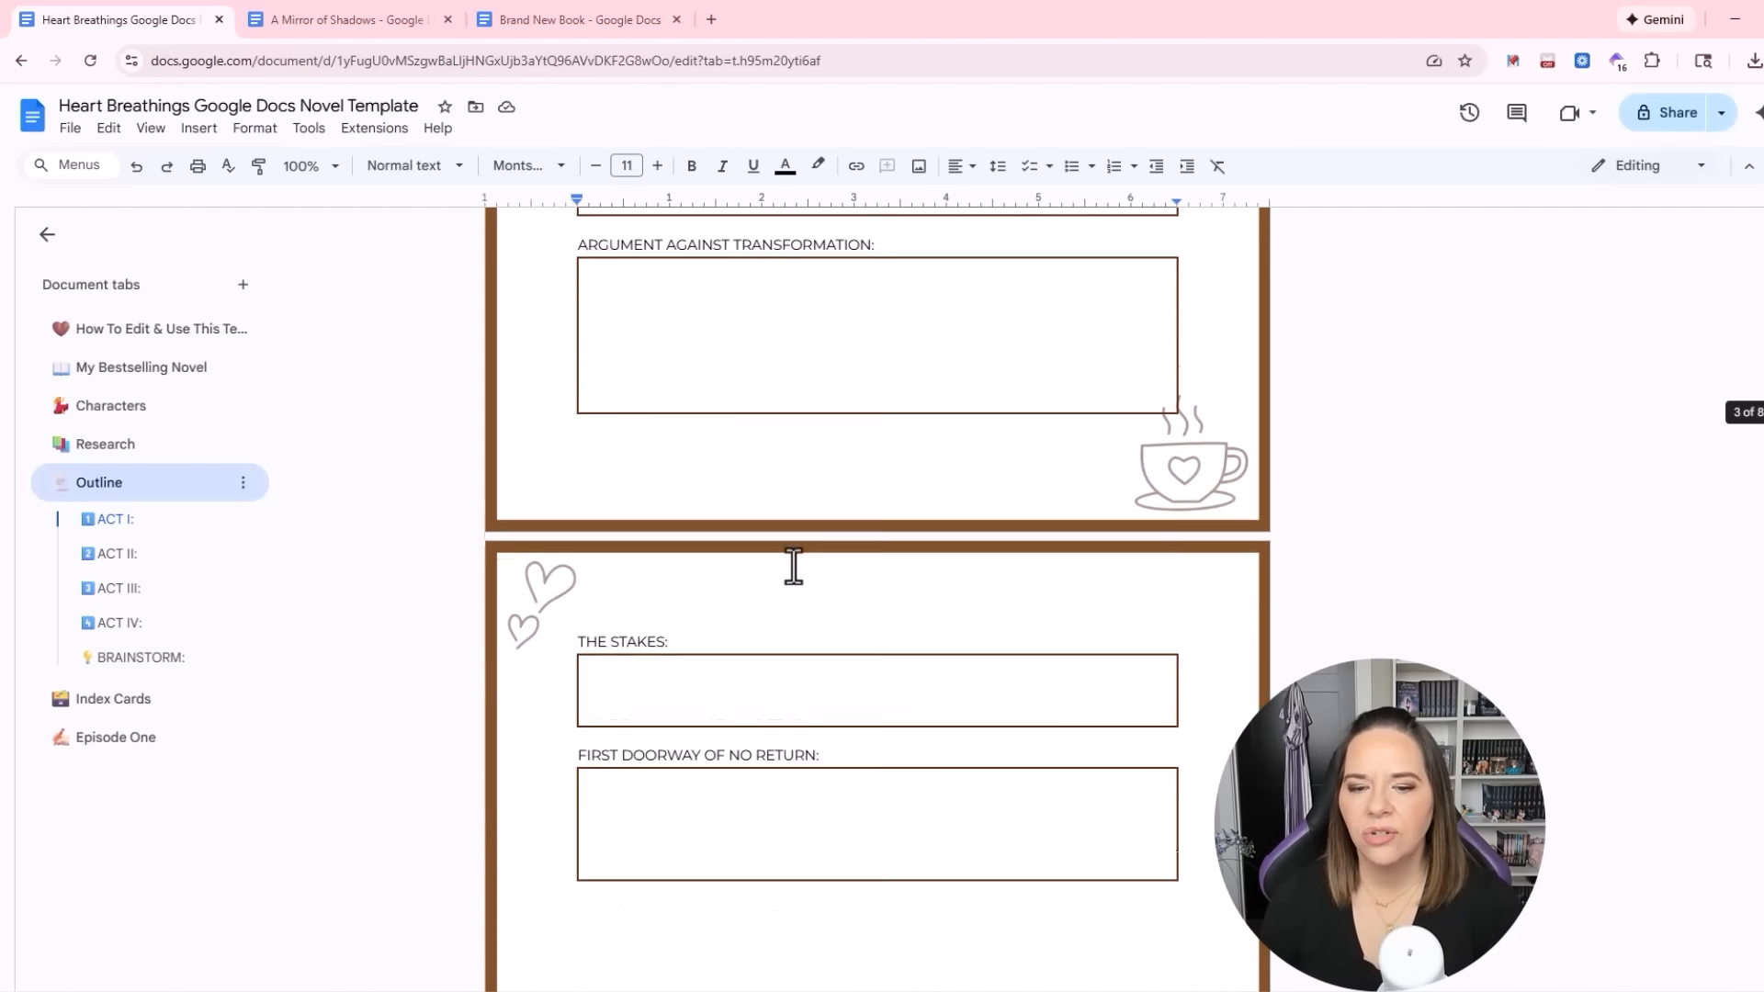
# Review the Outline tab's prompts from Act II through the start of Act IV
pyautogui.scroll(-3, 726, 487)
pyautogui.scroll(-10, 681, 583)
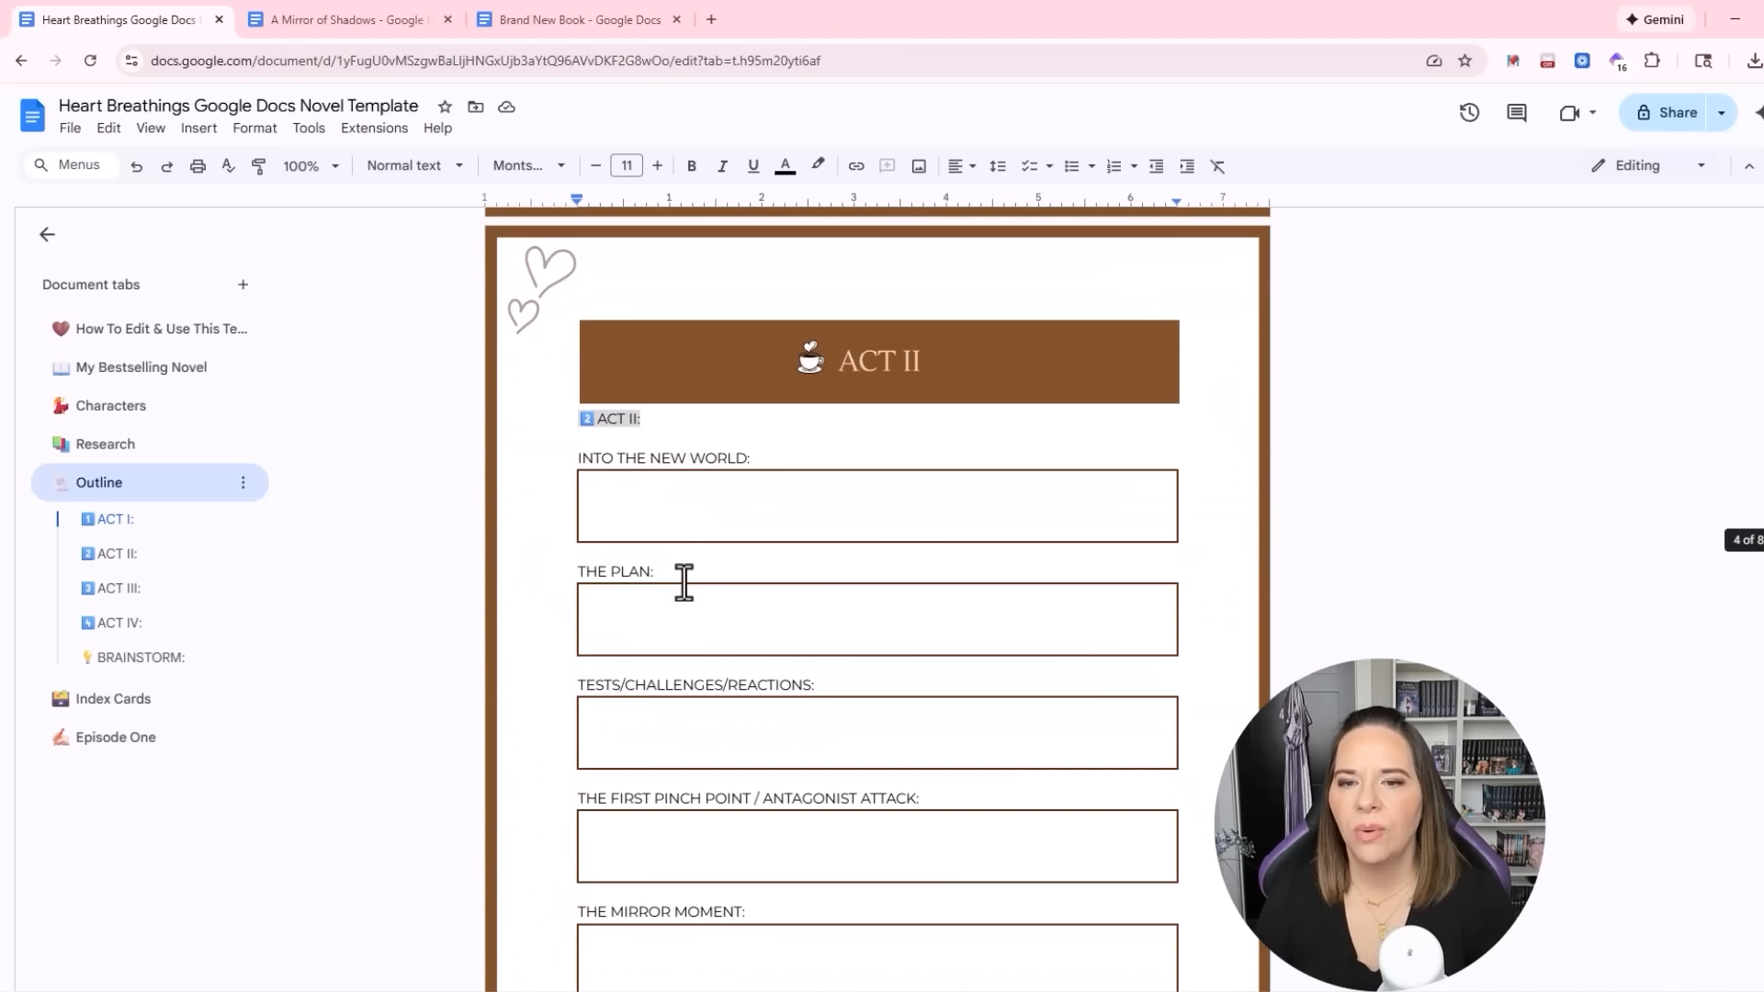
pyautogui.scroll(-3, 684, 583)
pyautogui.scroll(2, 634, 543)
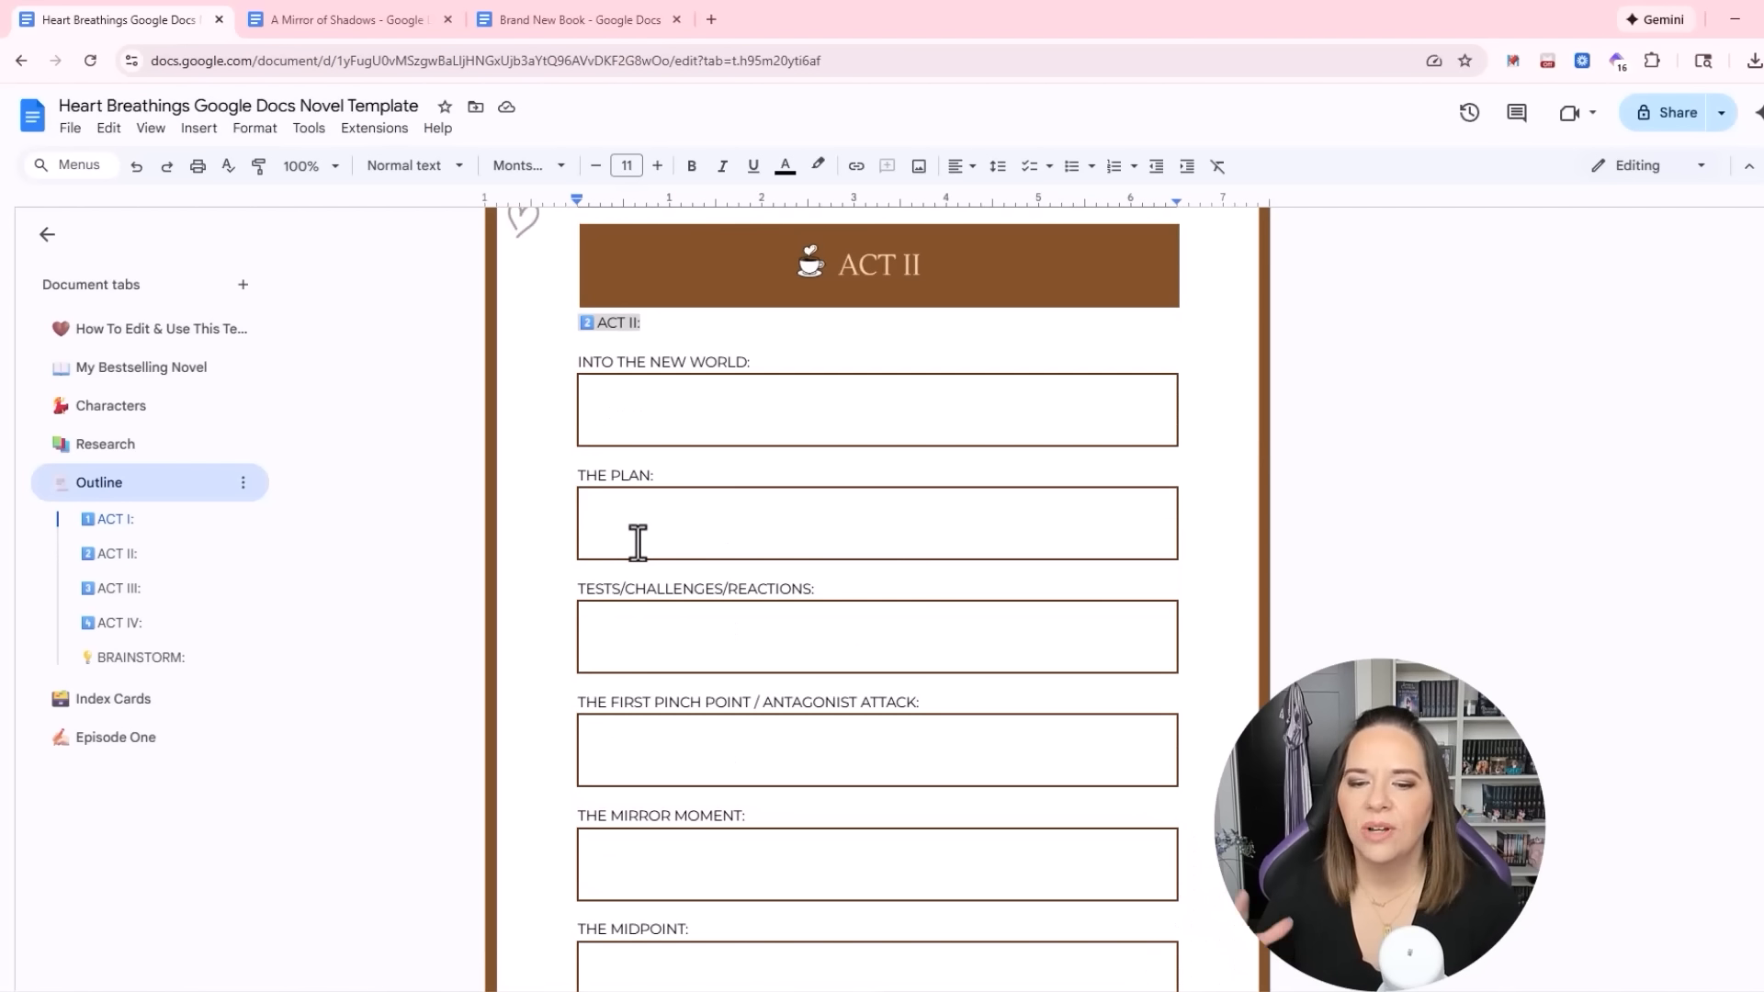
pyautogui.scroll(-15, 638, 542)
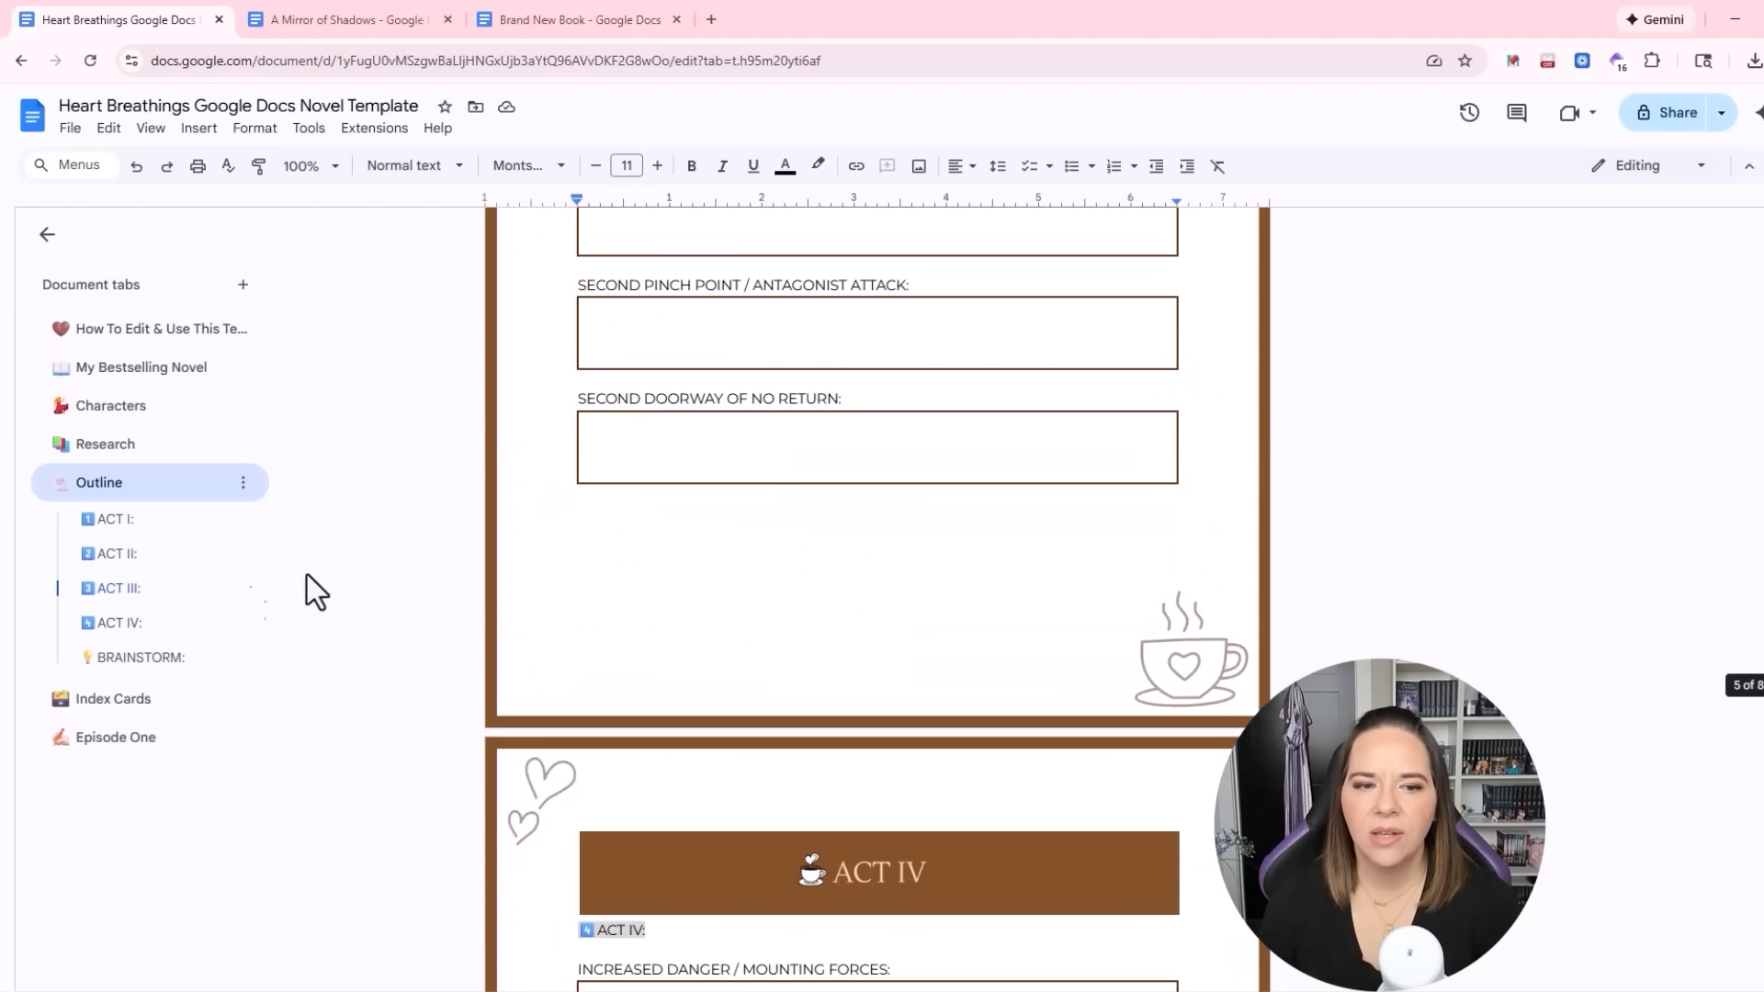
# Jump to the Outline tab's Brainstorm heading and place the text cursor in the blank area below it
pyautogui.click(139, 657)
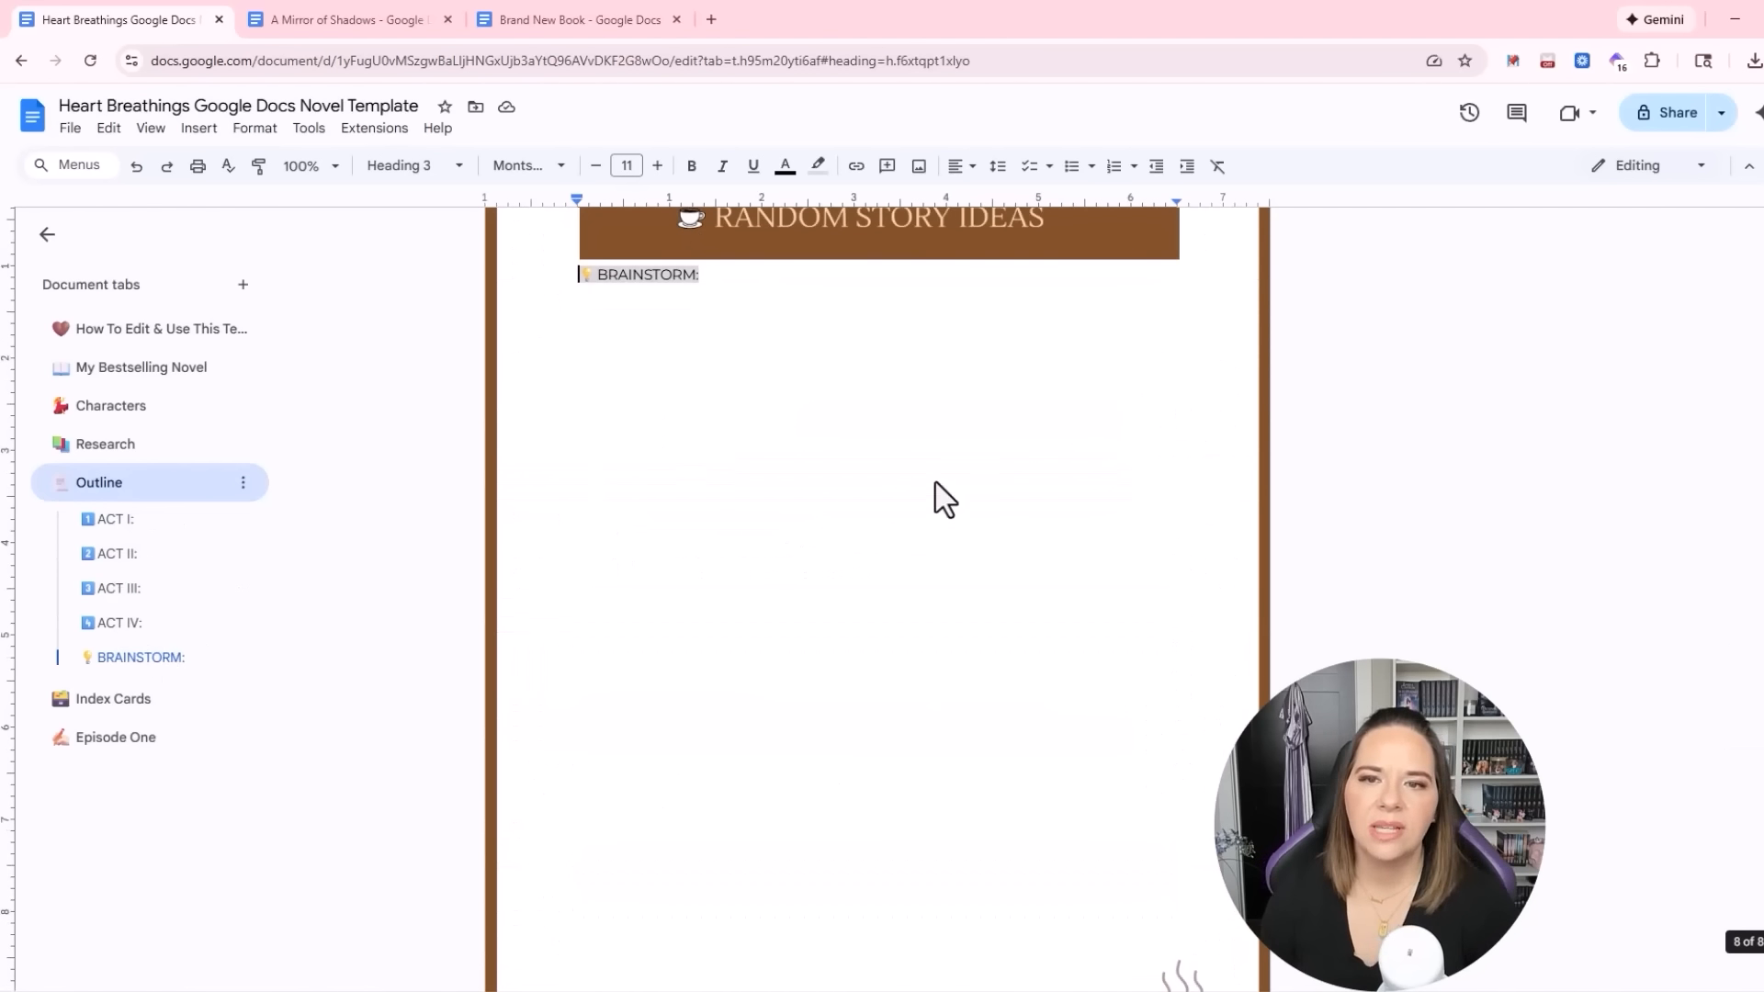
pyautogui.scroll(1, 776, 513)
pyautogui.click(614, 413)
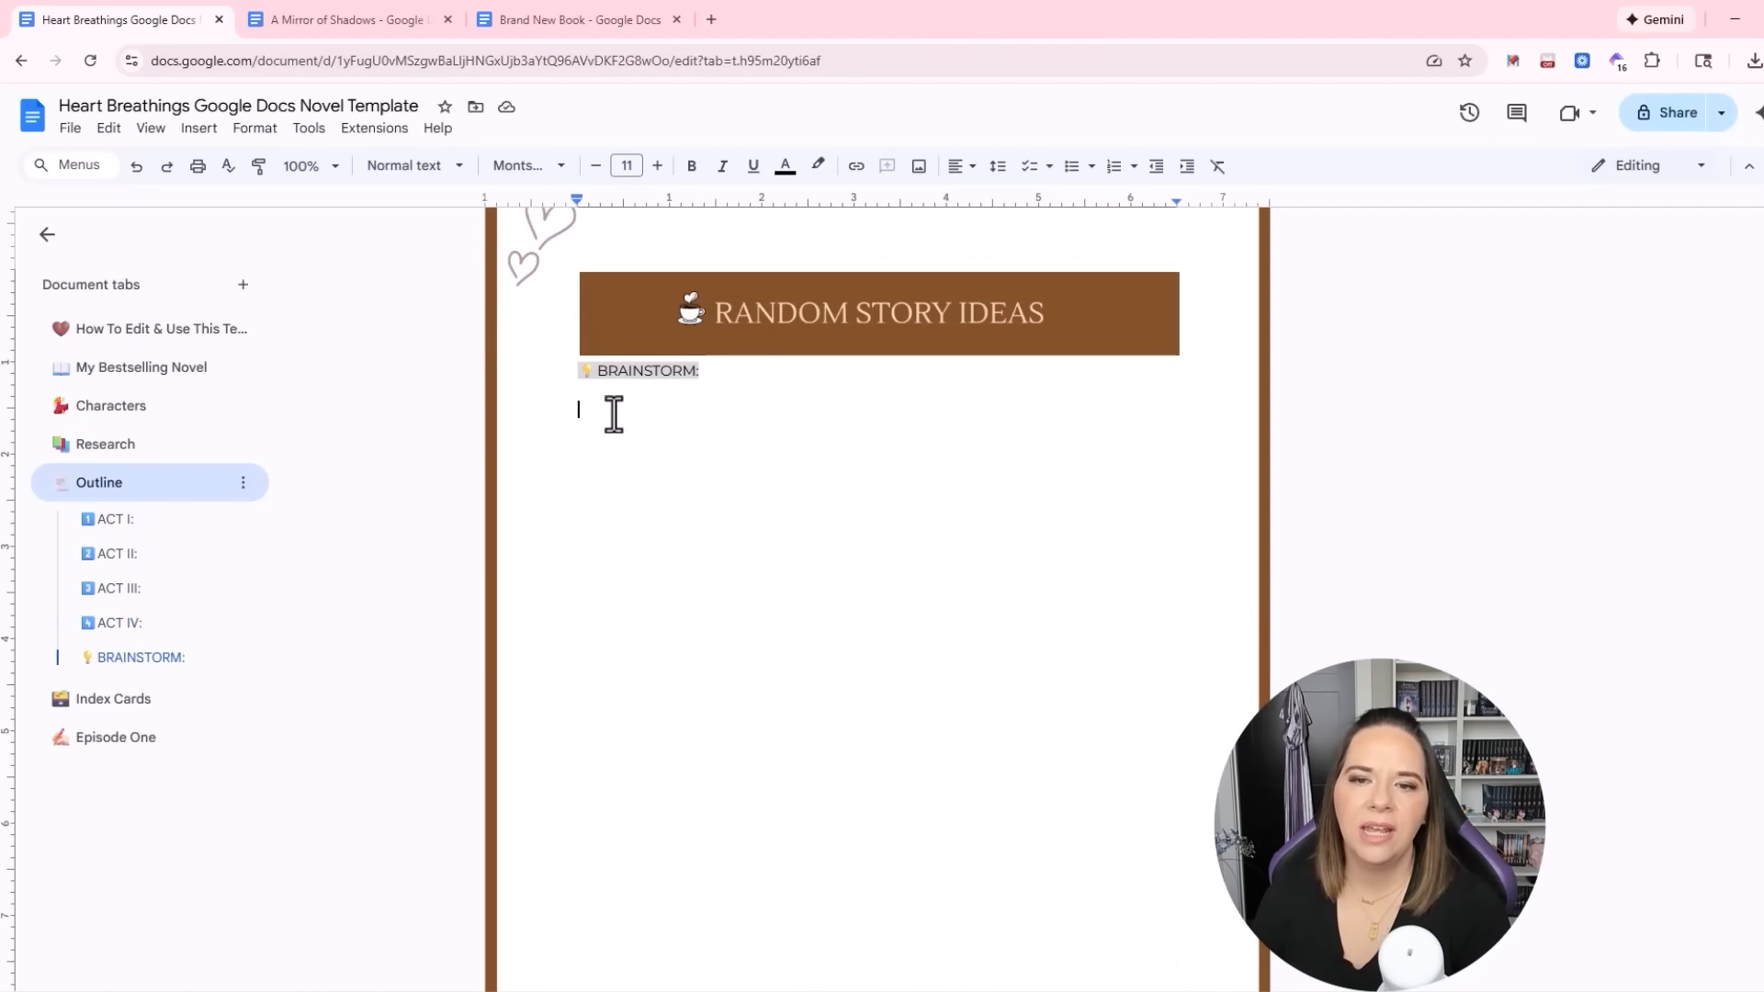
pyautogui.scroll(-1, 728, 441)
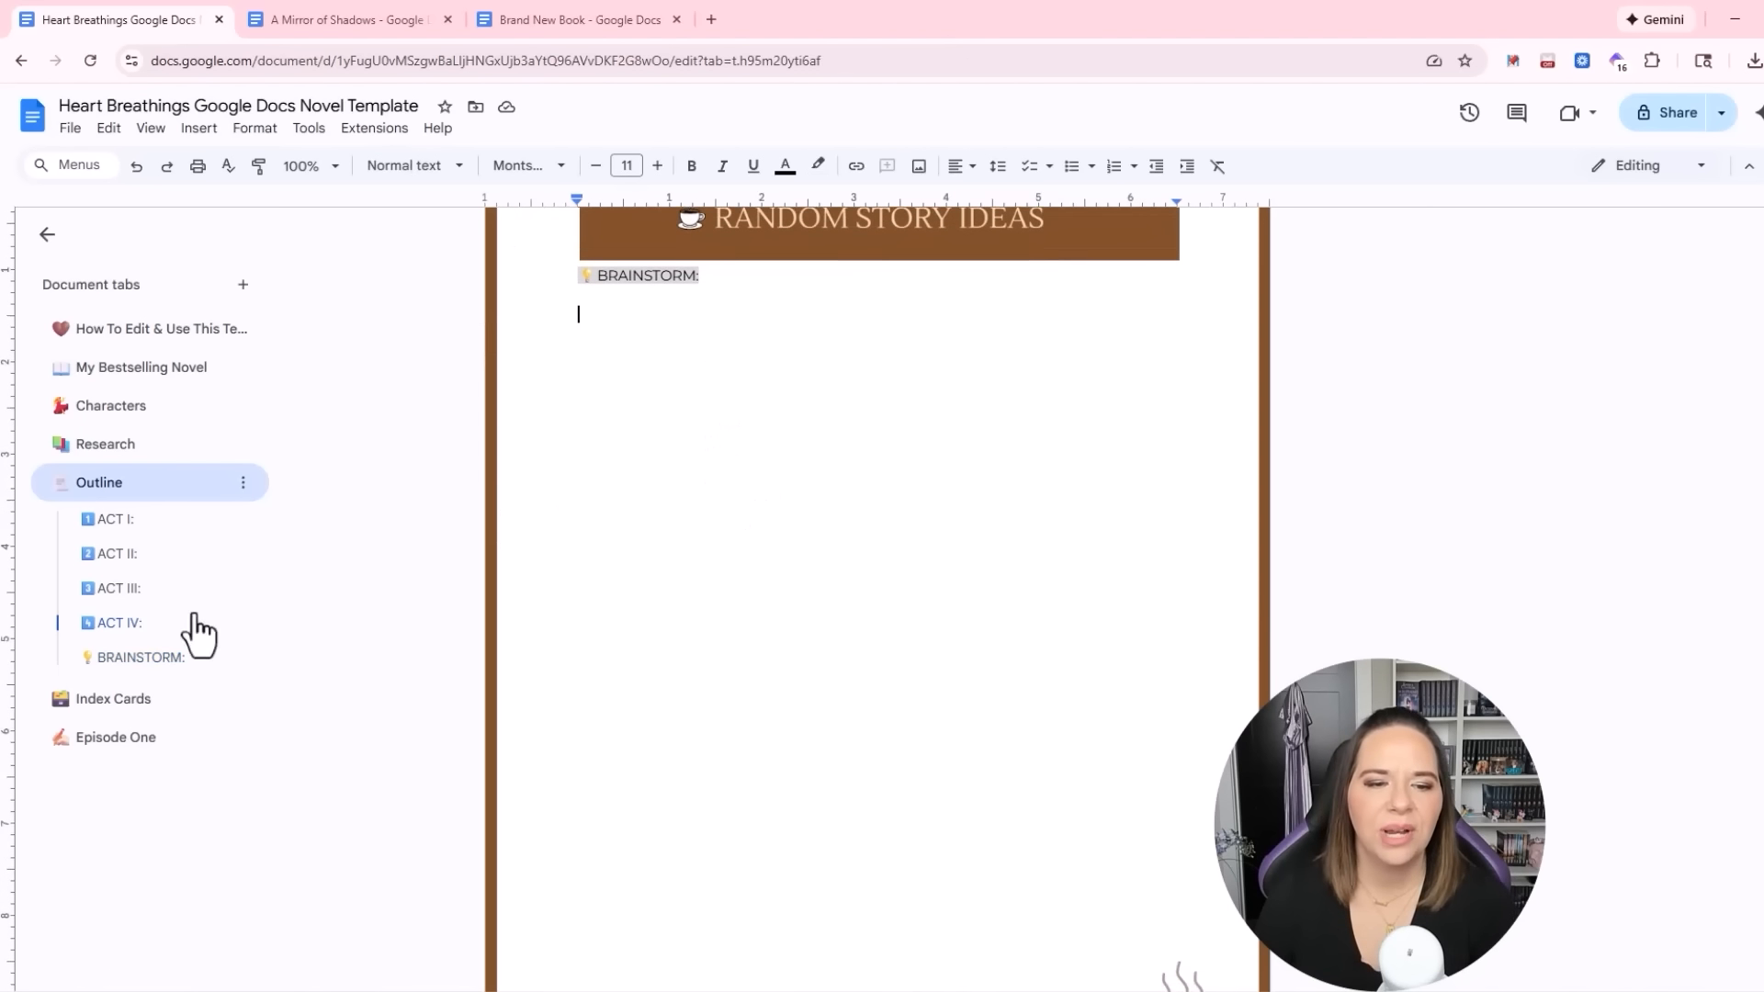
# Open the Index Cards tab and review the corkboard cards for Chapter One through Chapter Eighteen
pyautogui.click(81, 704)
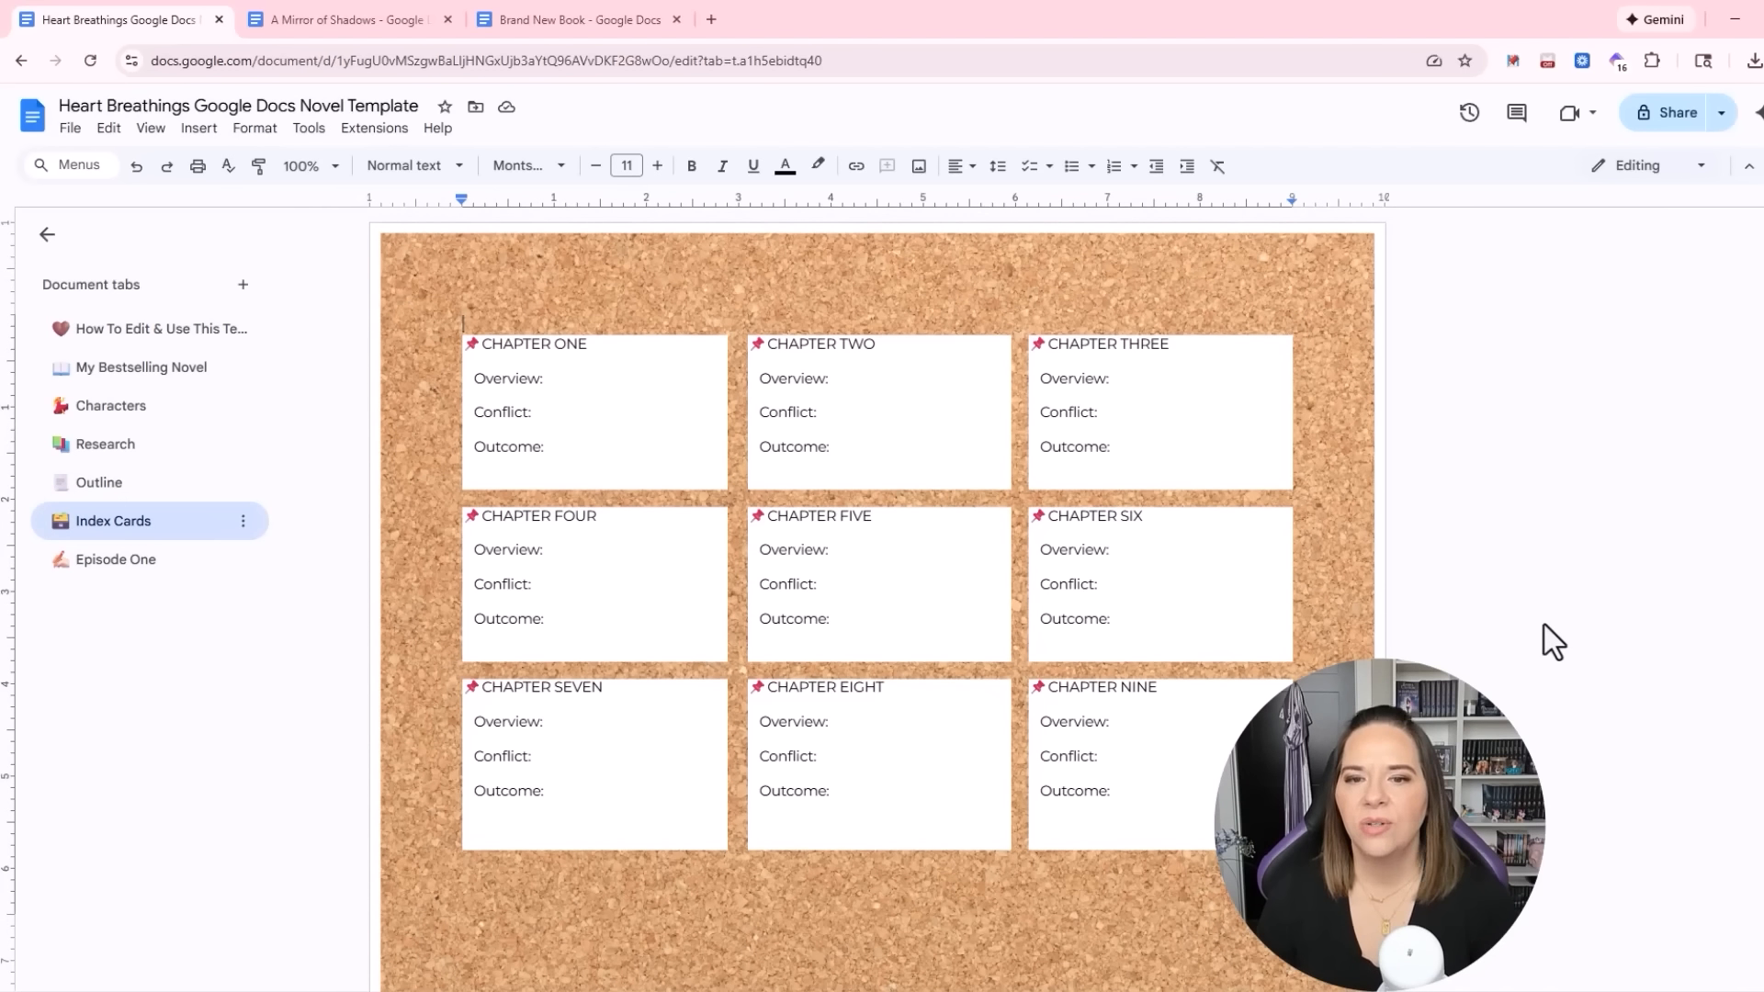
pyautogui.scroll(-1, 1205, 804)
pyautogui.scroll(-9, 1205, 804)
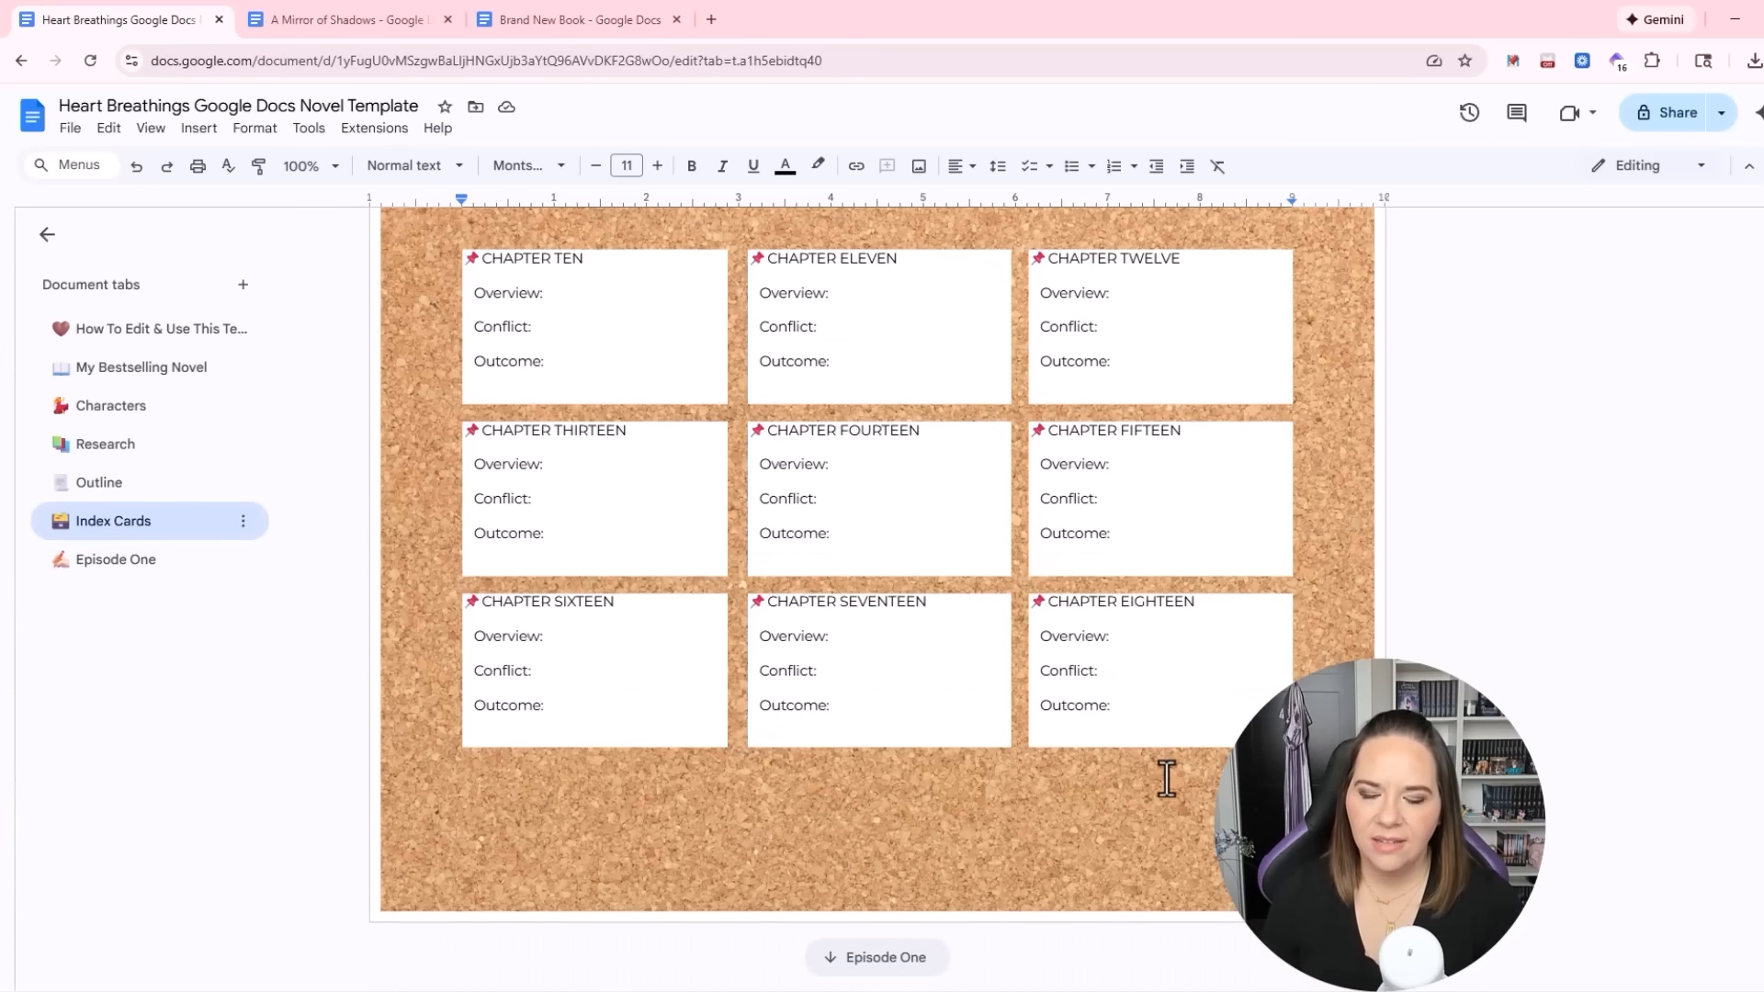
pyautogui.scroll(5, 1167, 779)
pyautogui.scroll(4, 1166, 779)
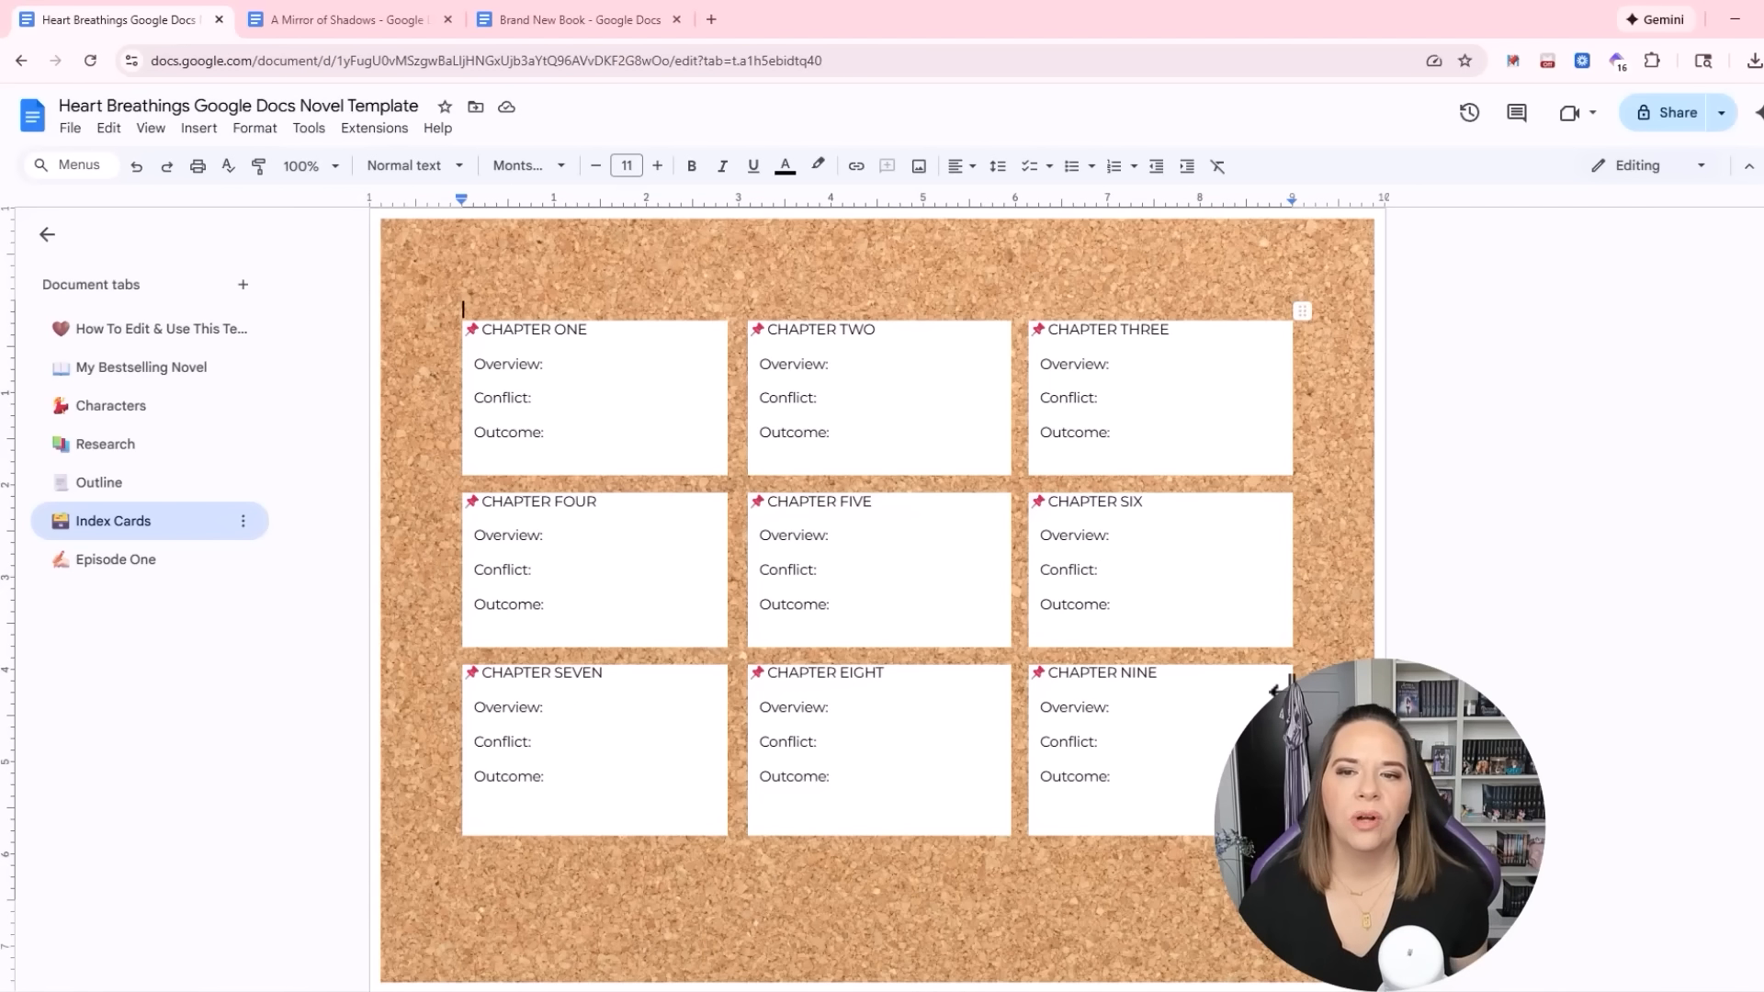
# Highlight the CHAPTER ONE title on its index card in light pink
pyautogui.click(638, 337)
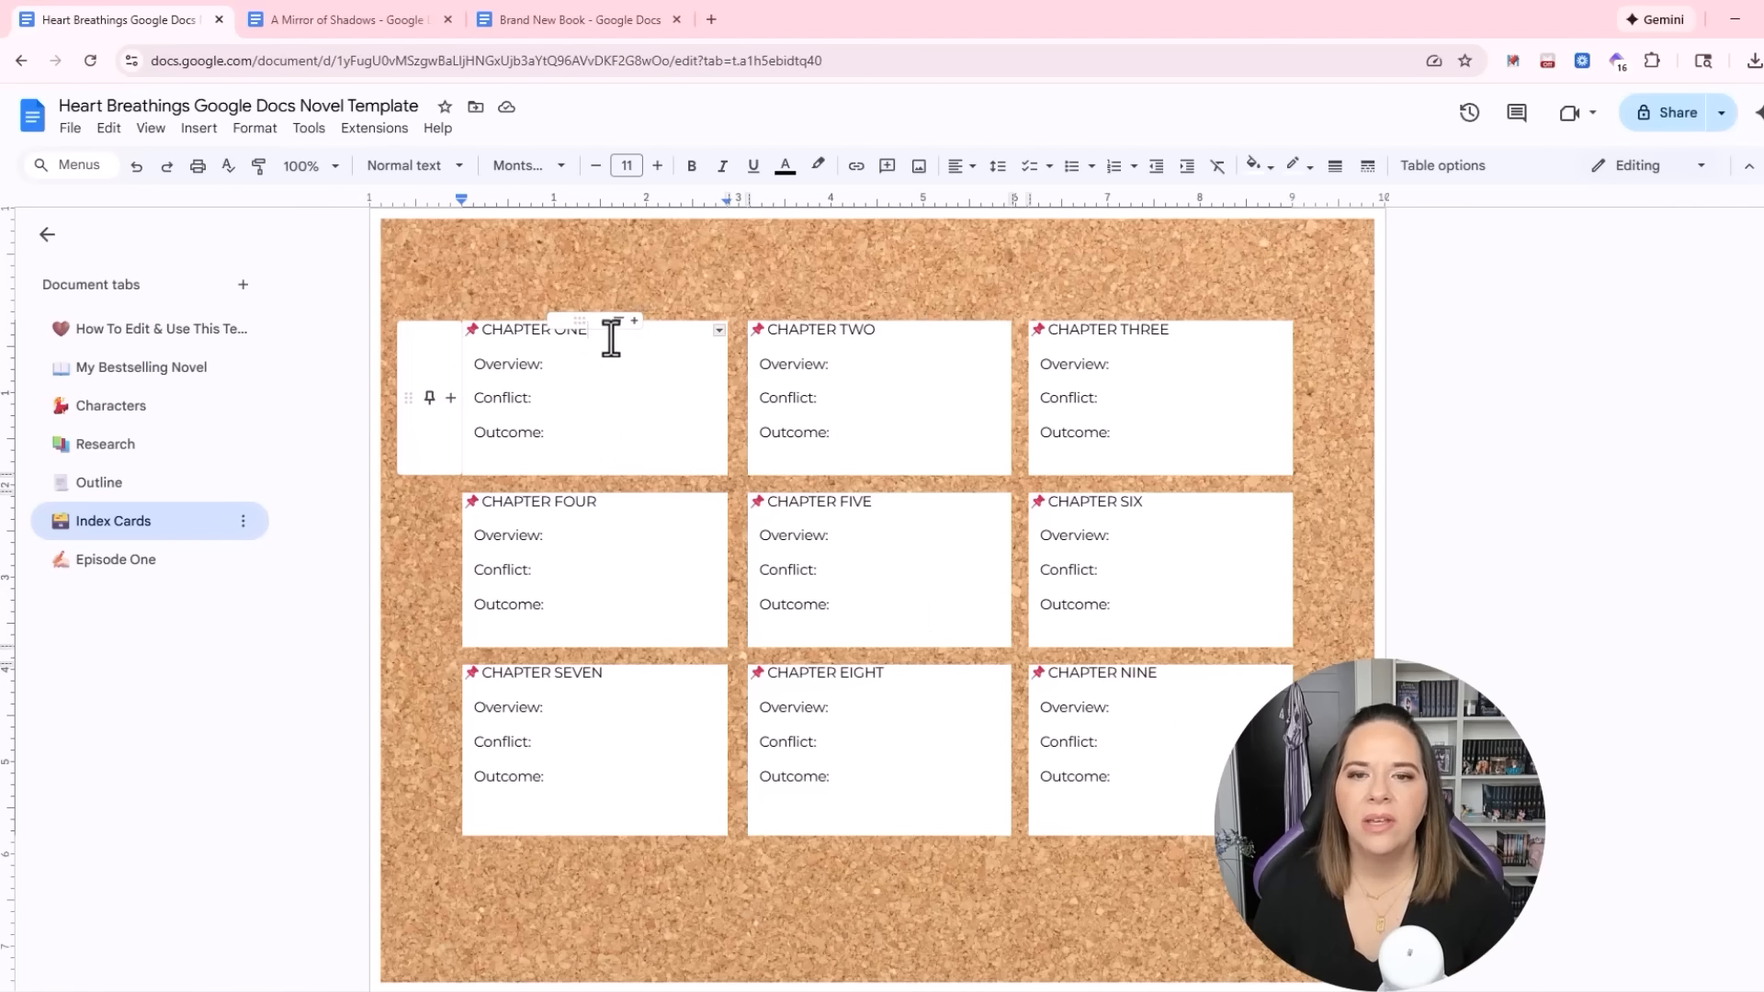
pyautogui.moveTo(610, 339); pyautogui.dragTo(481, 339)
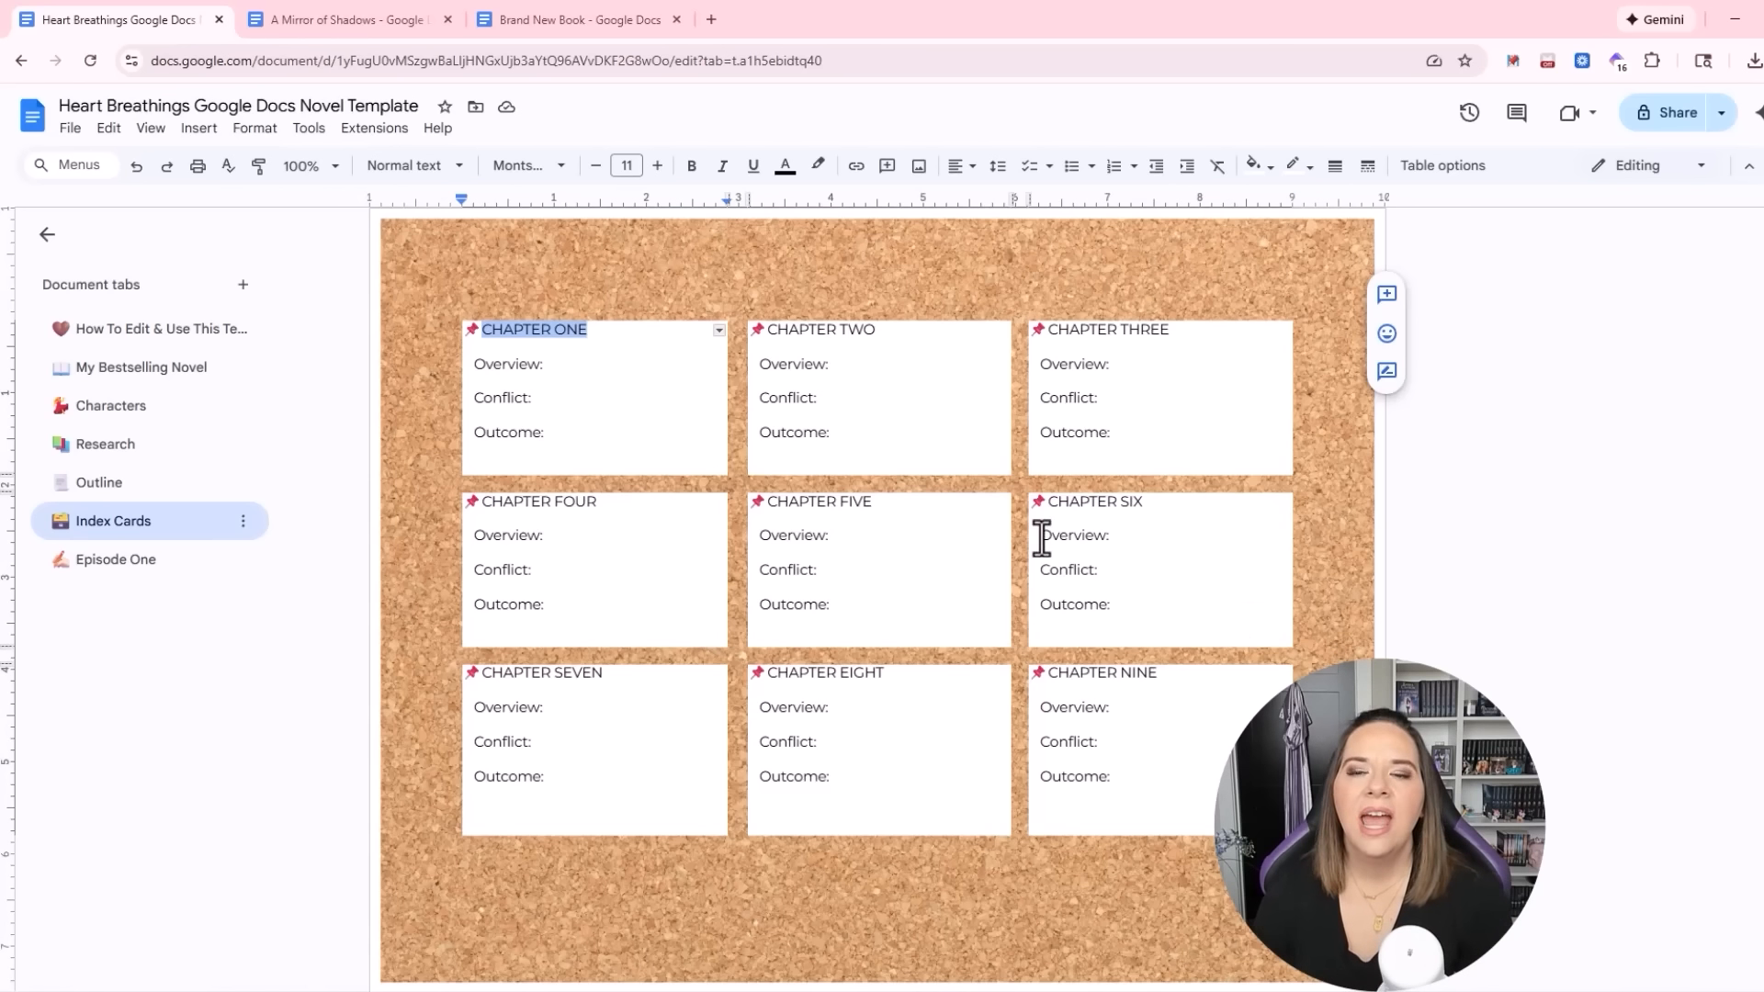
pyautogui.click(819, 168)
pyautogui.click(843, 281)
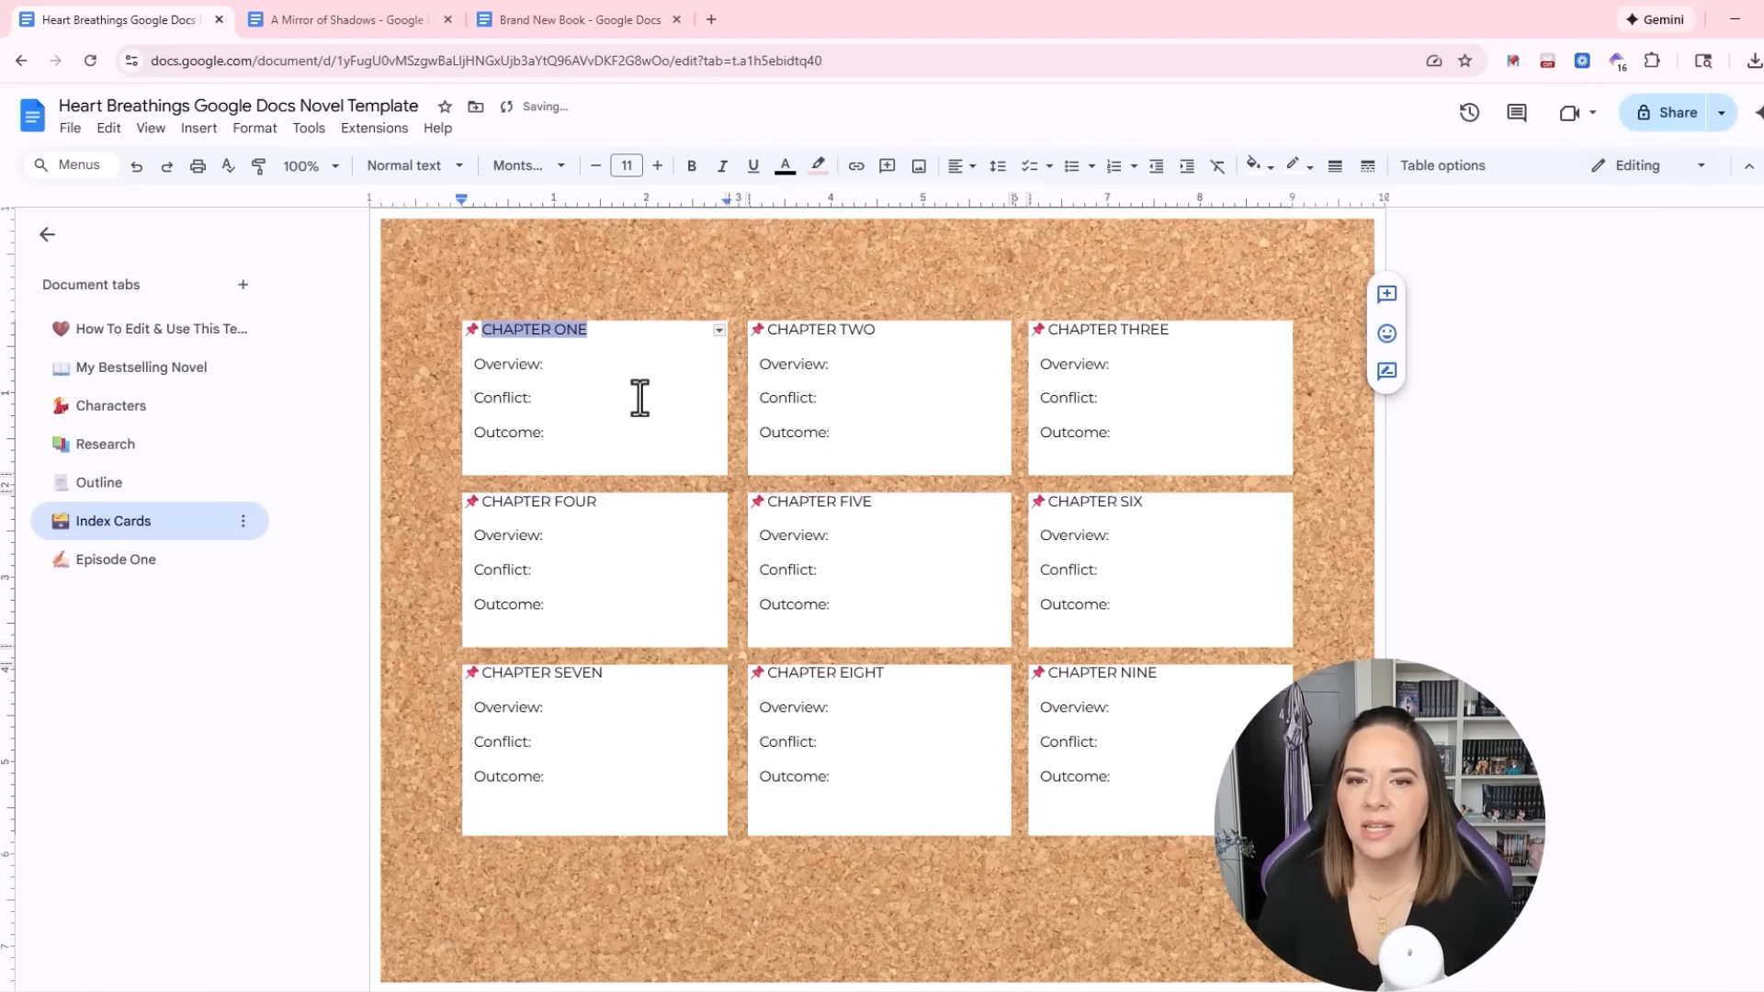
pyautogui.click(639, 349)
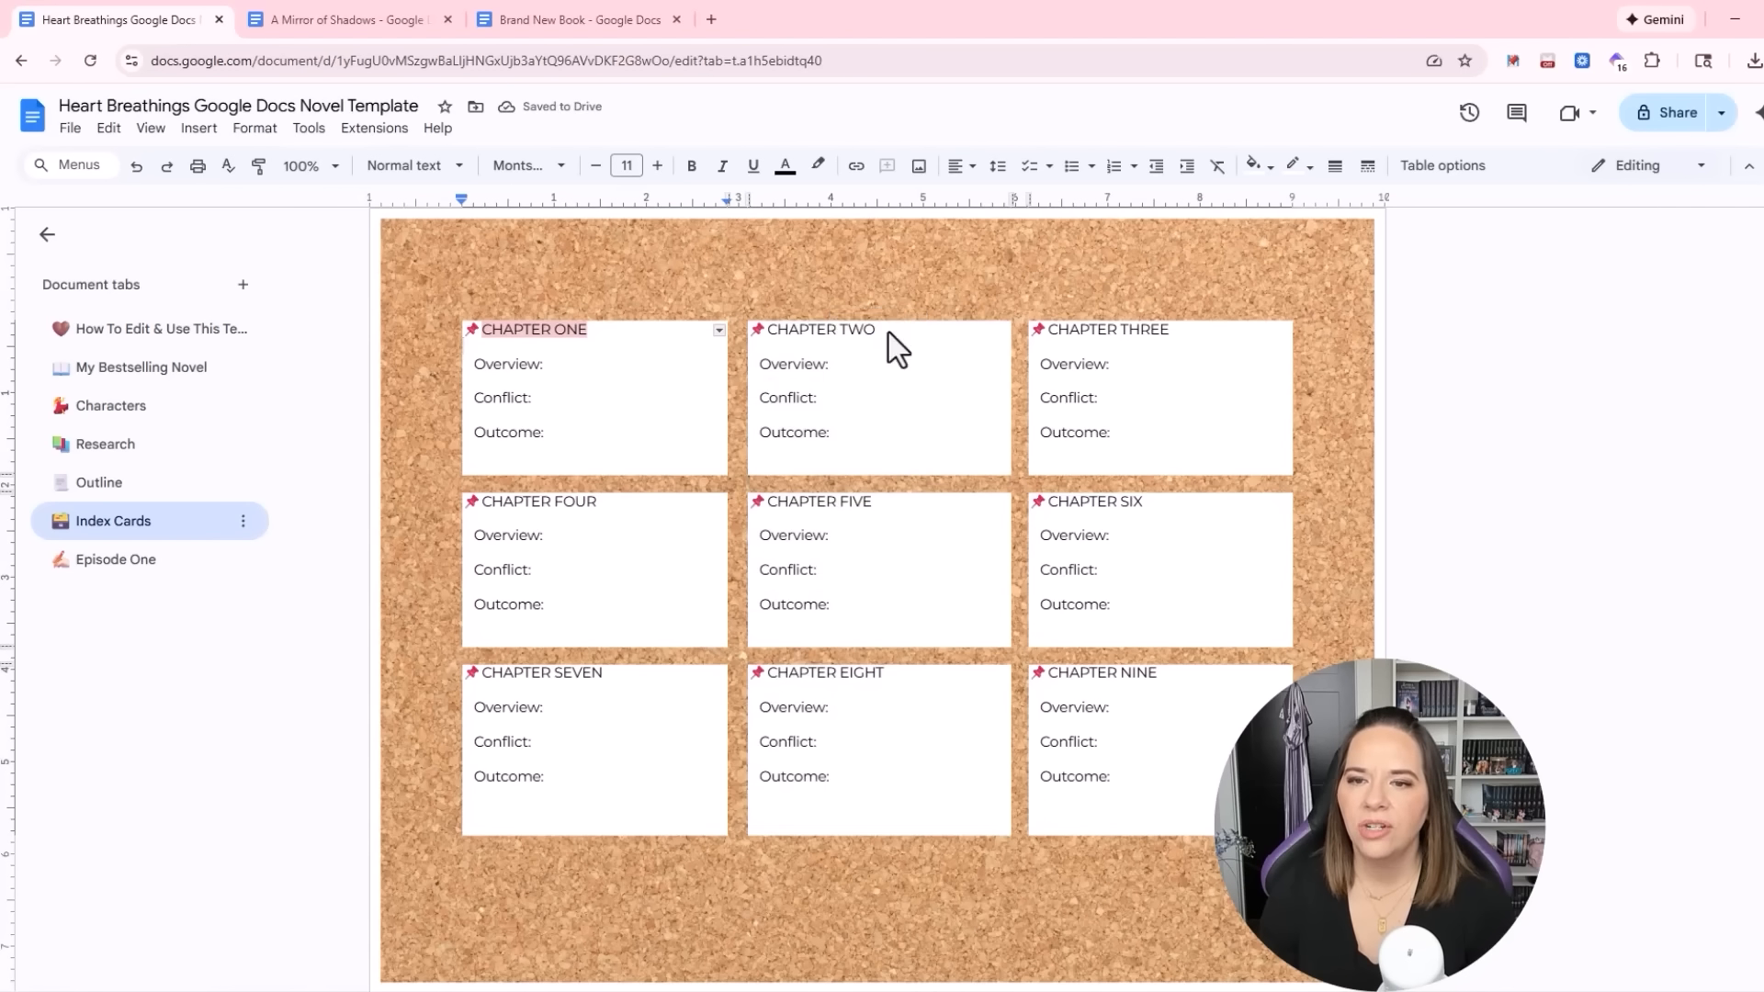
# Highlight the CHAPTER TWO title on its index card in light blue
pyautogui.moveTo(871, 333); pyautogui.dragTo(770, 336)
pyautogui.click(819, 166)
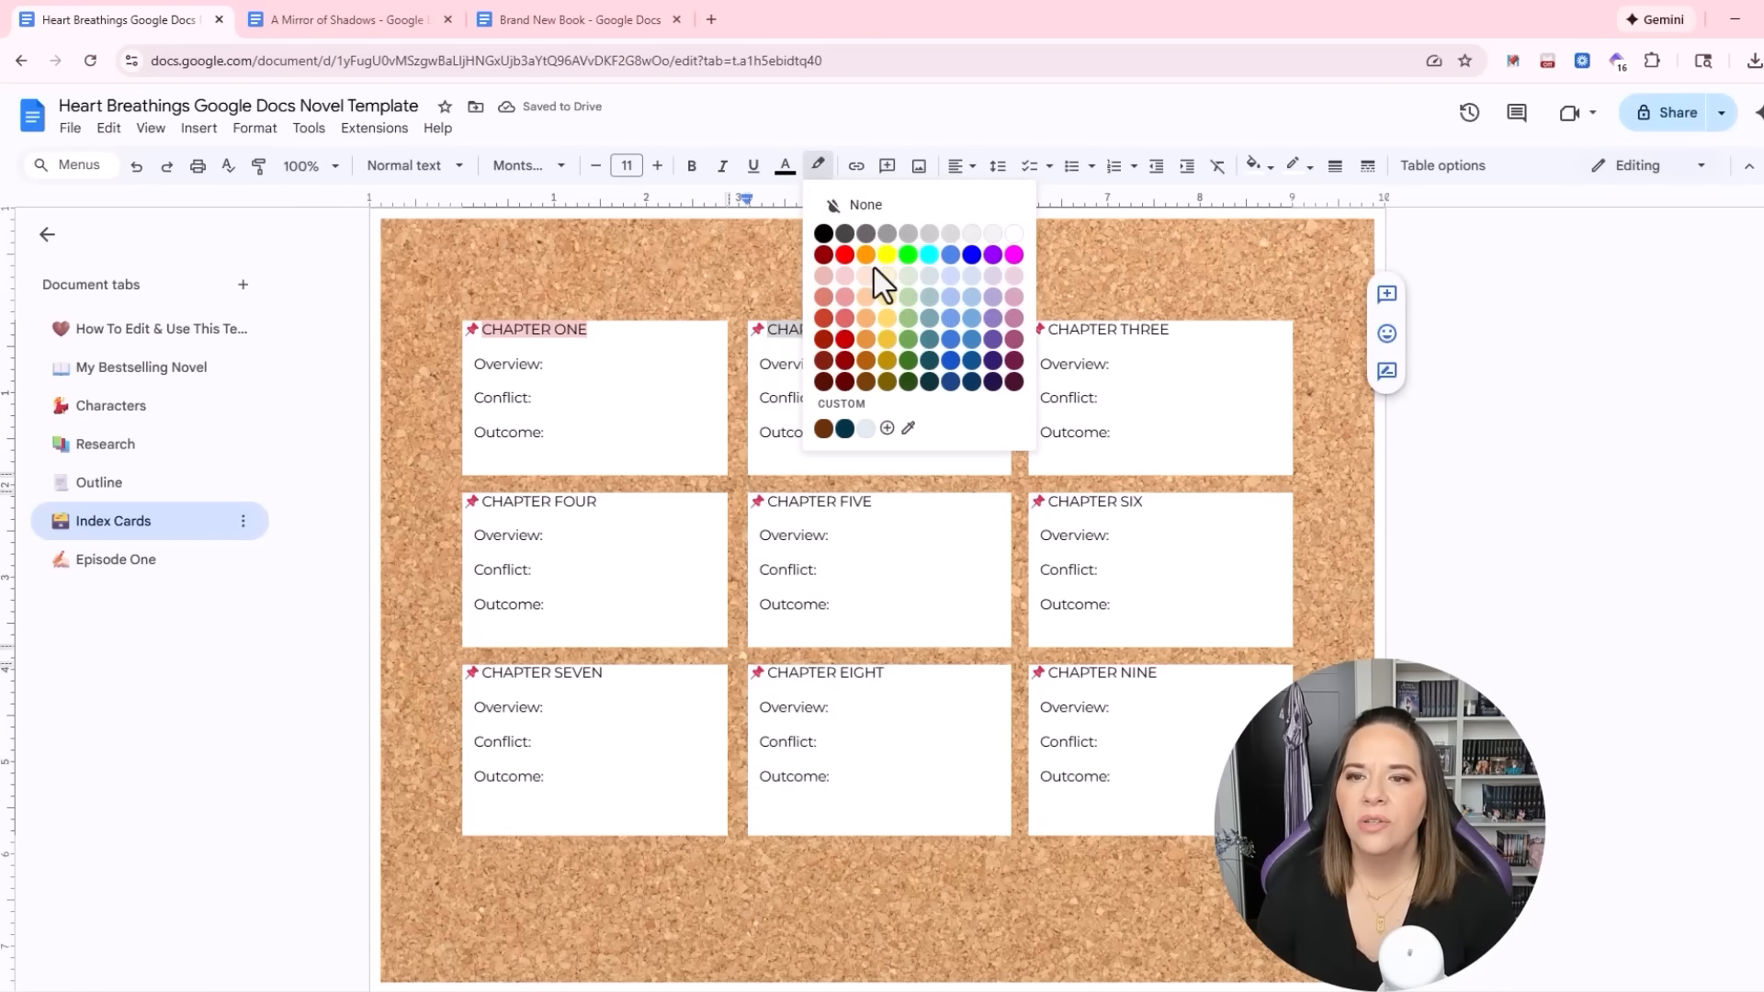
pyautogui.click(950, 296)
pyautogui.click(661, 401)
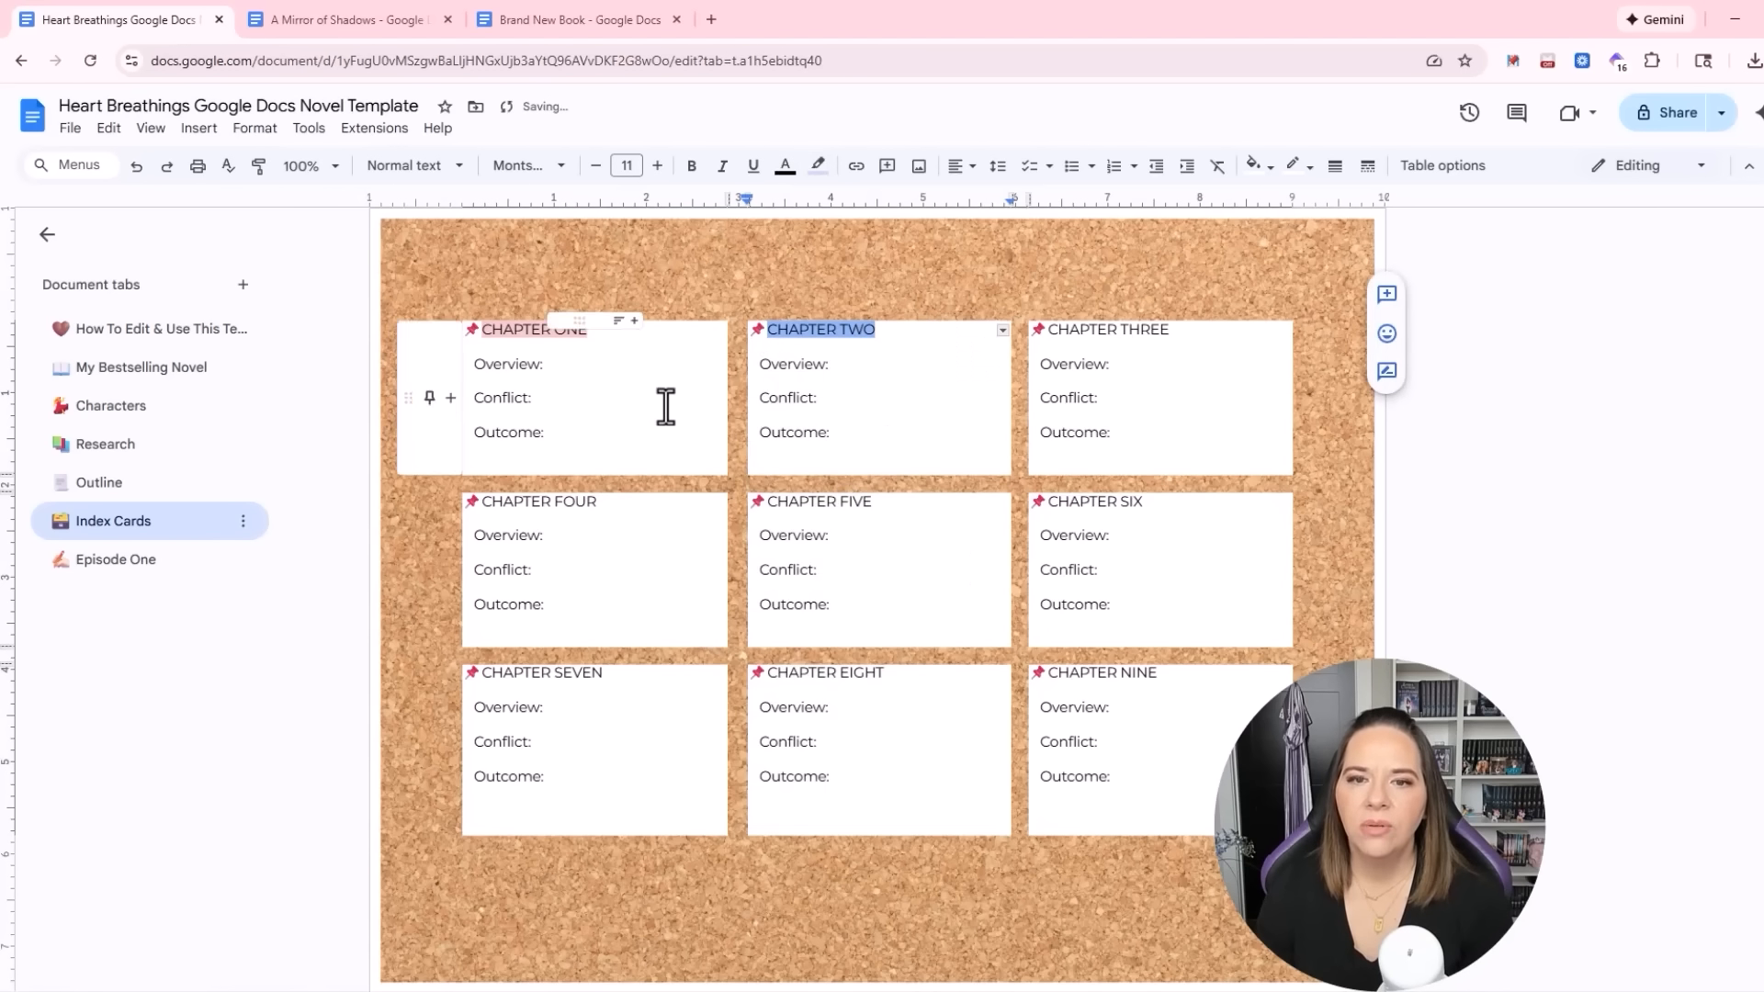
# Add the viewpoint character's first name in parentheses after the CHAPTER ONE card title
pyautogui.click(658, 332)
pyautogui.write('(Shannon')
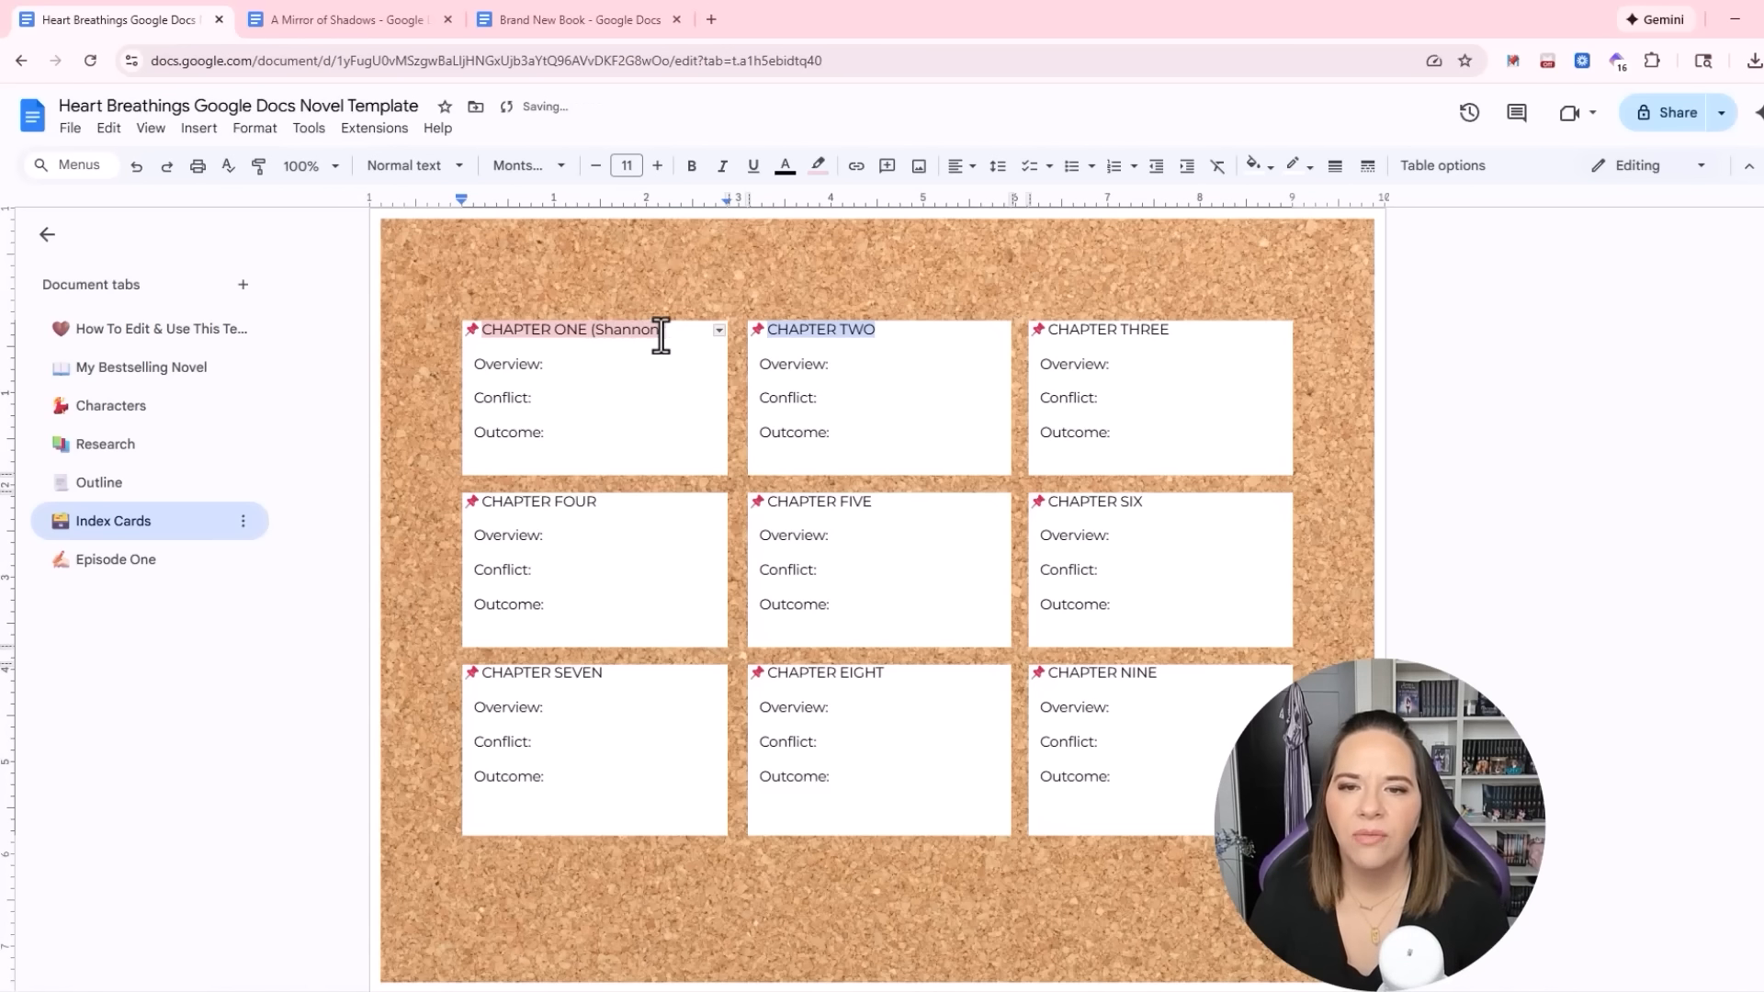
pyautogui.write(')')
pyautogui.click(555, 365)
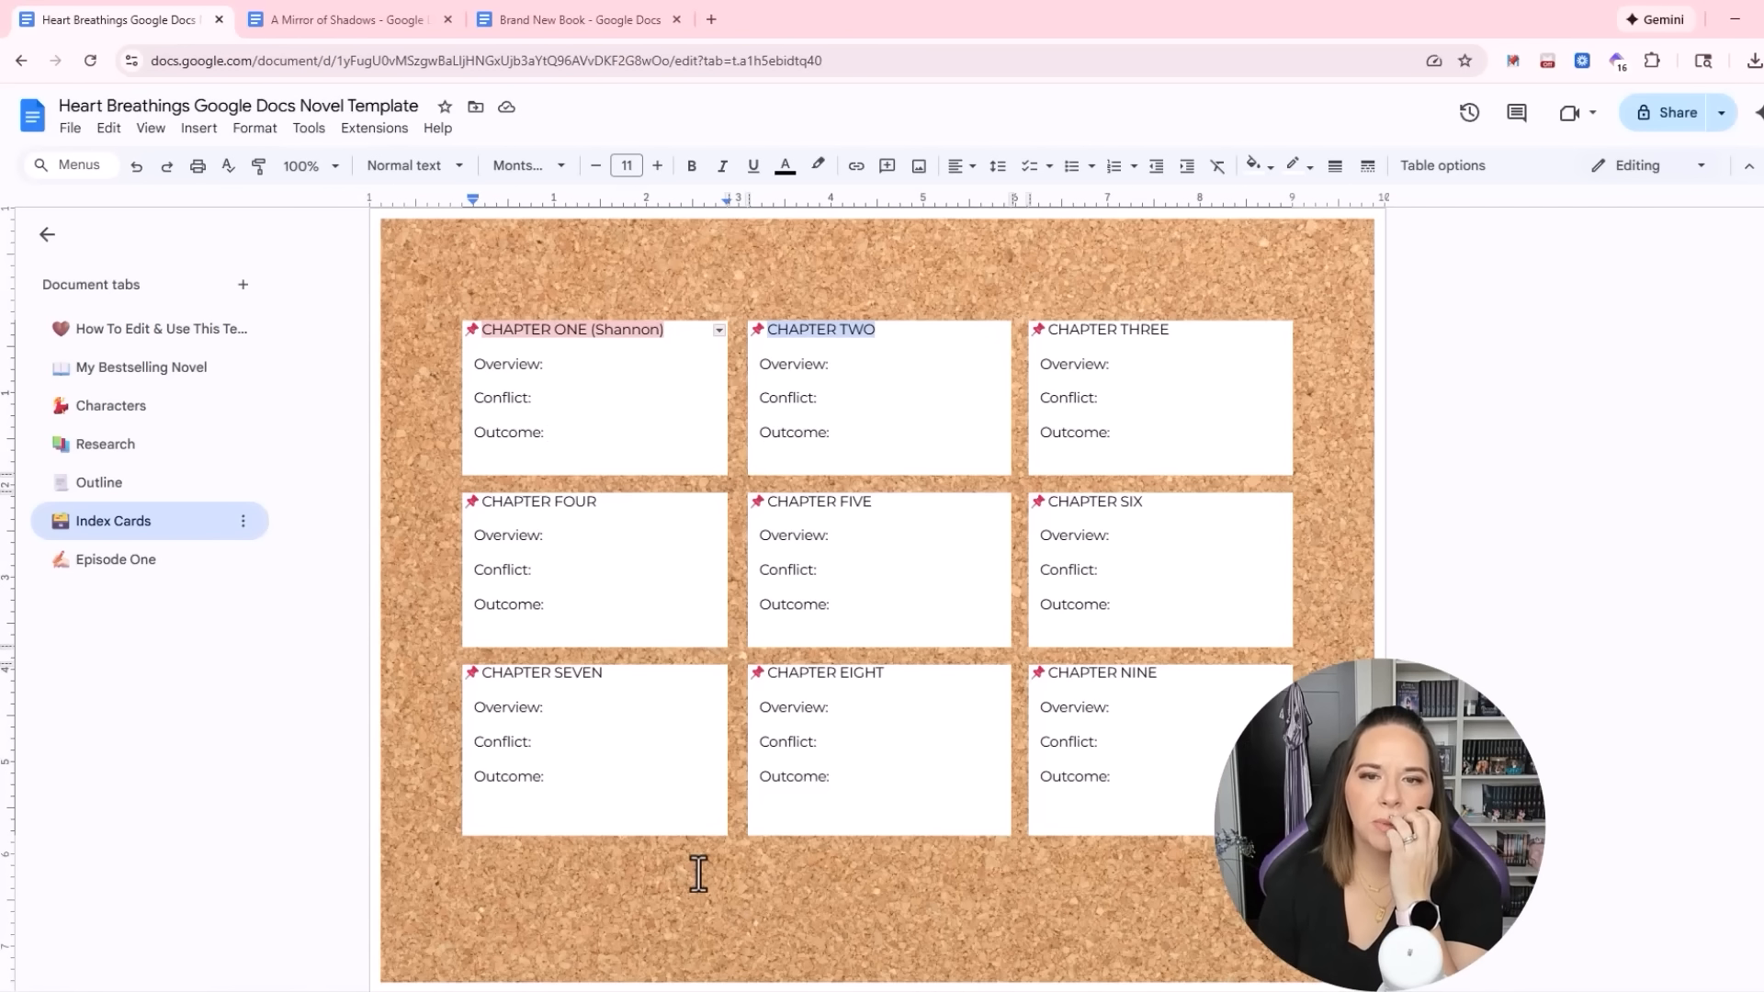
# Undo the added name and both title highlights, and return to the Index Cards tab
pyautogui.hotkey('ctrl', 'z')
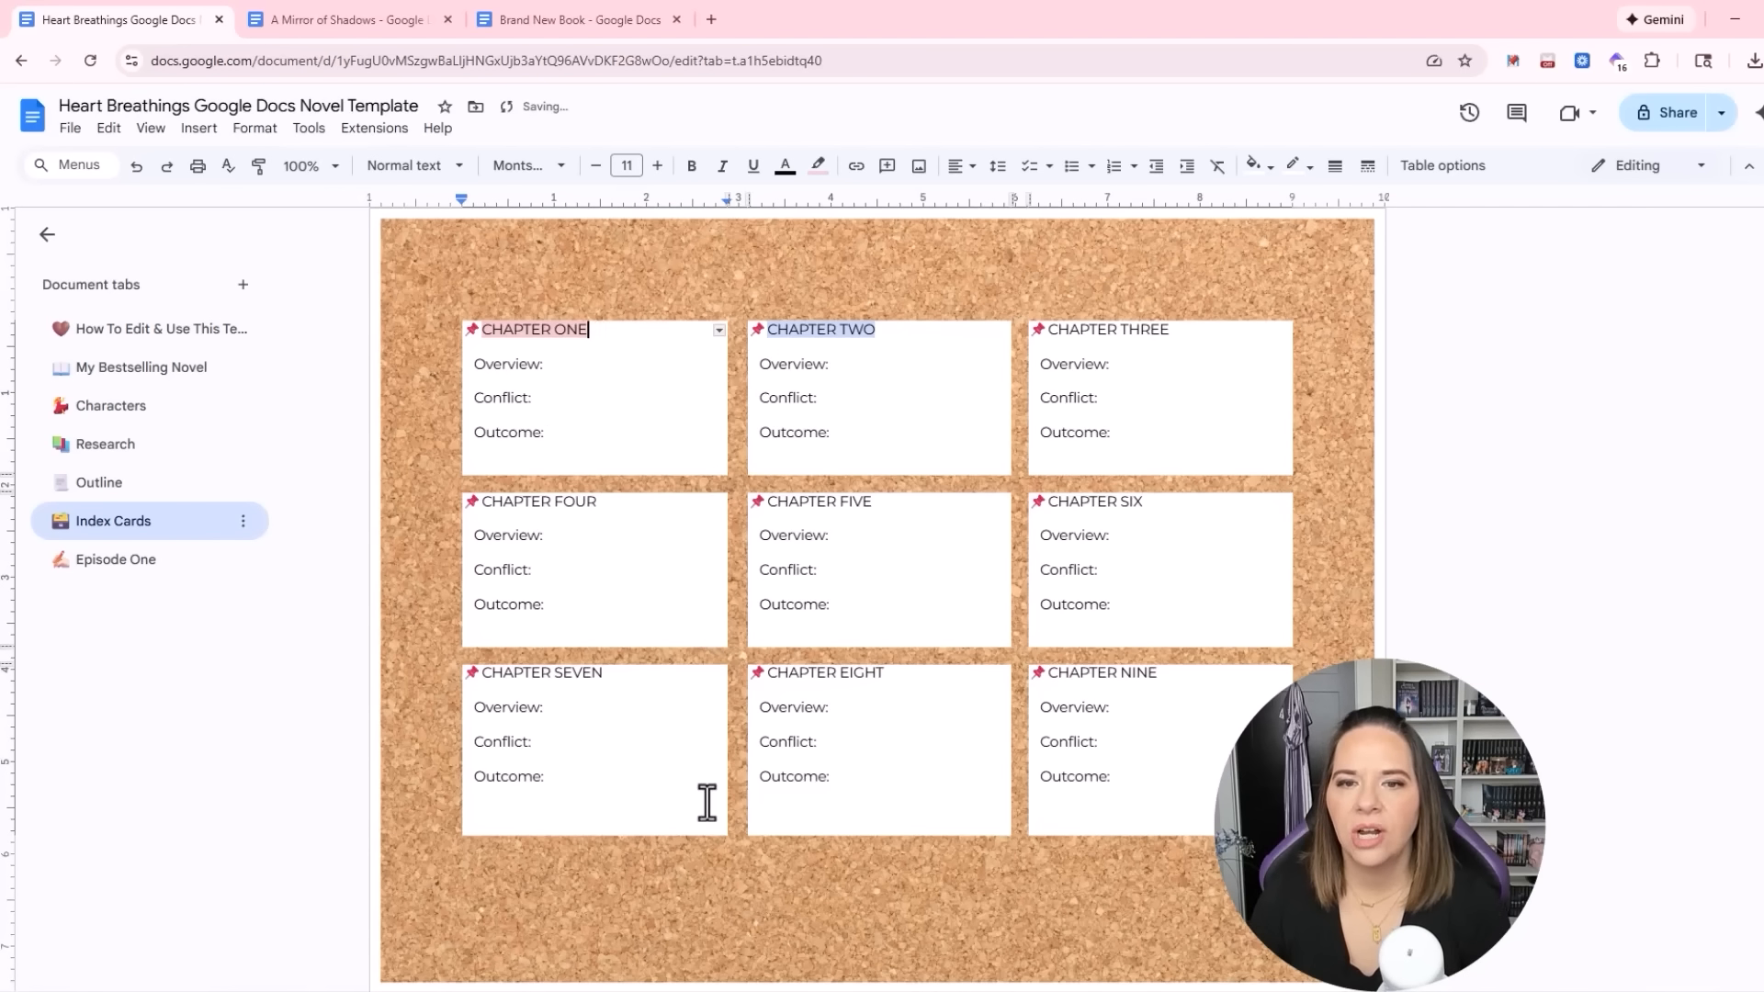
pyautogui.hotkey('ctrl', 'z')
pyautogui.hotkey('ctrl', 'z')
pyautogui.hotkey('ctrl', 'z')
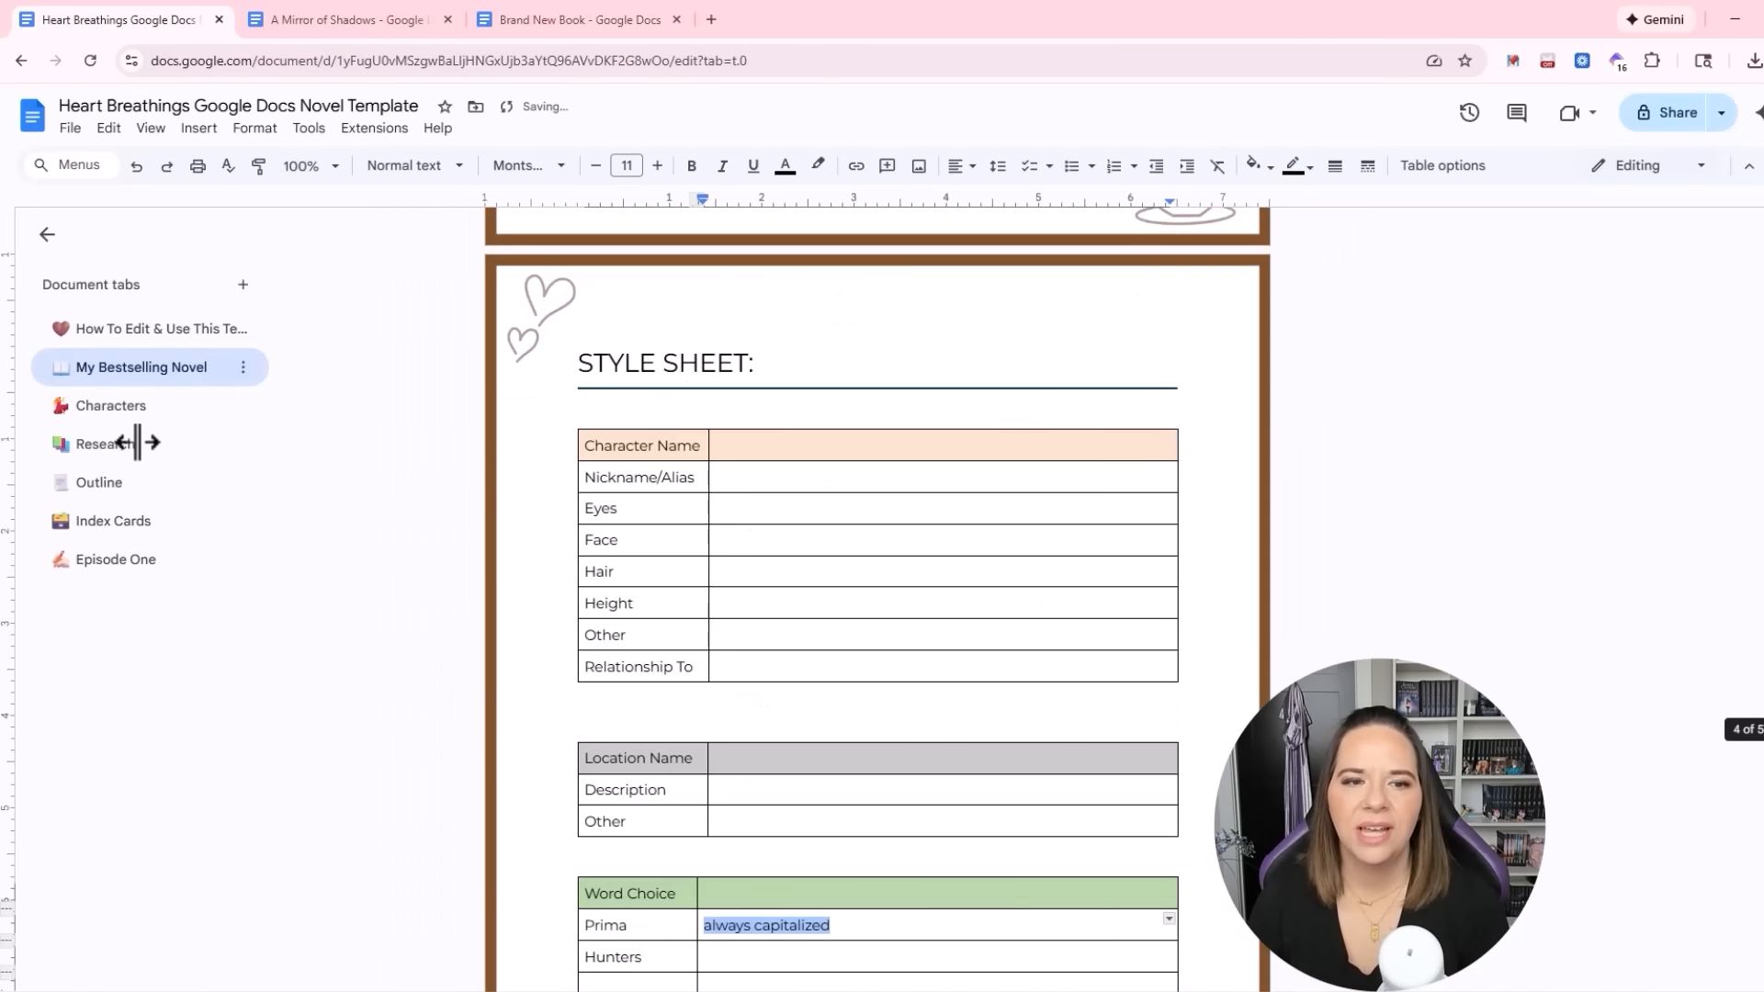
pyautogui.click(92, 521)
# Look over the blank chapter cards on both corkboard pages again
pyautogui.scroll(2, 1012, 689)
pyautogui.click(1272, 615)
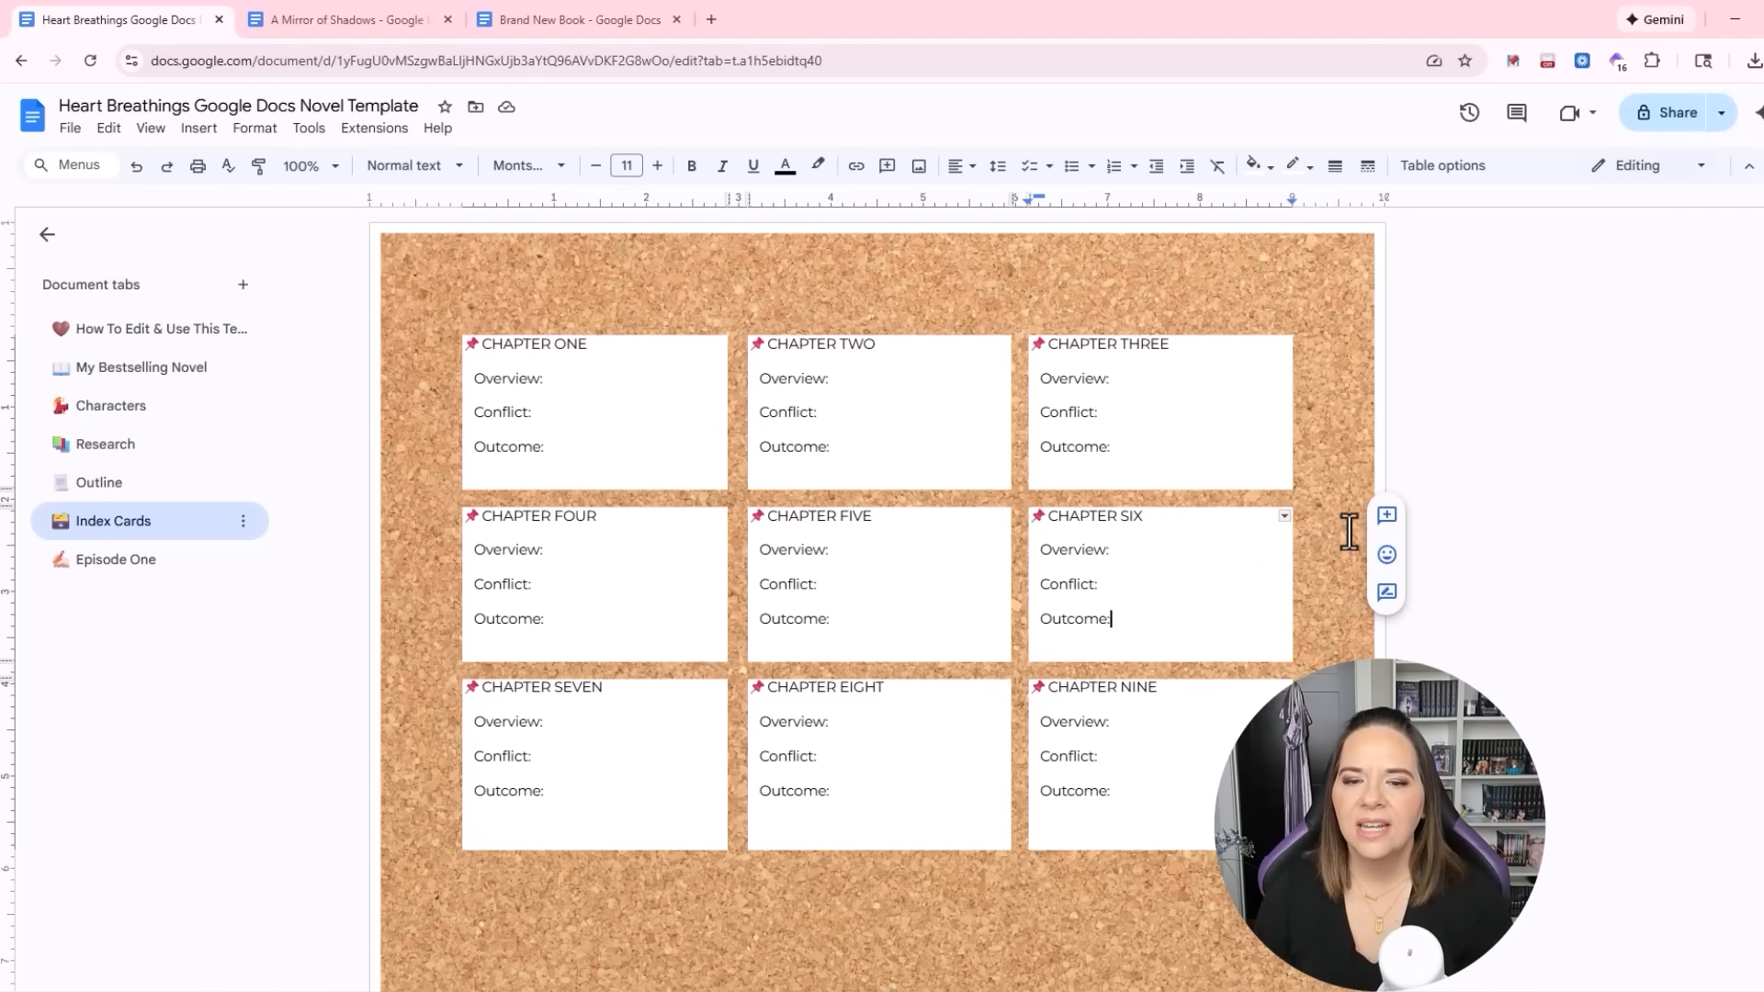
pyautogui.scroll(-3, 1469, 642)
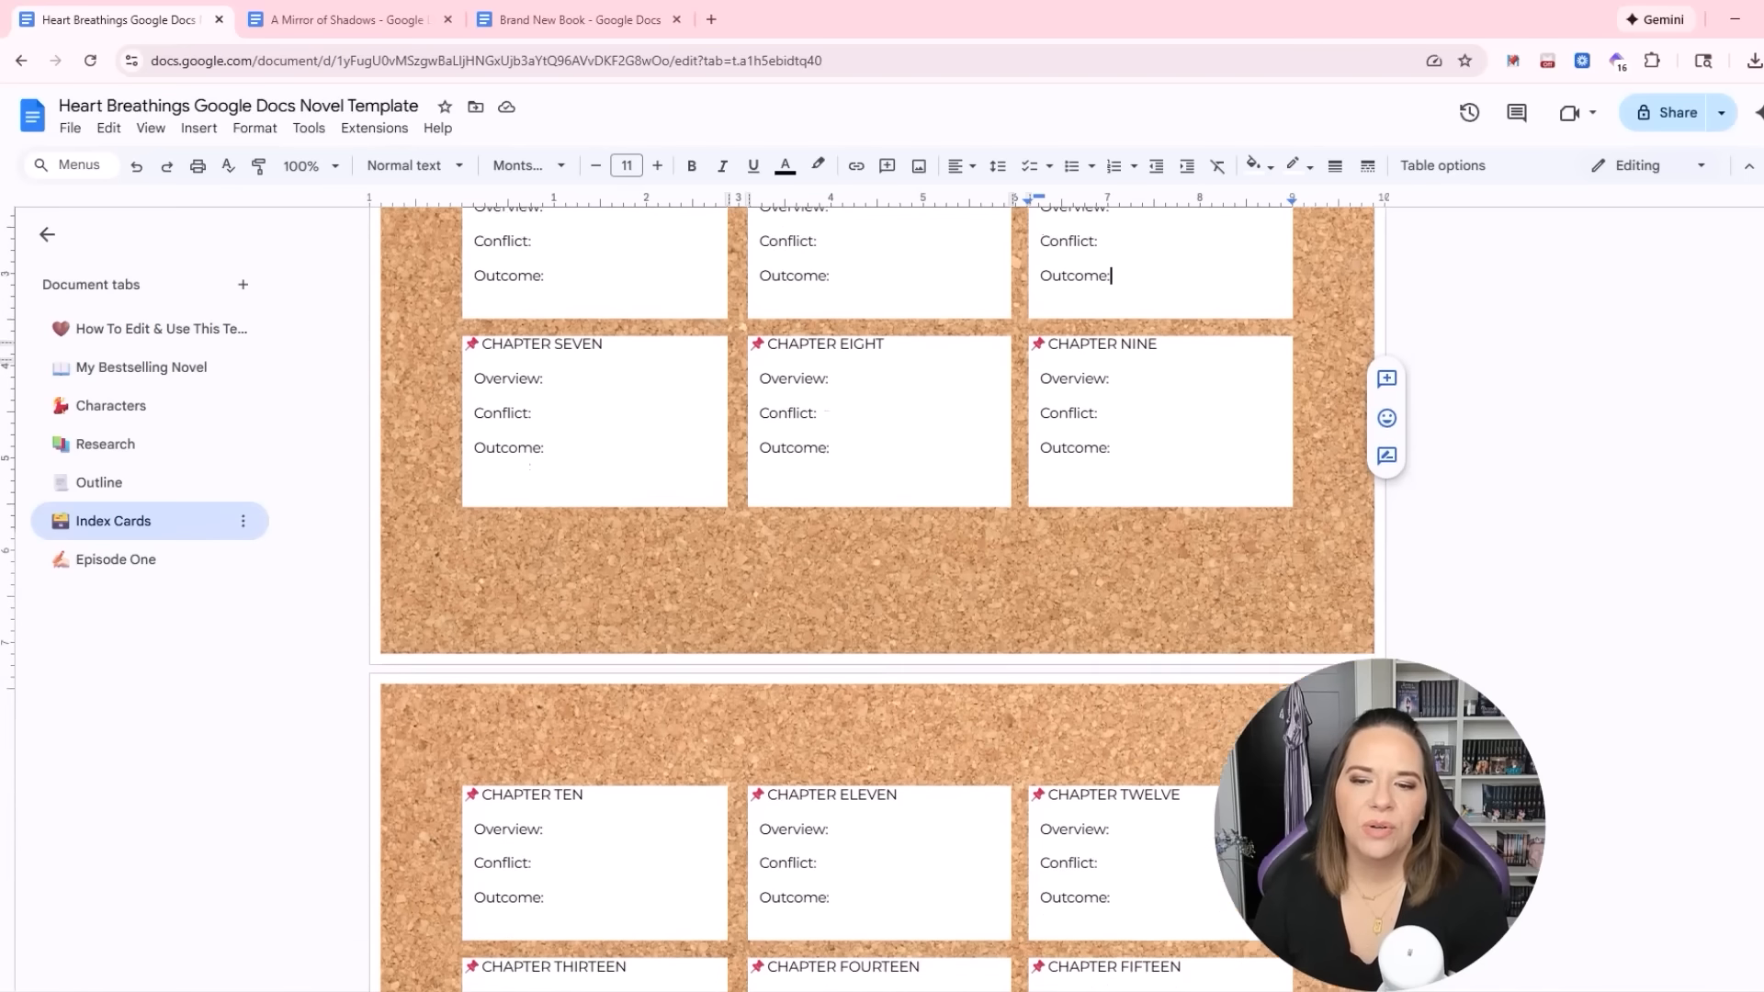
pyautogui.scroll(4, 1474, 675)
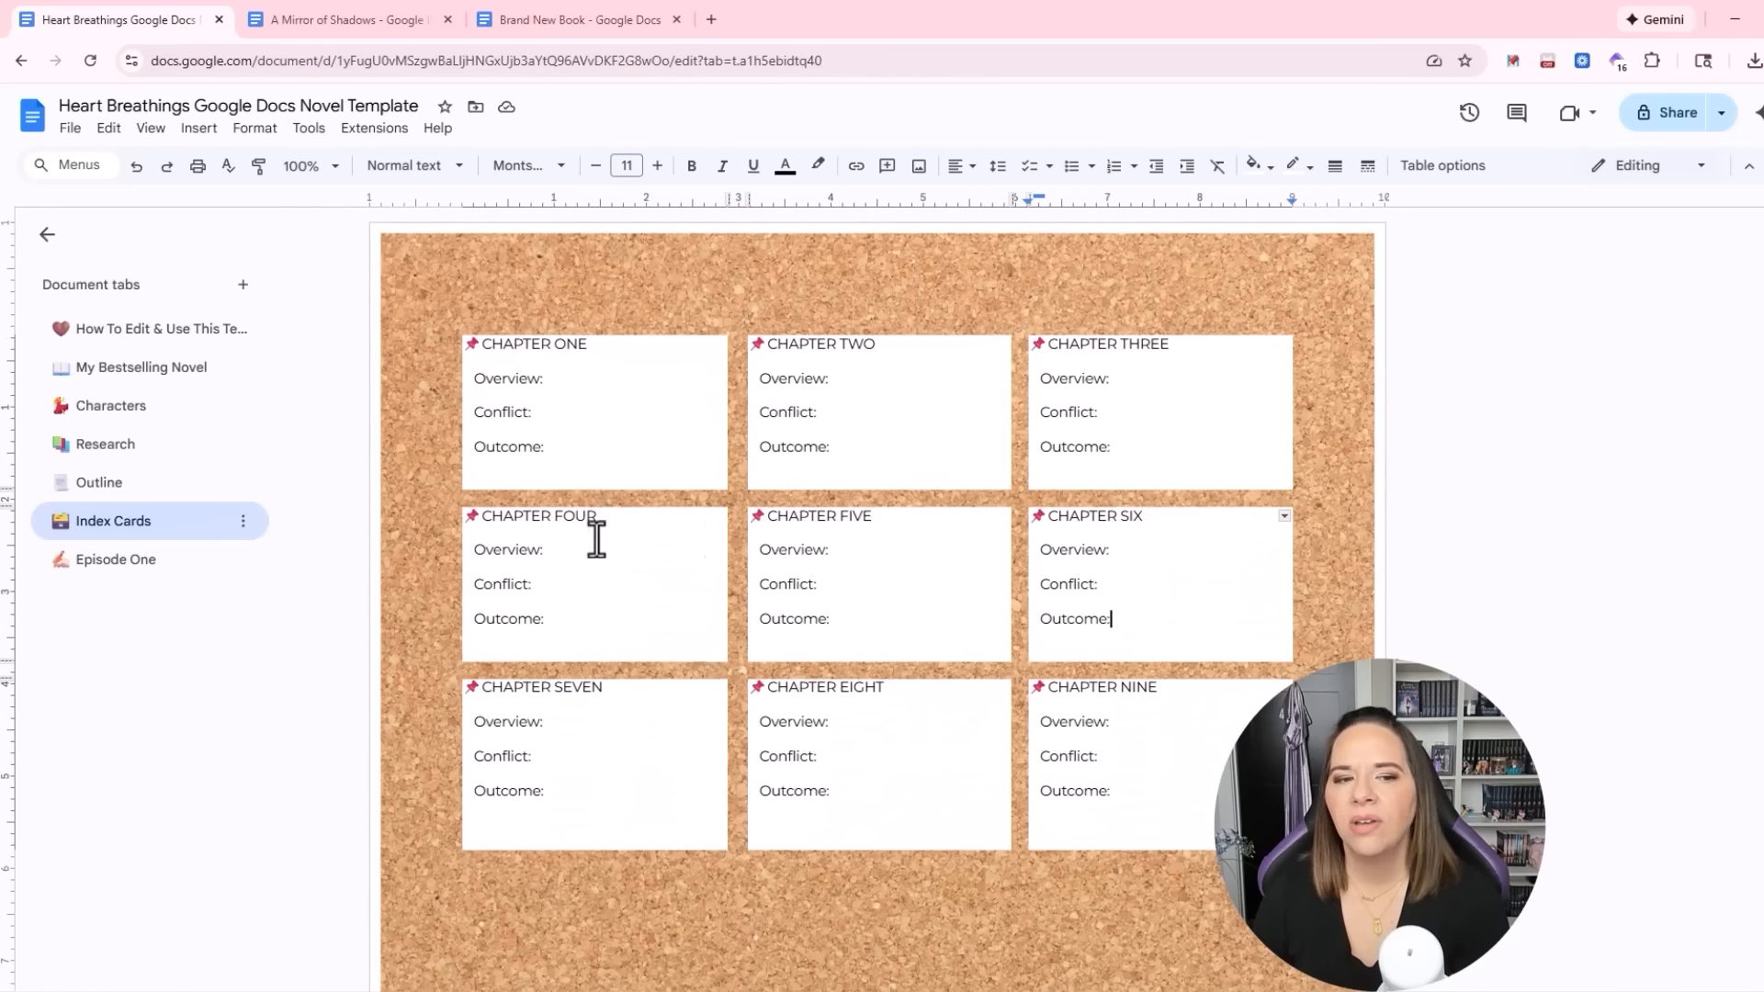
pyautogui.scroll(-4, 551, 549)
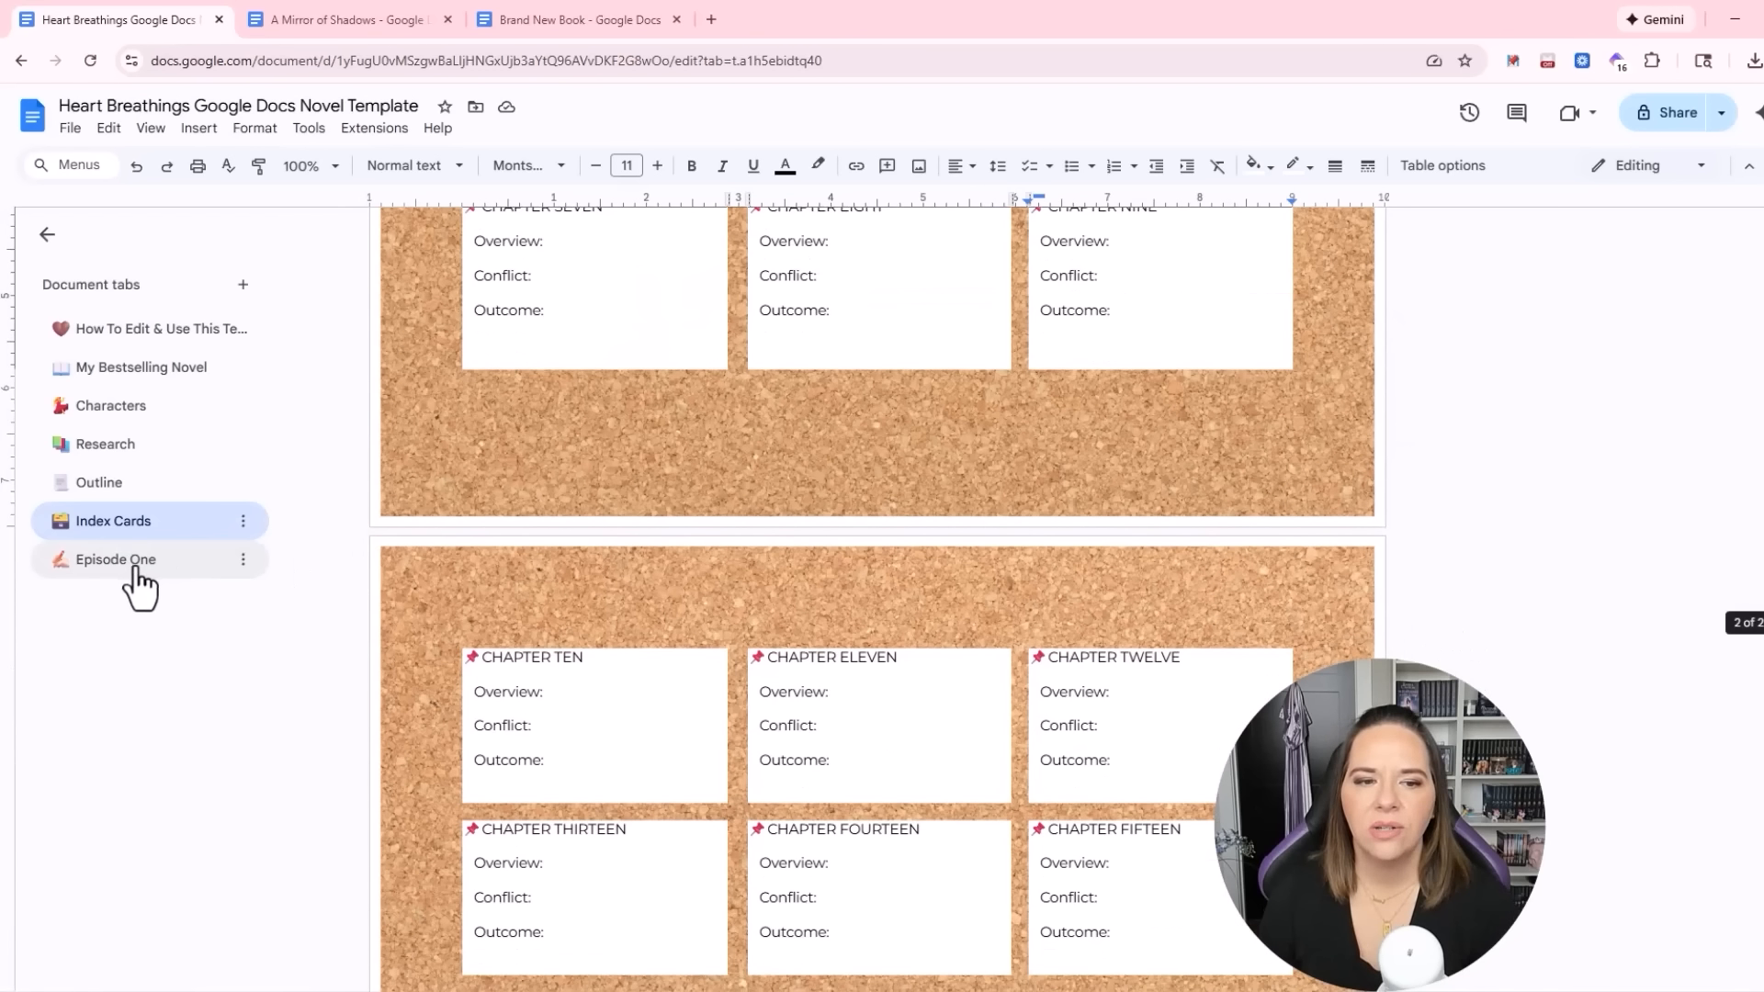
# Open the Episode One tab to view its Chapter One page, and switch to the Brand New Book document for comparison
pyautogui.click(136, 570)
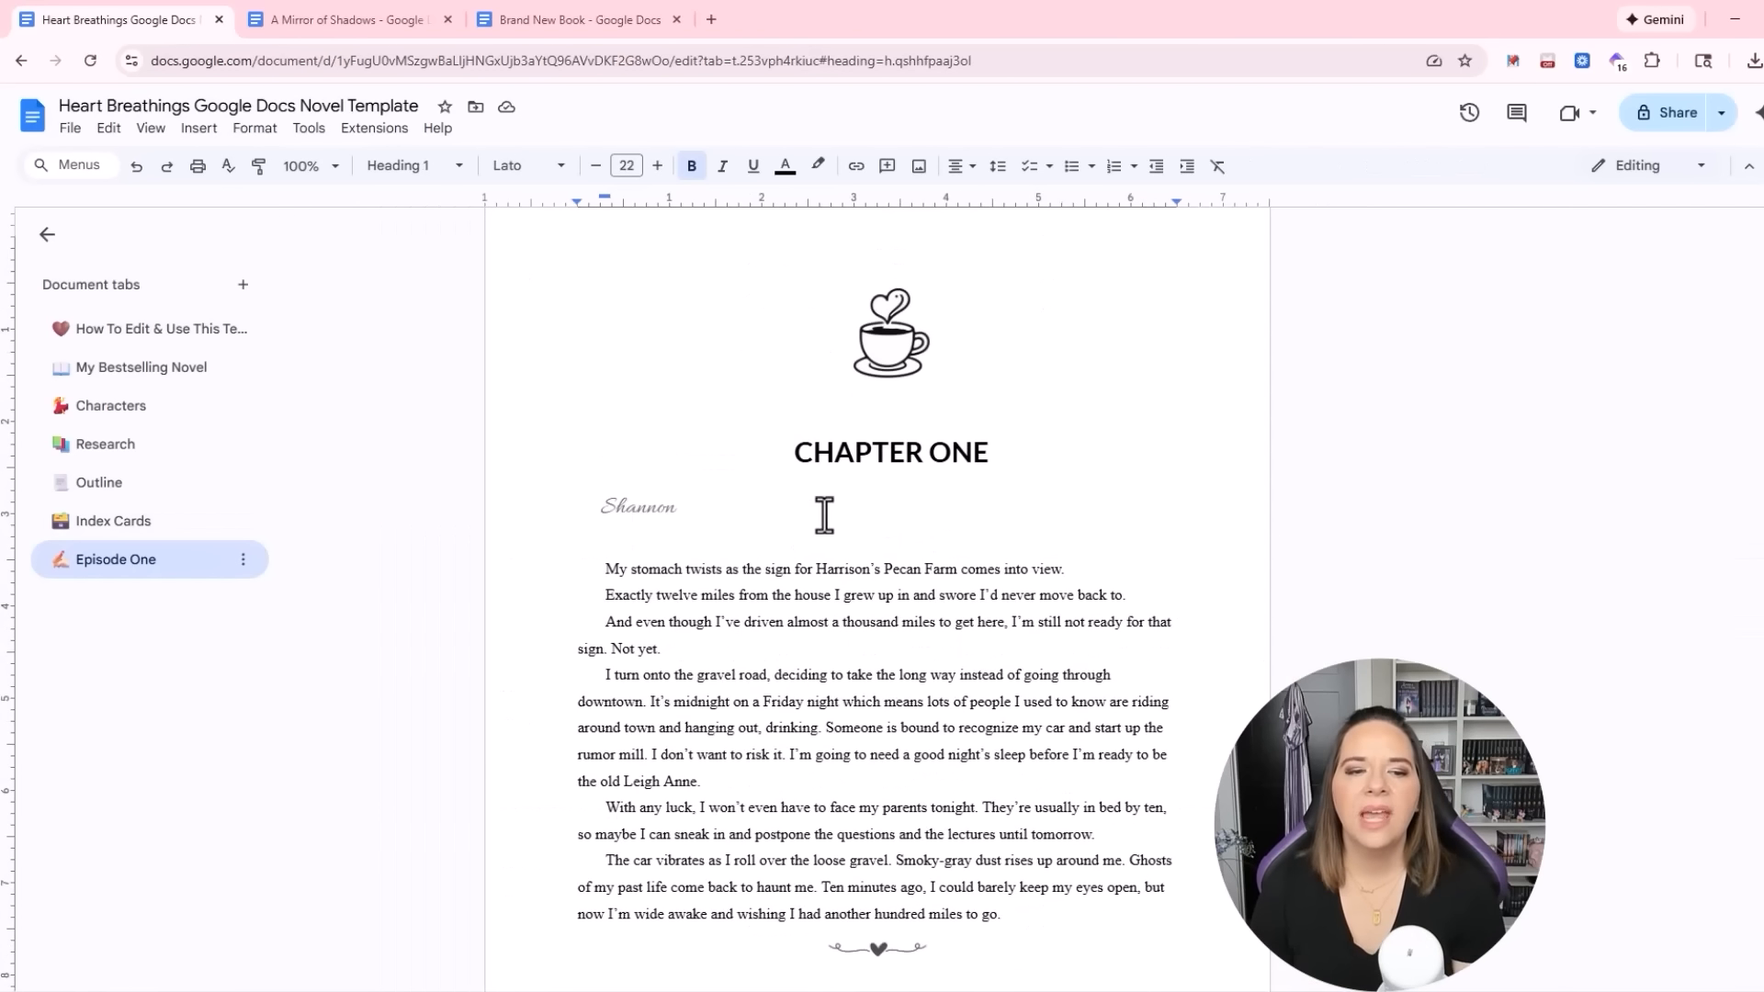
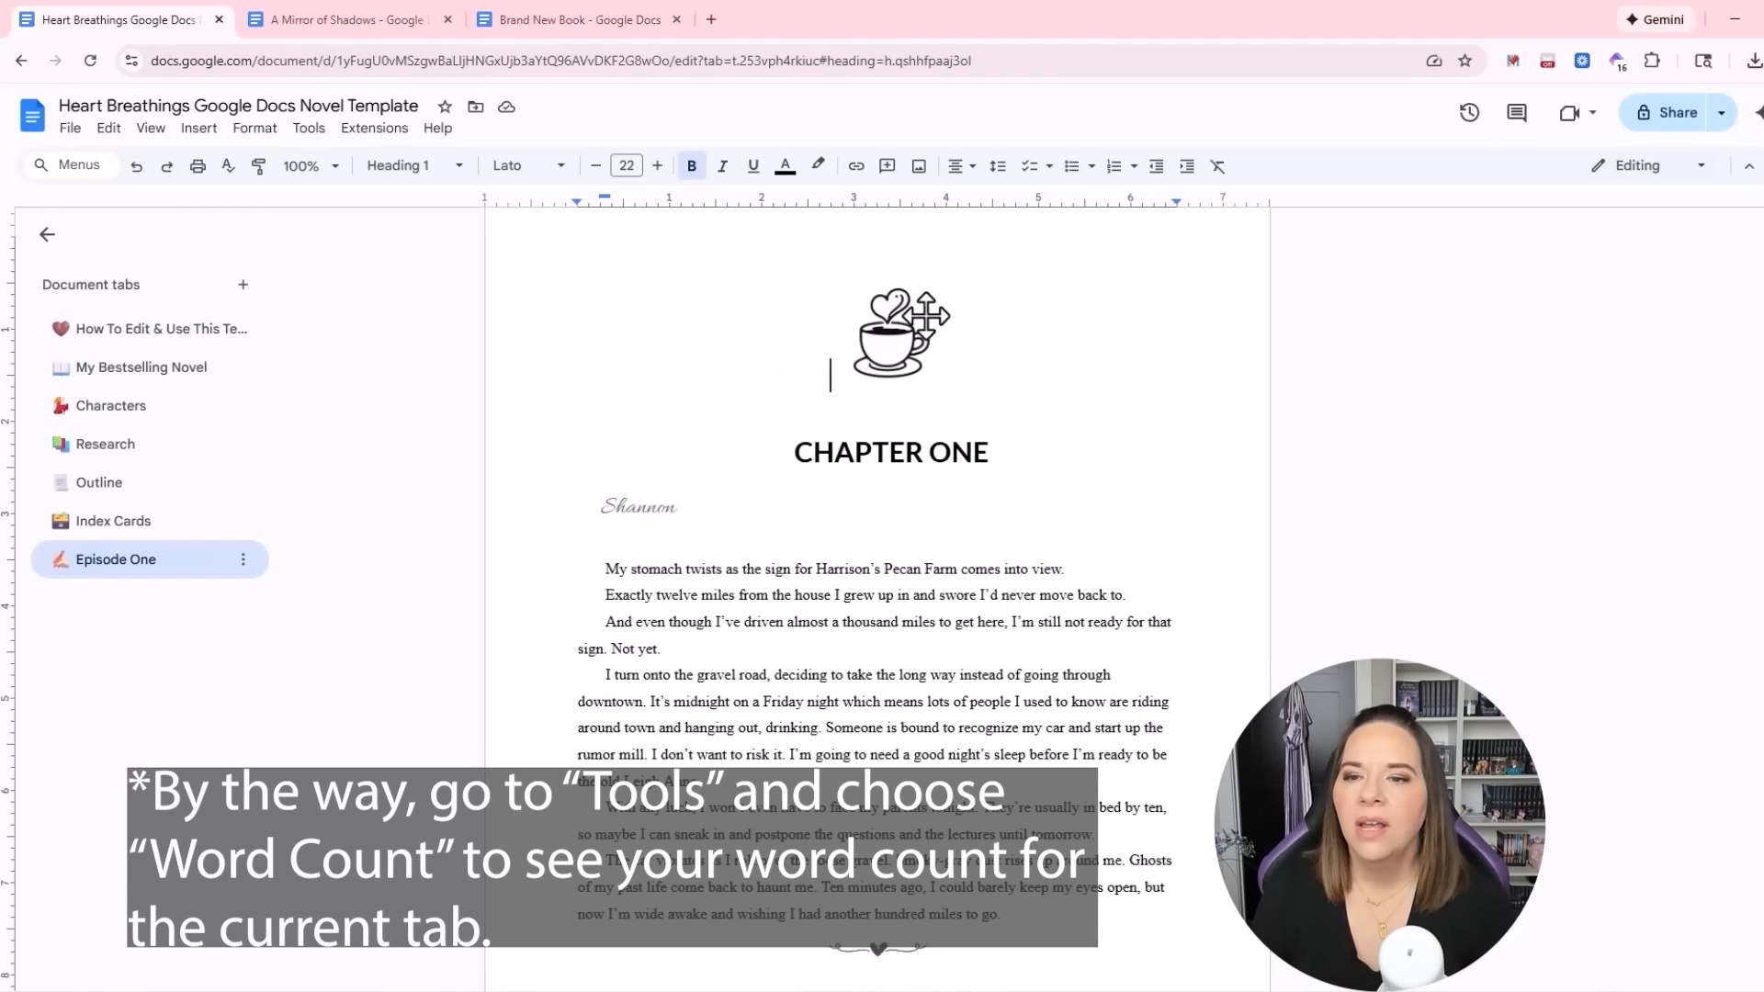
pyautogui.scroll(1, 1056, 591)
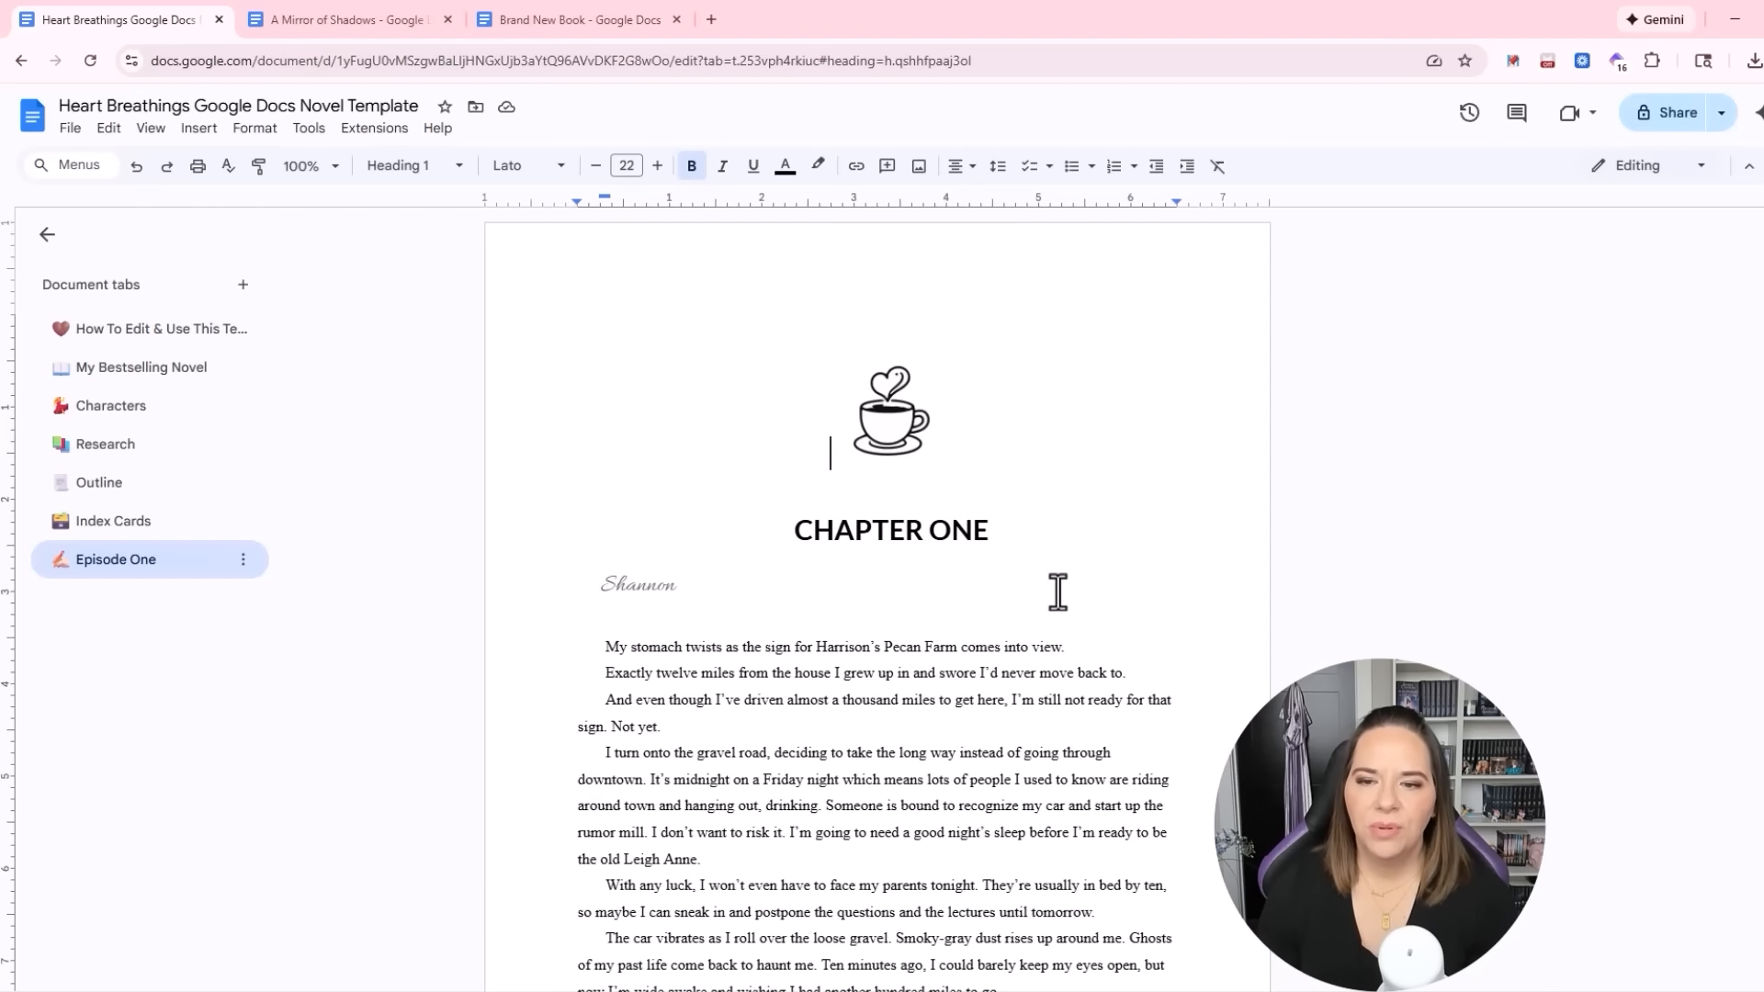
pyautogui.click(652, 20)
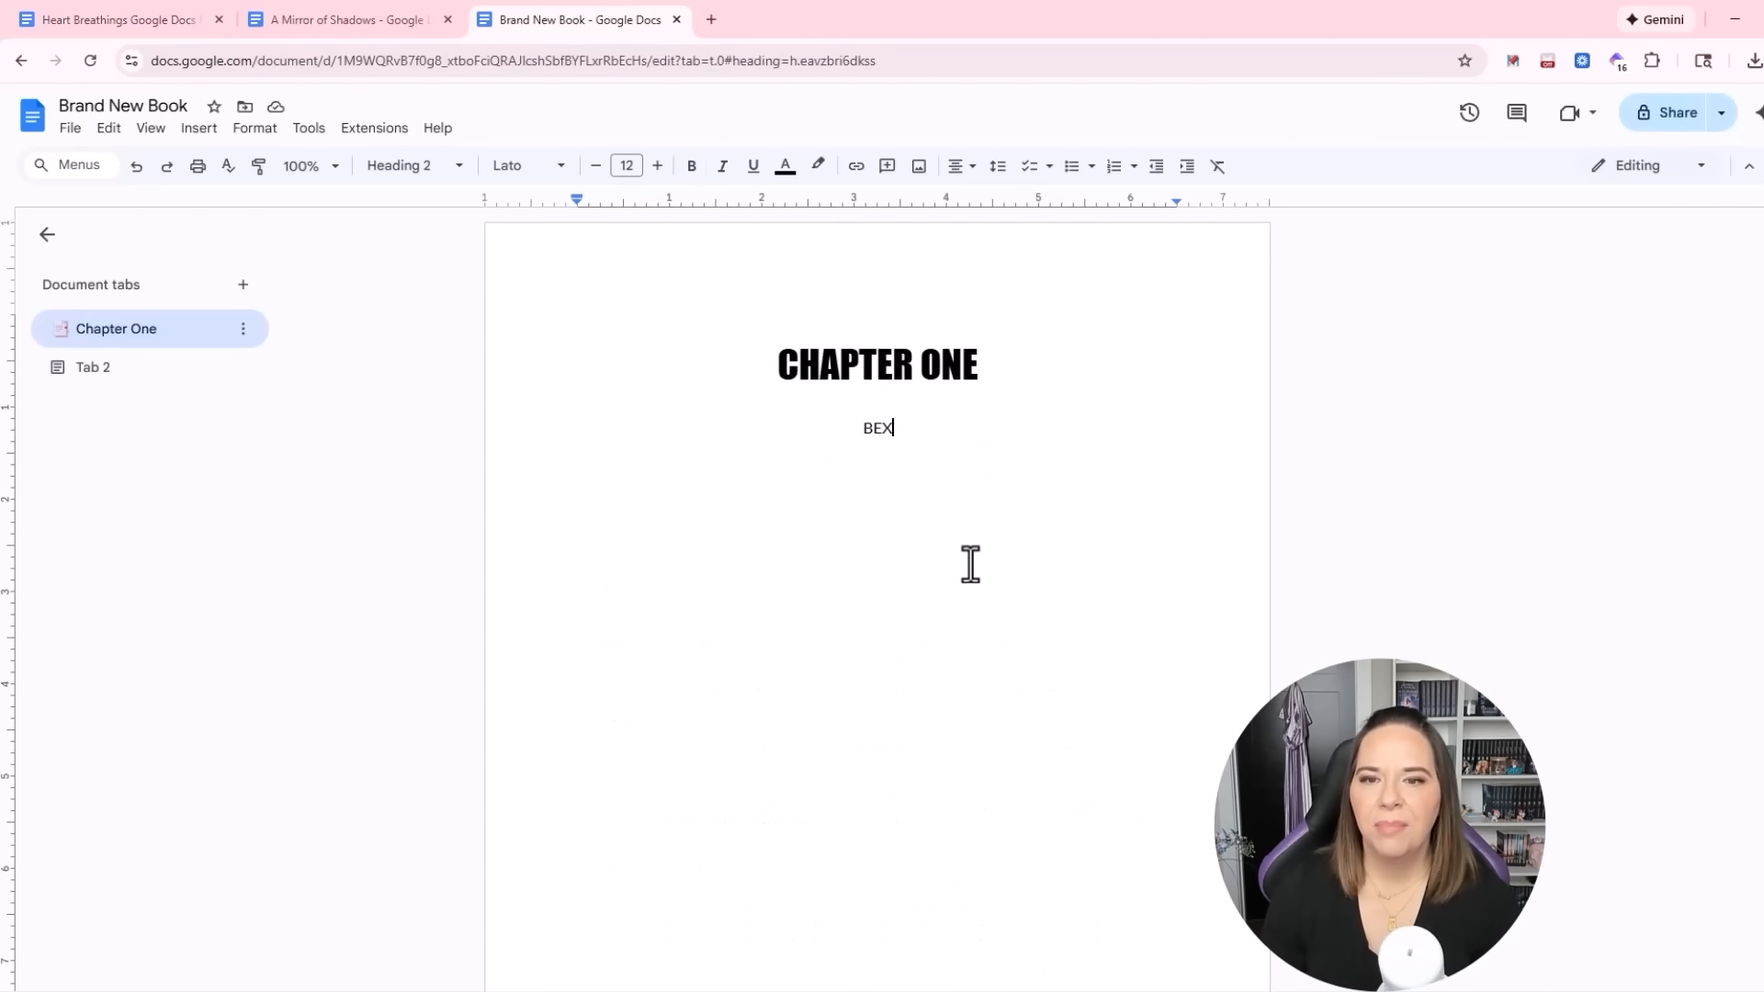
# Return to the novel template document and review the Episode One chapter page from its cup image to the heart divider
pyautogui.click(57, 22)
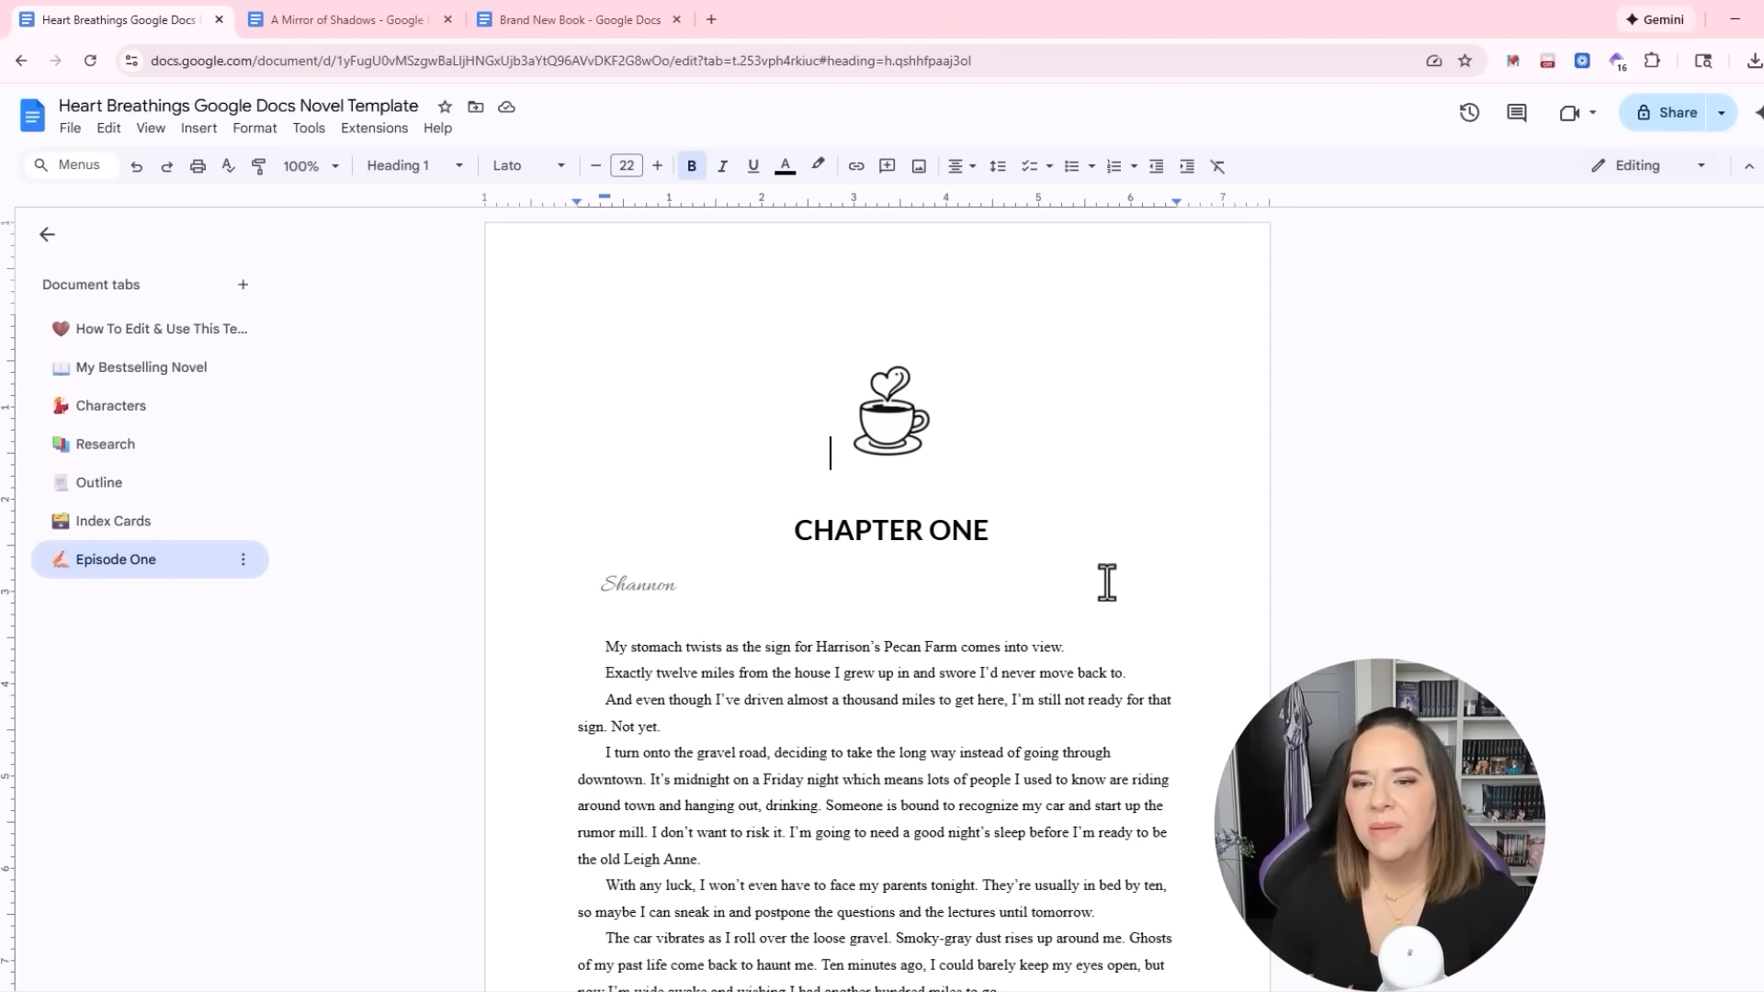
pyautogui.scroll(-3, 1107, 583)
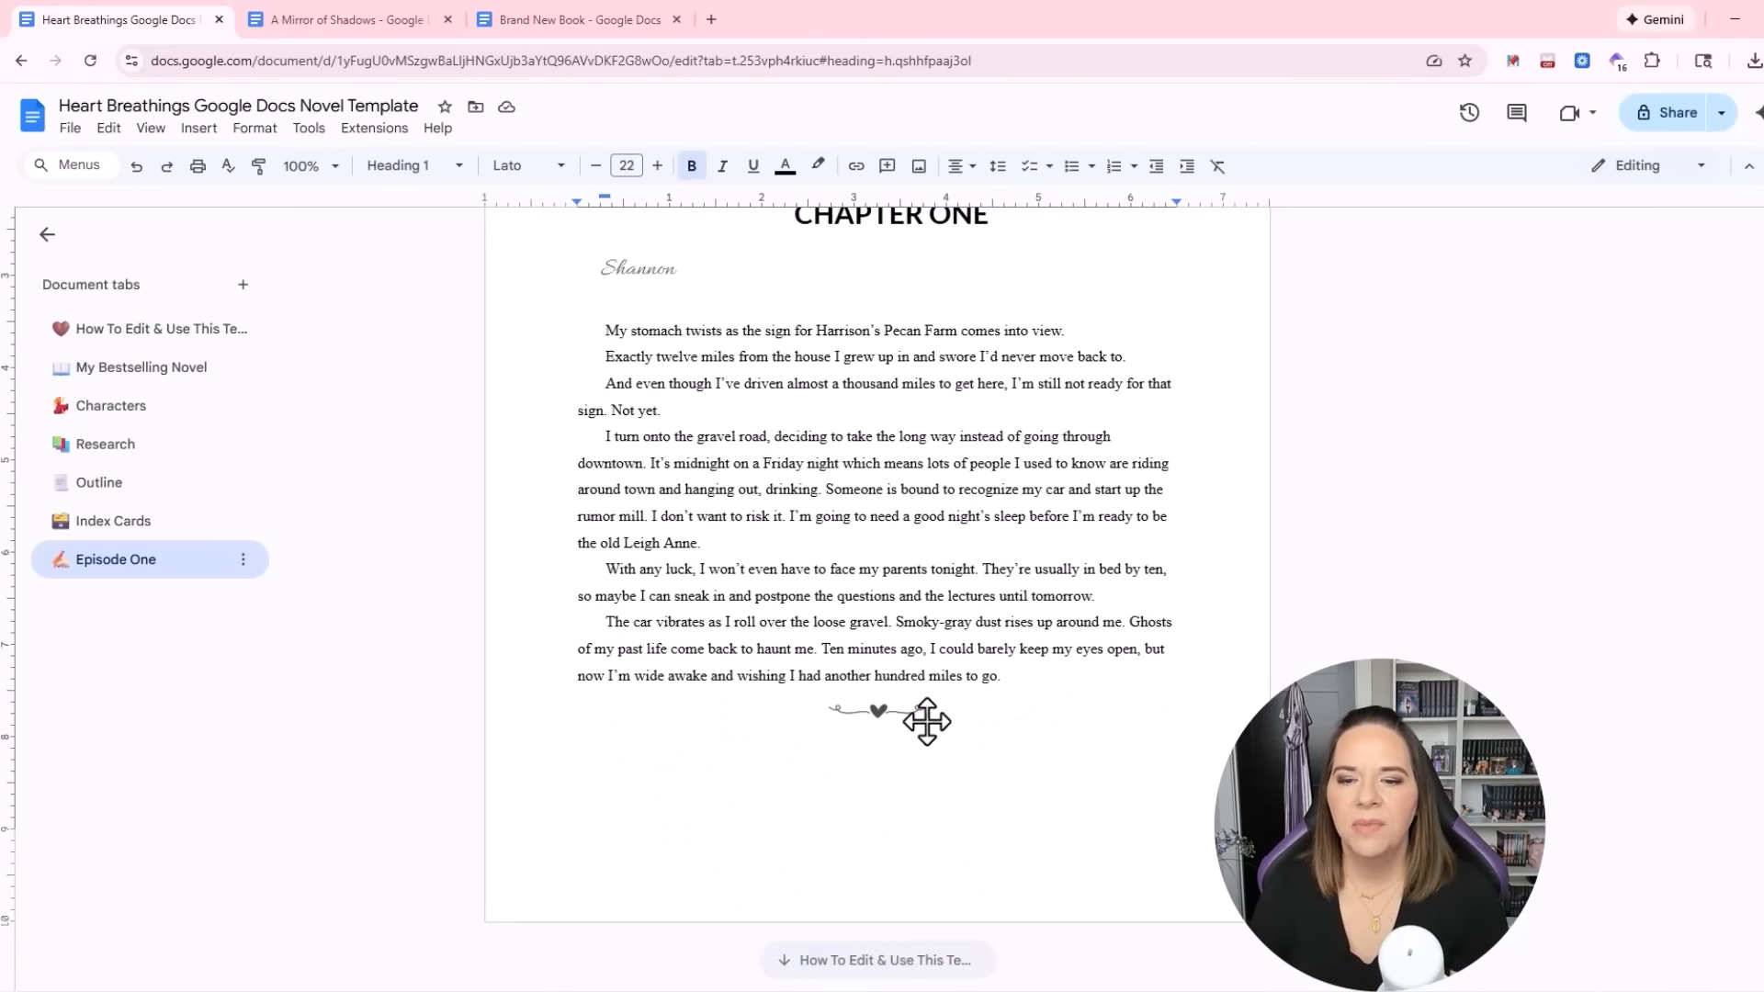
pyautogui.scroll(2, 1017, 663)
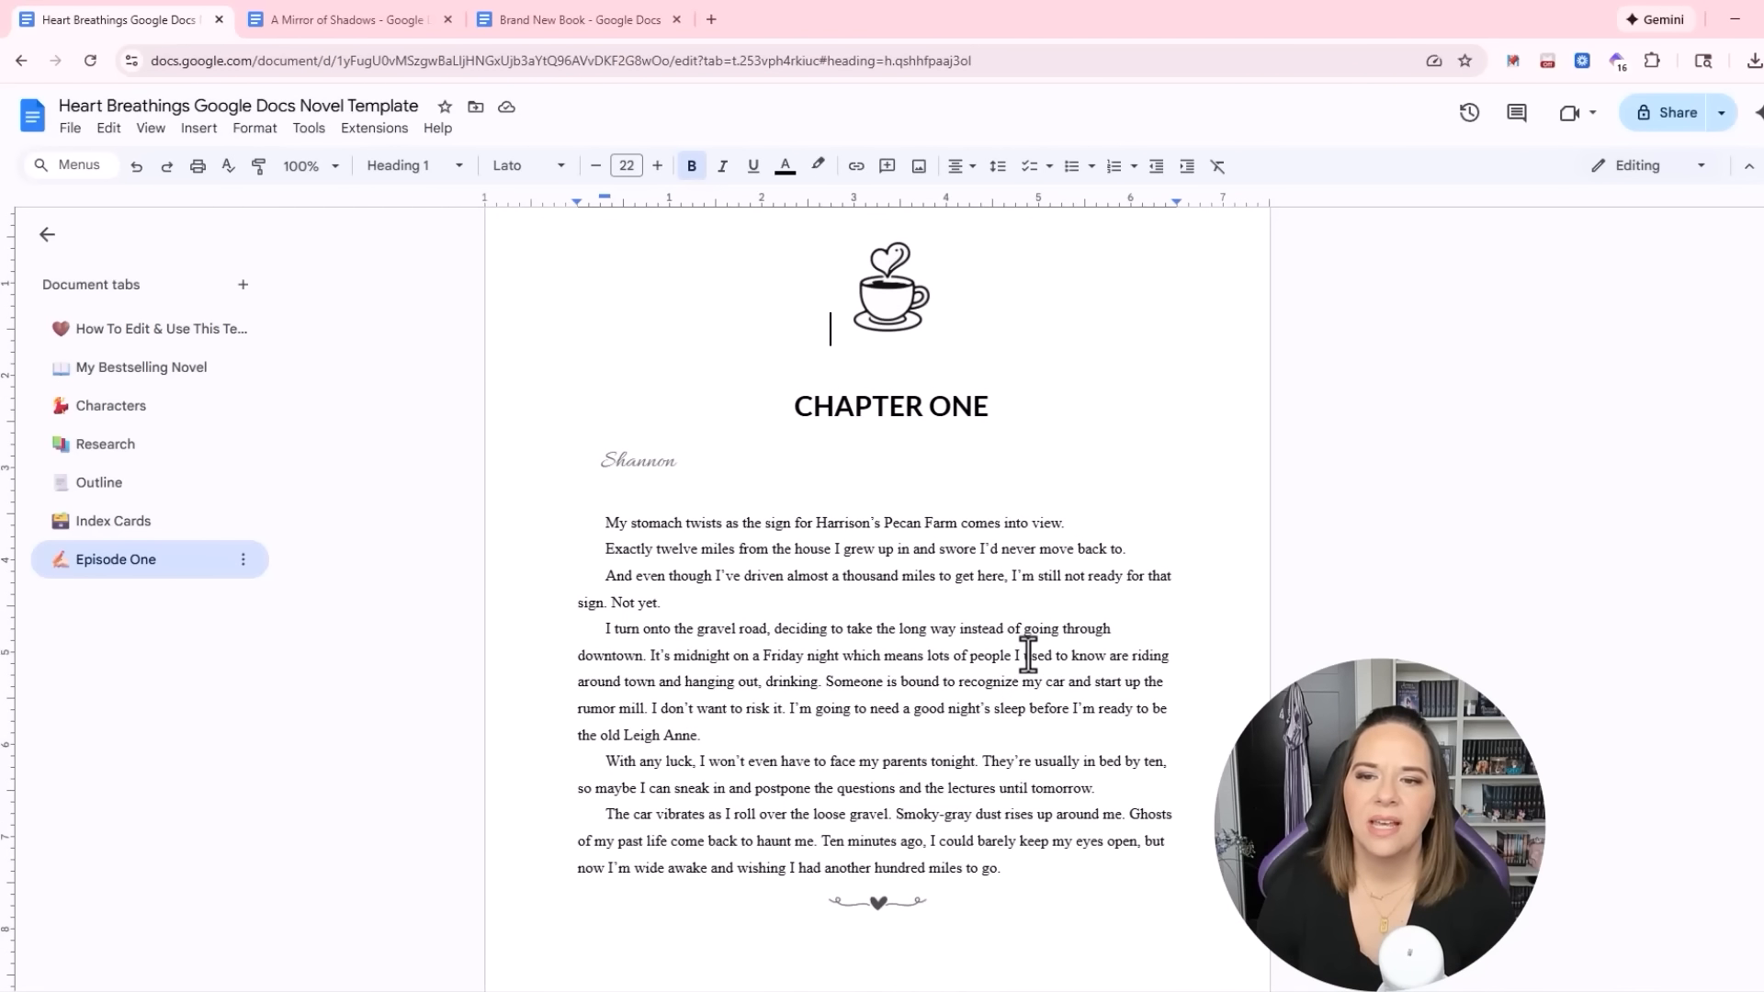
pyautogui.scroll(2, 860, 667)
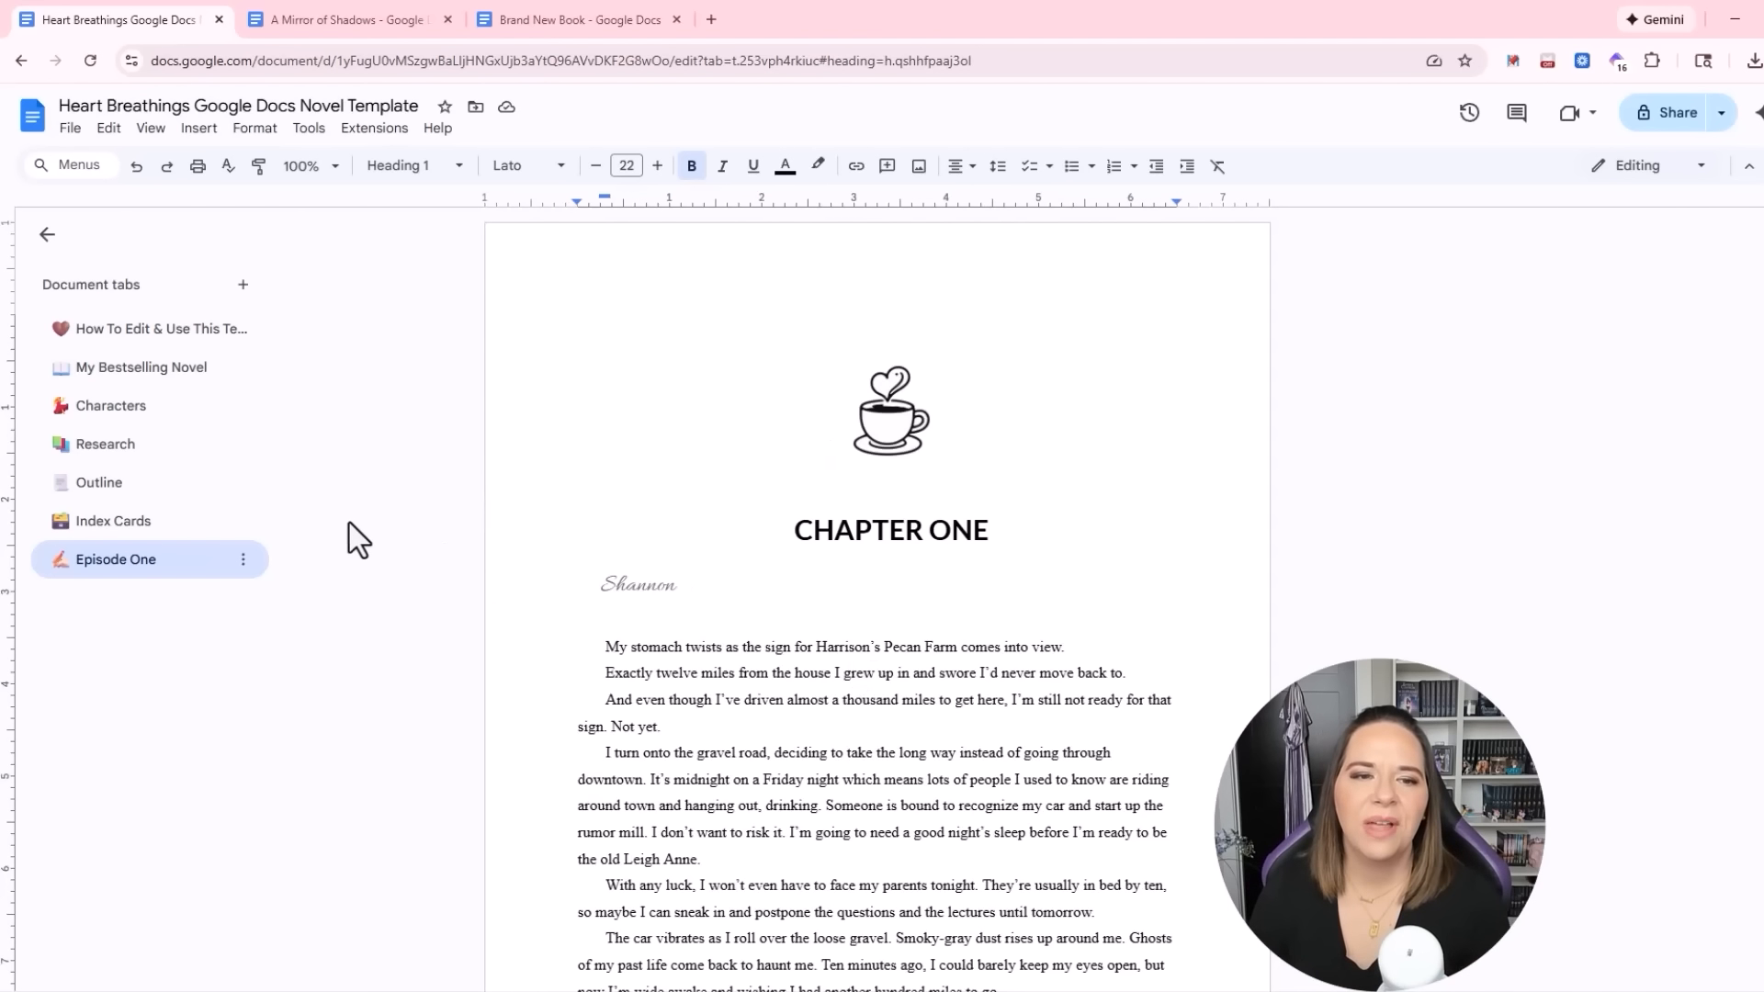
# Open the How To Edit & Use tab and follow its MoodBoard link to the Canva template
pyautogui.click(170, 330)
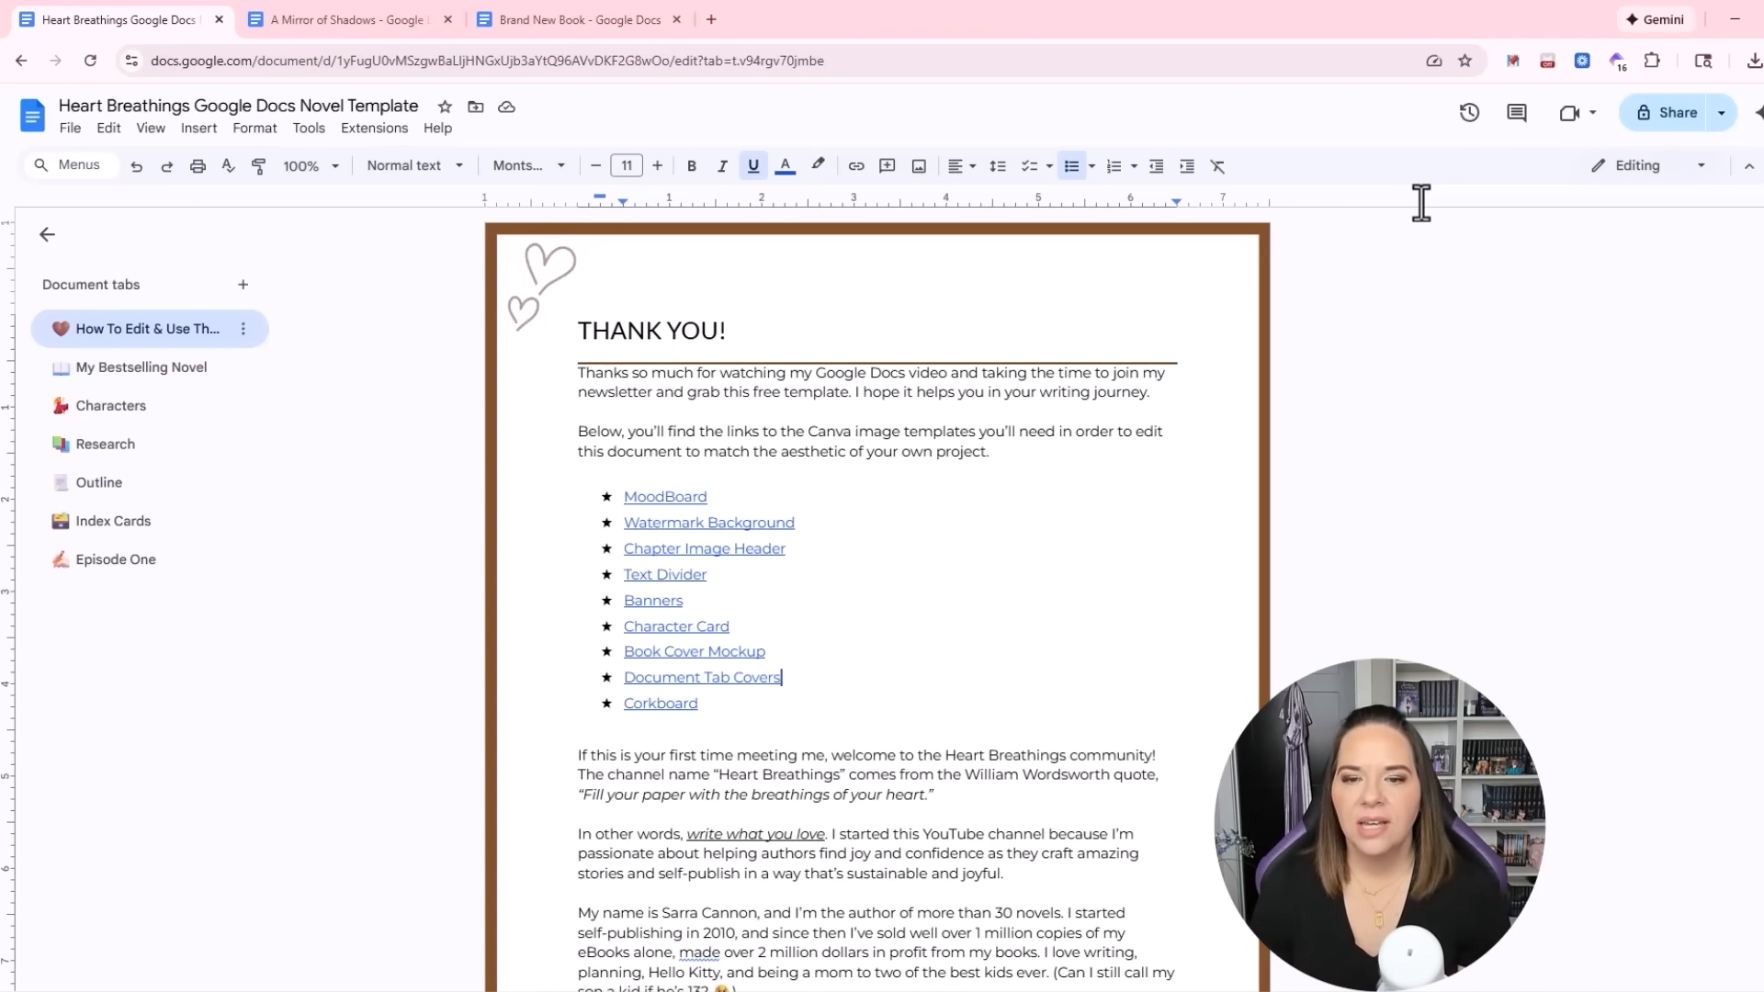
pyautogui.click(658, 496)
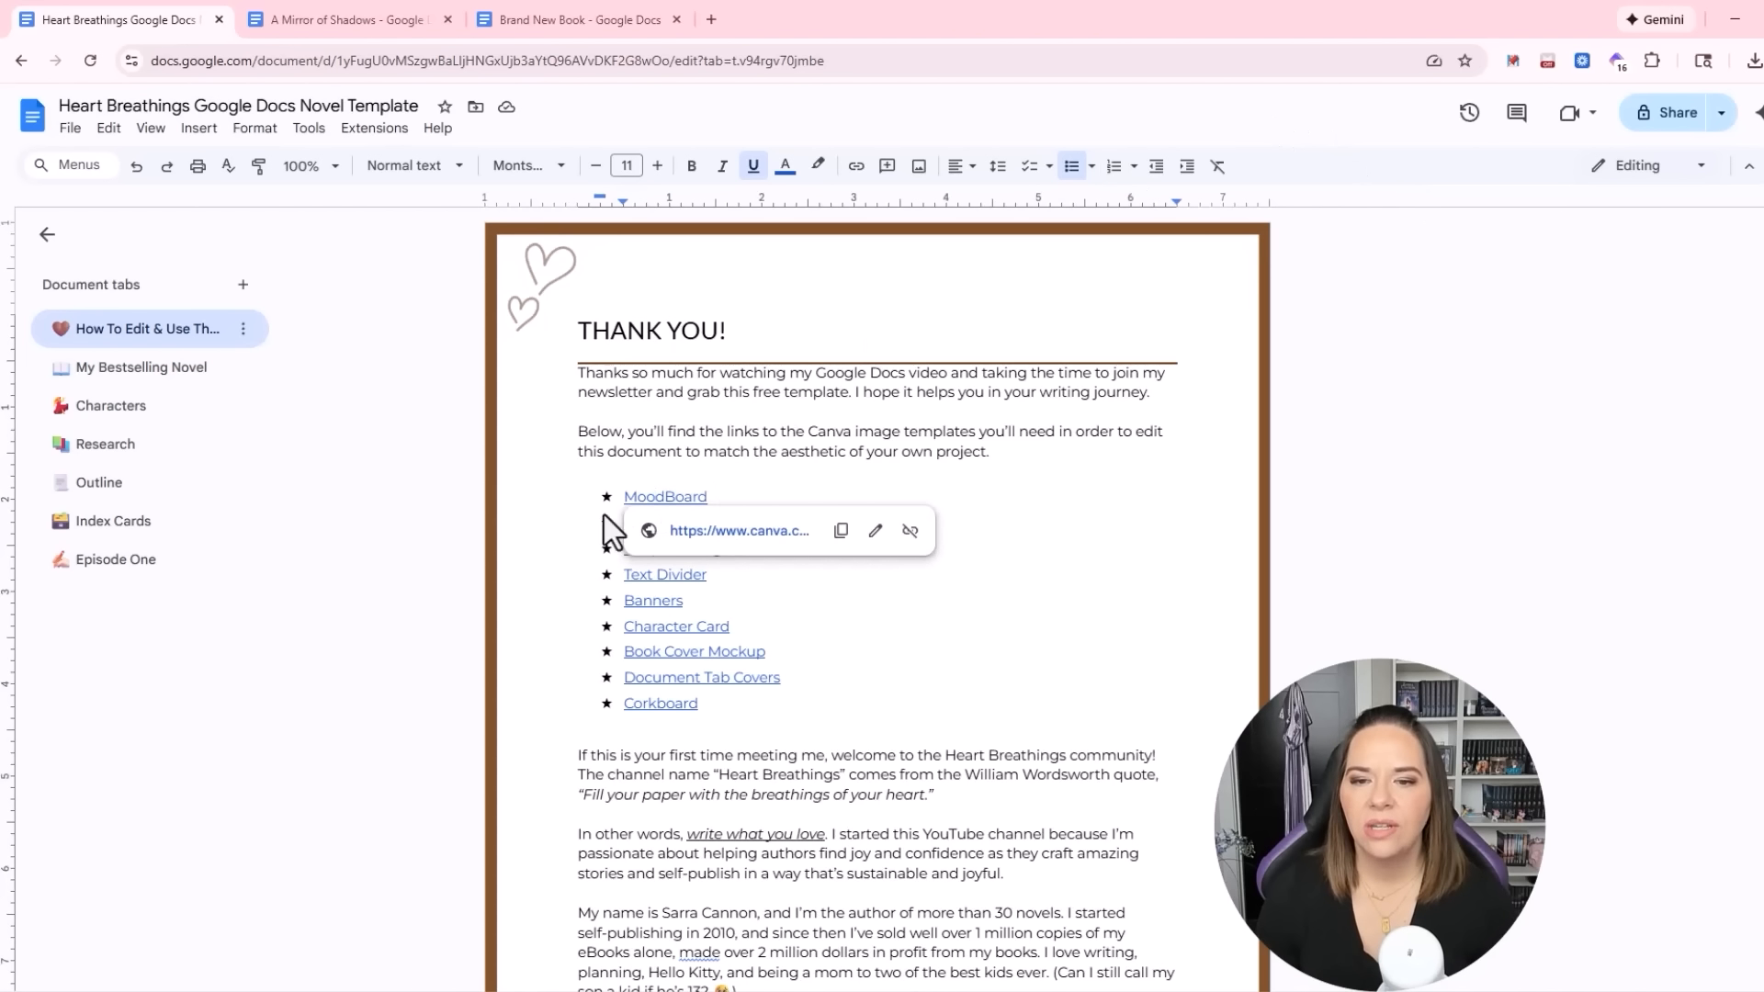
pyautogui.click(710, 533)
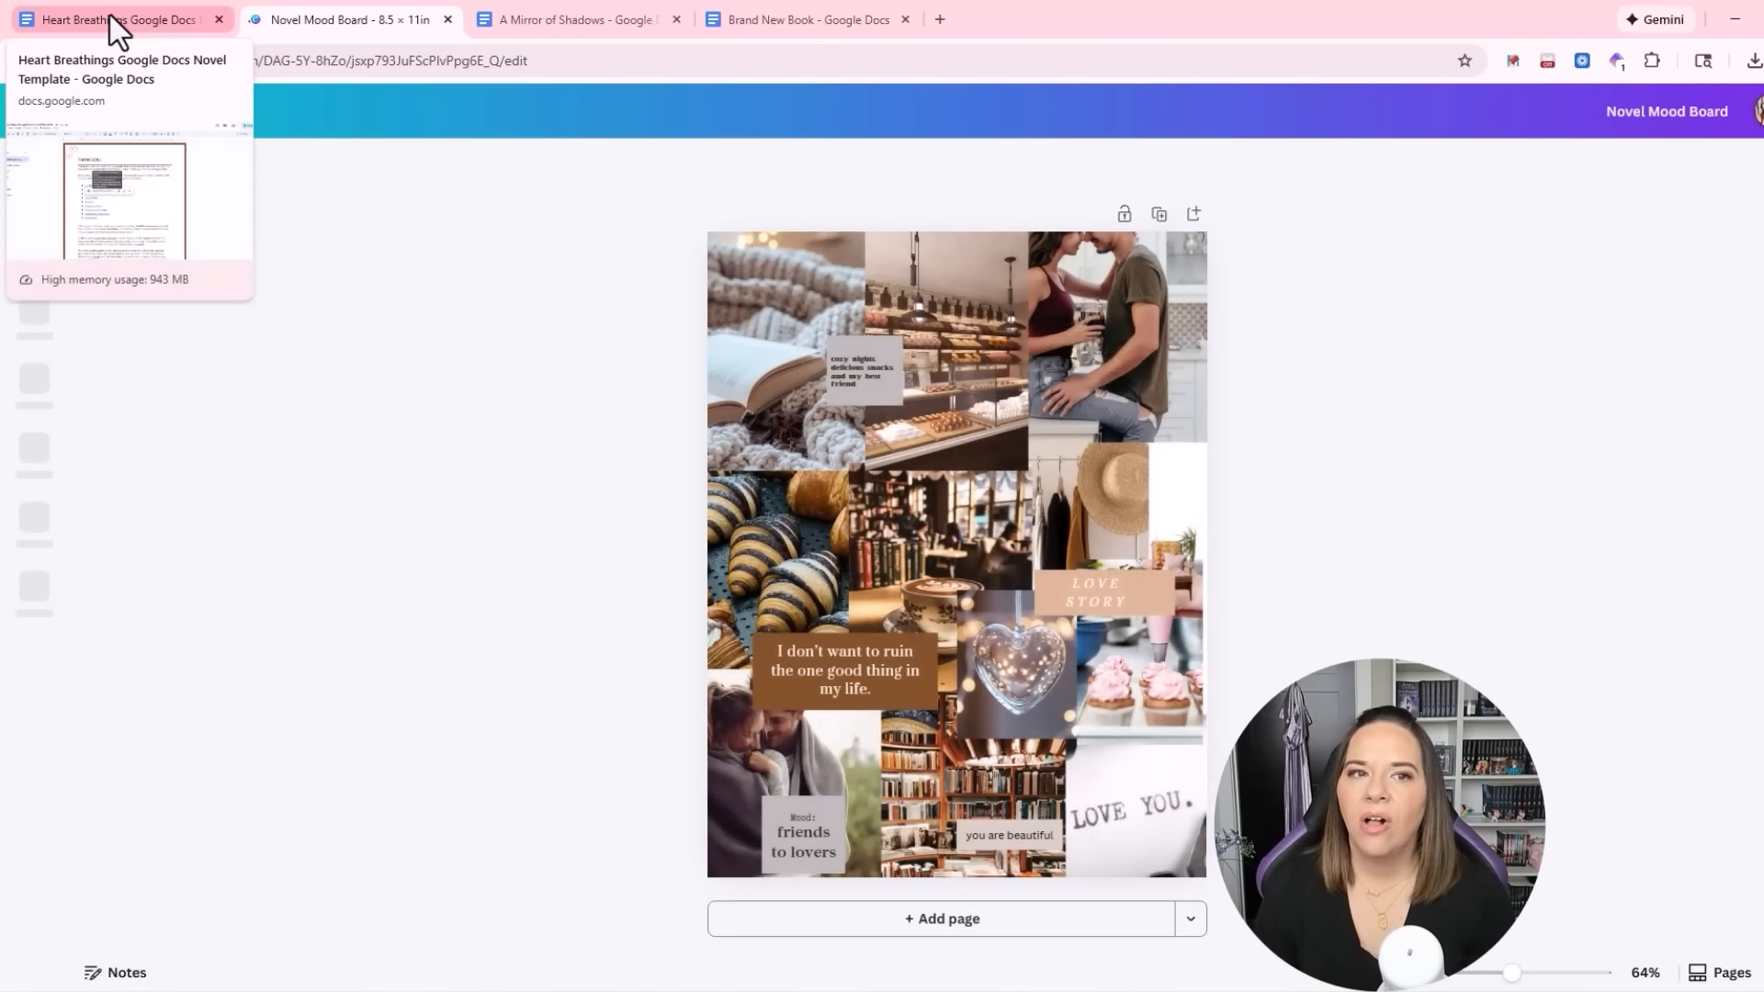
# Return to the novel template document and review its My Bestselling Novel, Characters and Research tabs, ending at How To Edit & Use
pyautogui.click(111, 14)
pyautogui.click(133, 377)
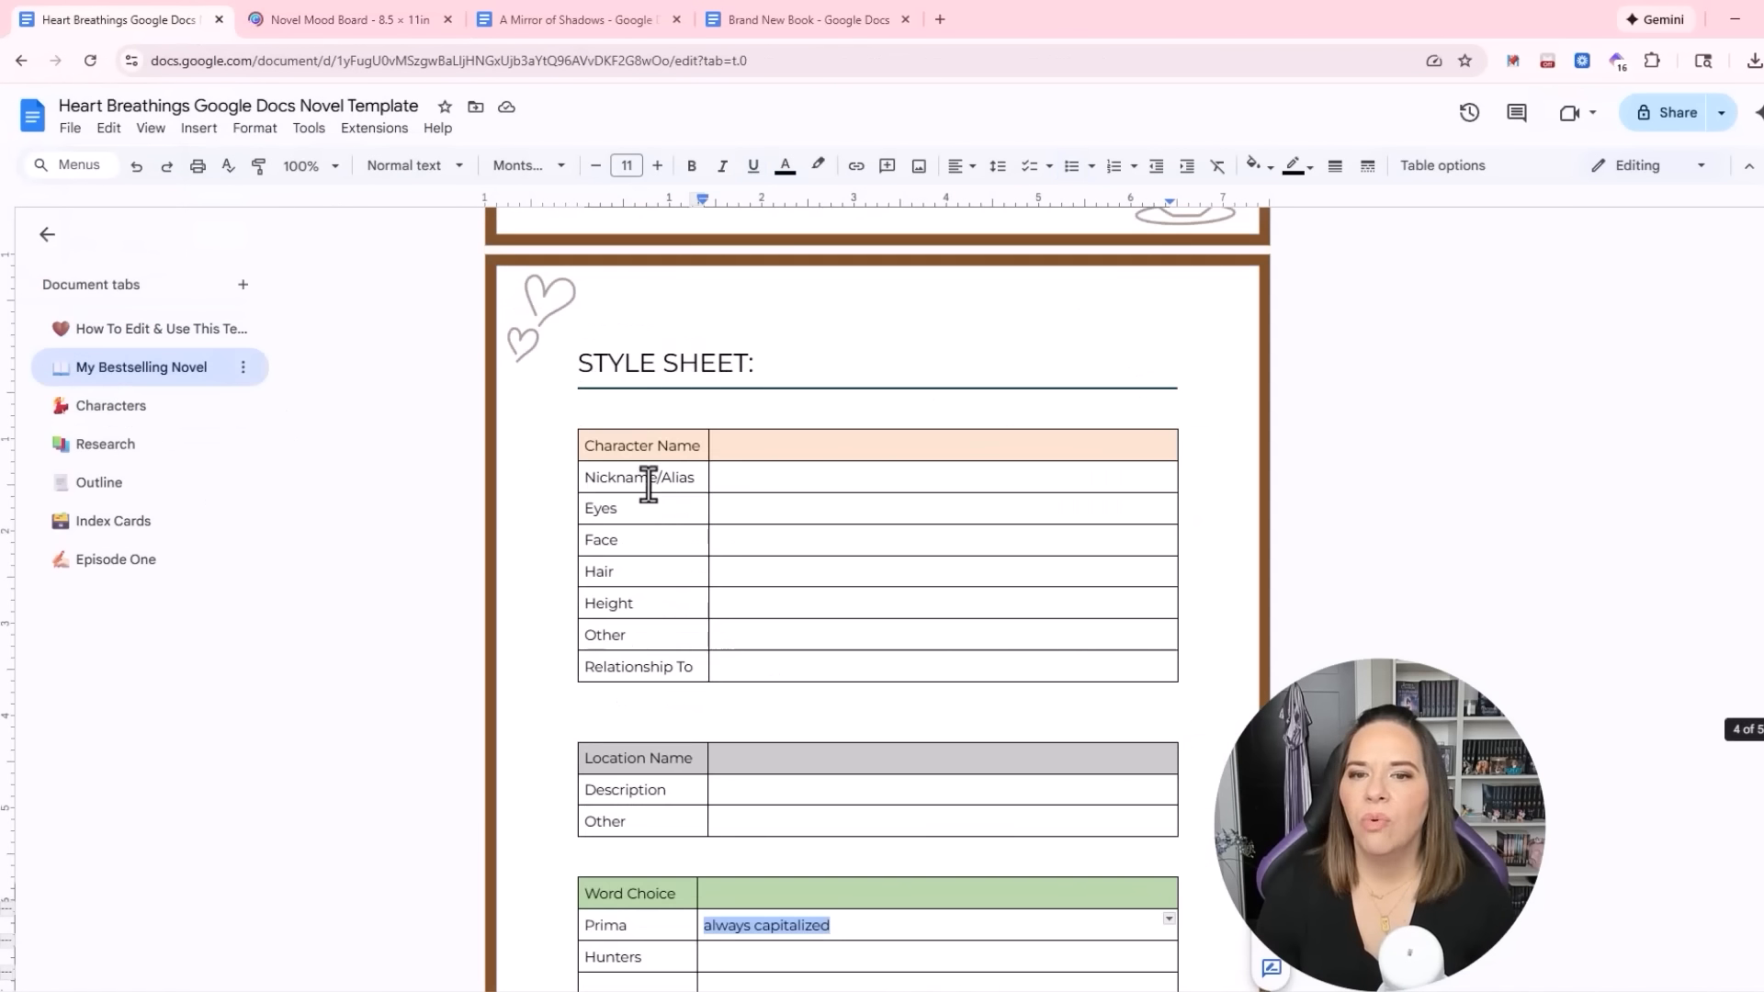
pyautogui.scroll(-10, 643, 480)
pyautogui.click(195, 407)
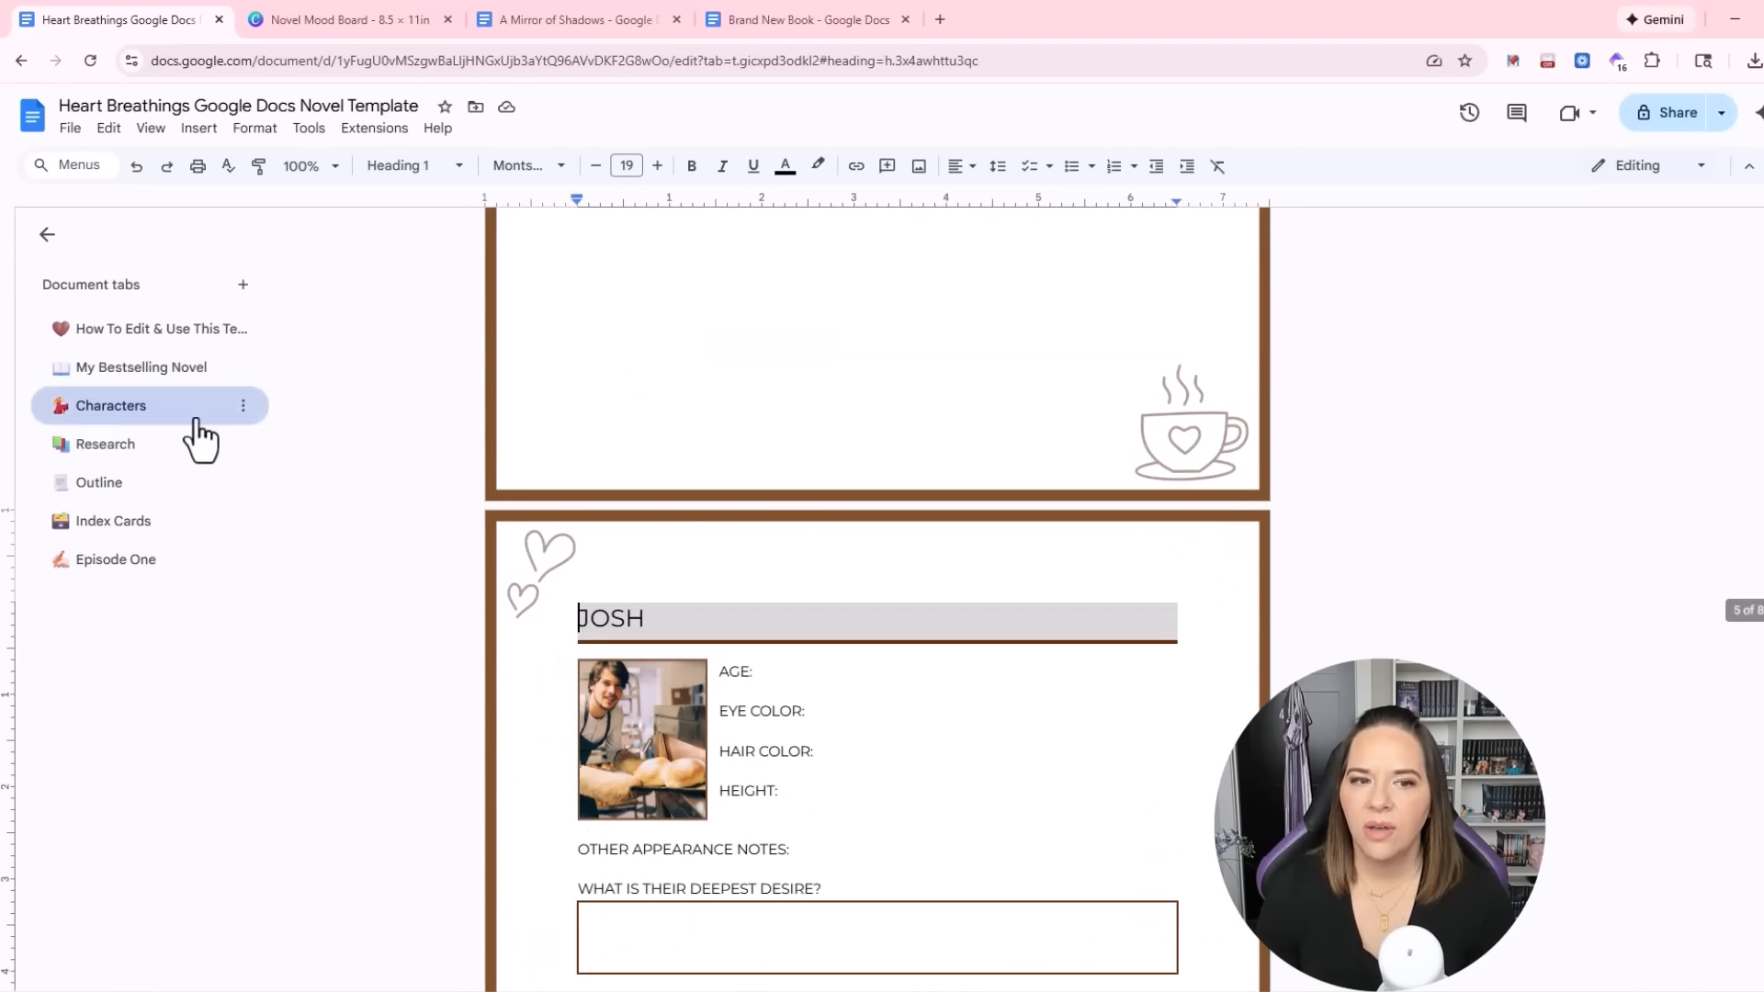
pyautogui.scroll(-2, 643, 523)
pyautogui.click(139, 452)
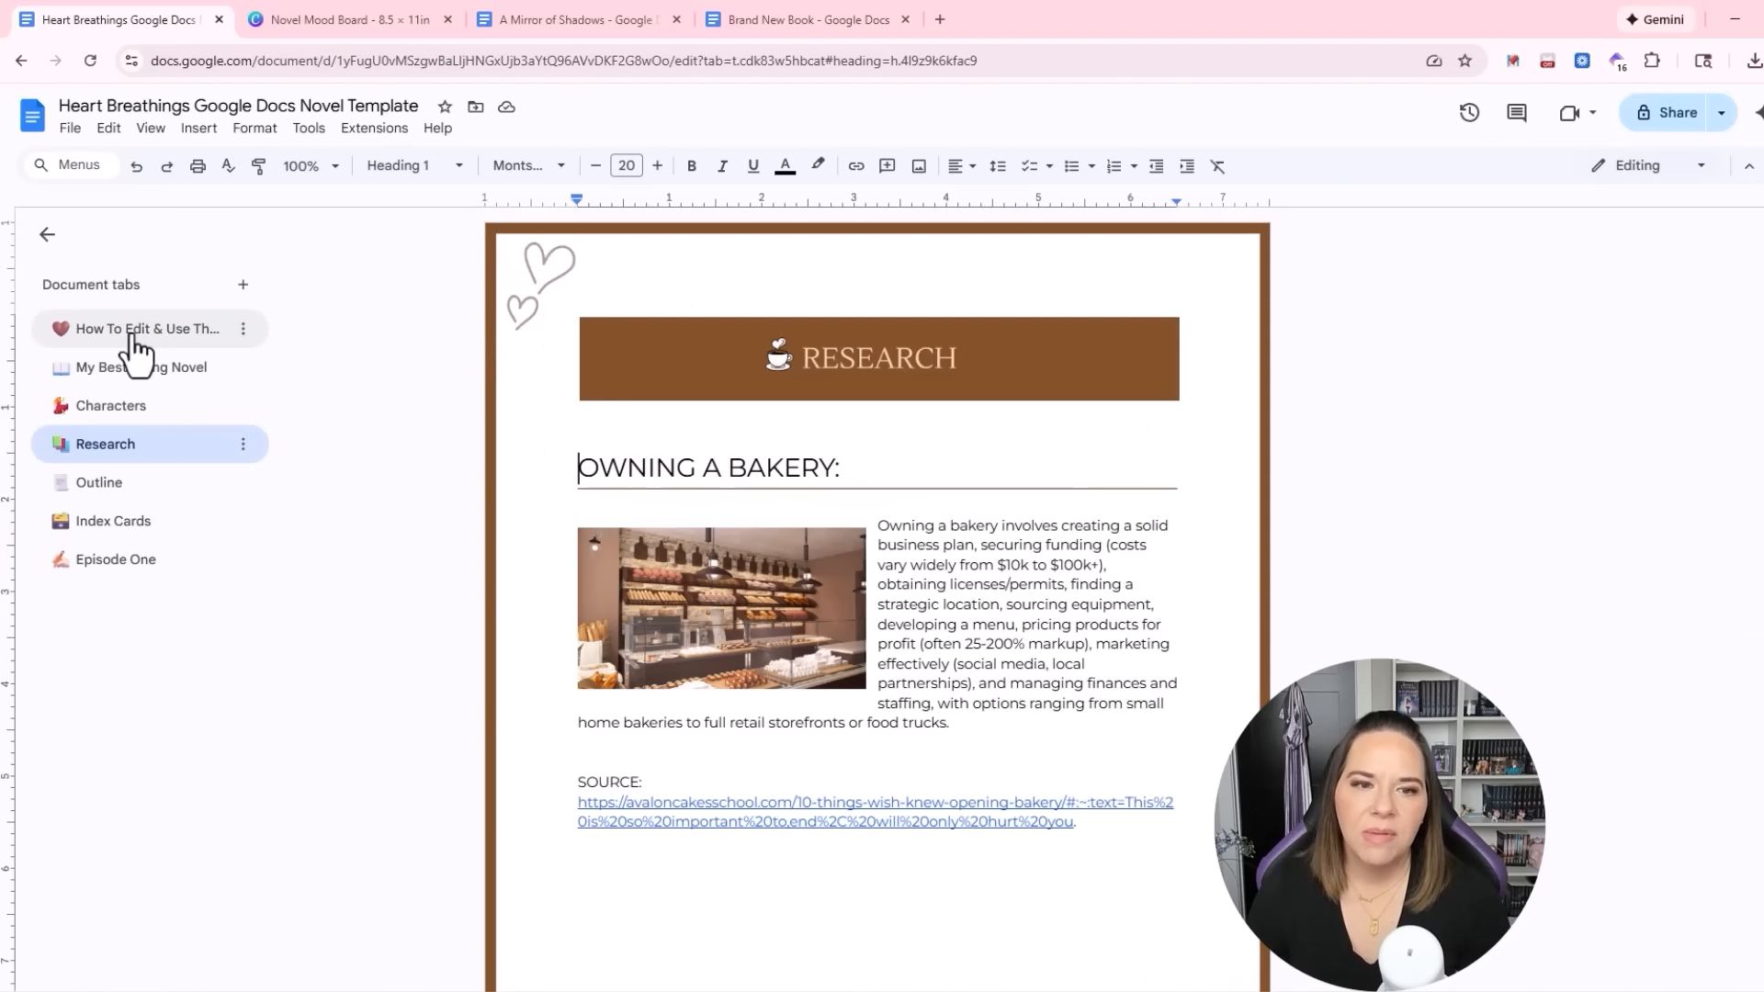
pyautogui.click(133, 335)
# Switch to the Canva Novel Mood Board and examine the uploads, the elements library, and the quote and friends-to-lovers text boxes
pyautogui.click(349, 4)
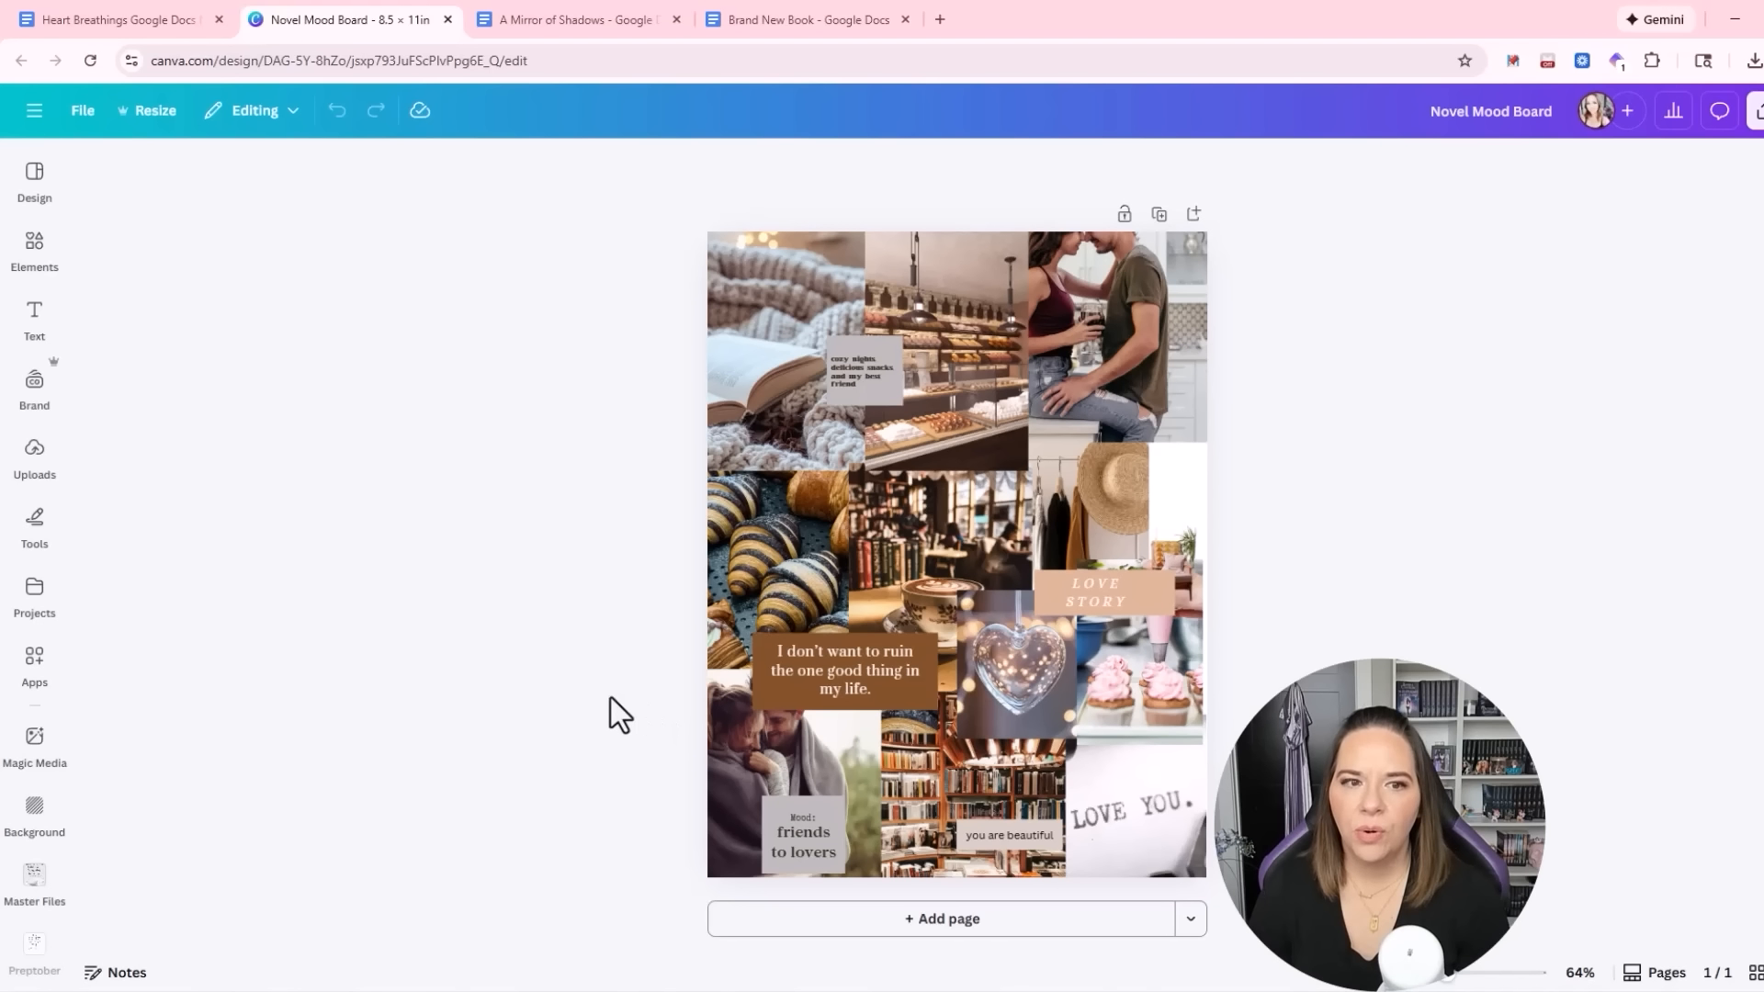
pyautogui.click(37, 464)
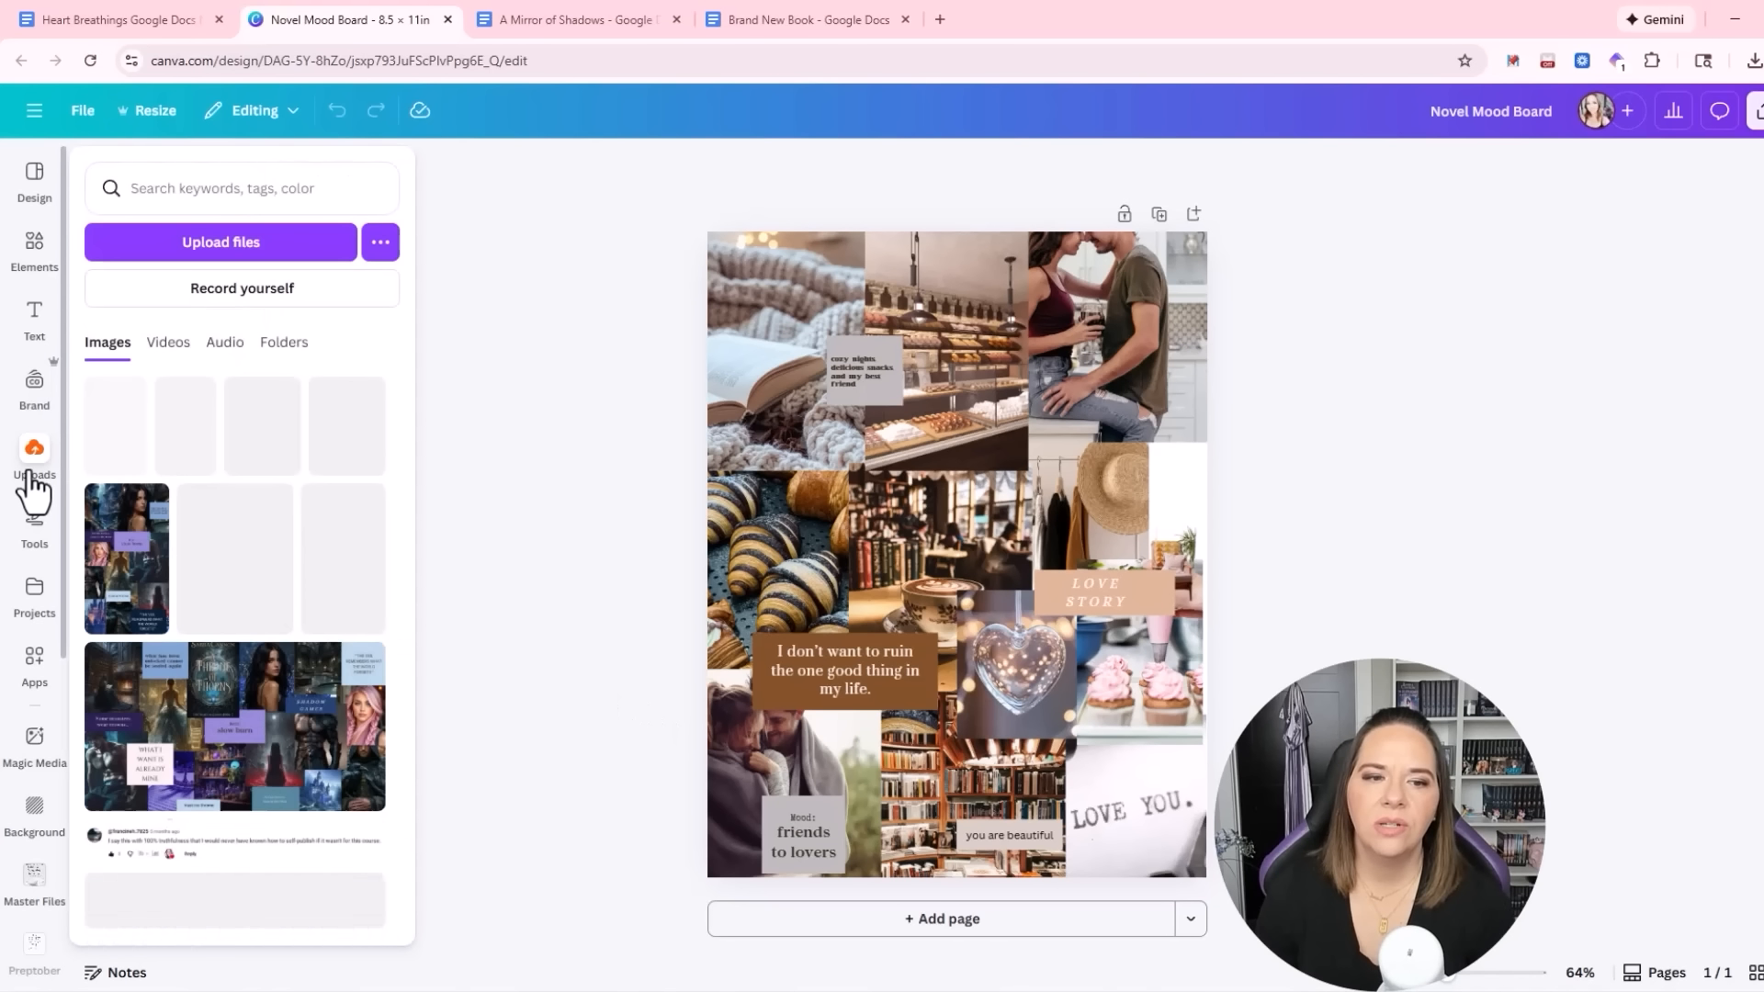
pyautogui.click(35, 246)
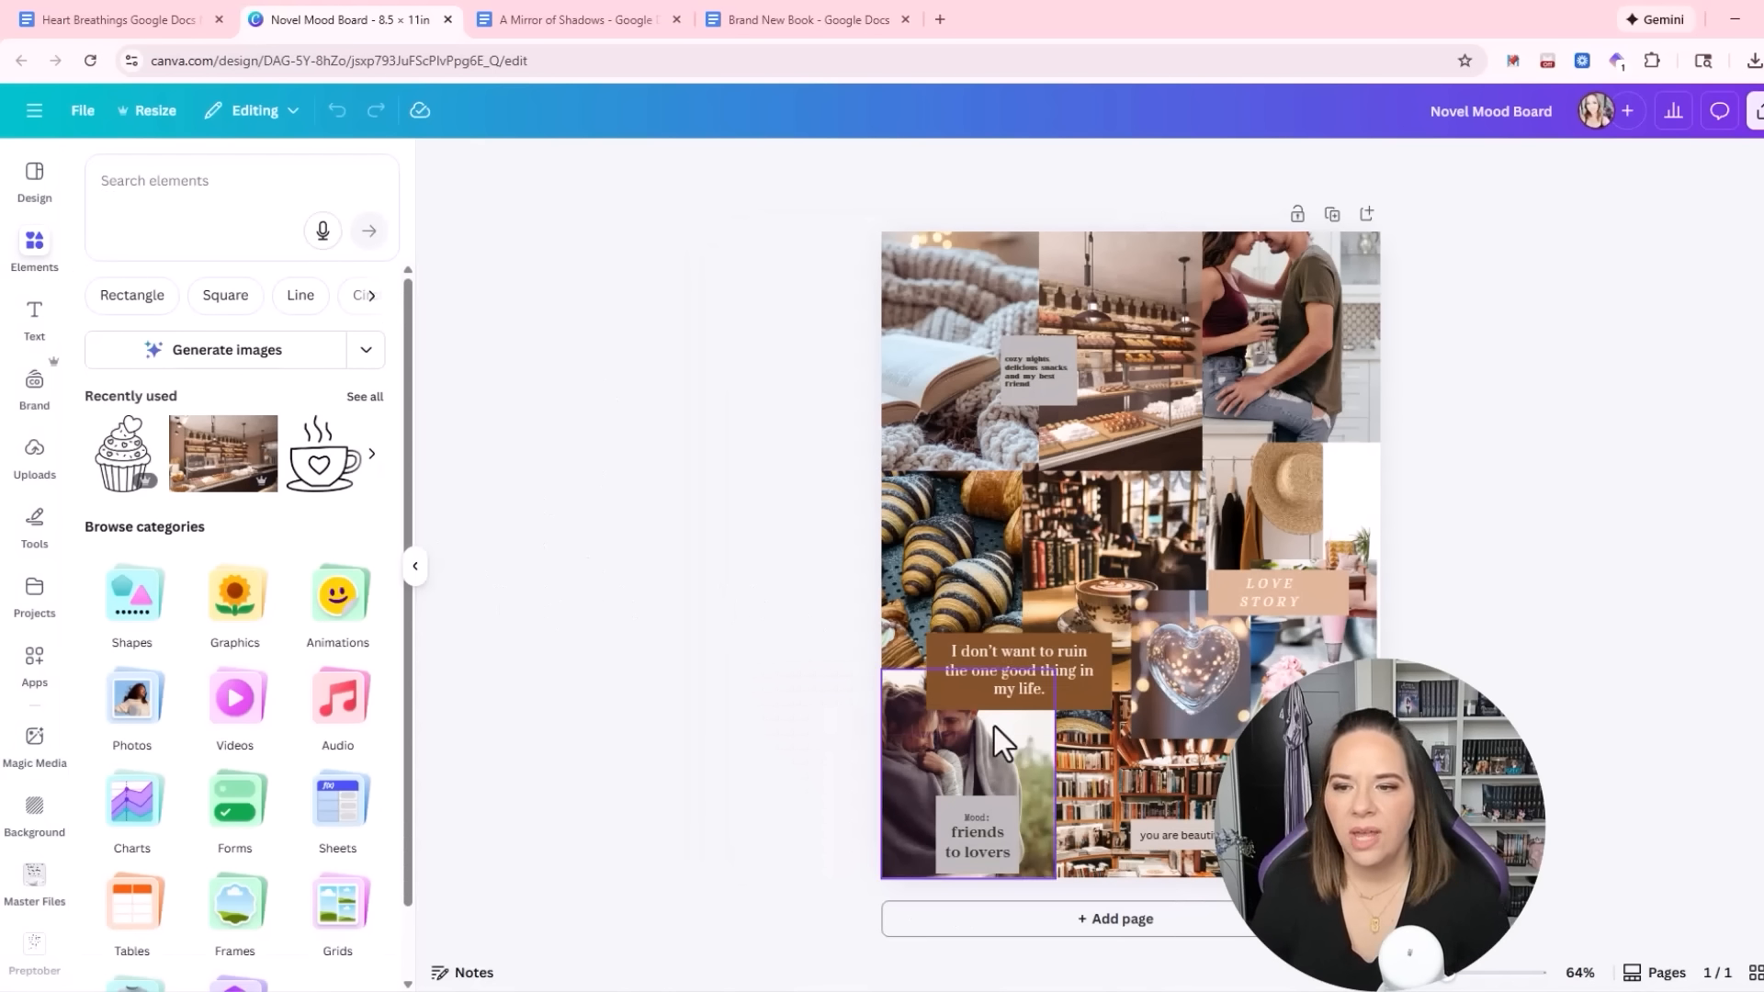
pyautogui.click(1031, 670)
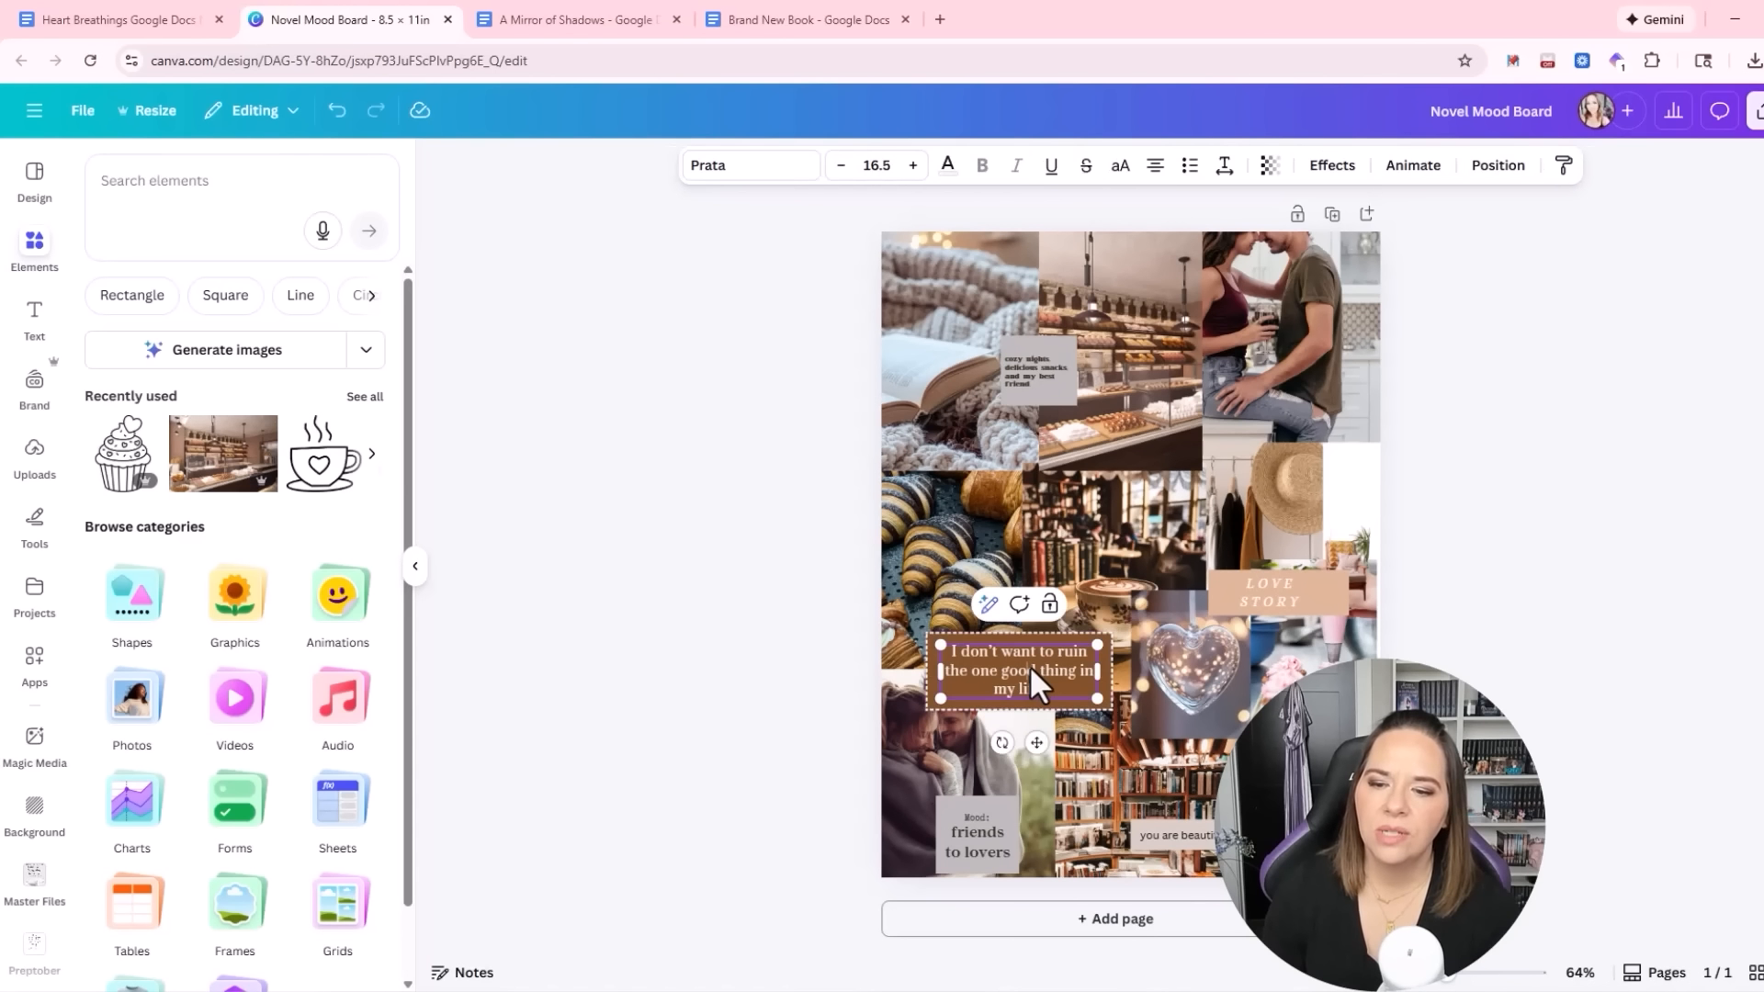
pyautogui.click(983, 830)
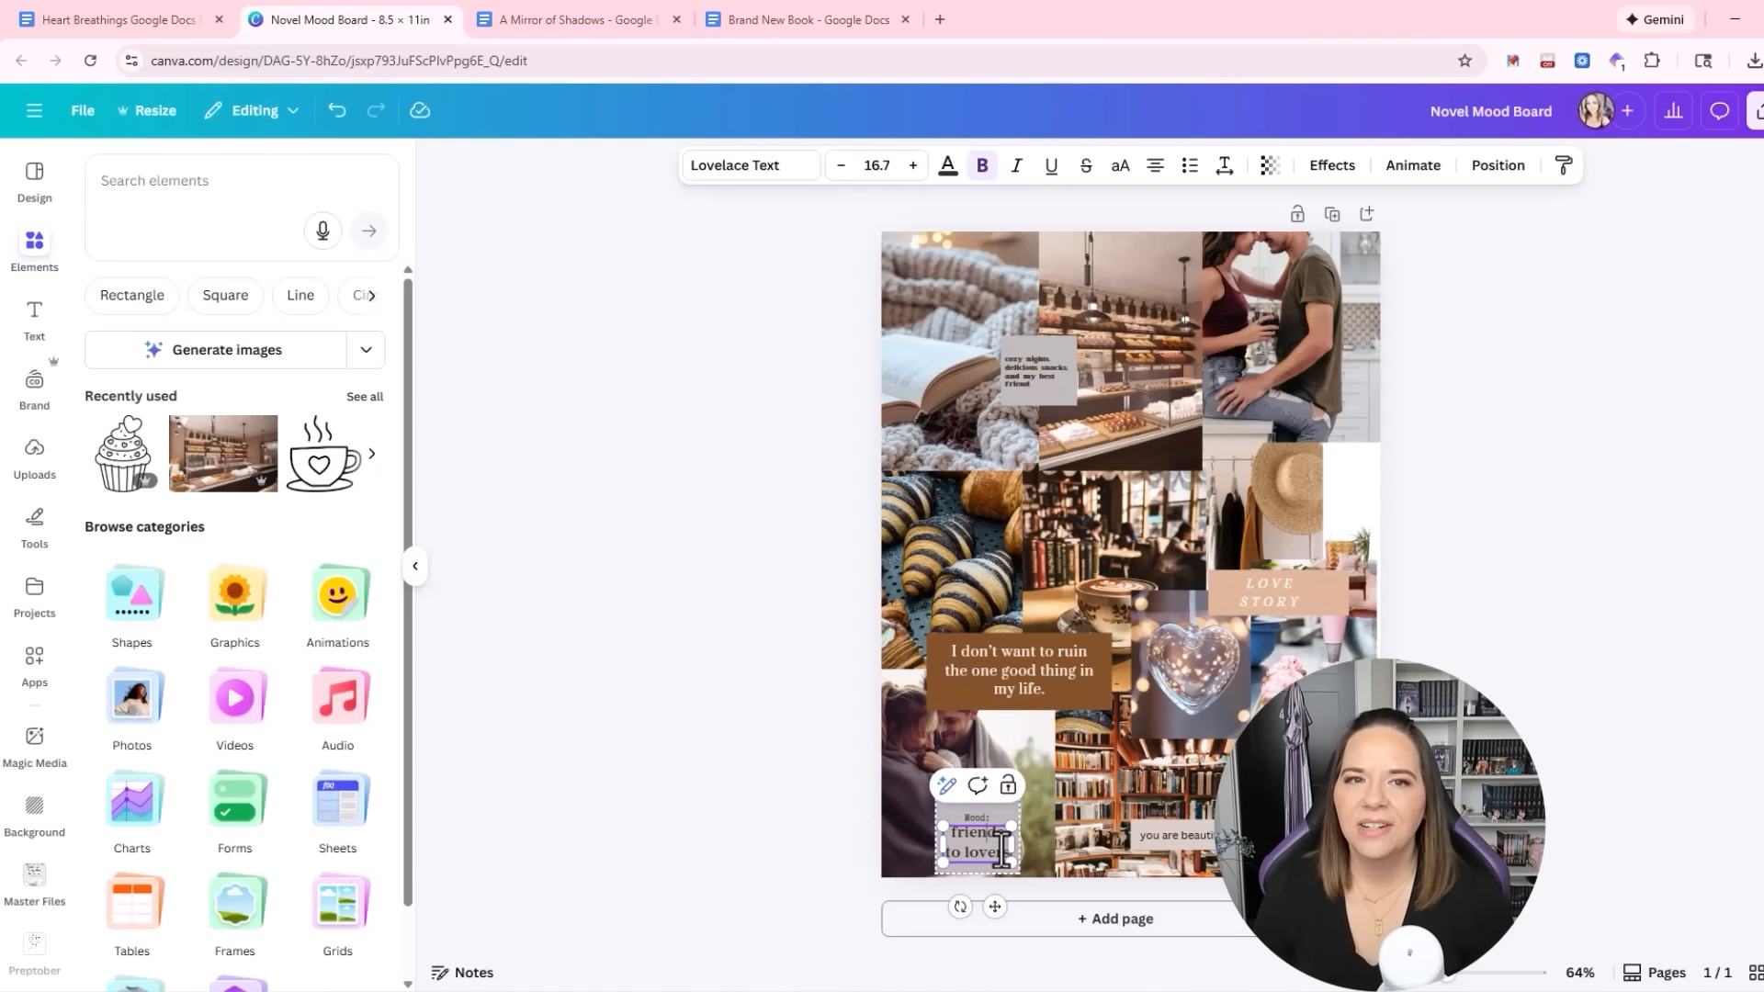
pyautogui.click(740, 749)
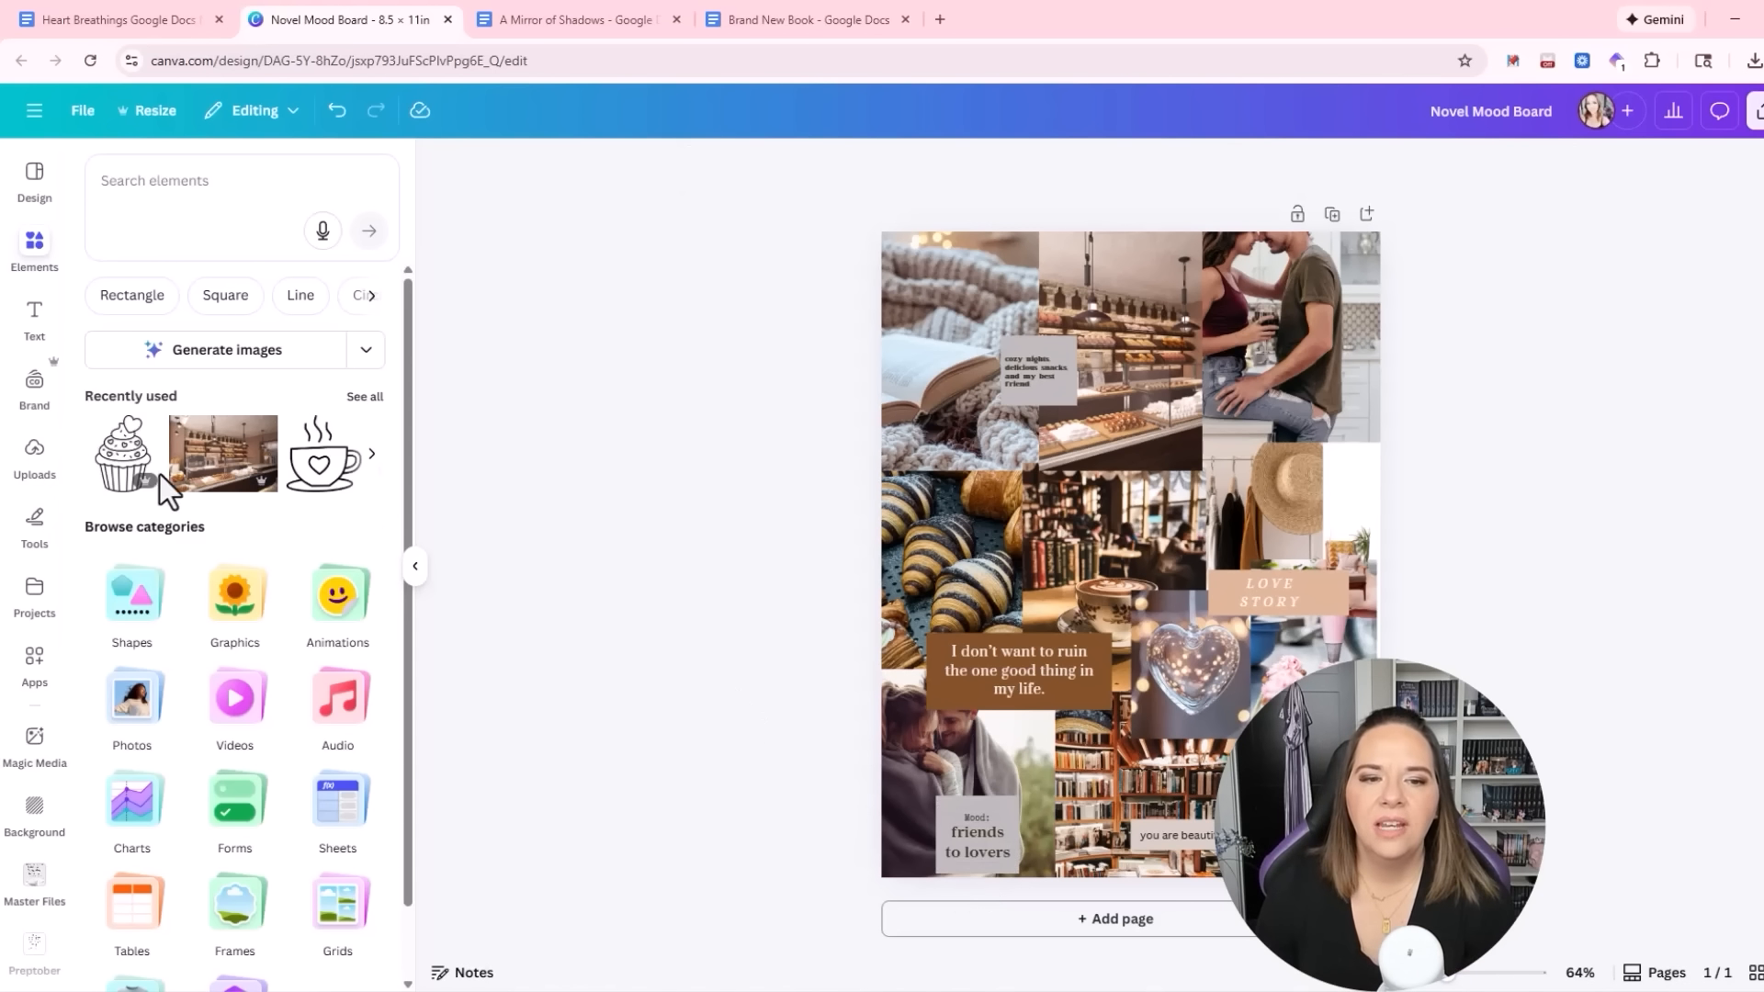
# Search the elements for vampire photos and replace the open-book photo with the sepia picture of the fanged woman
pyautogui.click(150, 178)
pyautogui.write('vampir')
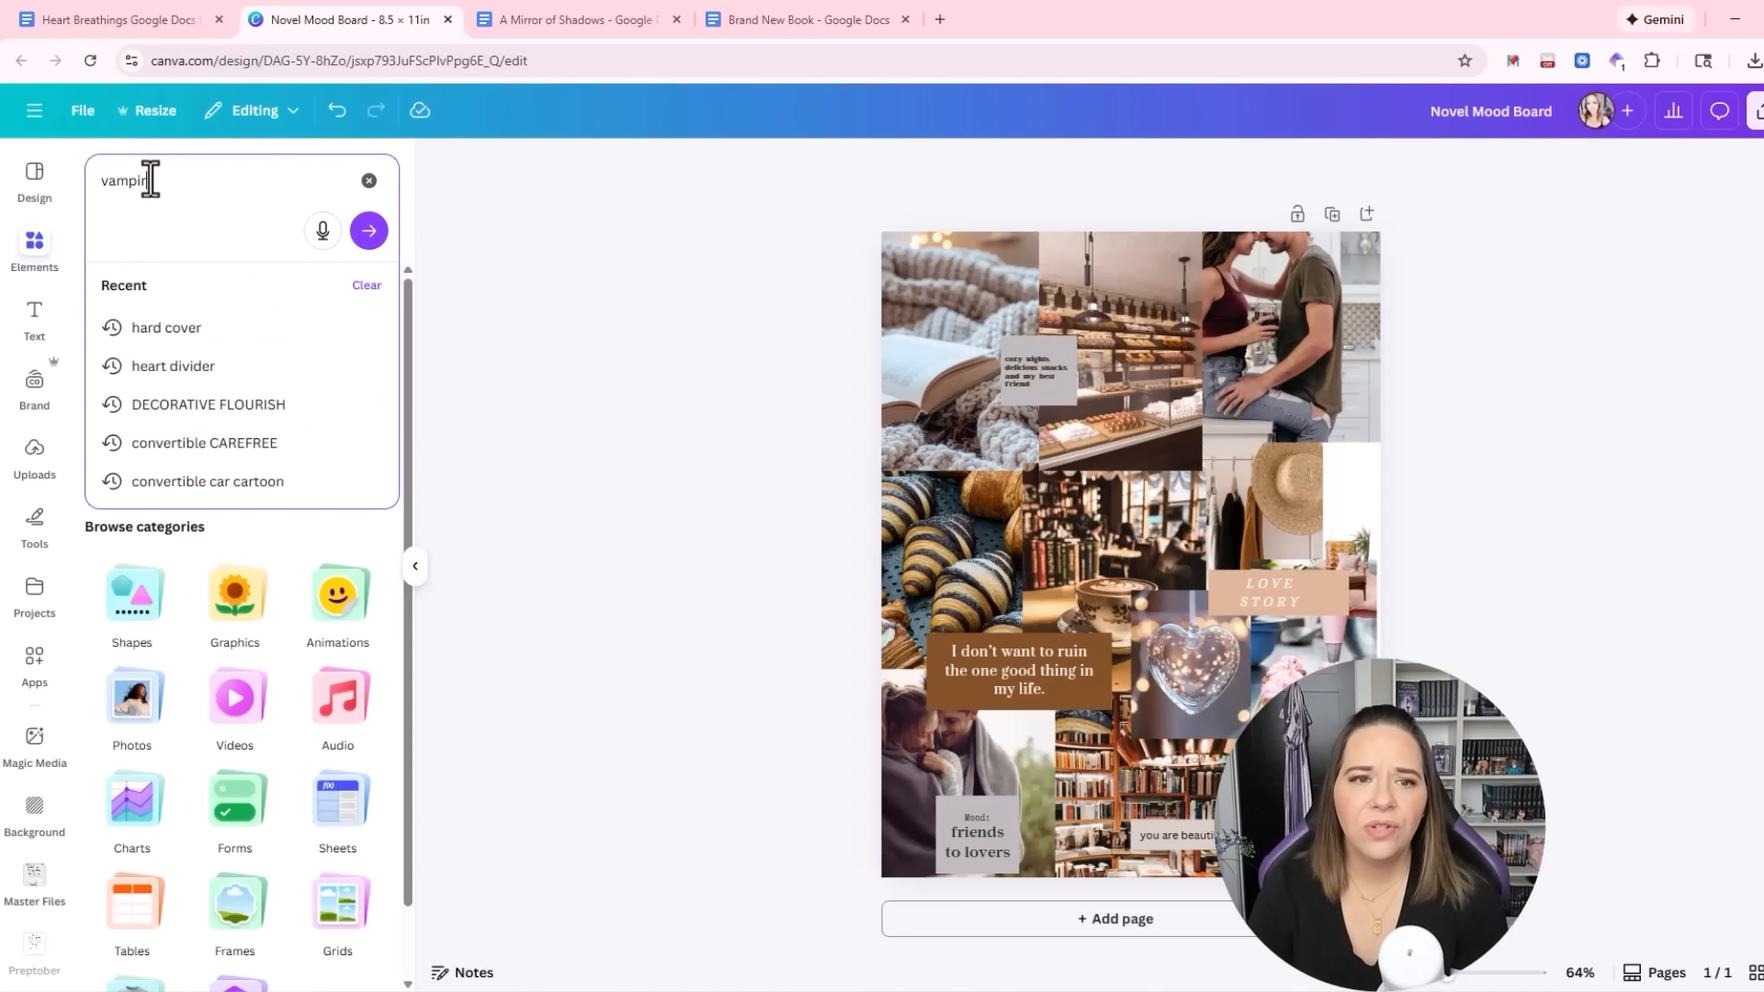
pyautogui.press('Return')
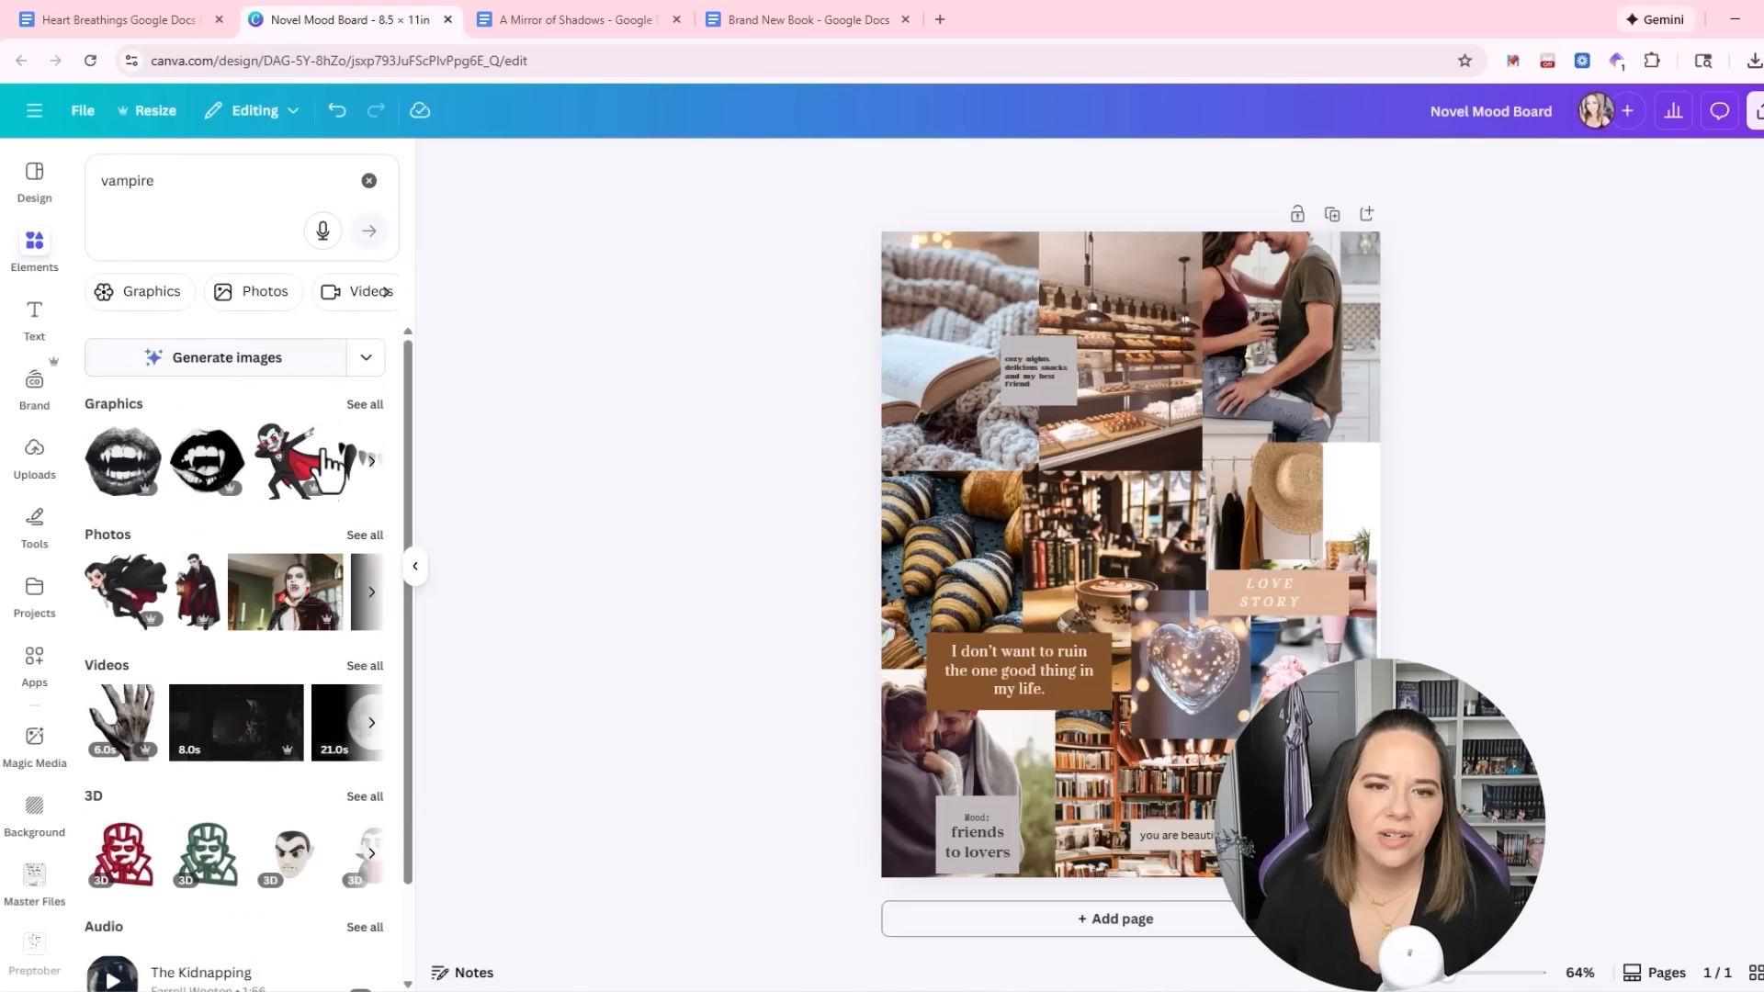
pyautogui.click(365, 537)
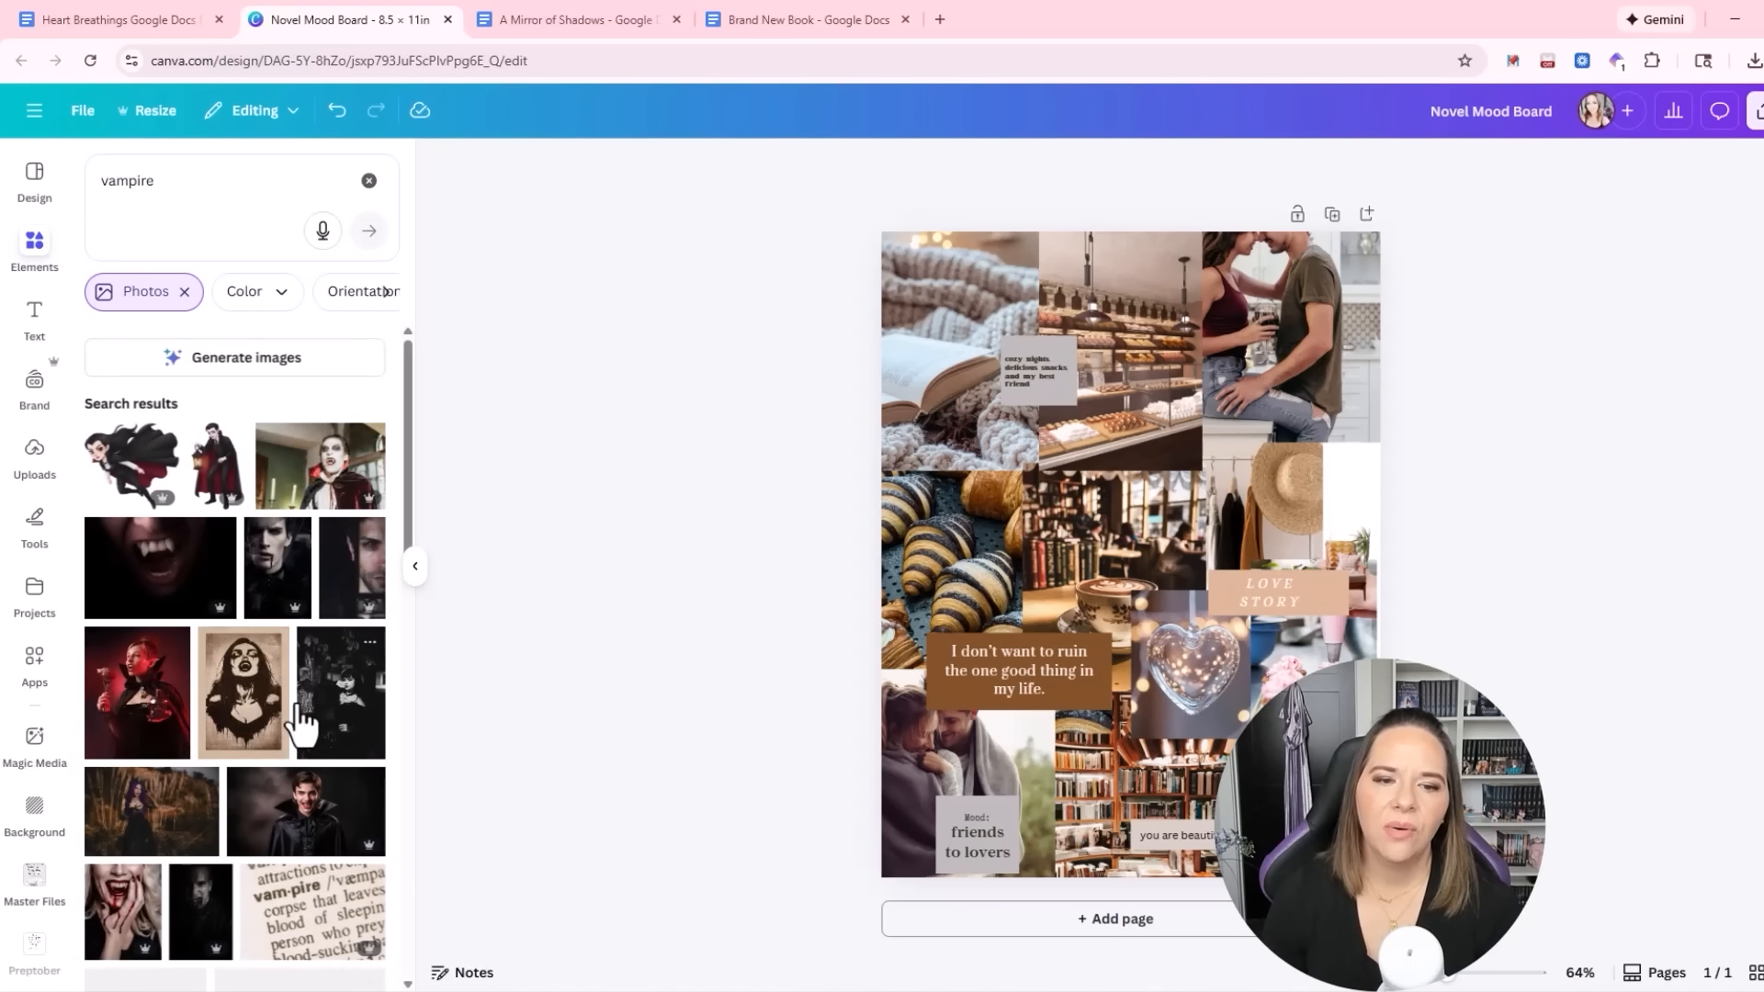
pyautogui.scroll(-2, 312, 661)
pyautogui.scroll(1, 184, 625)
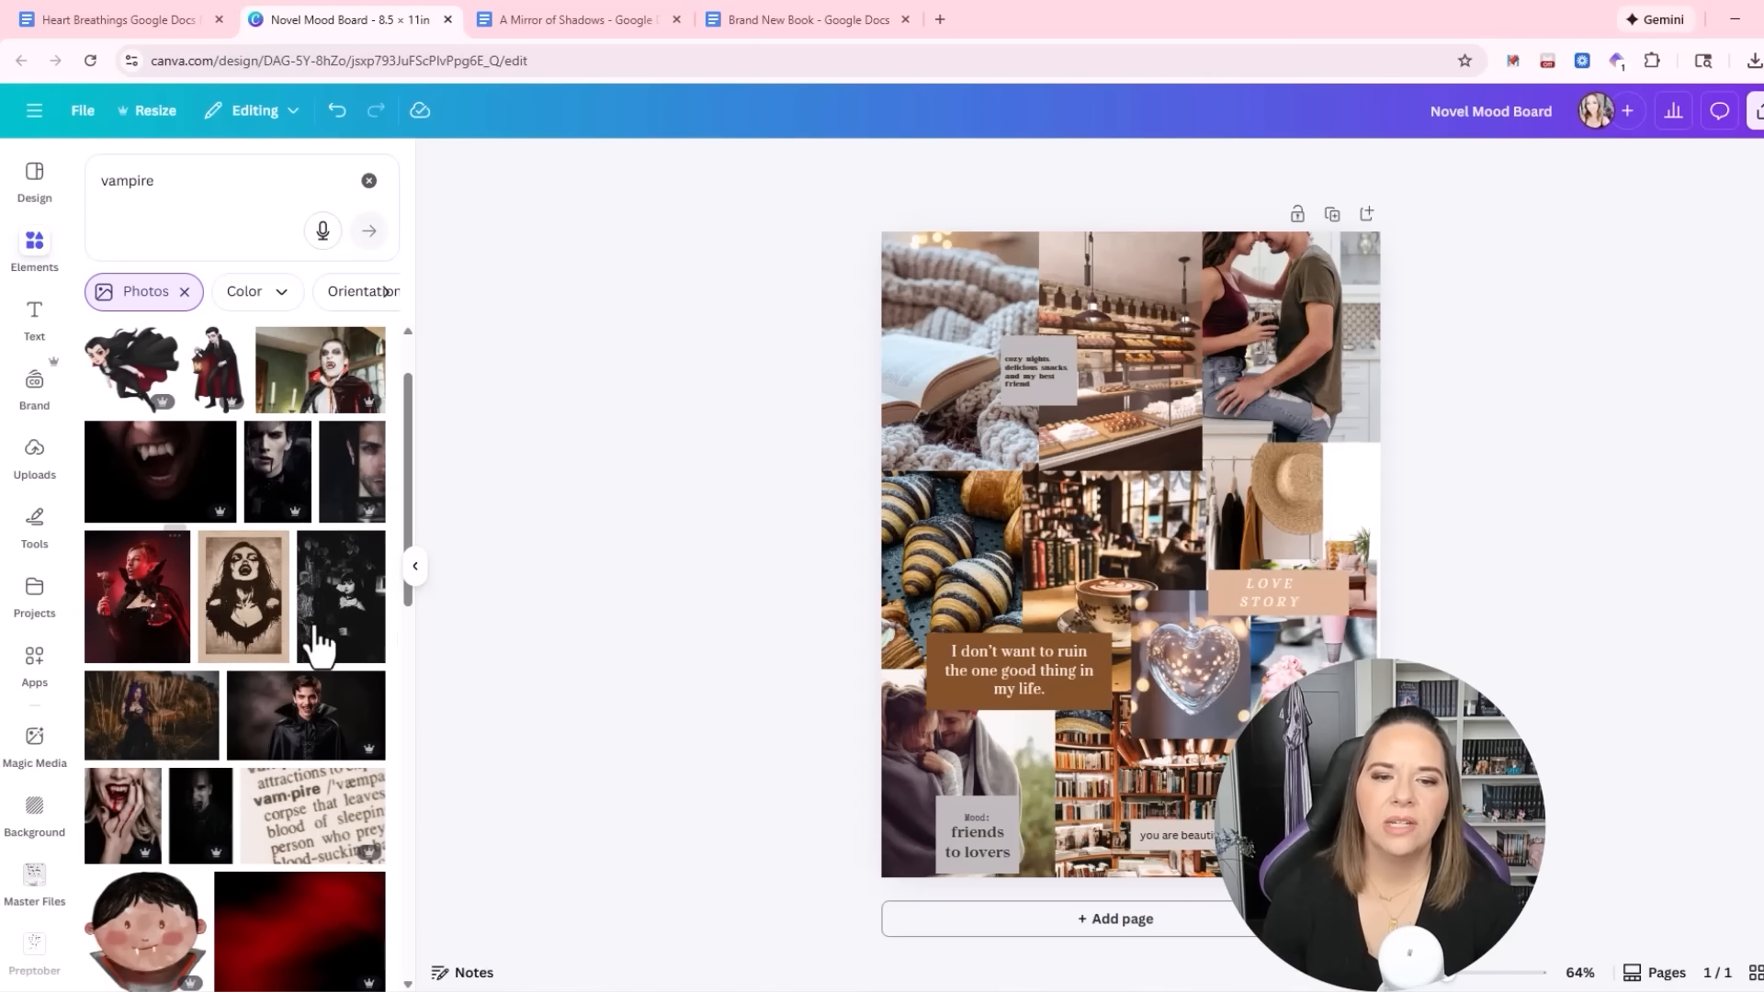
pyautogui.moveTo(237, 634); pyautogui.dragTo(973, 293)
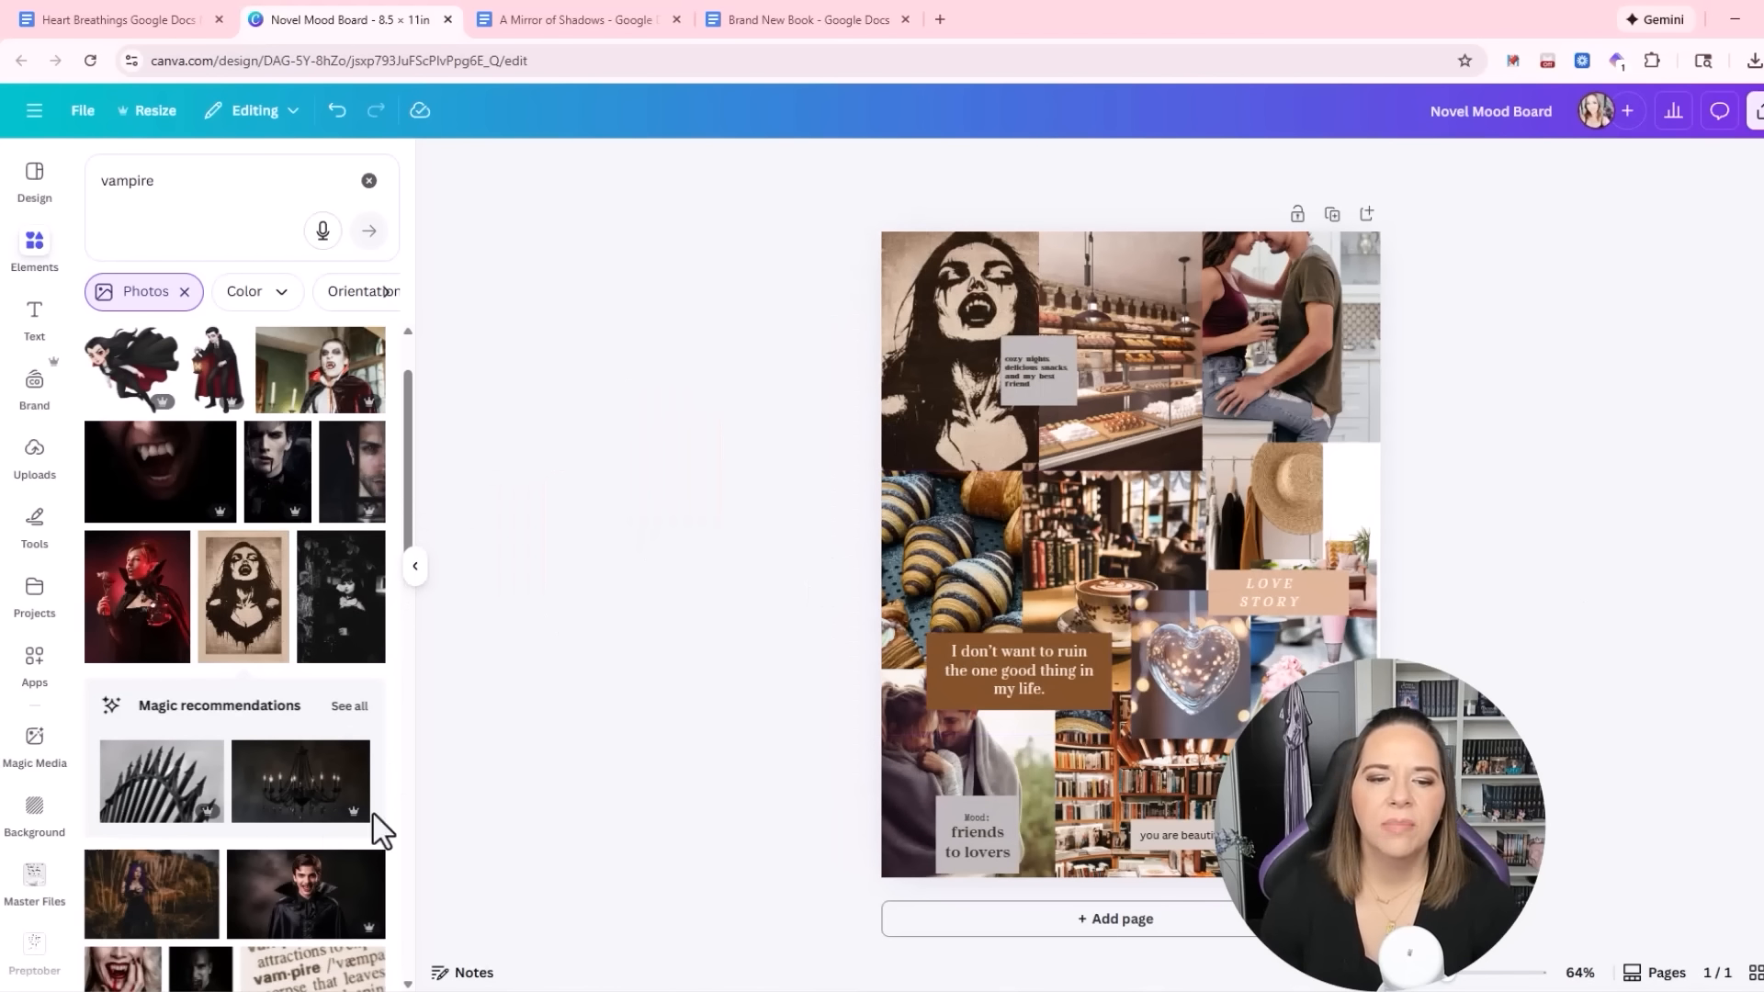
# Replace the mood board's croissant photo with the vampire dictionary-definition photo
pyautogui.scroll(-2, 196, 910)
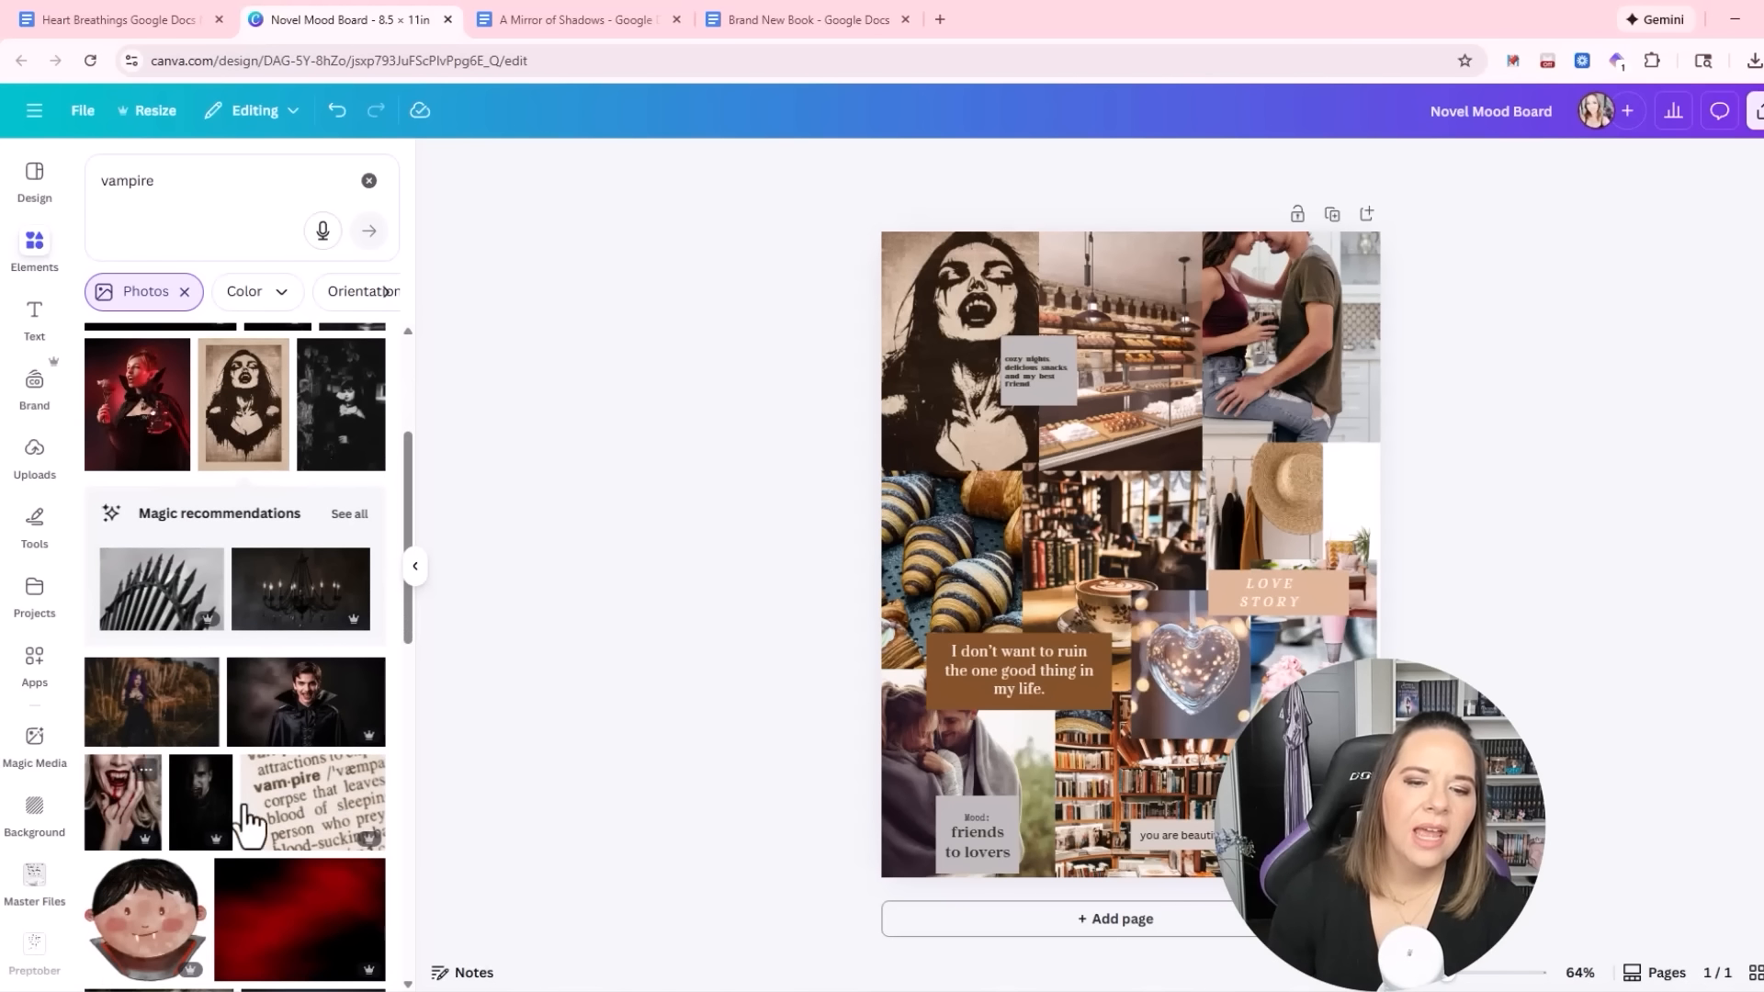
pyautogui.scroll(-2, 248, 822)
pyautogui.moveTo(288, 637); pyautogui.dragTo(988, 565)
pyautogui.click(926, 590)
pyautogui.doubleClick(926, 589)
pyautogui.click(592, 788)
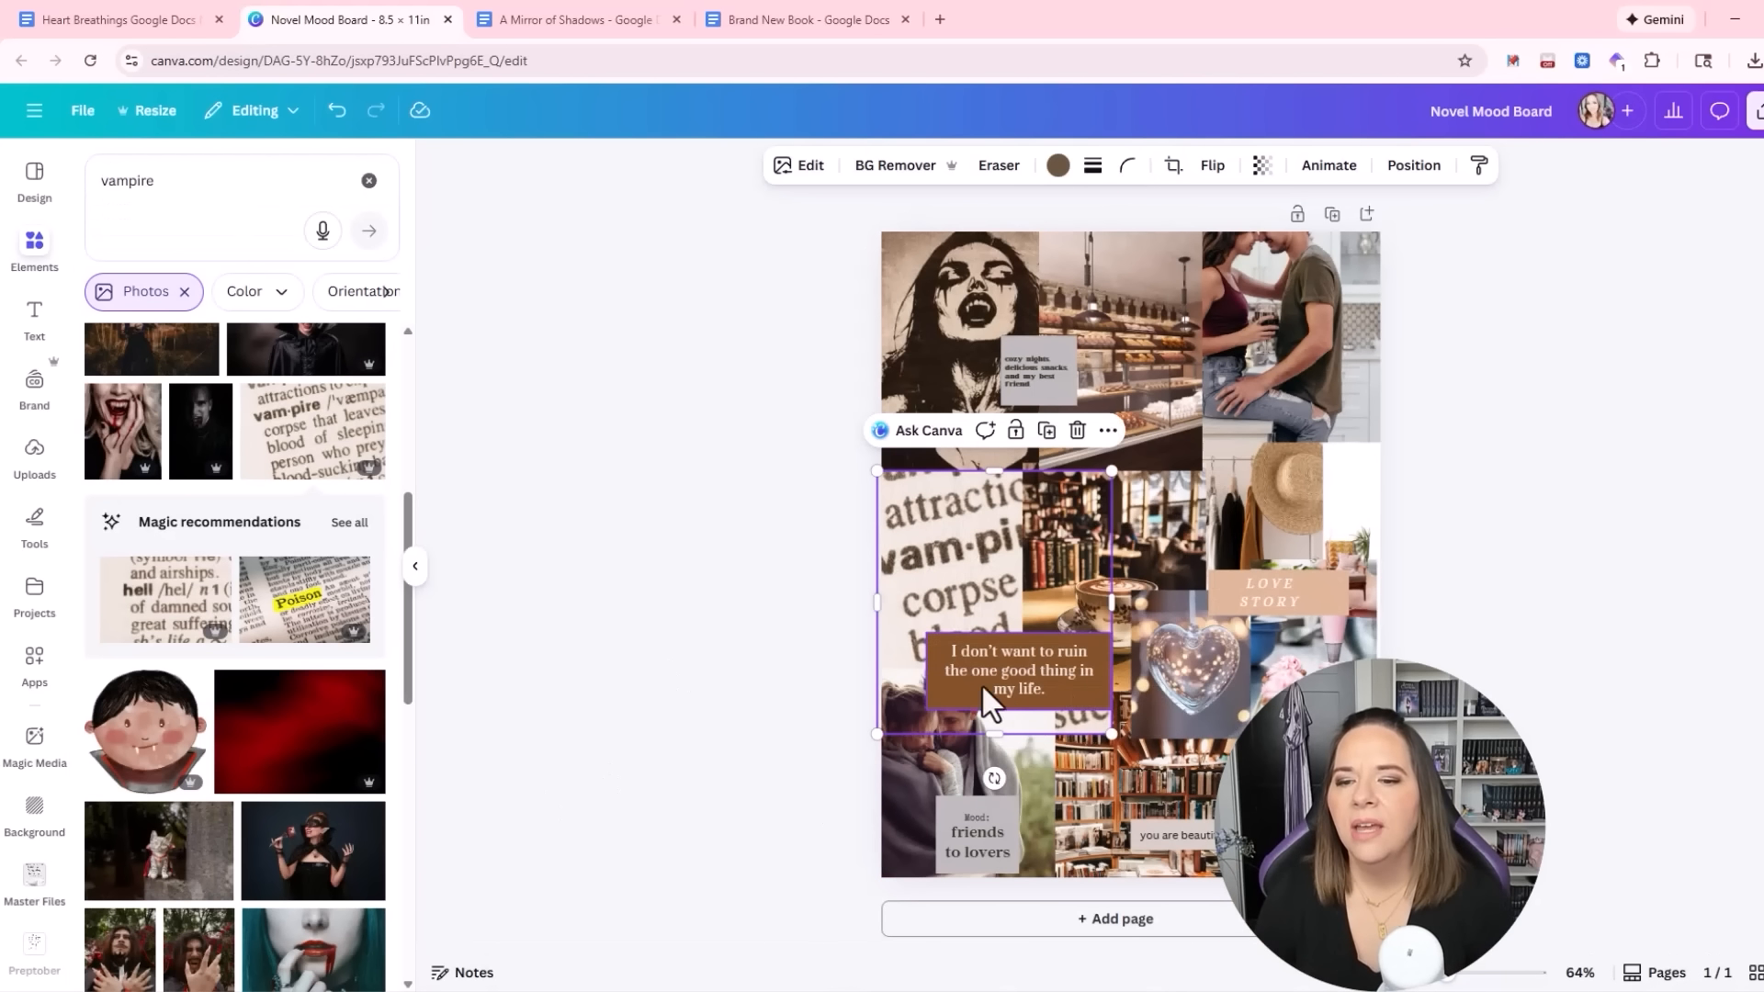
# Recolor the "I don't want to ruin the one good thing in my life." quote box with the Heart Breathings palette's red
pyautogui.click(933, 698)
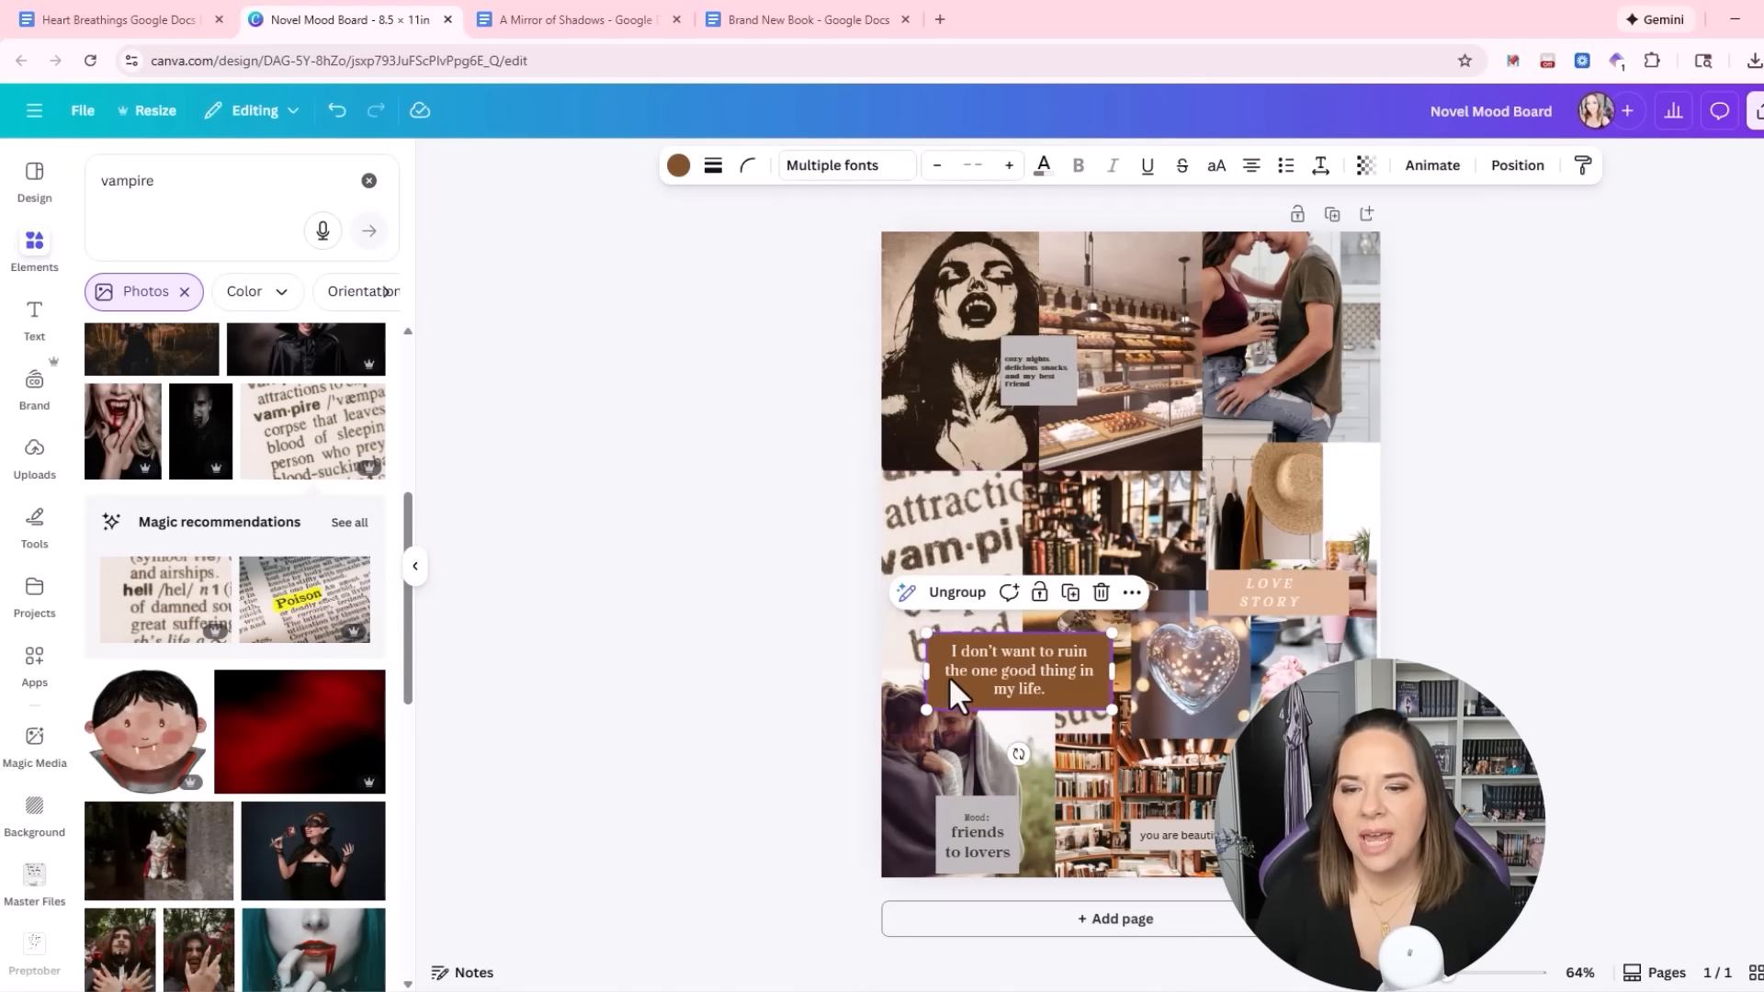
pyautogui.click(679, 175)
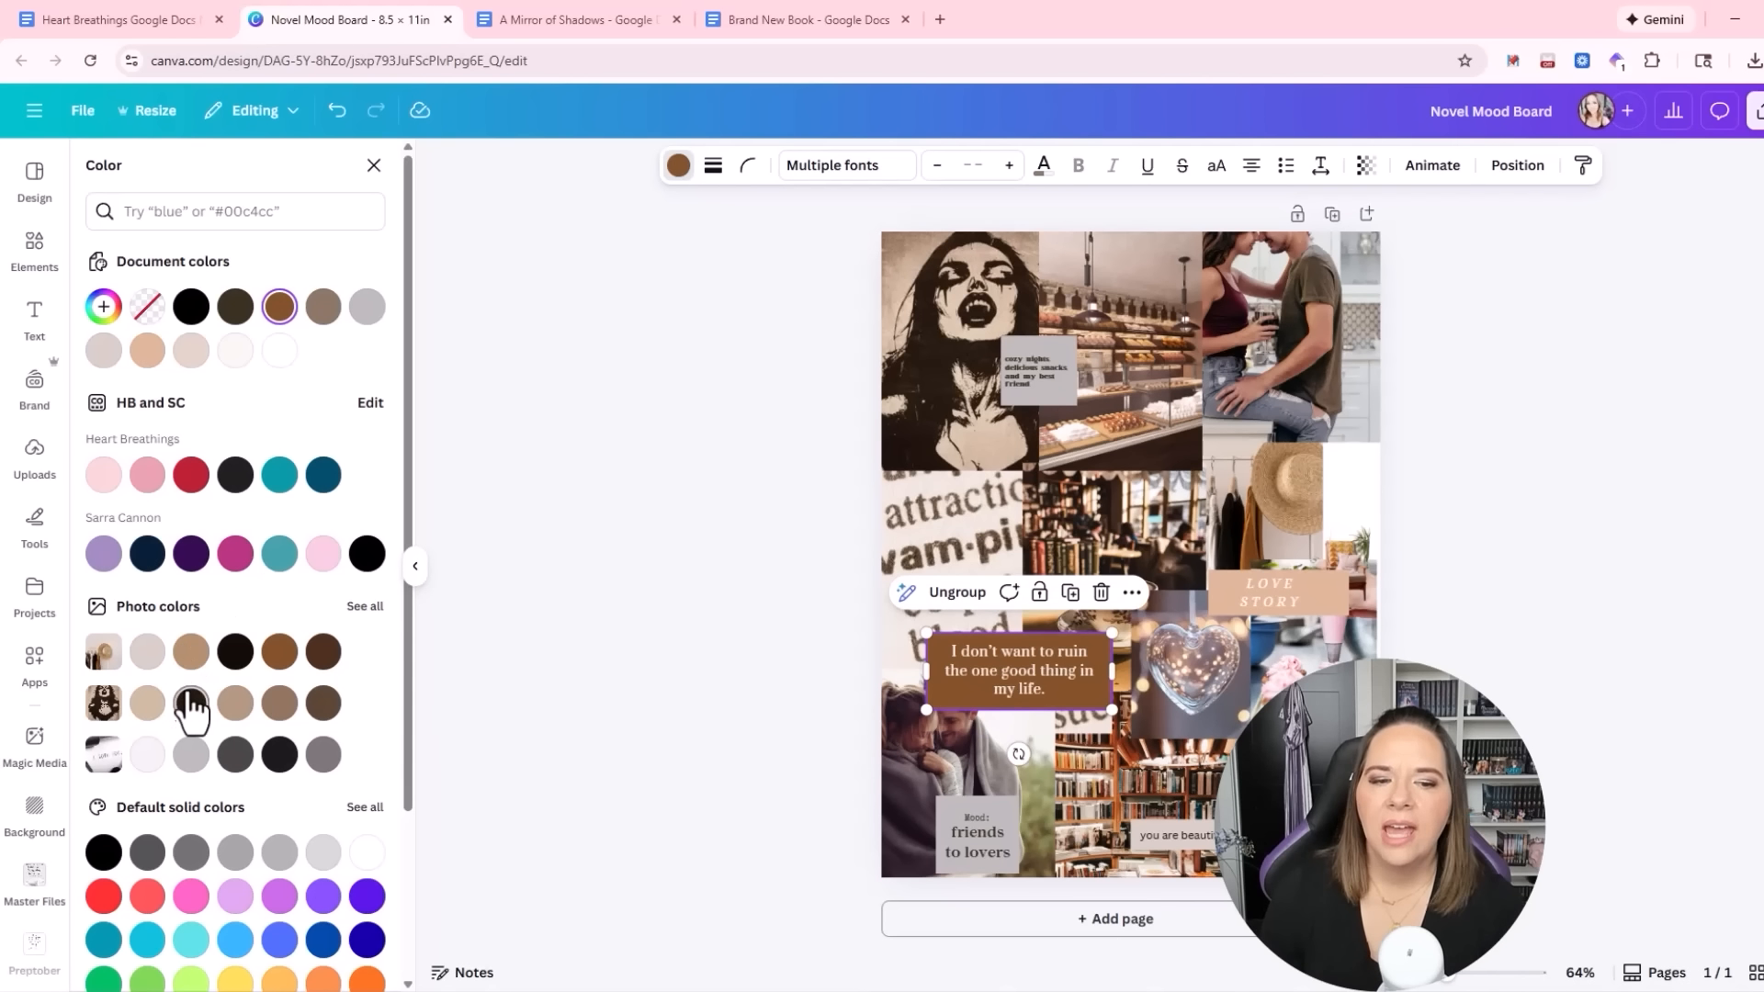
pyautogui.click(323, 703)
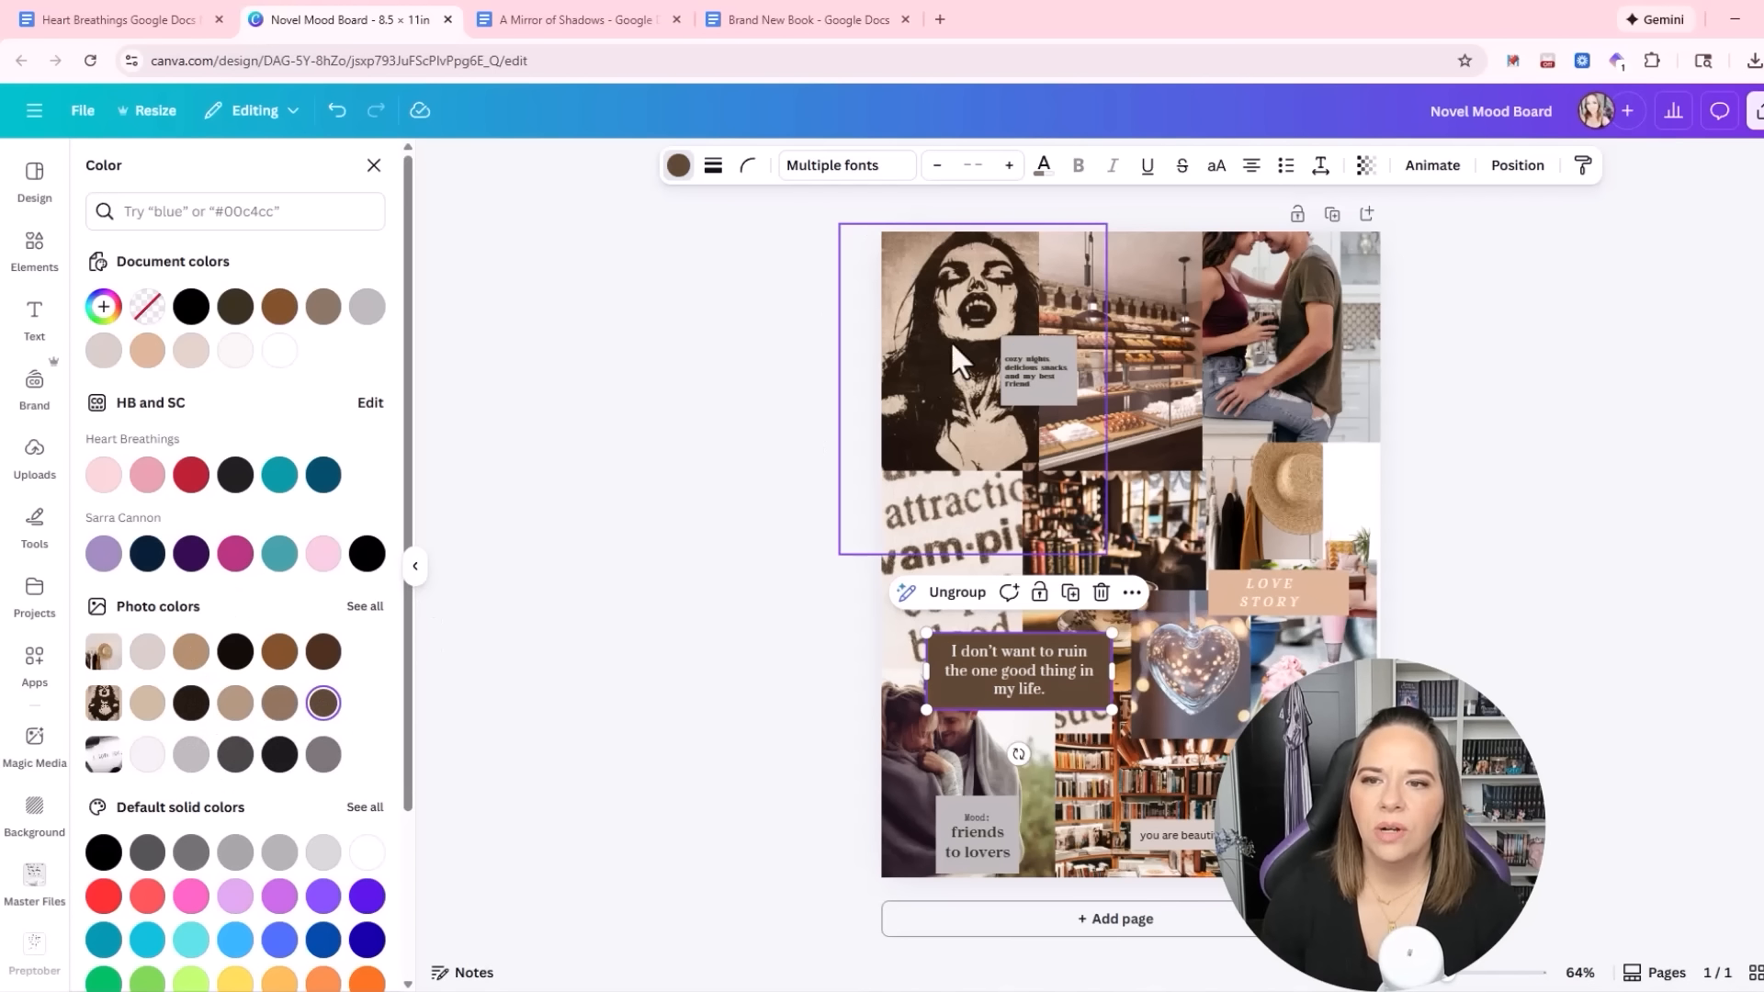
pyautogui.click(191, 474)
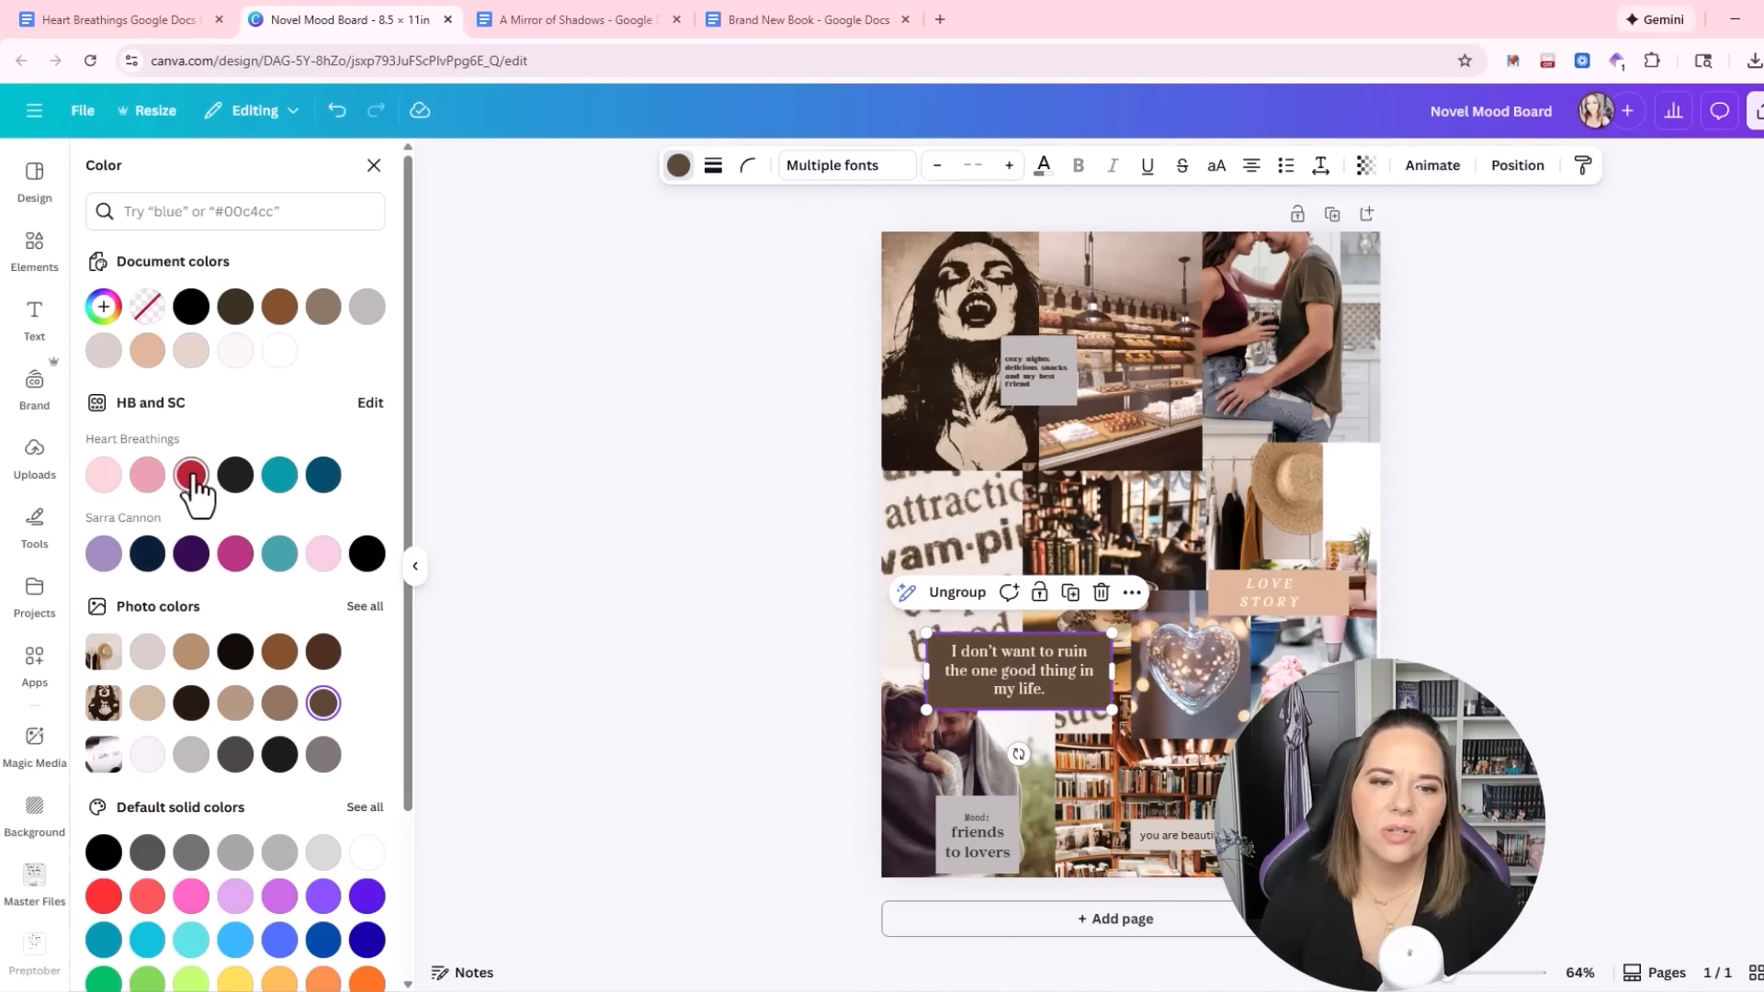
pyautogui.click(591, 743)
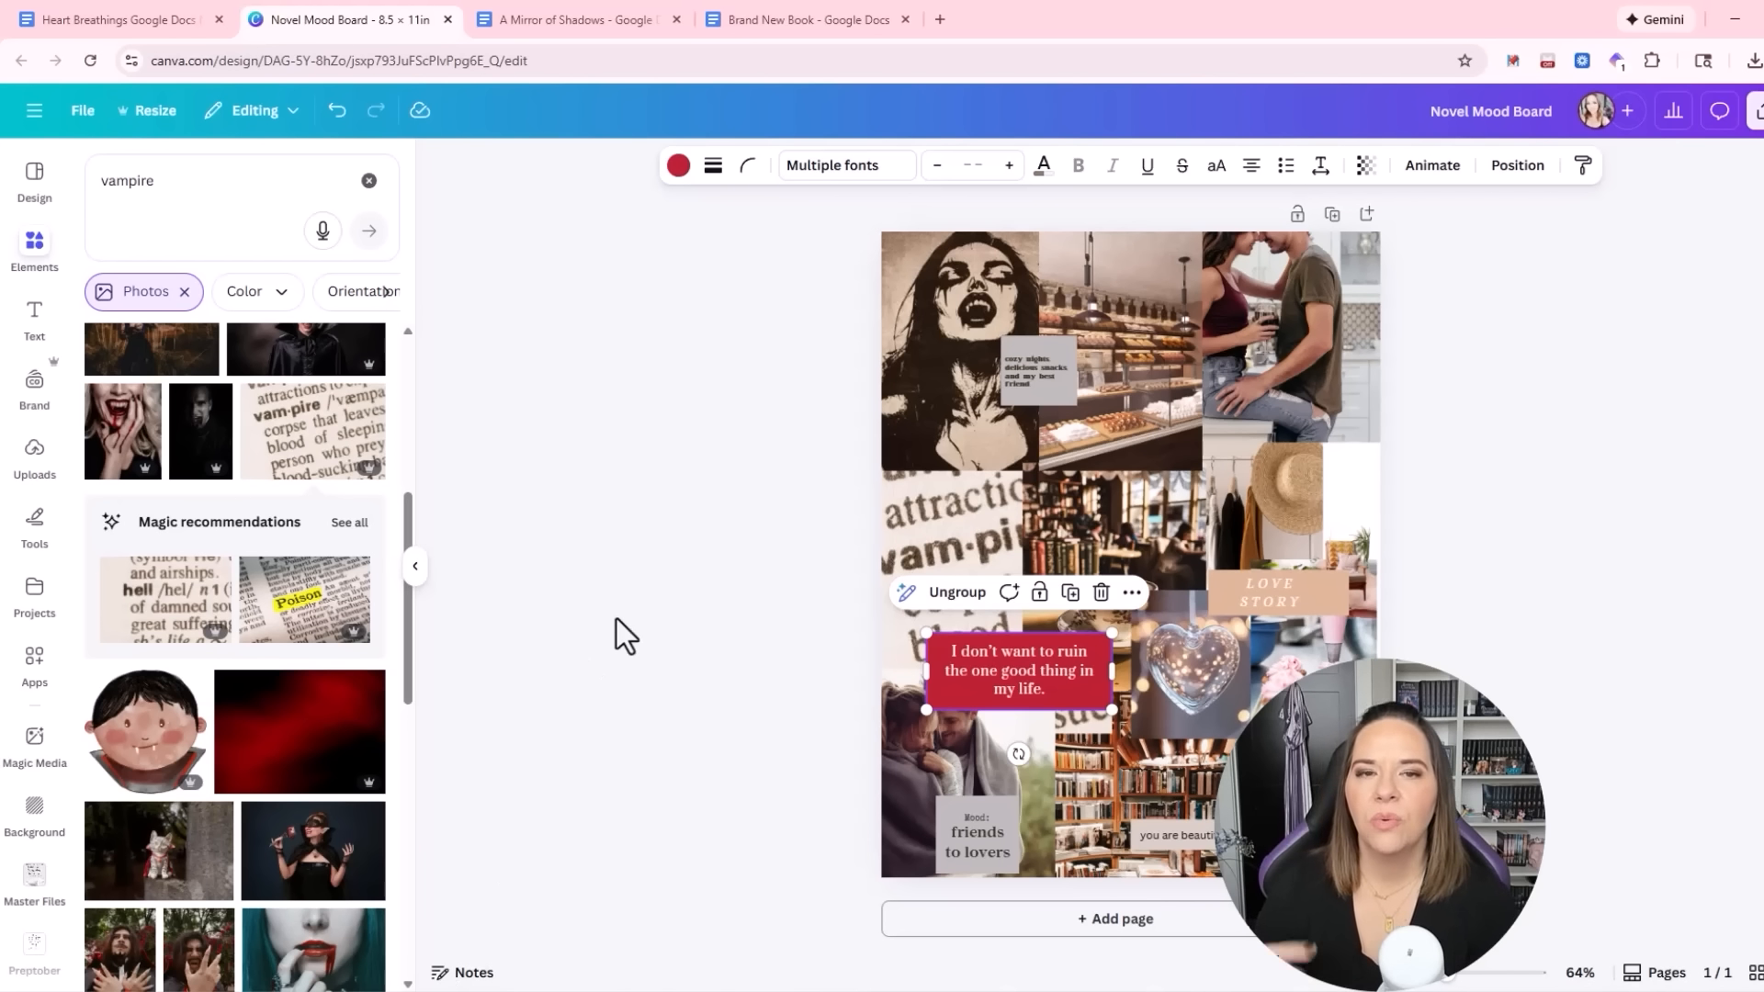
# Return to the novel template document and follow its Watermark Background link to the Canva template
pyautogui.click(92, 13)
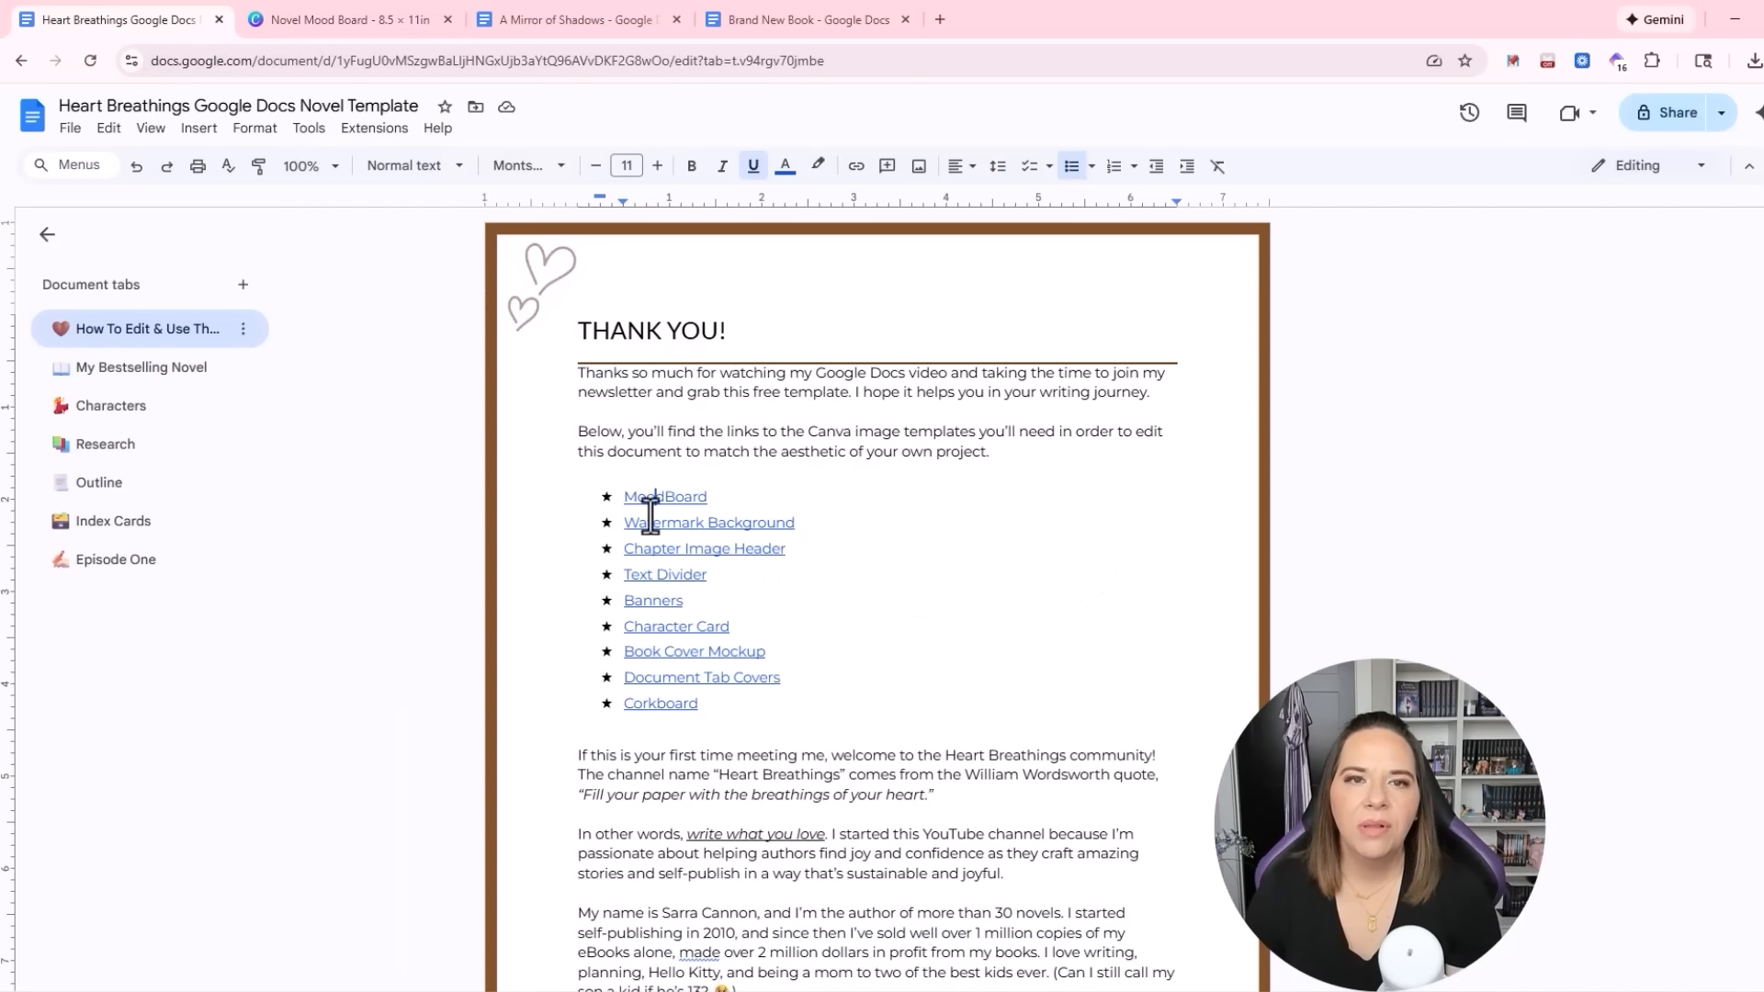
pyautogui.click(346, 13)
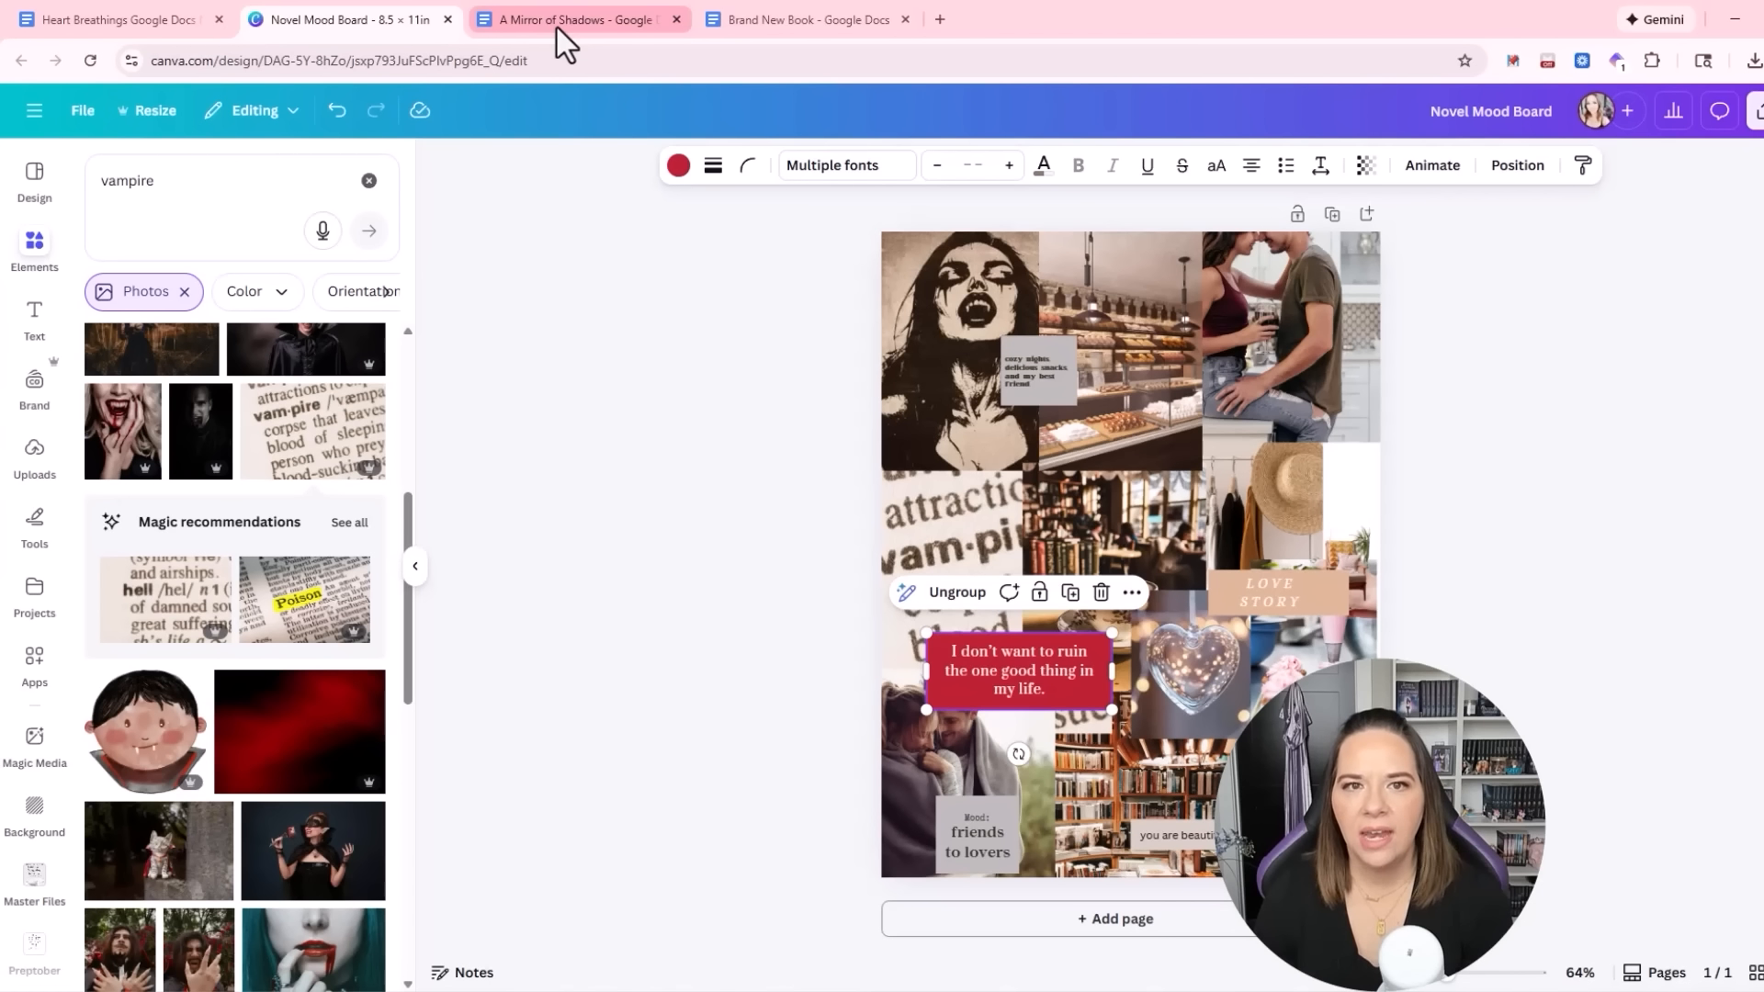
pyautogui.click(147, 17)
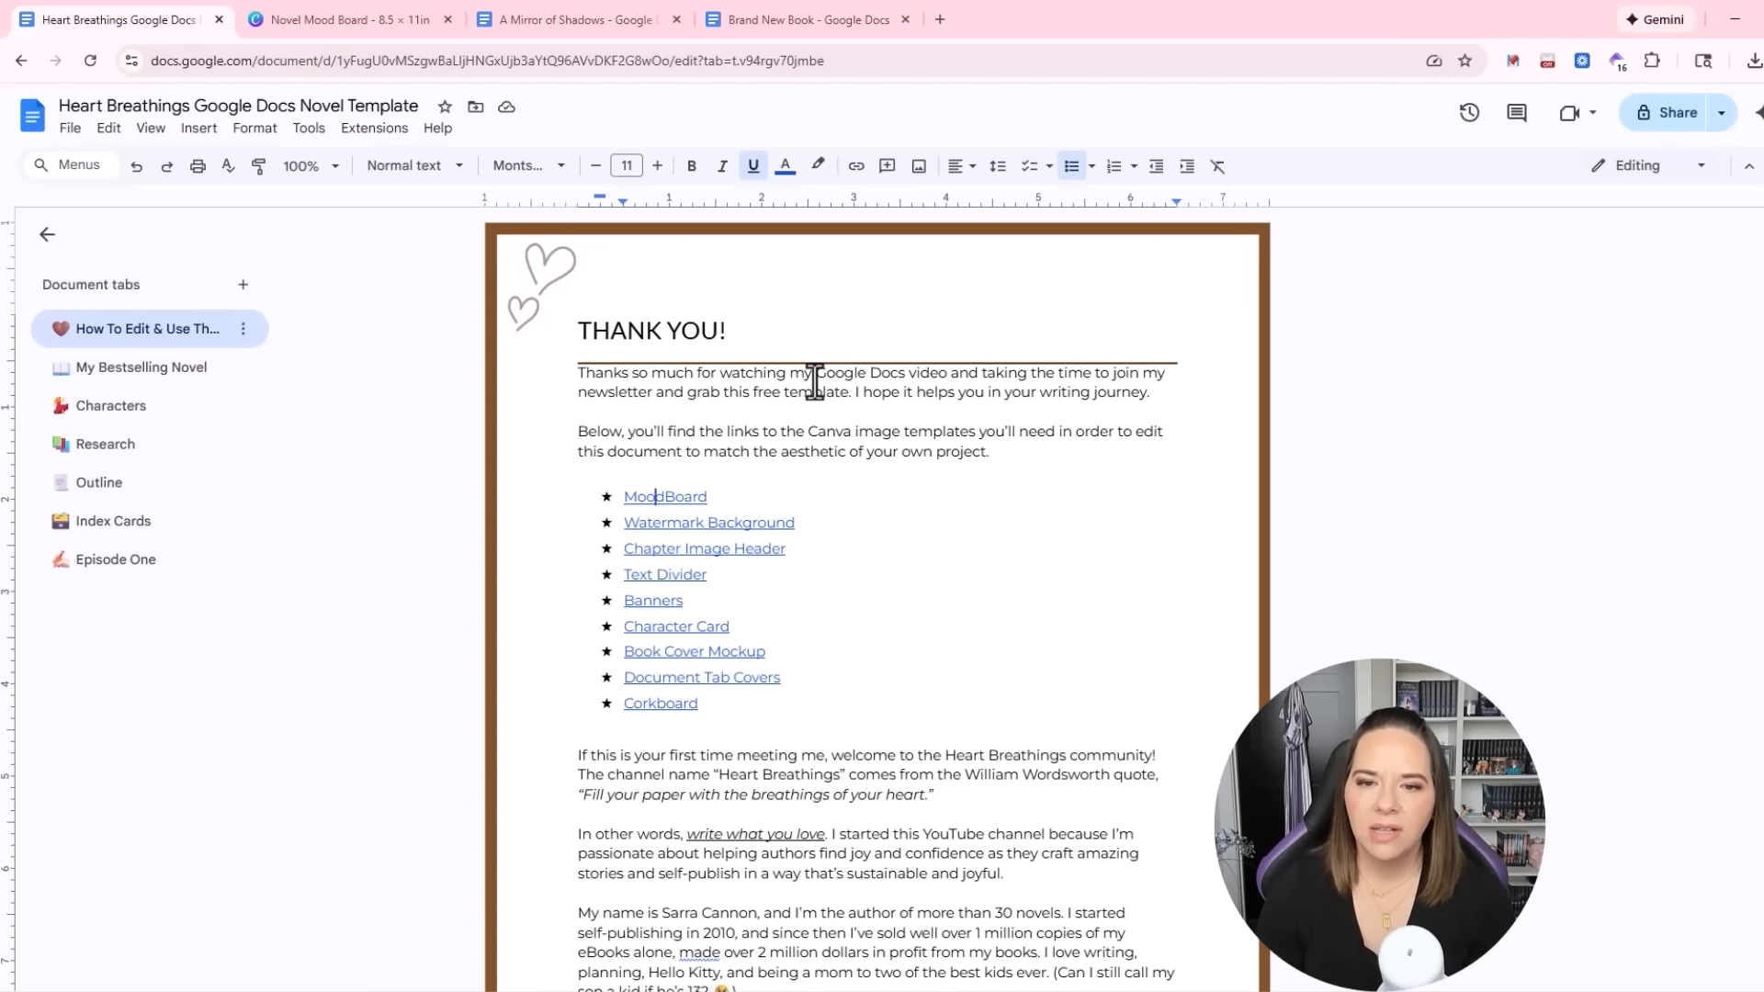
pyautogui.click(737, 531)
pyautogui.click(722, 553)
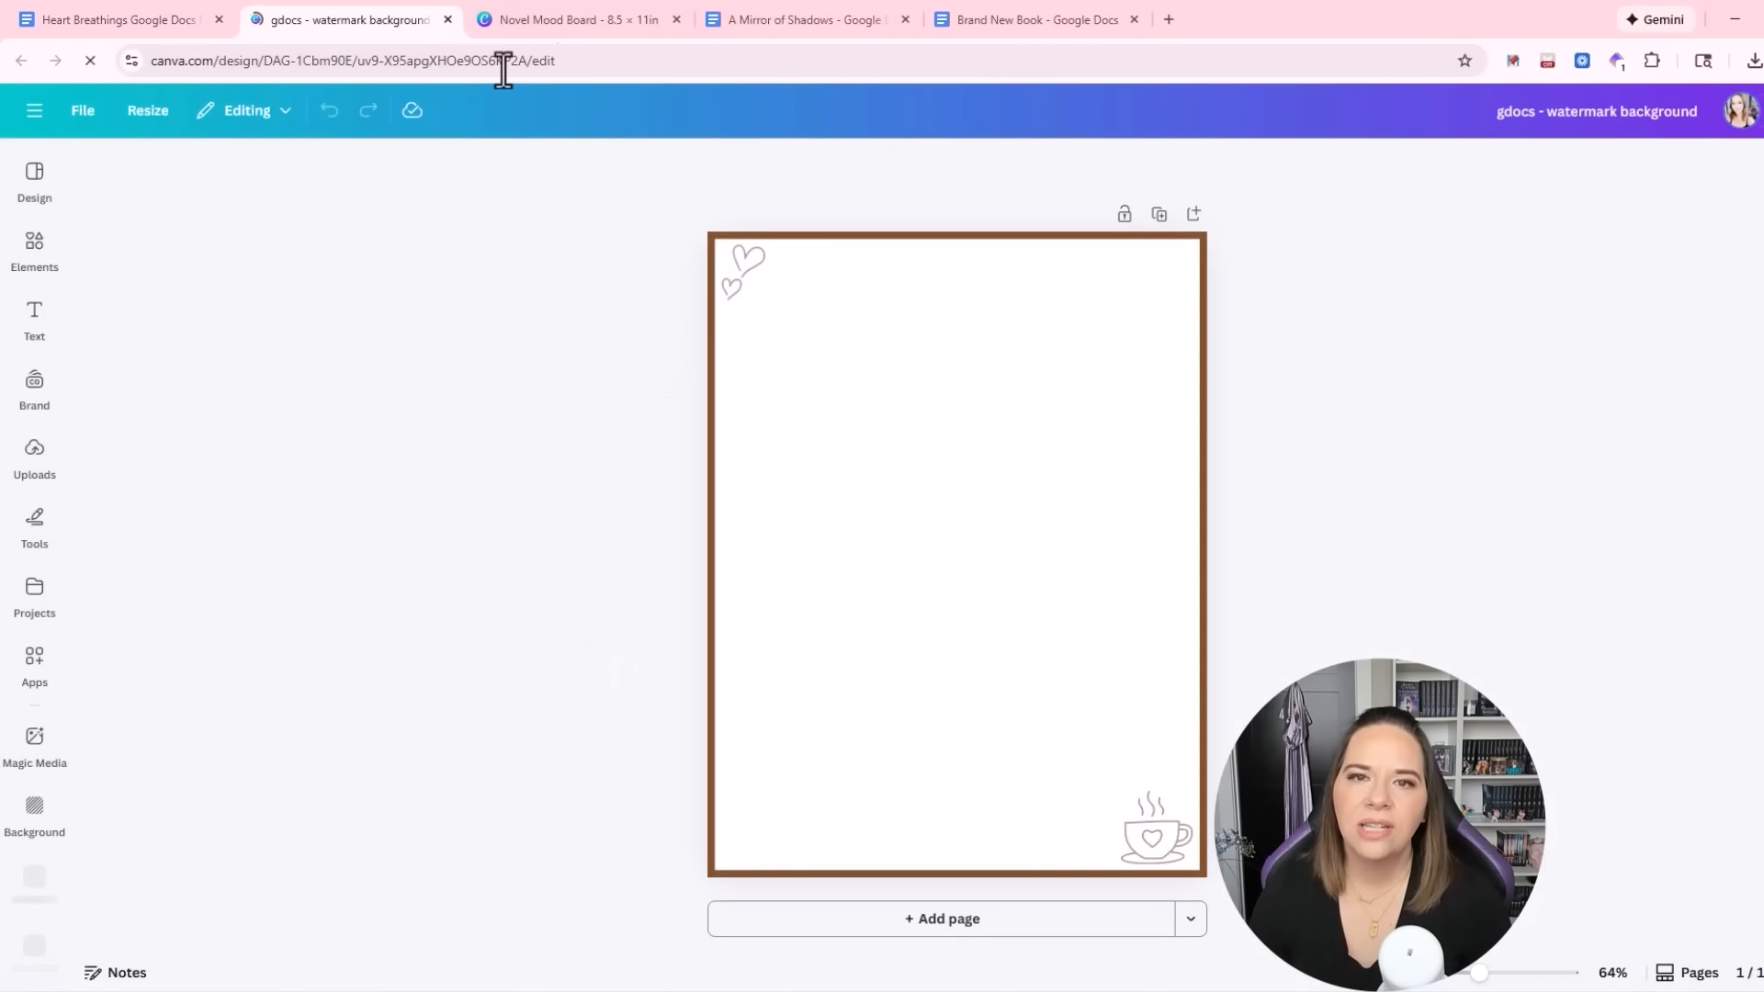
# Undo the quote box recoloring and both vampire photo replacements on the Novel Mood Board
pyautogui.click(542, 19)
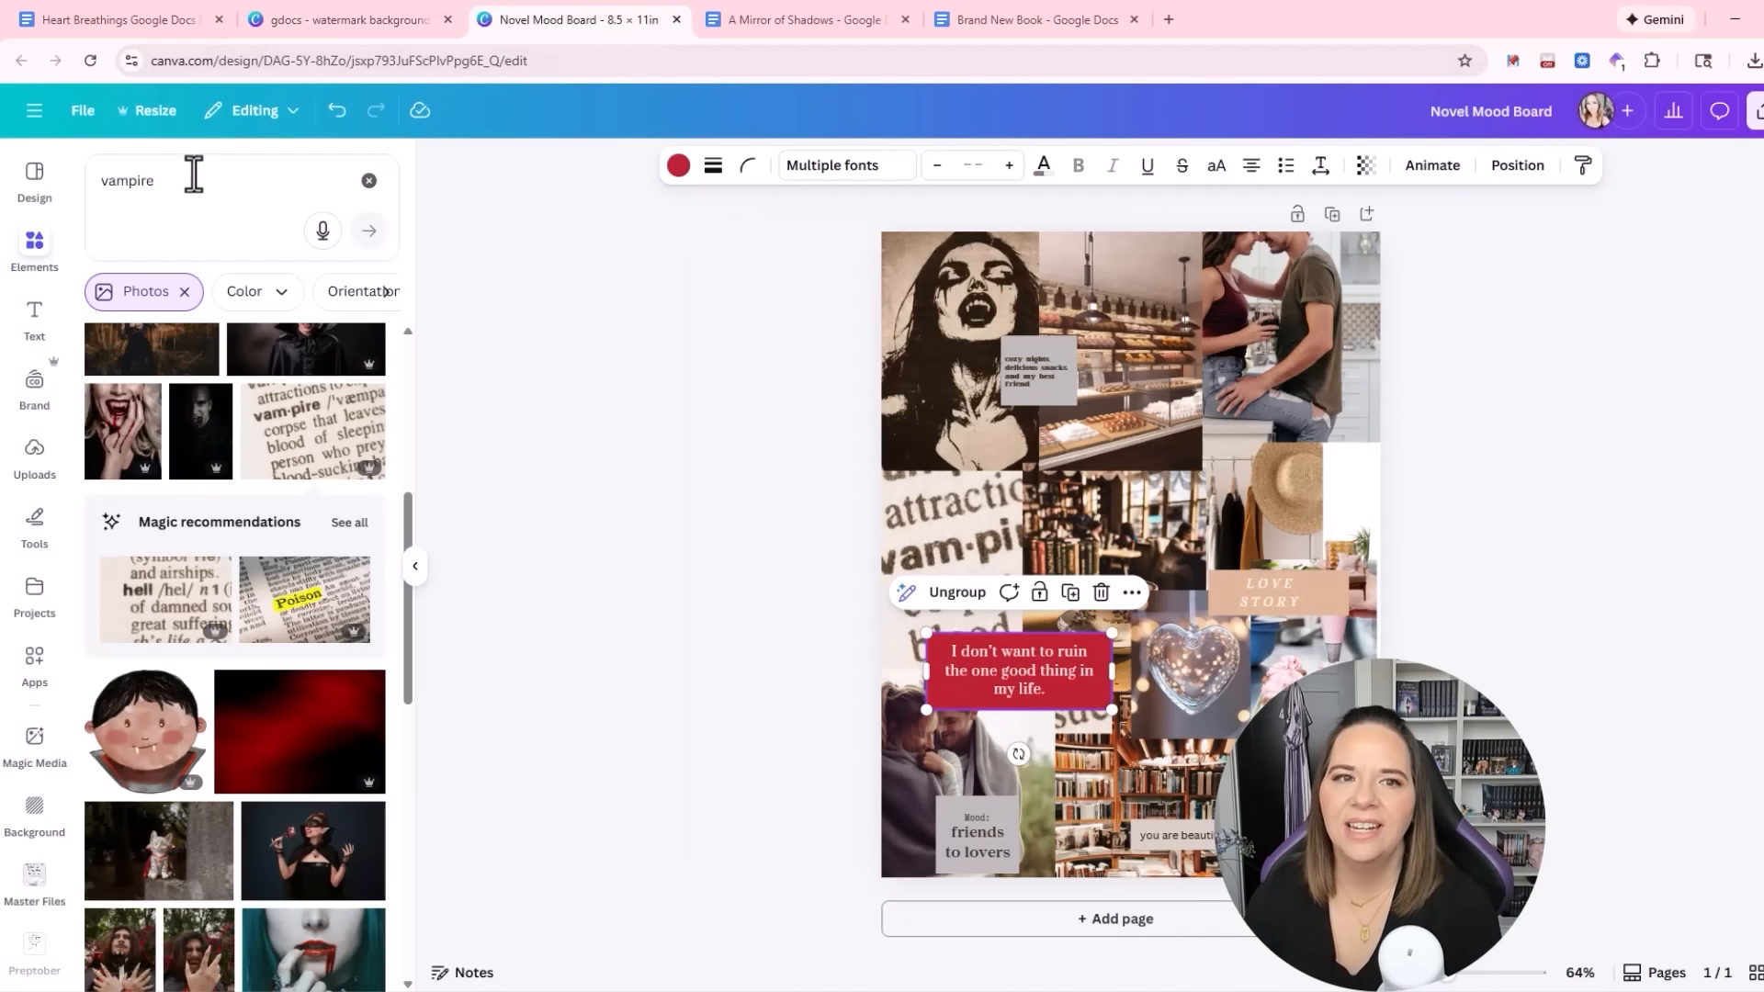
pyautogui.click(332, 111)
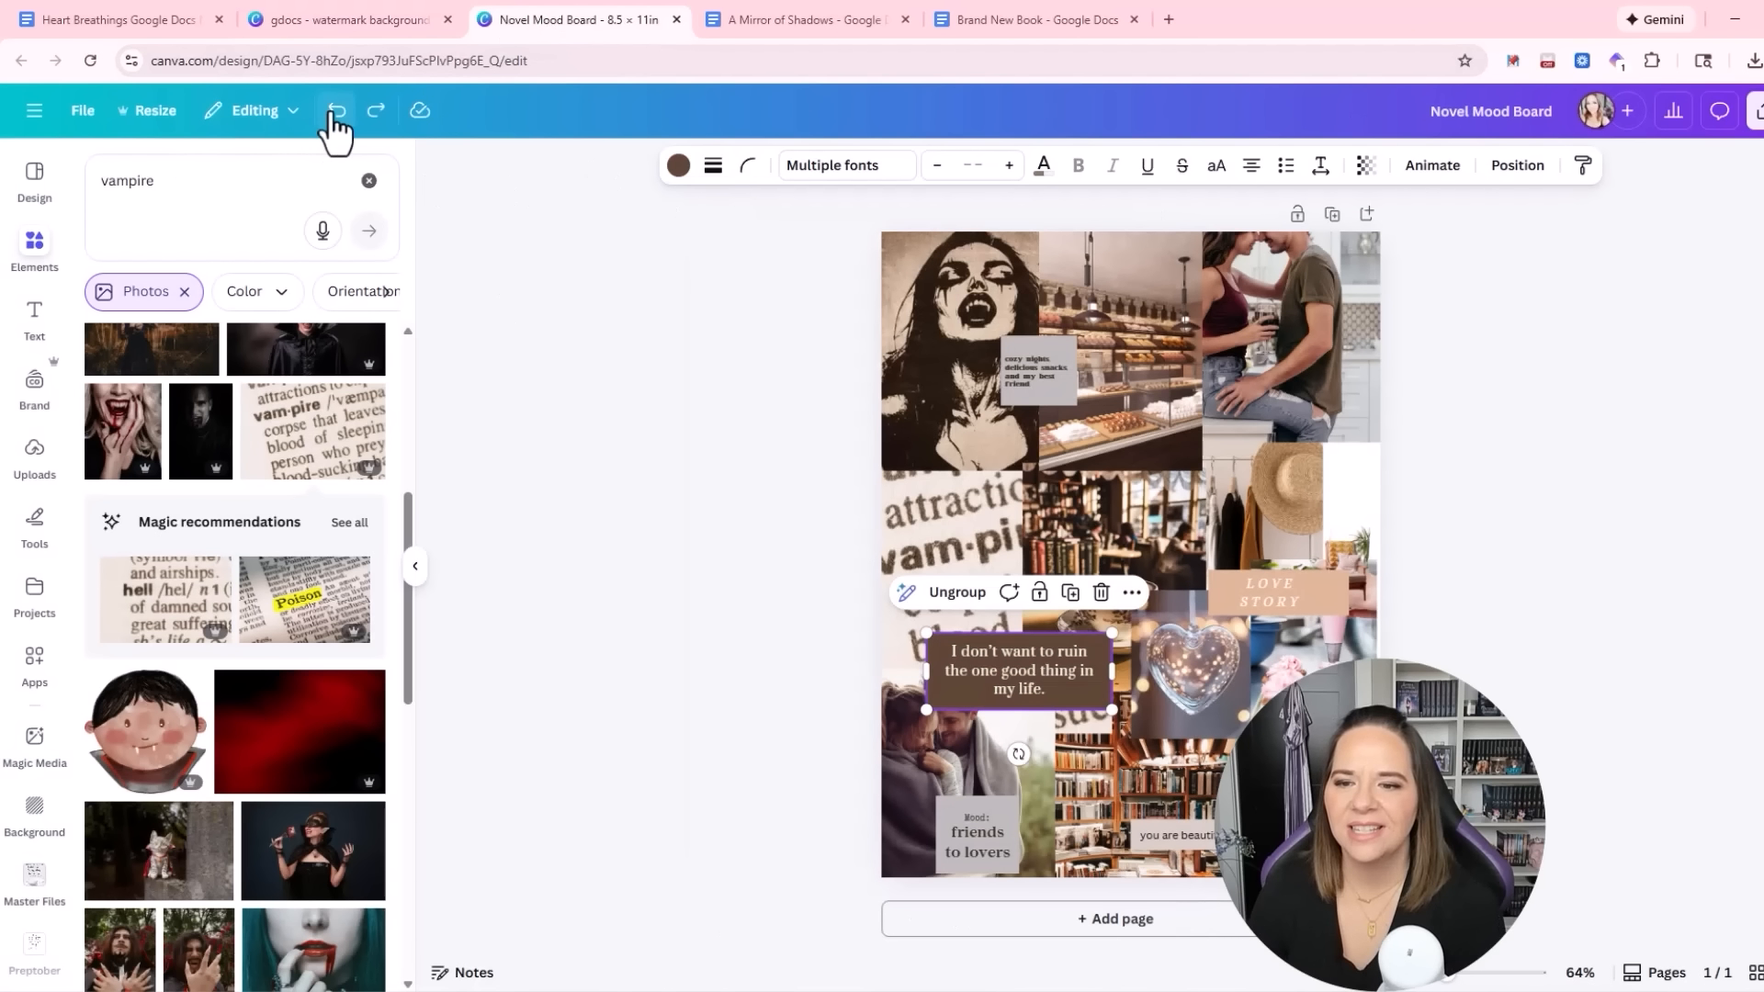
pyautogui.click(336, 111)
pyautogui.click(336, 111)
pyautogui.click(337, 110)
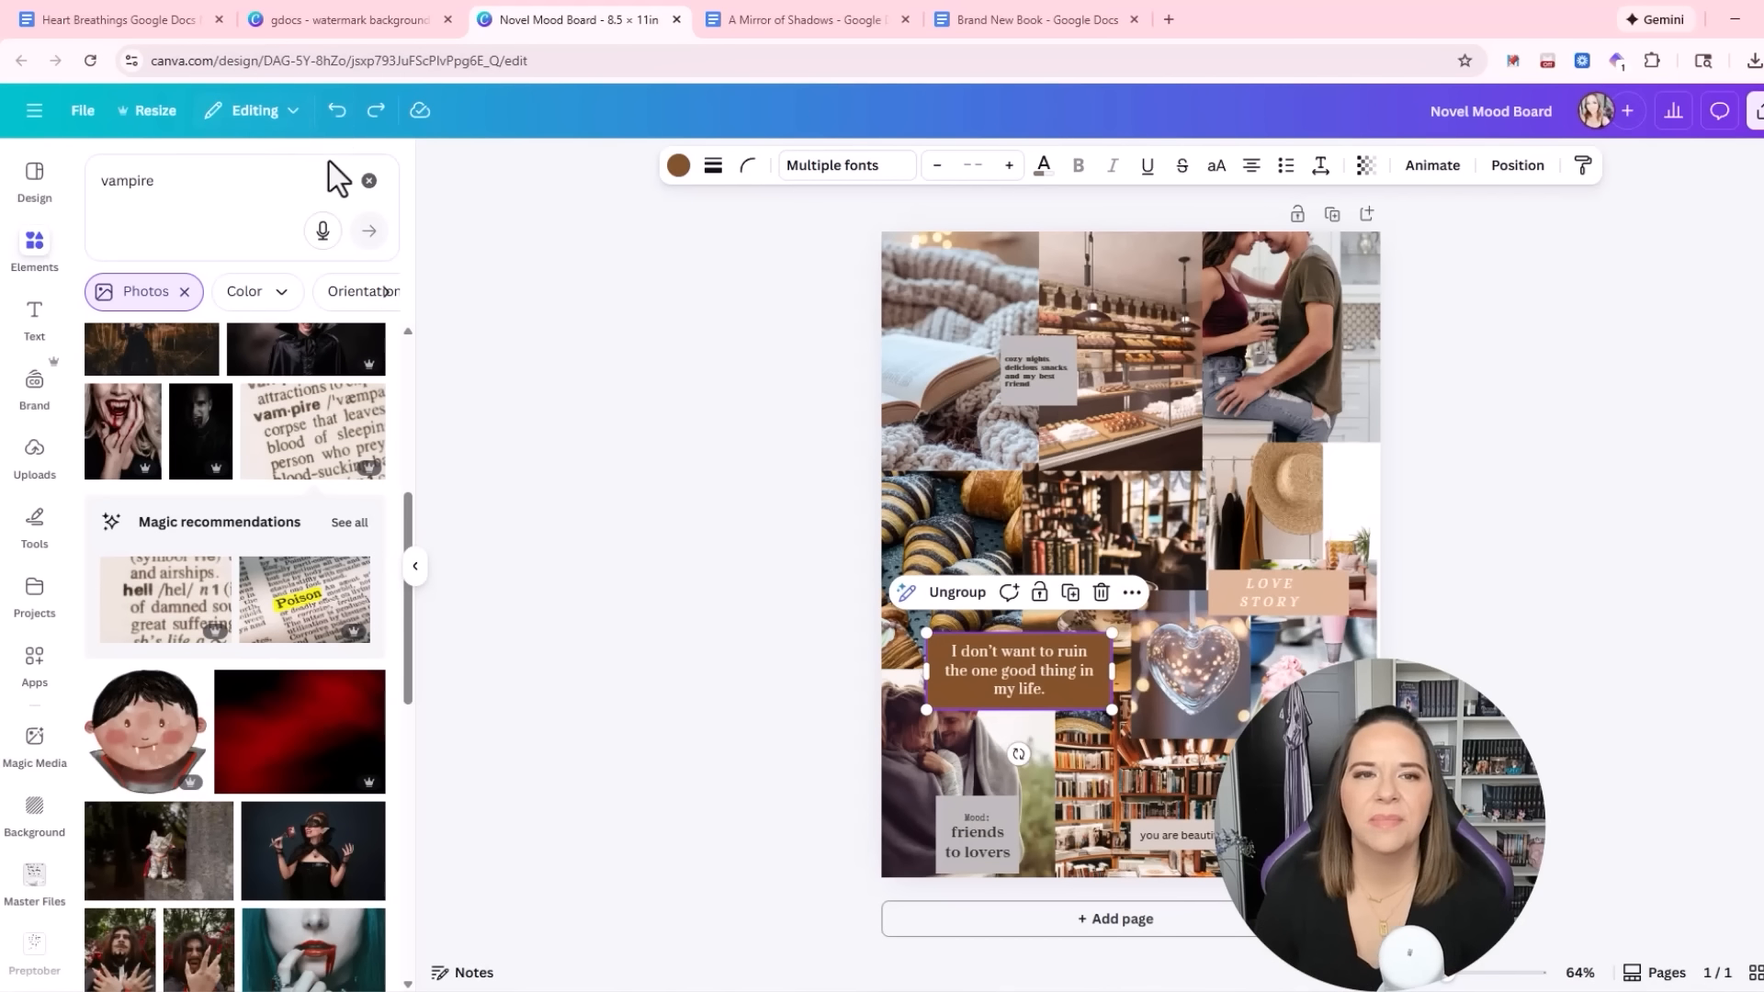
# Make a copy of the gdocs - watermark background design
pyautogui.click(317, 22)
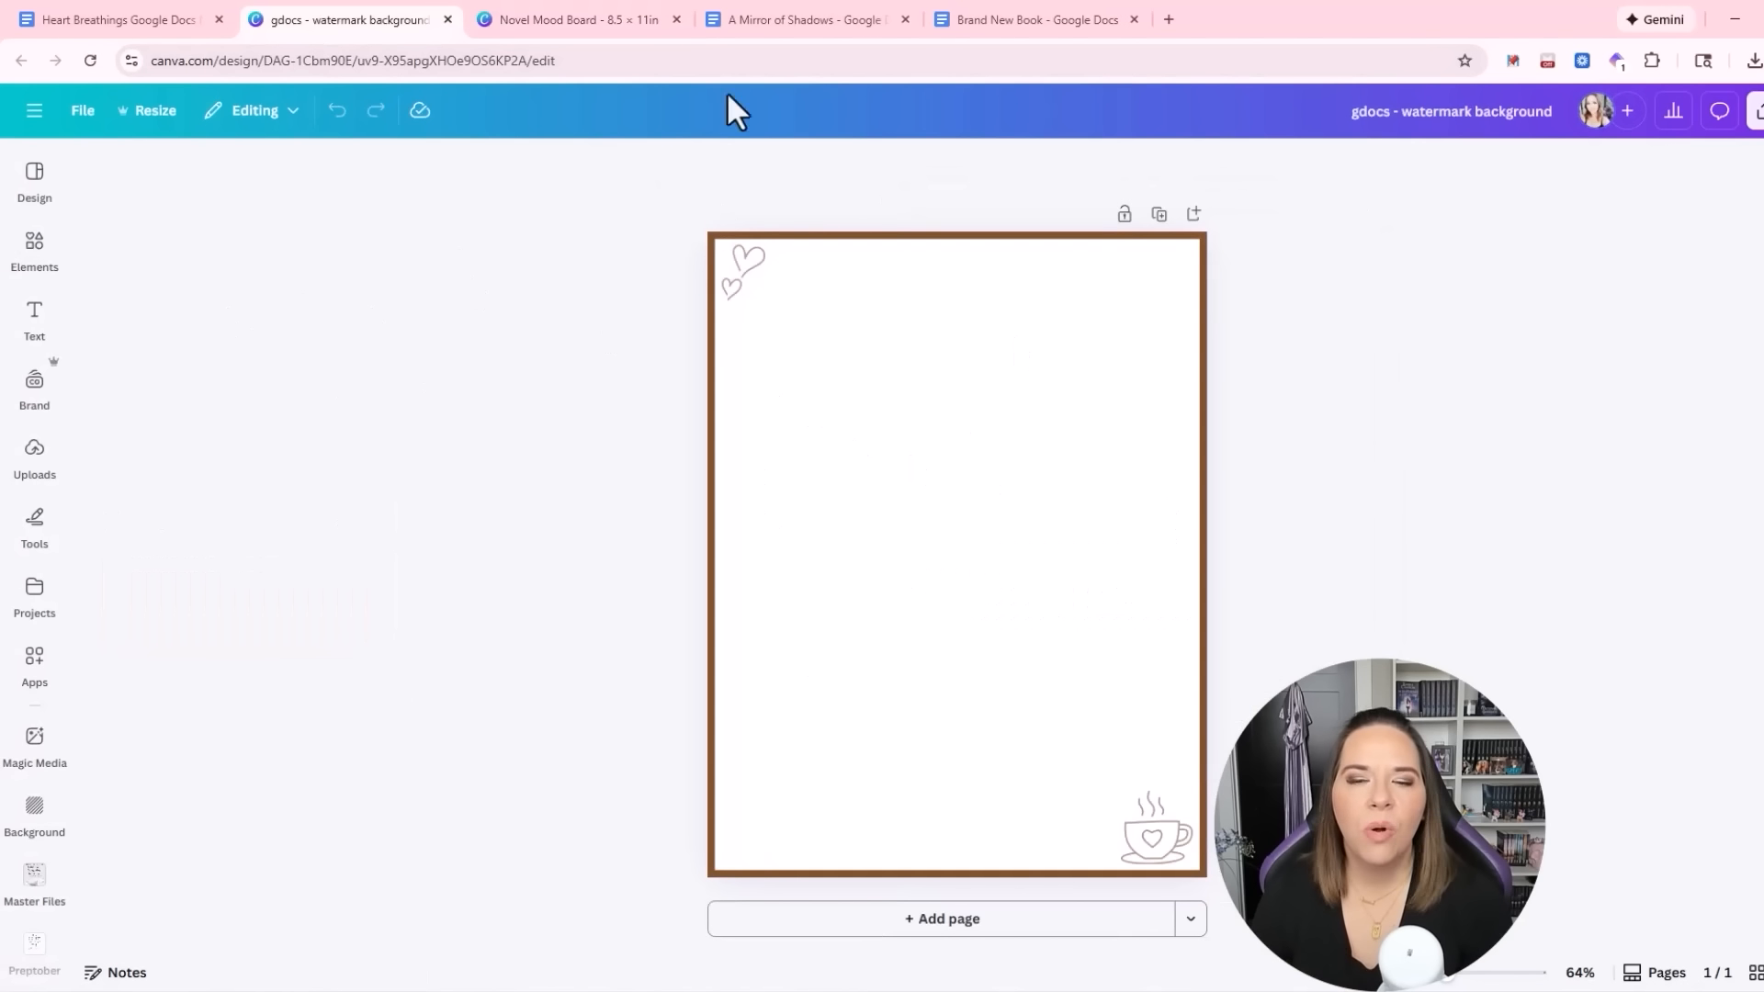
pyautogui.click(83, 112)
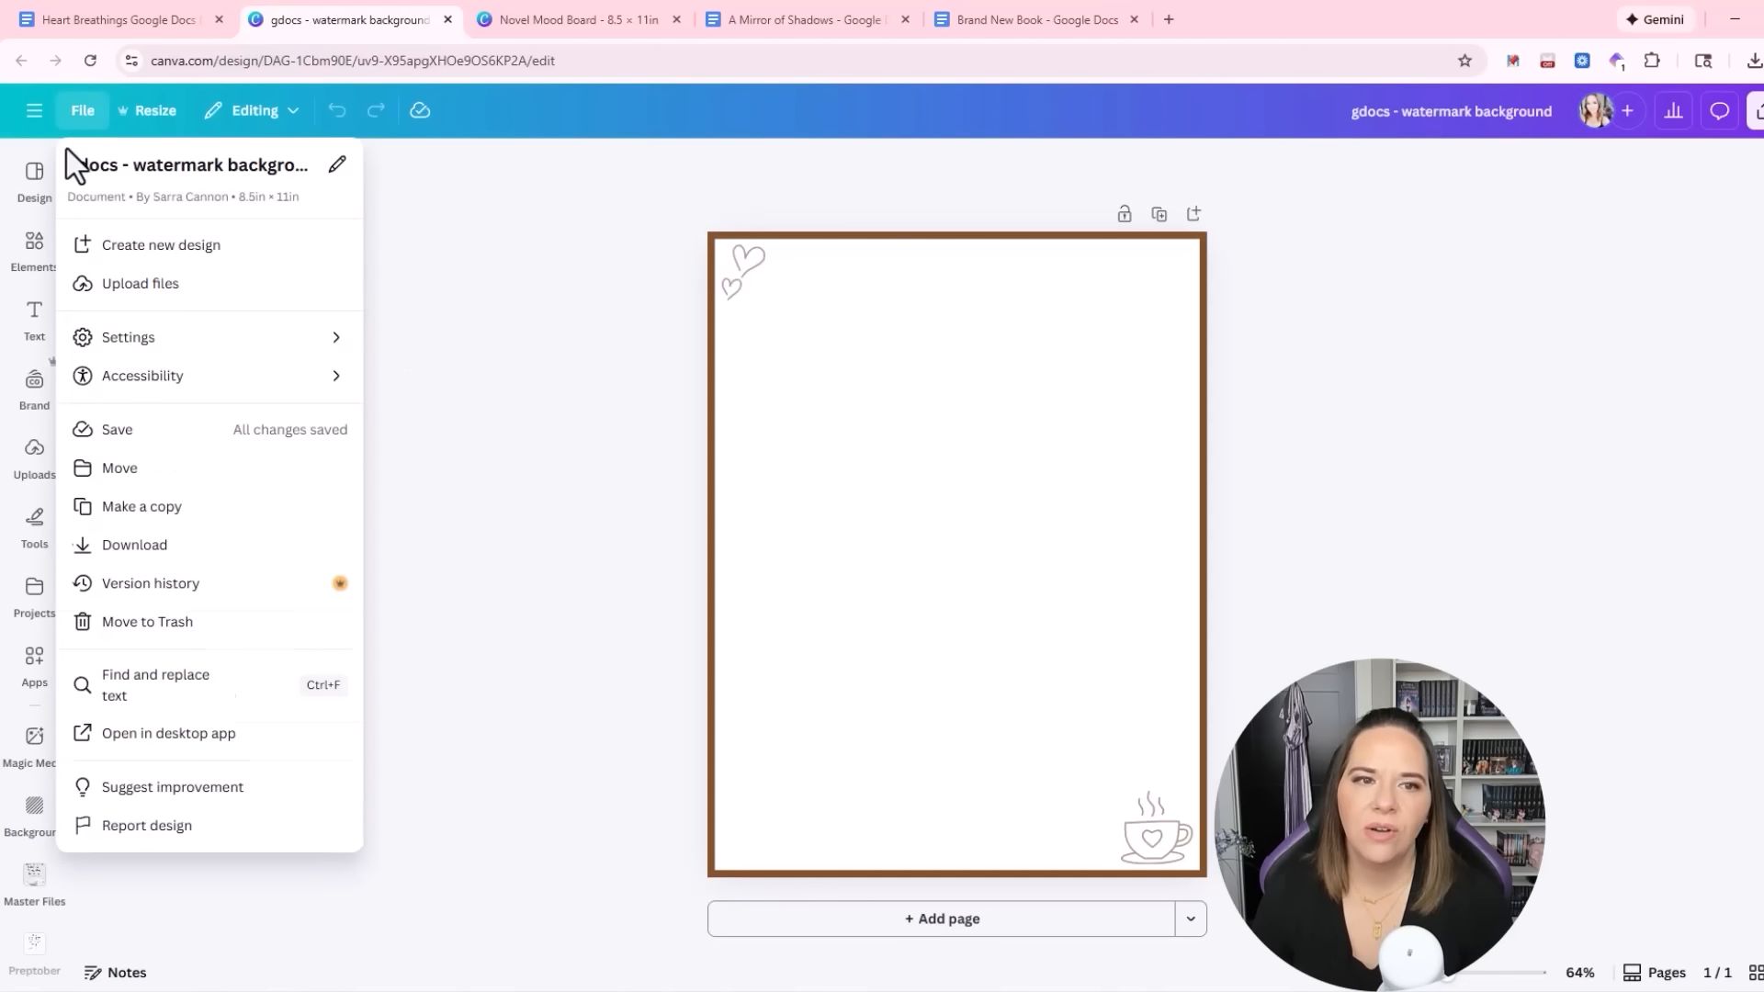
pyautogui.click(133, 519)
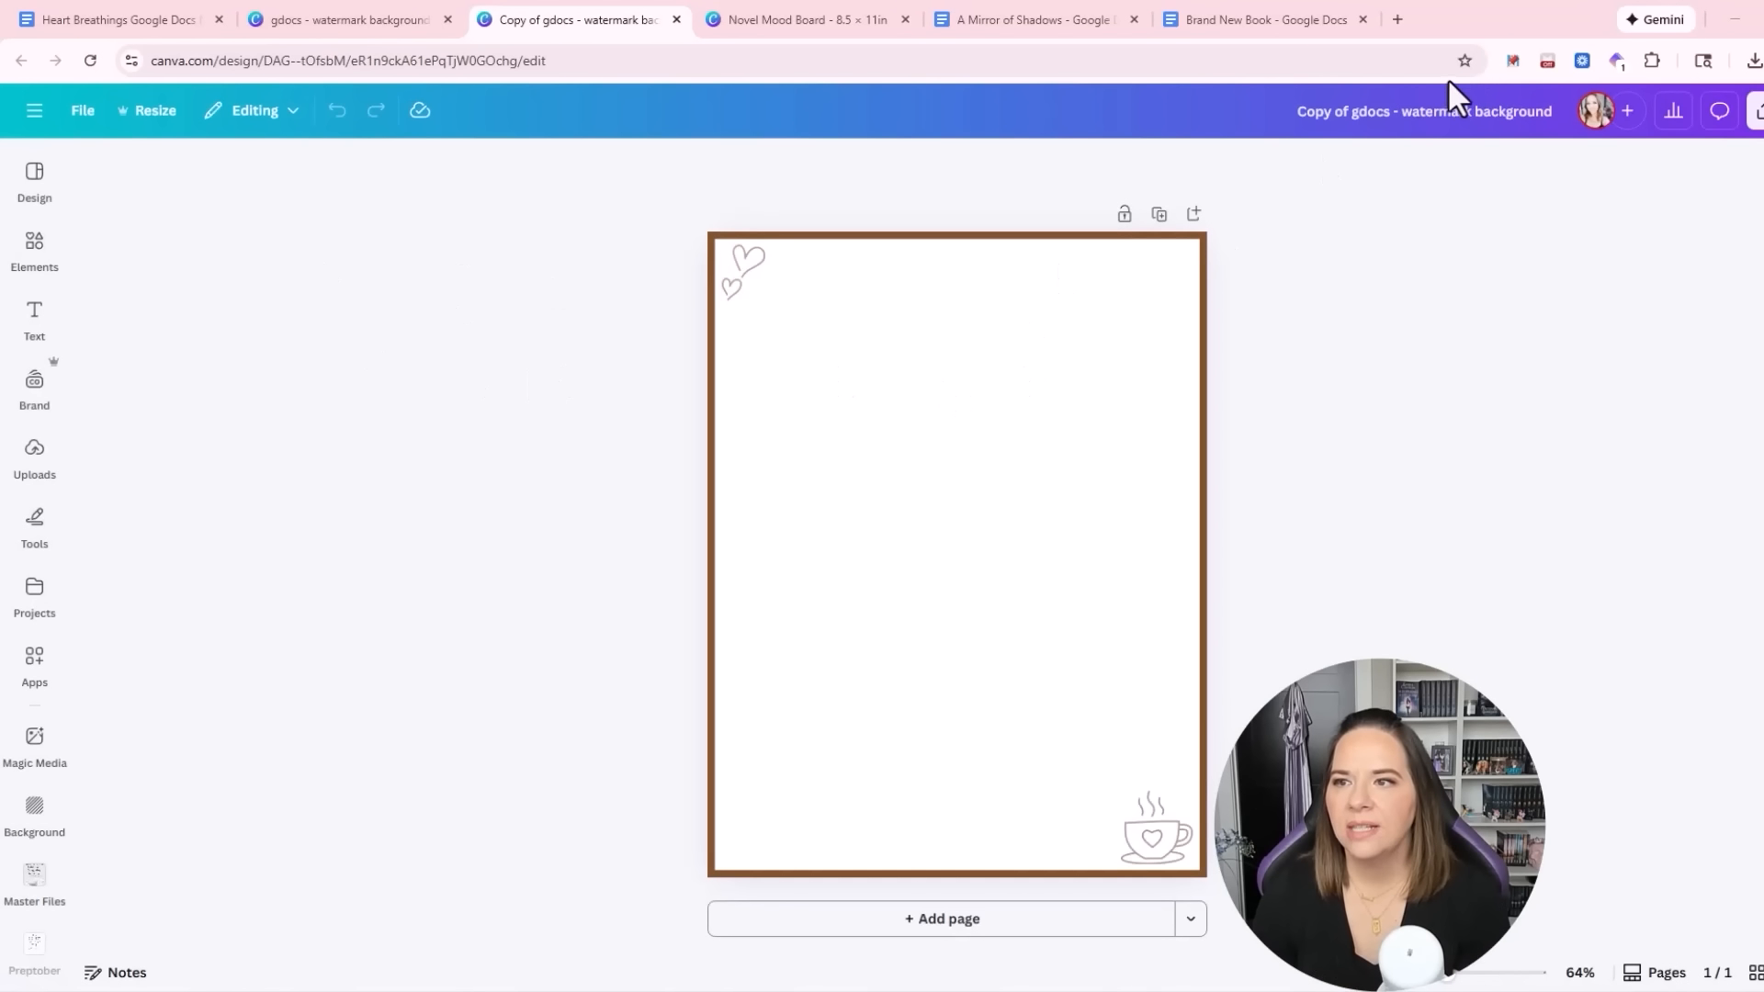
# Rename the copied design as "ATOT- watermark background"
pyautogui.click(1401, 115)
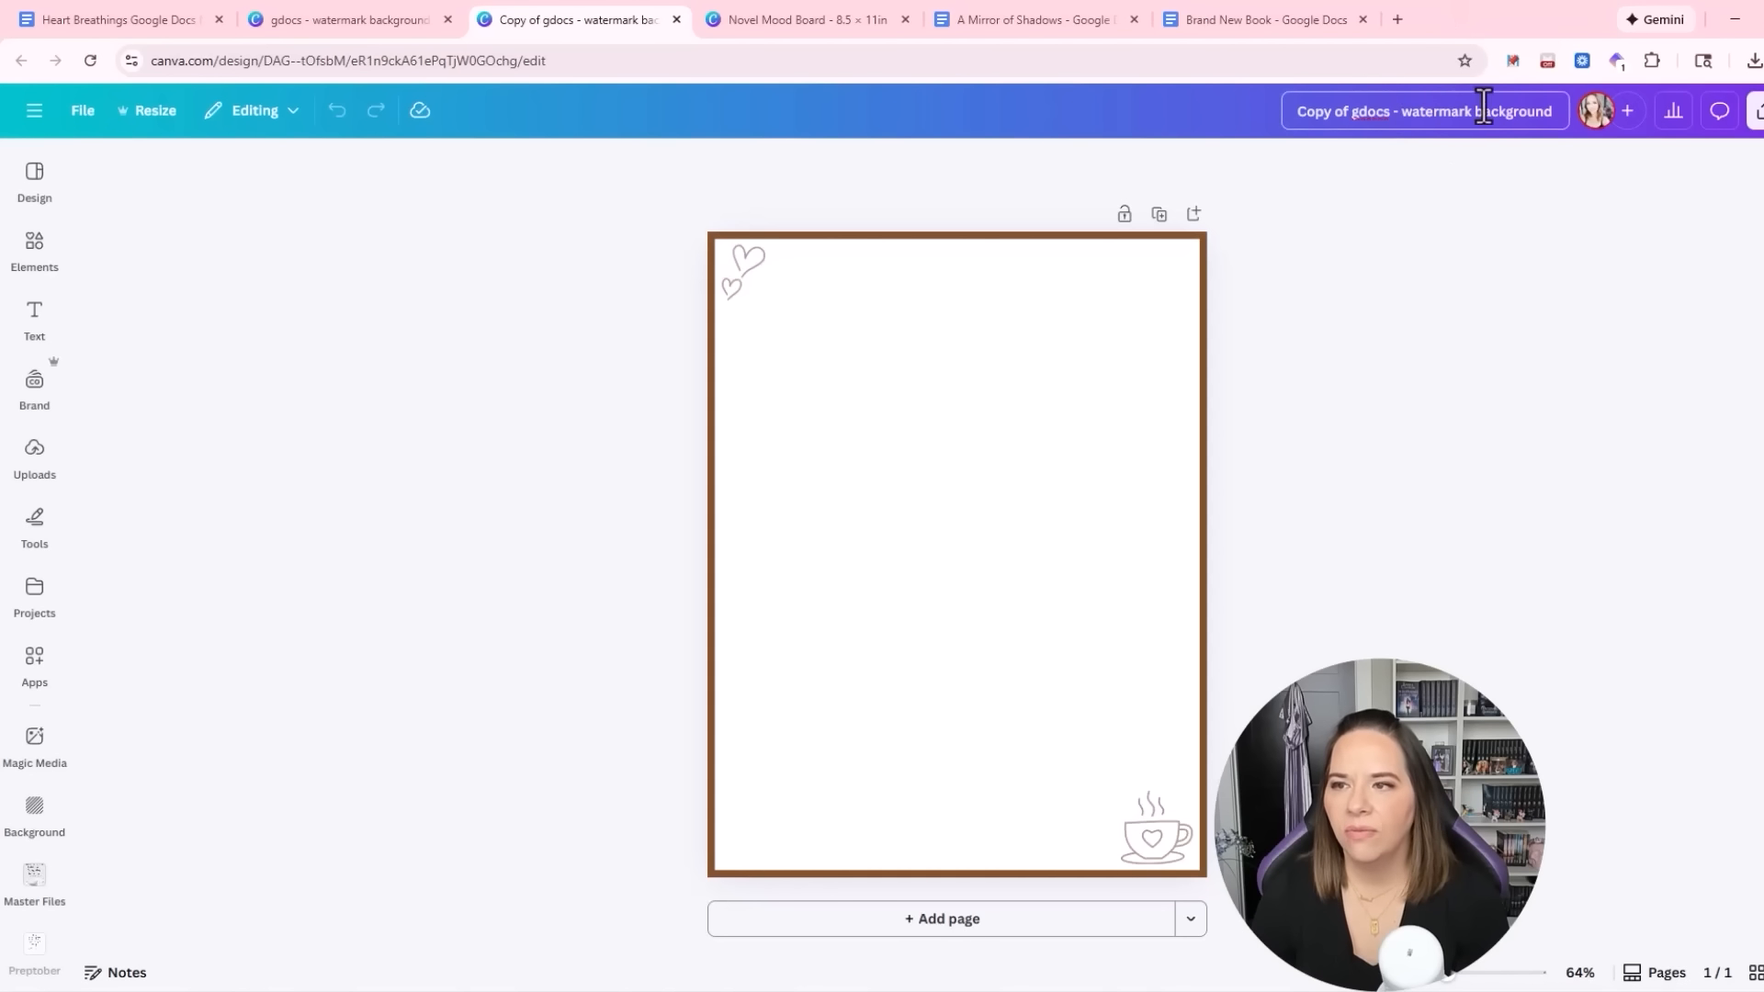
pyautogui.moveTo(1390, 113); pyautogui.dragTo(1257, 104)
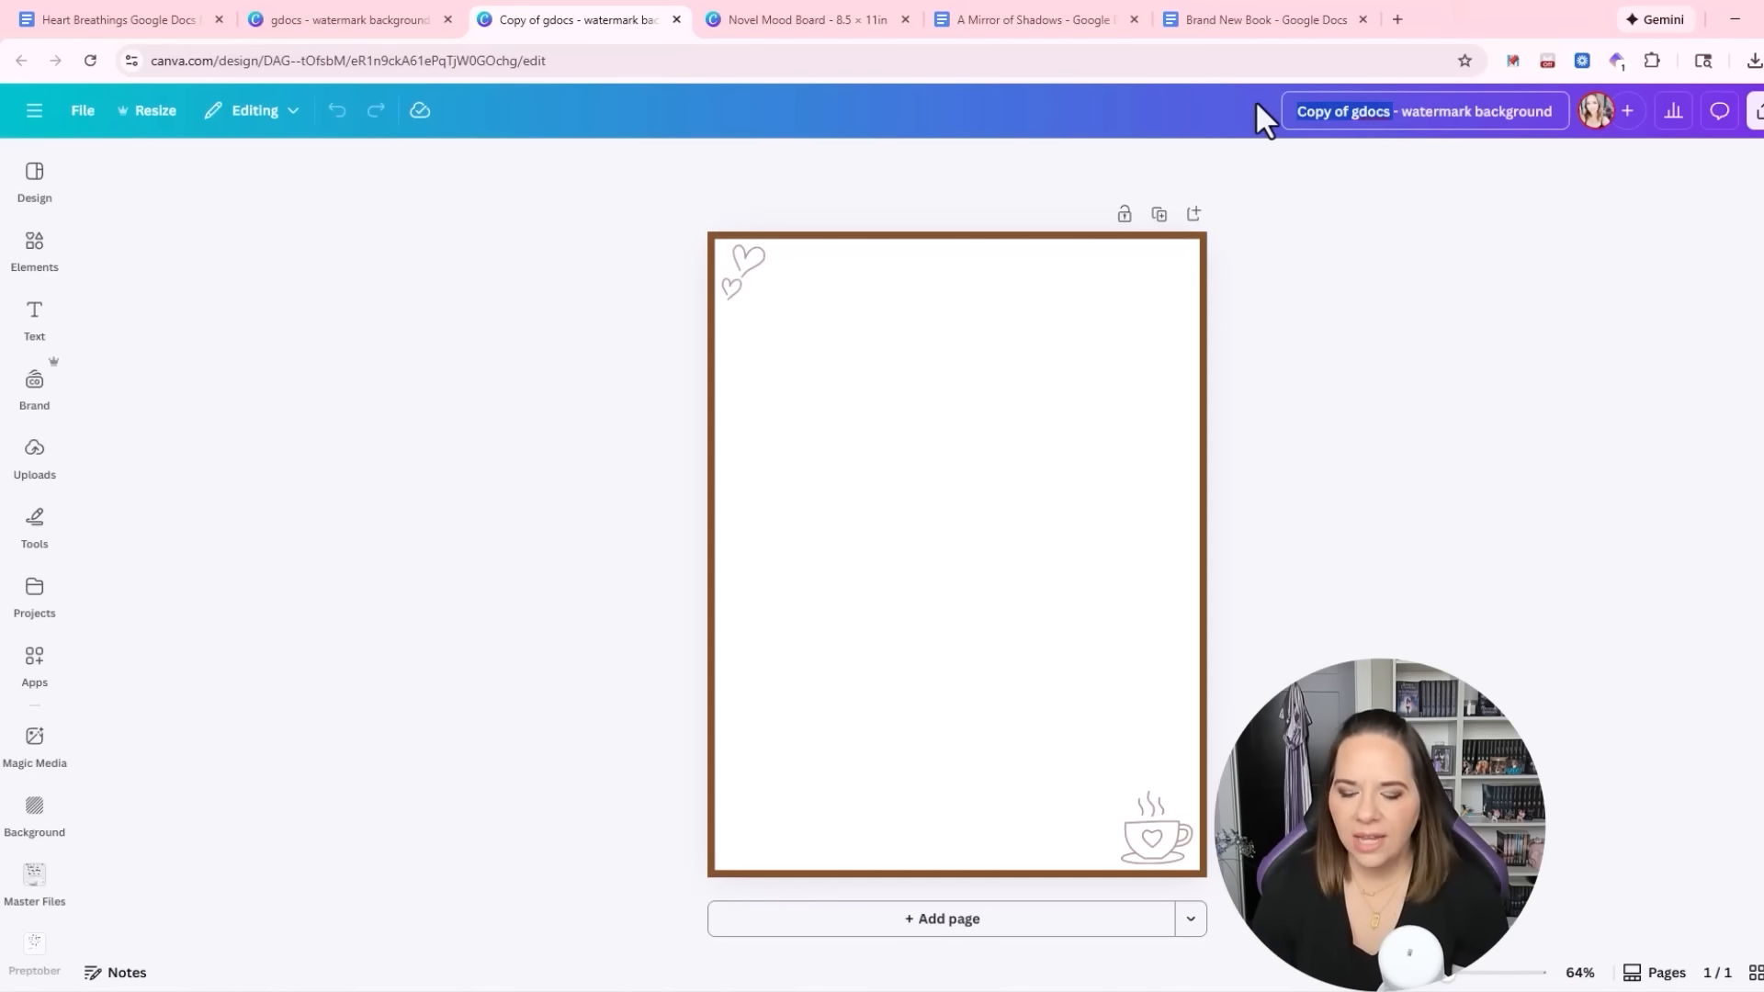
pyautogui.write('ATOT')
pyautogui.click(1455, 377)
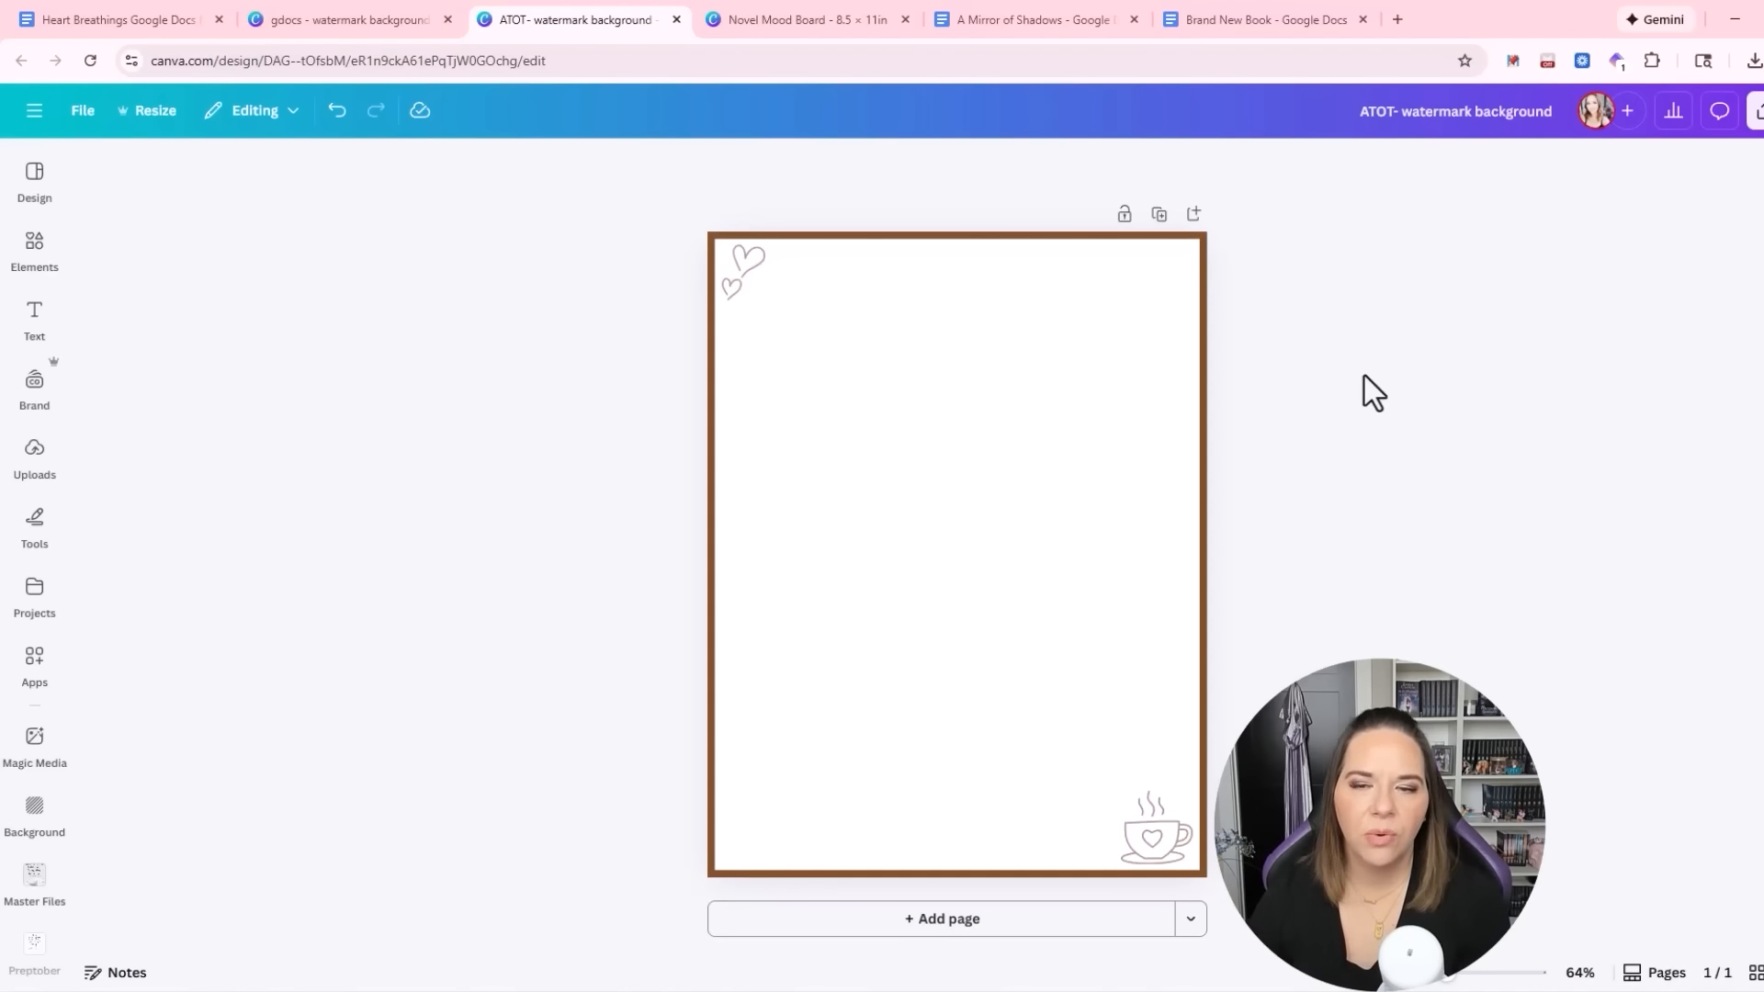
# Recolor the page border of the copied watermark background to the custom blue #164E86
pyautogui.click(713, 236)
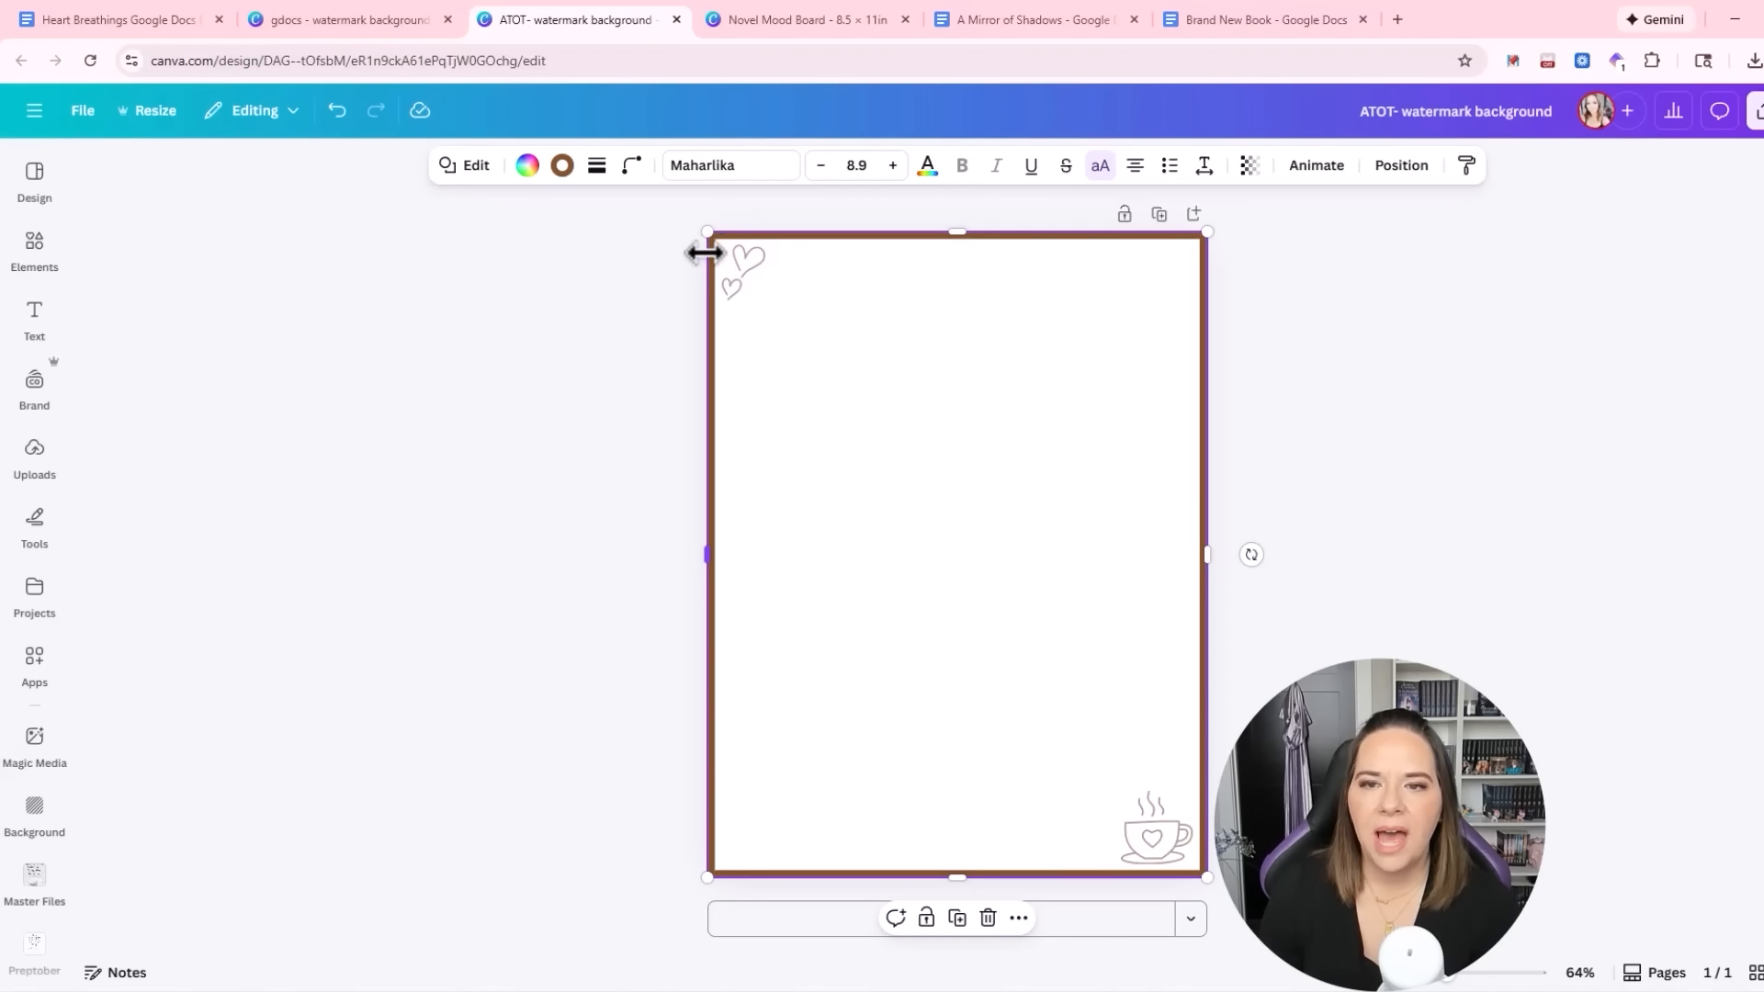
pyautogui.click(560, 167)
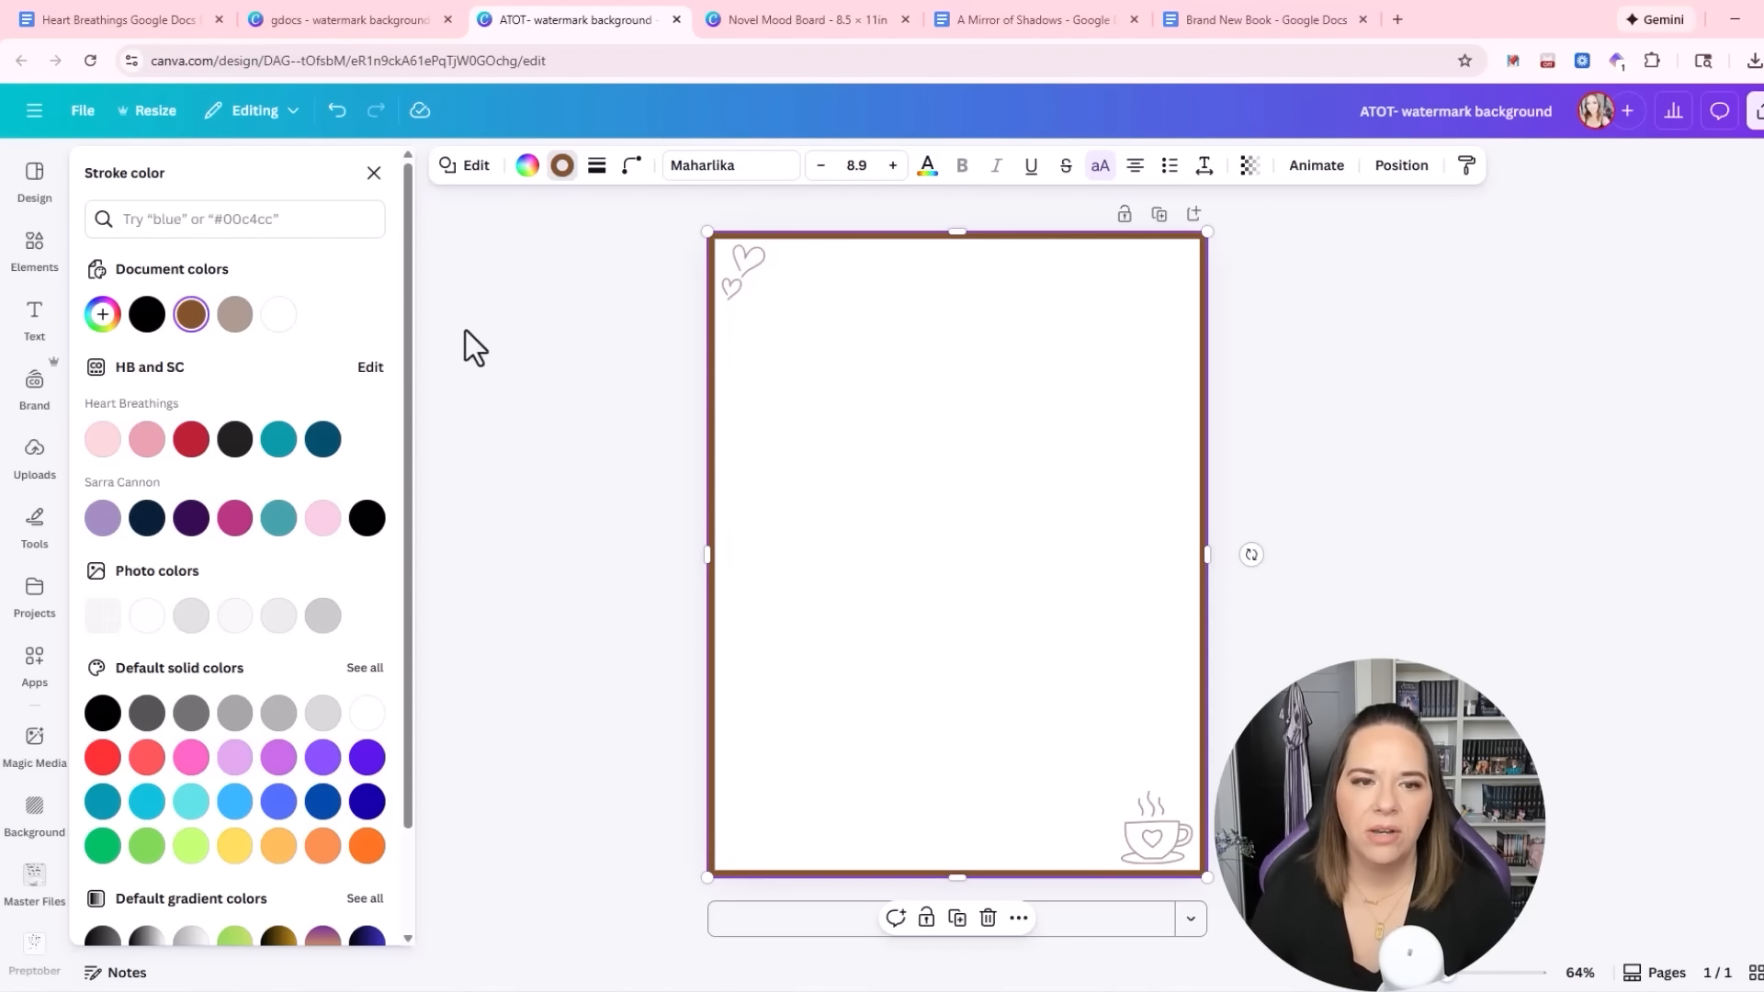
pyautogui.click(147, 535)
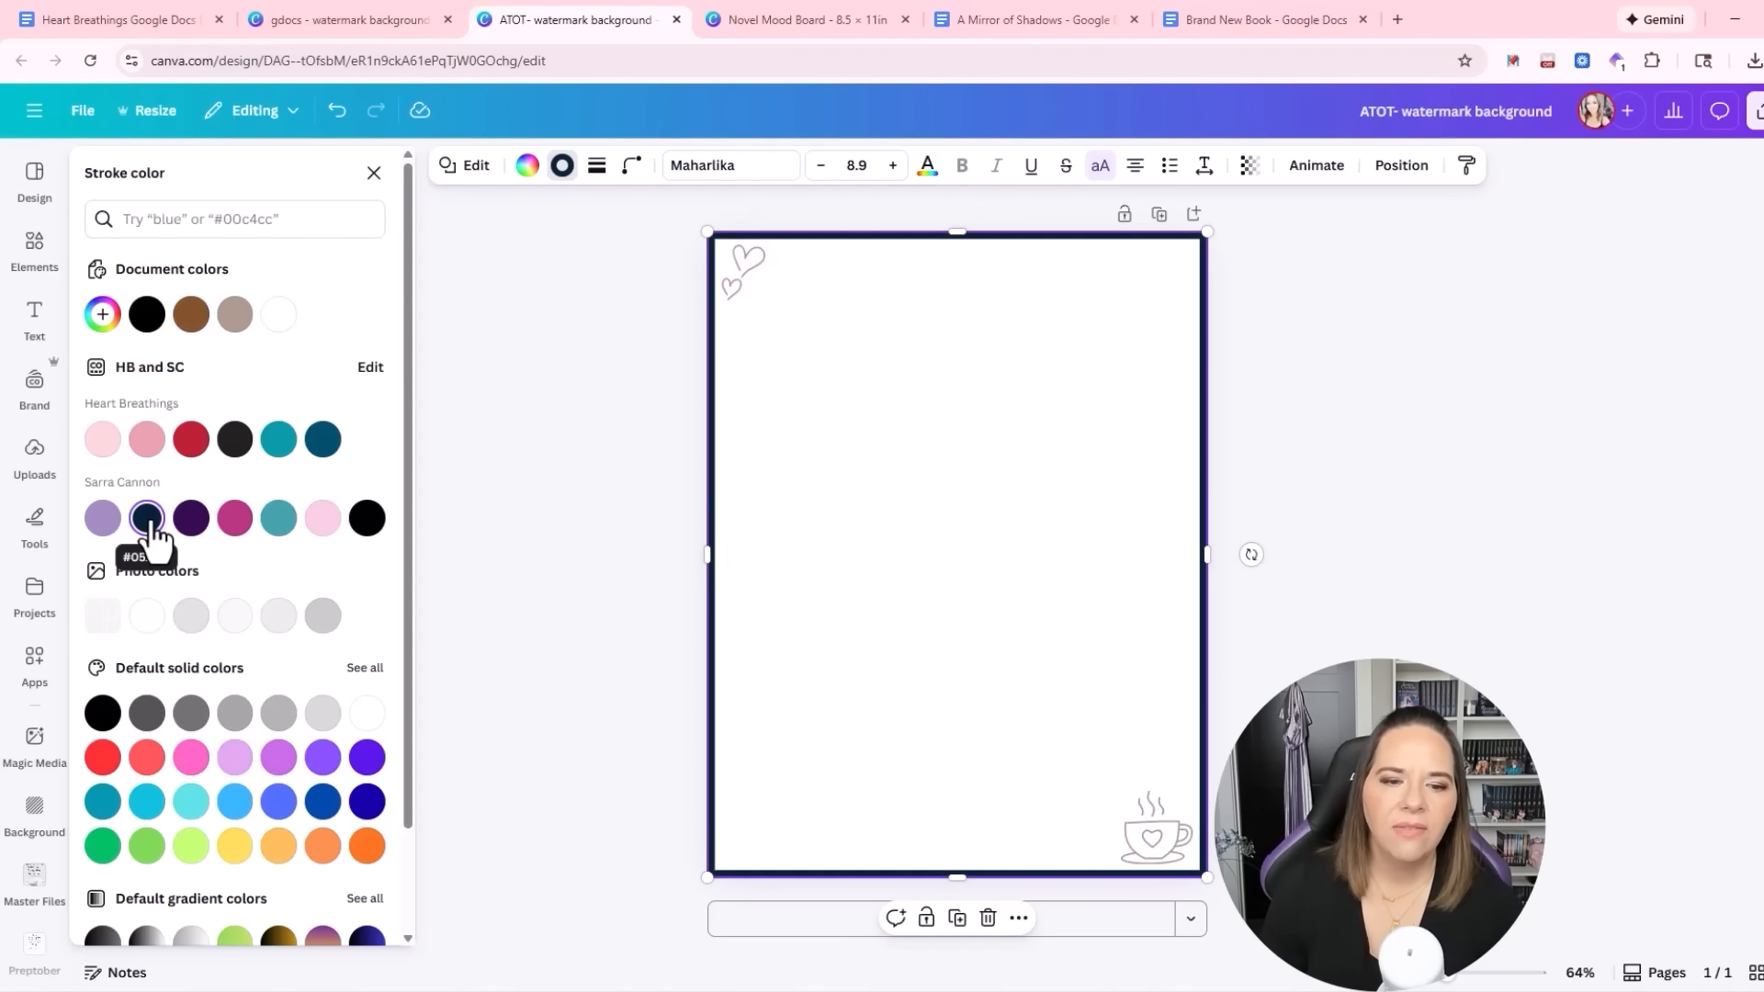
pyautogui.click(103, 316)
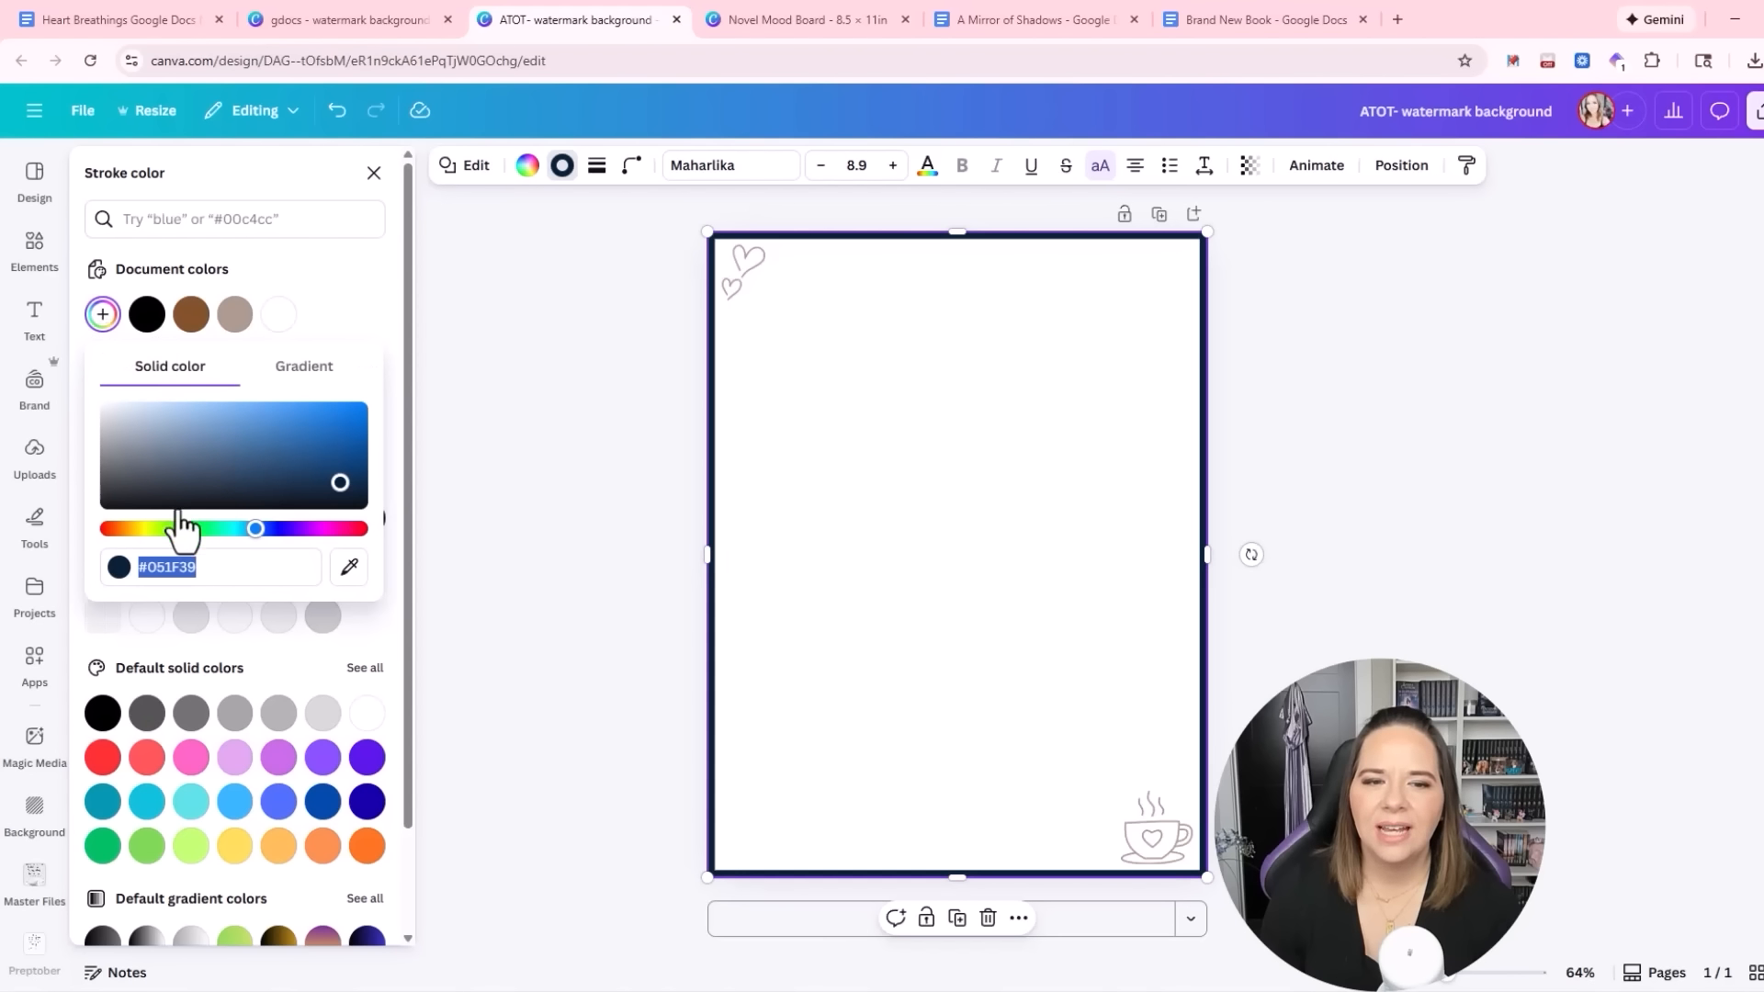
pyautogui.moveTo(340, 483)
pyautogui.mouseDown()
pyautogui.moveTo(353, 453)
pyautogui.moveTo(338, 442)
pyautogui.moveTo(276, 432)
pyautogui.moveTo(325, 449)
pyautogui.moveTo(303, 467)
pyautogui.moveTo(320, 452)
pyautogui.mouseUp()
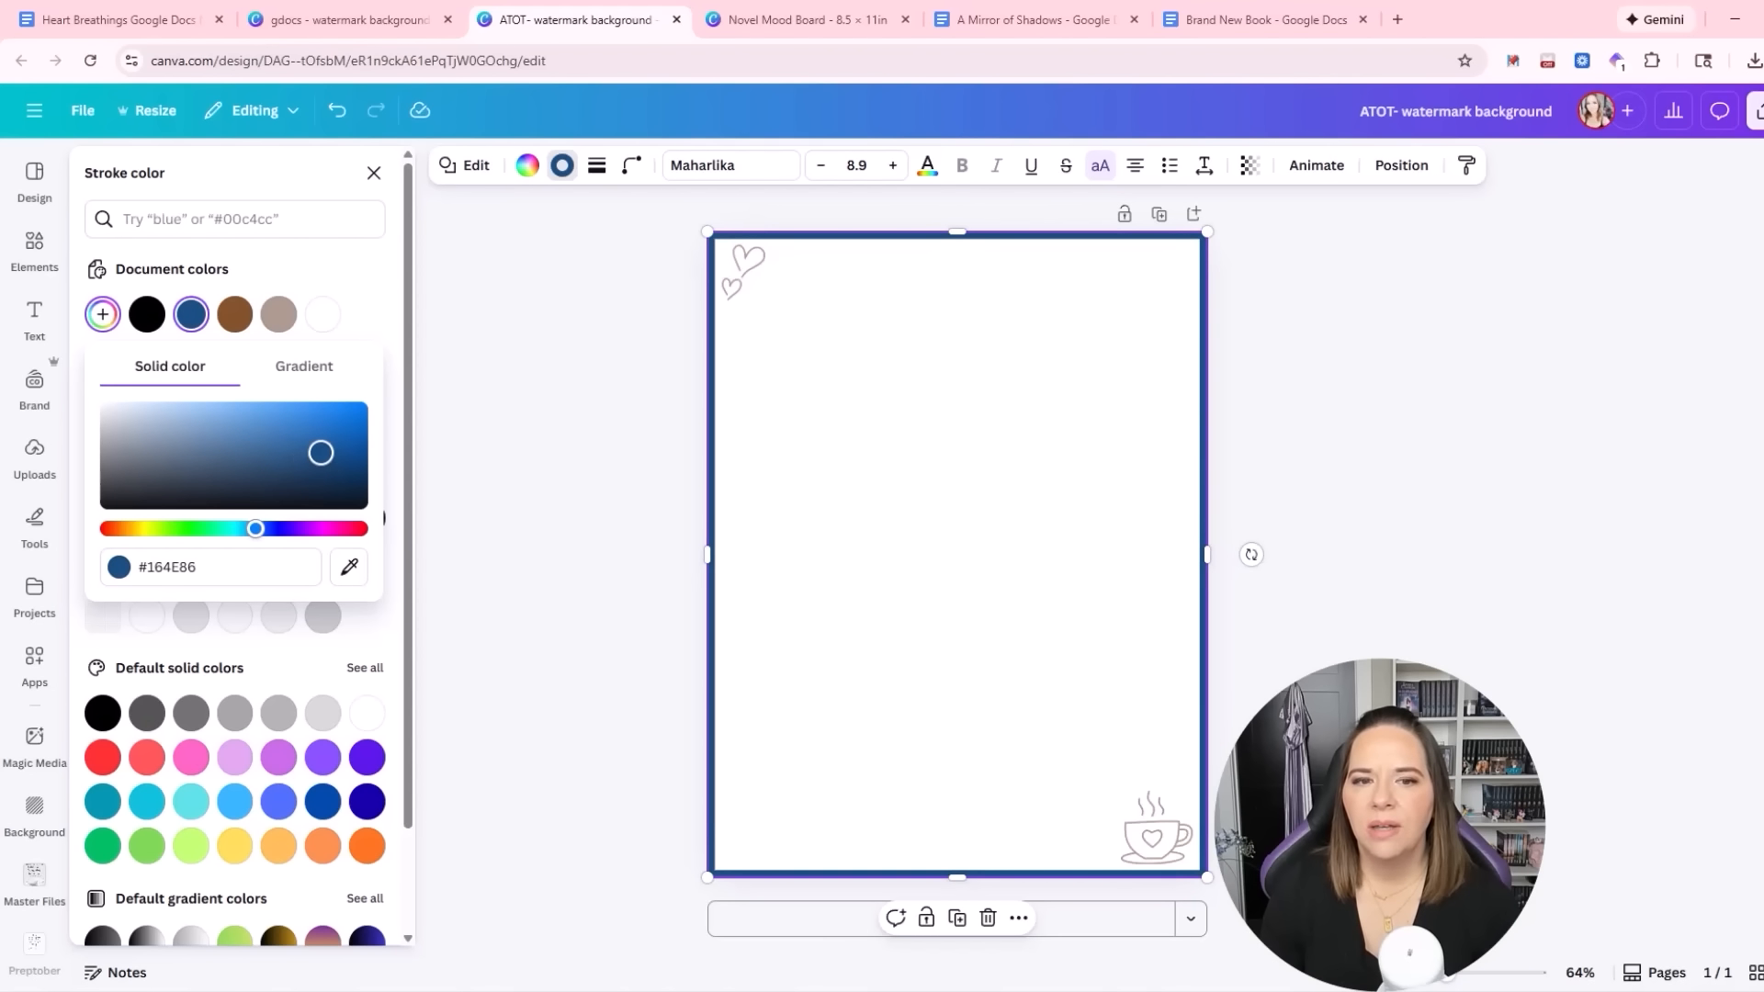
pyautogui.click(577, 464)
pyautogui.click(1475, 476)
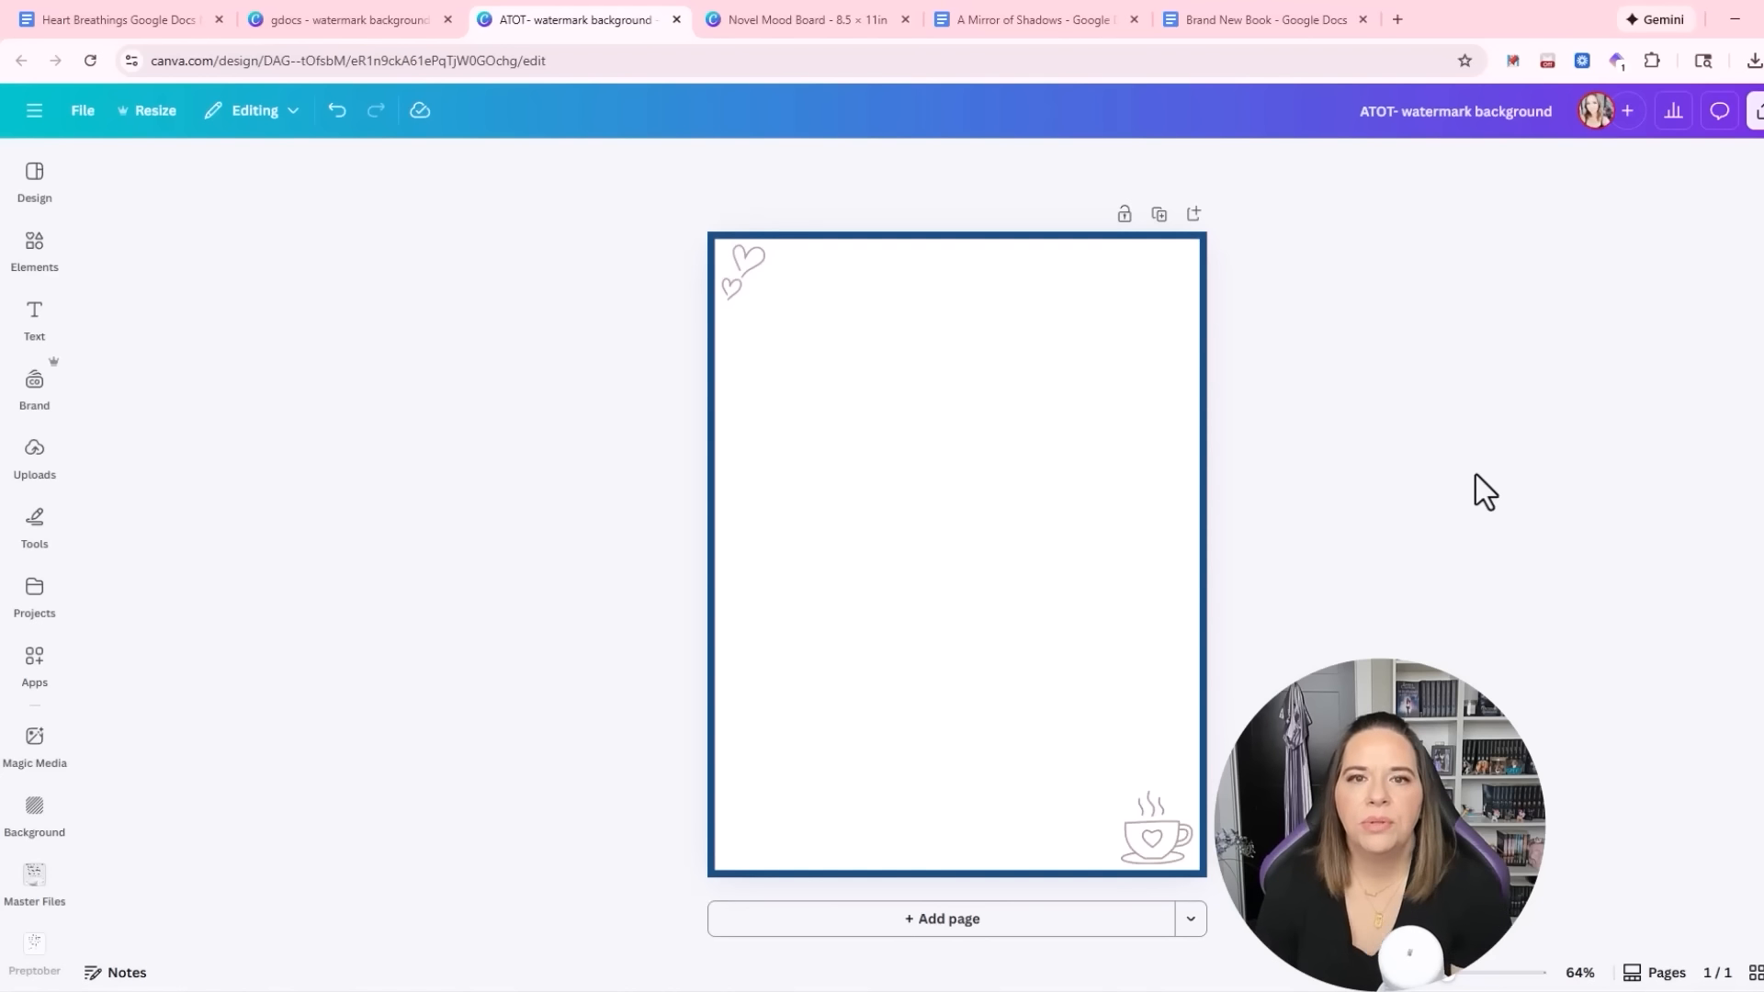
# Check the novel template document's current watermark page, and delete the hearts and coffee cup graphics from the copied Canva design
pyautogui.click(145, 22)
pyautogui.click(346, 20)
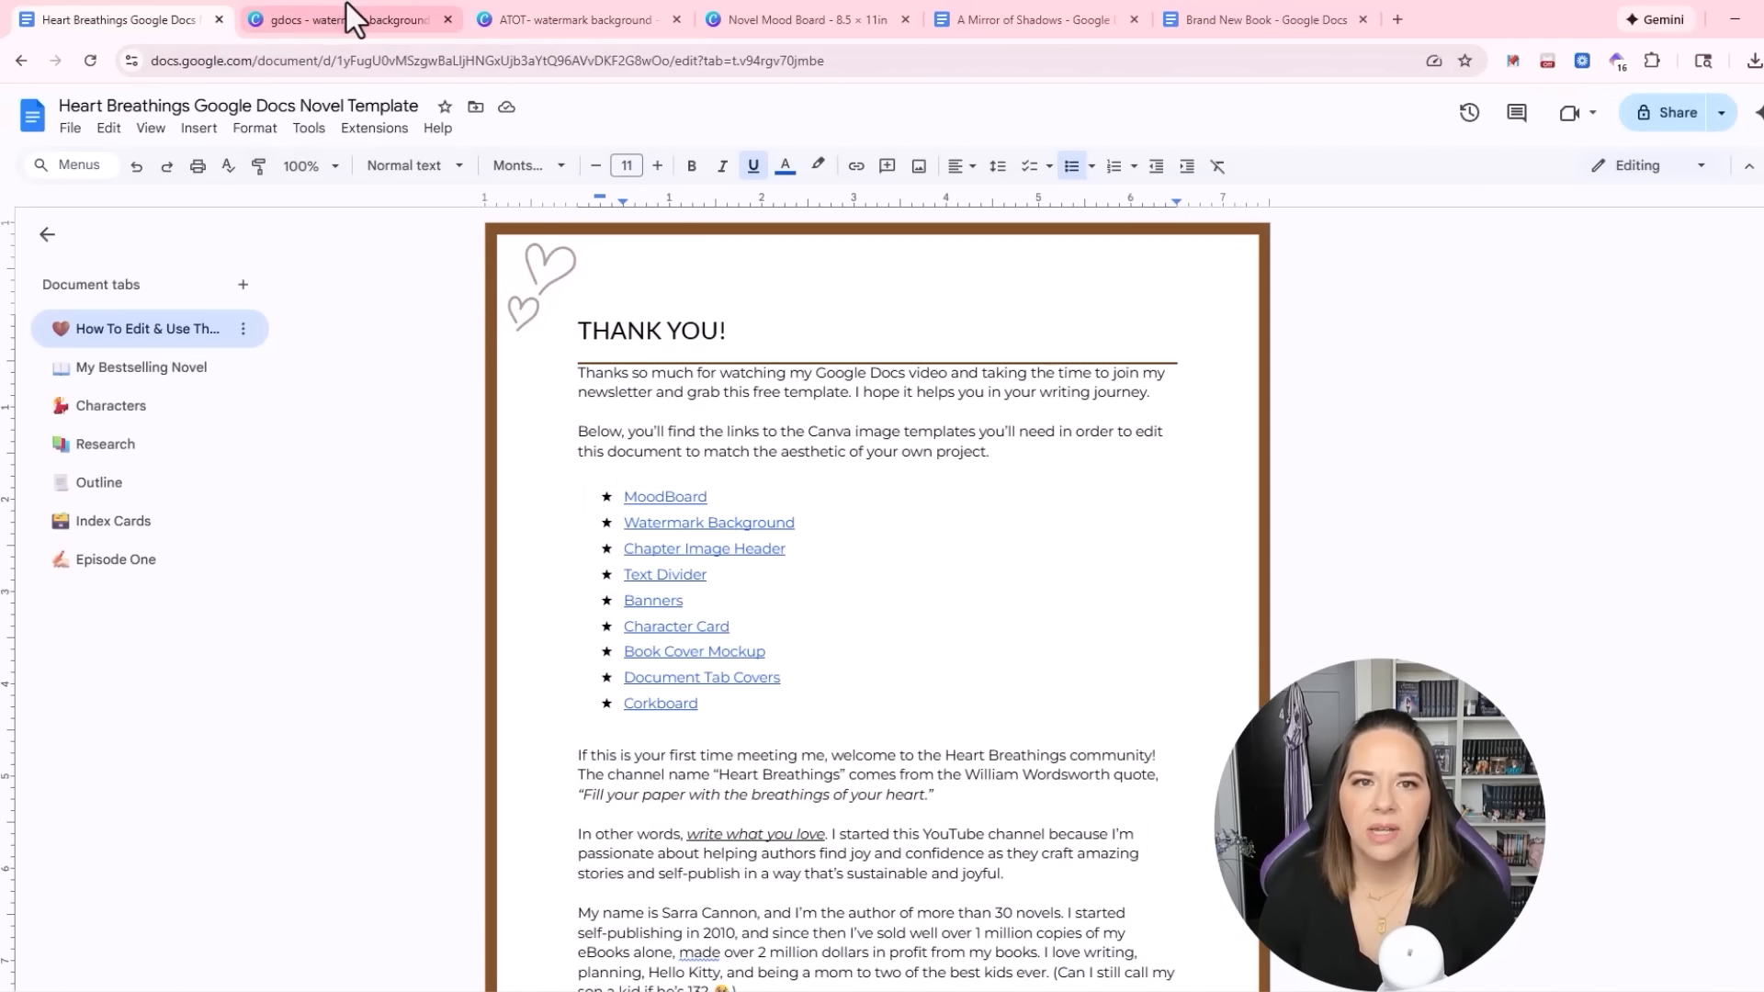
pyautogui.click(552, 20)
pyautogui.click(753, 277)
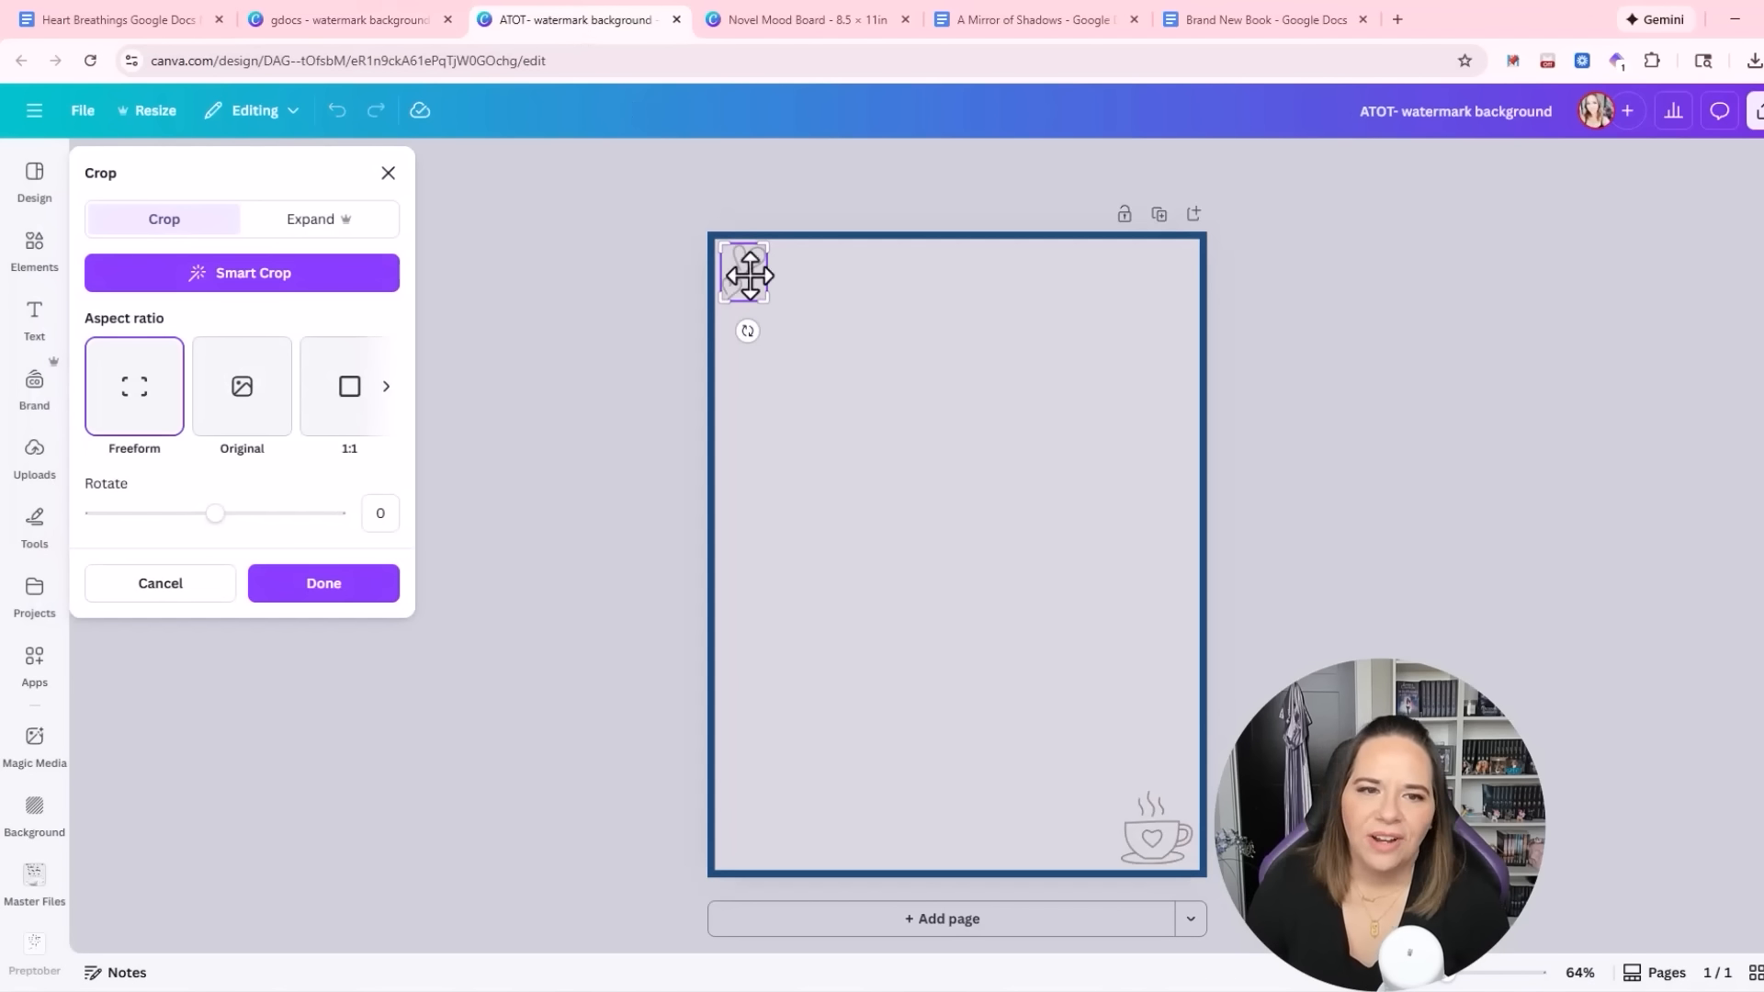
pyautogui.click(637, 470)
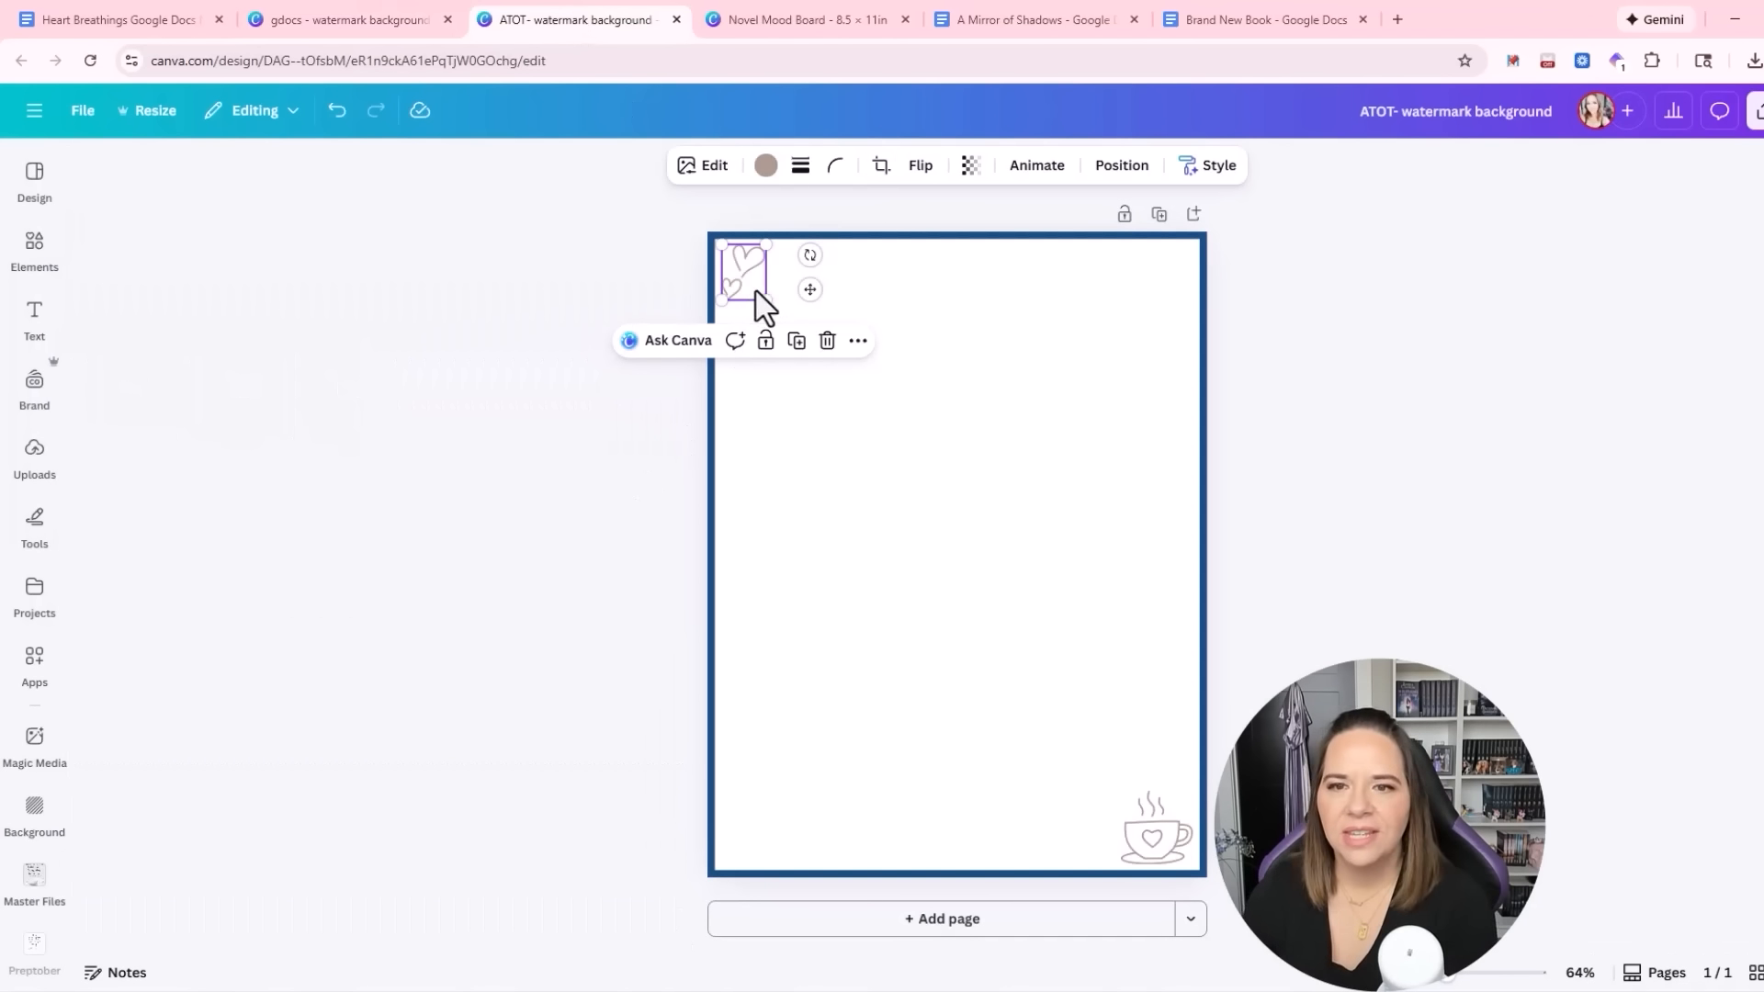
pyautogui.press('Delete')
pyautogui.click(1180, 821)
pyautogui.press('Delete')
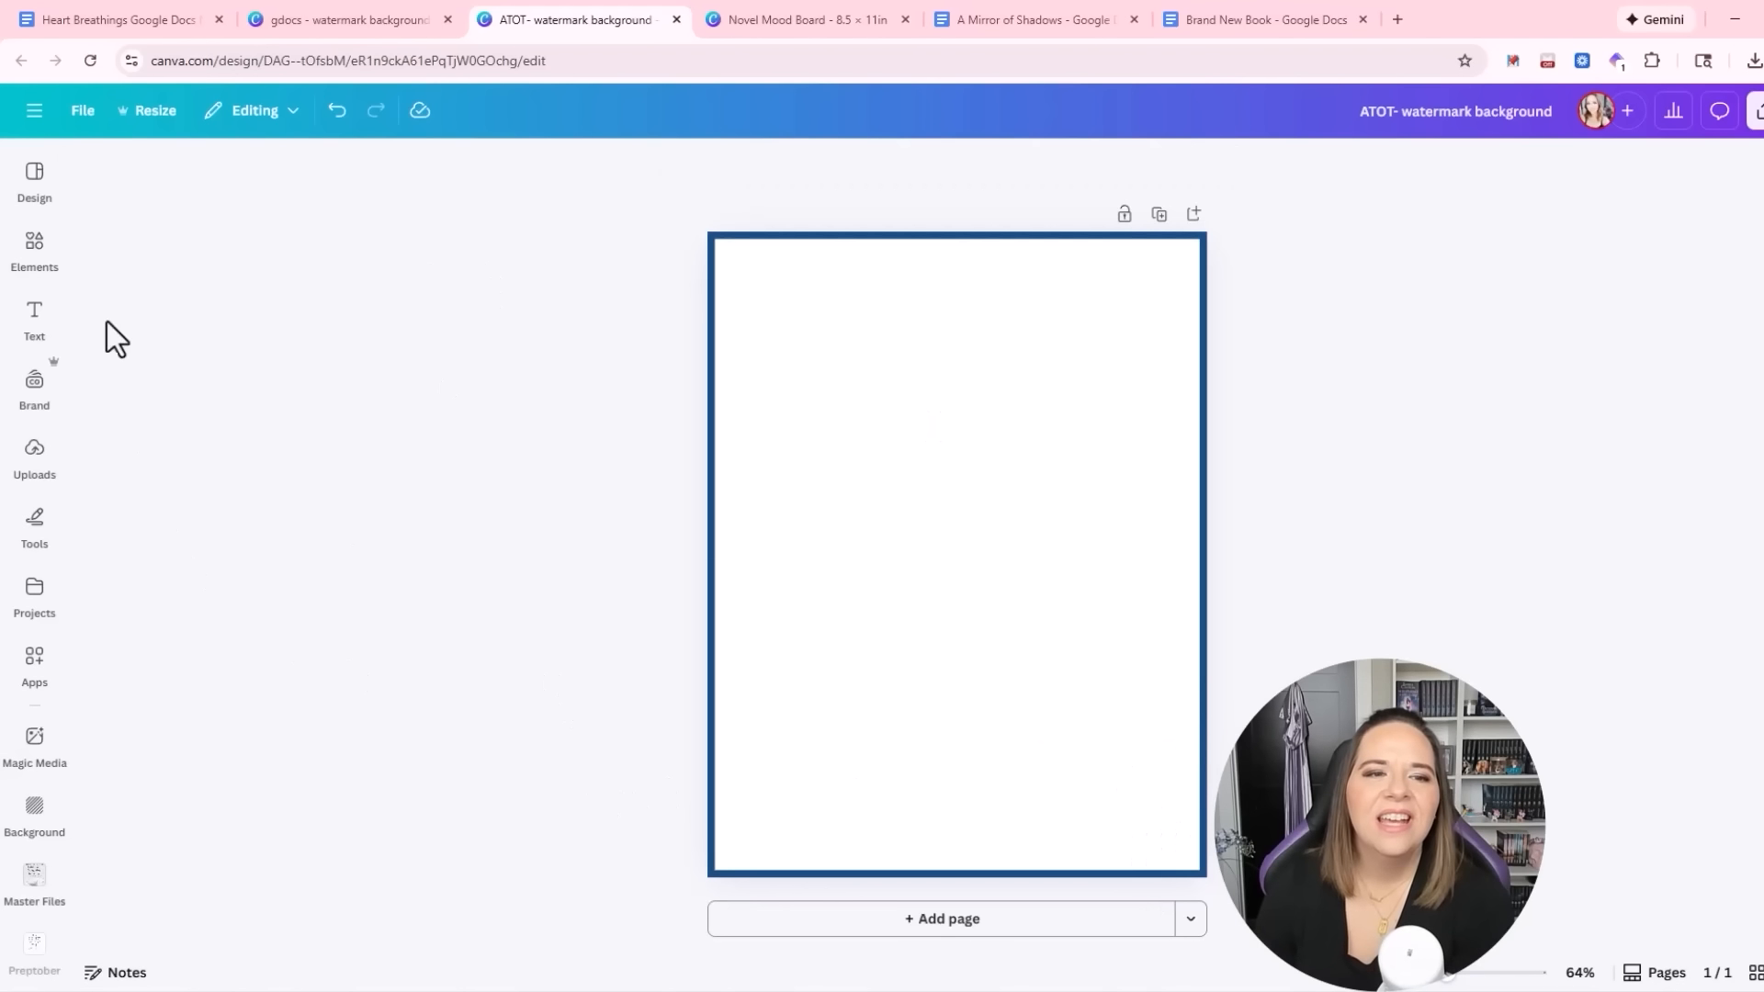
# Search the Canva elements library for "stars"
pyautogui.click(37, 246)
pyautogui.click(162, 189)
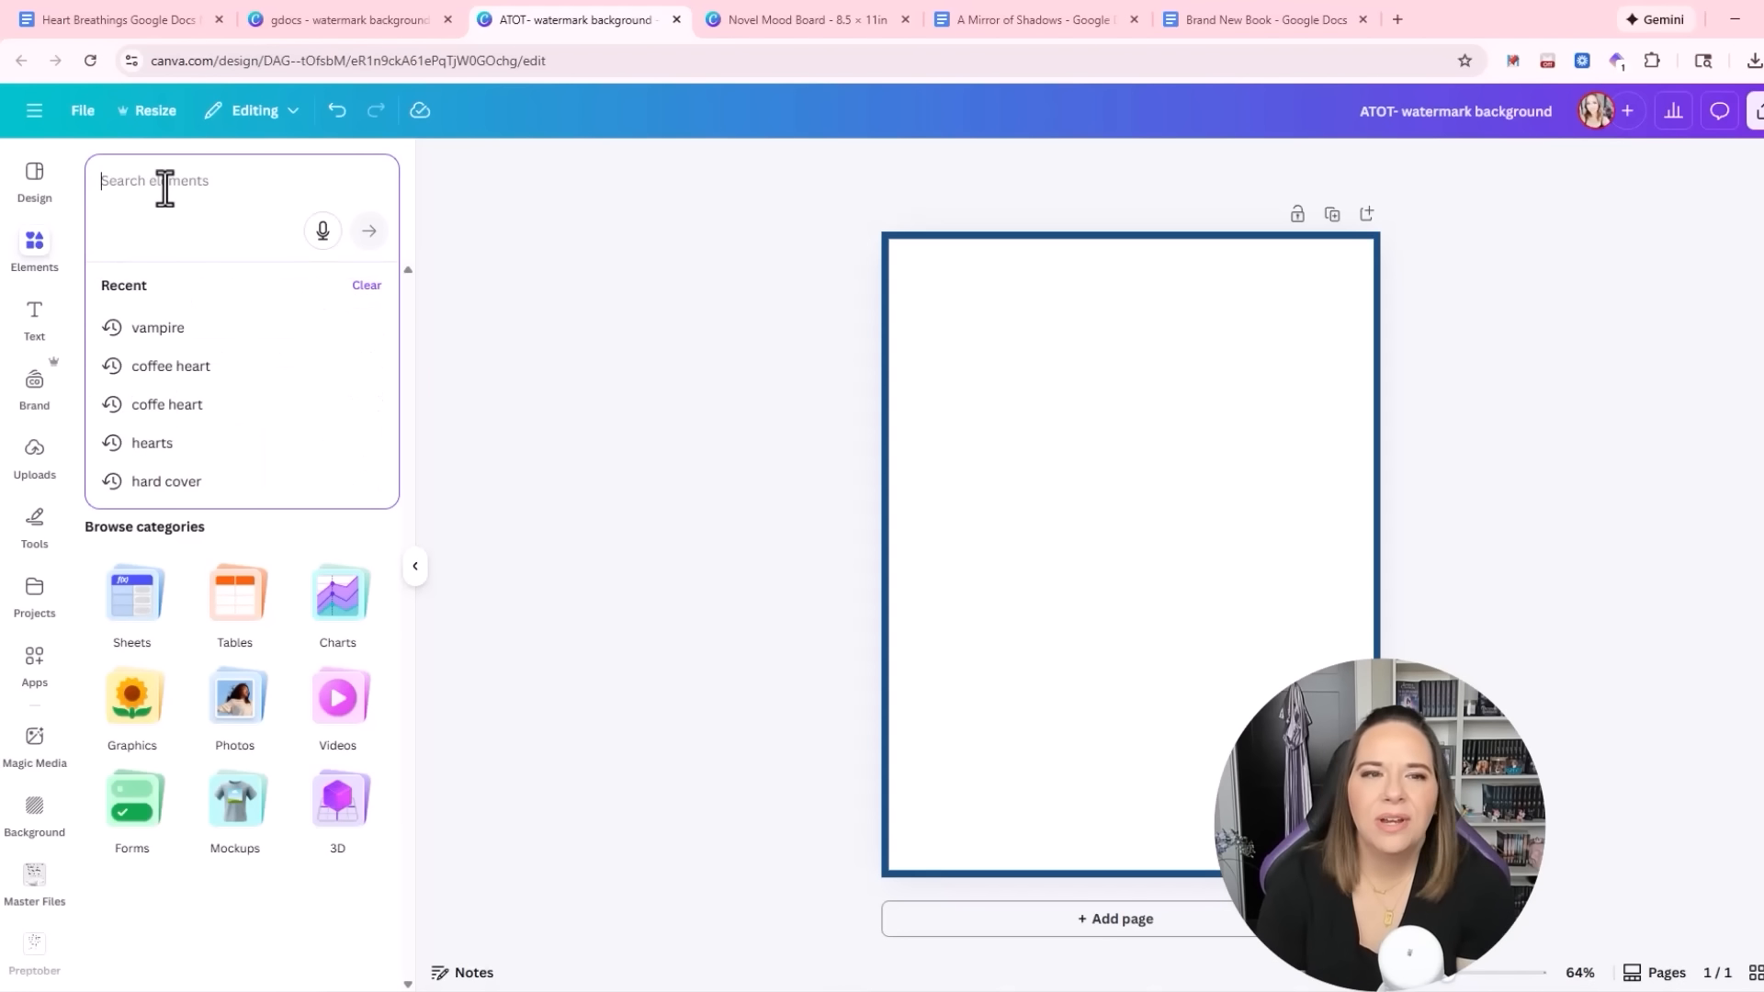
pyautogui.write('stars')
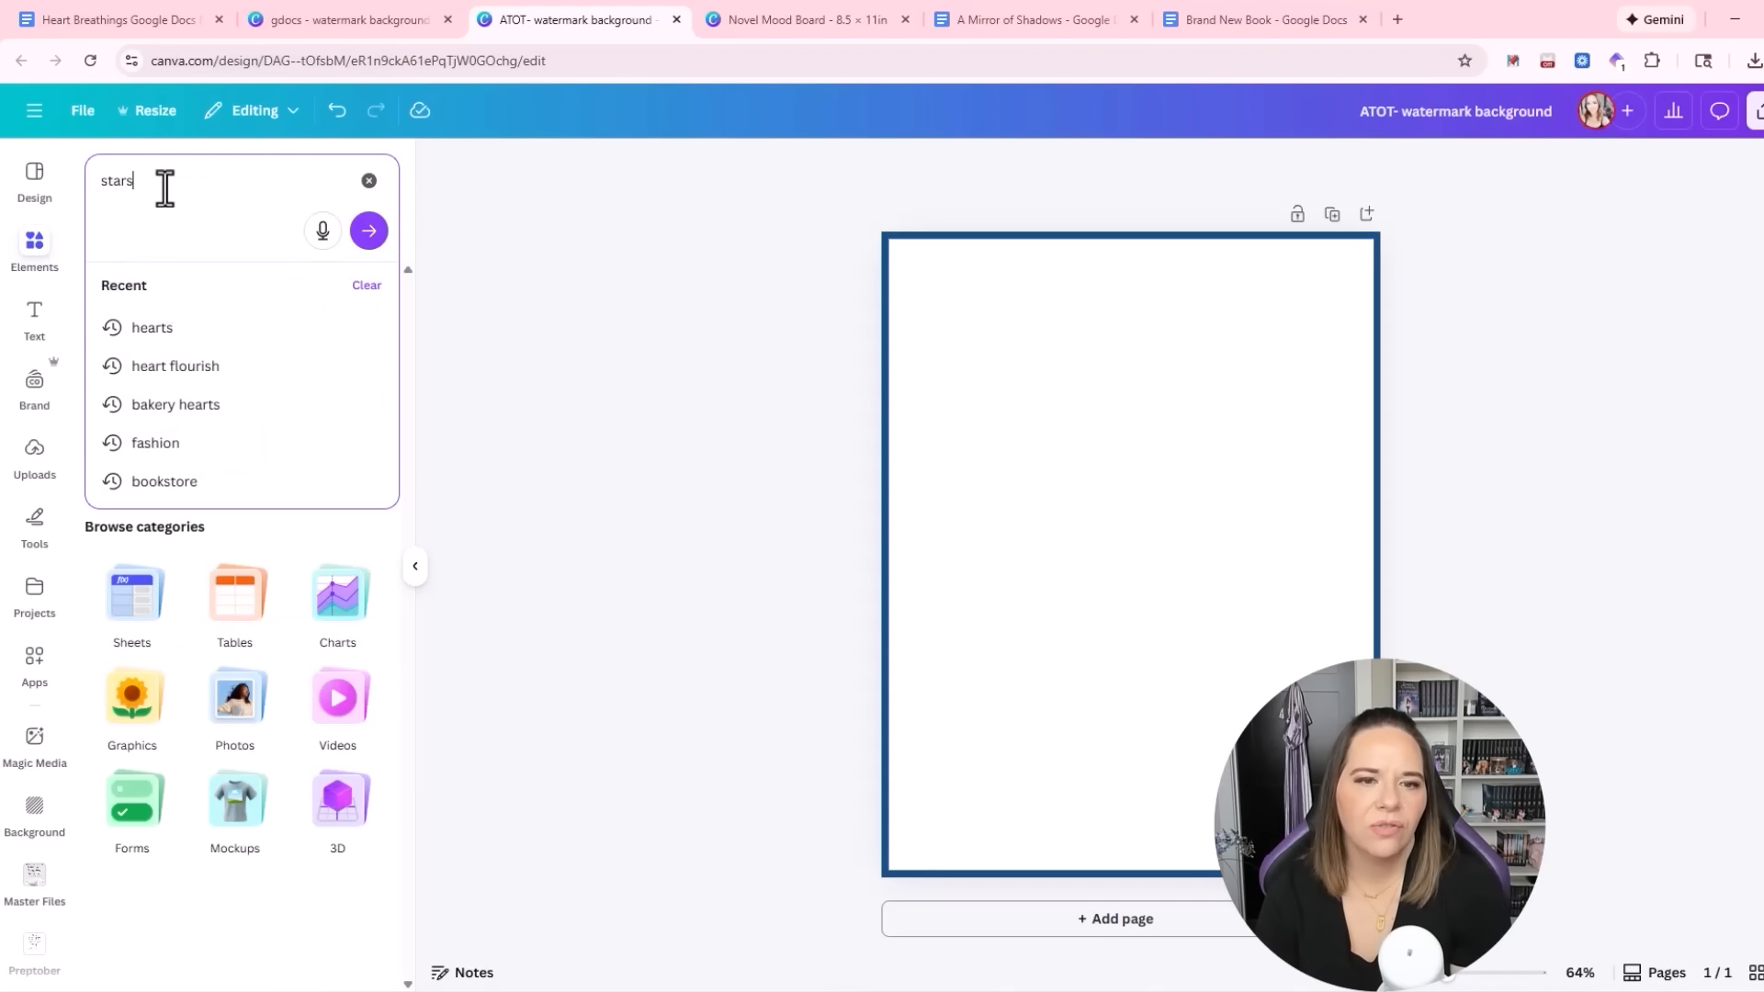
pyautogui.press('Return')
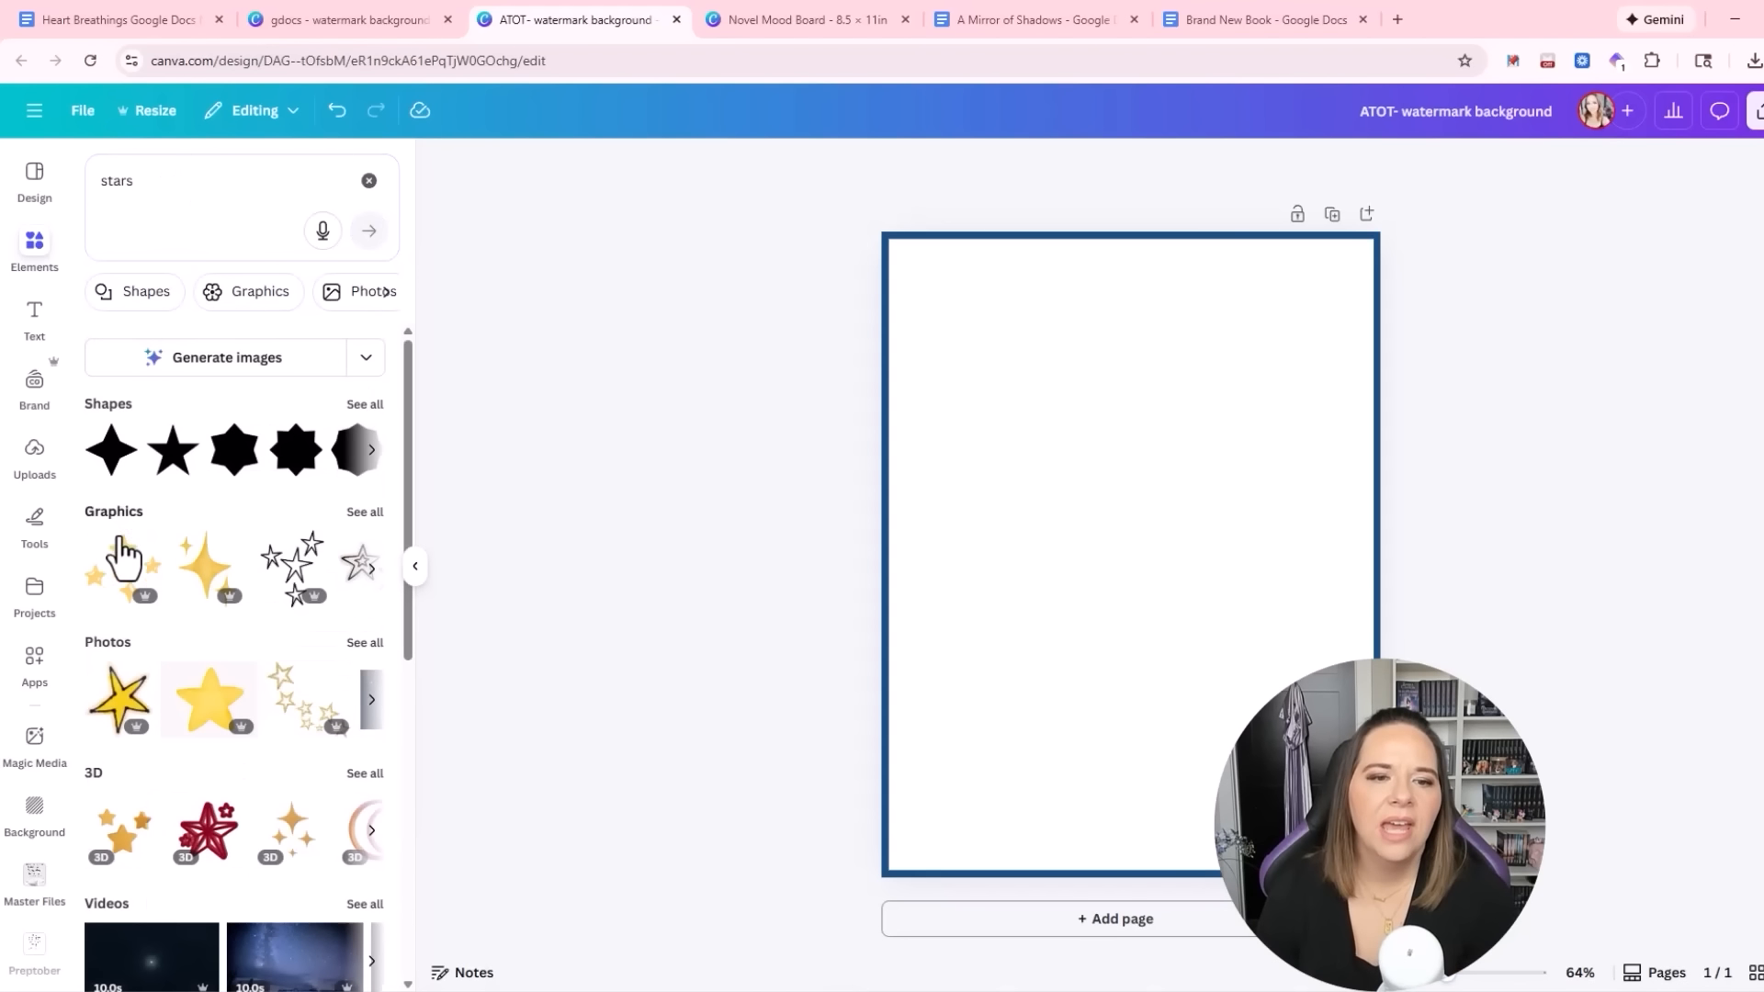
# Show all graphics results for the stars search and browse them for a suitable design
pyautogui.click(356, 513)
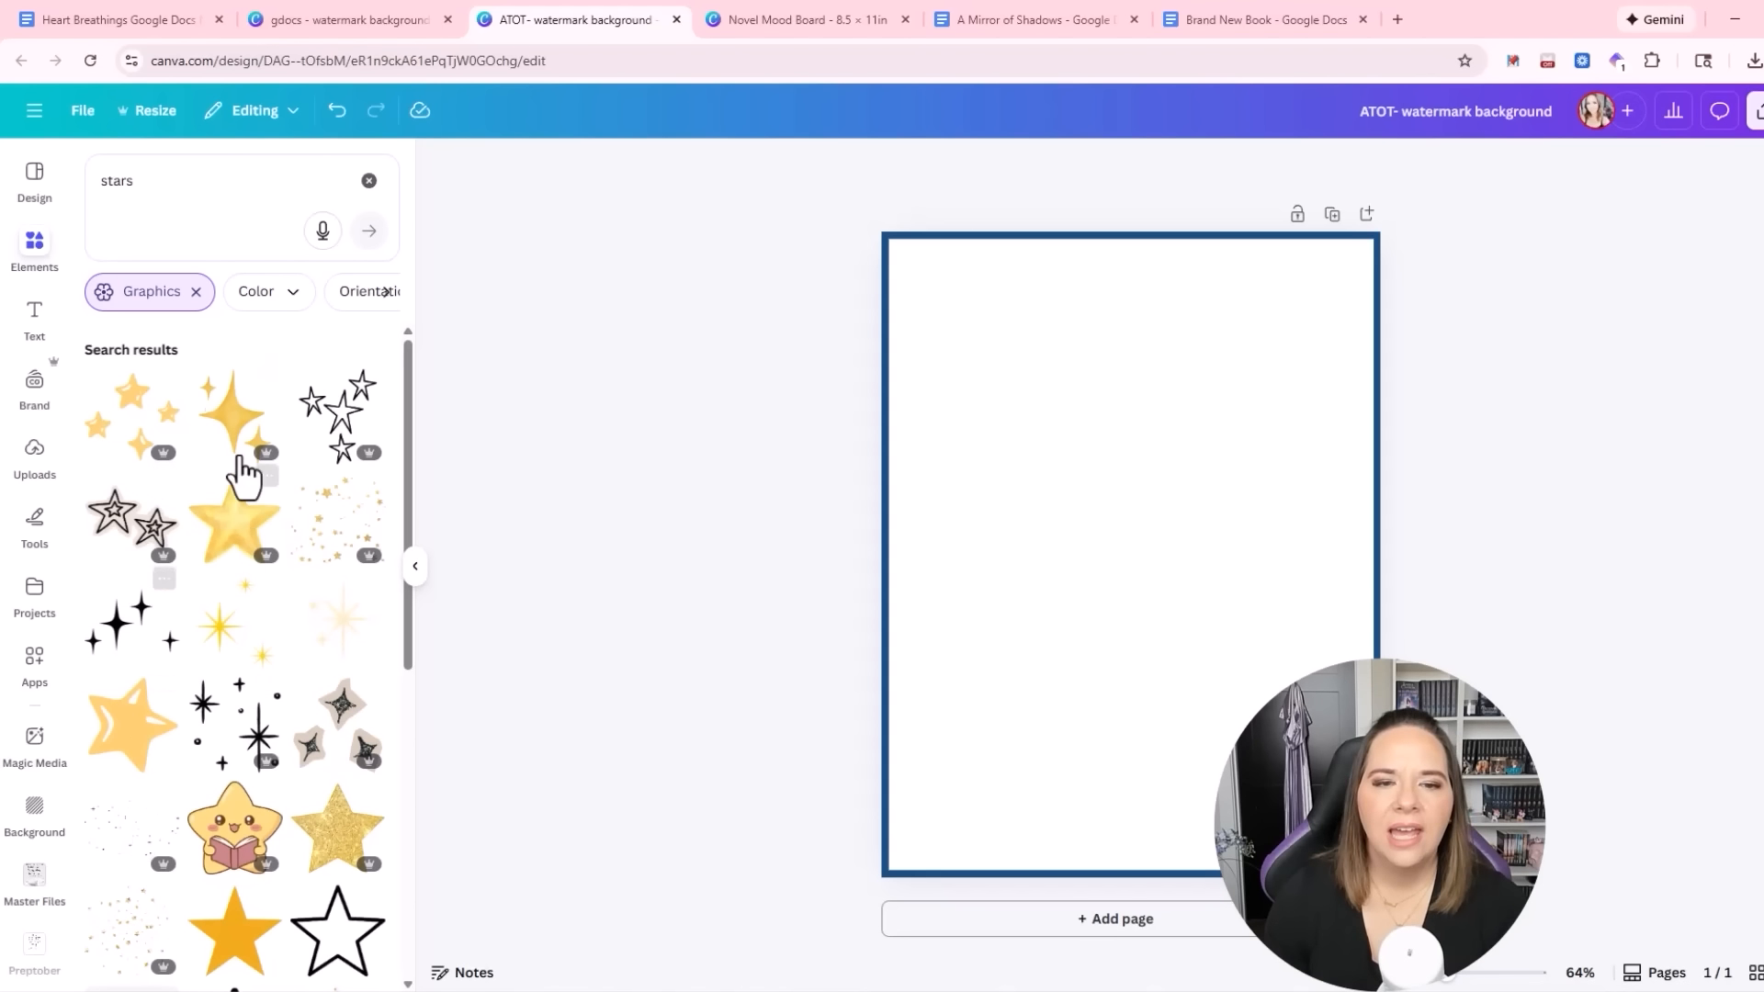
pyautogui.scroll(-6, 183, 735)
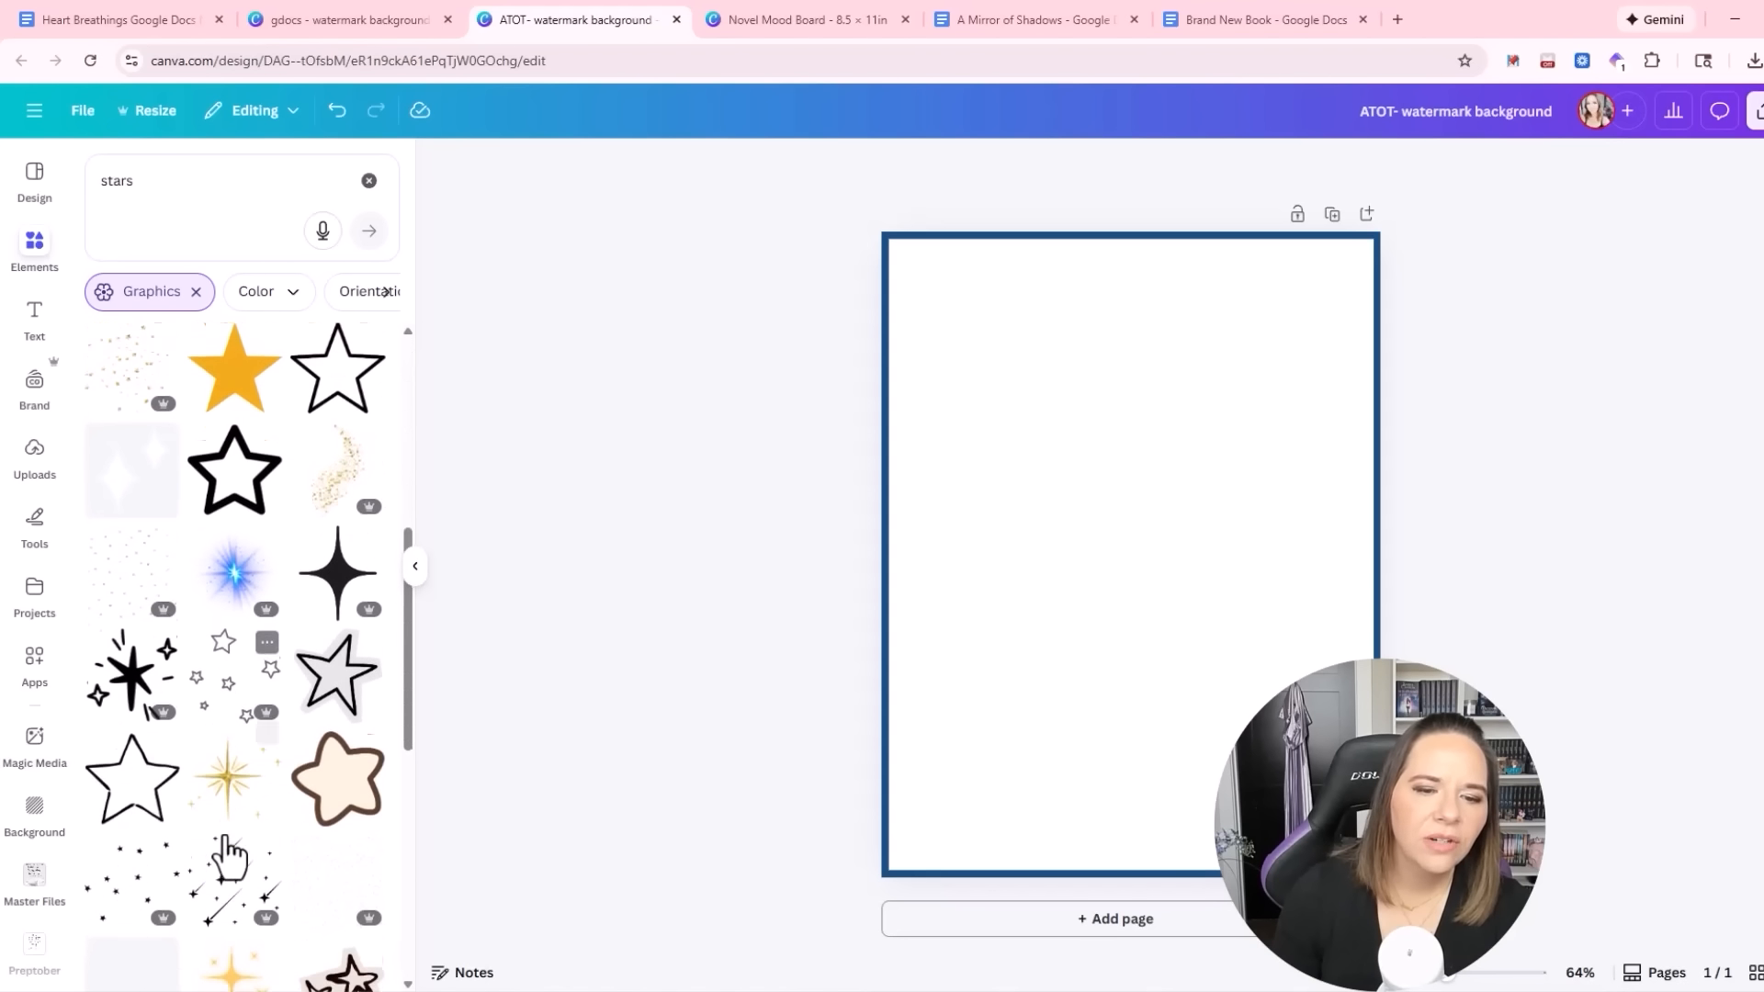
pyautogui.scroll(-4, 229, 854)
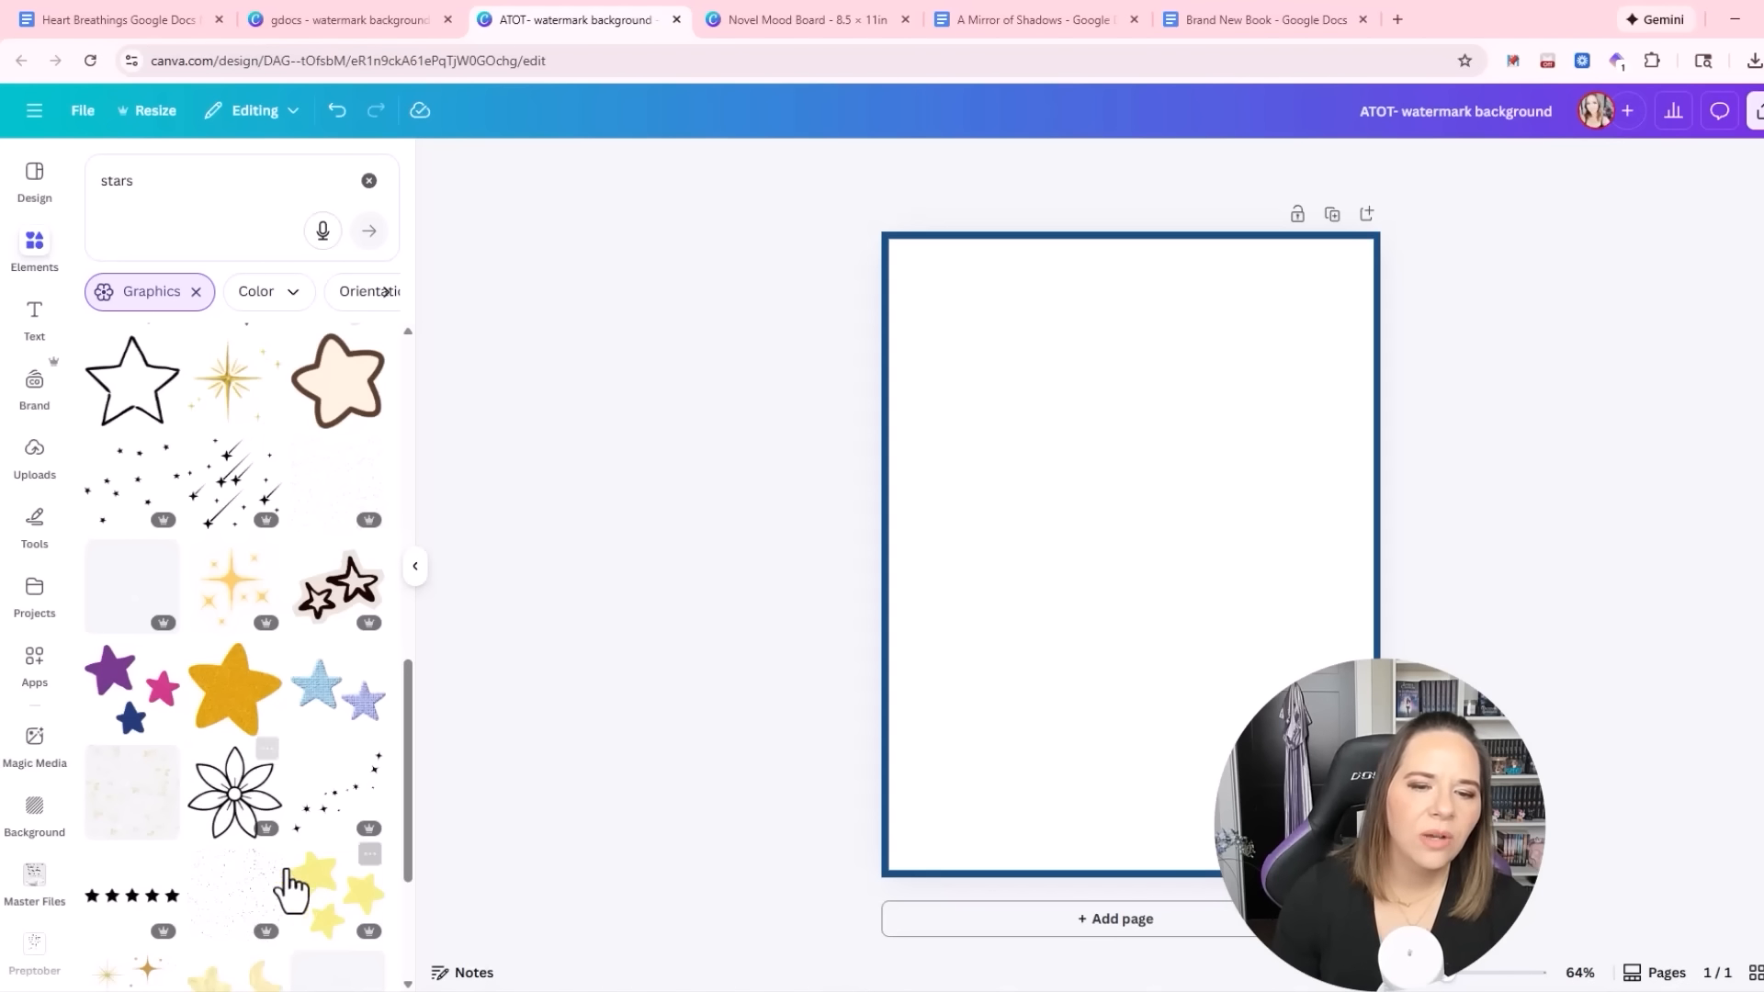
# Try the diagonal trail of small black stars in the page's top-left corner, and delete it
pyautogui.click(347, 794)
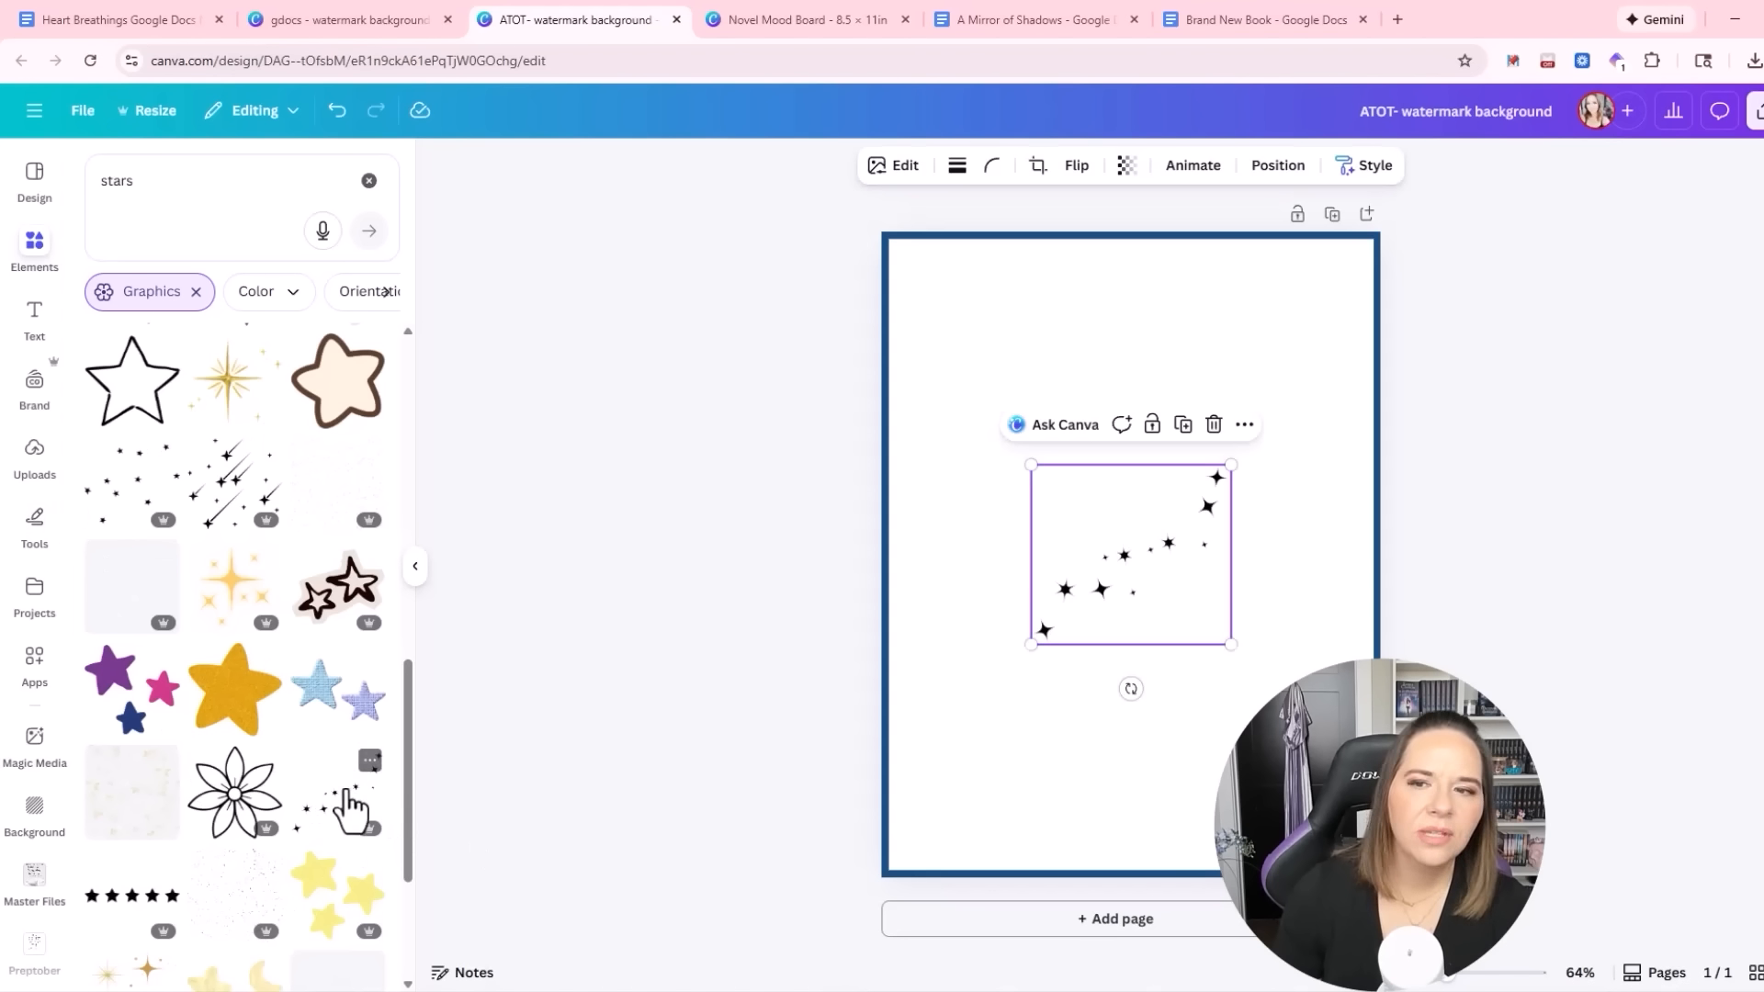
pyautogui.moveTo(1089, 588); pyautogui.dragTo(886, 294)
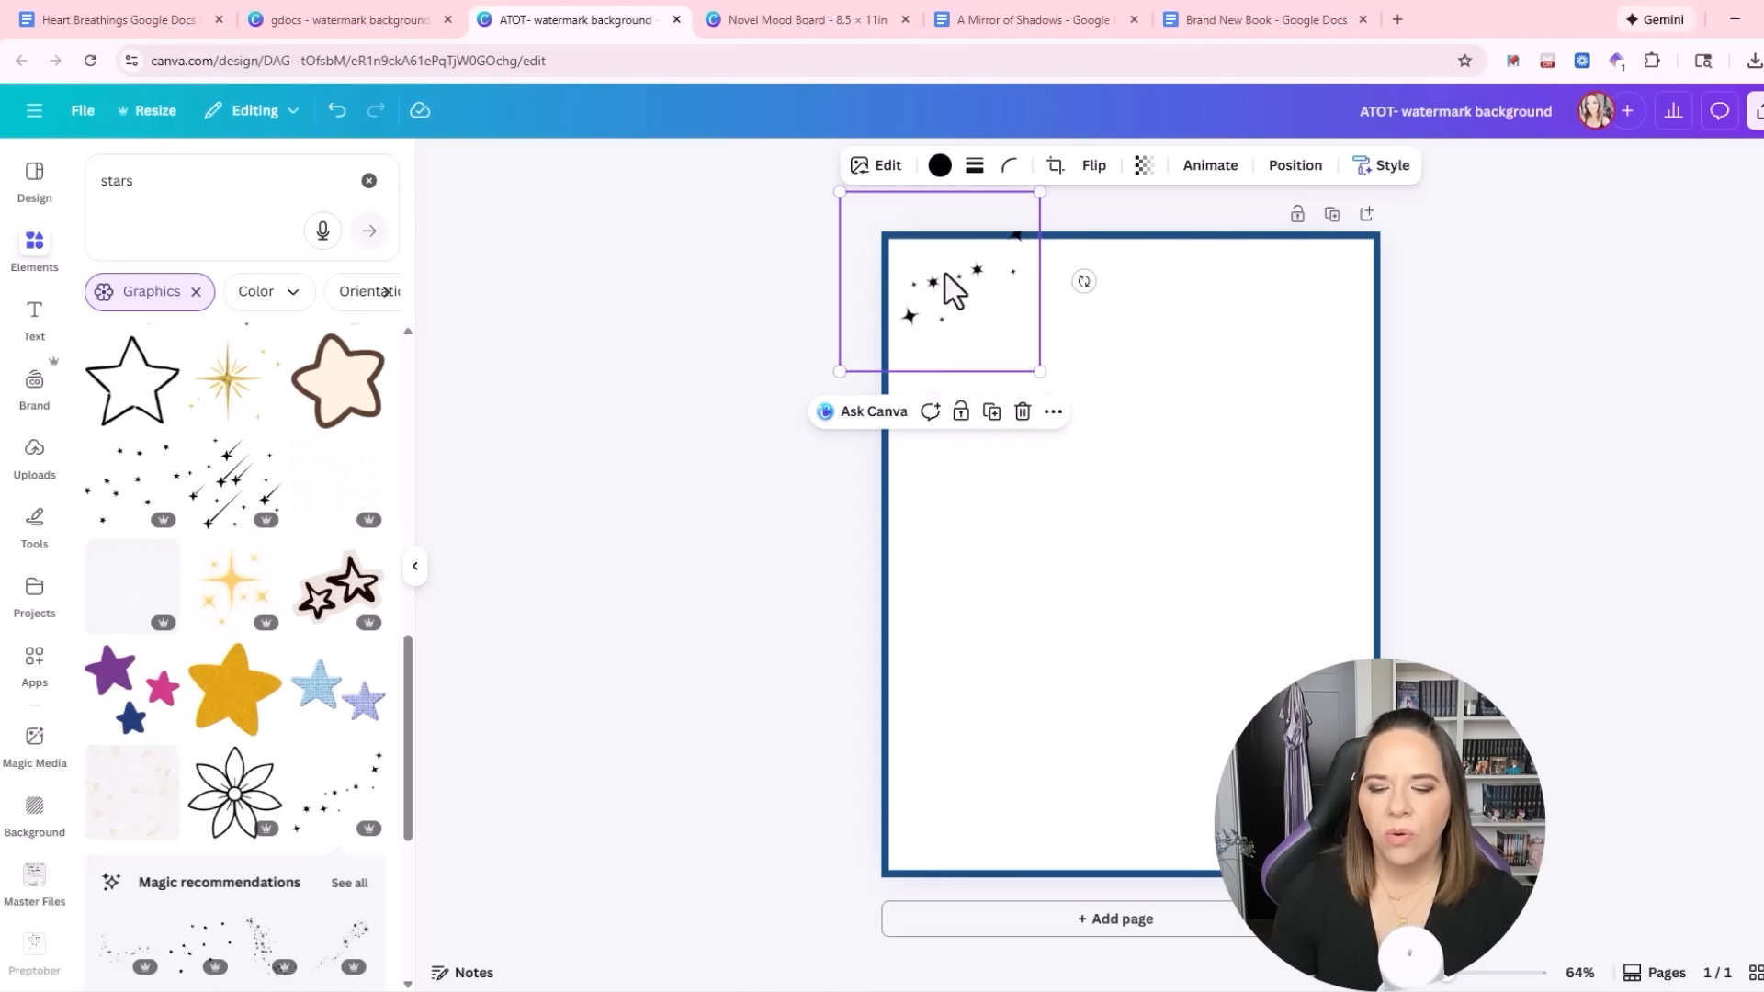
pyautogui.press('Delete')
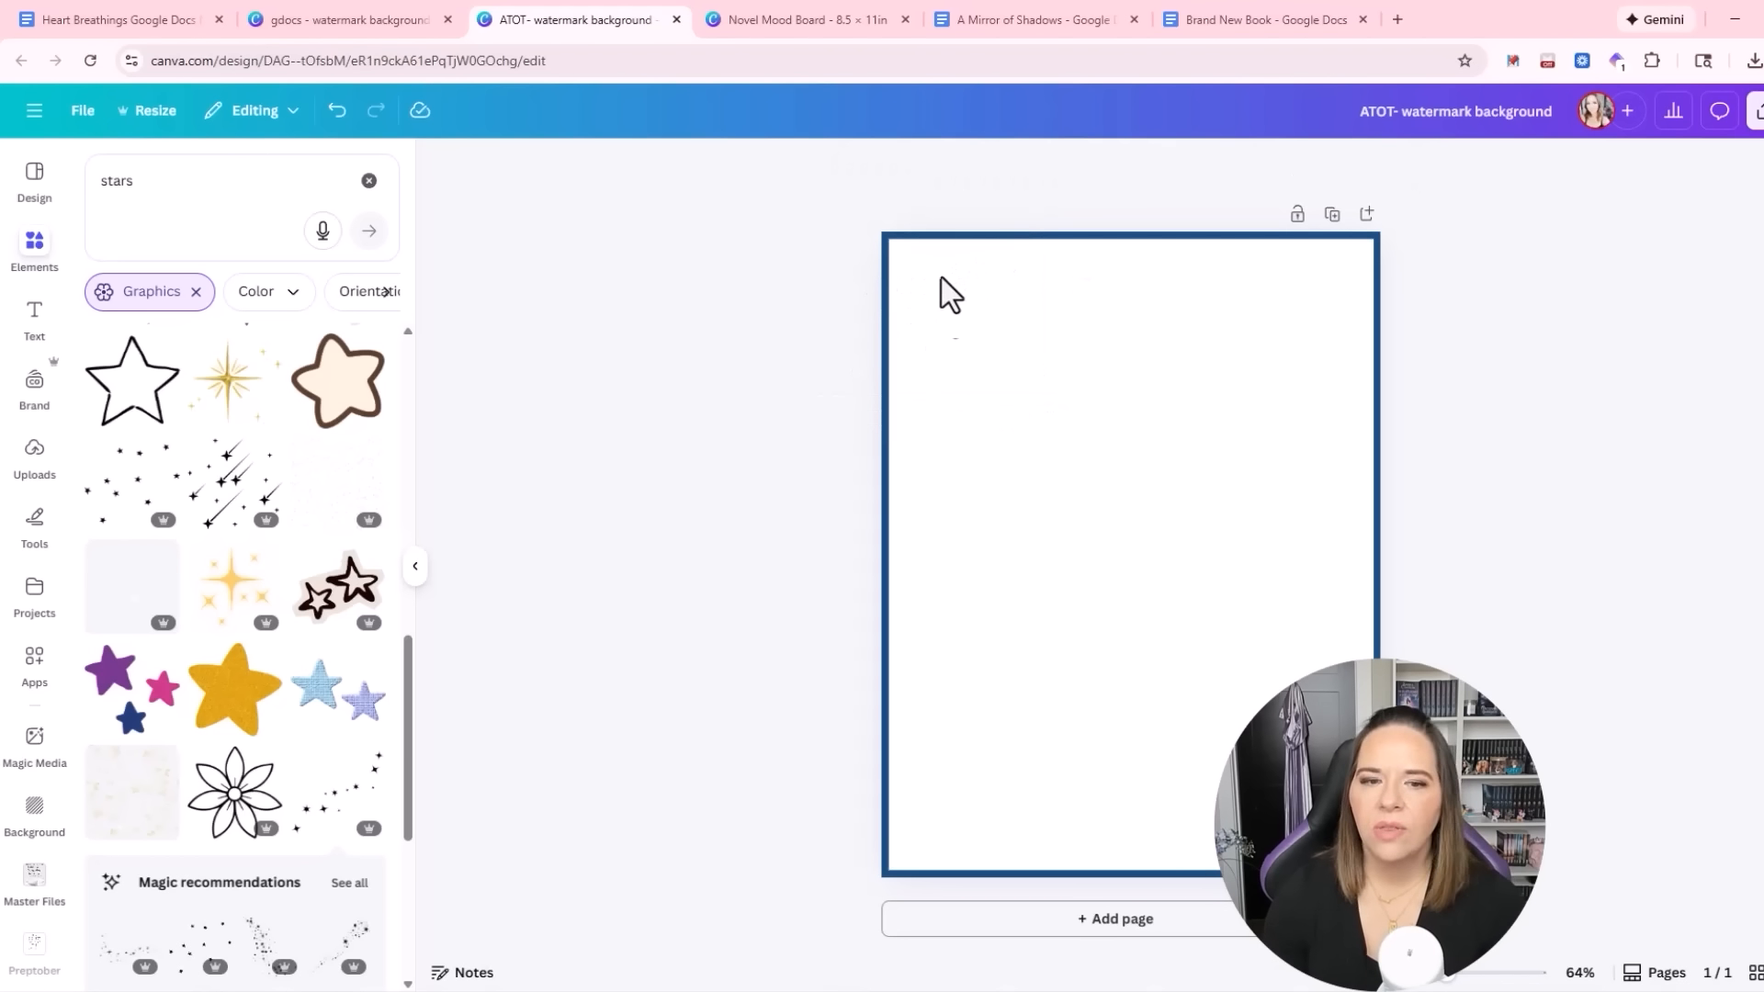
# Try the scattered black five-pointed stars as a faded page background, and delete them
pyautogui.click(124, 503)
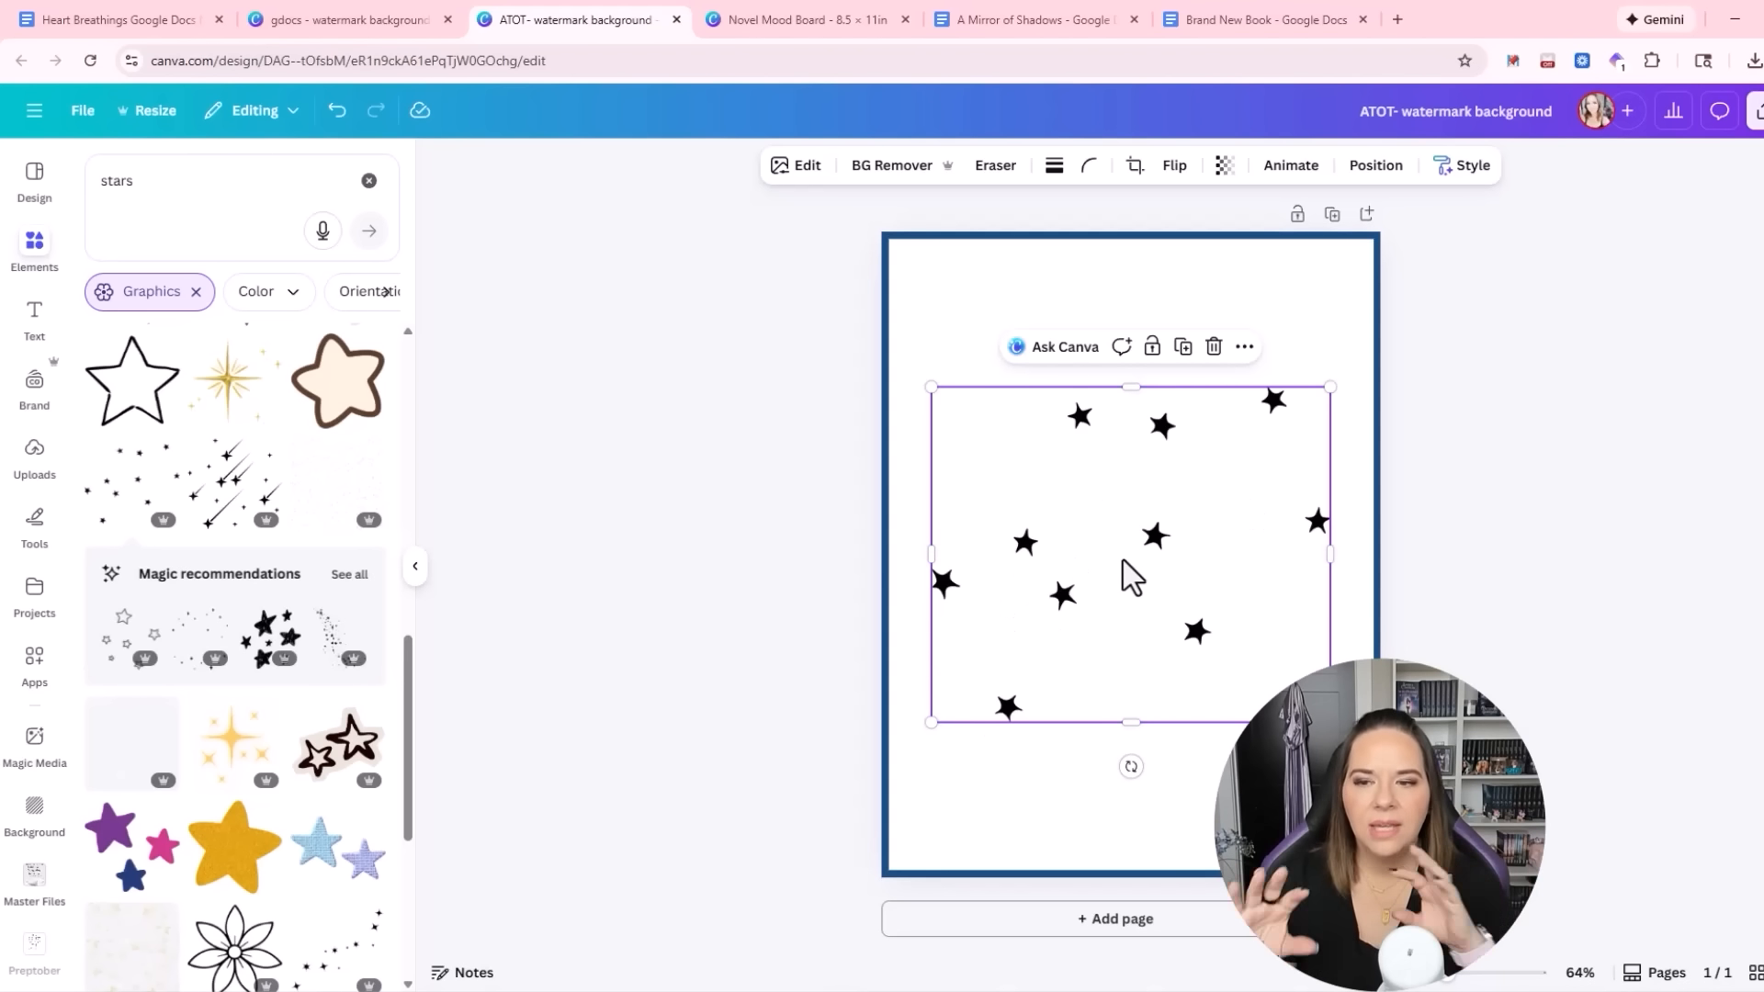
pyautogui.click(1224, 165)
pyautogui.moveTo(1271, 255); pyautogui.dragTo(1146, 257)
pyautogui.click(947, 554)
pyautogui.click(652, 616)
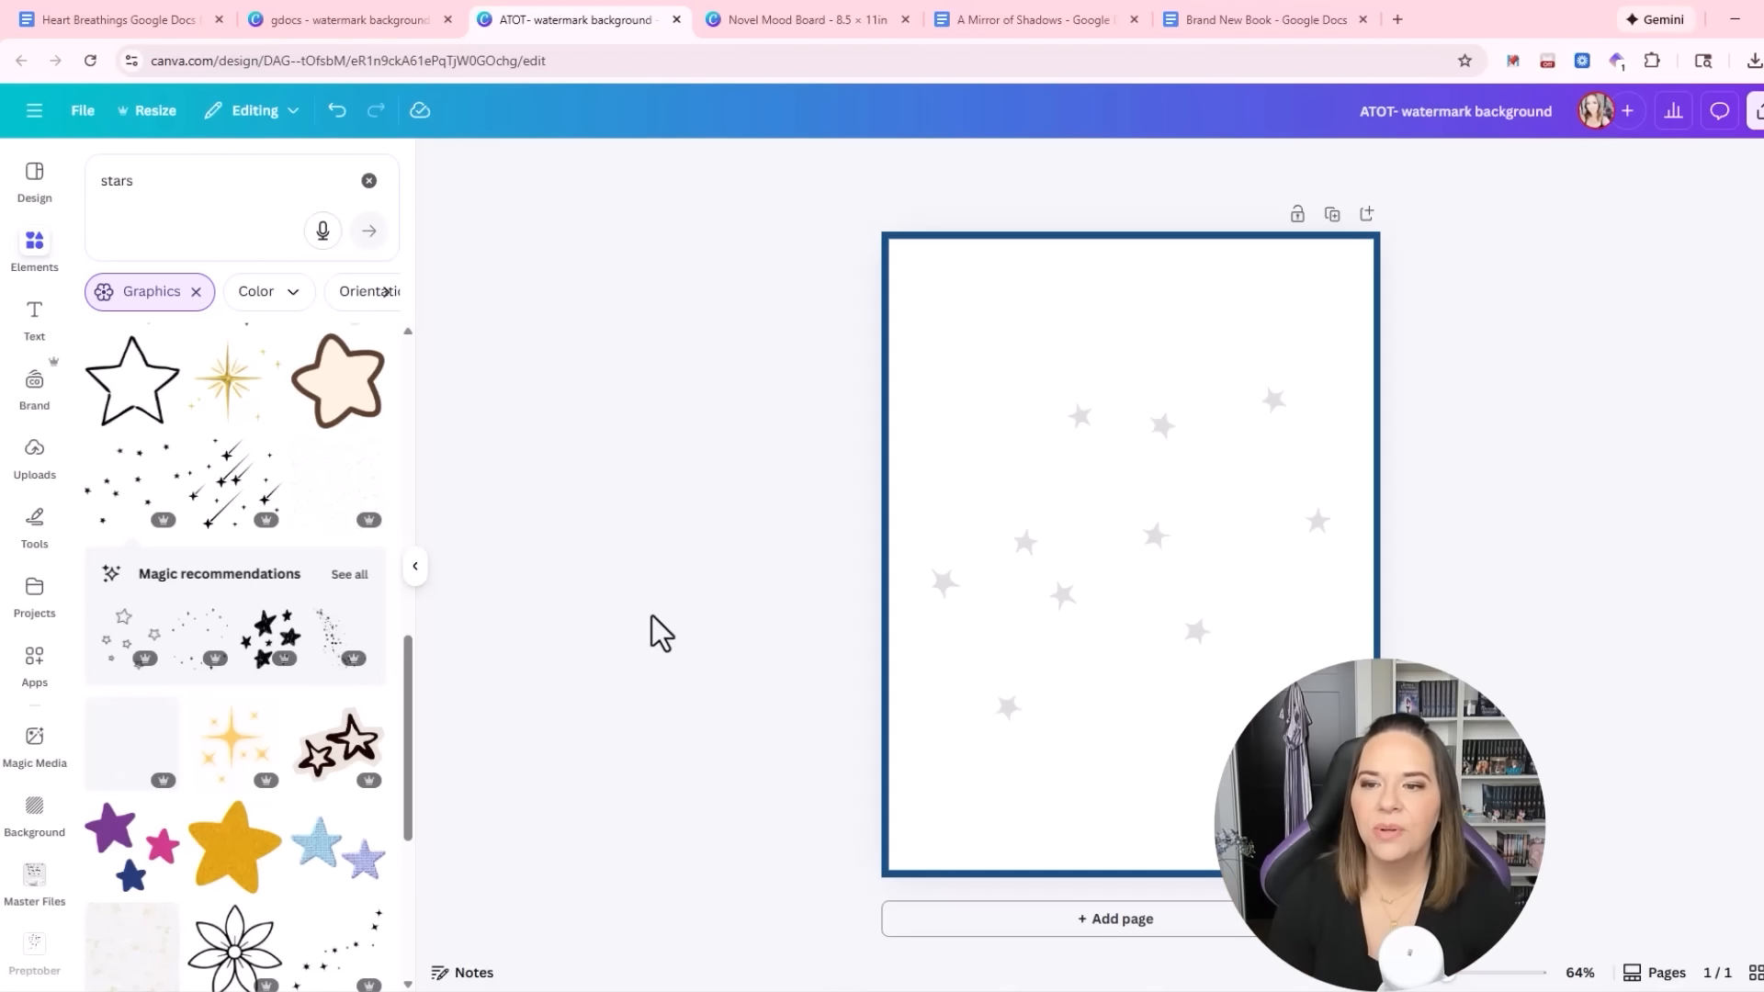
pyautogui.click(937, 614)
pyautogui.press('Delete')
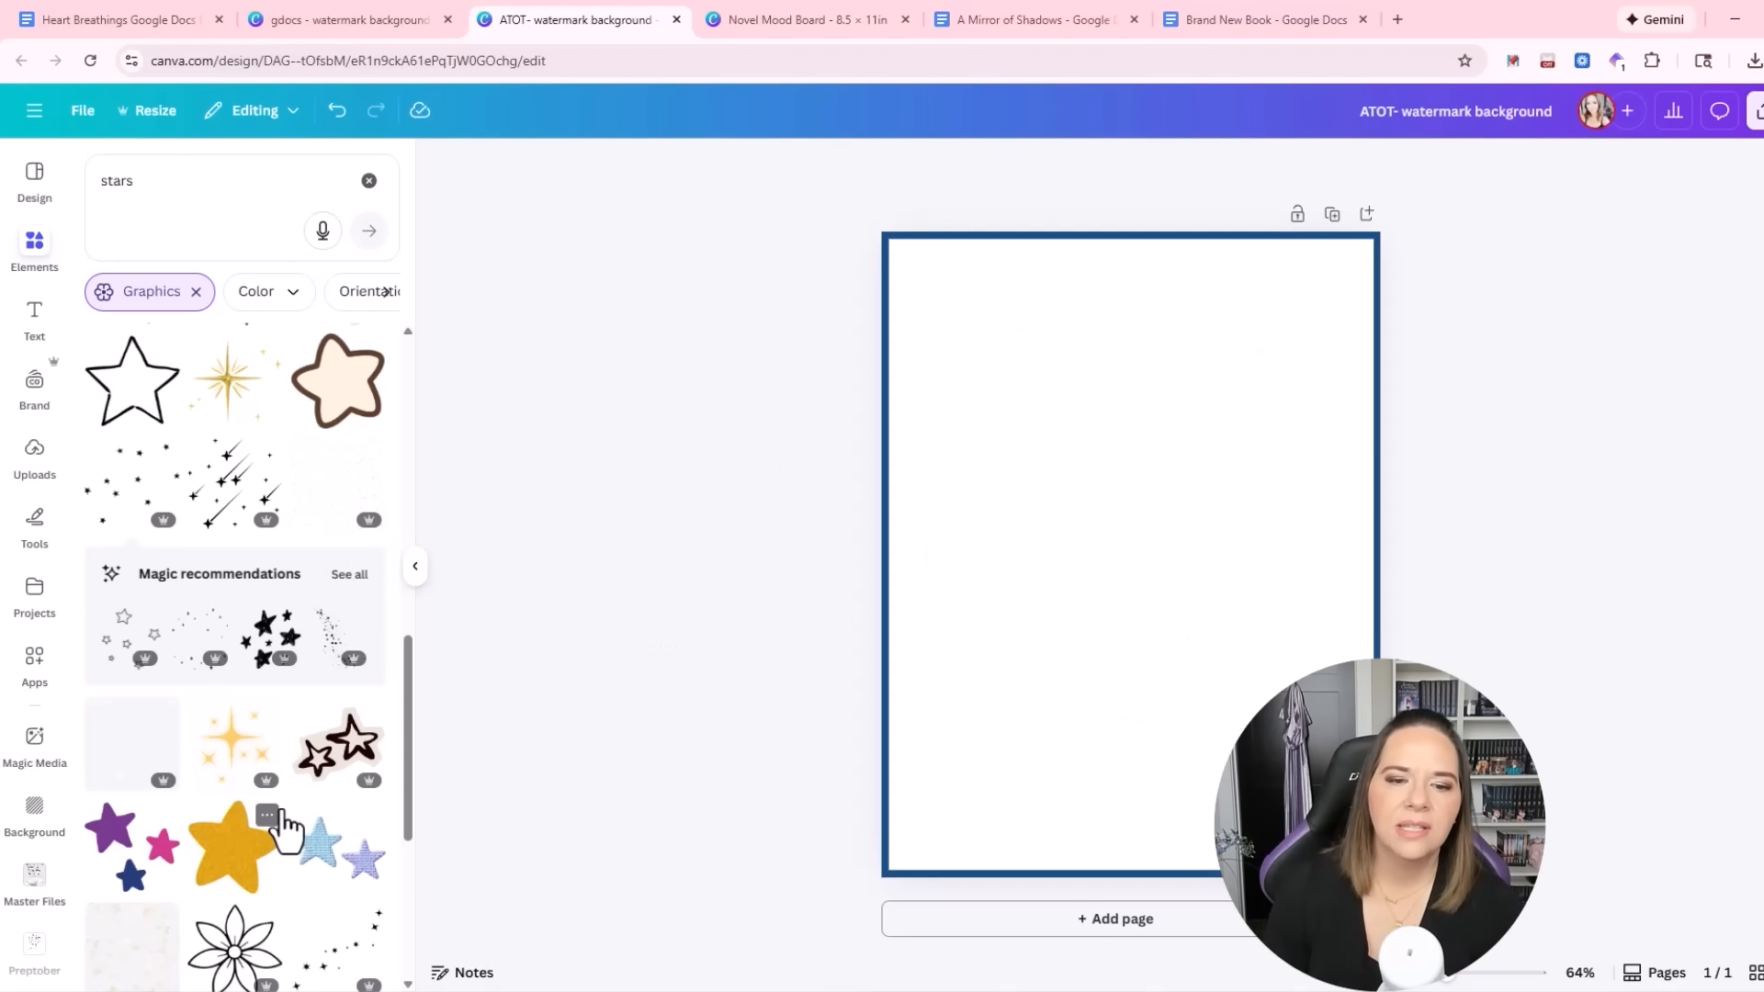
# Add the gold graphic of three four-pointed sparkles and shrink it into the page's top-left corner
pyautogui.scroll(10, 278, 813)
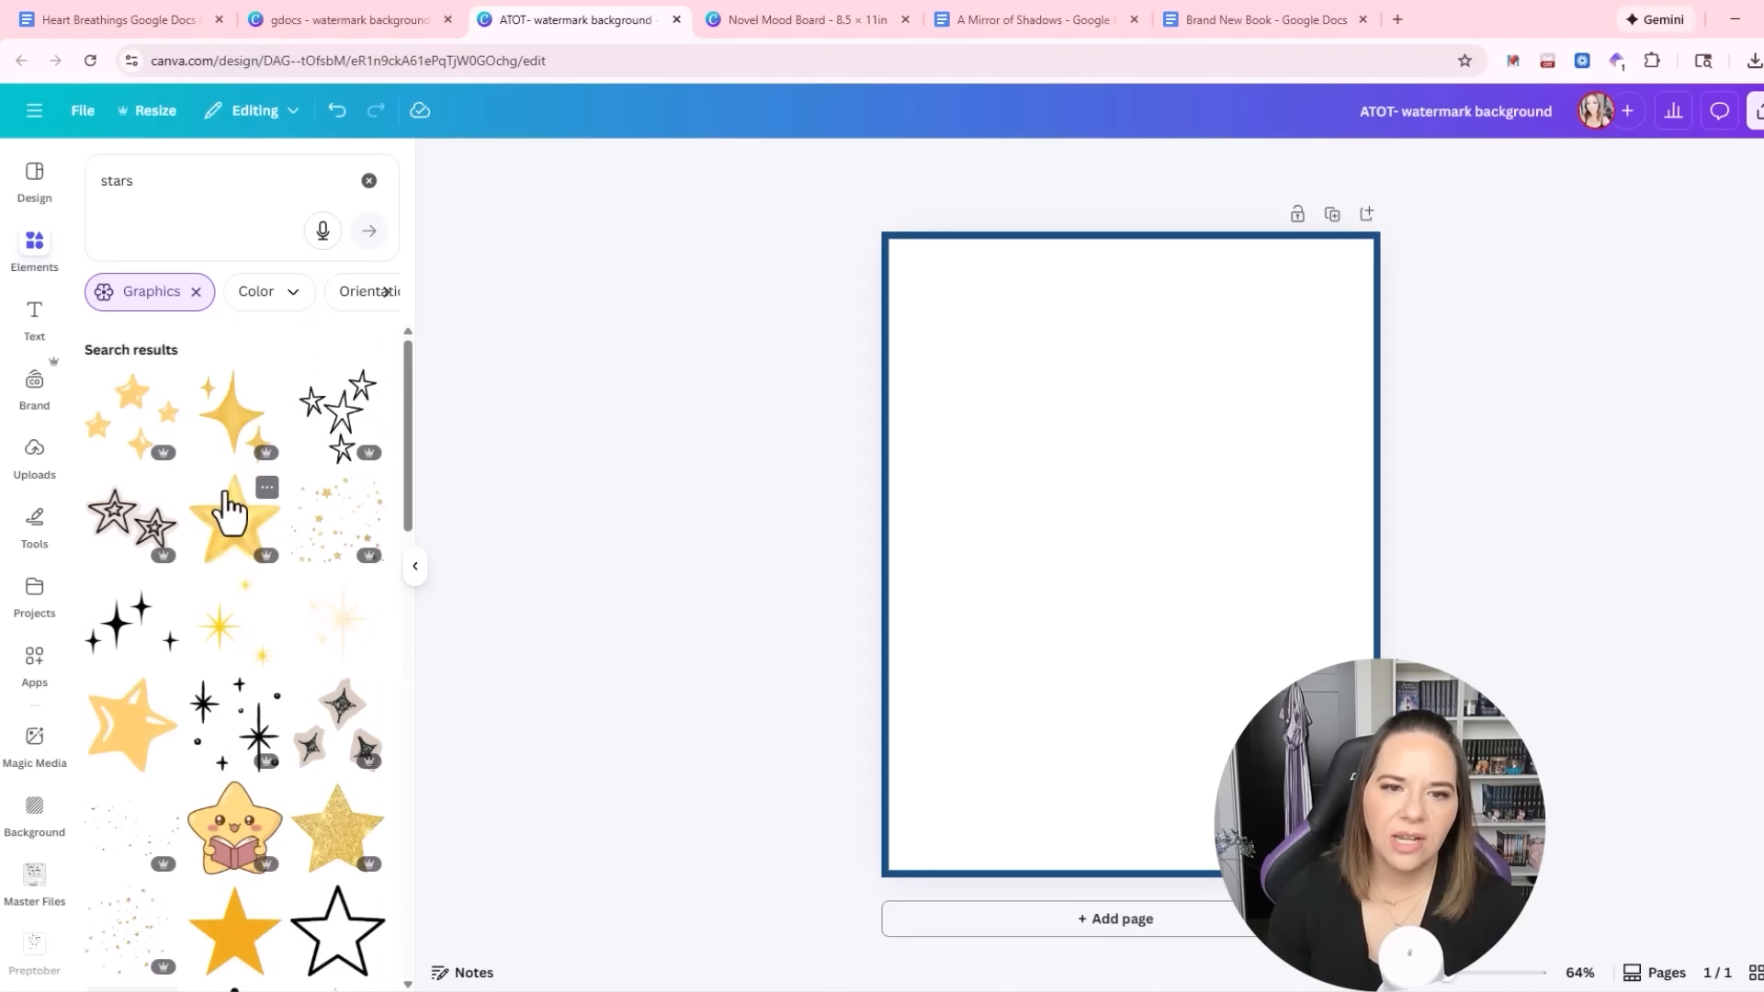
pyautogui.click(225, 432)
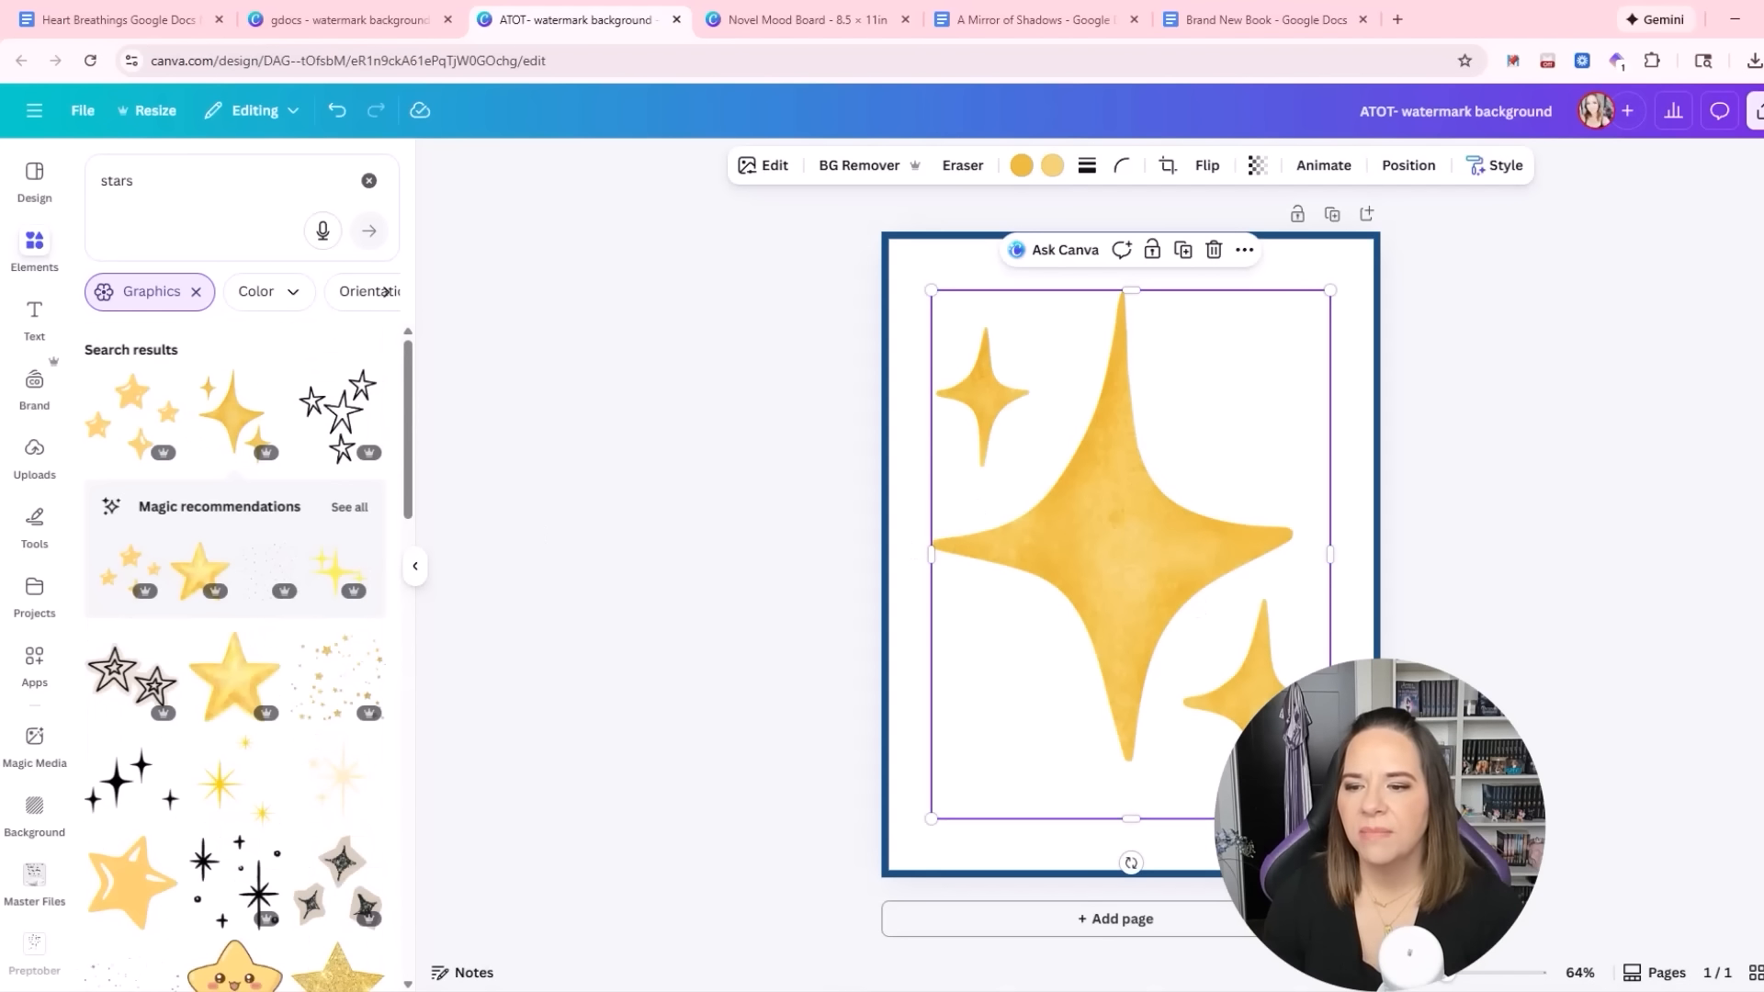
pyautogui.moveTo(1330, 818); pyautogui.dragTo(957, 323)
# Recolor the sparkle graphic's darker gold with the dark blue from the Heart Breathings brand palette
pyautogui.click(1021, 166)
pyautogui.click(287, 436)
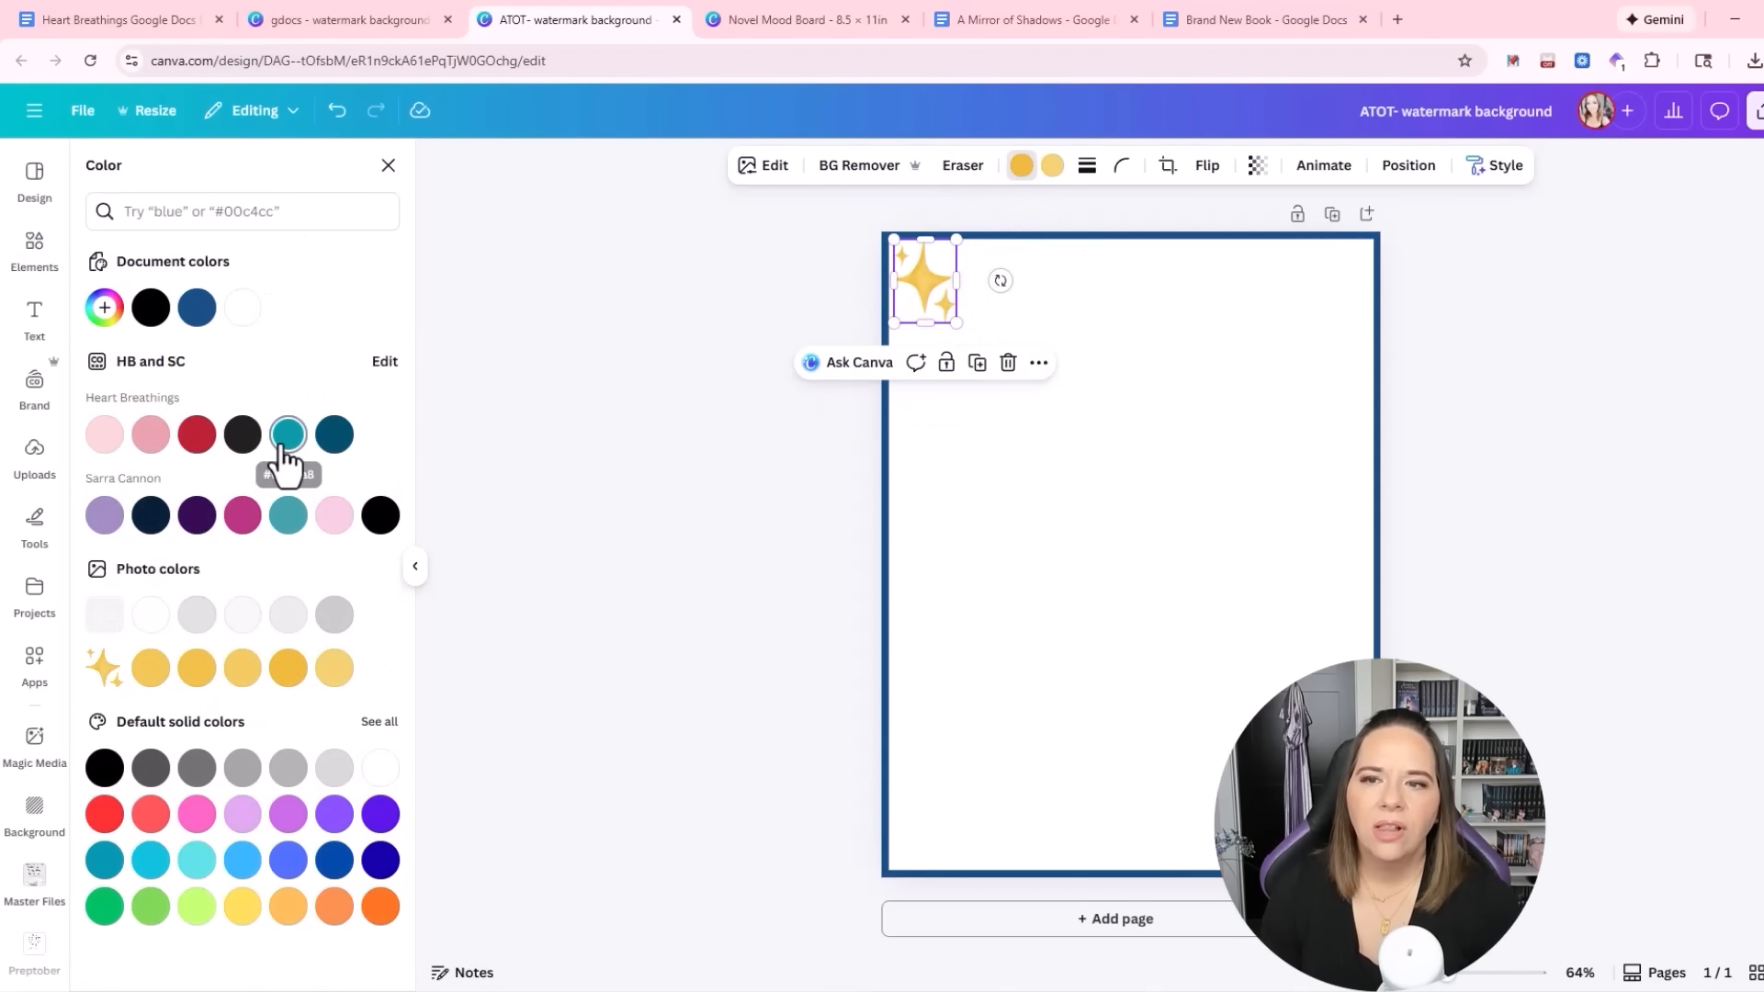
pyautogui.click(349, 439)
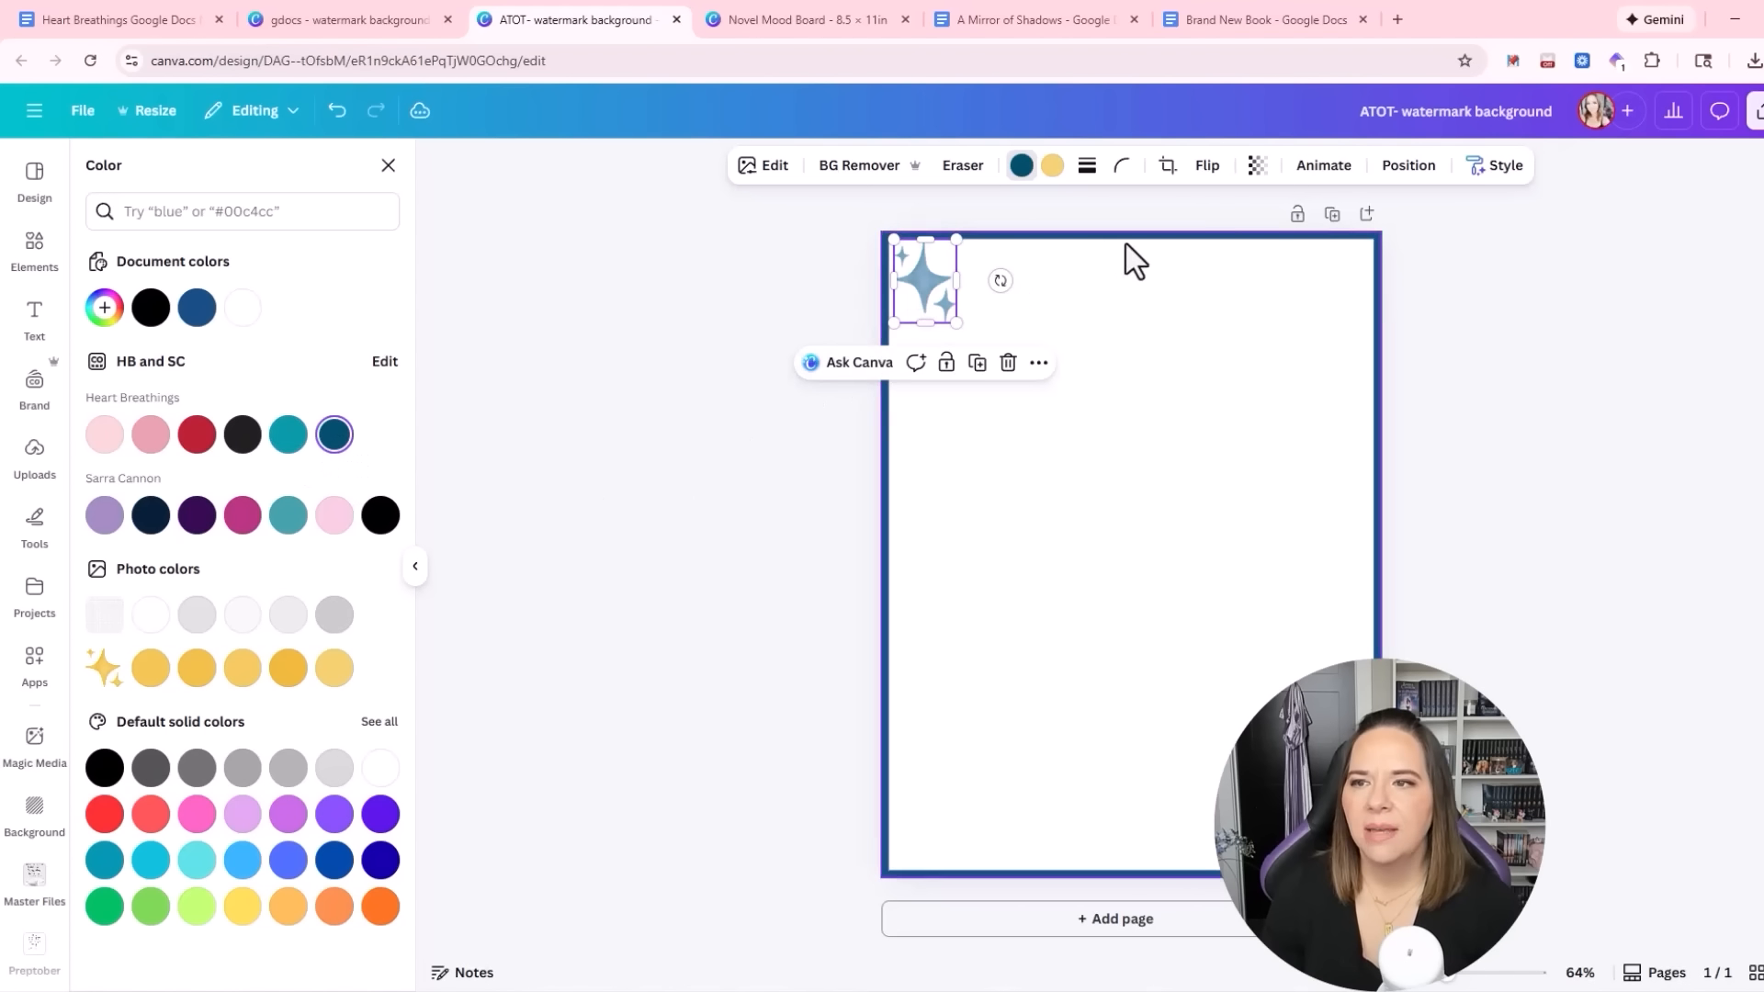
# Make the sparkle graphic more transparent for a watermark look and tilt it slightly clockwise
pyautogui.click(1260, 165)
pyautogui.moveTo(1309, 244); pyautogui.dragTo(1242, 246)
pyautogui.moveTo(1000, 280); pyautogui.dragTo(999, 309)
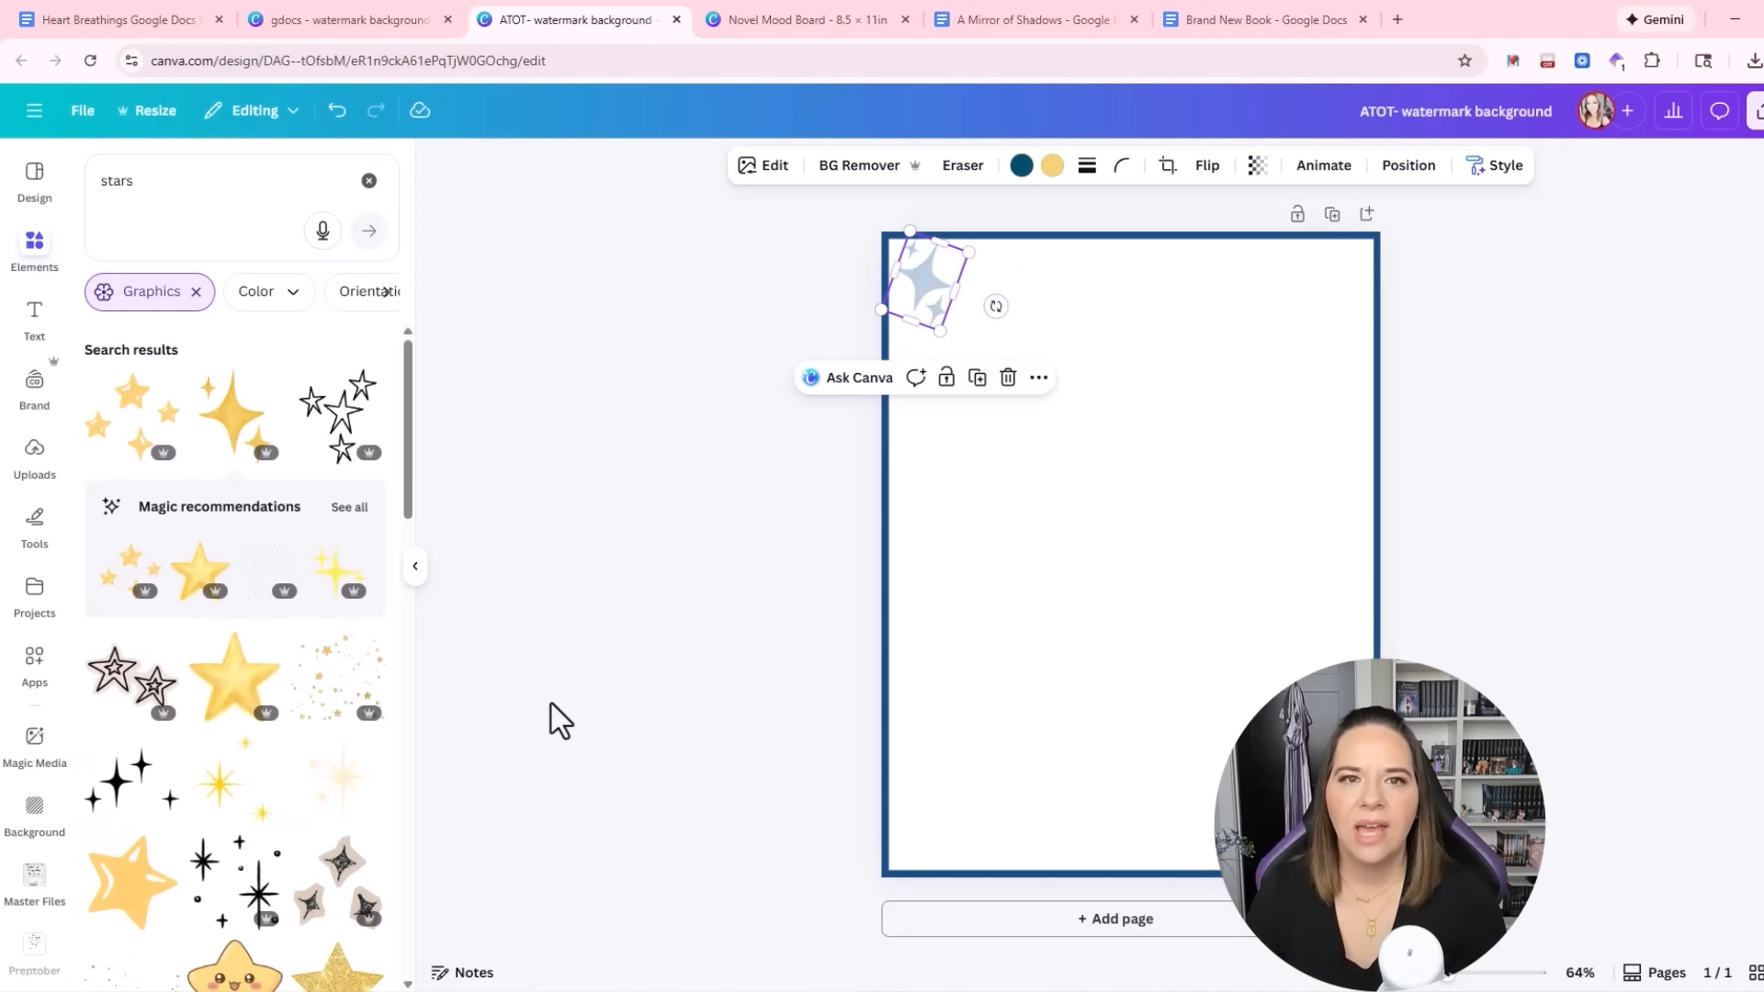
pyautogui.click(619, 510)
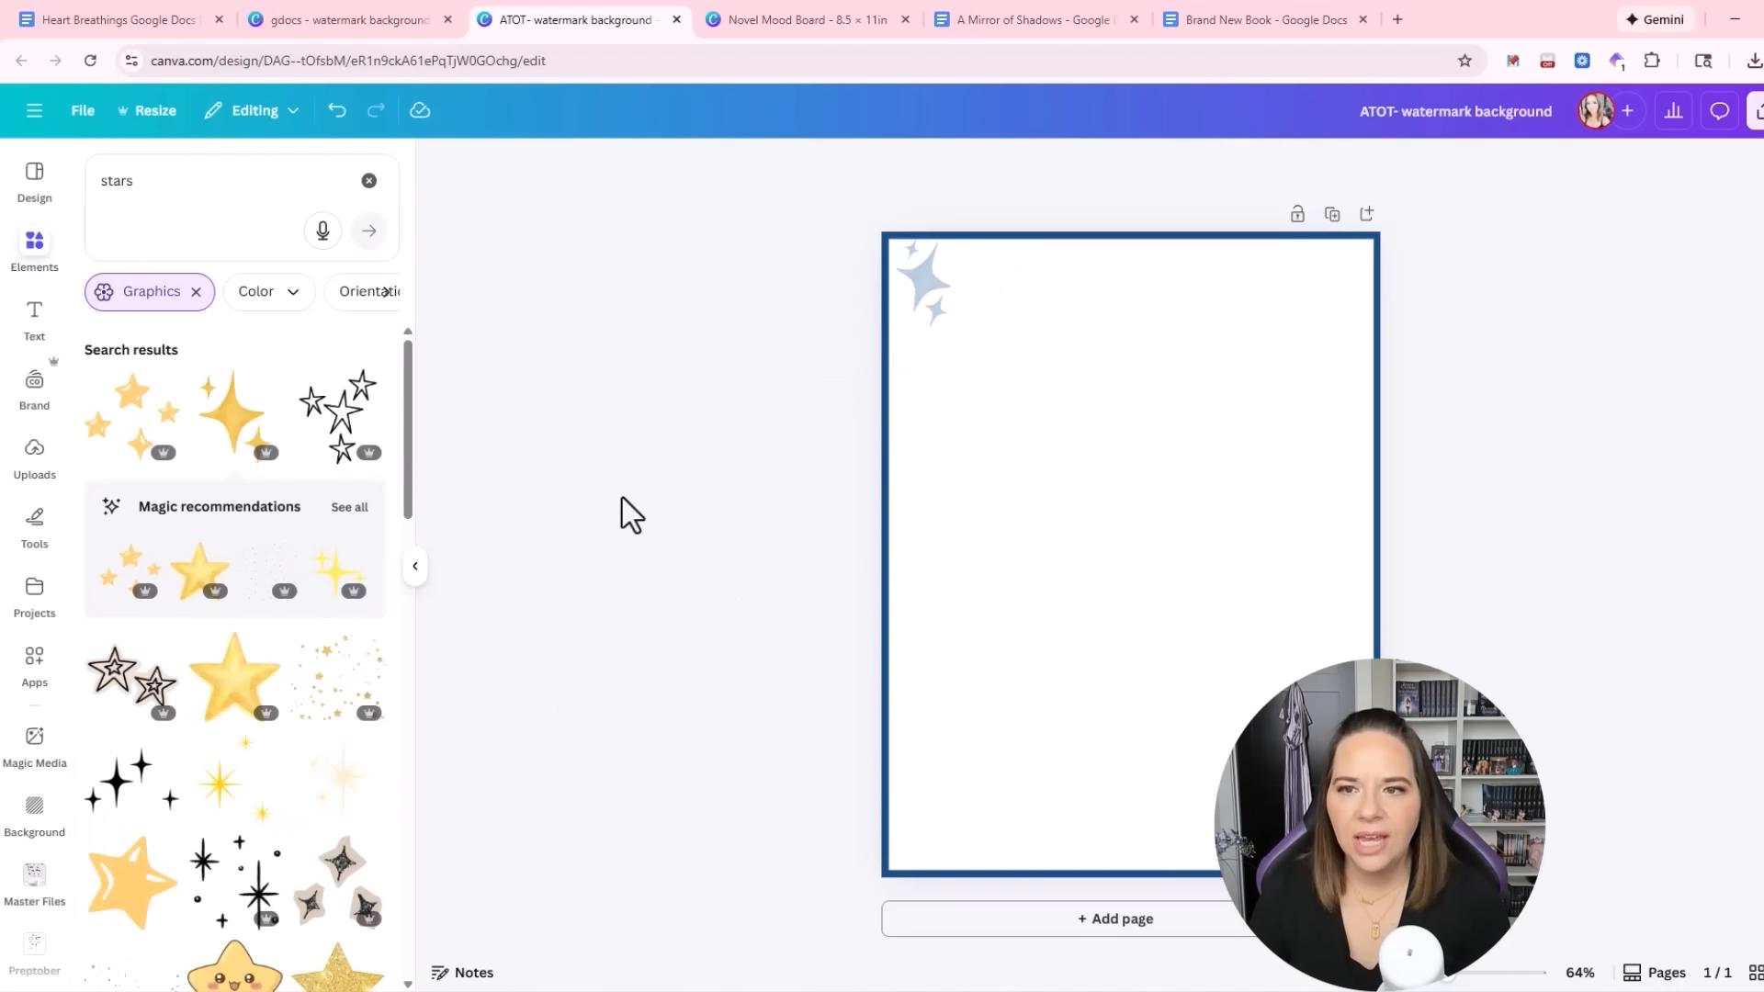
# Switch to the Heart Breathings Google Docs Novel Template and open its Chapter Image Header template link
pyautogui.click(147, 19)
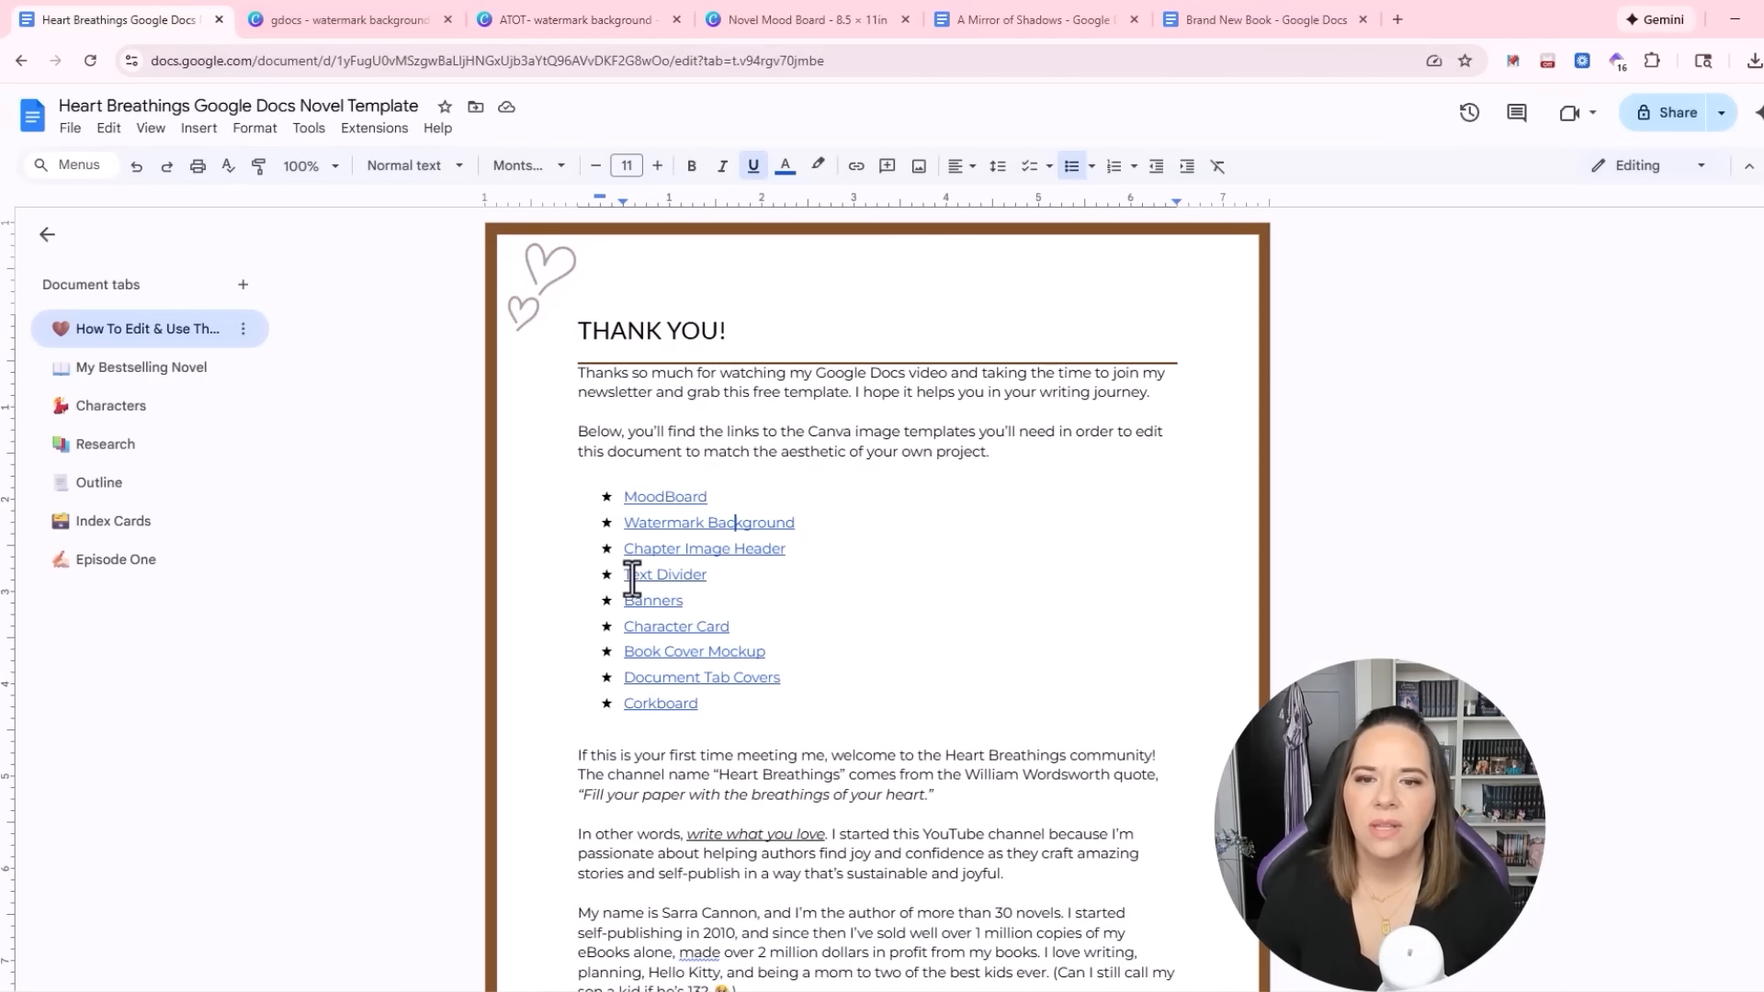
pyautogui.click(677, 558)
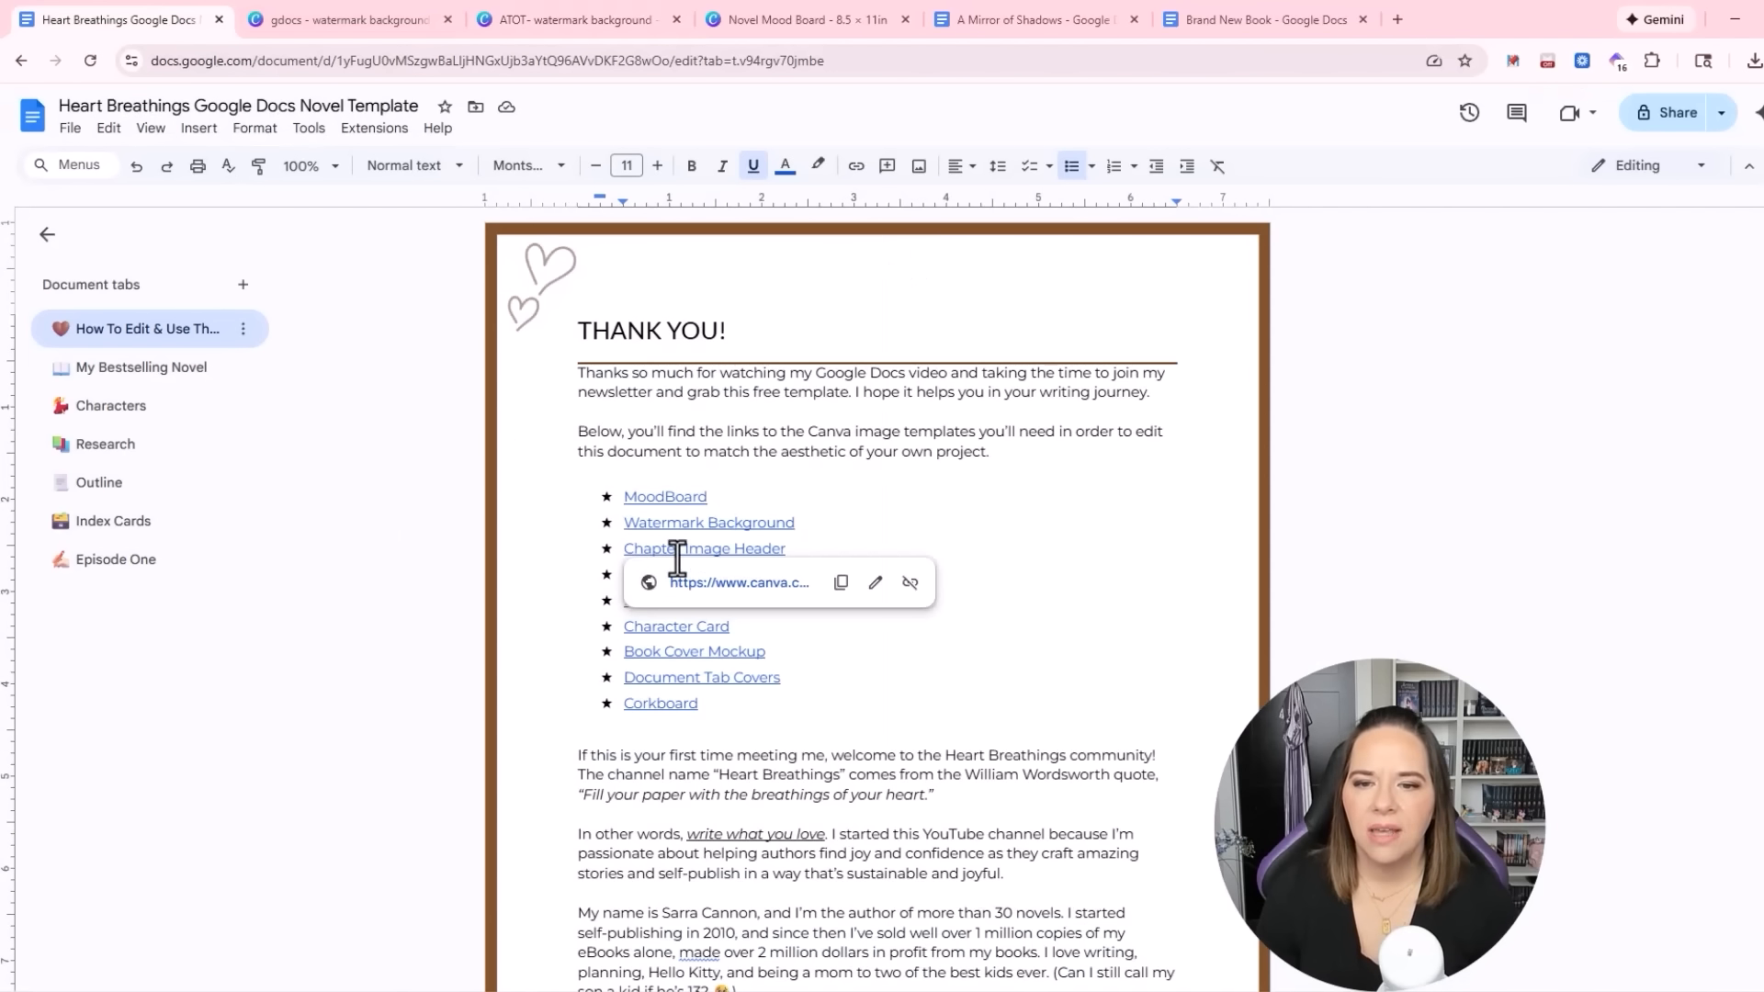
pyautogui.click(726, 588)
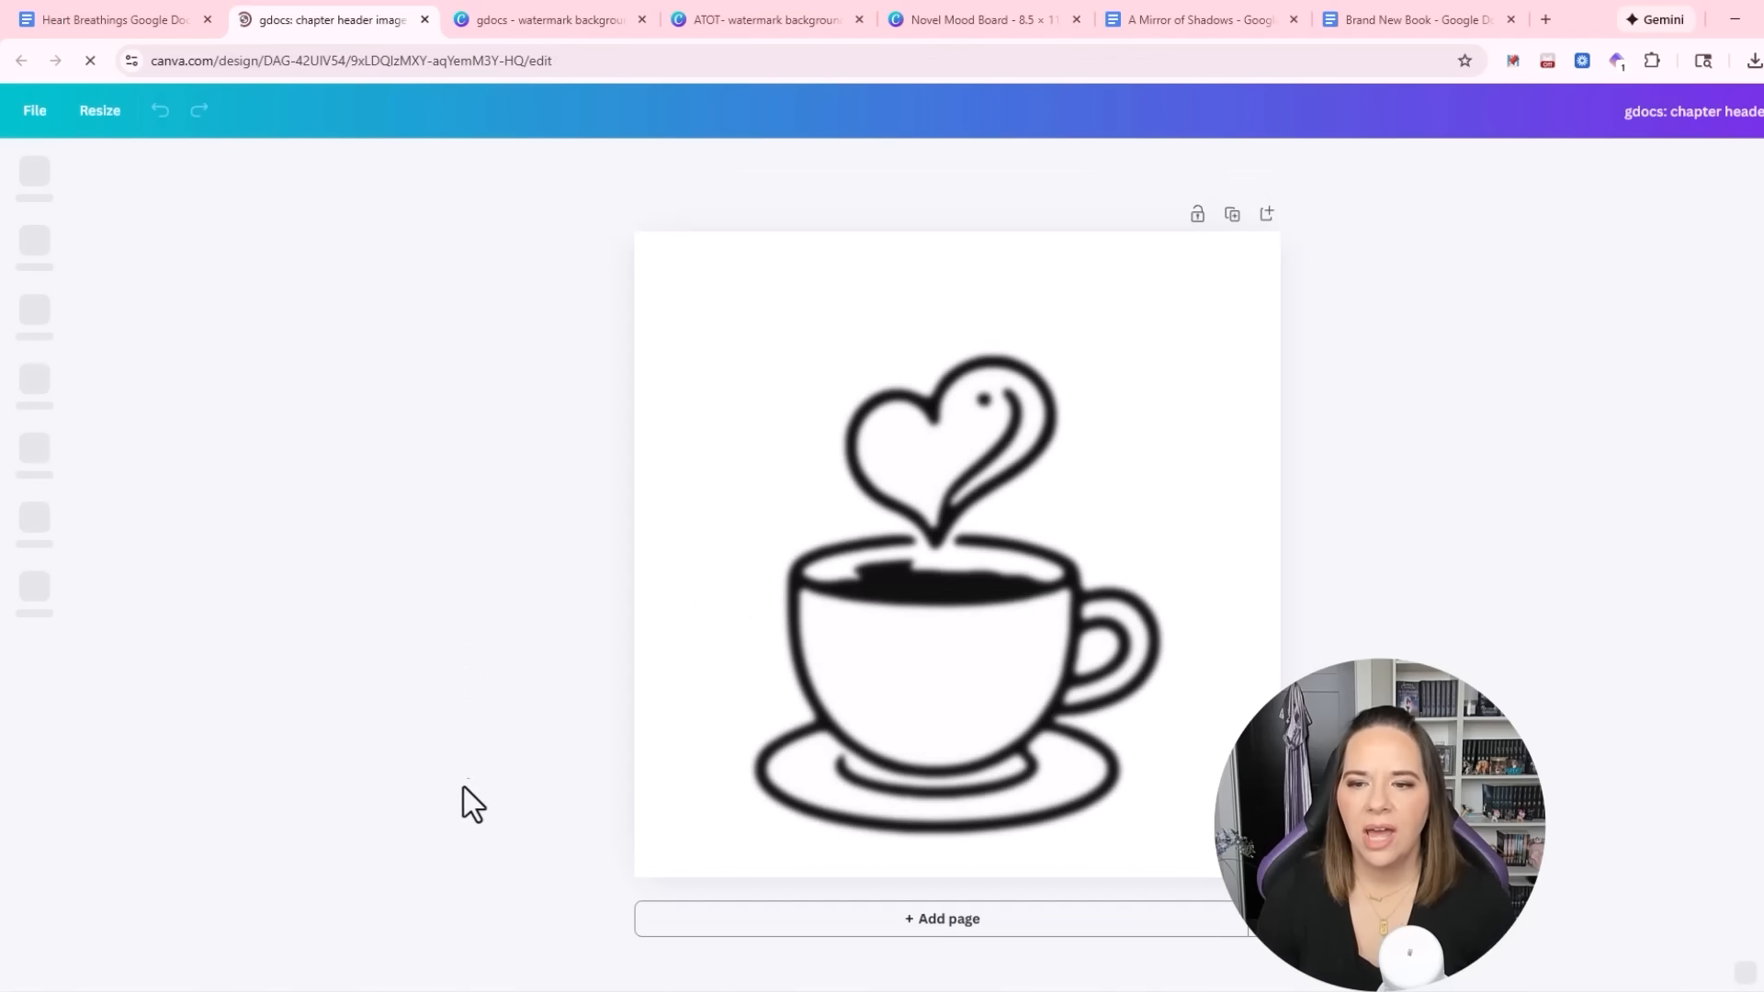
# Examine the chapter header image in the template's Episode One tab and the book cover in My Bestselling Novel
pyautogui.click(98, 19)
pyautogui.click(172, 561)
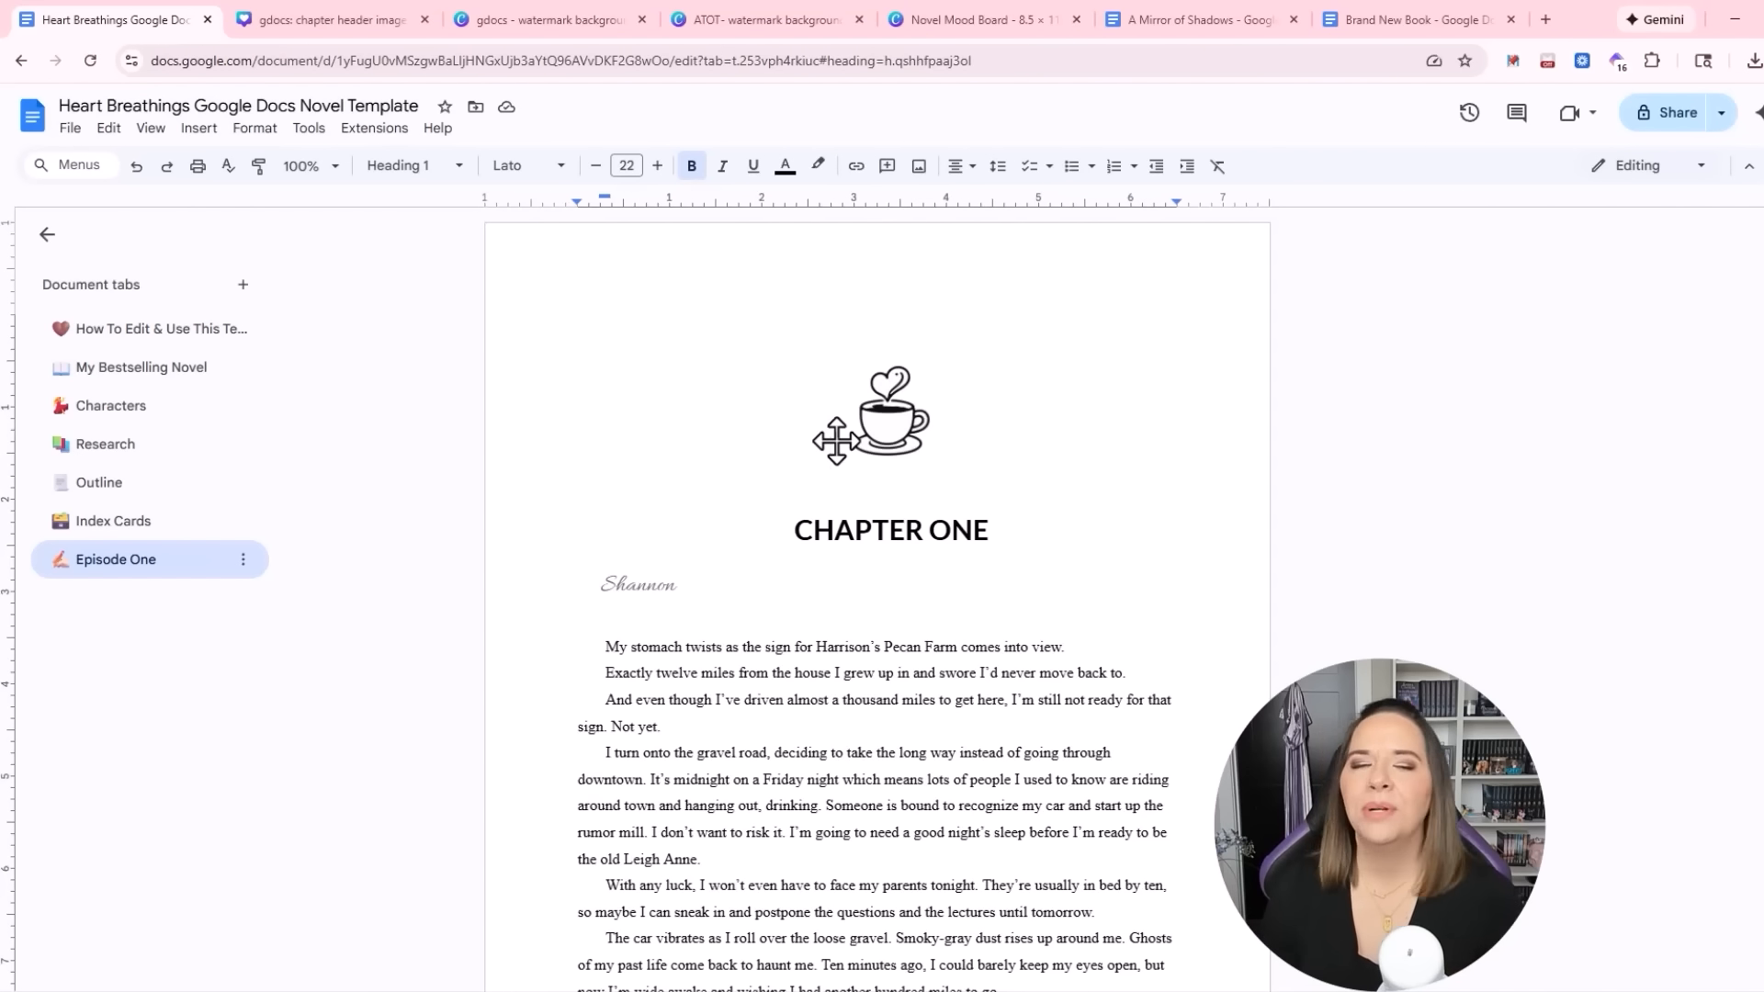
pyautogui.click(142, 368)
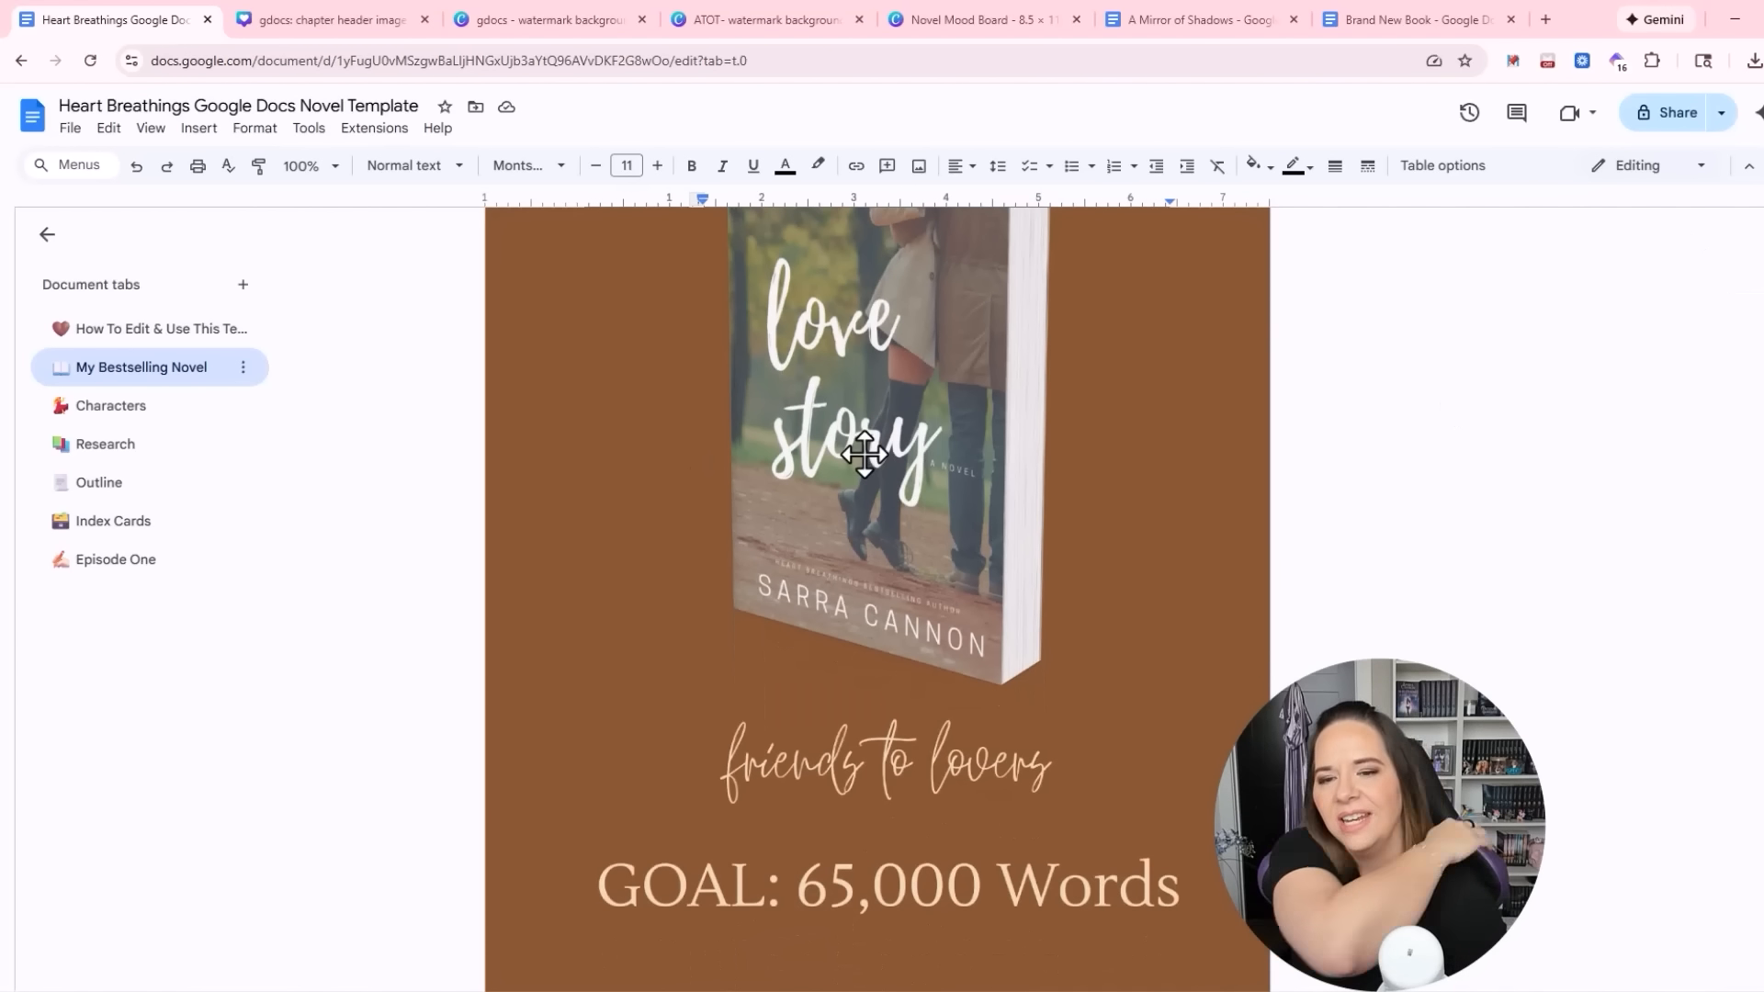
pyautogui.scroll(2, 697, 560)
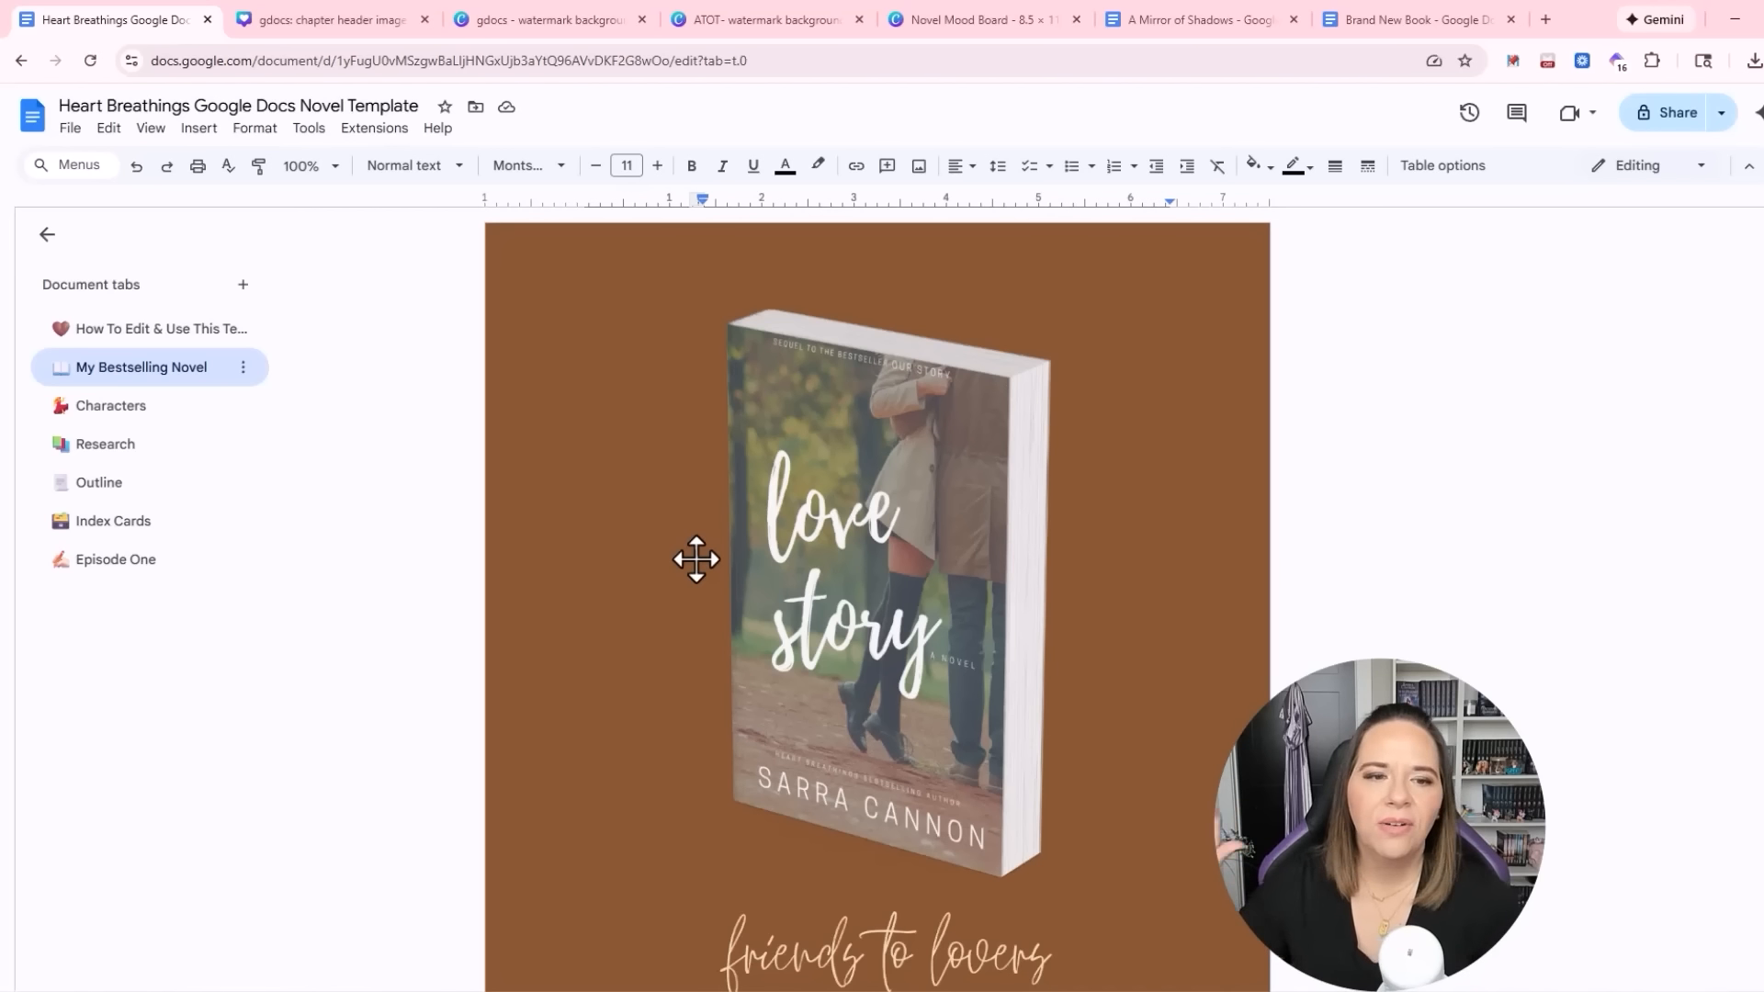
pyautogui.click(110, 559)
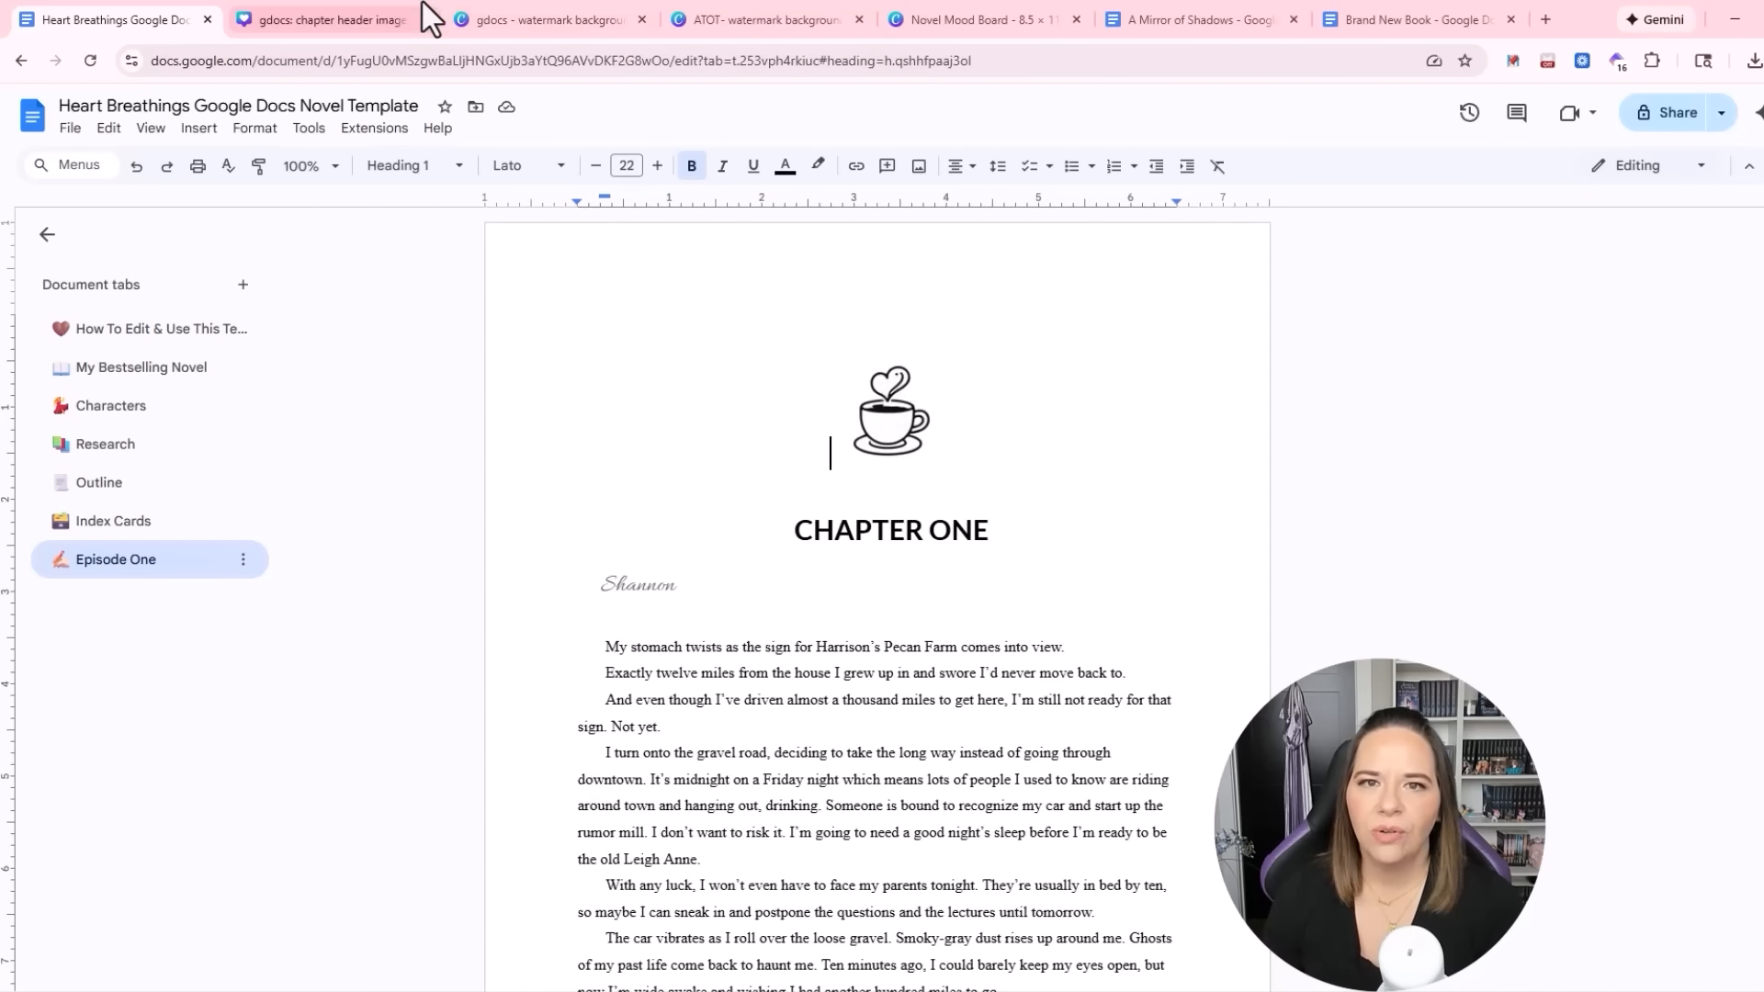
# Return to the Canva design "gdocs: chapter header image" and make a copy of it
pyautogui.click(818, 19)
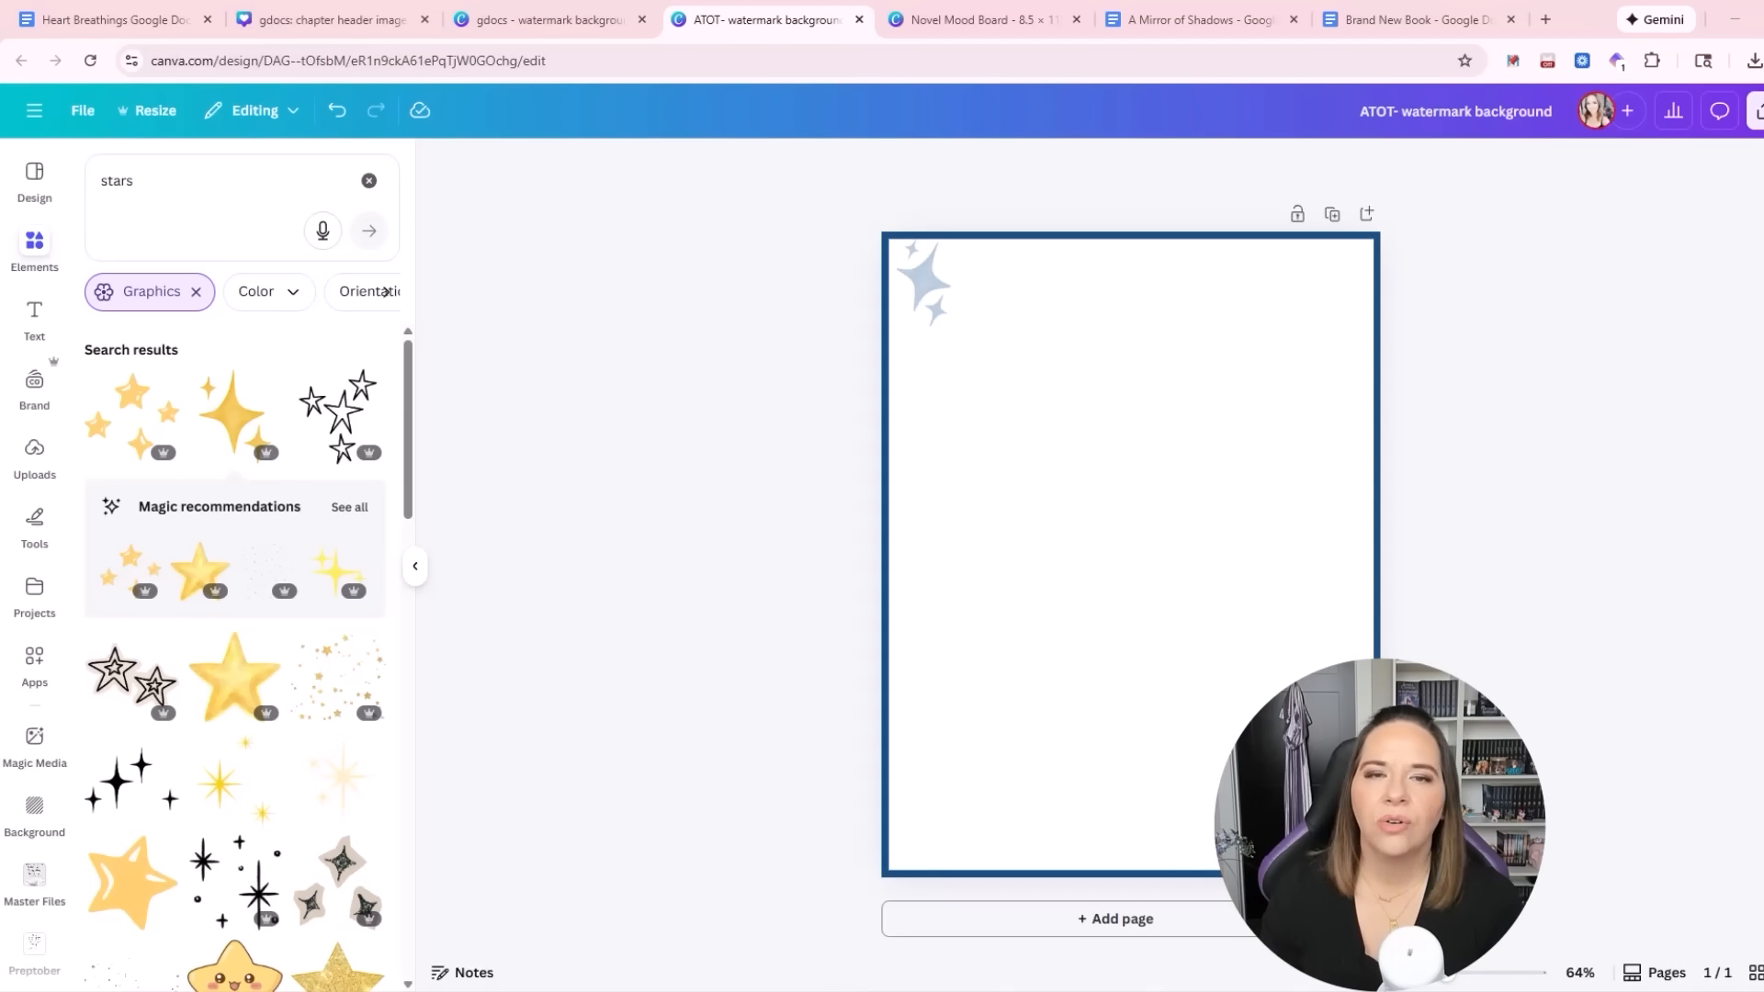
pyautogui.click(983, 22)
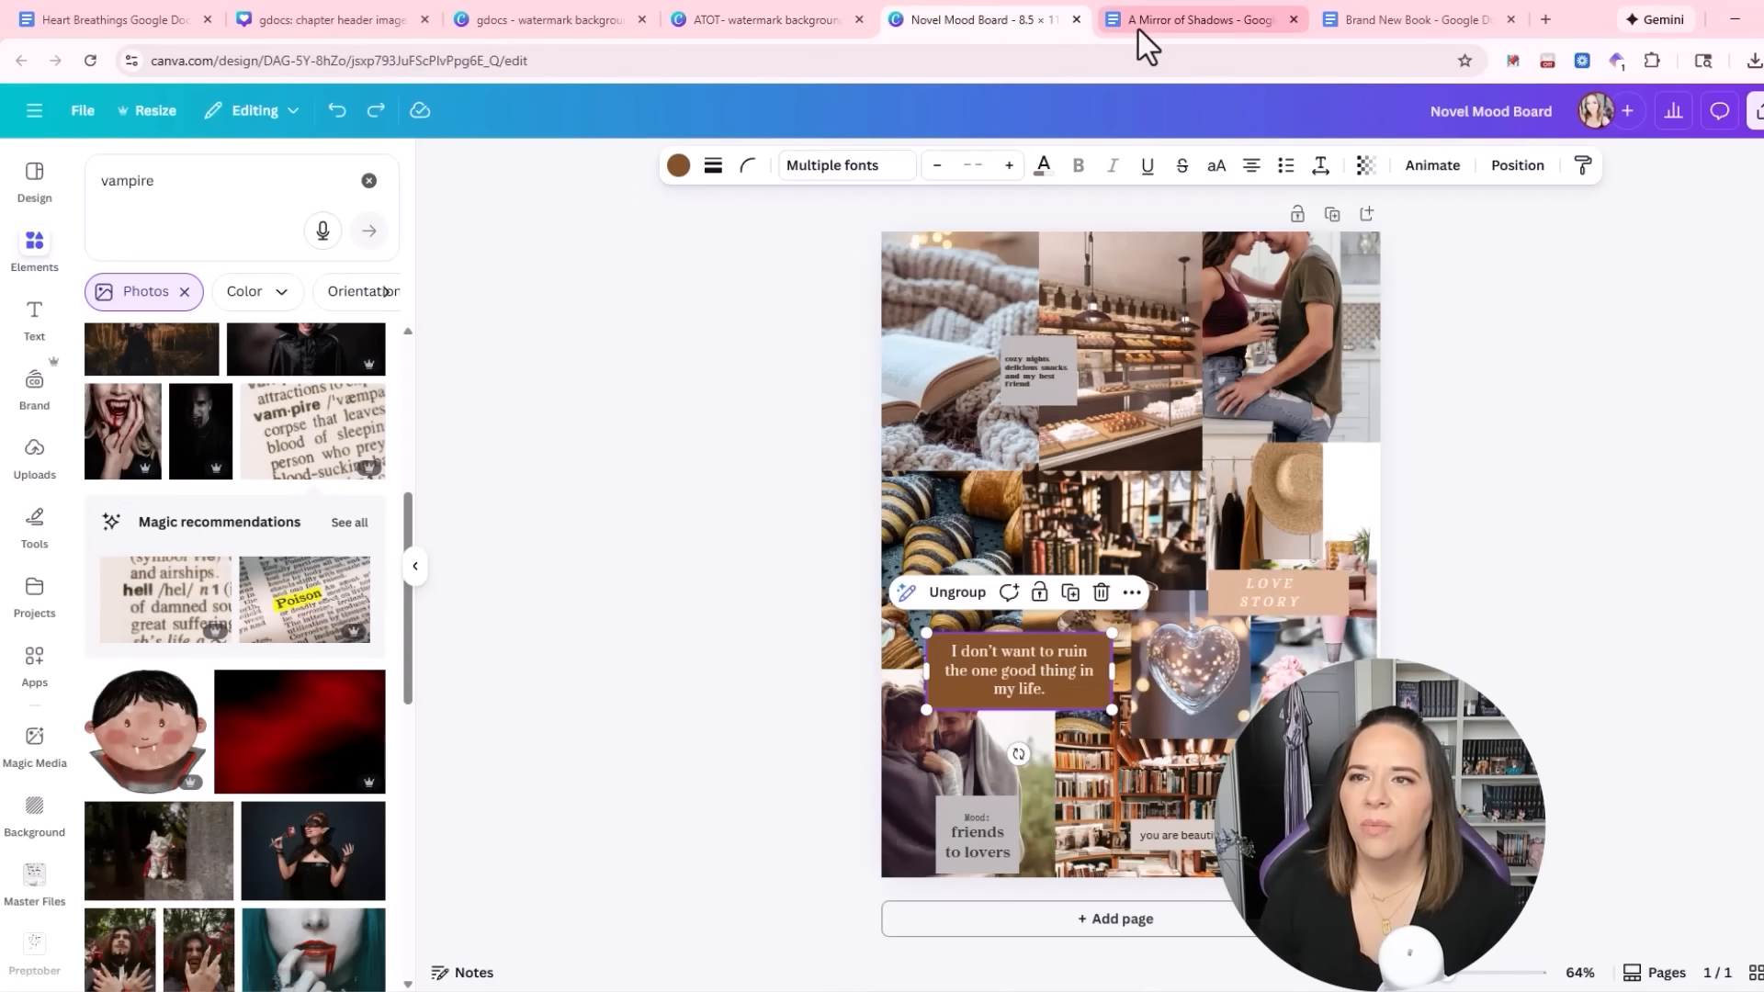
pyautogui.click(529, 19)
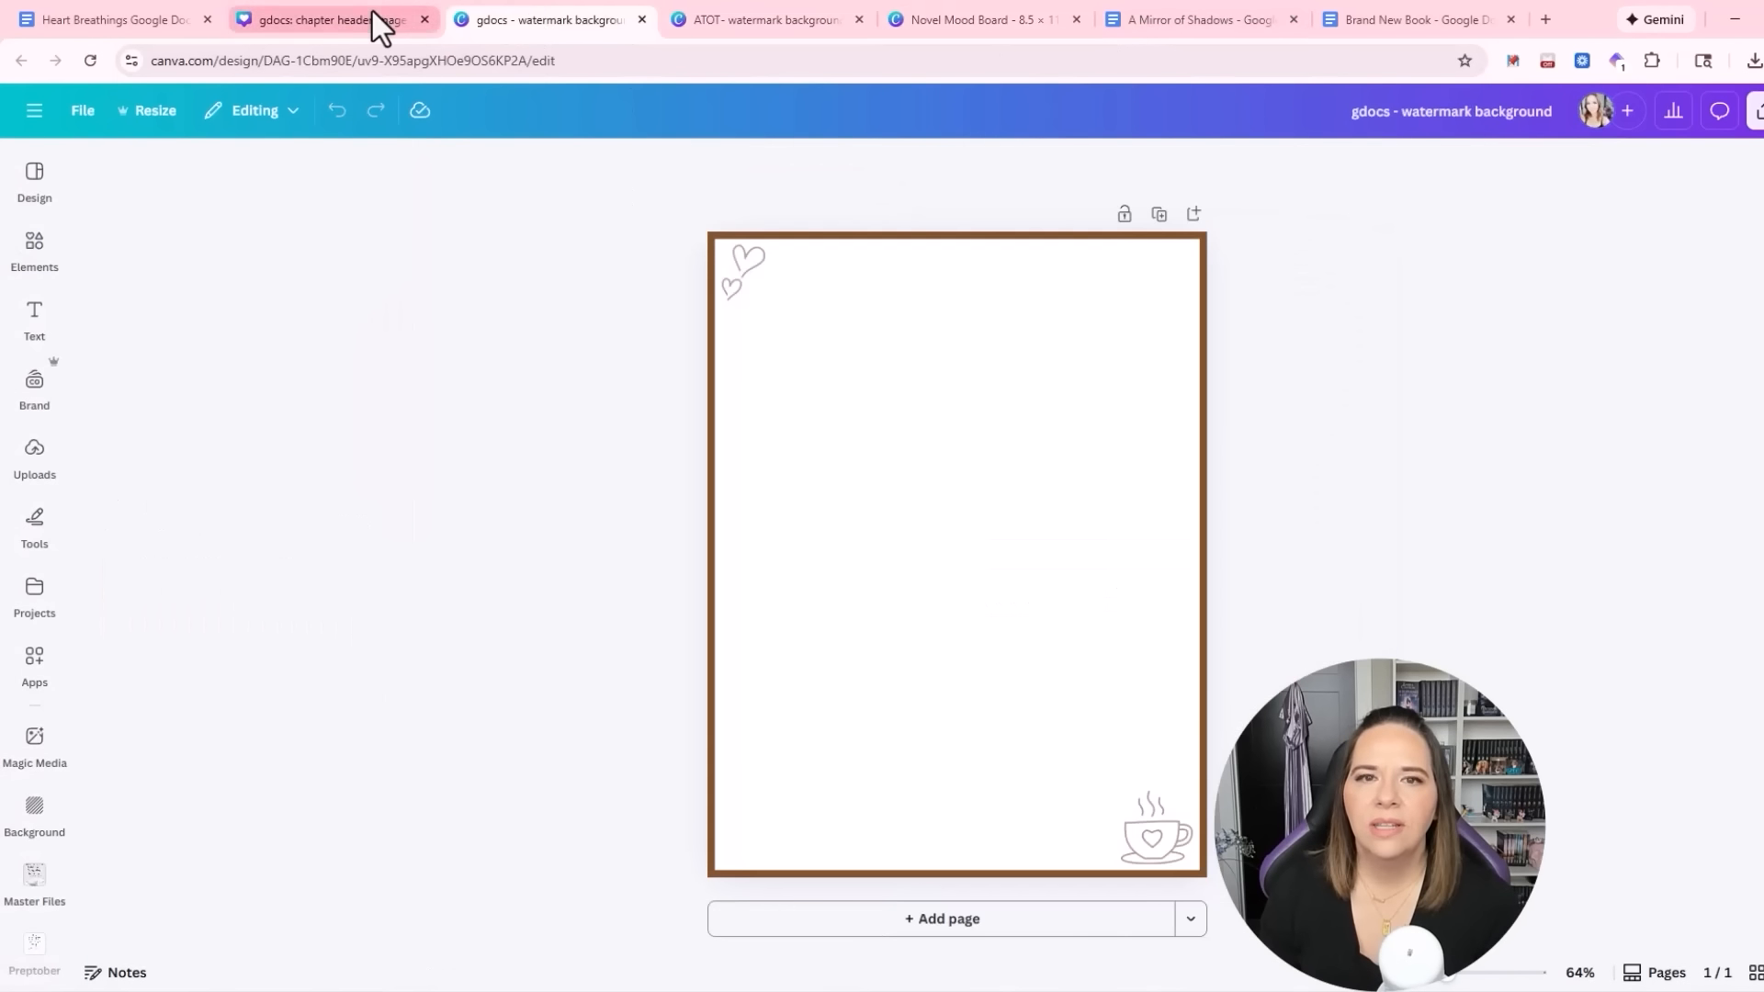
pyautogui.click(372, 18)
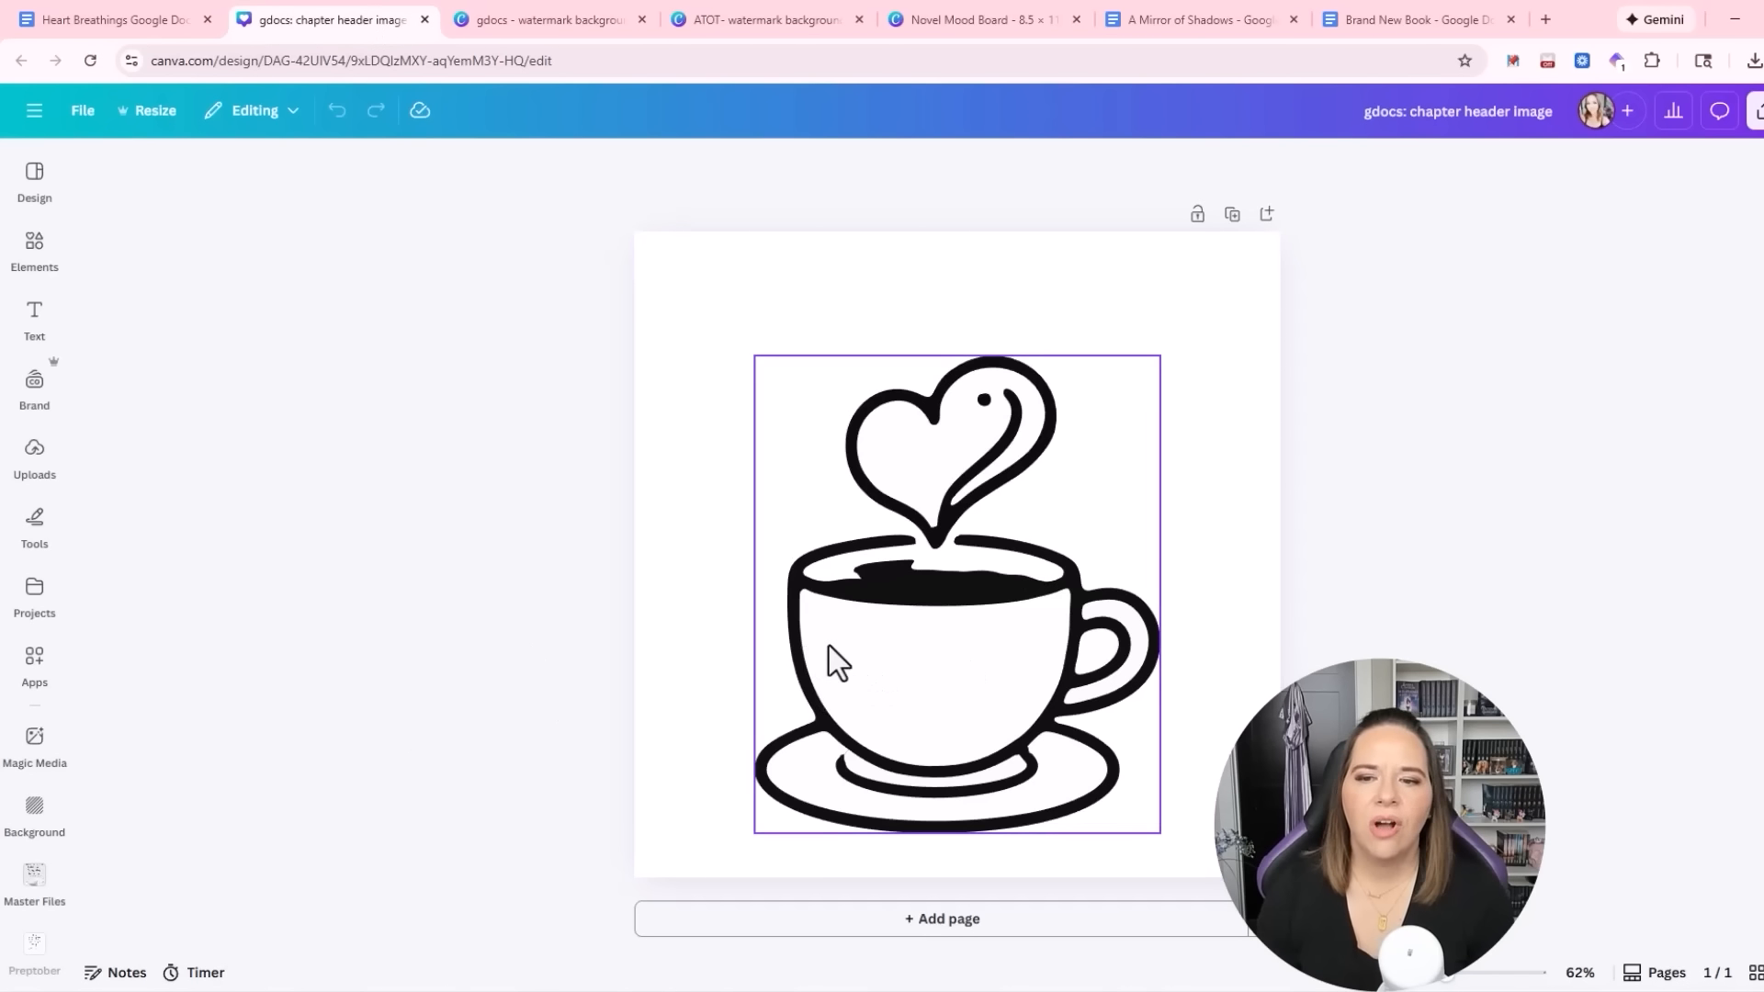
pyautogui.click(81, 110)
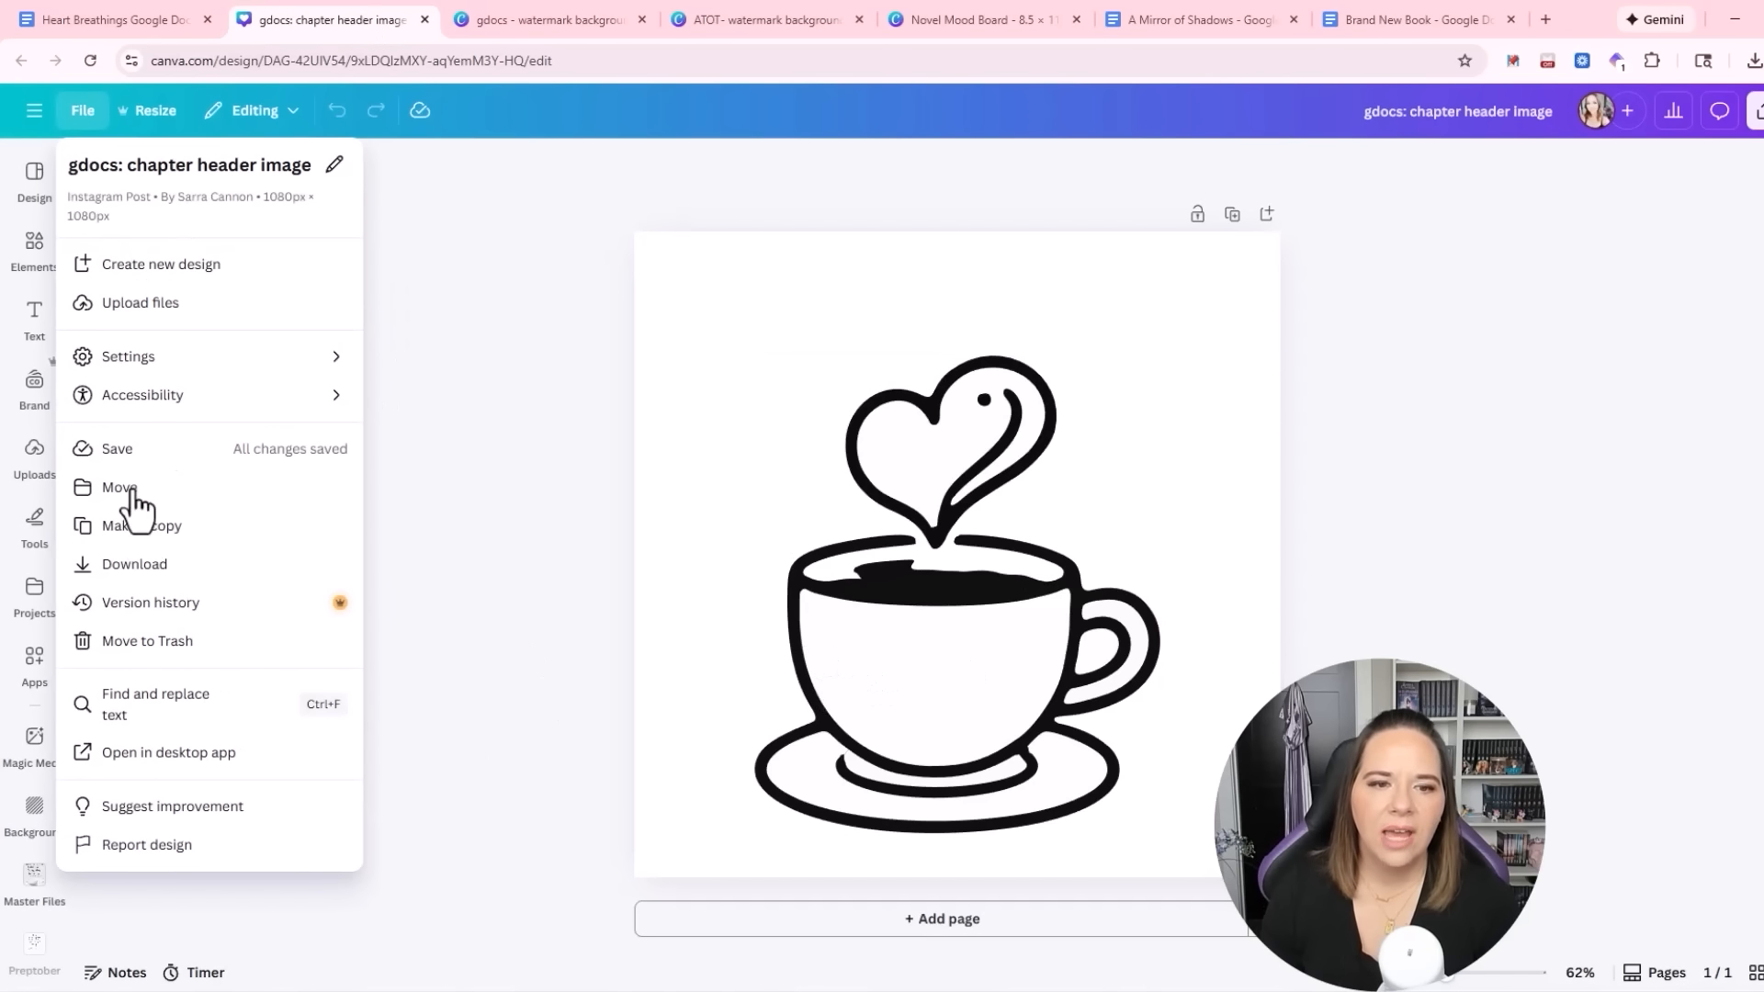
pyautogui.click(126, 528)
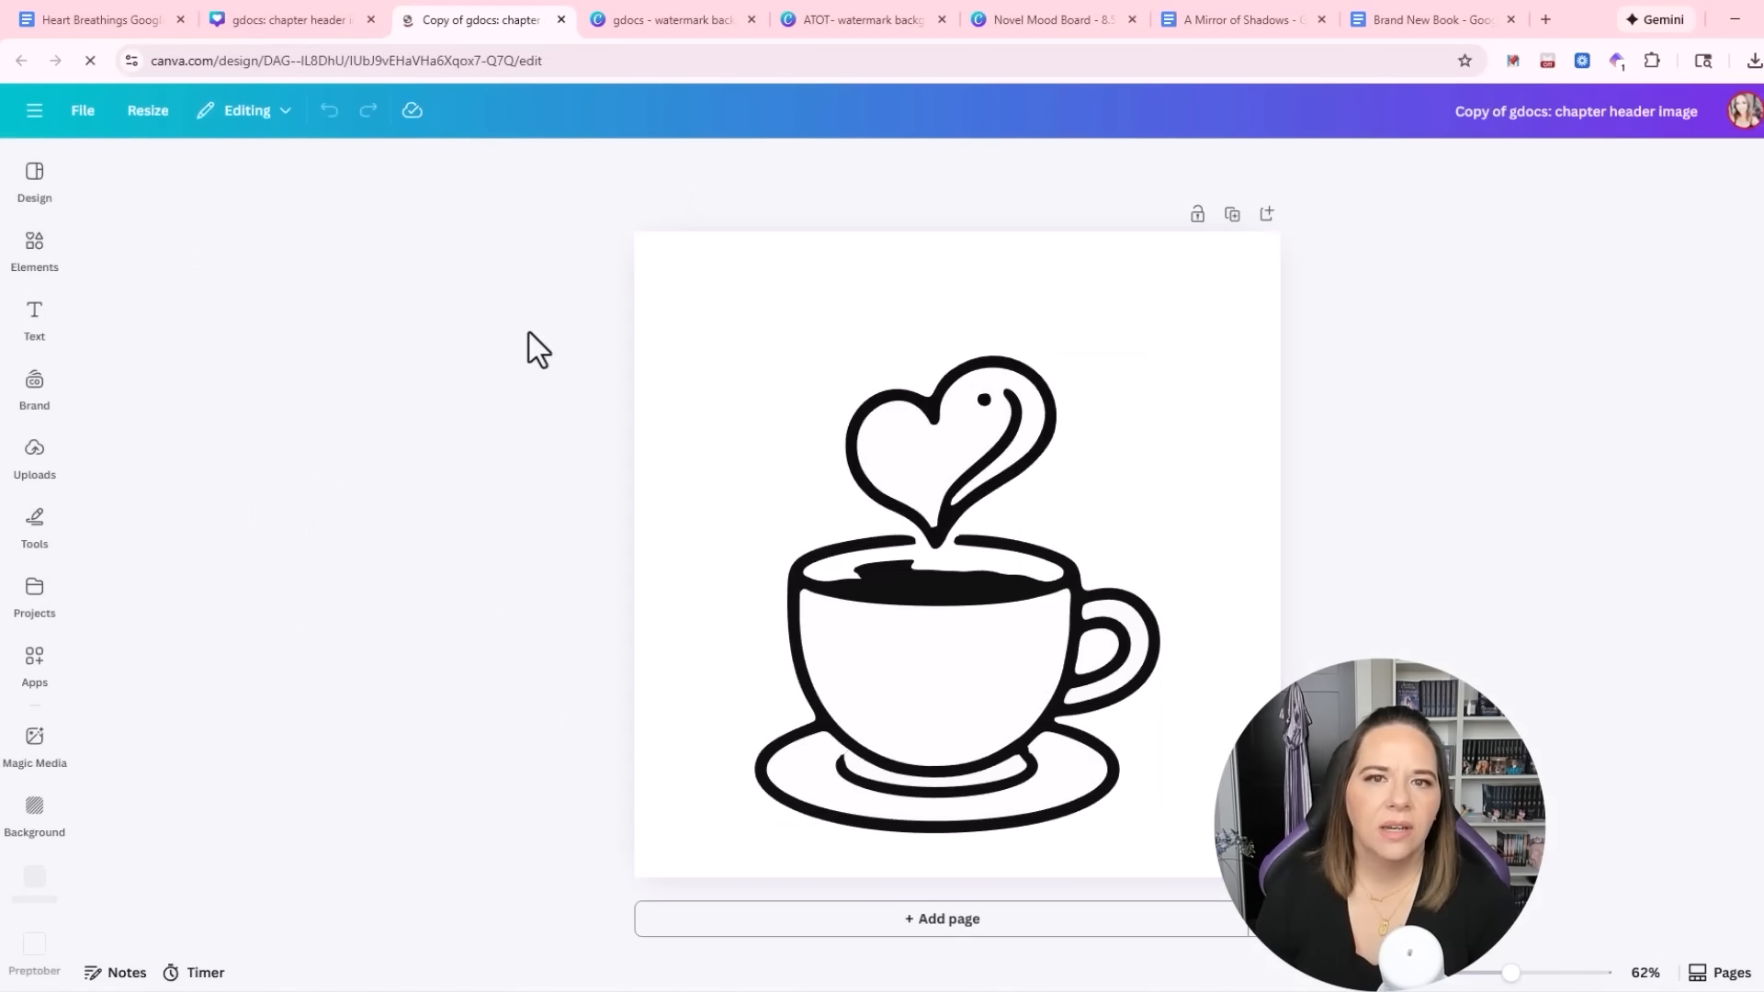
# Search the elements for "crown", show all graphics results and browse them for a black crown
pyautogui.click(32, 248)
pyautogui.click(204, 189)
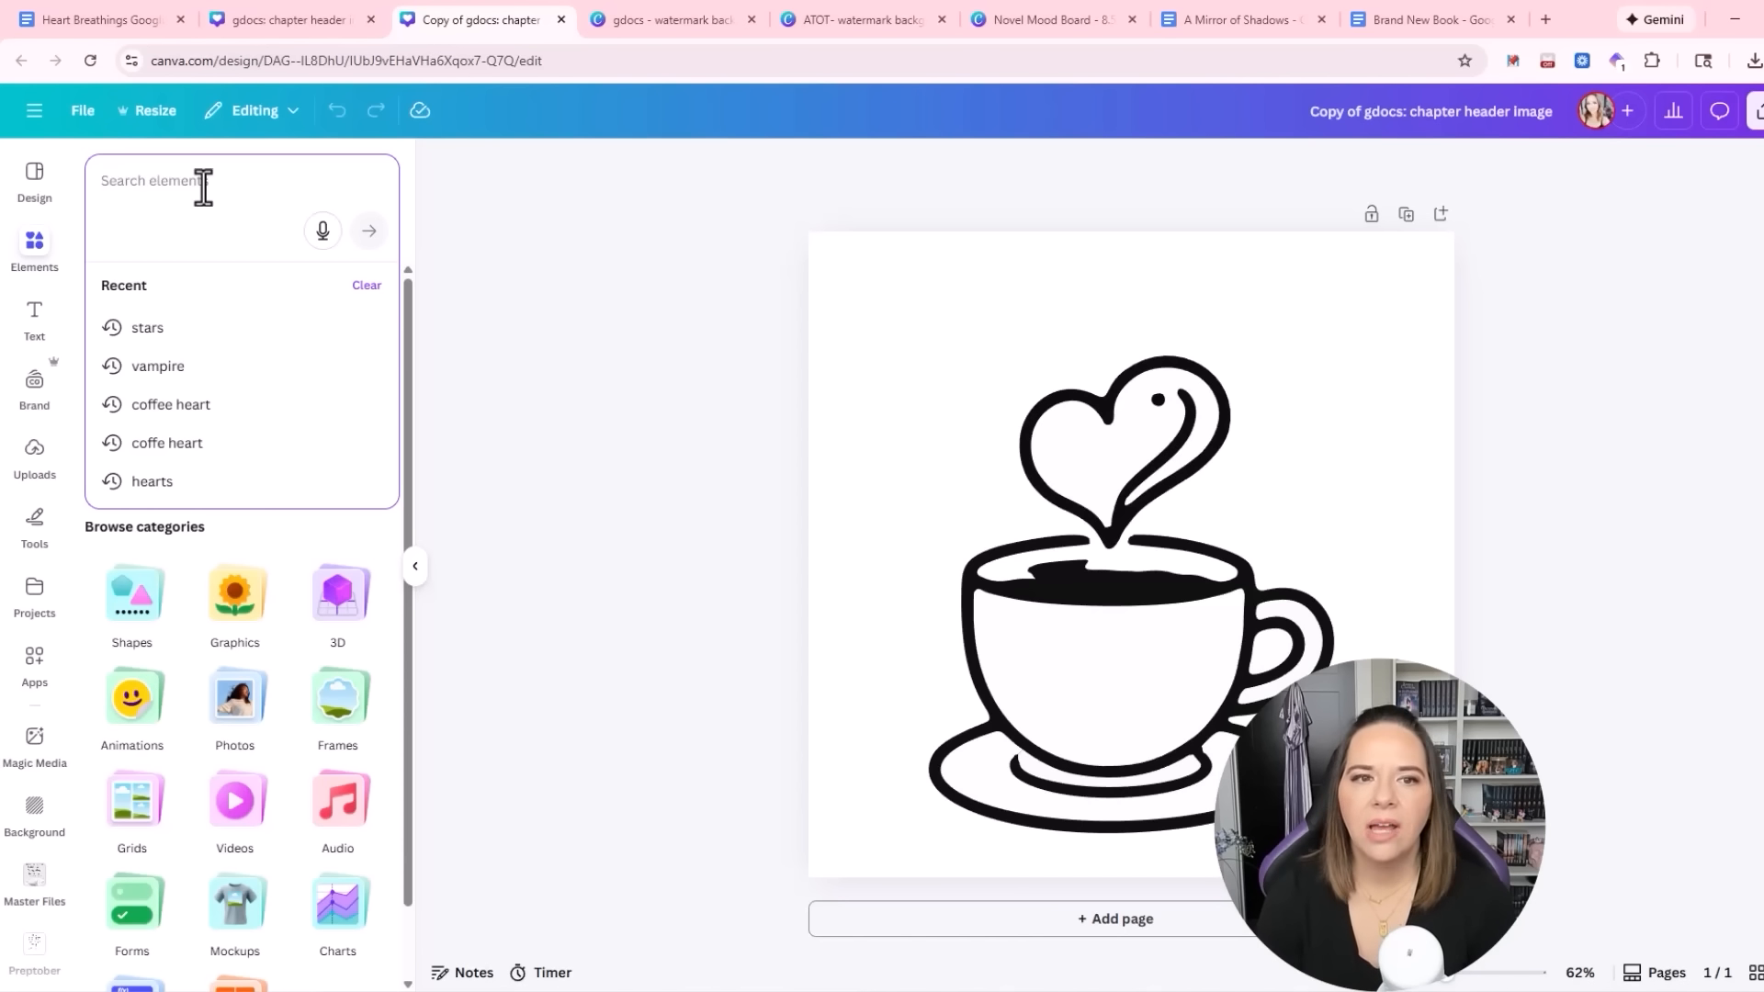
pyautogui.write('crown')
pyautogui.press('Return')
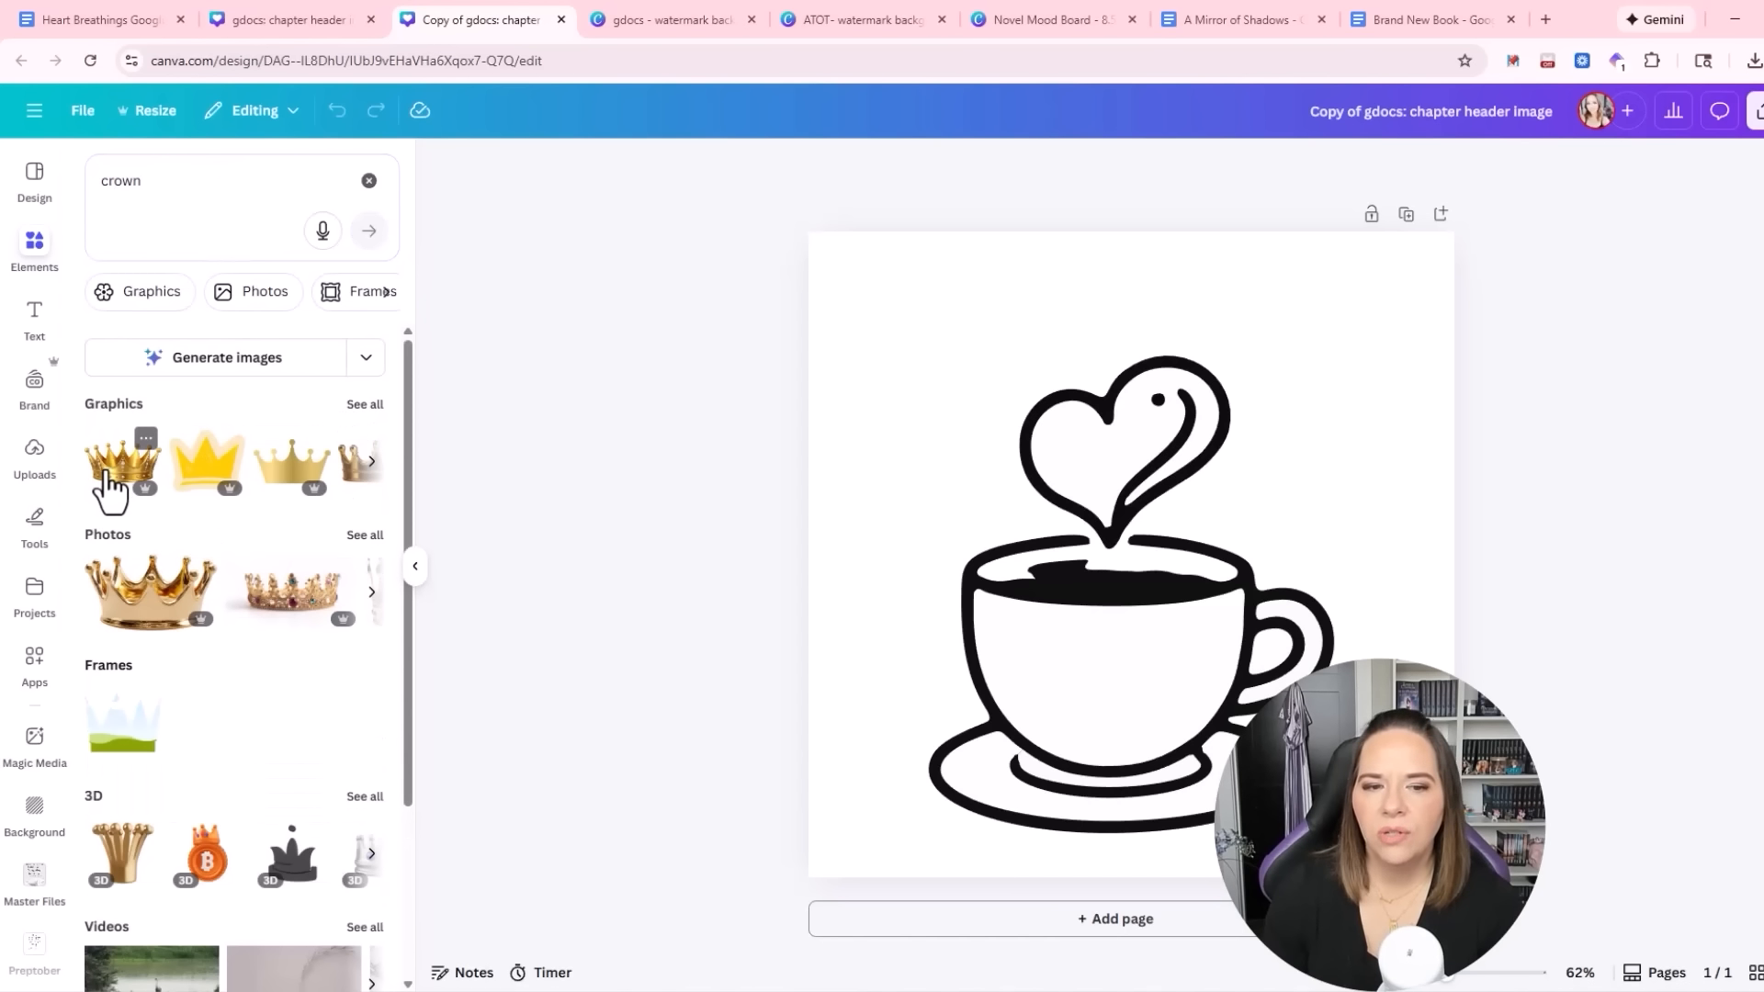
pyautogui.click(358, 405)
pyautogui.scroll(-2, 266, 694)
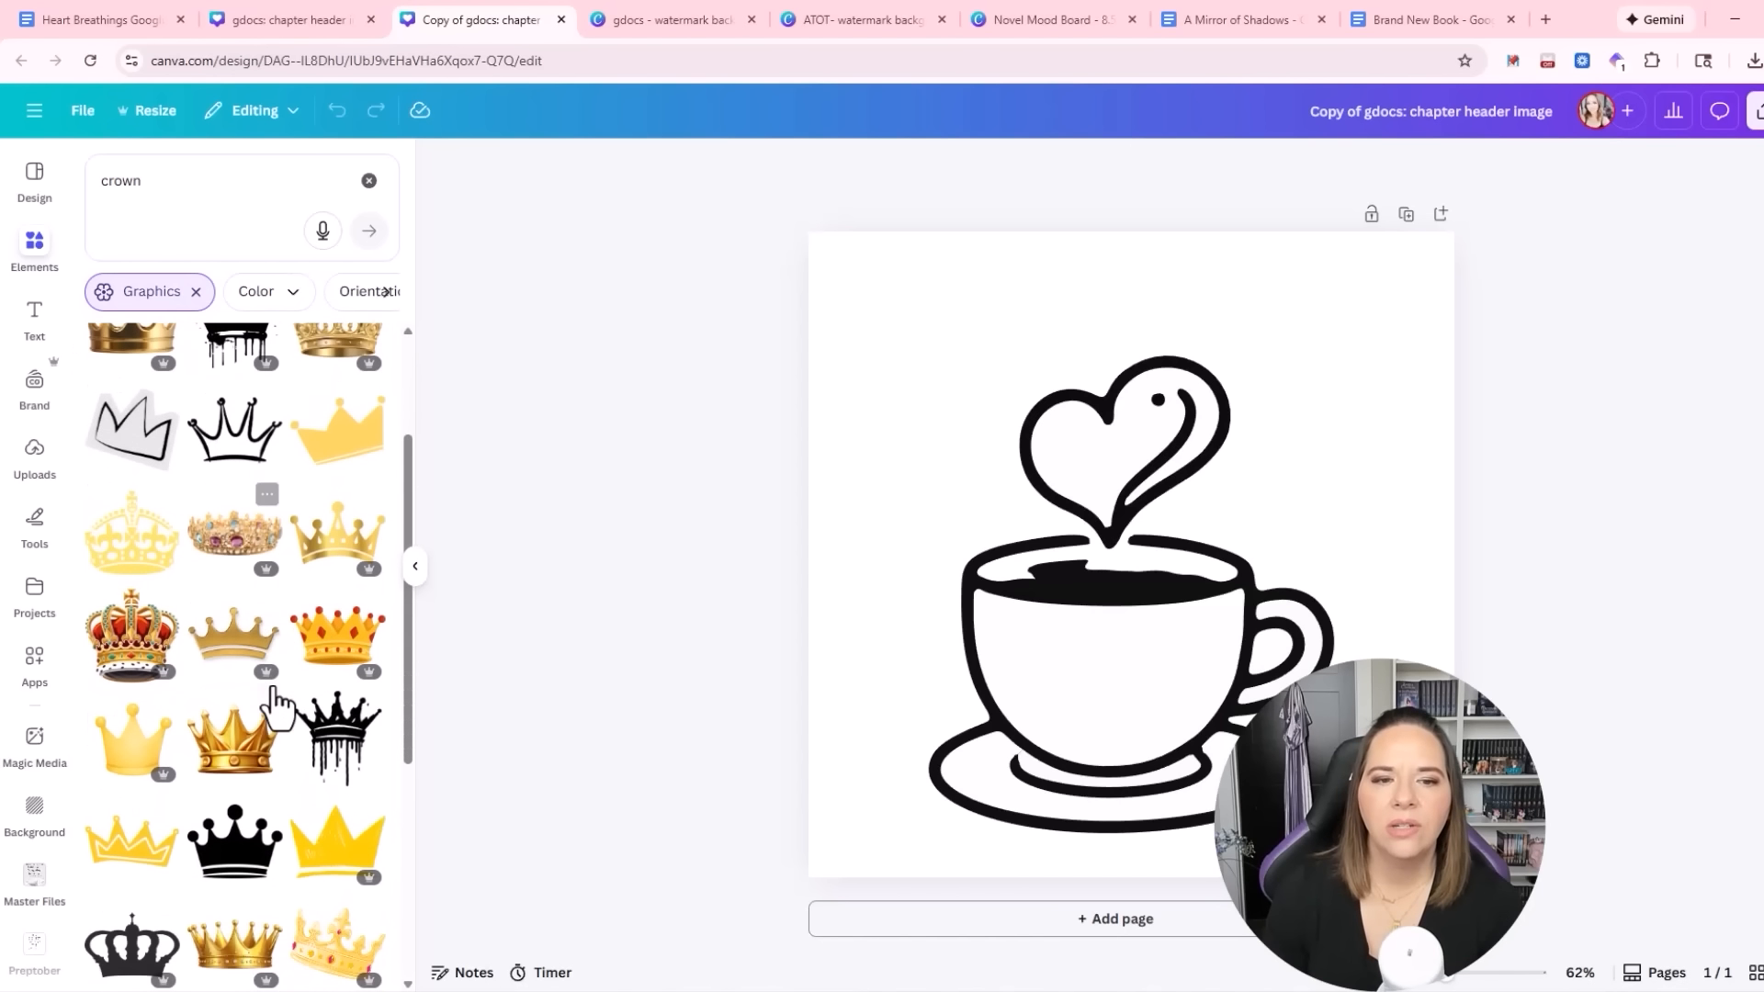
pyautogui.scroll(-5, 275, 705)
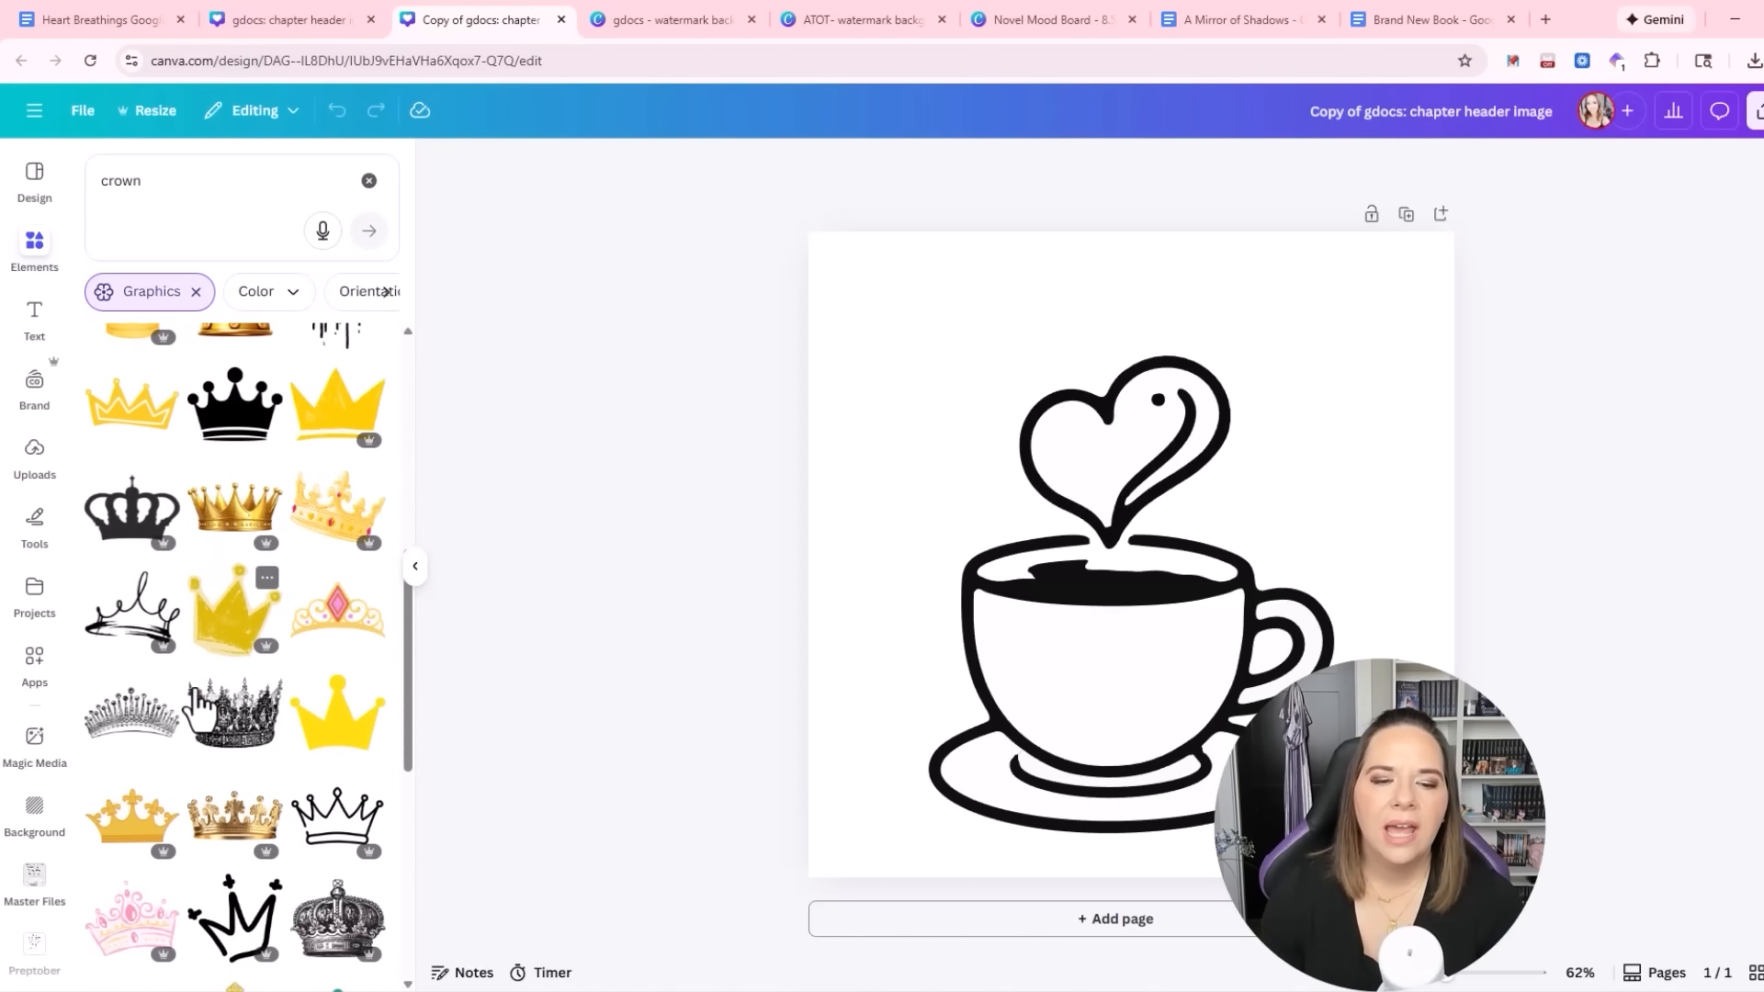
pyautogui.scroll(-2, 198, 707)
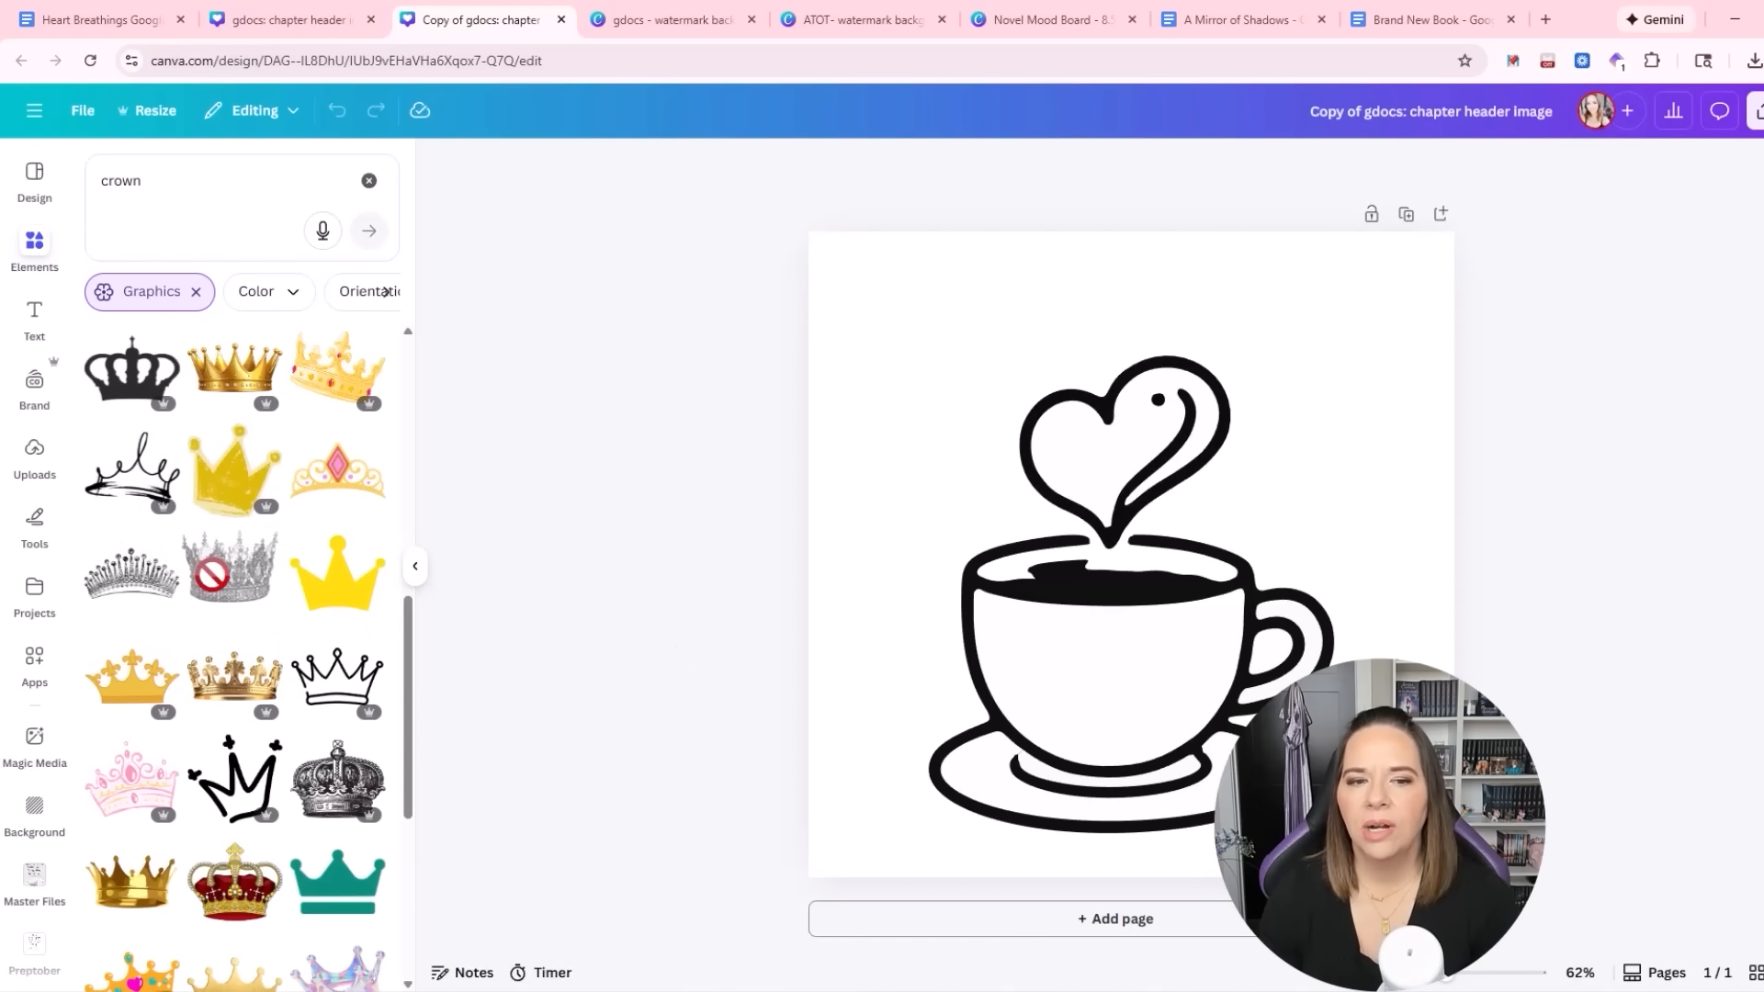
# Replace the coffee cup graphic with the ornate black engraved crown
pyautogui.click(1201, 636)
pyautogui.press('Delete')
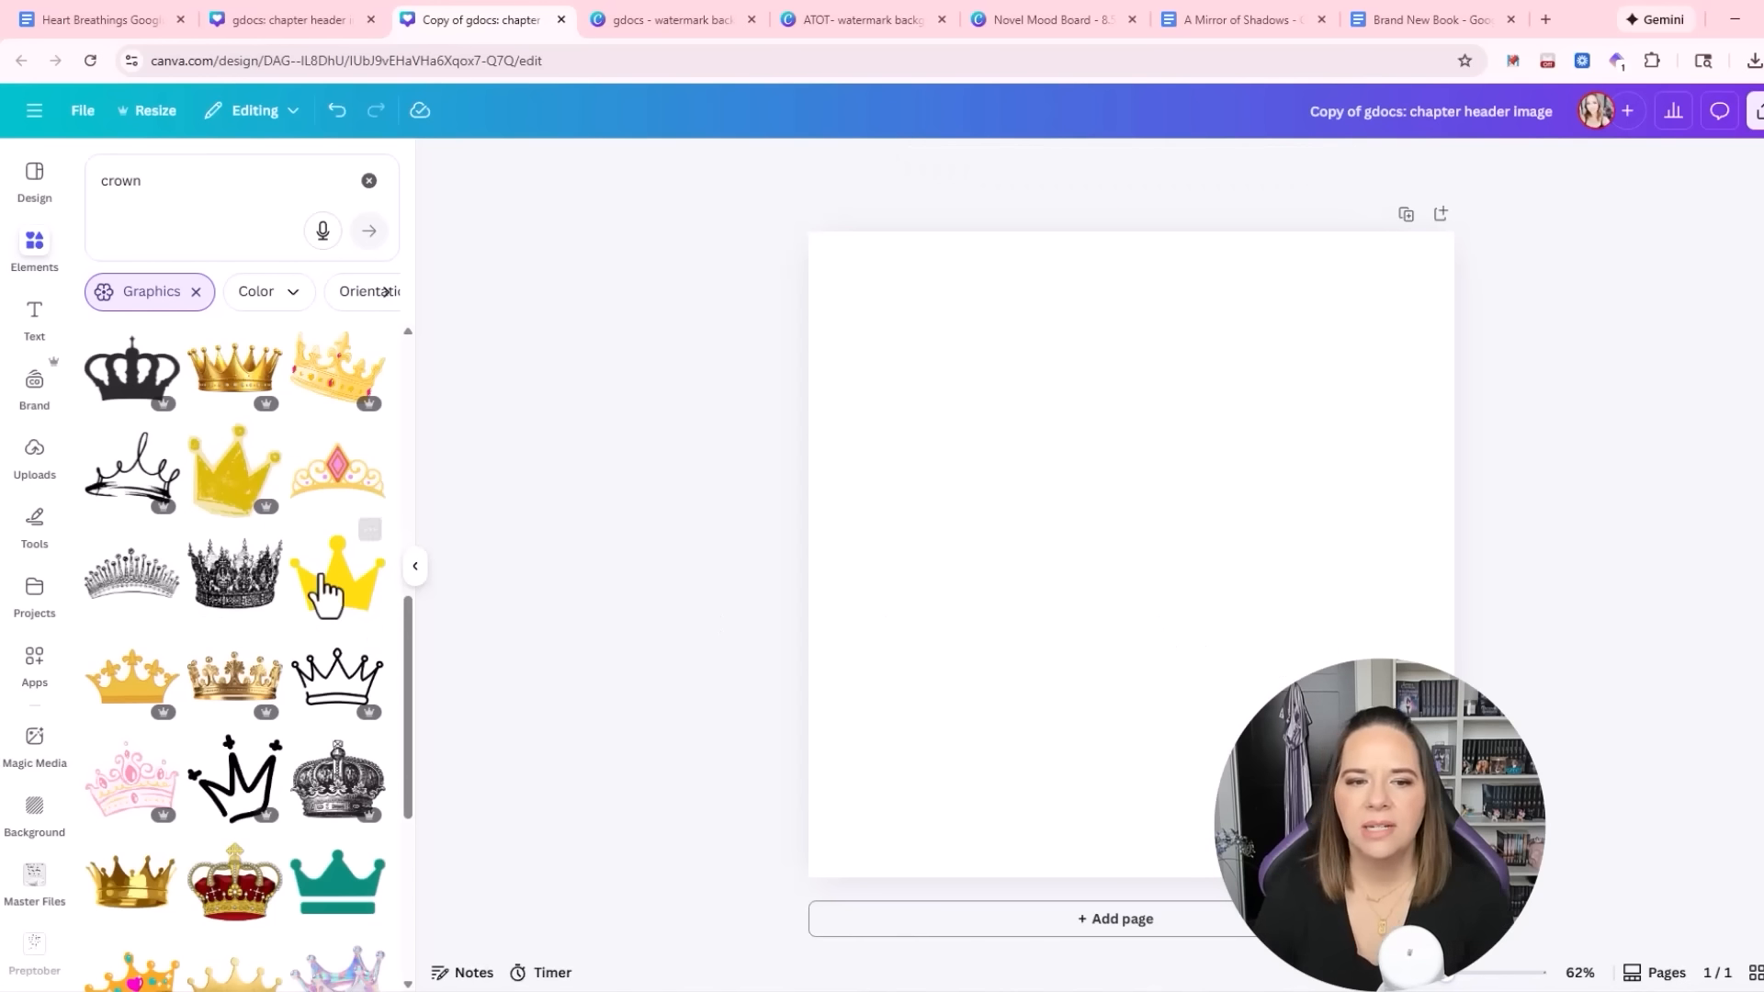
pyautogui.click(250, 595)
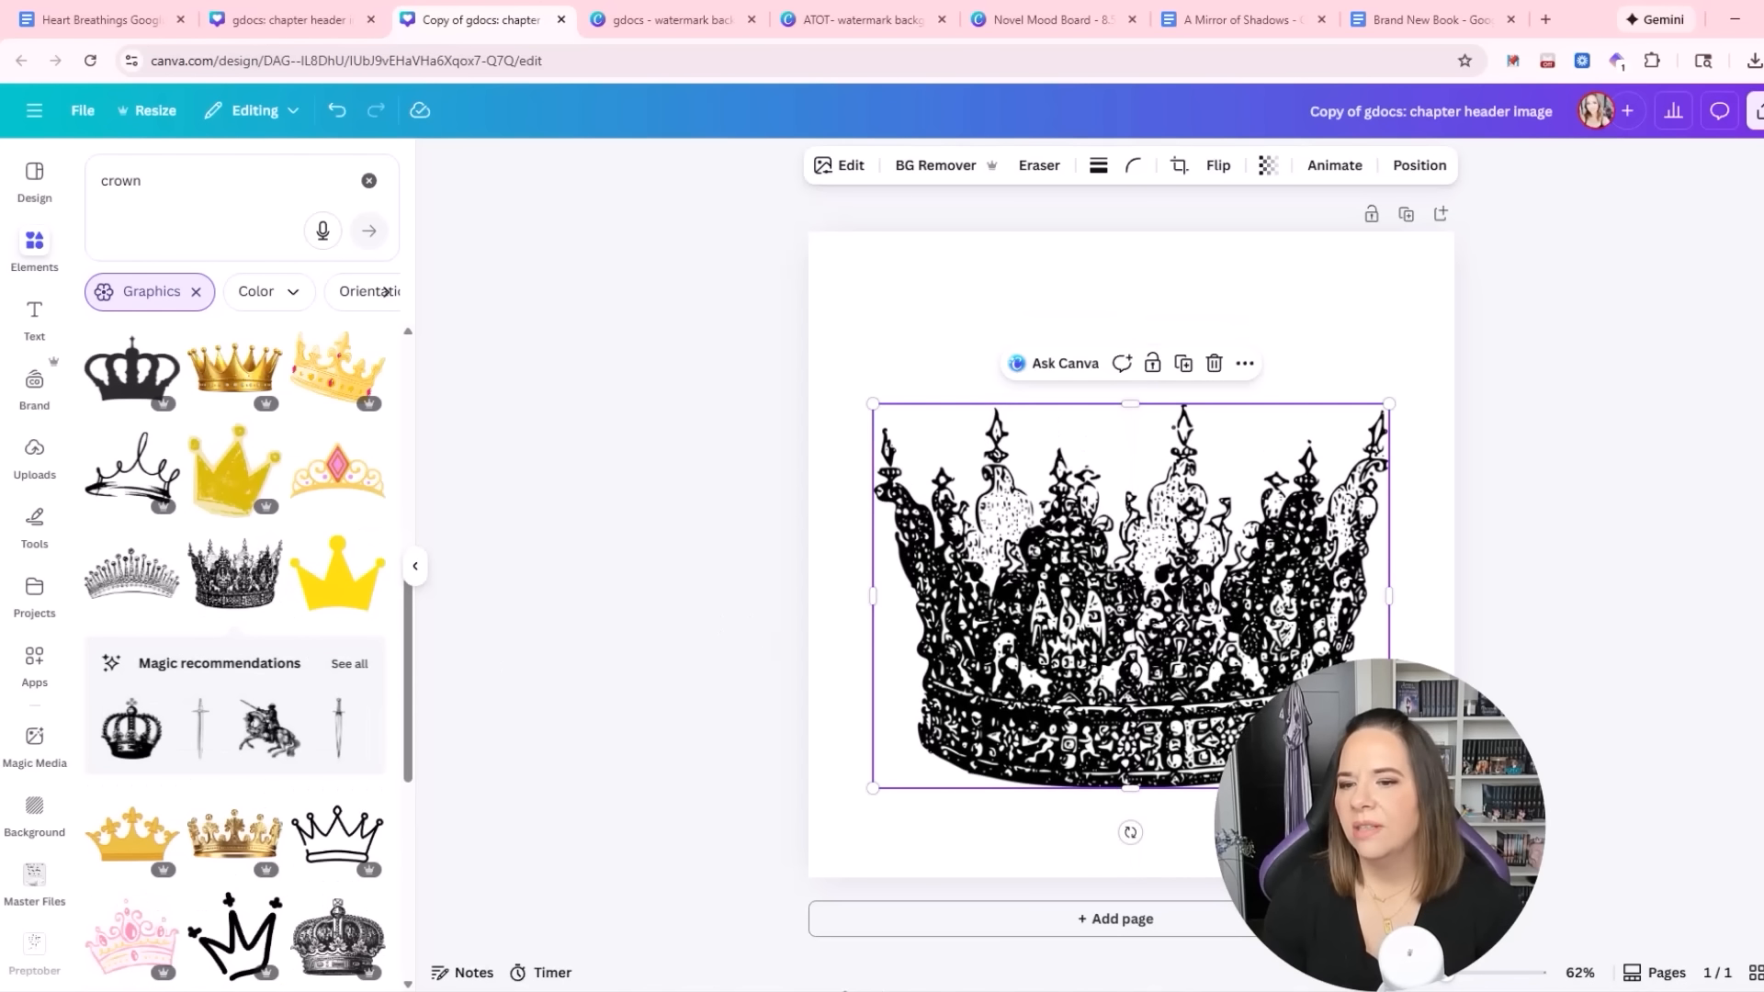
# Reduce the opacity of the ornate crown so it turns from black to dark grey
pyautogui.click(1267, 175)
pyautogui.moveTo(1316, 257); pyautogui.dragTo(1268, 260)
pyautogui.click(669, 454)
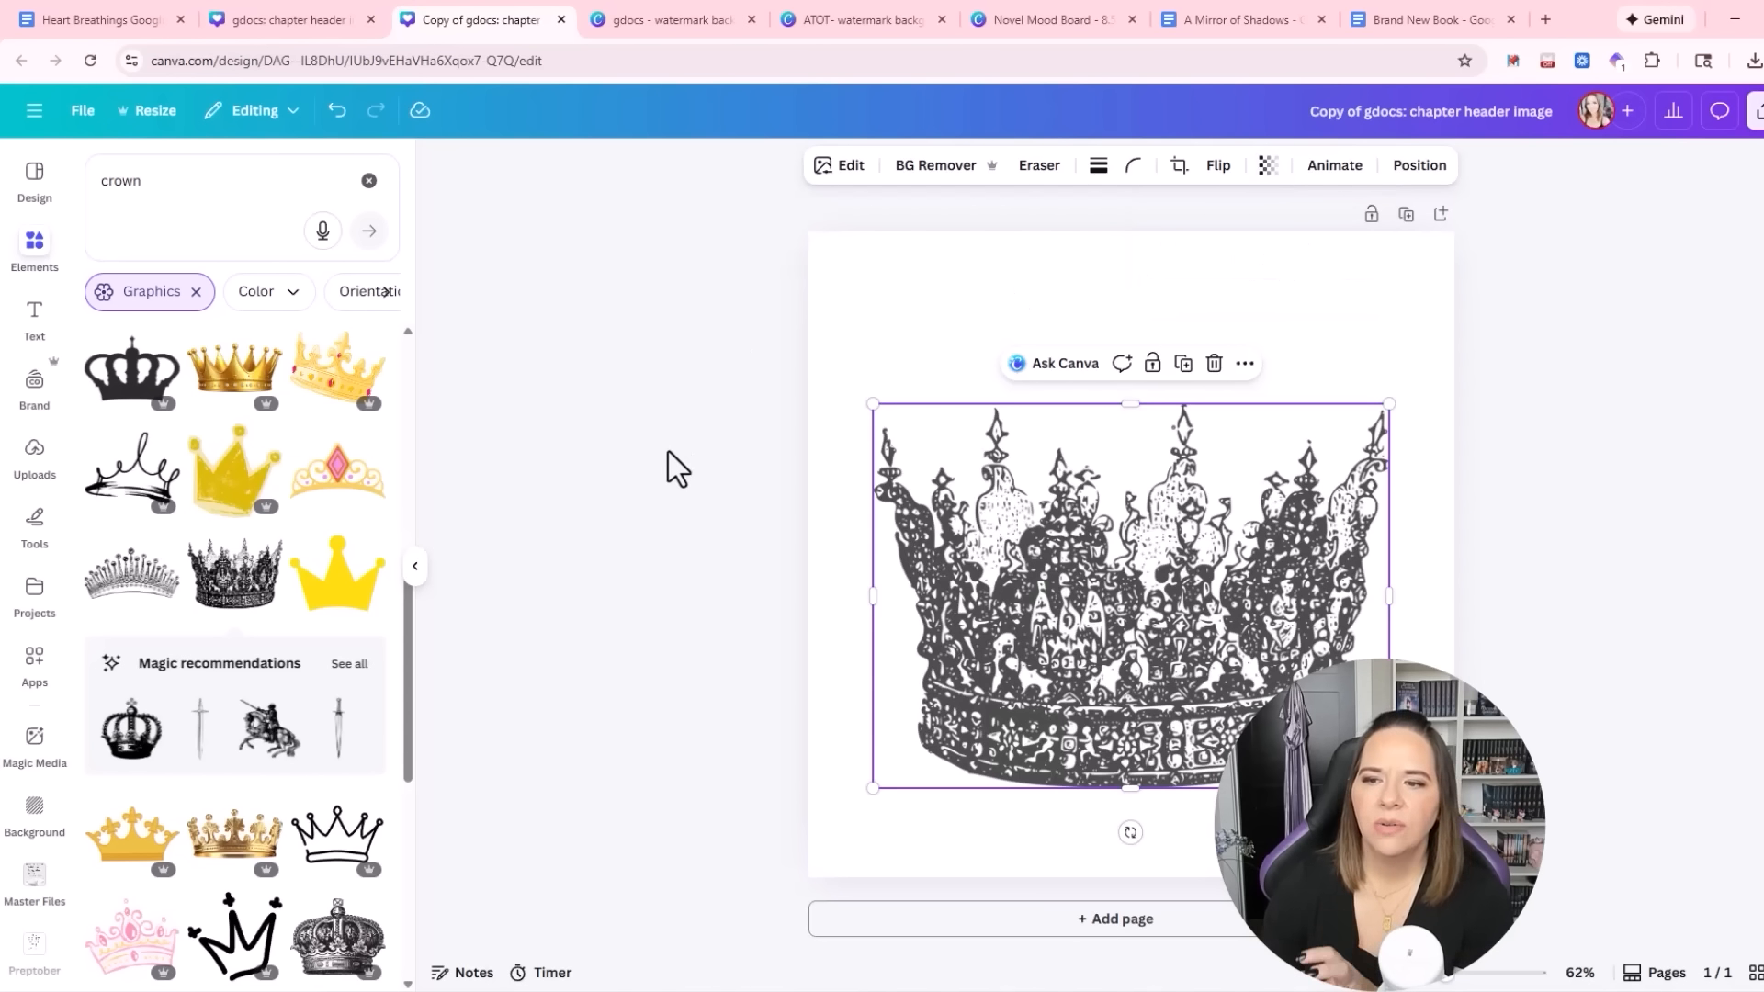
# Try the domed black engraved crown in place of the ornate crown and delete it from the page again
pyautogui.scroll(-4, 239, 643)
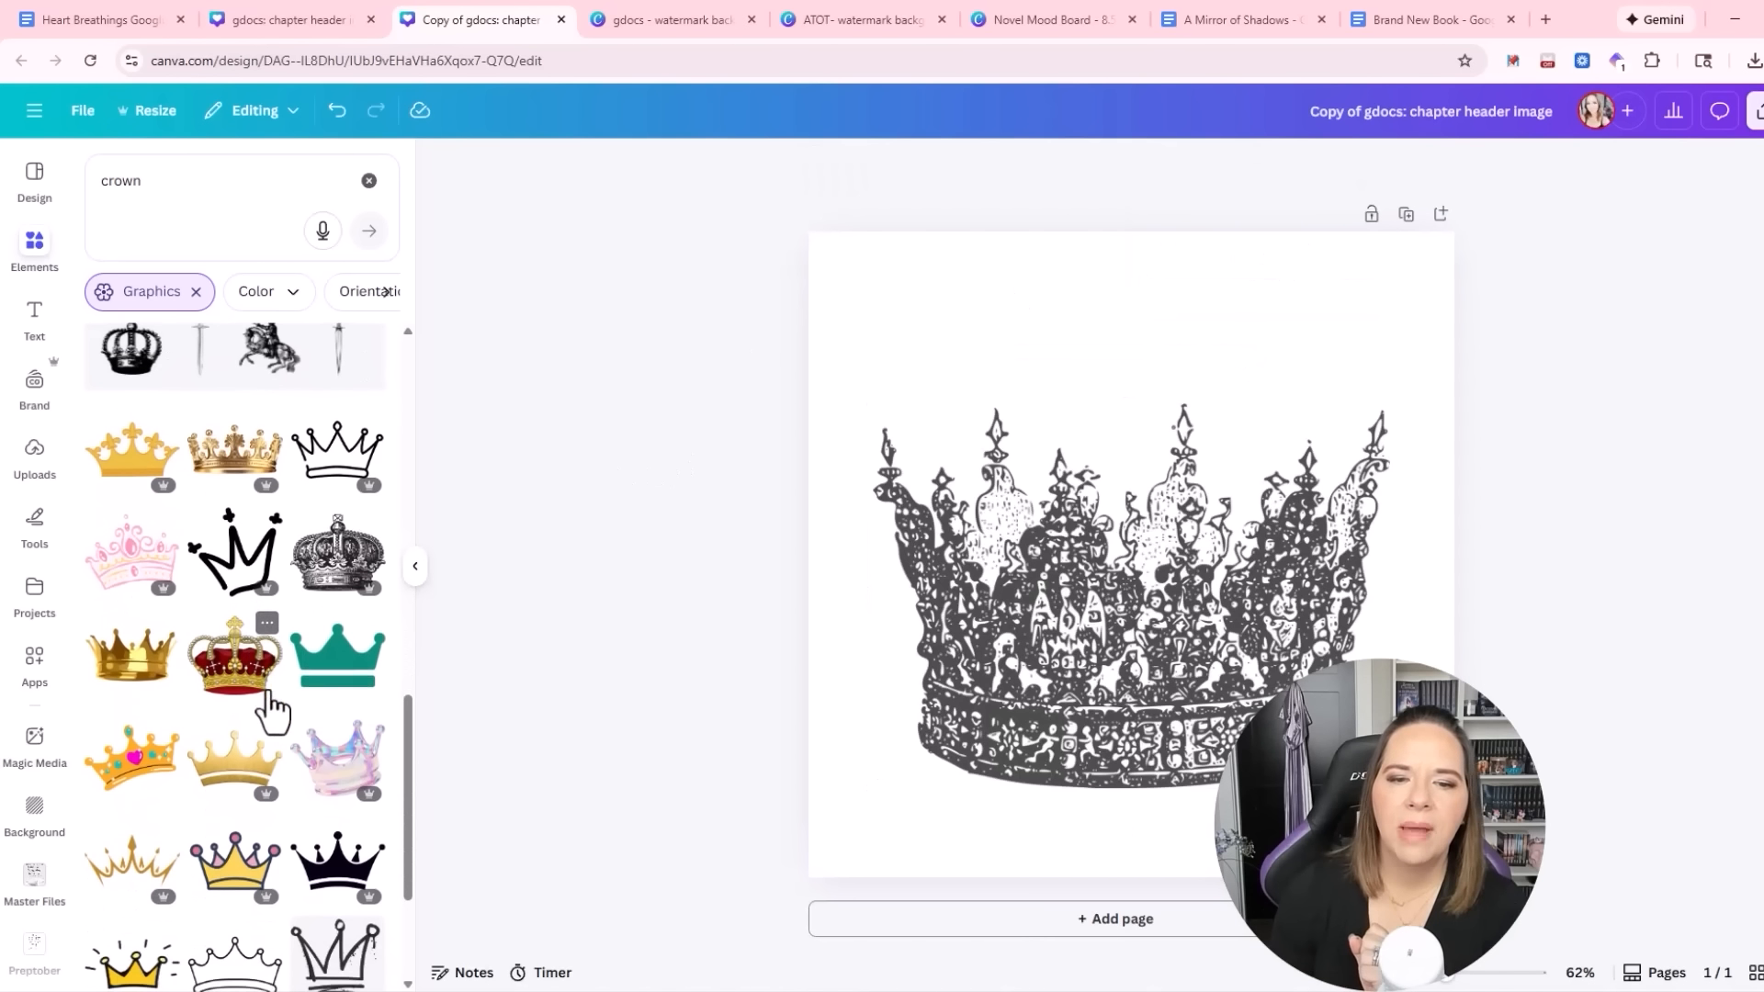
pyautogui.click(1135, 634)
pyautogui.press('Delete')
pyautogui.click(338, 556)
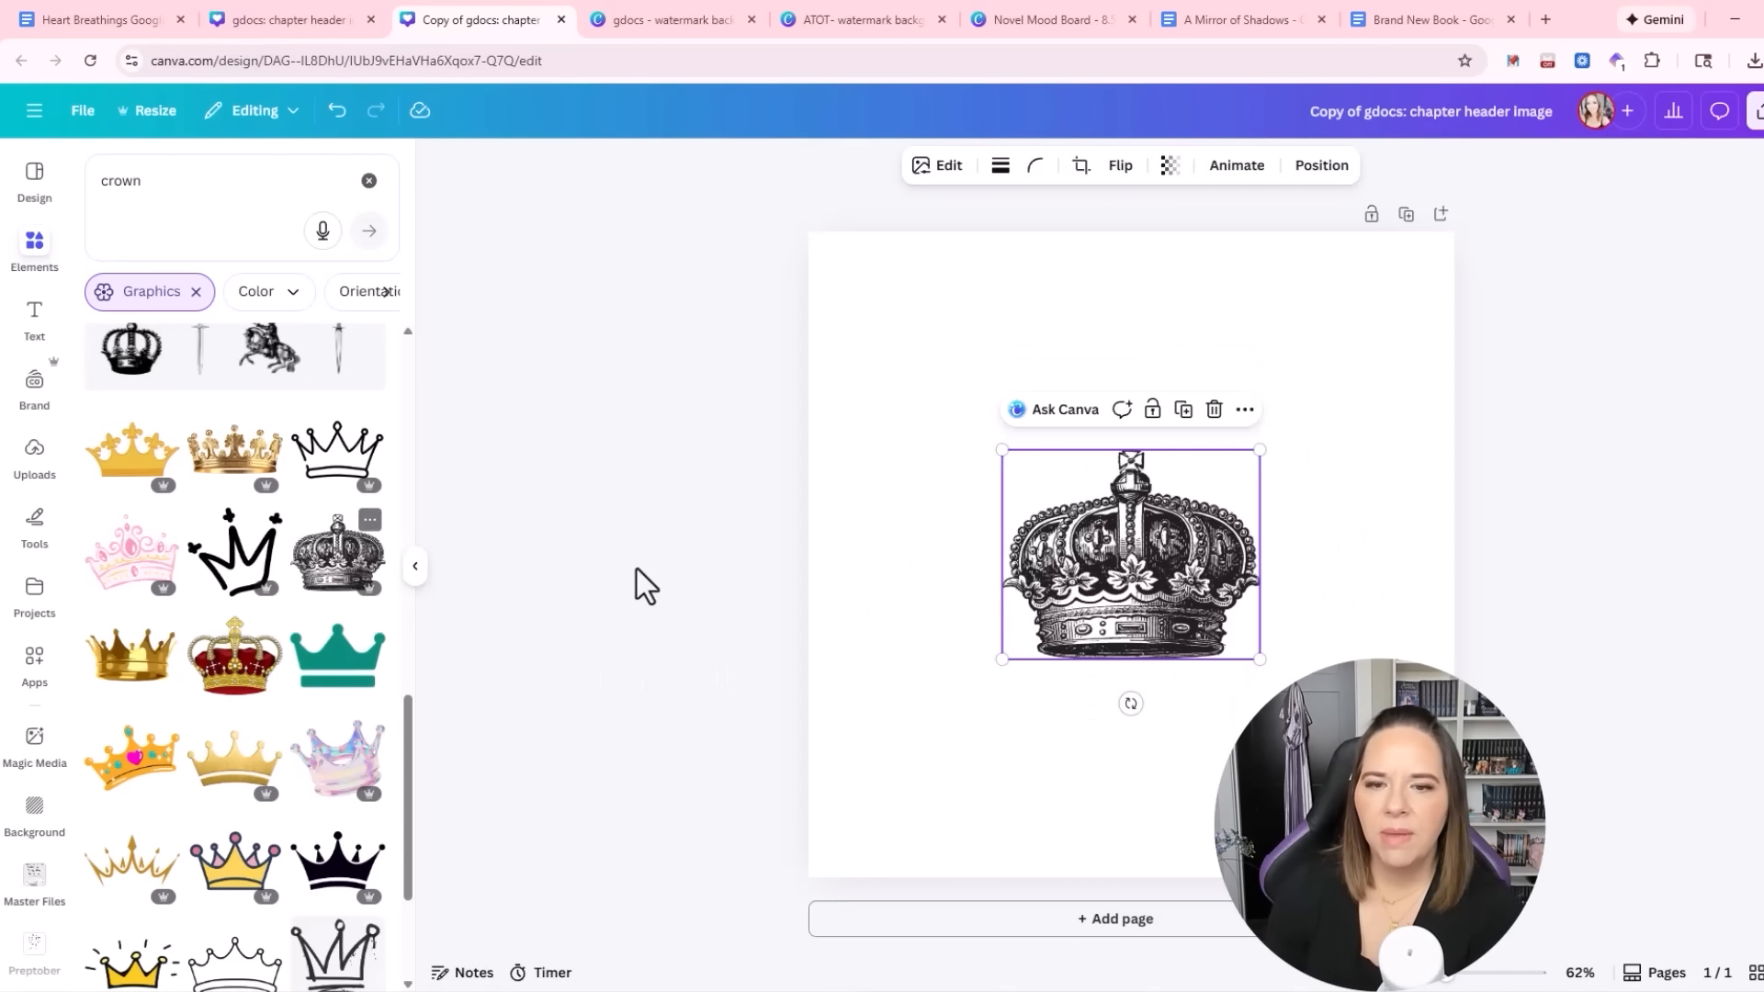
pyautogui.scroll(-10, 368, 625)
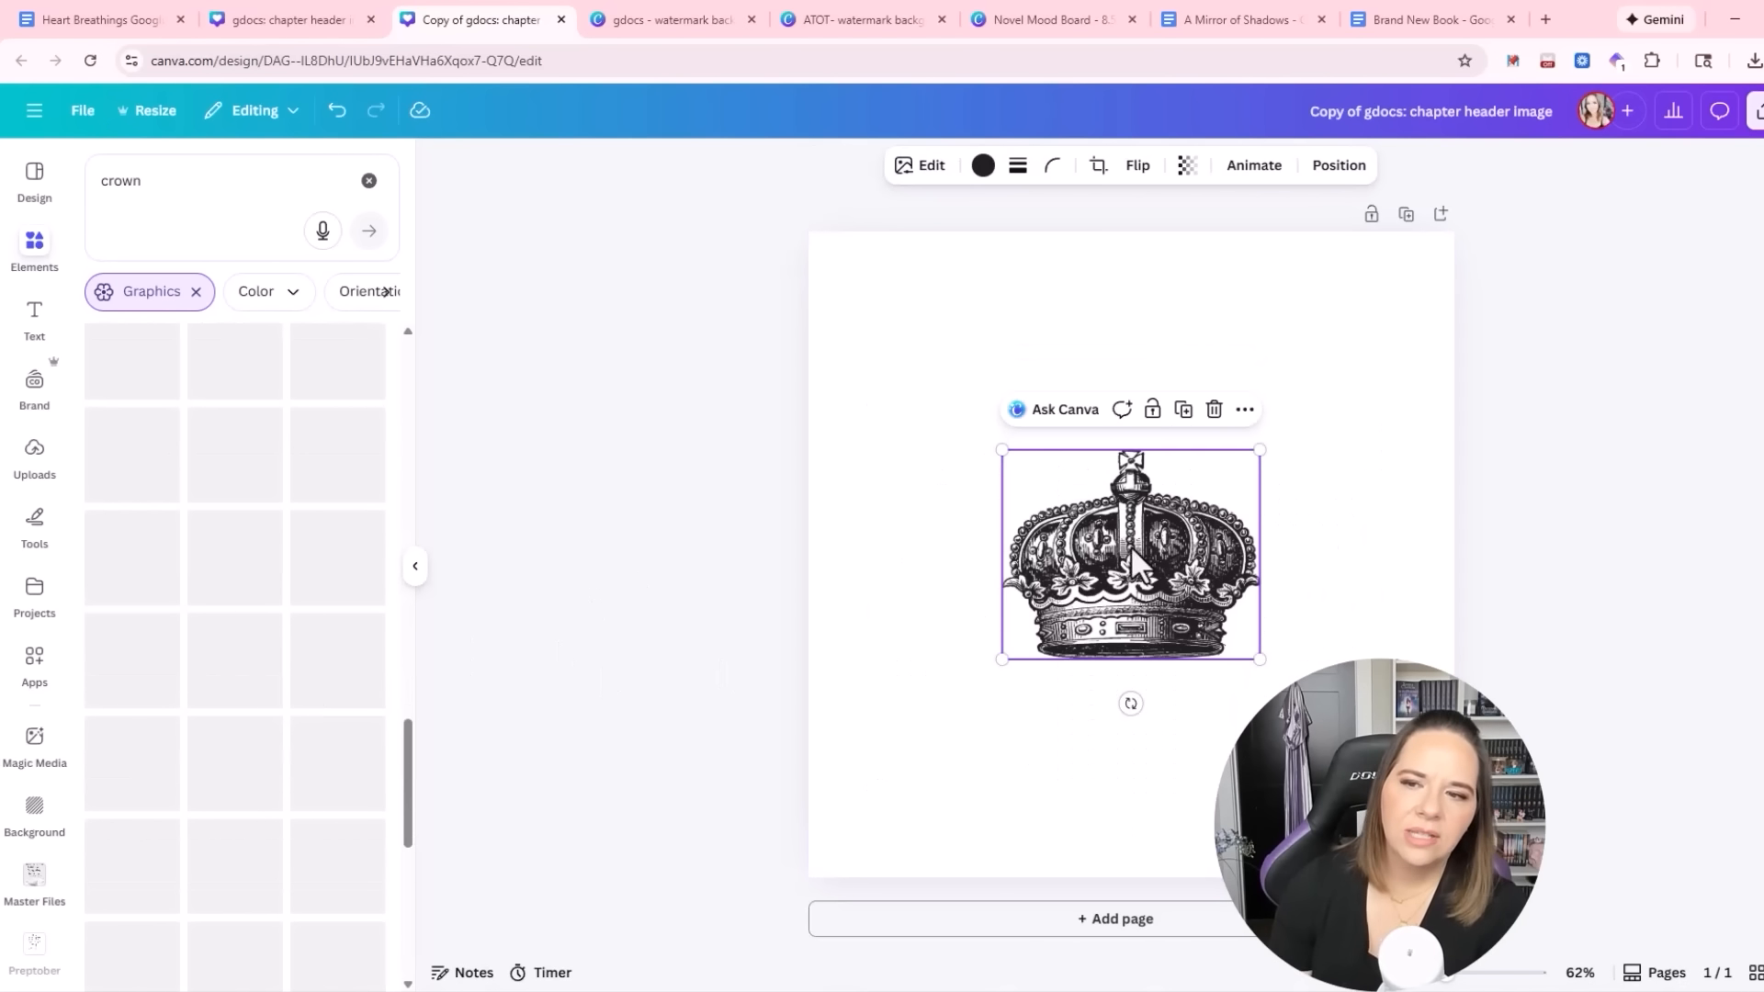
pyautogui.press('Delete')
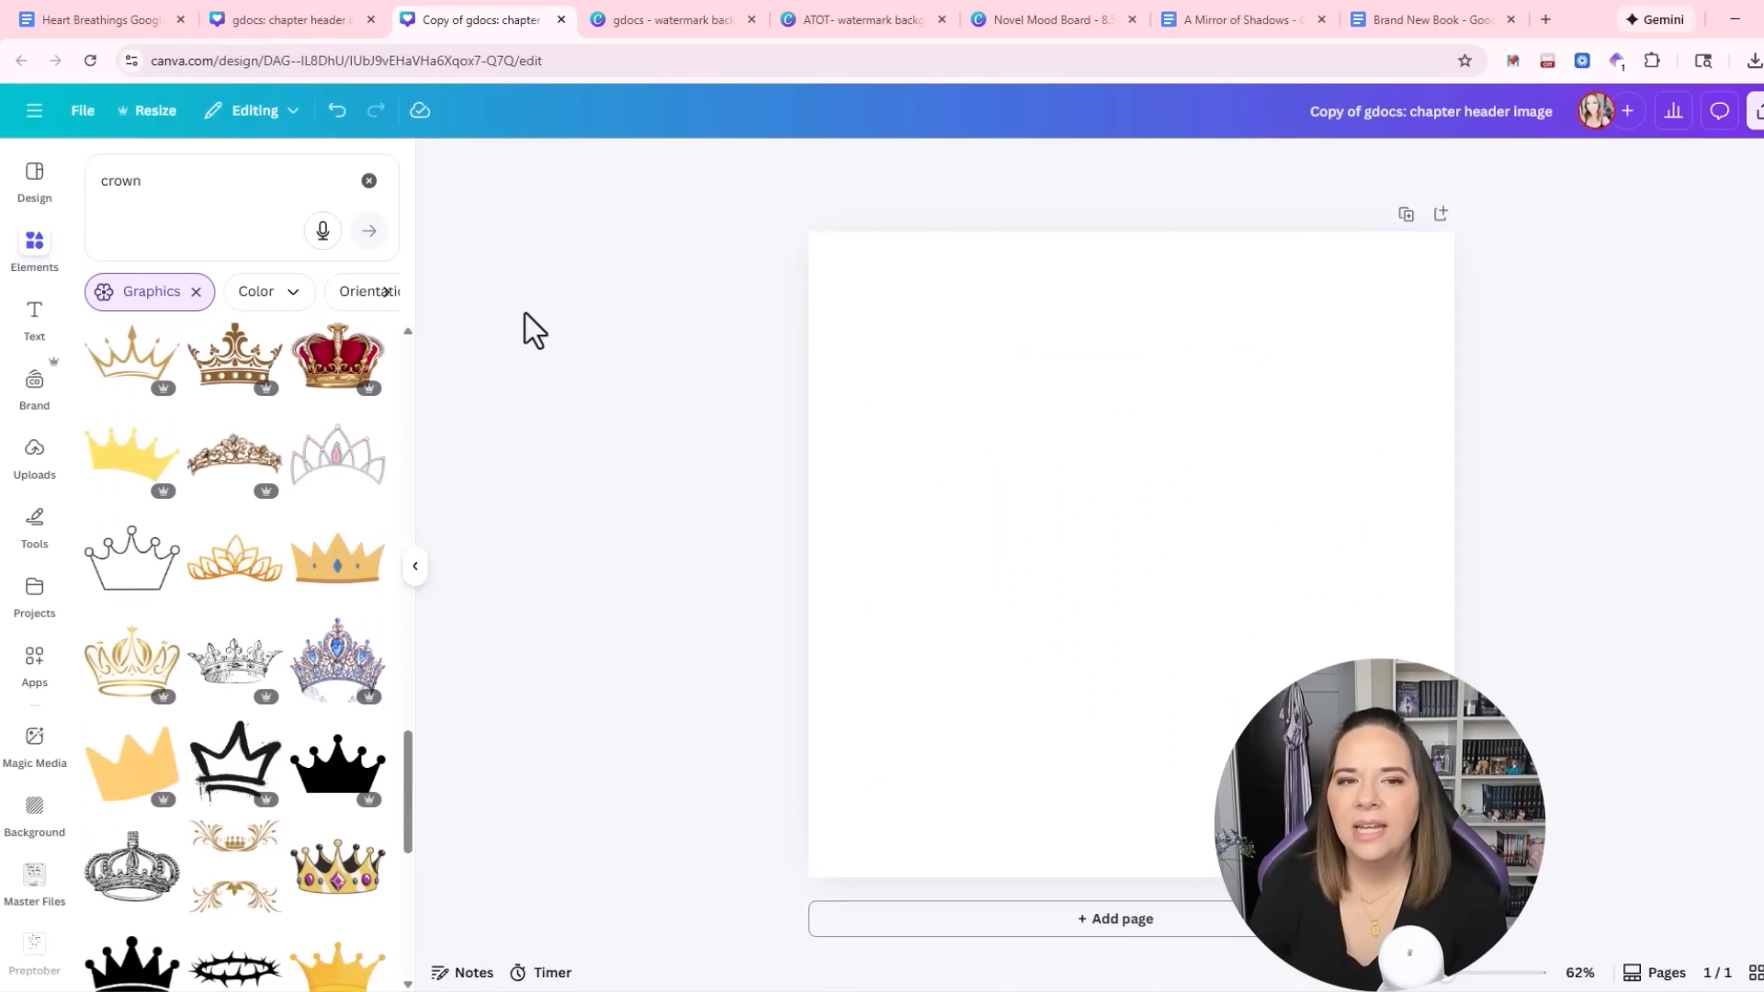
# Open the design's download settings to review the PNG file options, and close them
pyautogui.click(95, 118)
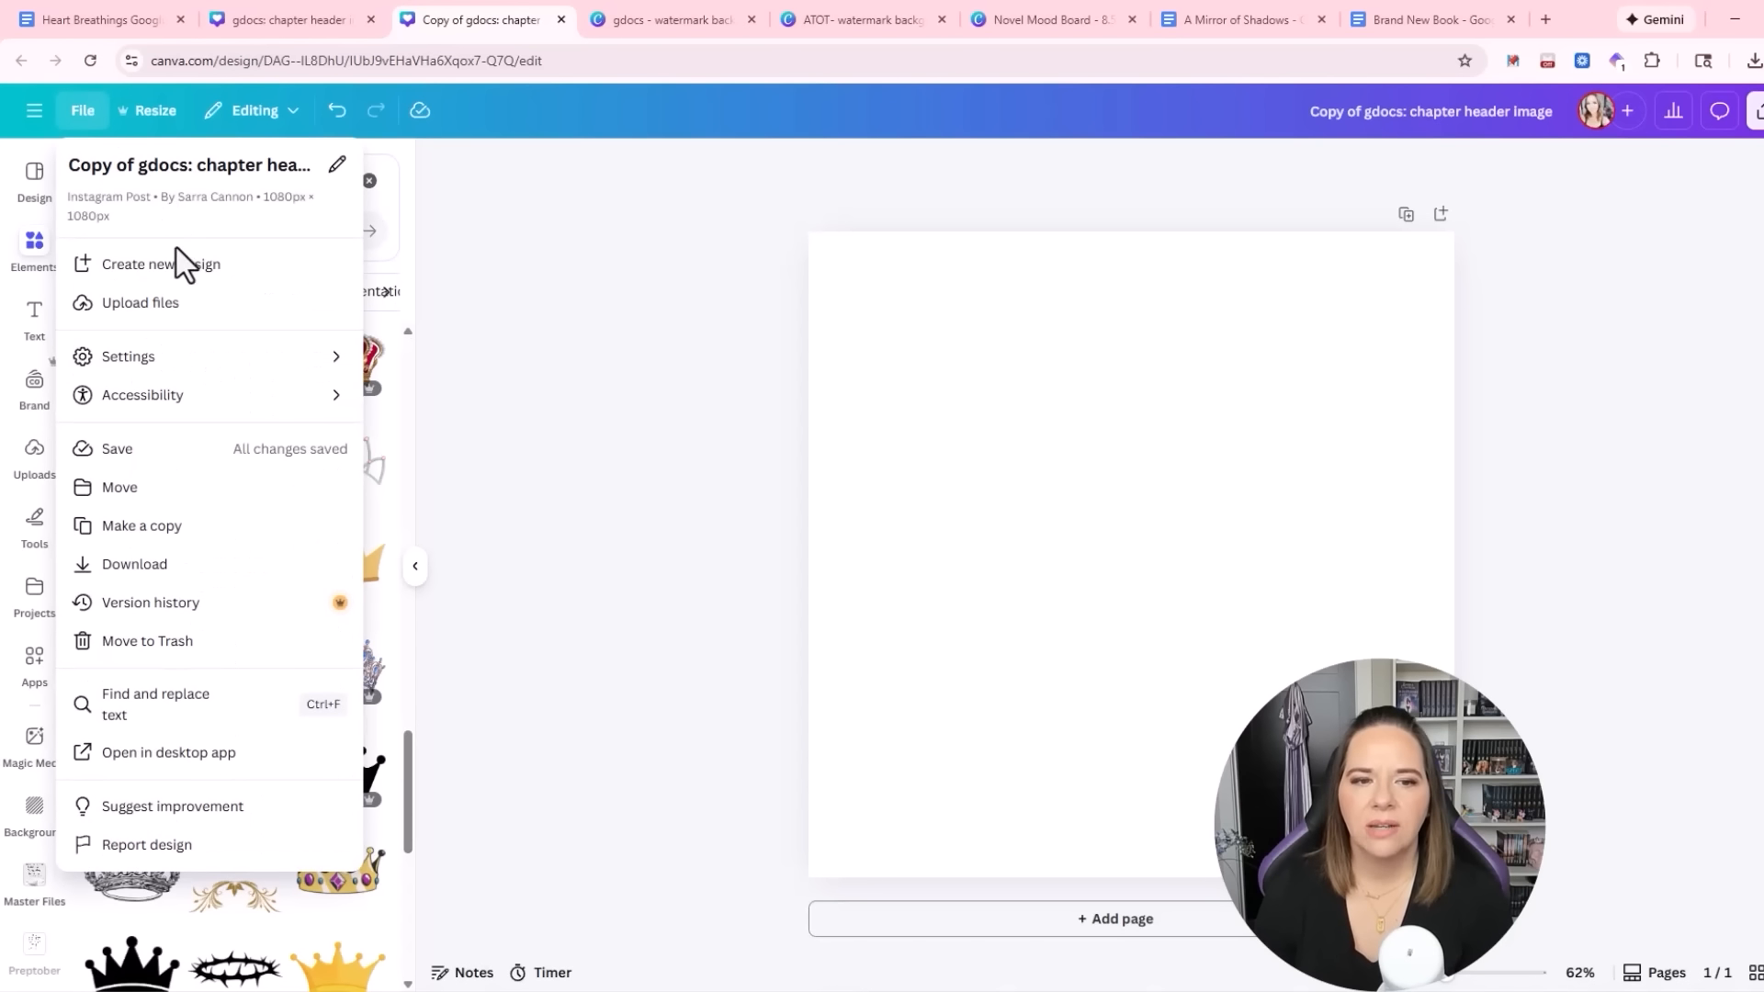
pyautogui.click(1756, 111)
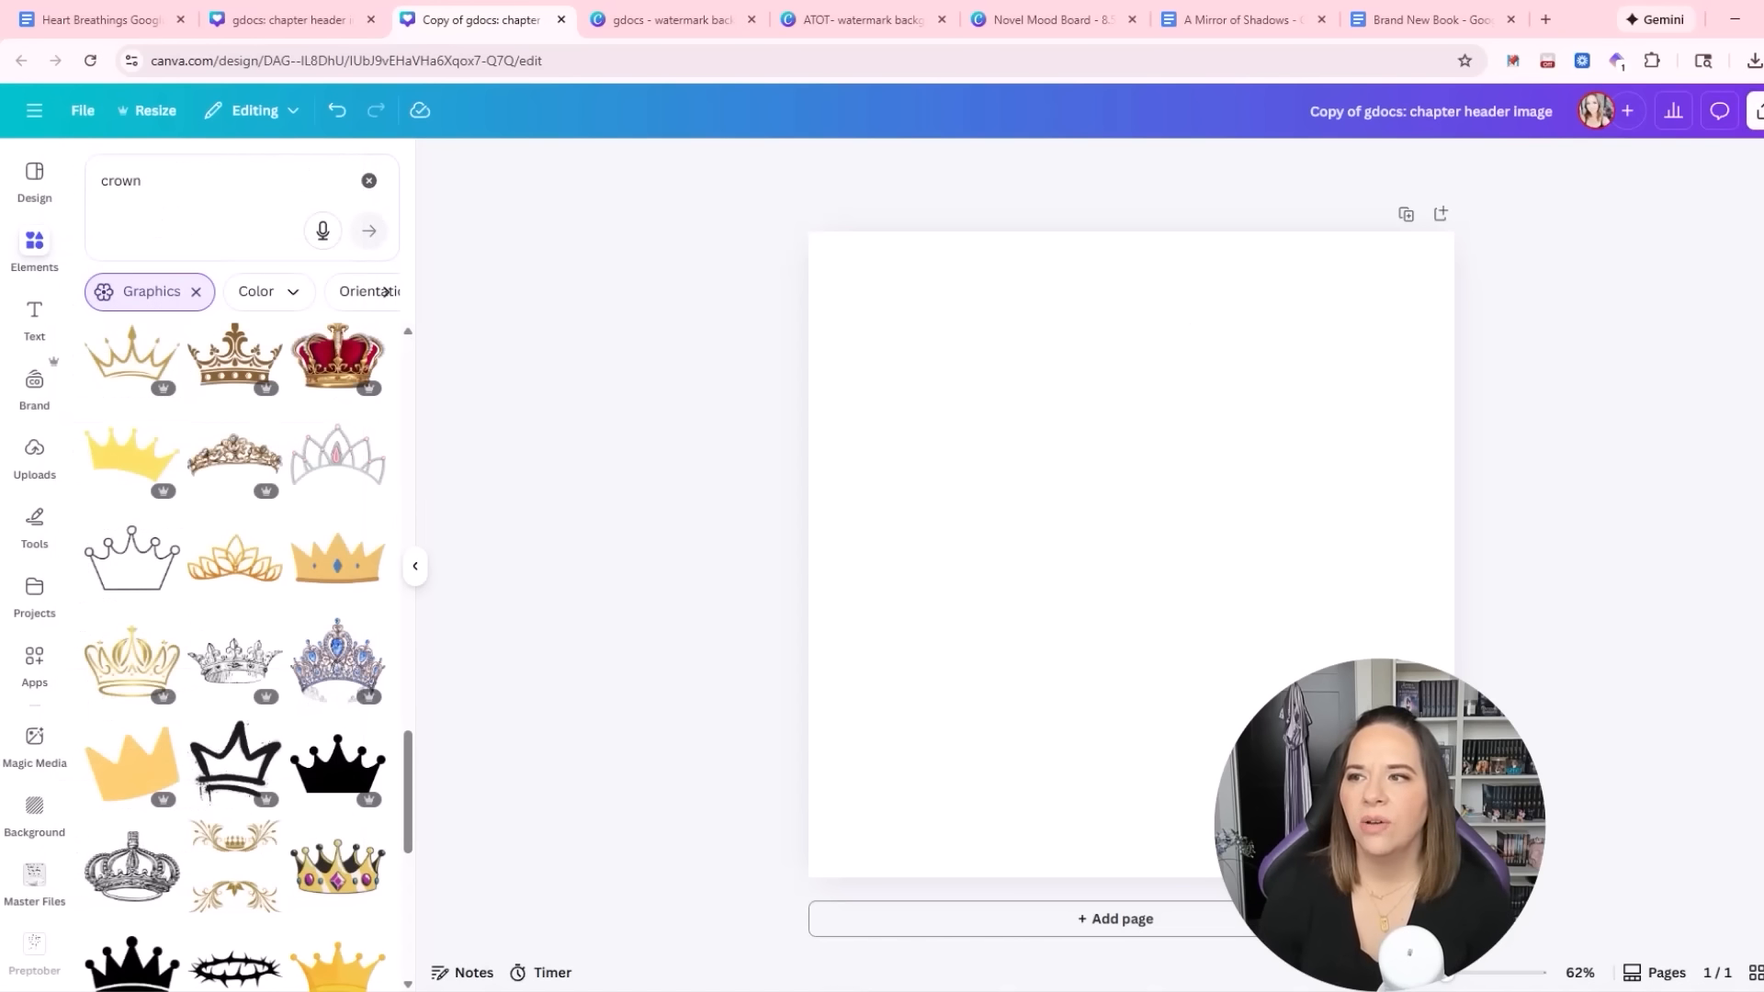
pyautogui.click(1495, 508)
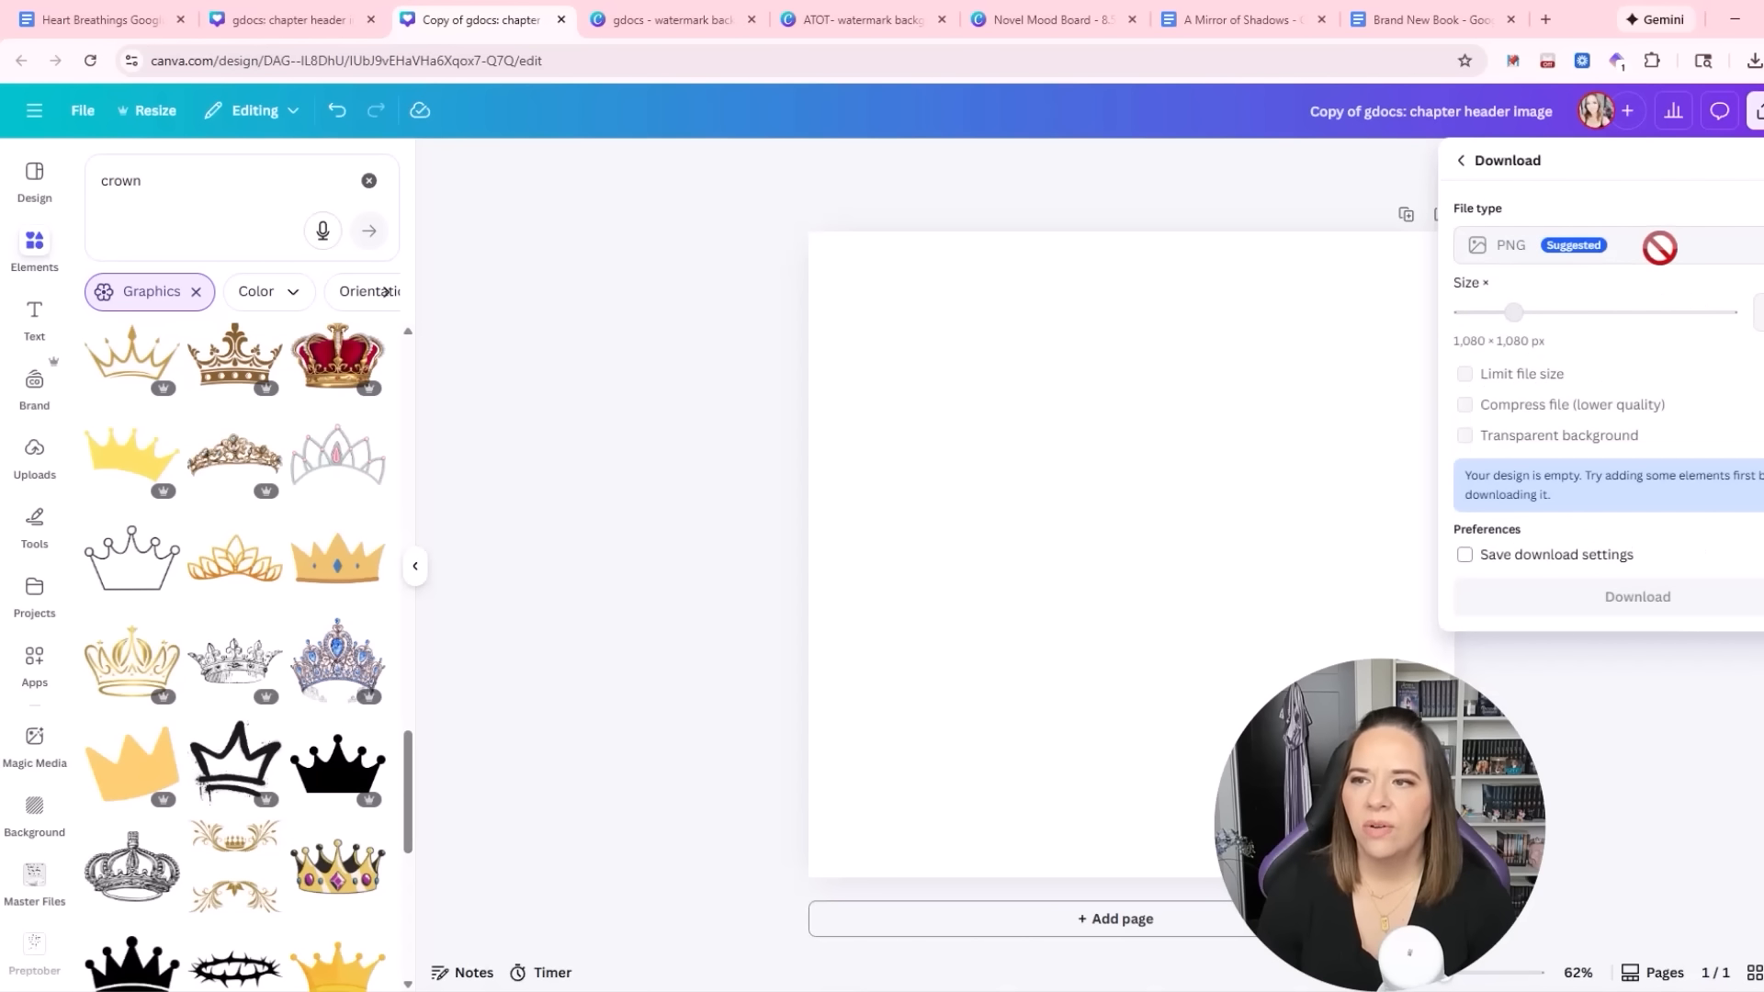
pyautogui.click(891, 556)
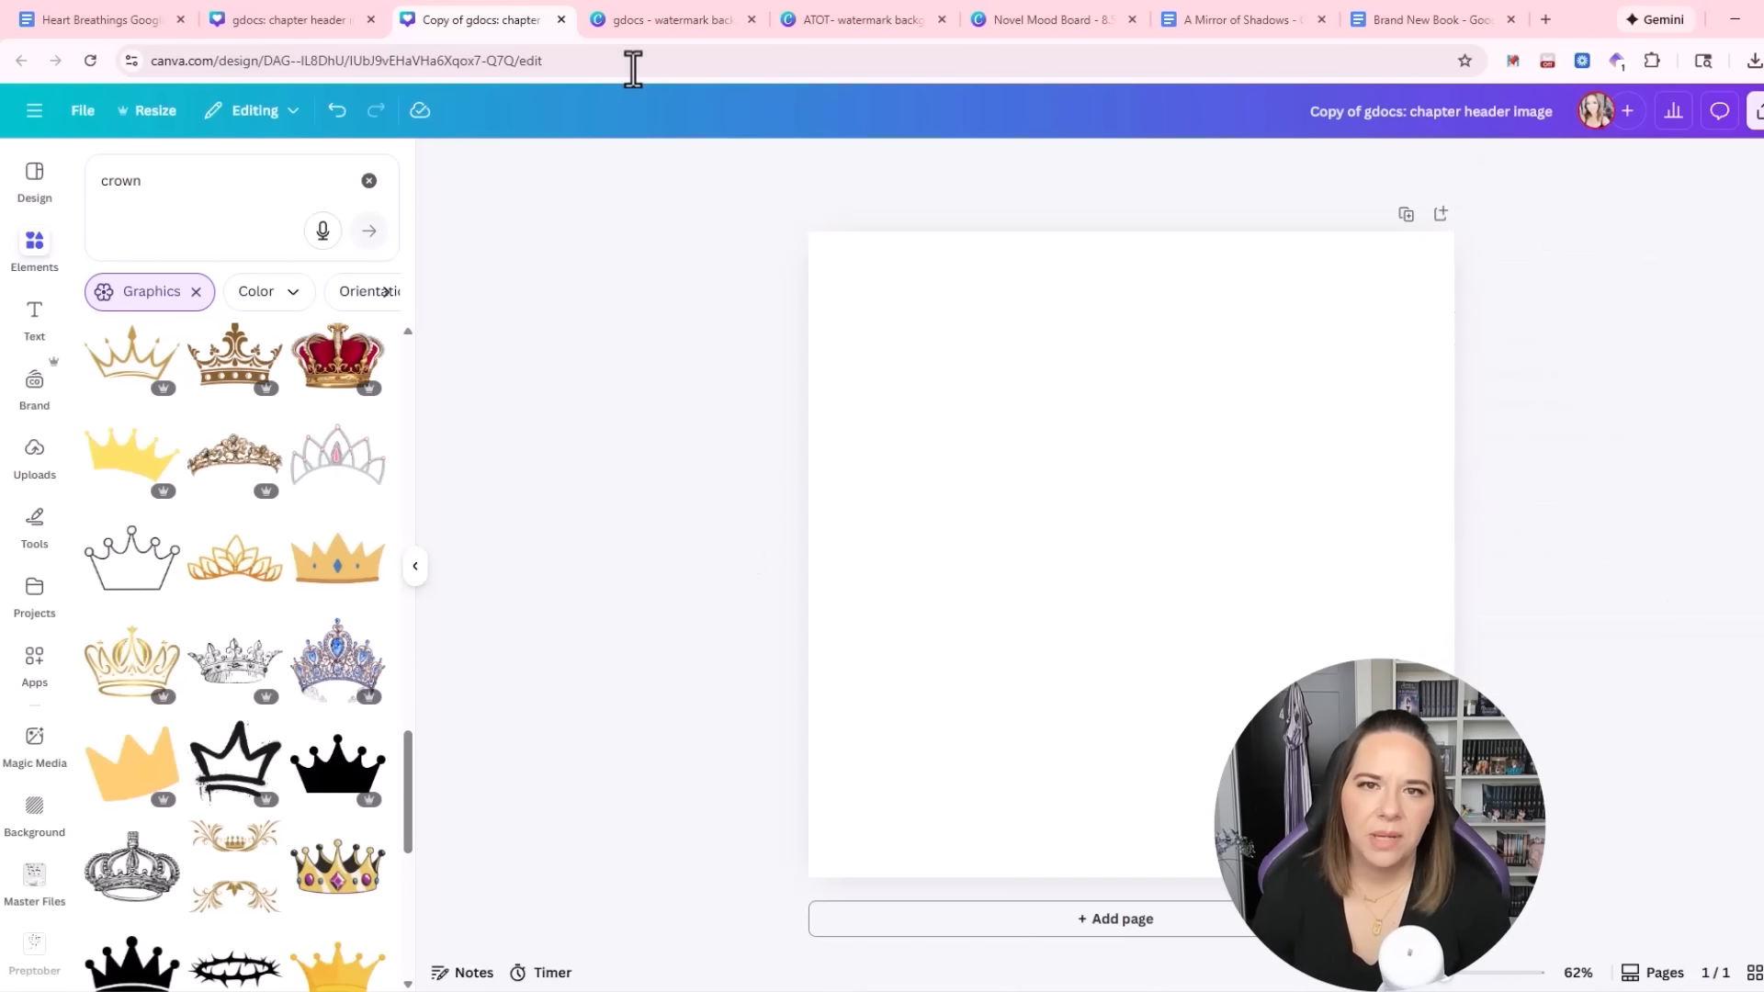
# Close the chapter header copy and open the Text Divider Canva template linked in the Google Docs template's How To Edit tab
pyautogui.click(561, 19)
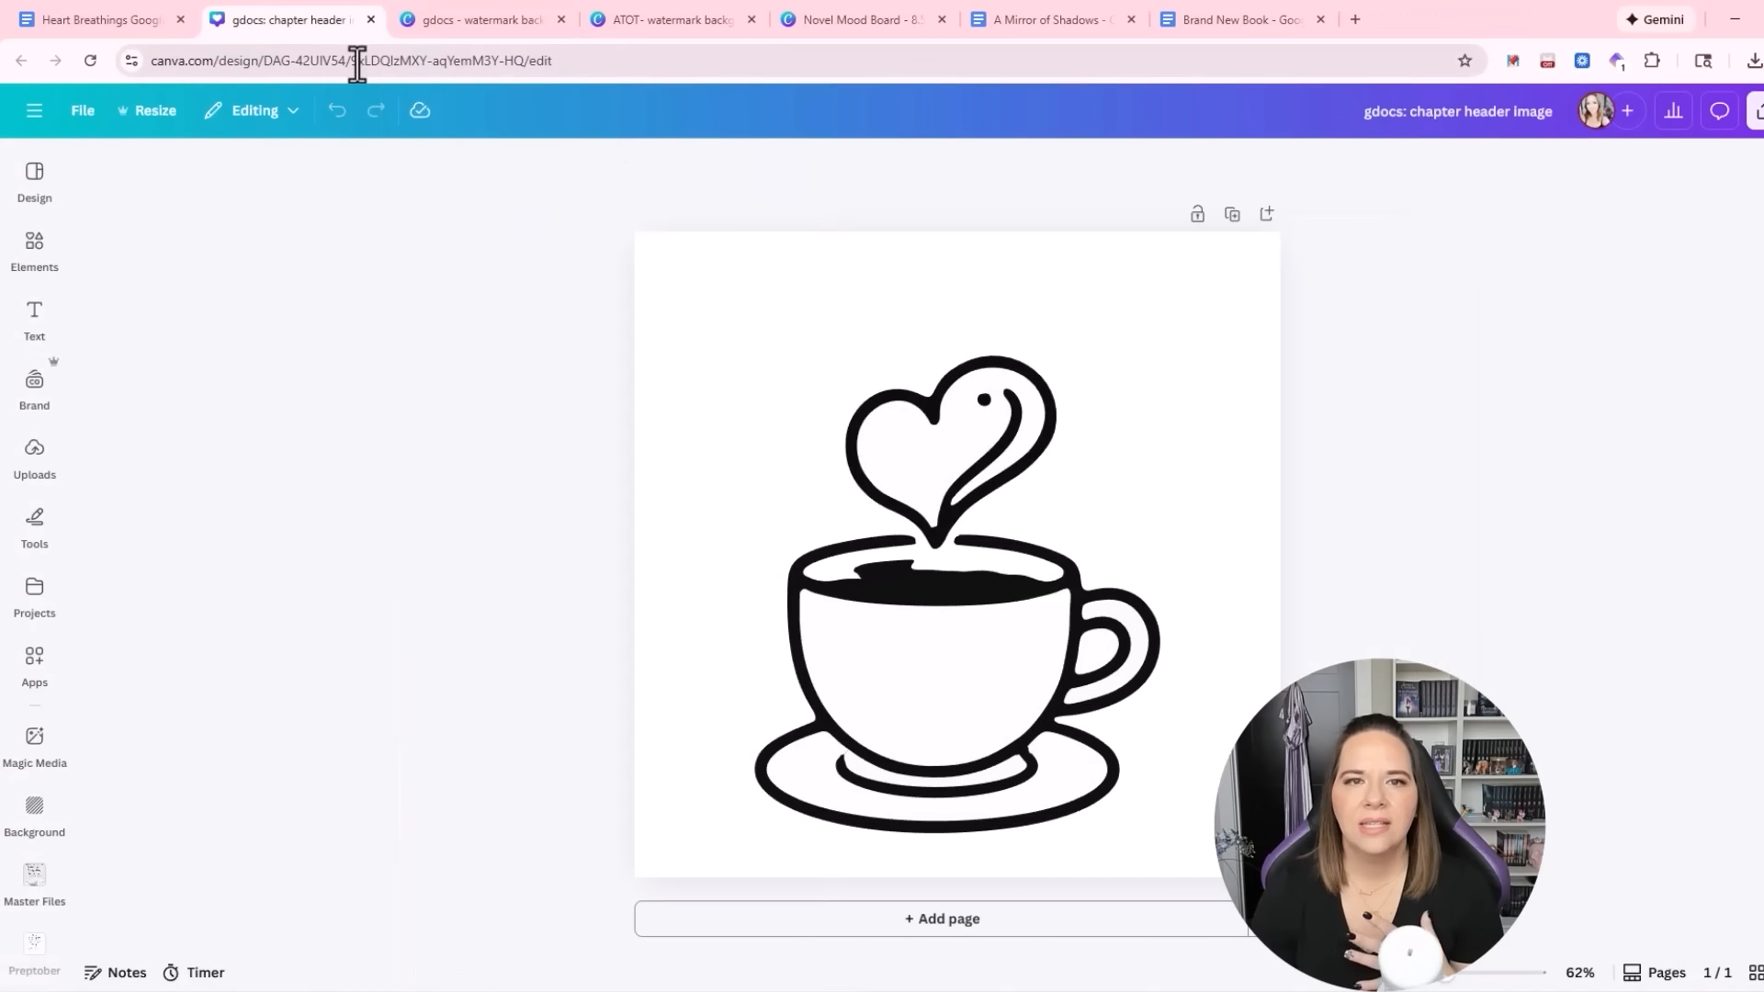
pyautogui.click(74, 20)
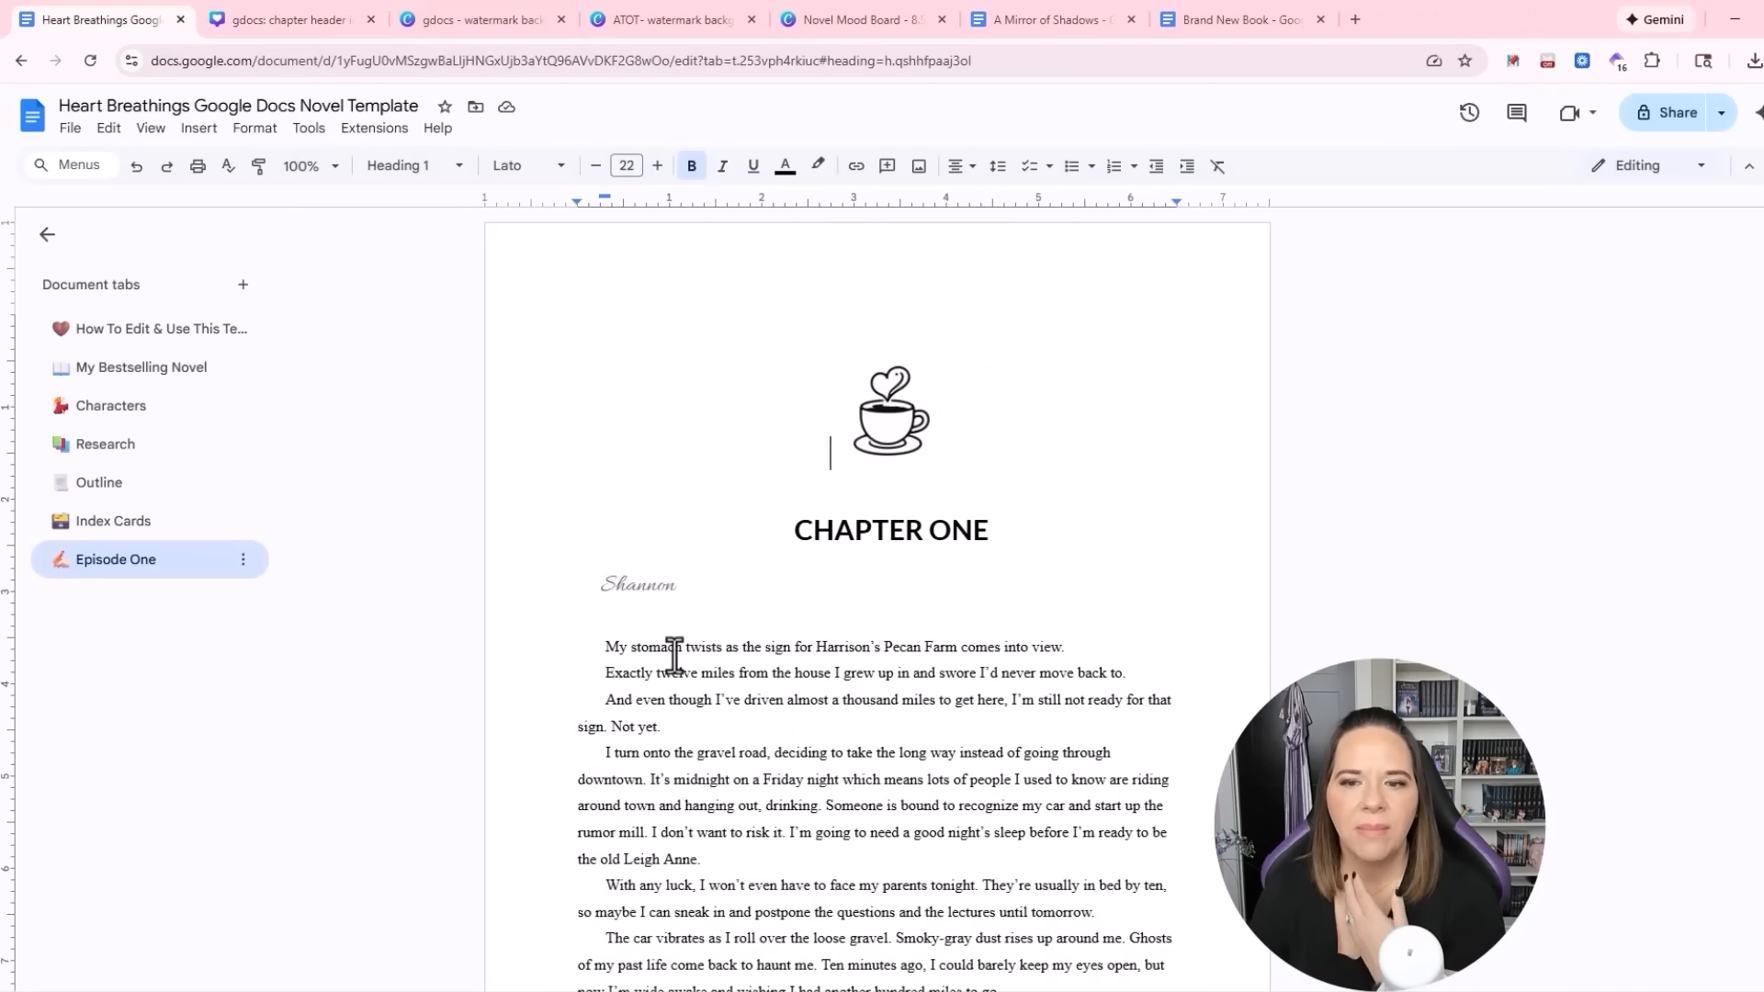
pyautogui.click(188, 328)
pyautogui.click(671, 578)
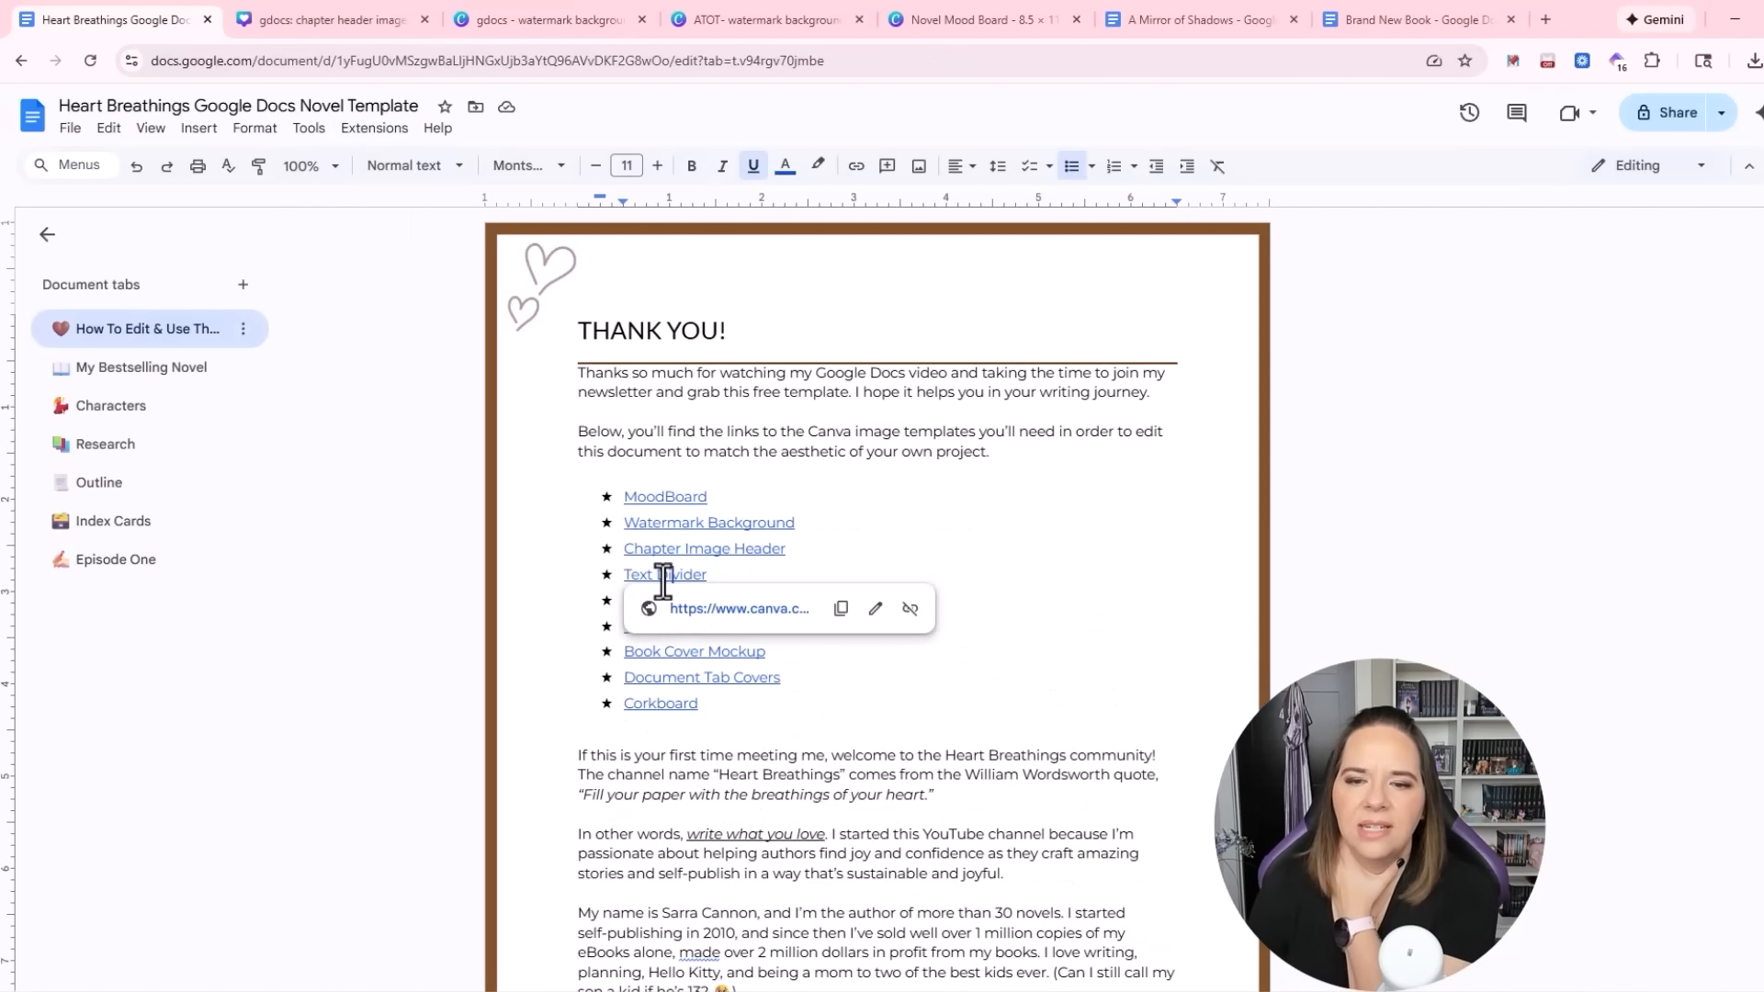
pyautogui.click(720, 607)
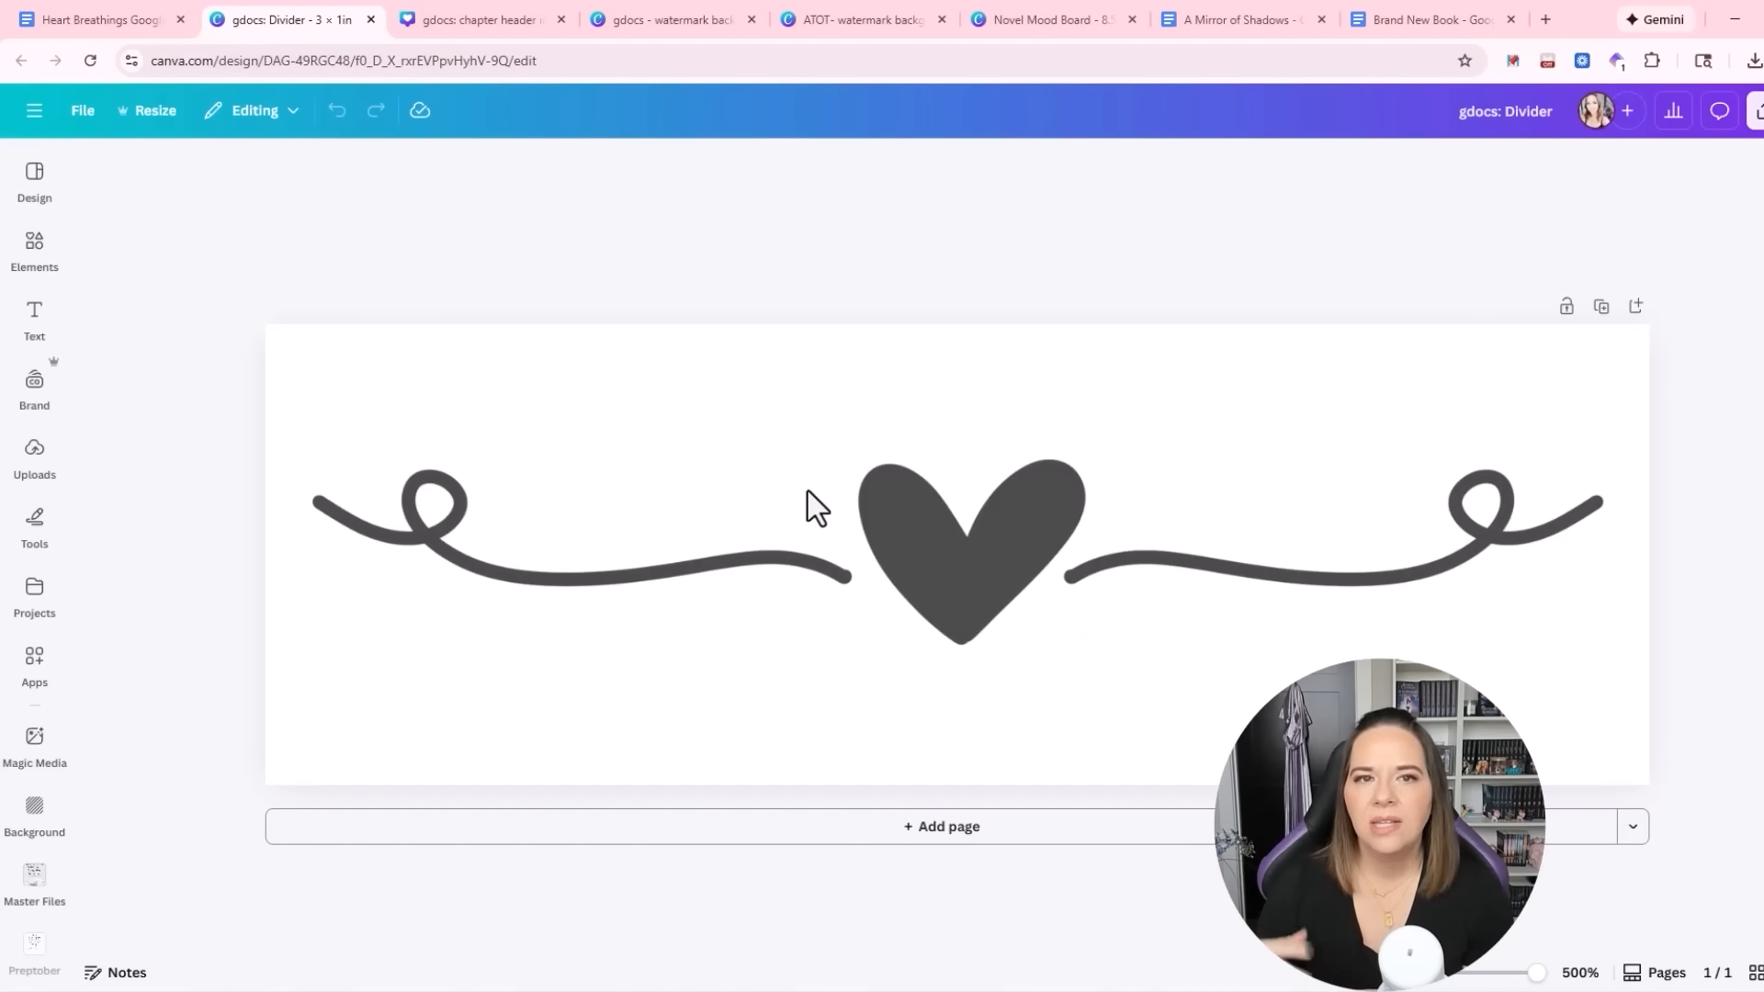
# Search the Canva elements for "flourish"
pyautogui.click(917, 551)
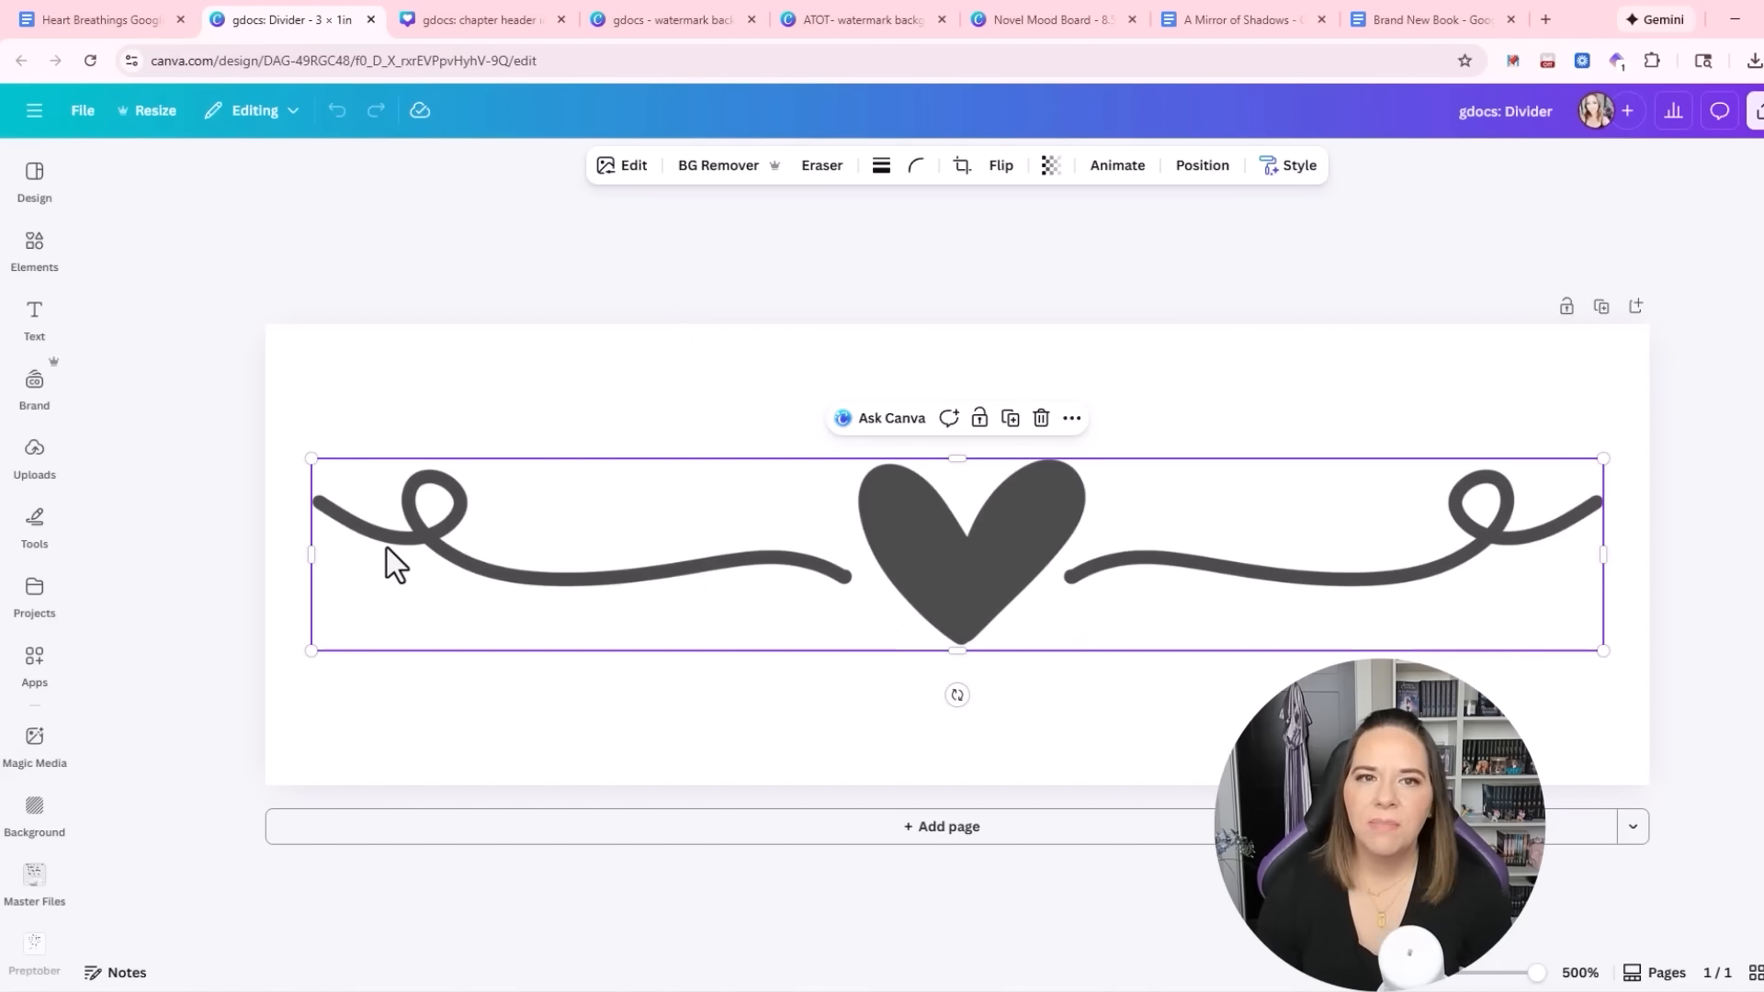
pyautogui.click(27, 326)
pyautogui.click(37, 271)
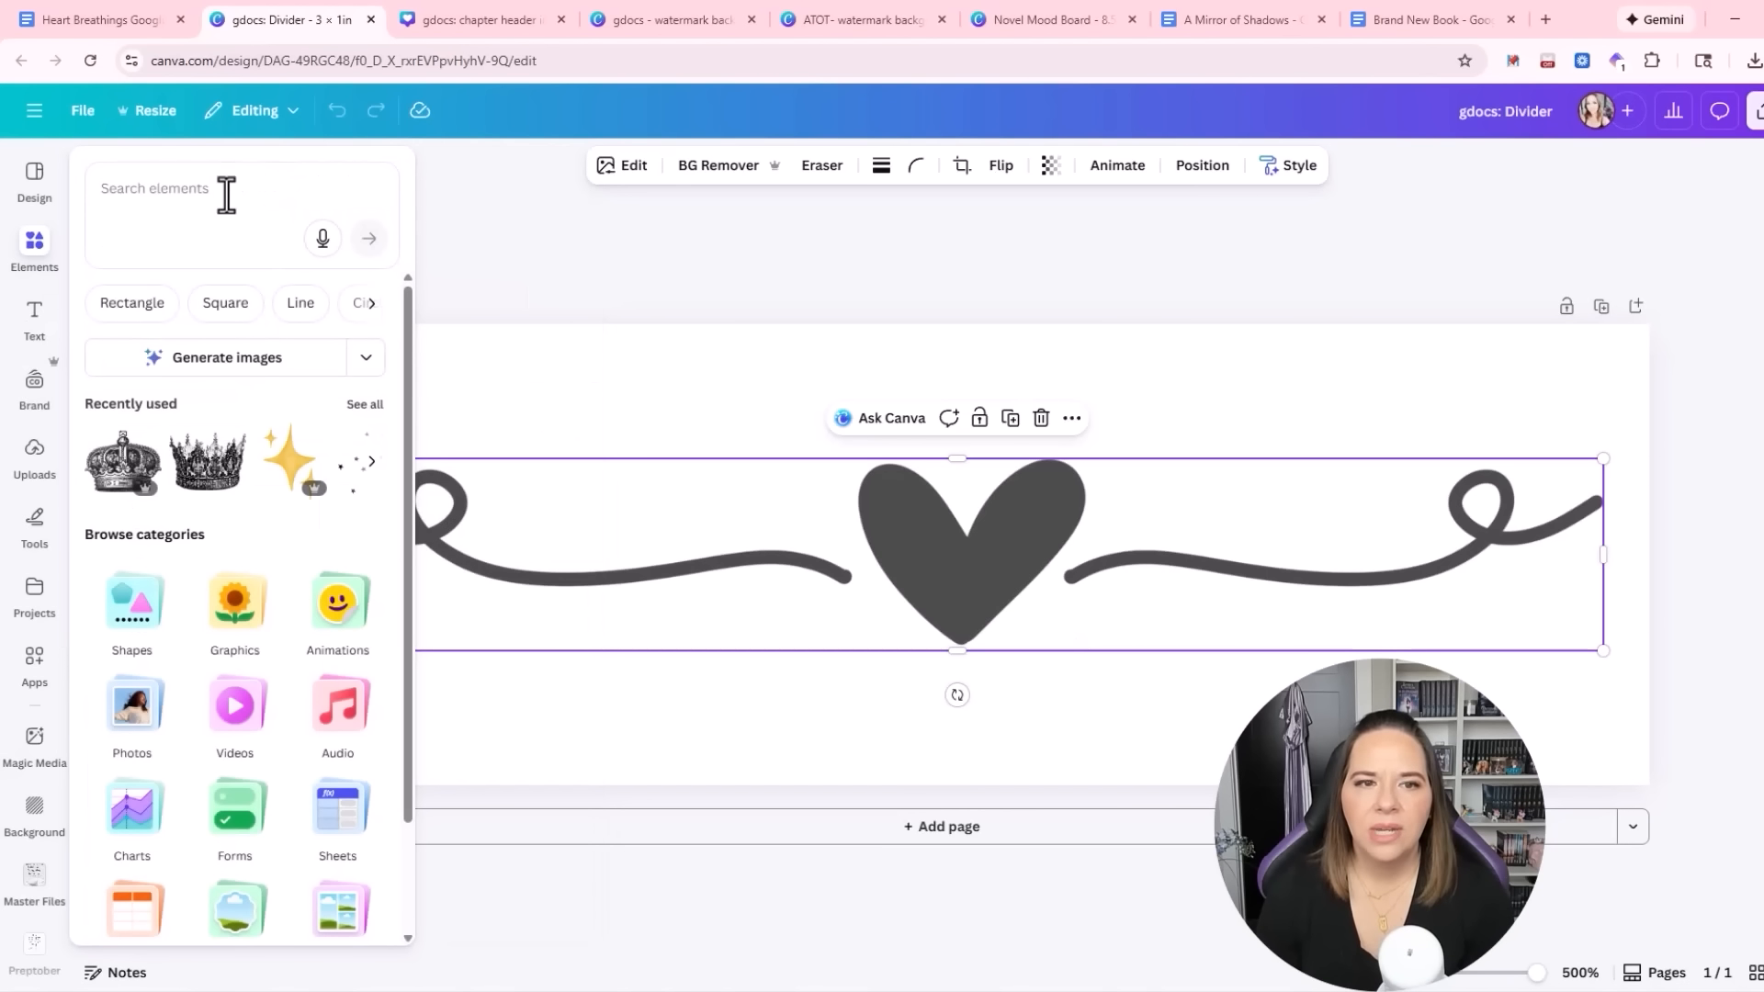
pyautogui.click(226, 192)
pyautogui.write('uri')
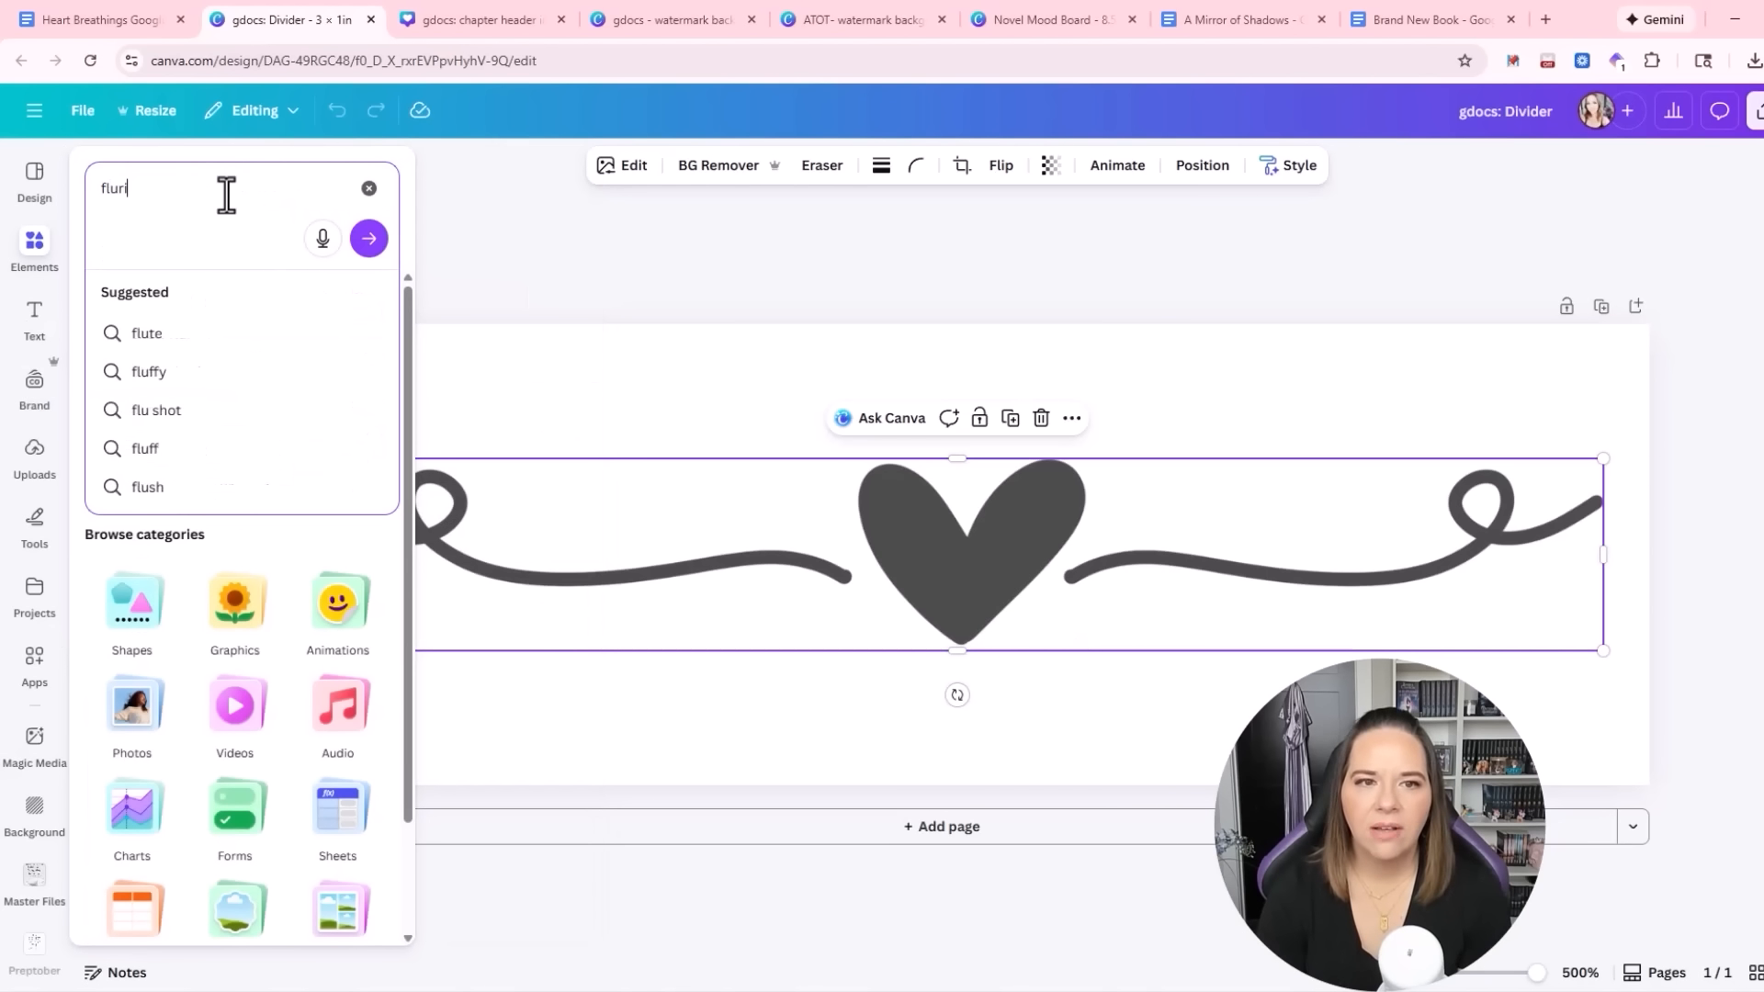
pyautogui.write('sh pag')
pyautogui.press('BackSpace')
pyautogui.press('BackSpace')
pyautogui.press('BackSpace')
pyautogui.press('BackSpace')
pyautogui.press('BackSpace')
pyautogui.press('BackSpace')
pyautogui.press('BackSpace')
pyautogui.press('BackSpace')
pyautogui.write('ori')
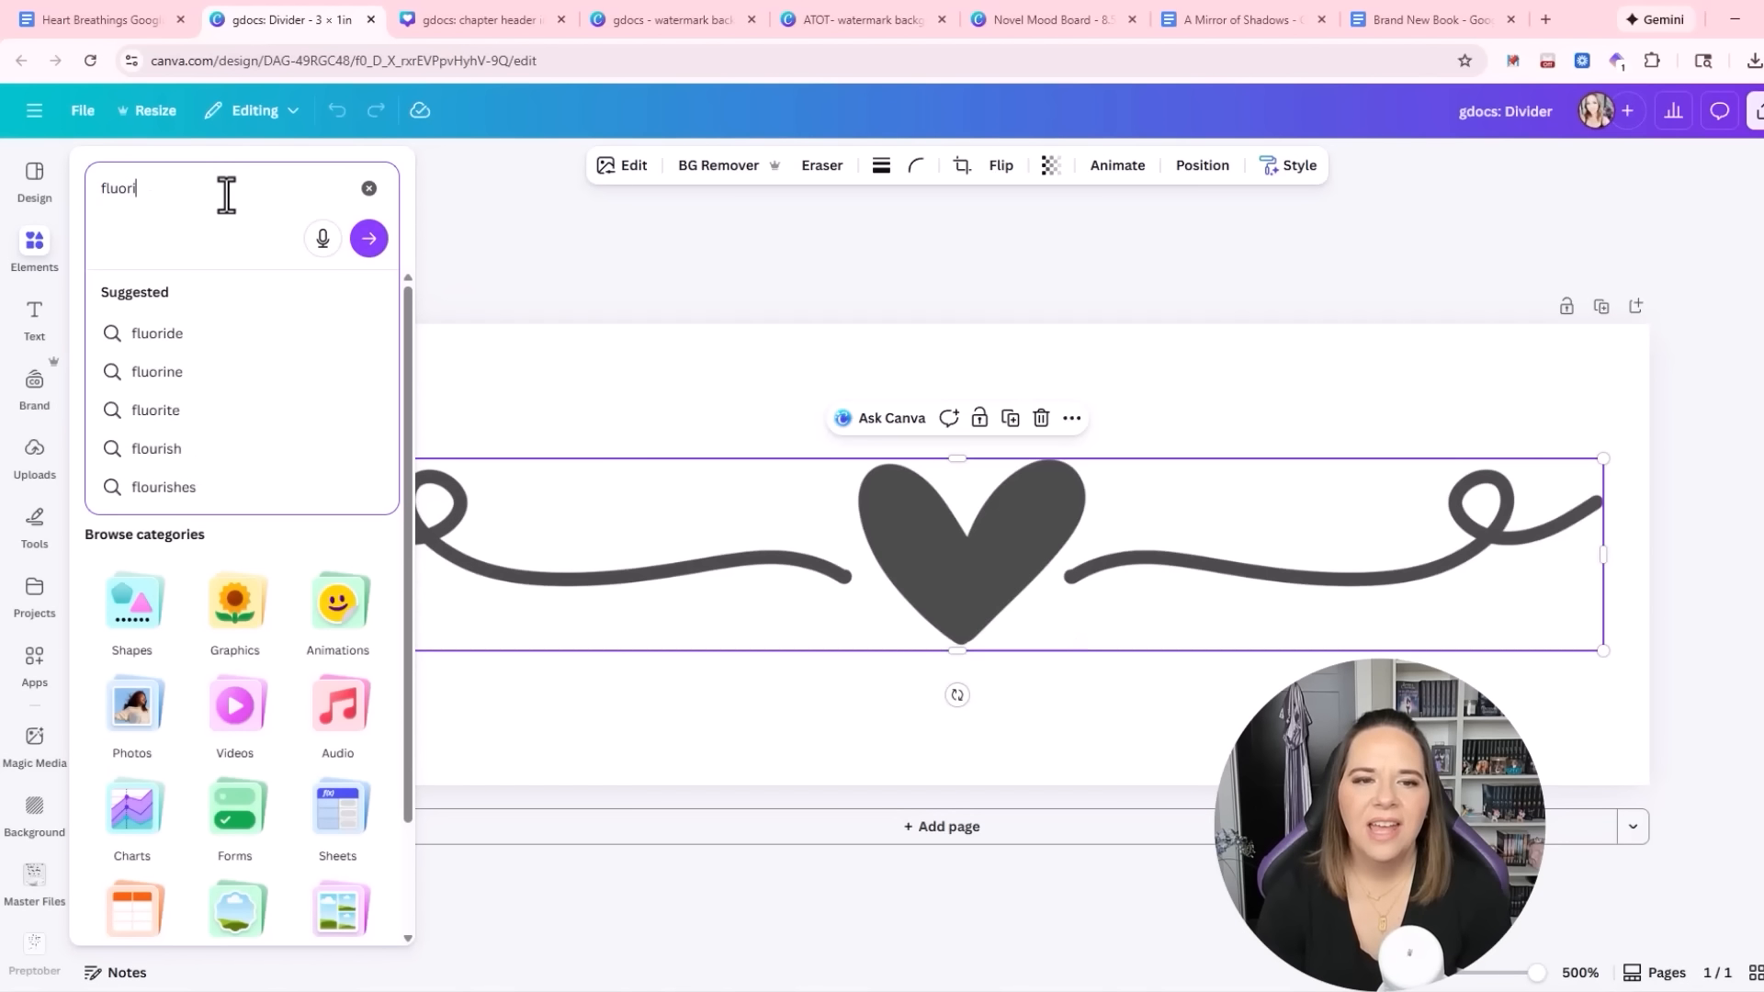
pyautogui.write('sh')
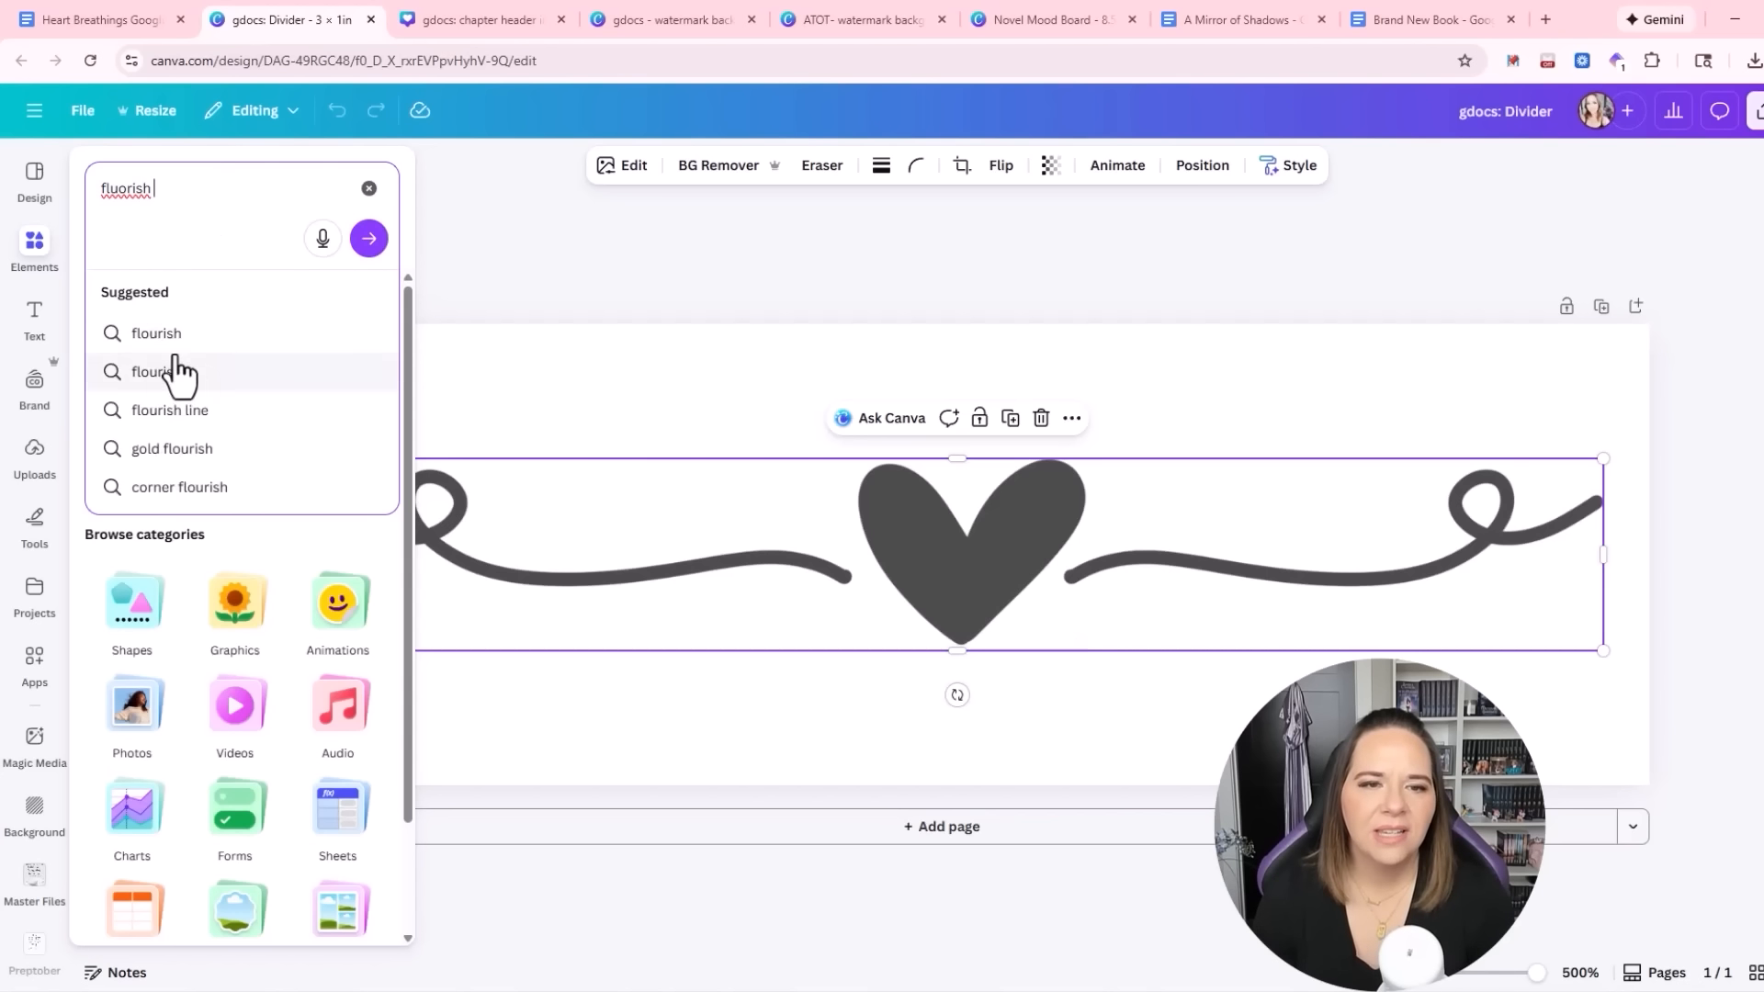
pyautogui.click(169, 337)
# Refine the element search to "flourish page break" and show all graphics results
pyautogui.click(201, 193)
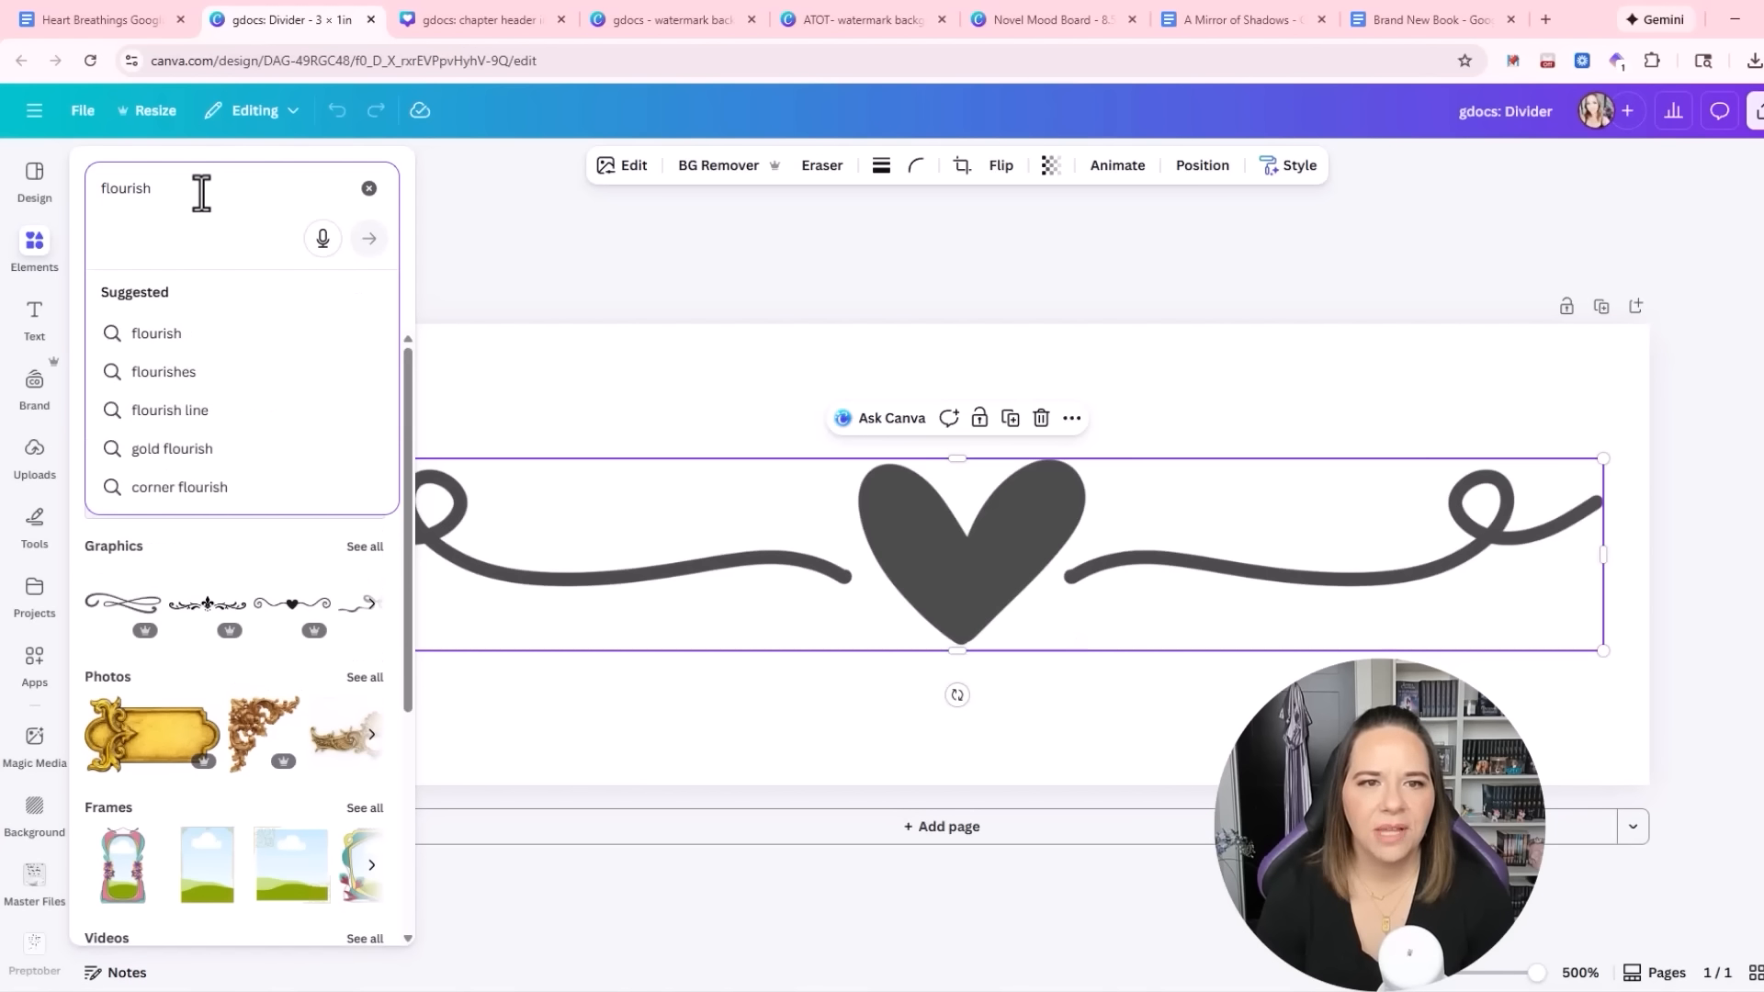
pyautogui.write('[age')
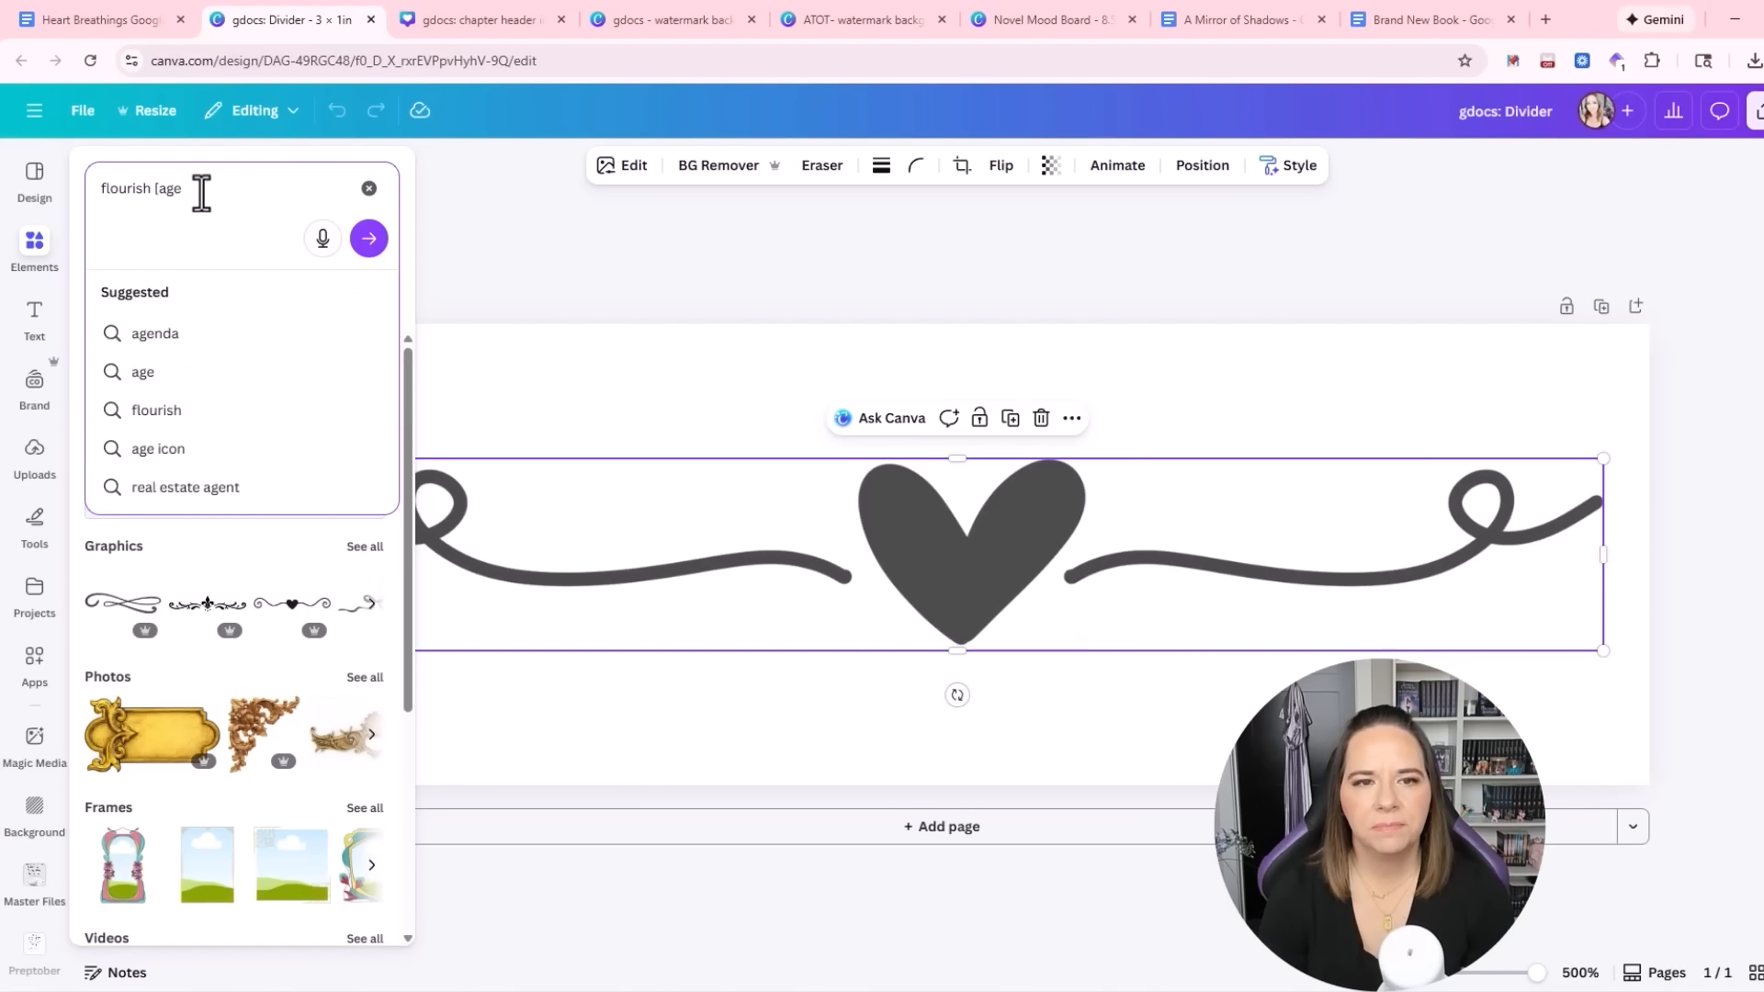
pyautogui.press('BackSpace')
pyautogui.press('BackSpace')
pyautogui.press('BackSpace')
pyautogui.press('BackSpace')
pyautogui.write('page break')
pyautogui.press('Return')
pyautogui.scroll(-1, 266, 551)
pyautogui.click(363, 452)
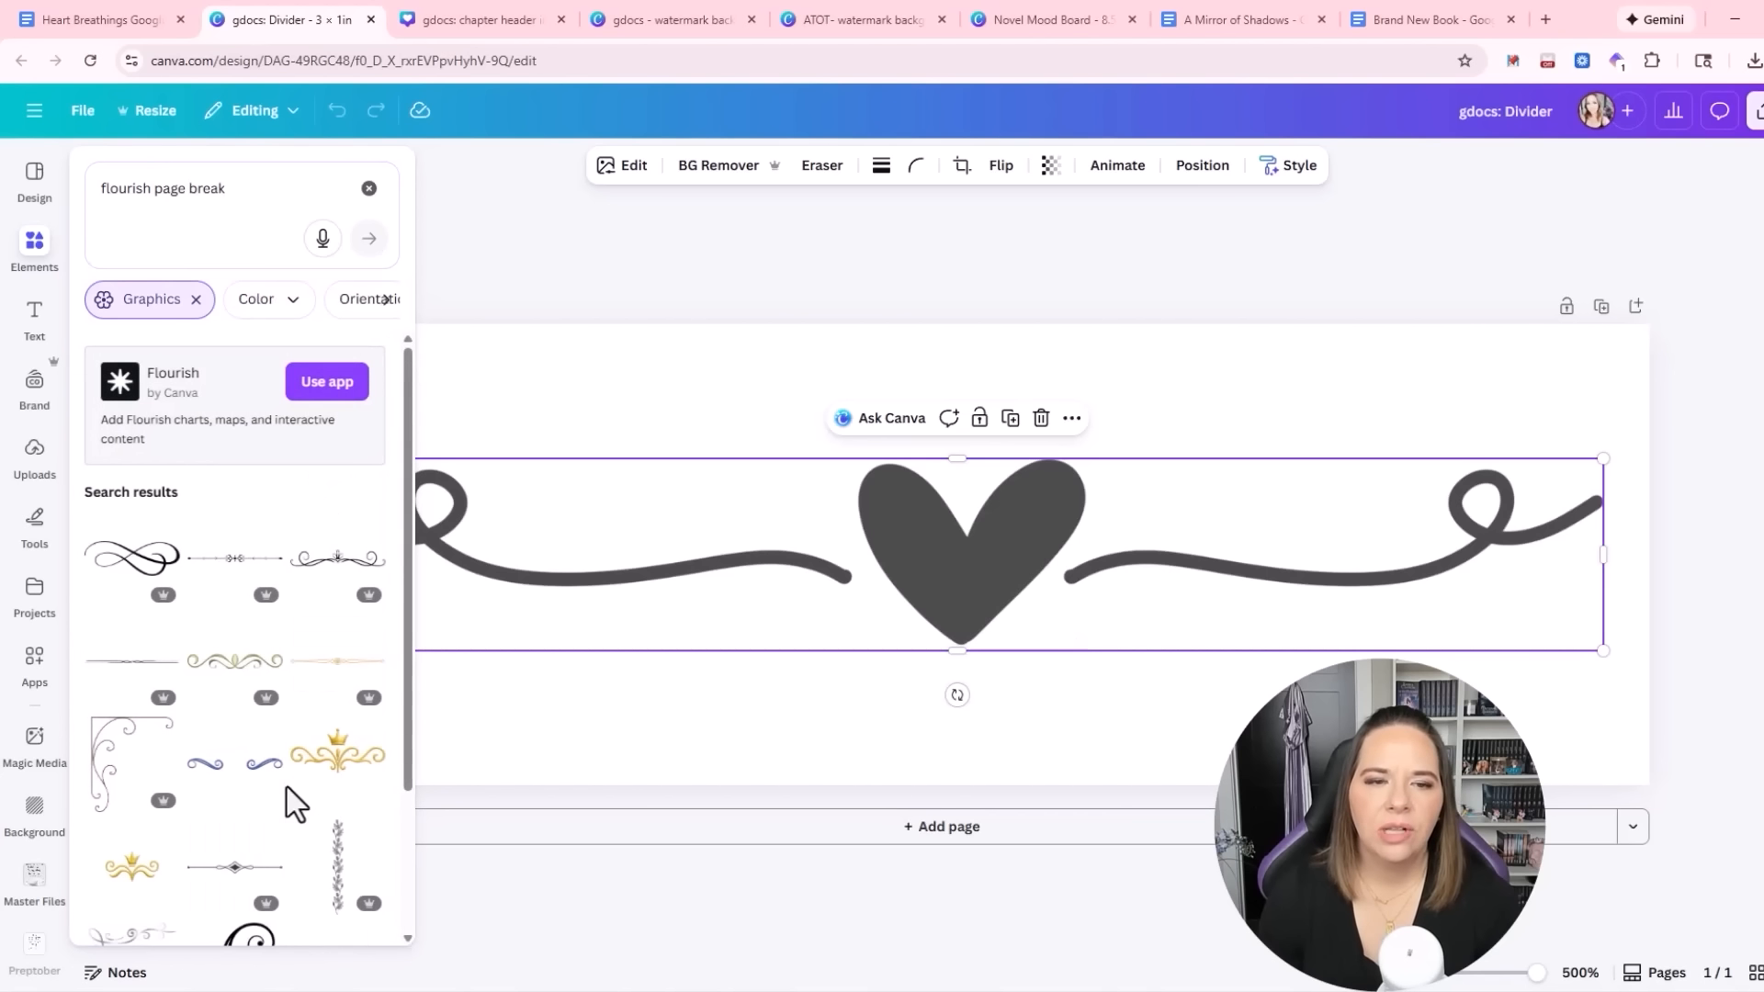
# Replace the heart divider with the symmetrical black scroll flourish that has three petals at its centre
pyautogui.scroll(-2, 304, 551)
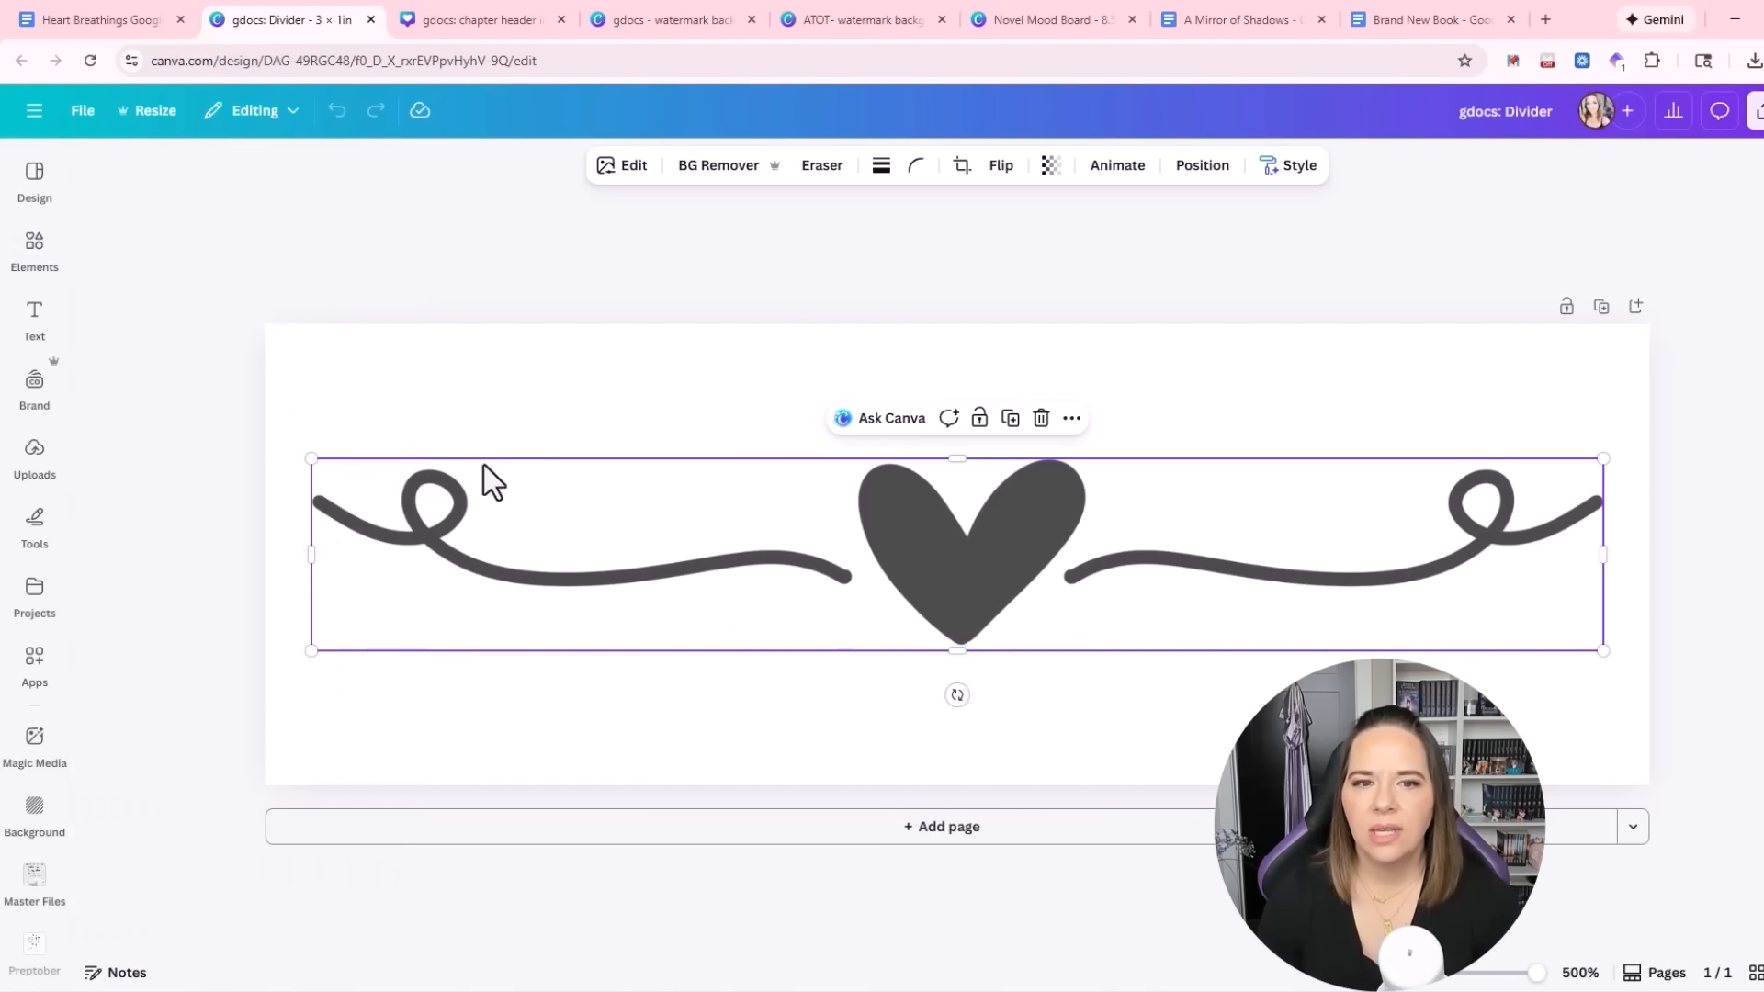
pyautogui.moveTo(43, 249)
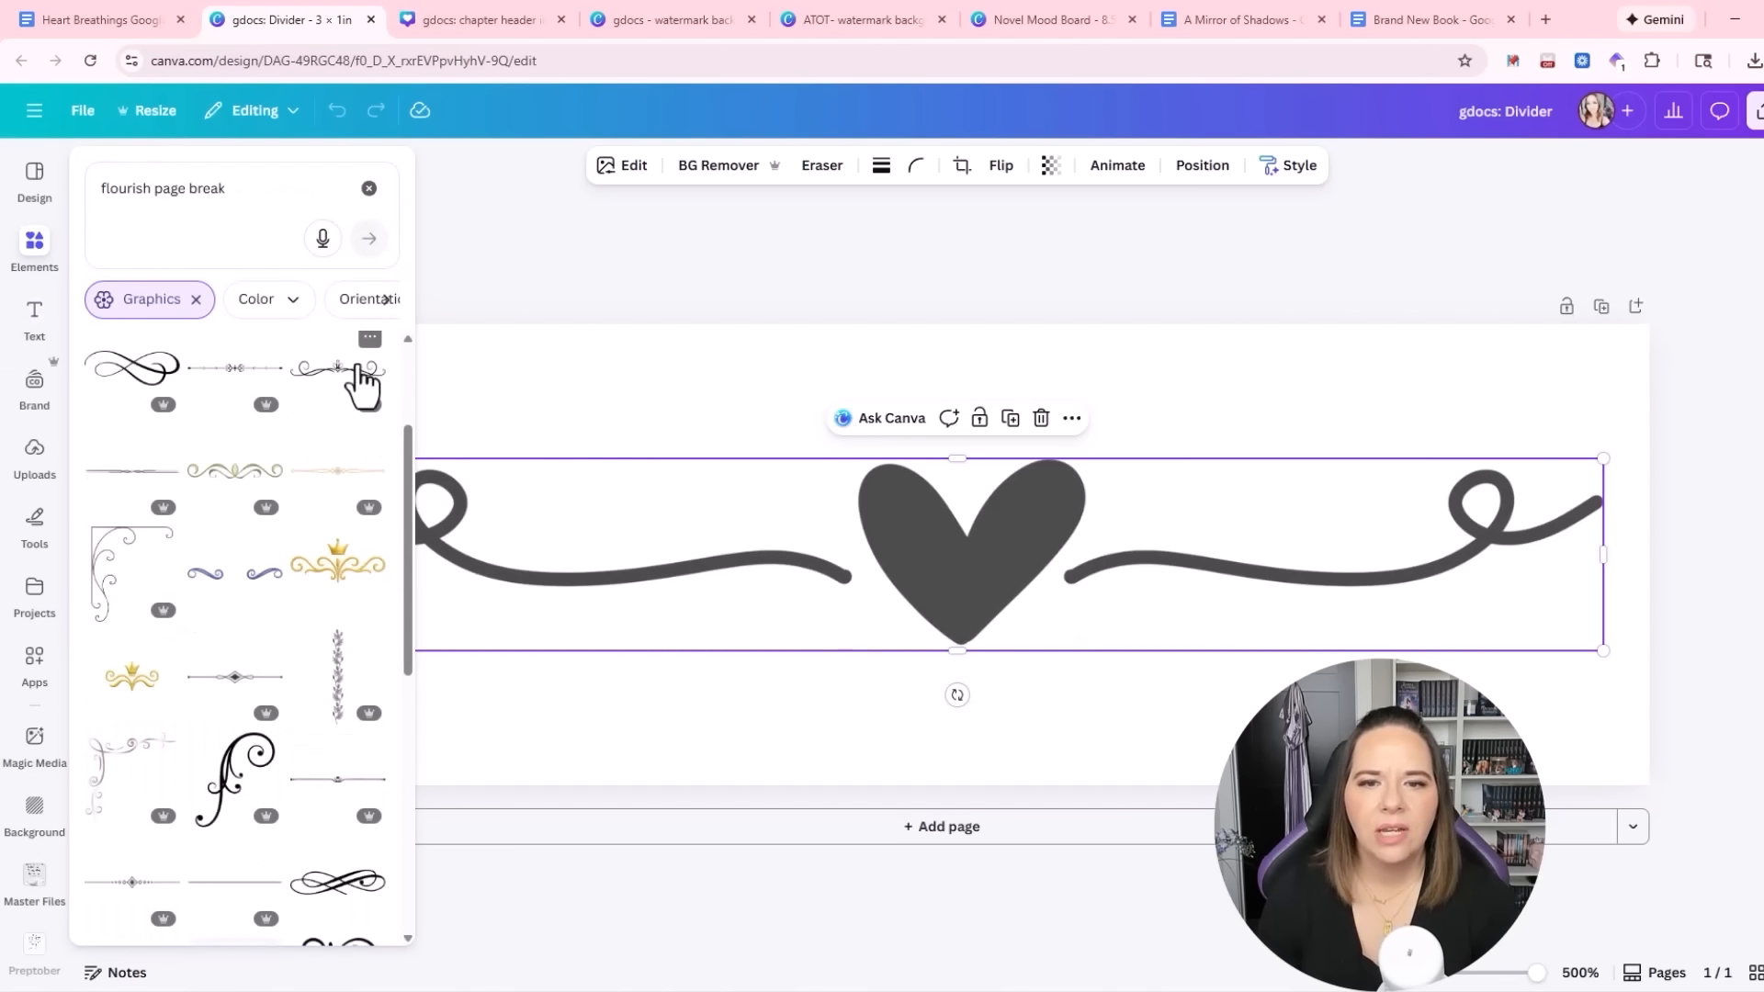
pyautogui.moveTo(345, 367); pyautogui.dragTo(204, 356)
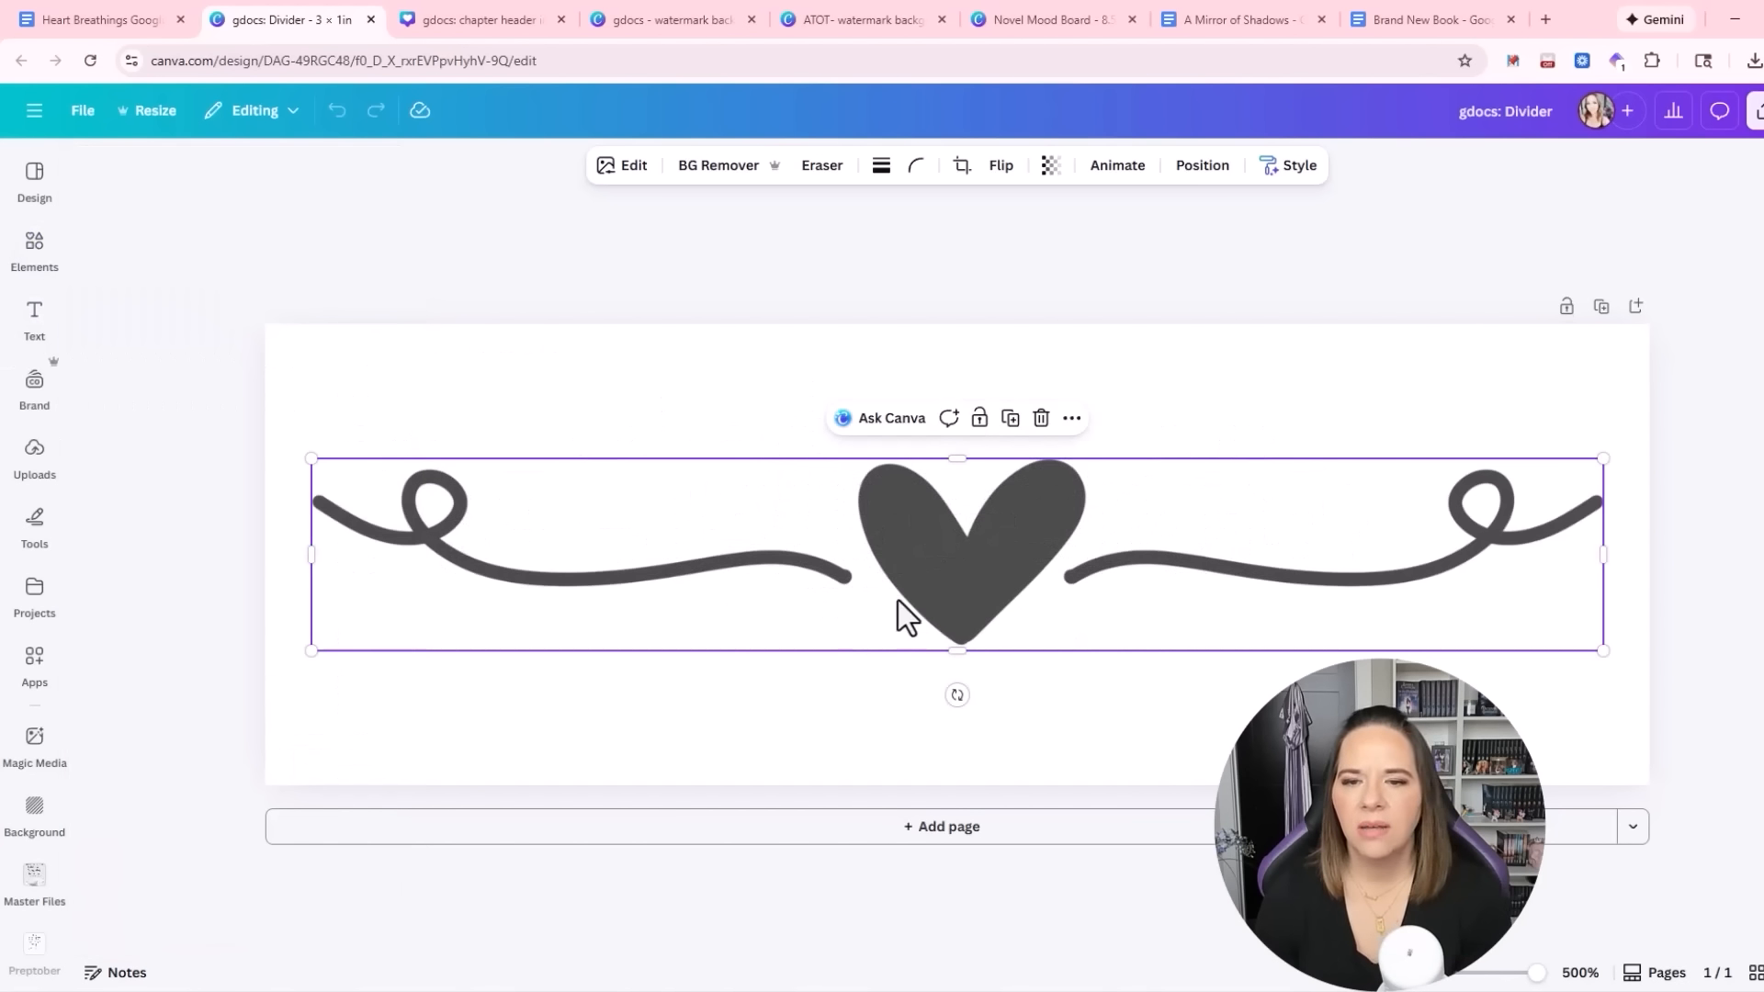
pyautogui.press('Delete')
pyautogui.click(34, 252)
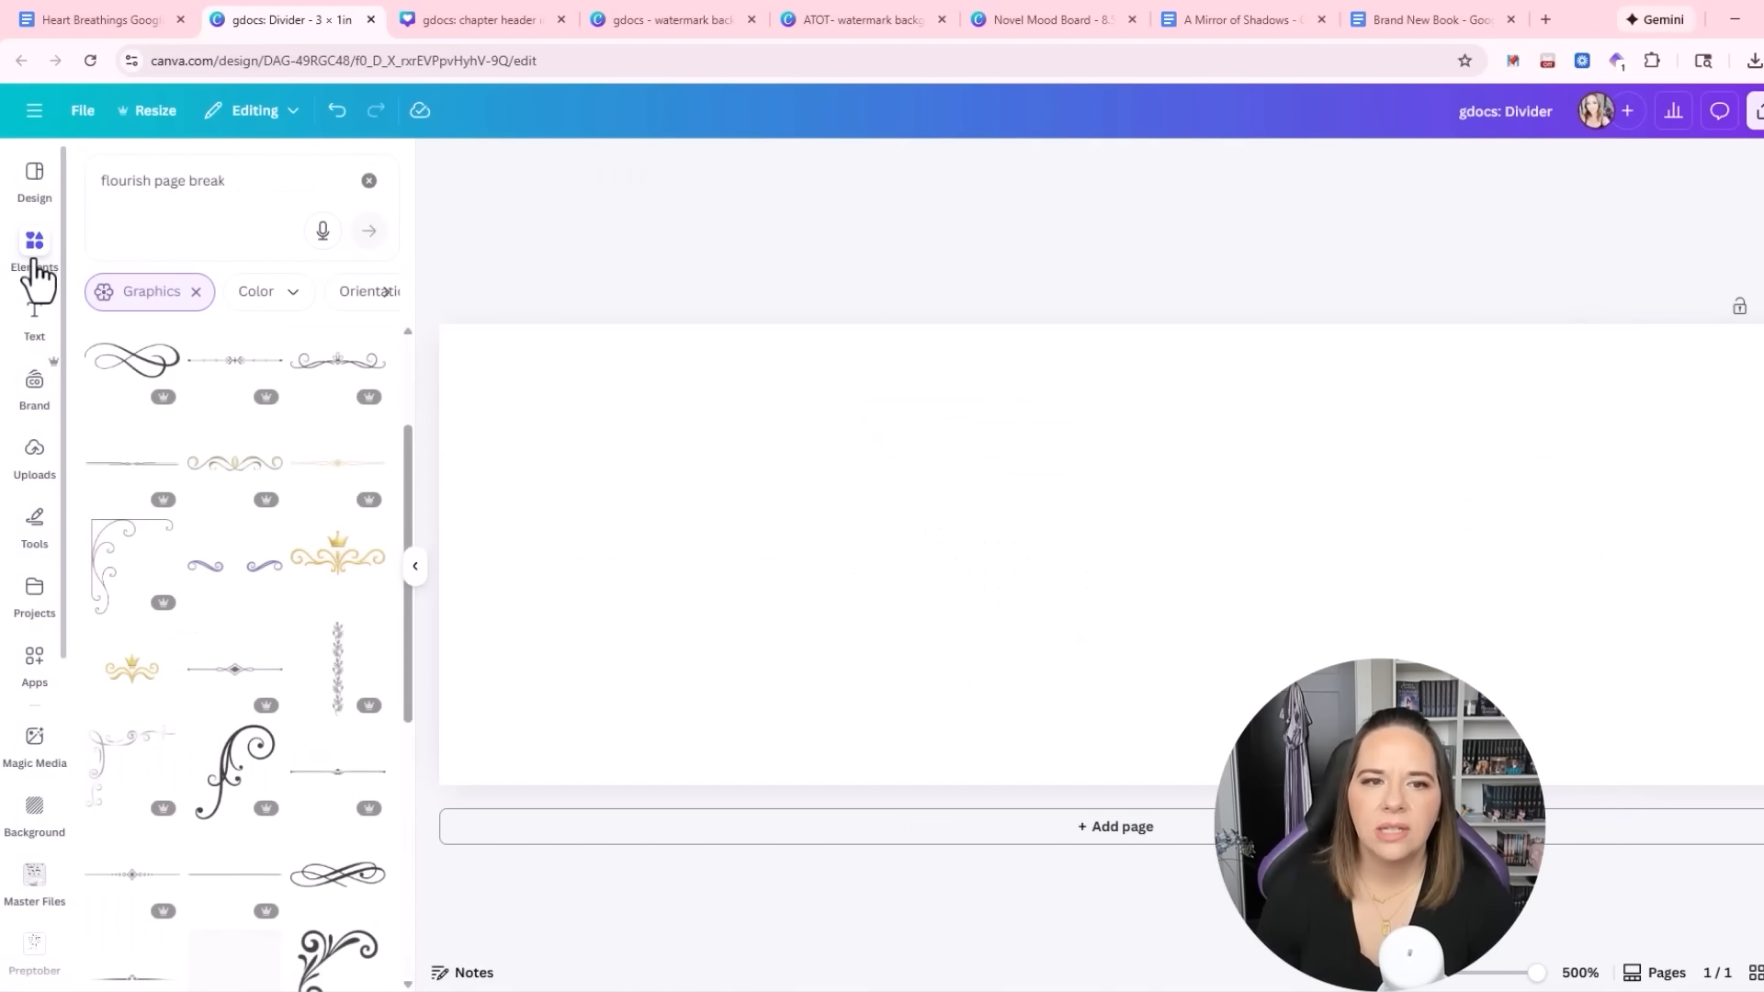
pyautogui.click(372, 384)
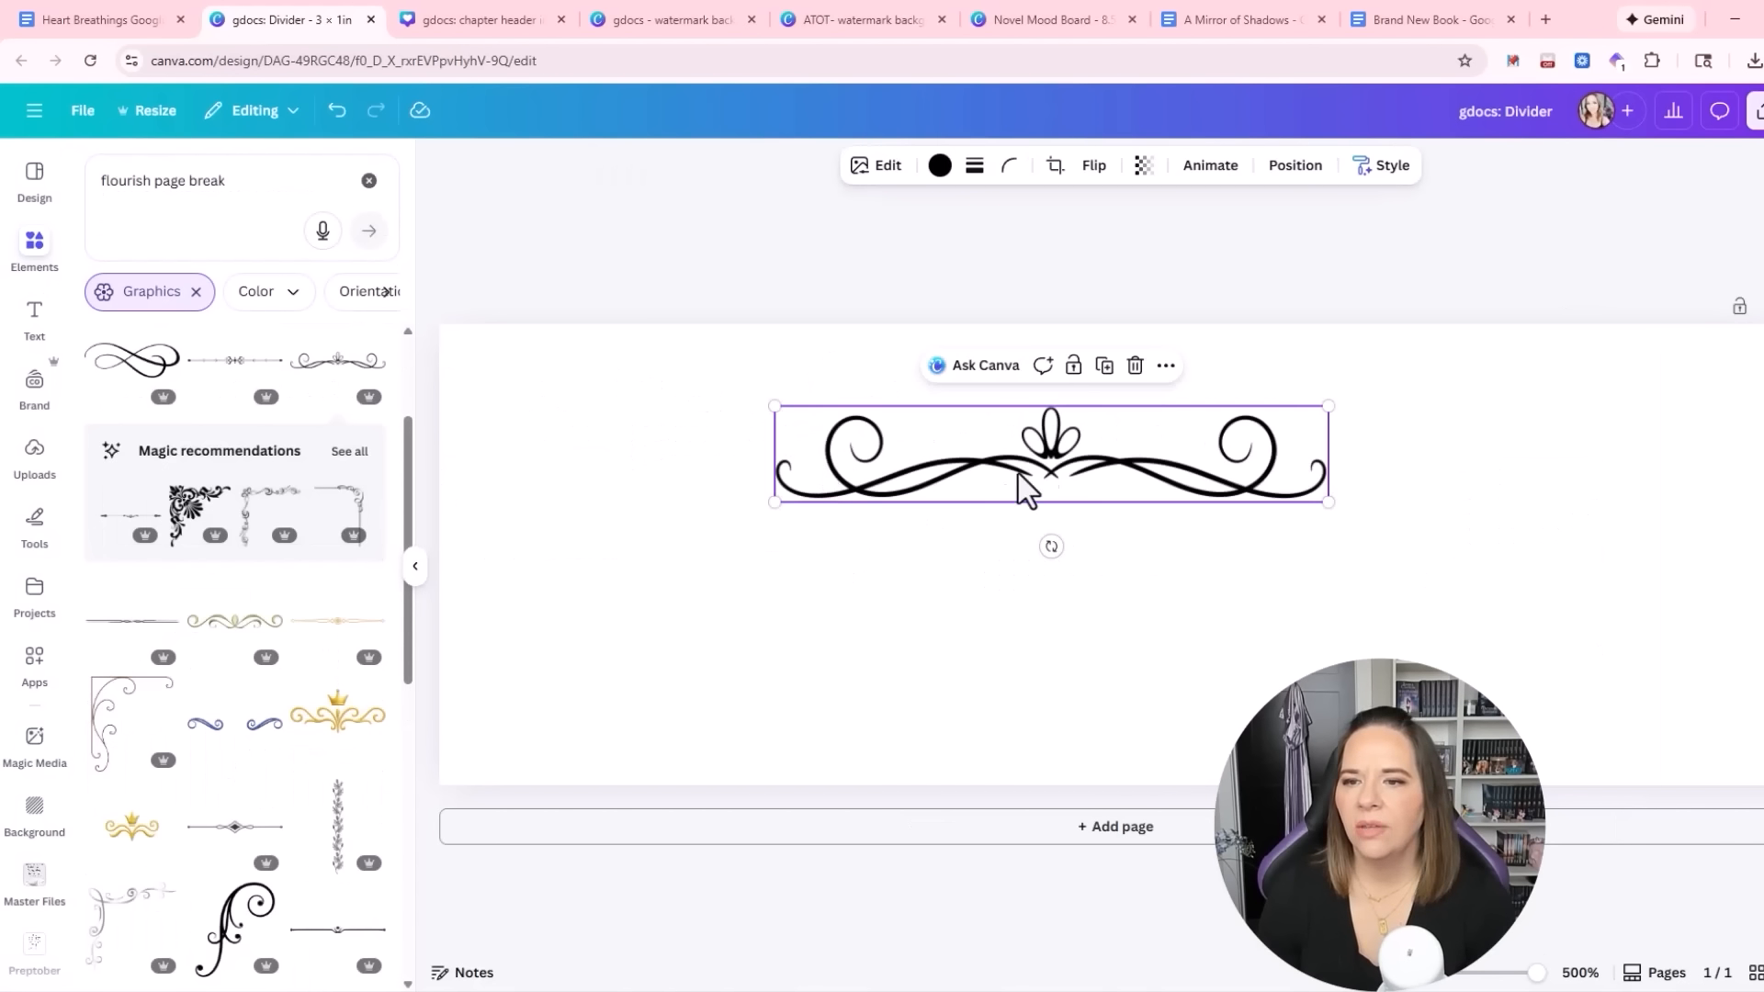
# Enlarge the scroll flourish to span most of the page width and centre it on the page
pyautogui.moveTo(1016, 493); pyautogui.dragTo(1247, 484)
pyautogui.moveTo(984, 523); pyautogui.dragTo(552, 680)
pyautogui.moveTo(1087, 548); pyautogui.dragTo(1137, 561)
# Reduce the flourish's opacity so it turns from black to dark grey, and deselect it
pyautogui.click(1143, 167)
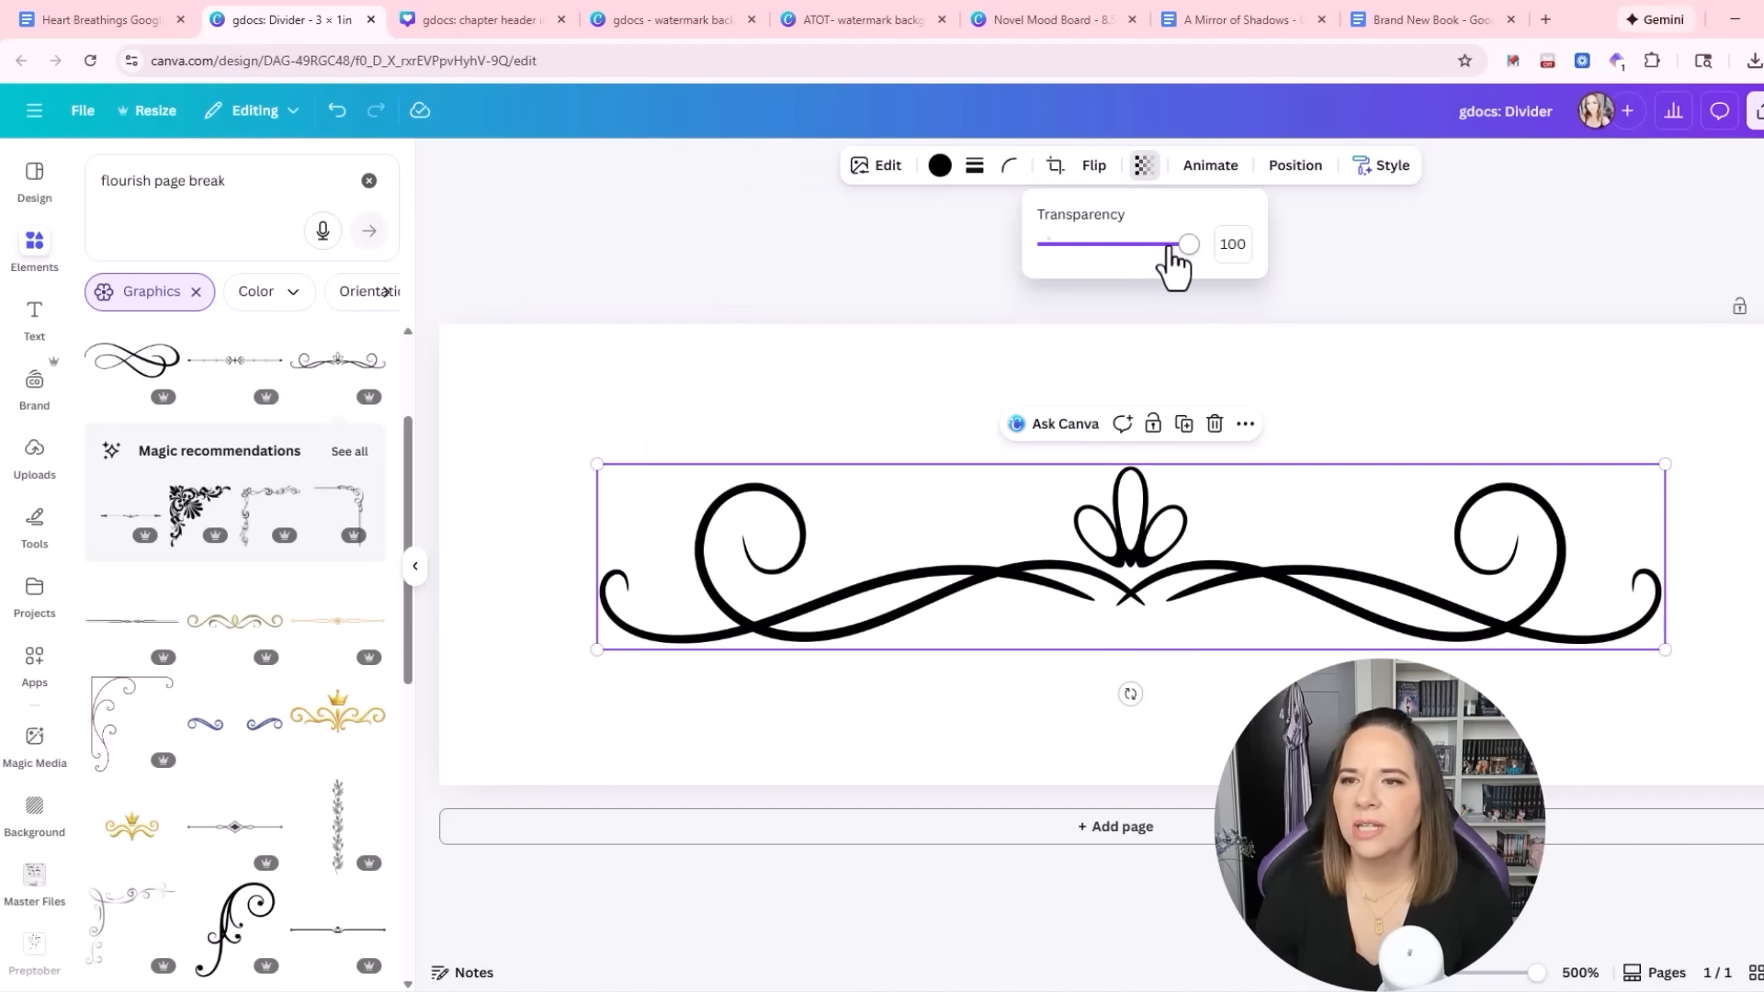
pyautogui.moveTo(1194, 243); pyautogui.dragTo(1140, 243)
pyautogui.click(779, 418)
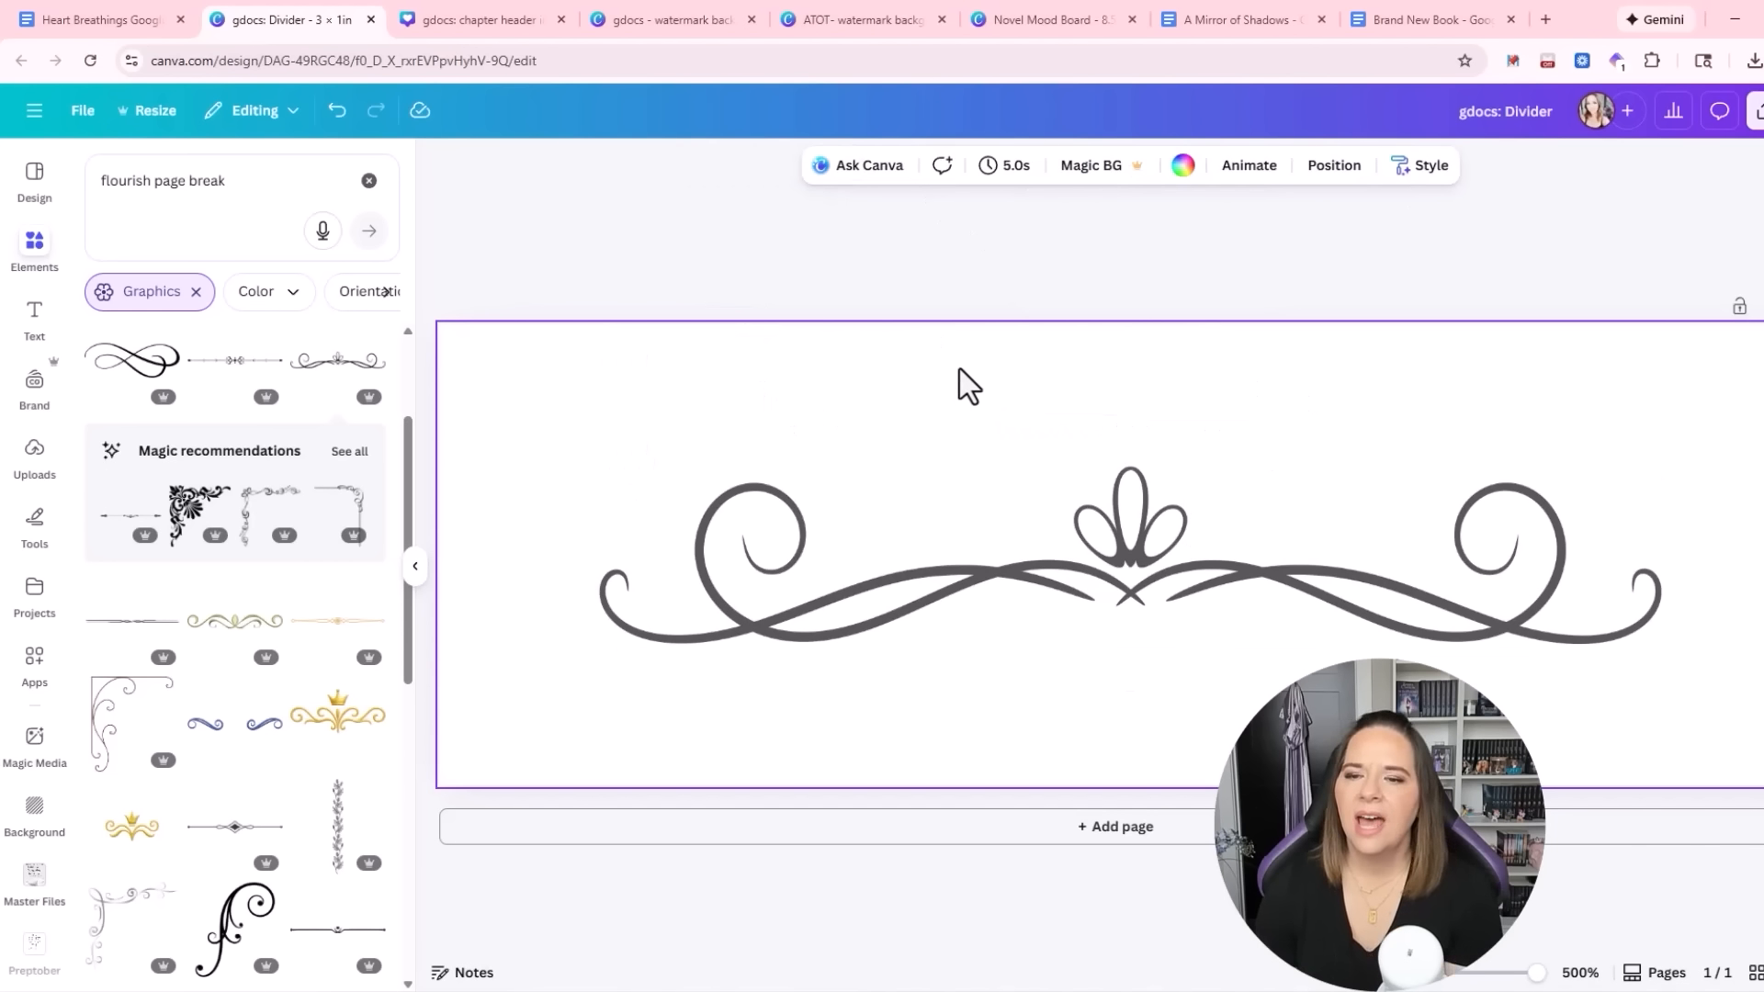
pyautogui.moveTo(371, 402)
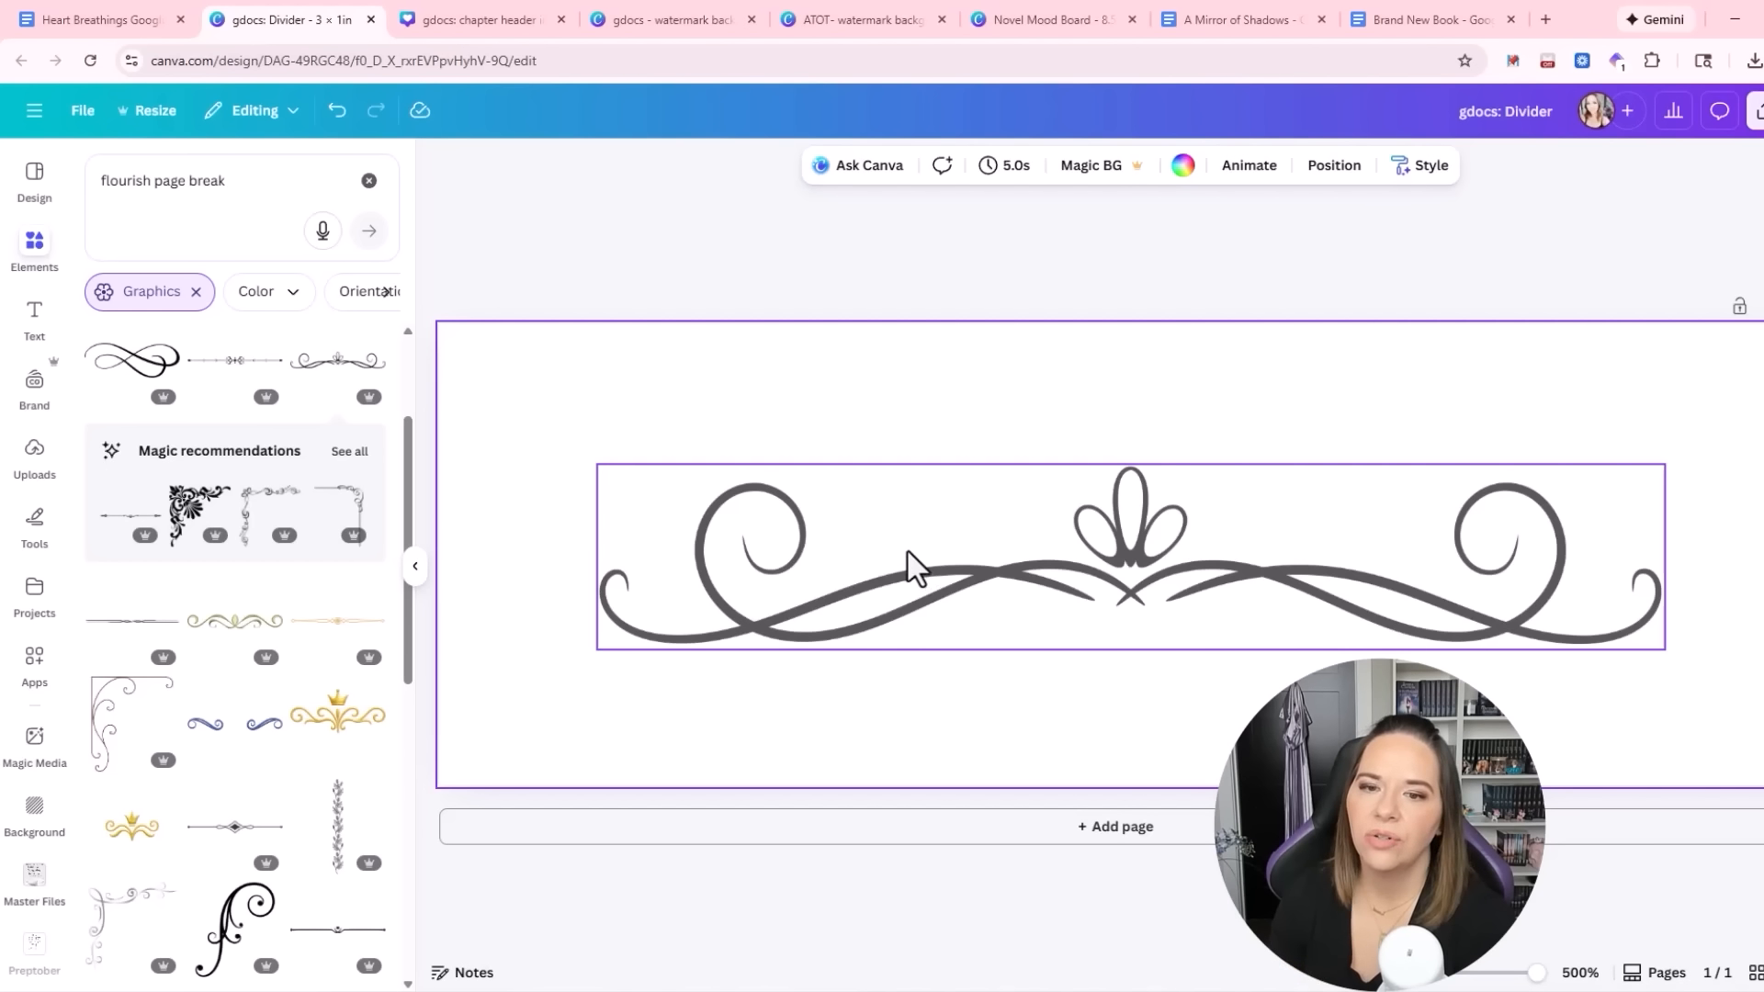
pyautogui.moveTo(615, 411); pyautogui.dragTo(996, 632)
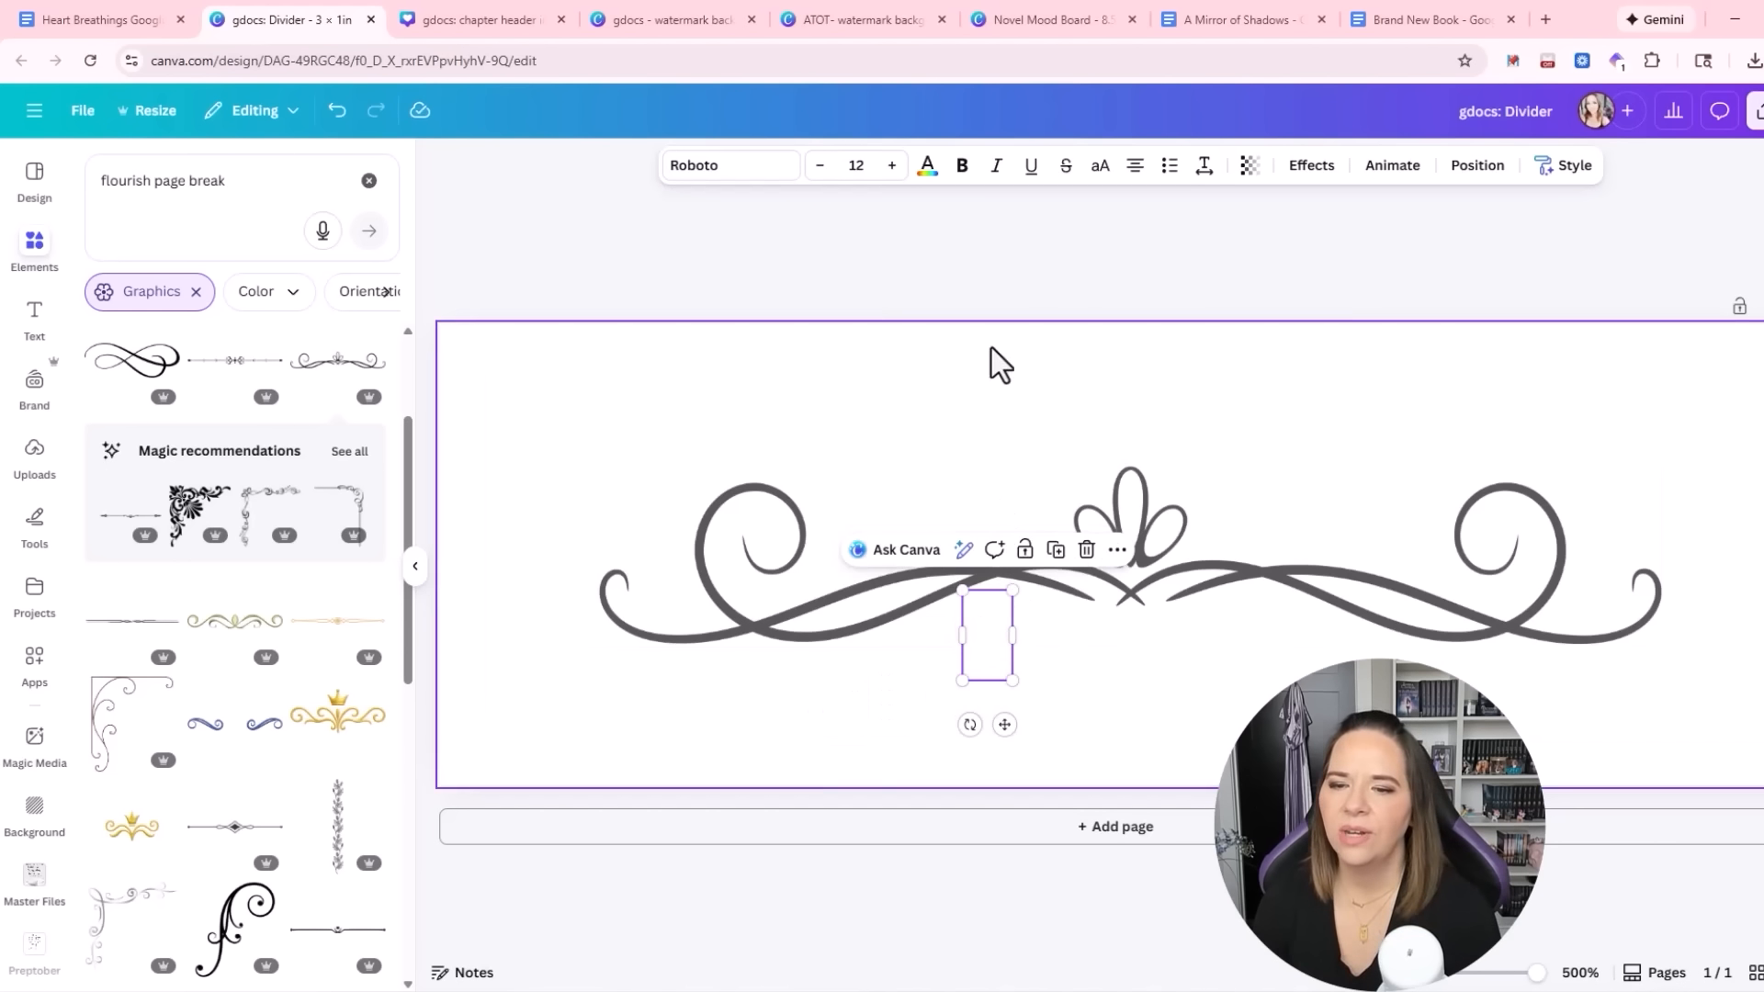
pyautogui.click(995, 317)
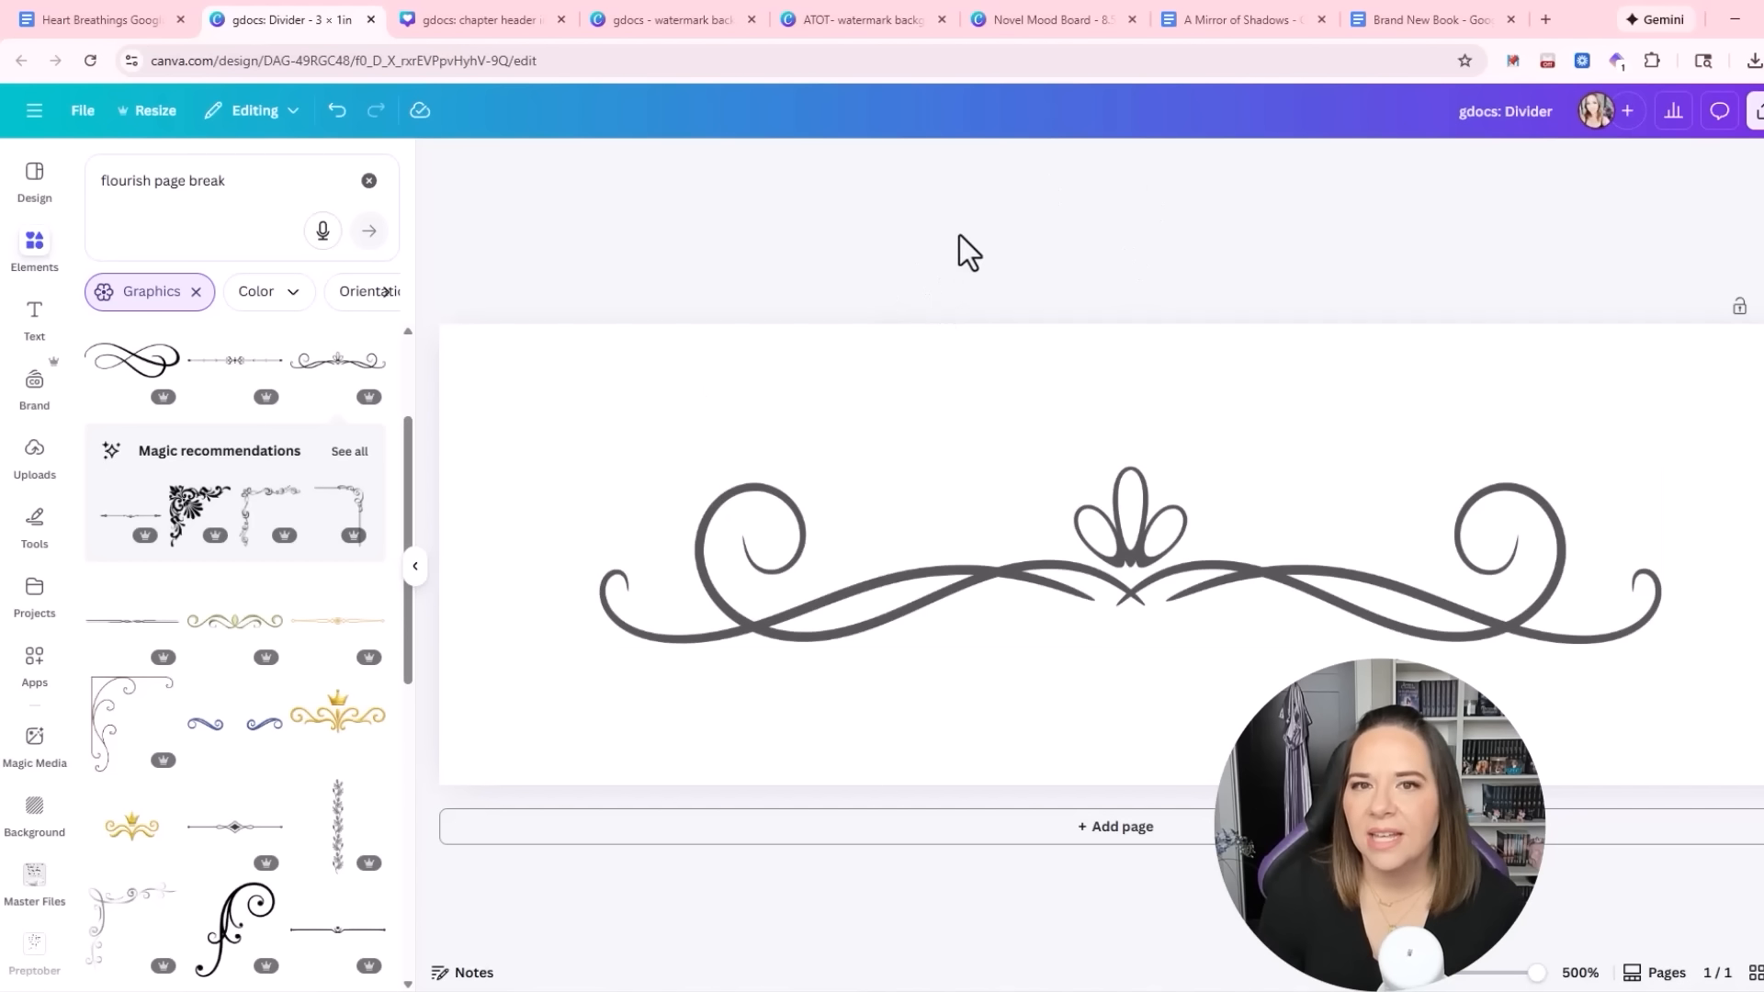
# Return to the Google Docs novel template and open the linked Banners Canva template
pyautogui.click(147, 17)
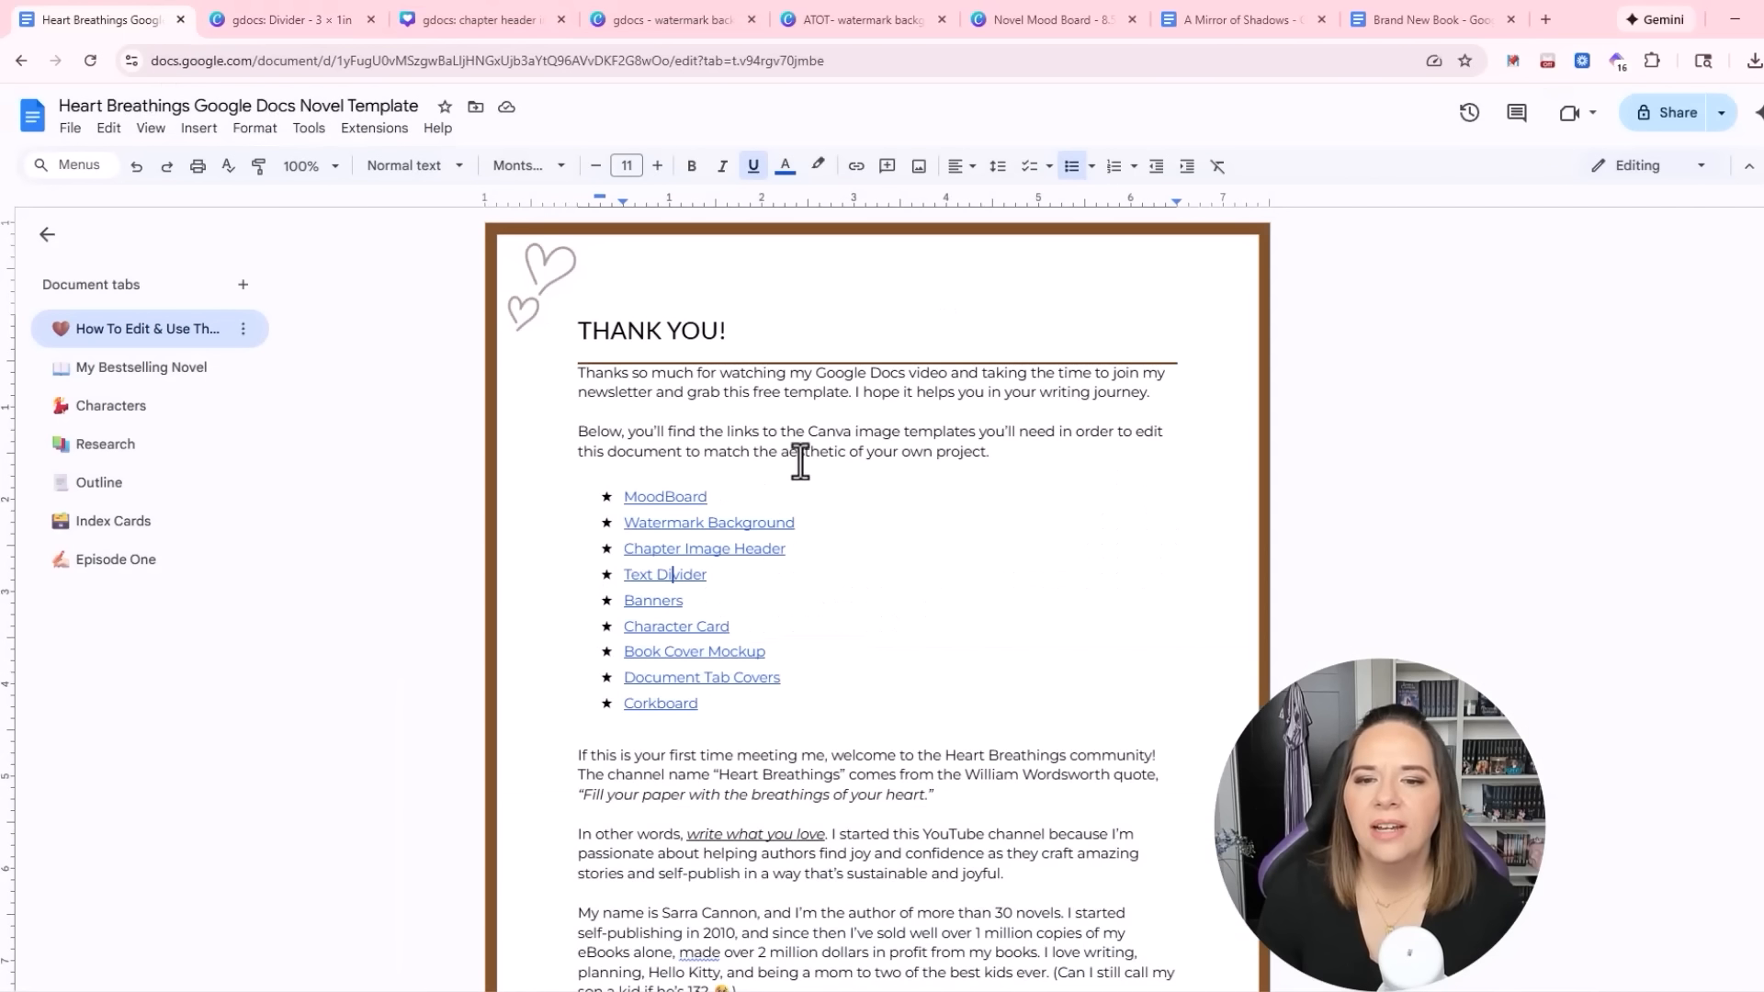
pyautogui.click(646, 602)
pyautogui.click(728, 641)
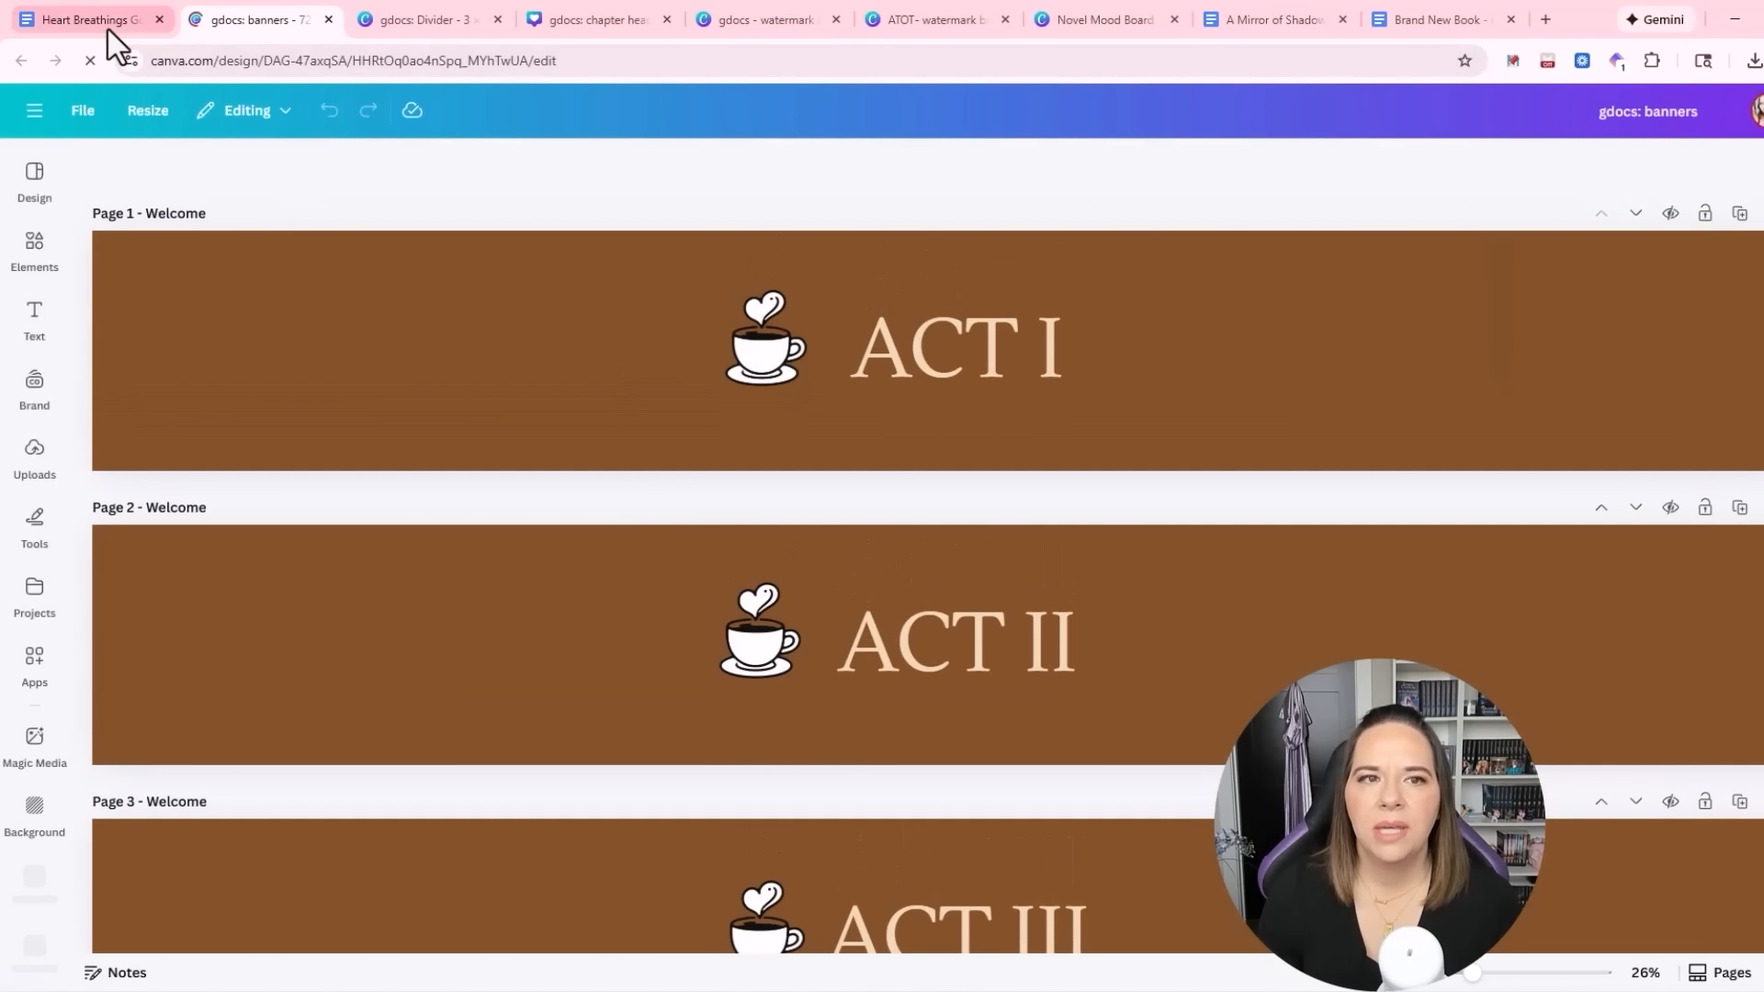
# Examine the Research page's banner in the Google Docs template and compare it with the banner pages in the Canva design
pyautogui.click(102, 20)
pyautogui.click(105, 418)
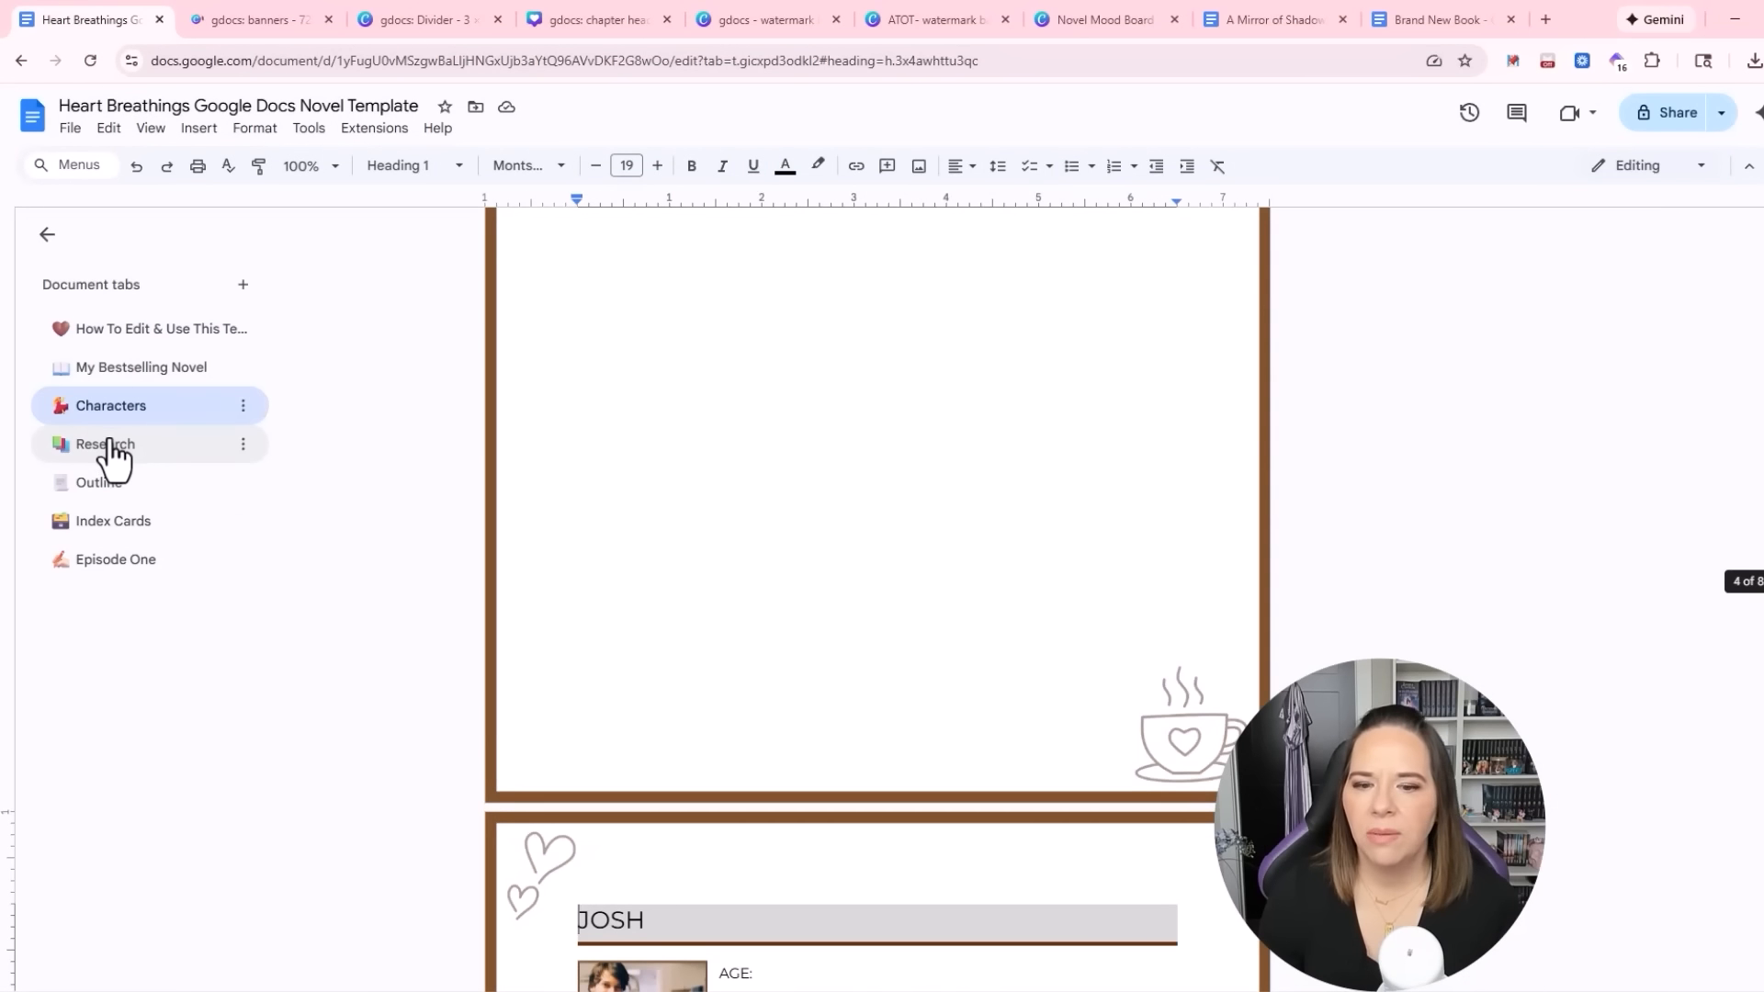
pyautogui.scroll(-2, 756, 713)
pyautogui.click(115, 449)
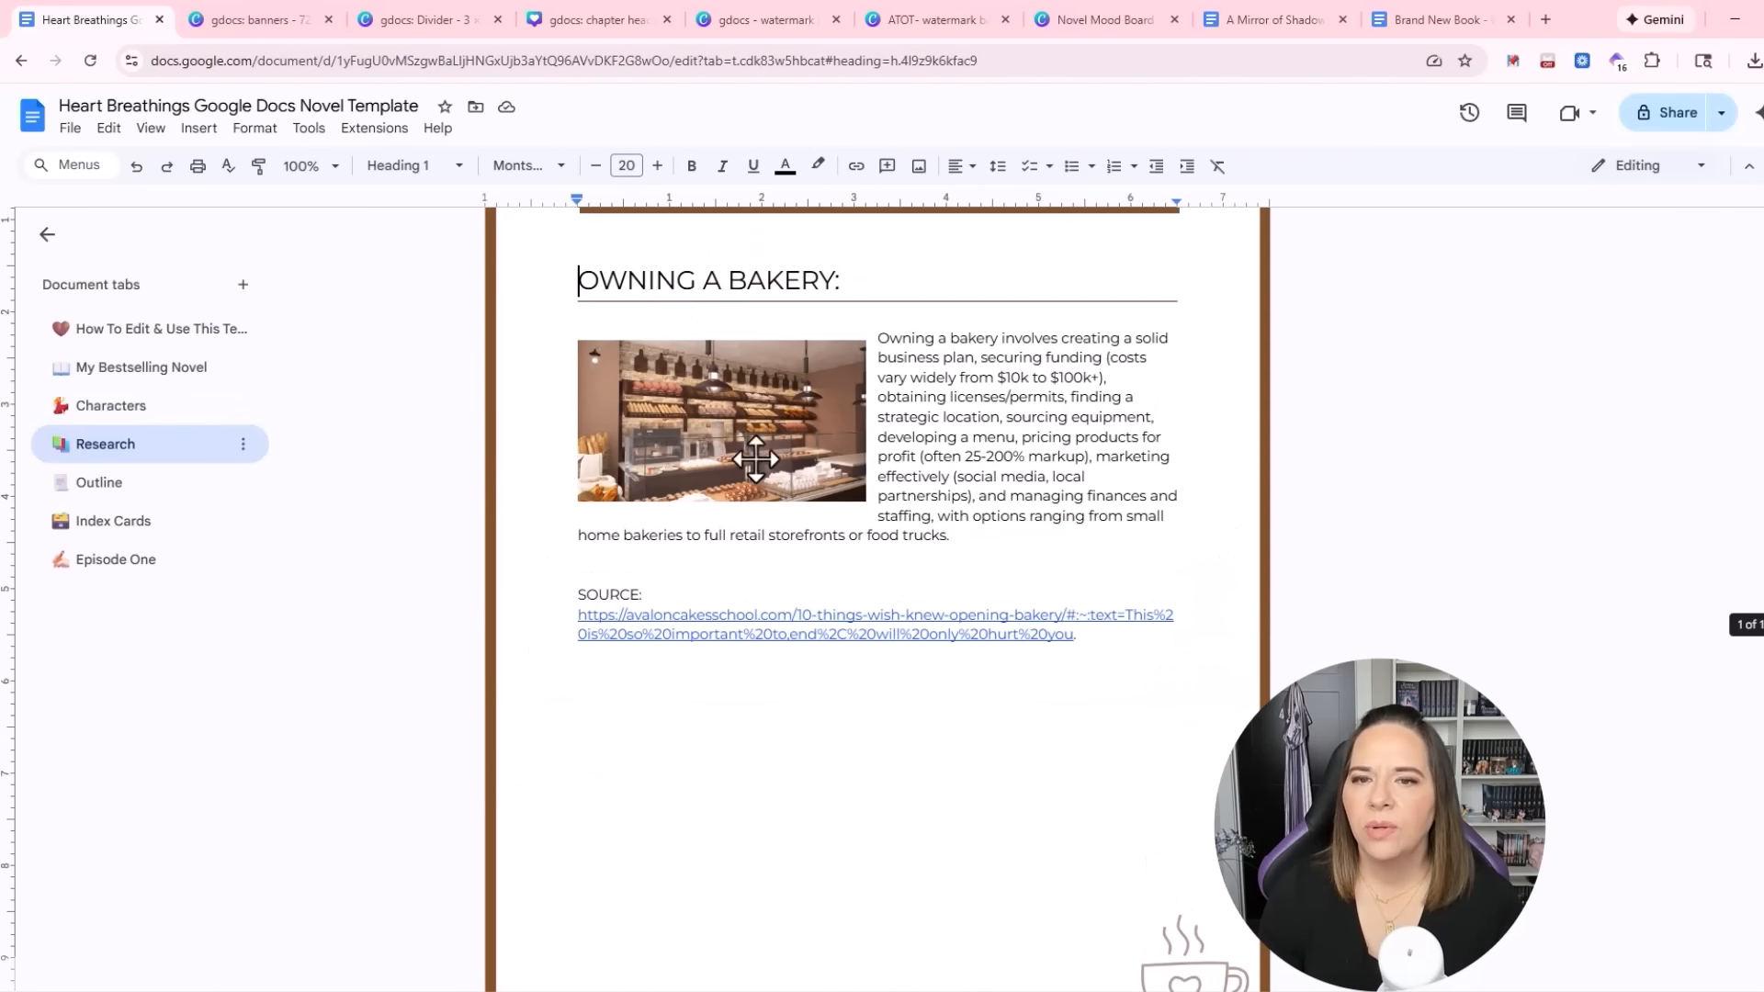
pyautogui.scroll(2, 756, 460)
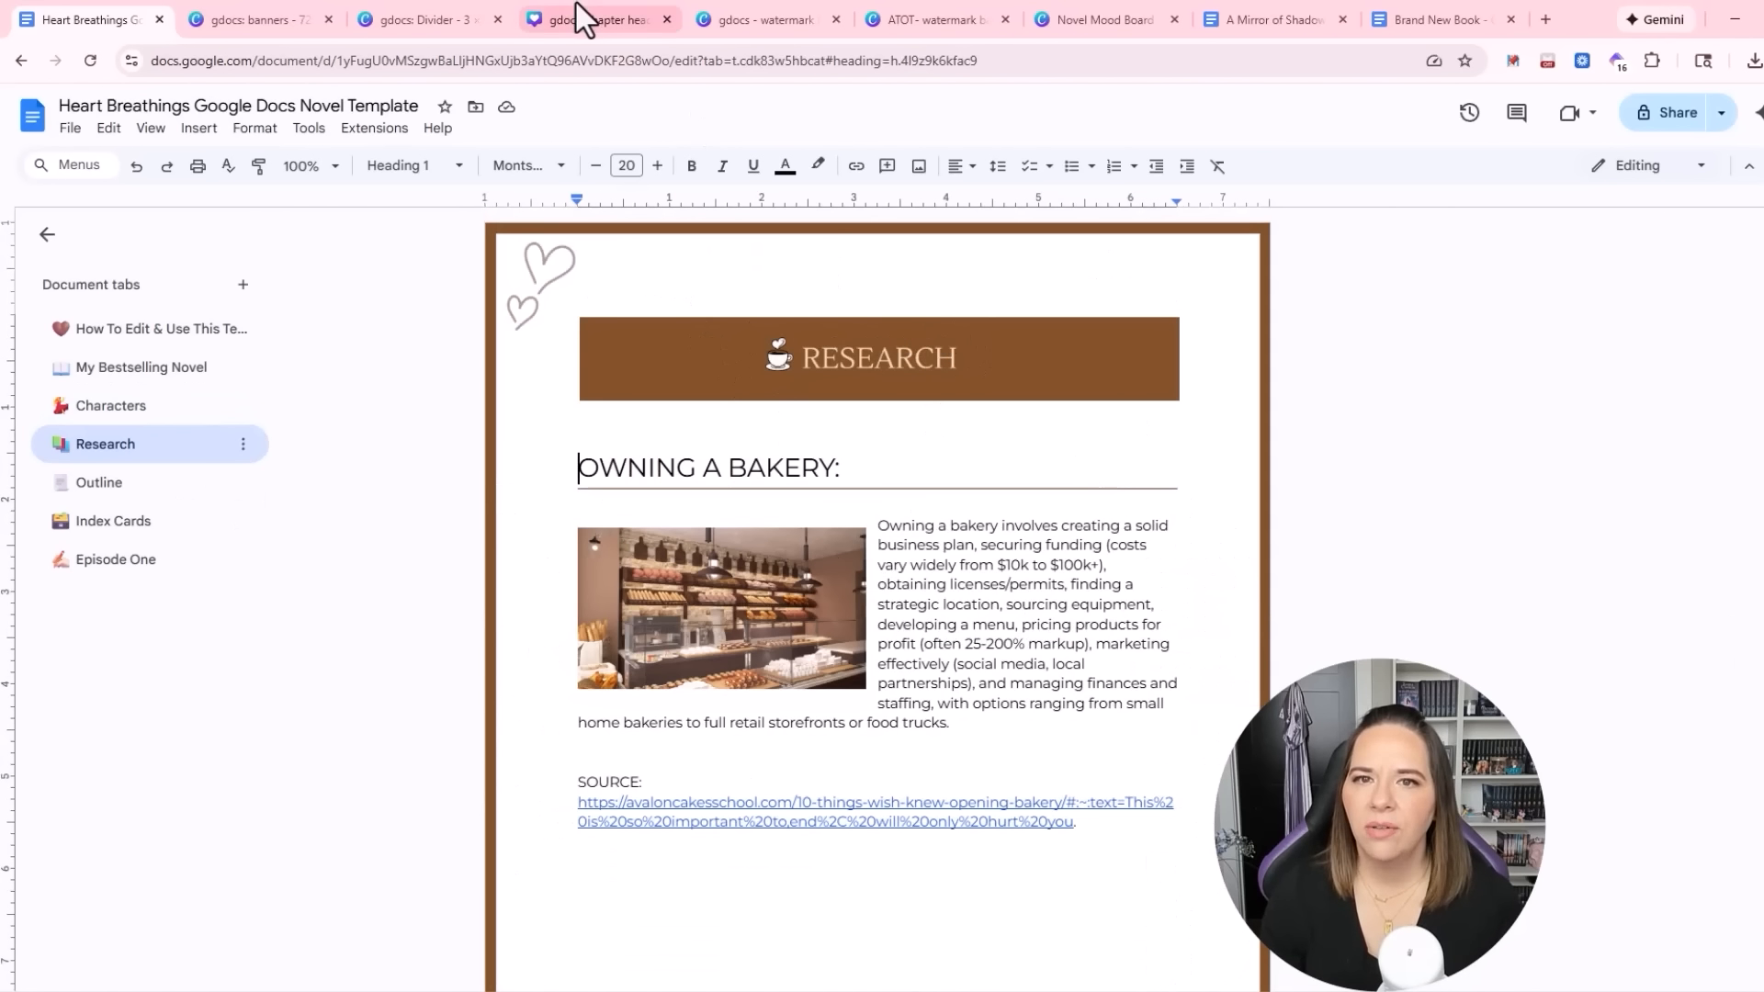
pyautogui.click(240, 20)
pyautogui.scroll(-10, 928, 521)
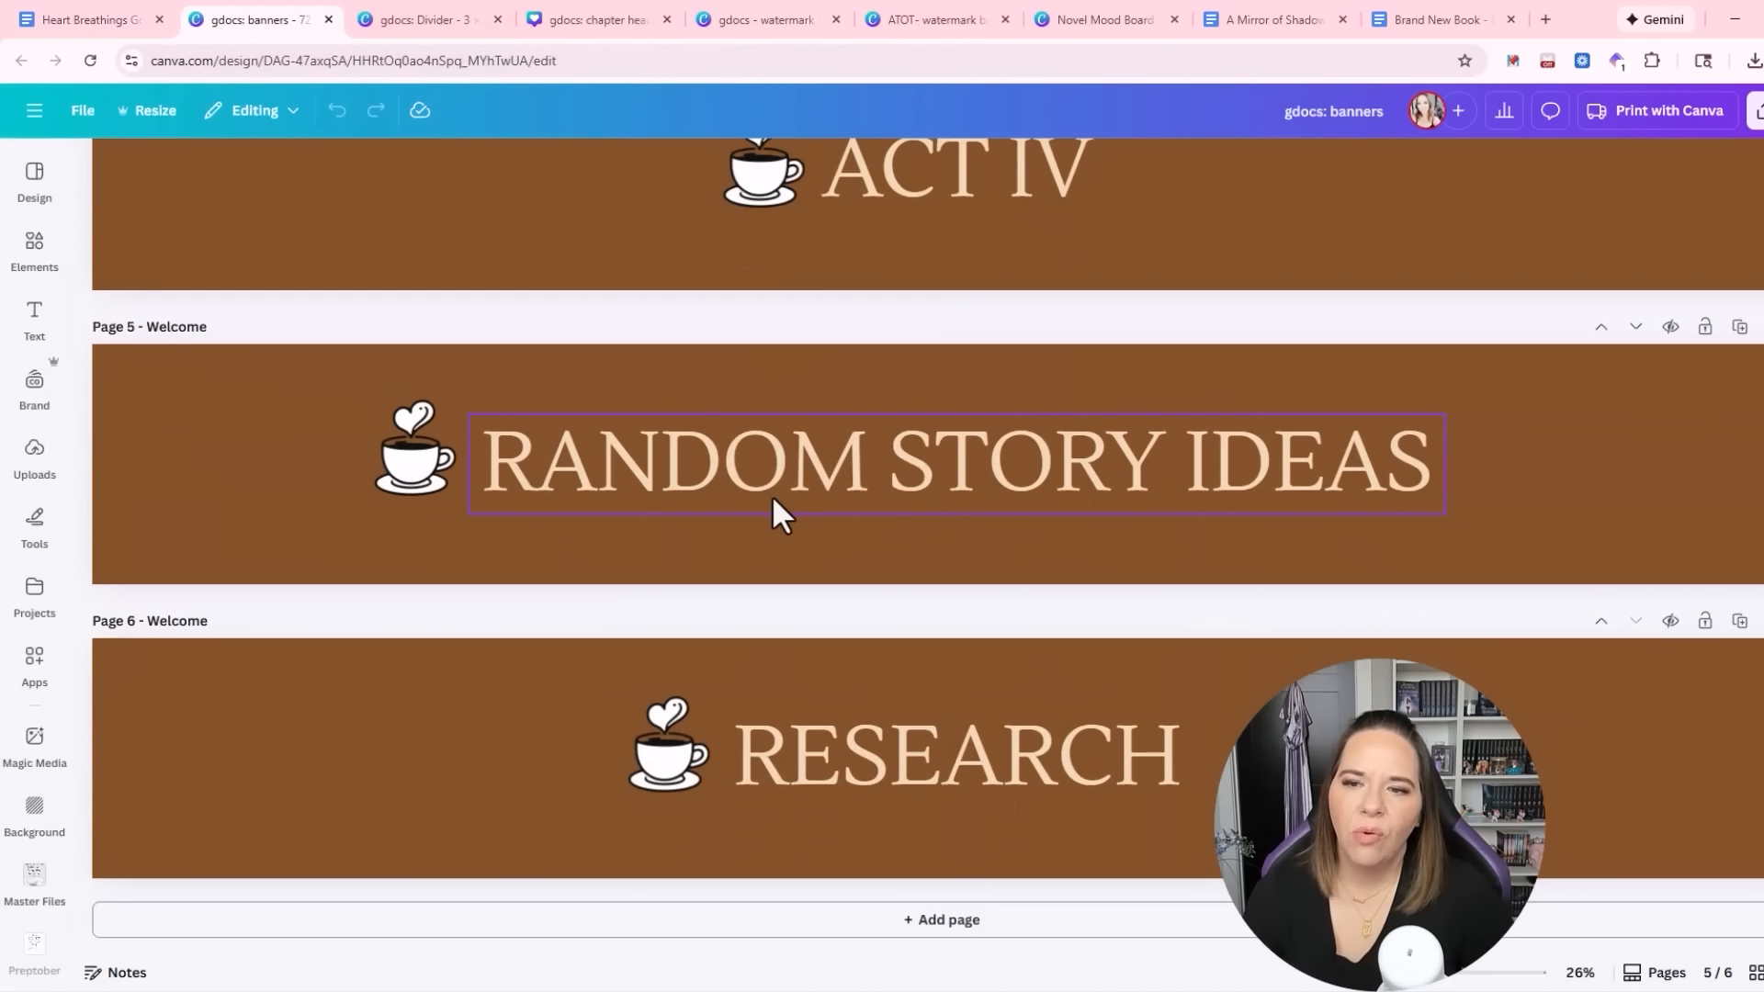
pyautogui.scroll(5, 1025, 774)
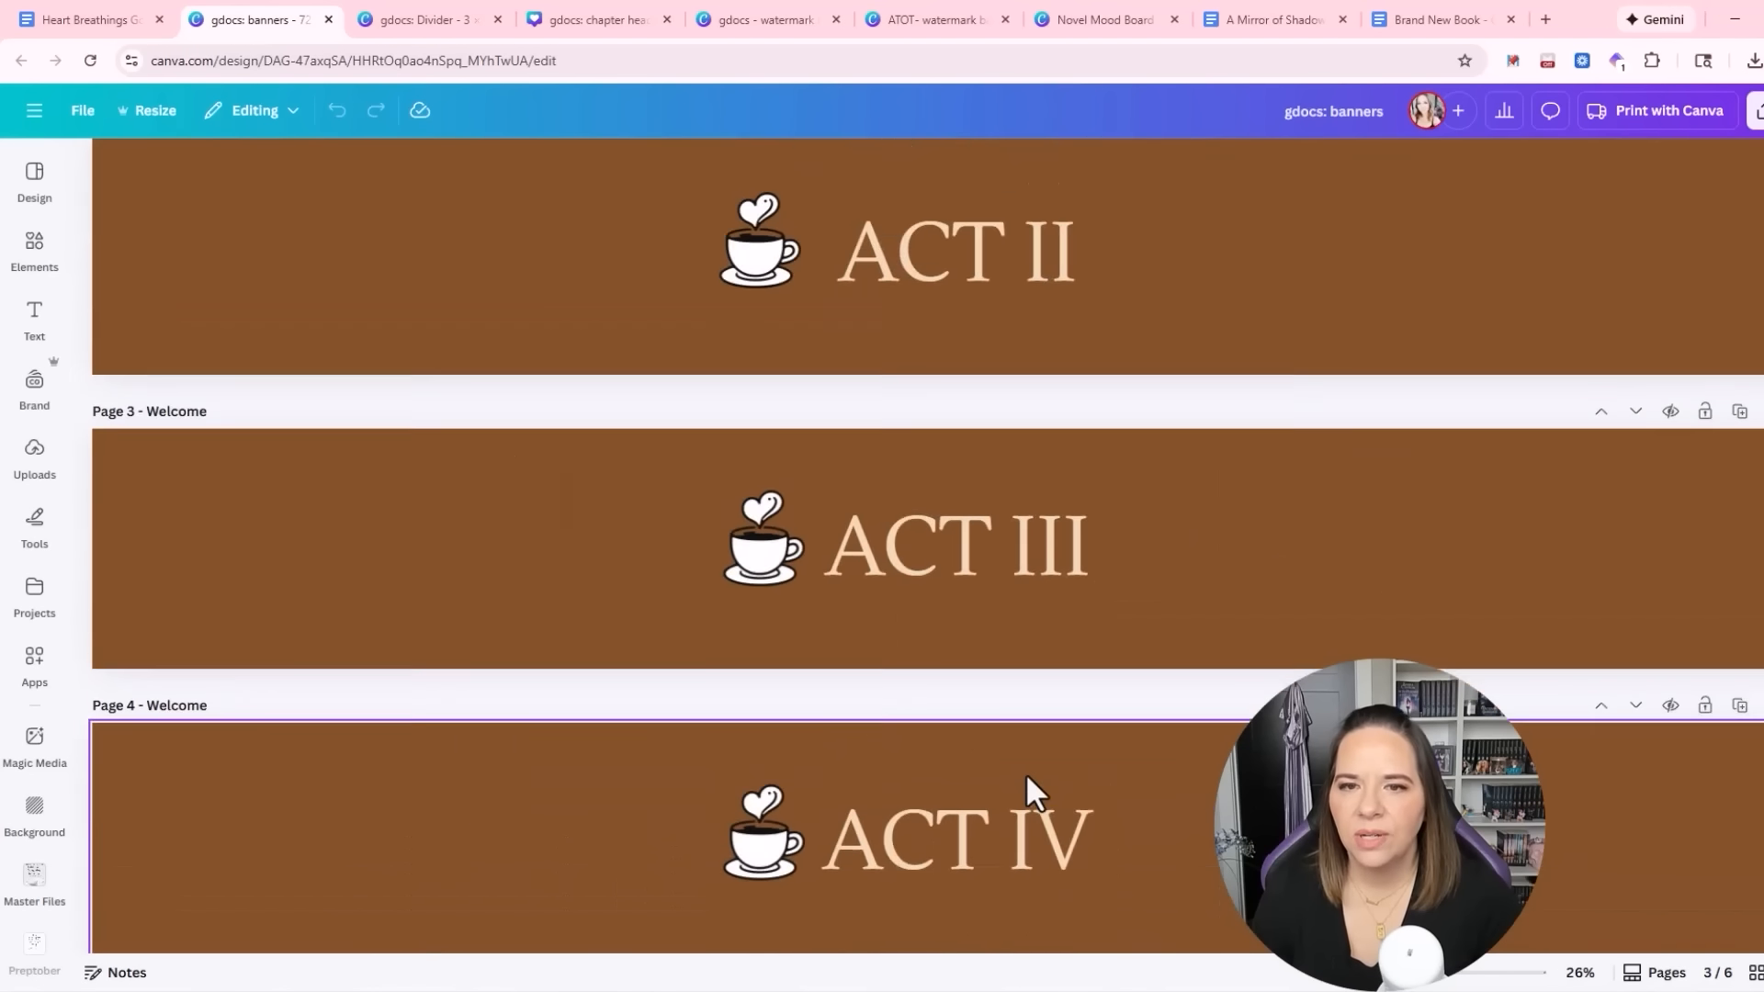
pyautogui.scroll(-5, 452, 415)
pyautogui.scroll(10, 240, 533)
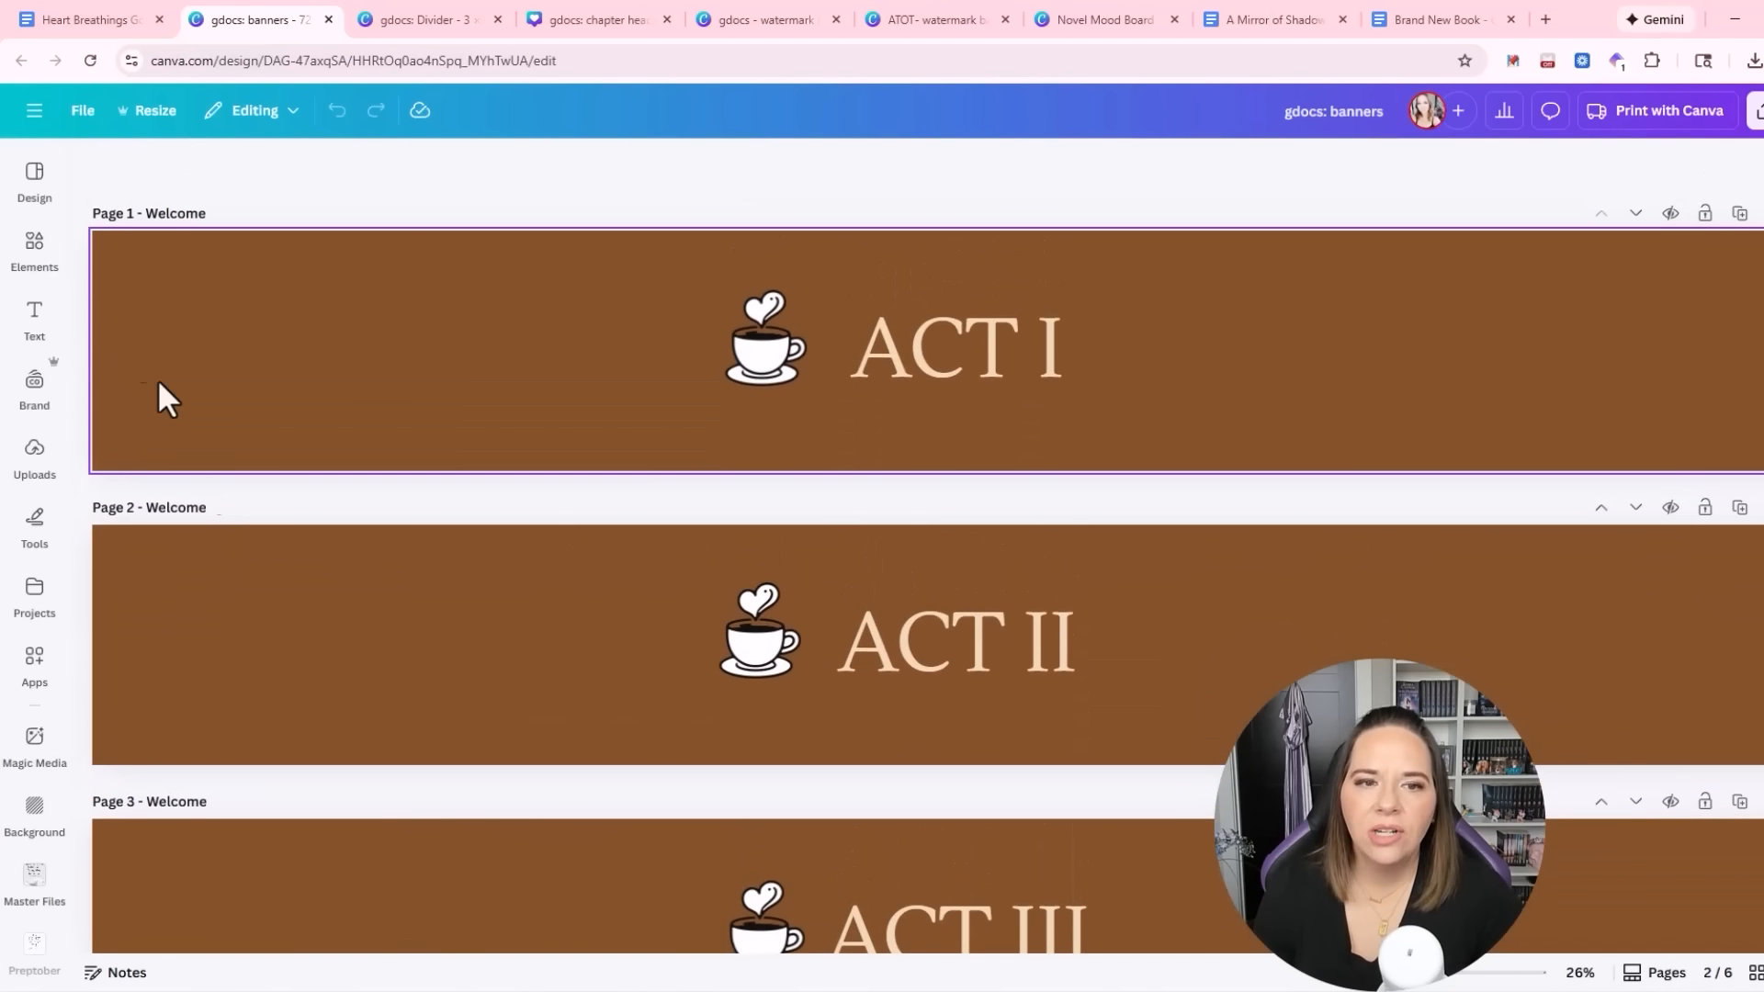
# Change the banner background from brown to the dark navy brand colour across all pages
pyautogui.click(119, 334)
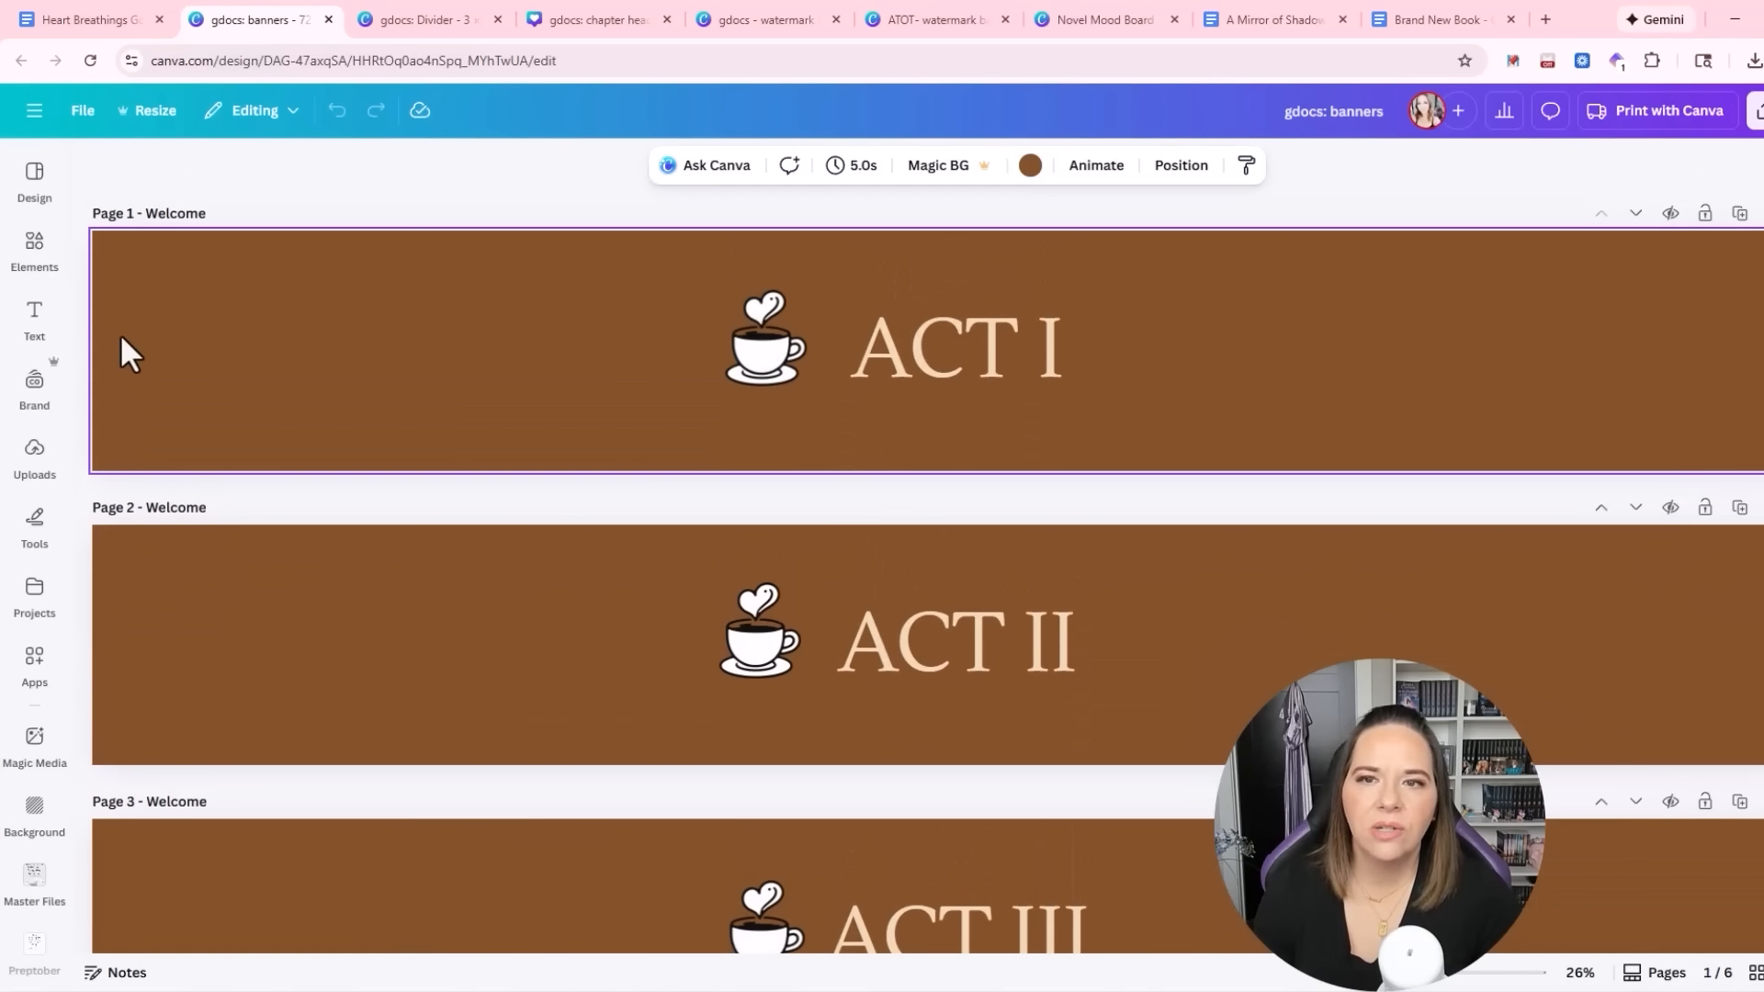
pyautogui.click(1029, 166)
pyautogui.click(148, 520)
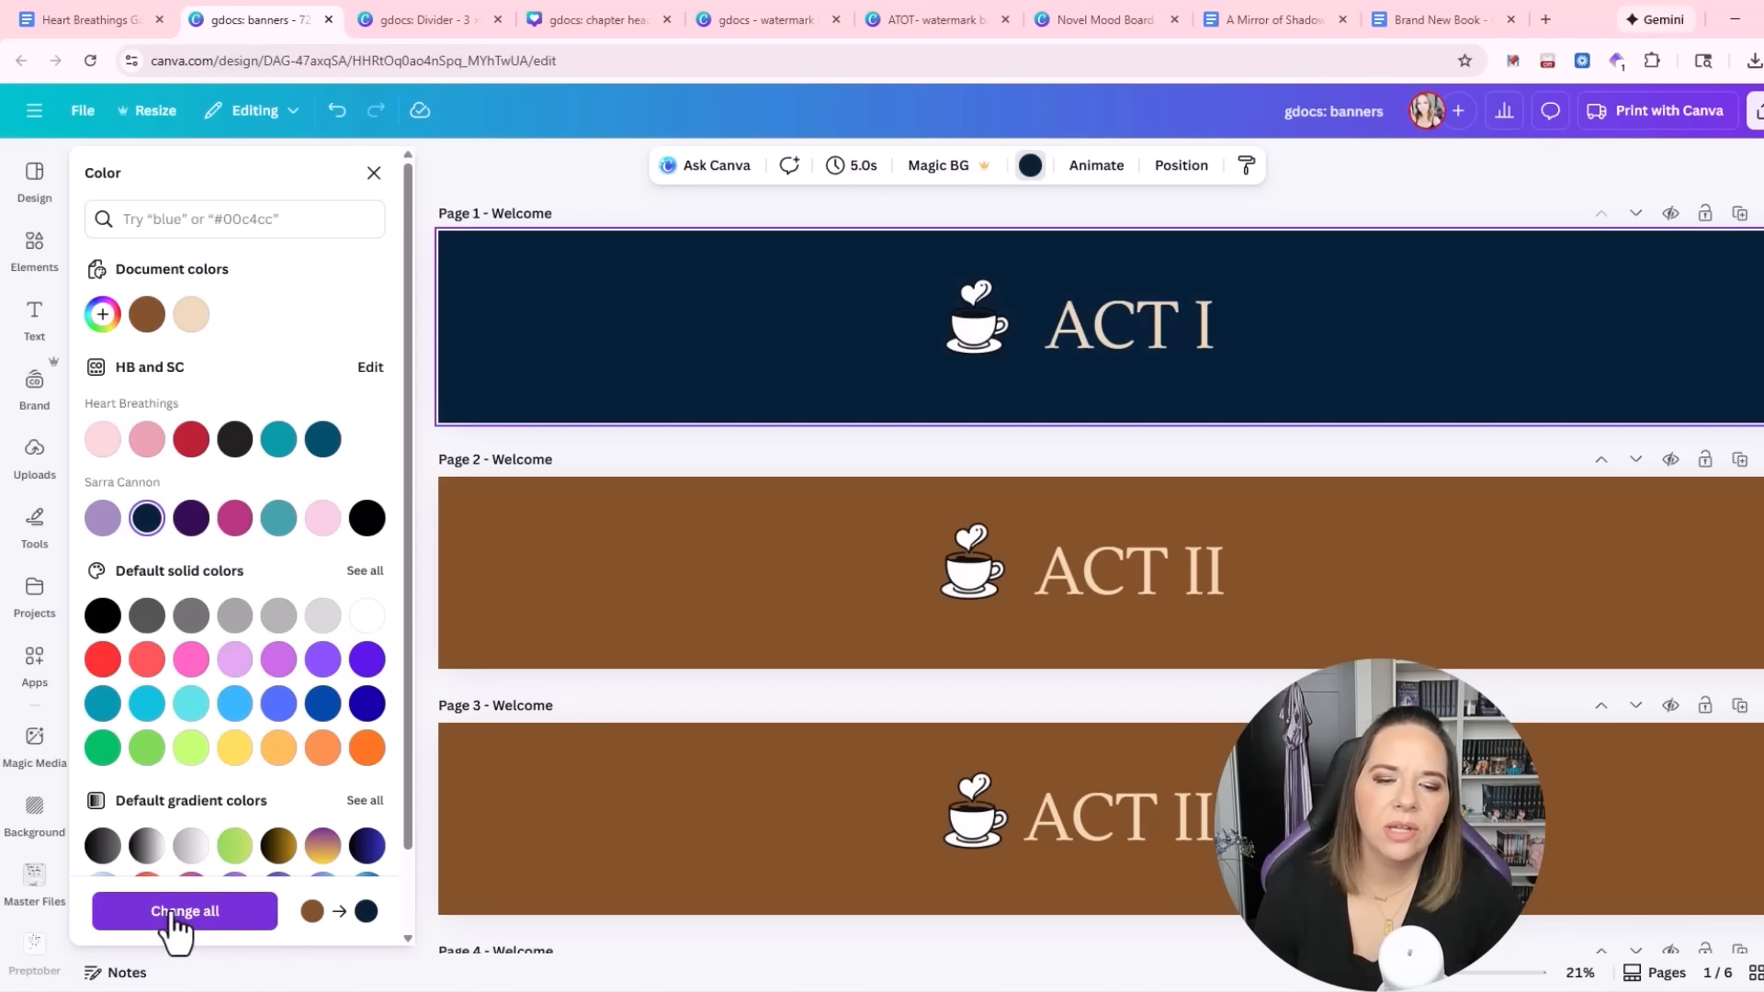
pyautogui.click(142, 937)
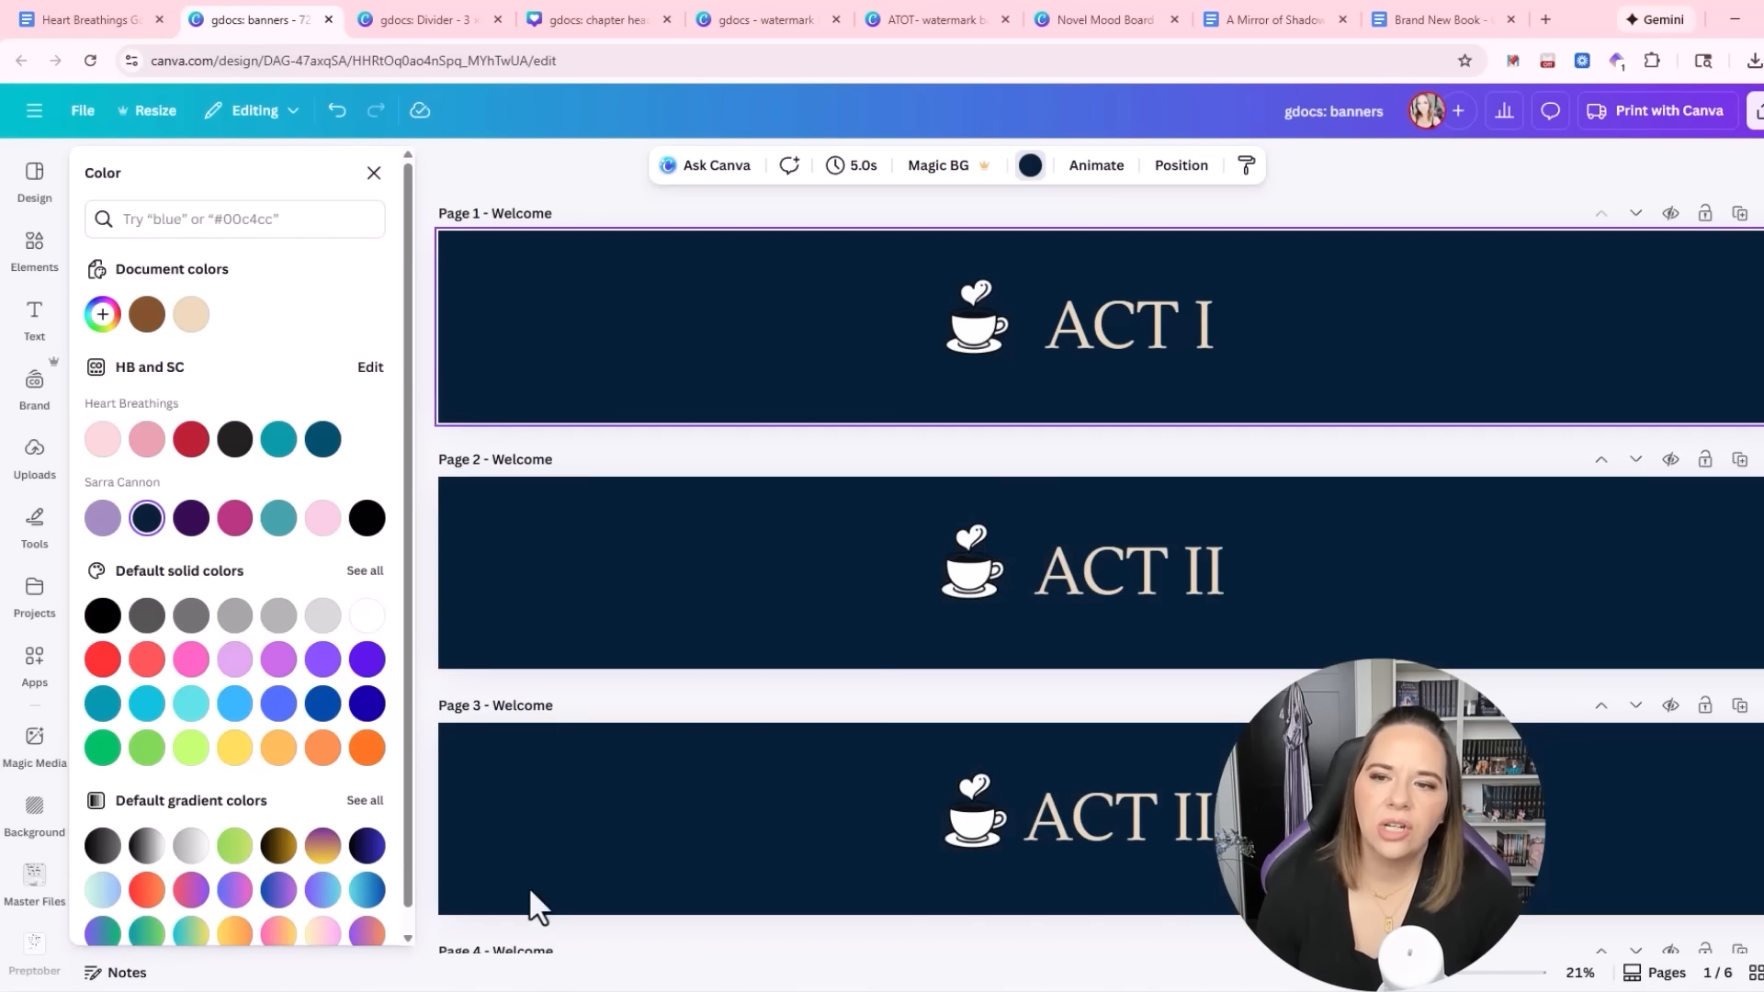
pyautogui.scroll(-6, 871, 627)
pyautogui.scroll(8, 871, 626)
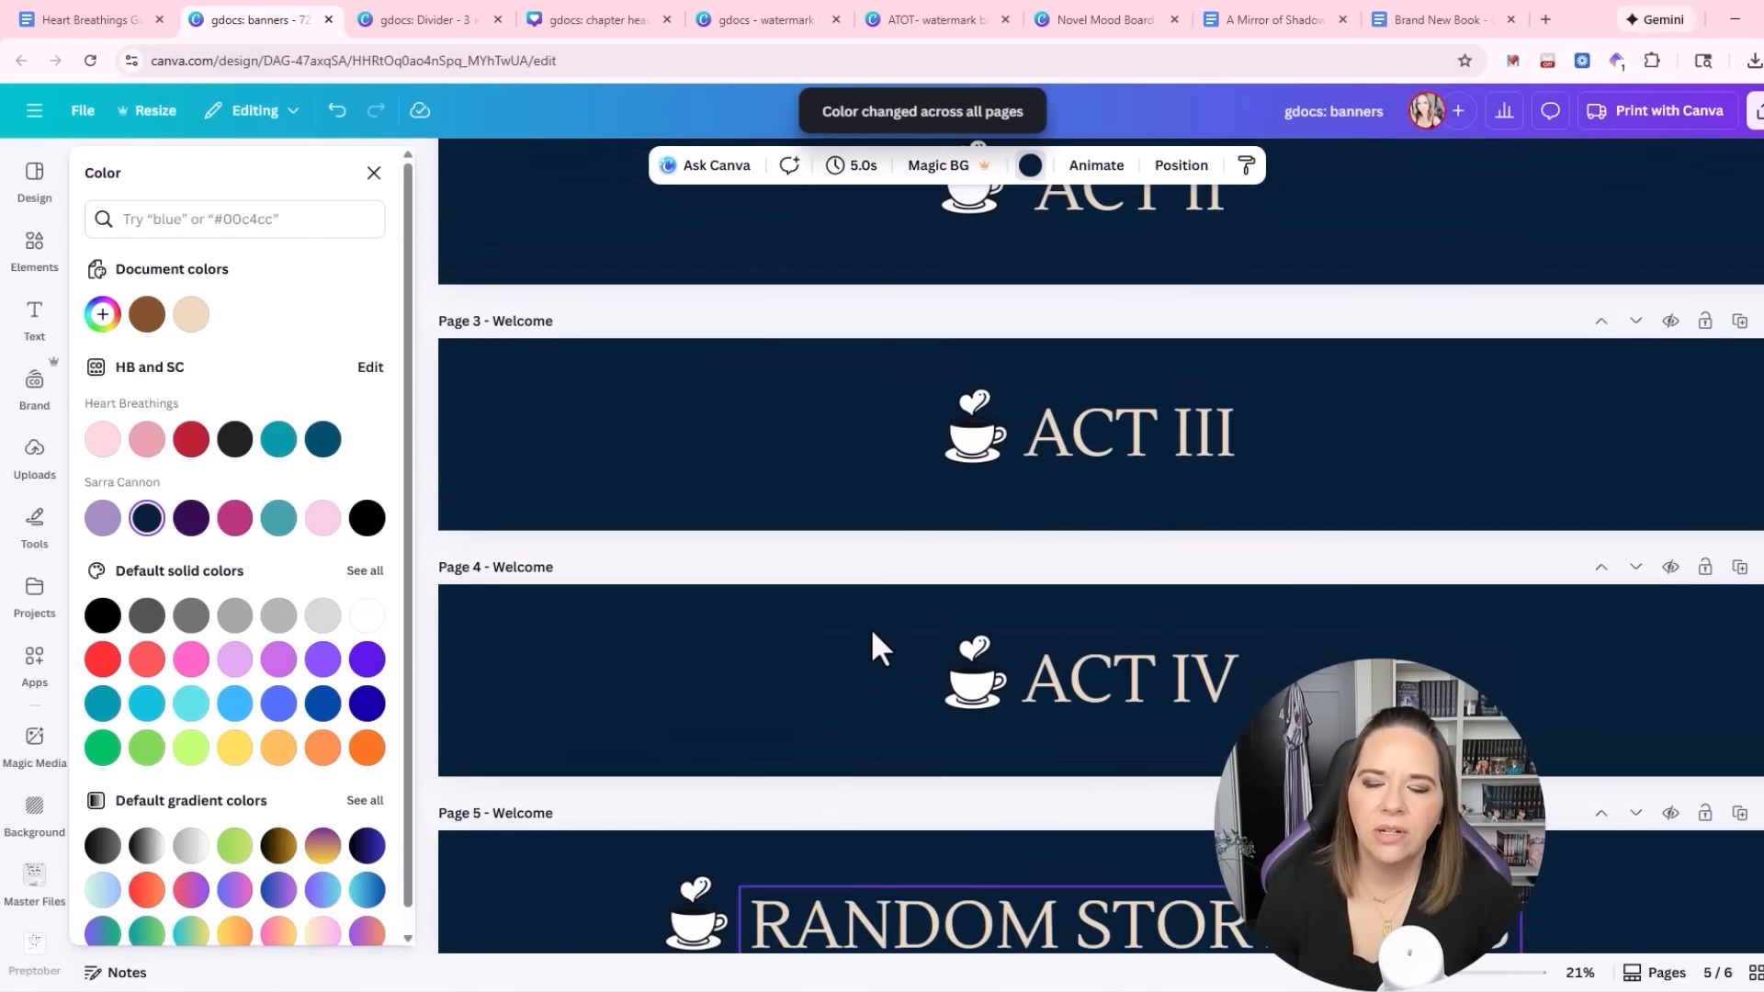
# Search Canva's graphics for "magical stars" as a replacement for the ACT I banner's coffee cup
pyautogui.click(979, 324)
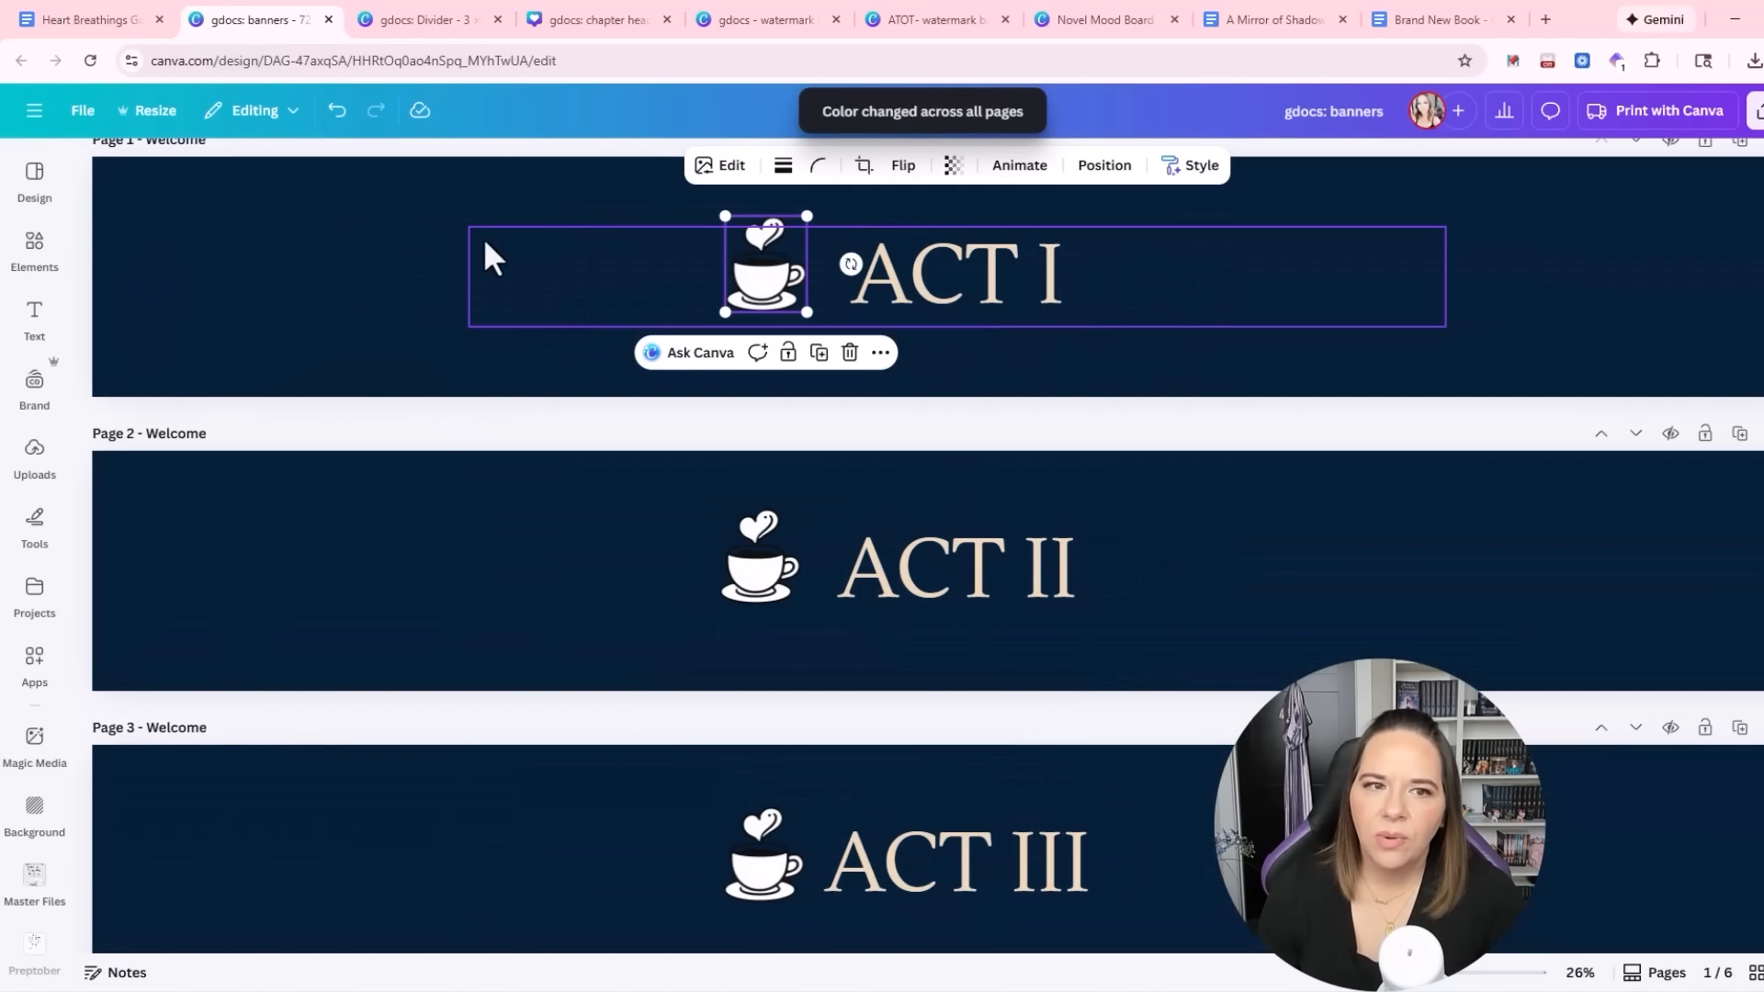
pyautogui.click(732, 258)
pyautogui.click(21, 259)
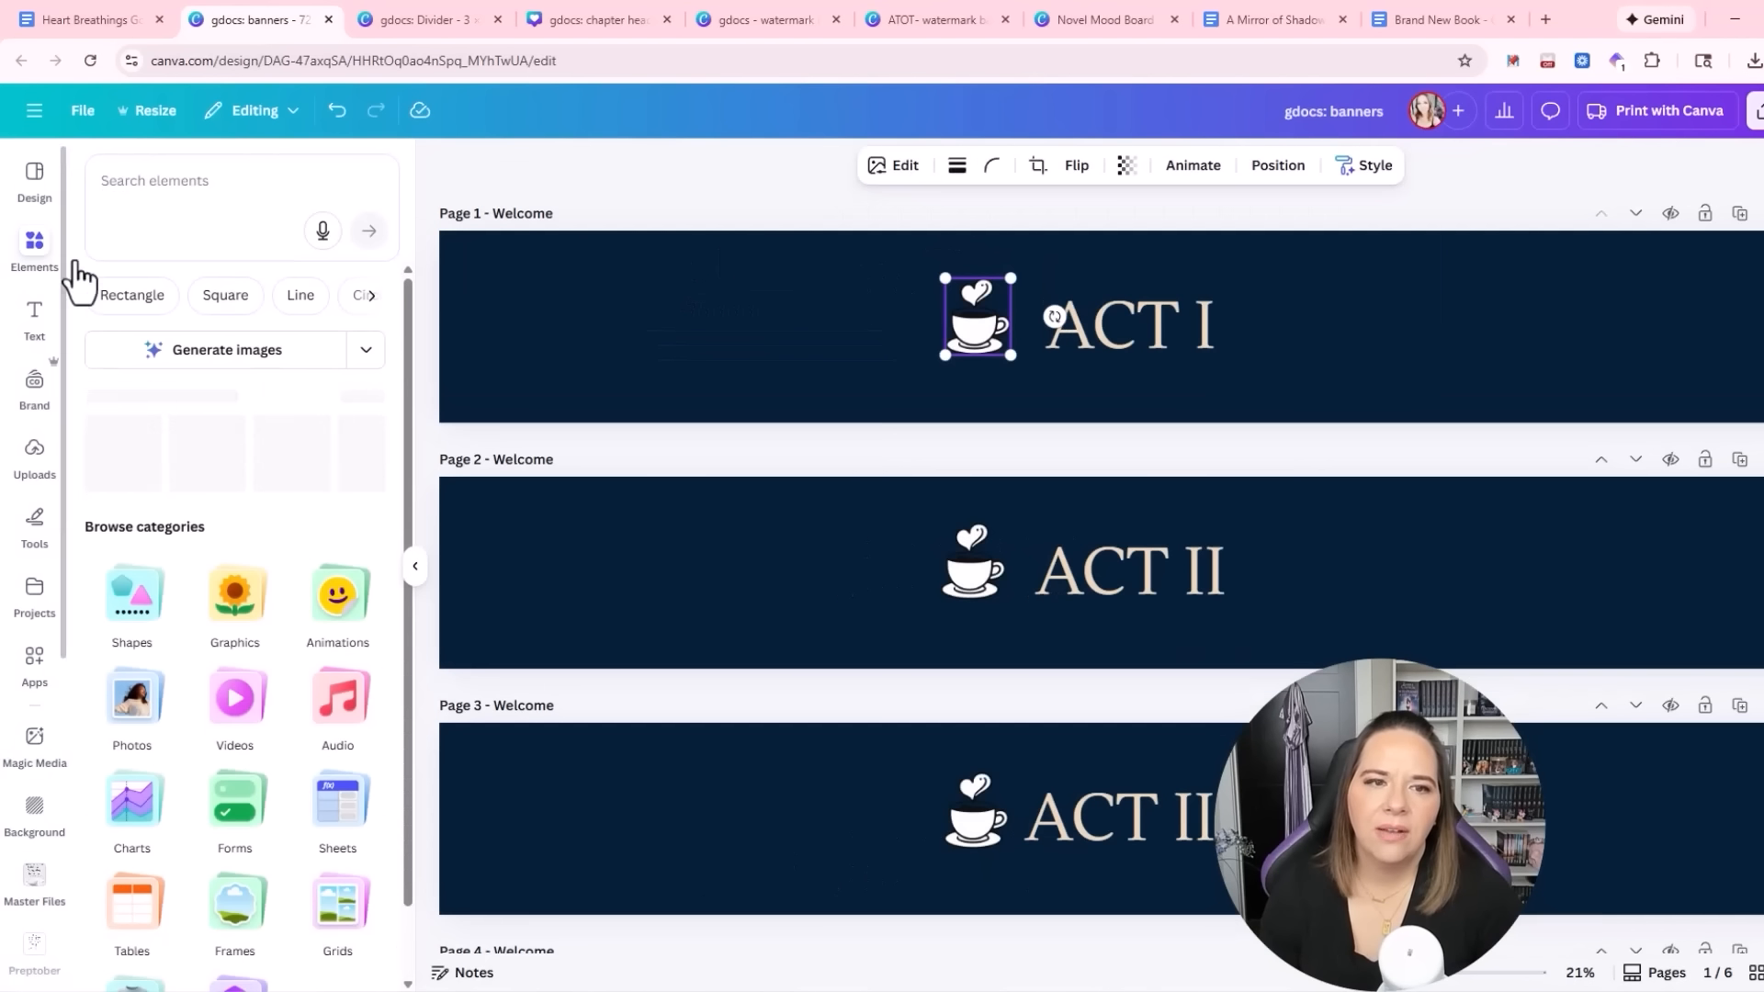
pyautogui.click(163, 183)
pyautogui.write('magical stars')
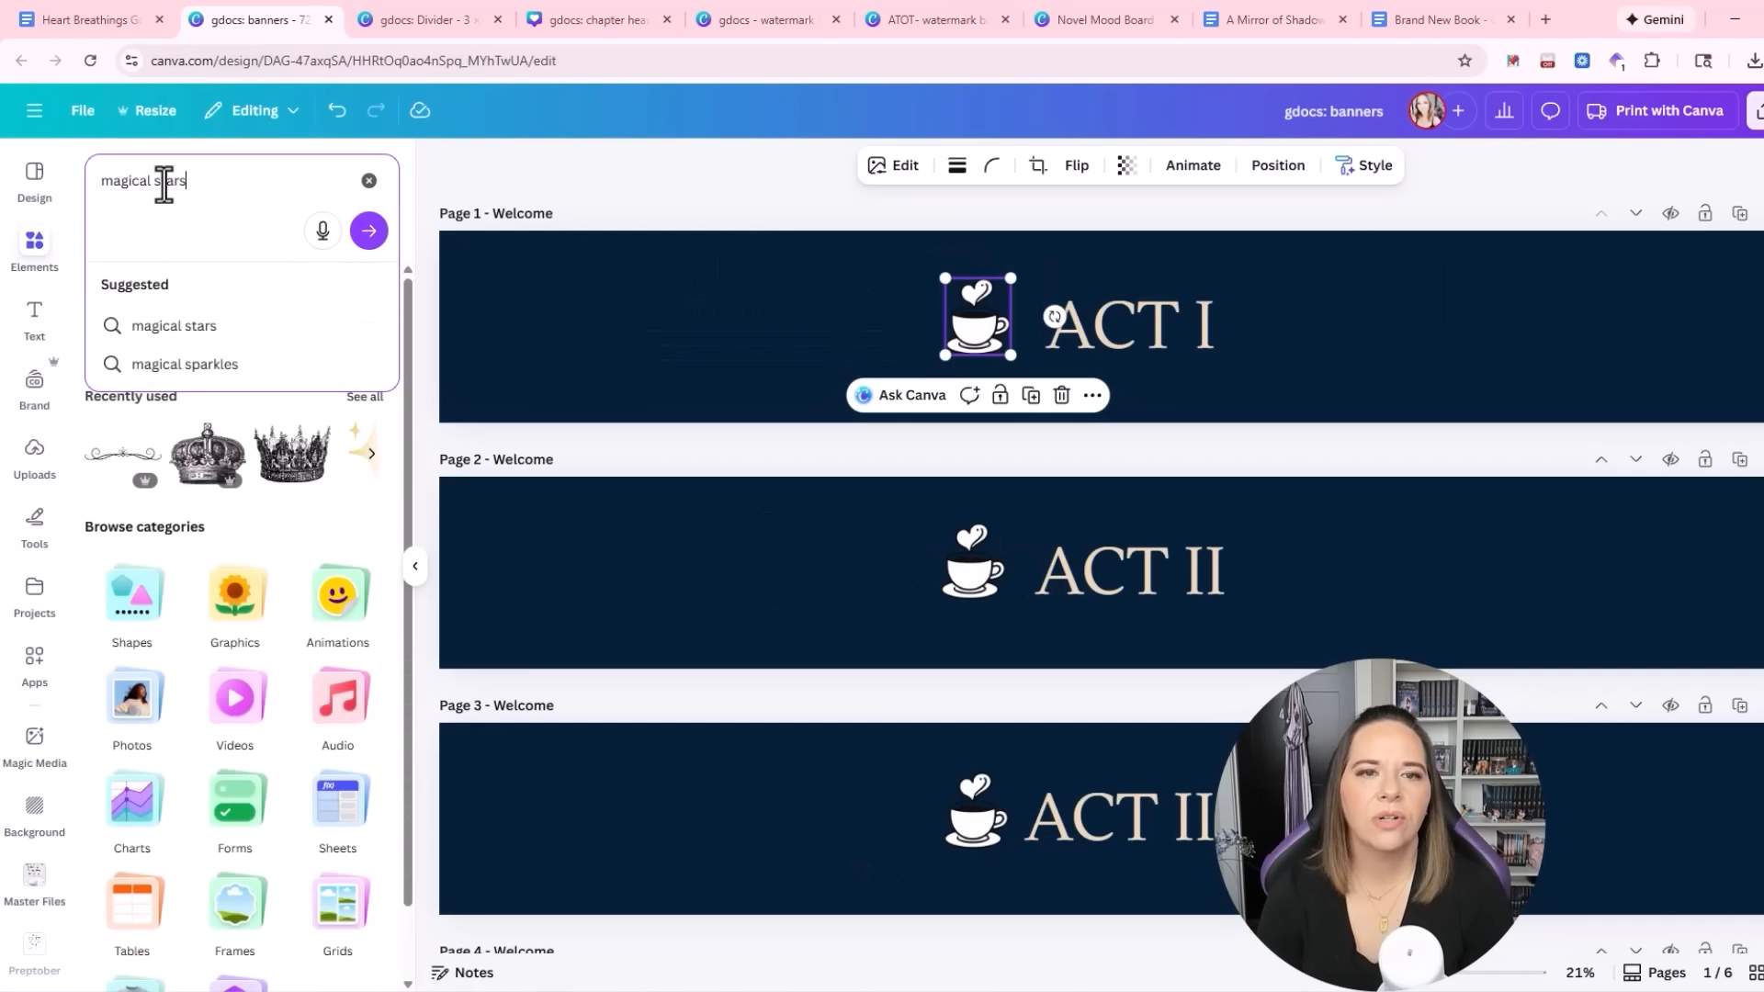
pyautogui.press('Return')
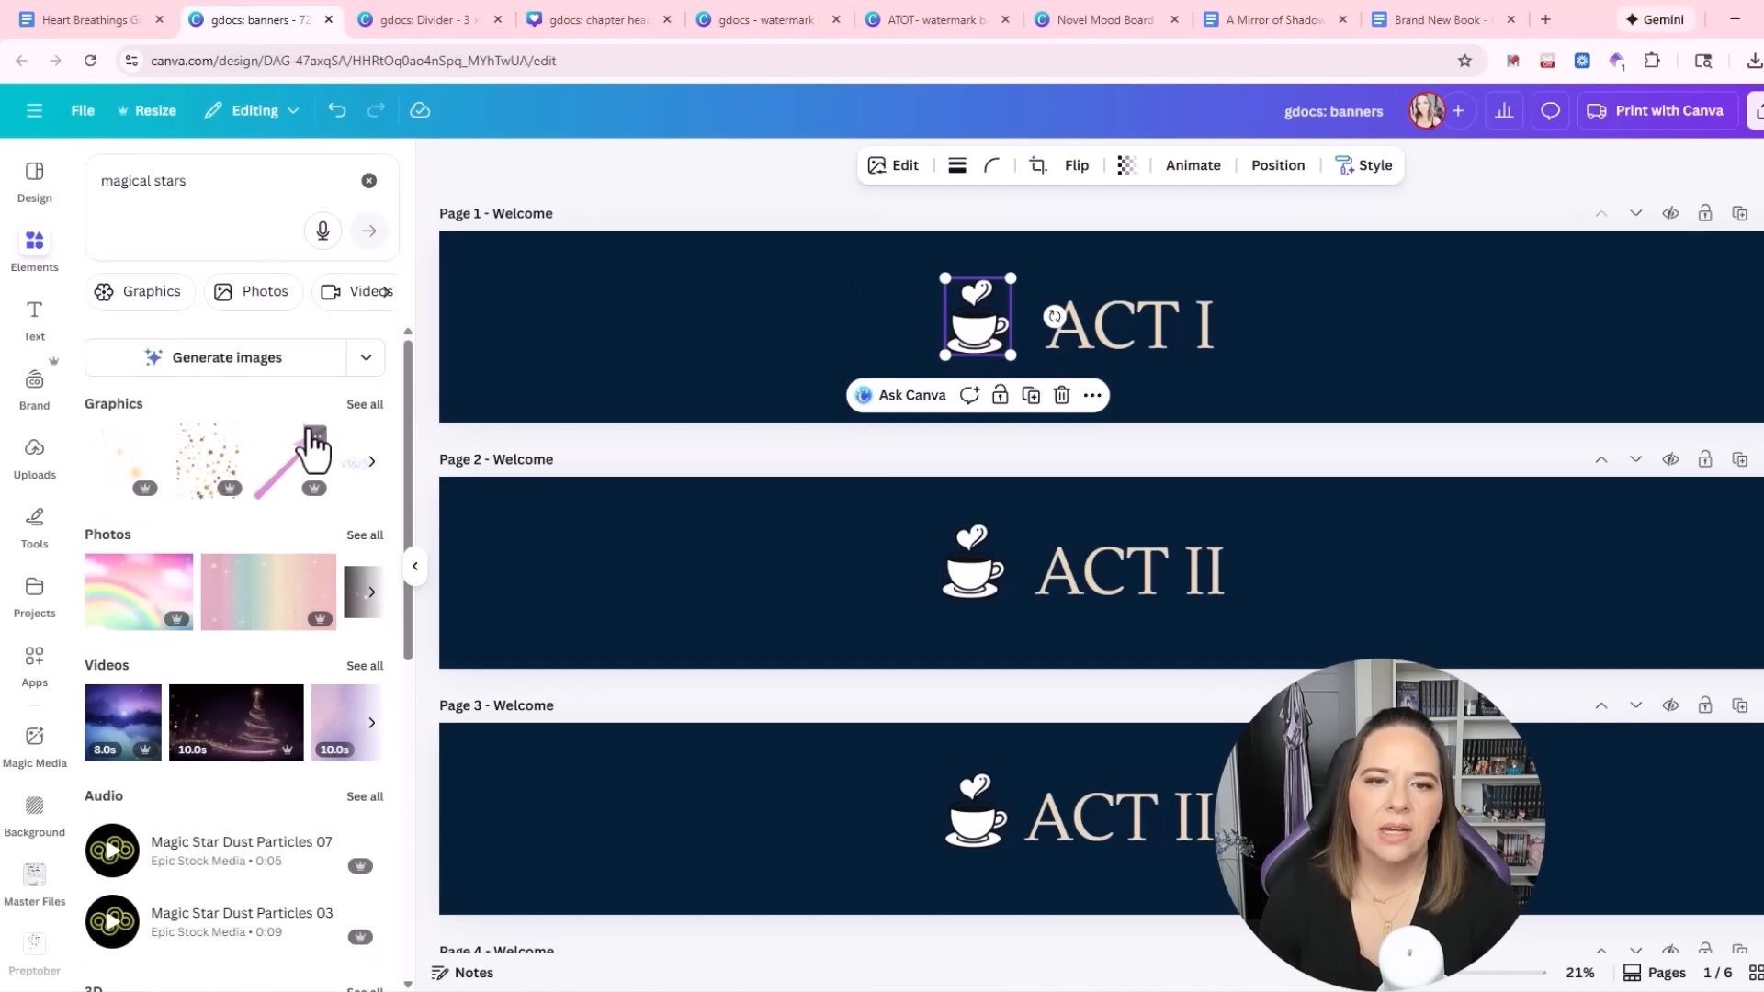
pyautogui.click(365, 404)
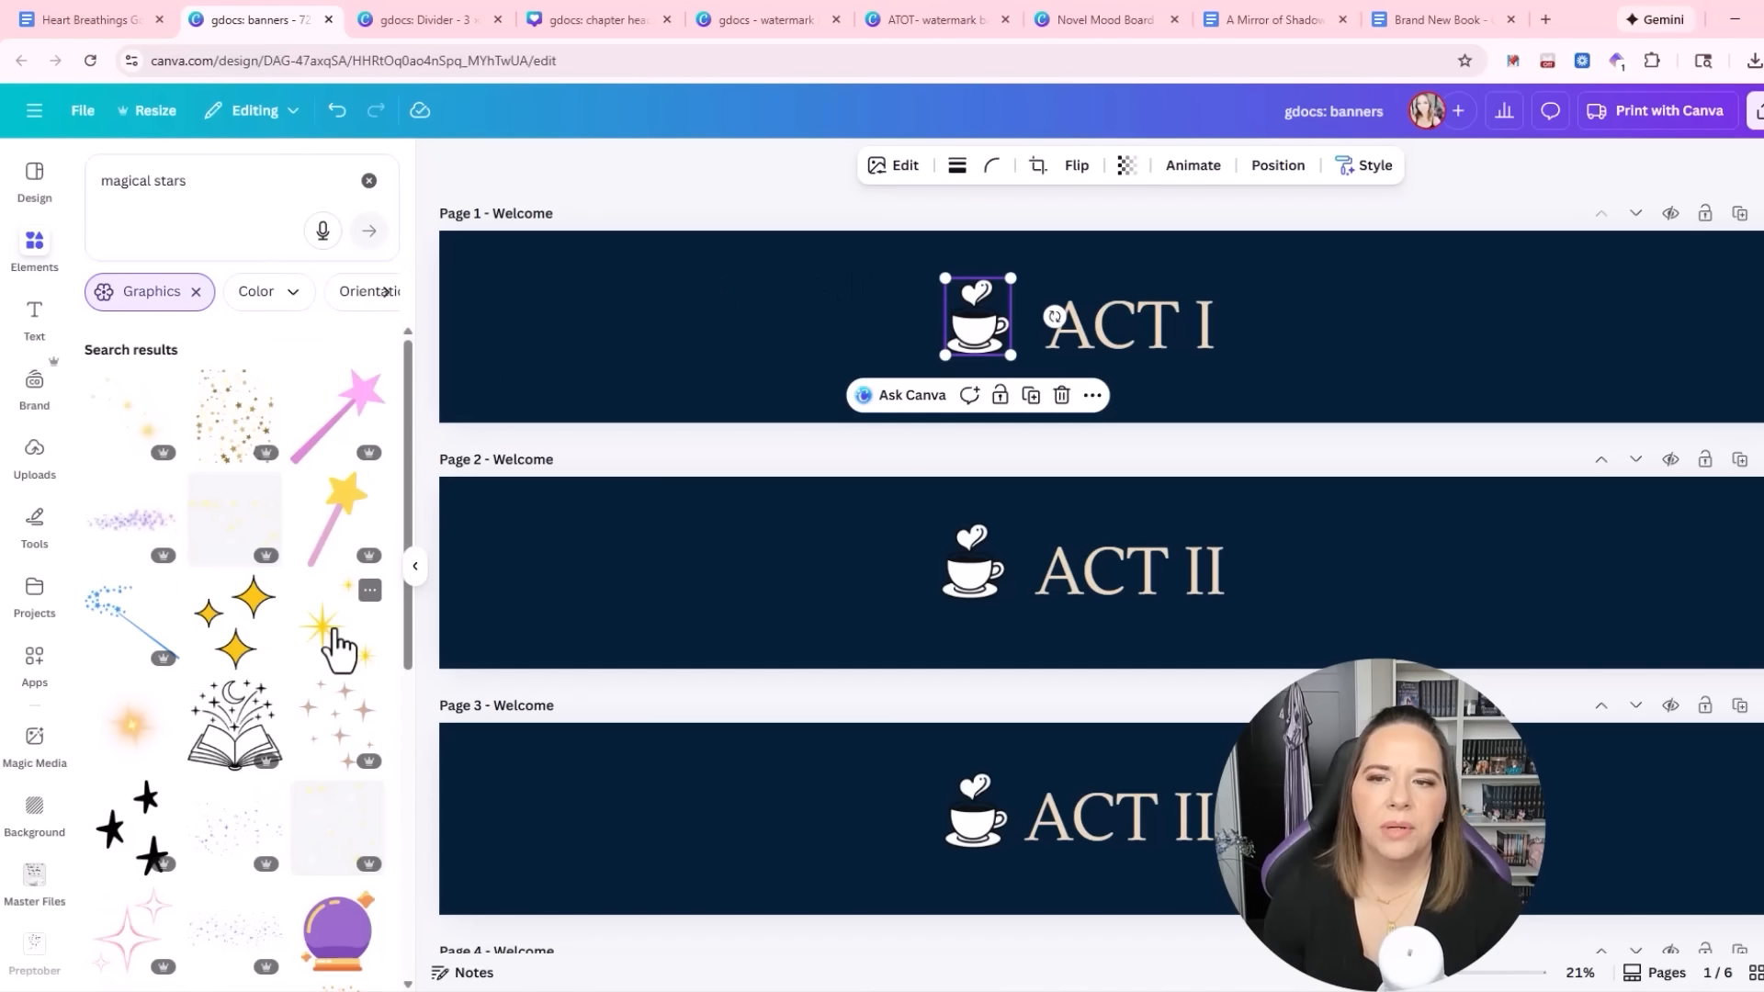
# Replace the coffee cup on the ACT I banner with yellow sparkle stars placed just left of the title
pyautogui.click(333, 647)
pyautogui.click(992, 332)
pyautogui.press('Delete')
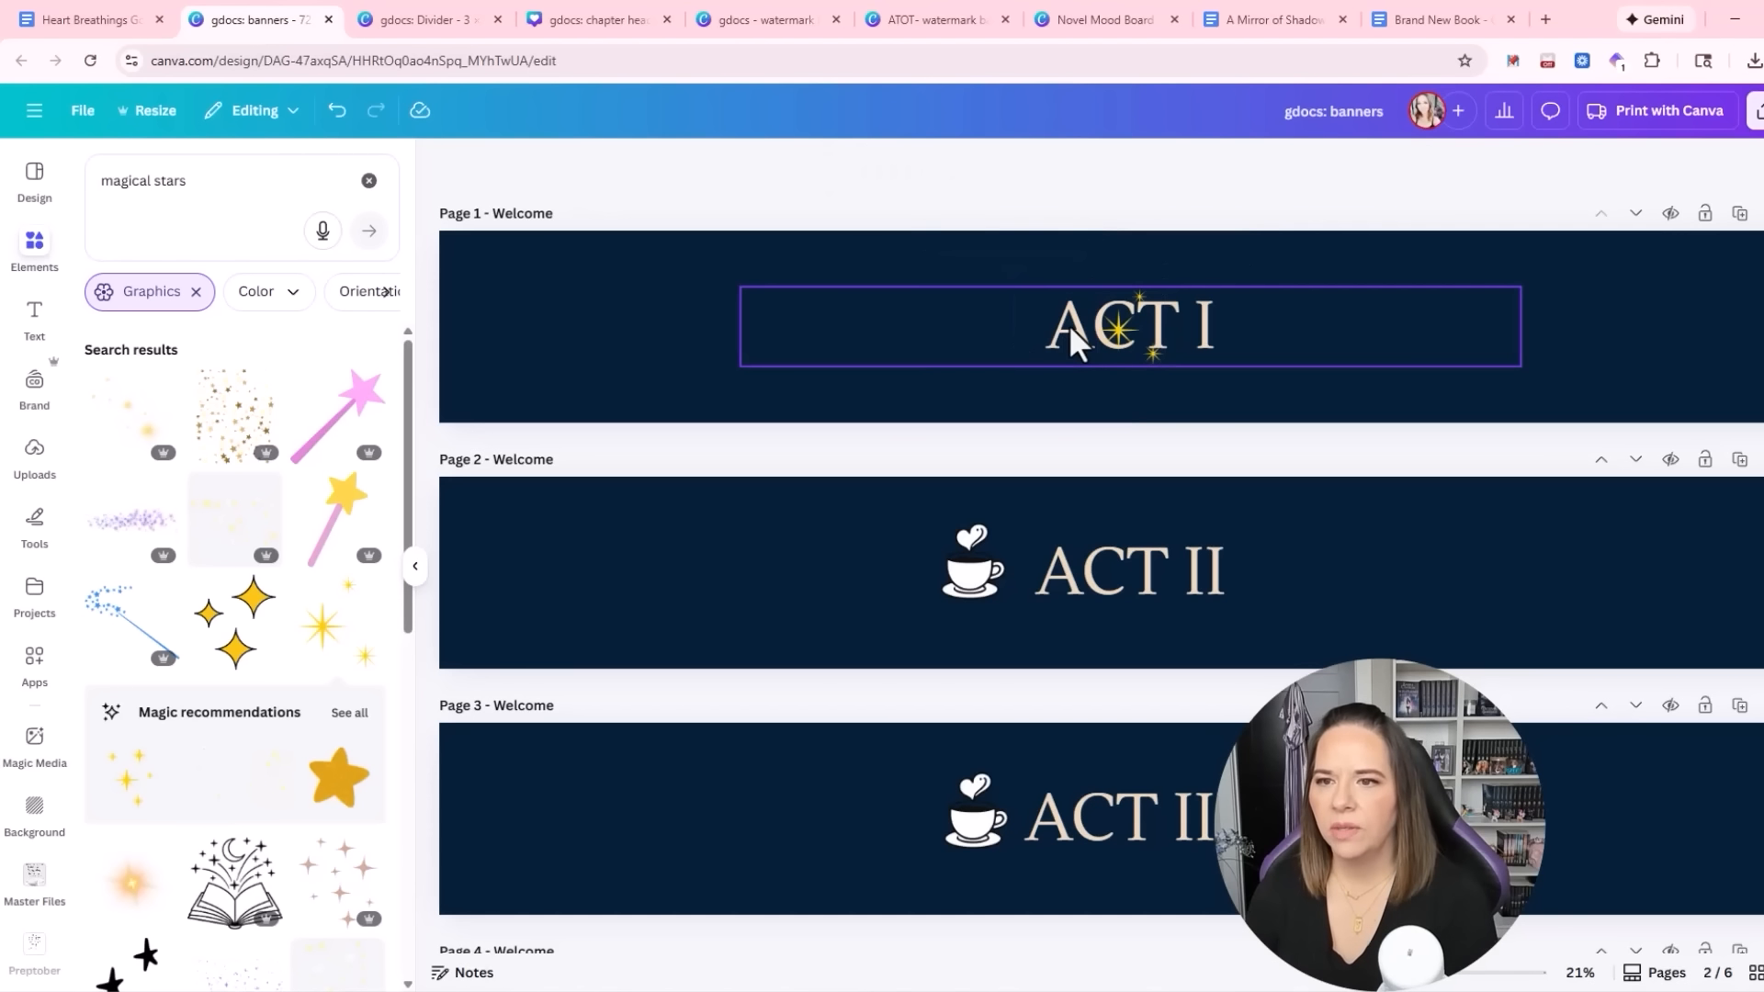
pyautogui.moveTo(1112, 323); pyautogui.dragTo(984, 321)
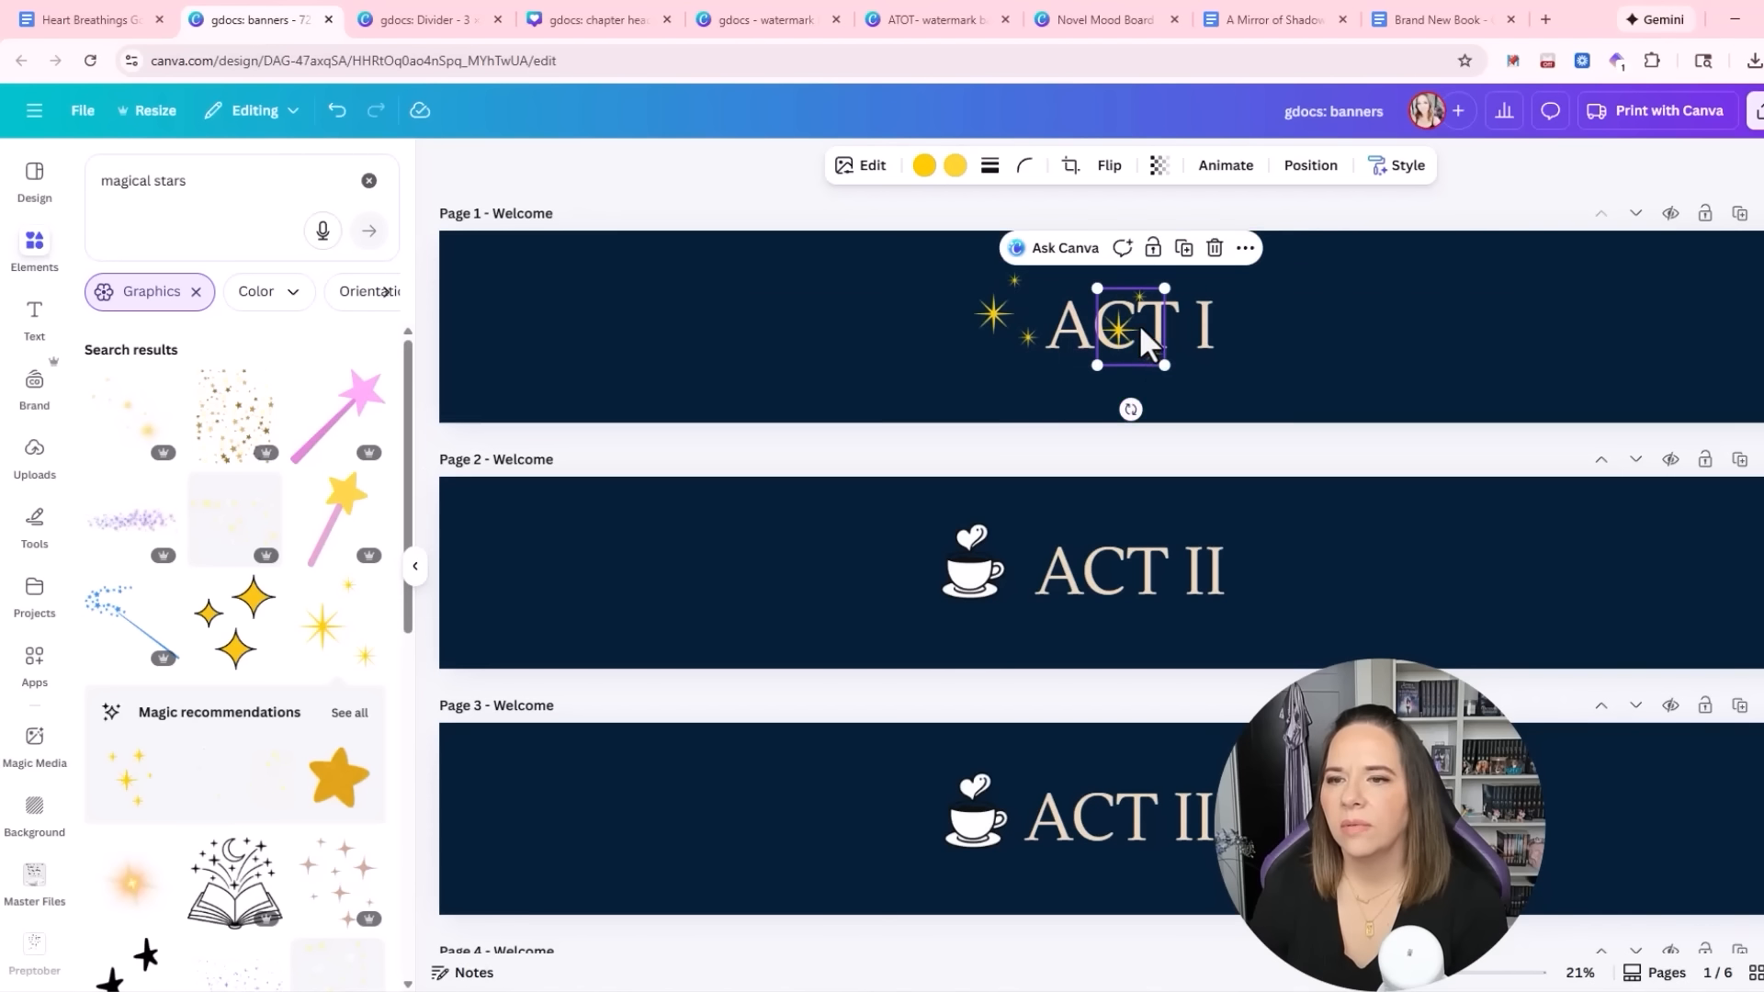
# Place a second yellow sparkle cluster at the upper right of the ACT I title and rotate it
pyautogui.moveTo(1142, 326); pyautogui.dragTo(1280, 312)
pyautogui.click(1283, 360)
pyautogui.click(1275, 322)
pyautogui.moveTo(1271, 393); pyautogui.dragTo(1224, 242)
pyautogui.moveTo(1297, 349); pyautogui.dragTo(1286, 325)
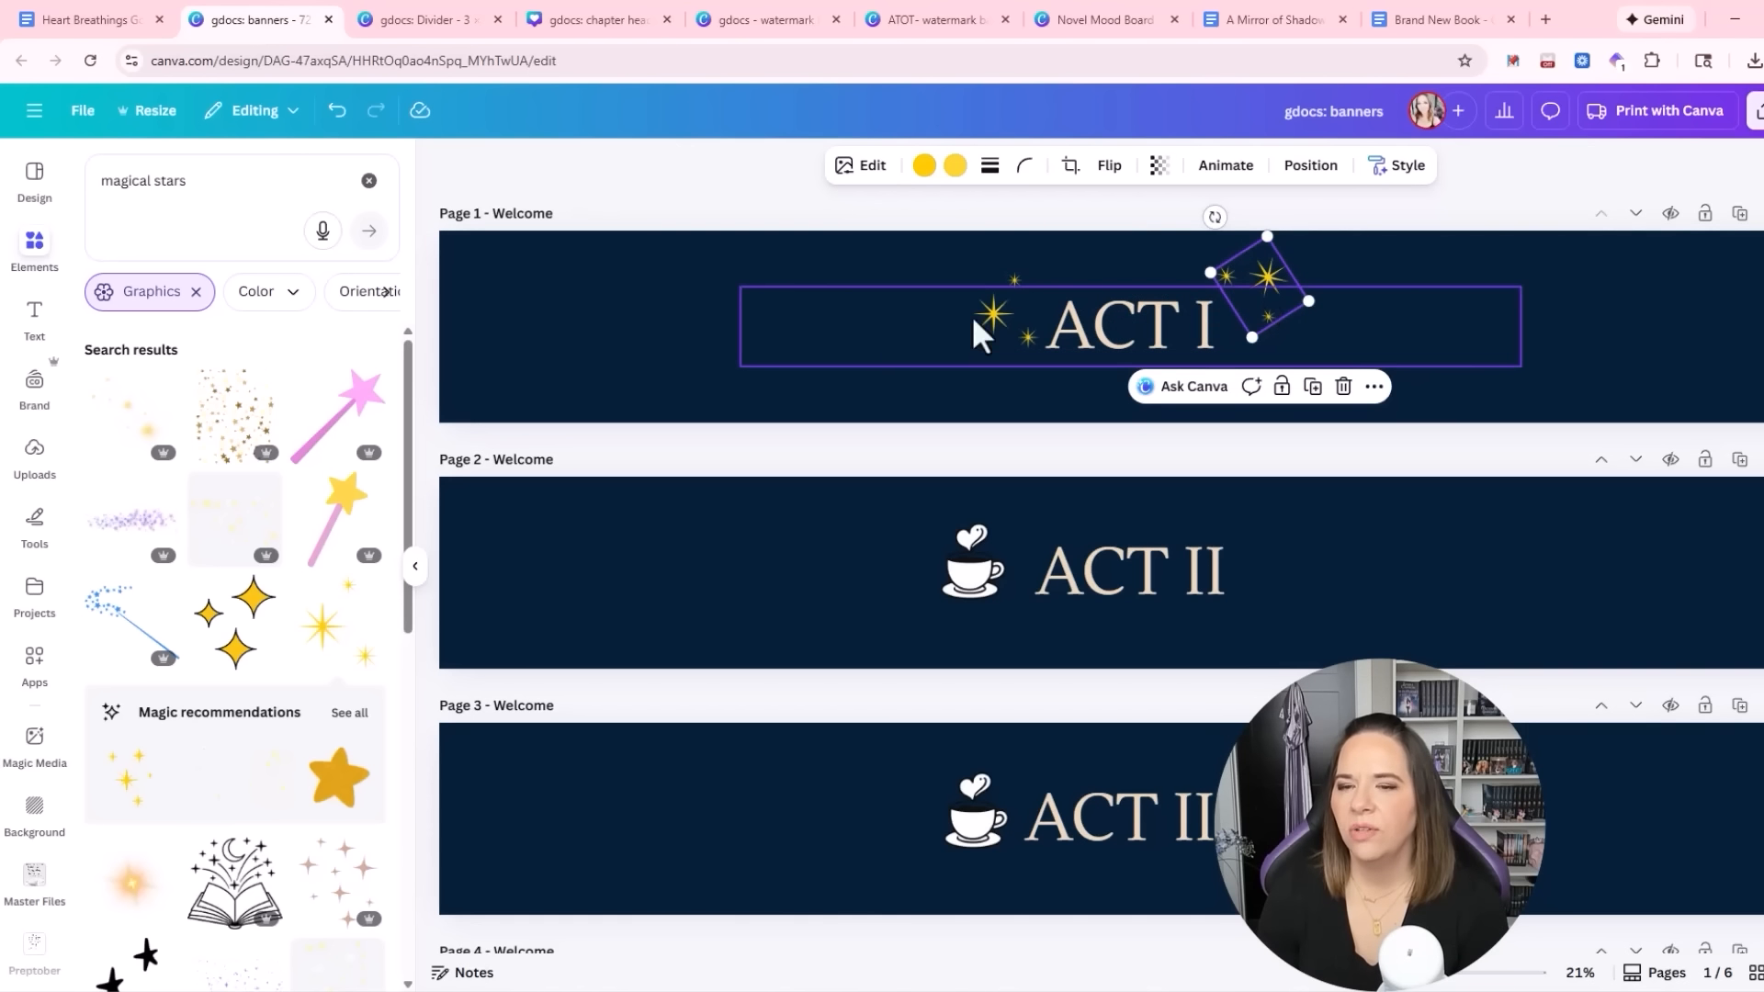
# Try the gold star confetti graphic over the left end of the ACT I banner, and delete it
pyautogui.click(234, 439)
pyautogui.moveTo(1090, 355); pyautogui.dragTo(1005, 519)
pyautogui.moveTo(516, 358); pyautogui.dragTo(472, 332)
pyautogui.click(812, 191)
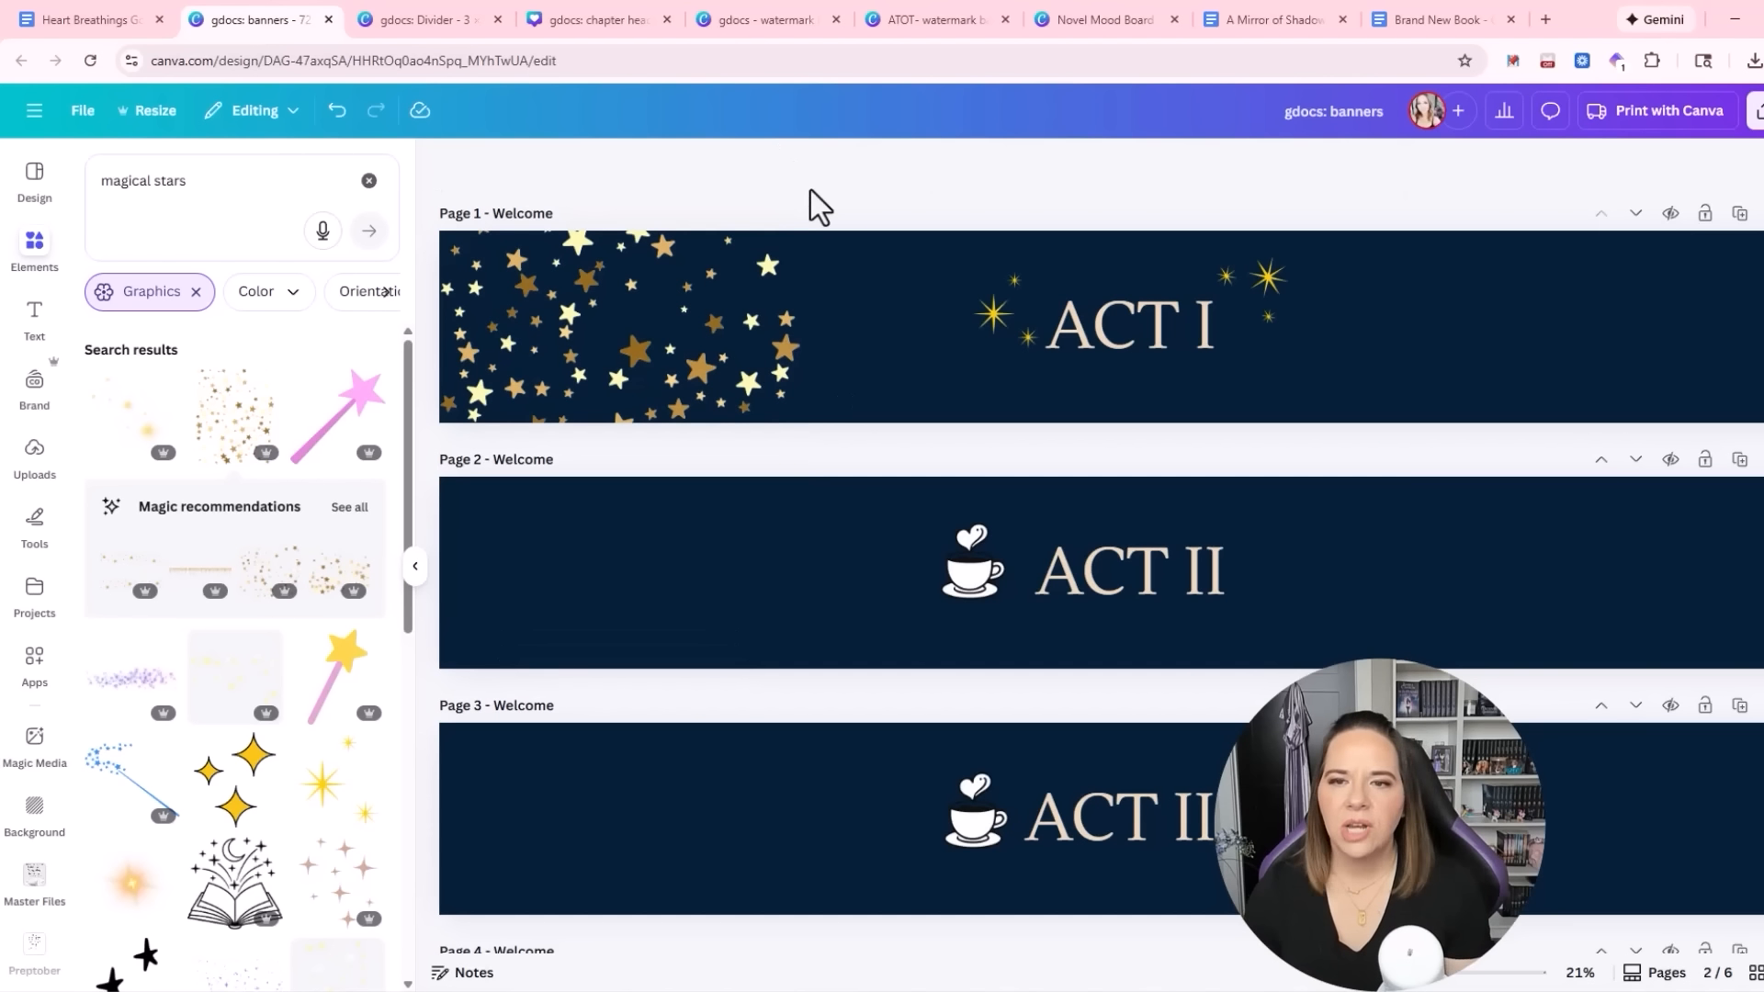
pyautogui.click(643, 390)
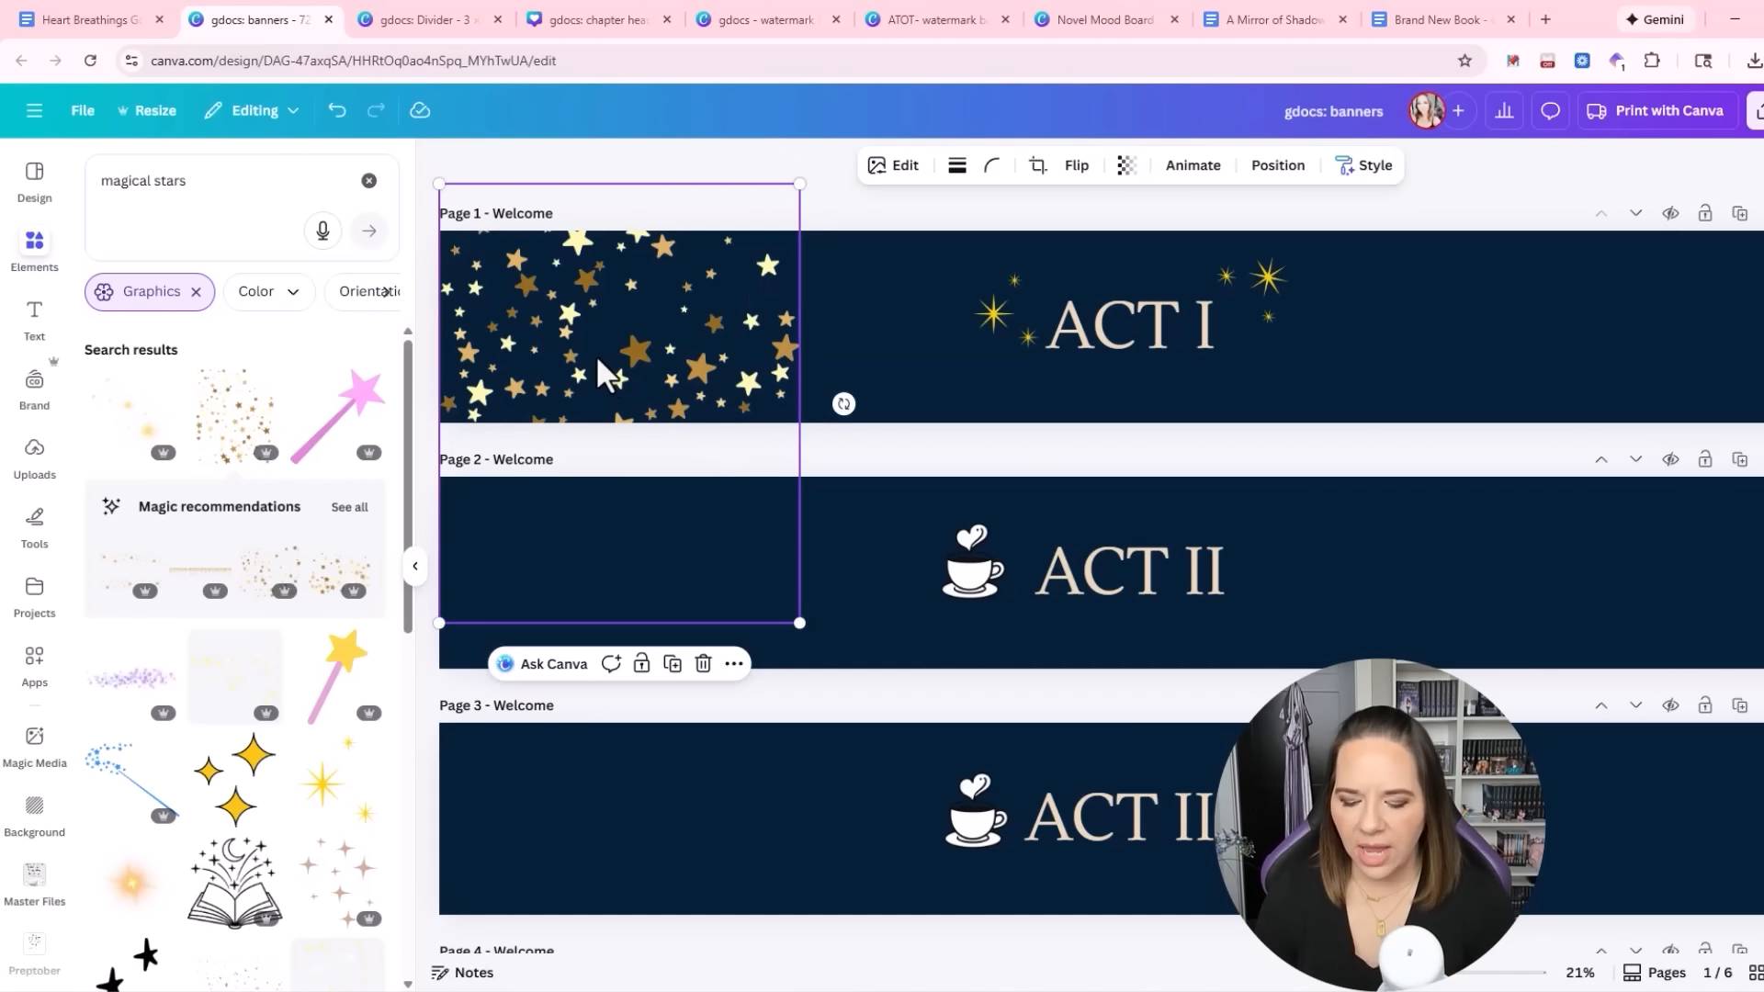
pyautogui.press('Delete')
# Try a white background on the ACT I banner, and set it back to dark navy
pyautogui.click(62, 17)
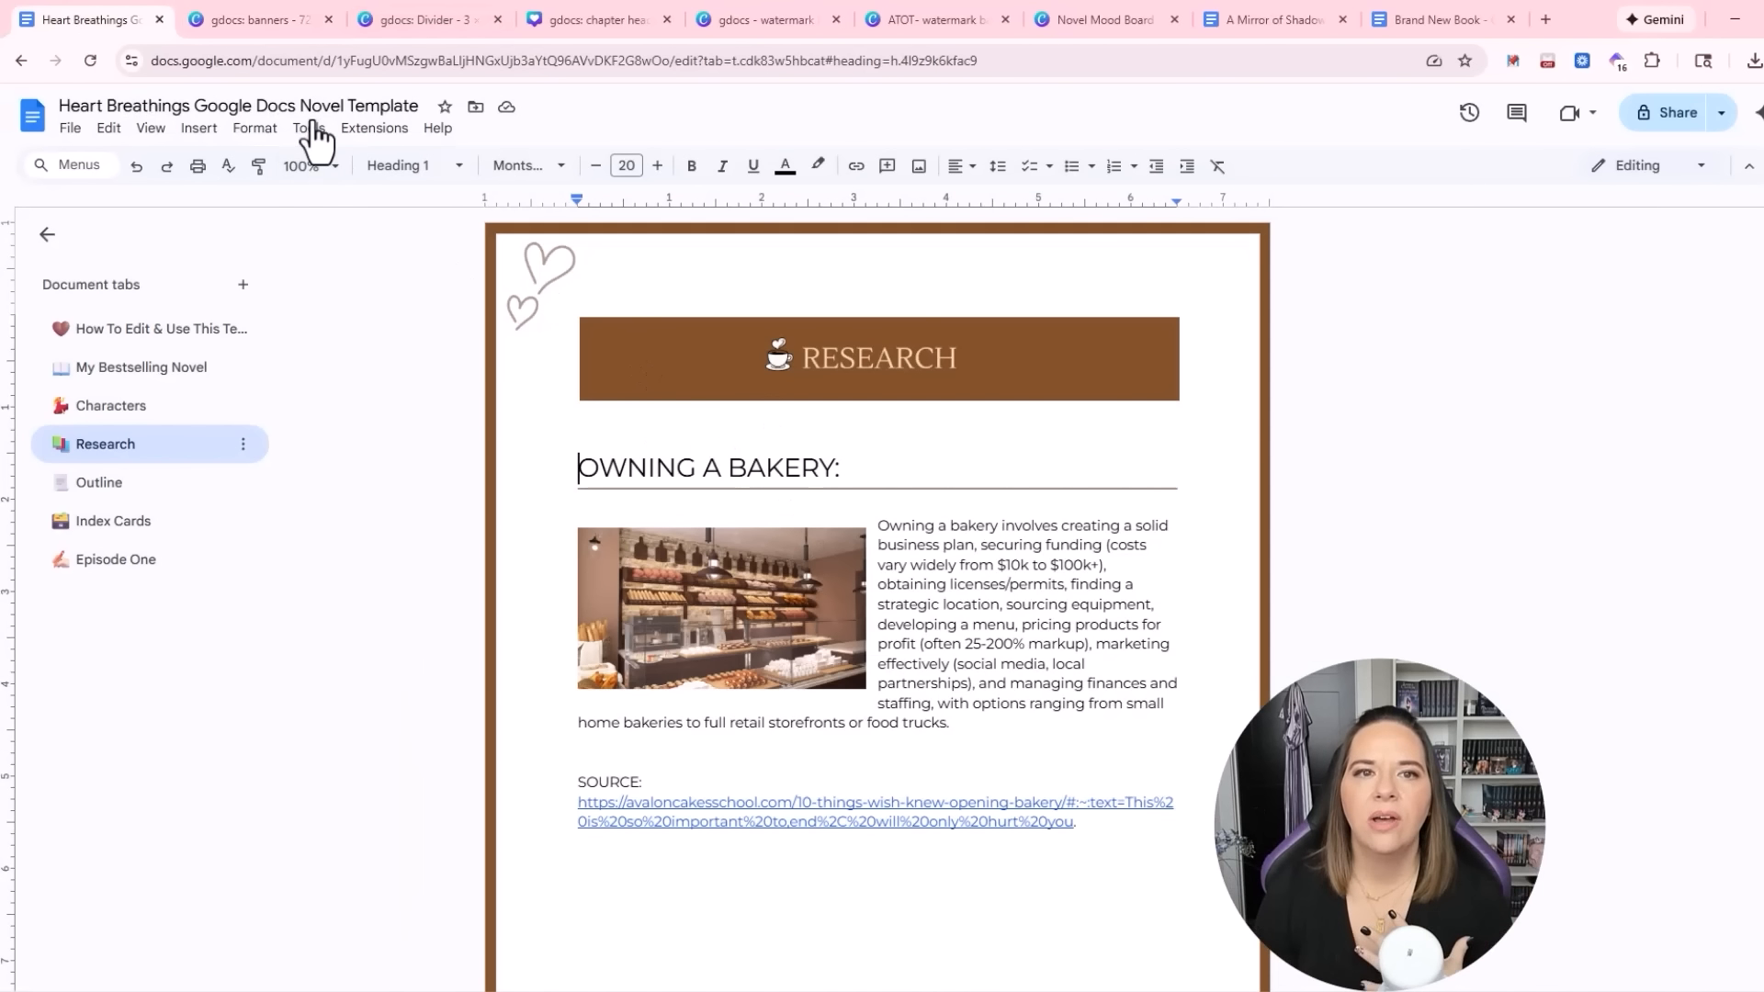
pyautogui.click(246, 19)
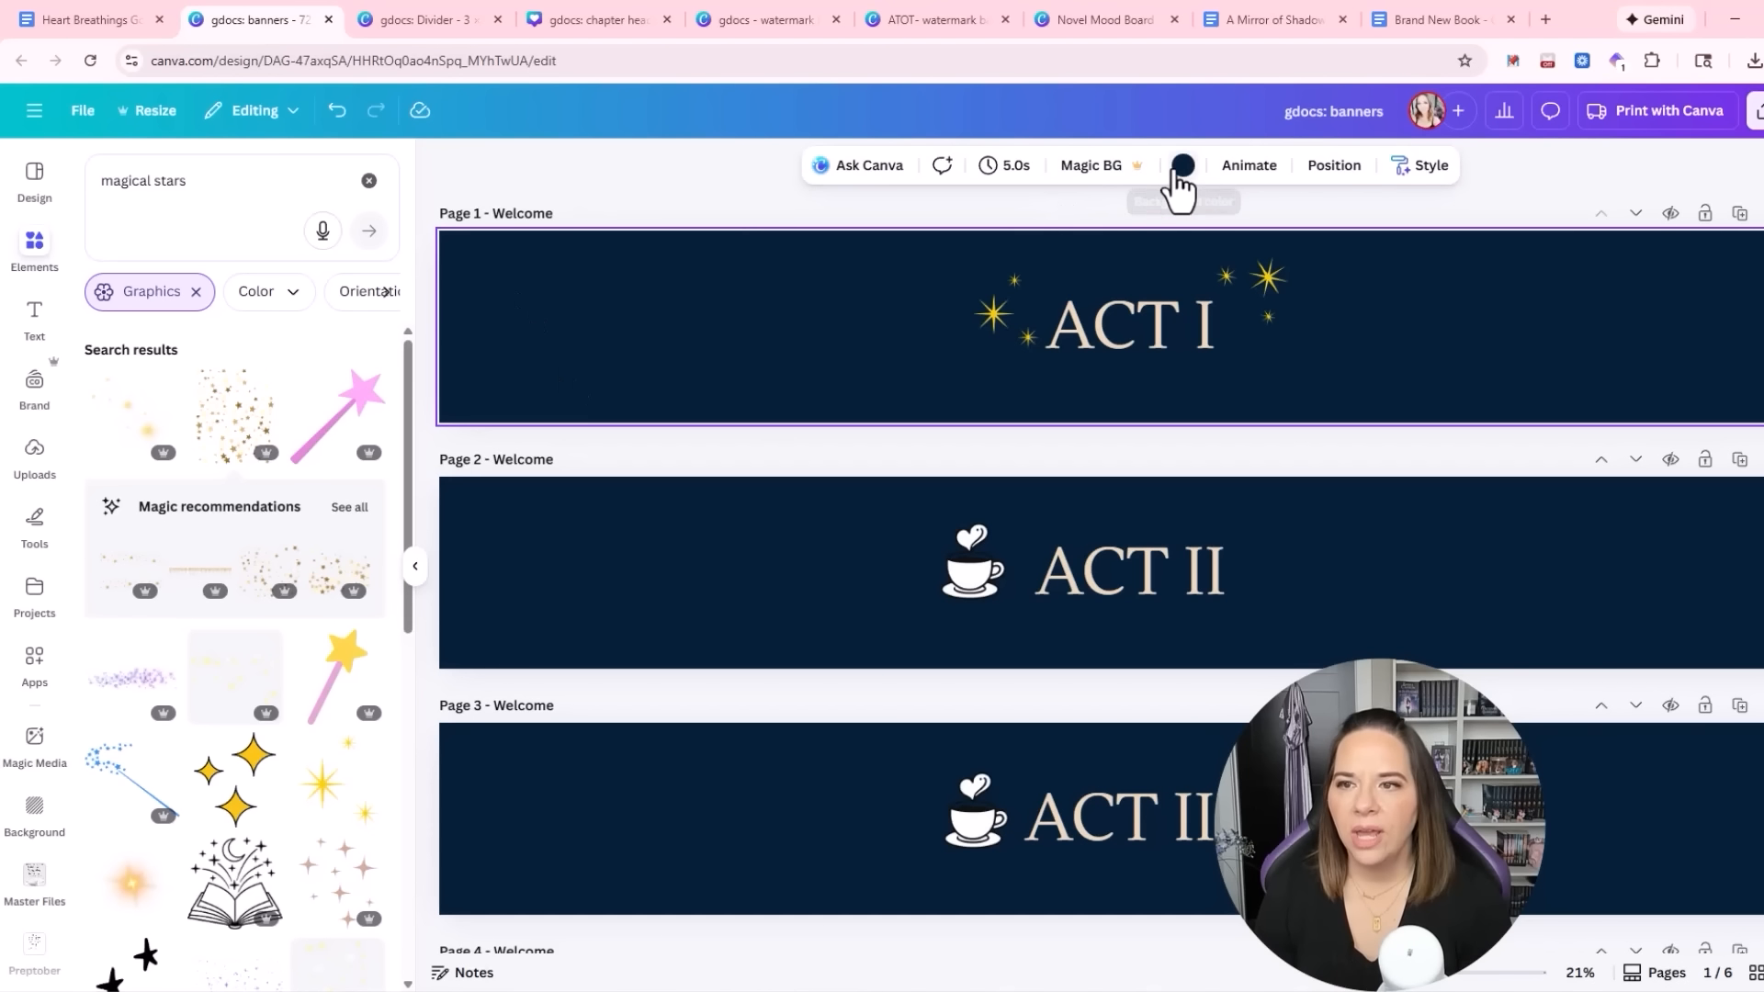
pyautogui.click(1182, 166)
pyautogui.click(378, 613)
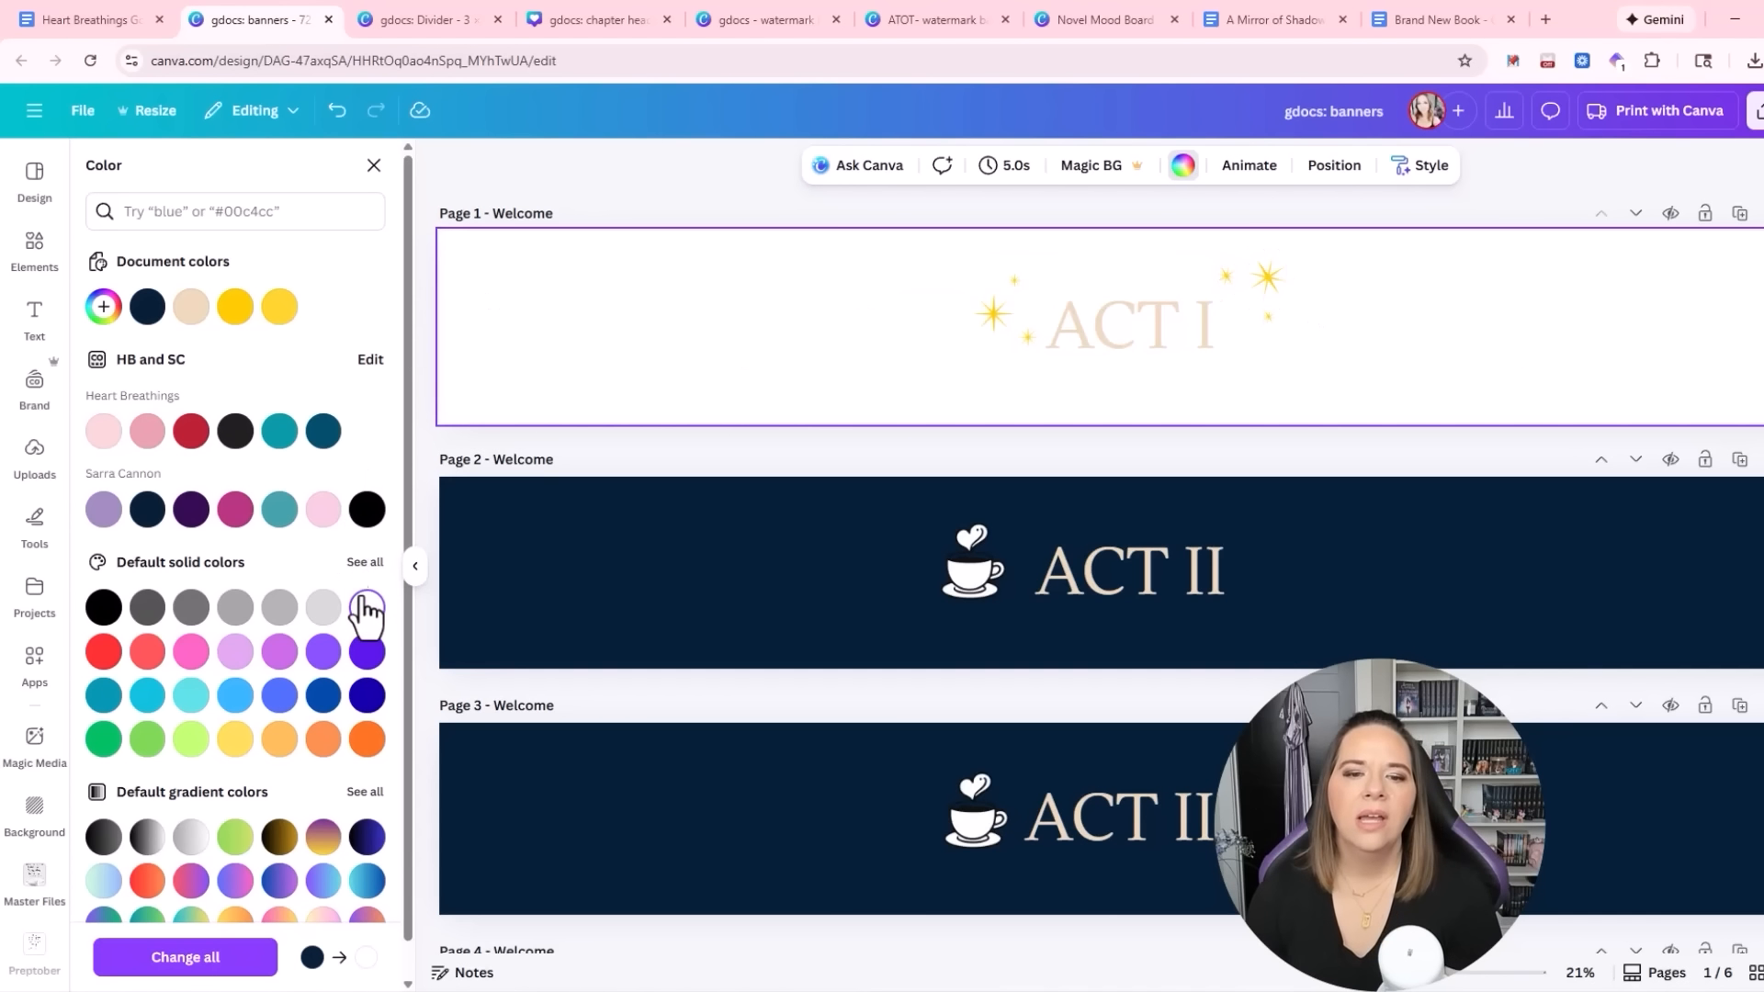
pyautogui.click(149, 508)
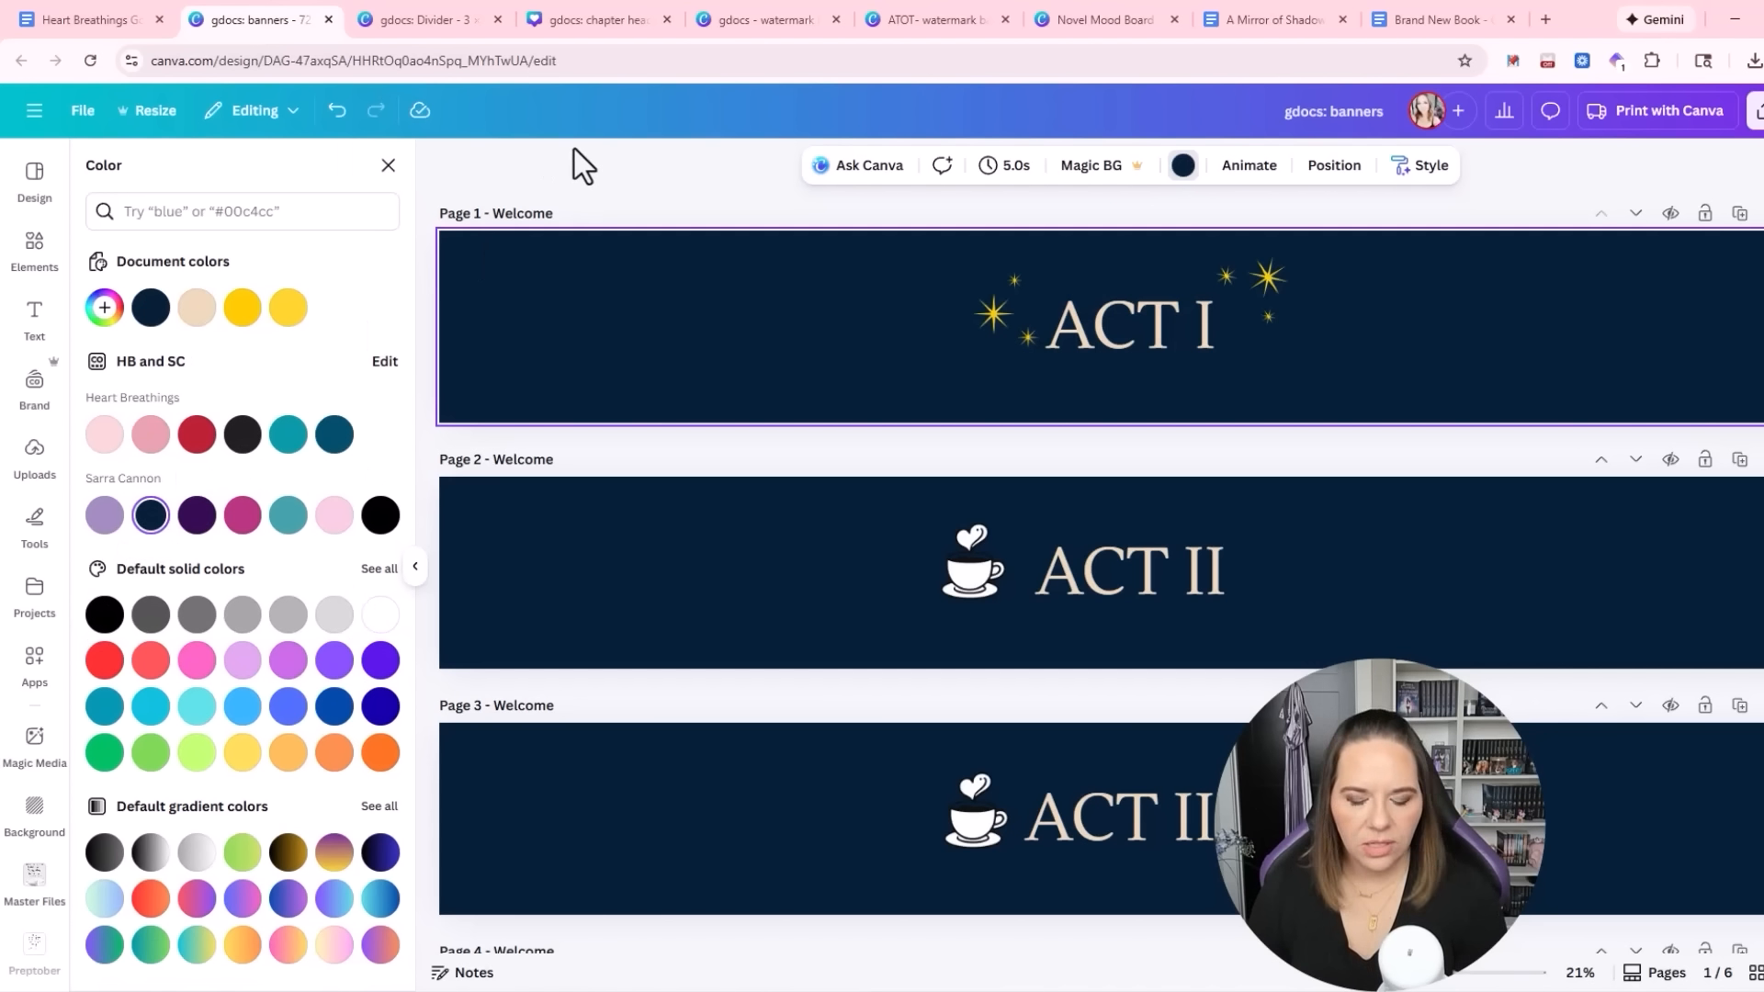
# Undo all the banner edits back to the original brown background and coffee cup
pyautogui.hotkey('ctrl', 'z')
pyautogui.hotkey('ctrl', 'y')
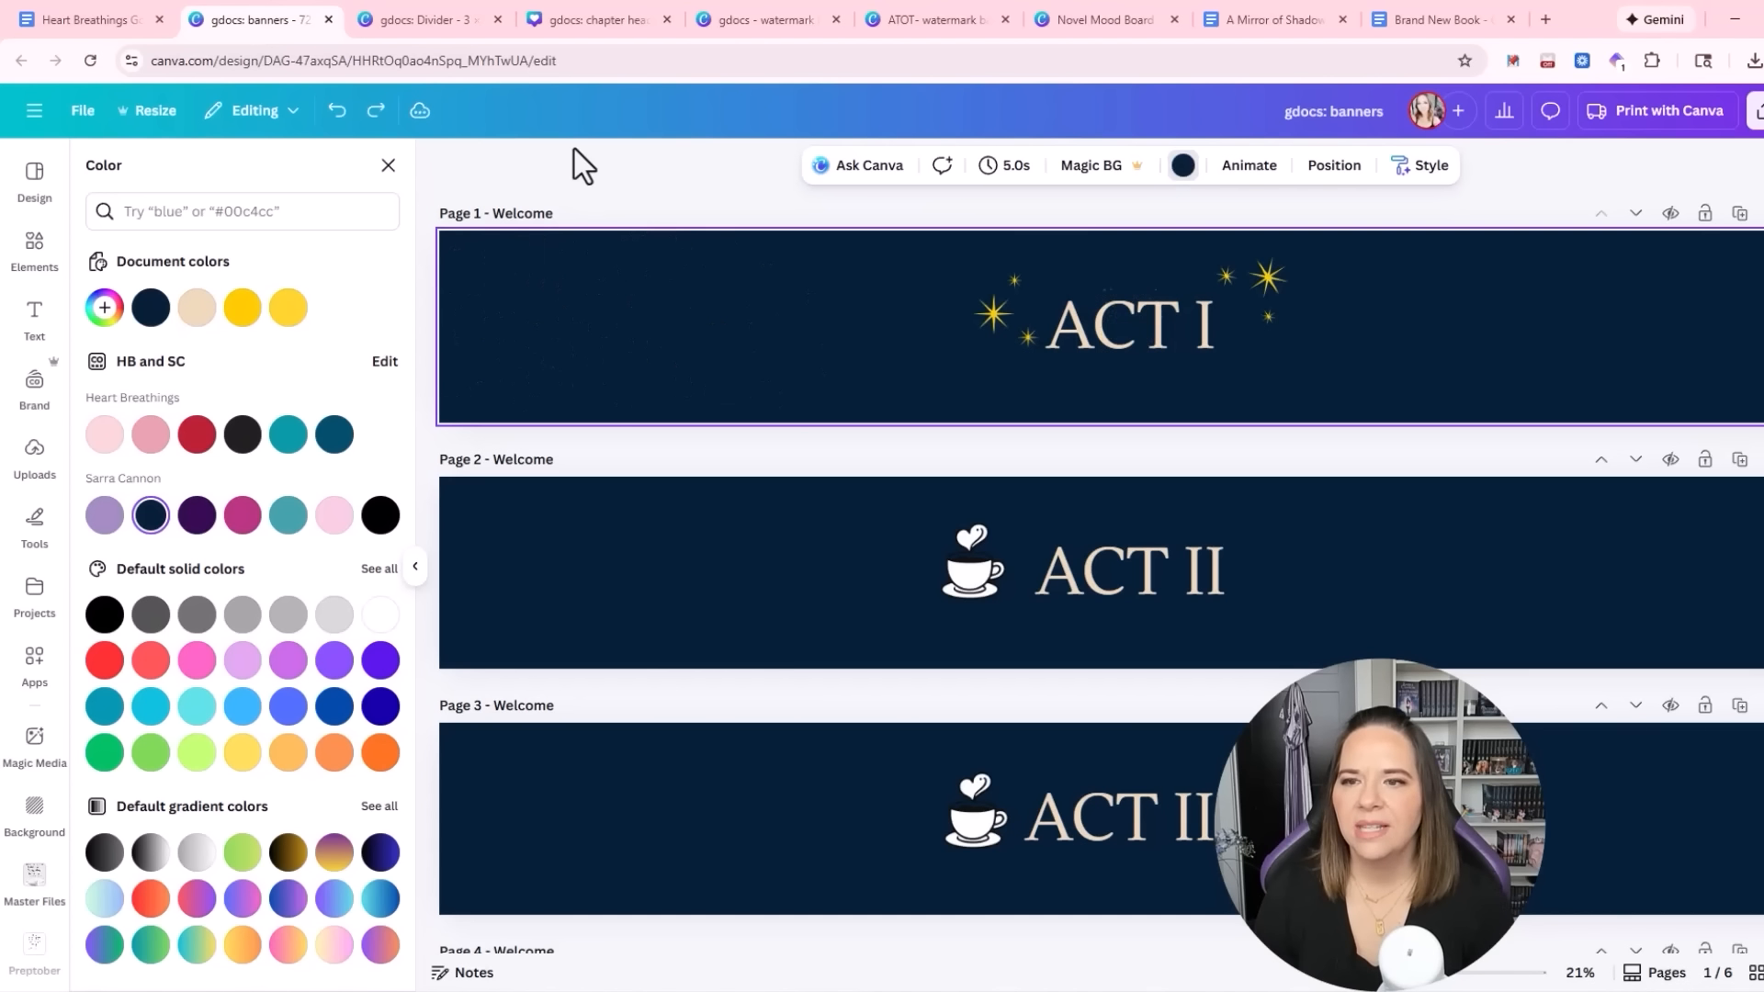
pyautogui.hotkey('ctrl', 'z')
pyautogui.hotkey('ctrl', 'z')
pyautogui.hotkey('ctrl', 'z')
pyautogui.hotkey('ctrl', 'z')
pyautogui.hotkey('ctrl', 'z')
pyautogui.hotkey('ctrl', 'z')
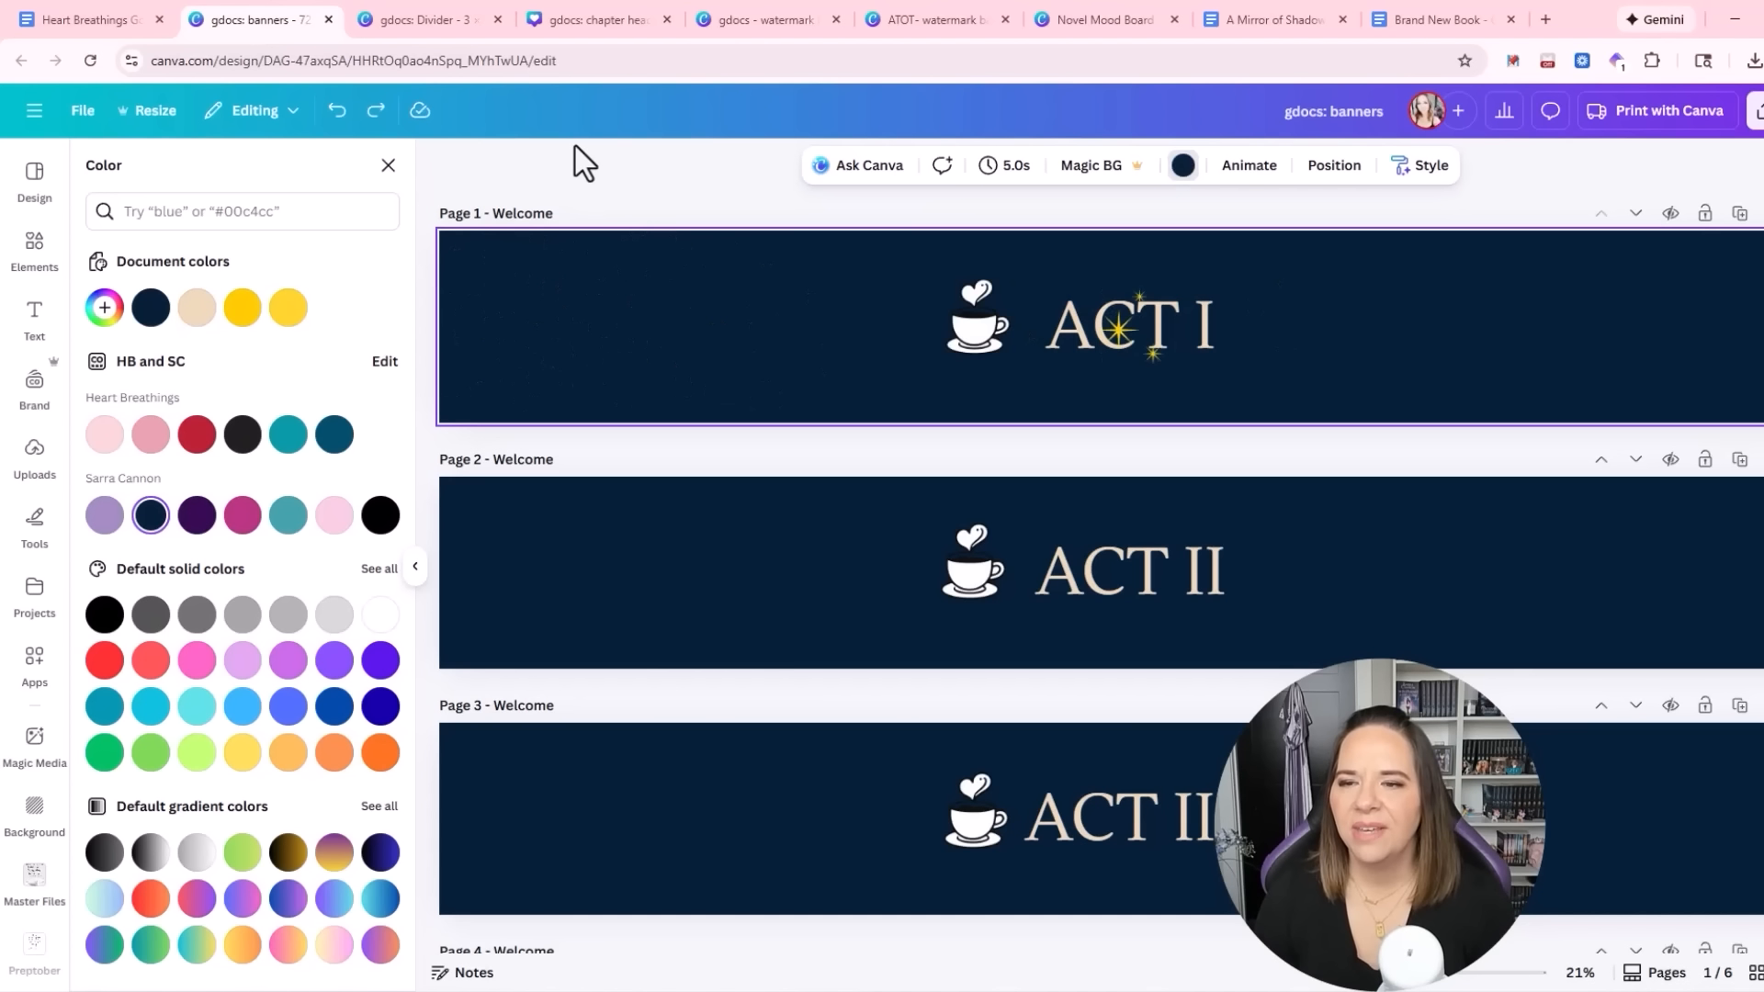
pyautogui.hotkey('ctrl', 'z')
pyautogui.hotkey('ctrl', 'z')
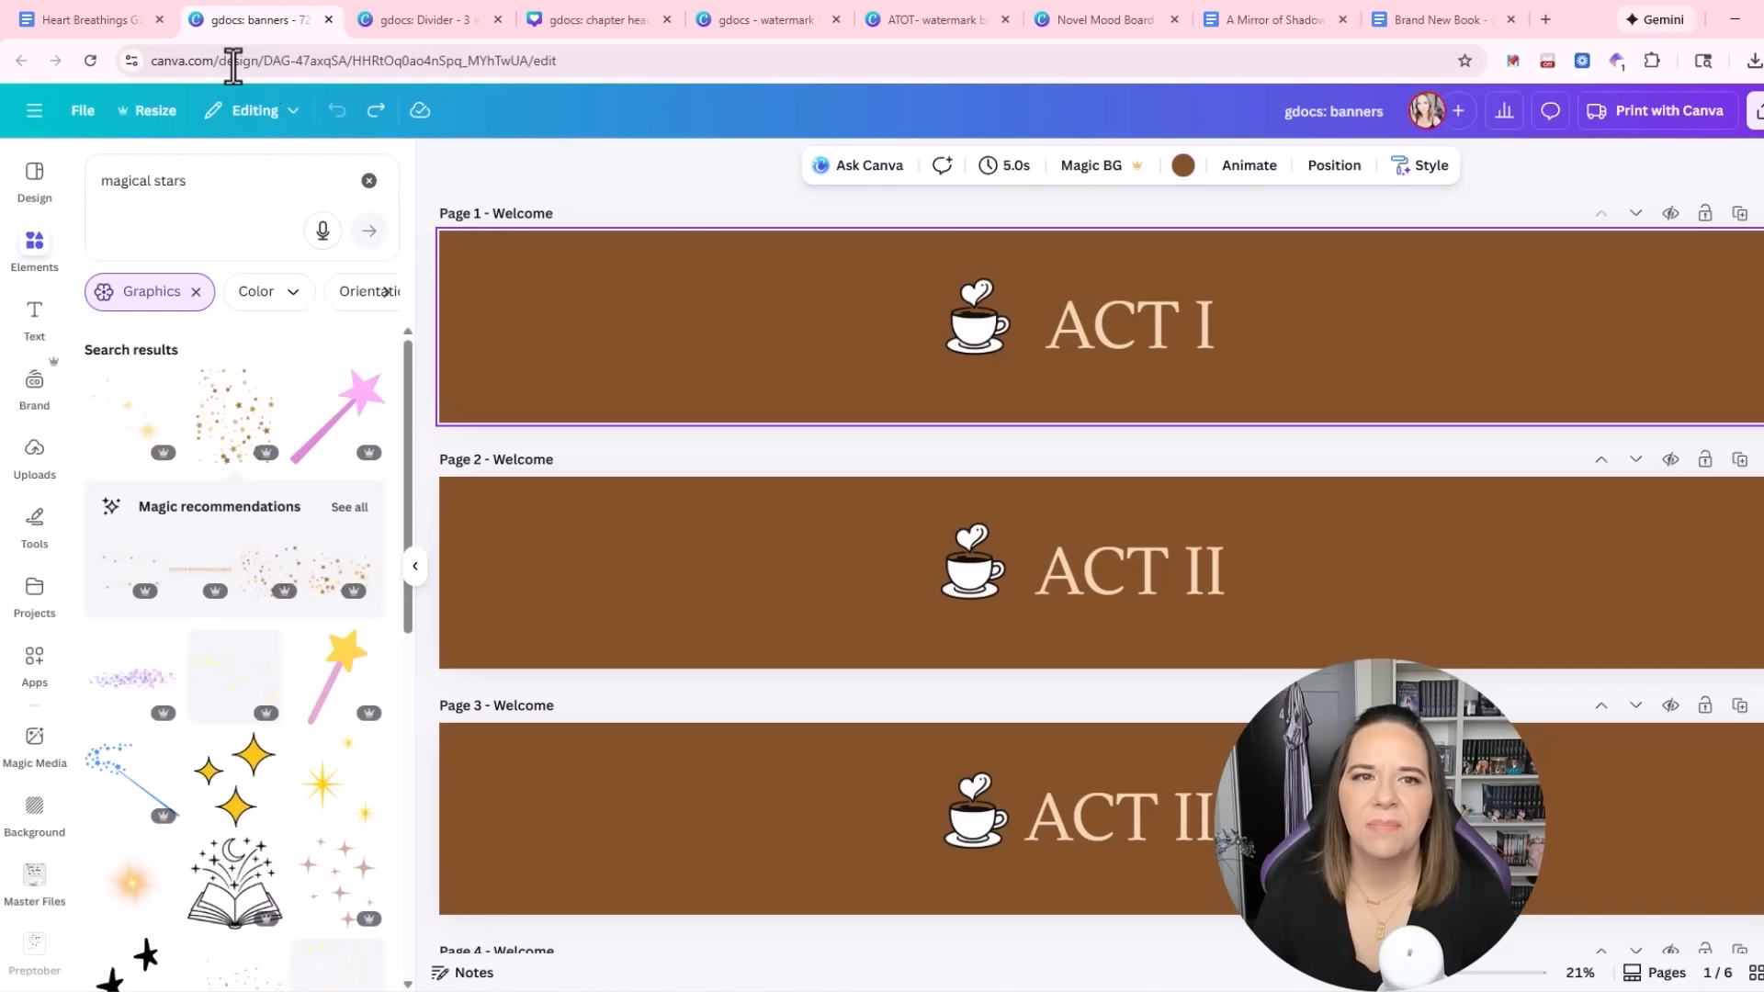
# Close the banners design and open the Character Card Canva template linked in the Google Docs how-to tab
pyautogui.click(103, 23)
pyautogui.click(276, 21)
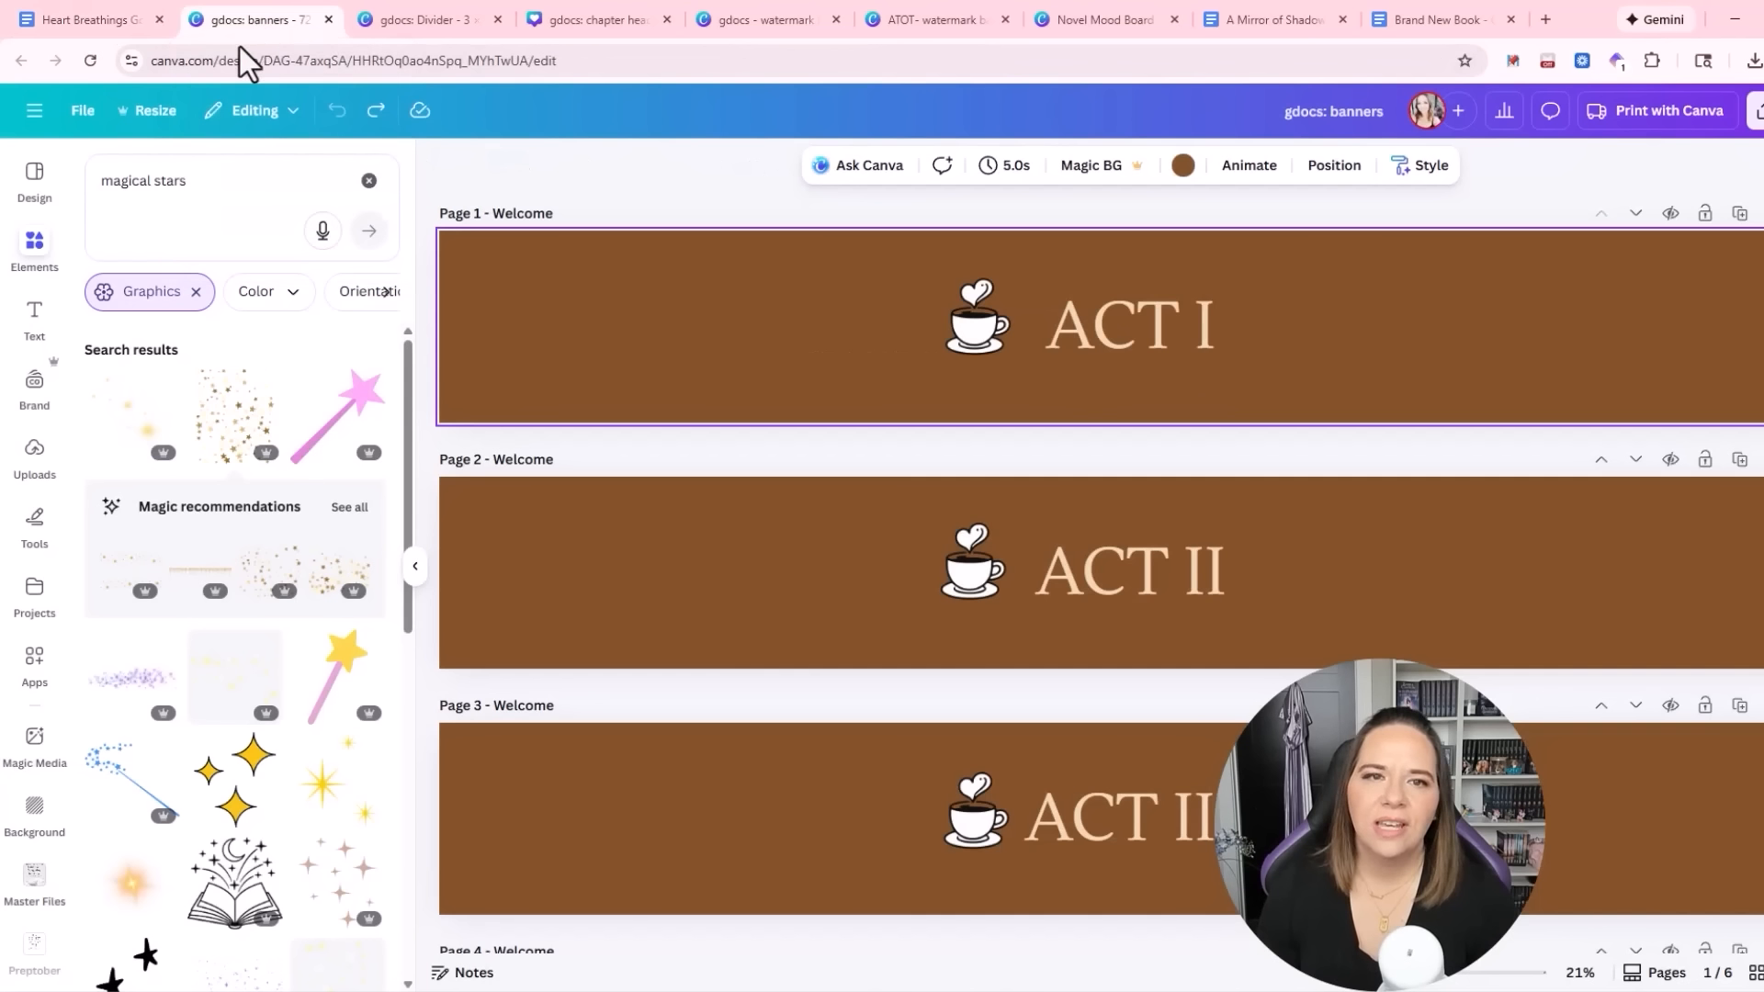
pyautogui.click(328, 19)
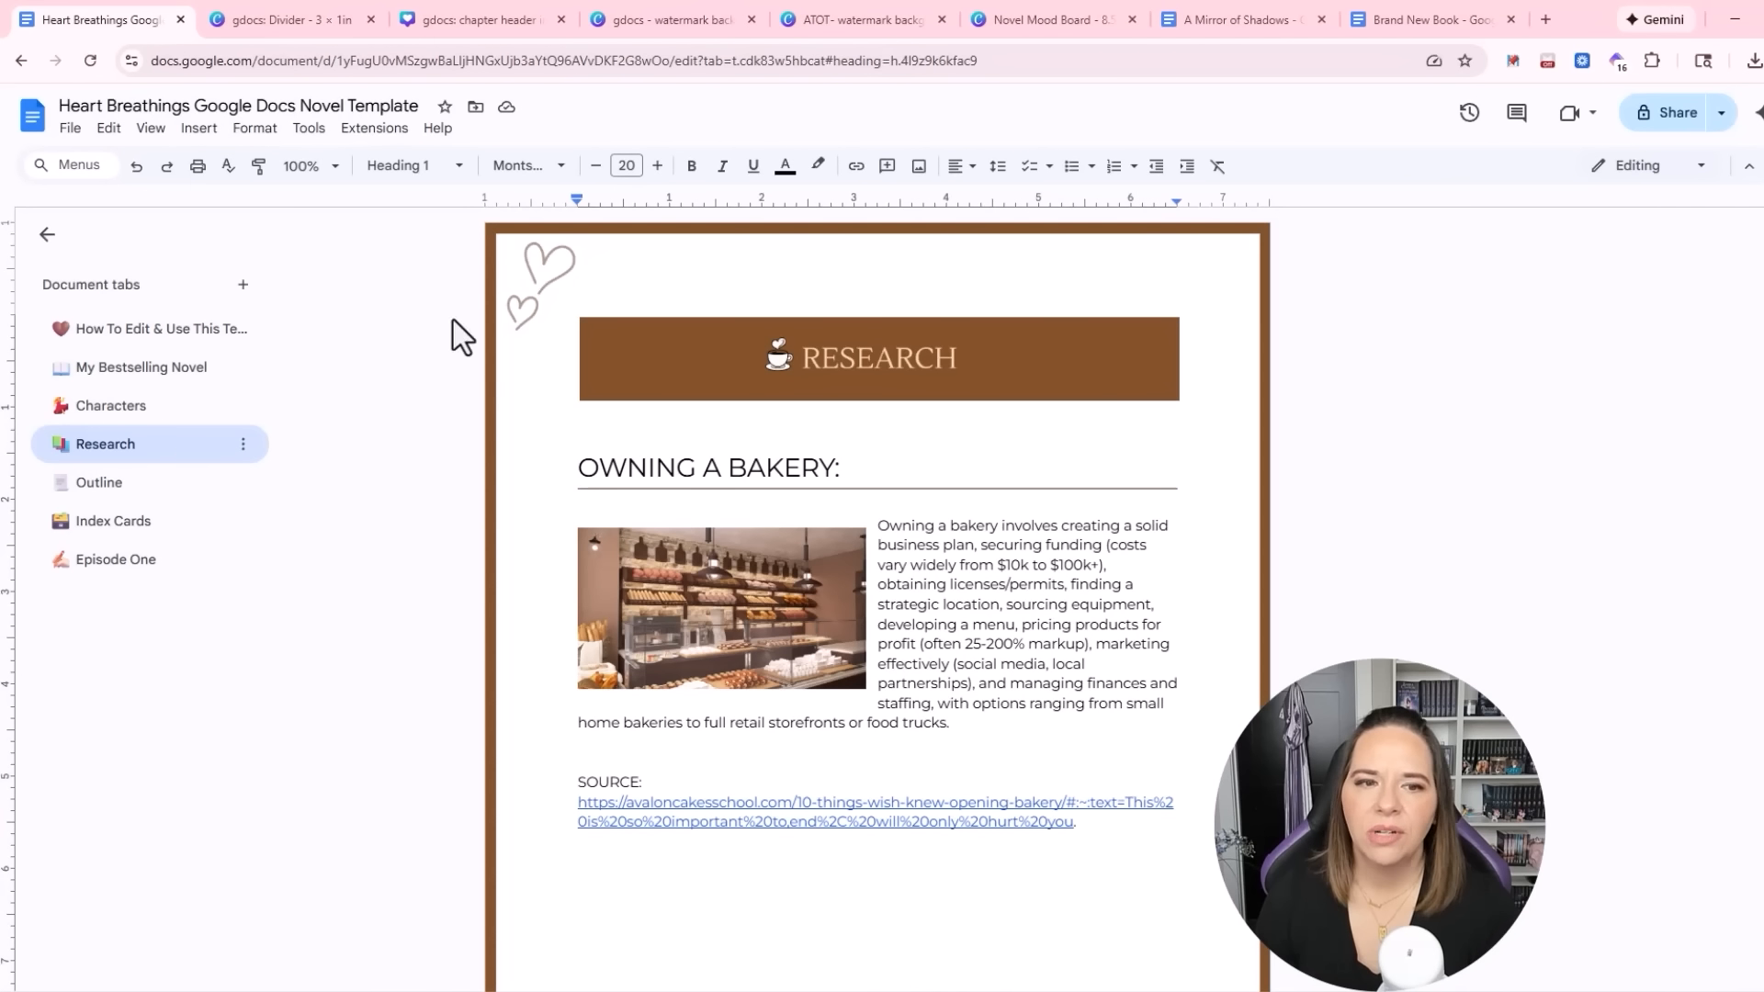
pyautogui.click(98, 501)
pyautogui.click(184, 331)
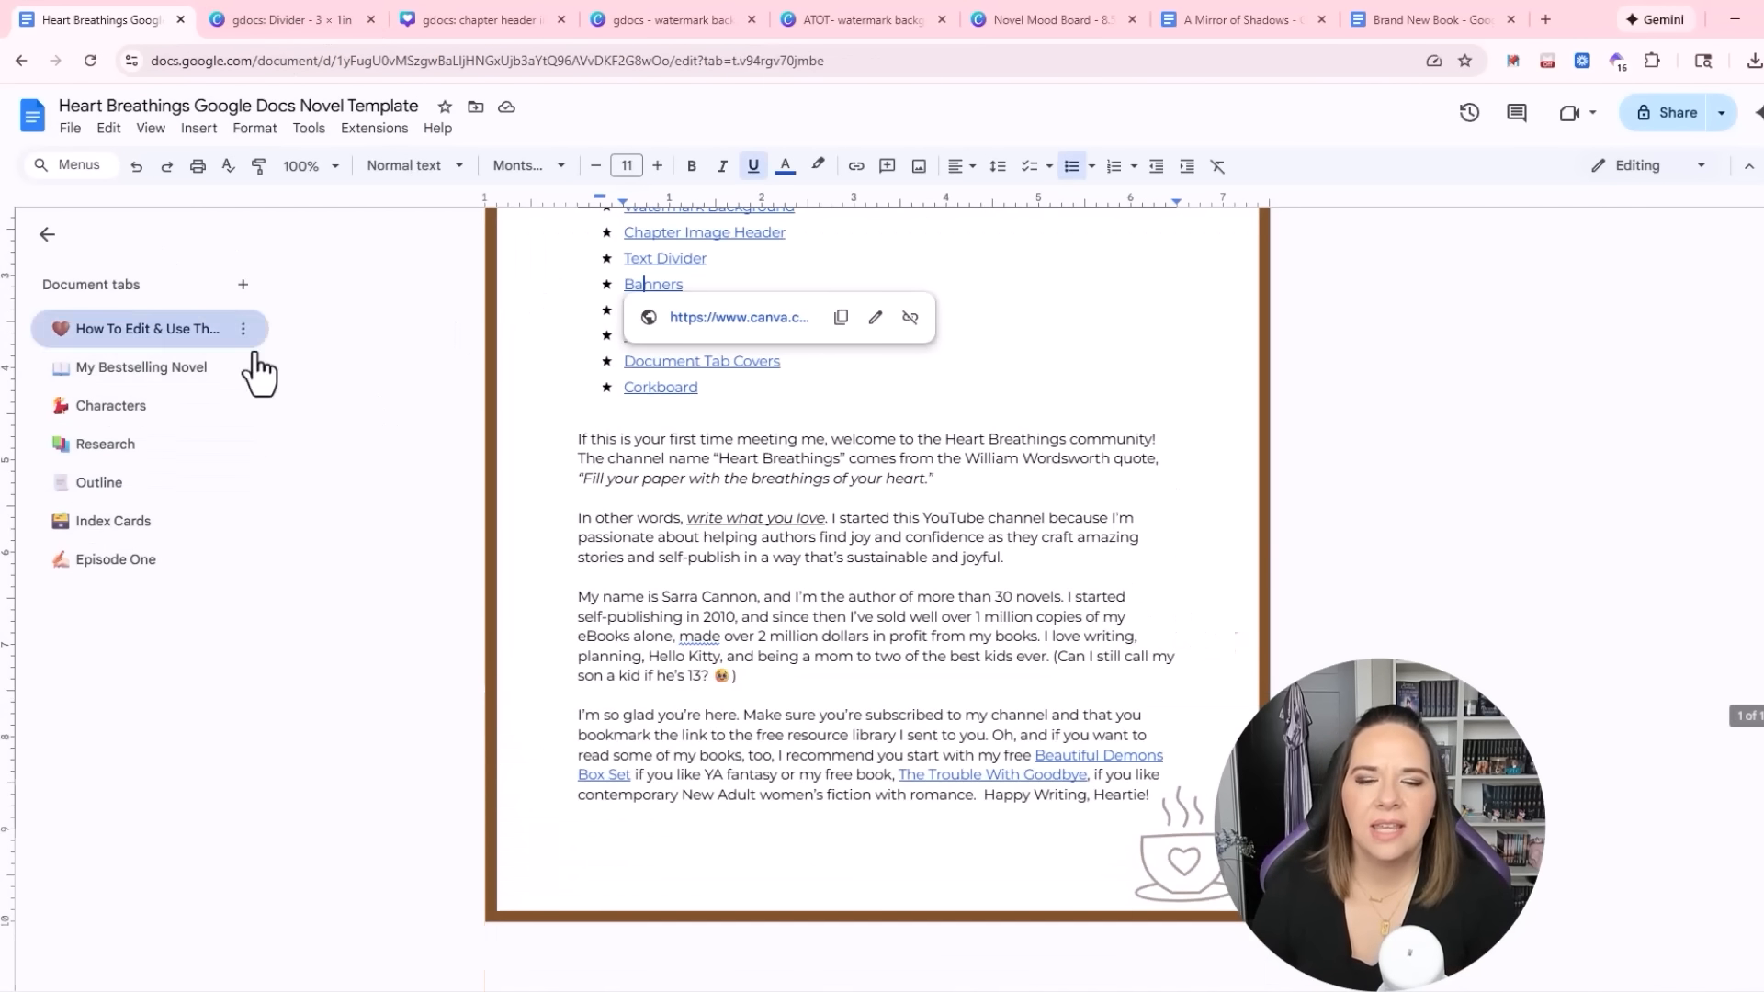
pyautogui.click(626, 363)
pyautogui.click(643, 310)
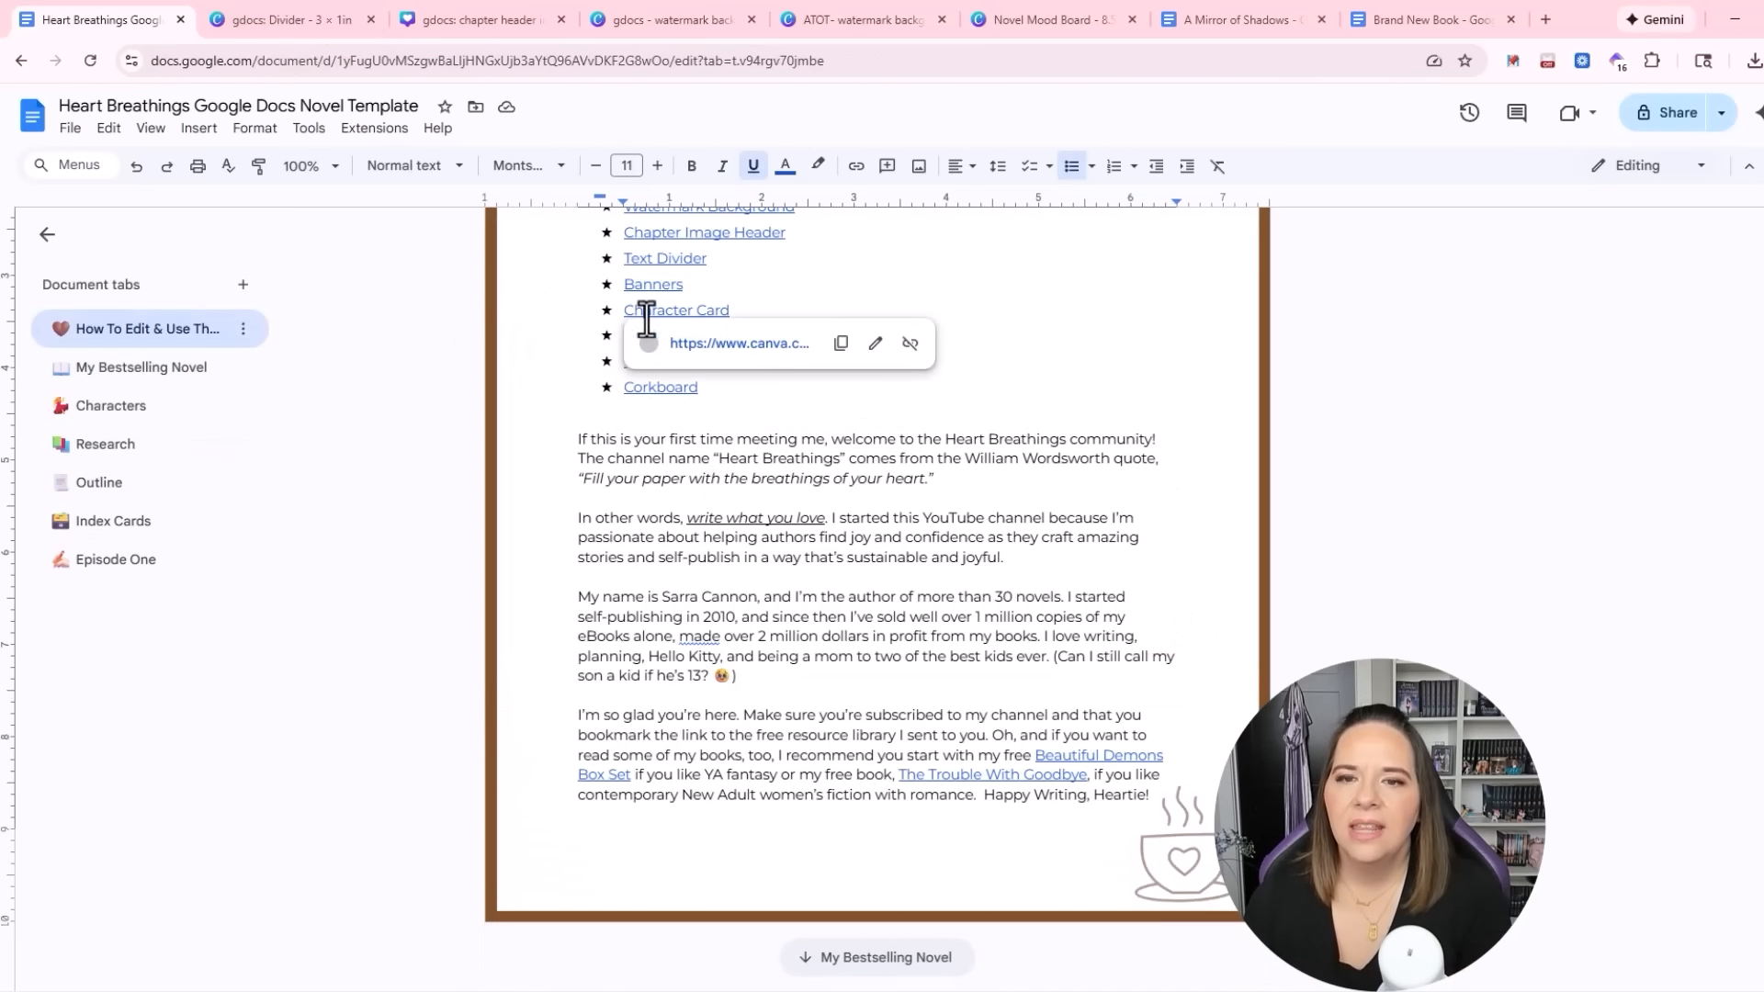
pyautogui.click(727, 345)
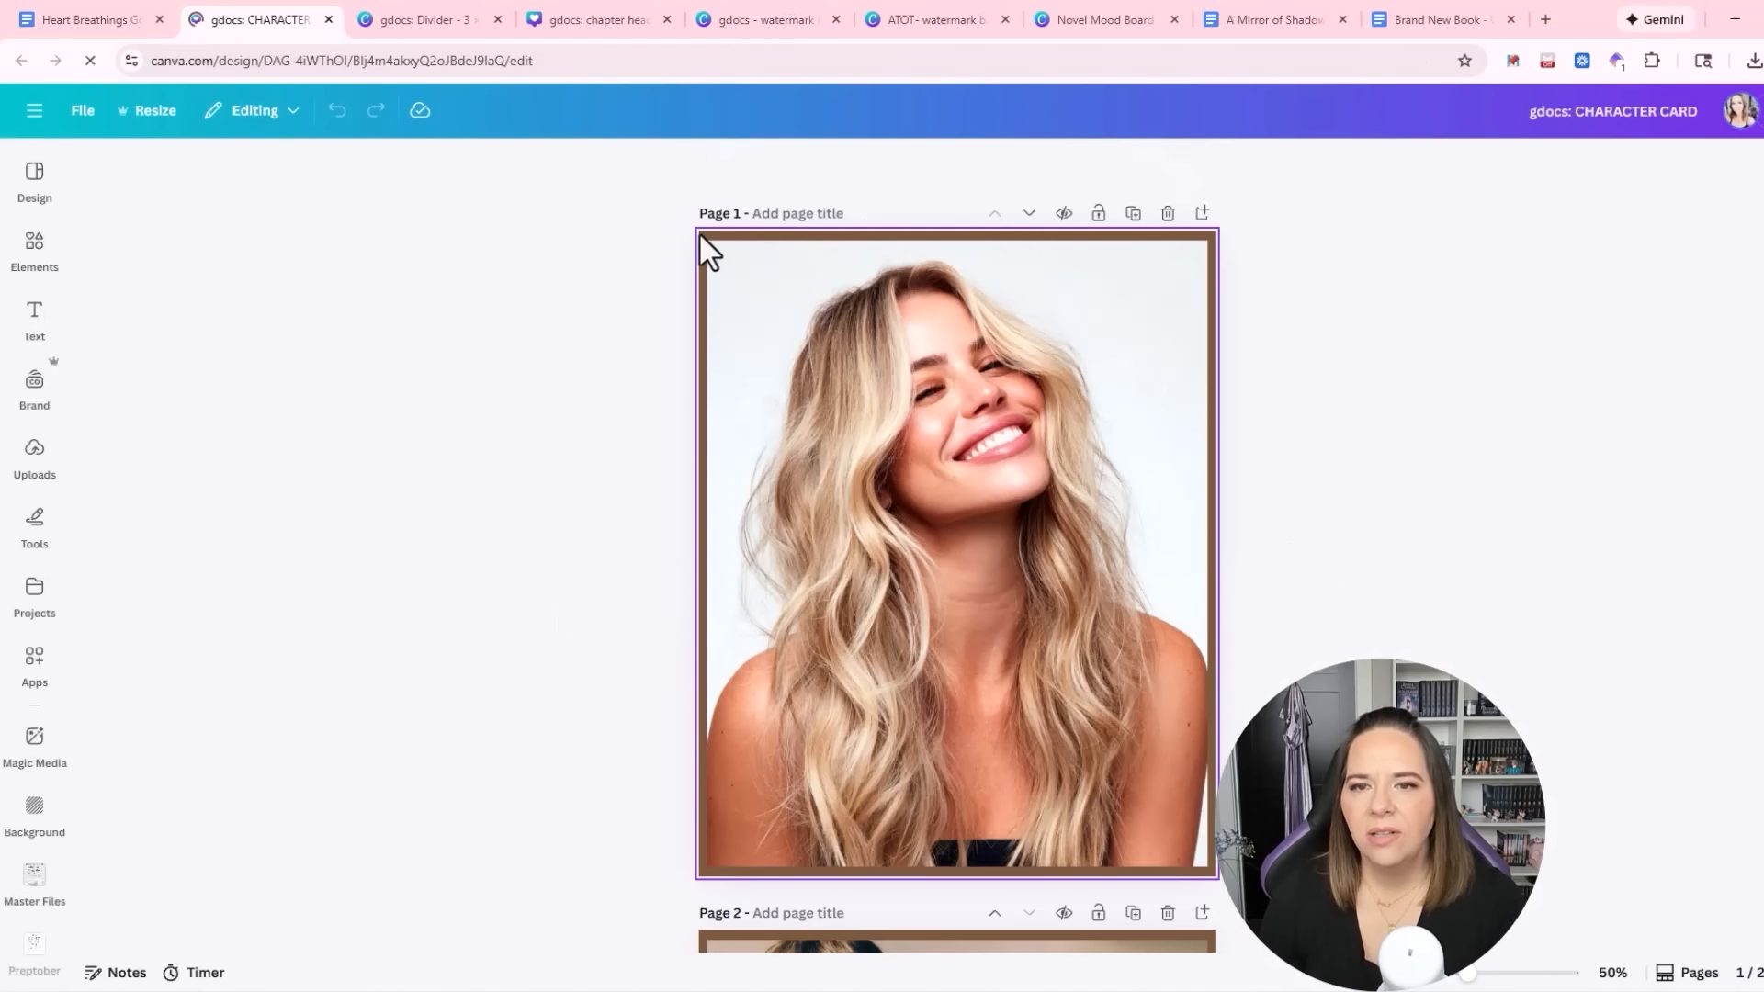
# Try the black-to-blue gradient and the dark navy brand color as the border background of the page 1 character card
pyautogui.click(890, 387)
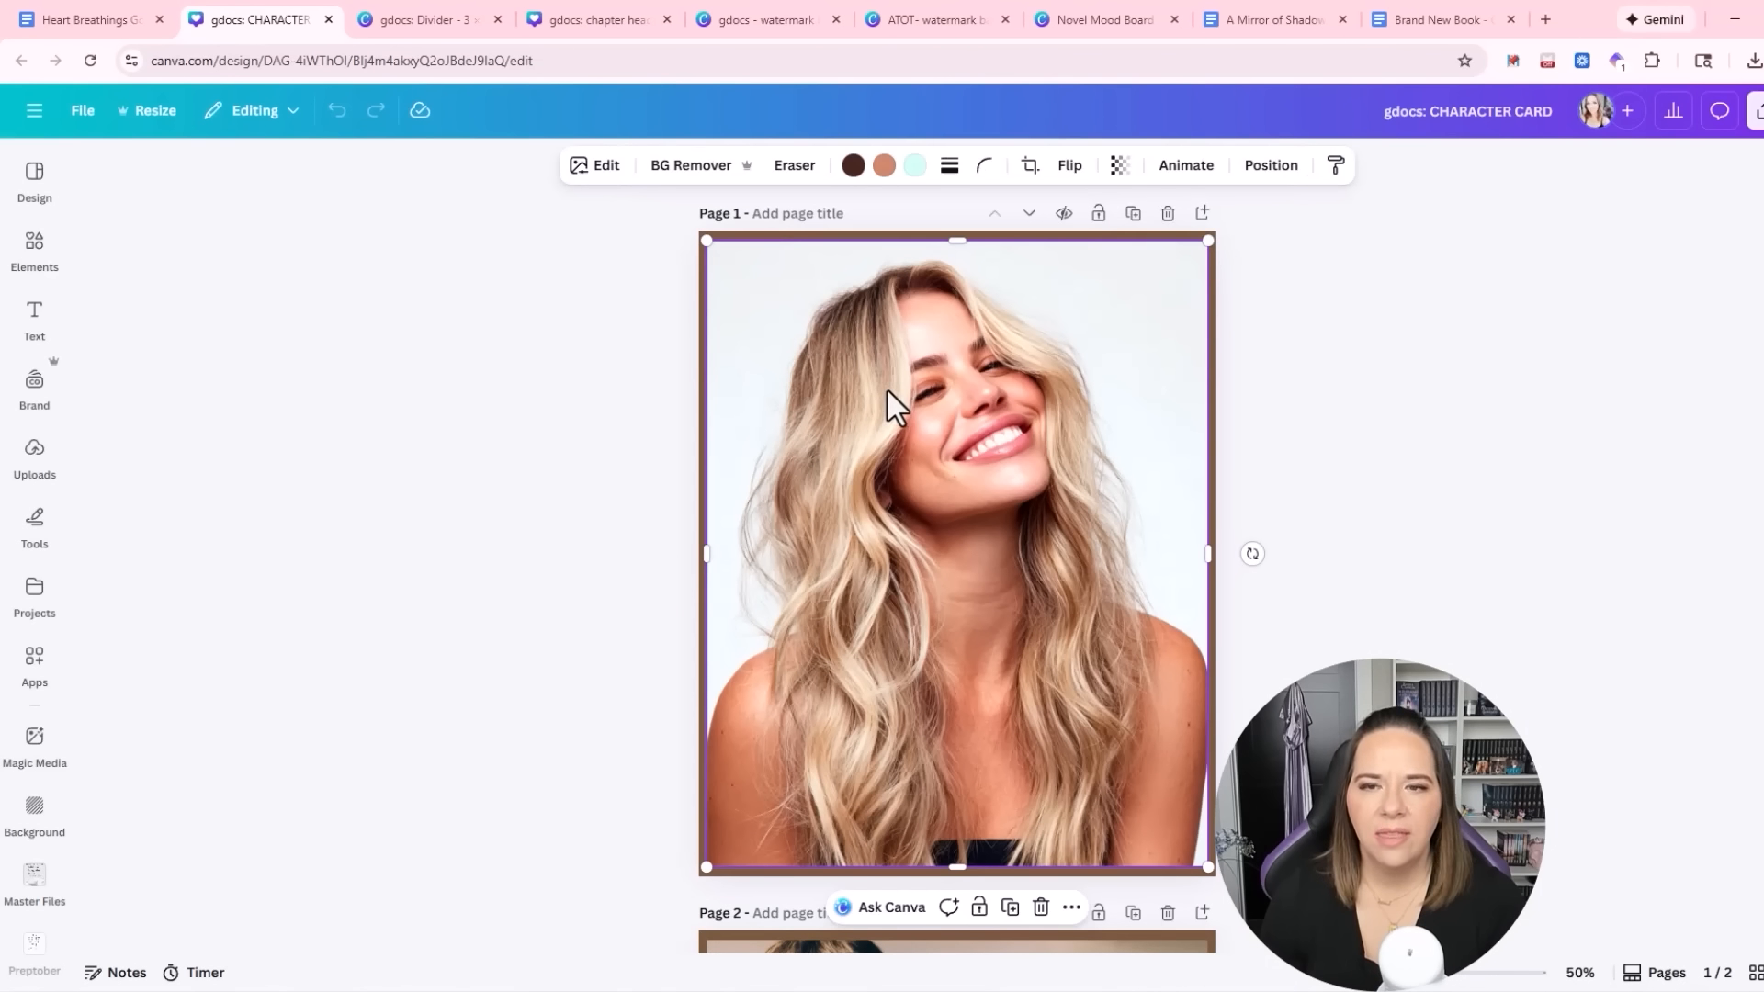
pyautogui.click(722, 233)
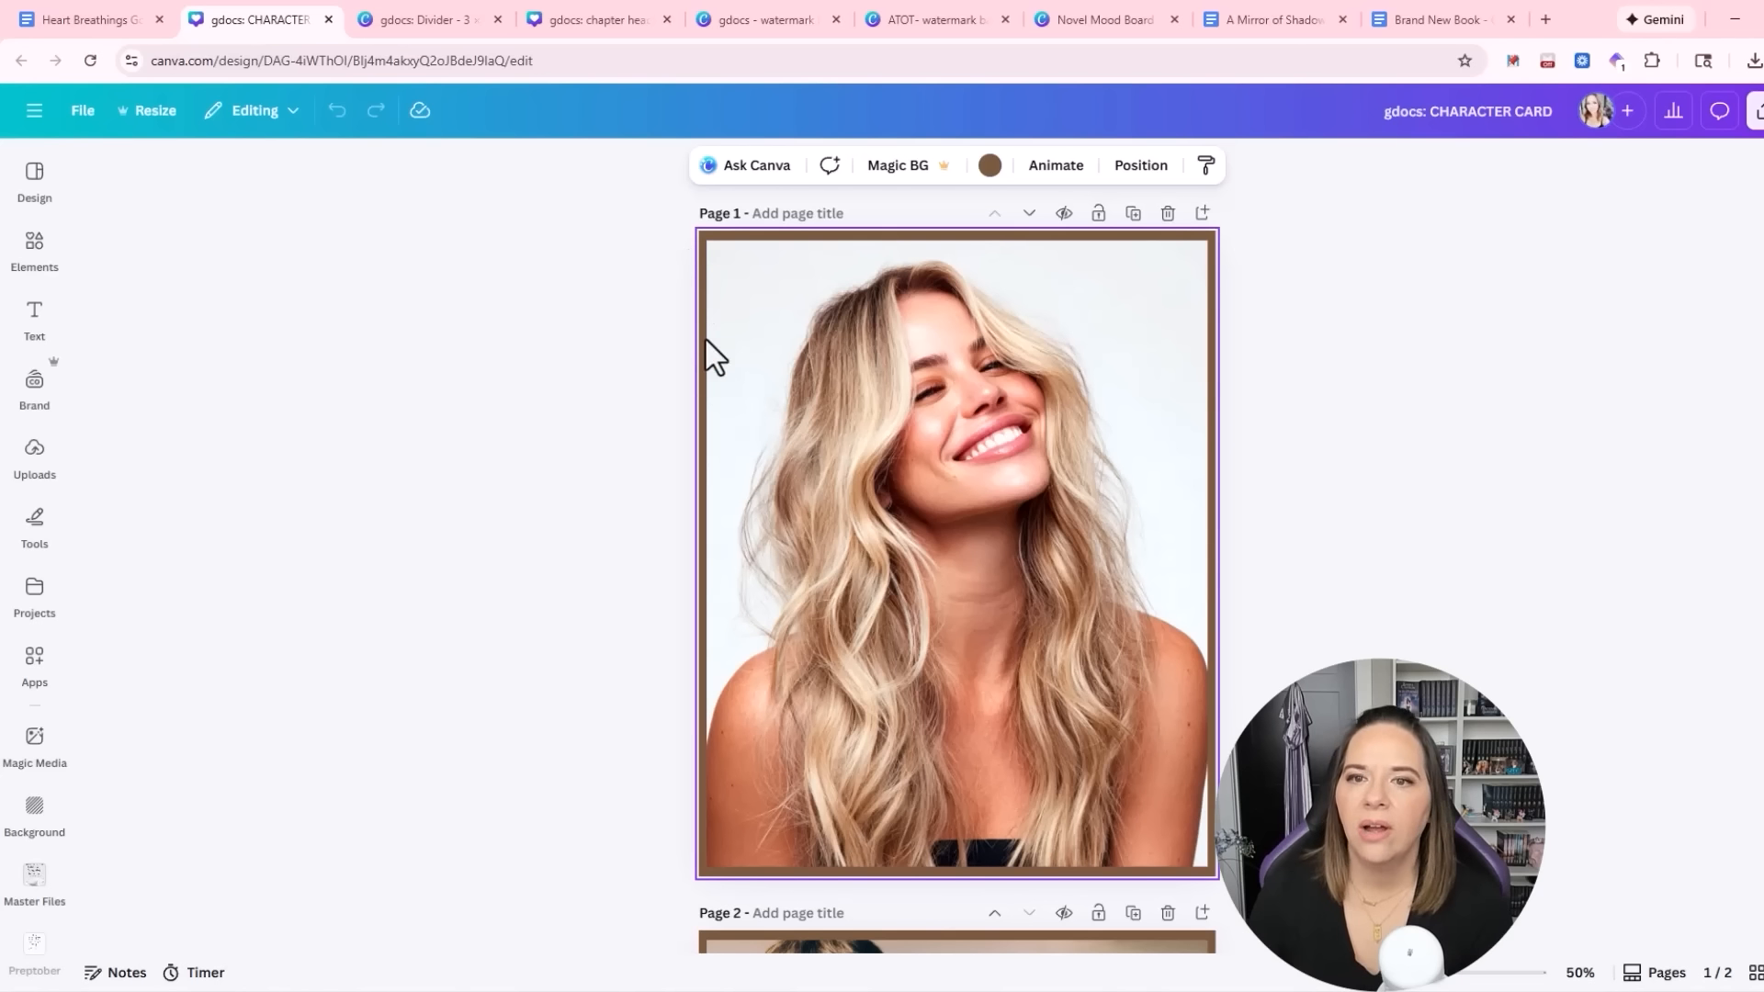
pyautogui.click(990, 166)
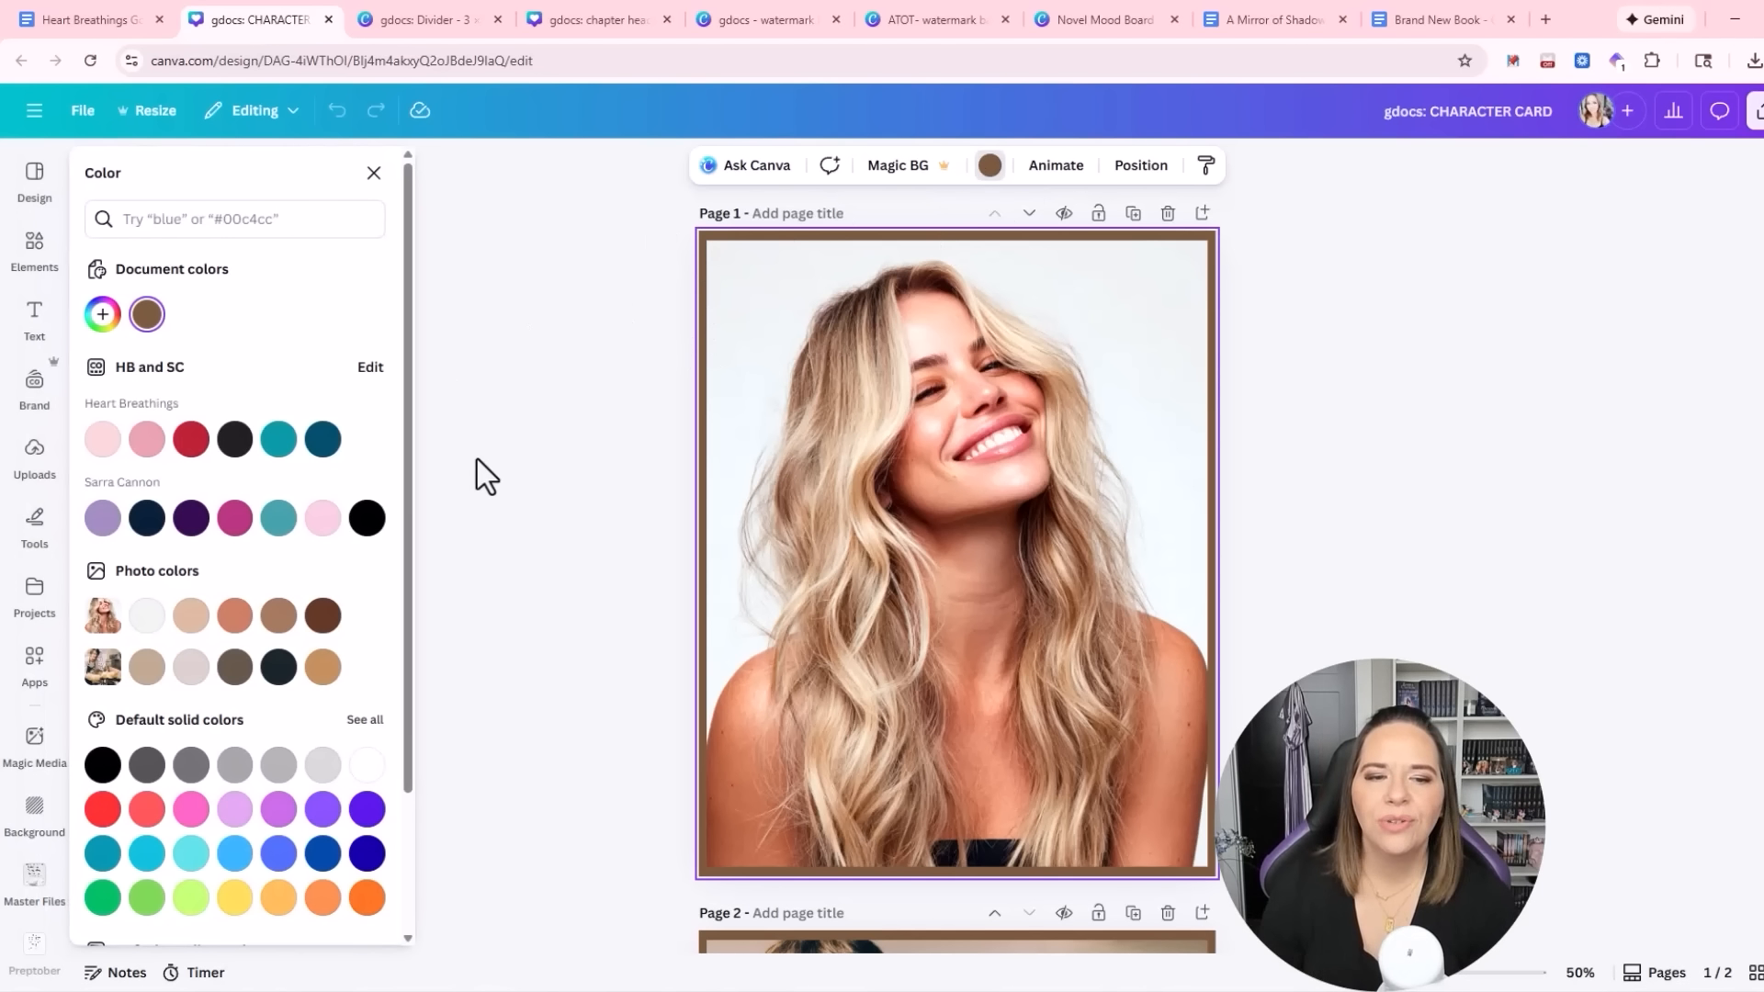
pyautogui.scroll(-2, 237, 618)
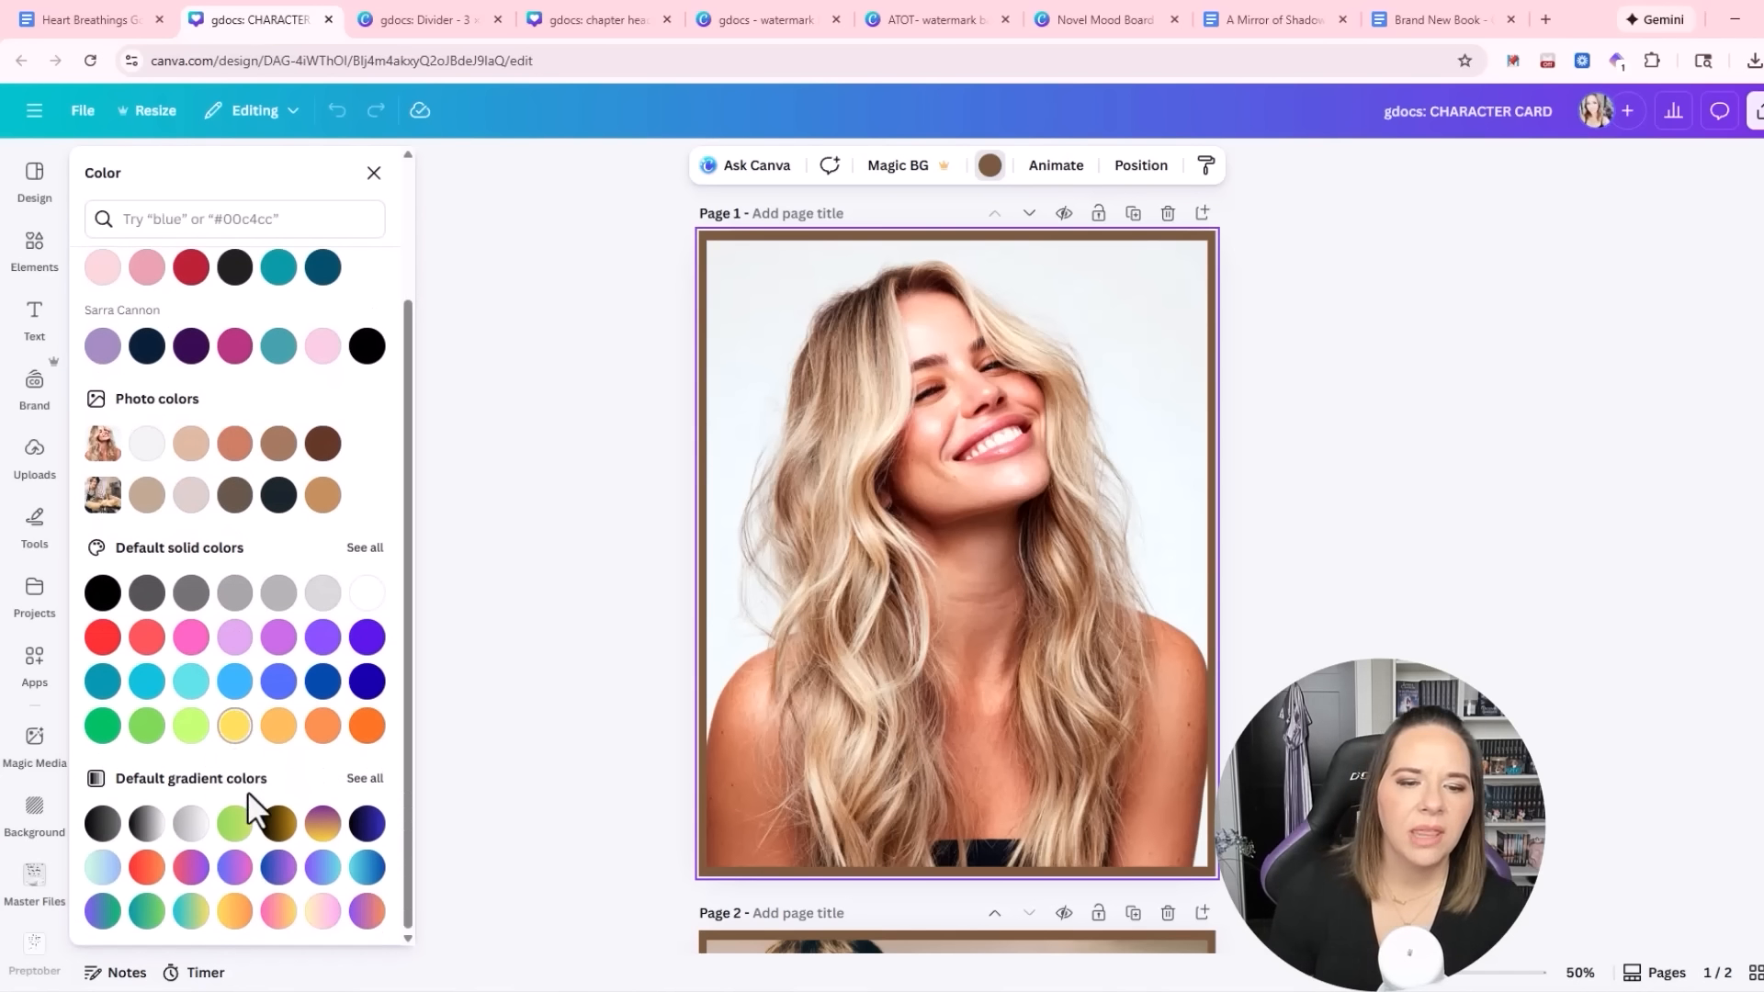
pyautogui.click(366, 824)
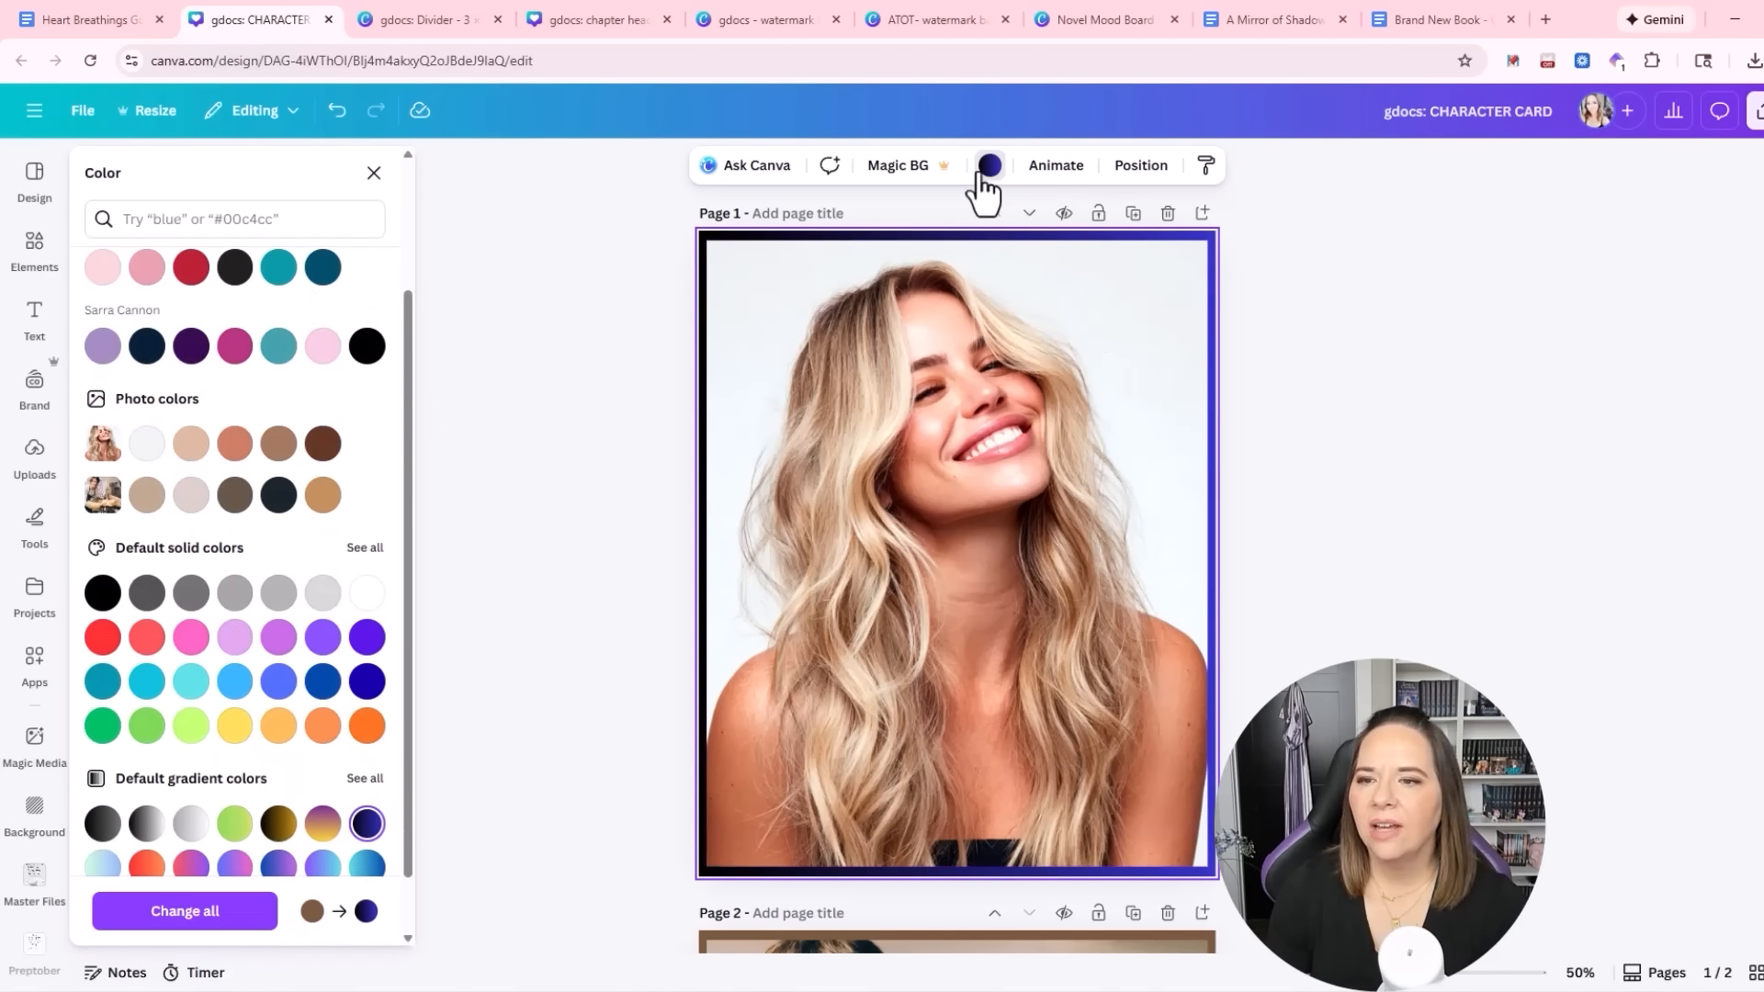
pyautogui.click(147, 345)
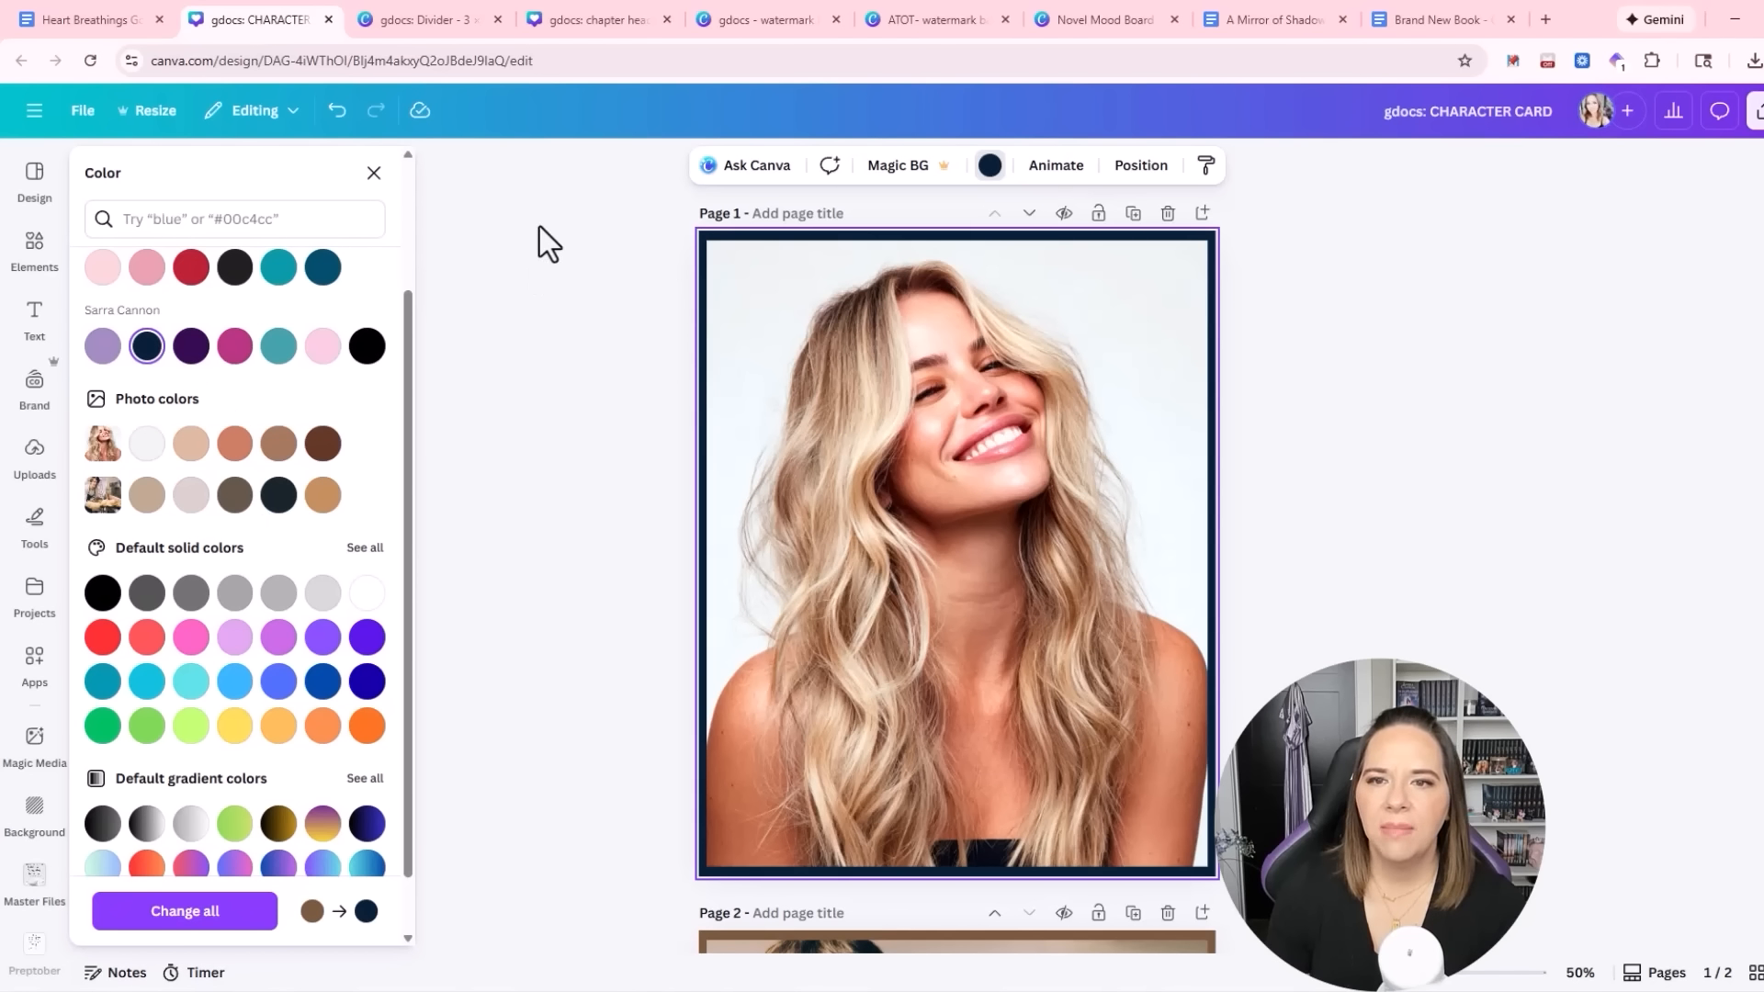
pyautogui.click(550, 251)
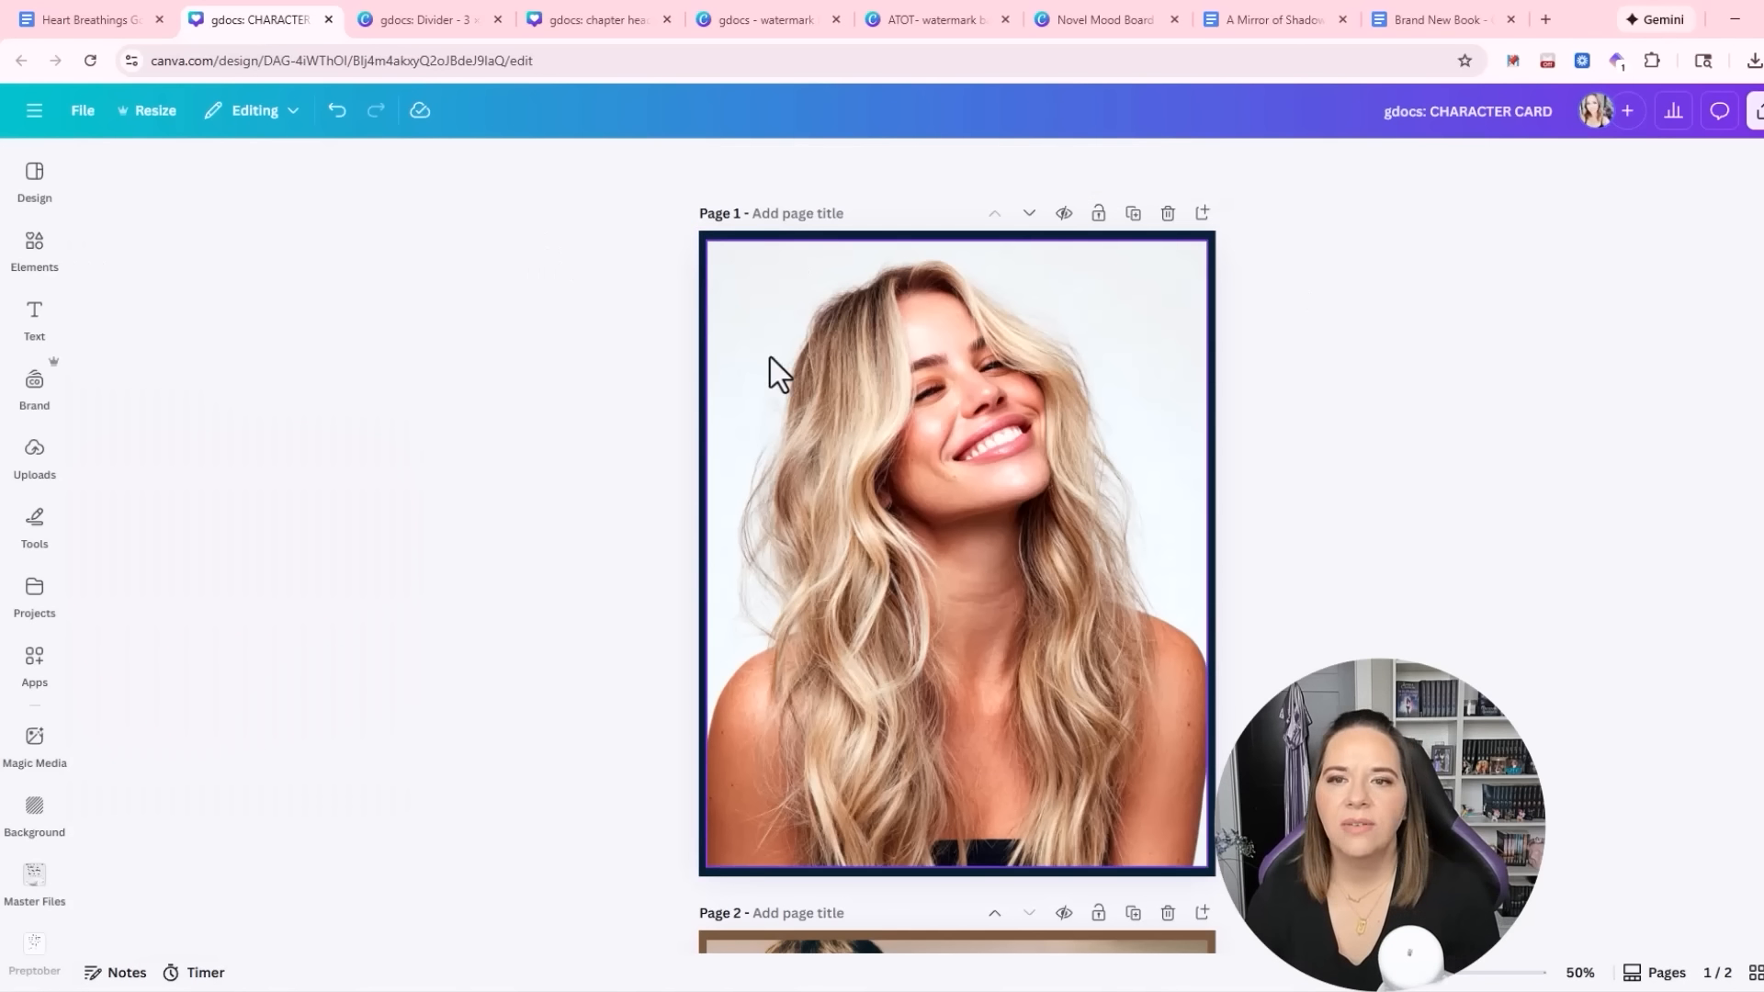
# Select the border background of the page 2 character card, and undo the color changes made on page 1
pyautogui.scroll(-5, 525, 494)
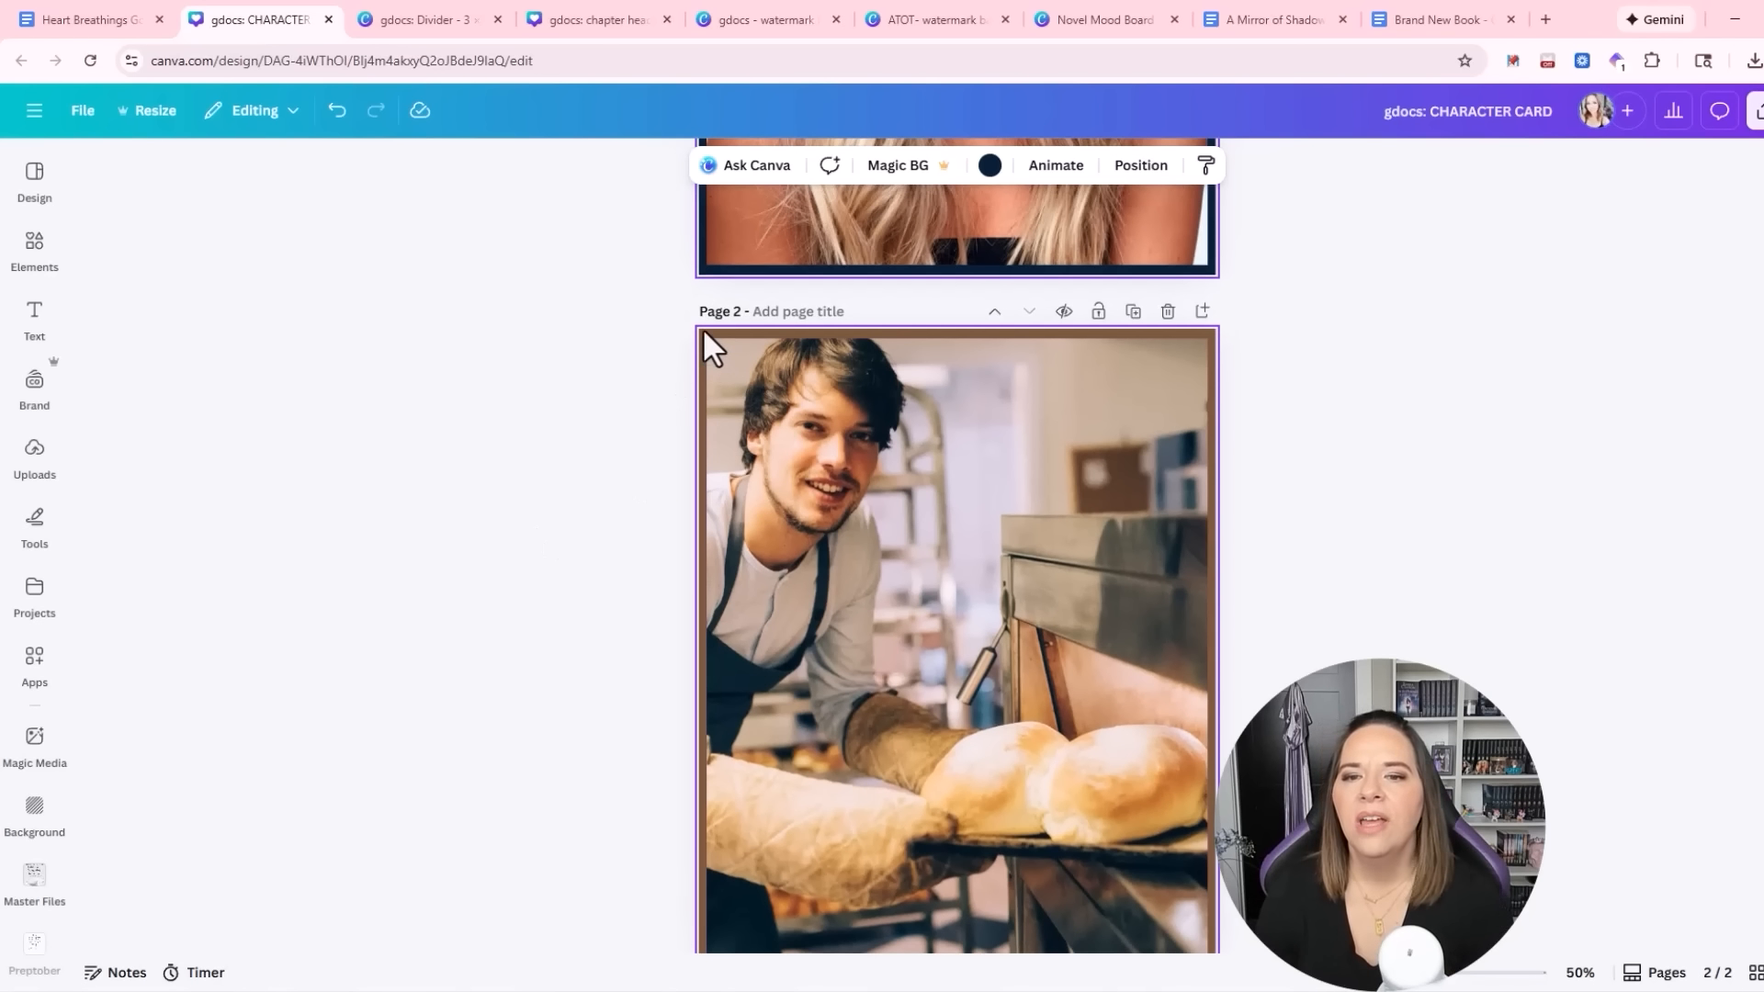
pyautogui.click(704, 335)
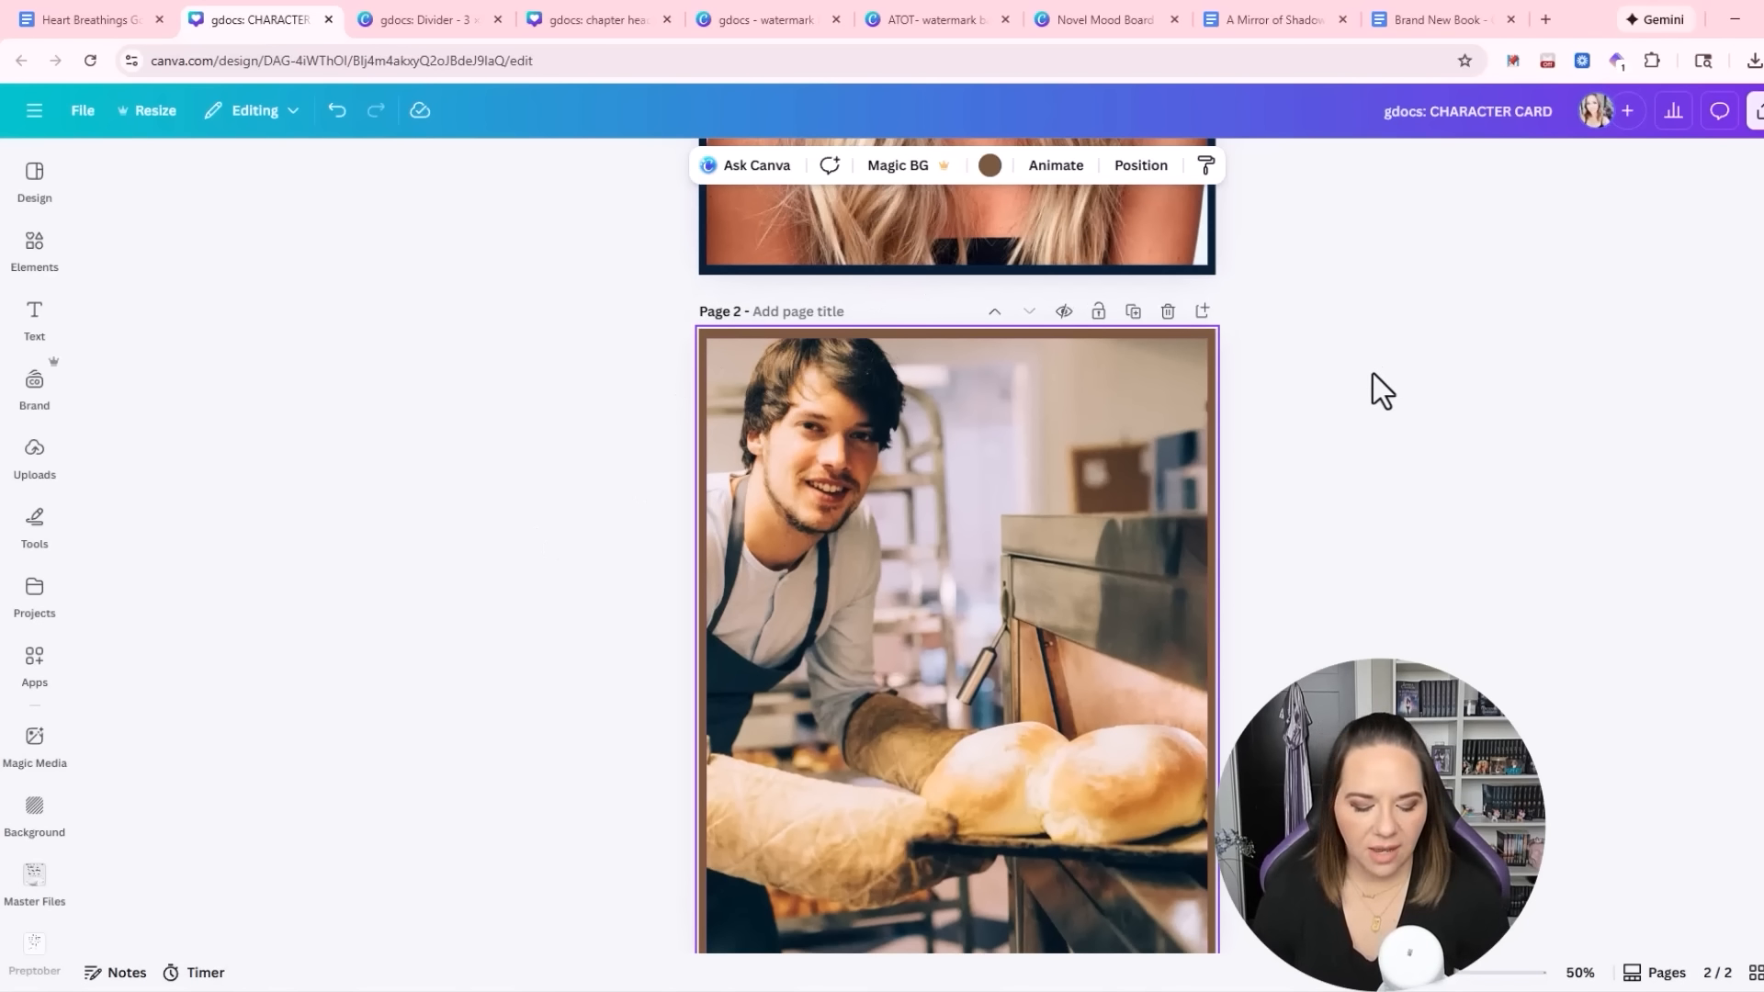
pyautogui.hotkey('ctrl', 'z')
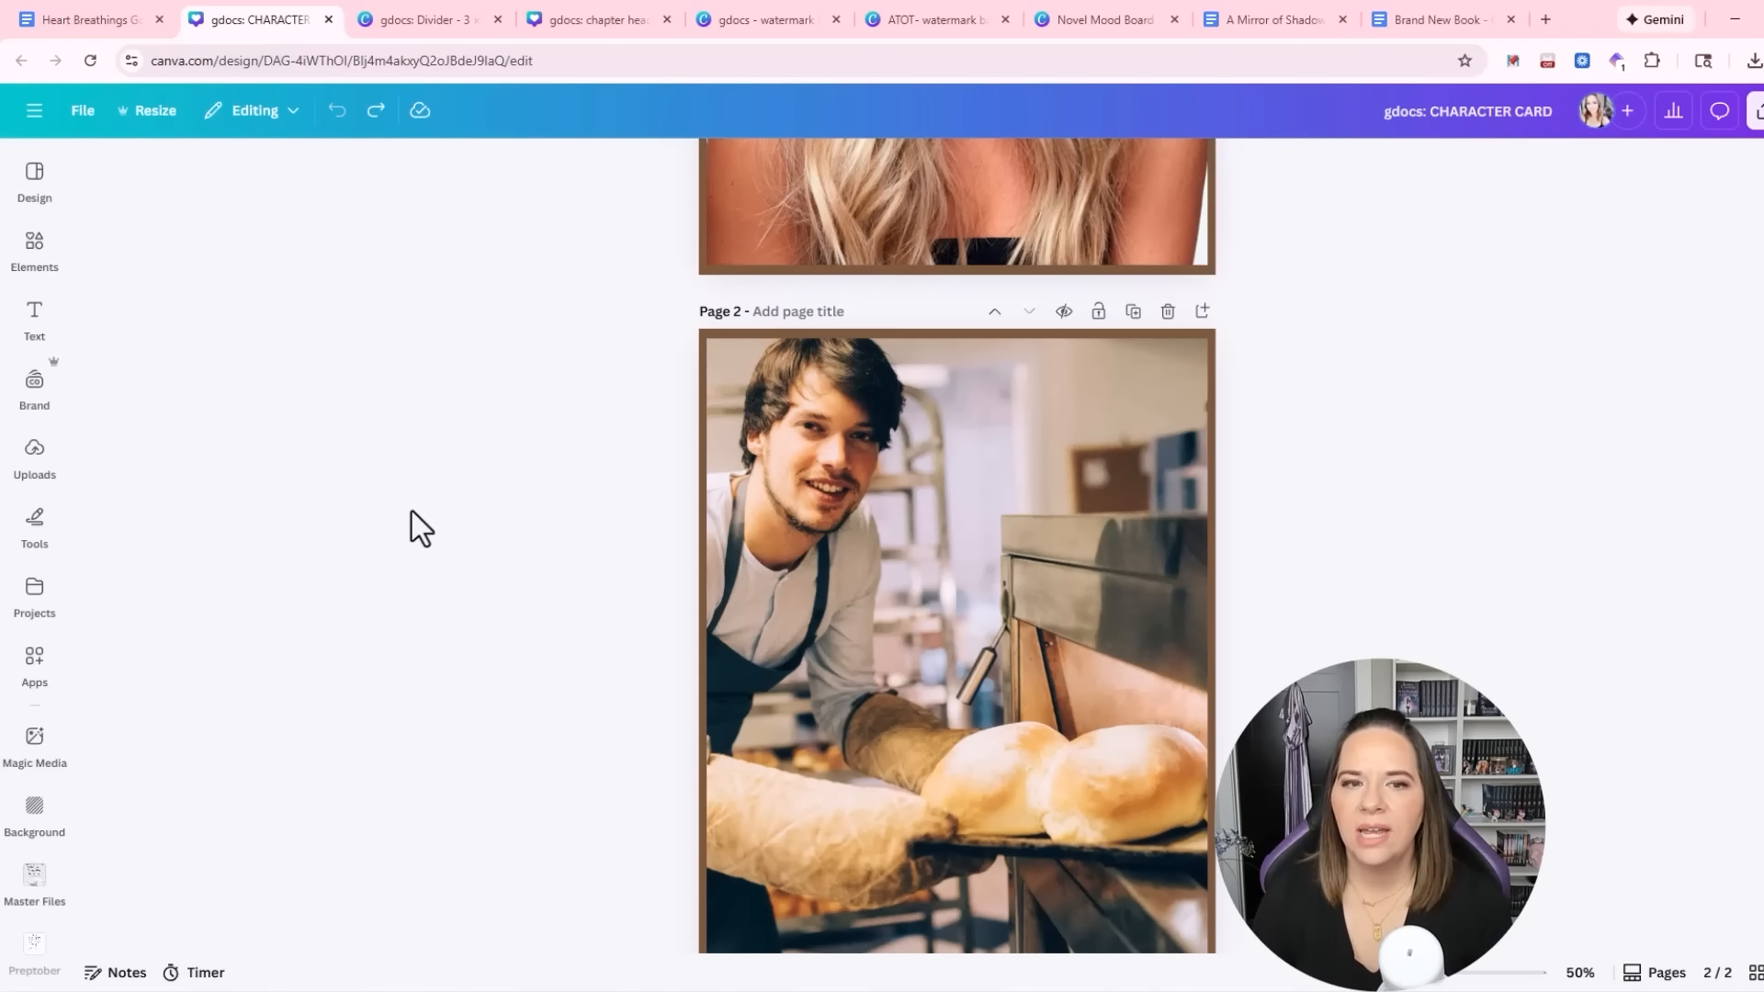
# Search the elements library for "male baker" and browse the photo results
pyautogui.scroll(3, 410, 524)
pyautogui.click(34, 249)
pyautogui.click(186, 184)
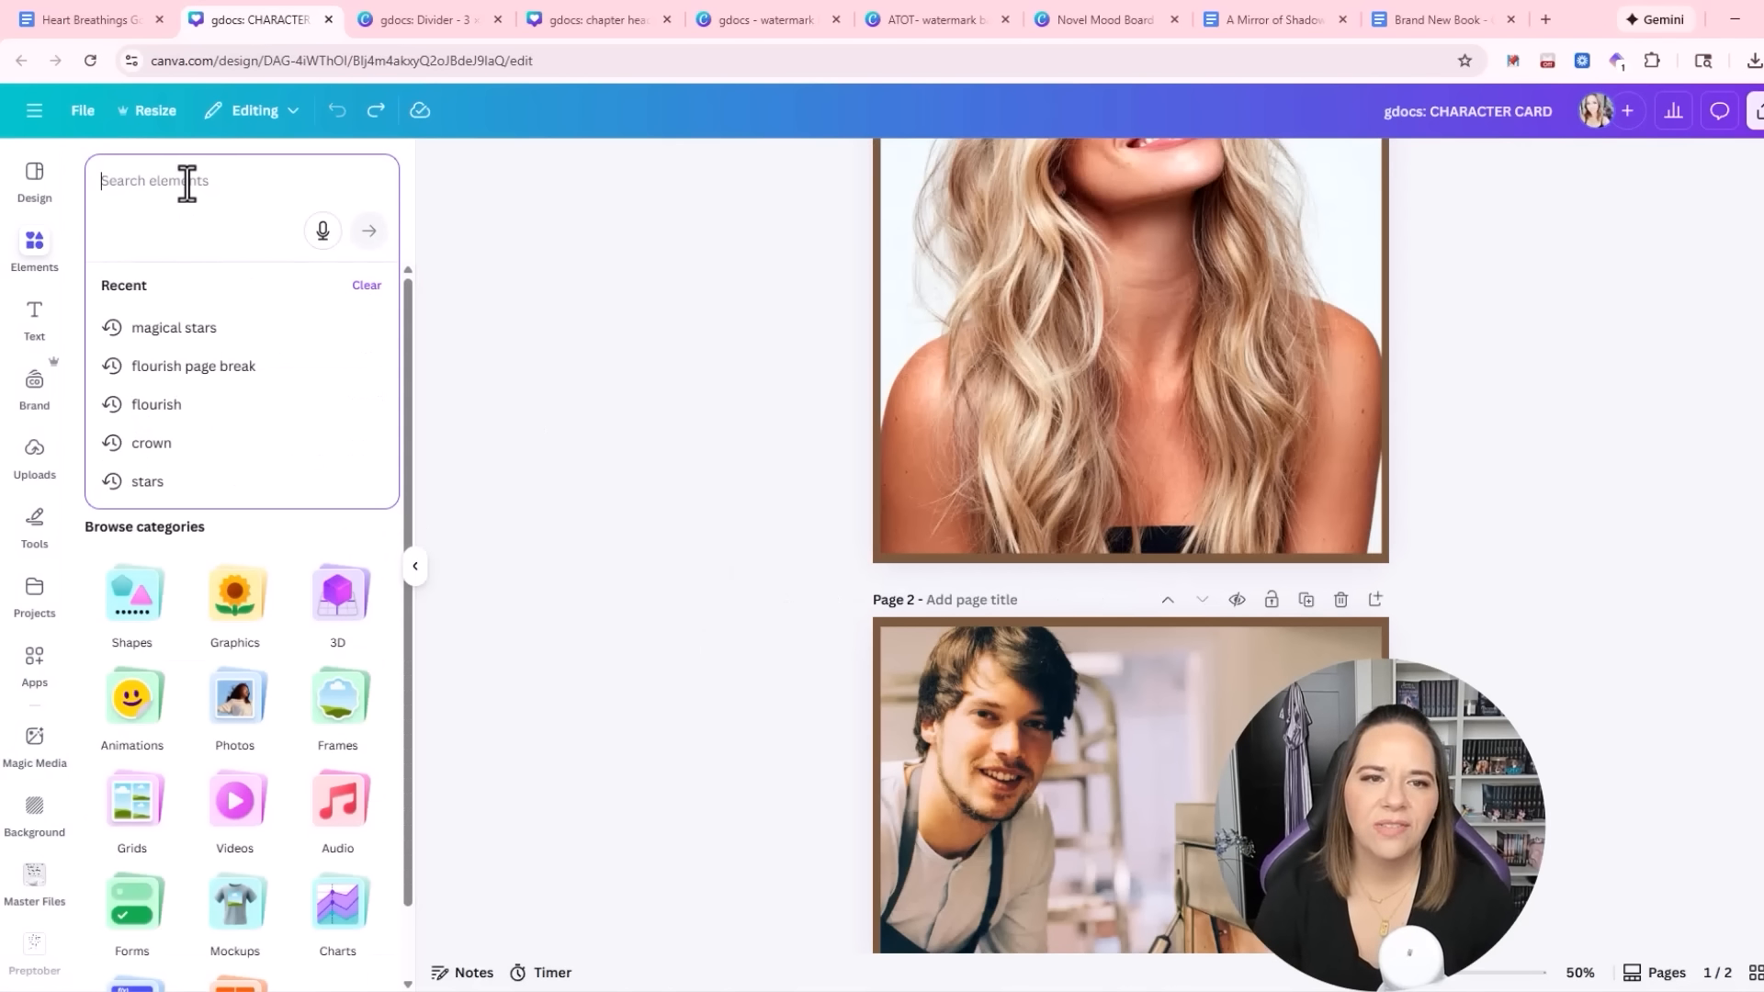
pyautogui.write('male baker')
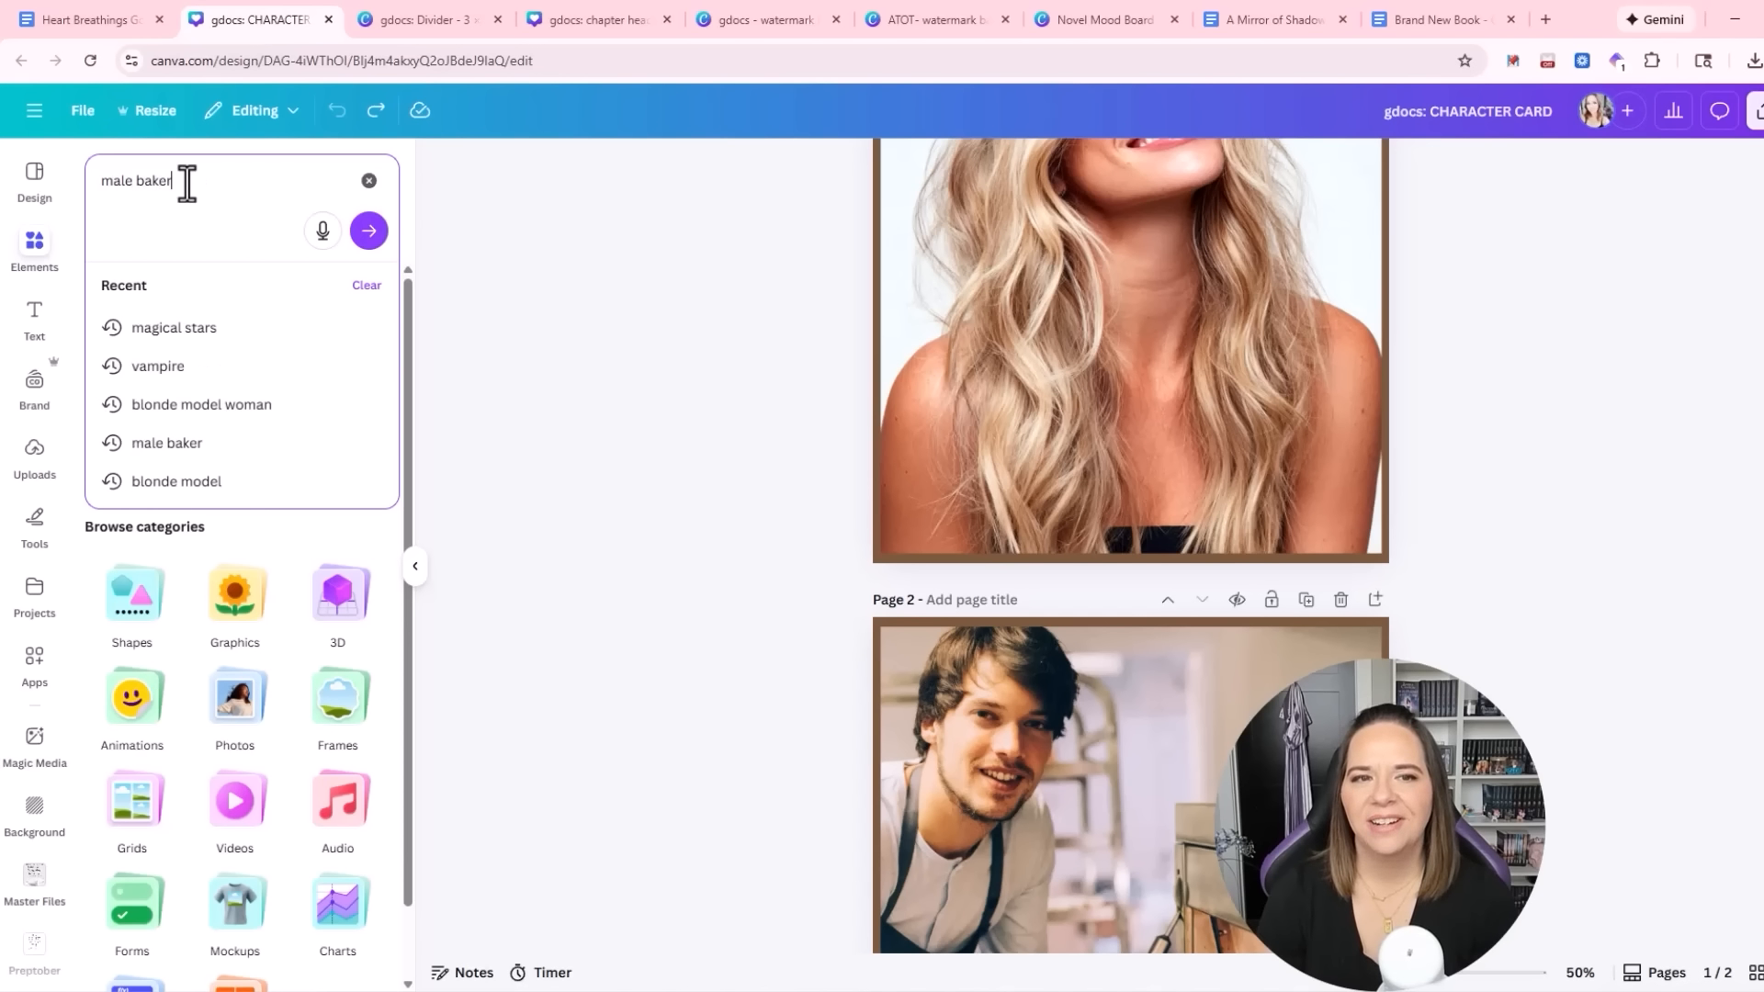
pyautogui.press('Return')
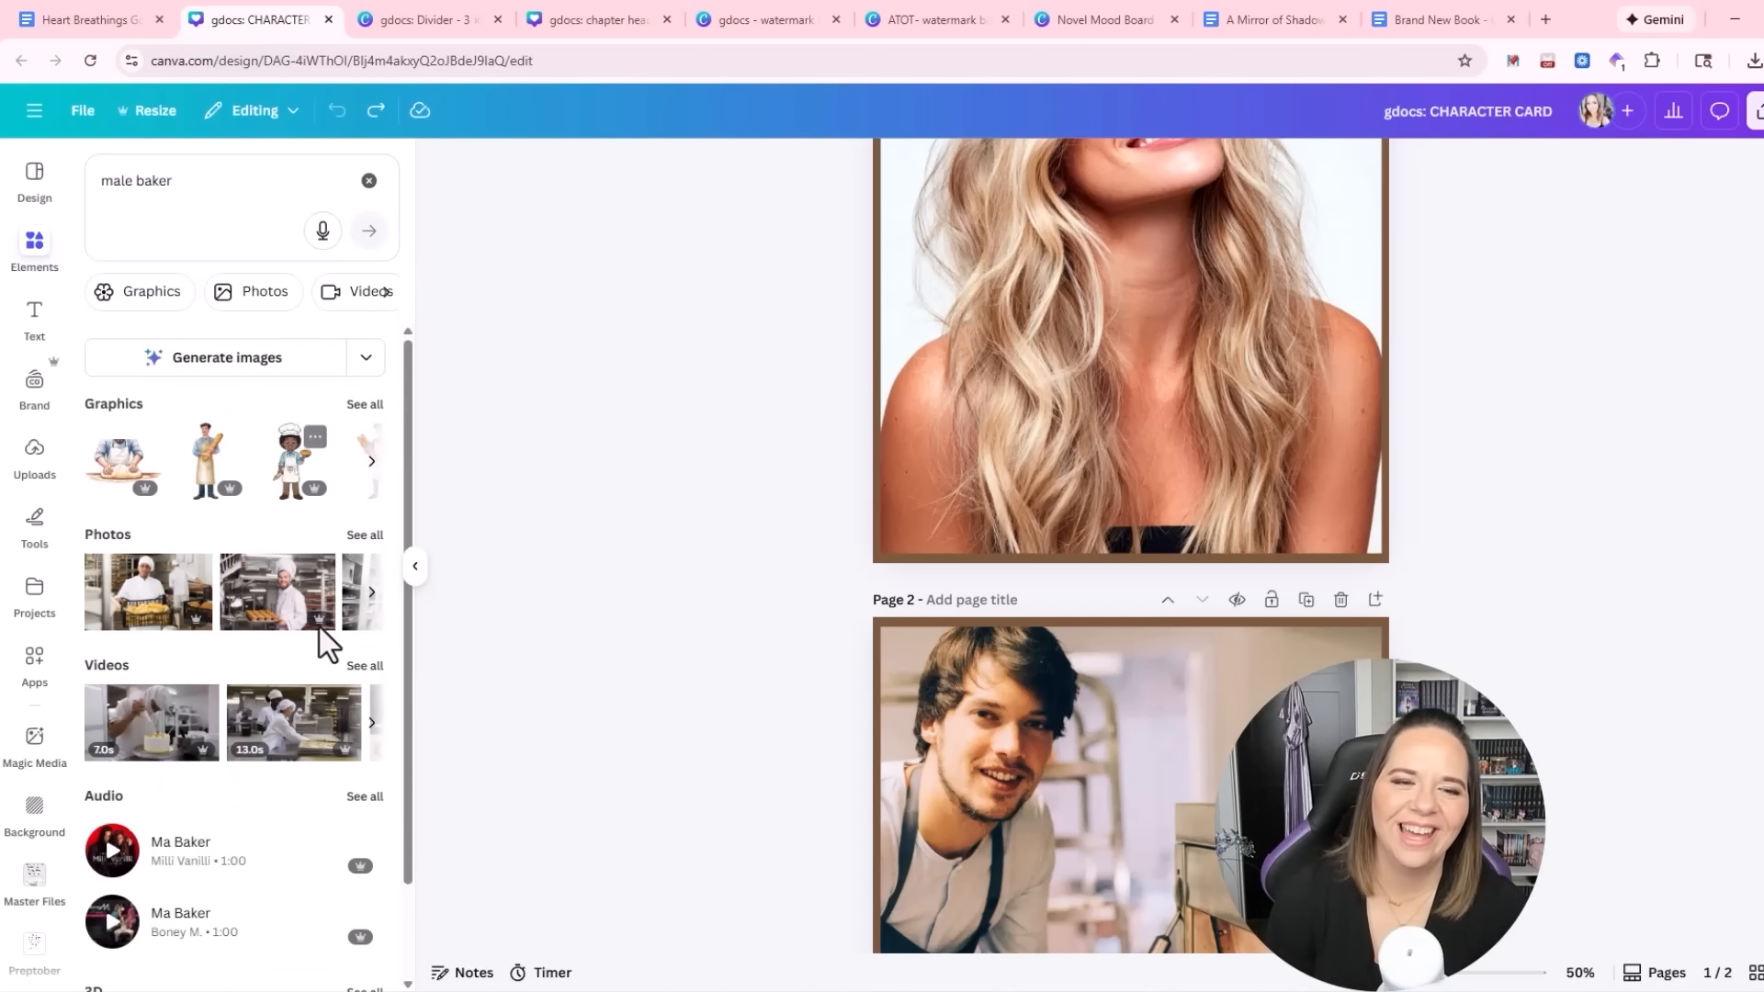
pyautogui.click(354, 542)
pyautogui.scroll(-5, 294, 741)
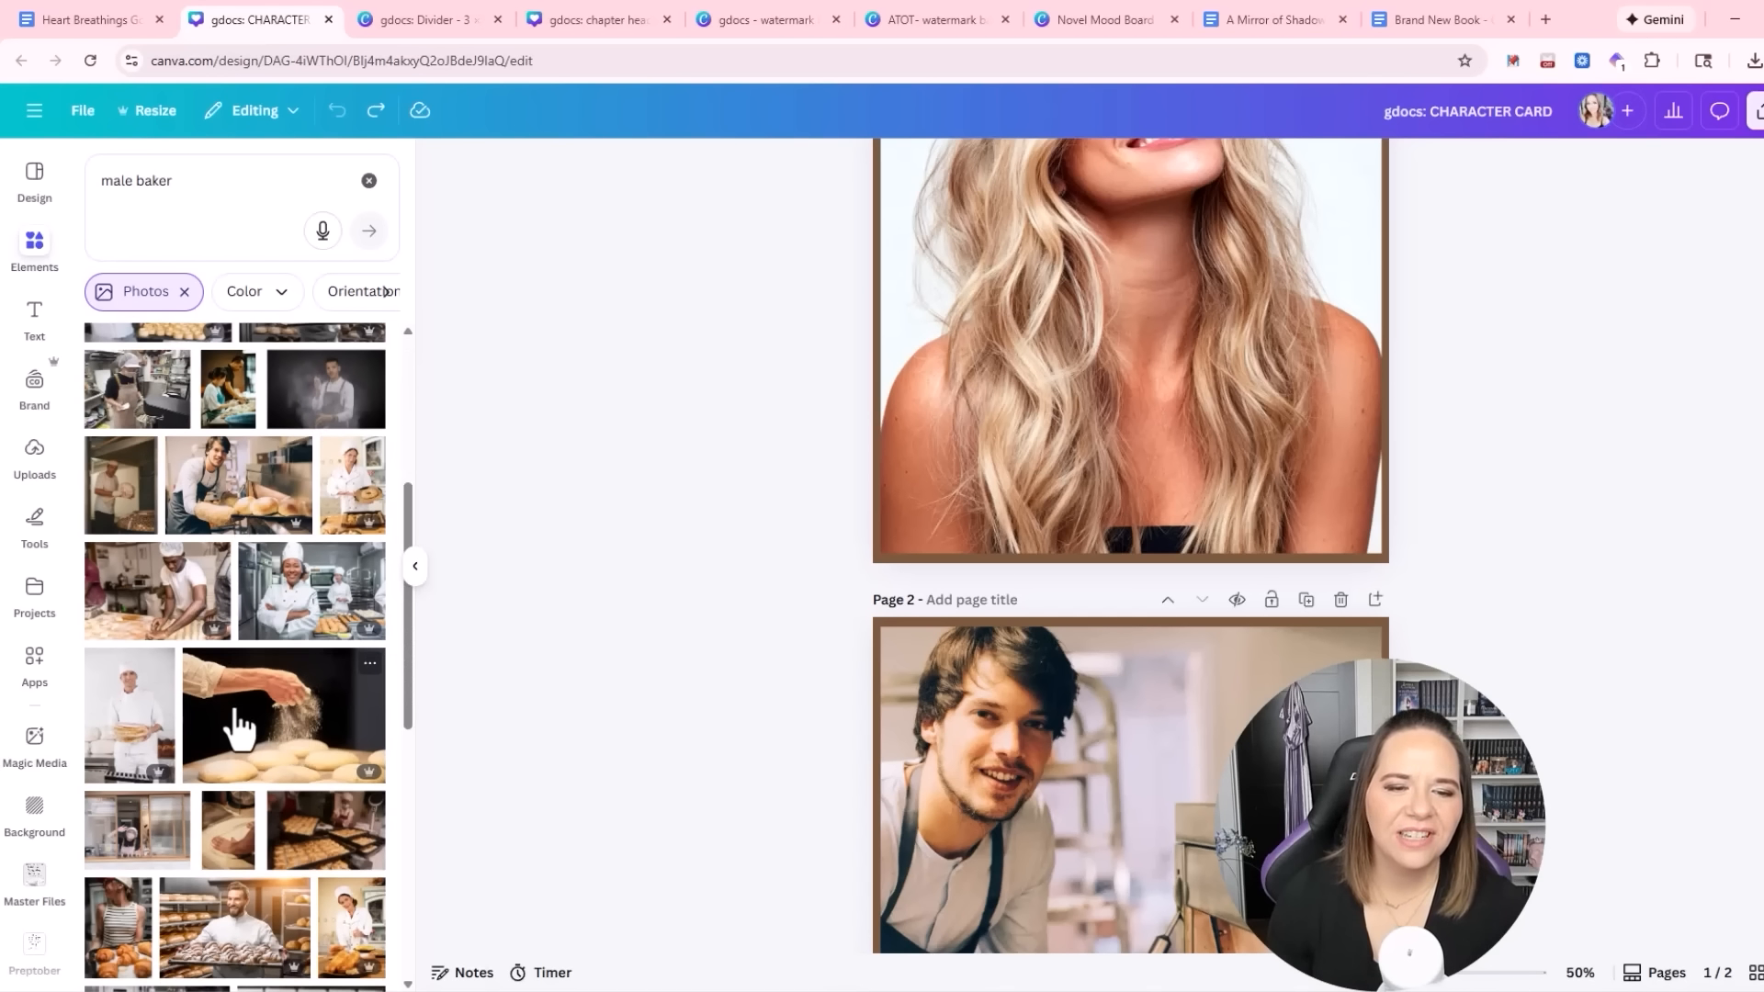
pyautogui.scroll(-4, 241, 725)
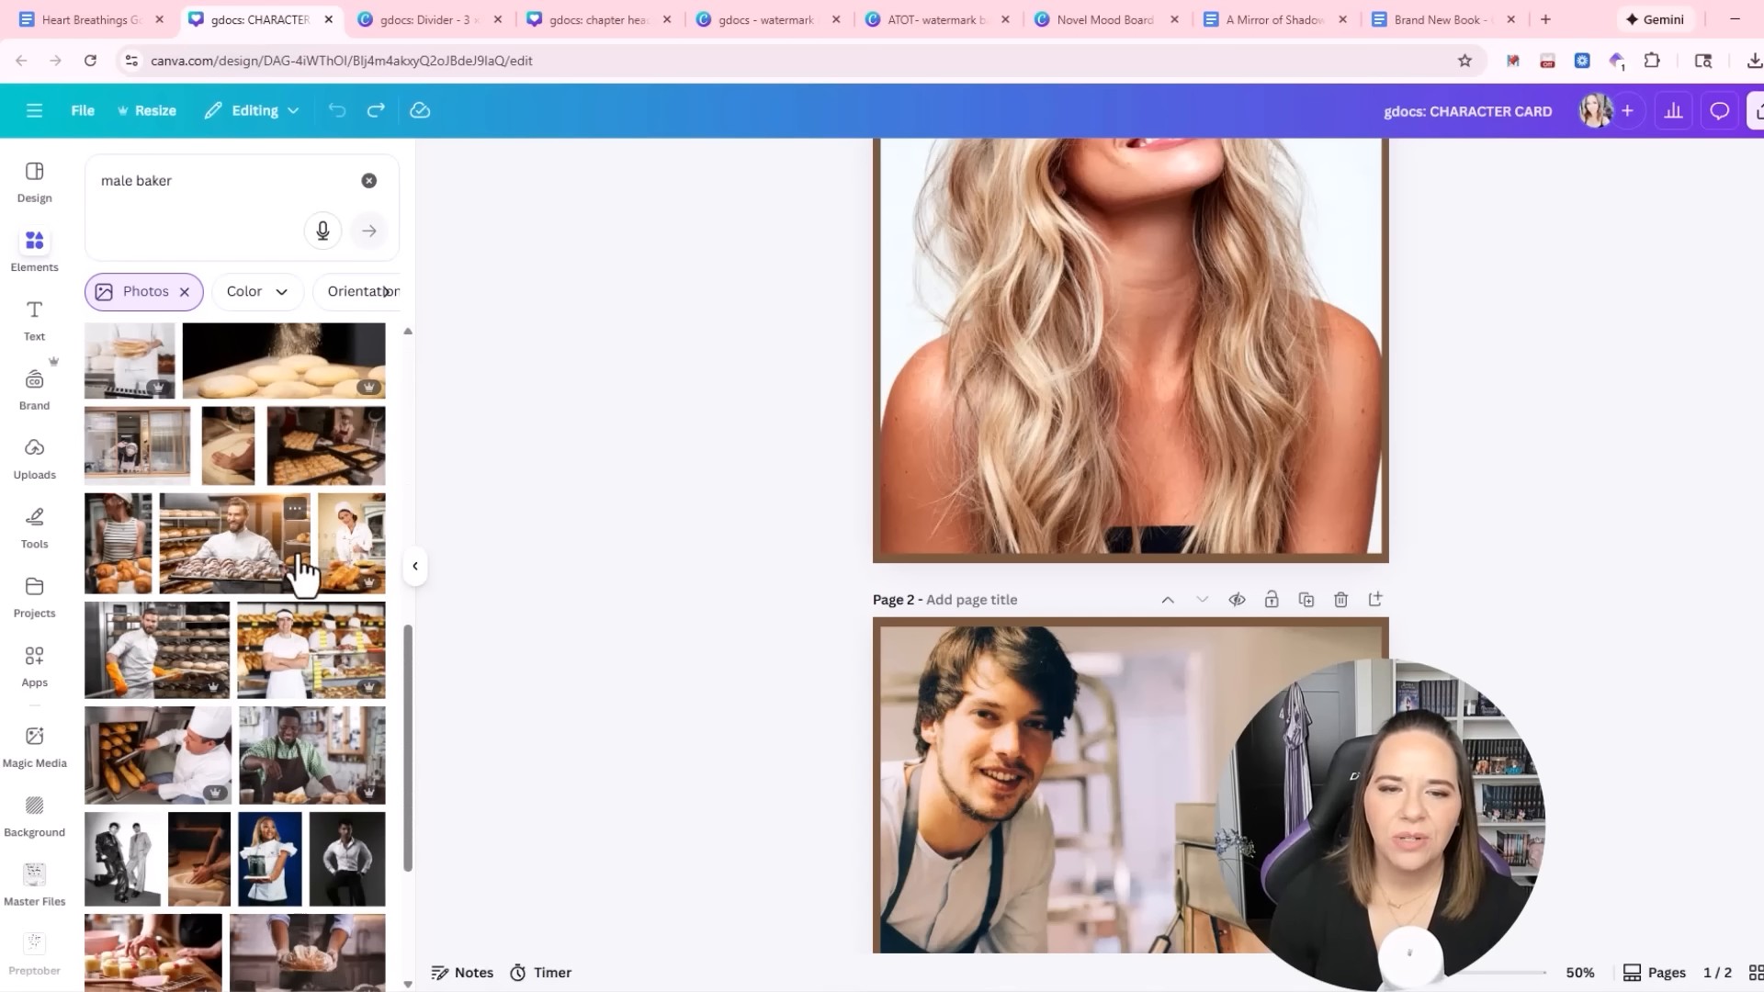
# Try the photo of the bearded baker with orange gloves in the page 2 character frame, and undo the replacement
pyautogui.moveTo(175, 648); pyautogui.dragTo(950, 717)
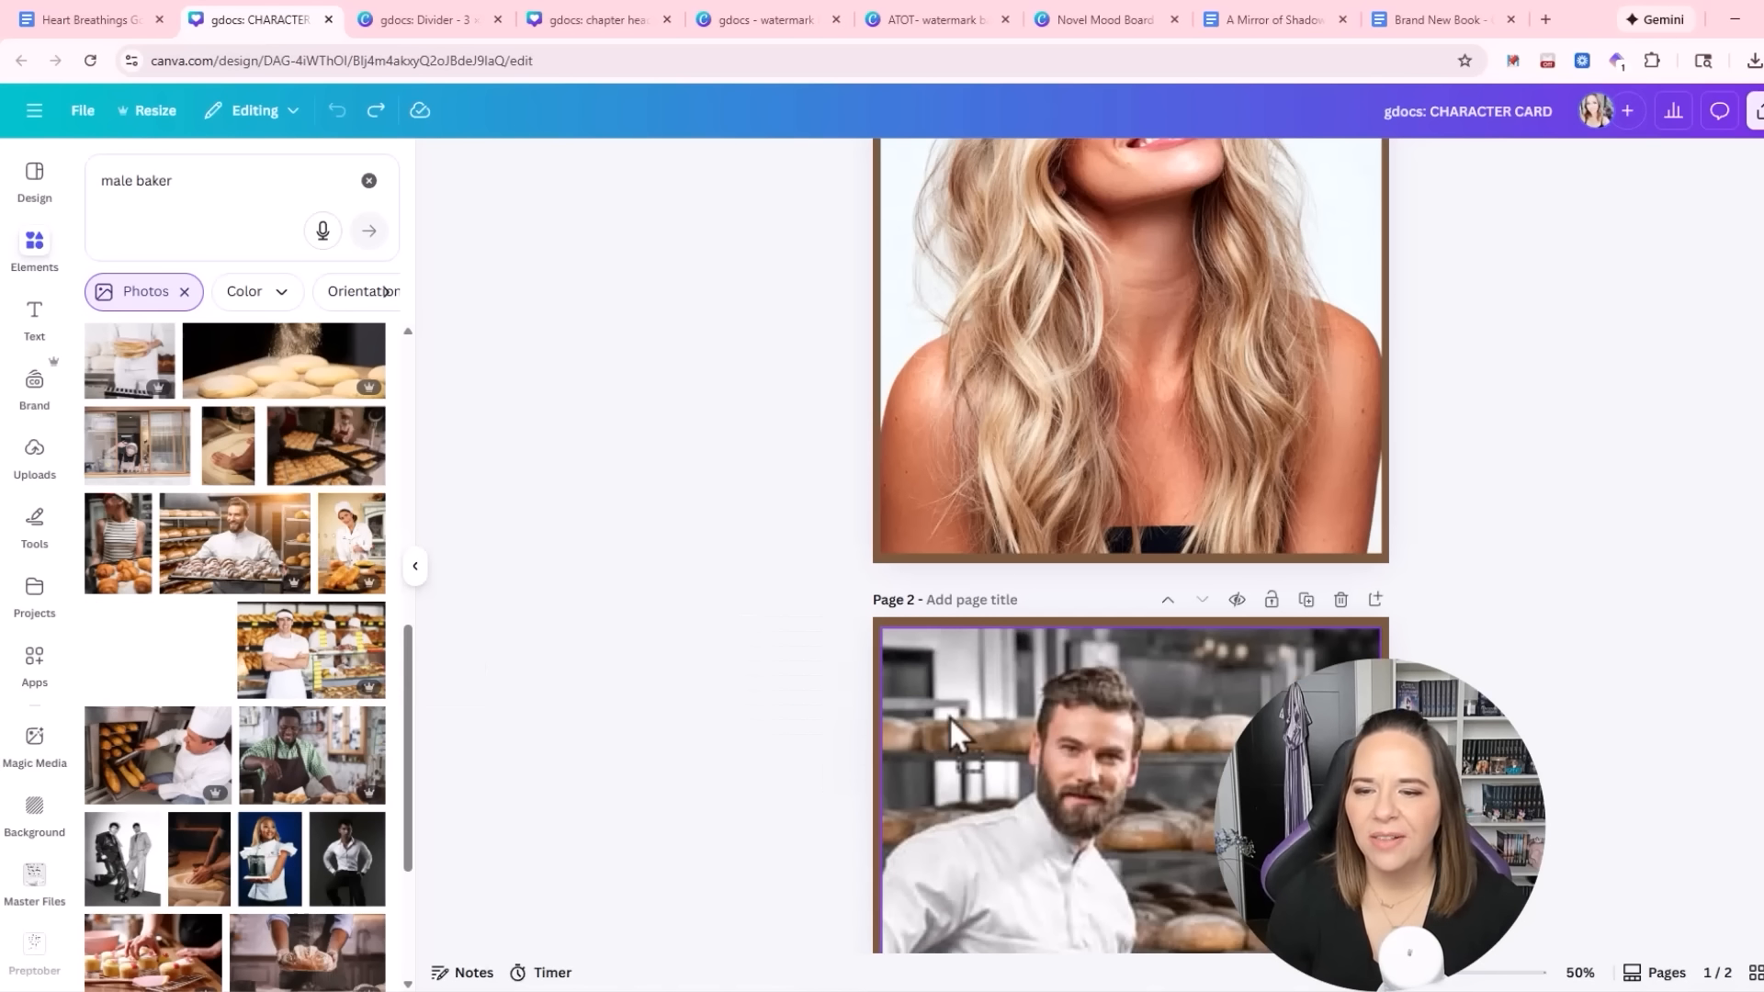
pyautogui.scroll(-3, 705, 719)
pyautogui.scroll(-1, 676, 723)
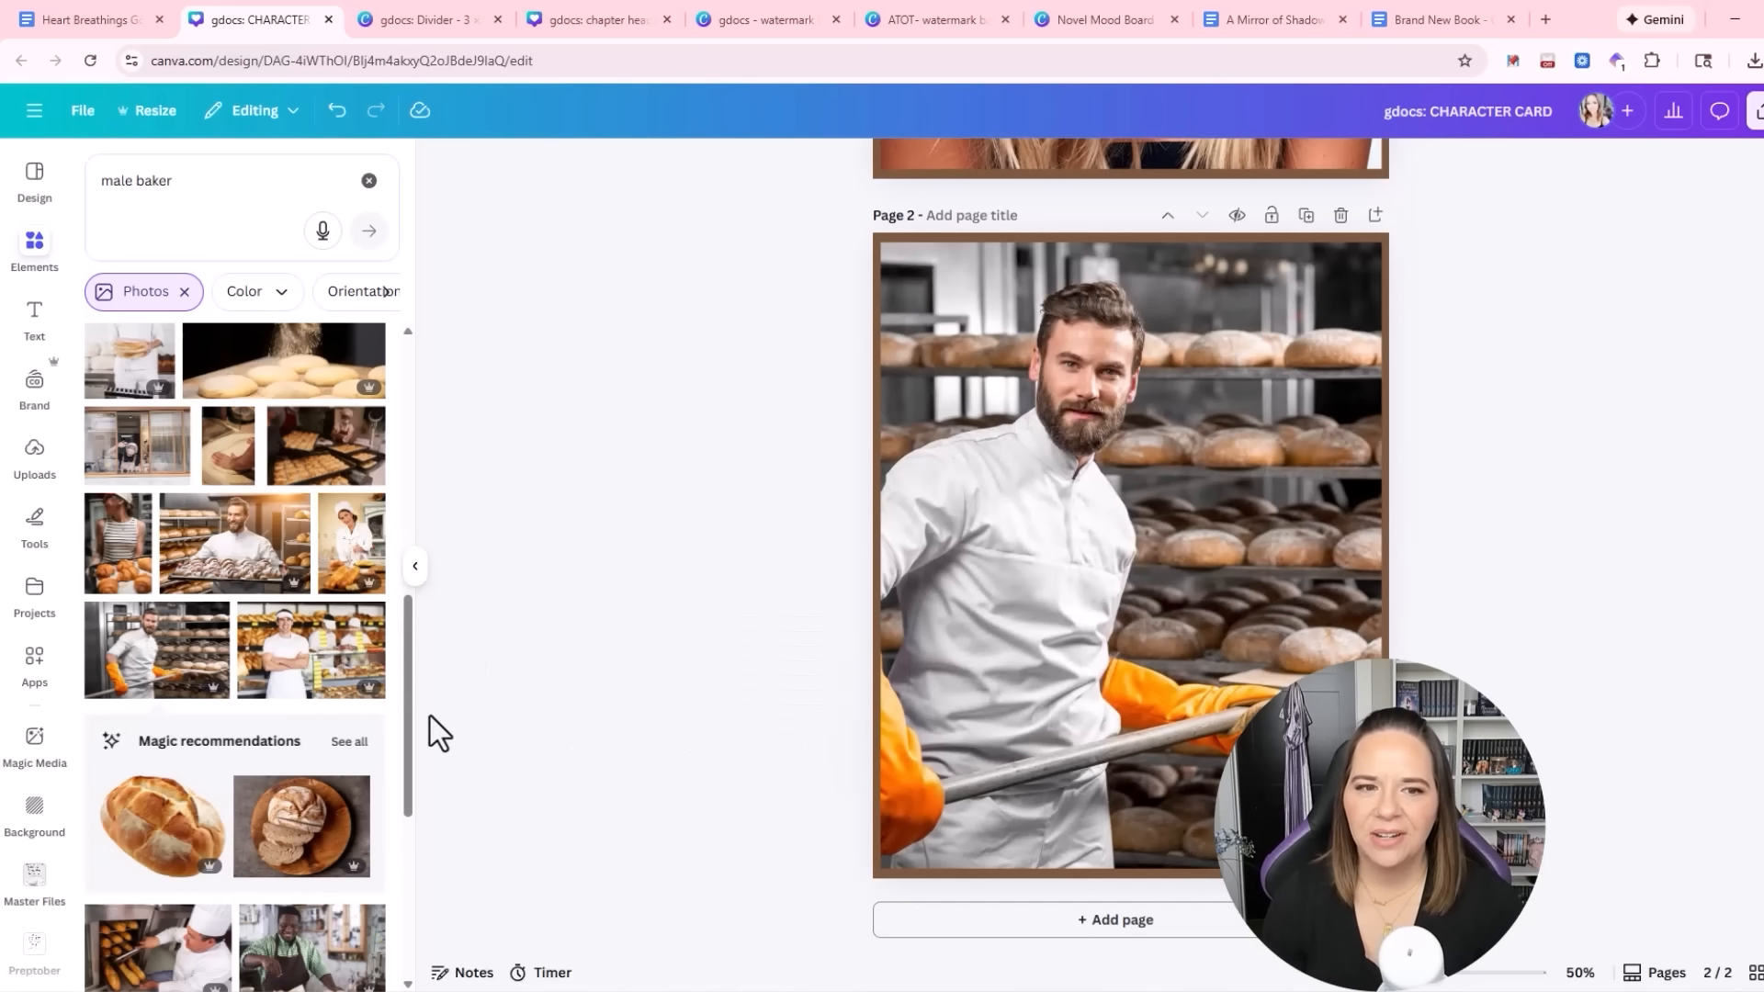
pyautogui.hotkey('ctrl', 'z')
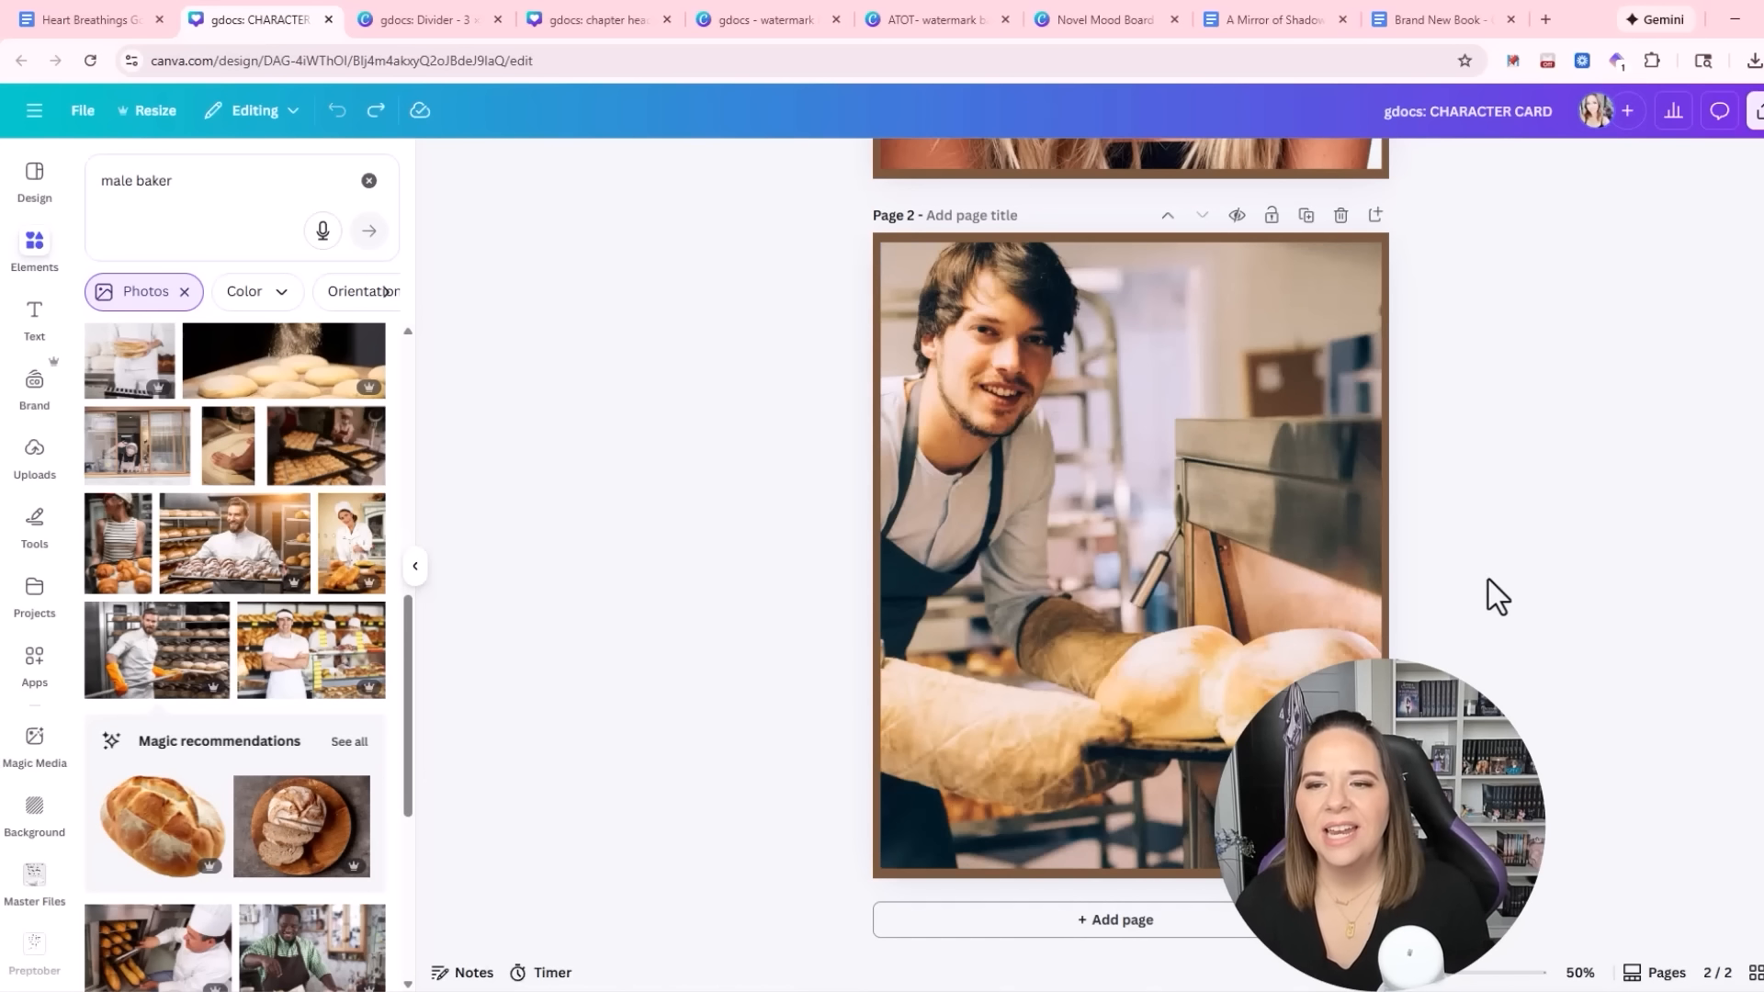
# Find the portrait of the black-haired woman among the uploaded images and place it in the page 1 character frame
pyautogui.scroll(3, 1480, 576)
pyautogui.moveTo(213, 542); pyautogui.dragTo(229, 441)
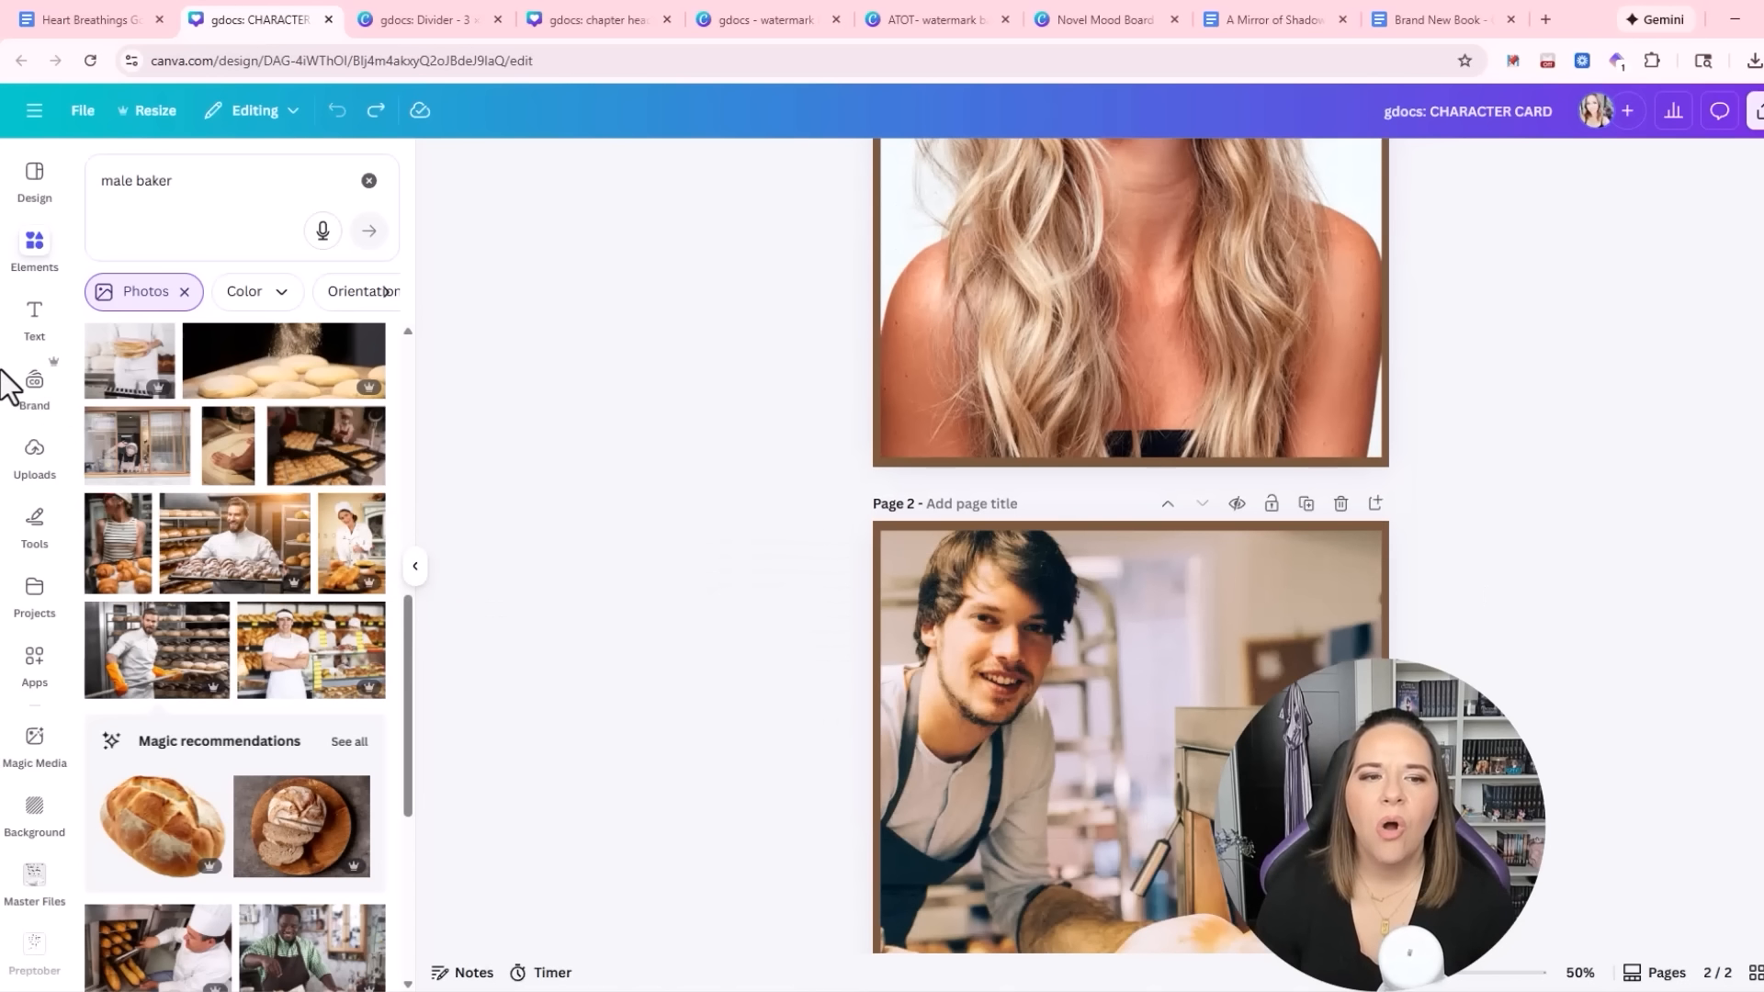
pyautogui.click(34, 454)
pyautogui.scroll(-5, 296, 609)
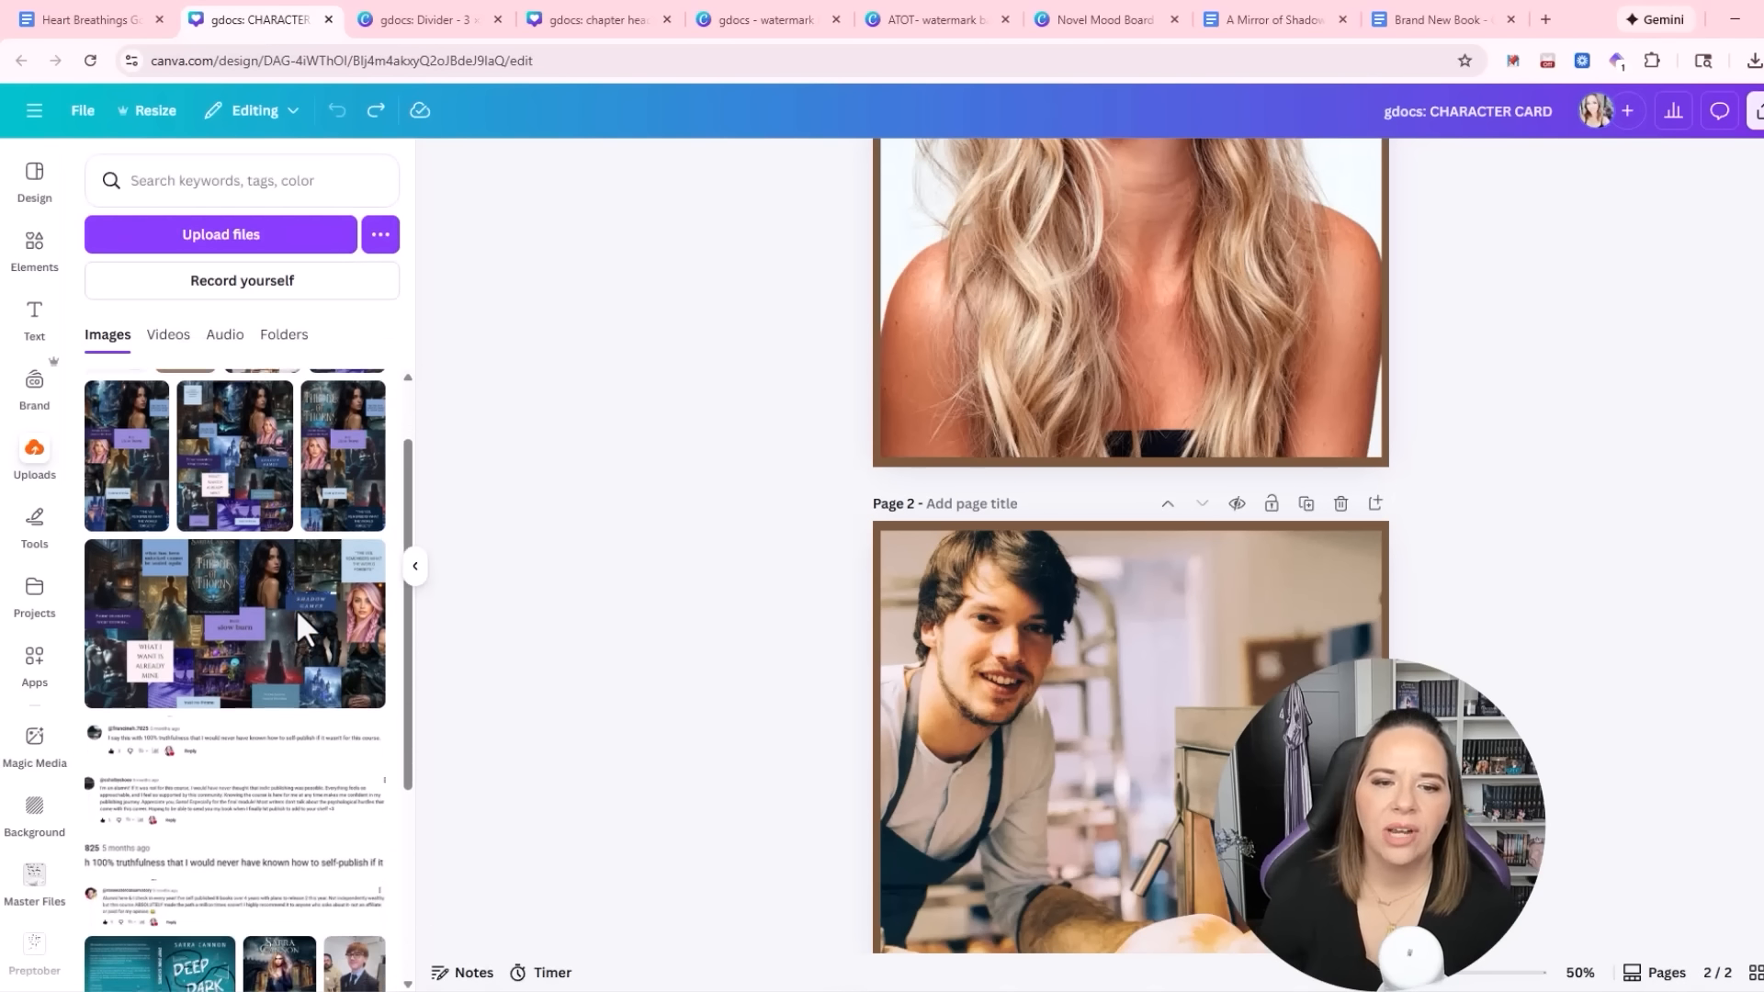
pyautogui.scroll(-10, 297, 613)
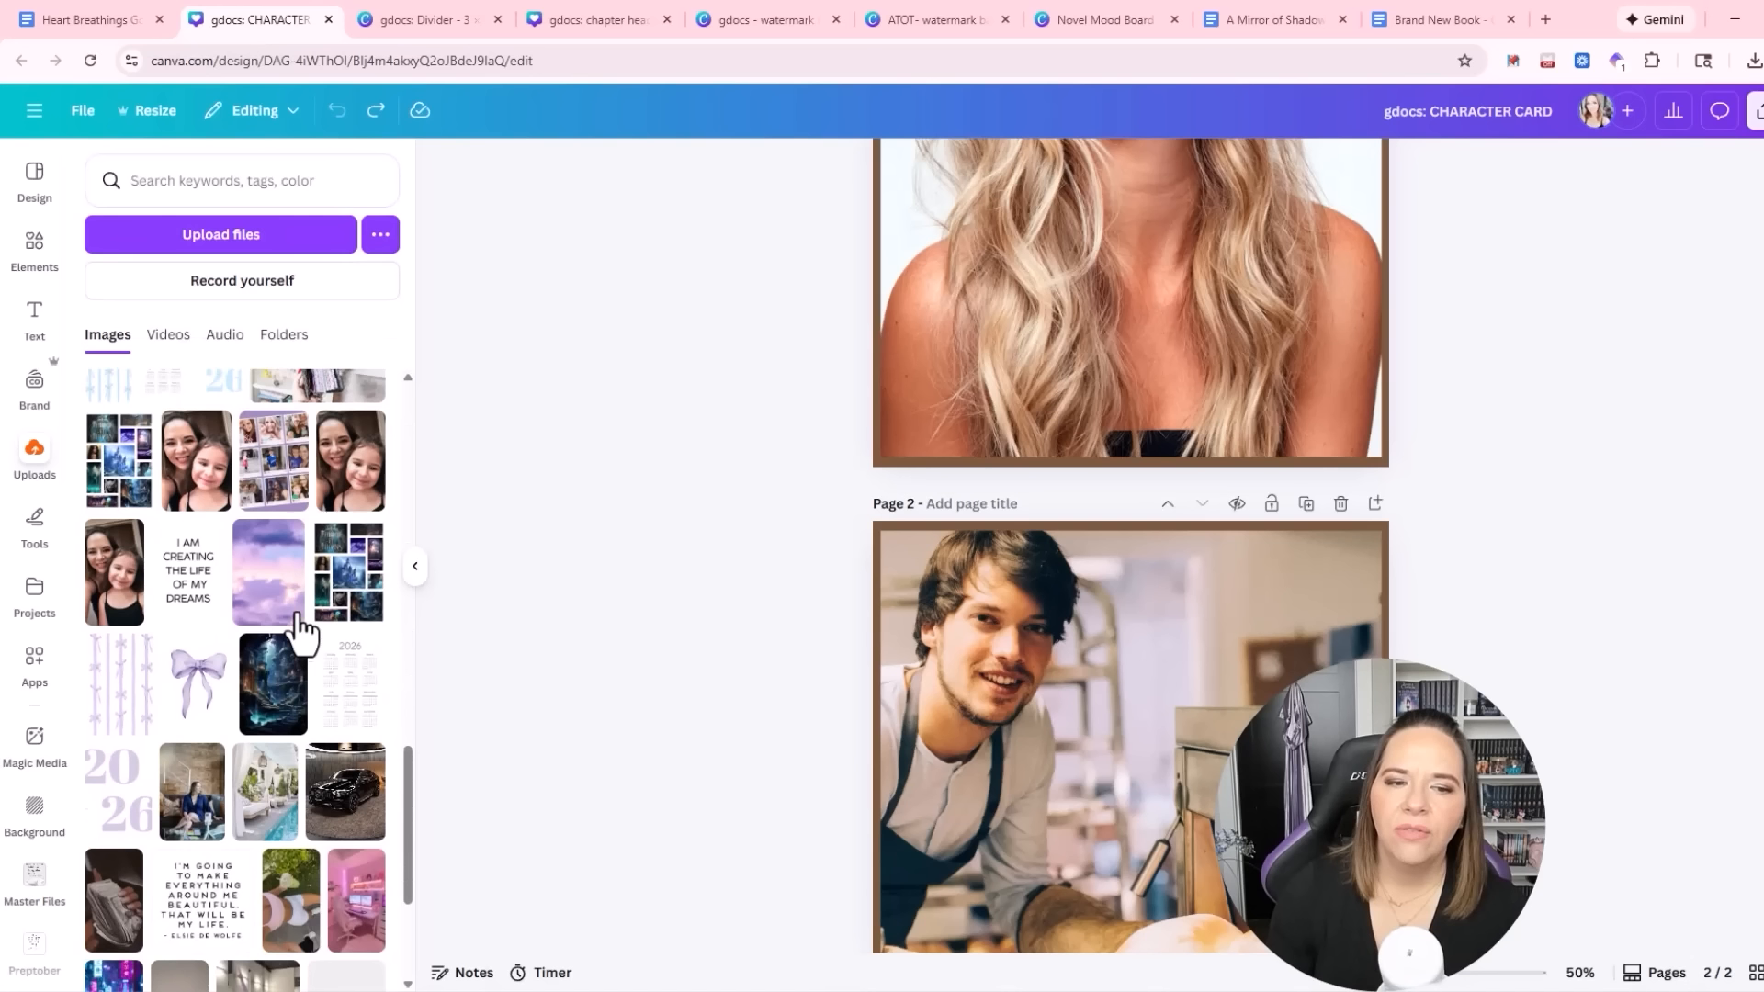
pyautogui.scroll(-10, 296, 630)
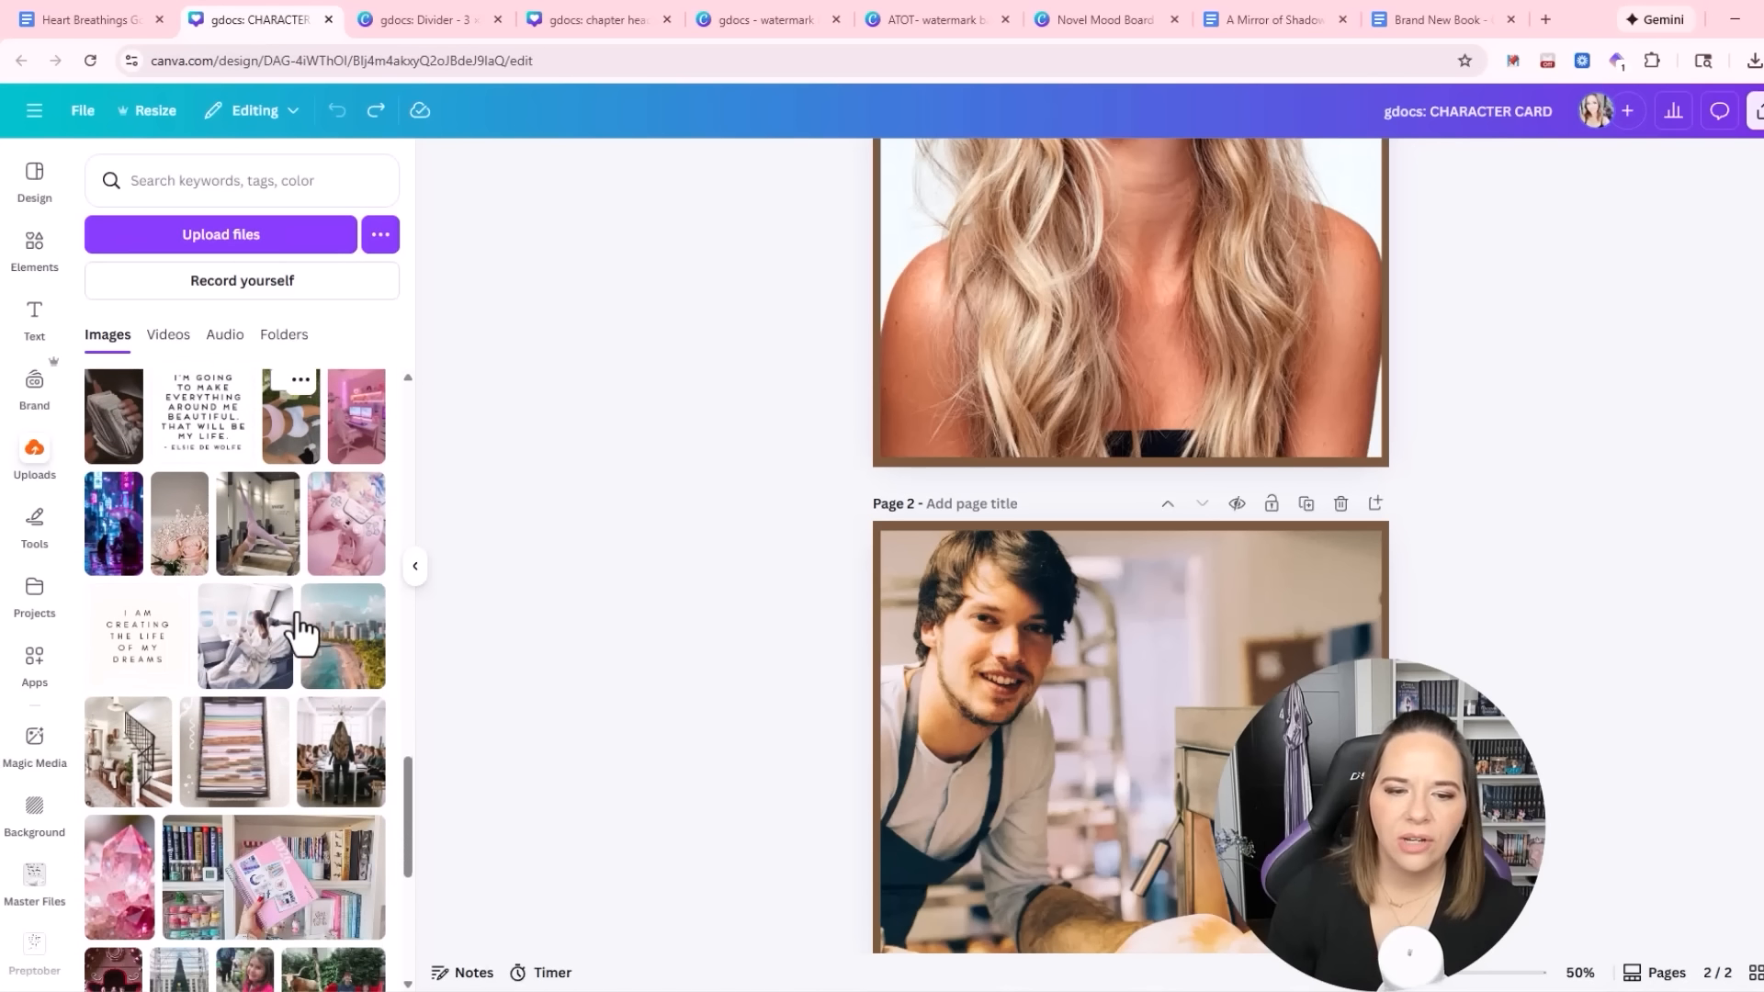
pyautogui.scroll(-10, 303, 634)
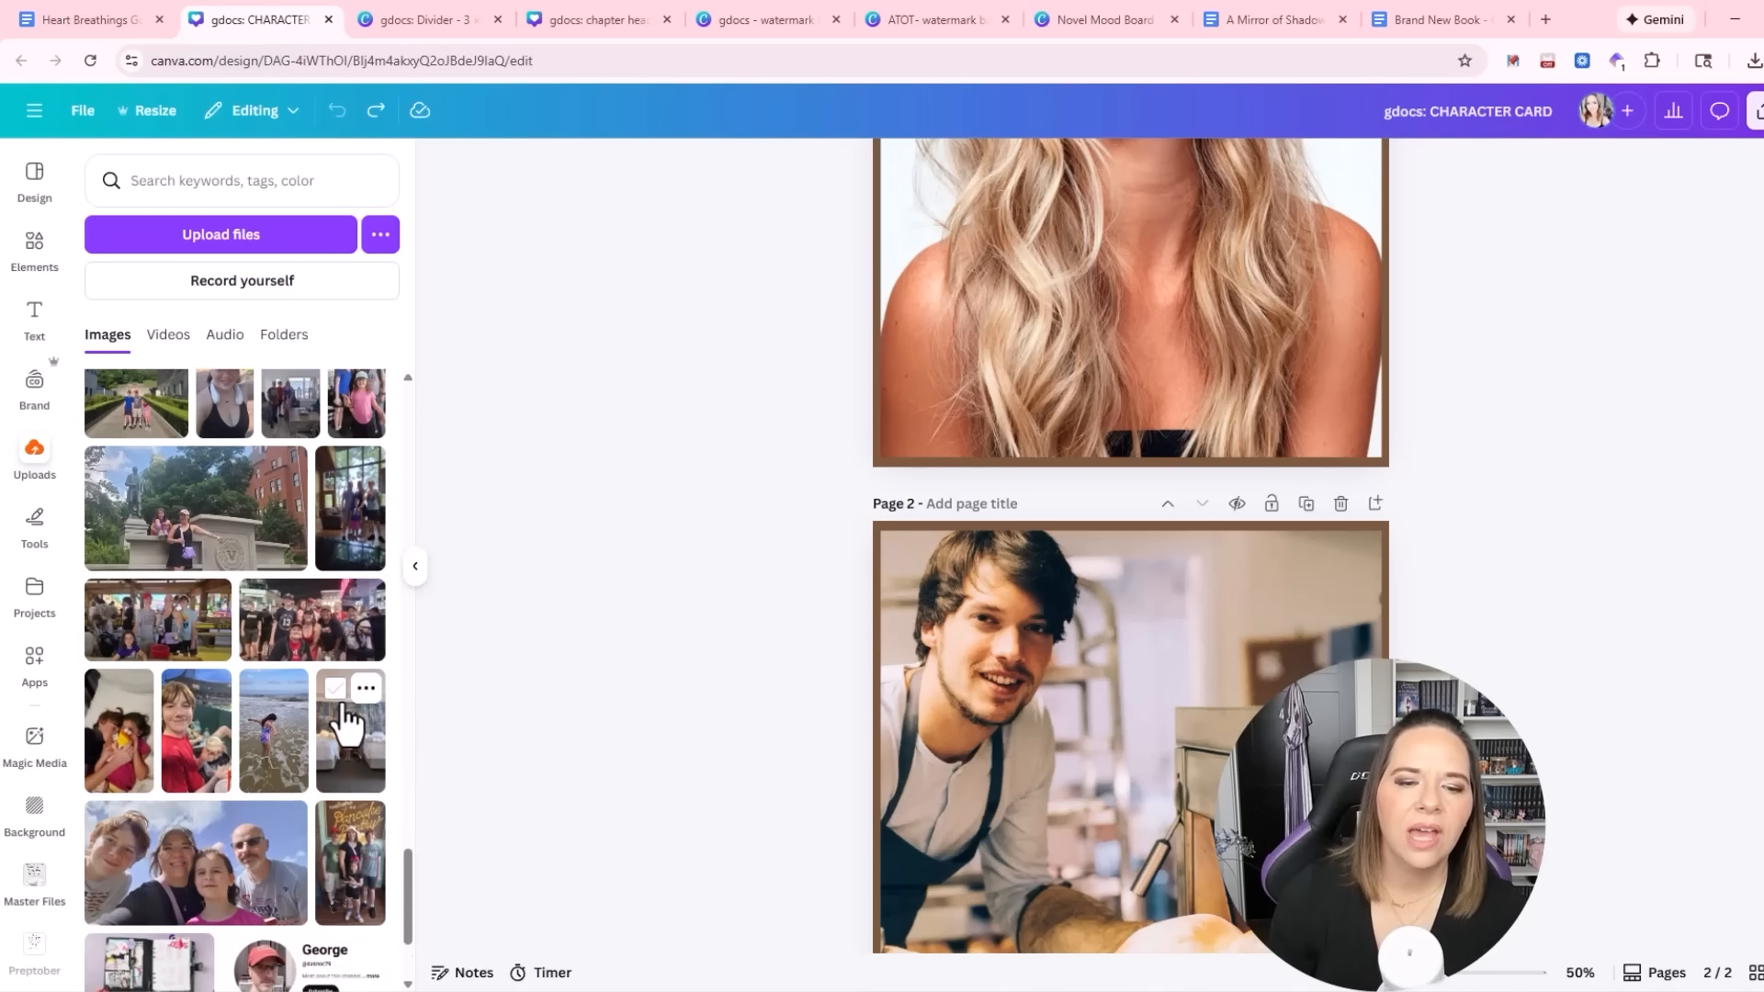
pyautogui.scroll(-10, 349, 753)
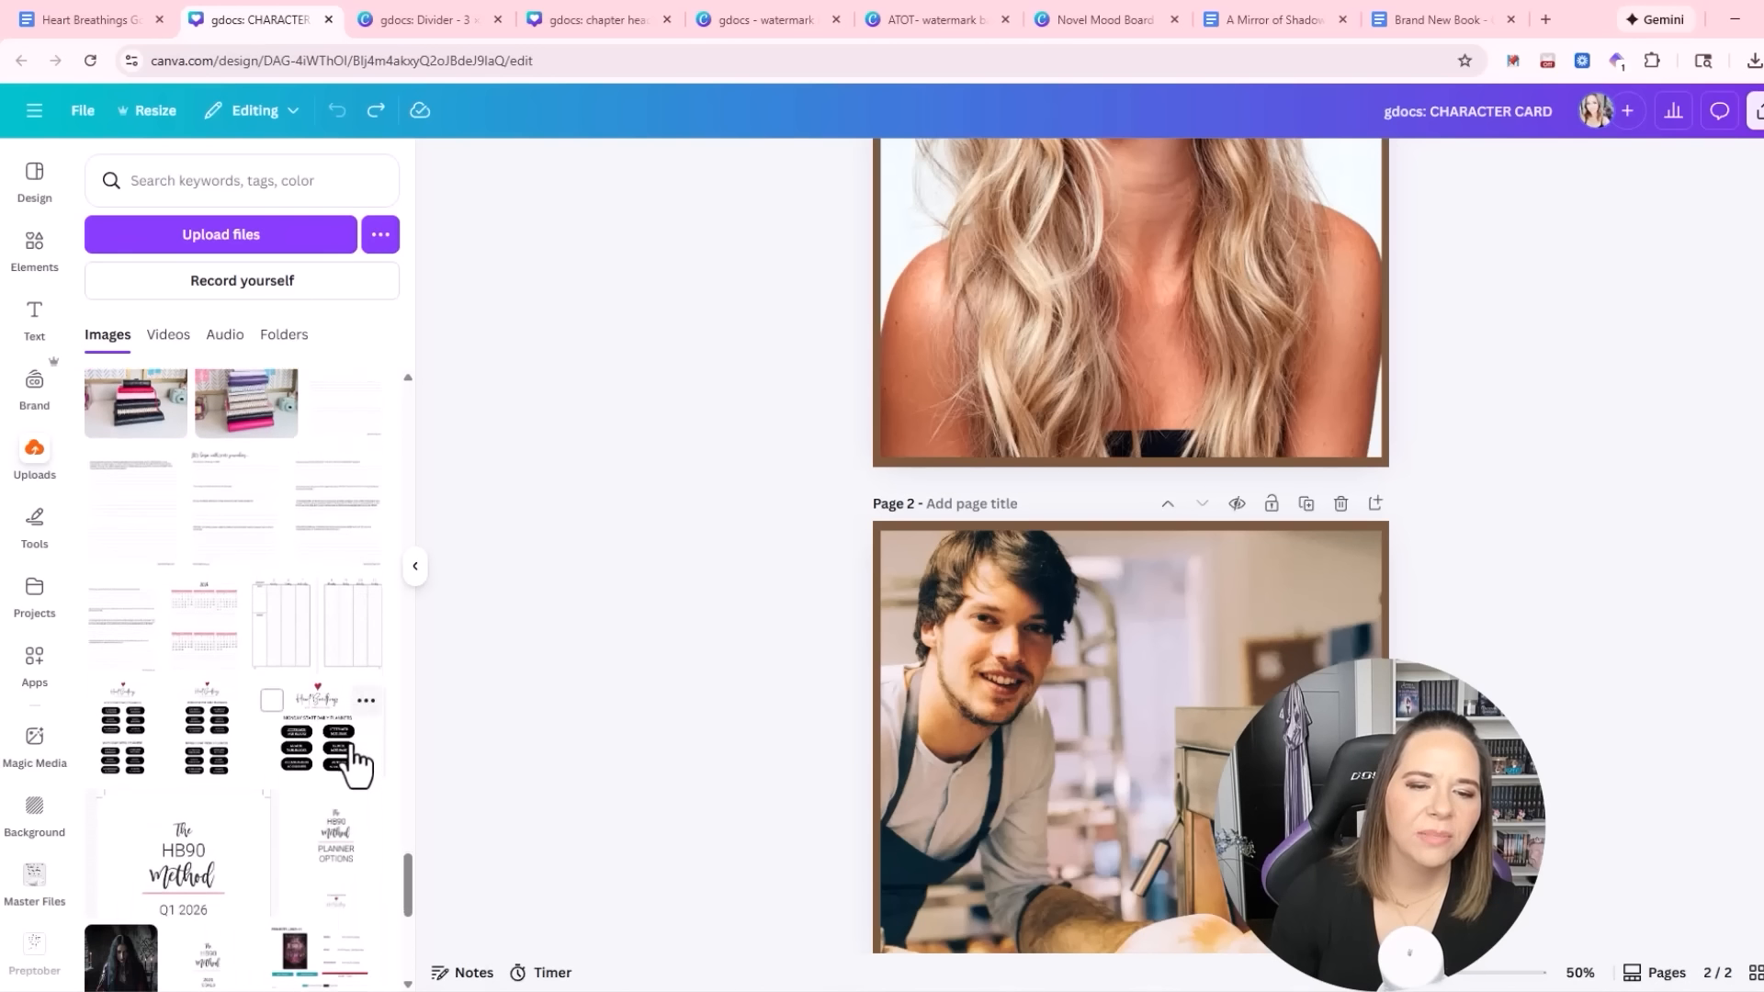
pyautogui.scroll(-10, 355, 768)
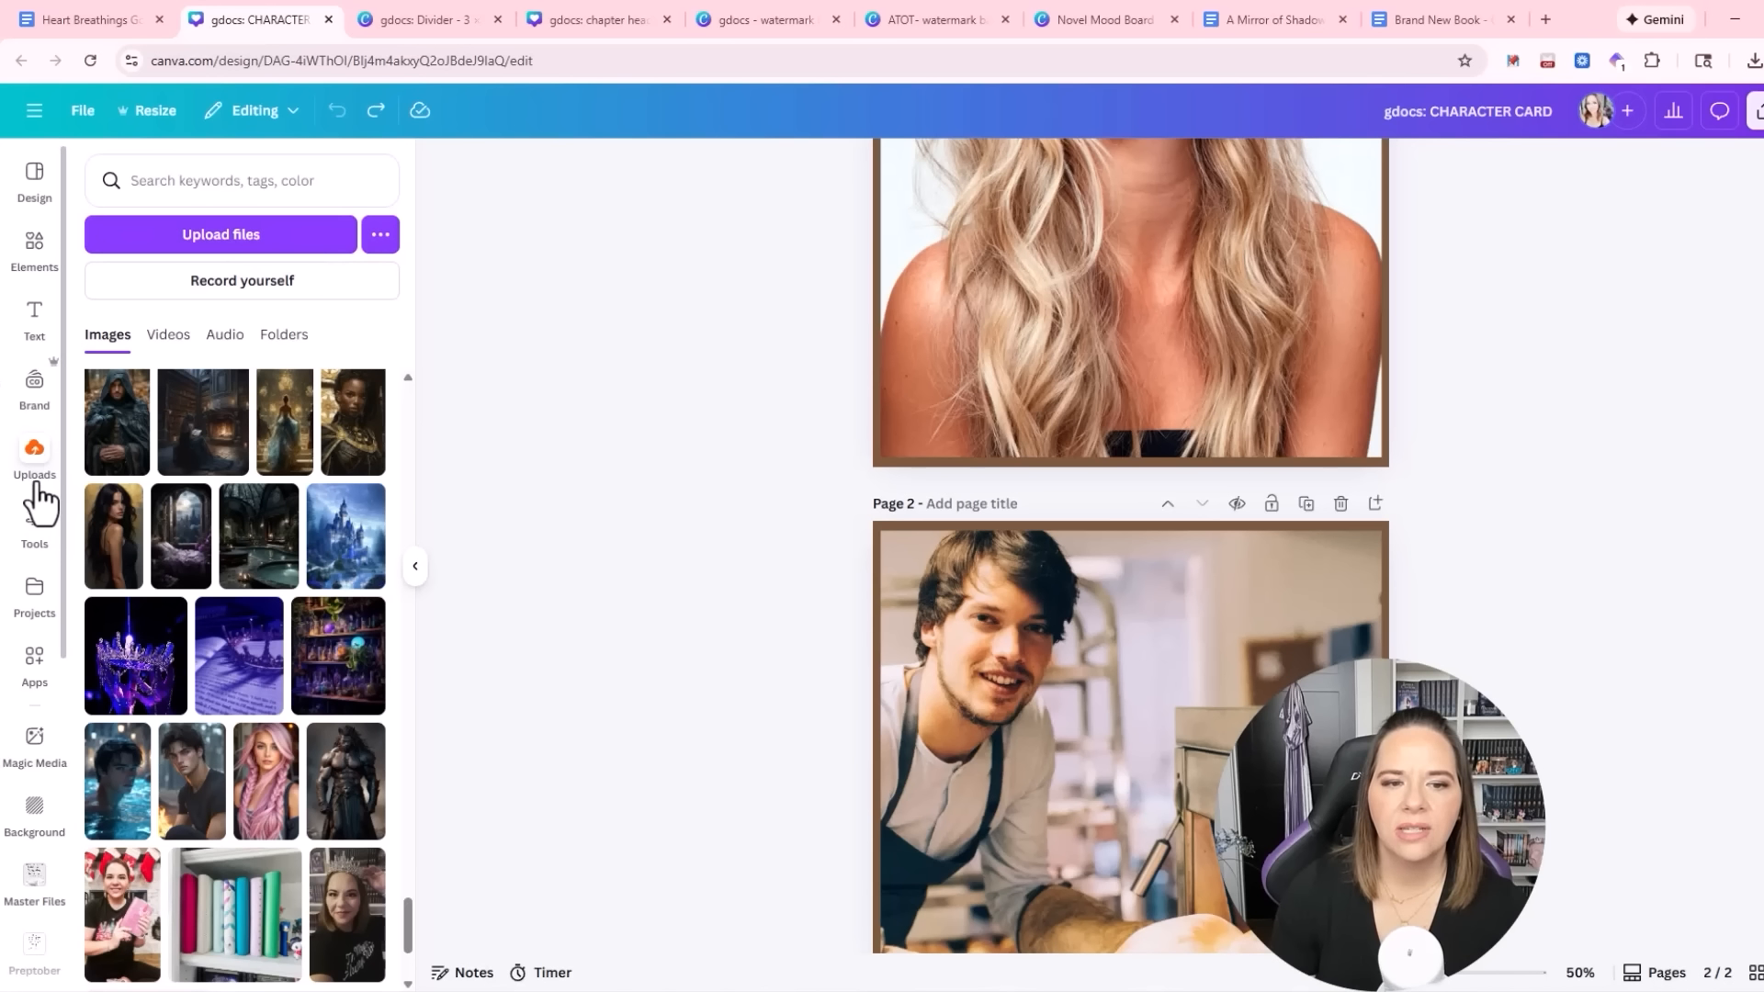
pyautogui.moveTo(105, 519); pyautogui.dragTo(1105, 279)
pyautogui.scroll(4, 734, 570)
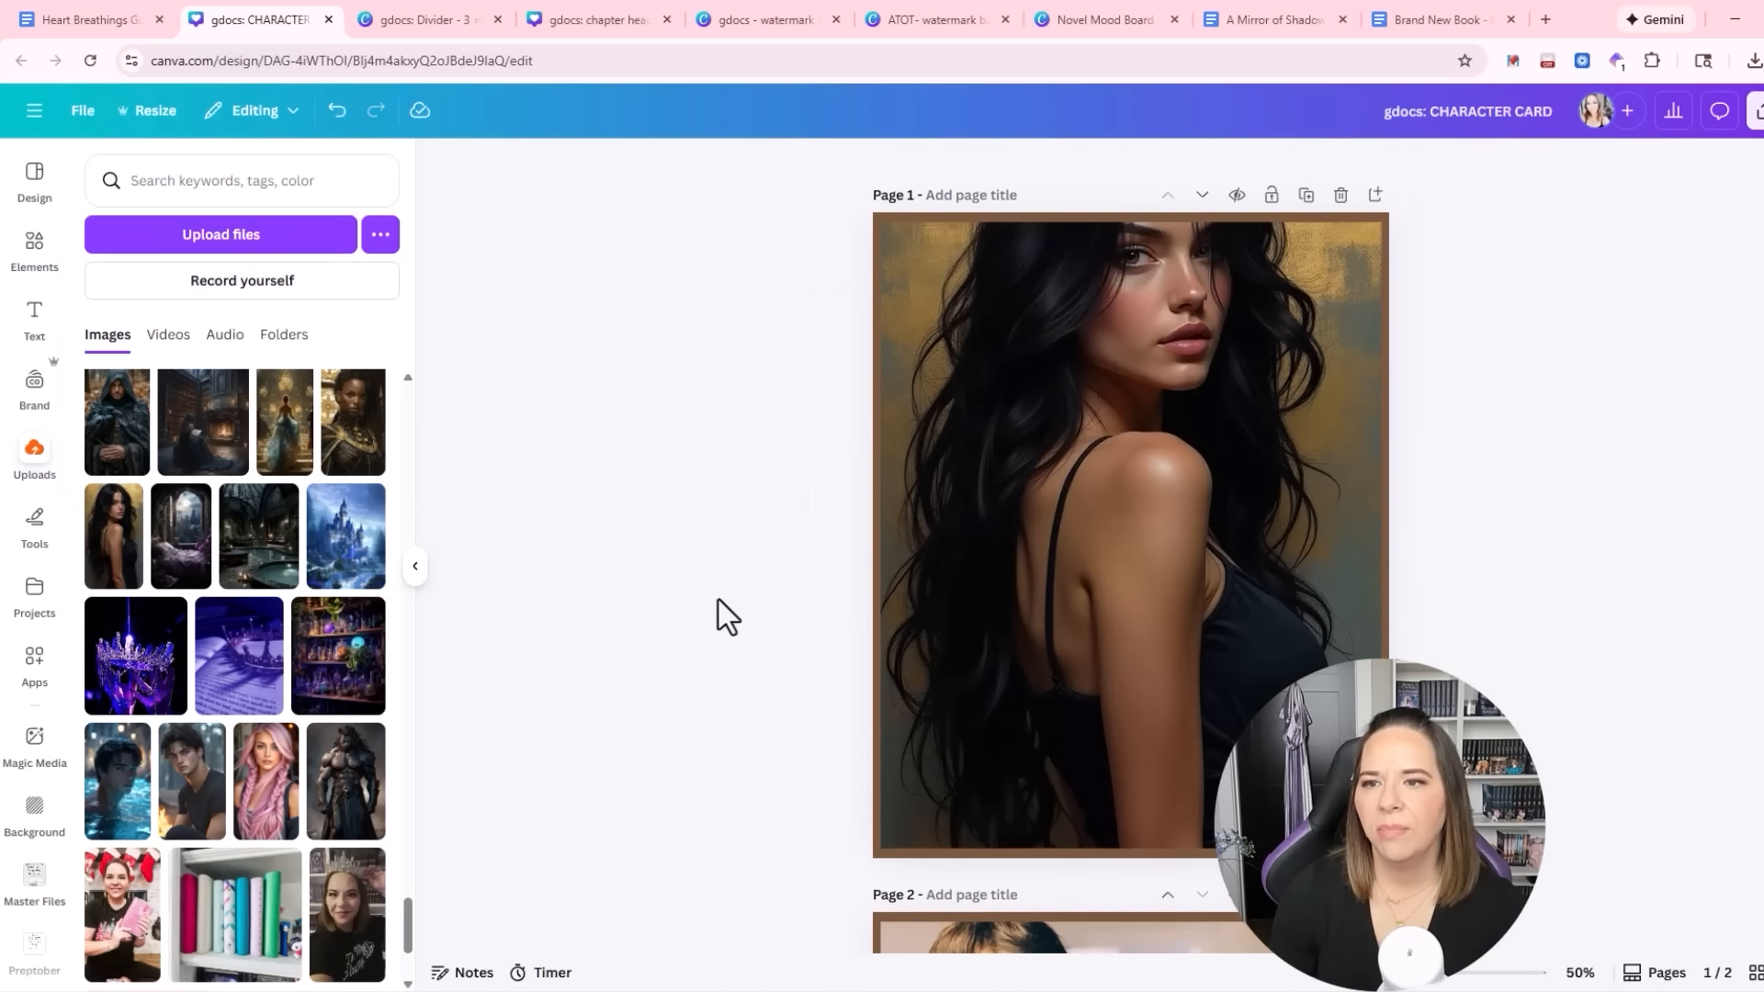
# Try repositioning the portrait within the page 1 frame to show her whole face, and undo the photo replacement
pyautogui.doubleClick(1194, 615)
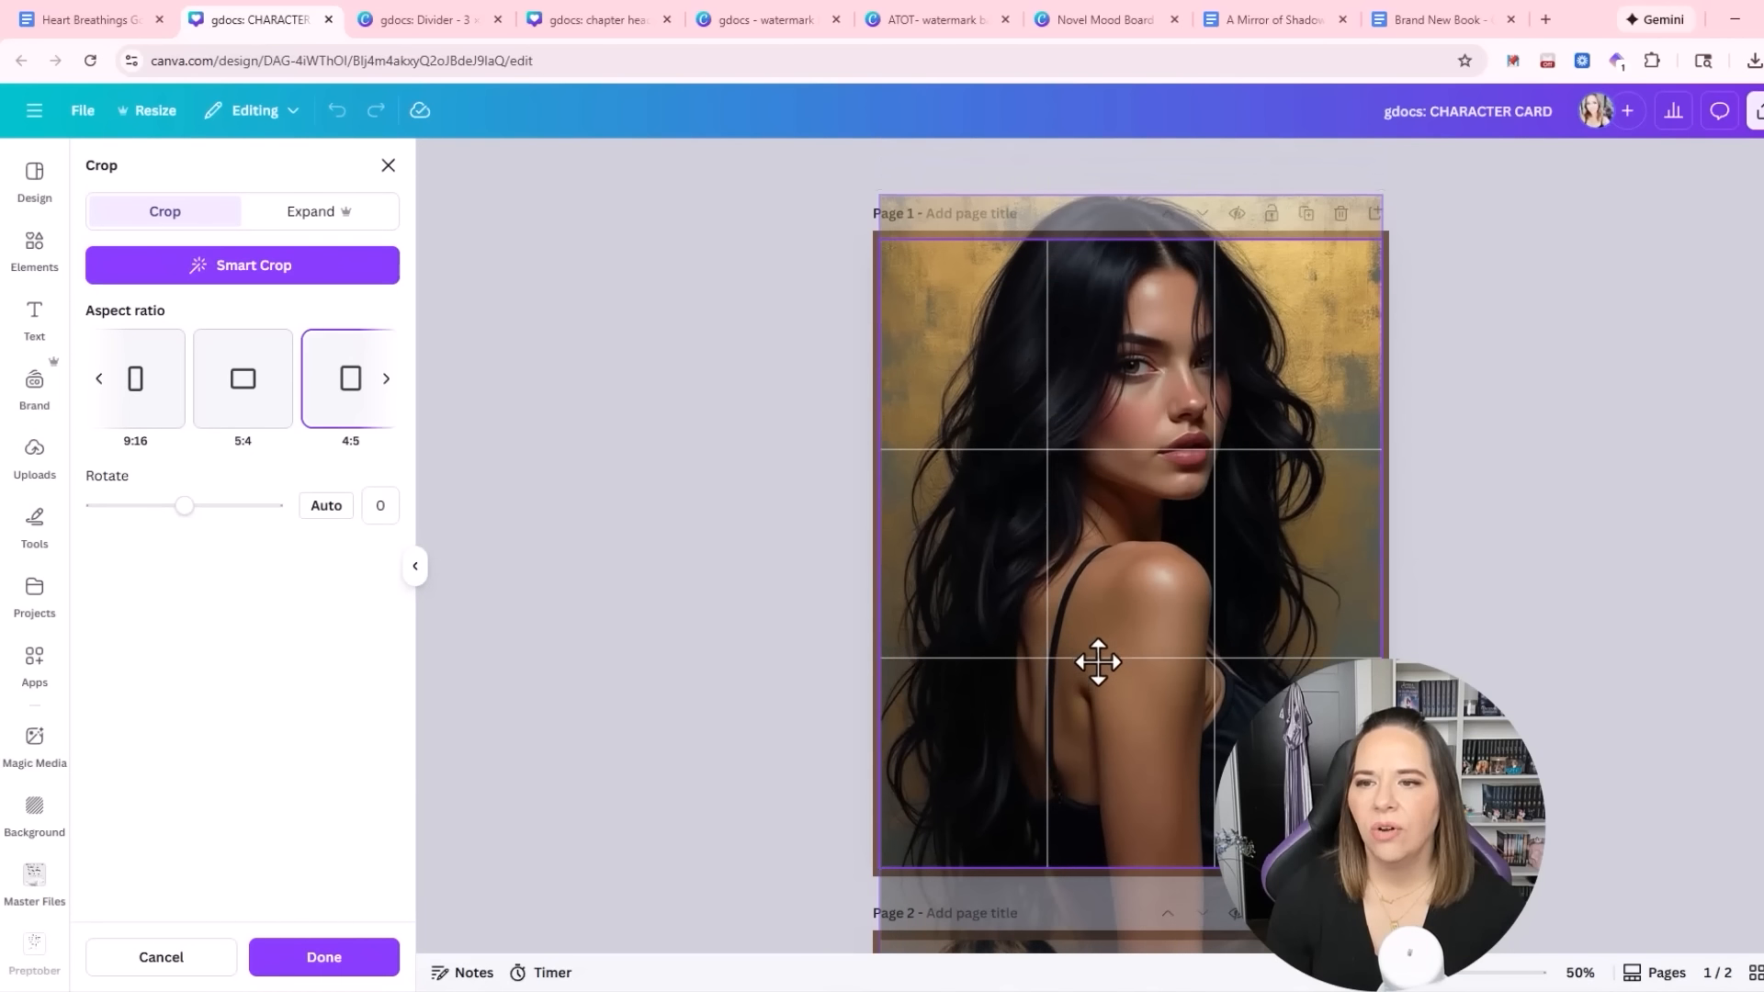
pyautogui.click(626, 747)
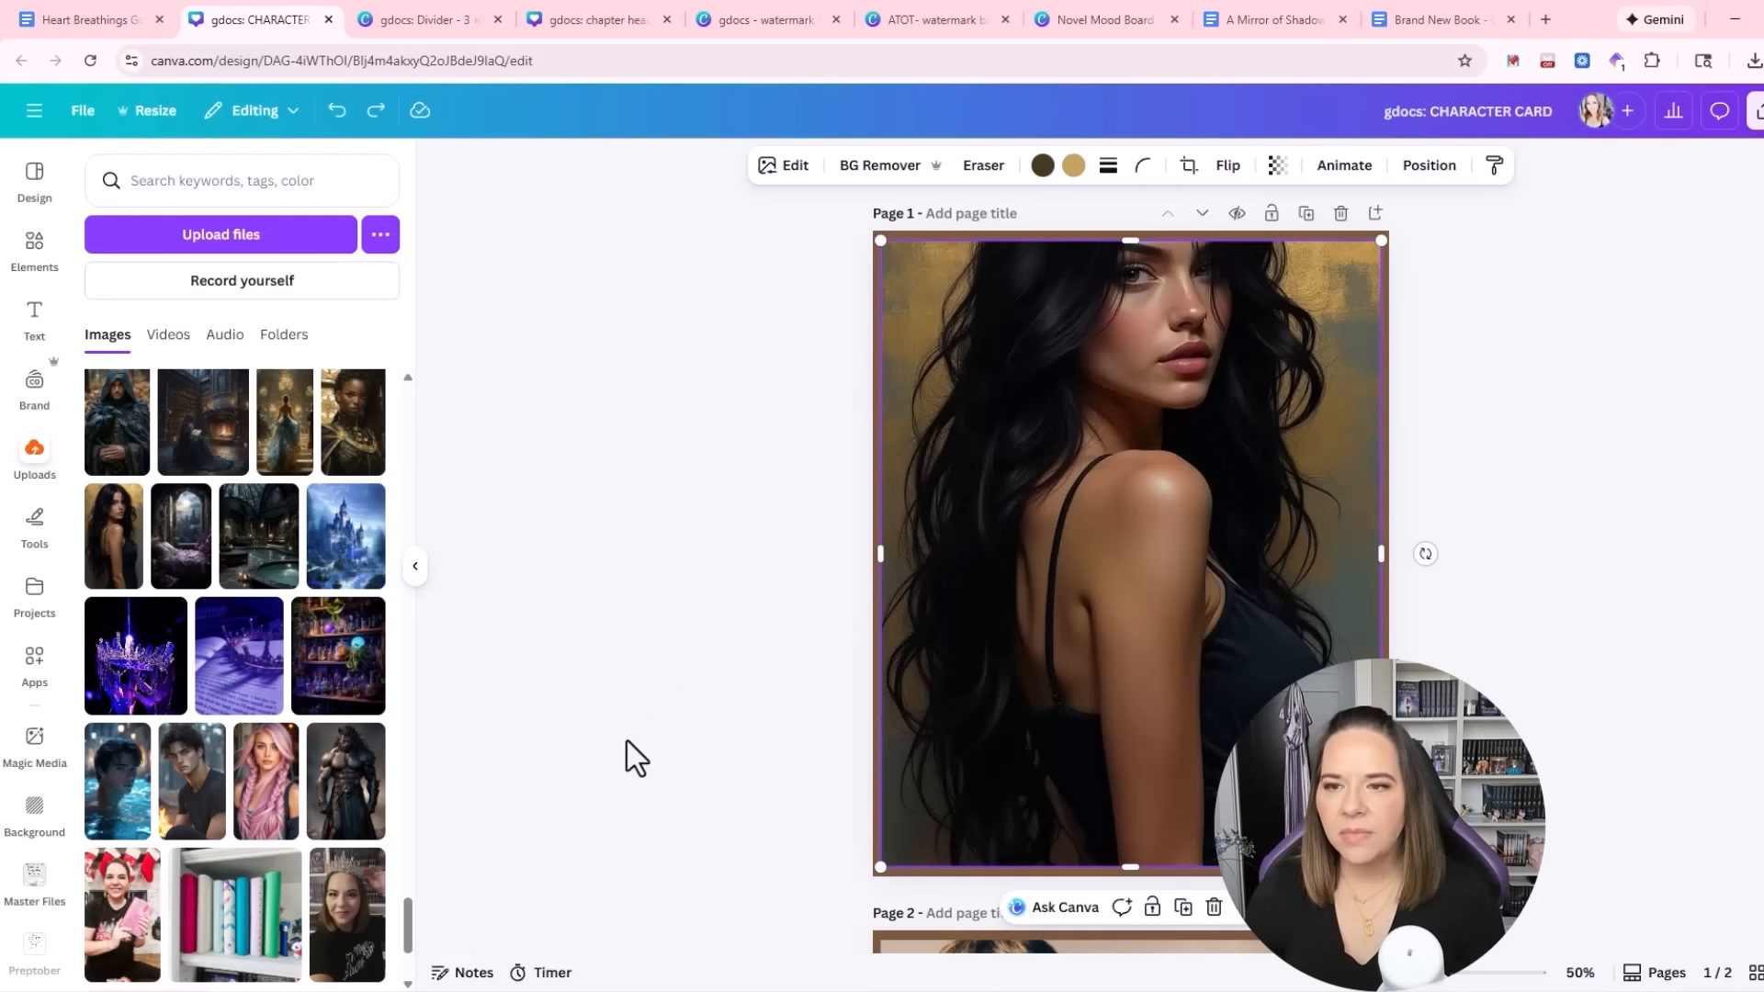
pyautogui.click(648, 694)
pyautogui.hotkey('ctrl', 'z')
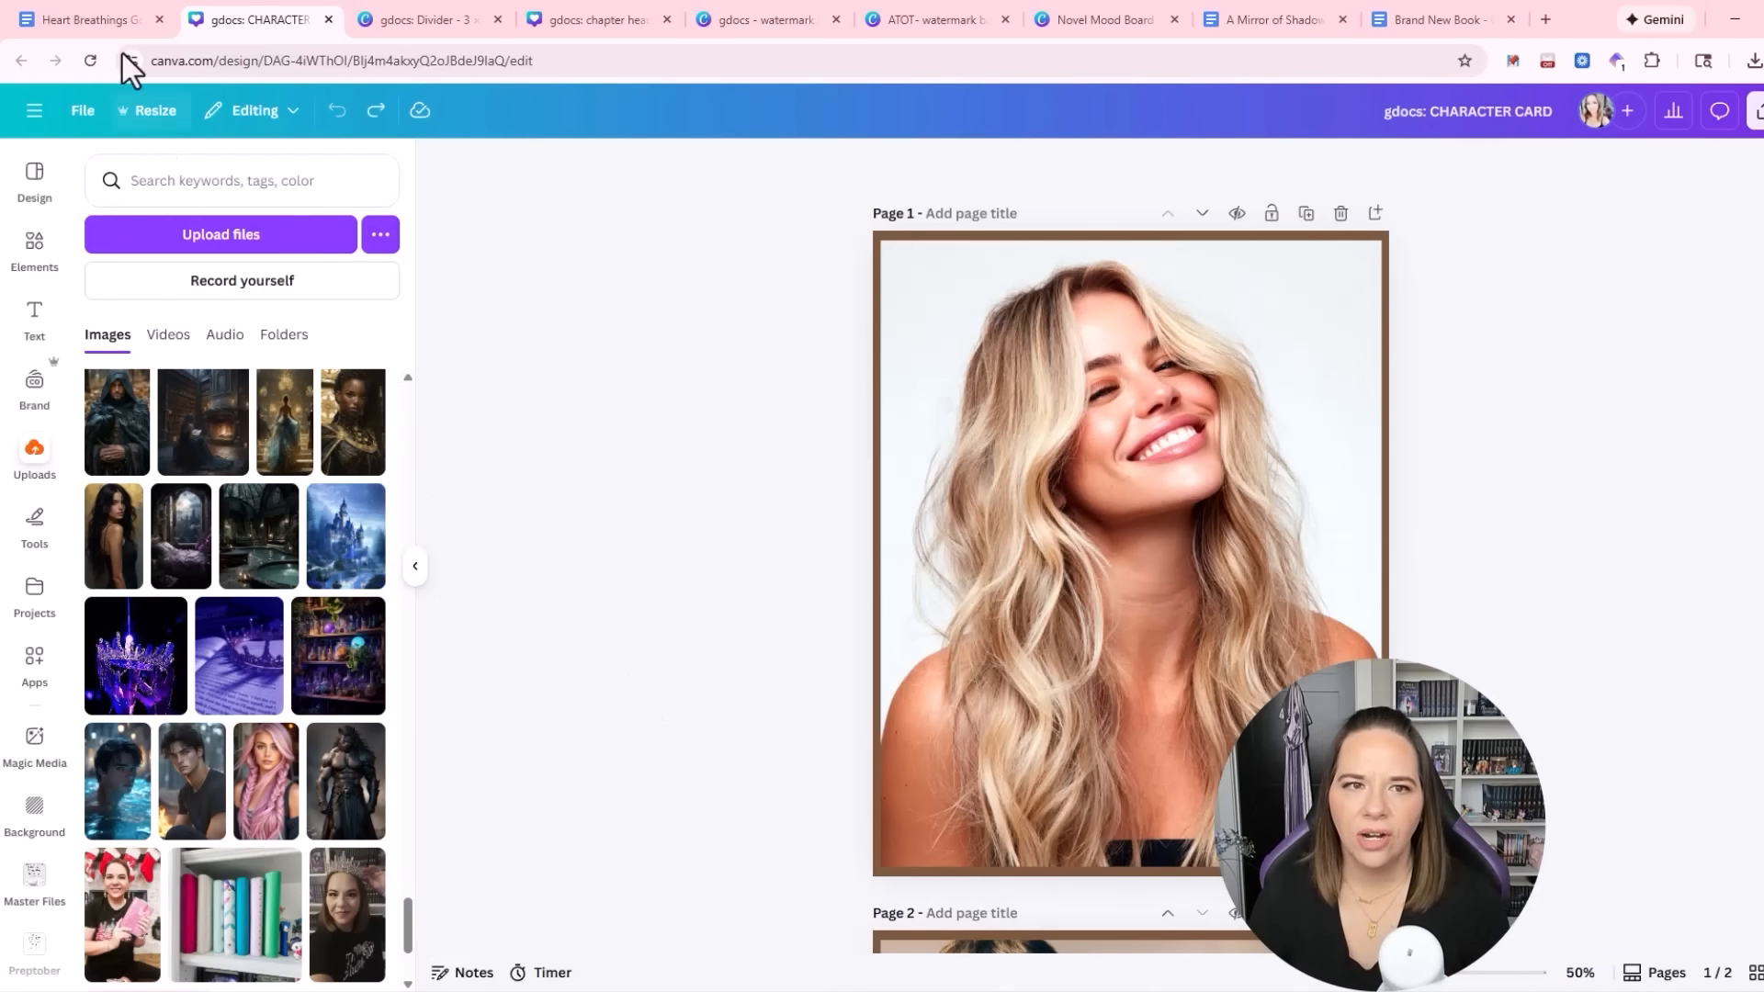
# Switch to the Google Docs novel template and look through its Characters and Research document tabs
pyautogui.click(87, 19)
pyautogui.click(110, 405)
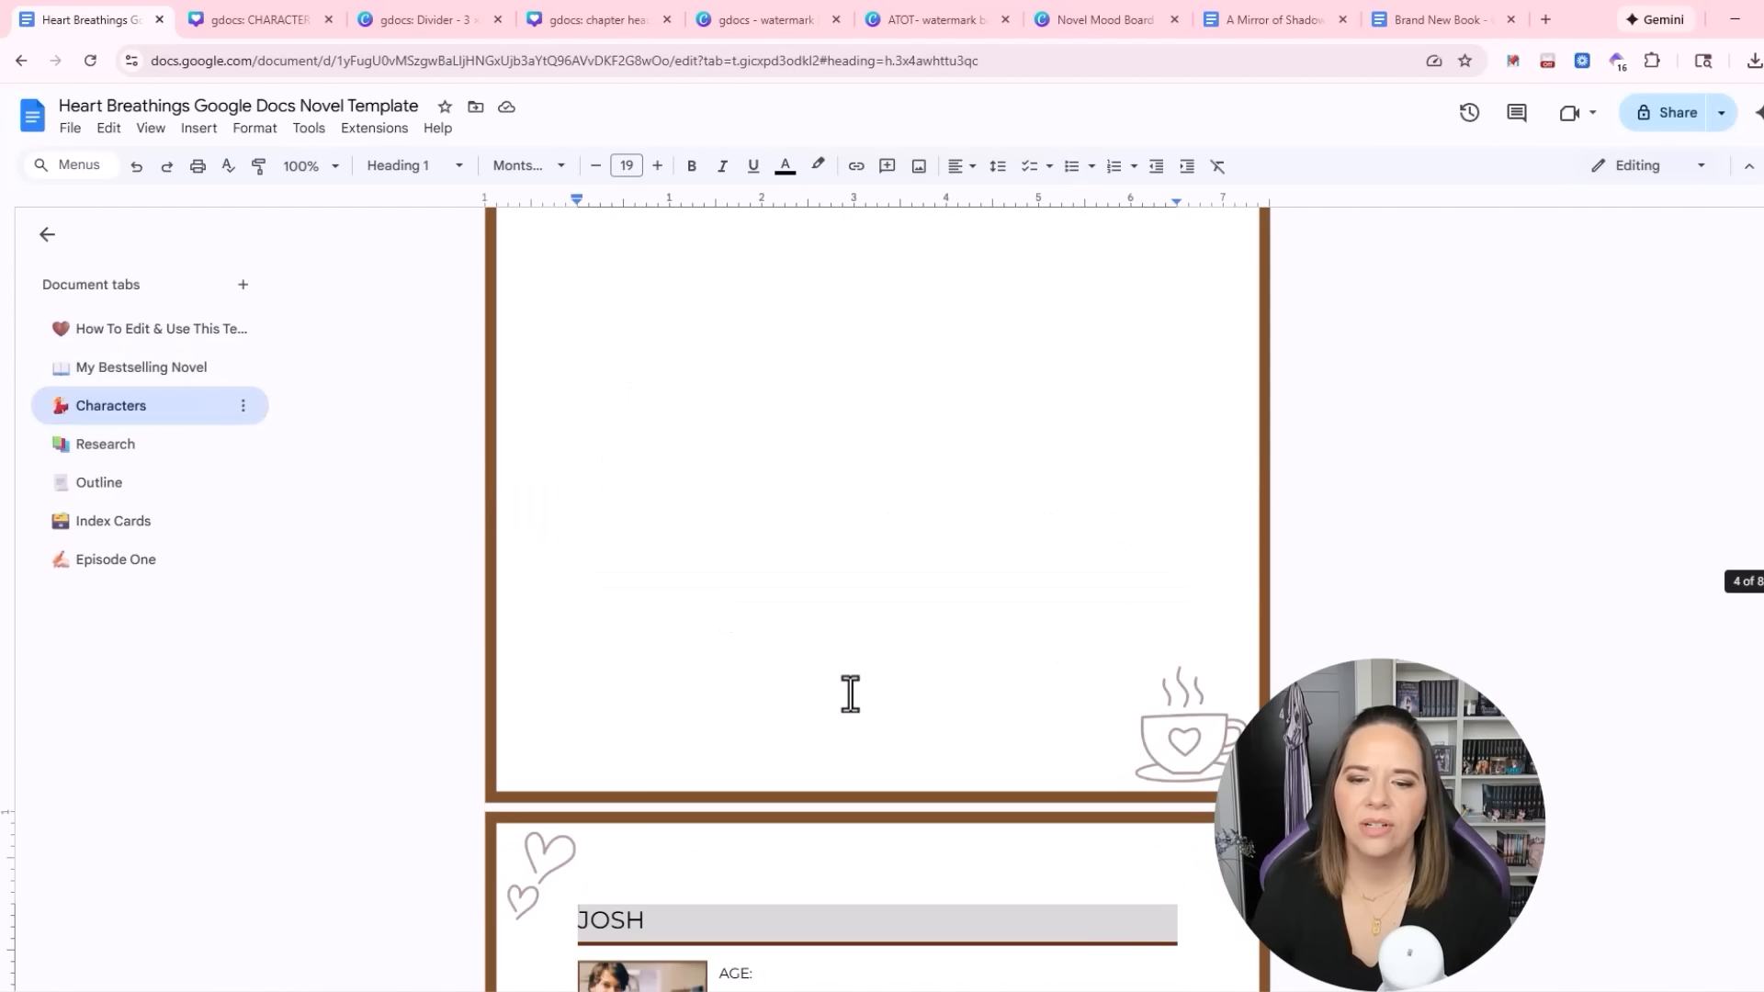
pyautogui.scroll(-3, 849, 694)
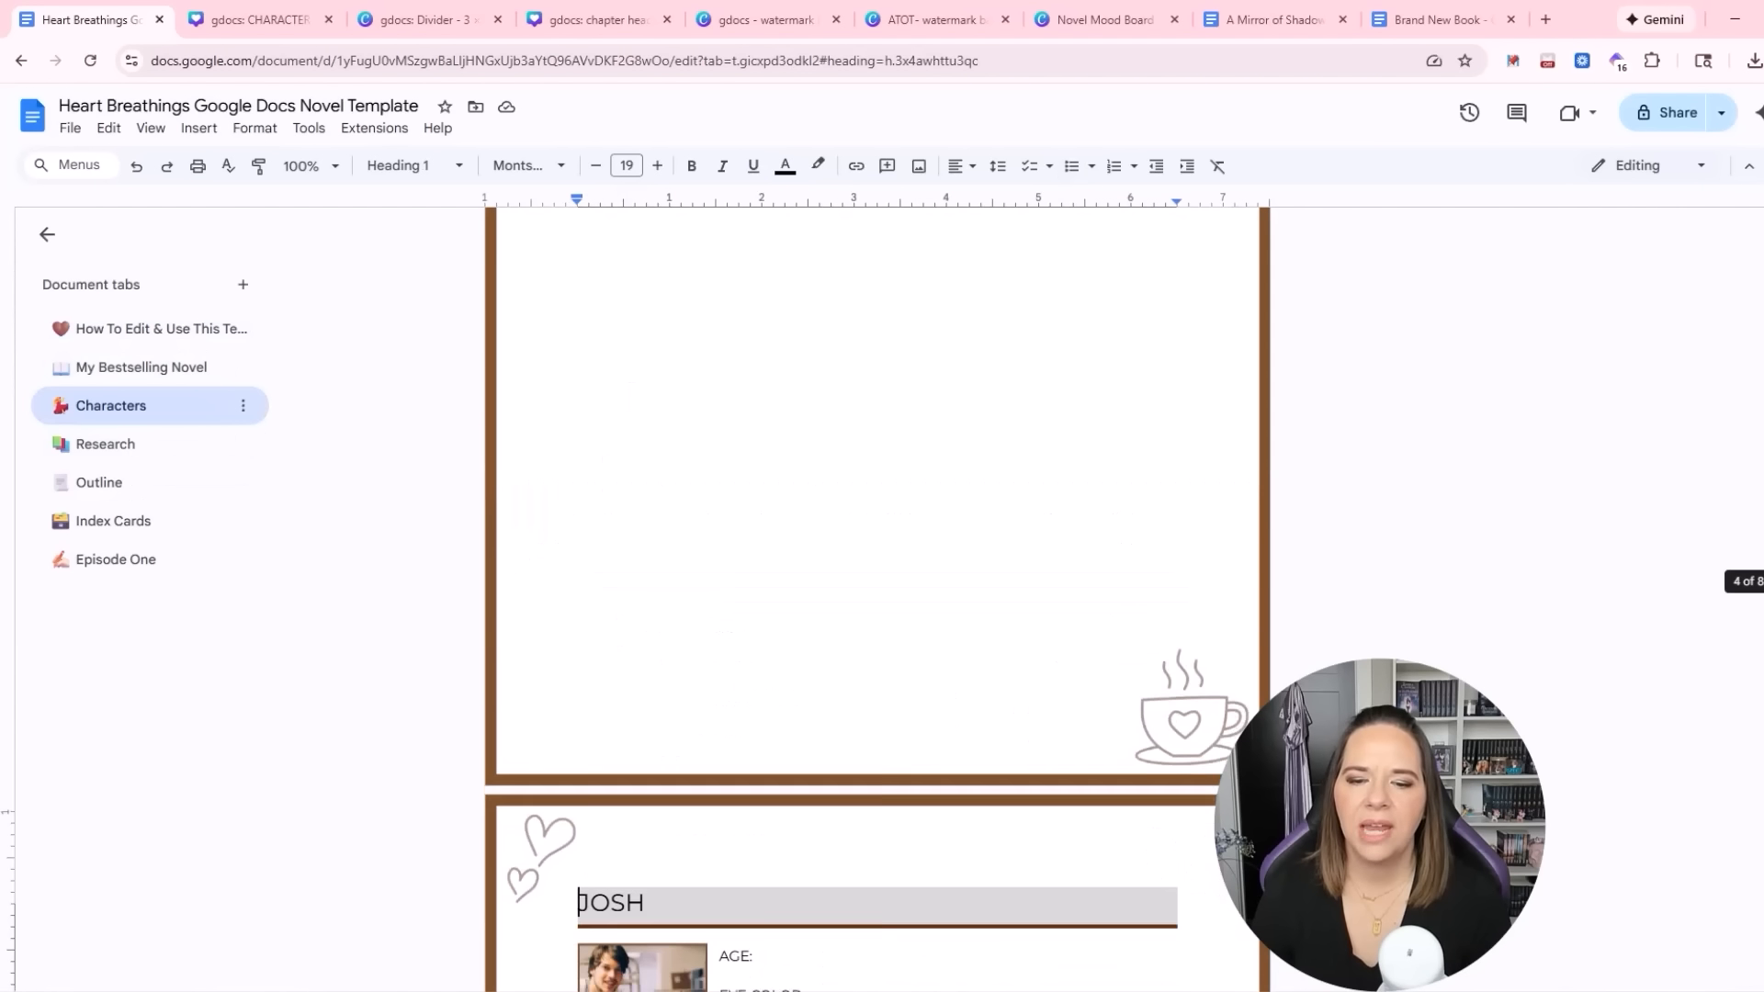
pyautogui.click(166, 463)
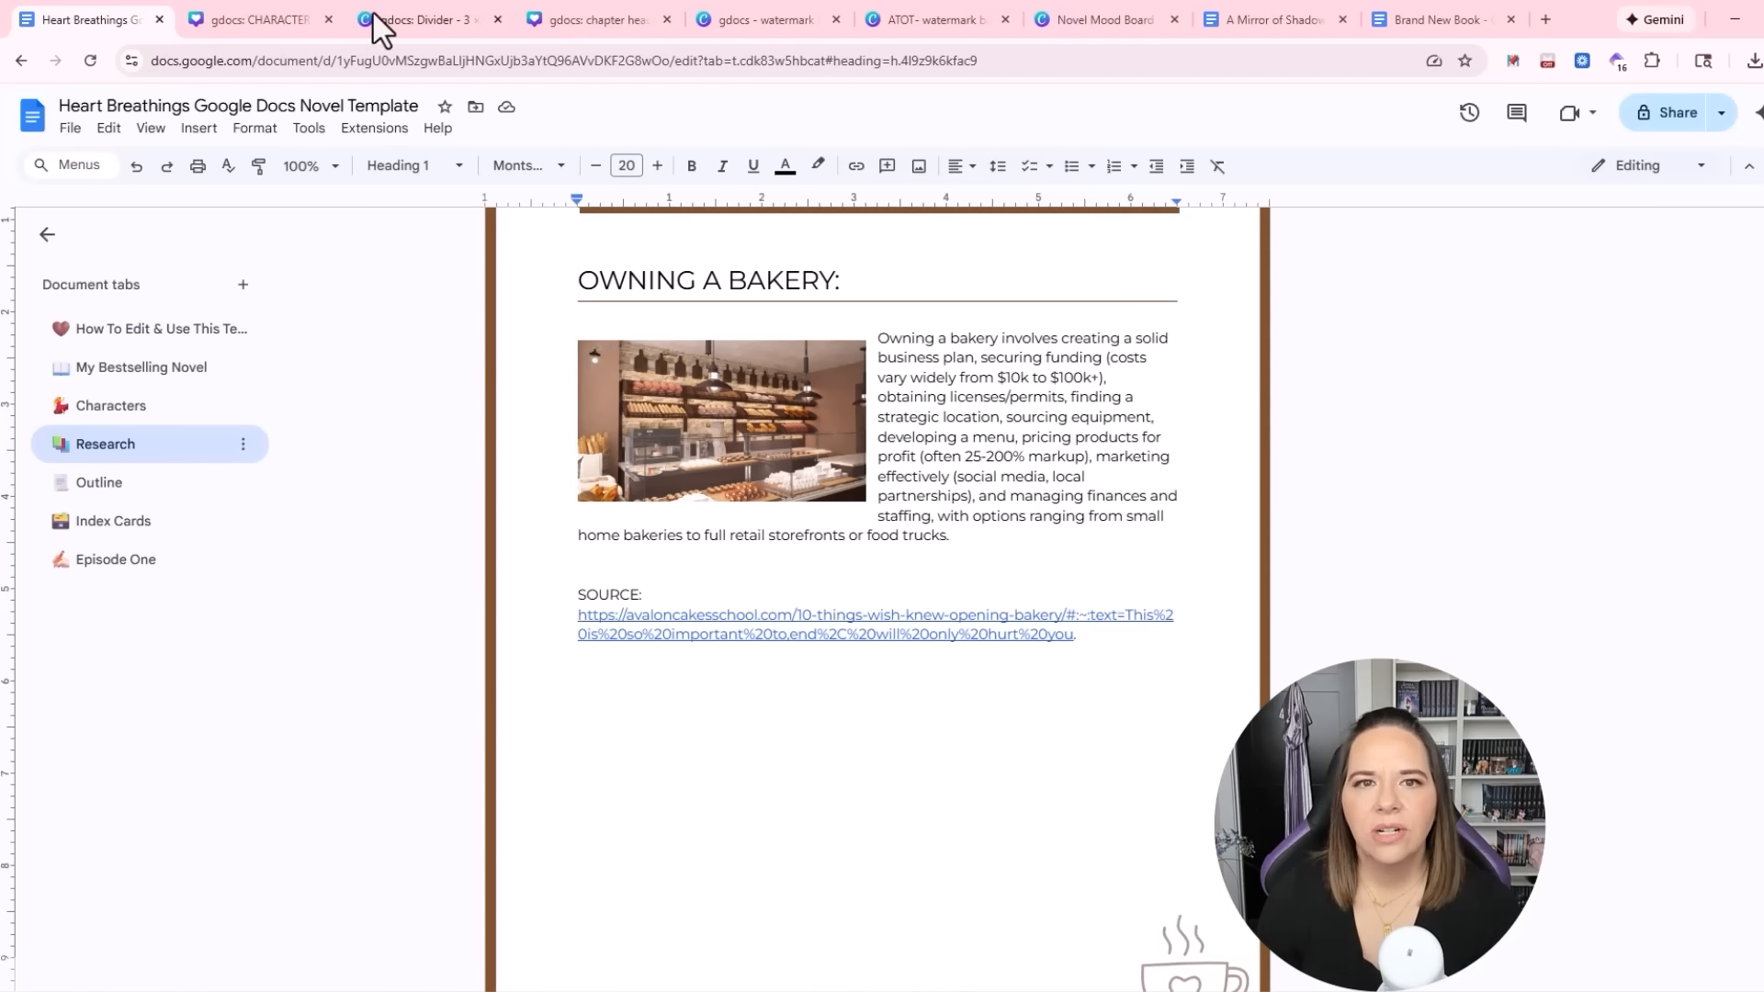
# Return to the how-to document tab and open the linked Book Cover Mockup Canva template
pyautogui.click(147, 333)
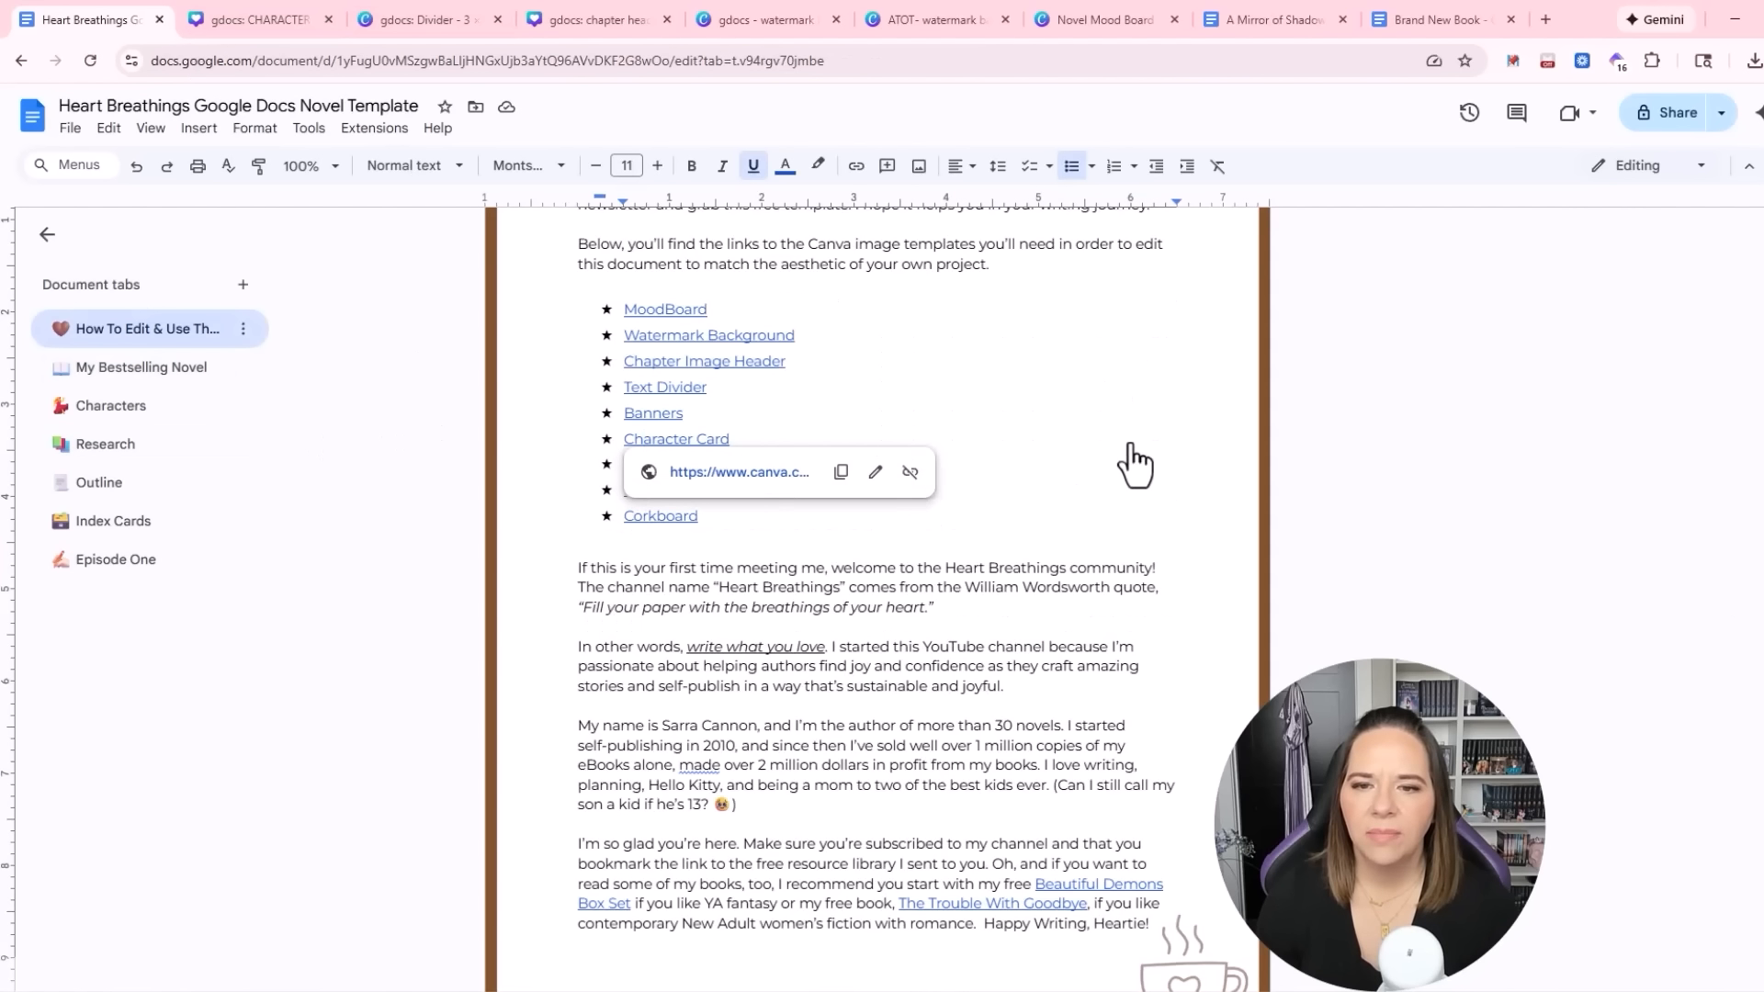
pyautogui.click(673, 468)
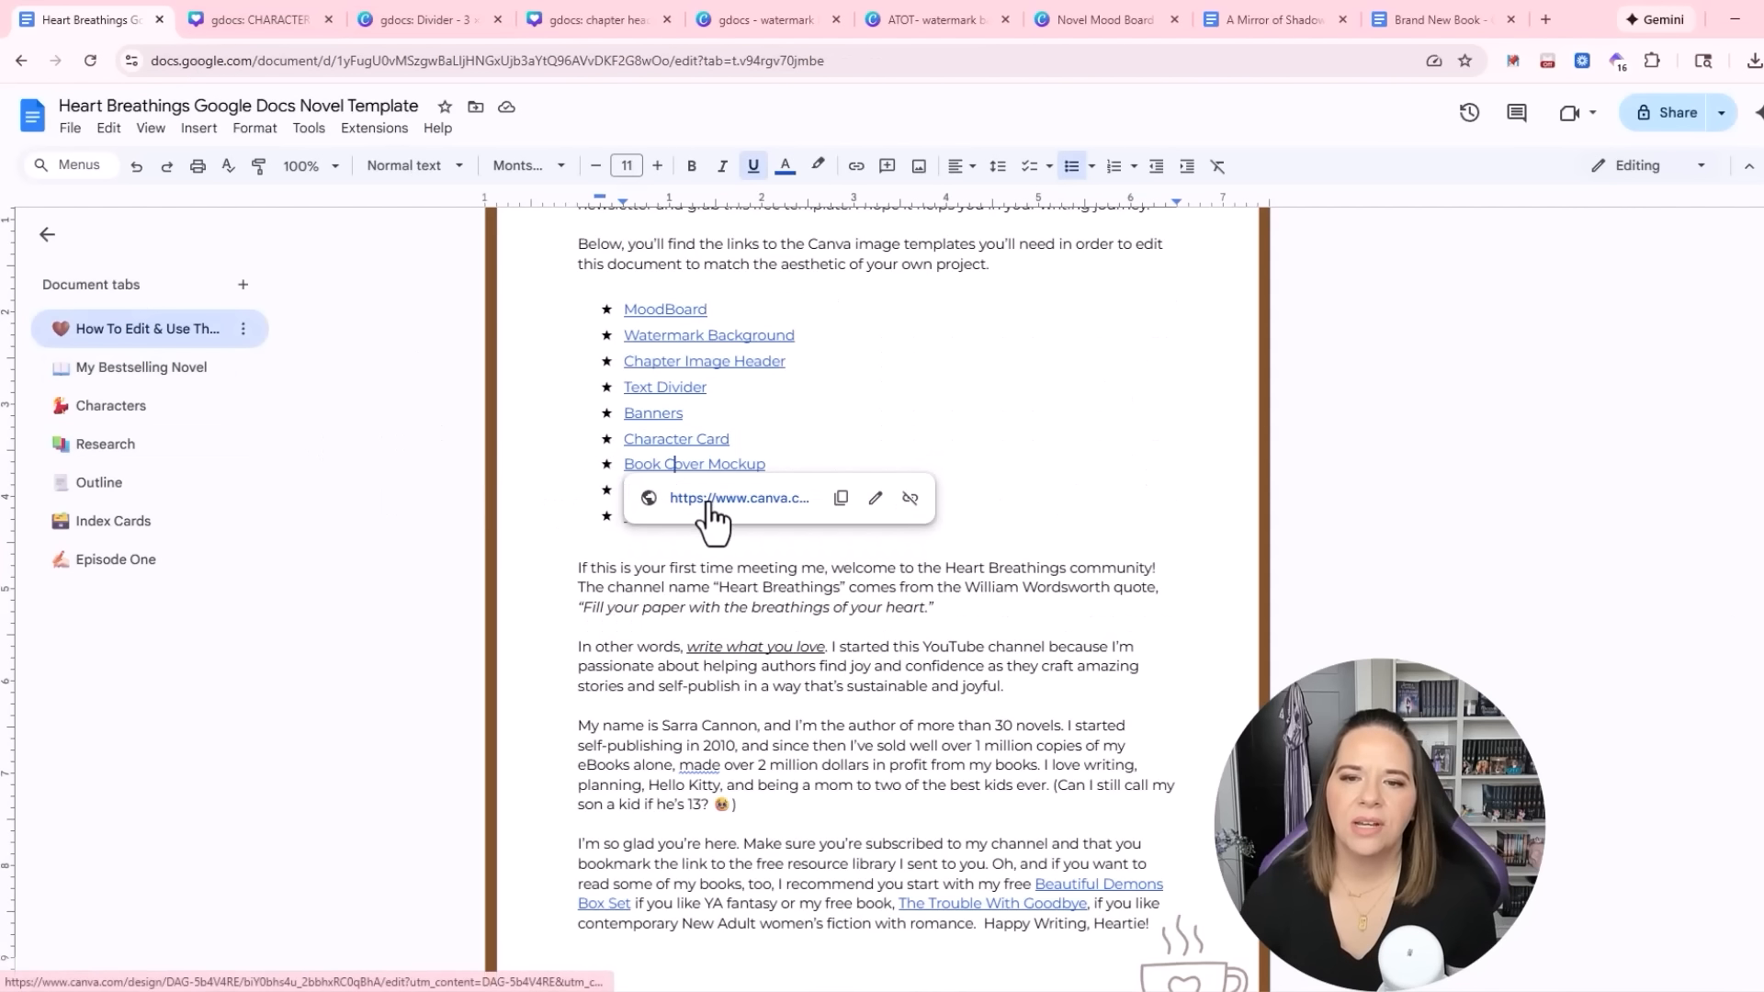
pyautogui.click(708, 501)
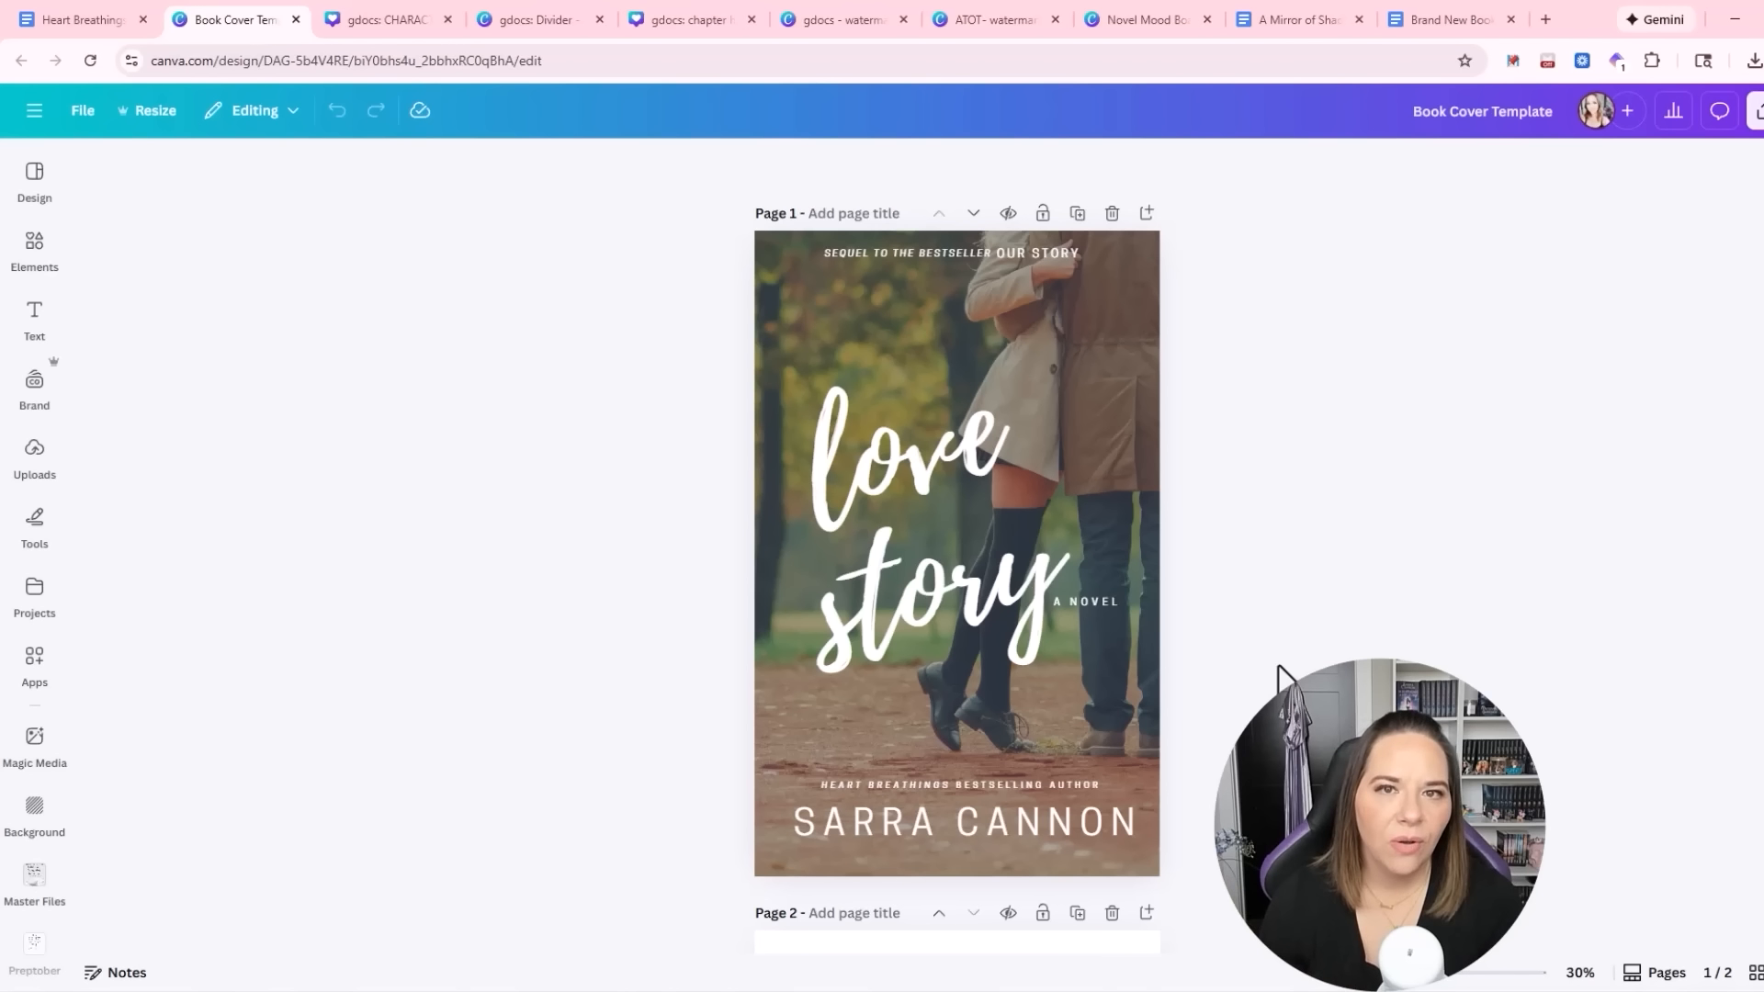
# Make a copy of the Book Cover Template and search its design templates for "fantasy Book Cover"
pyautogui.click(90, 116)
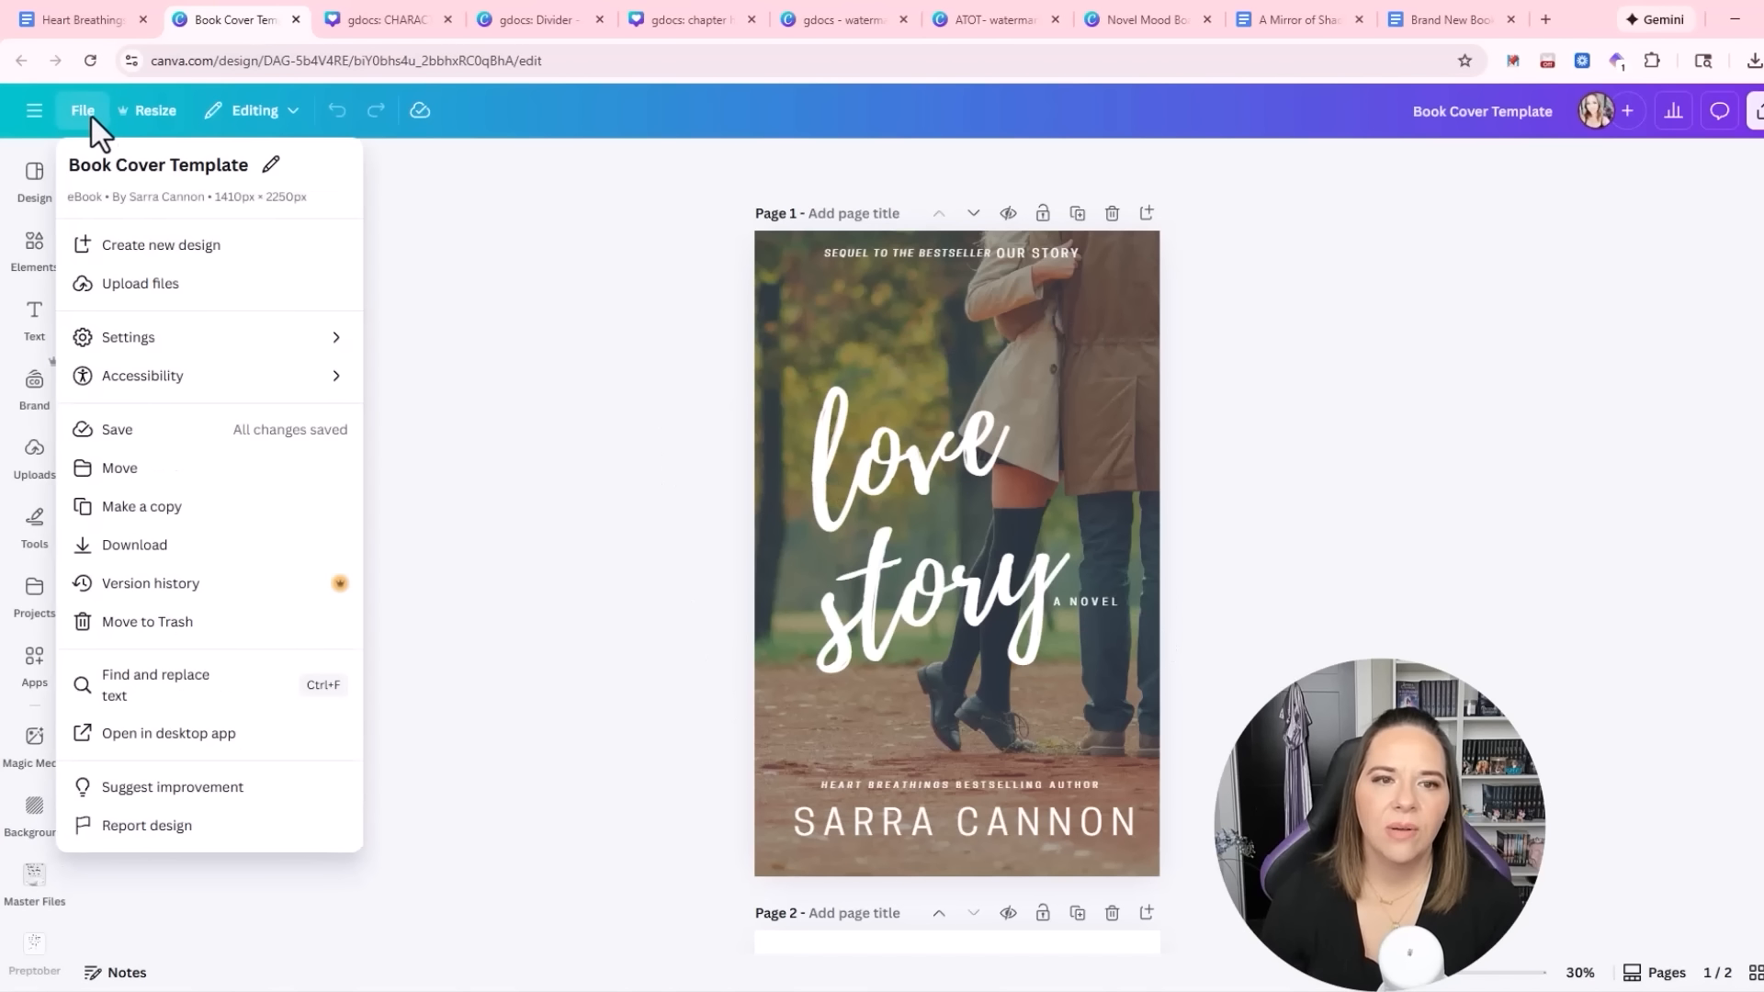
pyautogui.click(125, 507)
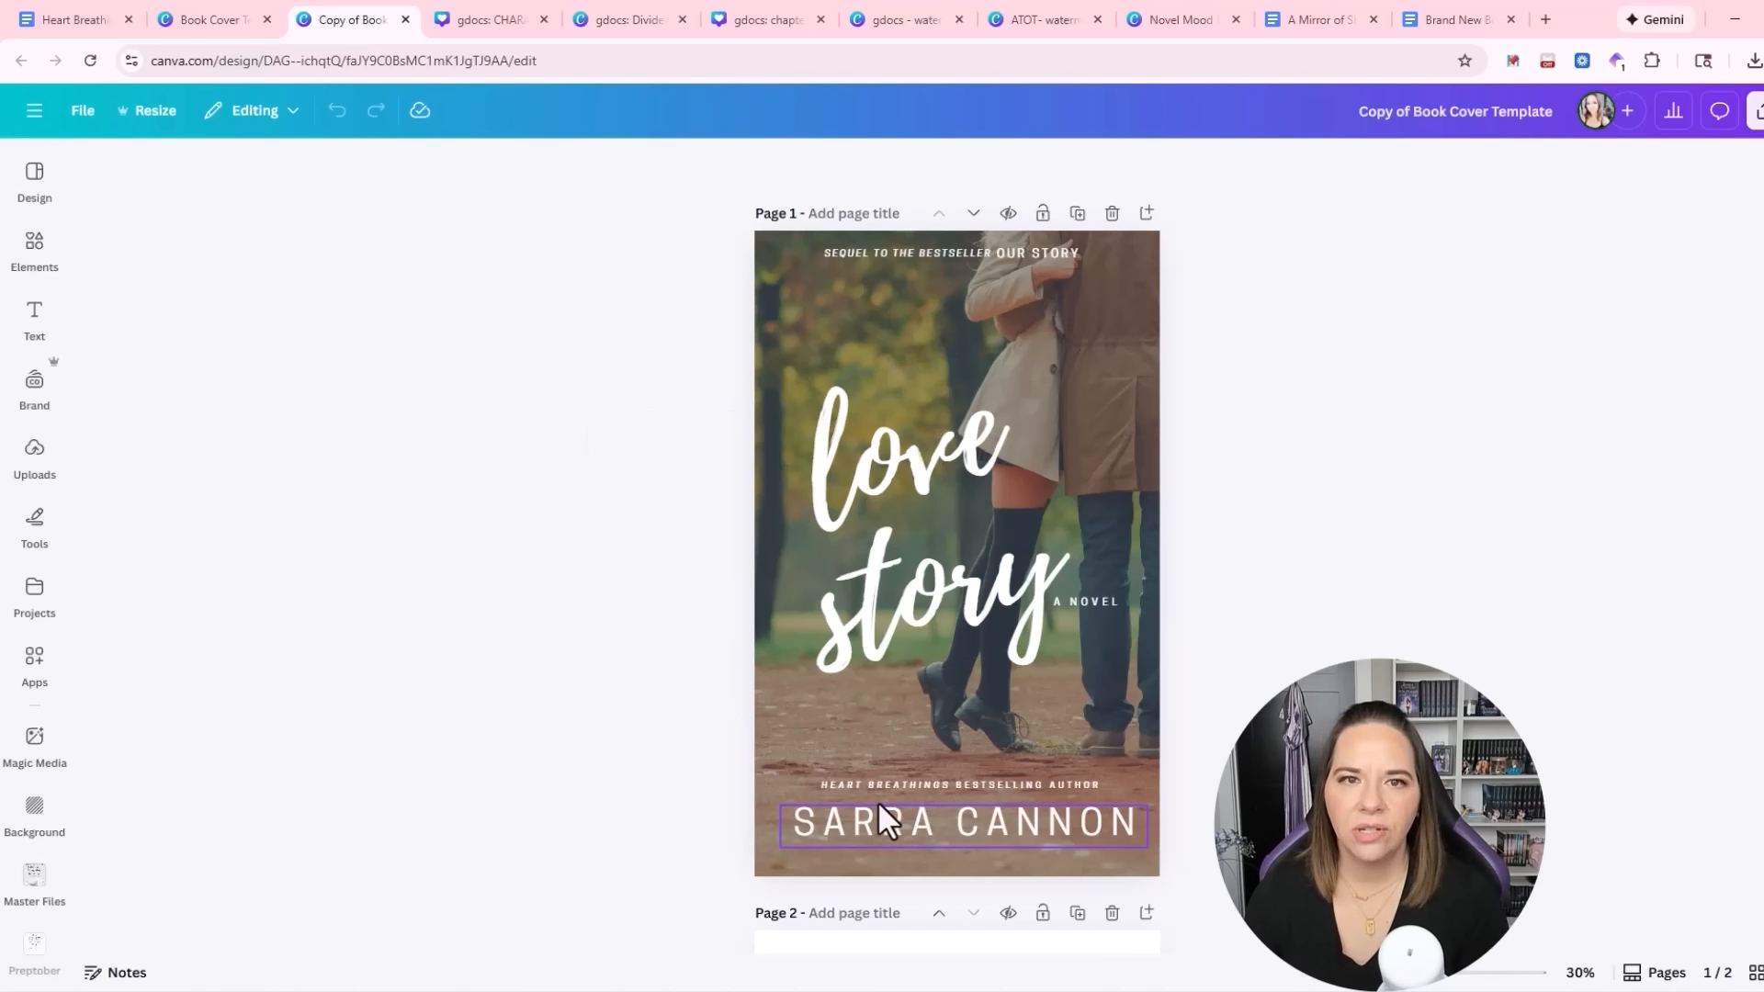
pyautogui.click(35, 176)
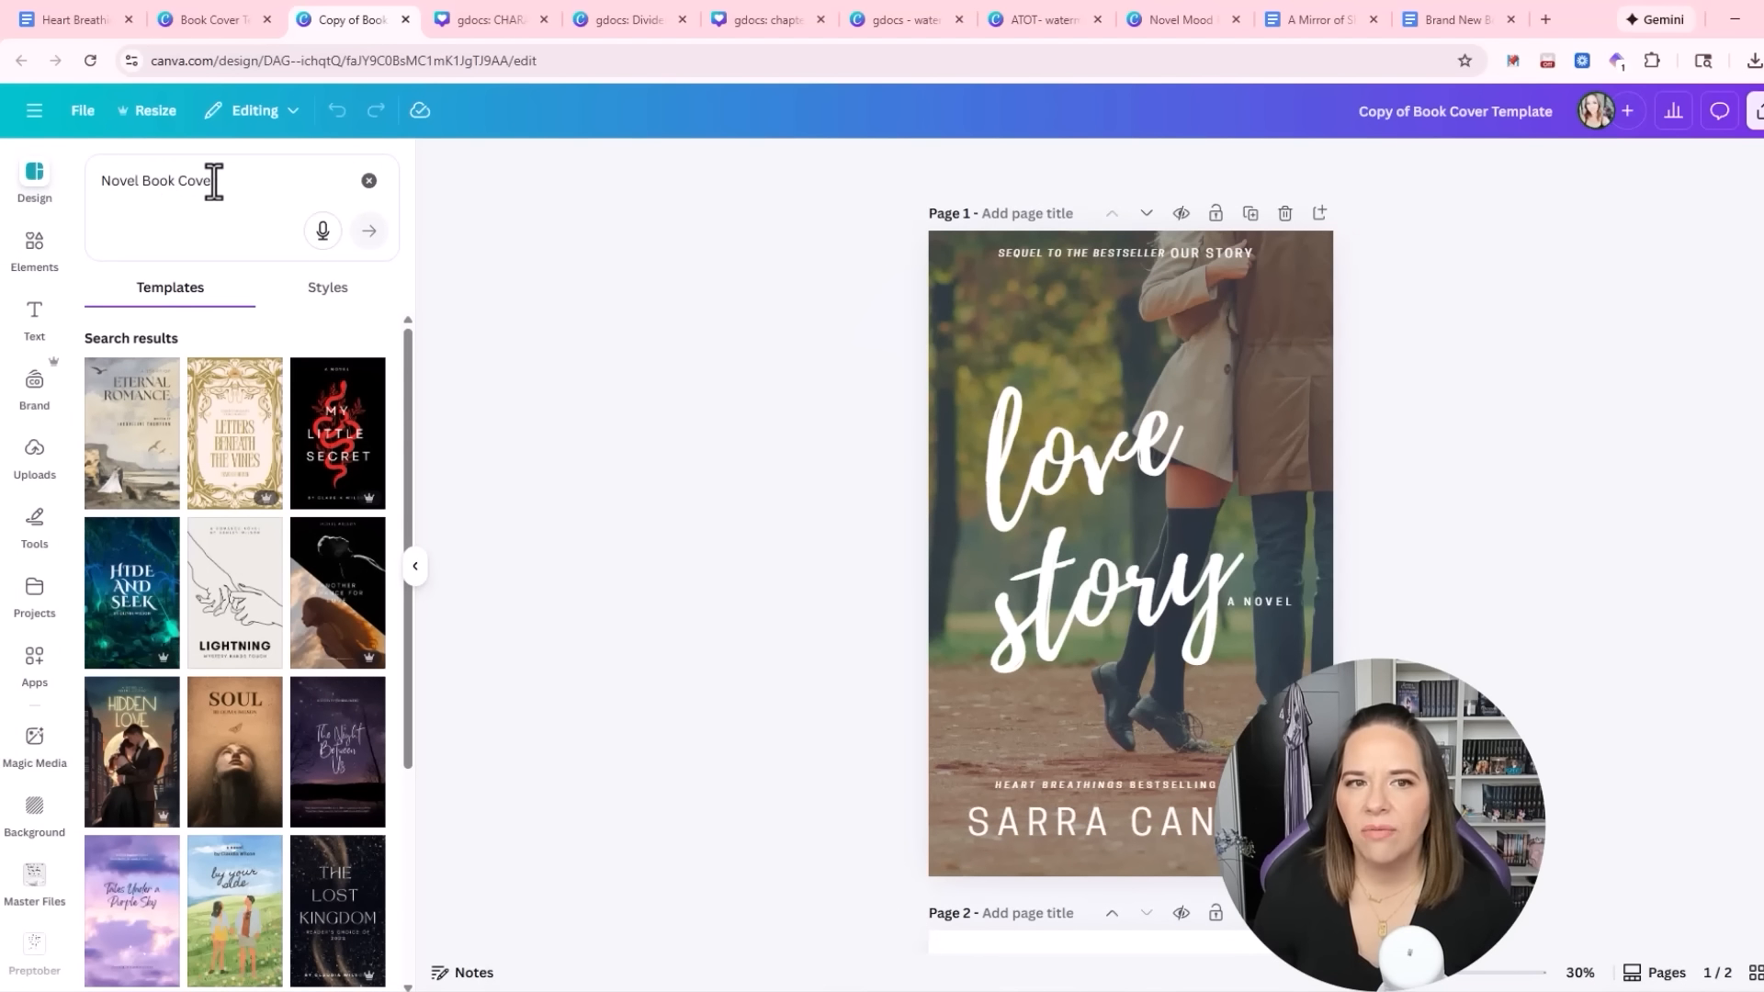
pyautogui.moveTo(138, 181); pyautogui.dragTo(55, 197)
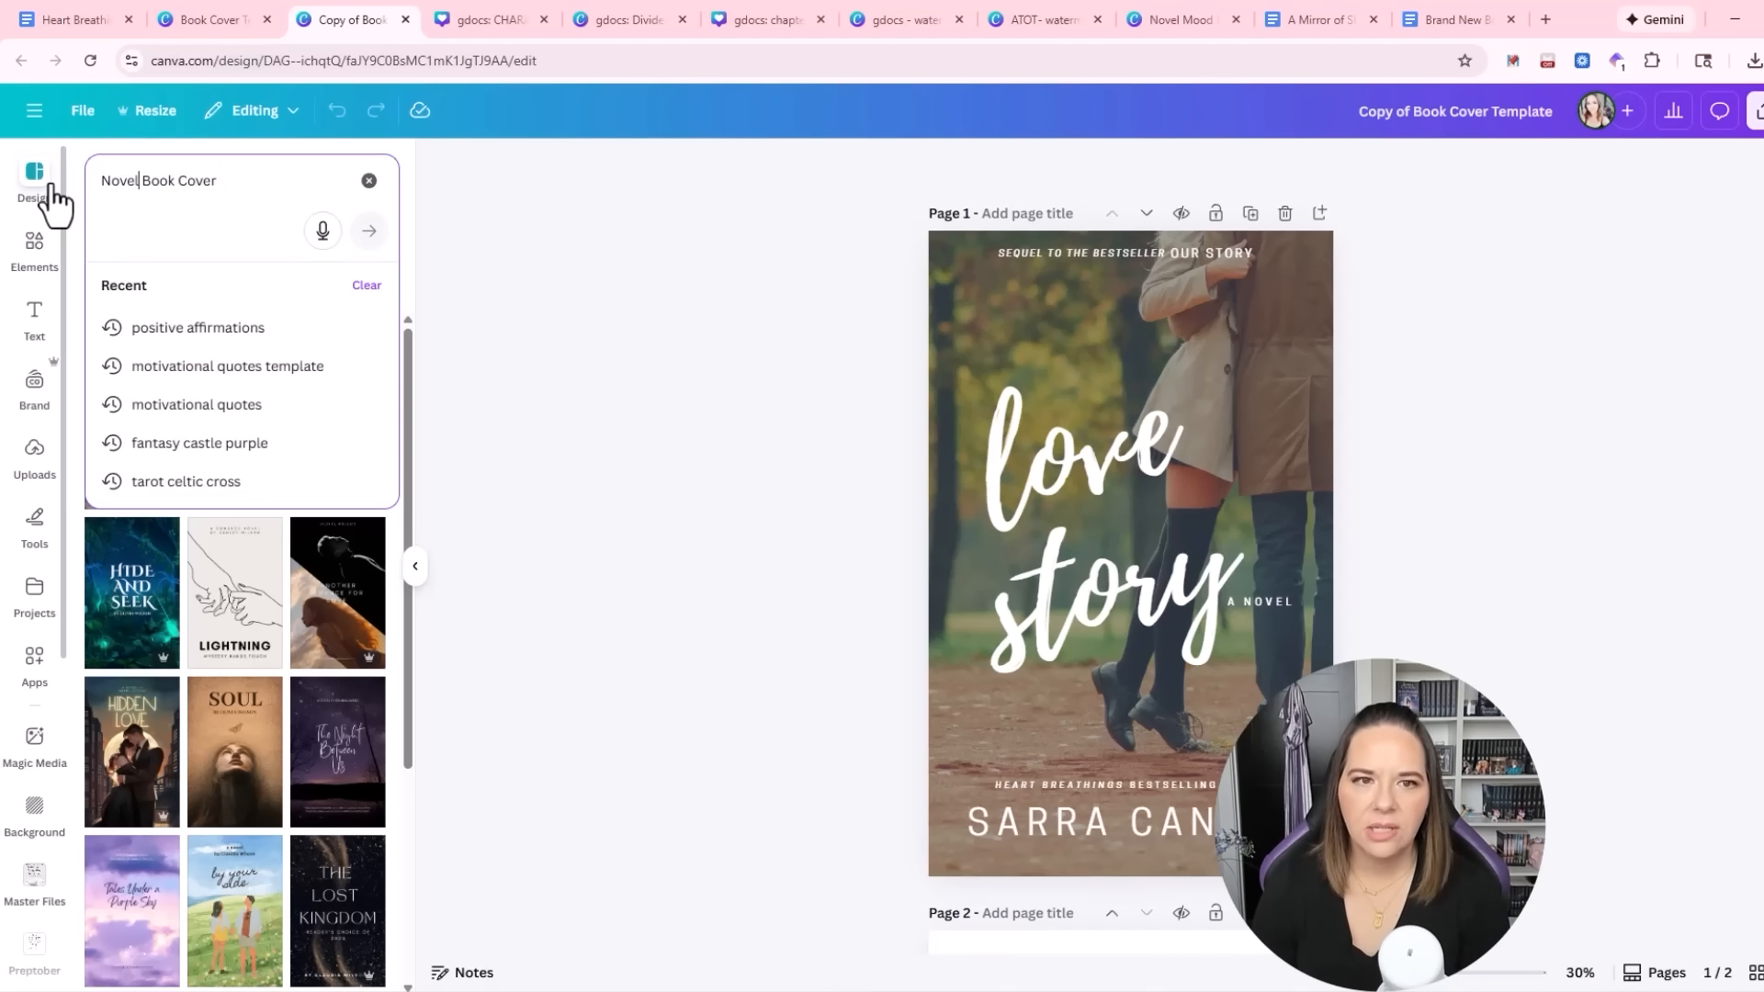
pyautogui.press('BackSpace')
pyautogui.write('famt')
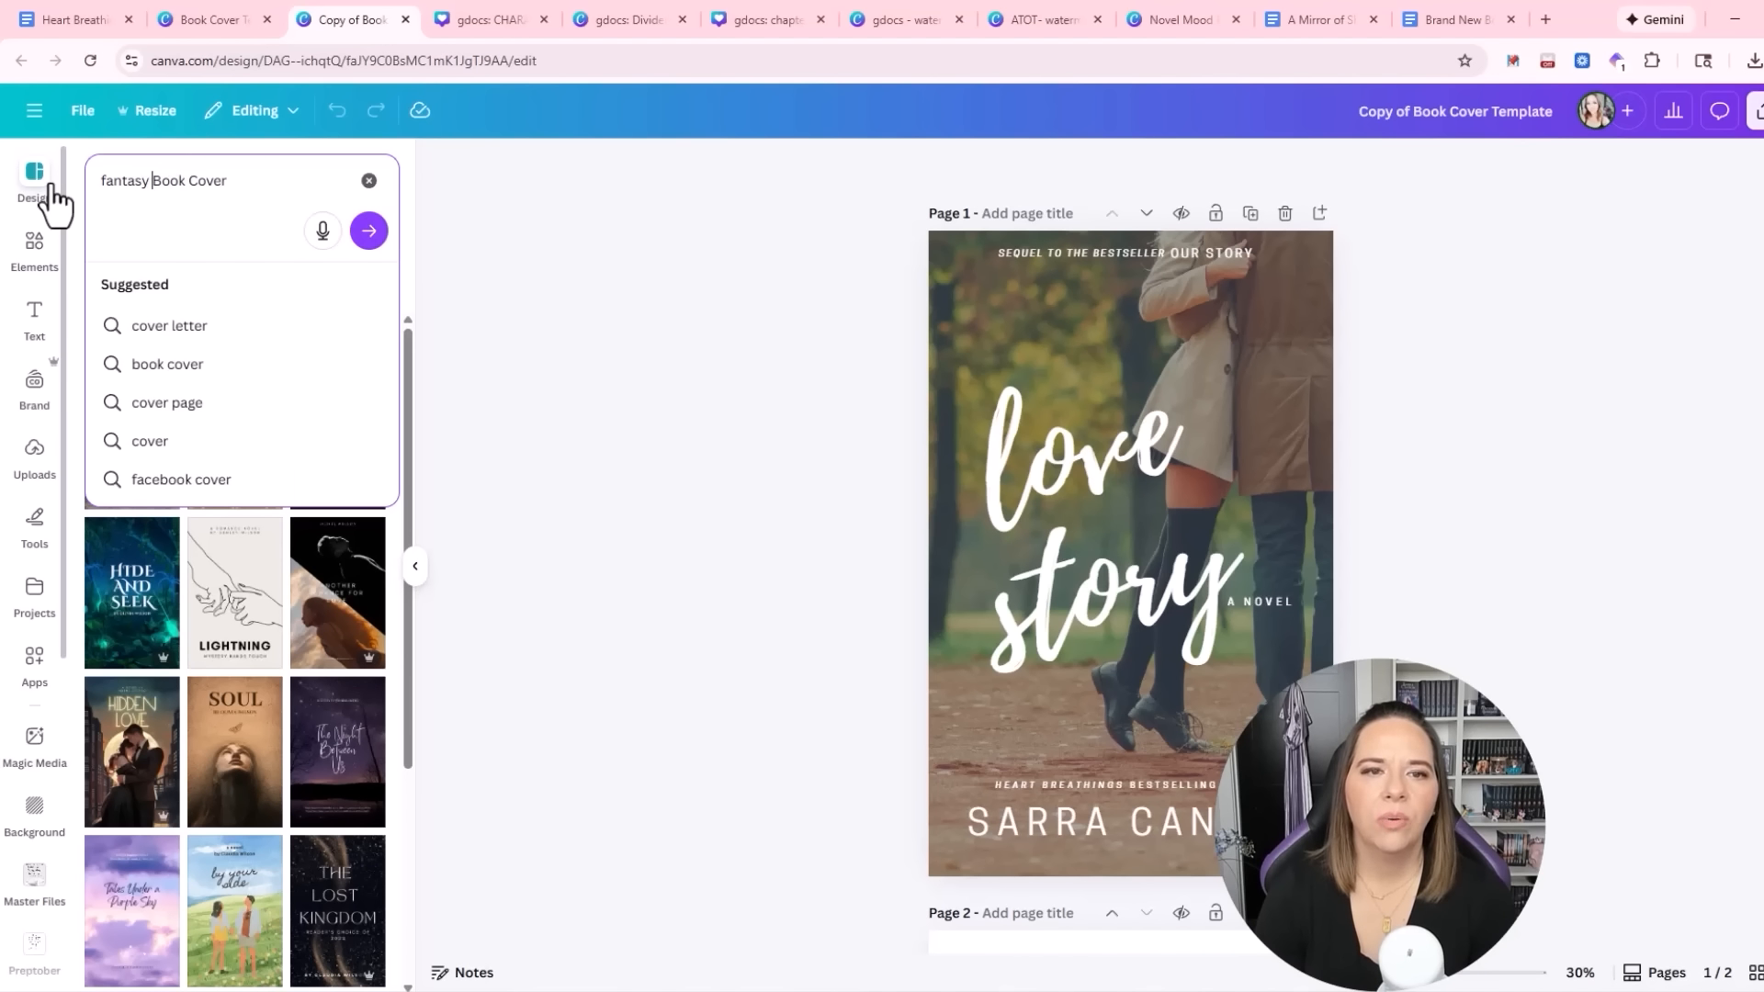
pyautogui.write('asy')
pyautogui.press('Return')
# Find the Hidden Love cover with the embracing couple among the template results and replace page 1 with it
pyautogui.scroll(-5, 256, 649)
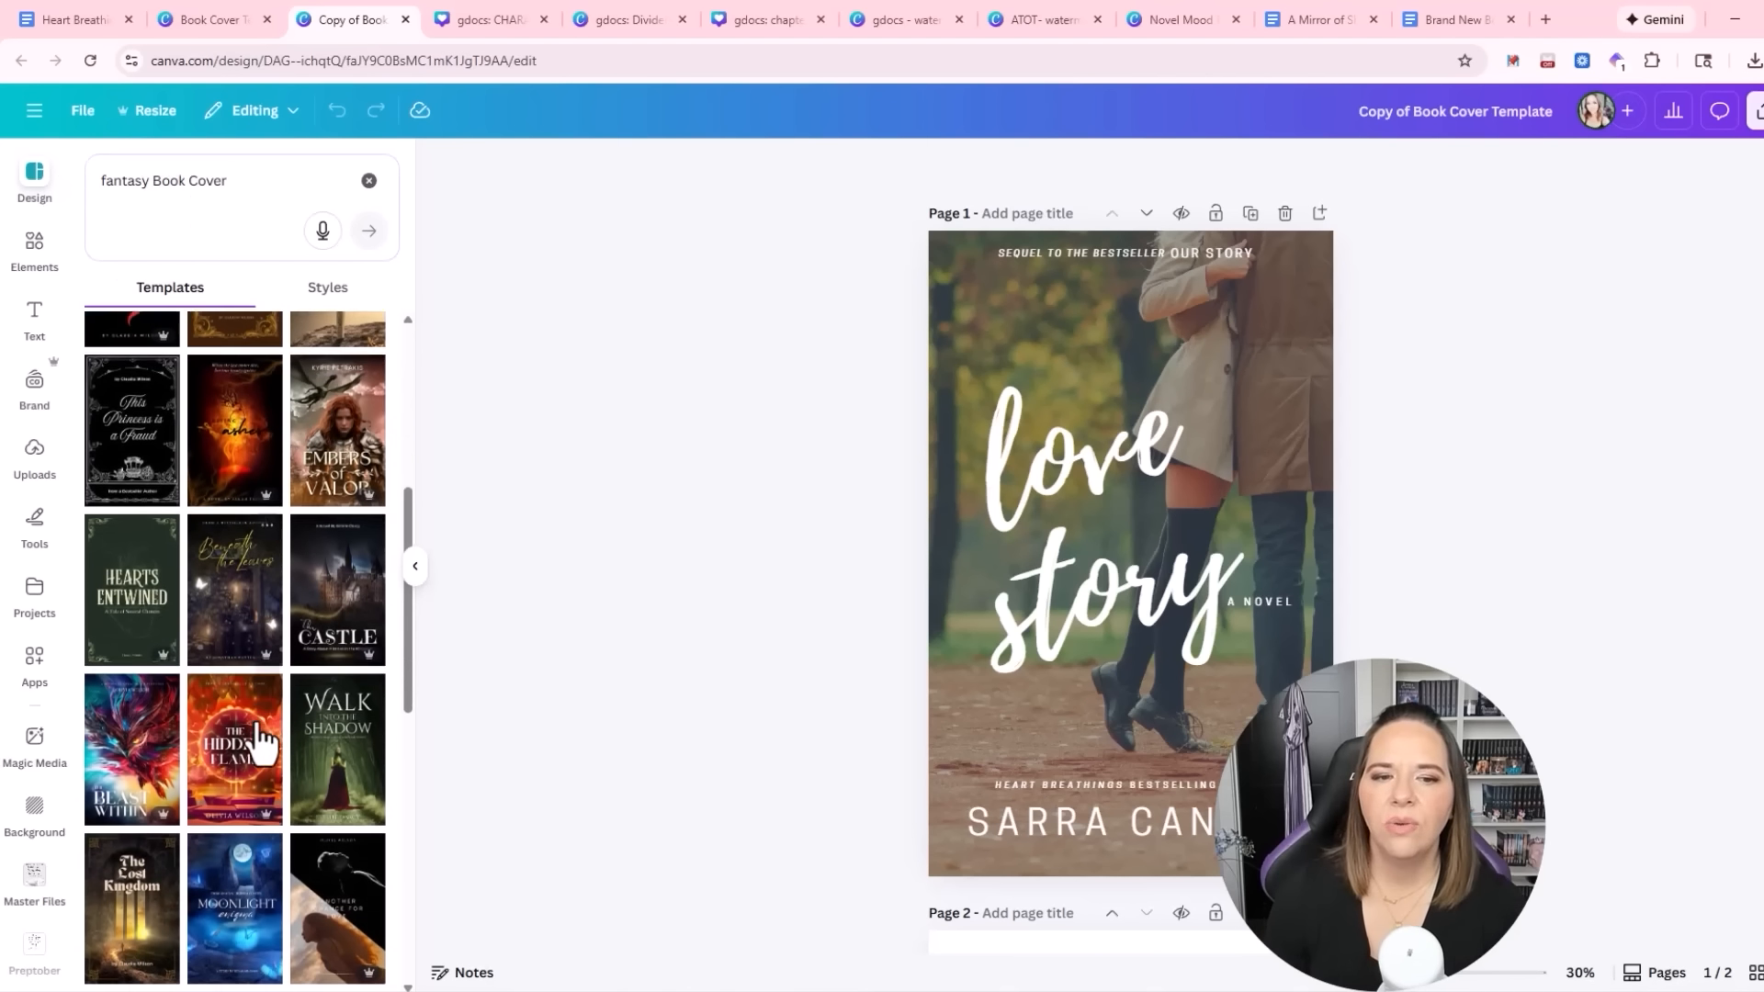
pyautogui.scroll(-5, 259, 734)
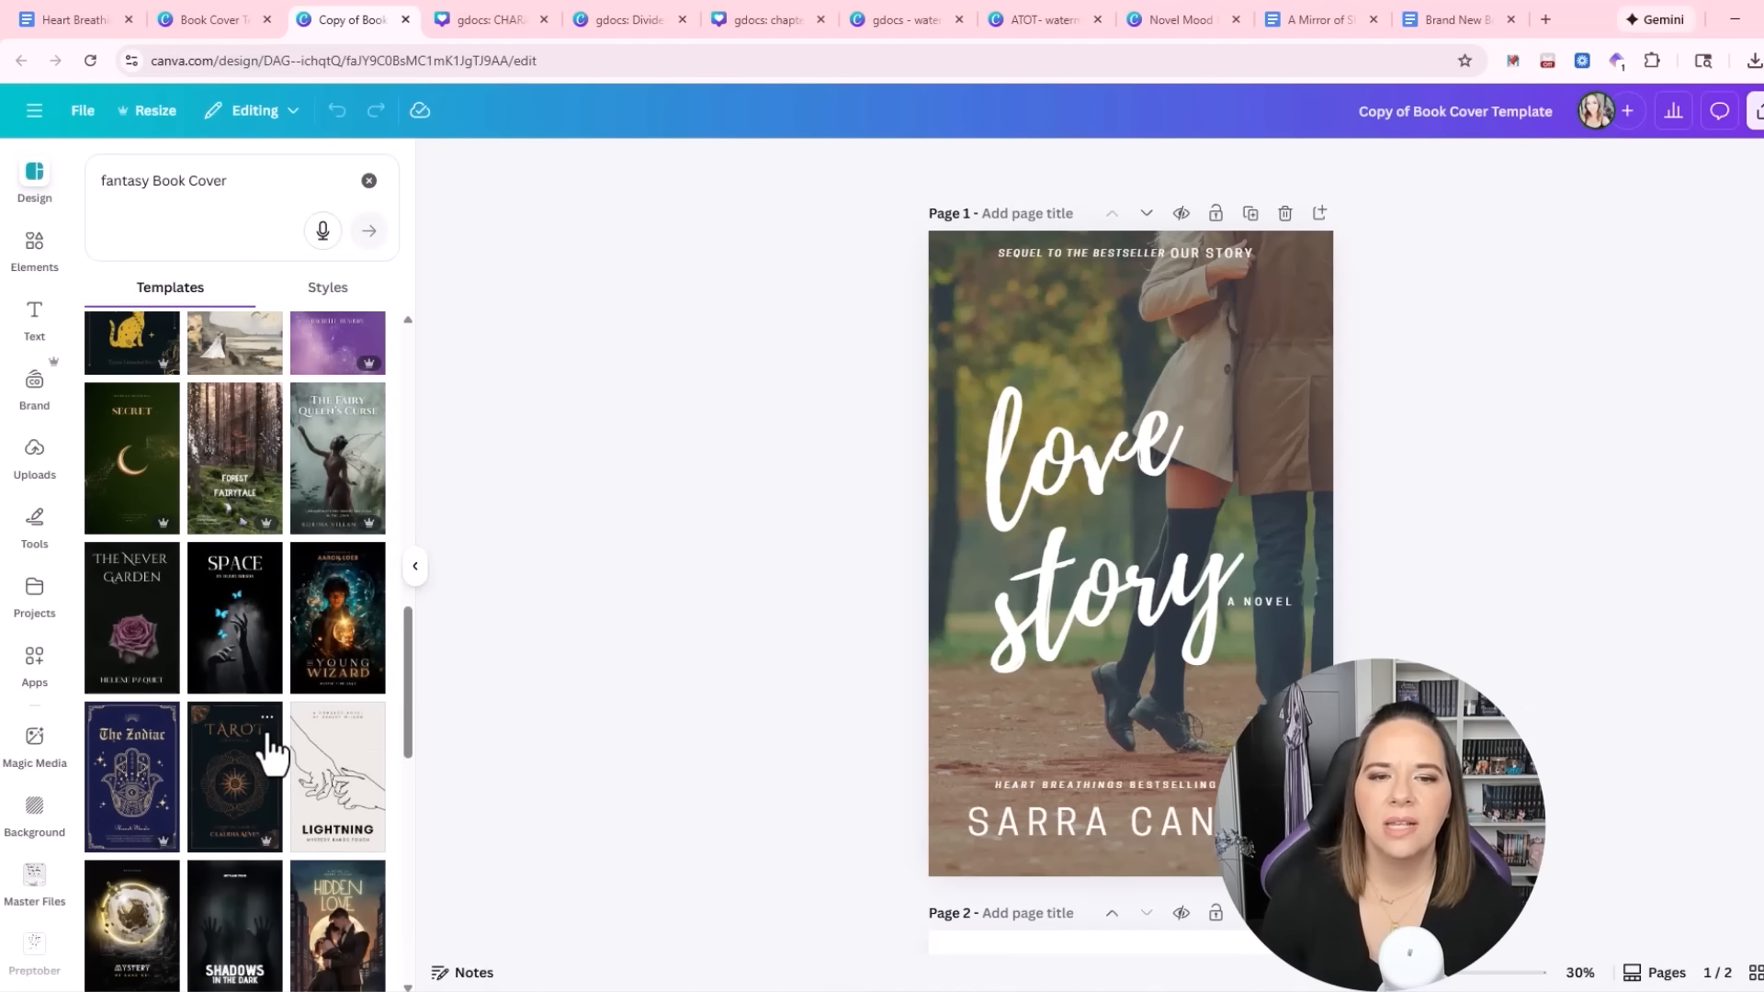
pyautogui.scroll(-3, 255, 831)
pyautogui.scroll(2, 260, 834)
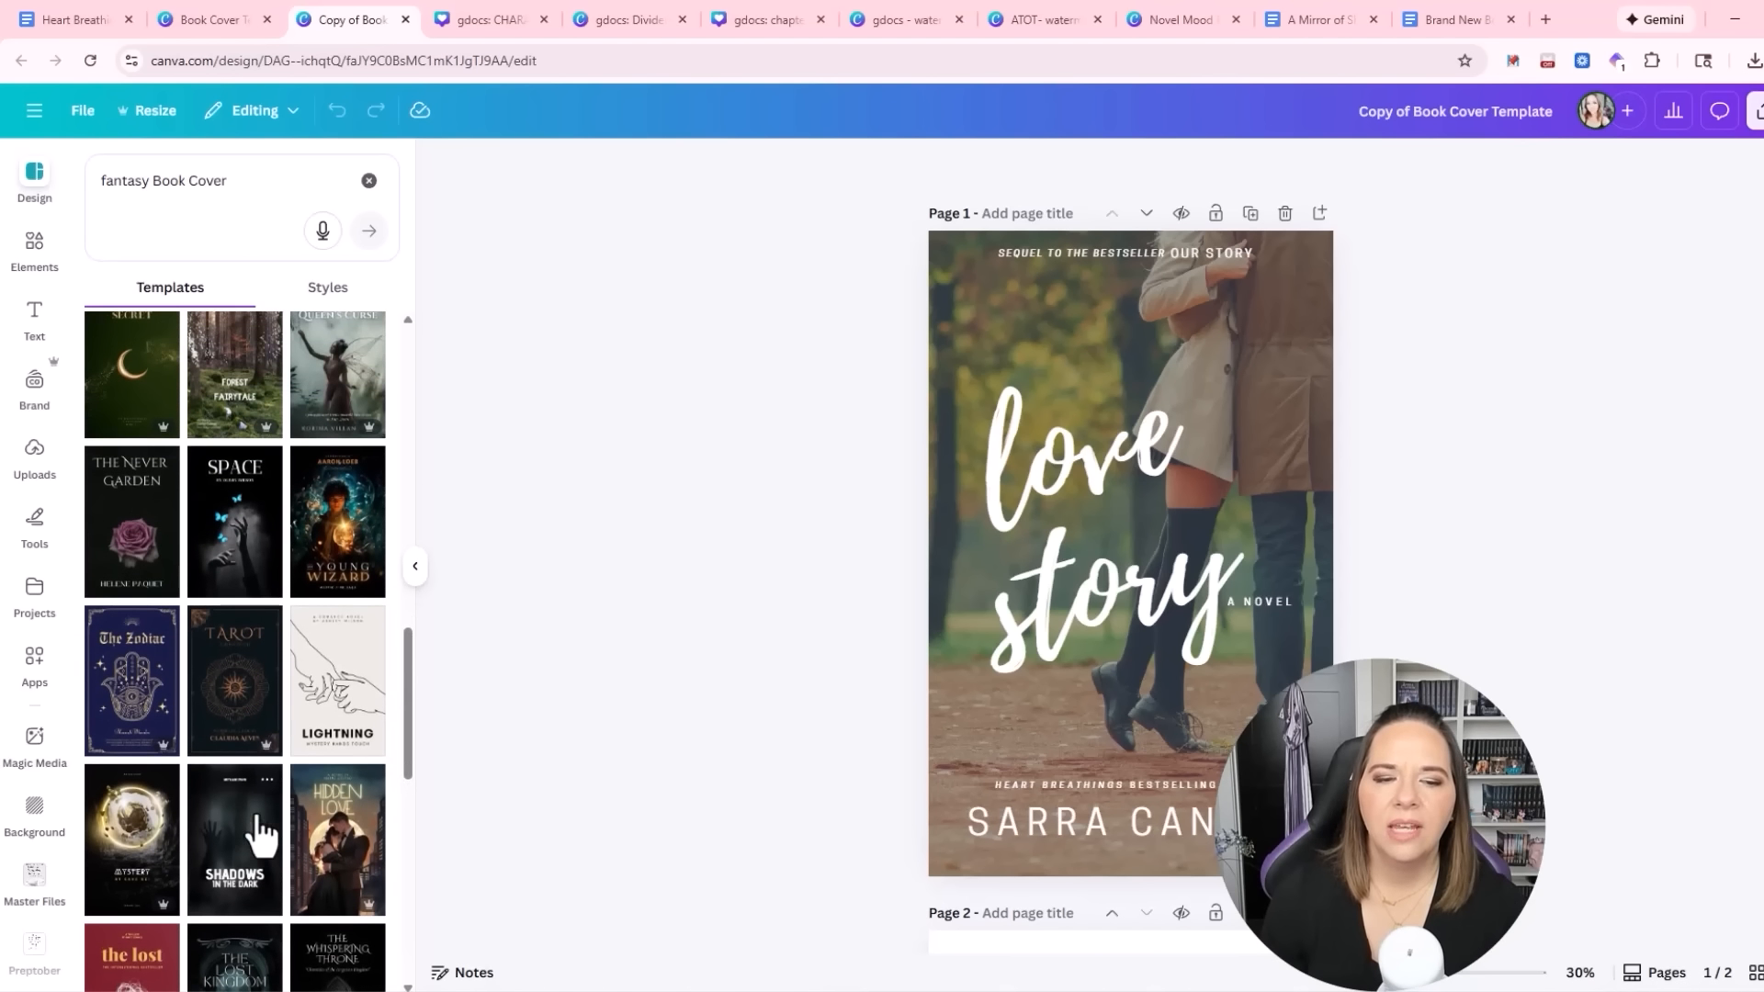
pyautogui.scroll(-3, 289, 822)
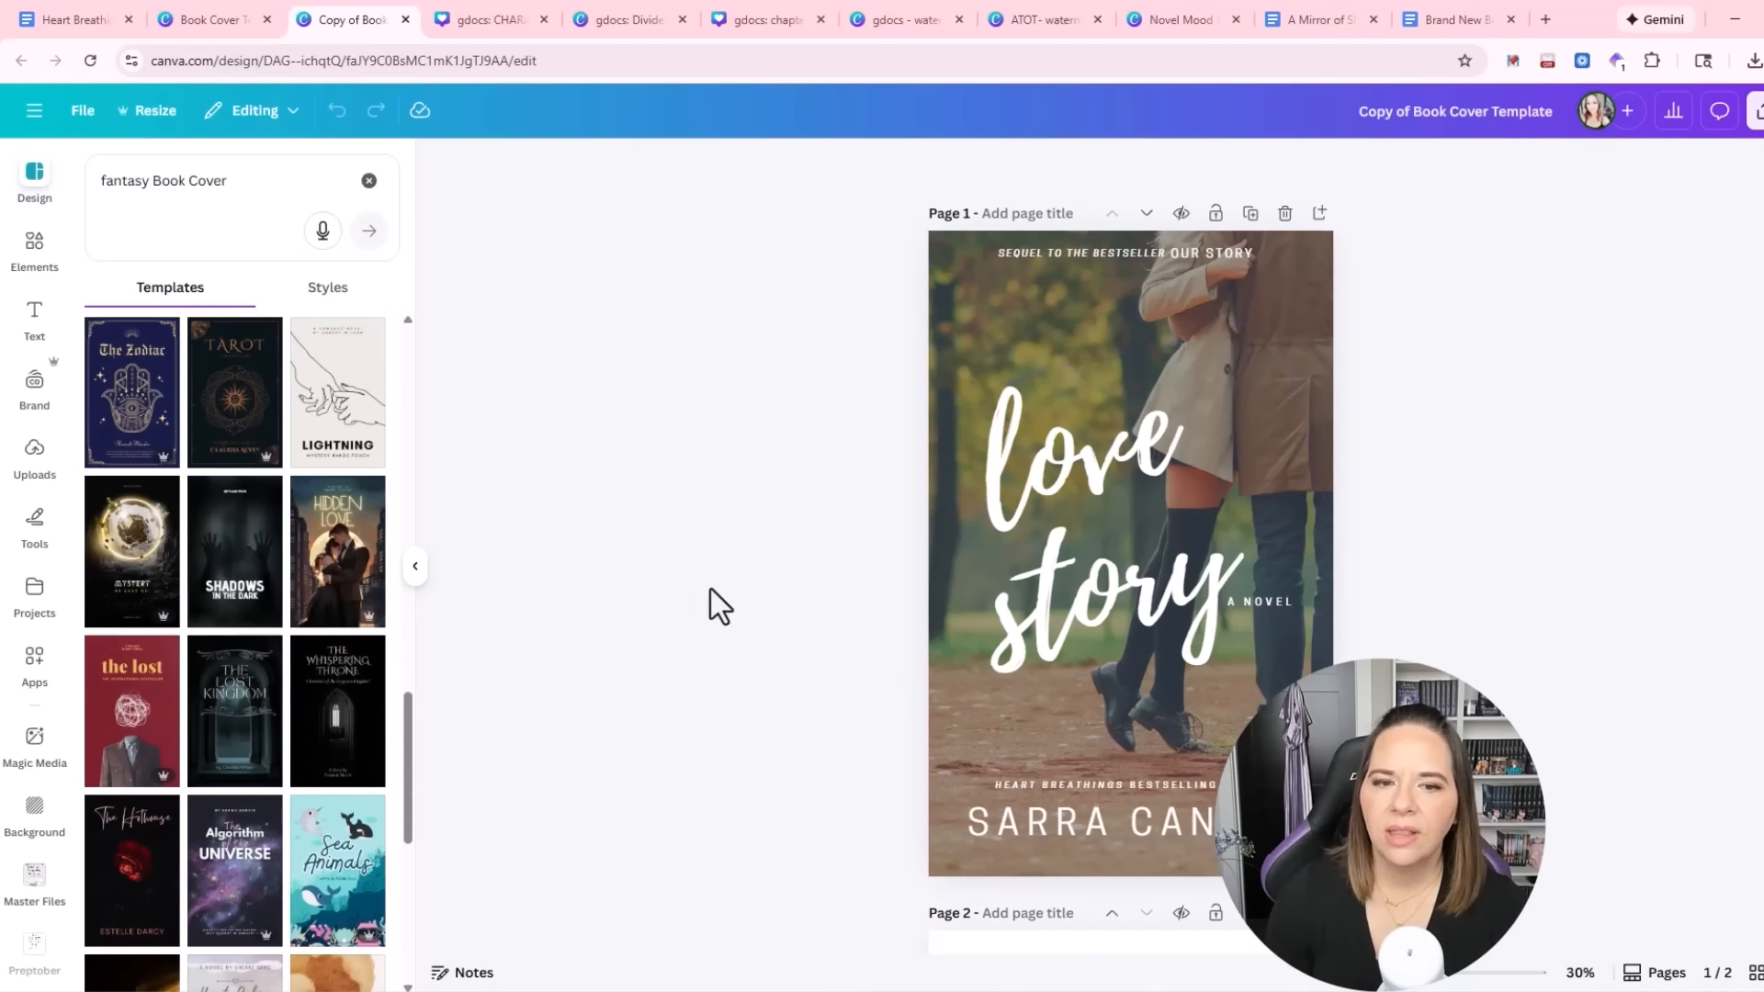
pyautogui.click(347, 597)
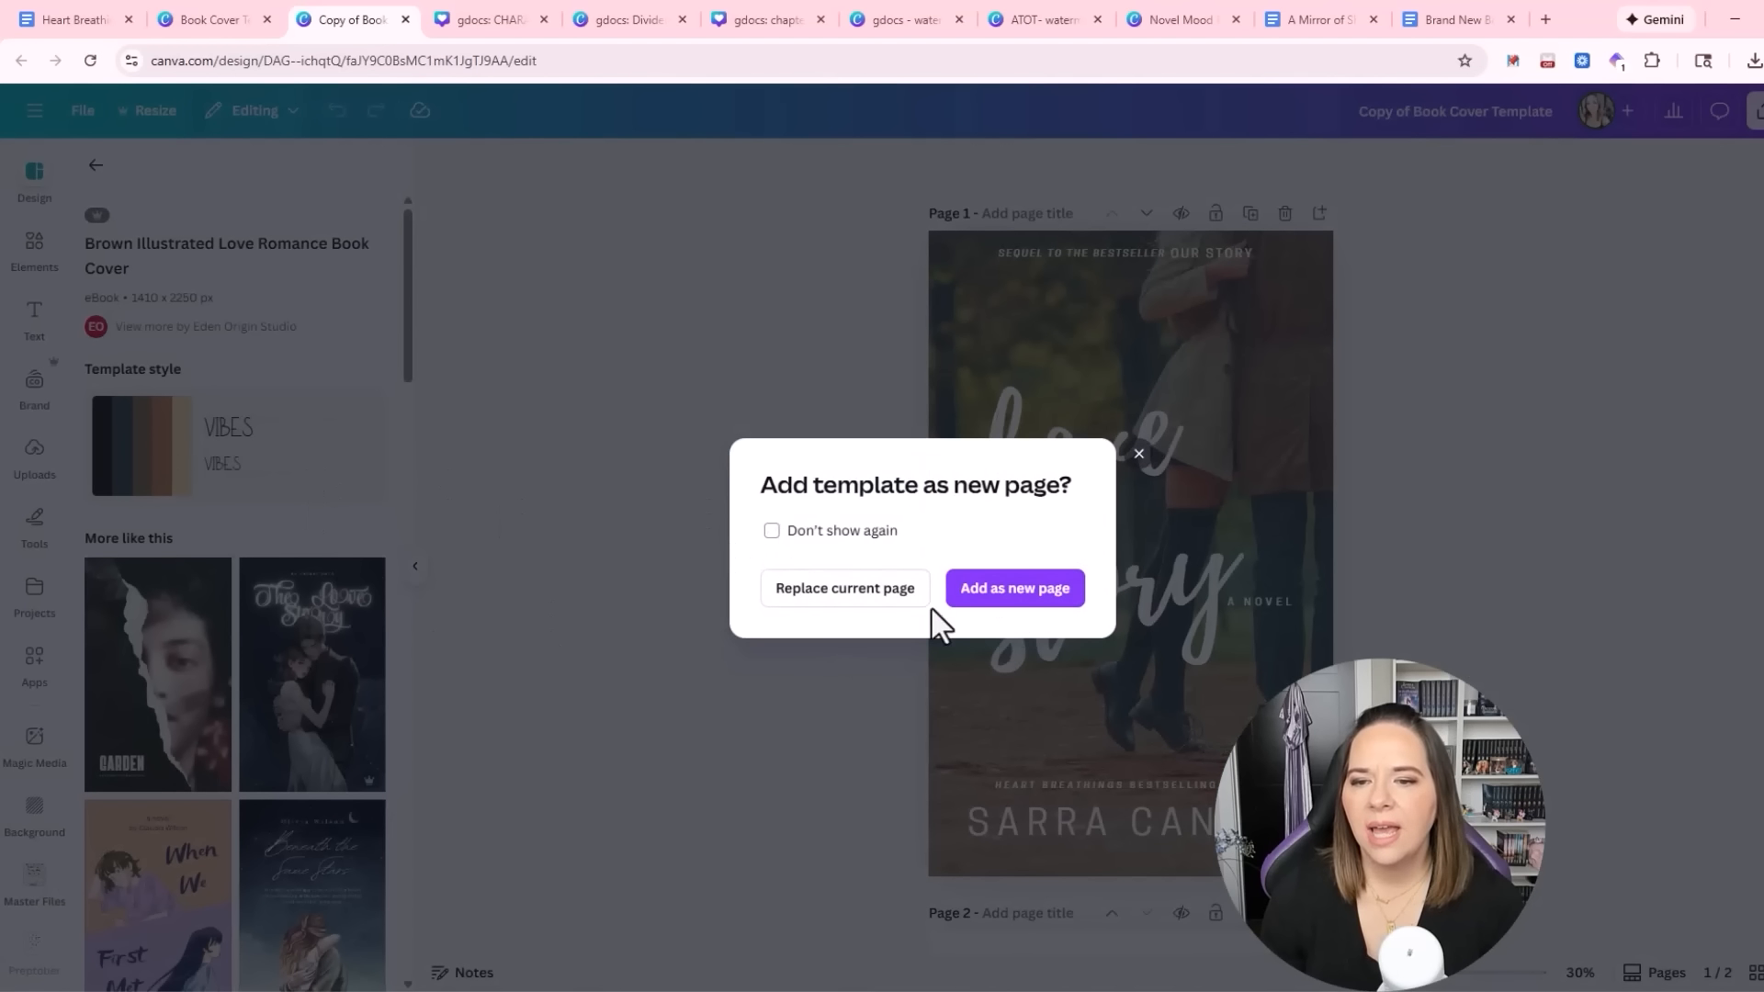
pyautogui.click(855, 620)
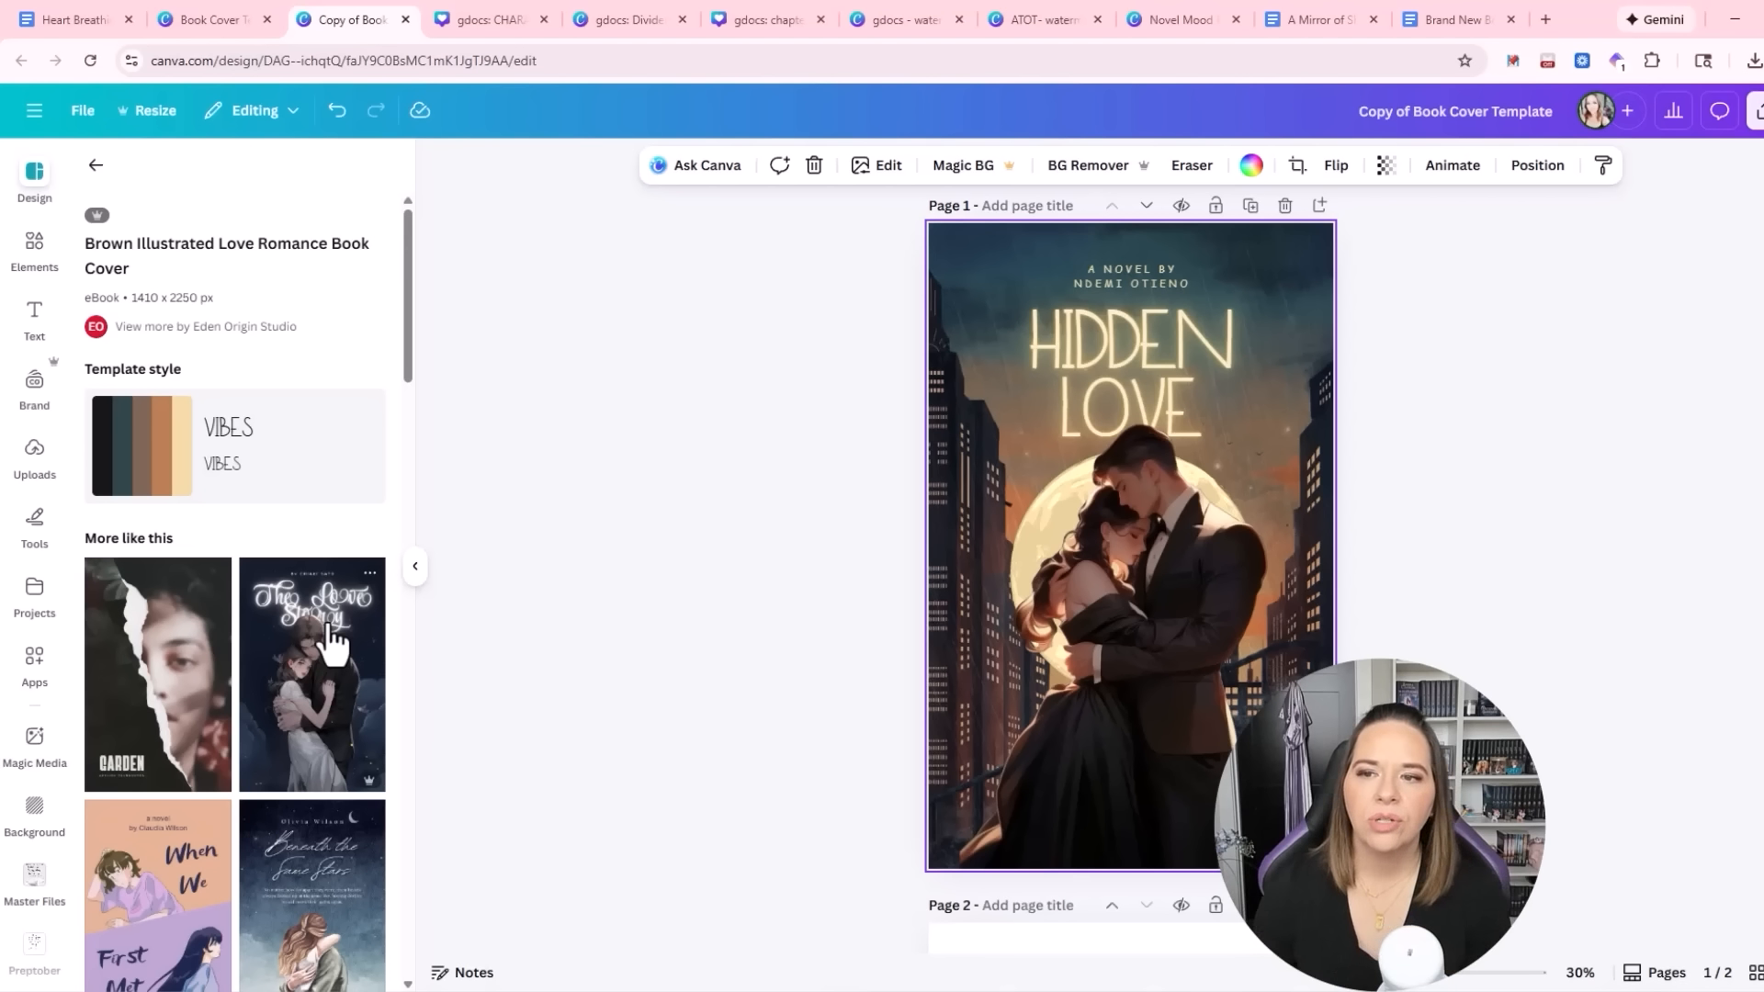
# Try the Shadows of Love cover from the similar templates on page 1, and undo the replacement
pyautogui.scroll(-10, 246, 654)
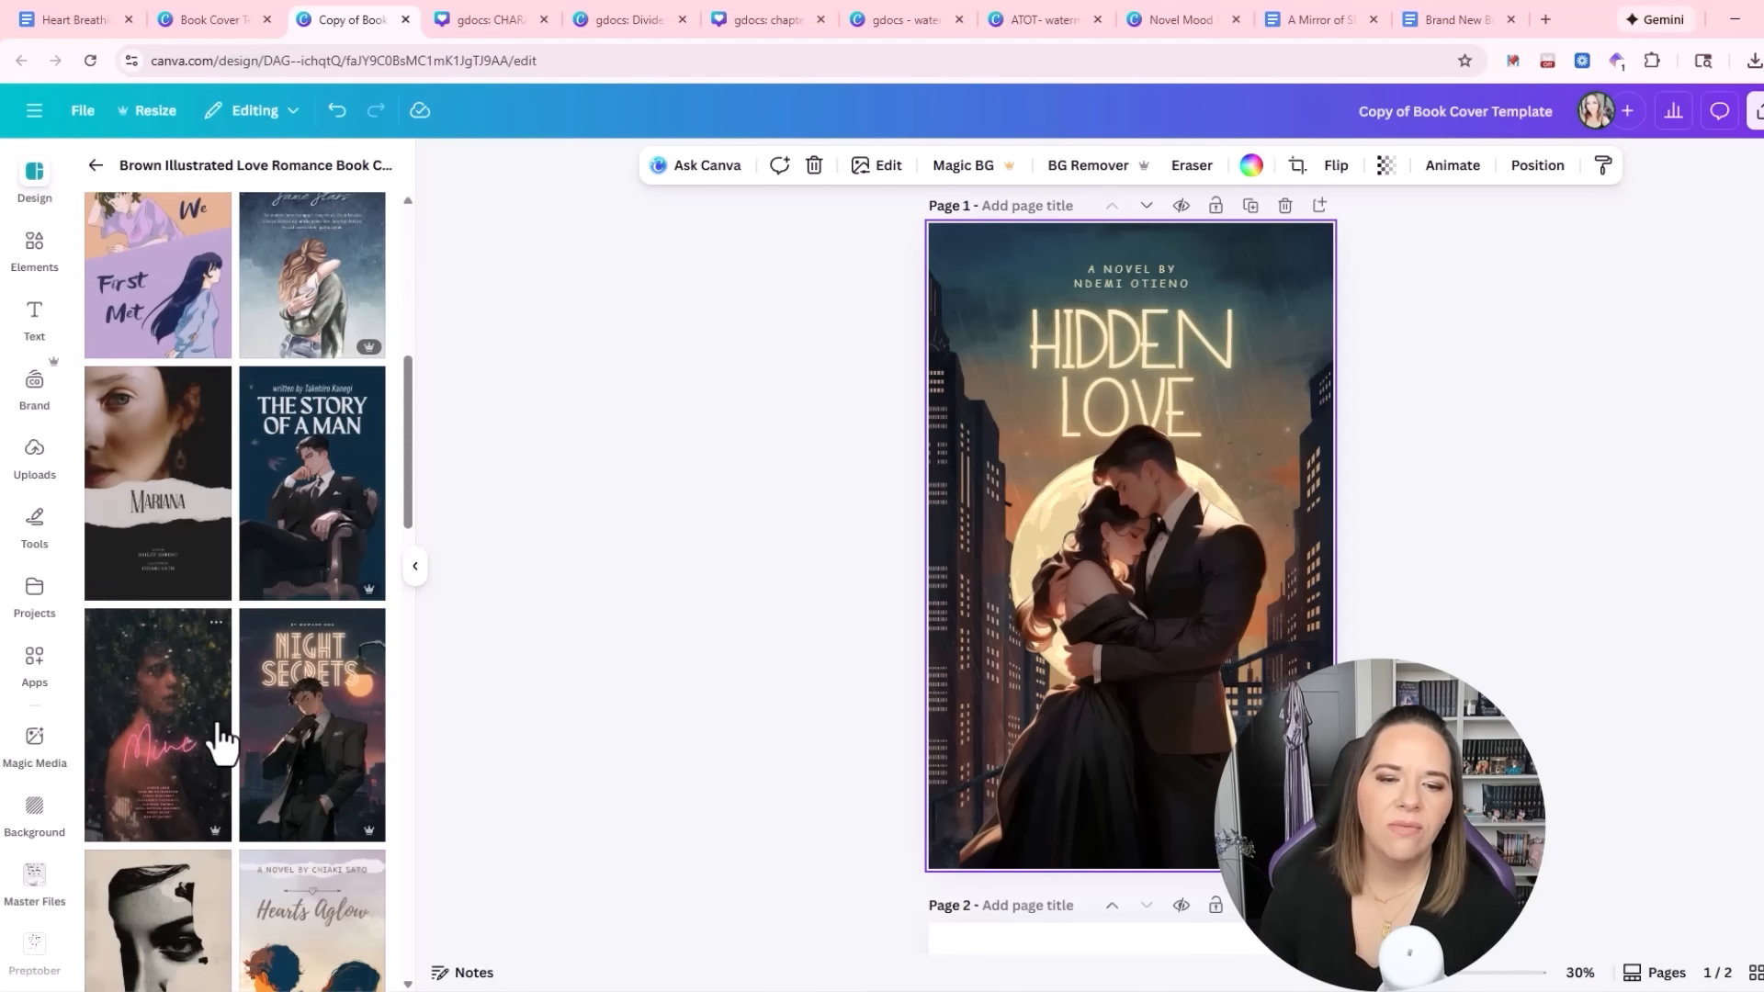
pyautogui.scroll(-5, 213, 735)
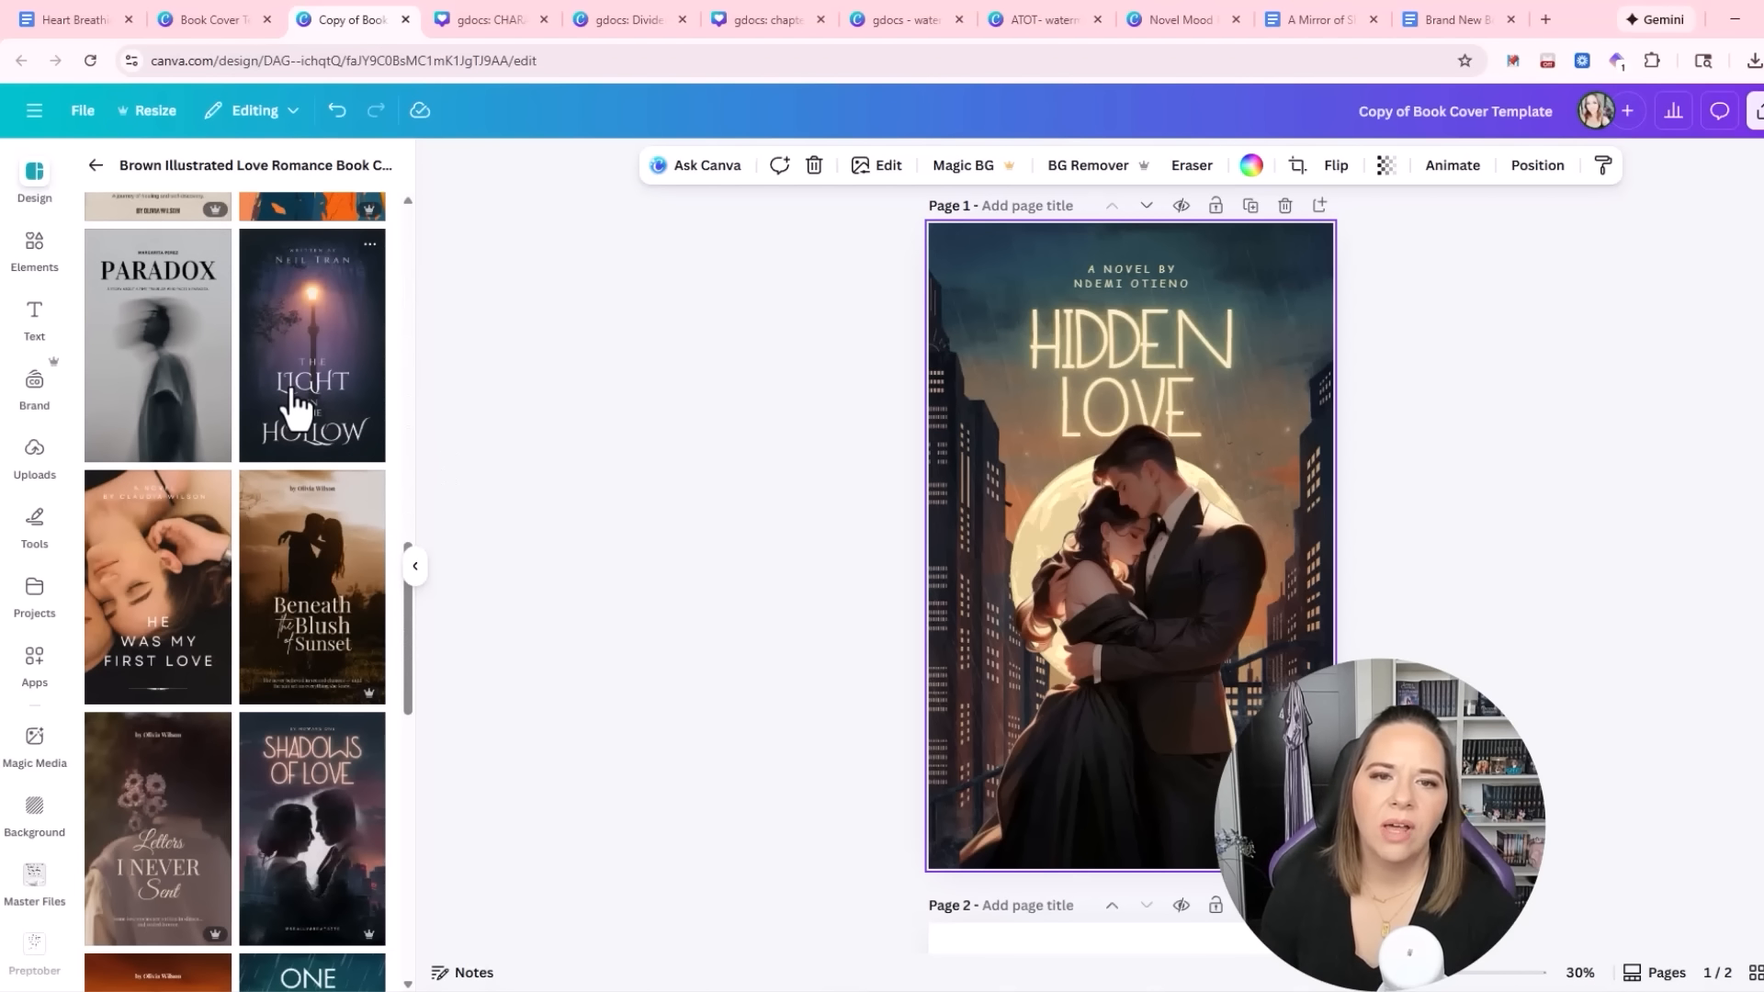
pyautogui.scroll(-2, 315, 618)
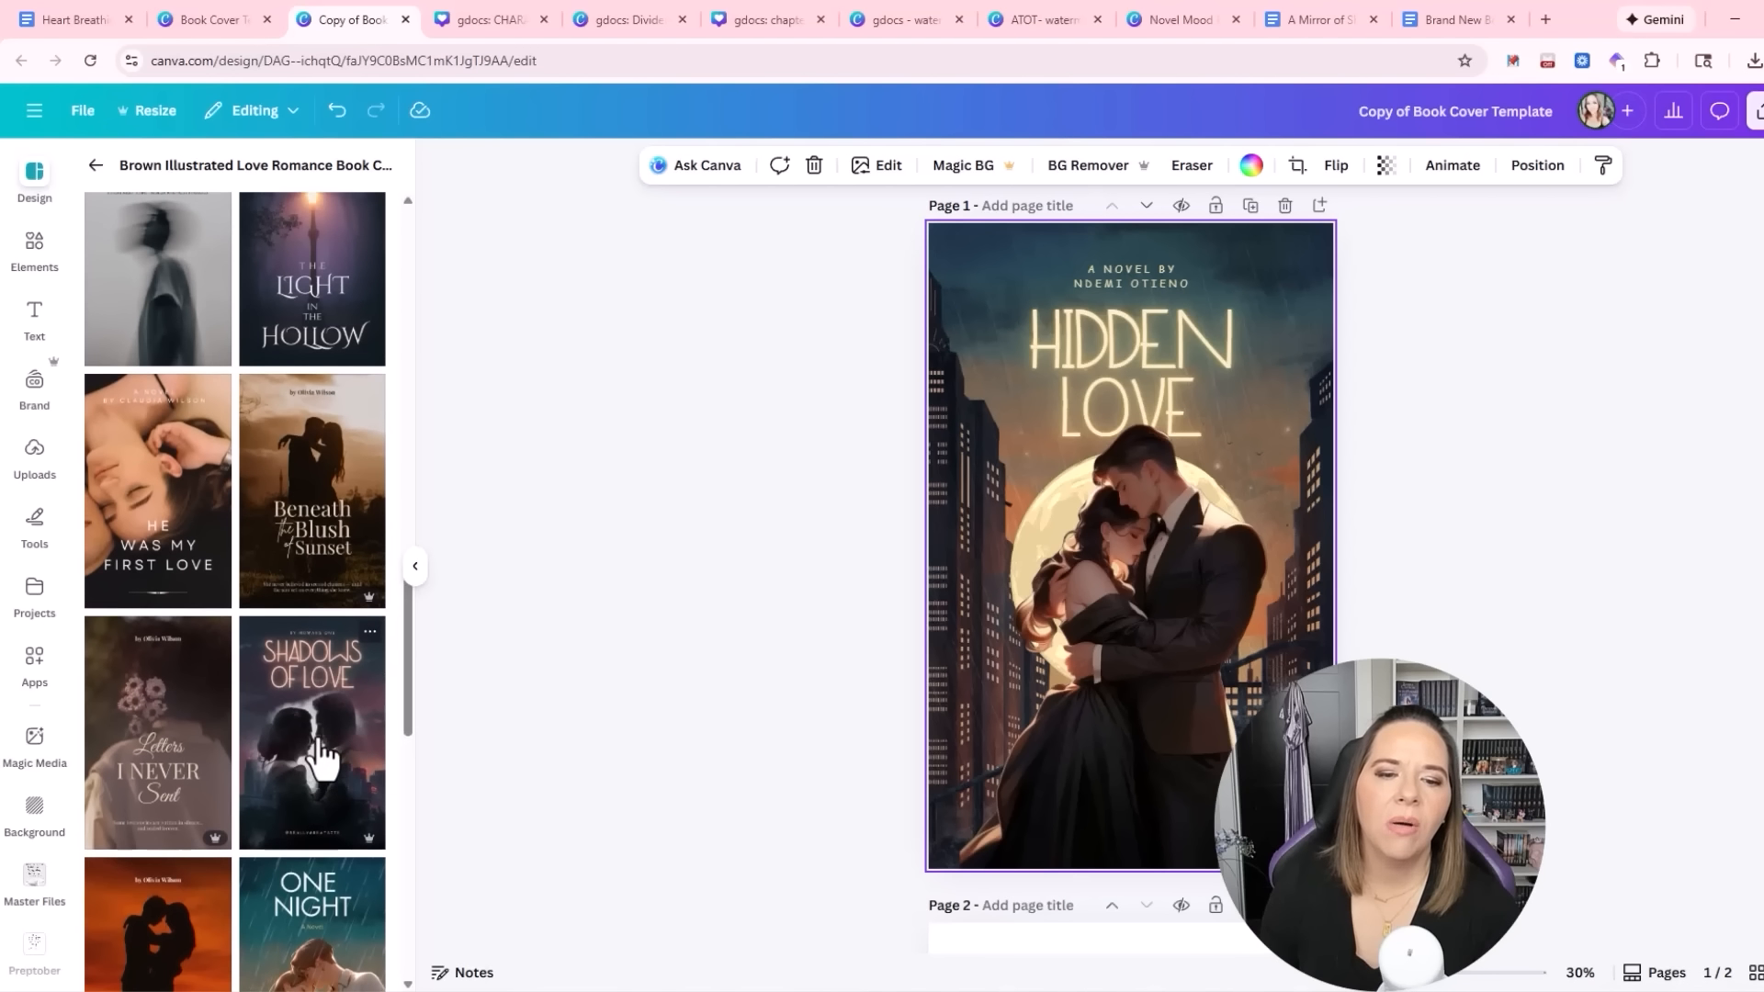
pyautogui.click(316, 733)
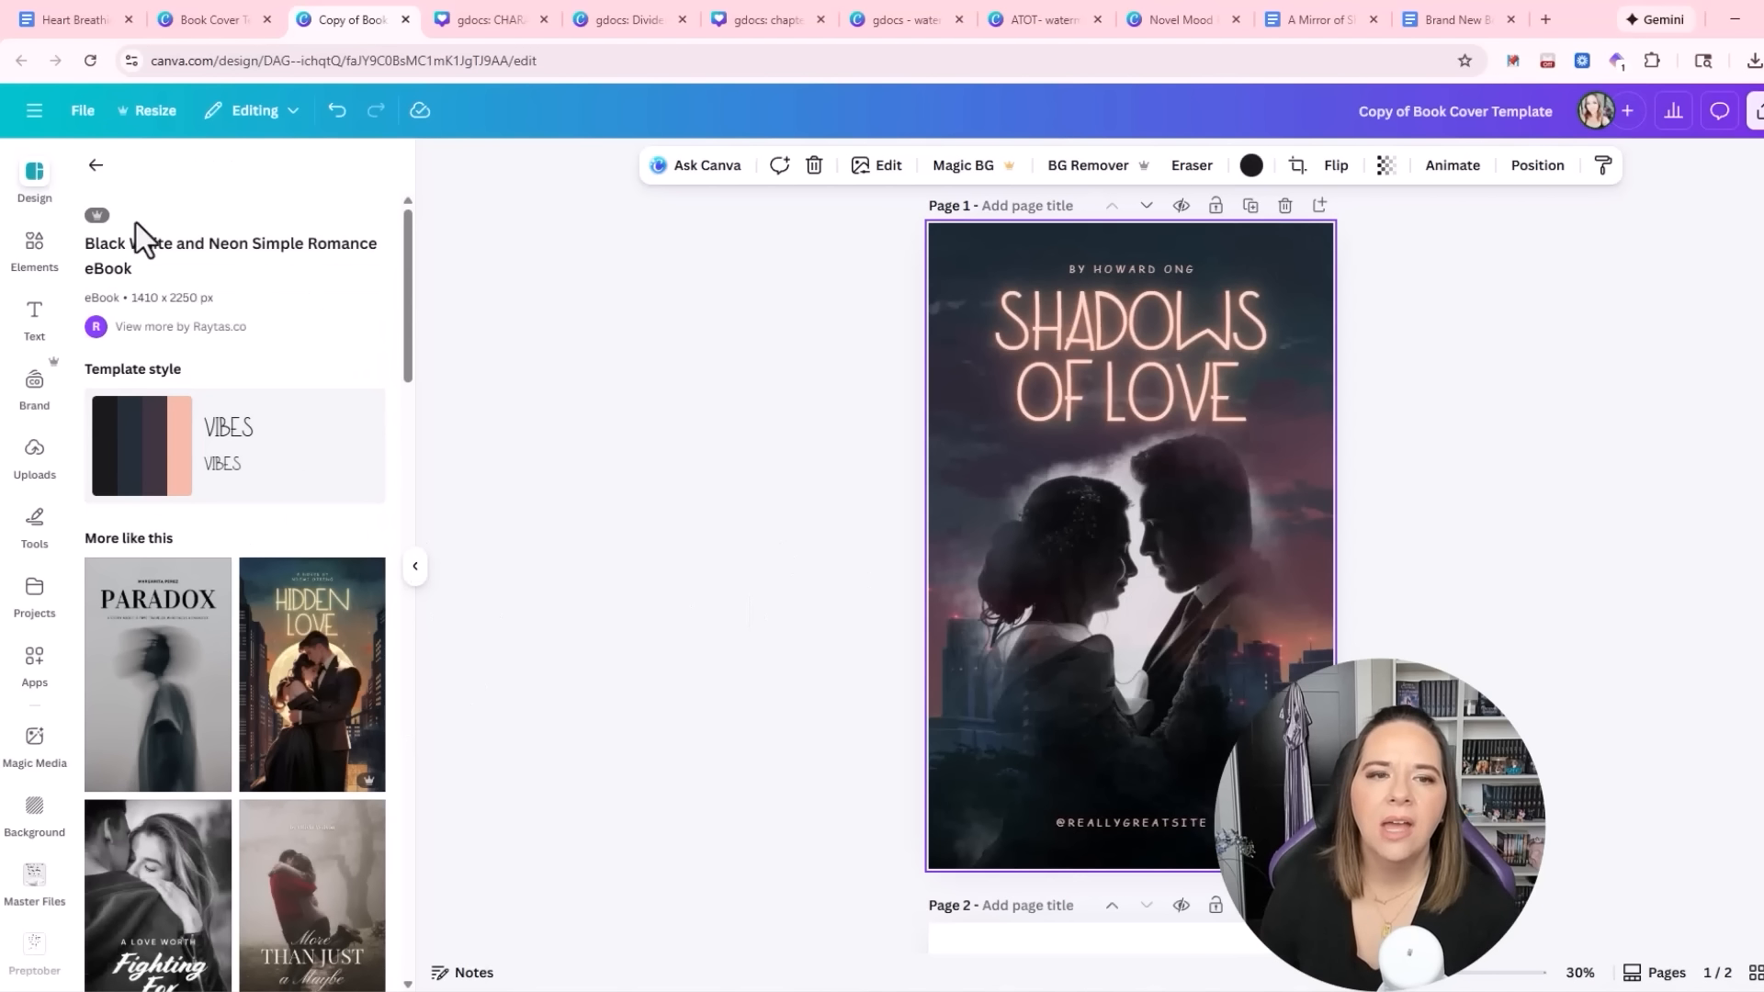
pyautogui.click(98, 165)
pyautogui.click(1149, 410)
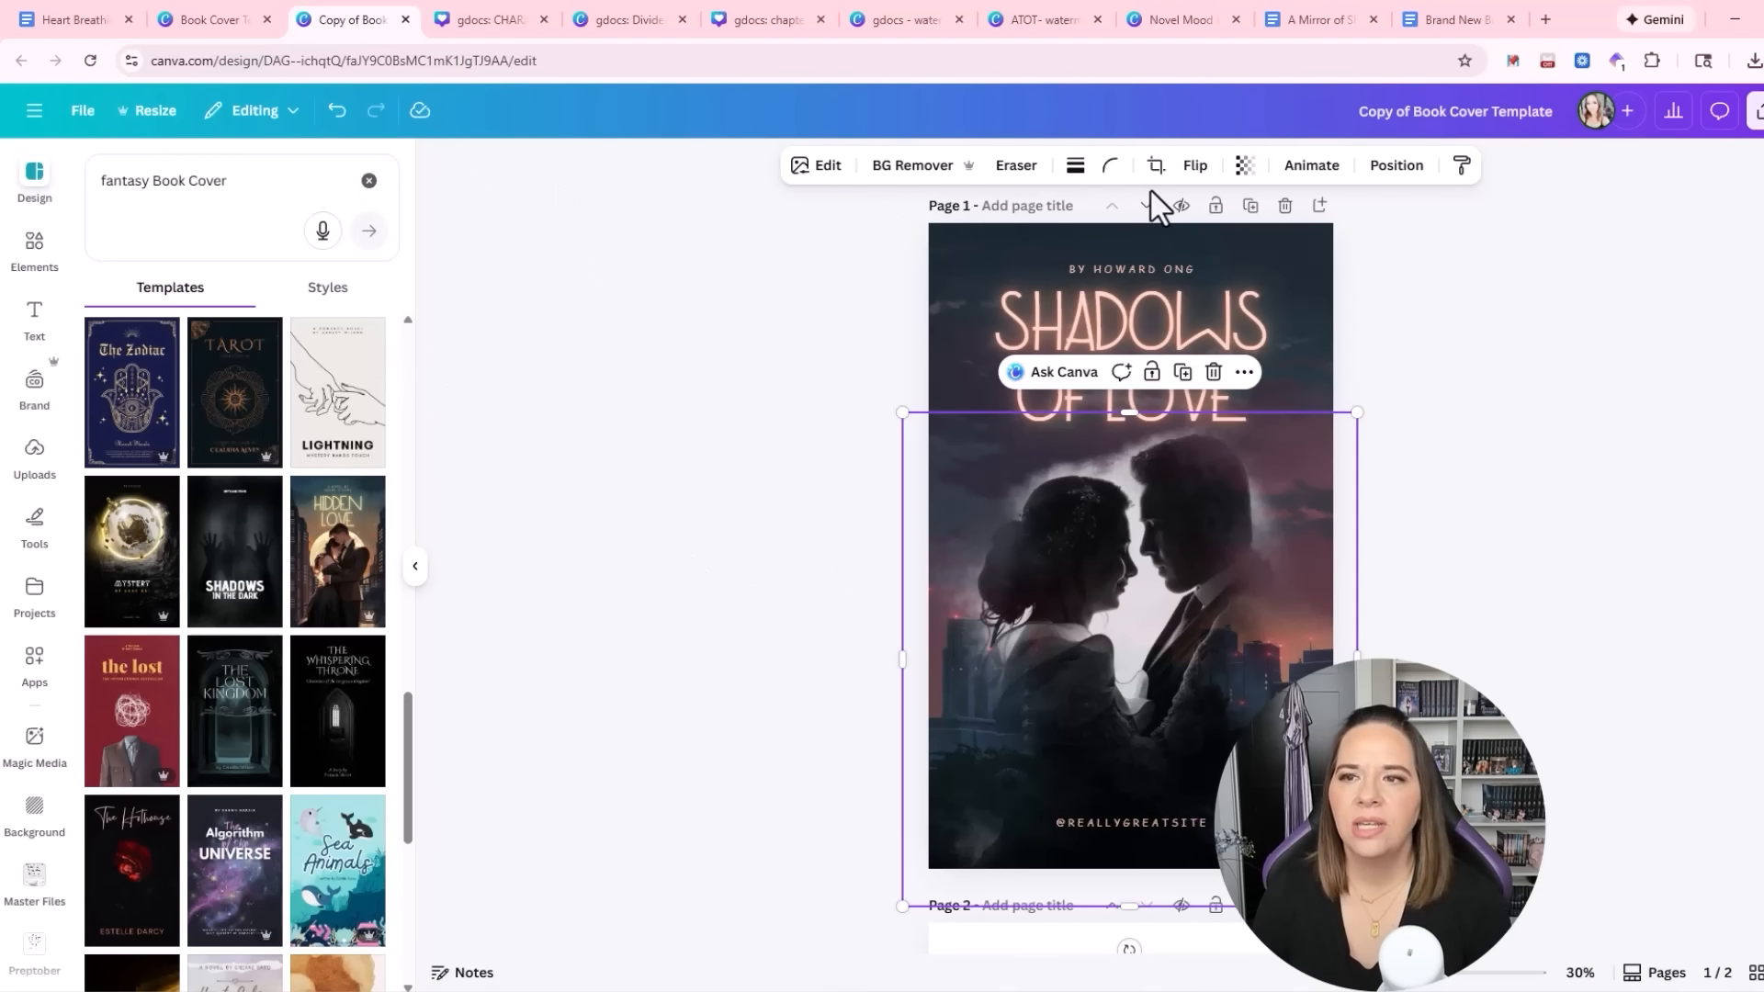
pyautogui.click(331, 112)
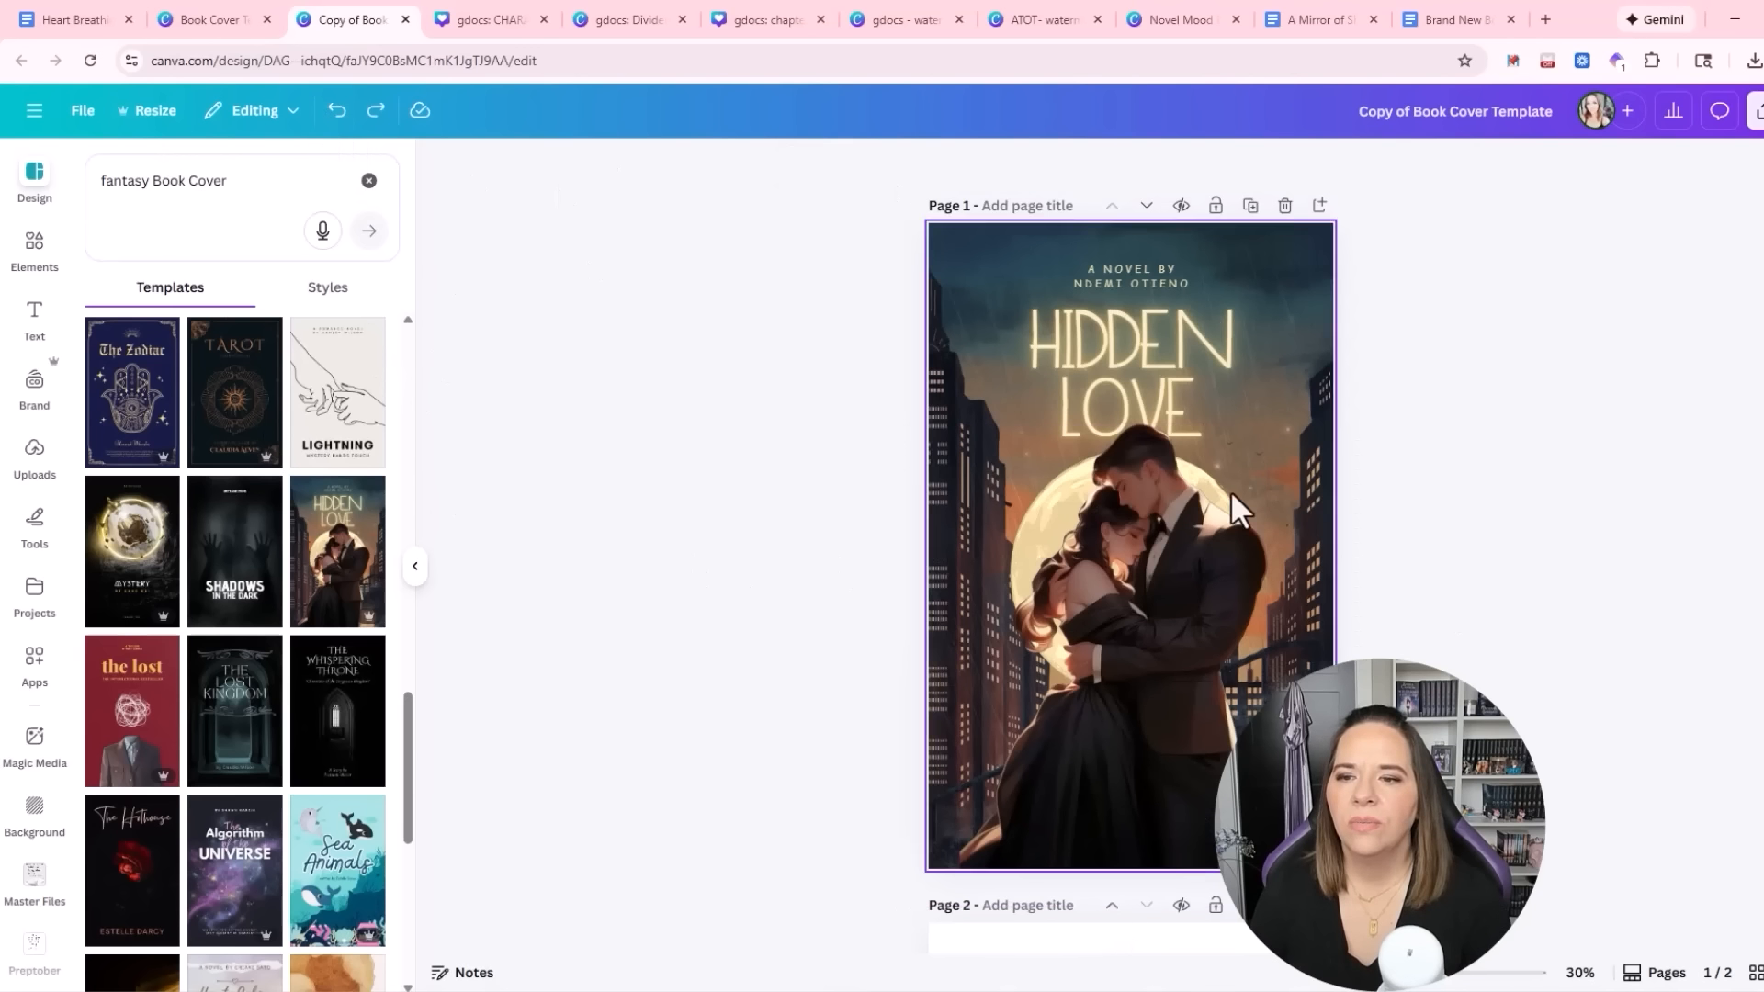
# Change the page 1 cover title to LOVE STORY and replace the name under "A NOVEL BY" with the author's full name
pyautogui.click(1116, 341)
pyautogui.click(1116, 342)
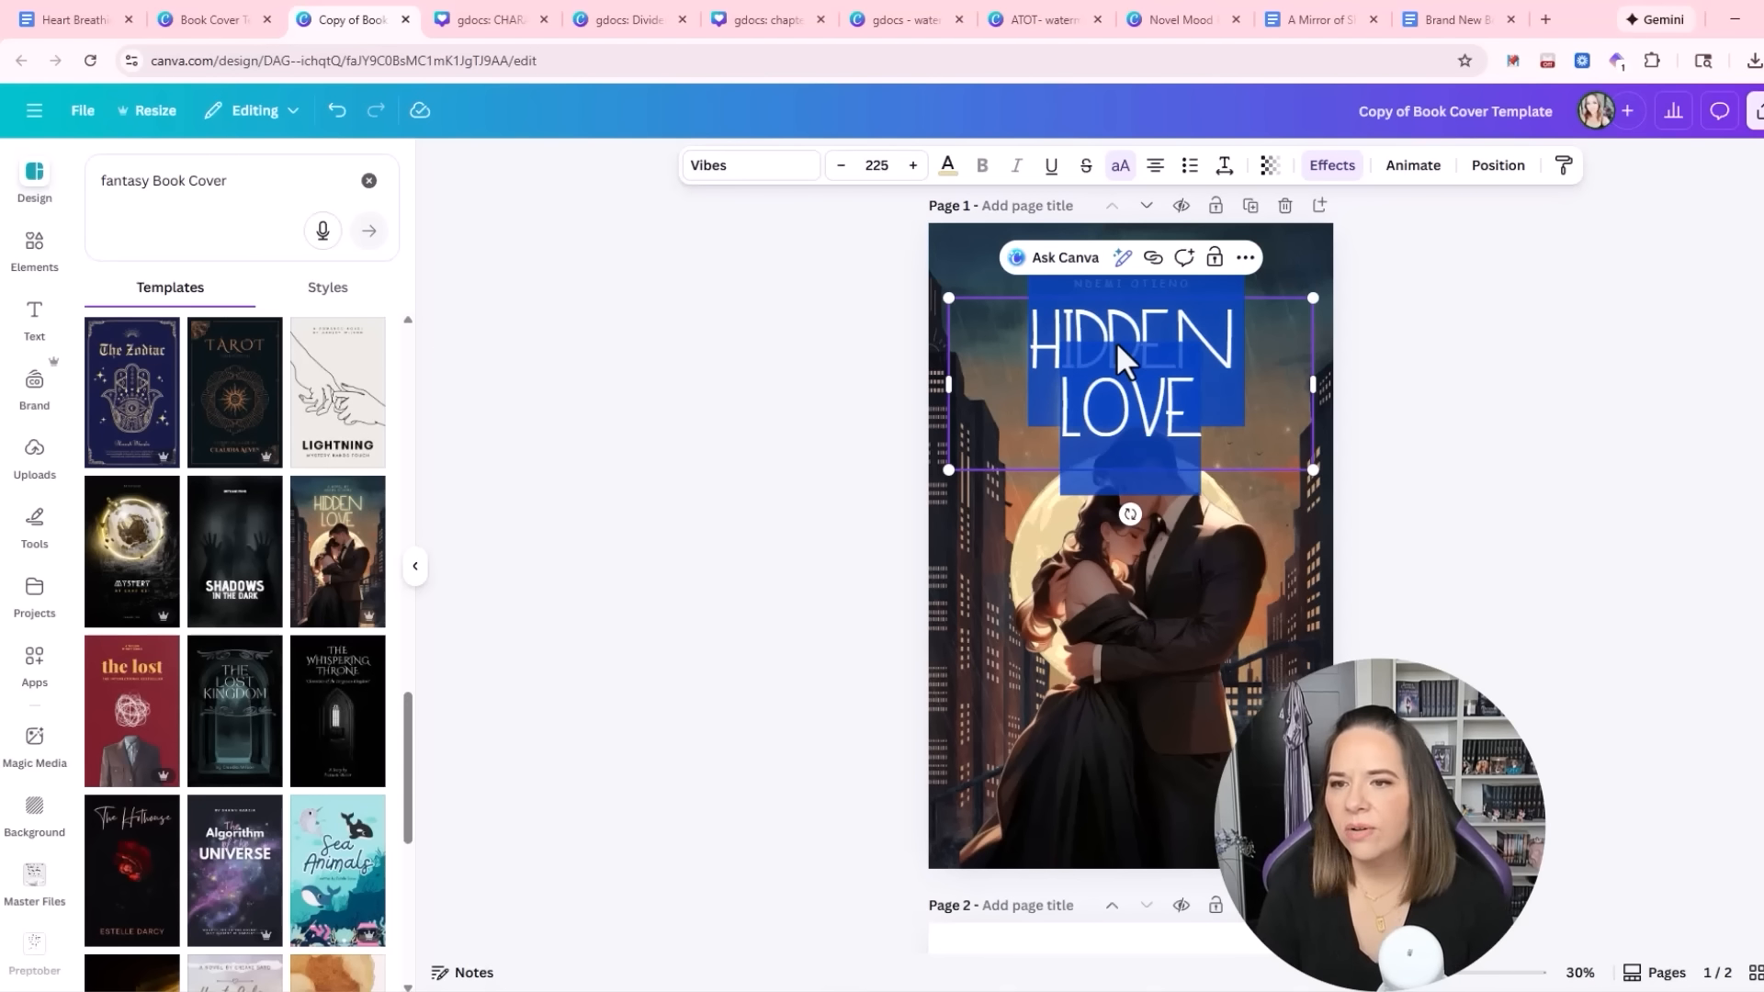
pyautogui.write('LOVE STORY')
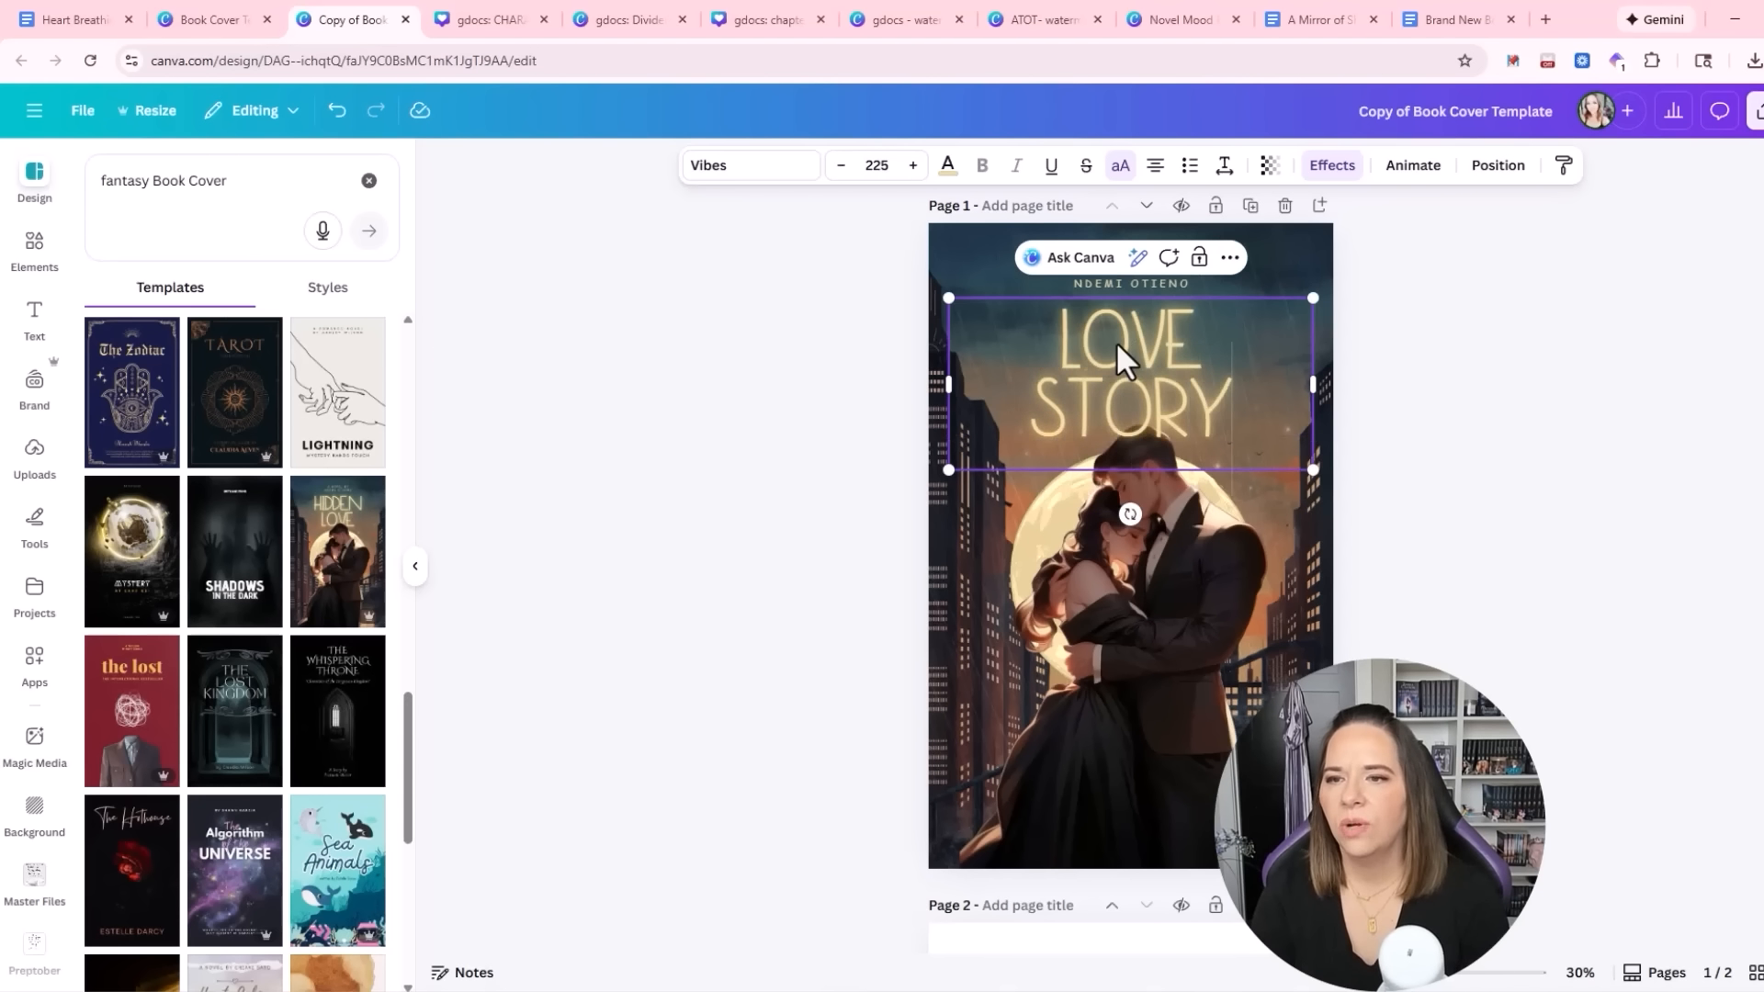
pyautogui.click(1149, 280)
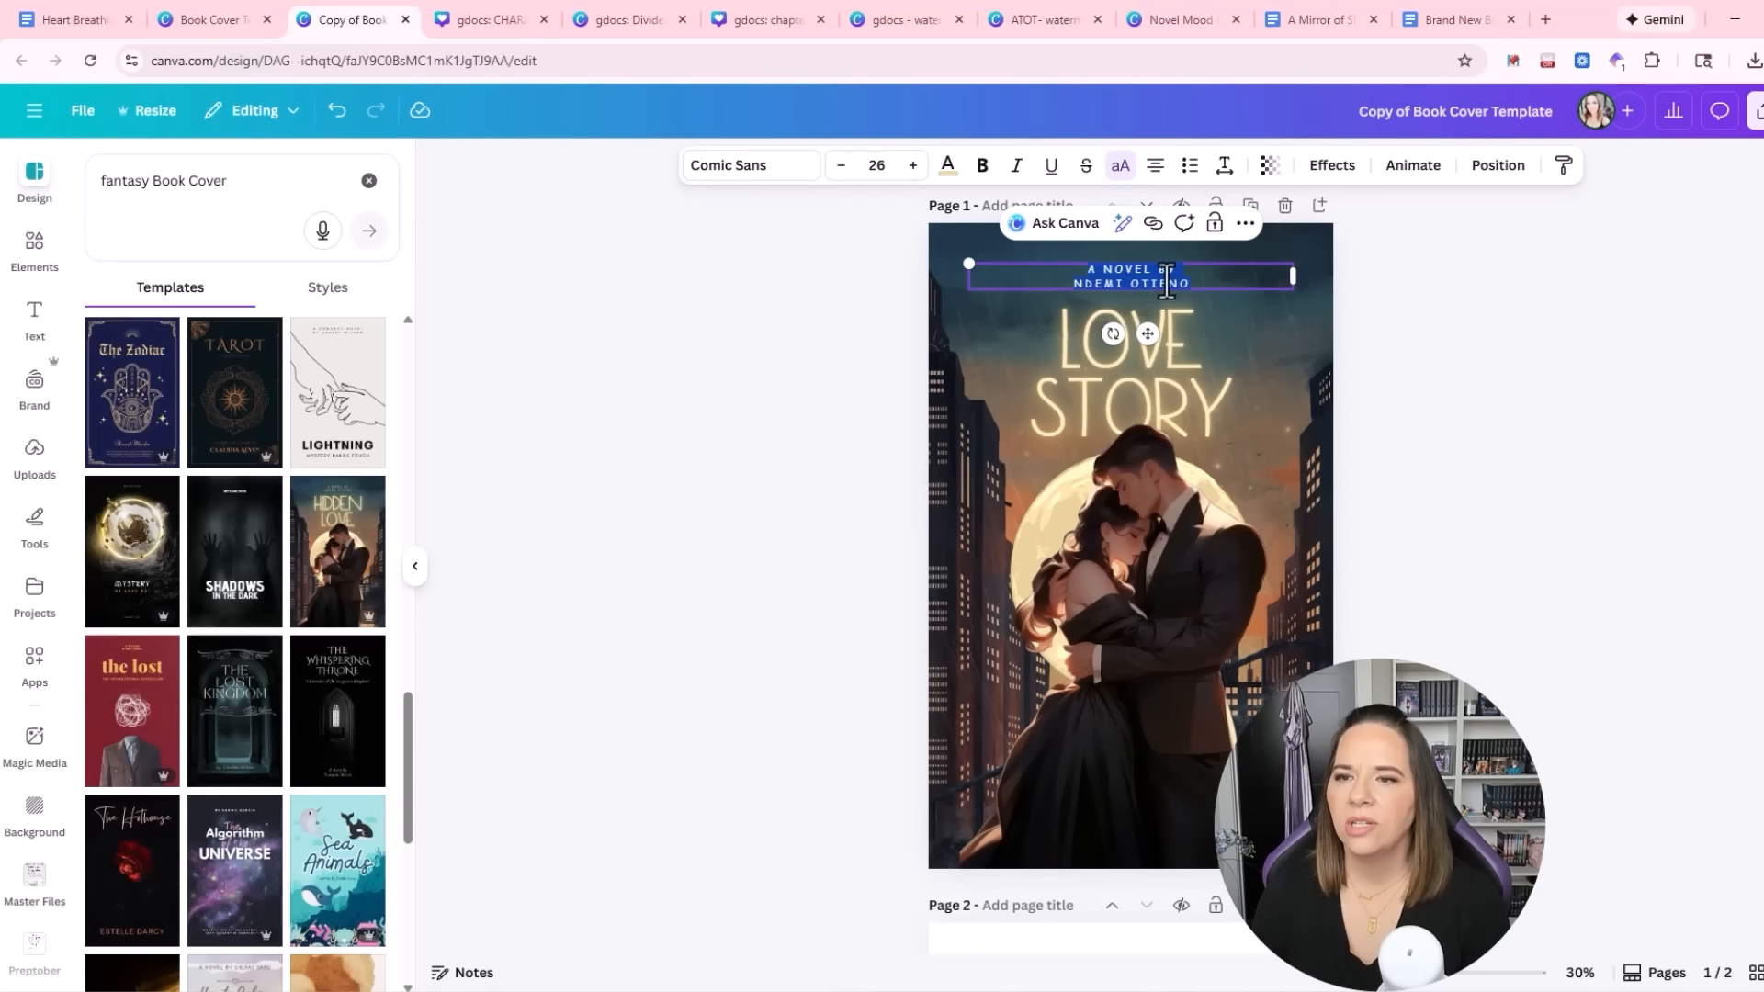
pyautogui.moveTo(1188, 284); pyautogui.dragTo(1091, 278)
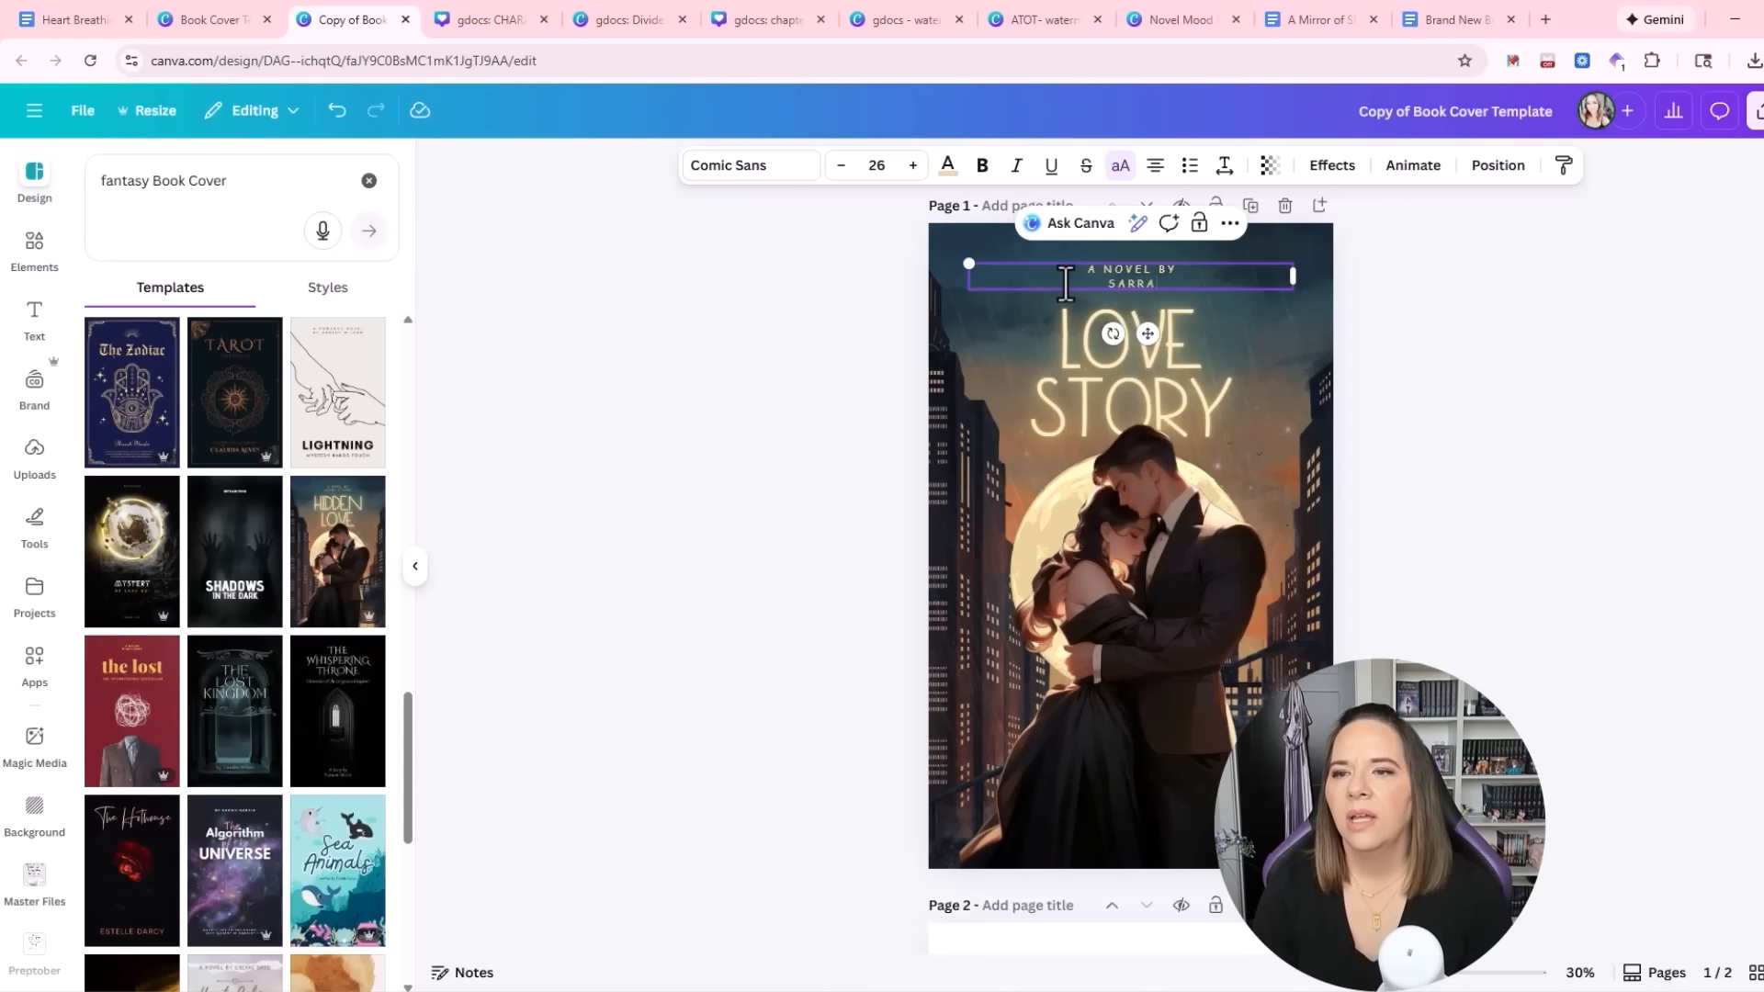
pyautogui.write('SARRA CANNON')
# Move the embracing couple illustration slightly down on the page 1 cover, away from the title
pyautogui.click(1088, 776)
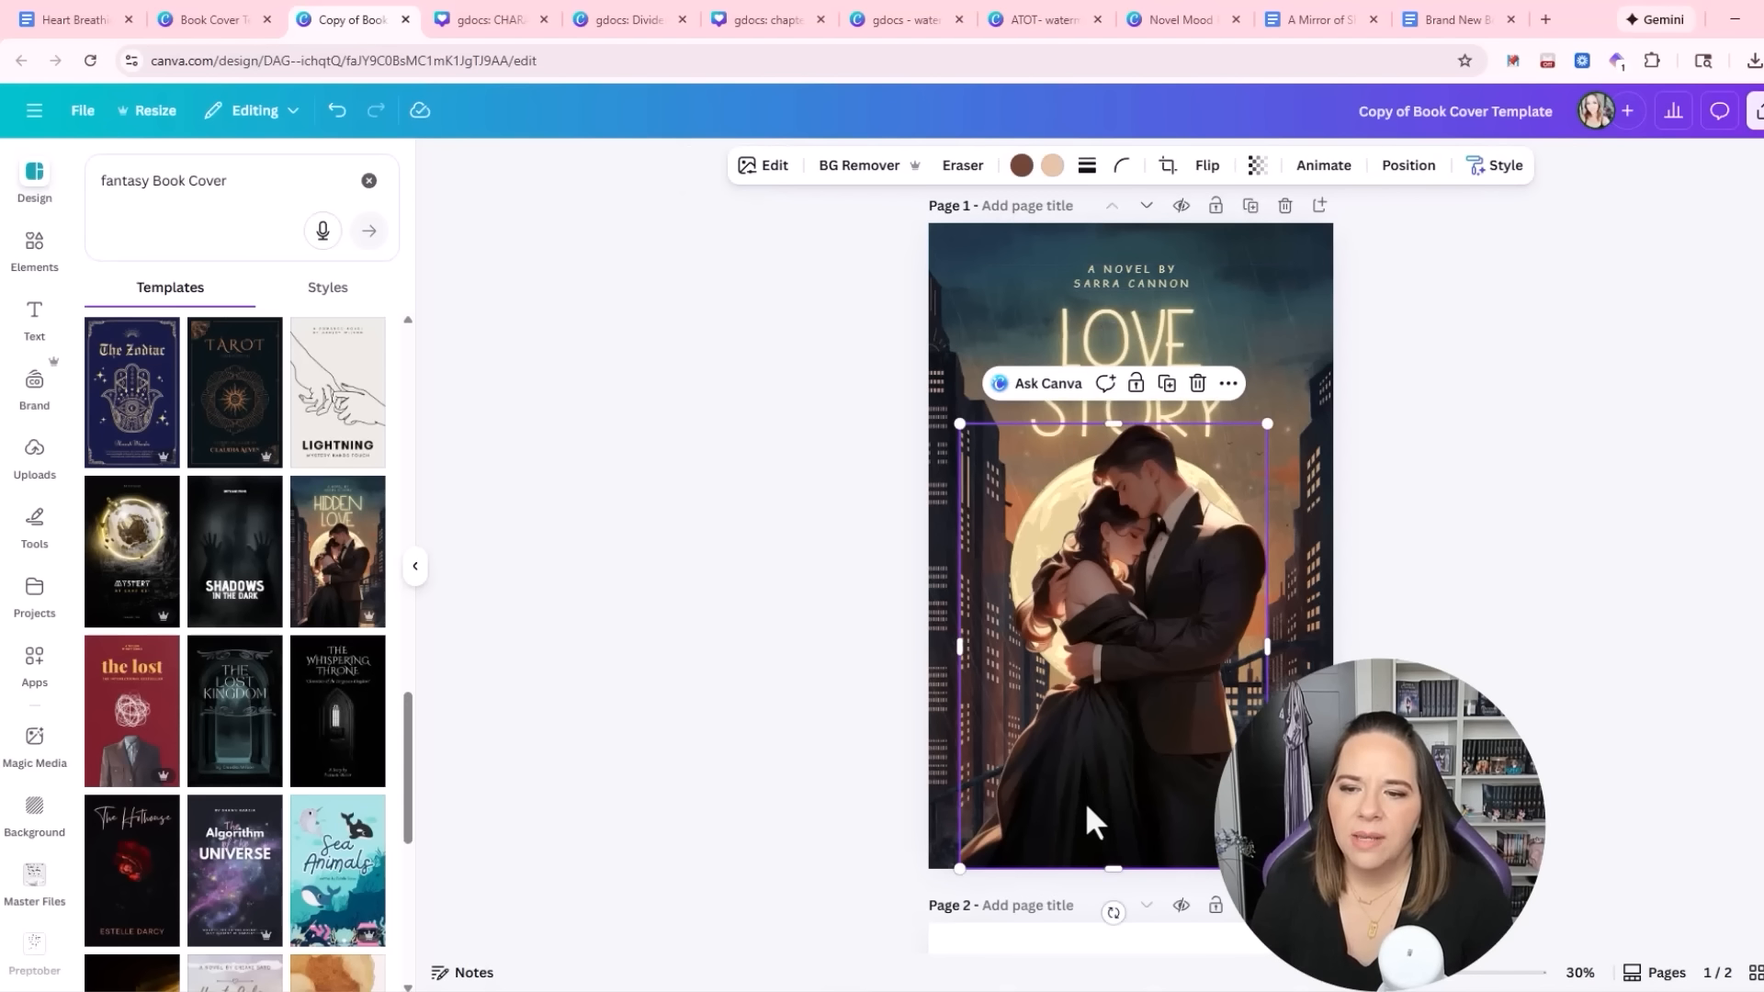
pyautogui.moveTo(1084, 801)
pyautogui.mouseDown()
pyautogui.moveTo(747, 846)
pyautogui.moveTo(1139, 818)
pyautogui.moveTo(1073, 816)
pyautogui.mouseUp()
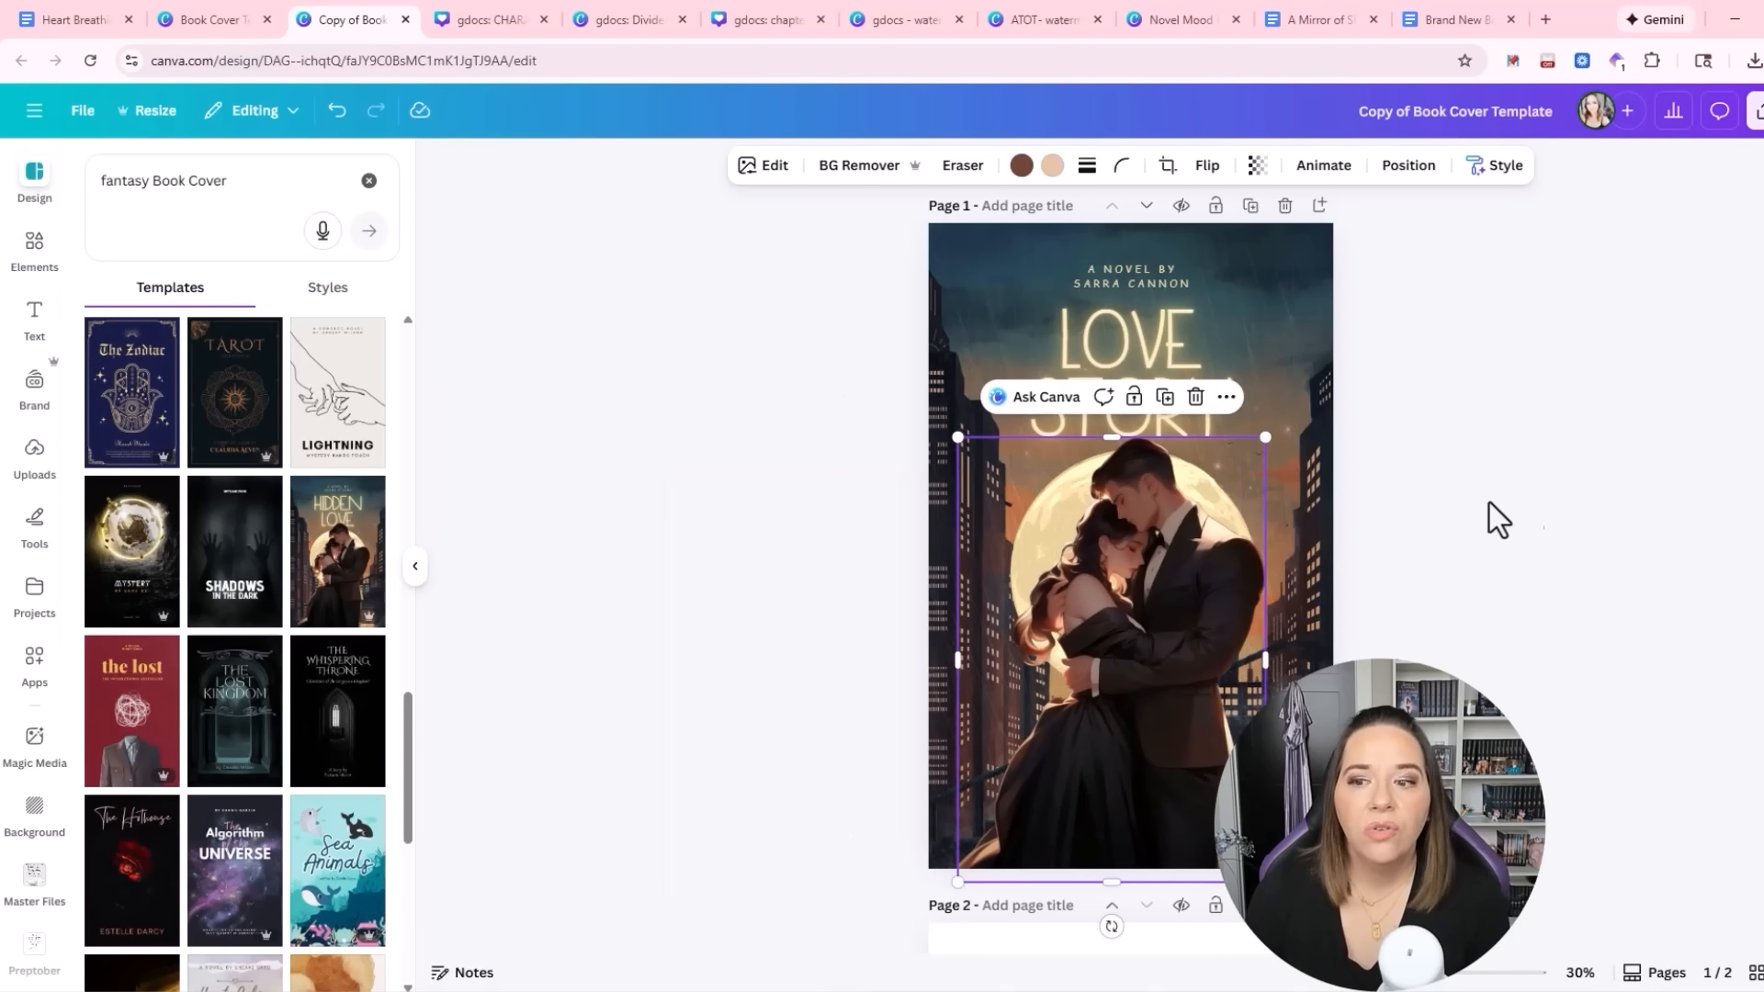
pyautogui.click(1525, 507)
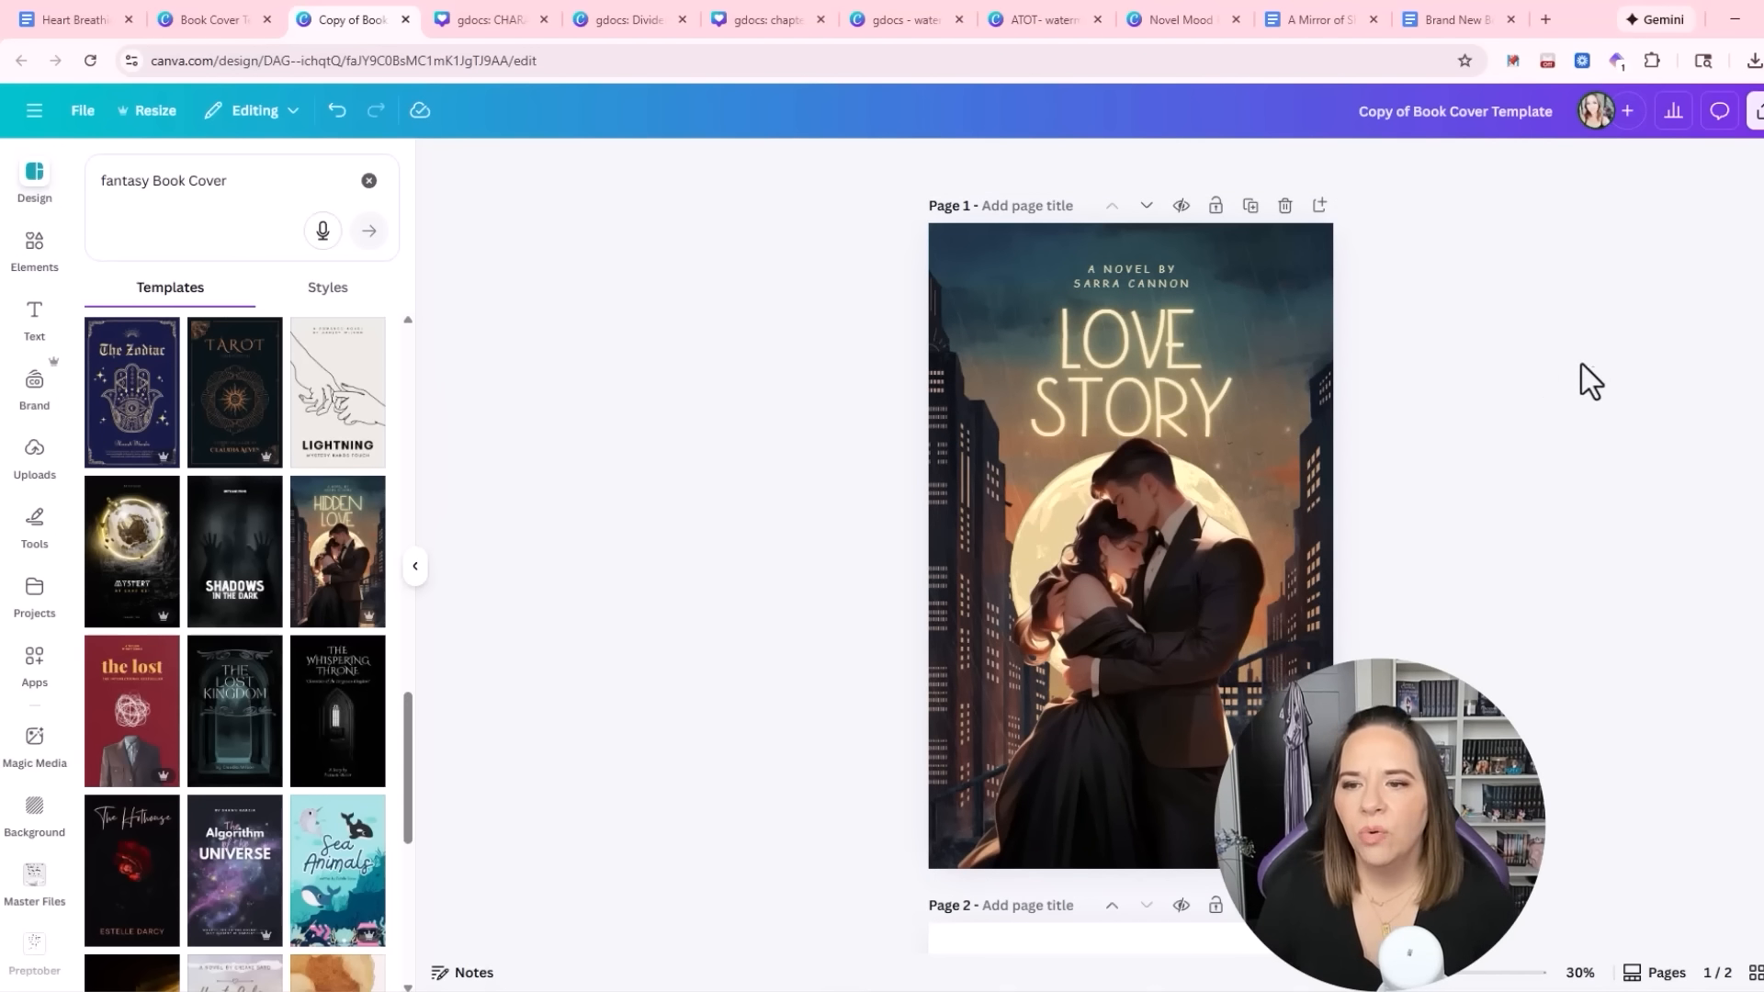
# Try deleting the old 3D book mockup from page 2, and undo the deletion
pyautogui.scroll(-7, 1511, 615)
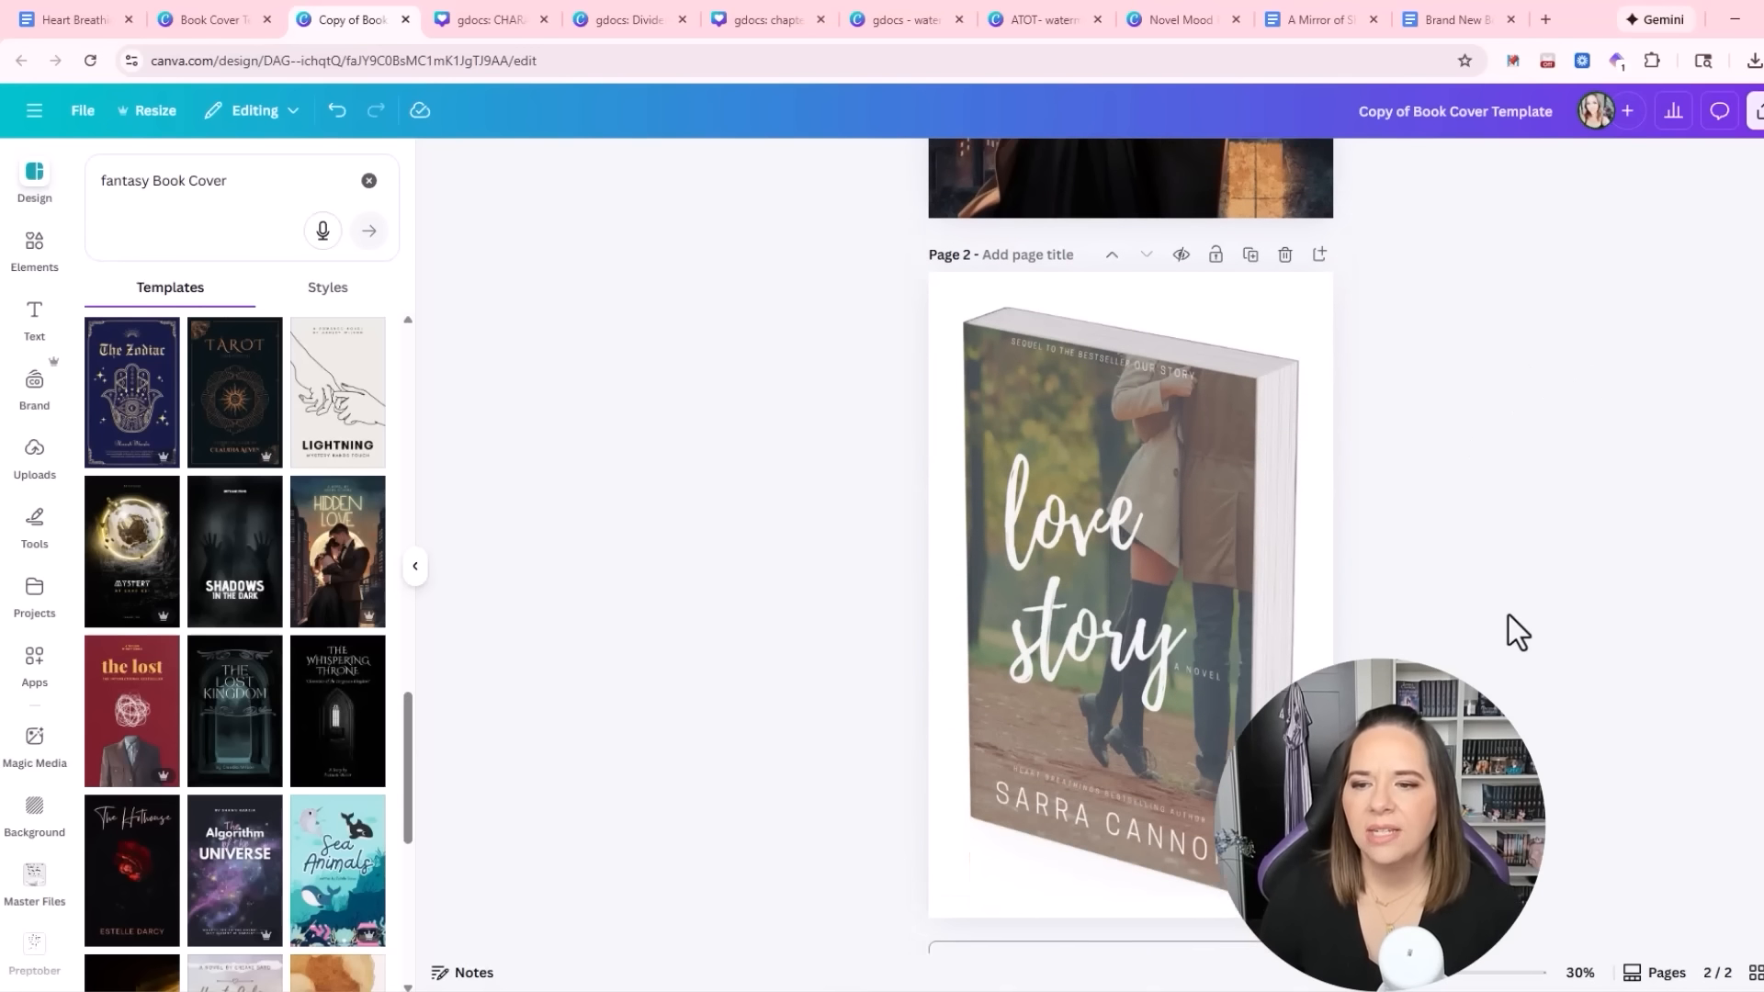
pyautogui.click(1139, 619)
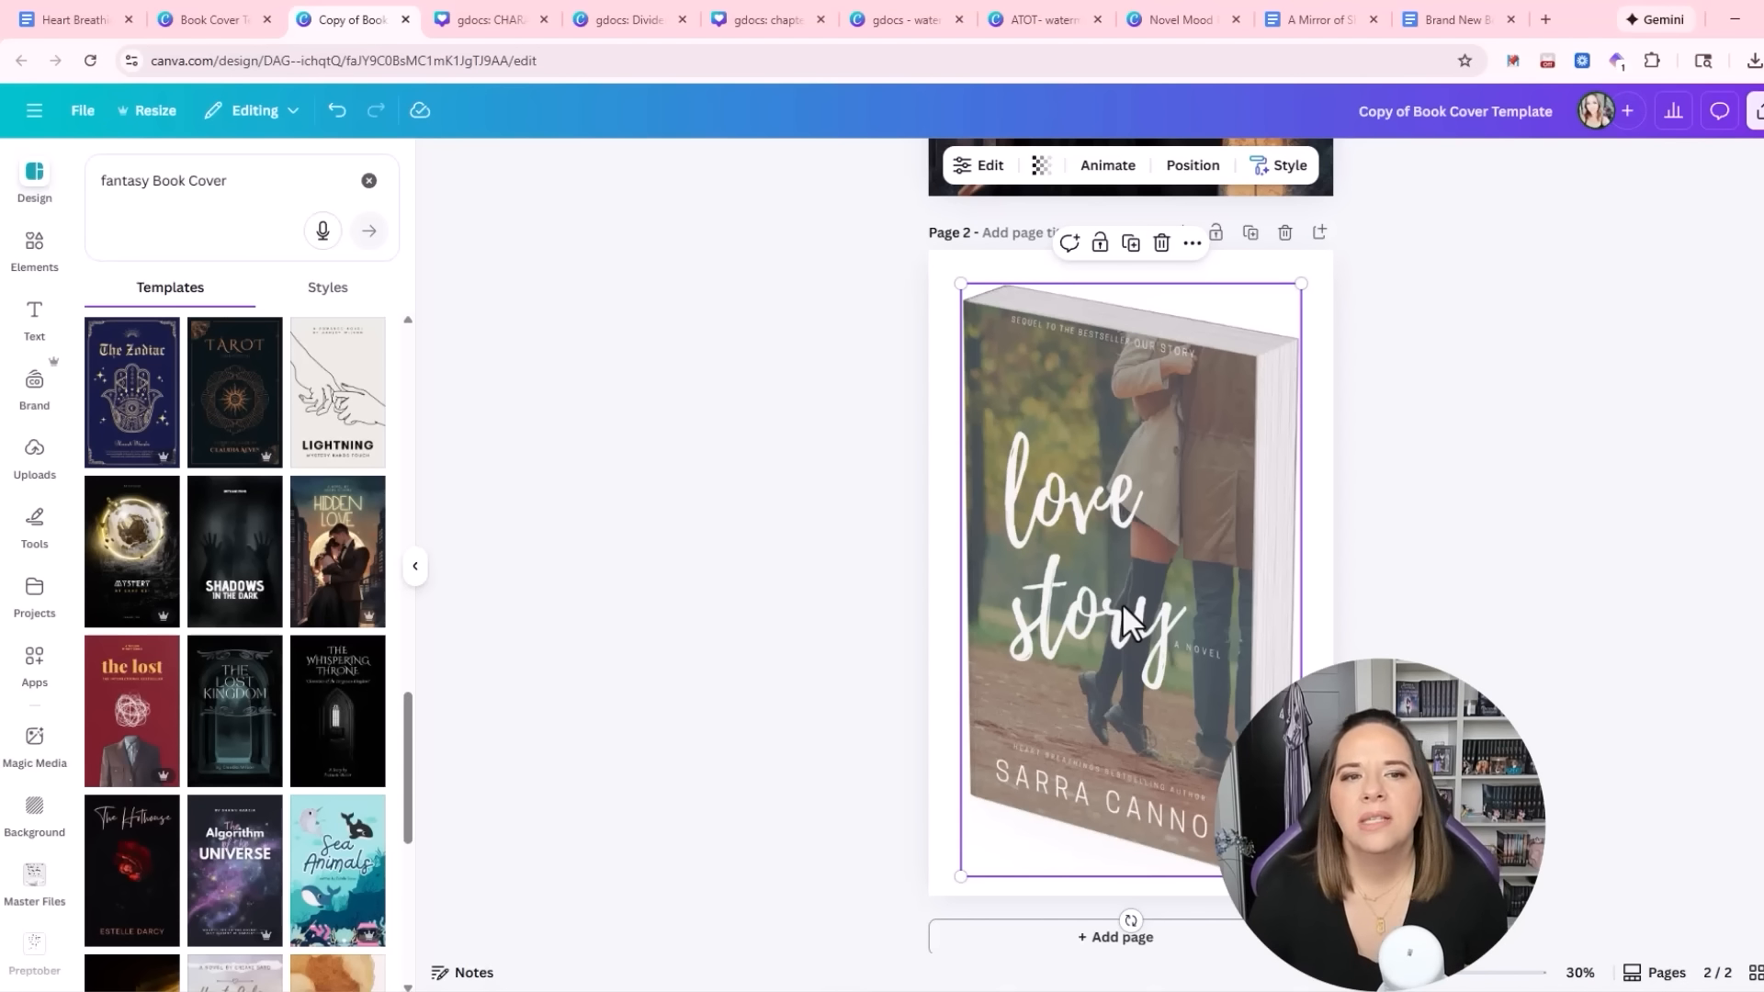
pyautogui.press('Delete')
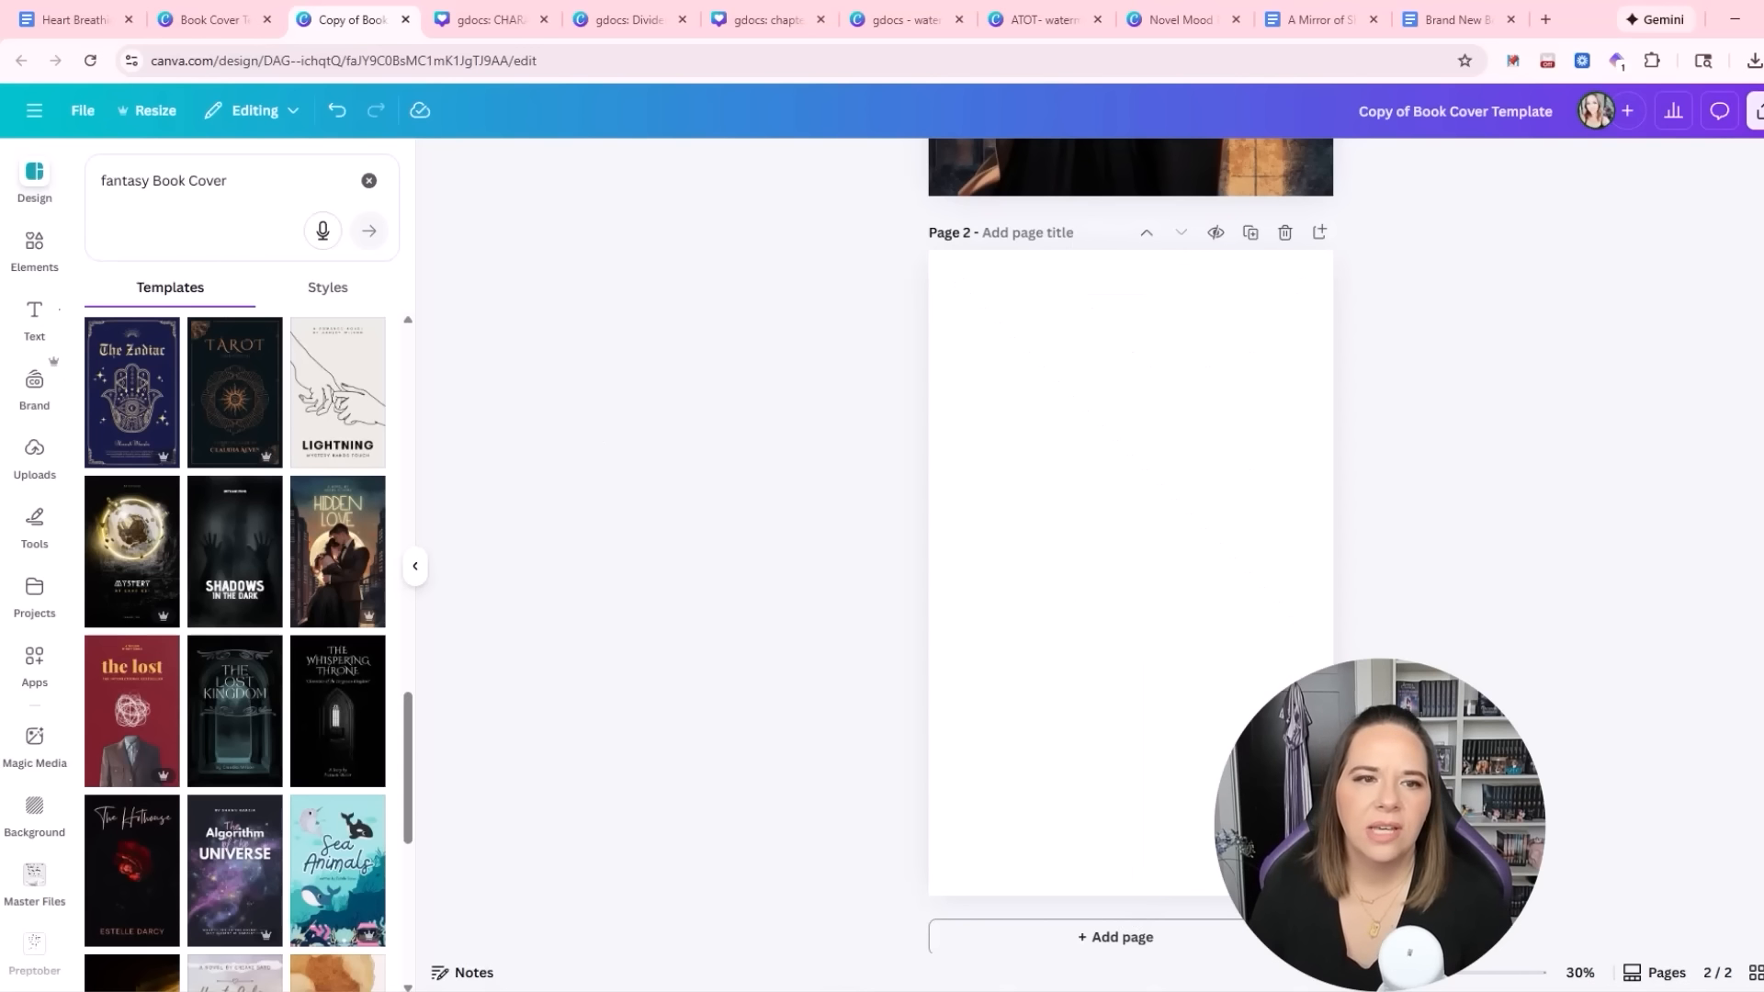
pyautogui.hotkey('ctrl', 'z')
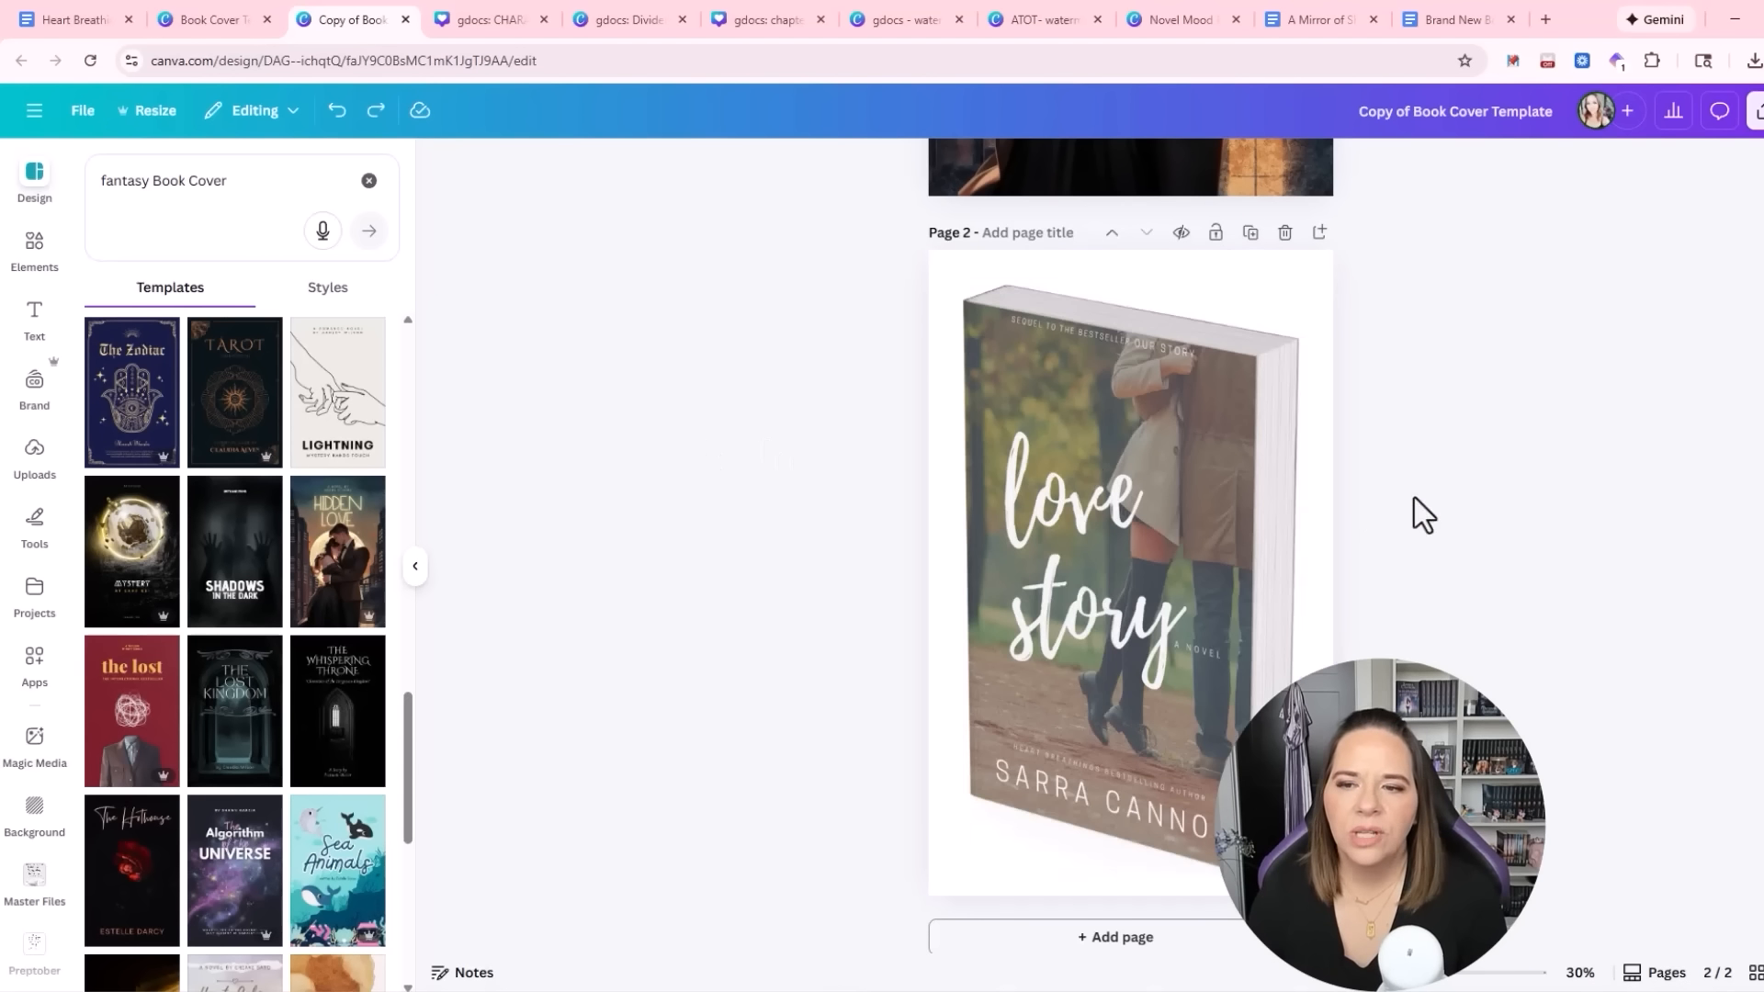
# Download only page 1 of the design as a PNG and save it as Copy of Book Cover Template in the Google Docs images folder
pyautogui.scroll(6, 762, 509)
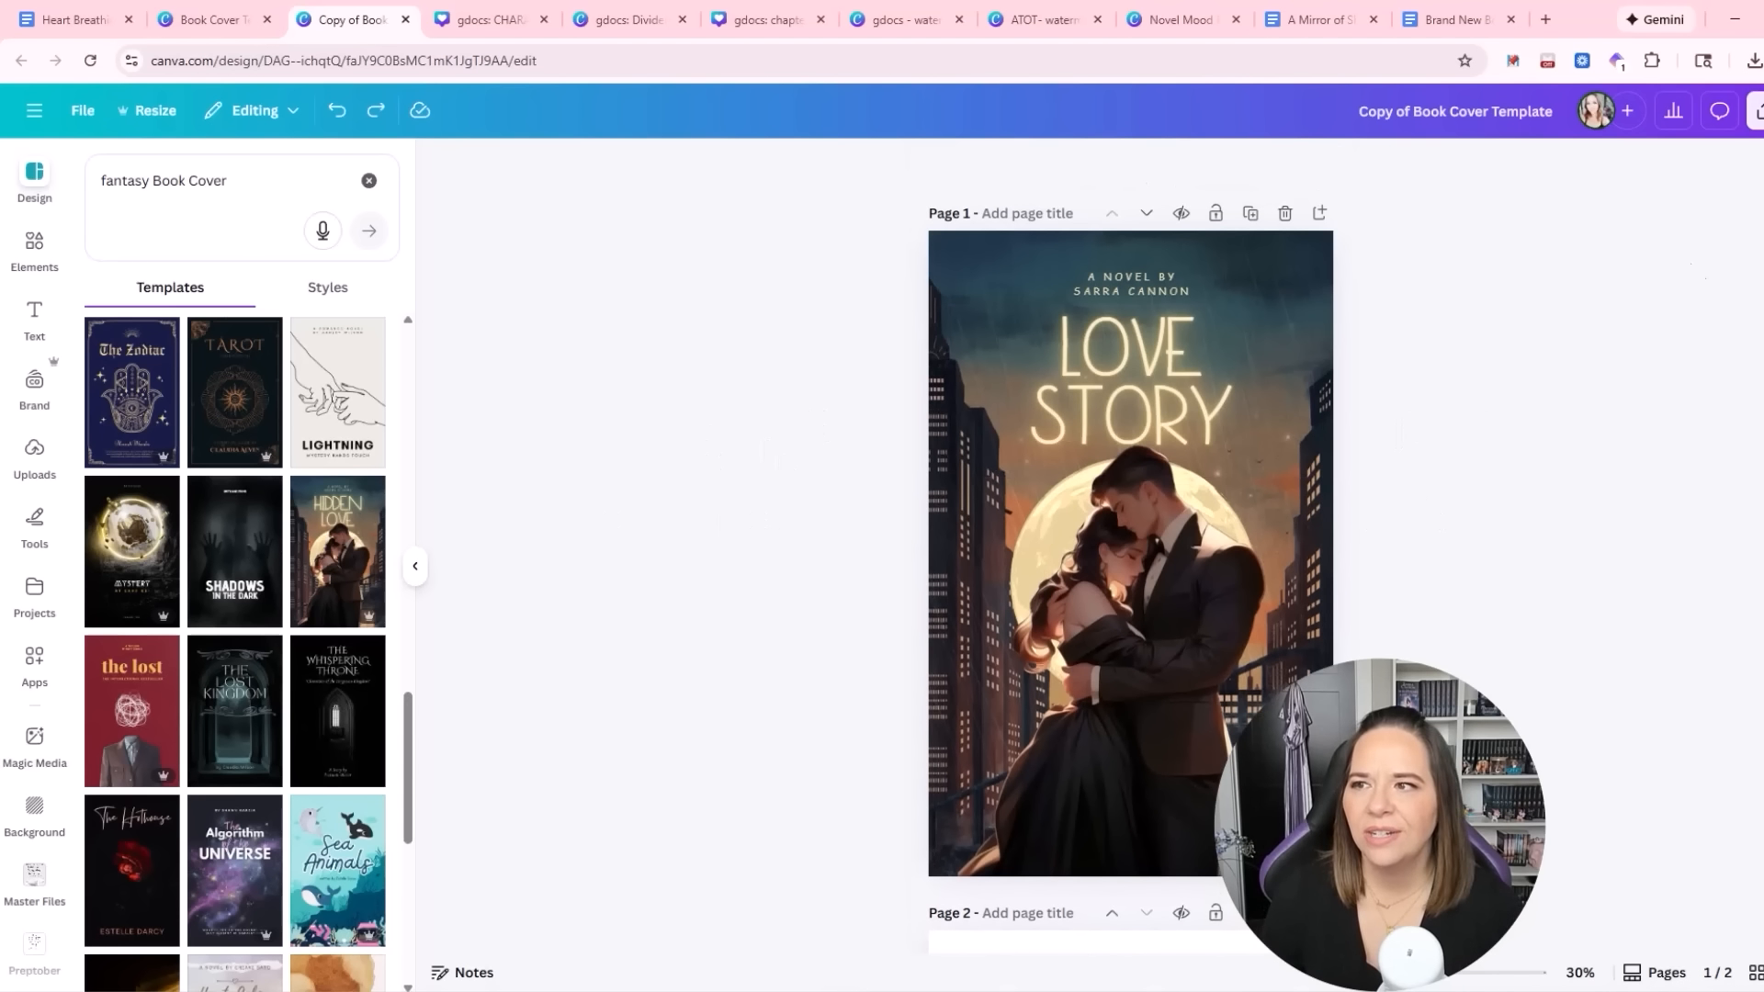
pyautogui.click(1756, 110)
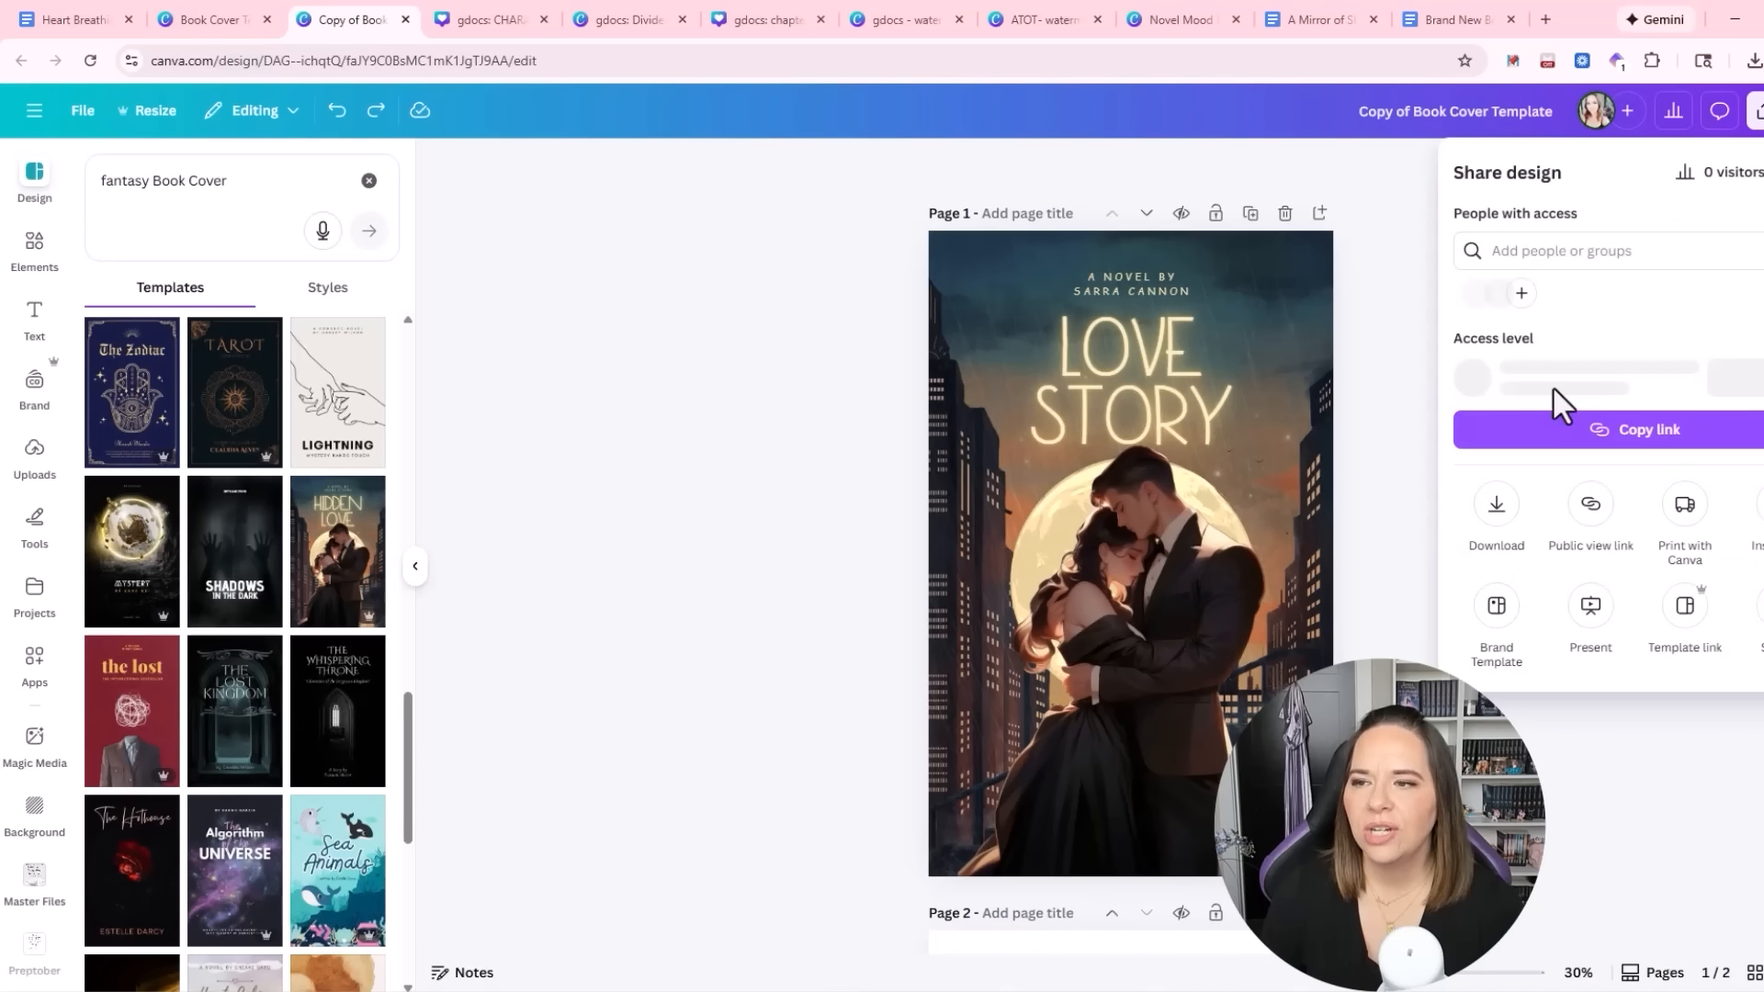
pyautogui.click(1496, 512)
pyautogui.click(1624, 260)
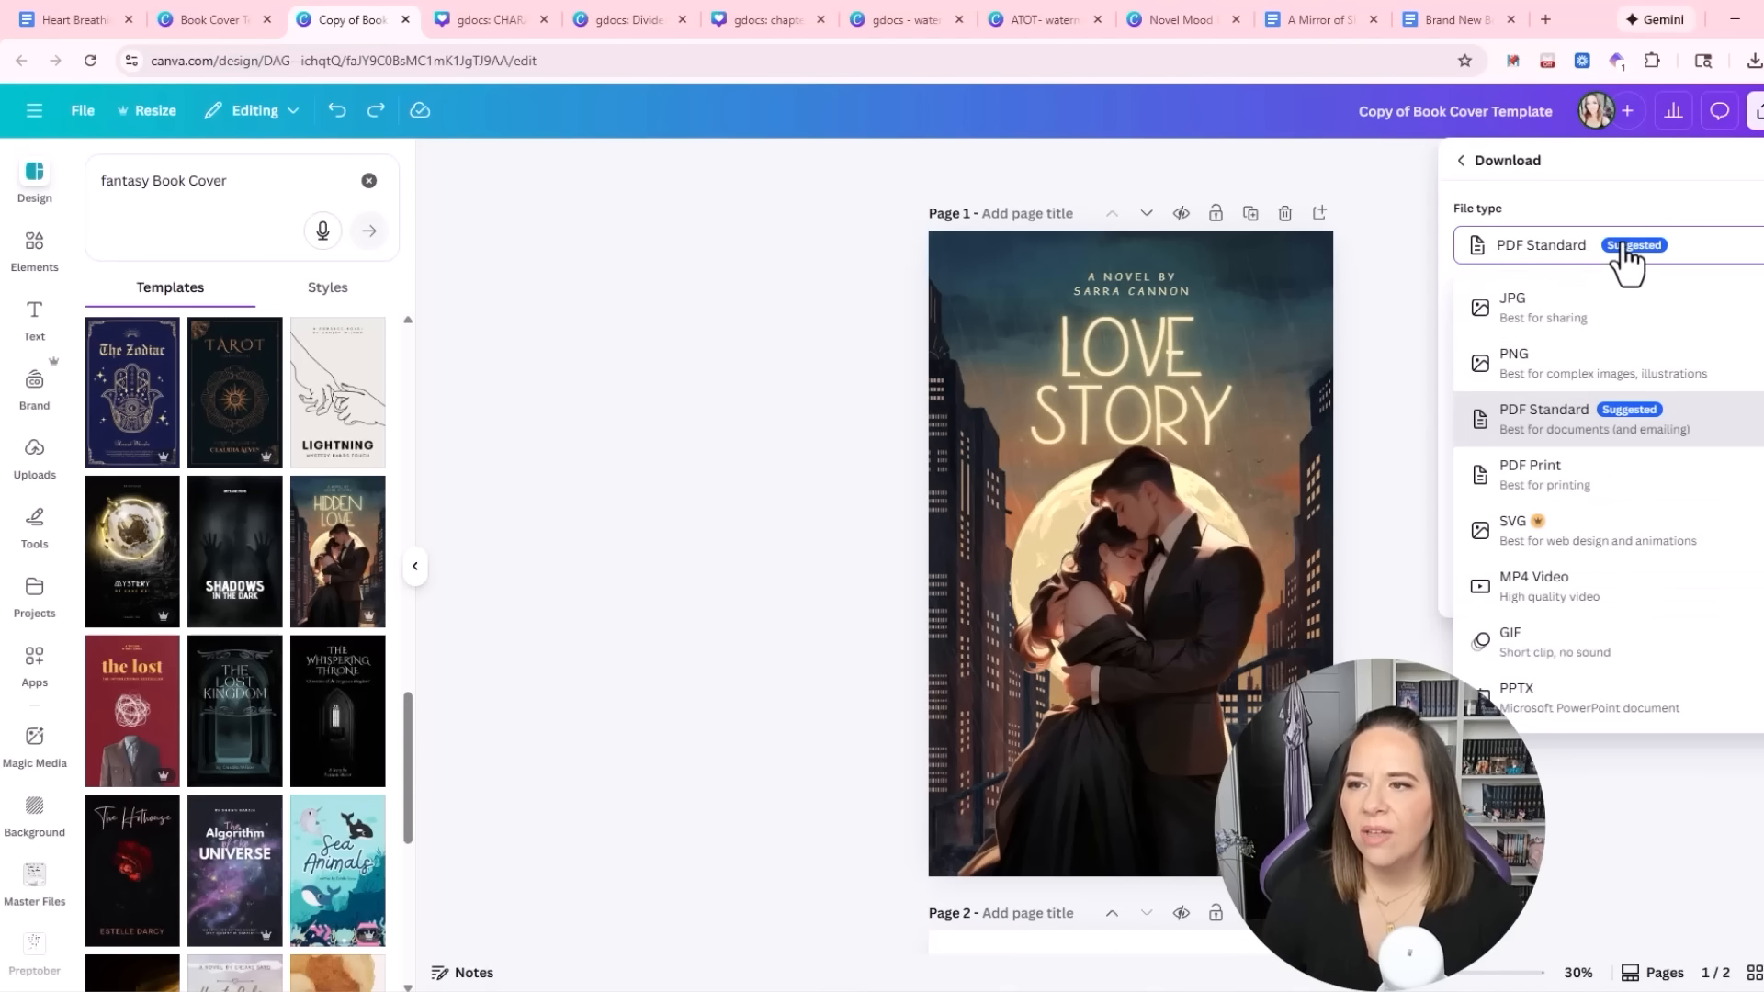
pyautogui.click(1521, 366)
pyautogui.click(1481, 501)
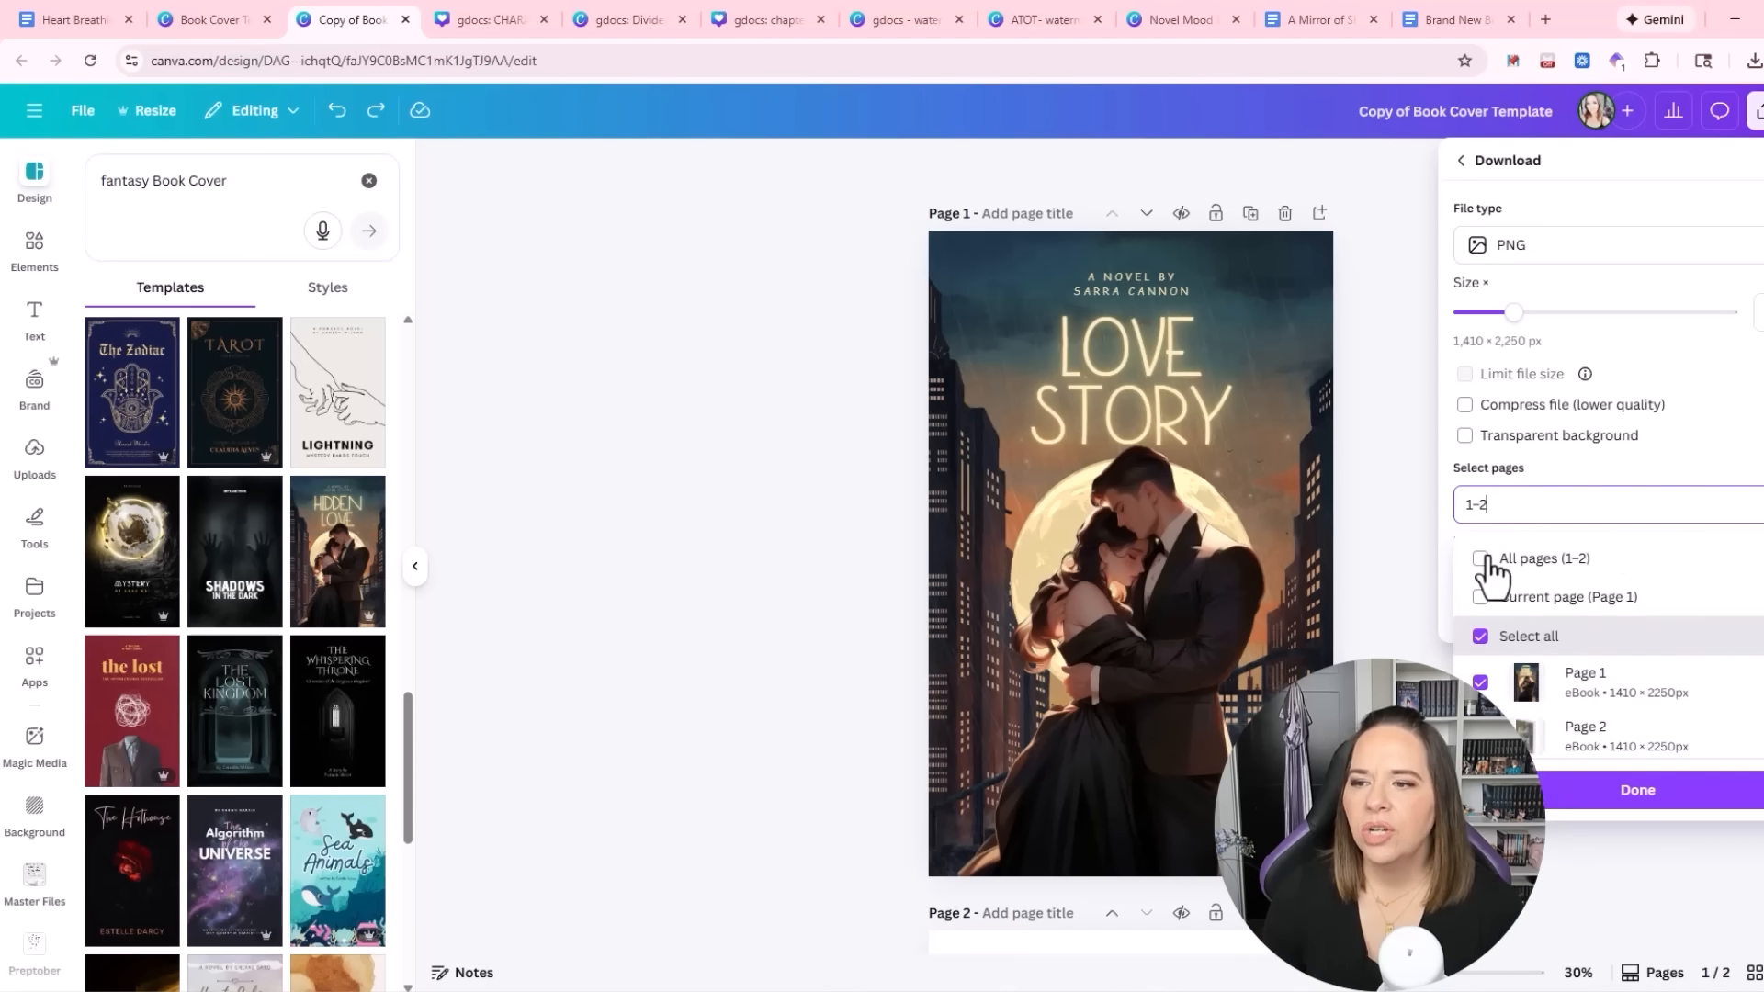
pyautogui.click(1562, 593)
pyautogui.click(1584, 792)
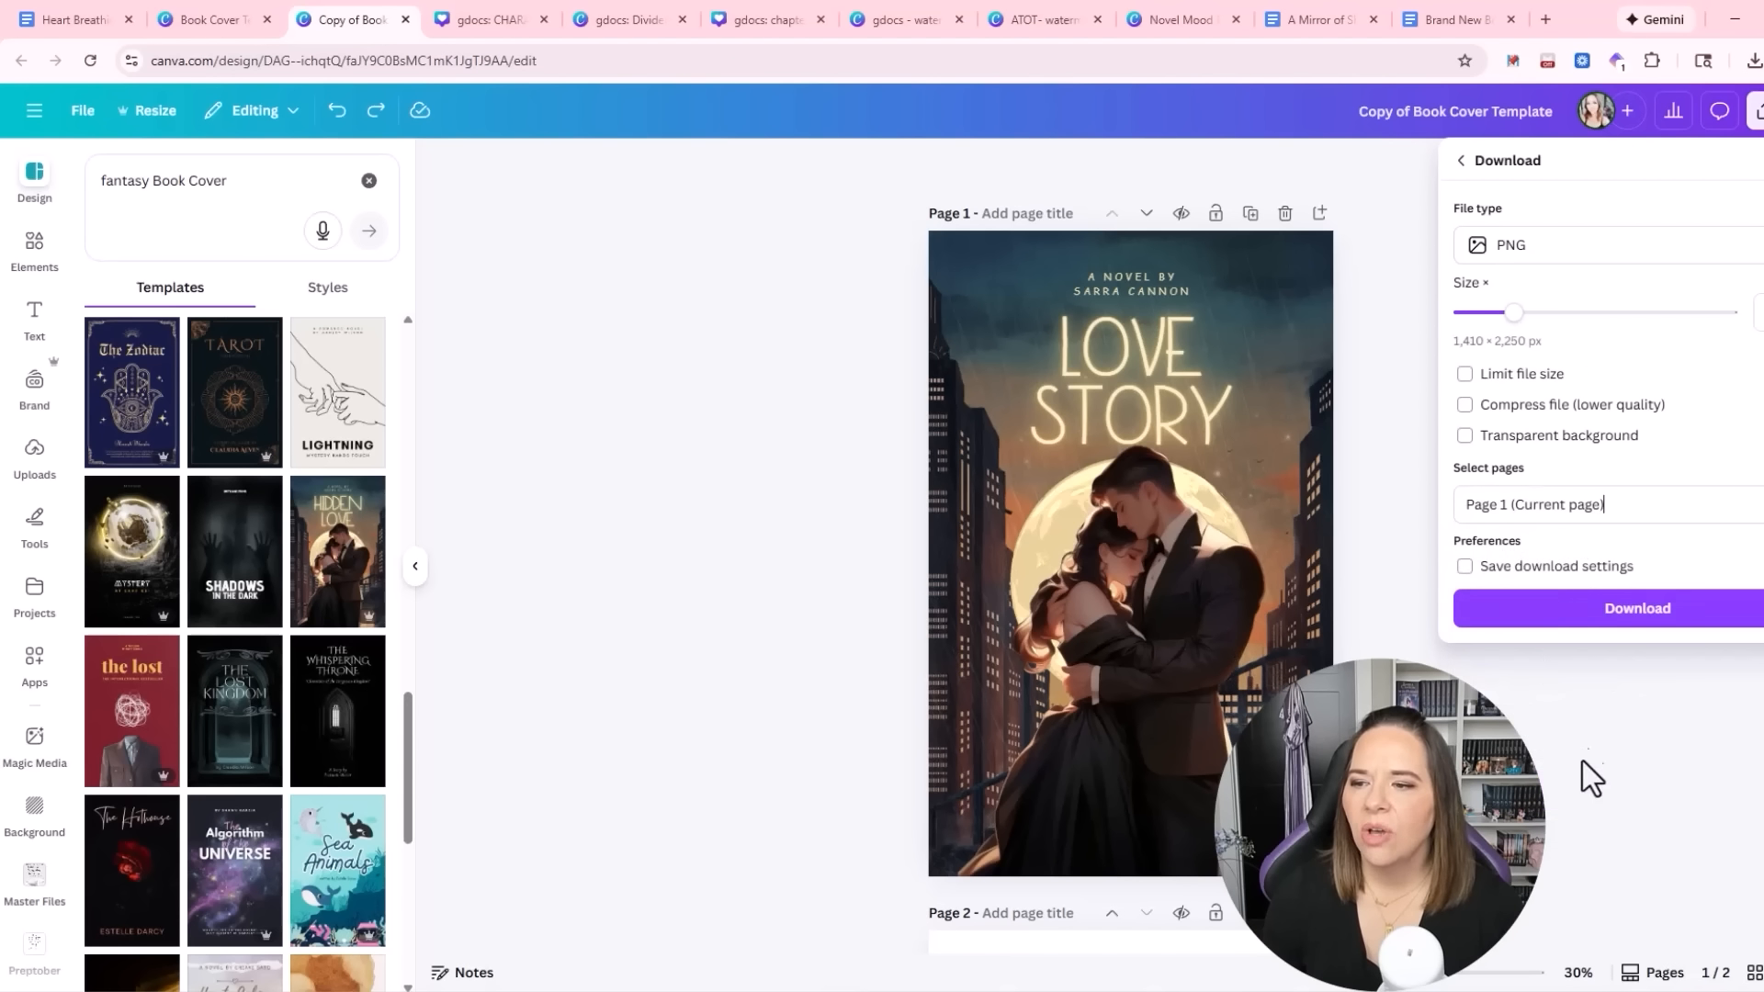
pyautogui.click(1539, 608)
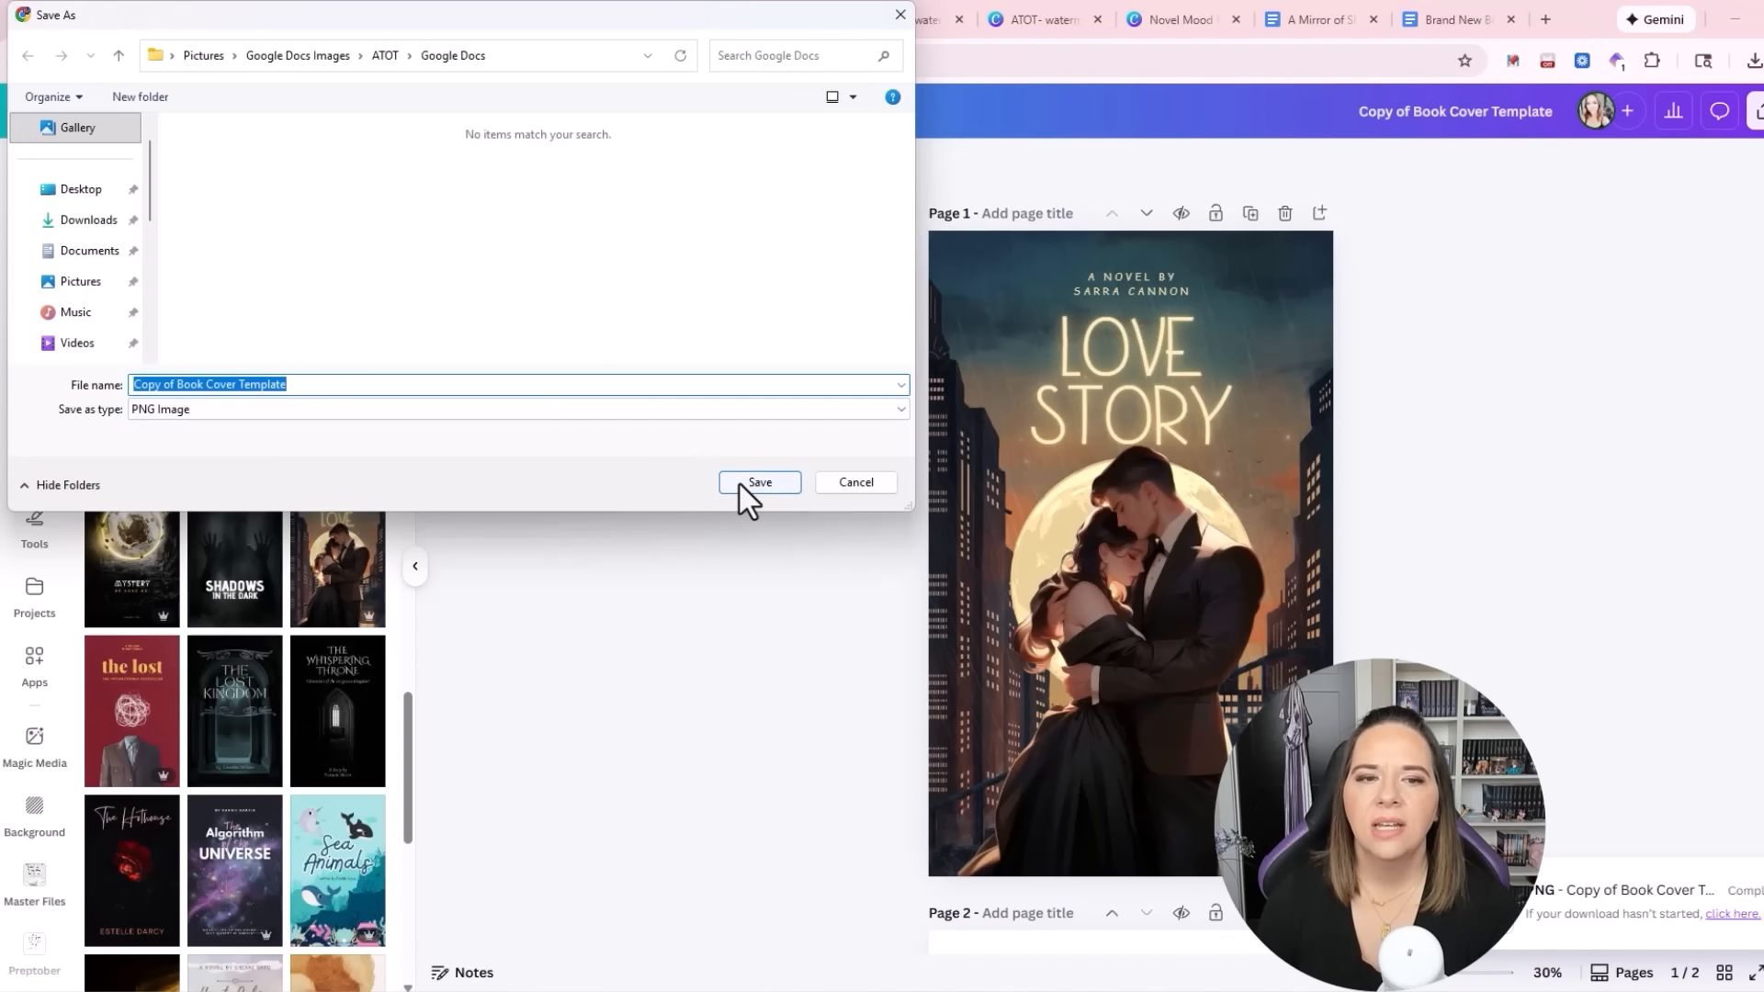
pyautogui.click(746, 484)
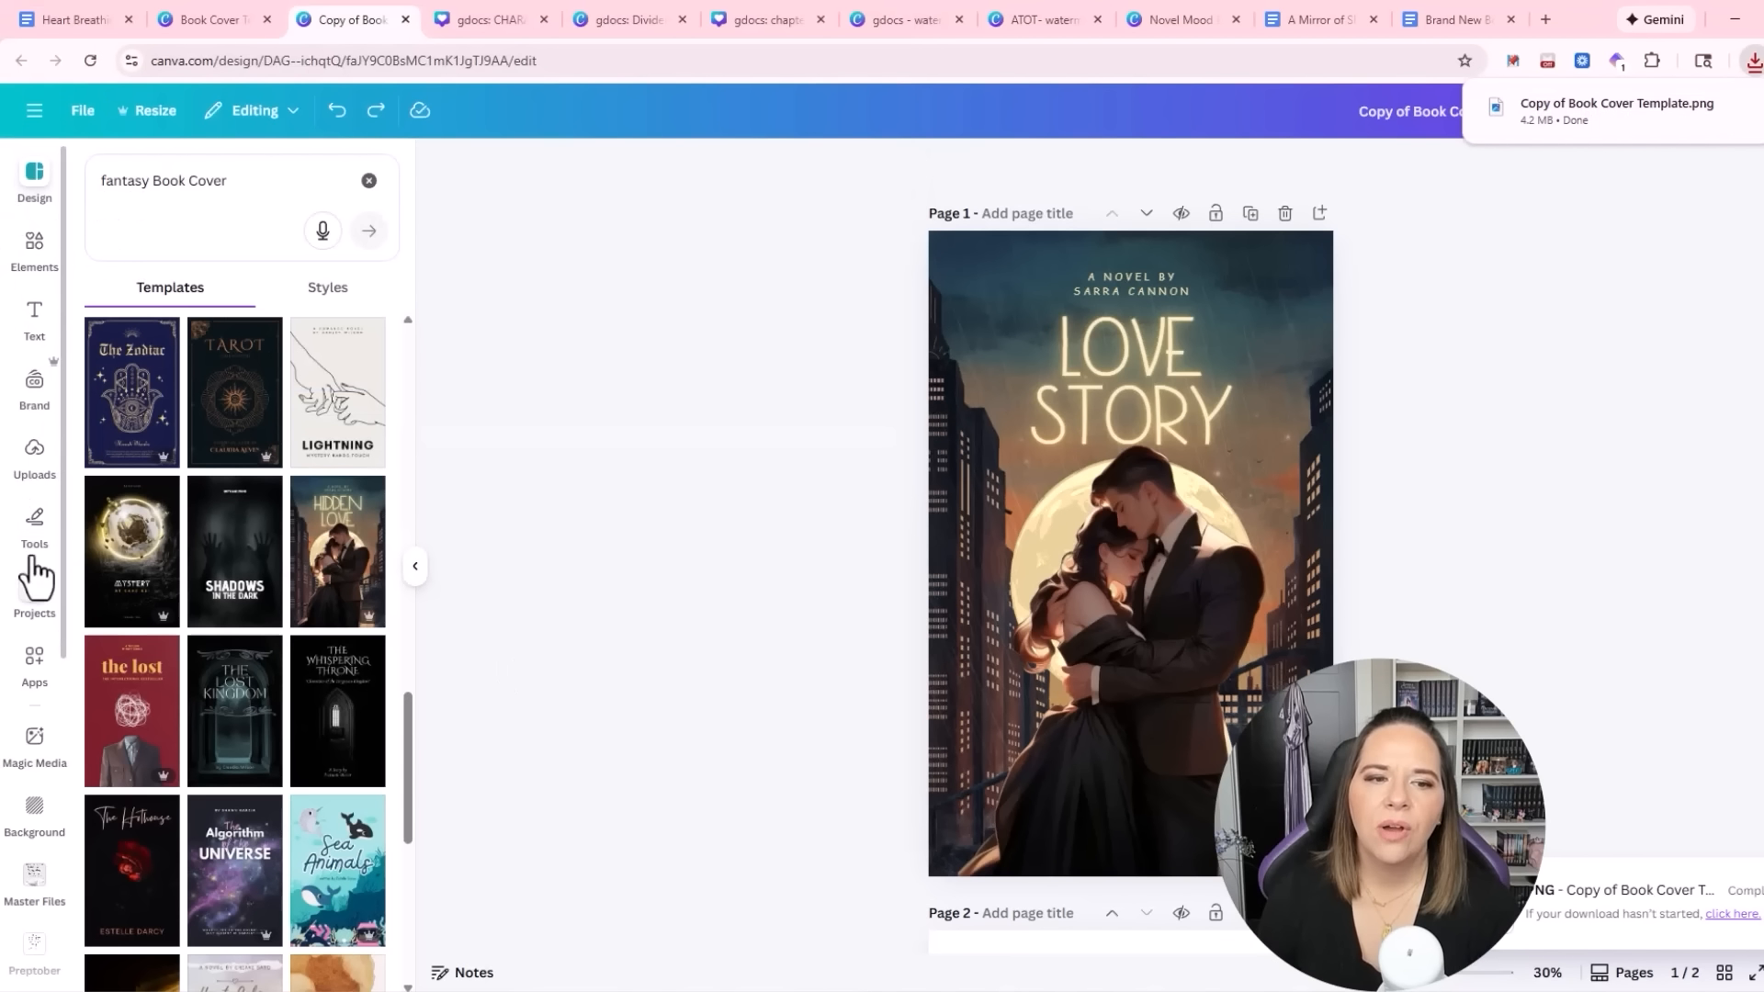
# Fill the 3D book mockup on page 2 with the newly uploaded LOVE STORY cover image
pyautogui.click(35, 455)
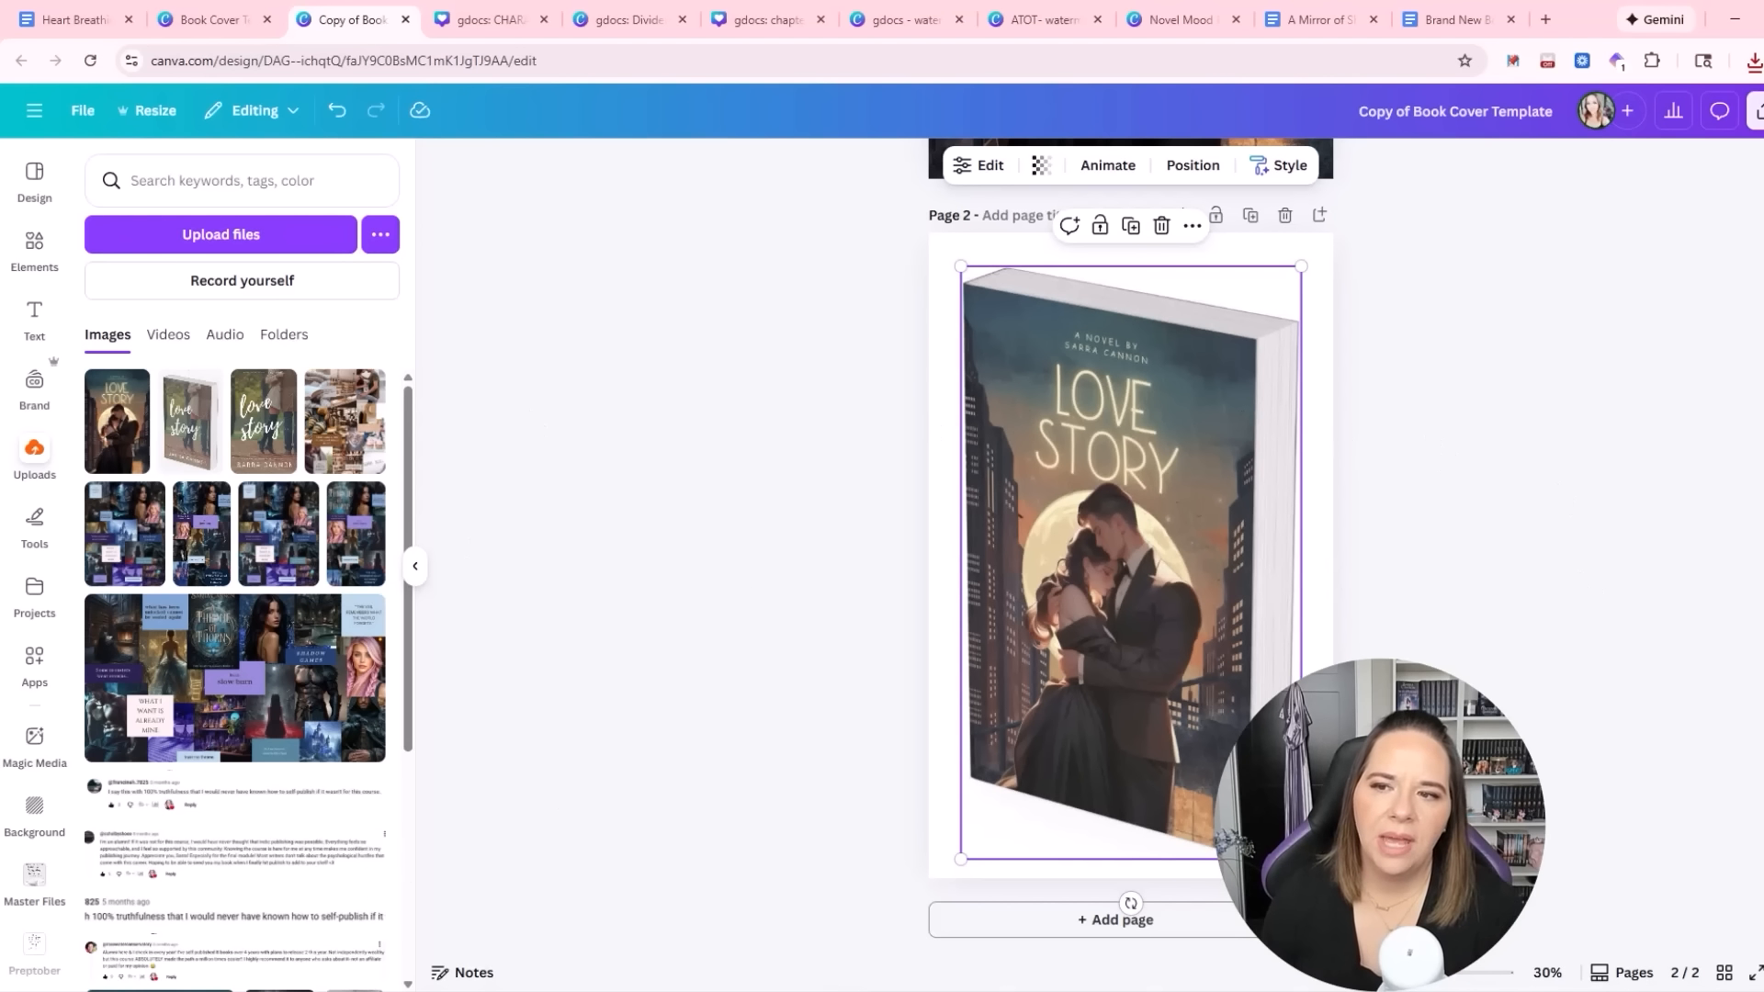
pyautogui.click(1595, 702)
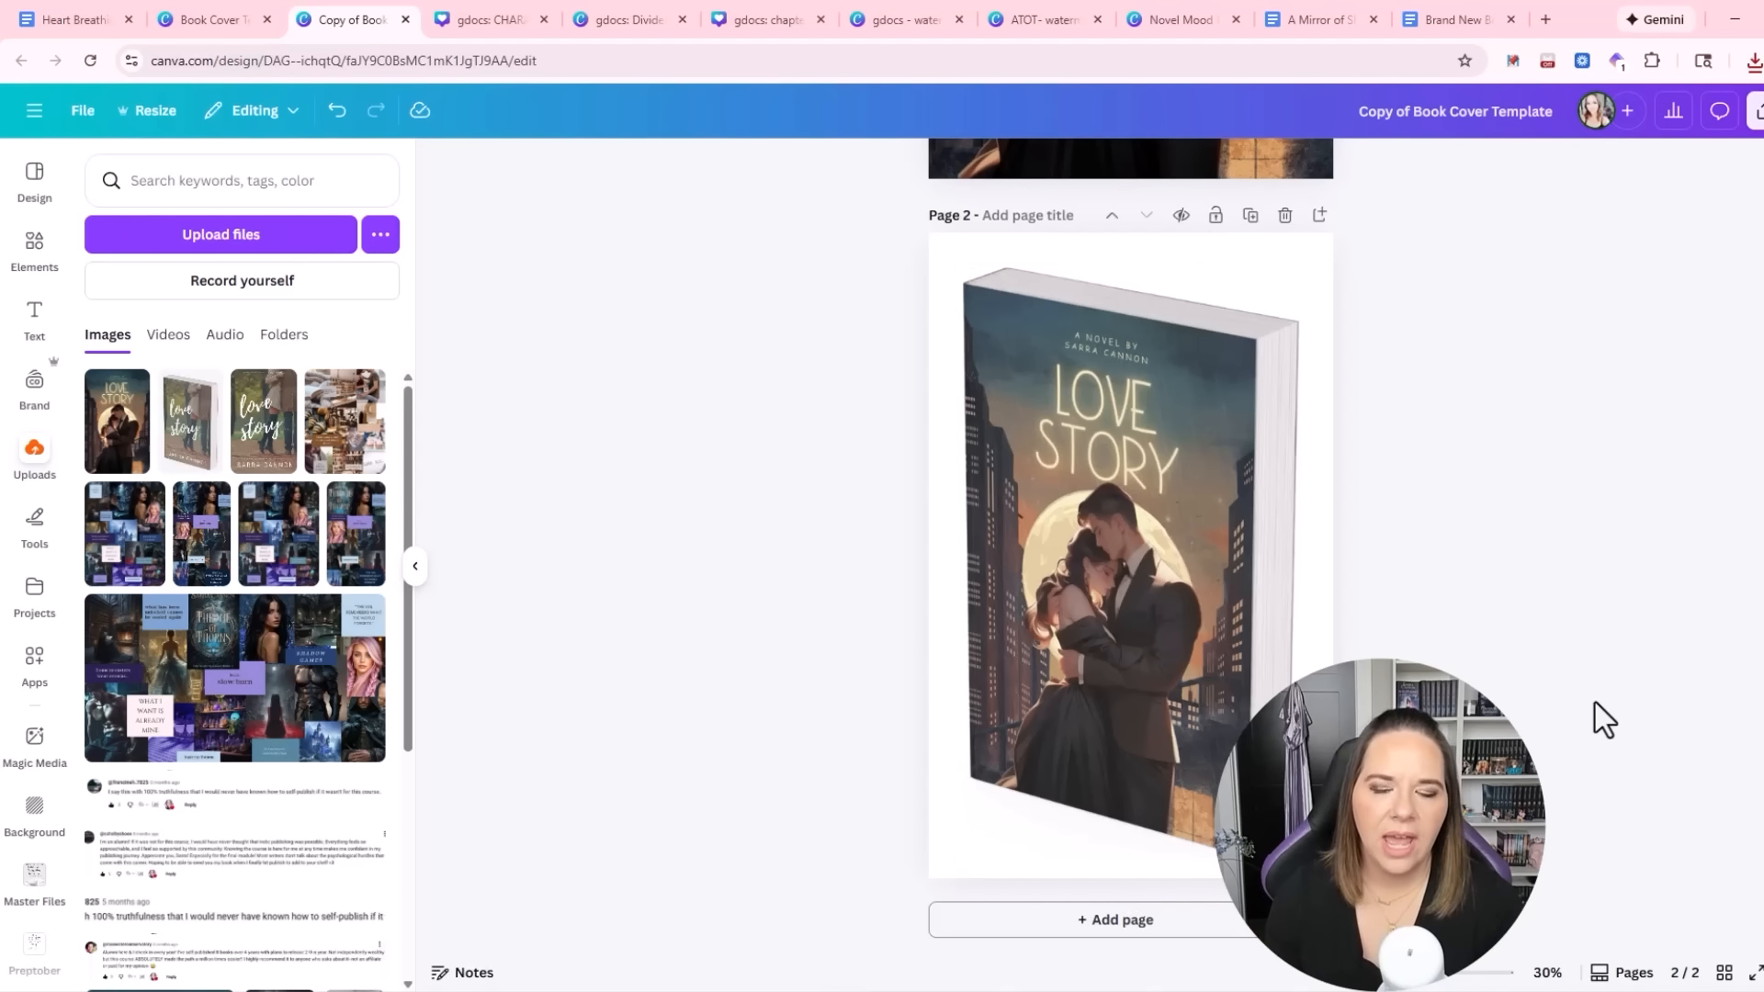
# Add a blank third page to the design and search the elements for "book cover mockup"
pyautogui.click(1066, 923)
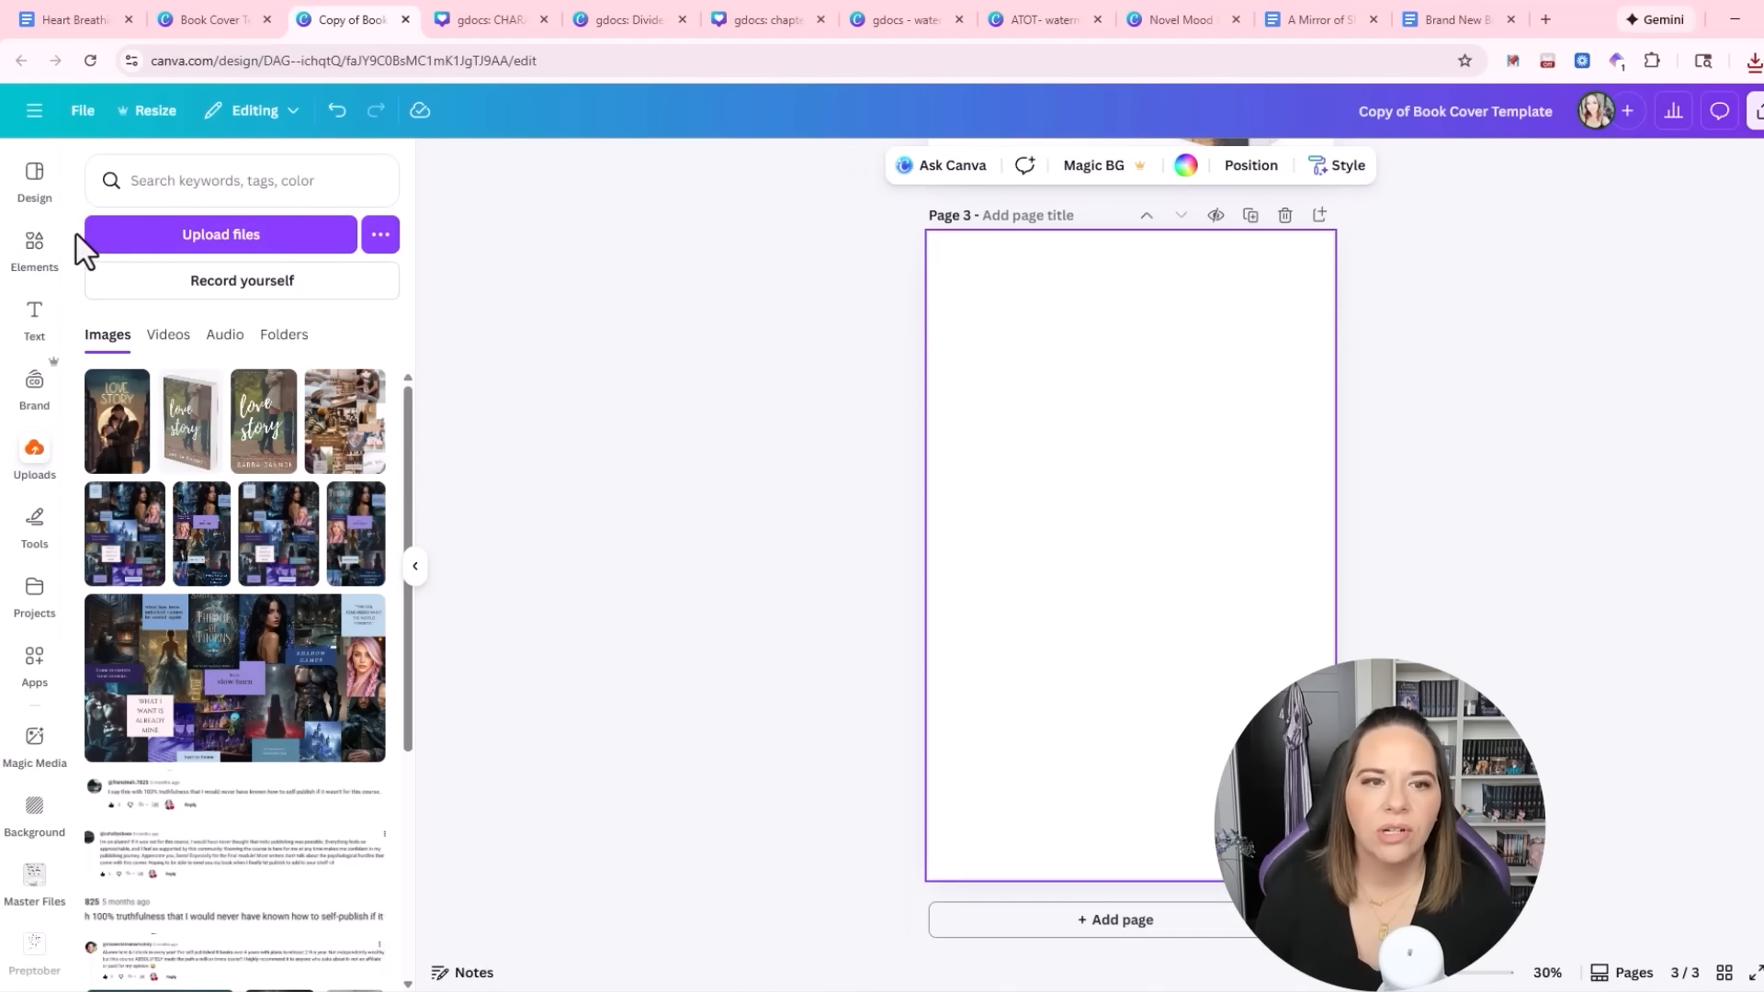
pyautogui.click(34, 179)
pyautogui.click(37, 240)
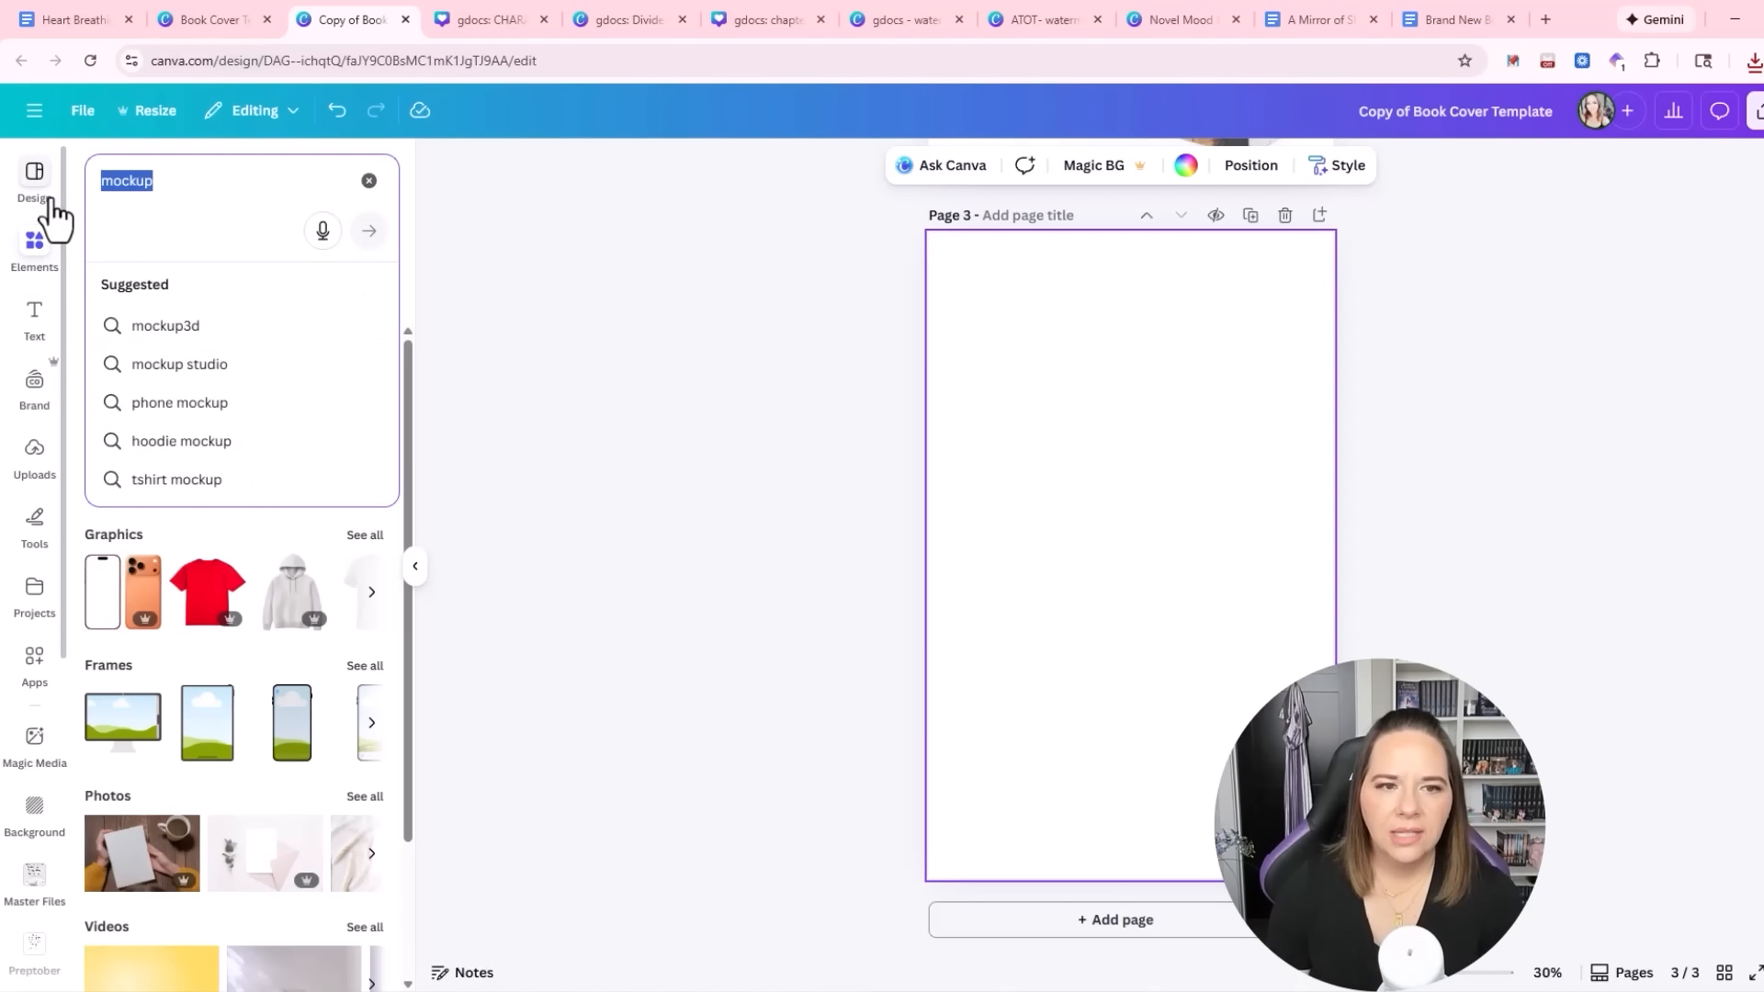
pyautogui.write('book cover ')
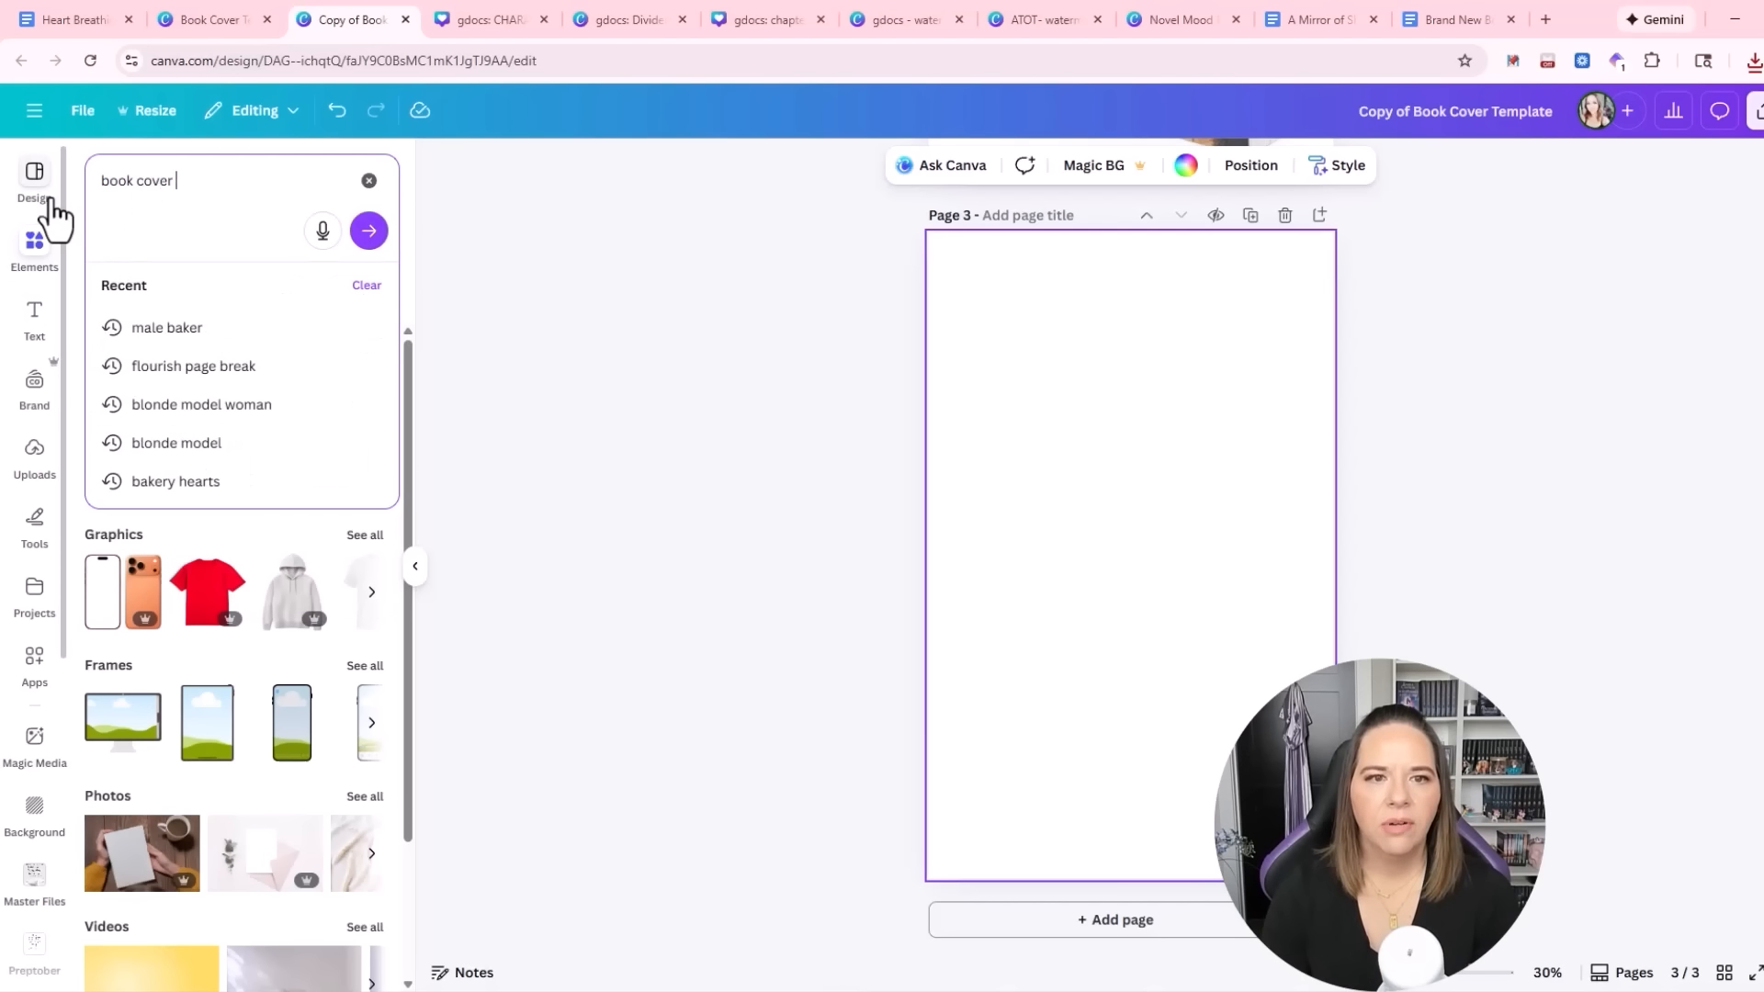
pyautogui.write('mockup')
pyautogui.press('Return')
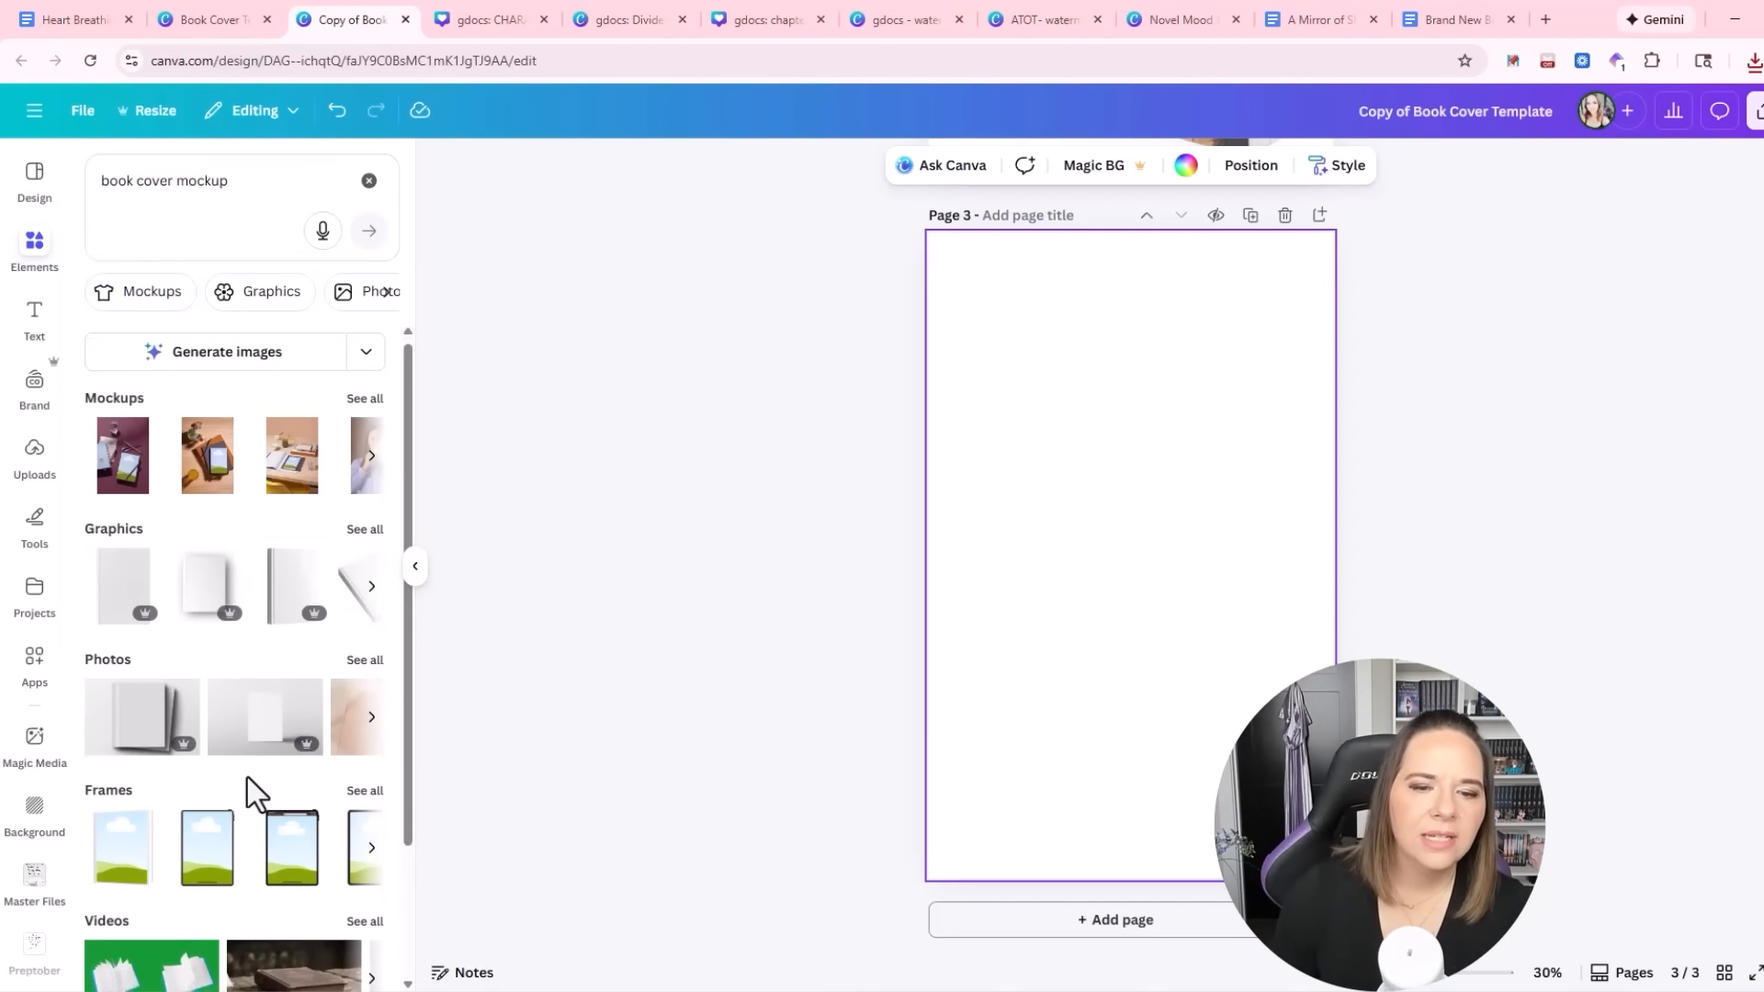
# Add the first book-shaped frame from the frame results to page 3 and fill it with the uploaded LOVE STORY cover
pyautogui.scroll(-2, 101, 680)
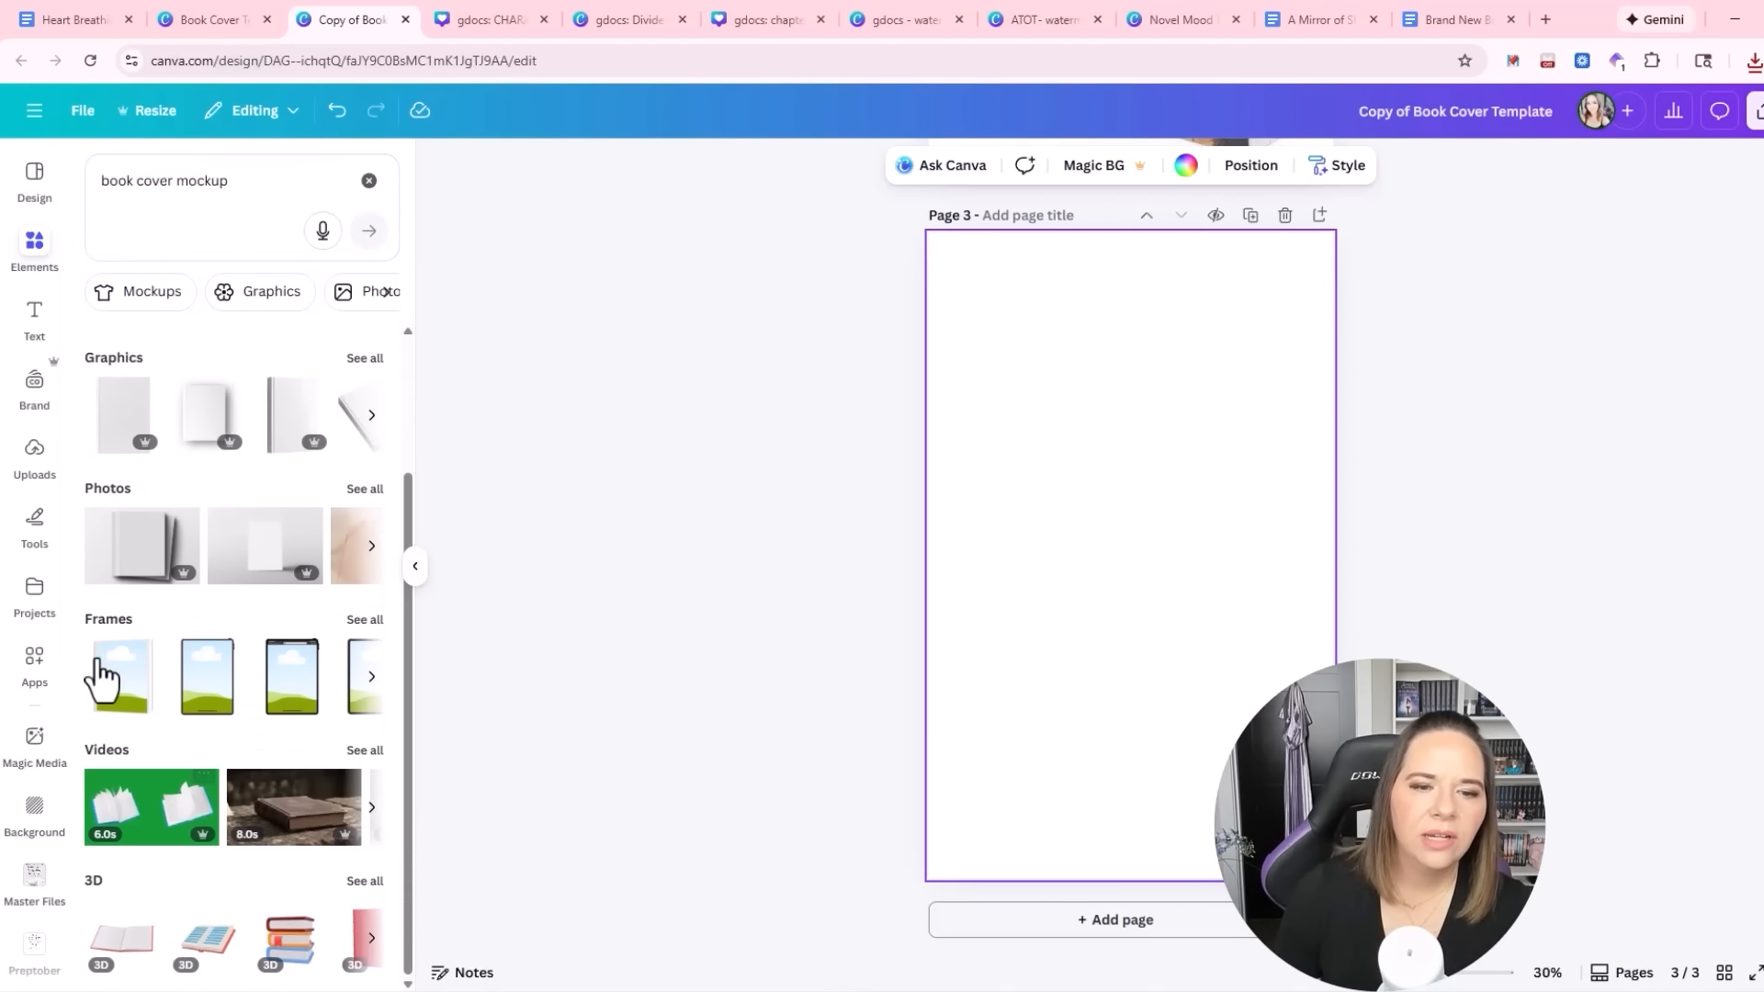
pyautogui.click(363, 620)
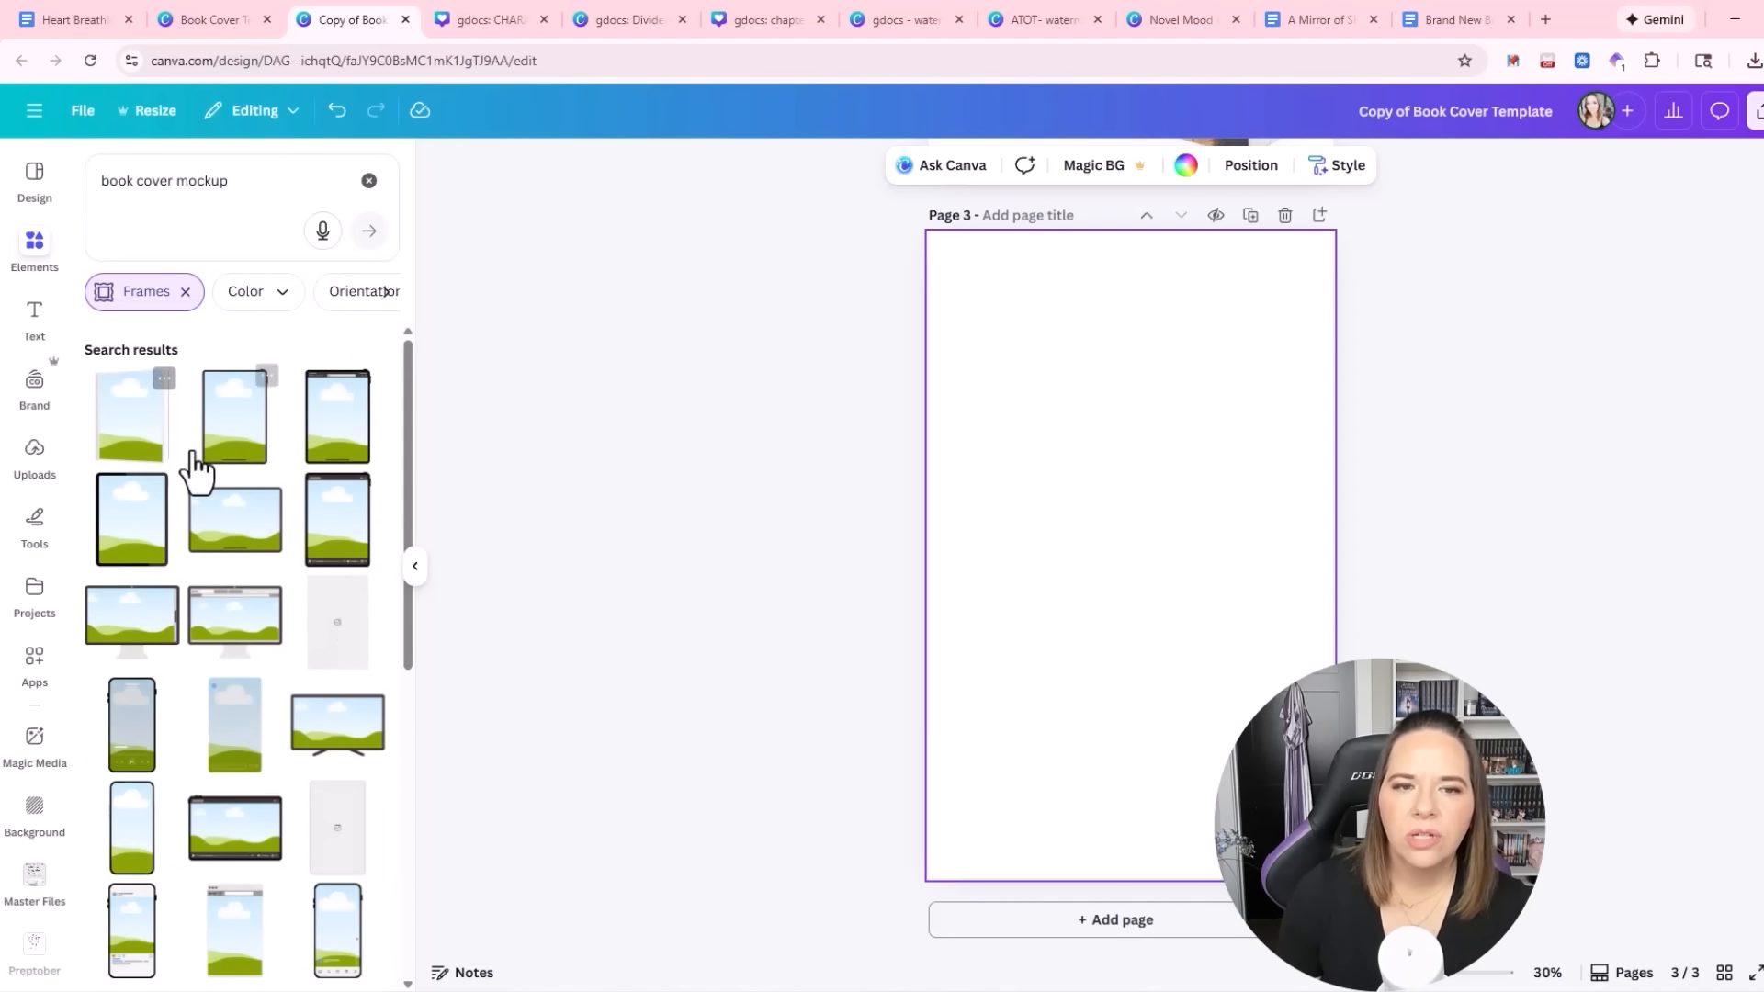
pyautogui.click(147, 464)
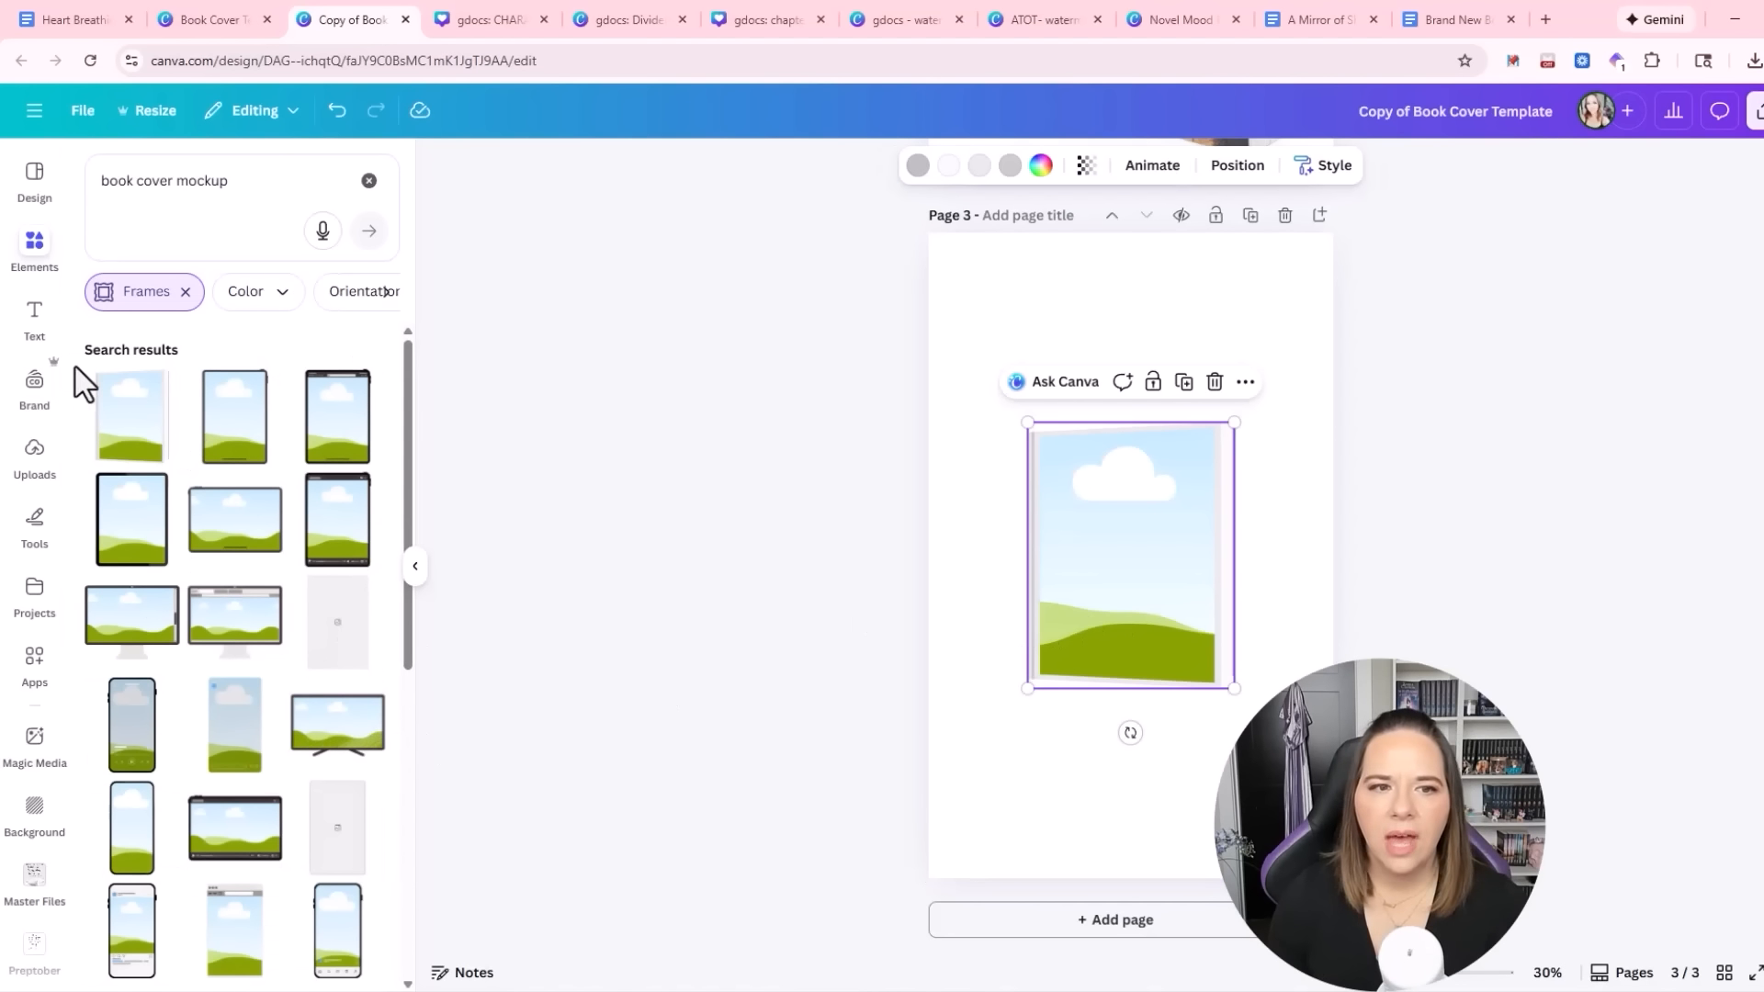
pyautogui.click(37, 457)
pyautogui.moveTo(119, 421); pyautogui.dragTo(1074, 533)
pyautogui.click(775, 712)
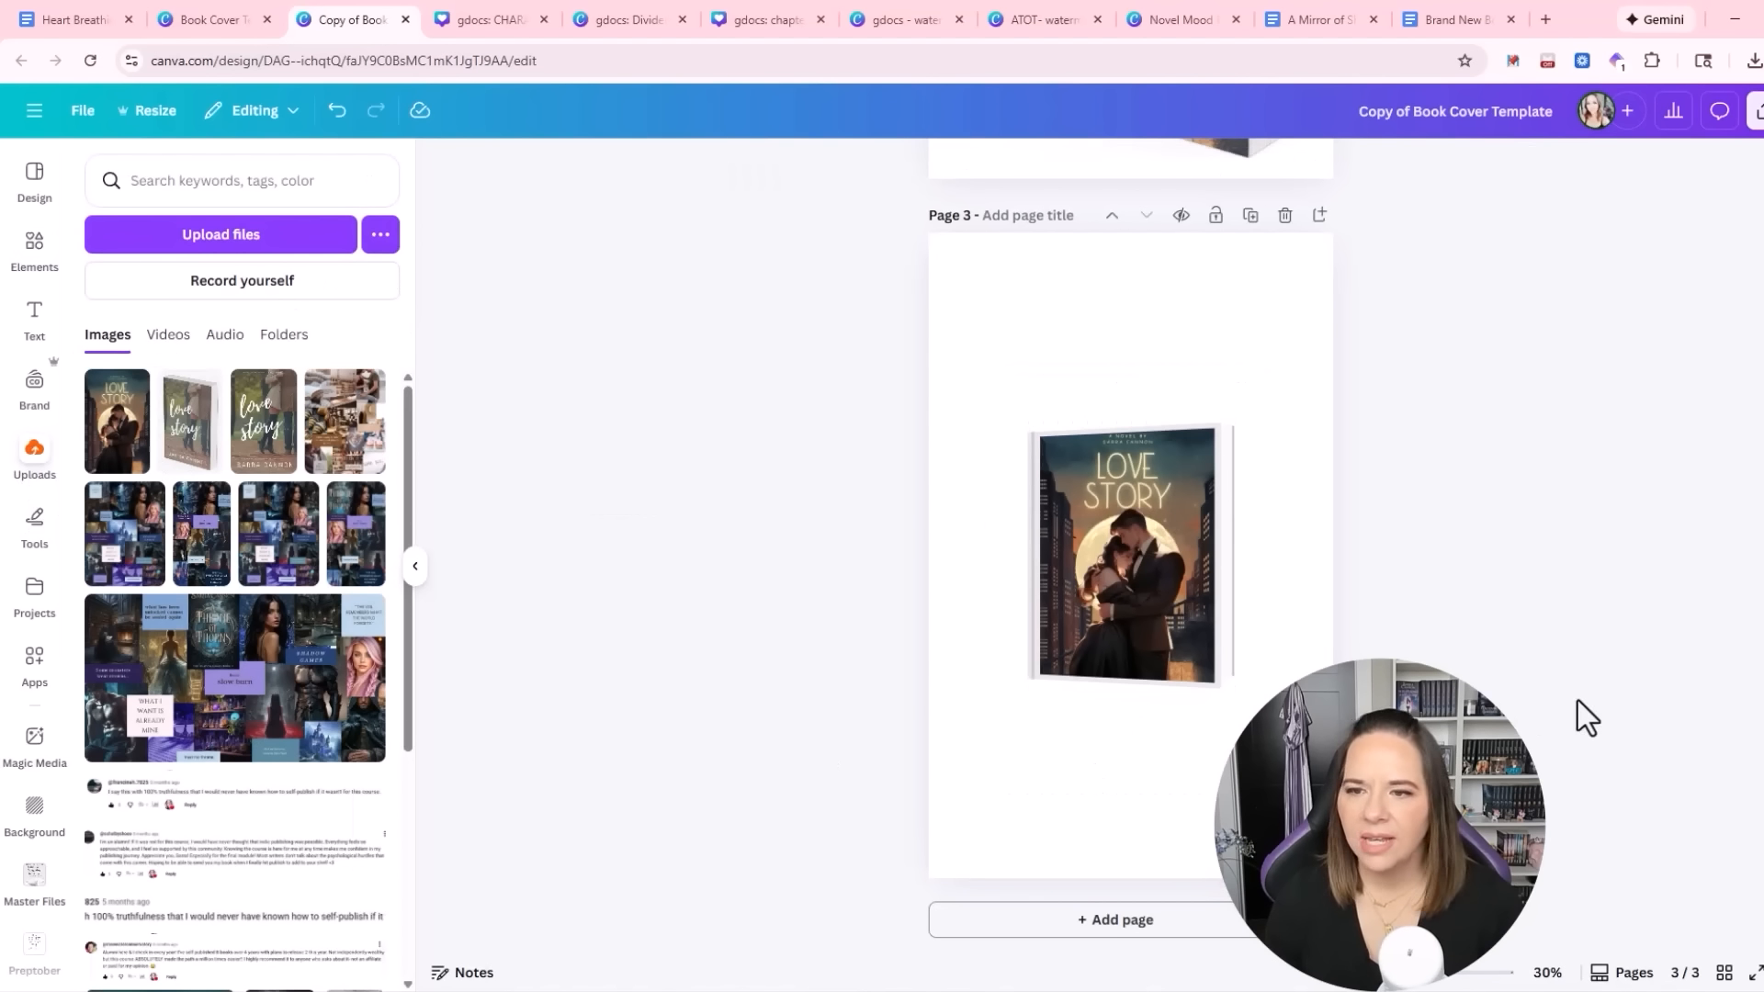
# Delete the cover image and its book-shaped frame from page 3
pyautogui.click(1137, 586)
pyautogui.press('Delete')
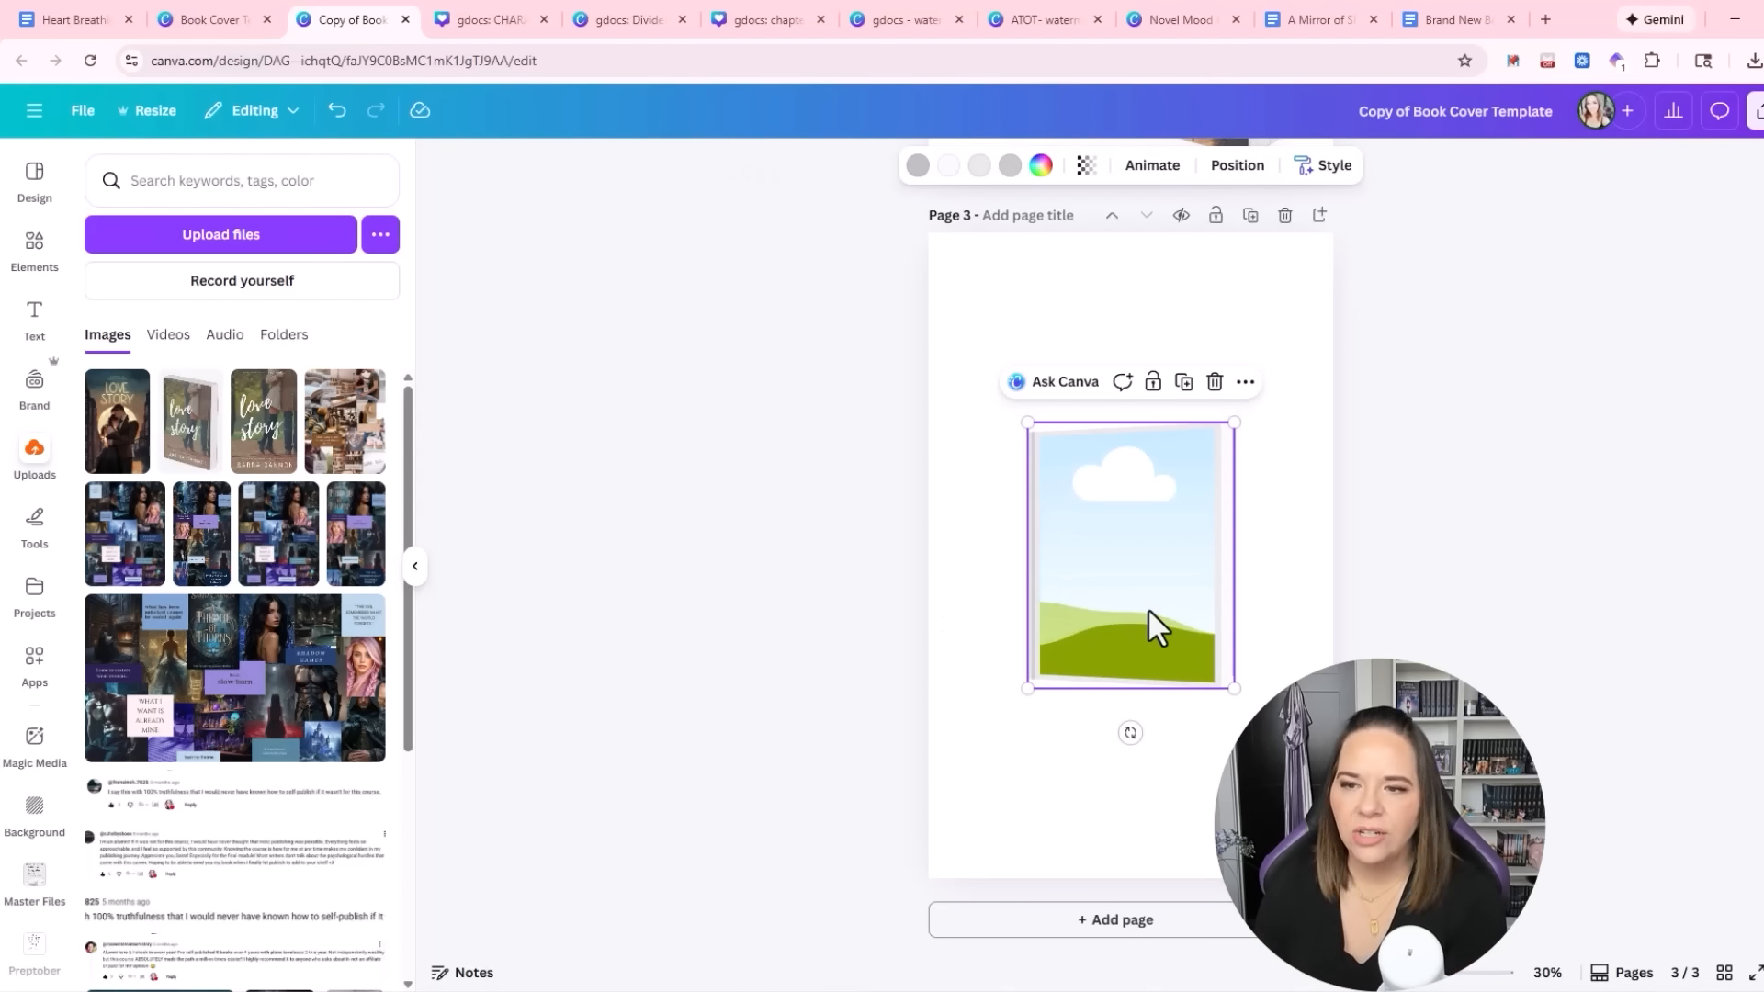
pyautogui.press('Delete')
# Switch to the Google Docs novel template and open its linked Document Tab Covers design in Canva
pyautogui.click(82, 19)
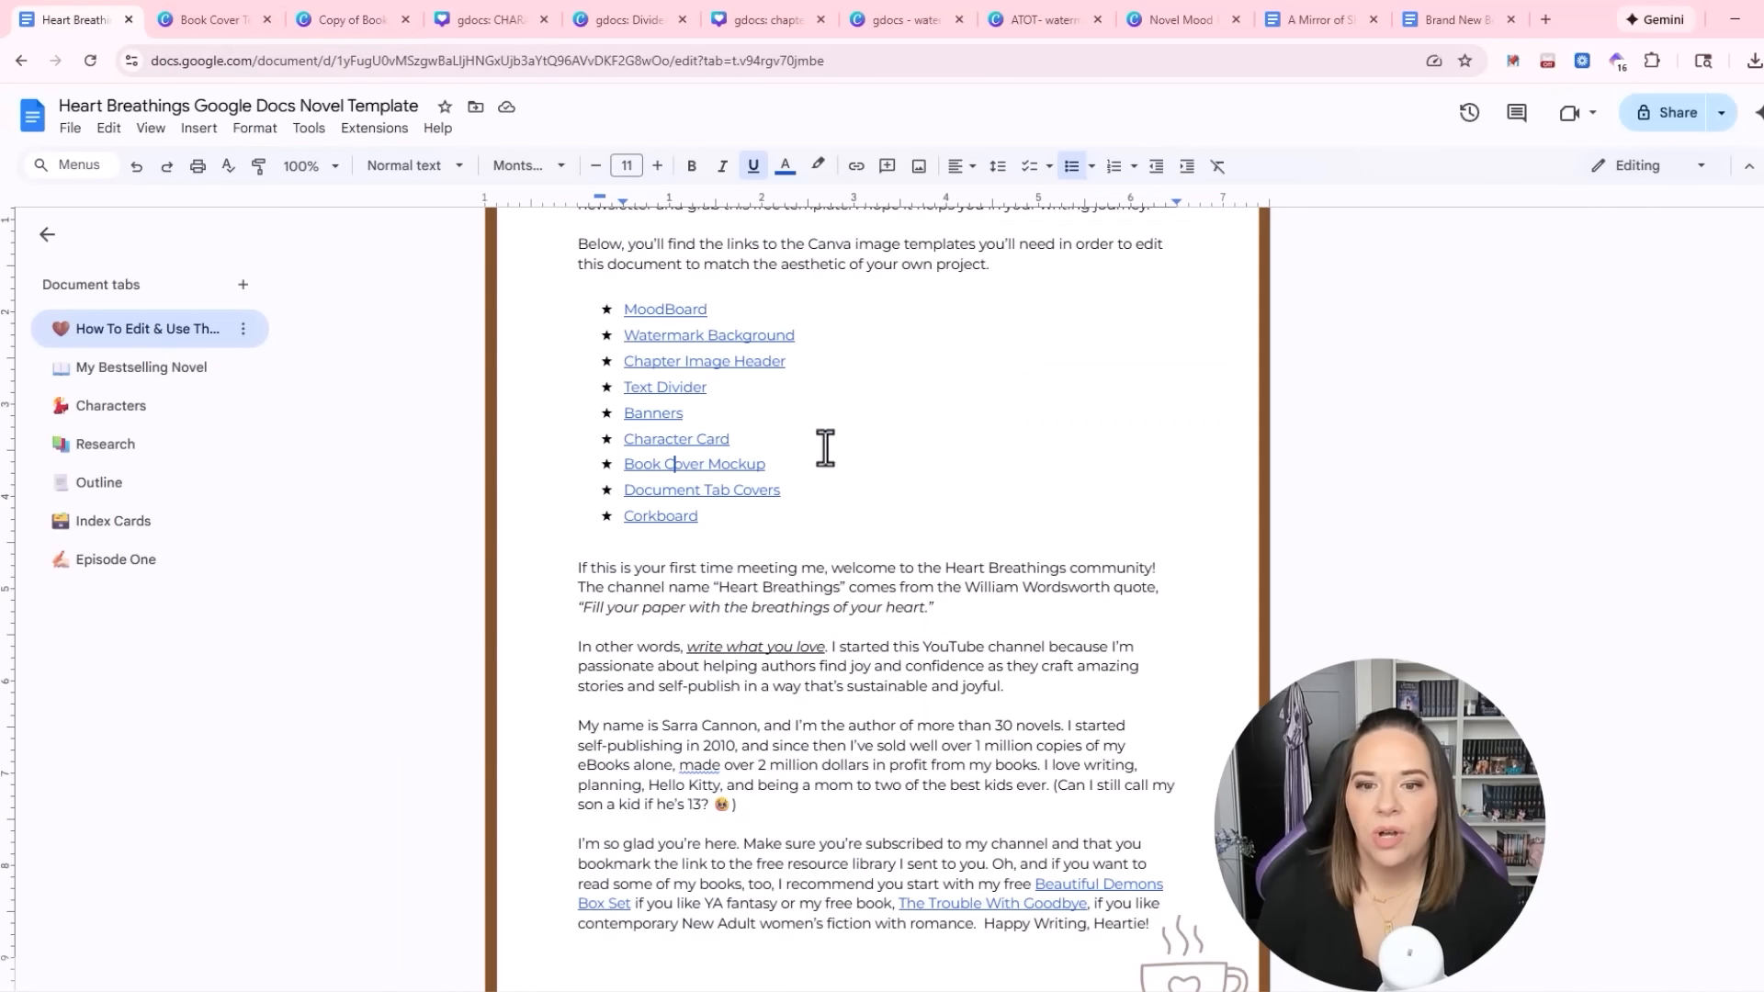
pyautogui.click(736, 490)
pyautogui.click(732, 520)
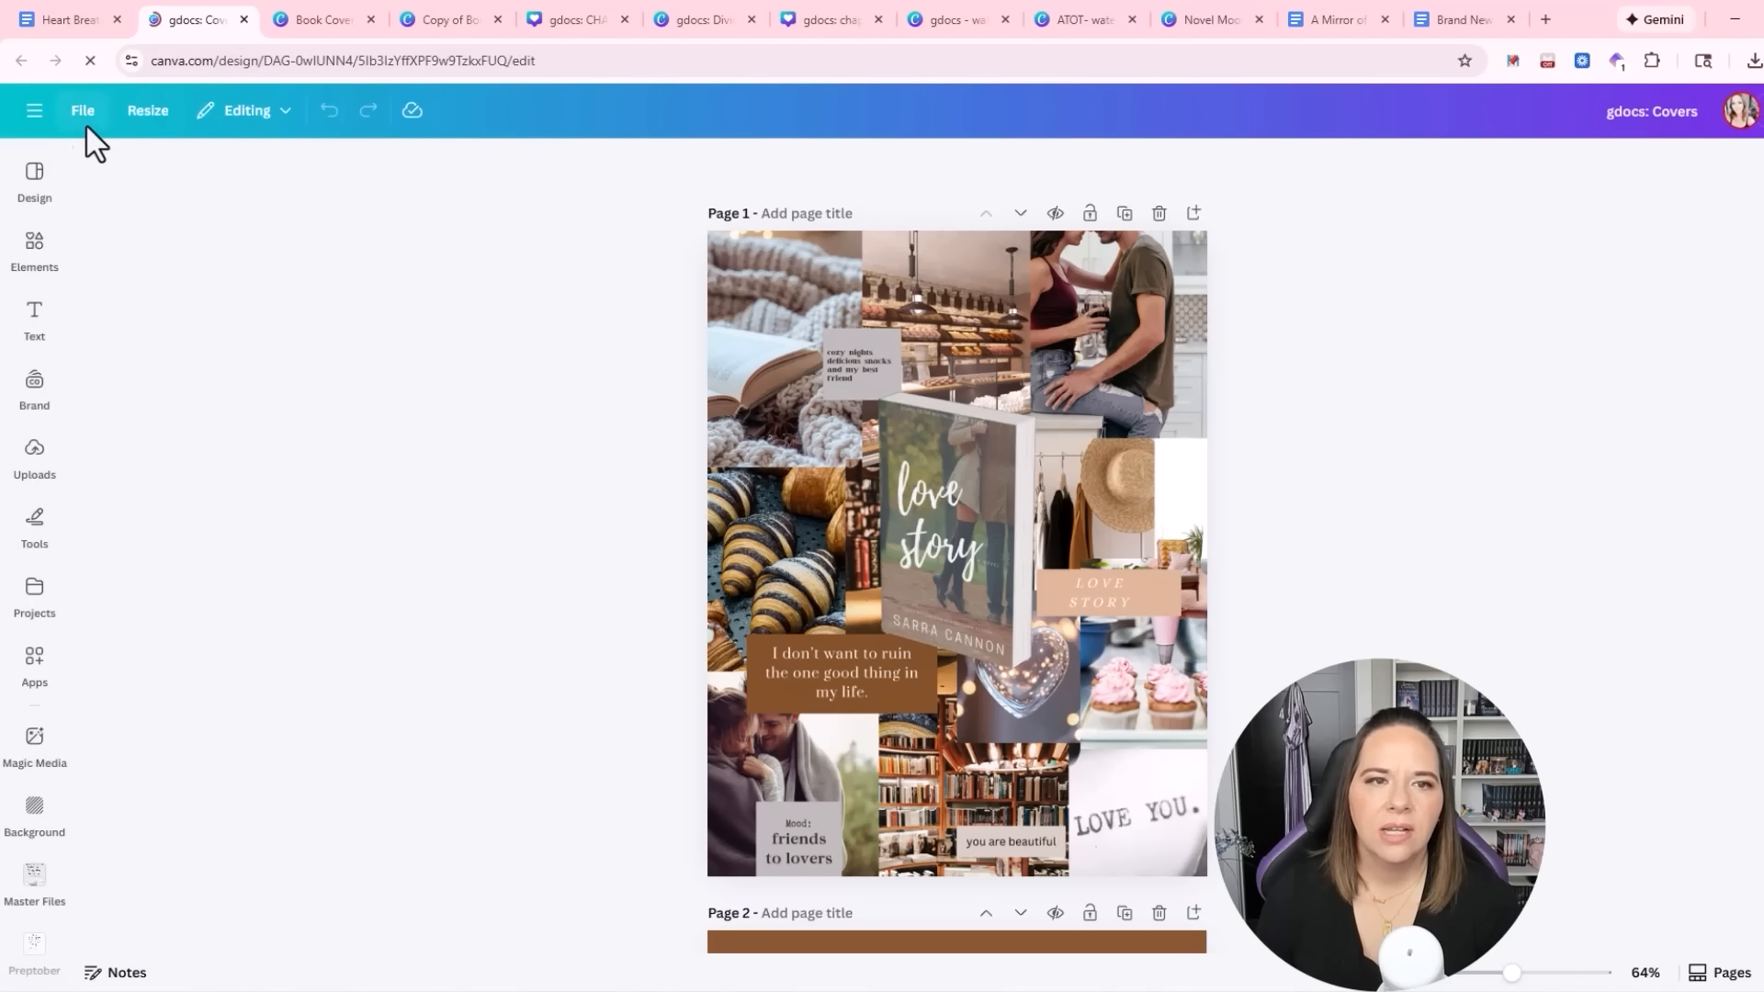
pyautogui.click(80, 117)
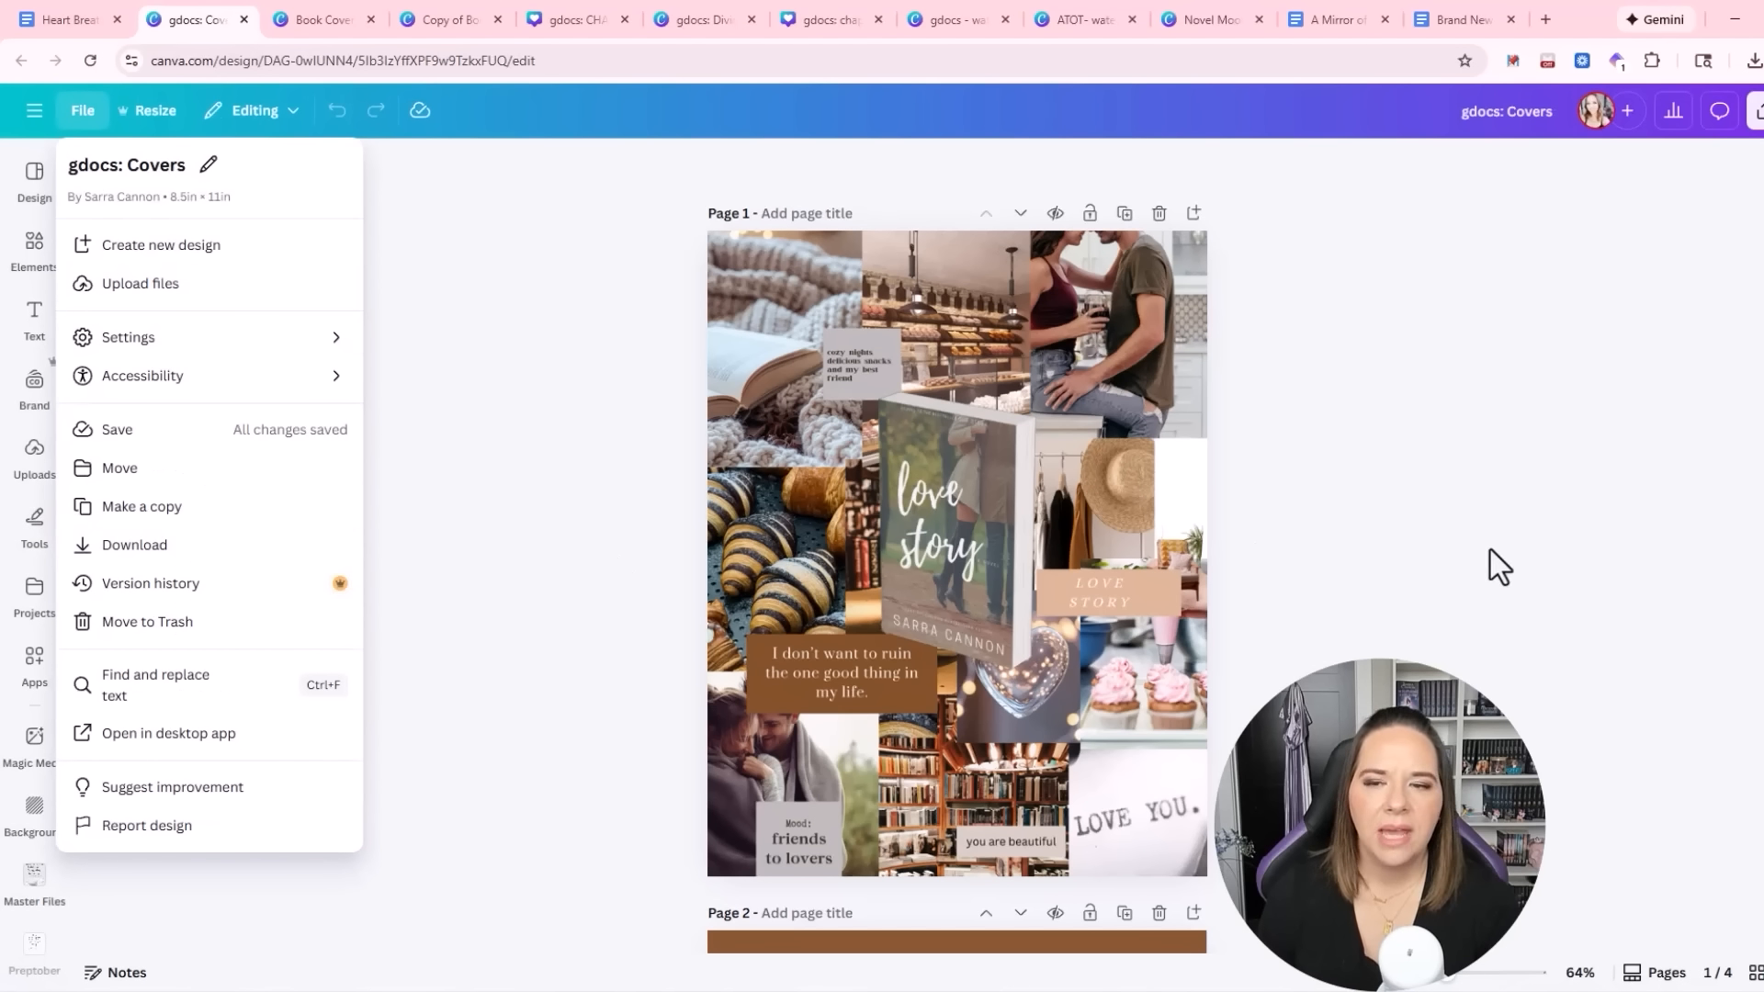
pyautogui.click(1368, 647)
# Move the 3D book mockup on the page 1 mood board cover slightly up
pyautogui.scroll(-3, 1369, 646)
pyautogui.scroll(3, 1376, 650)
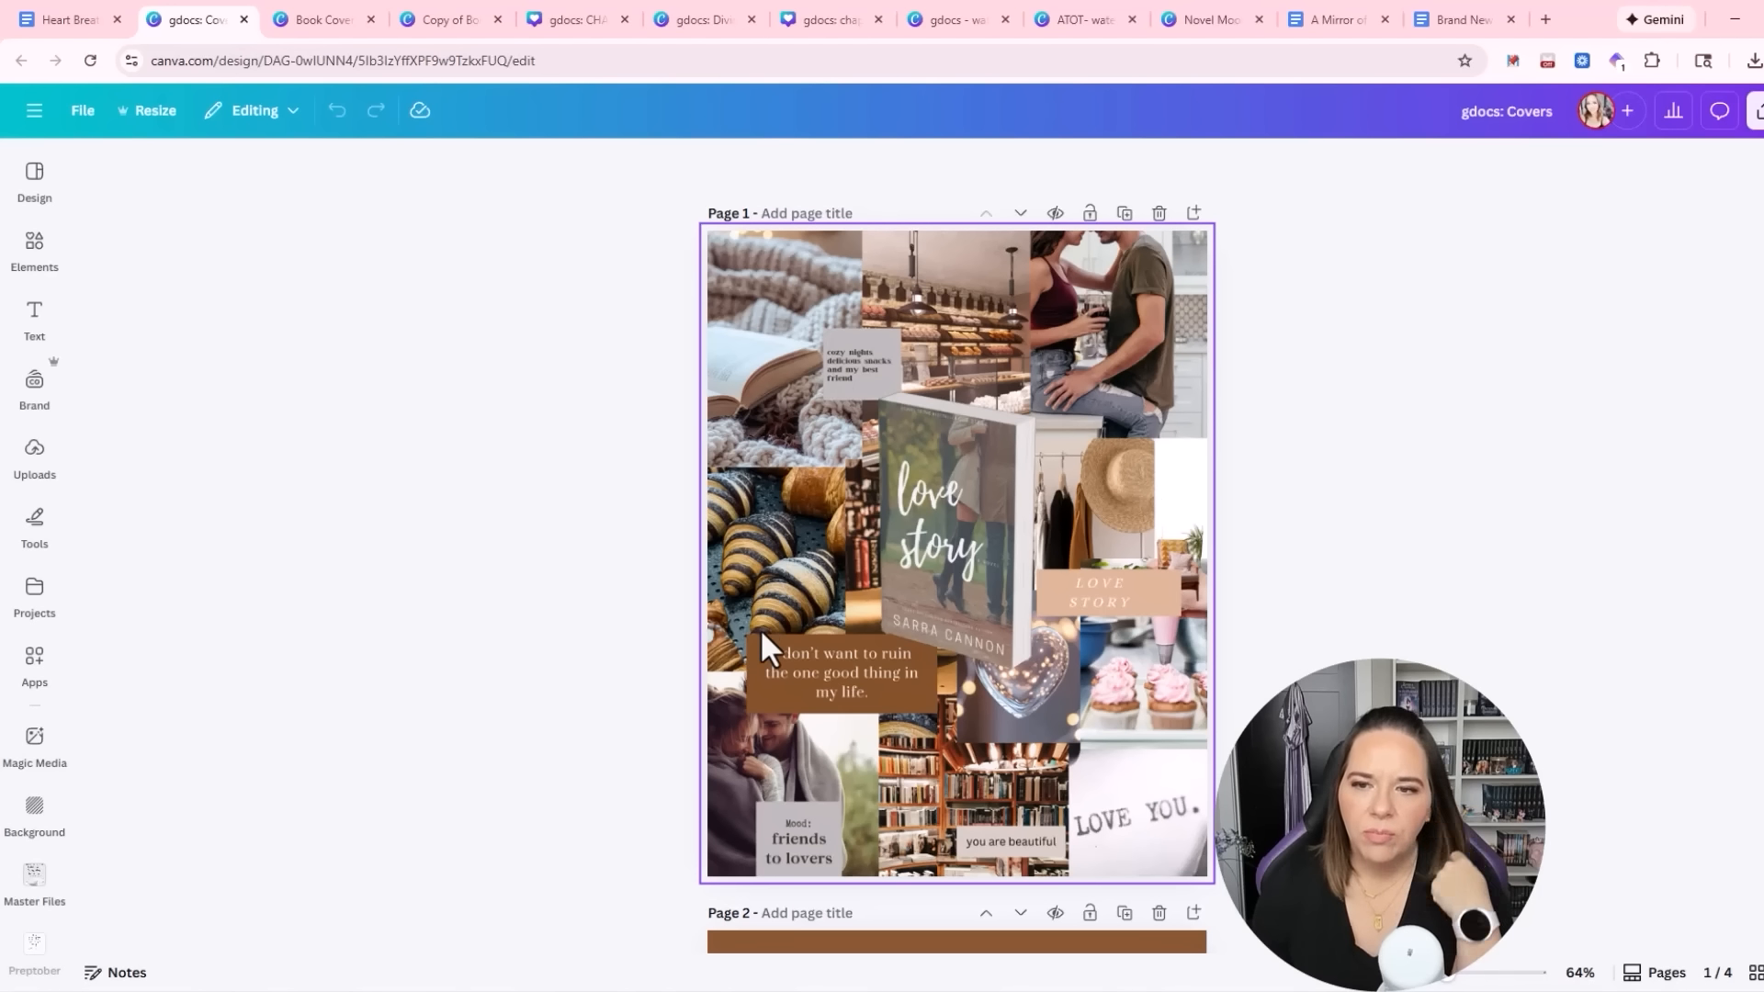
pyautogui.click(924, 581)
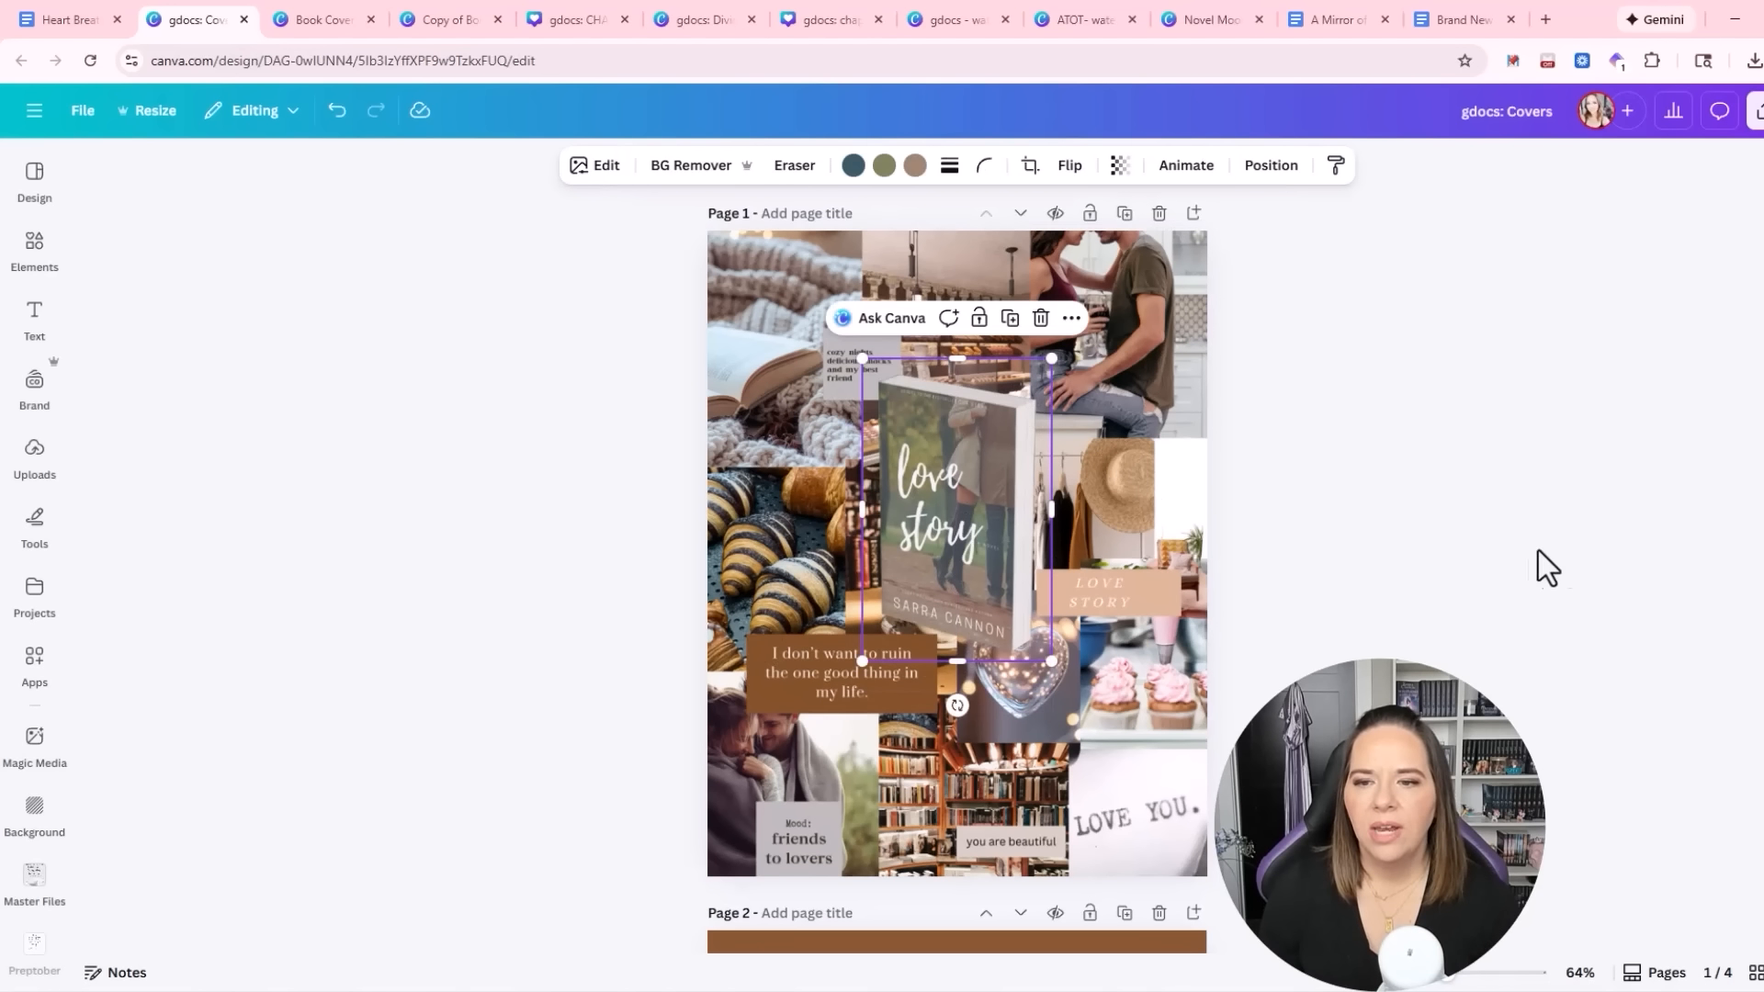
# Examine the tab covers on pages 2 to 4, including their text lines, book mockups and page 2's background color
pyautogui.scroll(-5, 1431, 614)
pyautogui.scroll(-2, 1431, 613)
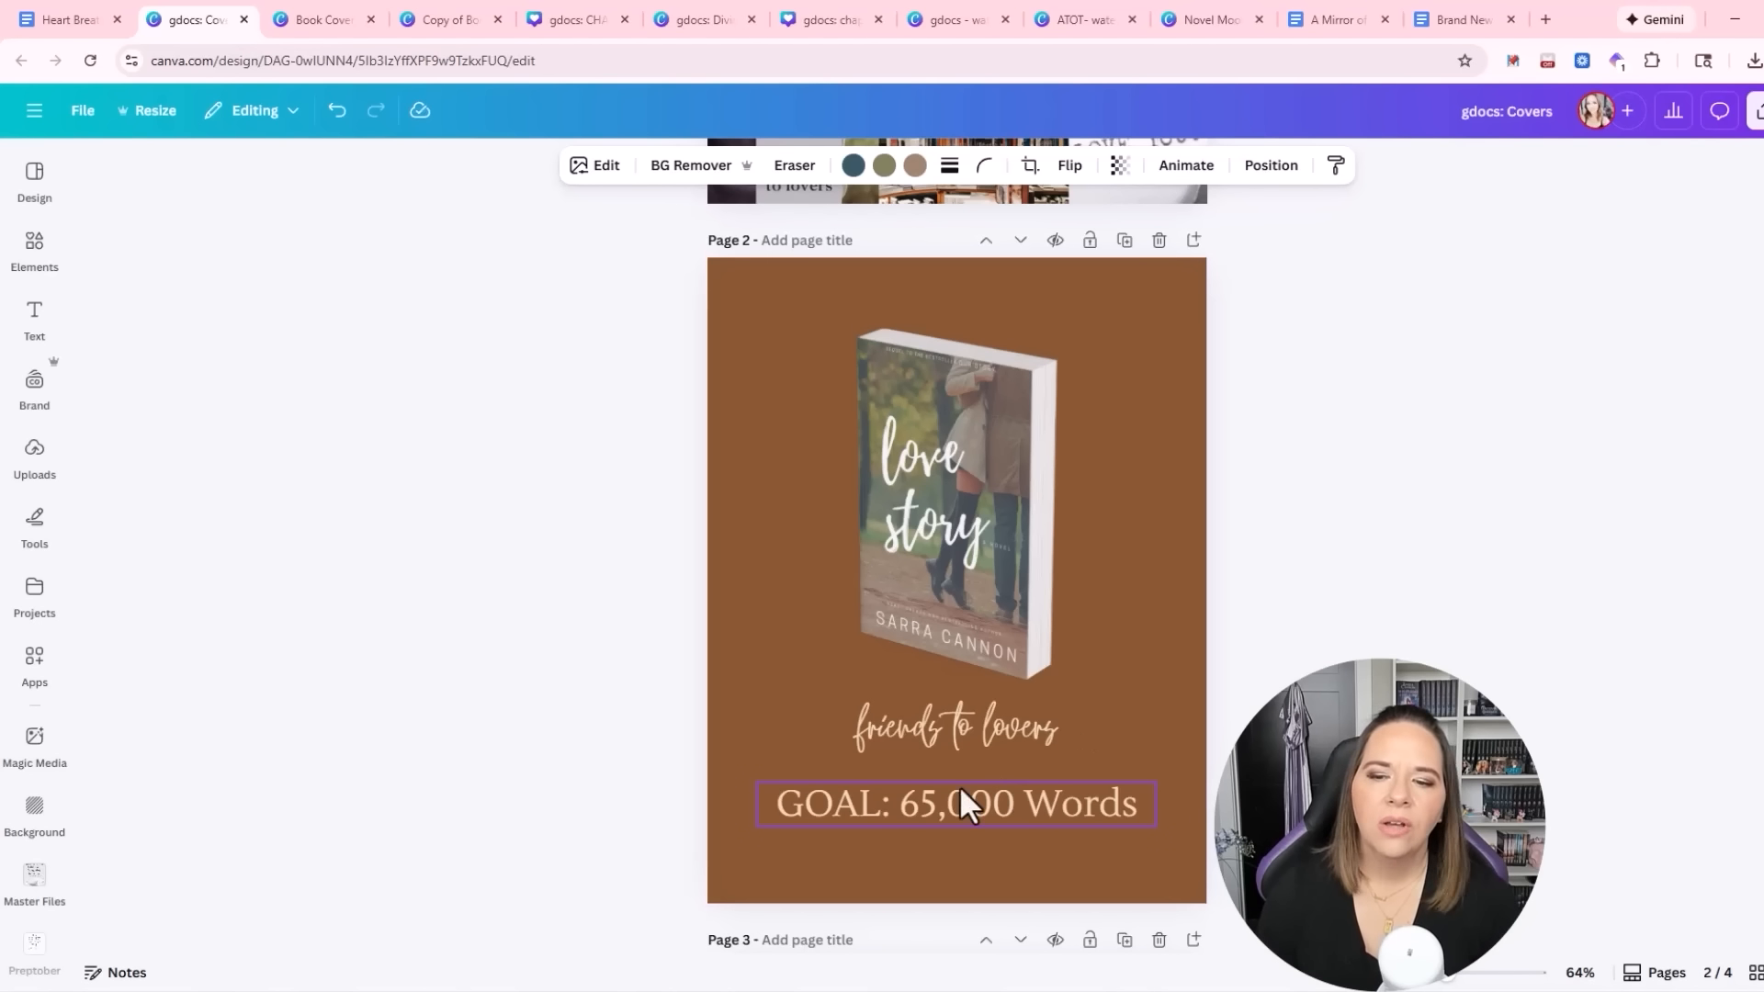
pyautogui.click(740, 552)
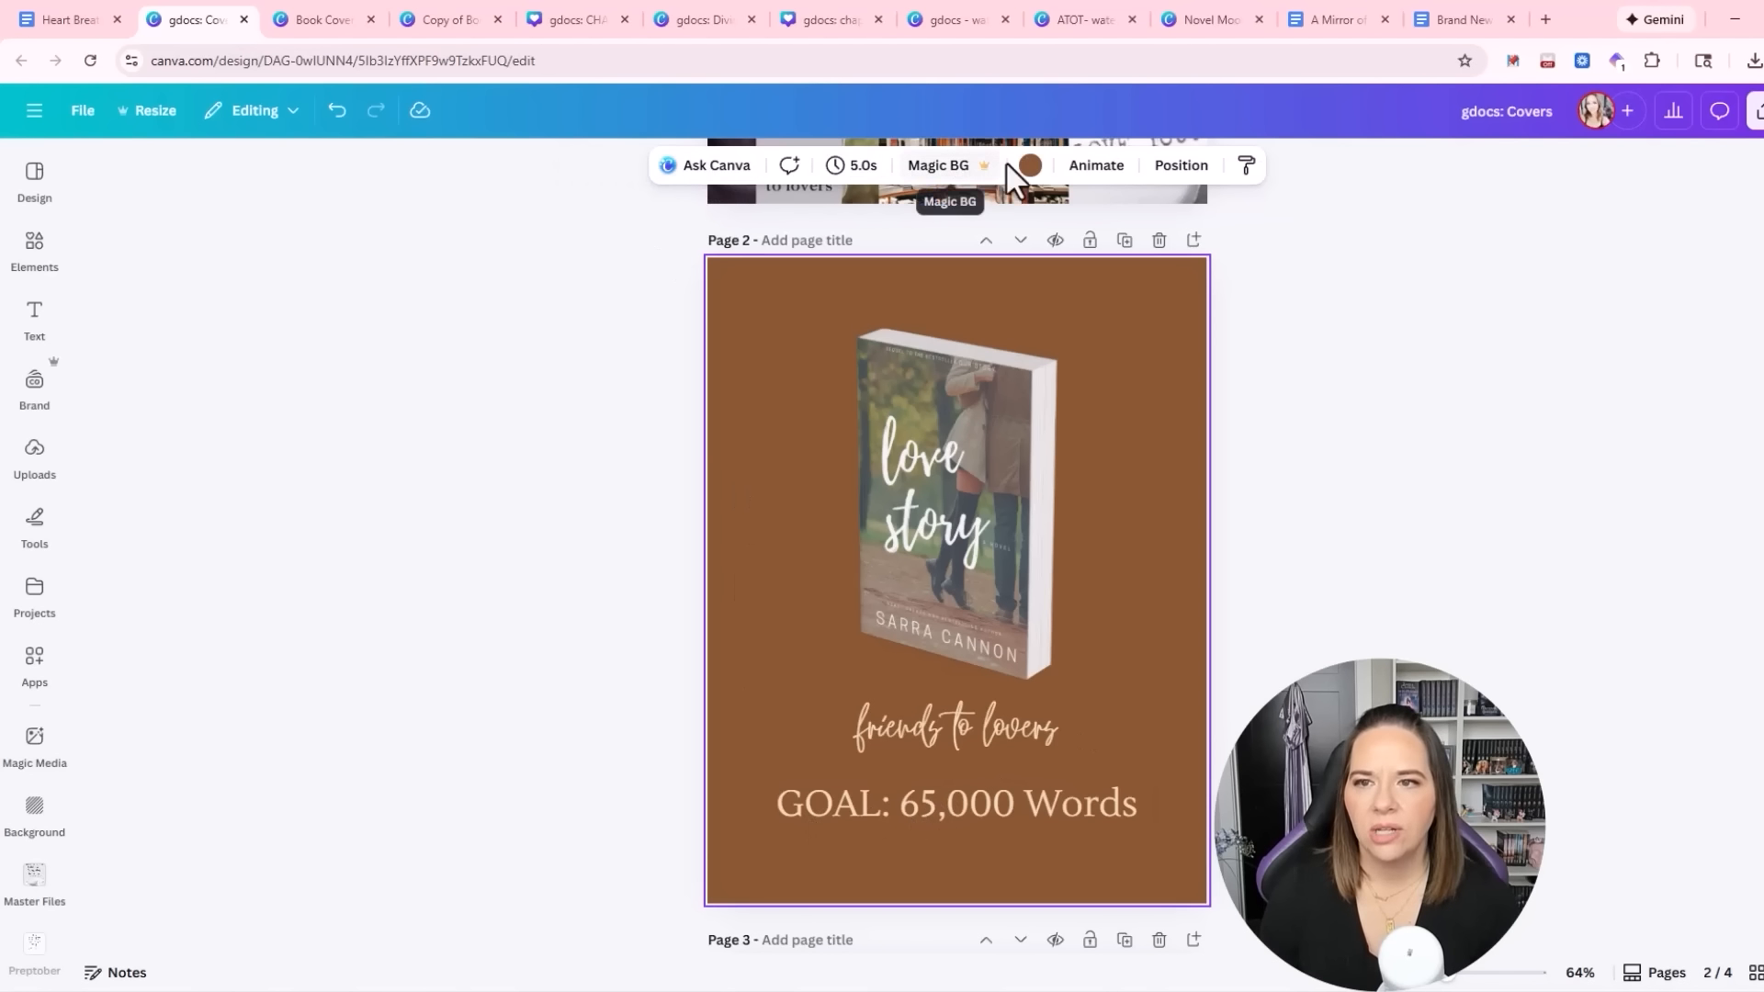
pyautogui.click(1409, 608)
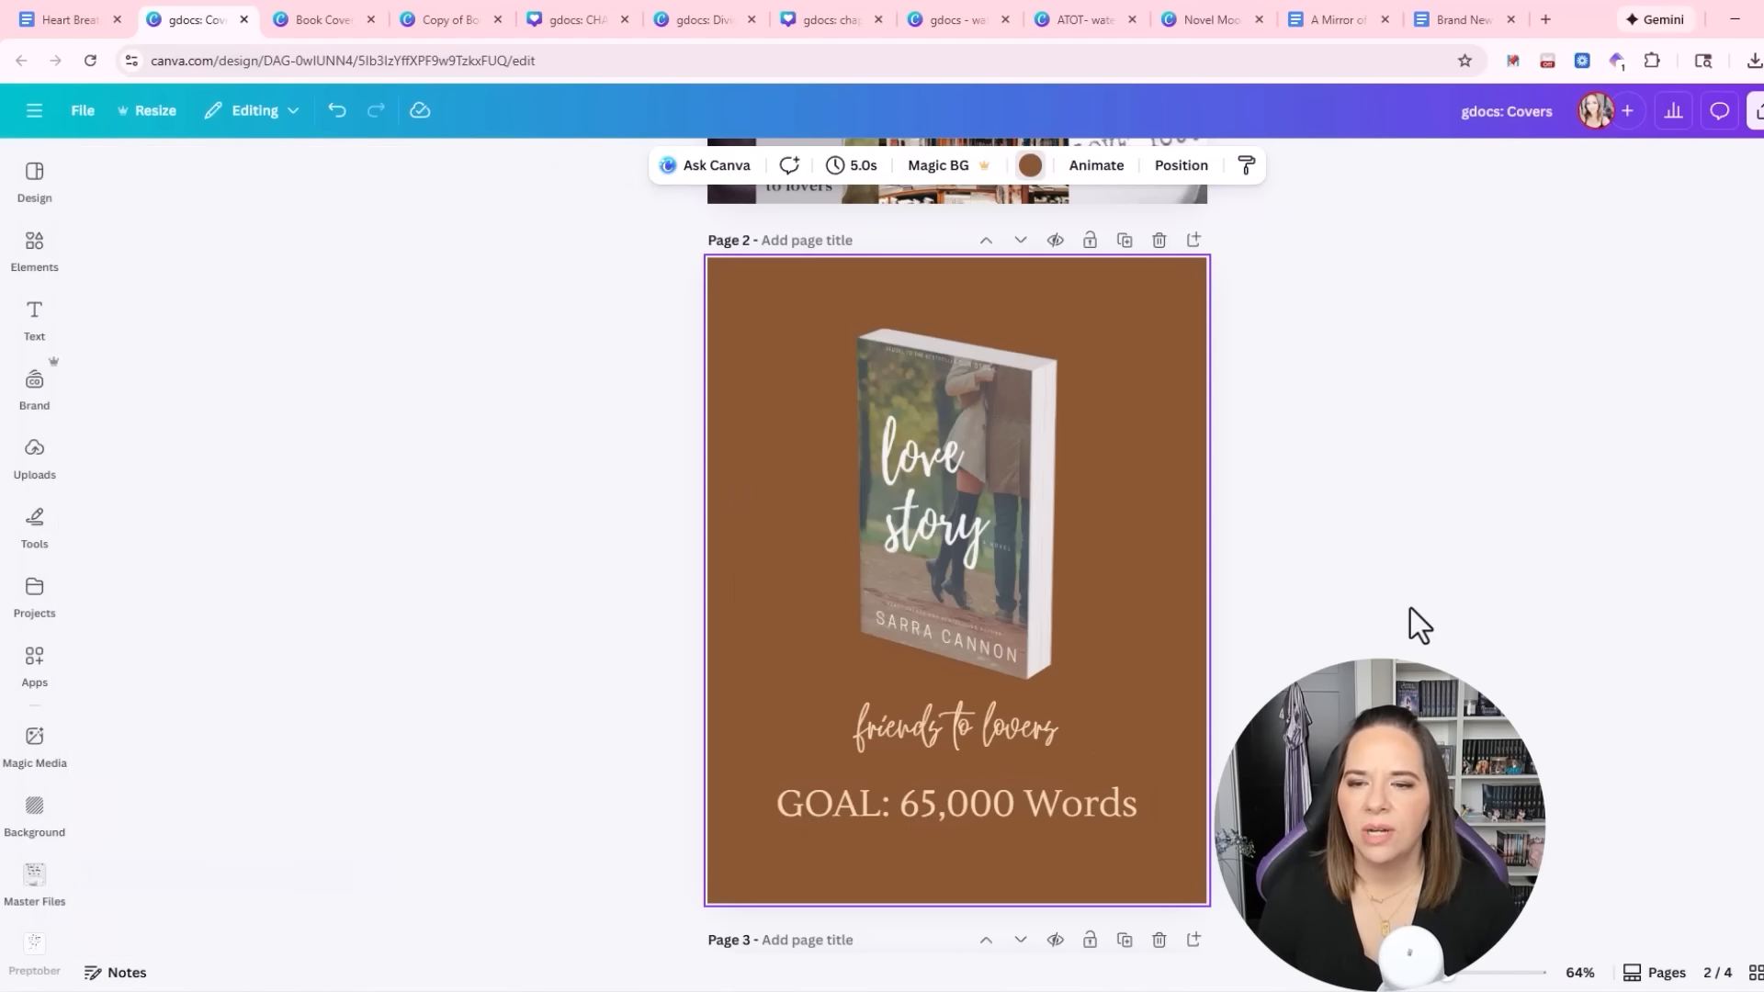
pyautogui.scroll(-4, 1394, 618)
pyautogui.scroll(-5, 1394, 617)
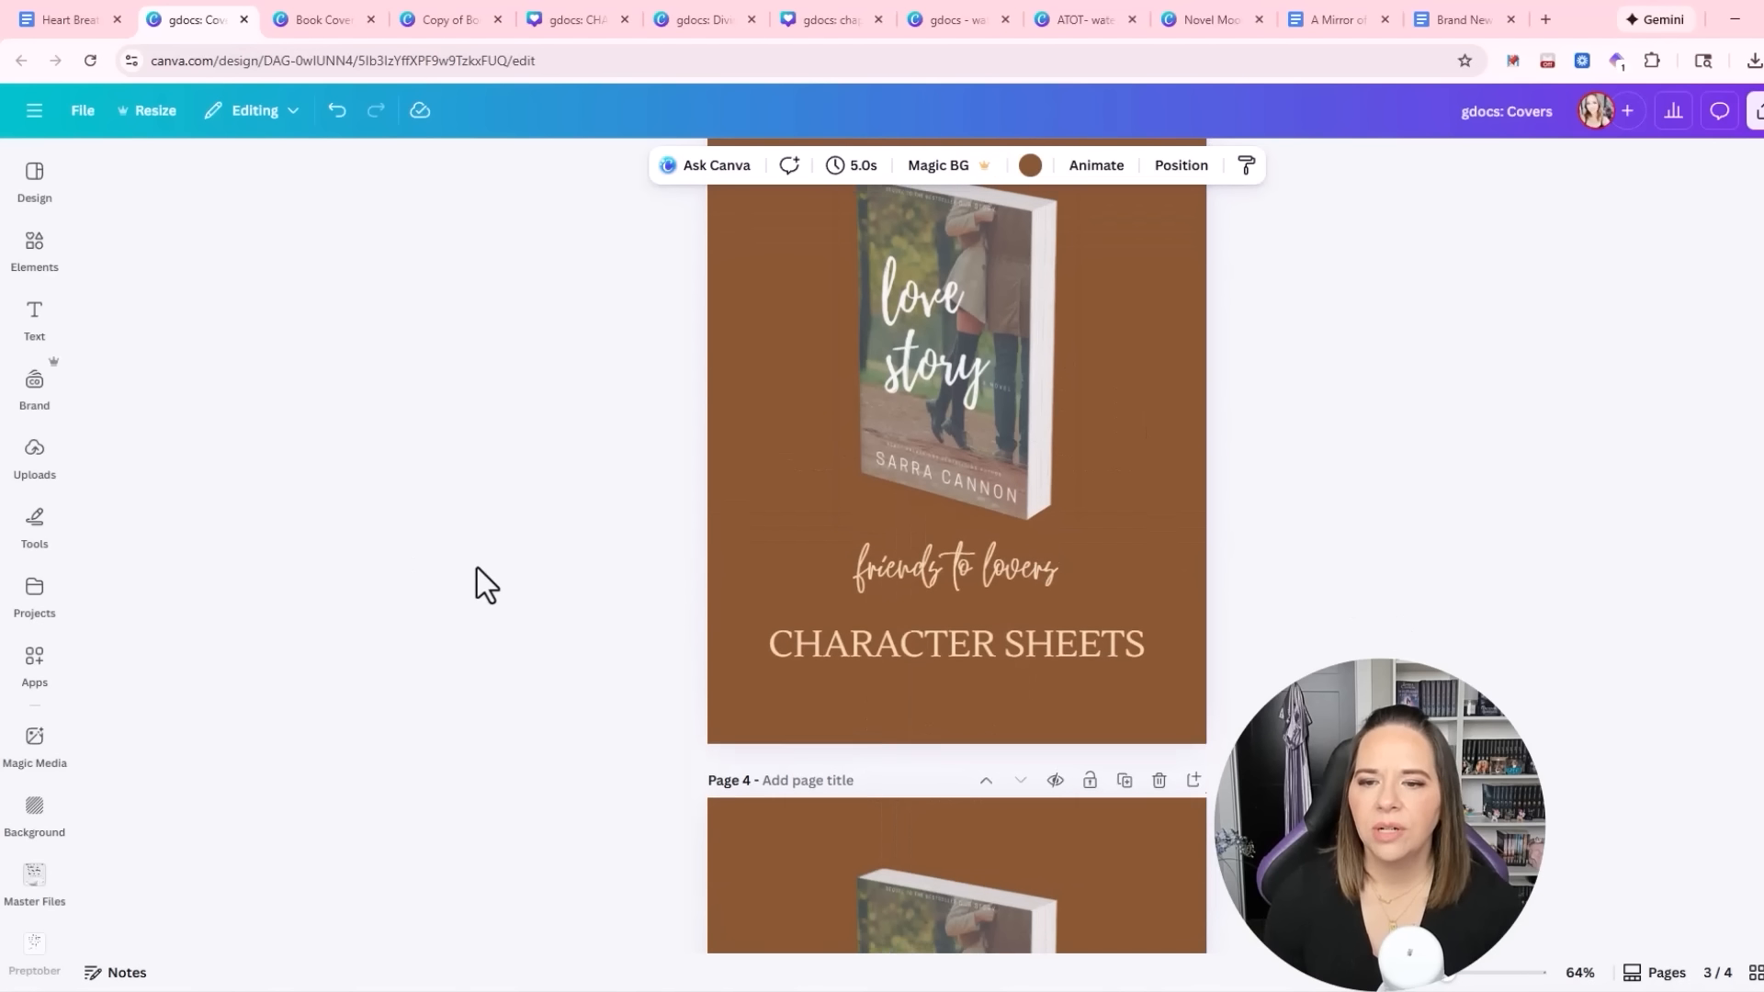
pyautogui.scroll(3, 457, 871)
pyautogui.scroll(-3, 870, 681)
pyautogui.scroll(-5, 1032, 658)
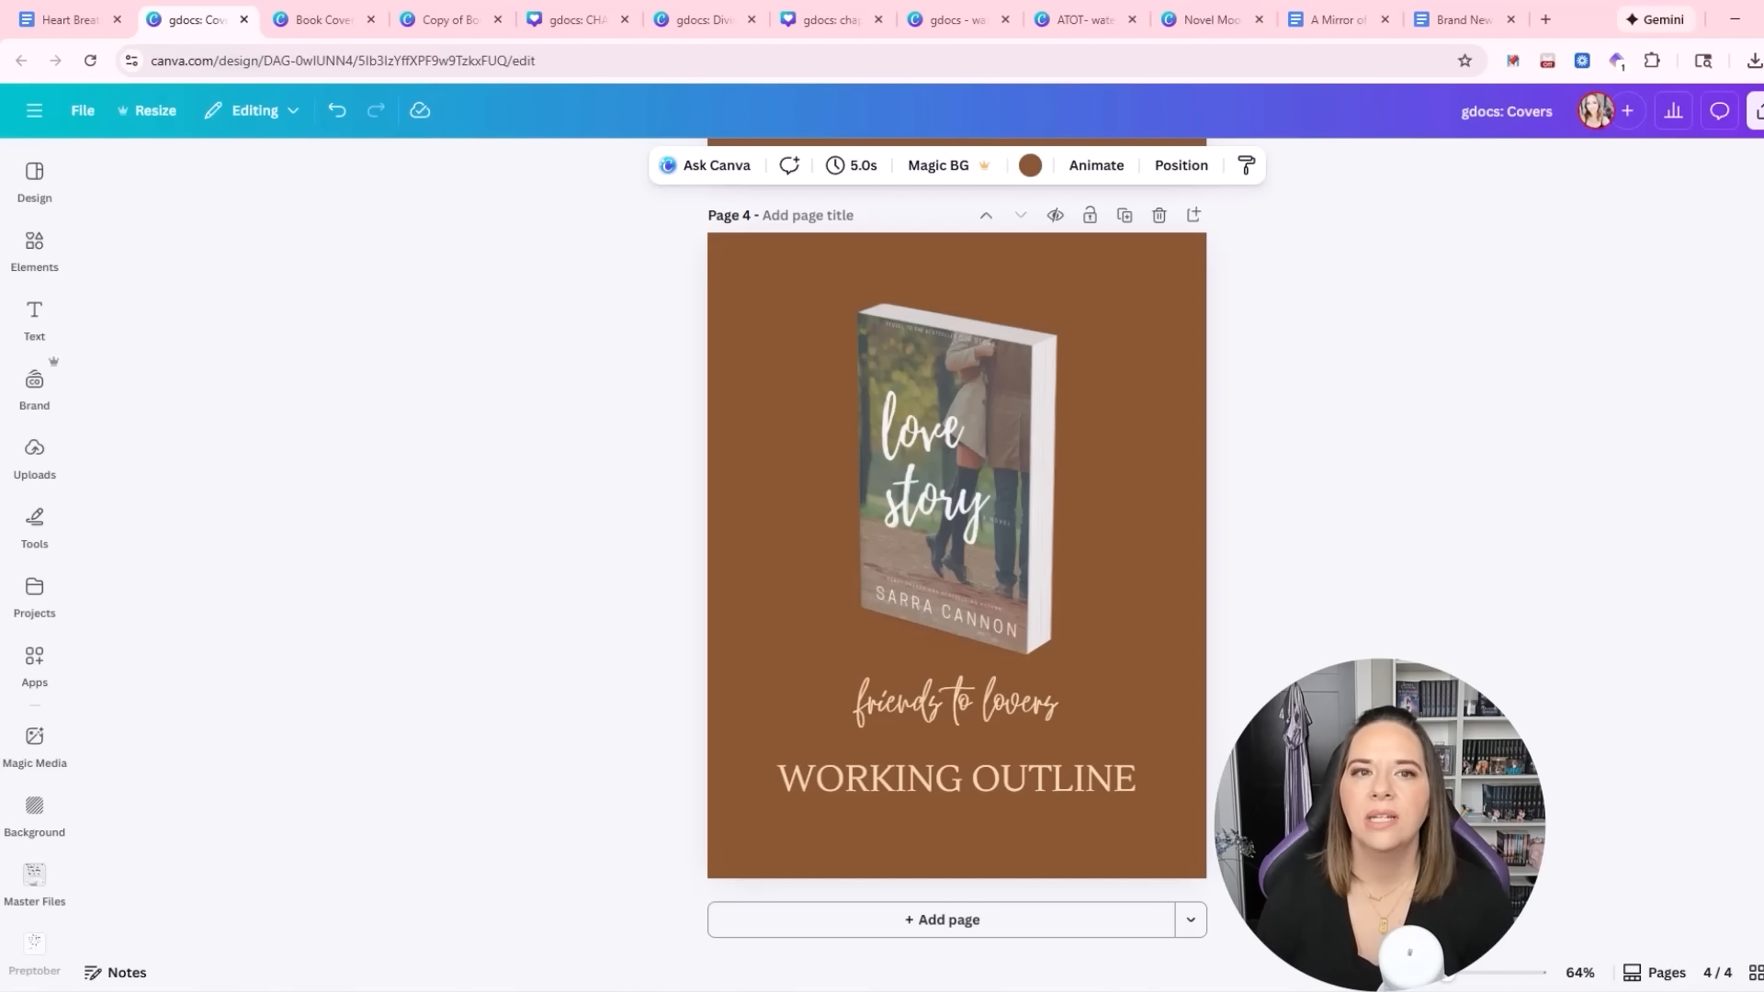
# Switch back to the Google Docs novel template and open its linked Corkboard design in Canva
pyautogui.click(79, 17)
pyautogui.click(650, 515)
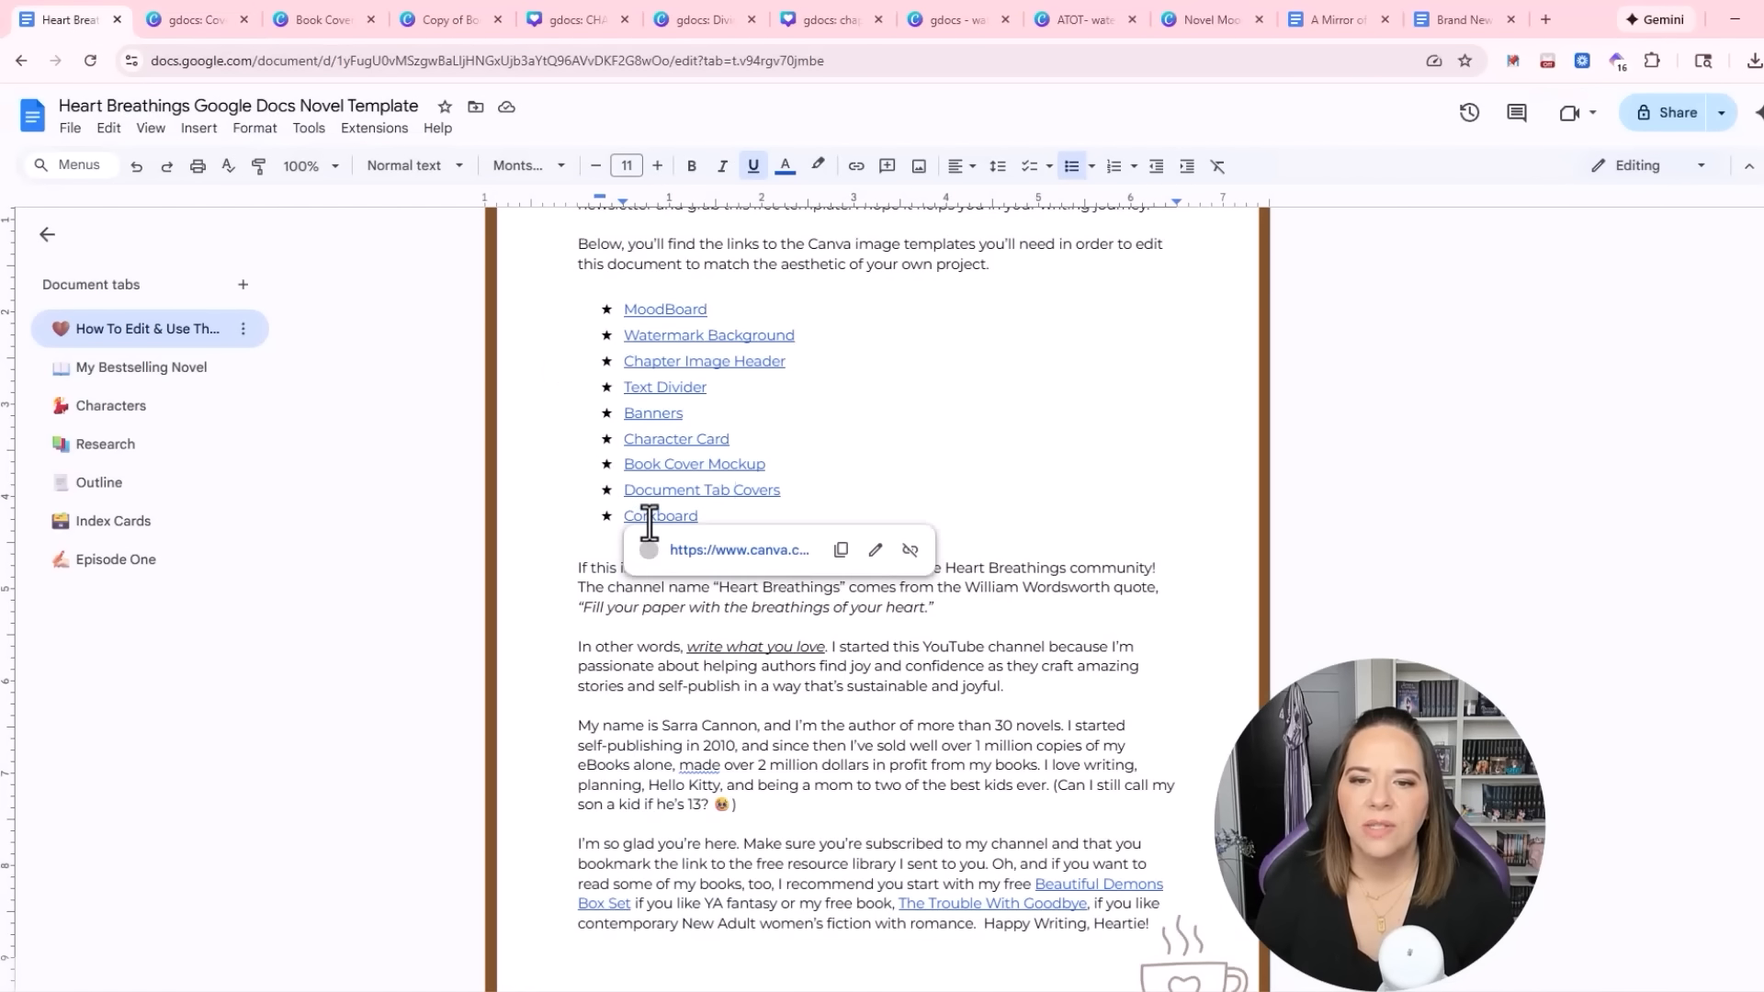
pyautogui.click(698, 572)
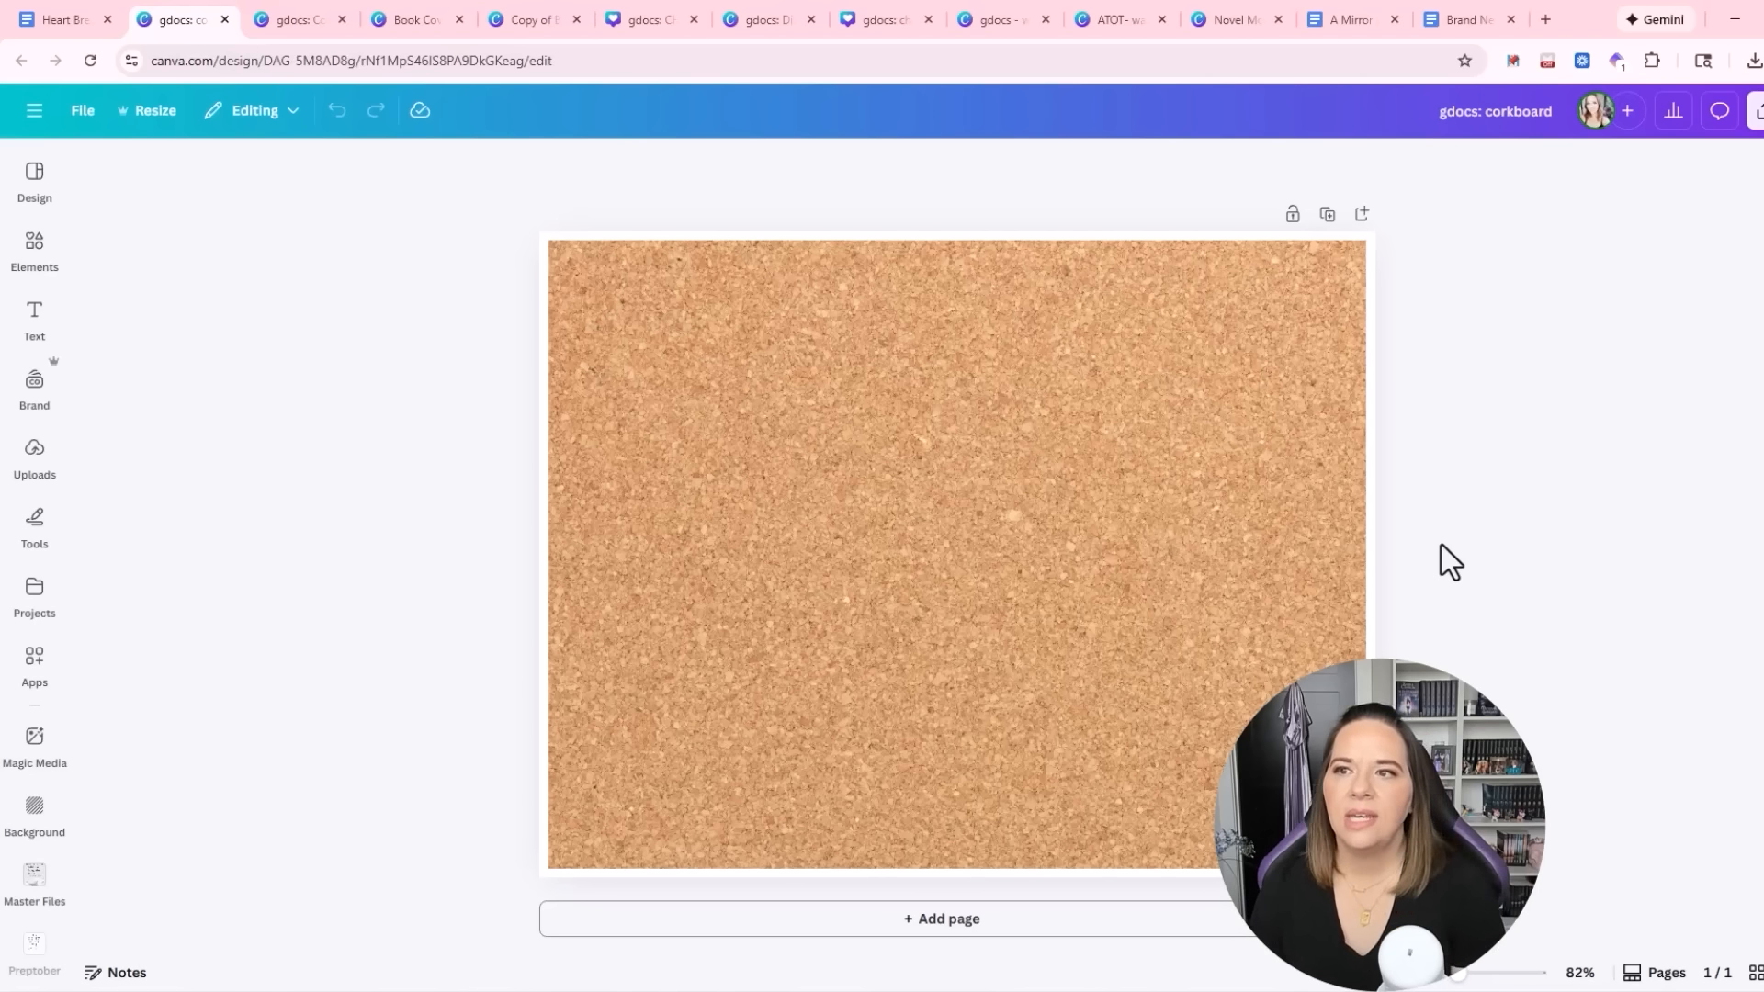
# Try a dark navy page background as the border around the corkboard image, and undo the color change
pyautogui.click(698, 393)
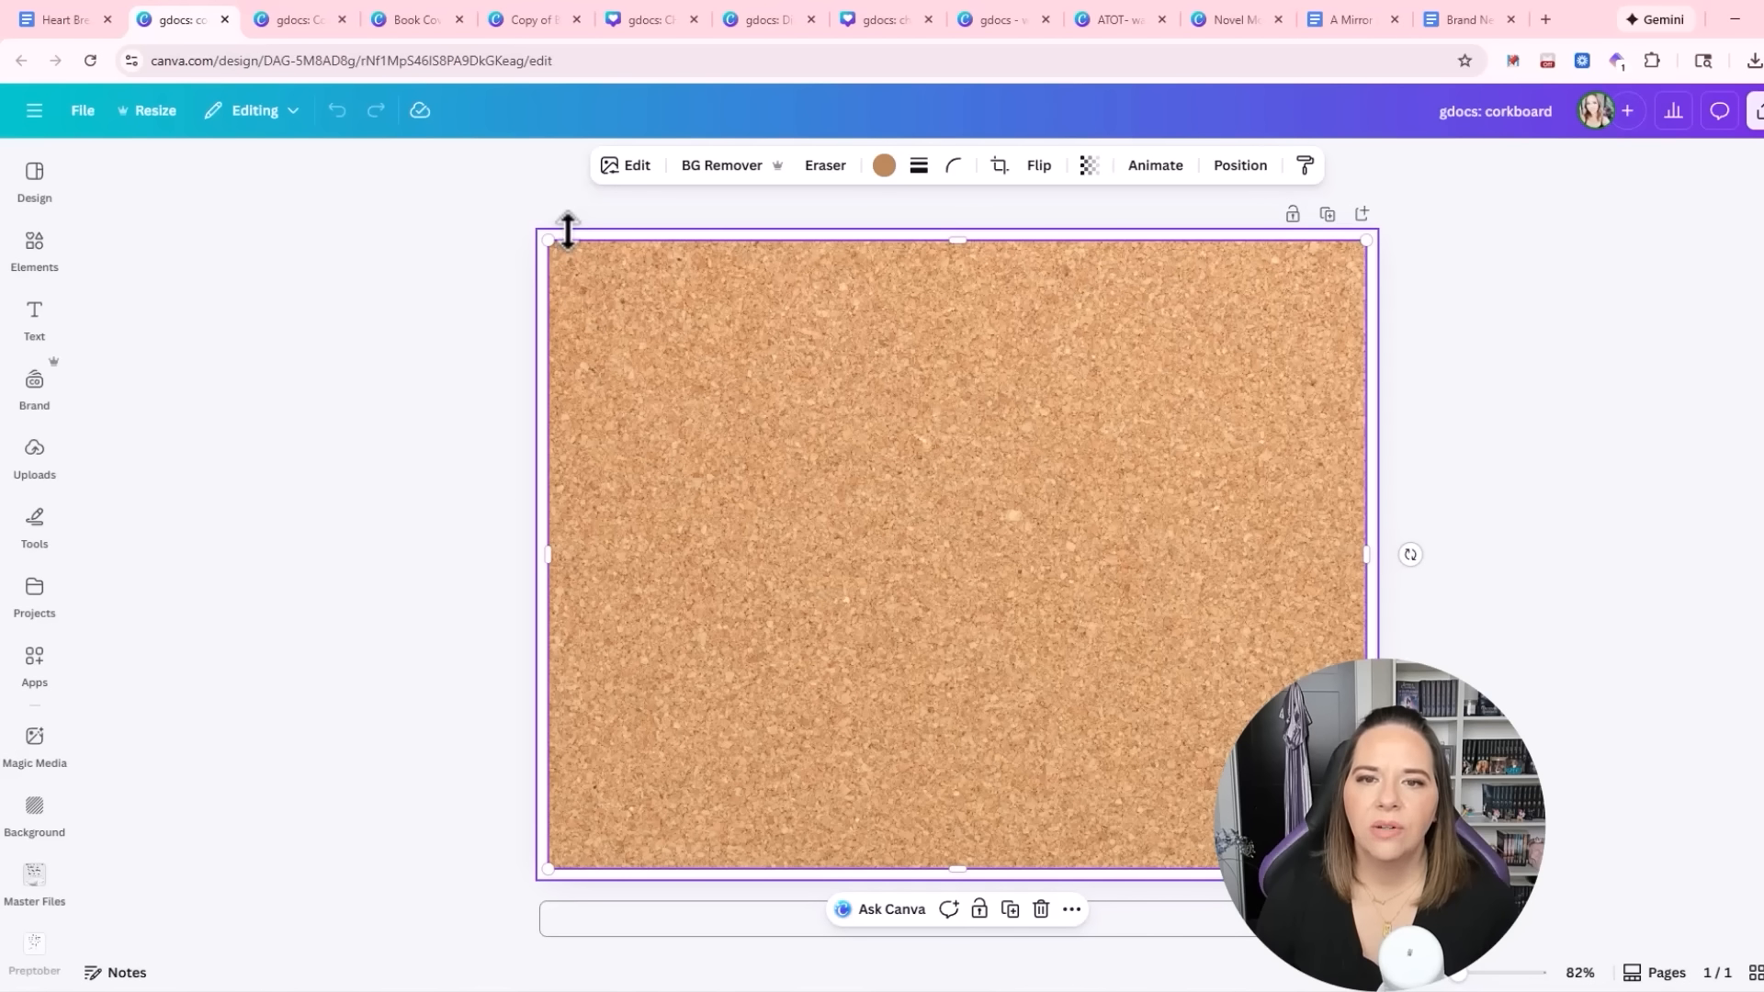
pyautogui.click(422, 246)
pyautogui.click(1029, 169)
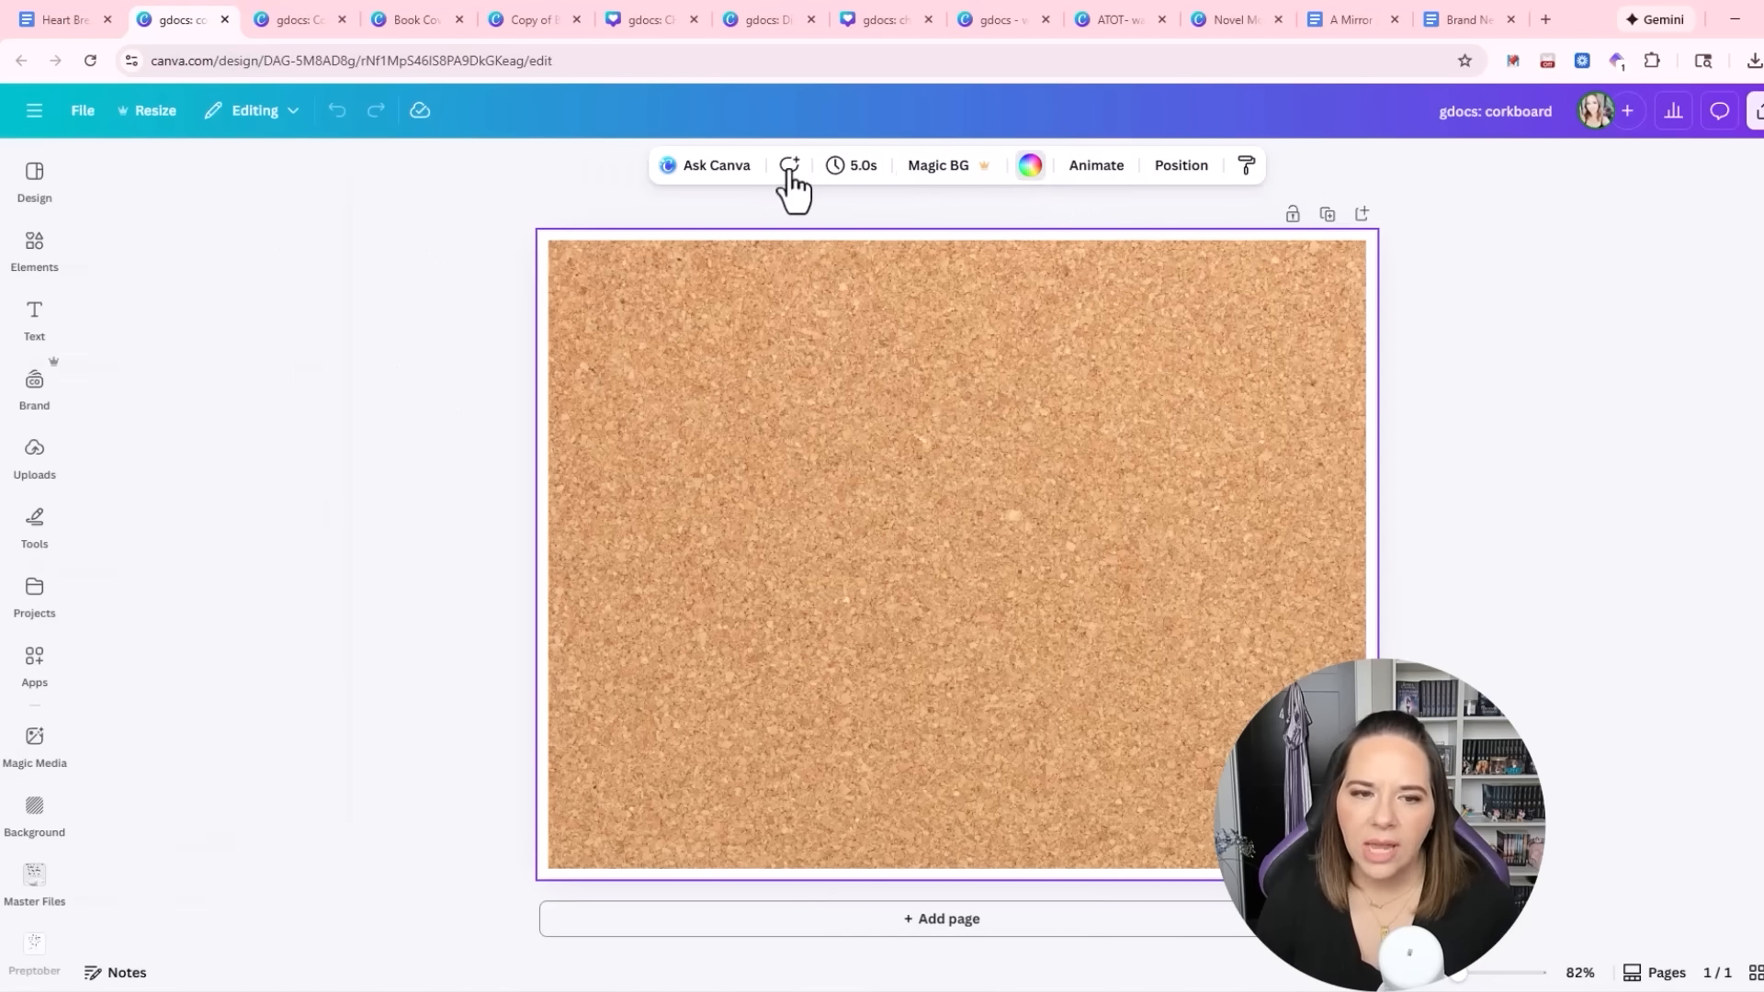
pyautogui.click(166, 516)
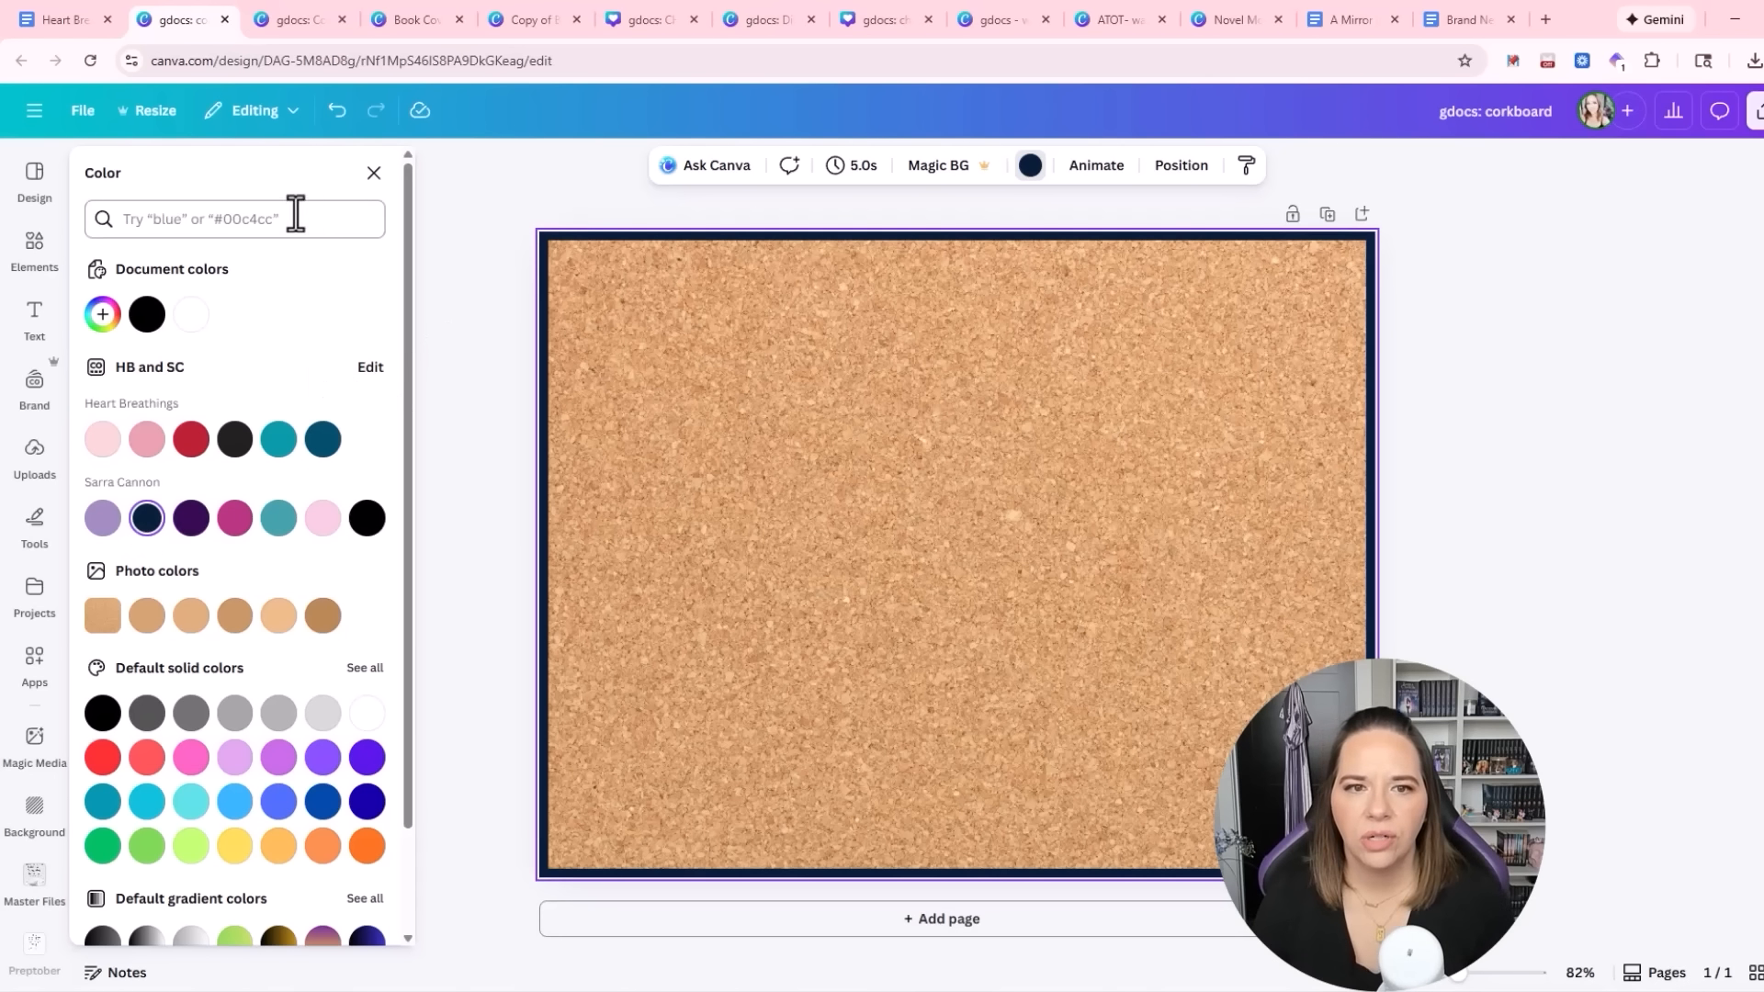
pyautogui.click(335, 112)
pyautogui.click(334, 112)
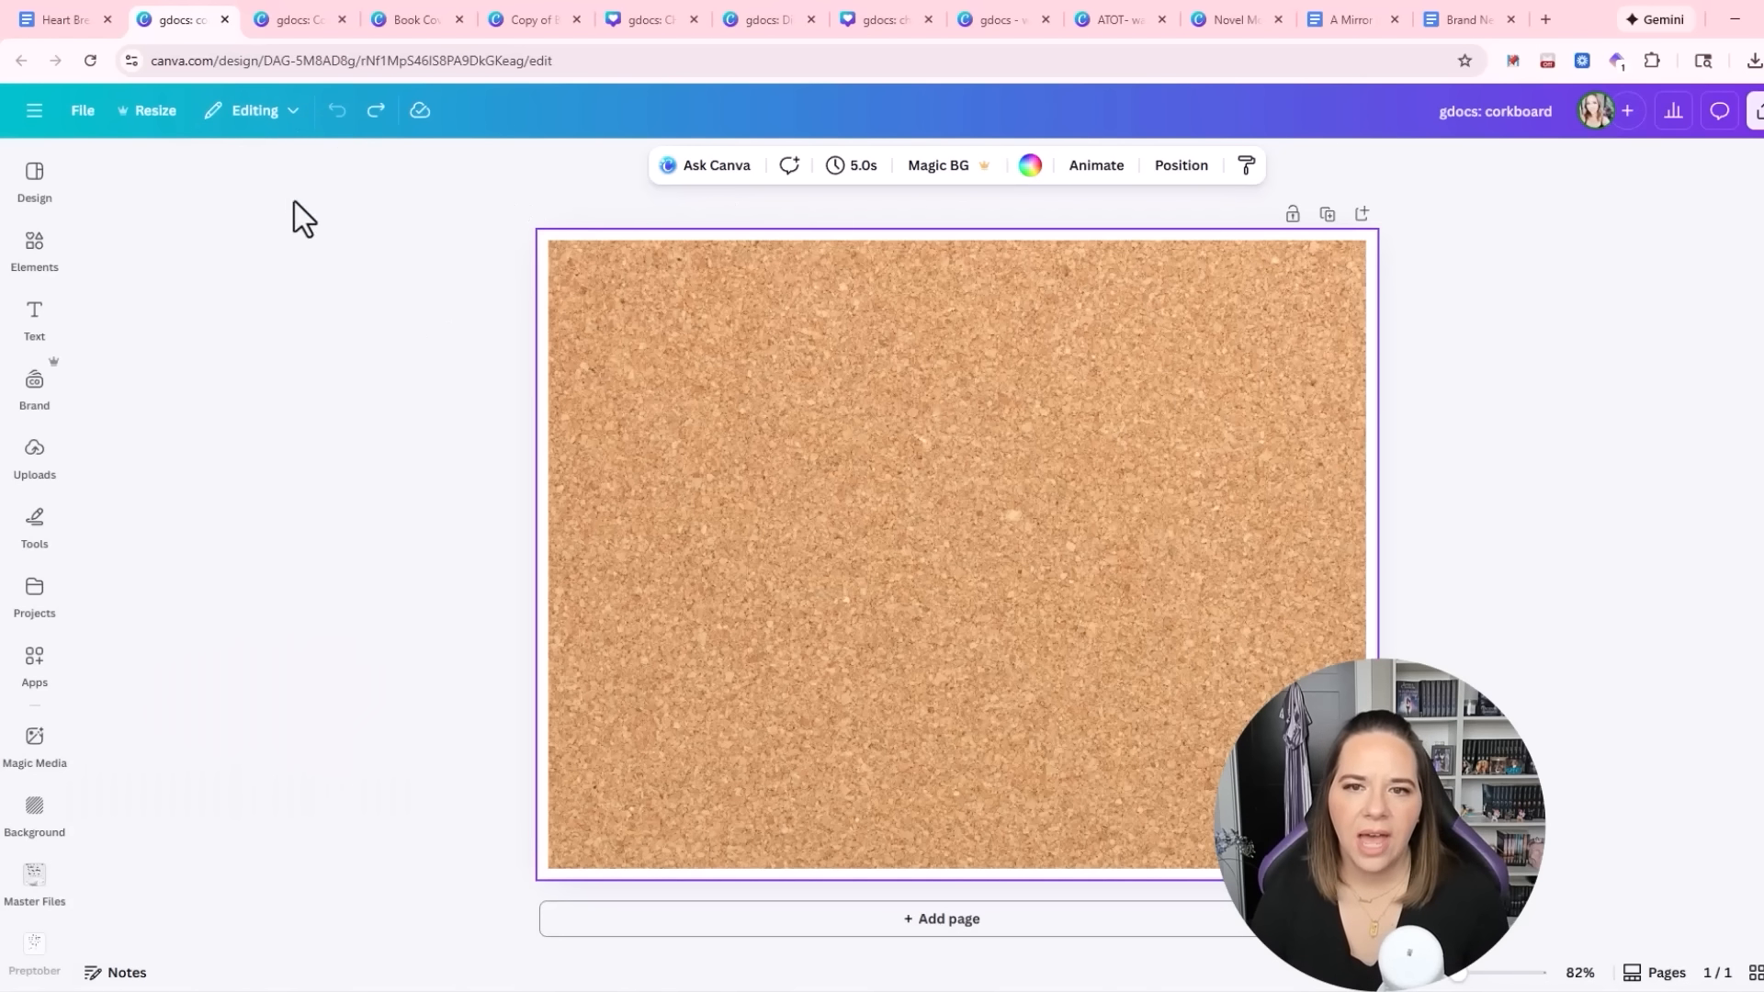
# Return to the Google Docs novel template and go to the Word Choice table in My Bestselling Novel's style sheet
pyautogui.click(1617, 462)
pyautogui.click(46, 20)
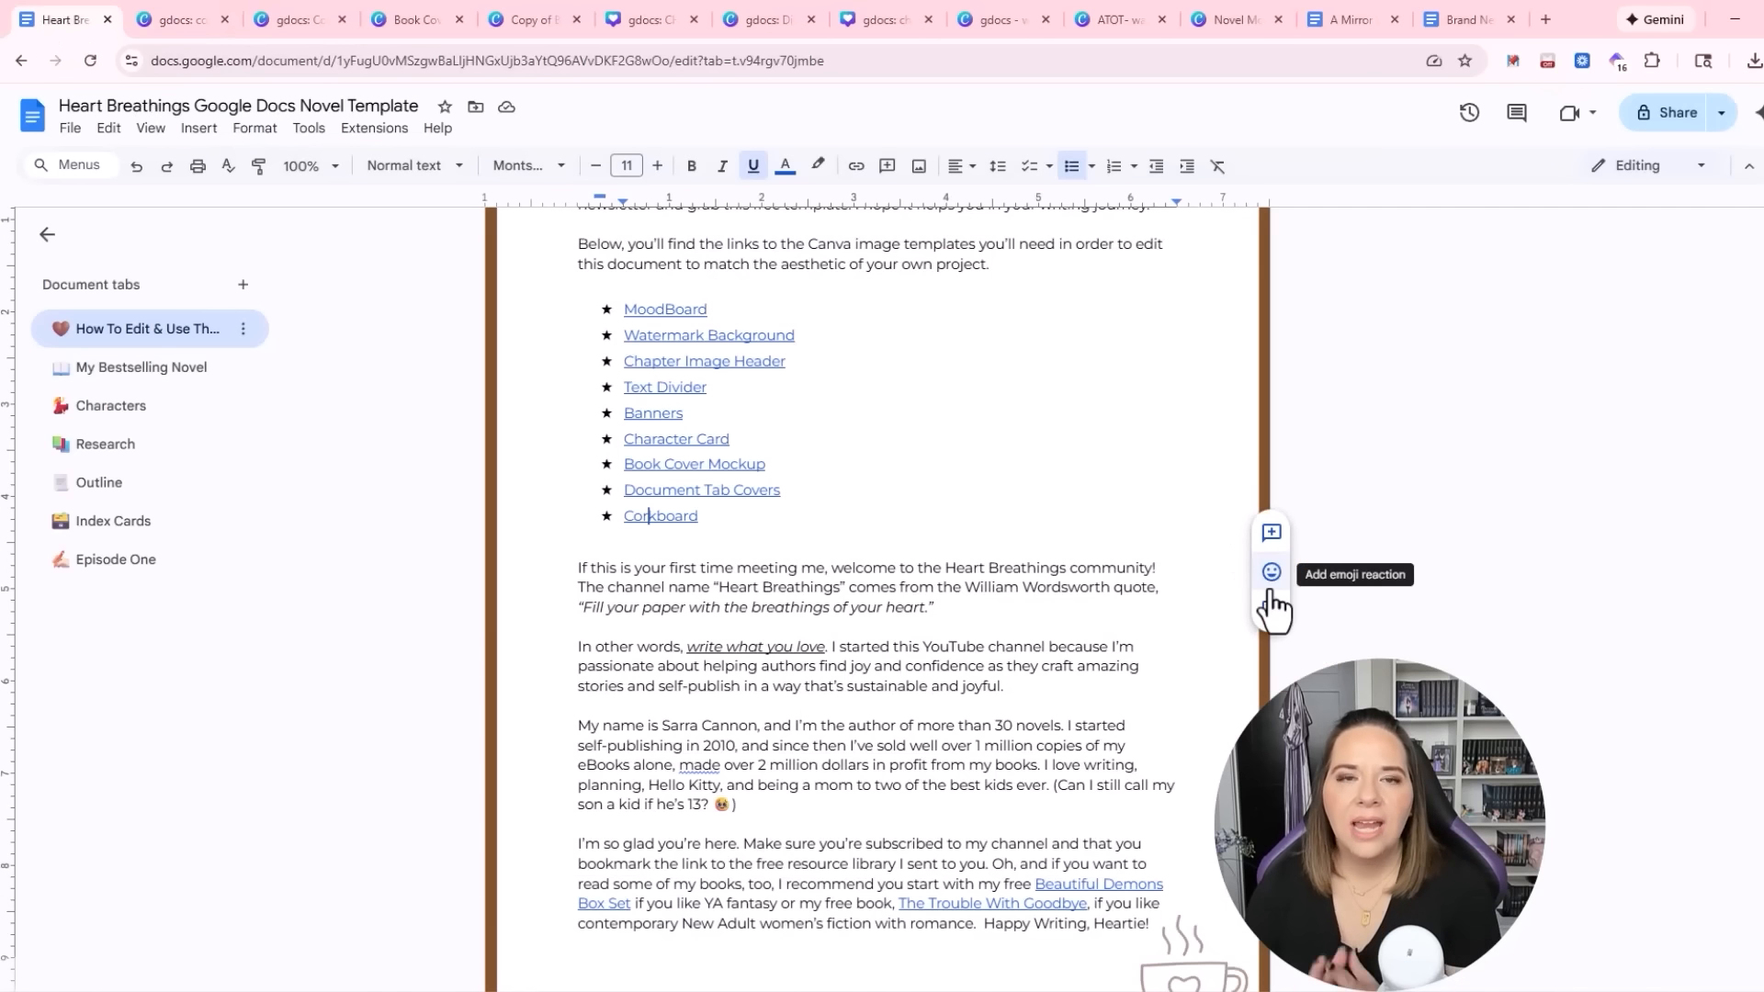
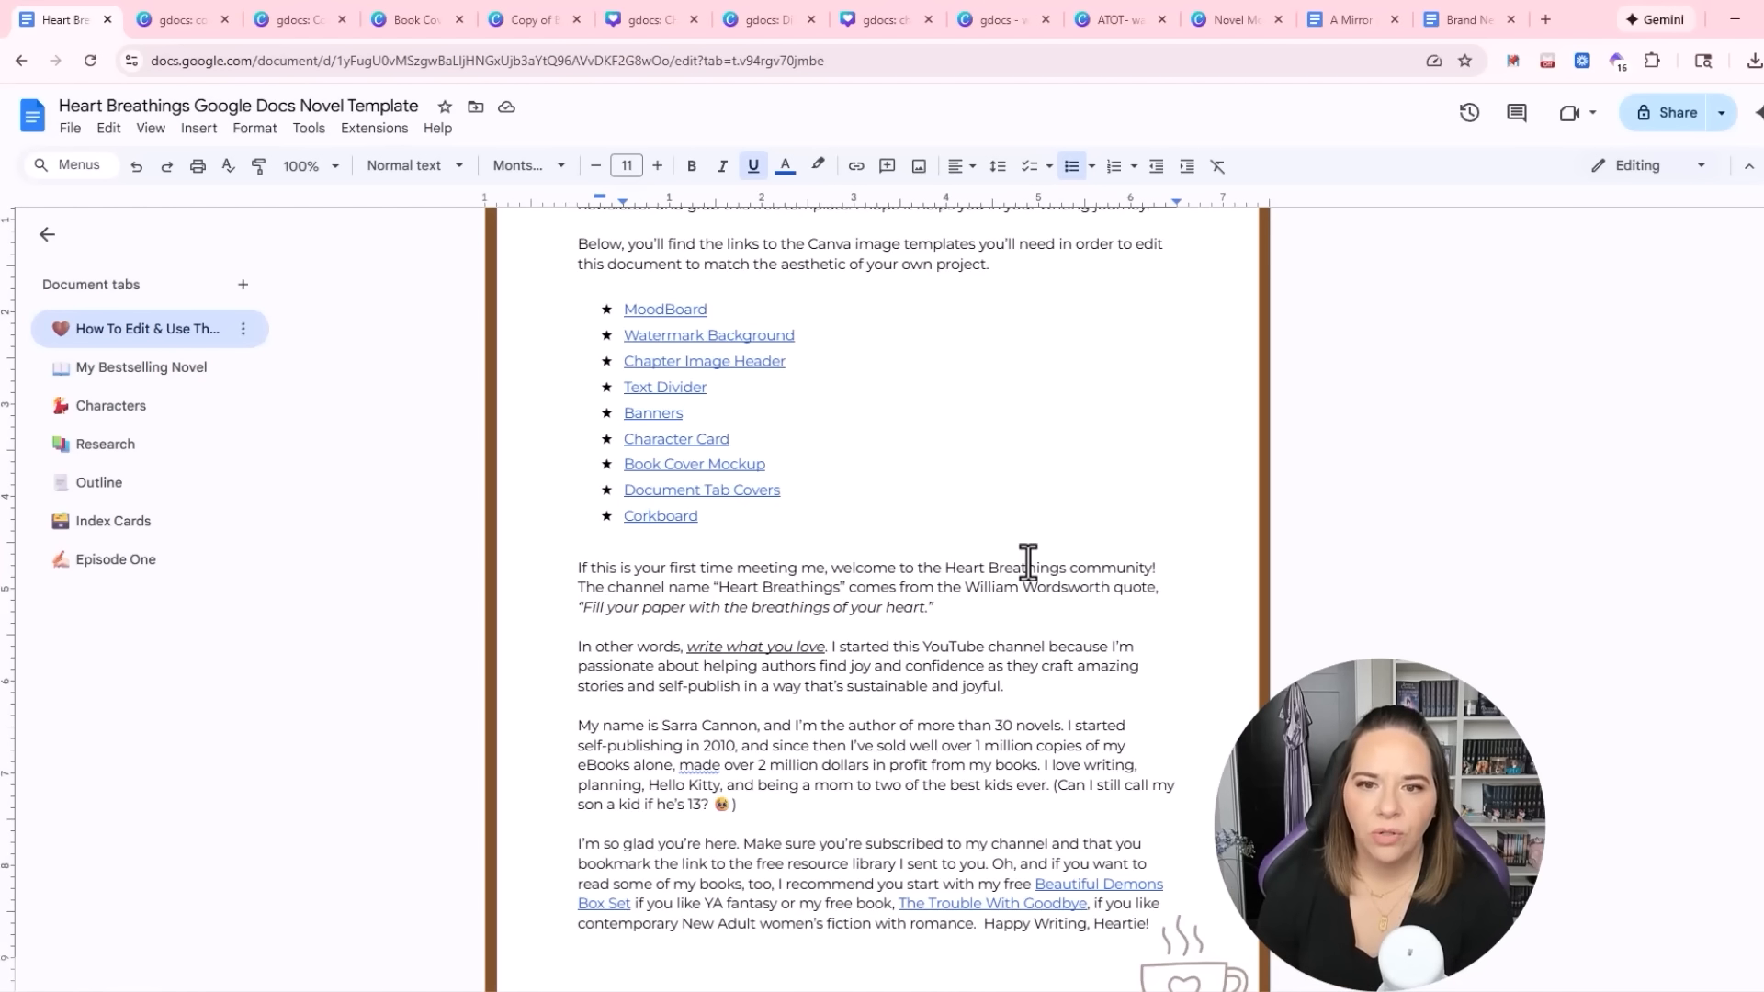
pyautogui.click(150, 371)
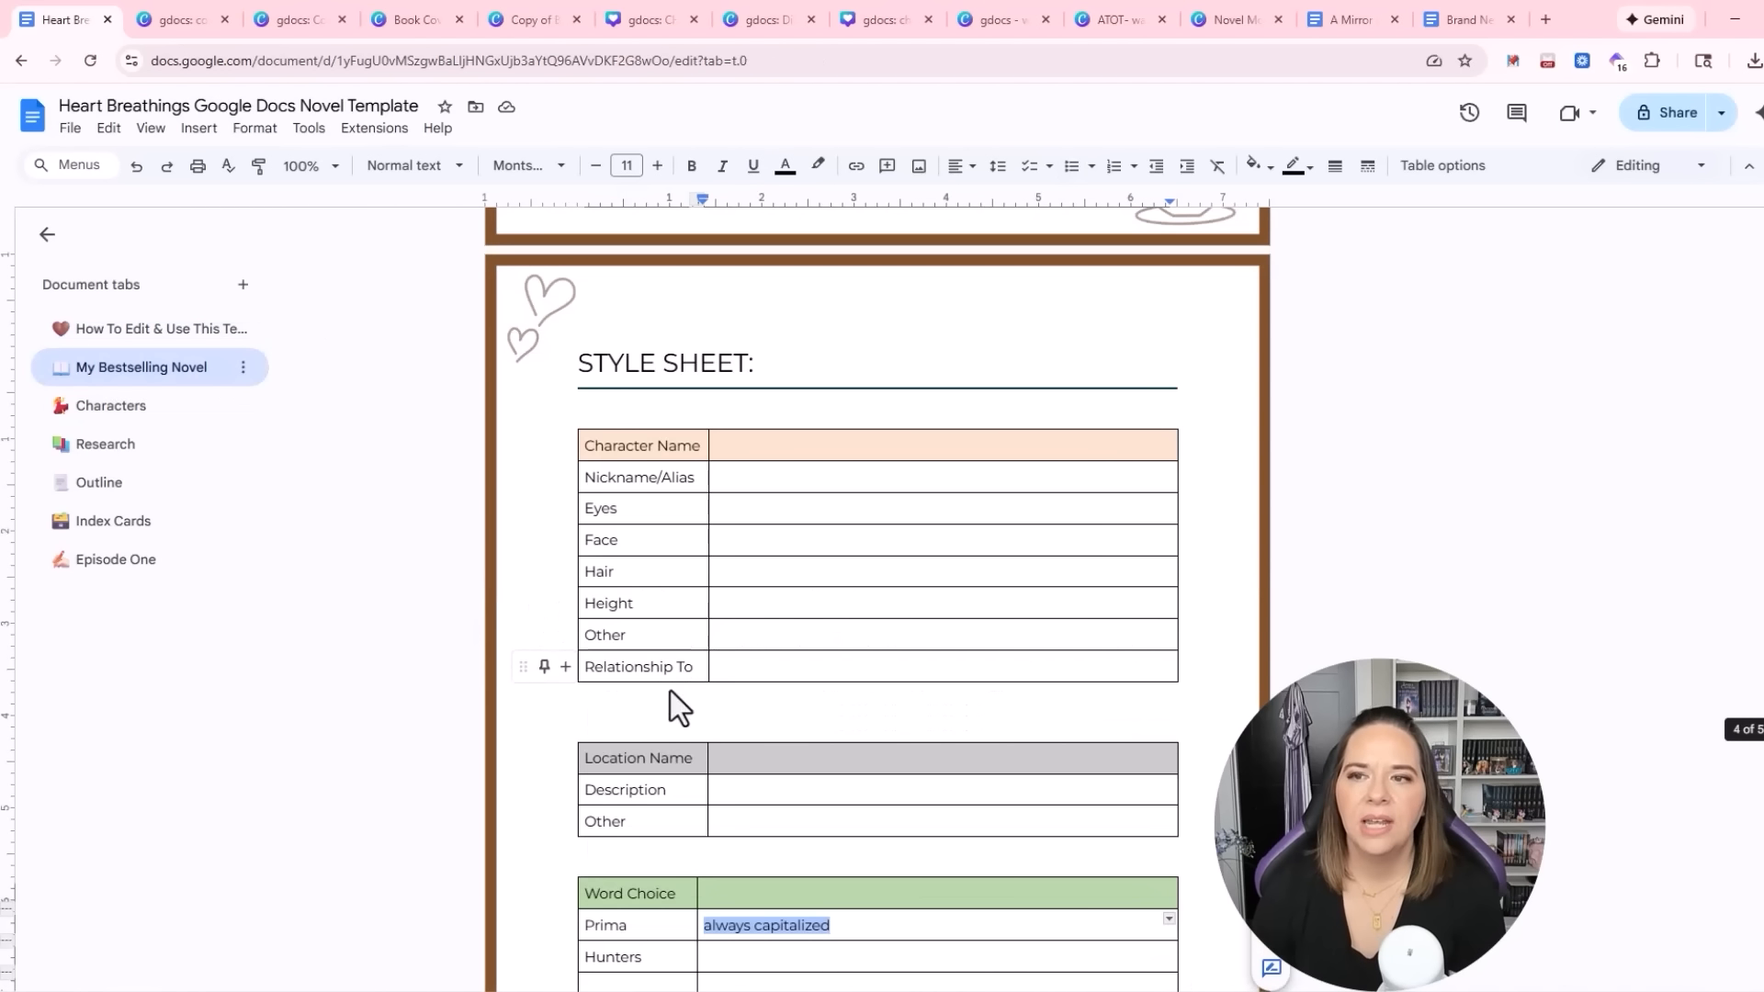
pyautogui.scroll(3, 692, 702)
pyautogui.scroll(-8, 706, 707)
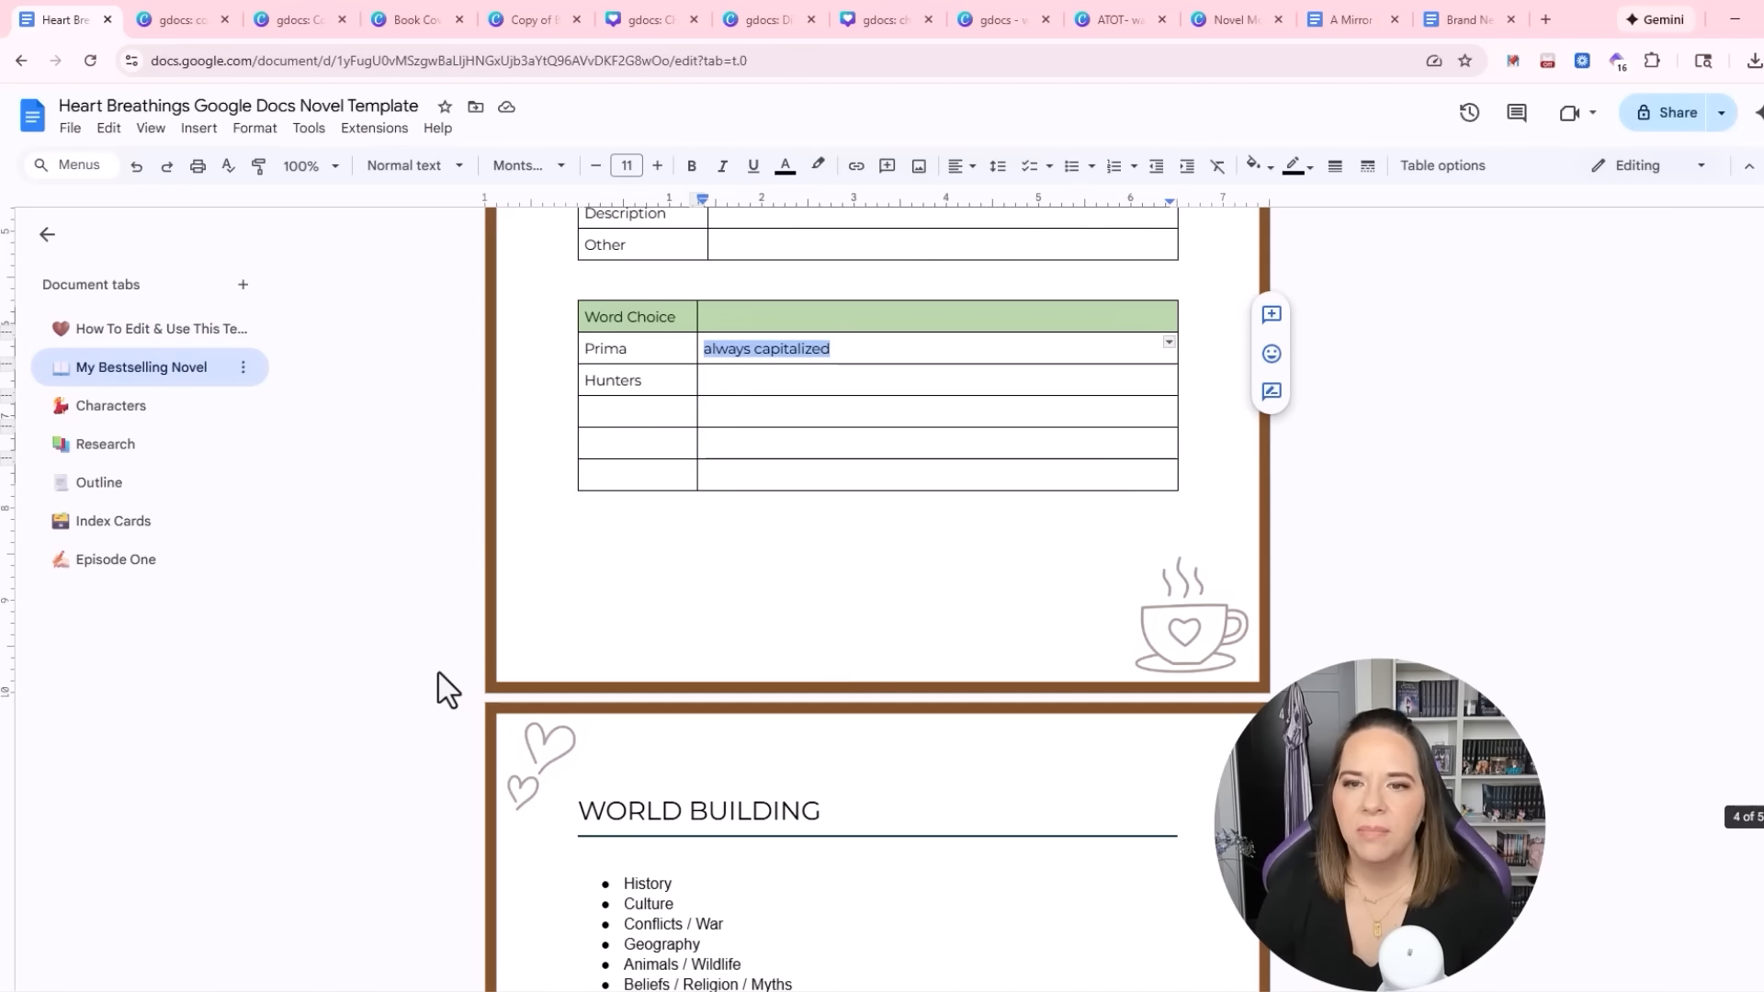
# Clear the sample entries Prima, Hunters and "always capitalized" from the Word Choice table
pyautogui.click(764, 374)
pyautogui.moveTo(661, 379); pyautogui.dragTo(590, 350)
pyautogui.press('BackSpace')
pyautogui.press('BackSpace')
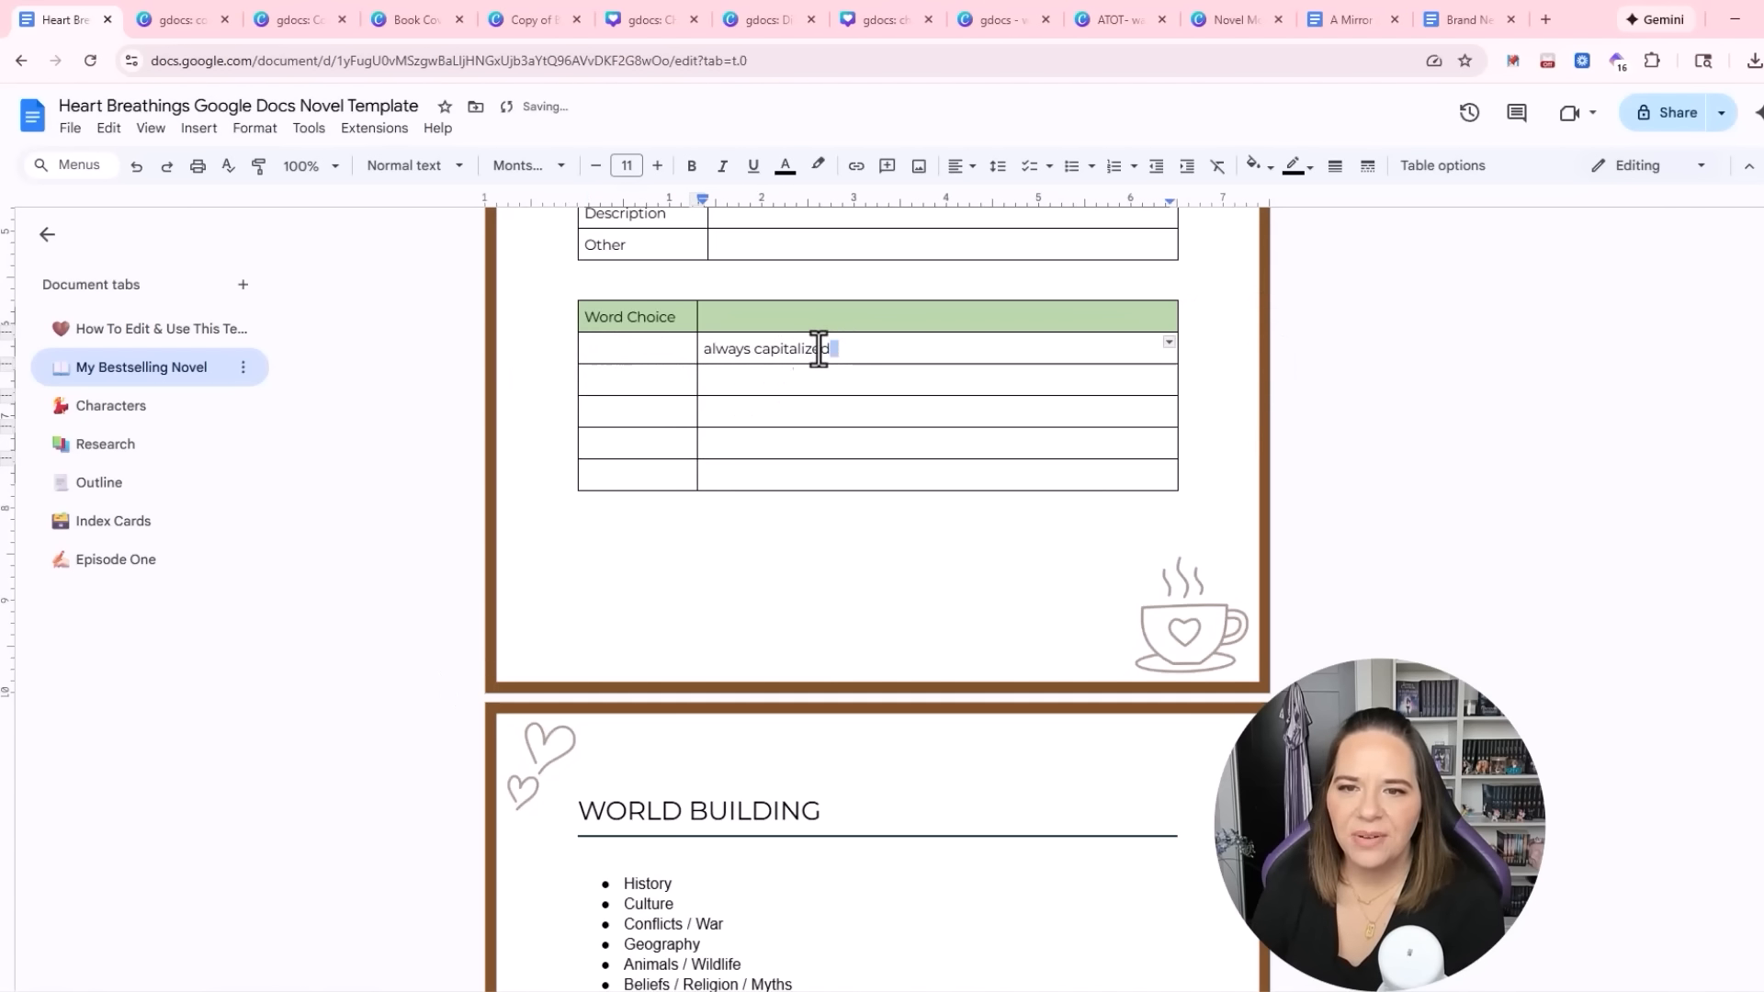
pyautogui.moveTo(820, 349); pyautogui.dragTo(708, 349)
pyautogui.press('BackSpace')
pyautogui.click(409, 593)
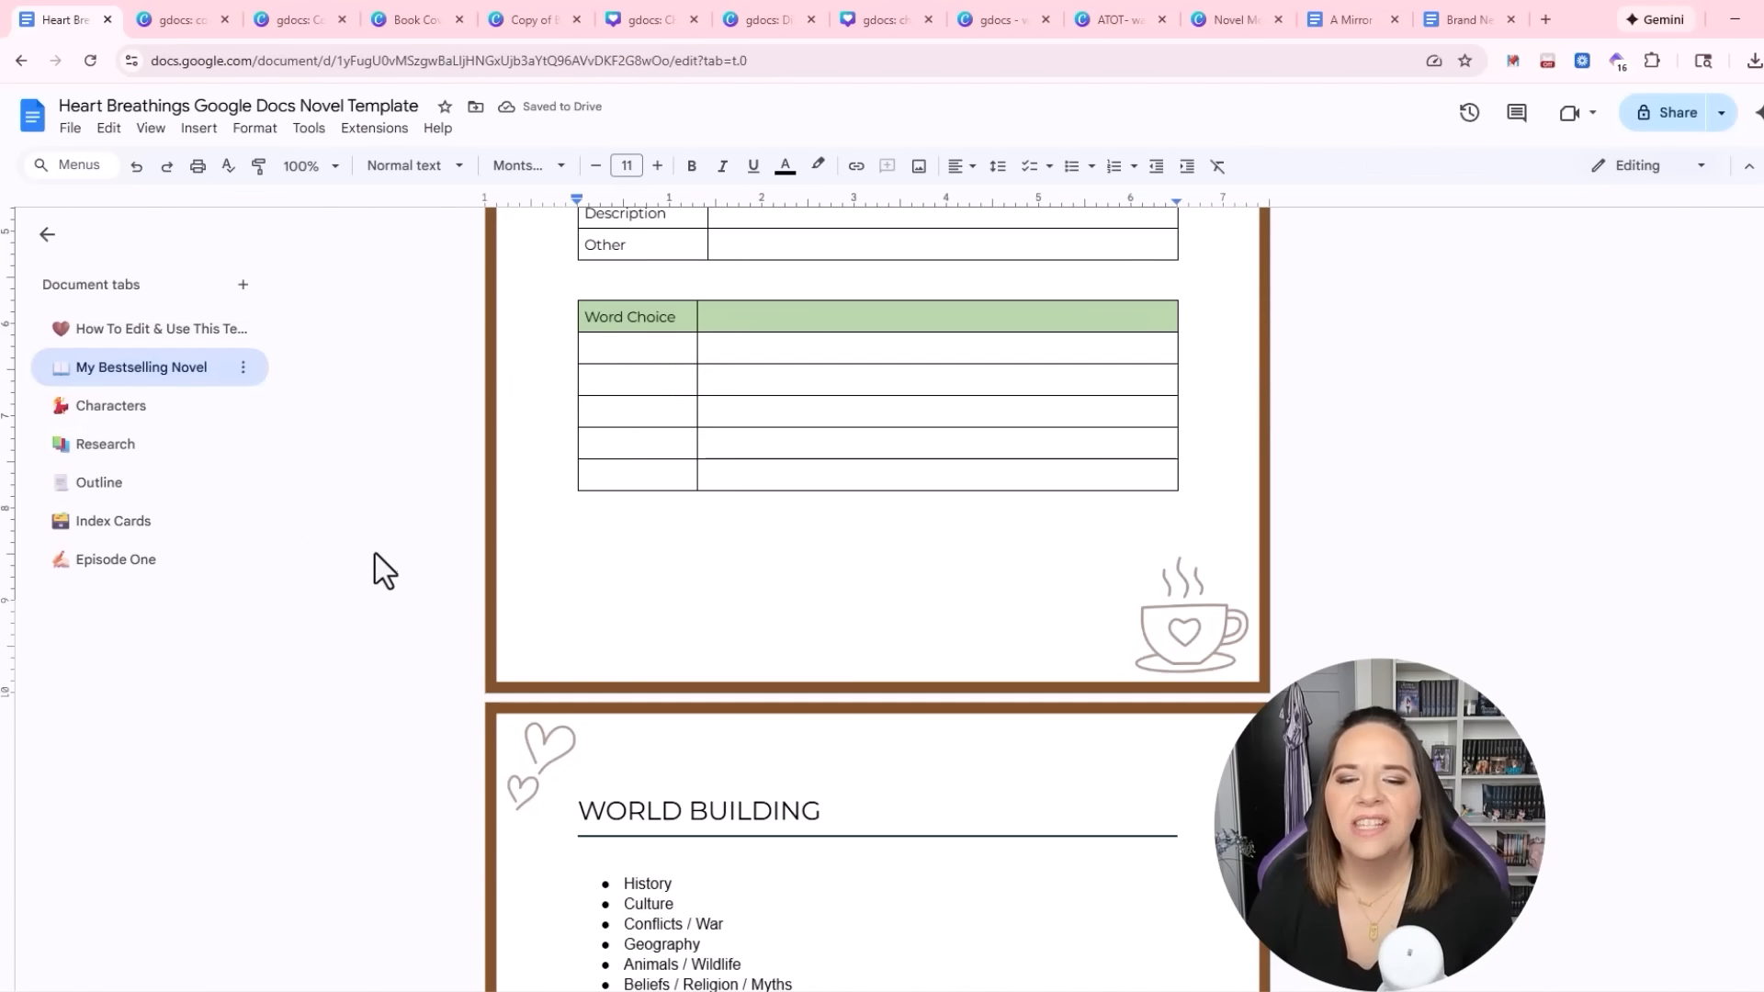
# Make a copy of the template document named "A Throne of Thorns - Draft One" in My Drive
pyautogui.scroll(3, 375, 554)
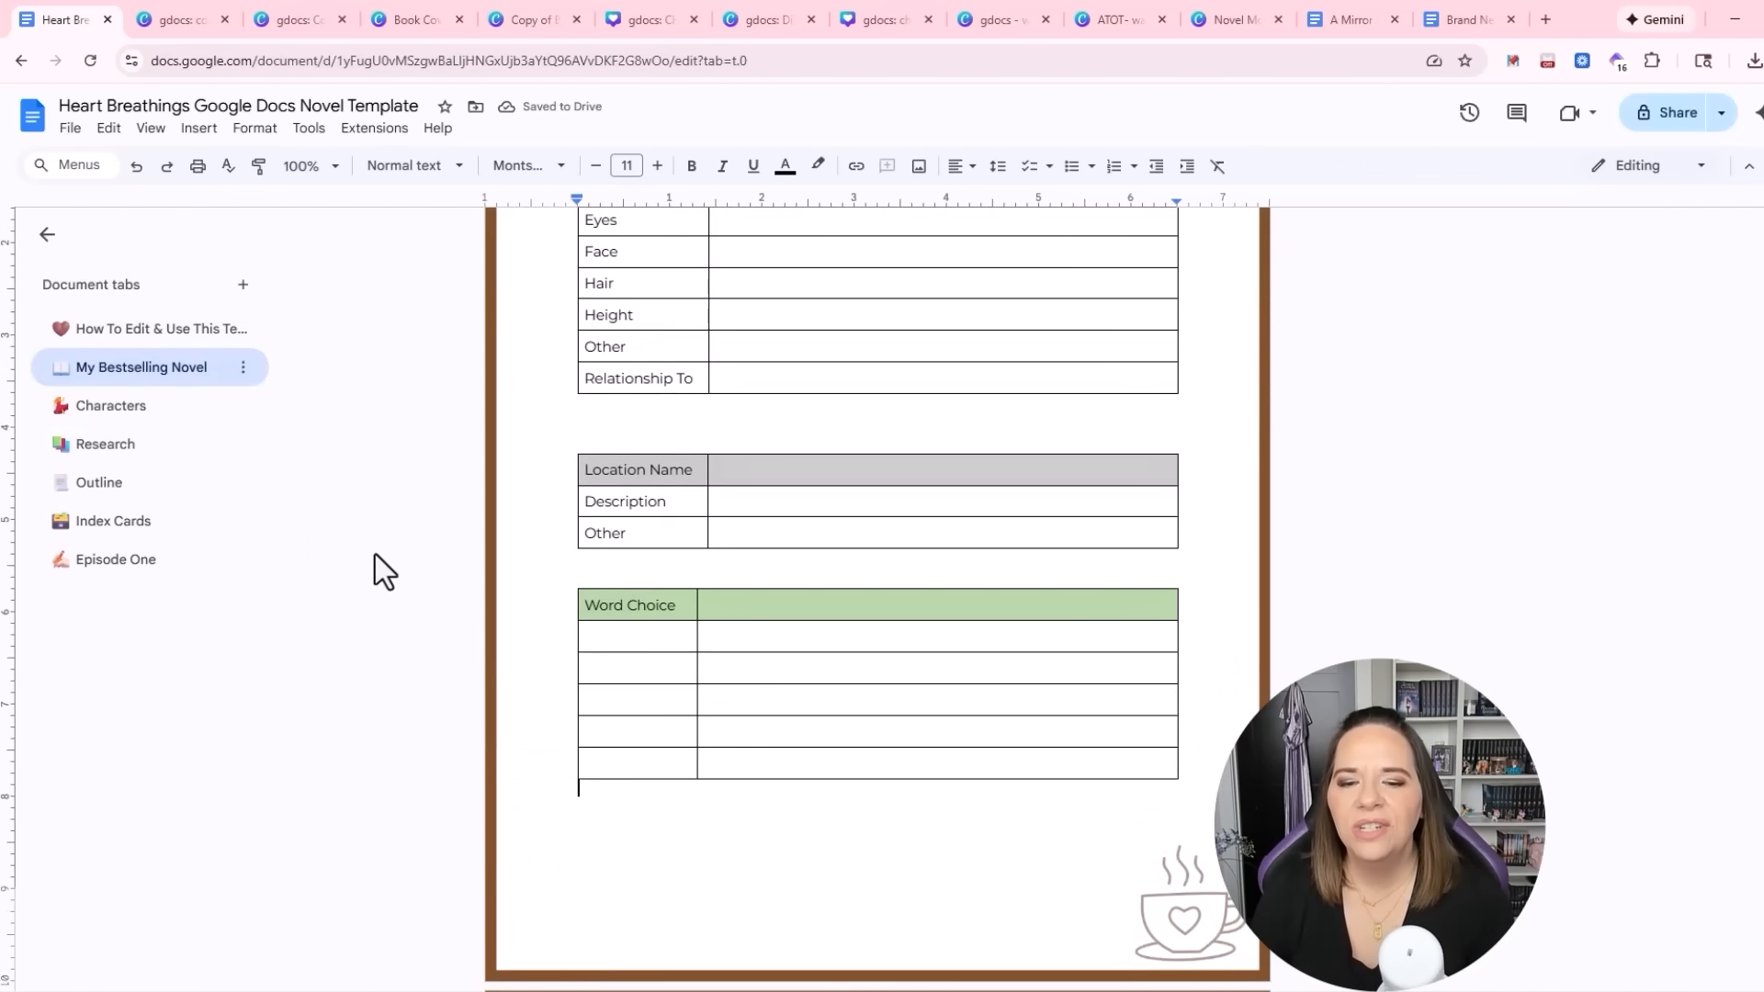
pyautogui.click(68, 131)
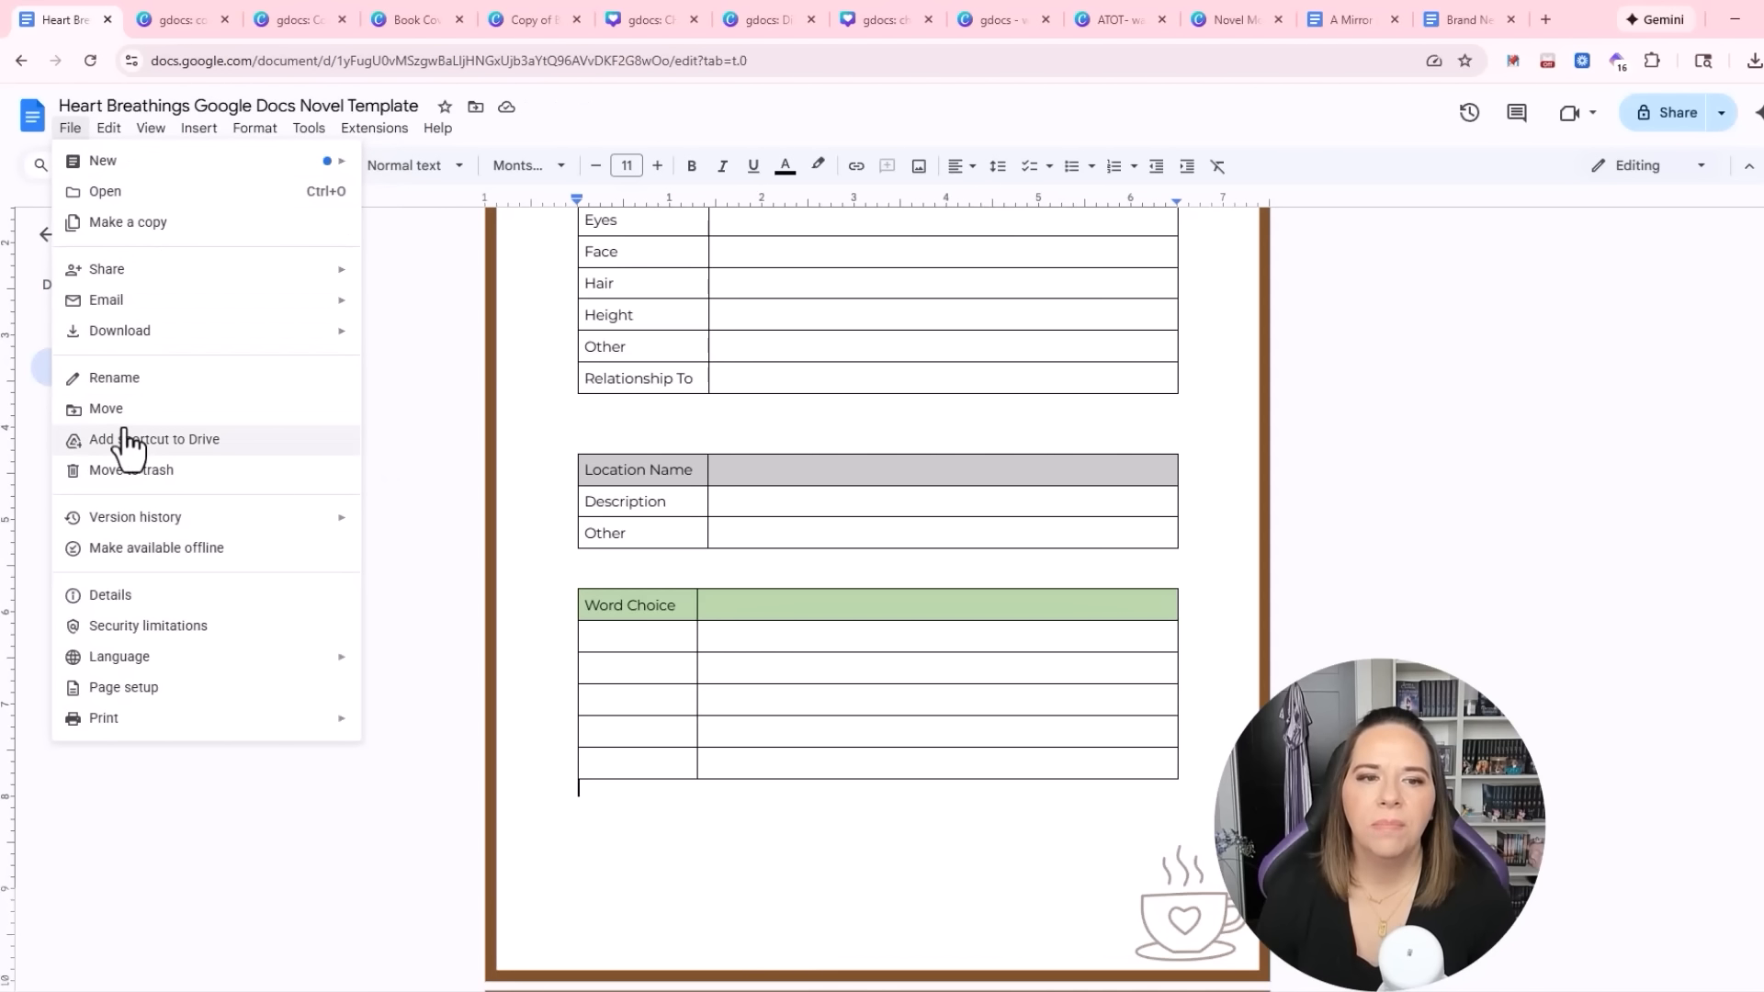
pyautogui.click(138, 224)
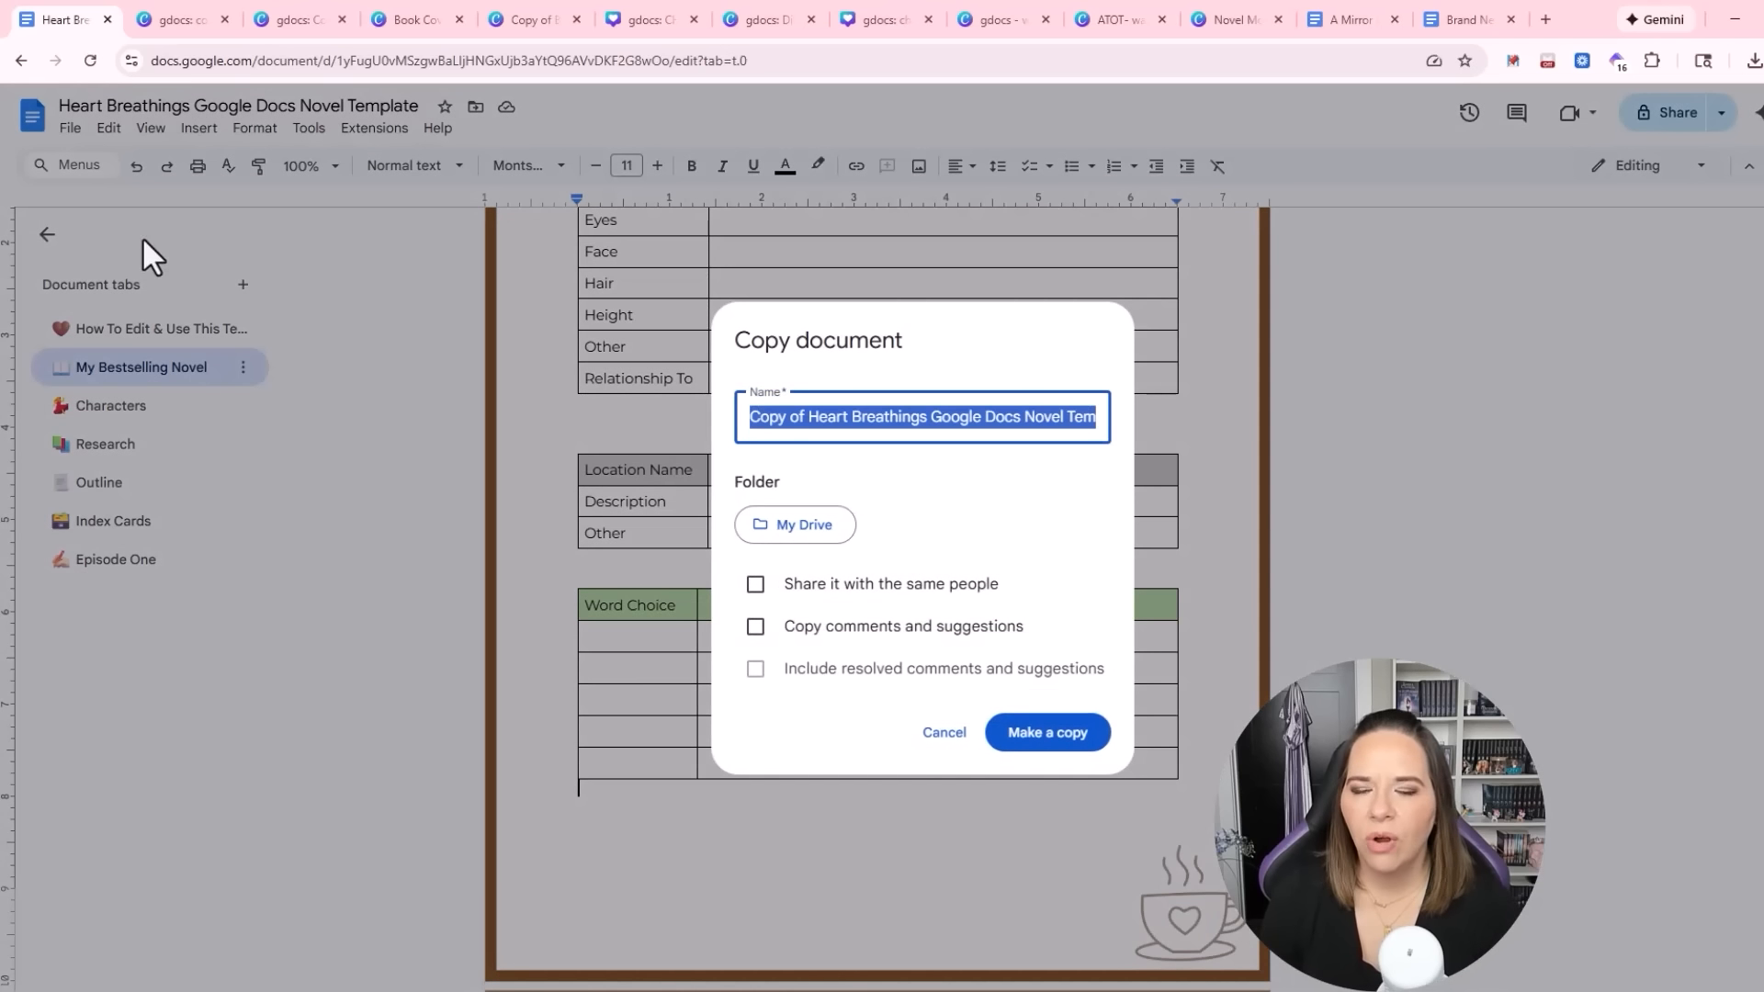
pyautogui.click(898, 416)
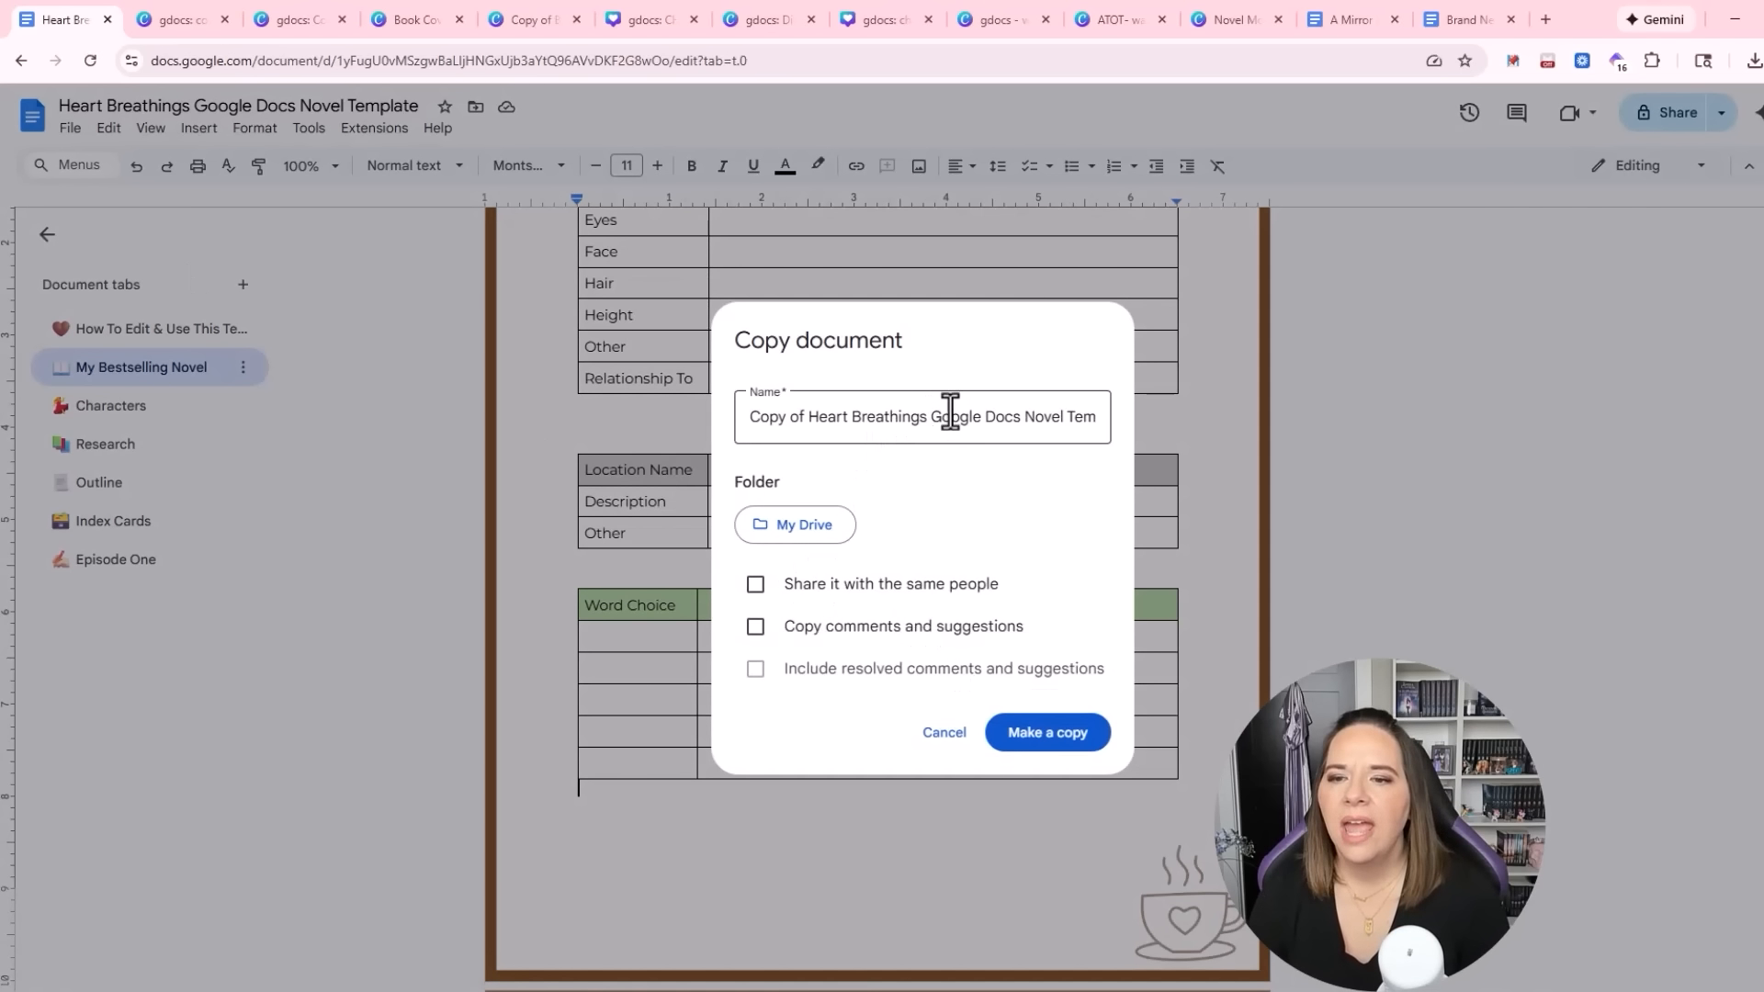
pyautogui.moveTo(755, 416); pyautogui.dragTo(1161, 425)
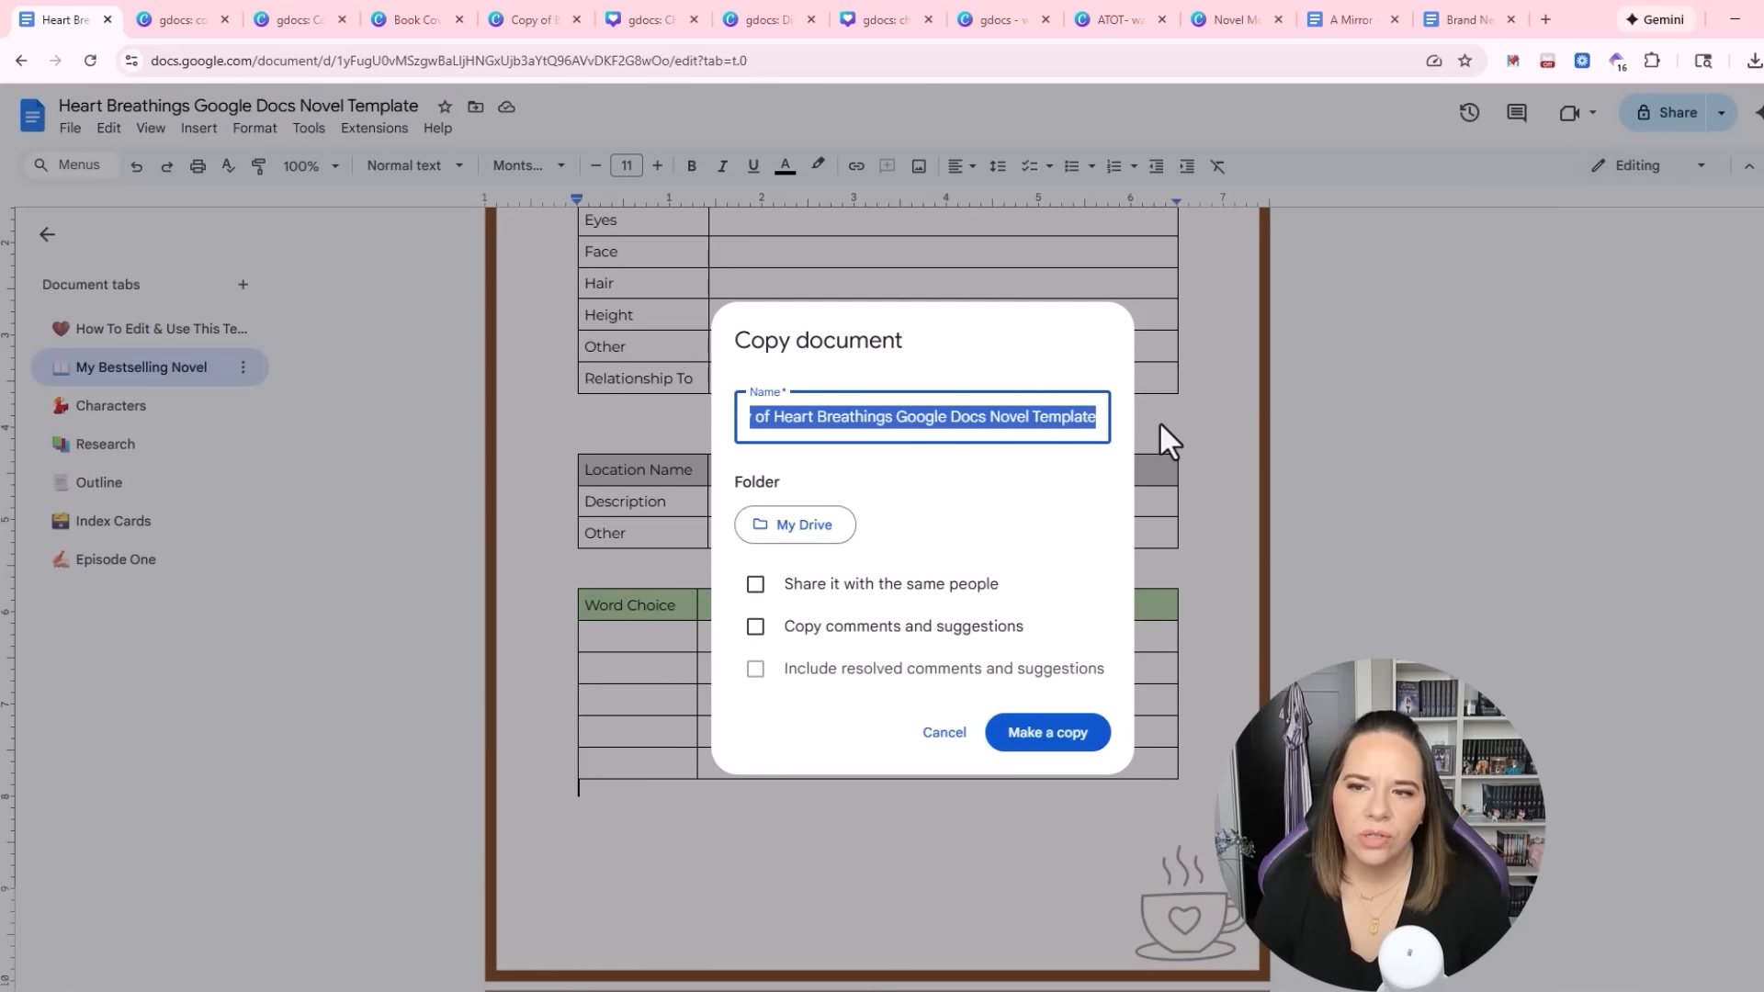
pyautogui.write('C')
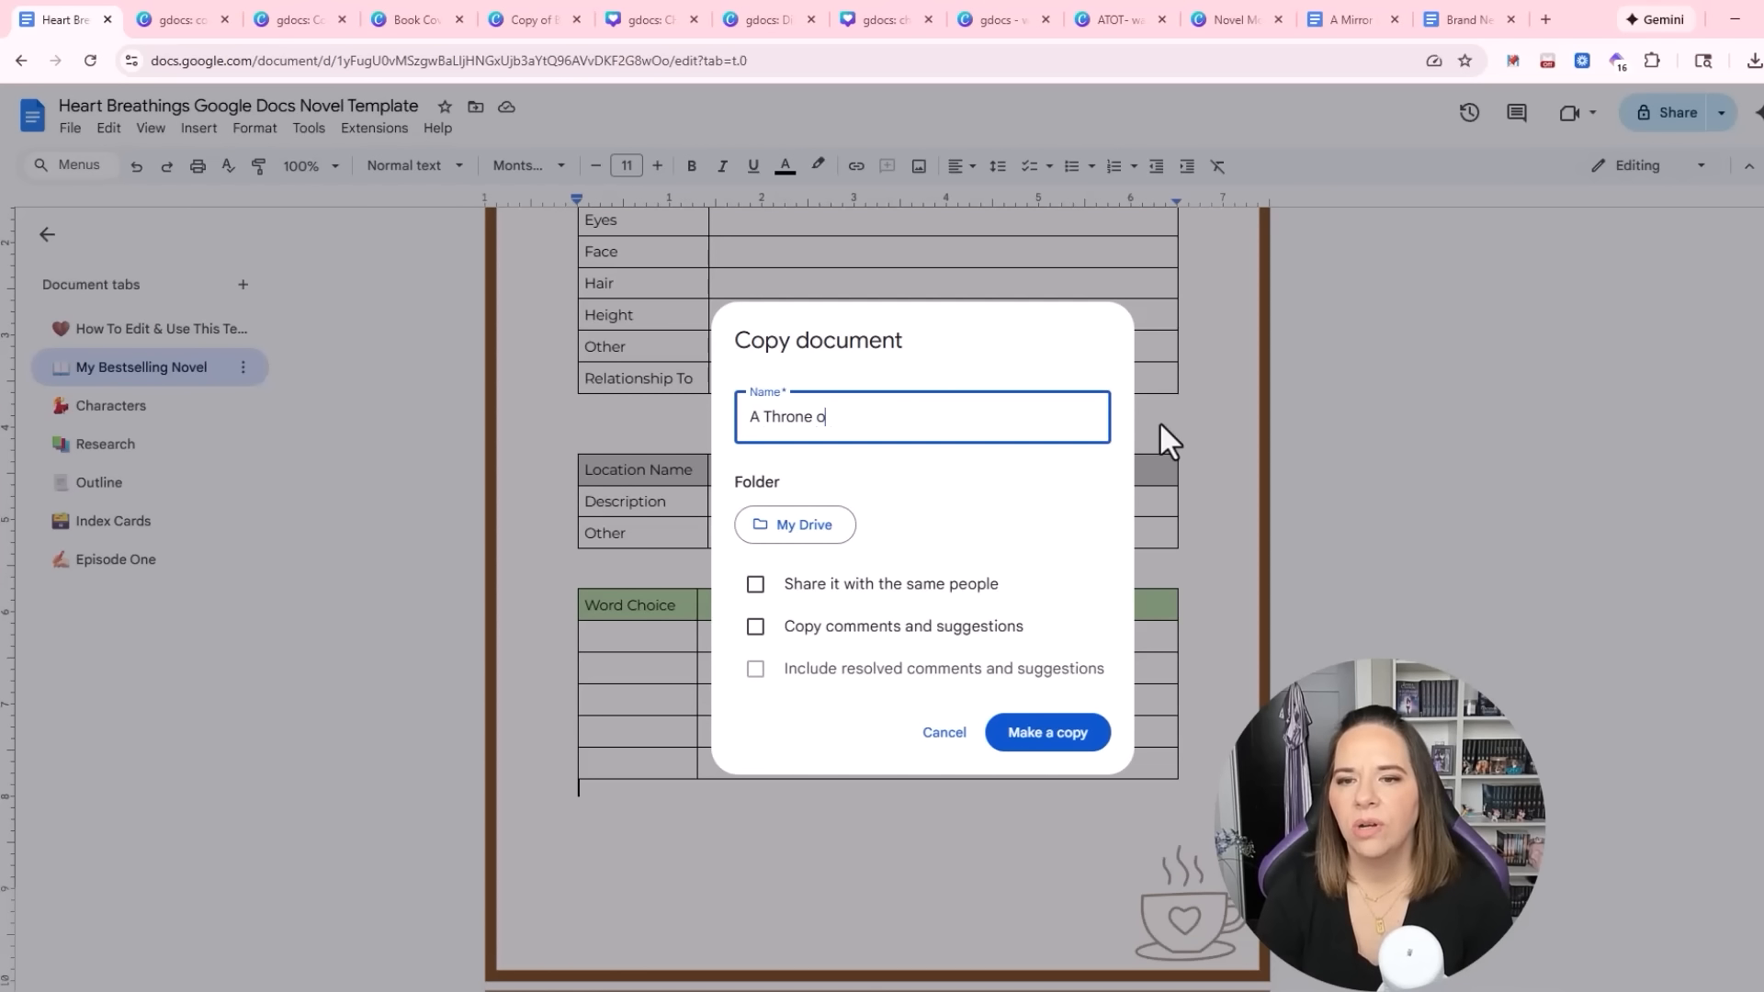
pyautogui.write(' Throne of Thorns - Draf')
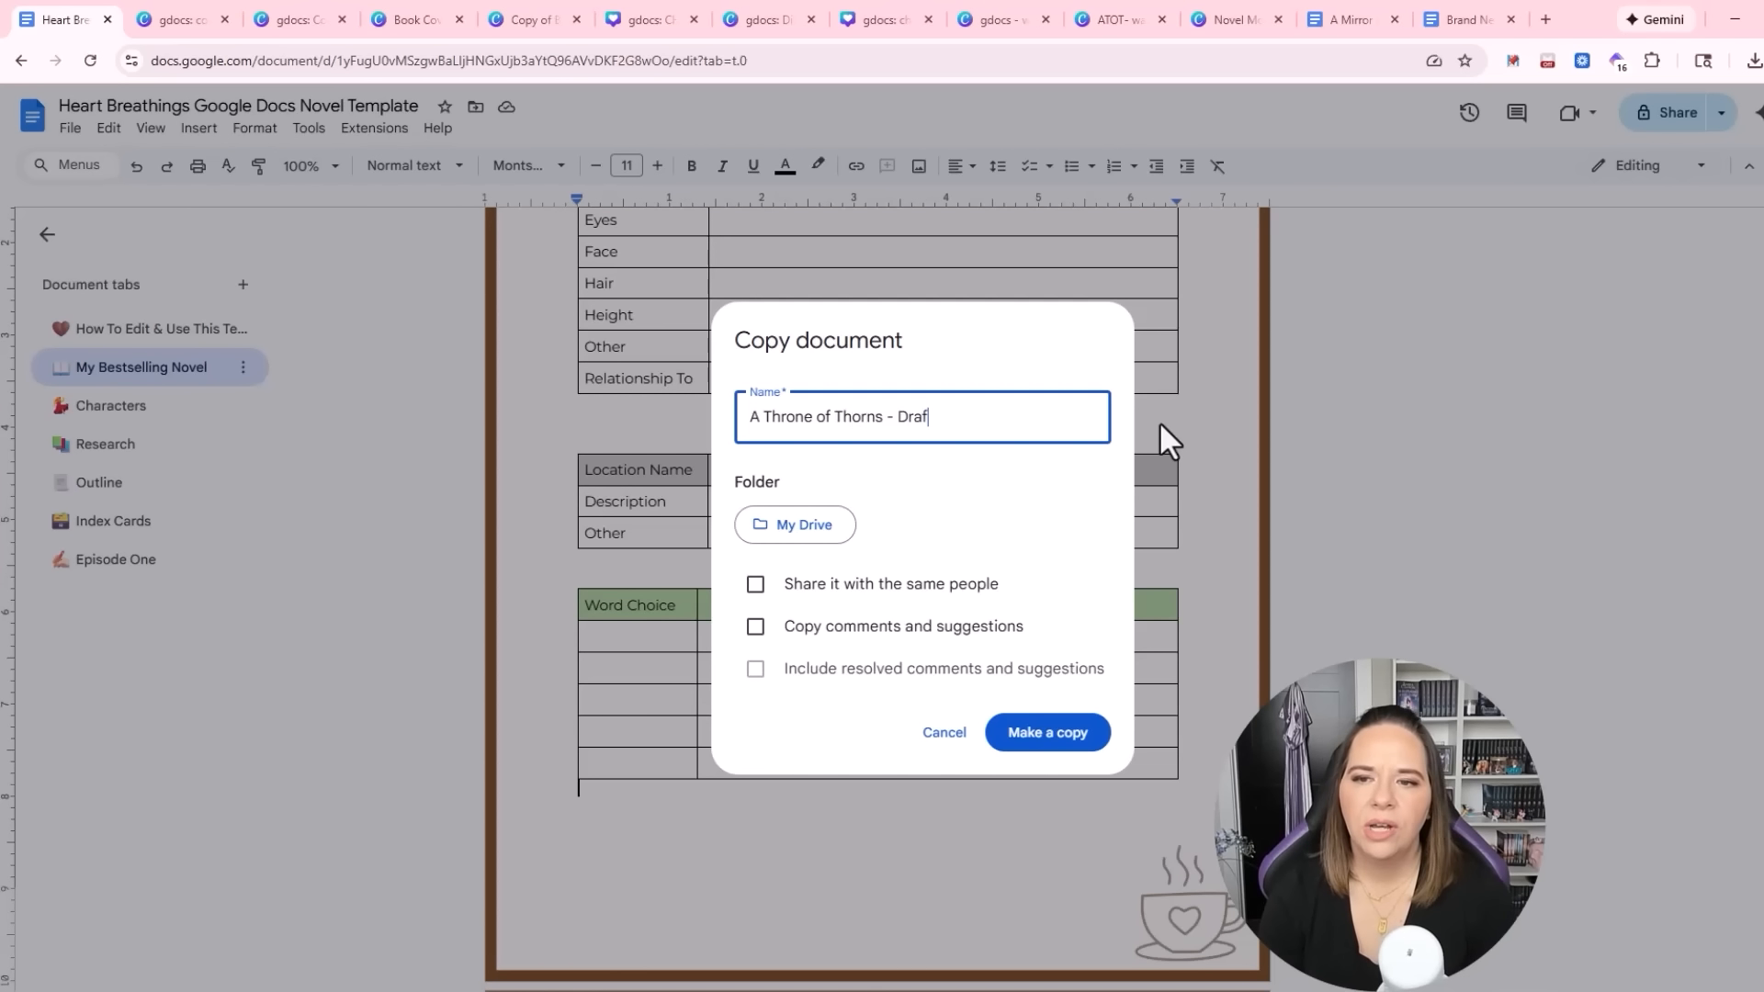
pyautogui.write('t One')
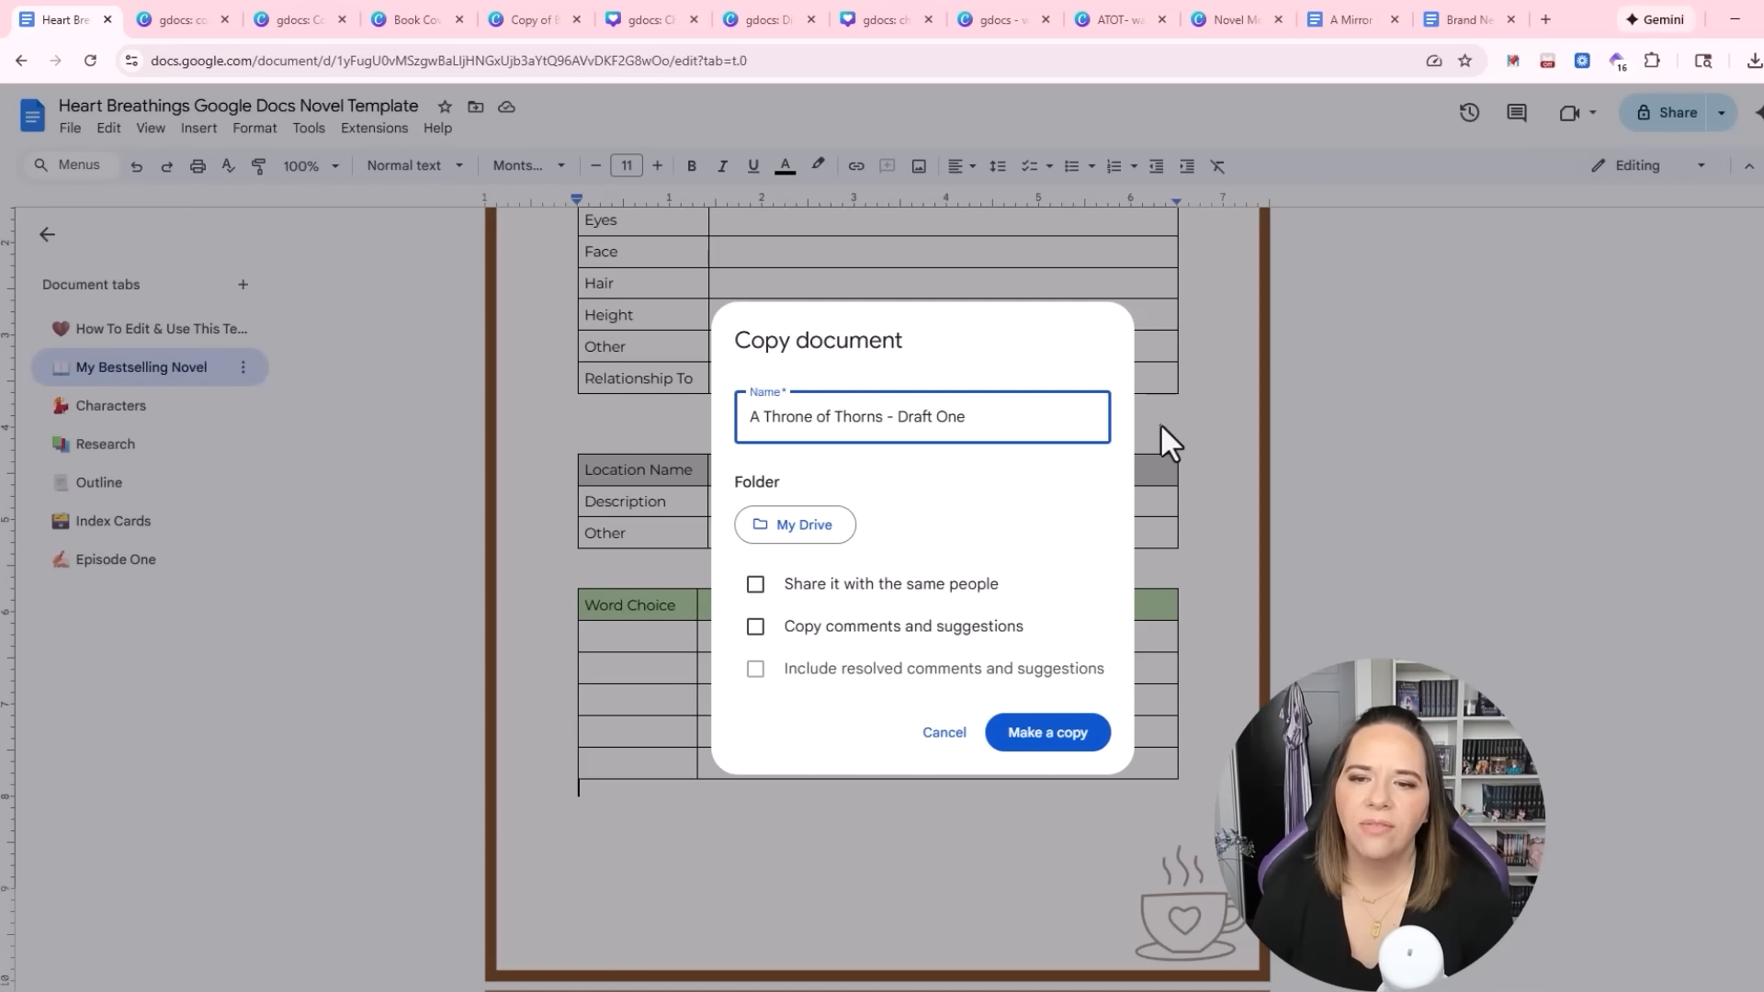
pyautogui.click(1034, 737)
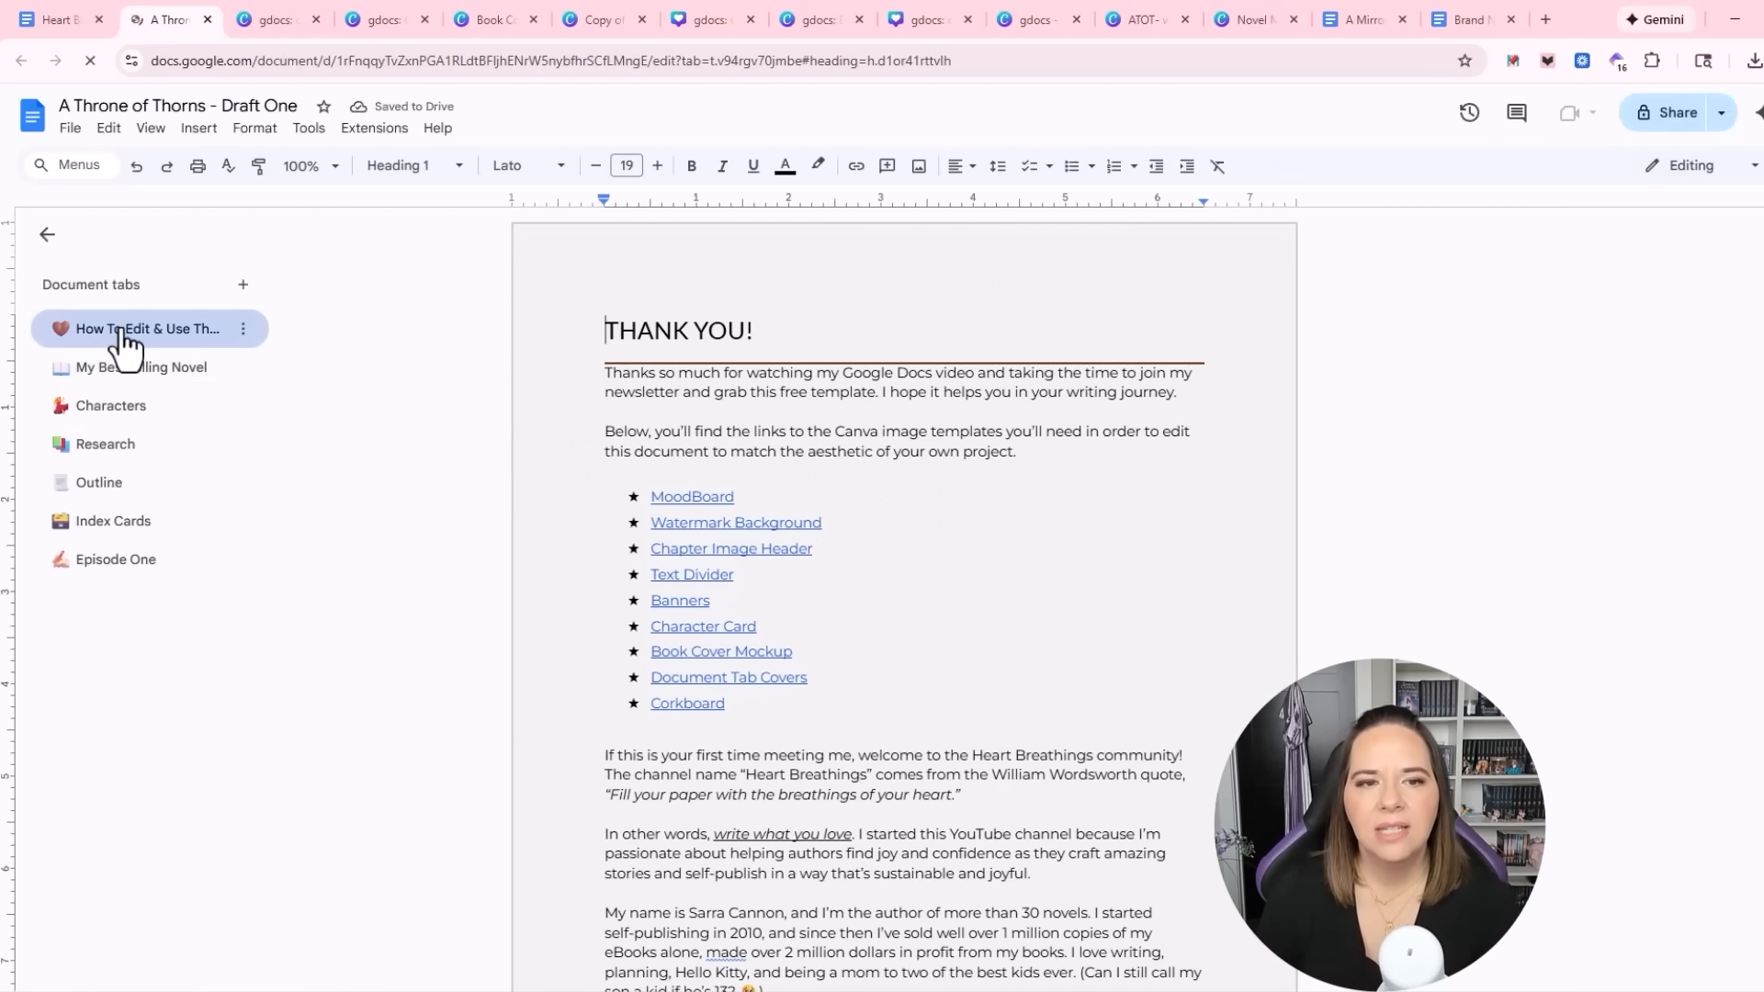
# Move the How To Edit document tab below Episode One and open the My Bestselling Novel tab
pyautogui.moveTo(121, 352); pyautogui.dragTo(97, 589)
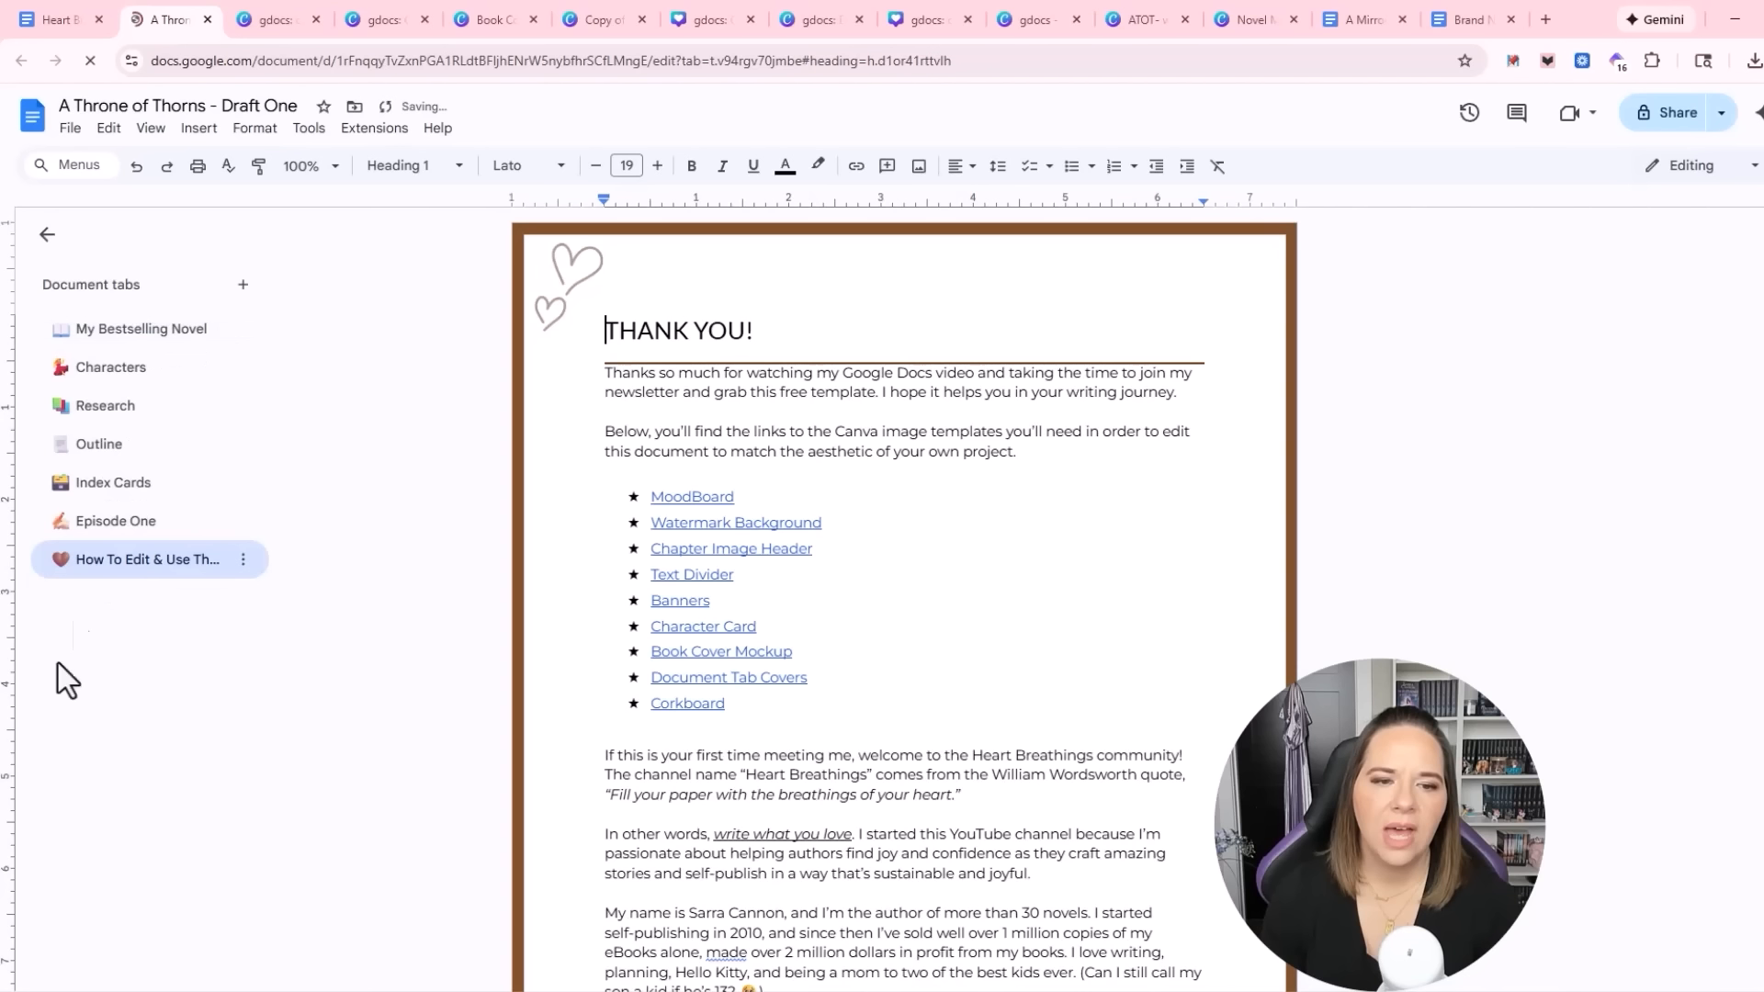
pyautogui.click(124, 333)
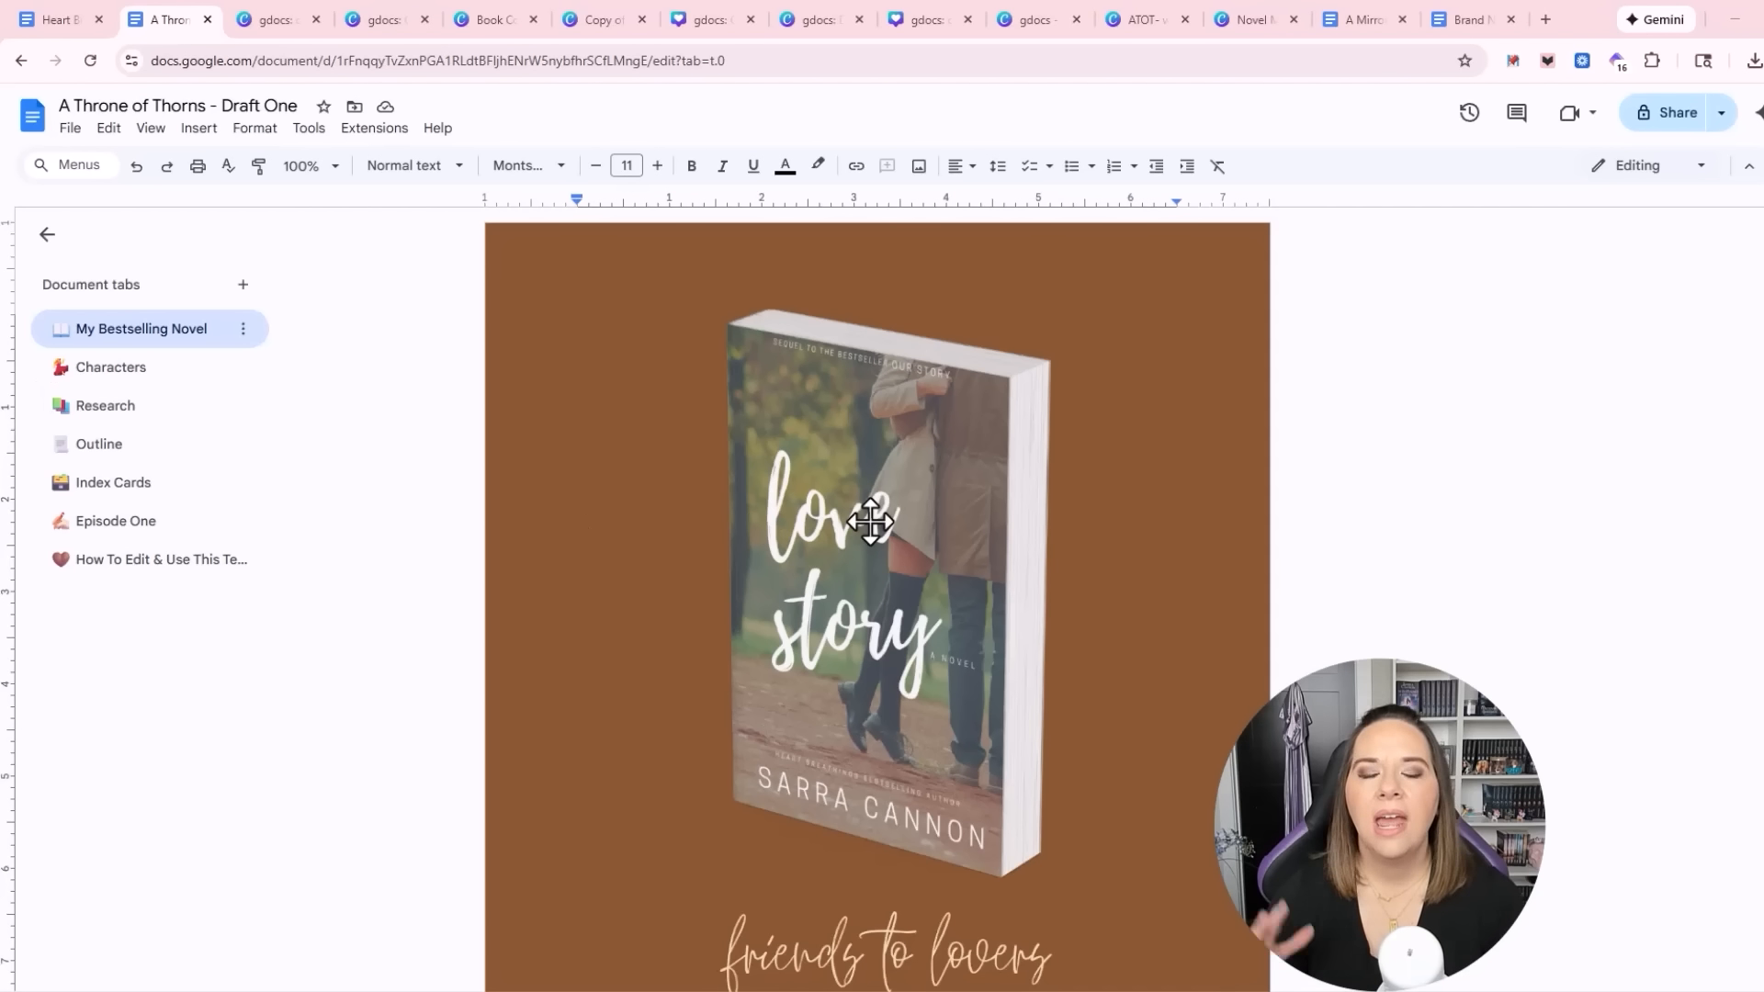
pyautogui.scroll(-4, 1332, 606)
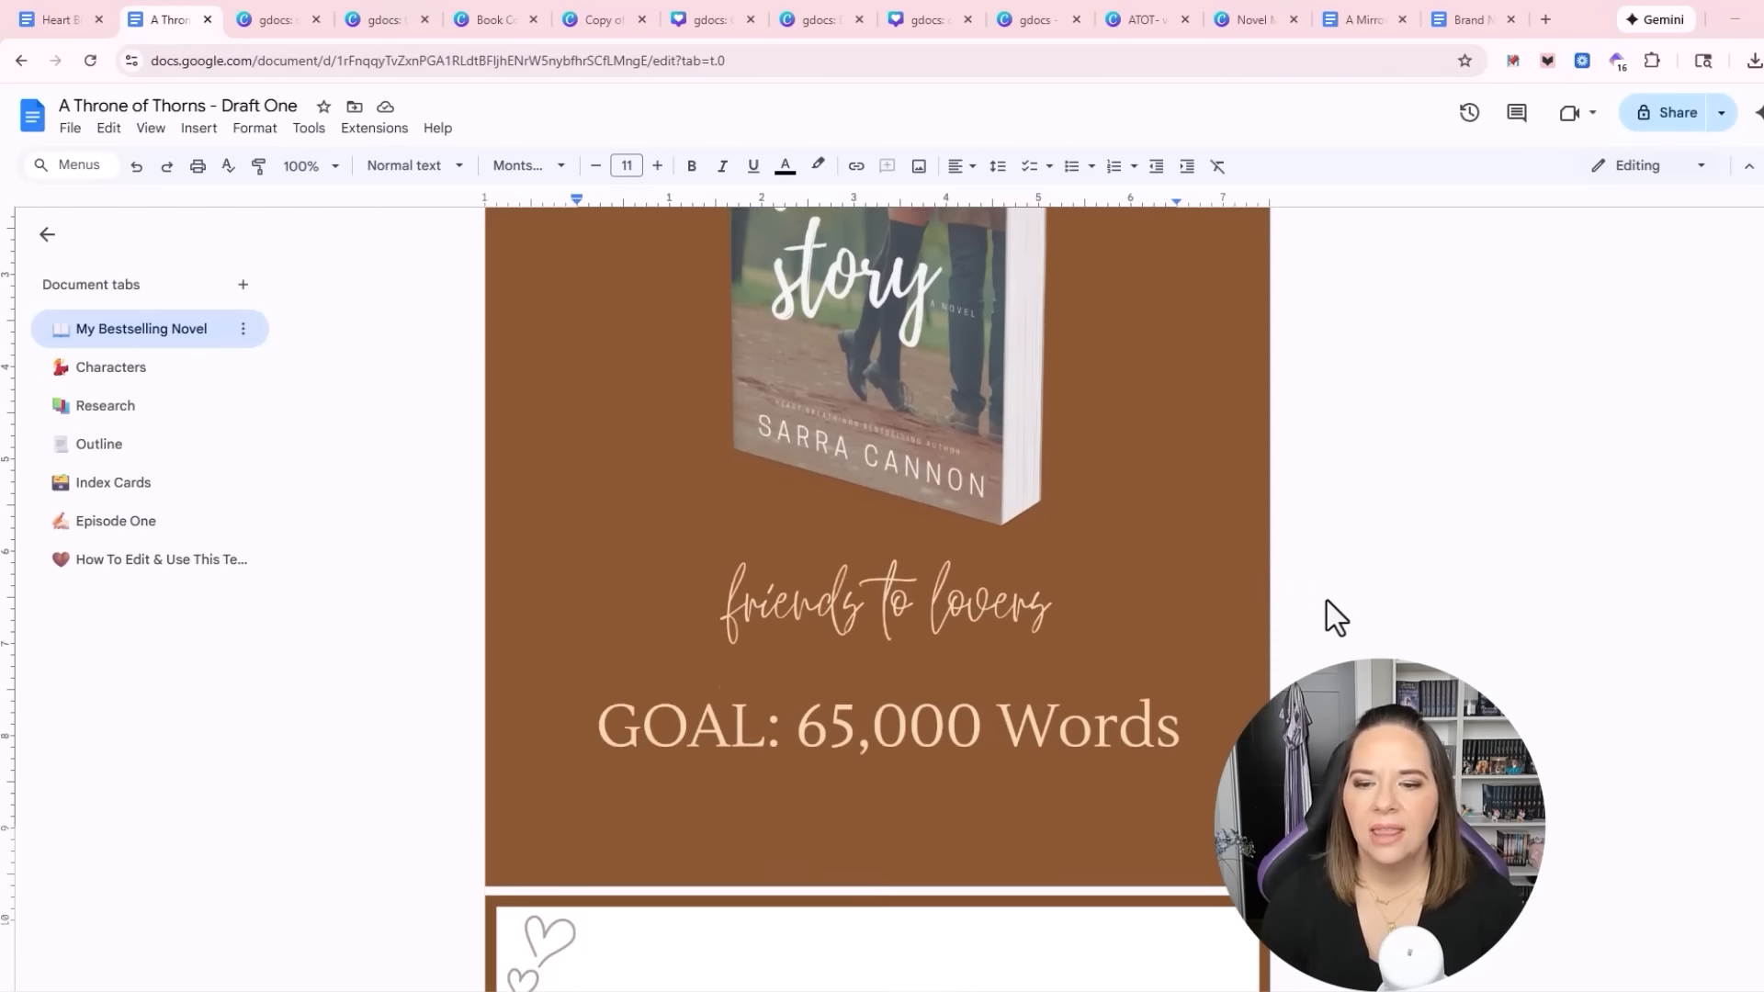
pyautogui.scroll(-3, 1328, 614)
pyautogui.scroll(7, 1295, 588)
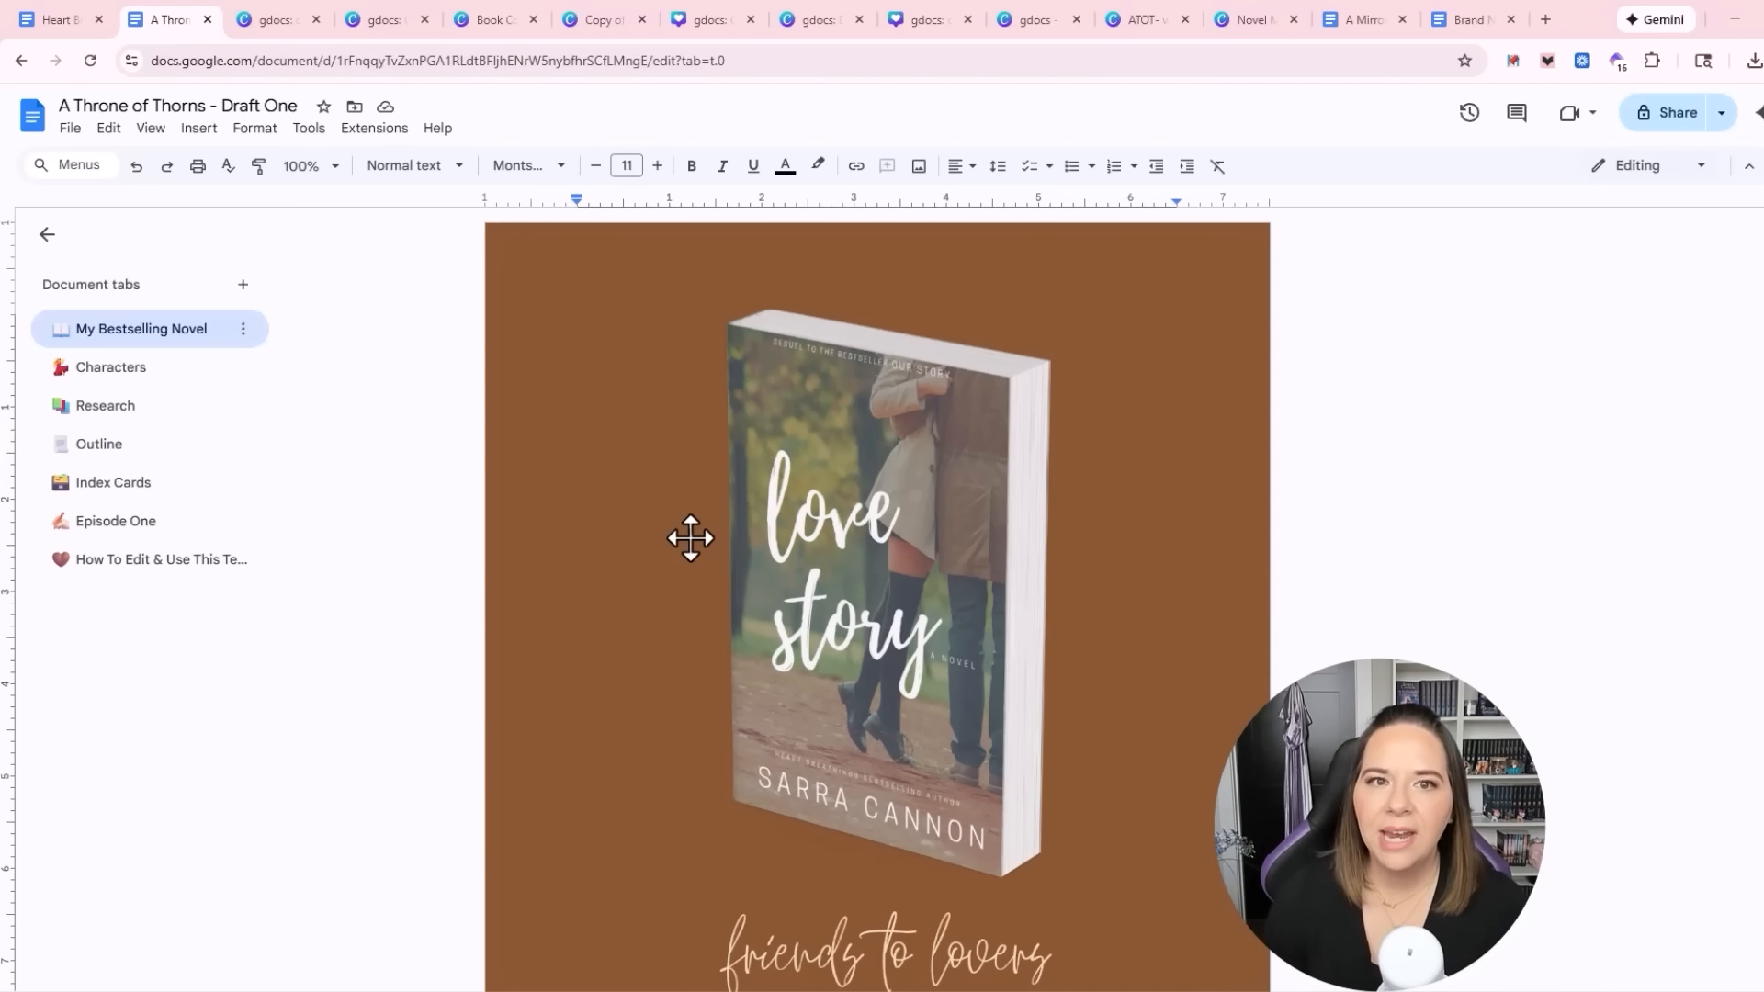
# Replace the Love Story cover page image with ATOT_Cover from the computer's Google Docs Images > ATOT folder
pyautogui.scroll(-2, 680, 559)
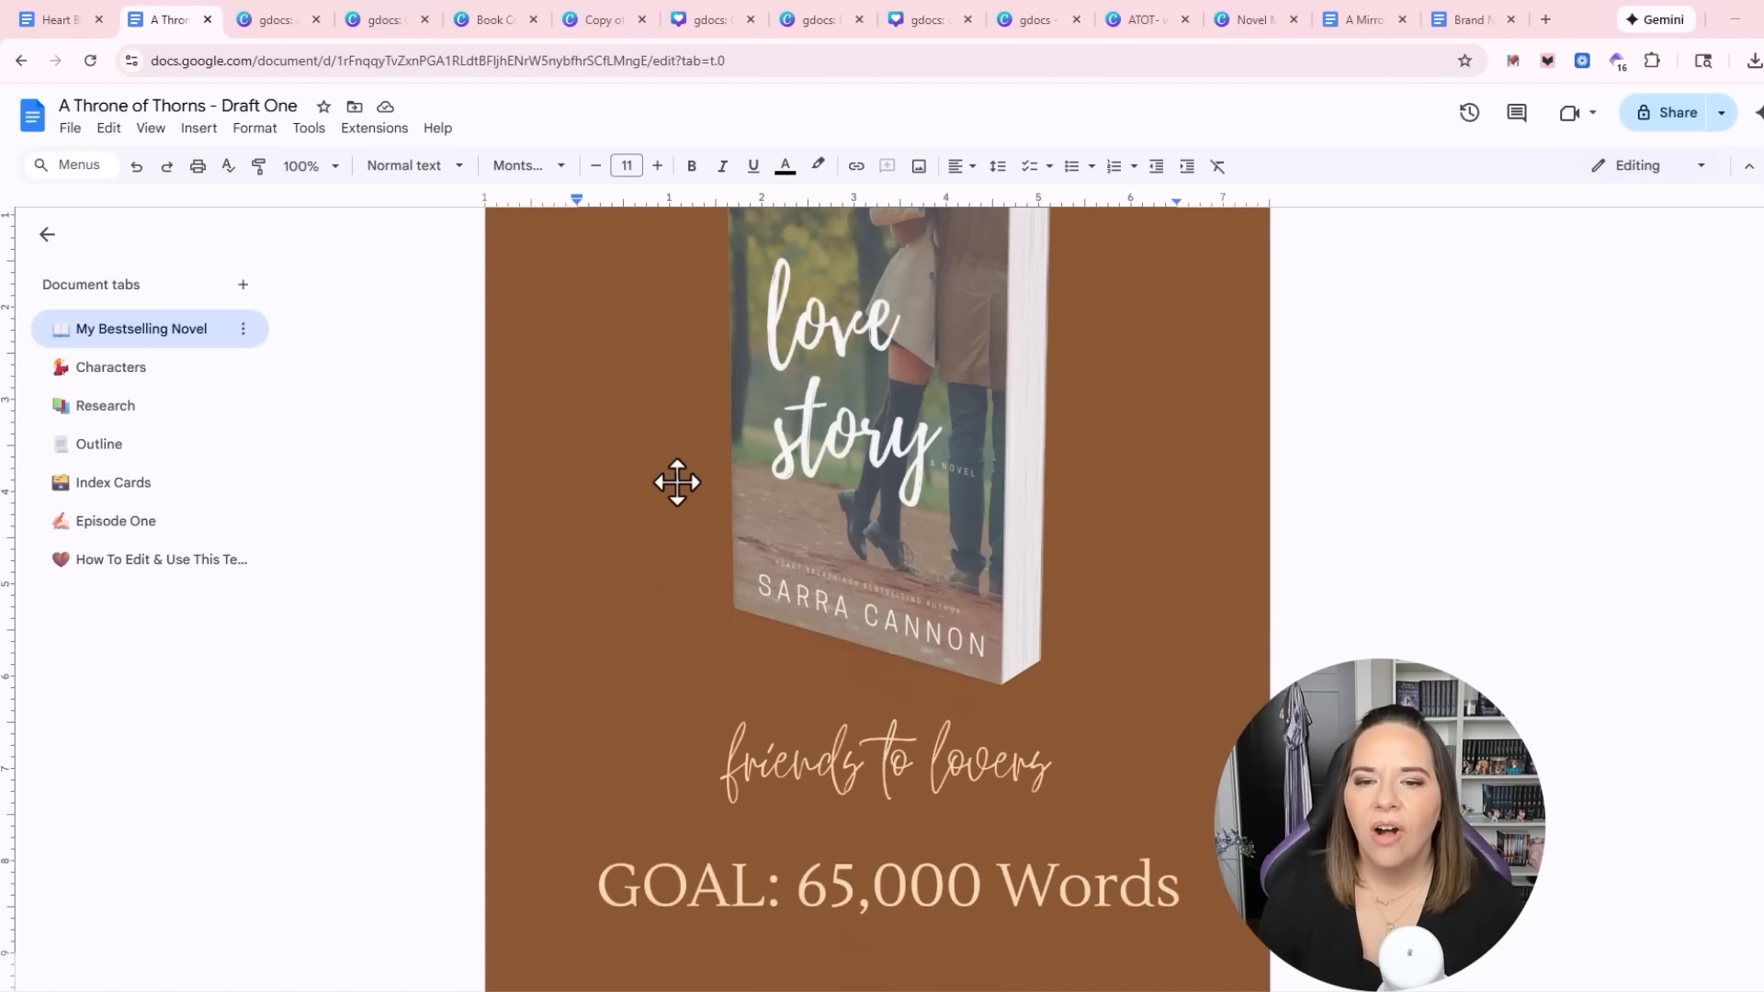
pyautogui.click(677, 482)
pyautogui.rightClick(676, 481)
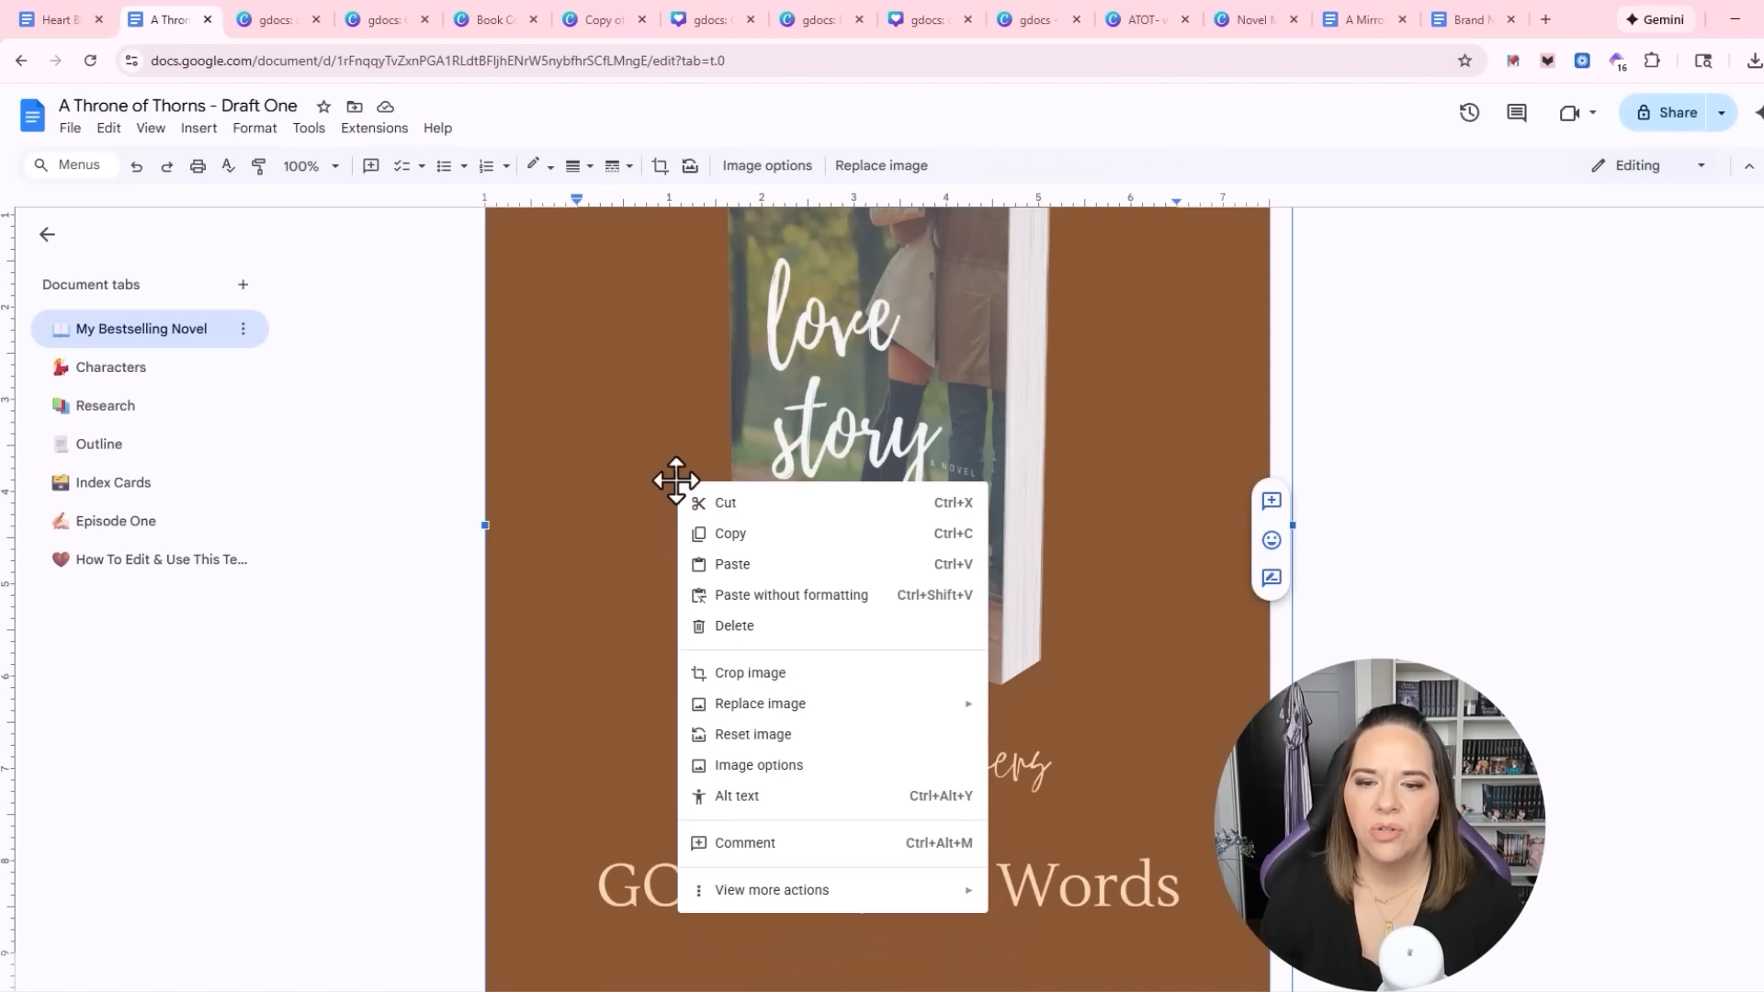
pyautogui.moveTo(746, 707)
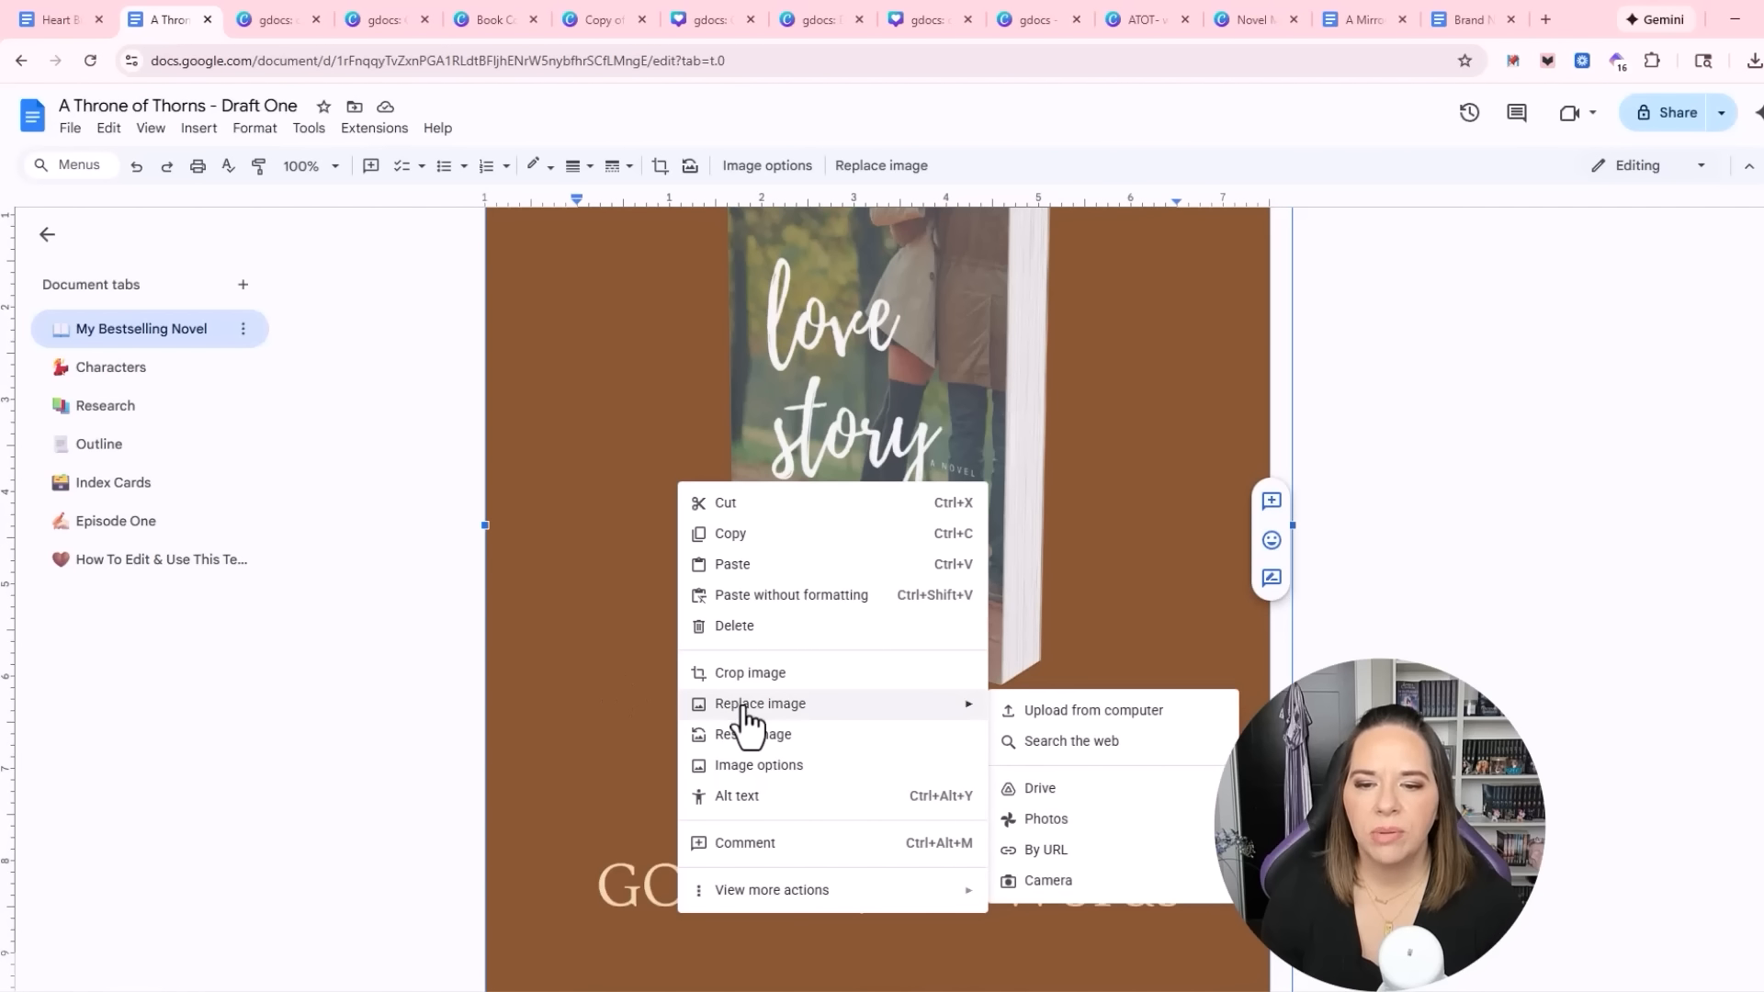
pyautogui.click(1033, 715)
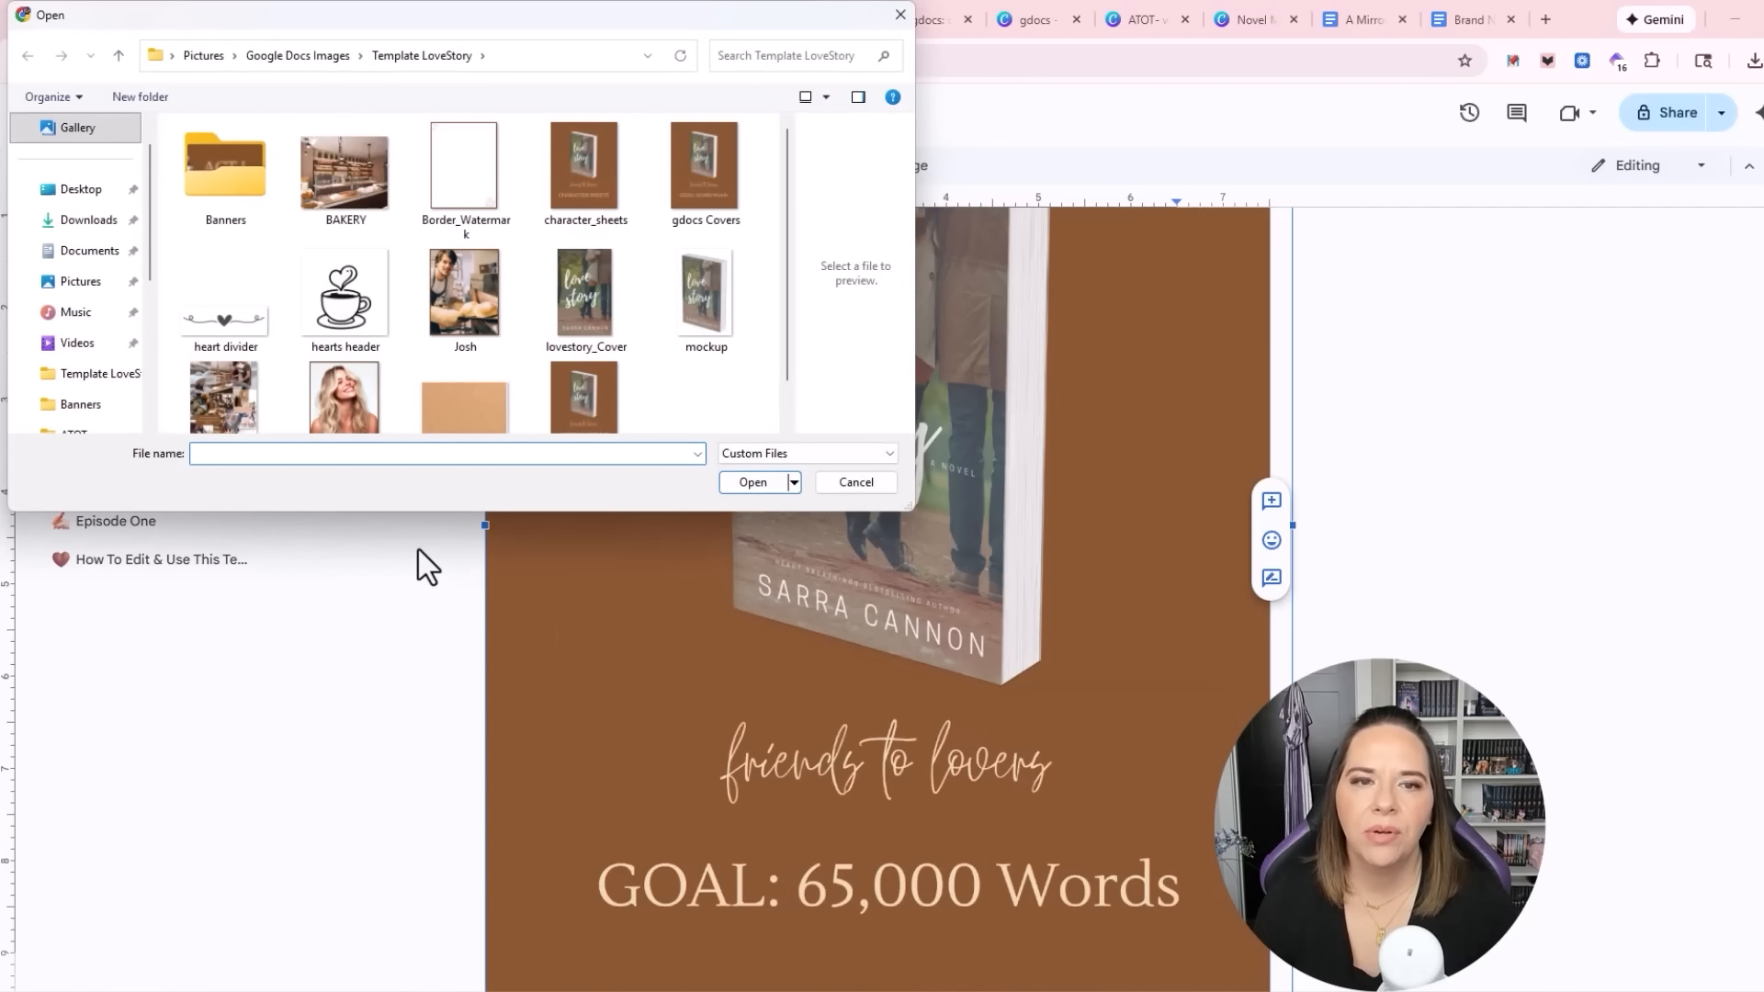
pyautogui.click(299, 56)
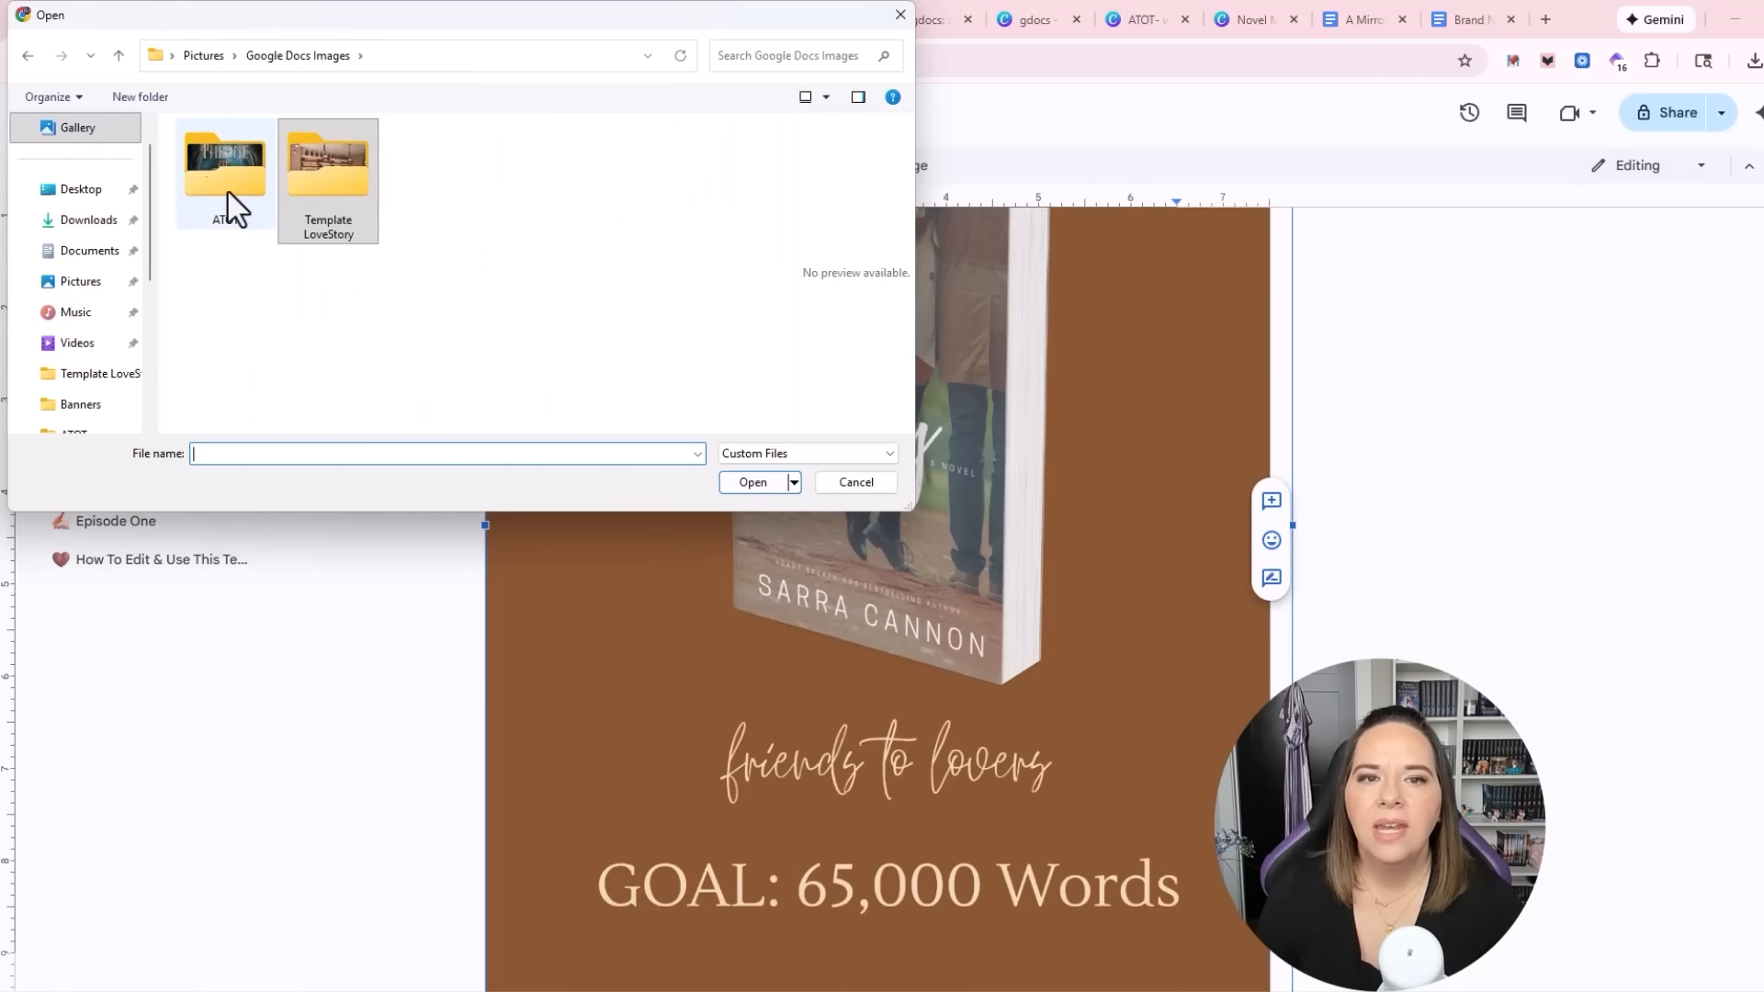
pyautogui.doubleClick(209, 182)
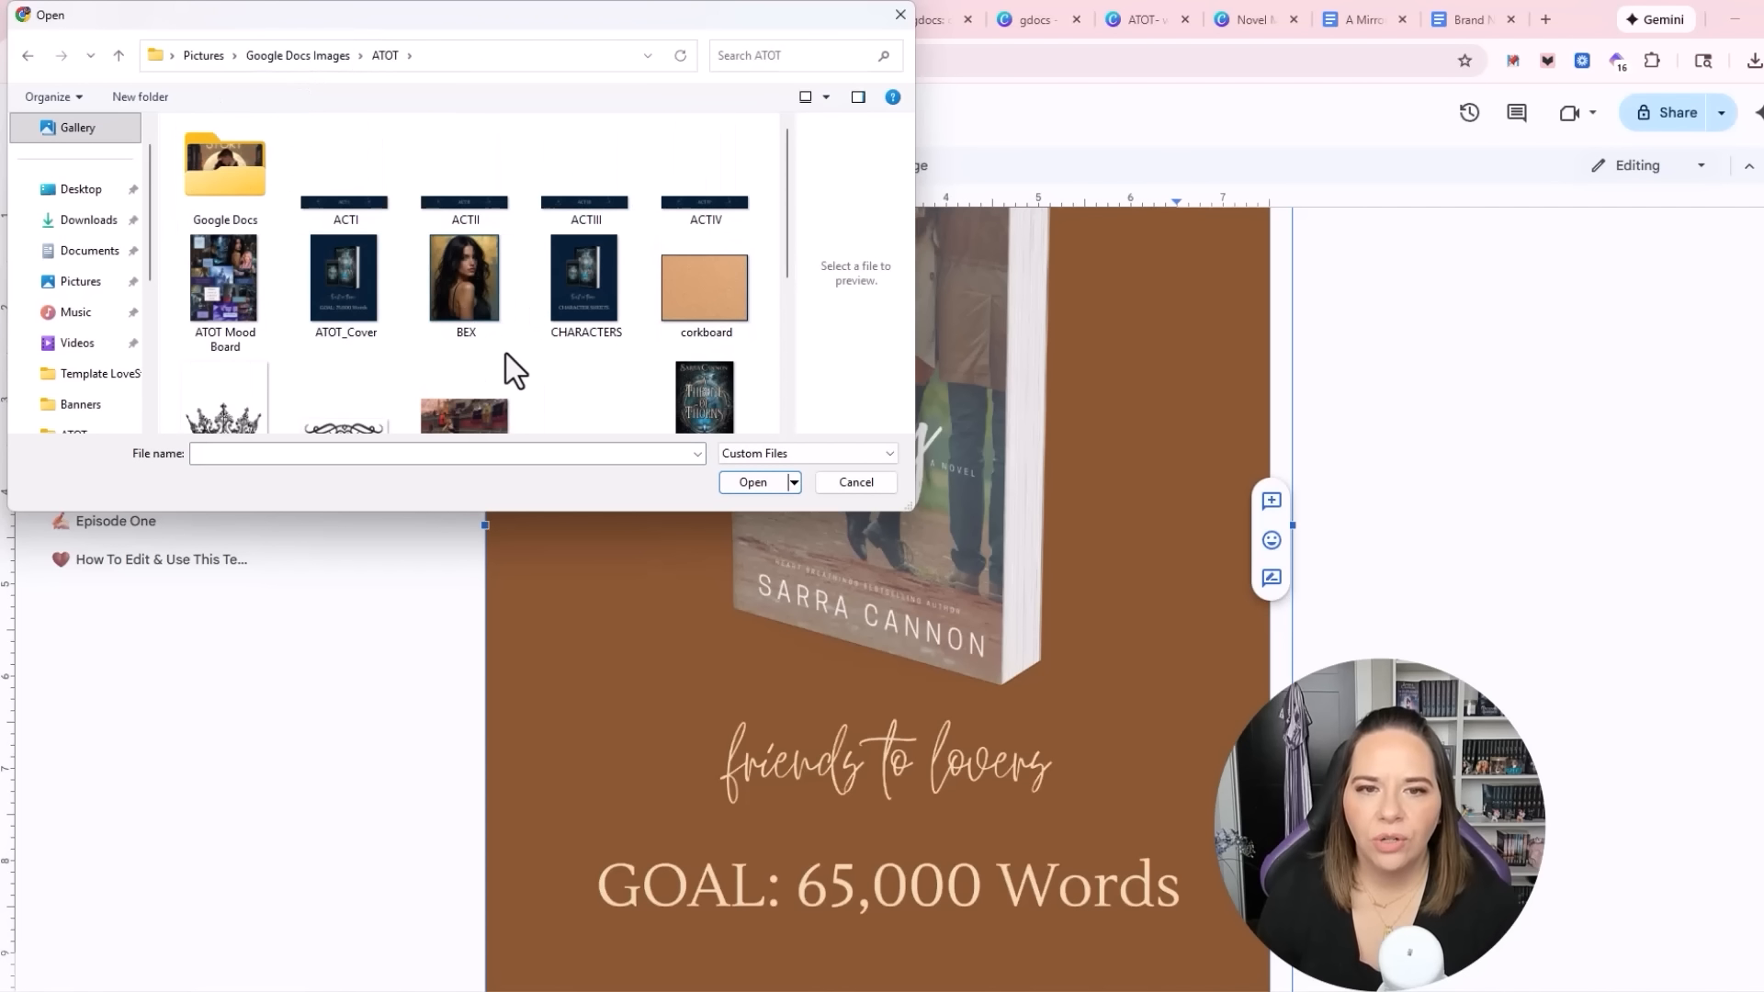
pyautogui.scroll(-1, 569, 379)
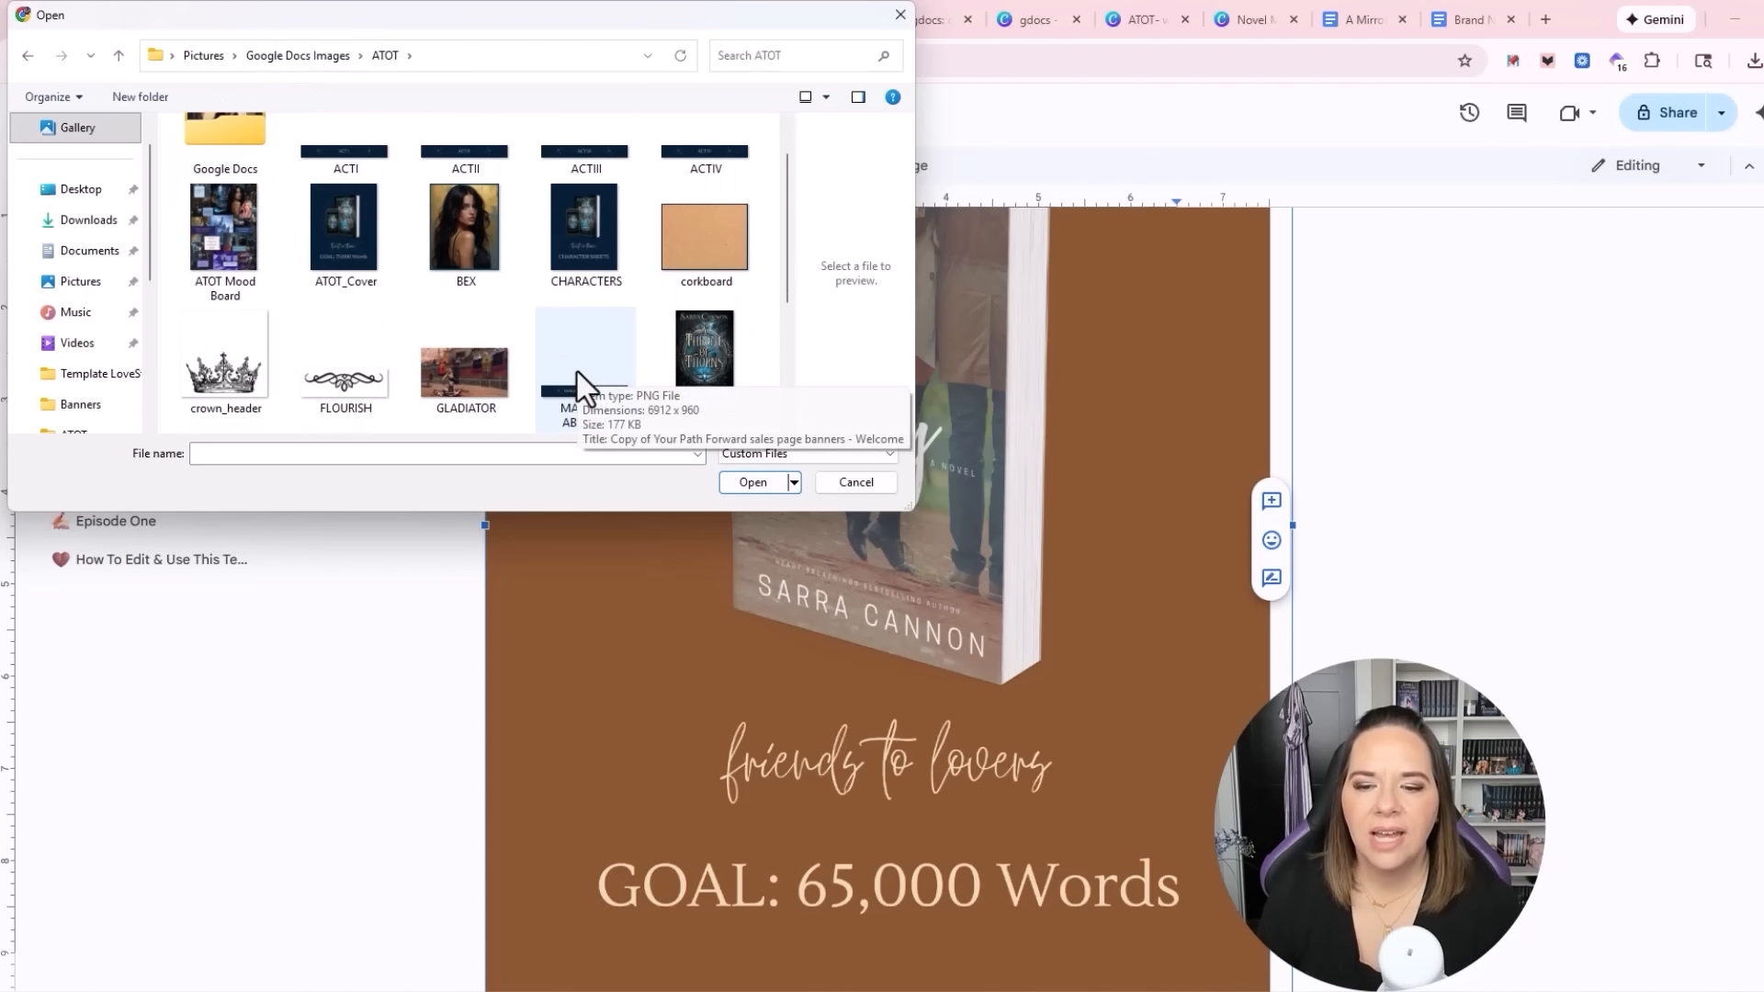
pyautogui.scroll(-3, 513, 321)
pyautogui.scroll(4, 501, 326)
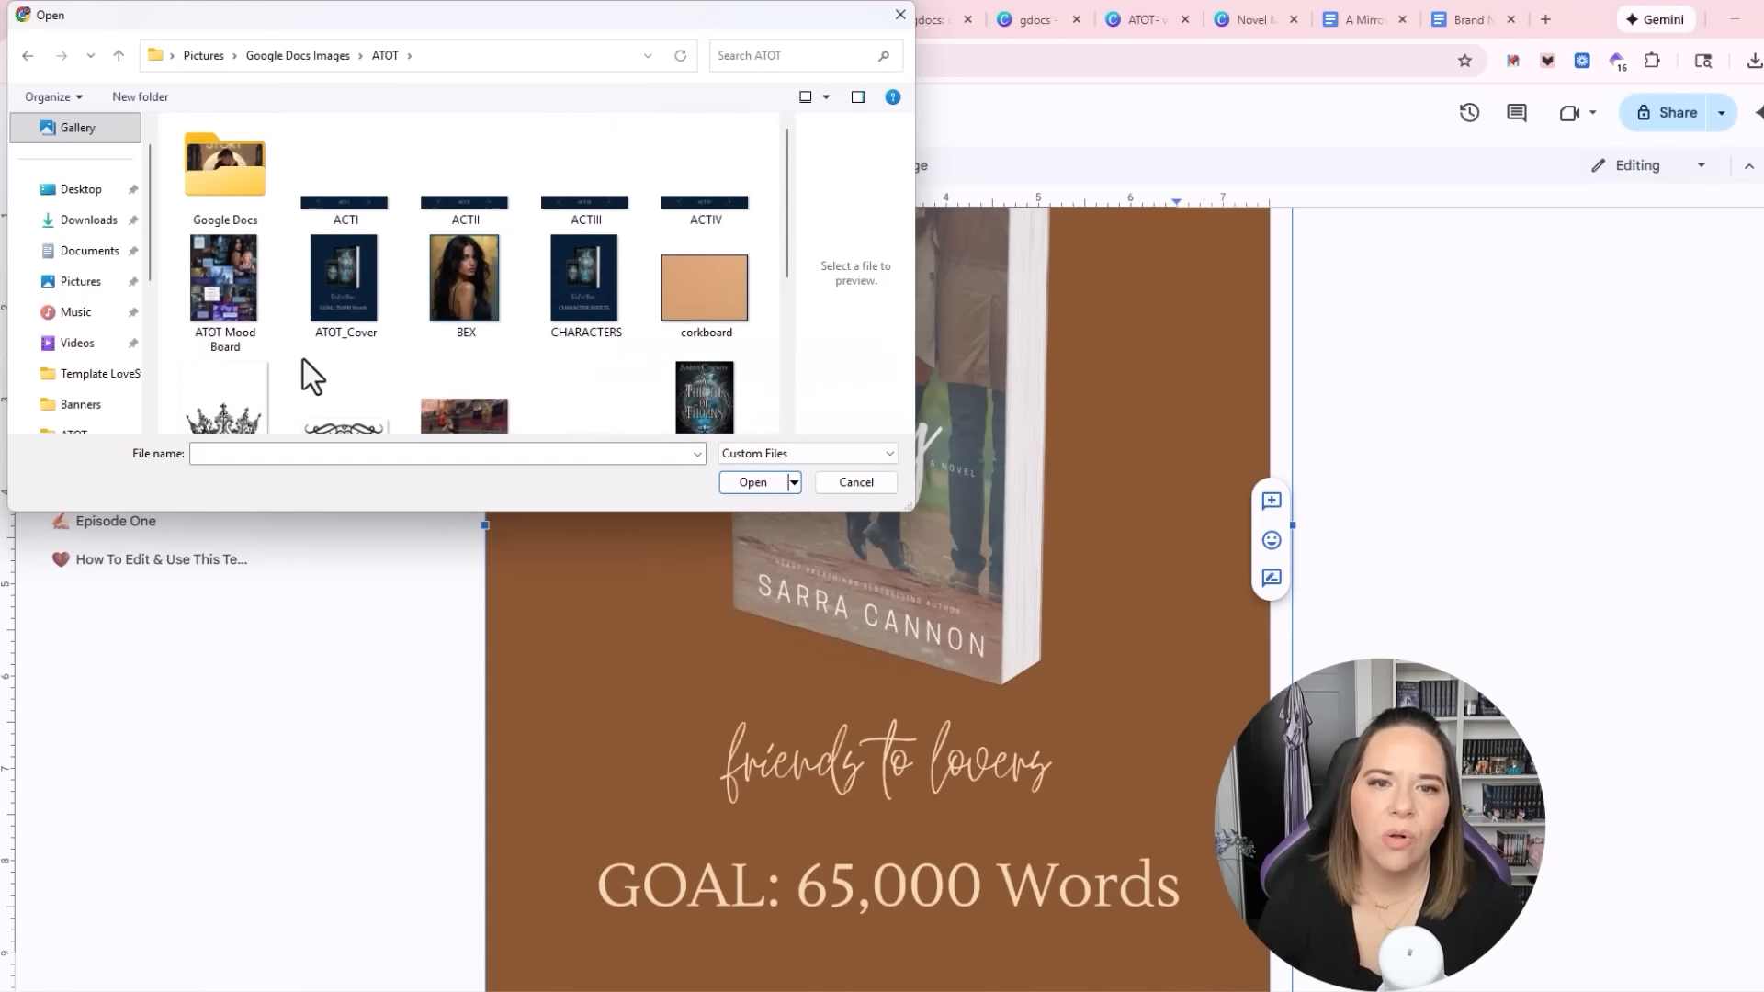
pyautogui.doubleClick(342, 302)
pyautogui.scroll(-3, 1442, 555)
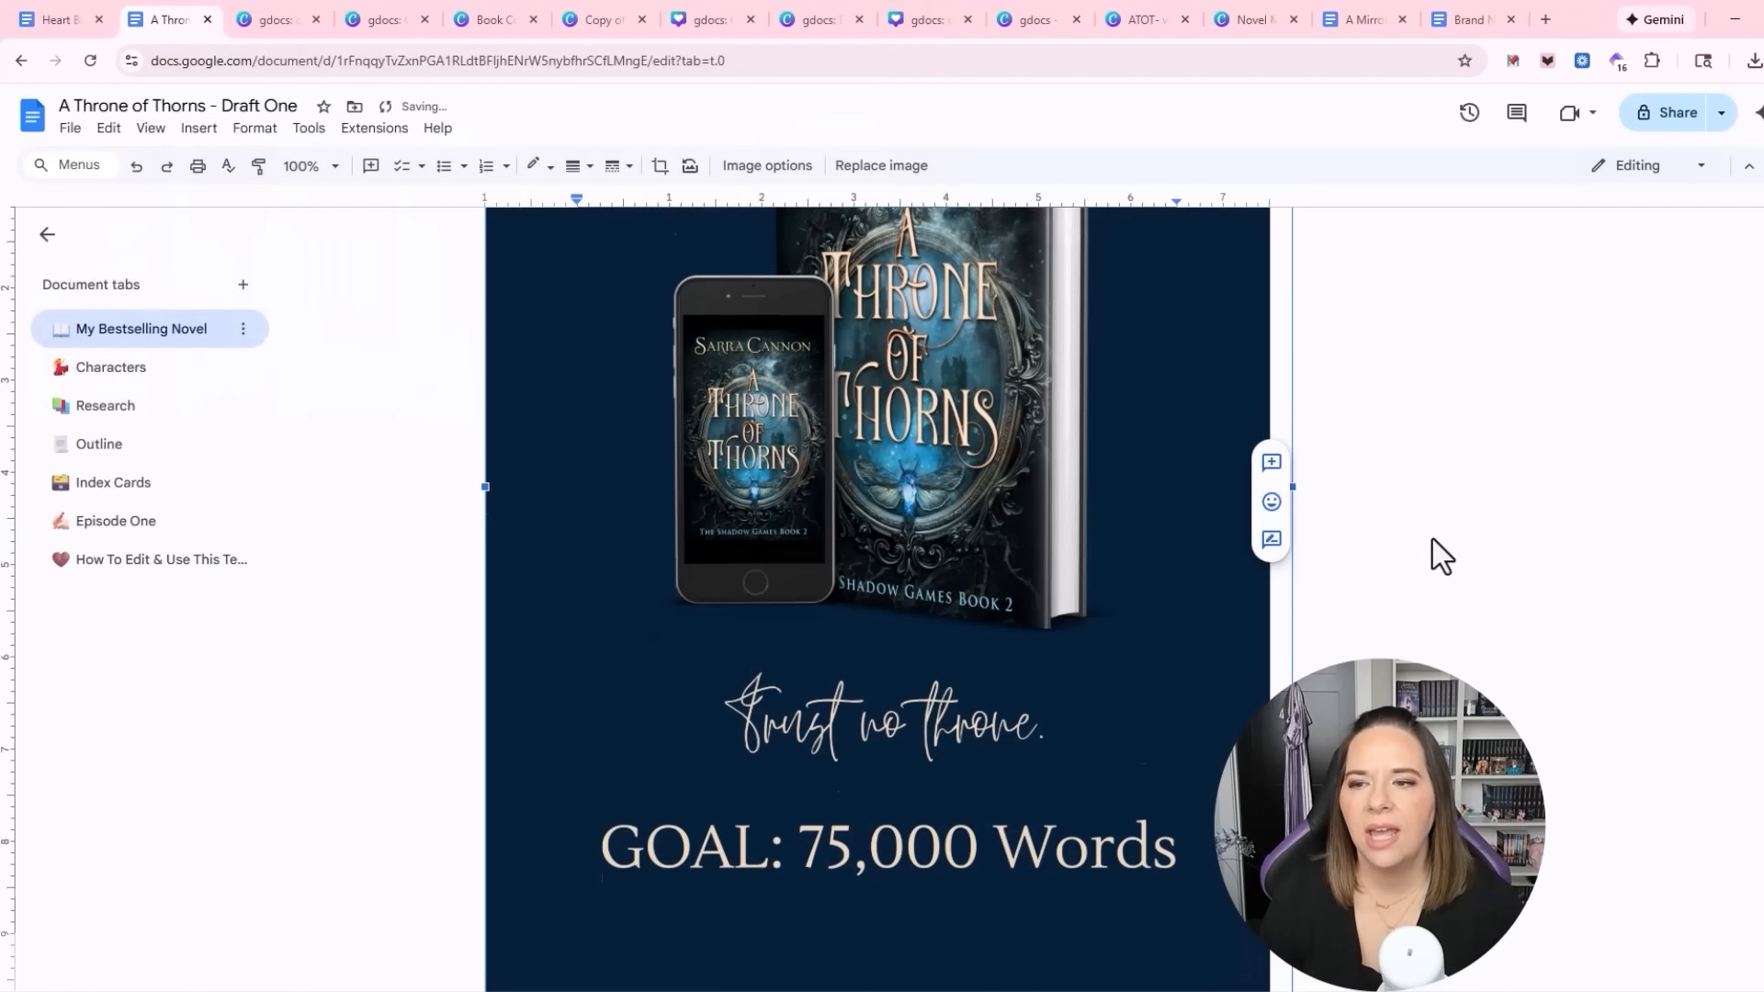
pyautogui.click(1428, 592)
pyautogui.scroll(3, 1409, 633)
pyautogui.scroll(2, 1404, 656)
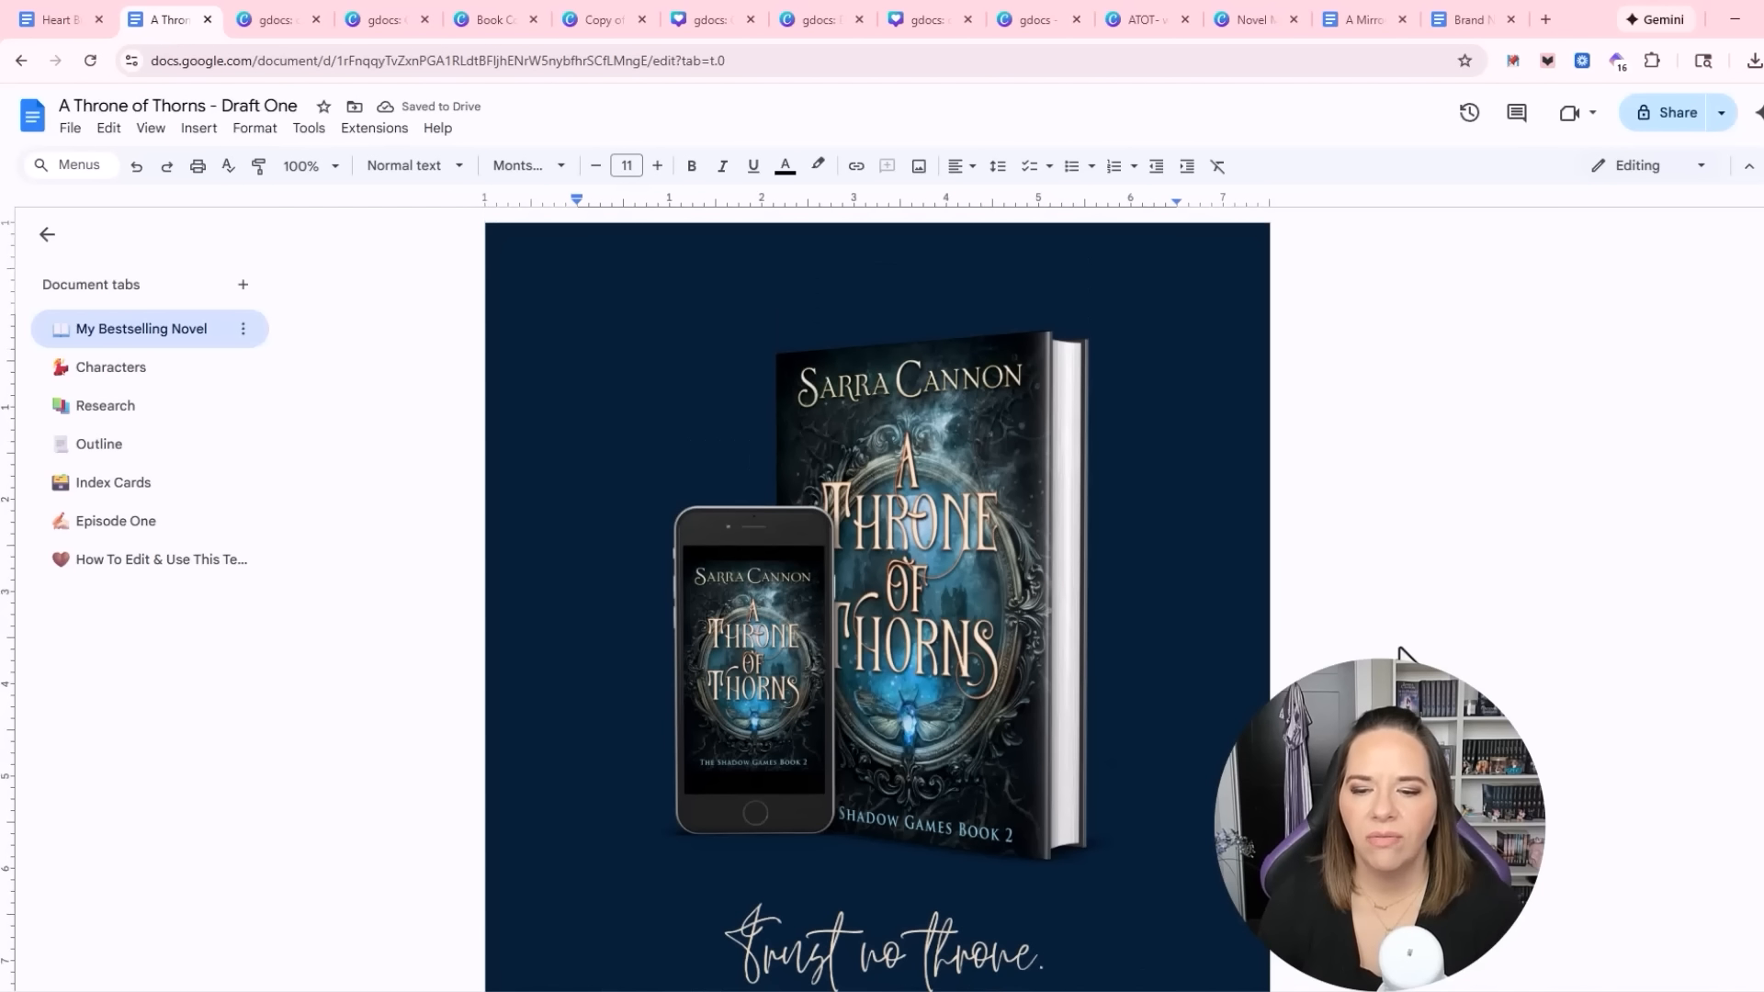
pyautogui.scroll(-2, 1403, 654)
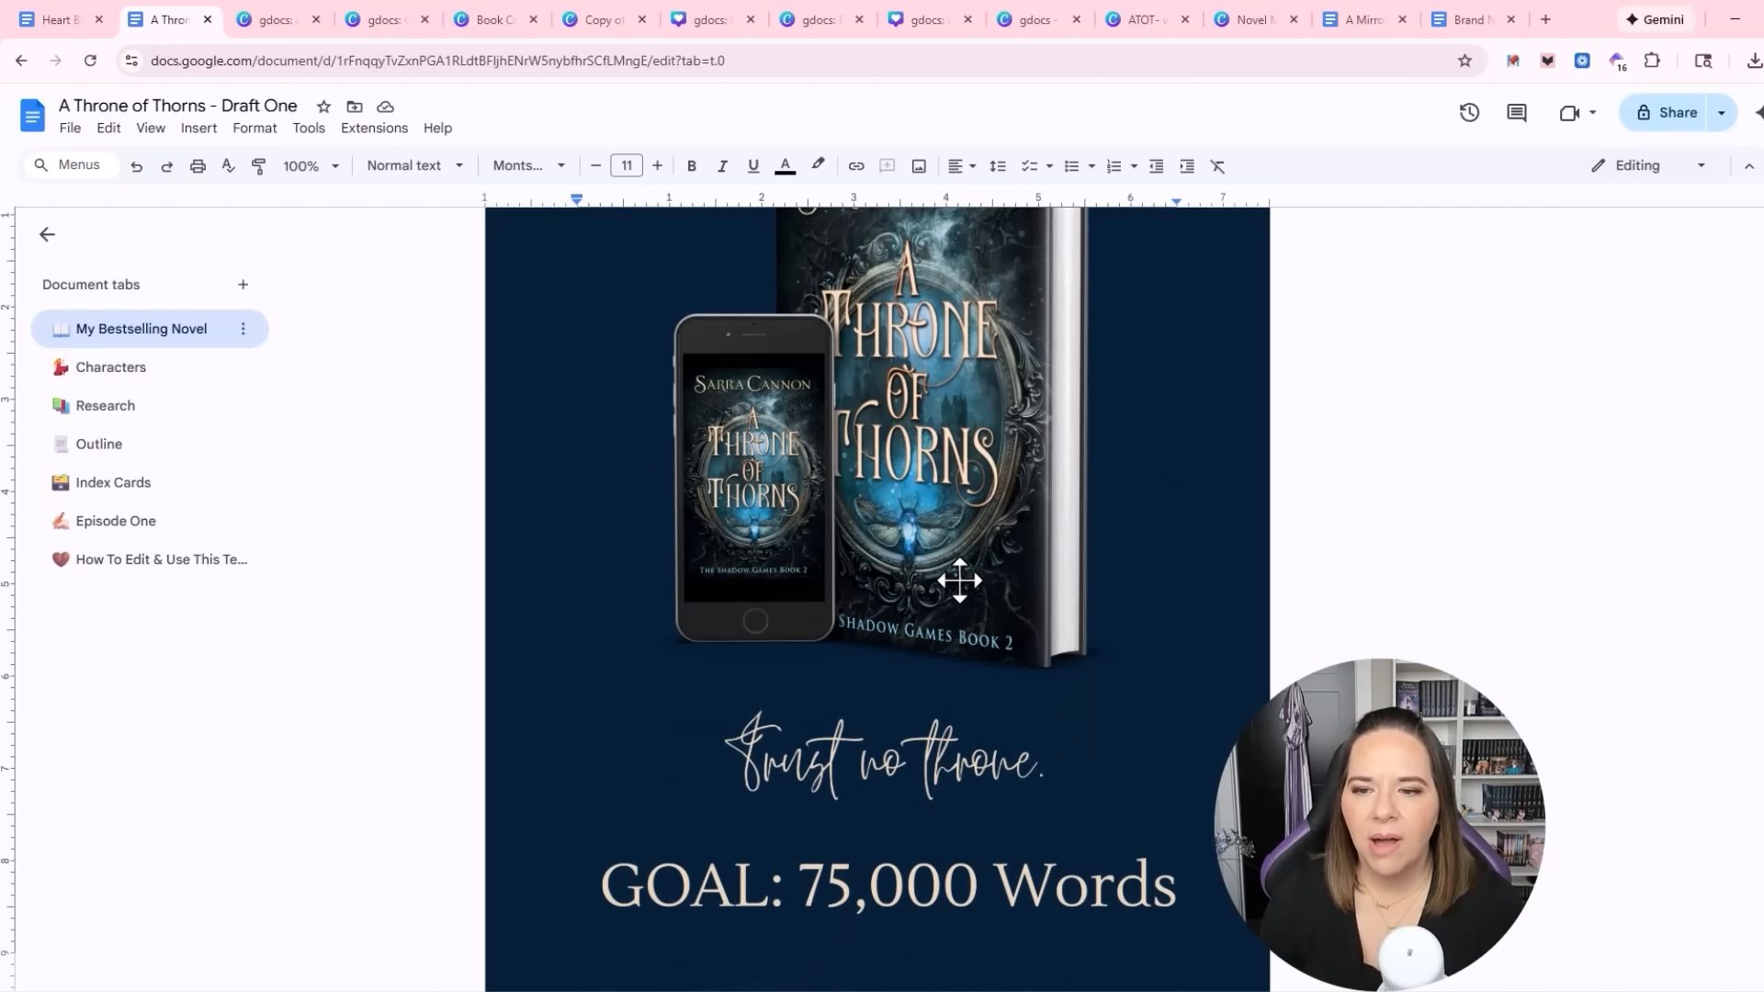
pyautogui.scroll(2, 960, 580)
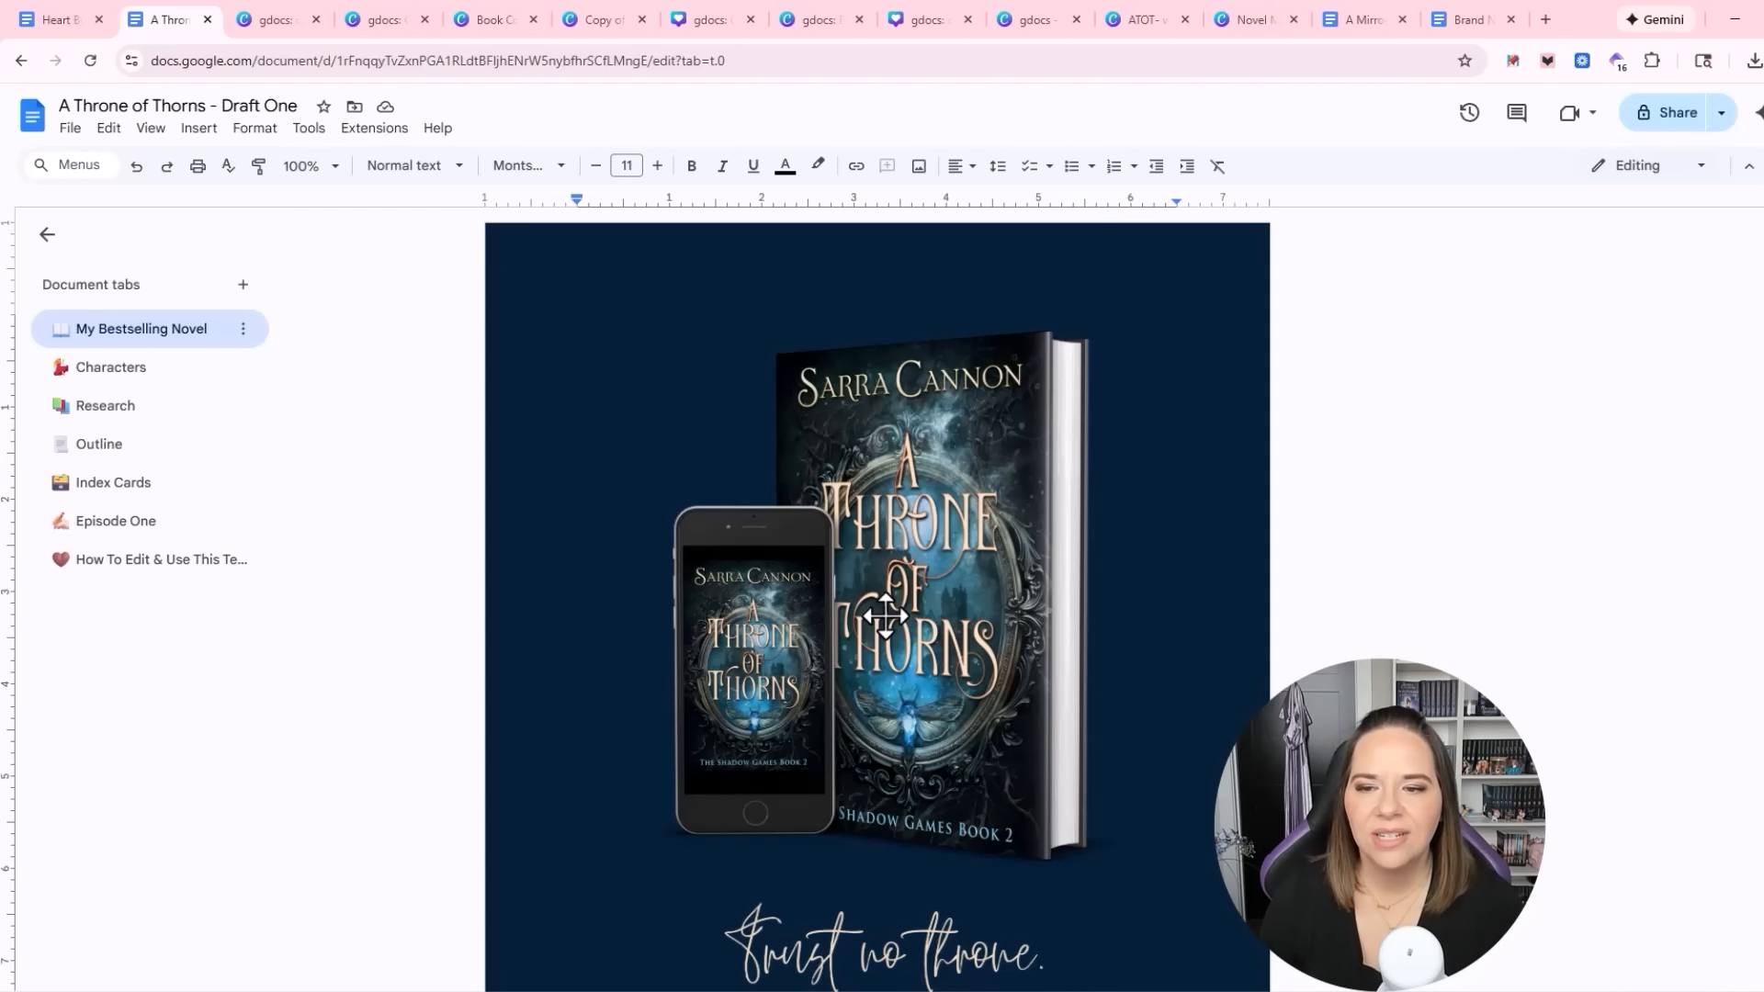
# Replace the collage under the Vision Board heading with the ATOT Mood Board image uploaded from the computer
pyautogui.scroll(-2, 885, 615)
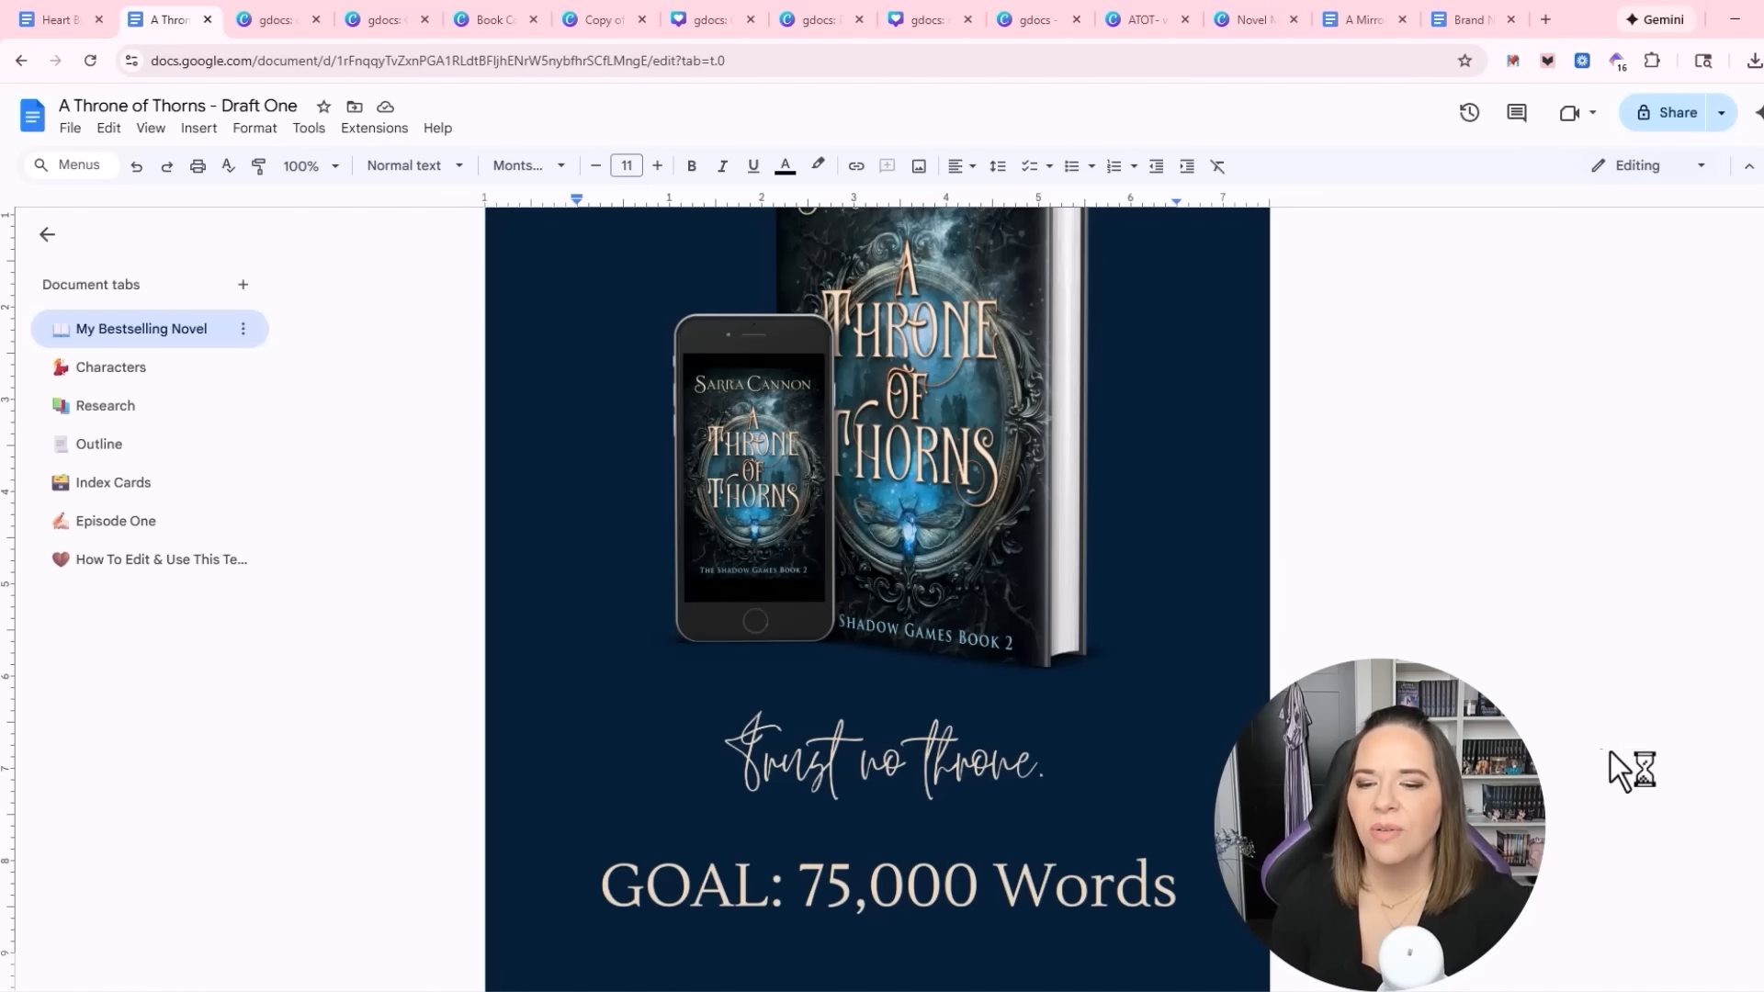
pyautogui.scroll(-2, 1603, 752)
pyautogui.scroll(-7, 1553, 762)
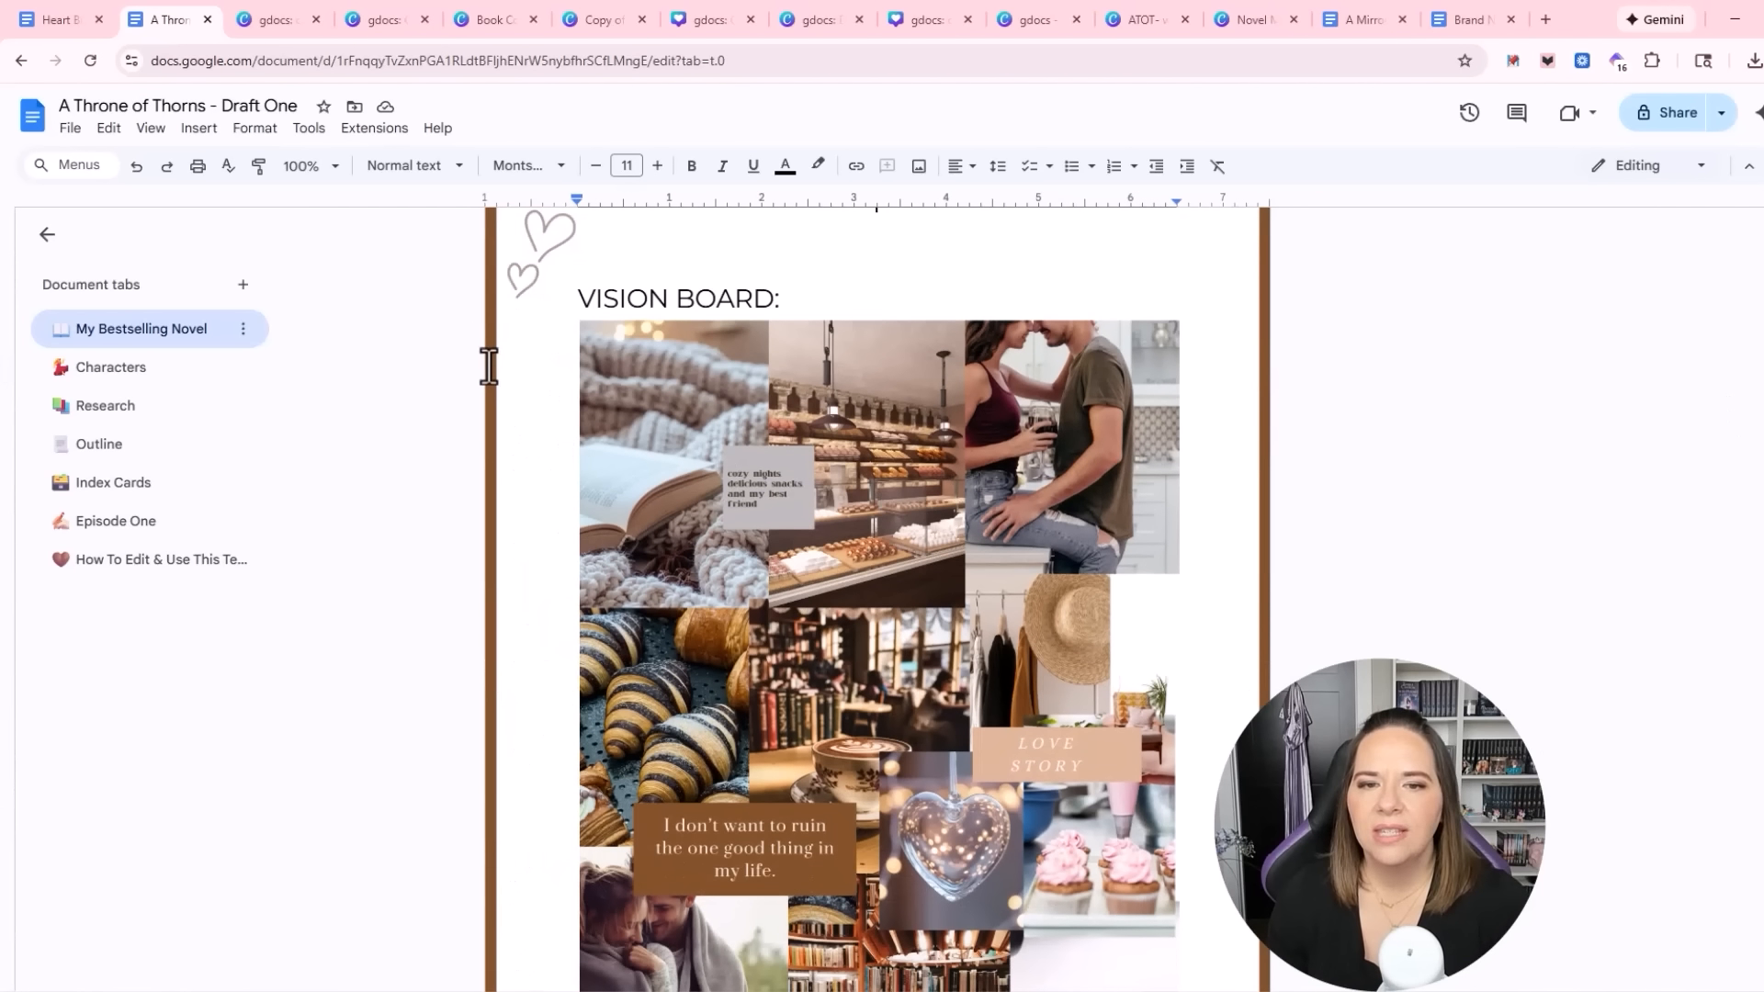
pyautogui.click(680, 441)
pyautogui.scroll(1, 1110, 720)
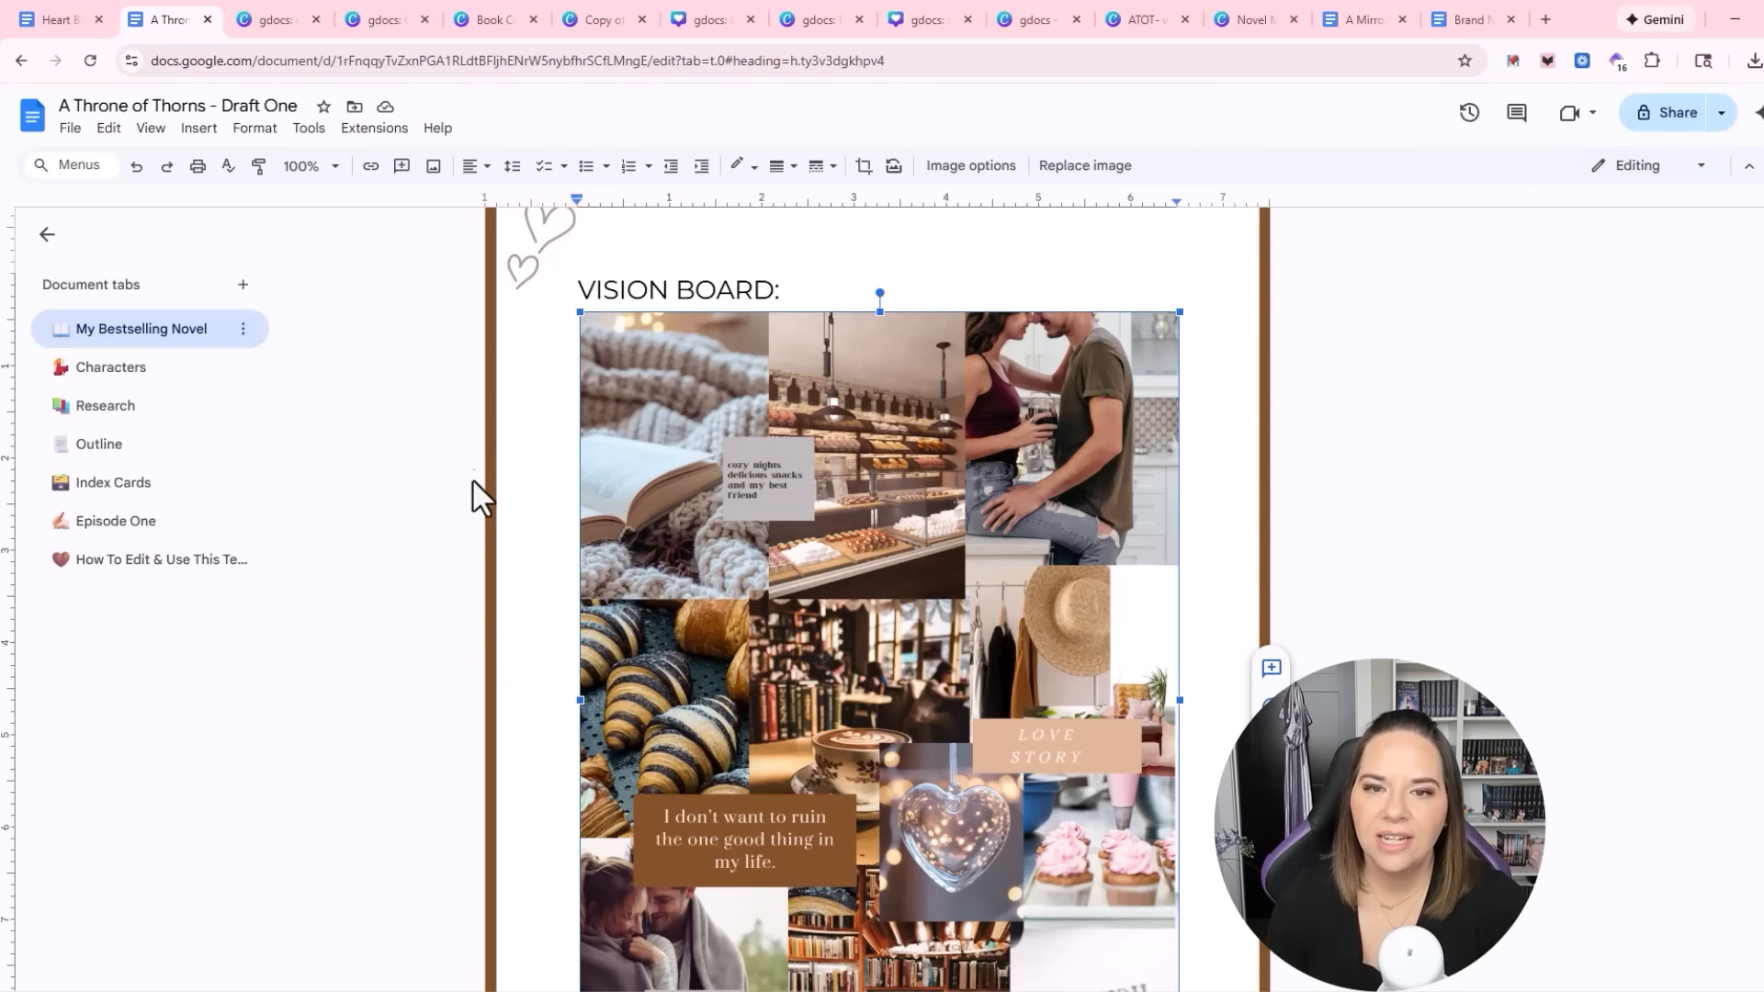
pyautogui.scroll(1, 477, 669)
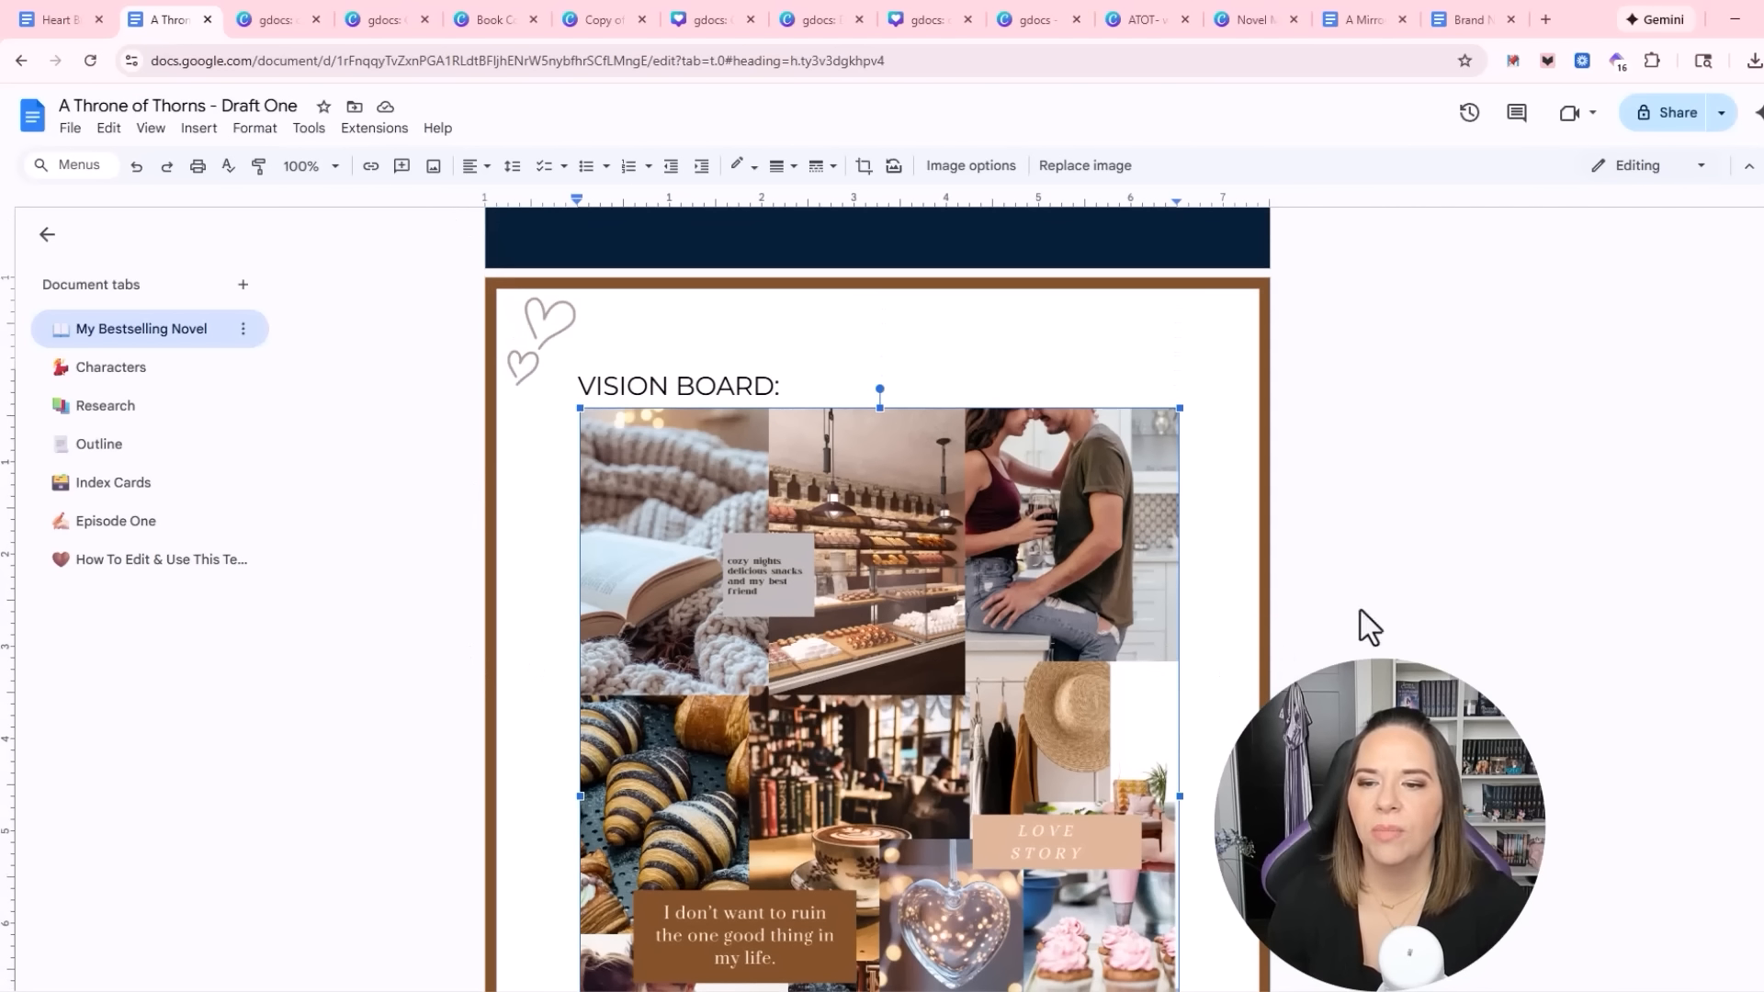
pyautogui.rightClick(826, 592)
pyautogui.moveTo(909, 340)
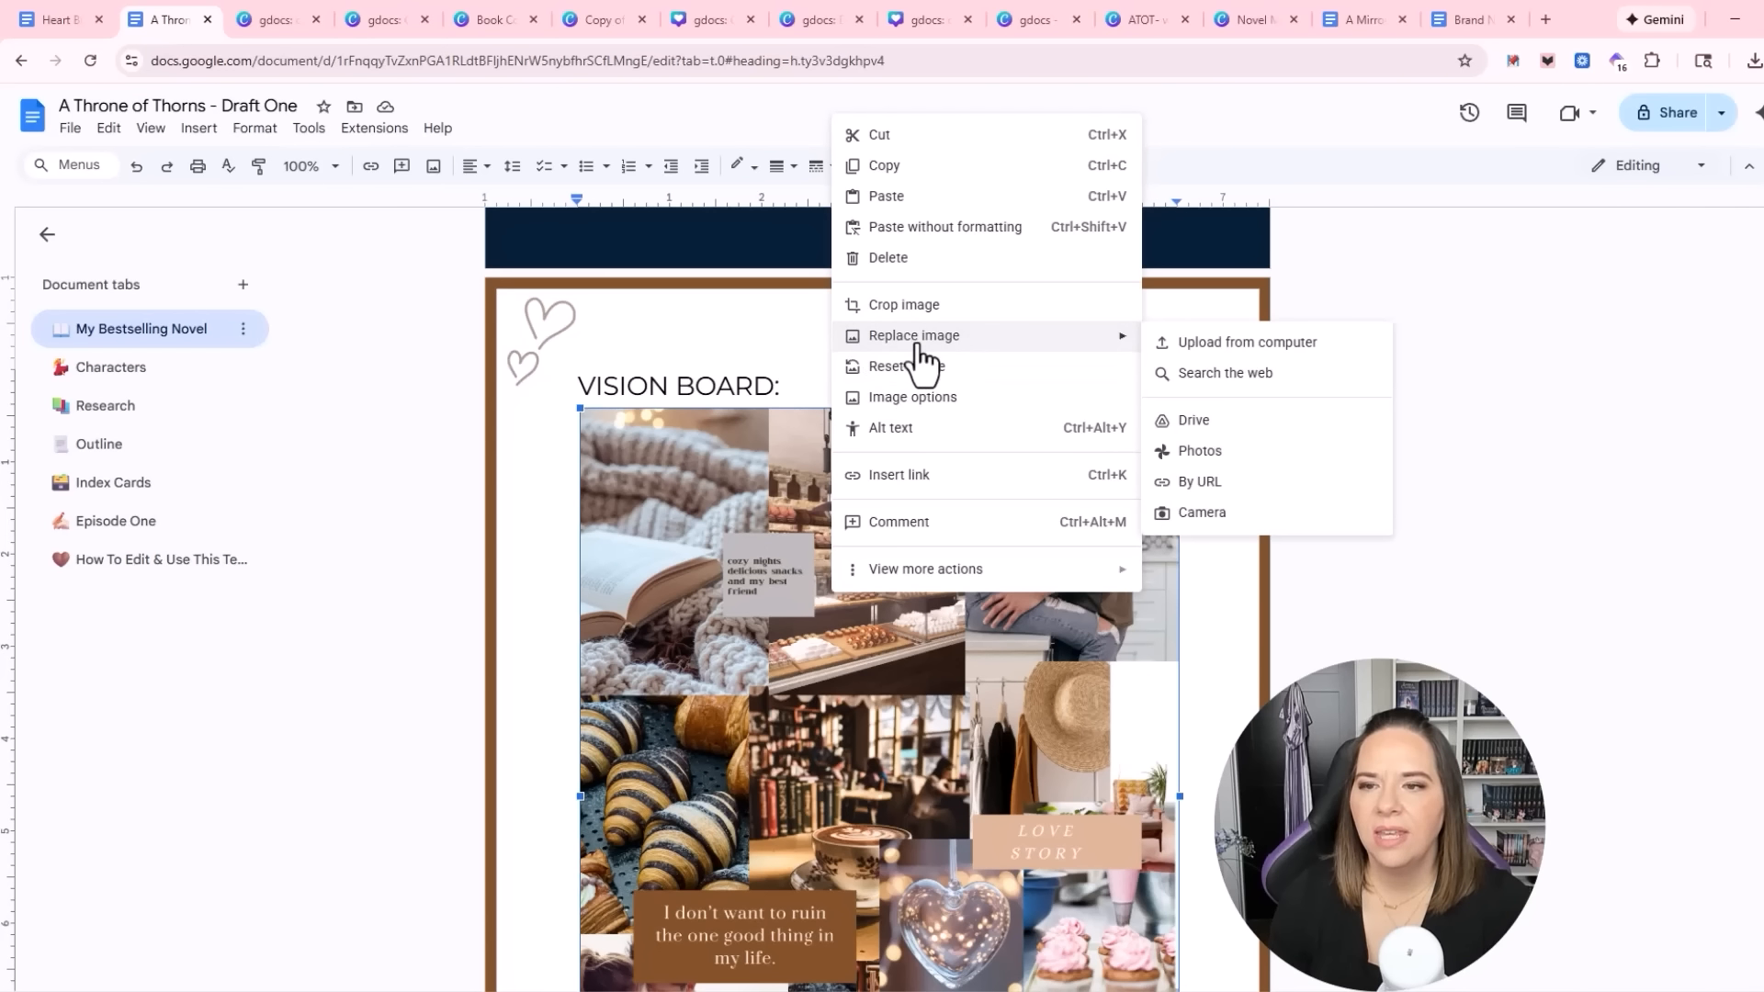
pyautogui.click(1292, 344)
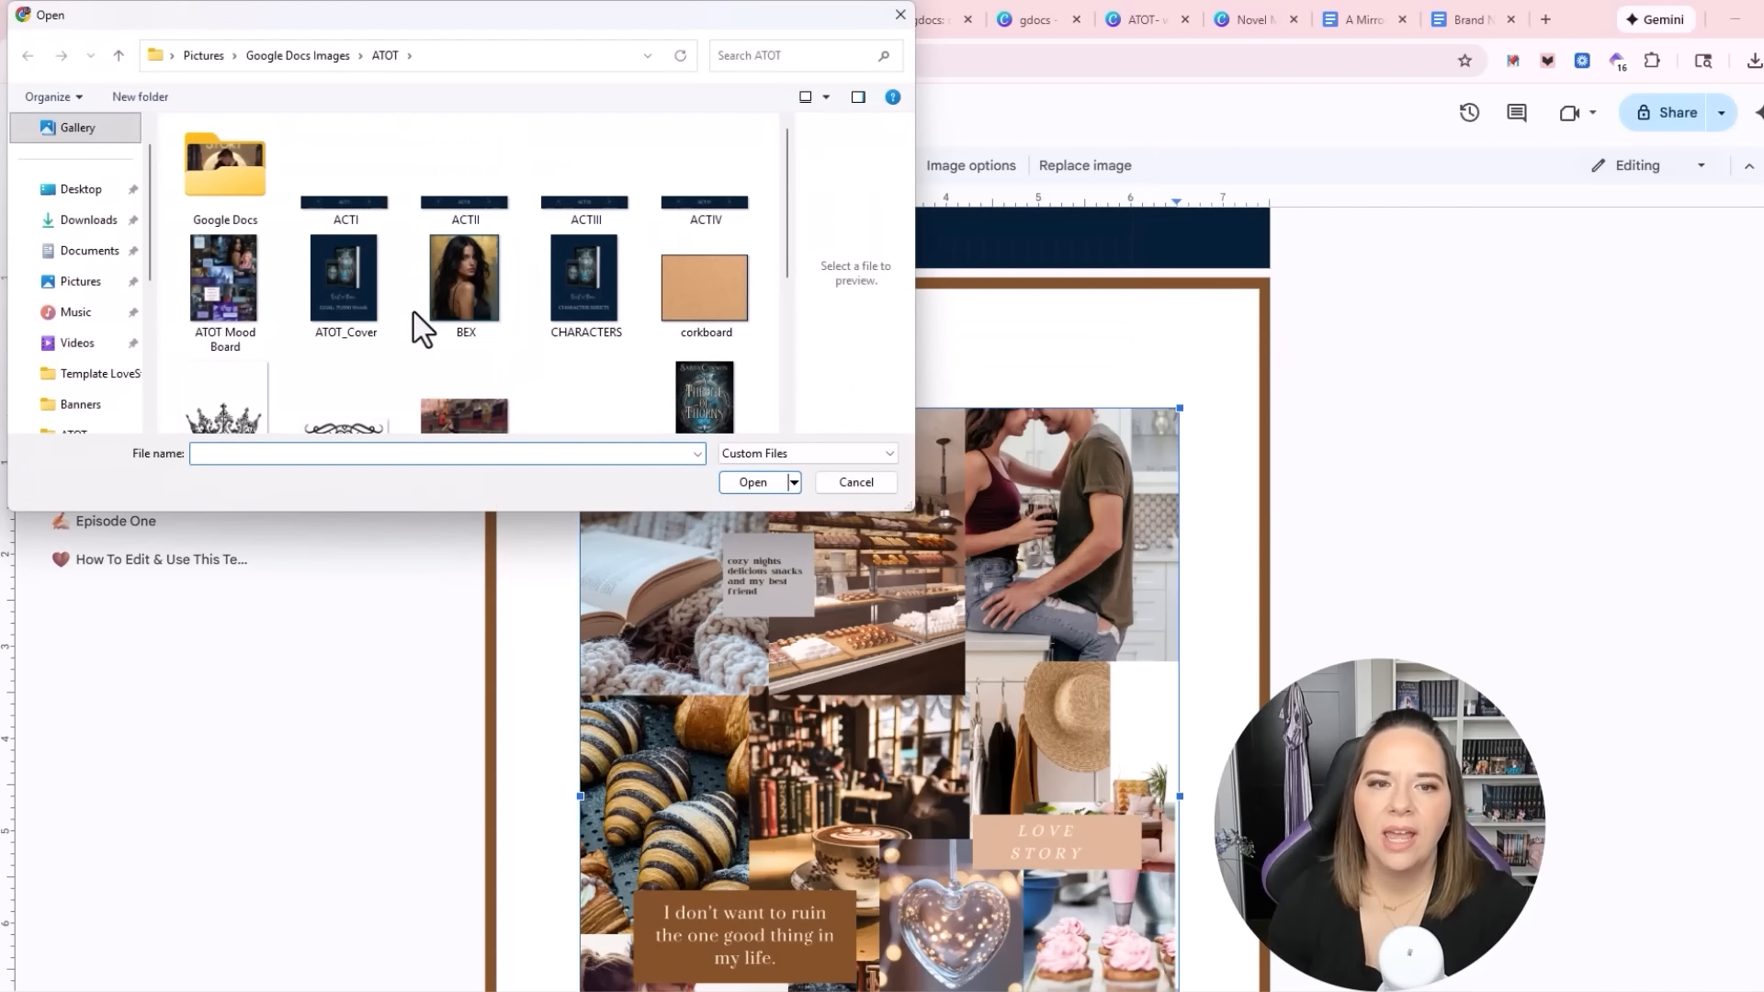
pyautogui.doubleClick(233, 294)
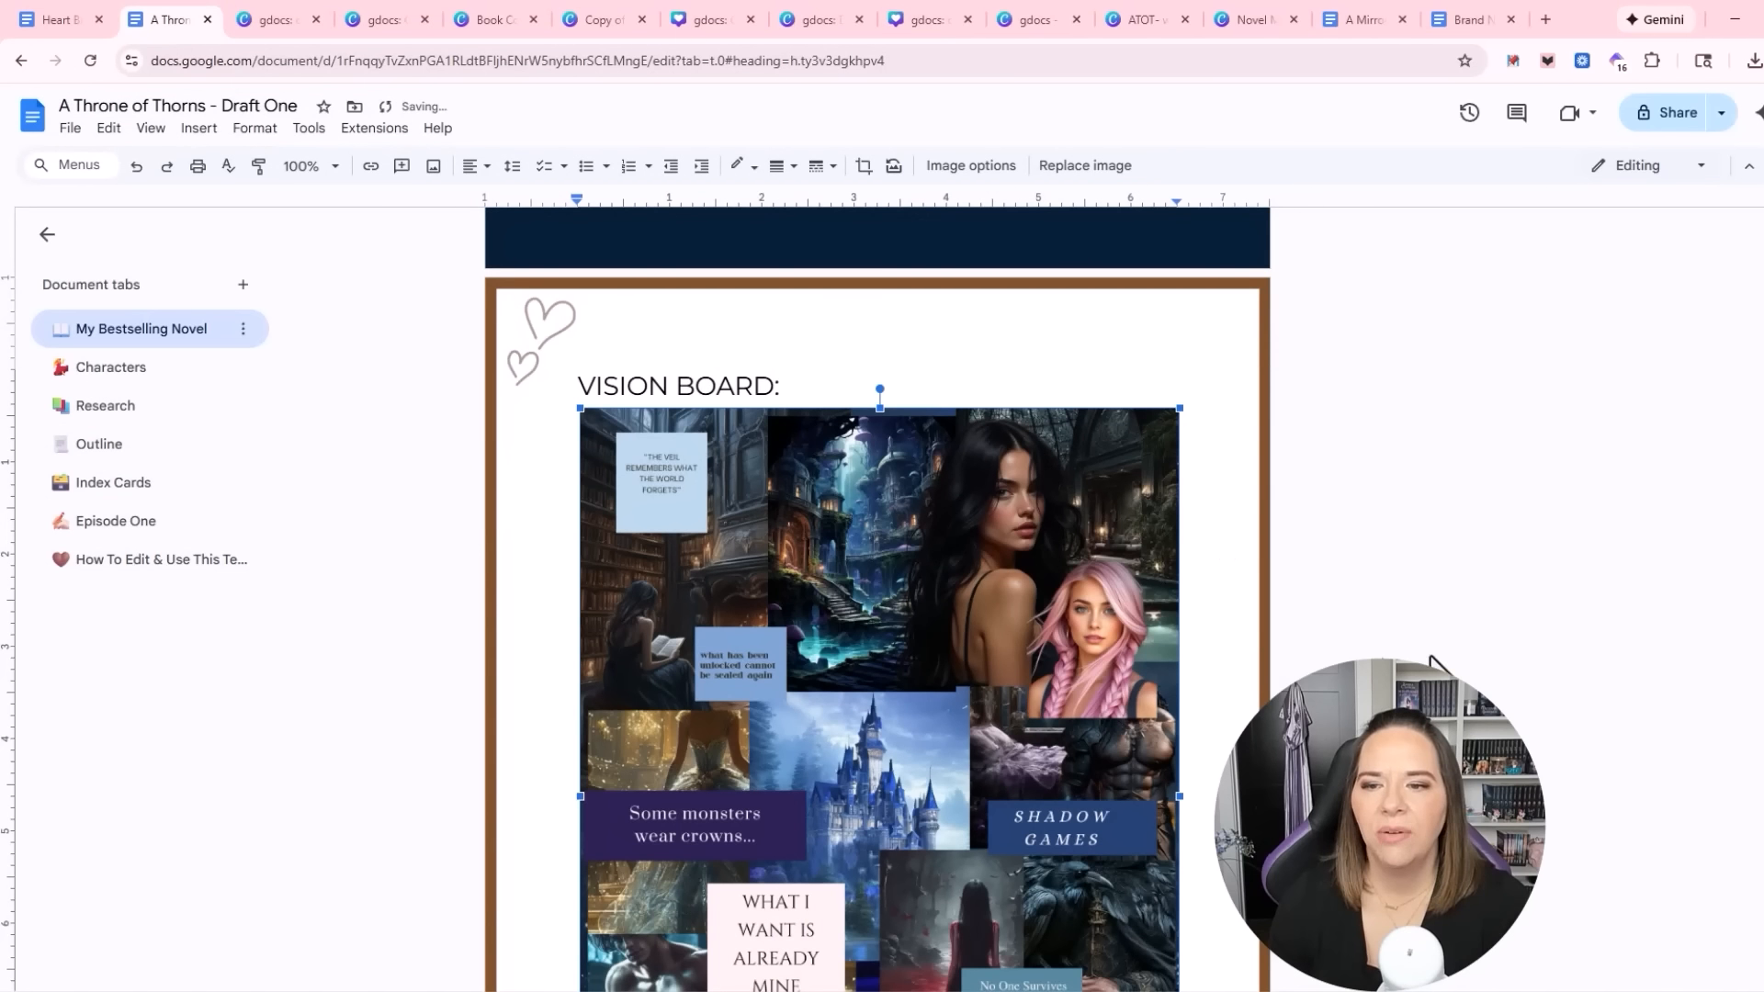
pyautogui.scroll(-4, 1465, 656)
pyautogui.scroll(5, 1514, 656)
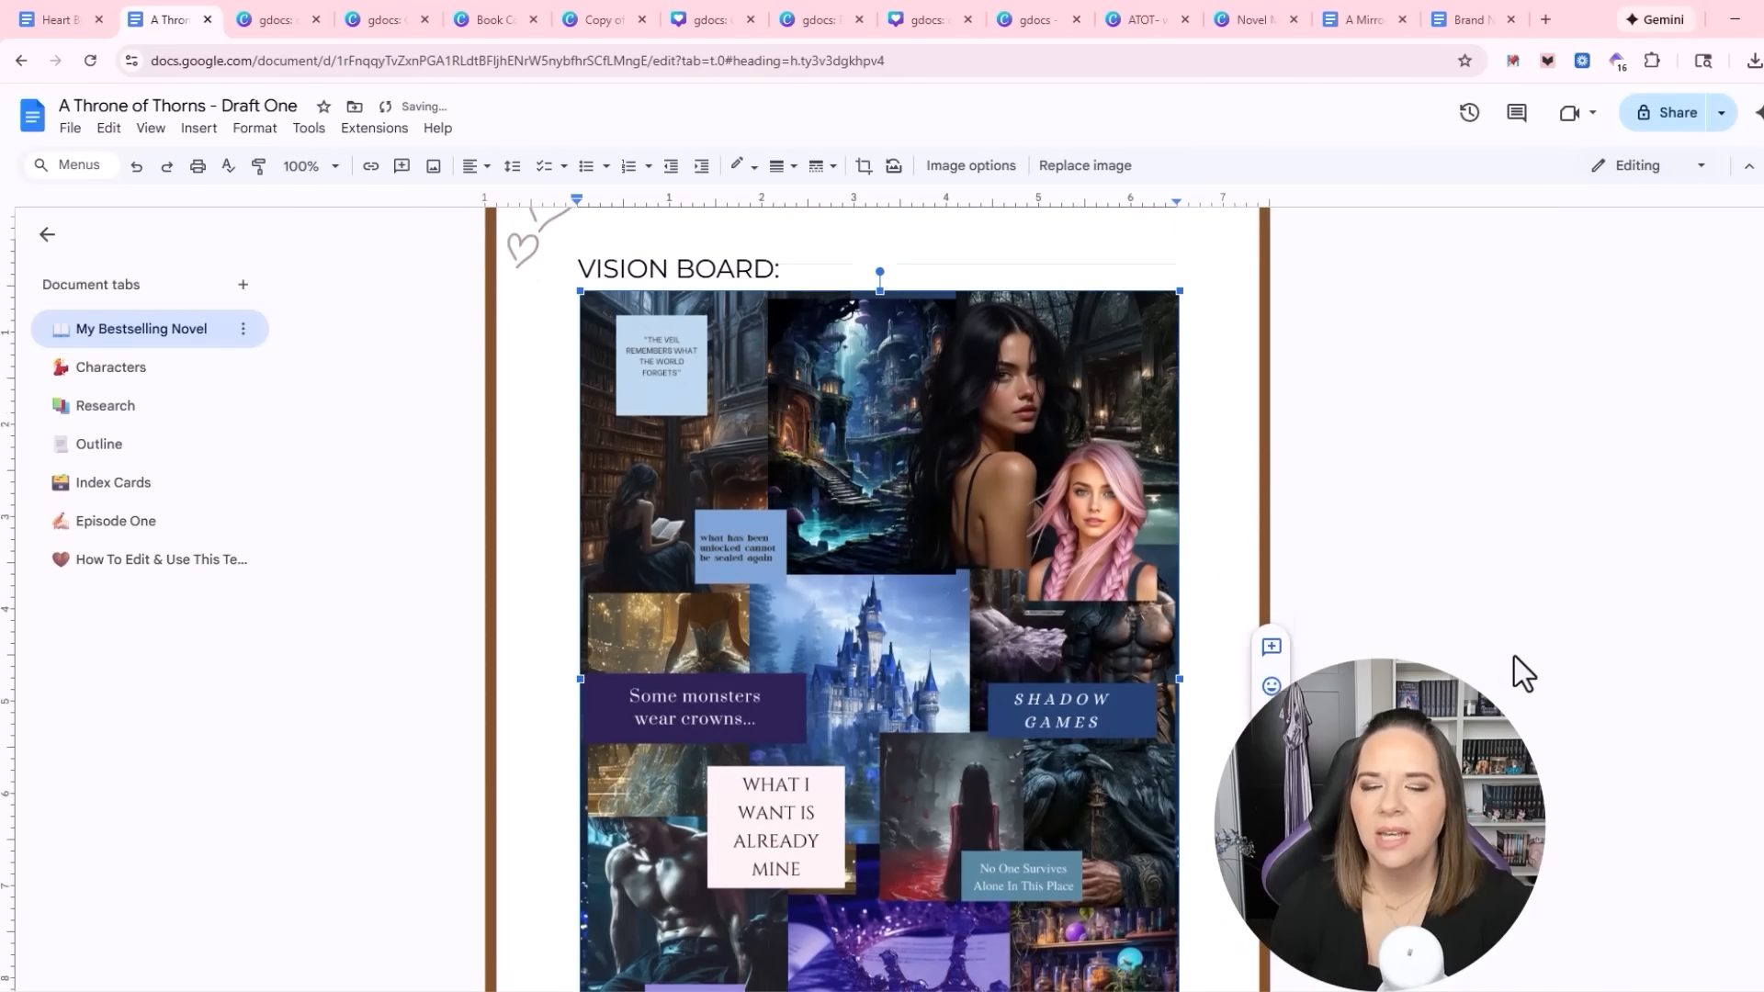
# Replace the My Bestselling Novel tab's watermark image with page_background uploaded from the computer's Google Docs Images > ATOT folder
pyautogui.click(582, 387)
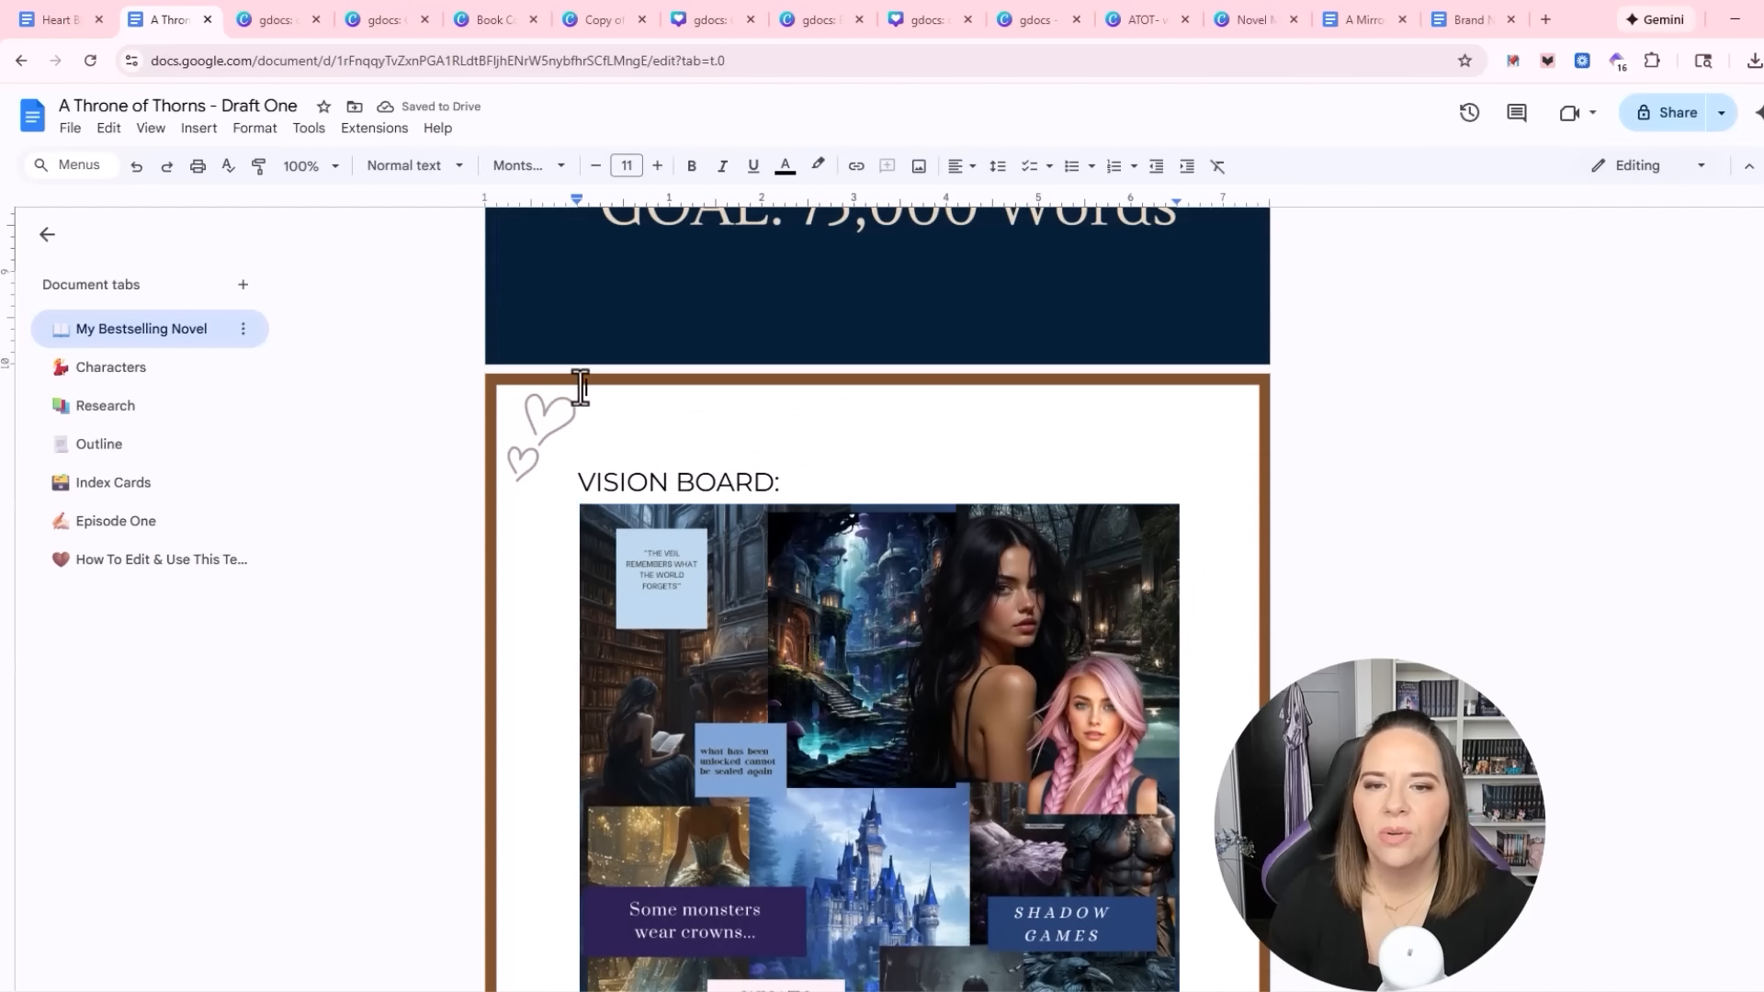
pyautogui.click(190, 134)
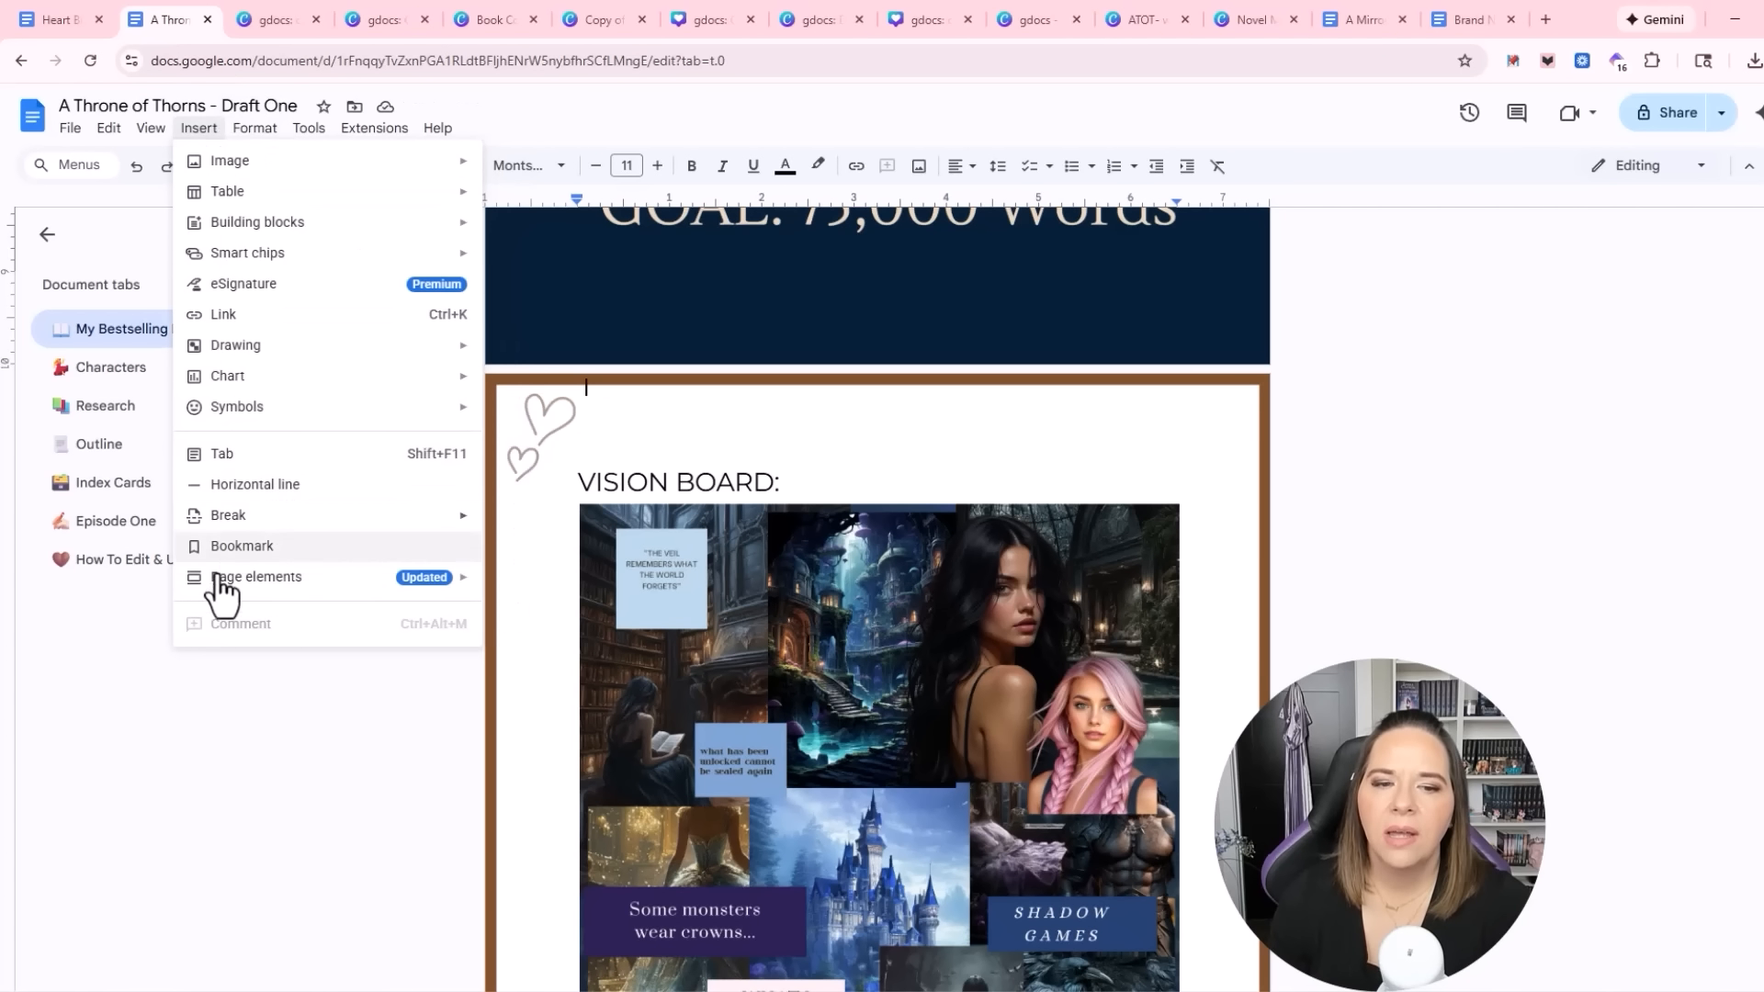
pyautogui.moveTo(220, 579)
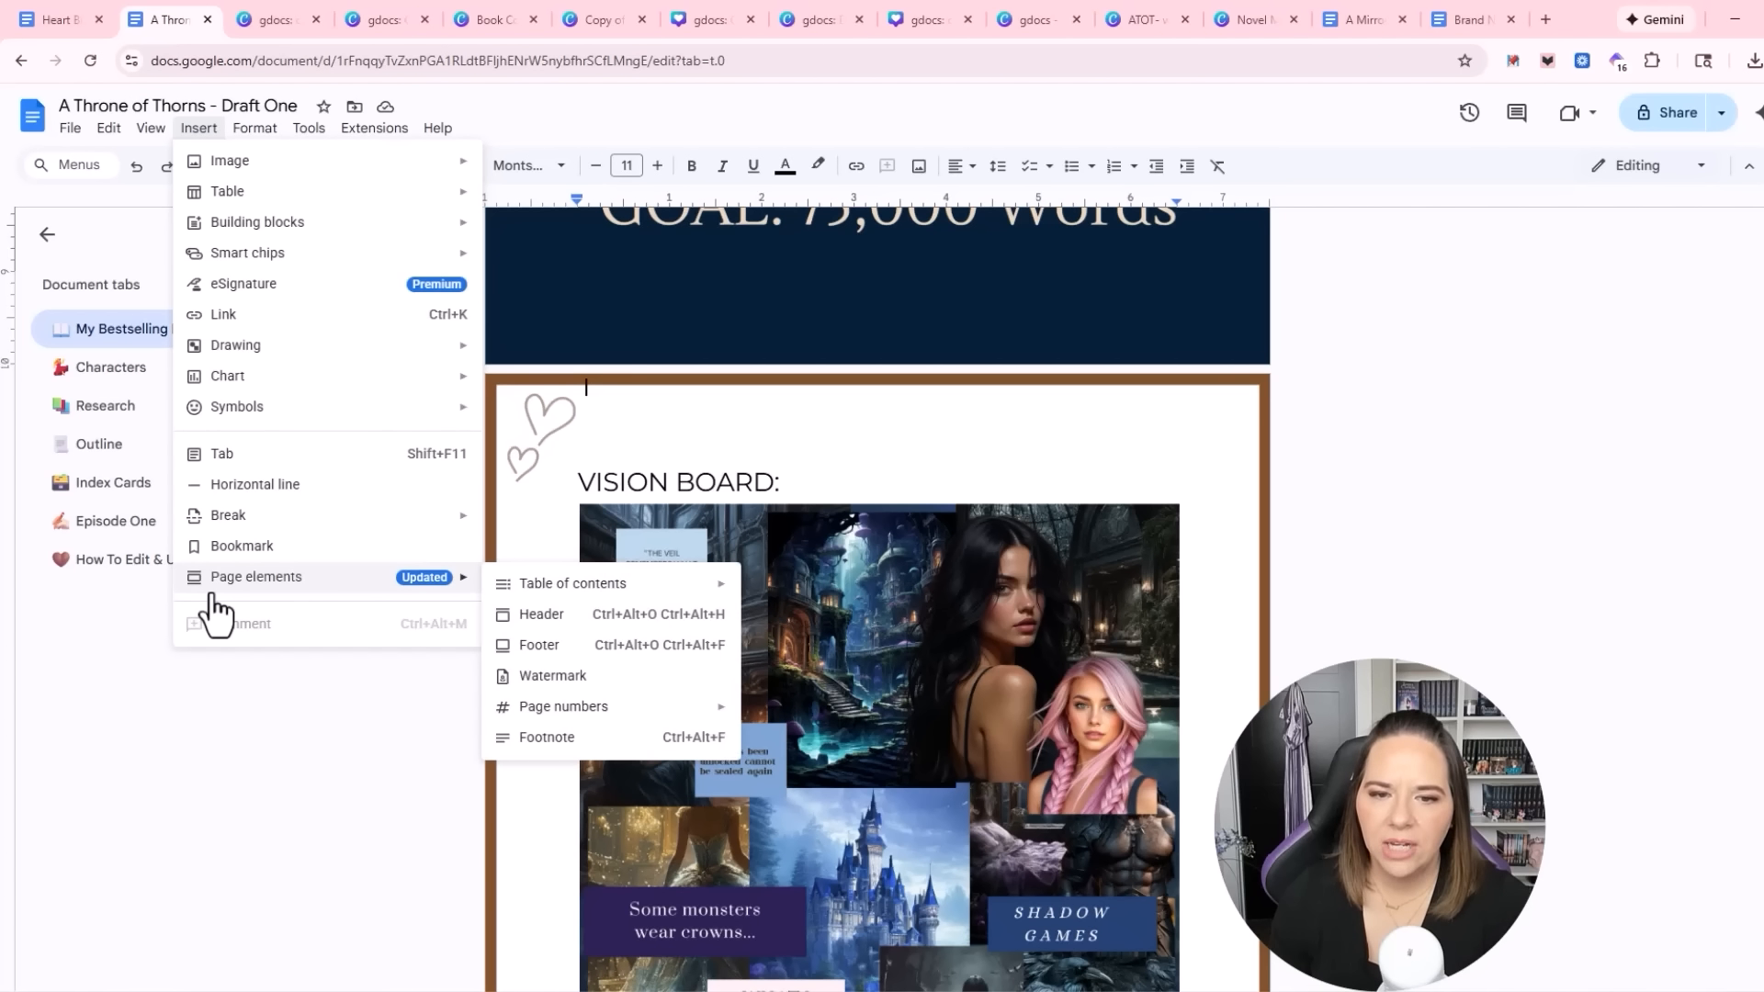
pyautogui.click(581, 678)
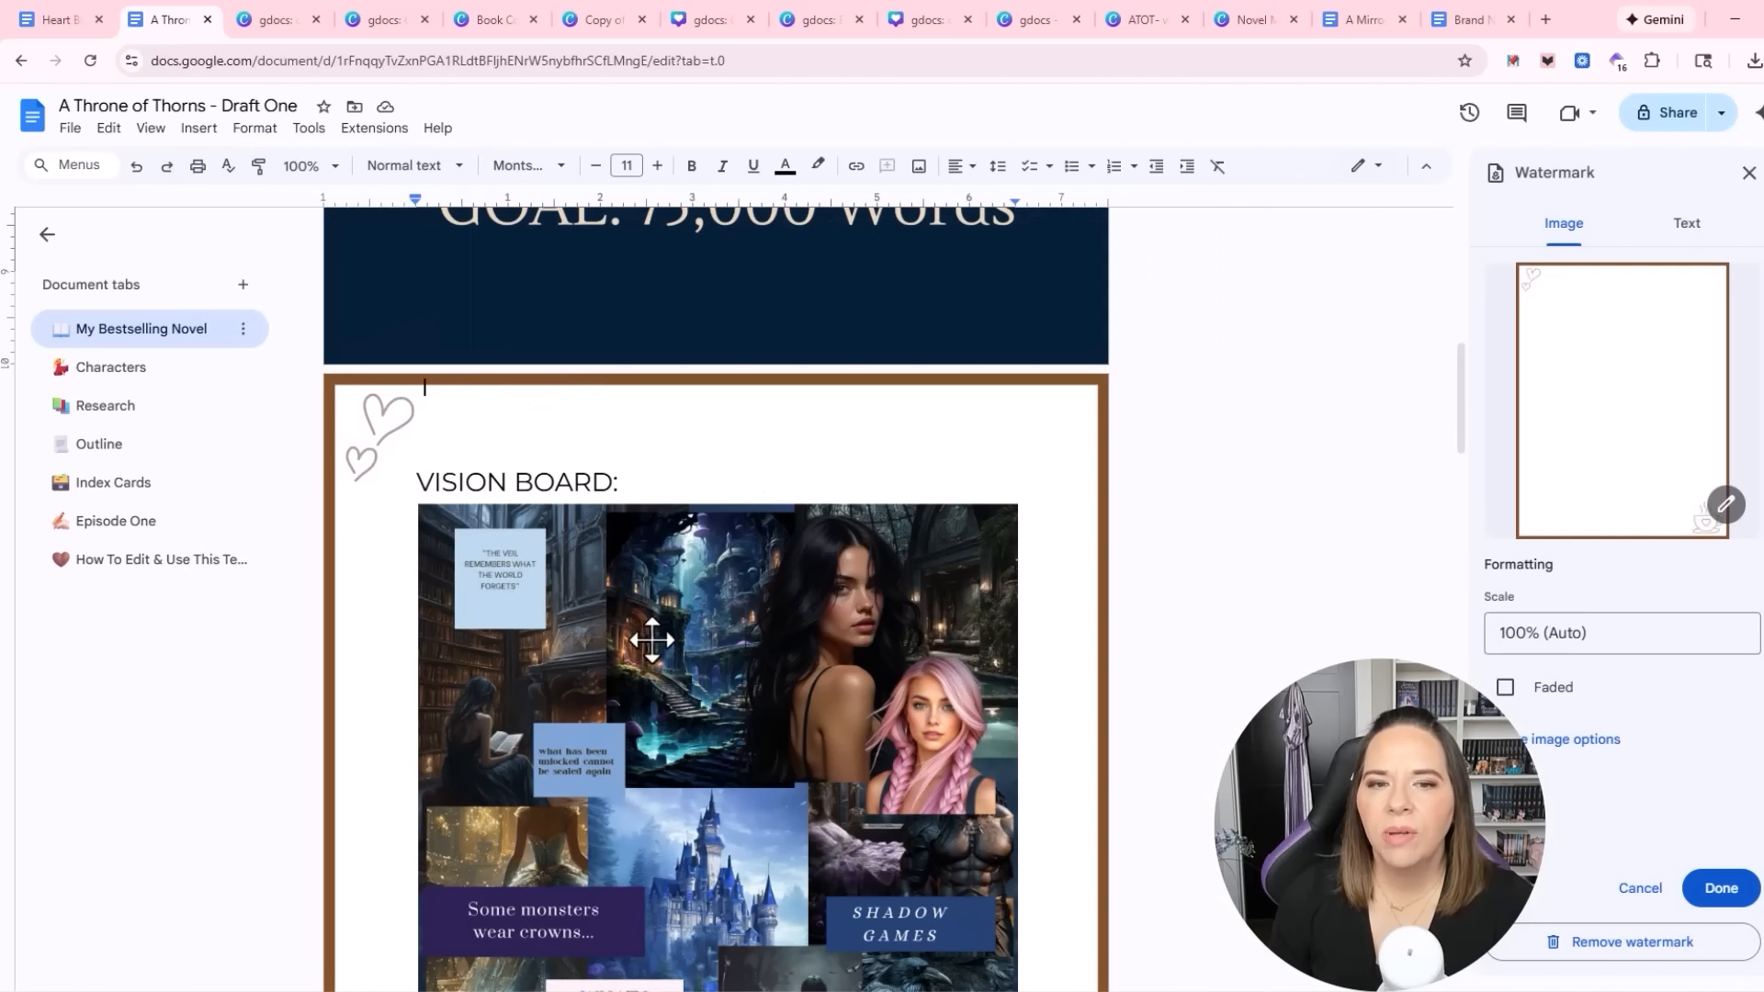
pyautogui.click(199, 128)
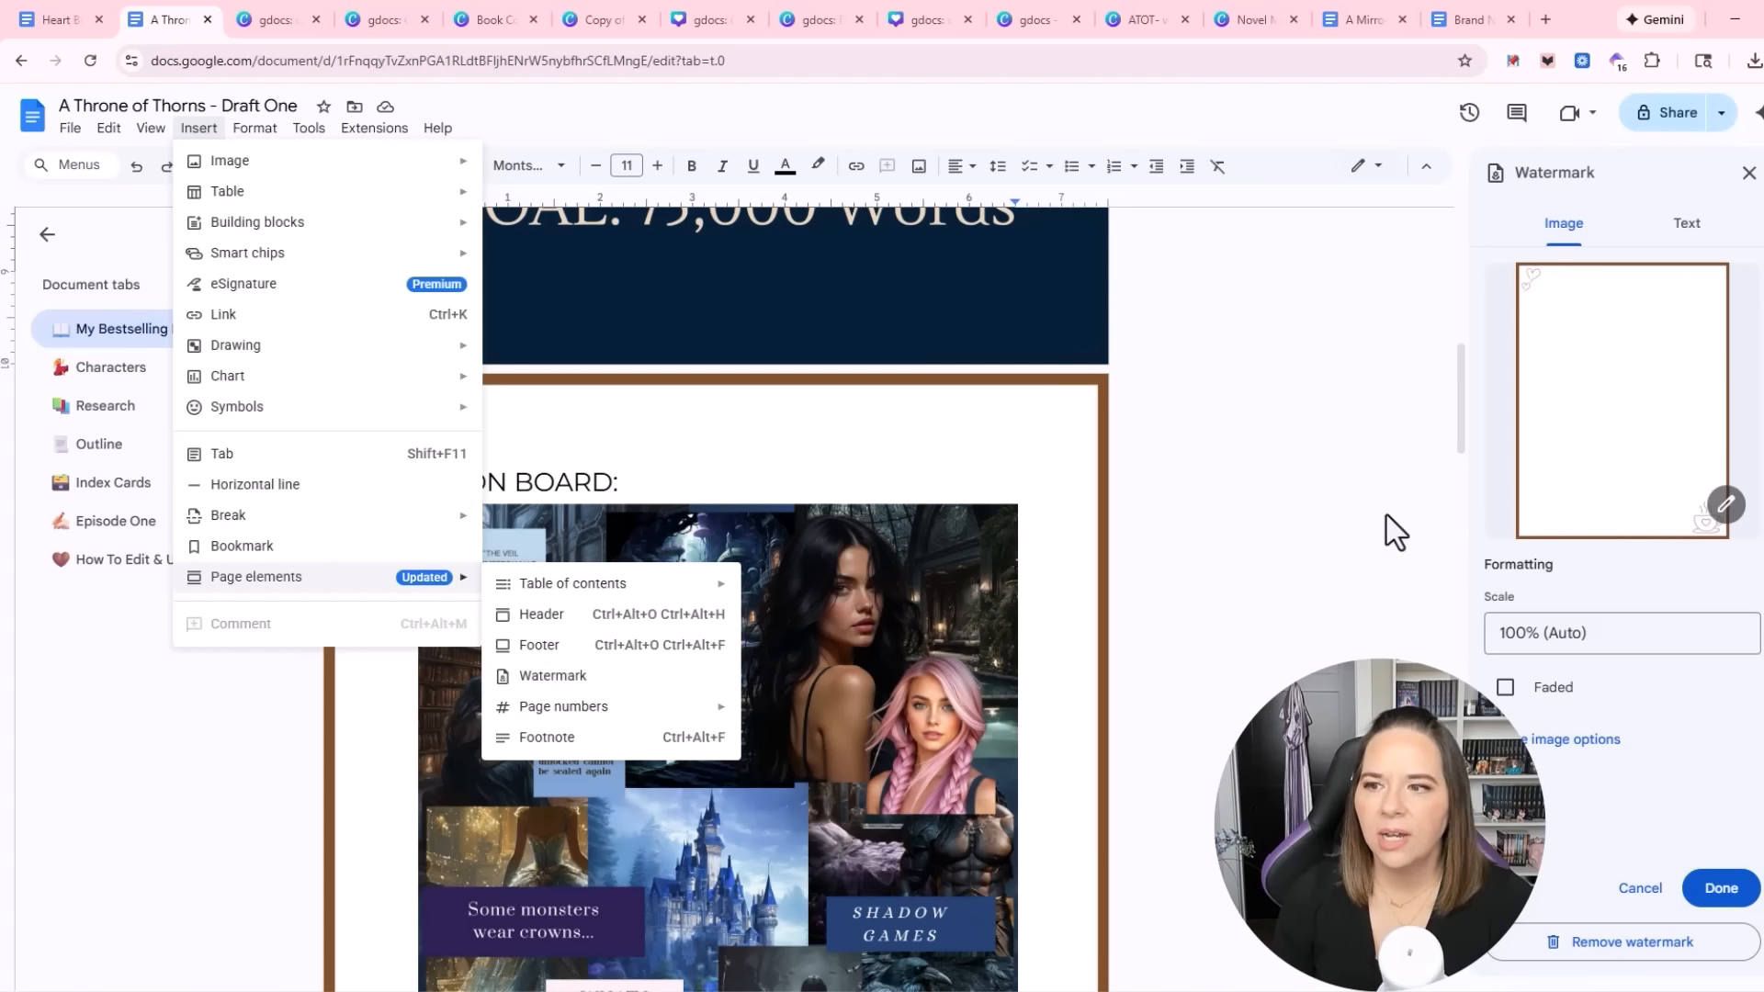
pyautogui.click(1609, 180)
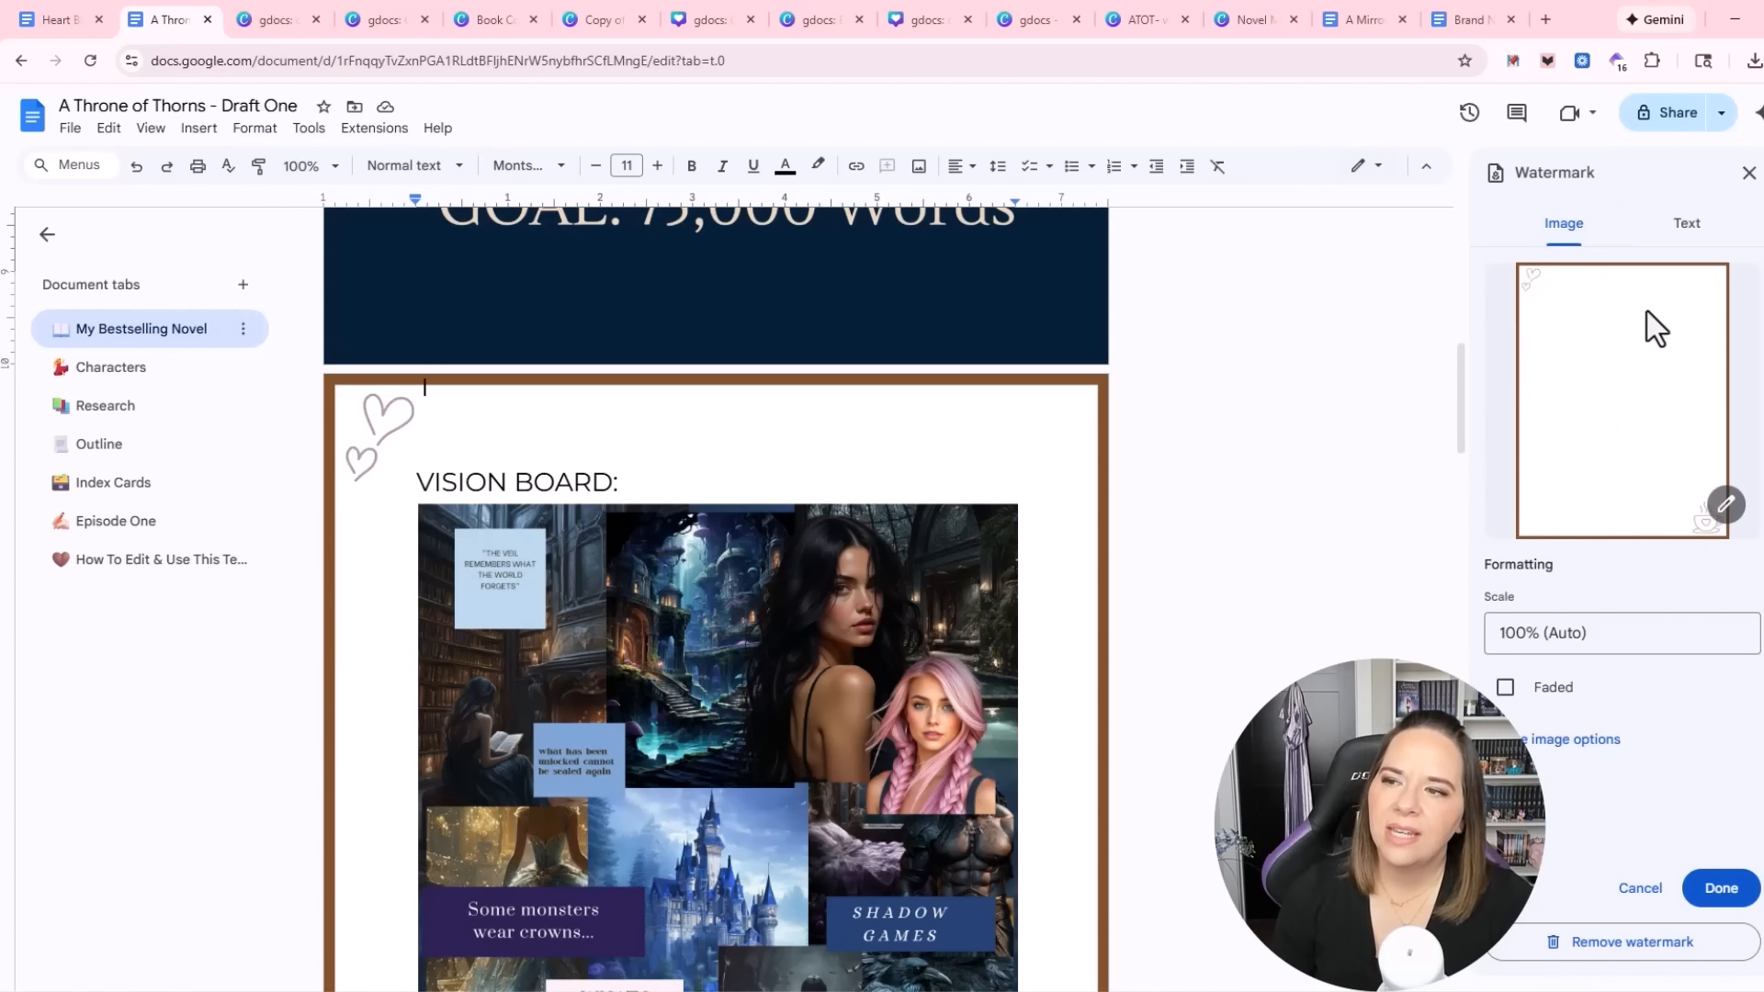
pyautogui.click(1725, 505)
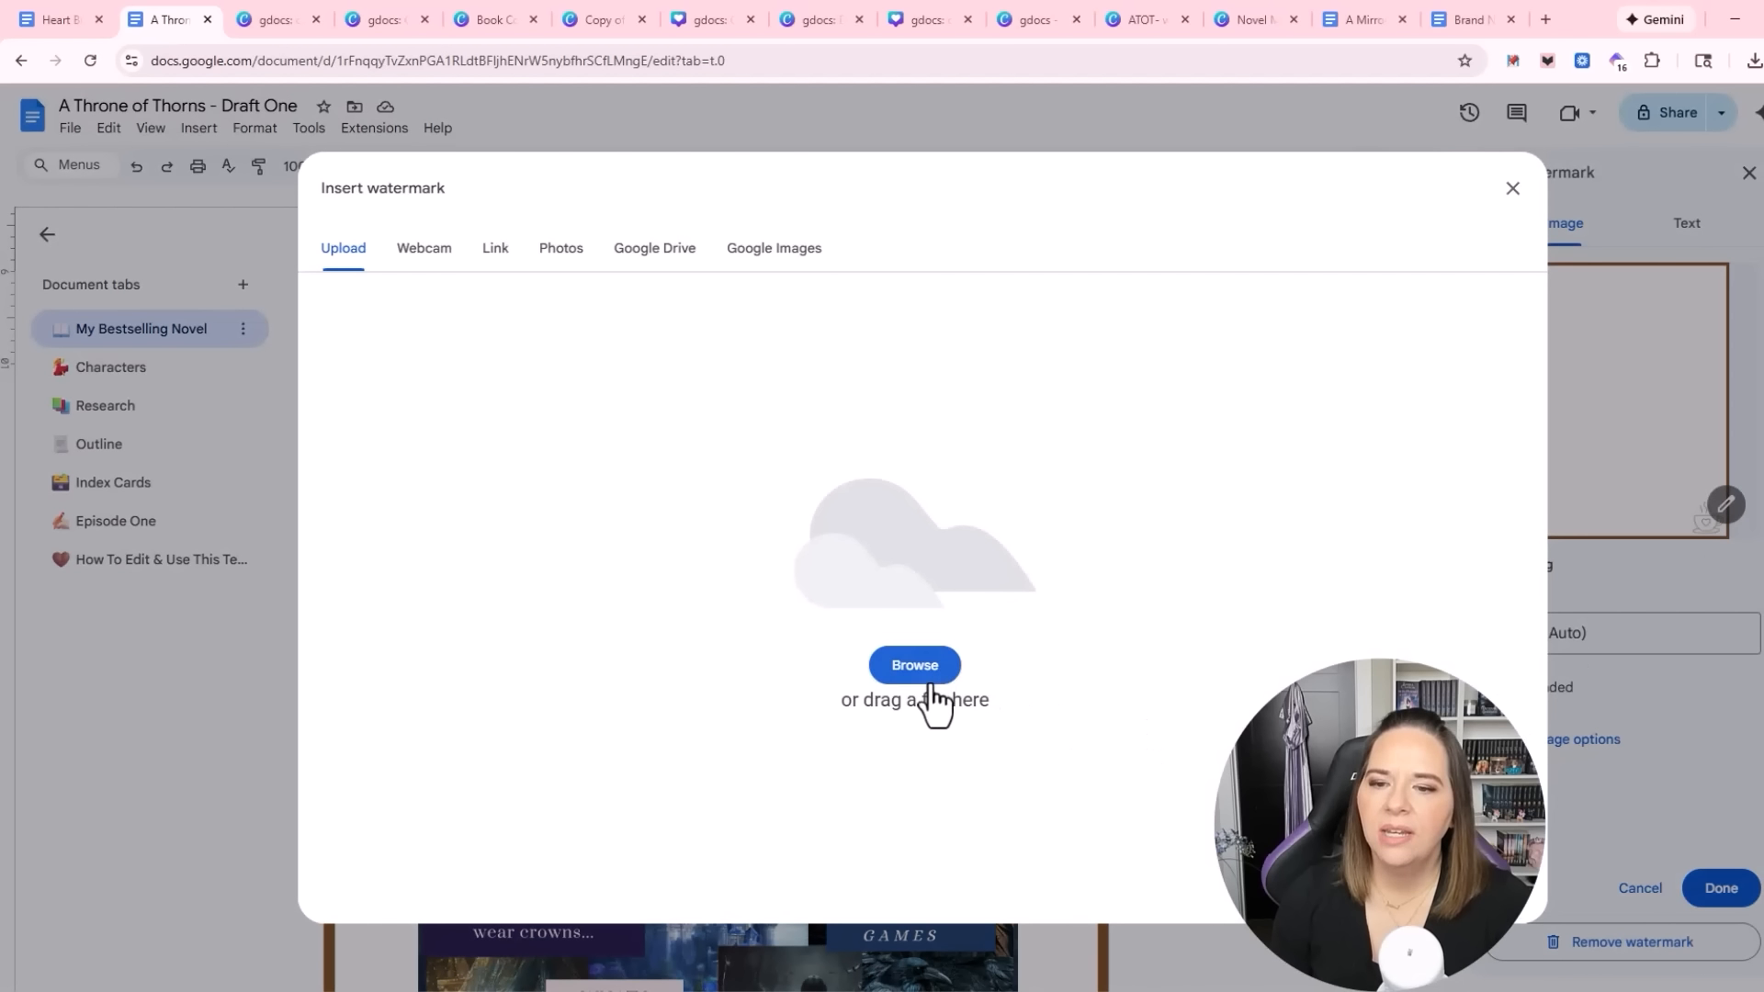
pyautogui.click(917, 669)
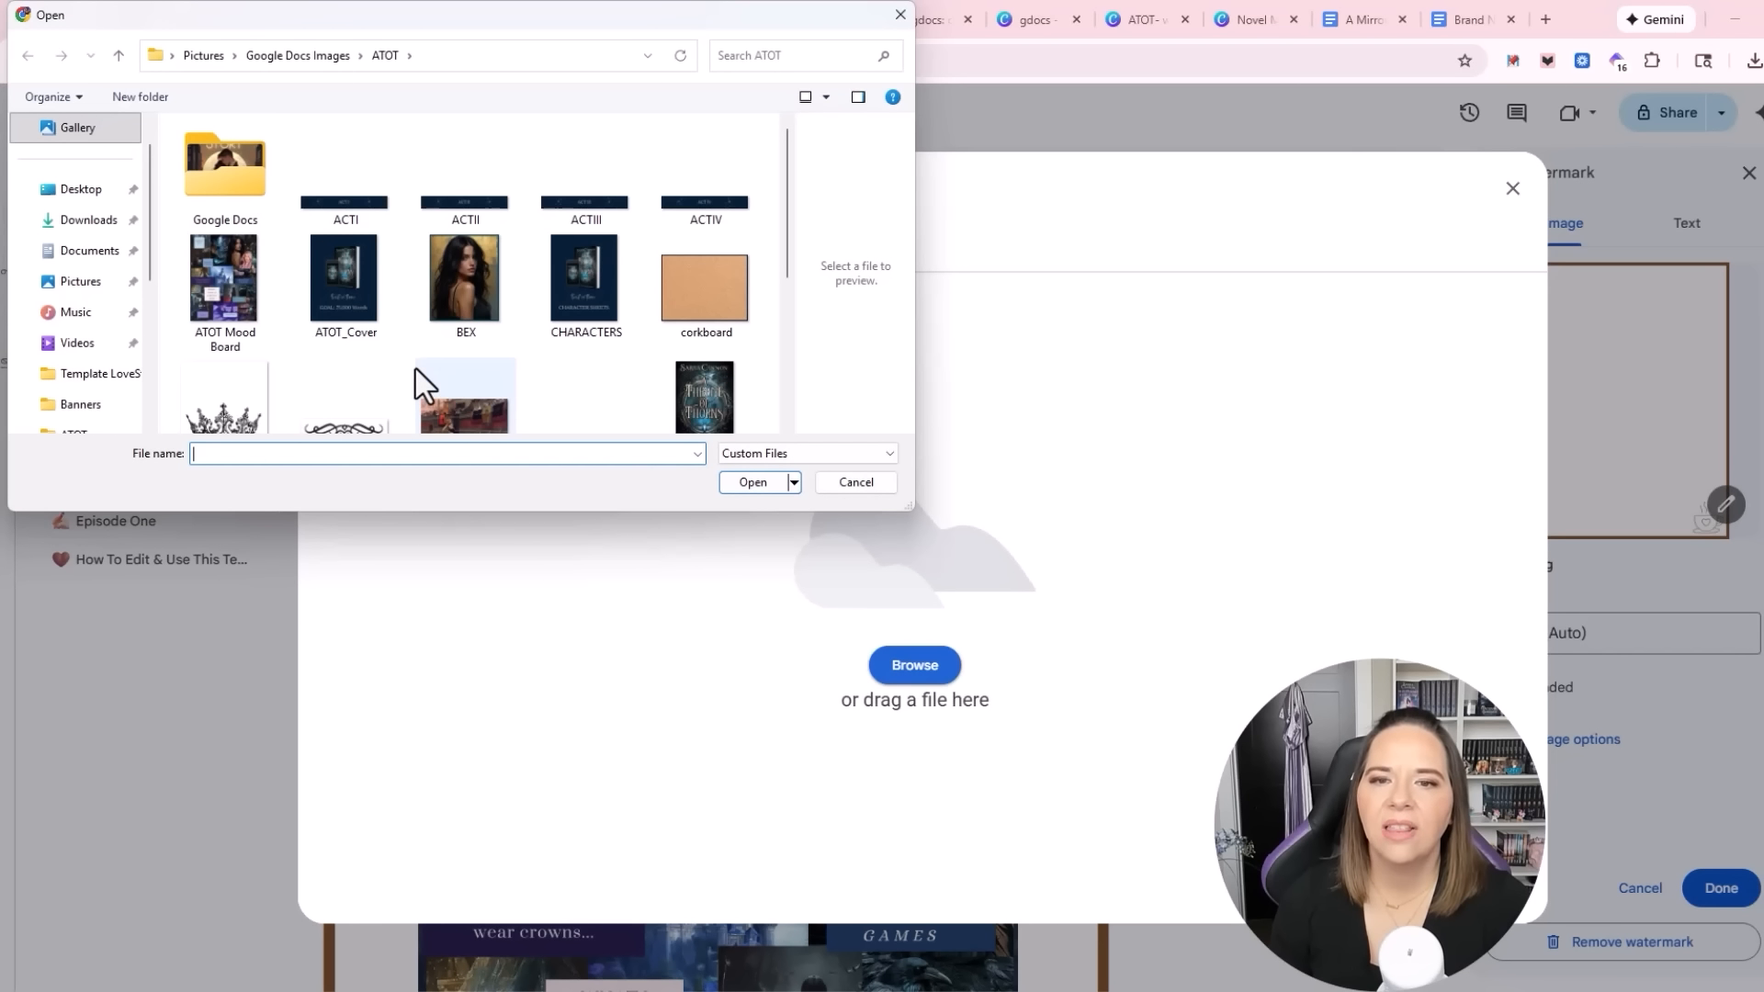
pyautogui.scroll(-3, 533, 397)
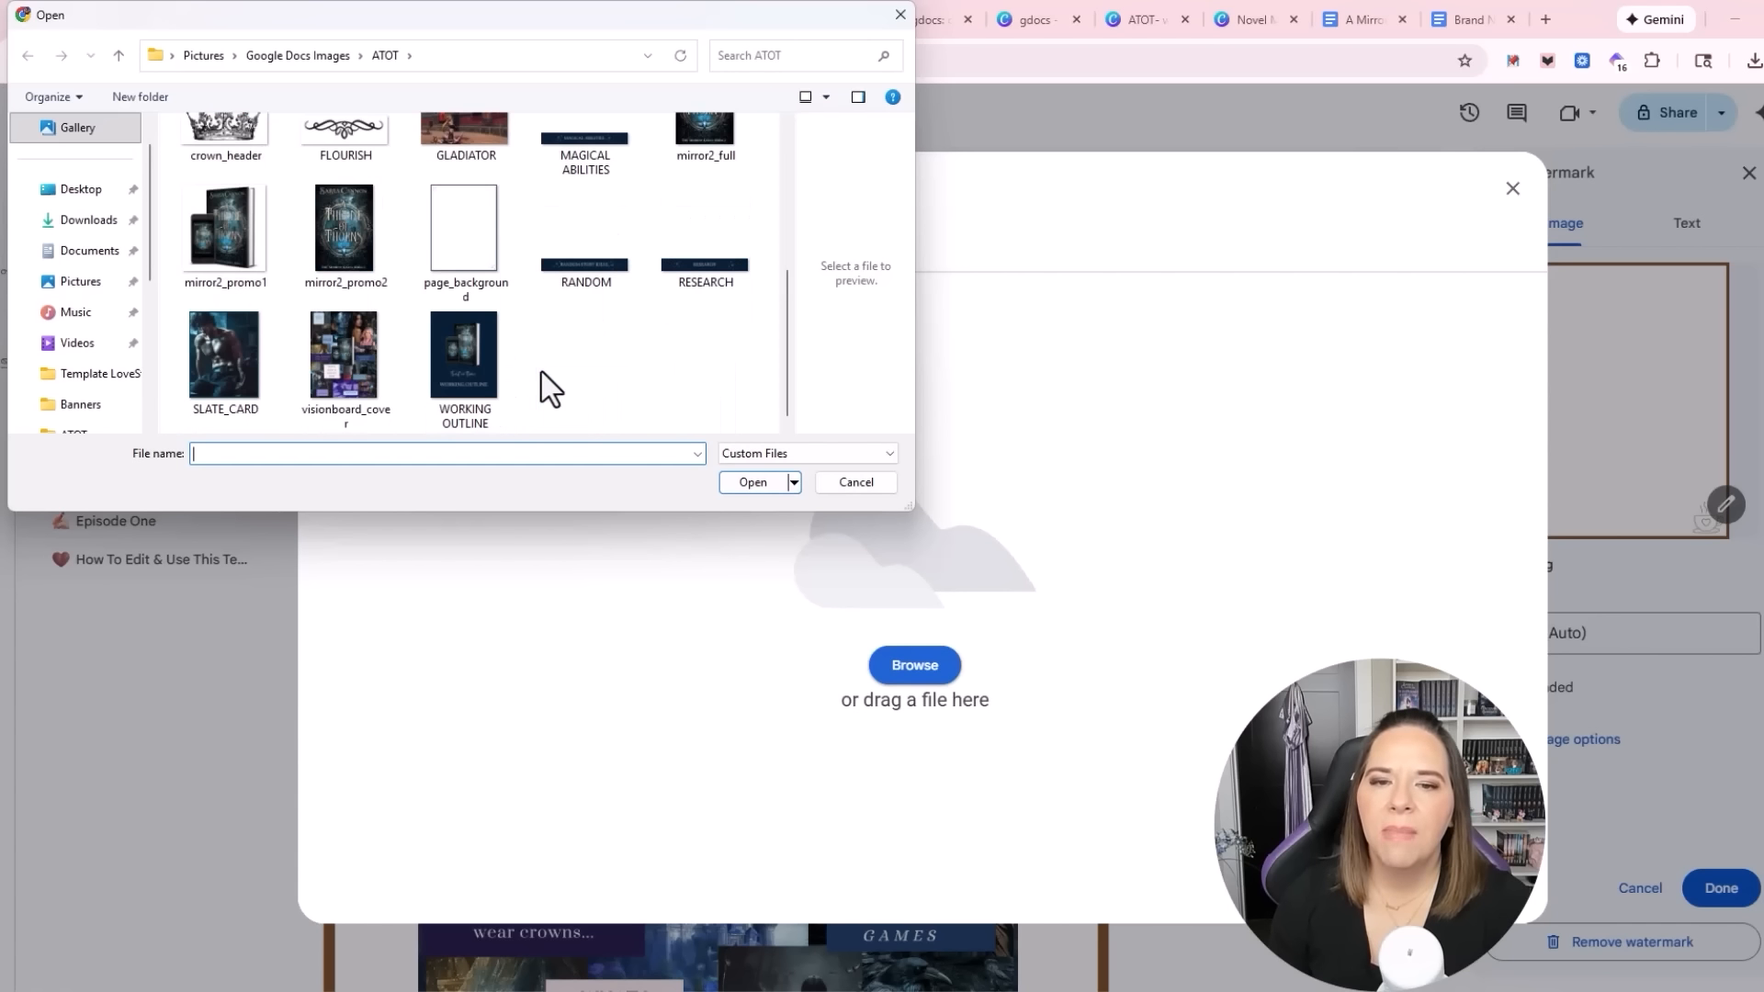
pyautogui.doubleClick(460, 245)
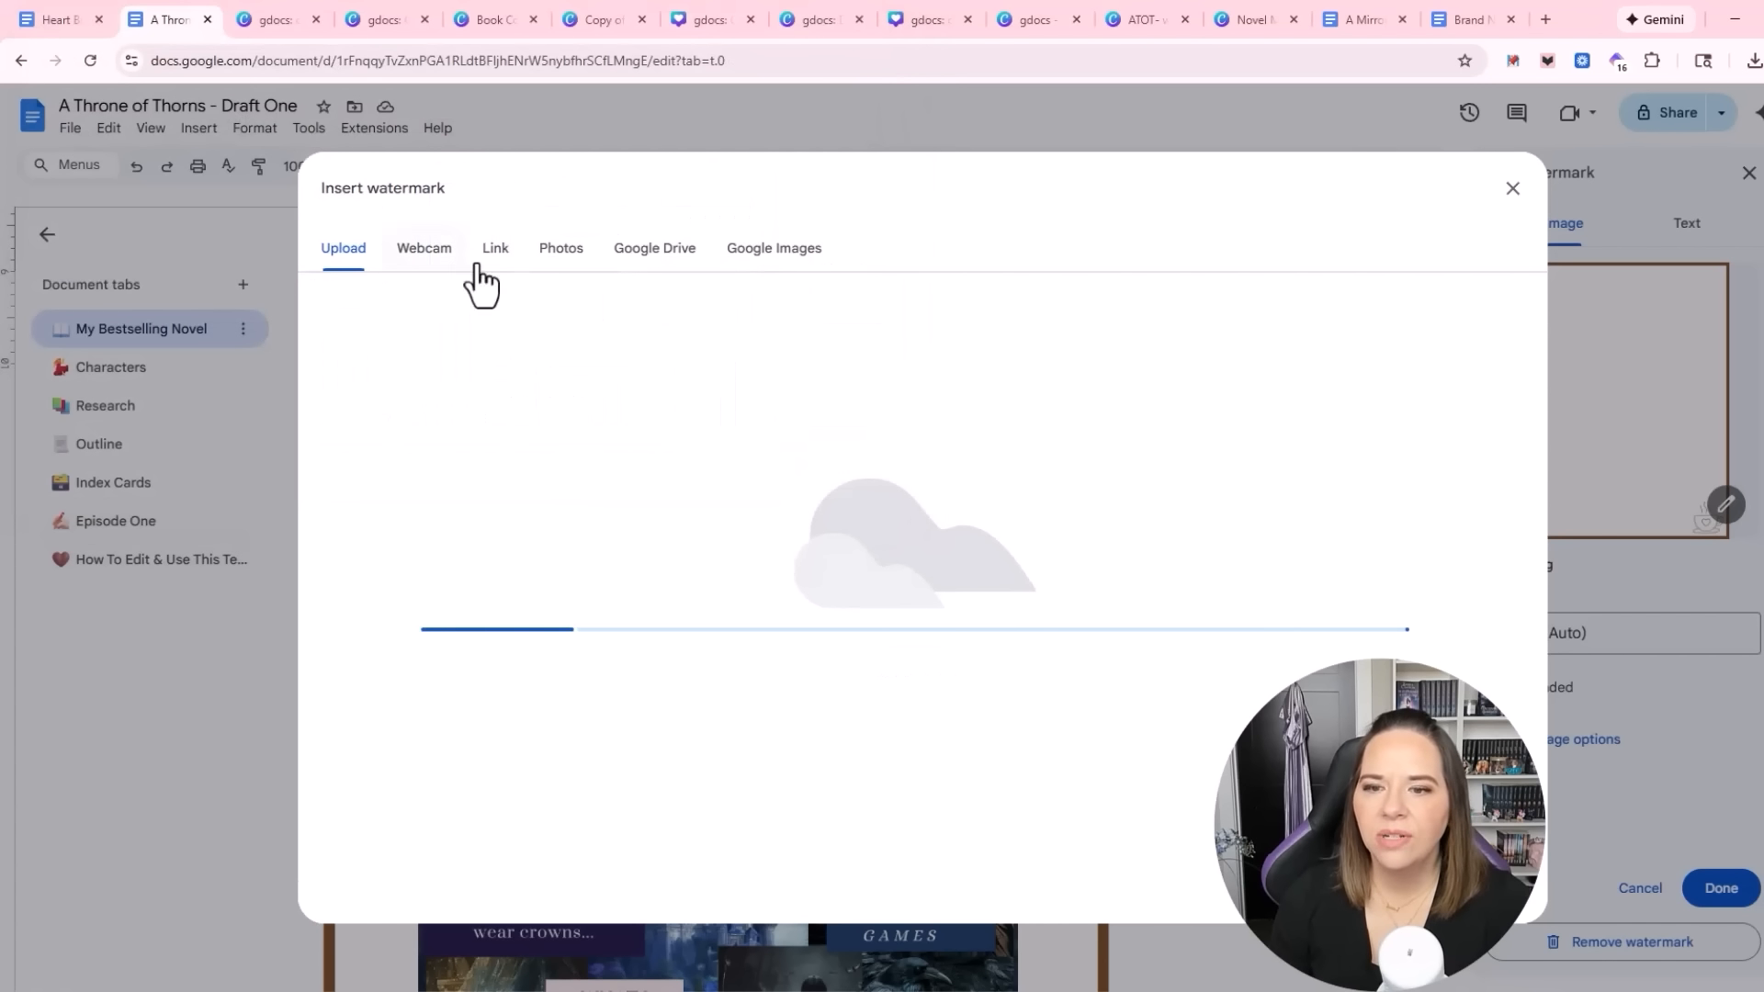
pyautogui.scroll(-2, 1194, 643)
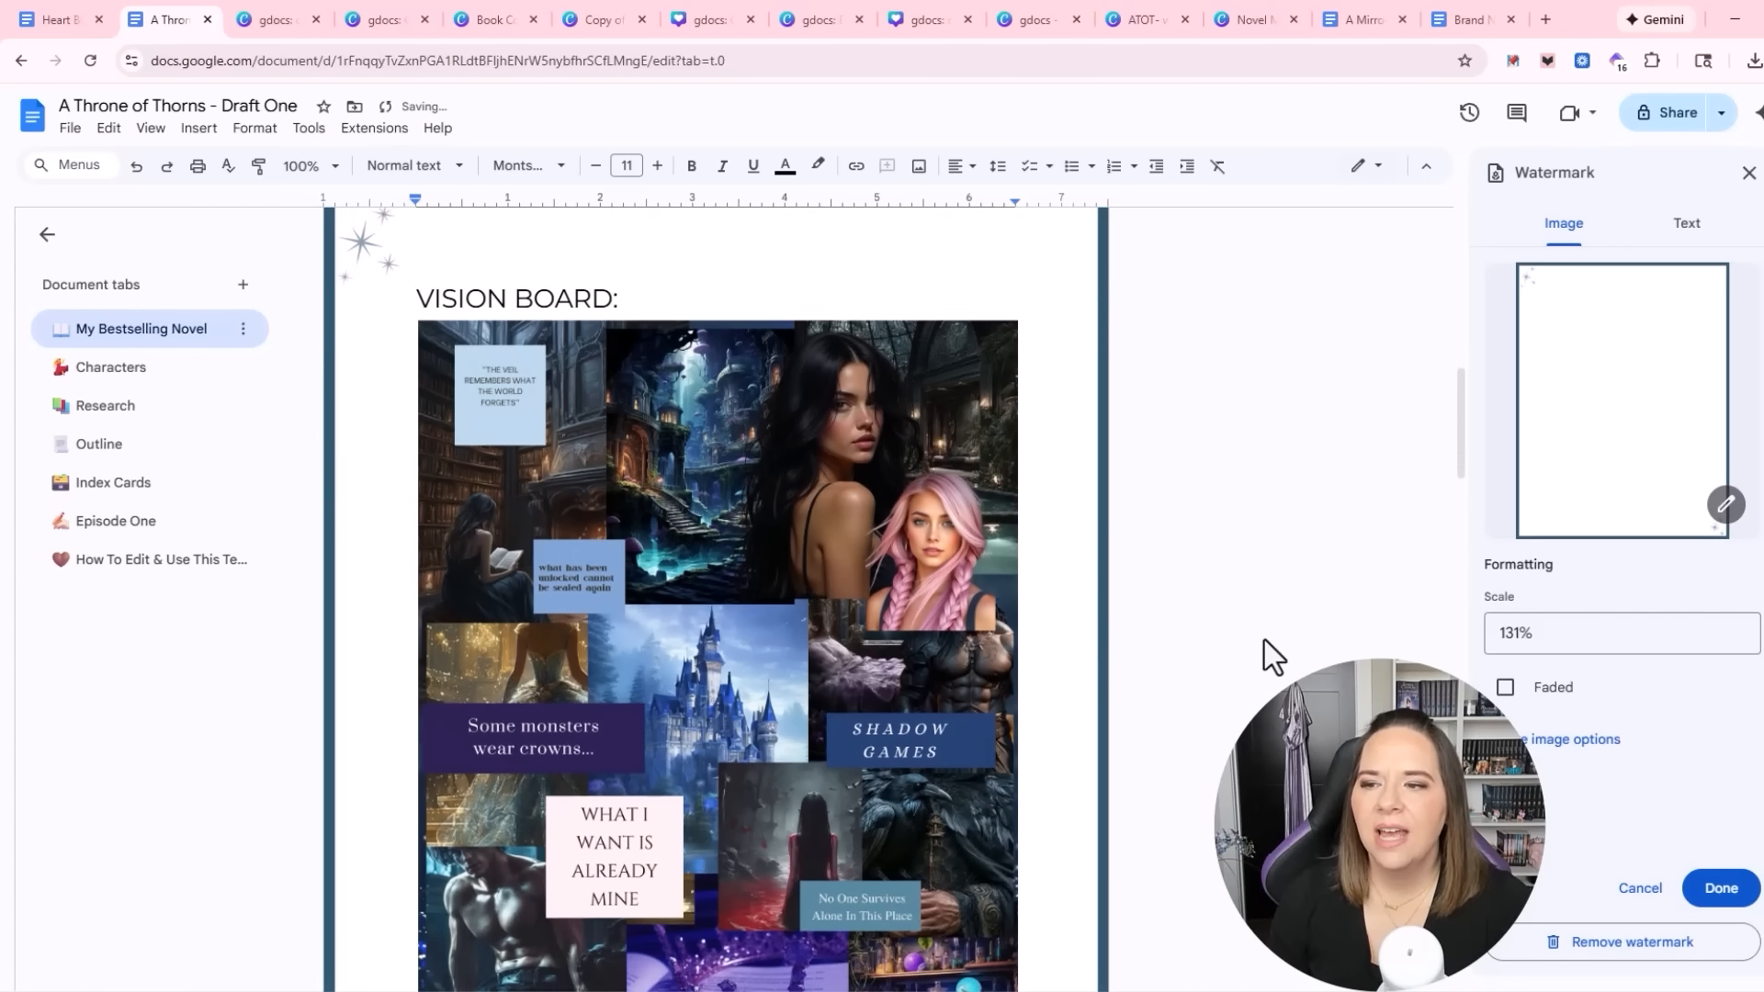
pyautogui.click(1721, 888)
# Check the page background throughout the My Bestselling Novel tab and compare it with the Research tab's pages
pyautogui.scroll(-10, 1031, 677)
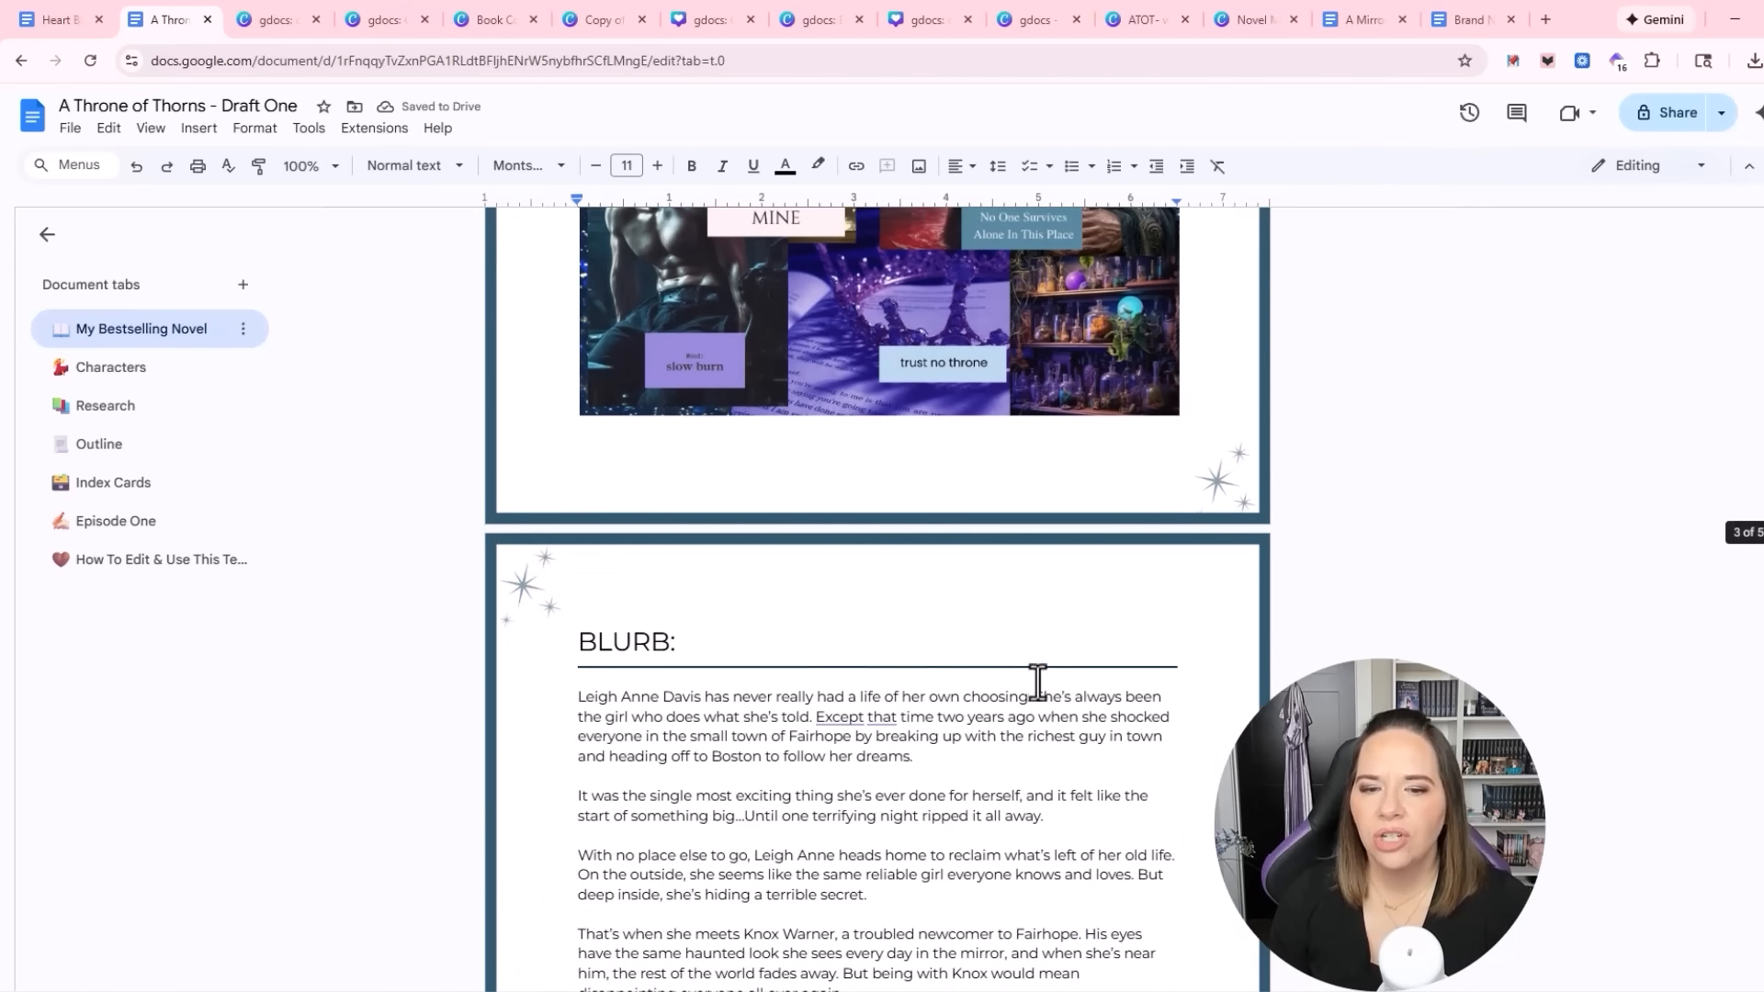
pyautogui.scroll(7, 959, 640)
pyautogui.scroll(-8, 1378, 650)
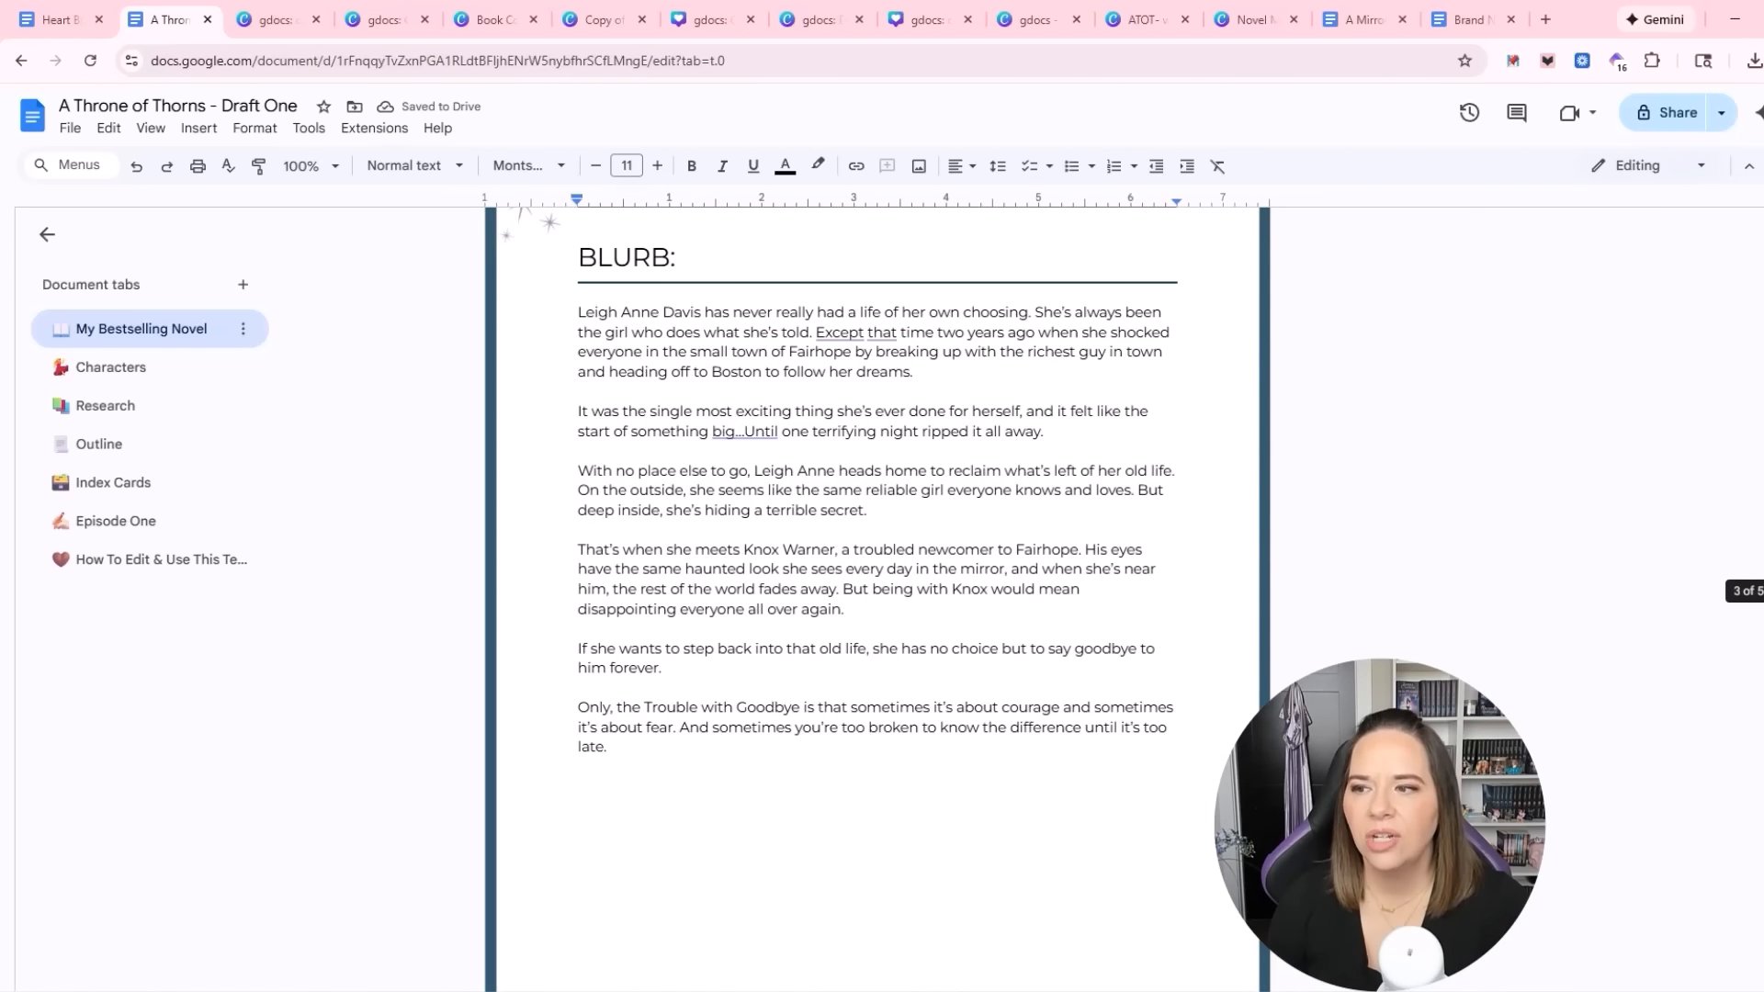
pyautogui.scroll(-15, 1743, 846)
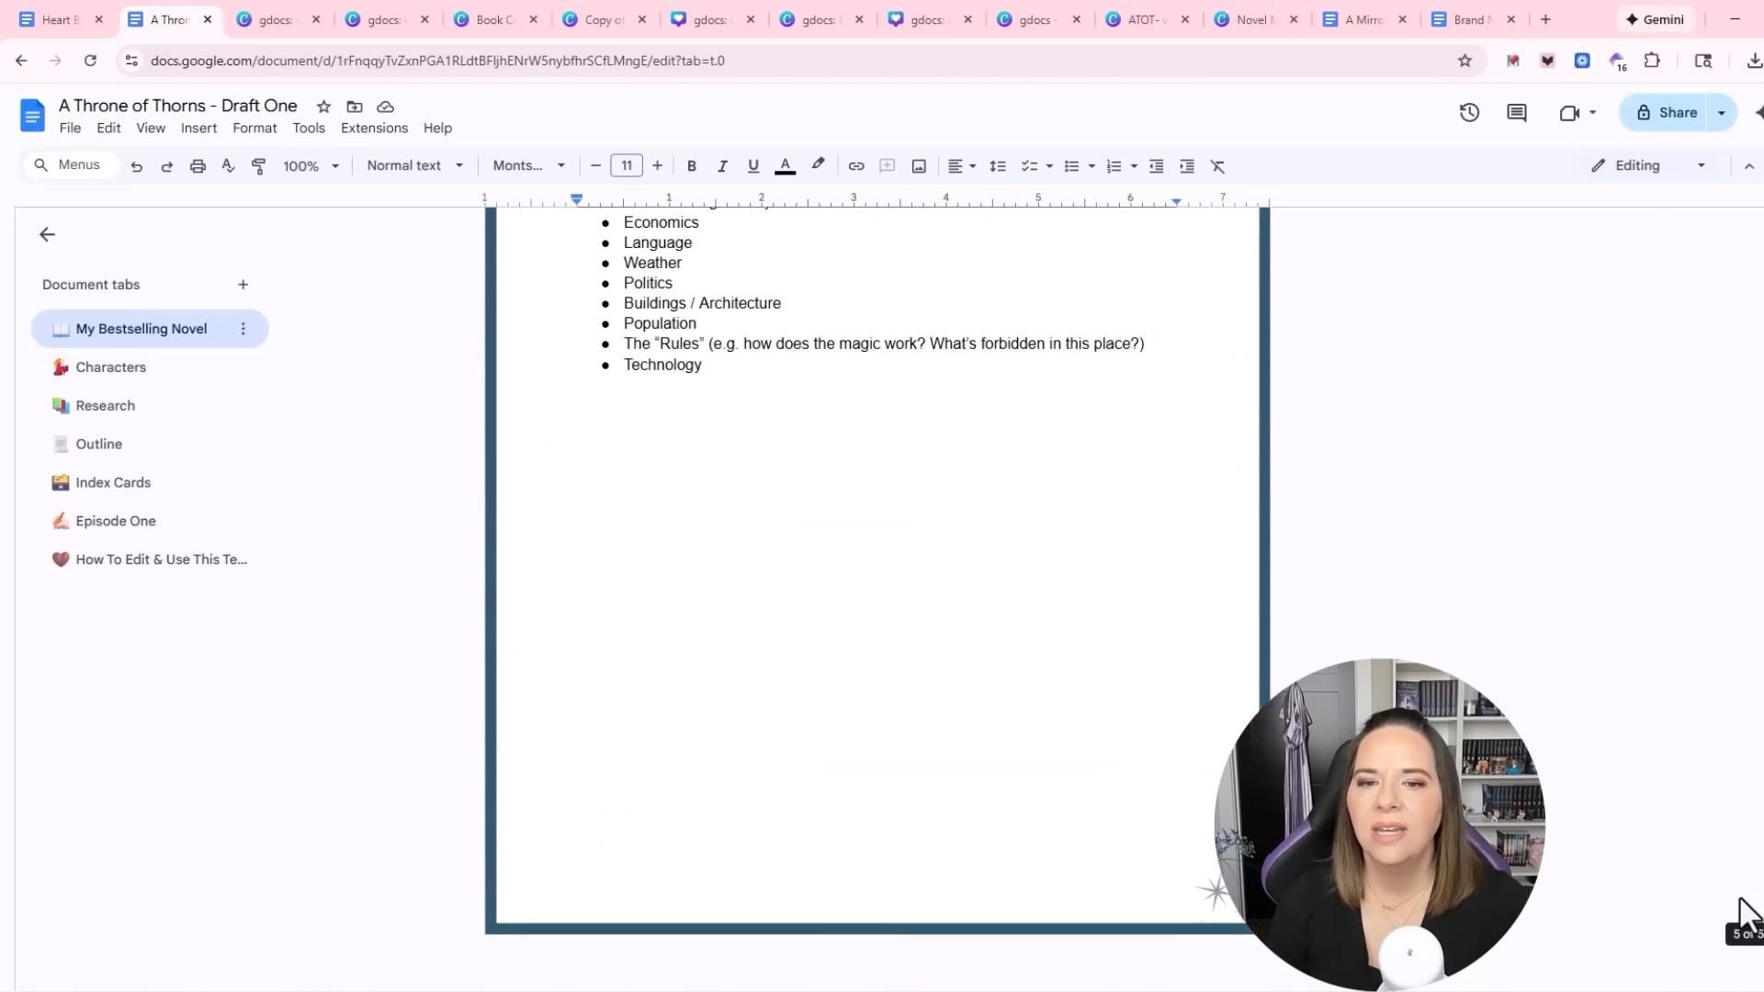
pyautogui.click(136, 408)
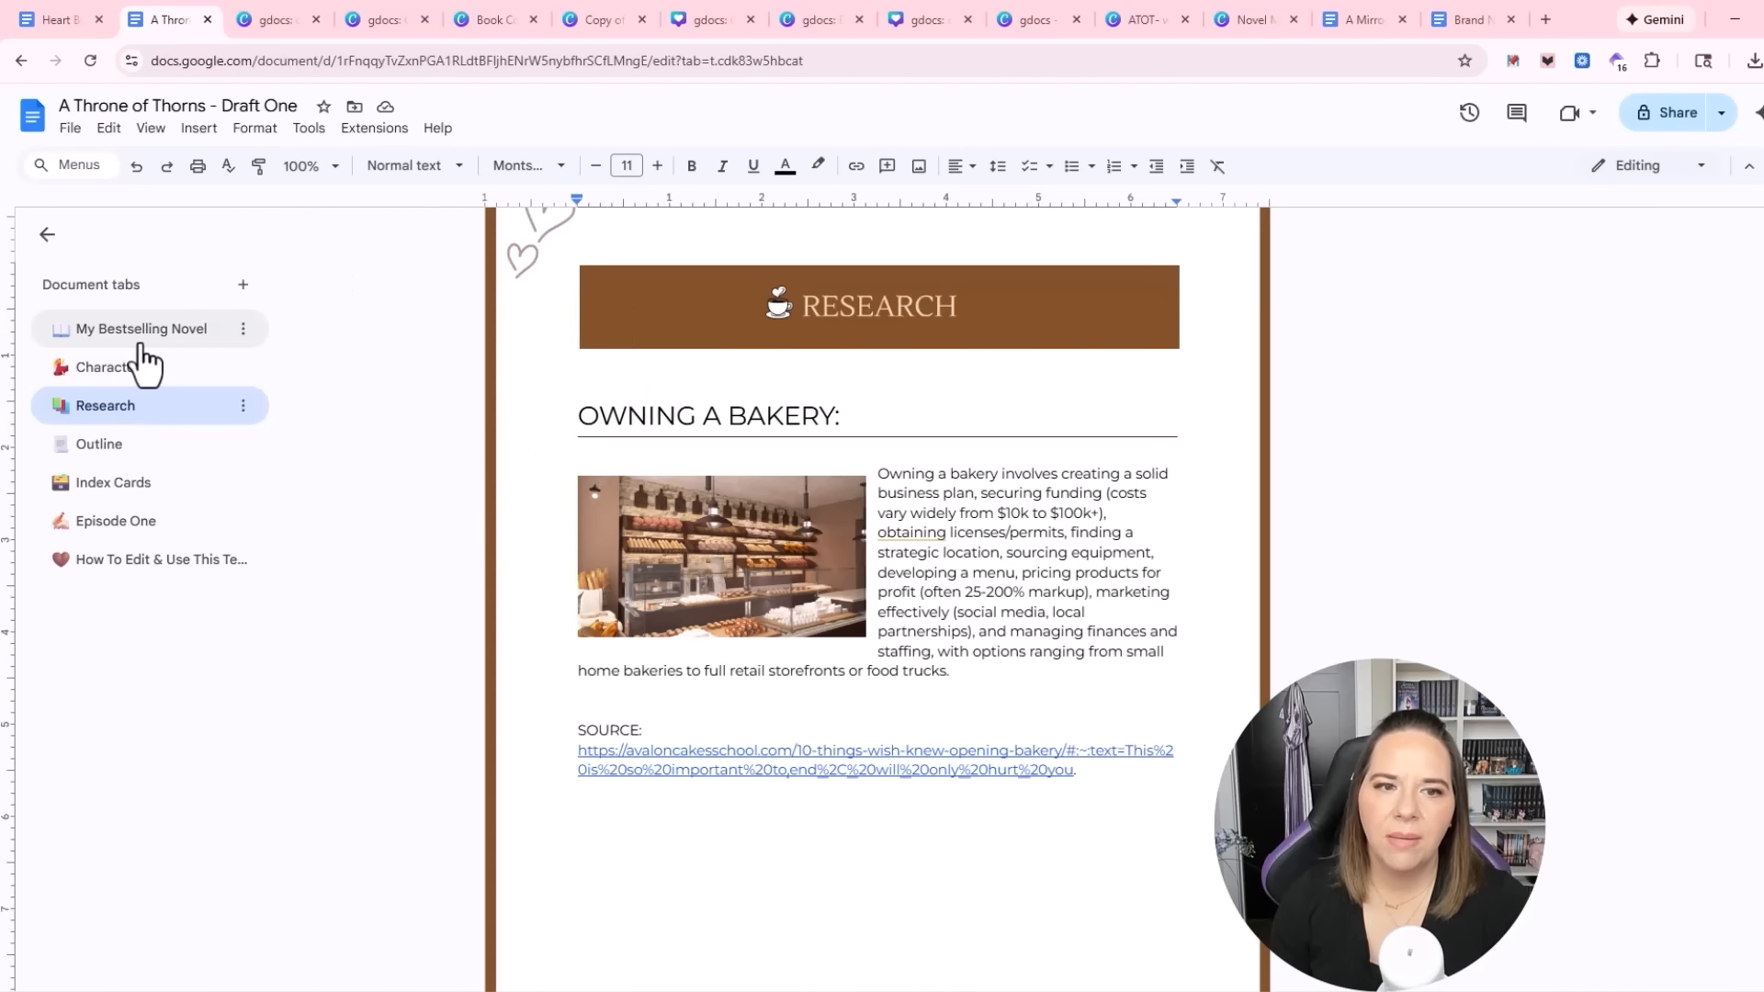
pyautogui.click(142, 343)
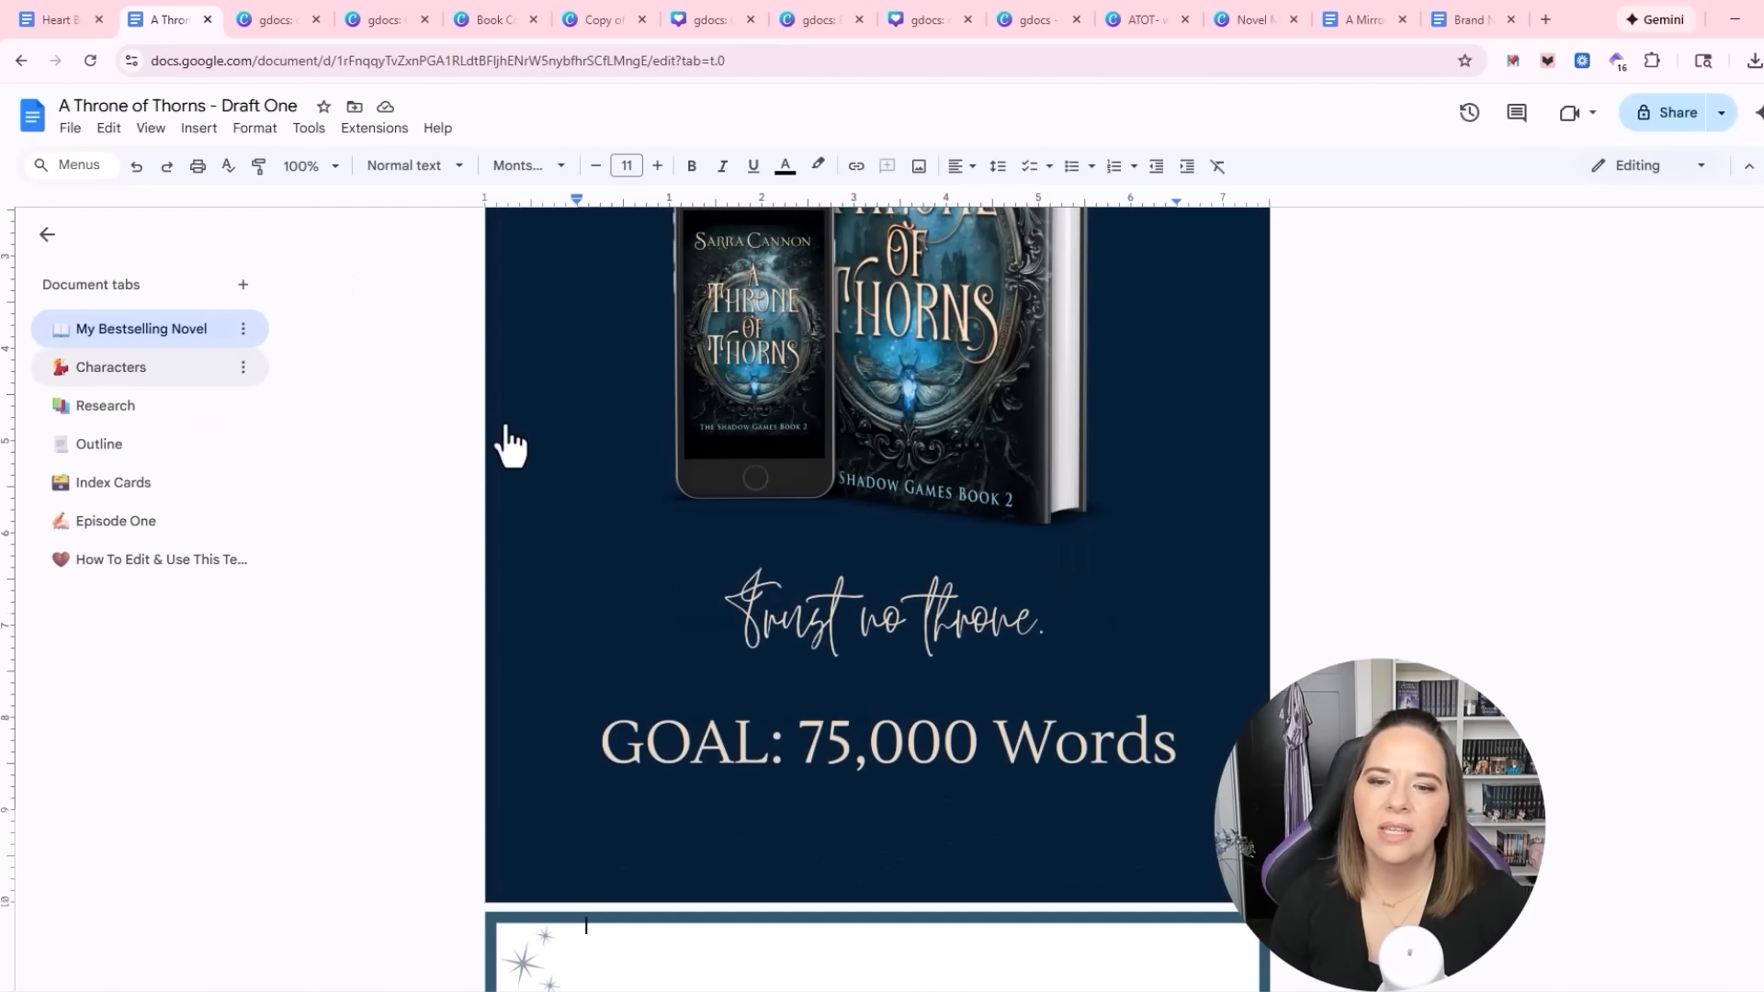
pyautogui.scroll(-20, 1315, 527)
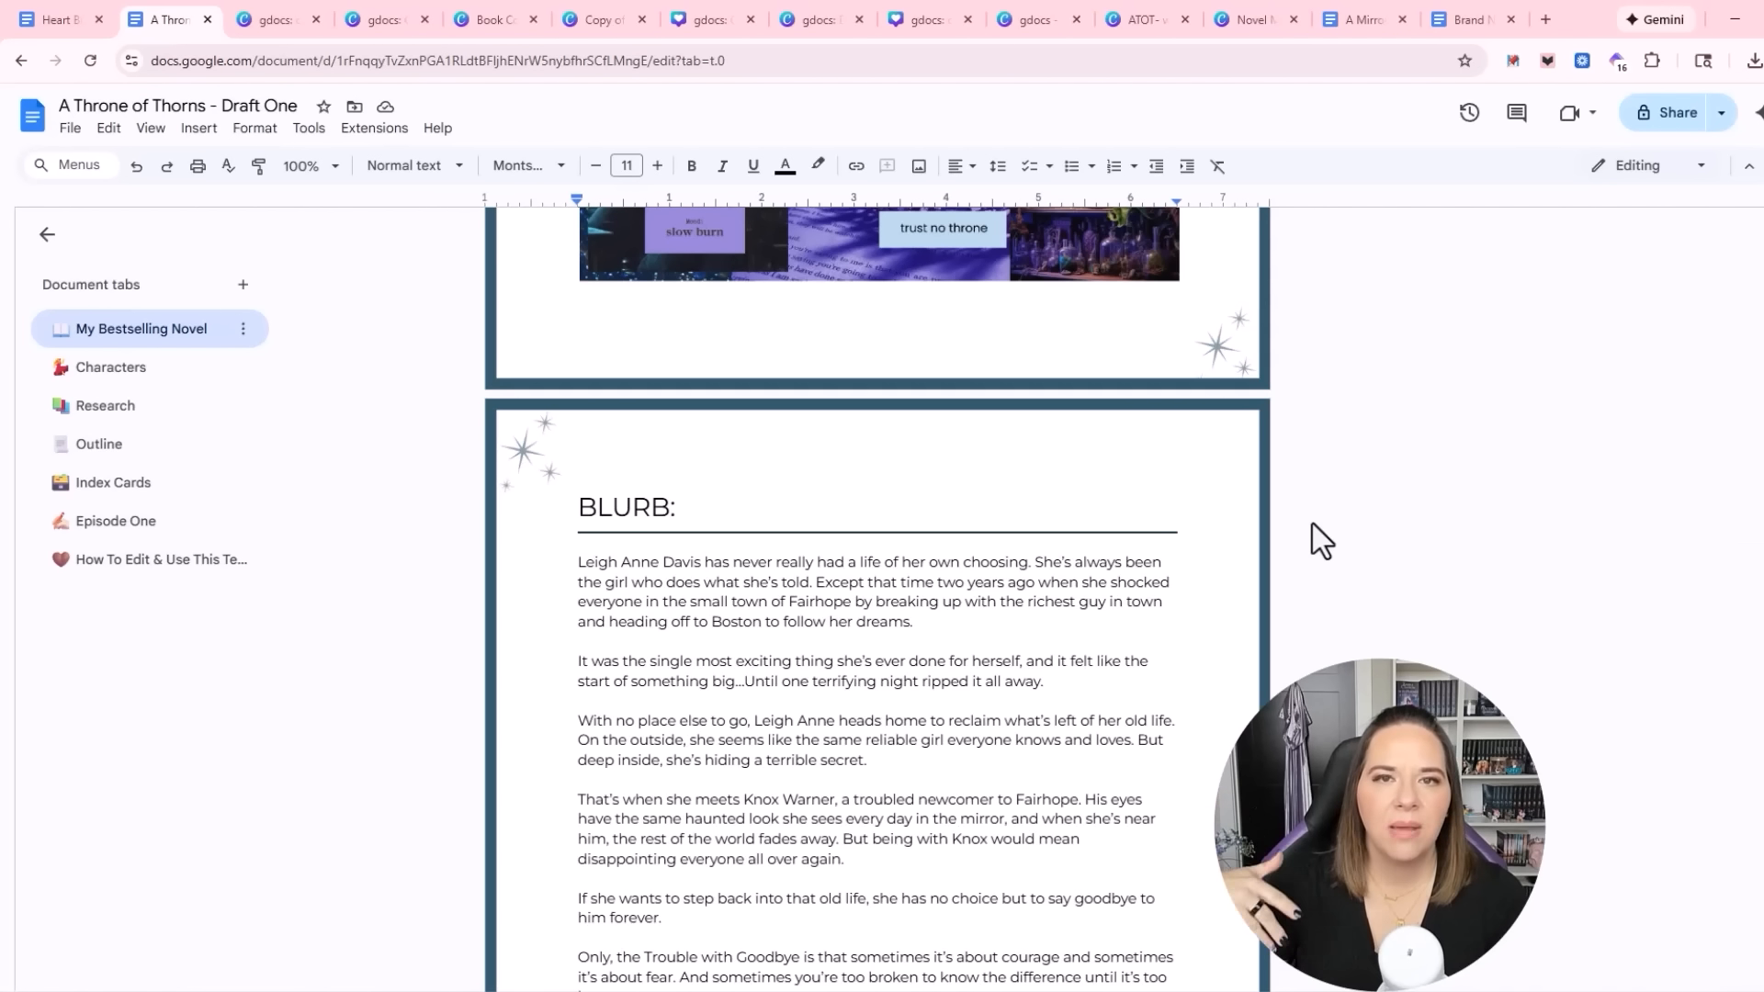
pyautogui.scroll(1, 1316, 527)
pyautogui.scroll(10, 1317, 526)
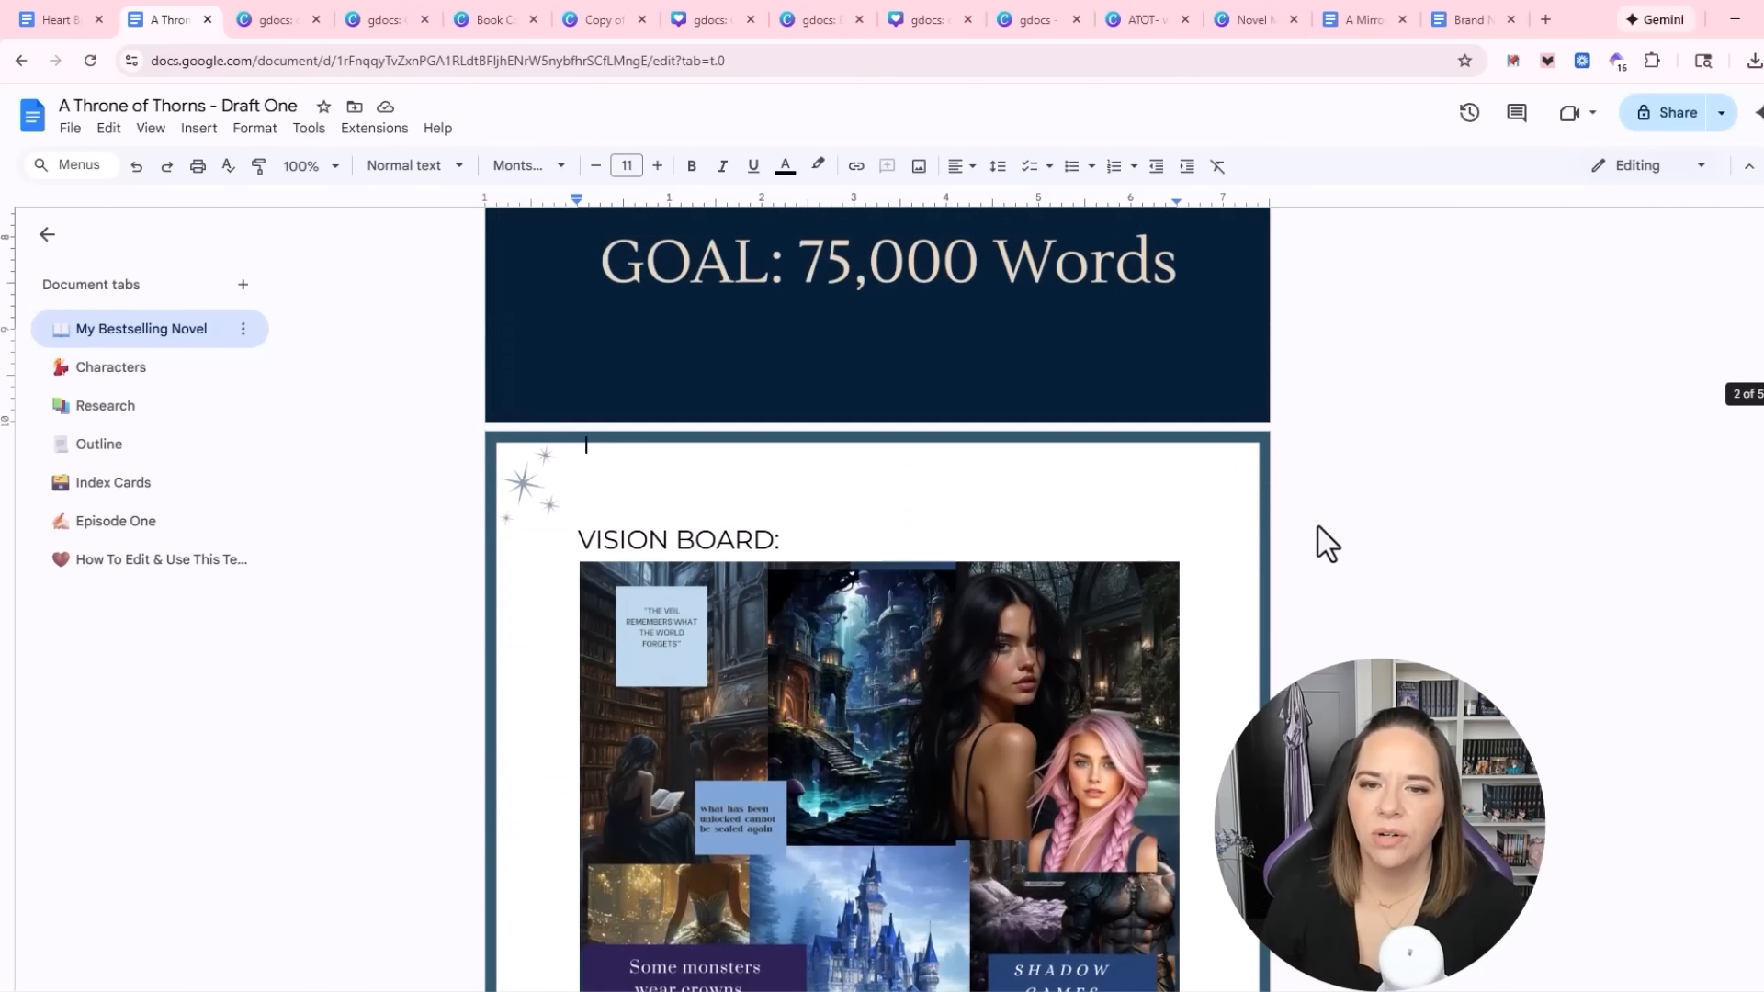
pyautogui.scroll(-3, 1319, 526)
pyautogui.scroll(-6, 1380, 524)
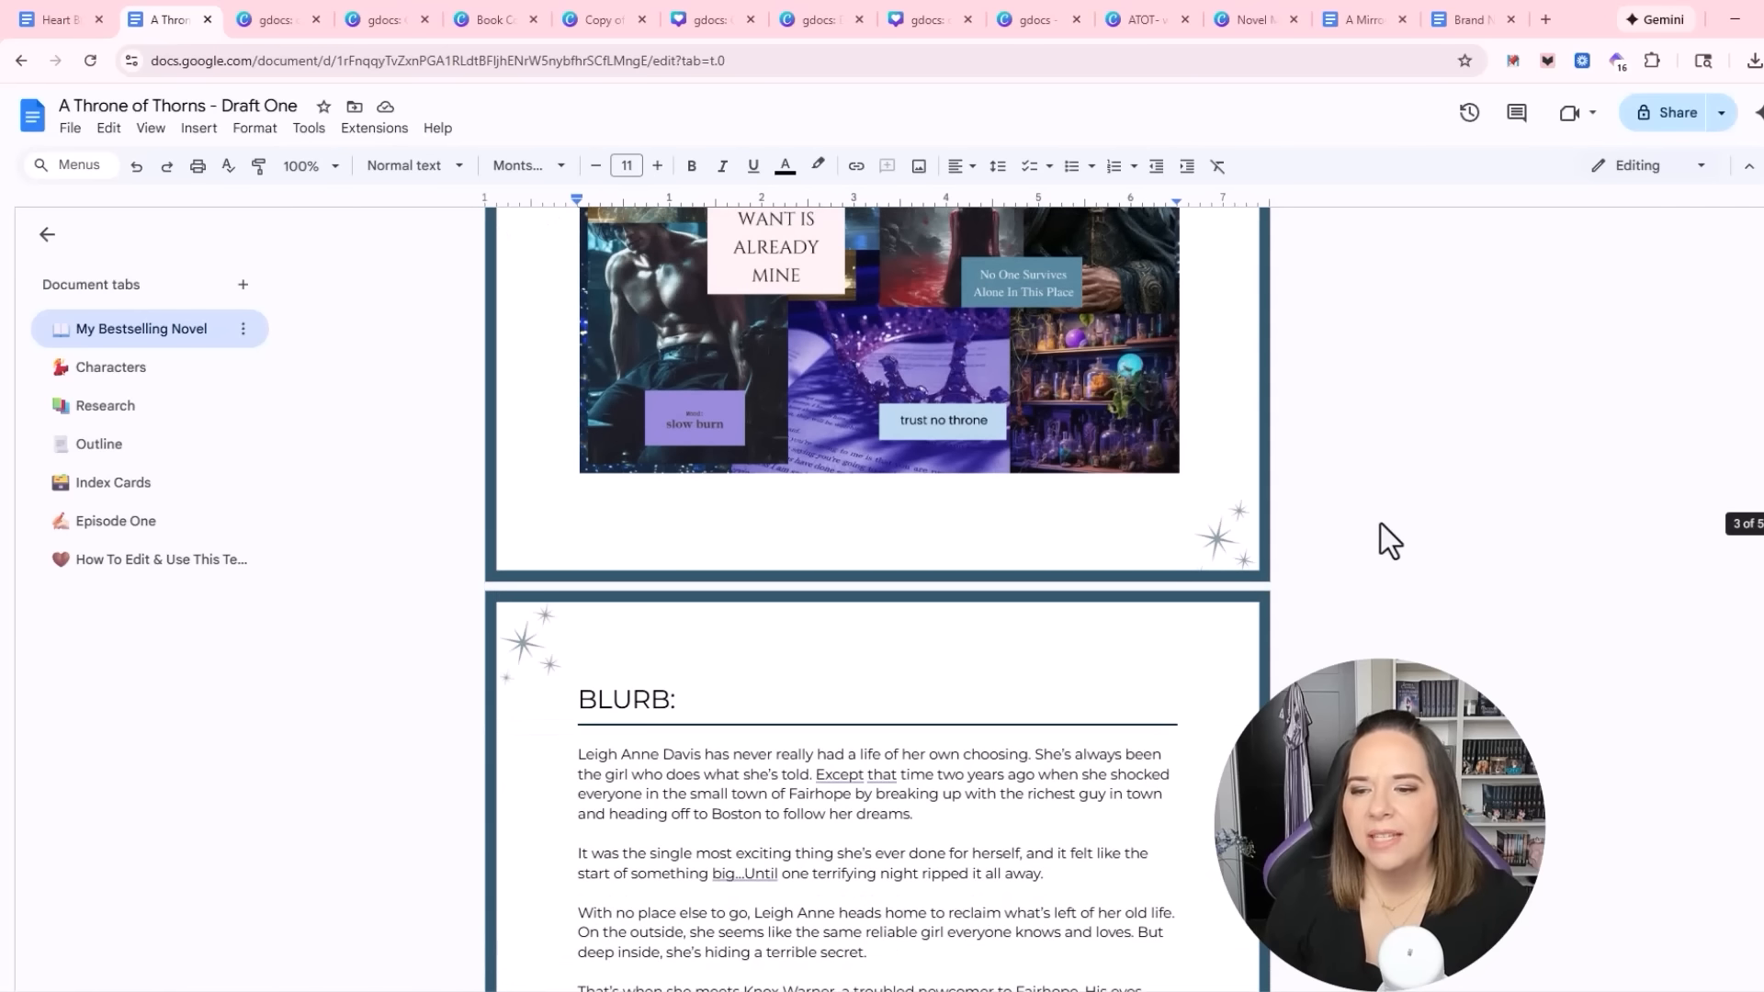
pyautogui.scroll(3, 1381, 524)
pyautogui.scroll(-12, 1381, 525)
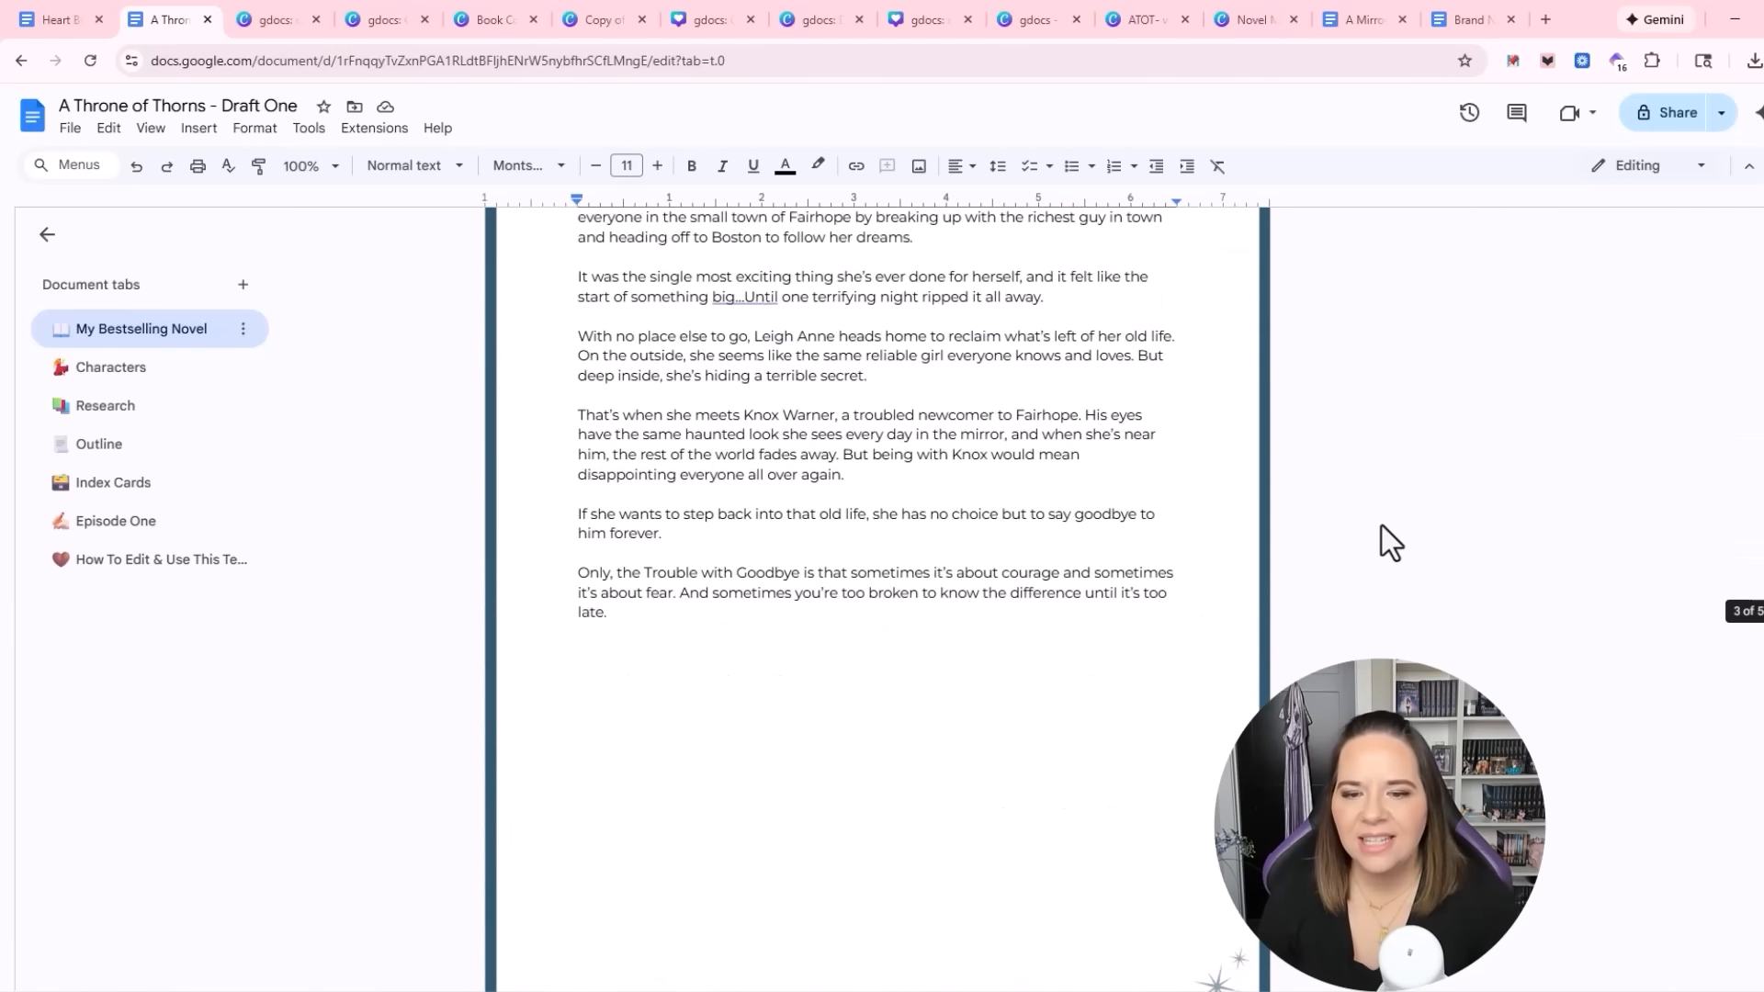
# Apply a solid 1.5 pt dark bottom border with 4 pt paragraph padding to the BLURB heading through Borders and shading
pyautogui.scroll(6, 1165, 499)
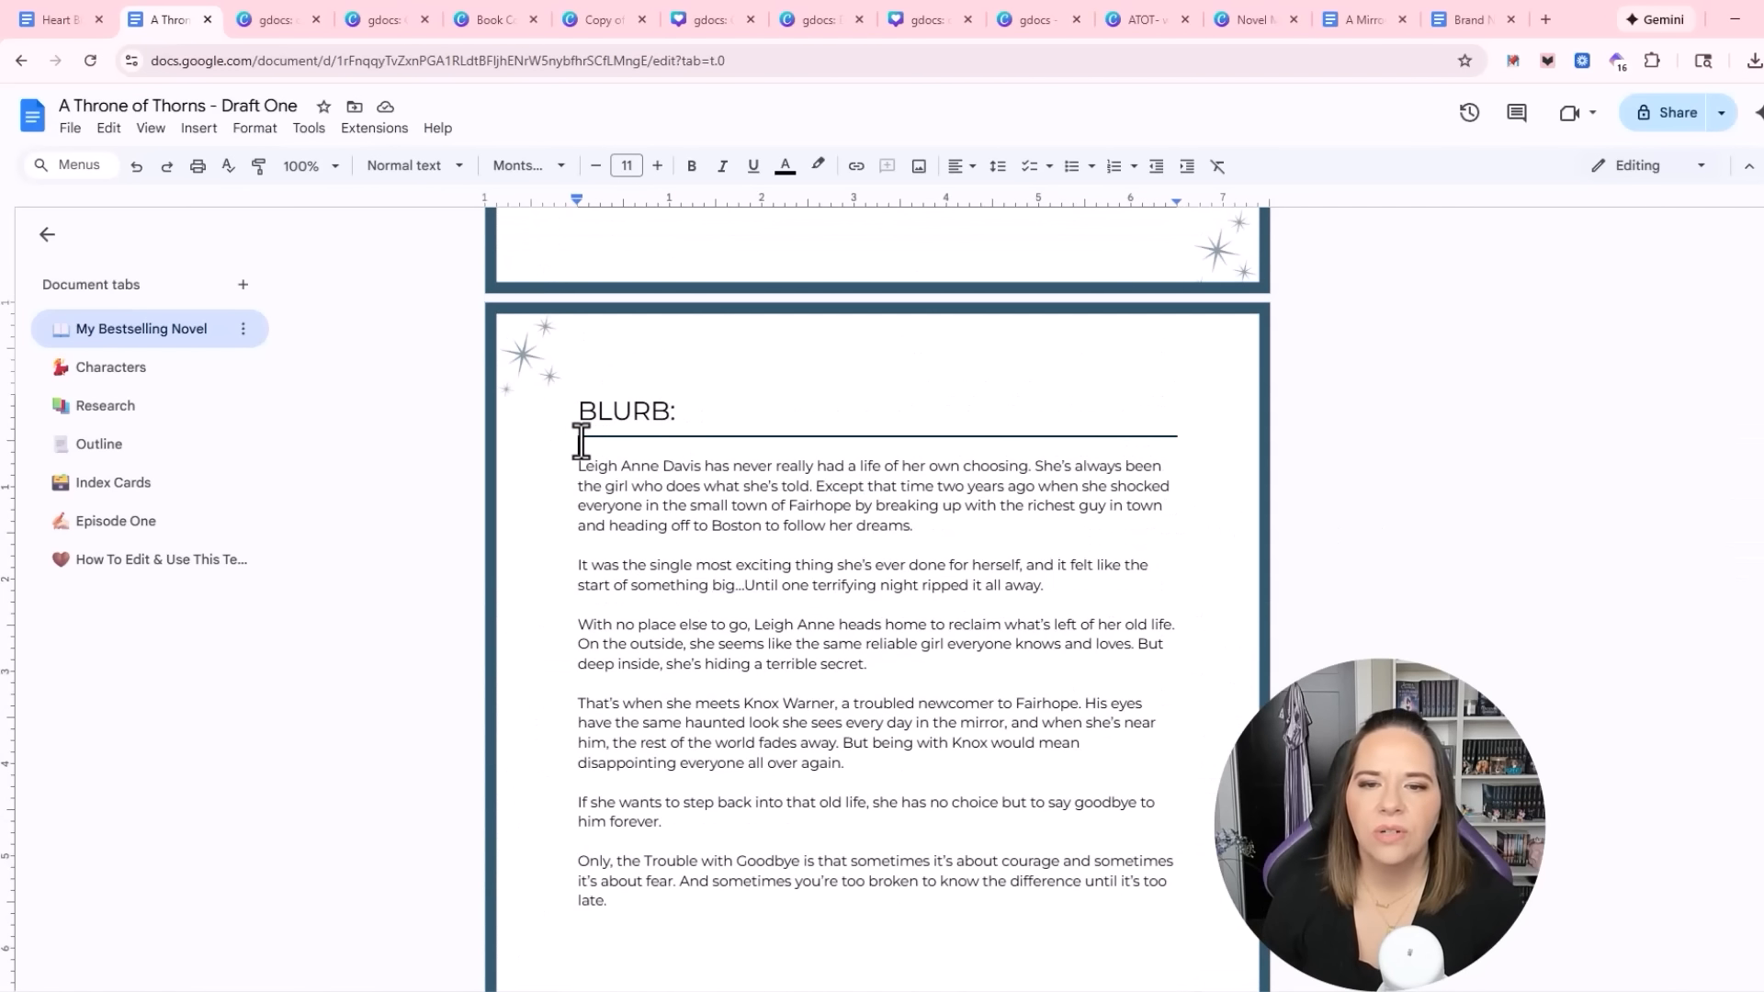
pyautogui.moveTo(579, 439)
pyautogui.mouseDown()
pyautogui.moveTo(670, 412)
pyautogui.moveTo(567, 407)
pyautogui.mouseUp()
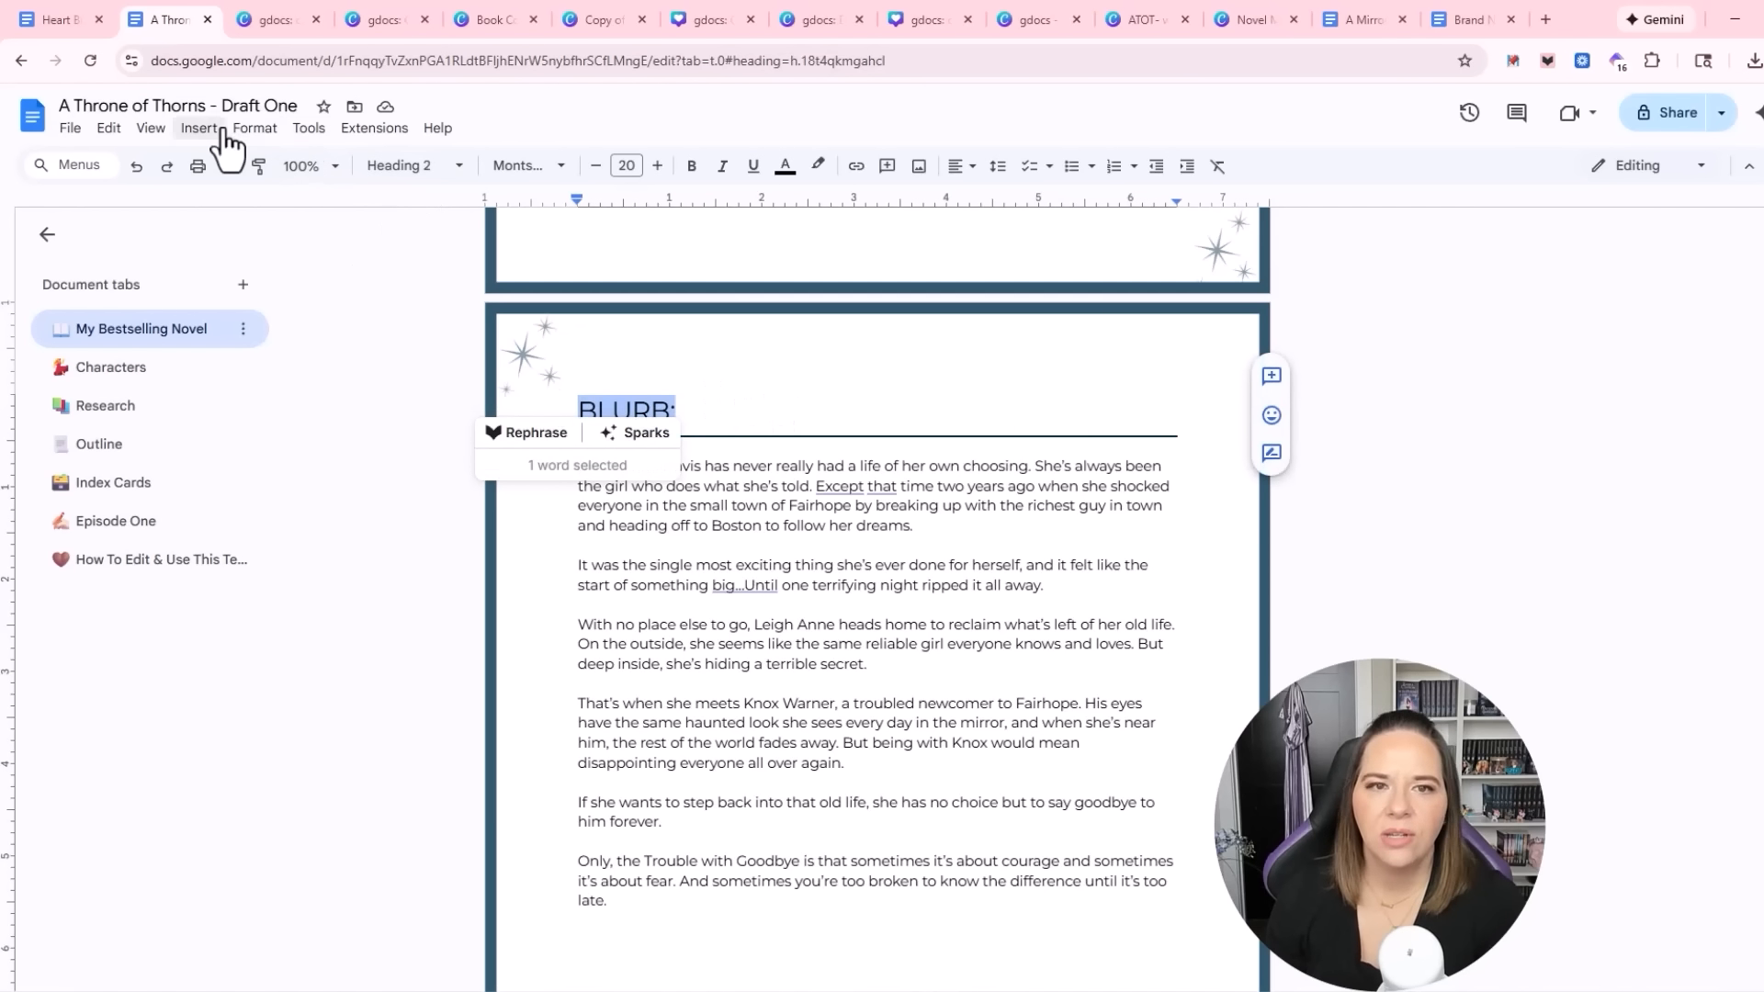
pyautogui.click(258, 134)
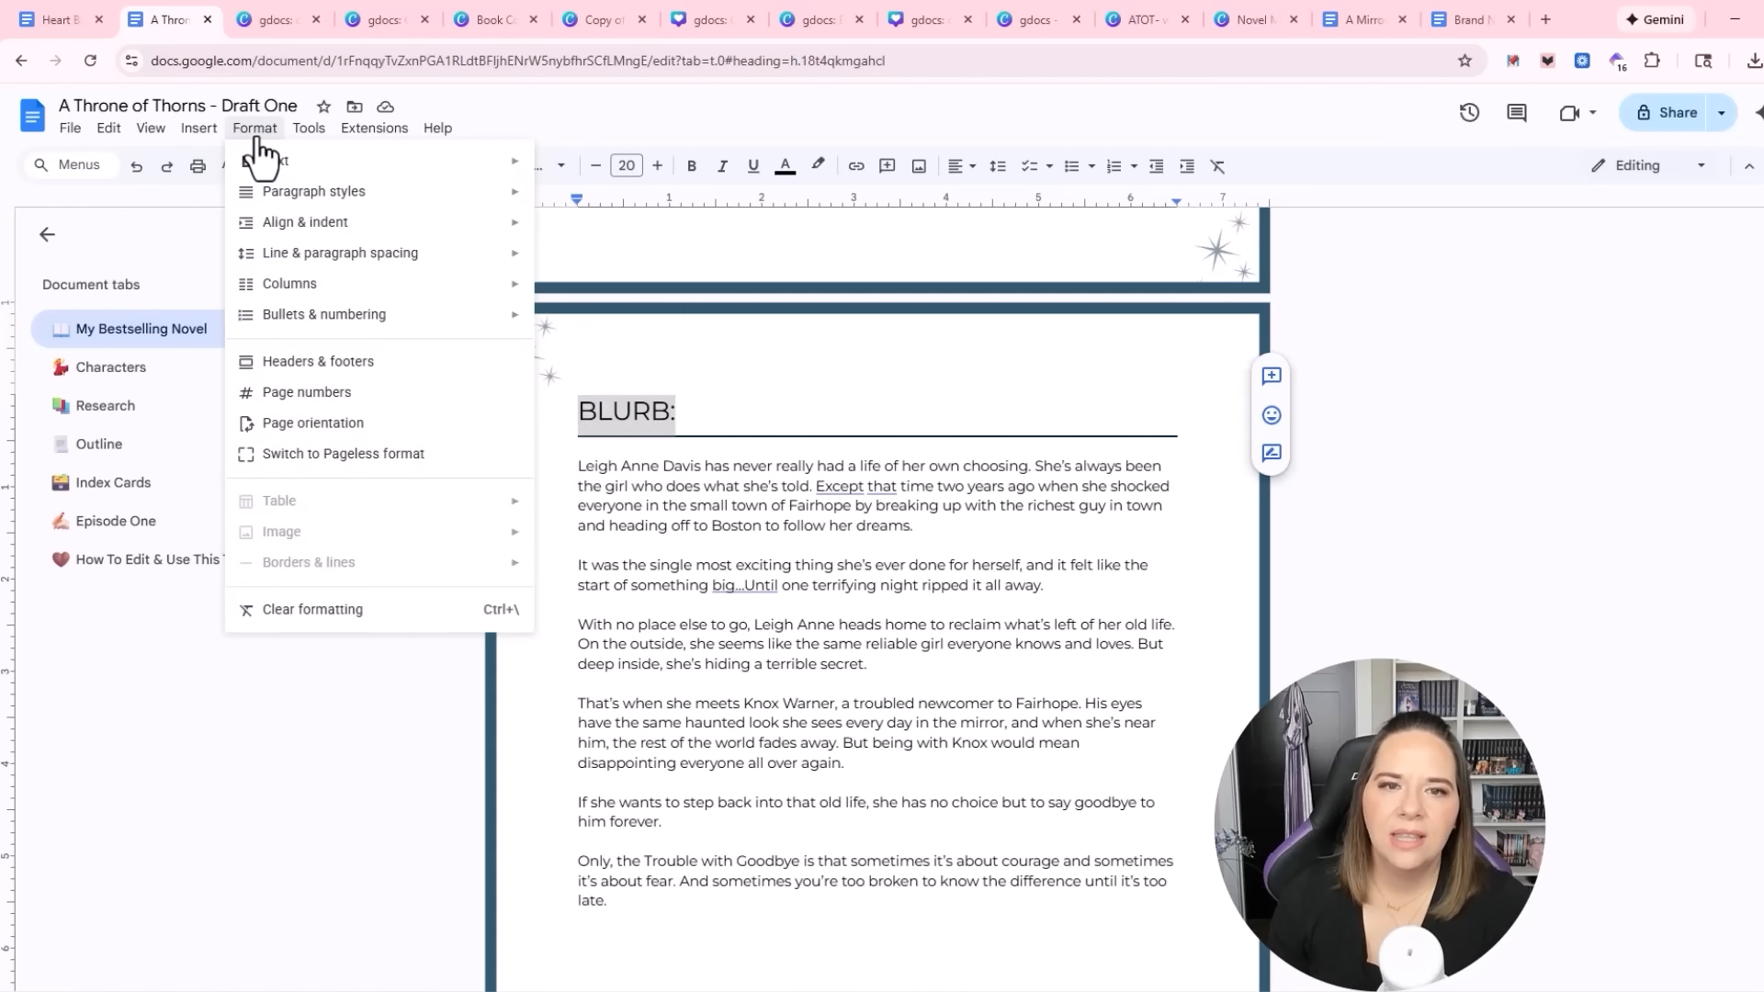
pyautogui.moveTo(264, 196)
pyautogui.click(616, 198)
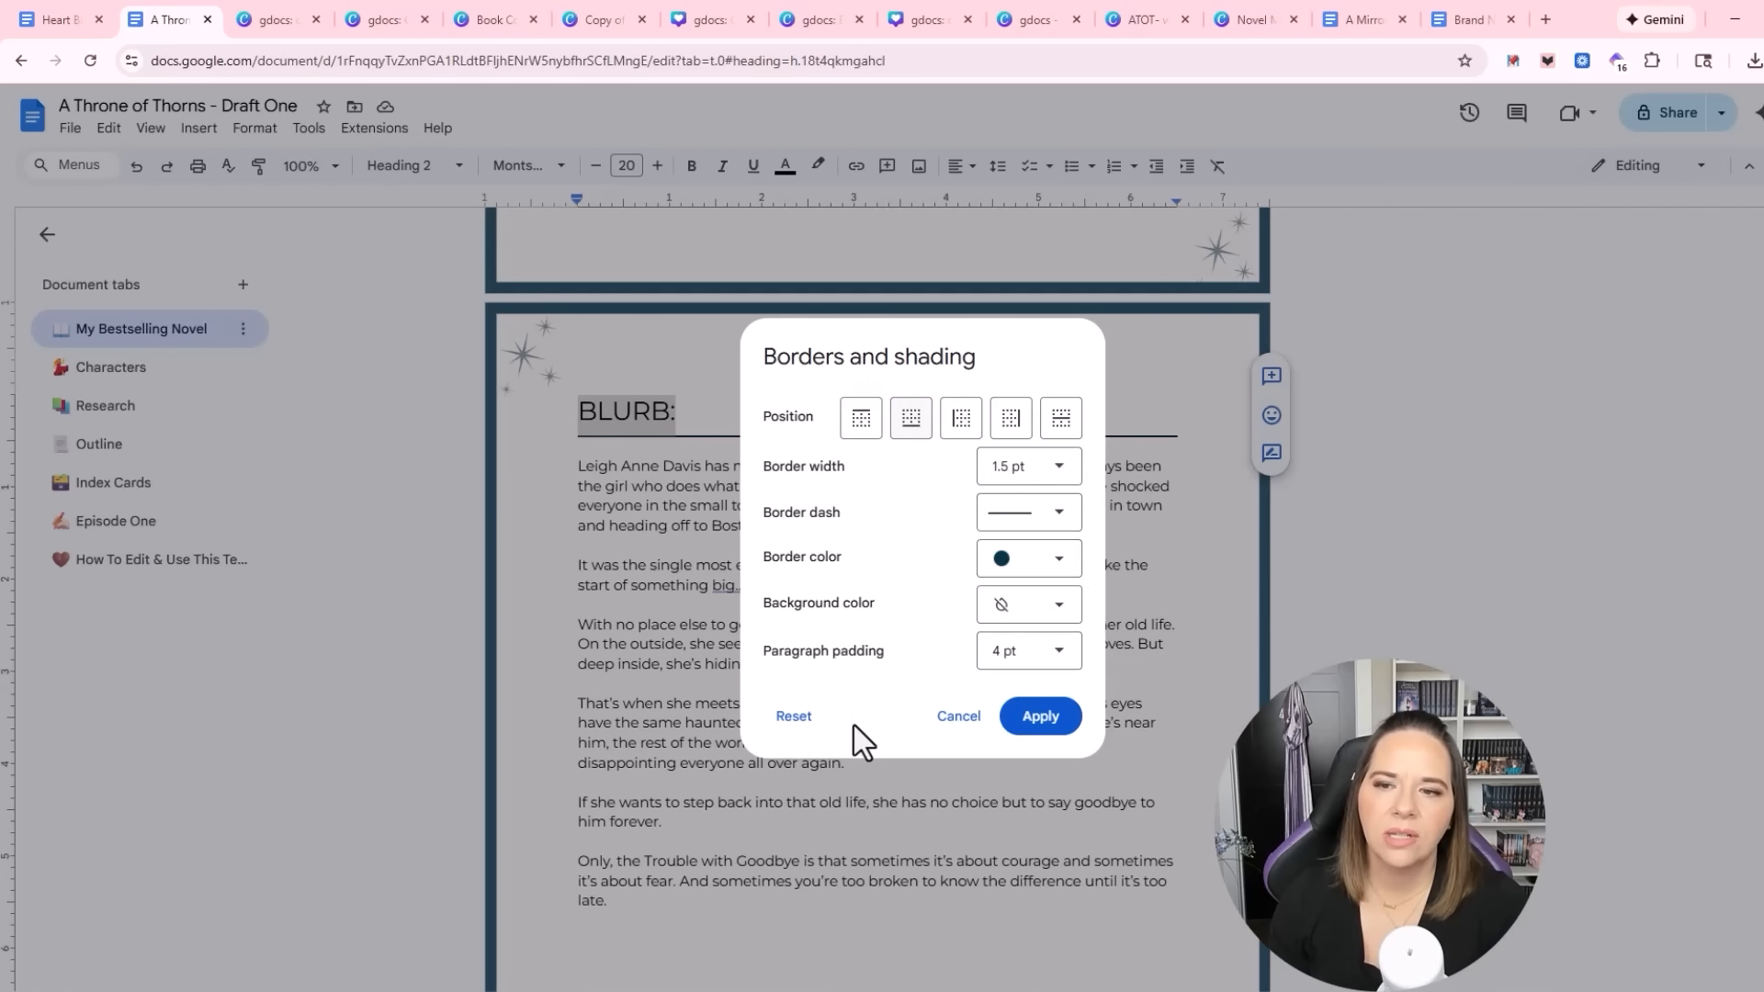
pyautogui.click(1041, 717)
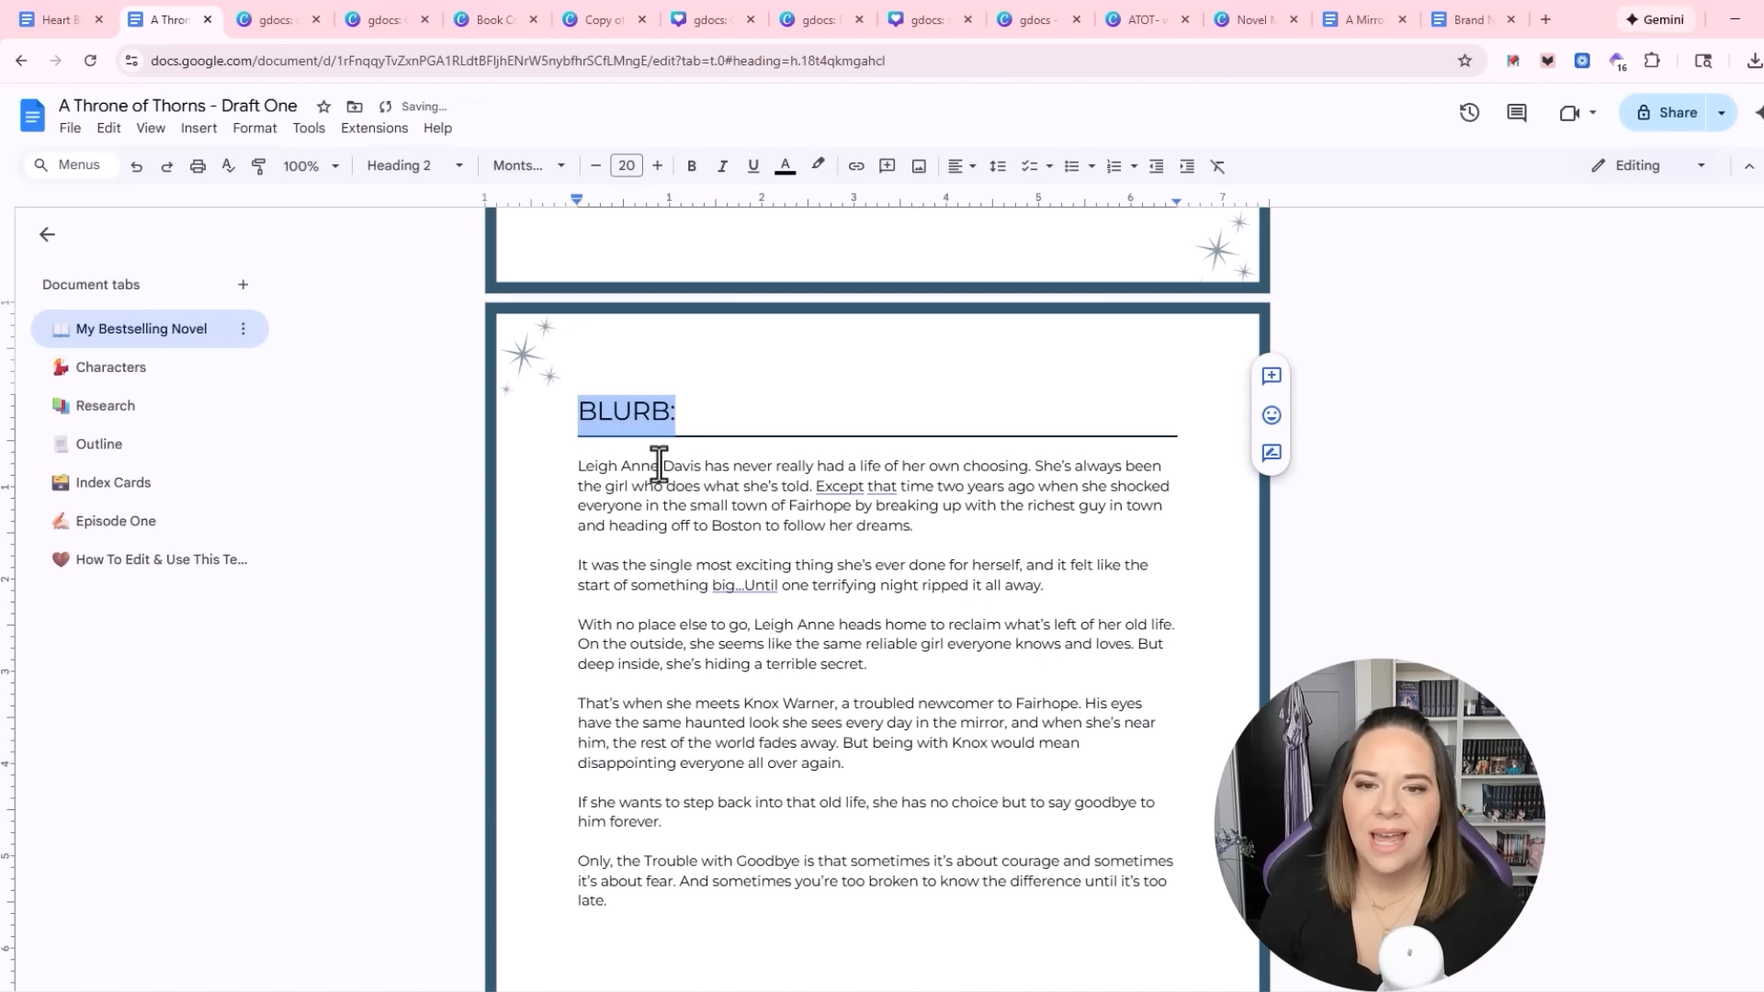
pyautogui.click(668, 465)
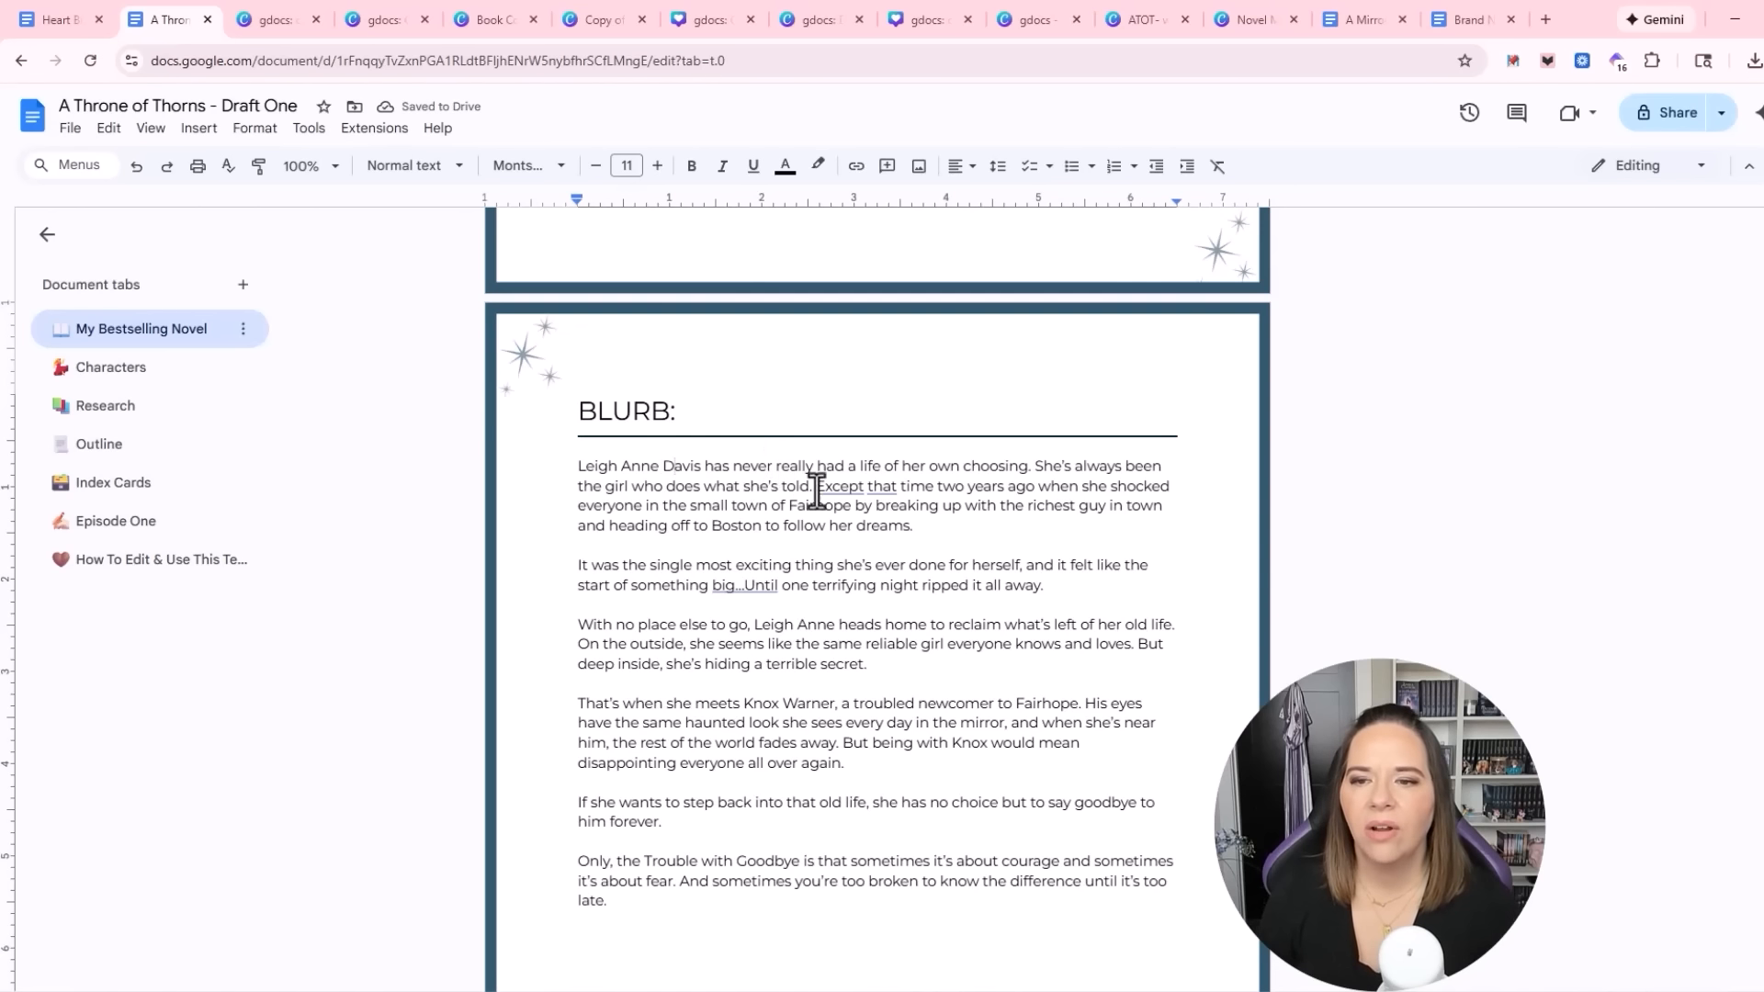
# Copy the Character Name table under the STYLE SHEET heading and paste a duplicate between it and the Location Name table
pyautogui.scroll(3, 1010, 514)
pyautogui.scroll(-7, 1326, 542)
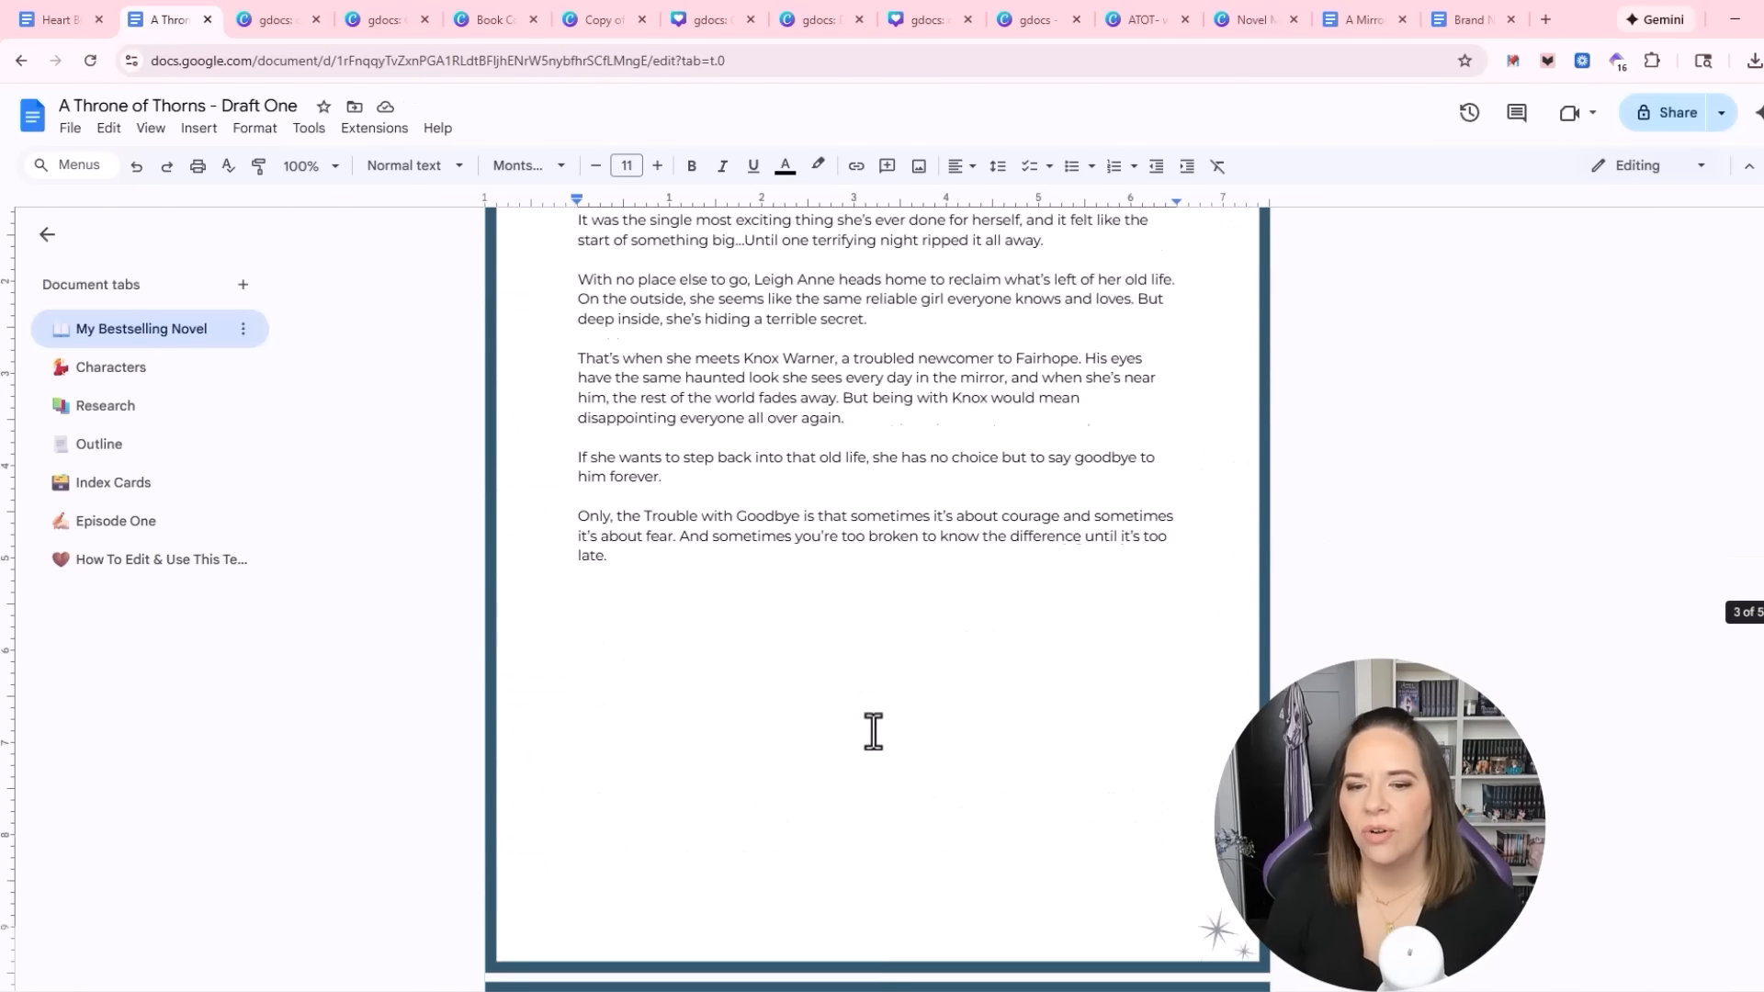
pyautogui.scroll(-8, 872, 732)
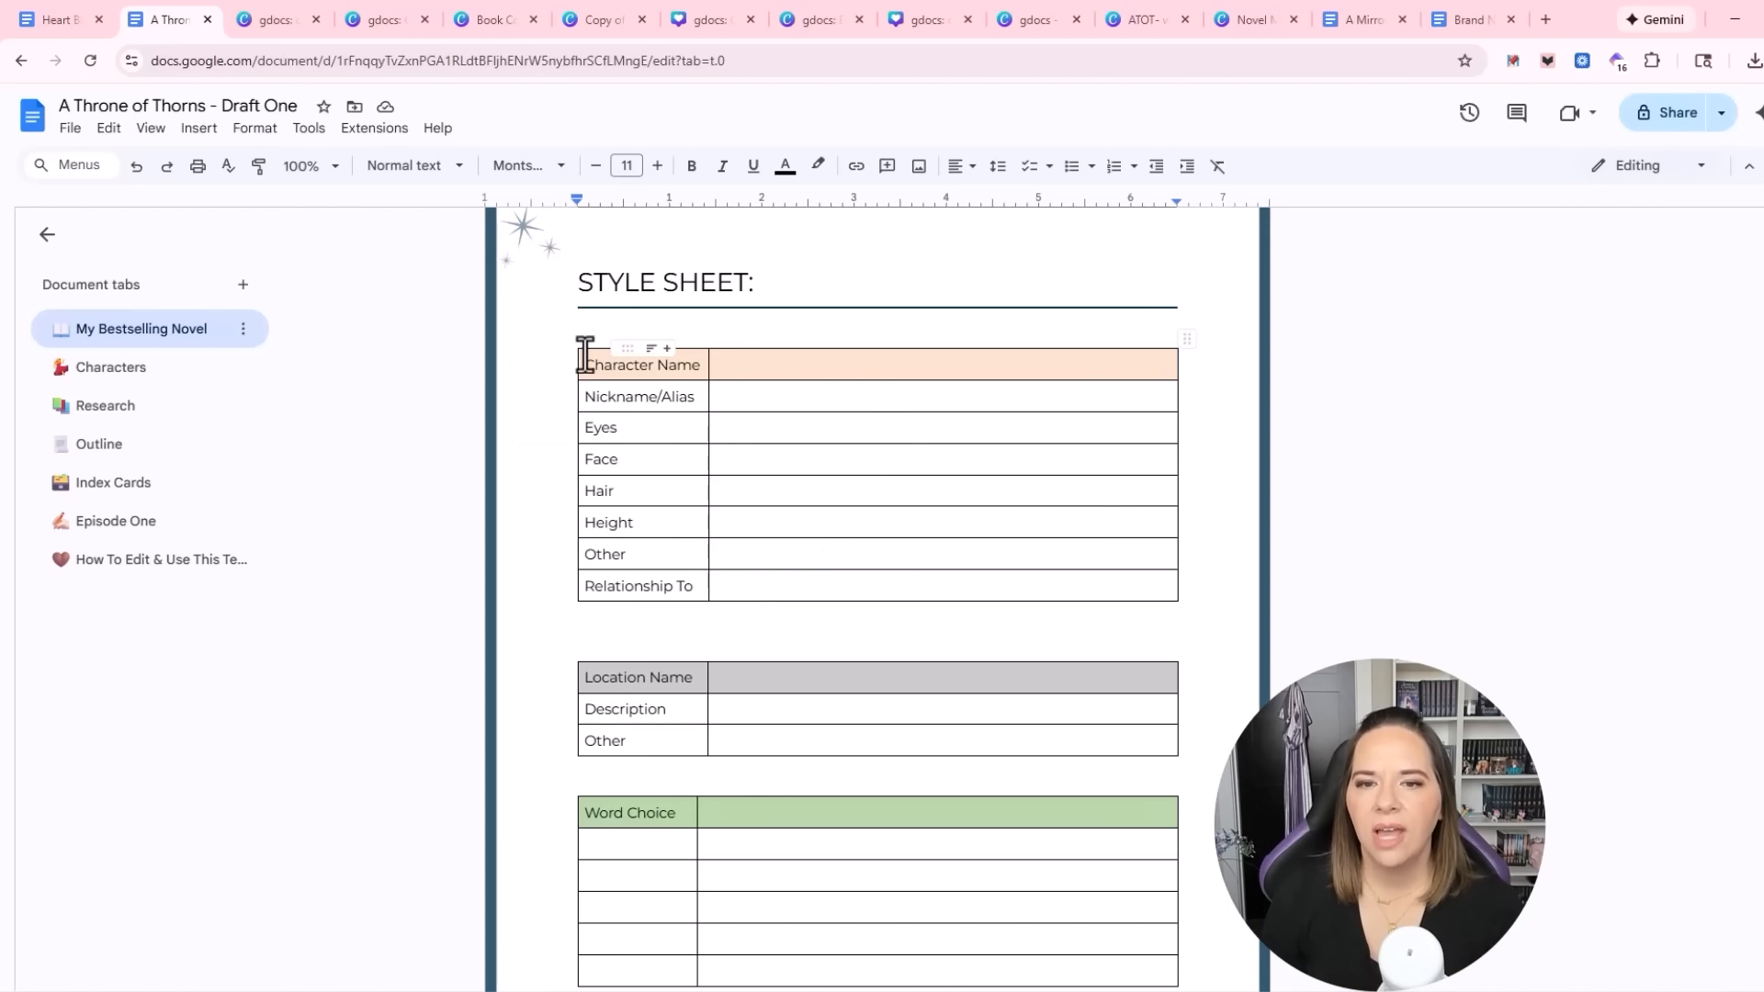
pyautogui.scroll(2, 1161, 658)
pyautogui.scroll(-1, 1173, 685)
pyautogui.moveTo(1193, 686); pyautogui.dragTo(582, 461)
pyautogui.hotkey('ctrl', 'c')
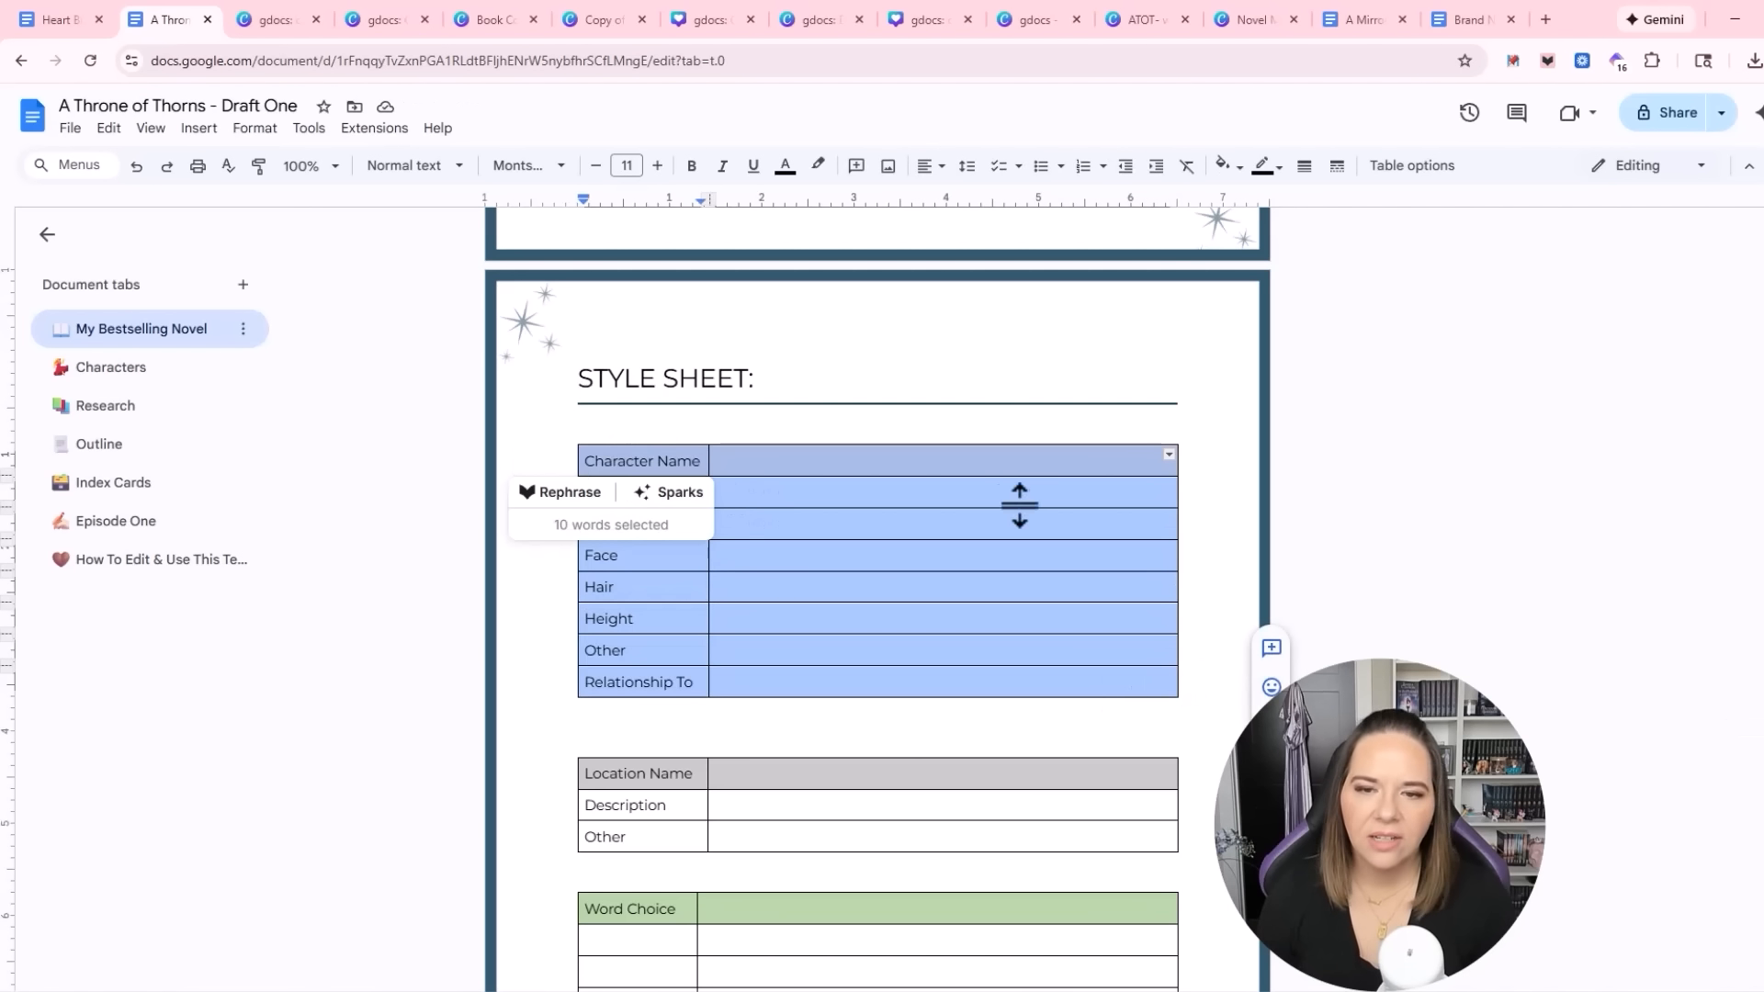
pyautogui.scroll(-7, 1083, 589)
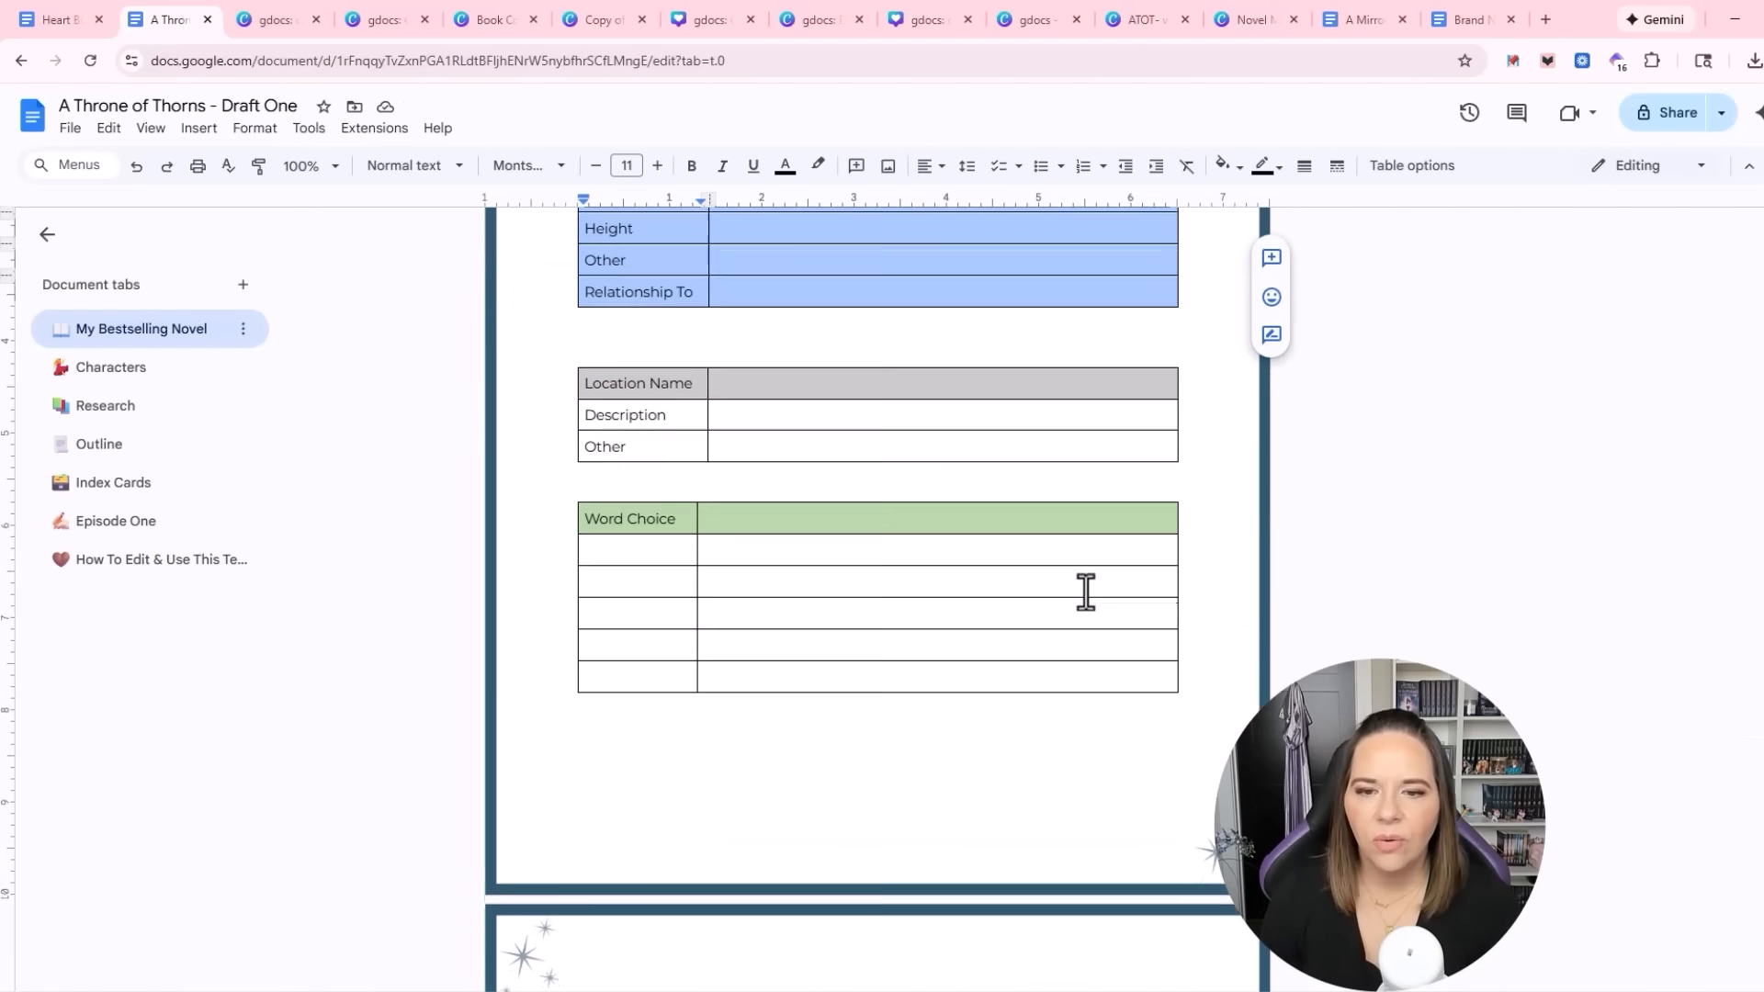
pyautogui.scroll(6, 961, 587)
pyautogui.scroll(1, 1133, 622)
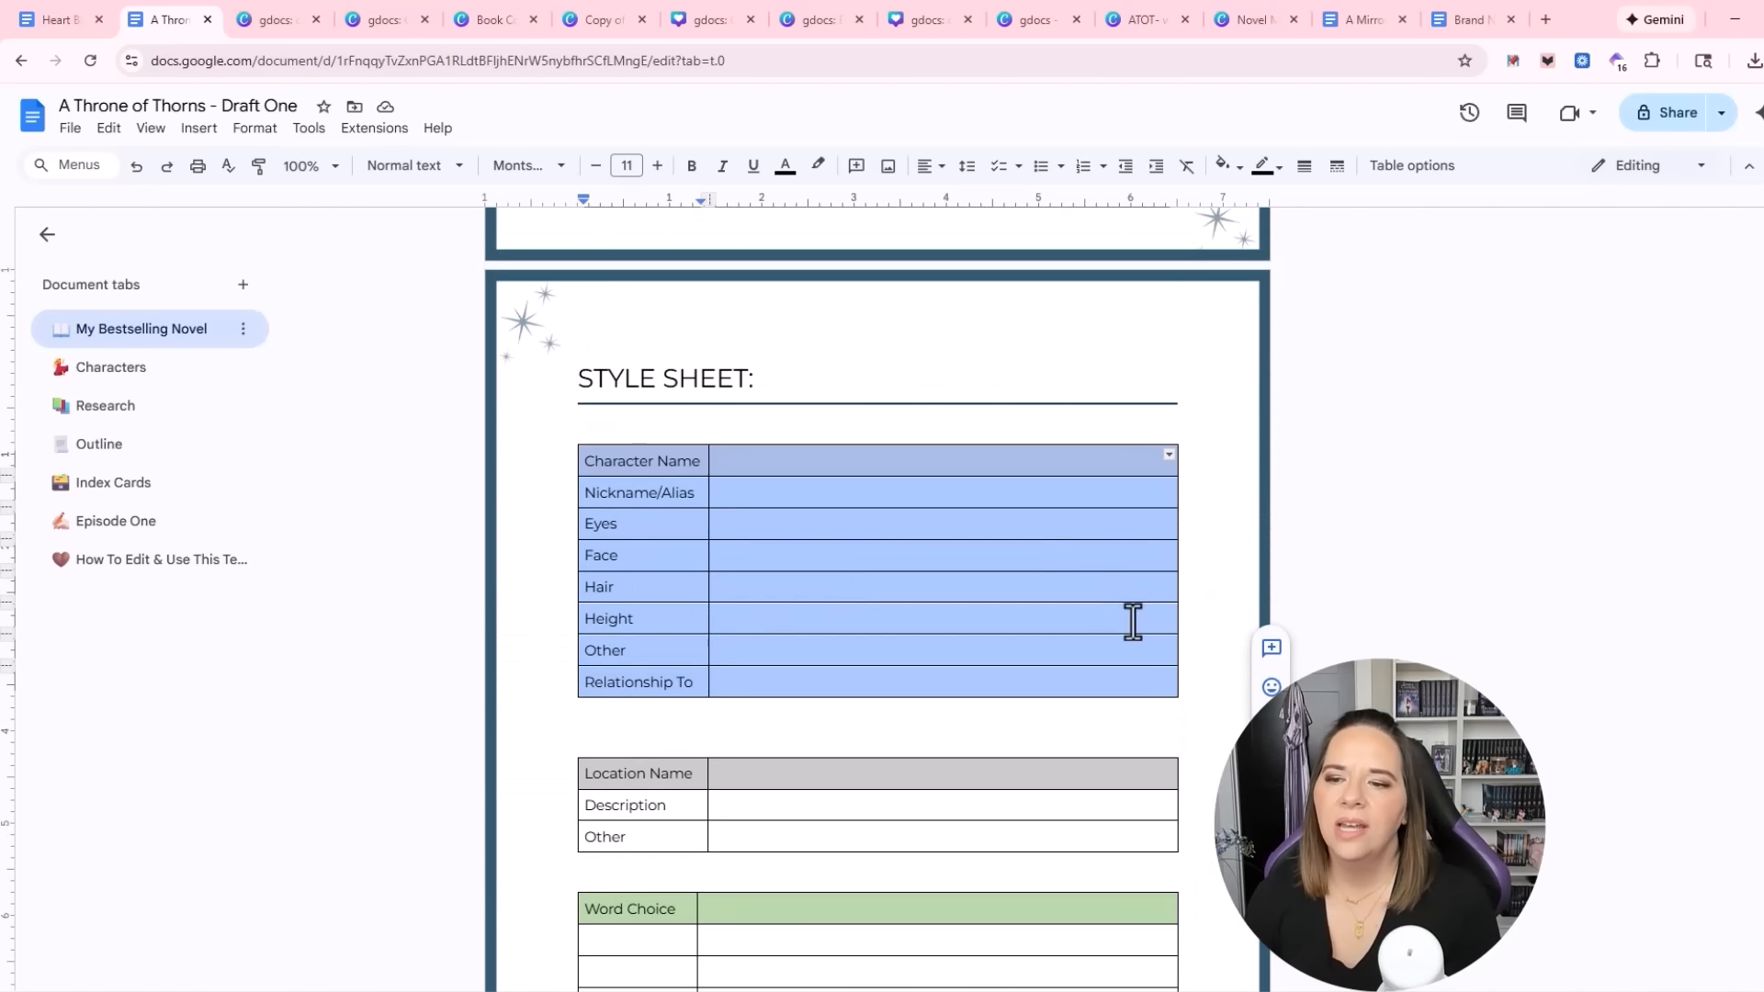
pyautogui.click(1203, 666)
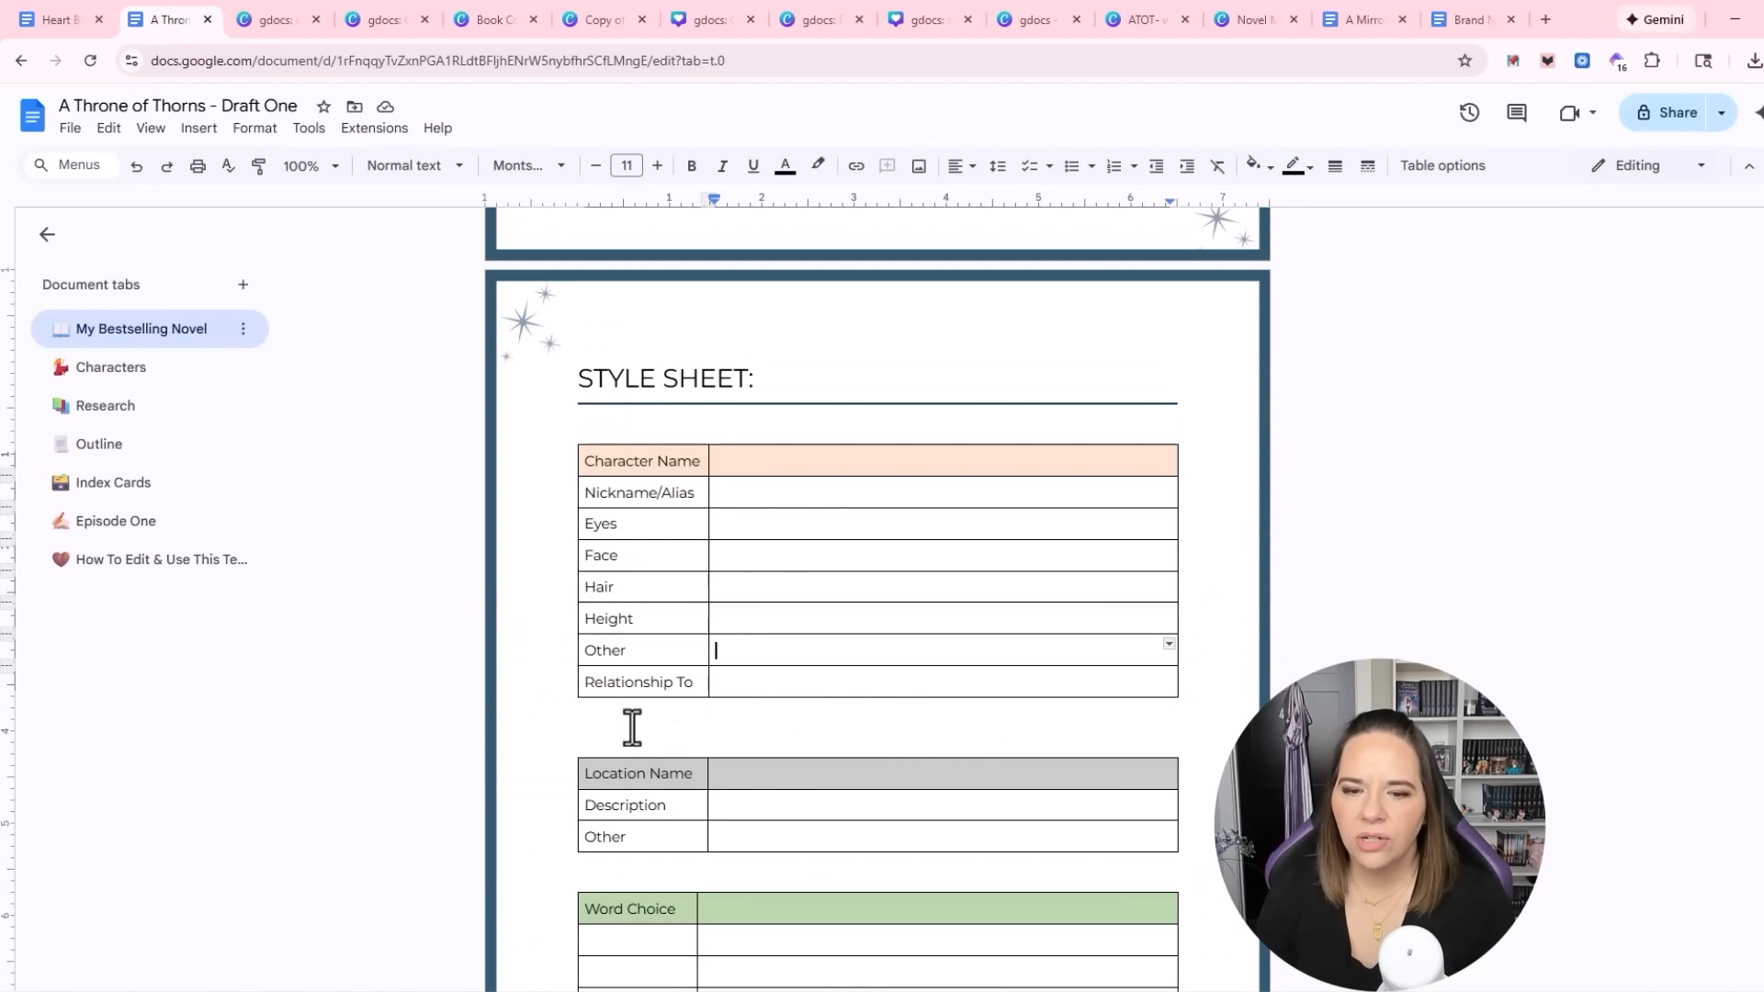
pyautogui.click(594, 725)
pyautogui.hotkey('ctrl', 'v')
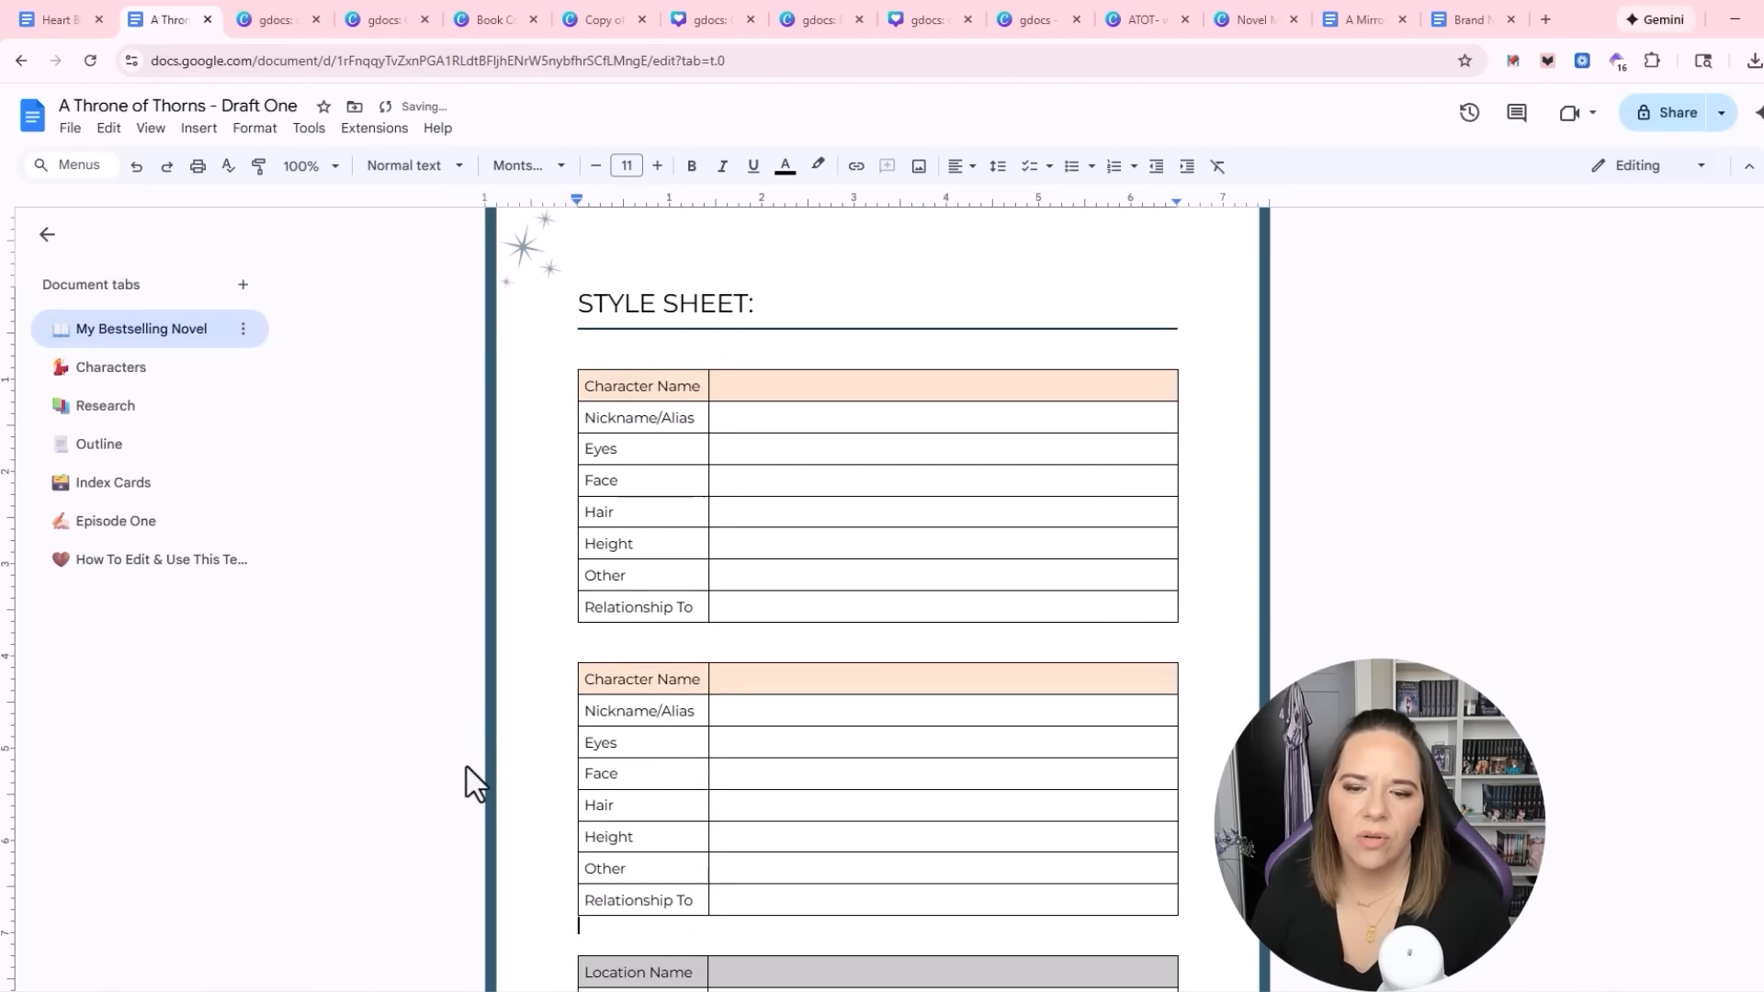
# Paste another copy of the Character Name table below the duplicated one, above the Location Name table
pyautogui.scroll(-1, 339, 732)
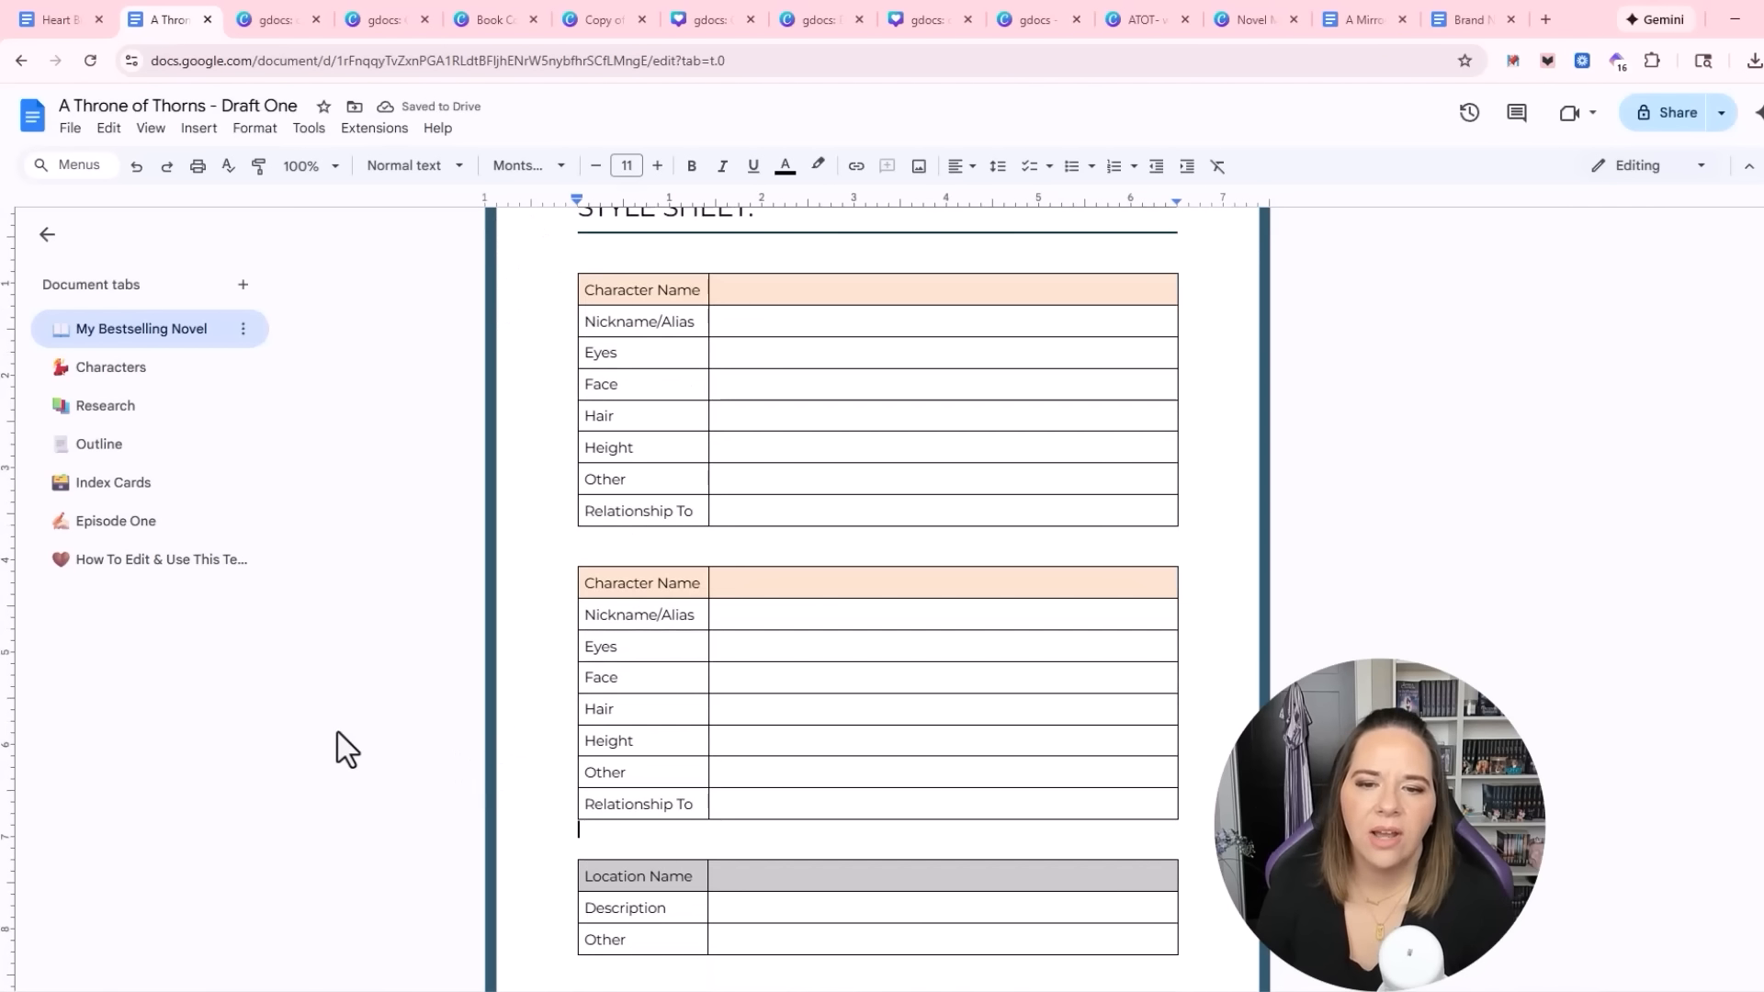
pyautogui.hotkey('ctrl', 'v')
pyautogui.scroll(-4, 338, 732)
pyautogui.scroll(6, 367, 739)
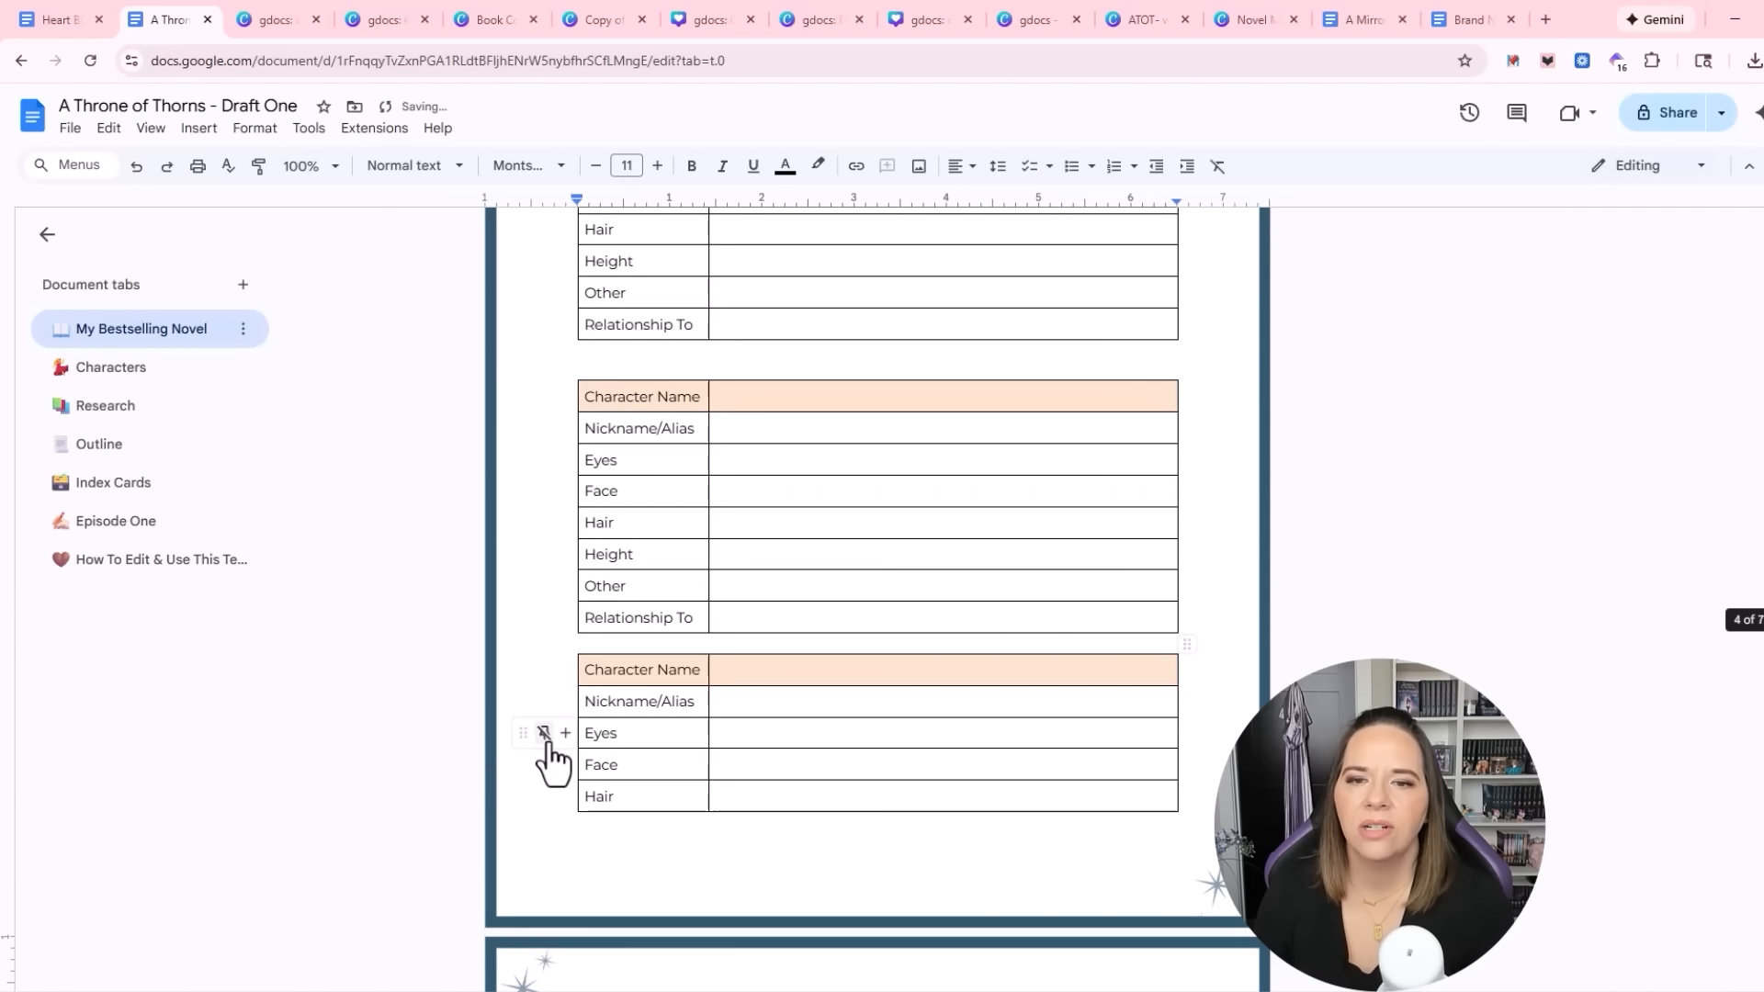
# Copy the Location Name table and paste four duplicates between it and the Word Choice table
pyautogui.scroll(-3, 549, 744)
pyautogui.scroll(-8, 549, 744)
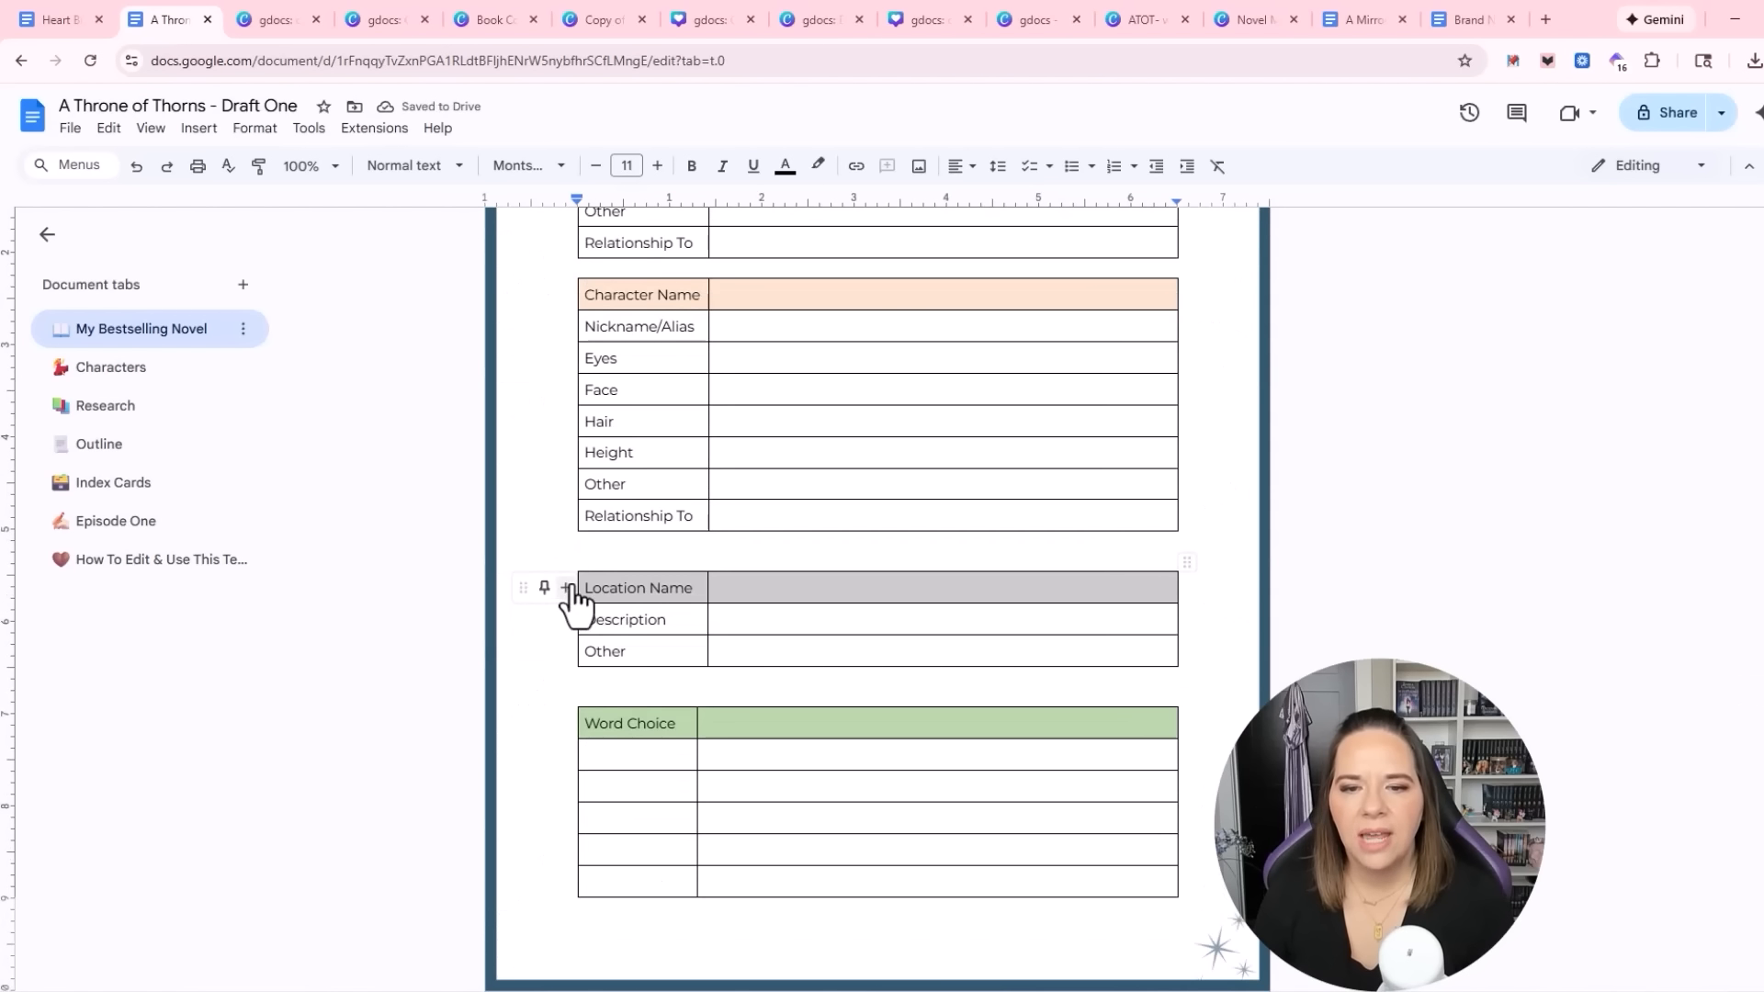
pyautogui.moveTo(1200, 661); pyautogui.dragTo(551, 551)
pyautogui.hotkey('ctrl', 'c')
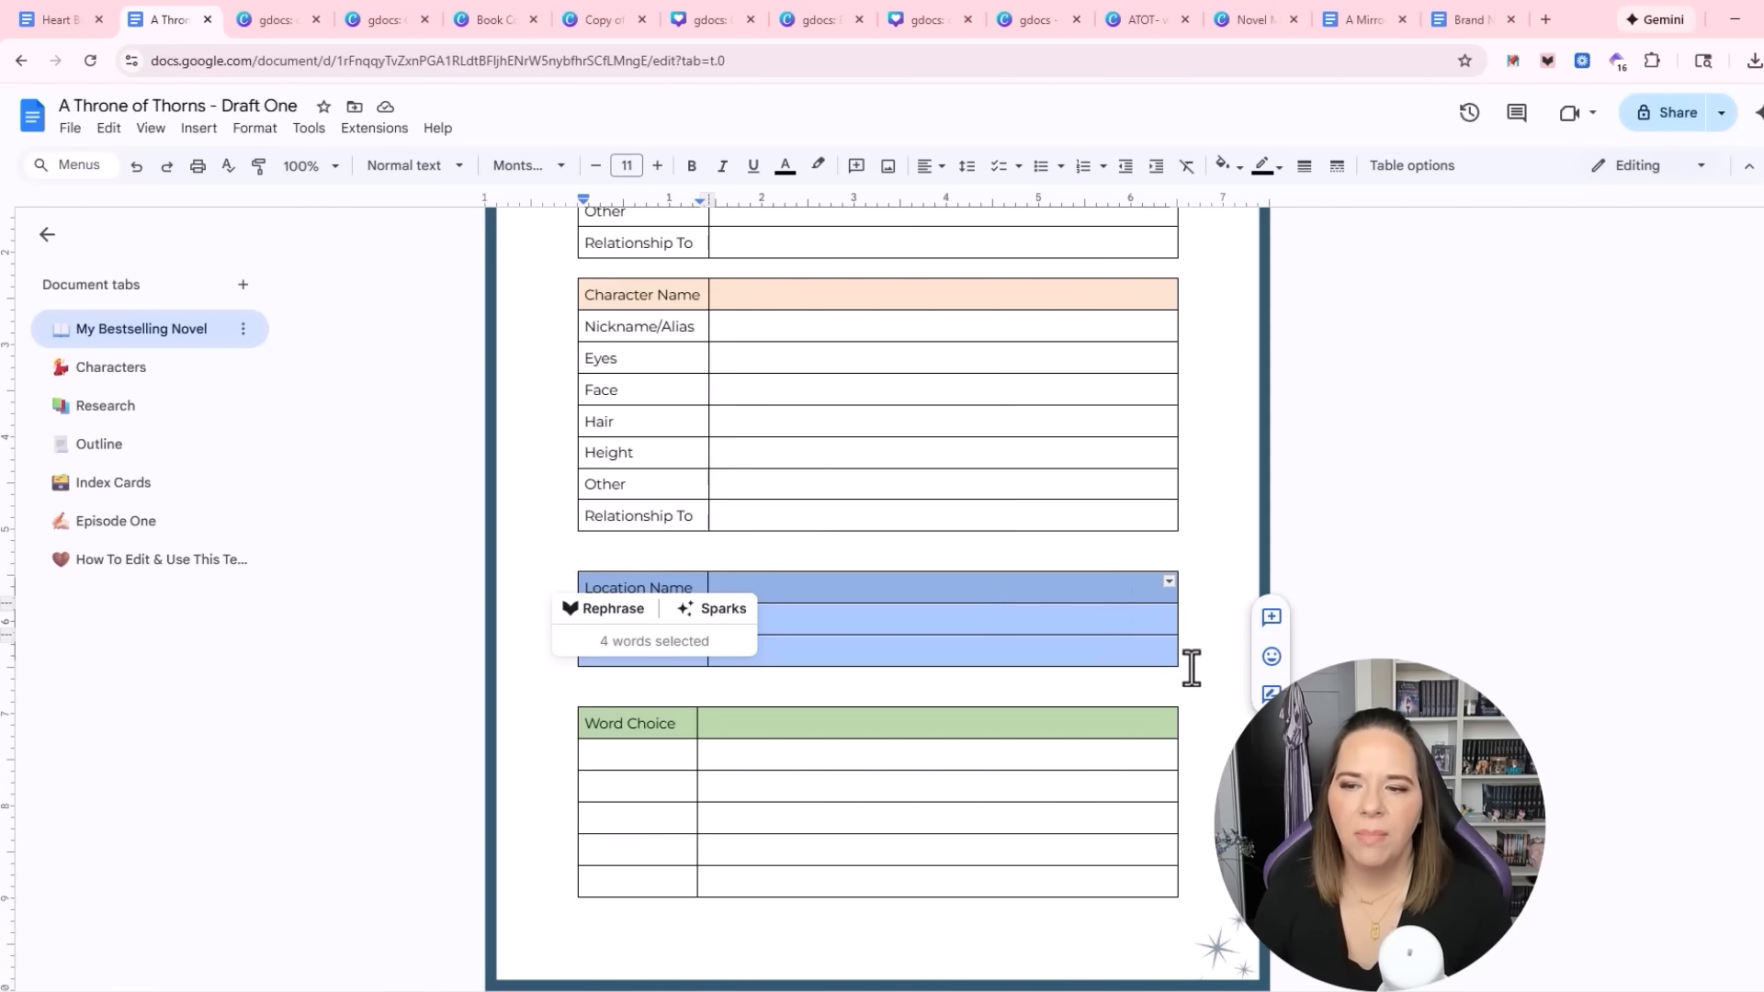
pyautogui.click(1173, 660)
pyautogui.click(641, 682)
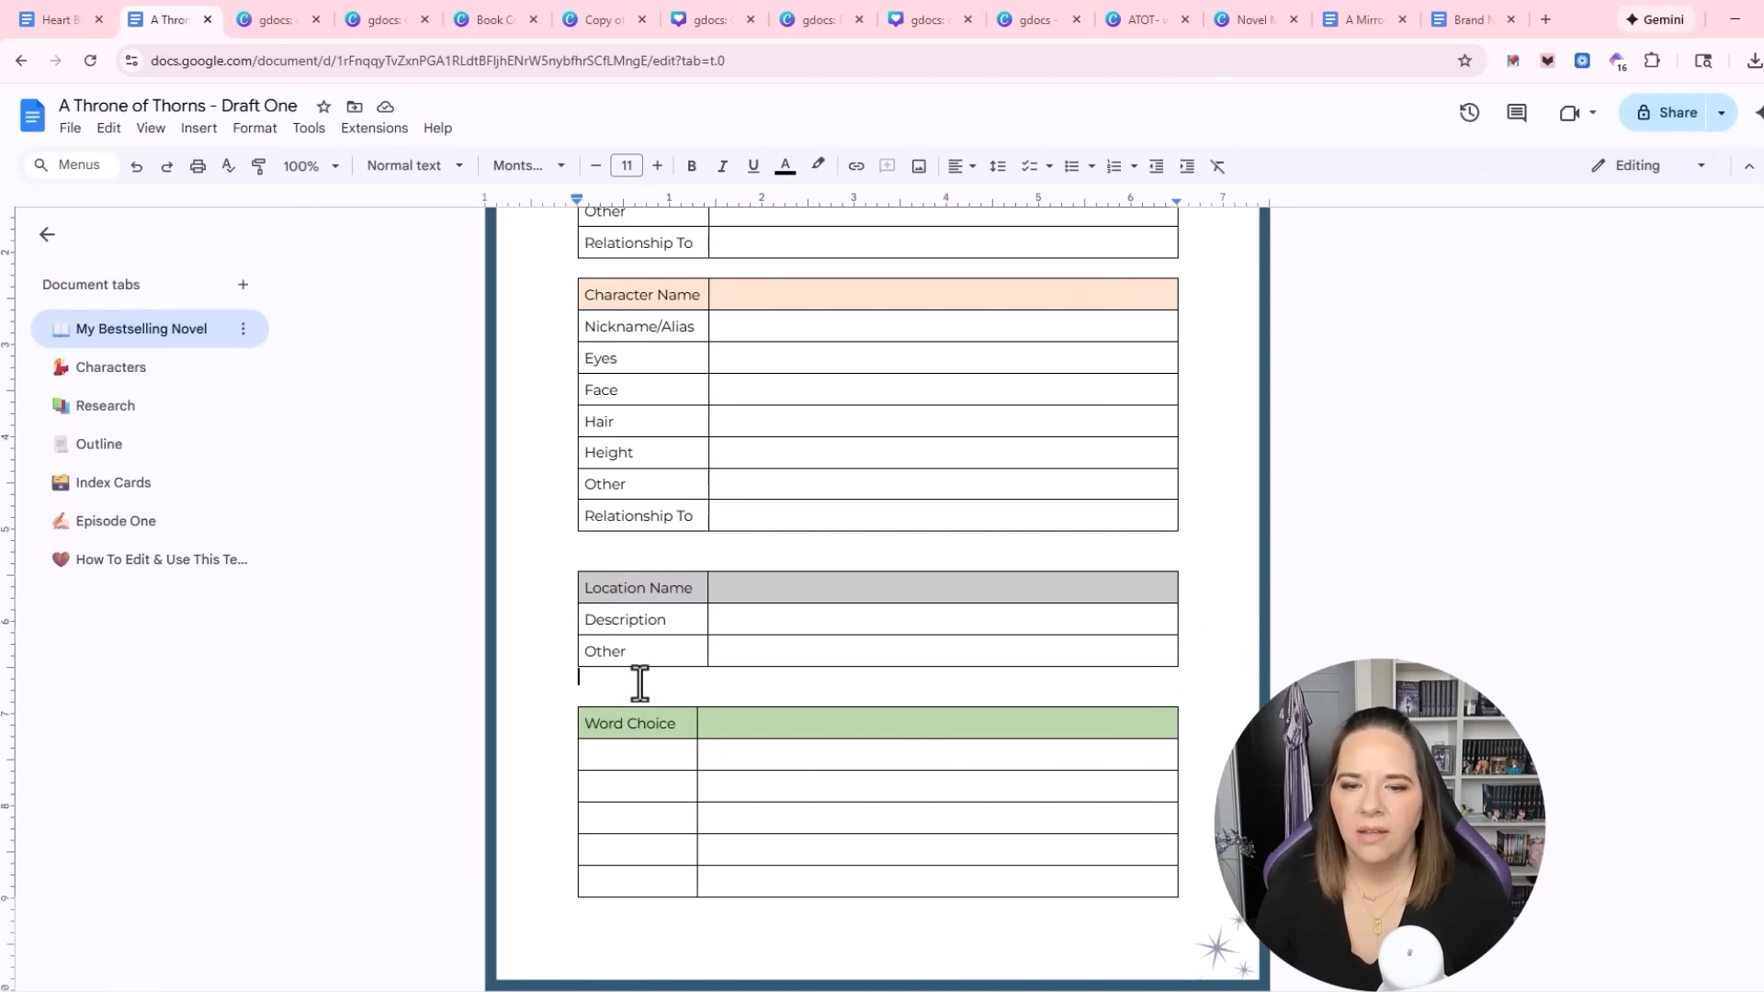
pyautogui.hotkey('ctrl', 'v')
pyautogui.hotkey('ctrl', 'v')
pyautogui.hotkey('ctrl', 'v')
pyautogui.hotkey('ctrl', 'v')
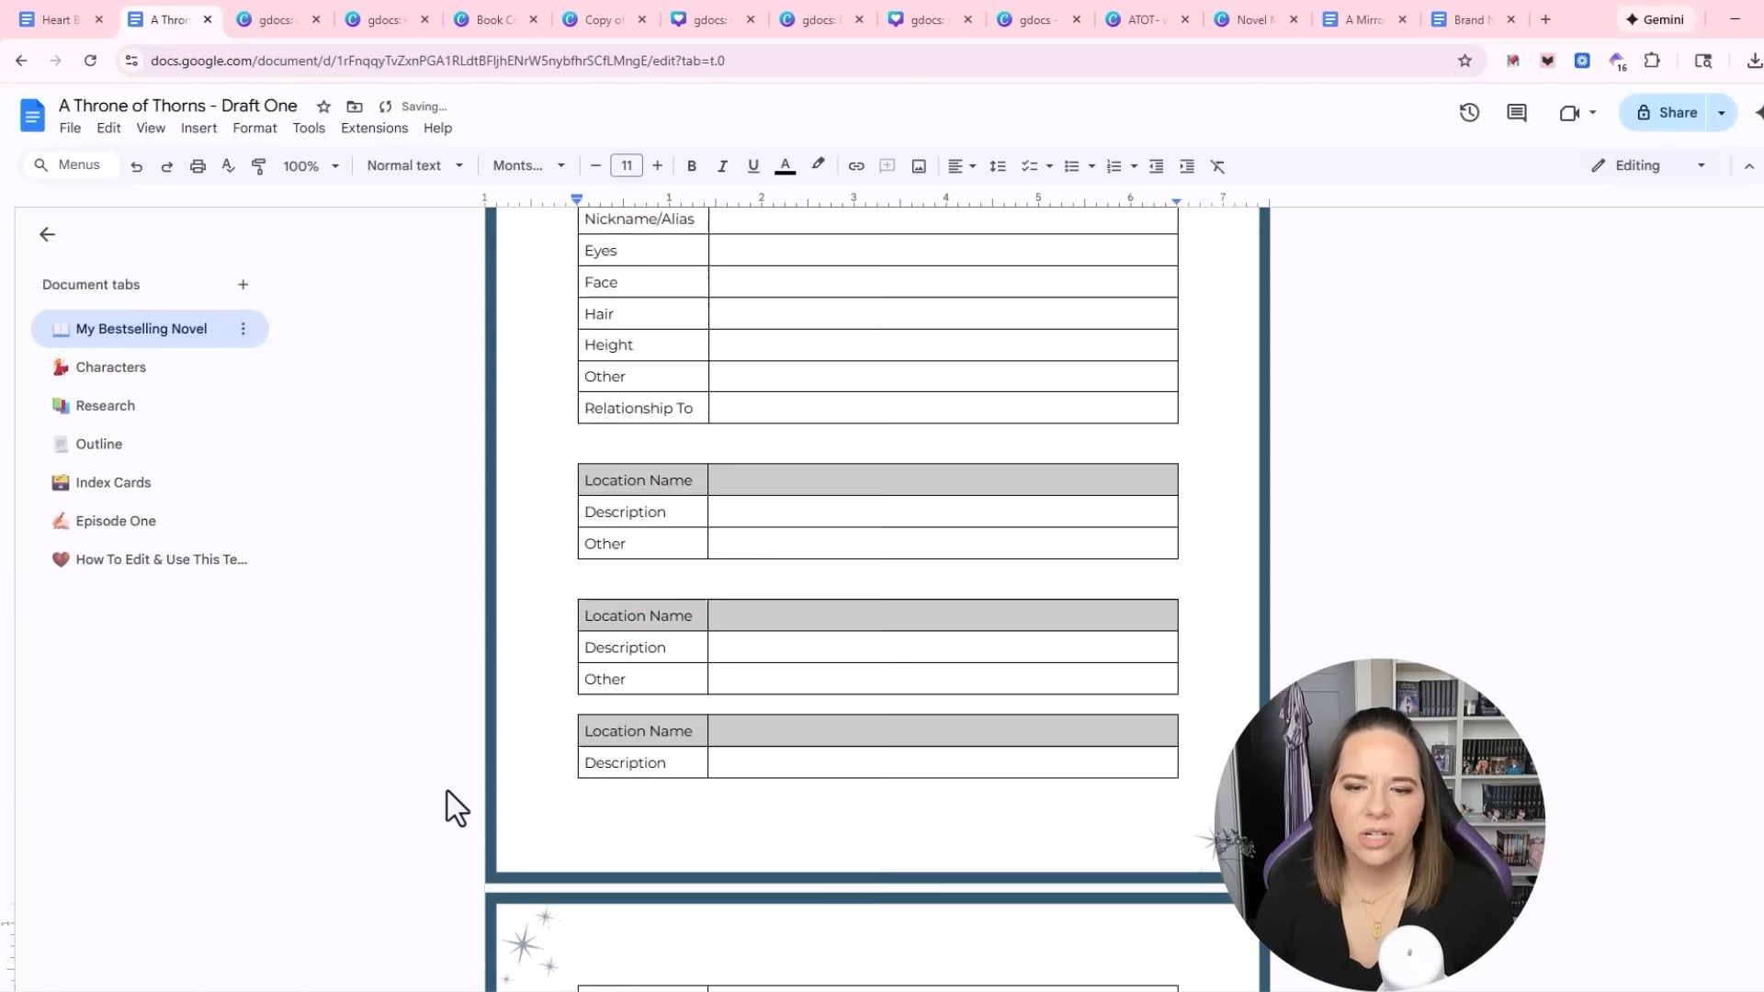
# Insert three blank lines between the second and third Location Name tables to move the third one to the next page
pyautogui.scroll(-1, 610, 772)
pyautogui.scroll(6, 622, 771)
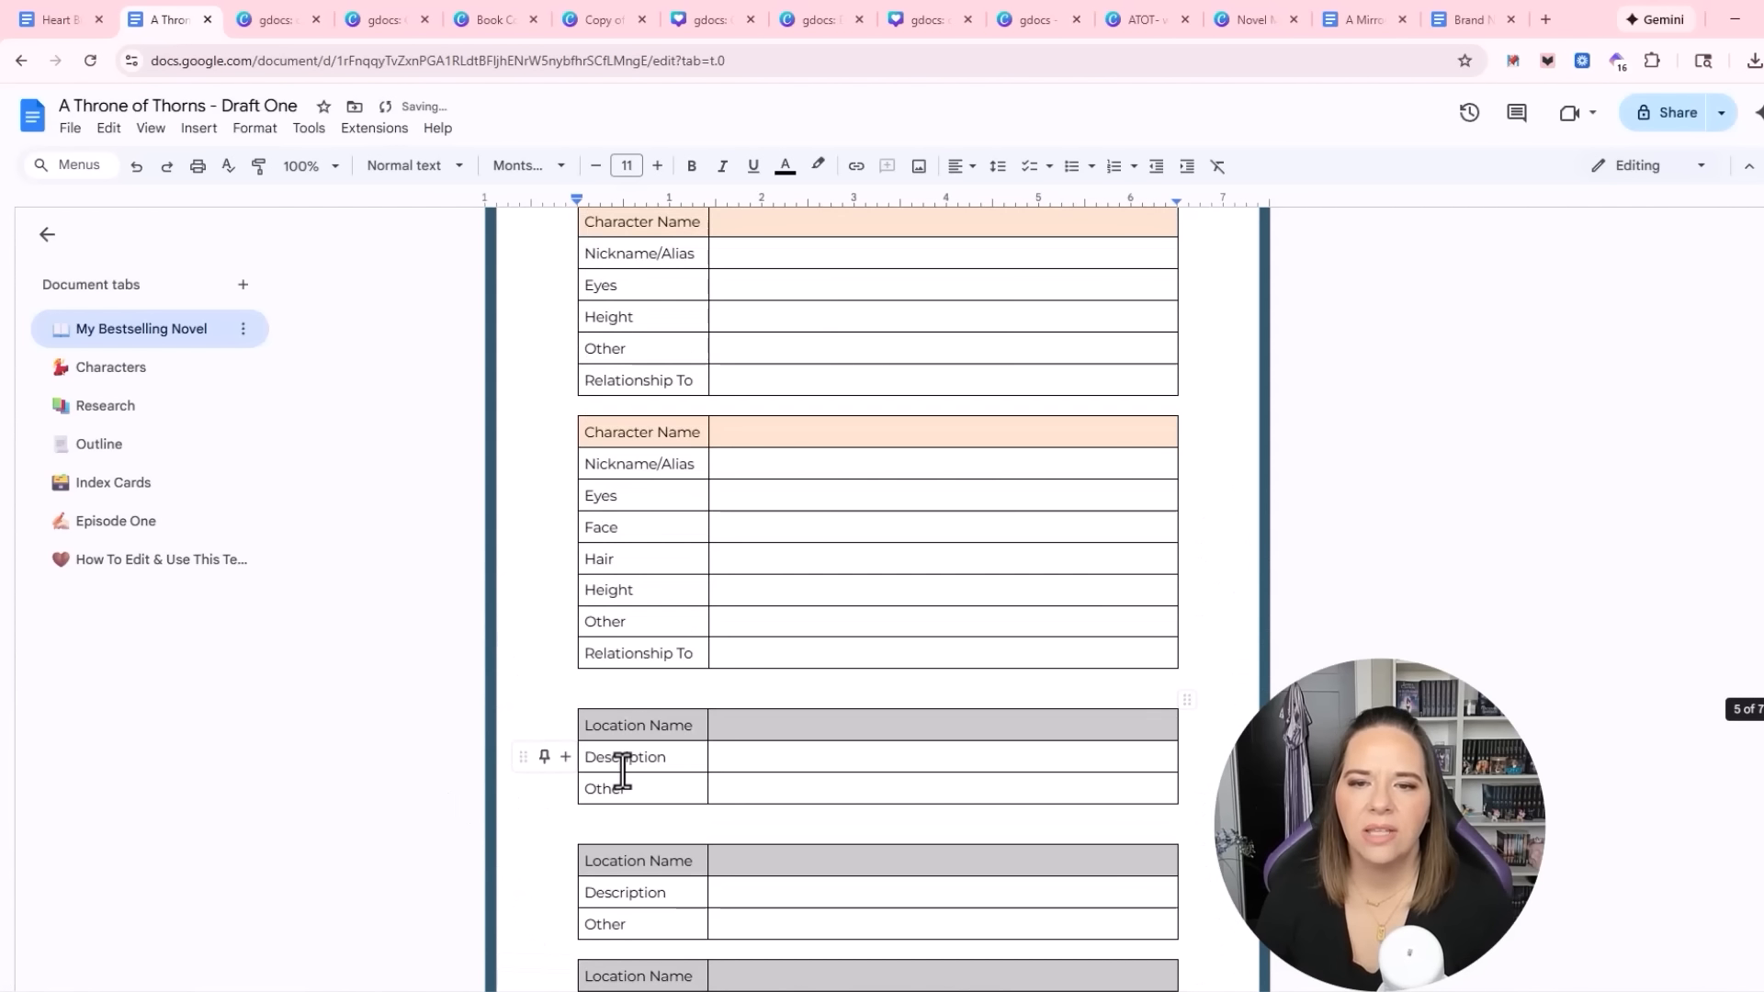
pyautogui.scroll(-3, 623, 771)
pyautogui.scroll(-1, 601, 725)
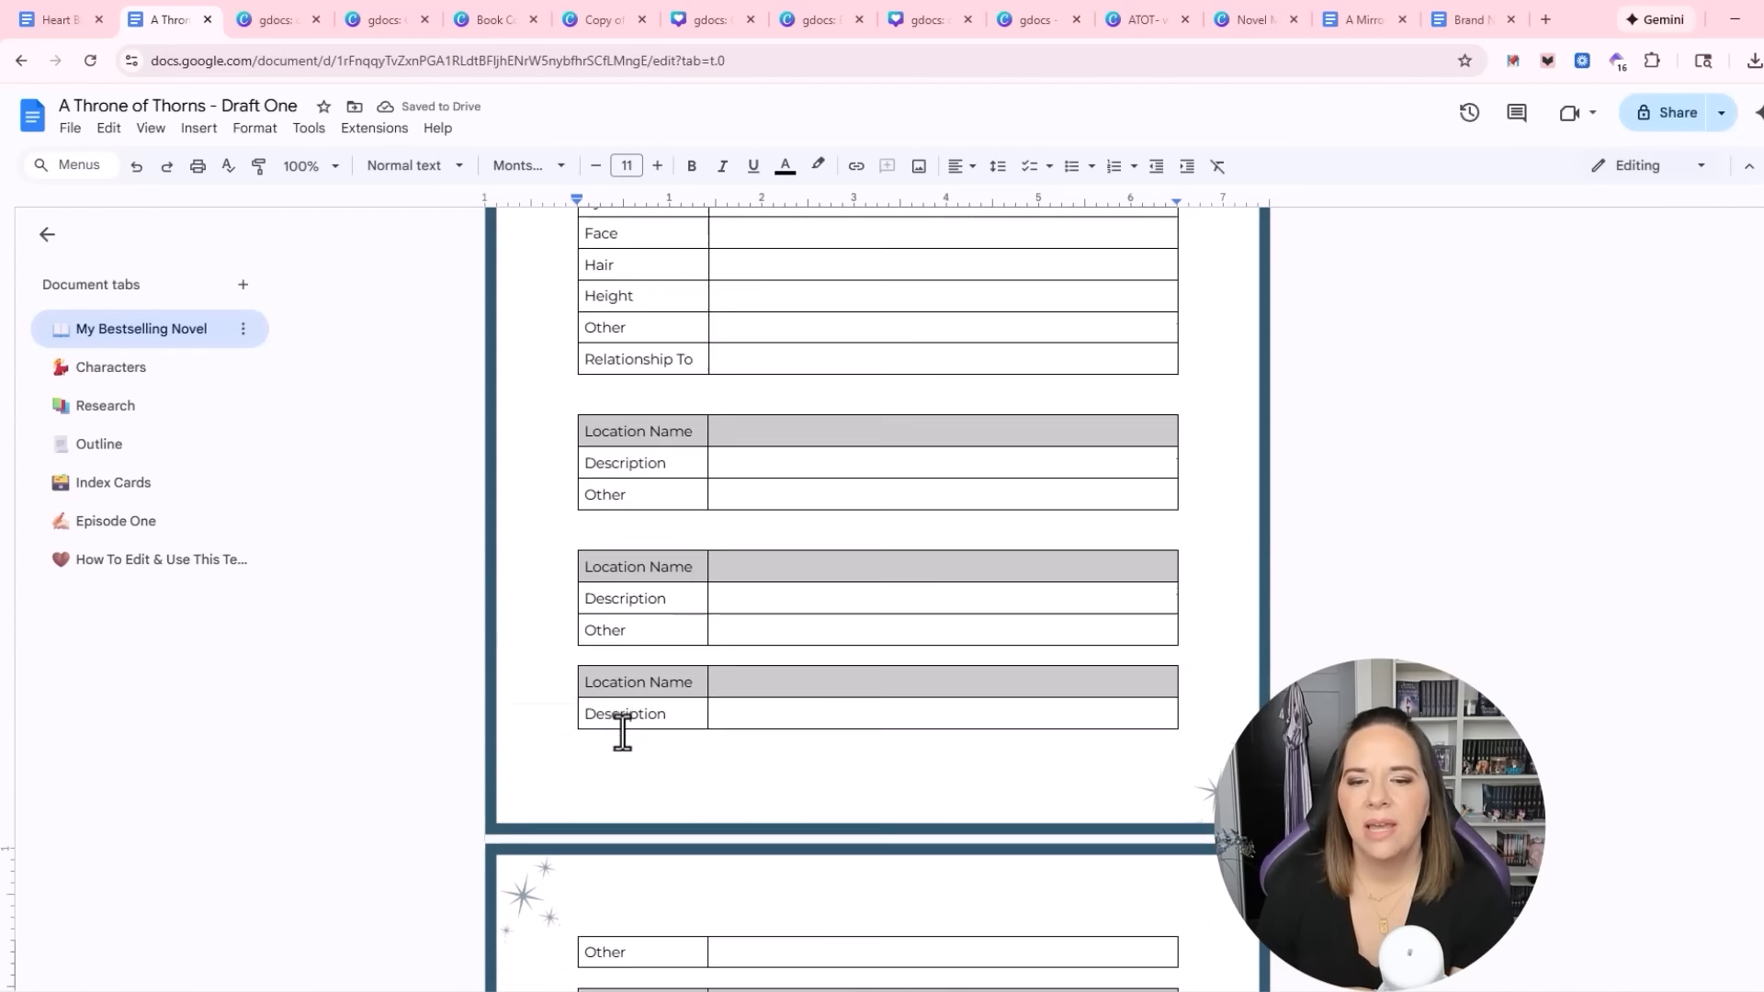
pyautogui.scroll(-1, 610, 643)
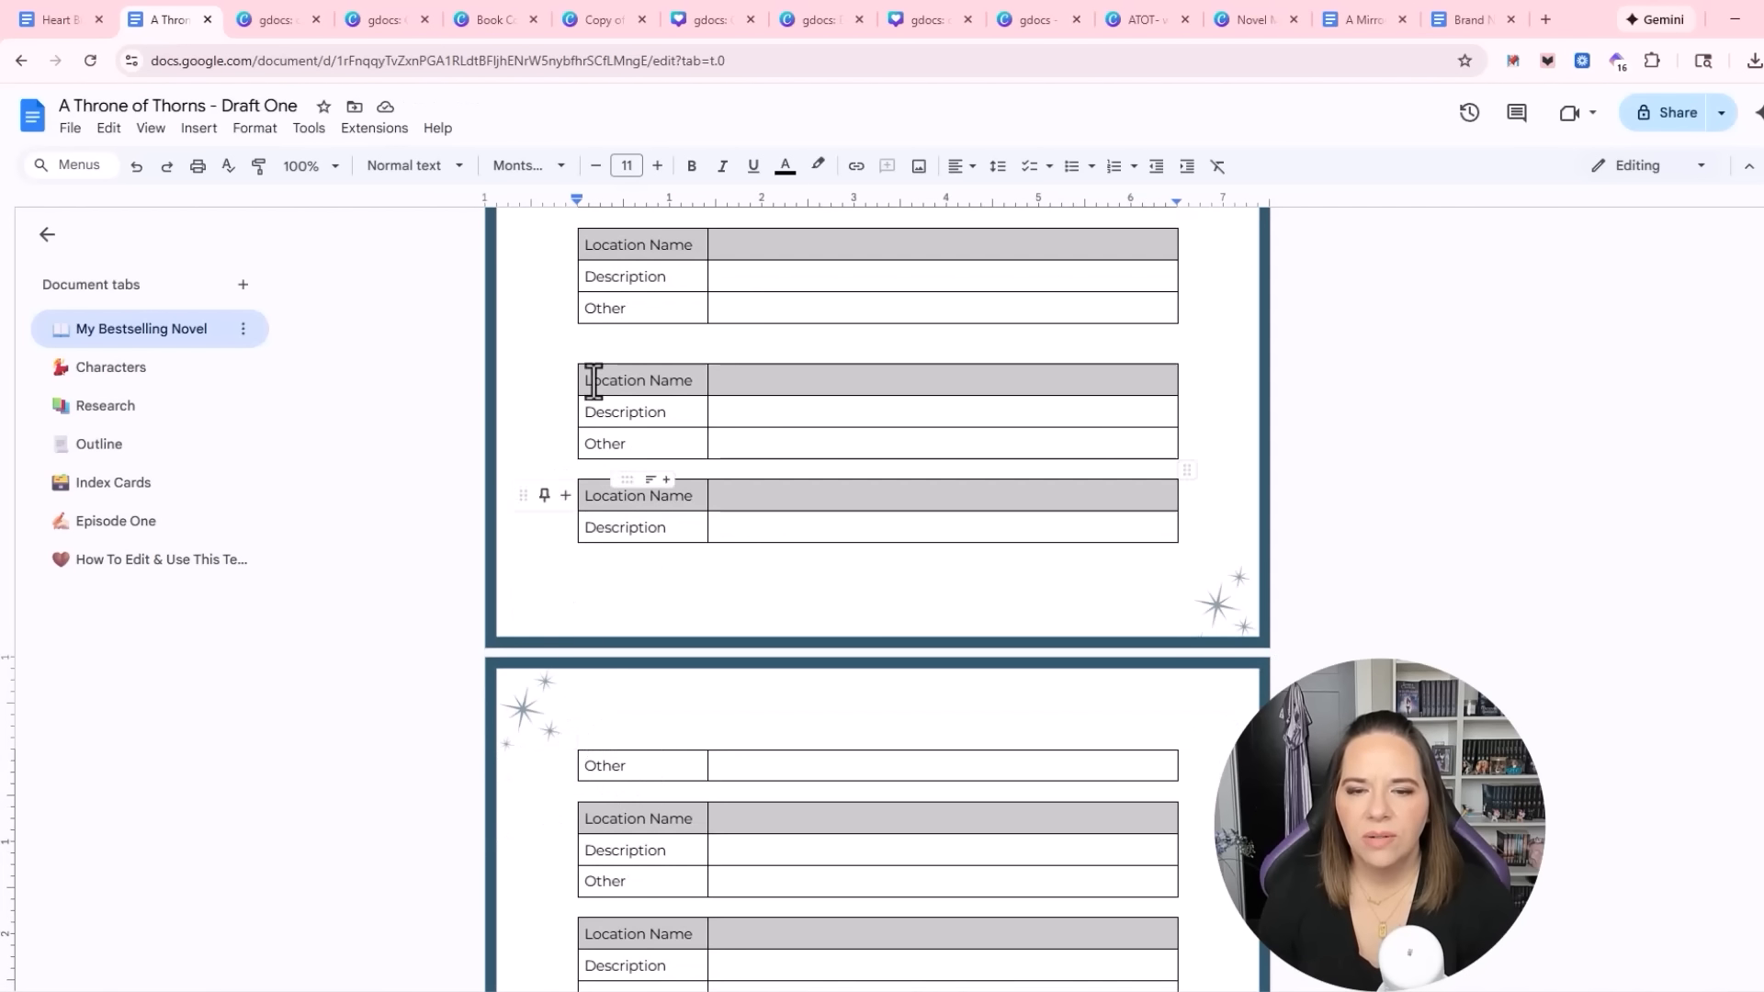
pyautogui.click(598, 470)
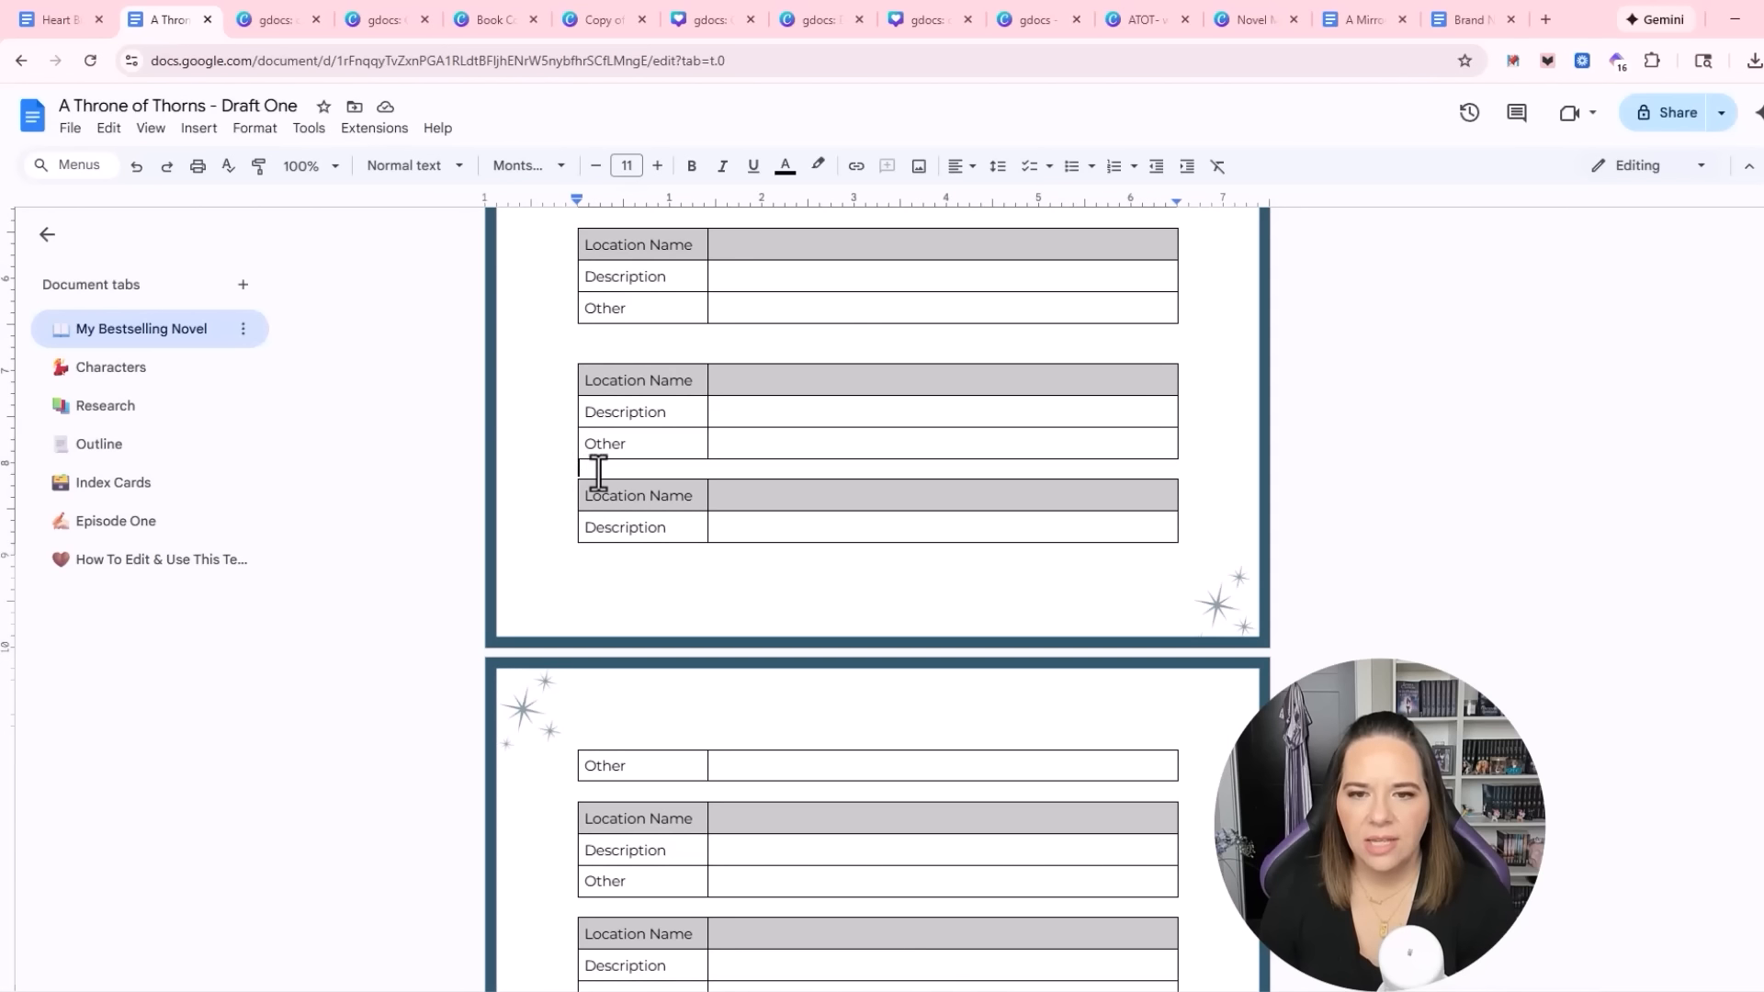
pyautogui.press('Return')
pyautogui.press('Return')
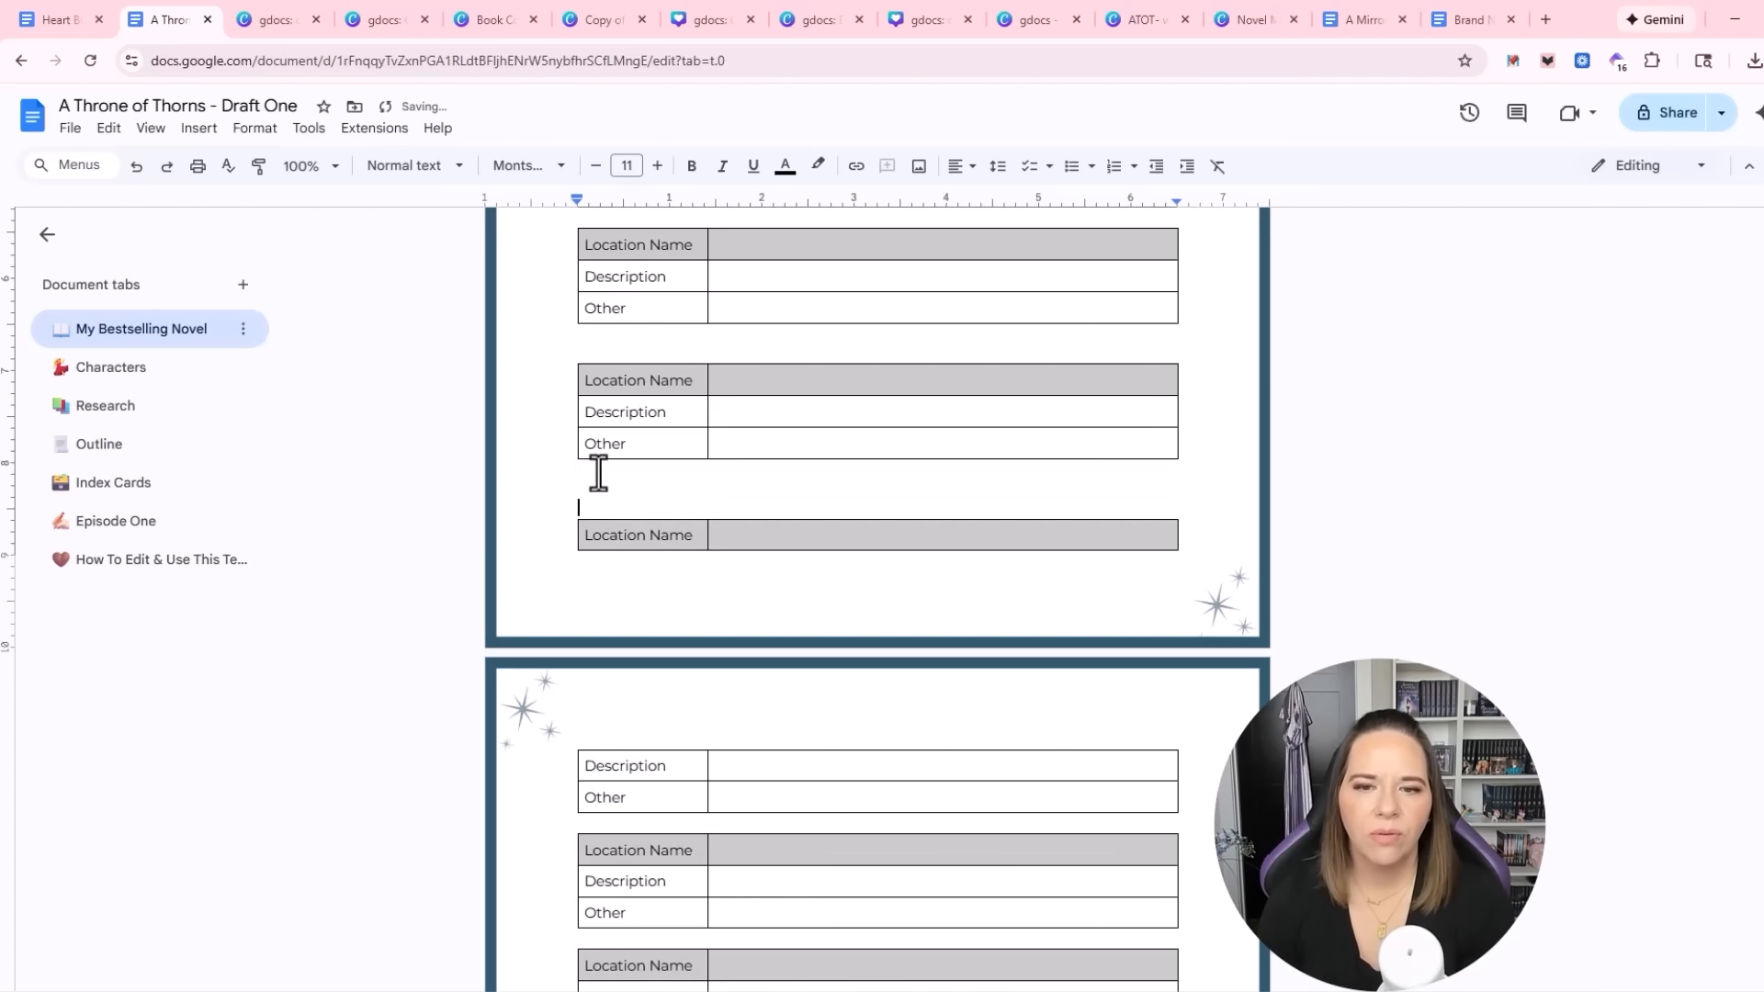
pyautogui.press('Return')
# Review the My Bestselling Novel tab from the Word Choice table back through the style sheet and blurb to the vision board
pyautogui.scroll(-8, 795, 638)
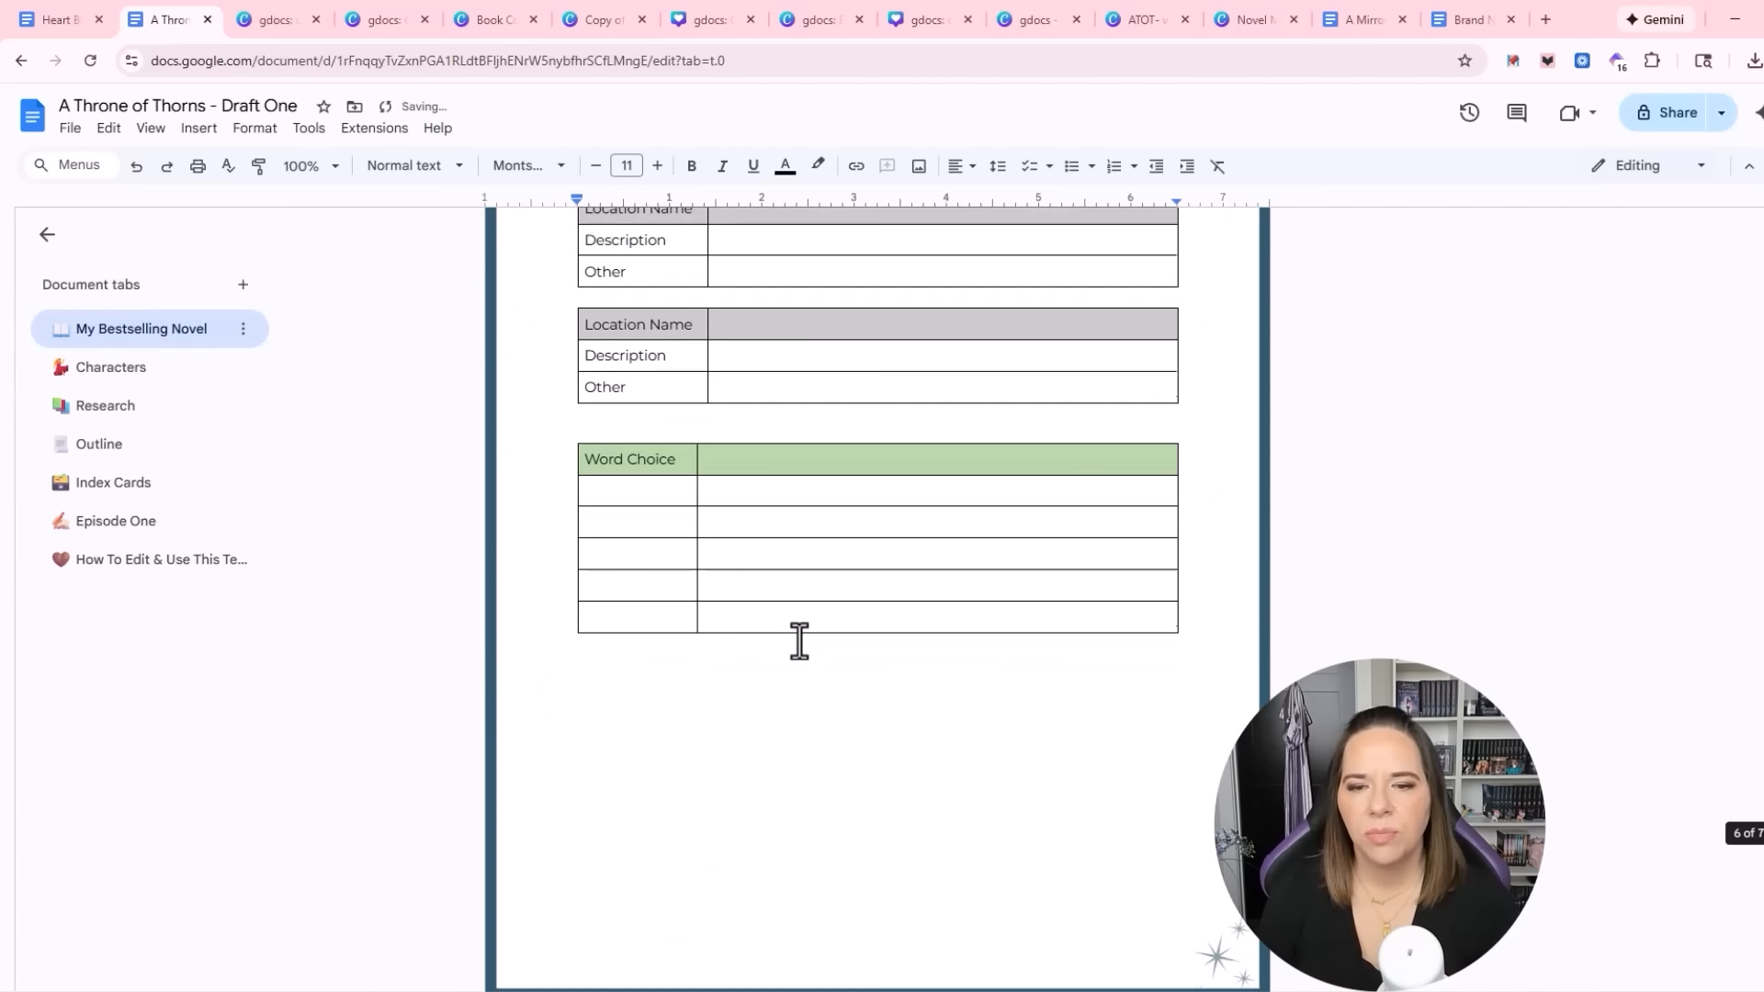
pyautogui.scroll(8, 787, 632)
pyautogui.scroll(10, 782, 629)
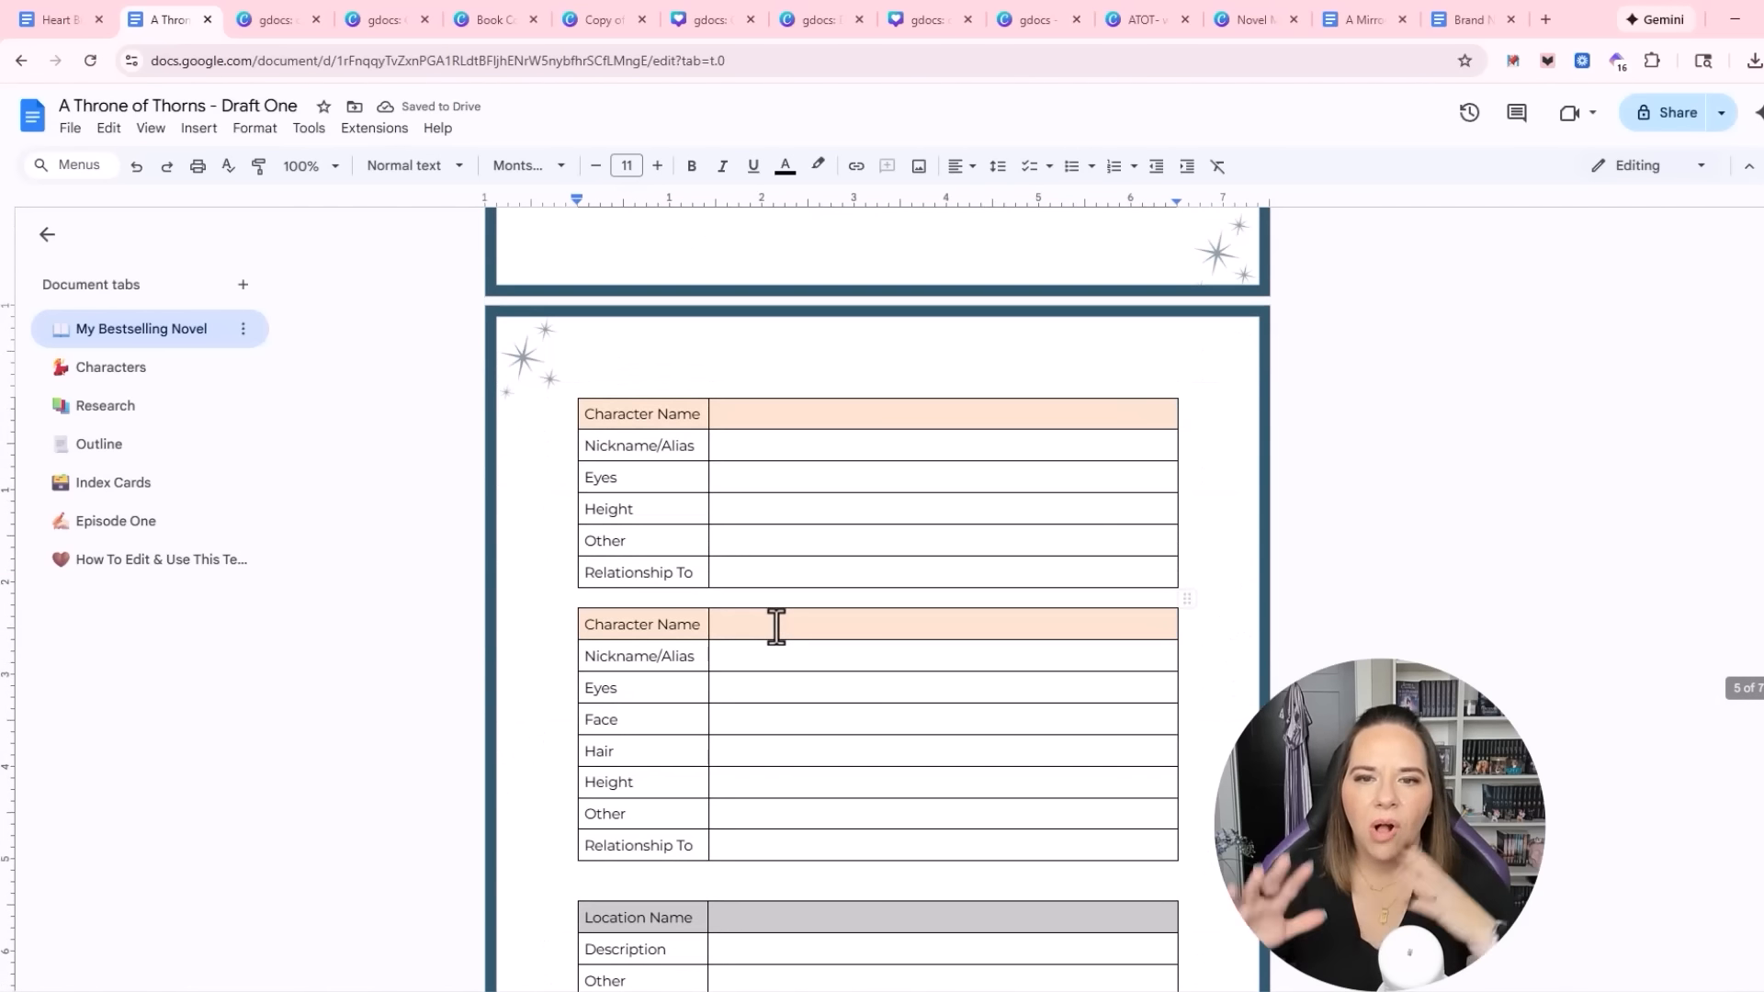
pyautogui.scroll(10, 774, 623)
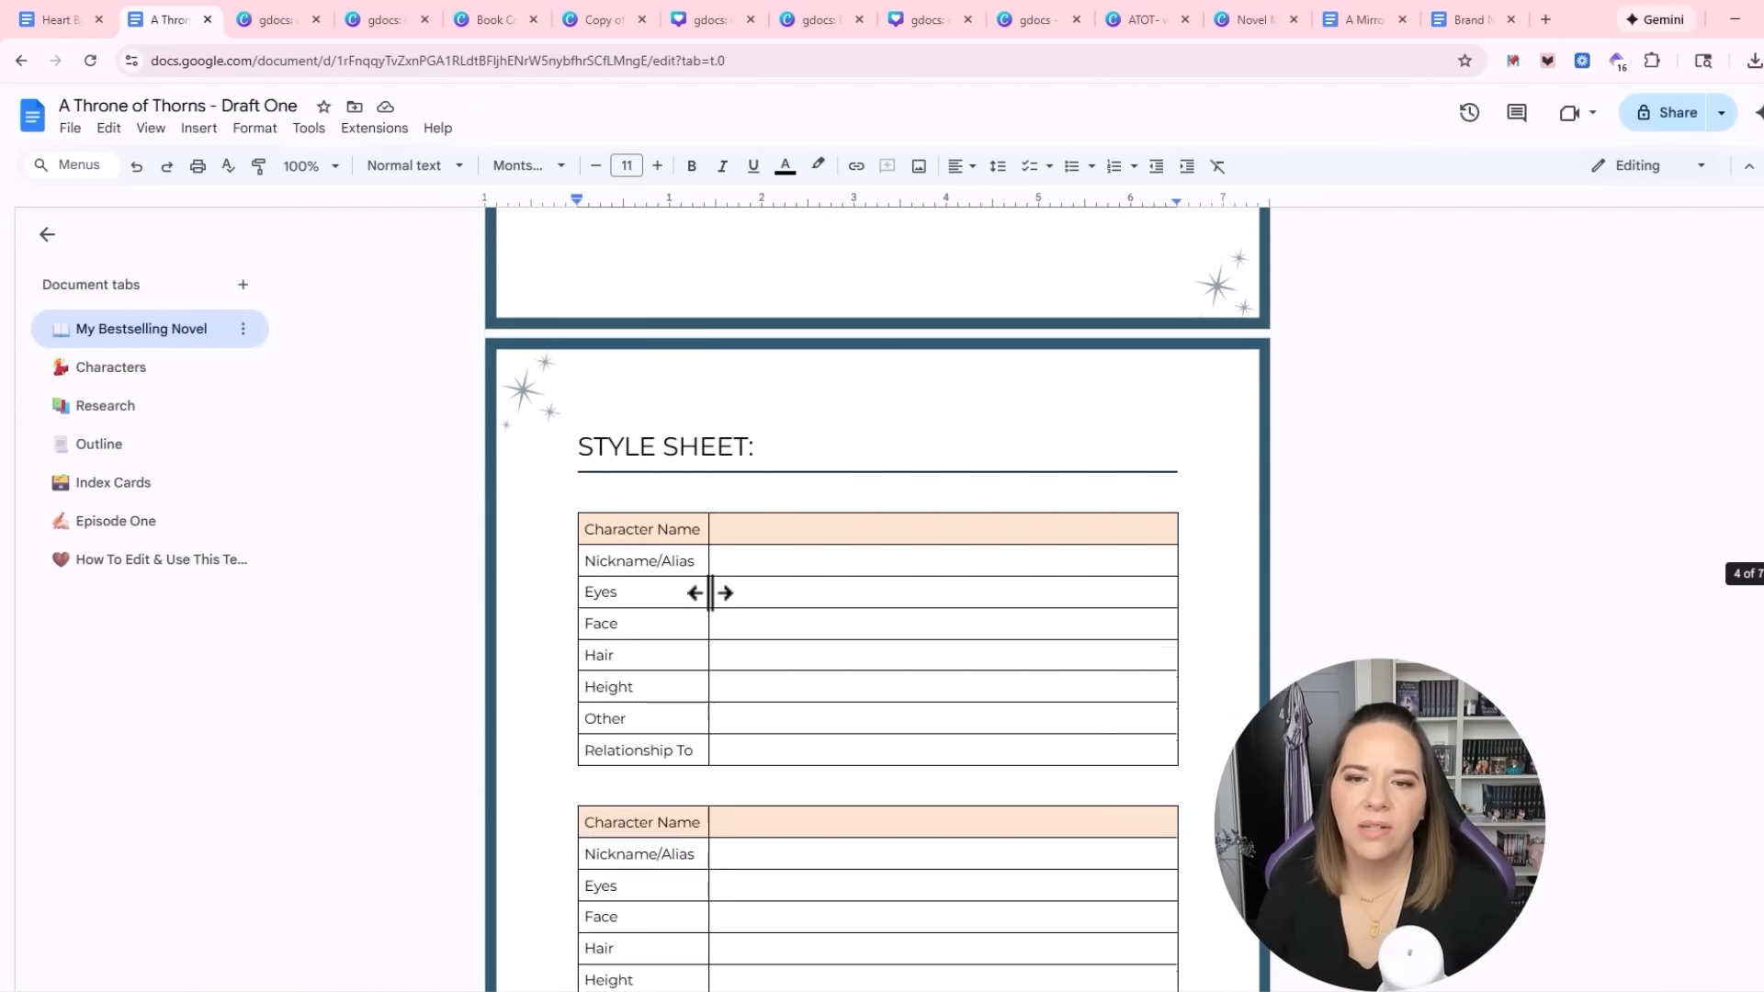
pyautogui.scroll(15, 739, 620)
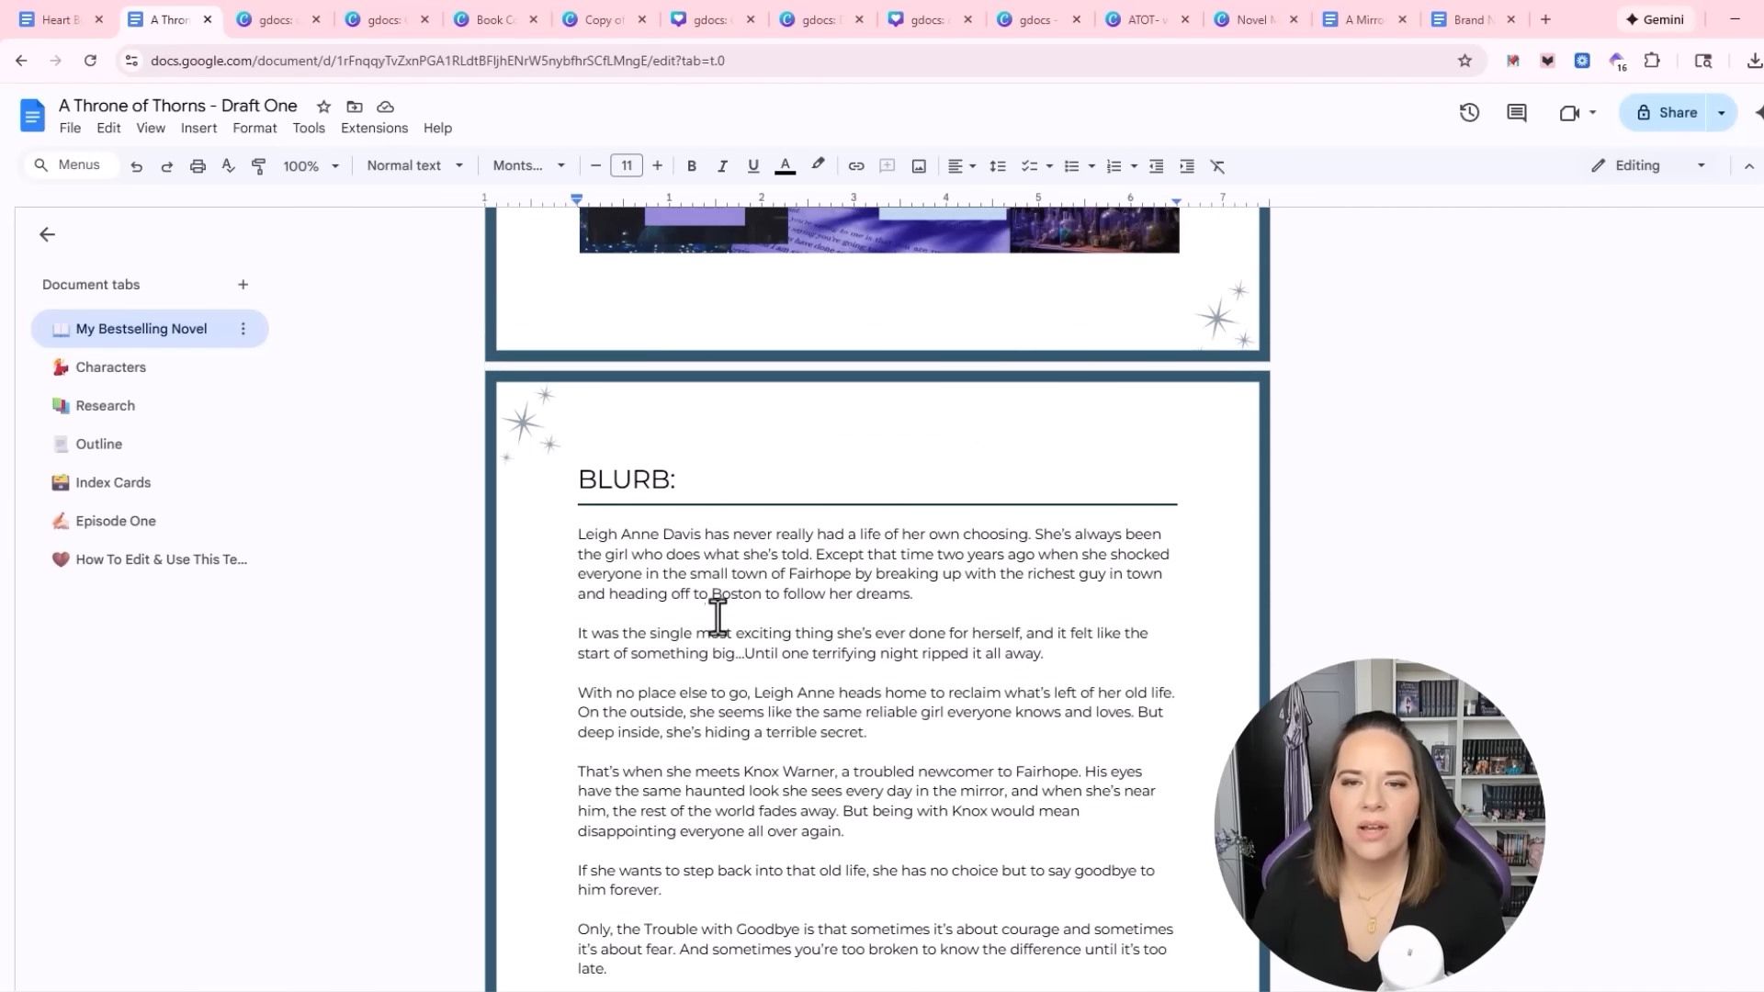
pyautogui.scroll(5, 718, 617)
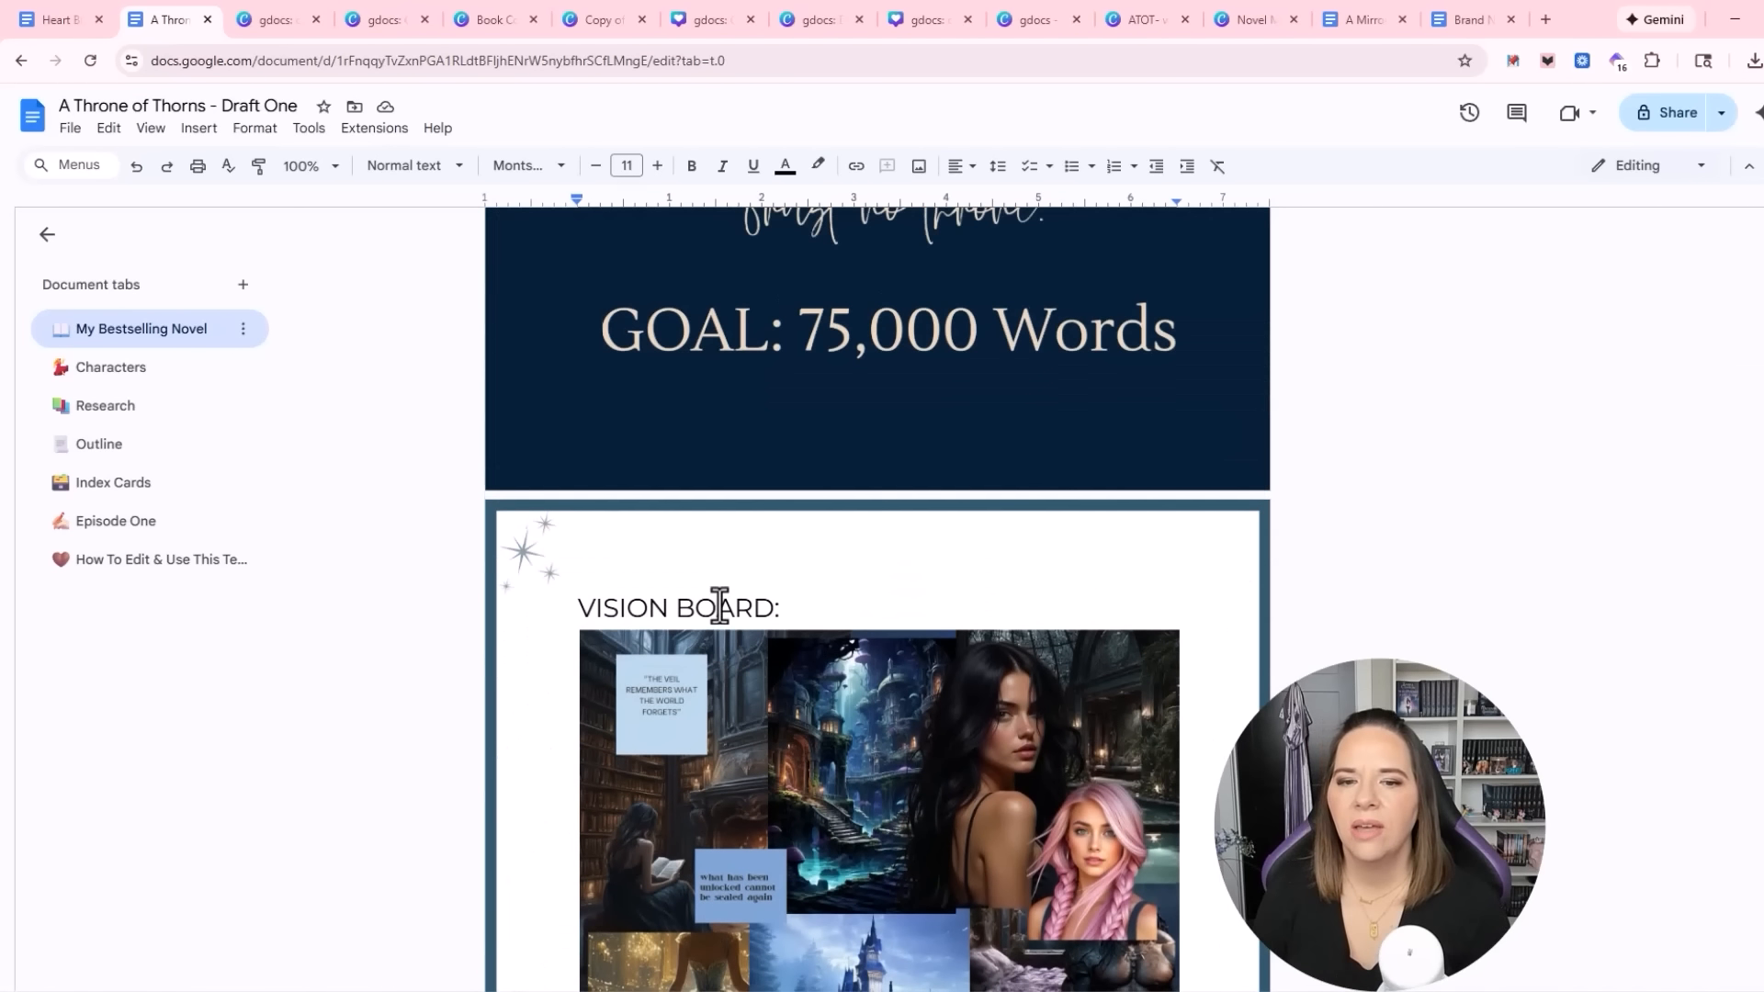
pyautogui.scroll(-5, 720, 607)
# Add a new document tab and open the file picker for uploading an image from the computer into it
pyautogui.click(242, 284)
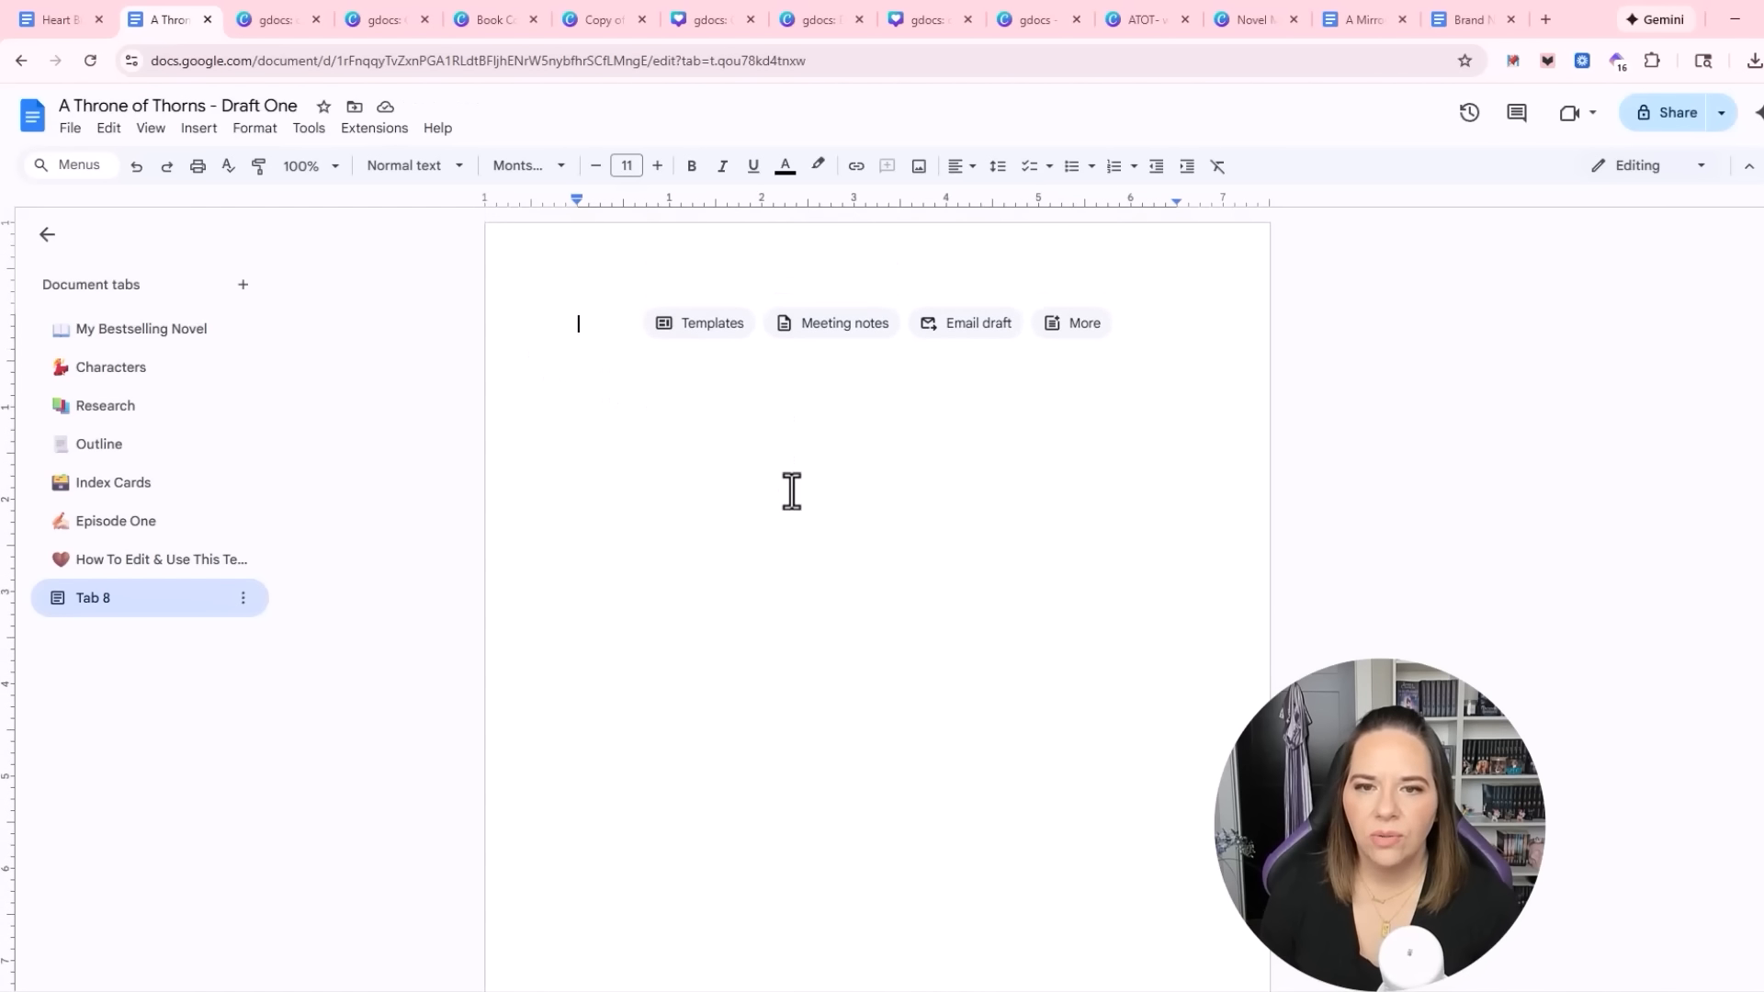
pyautogui.click(200, 129)
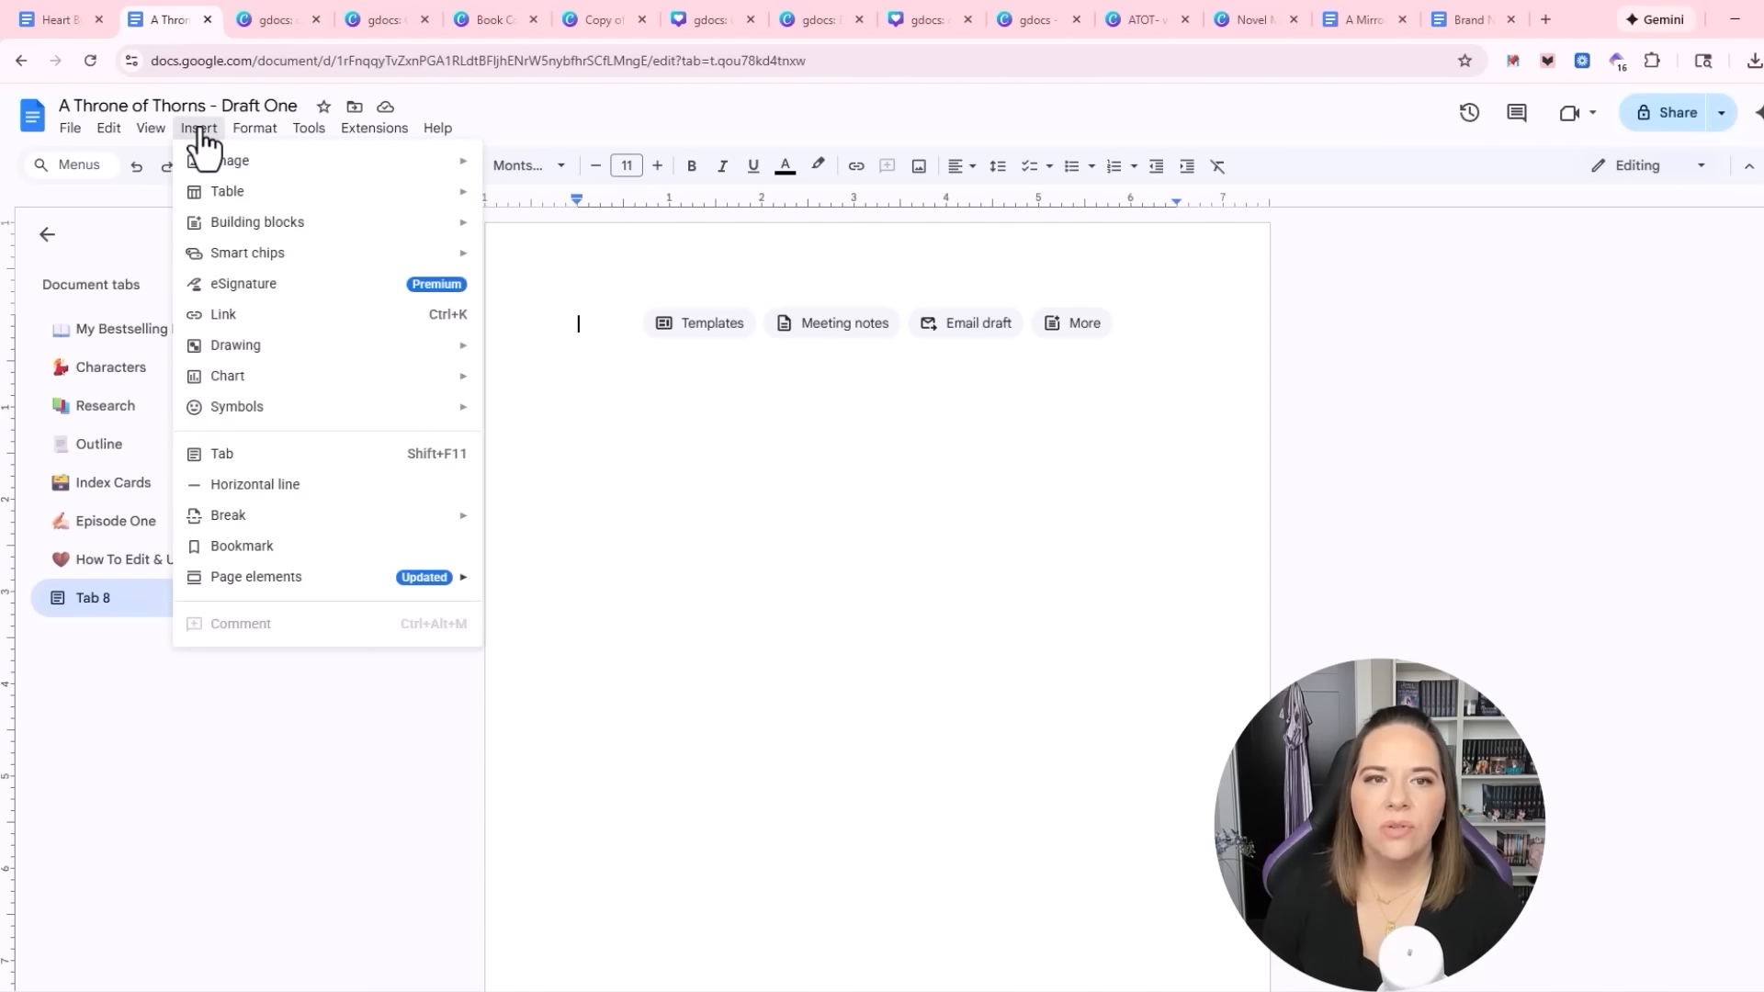
pyautogui.moveTo(230, 162)
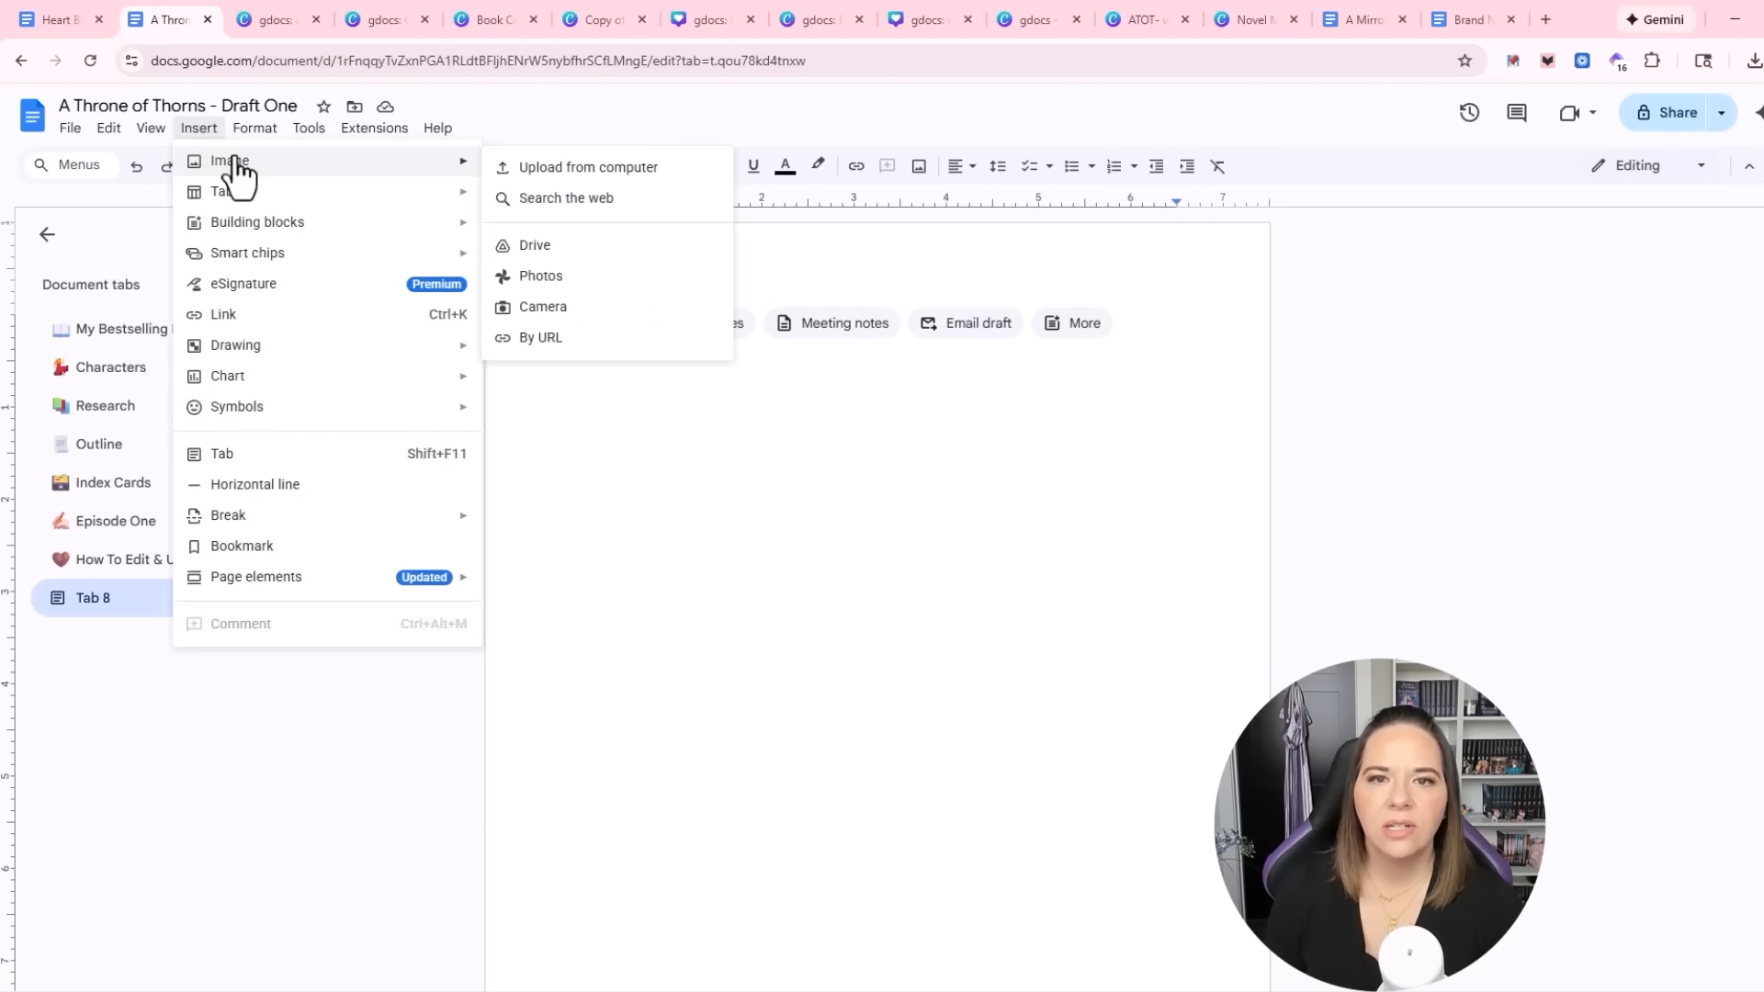
pyautogui.click(609, 169)
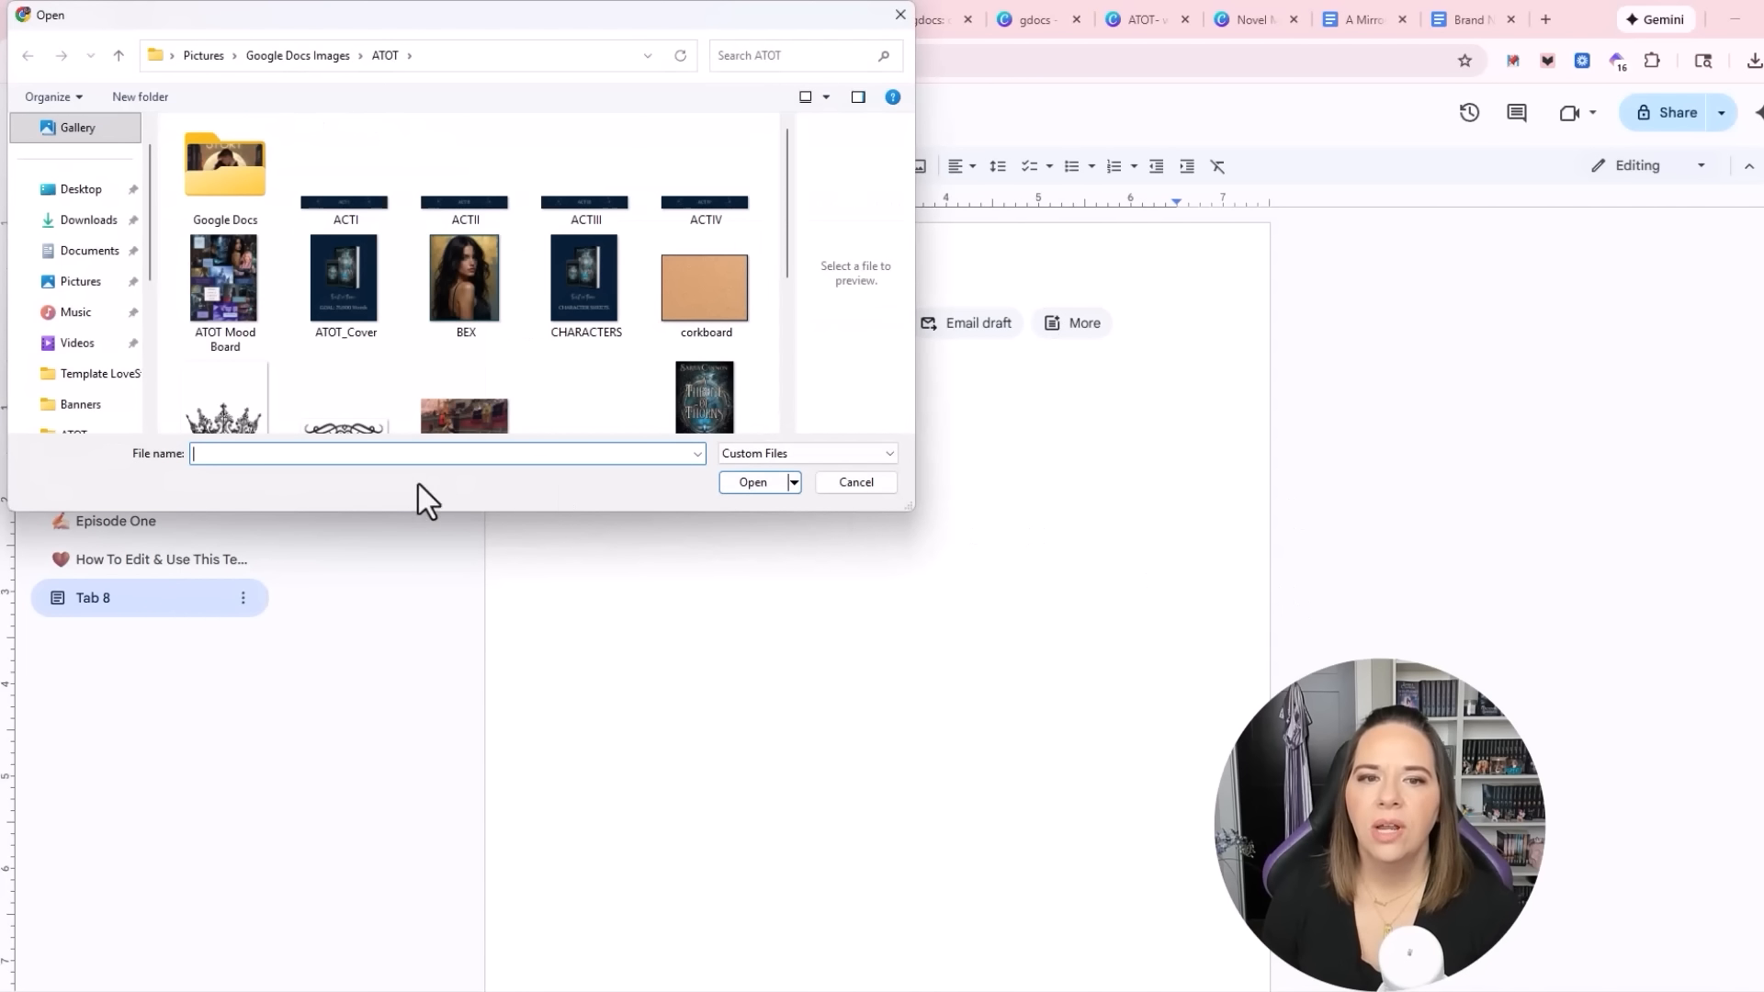
# Insert the ATOT_Cover image from the ATOT folder into the Tab 8 page
pyautogui.doubleClick(361, 288)
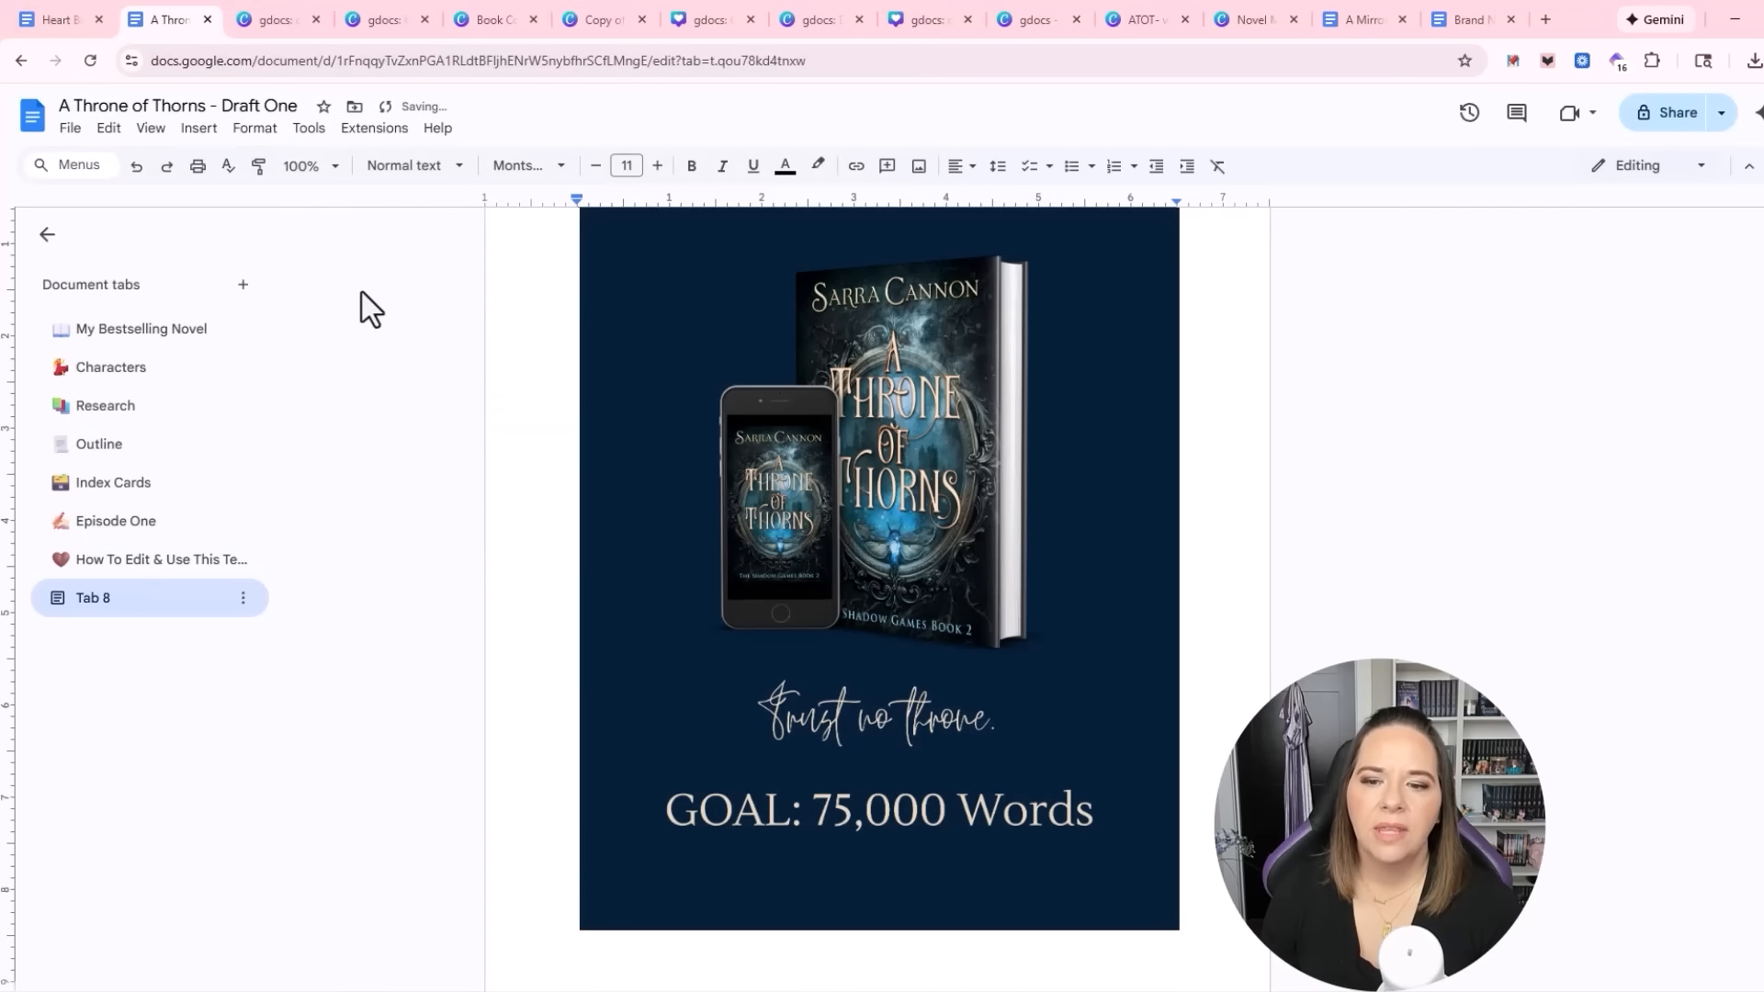
pyautogui.scroll(2, 879, 597)
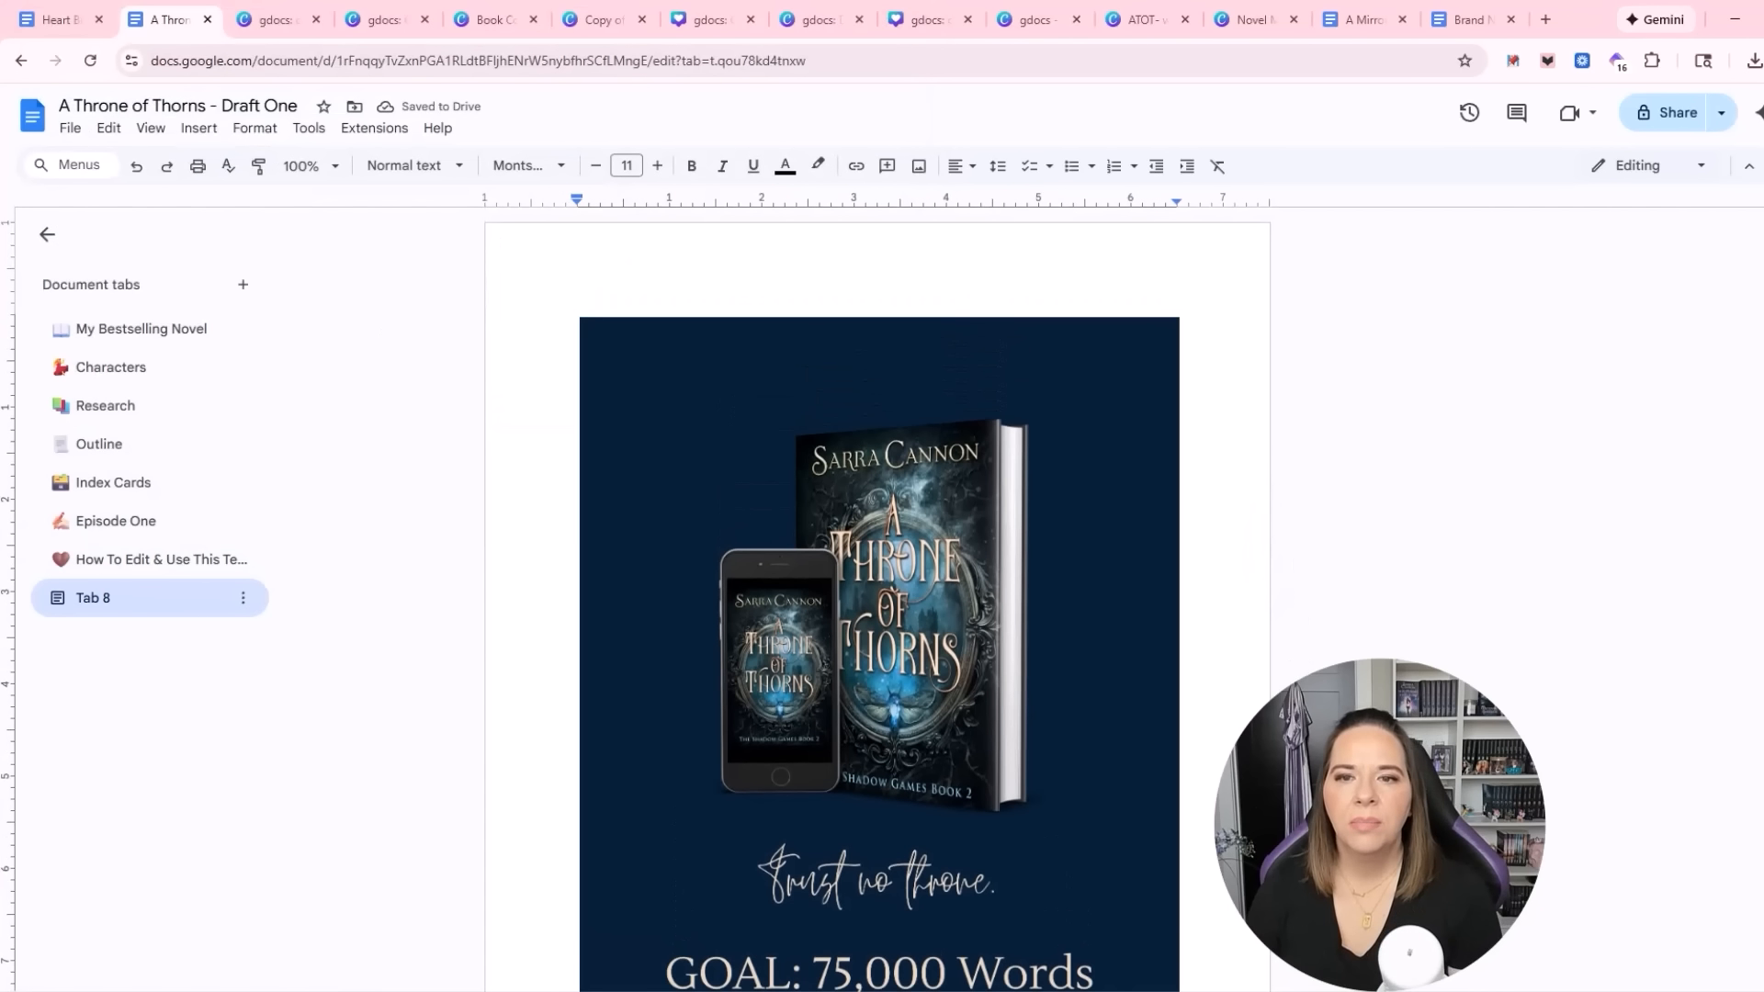
pyautogui.scroll(-2, 764, 621)
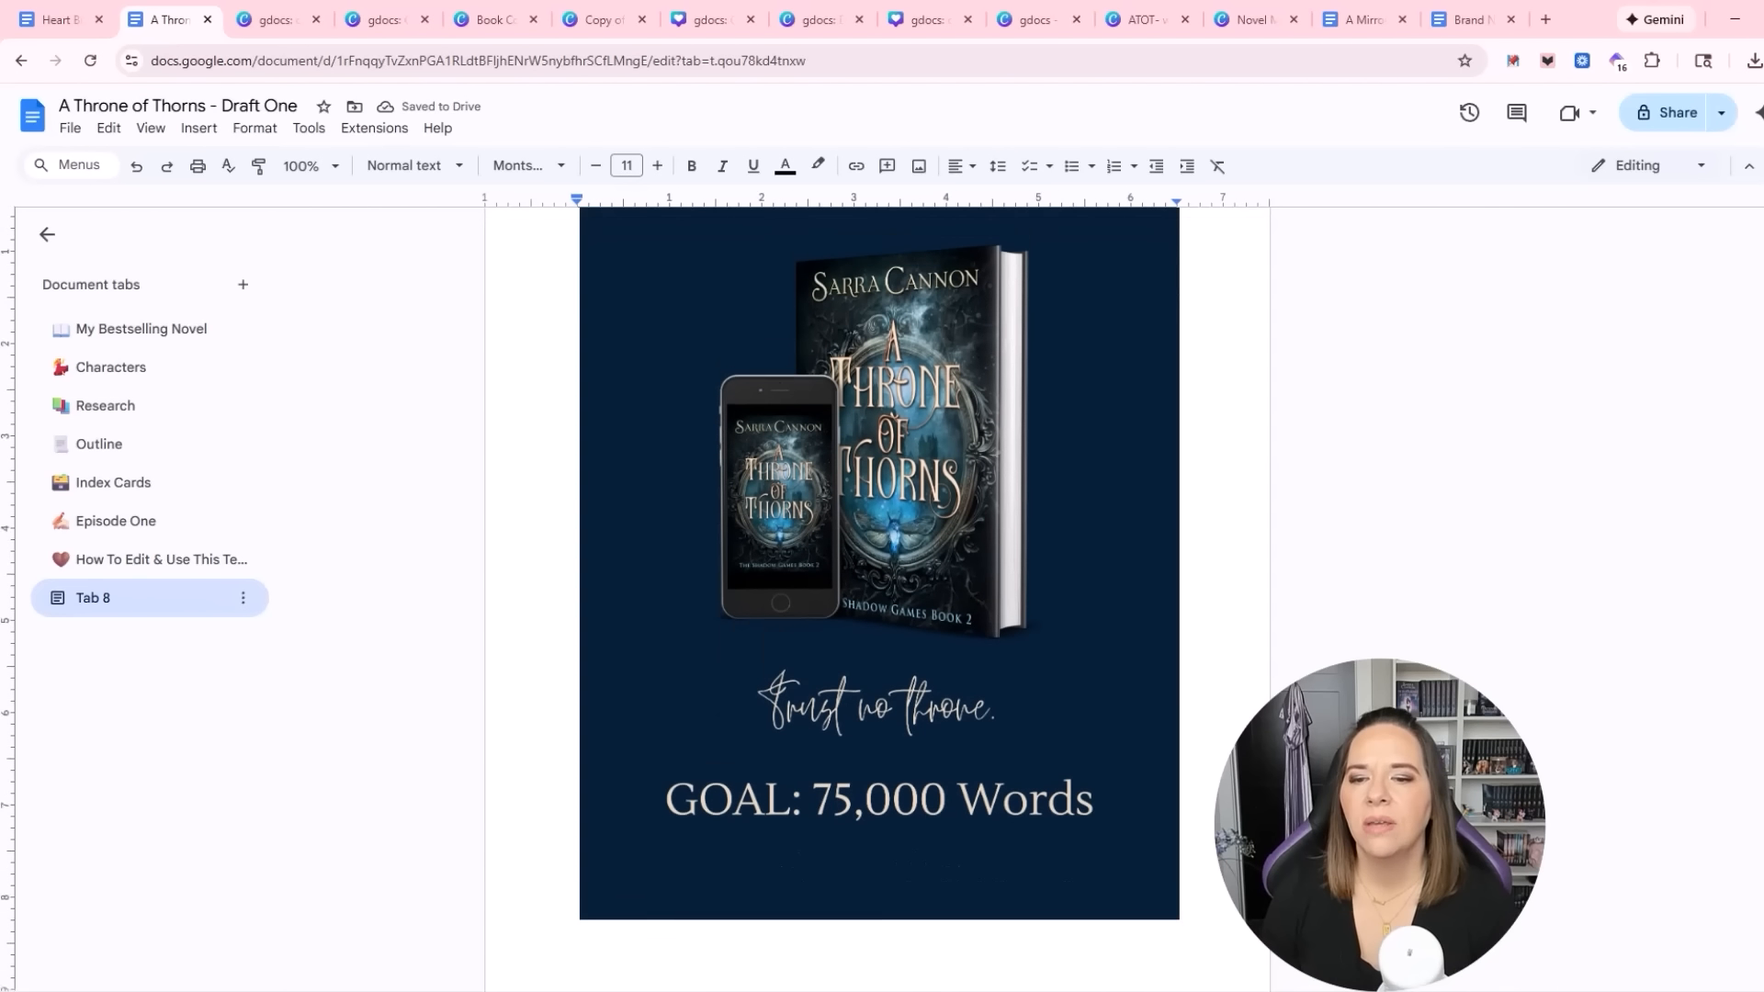
# Set the text wrapping of the inserted cover image to Break text
pyautogui.click(763, 621)
pyautogui.scroll(1, 827, 725)
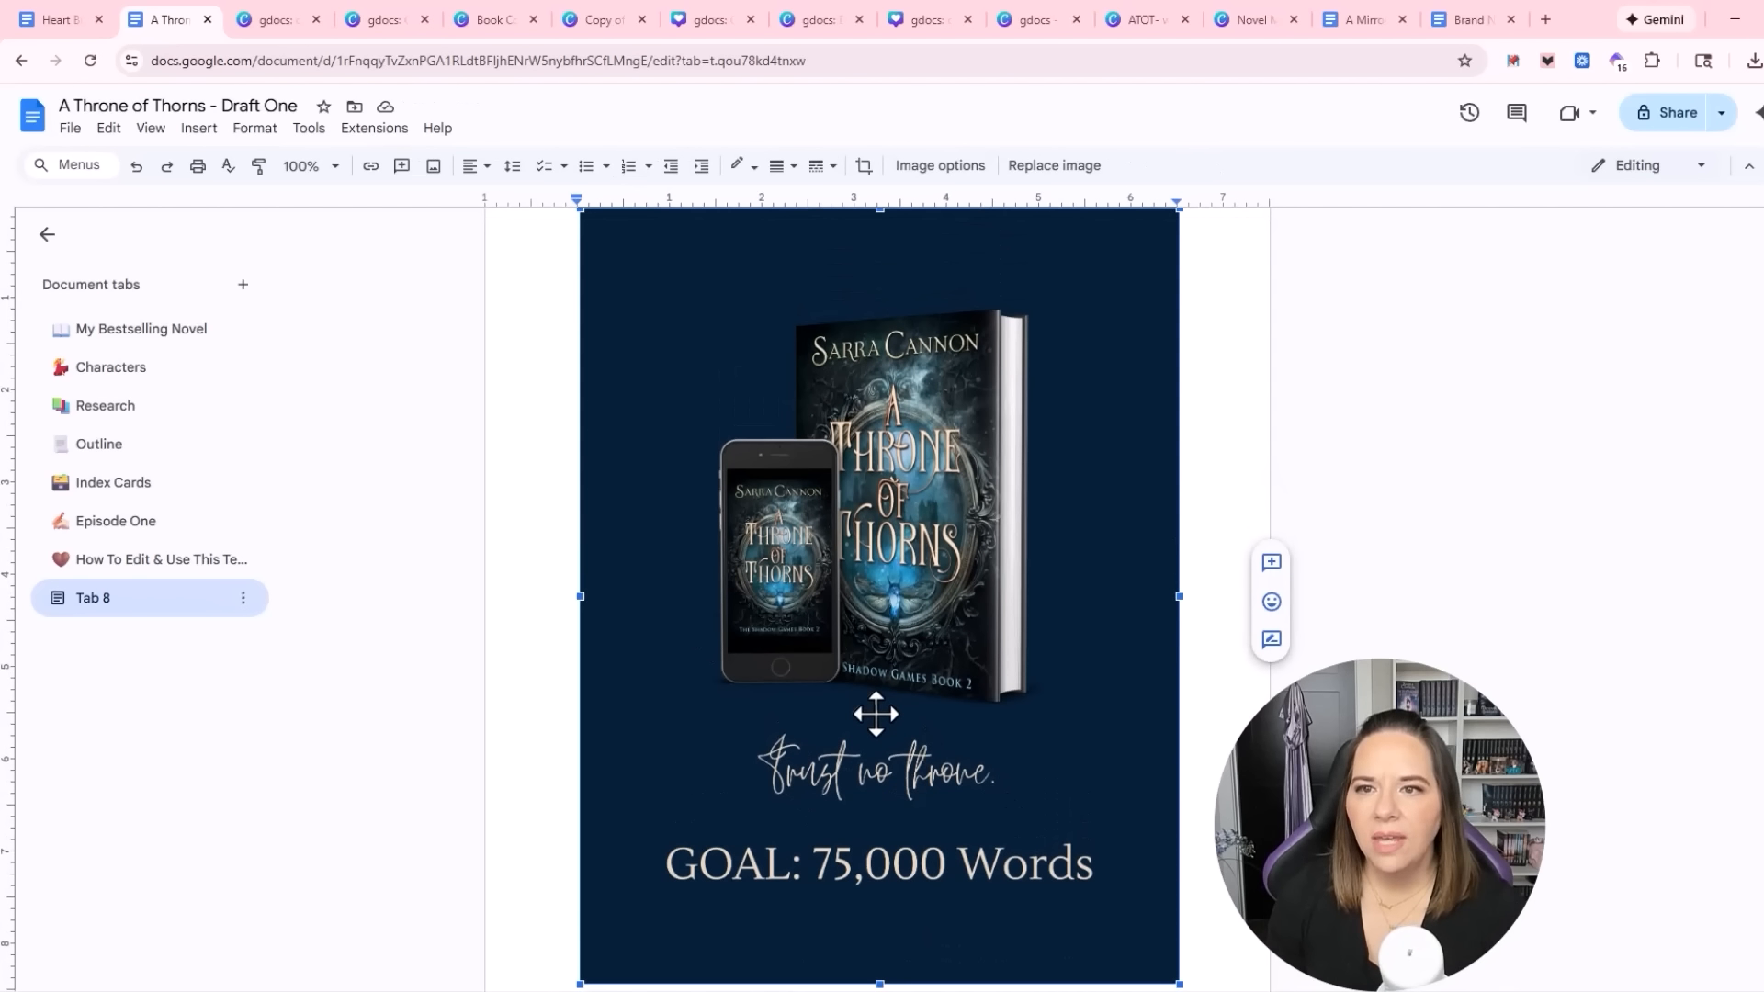
pyautogui.click(937, 166)
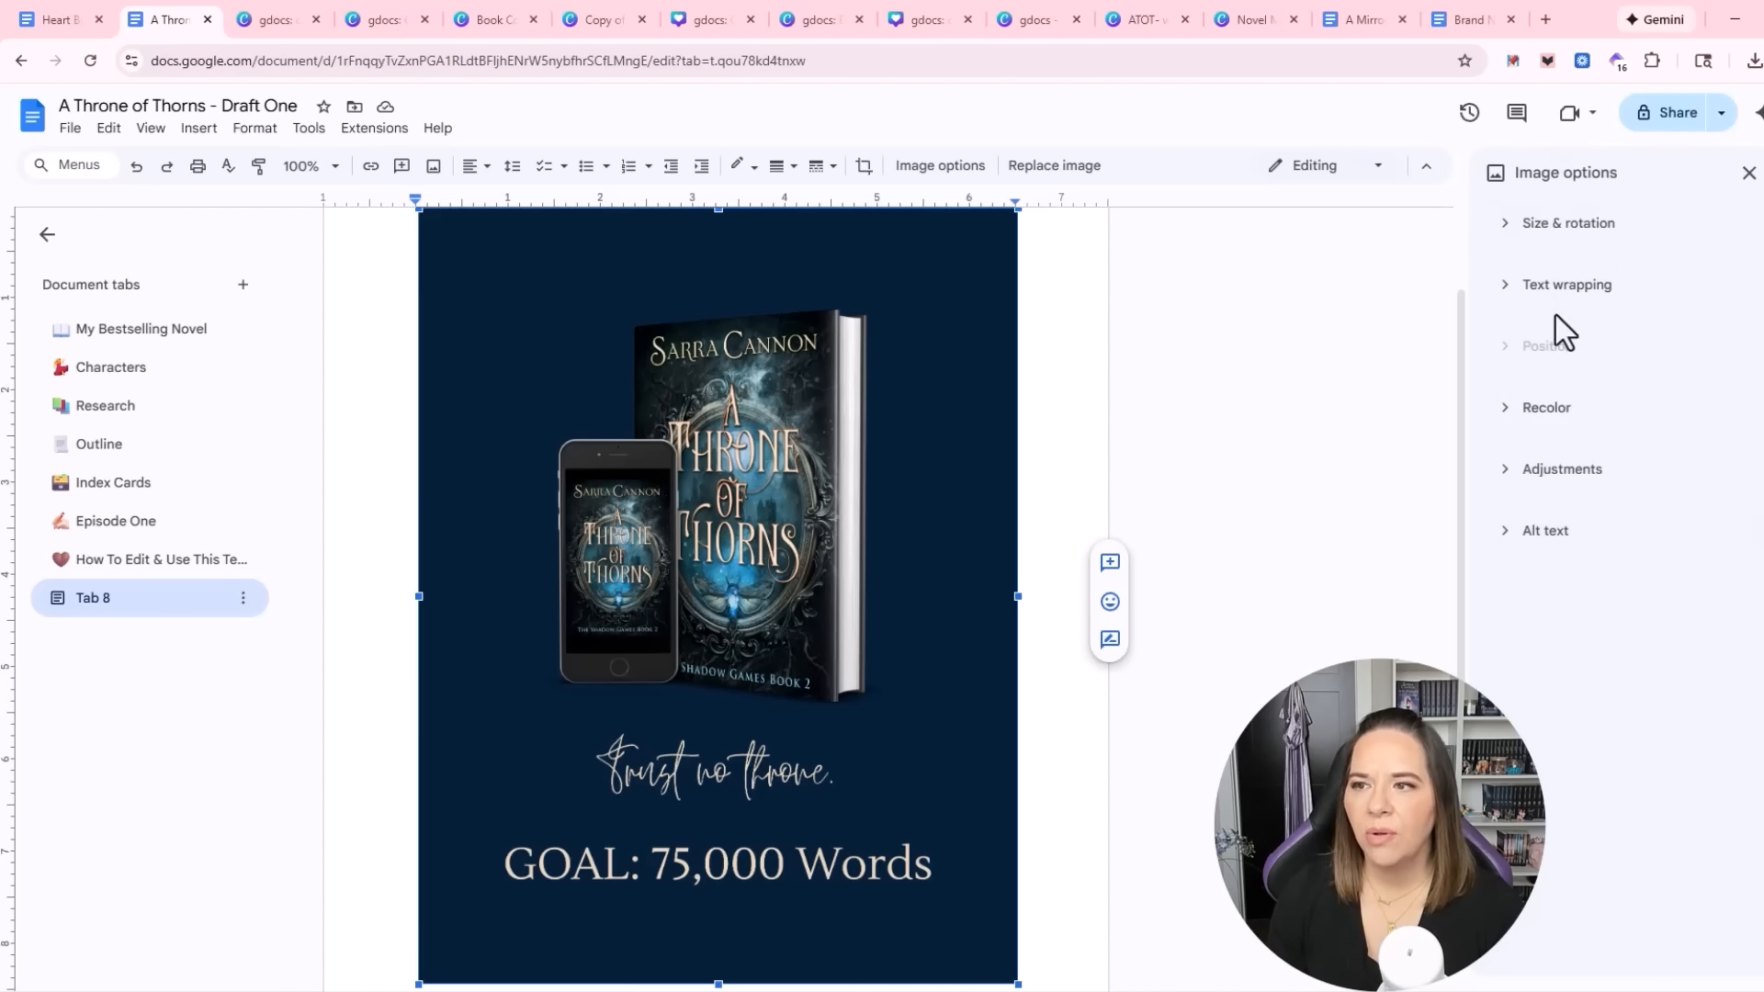
pyautogui.click(1526, 241)
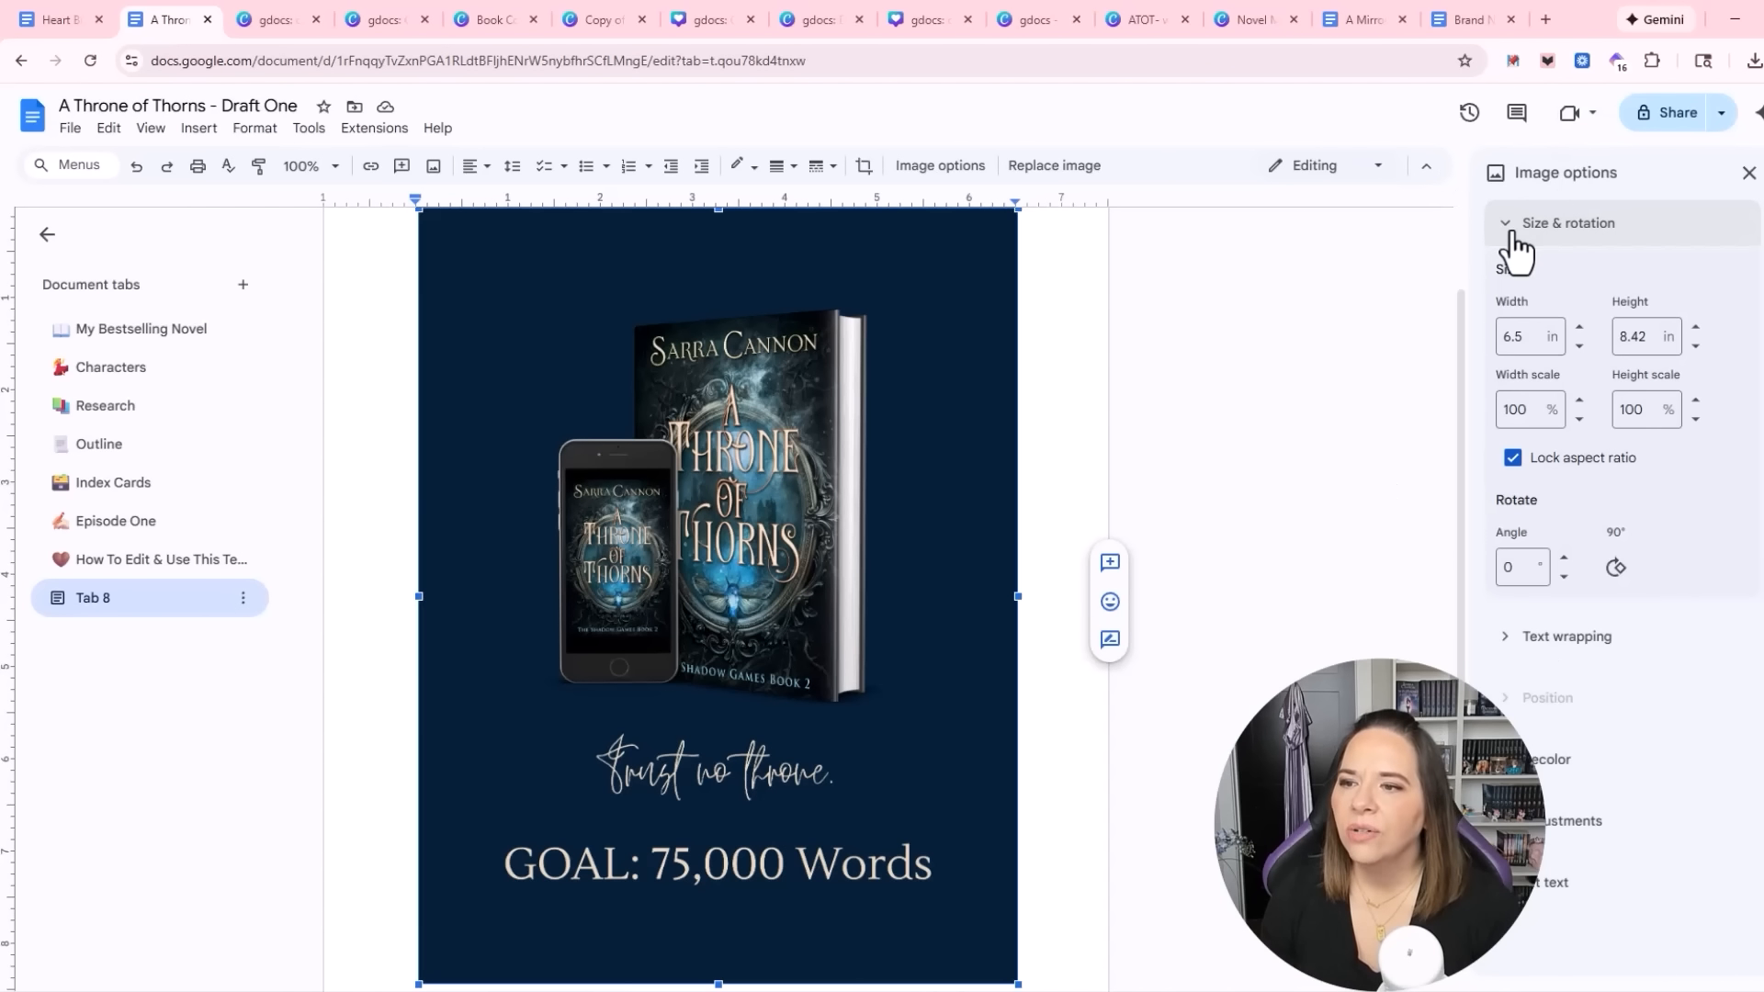
pyautogui.click(1516, 230)
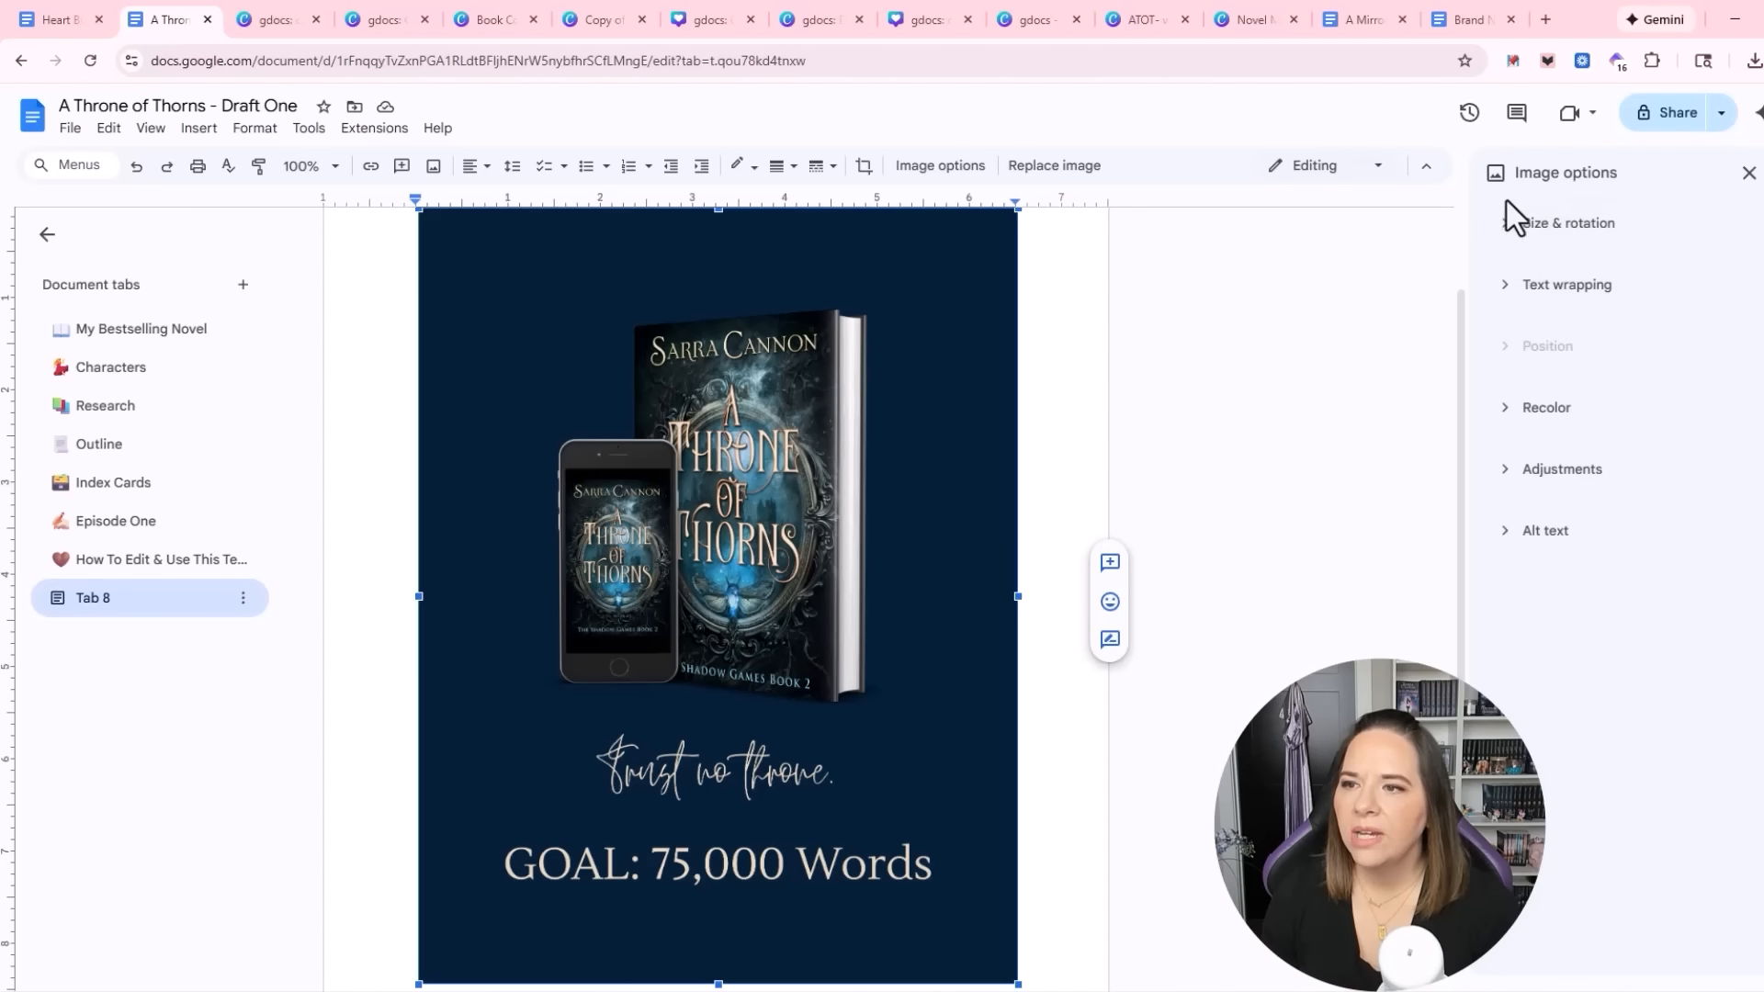
pyautogui.click(1508, 220)
pyautogui.click(1508, 222)
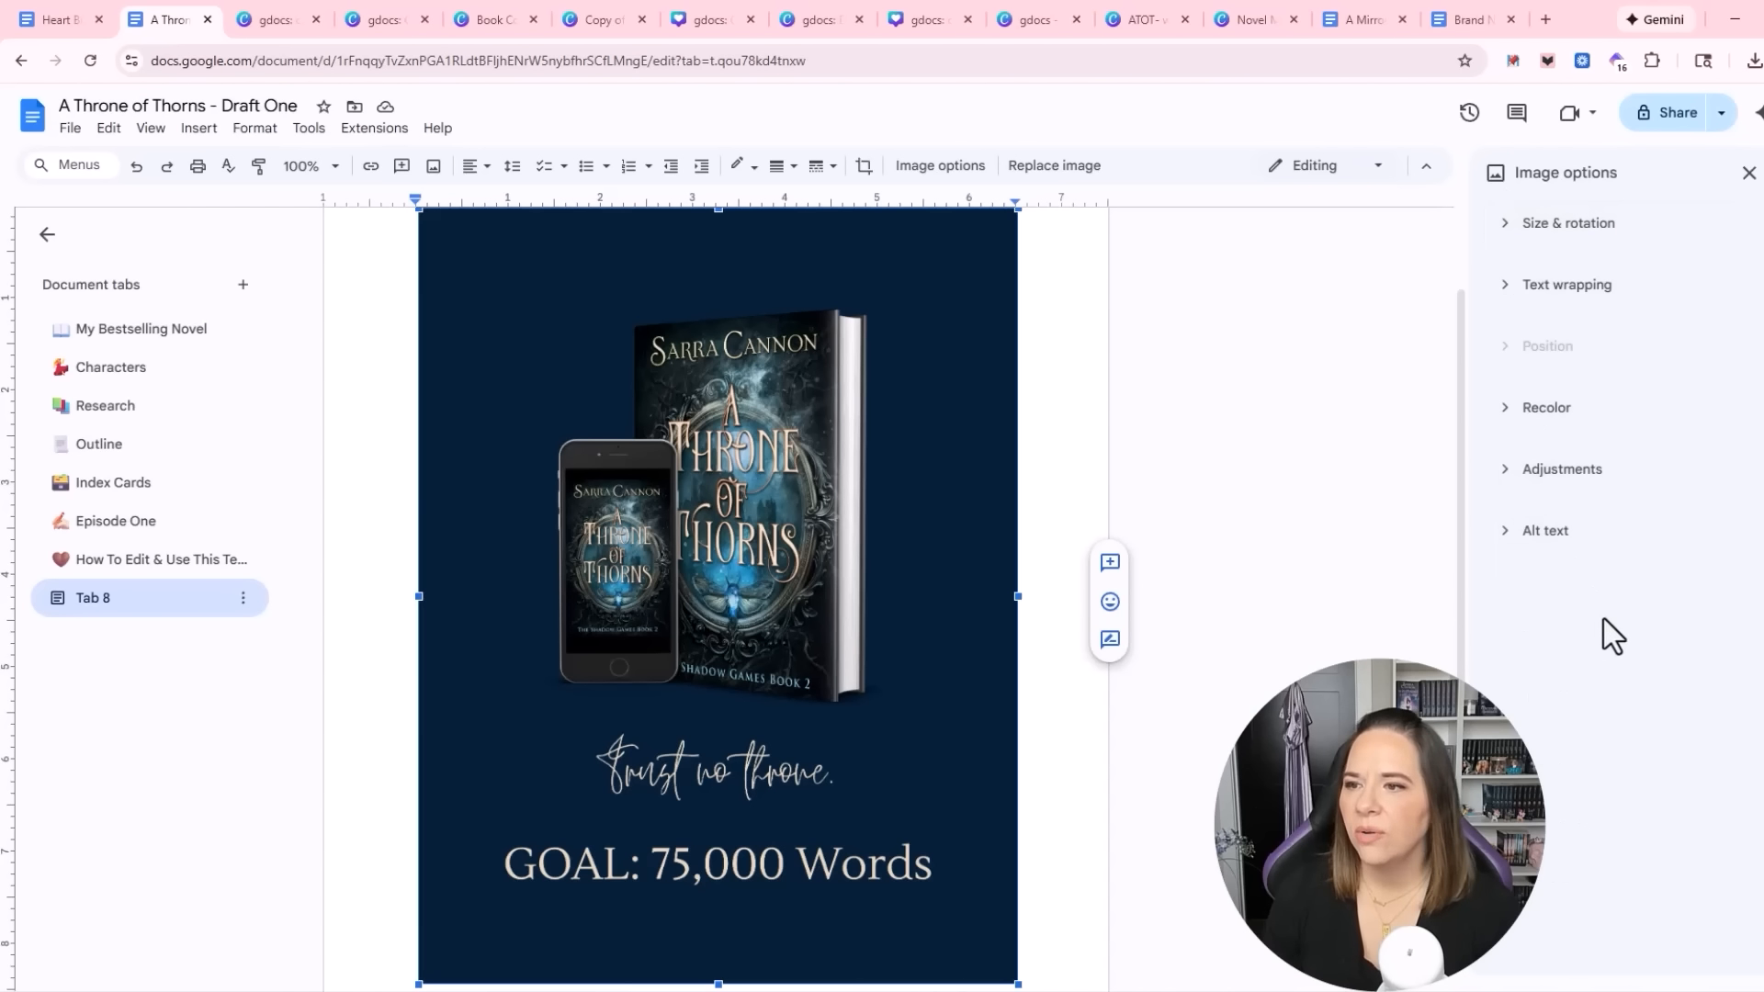
pyautogui.click(1523, 287)
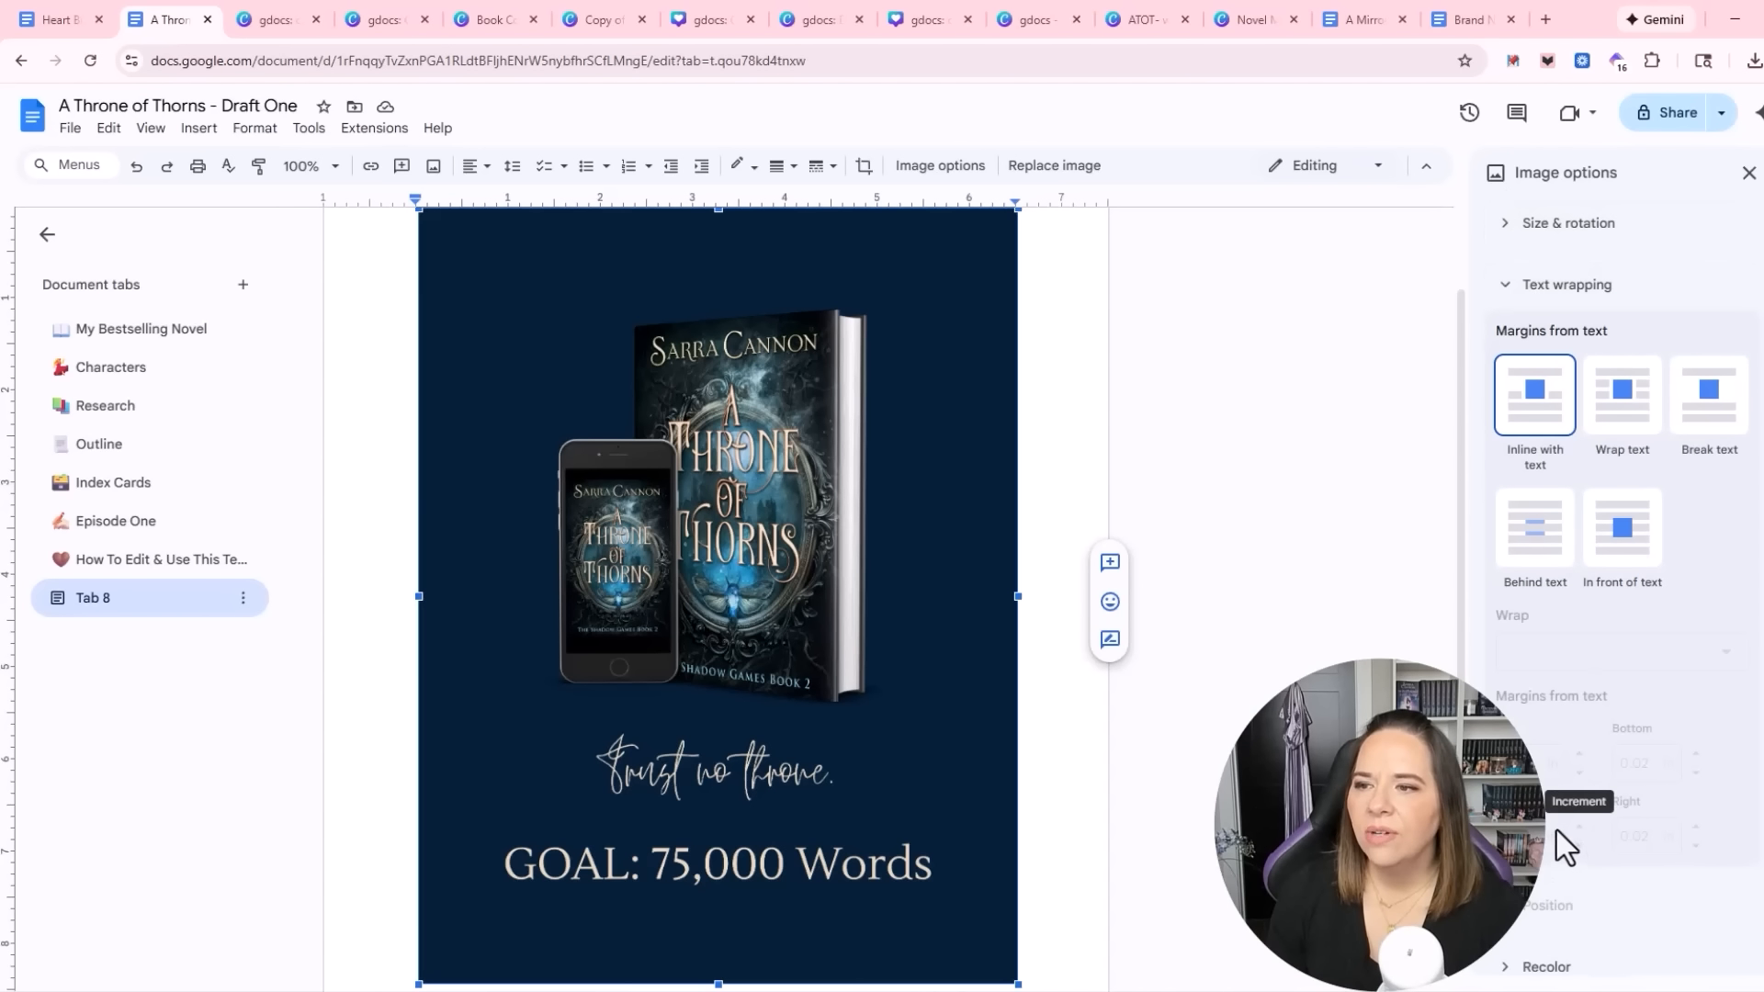
pyautogui.click(1709, 404)
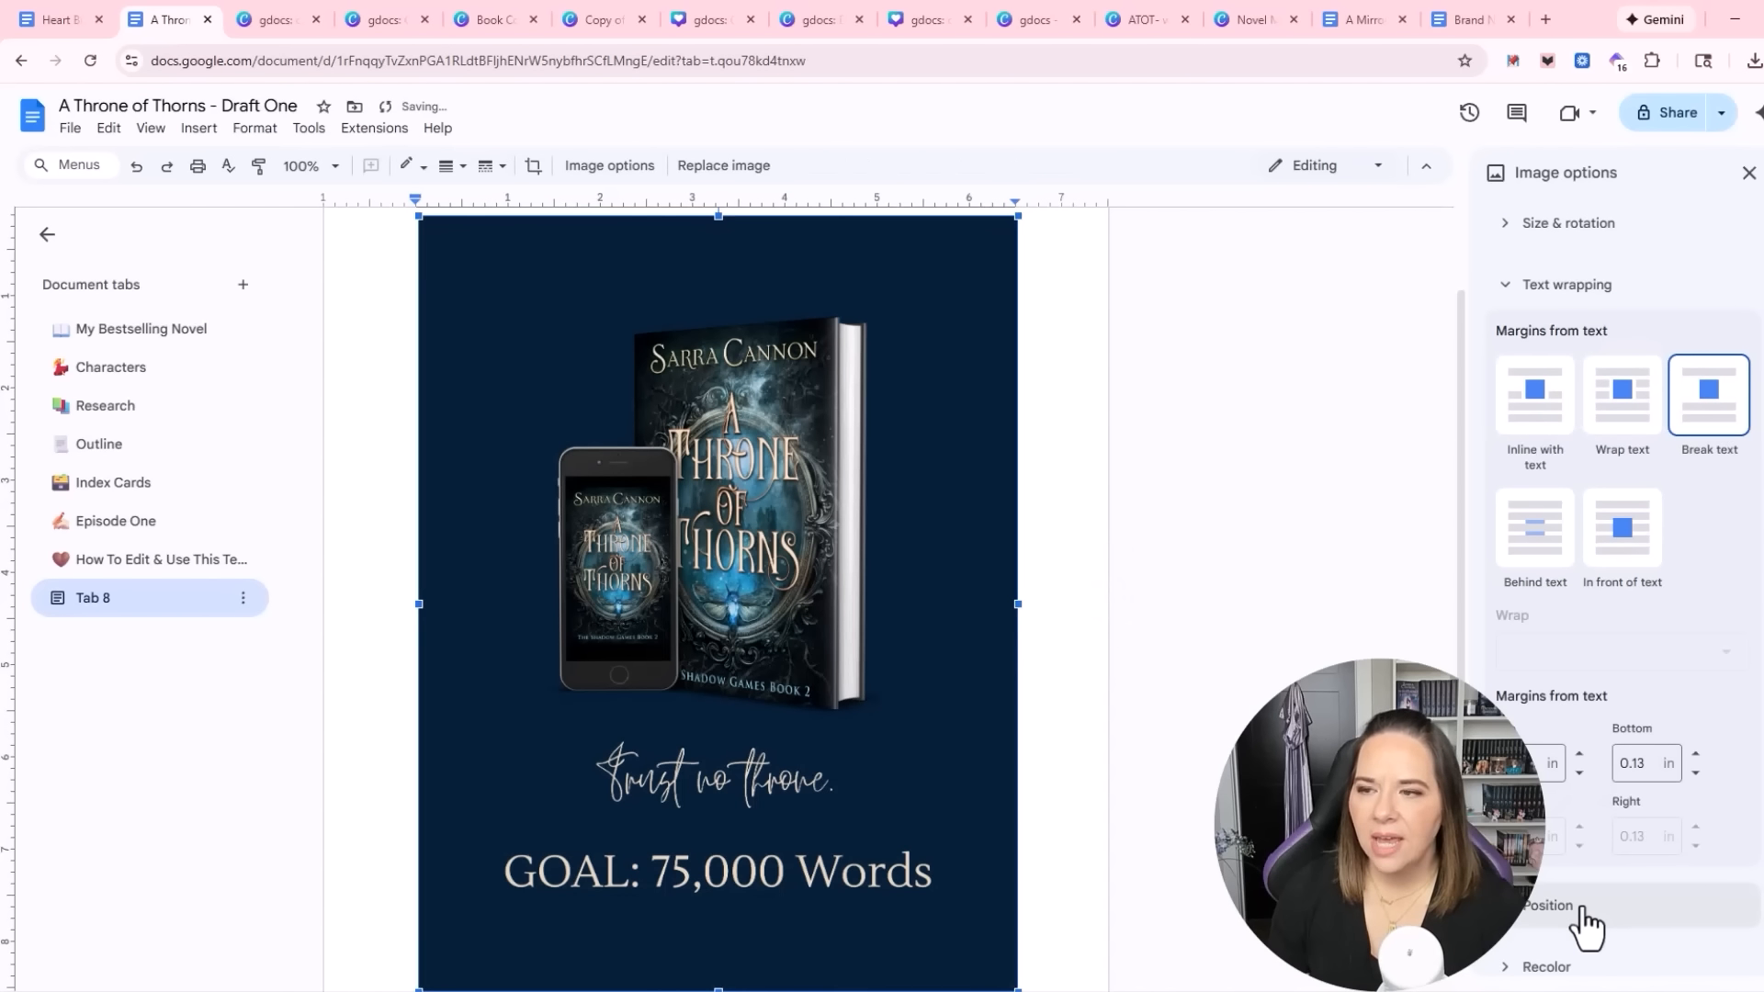
# Fix the cover image's position on the page and apply the top-left quick layout
pyautogui.scroll(-1, 1543, 735)
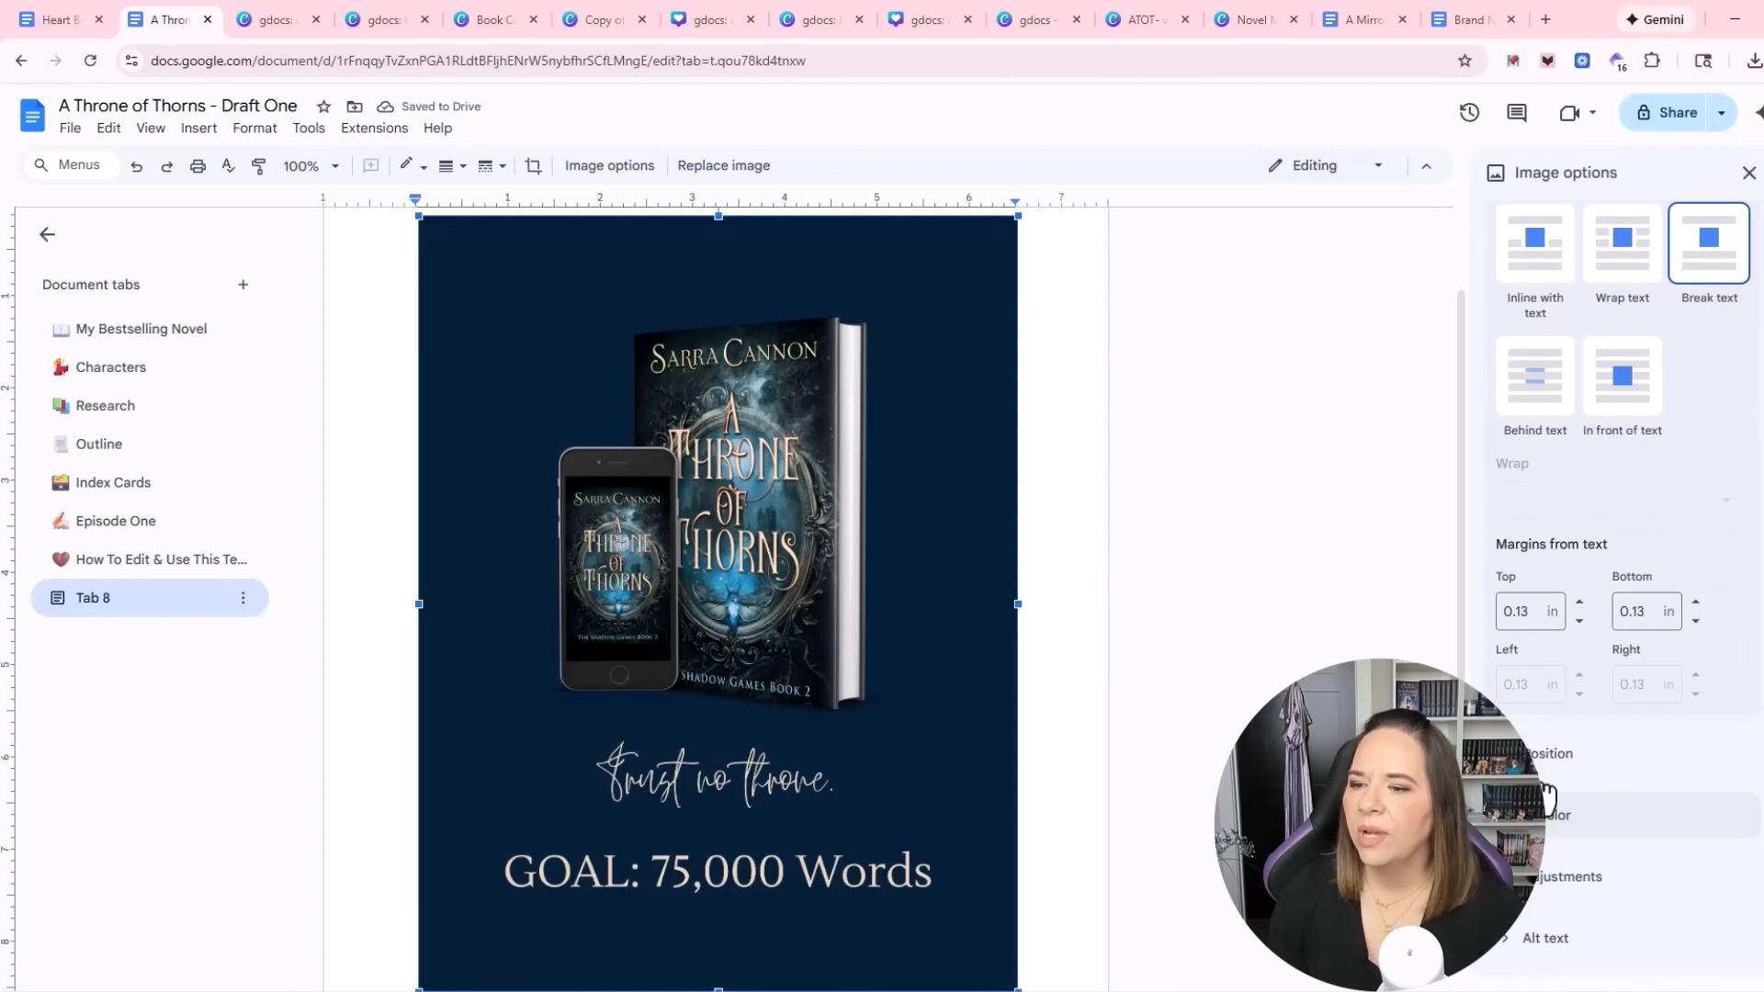
pyautogui.click(1543, 797)
pyautogui.scroll(-1, 1546, 834)
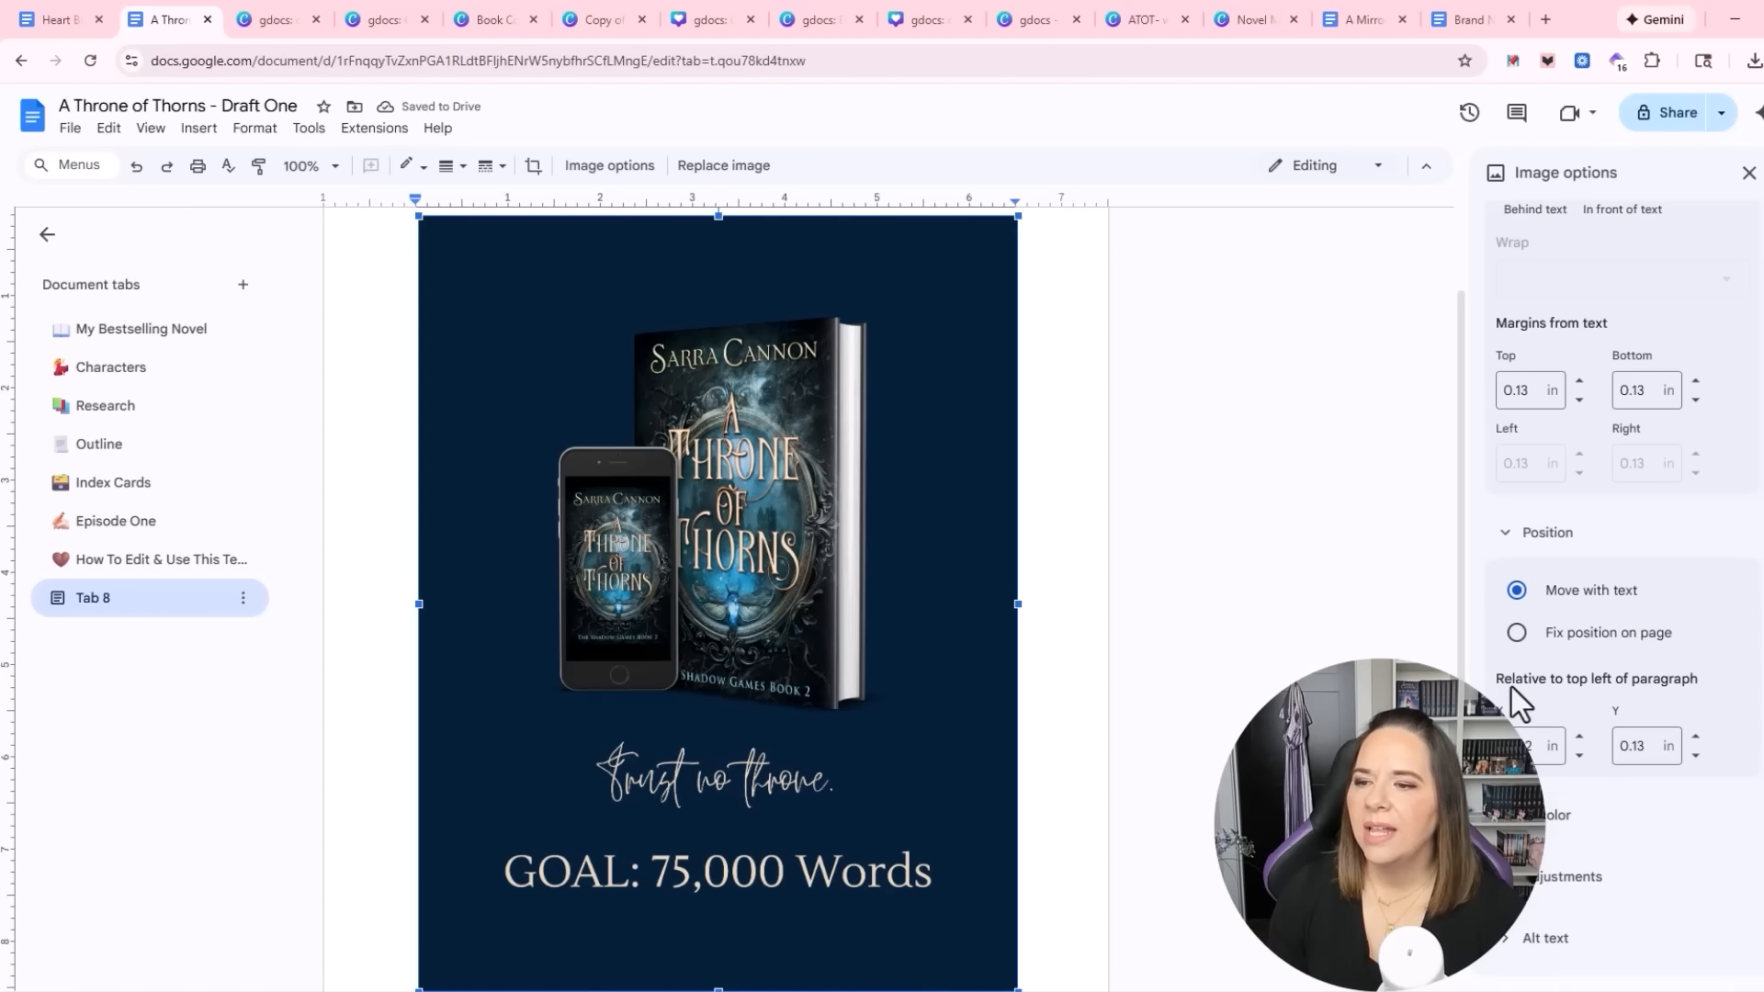
pyautogui.click(1516, 634)
pyautogui.scroll(-3, 1579, 890)
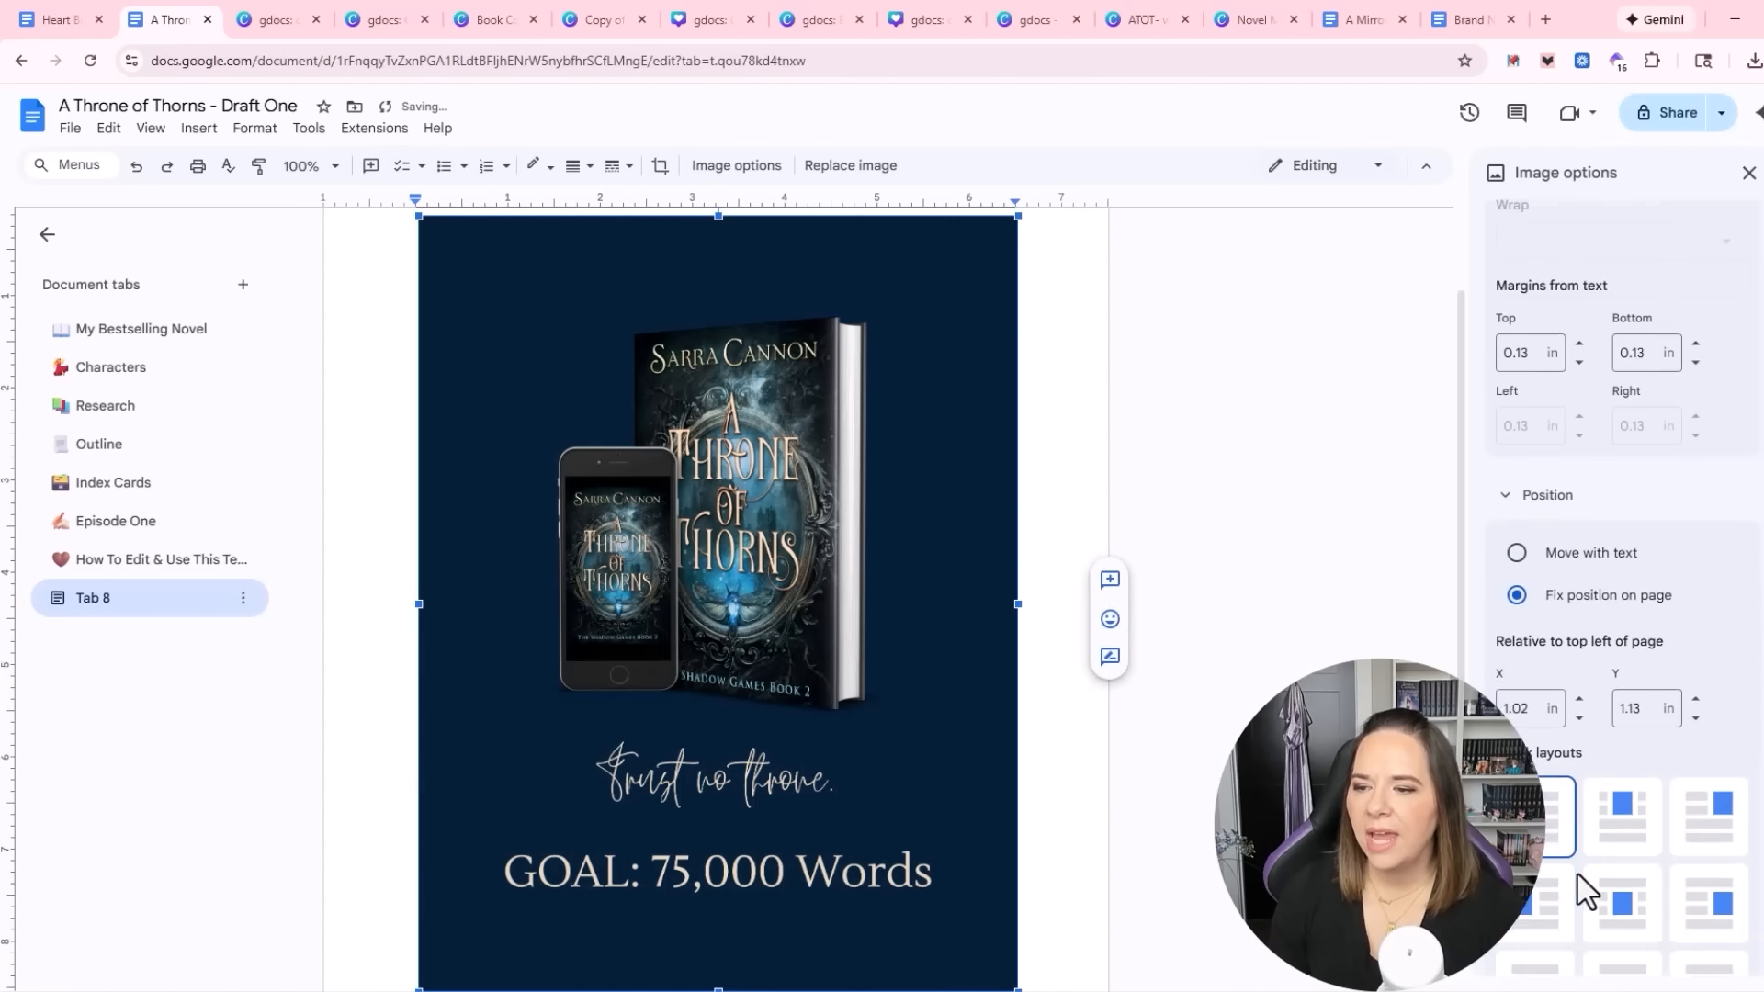
pyautogui.click(1545, 567)
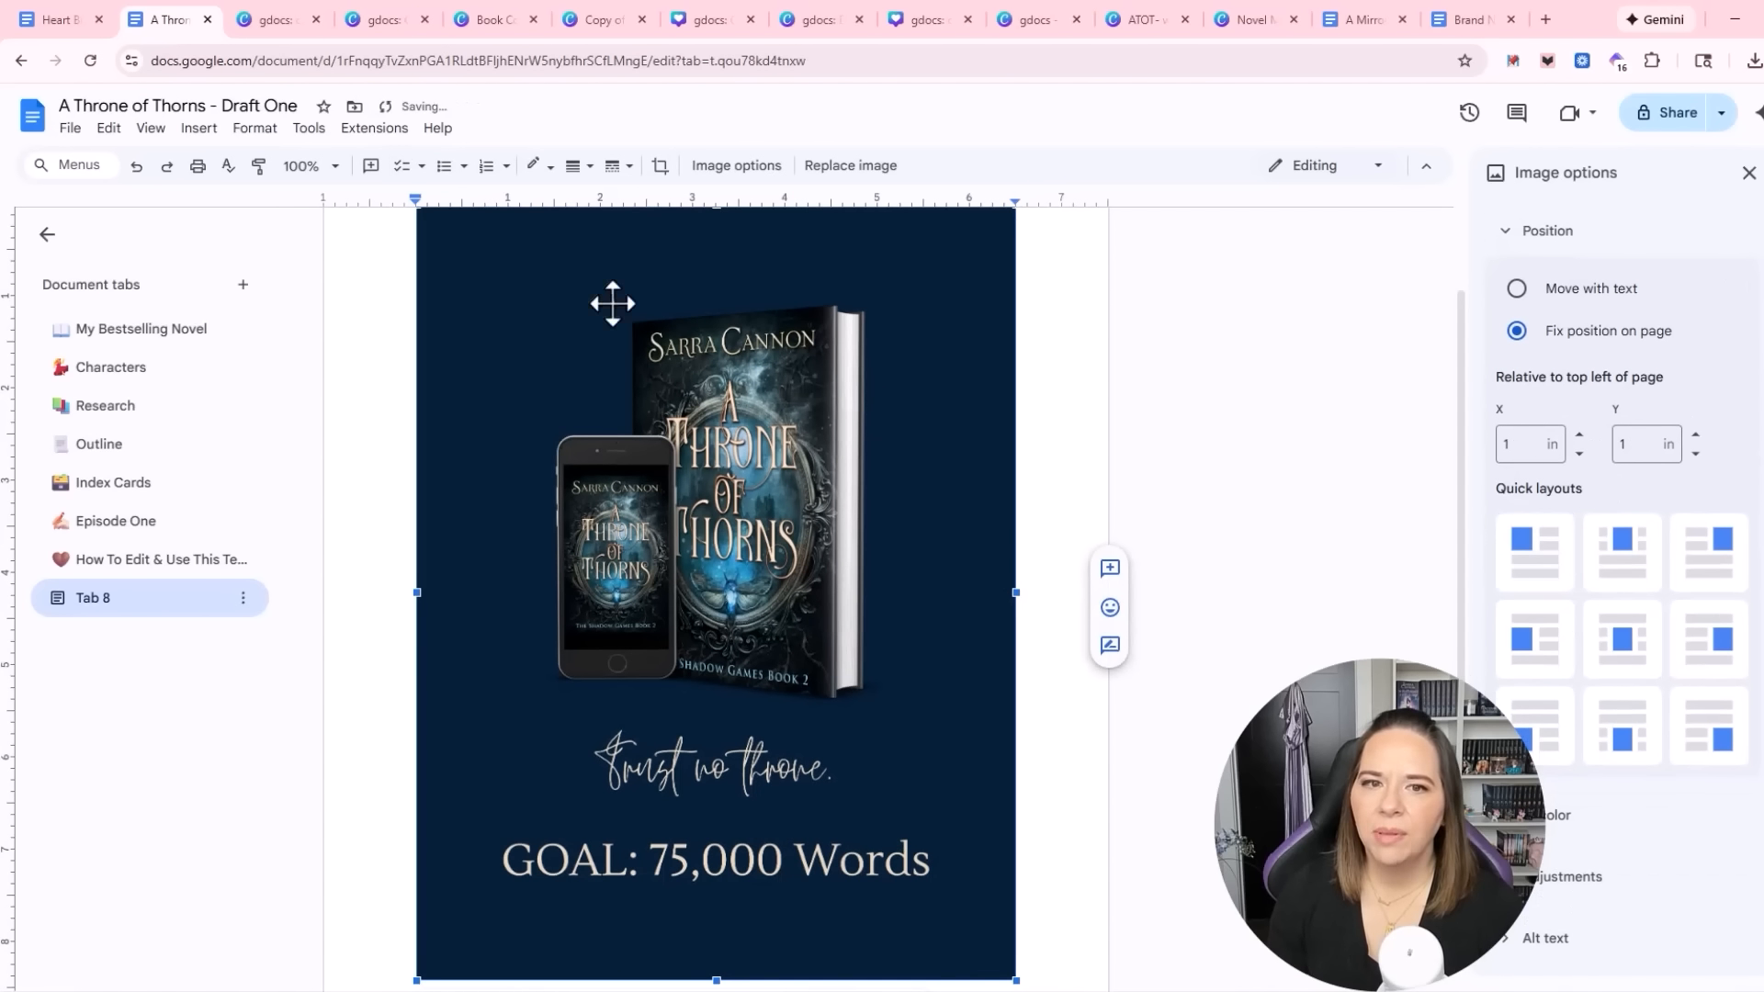
# Set the cover image's position to X 0 in and Y 0 in relative to the page's top left
pyautogui.scroll(2, 1106, 693)
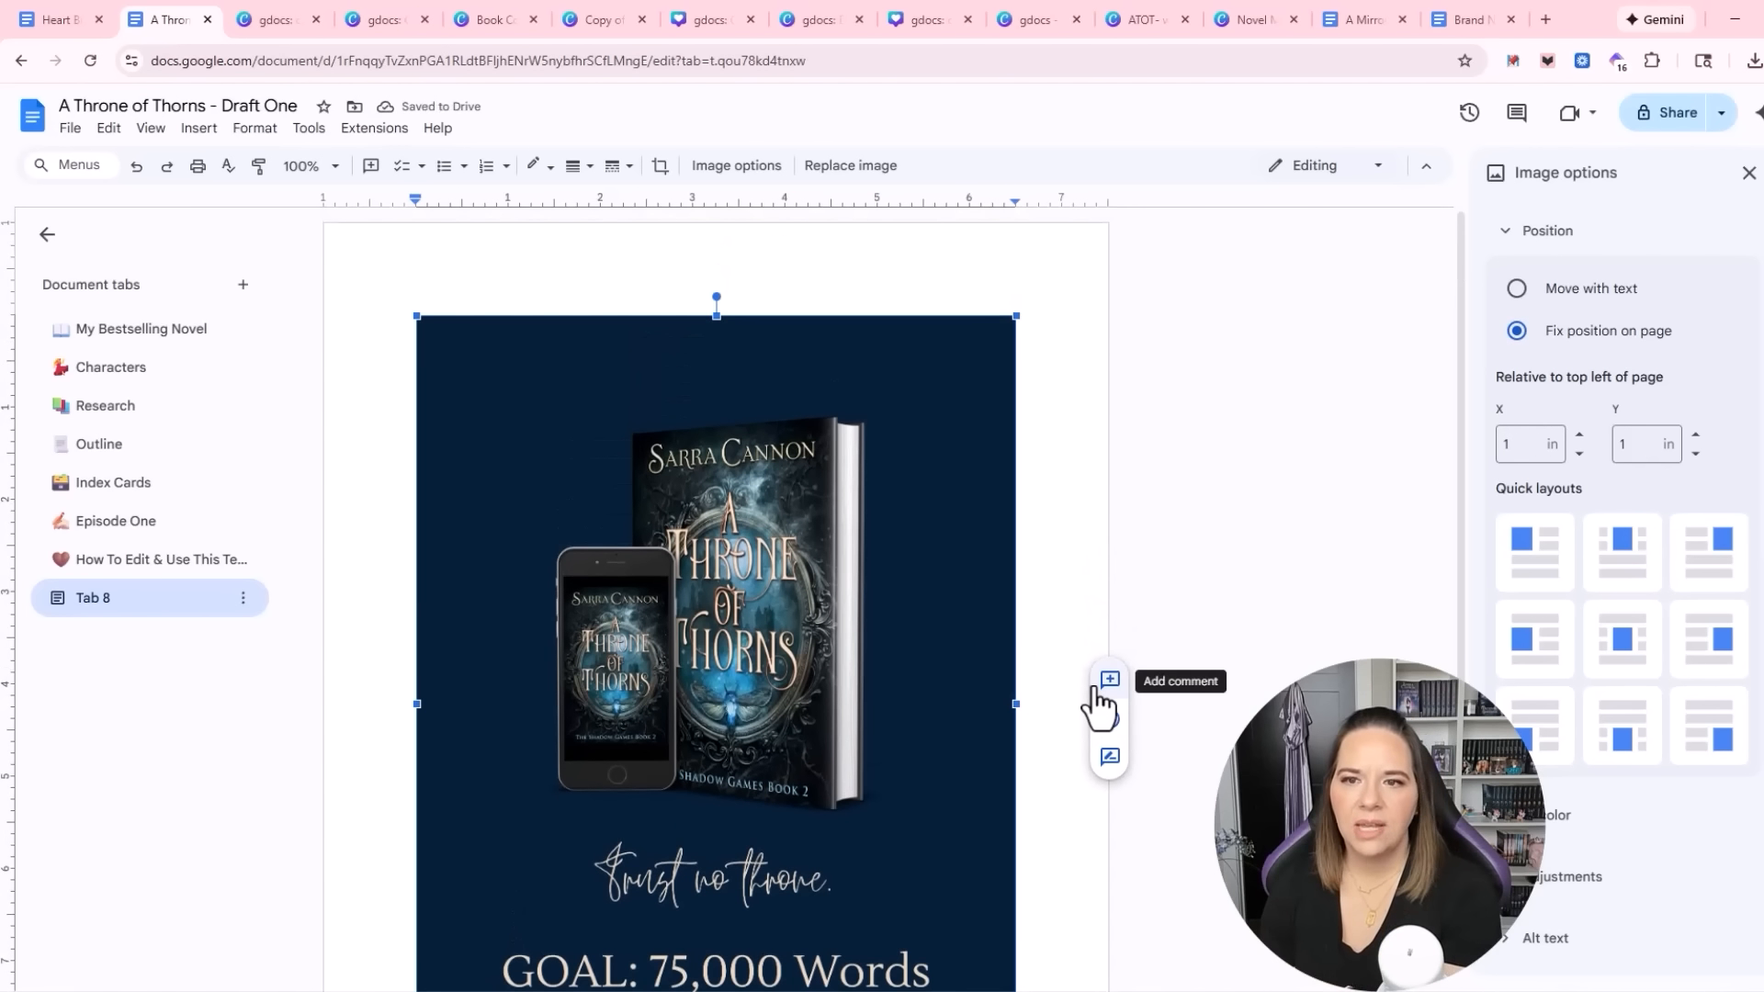
pyautogui.scroll(-2, 1095, 687)
pyautogui.scroll(-1, 1094, 689)
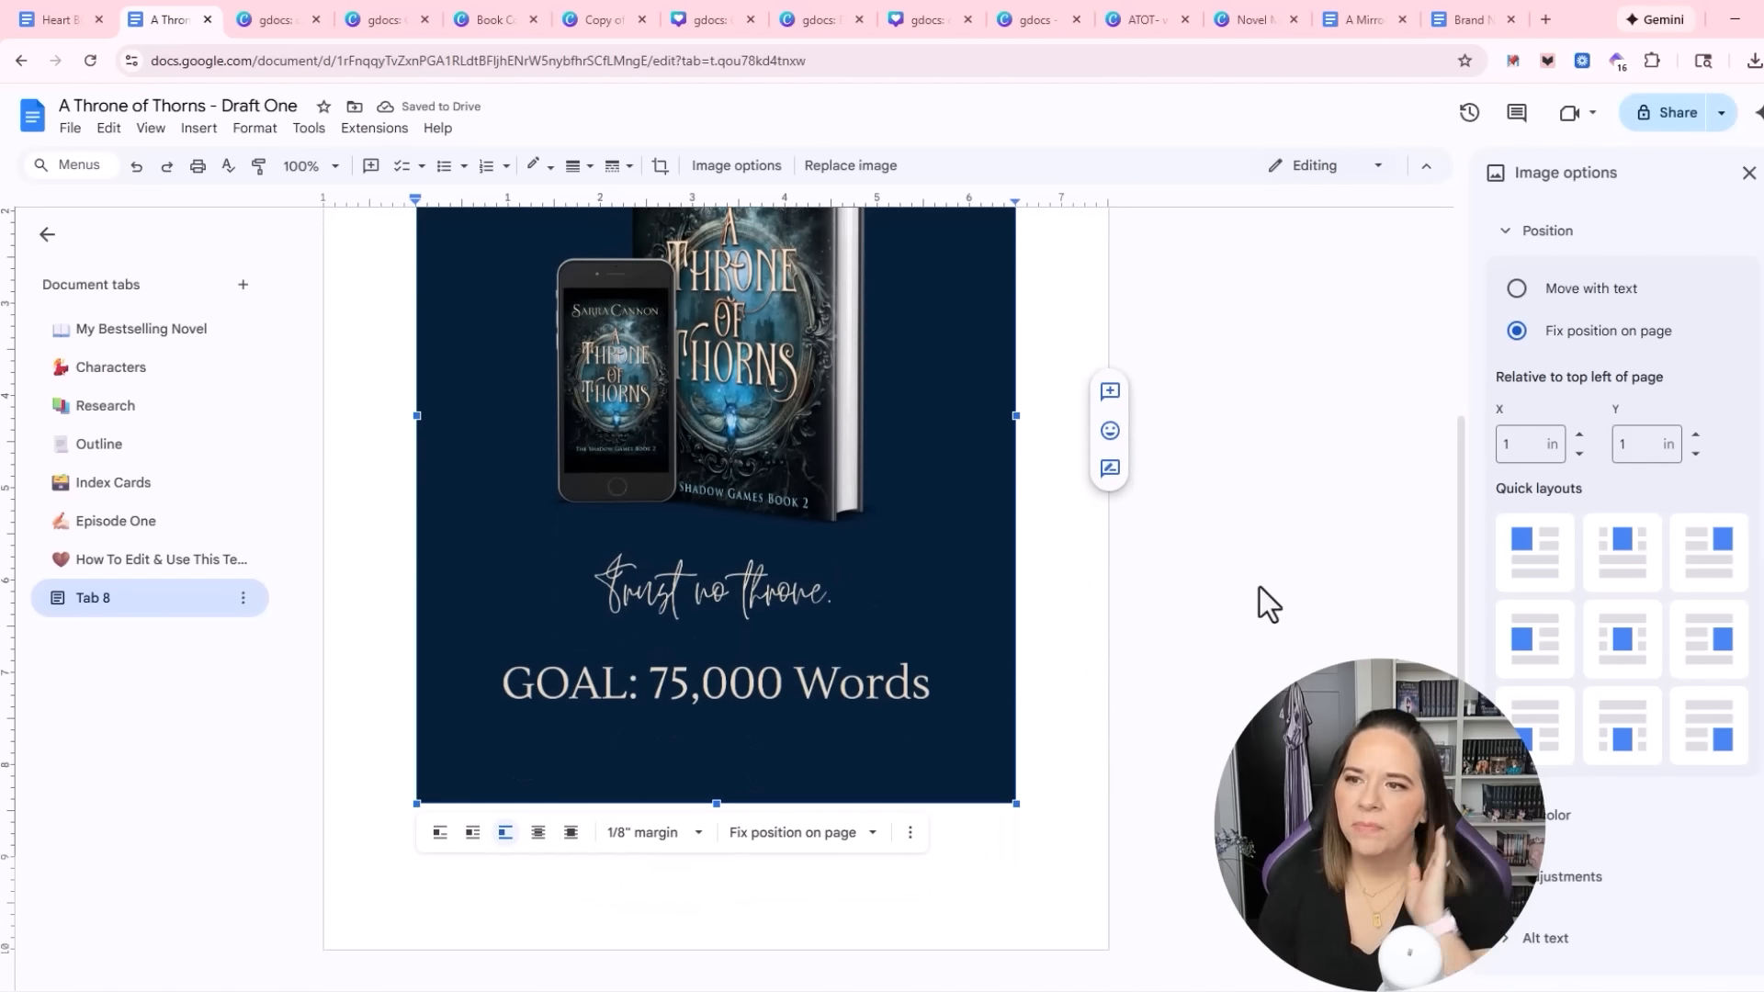
pyautogui.click(1516, 444)
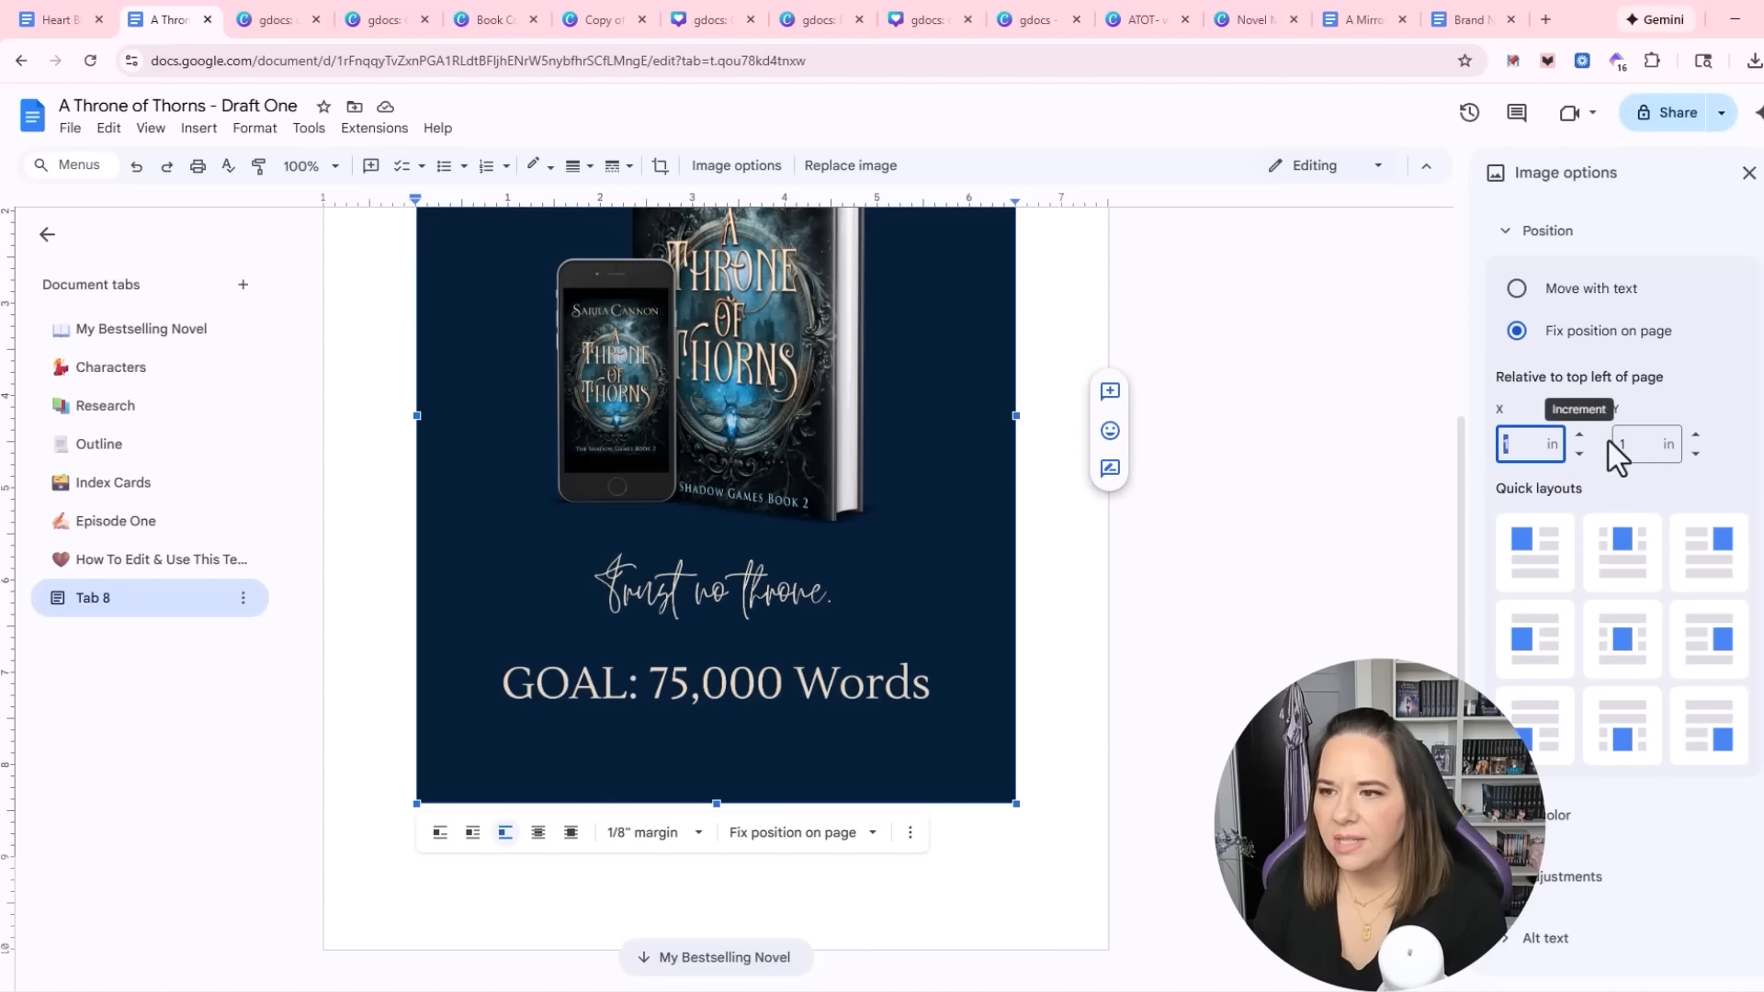
pyautogui.write('0')
pyautogui.click(1640, 445)
pyautogui.write('0')
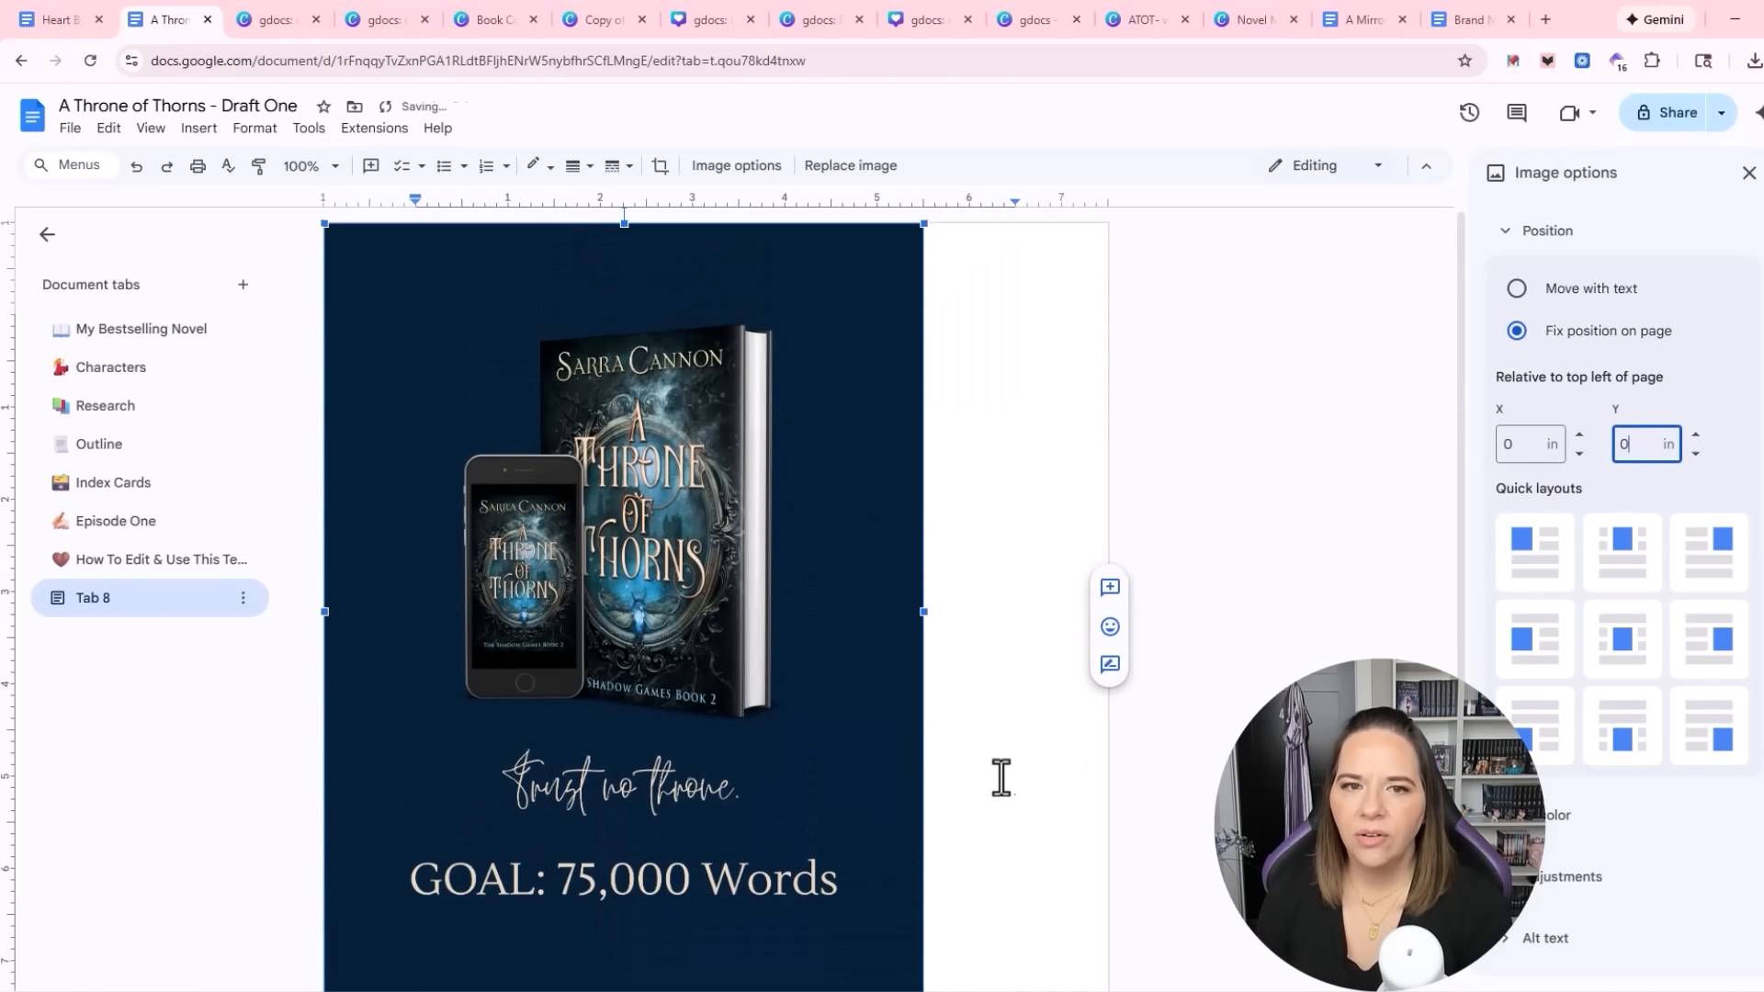
# Enlarge the cover image from its bottom-right corner until it fills the whole page, and close the image options
pyautogui.scroll(-3, 1002, 778)
pyautogui.moveTo(923, 685); pyautogui.dragTo(1079, 928)
pyautogui.click(1193, 850)
pyautogui.scroll(6, 1192, 851)
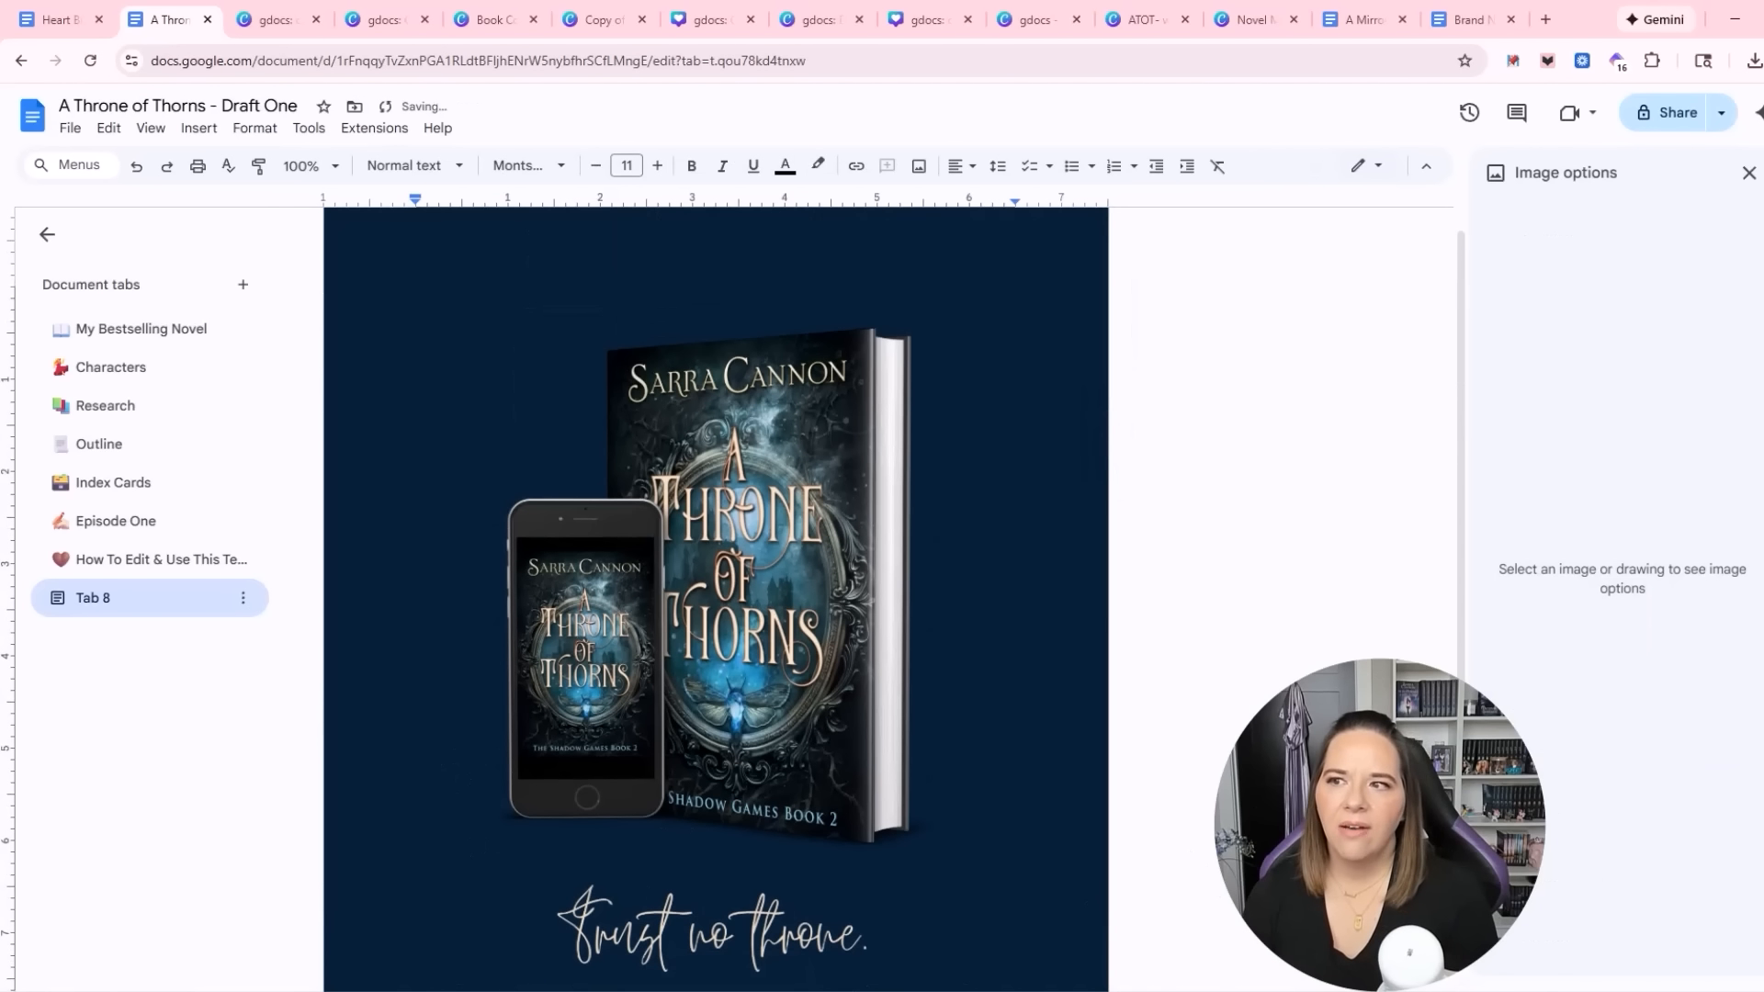
pyautogui.click(1749, 172)
# Insert a page break below the full-page cover image
pyautogui.scroll(-3, 1704, 217)
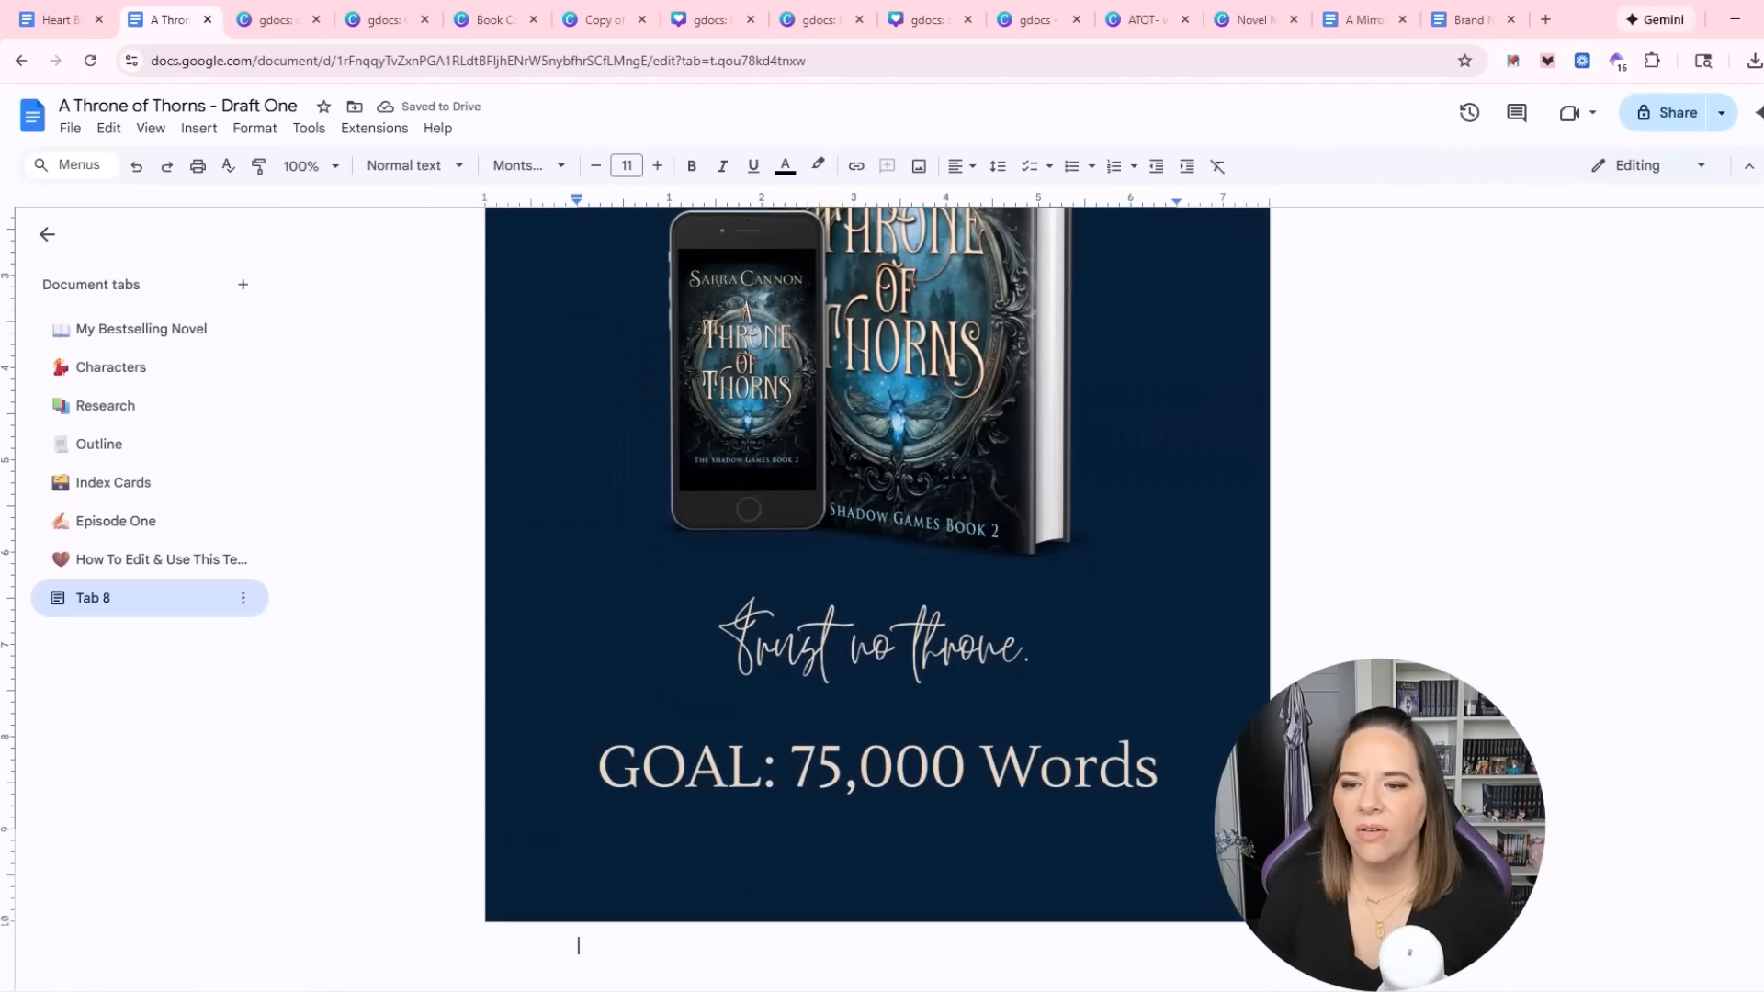
pyautogui.scroll(3, 877, 597)
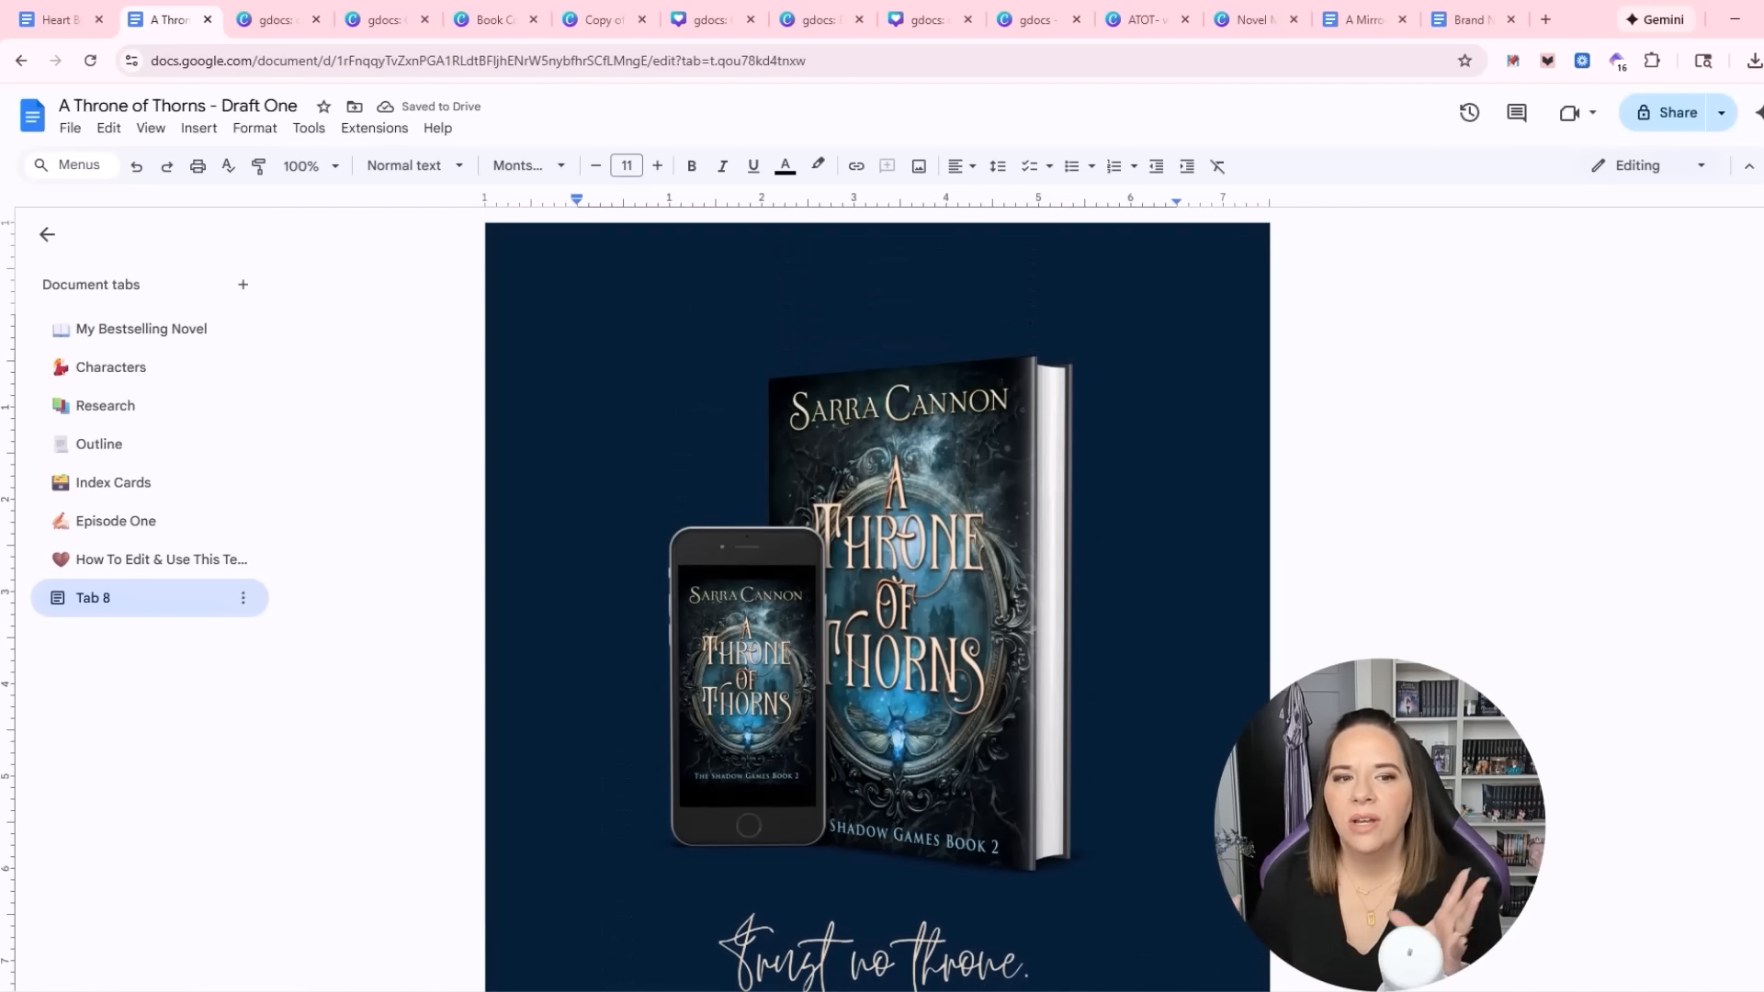
pyautogui.scroll(-3, 551, 377)
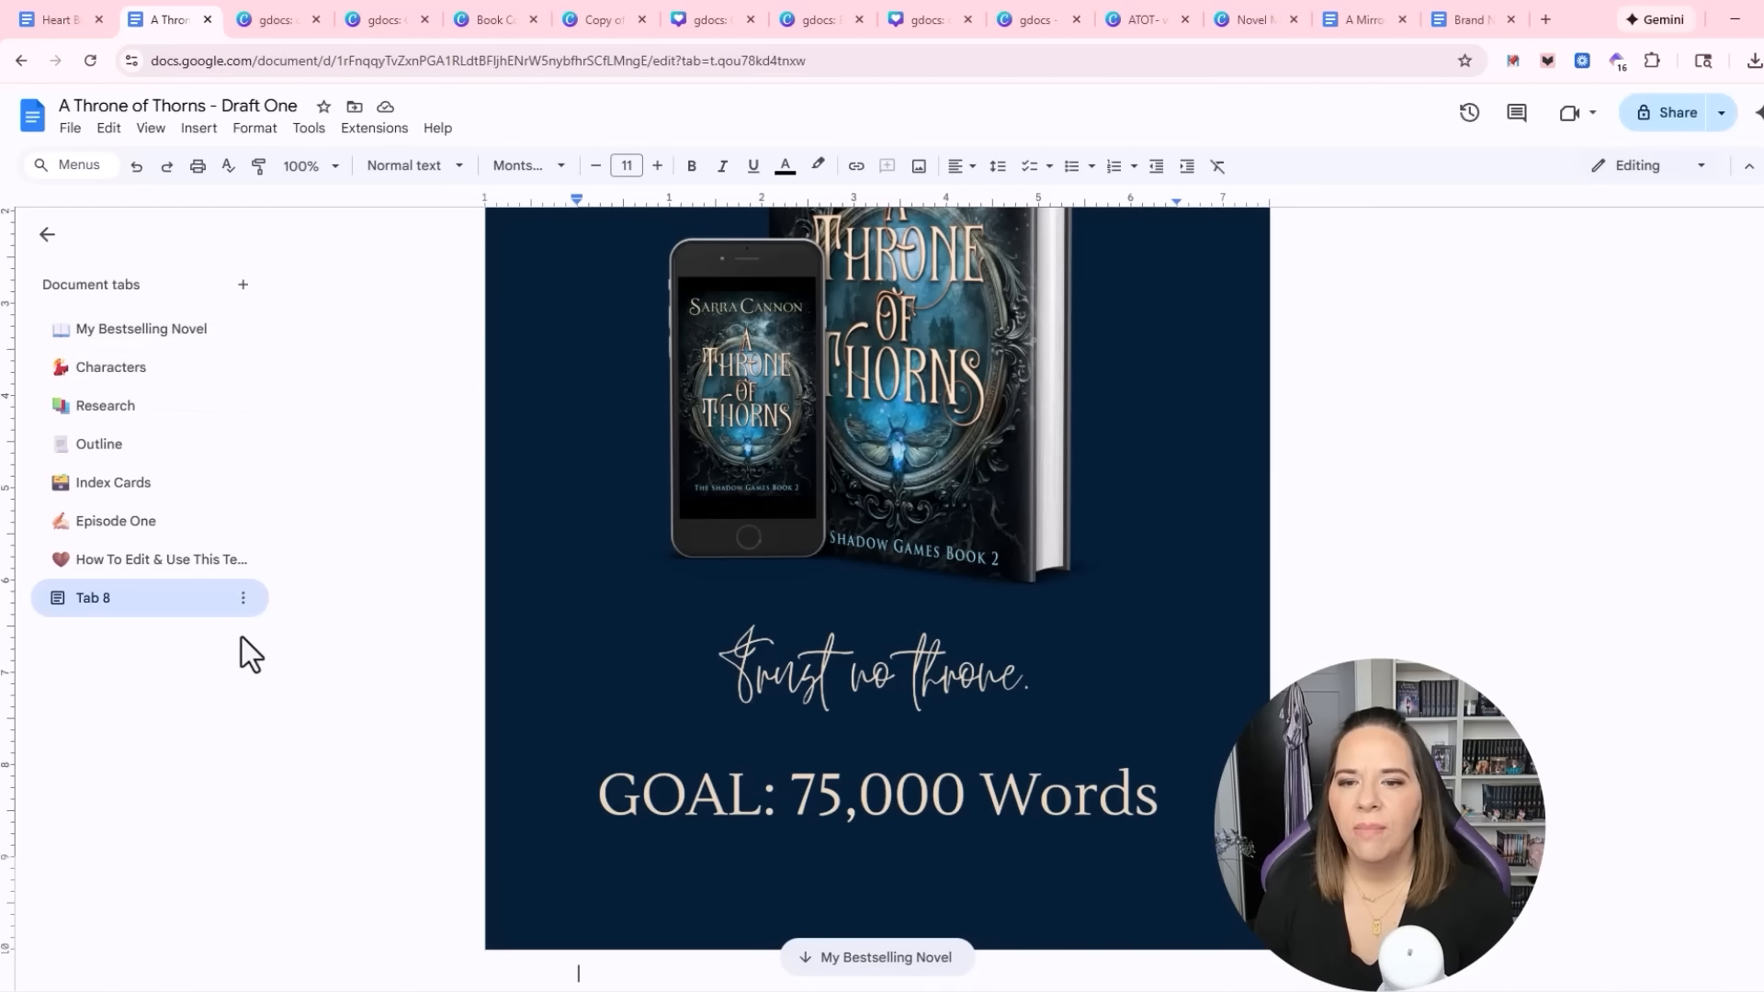
pyautogui.scroll(-1, 1084, 790)
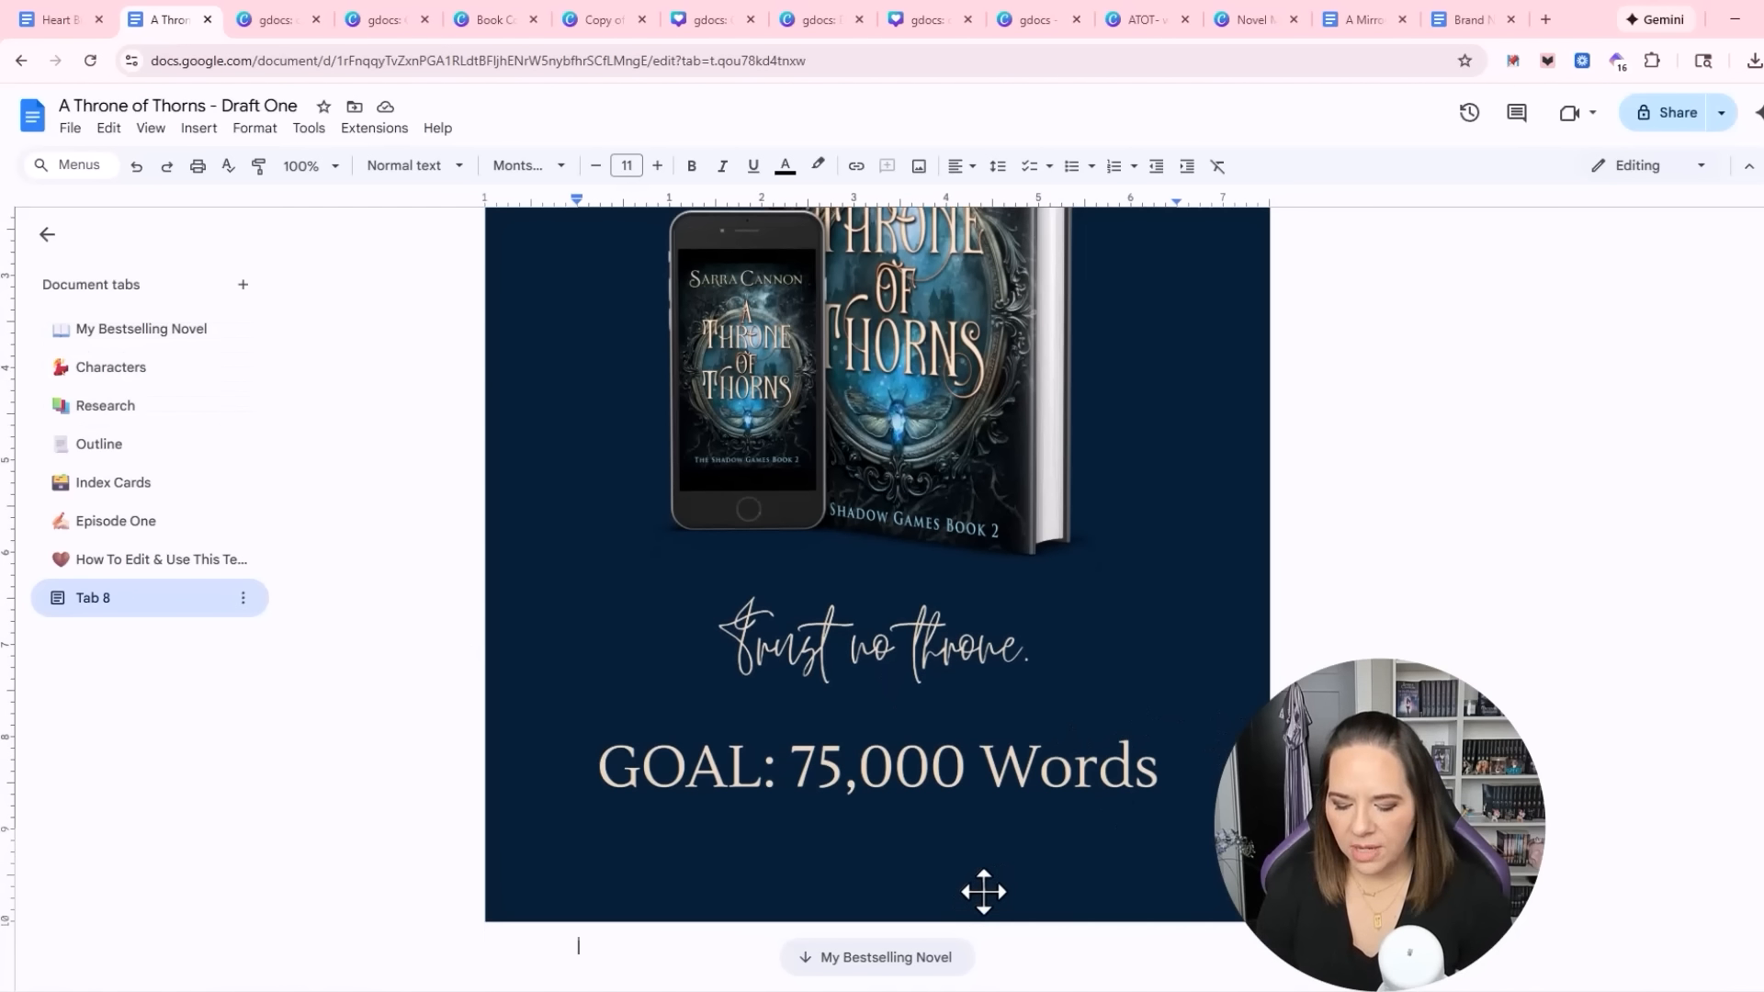
pyautogui.hotkey('ctrl', 'Return')
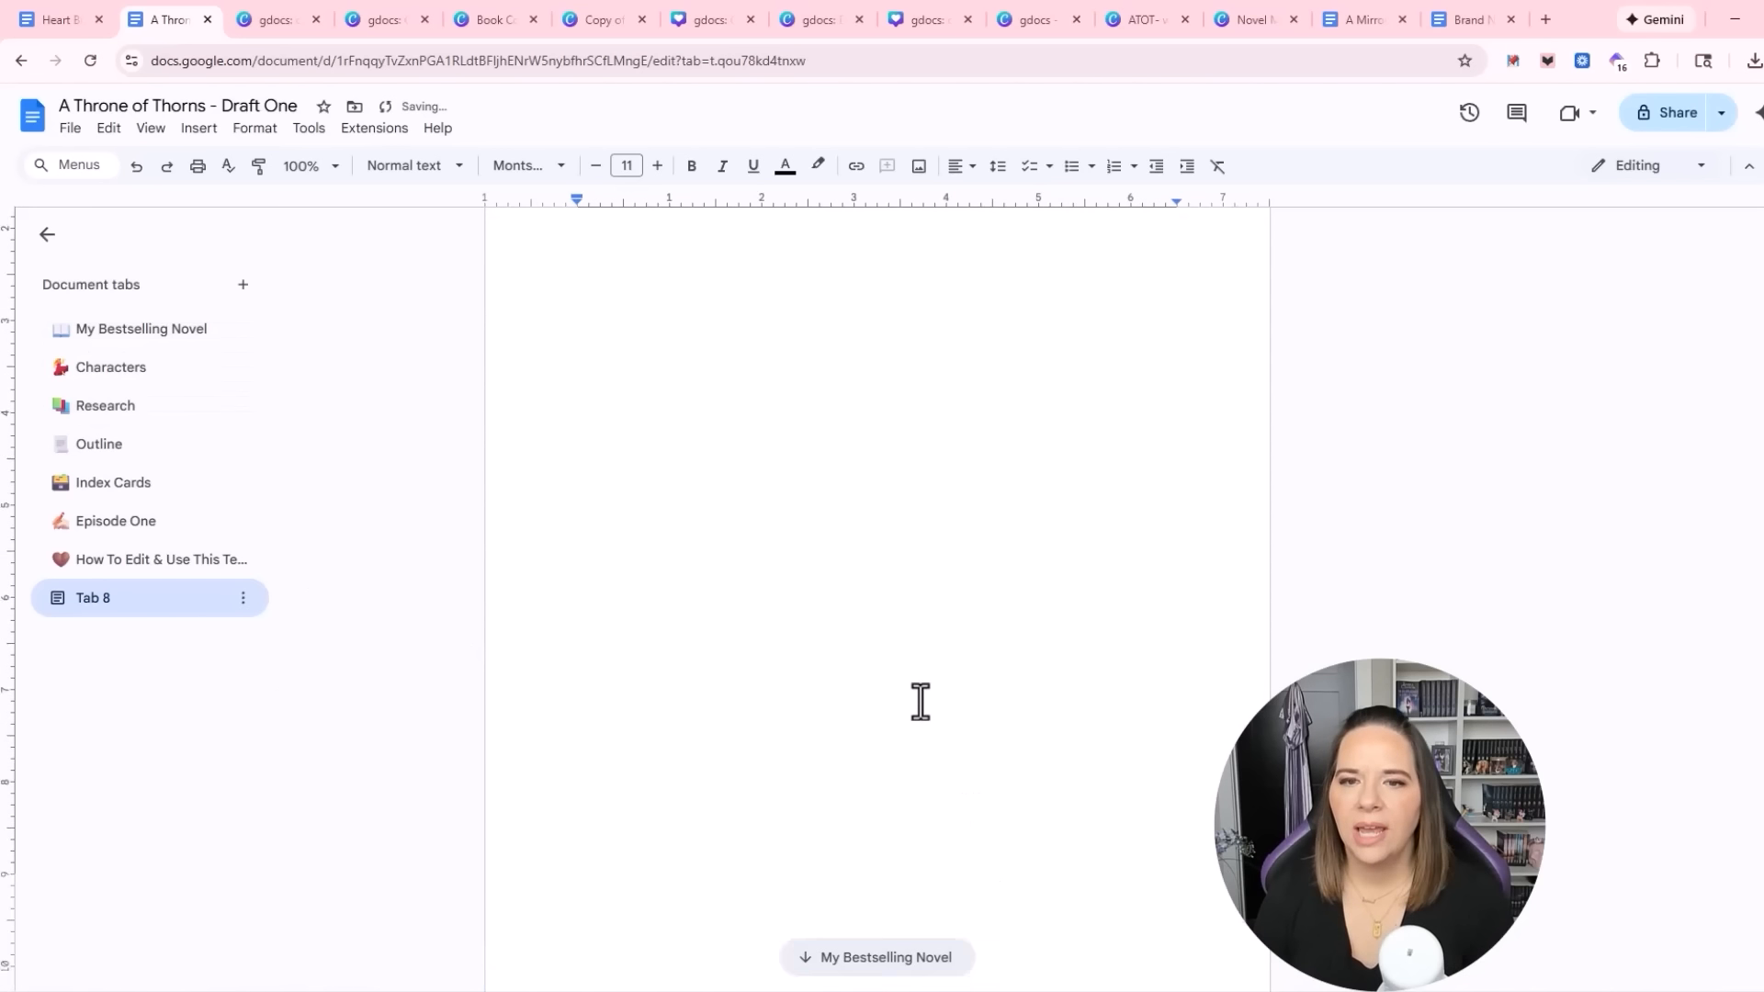
# Add the page_background image from the ATOT folder as an image watermark on the blank page
pyautogui.click(797, 453)
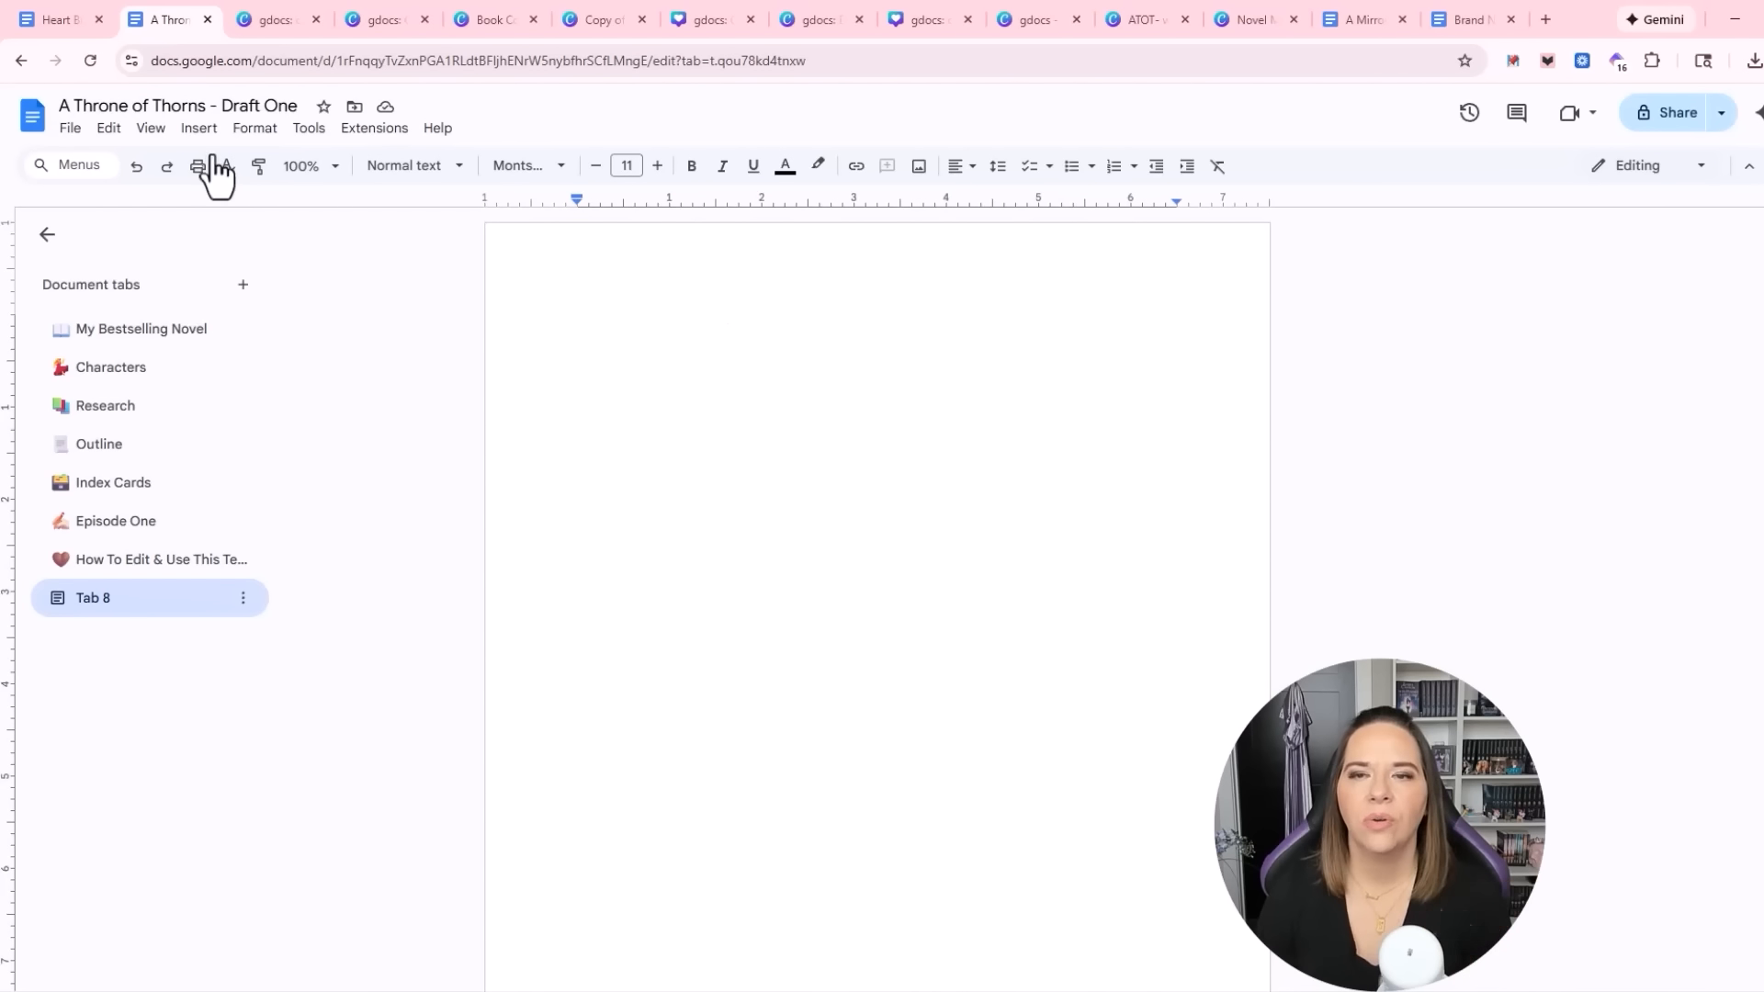
pyautogui.click(200, 128)
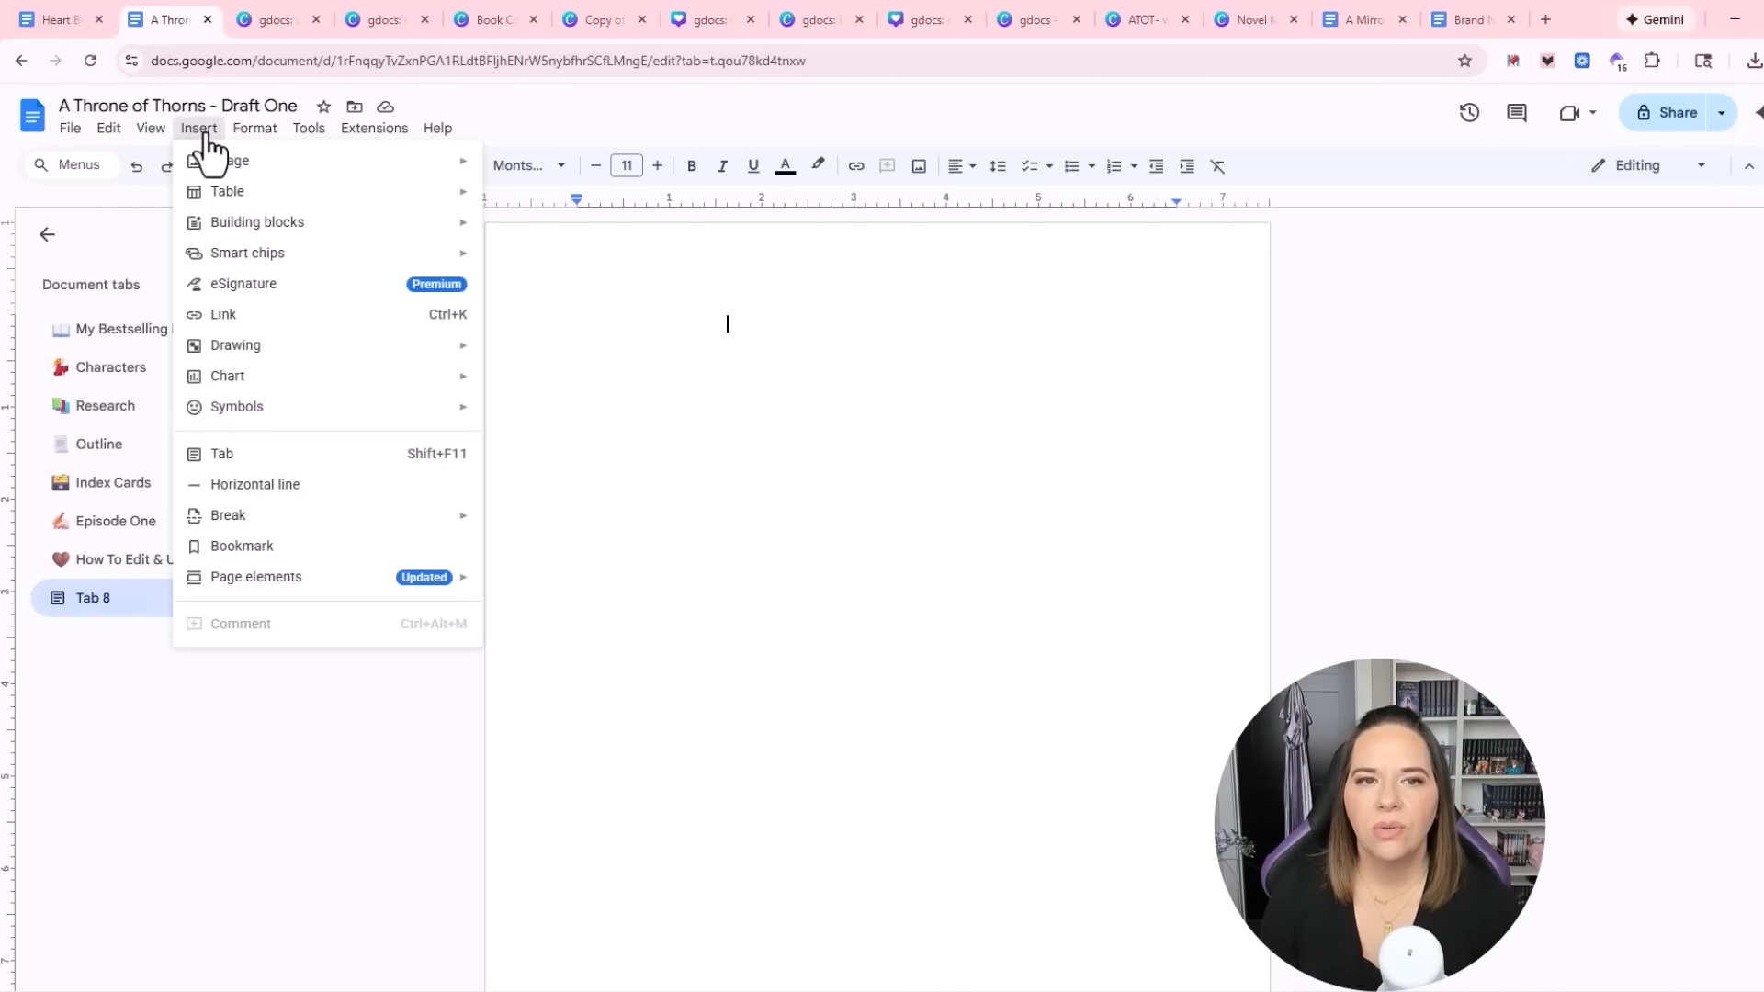
pyautogui.moveTo(242, 589)
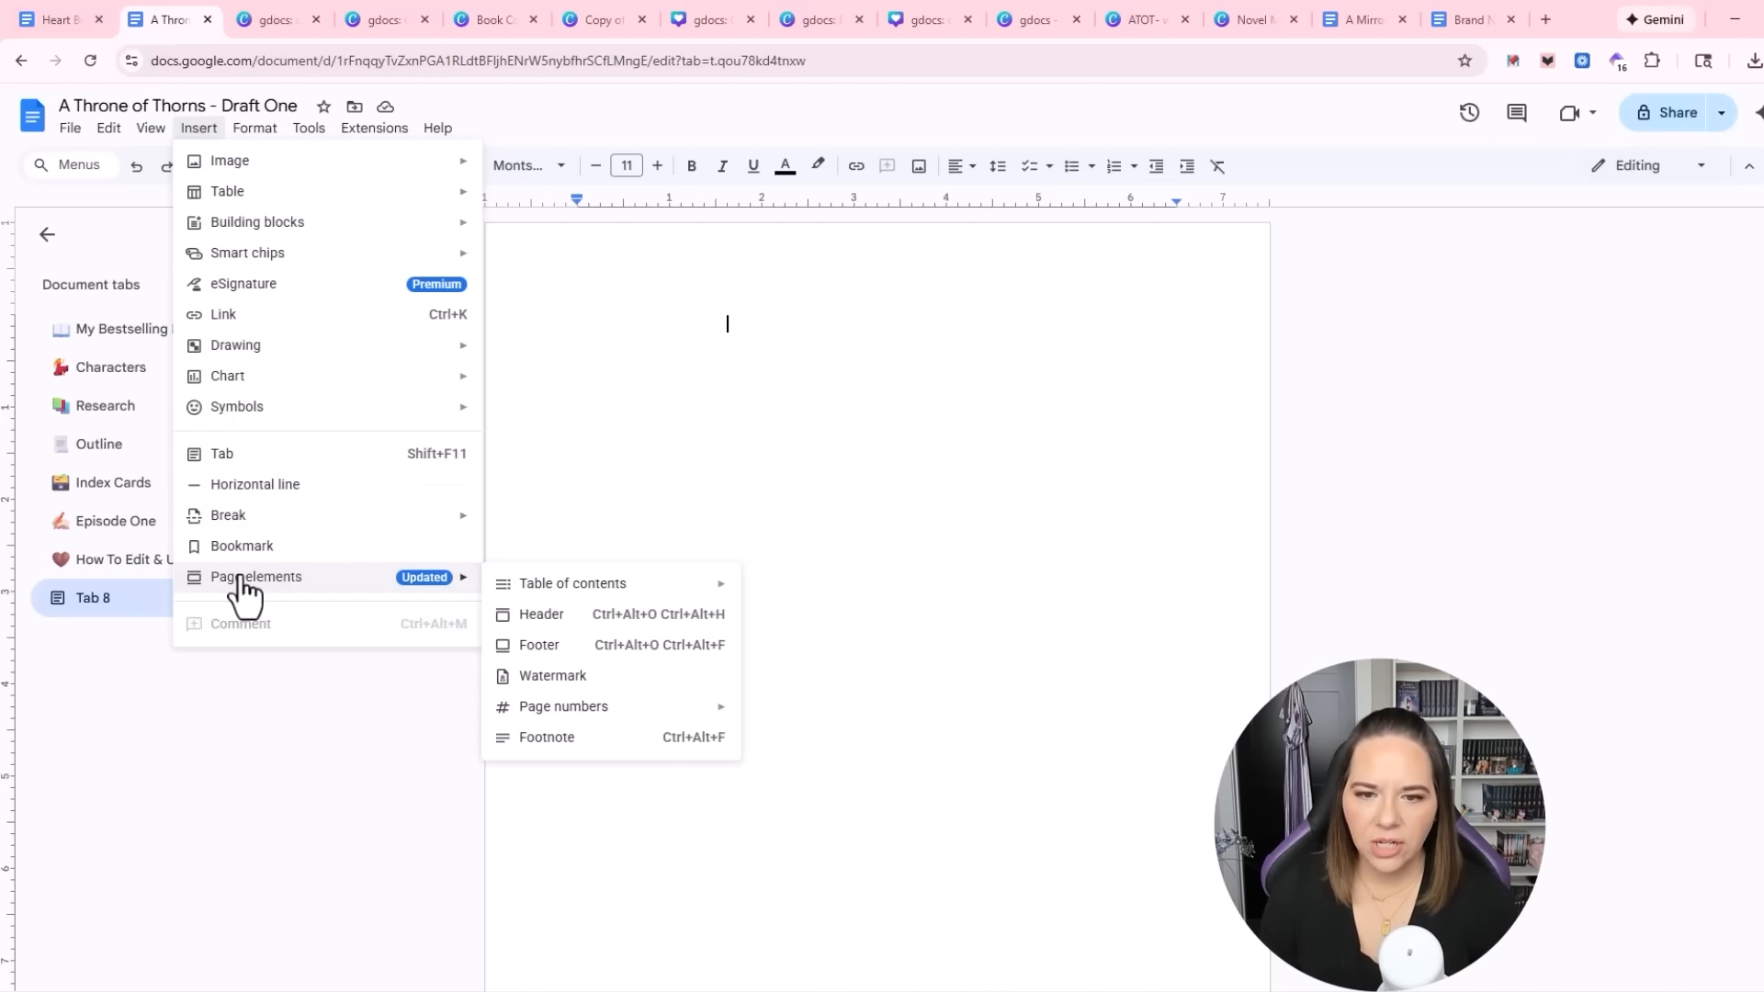
pyautogui.click(529, 677)
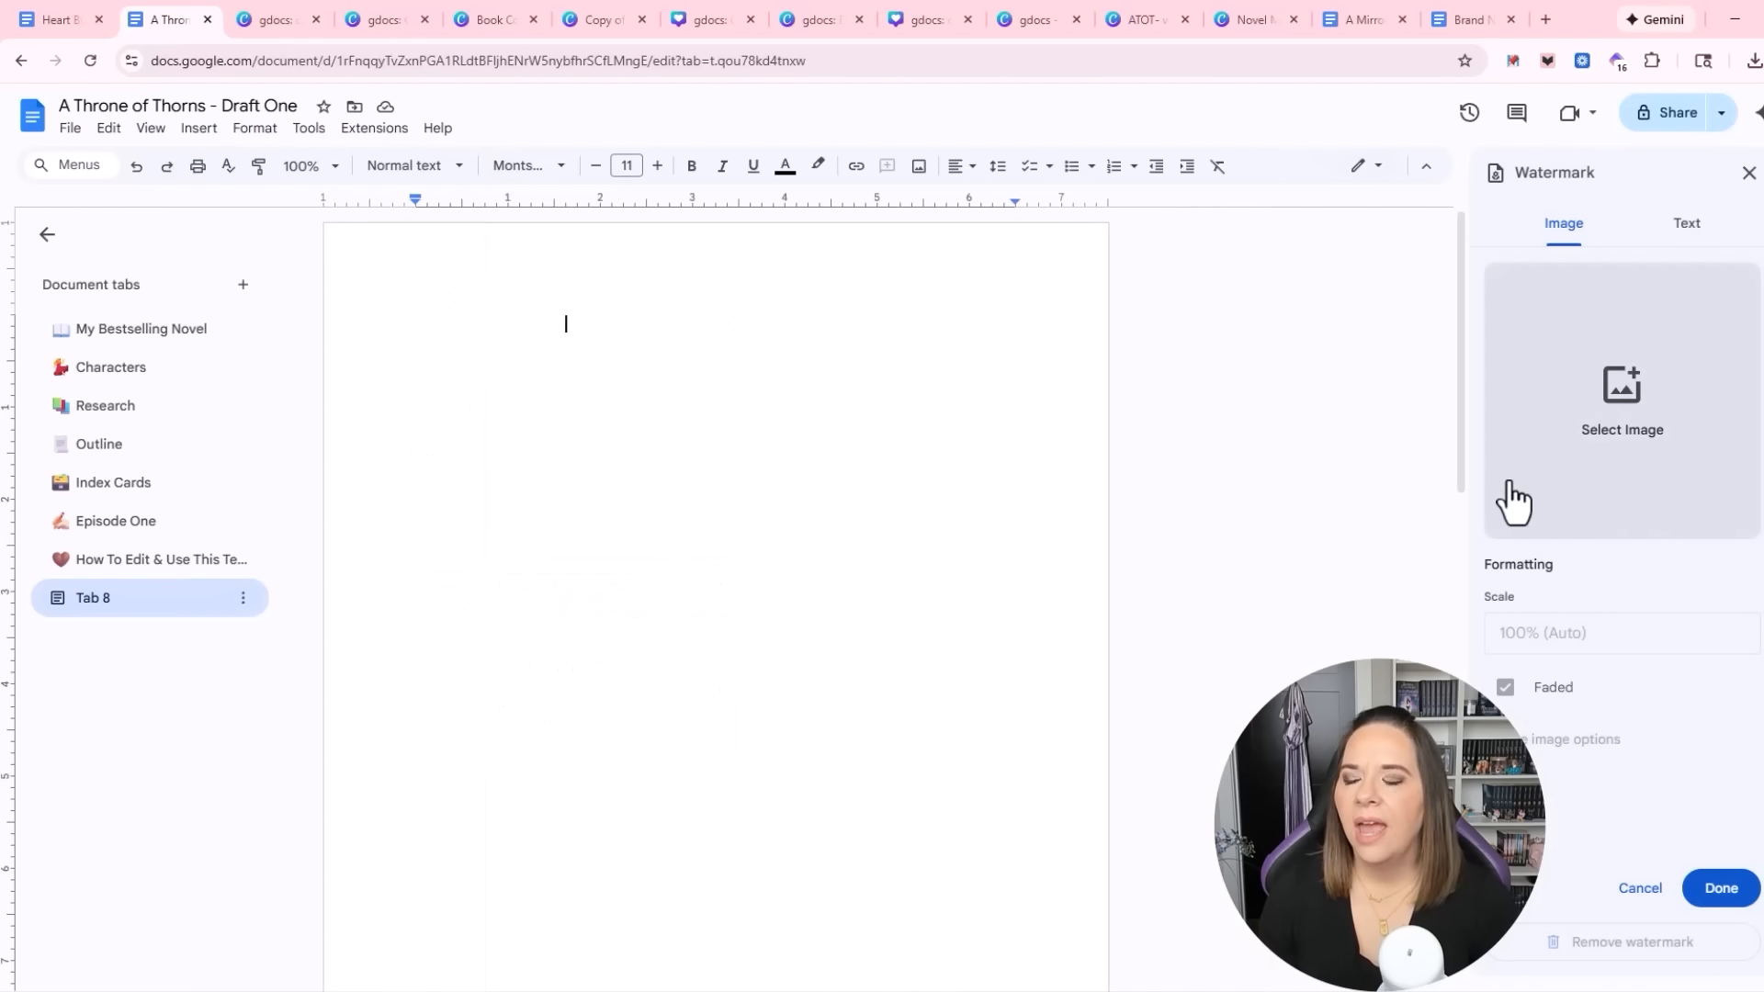
pyautogui.click(1673, 428)
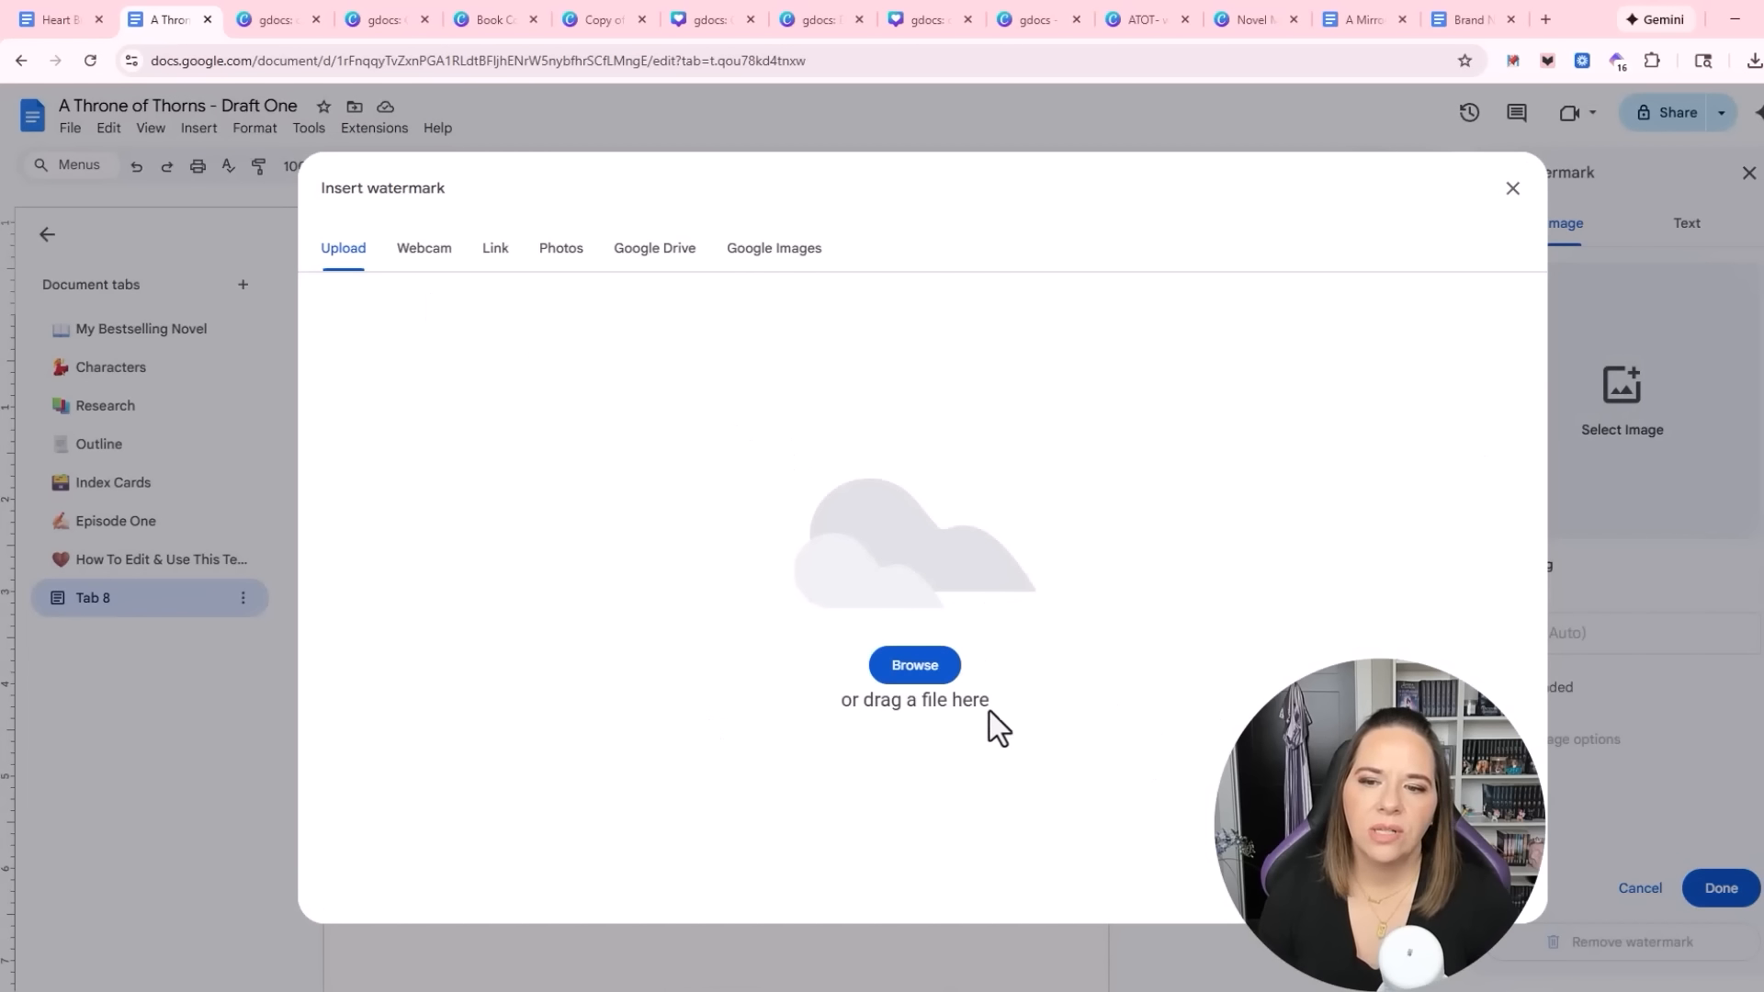
pyautogui.click(873, 670)
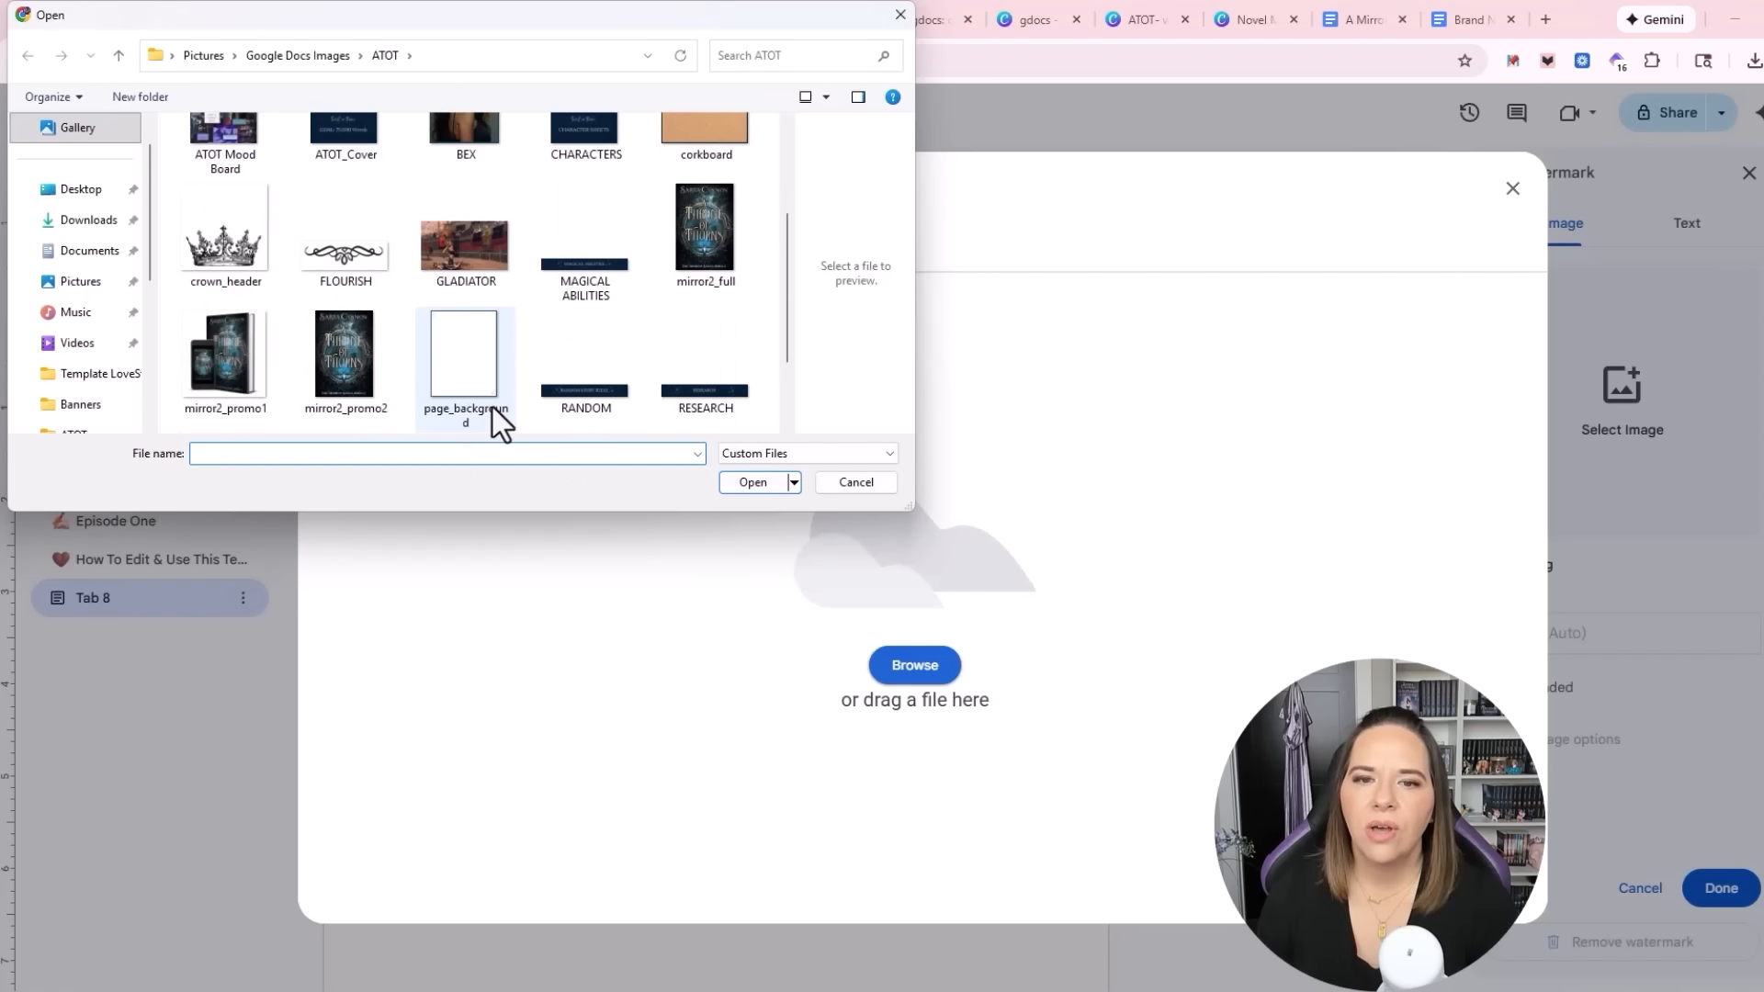
pyautogui.doubleClick(464, 393)
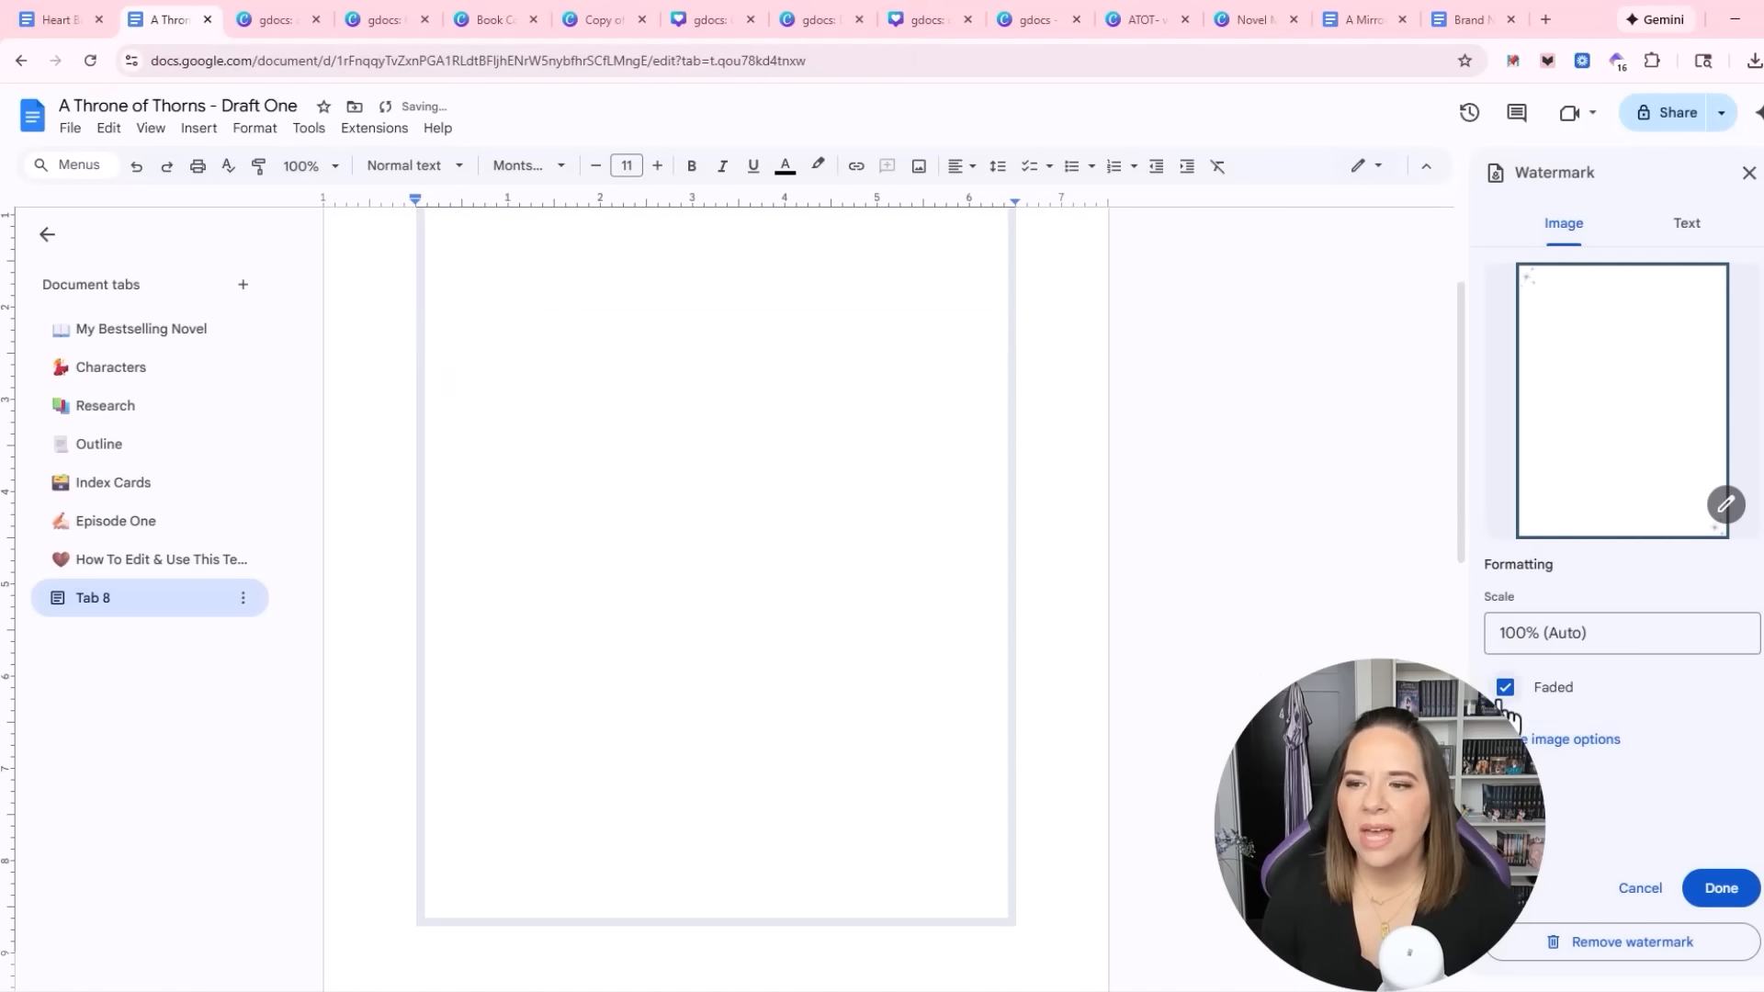
# Turn off the Faded formatting of the page background watermark, comparing it with the faded version
pyautogui.scroll(2, 973, 638)
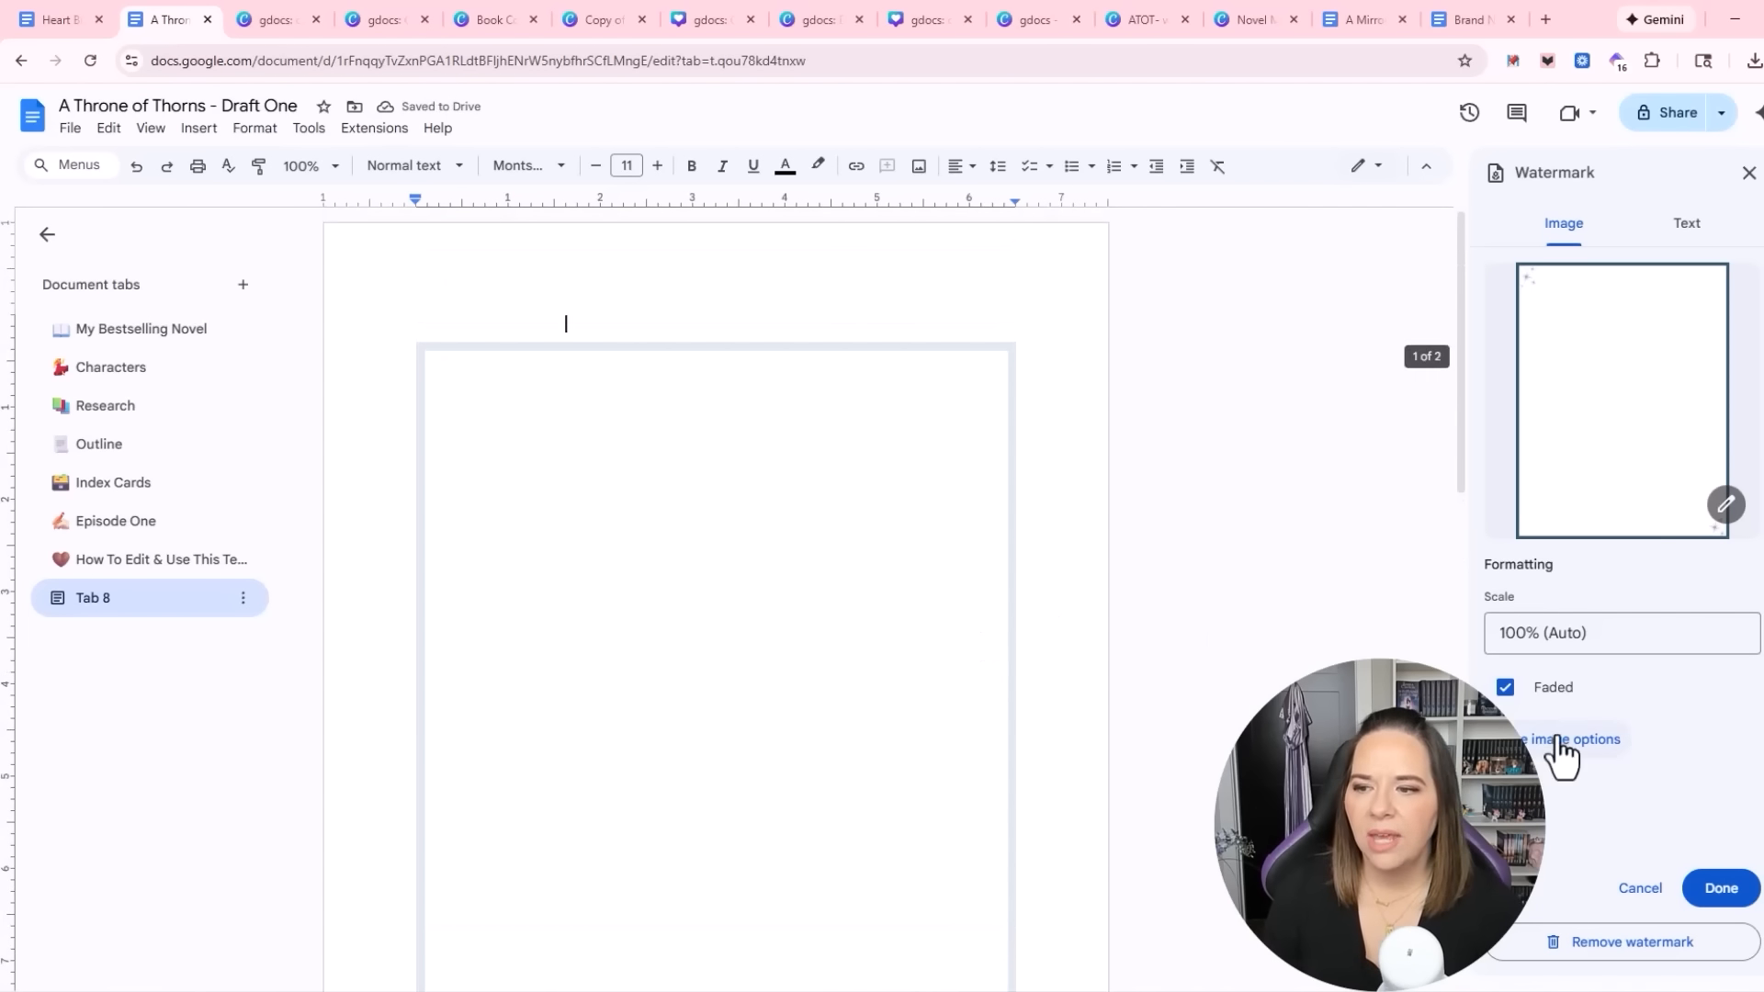
pyautogui.click(1504, 689)
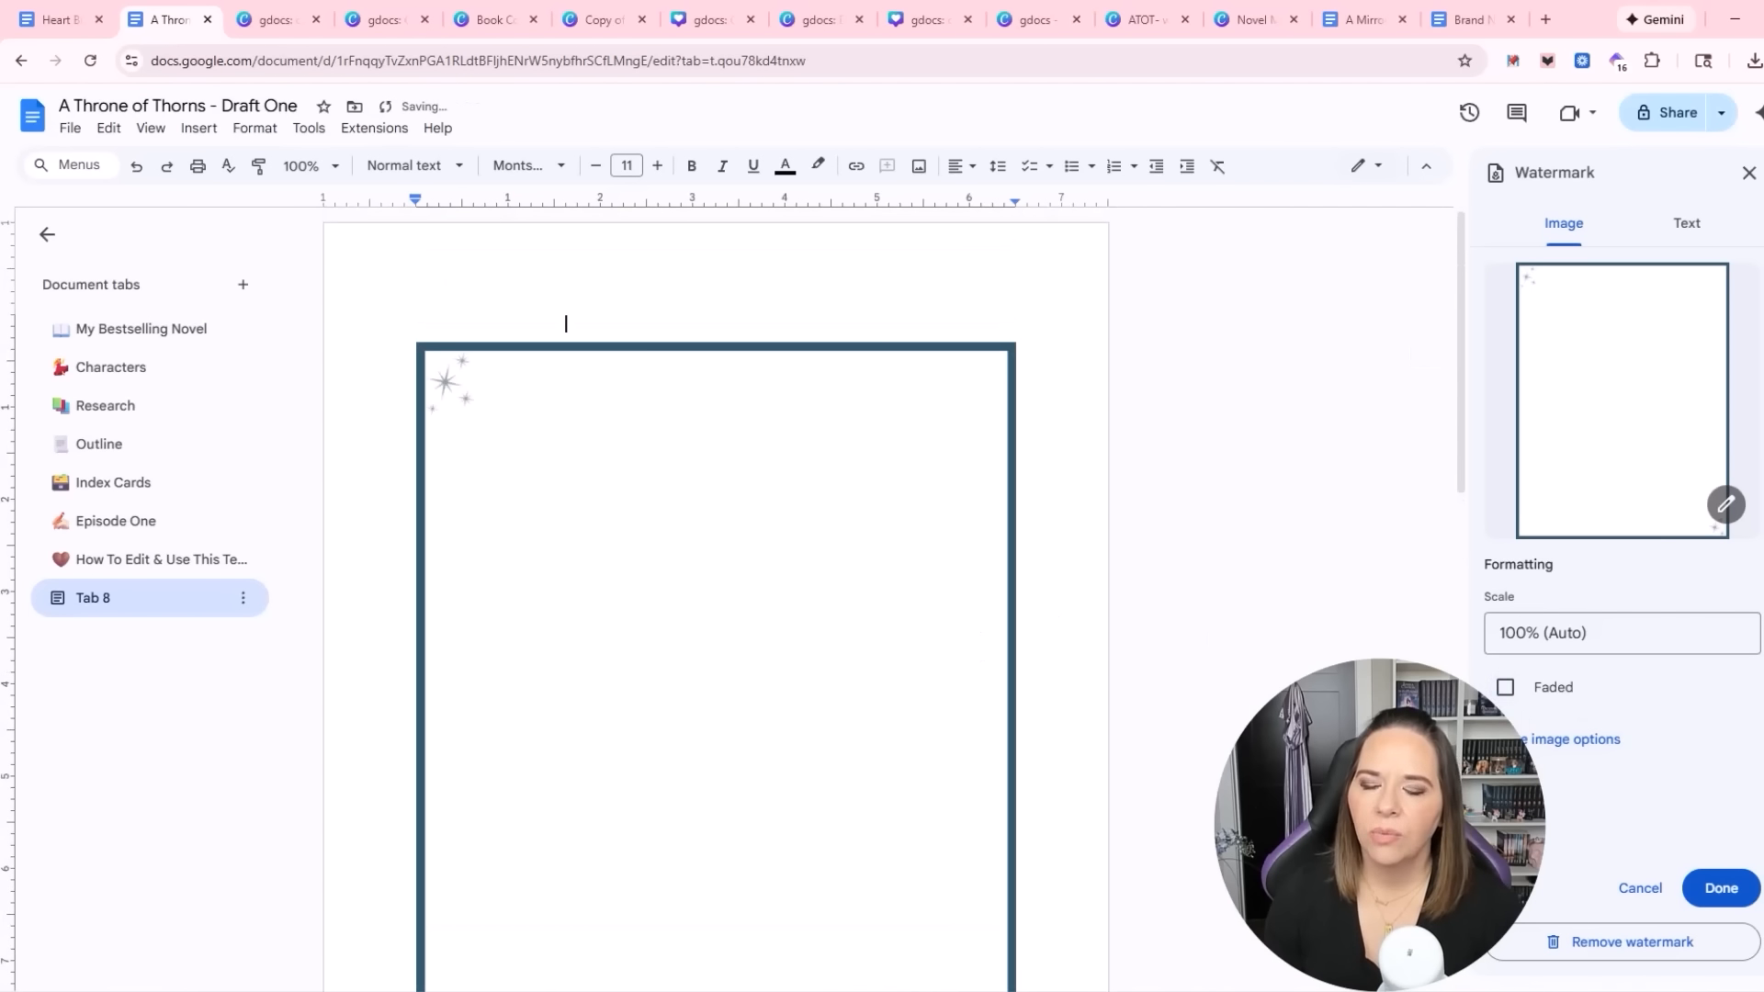
pyautogui.click(1507, 691)
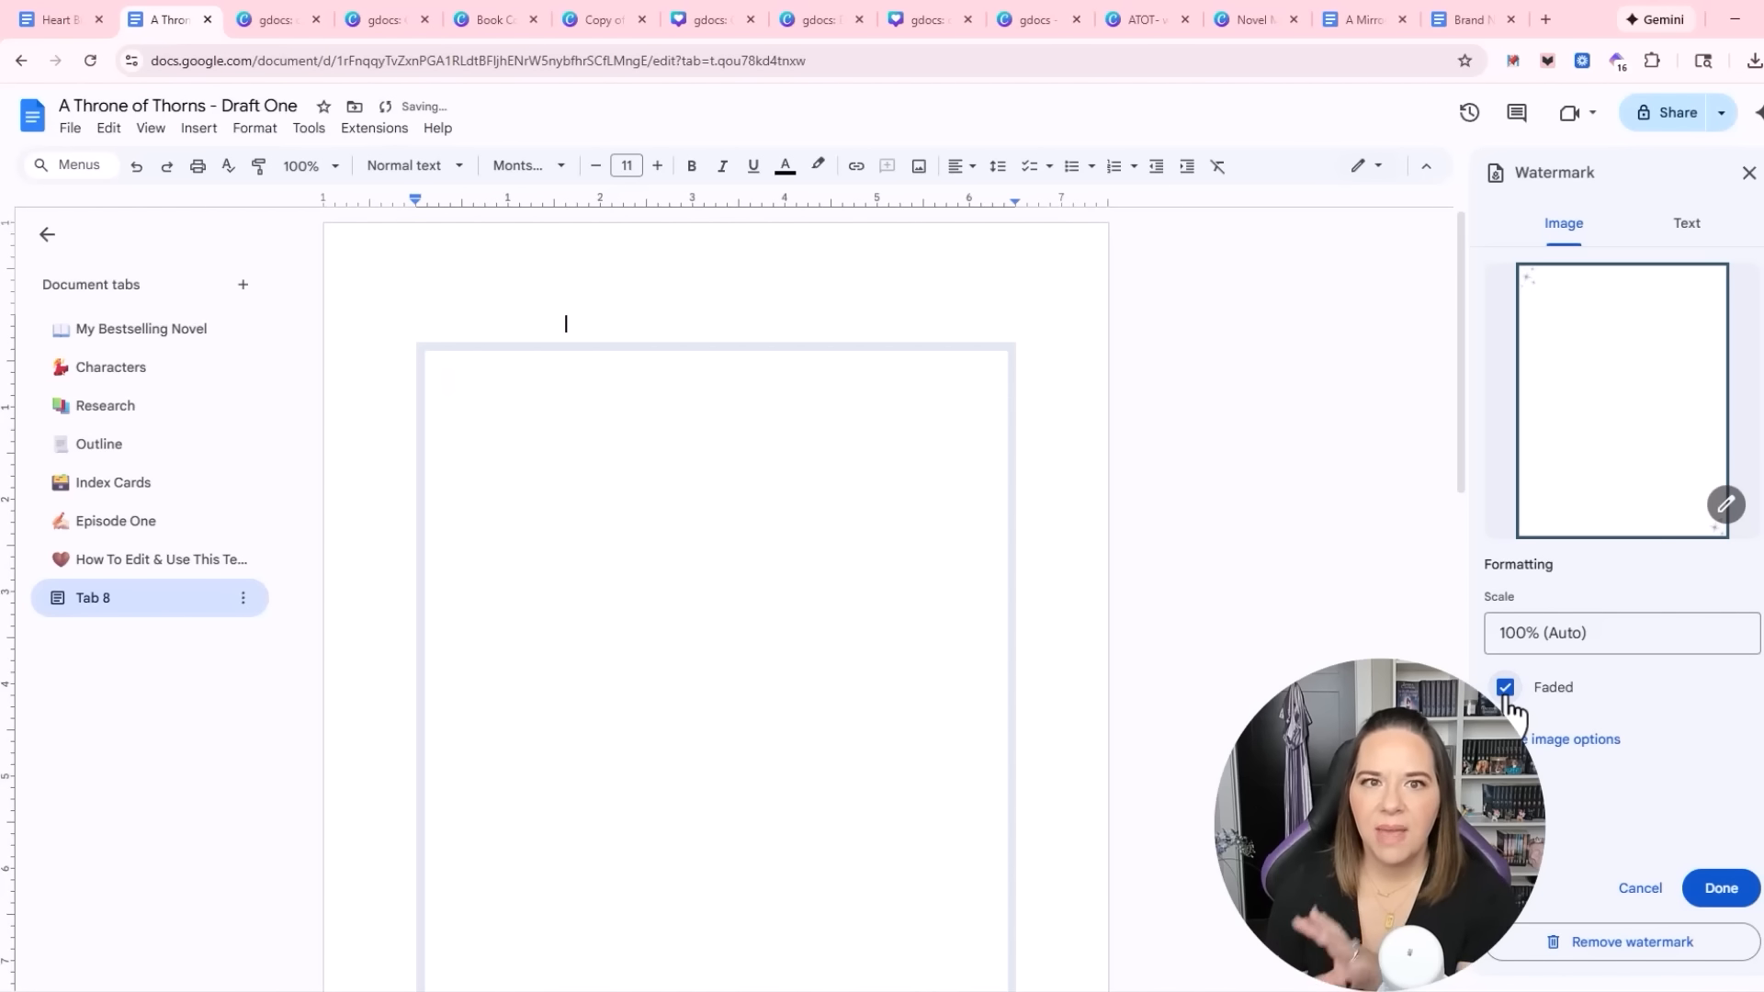
pyautogui.click(1507, 689)
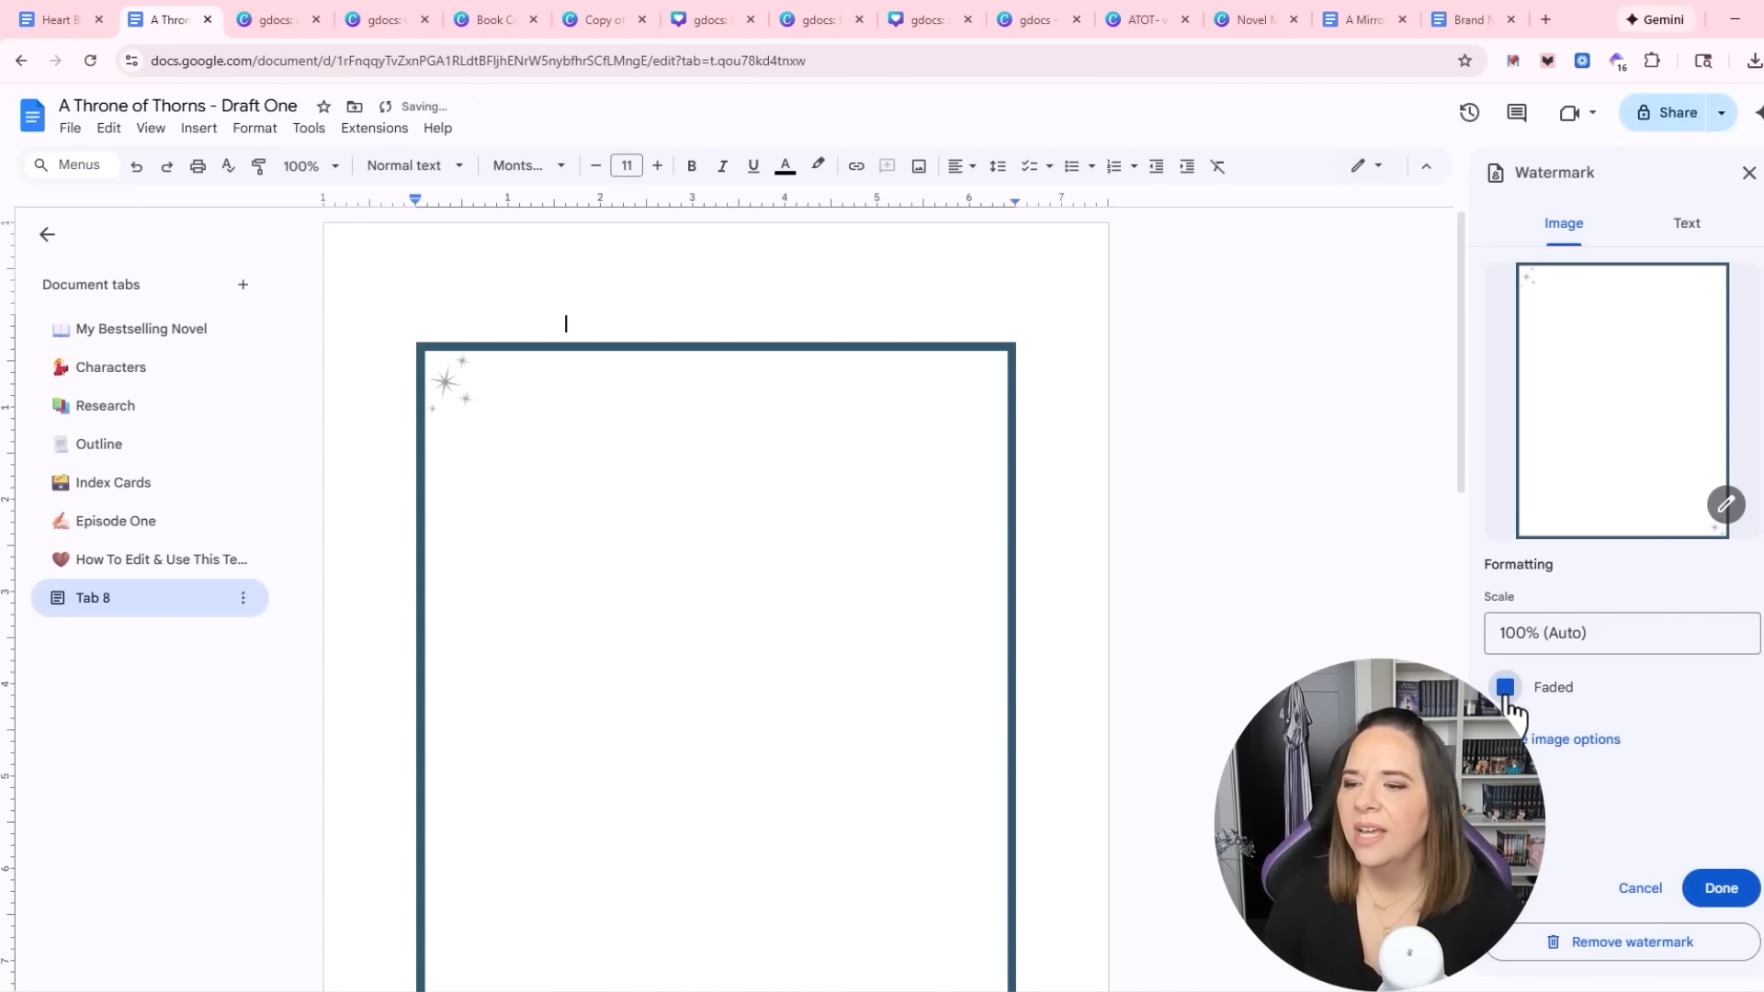
# Fix the page background watermark to the page's top-left corner with its X and Y offsets set to 0 in
pyautogui.click(1547, 740)
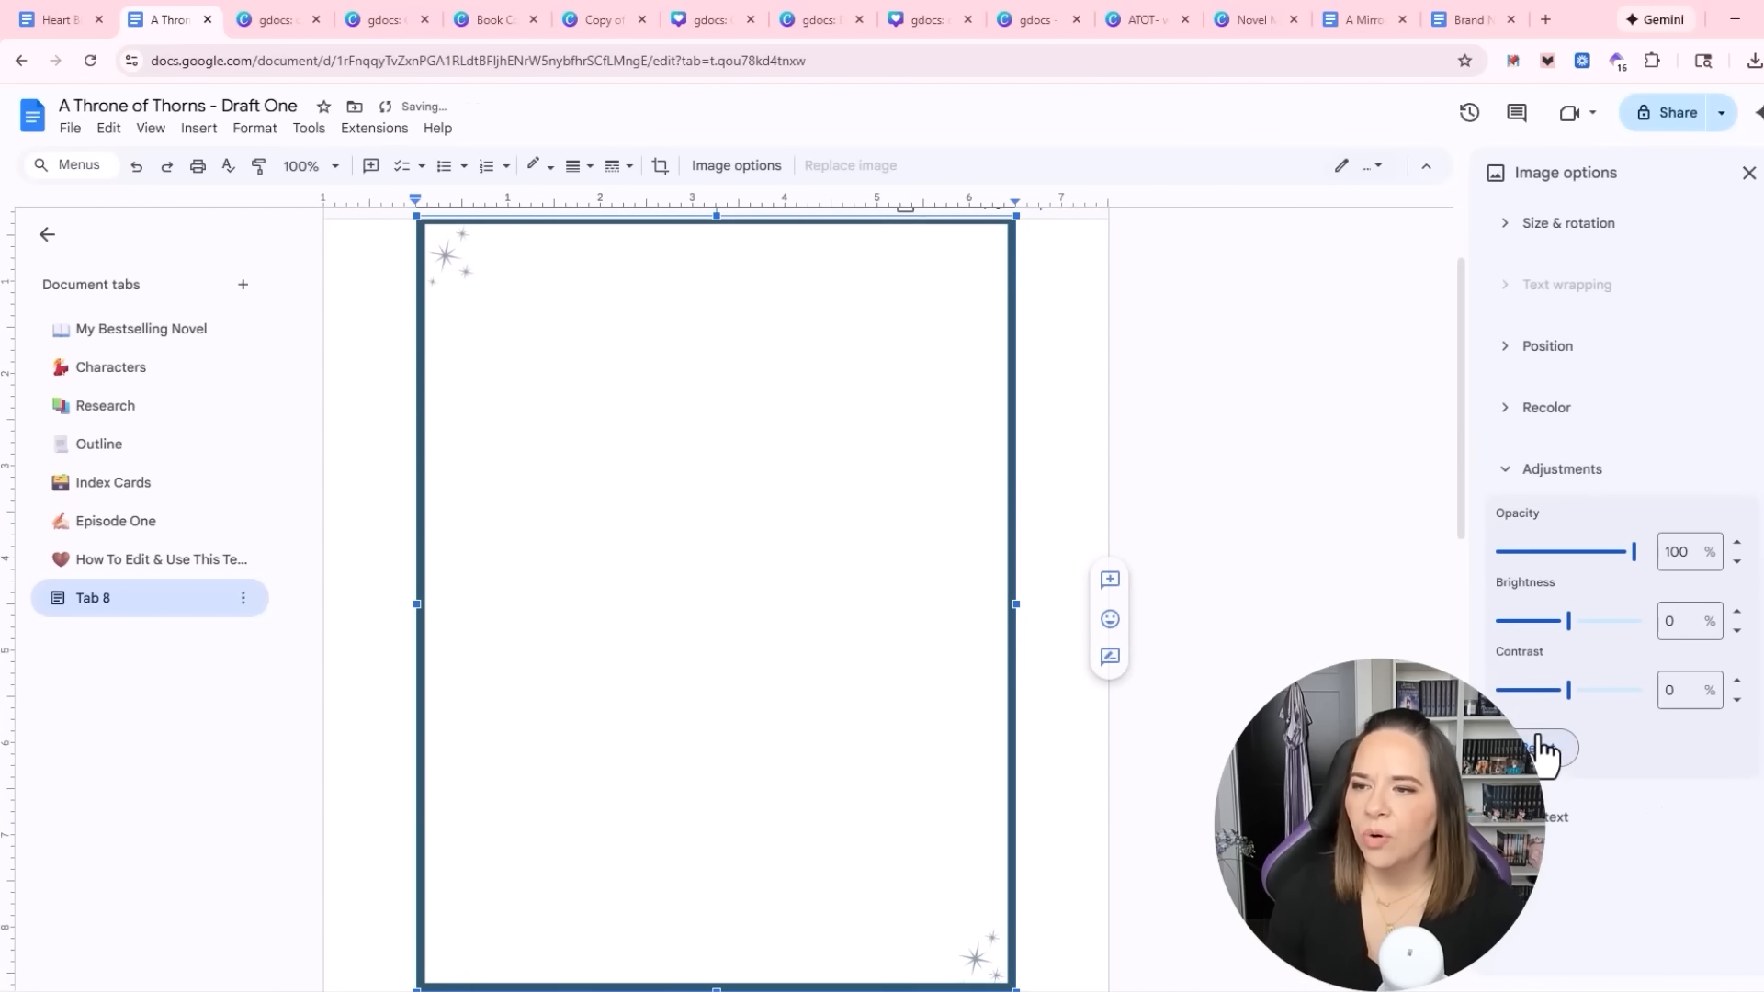
pyautogui.click(1511, 353)
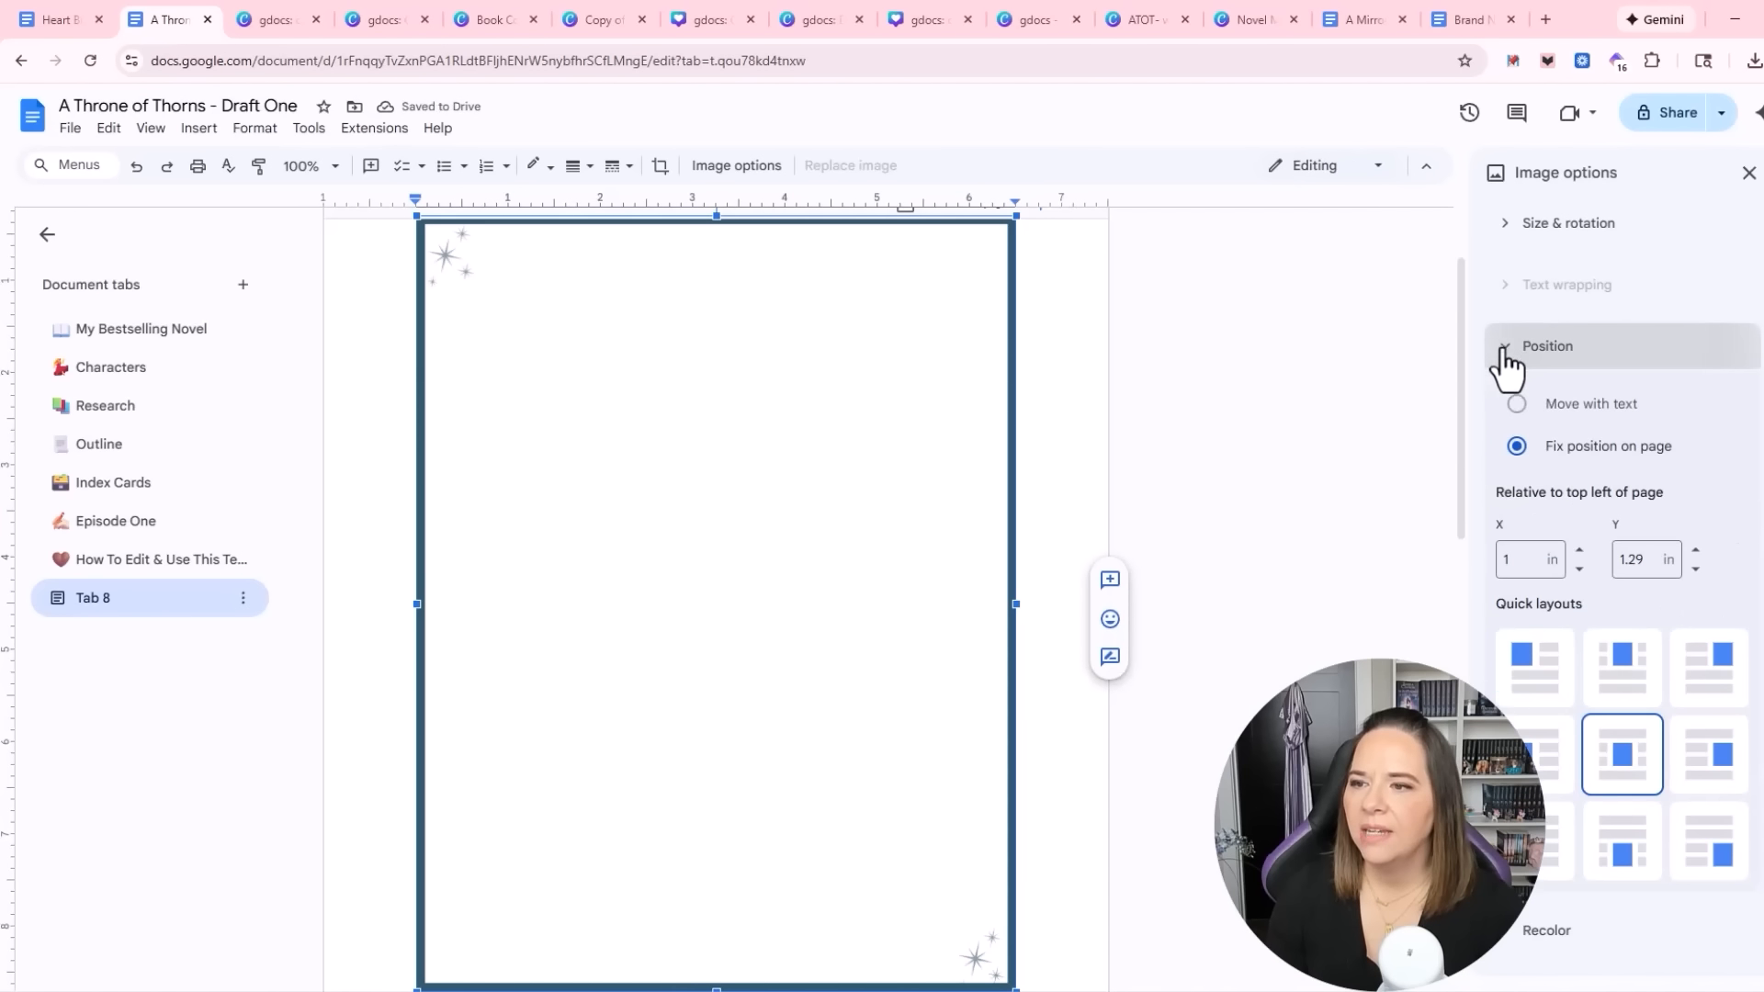
pyautogui.click(1526, 679)
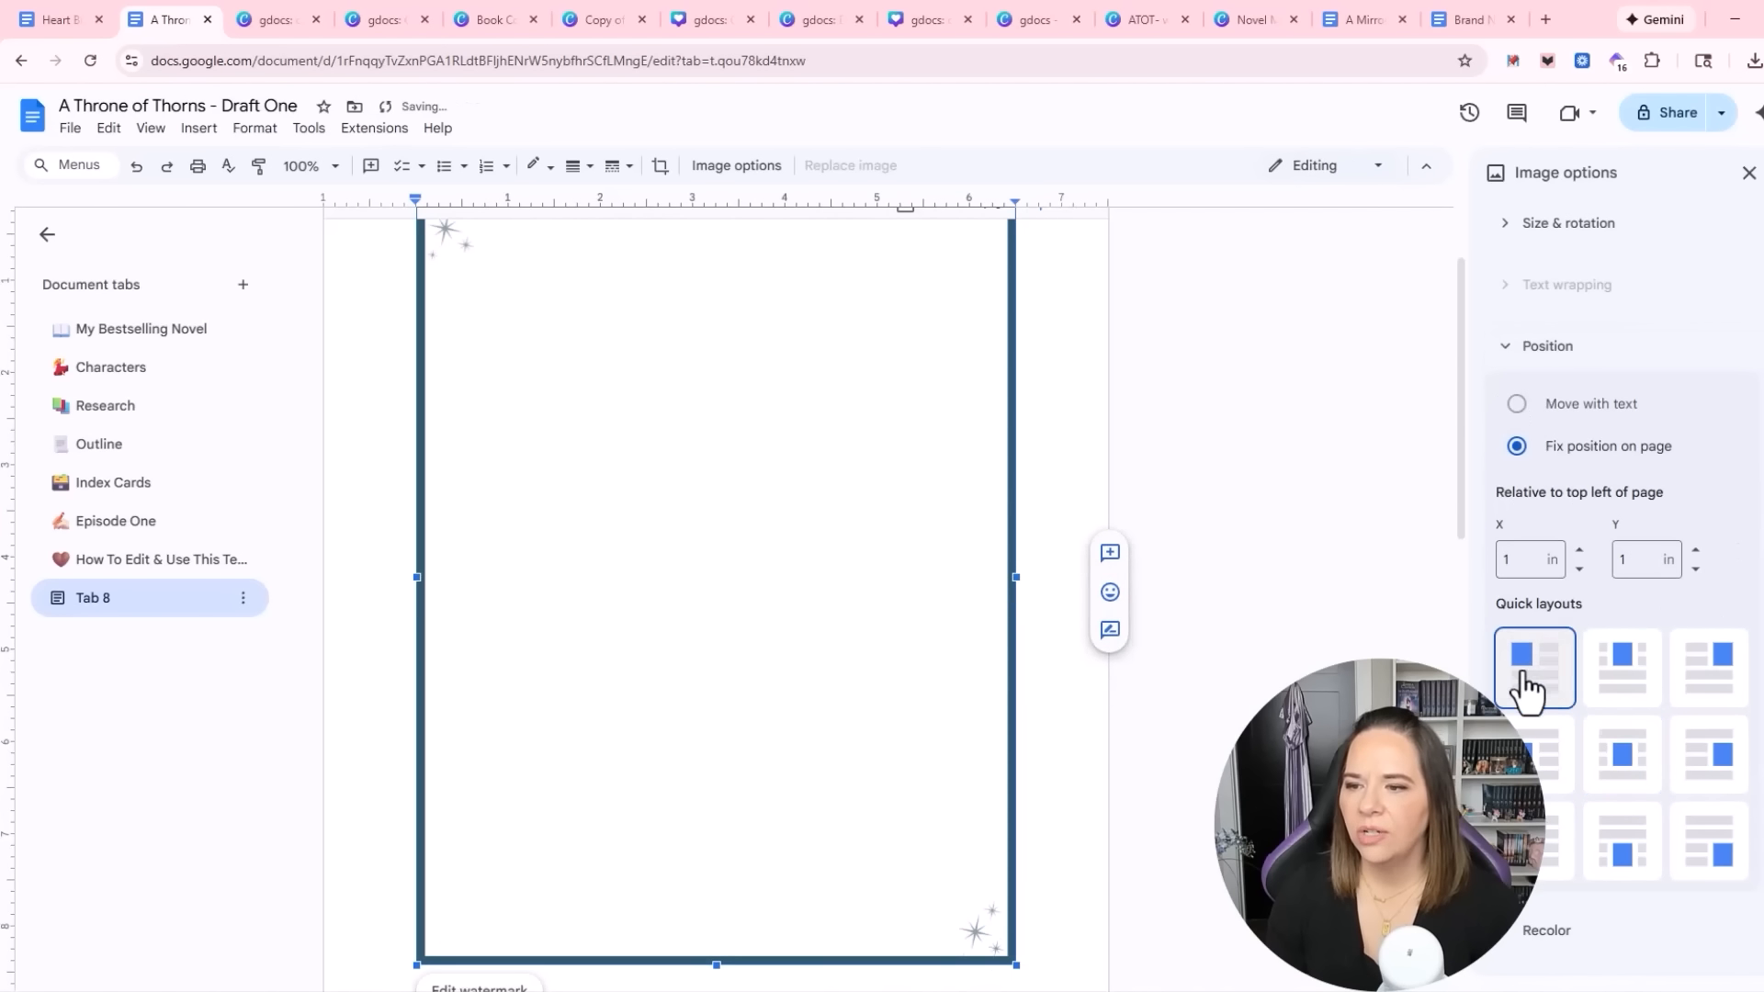
pyautogui.moveTo(1529, 558); pyautogui.dragTo(1459, 559)
pyautogui.write('0')
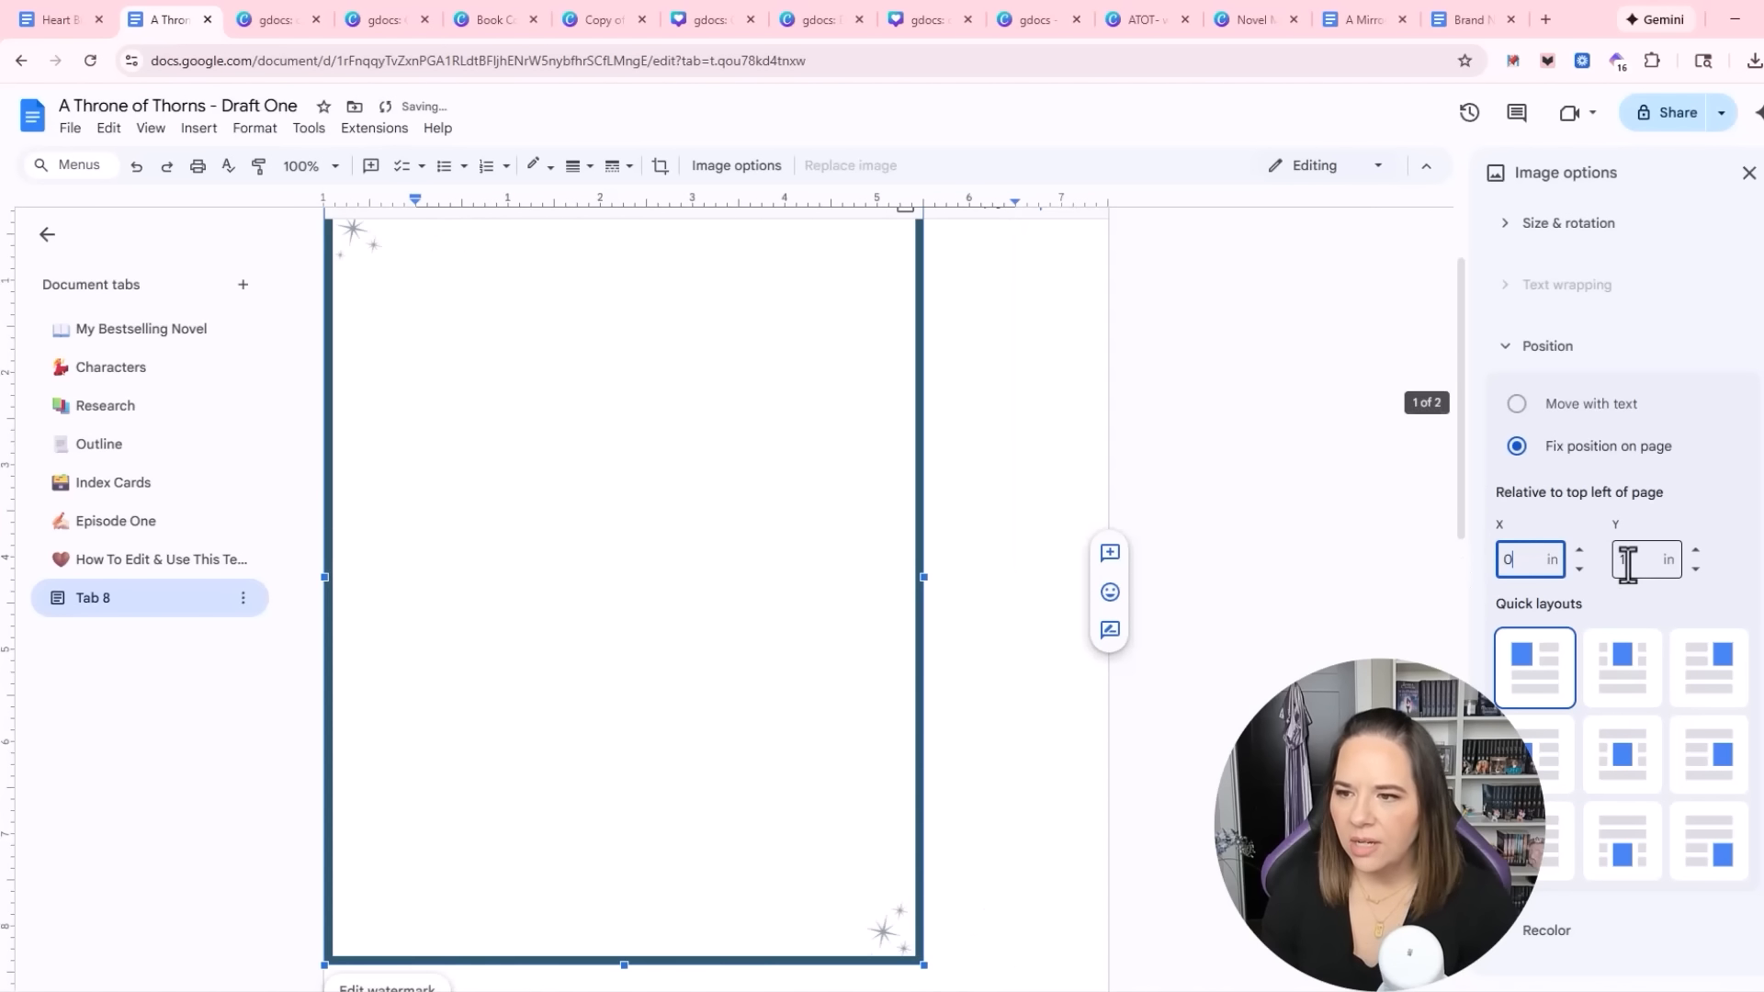
pyautogui.moveTo(1638, 558); pyautogui.dragTo(1575, 577)
pyautogui.write('0')
# Enlarge the watermark from its bottom-right corner until it fills the whole page, and finish editing the watermark
pyautogui.scroll(-3, 816, 701)
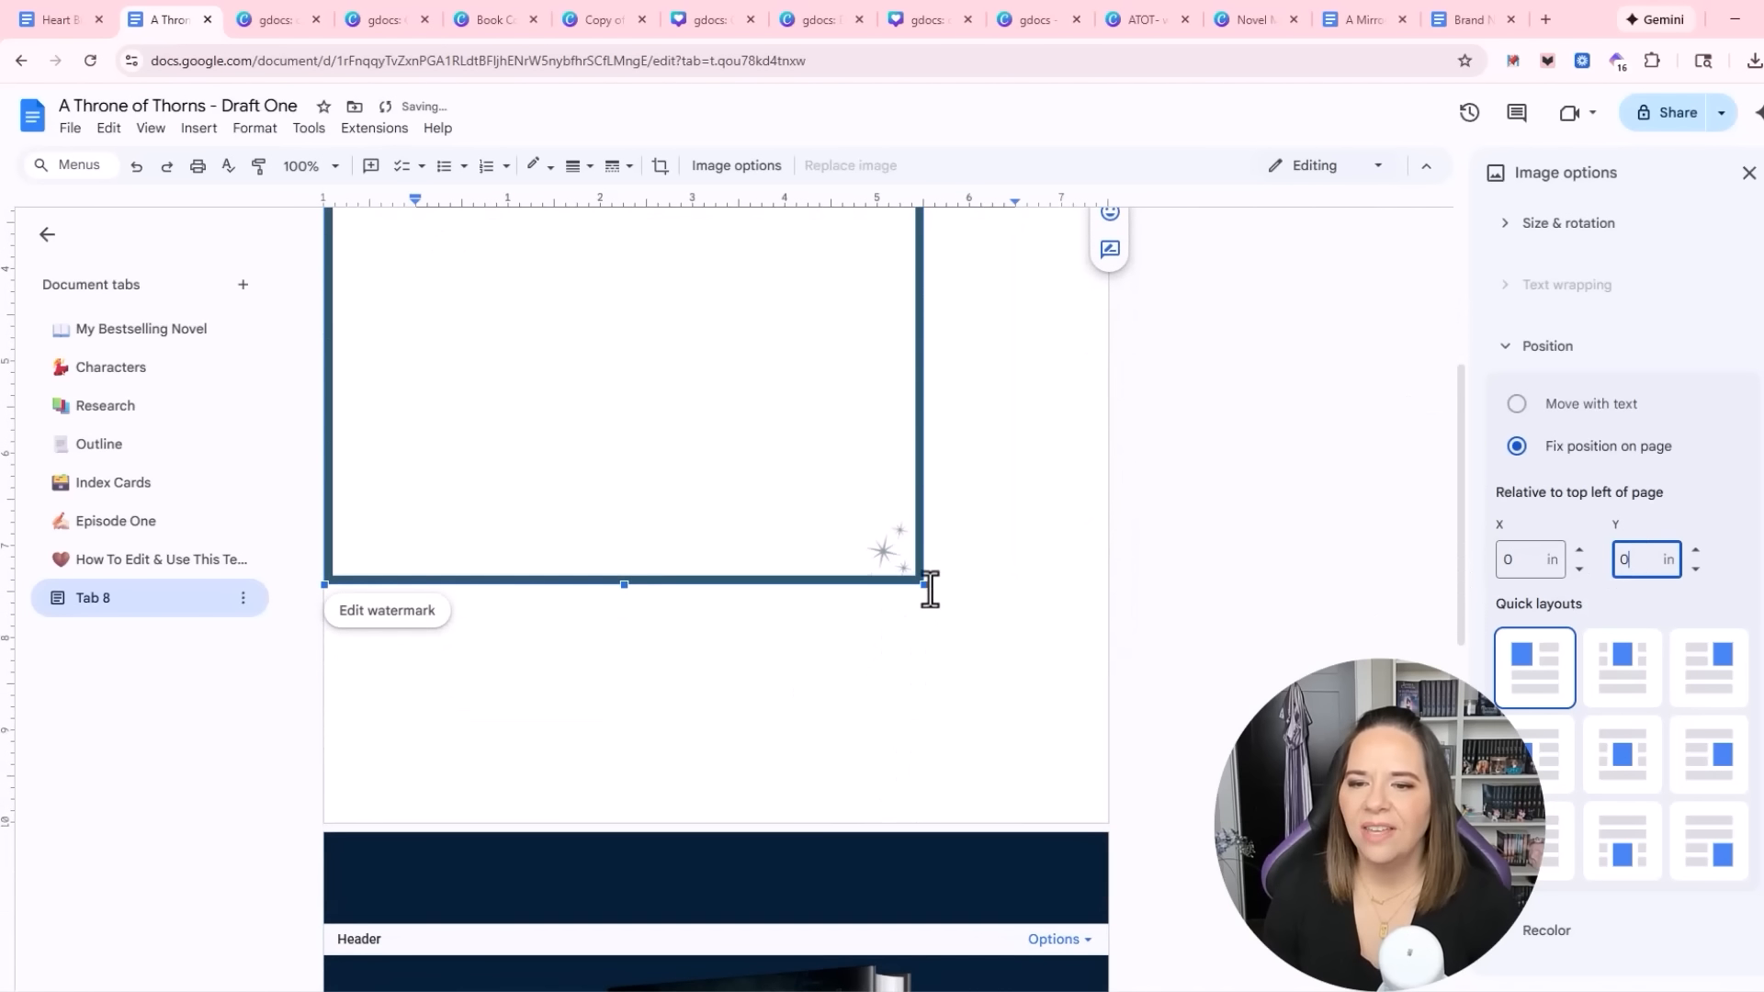
pyautogui.moveTo(926, 586); pyautogui.dragTo(1107, 824)
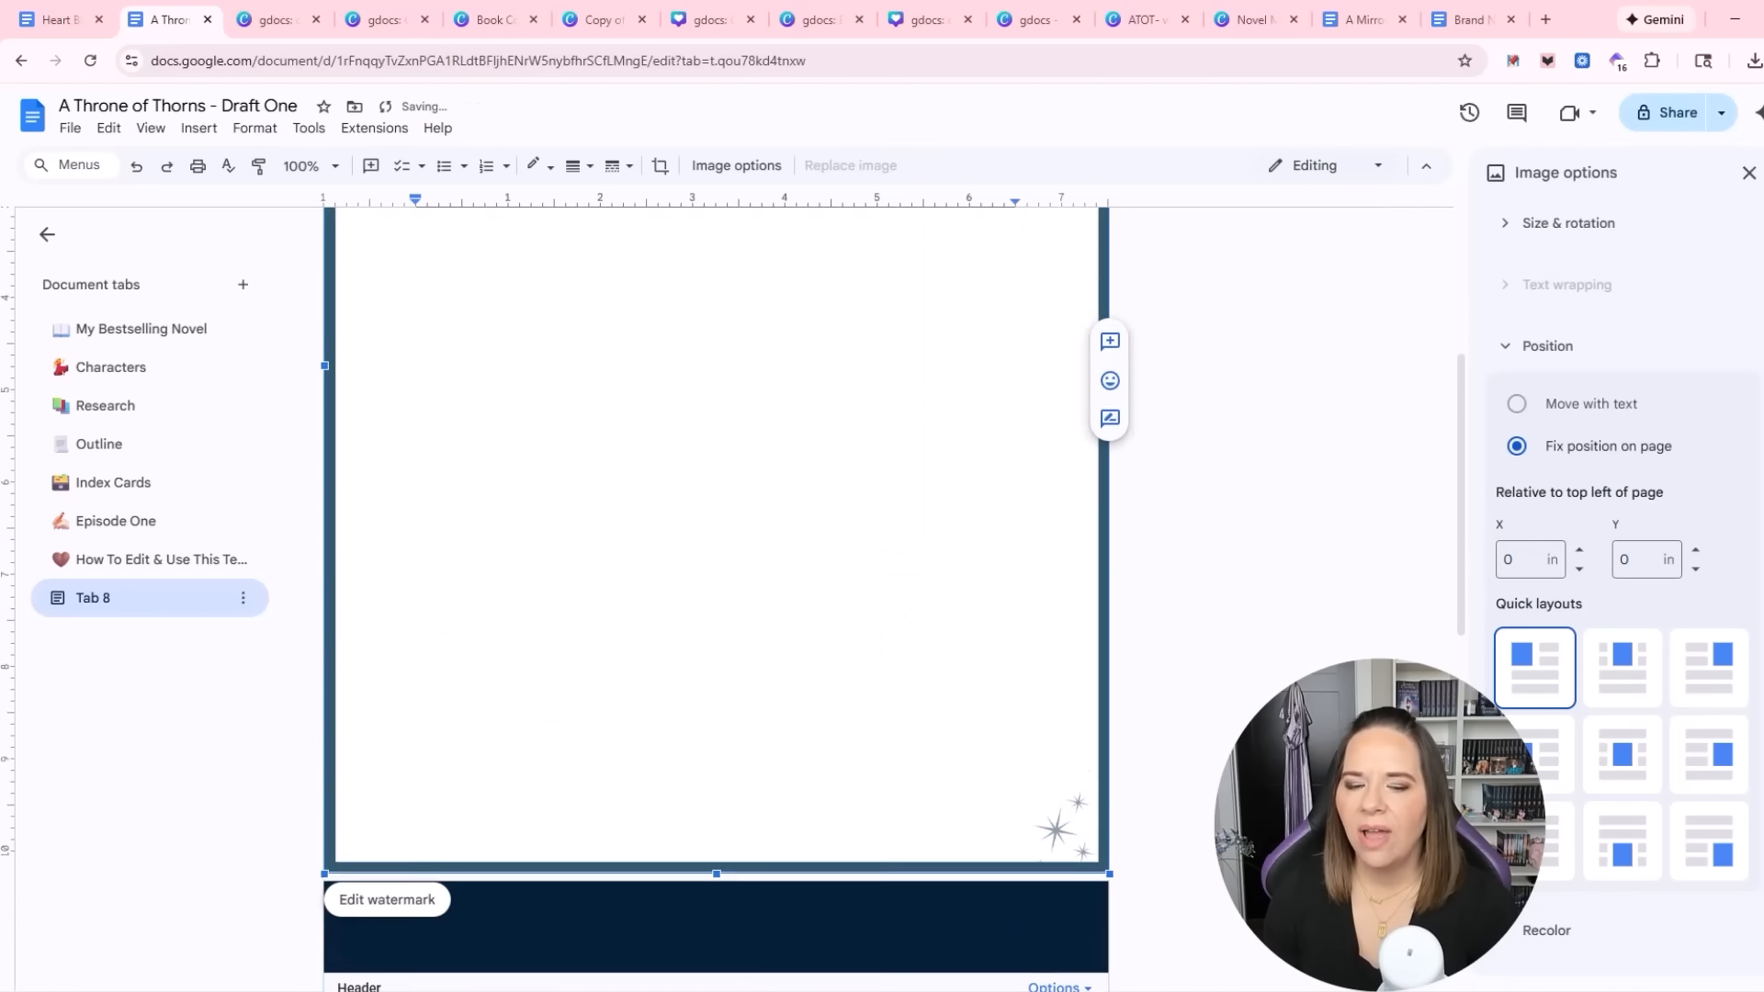
pyautogui.scroll(4, 1106, 824)
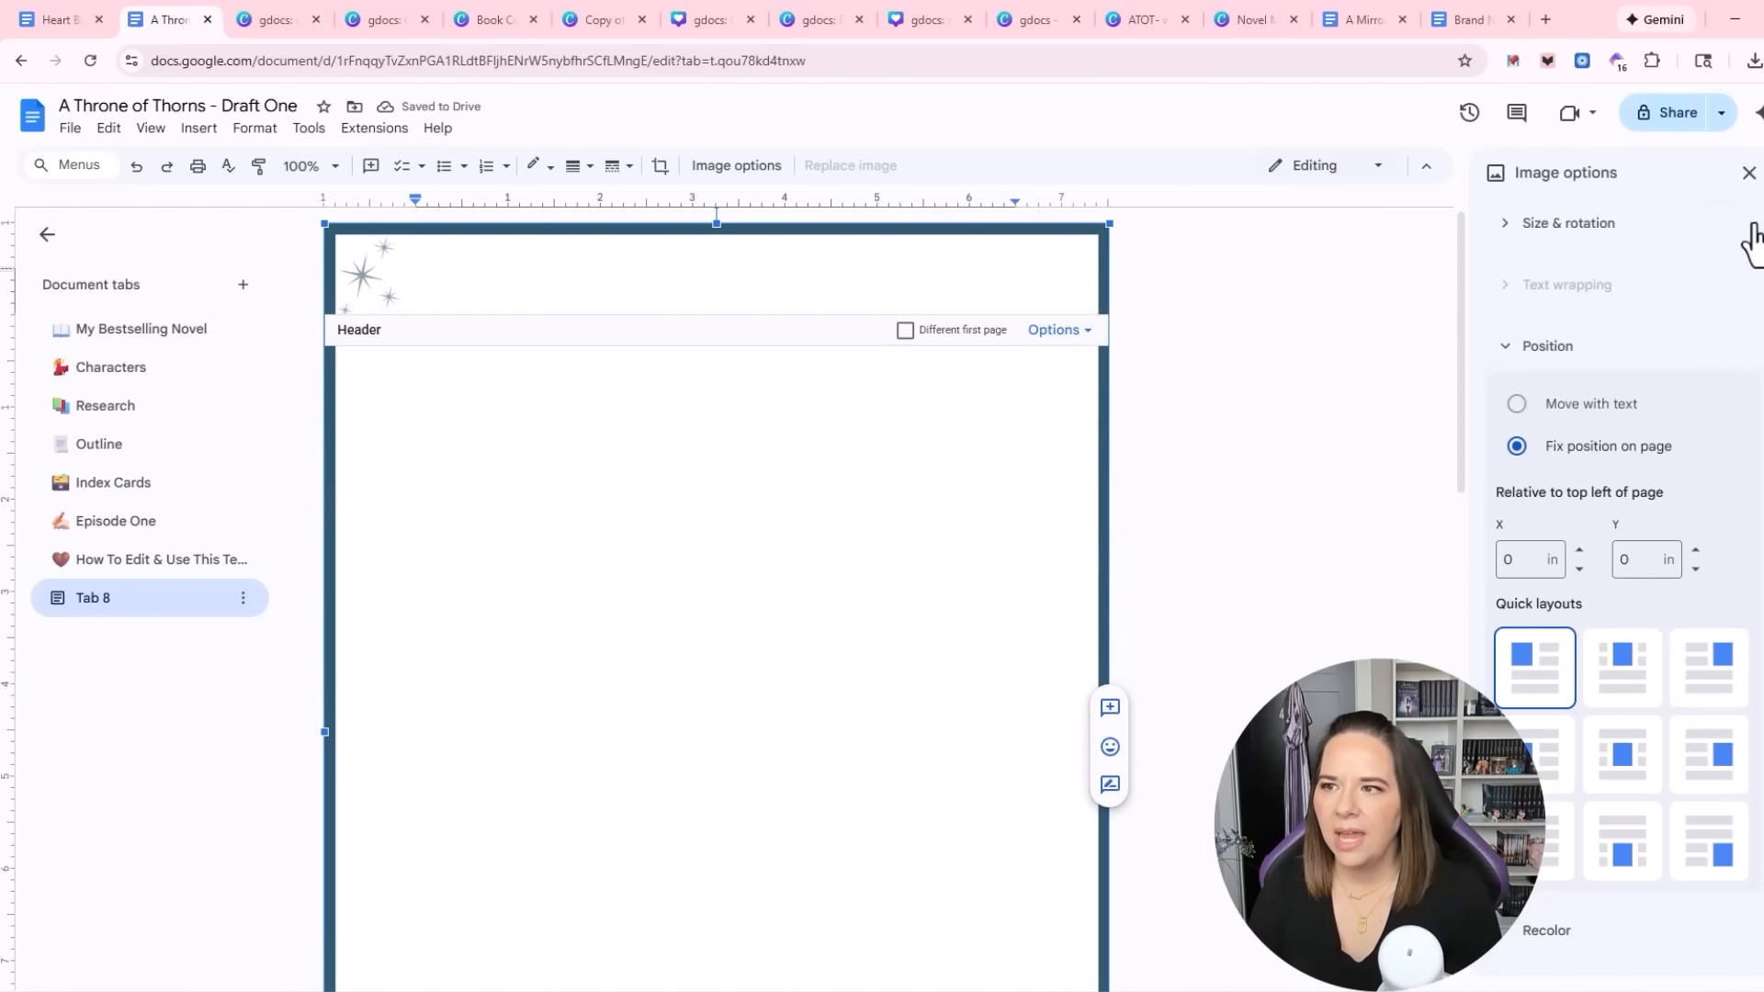
pyautogui.click(1749, 173)
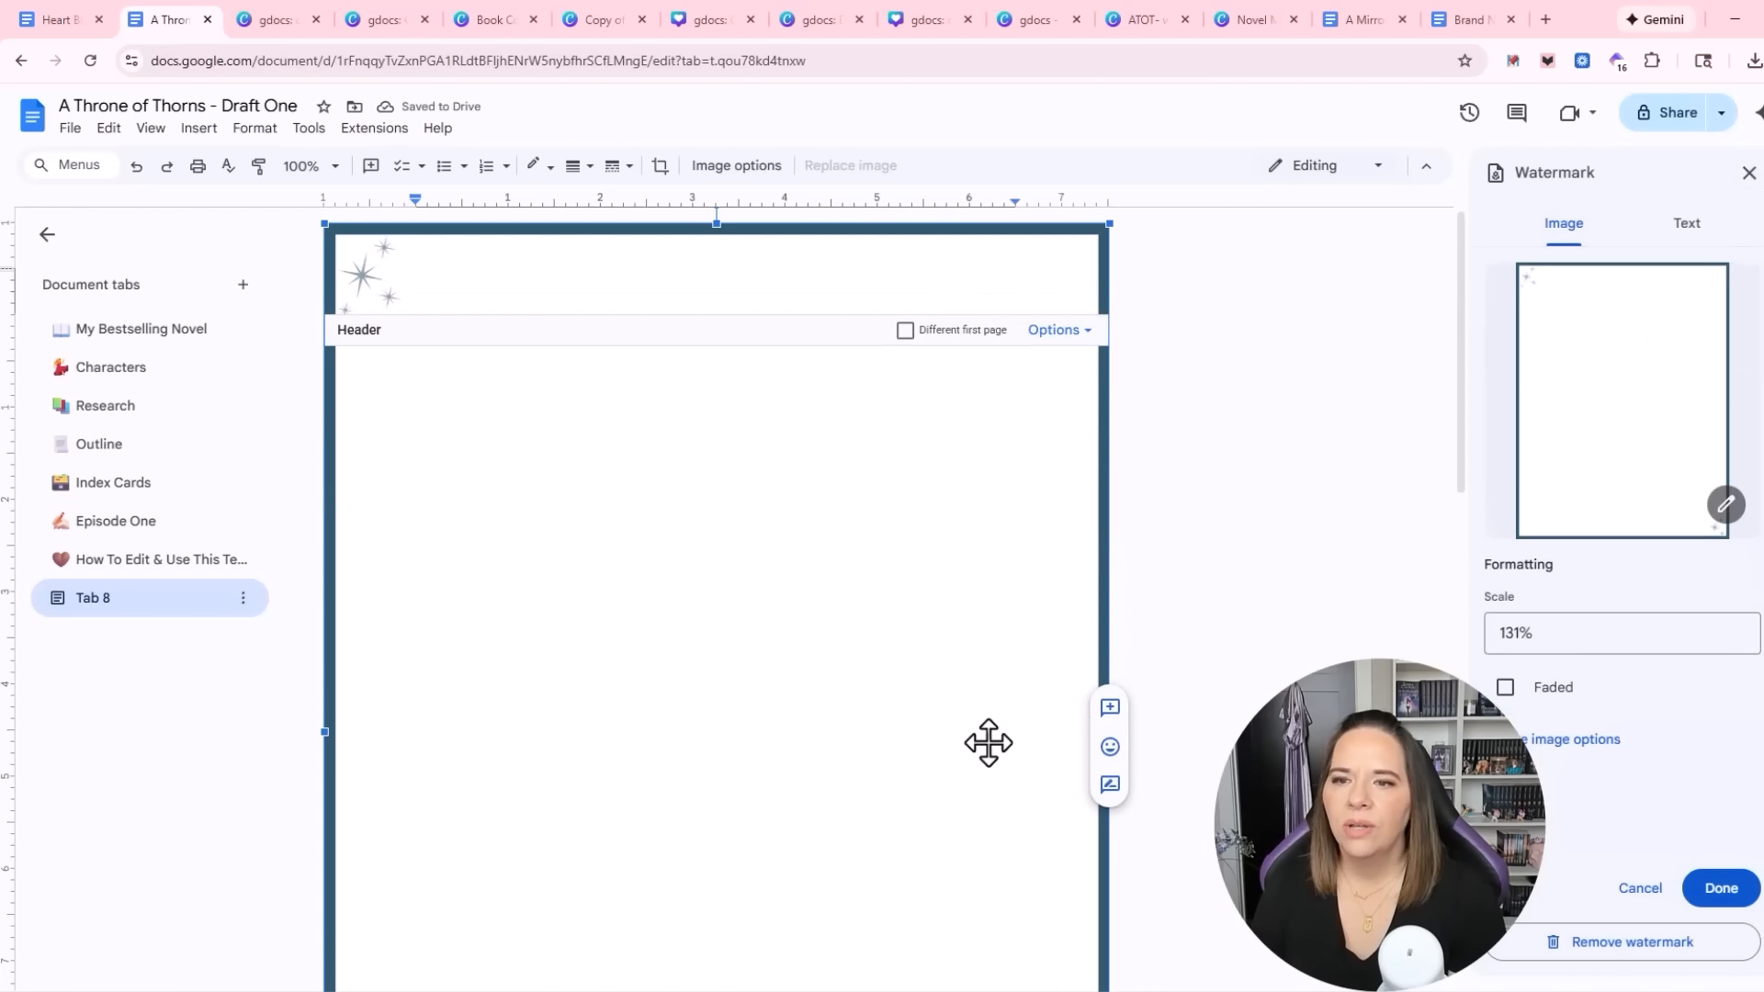
pyautogui.click(1721, 888)
# Look over the decorated pages of Tab 8, the Characters tab and the My Bestselling Novel tab
pyautogui.scroll(-8, 1094, 859)
pyautogui.scroll(-6, 1122, 763)
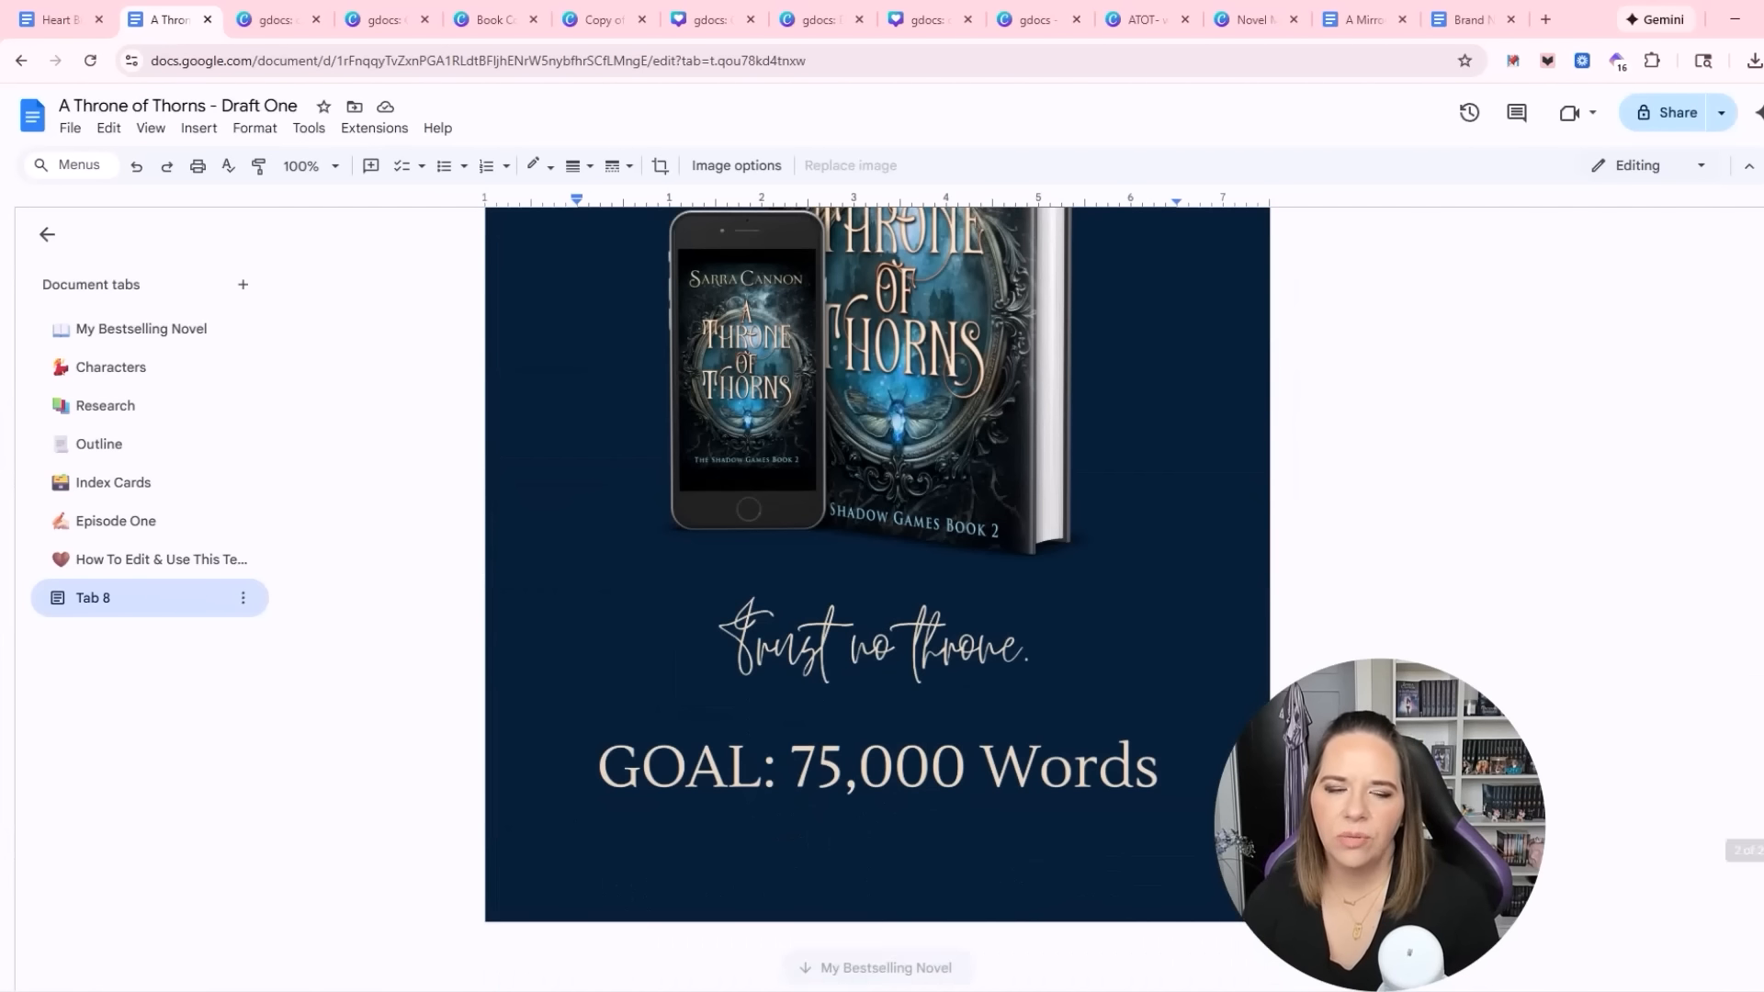
pyautogui.scroll(14, 1122, 762)
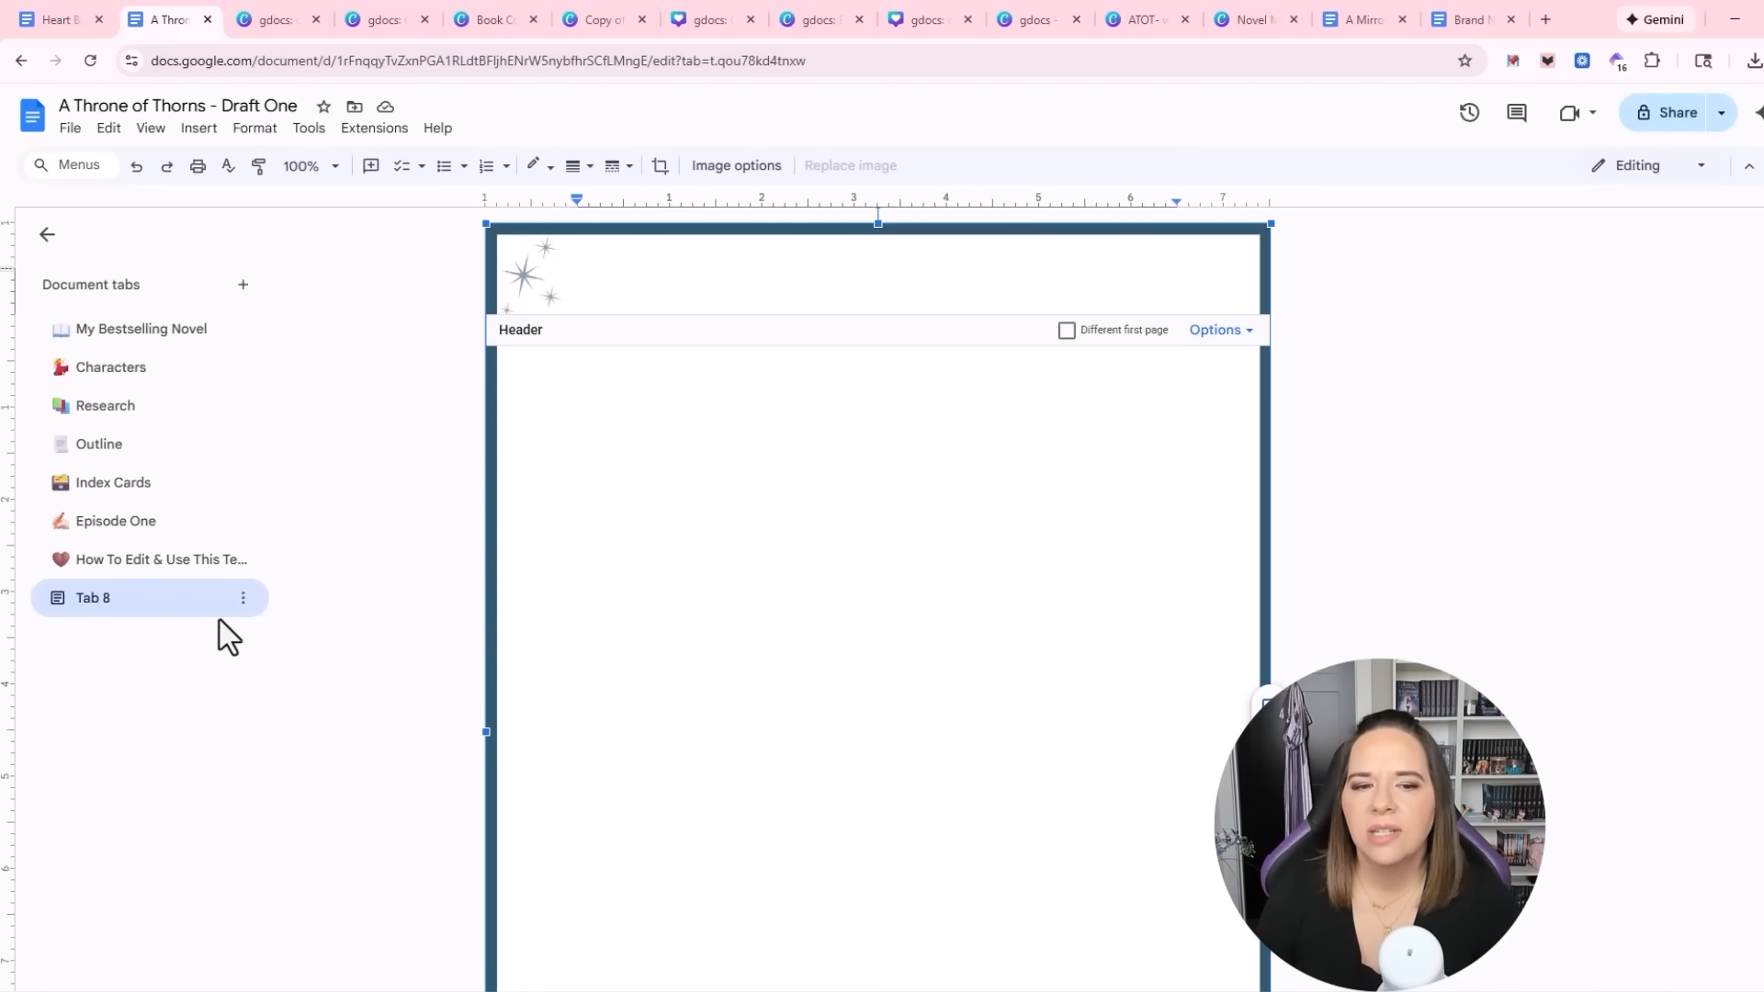
pyautogui.click(166, 370)
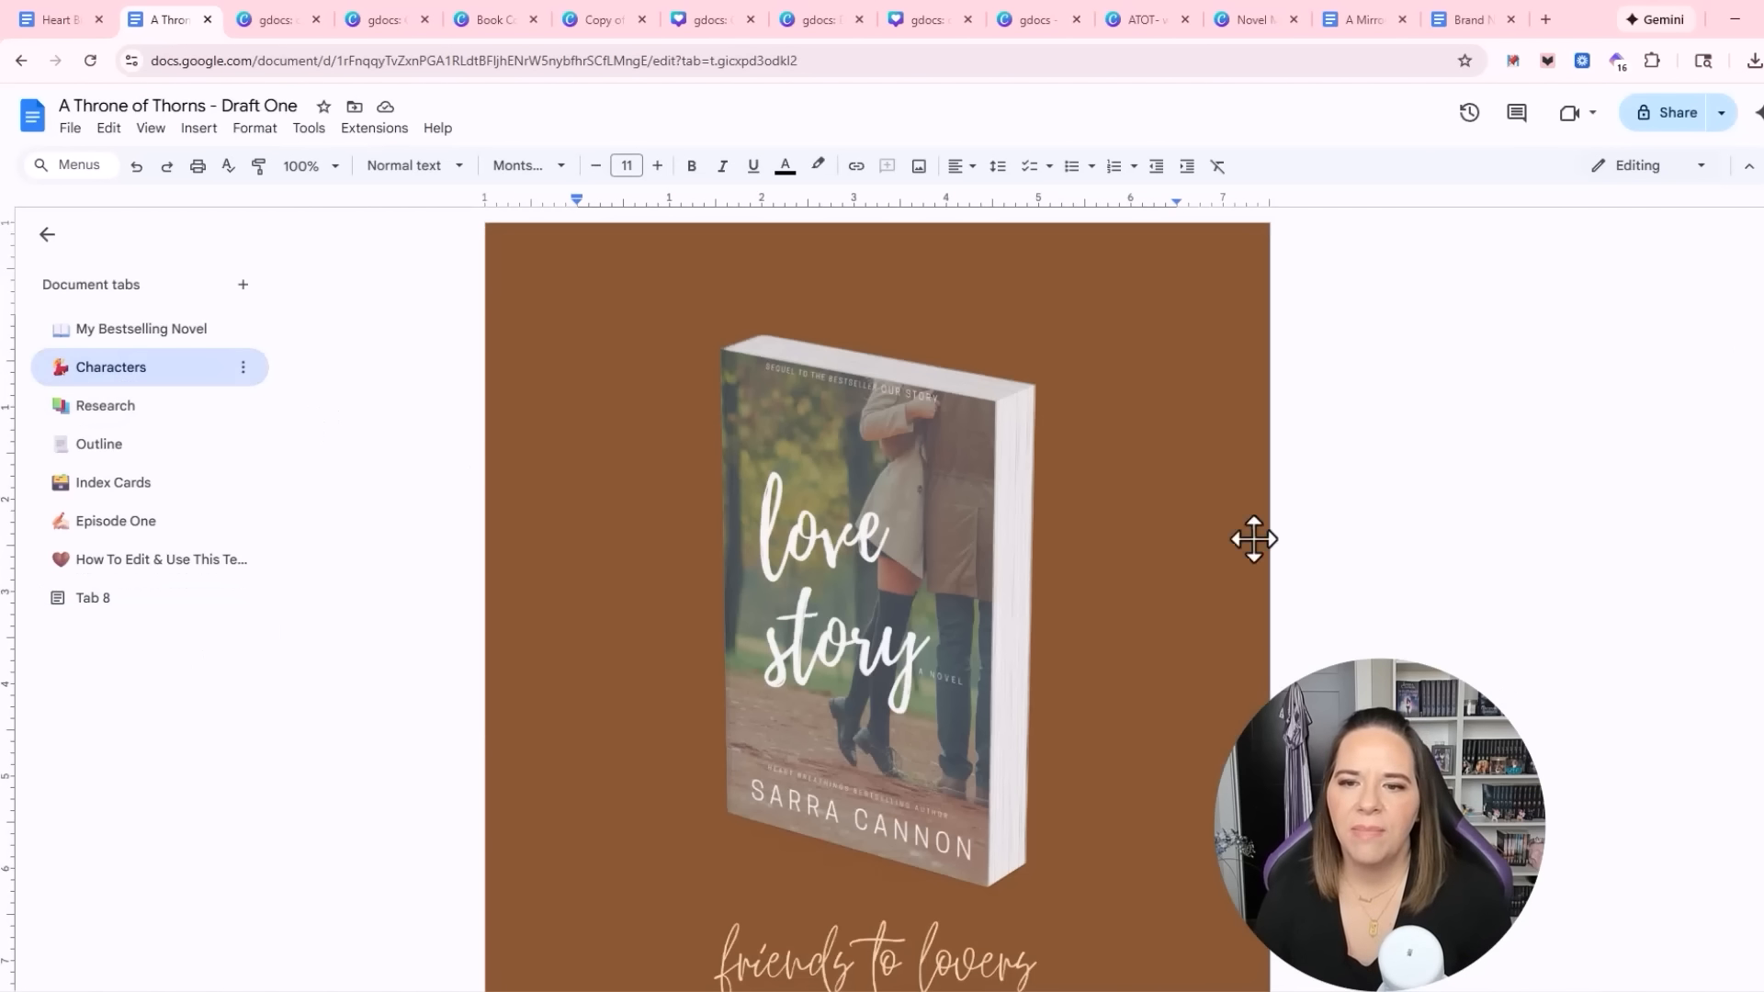
pyautogui.scroll(-10, 708, 591)
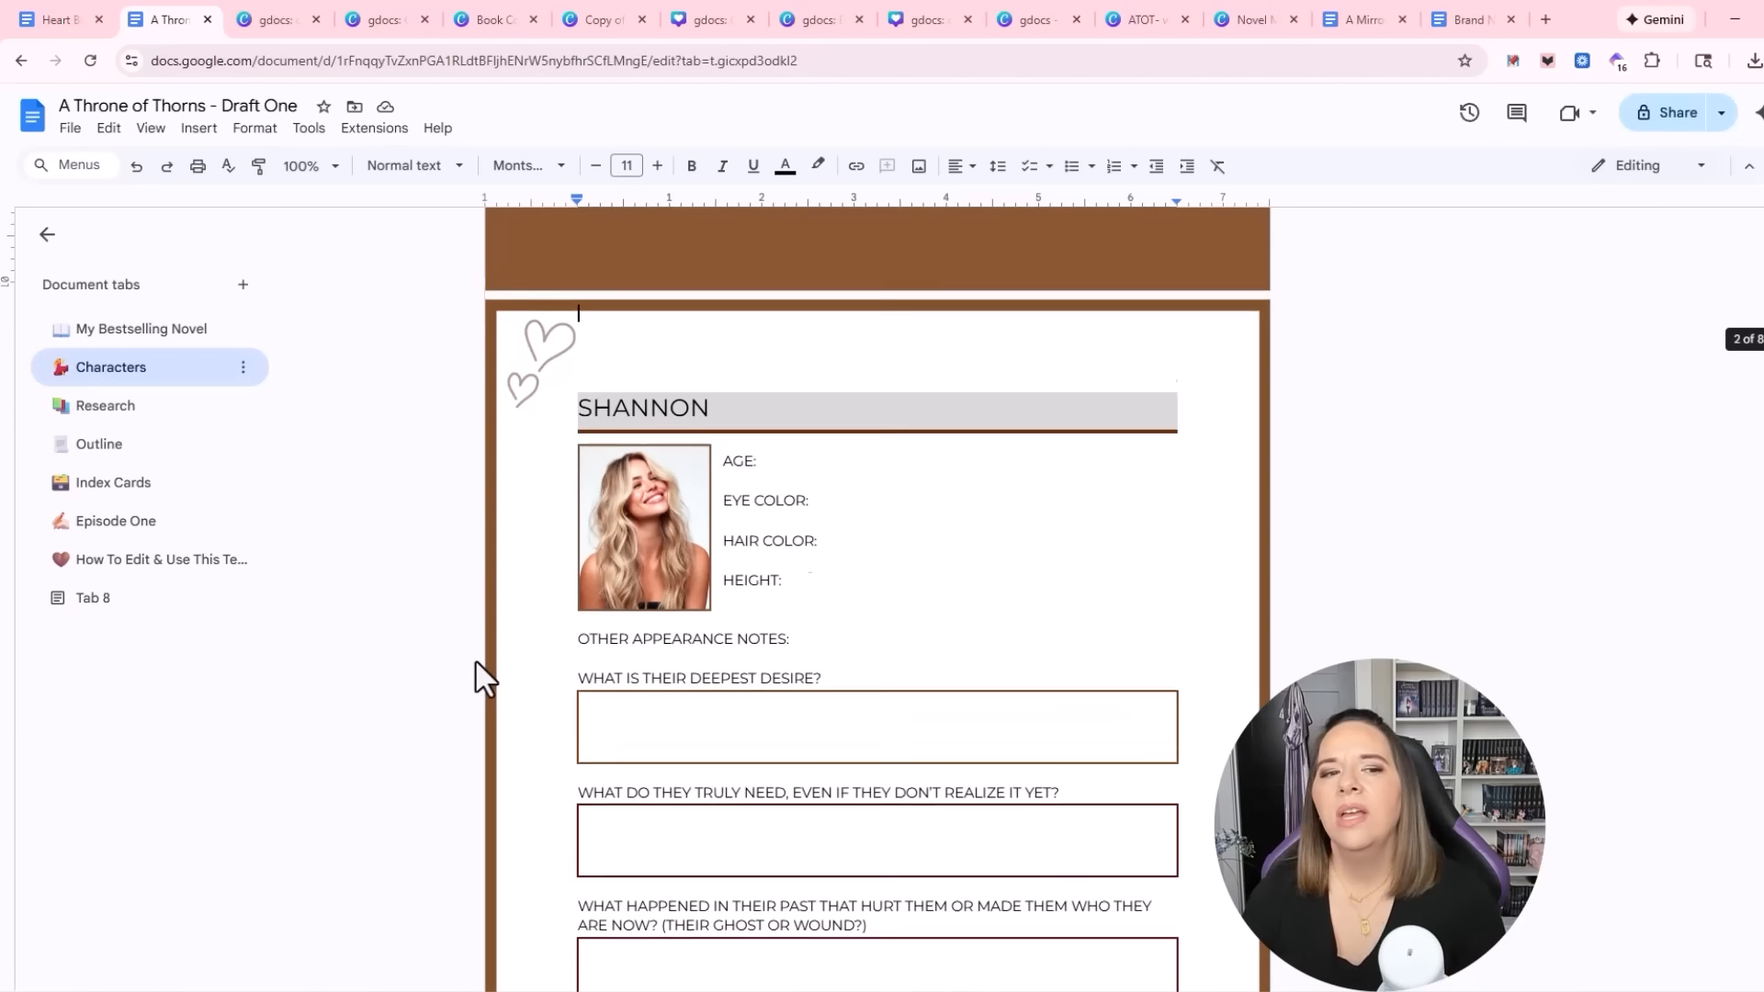
pyautogui.scroll(3, 475, 677)
pyautogui.click(110, 332)
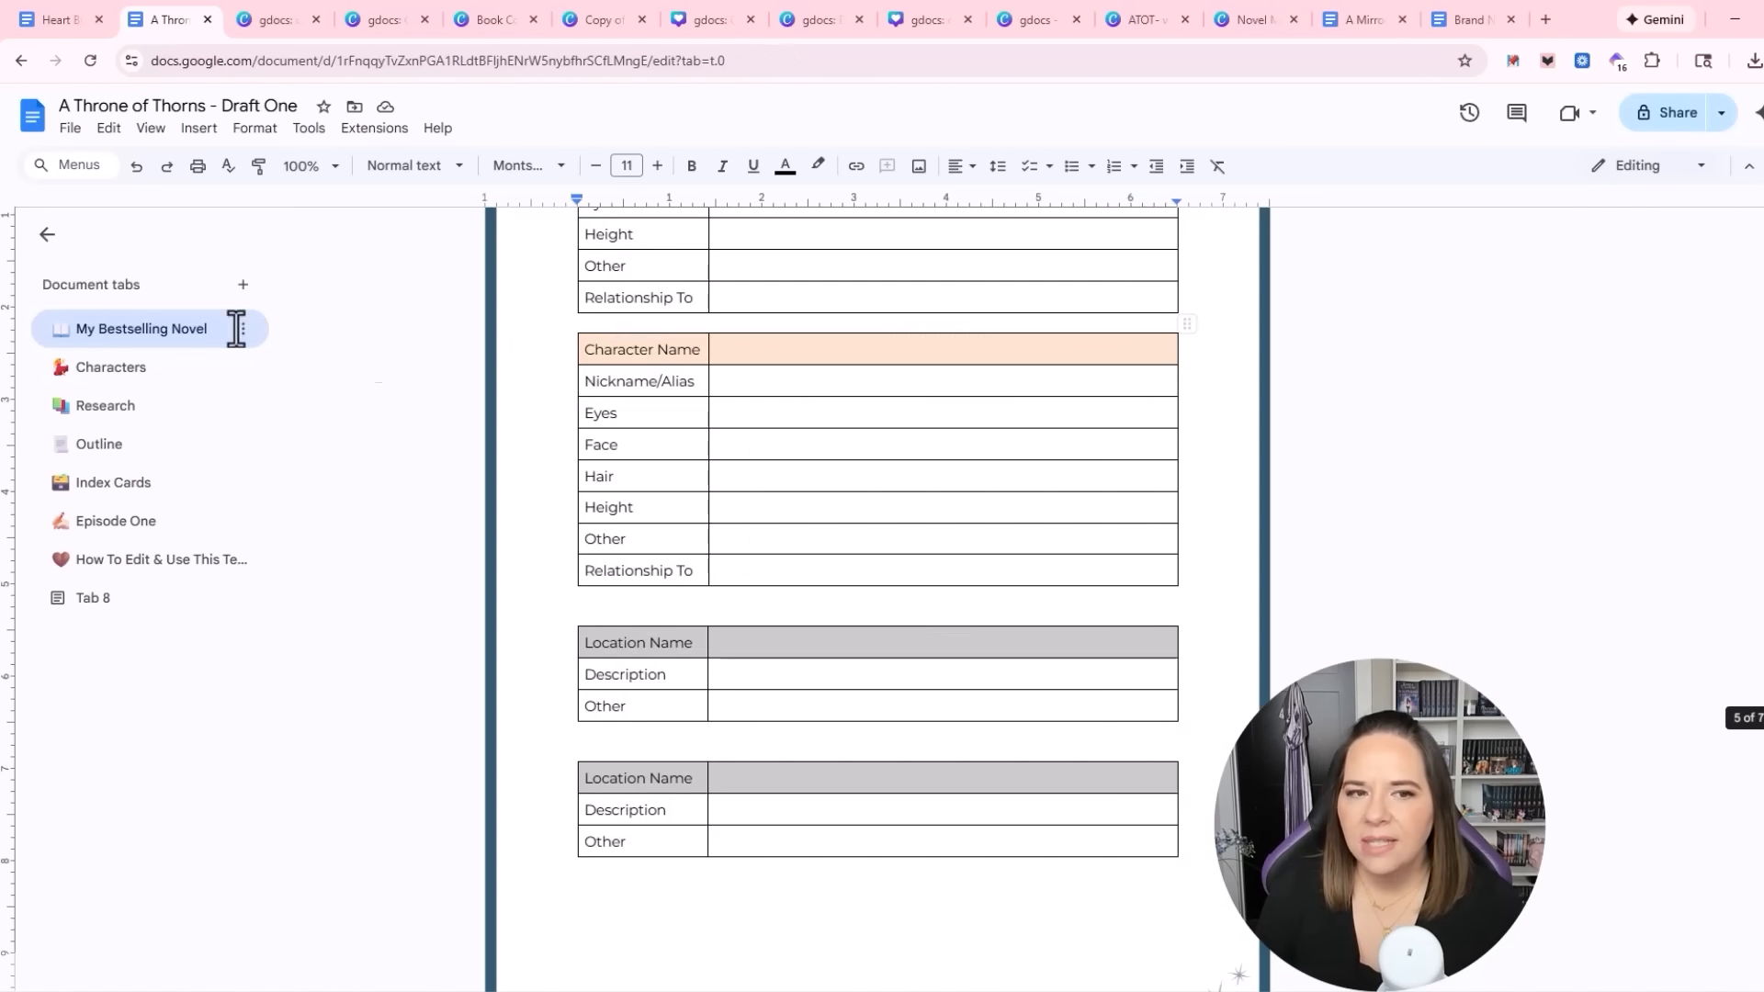
# Replace the brown full-page cover image in the Characters tab with the CHARACTERS image from the ATOT folder
pyautogui.click(145, 386)
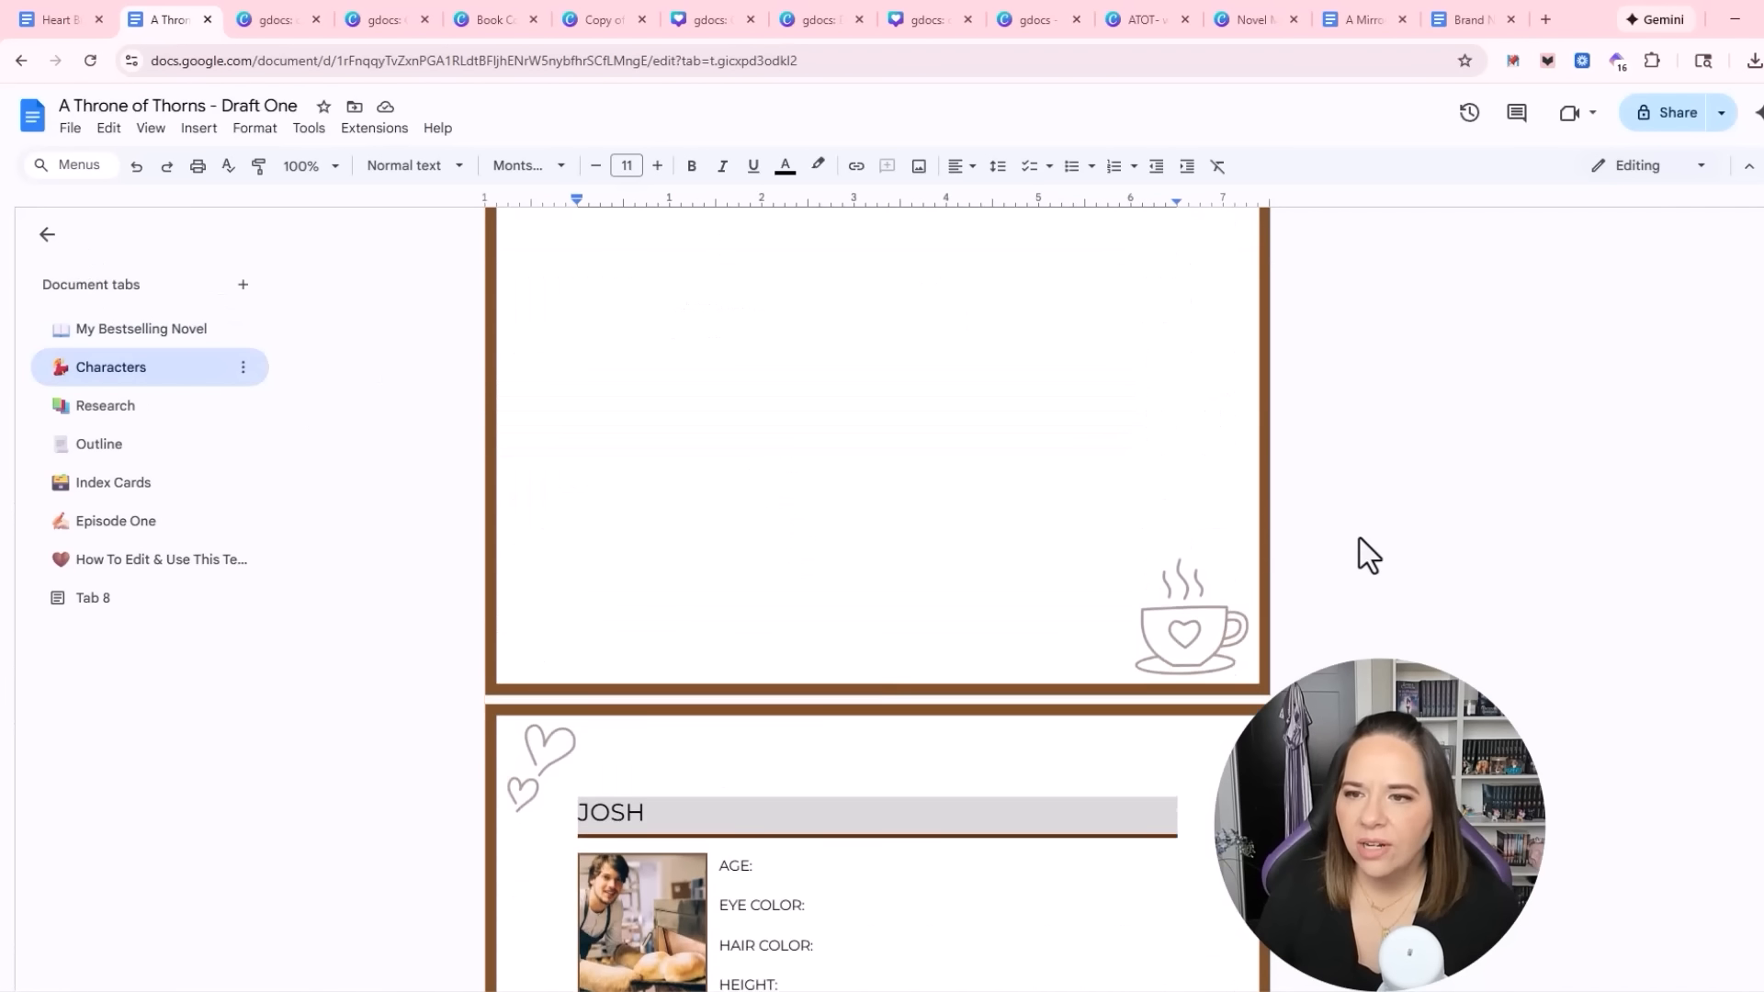
pyautogui.moveTo(1760, 527); pyautogui.dragTo(1761, 252)
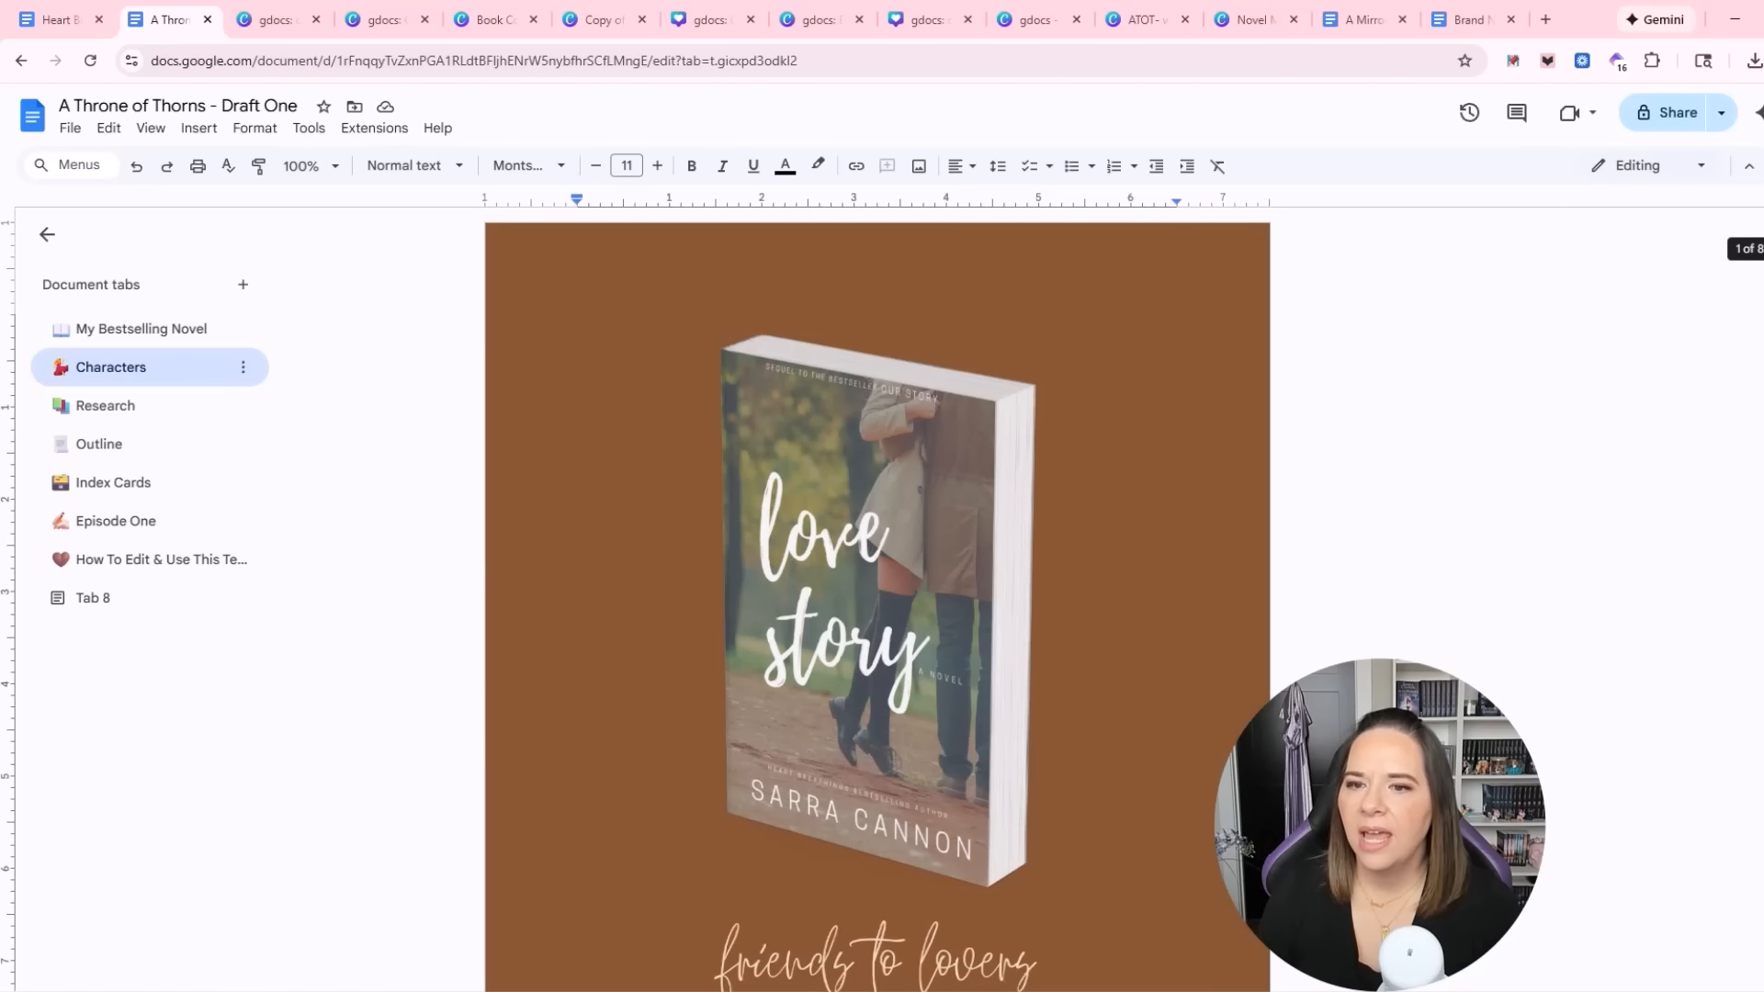
pyautogui.scroll(-3, 1446, 608)
pyautogui.scroll(3, 1447, 608)
pyautogui.click(618, 508)
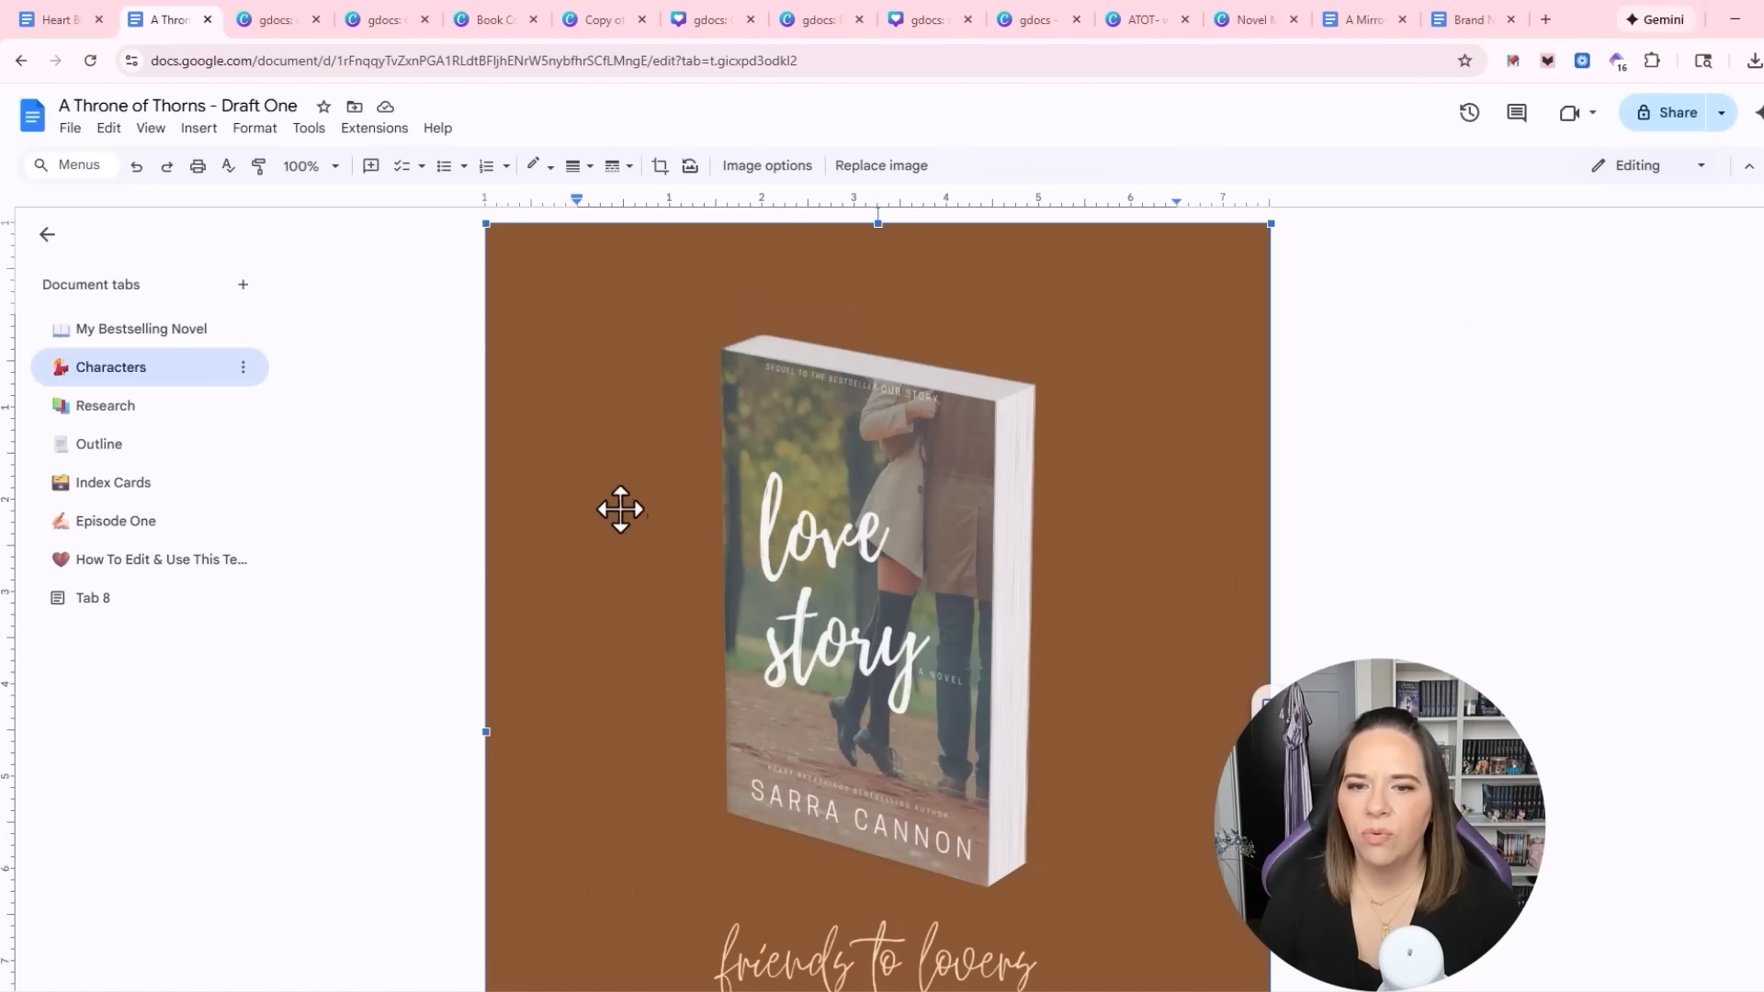
pyautogui.rightClick(607, 551)
pyautogui.moveTo(855, 774)
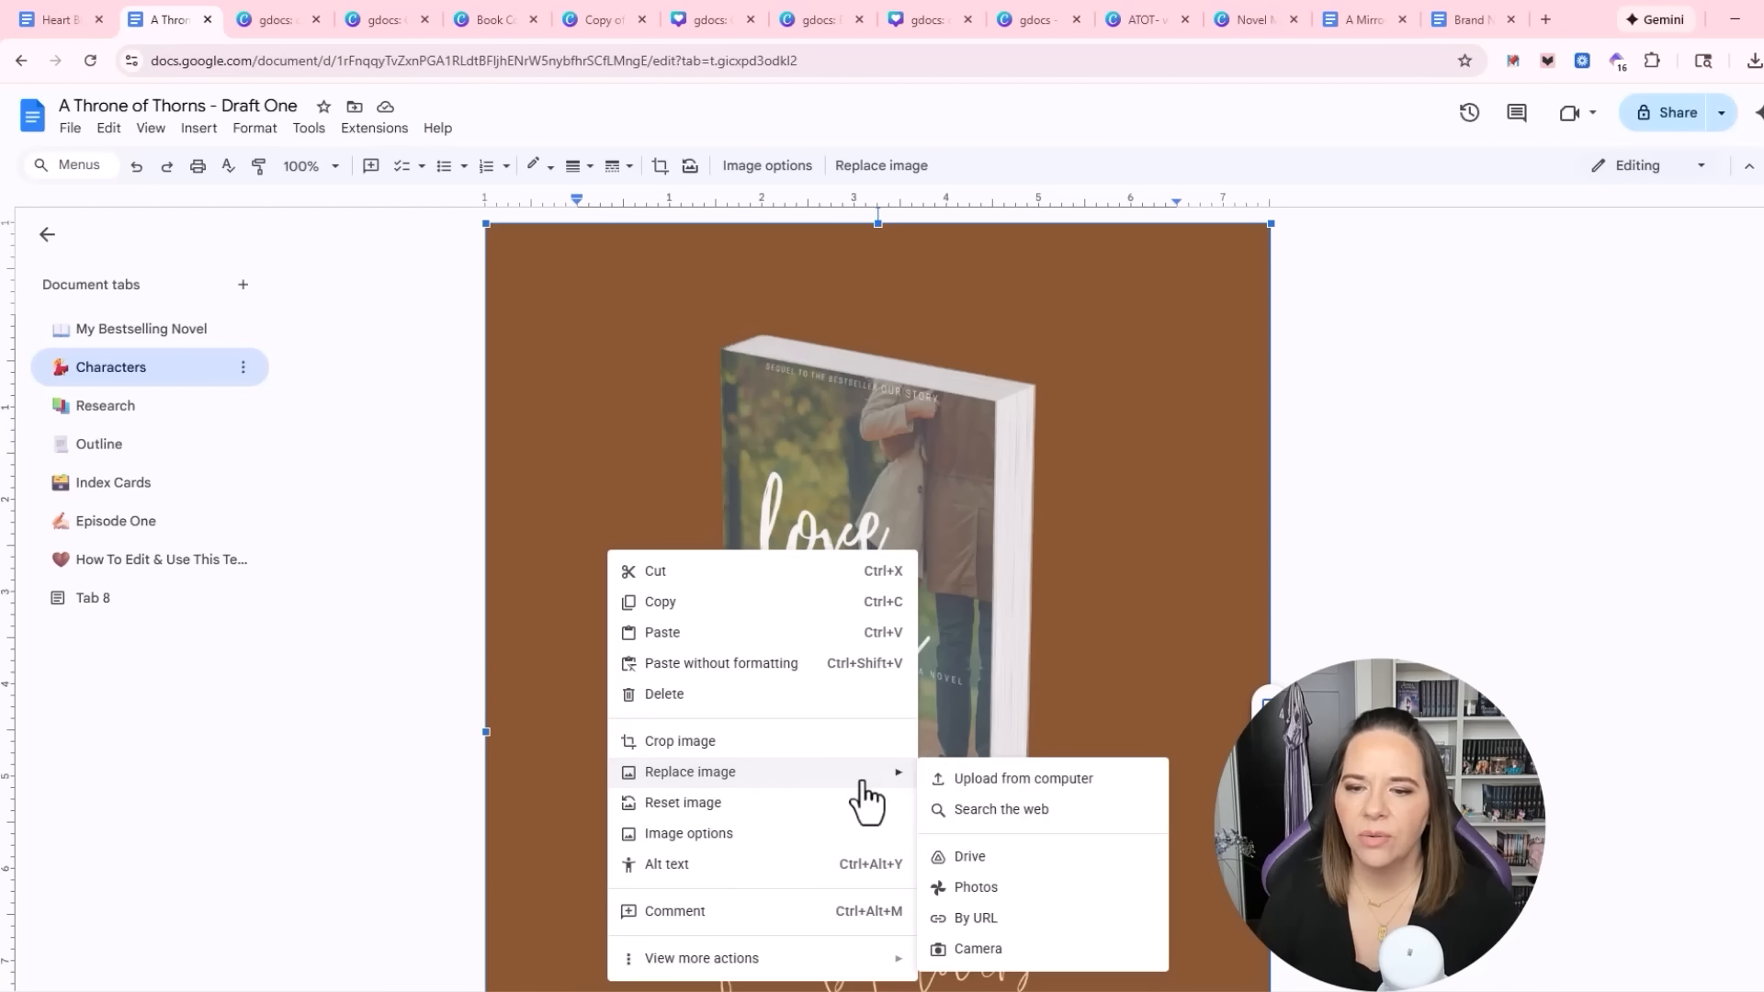
pyautogui.click(978, 778)
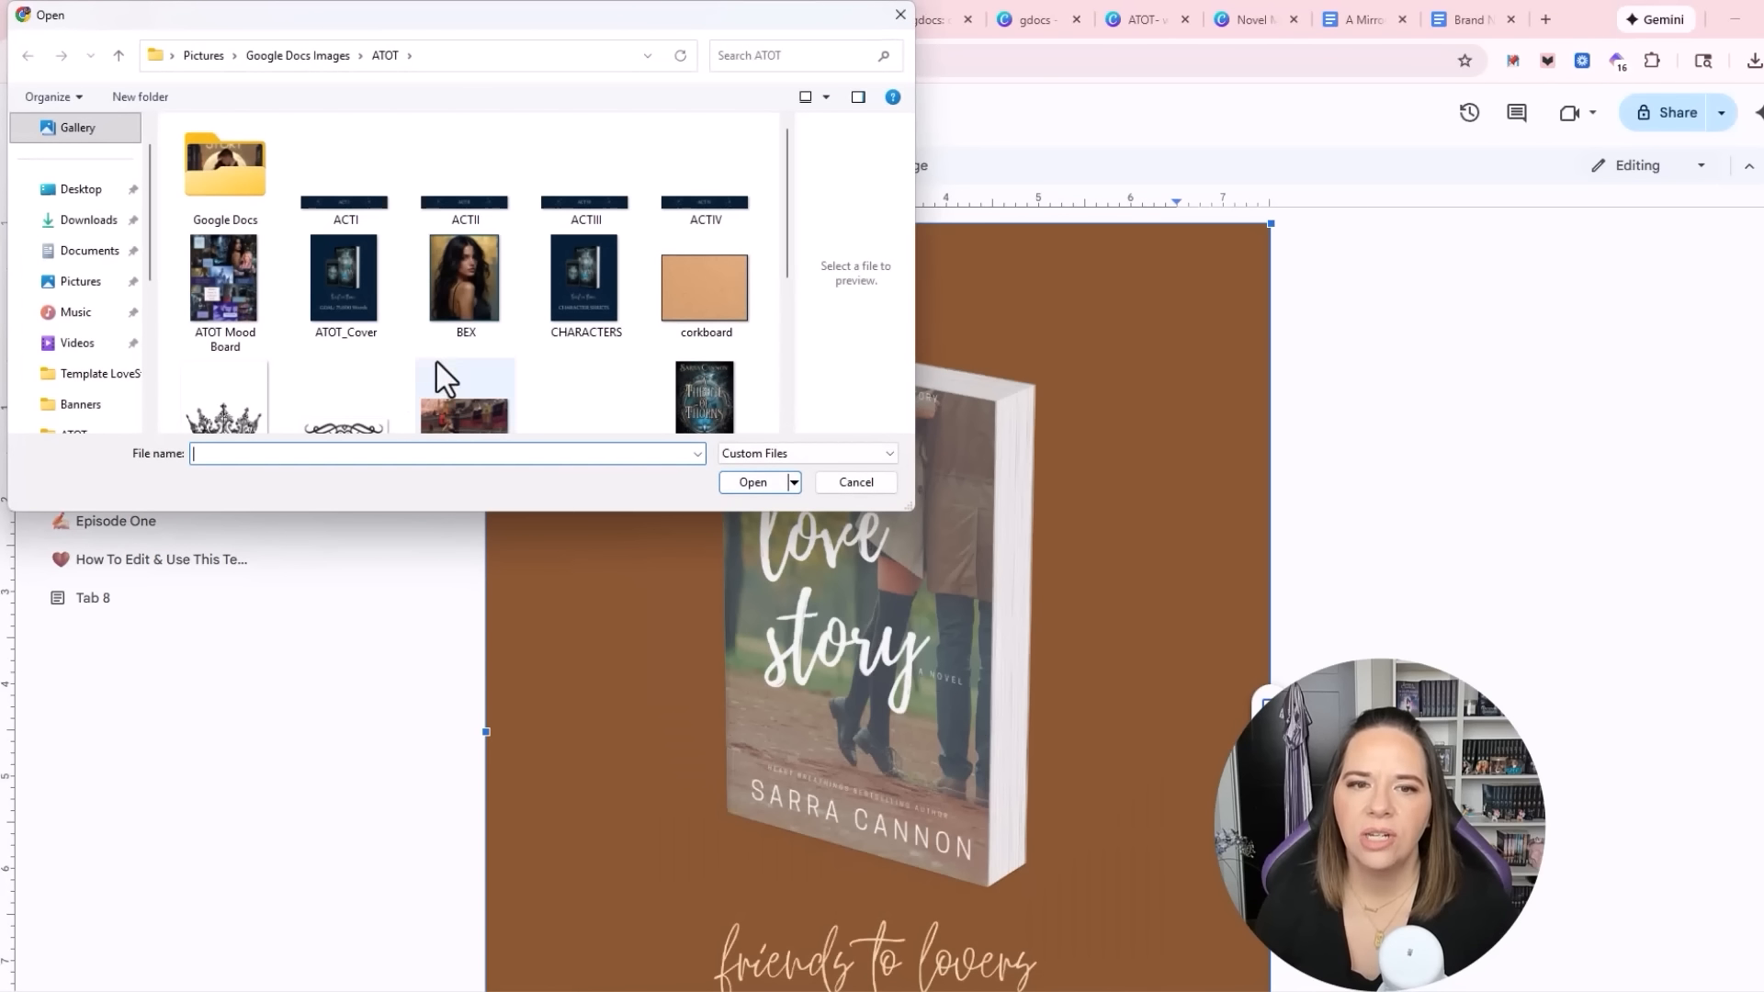
pyautogui.doubleClick(581, 298)
pyautogui.scroll(-8, 1134, 405)
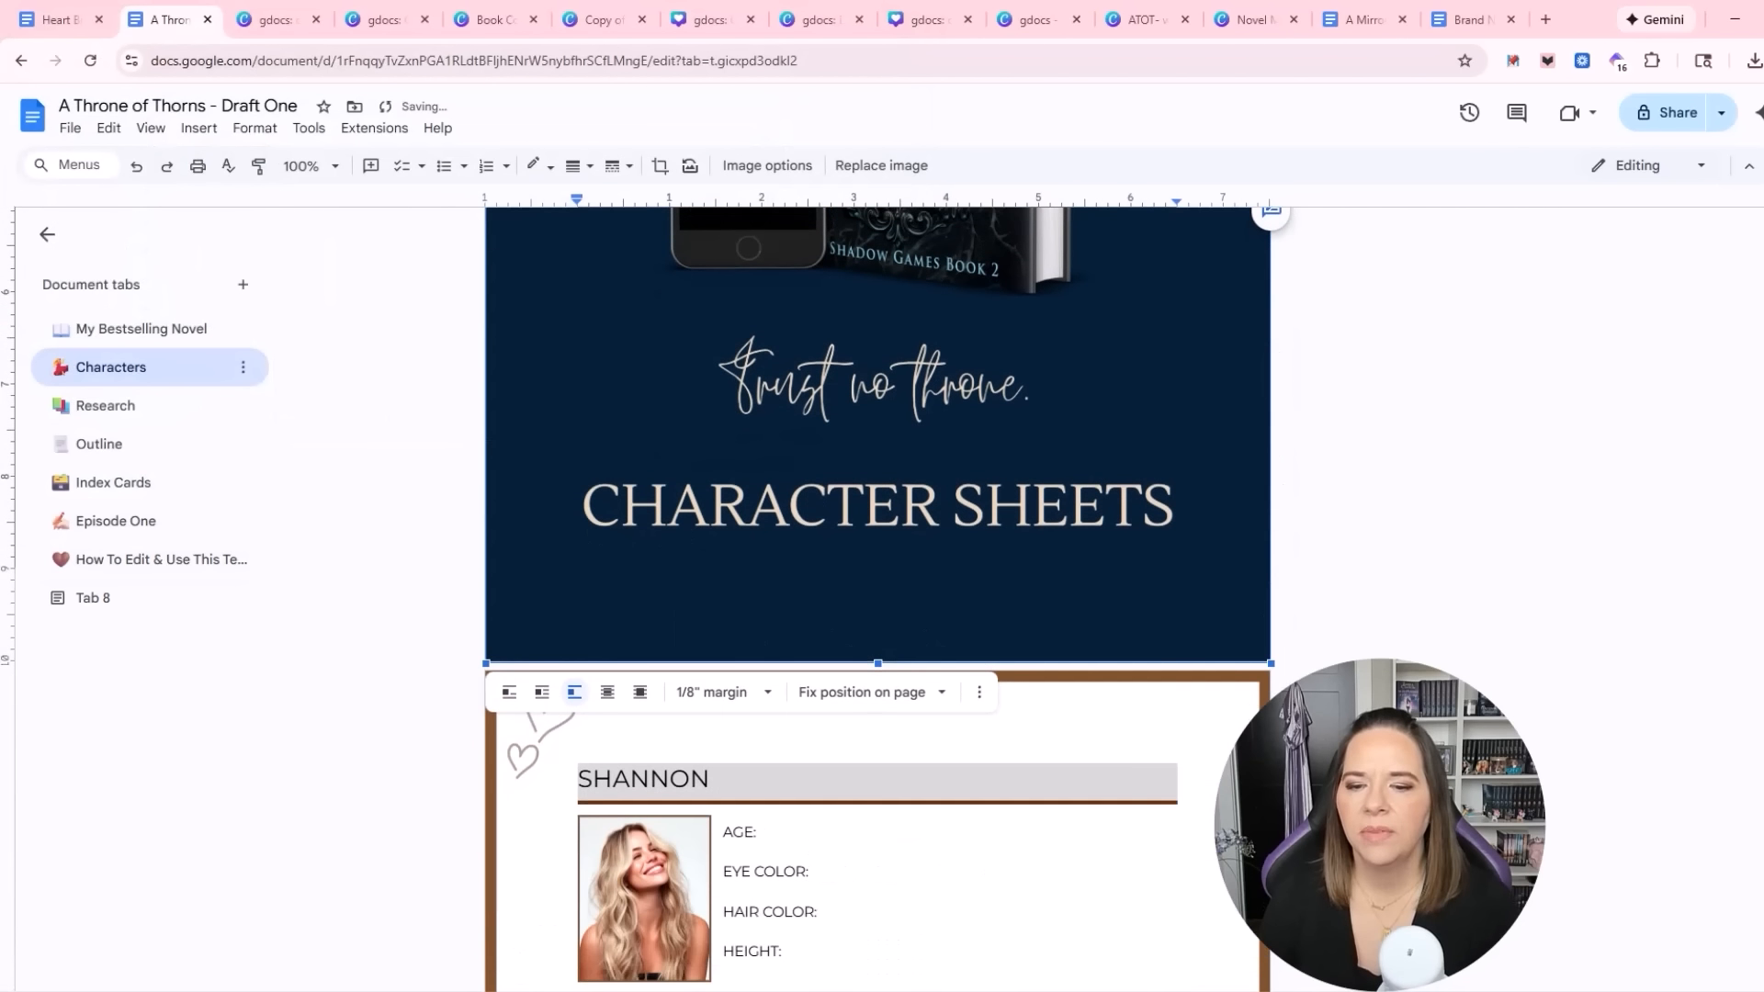
# Replace the Characters tab's watermark image with the page_background image from the ATOT folder
pyautogui.scroll(1, 575, 623)
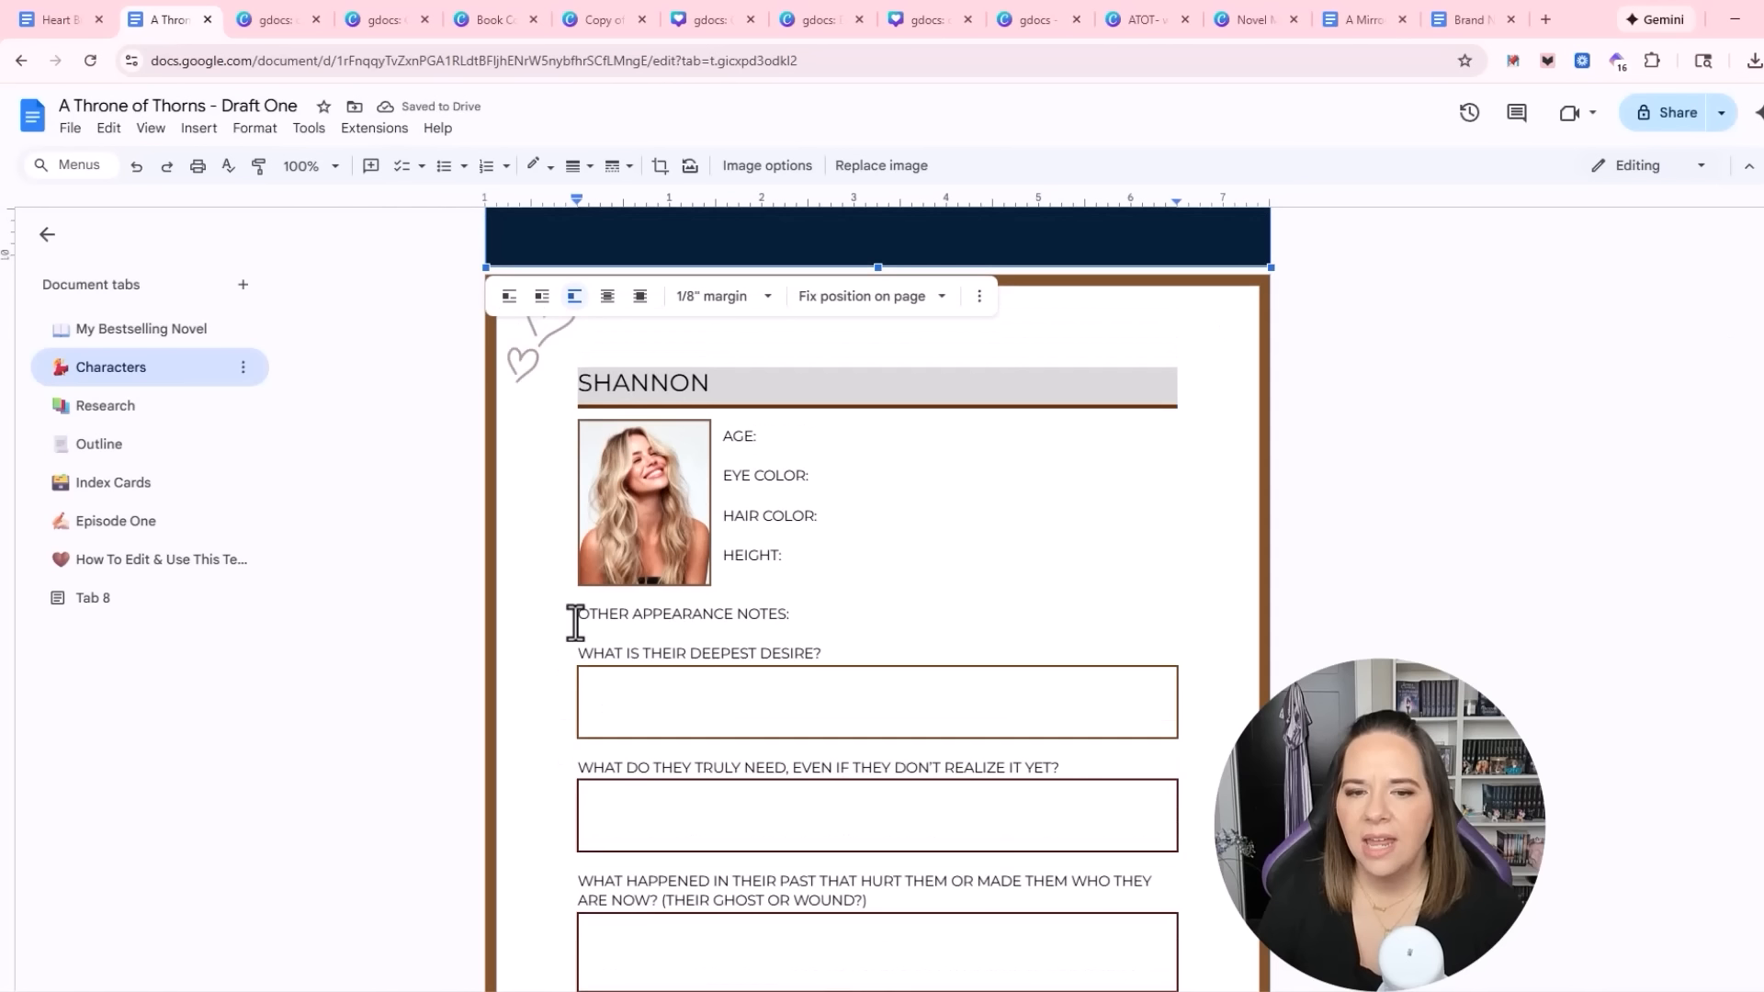
pyautogui.click(482, 502)
pyautogui.click(241, 131)
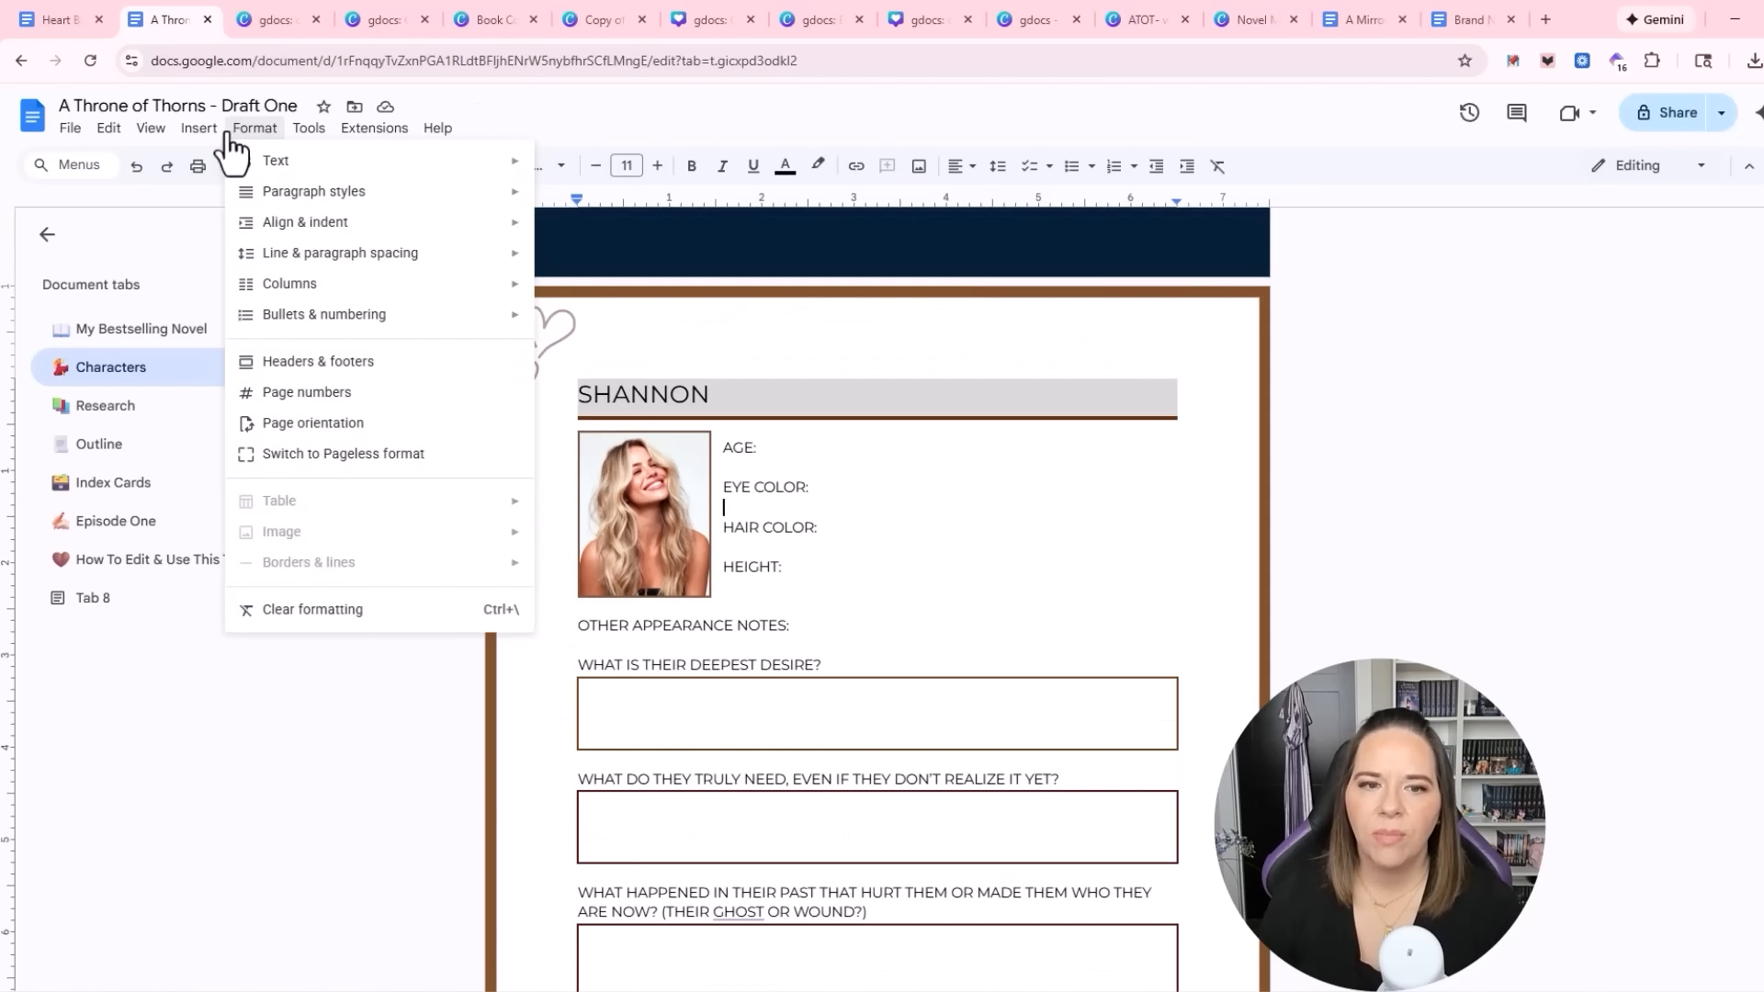
pyautogui.moveTo(206, 134)
pyautogui.moveTo(220, 578)
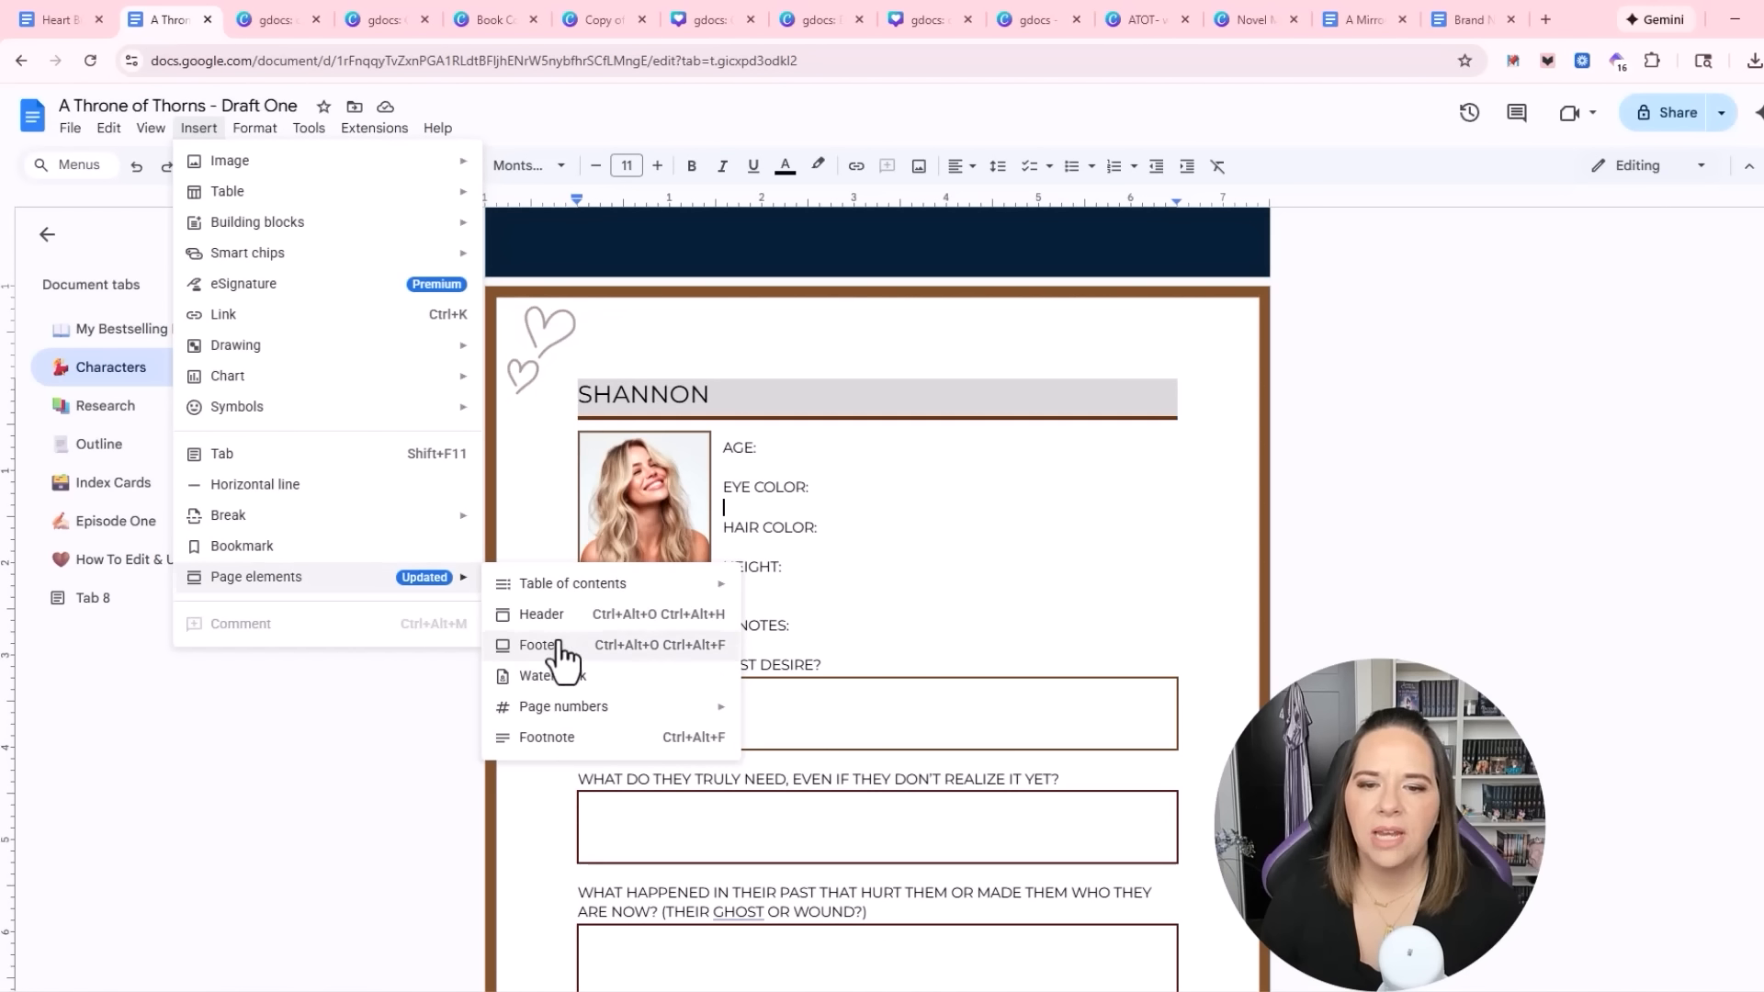
pyautogui.click(574, 677)
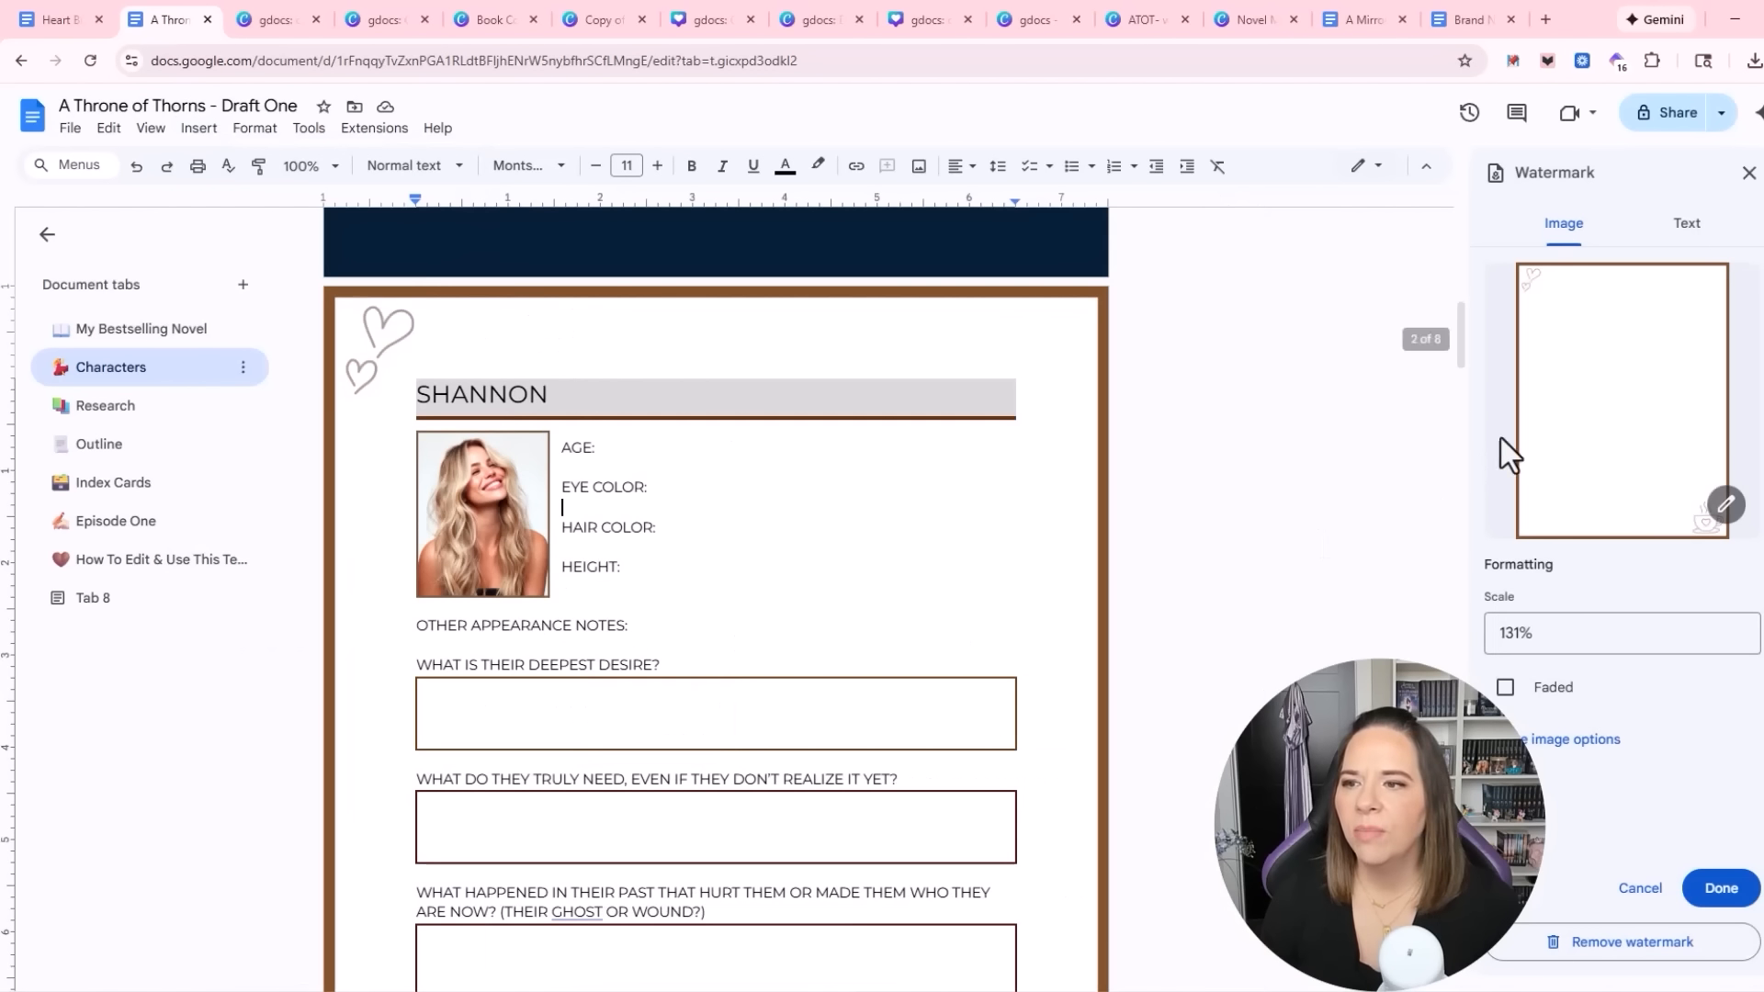
pyautogui.click(1726, 505)
pyautogui.click(924, 674)
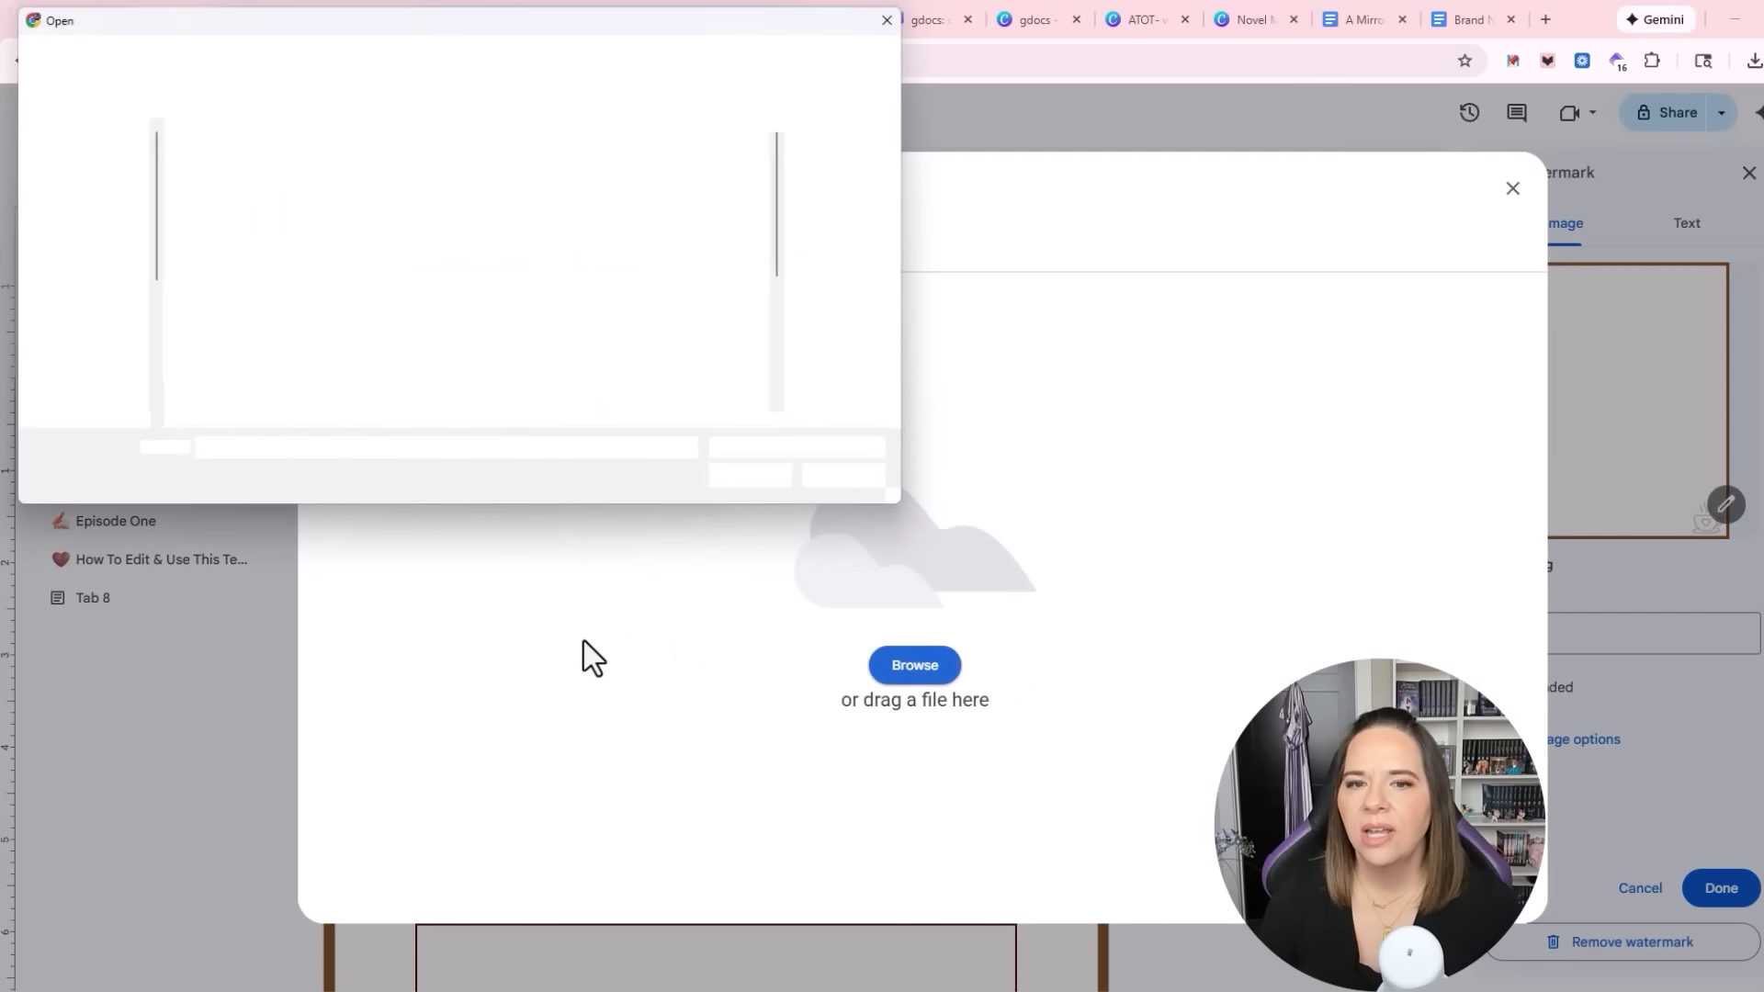
pyautogui.scroll(-2, 588, 417)
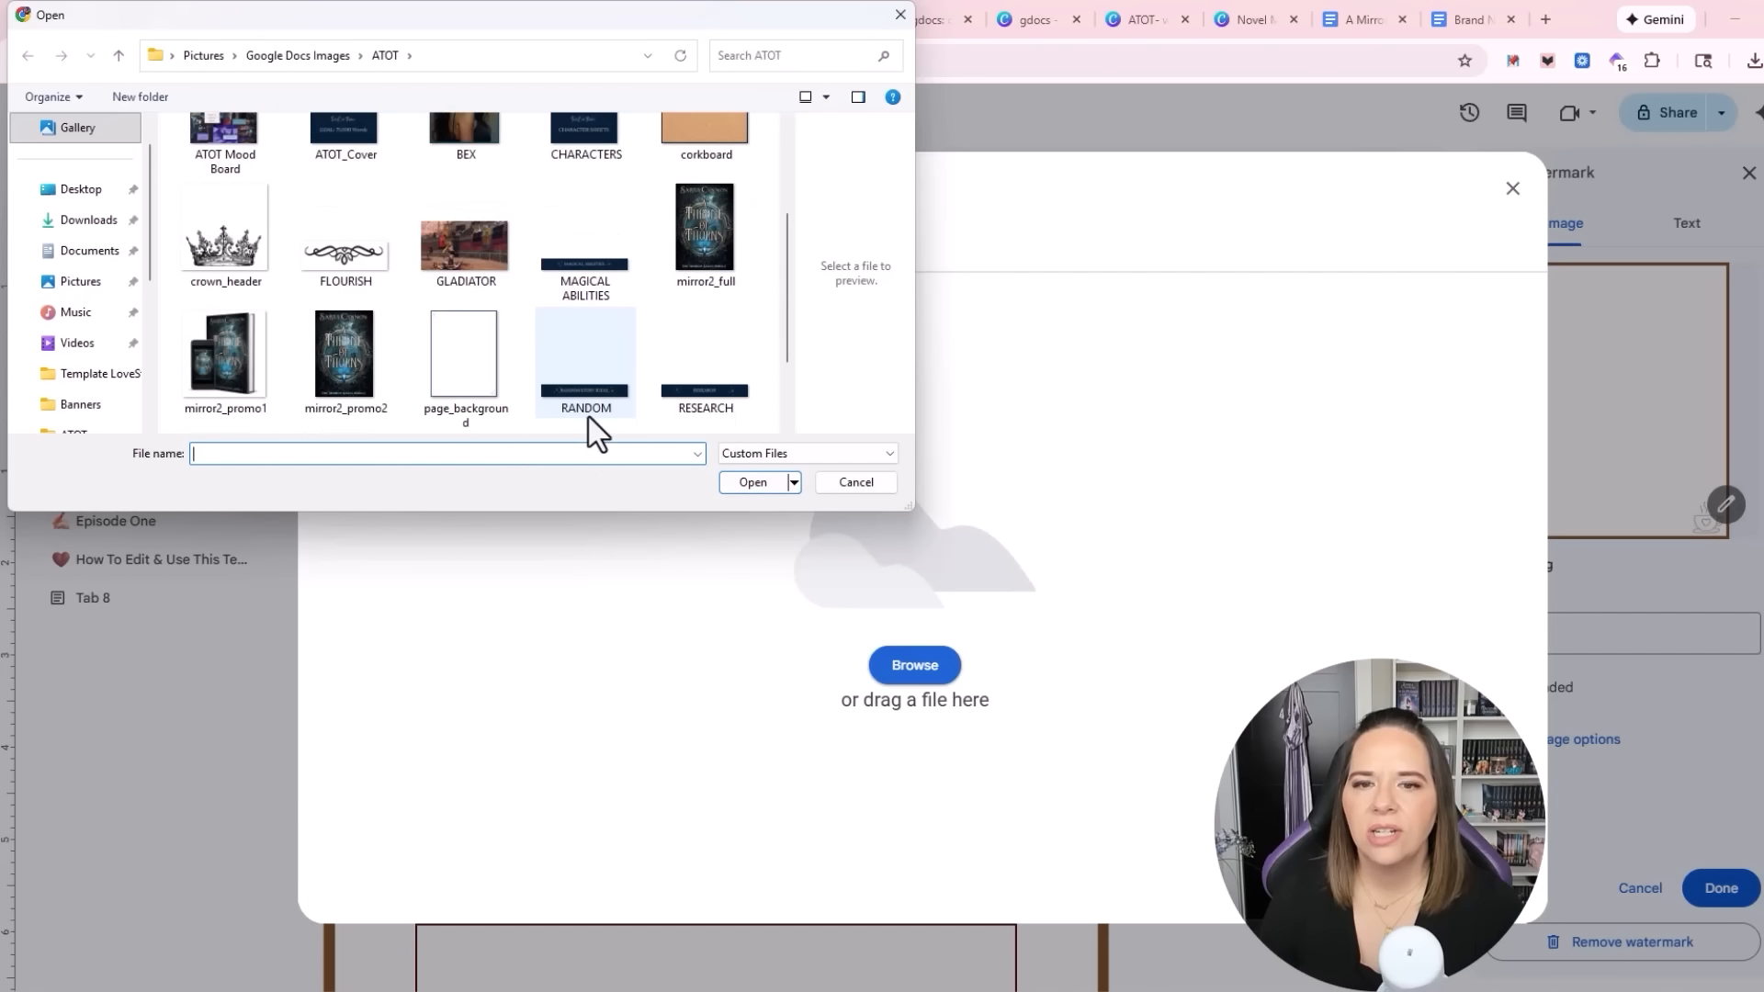
pyautogui.doubleClick(444, 395)
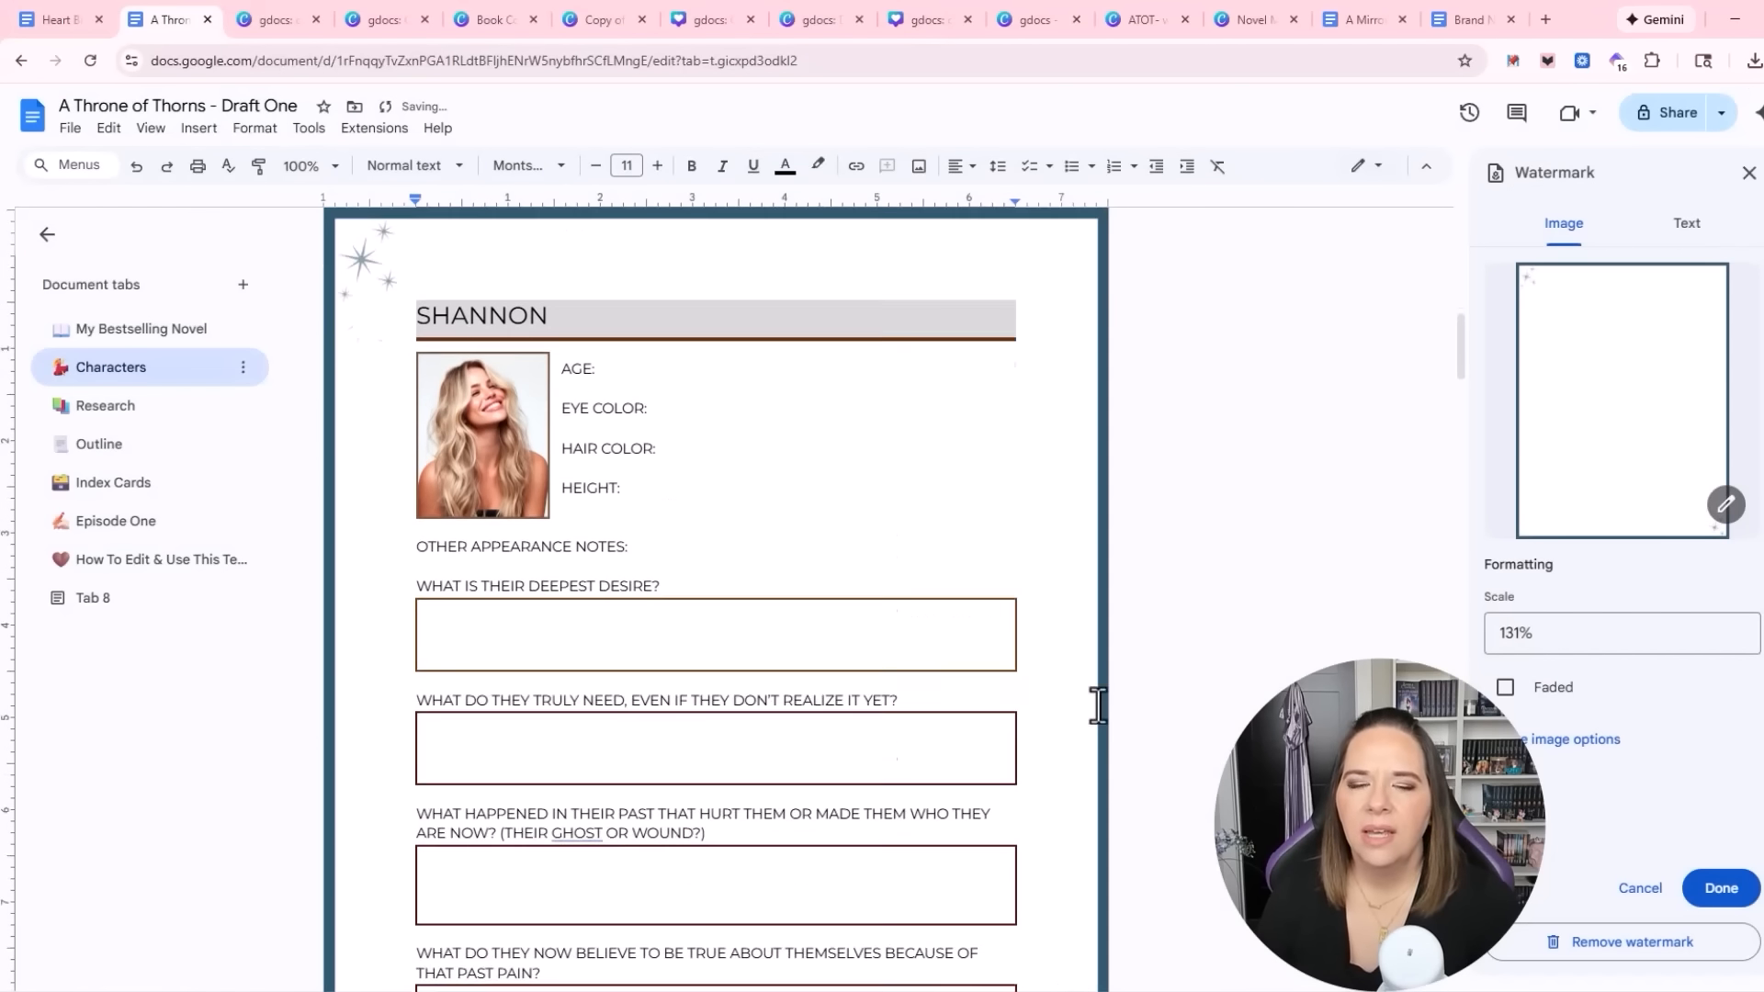
# Finish the watermark edit, replace the first character sheet's portrait with the BEX image, and change its heading to BEX
pyautogui.click(516, 462)
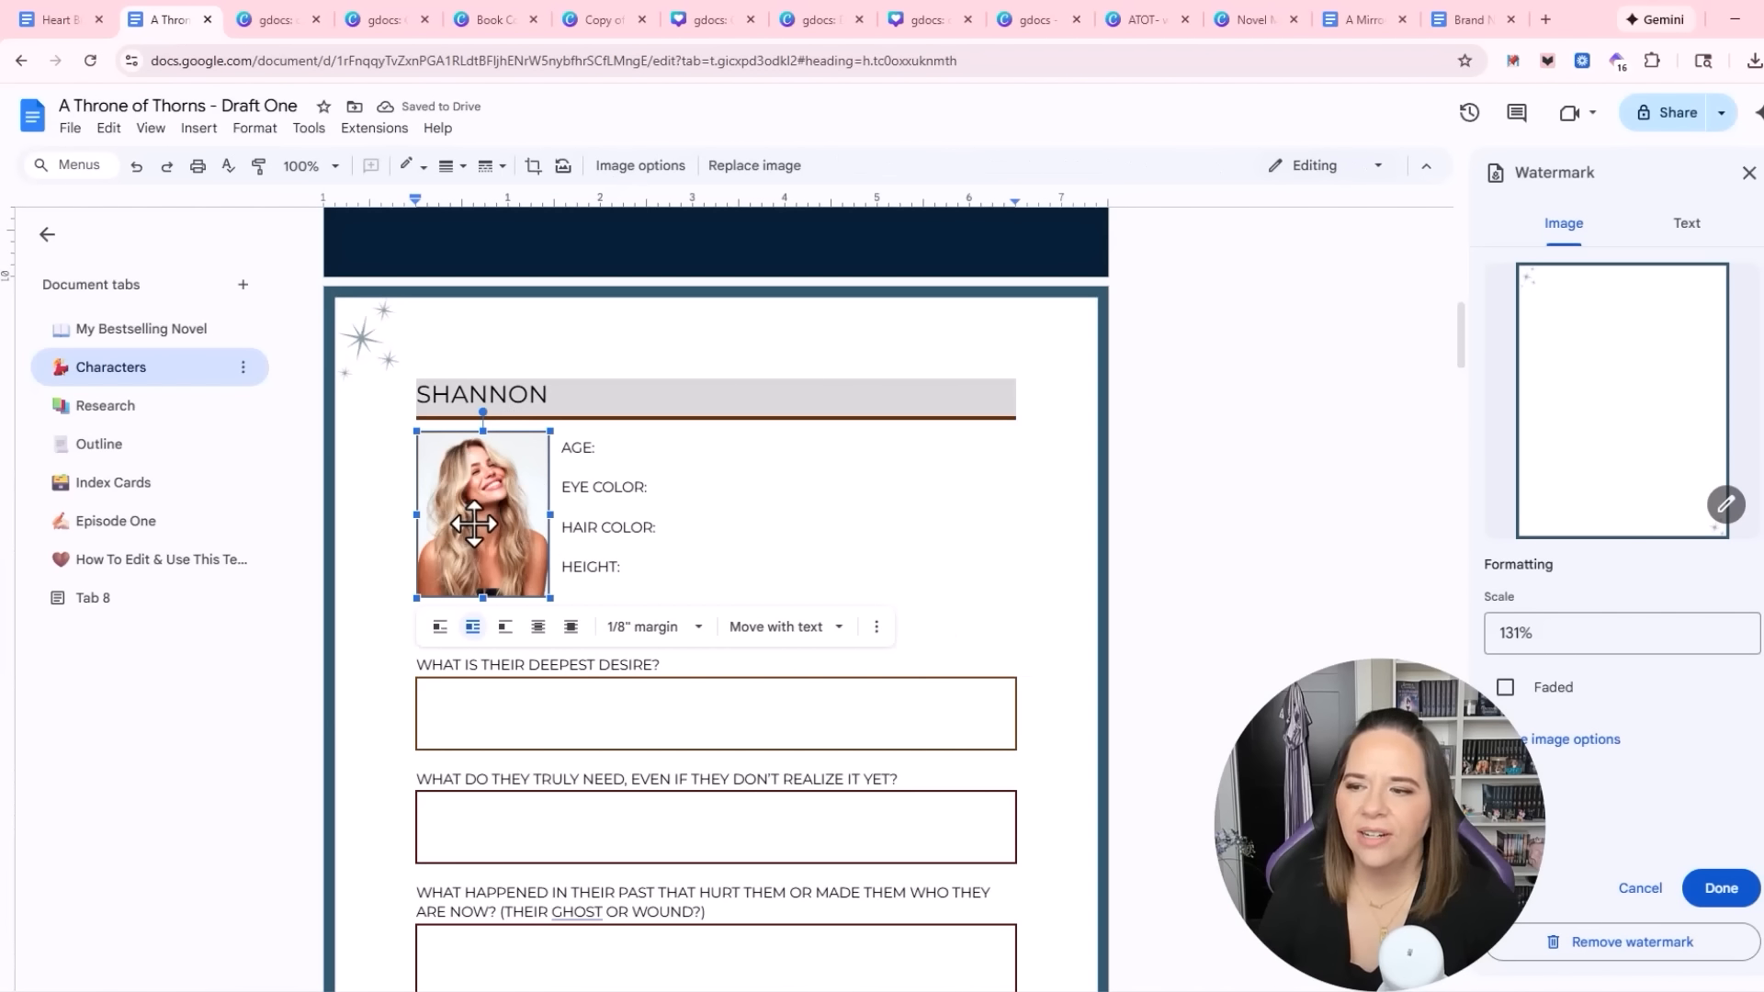
pyautogui.click(1720, 888)
pyautogui.rightClick(660, 549)
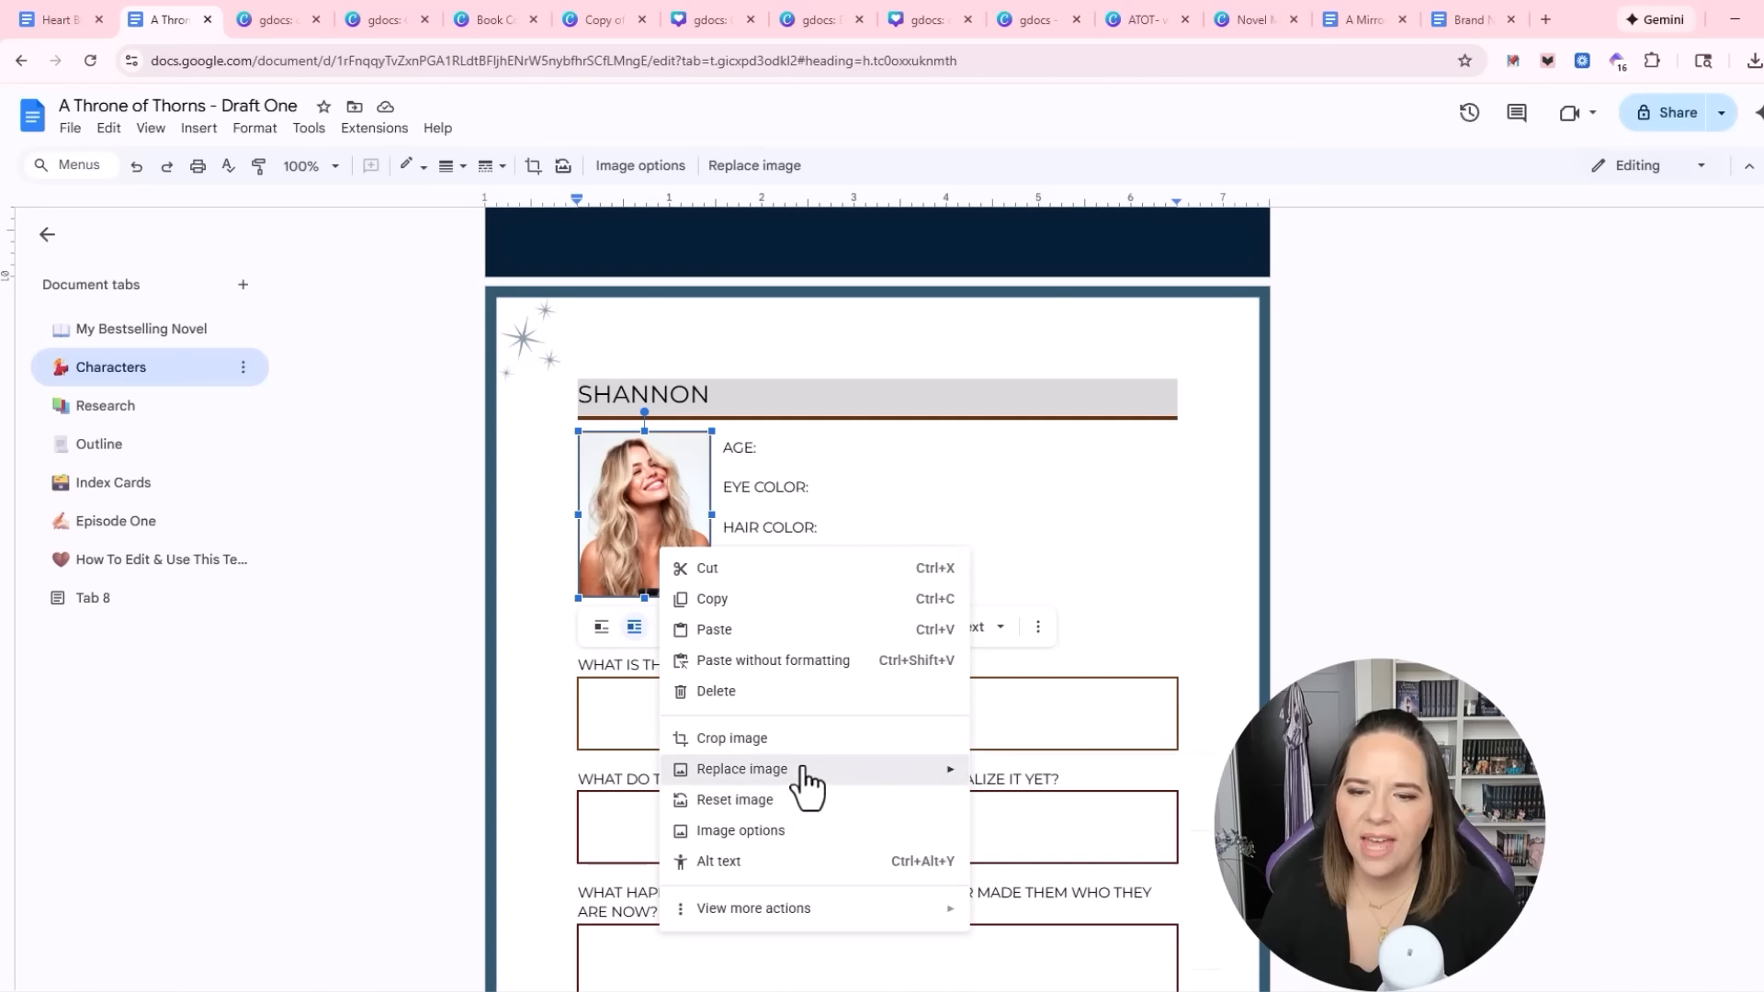
pyautogui.moveTo(804, 772)
pyautogui.click(1047, 777)
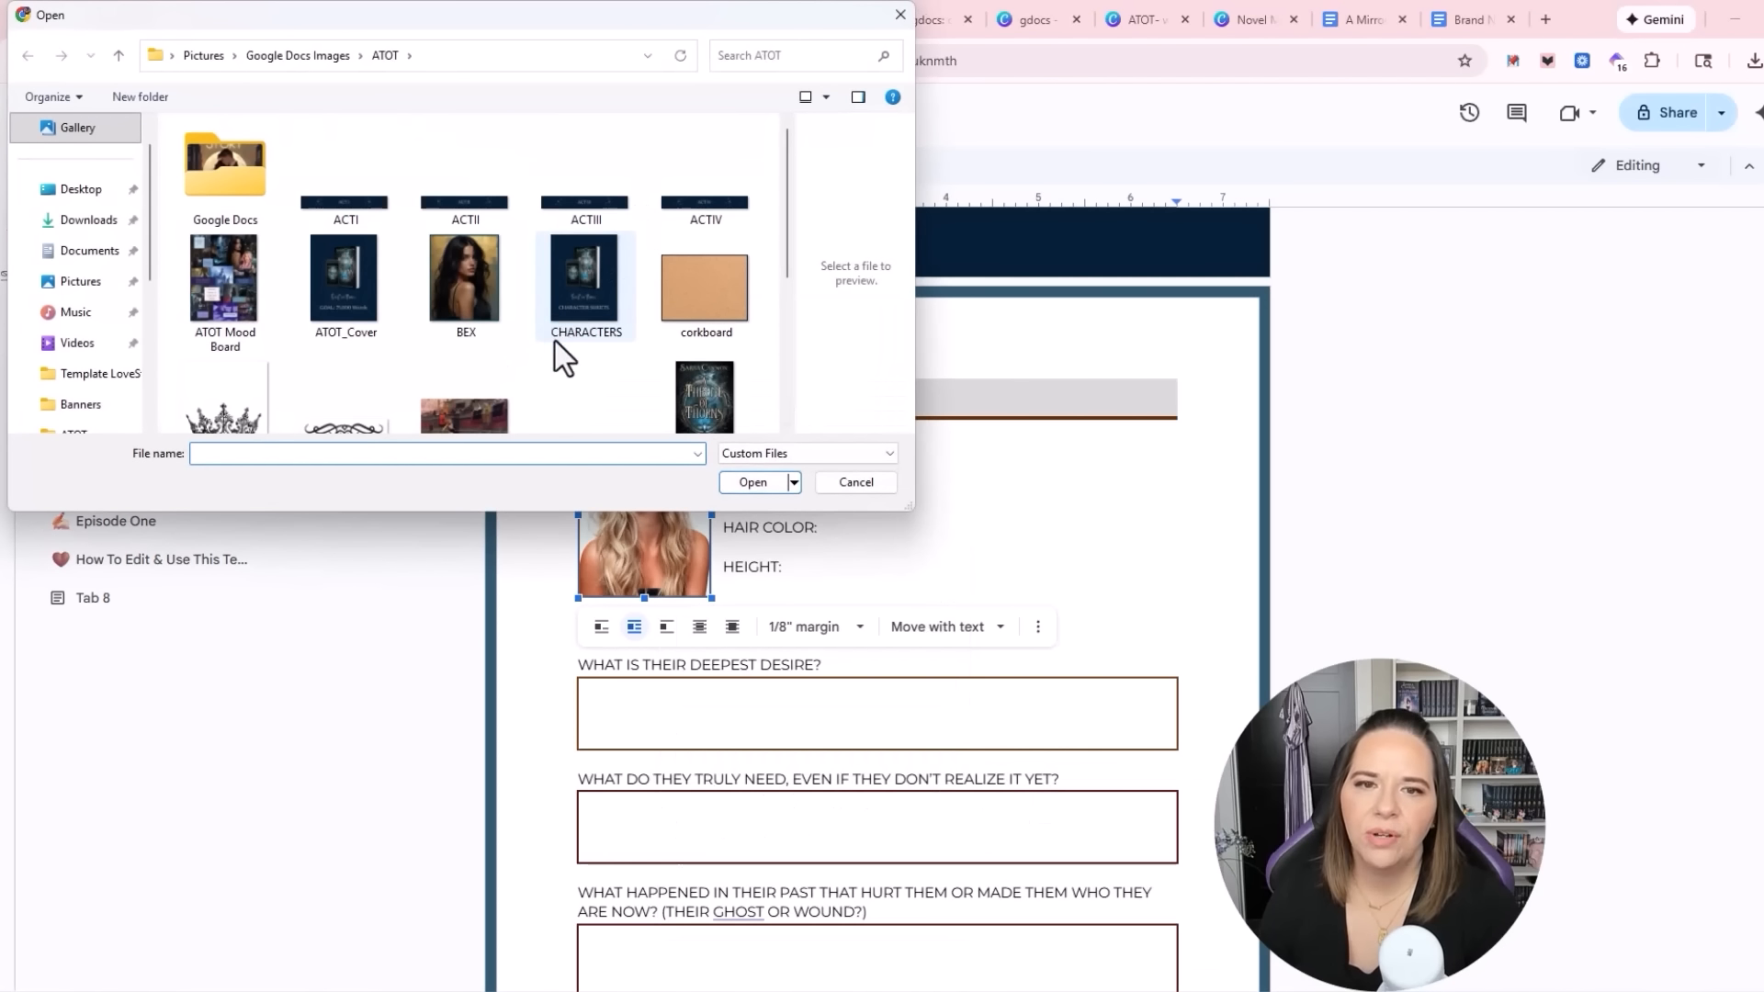
pyautogui.doubleClick(450, 295)
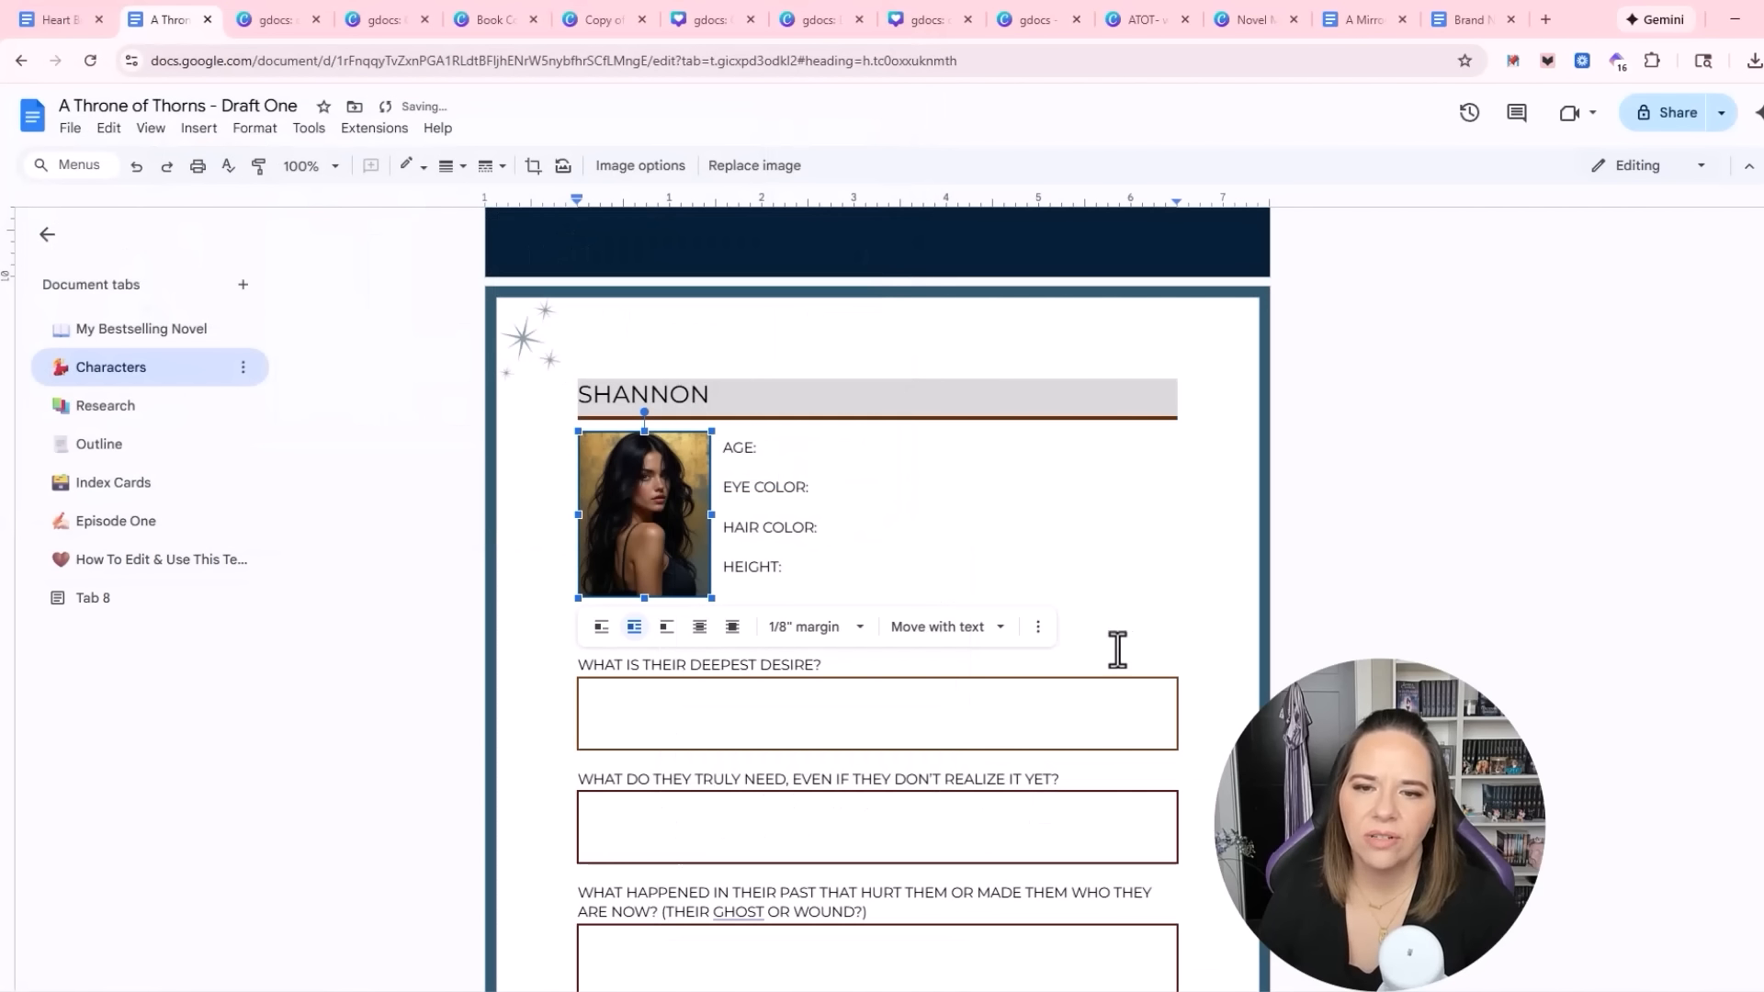
pyautogui.click(1109, 552)
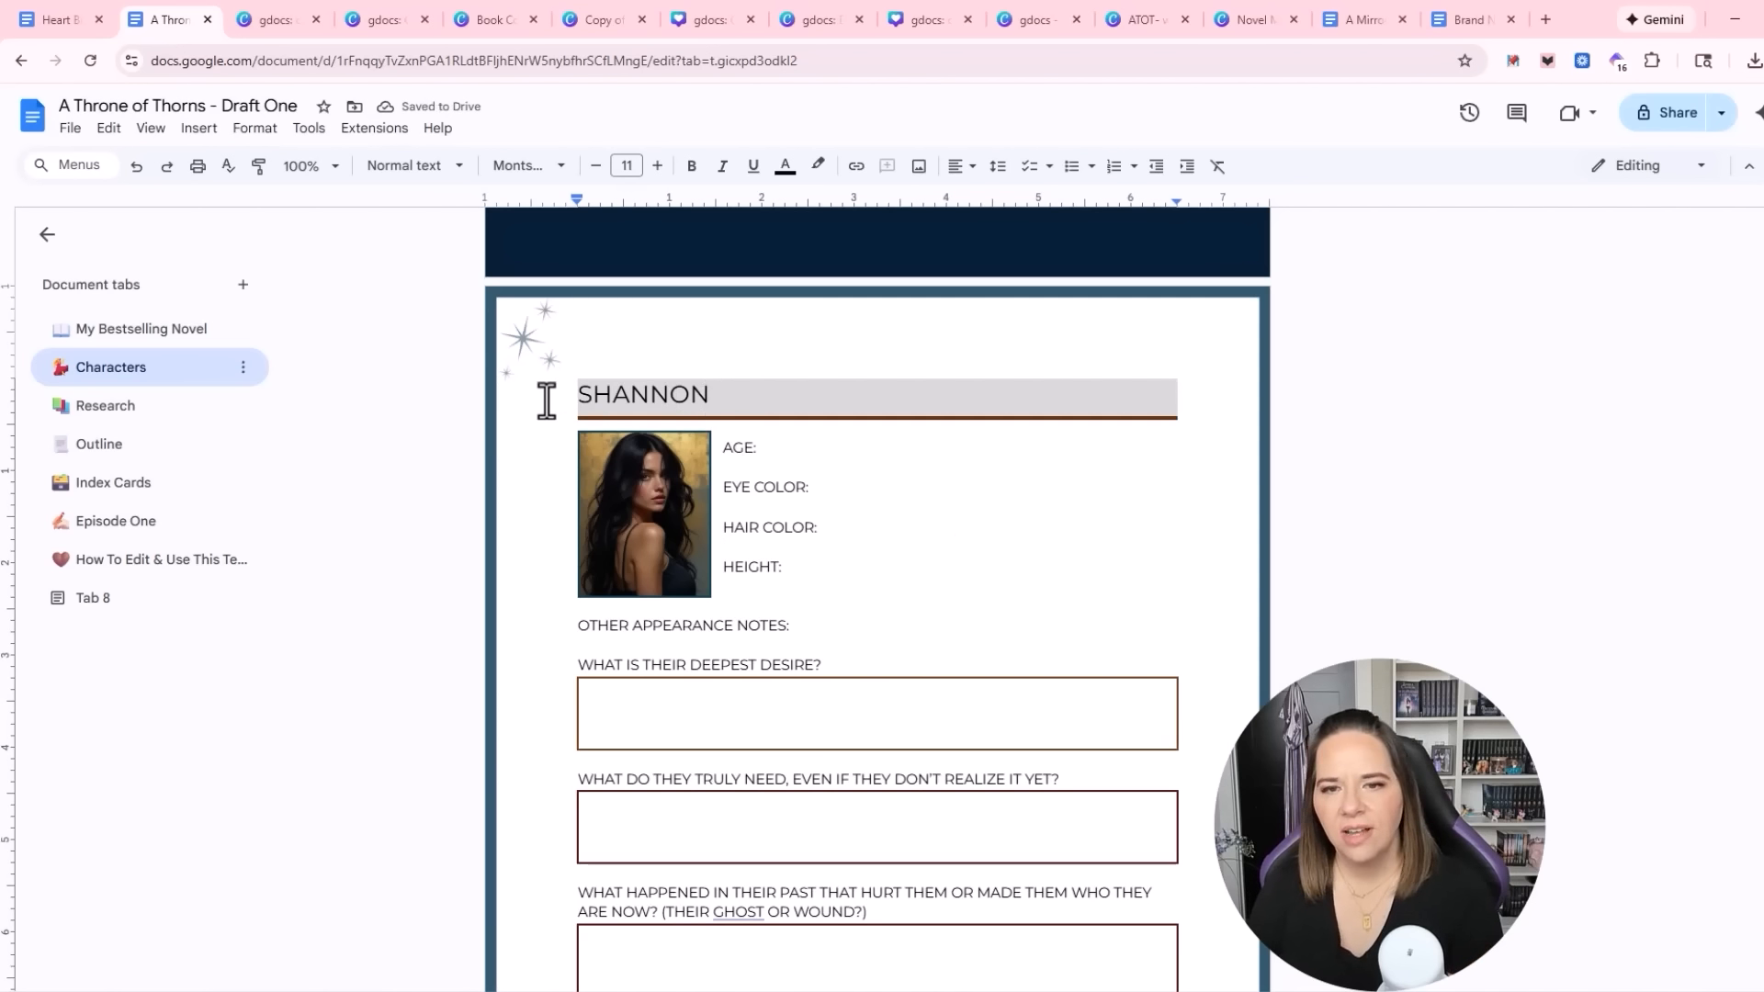
pyautogui.moveTo(543, 398); pyautogui.dragTo(690, 385)
pyautogui.write('BEX')
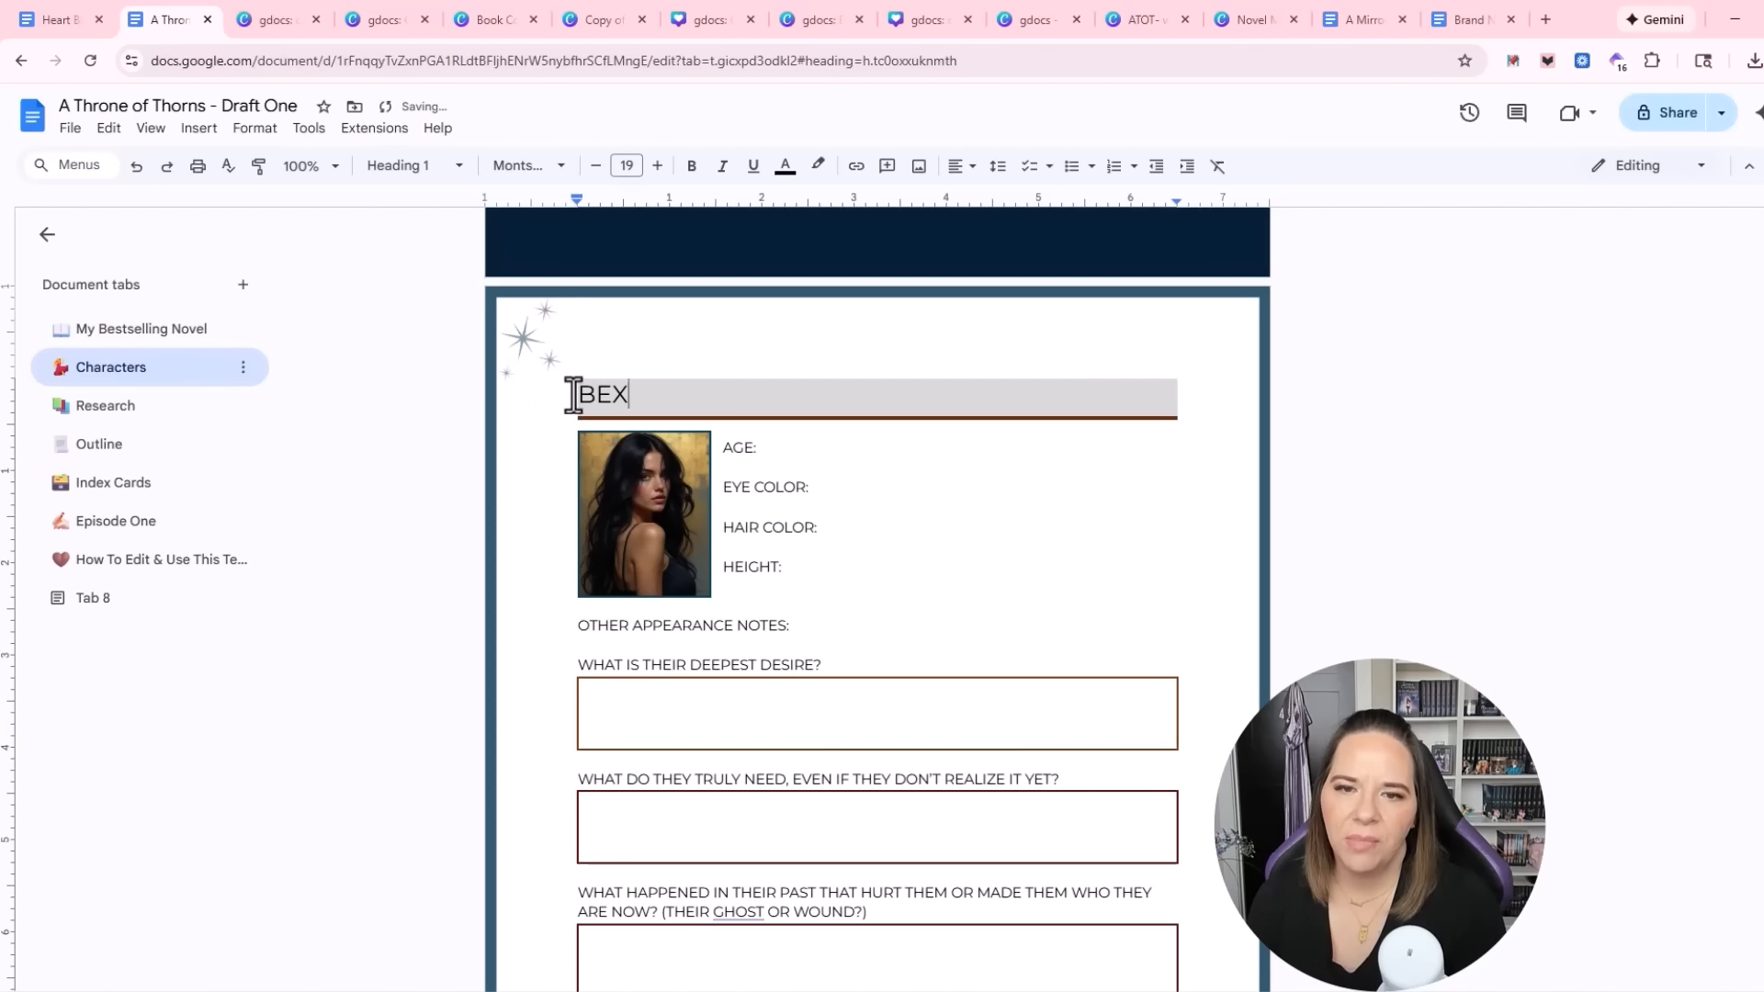
# Set the BEX heading's bottom border to the custom dark teal and its background to the custom pale blue
pyautogui.moveTo(576, 394); pyautogui.dragTo(1174, 411)
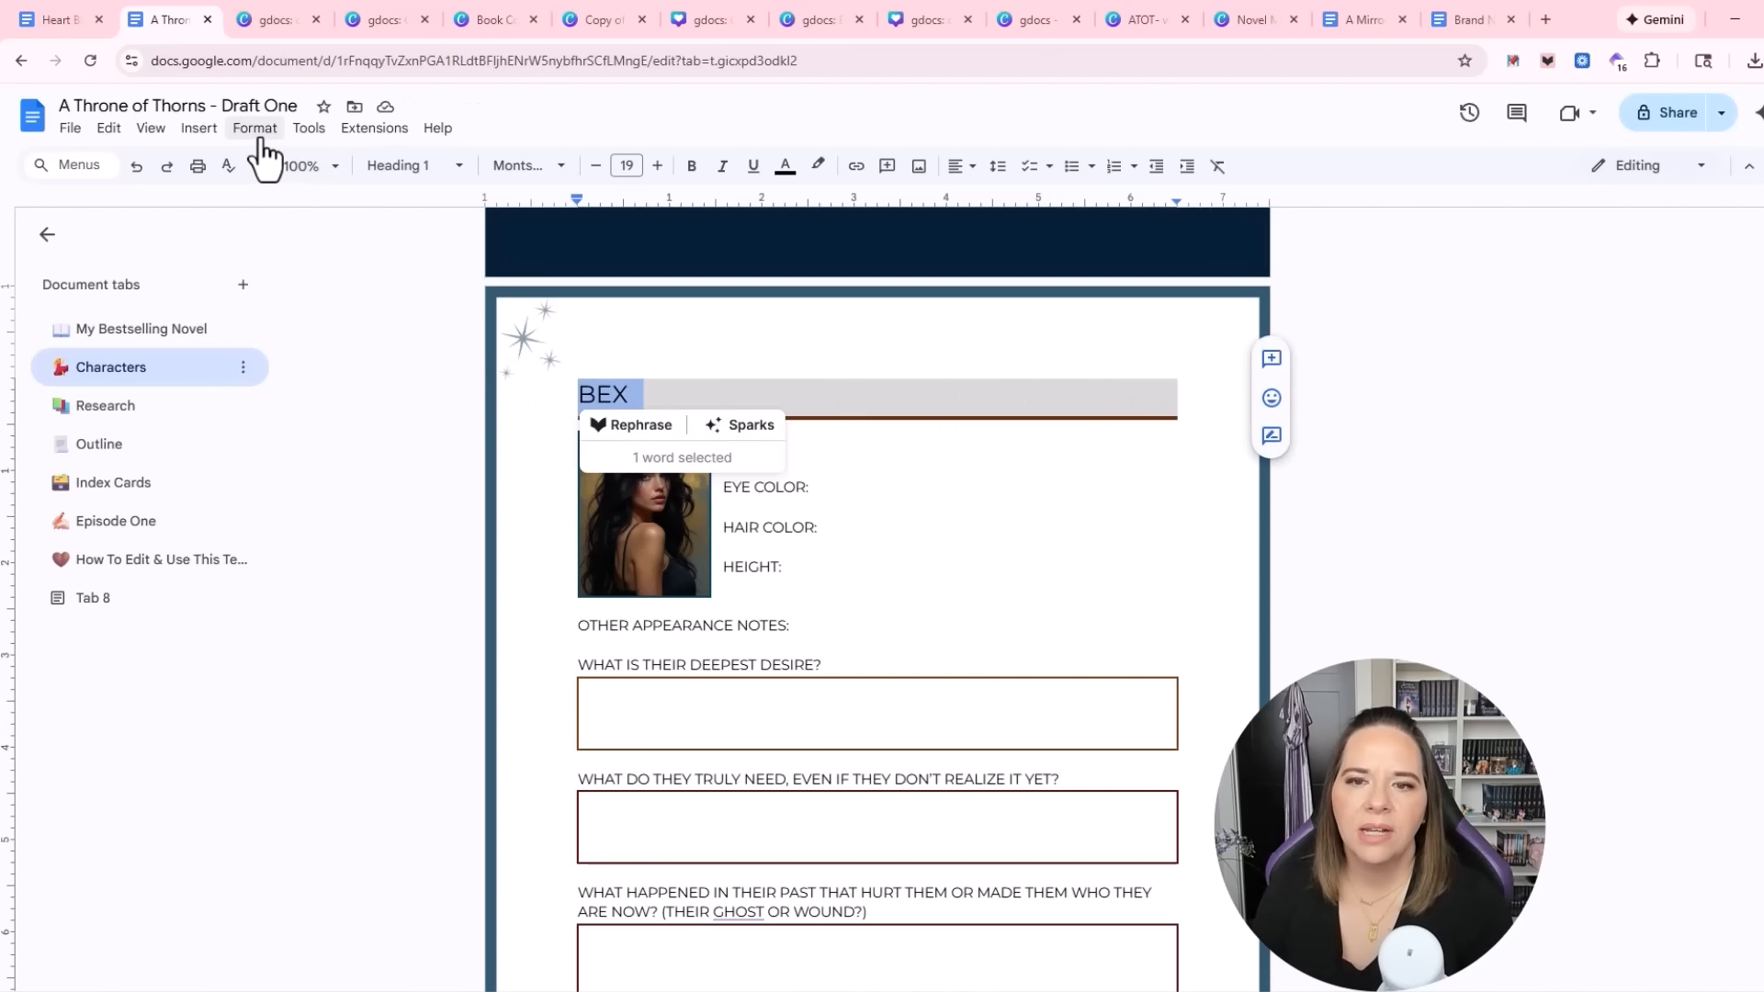
pyautogui.click(232, 131)
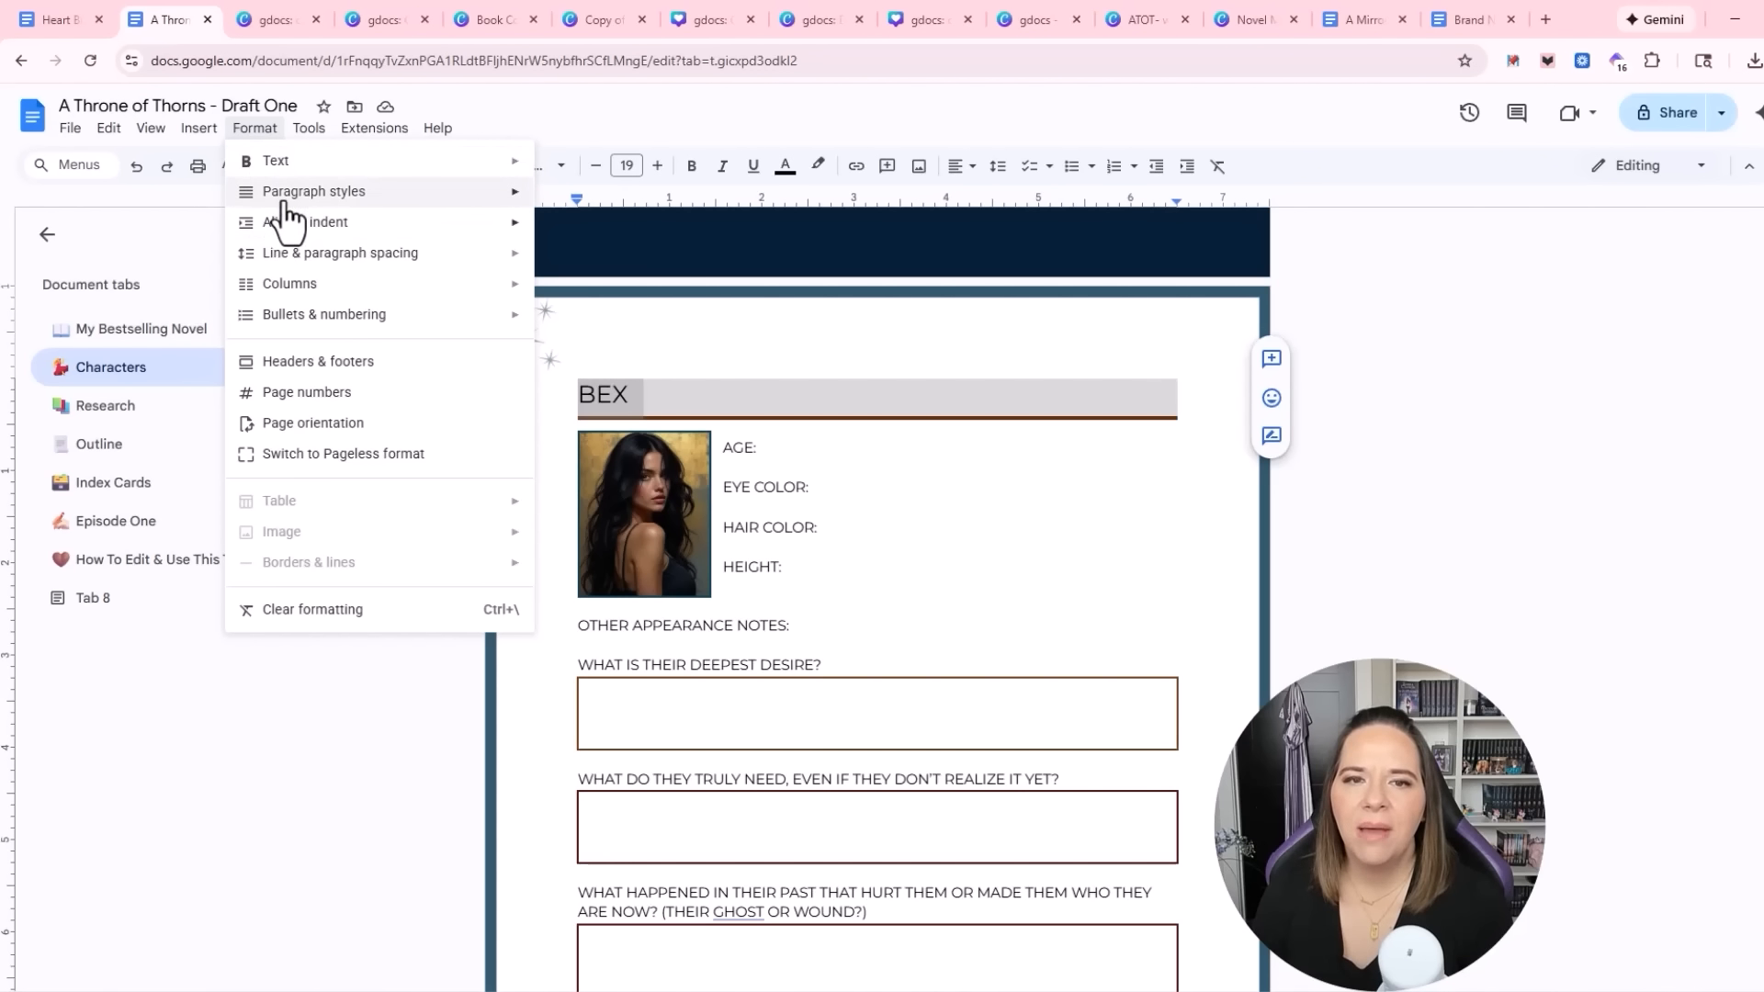
pyautogui.moveTo(280, 190)
pyautogui.click(588, 198)
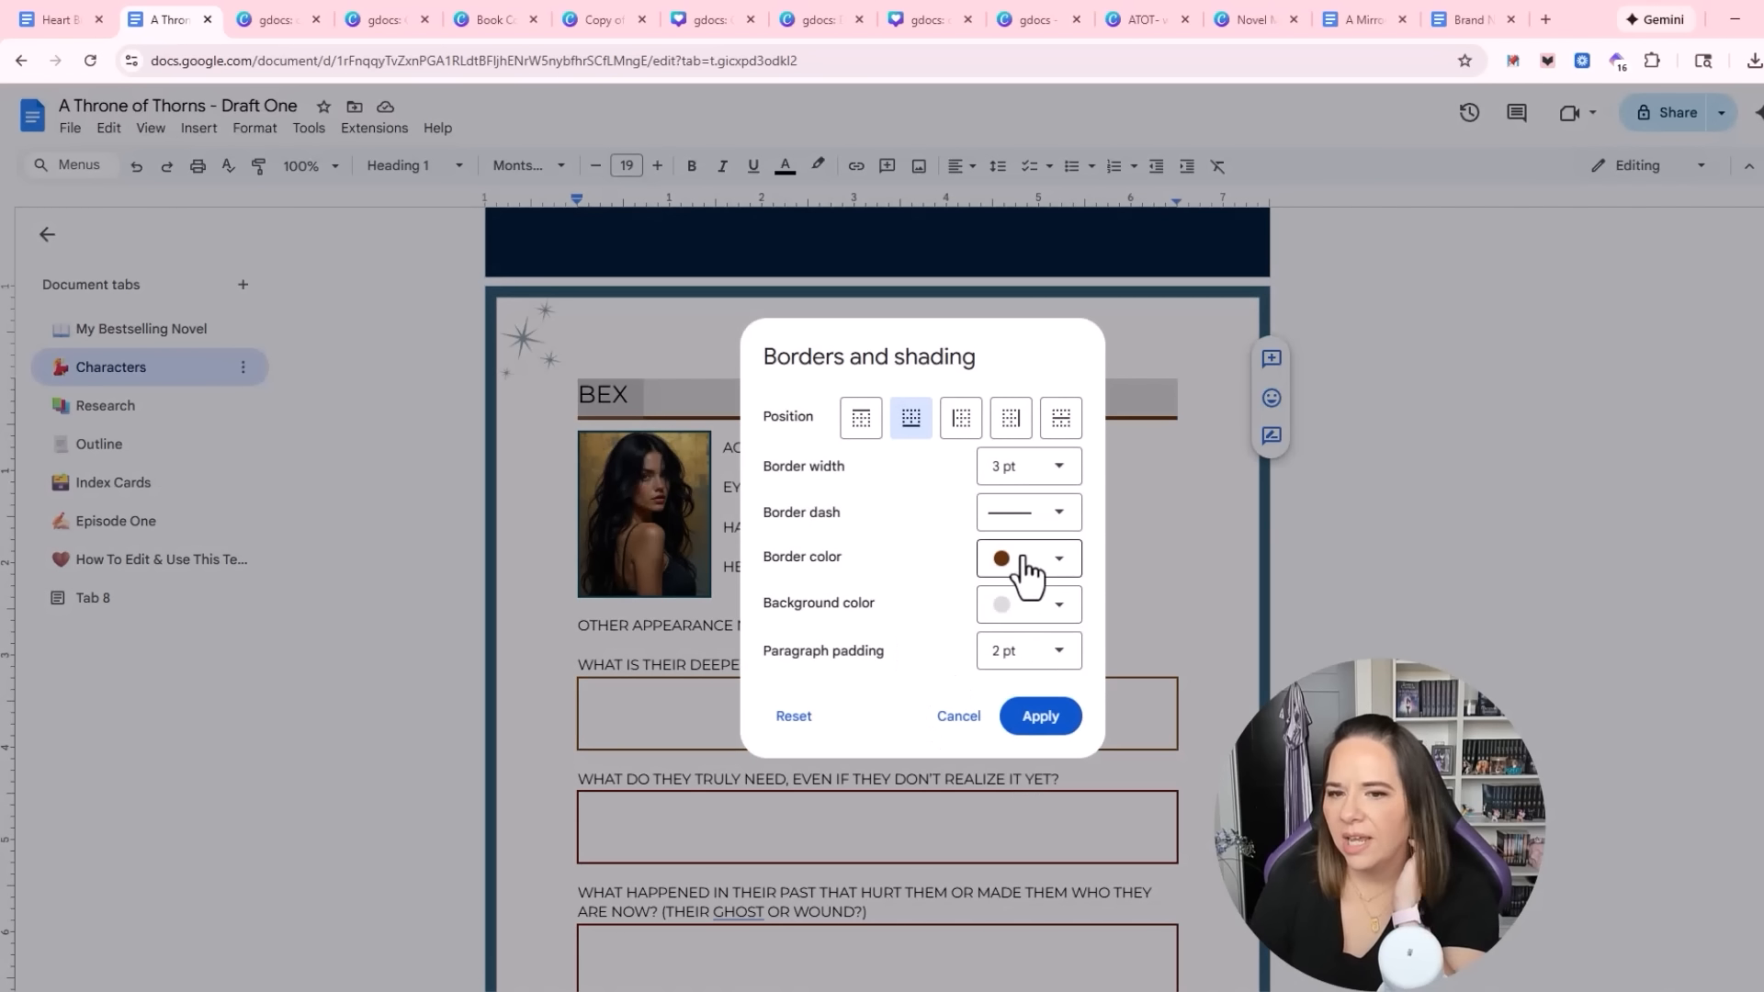
pyautogui.click(1058, 562)
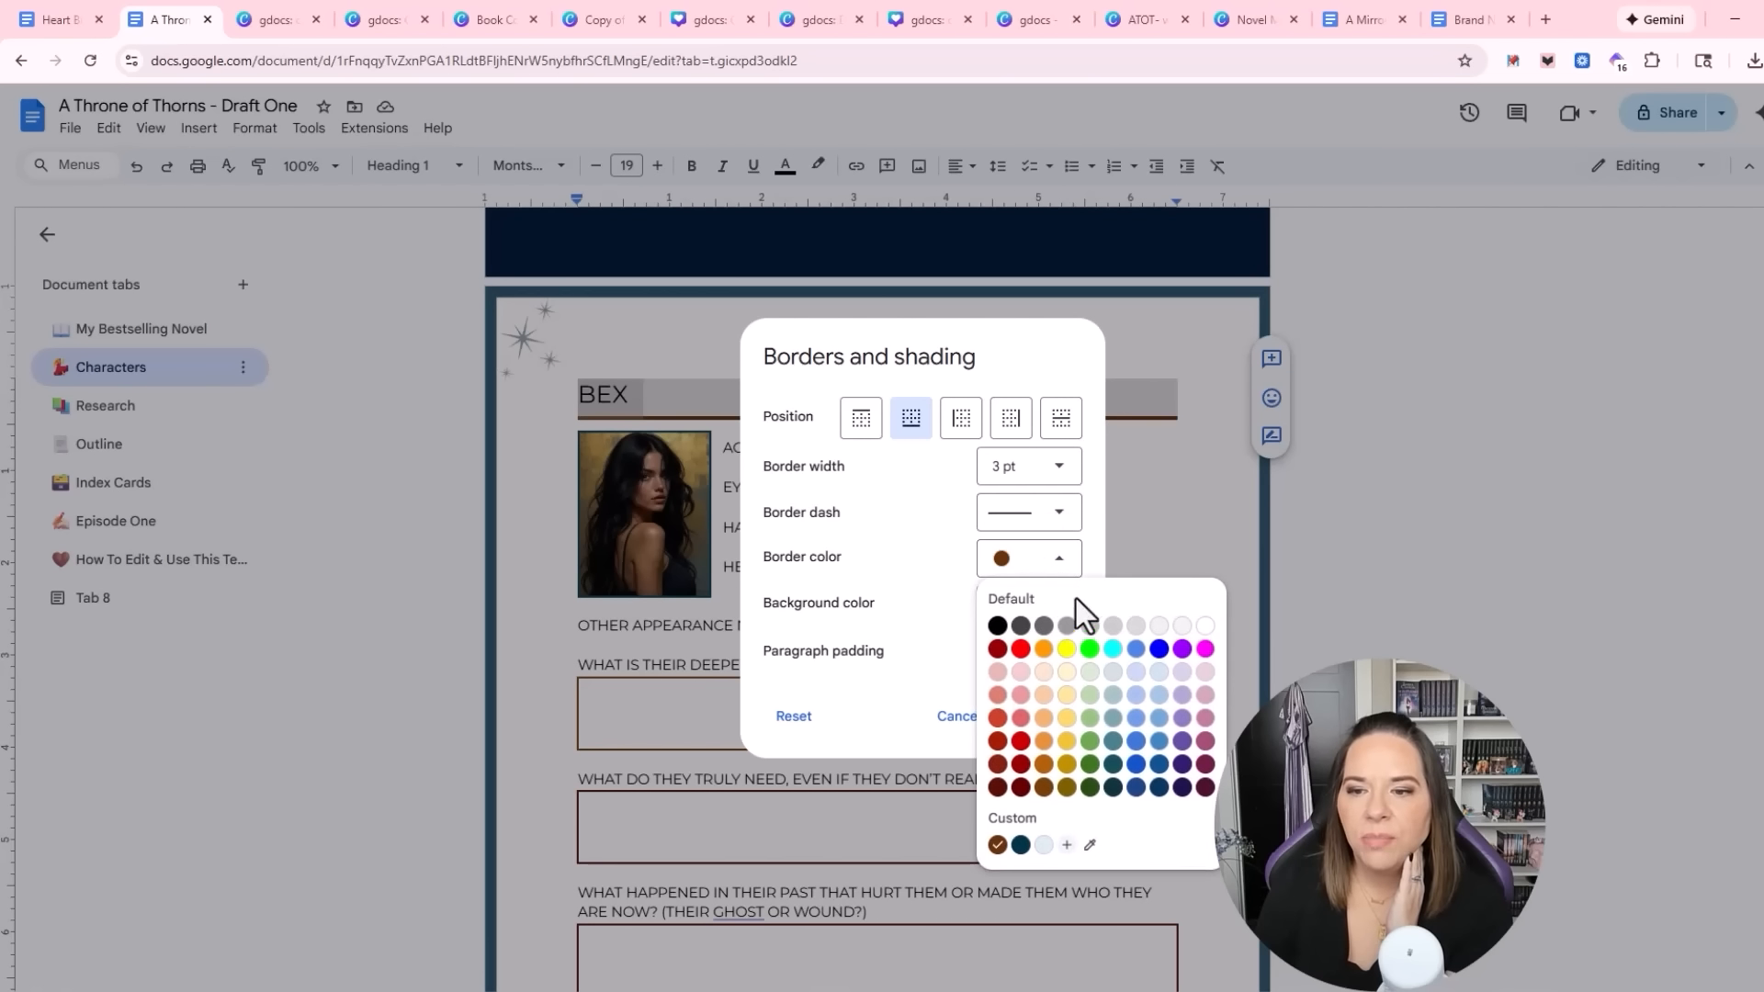
pyautogui.click(1021, 845)
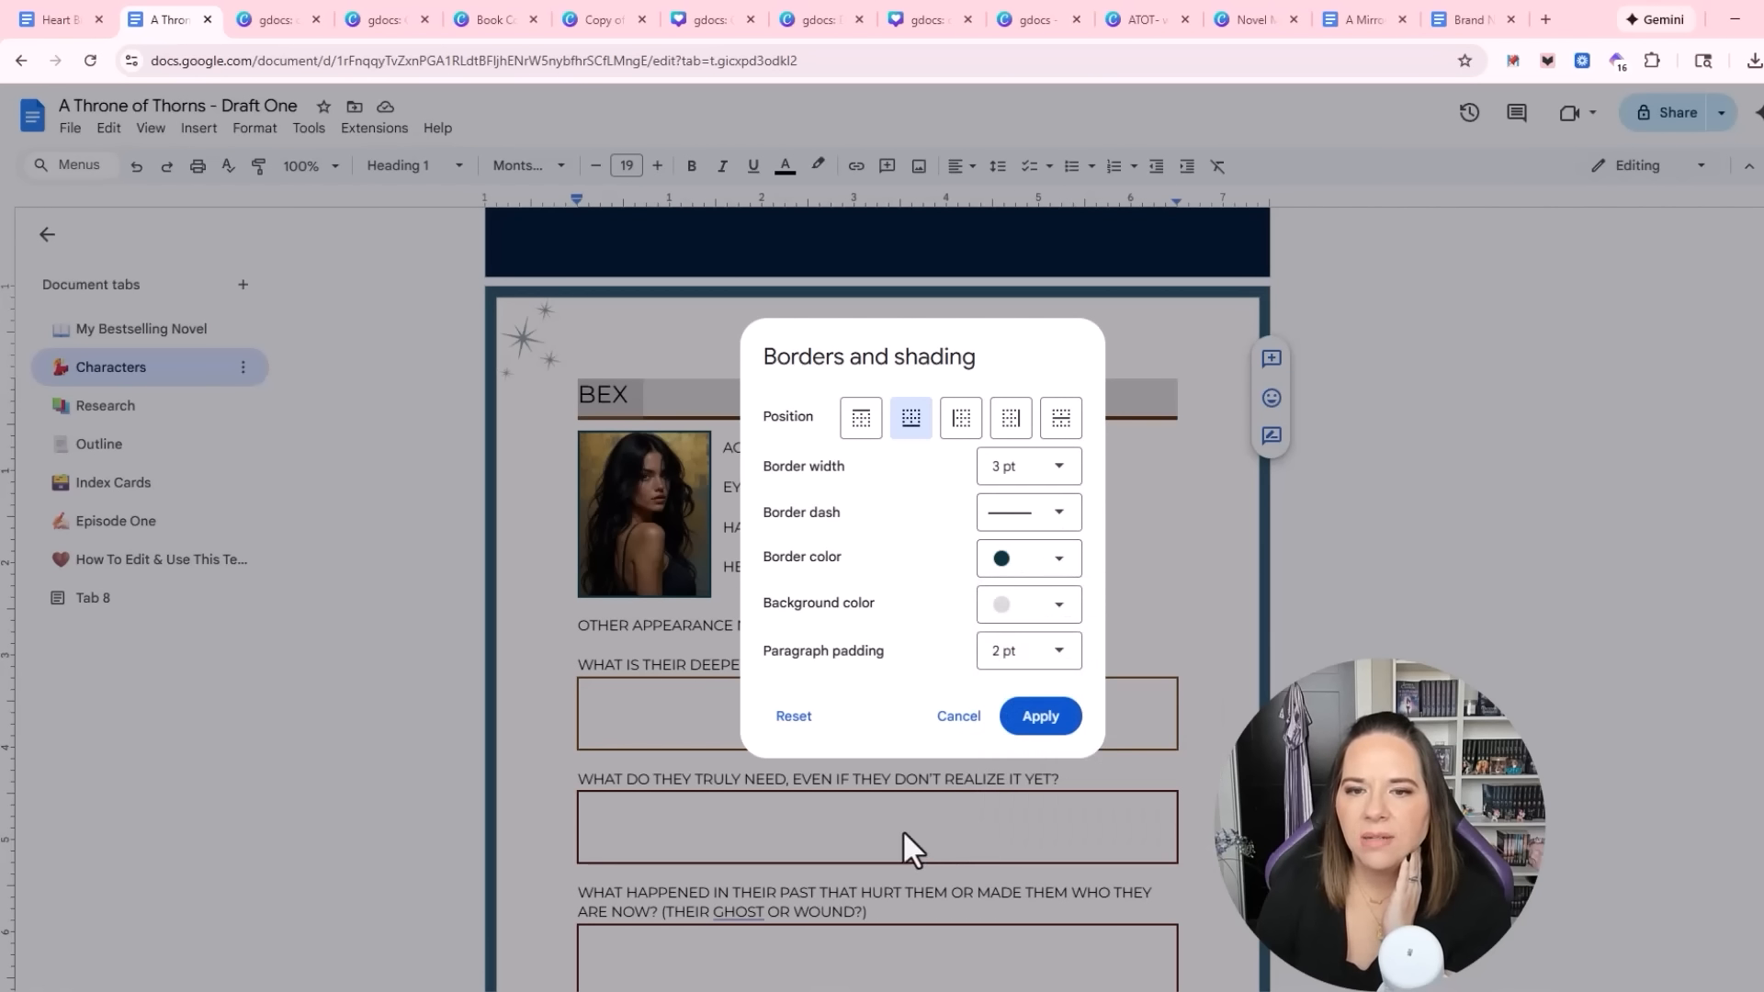
pyautogui.click(1013, 620)
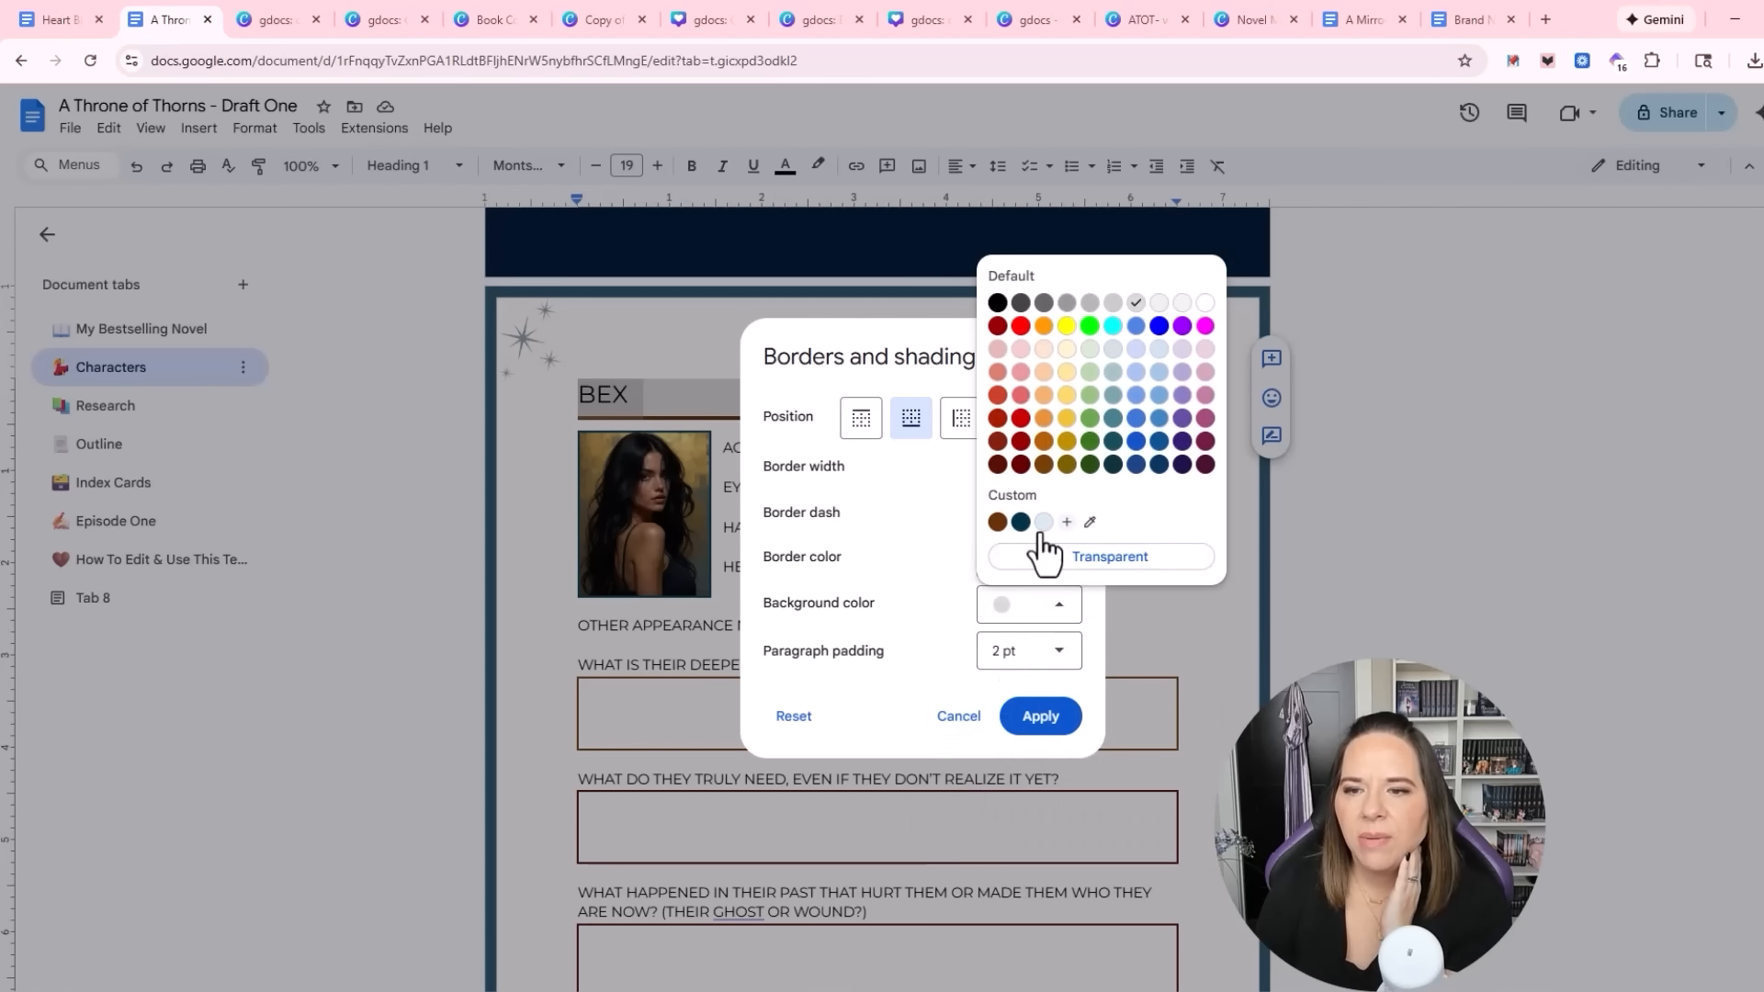
pyautogui.click(1044, 521)
pyautogui.click(1052, 722)
# Update the Heading 1 style to match the restyled BEX heading
pyautogui.click(1167, 746)
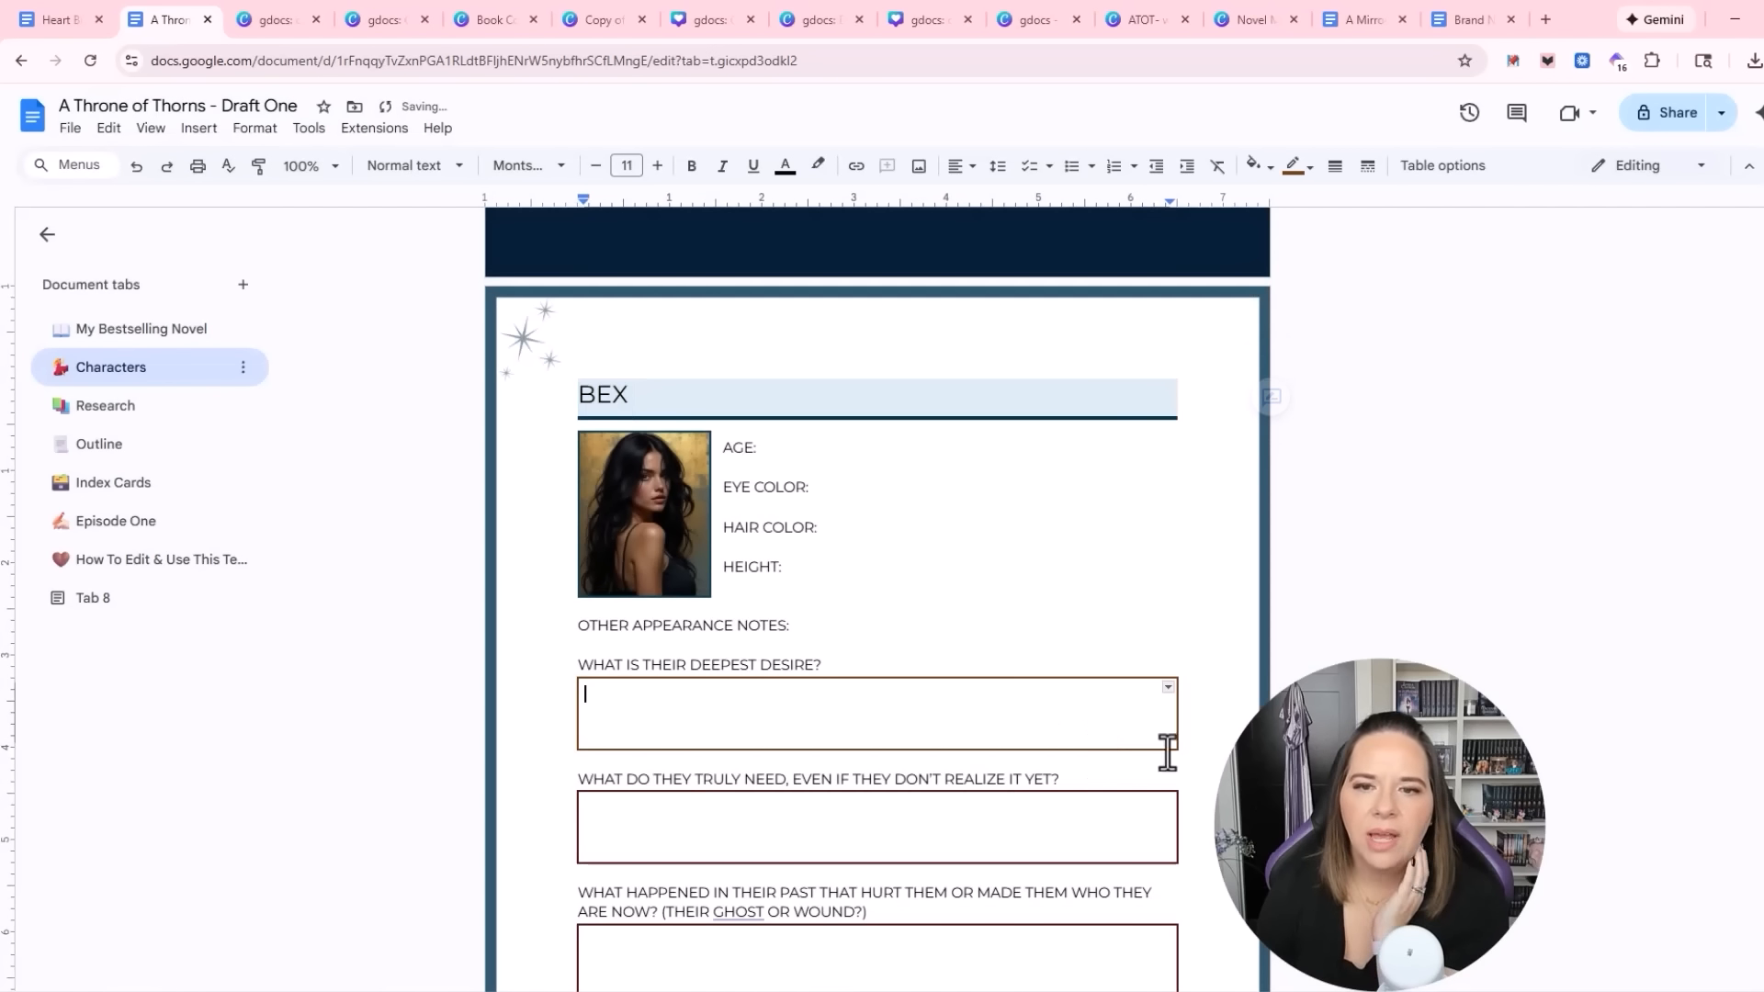
pyautogui.click(437, 173)
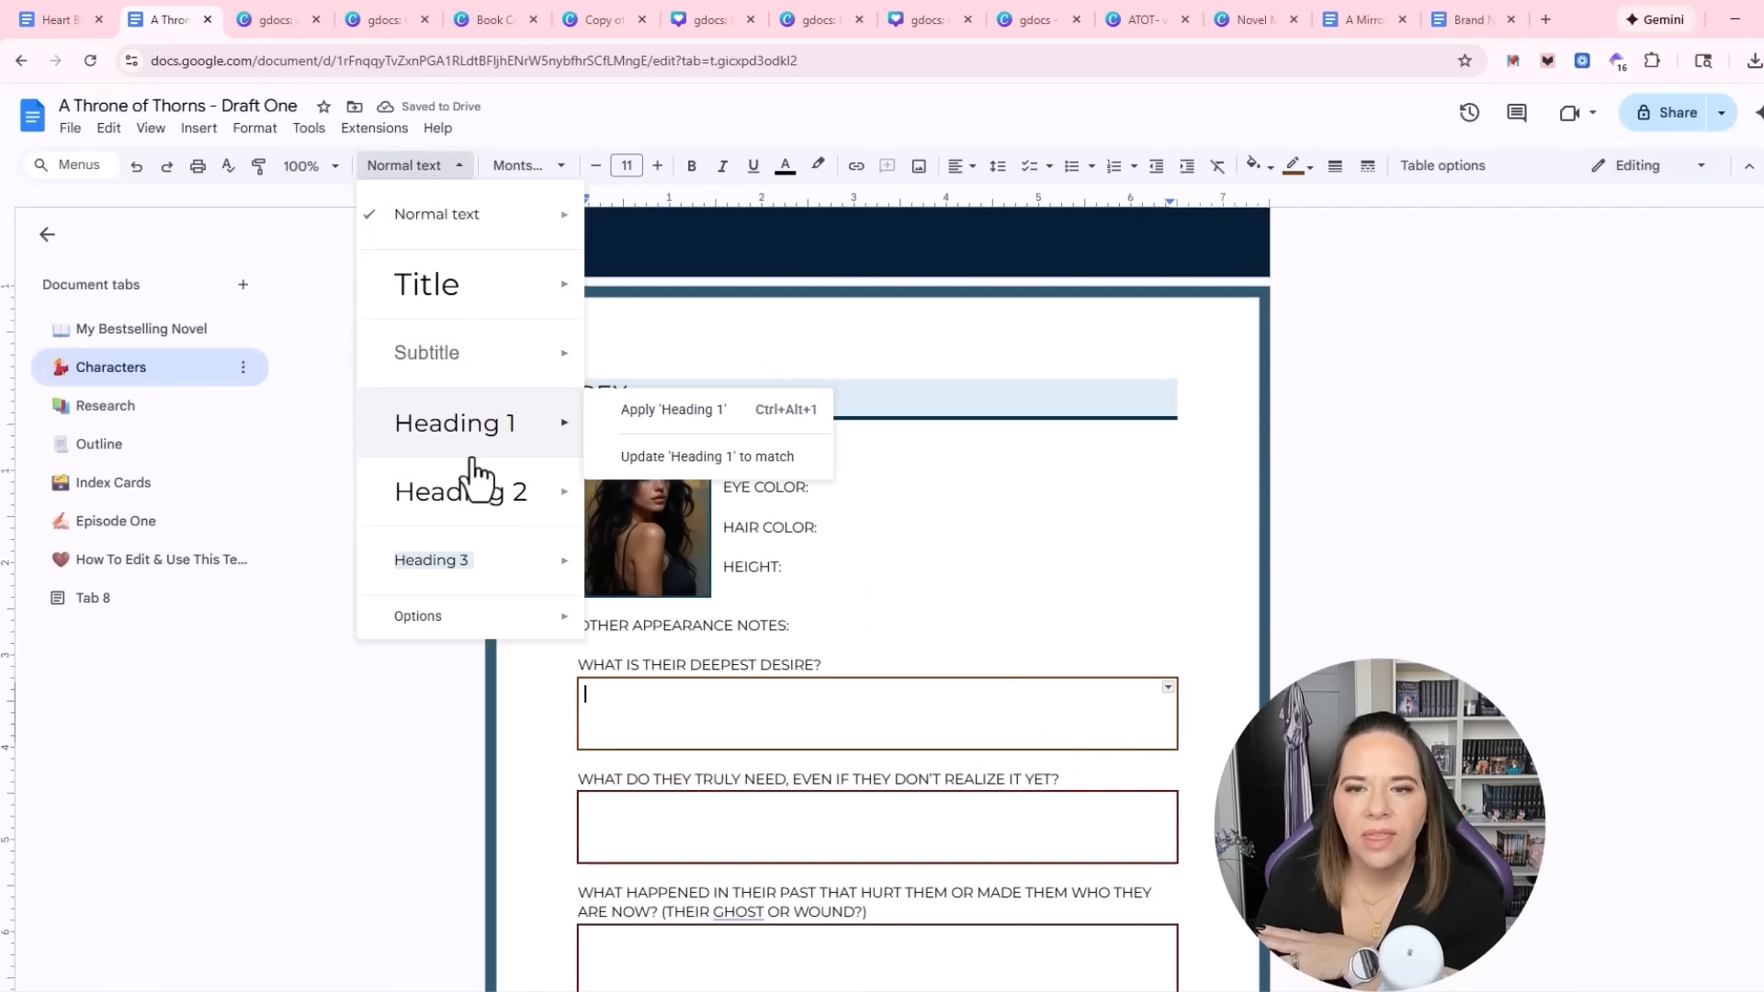
pyautogui.moveTo(467, 498)
pyautogui.click(896, 398)
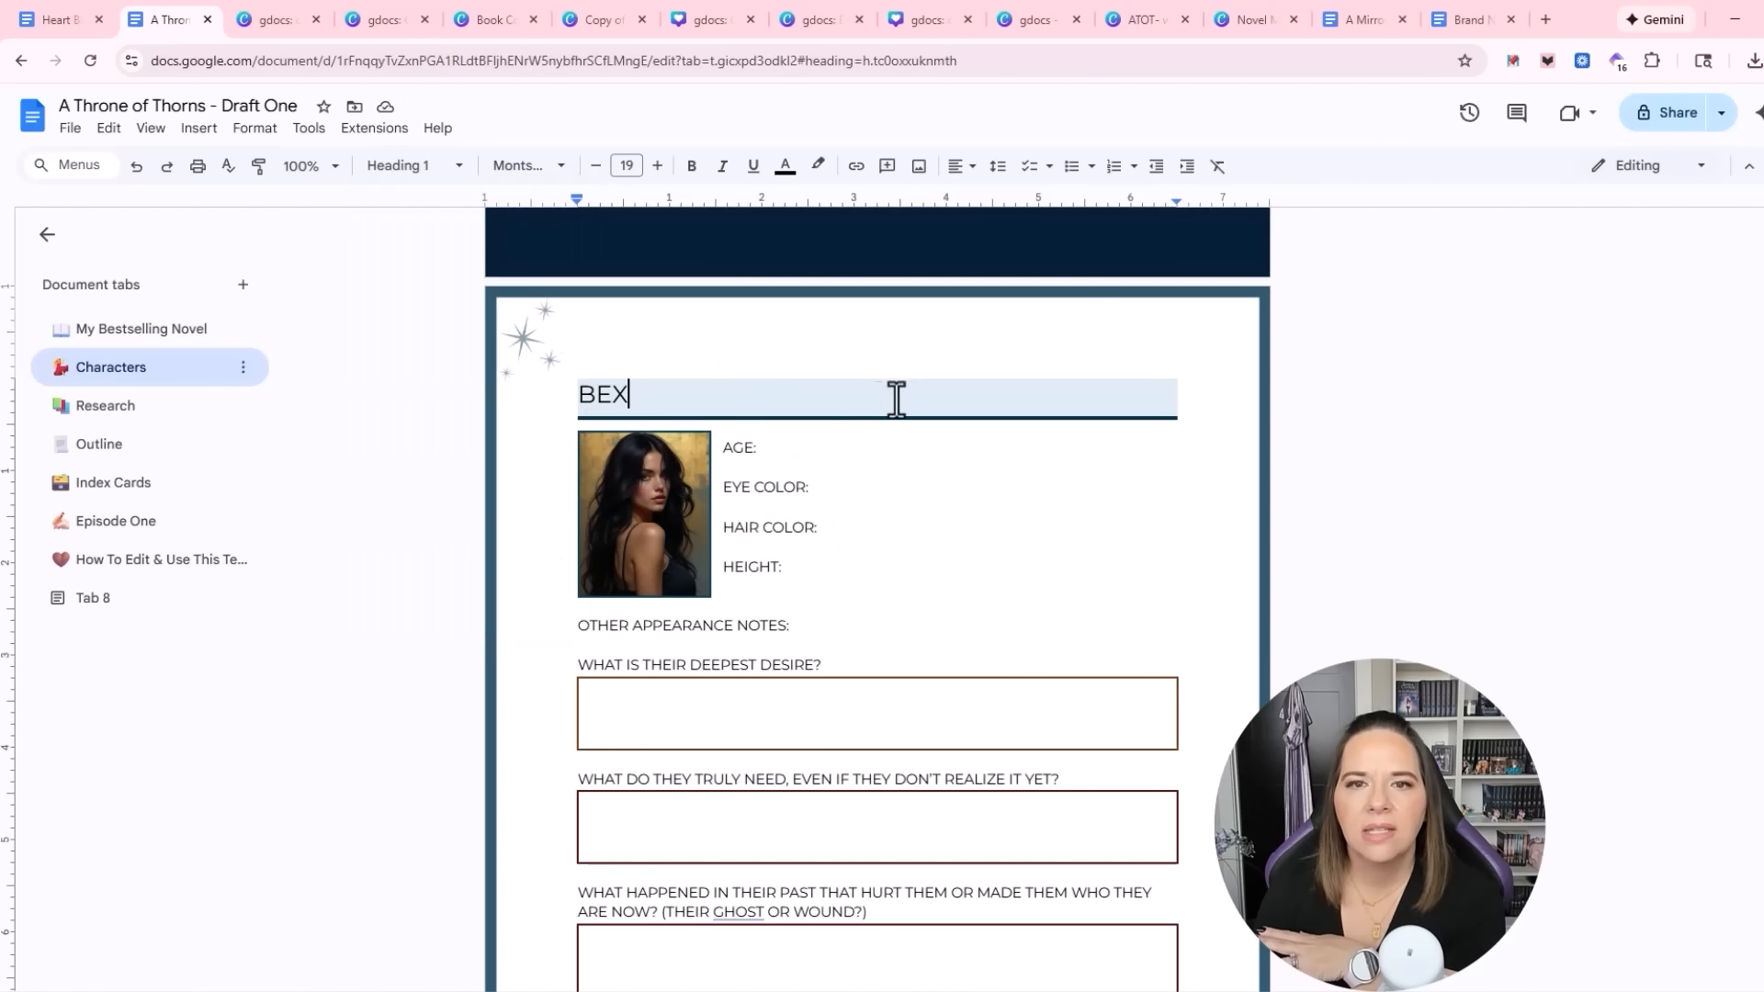
pyautogui.click(432, 167)
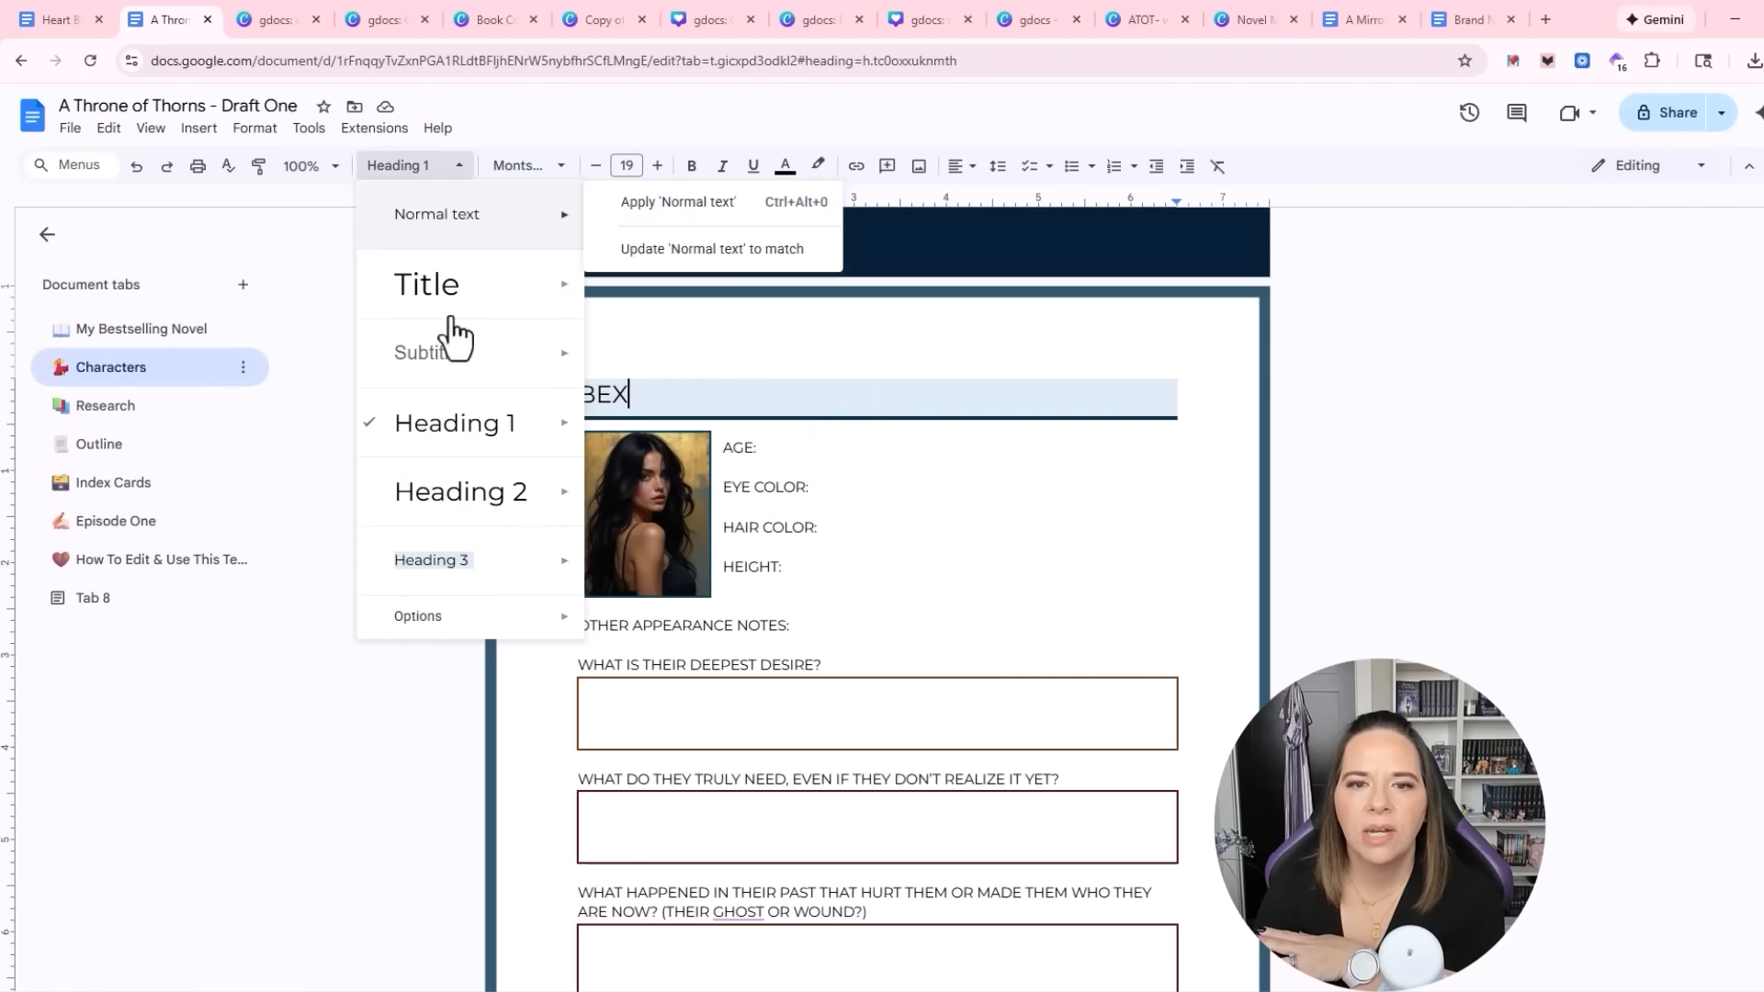
pyautogui.moveTo(459, 423)
pyautogui.click(708, 457)
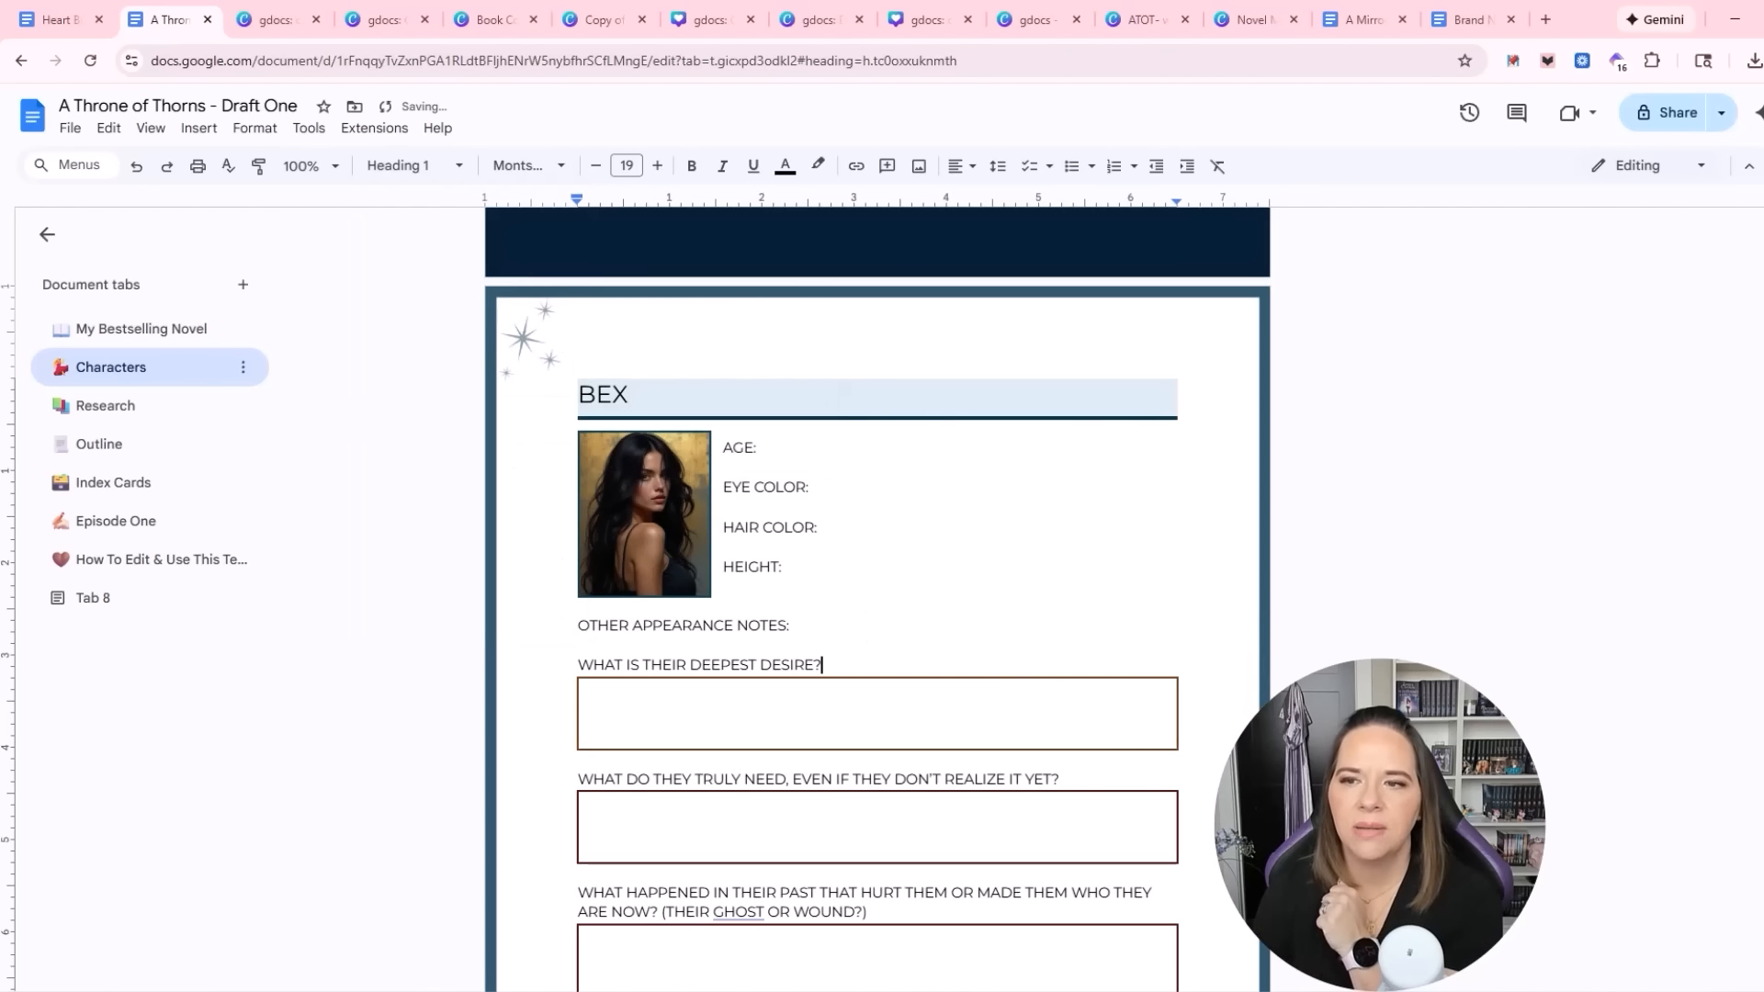
# Set the table border of the "What is their deepest desire?" box on the BEX sheet to the custom dark teal
pyautogui.scroll(-20, 877, 597)
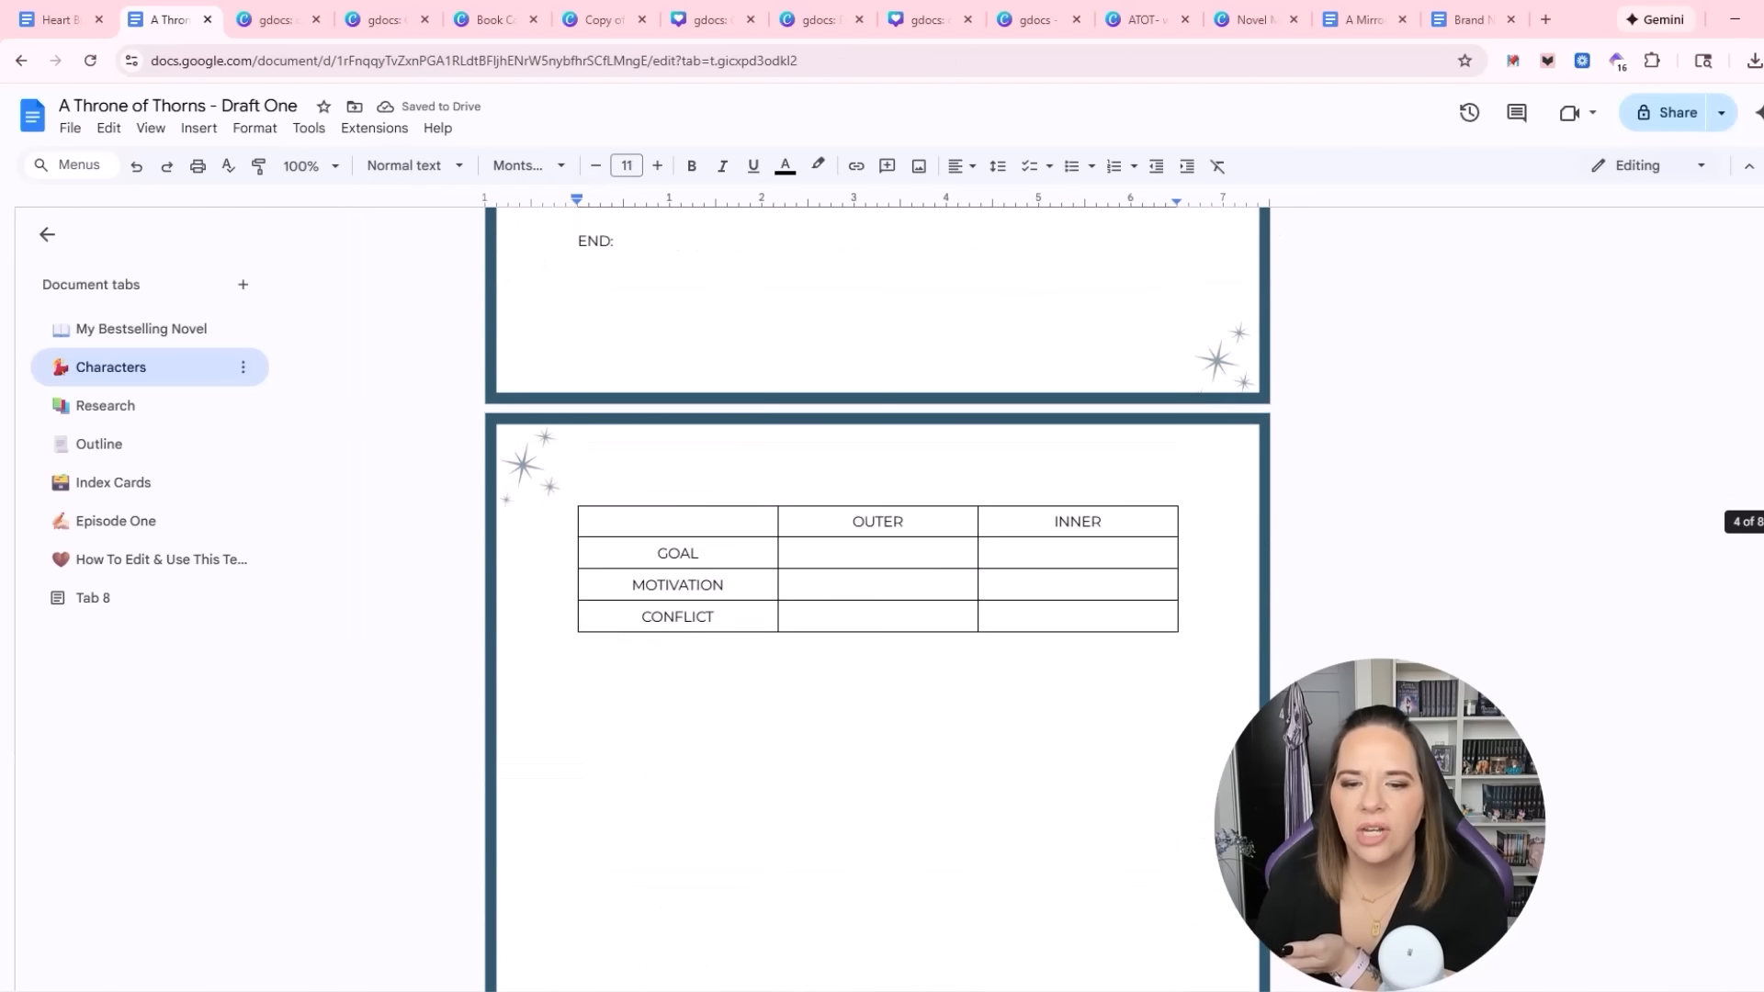
pyautogui.scroll(-2, 759, 740)
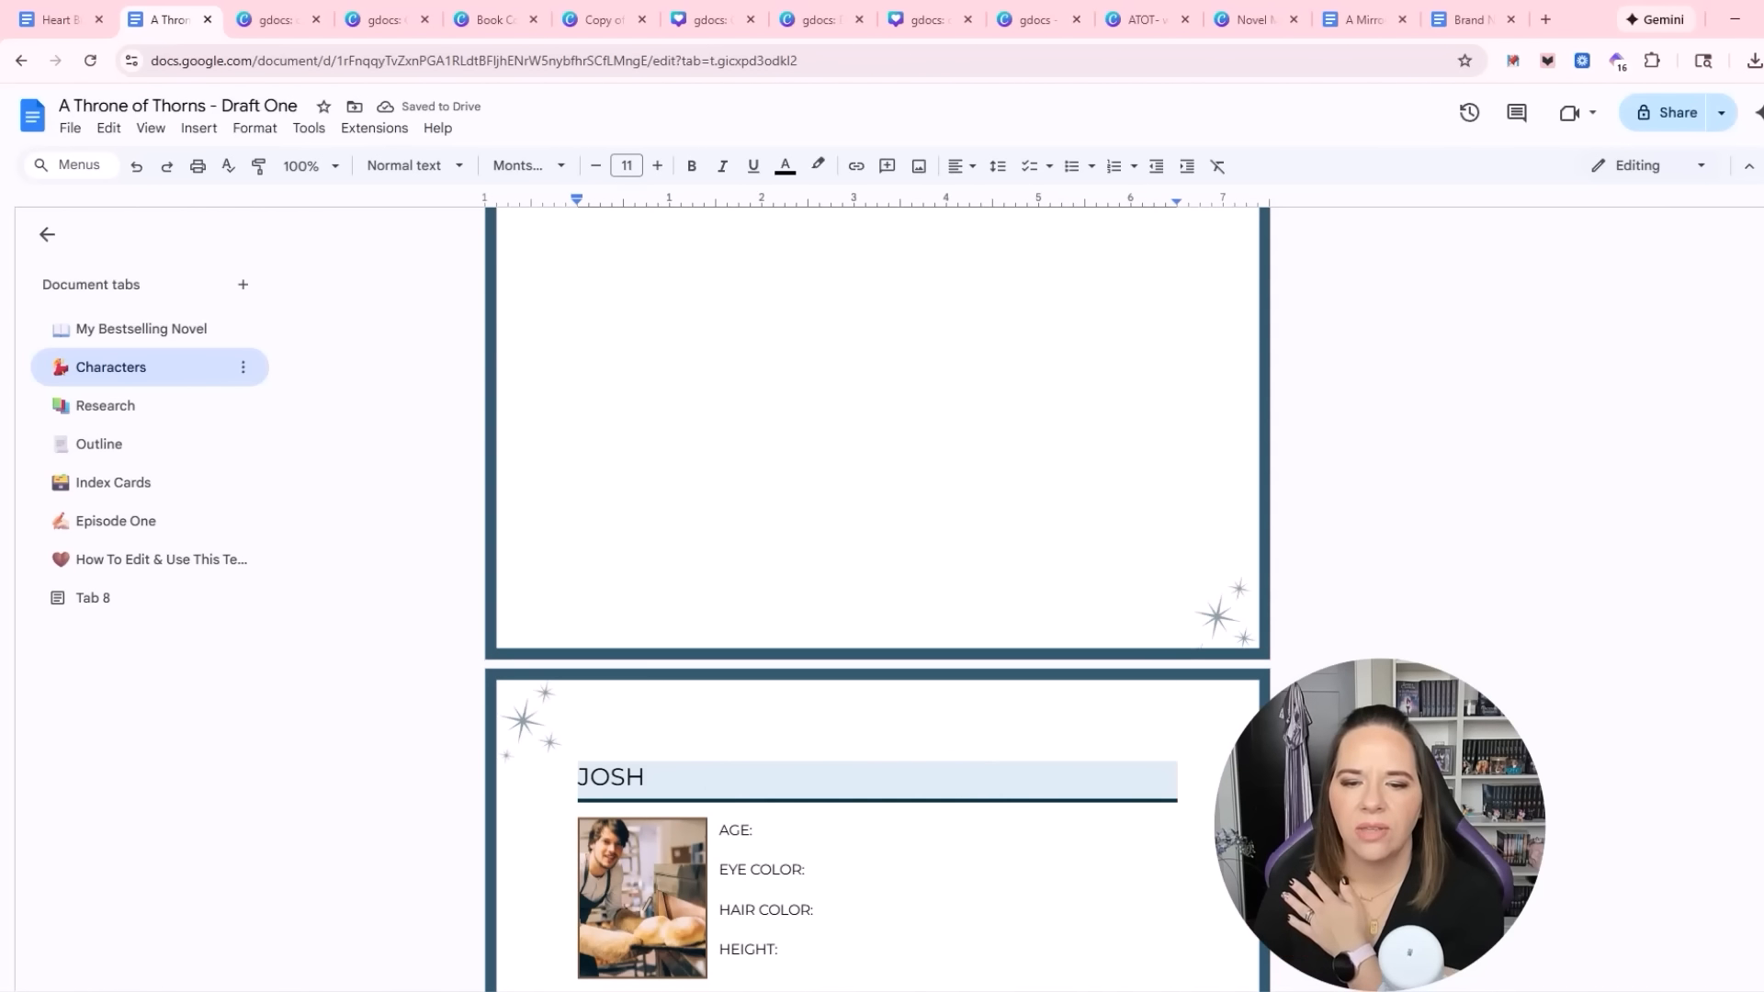
pyautogui.scroll(20, 877, 597)
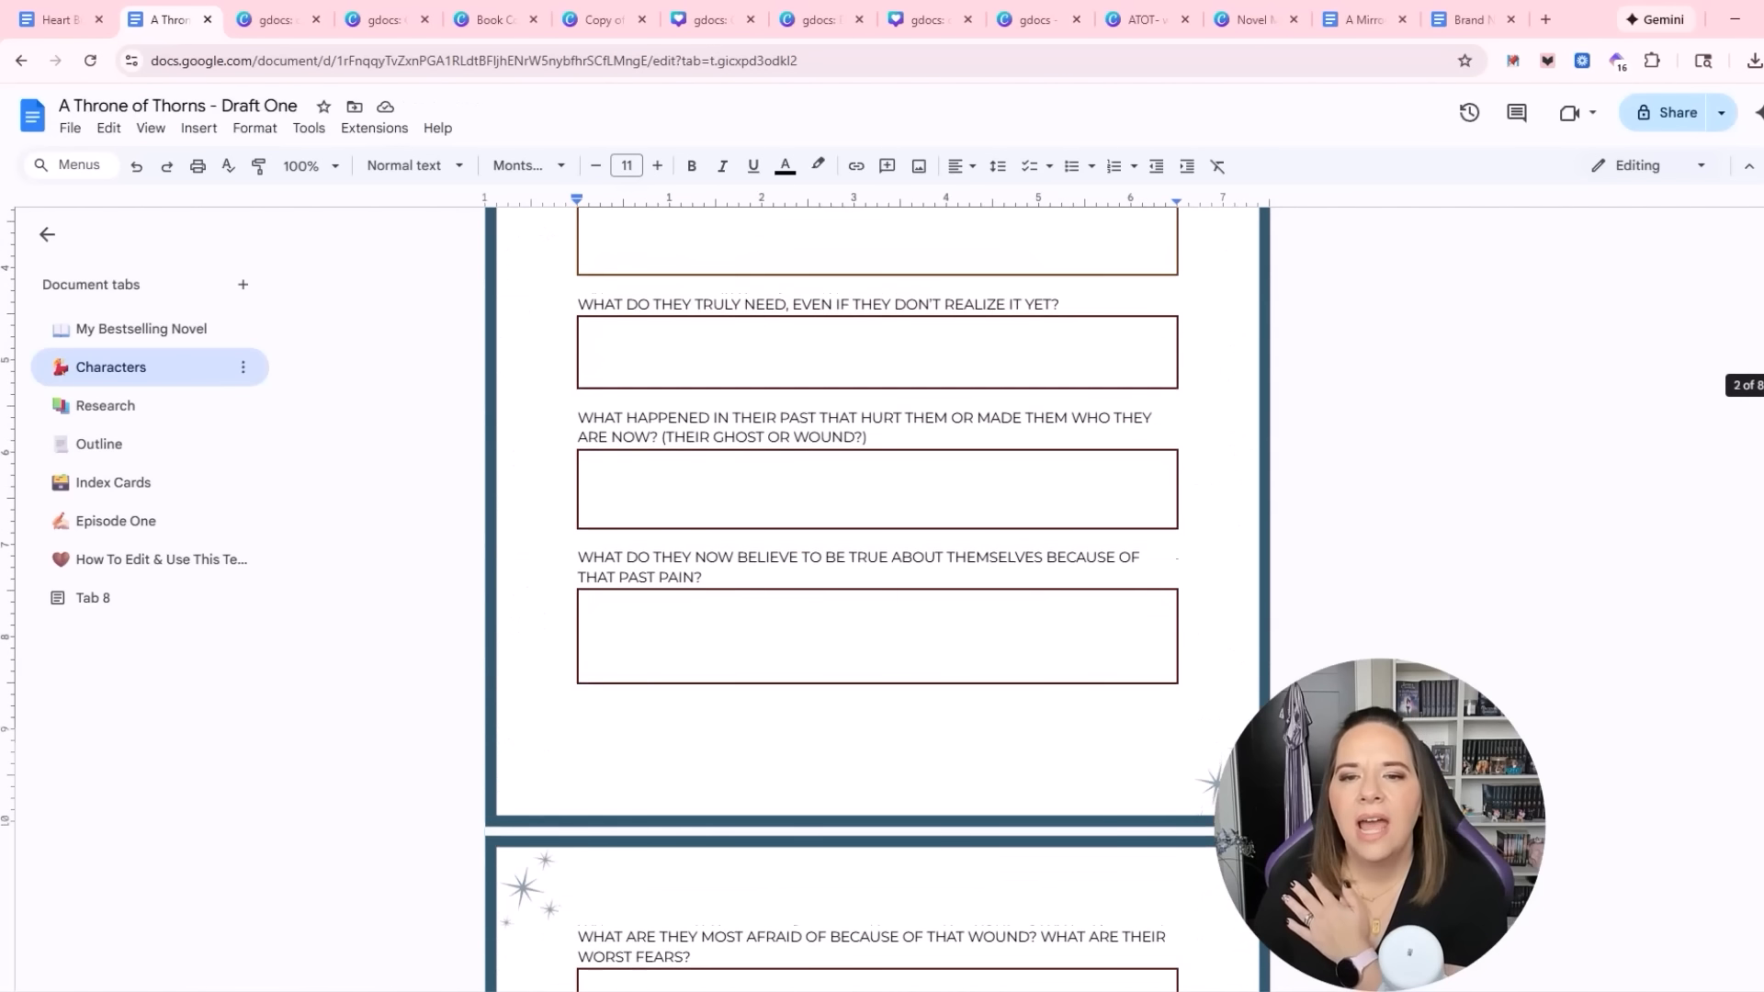
pyautogui.scroll(7, 877, 598)
pyautogui.scroll(-3, 787, 771)
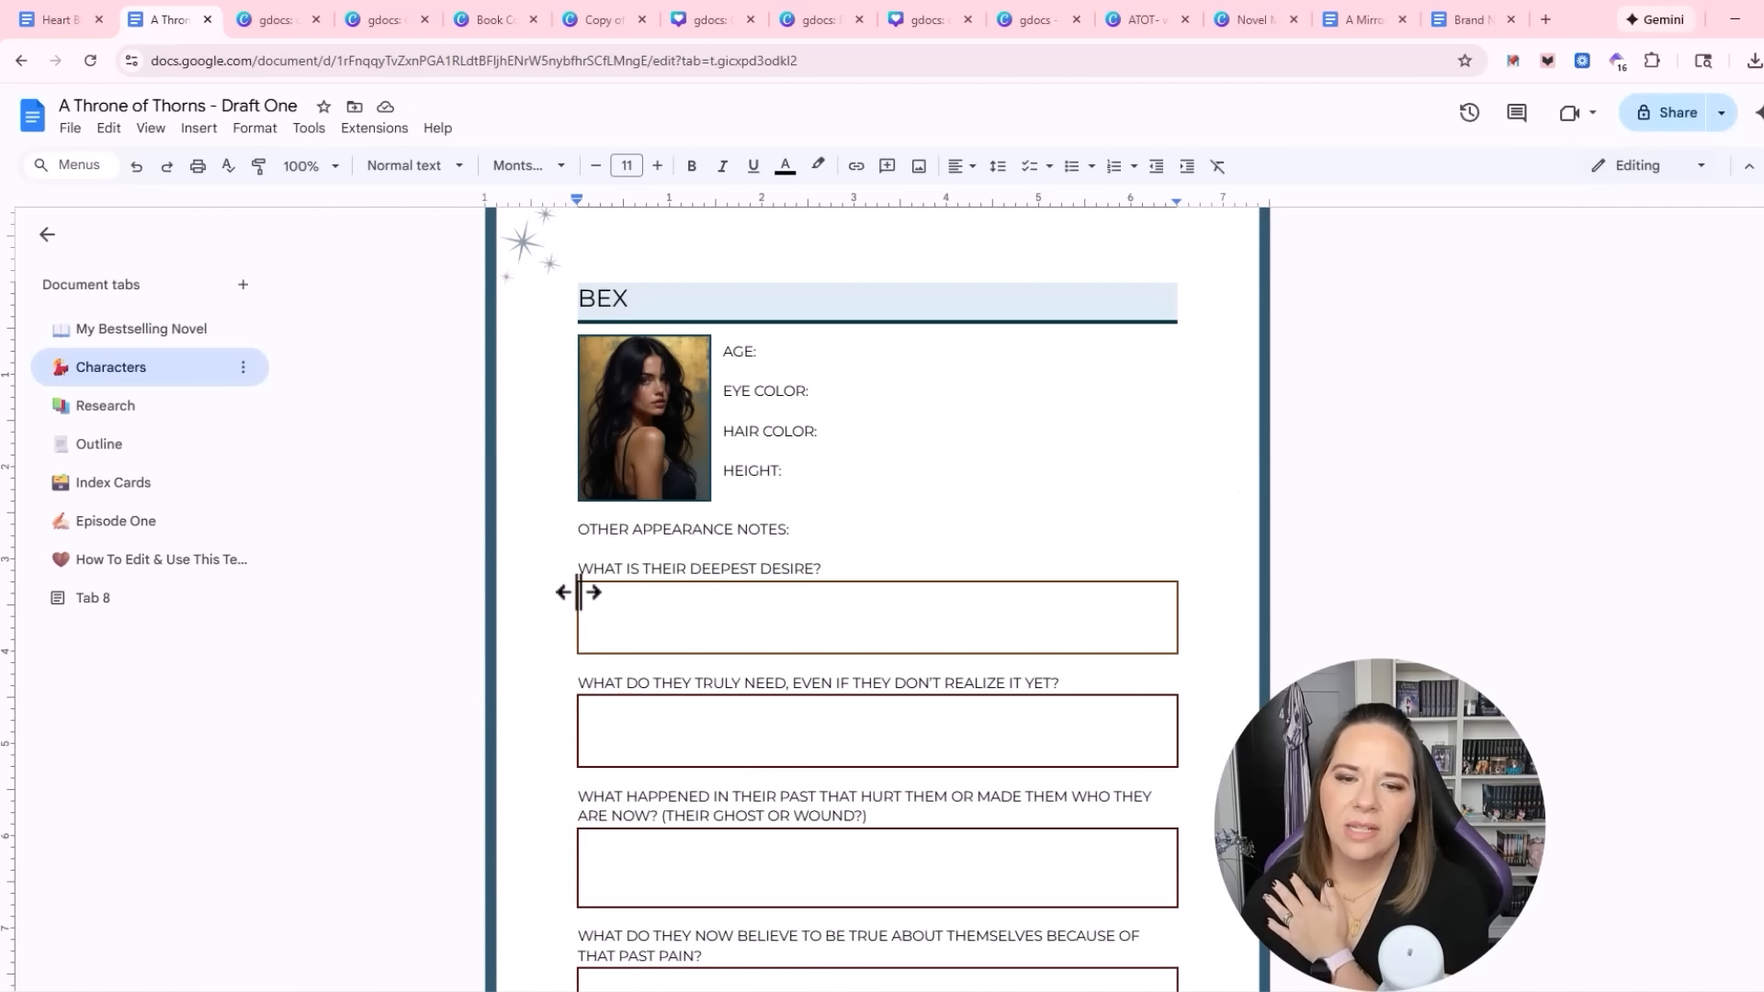
pyautogui.click(579, 592)
pyautogui.scroll(-2, 1126, 622)
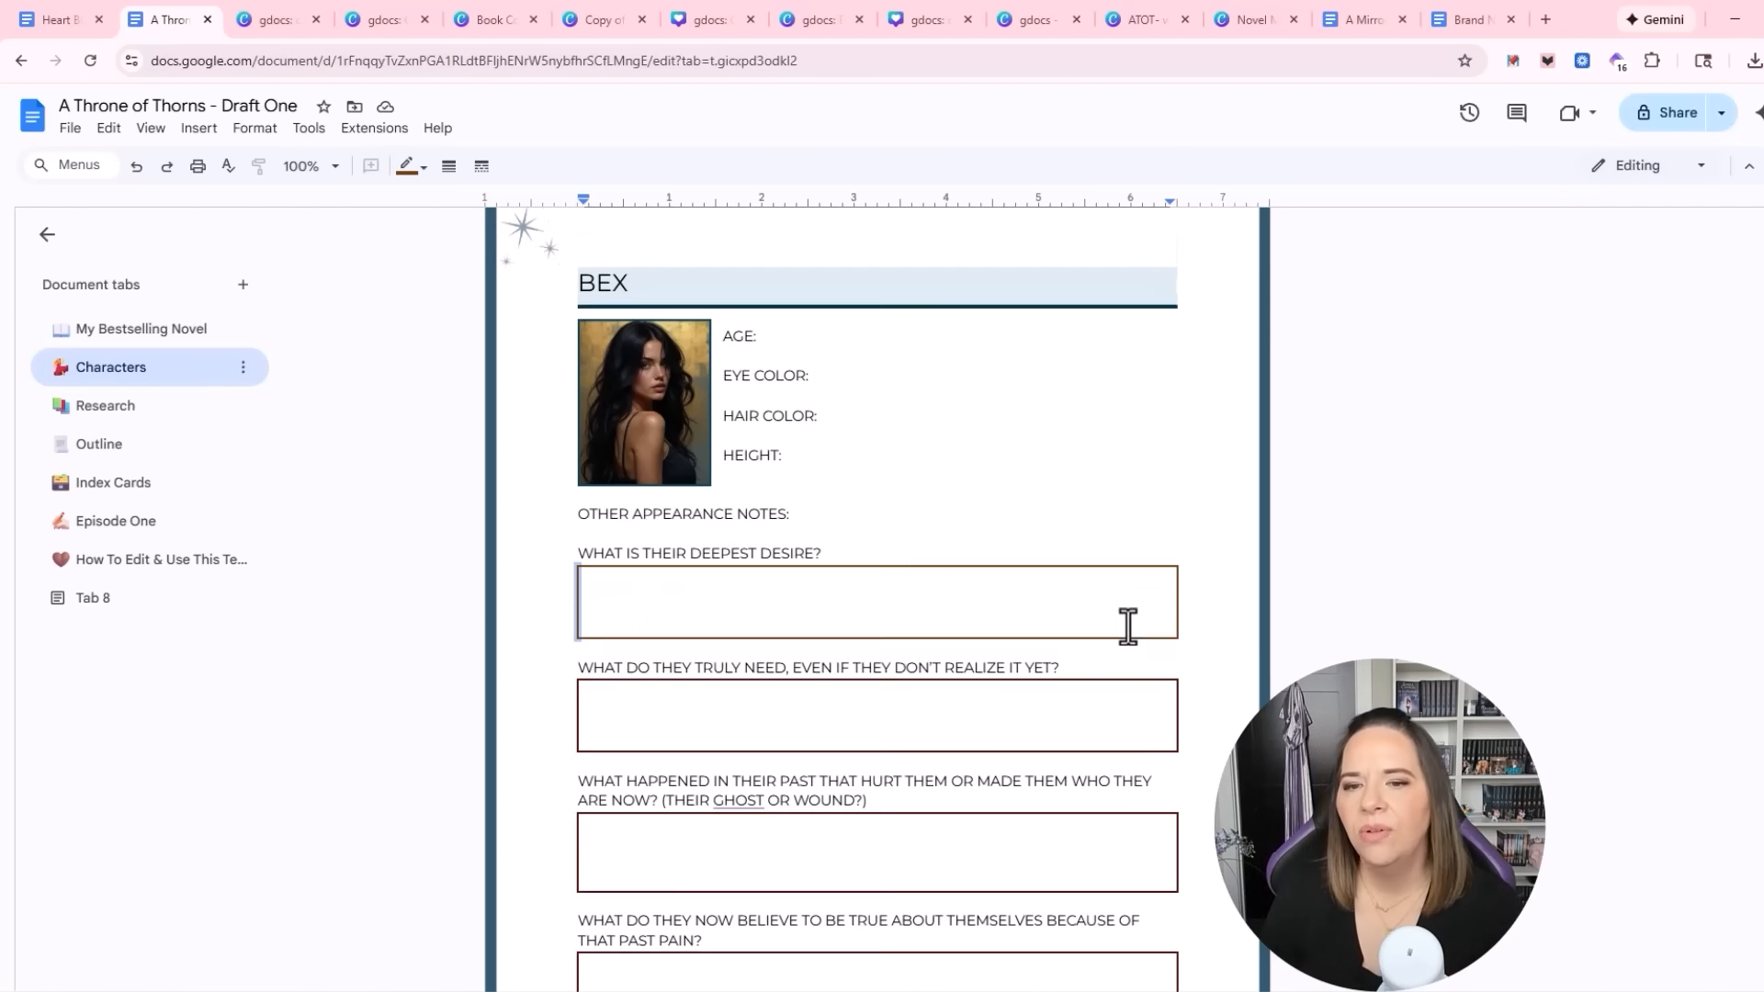
pyautogui.click(1106, 460)
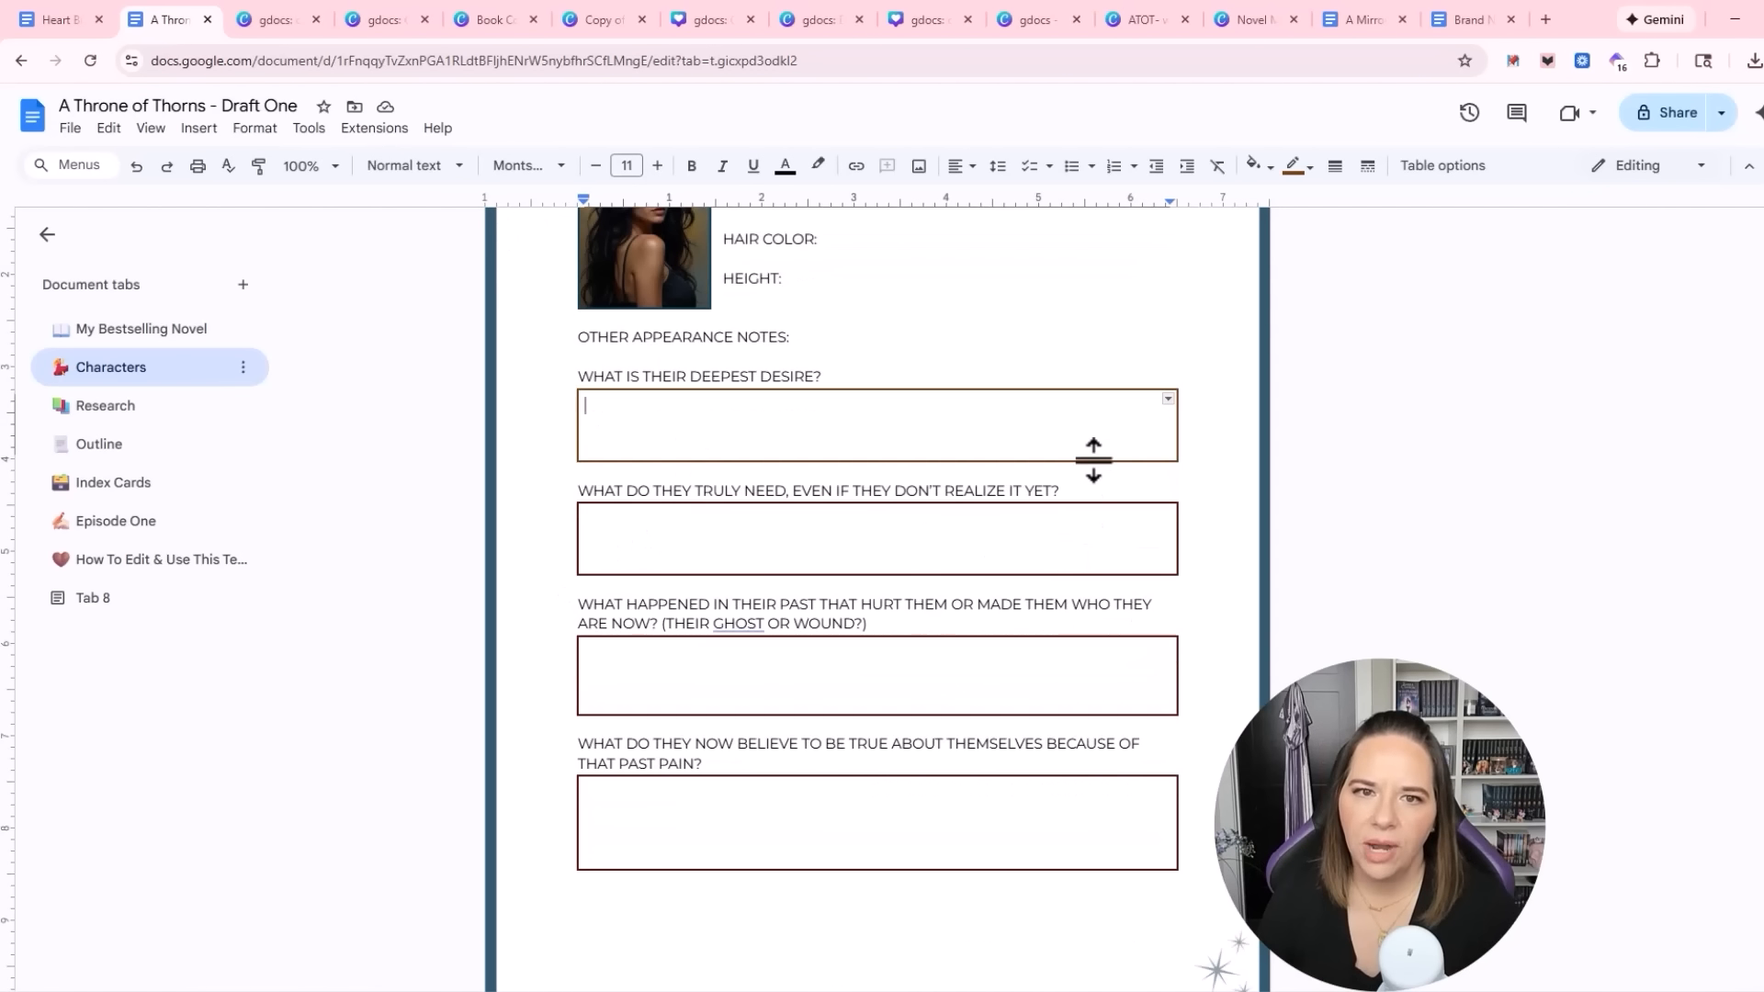
pyautogui.rightClick(578, 404)
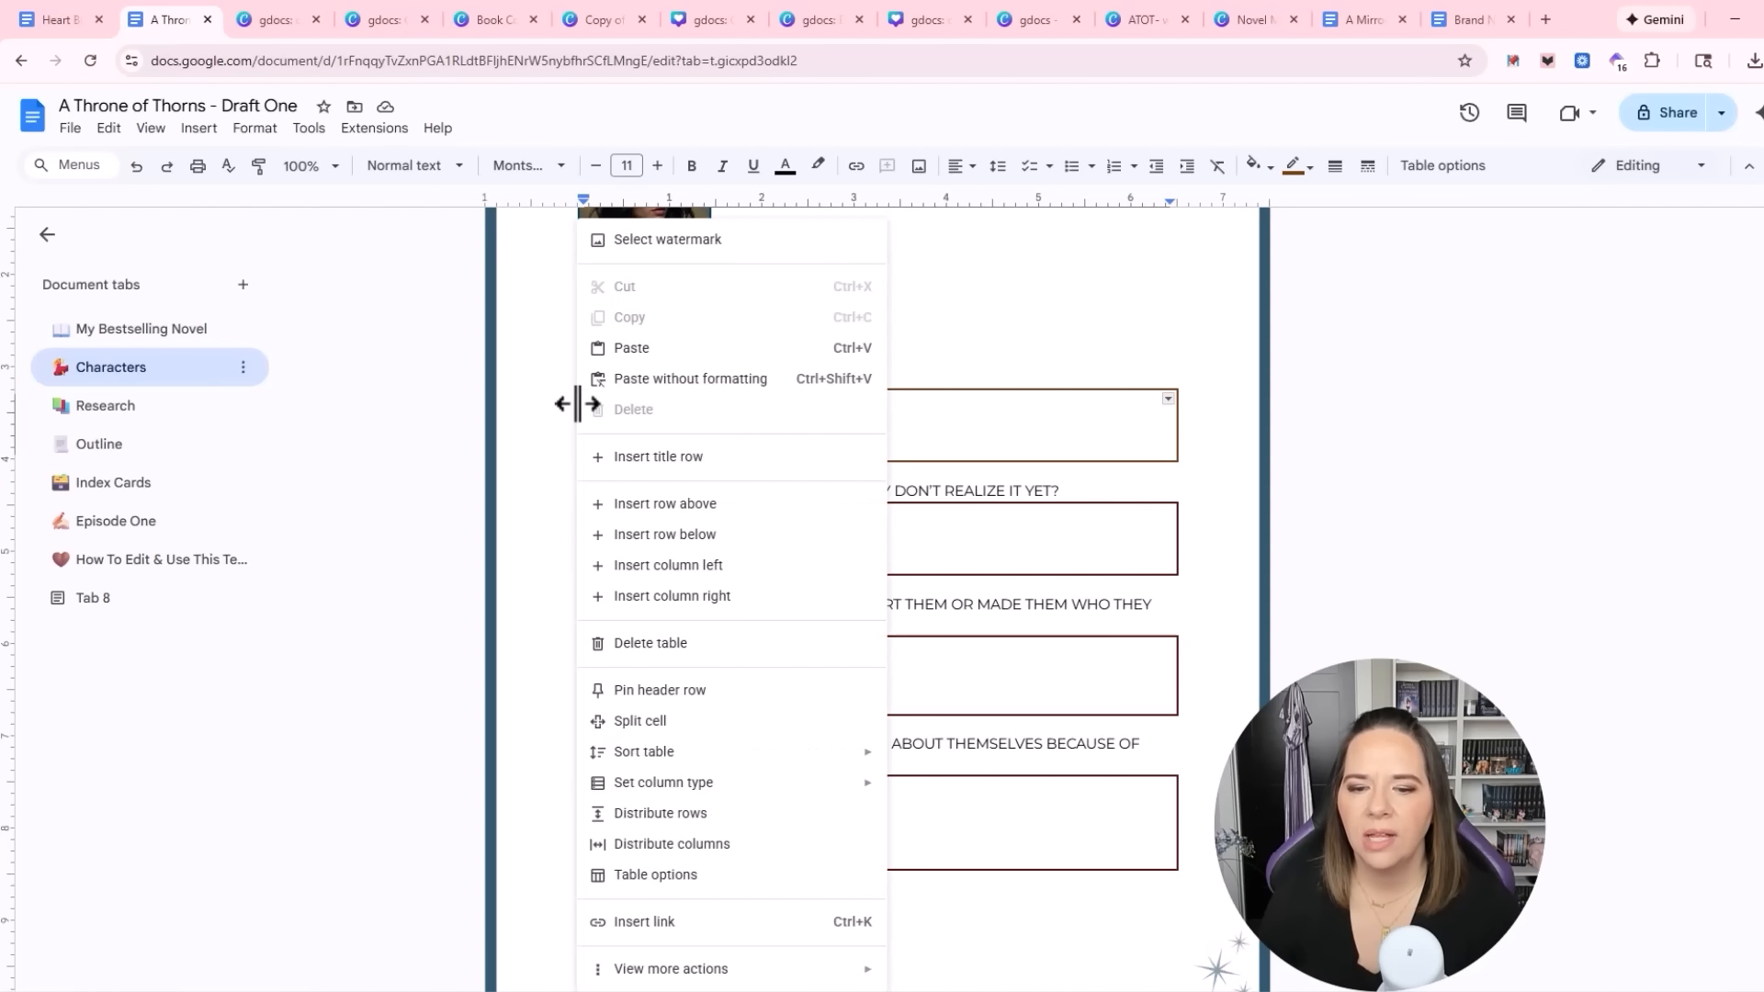
pyautogui.click(662, 877)
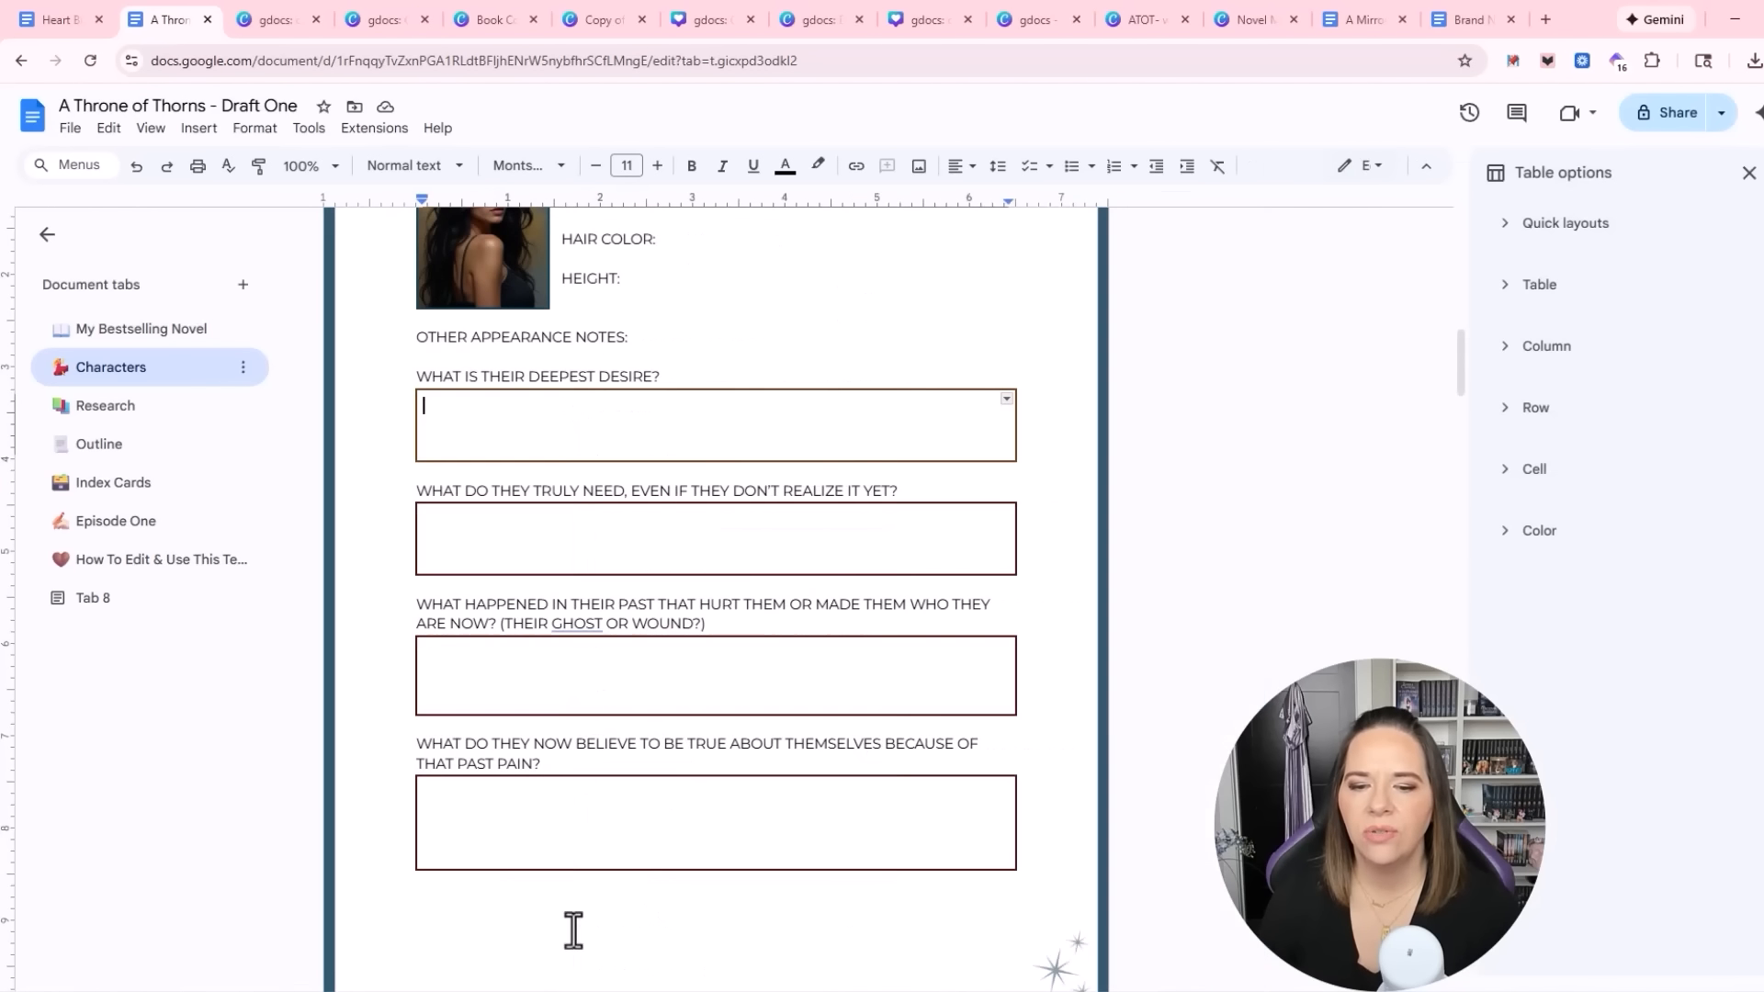
pyautogui.click(1511, 542)
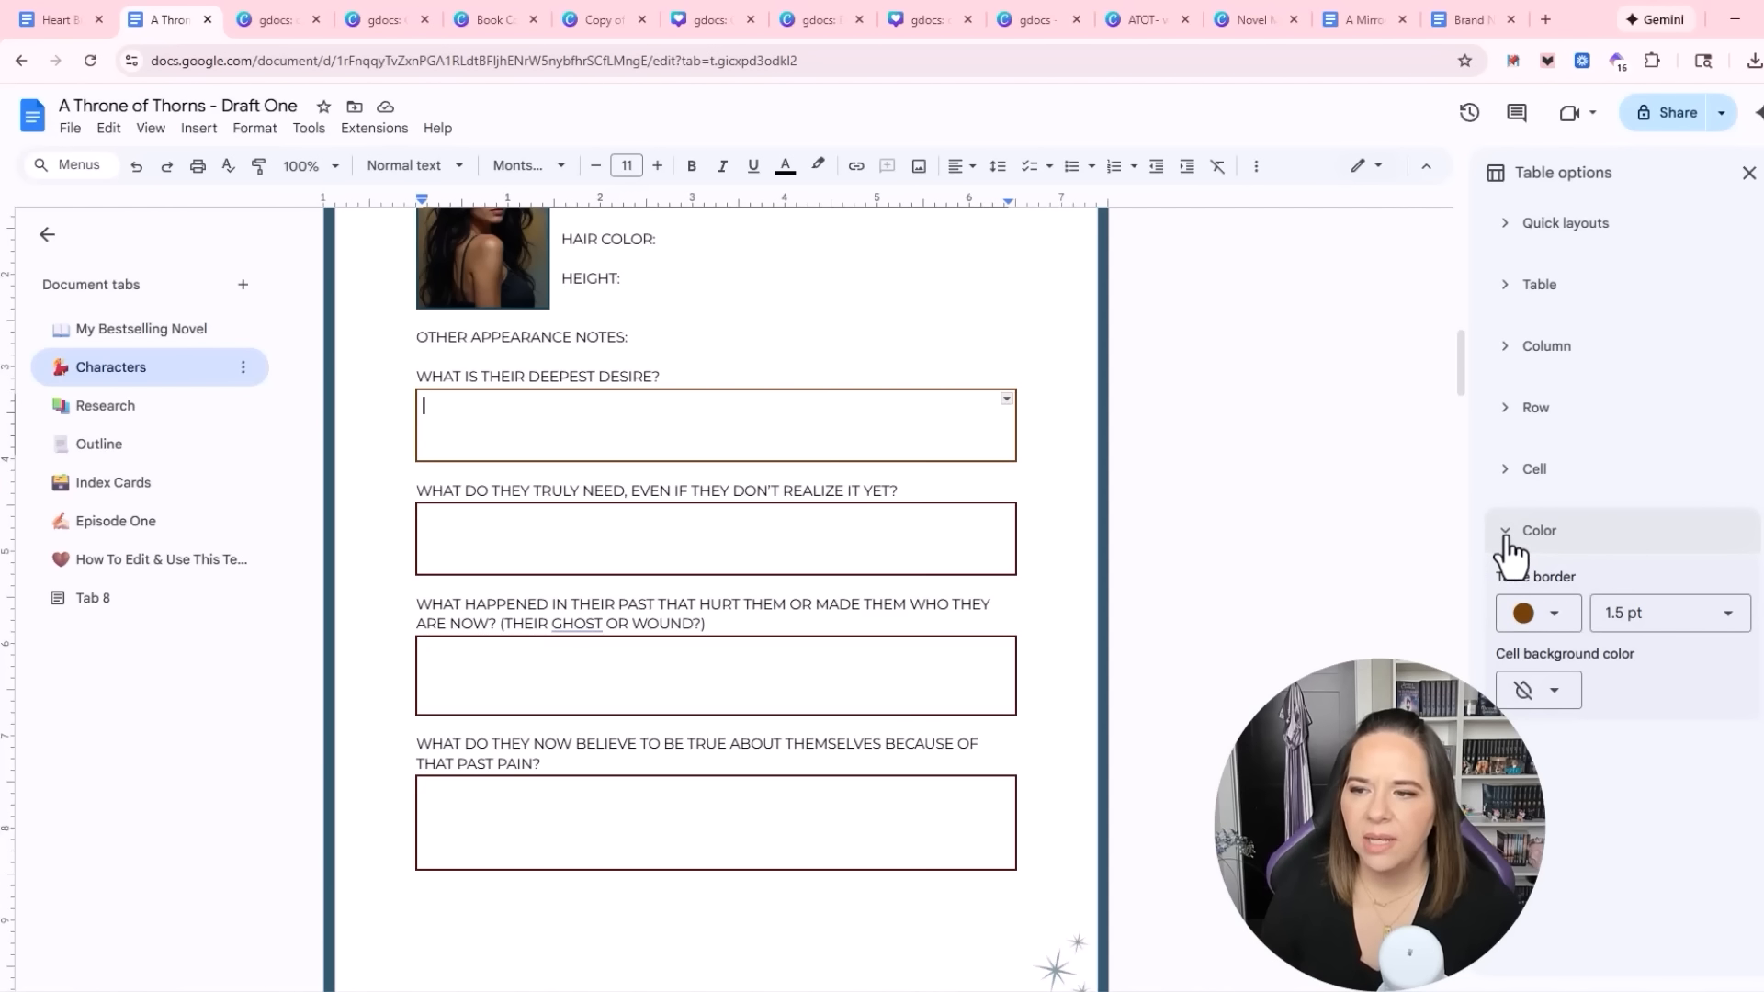
pyautogui.click(1546, 624)
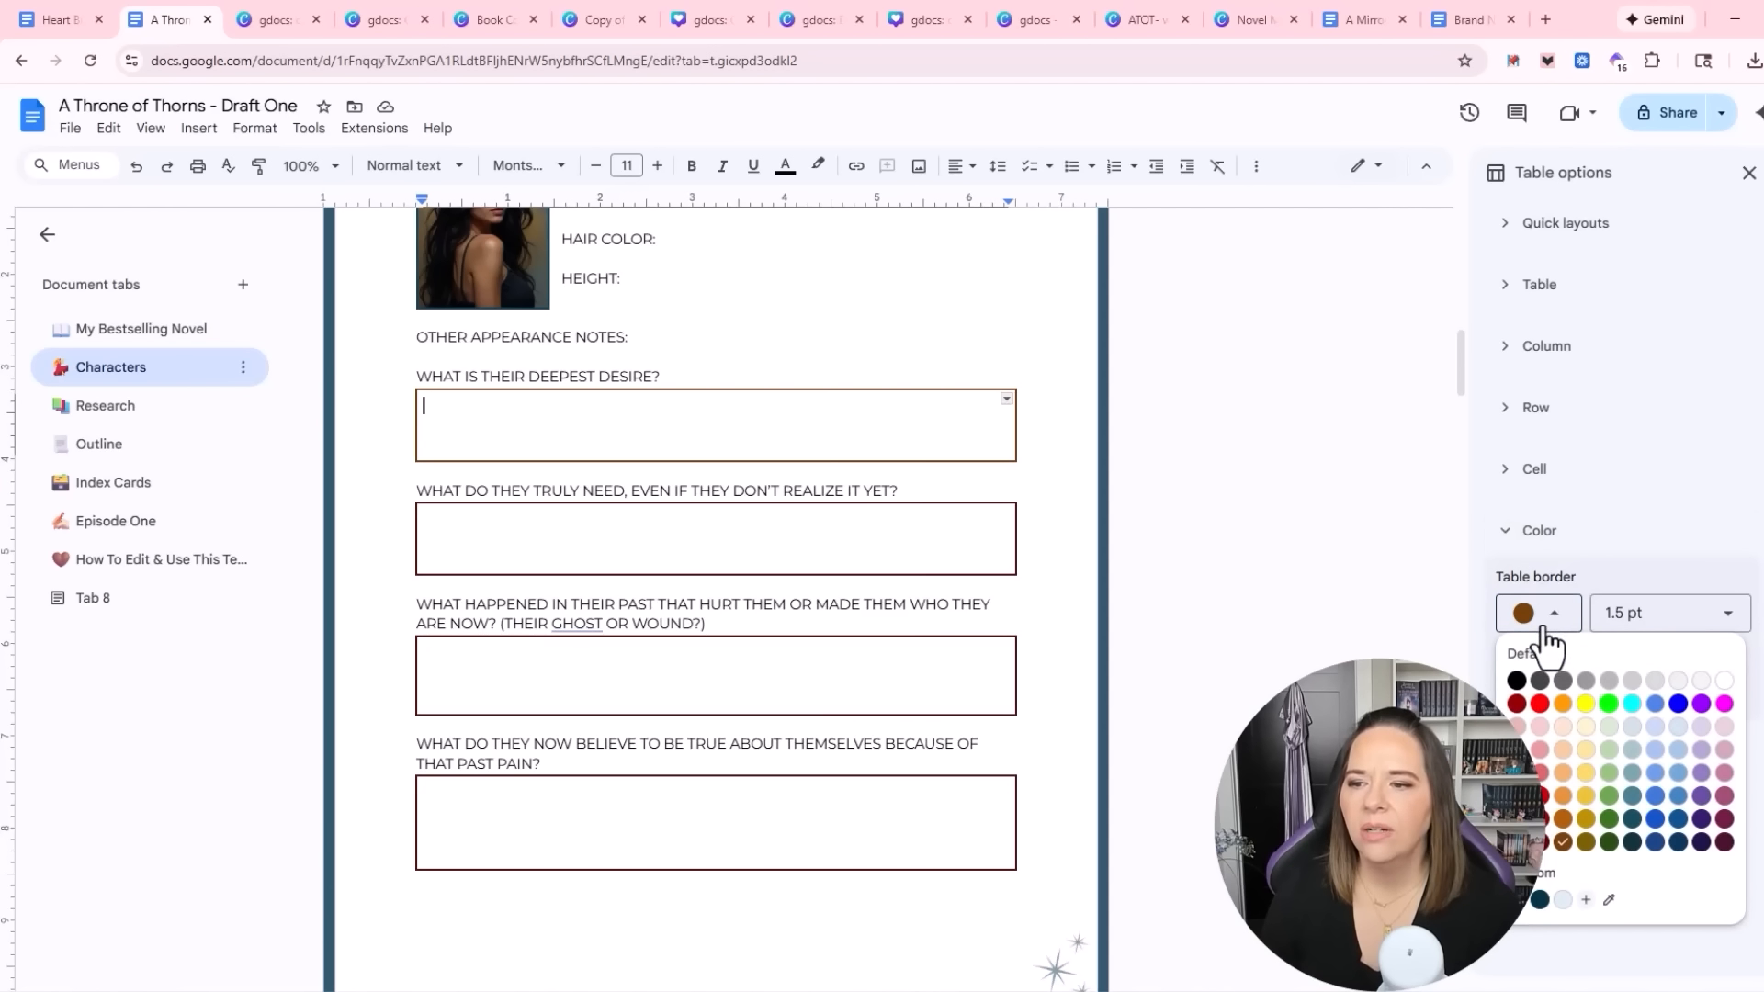
pyautogui.click(1538, 900)
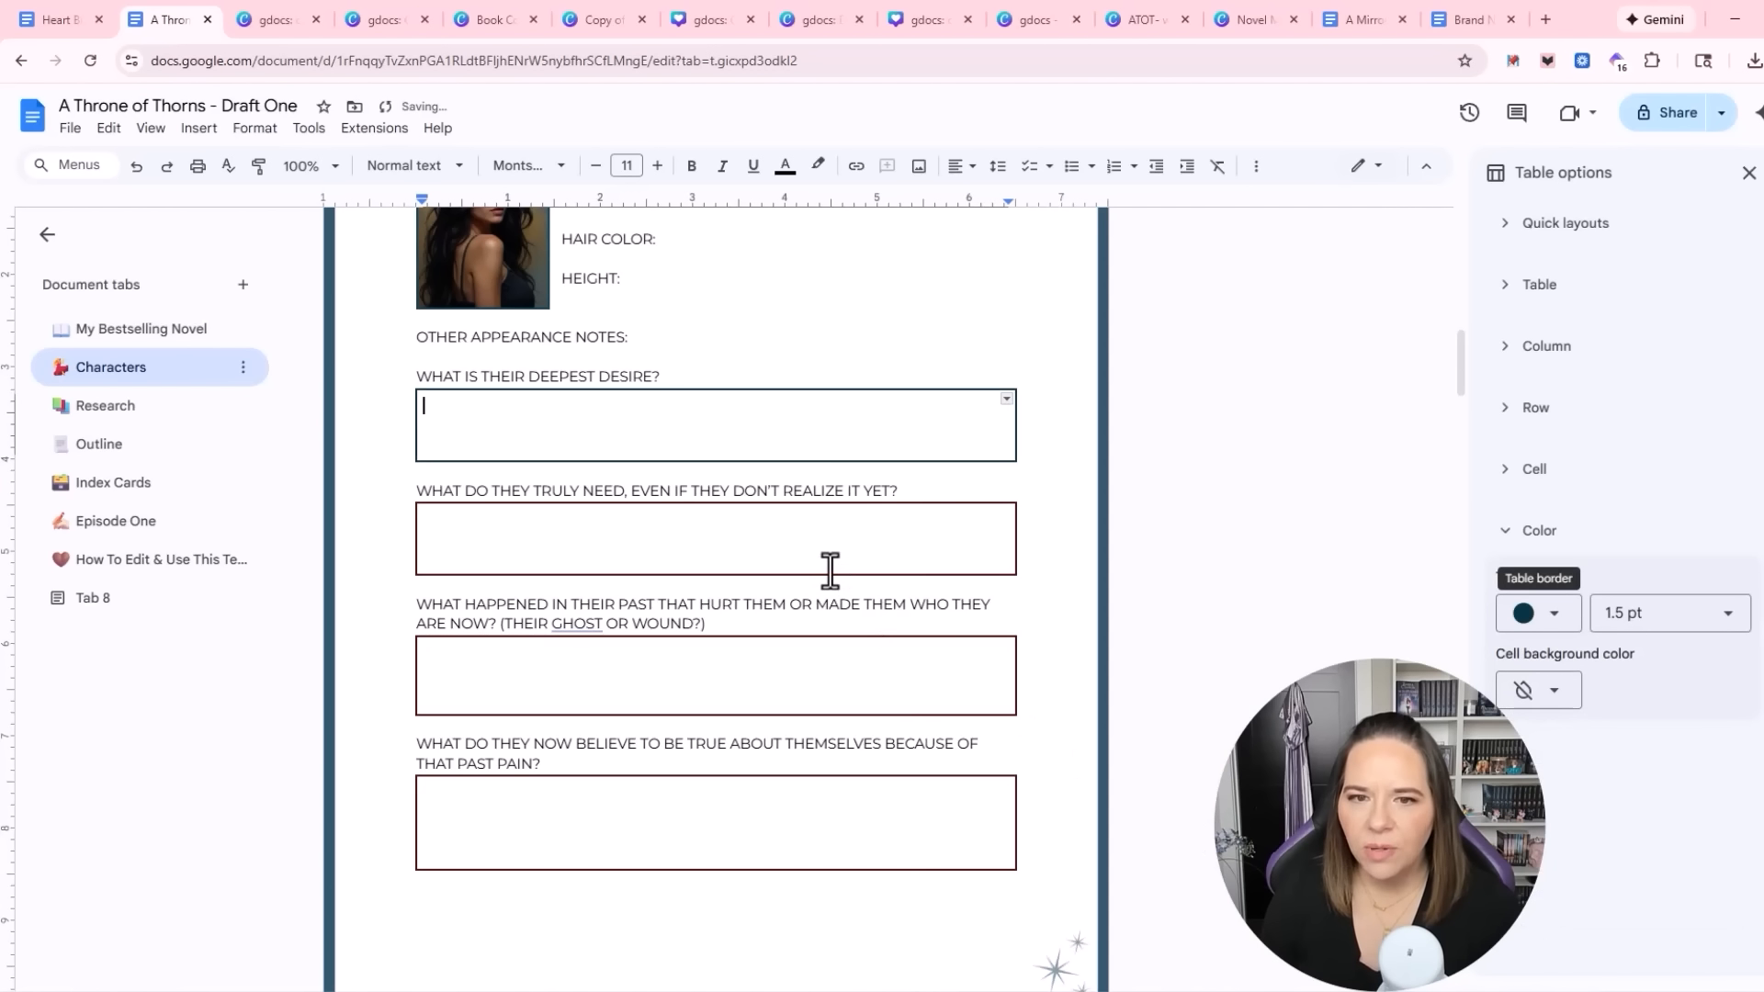
# Recolor the borders of the true need, past hurt and self-belief boxes on BEX's first page to the custom dark teal
pyautogui.click(896, 538)
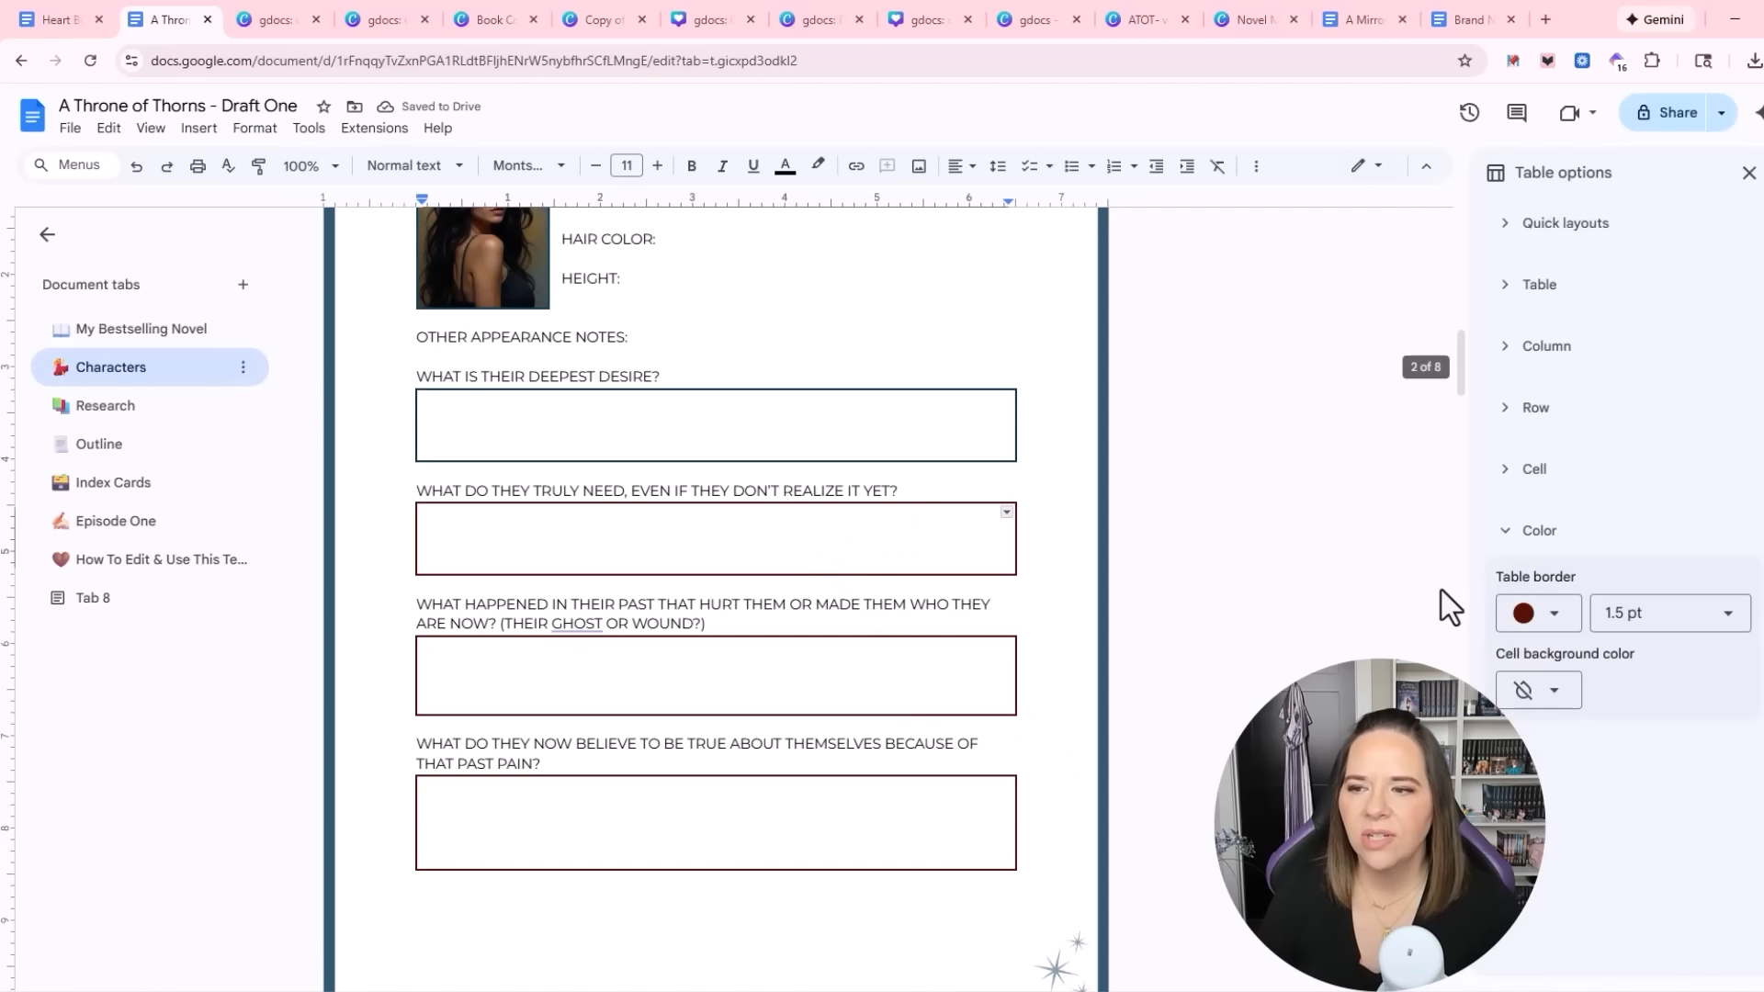
pyautogui.click(1536, 625)
pyautogui.click(1537, 879)
pyautogui.click(865, 677)
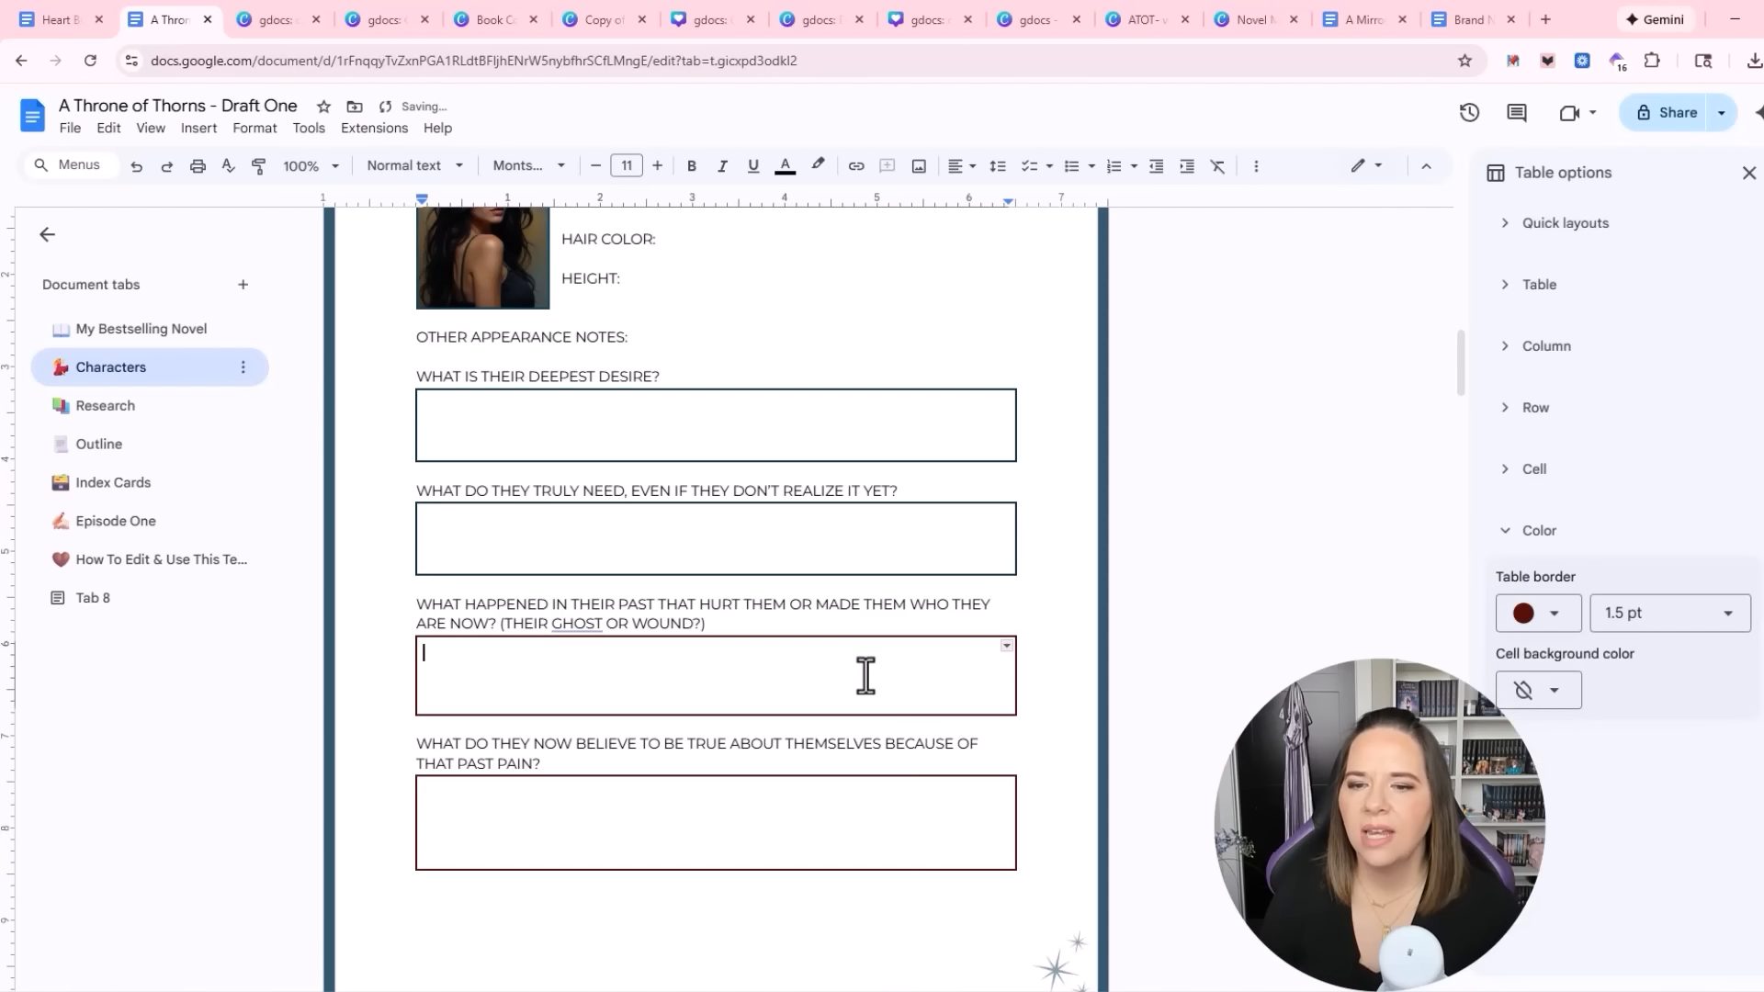
pyautogui.click(1535, 617)
pyautogui.click(1540, 900)
pyautogui.click(838, 787)
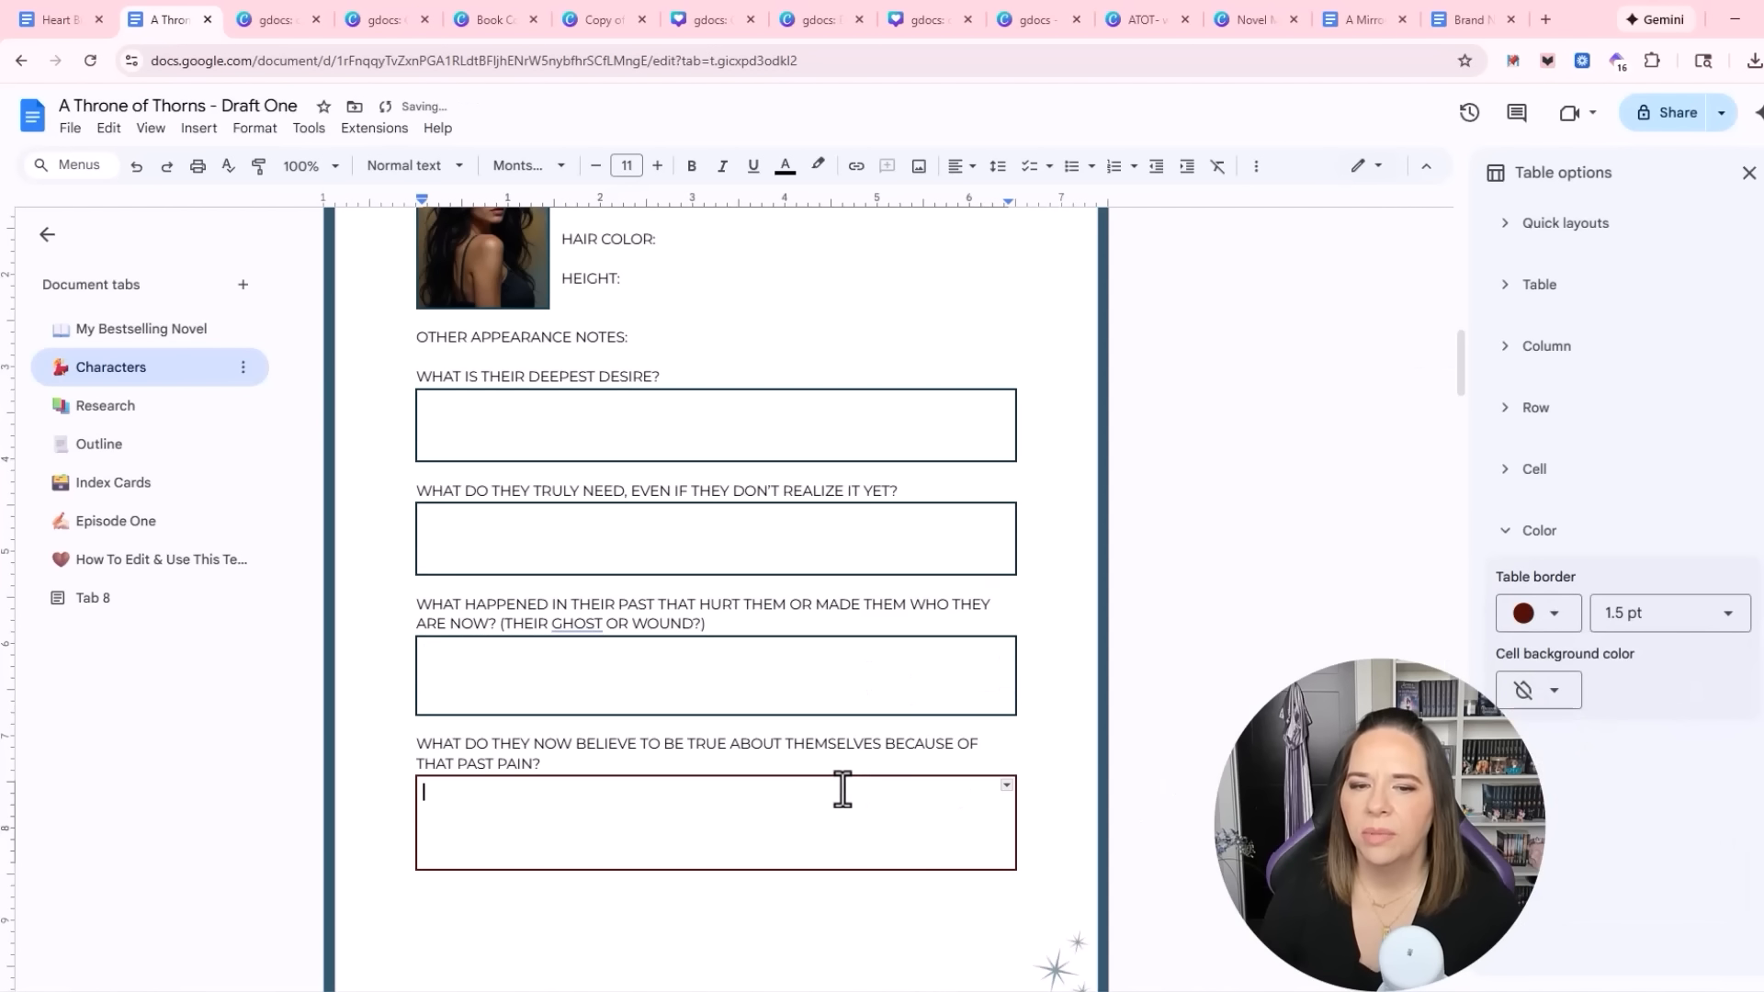
pyautogui.click(1536, 612)
pyautogui.click(1538, 902)
# Set the border of the worst fears box on BEX's second page to the custom dark teal
pyautogui.scroll(-8, 827, 624)
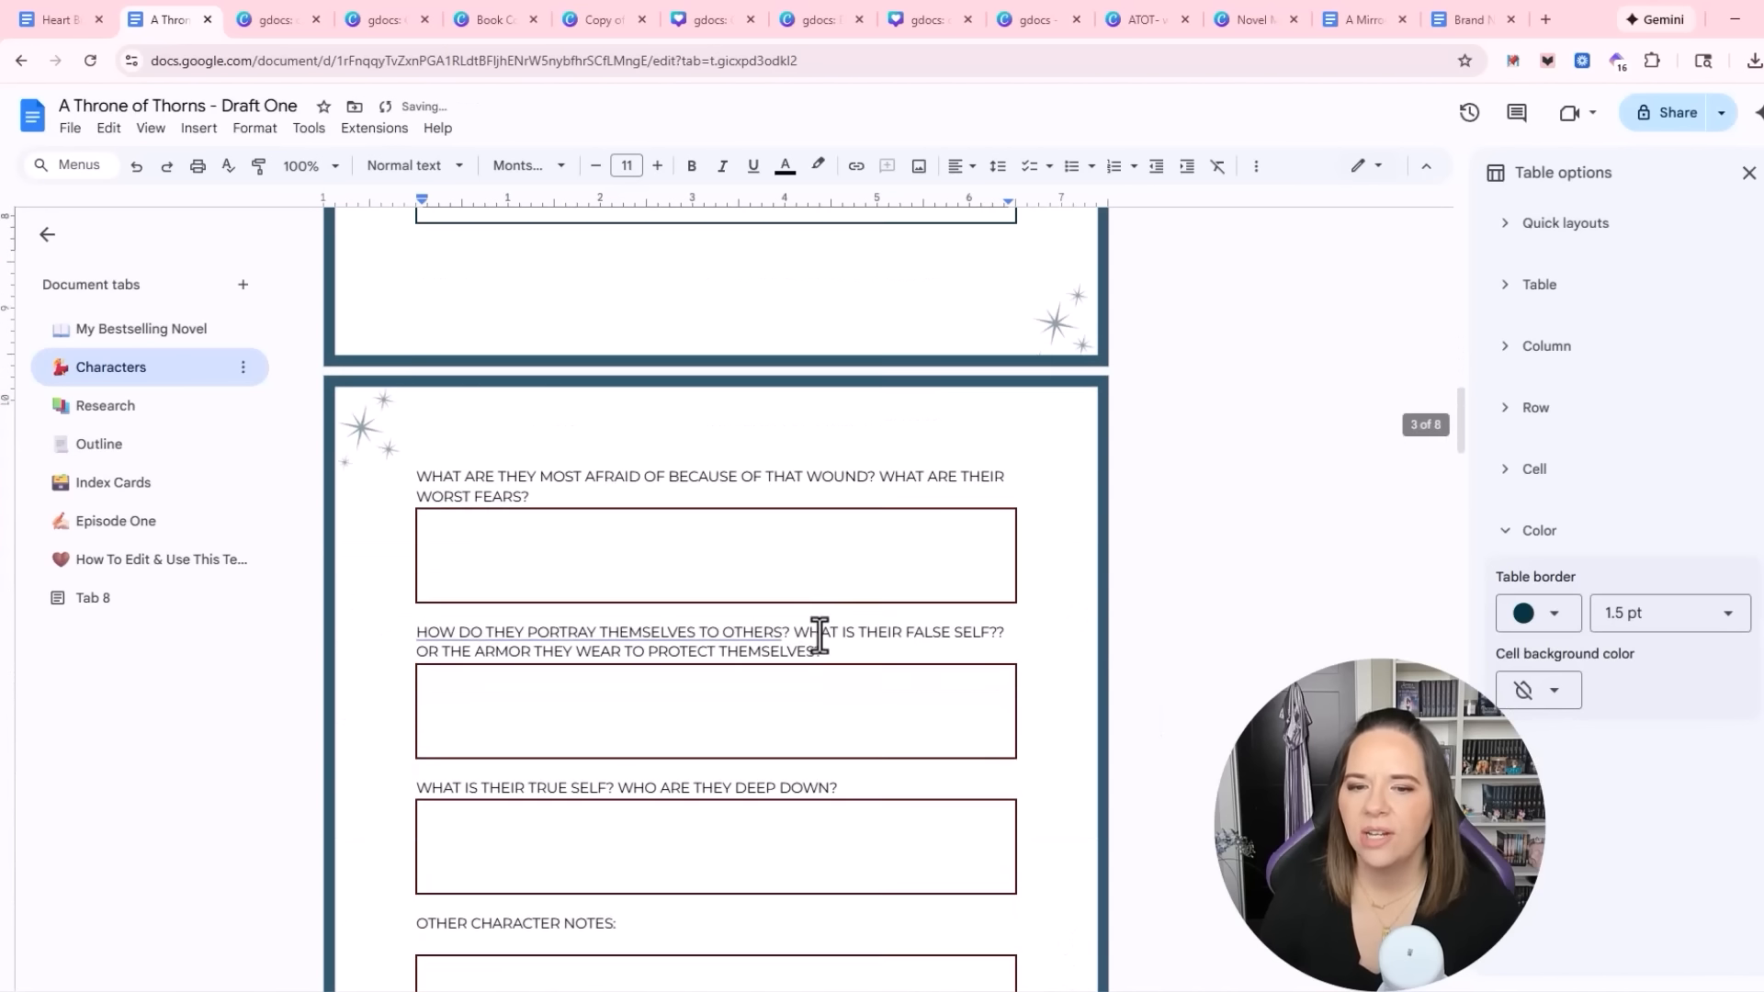
pyautogui.click(808, 608)
pyautogui.click(726, 525)
pyautogui.click(1557, 617)
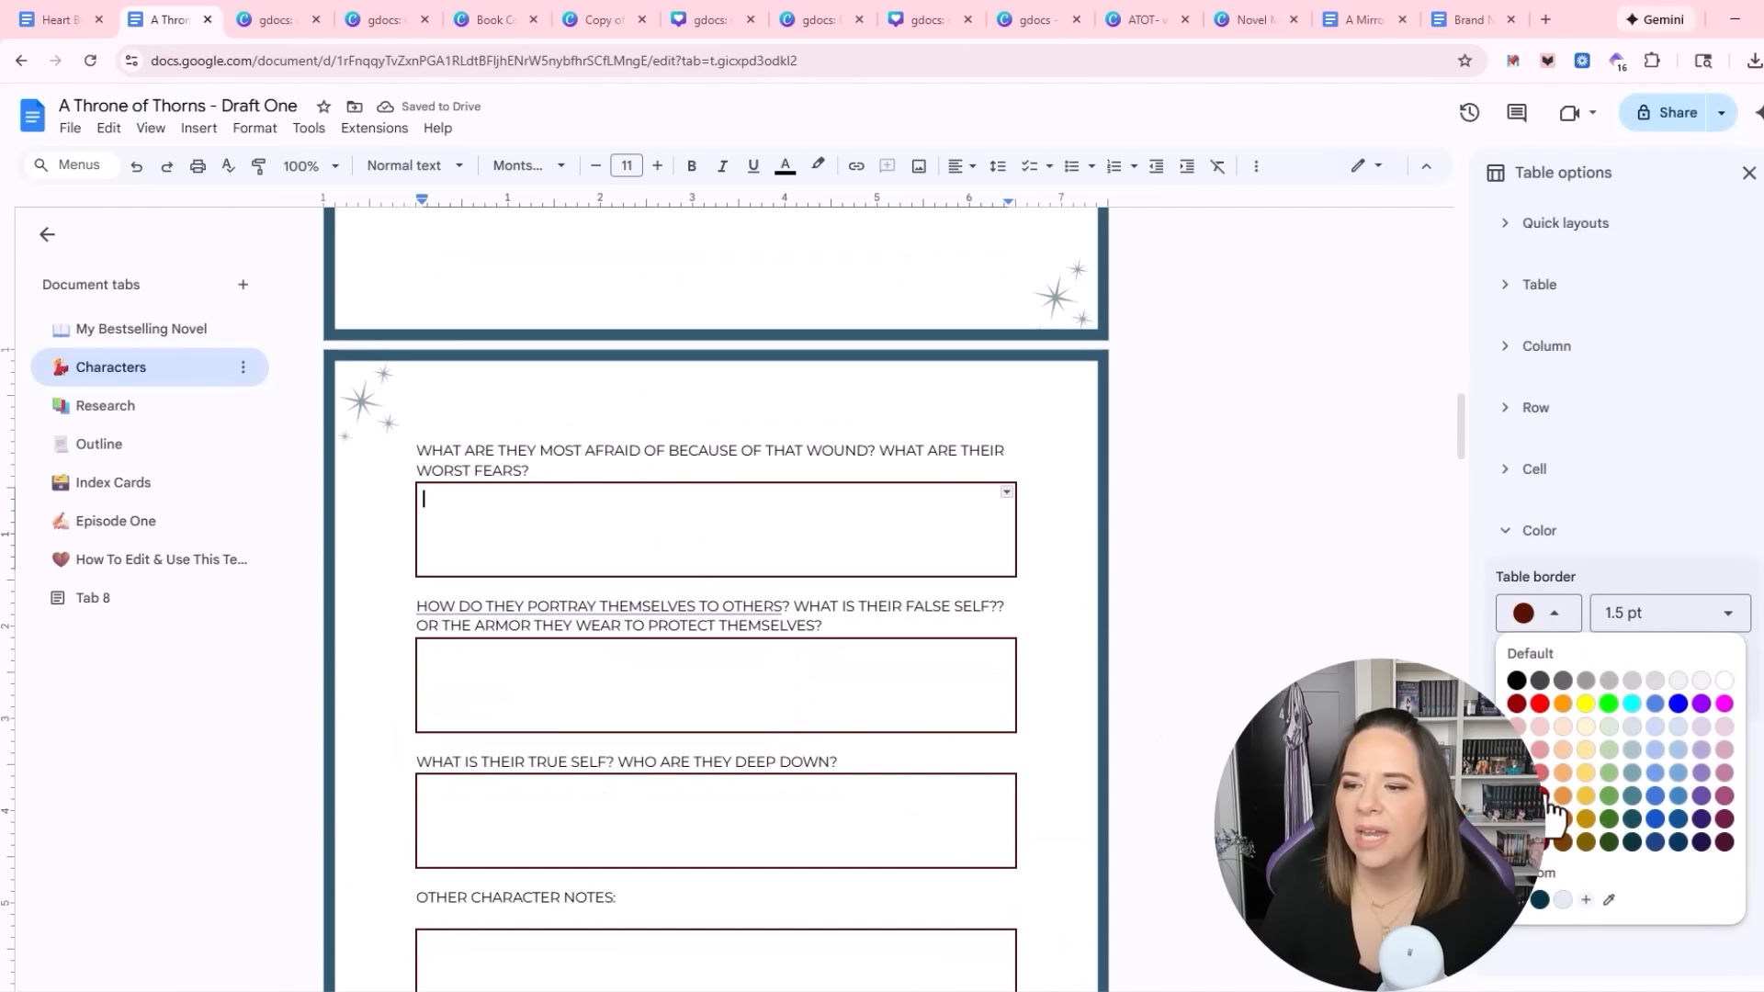
pyautogui.click(1540, 900)
# Set the border of the box about how they portray themselves to others to the custom dark teal
pyautogui.scroll(-2, 659, 558)
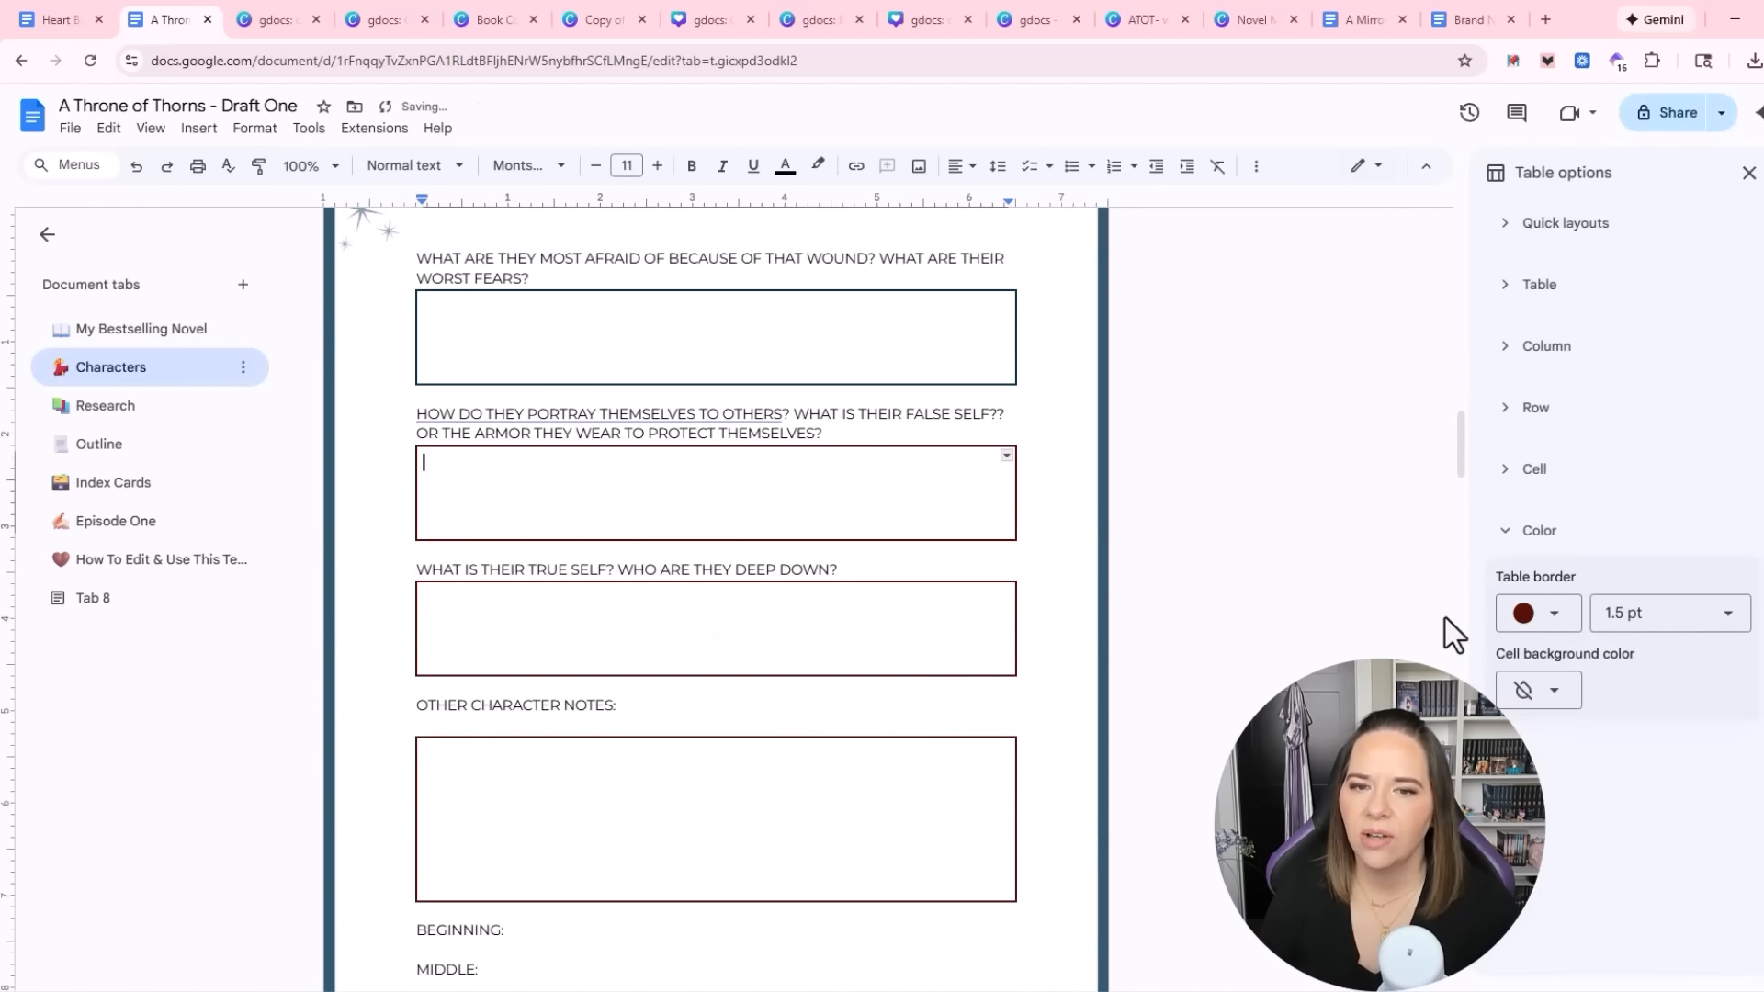
pyautogui.scroll(-20, 698, 574)
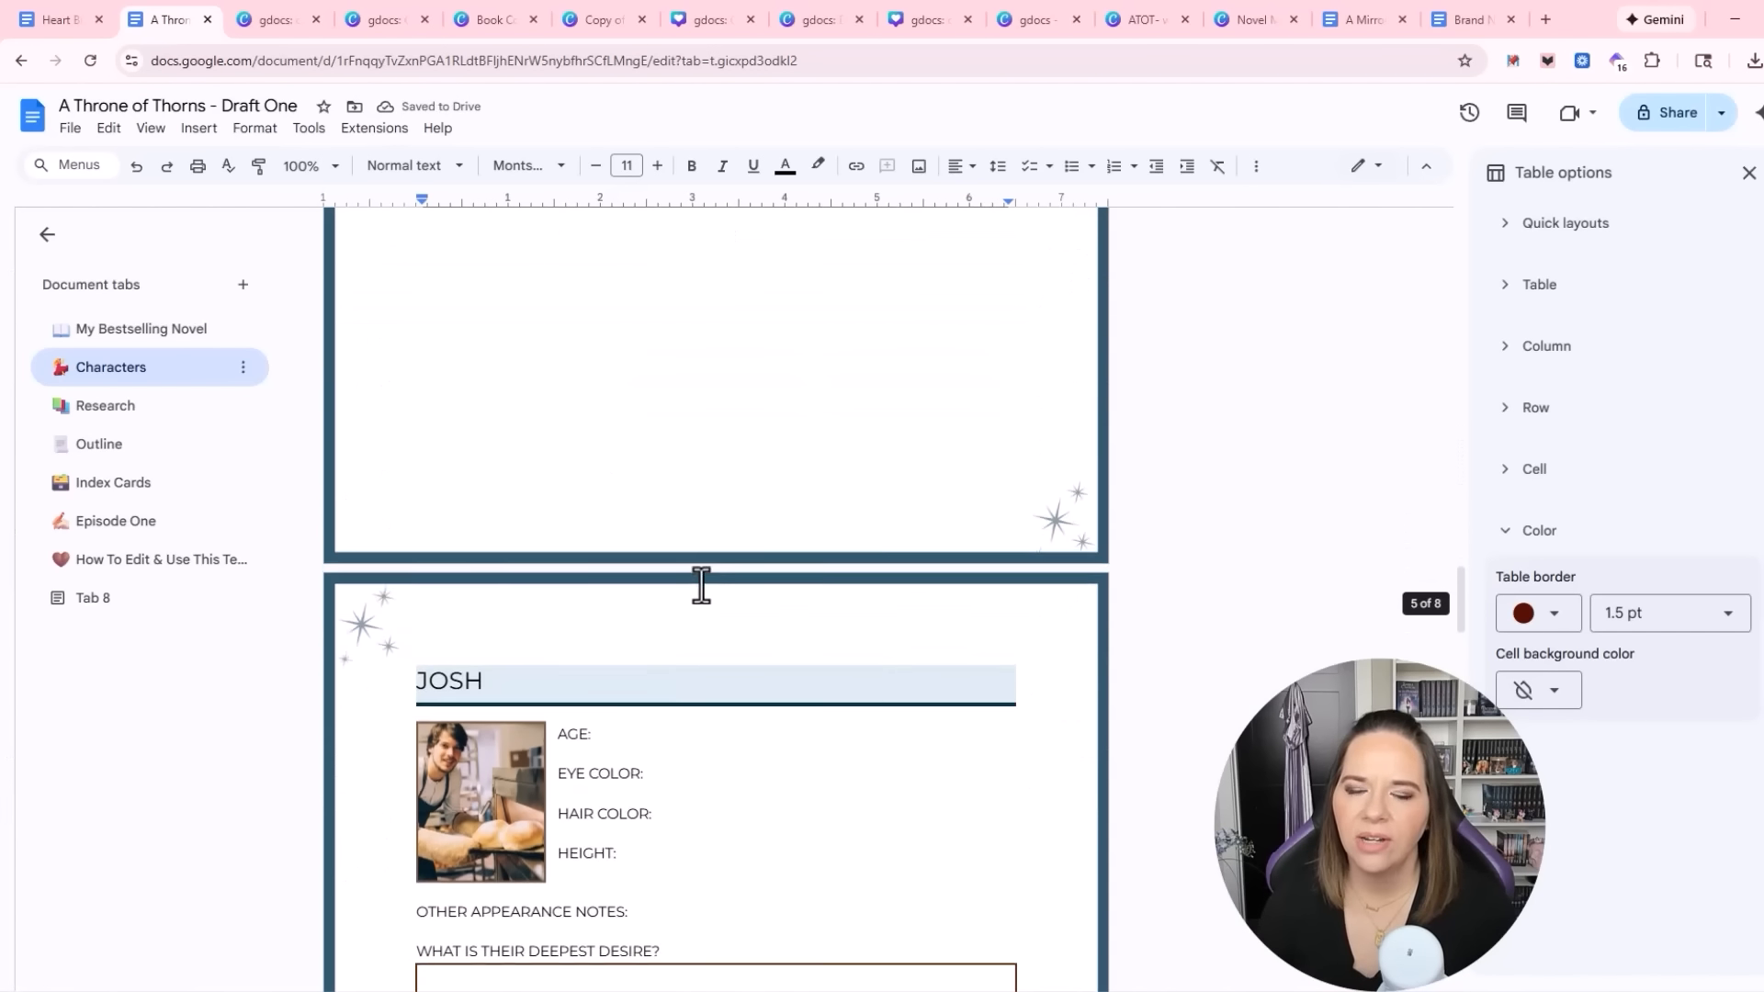
pyautogui.scroll(20, 701, 585)
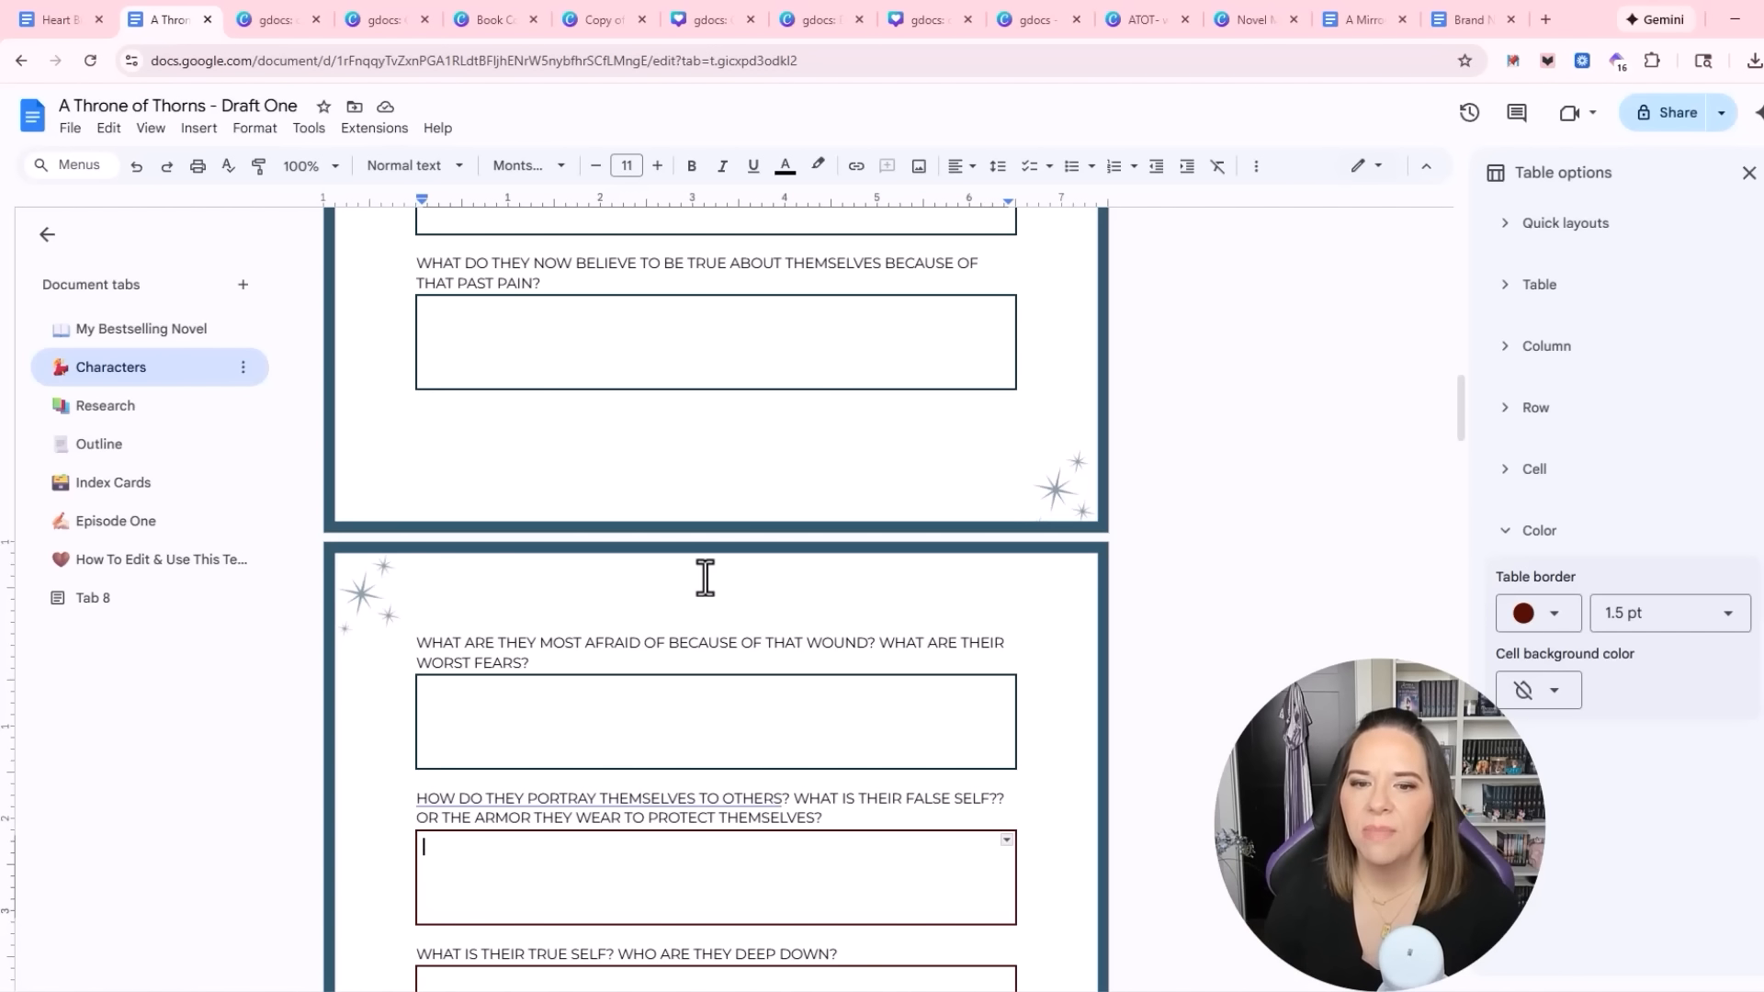
pyautogui.scroll(-3, 705, 577)
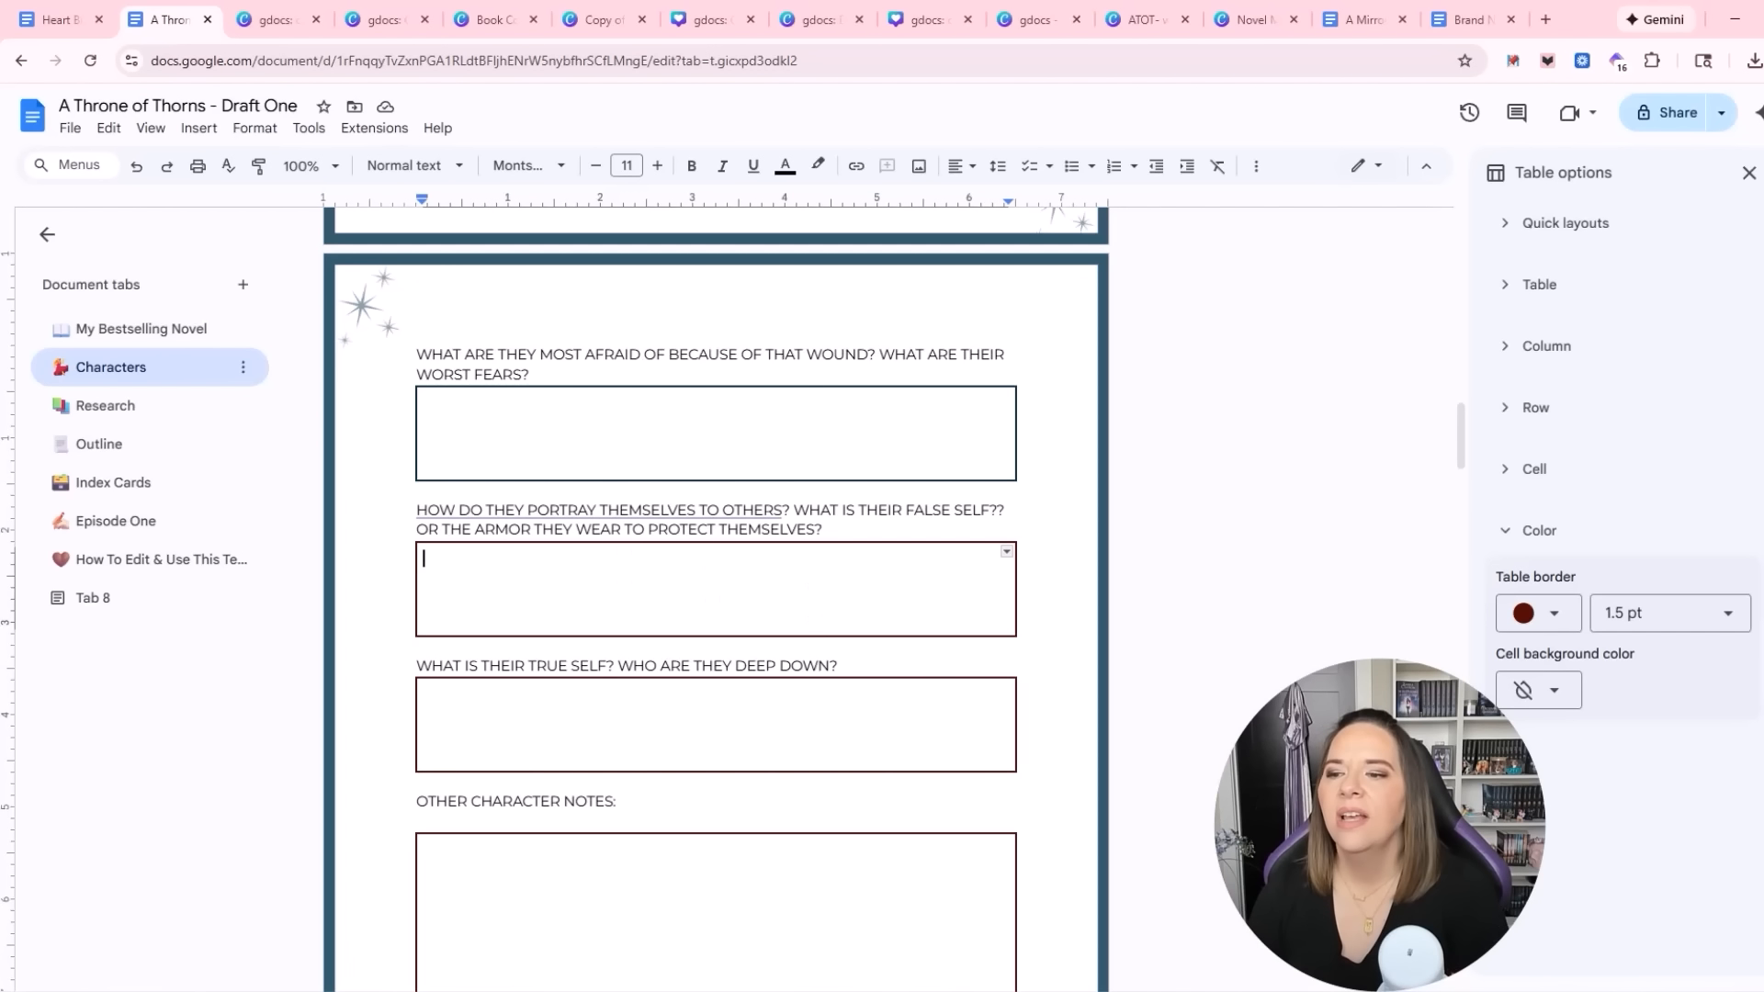
pyautogui.click(1553, 614)
pyautogui.click(1540, 900)
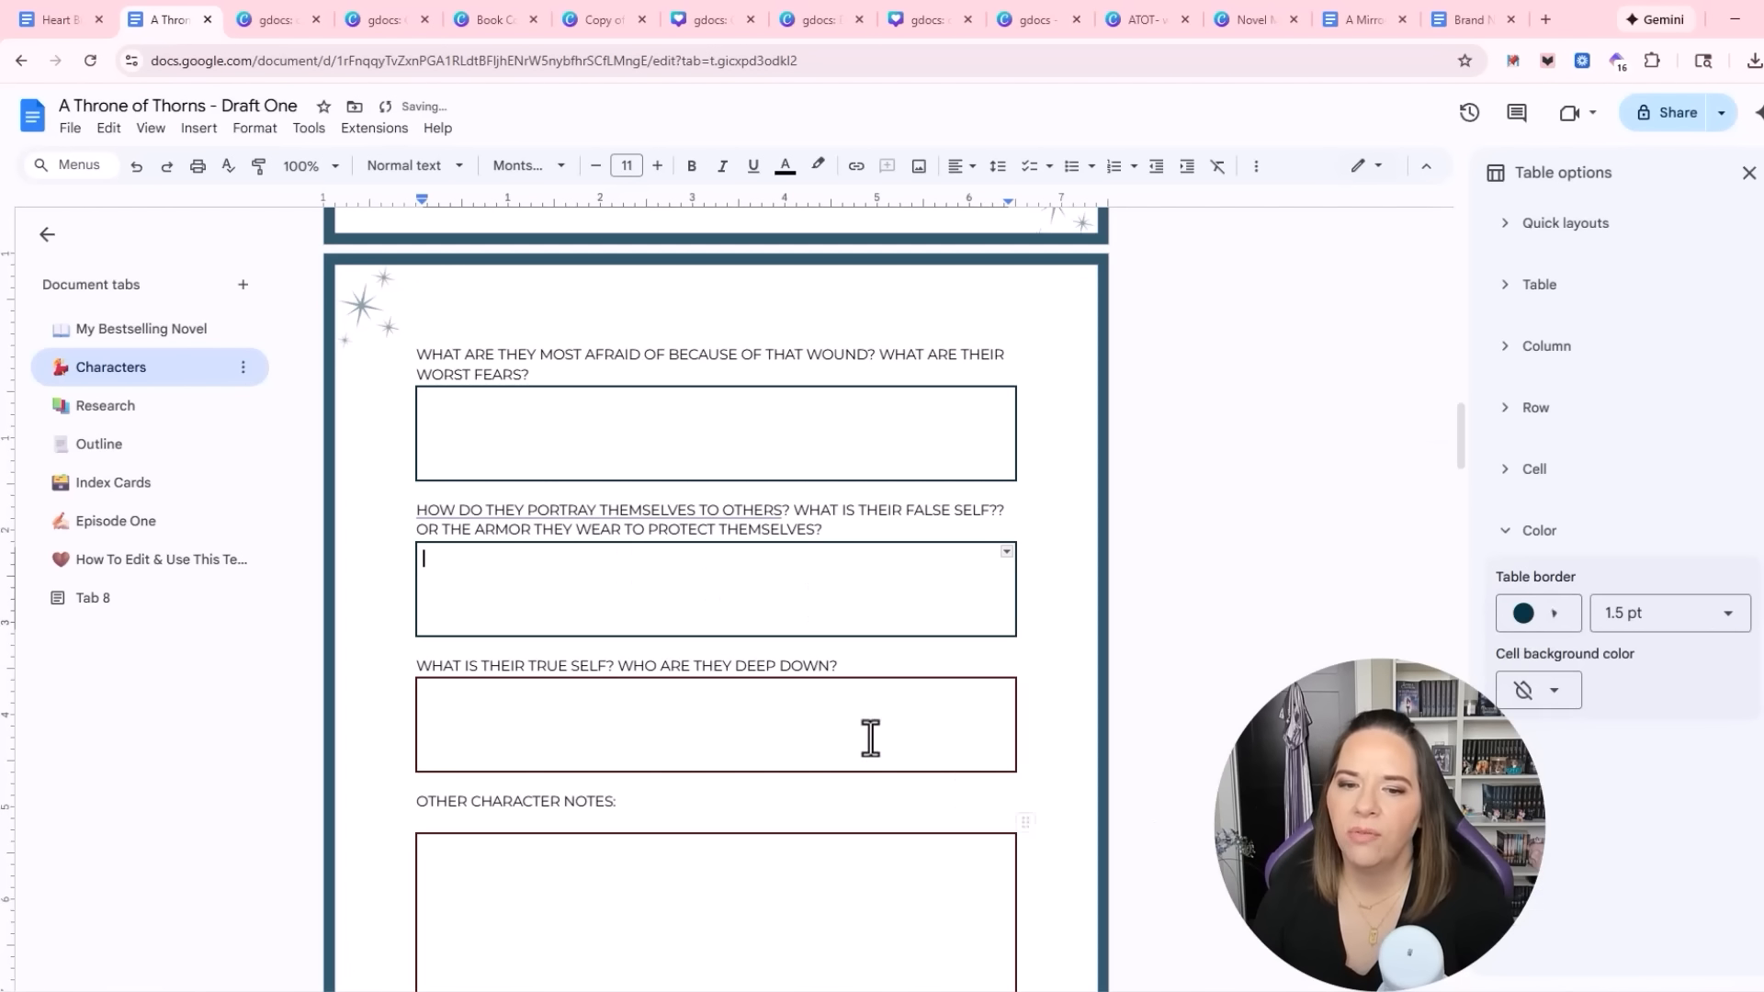
# Recolor the borders of the true self and Other Character Notes boxes to the custom dark teal
pyautogui.click(870, 736)
pyautogui.click(1542, 613)
pyautogui.click(1539, 899)
pyautogui.click(968, 835)
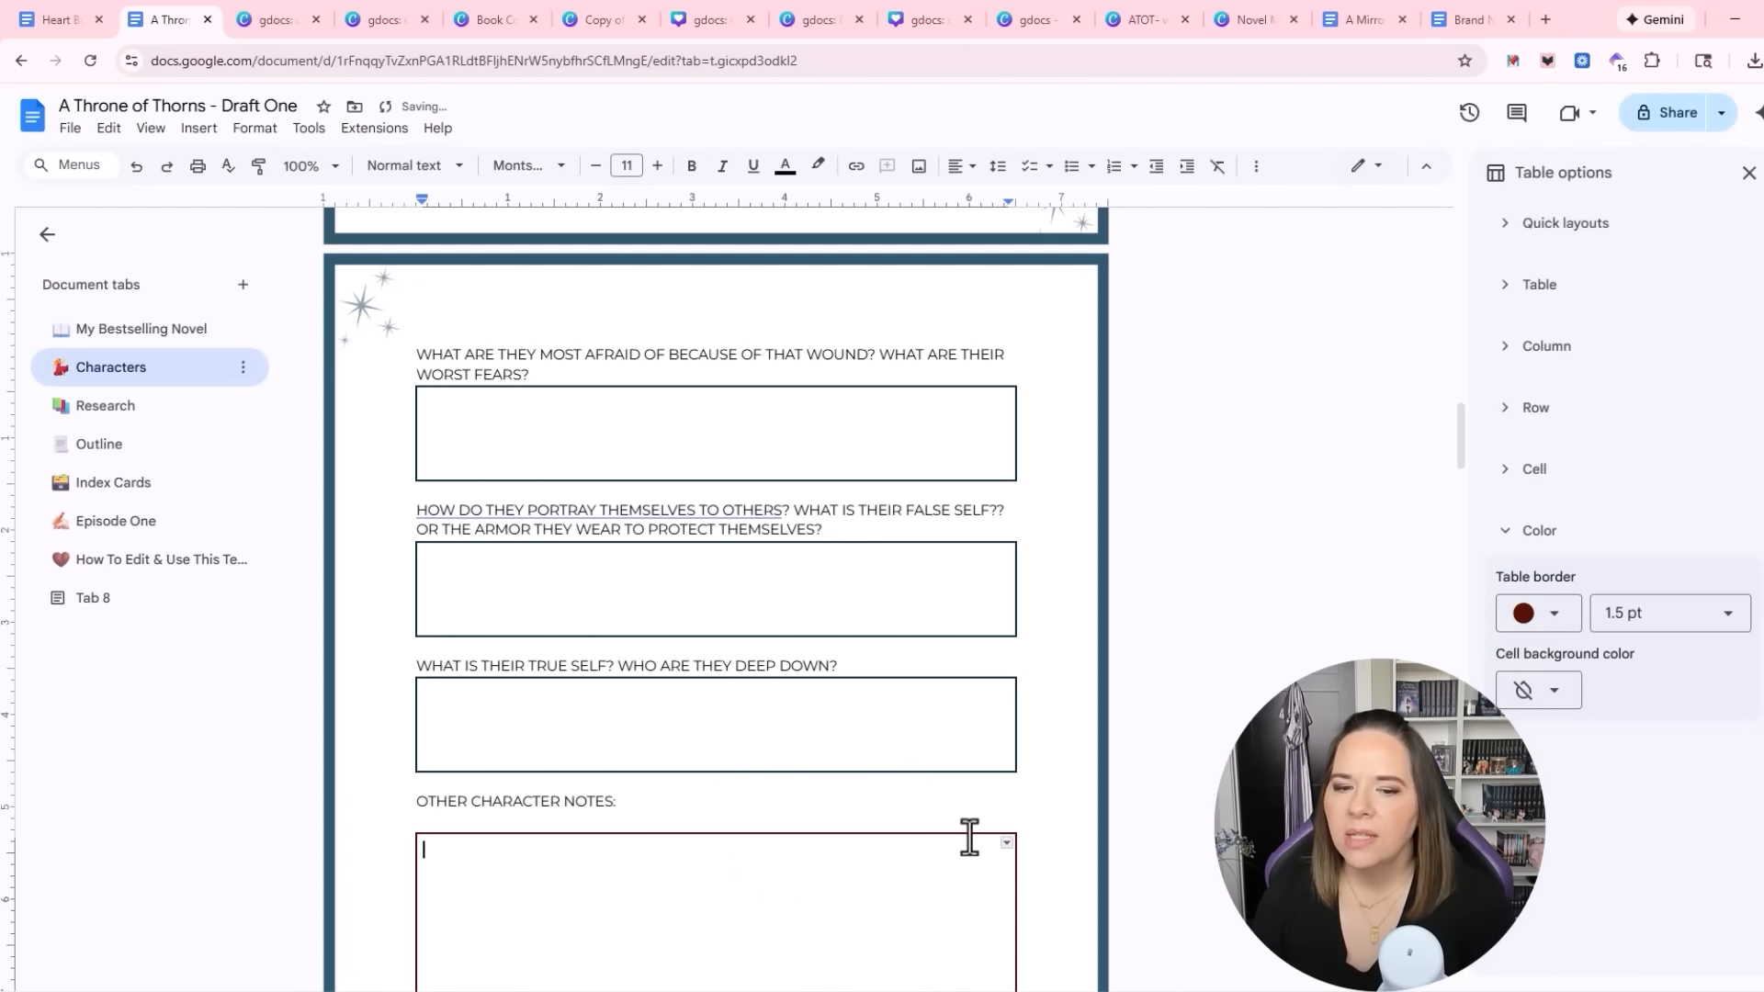
pyautogui.click(1553, 614)
pyautogui.click(1540, 899)
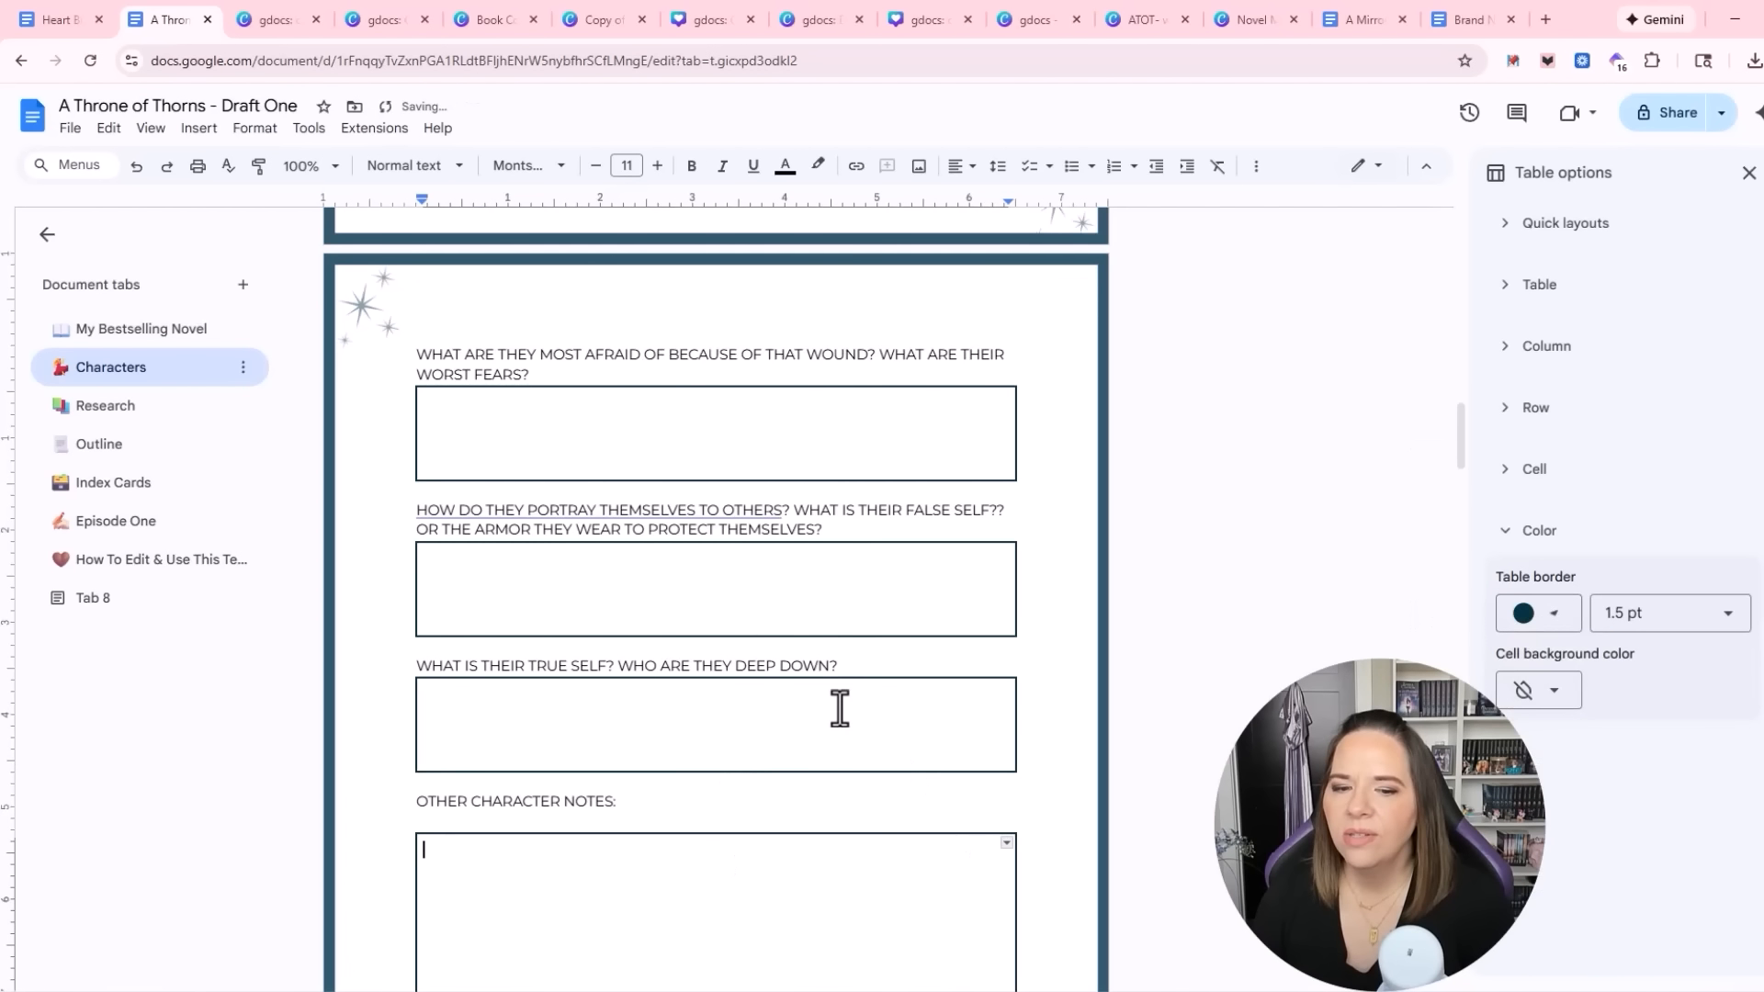
pyautogui.scroll(-8, 836, 717)
pyautogui.scroll(-15, 833, 721)
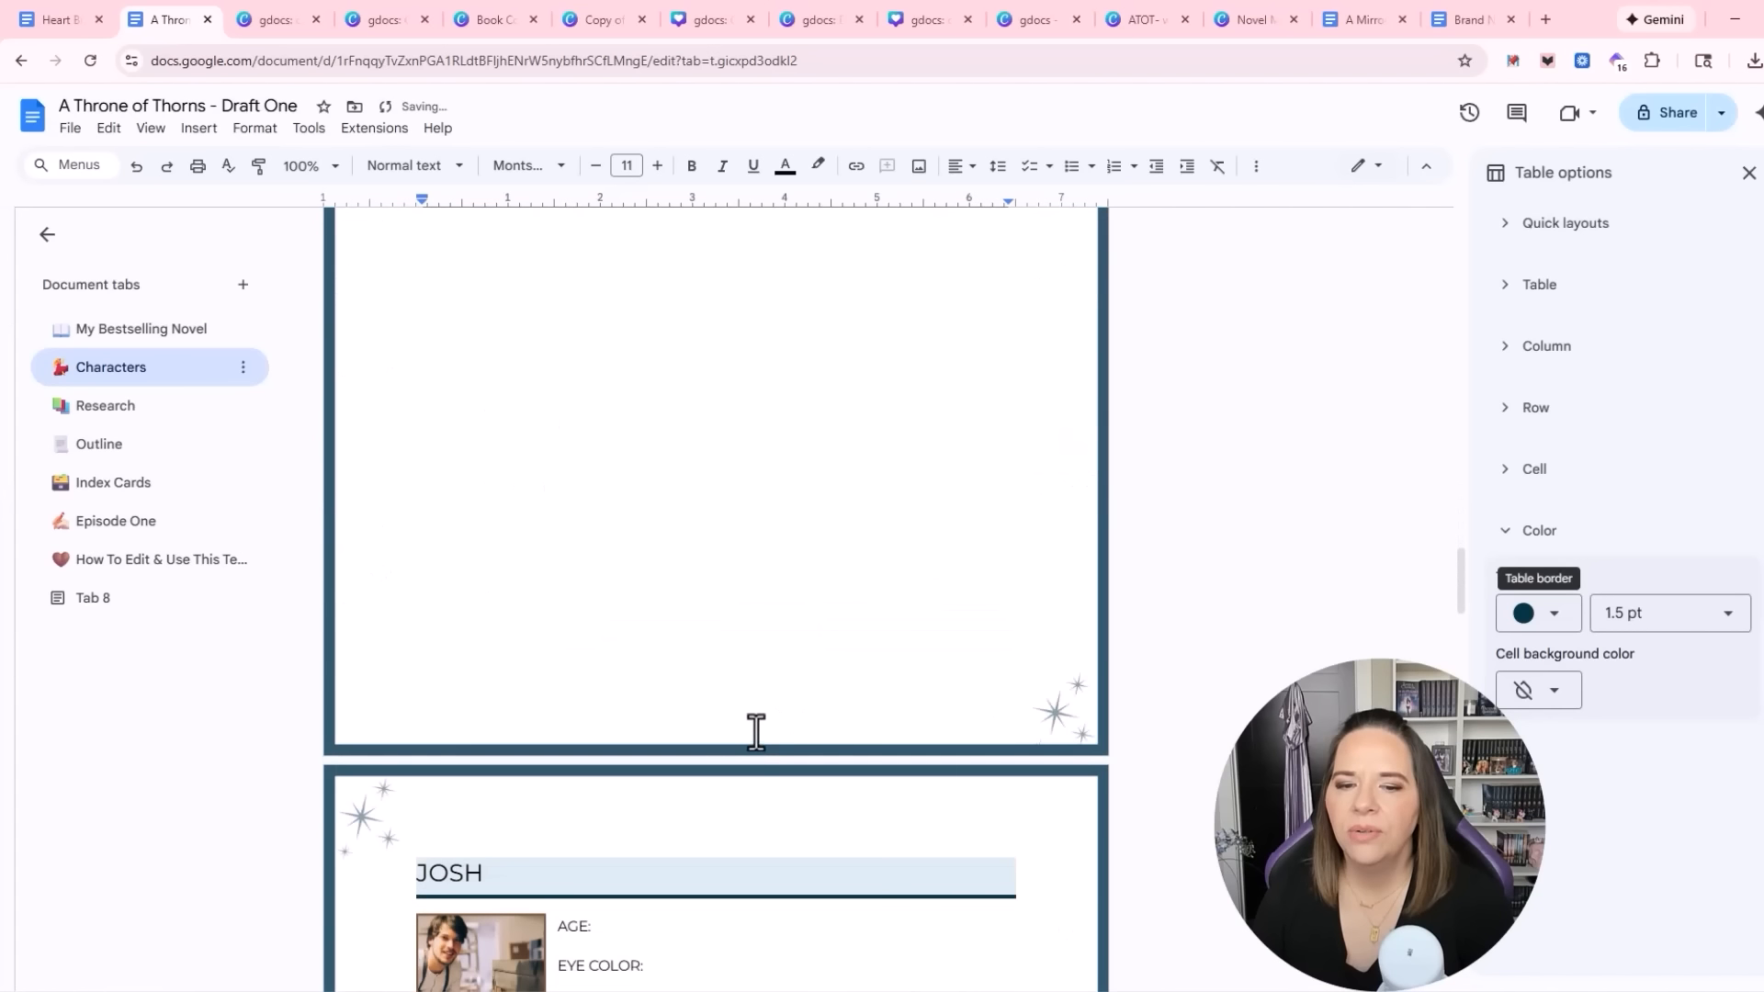
# Replace JOSH's portrait with the dark-toned picture of the shirtless man from the ATOT folder on the computer
pyautogui.rightClick(481, 454)
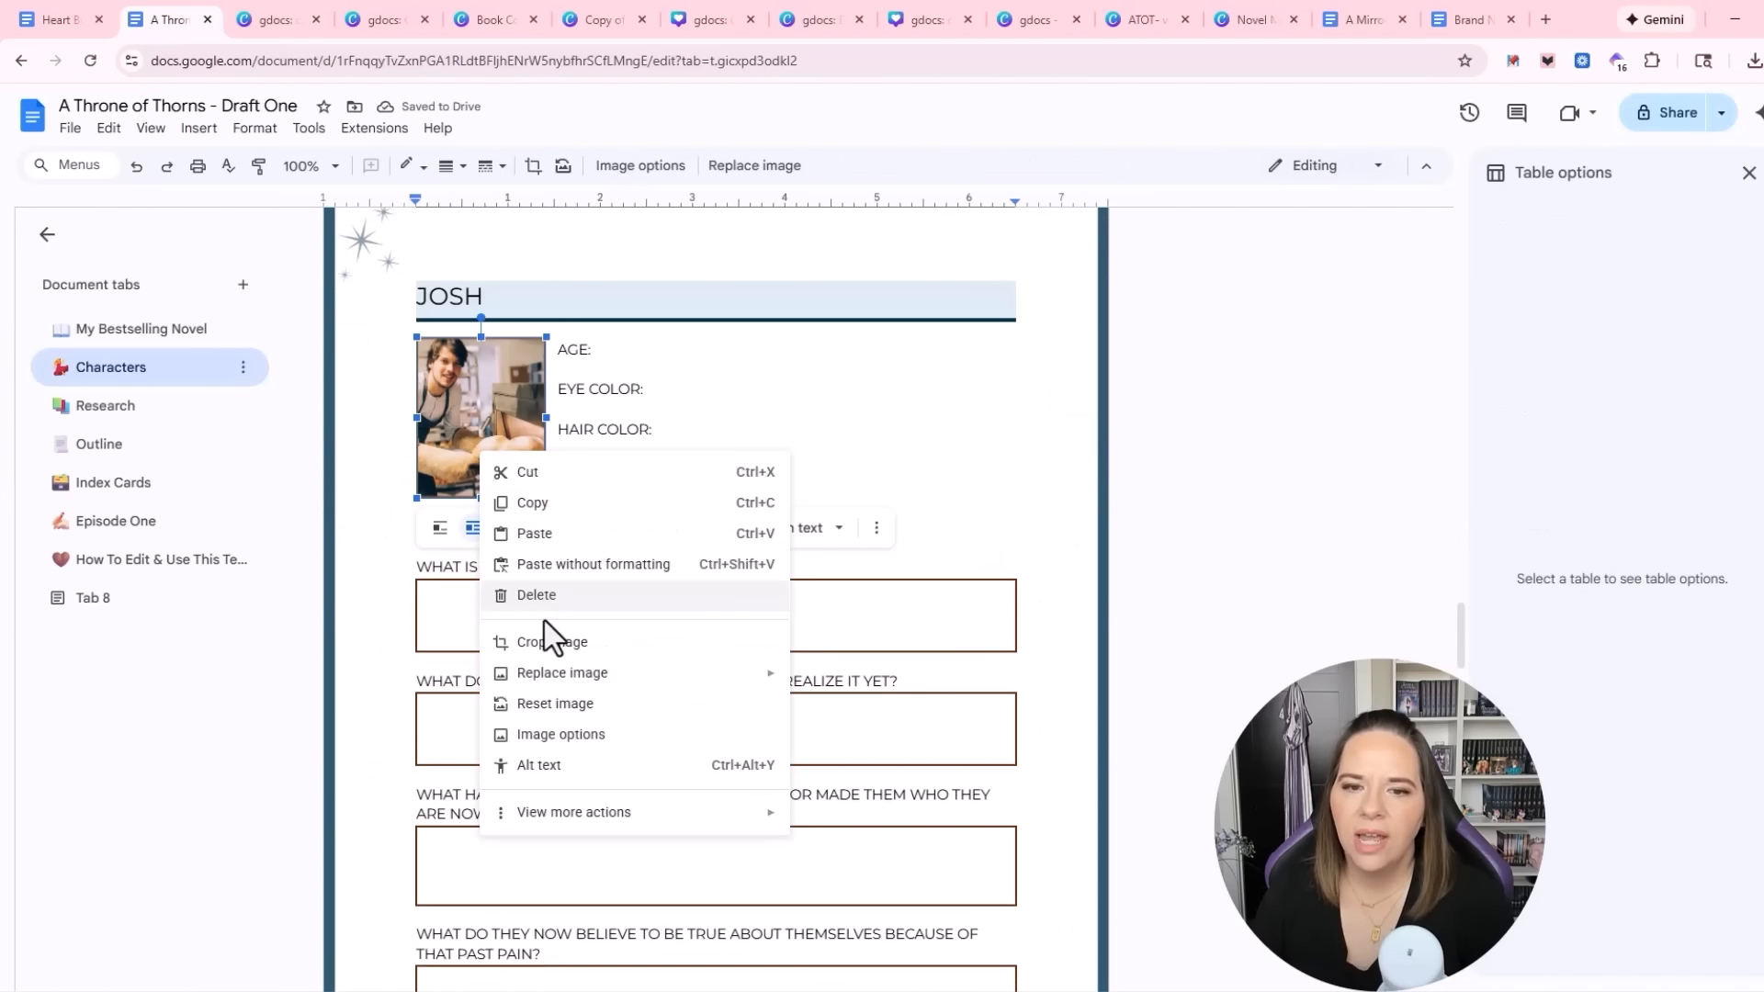
pyautogui.moveTo(566, 678)
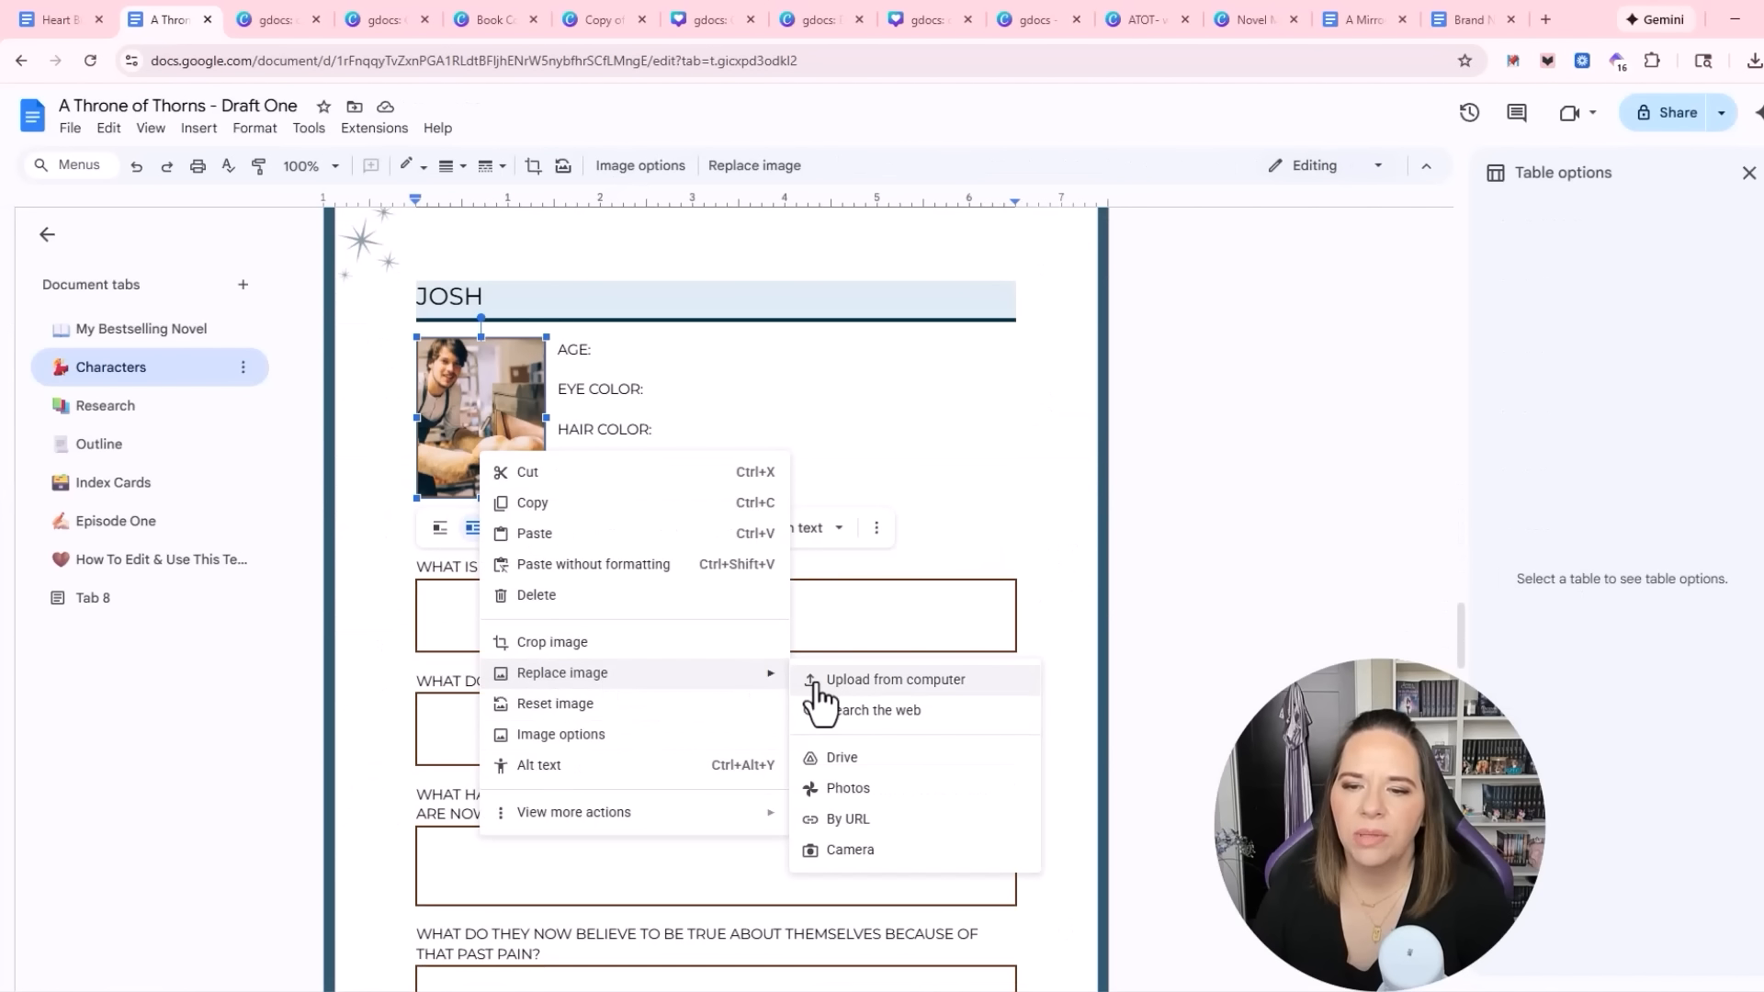
pyautogui.click(818, 684)
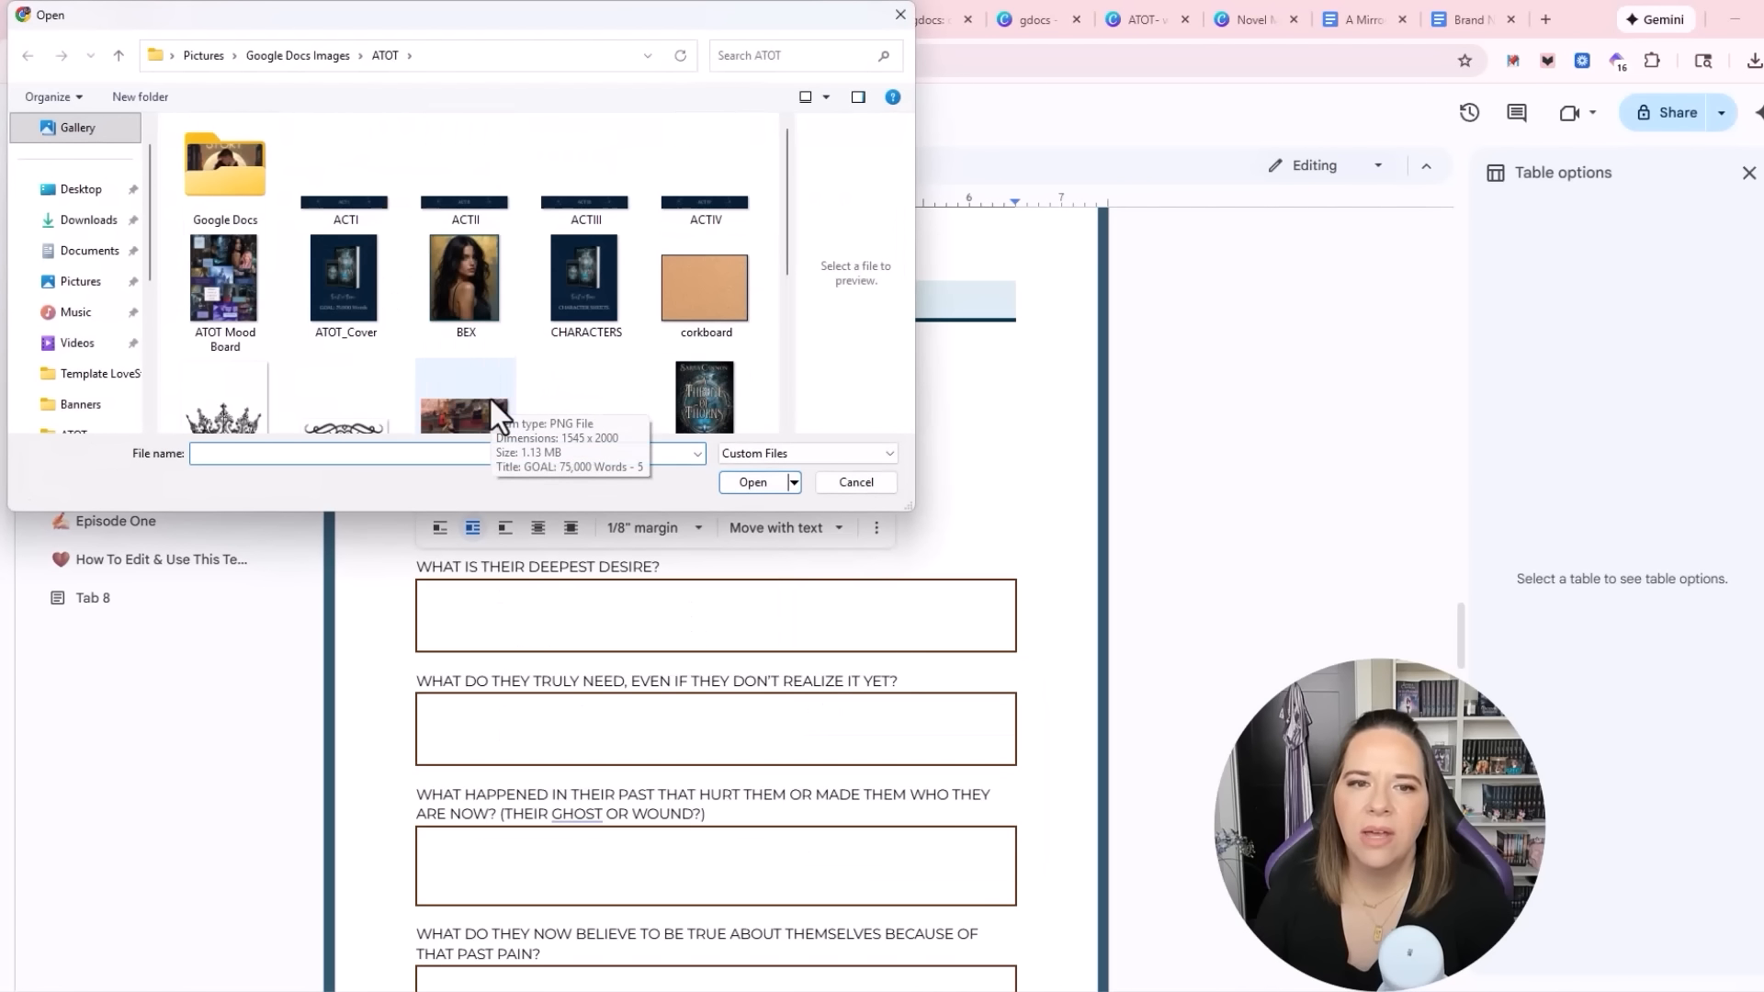
pyautogui.scroll(-5, 487, 385)
pyautogui.doubleClick(225, 372)
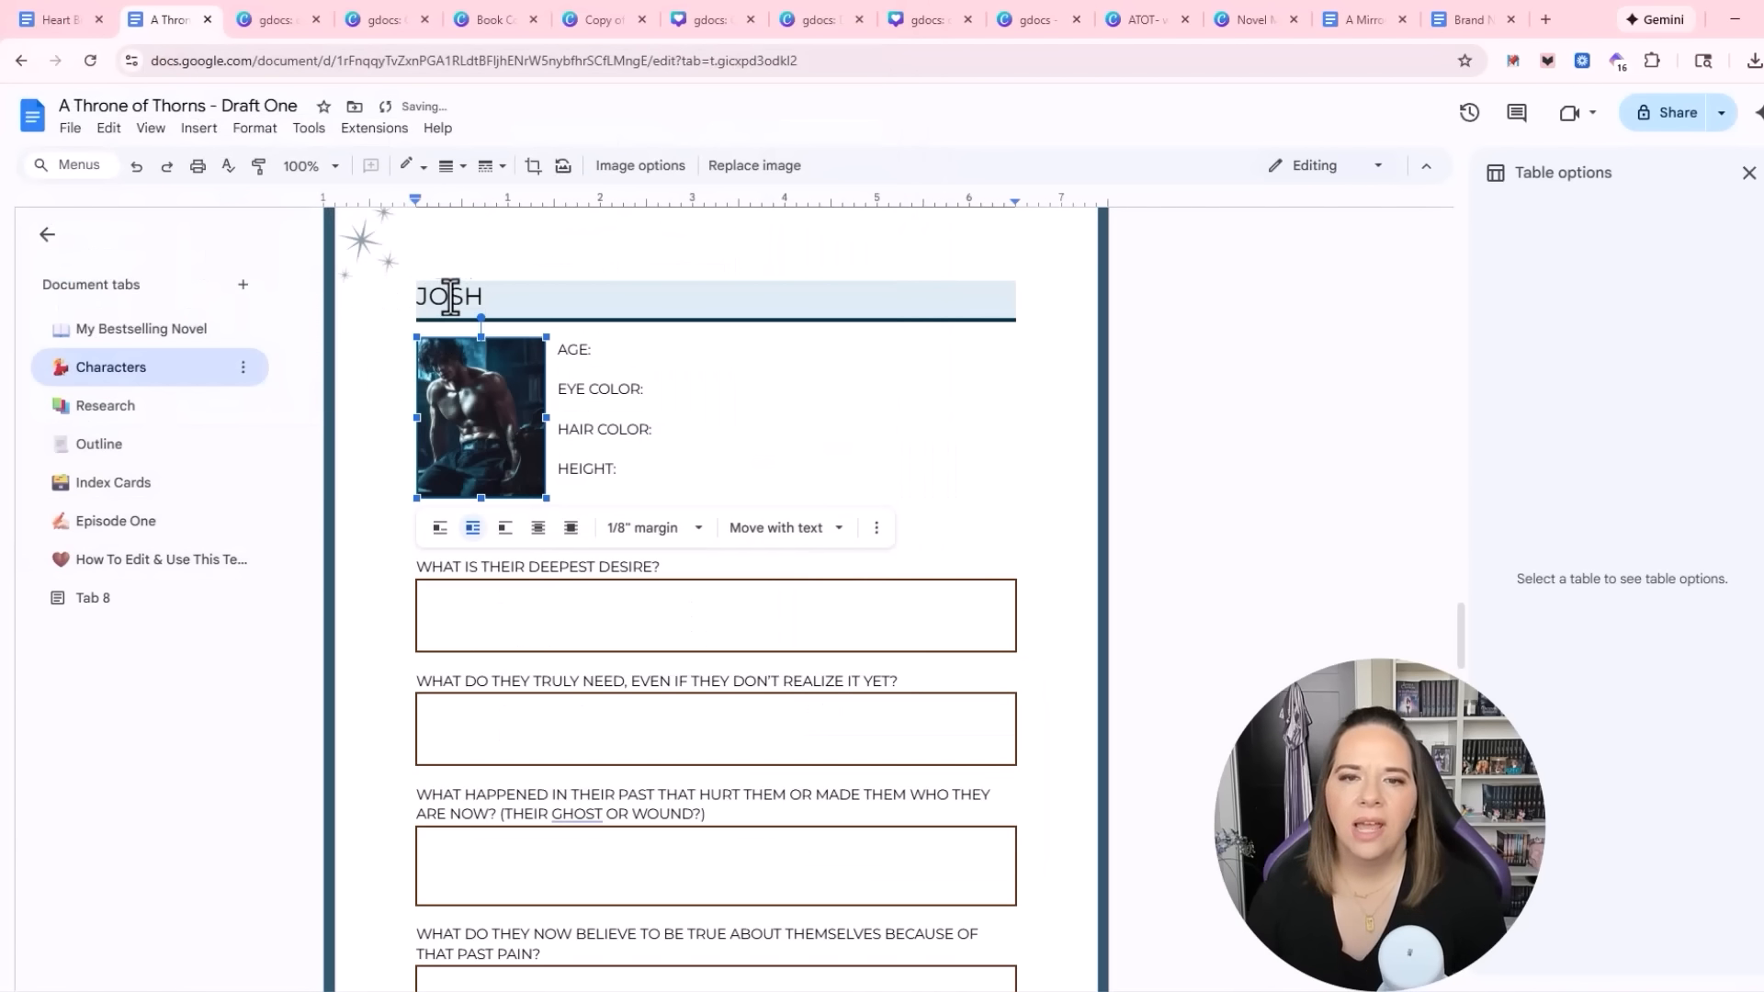
# Rename the JOSH character heading as SLATE
pyautogui.click(451, 295)
pyautogui.doubleClick(415, 296)
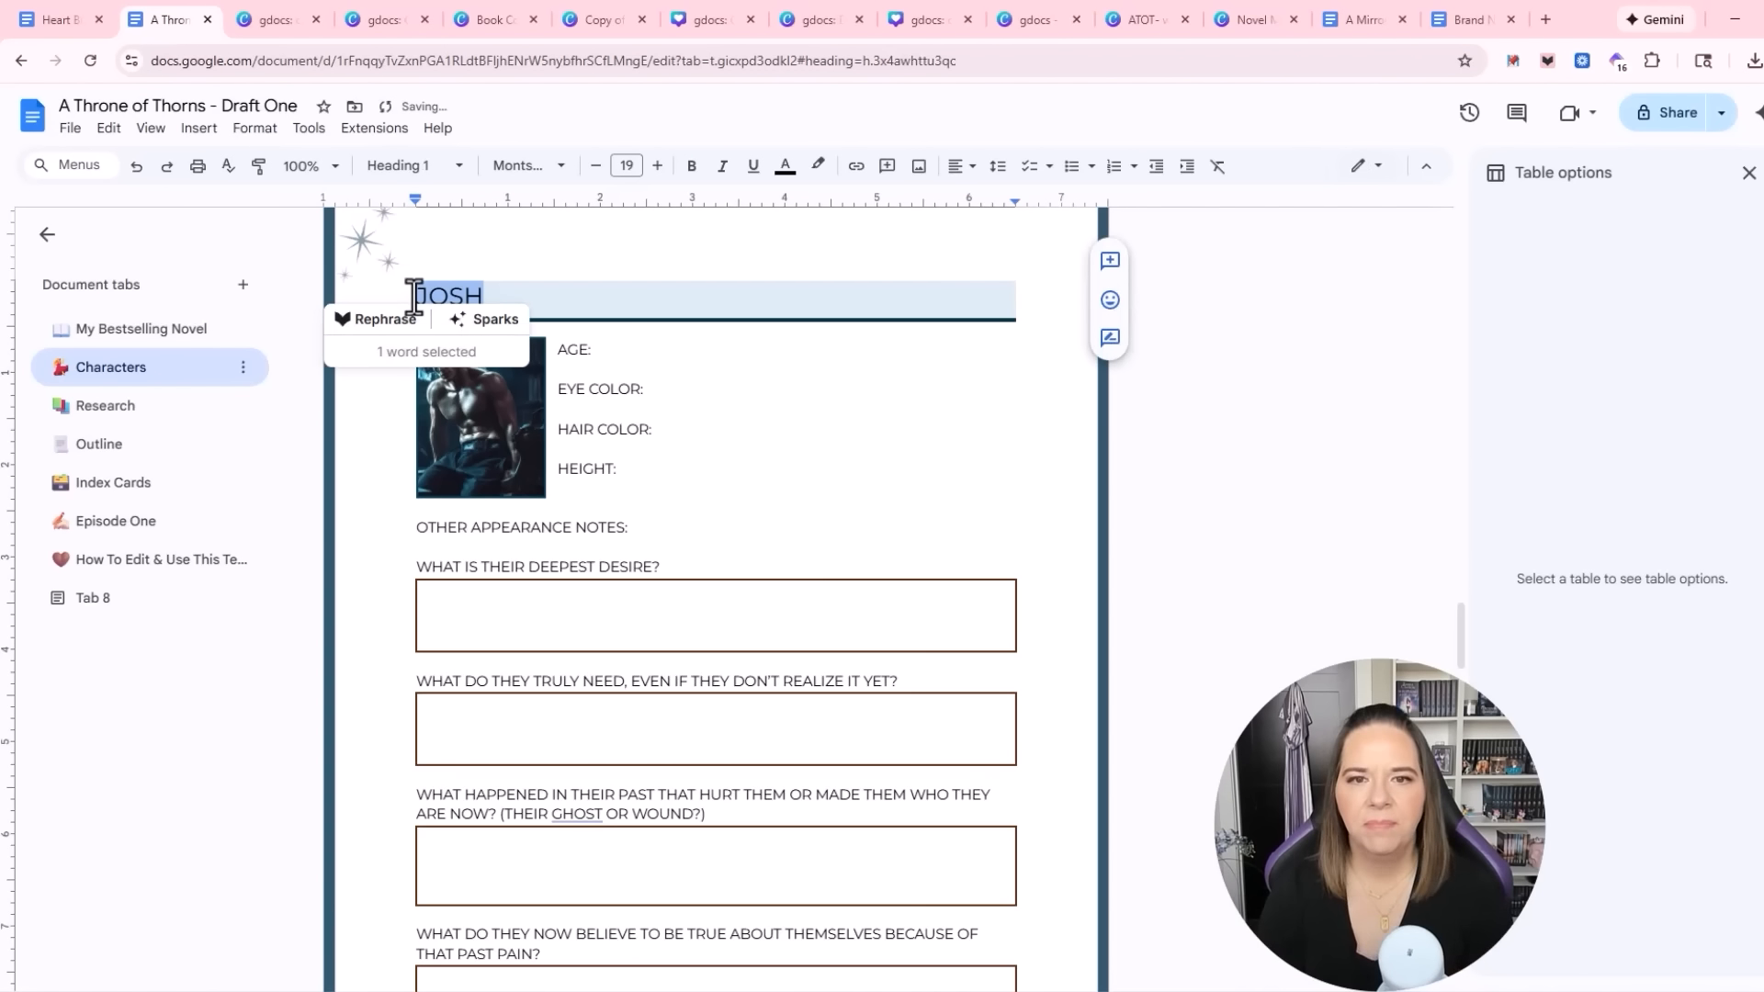
pyautogui.write('SLATE')
pyautogui.click(815, 437)
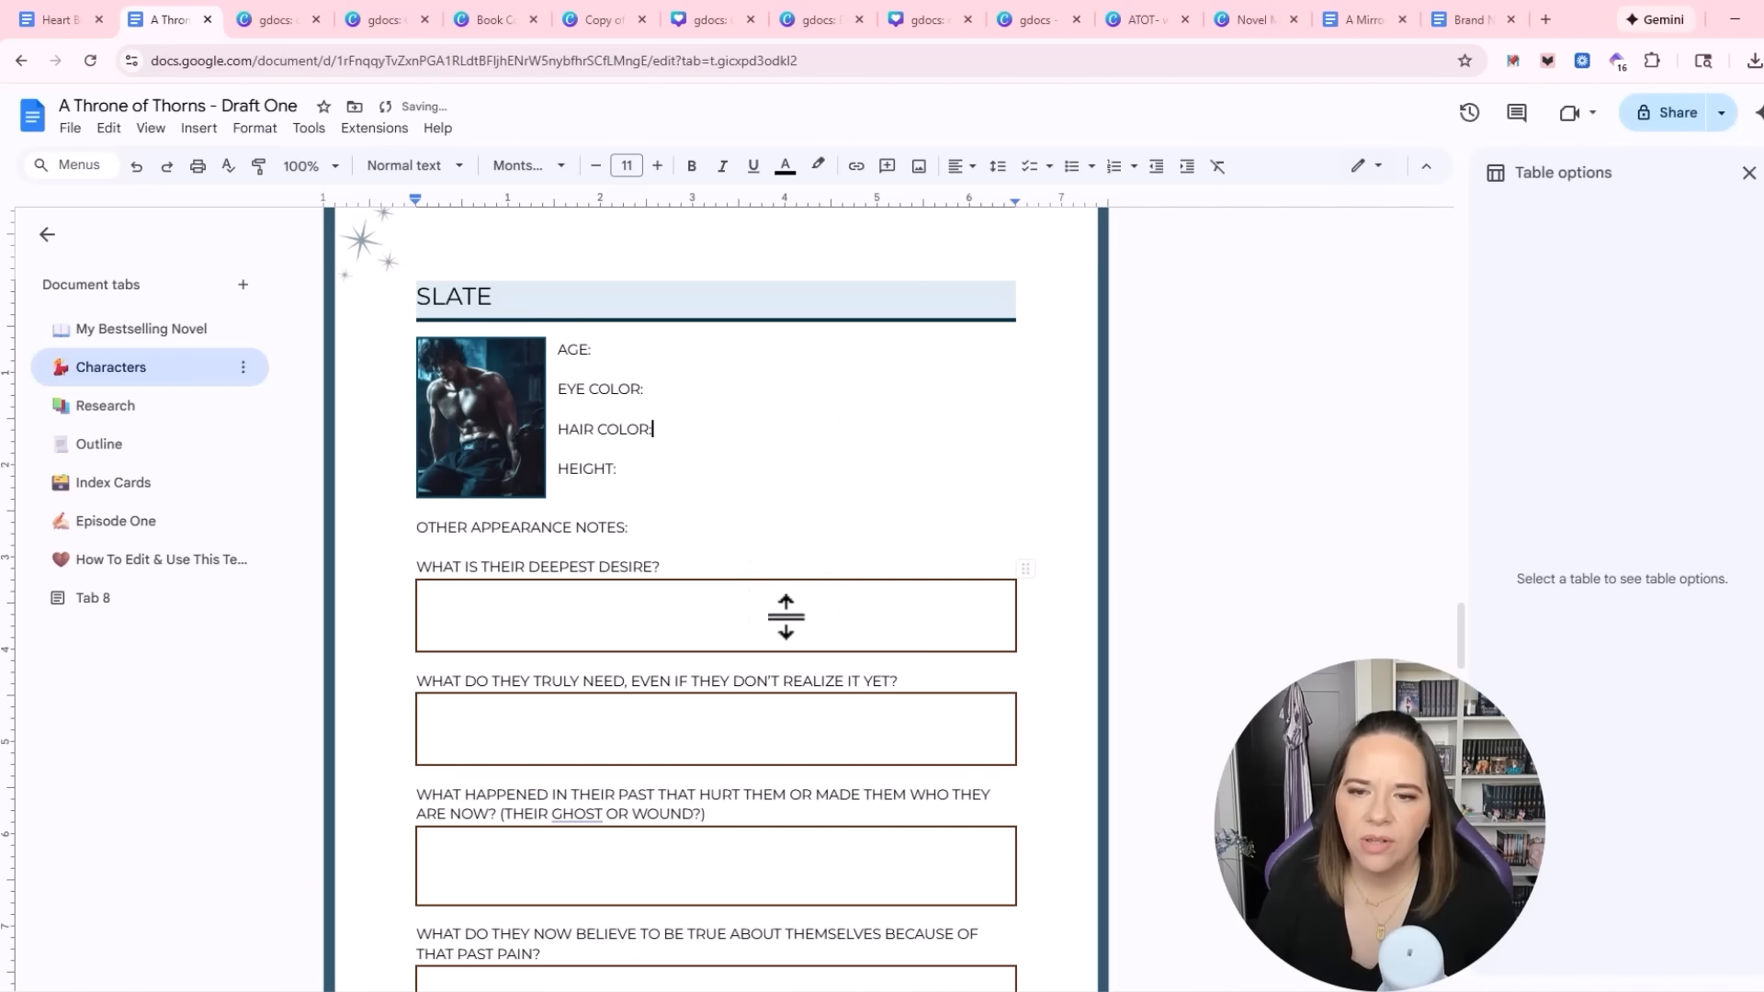
# Set the border of the deepest desire box on SLATE's page to the custom dark teal
pyautogui.moveTo(785, 615); pyautogui.dragTo(720, 631)
pyautogui.click(1557, 616)
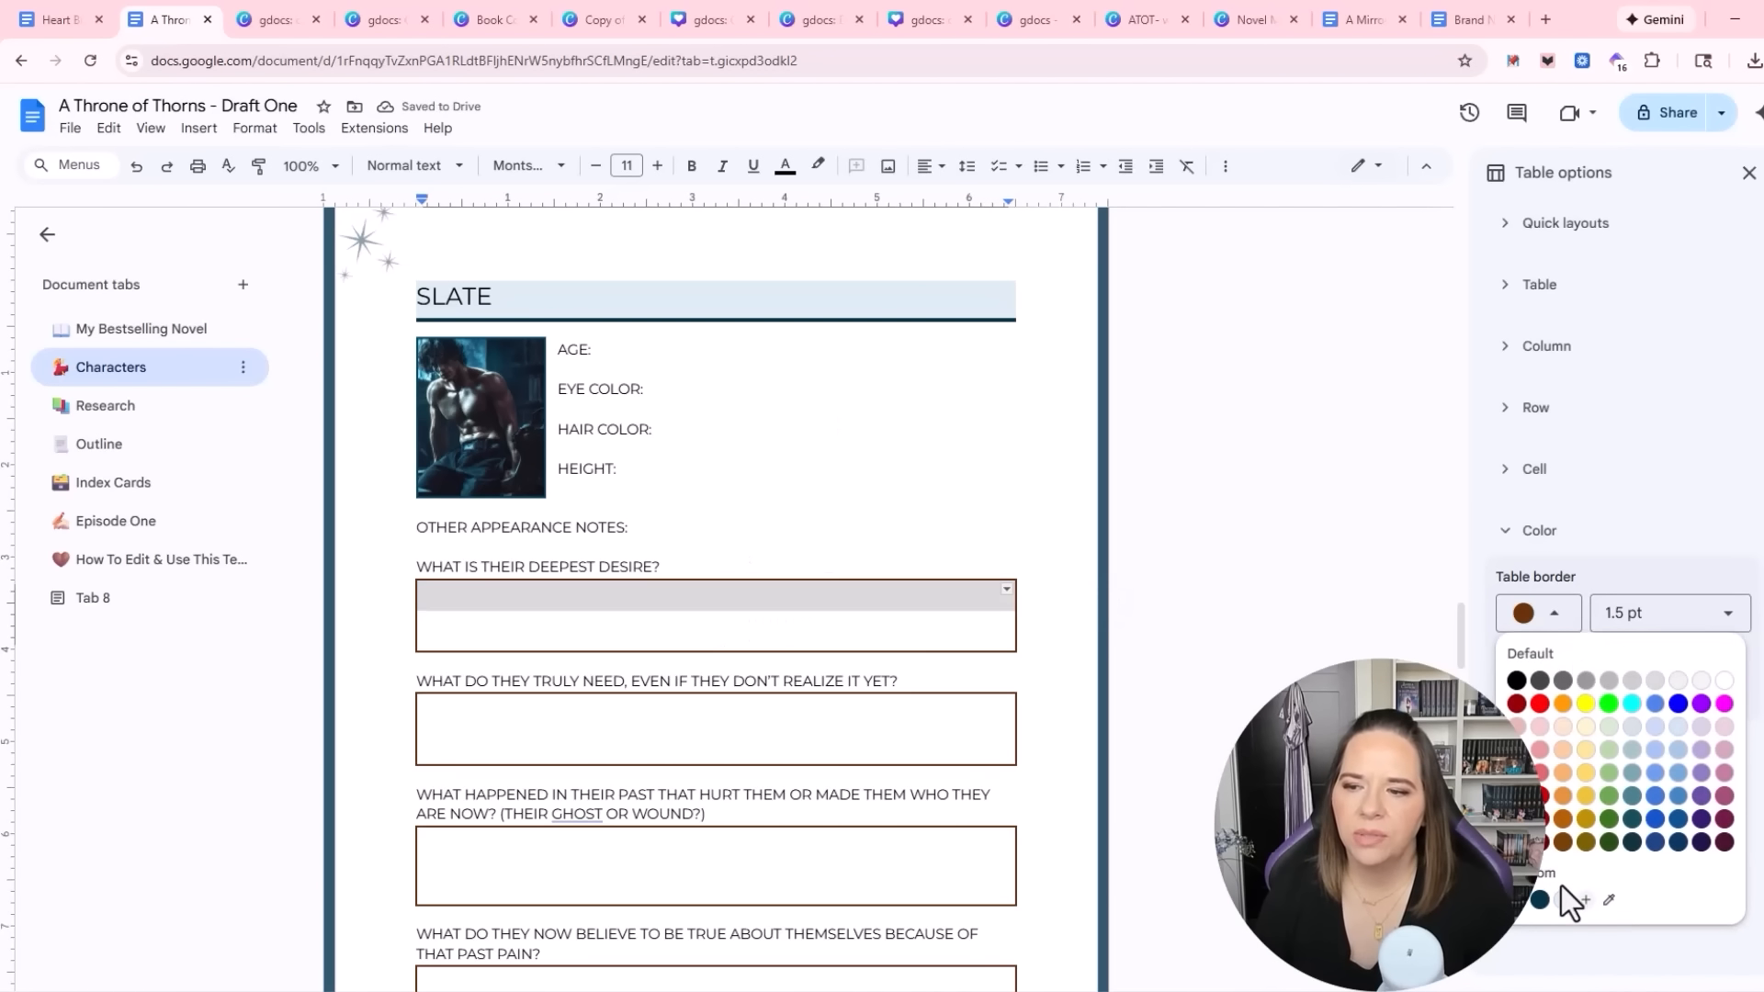
pyautogui.click(1540, 899)
# Copy BEX's complete character sheet, from the name heading through the goal, motivation and conflict table
pyautogui.scroll(-10, 1150, 660)
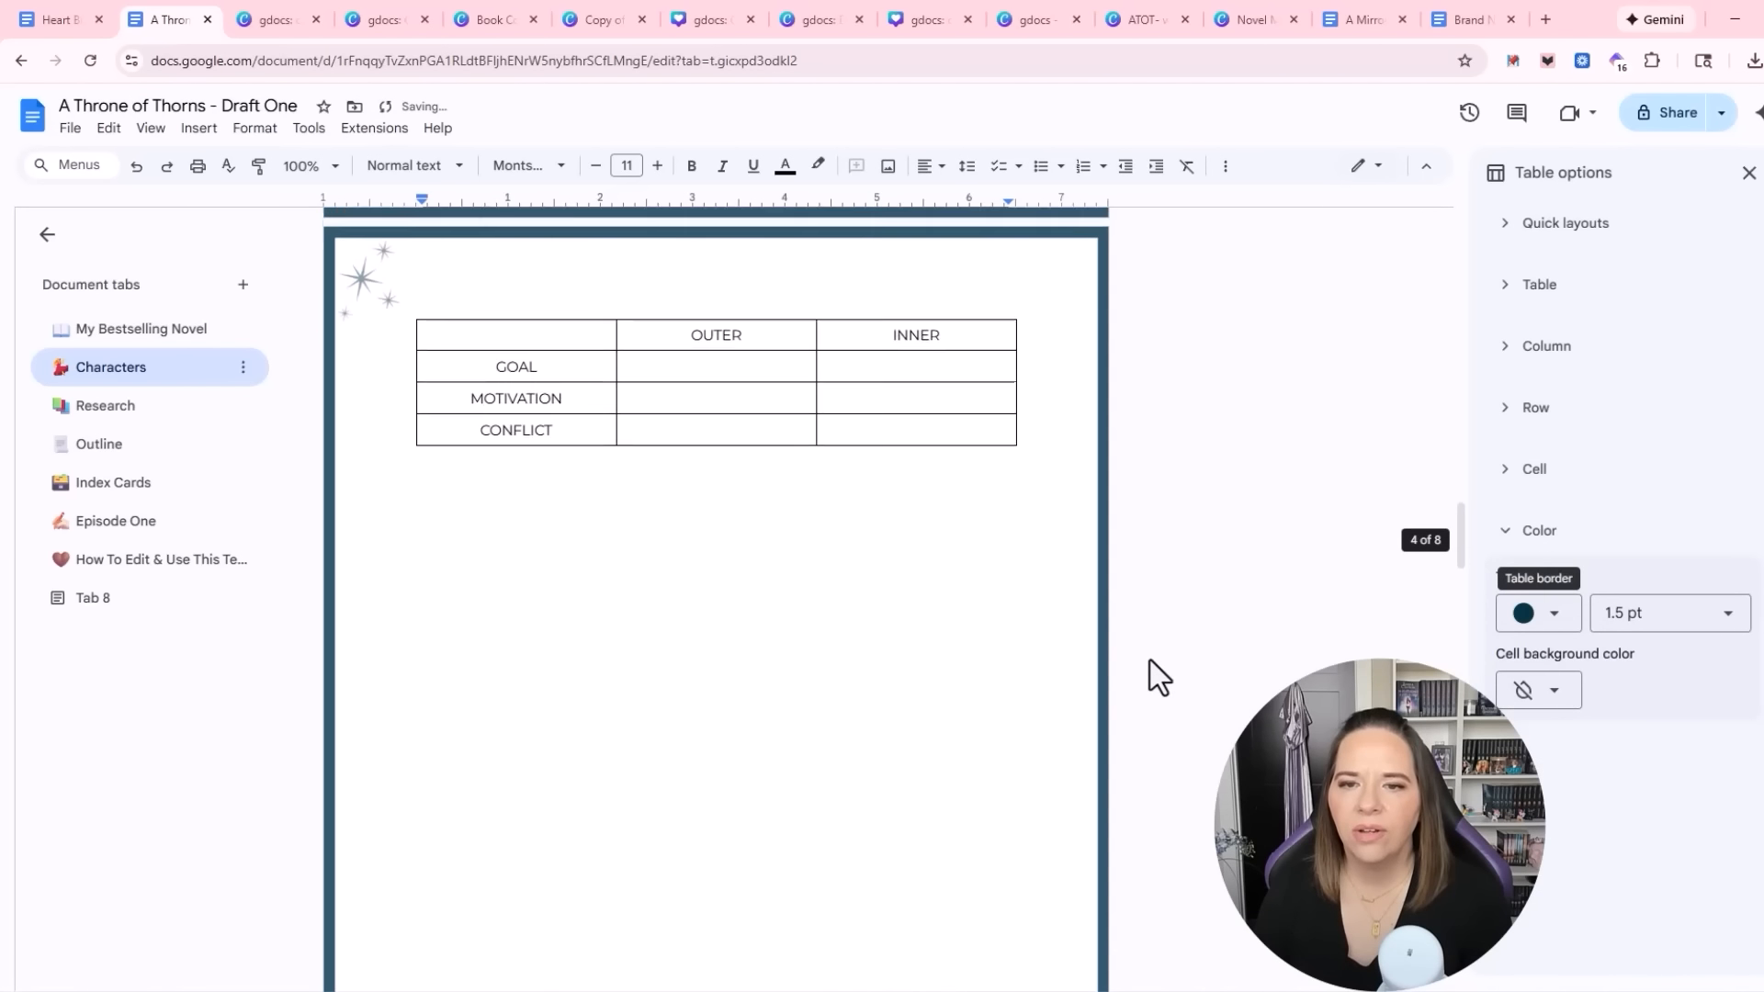
pyautogui.scroll(4, 1150, 660)
pyautogui.click(1061, 788)
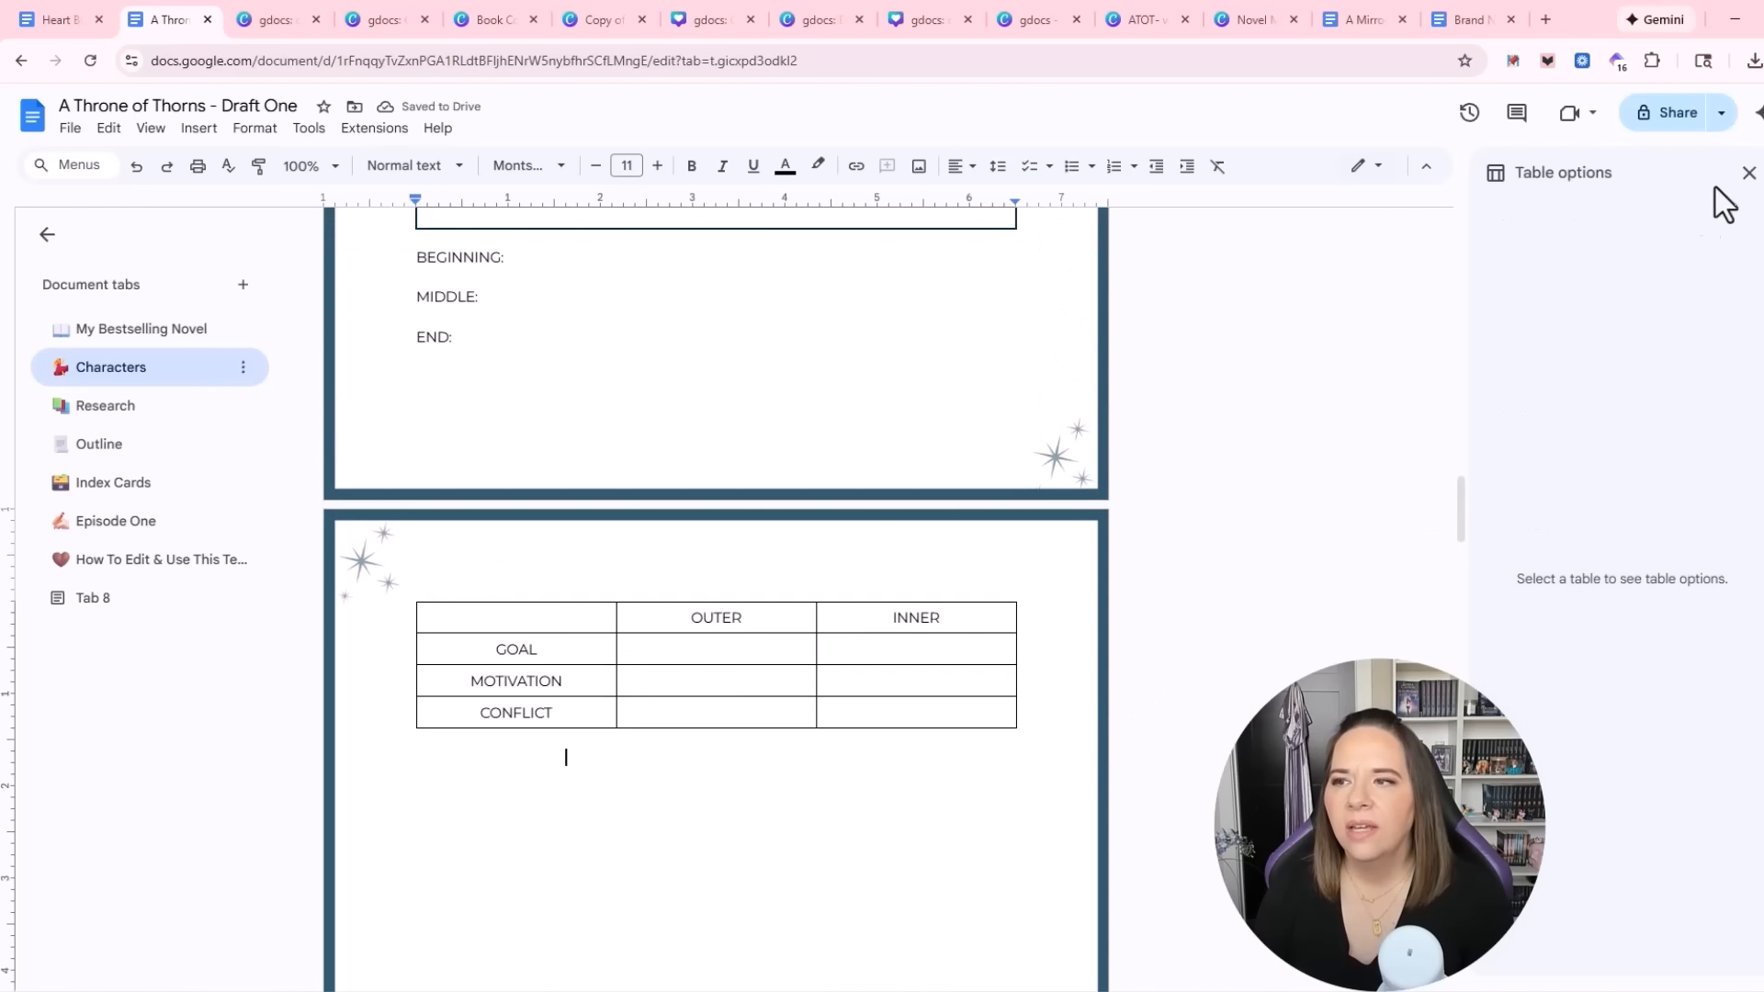
pyautogui.click(1748, 175)
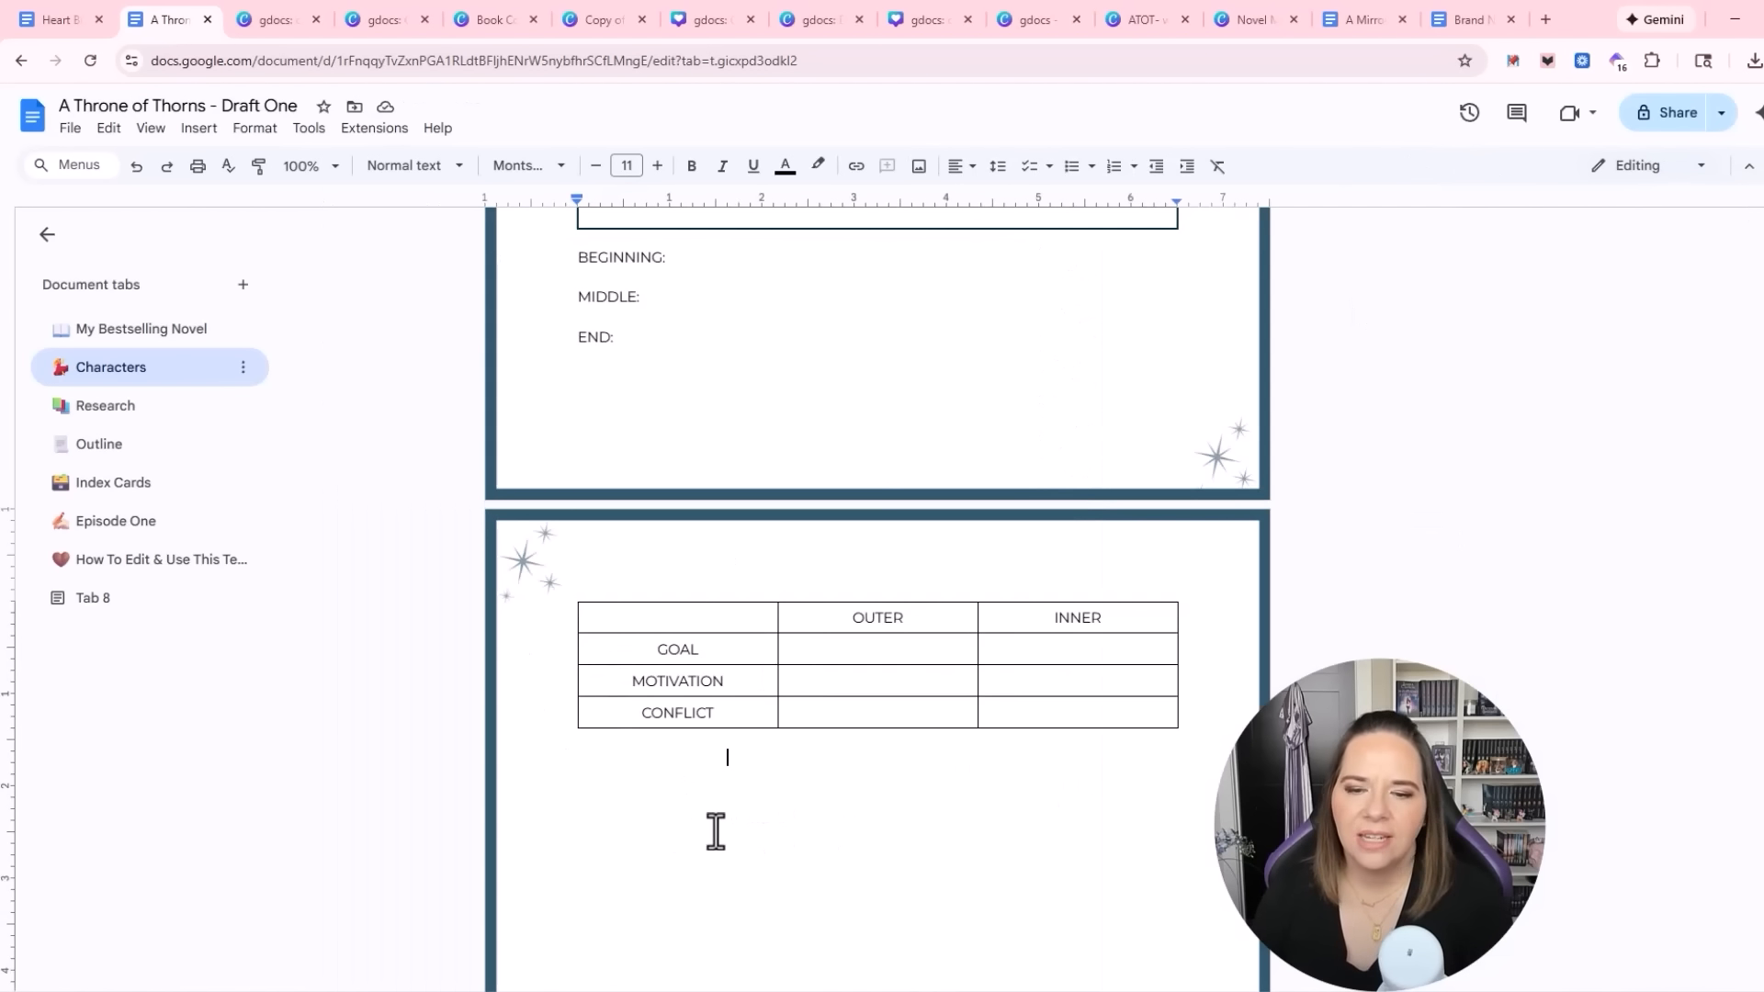
pyautogui.moveTo(708, 811); pyautogui.dragTo(512, 505)
pyautogui.scroll(12, 514, 505)
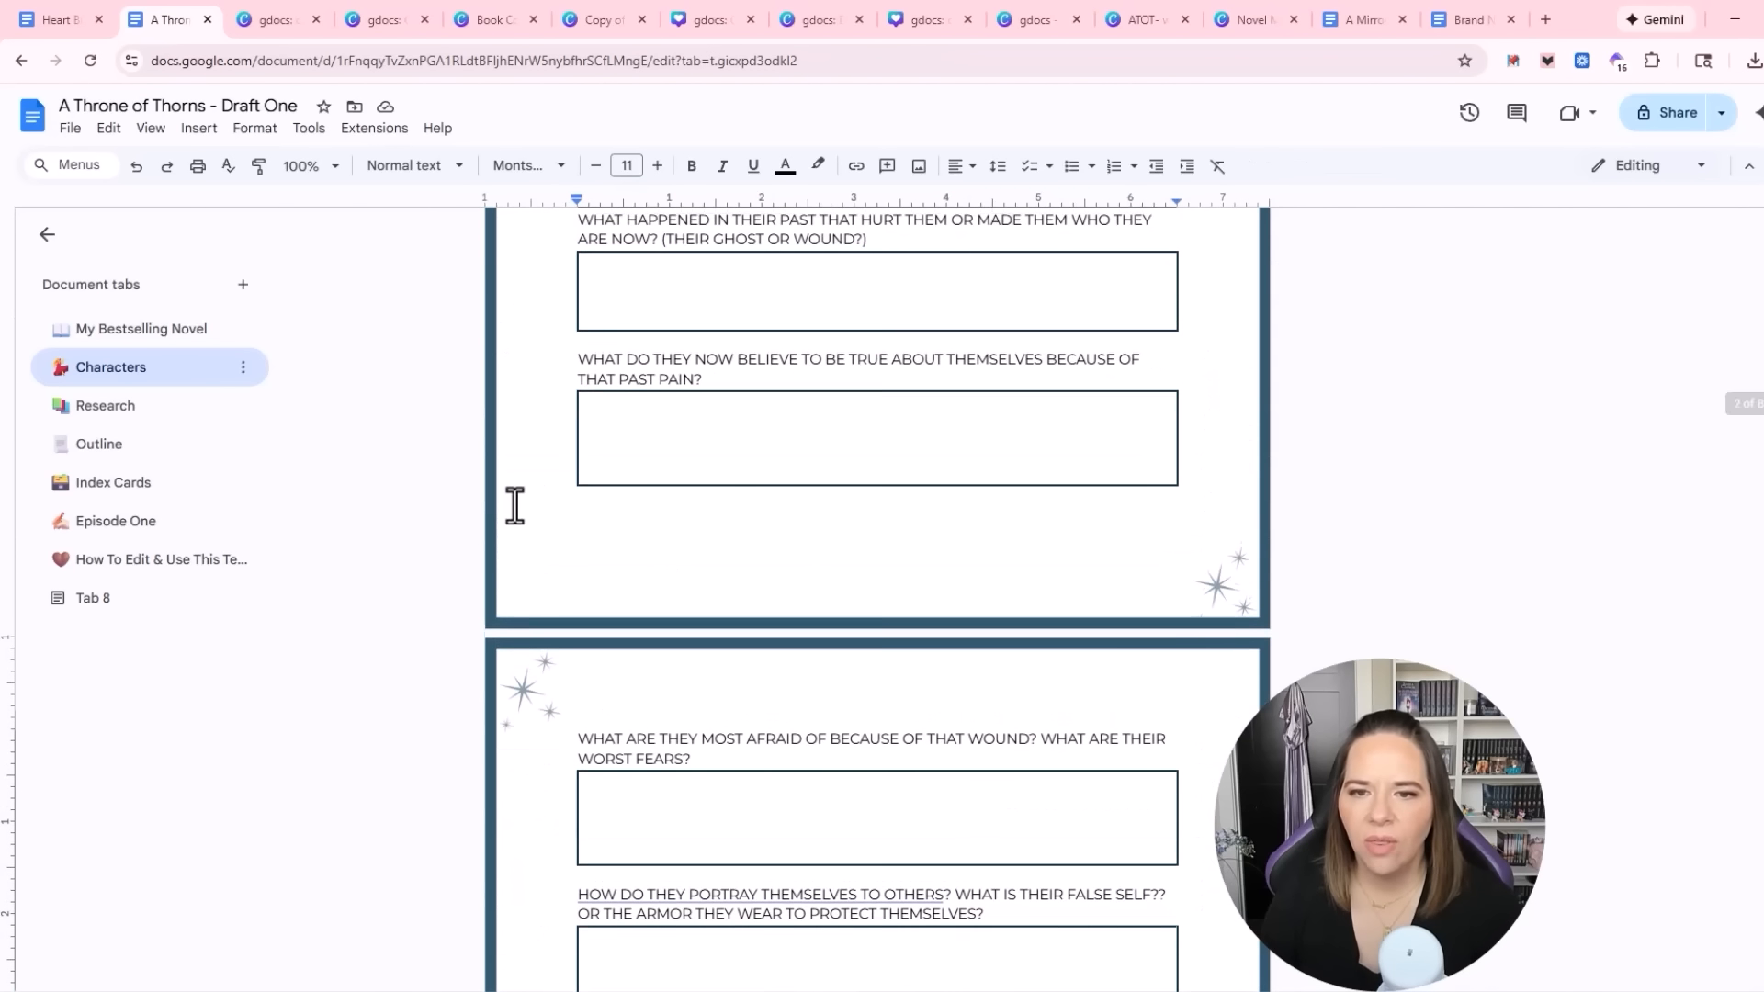
pyautogui.scroll(9, 513, 505)
pyautogui.scroll(-15, 573, 416)
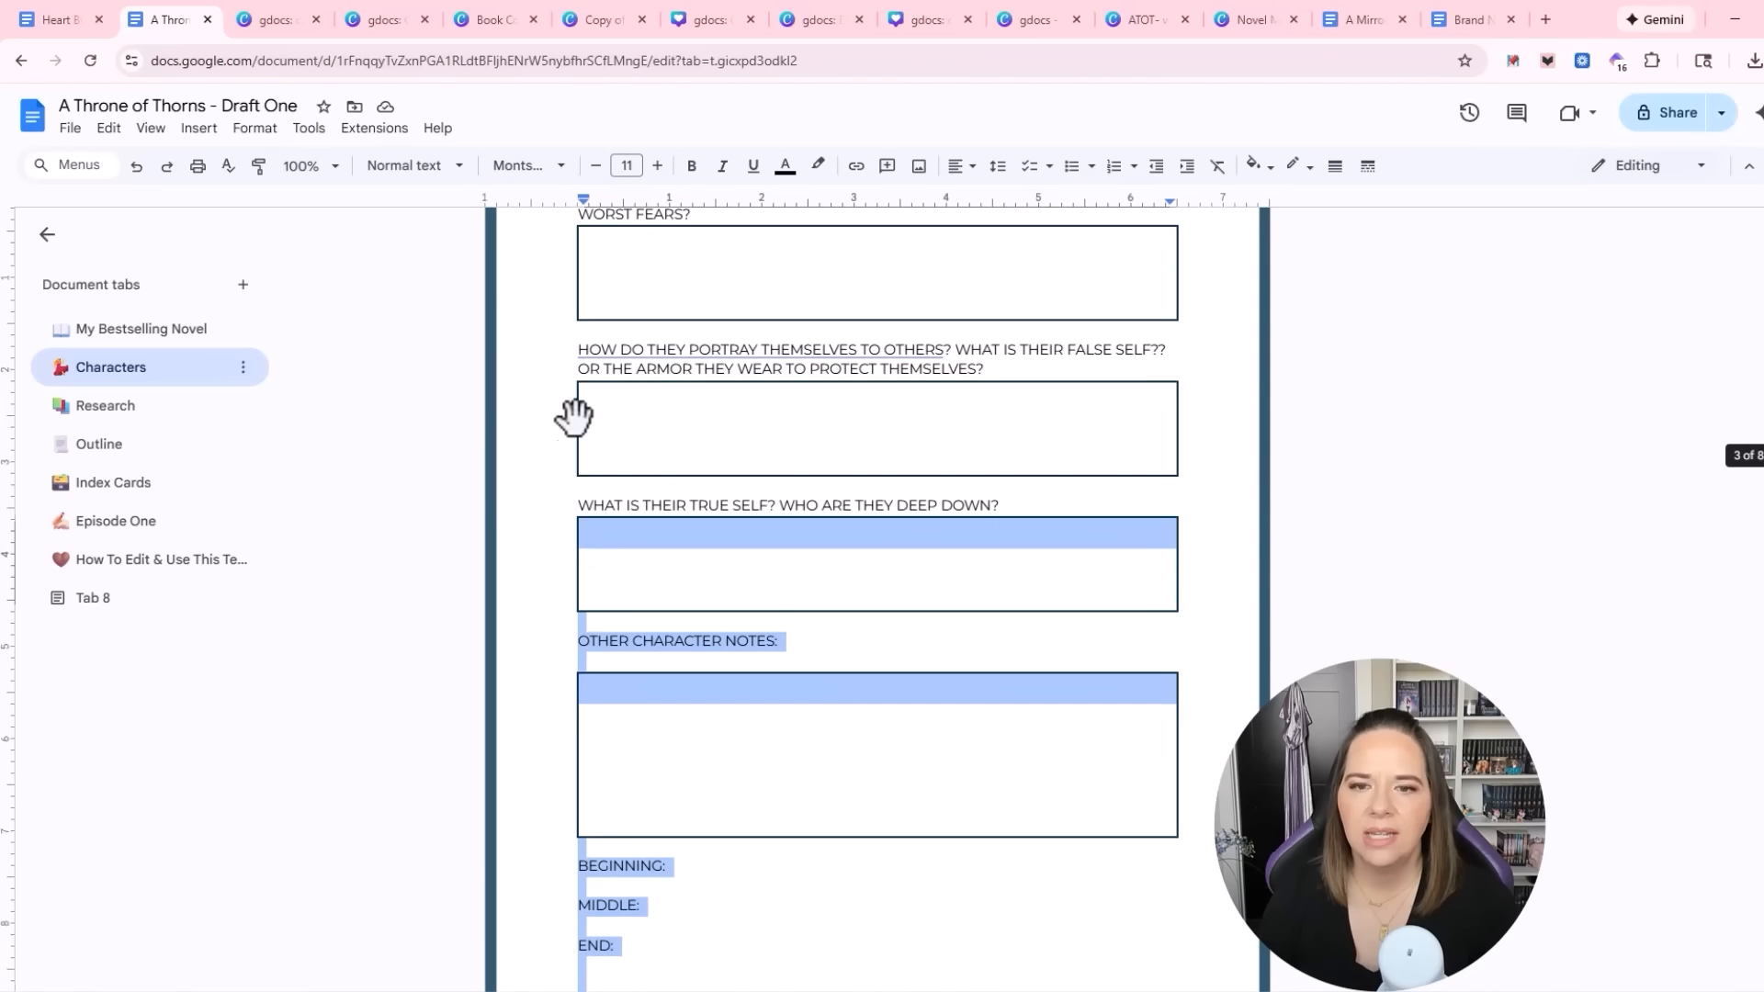
pyautogui.scroll(14, 599, 449)
pyautogui.moveTo(574, 416); pyautogui.dragTo(689, 512)
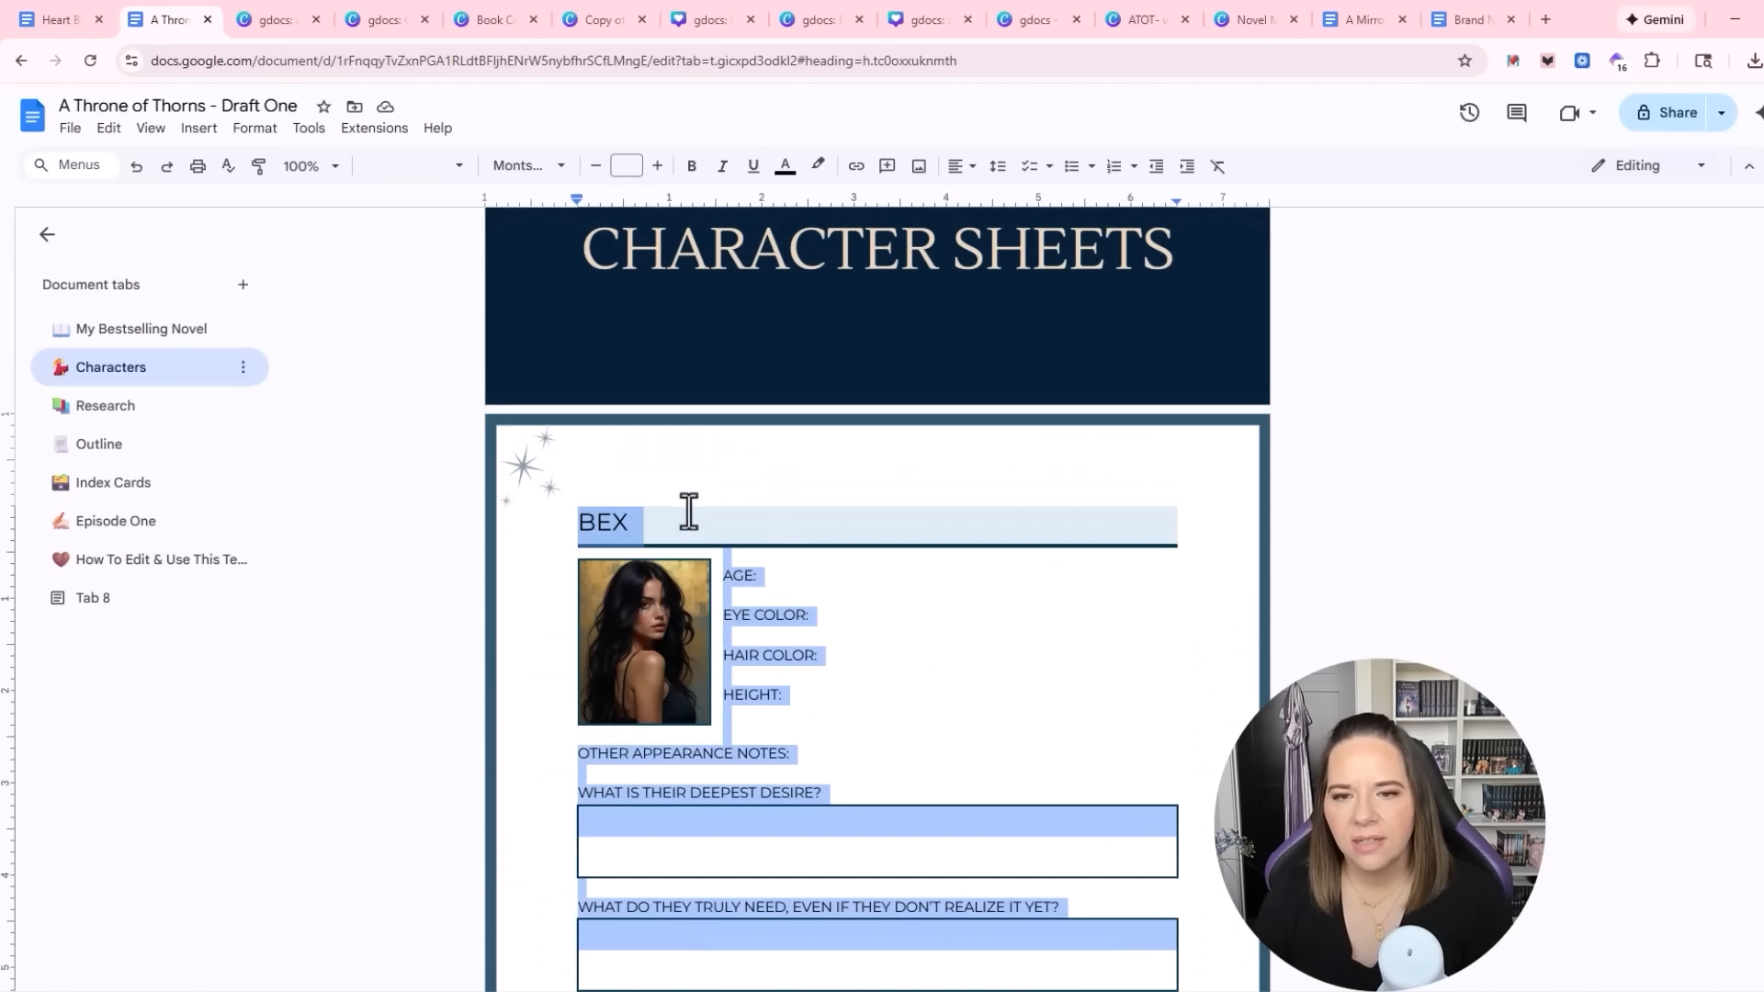
pyautogui.press('BackSpace')
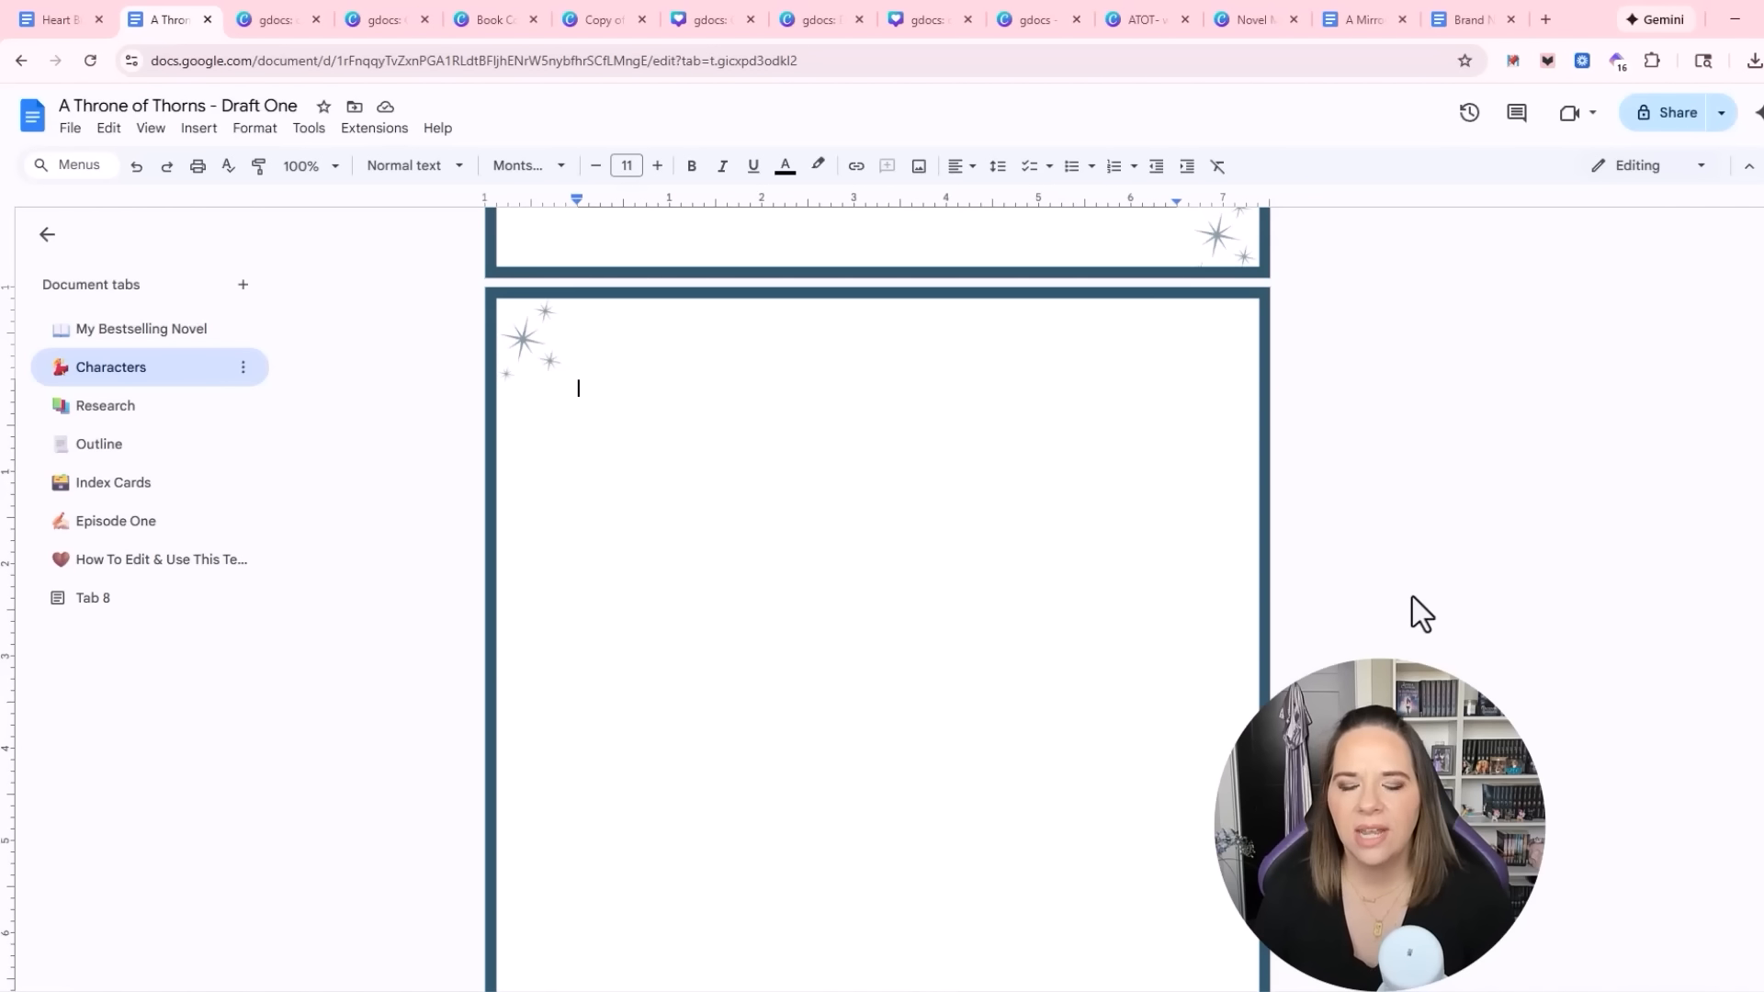
# Paste the copied BEX sheet onto the blank page and check its portrait, answer boxes and table
pyautogui.hotkey('ctrl', 'z')
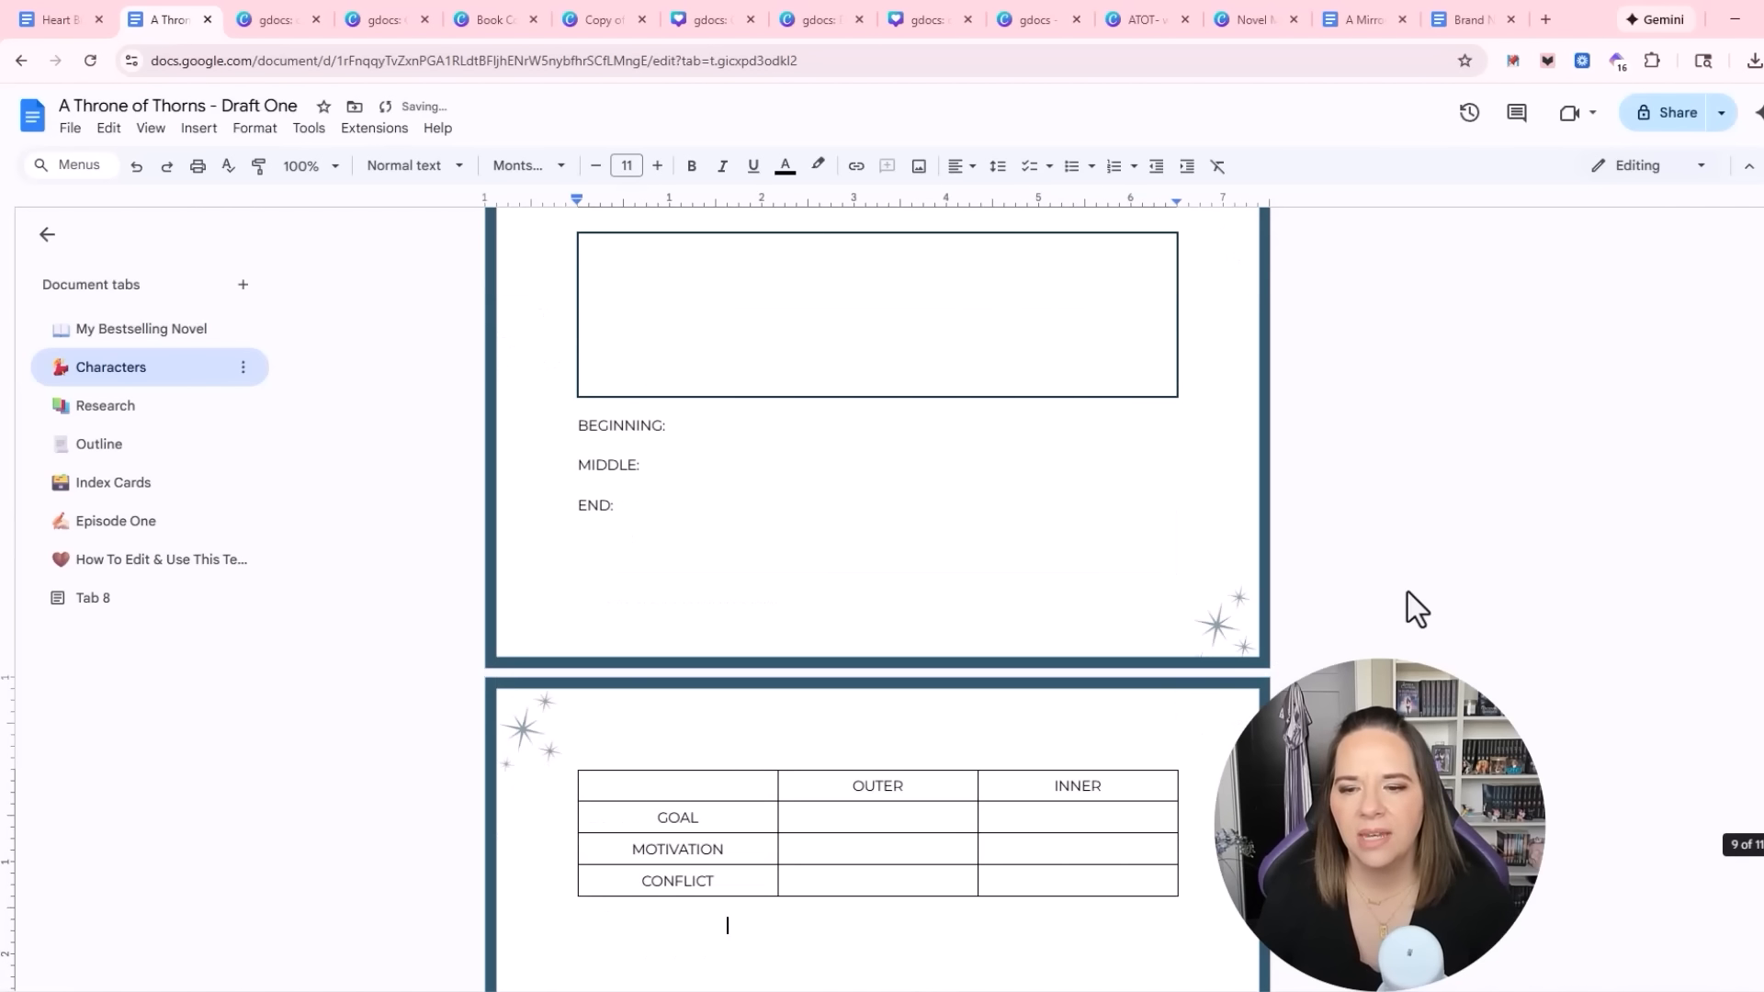
pyautogui.scroll(2, 1408, 592)
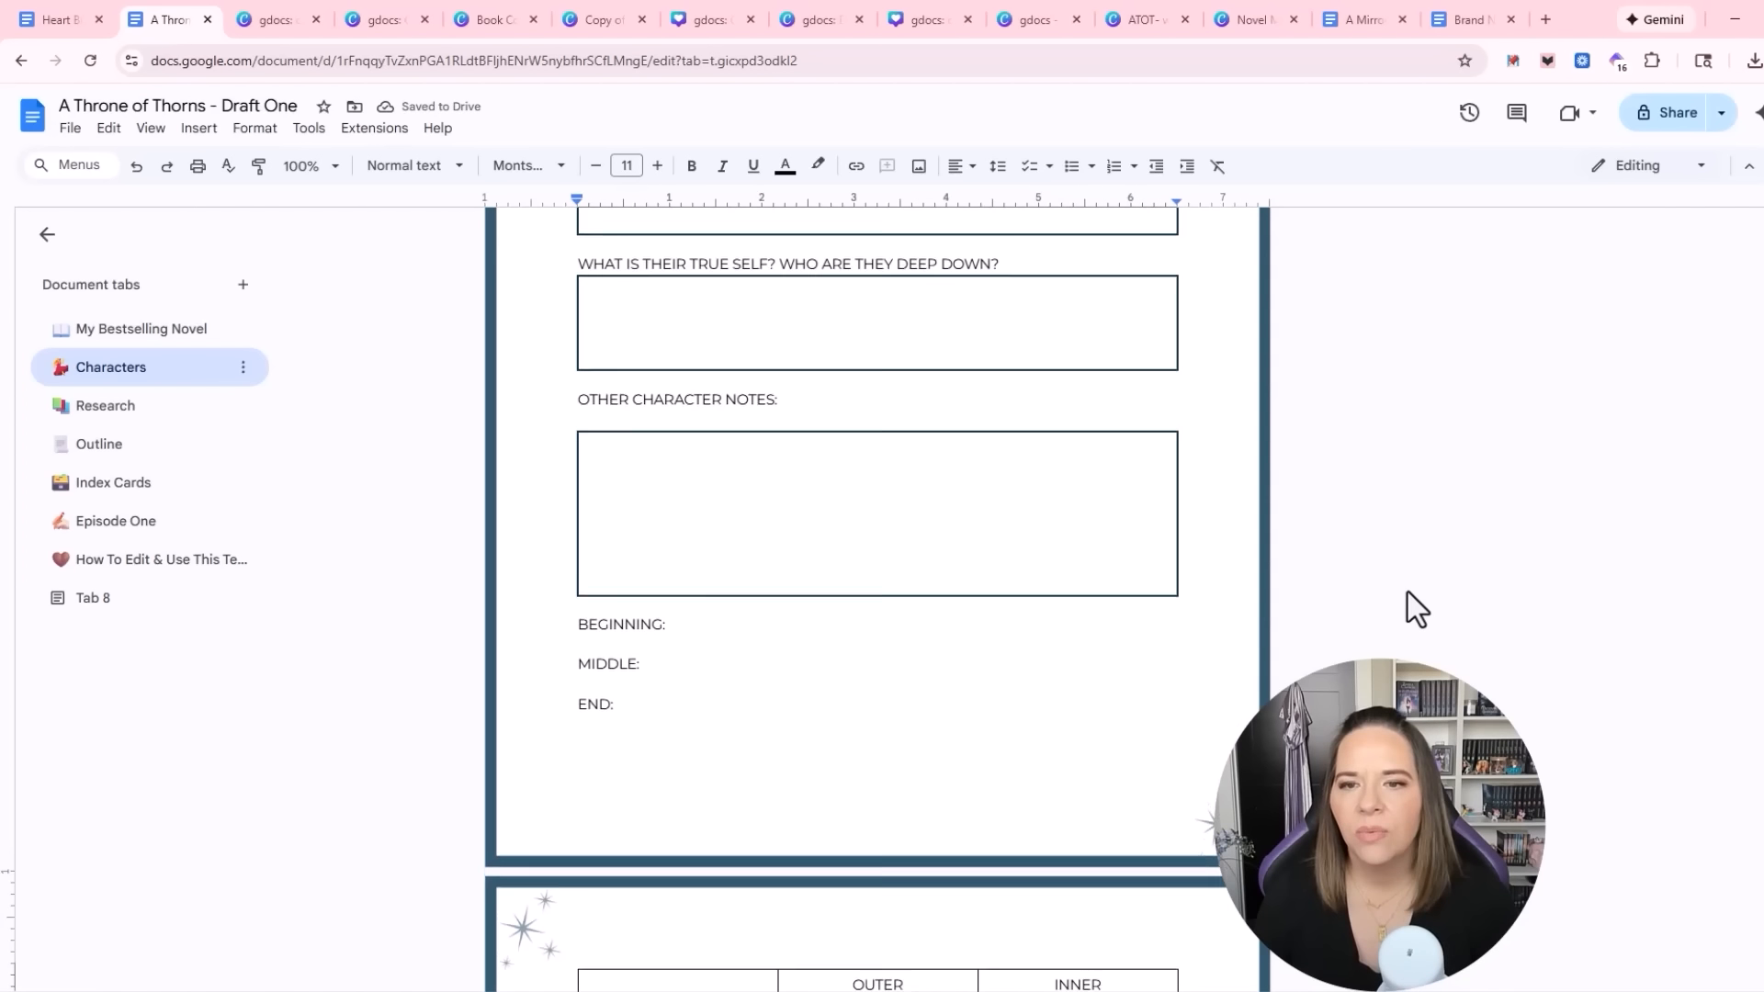
pyautogui.scroll(15, 1407, 592)
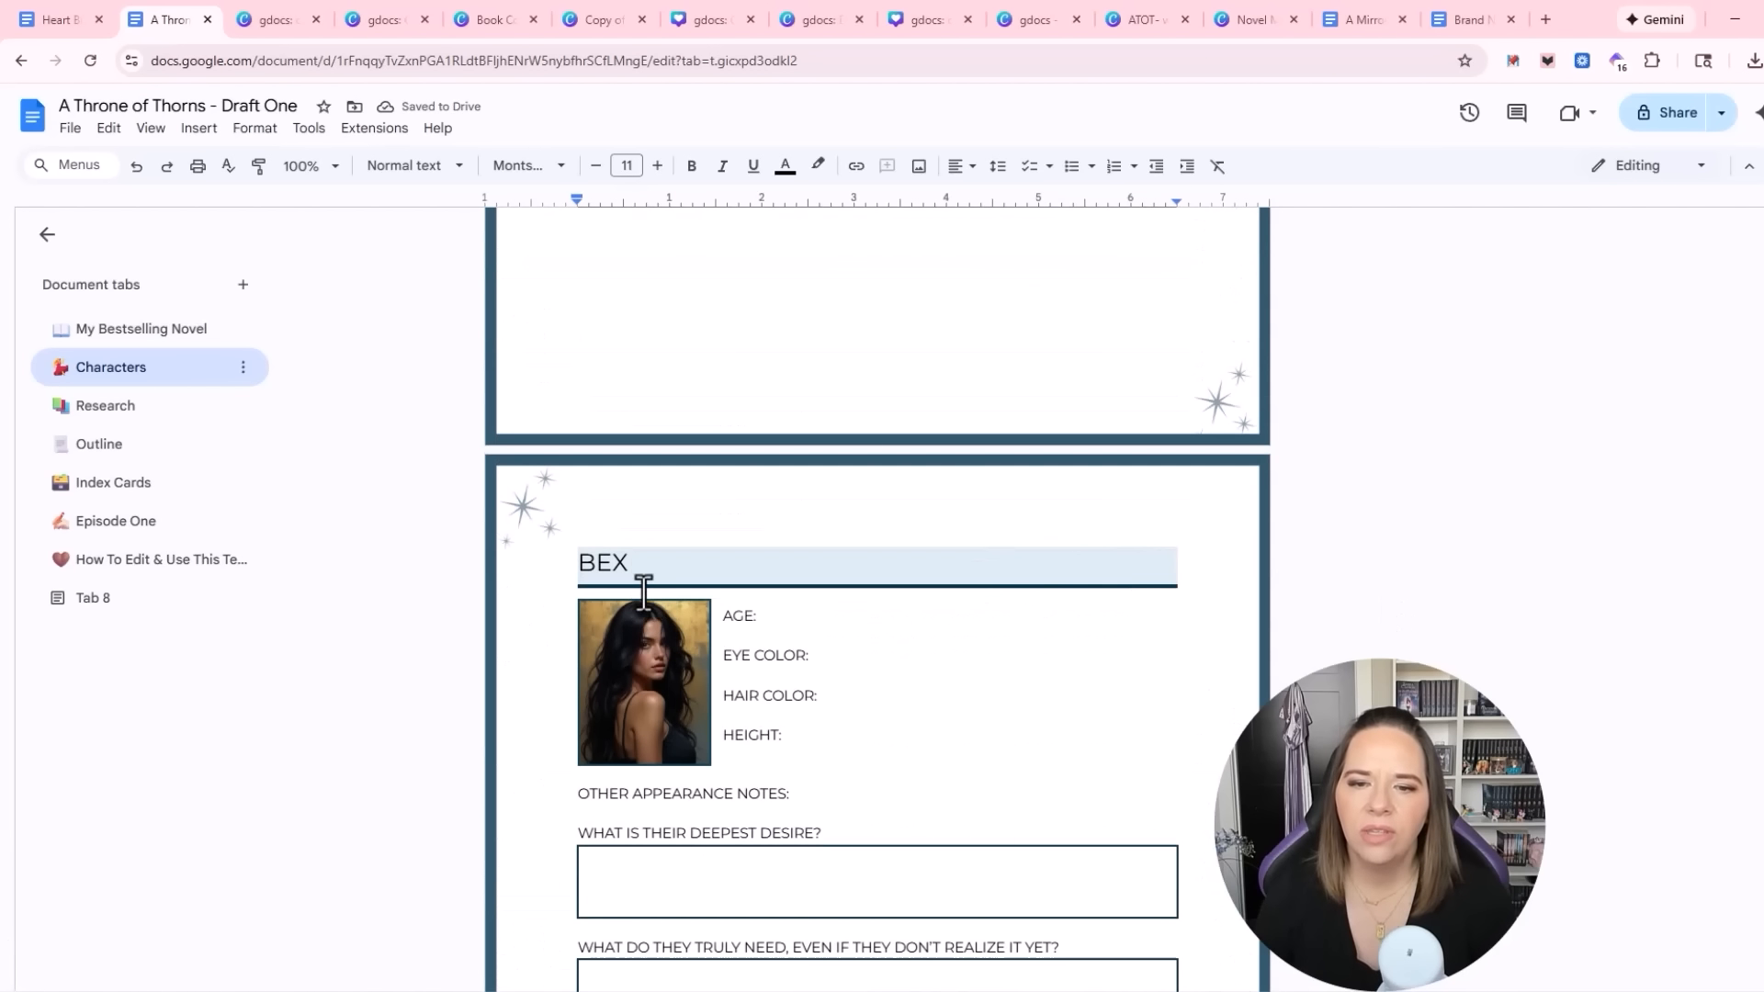
pyautogui.scroll(-5, 1326, 654)
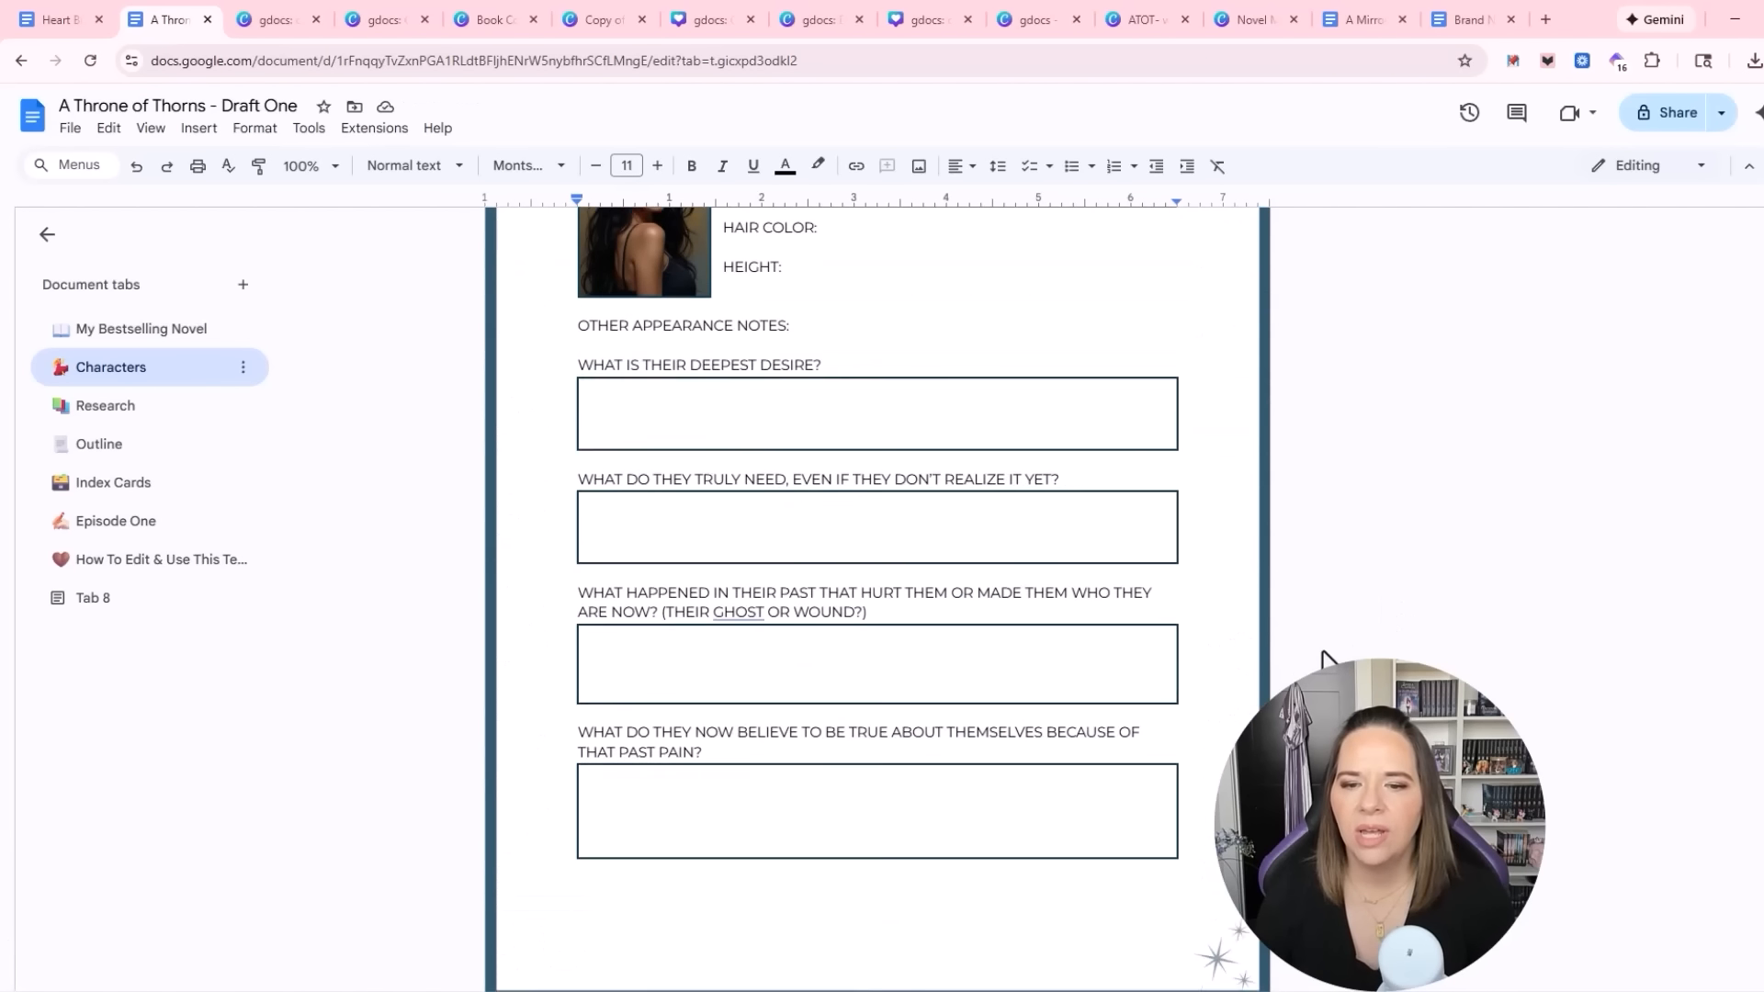
pyautogui.scroll(-20, 1326, 654)
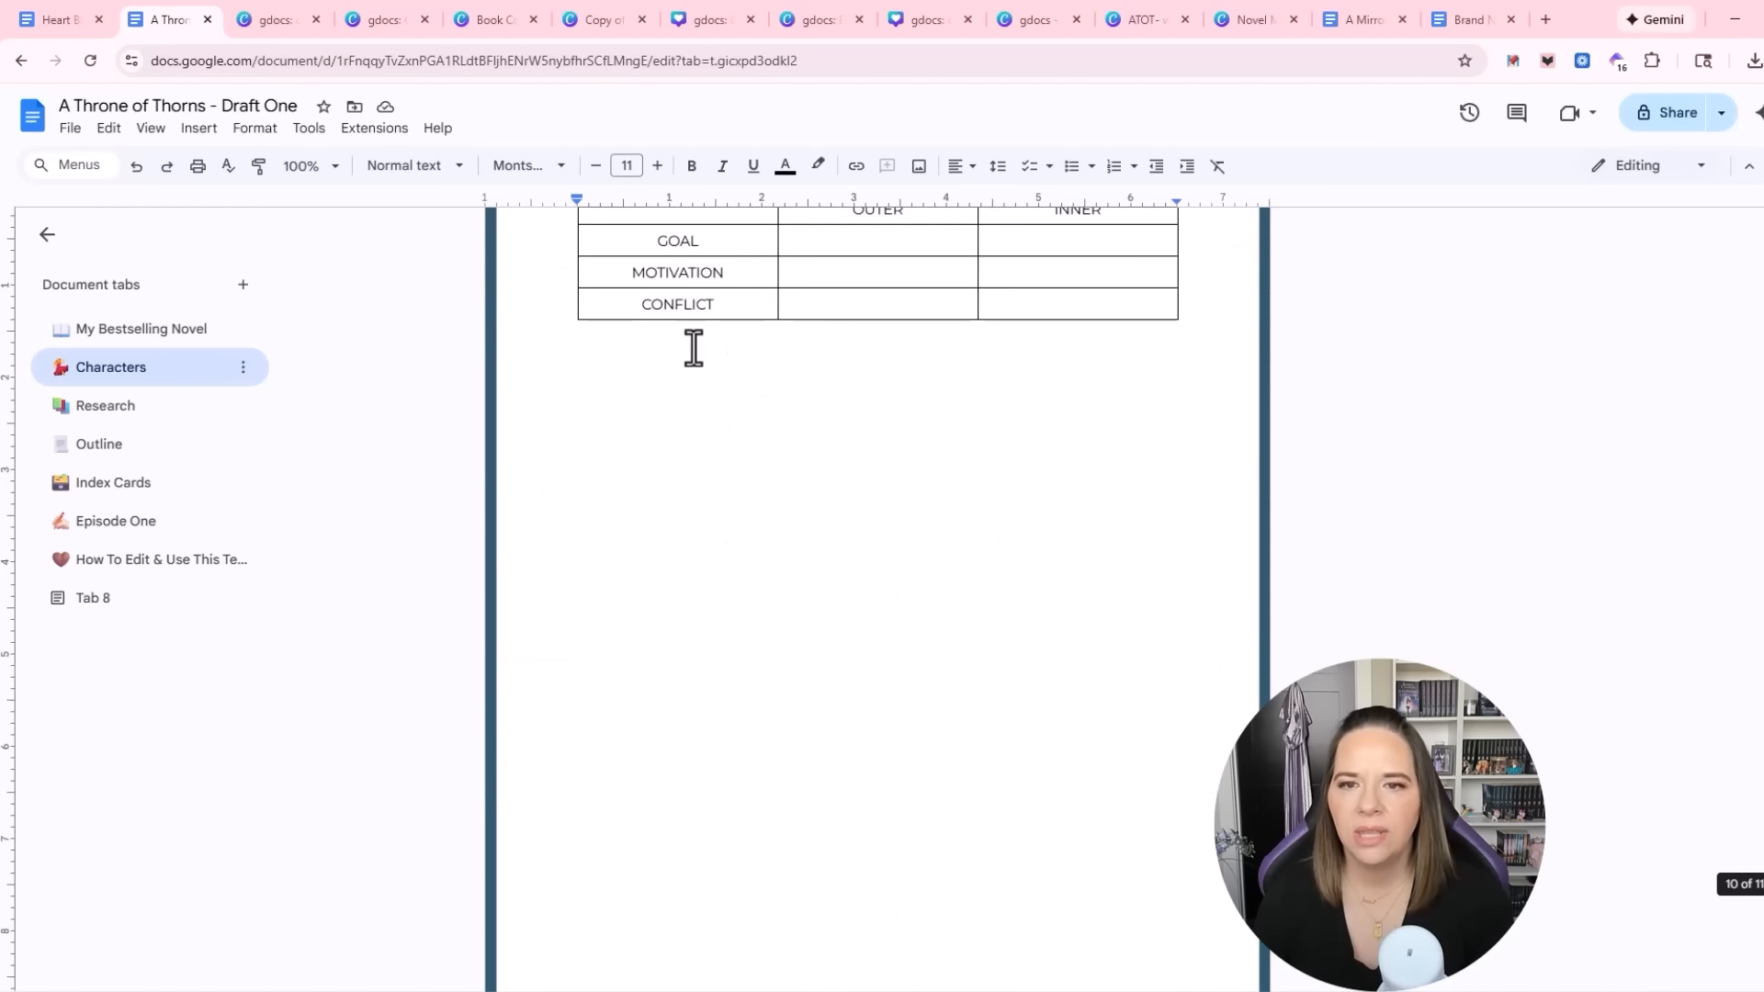
# Insert a page break below the pasted sheet's conflict table and paste another copy of the BEX sheet there
pyautogui.click(606, 347)
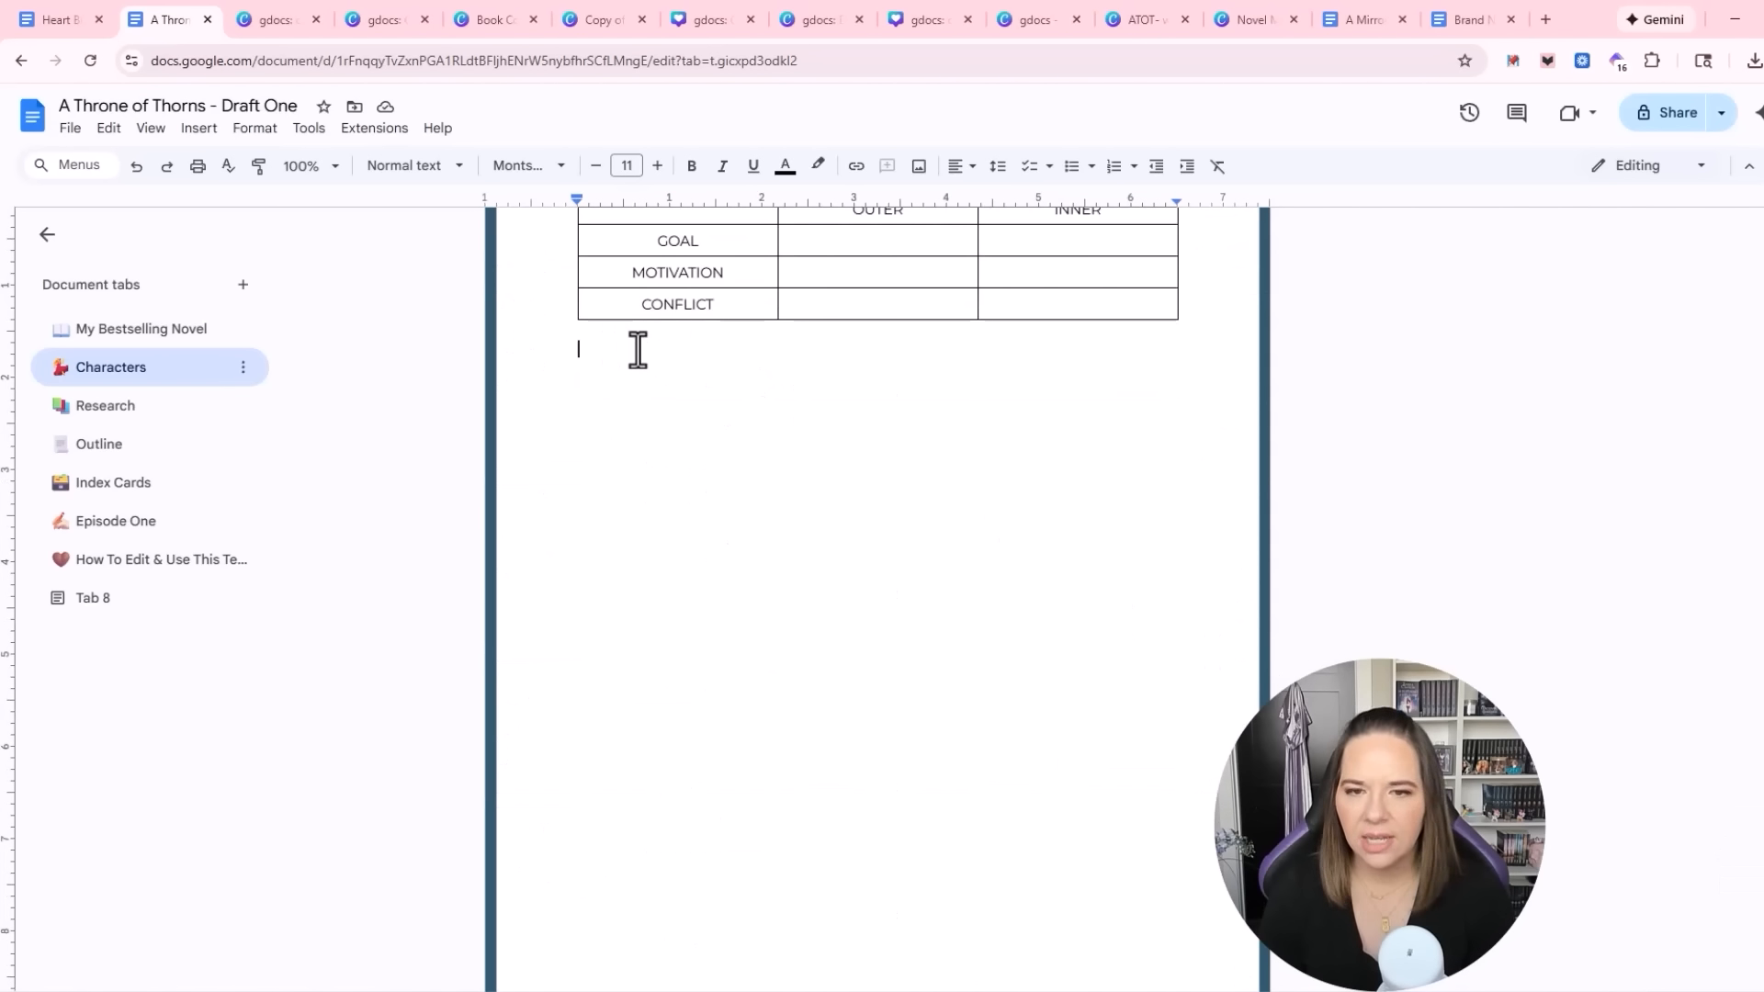
pyautogui.hotkey('ctrl', 'Return')
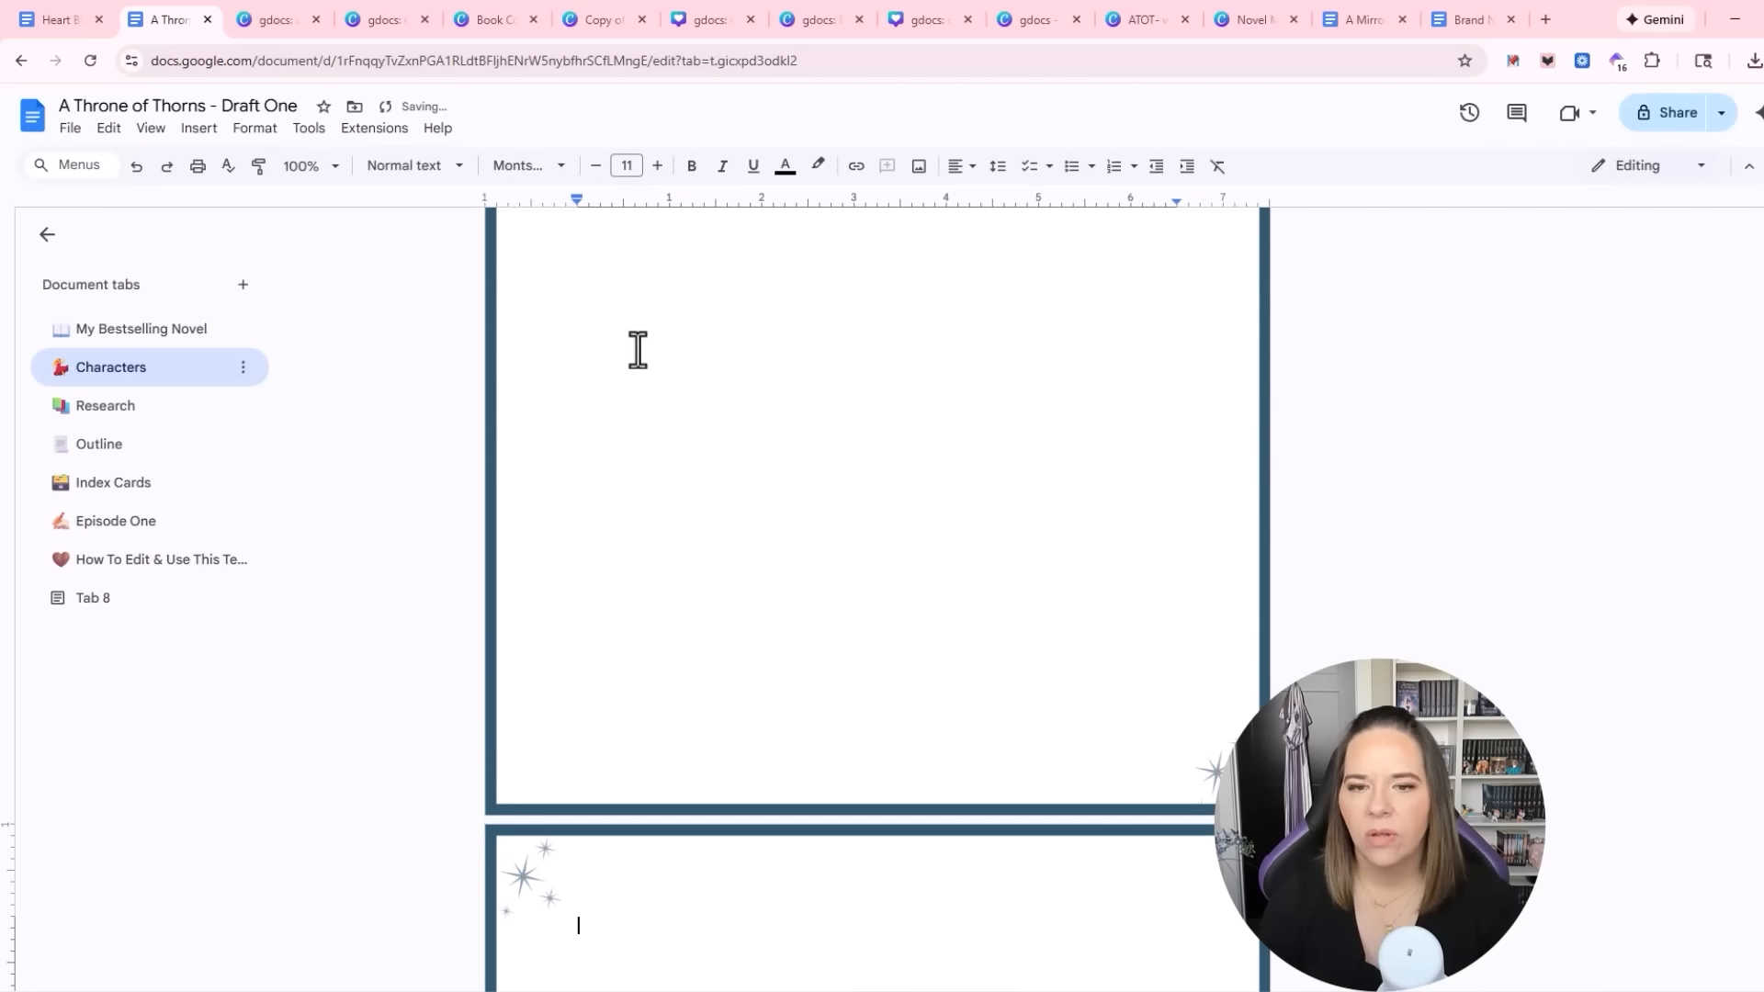
pyautogui.scroll(-10, 1311, 393)
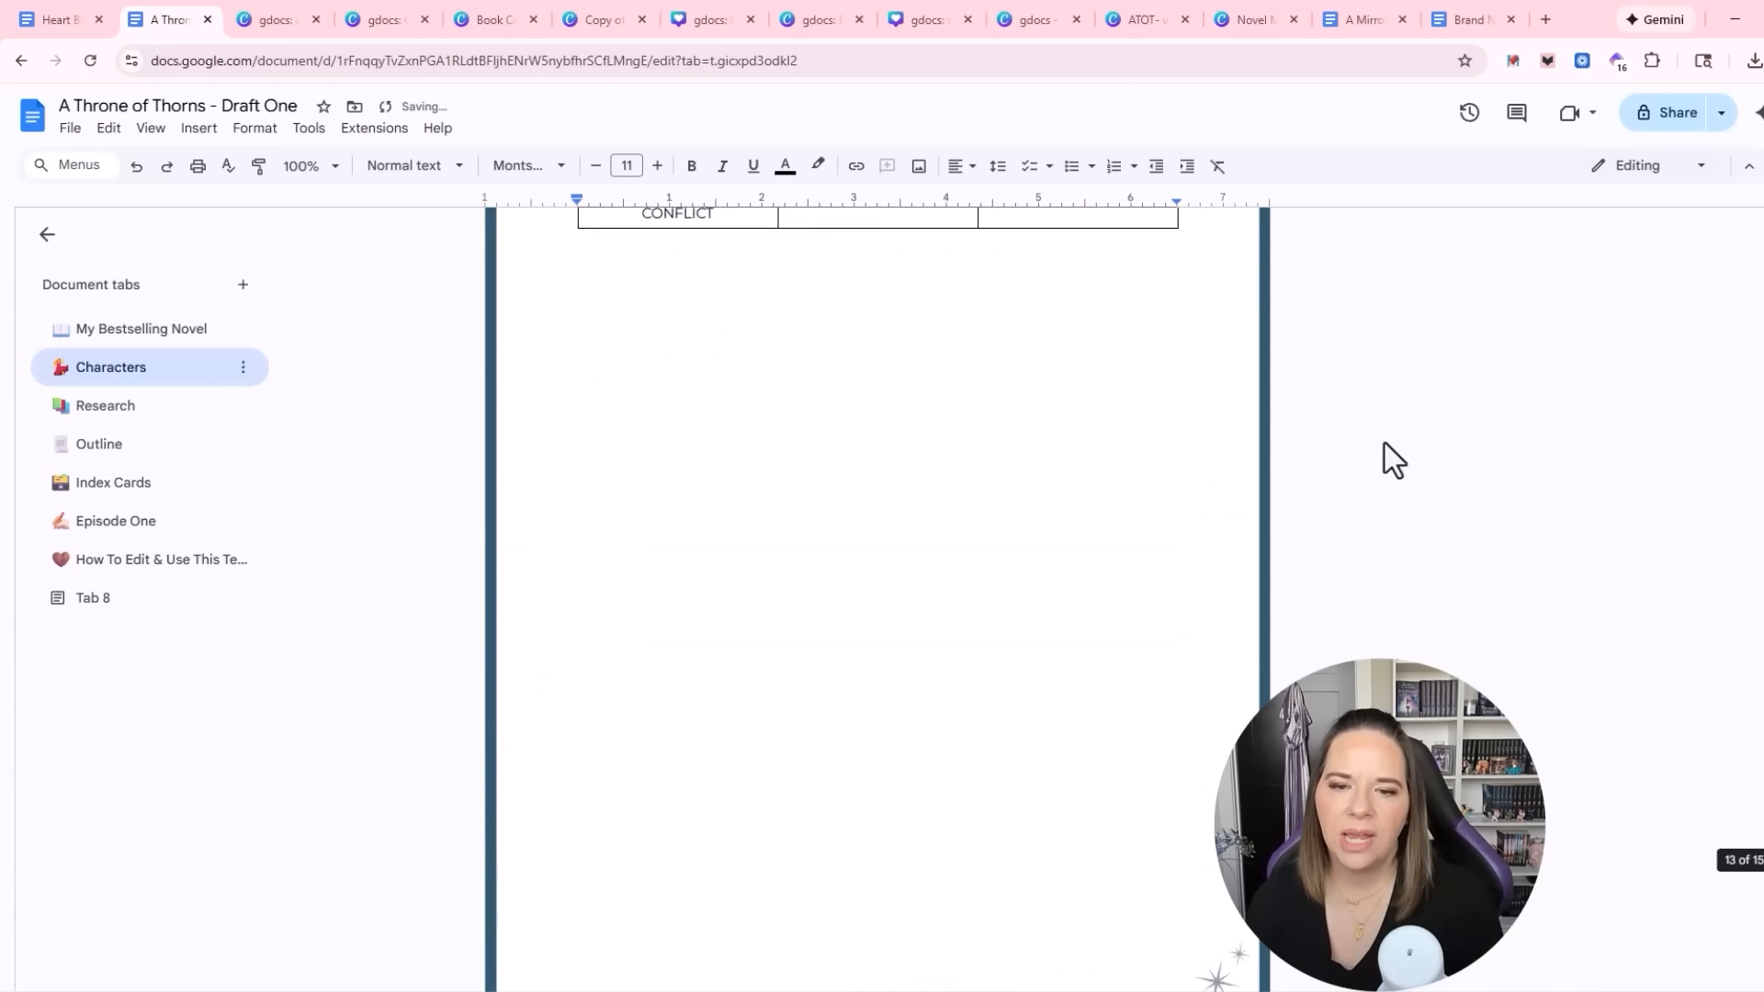
pyautogui.scroll(10, 1323, 512)
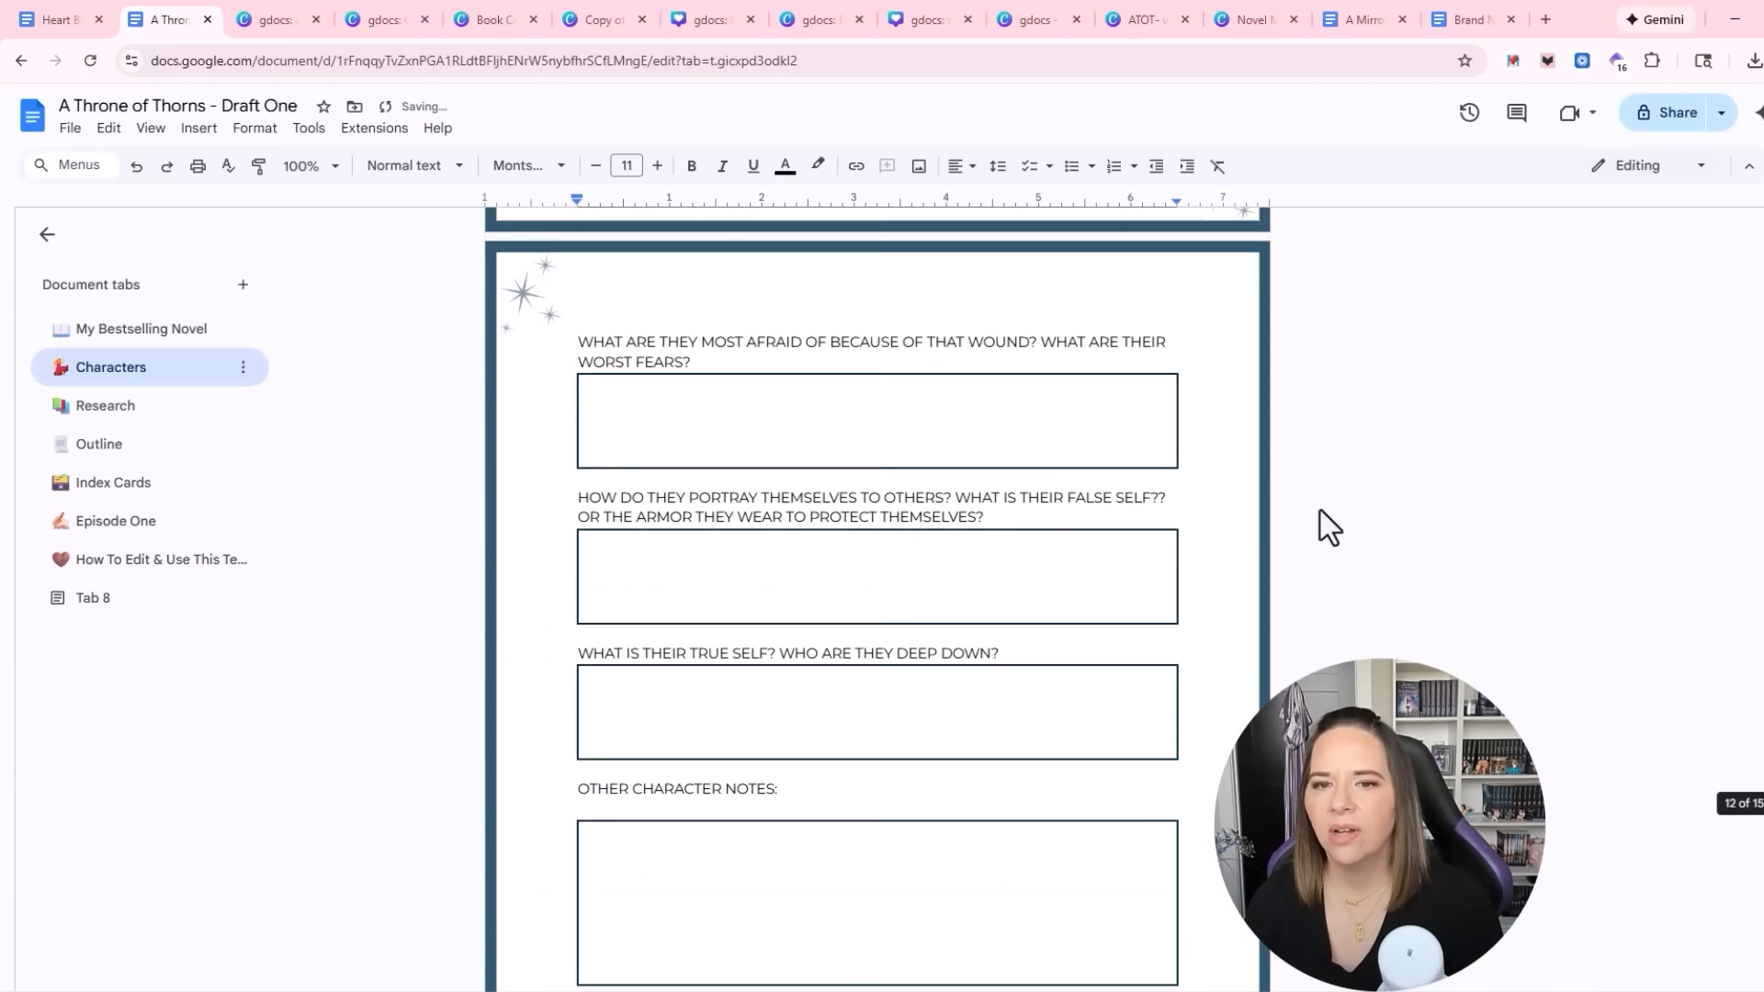
pyautogui.scroll(8, 1320, 510)
pyautogui.click(630, 308)
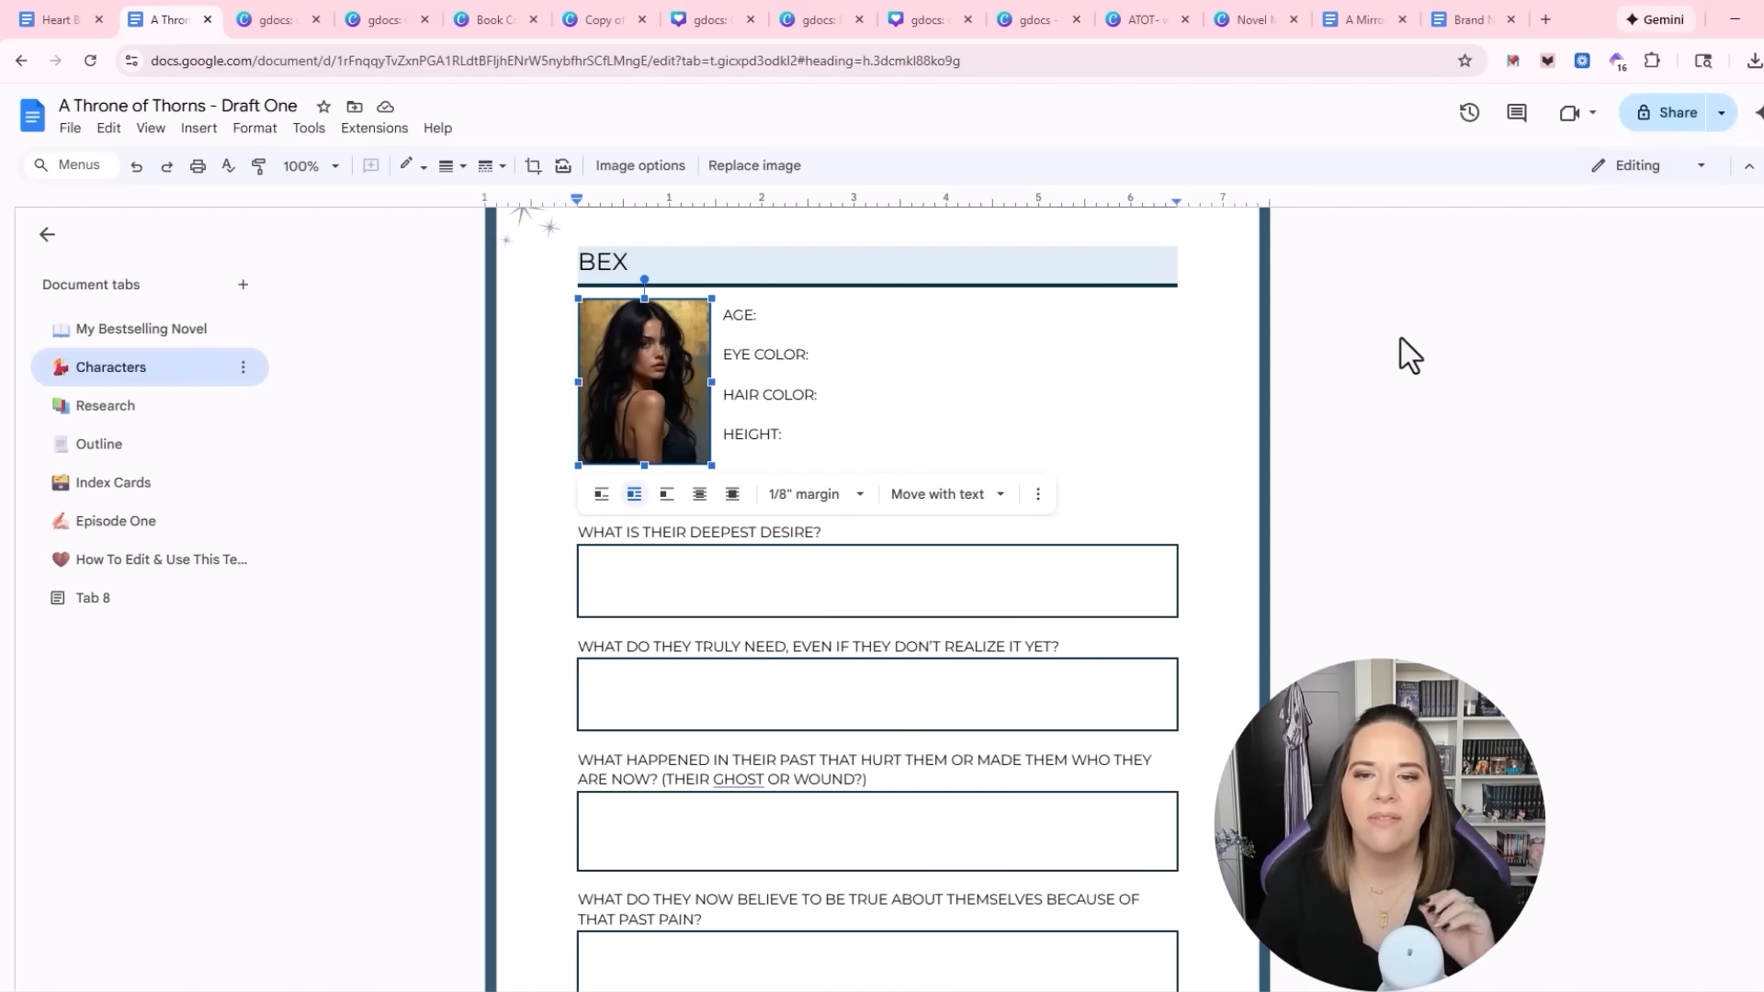
# Replace the heart-themed page watermark in the Research document tab with the page_background image from the ATOT folder
pyautogui.click(750, 588)
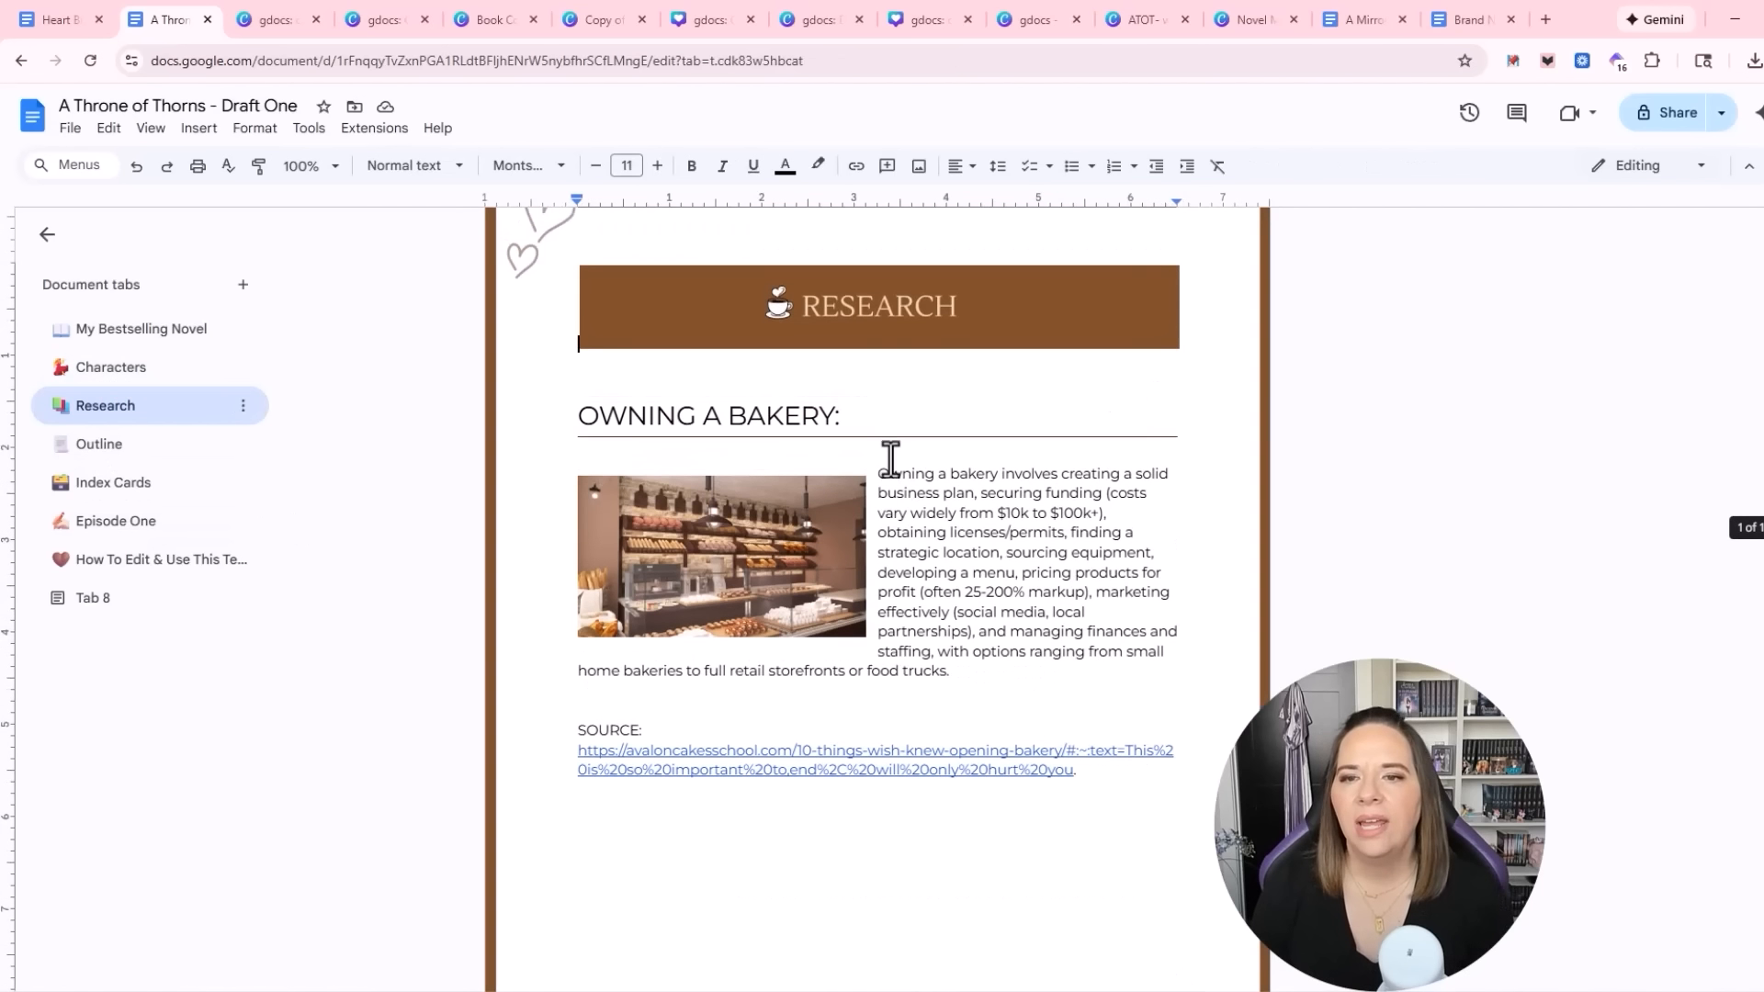
pyautogui.scroll(1, 1017, 625)
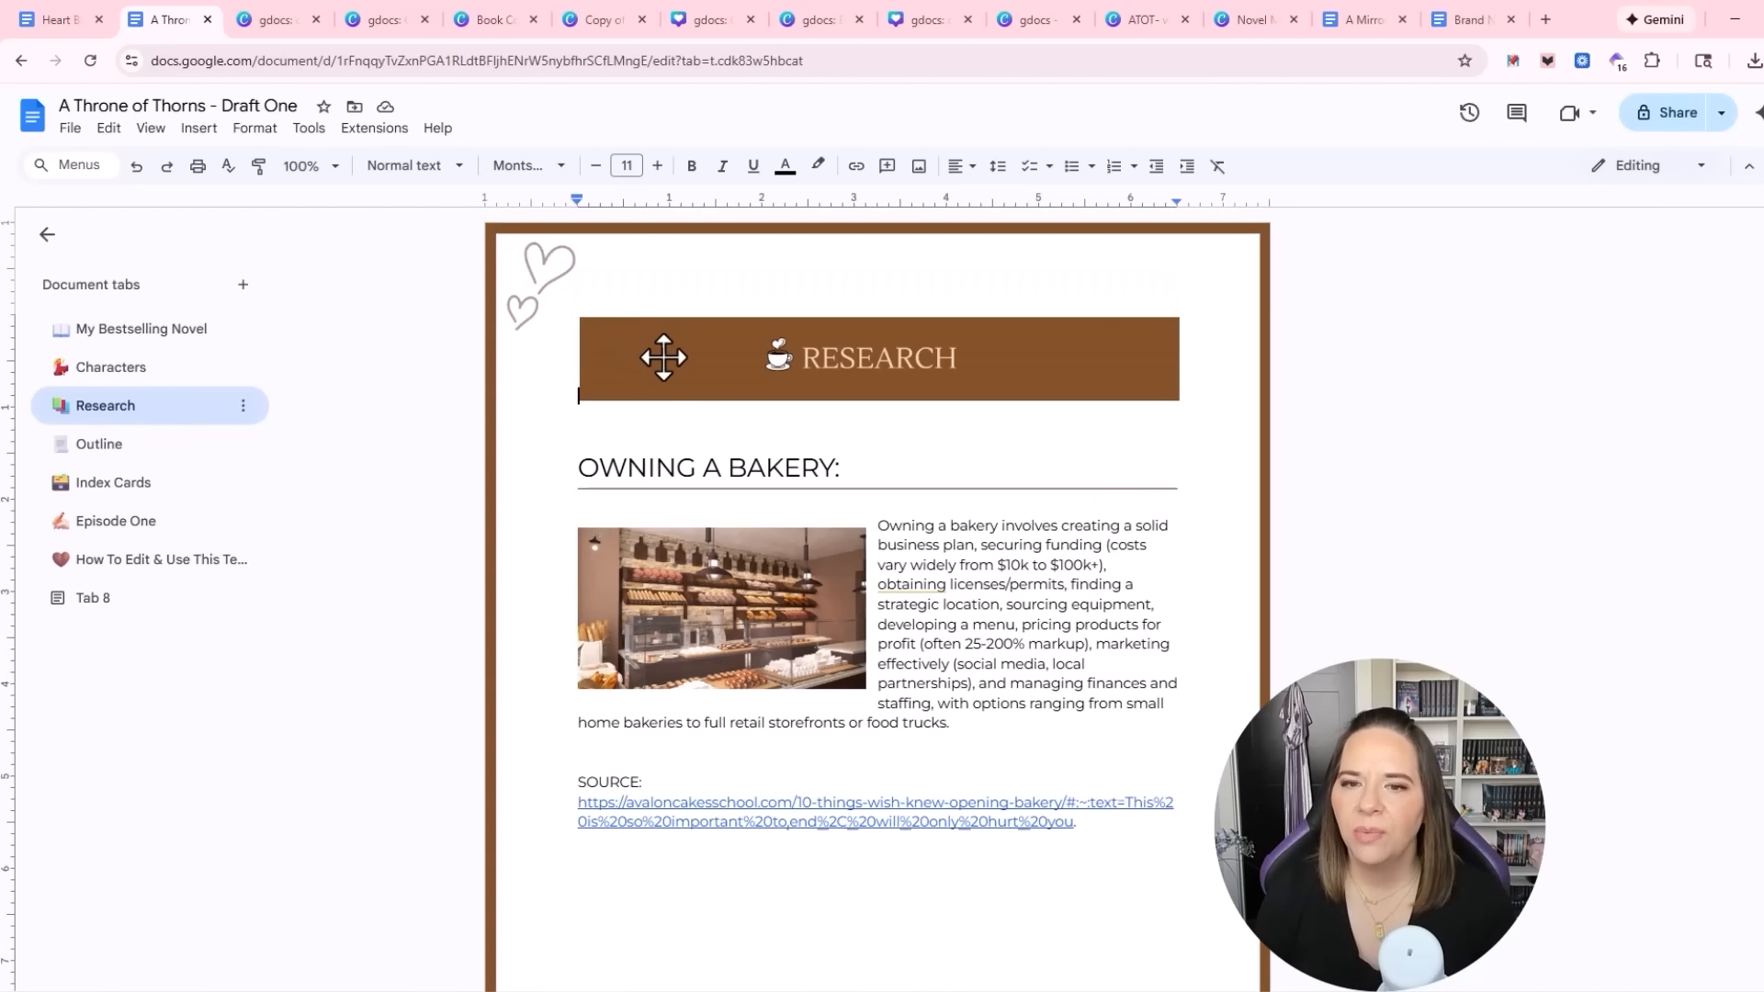
pyautogui.doubleClick(484, 246)
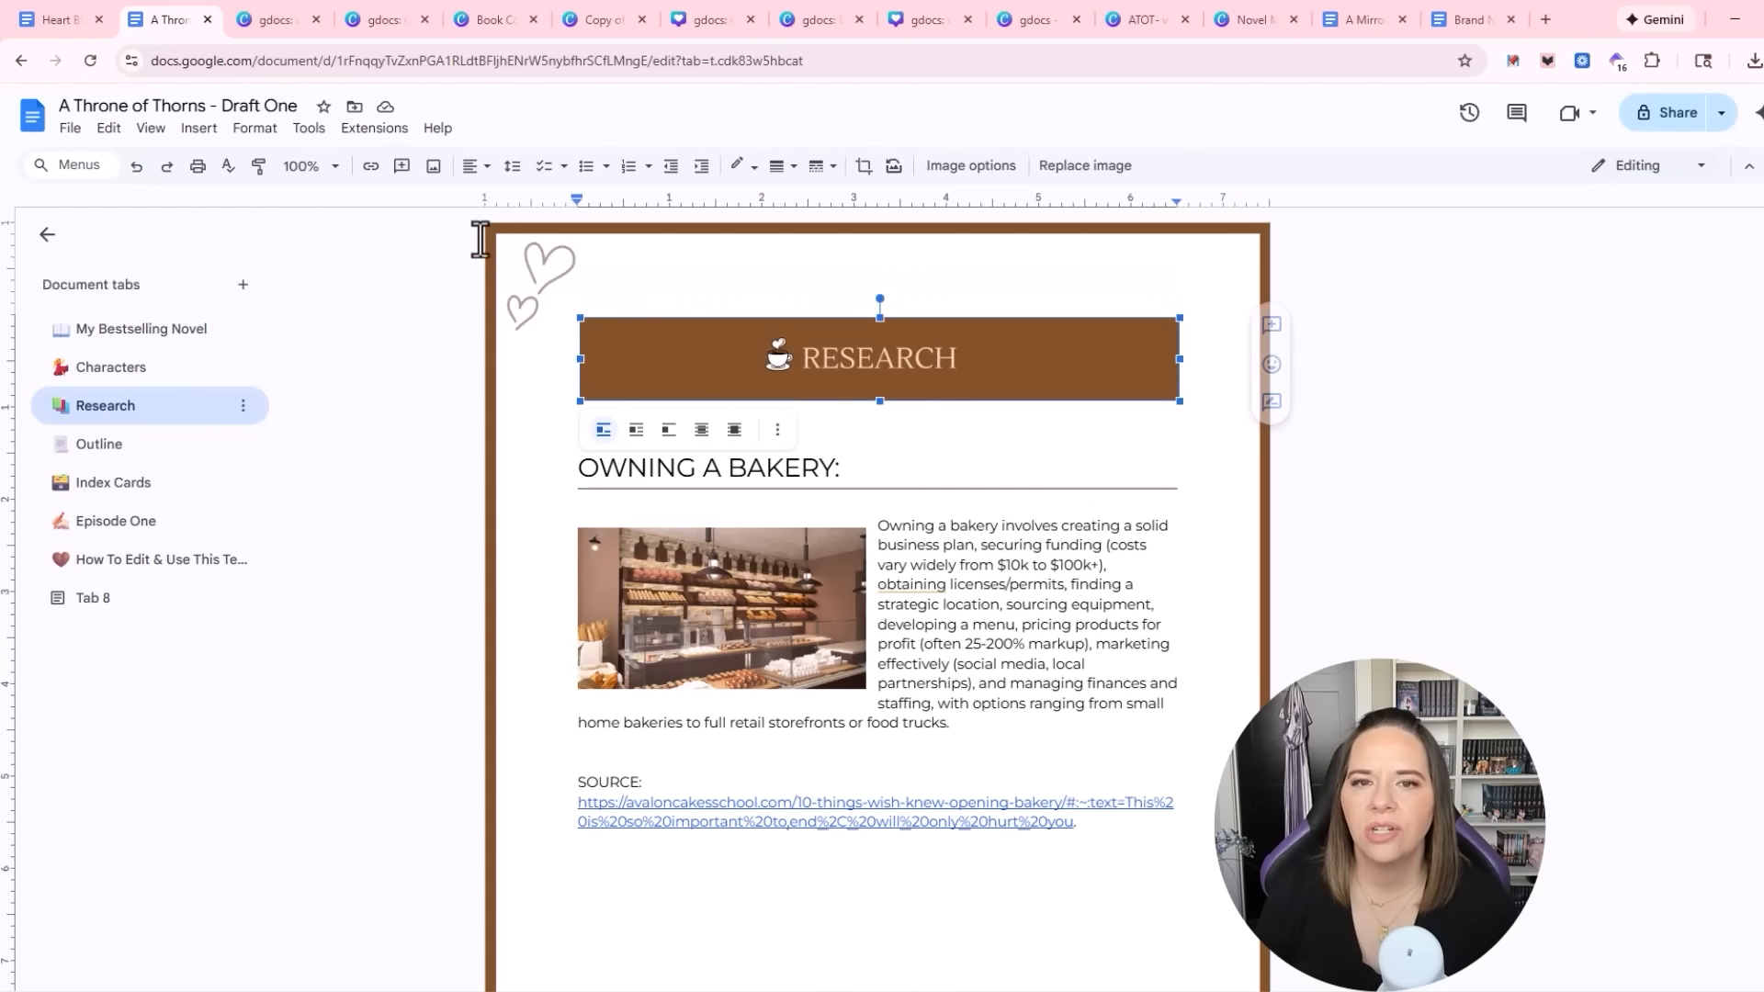
pyautogui.click(249, 134)
pyautogui.moveTo(196, 134)
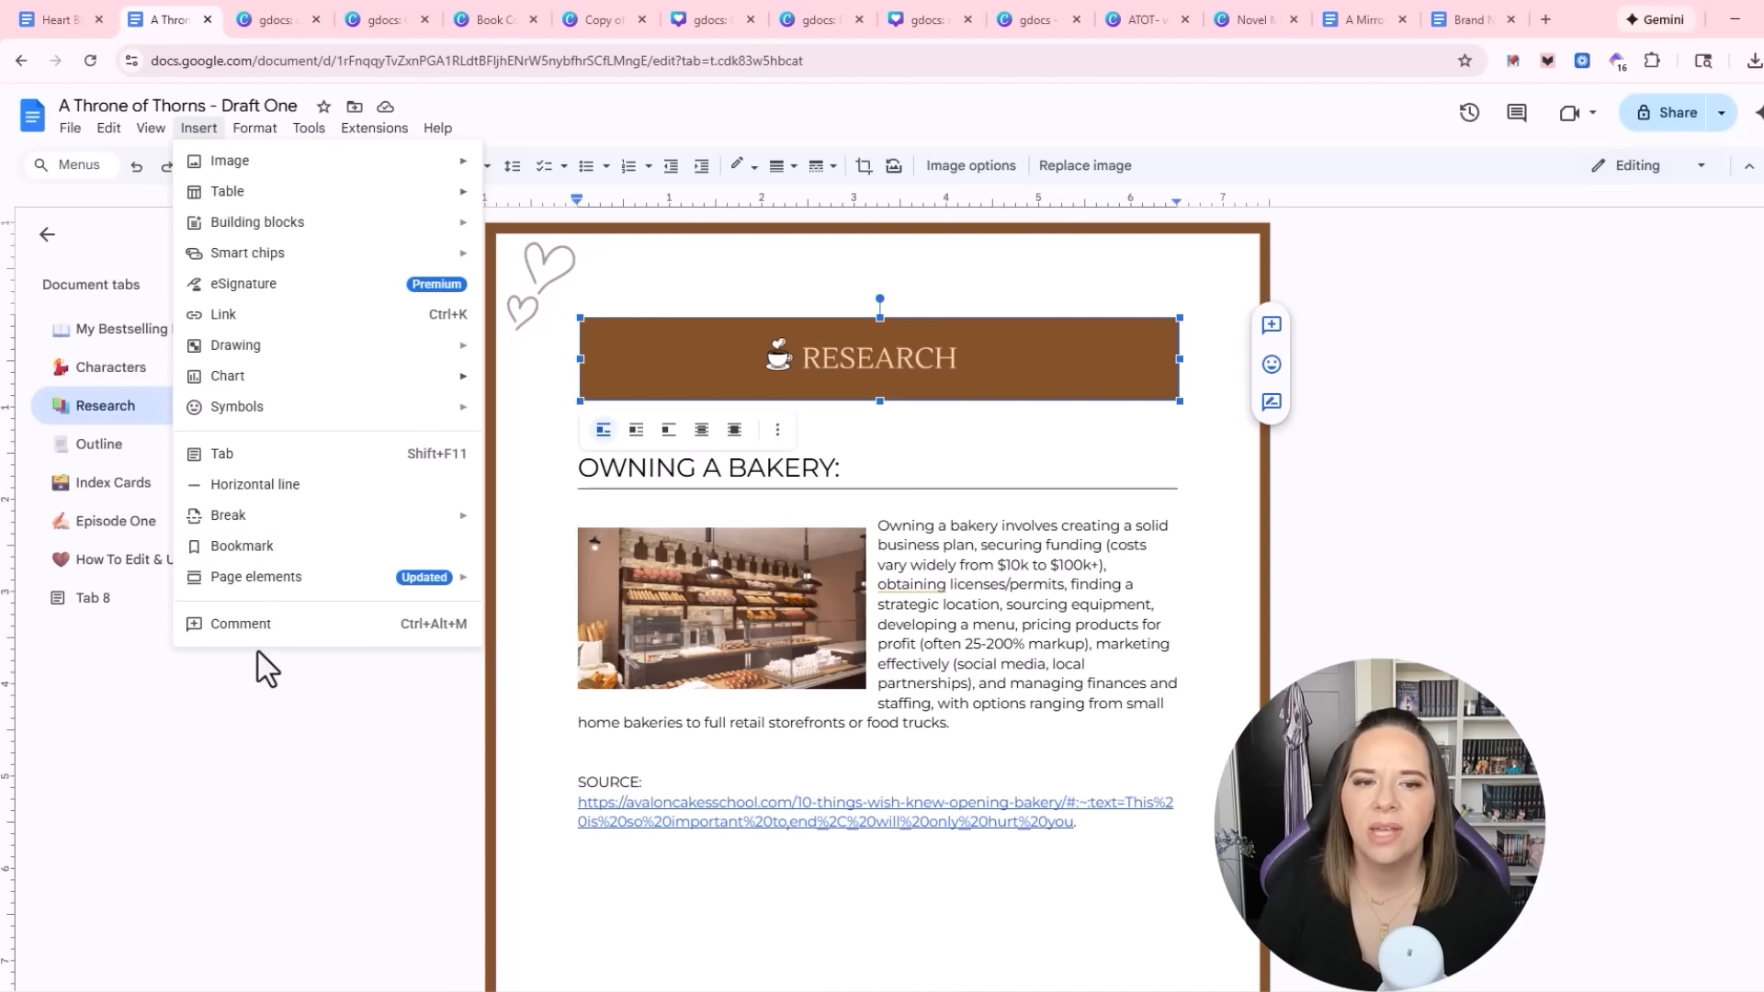
pyautogui.moveTo(276, 579)
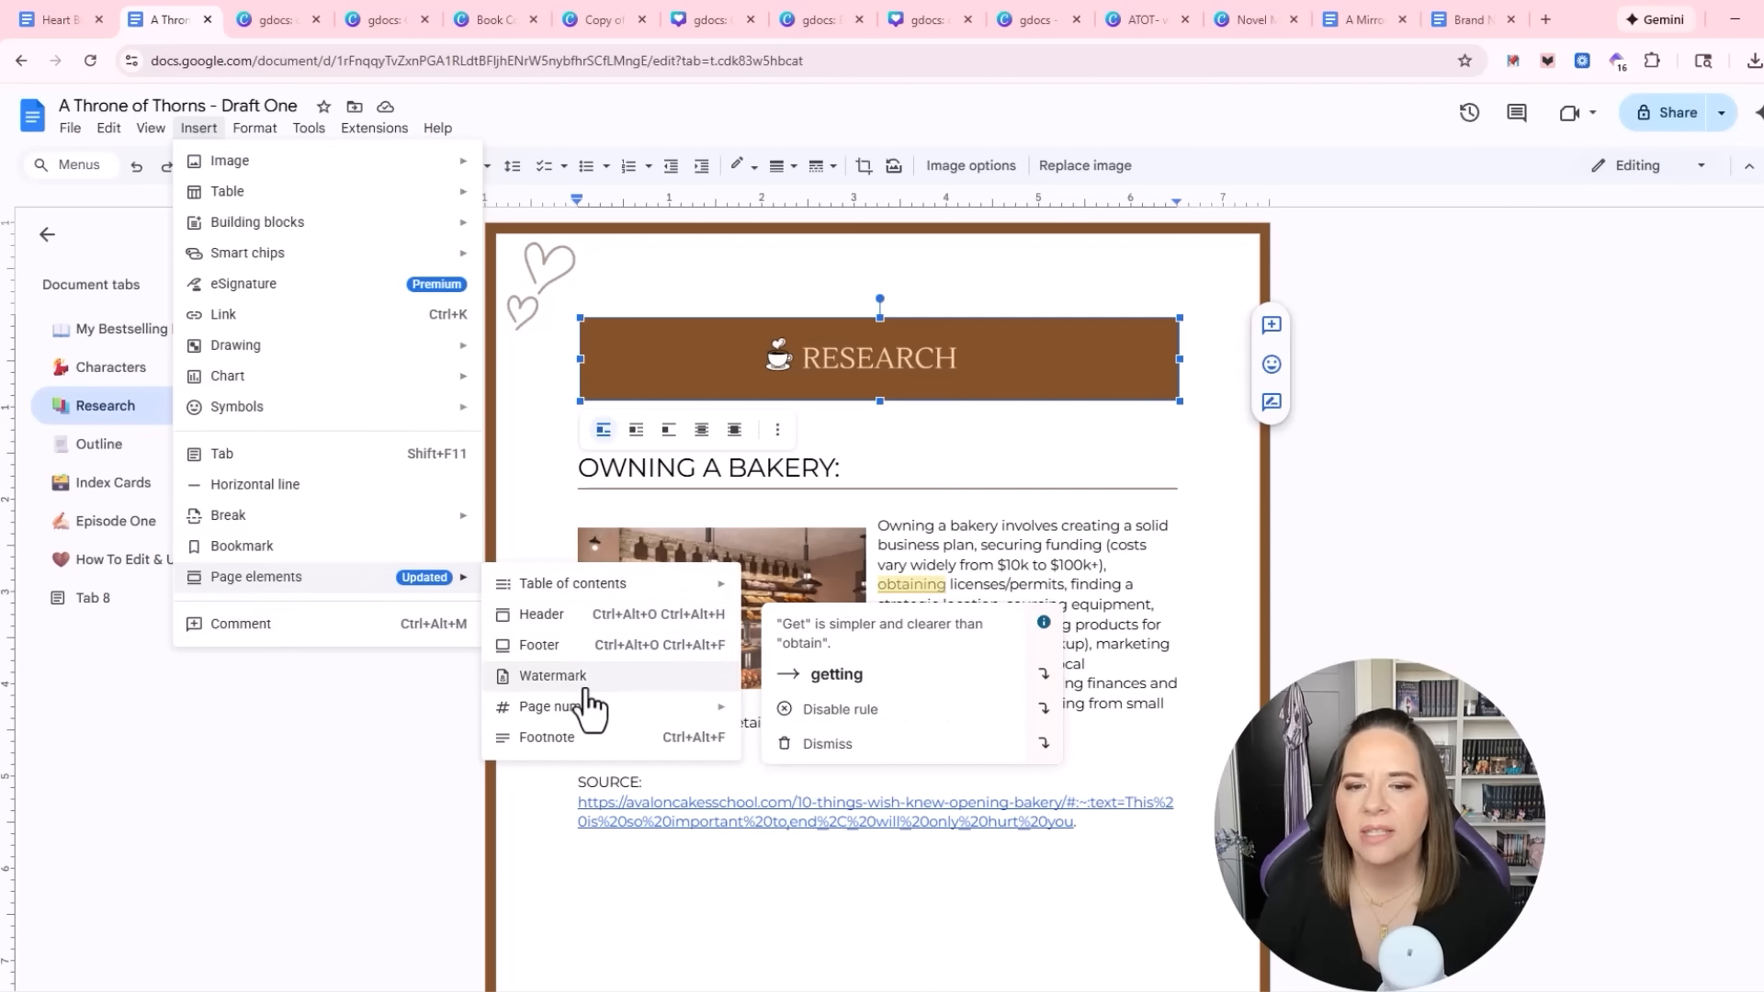
pyautogui.click(552, 676)
pyautogui.click(1724, 506)
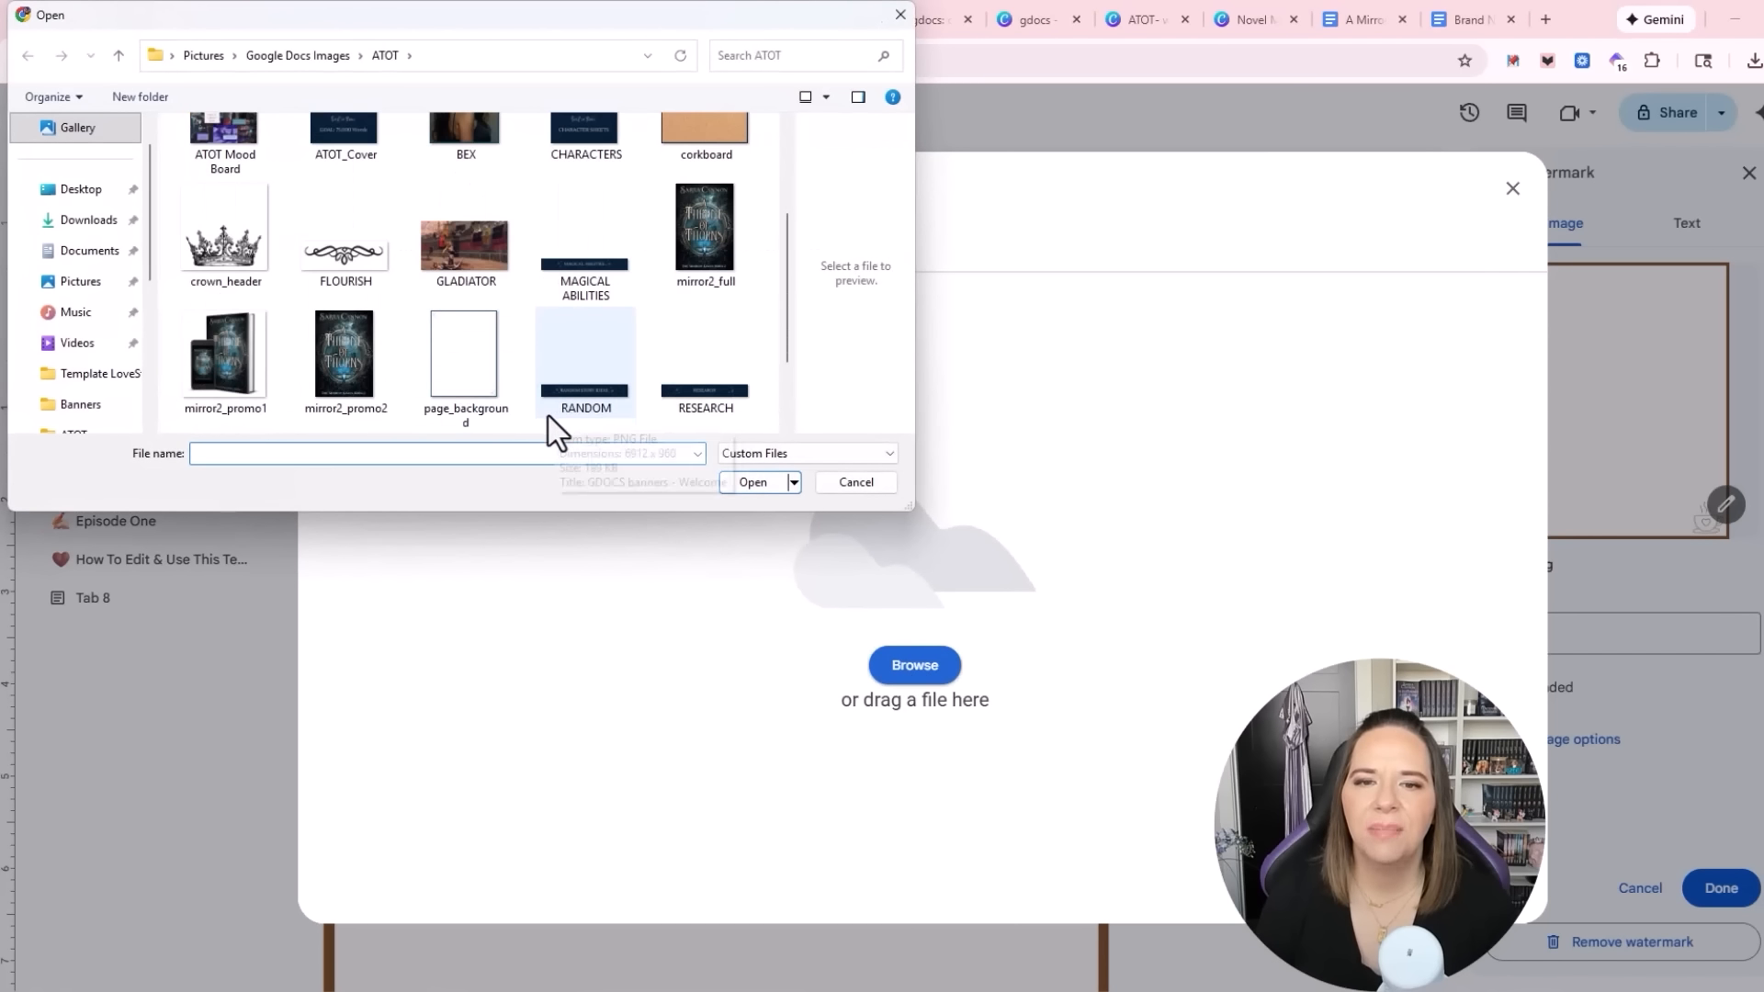
pyautogui.doubleClick(460, 388)
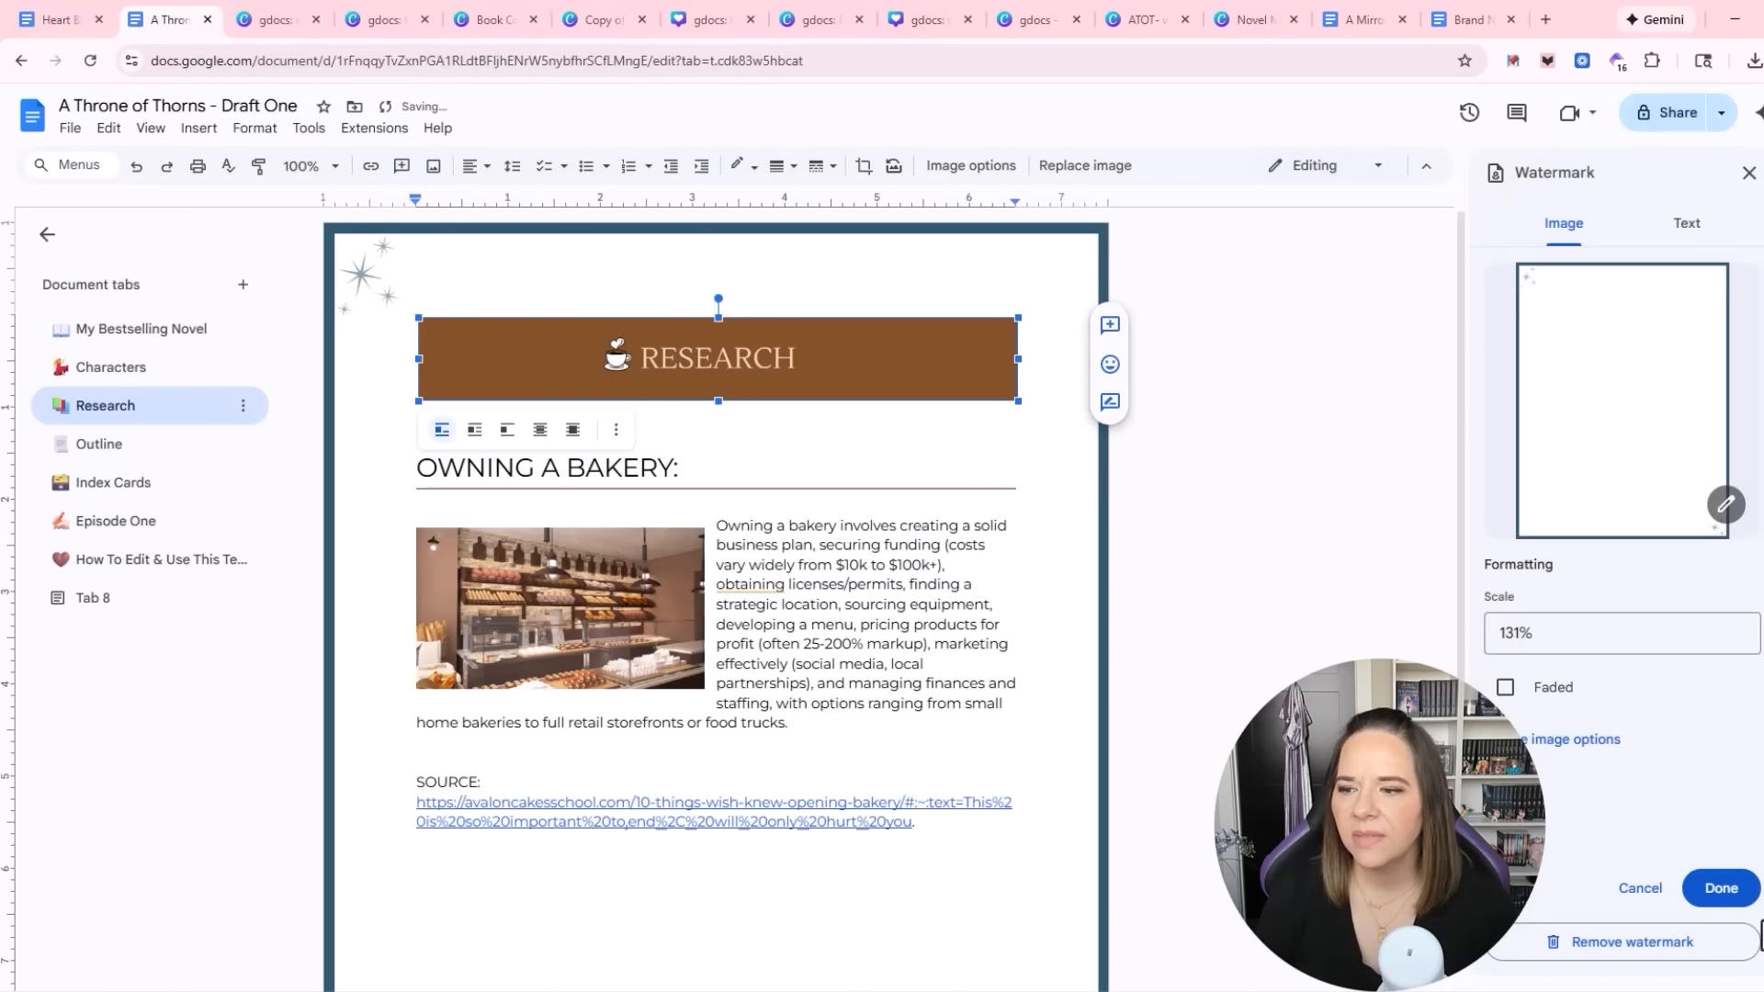
pyautogui.click(1721, 888)
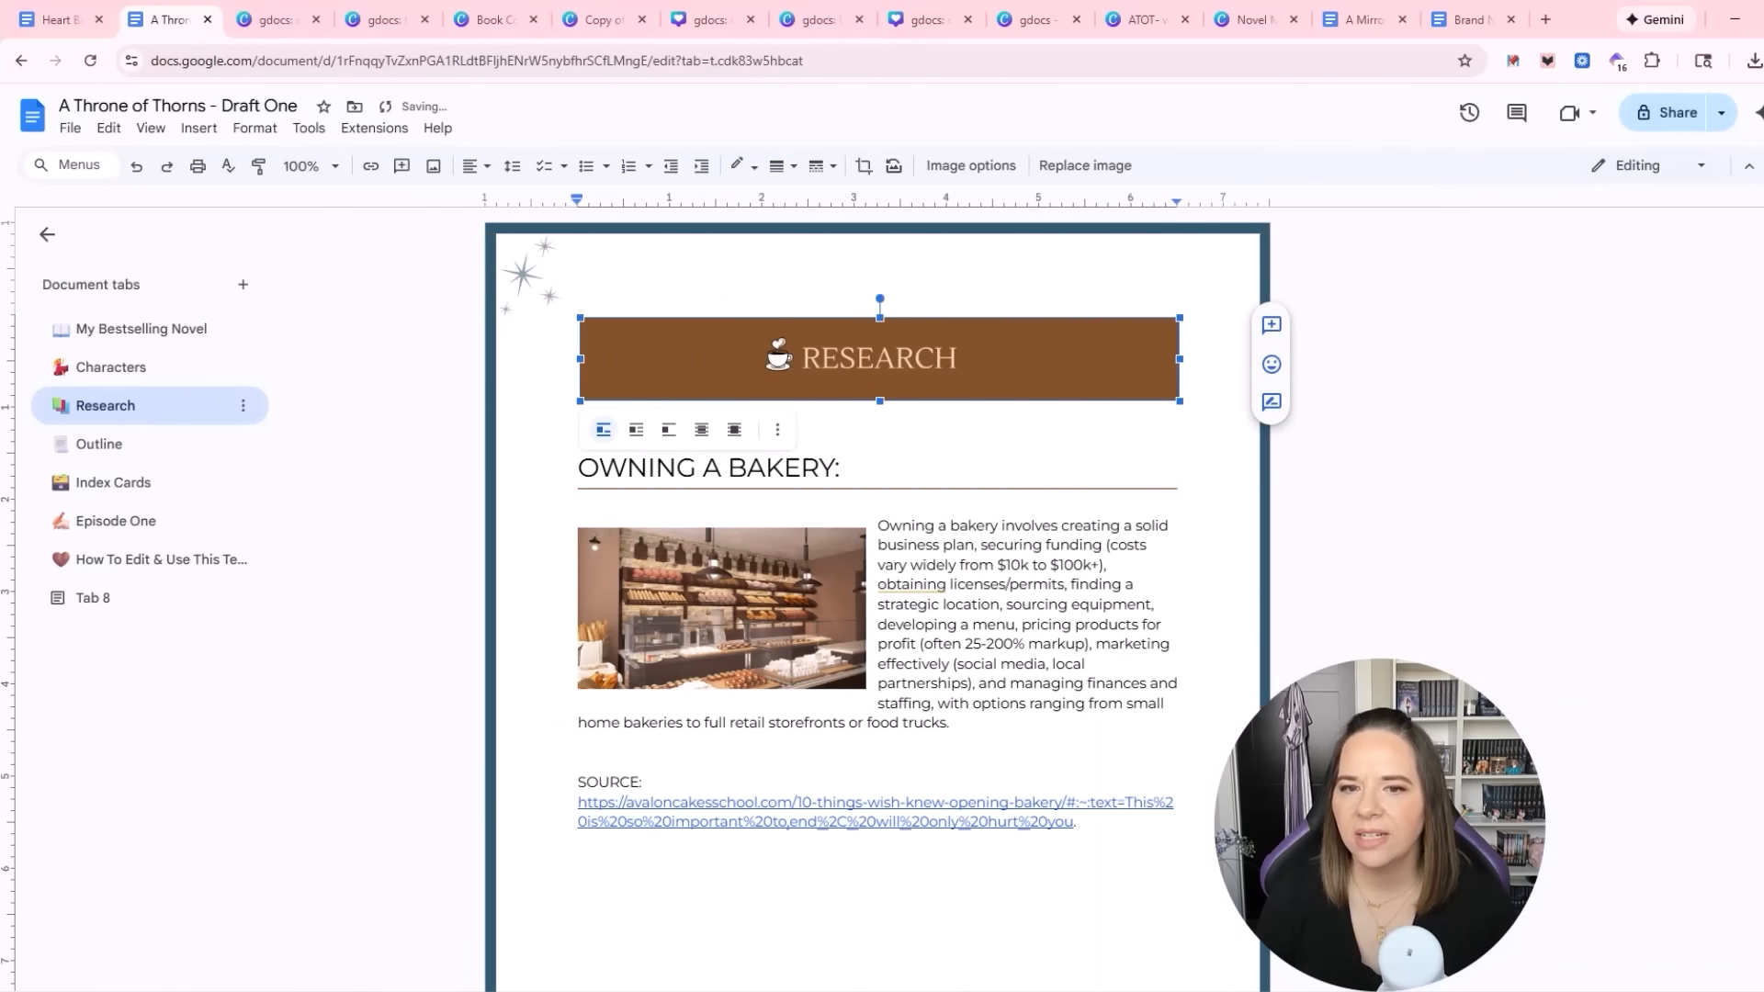
# Replace the brown coffee-cup banner on the Research page with the RESEARCH image from the ATOT folder
pyautogui.rightClick(722, 357)
pyautogui.moveTo(817, 579)
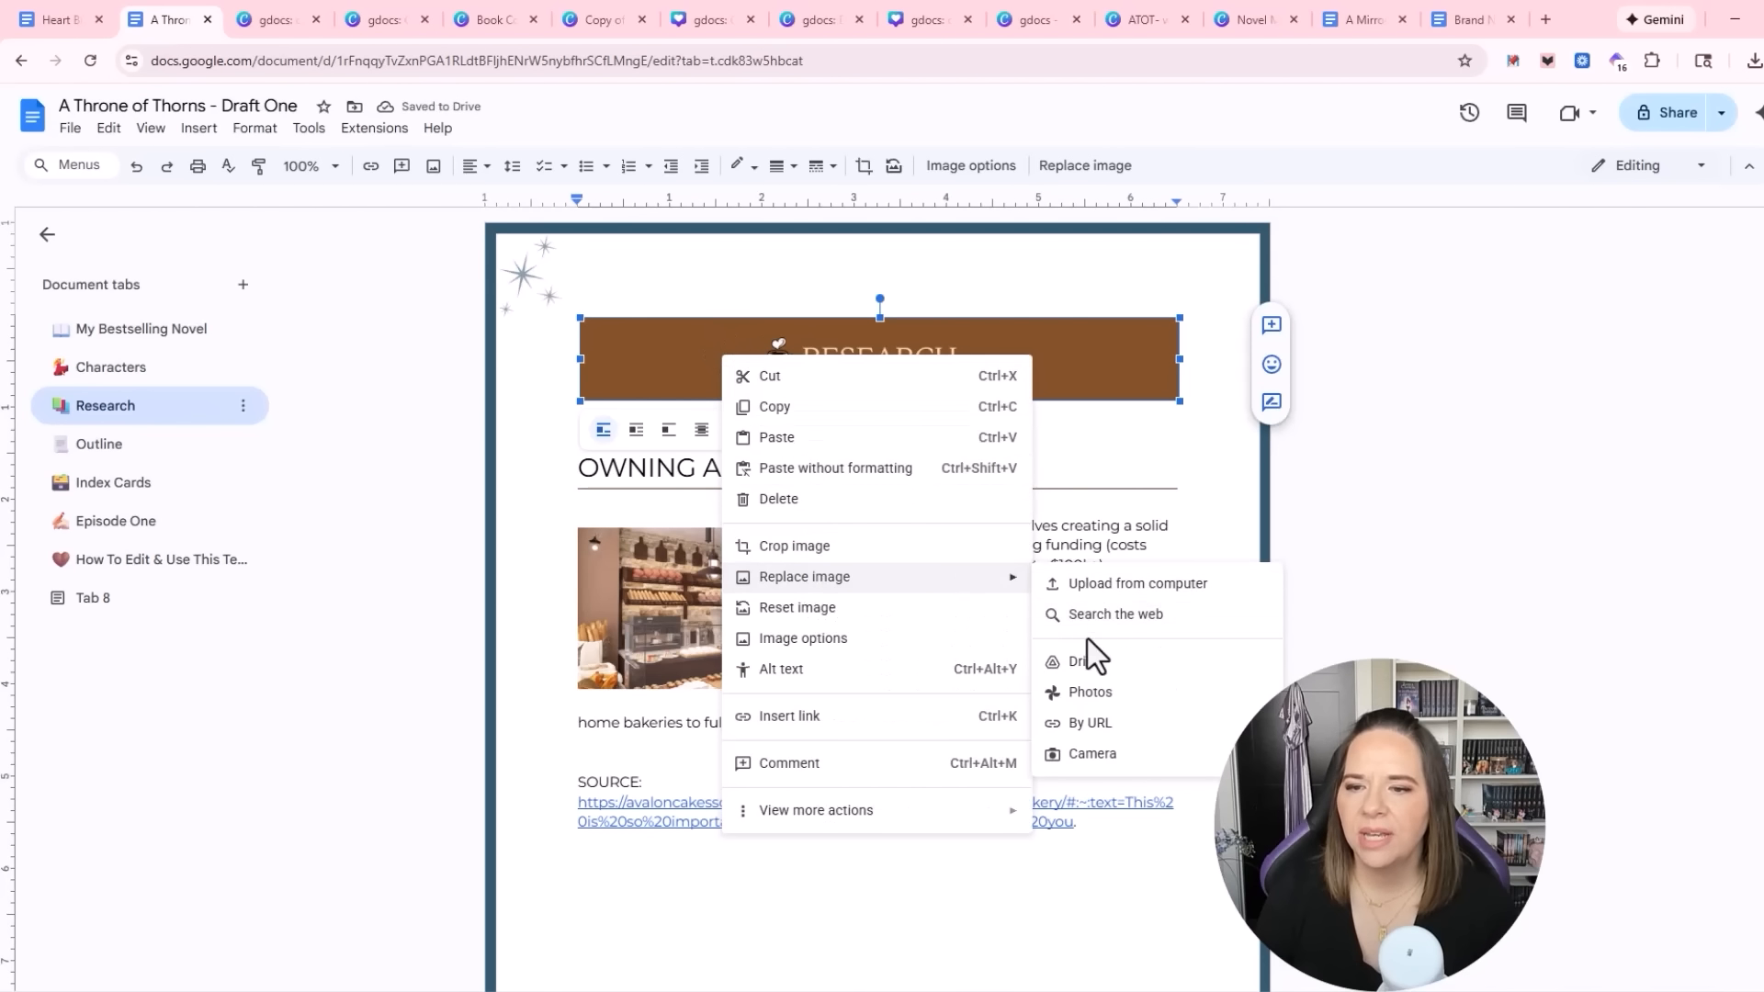
pyautogui.click(1106, 588)
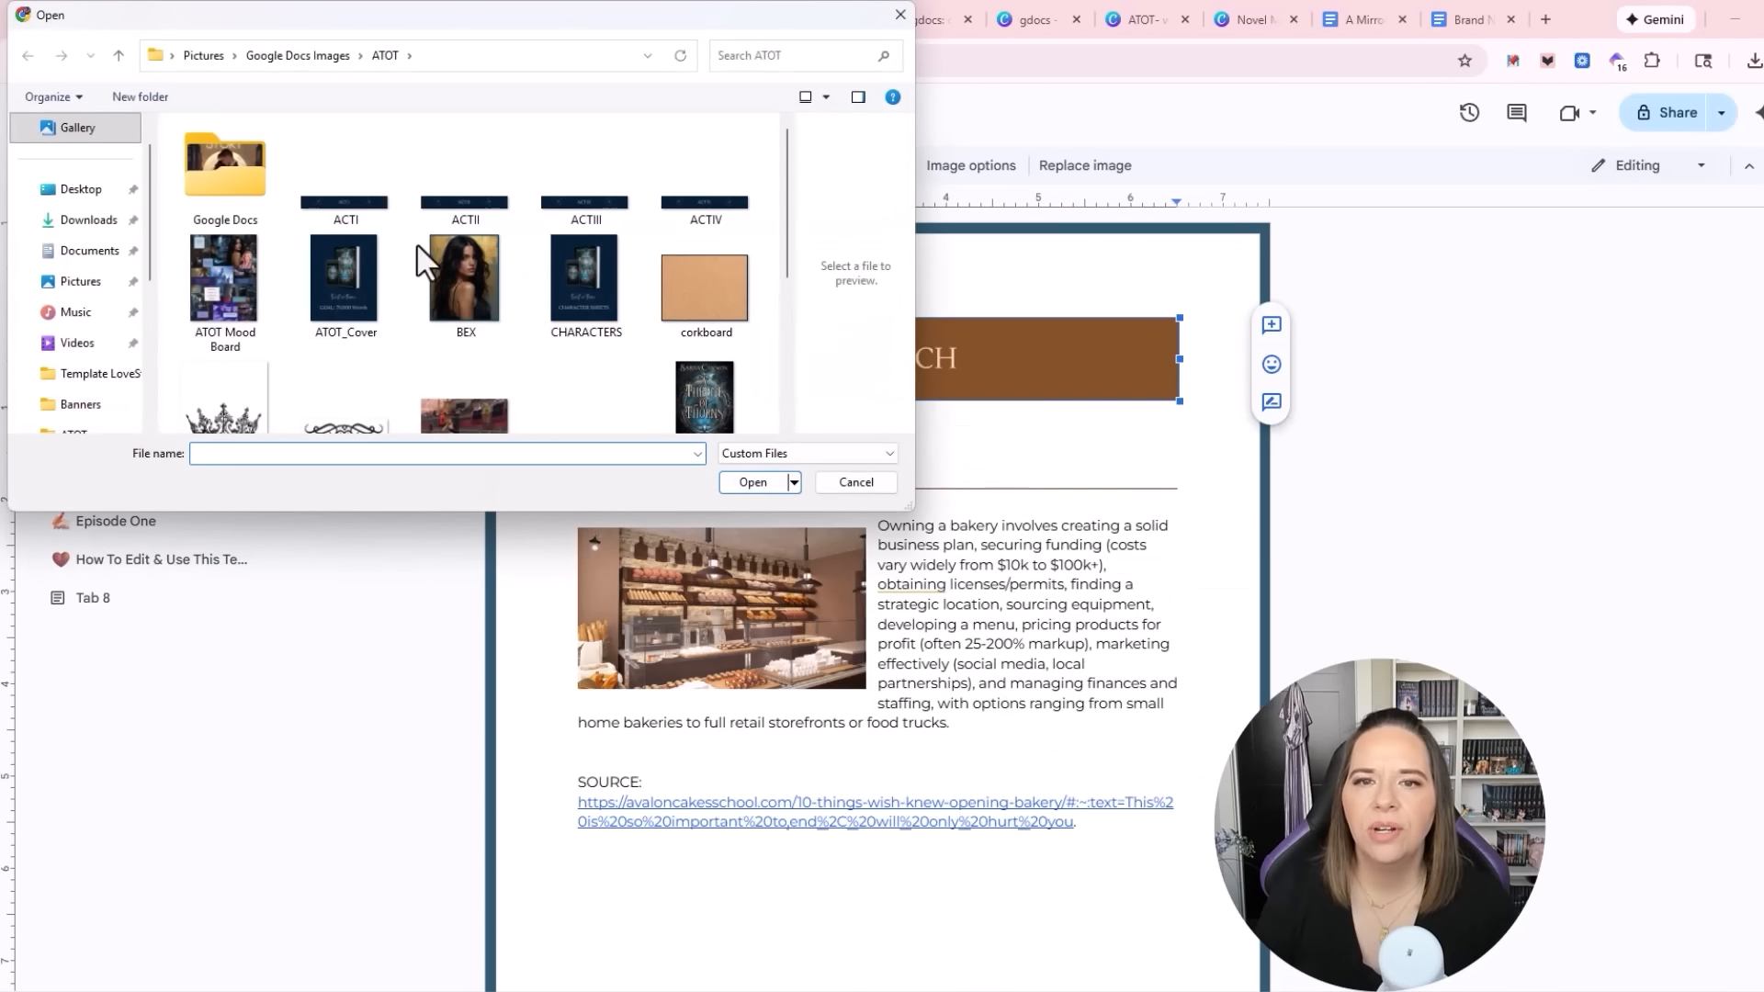
pyautogui.scroll(-1, 444, 366)
pyautogui.scroll(1, 565, 395)
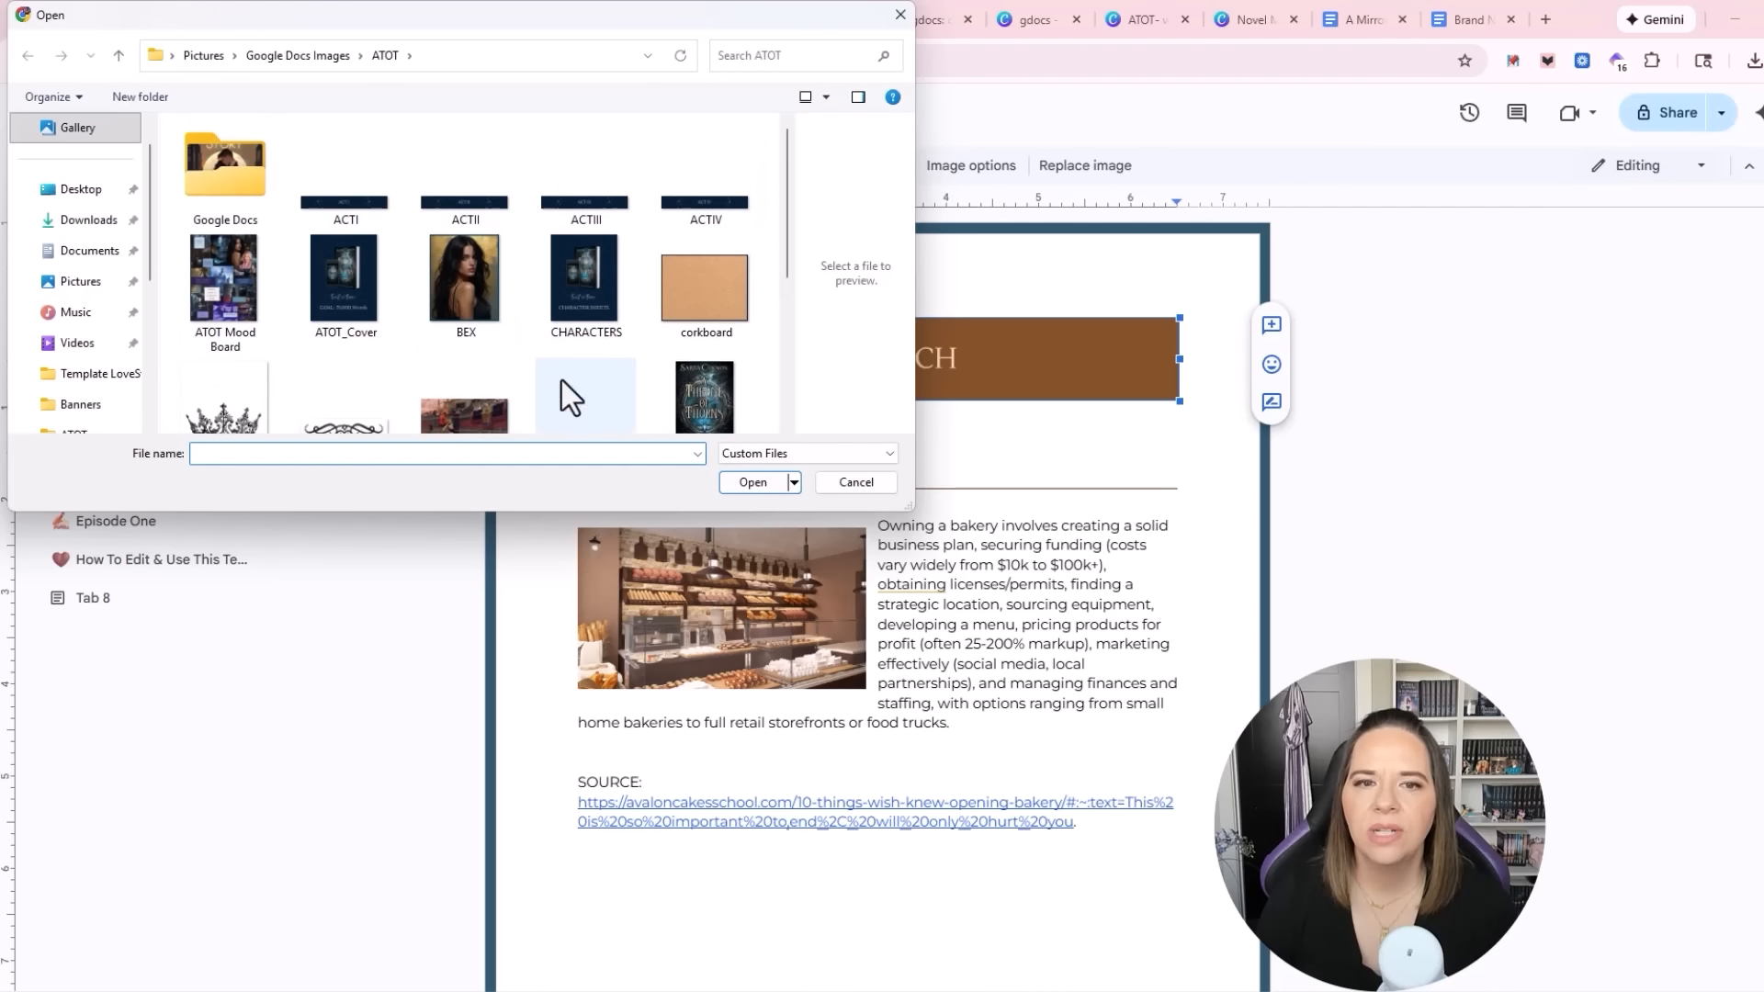
pyautogui.scroll(-3, 571, 393)
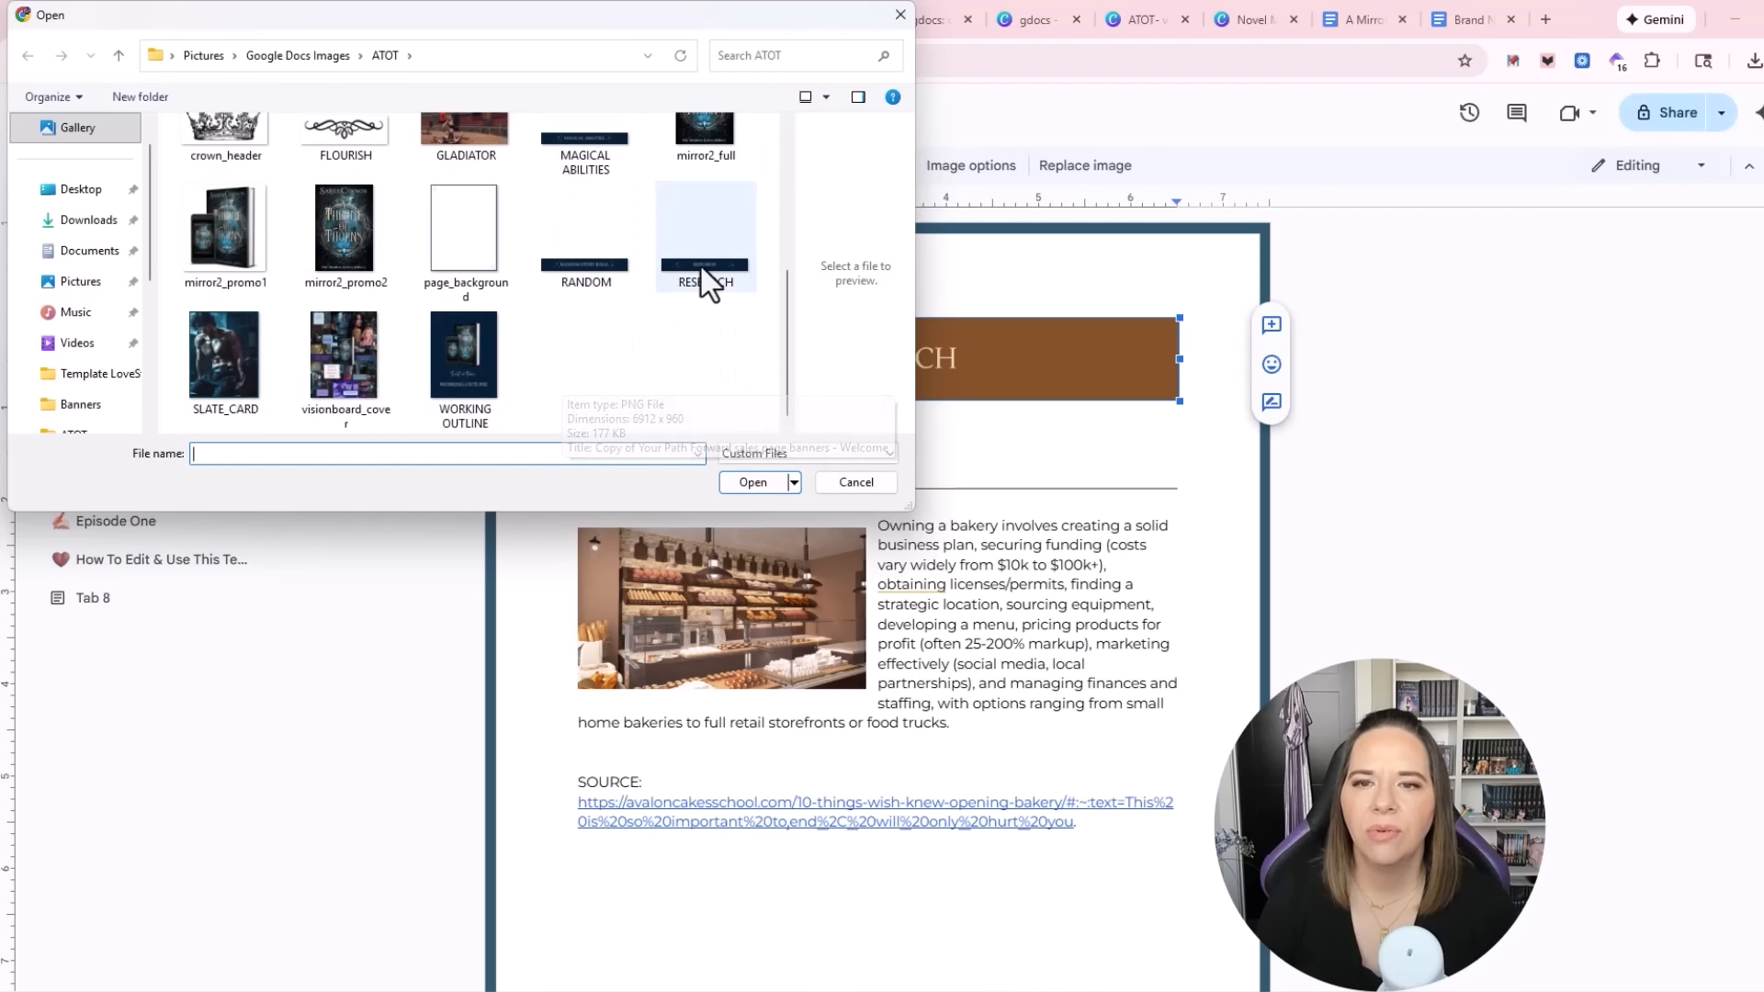
pyautogui.doubleClick(706, 276)
pyautogui.click(978, 619)
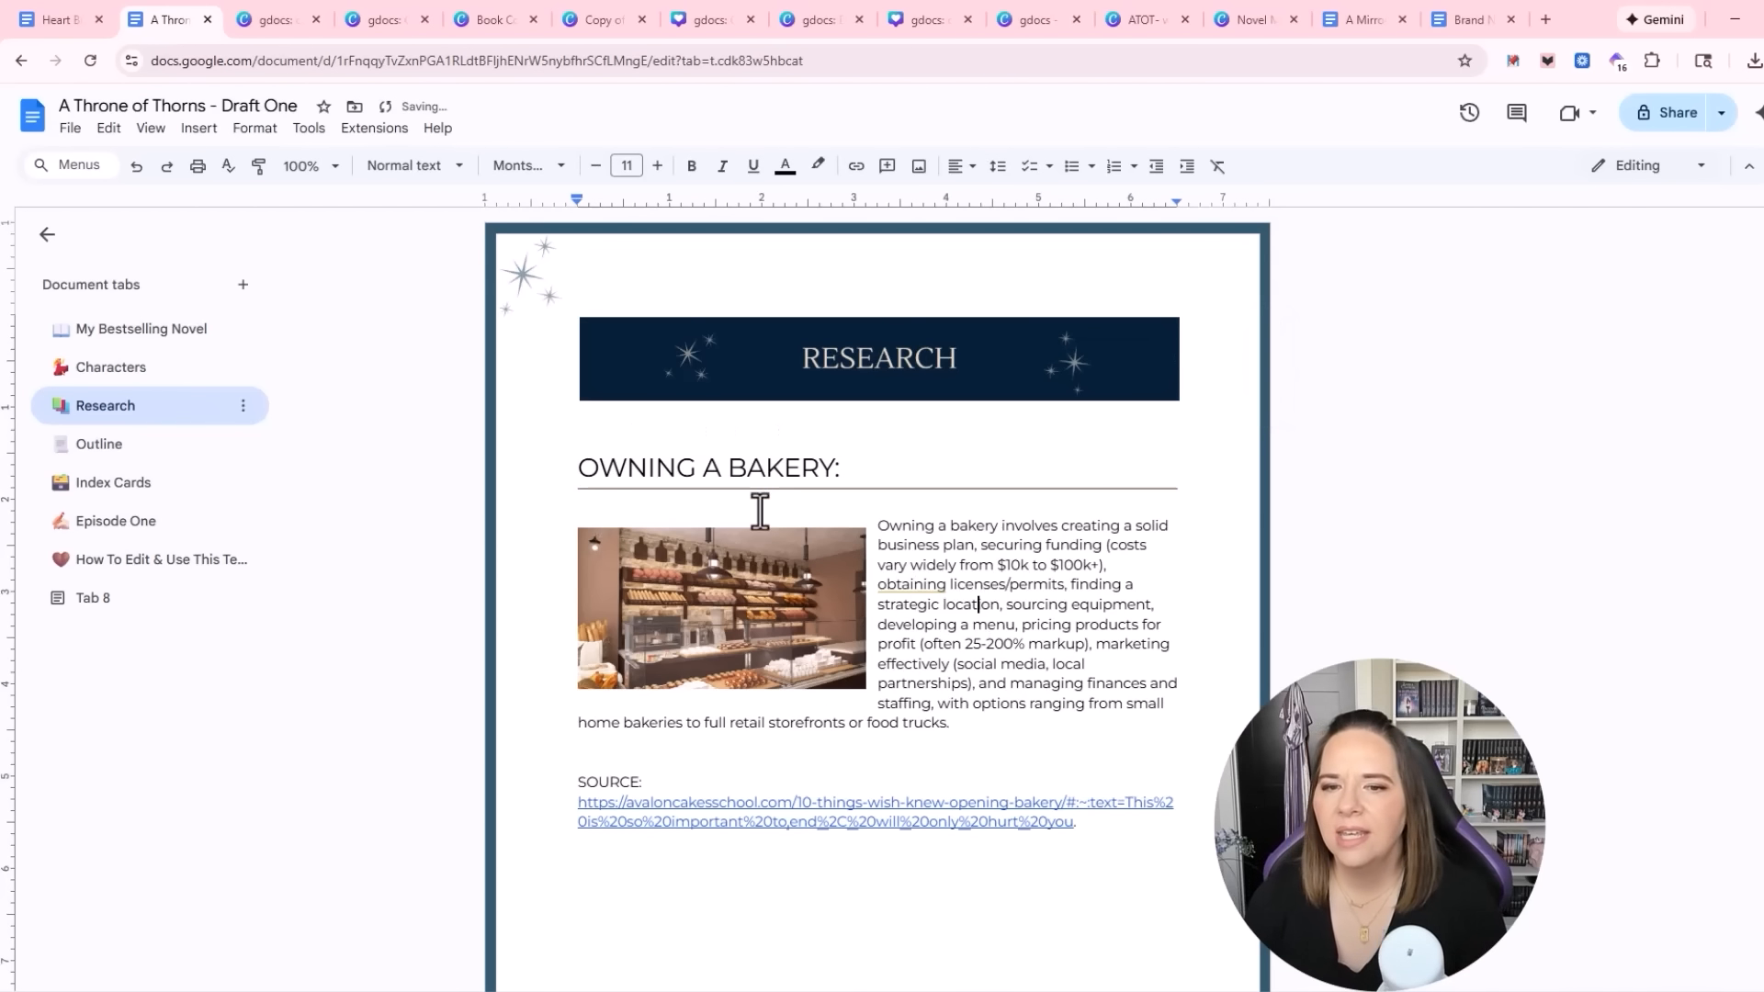
# Examine the layout of the bakery research entry, including its heading, description text and photo
pyautogui.click(768, 470)
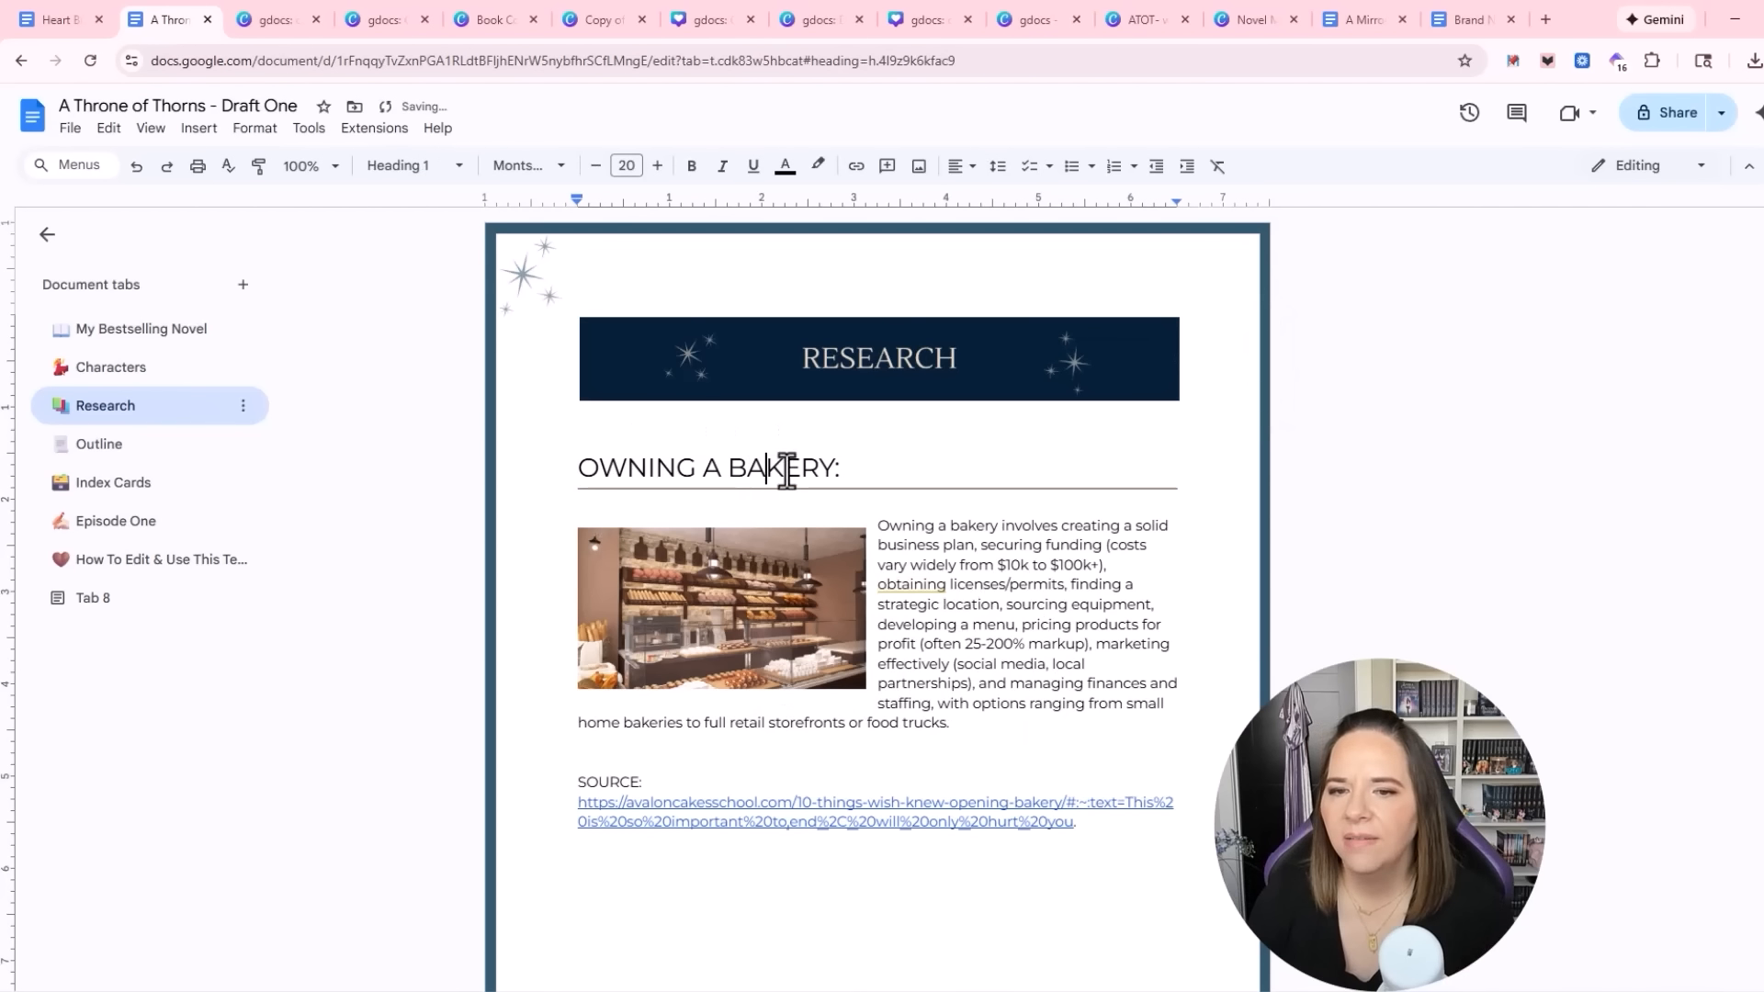
pyautogui.moveTo(577, 468); pyautogui.dragTo(831, 481)
pyautogui.click(575, 467)
pyautogui.moveTo(575, 466); pyautogui.dragTo(1096, 486)
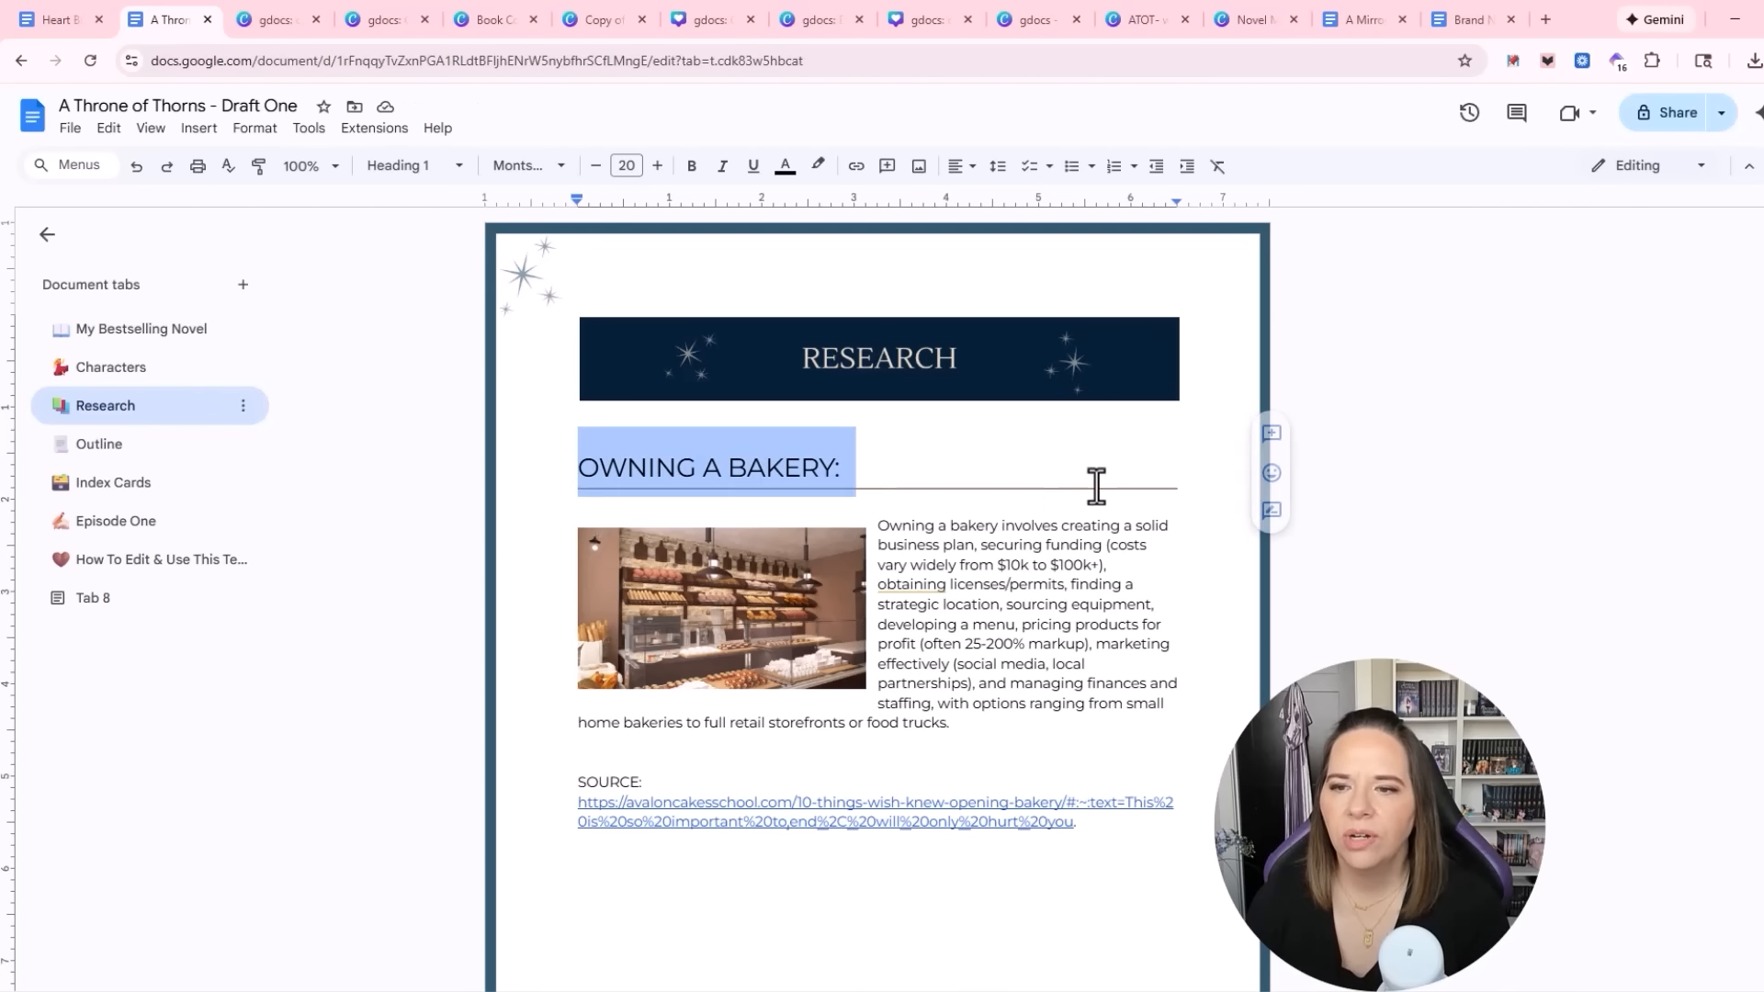
pyautogui.click(847, 471)
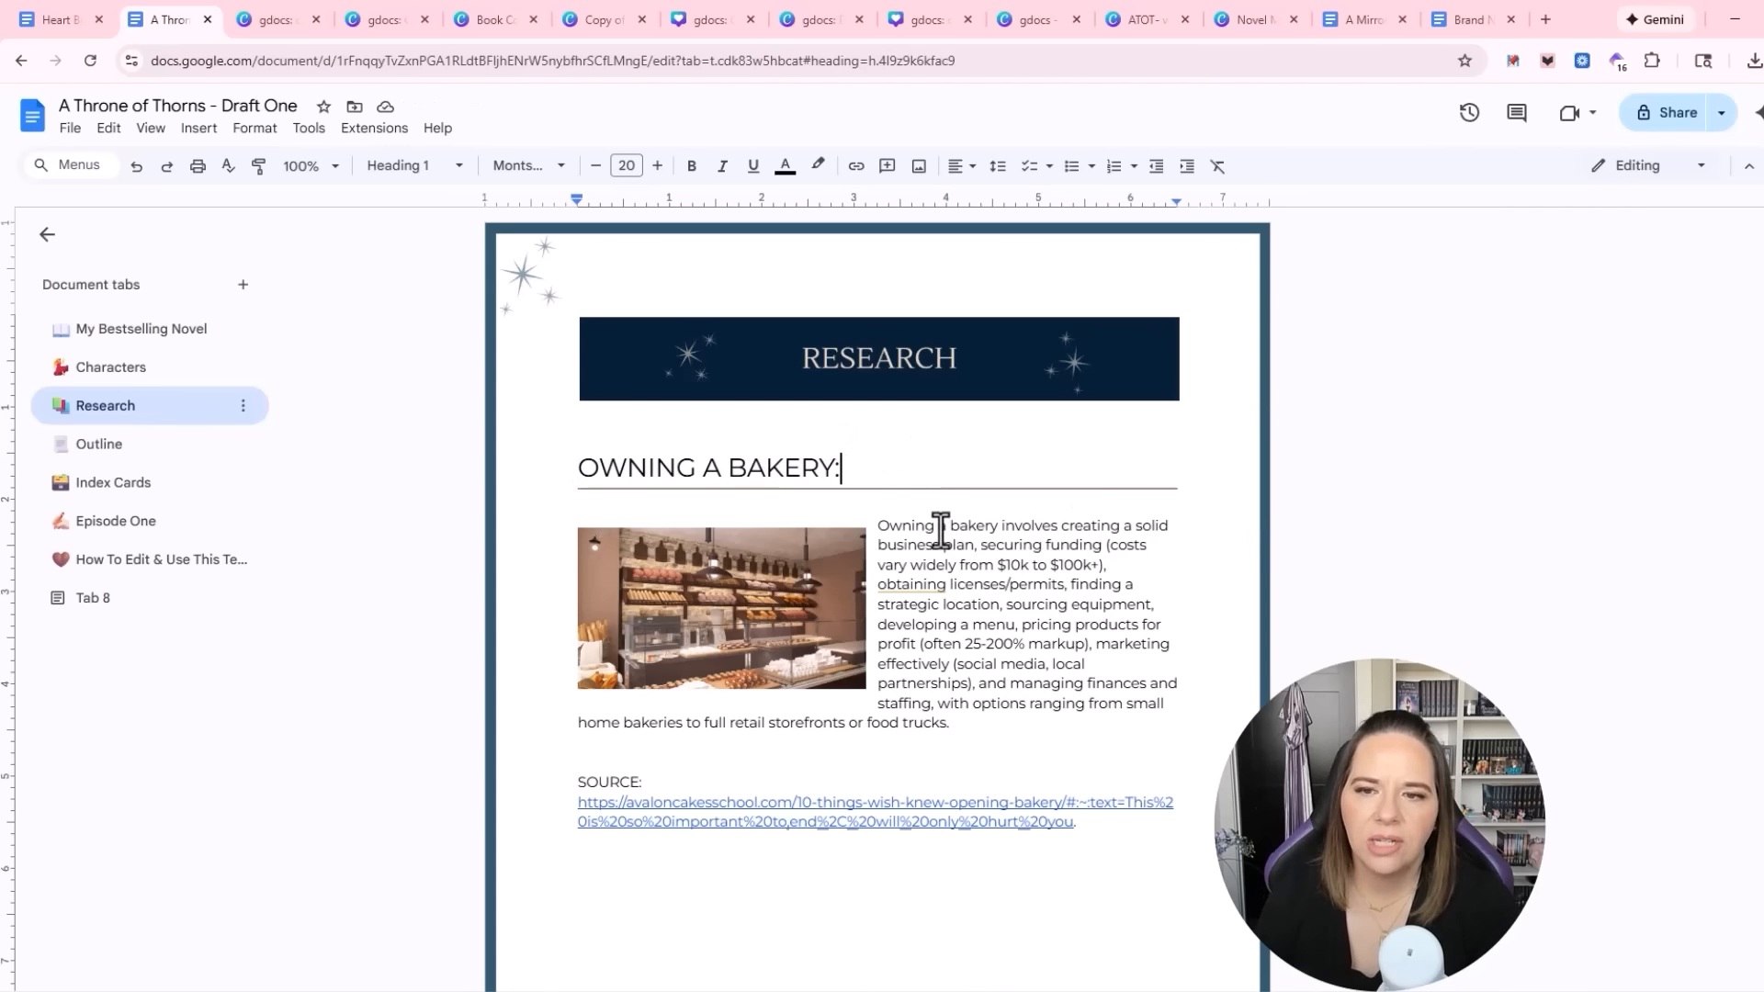
pyautogui.click(884, 526)
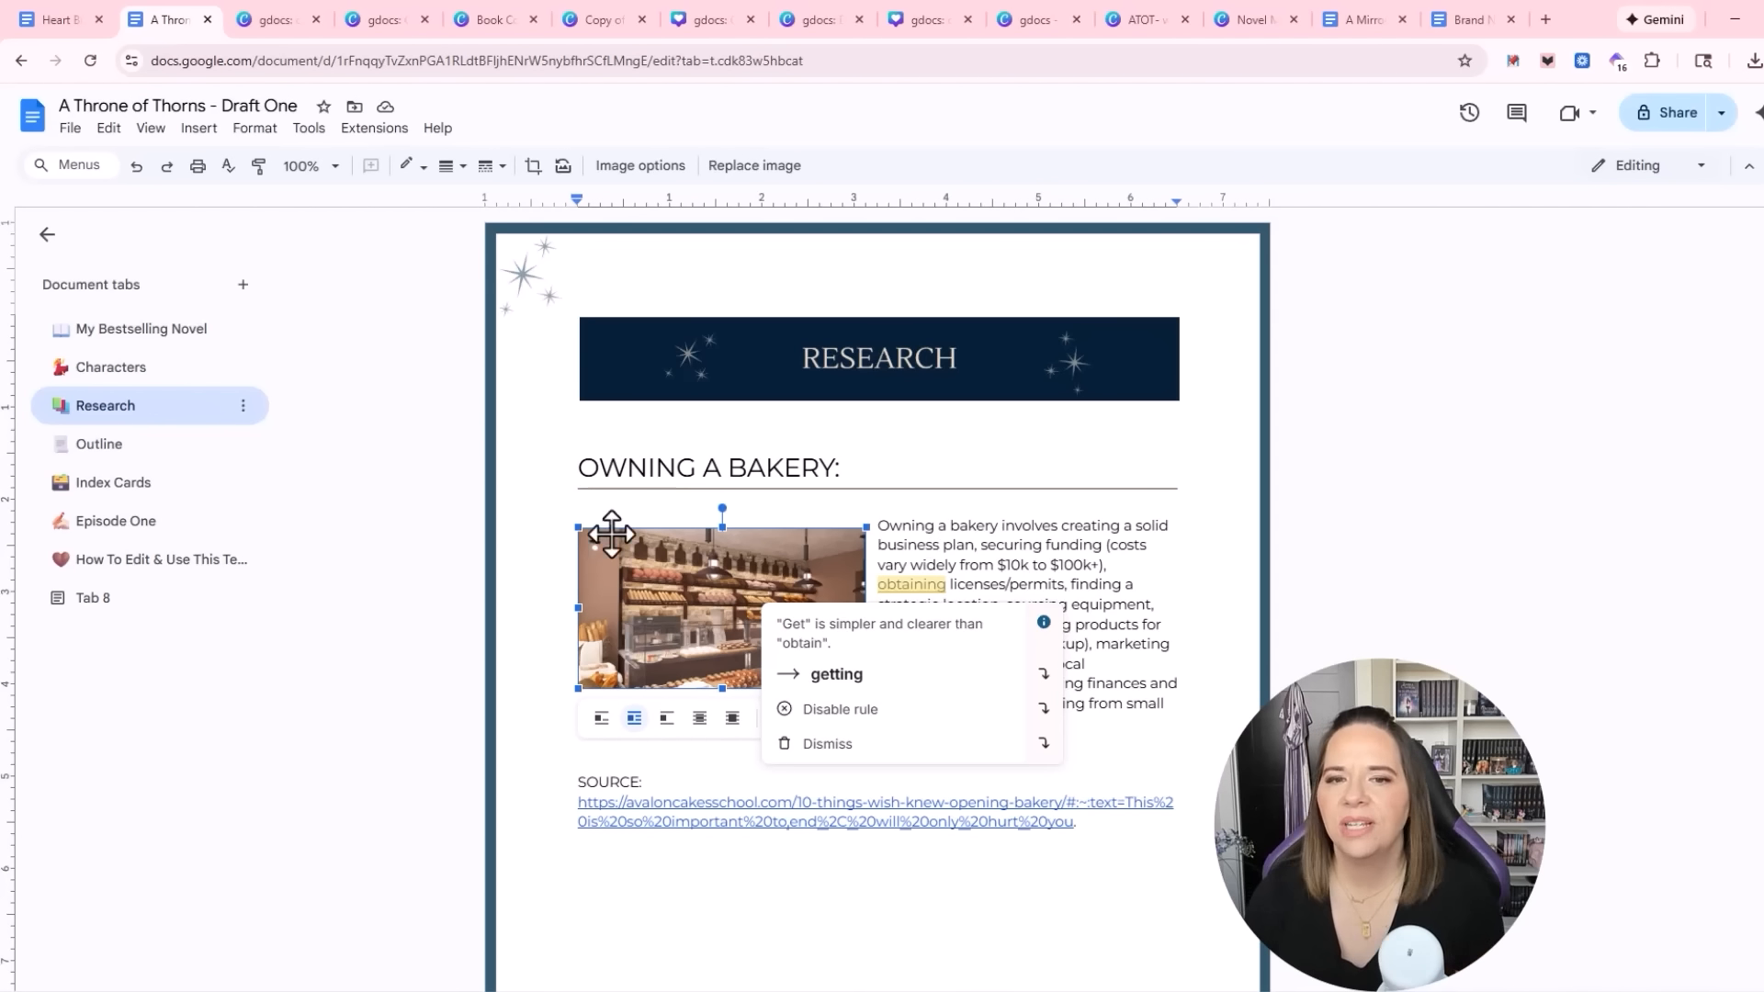
pyautogui.scroll(-4, 516, 637)
pyautogui.scroll(4, 473, 658)
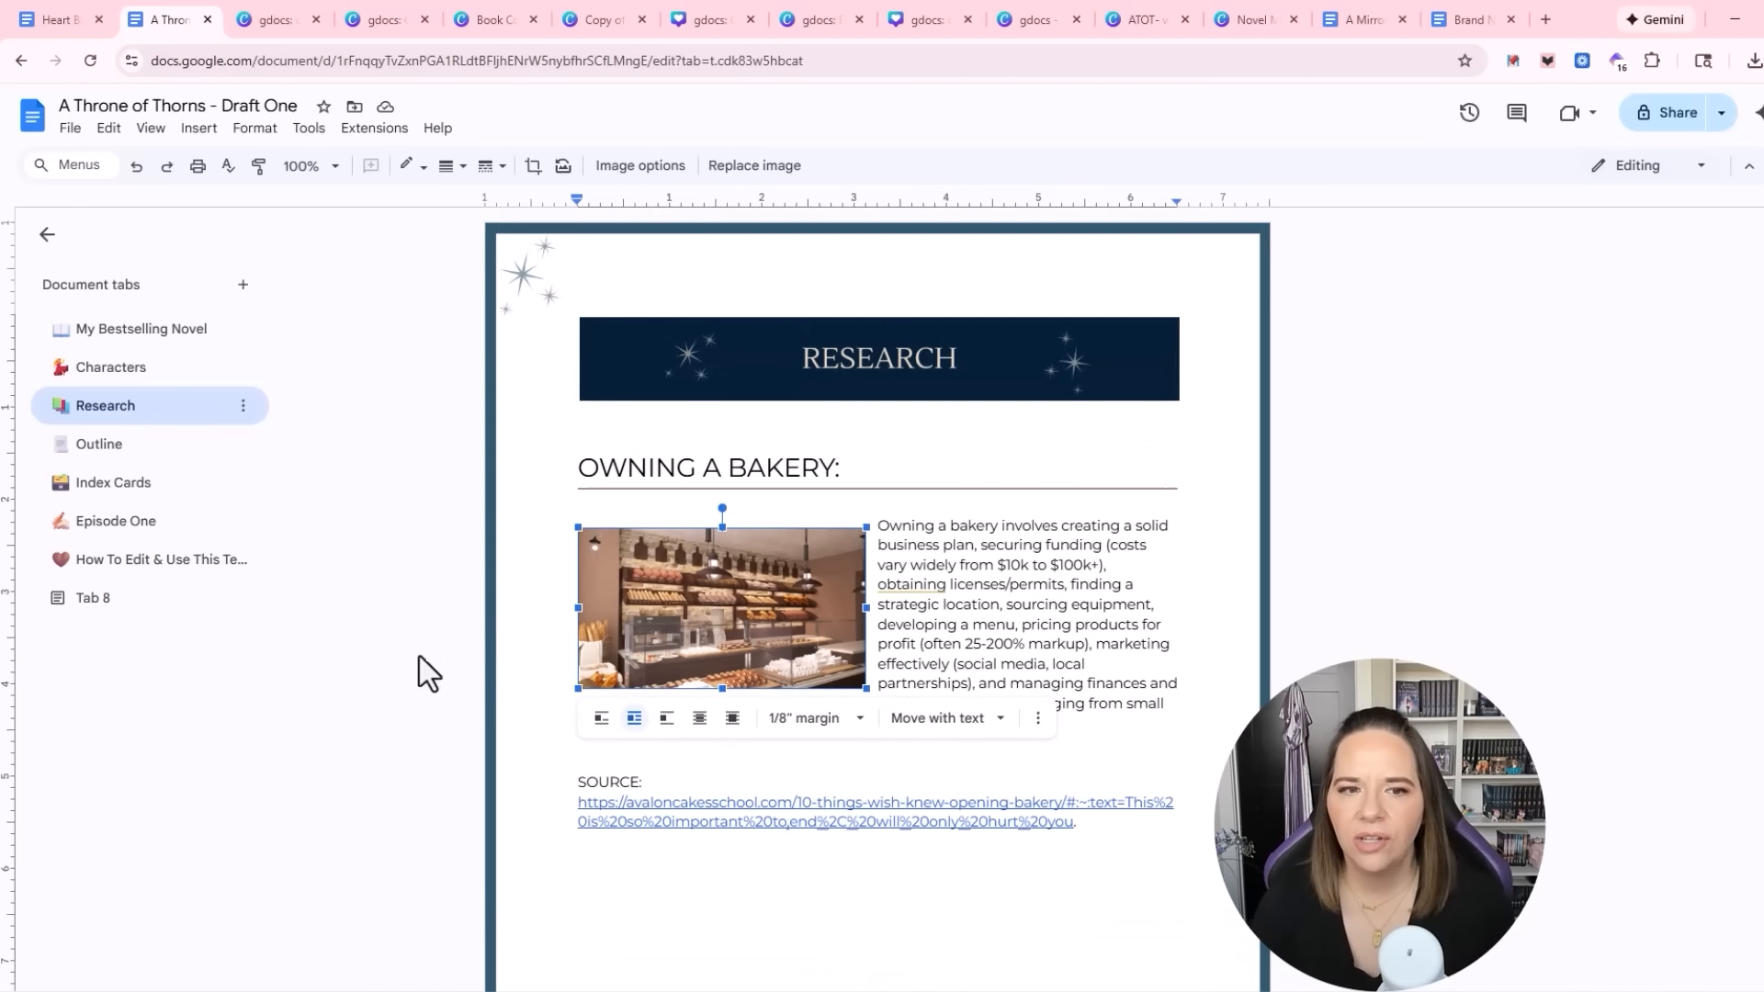
# Replace the brown cover image in the Outline document tab with the WORKING OUTLINE image from the ATOT folder
pyautogui.click(95, 450)
pyautogui.click(607, 714)
pyautogui.scroll(-3, 732, 614)
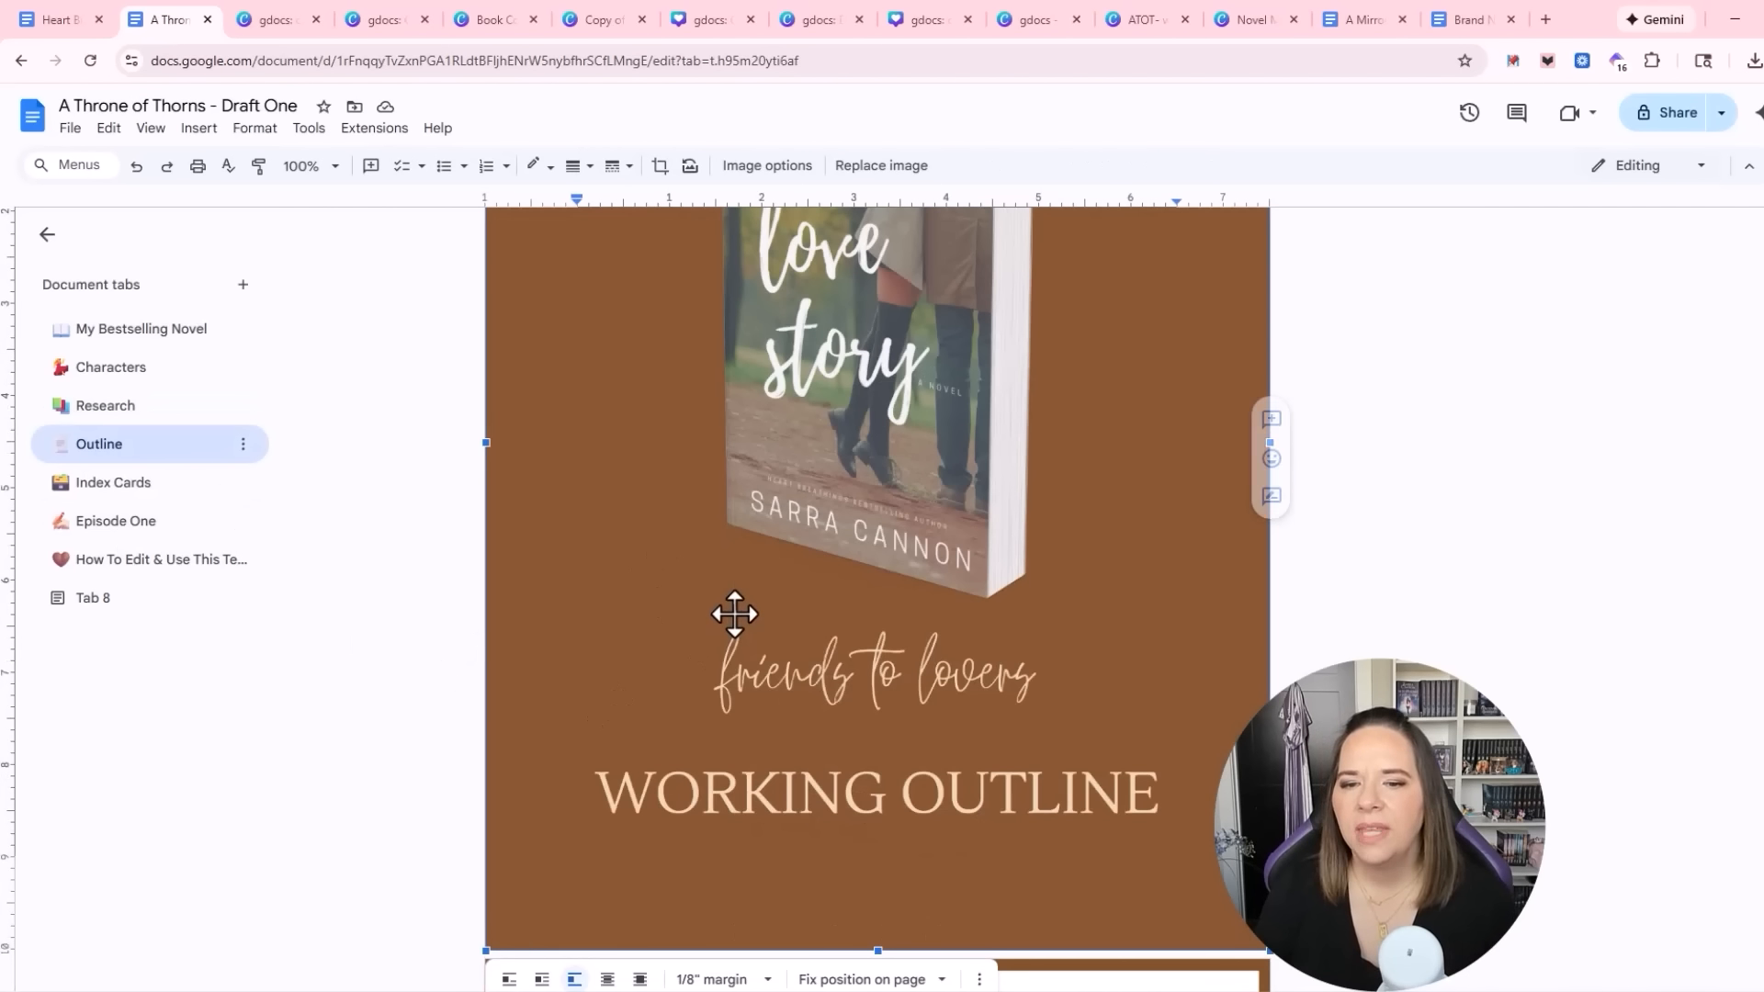
pyautogui.rightClick(866, 576)
pyautogui.moveTo(942, 367)
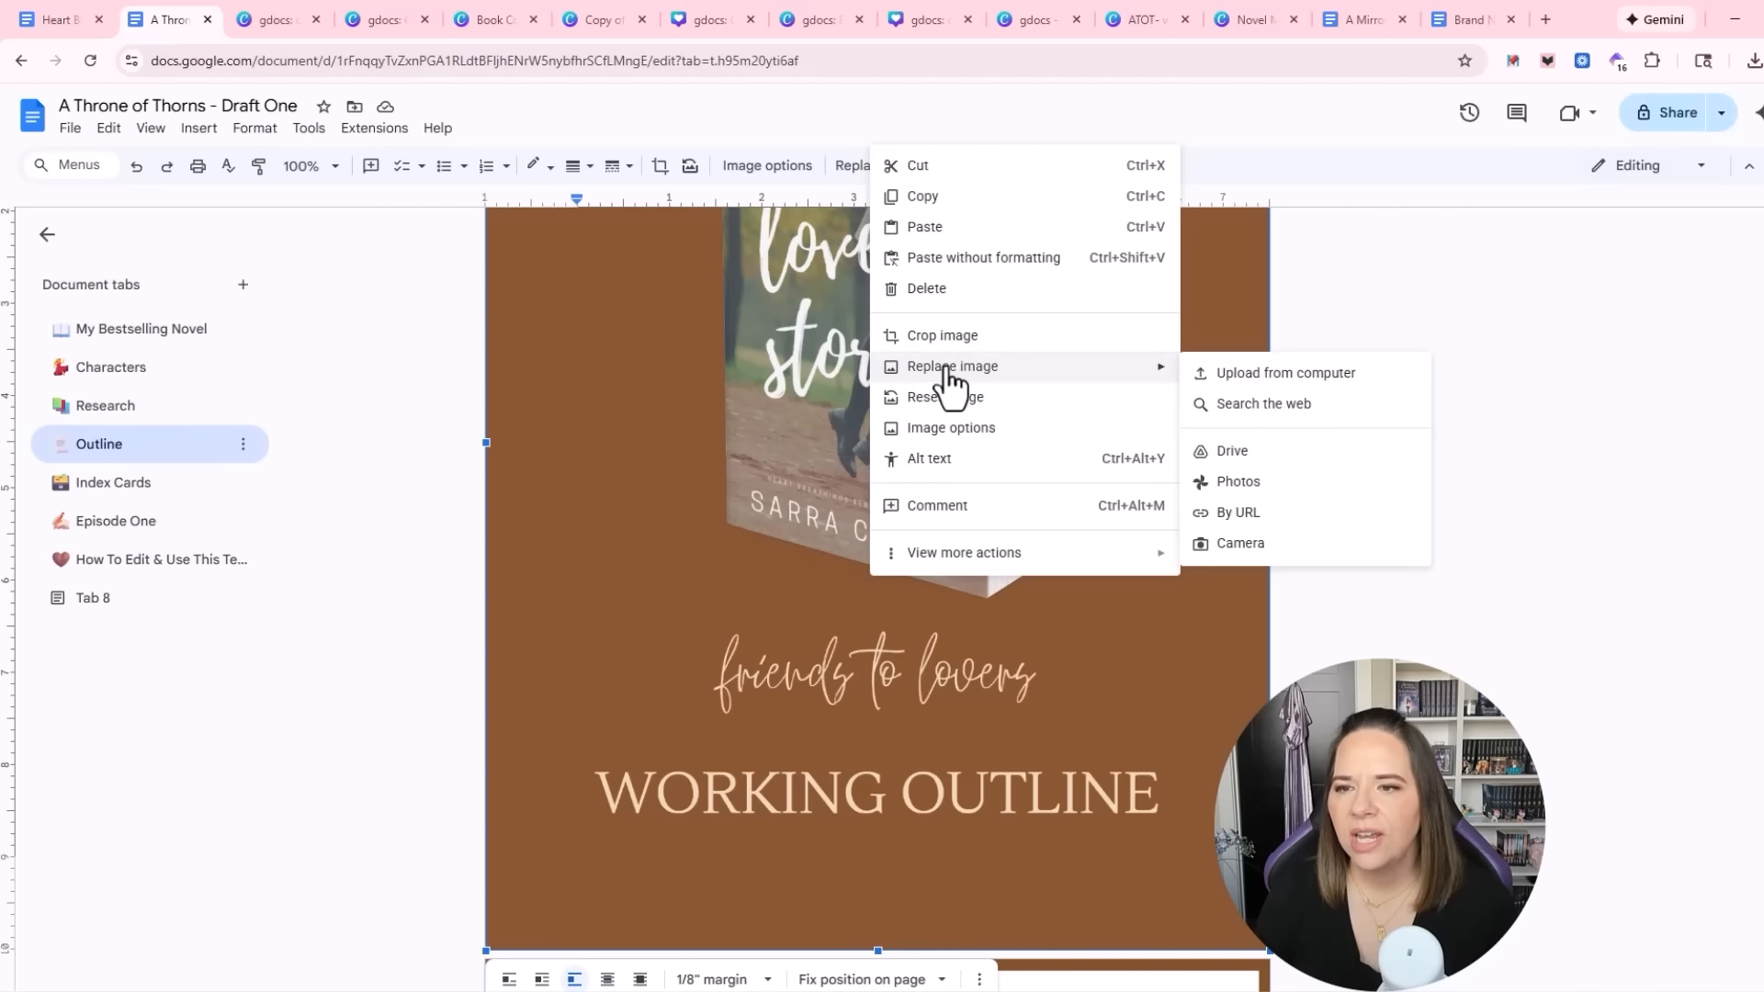
pyautogui.click(1203, 372)
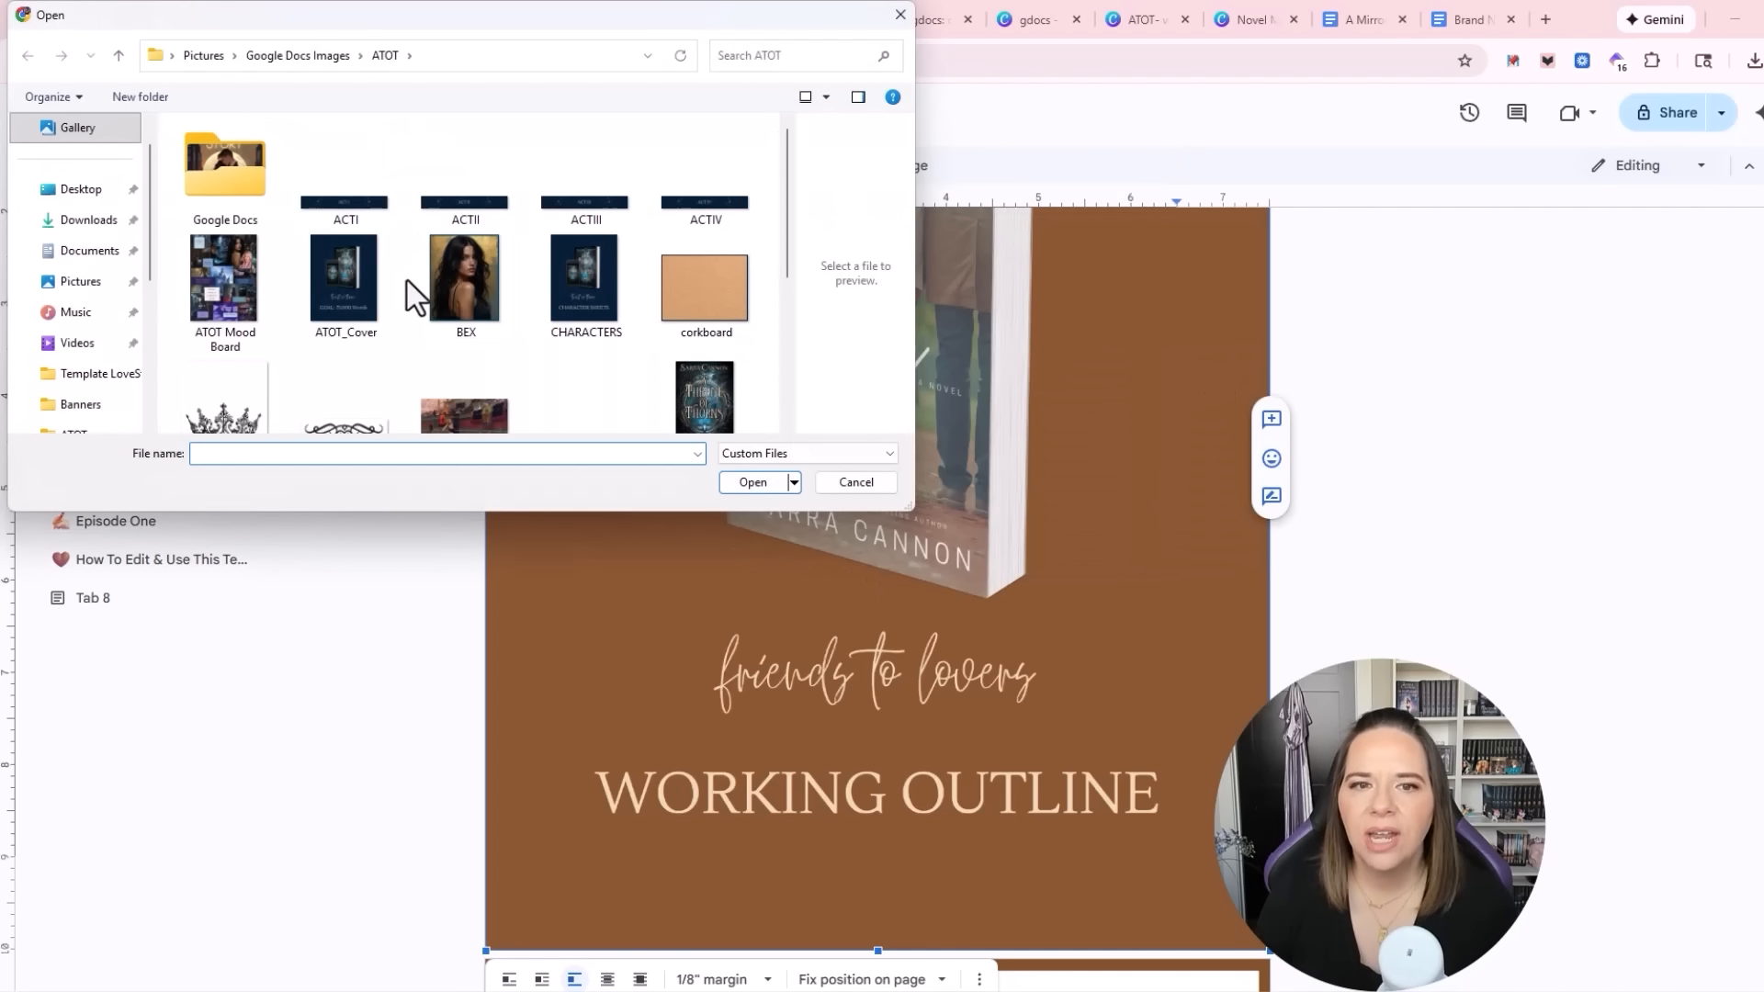
pyautogui.scroll(-5, 390, 355)
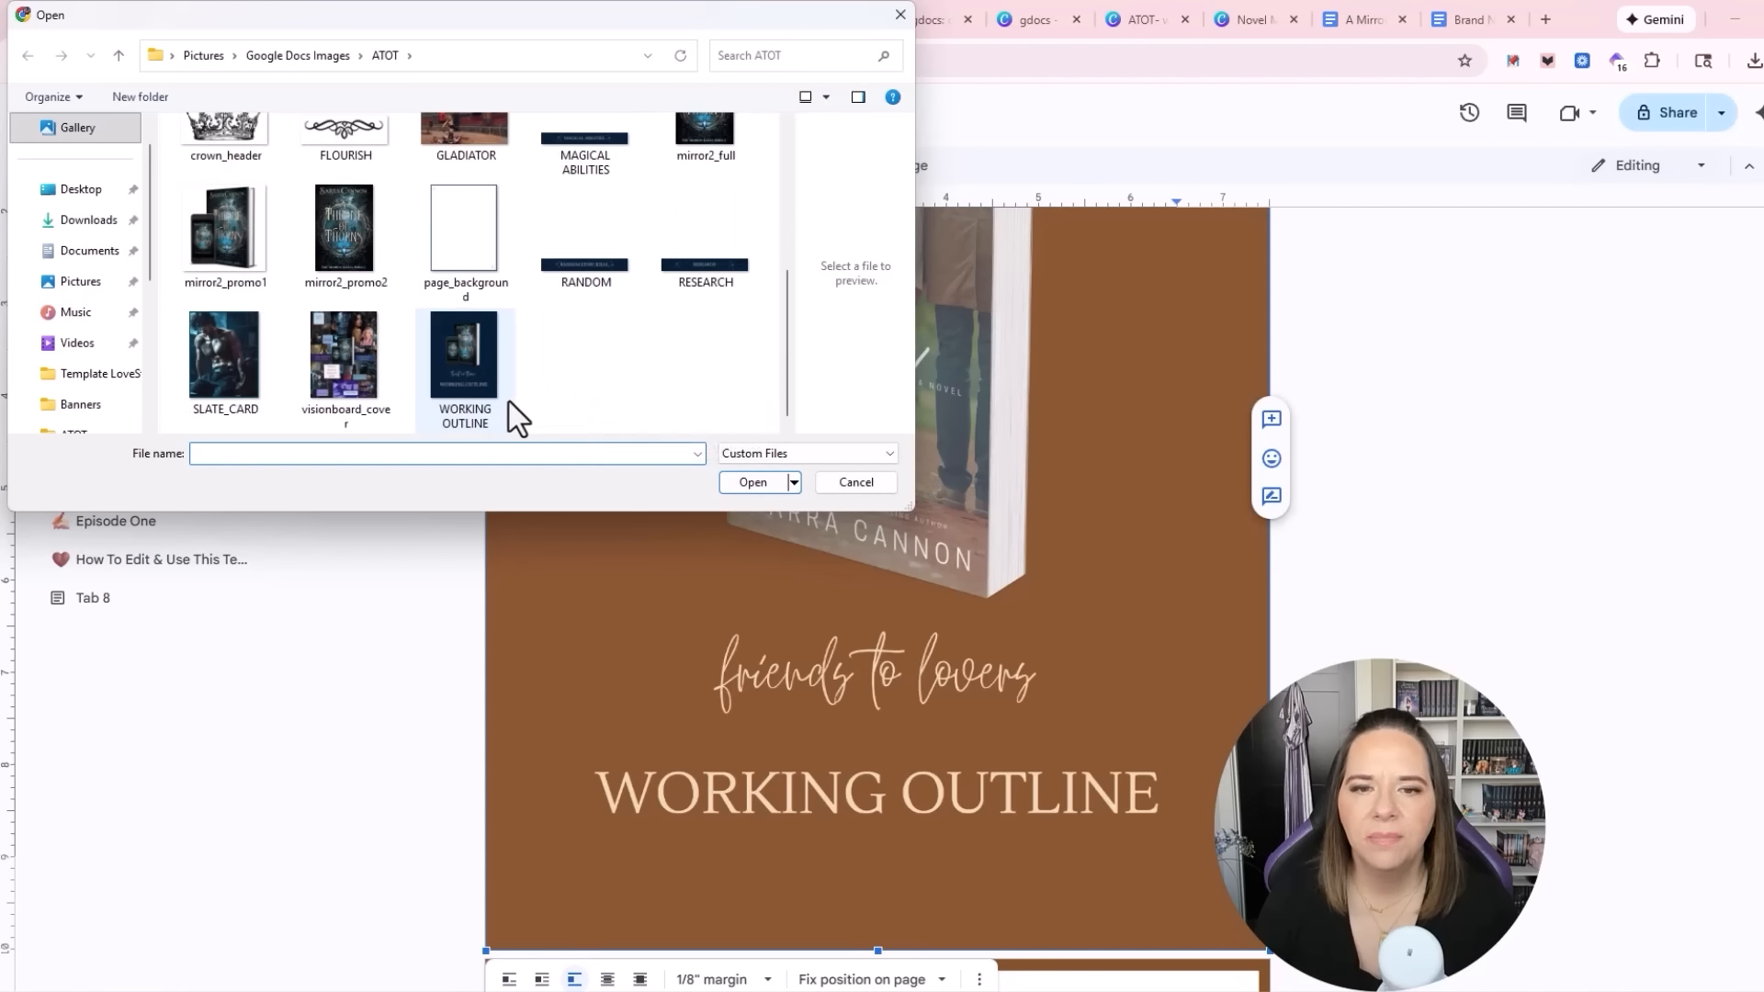
pyautogui.doubleClick(509, 400)
# Review the Outline tab's act pages, checking the banners, plot-point headings and answer boxes down to the Second Doorway of No Return
pyautogui.scroll(-6, 474, 377)
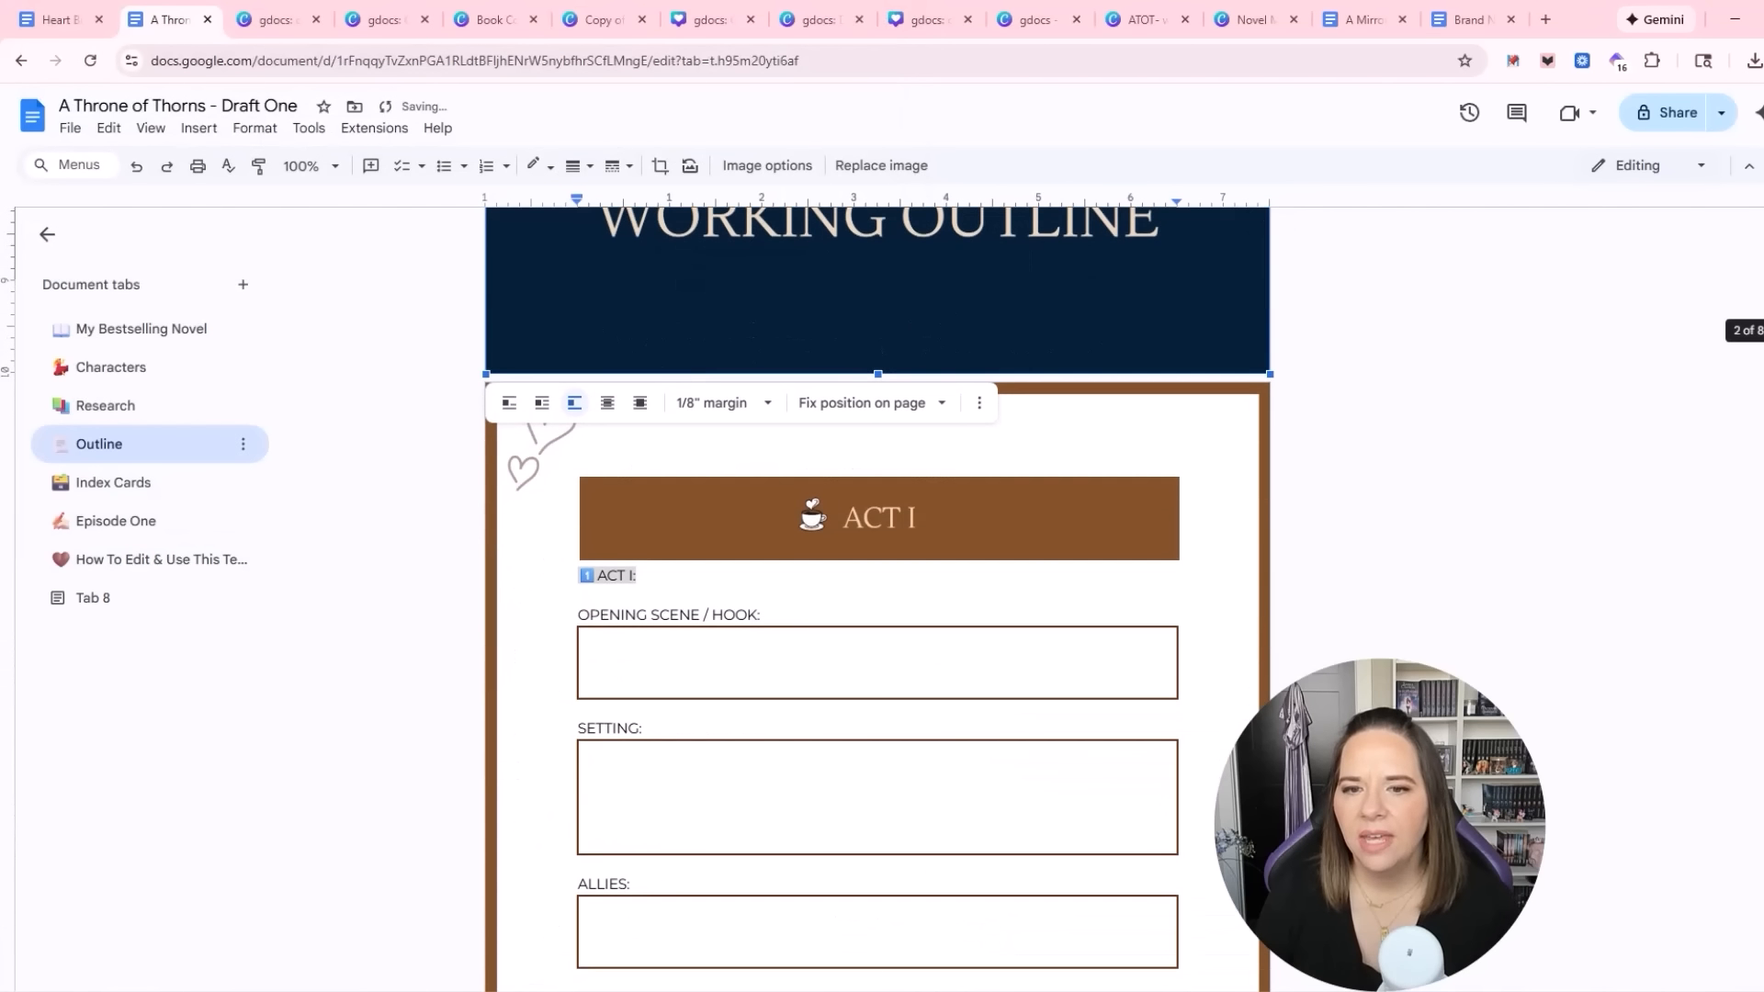
pyautogui.click(563, 596)
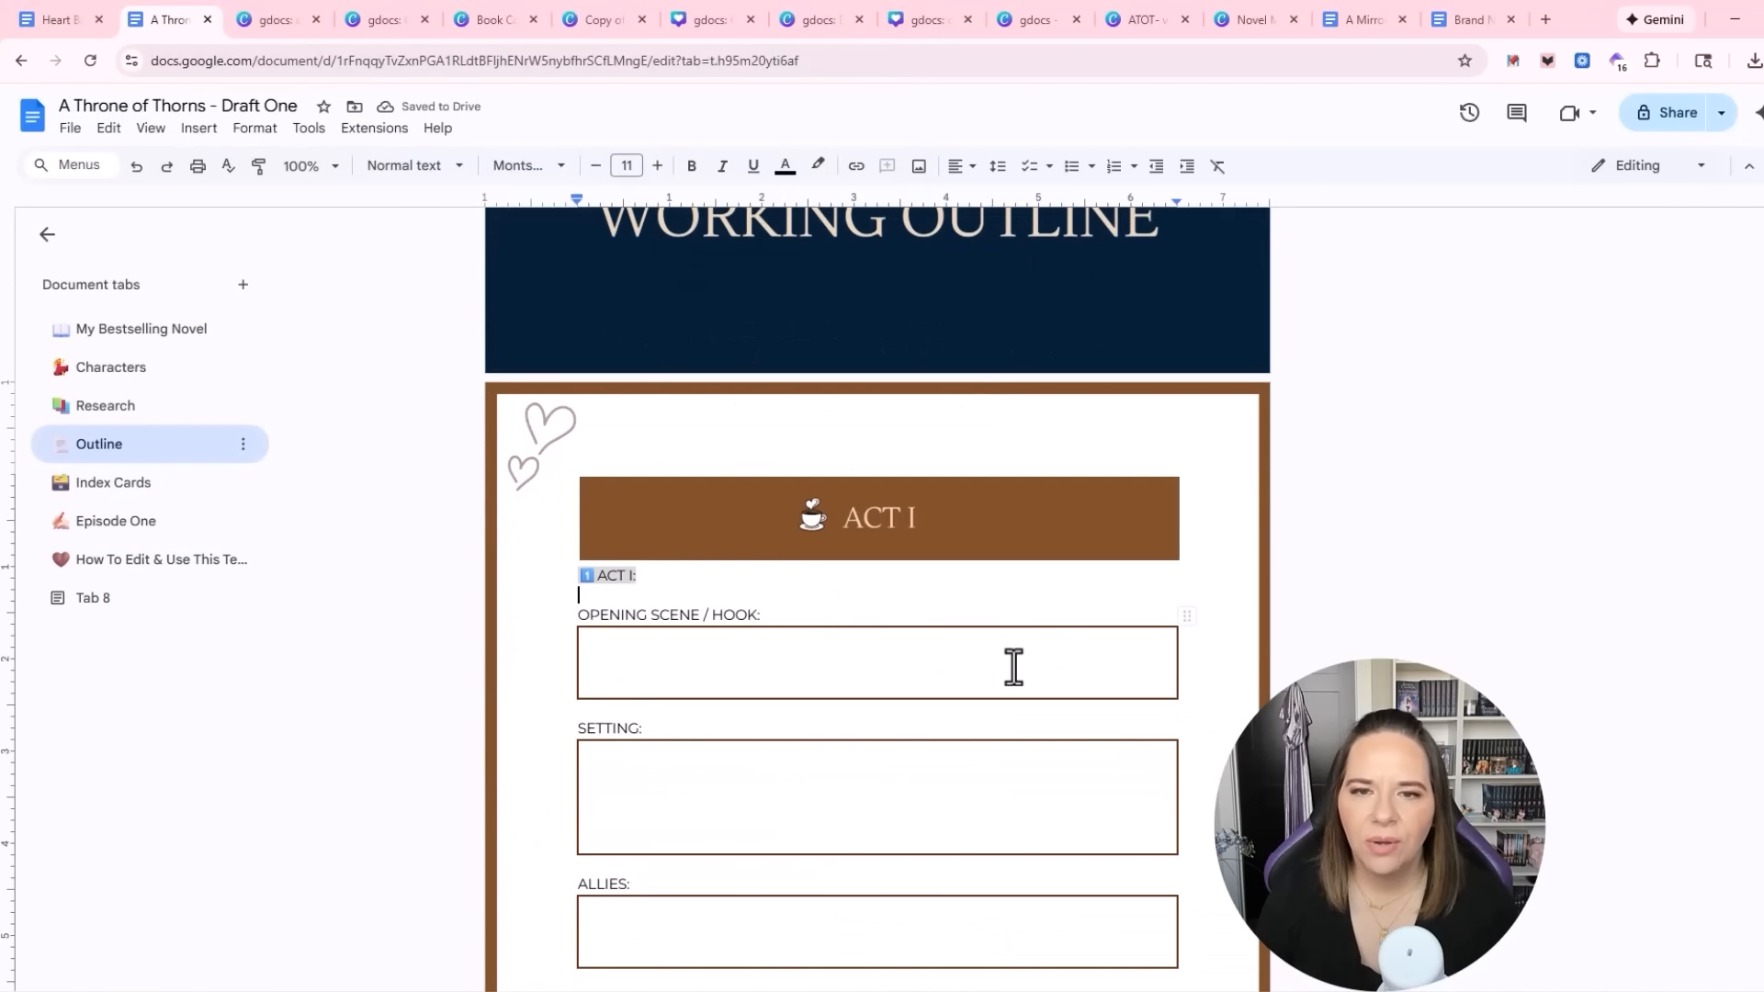
pyautogui.scroll(-2, 1013, 666)
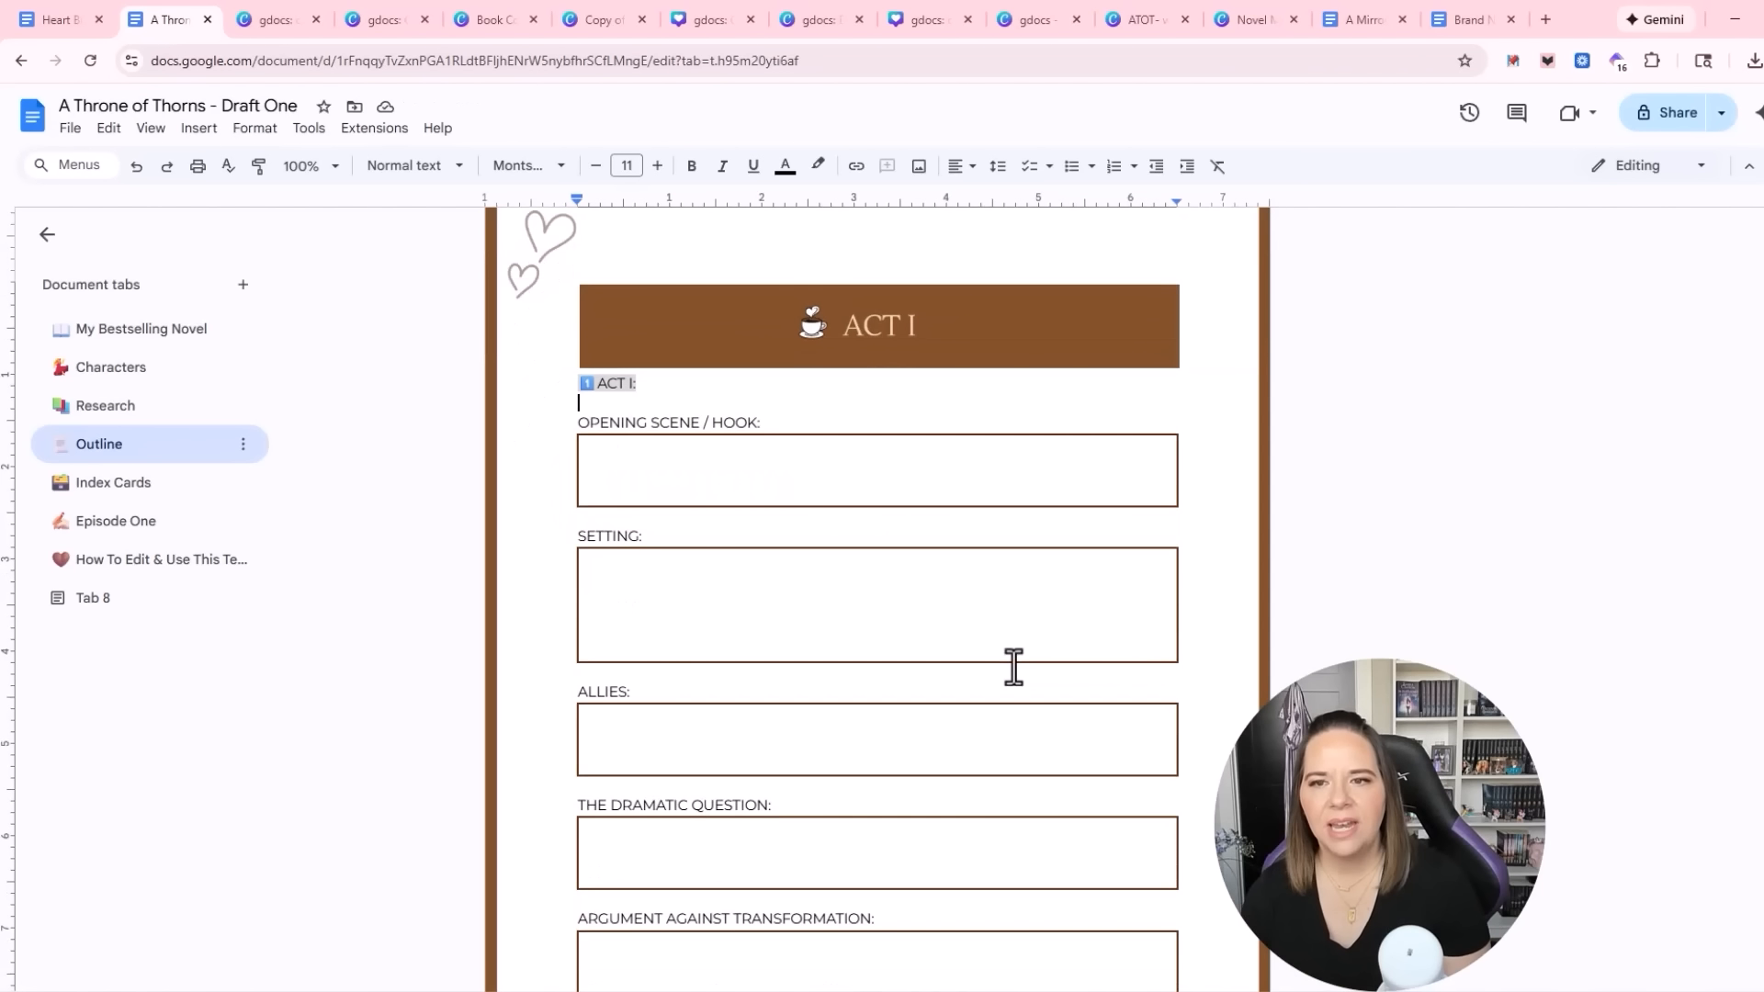
pyautogui.scroll(2, 964, 666)
pyautogui.click(497, 410)
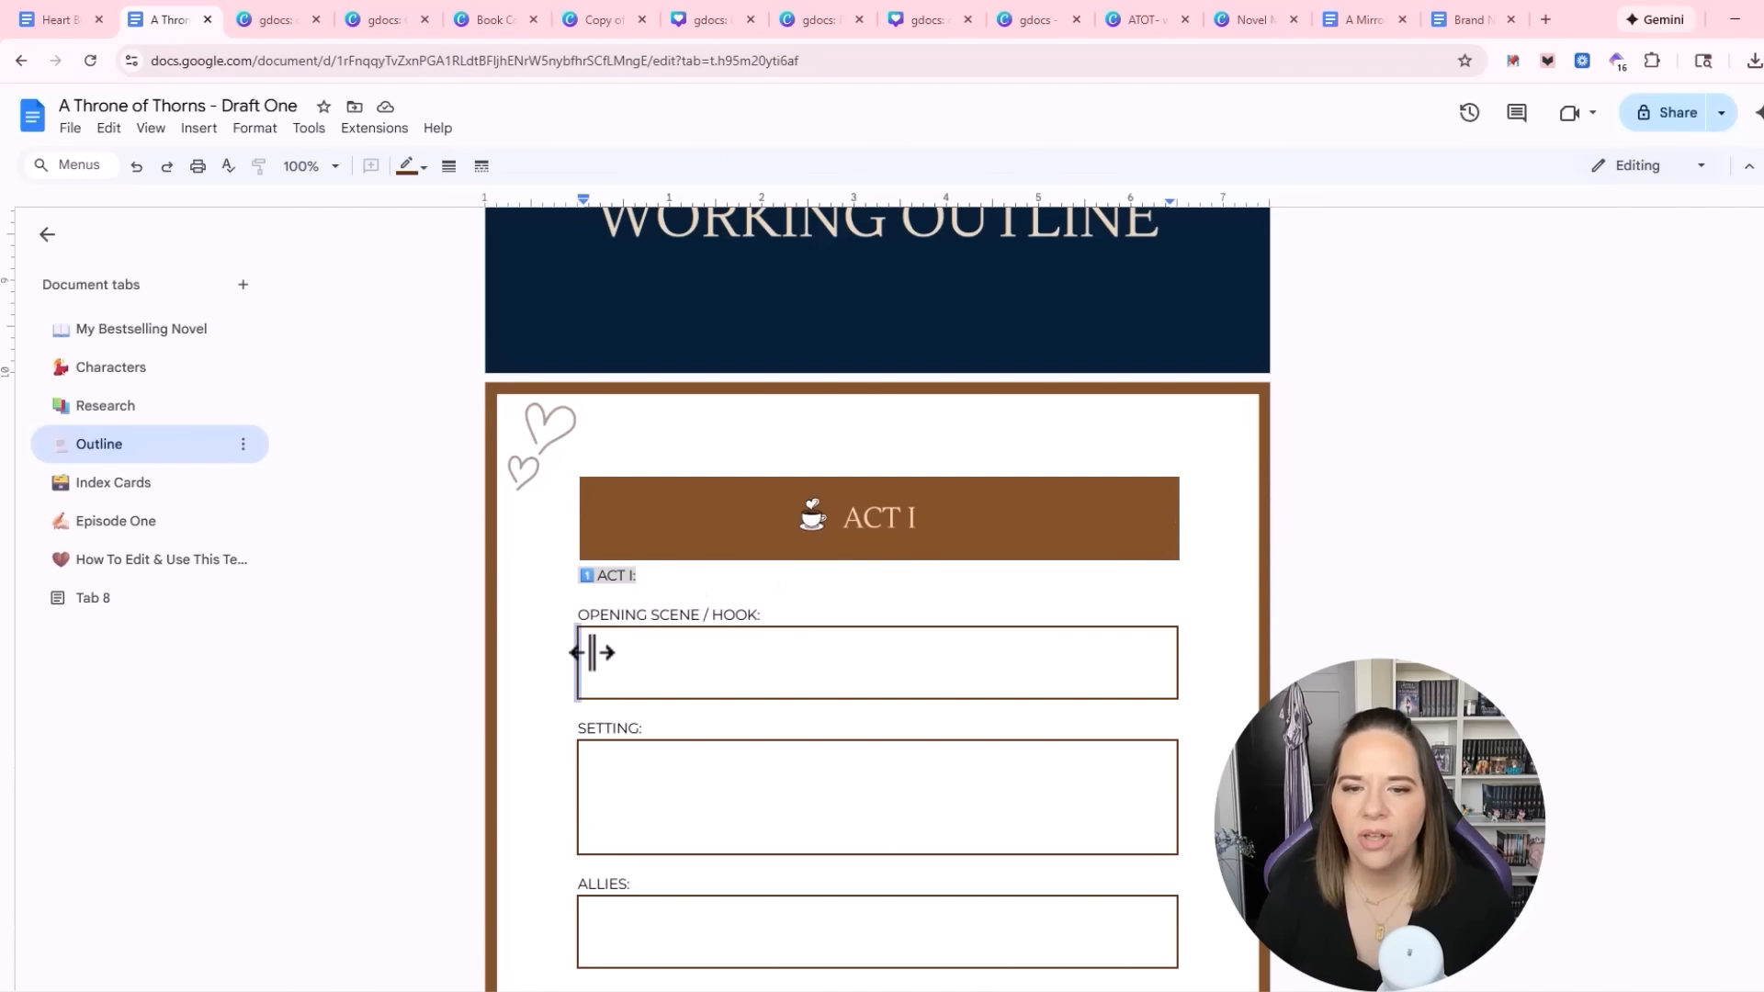
pyautogui.click(933, 682)
pyautogui.scroll(-15, 933, 682)
pyautogui.scroll(-3, 947, 680)
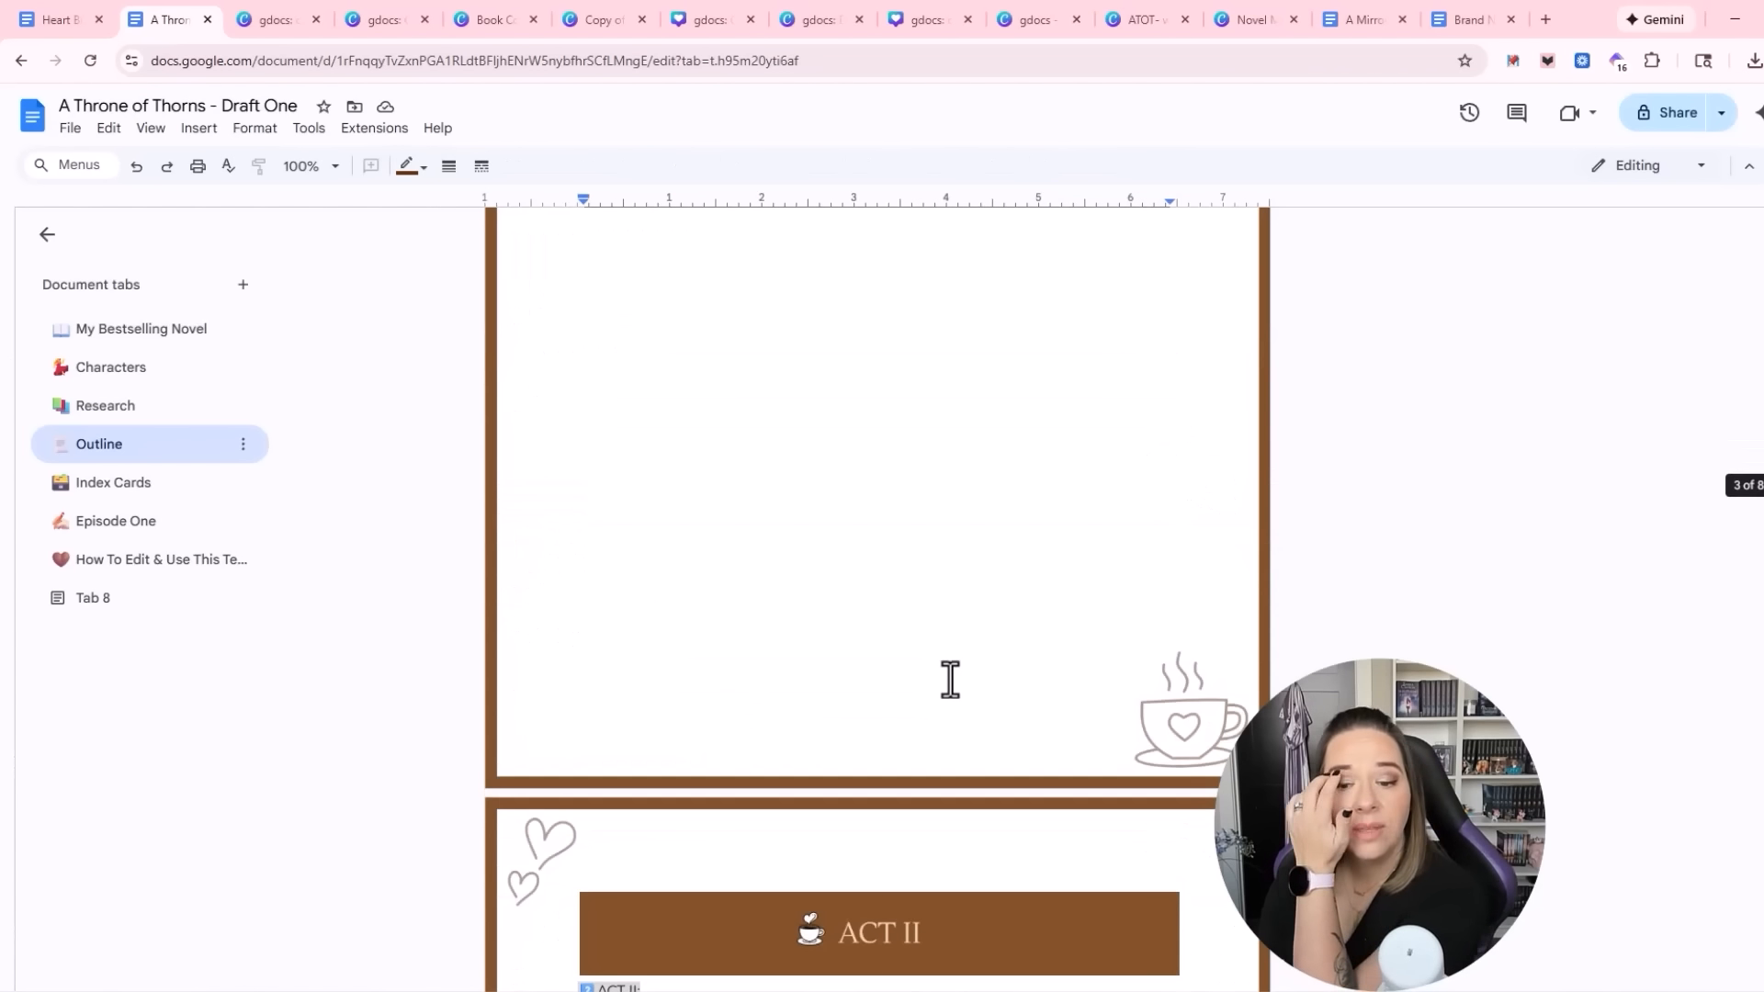
pyautogui.scroll(-15, 950, 680)
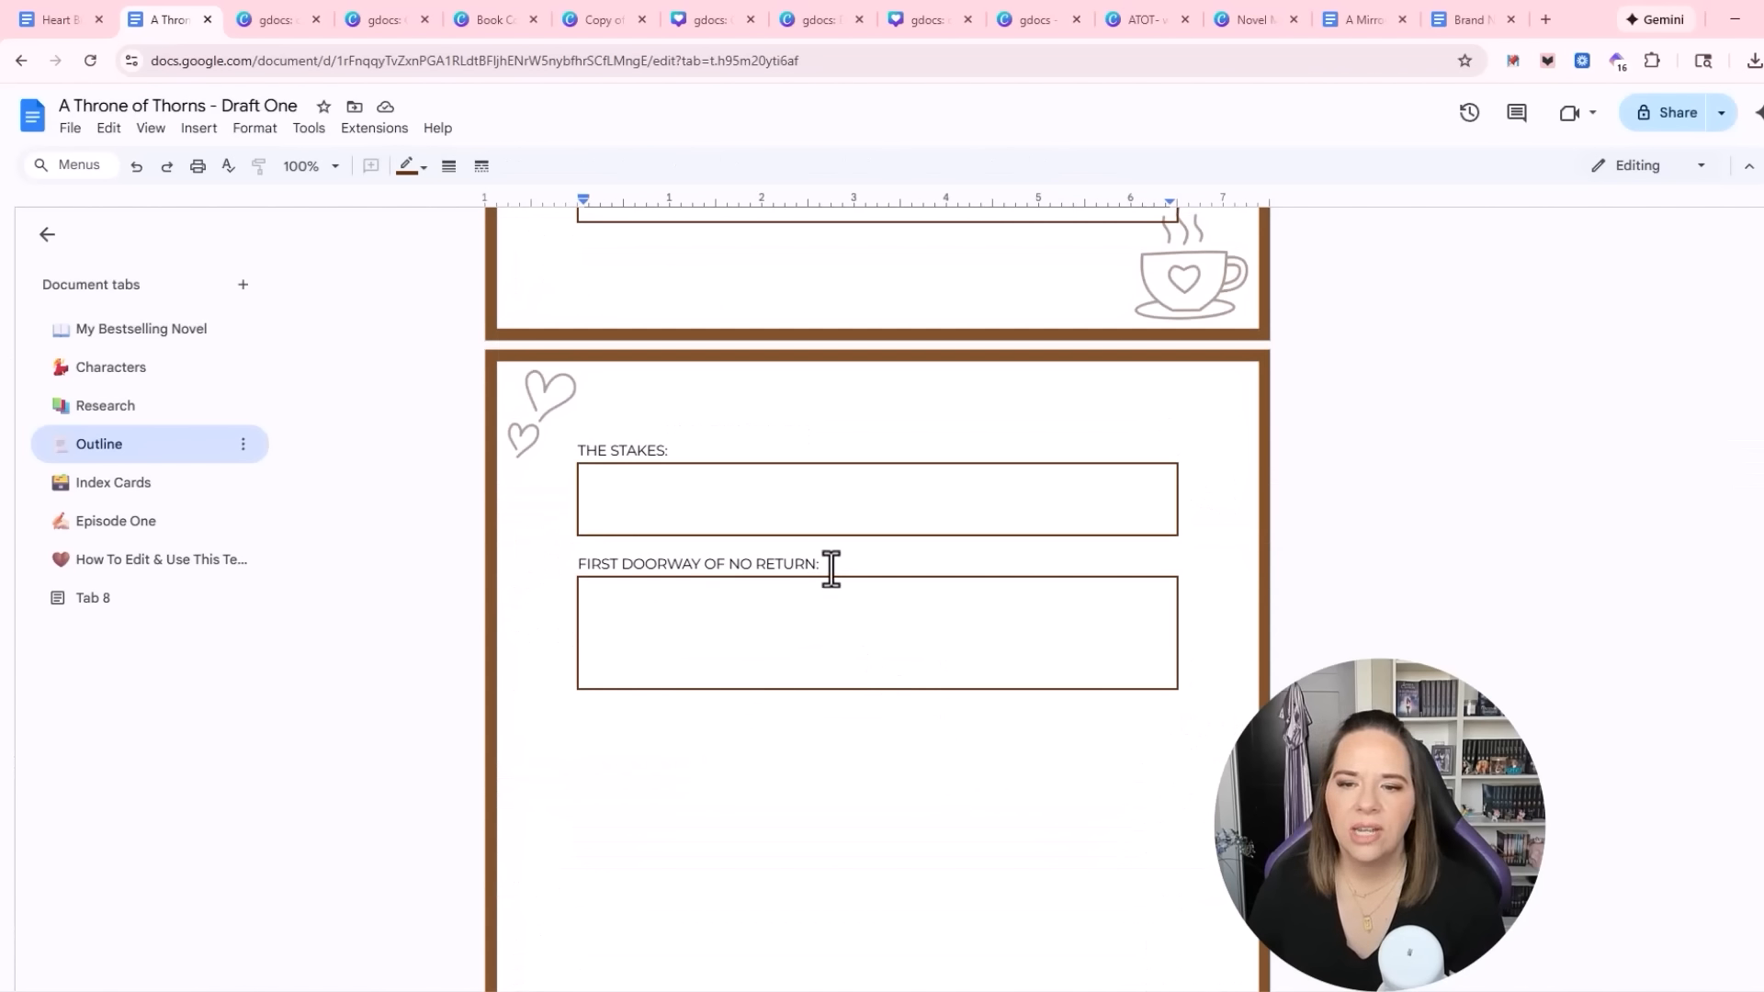
pyautogui.moveTo(831, 569); pyautogui.dragTo(559, 560)
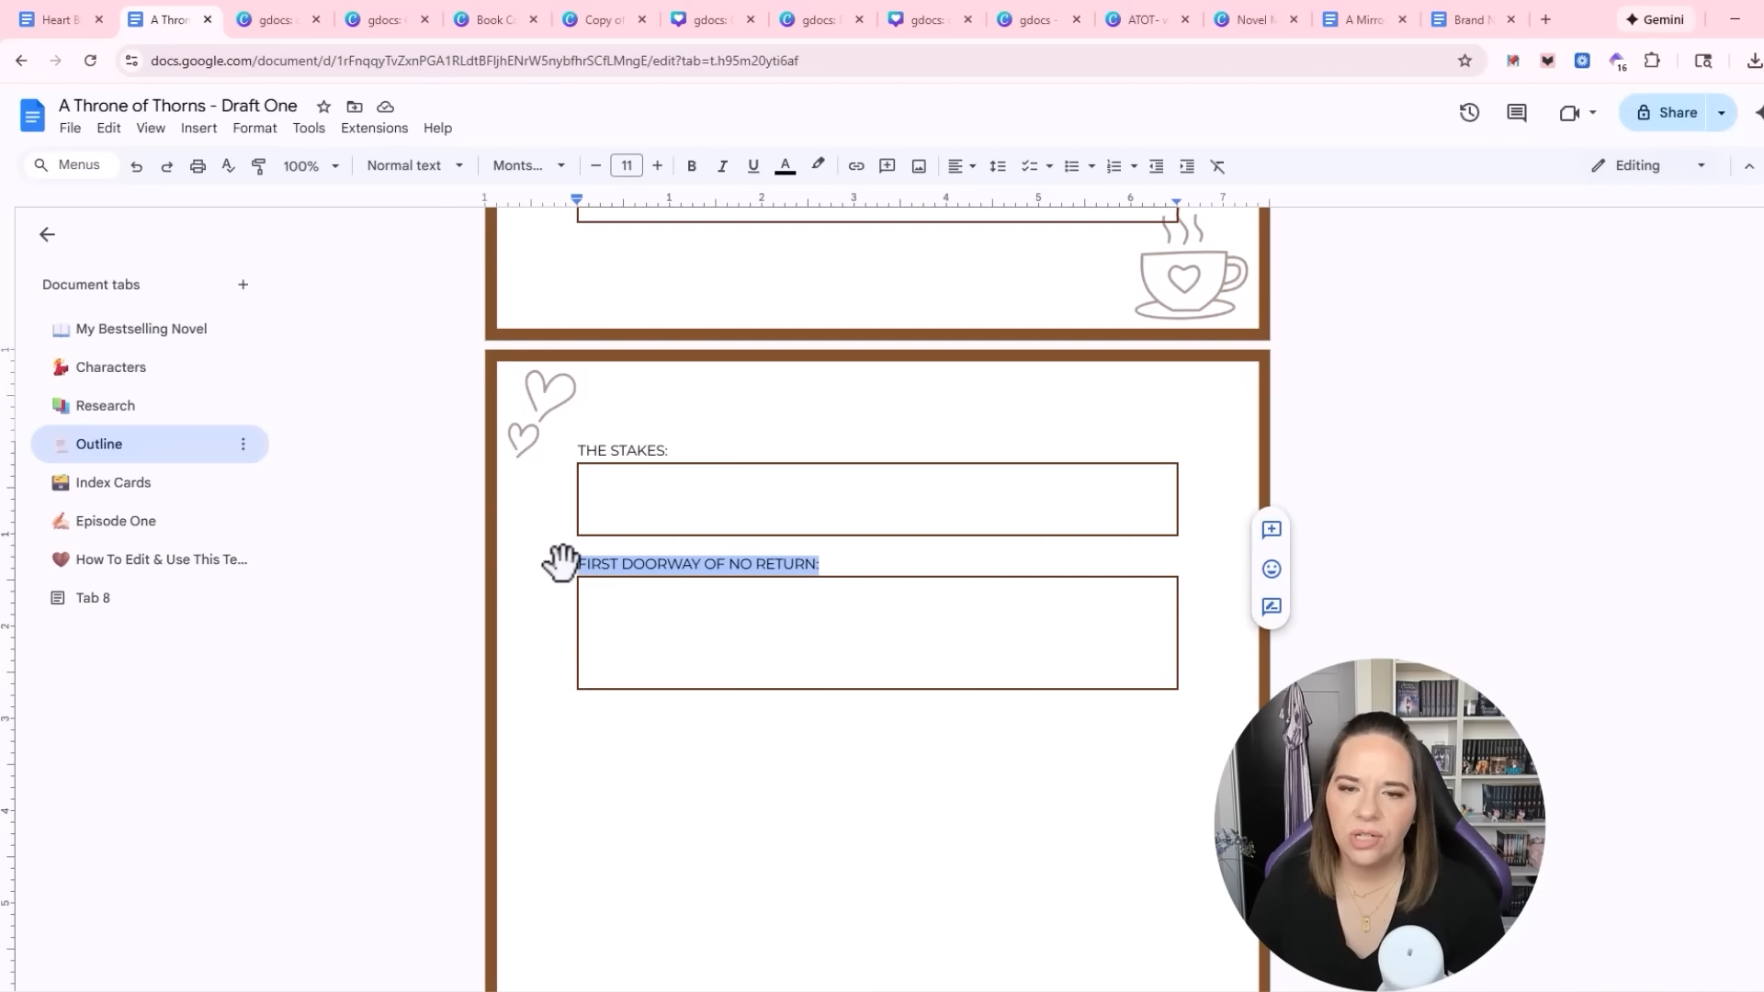
pyautogui.click(623, 792)
pyautogui.scroll(-20, 587, 779)
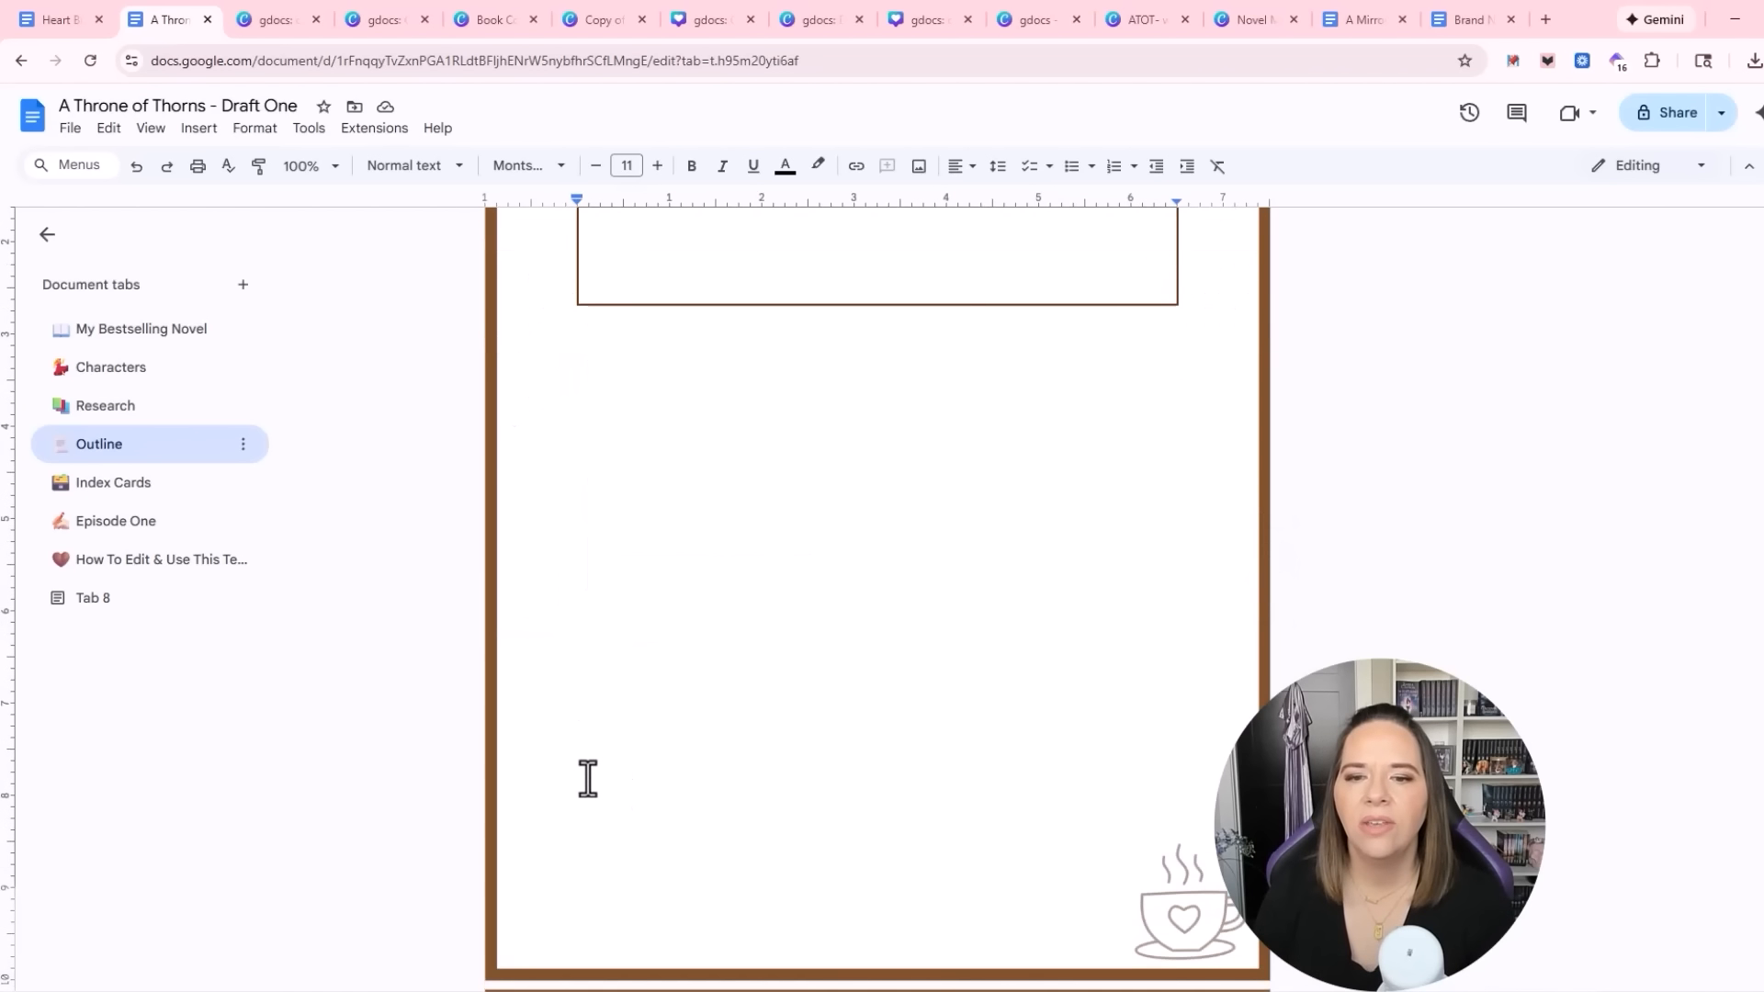
pyautogui.scroll(-3, 551, 762)
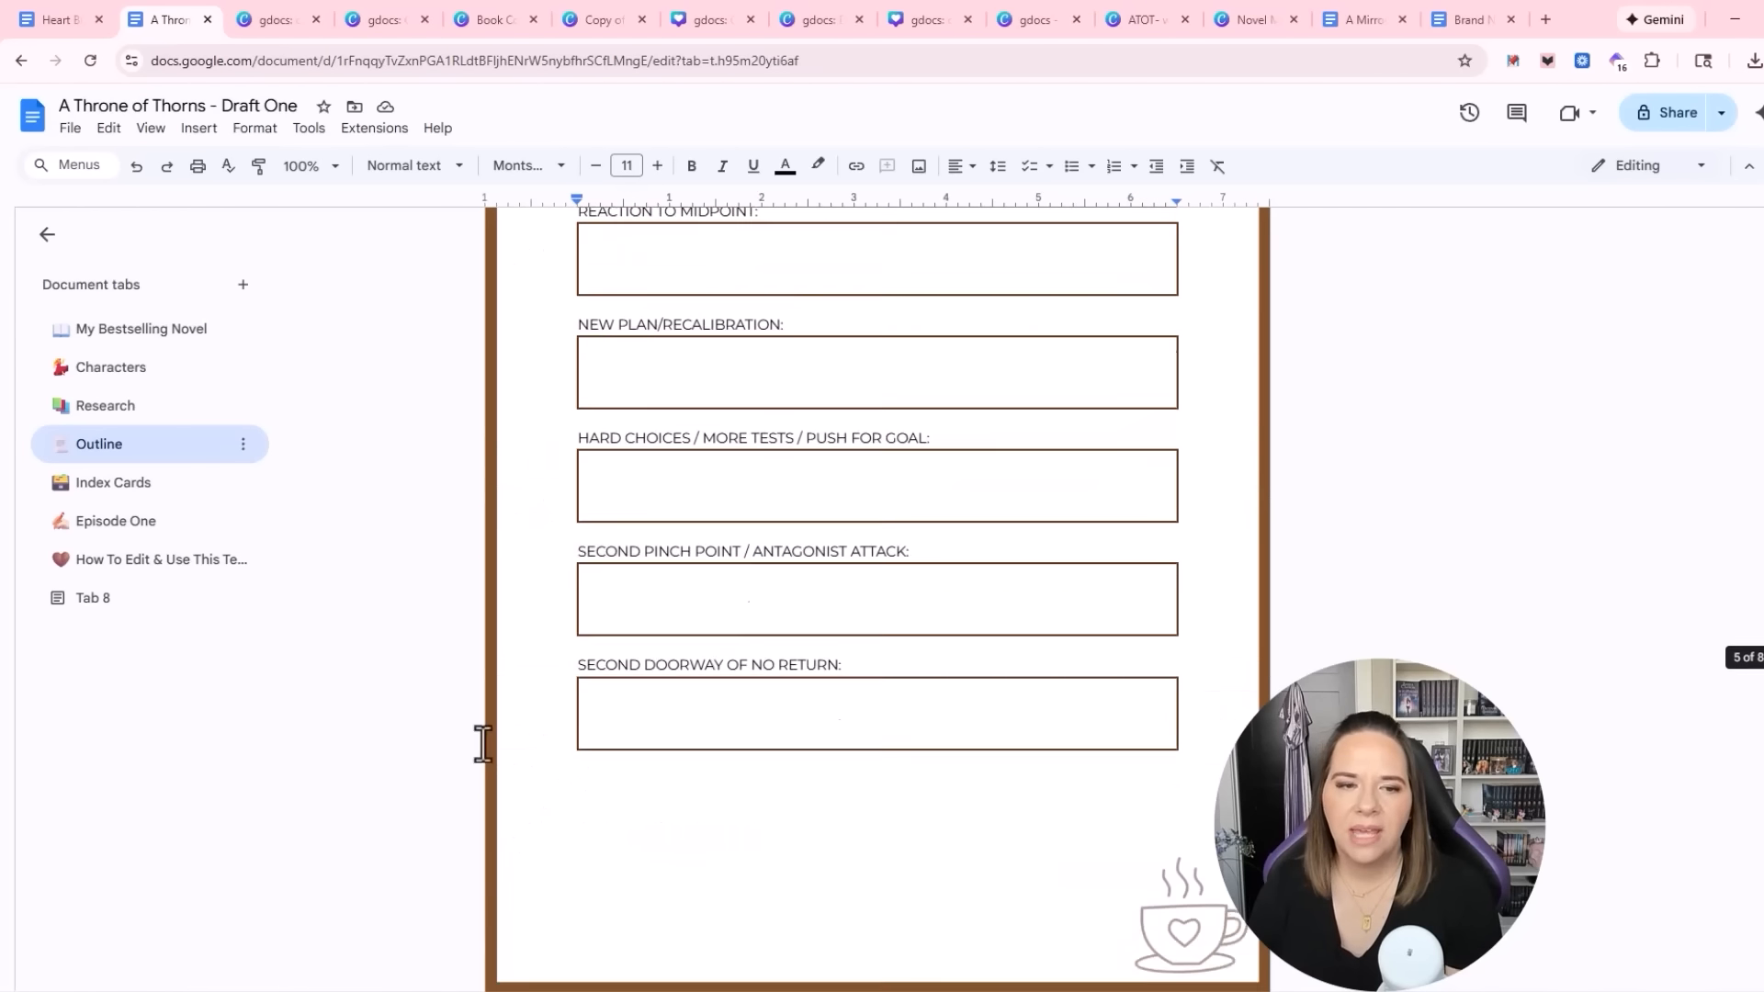
# Replace the page watermark in the Index Cards document tab with the corkboard image from the ATOT folder
pyautogui.click(113, 484)
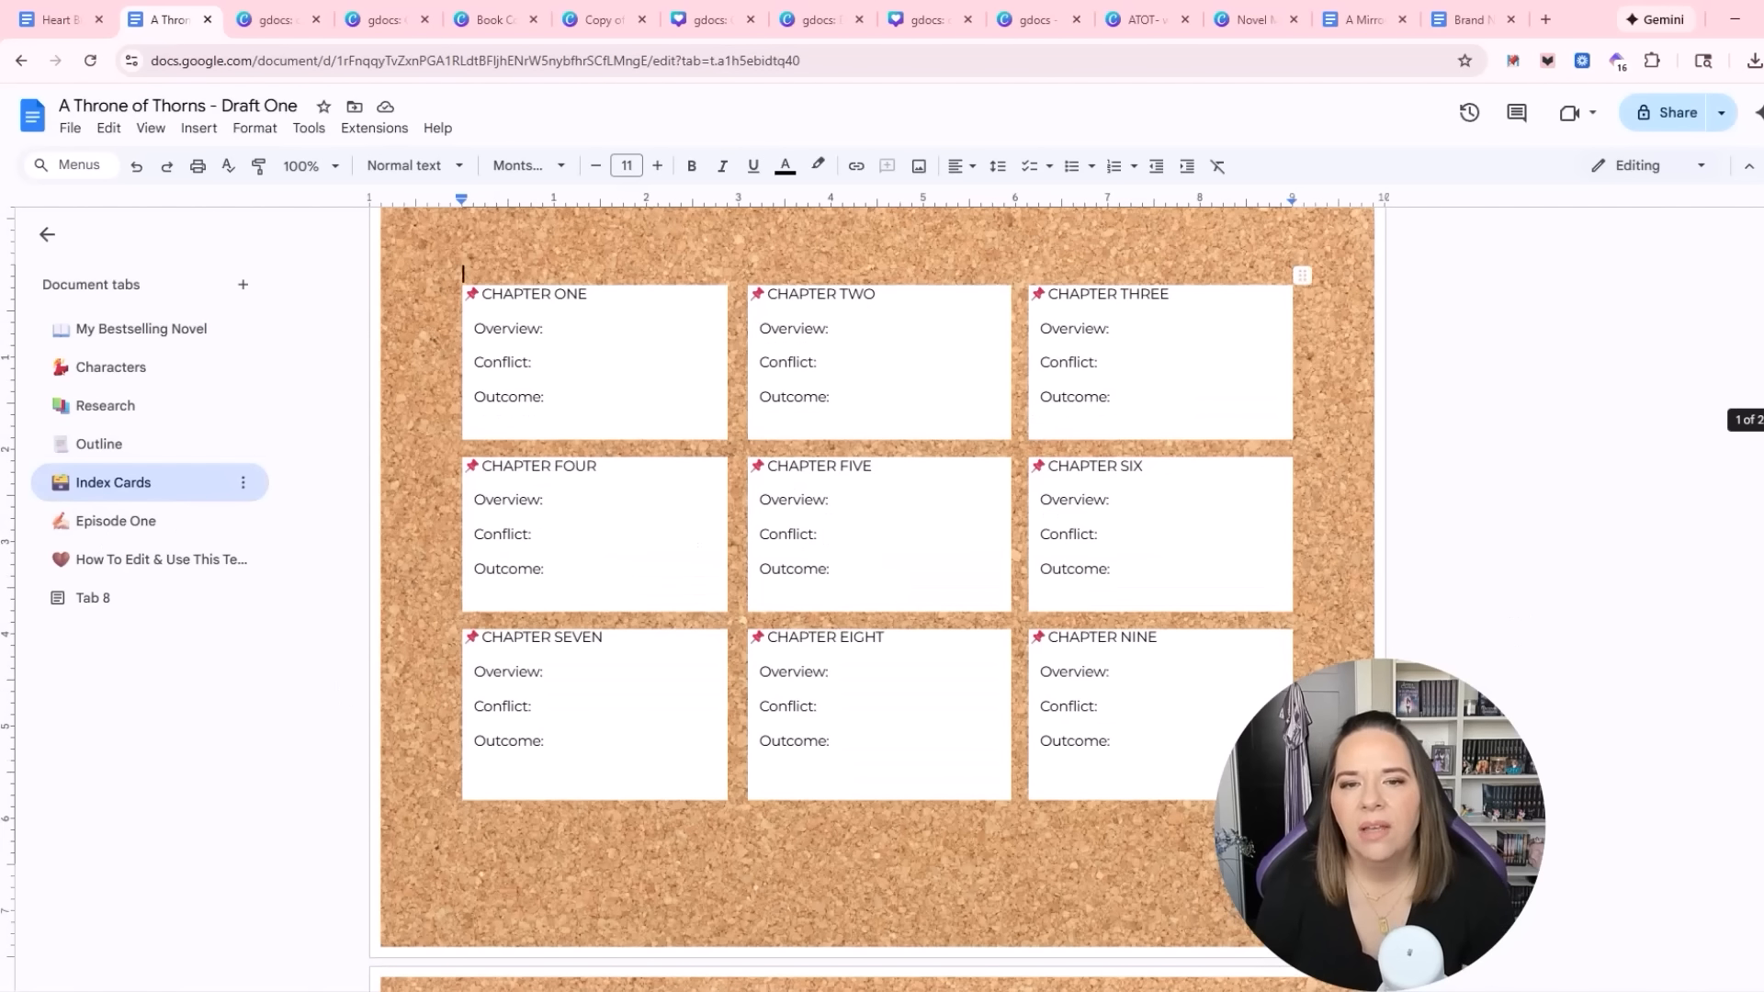
pyautogui.scroll(1, 877, 597)
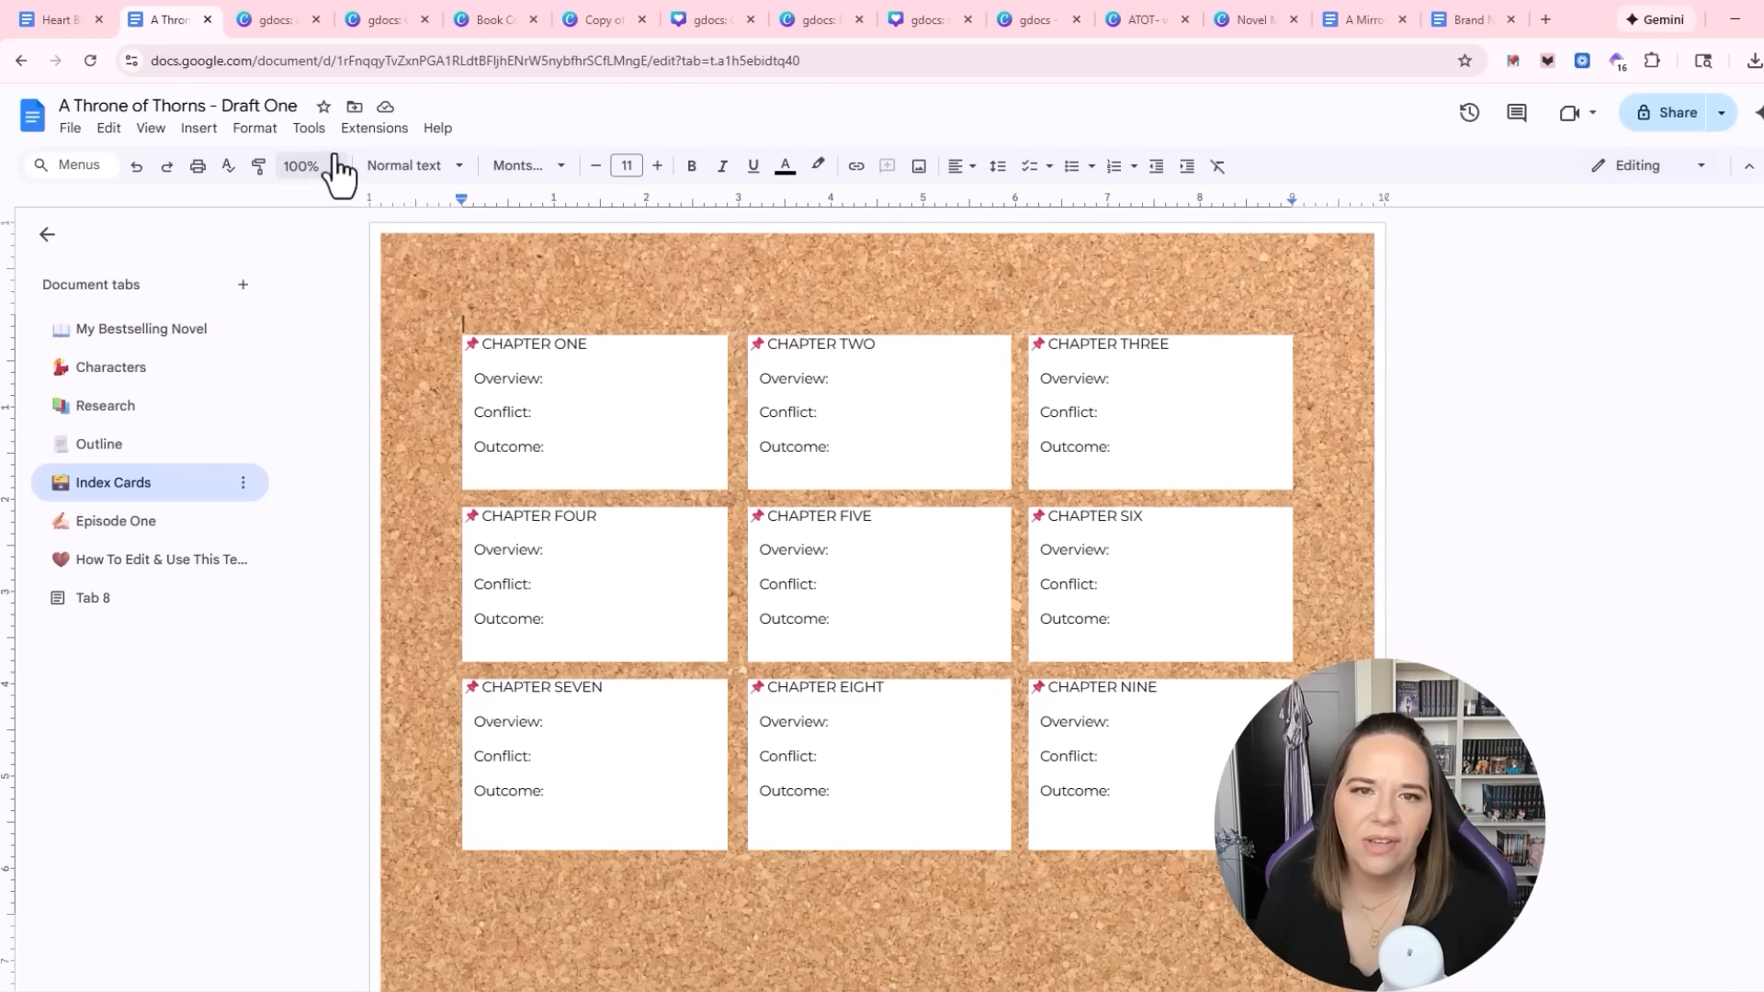
pyautogui.click(199, 128)
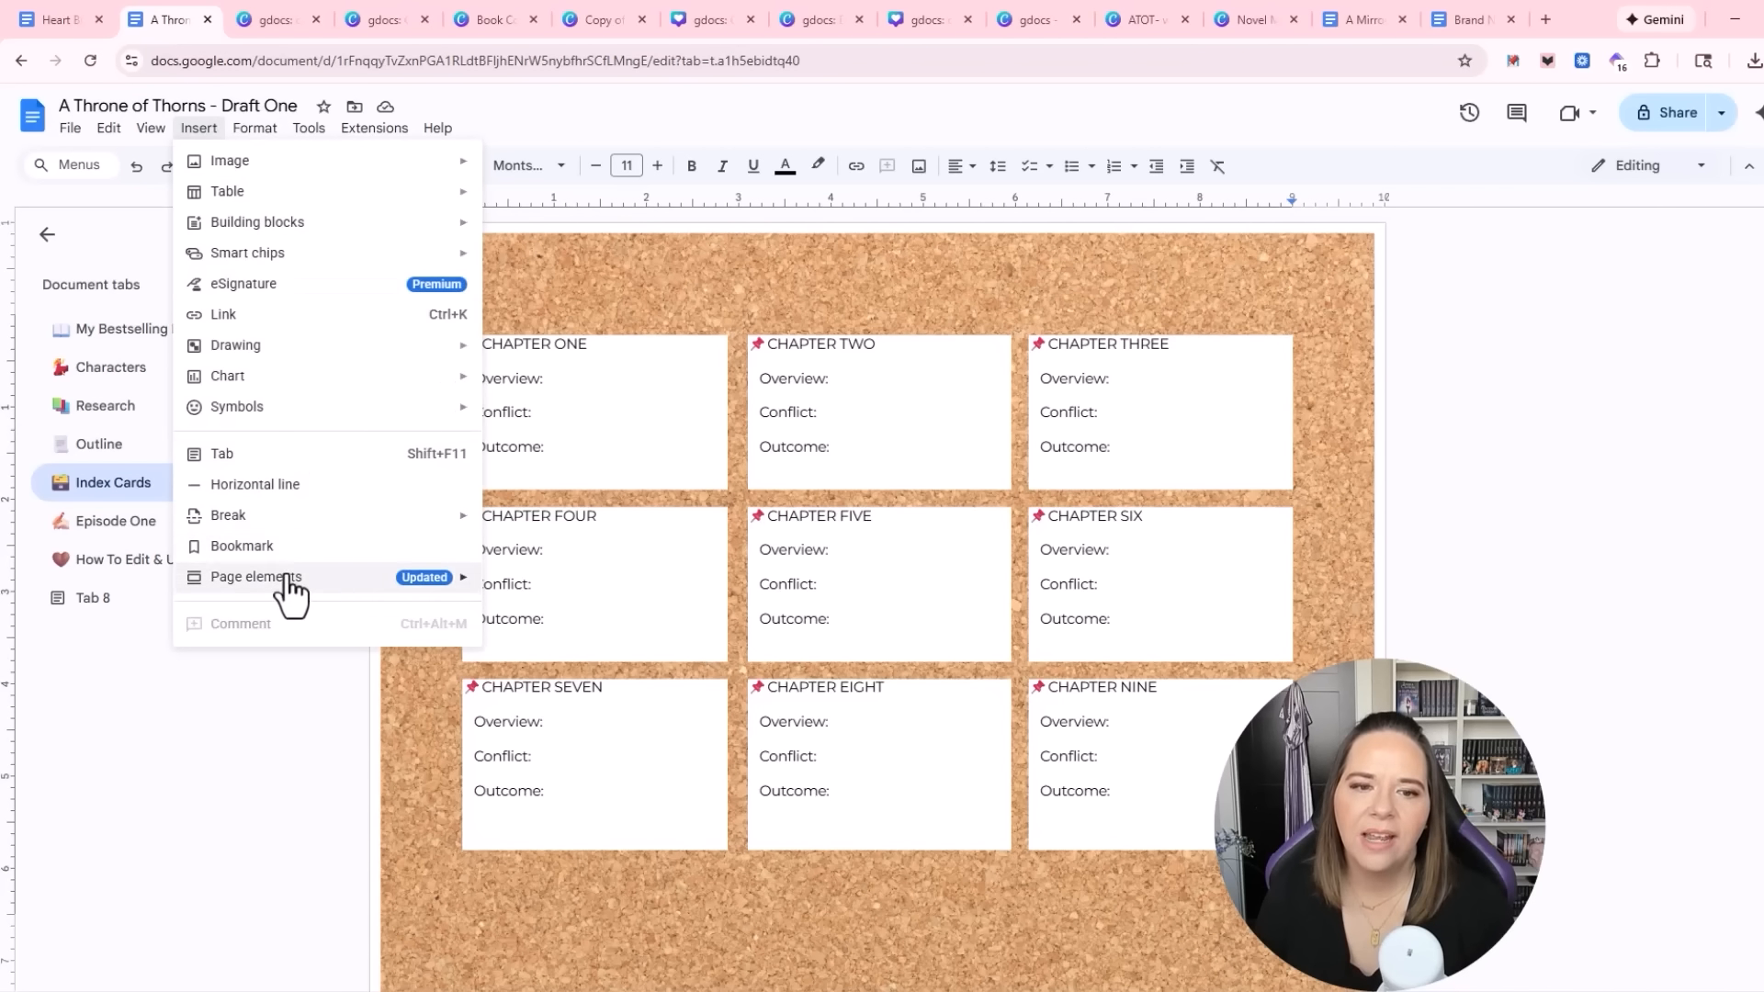
pyautogui.moveTo(283, 580)
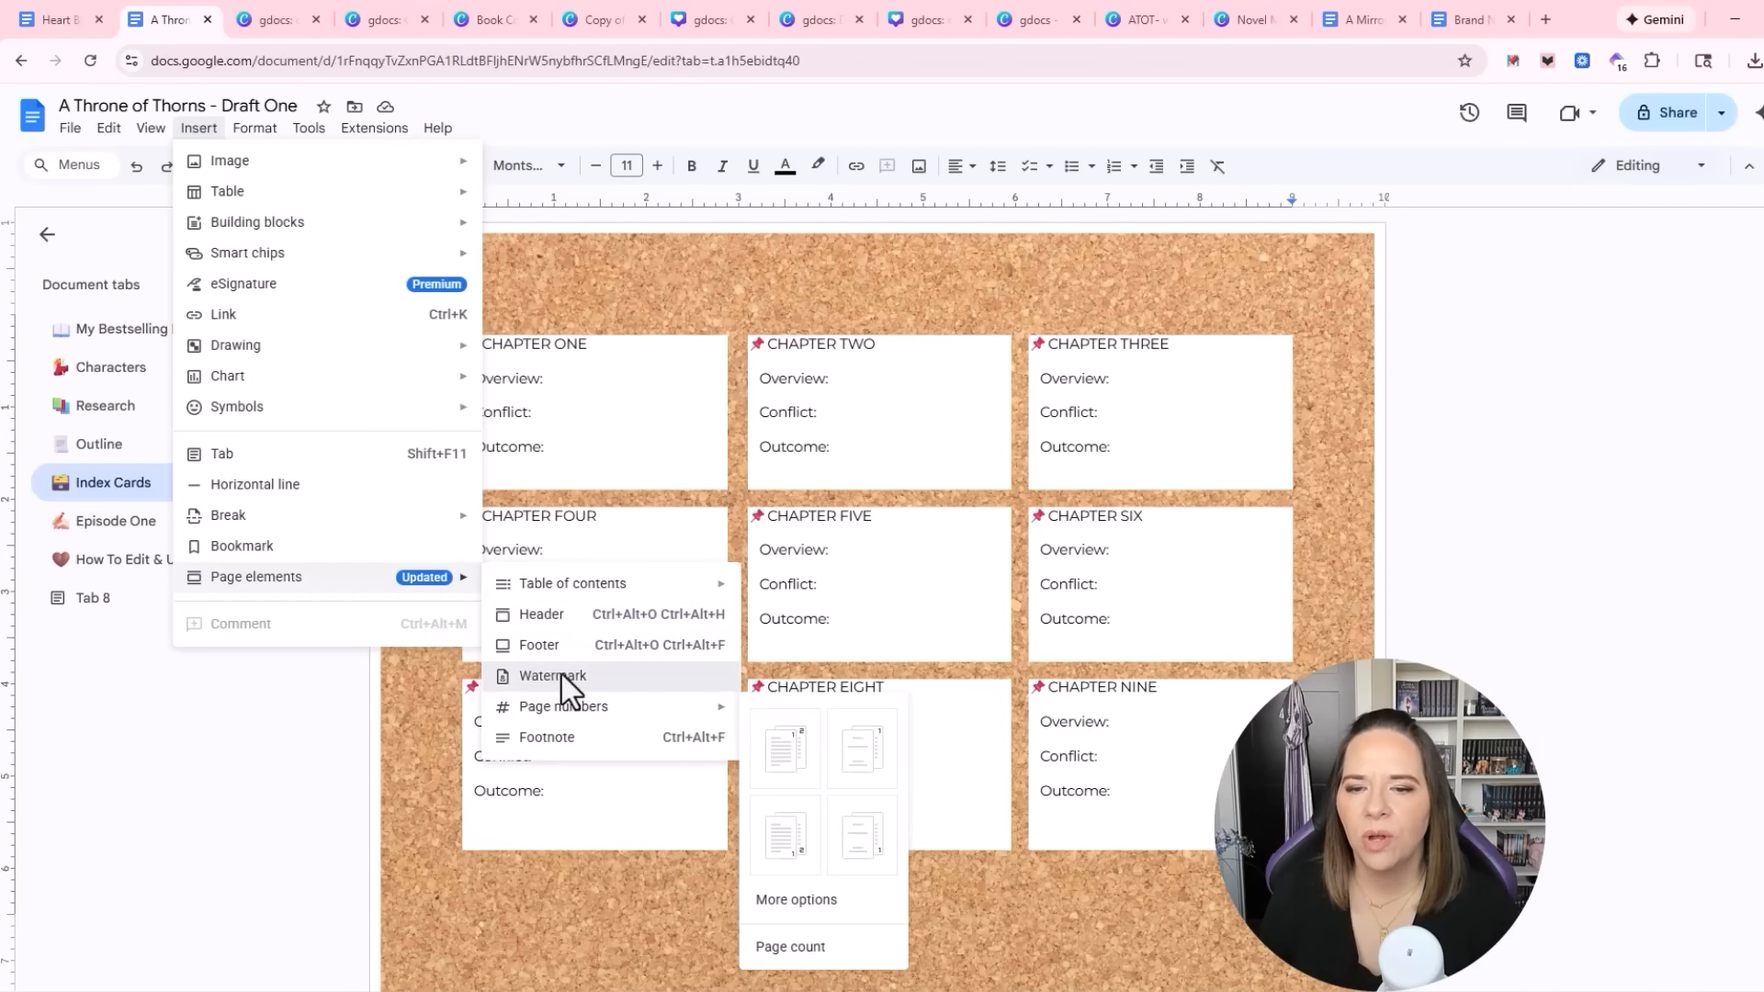
pyautogui.click(558, 676)
pyautogui.click(1725, 505)
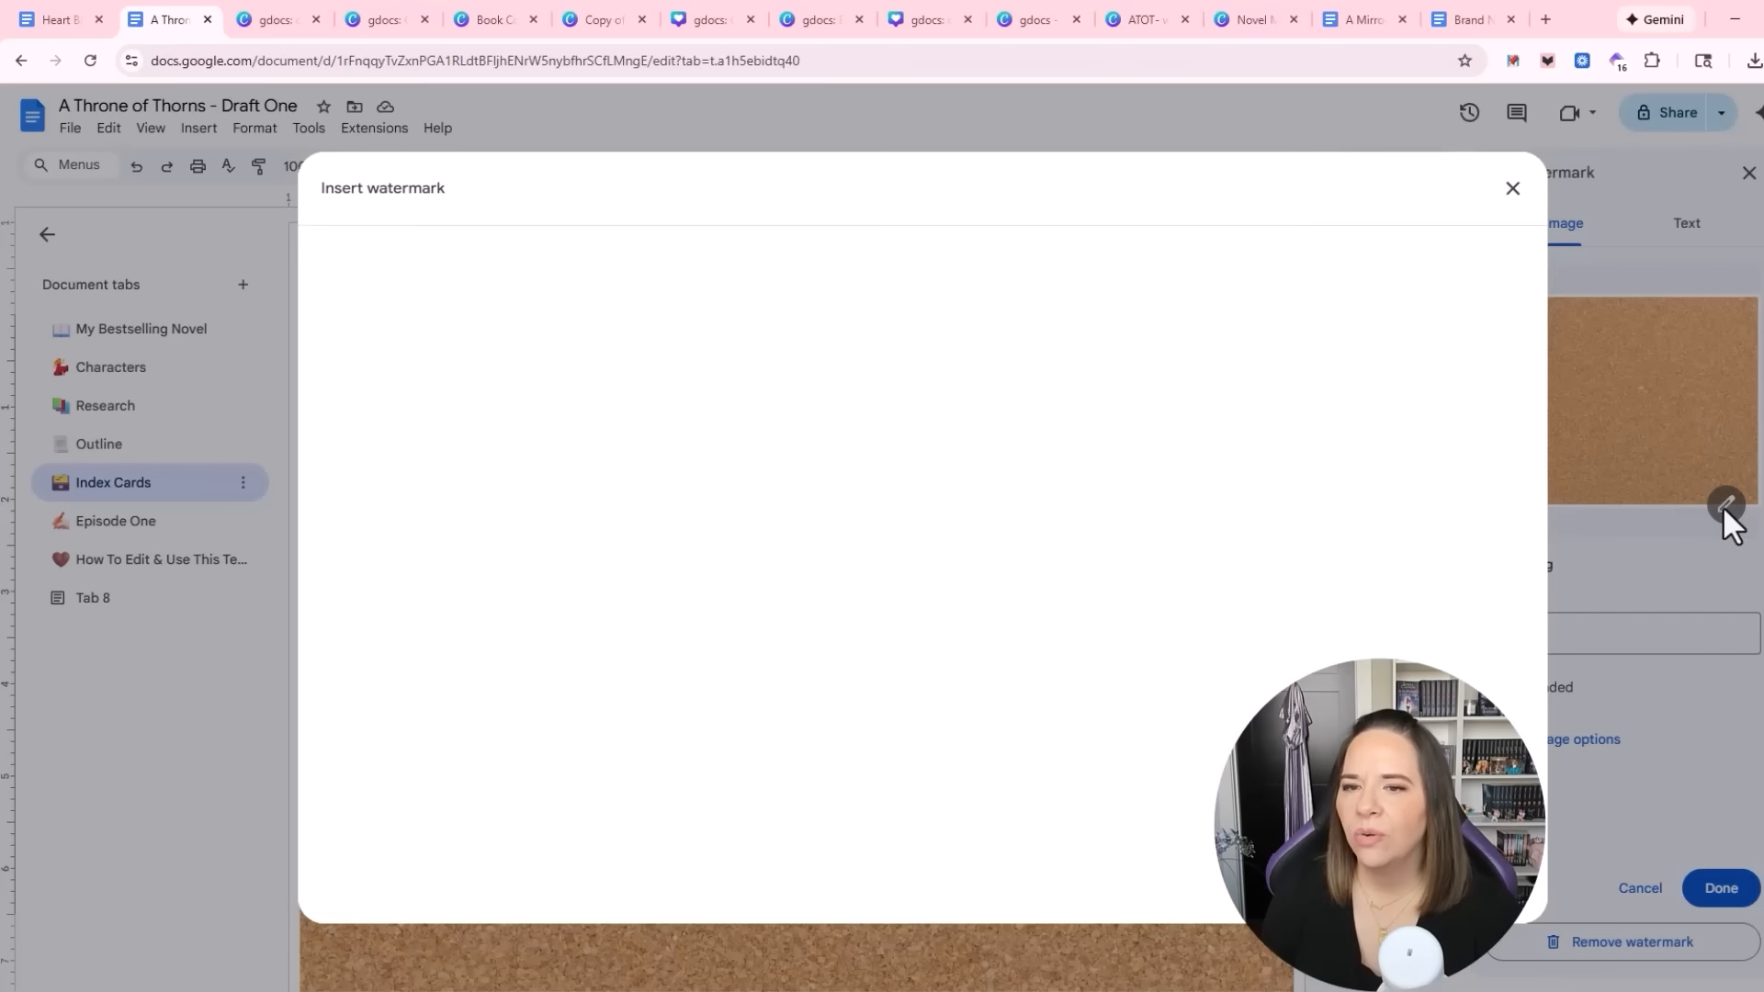
pyautogui.click(936, 669)
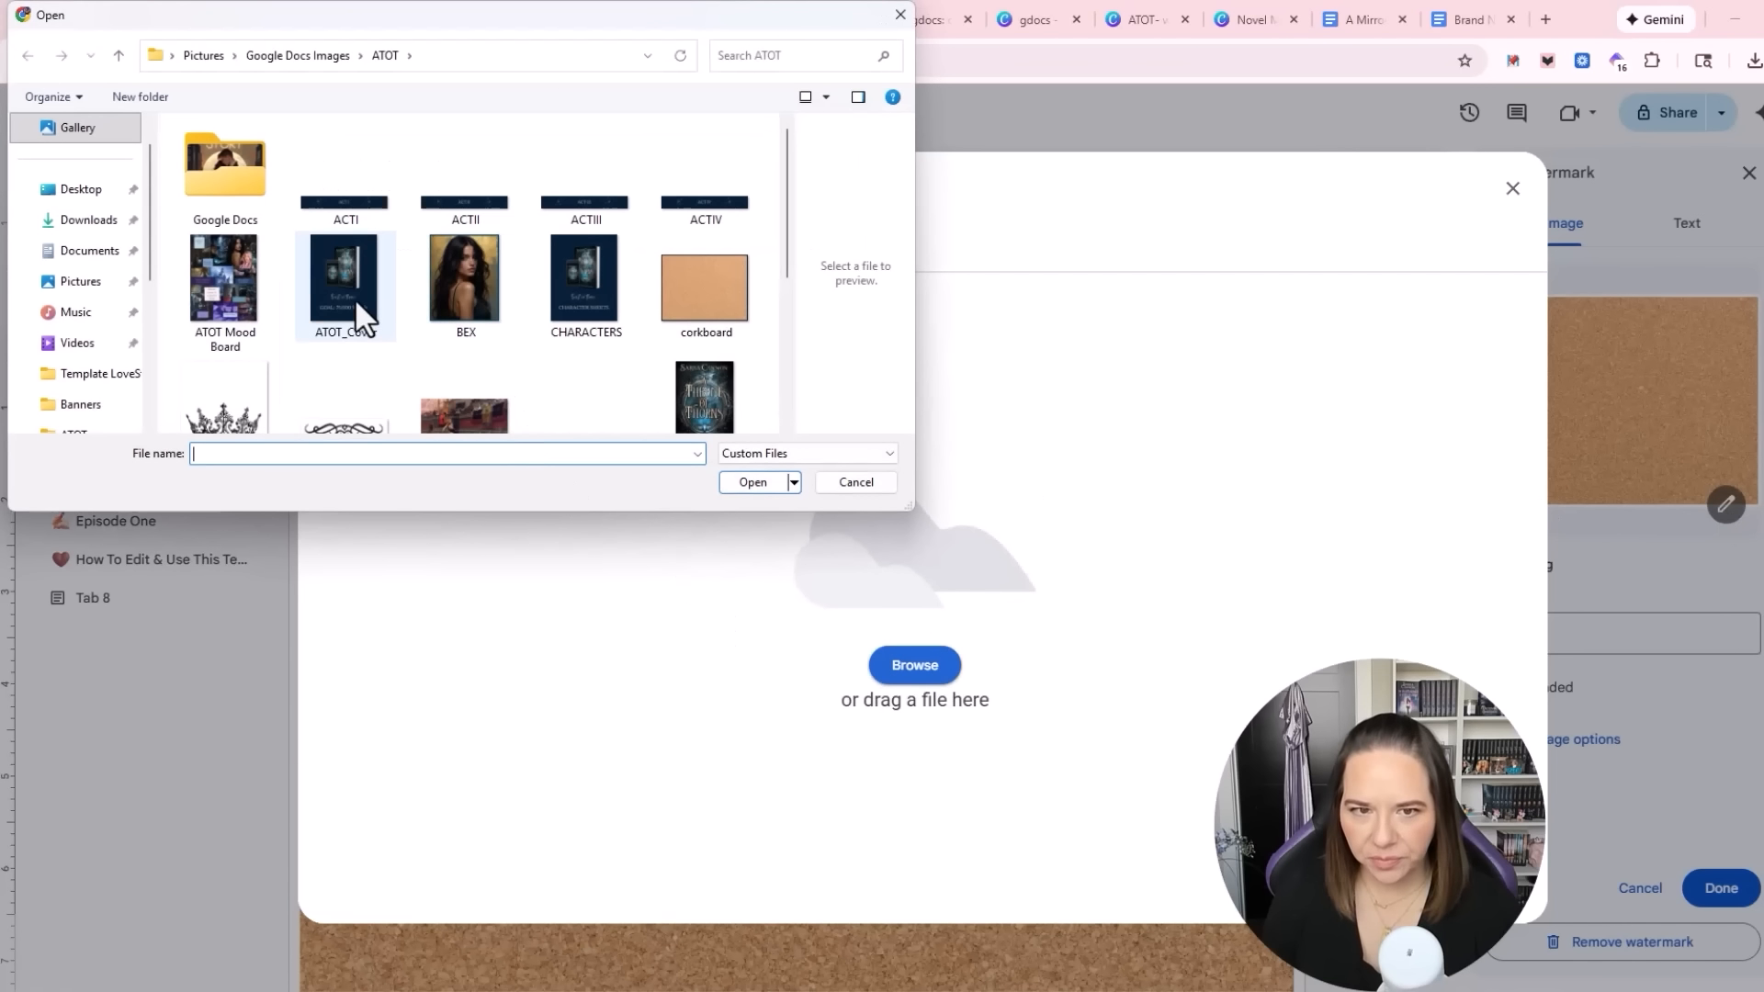
pyautogui.doubleClick(730, 305)
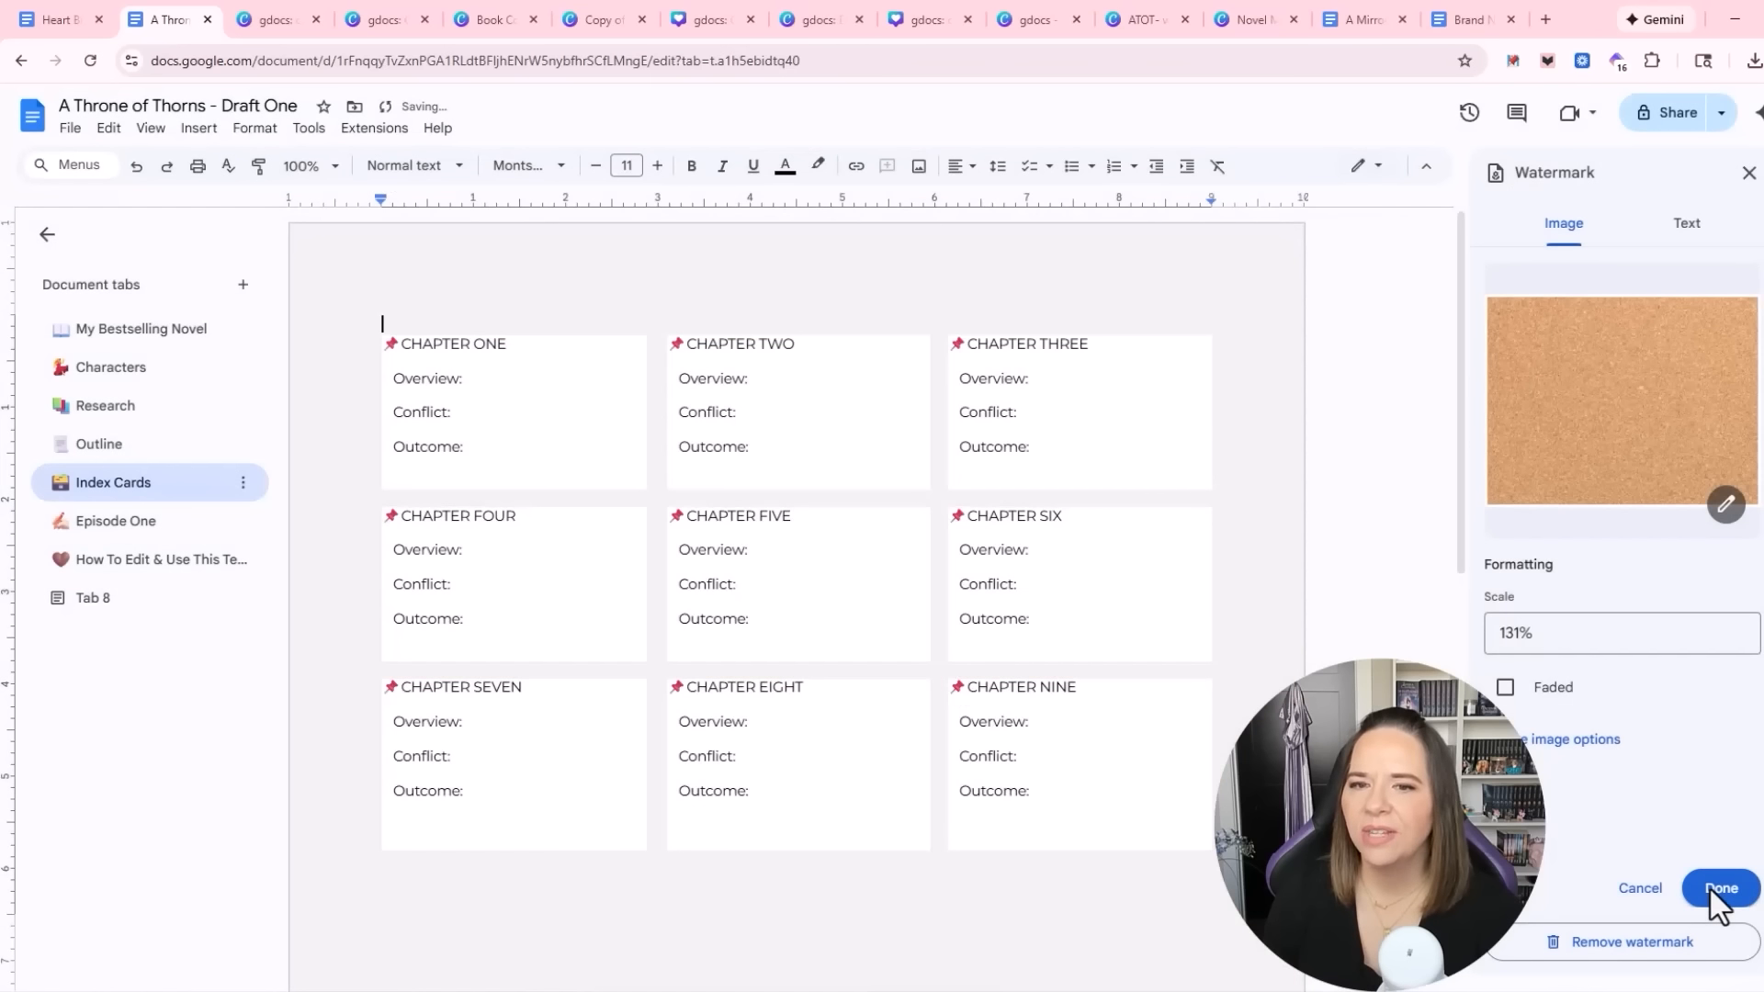
pyautogui.click(1717, 889)
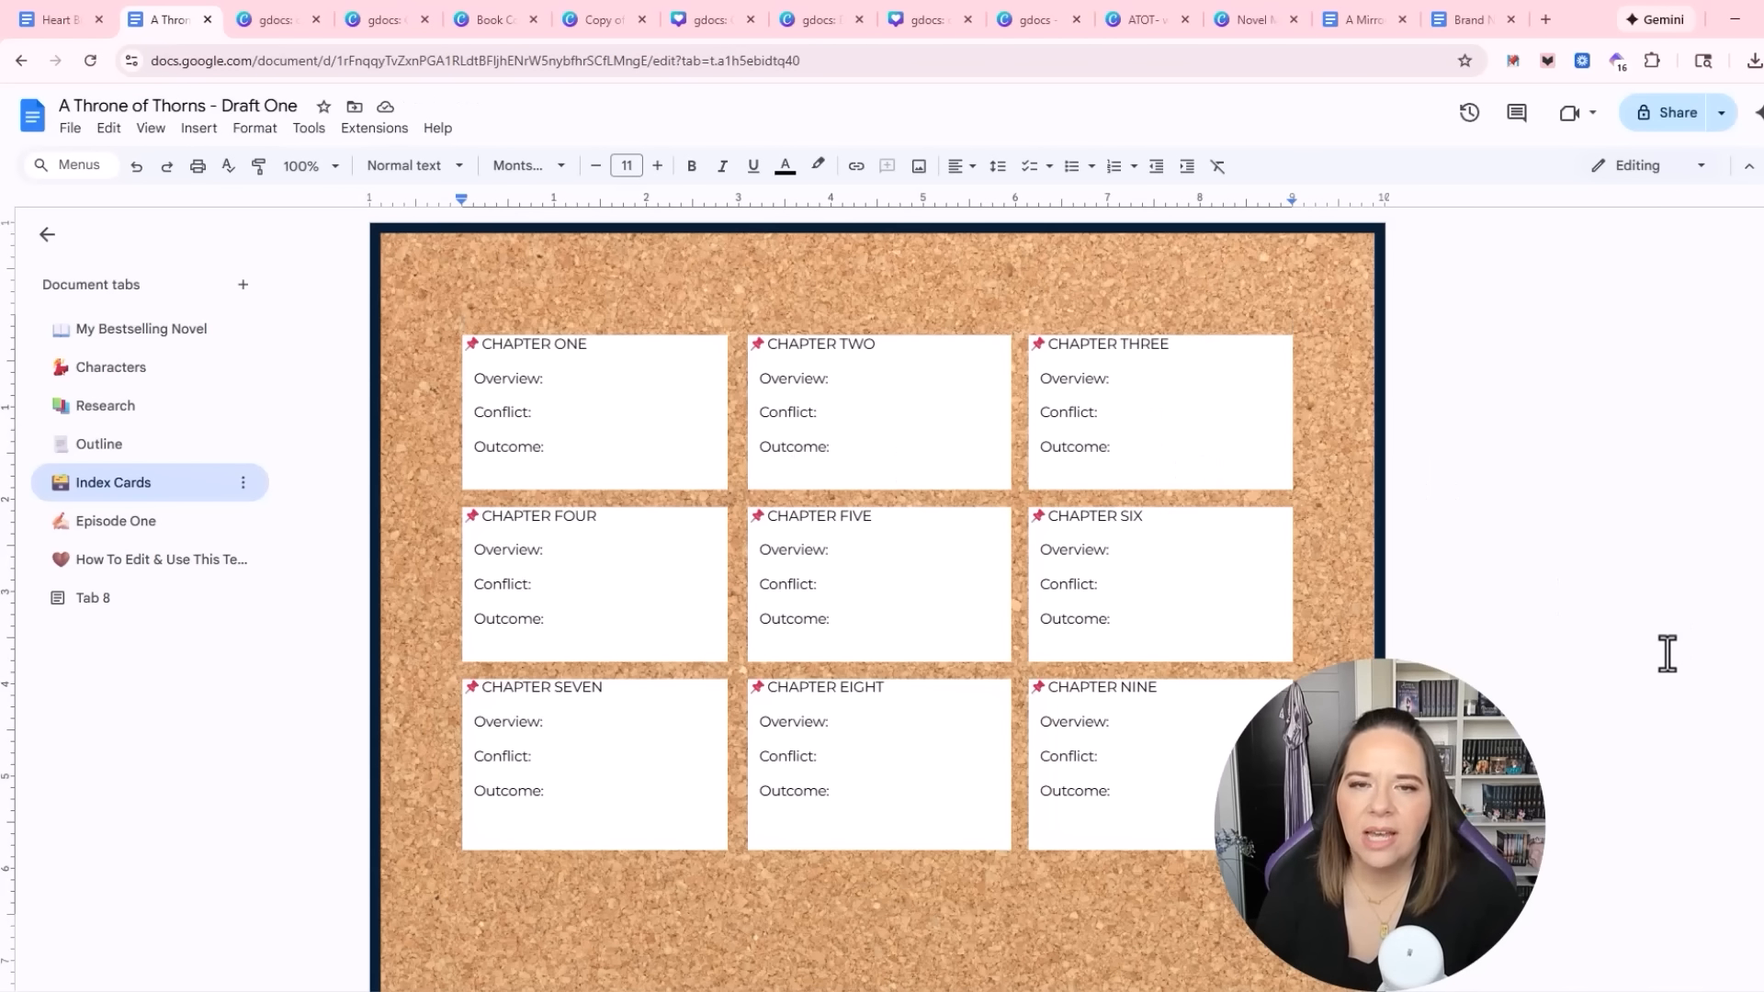
# Enter the overview "Bex arrives at the castle to meet the Queen" on the Chapter One card
pyautogui.click(585, 377)
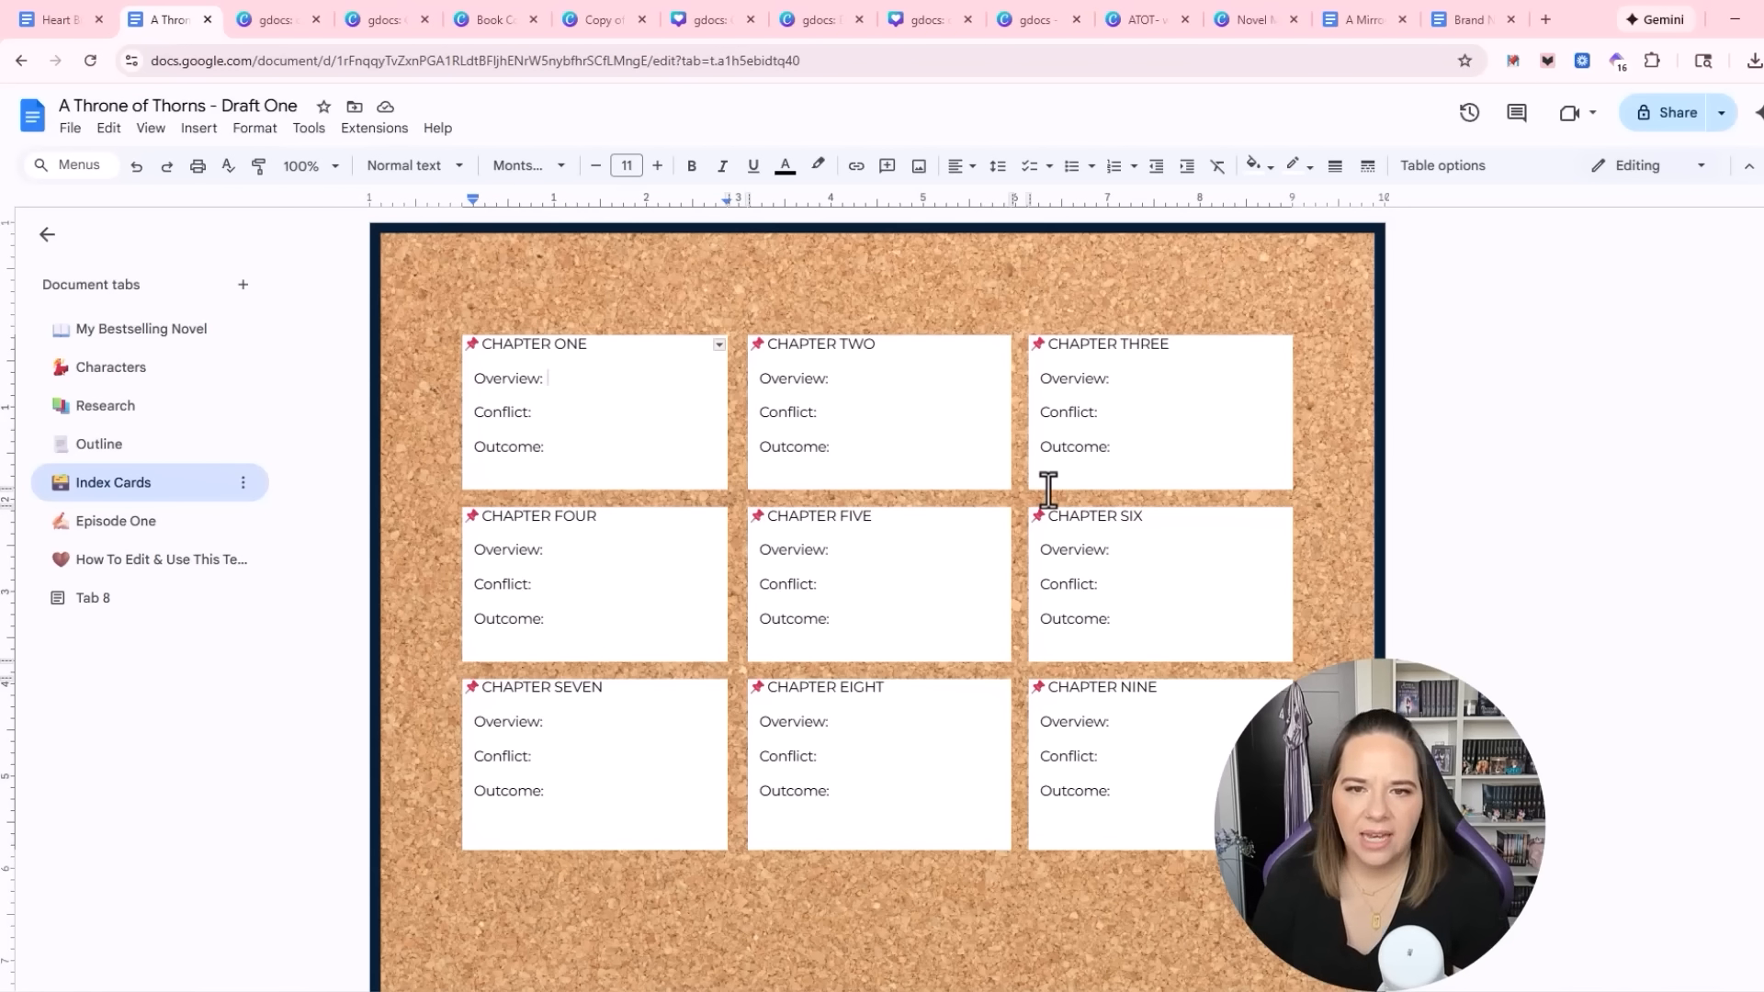
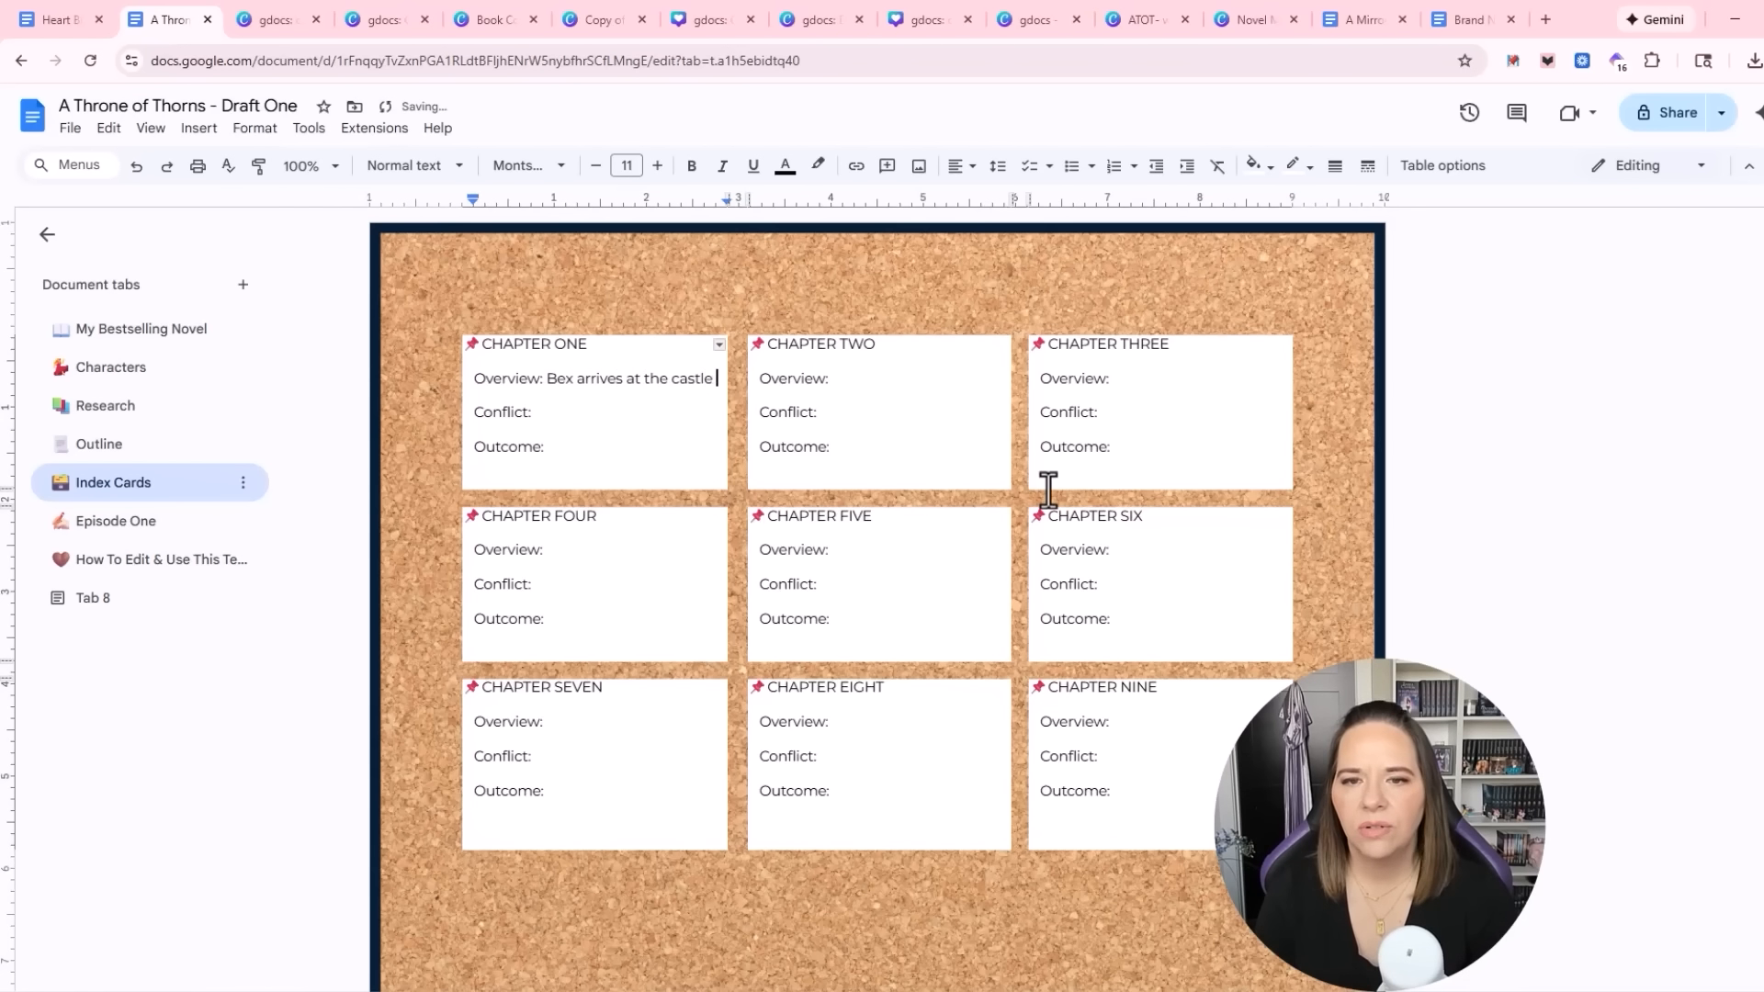
pyautogui.write('to meet the Queen')
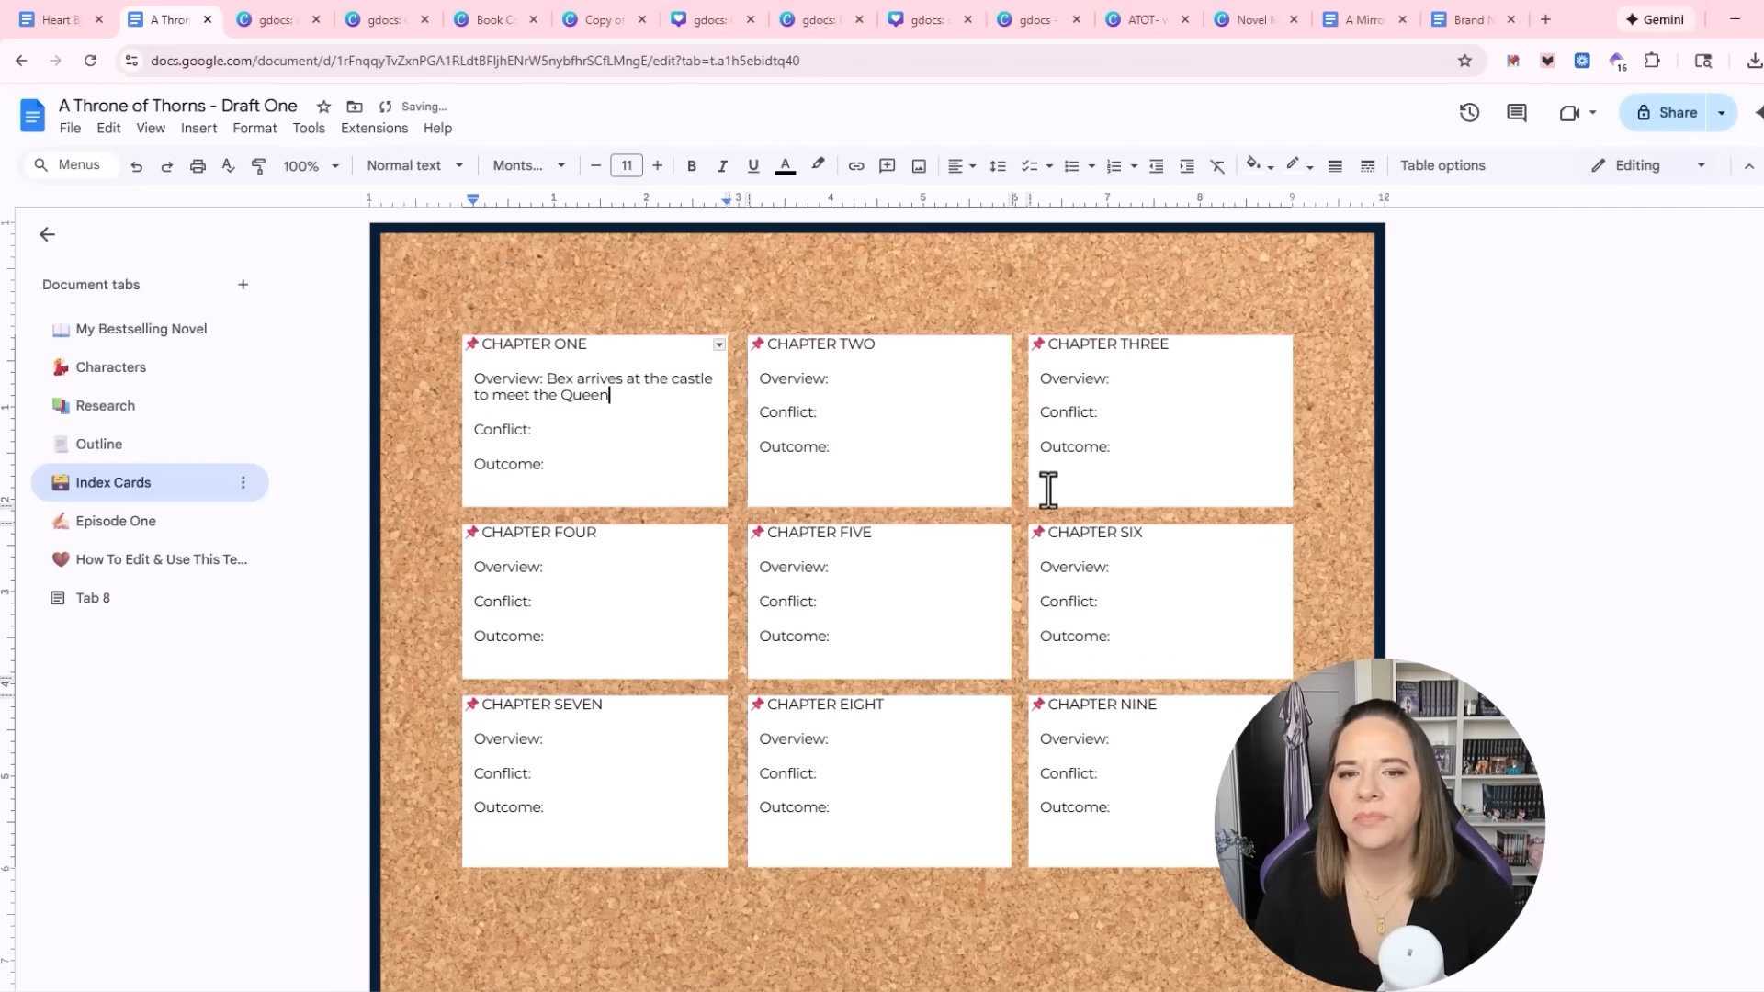
# Enter the Chapter One conflict "She's afraid for her life and is now expected to fight in the games as a pawn."
pyautogui.click(570, 435)
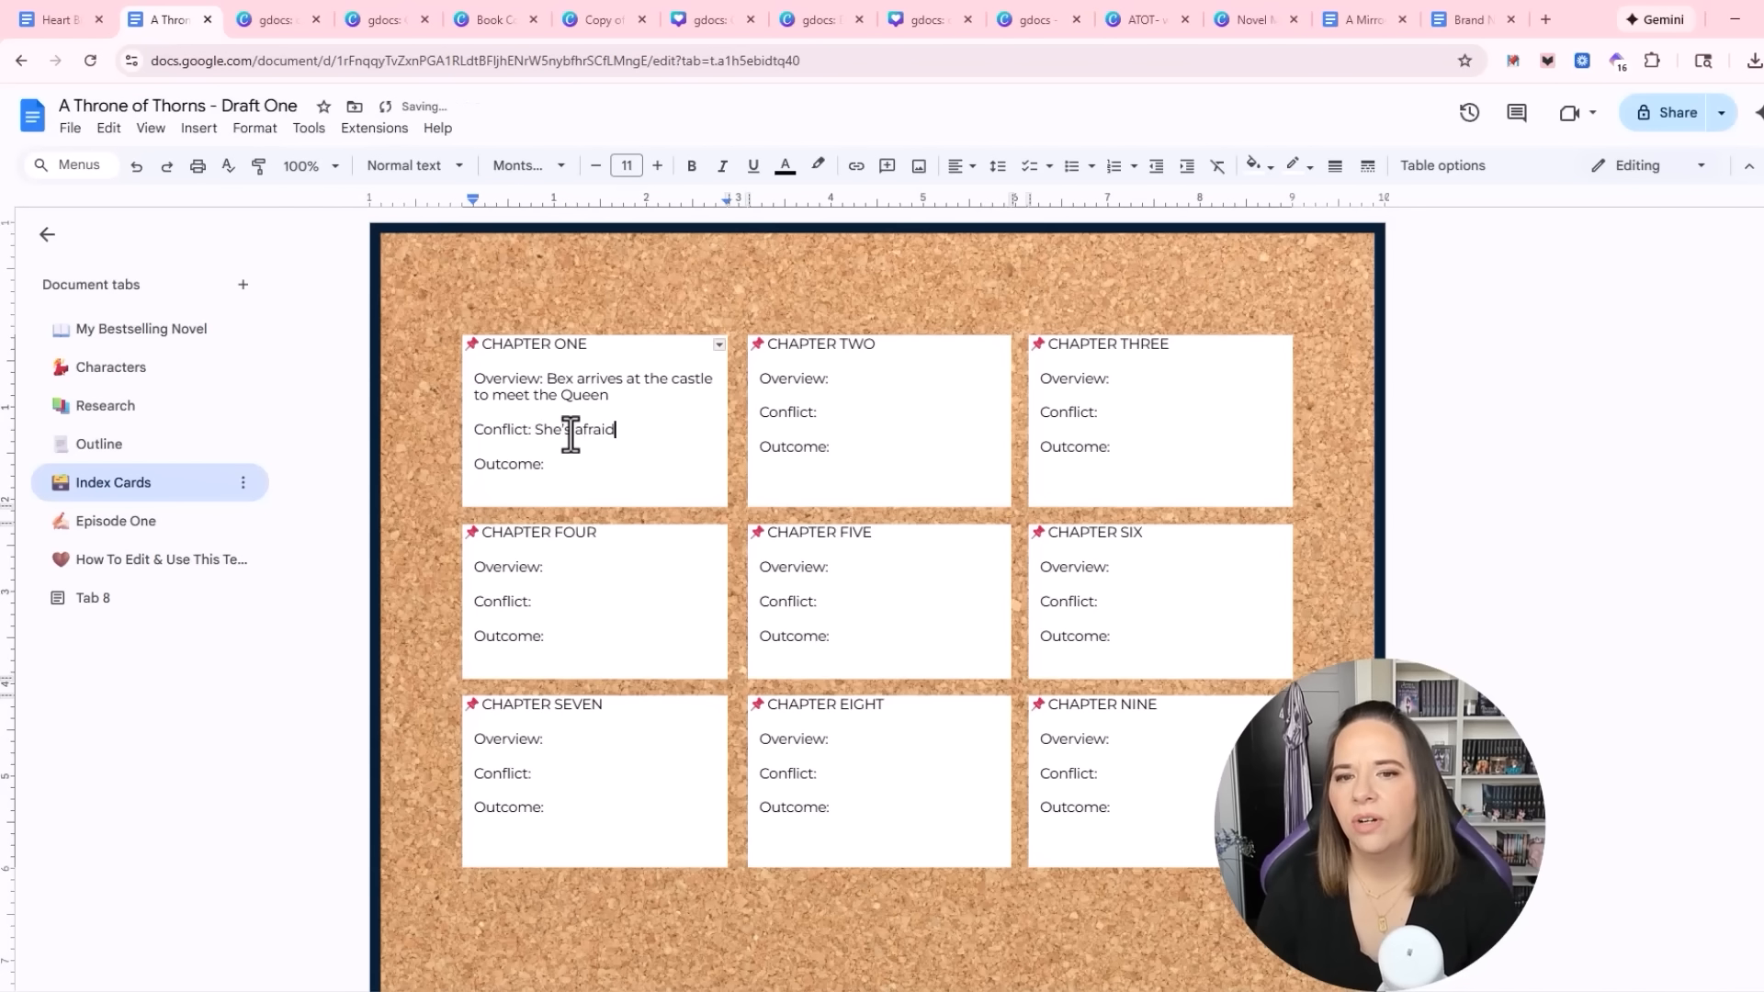
pyautogui.write("She's afraid for her life a")
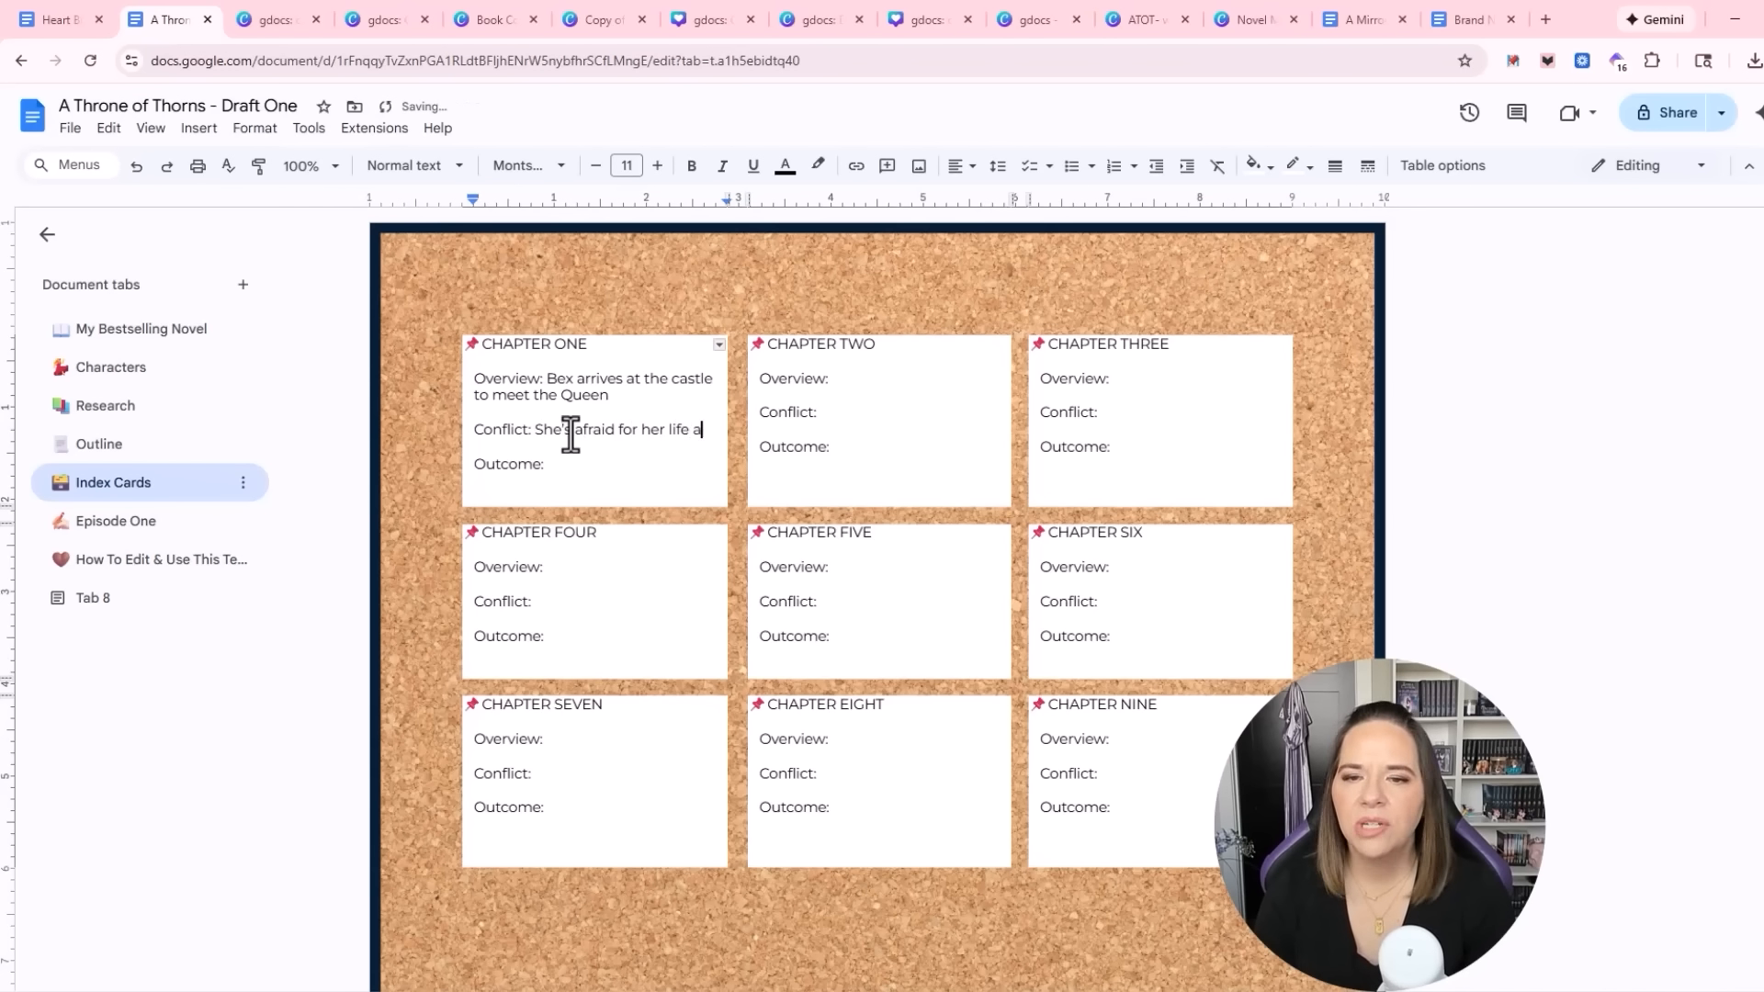
pyautogui.write('nd is now expec')
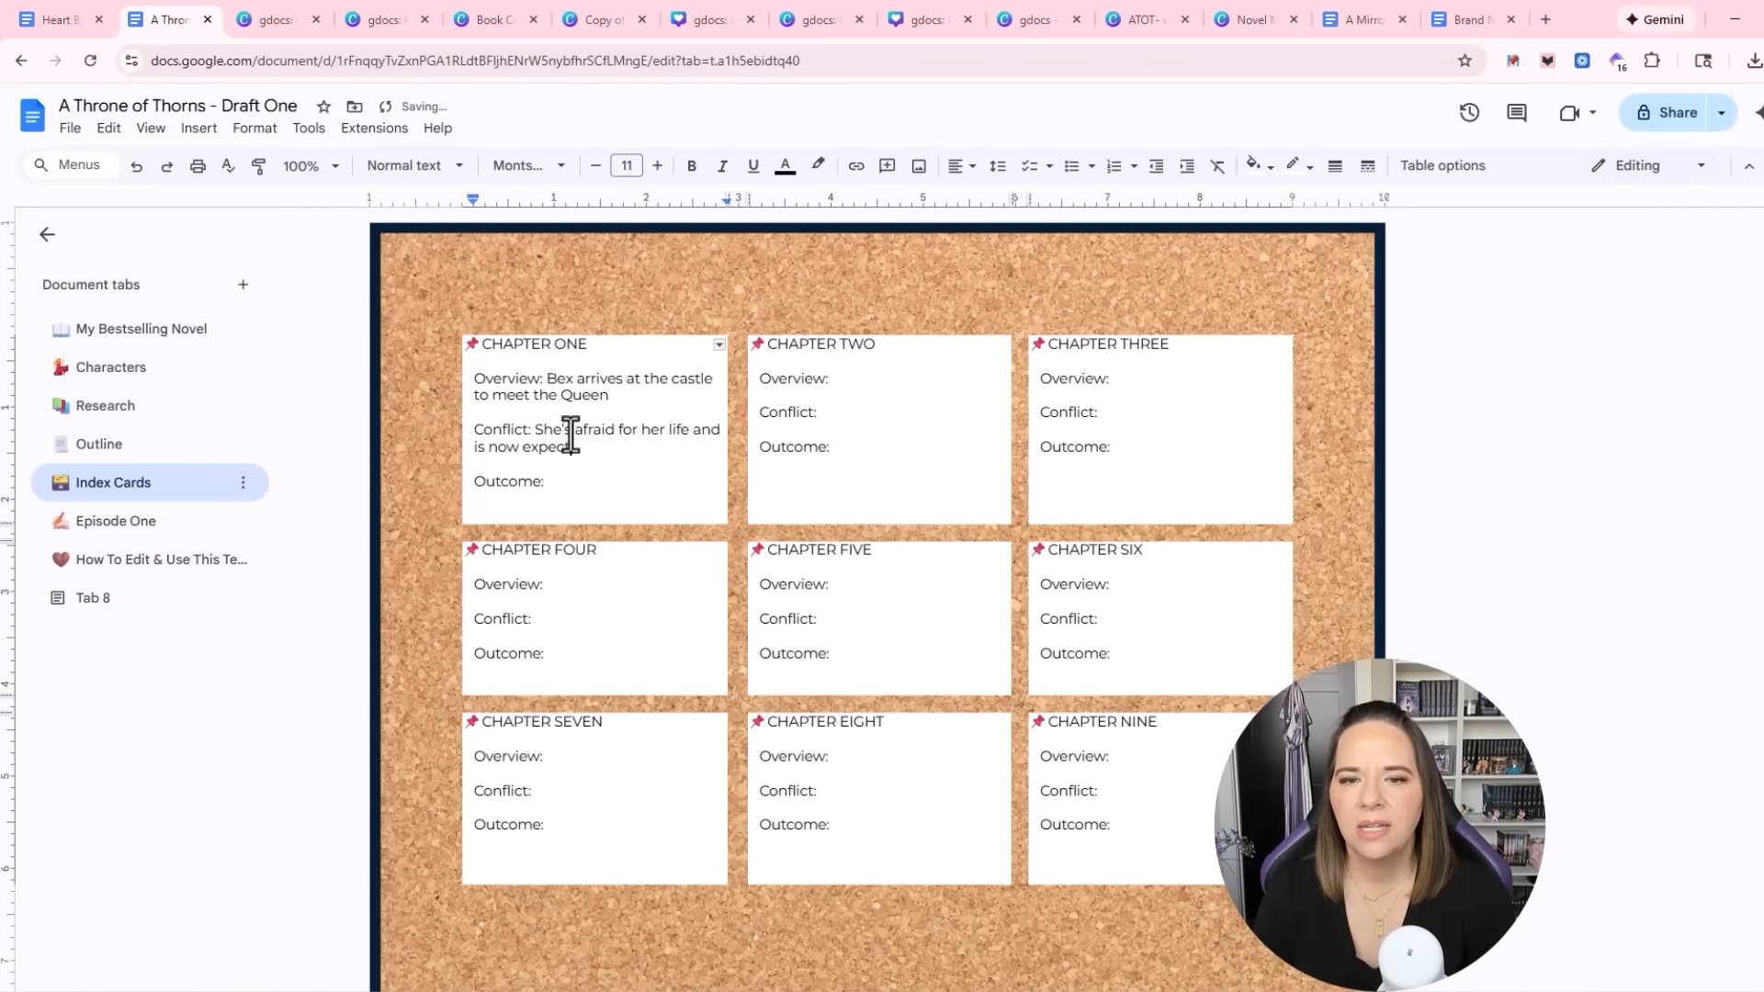
pyautogui.write('ted to fight in the g')
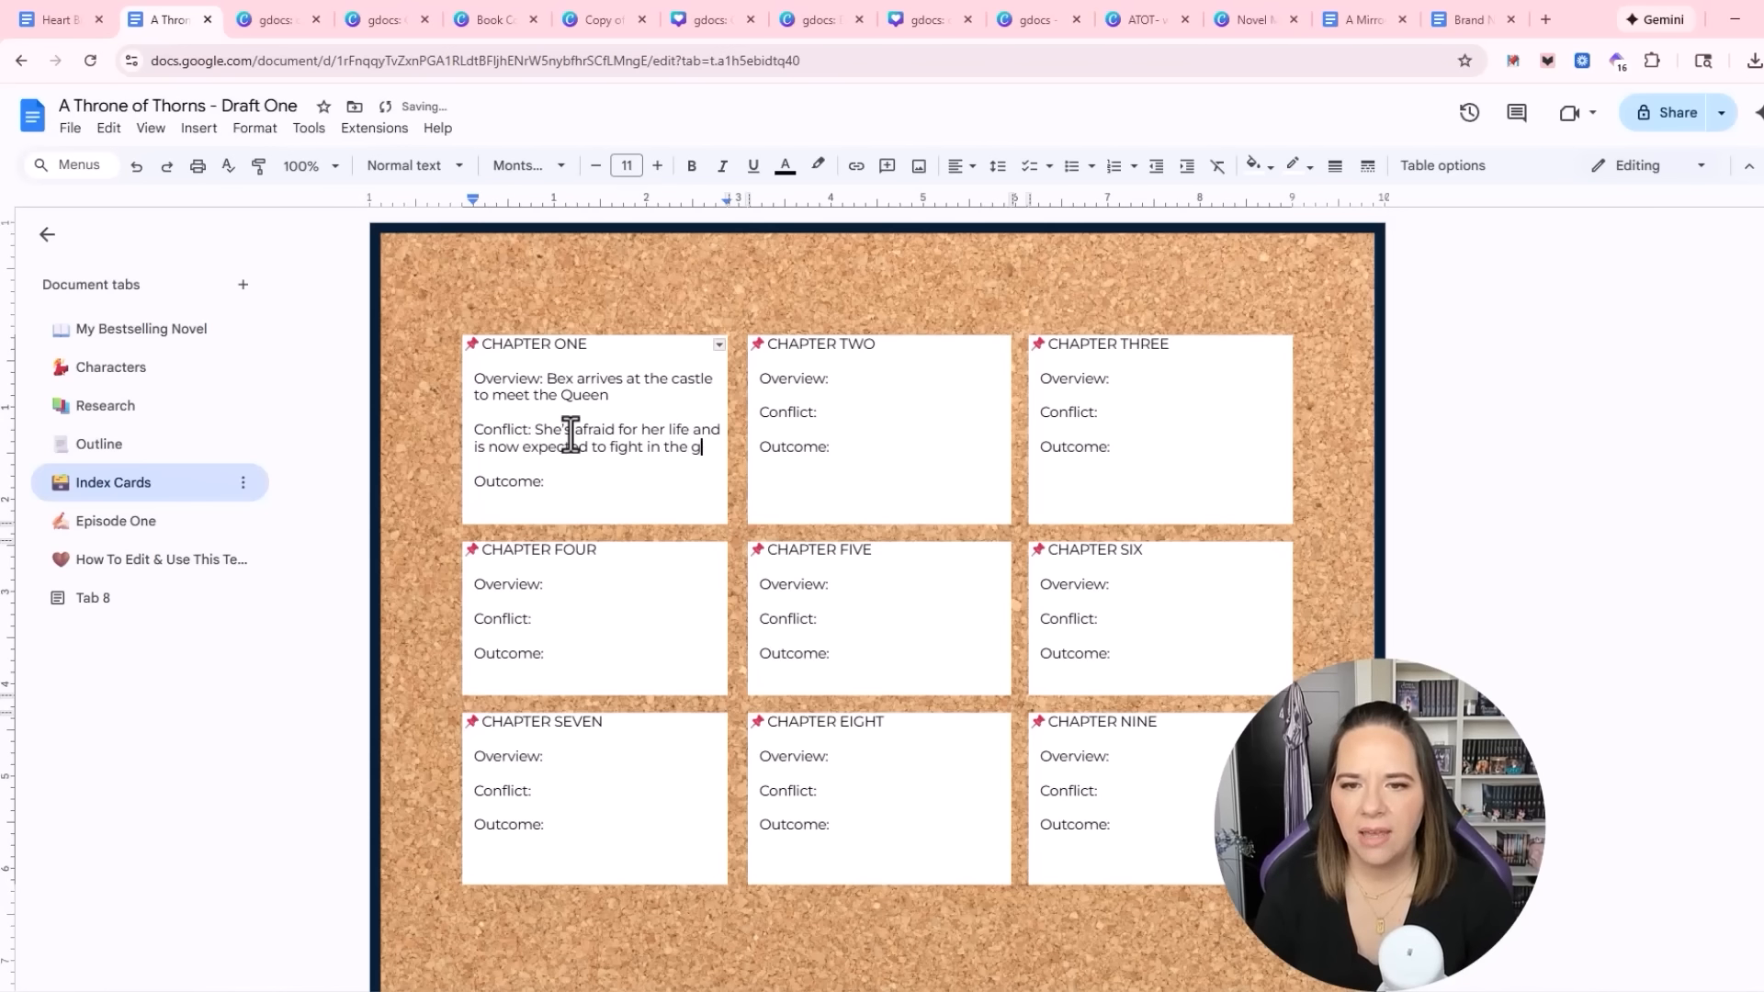
pyautogui.write('ames as a pawn.')
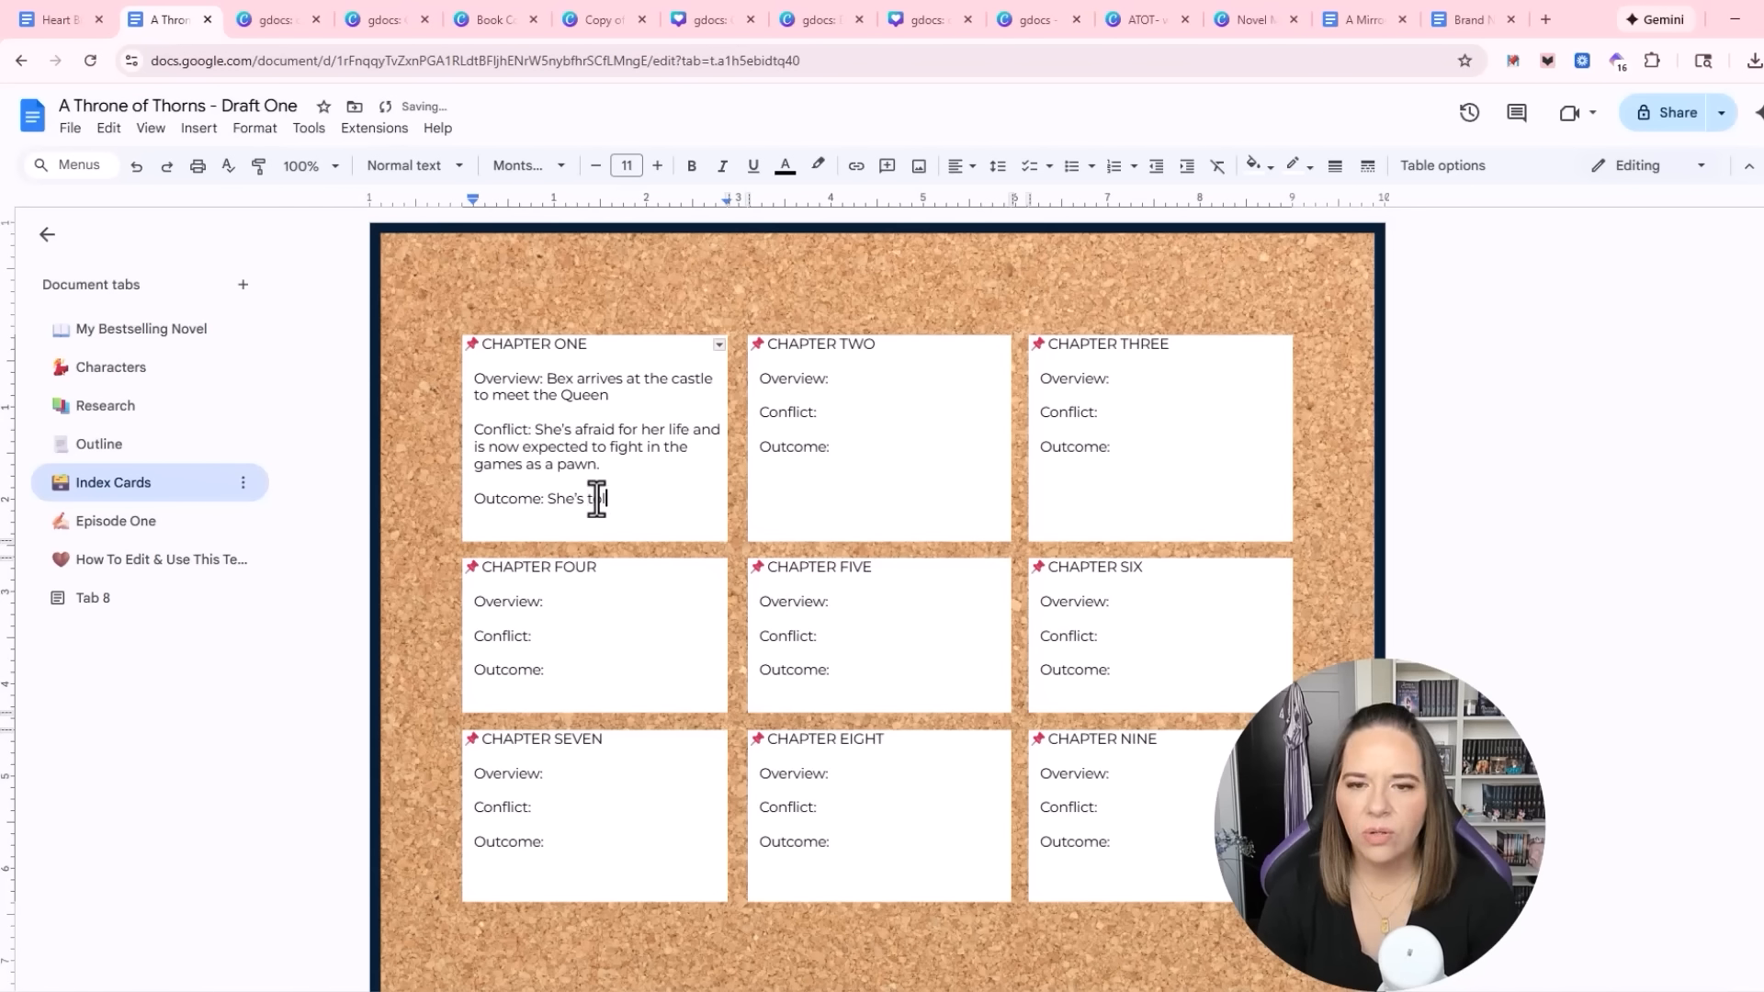
# Enter the Chapter One outcome "She's told that if she doesn't get in line, she'll be sent to the dungeons."
pyautogui.write("esn't get in line, she’ll bes sen")
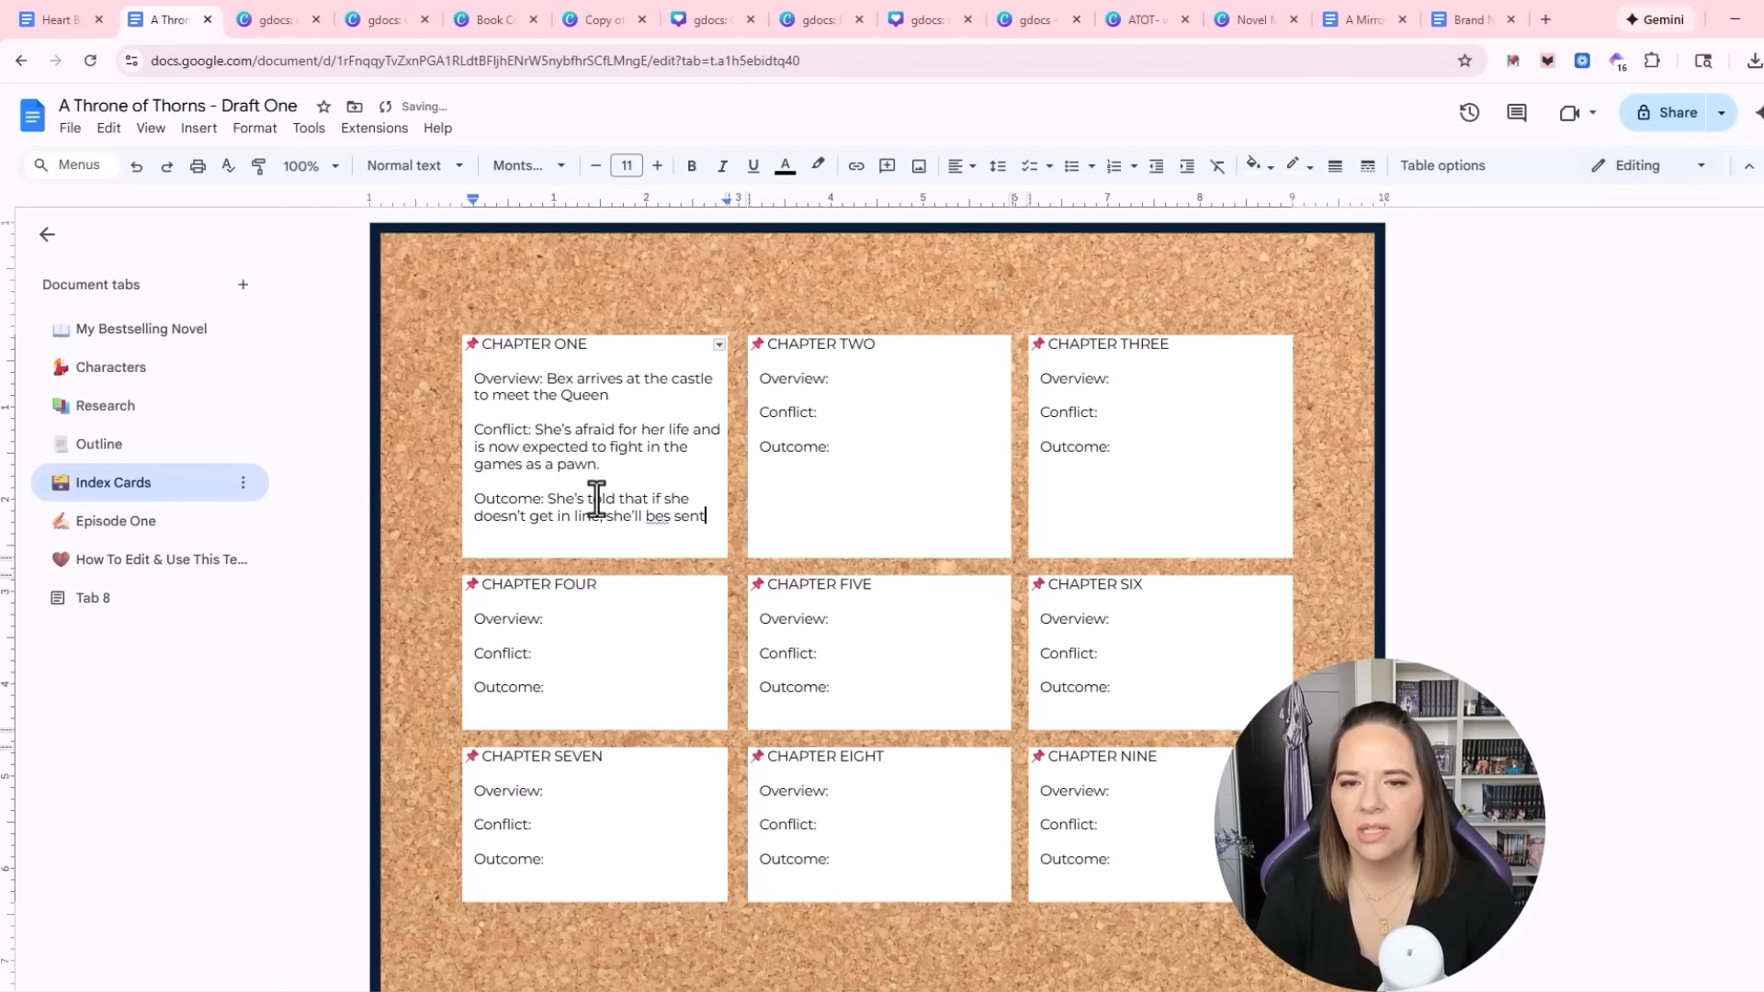
pyautogui.write(' to the dungeons.')
pyautogui.scroll(-1, 636, 545)
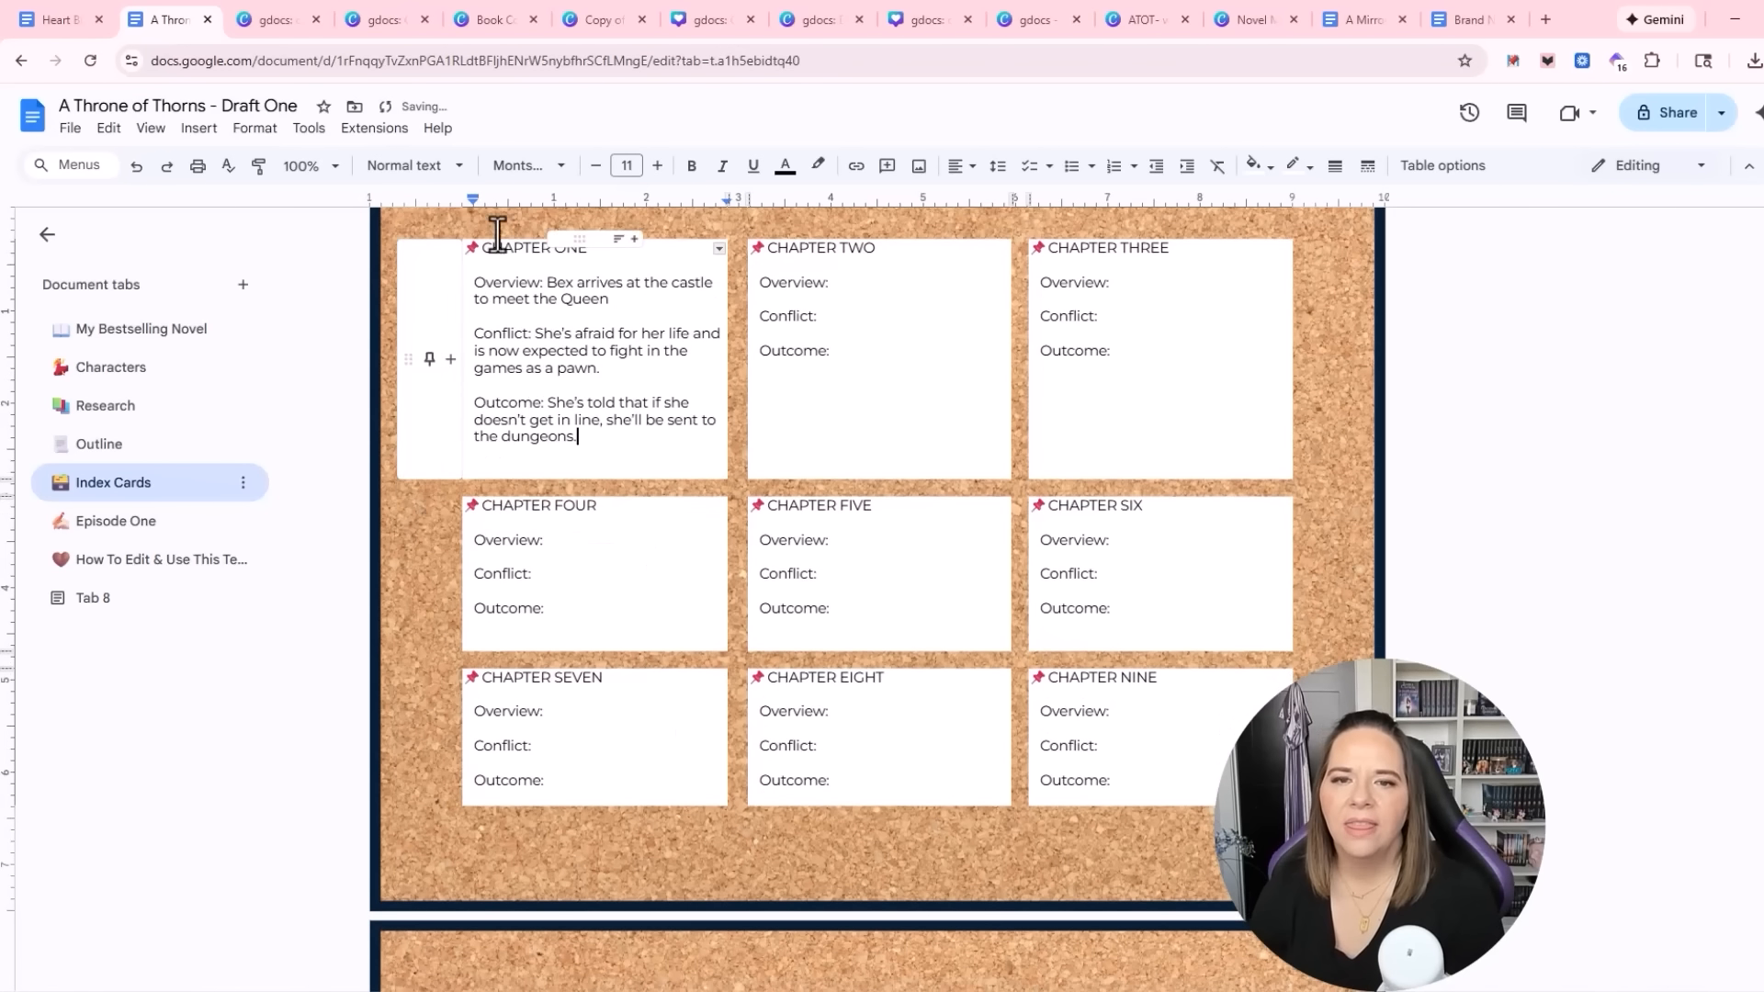
pyautogui.scroll(1, 388, 675)
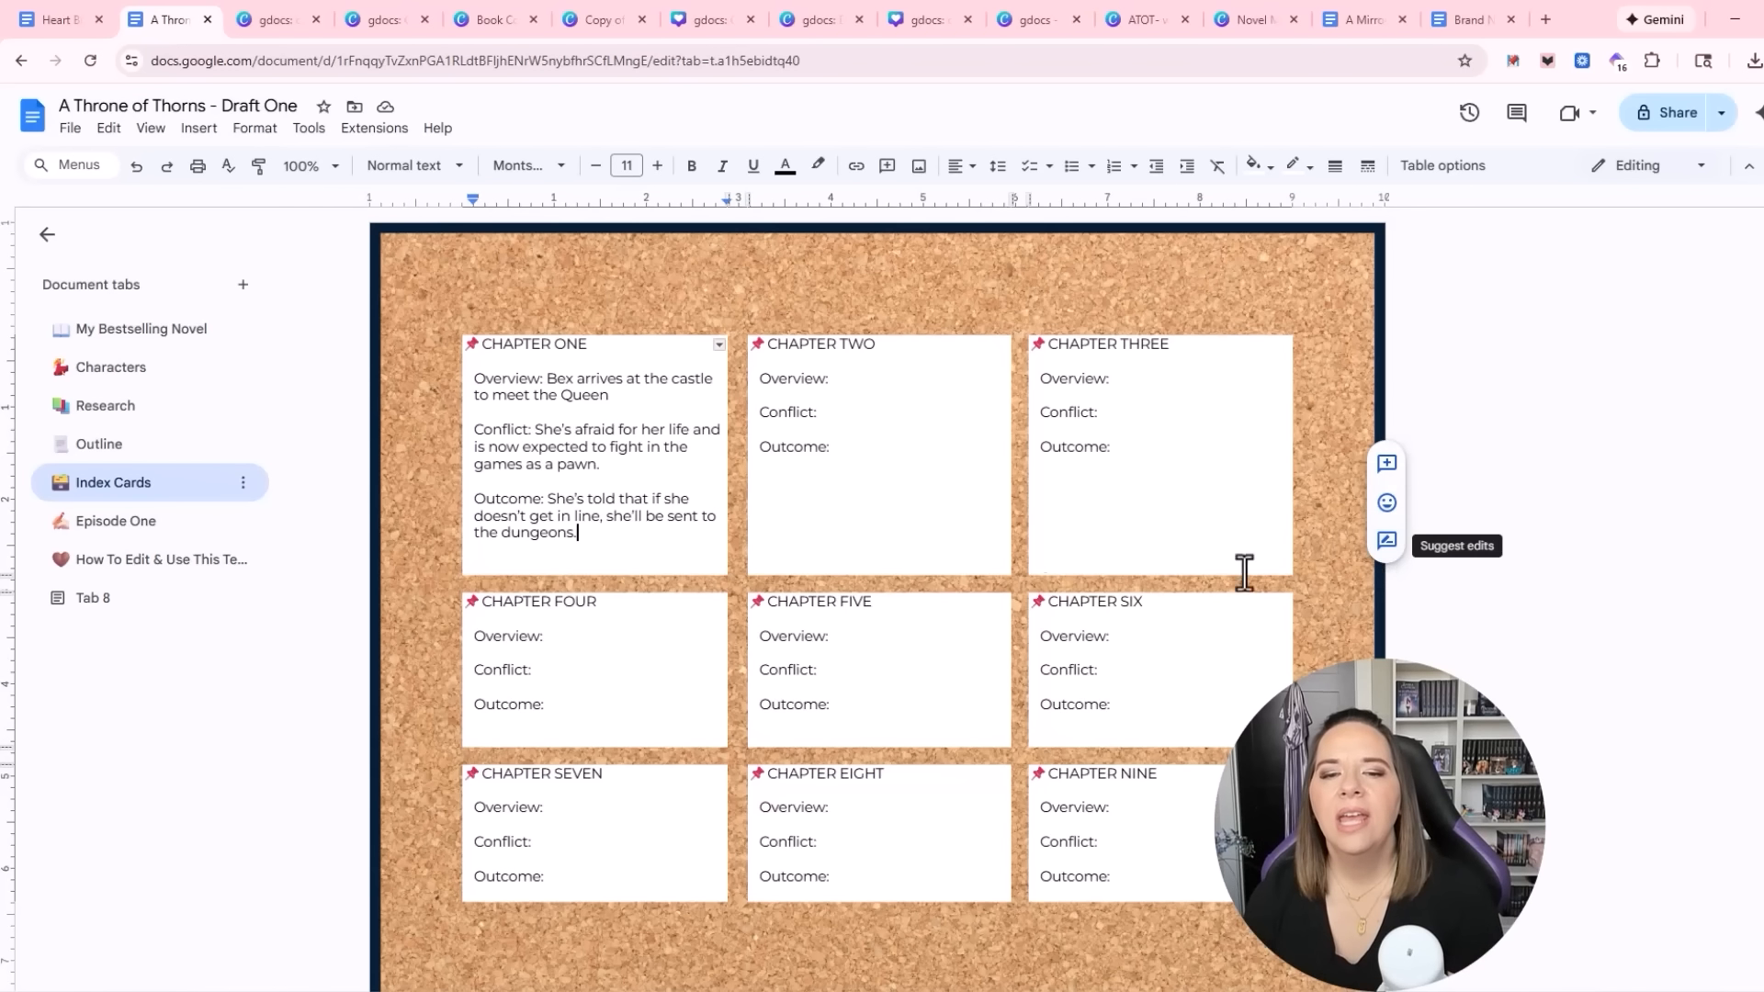
# Paste the outcome sentence four more times into the Chapter One card to test how longer text shifts the rows below
pyautogui.moveTo(580, 542); pyautogui.dragTo(550, 501)
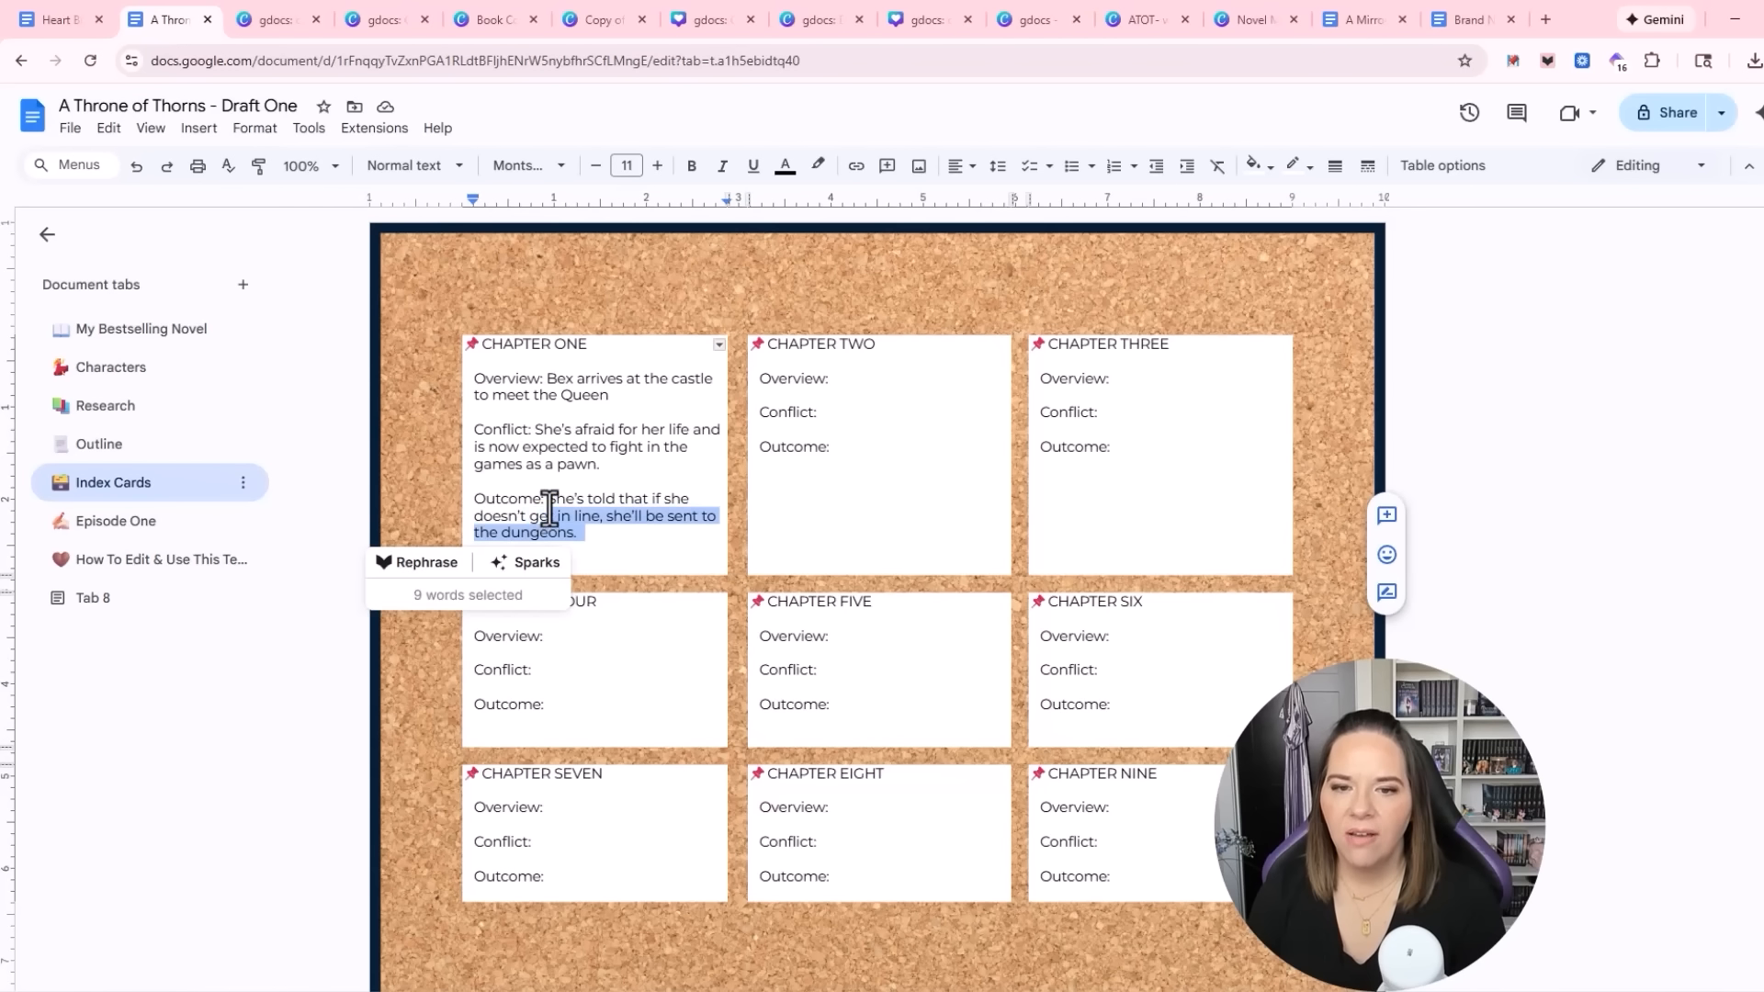
pyautogui.hotkey('ctrl', 'c')
pyautogui.click(637, 532)
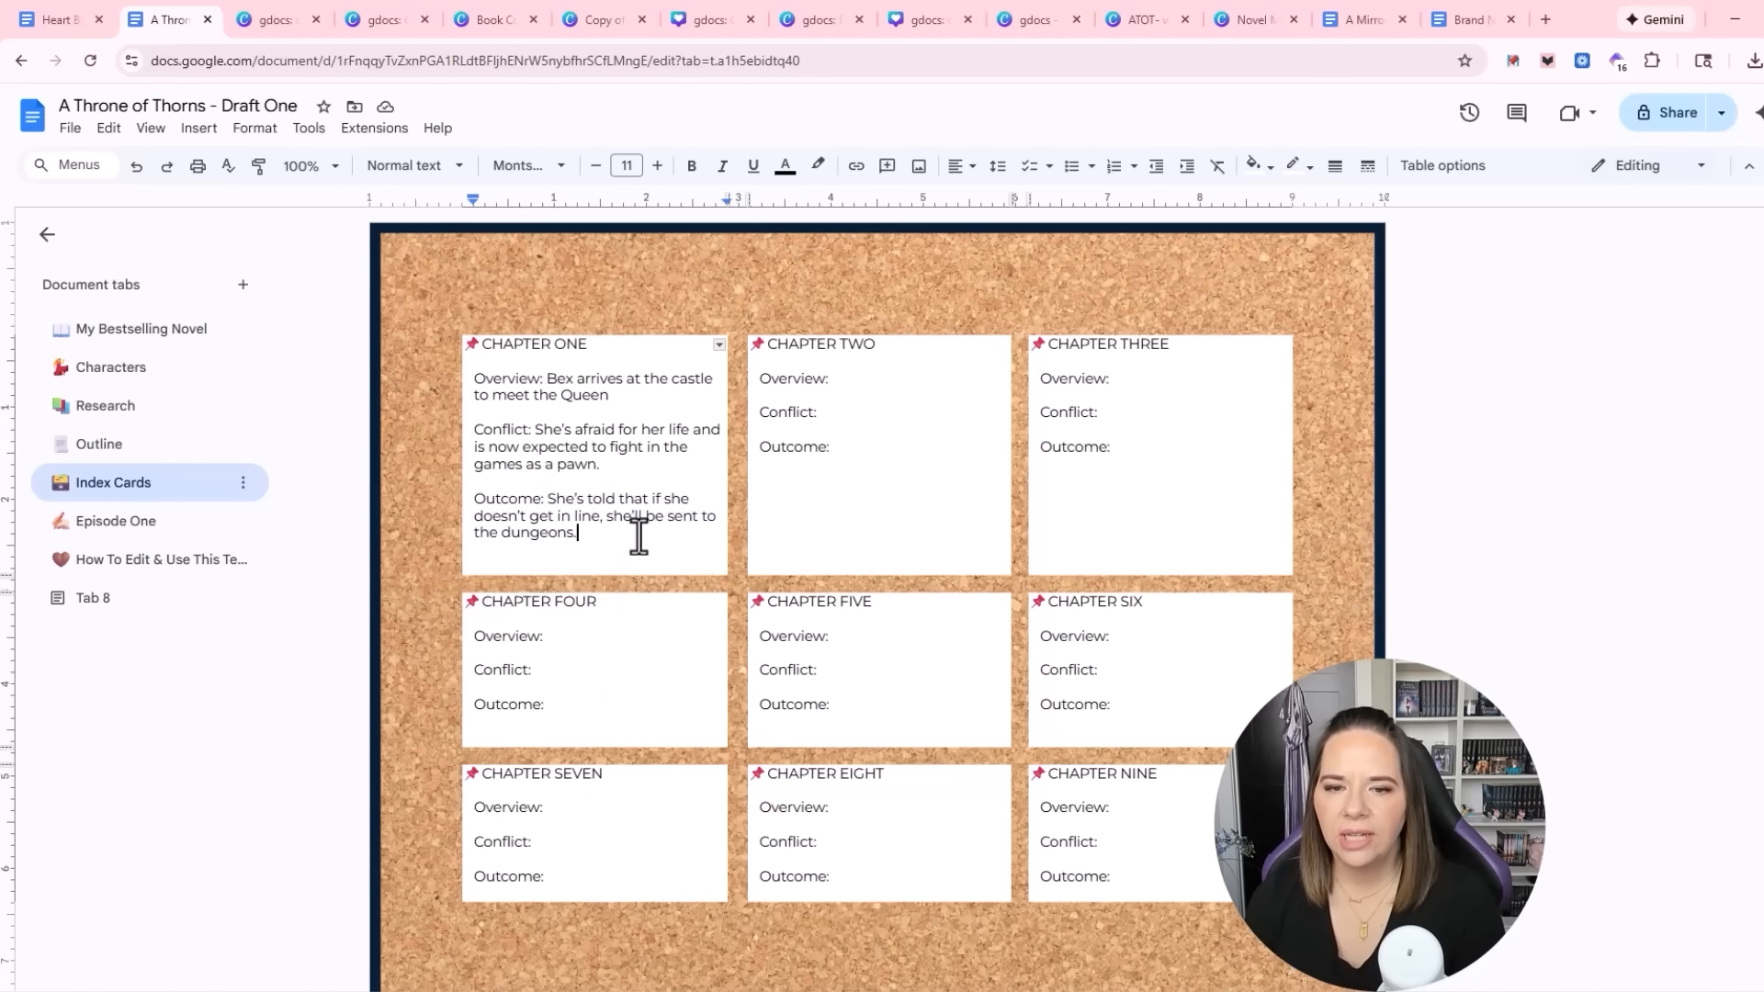
pyautogui.hotkey('ctrl', 'v')
pyautogui.hotkey('ctrl', 'v')
pyautogui.hotkey('ctrl', 'v')
pyautogui.hotkey('ctrl', 'v')
pyautogui.scroll(-6, 584, 788)
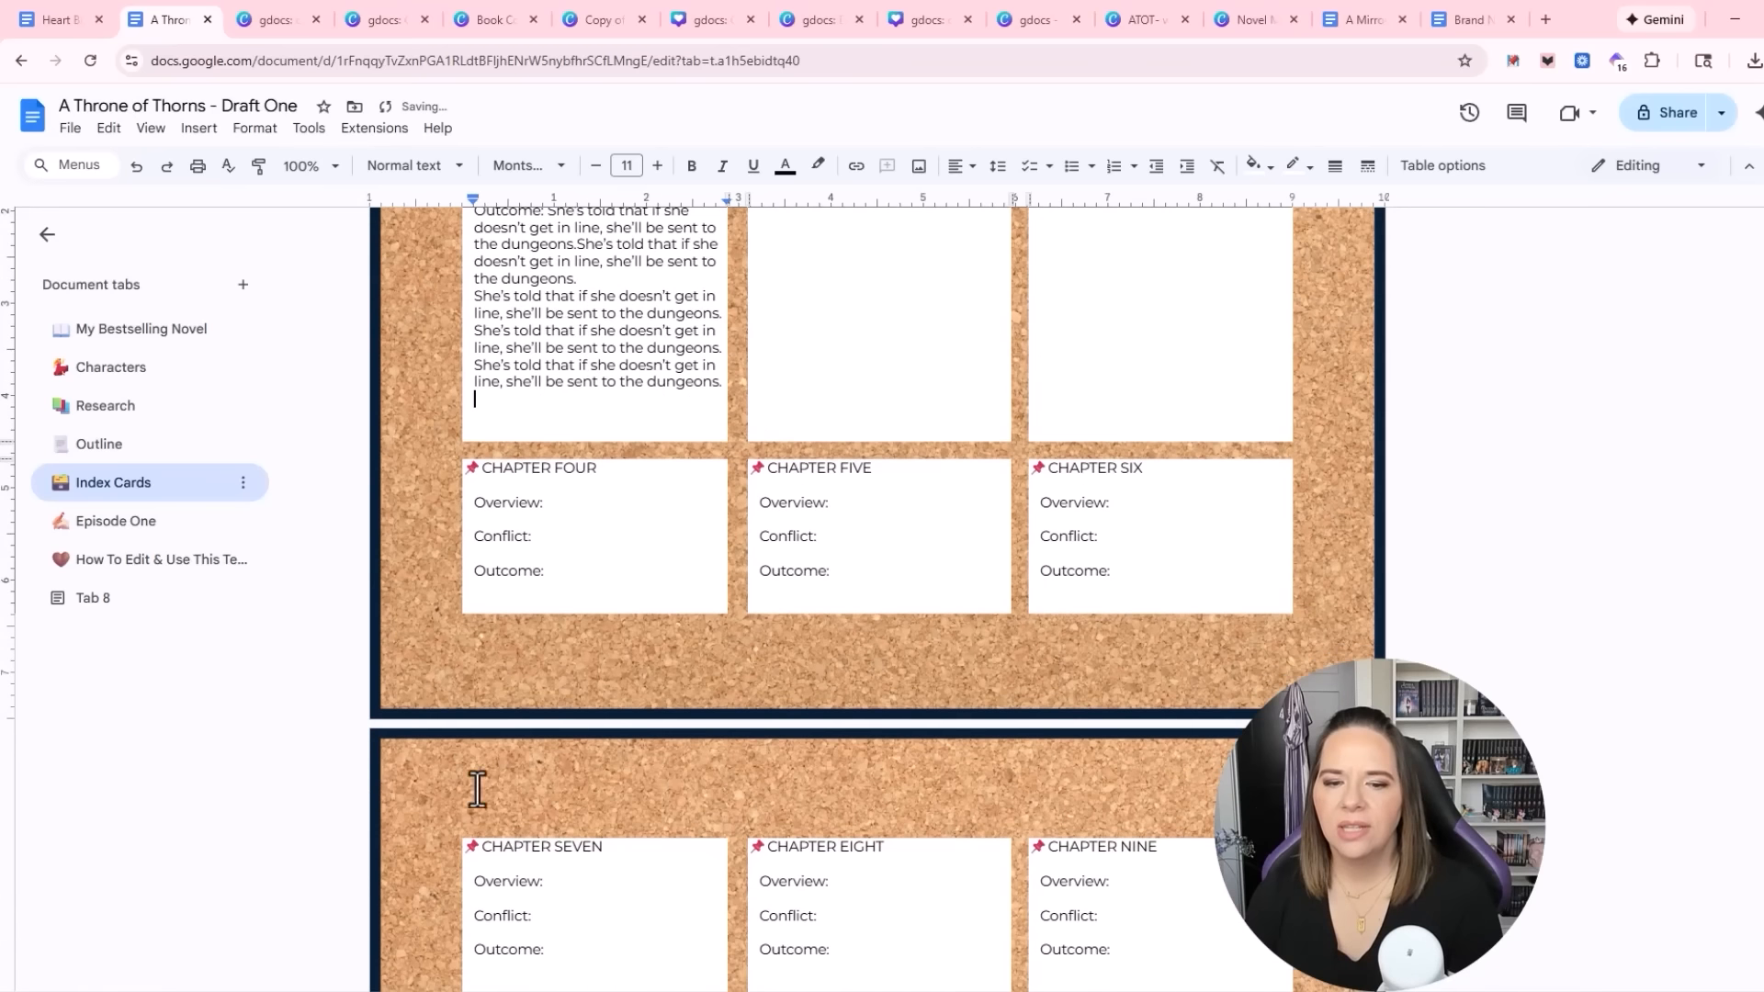
pyautogui.scroll(-2, 1027, 775)
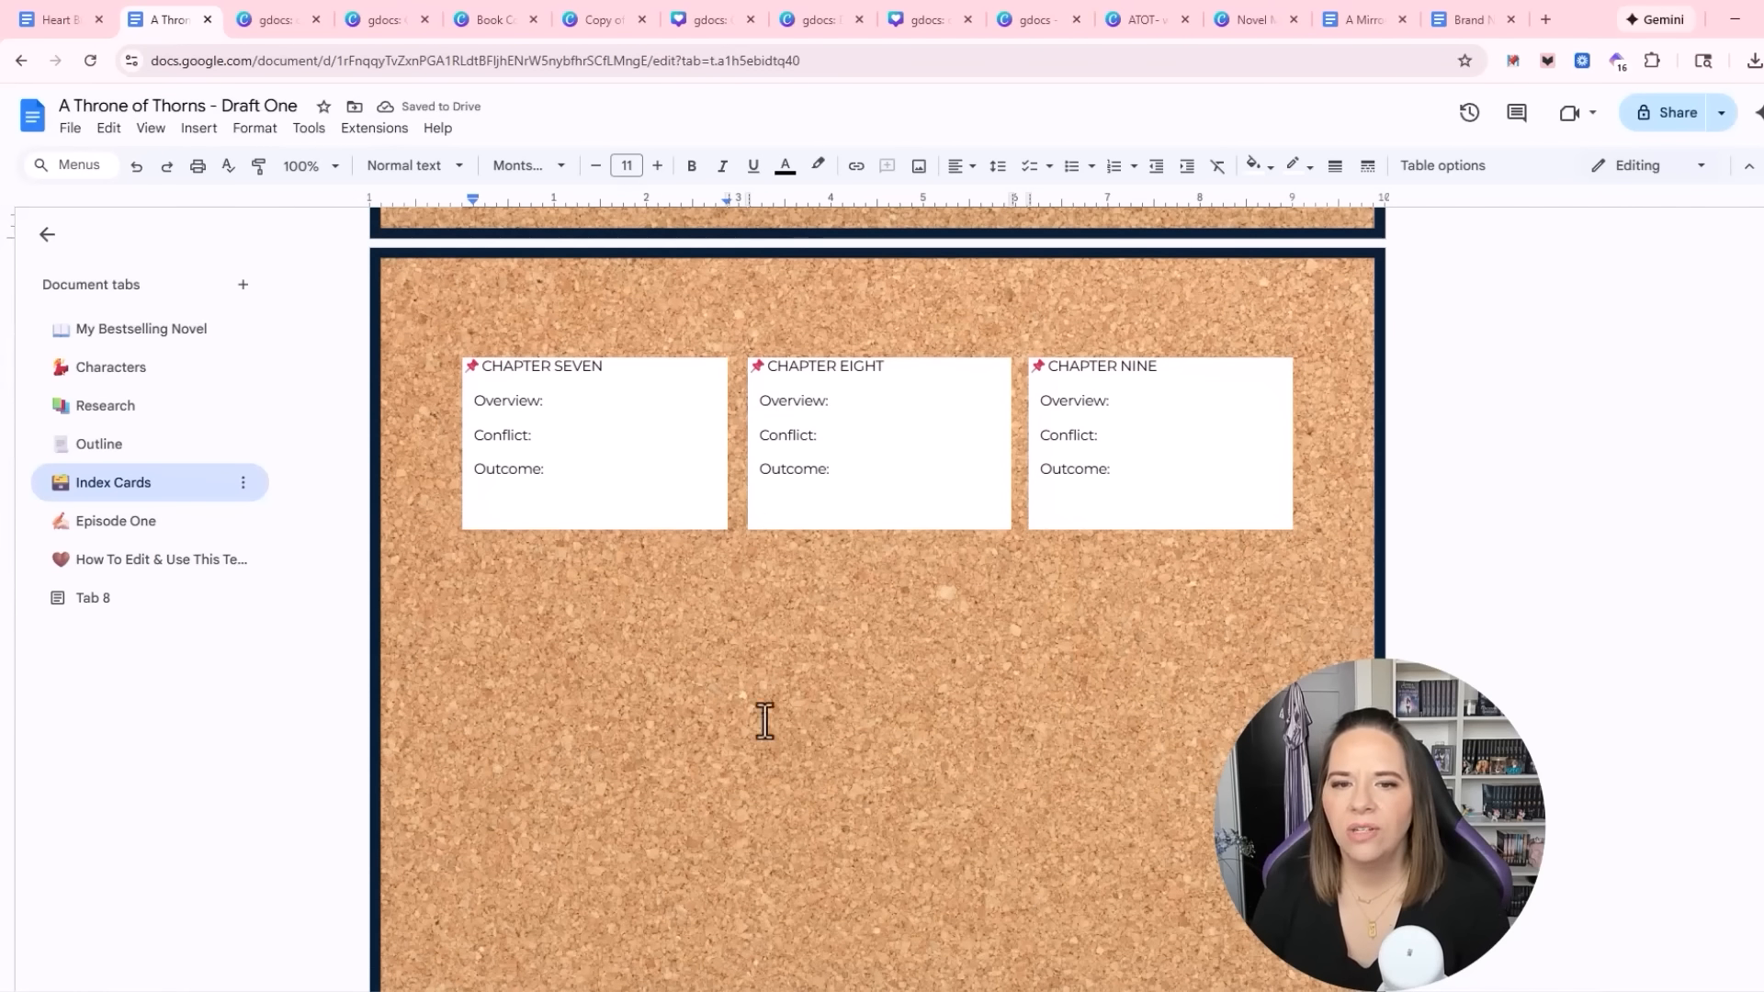
pyautogui.scroll(5, 1026, 738)
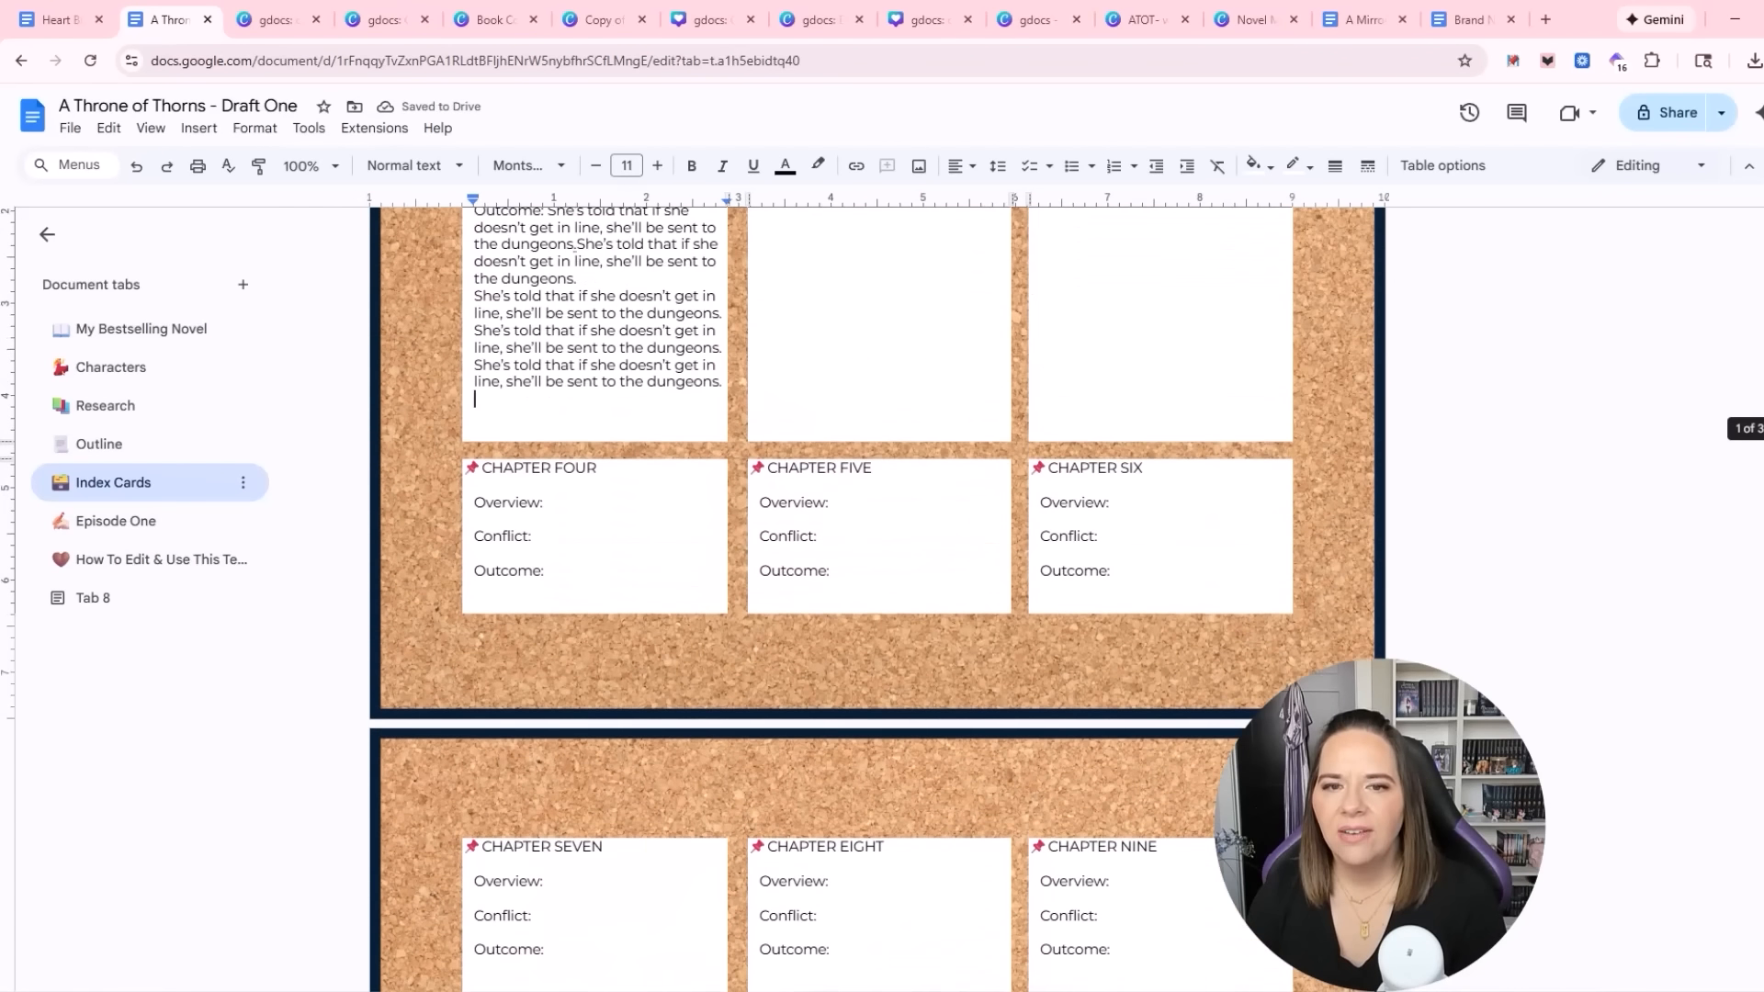
# Undo the repeated pastes of the outcome sentence in the Chapter One card
pyautogui.hotkey('ctrl', 'z')
pyautogui.hotkey('ctrl', 'z')
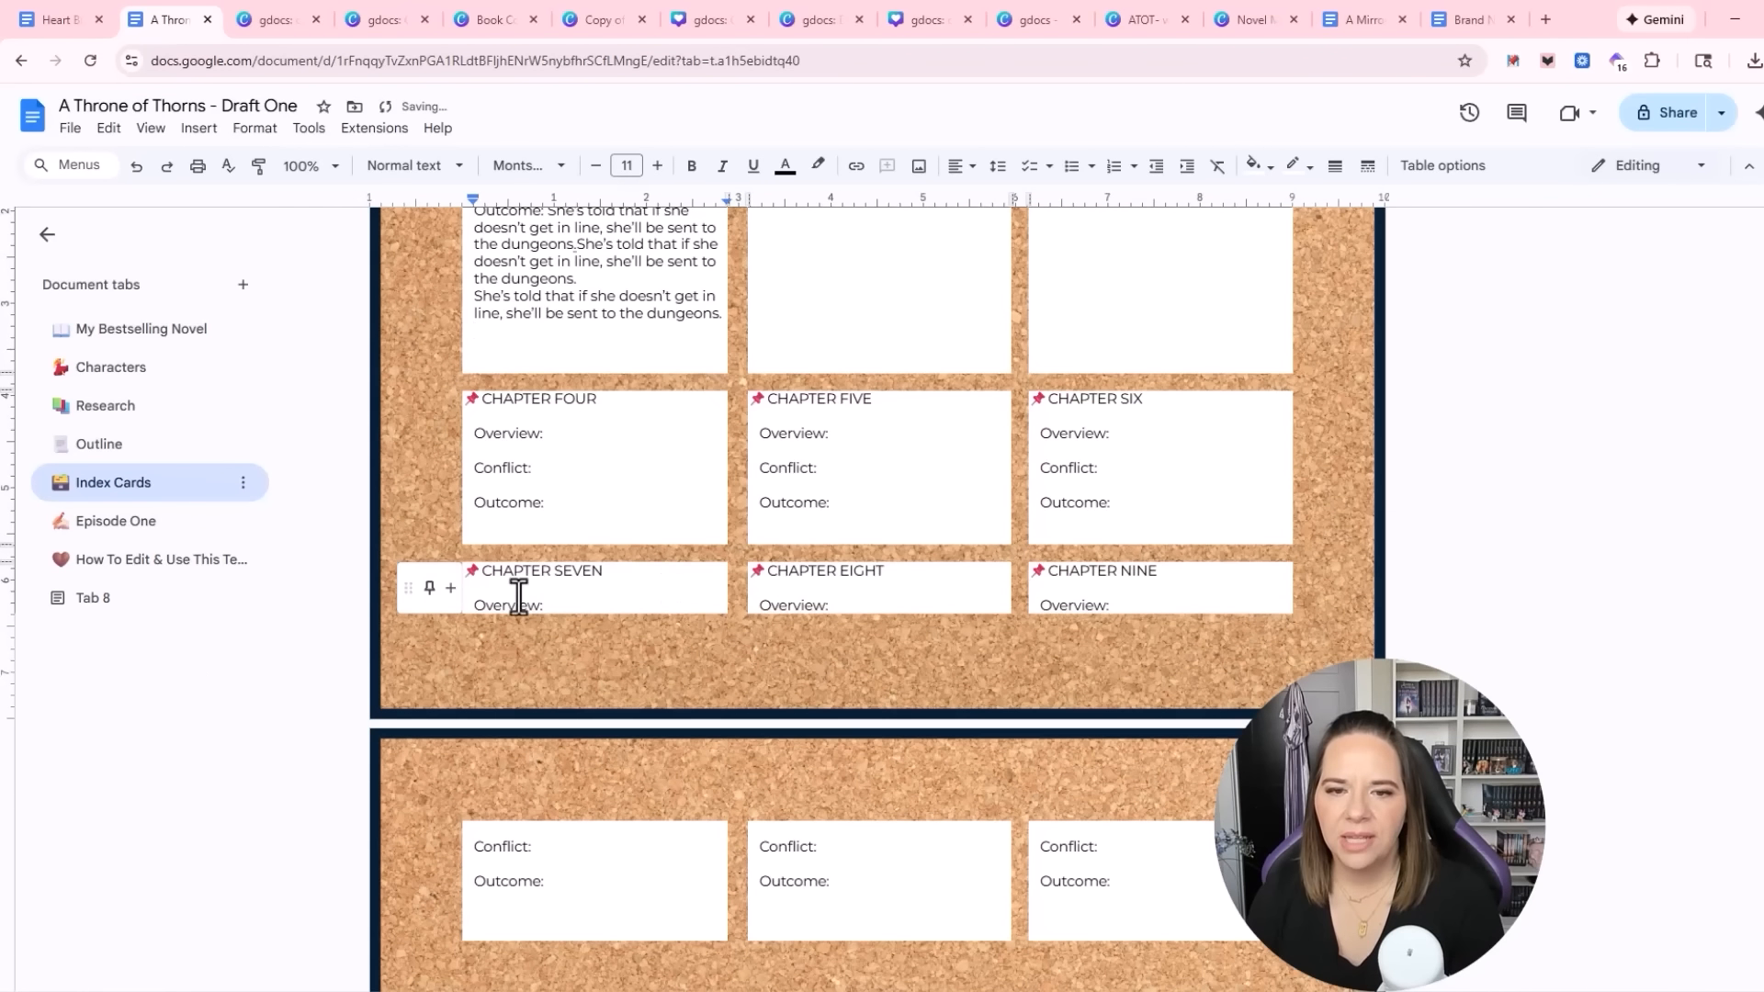
pyautogui.scroll(3, 1165, 728)
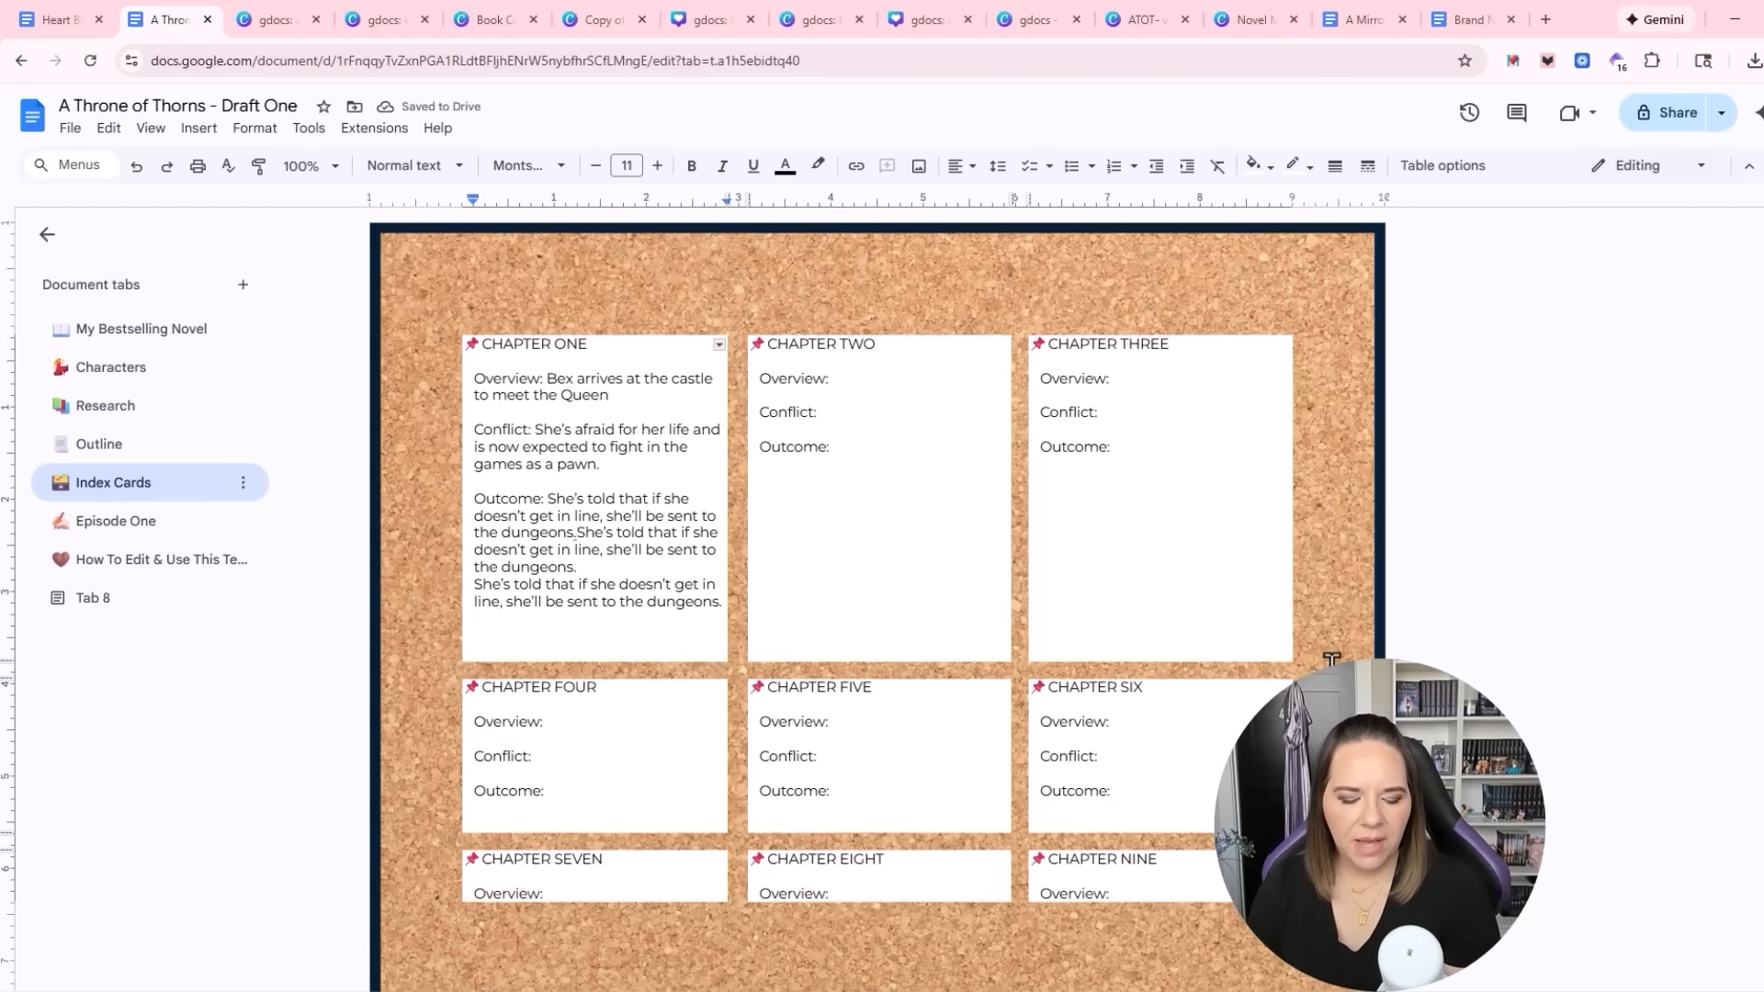
pyautogui.hotkey('ctrl', 'z')
pyautogui.hotkey('ctrl', 'z')
pyautogui.hotkey('ctrl', 'z')
pyautogui.hotkey('ctrl', 'z')
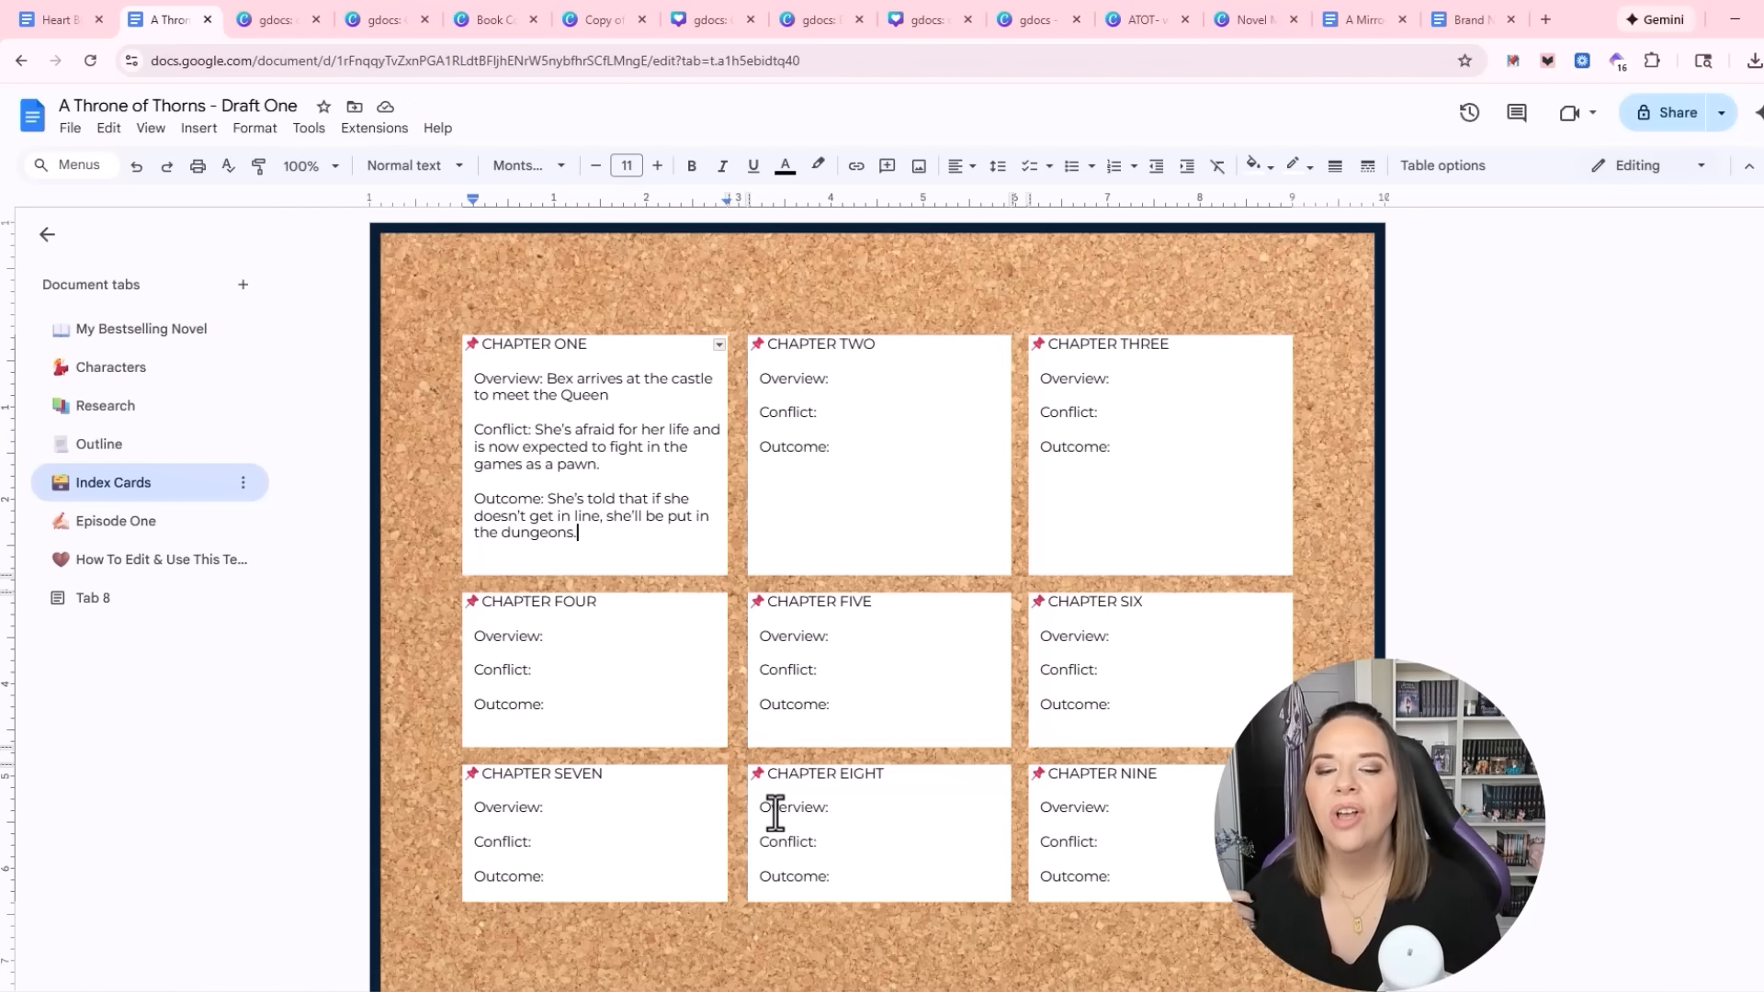
# Delete the table row holding the Chapter Seven, Chapter Eight and Chapter Nine cards
pyautogui.click(478, 780)
pyautogui.moveTo(1007, 887); pyautogui.dragTo(551, 808)
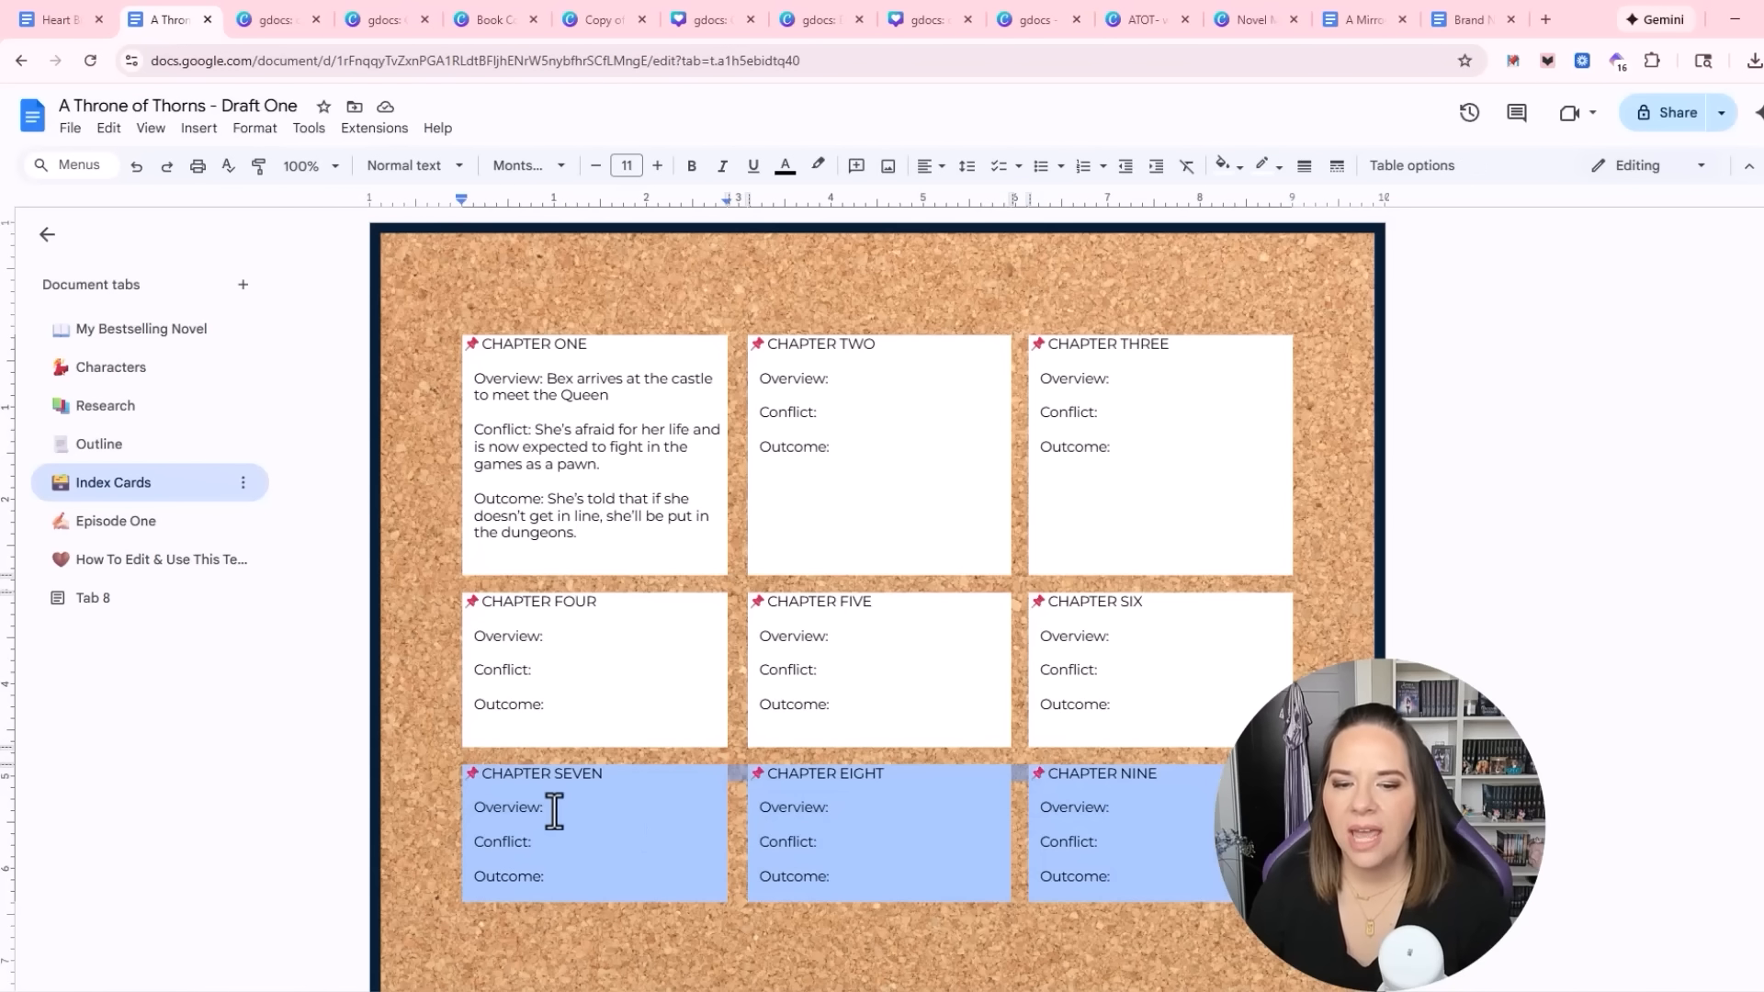
pyautogui.rightClick(588, 797)
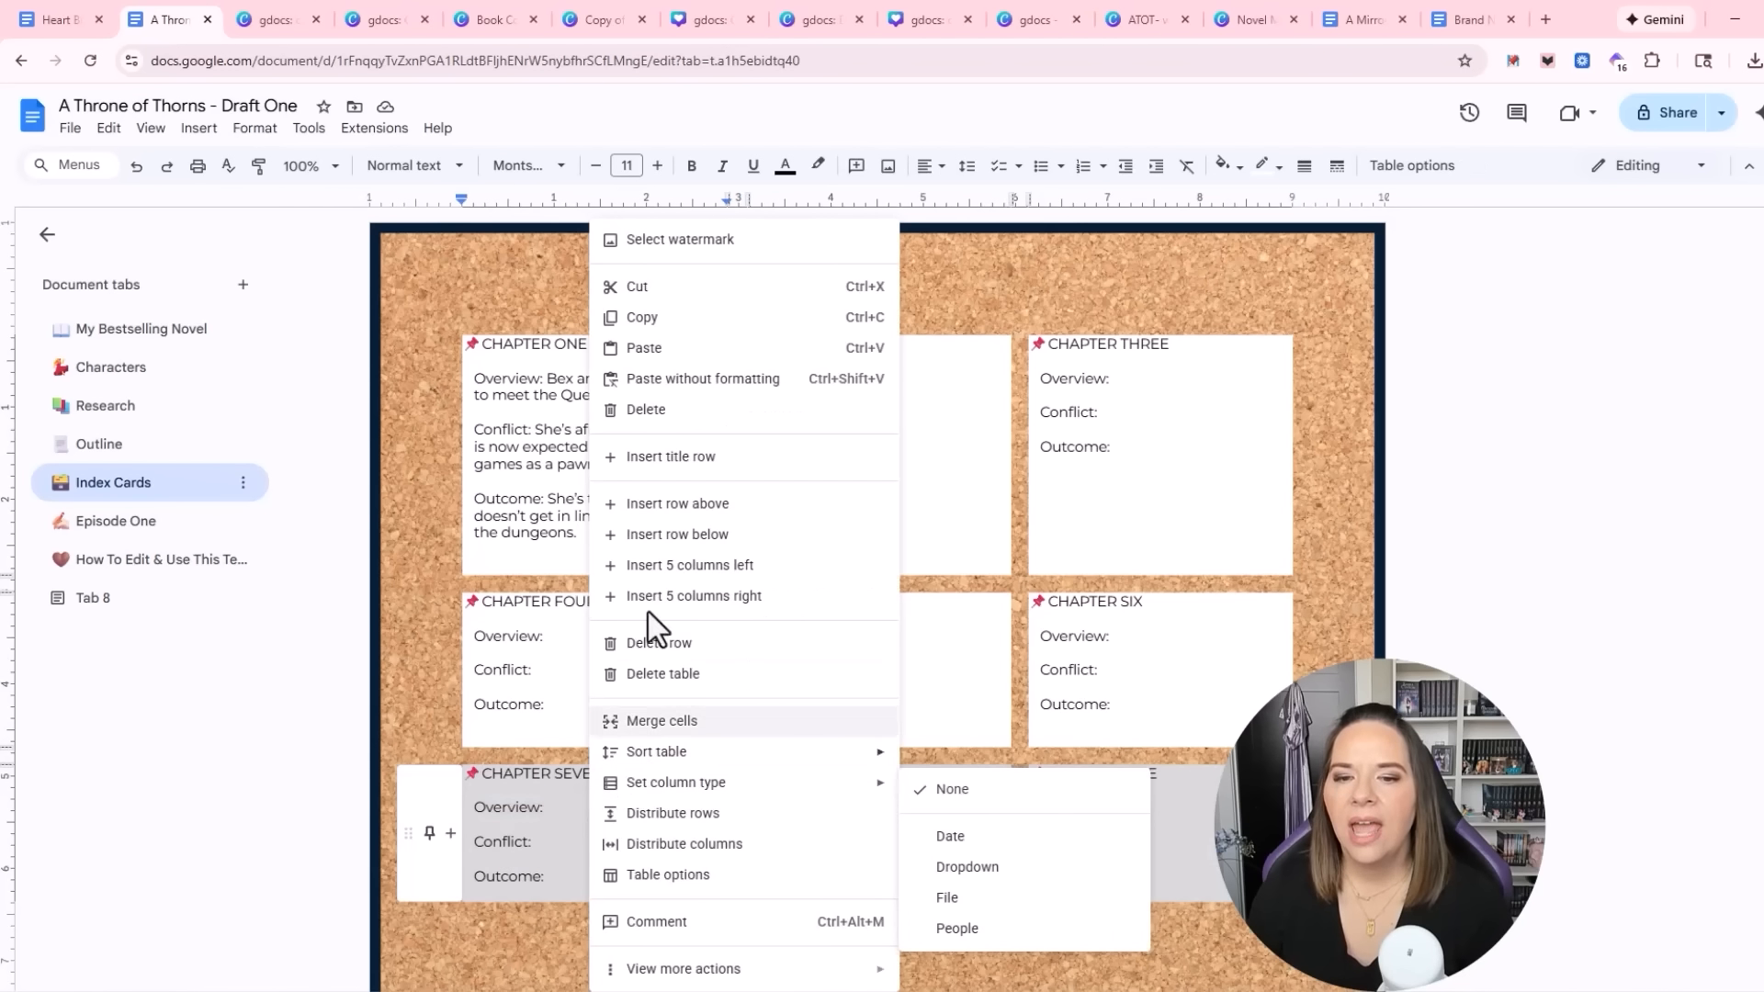
pyautogui.click(658, 643)
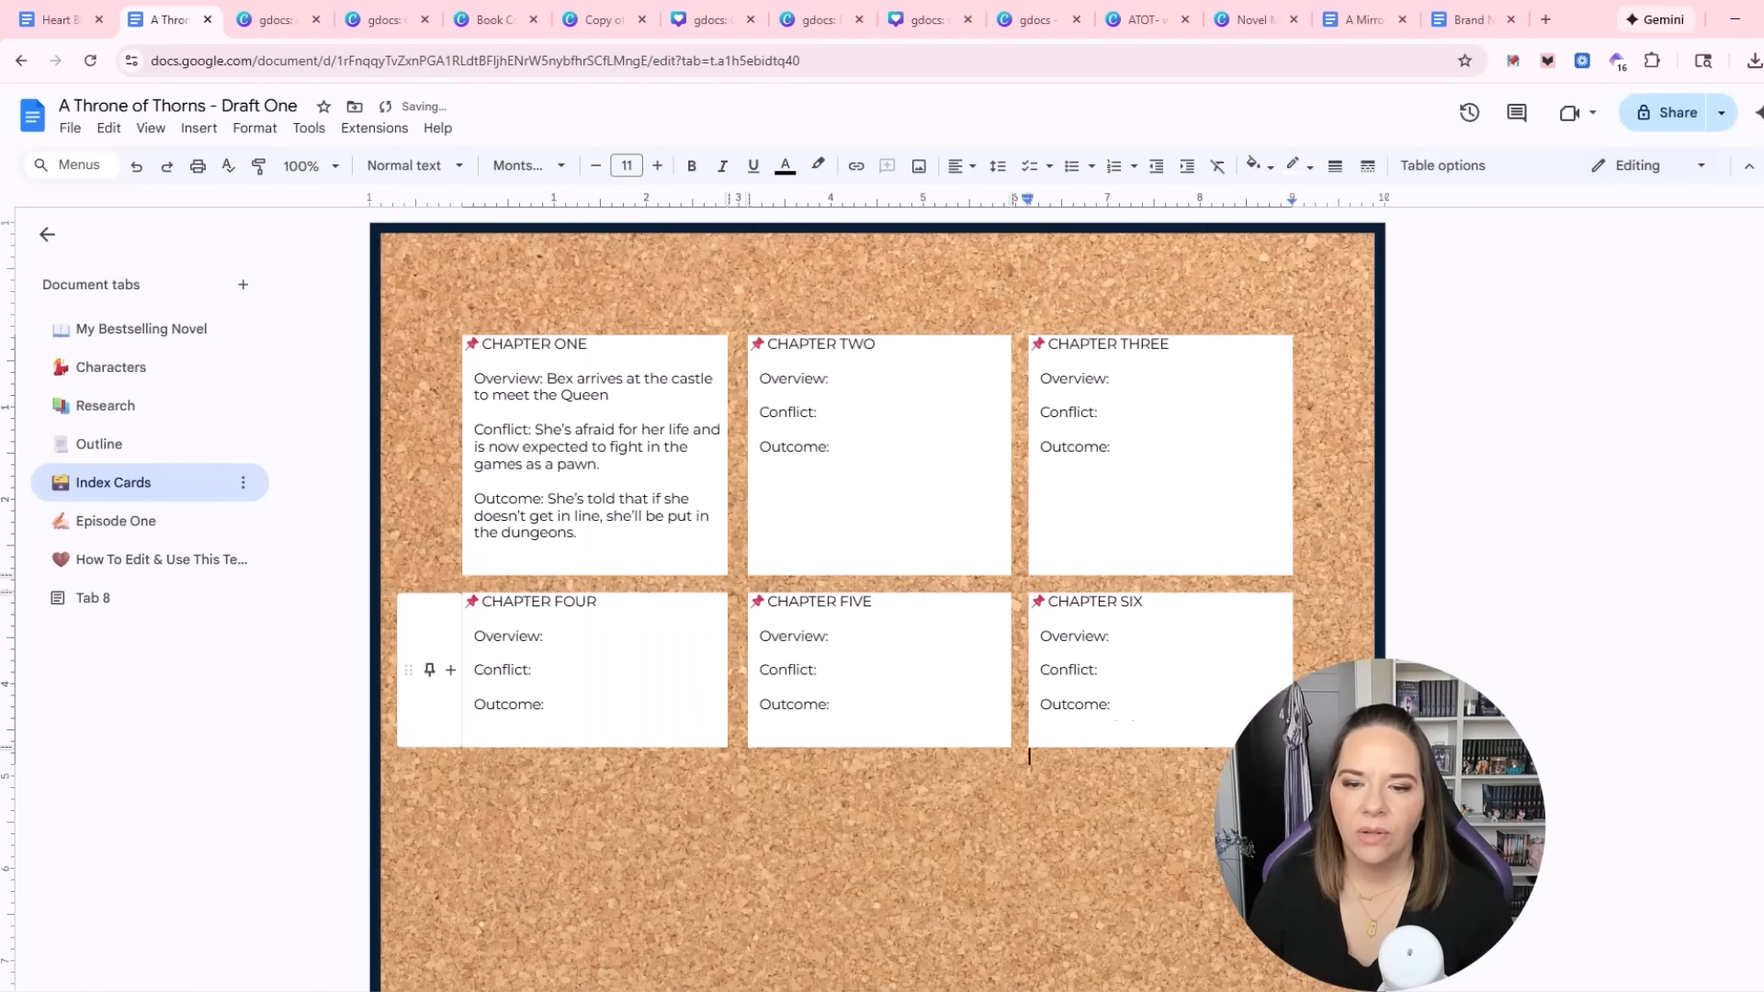
pyautogui.scroll(-3, 1021, 868)
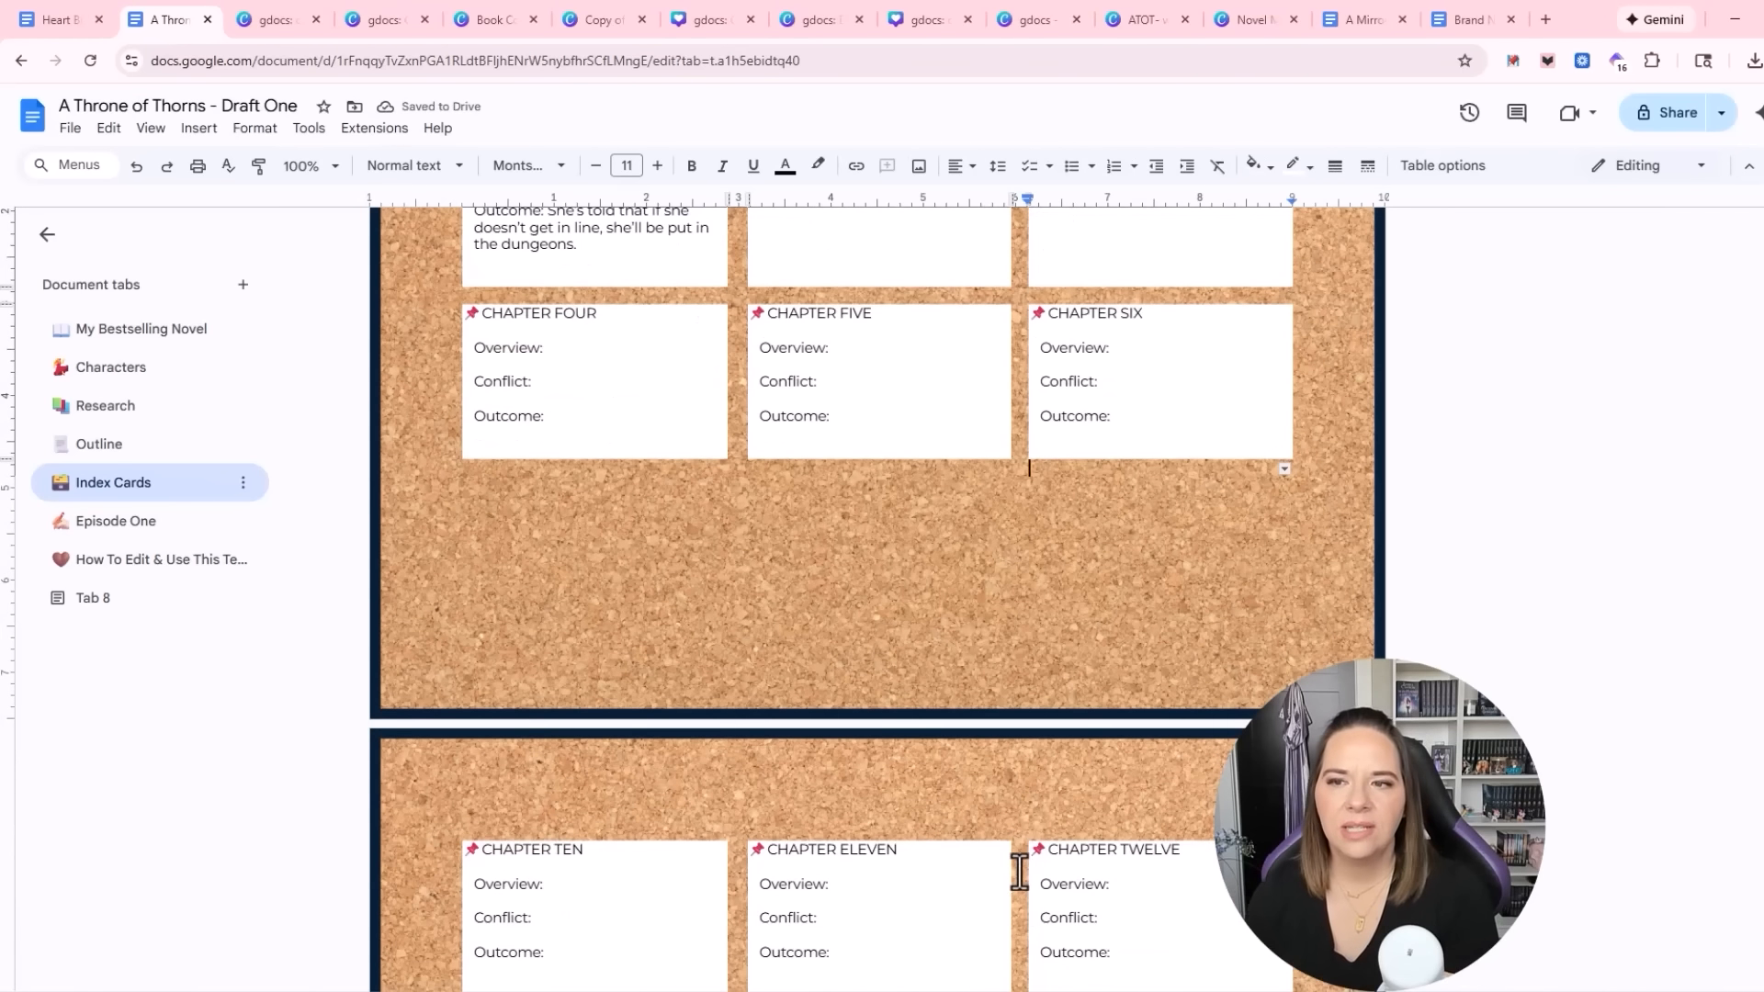
pyautogui.scroll(-2, 1020, 871)
pyautogui.scroll(5, 1017, 874)
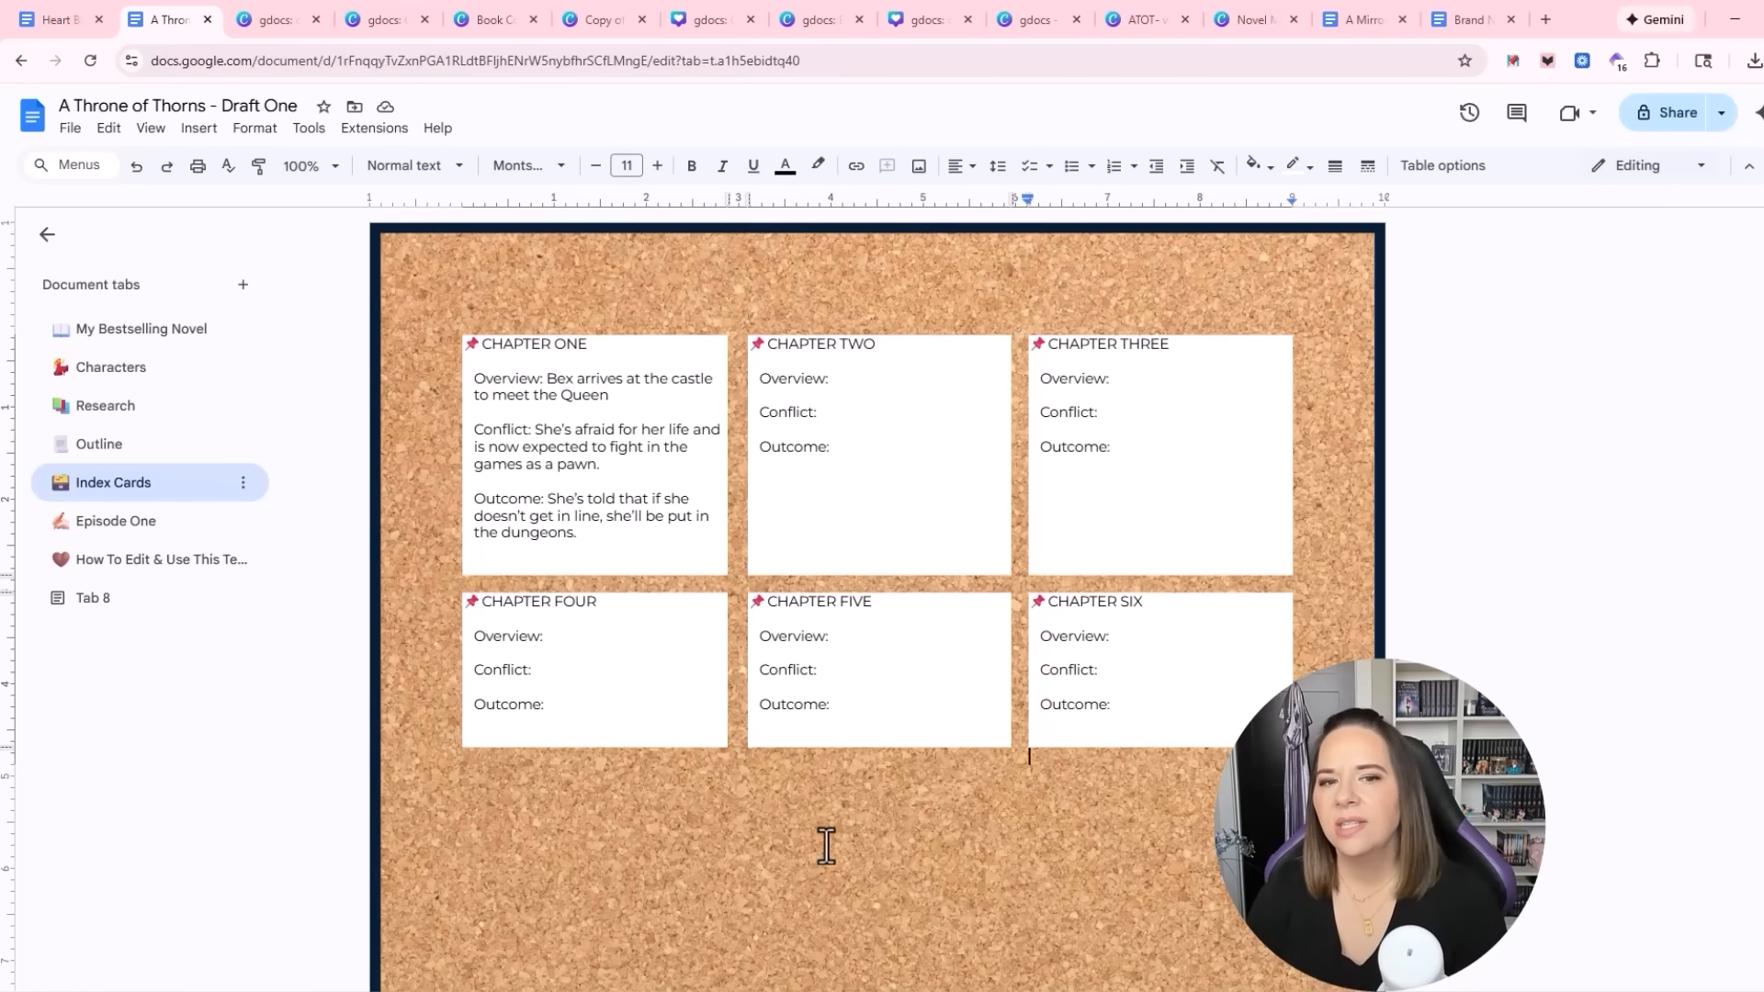
pyautogui.scroll(-9, 826, 840)
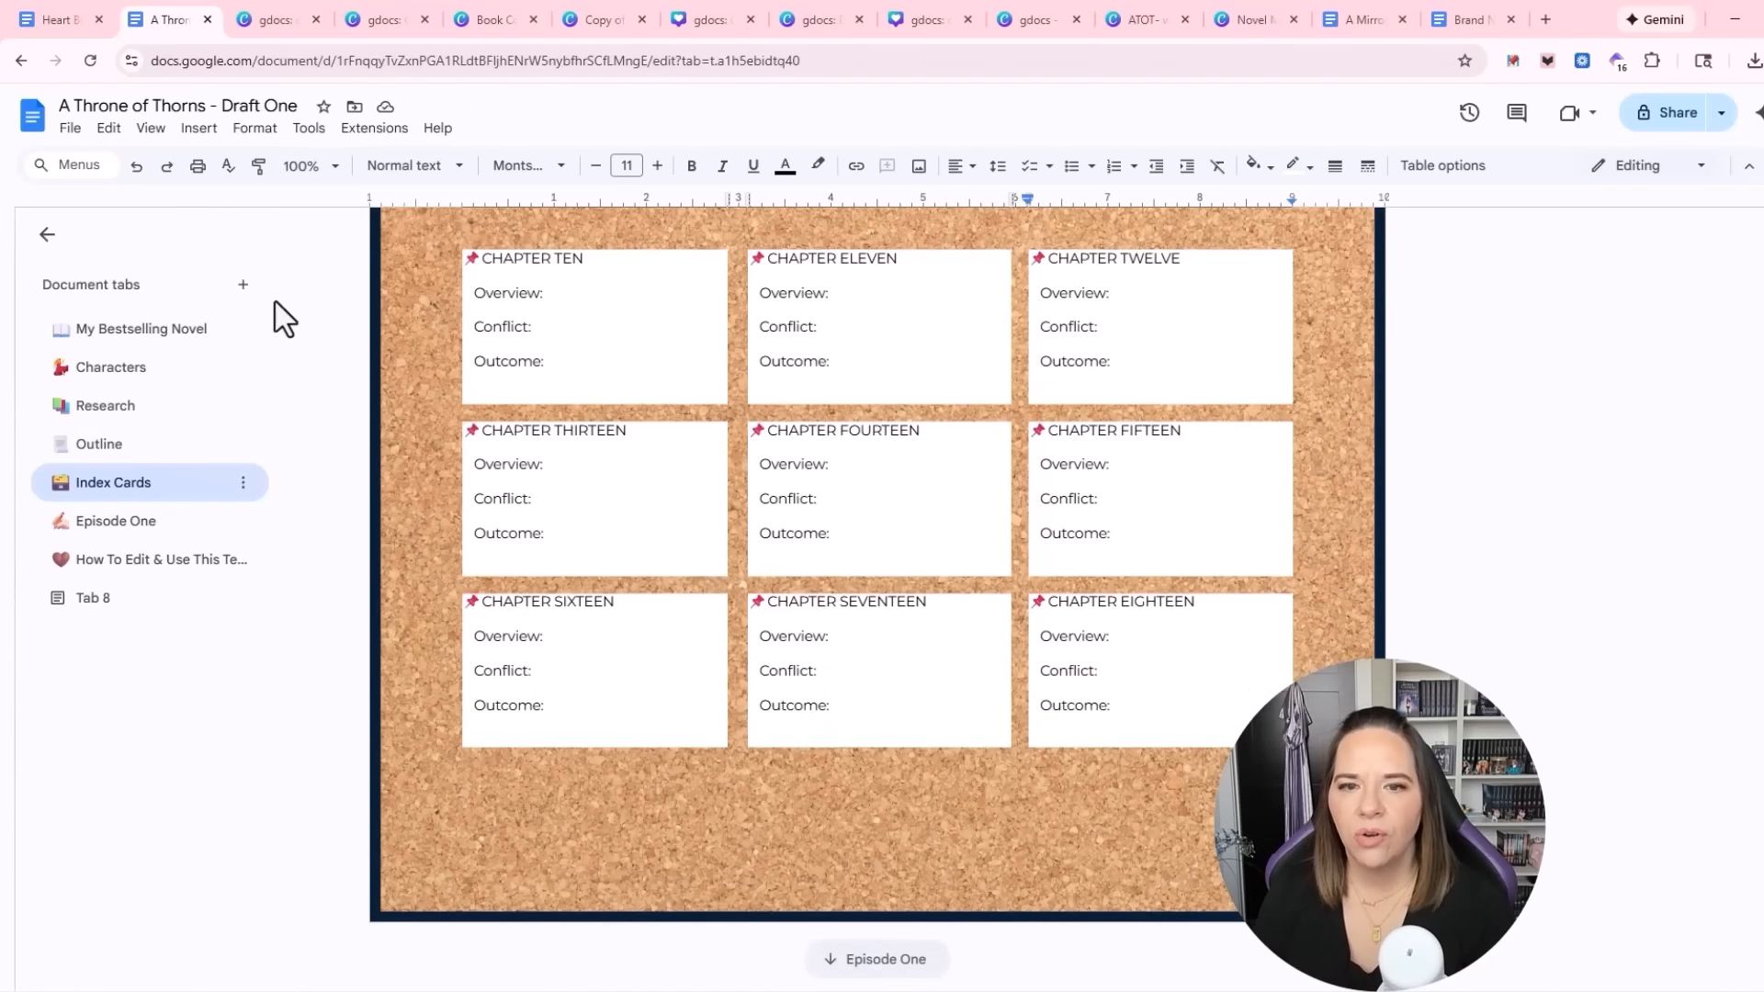
pyautogui.scroll(10, 1115, 736)
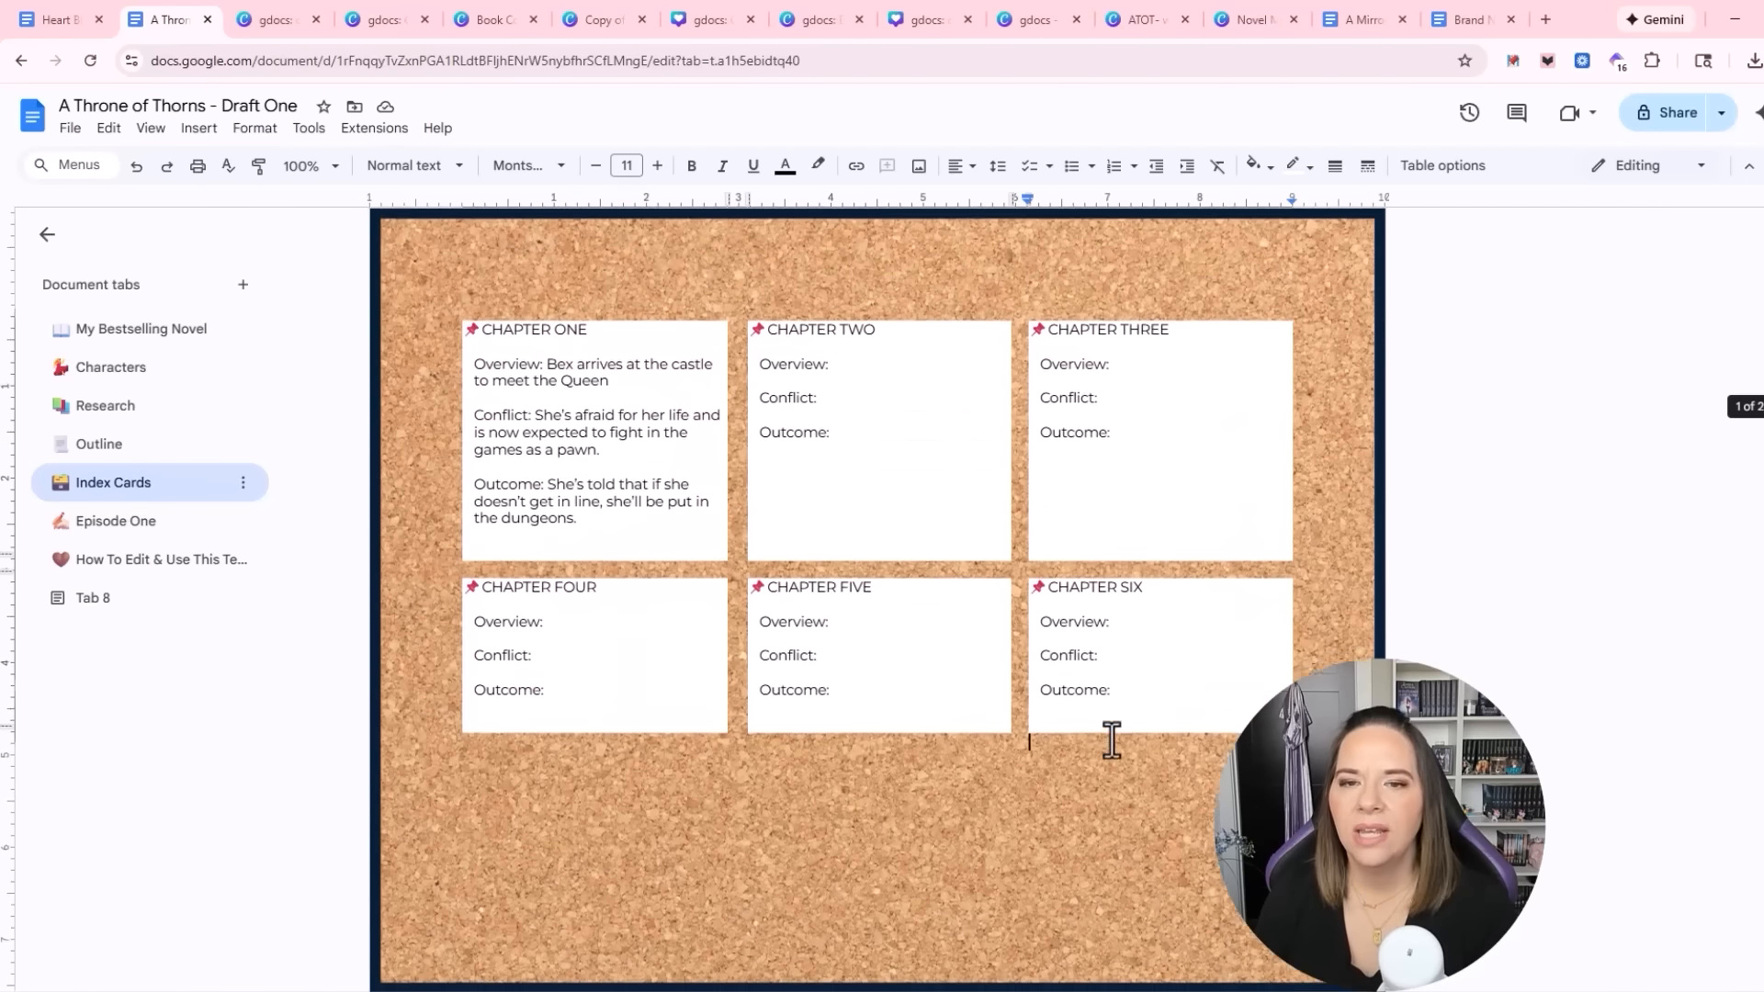
# Add a new blank document tab and apply landscape page orientation to that tab
pyautogui.click(242, 292)
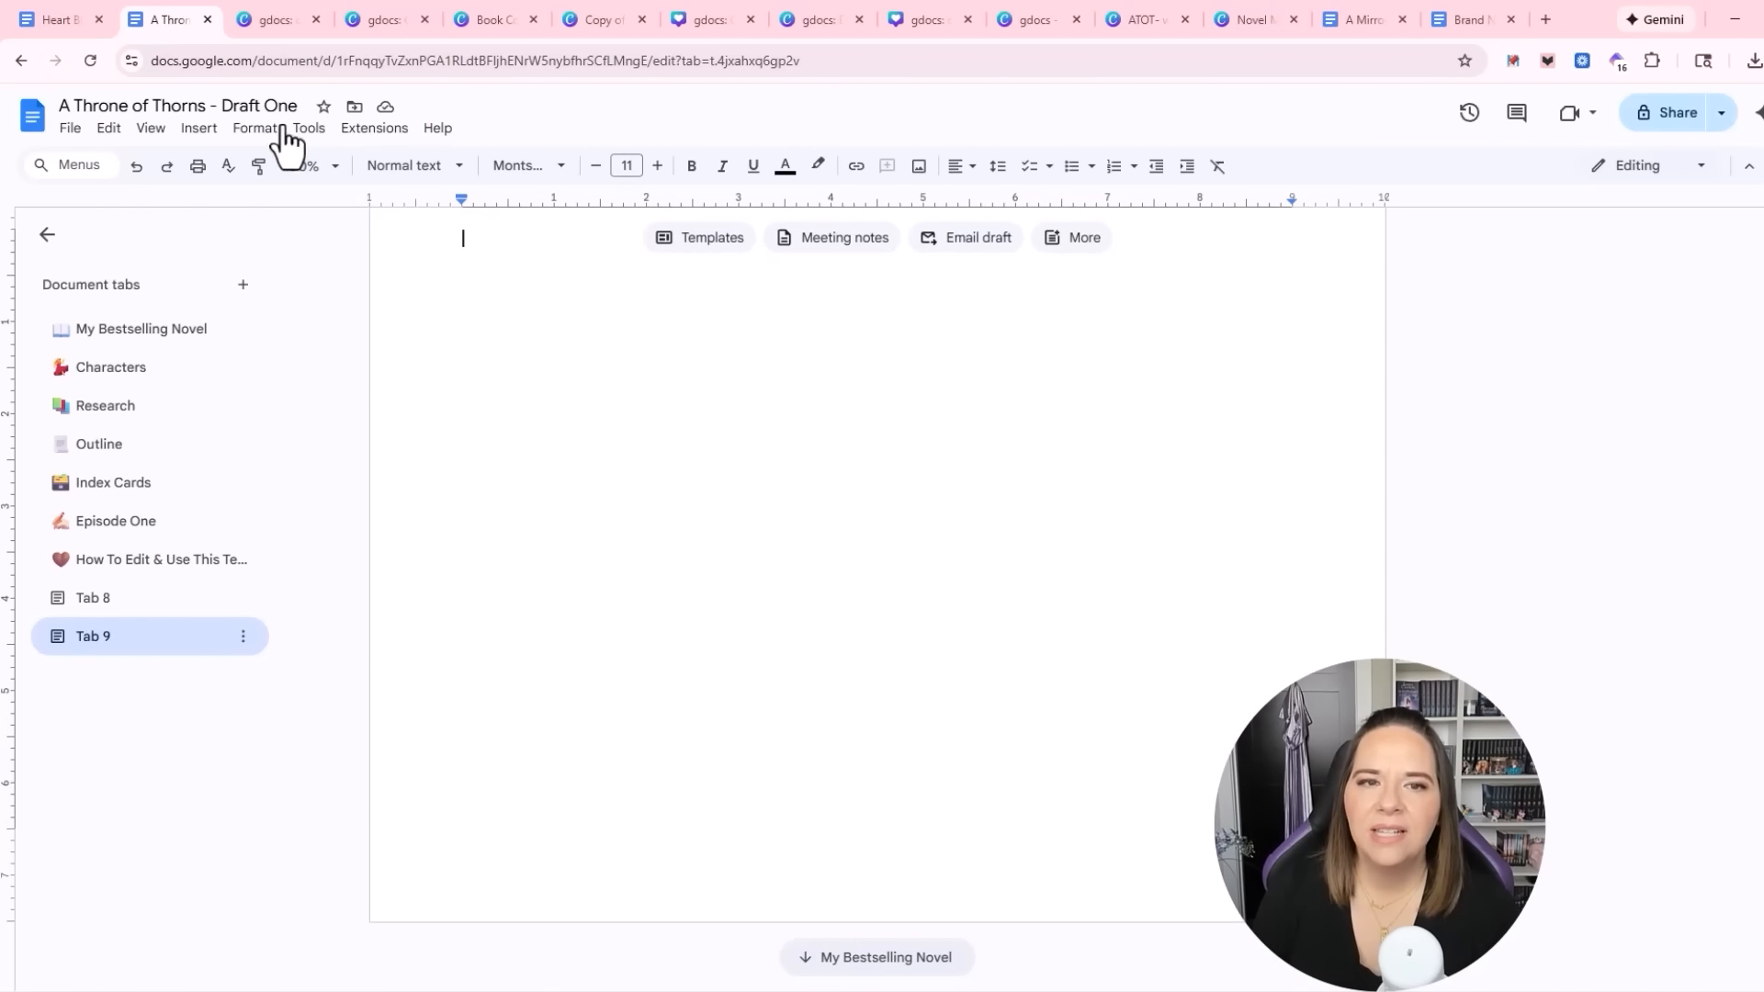
pyautogui.click(258, 129)
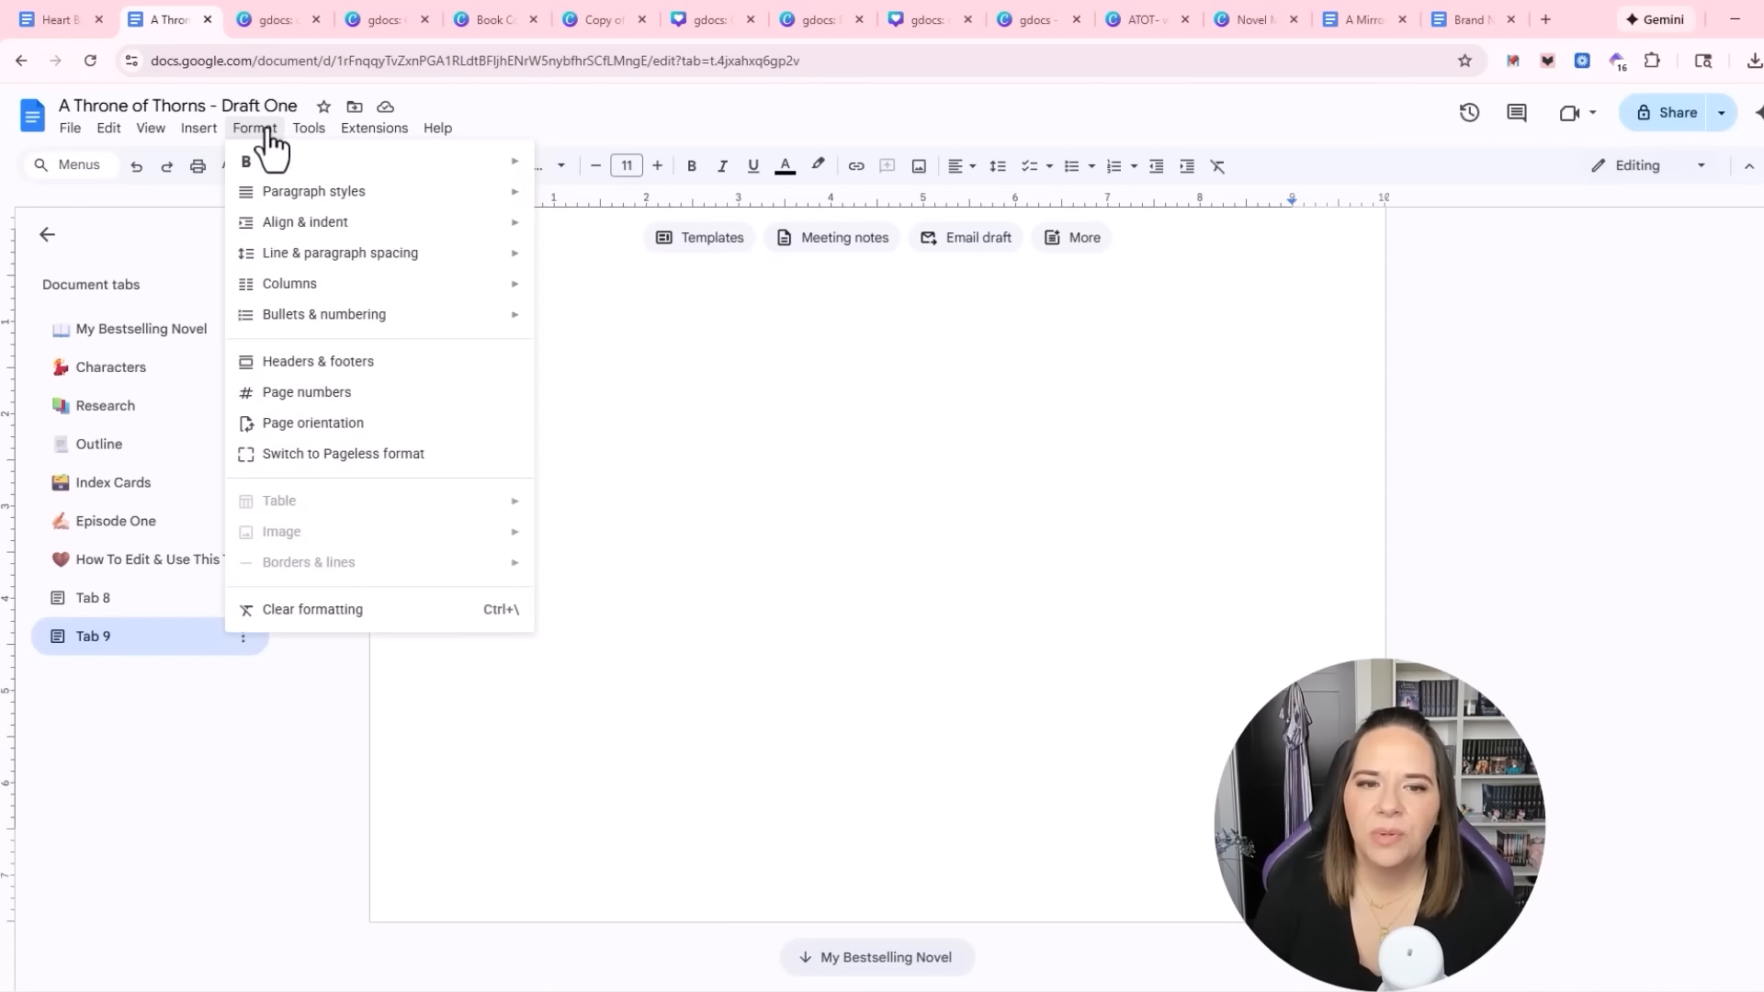
pyautogui.click(308, 424)
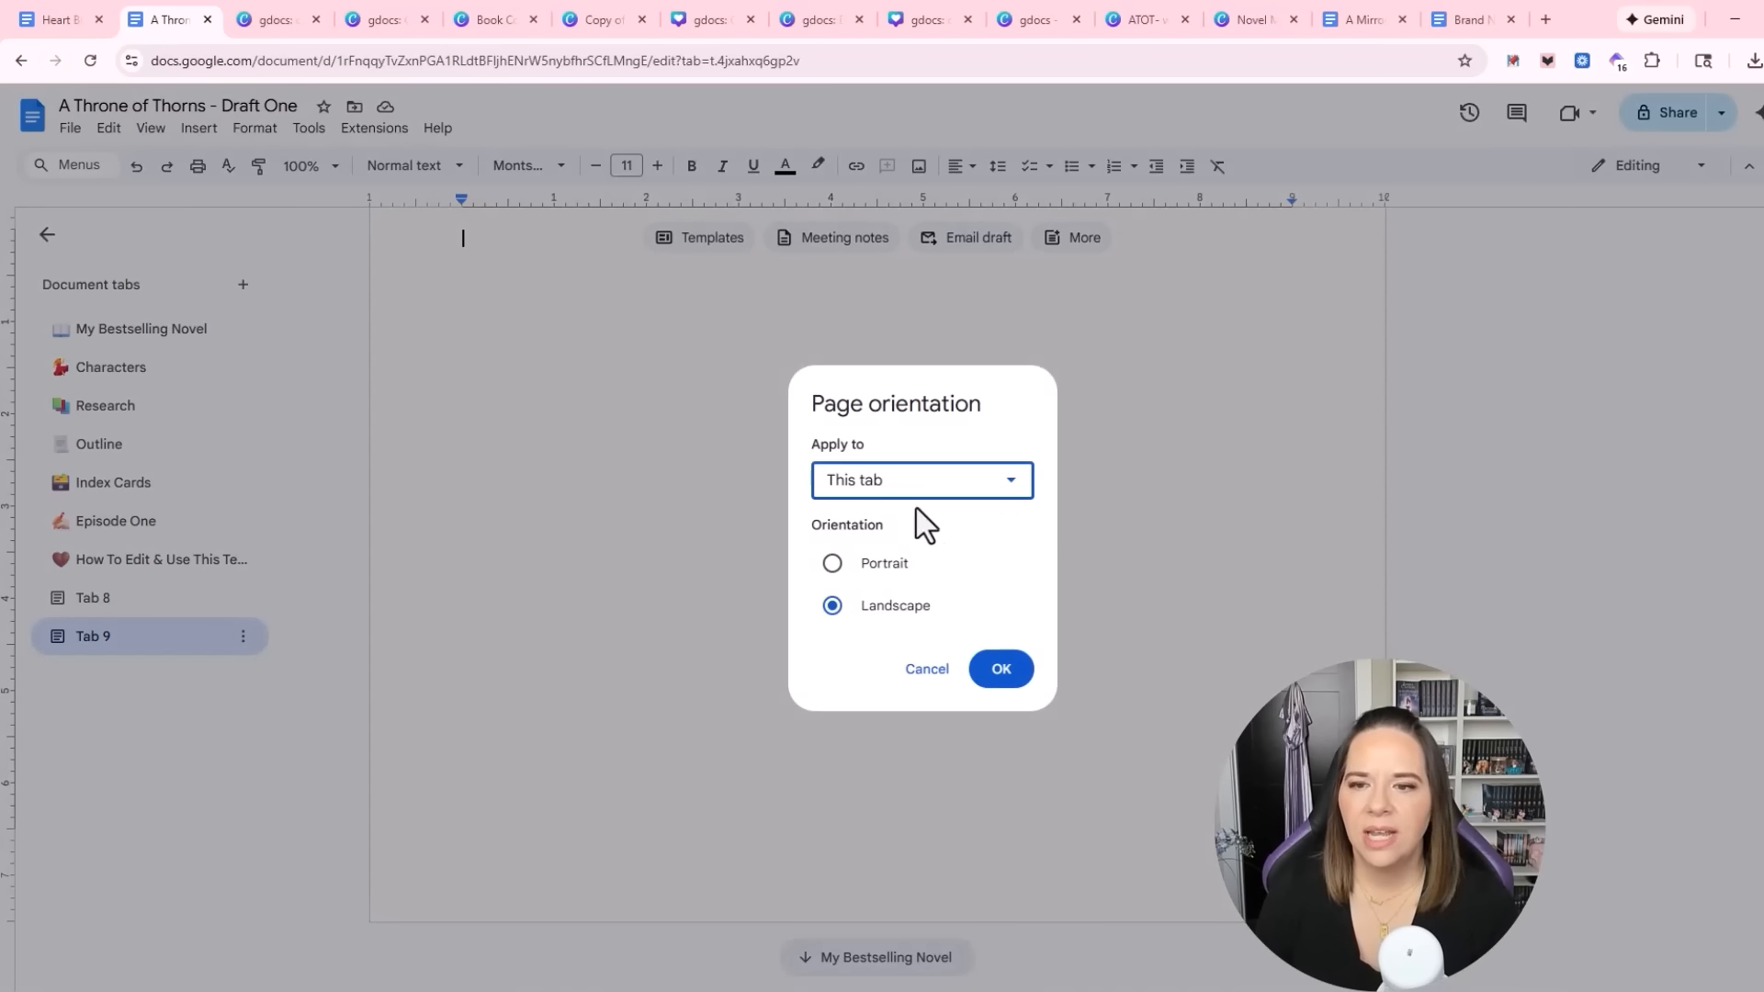
pyautogui.click(831, 564)
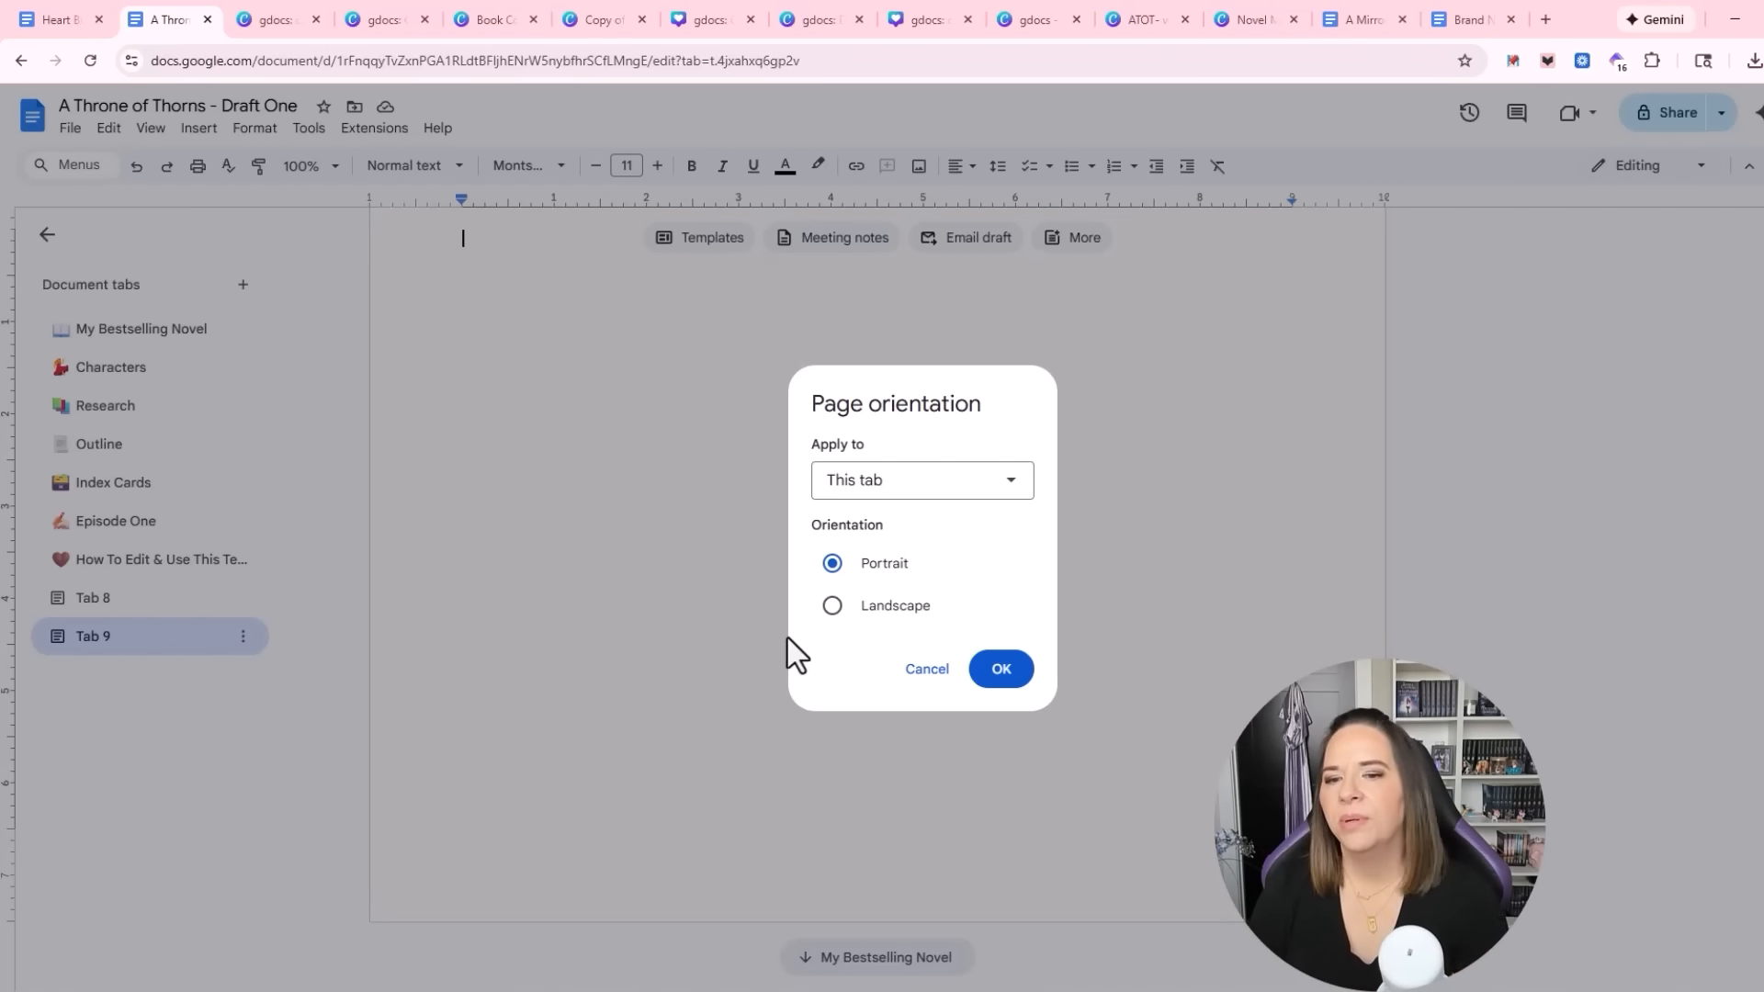
pyautogui.click(831, 605)
pyautogui.click(1001, 672)
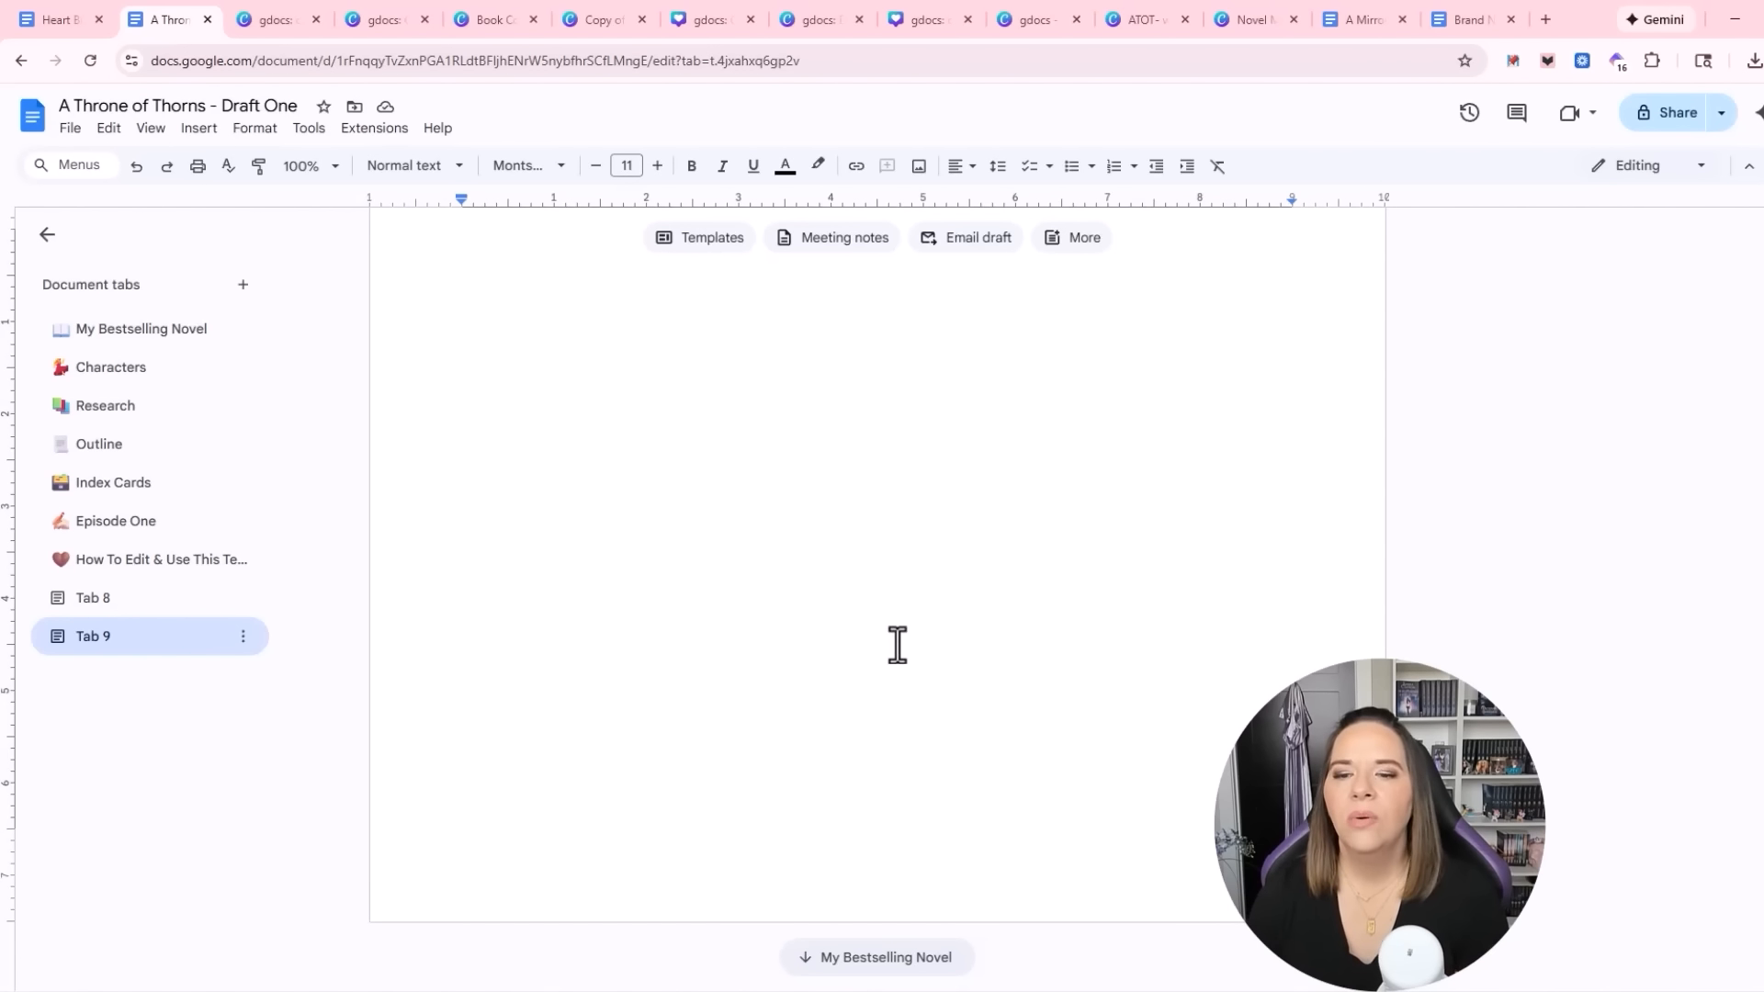
pyautogui.scroll(1, 882, 633)
# Add the corkboard image as a page watermark on the landscape tab with fading turned off
pyautogui.click(253, 133)
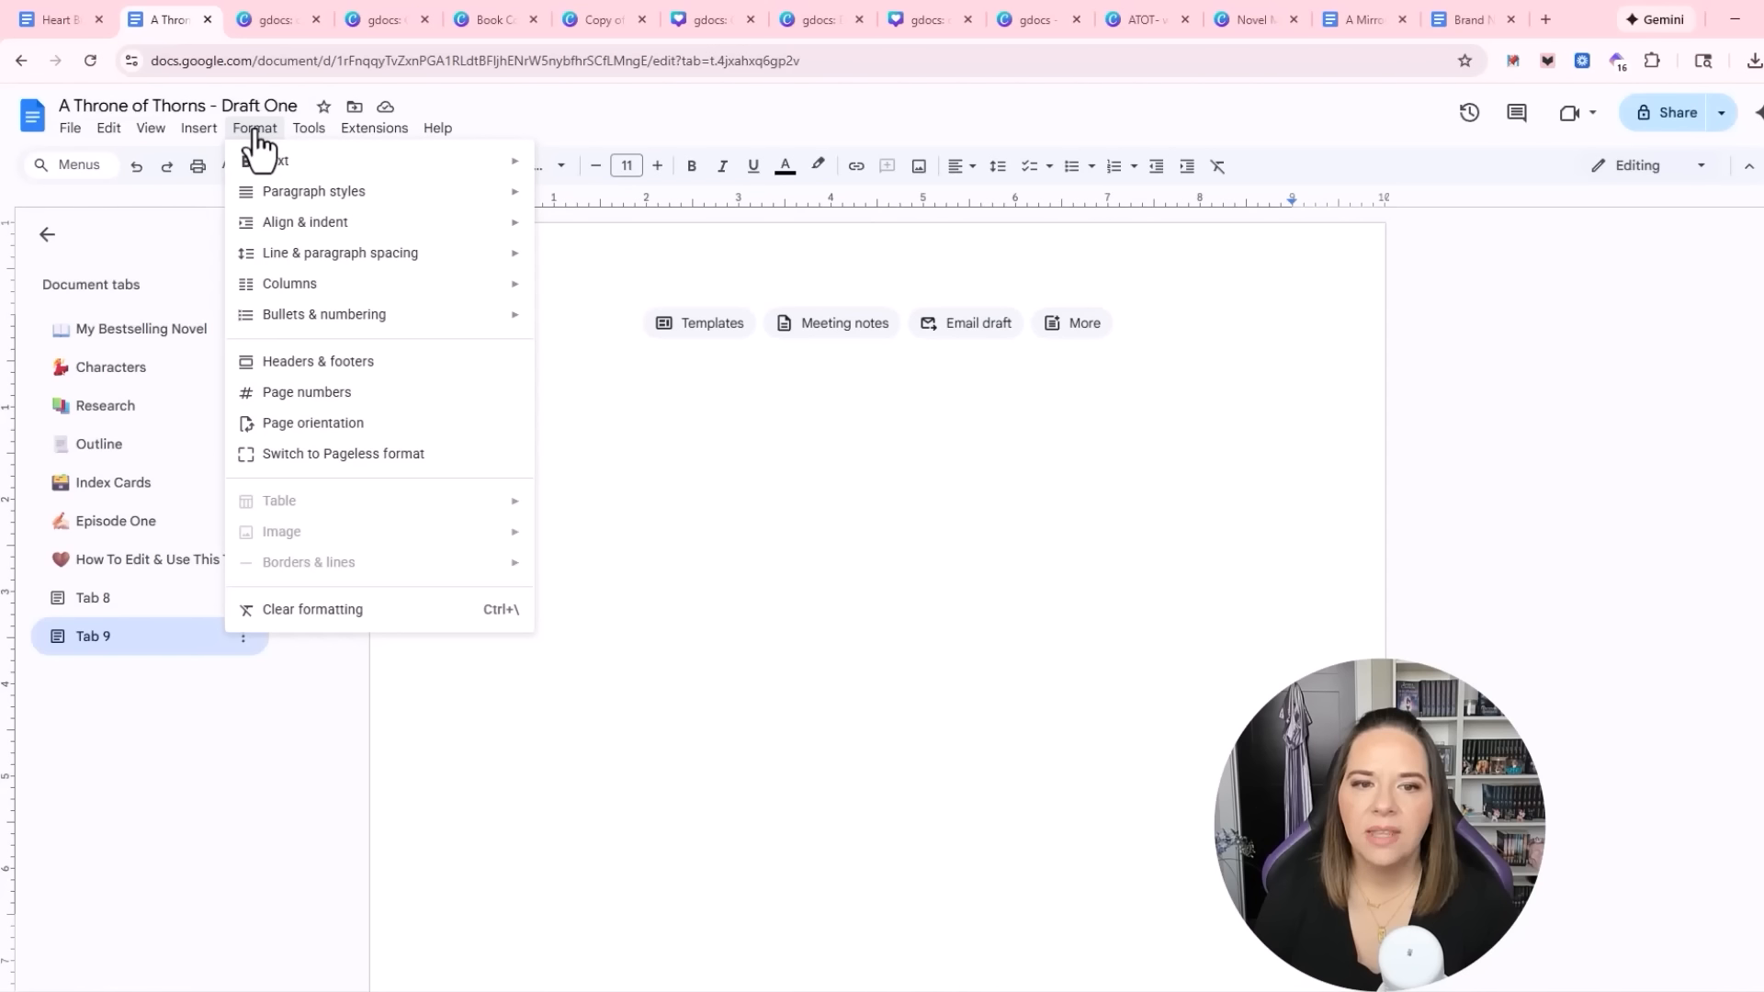
pyautogui.moveTo(191, 147)
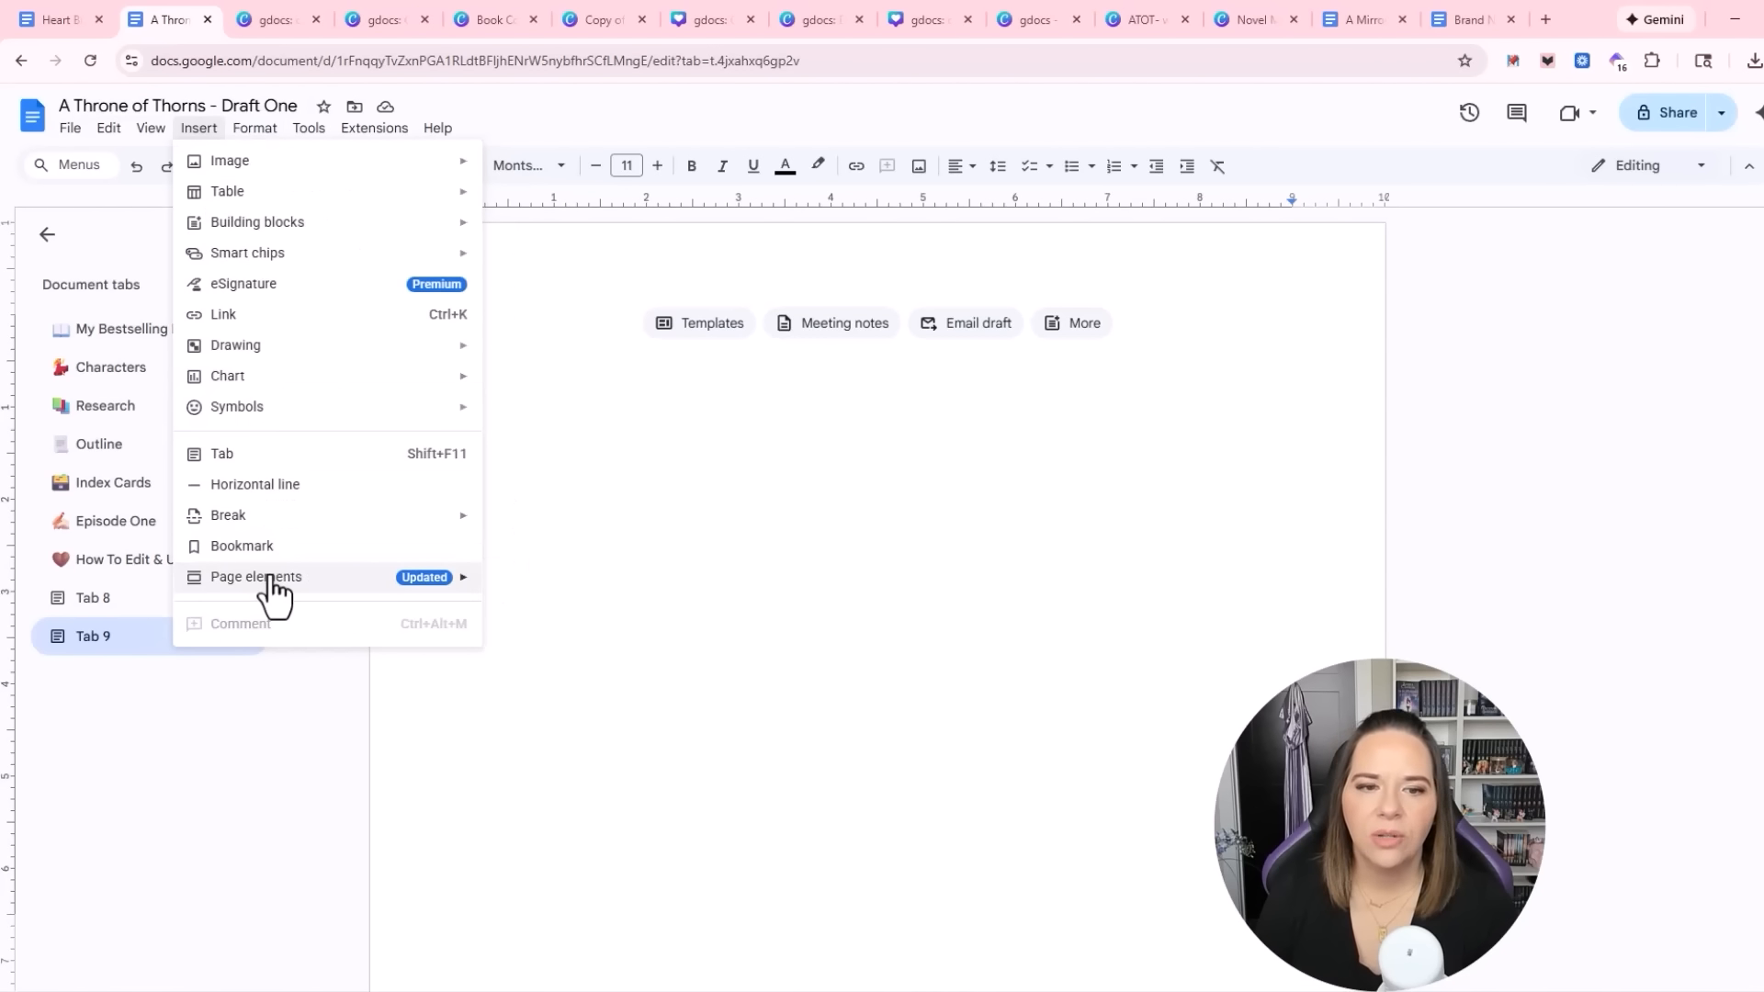
pyautogui.moveTo(267, 588)
pyautogui.click(529, 676)
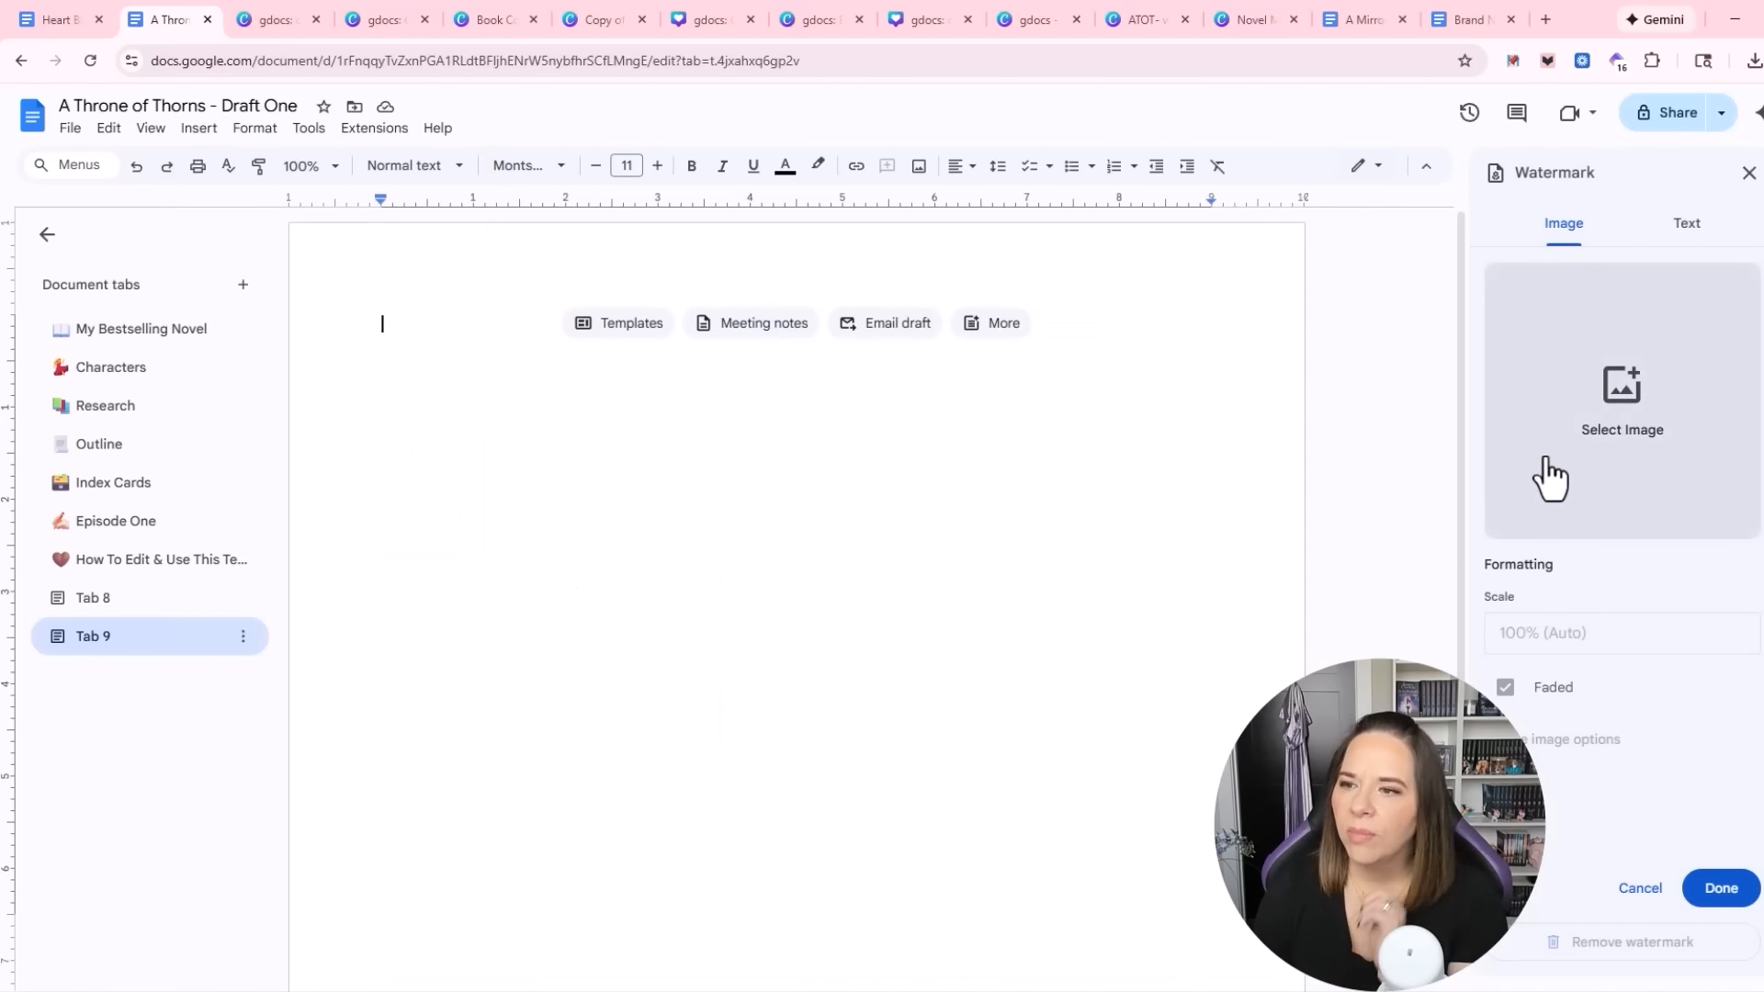
pyautogui.click(1594, 424)
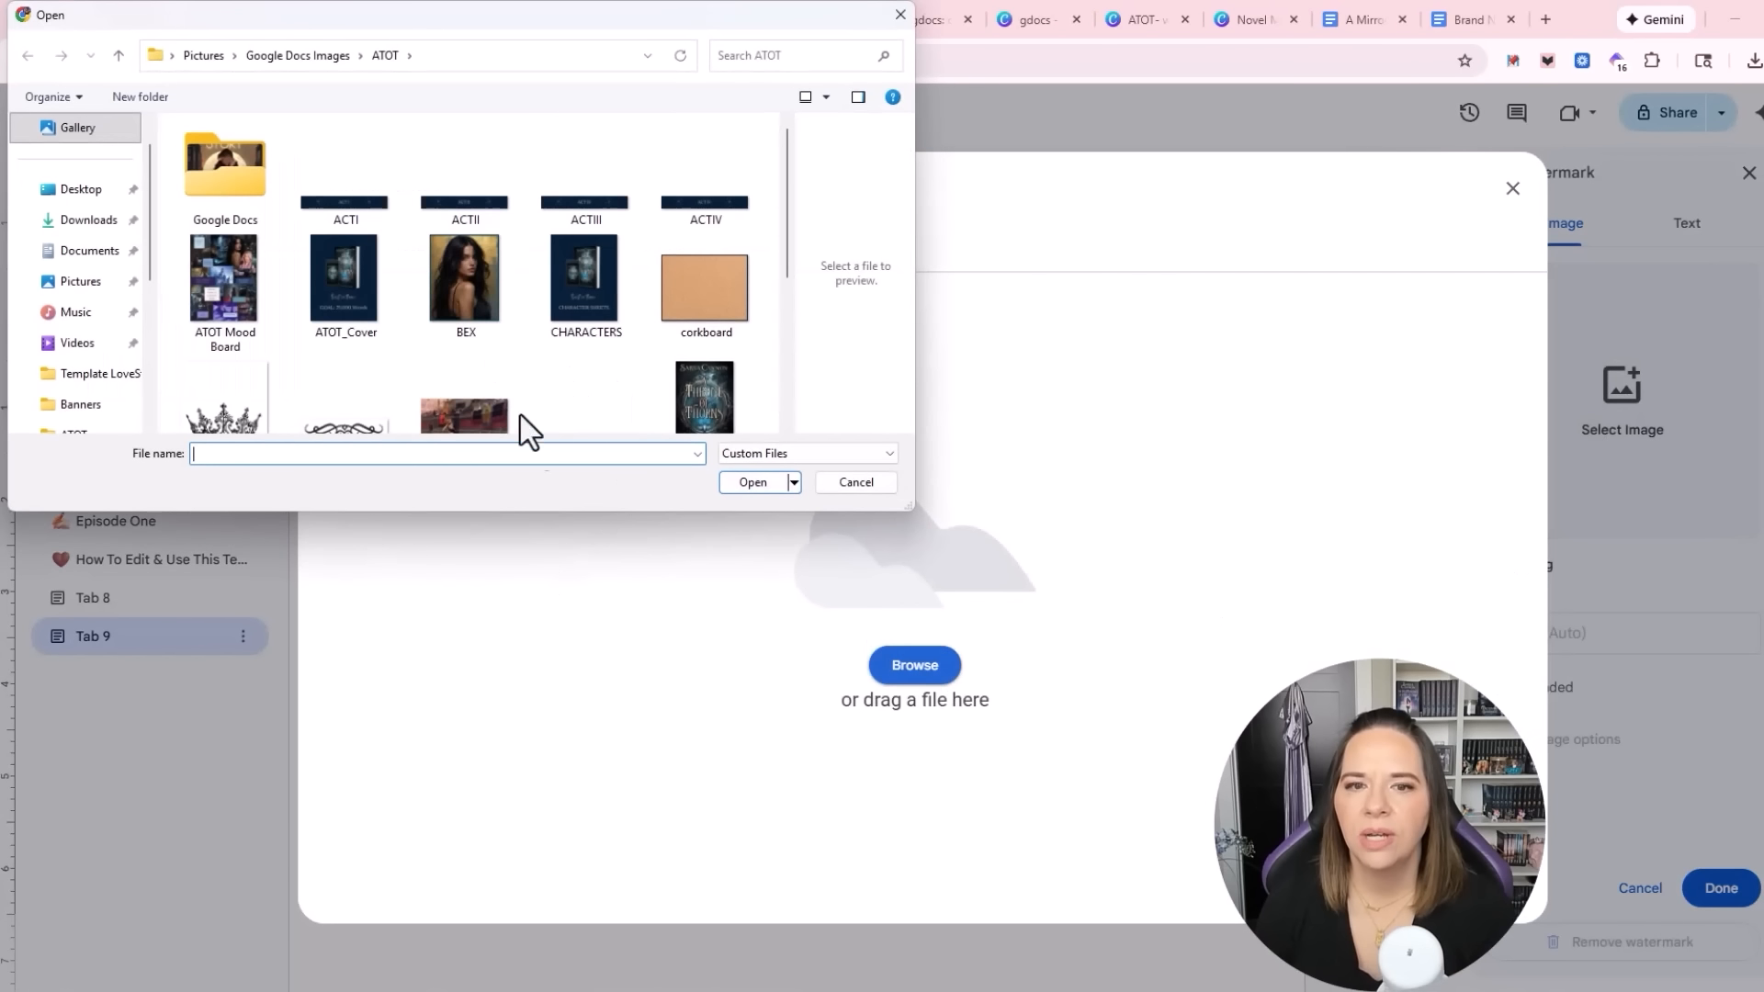
pyautogui.doubleClick(703, 303)
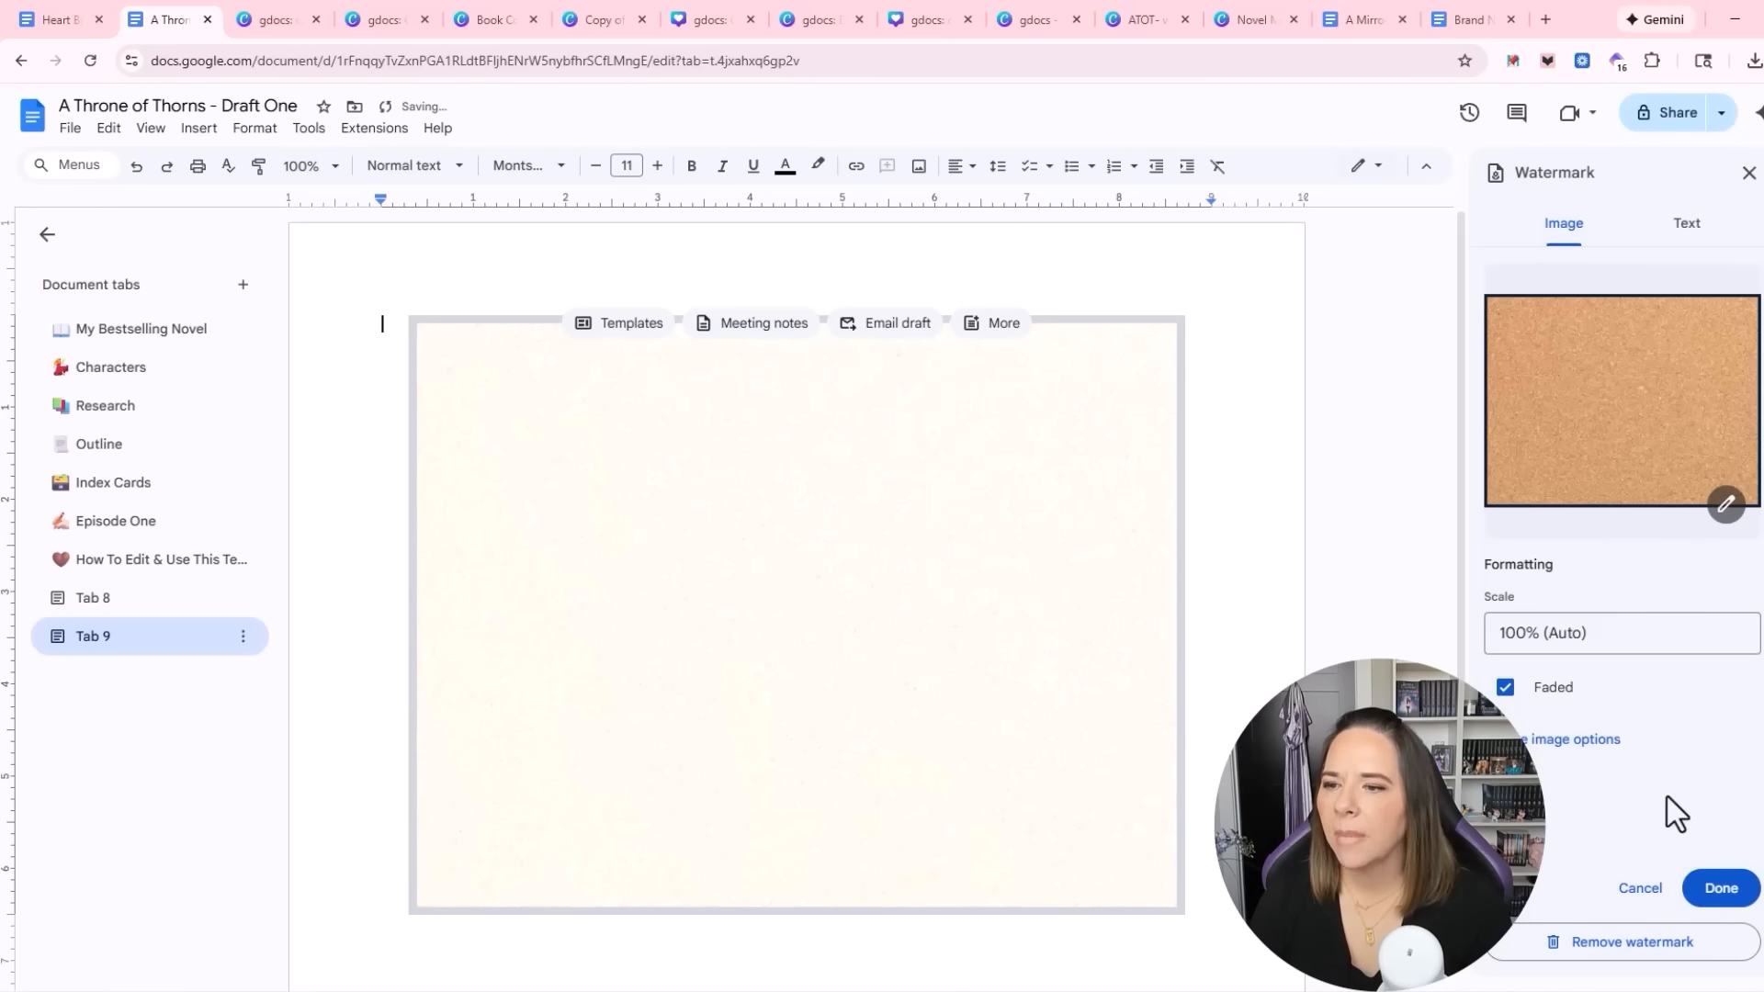
pyautogui.click(1502, 686)
pyautogui.click(1720, 888)
# Fix the corkboard watermark's position on the page at X 0 in and Y 0 in
pyautogui.rightClick(739, 516)
pyautogui.click(737, 395)
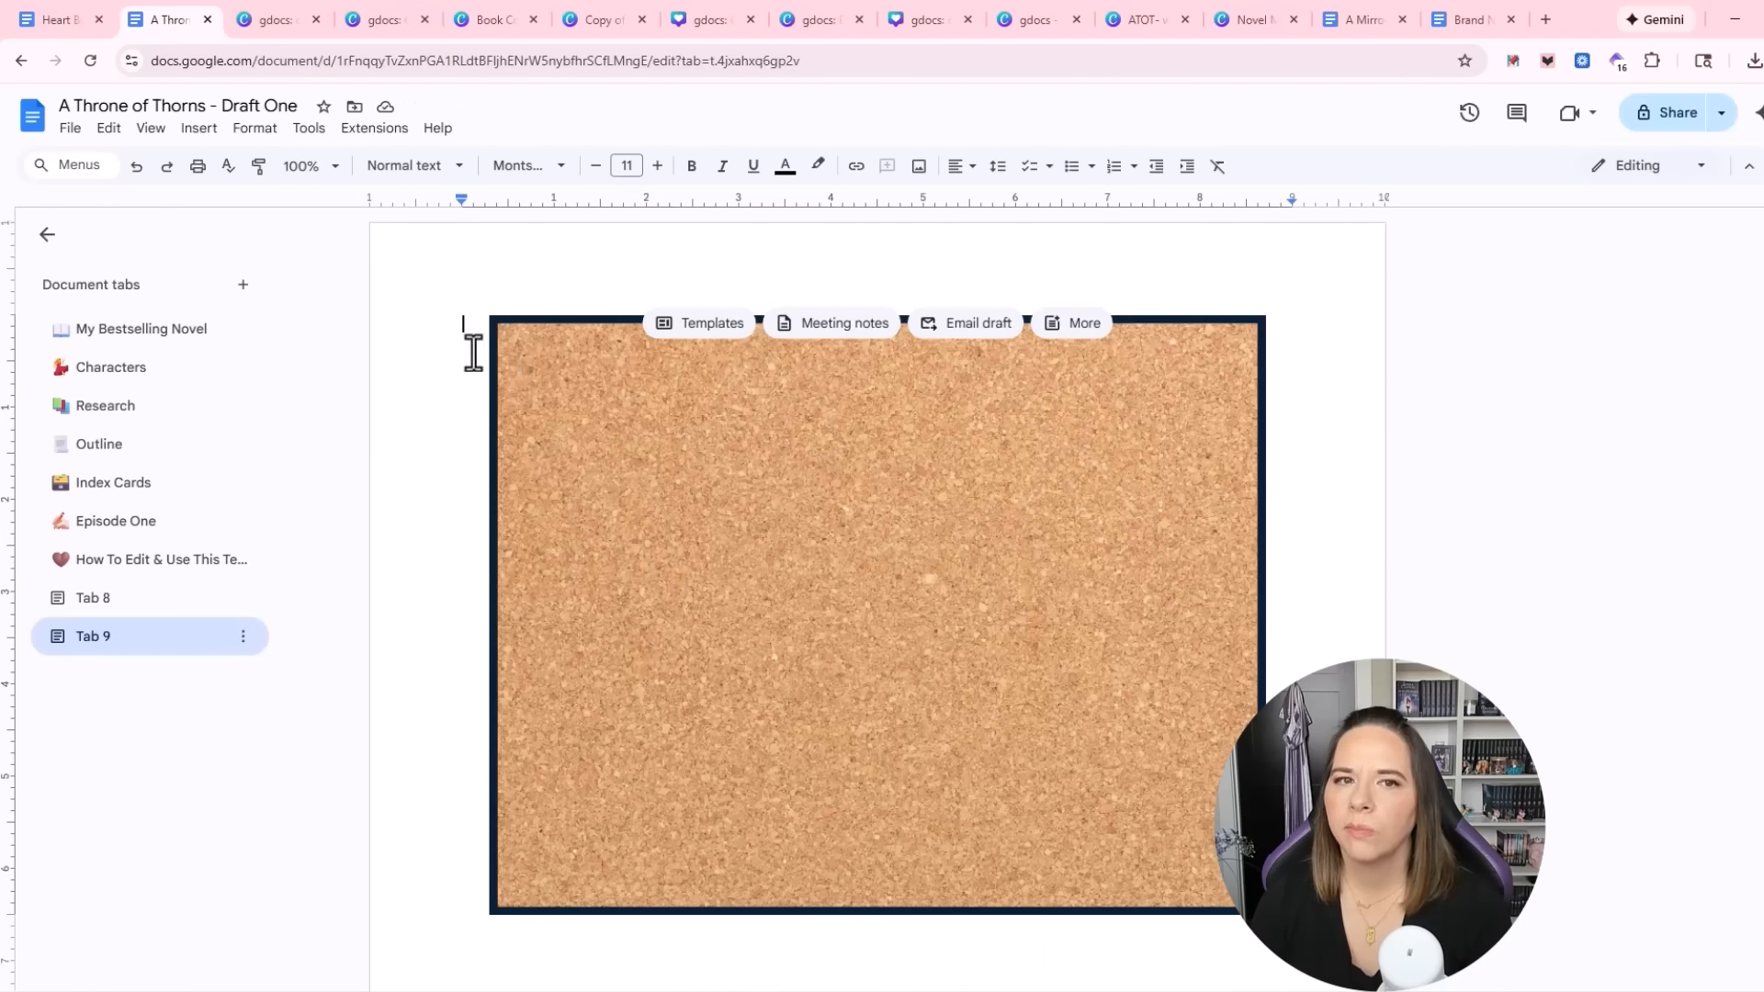
pyautogui.click(199, 127)
pyautogui.click(542, 673)
pyautogui.click(1572, 738)
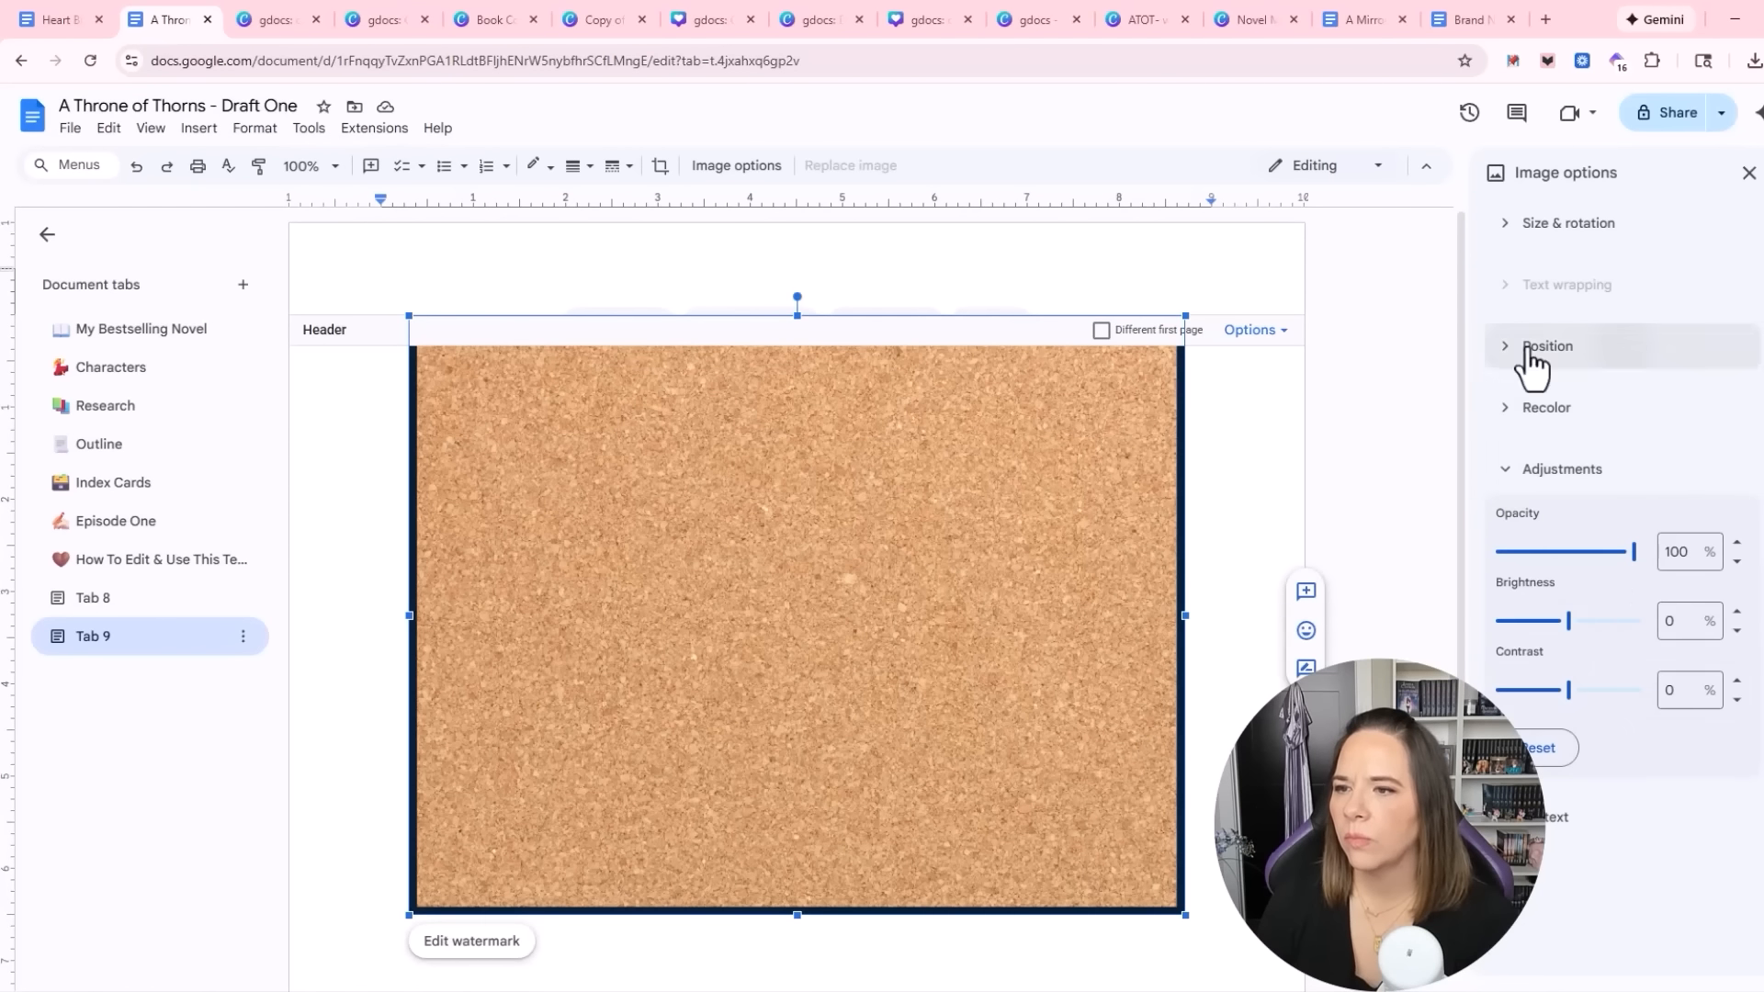
pyautogui.click(1543, 348)
pyautogui.click(1535, 668)
pyautogui.moveTo(1527, 561); pyautogui.dragTo(1490, 563)
pyautogui.write('0')
pyautogui.moveTo(1640, 562); pyautogui.dragTo(1594, 577)
pyautogui.write('0')
# Enlarge the corkboard watermark to cover the whole landscape page and finish editing it
pyautogui.scroll(-1, 1064, 735)
pyautogui.moveTo(1064, 738); pyautogui.dragTo(1305, 922)
pyautogui.scroll(-3, 1716, 910)
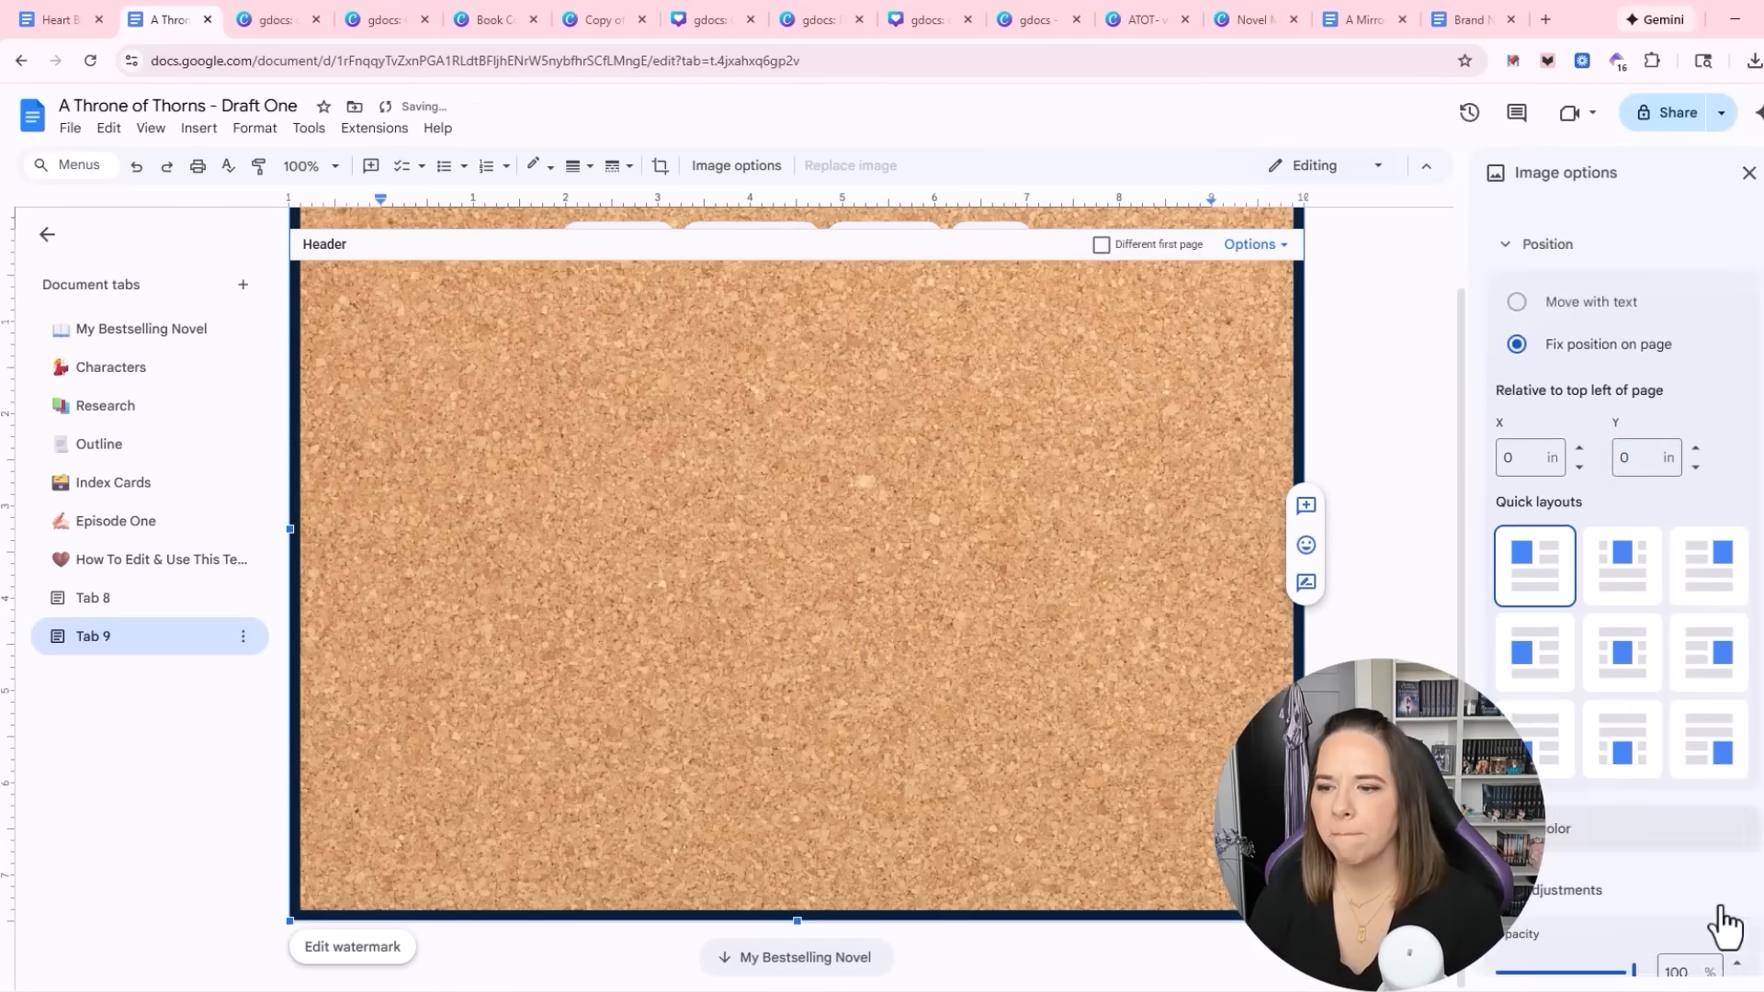
pyautogui.click(1749, 173)
pyautogui.click(1720, 887)
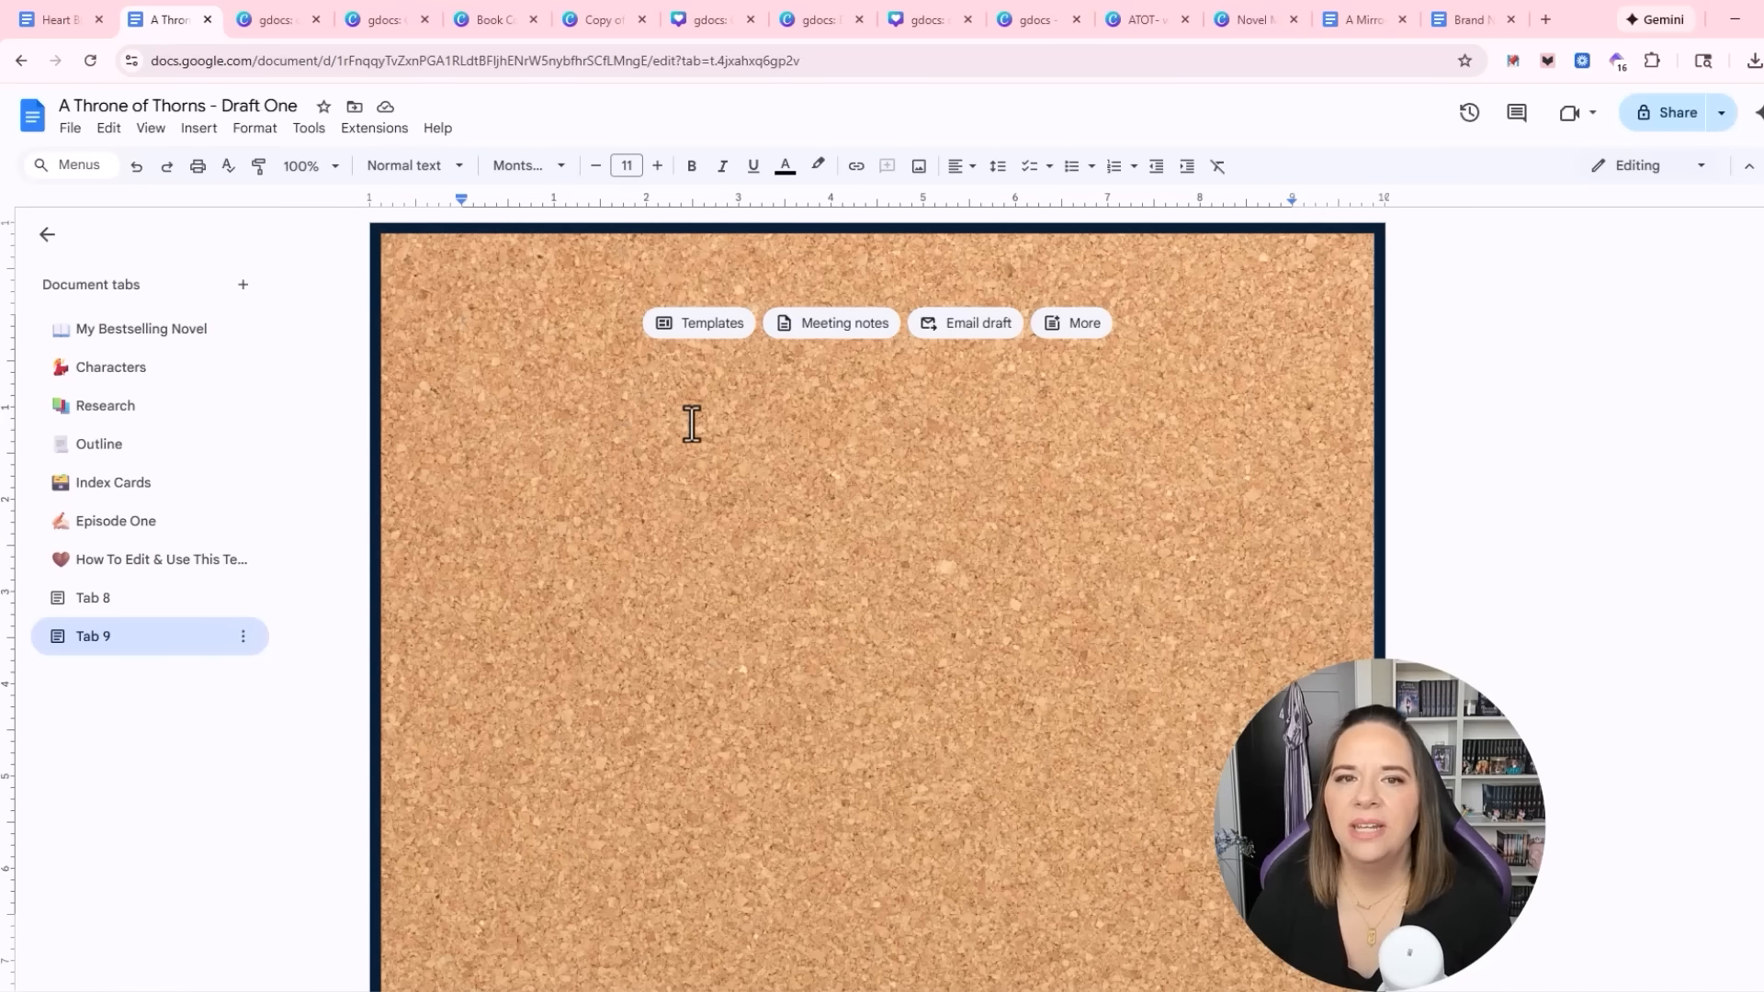
# Insert a table with five columns and five rows on the corkboard page
pyautogui.click(196, 131)
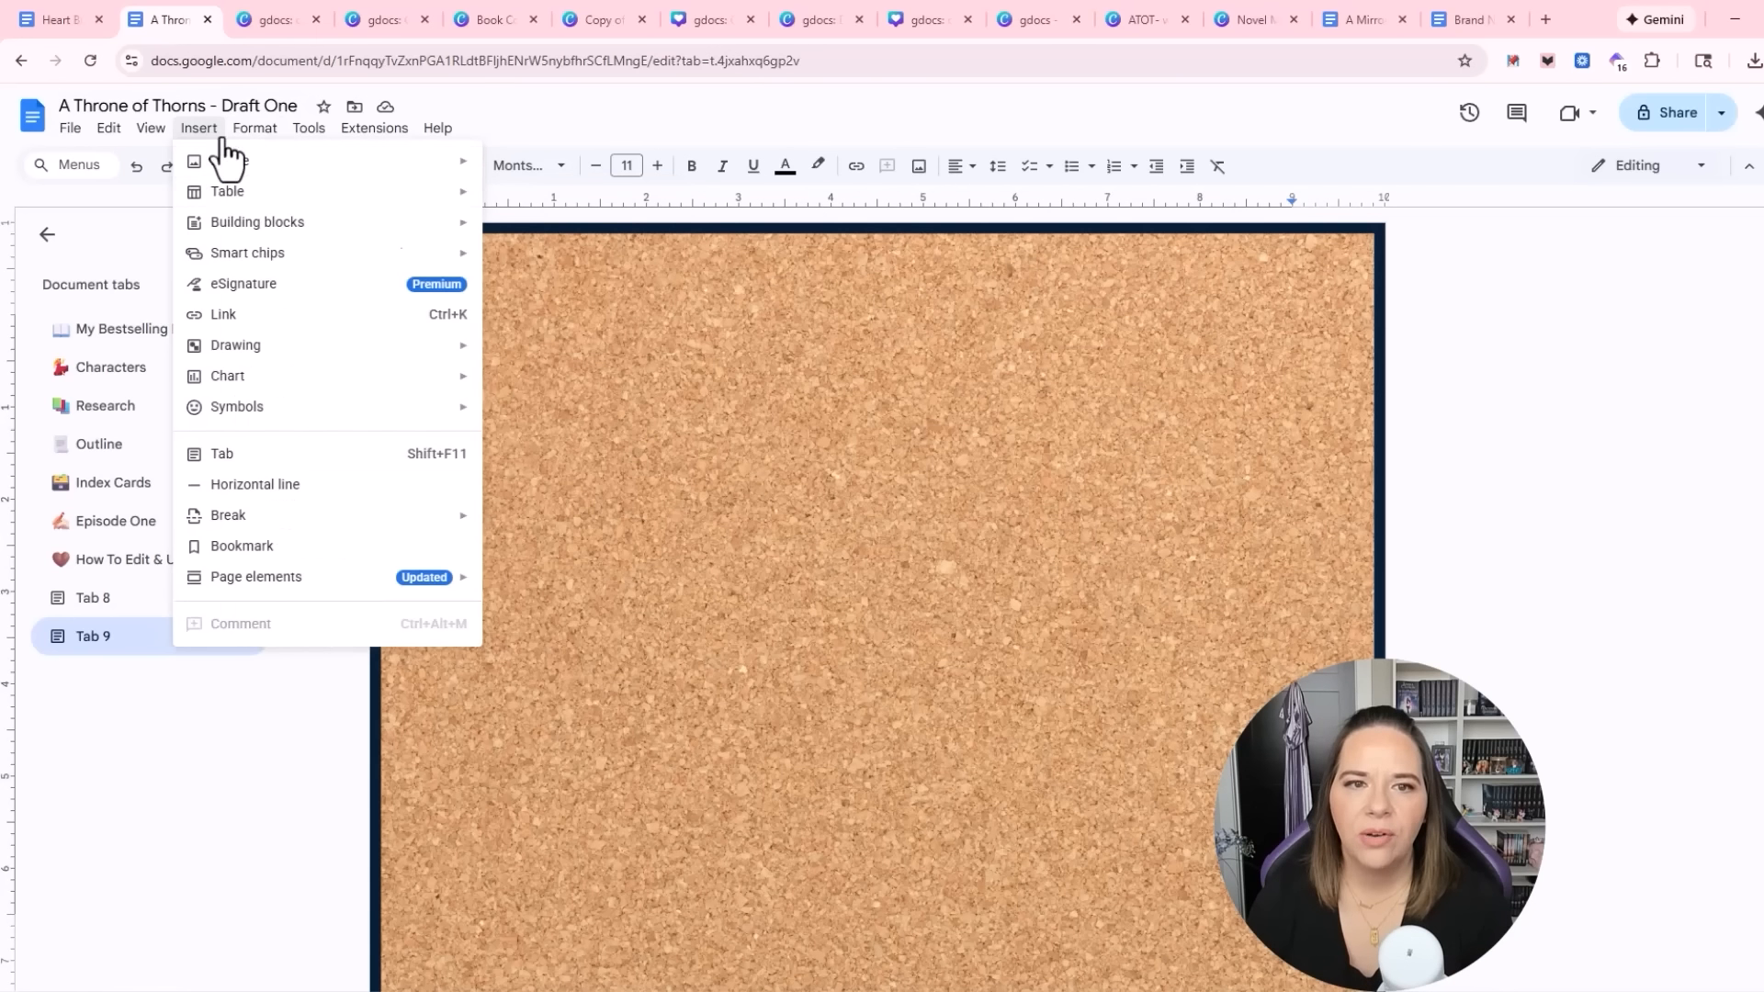
pyautogui.moveTo(220, 193)
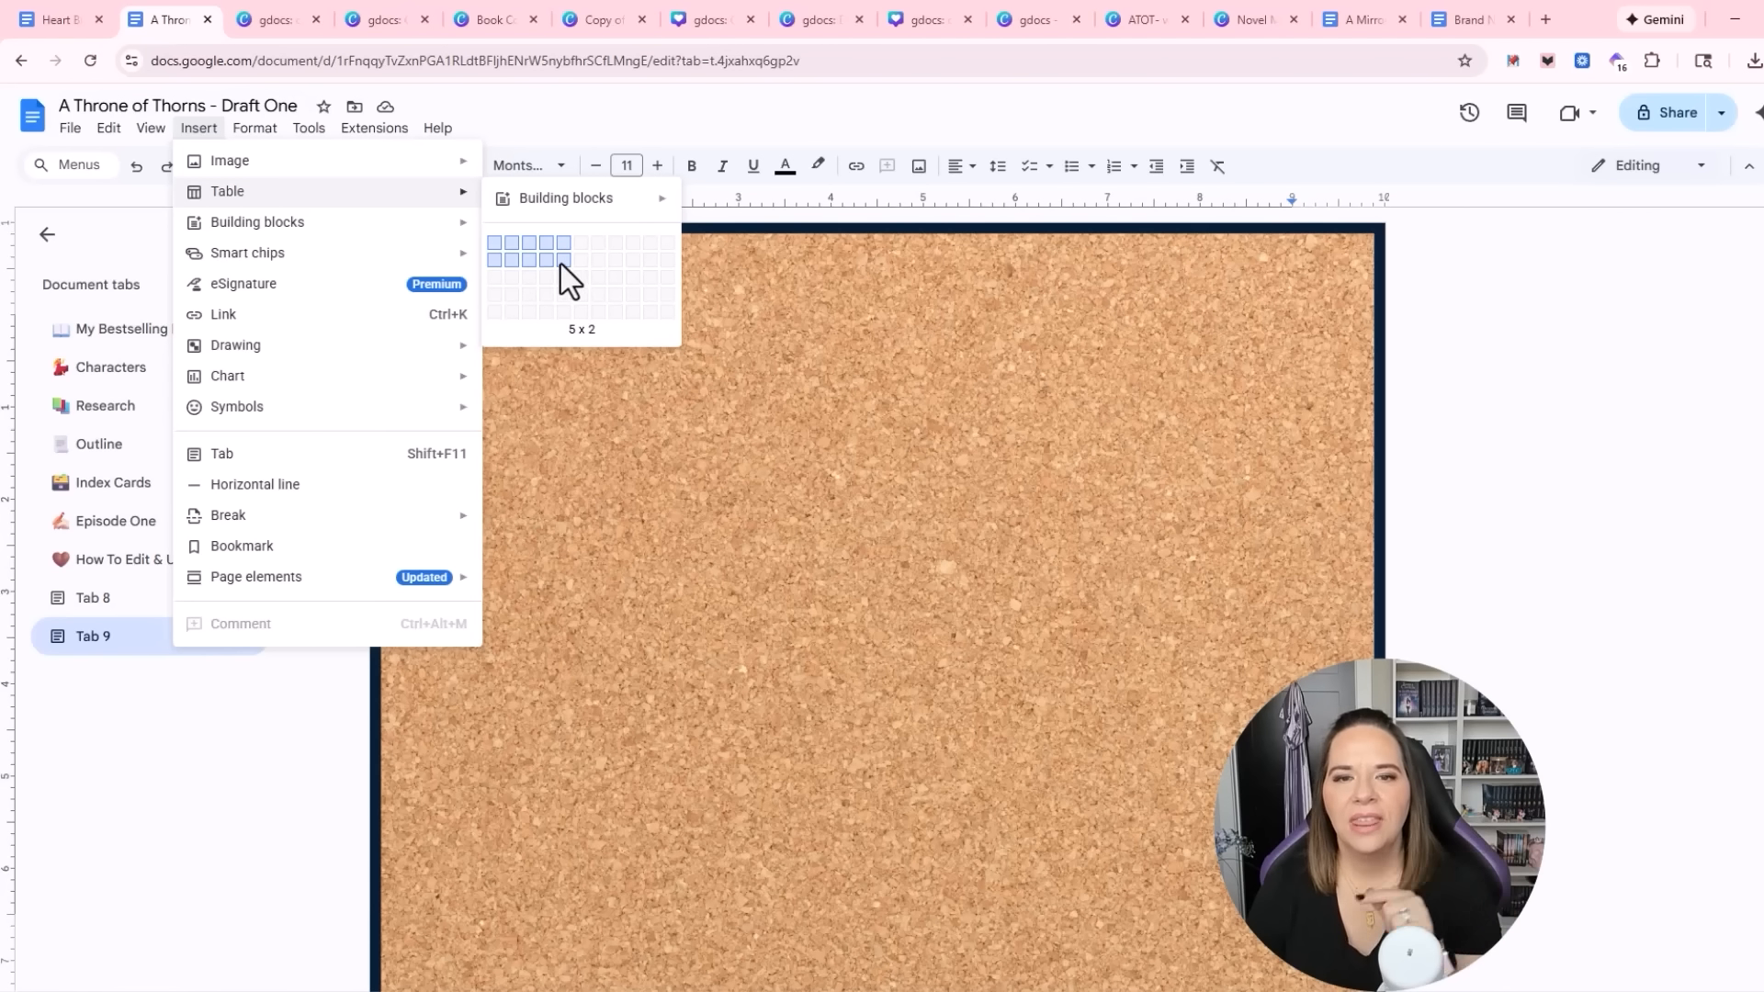
pyautogui.click(563, 313)
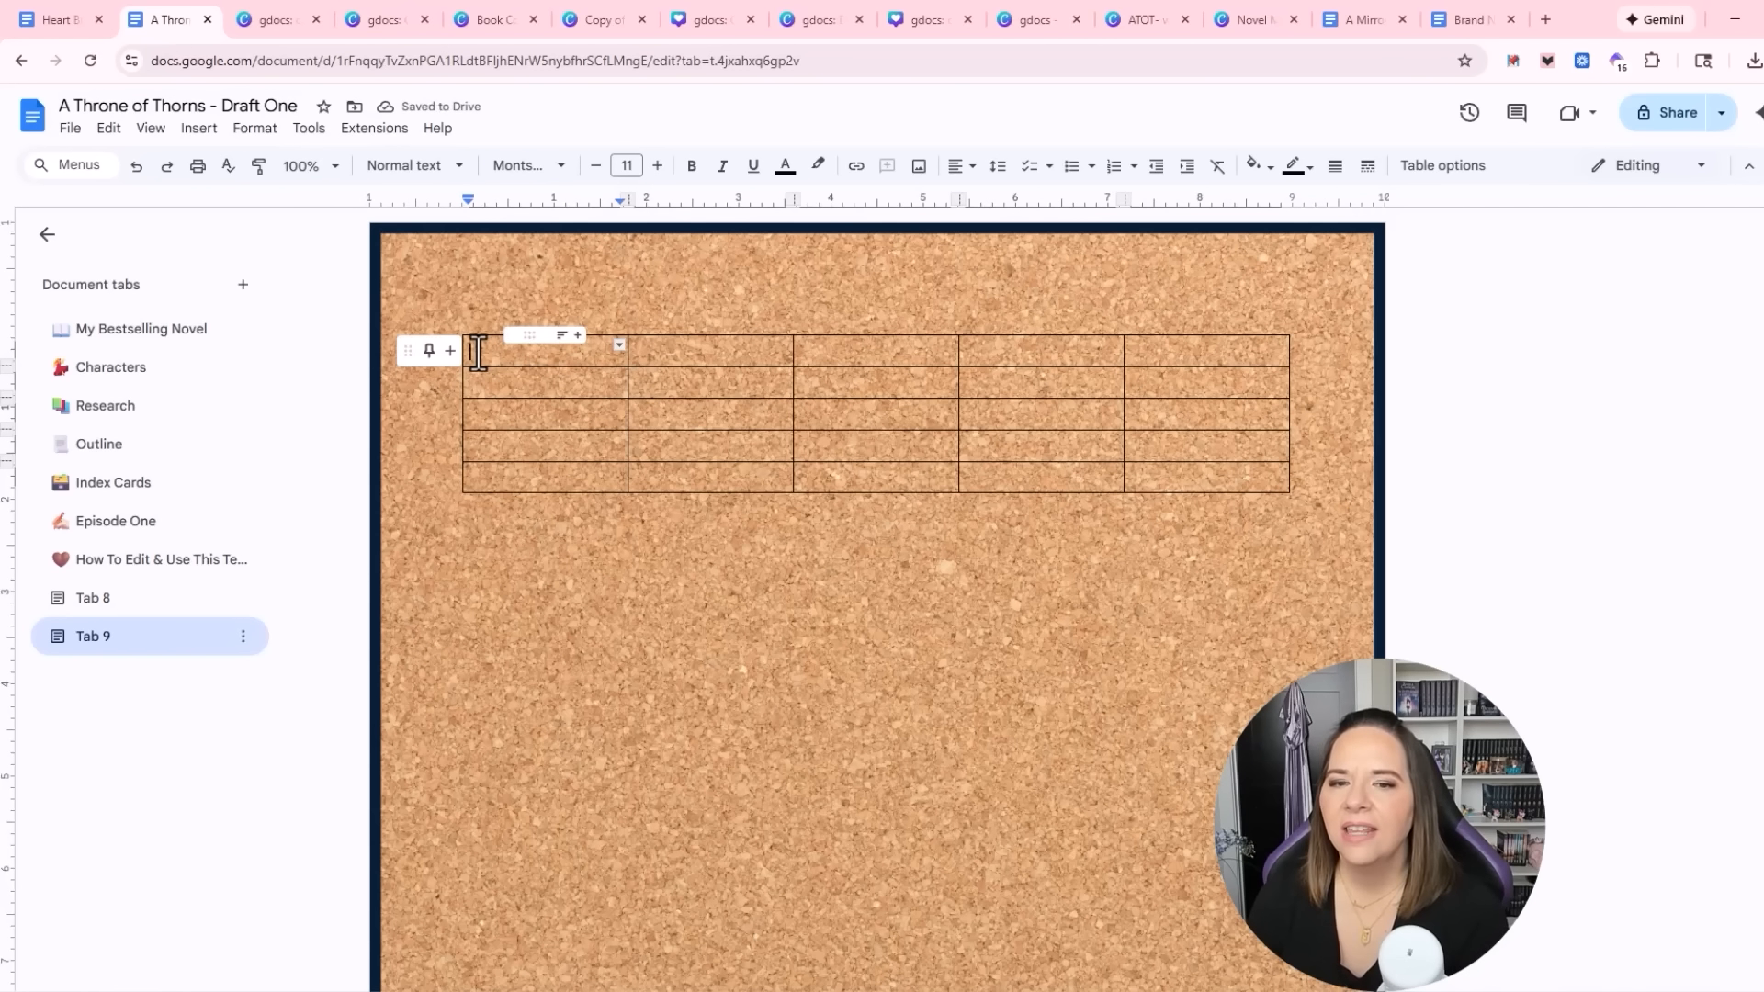
# Set the background colour of all the table's cells to white
pyautogui.moveTo(479, 354); pyautogui.dragTo(1252, 476)
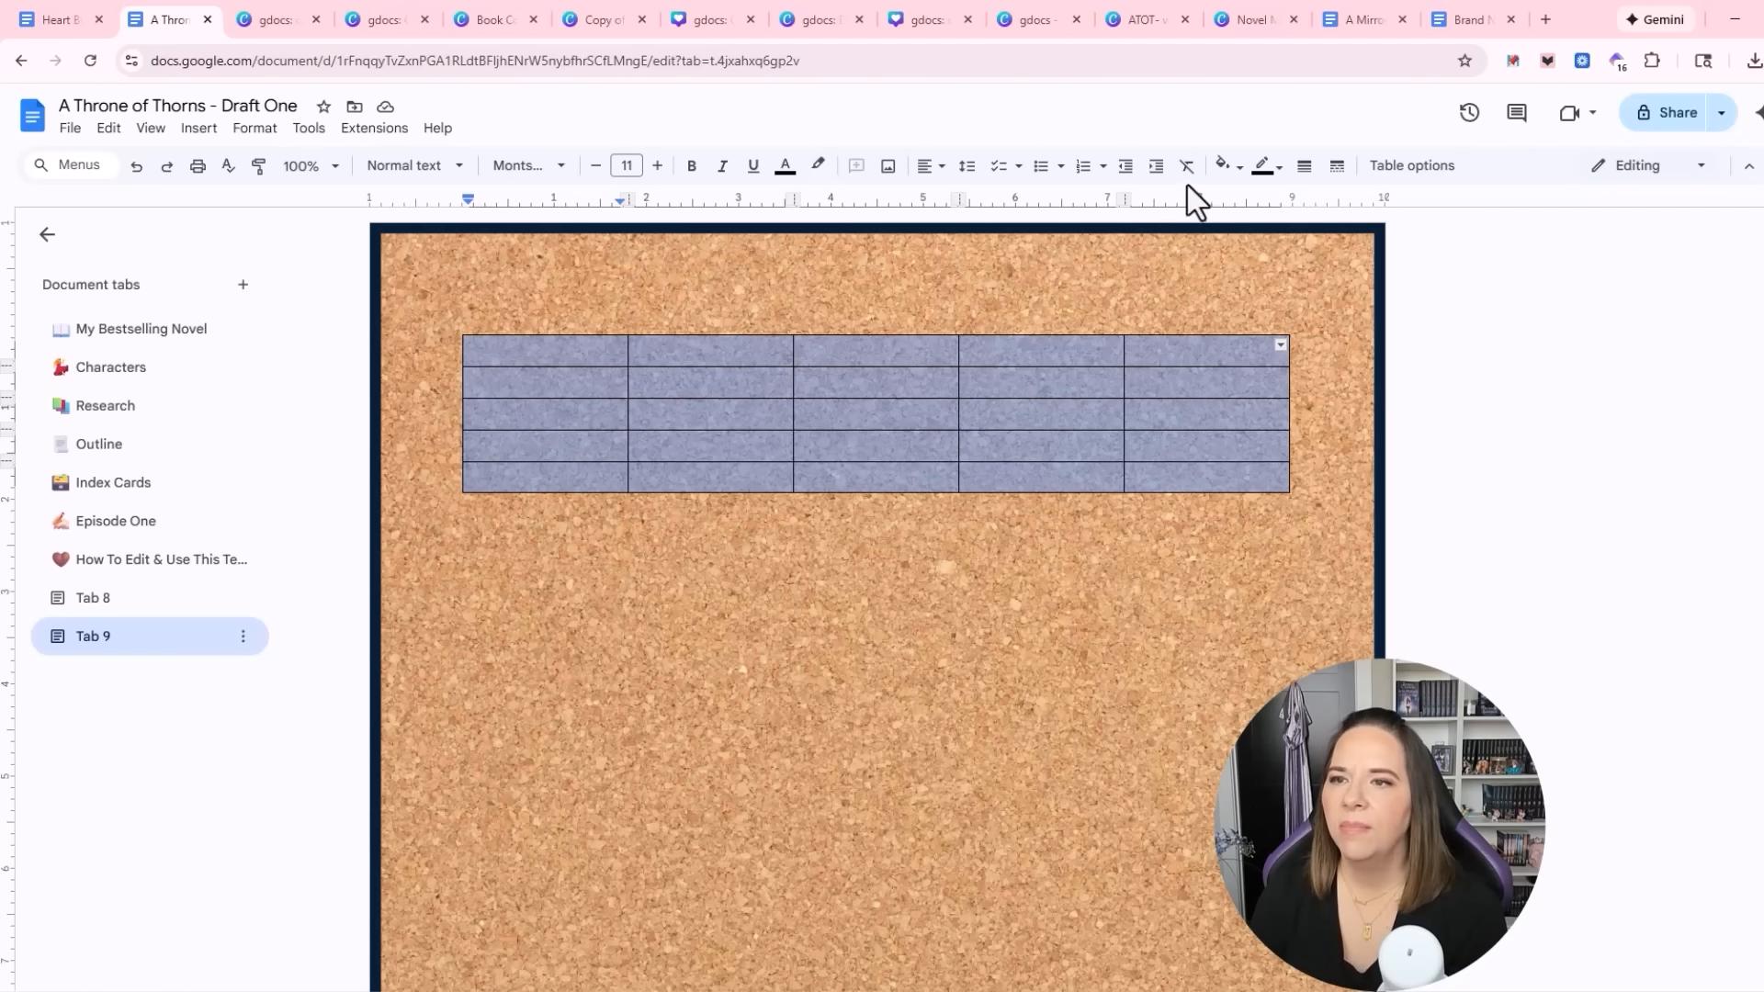
pyautogui.click(1229, 181)
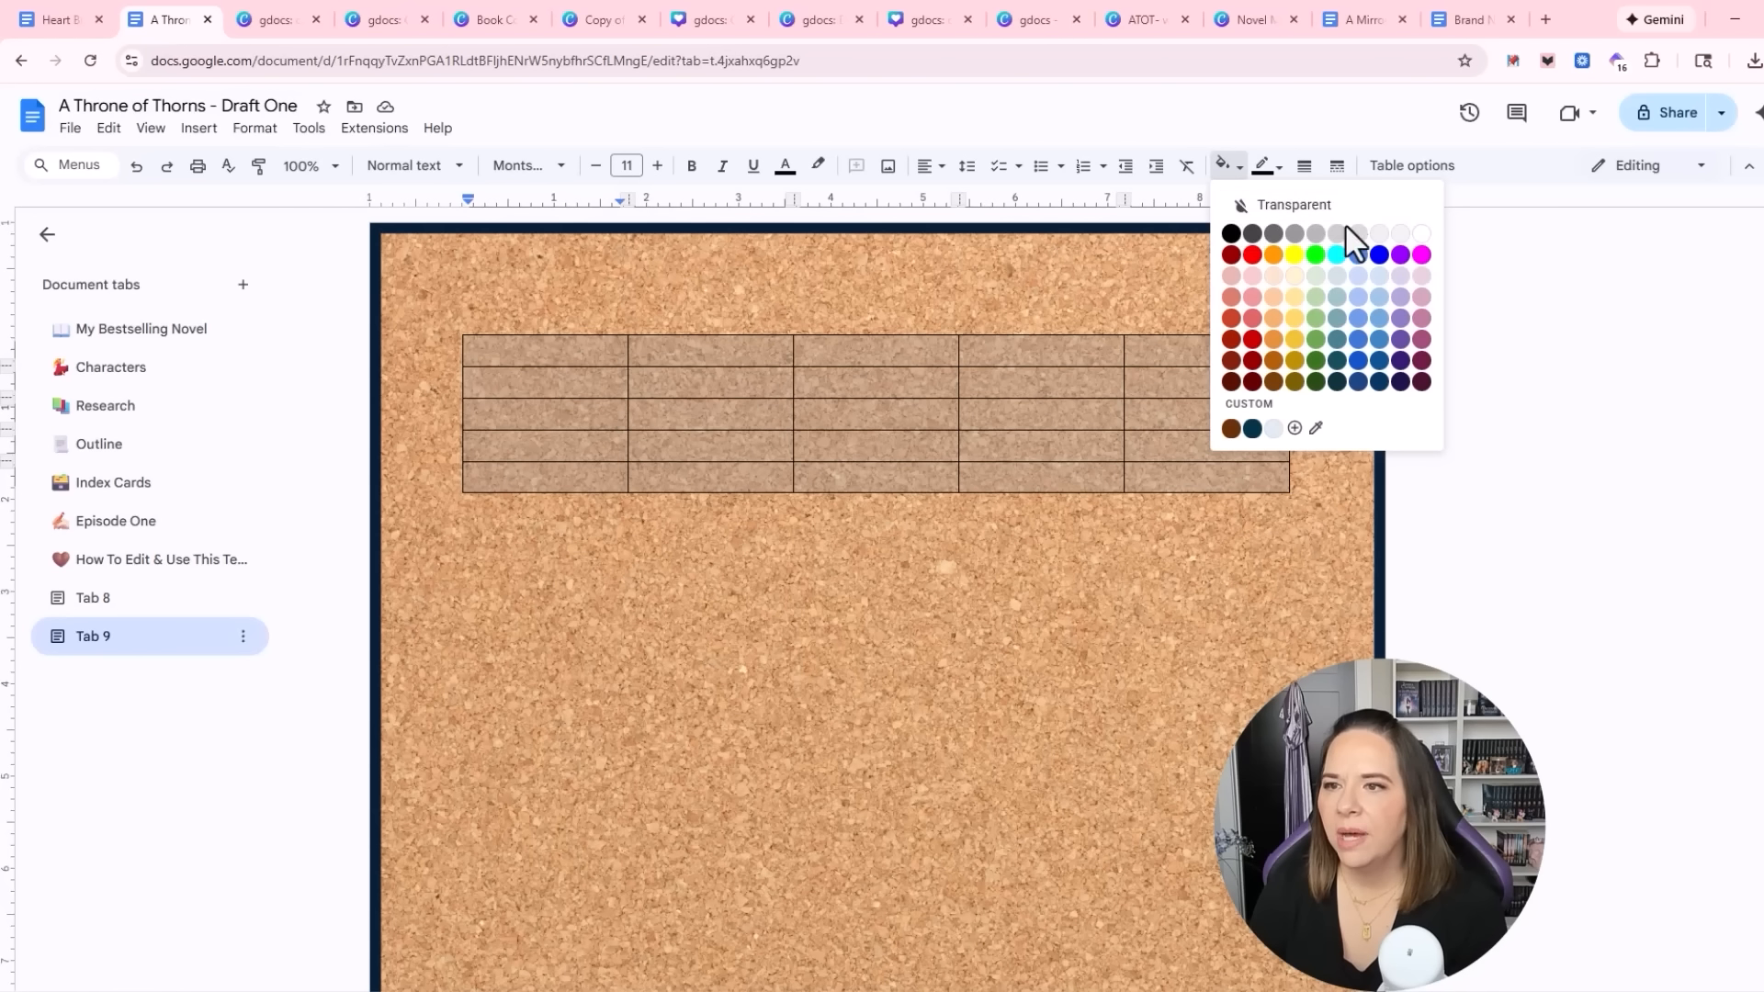
pyautogui.click(1423, 235)
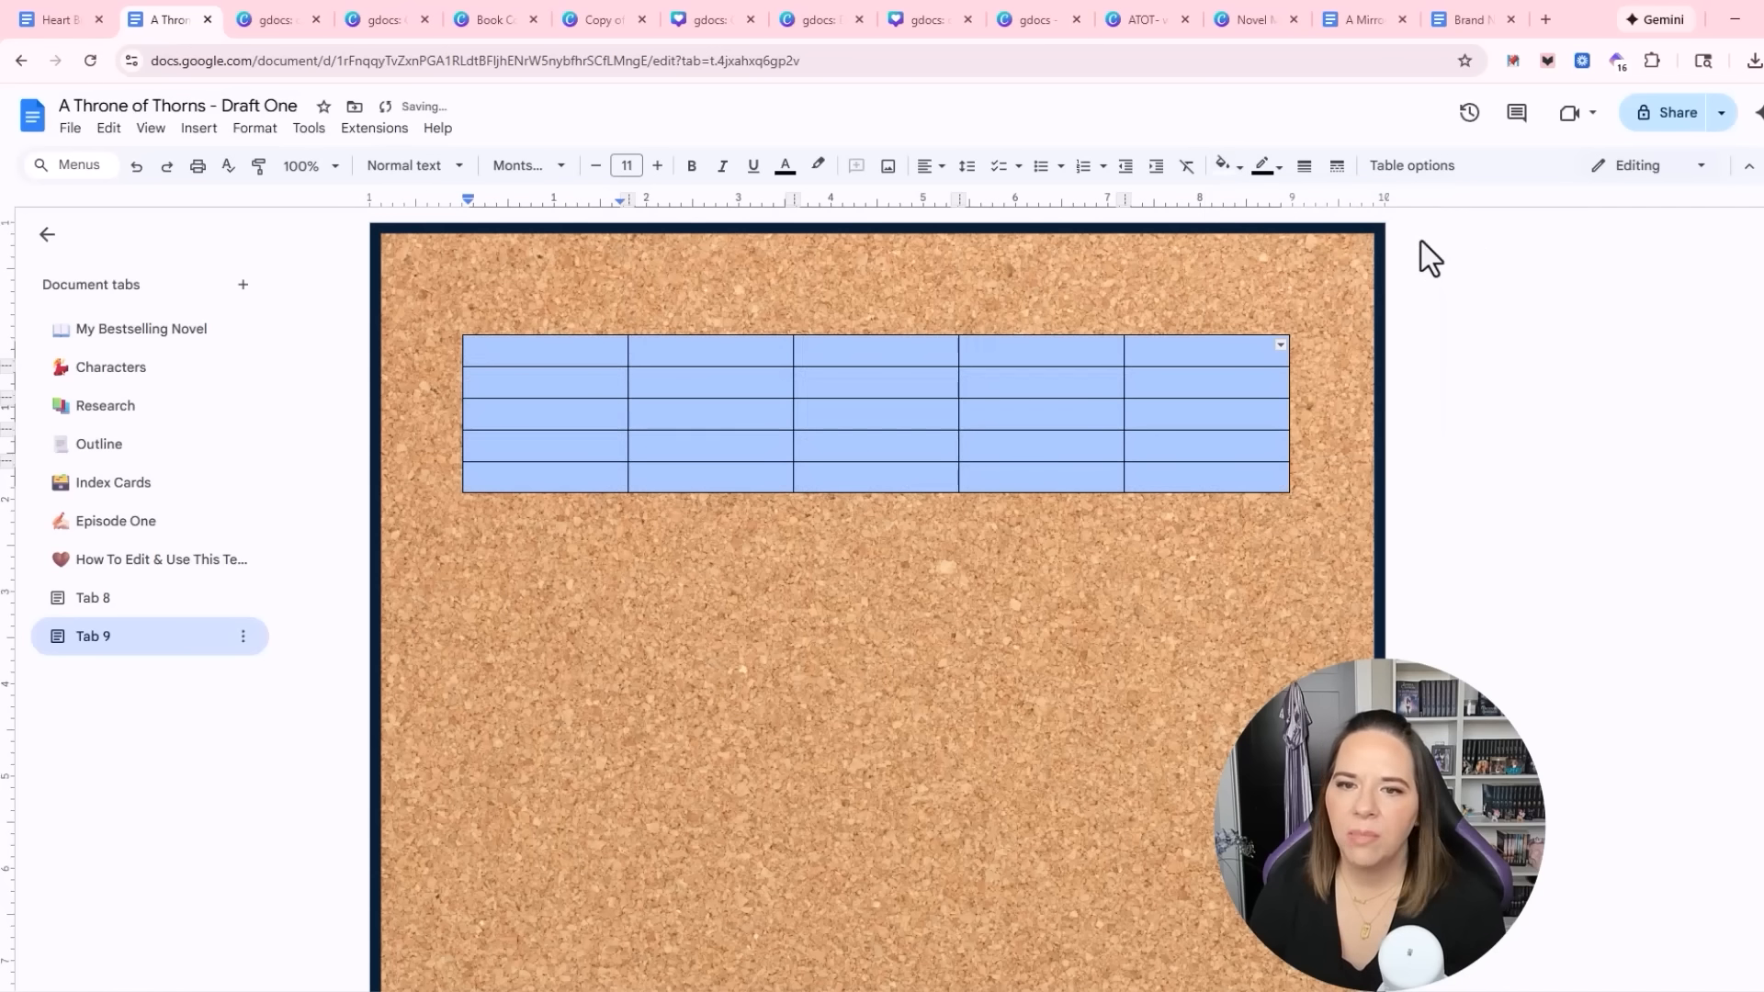
pyautogui.click(1237, 184)
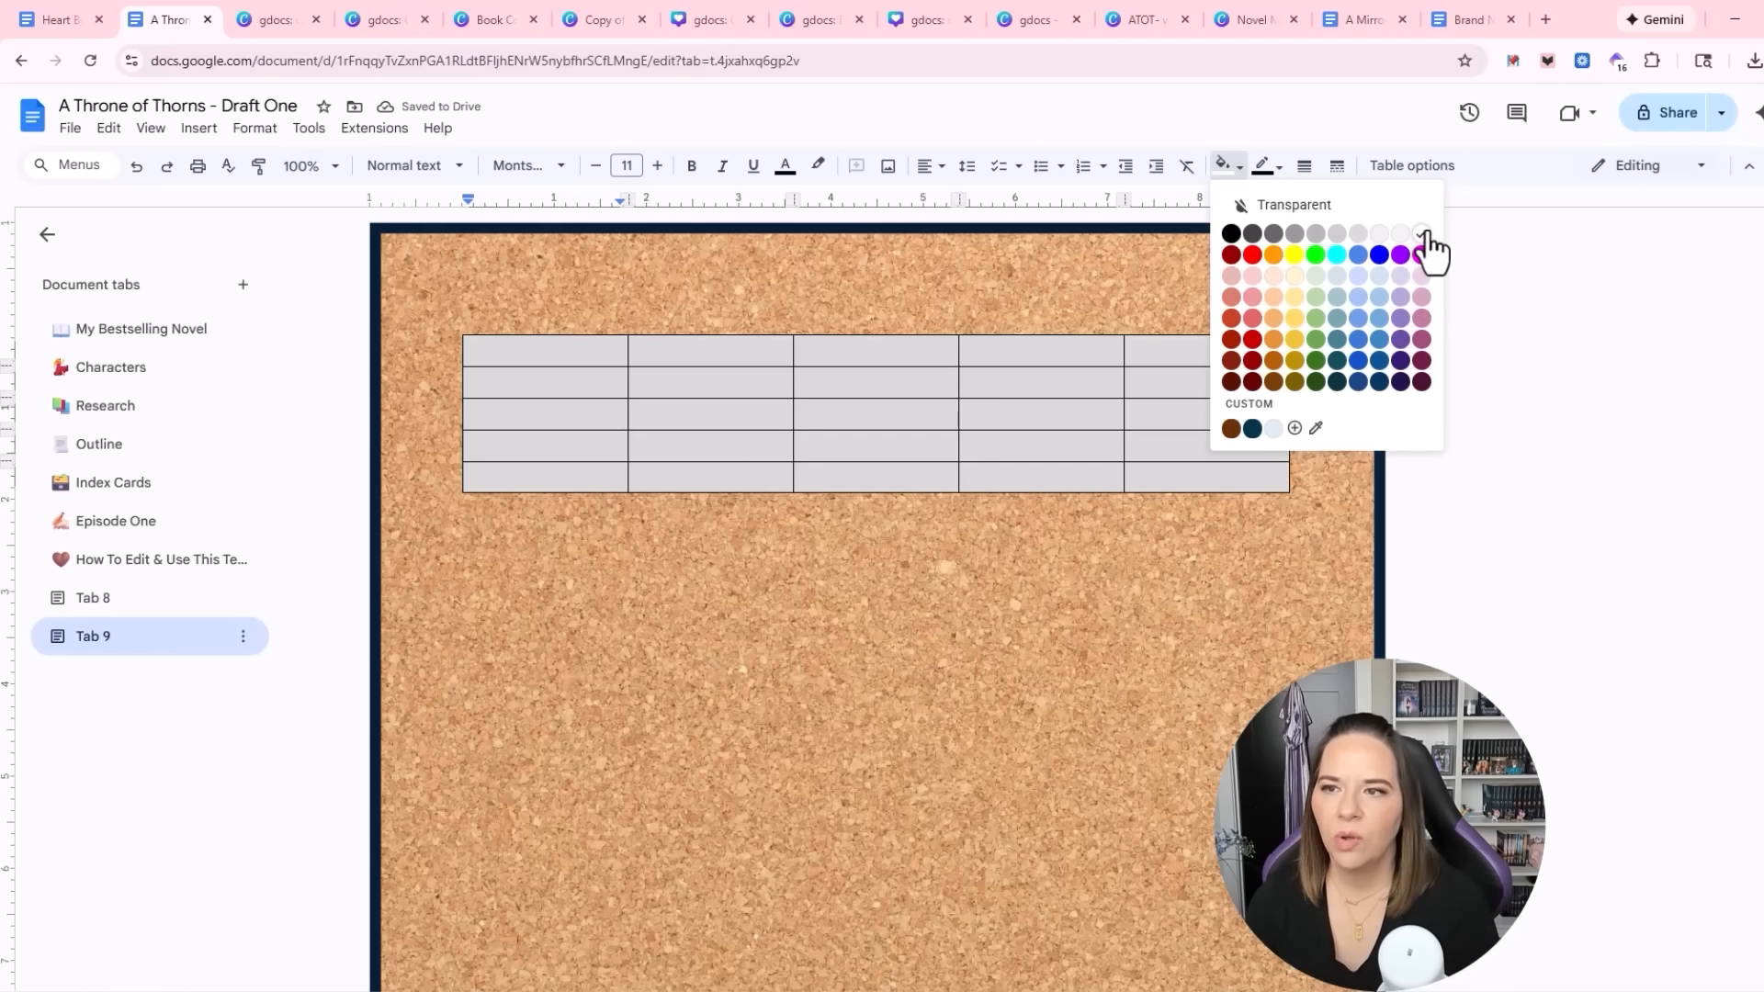
pyautogui.click(1232, 181)
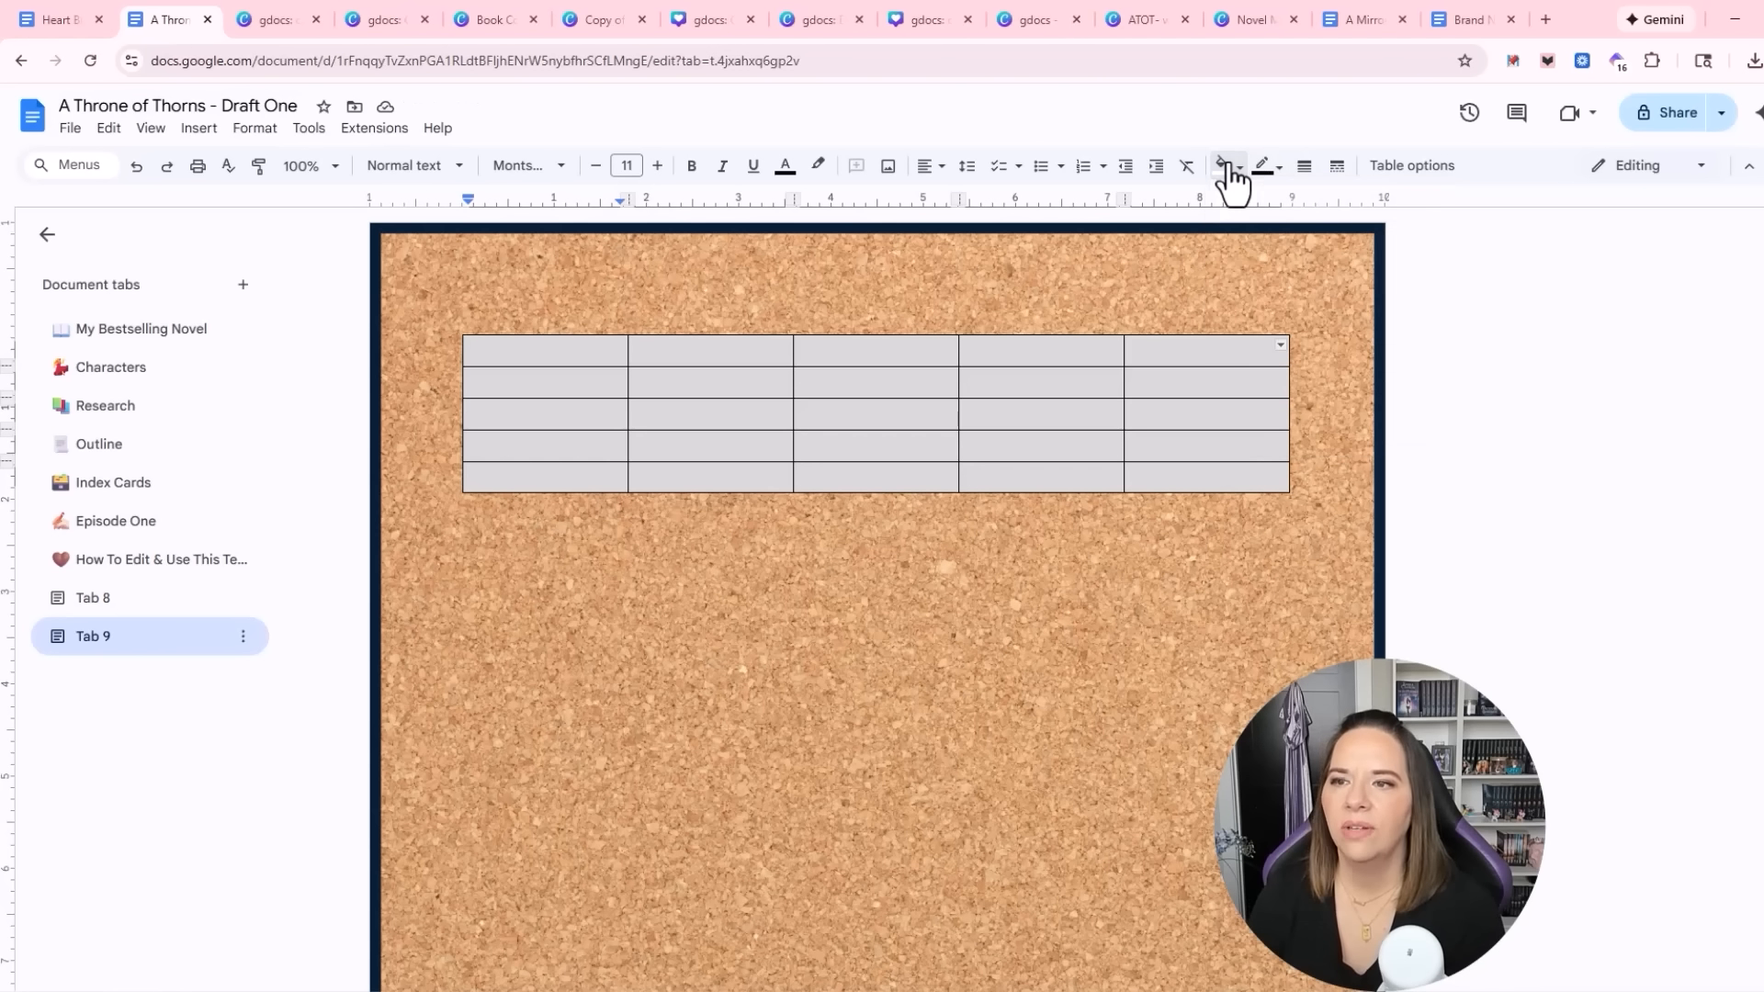
# Set the whole table's border to white with a width of 0 pt
pyautogui.rightClick(961, 361)
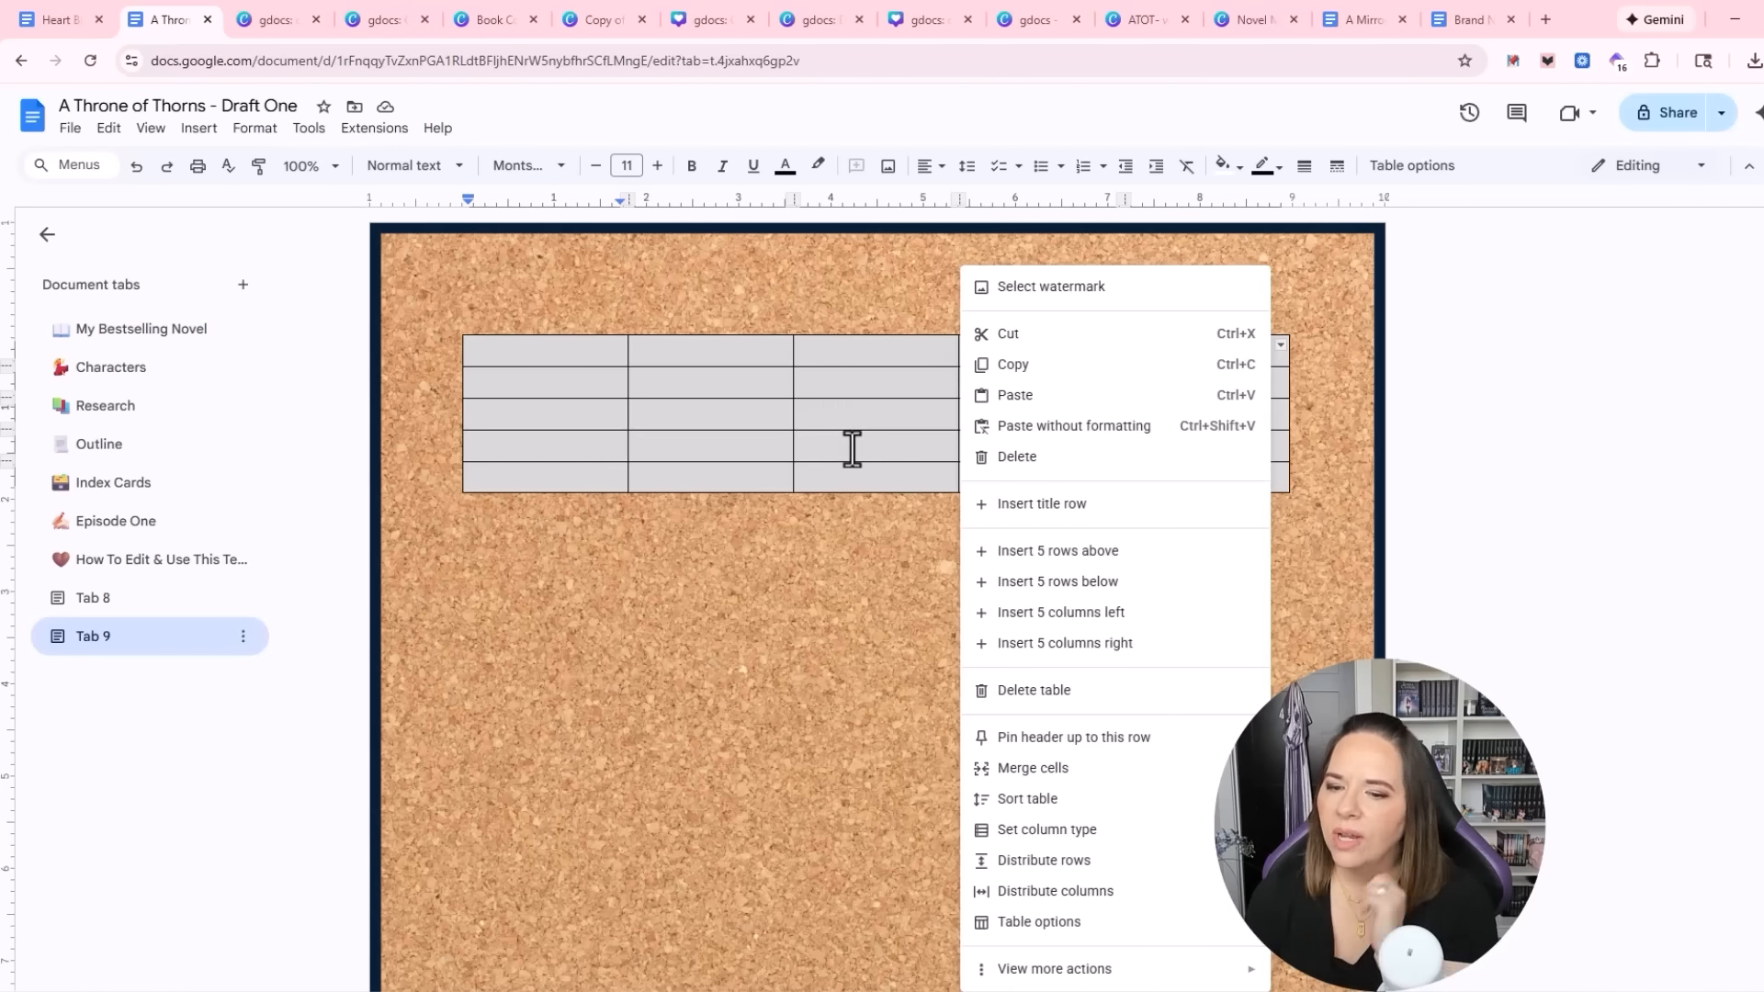
pyautogui.click(1020, 923)
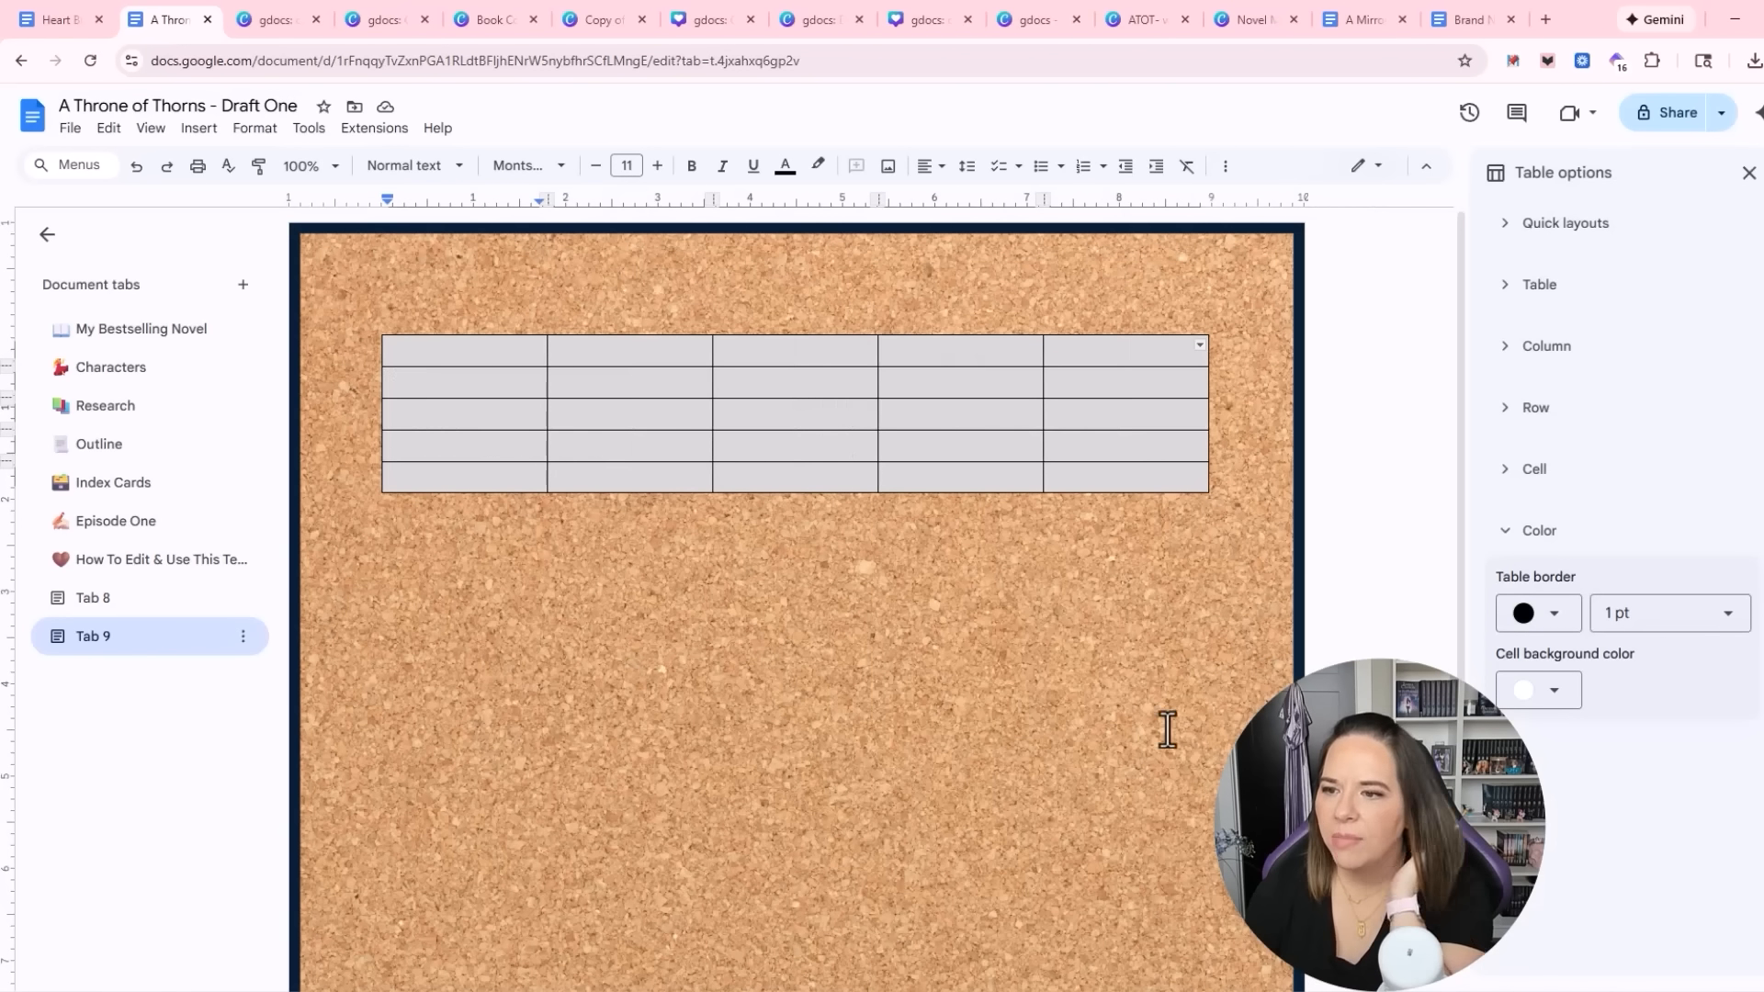
pyautogui.click(1554, 614)
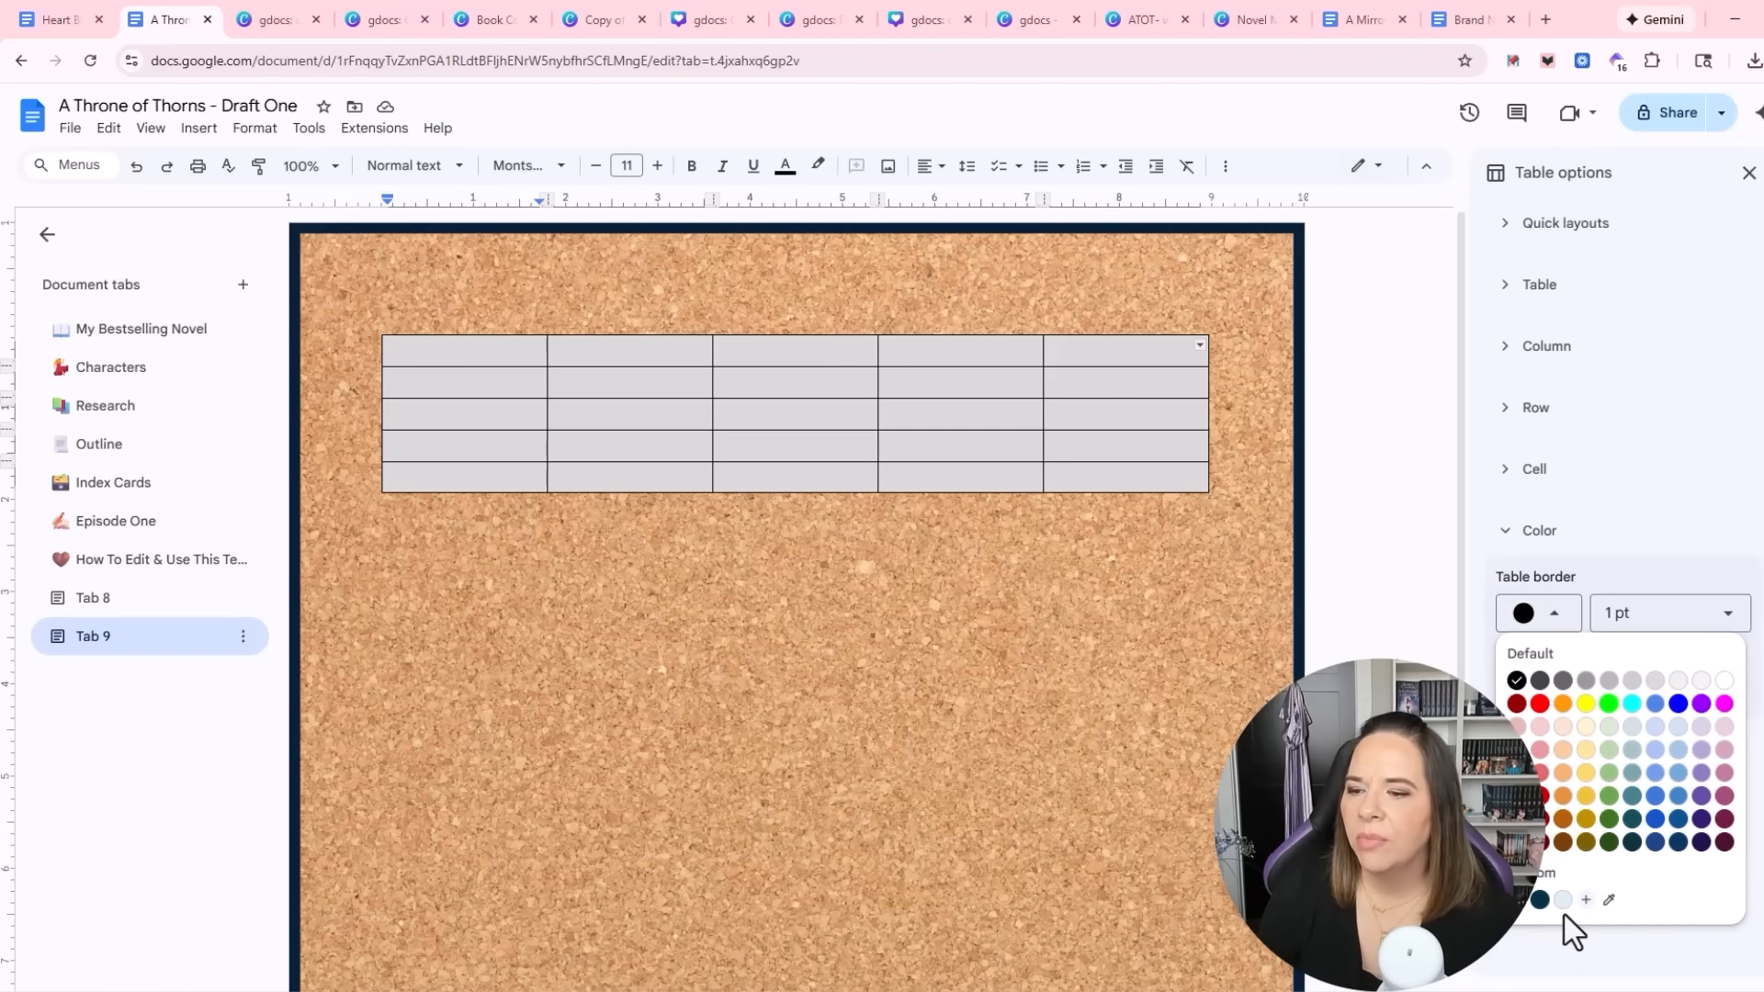
pyautogui.click(1724, 681)
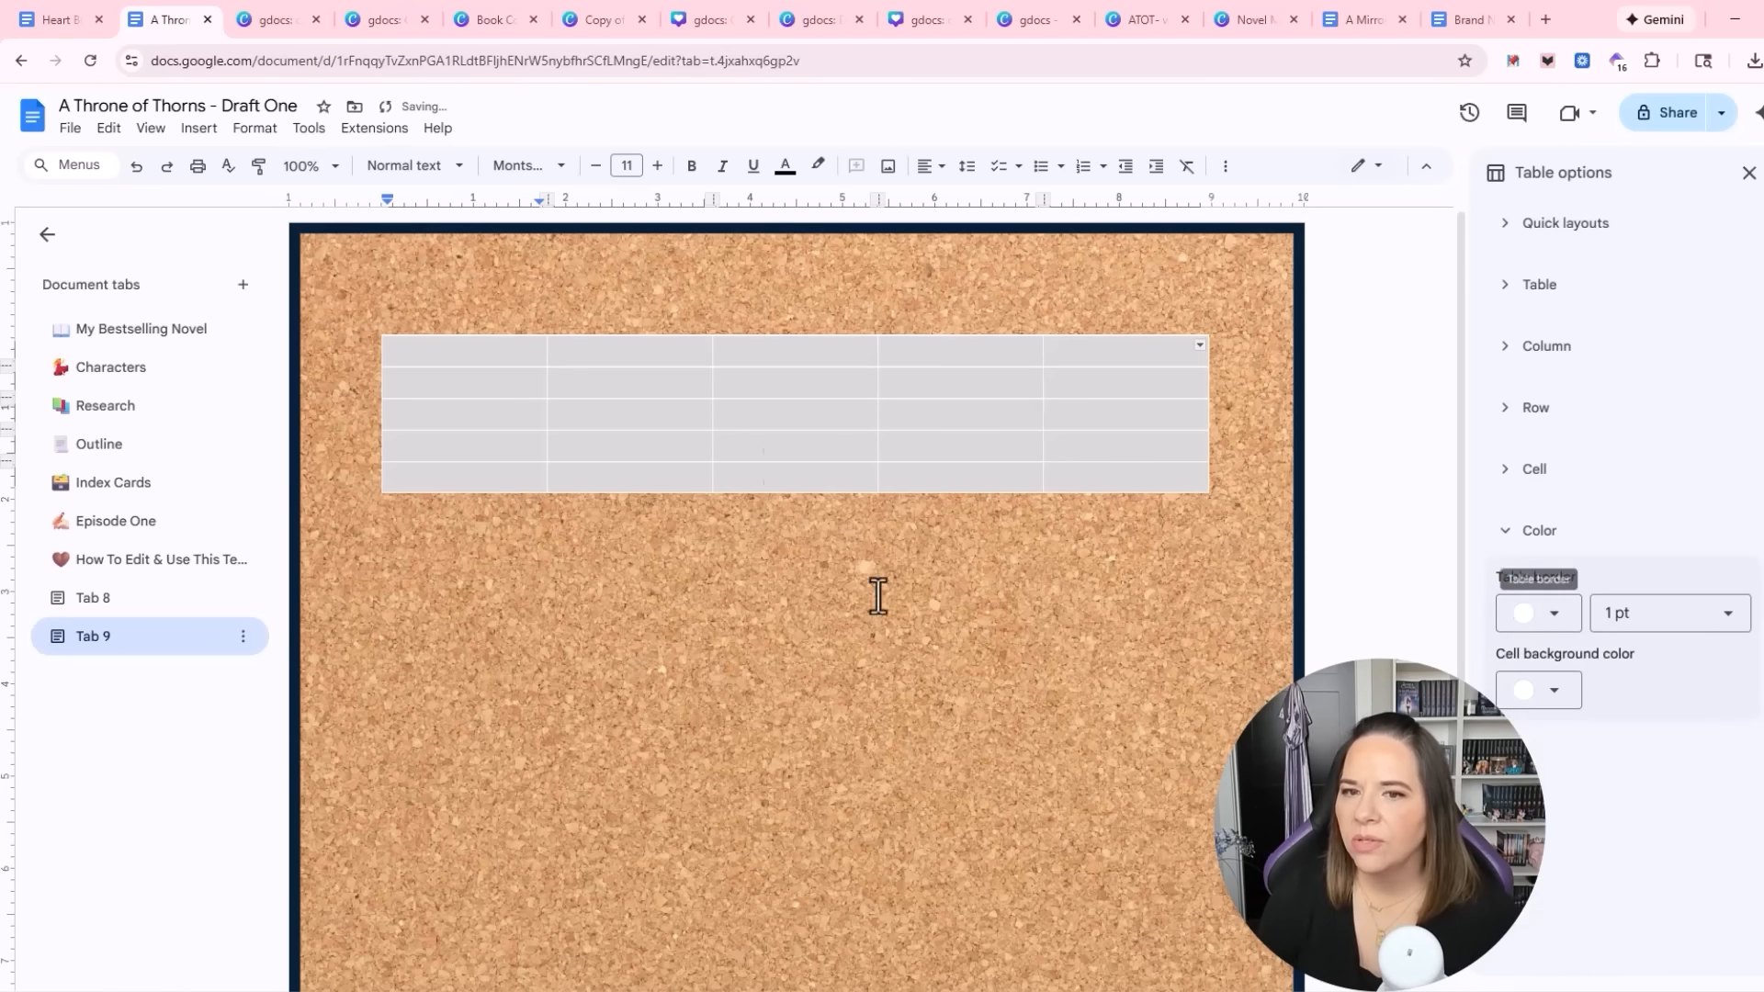
pyautogui.click(1644, 617)
pyautogui.click(1626, 654)
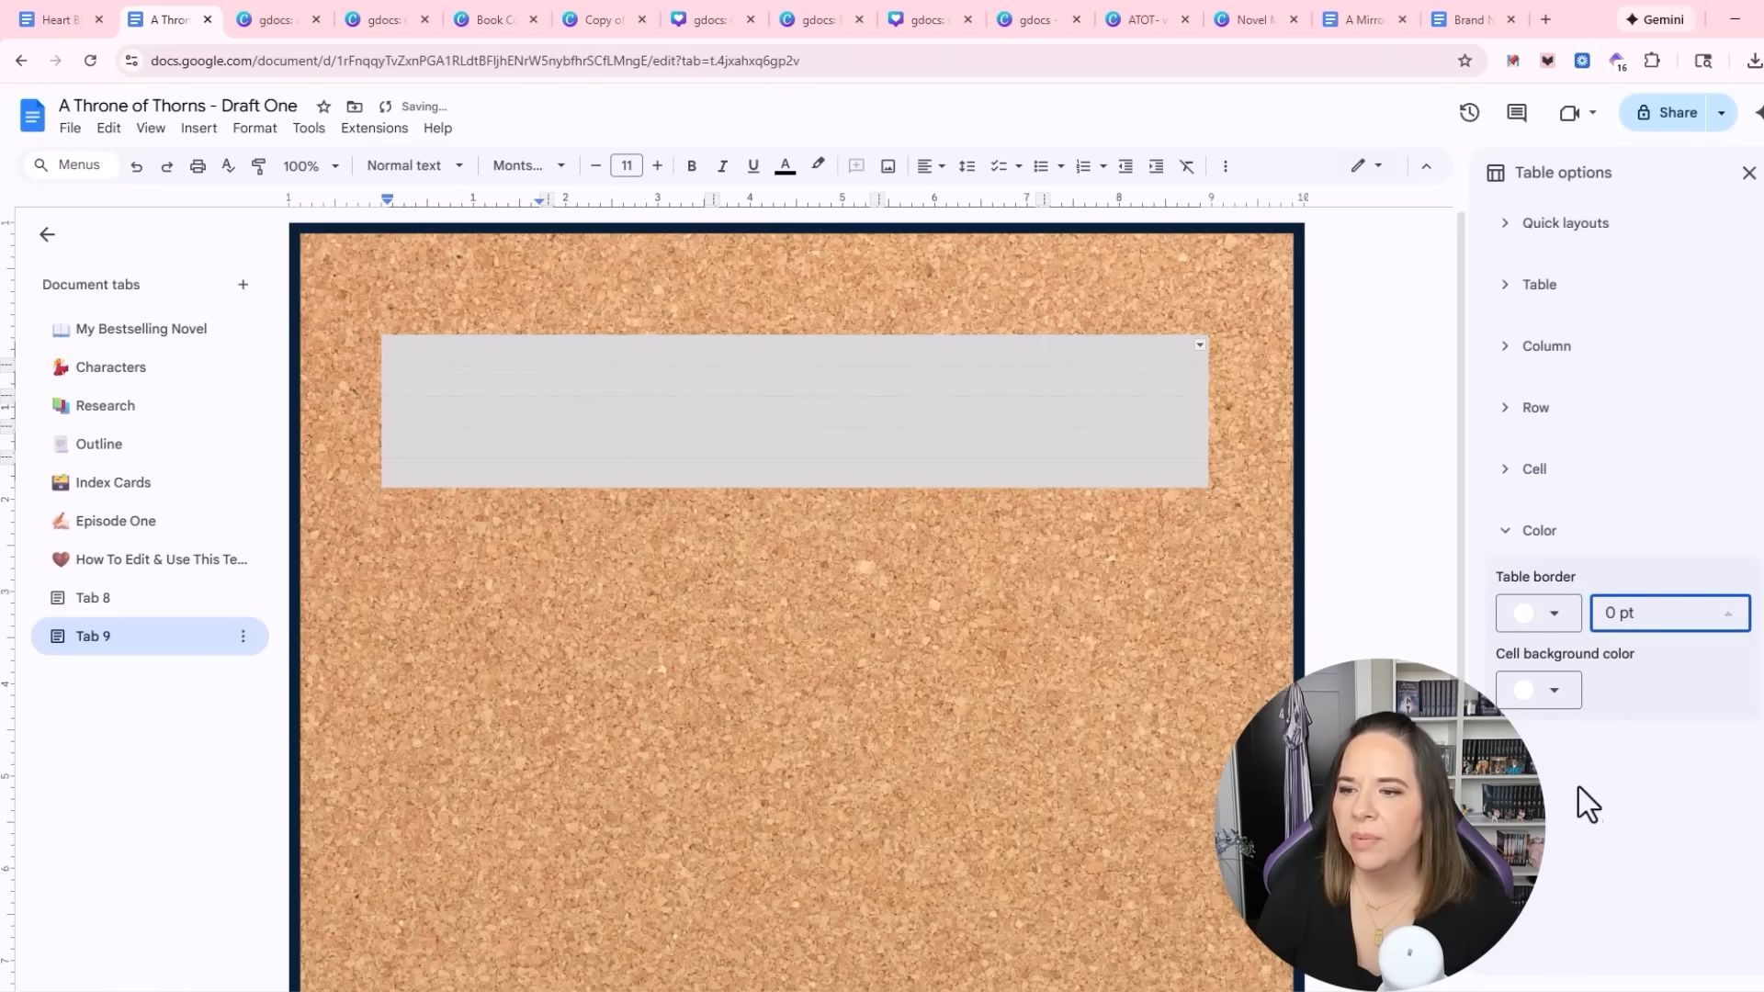
# Try the pale custom colour as the background of all cells and set it back to white
pyautogui.click(1560, 698)
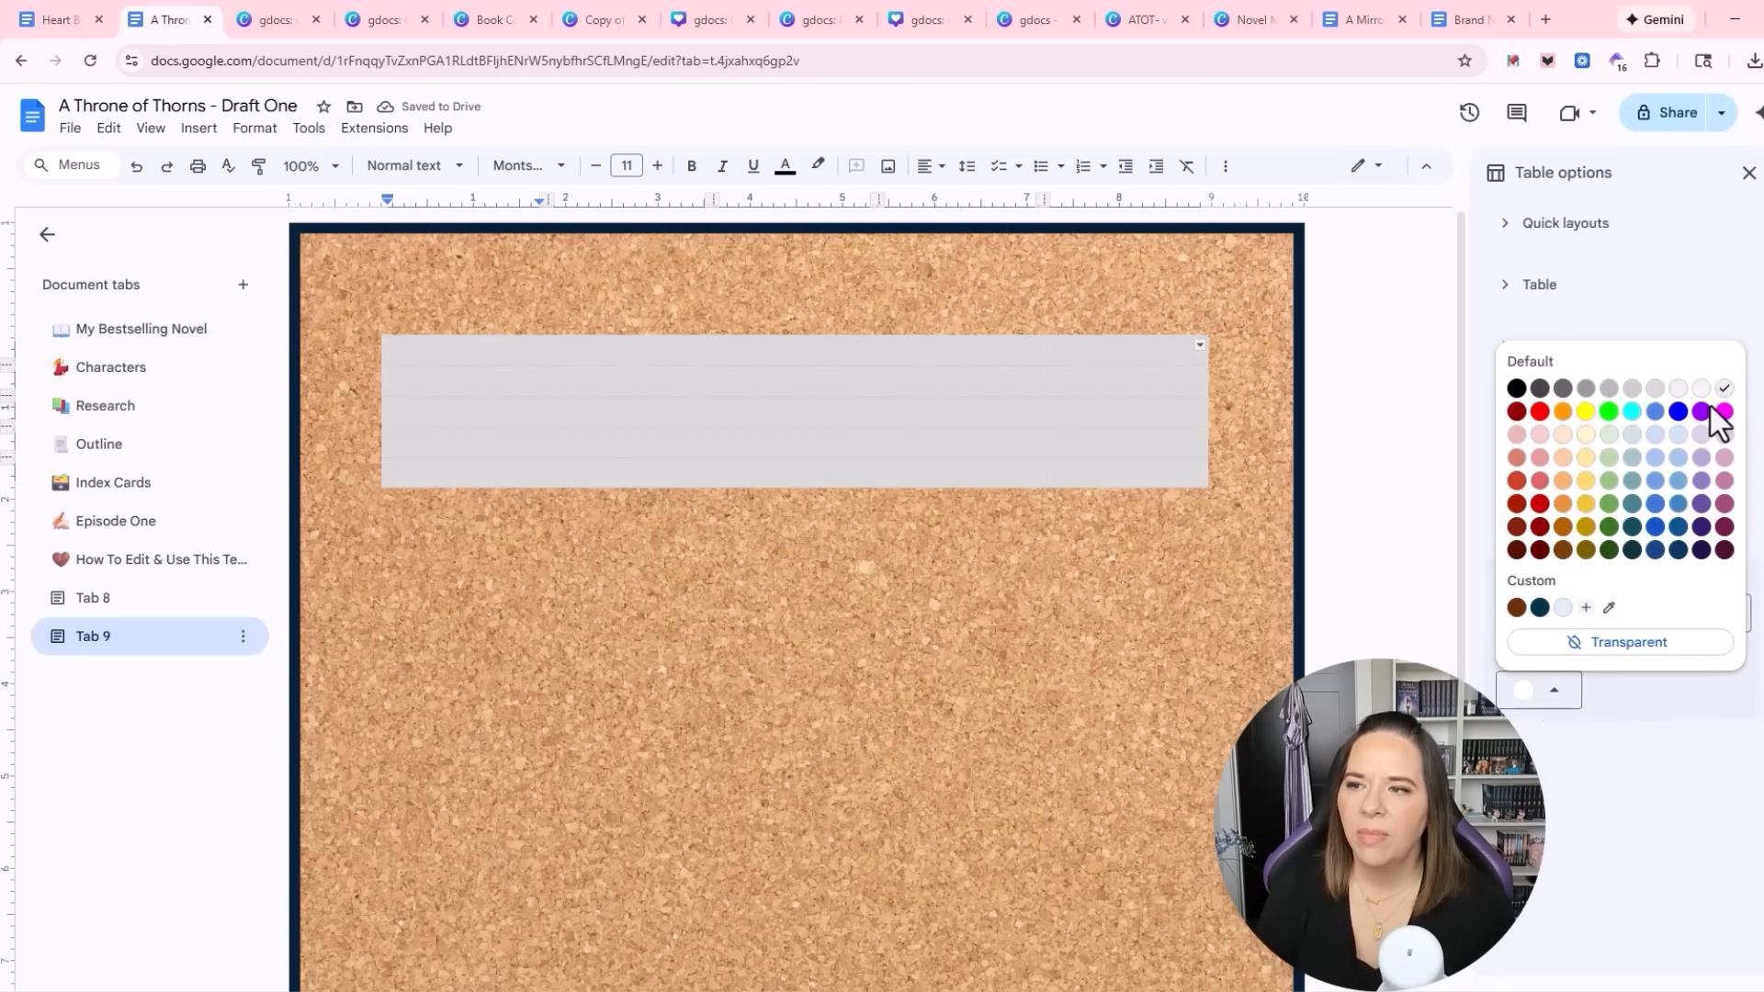
pyautogui.click(1565, 608)
pyautogui.click(1550, 693)
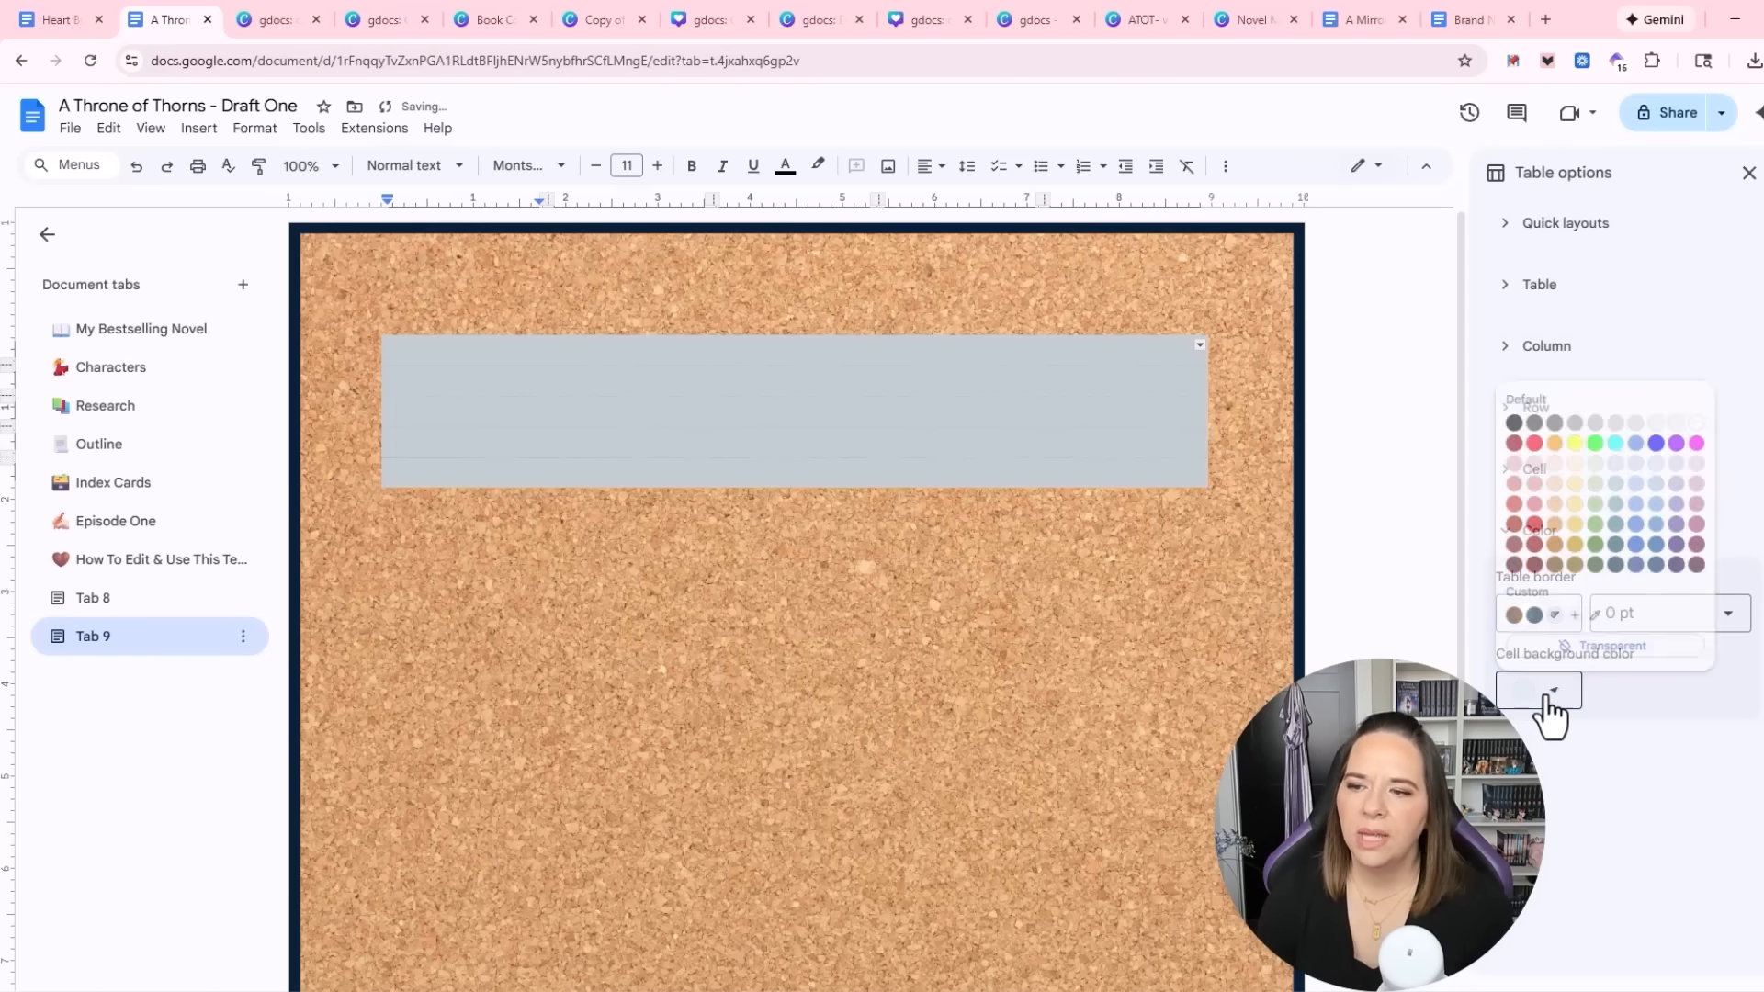
pyautogui.click(1724, 388)
pyautogui.click(866, 741)
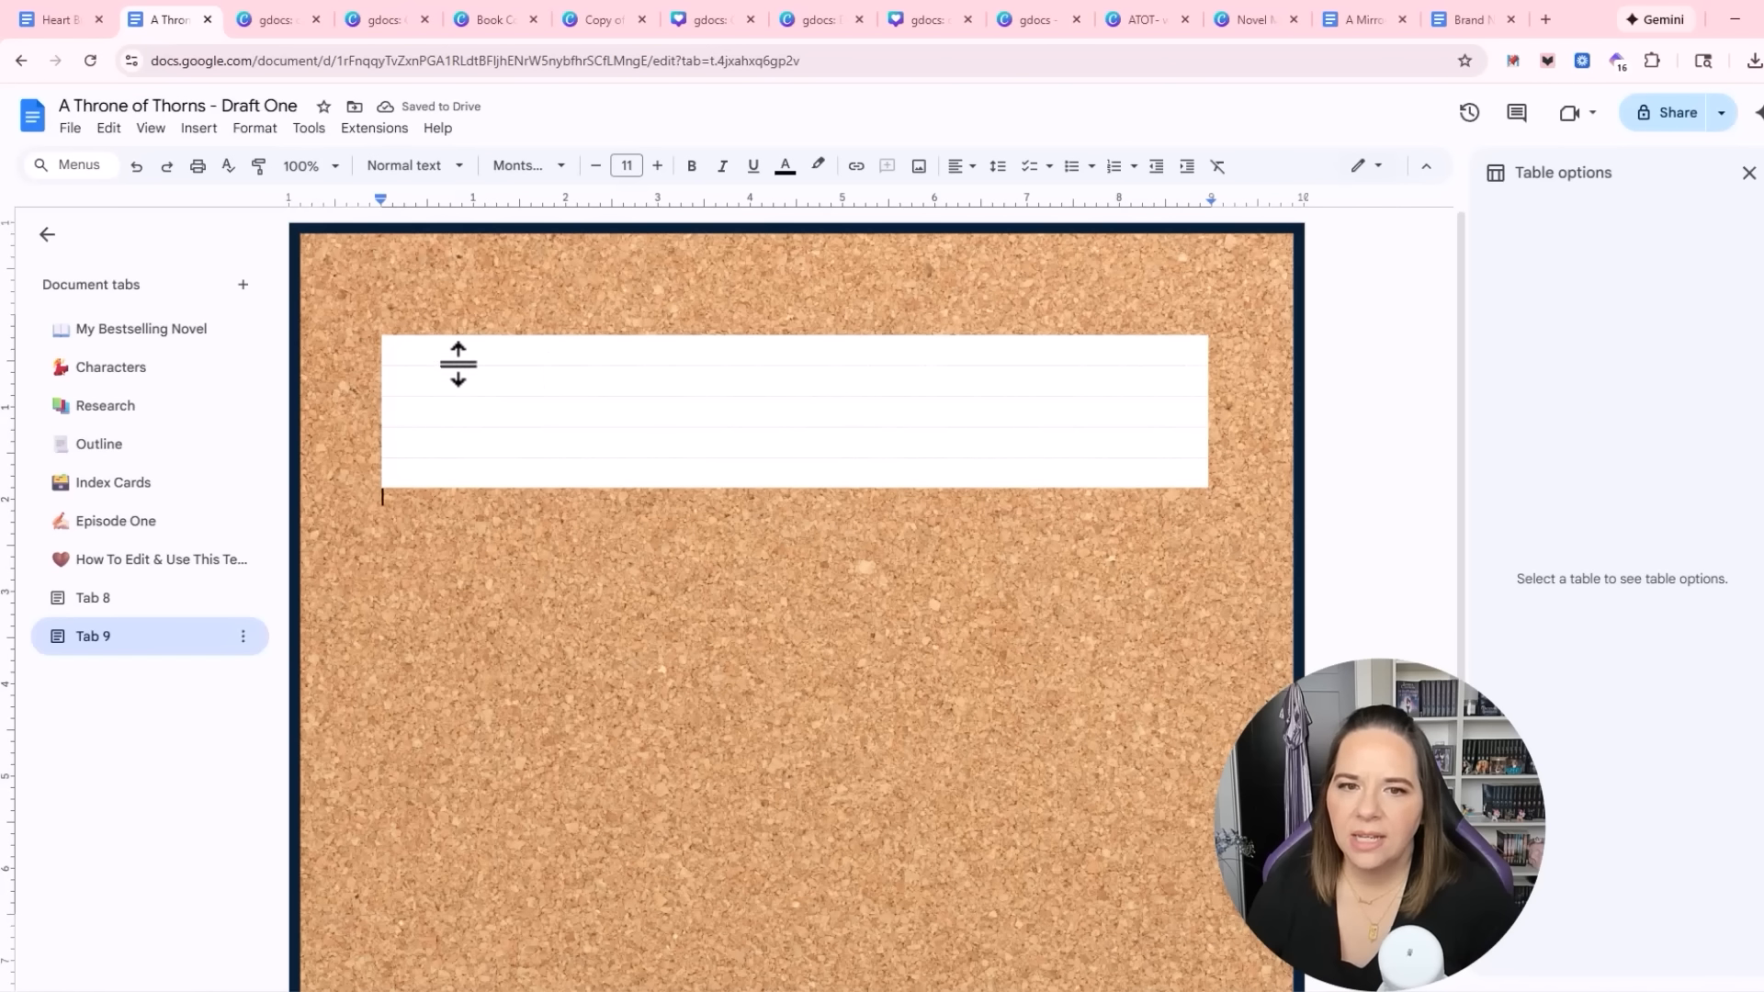
# Make the cell backgrounds of the second and fourth columns transparent
pyautogui.moveTo(570, 352); pyautogui.dragTo(661, 487)
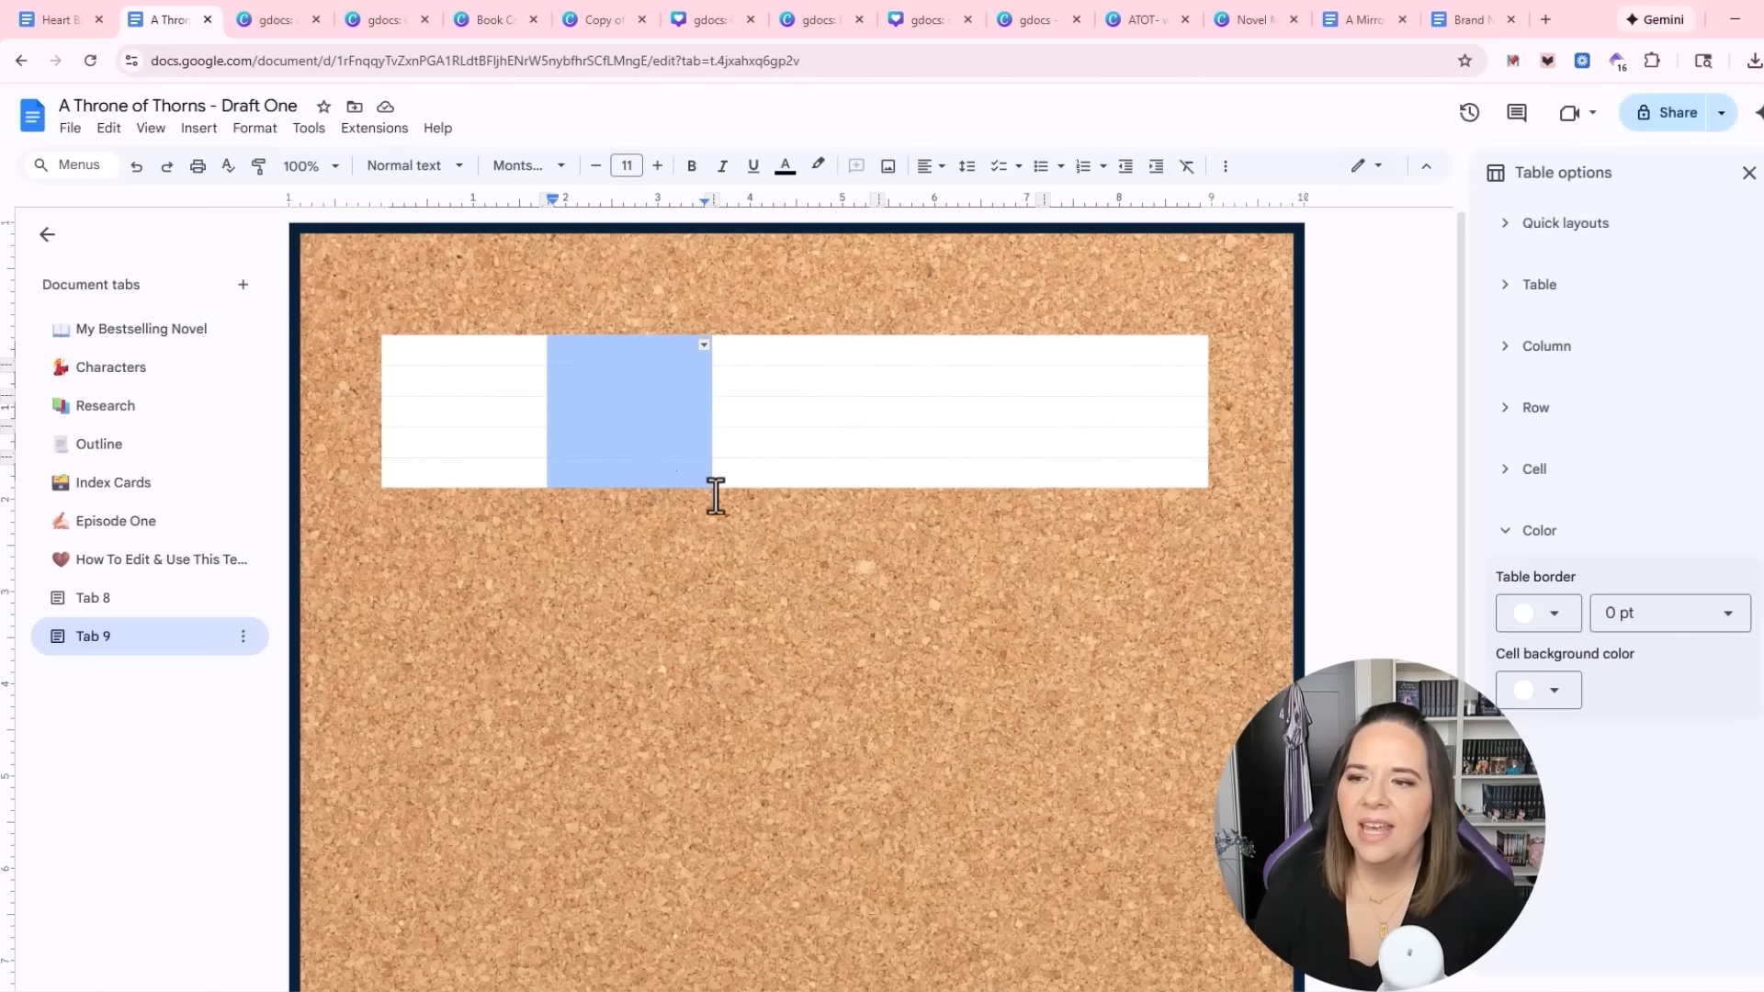
pyautogui.click(1552, 700)
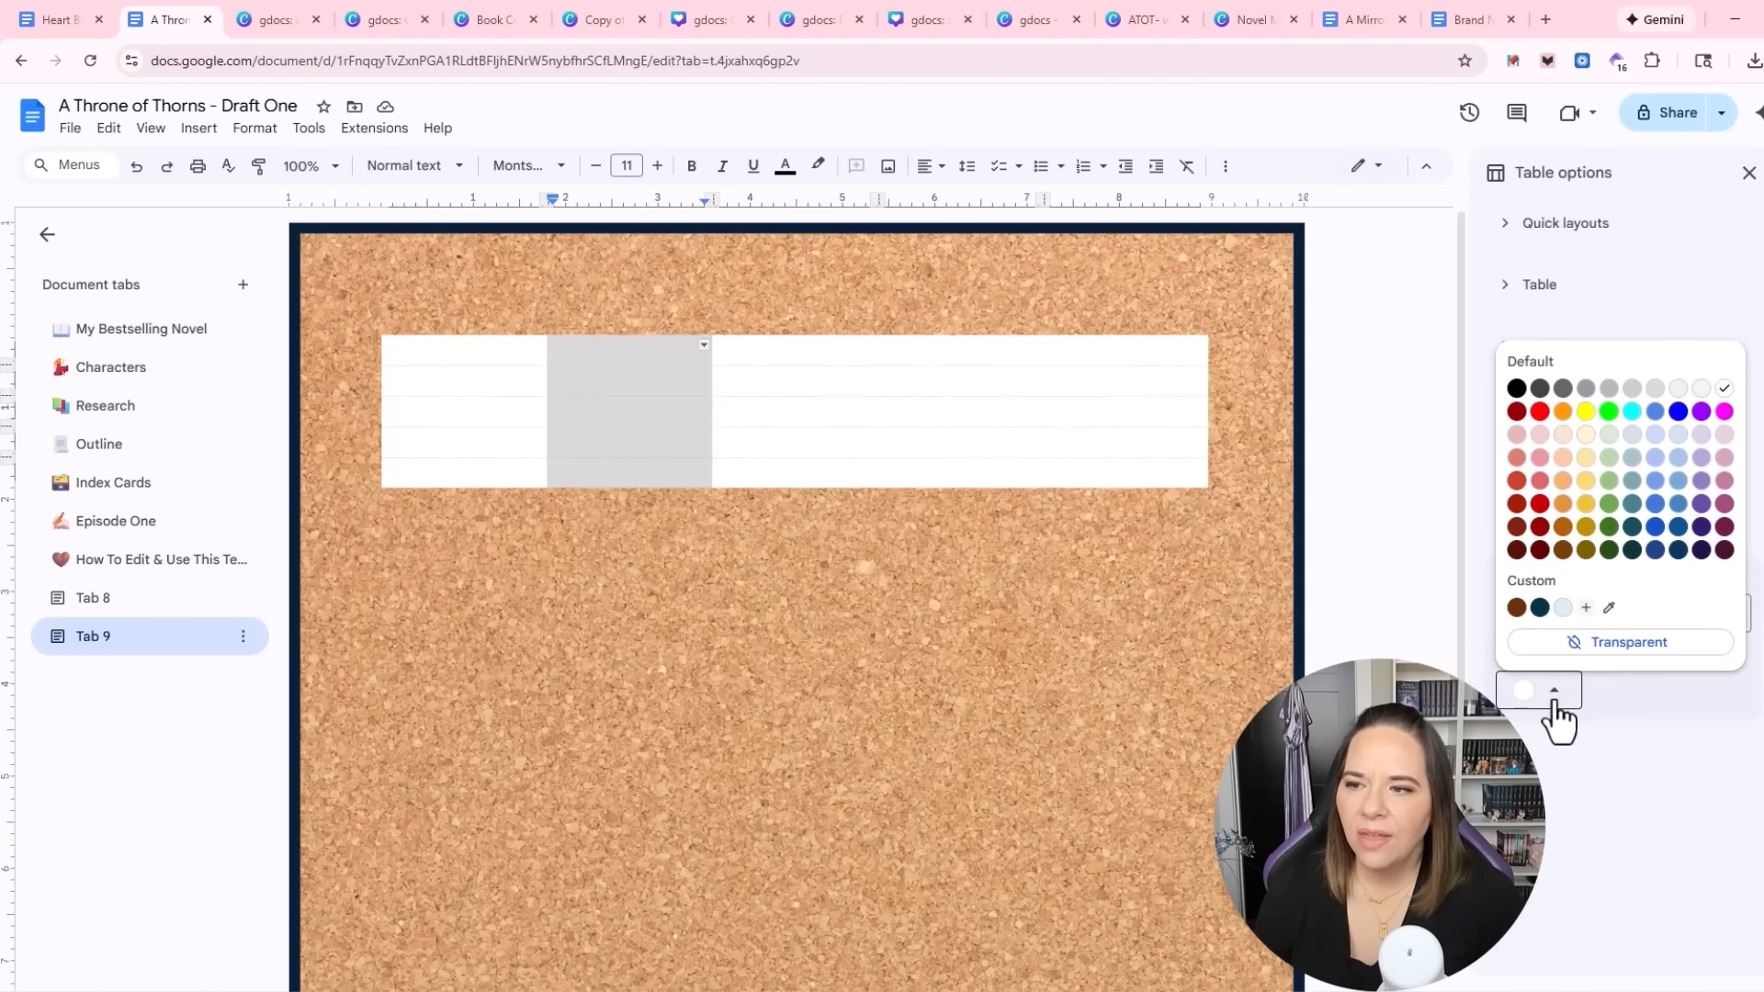
pyautogui.click(1572, 643)
pyautogui.moveTo(933, 359); pyautogui.dragTo(955, 468)
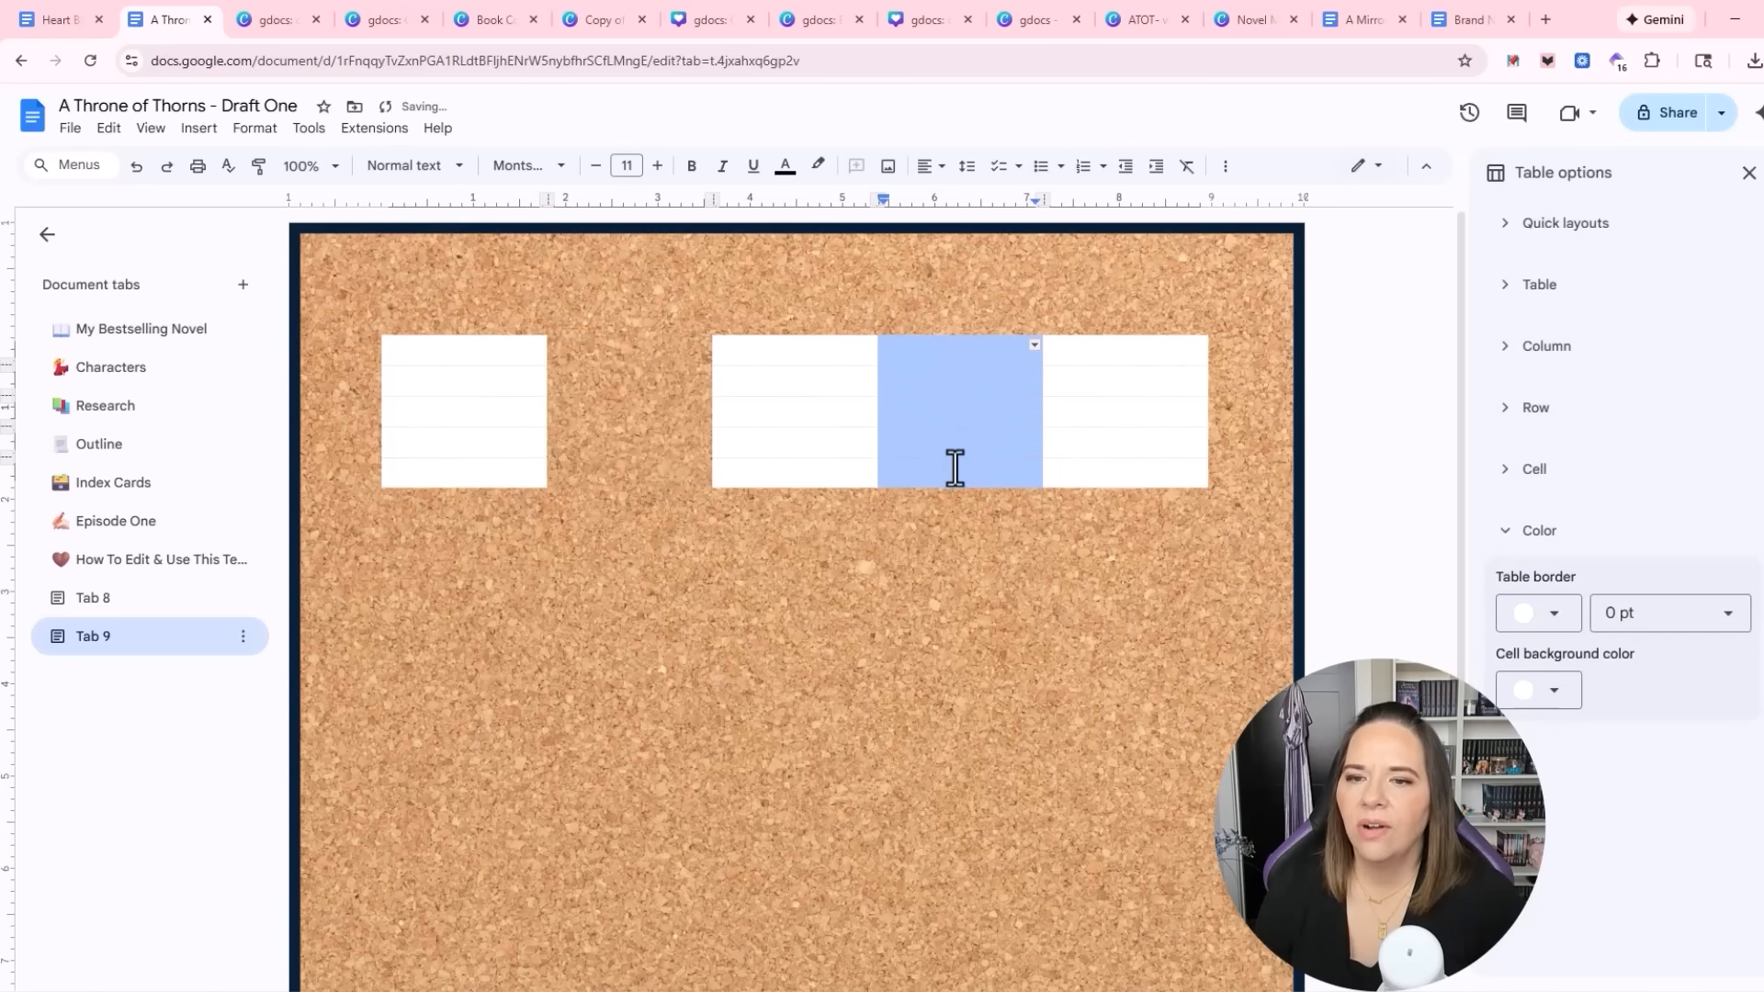
pyautogui.click(1553, 690)
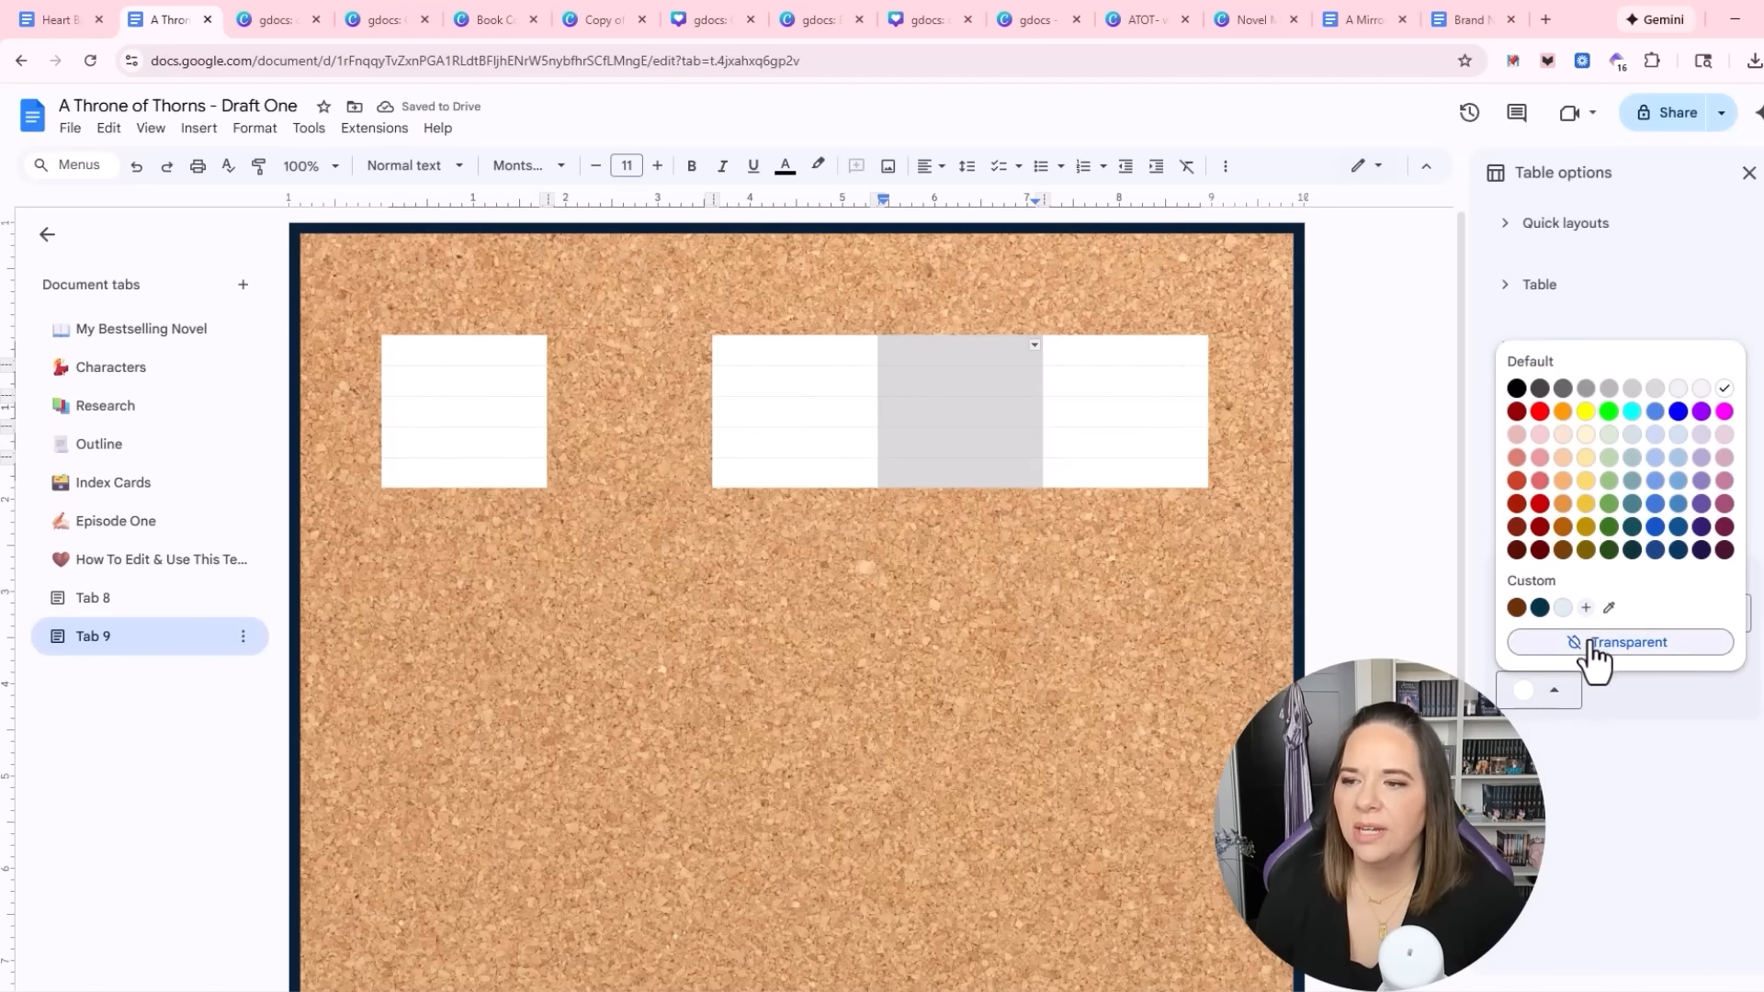
pyautogui.click(1589, 645)
pyautogui.click(1112, 713)
pyautogui.moveTo(417, 382); pyautogui.dragTo(1133, 393)
pyautogui.click(1553, 691)
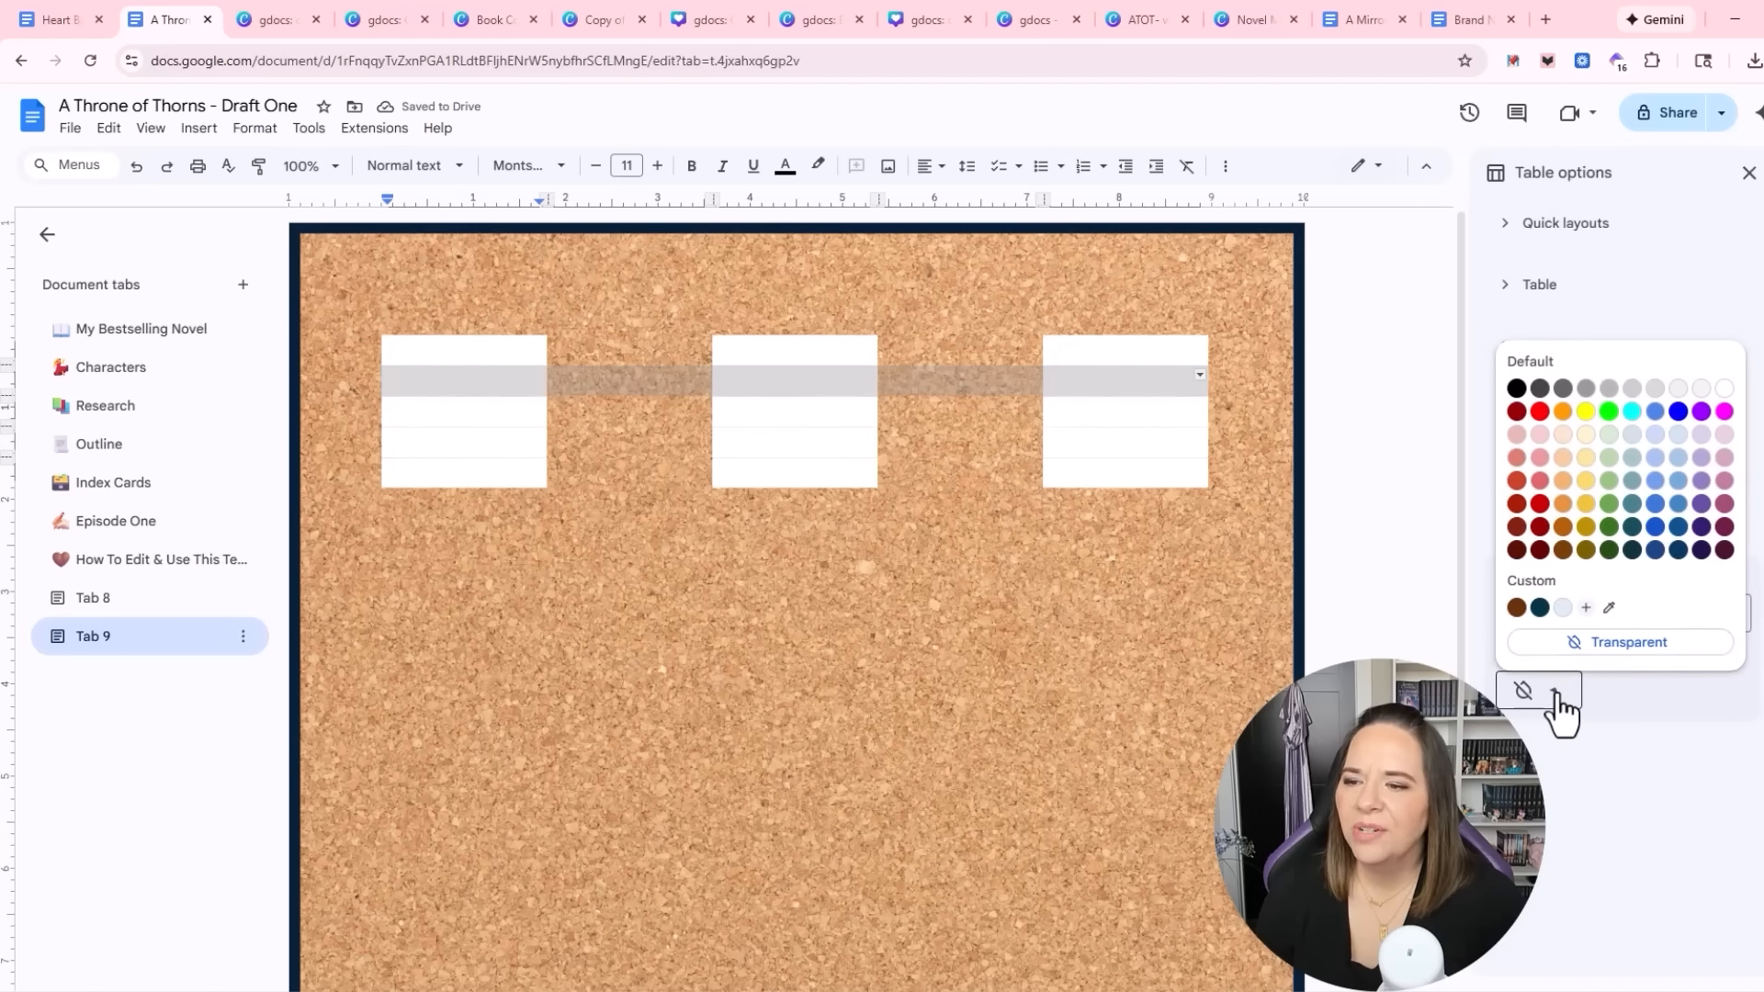
pyautogui.click(465, 402)
# Make the white cells in the second row transparent in the first, third and fifth columns
pyautogui.click(449, 383)
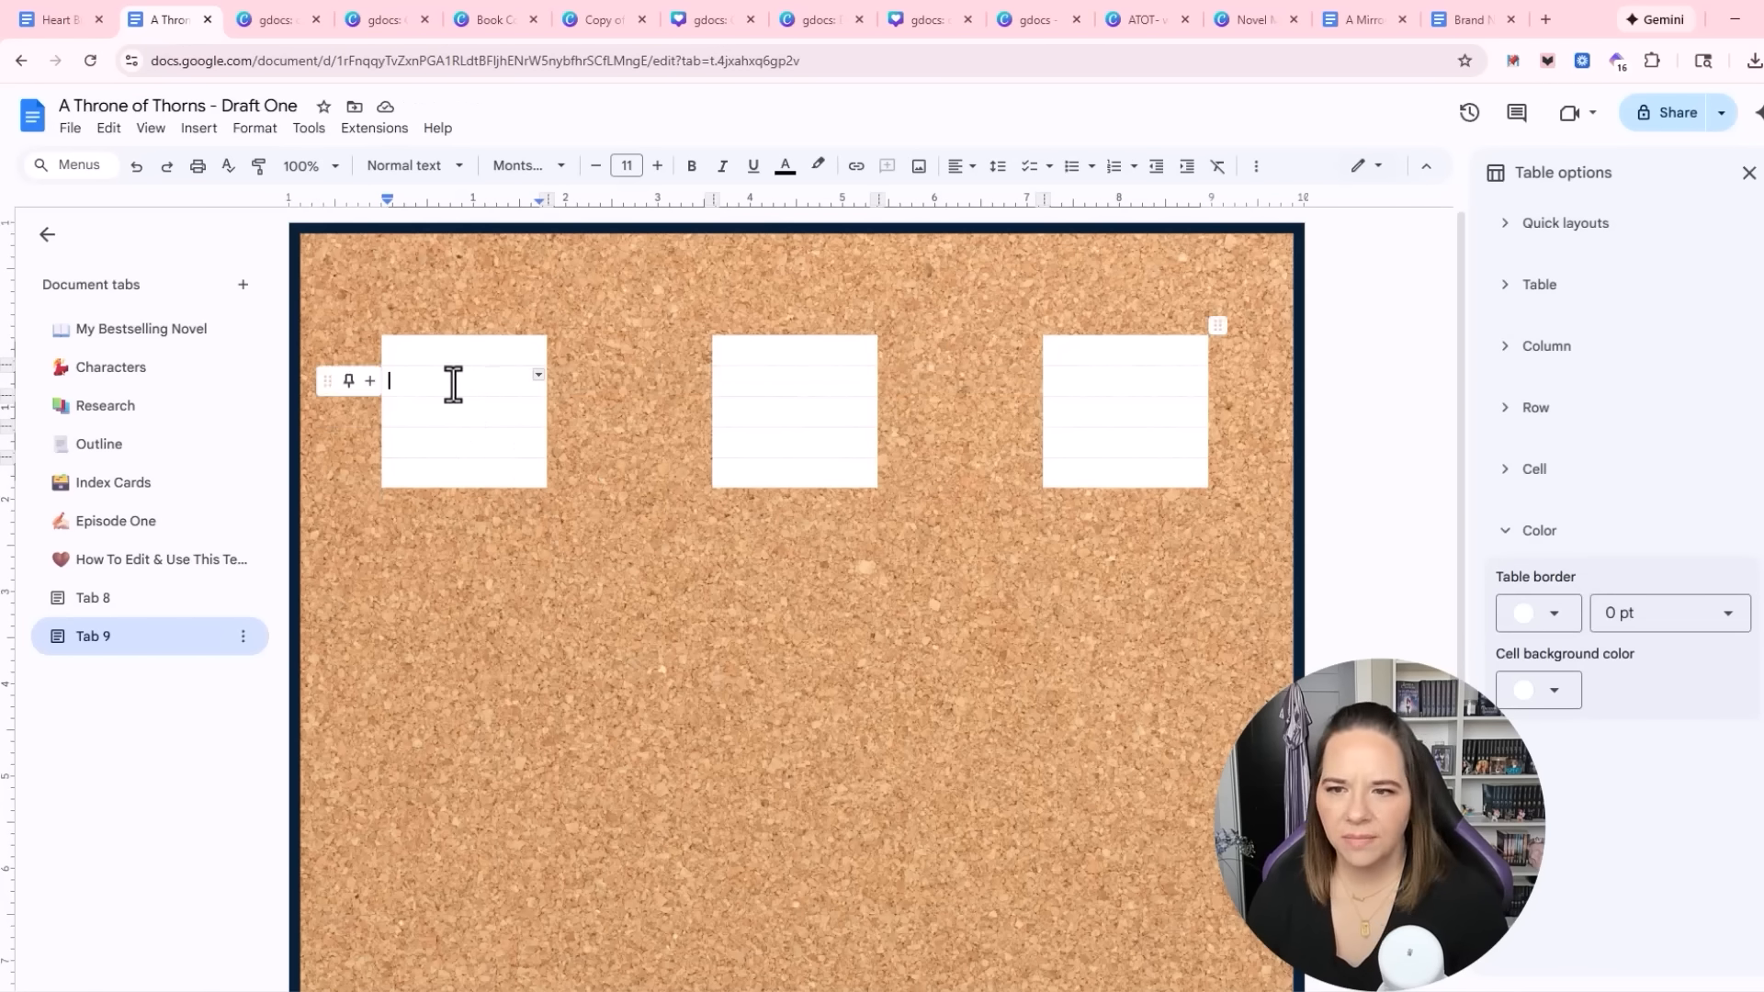
pyautogui.click(1552, 691)
pyautogui.click(1587, 641)
pyautogui.click(762, 380)
pyautogui.click(1553, 691)
pyautogui.click(1586, 641)
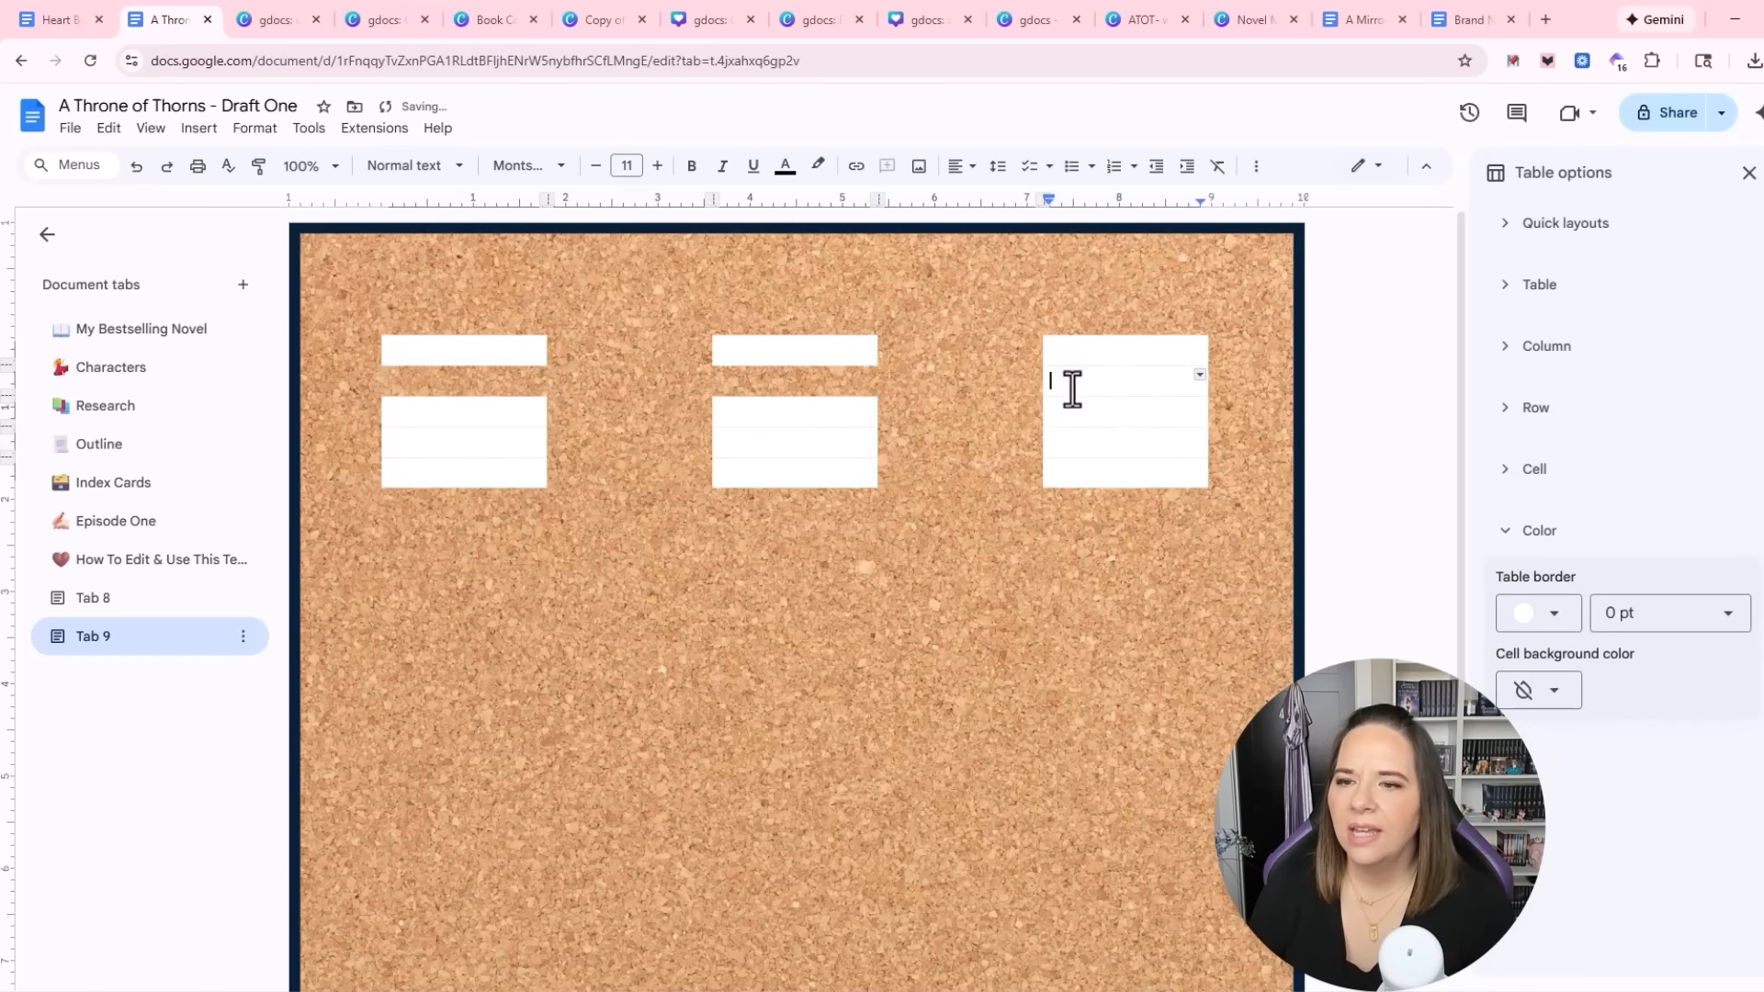
pyautogui.click(1553, 690)
pyautogui.click(1587, 641)
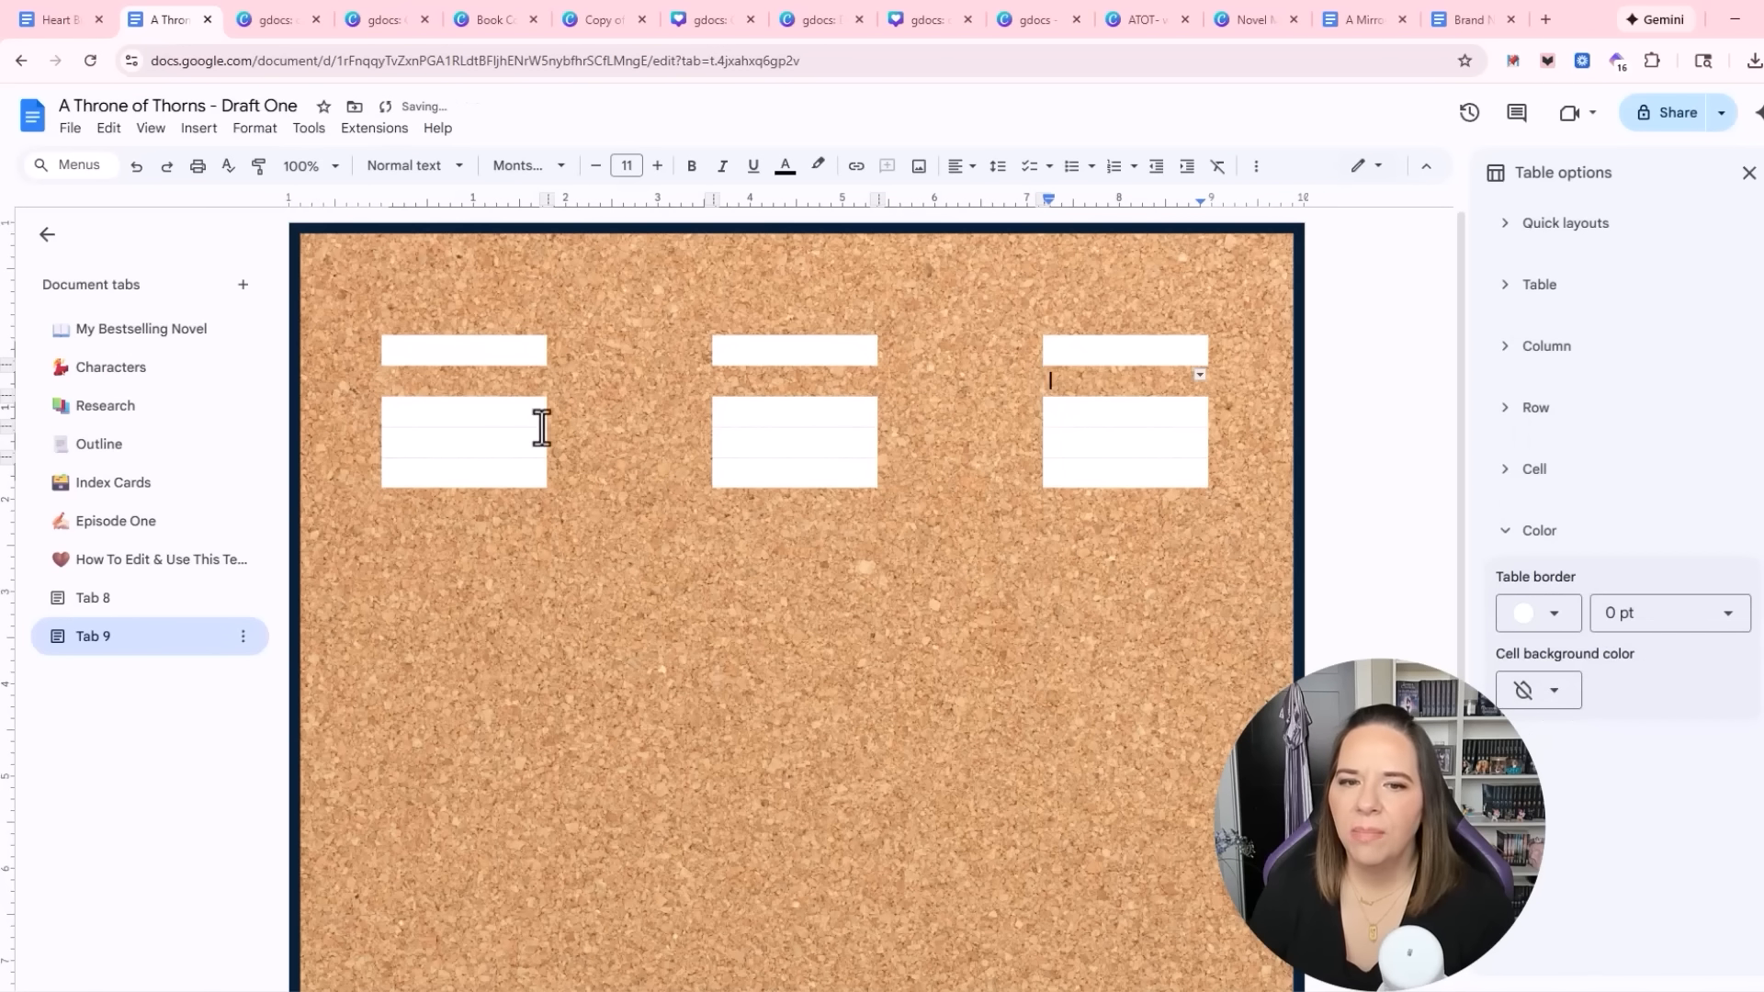
# Make the white cells in the fourth row transparent in the first, third and fifth columns
pyautogui.click(487, 435)
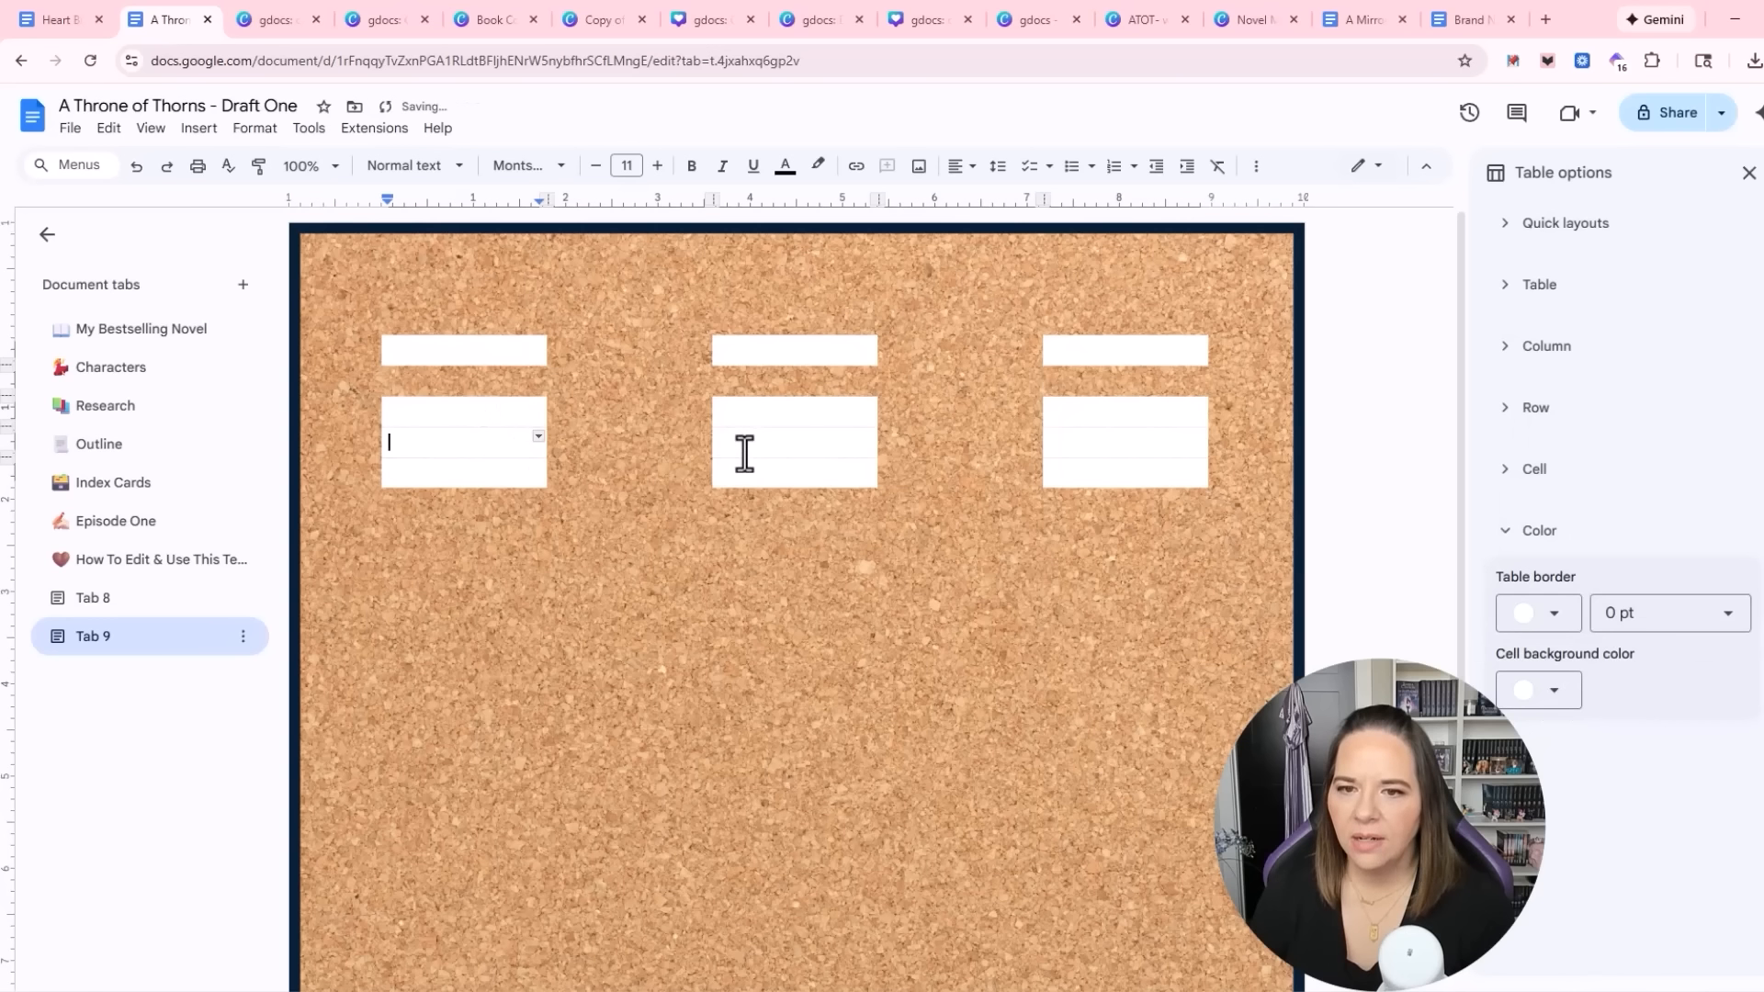
pyautogui.click(1552, 691)
pyautogui.click(1586, 641)
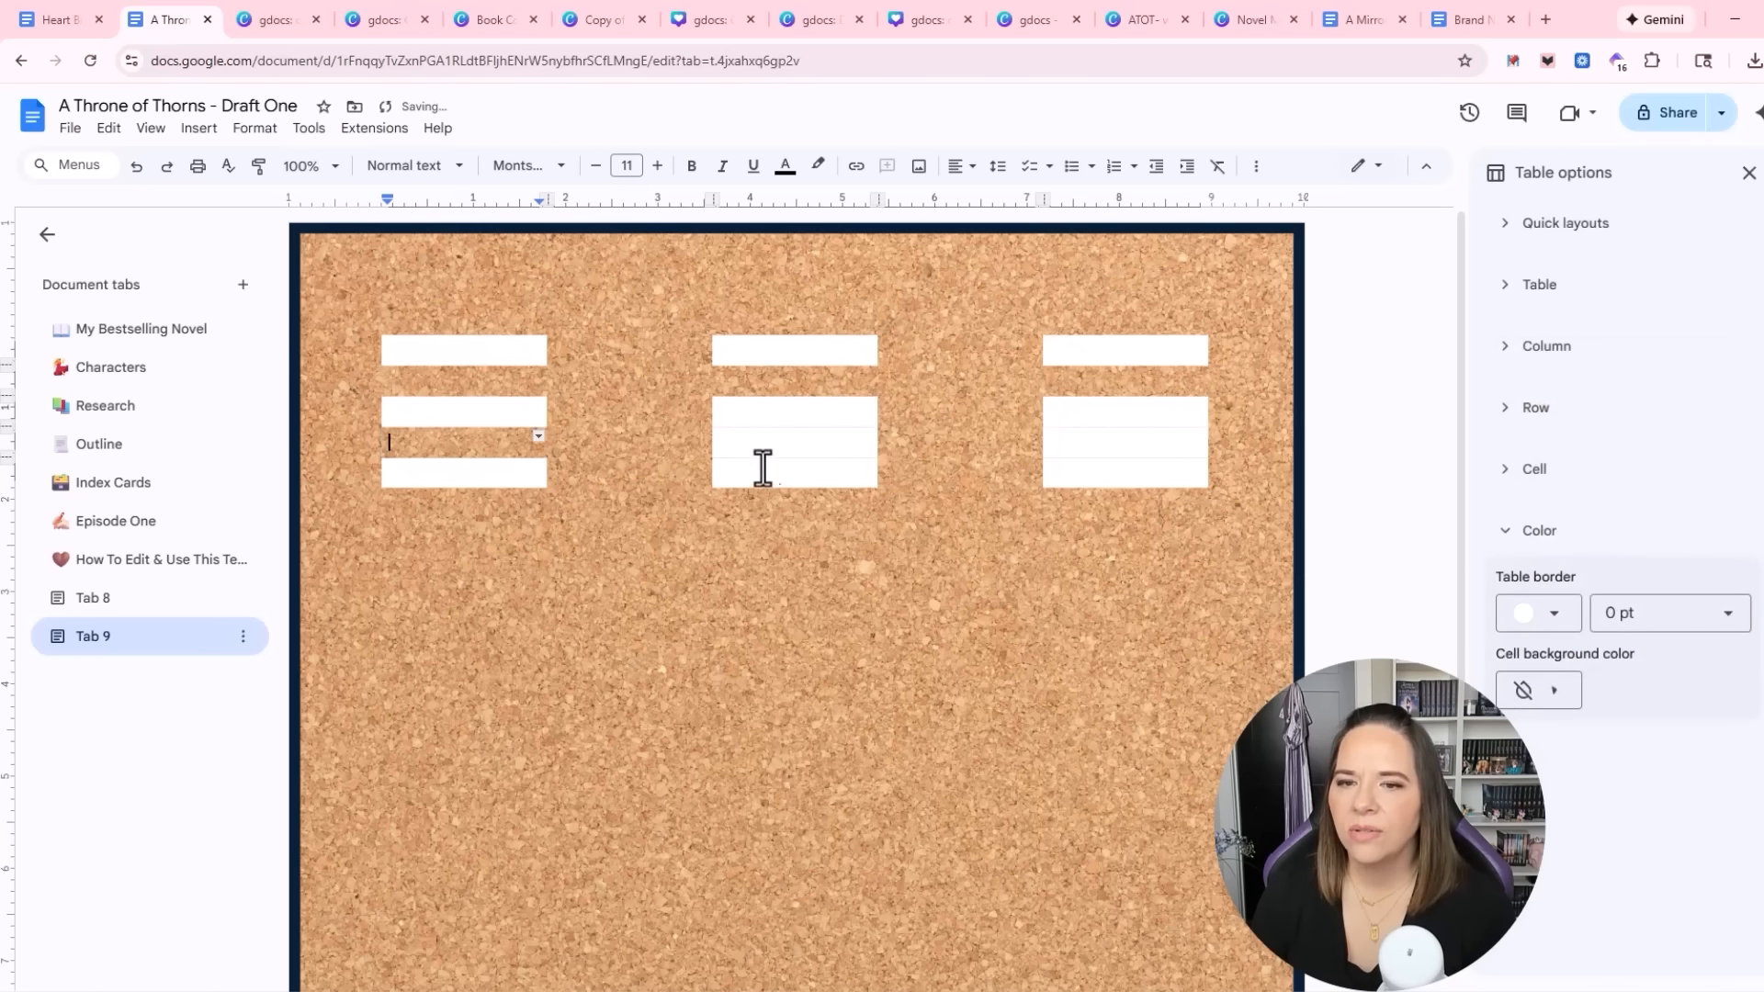
pyautogui.click(760, 443)
pyautogui.click(1553, 691)
pyautogui.click(1587, 642)
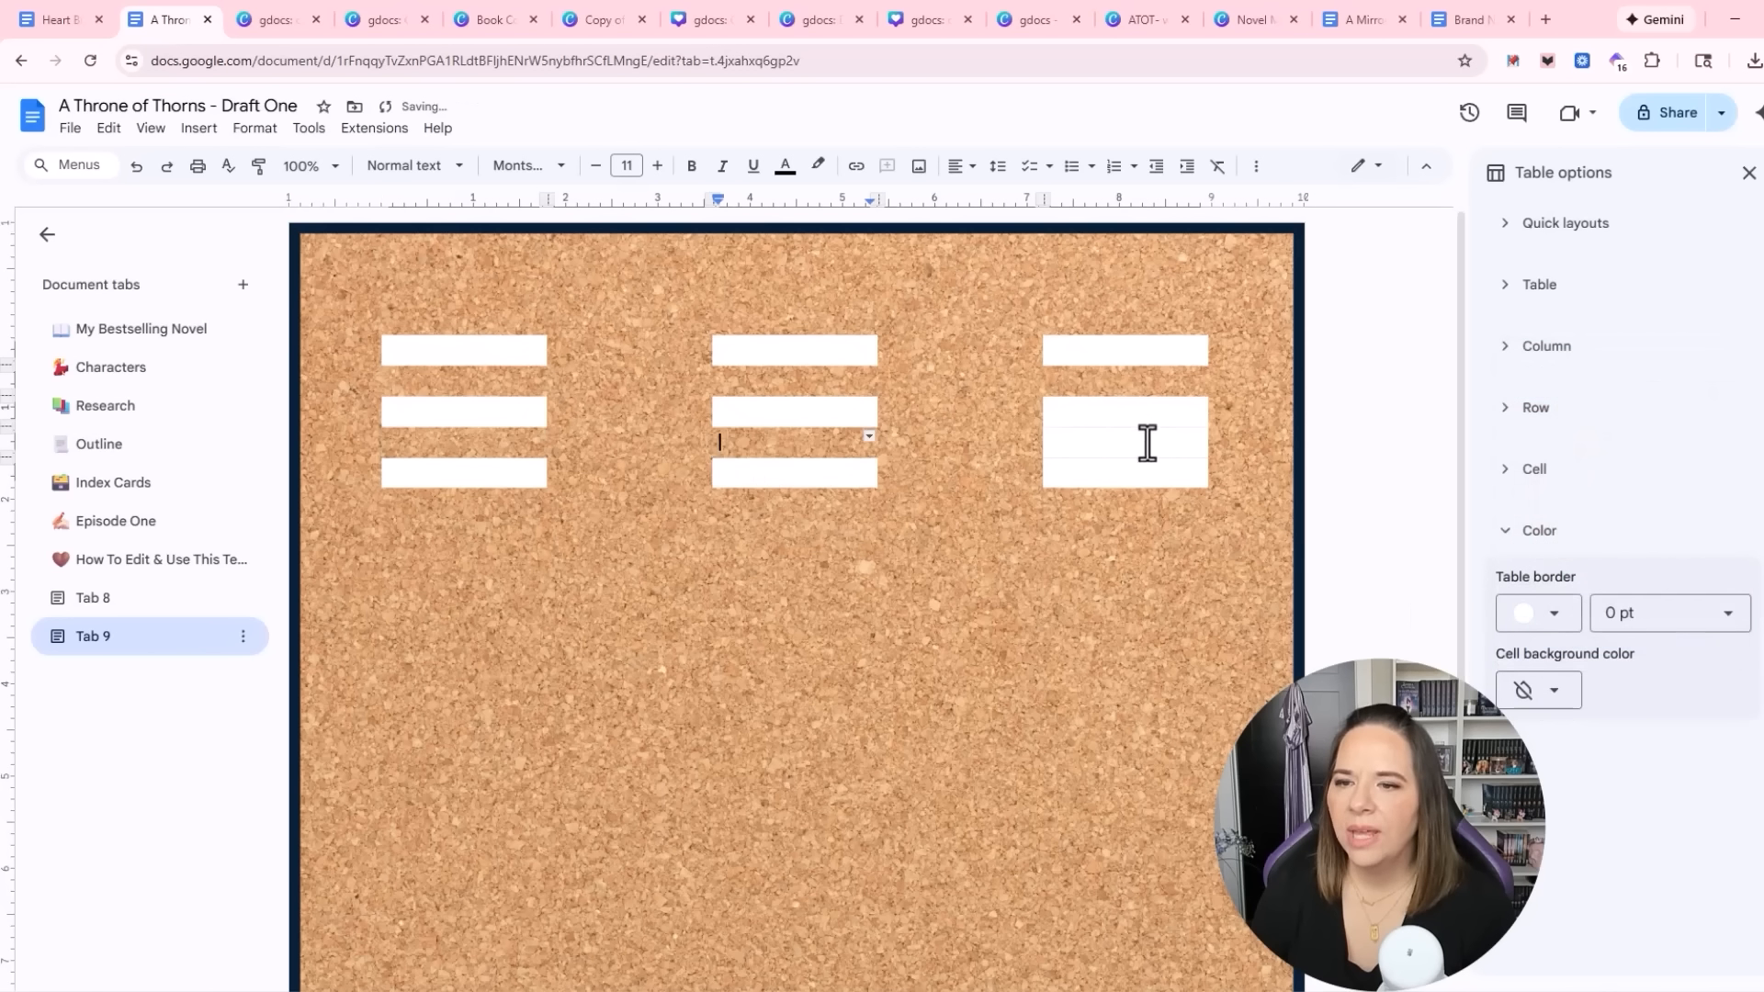
pyautogui.click(1146, 444)
pyautogui.click(1553, 690)
pyautogui.click(1588, 642)
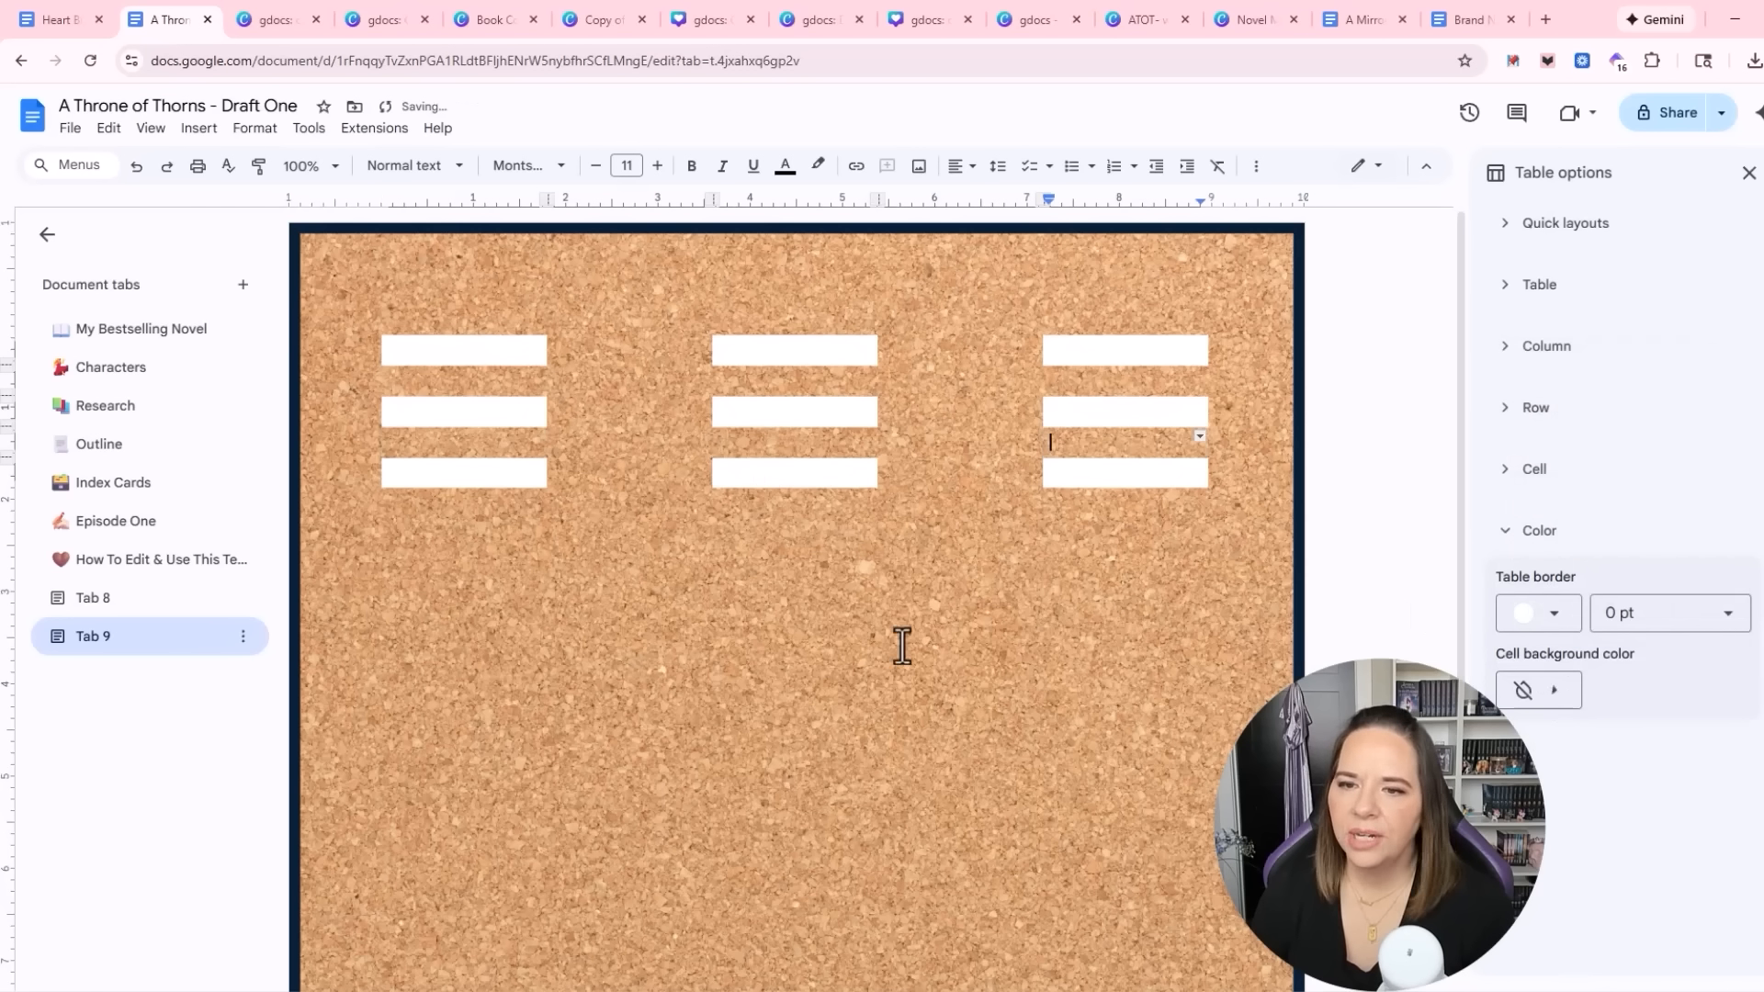
pyautogui.click(901, 642)
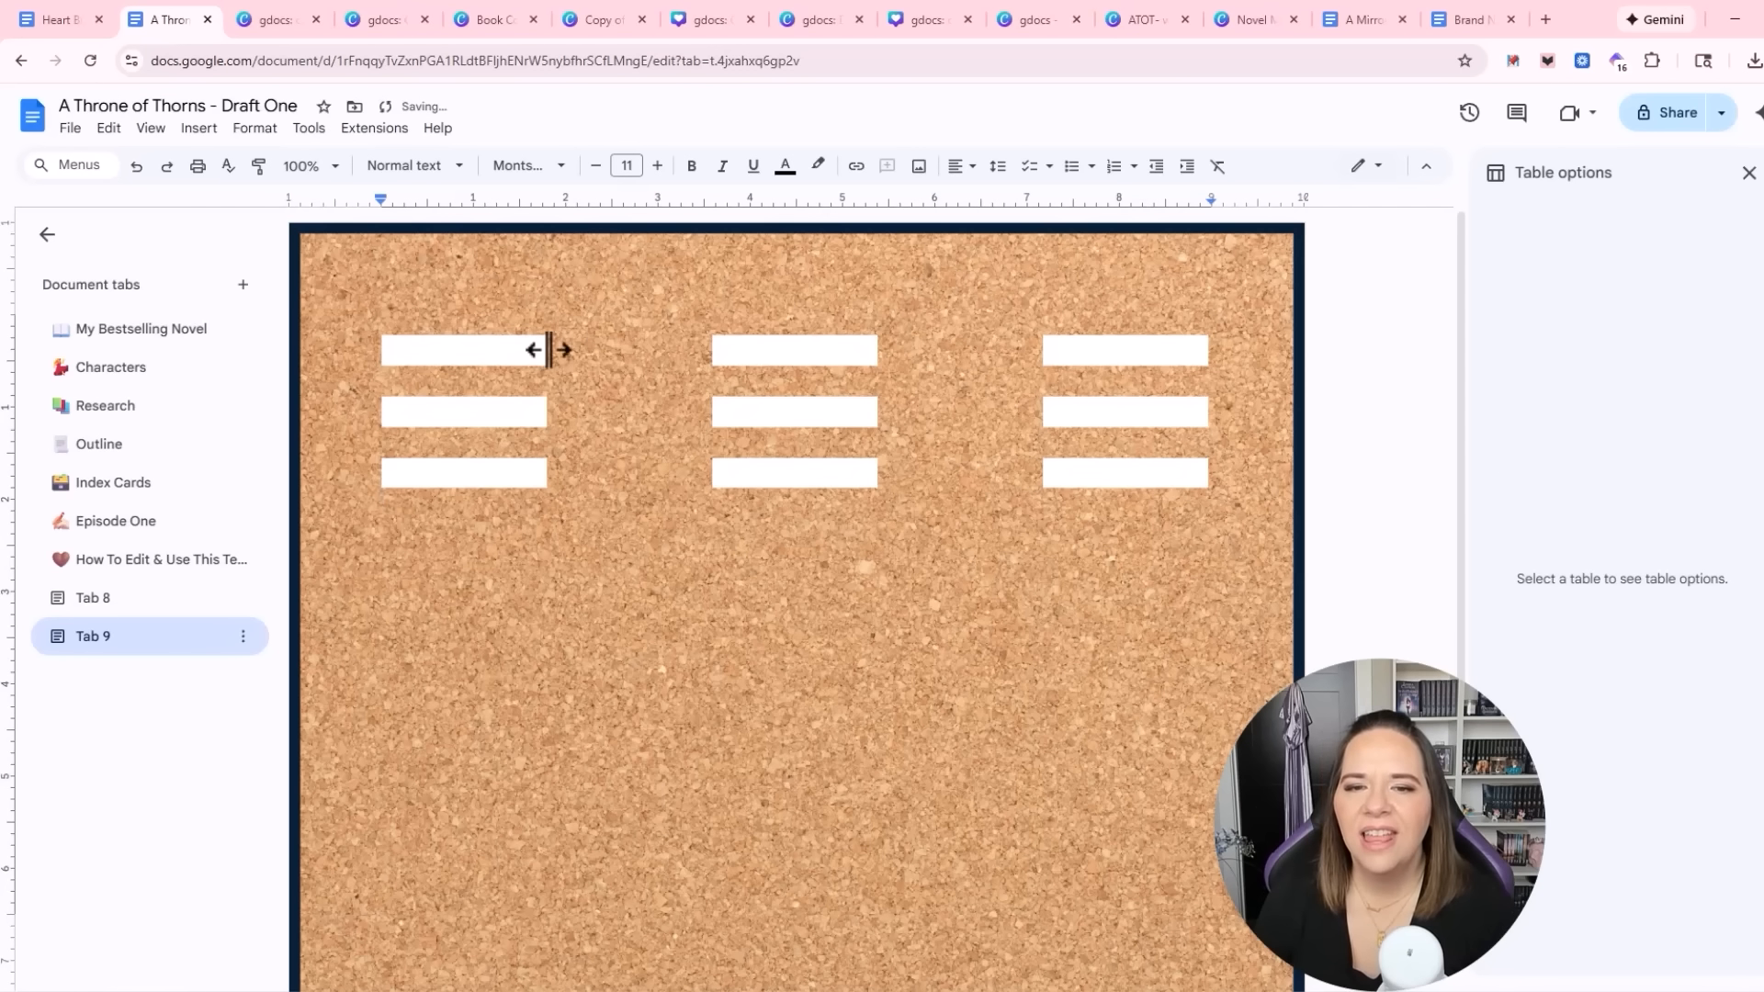
# Widen the first, third and fifth table columns so that only narrow corkboard gaps remain between the white cards
pyautogui.moveTo(549, 350); pyautogui.dragTo(571, 350)
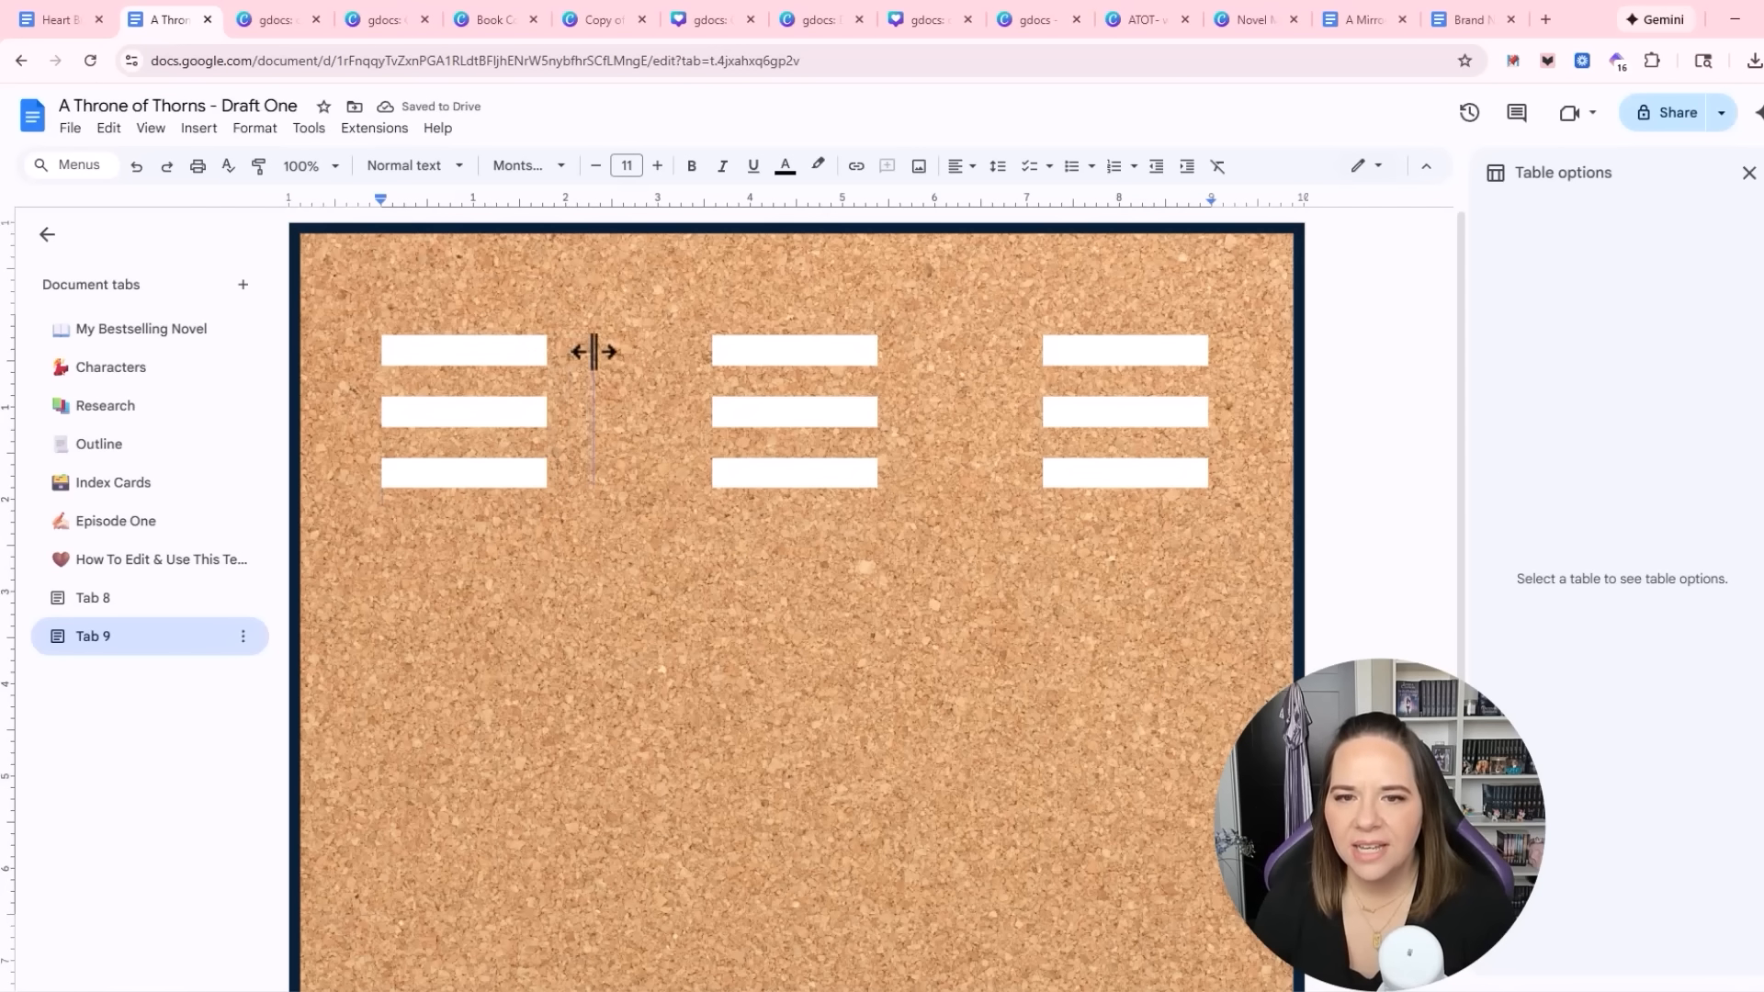
pyautogui.moveTo(604, 352); pyautogui.dragTo(603, 352)
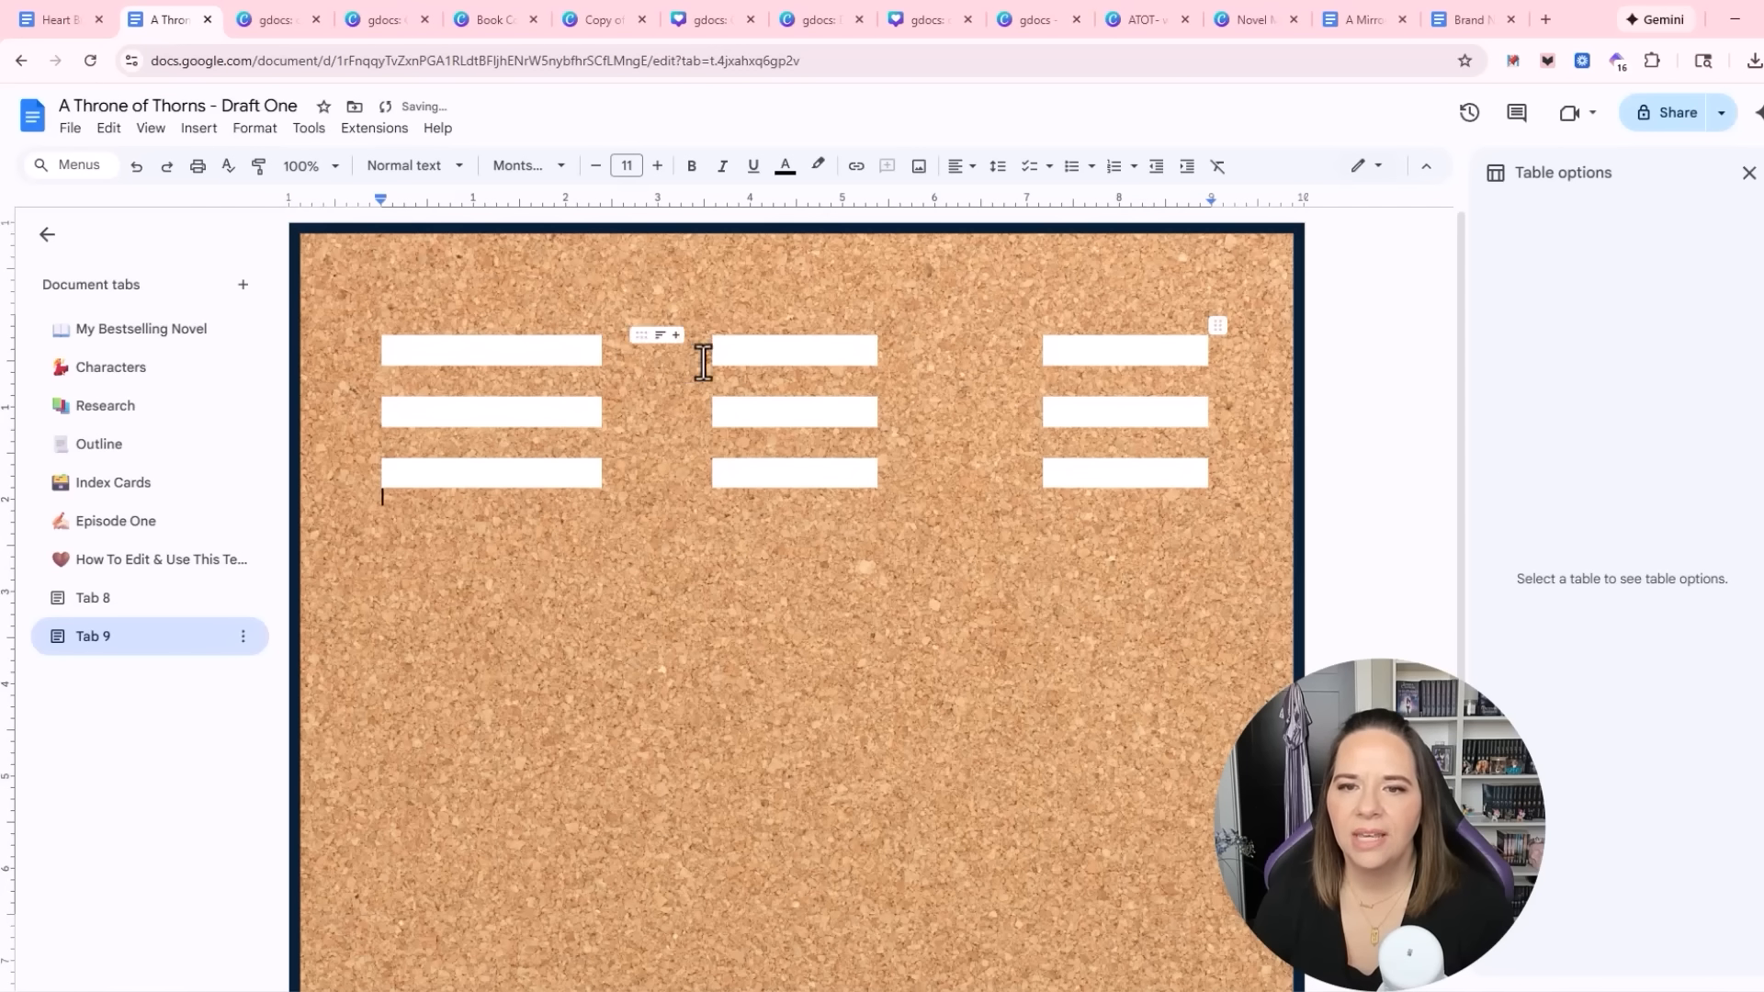
pyautogui.moveTo(715, 349); pyautogui.dragTo(670, 349)
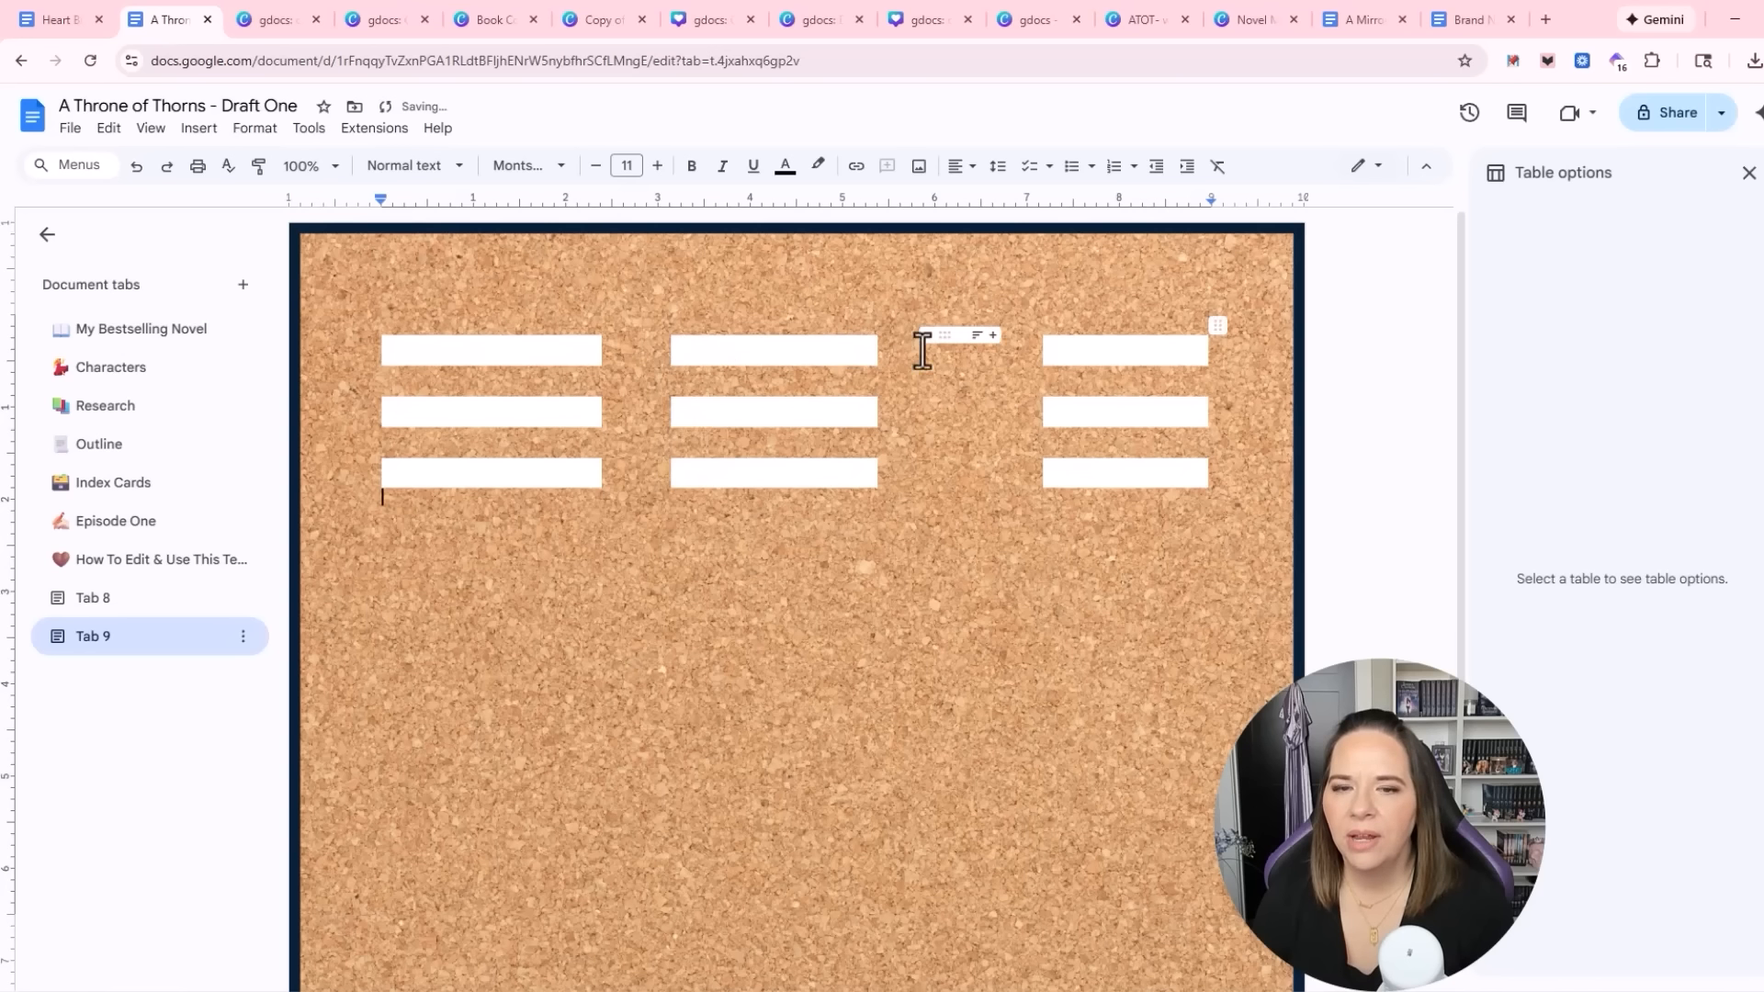
pyautogui.moveTo(1045, 350); pyautogui.dragTo(915, 351)
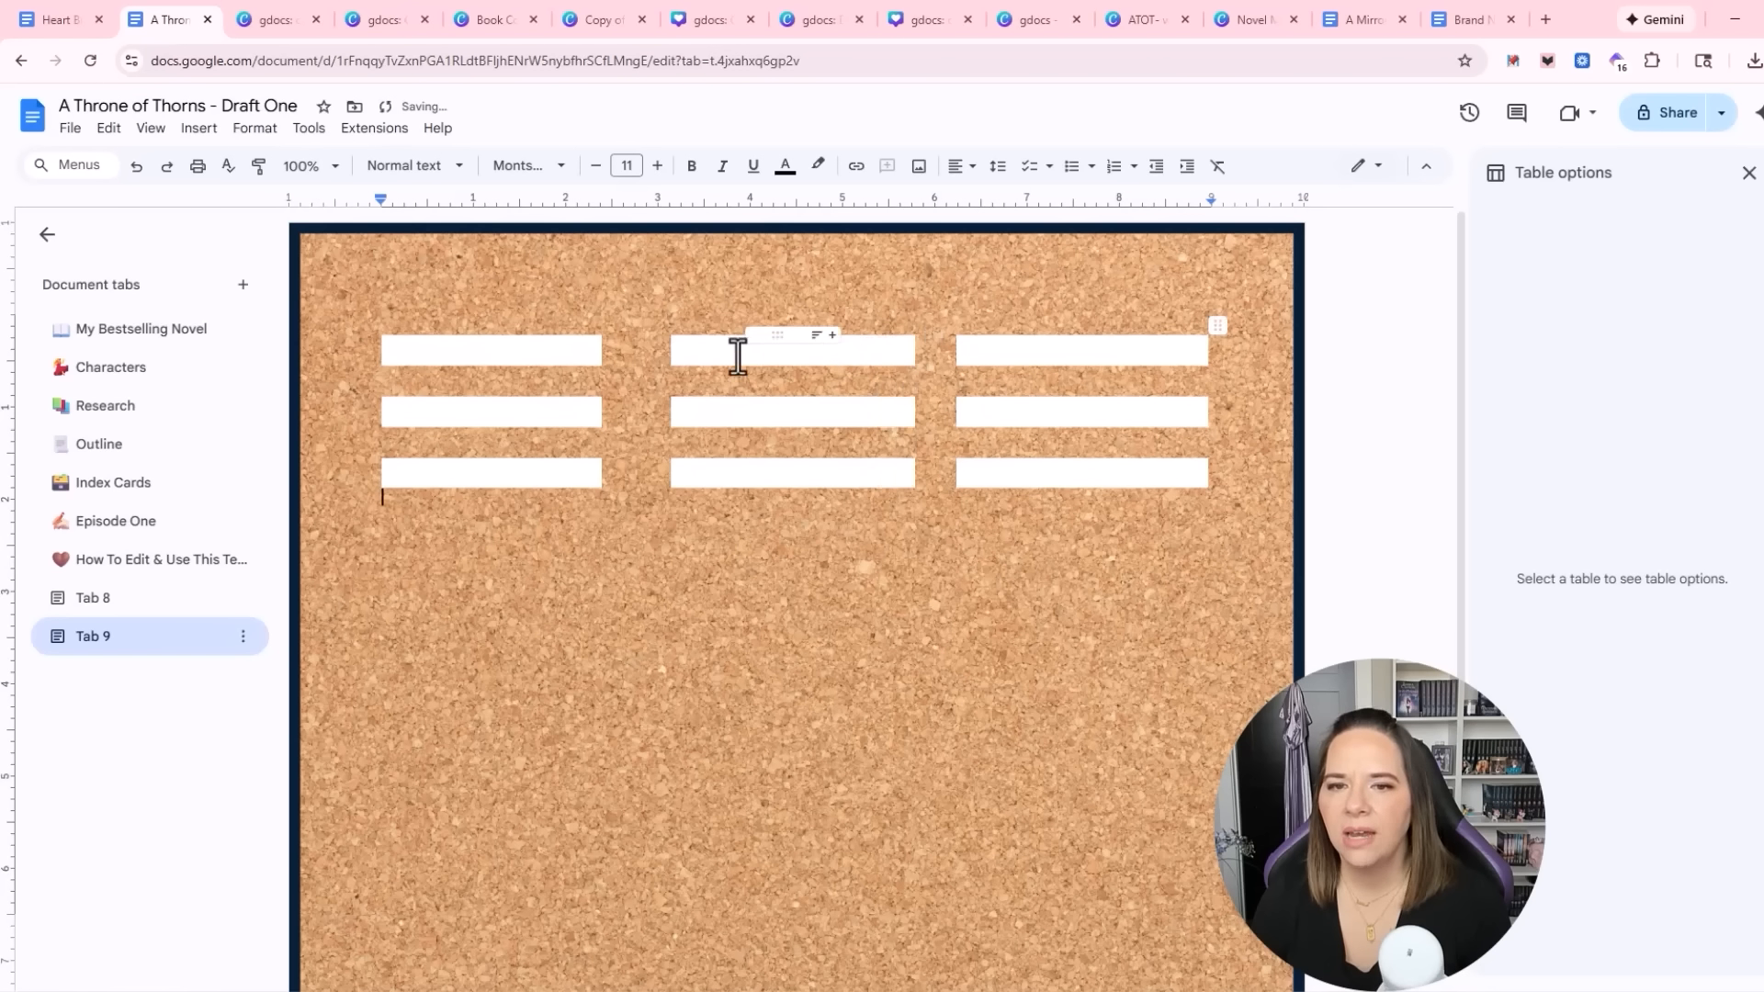
# Widen the first column slightly further and stretch the three white card rows to about 1.8 inches tall each
pyautogui.moveTo(601, 355); pyautogui.dragTo(536, 404)
pyautogui.moveTo(523, 466); pyautogui.dragTo(520, 563)
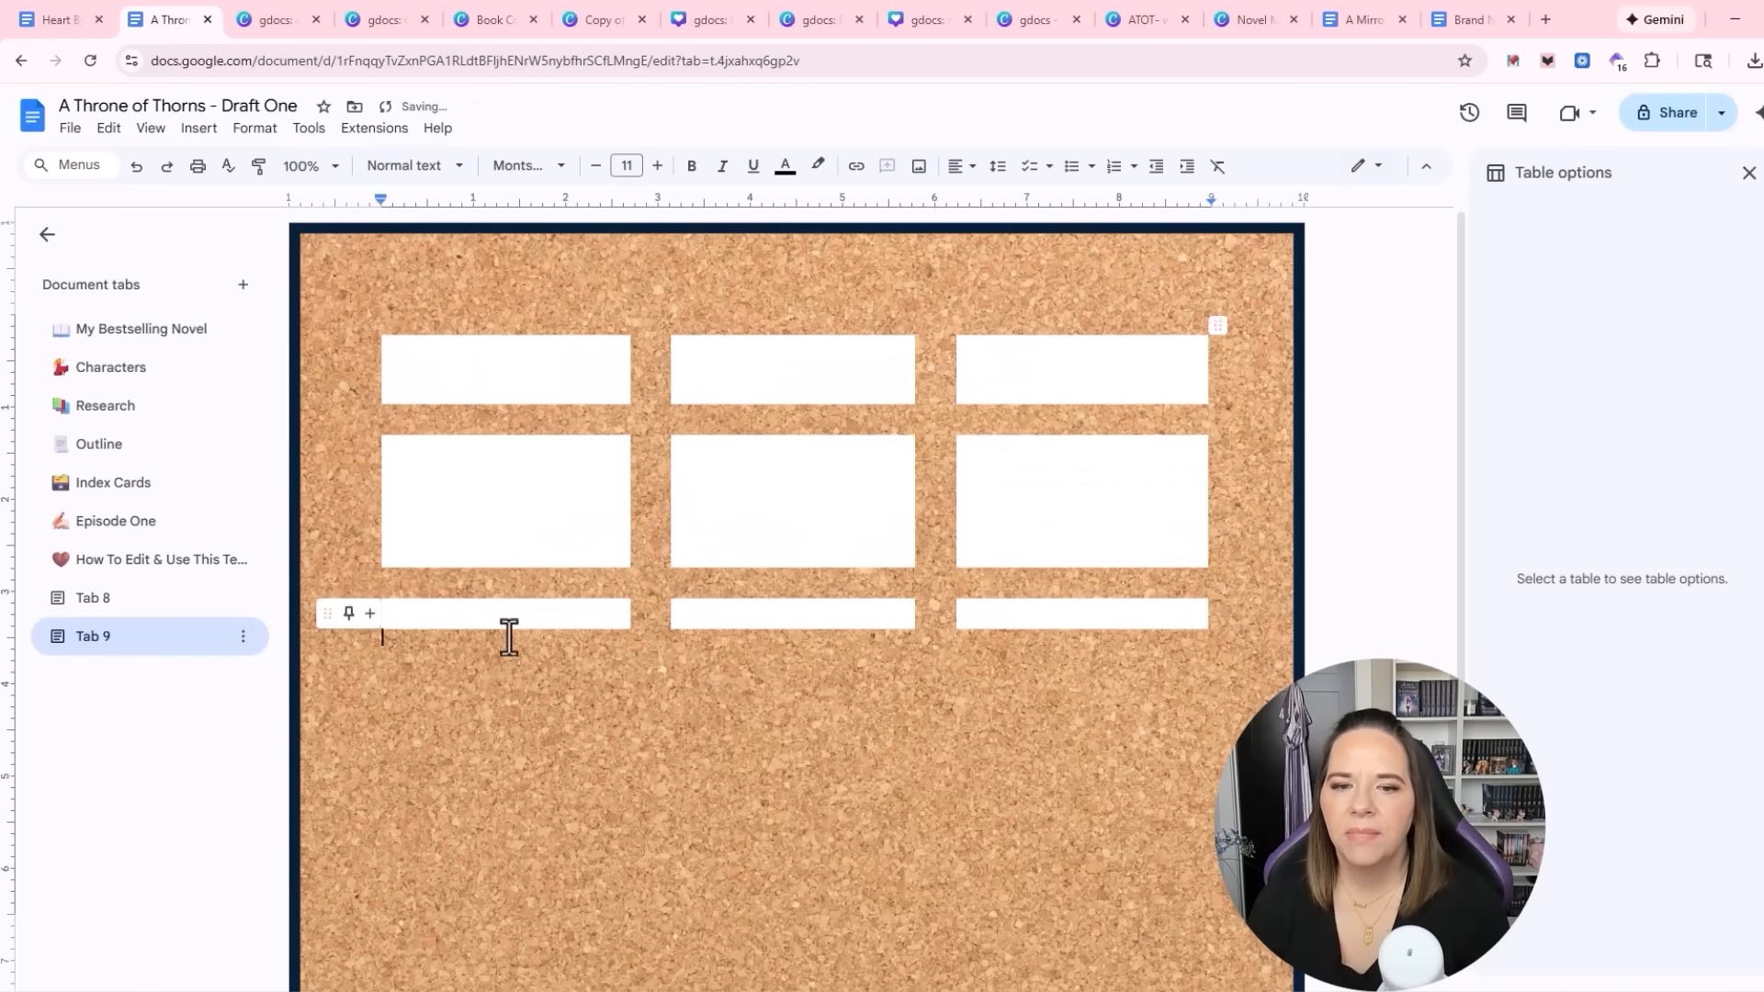
pyautogui.moveTo(508, 630); pyautogui.dragTo(504, 725)
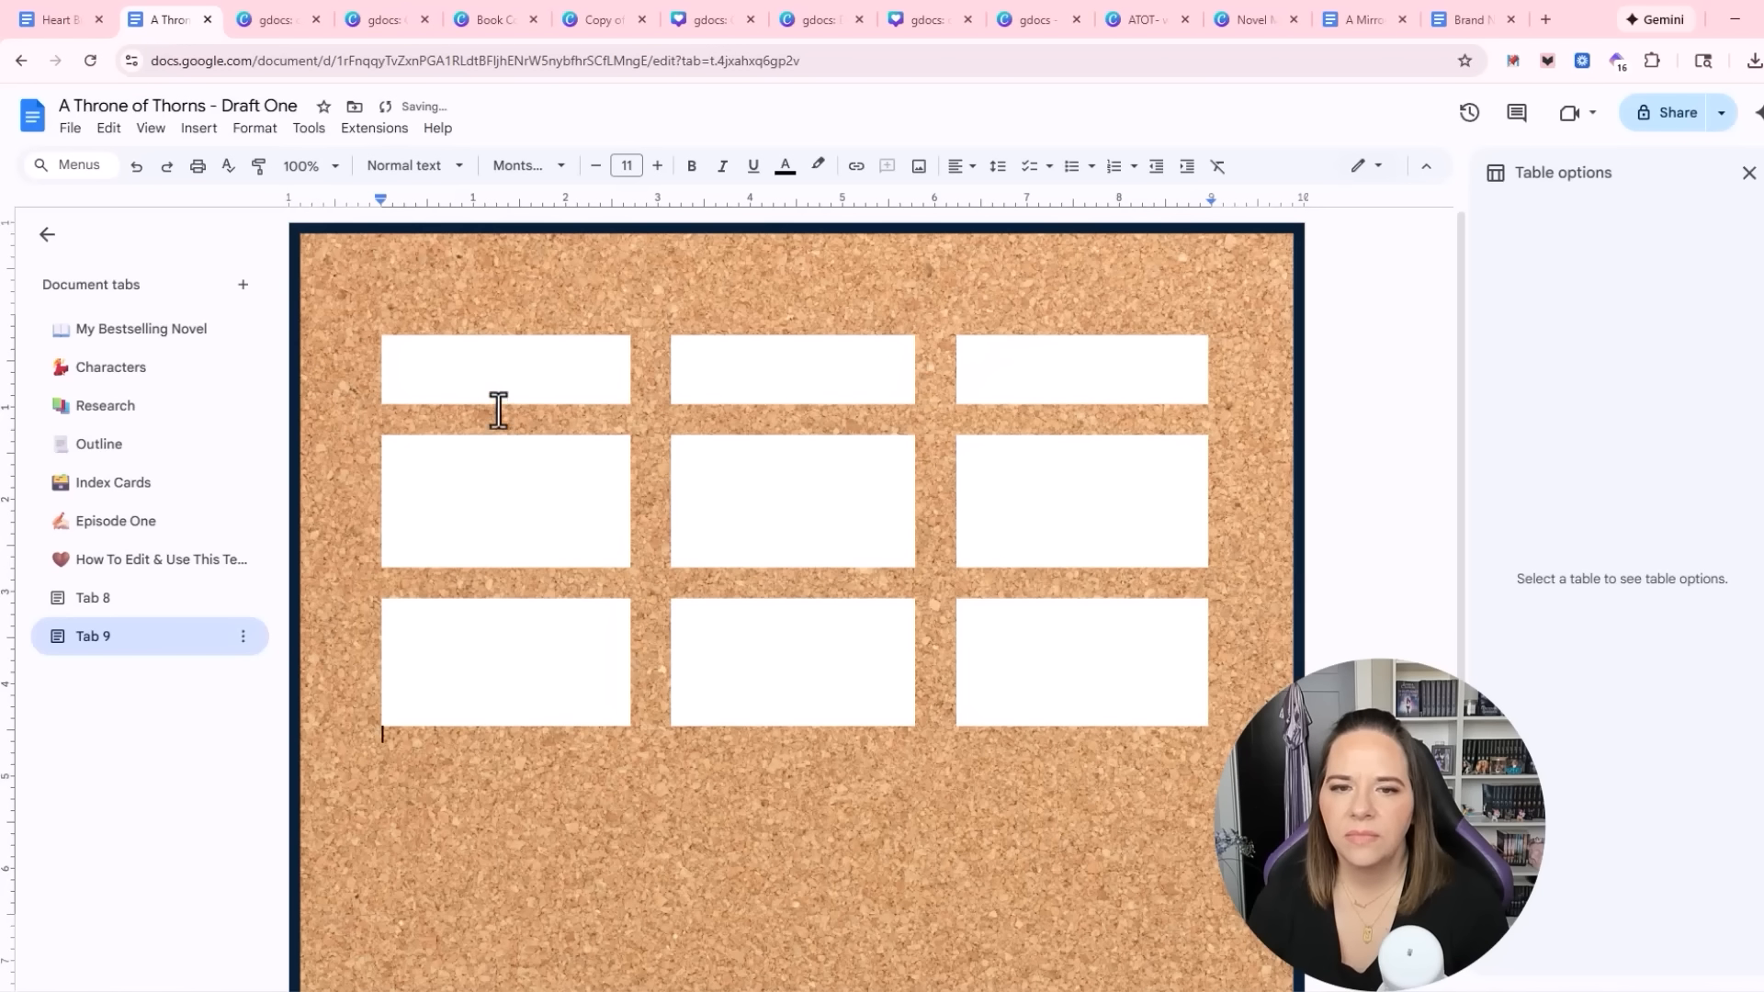
pyautogui.moveTo(496, 407); pyautogui.dragTo(504, 469)
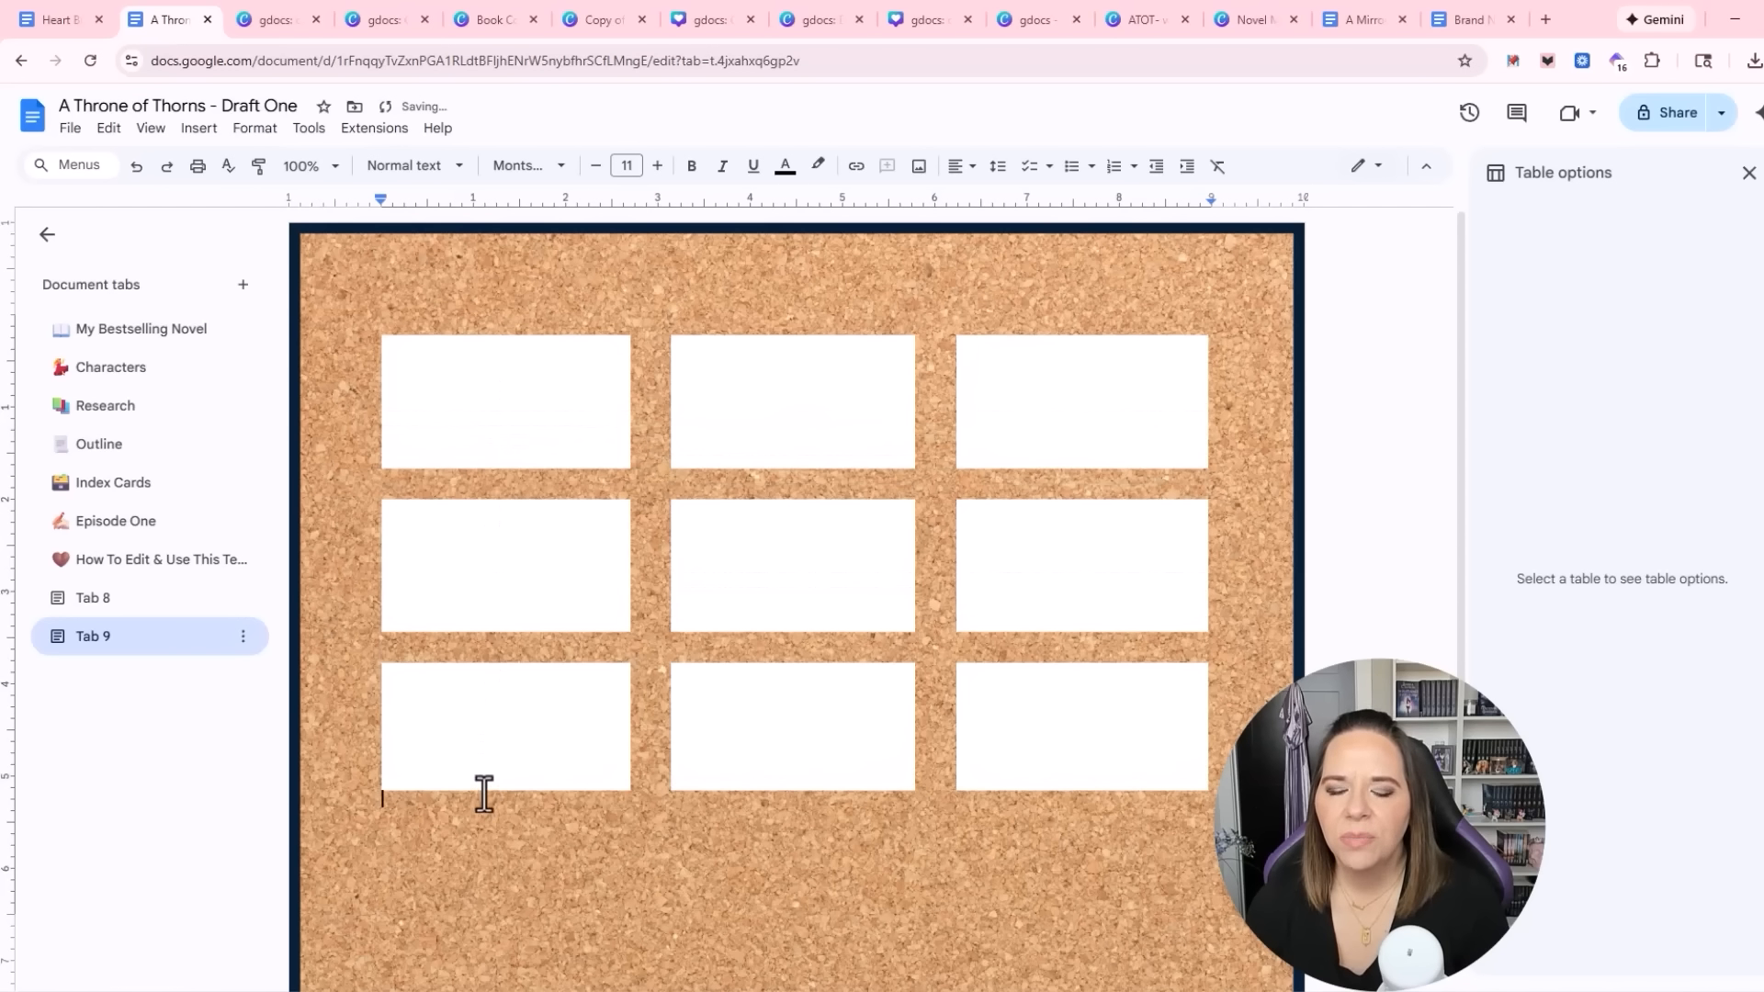
pyautogui.moveTo(483, 791); pyautogui.dragTo(482, 842)
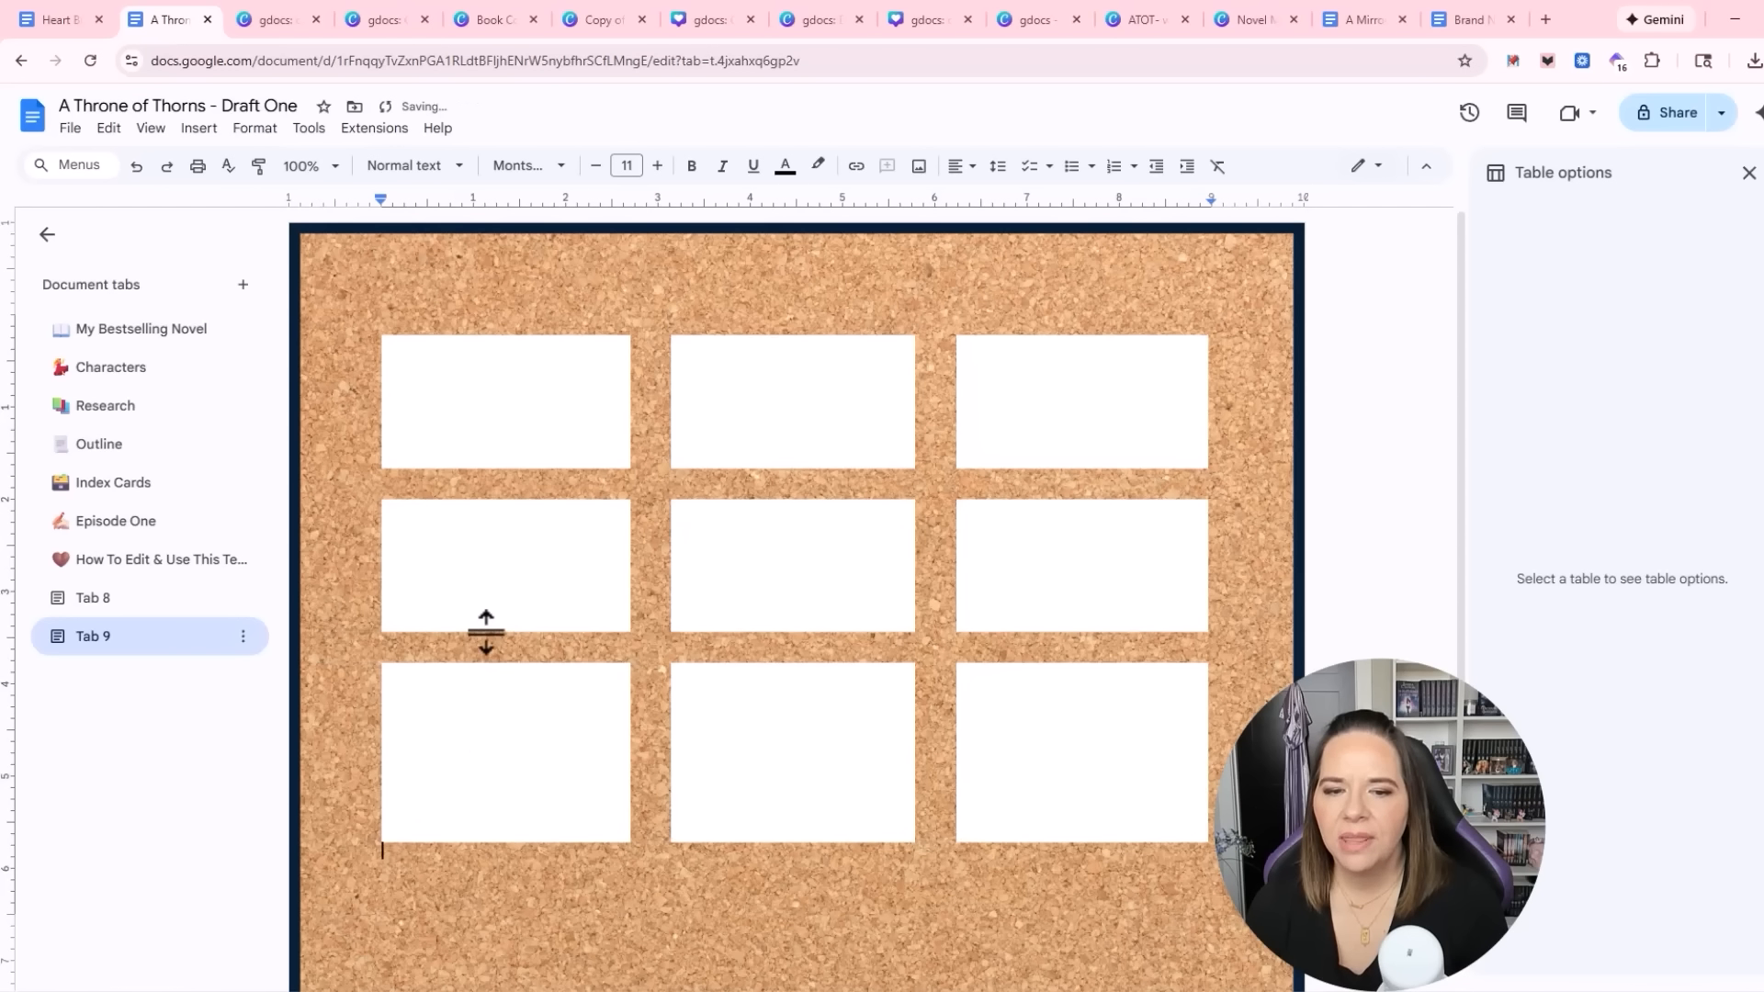
pyautogui.moveTo(484, 631); pyautogui.dragTo(488, 662)
pyautogui.moveTo(492, 468); pyautogui.dragTo(508, 504)
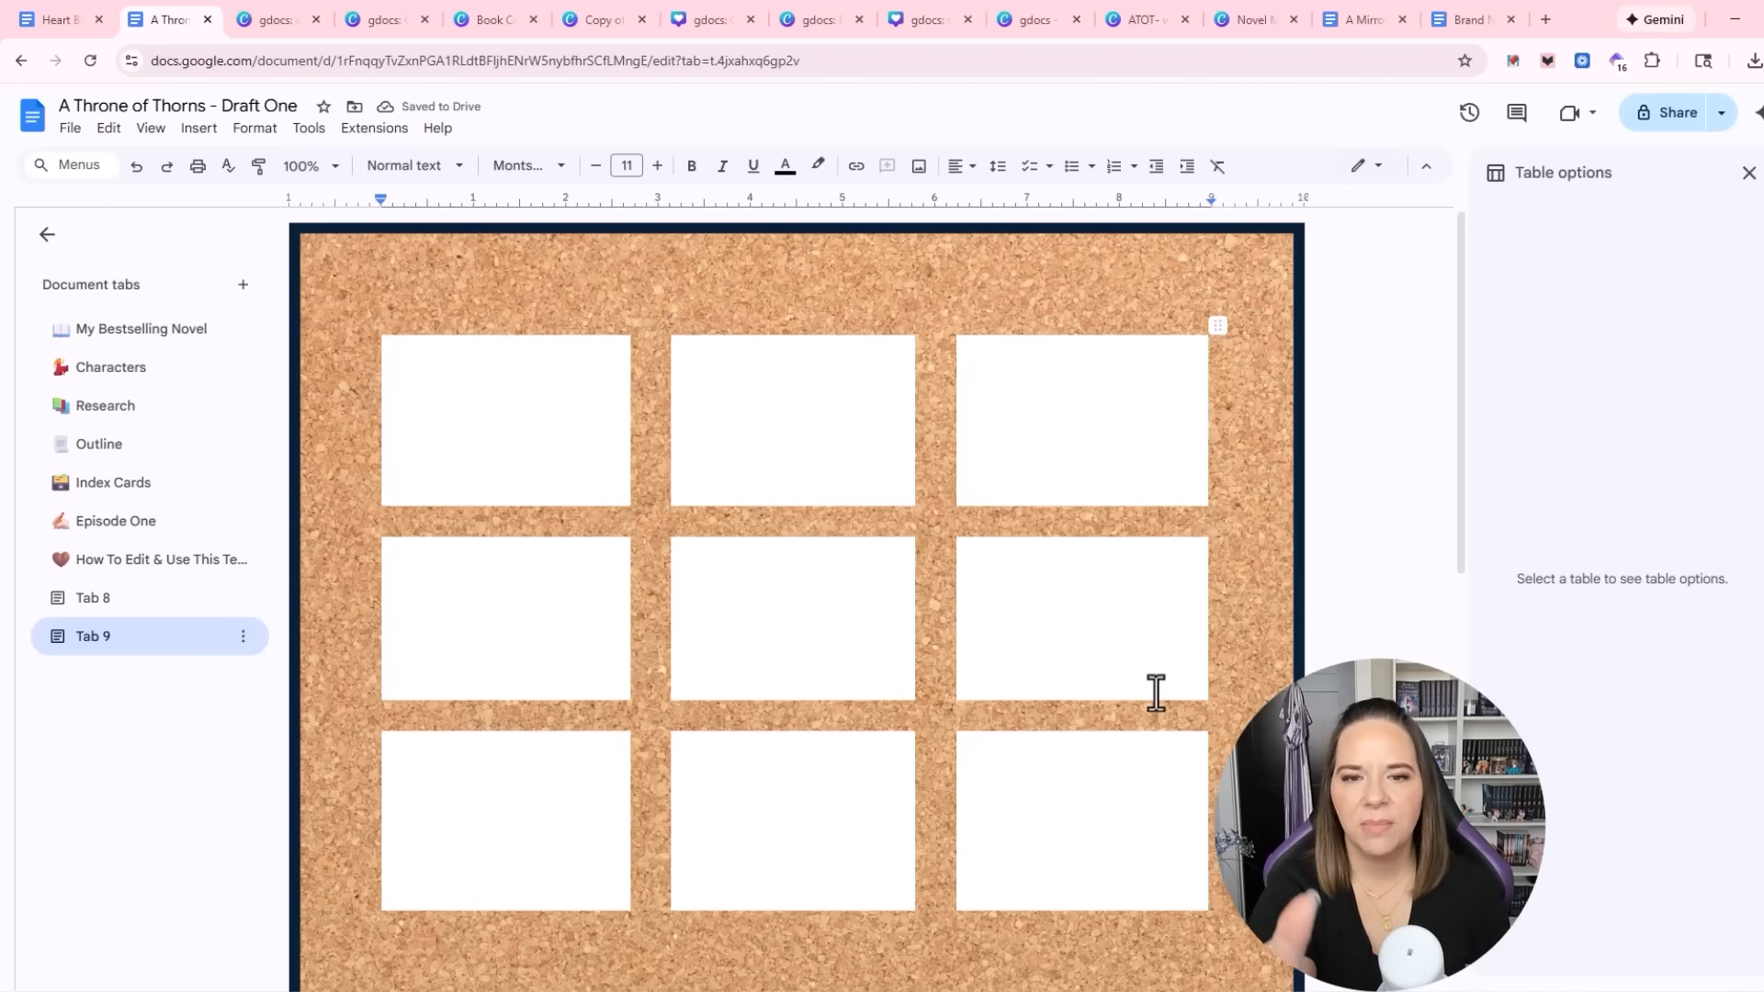
pyautogui.scroll(-2, 1158, 696)
pyautogui.scroll(2, 1158, 695)
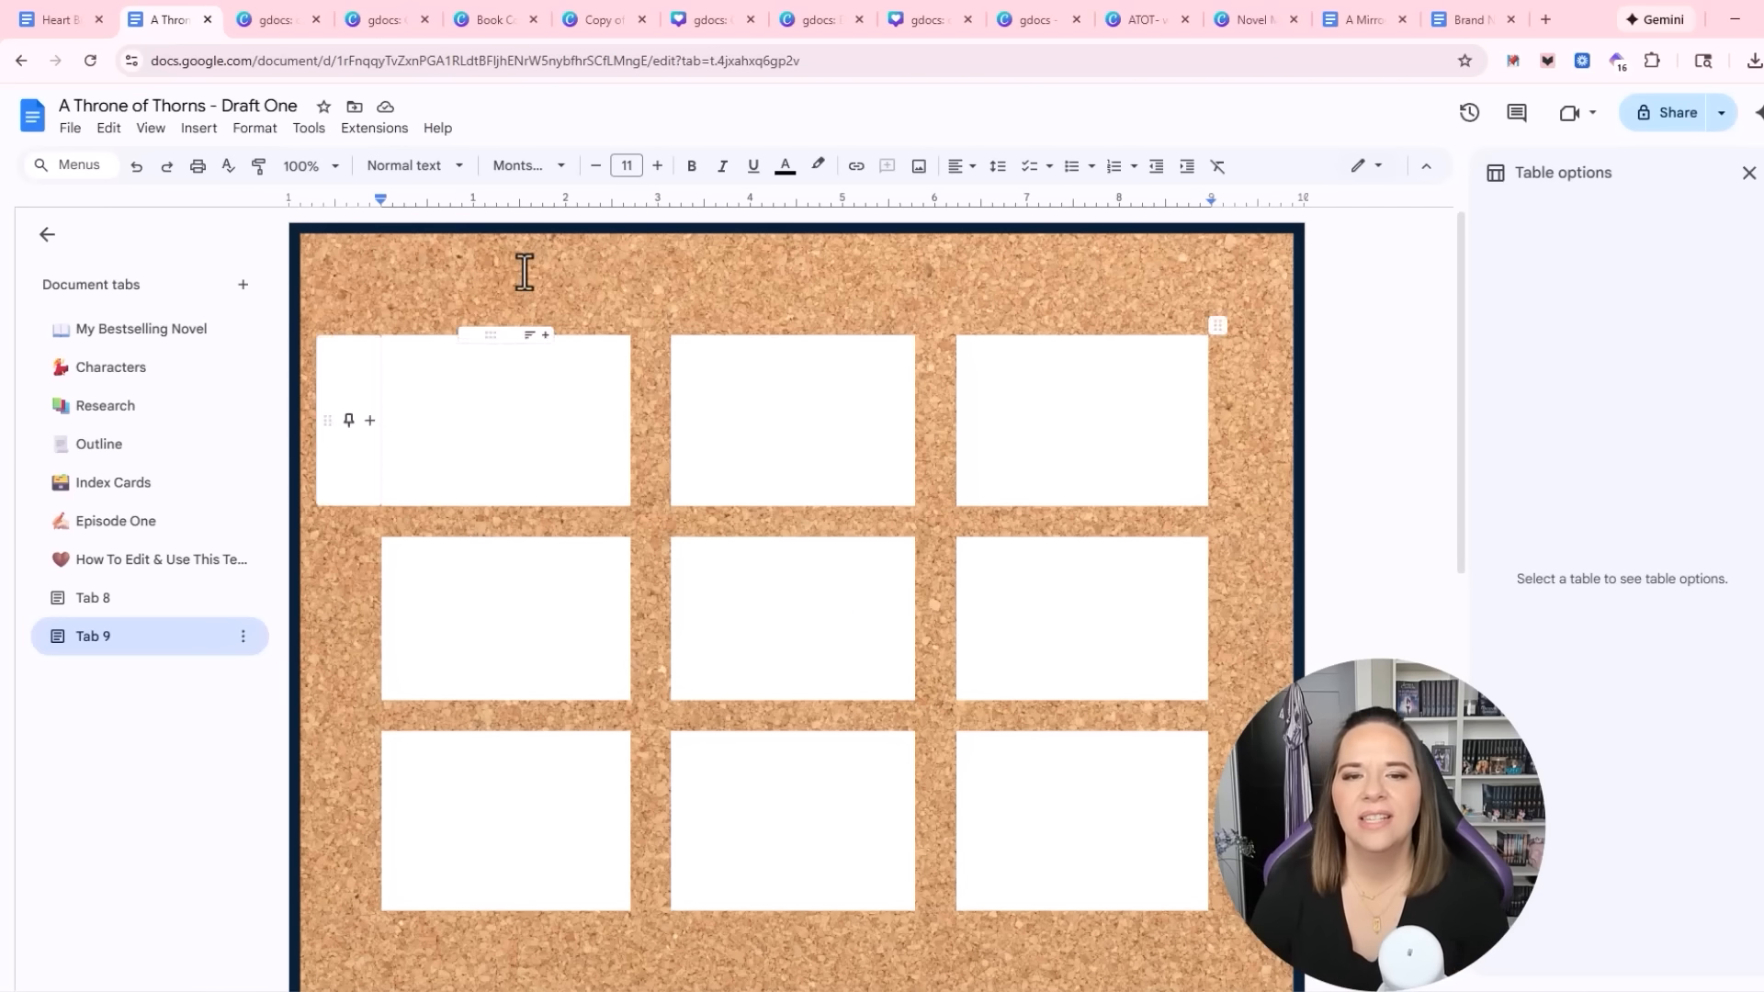
# Indent the text start slightly from the left edge in each of the three first-row cards
pyautogui.click(442, 367)
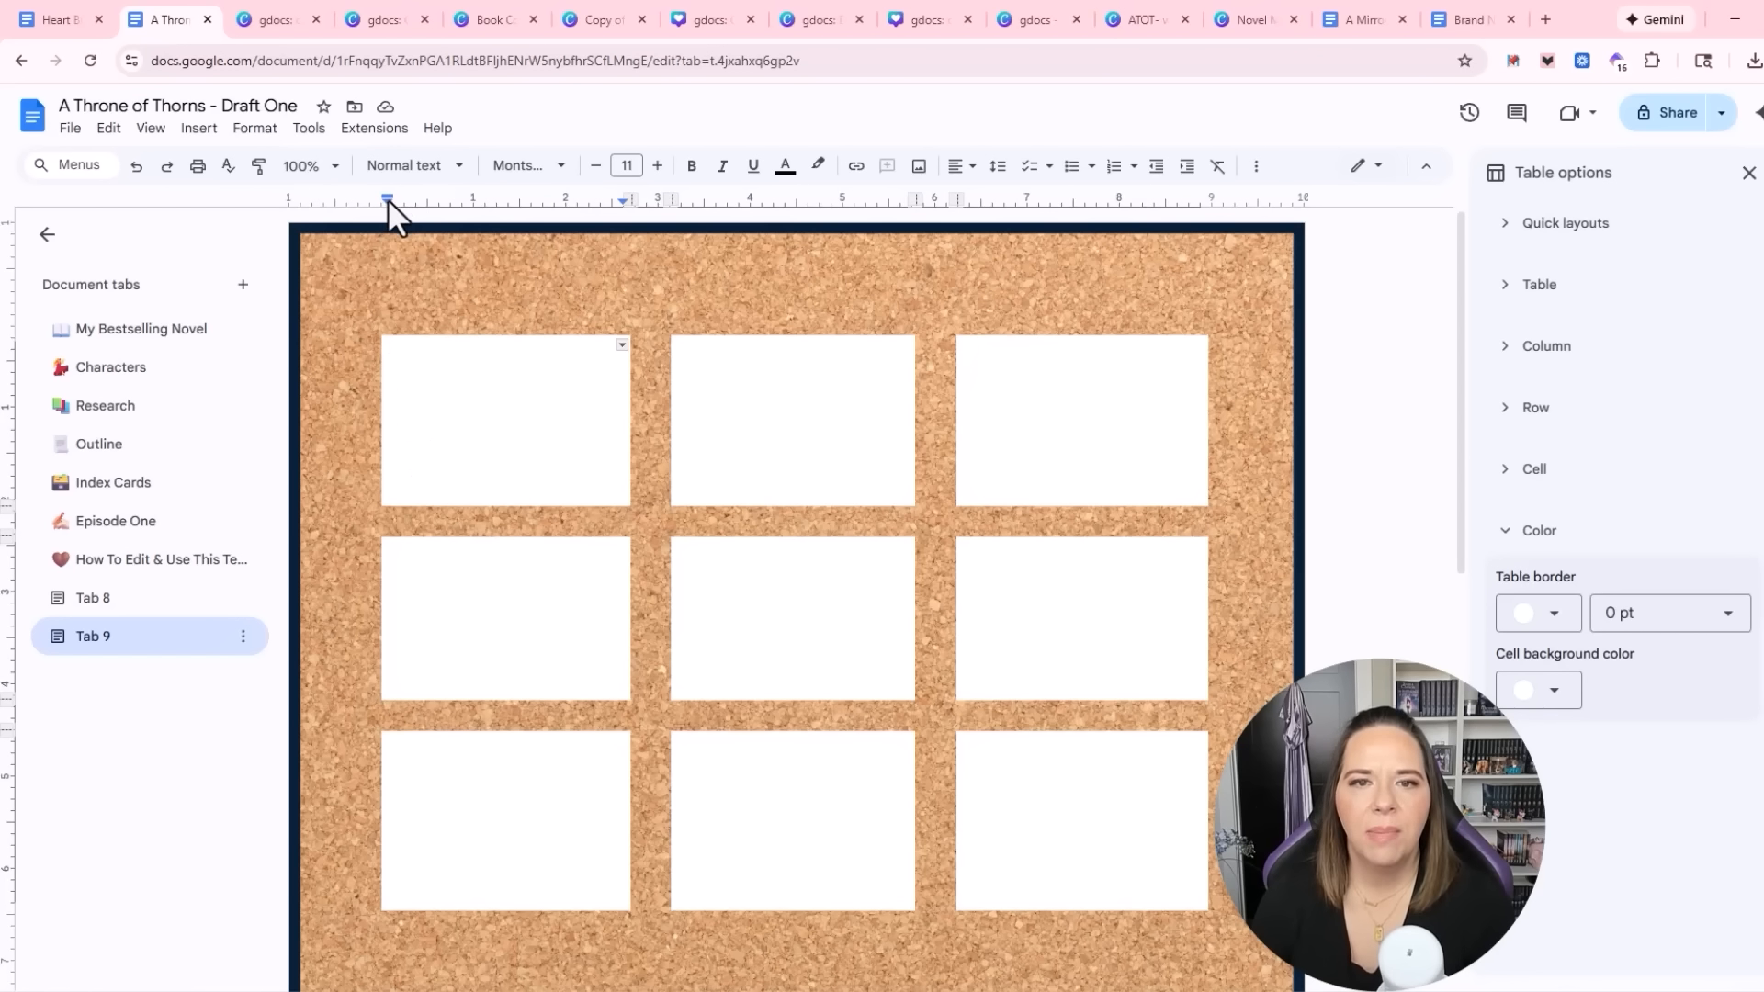
pyautogui.moveTo(387, 201); pyautogui.dragTo(389, 201)
pyautogui.click(687, 344)
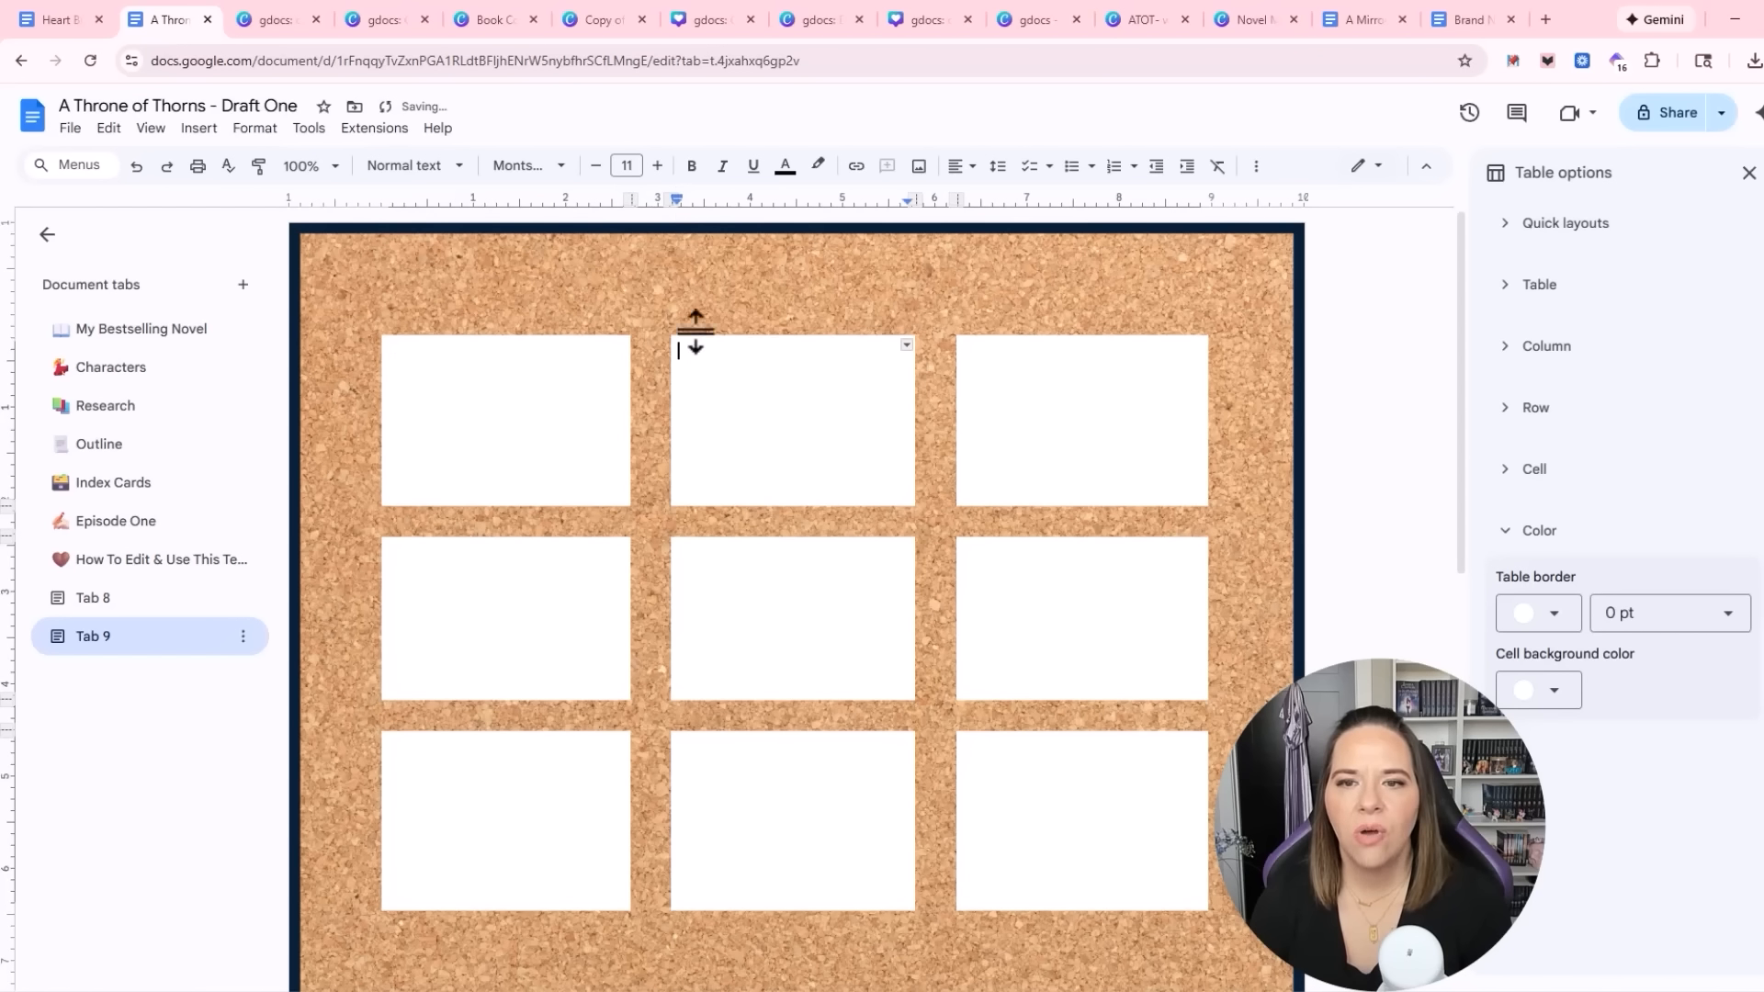
pyautogui.moveTo(677, 201); pyautogui.dragTo(681, 202)
pyautogui.click(989, 421)
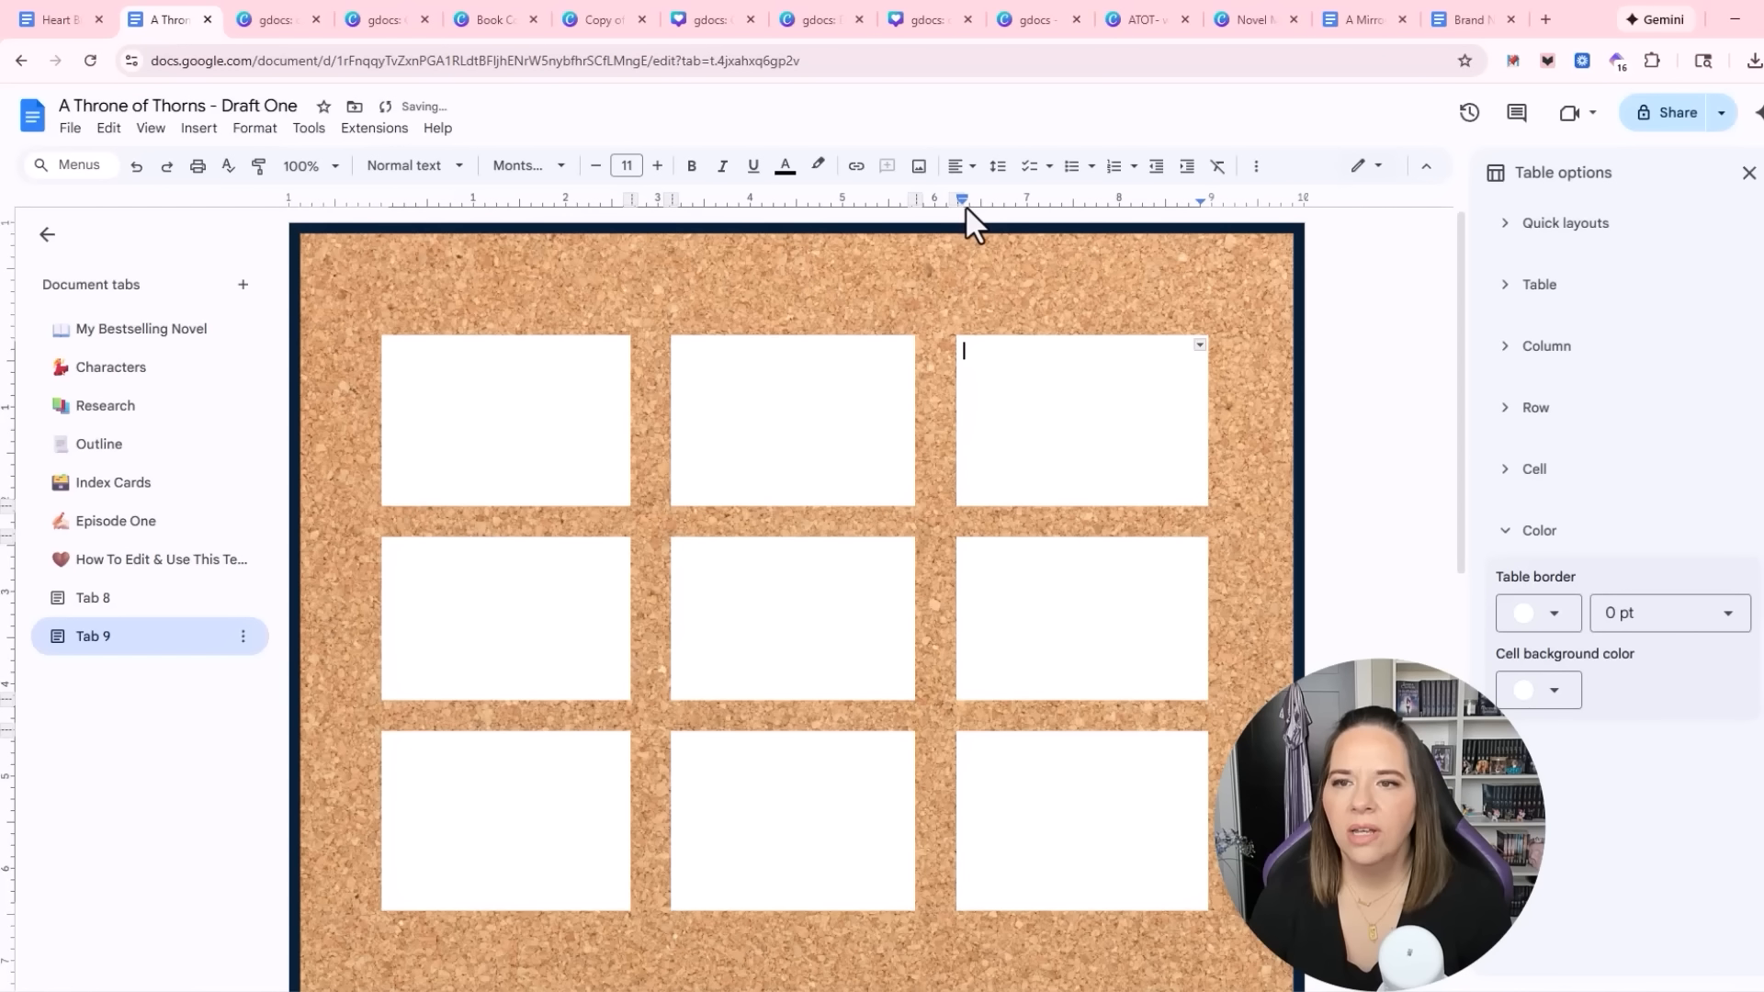
pyautogui.moveTo(965, 206); pyautogui.dragTo(968, 200)
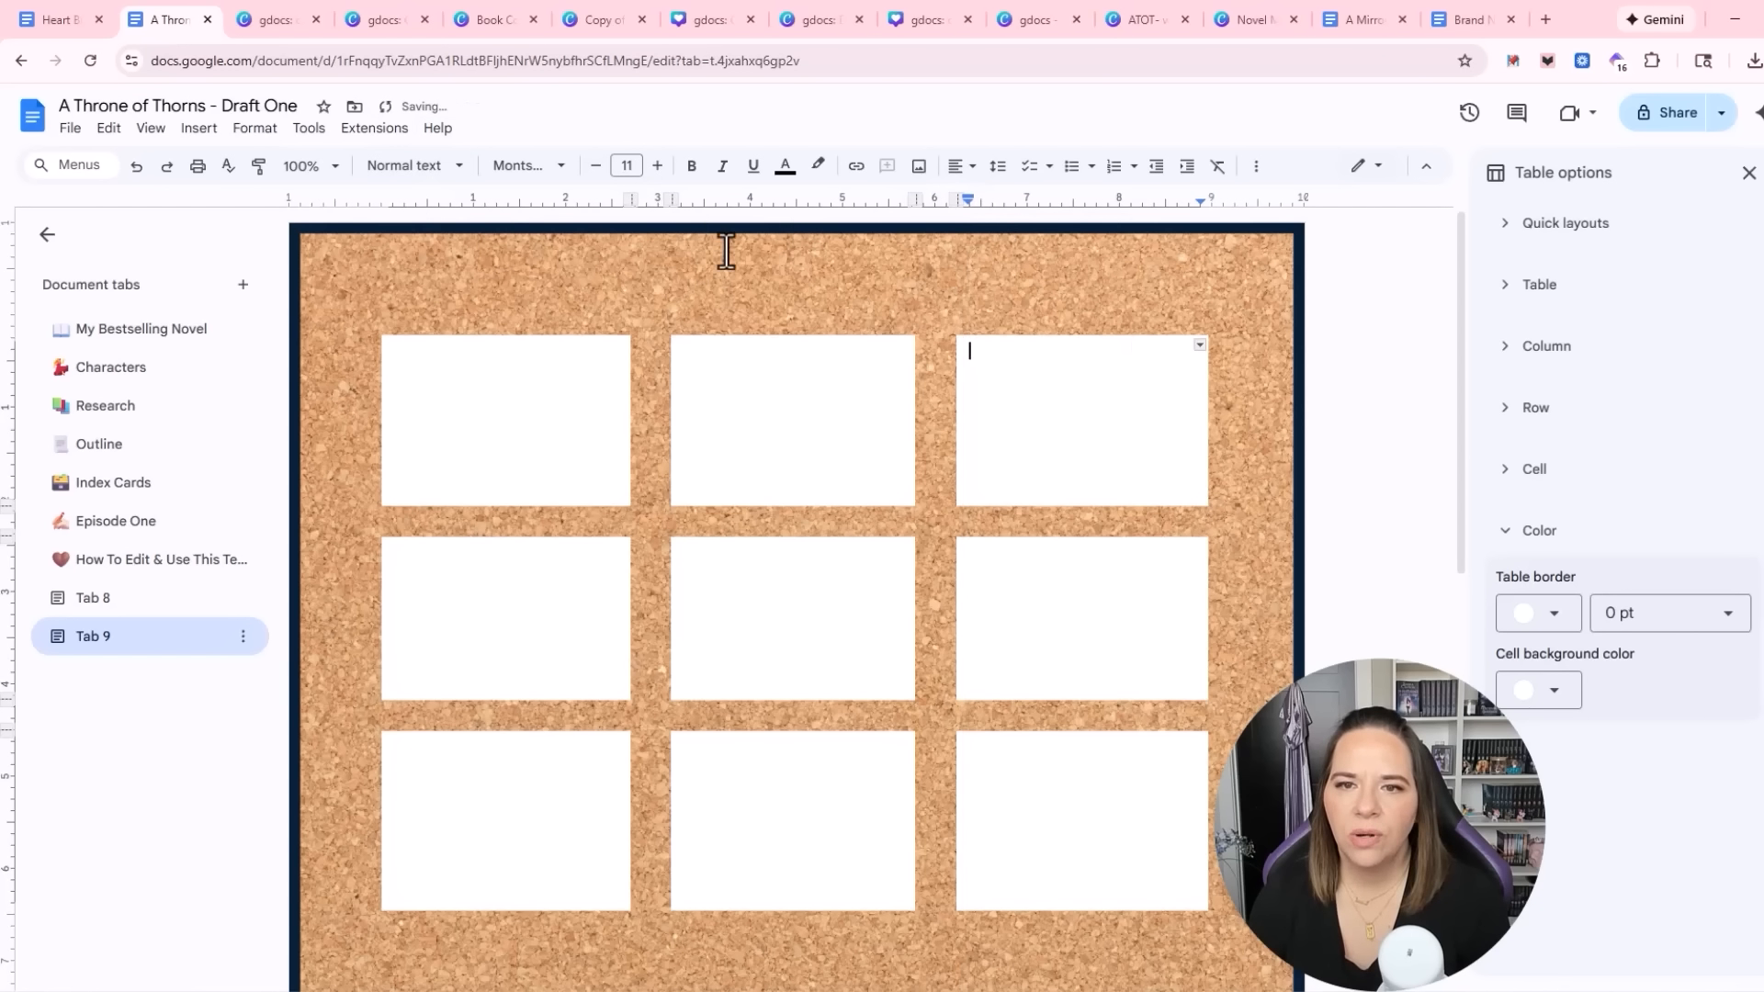
# Add a red pushpin emoji and the title CHAPTER ONE to the first card, with a line of filler text below
pyautogui.click(512, 394)
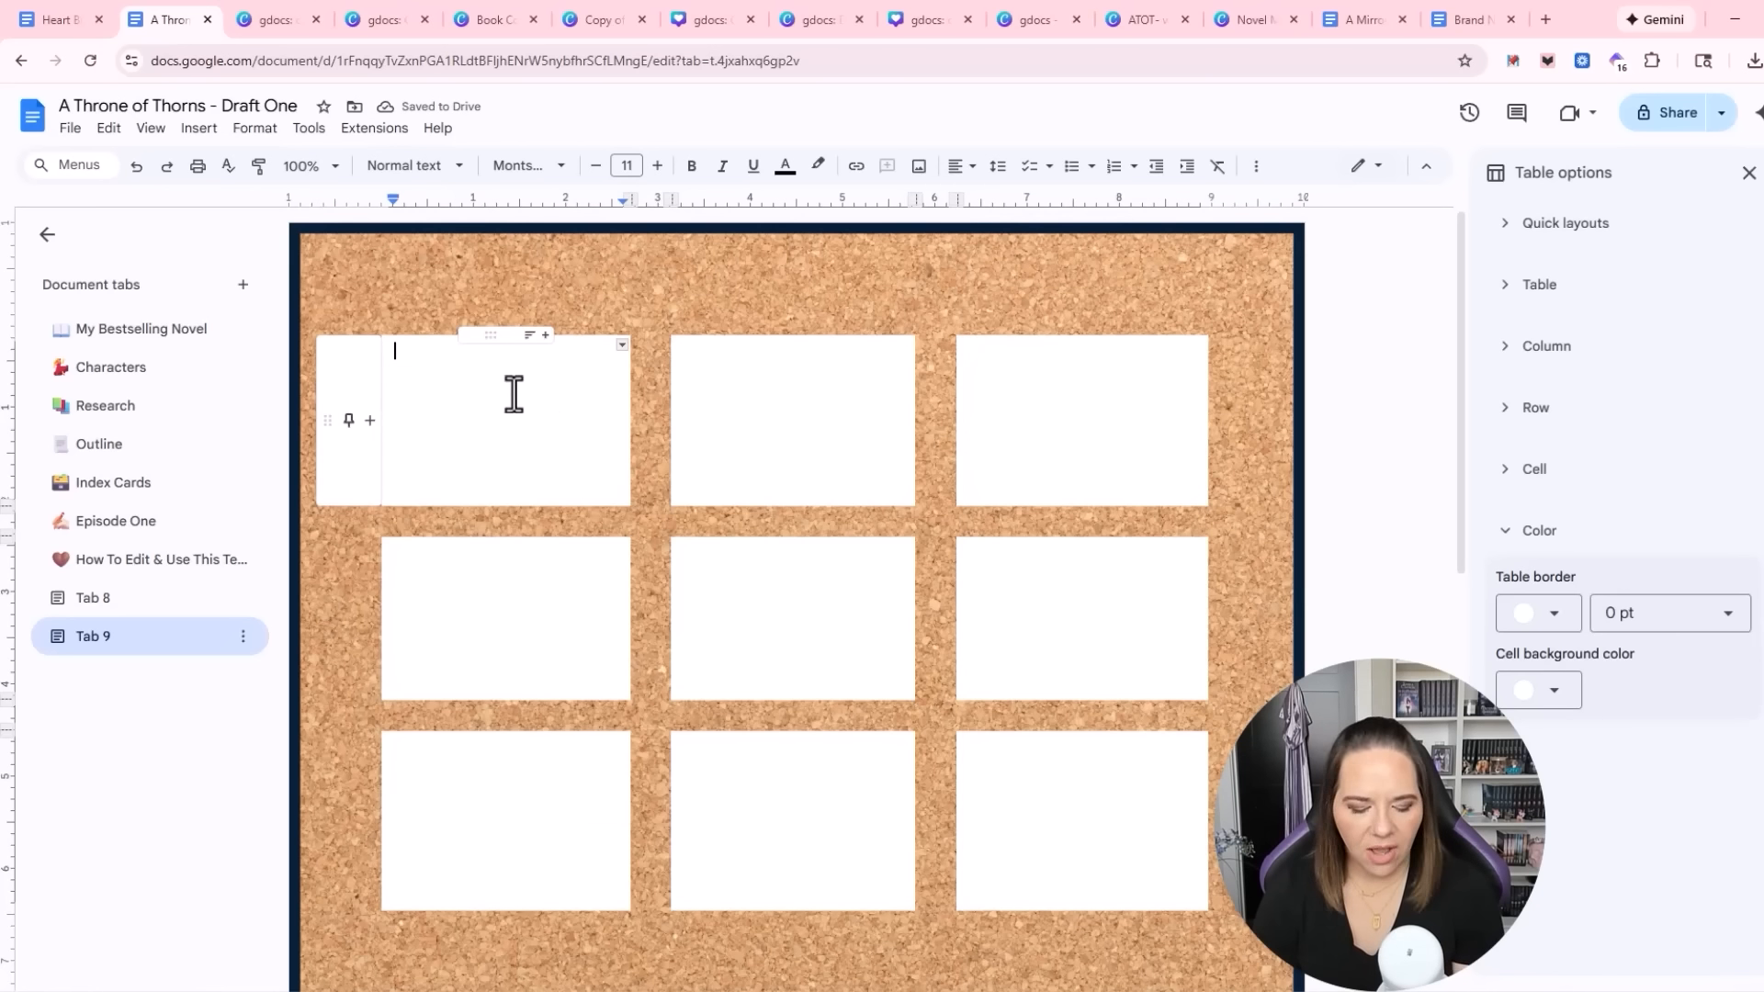
pyautogui.press('super+period')
pyautogui.click(485, 566)
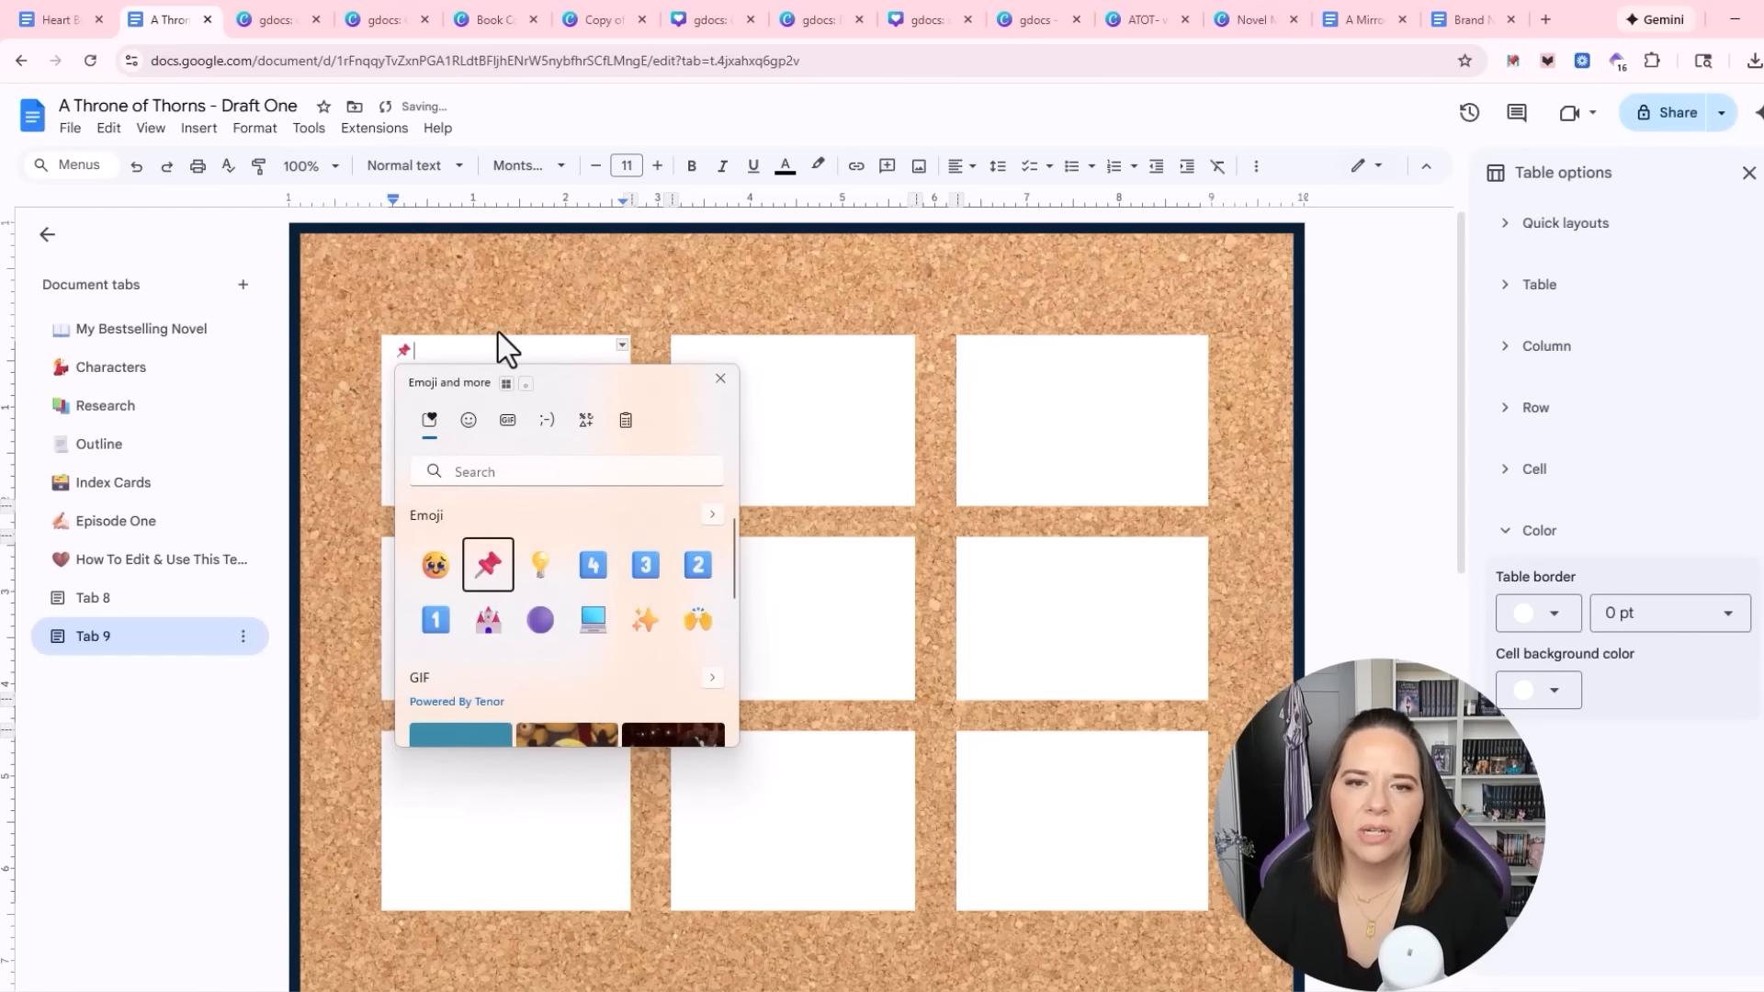
pyautogui.press('Escape')
pyautogui.write('CHAPTER ONE')
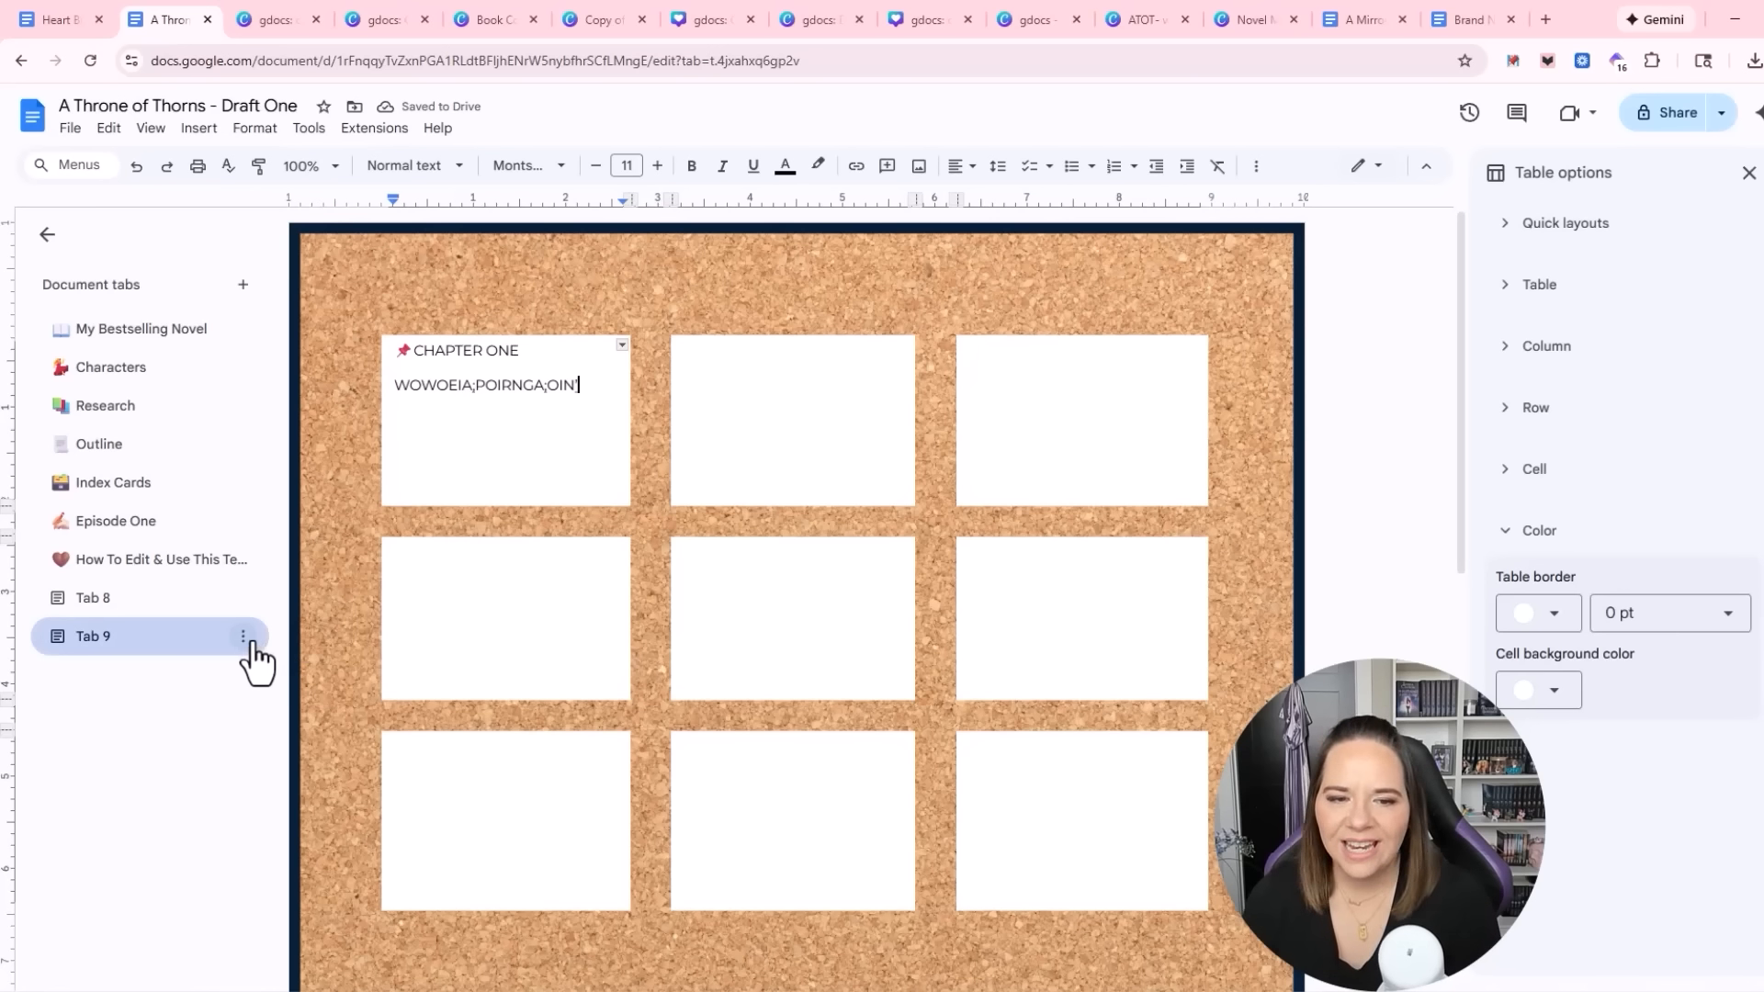
# Review the finished chapter cards in the Index Cards document tab and close the table options
pyautogui.click(120, 494)
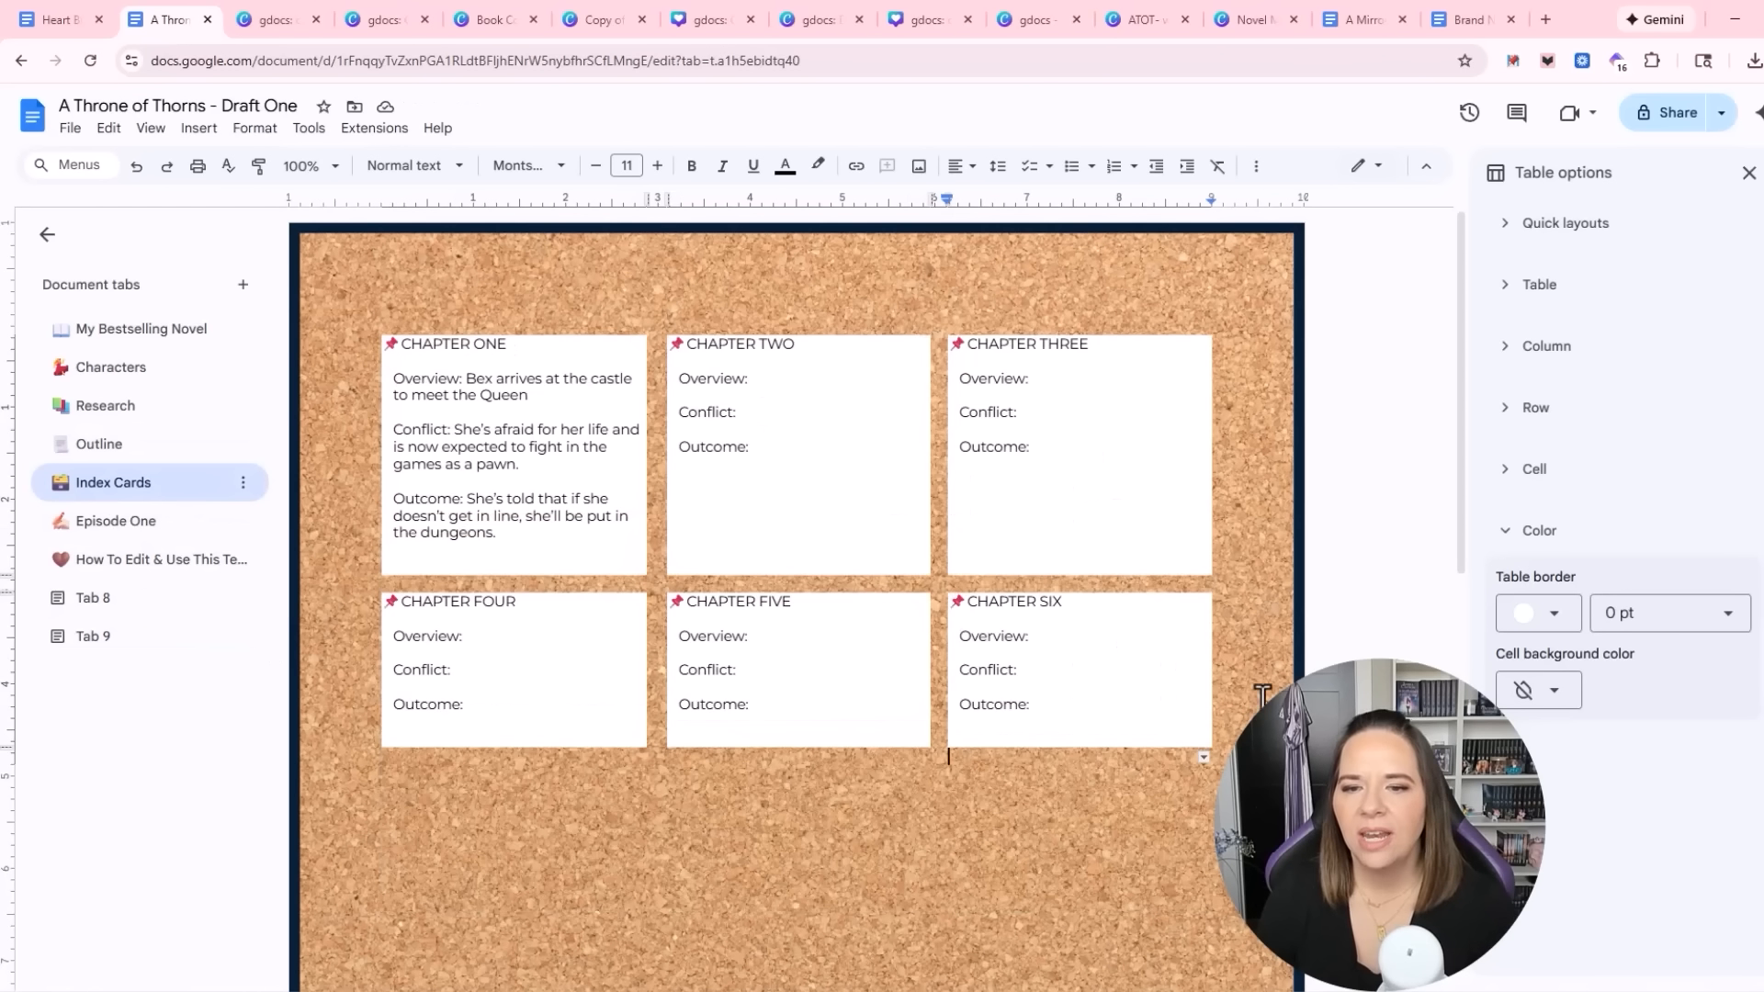
pyautogui.scroll(-10, 1263, 696)
pyautogui.scroll(10, 1262, 696)
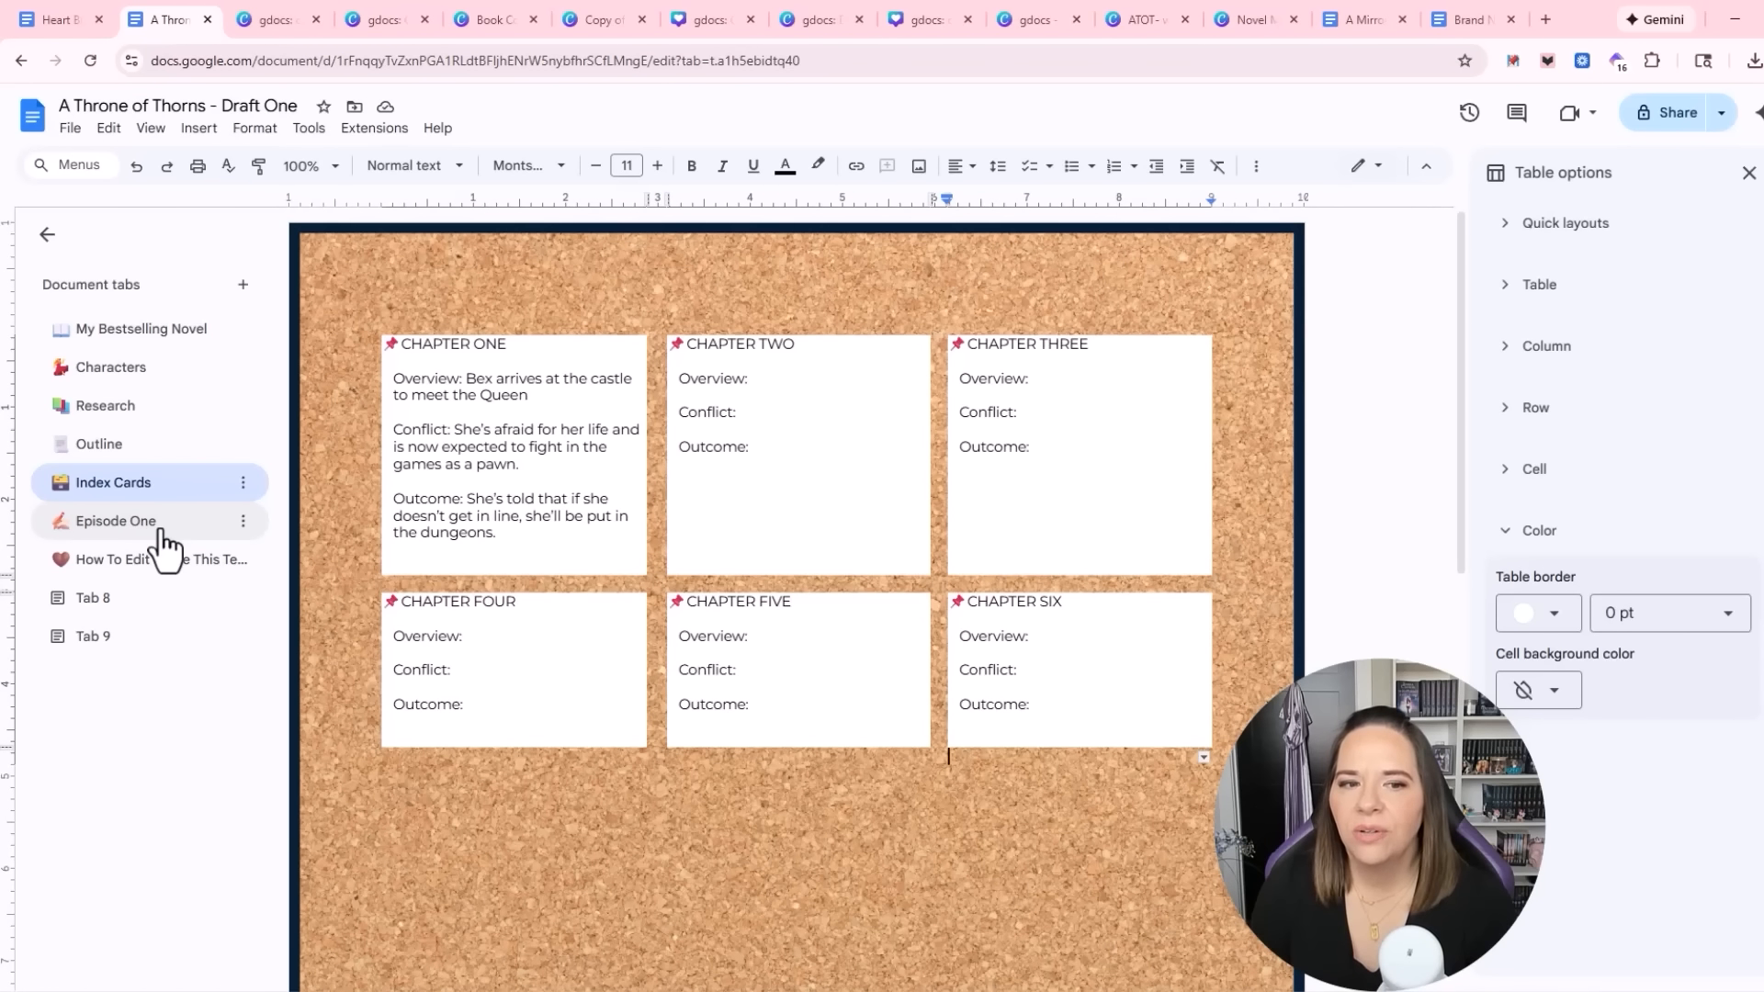
pyautogui.click(1748, 173)
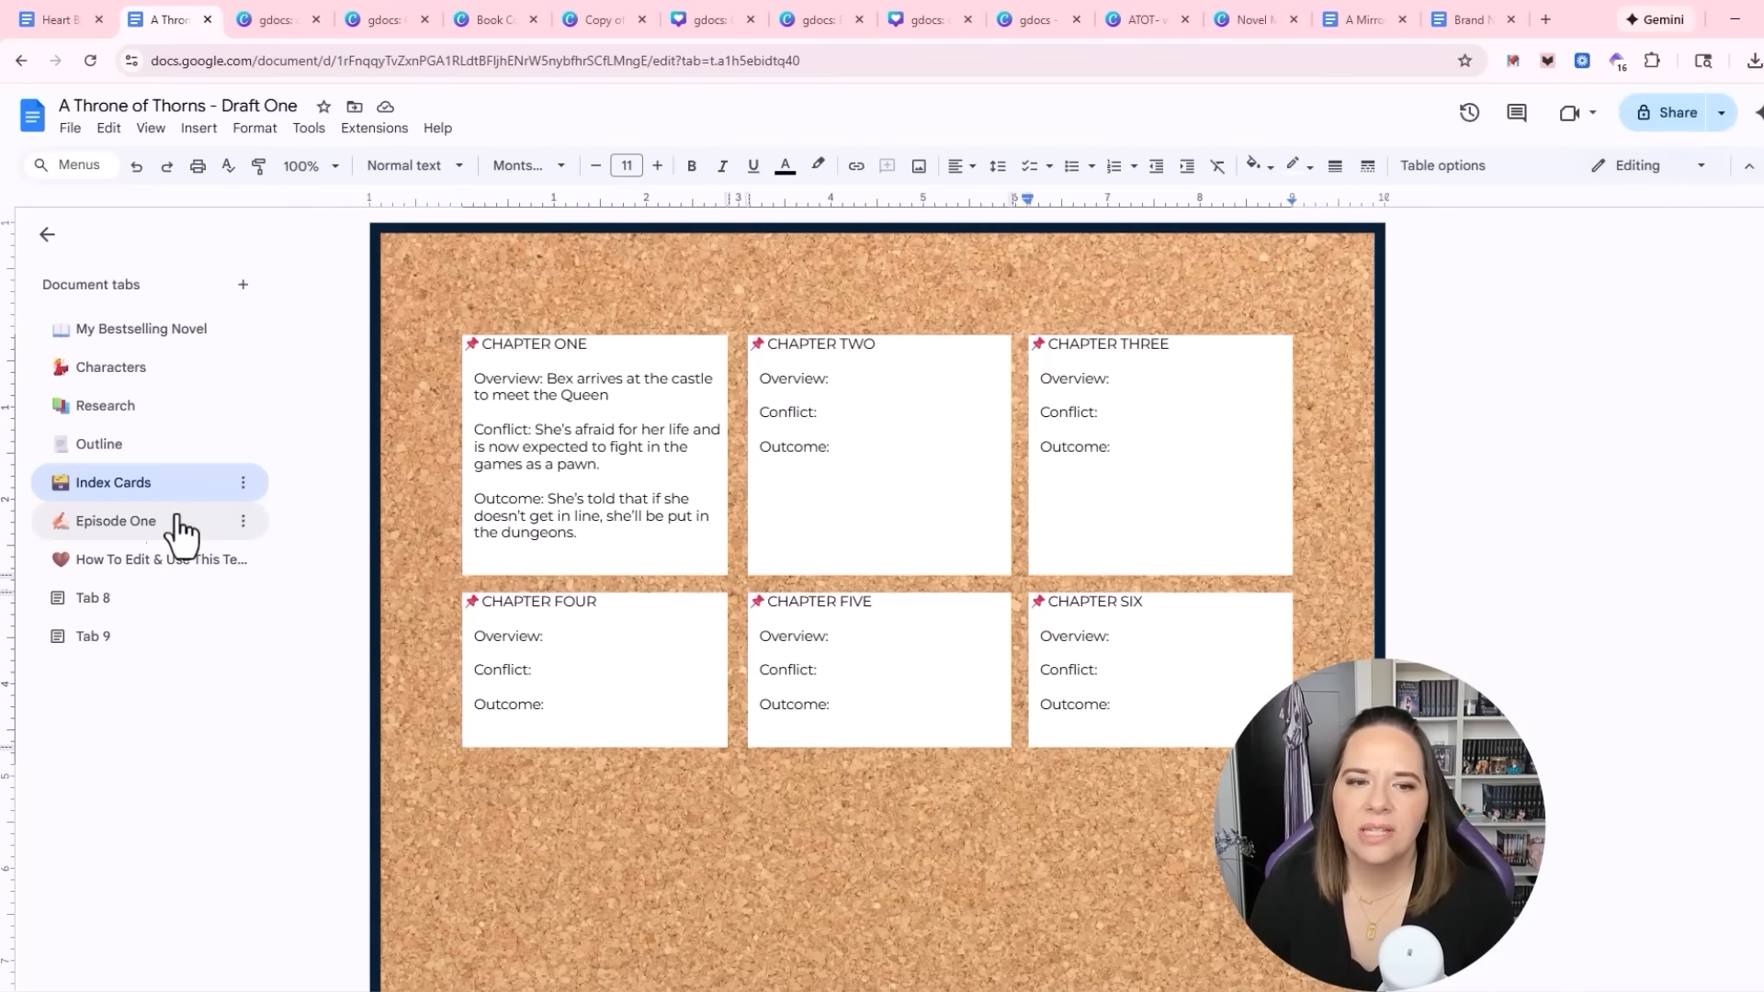
# Replace the coffee cup image above the Episode One chapter heading with the crown_header picture from the computer
pyautogui.click(135, 540)
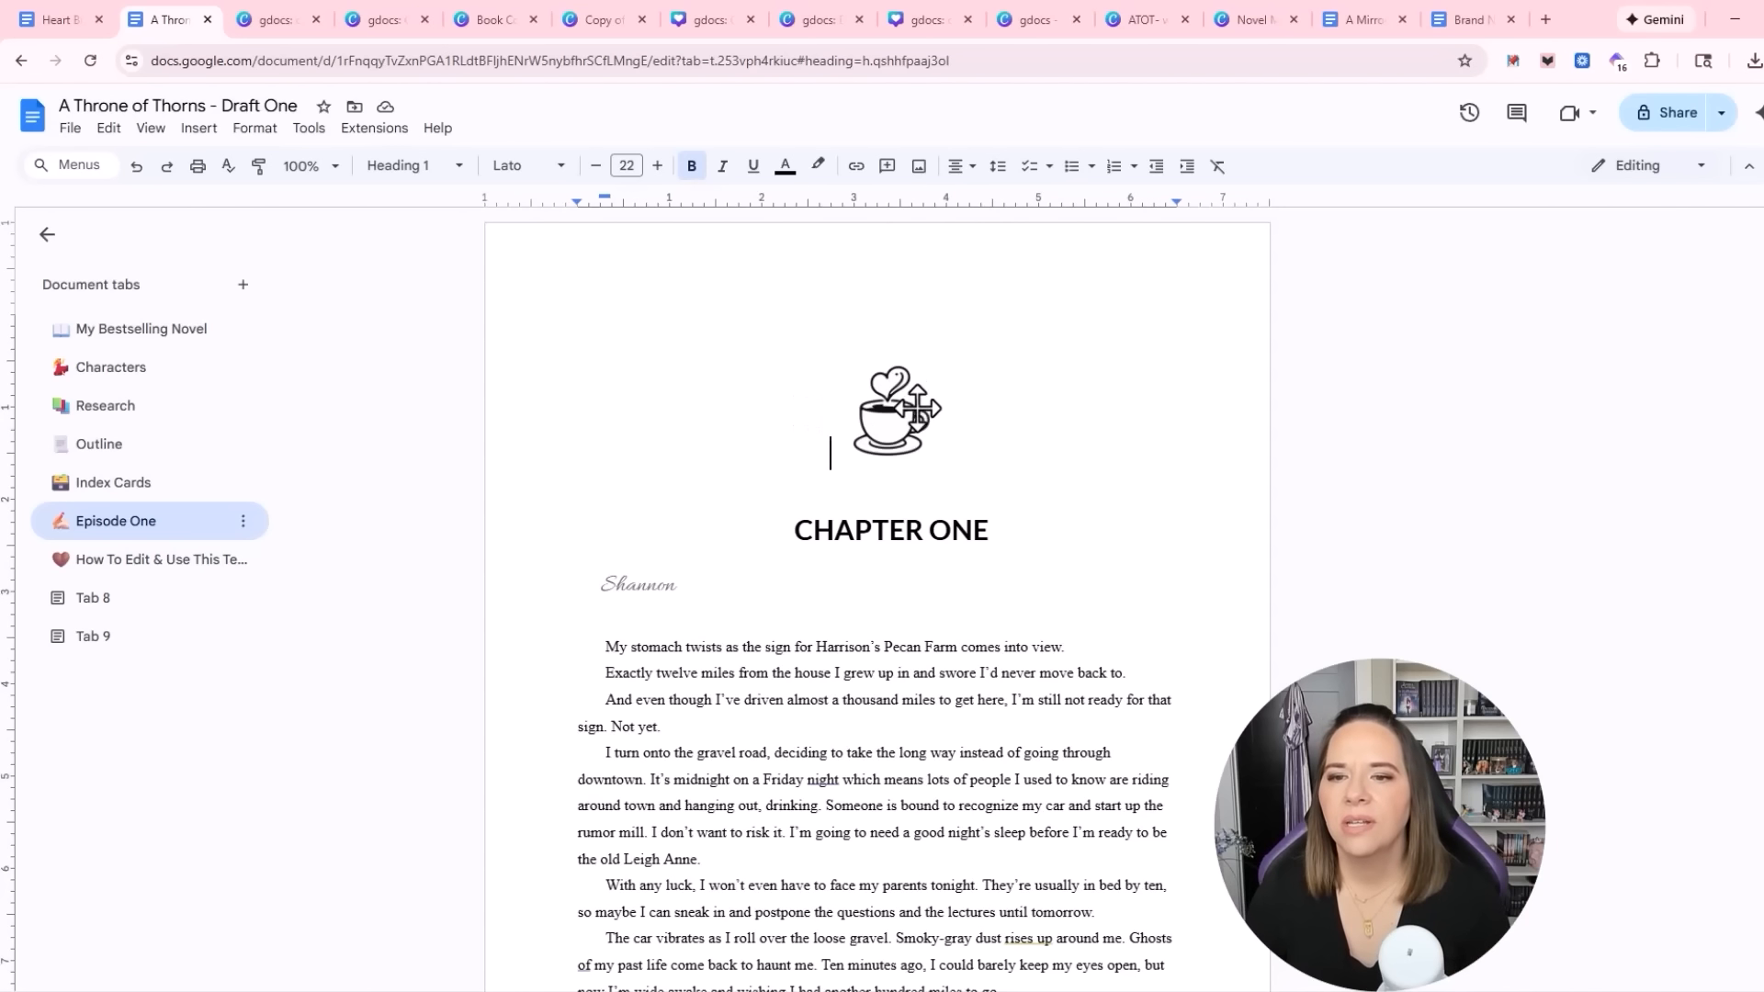
pyautogui.click(882, 409)
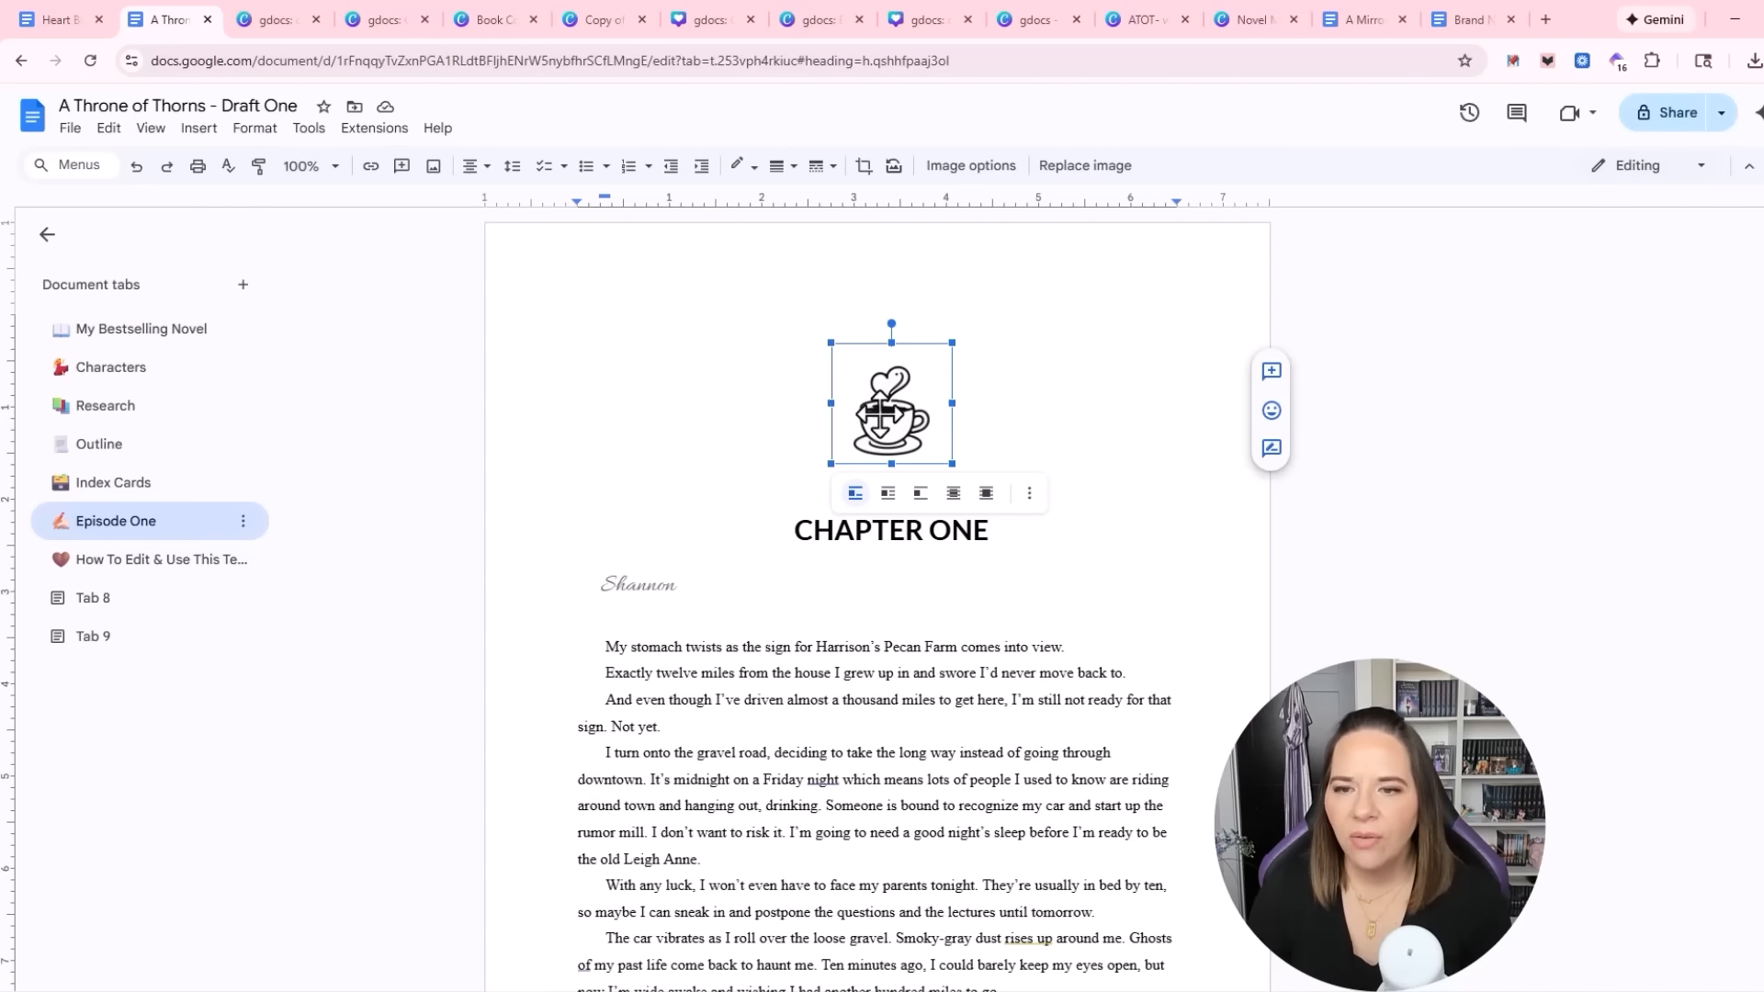
pyautogui.rightClick(891, 424)
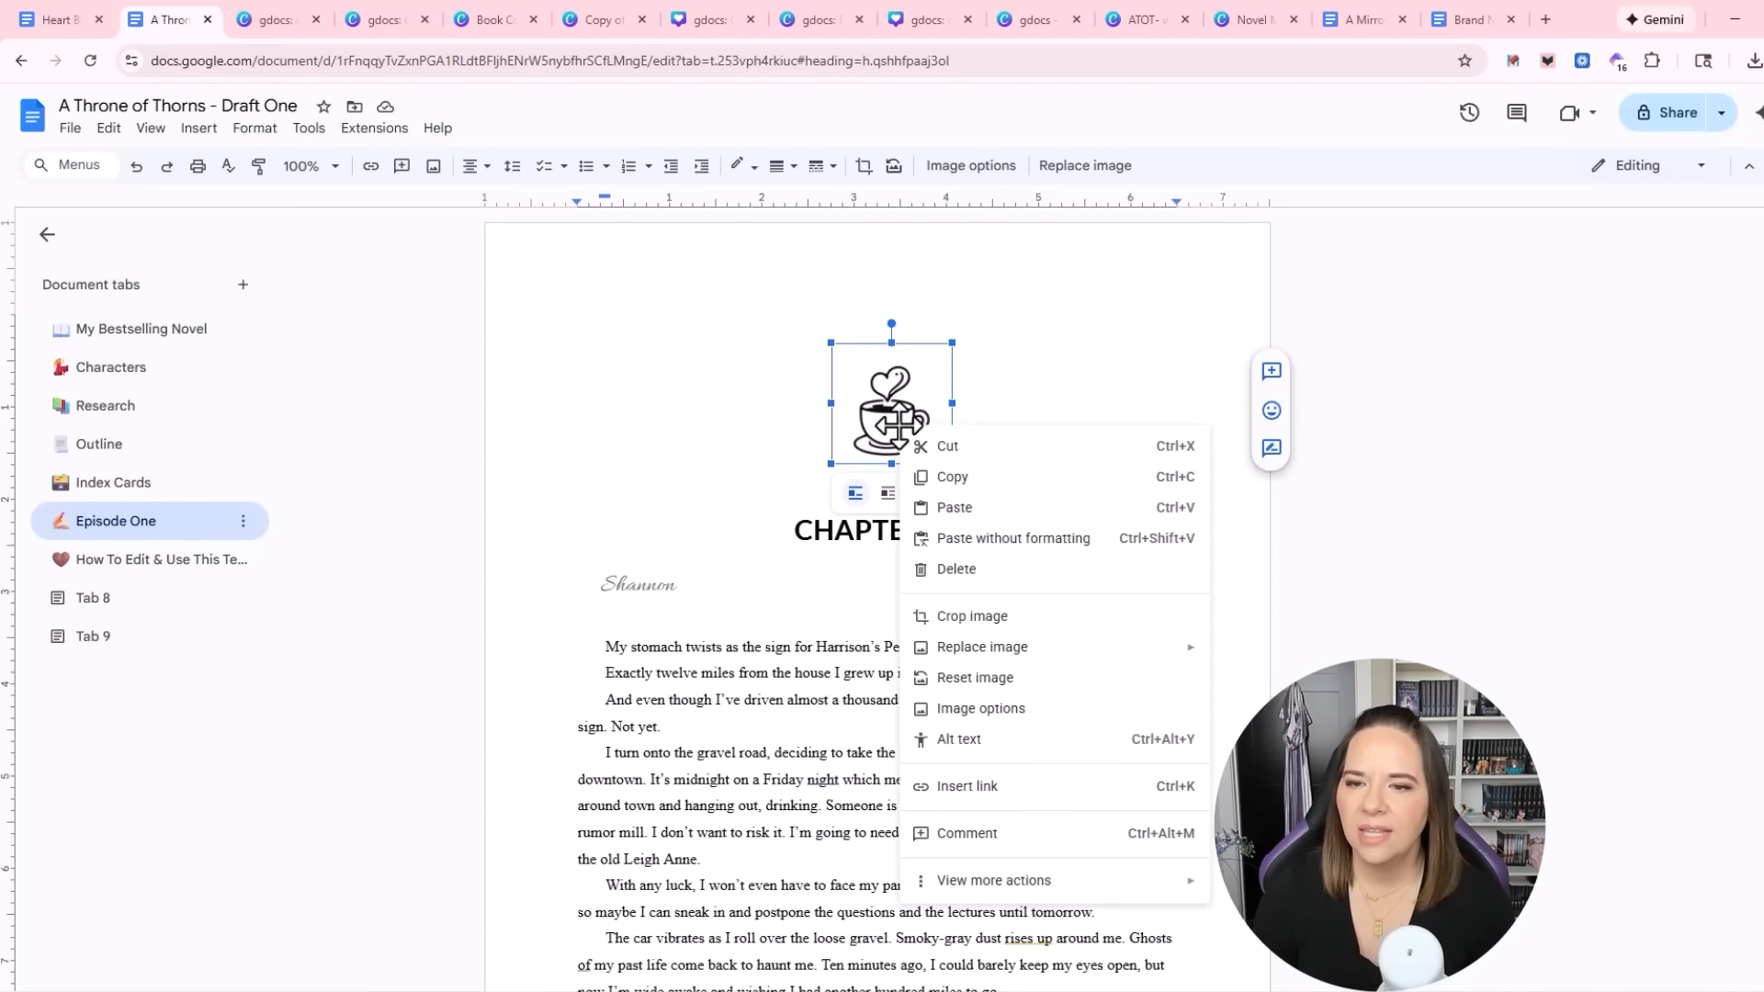
pyautogui.moveTo(994, 647)
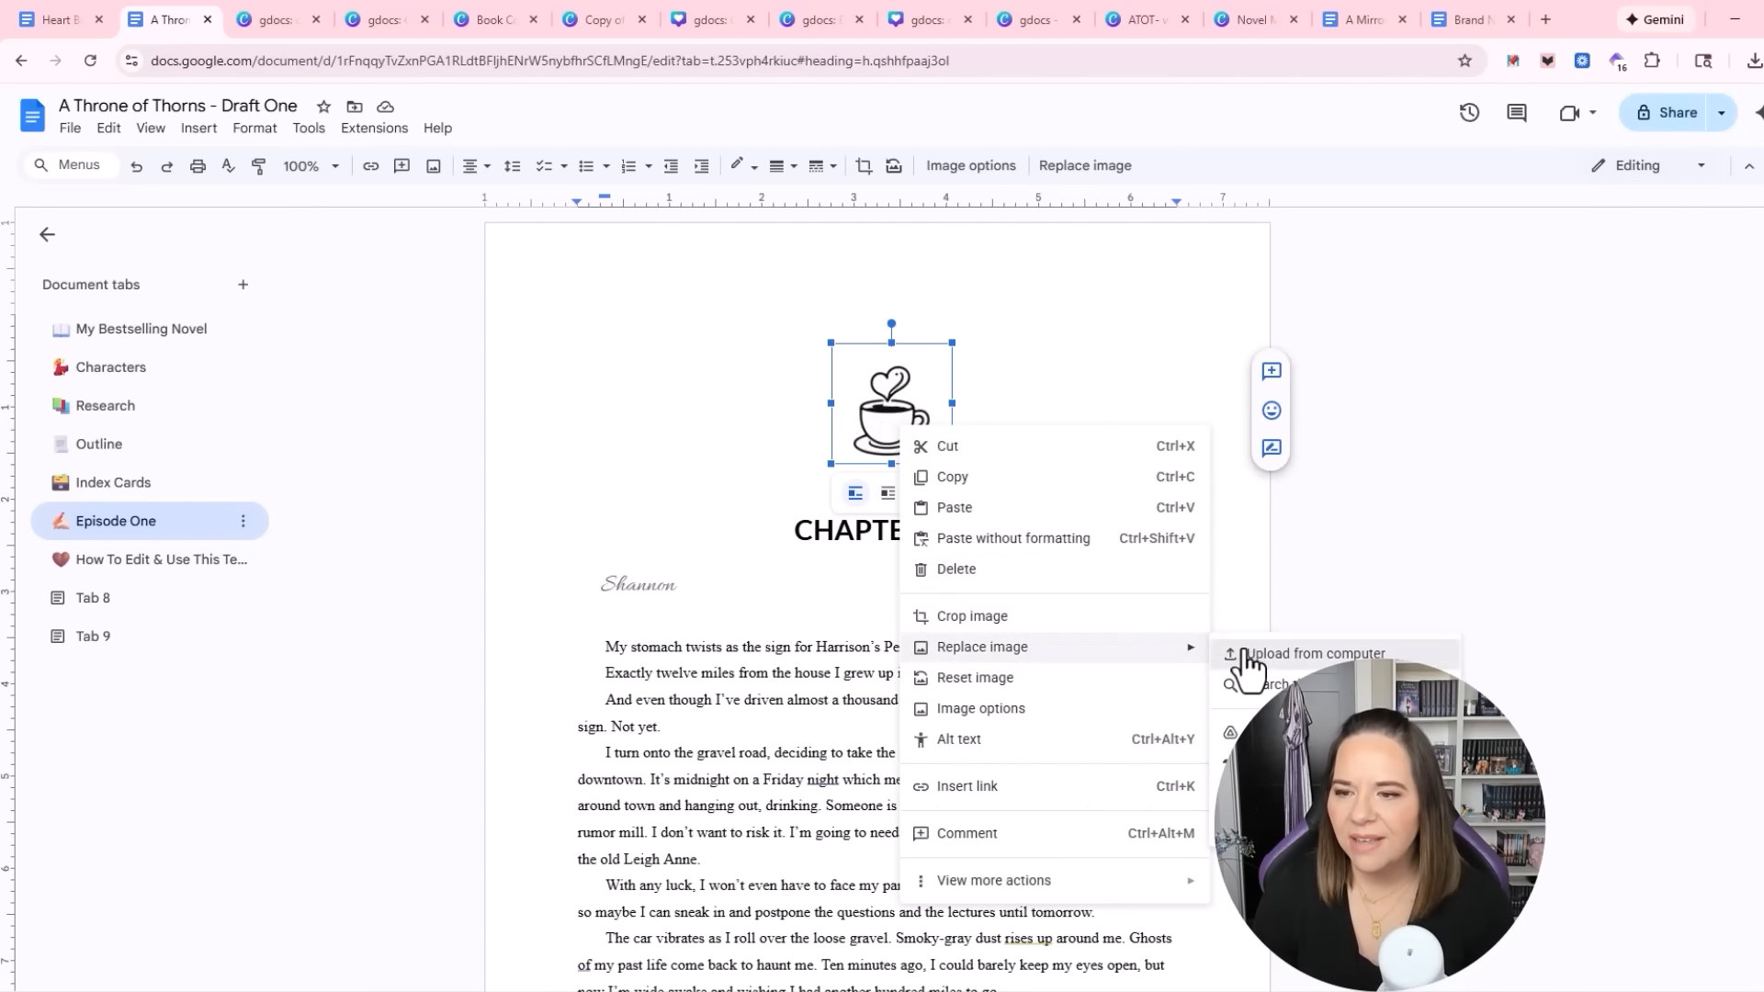
pyautogui.click(1272, 654)
pyautogui.scroll(-1, 317, 367)
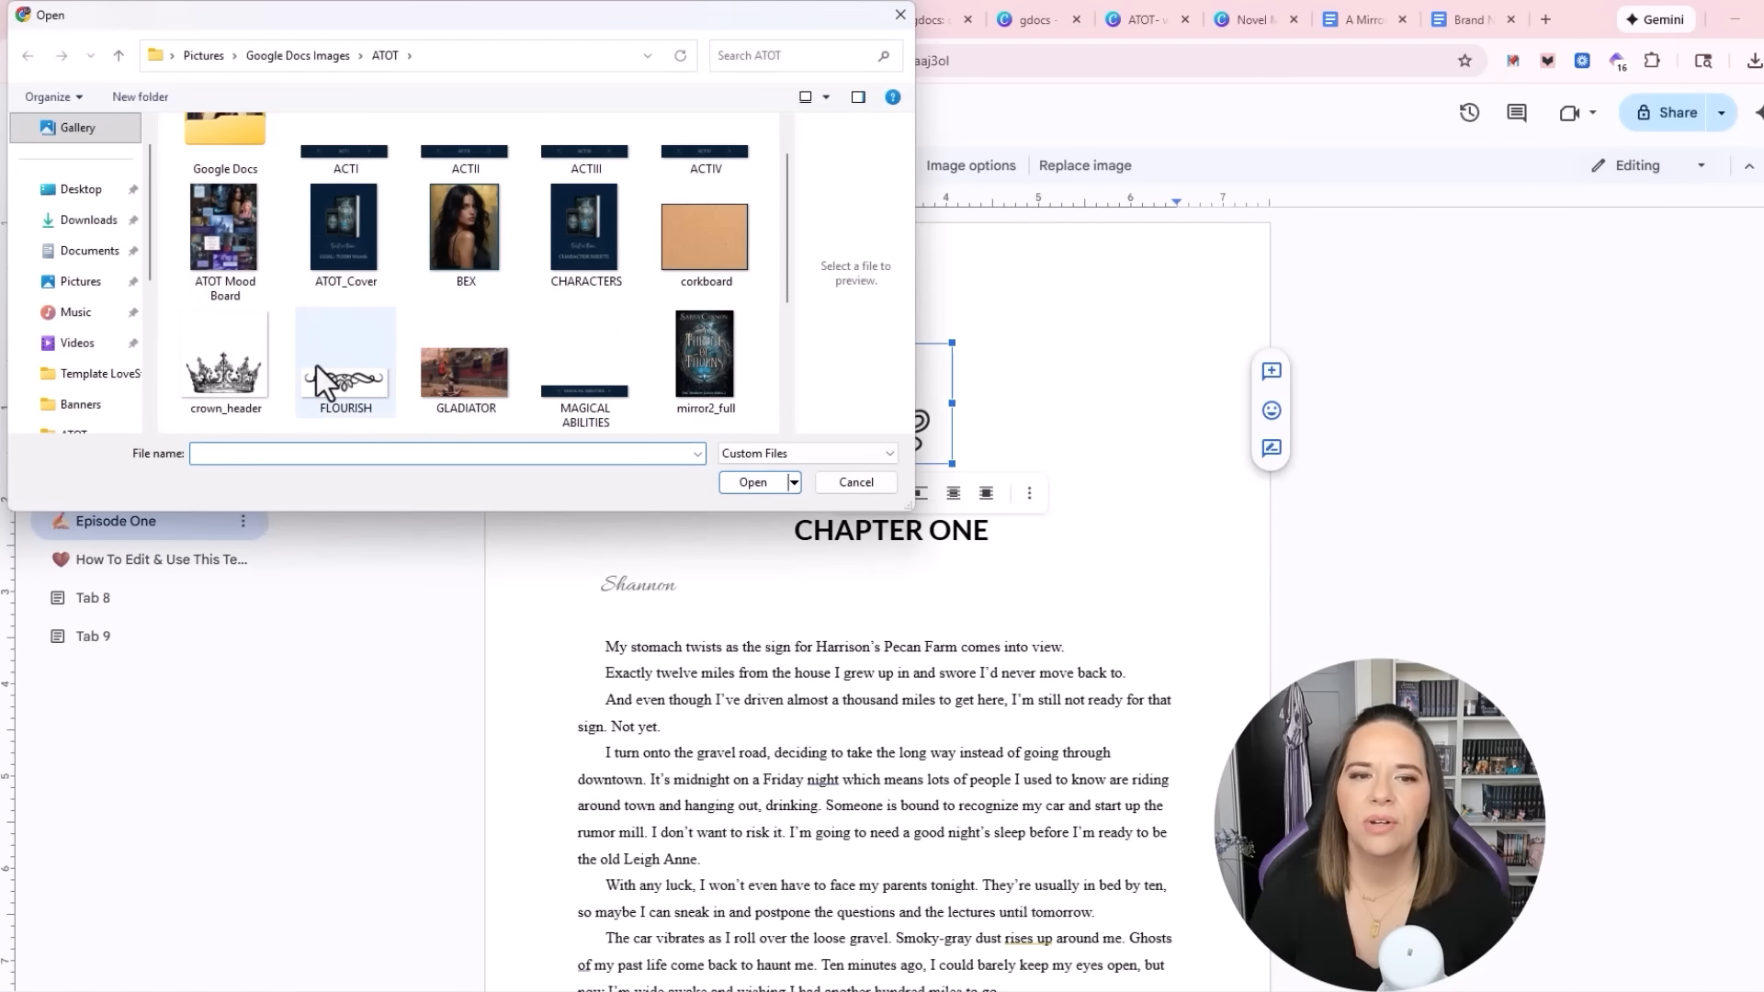
pyautogui.doubleClick(239, 373)
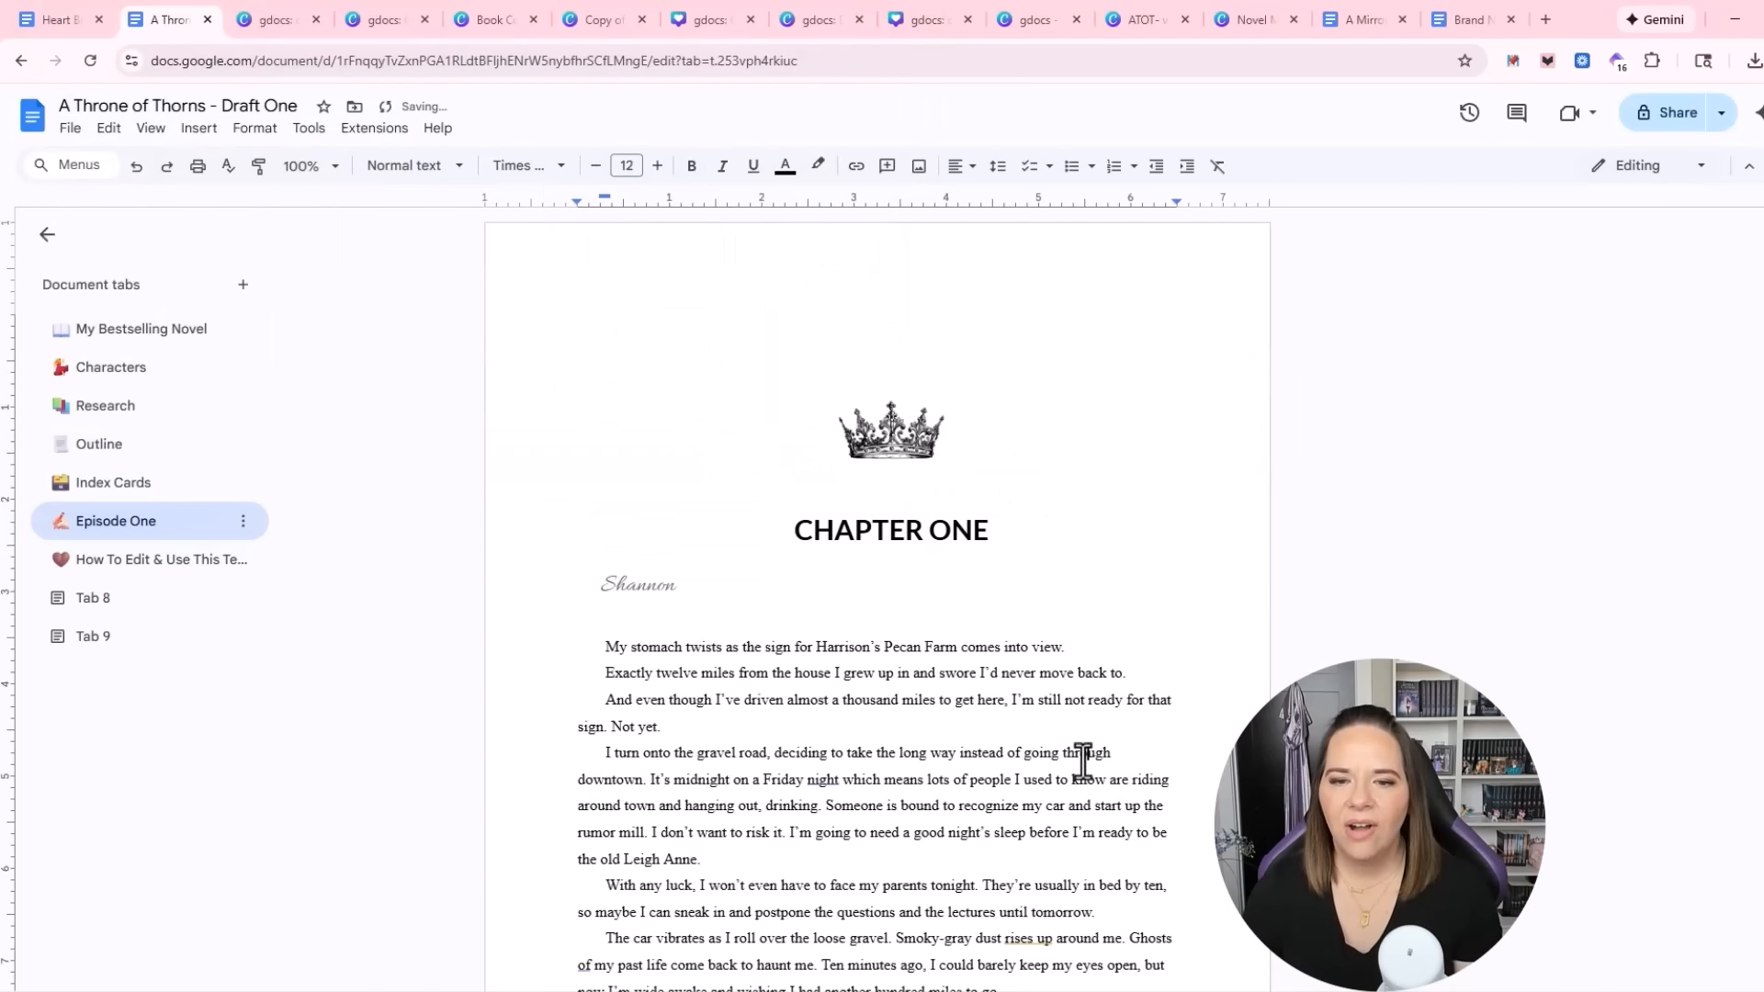
pyautogui.moveTo(989, 523); pyautogui.dragTo(788, 525)
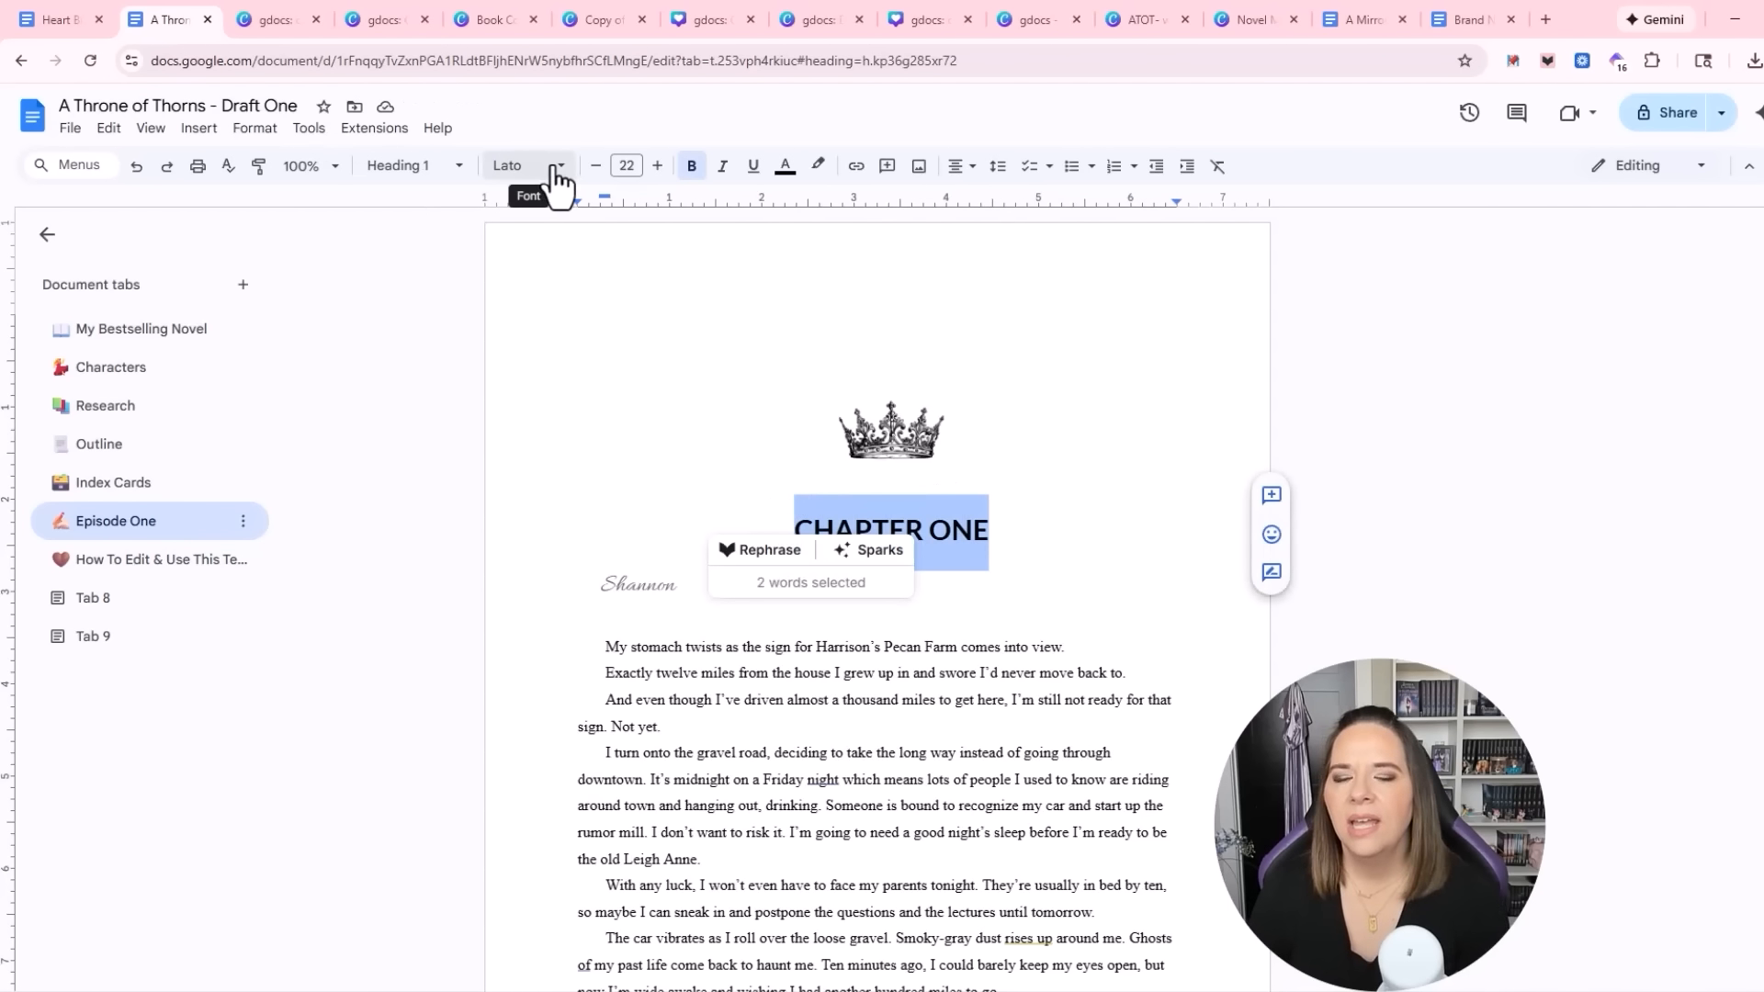
pyautogui.scroll(-2, 977, 729)
pyautogui.click(954, 695)
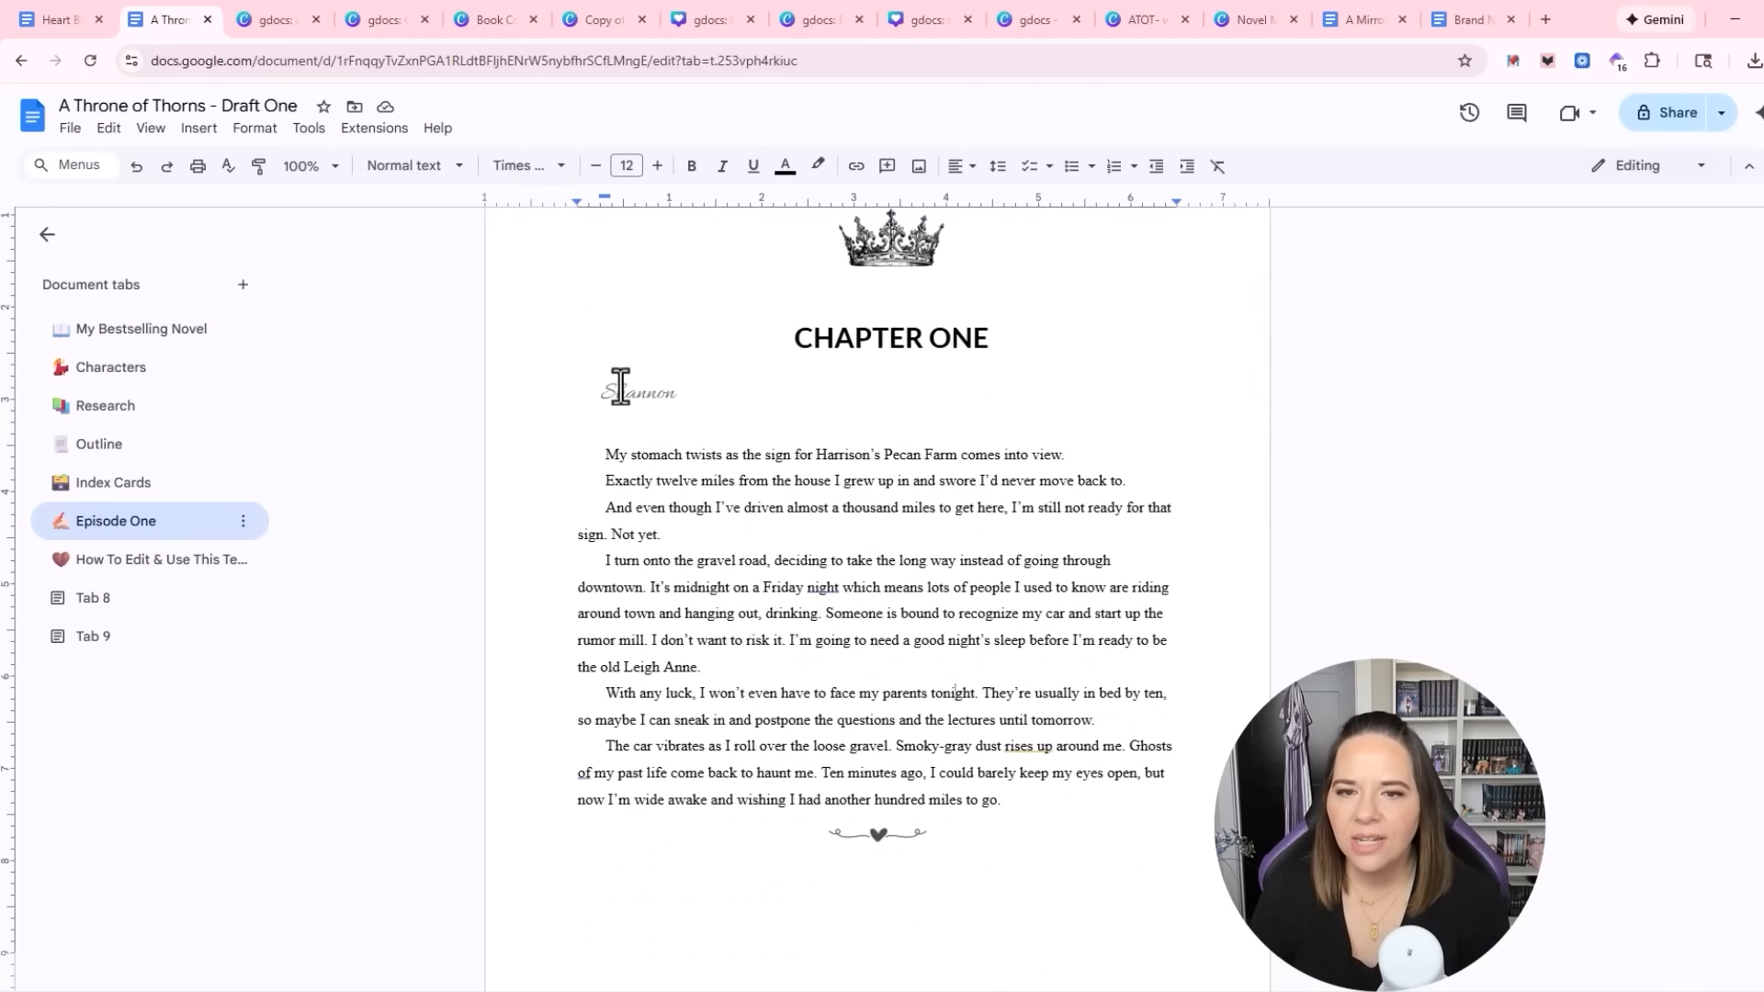
# Replace the script-style subtitle name under the CHAPTER ONE heading with the new viewpoint character's first name
pyautogui.tripleClick(689, 381)
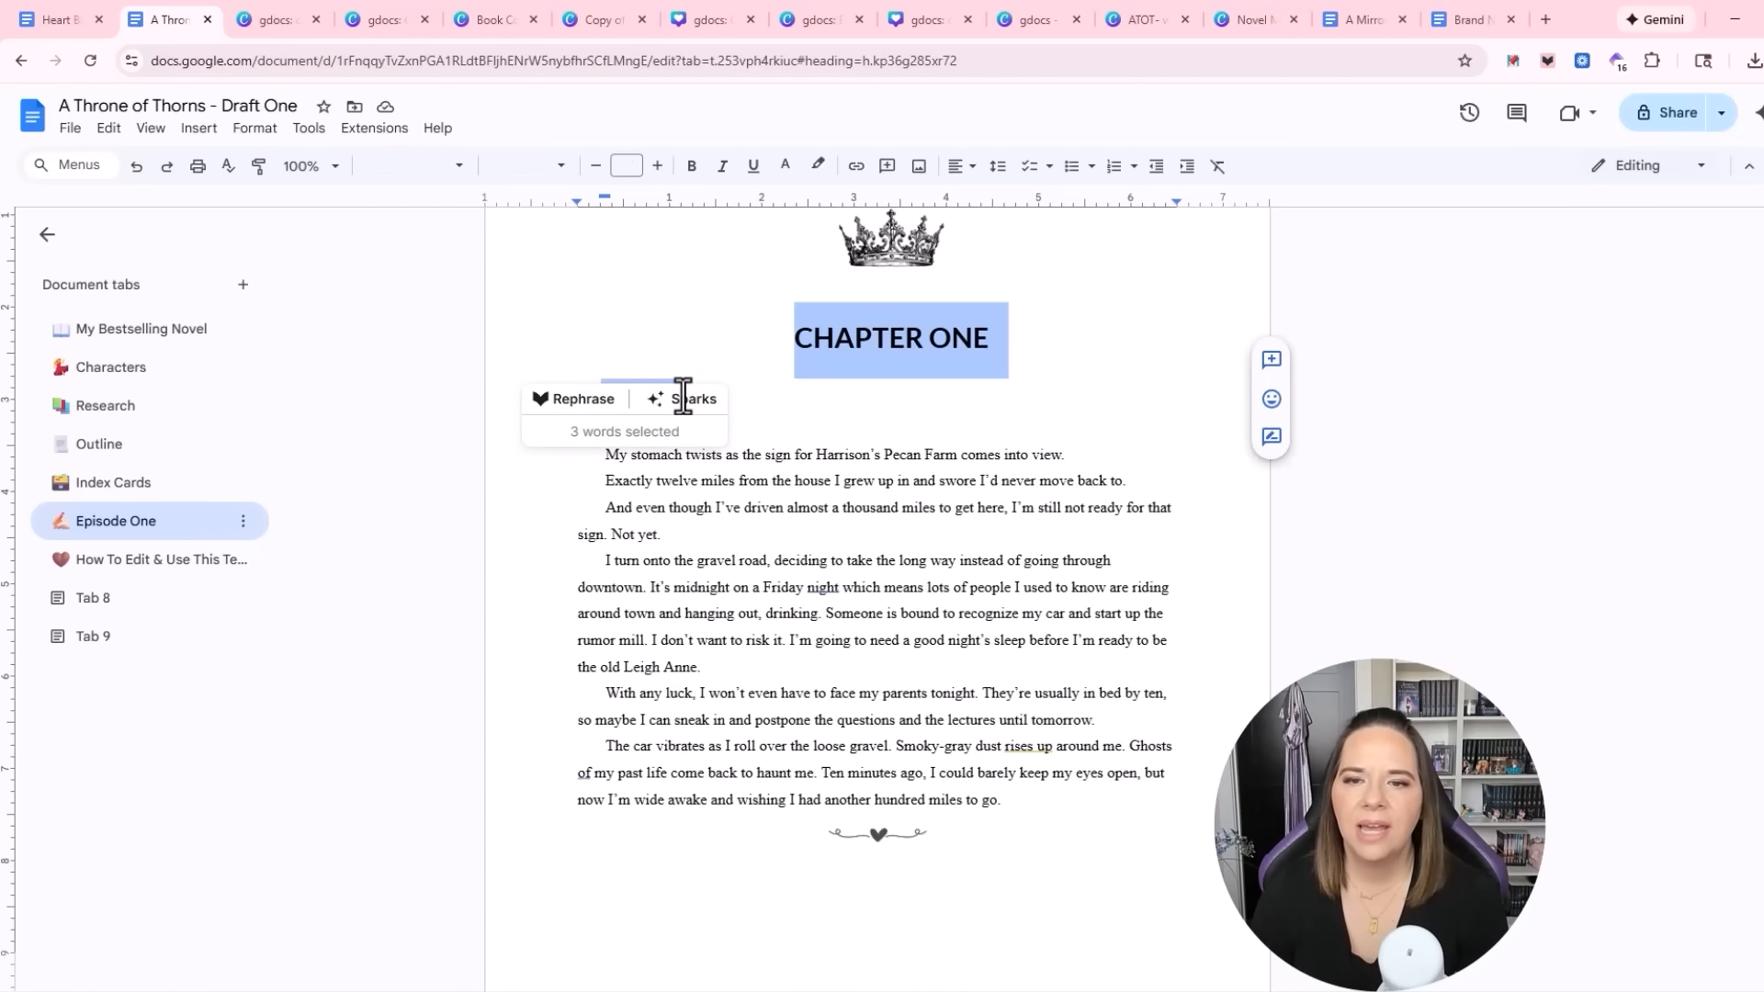
pyautogui.click(654, 382)
pyautogui.doubleClick(651, 392)
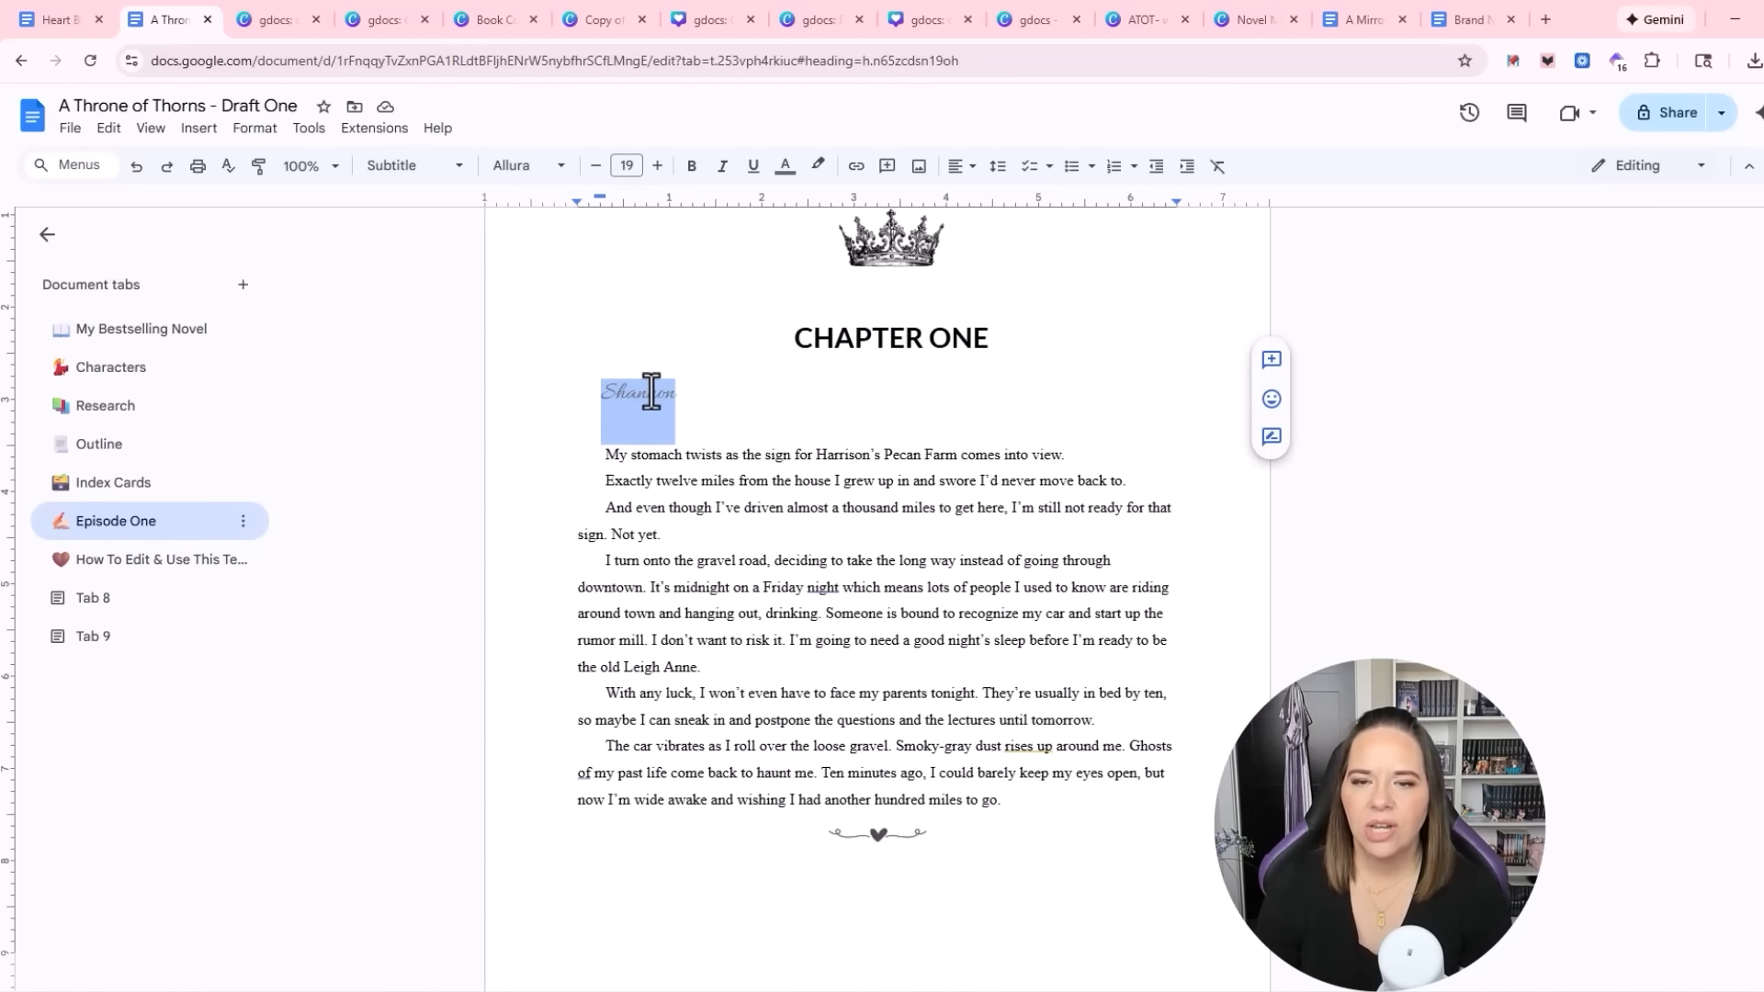
pyautogui.write('Bex')
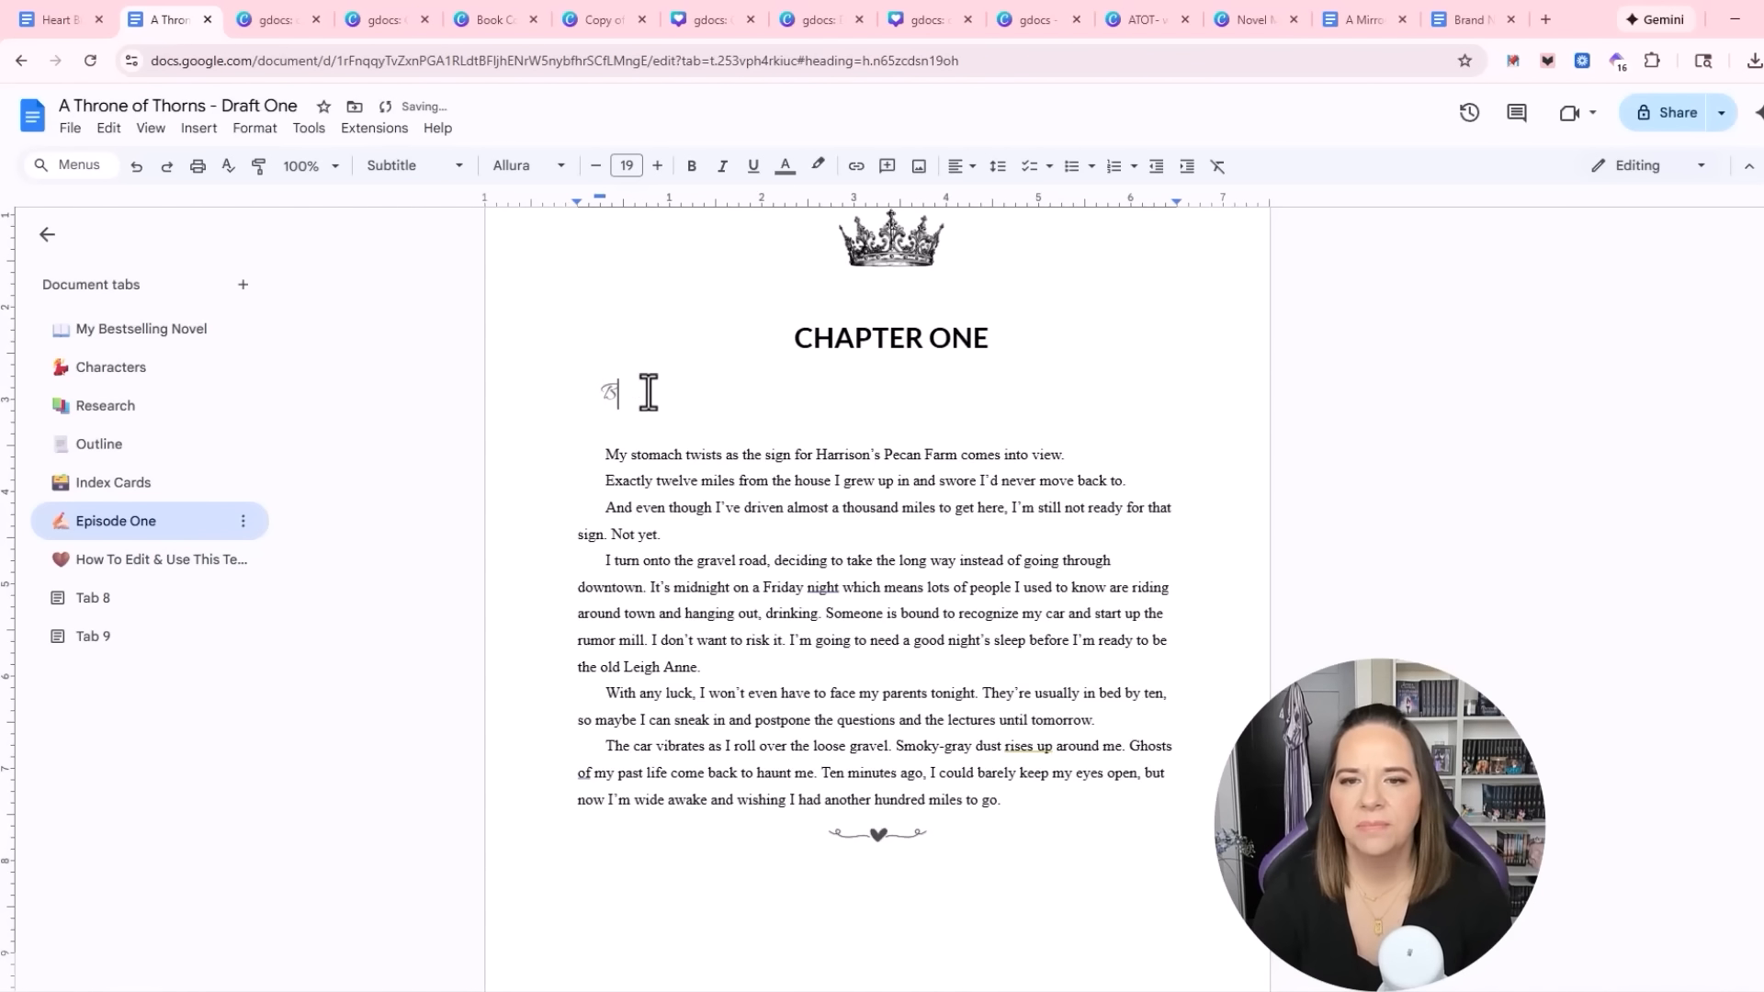
pyautogui.click(834, 592)
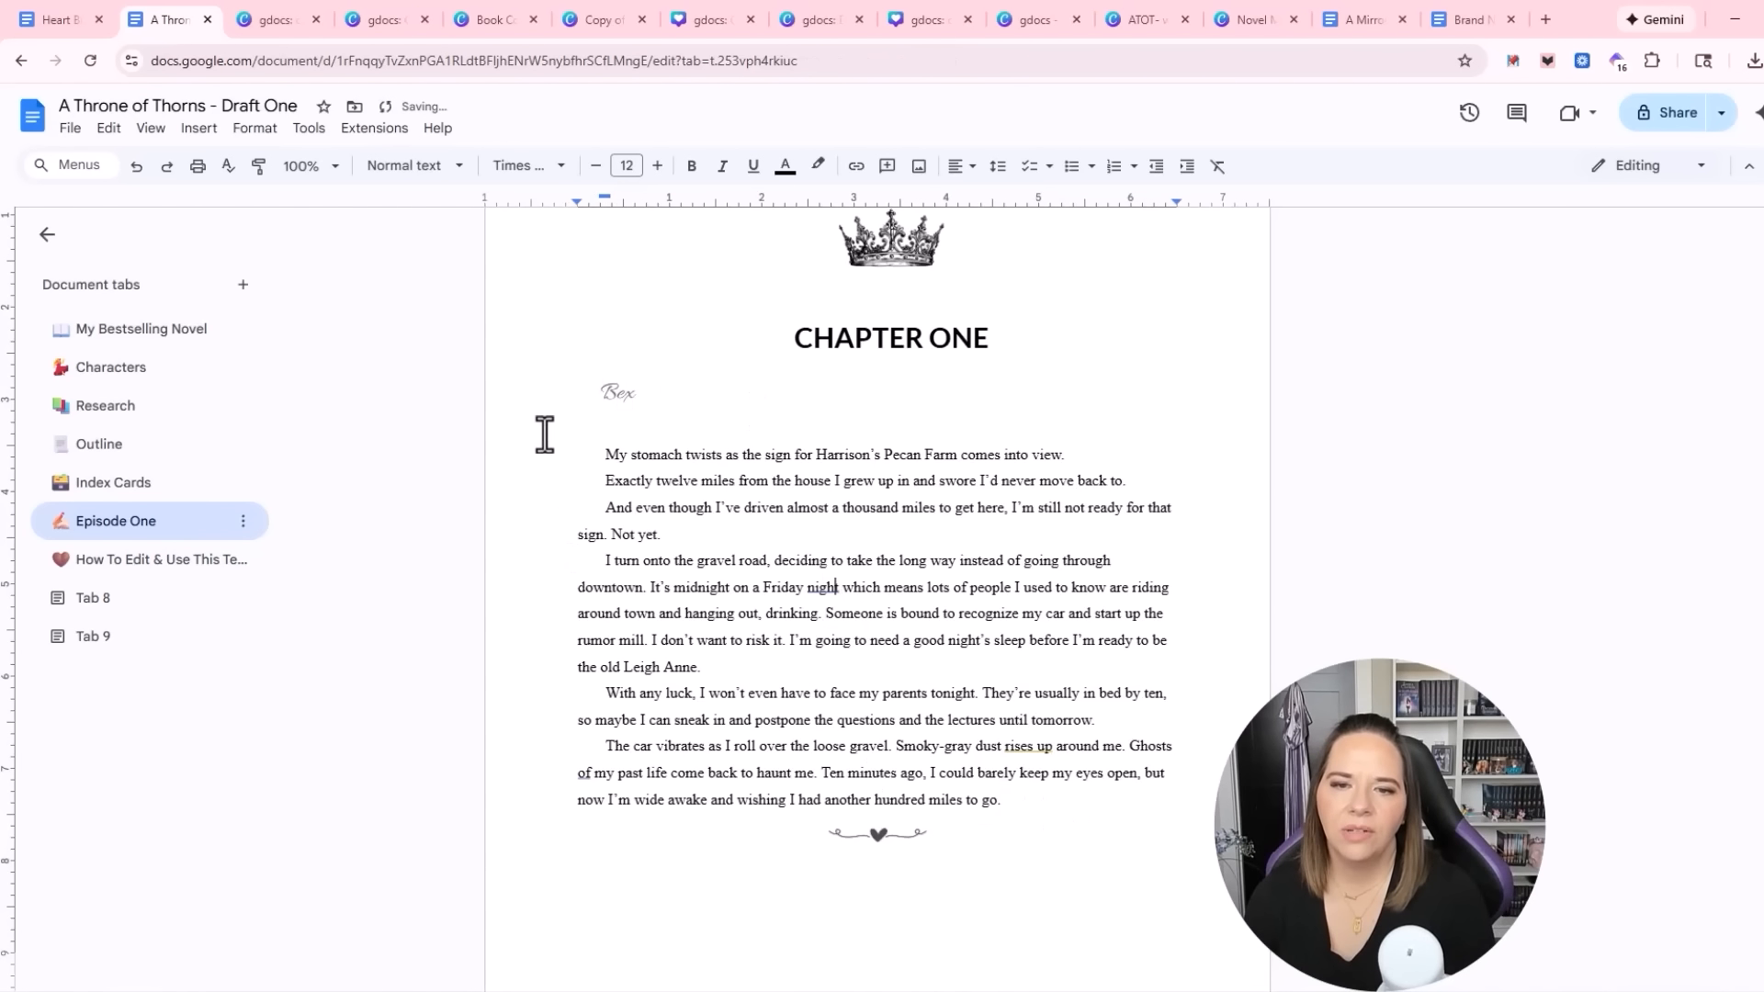
pyautogui.moveTo(545, 435); pyautogui.dragTo(1014, 792)
pyautogui.click(1007, 697)
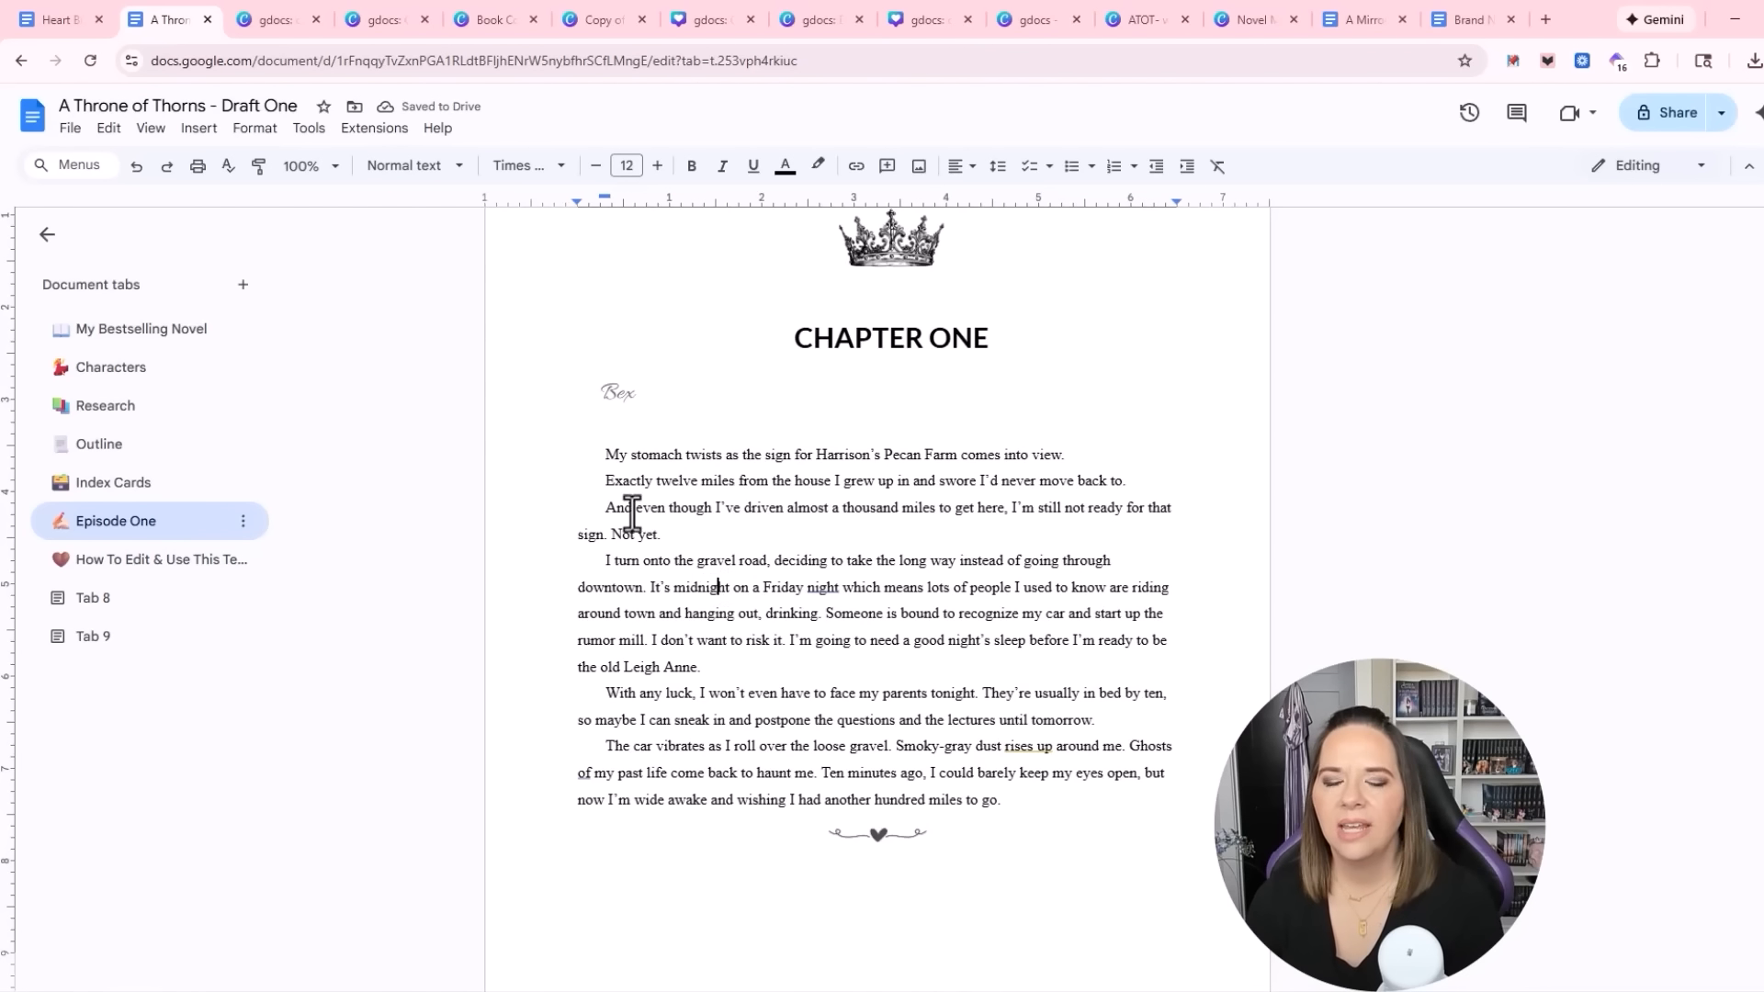
pyautogui.scroll(2, 873, 666)
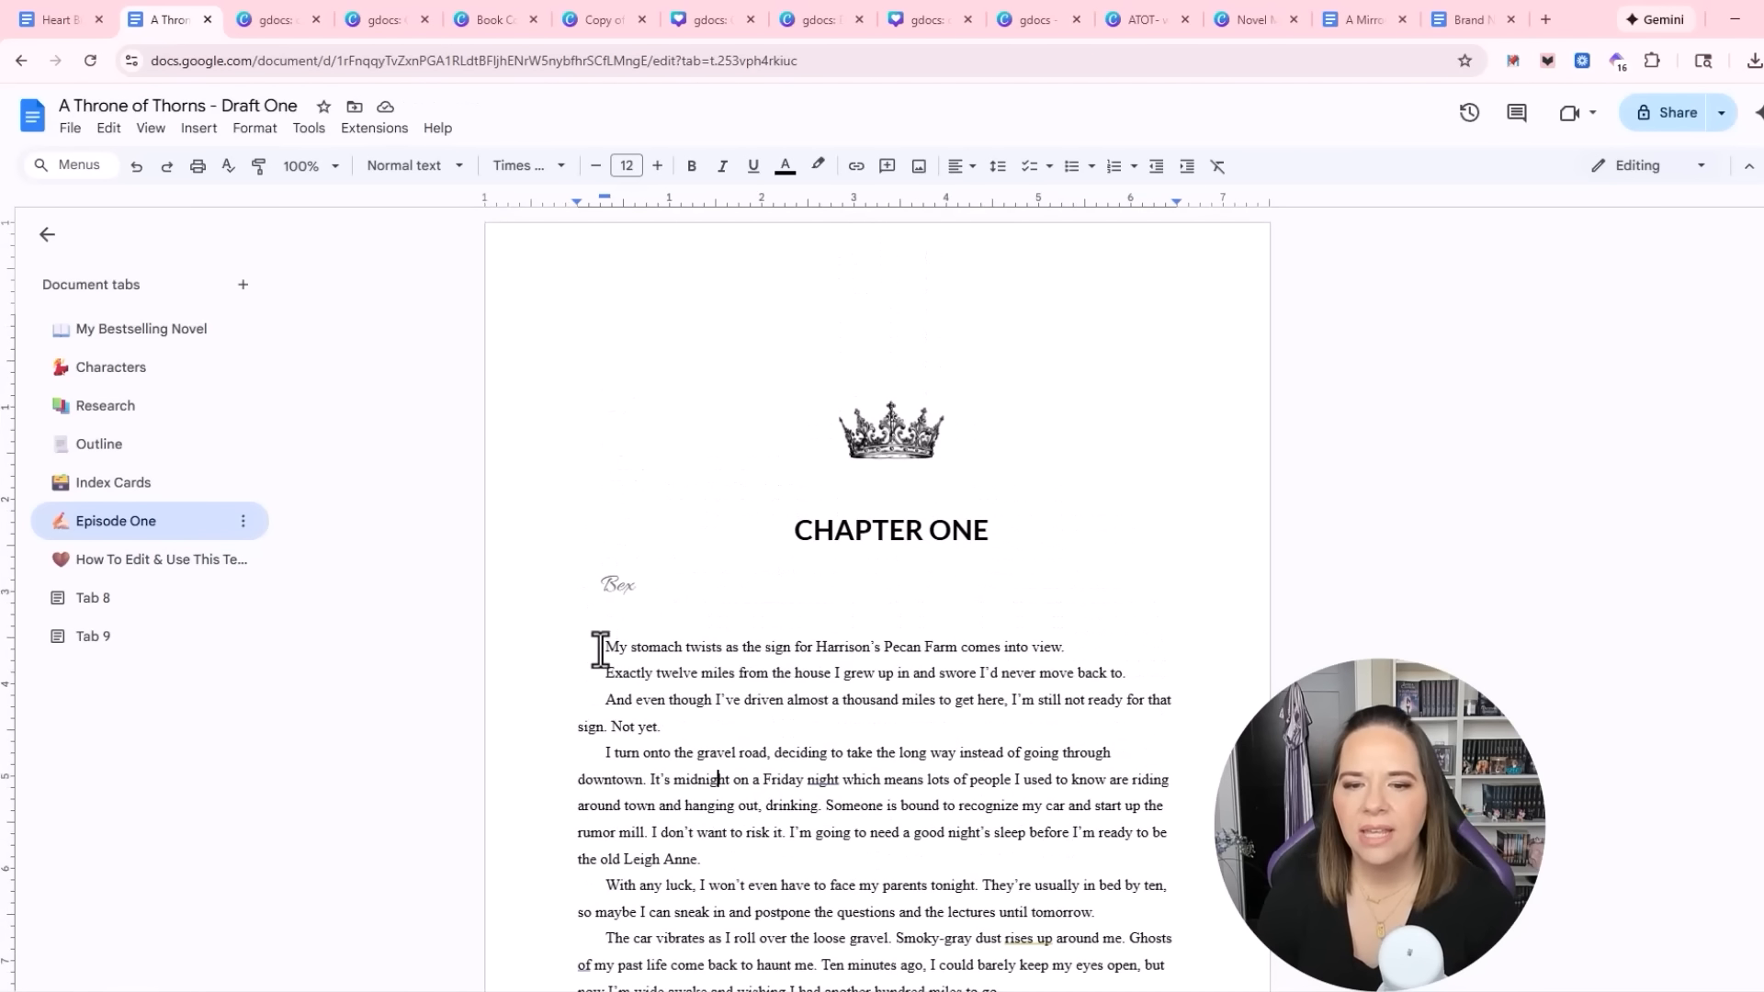
pyautogui.scroll(-2, 600, 650)
pyautogui.moveTo(602, 395); pyautogui.dragTo(1008, 800)
pyautogui.click(1009, 800)
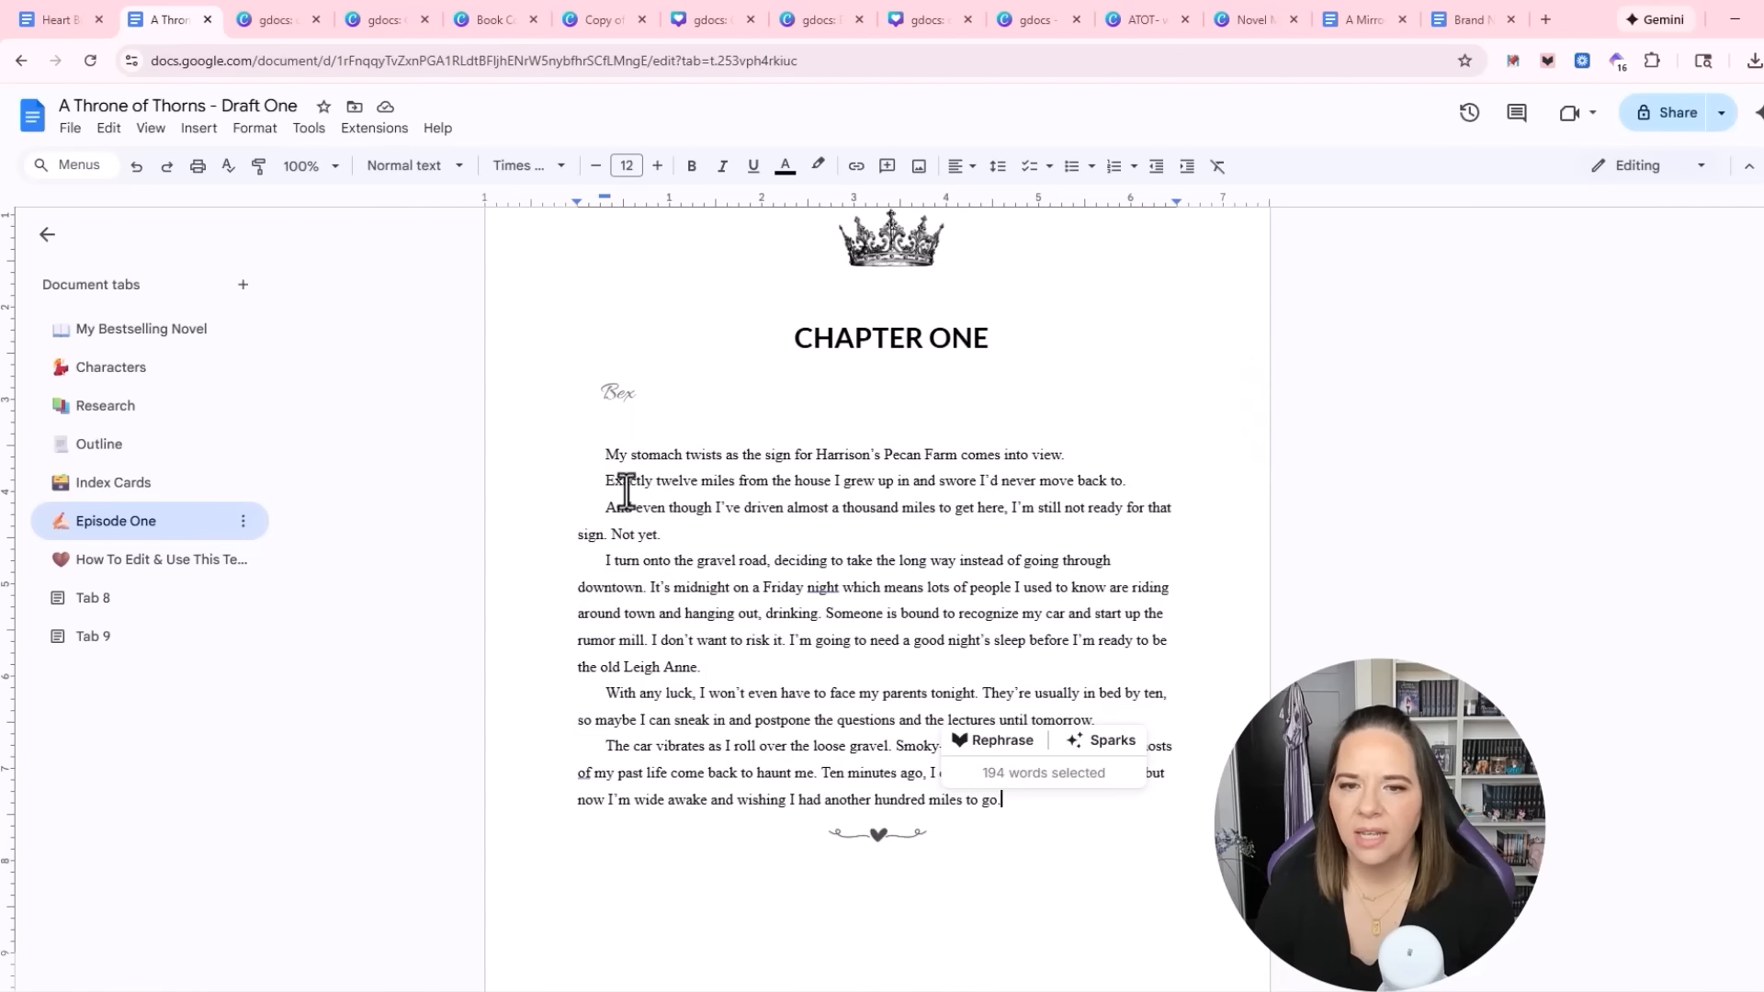
pyautogui.keyDown('shift'); pyautogui.click(608, 457); pyautogui.keyUp('shift')
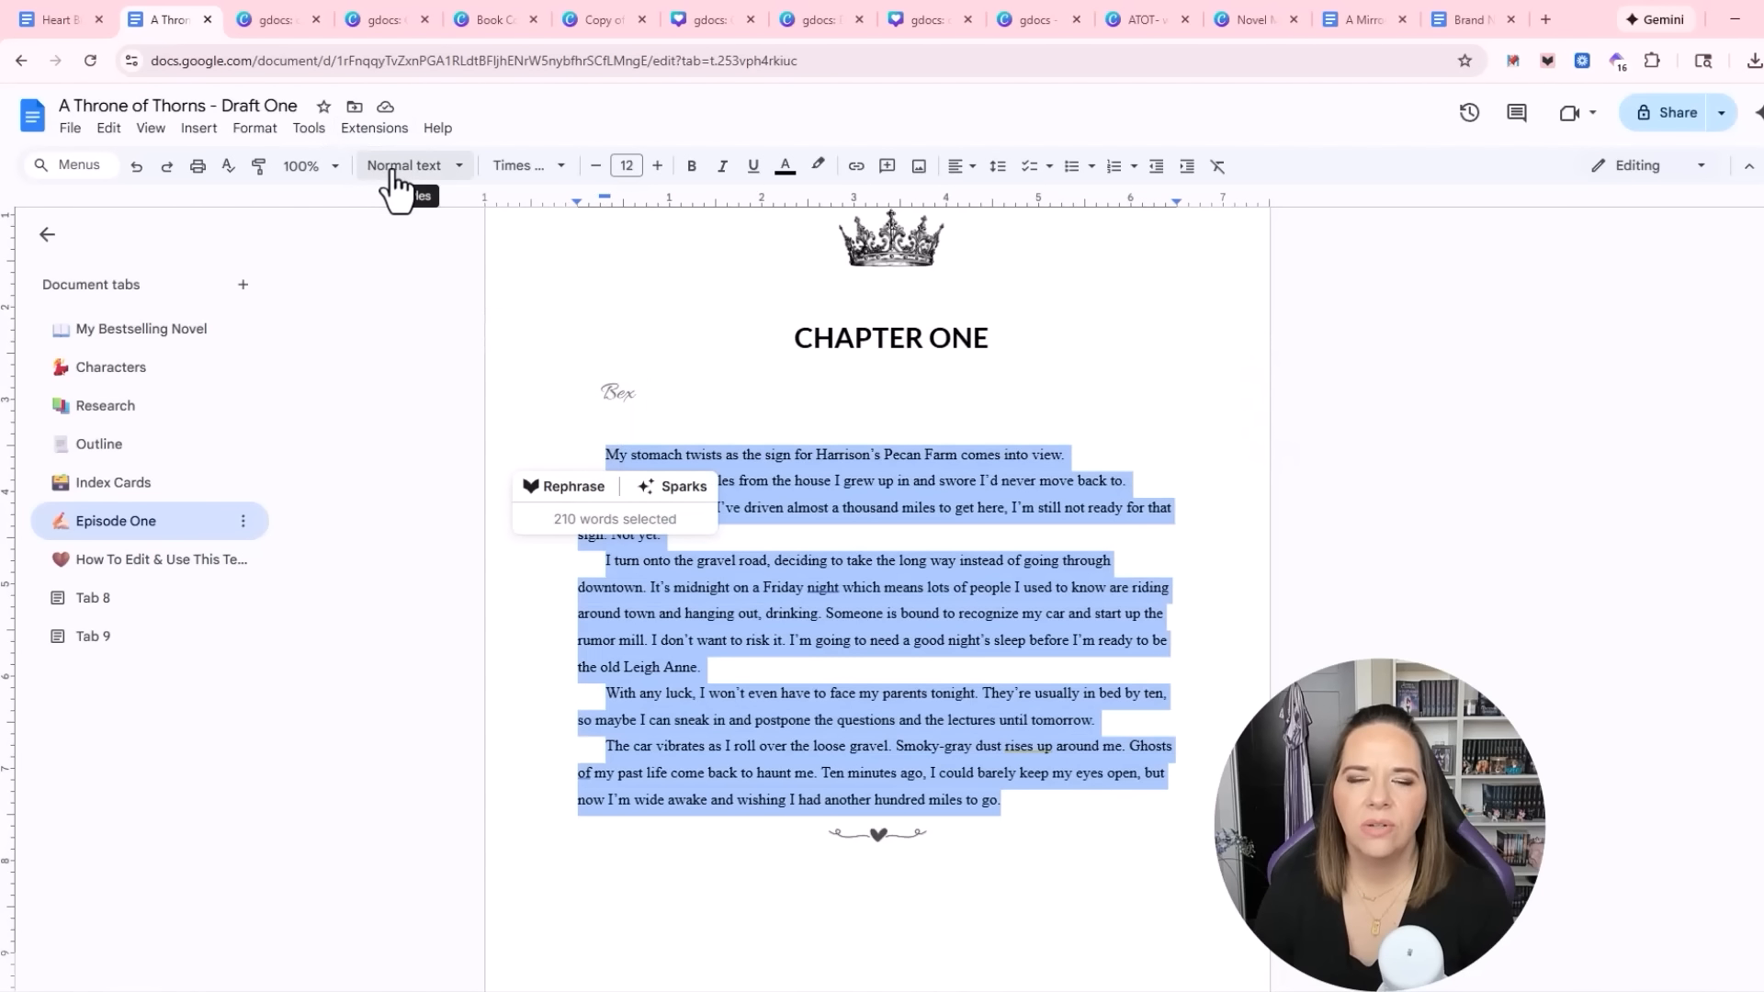
pyautogui.click(255, 128)
pyautogui.moveTo(323, 255)
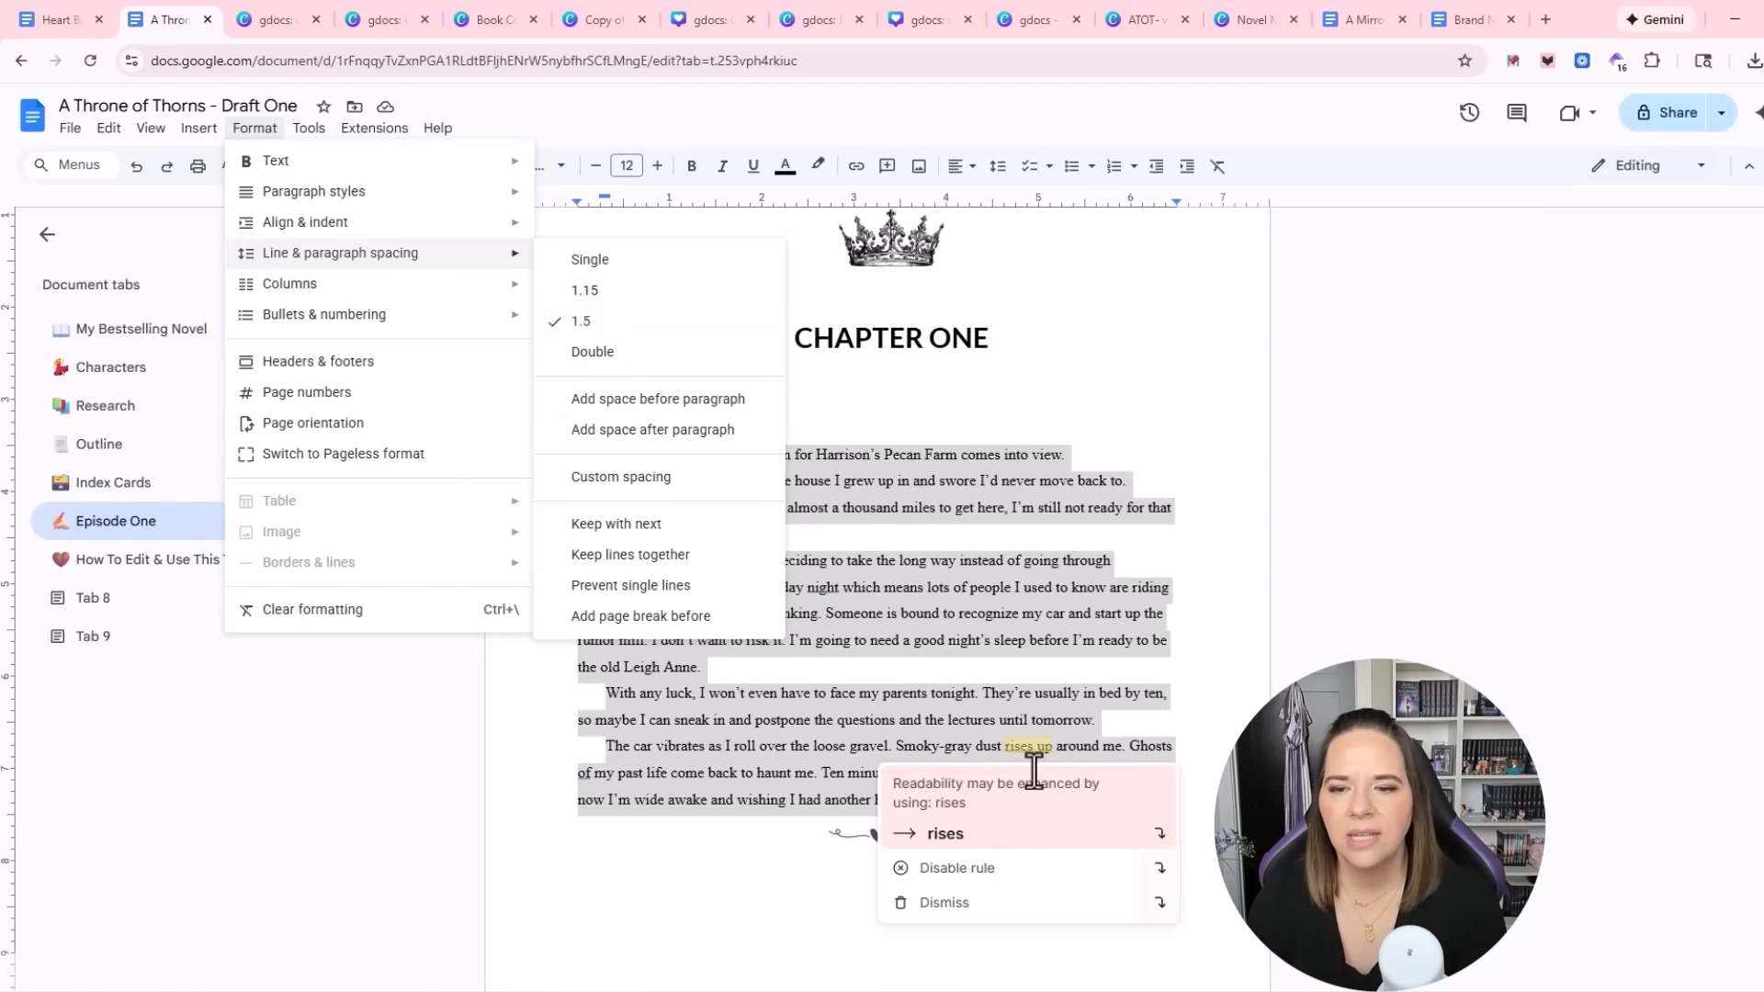
pyautogui.click(932, 700)
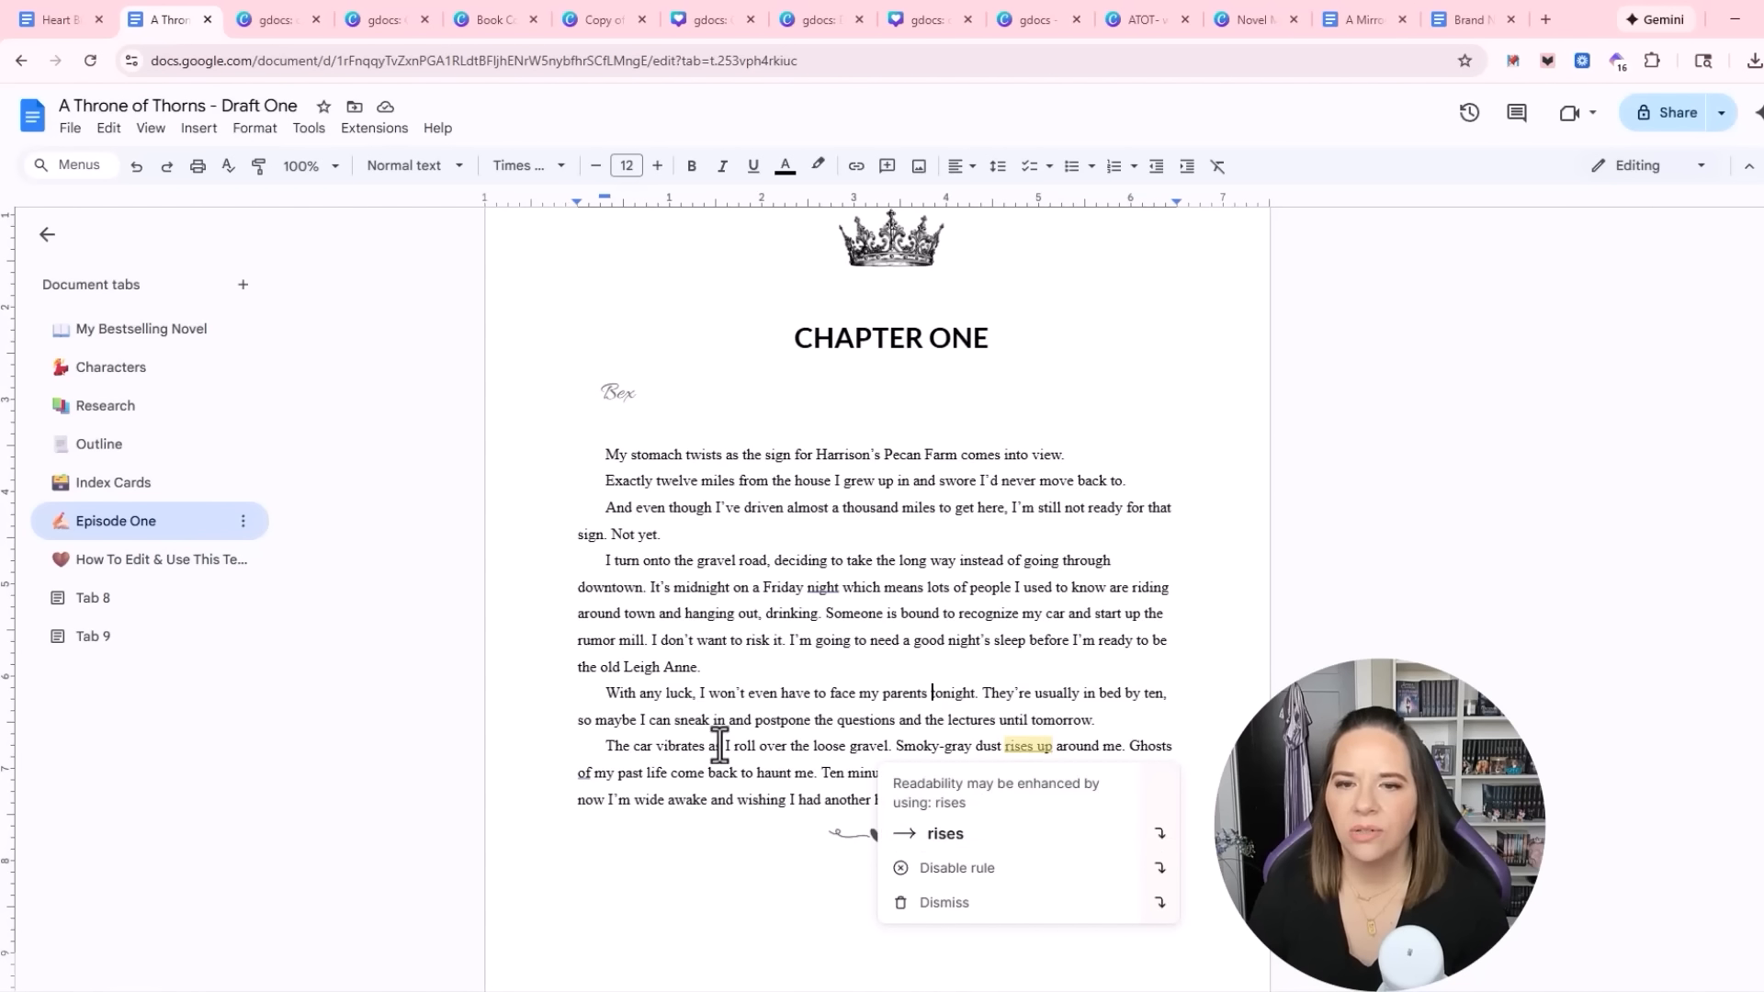
# Set the first three body paragraphs of the chapter to single line spacing
pyautogui.moveTo(609, 454); pyautogui.dragTo(815, 540)
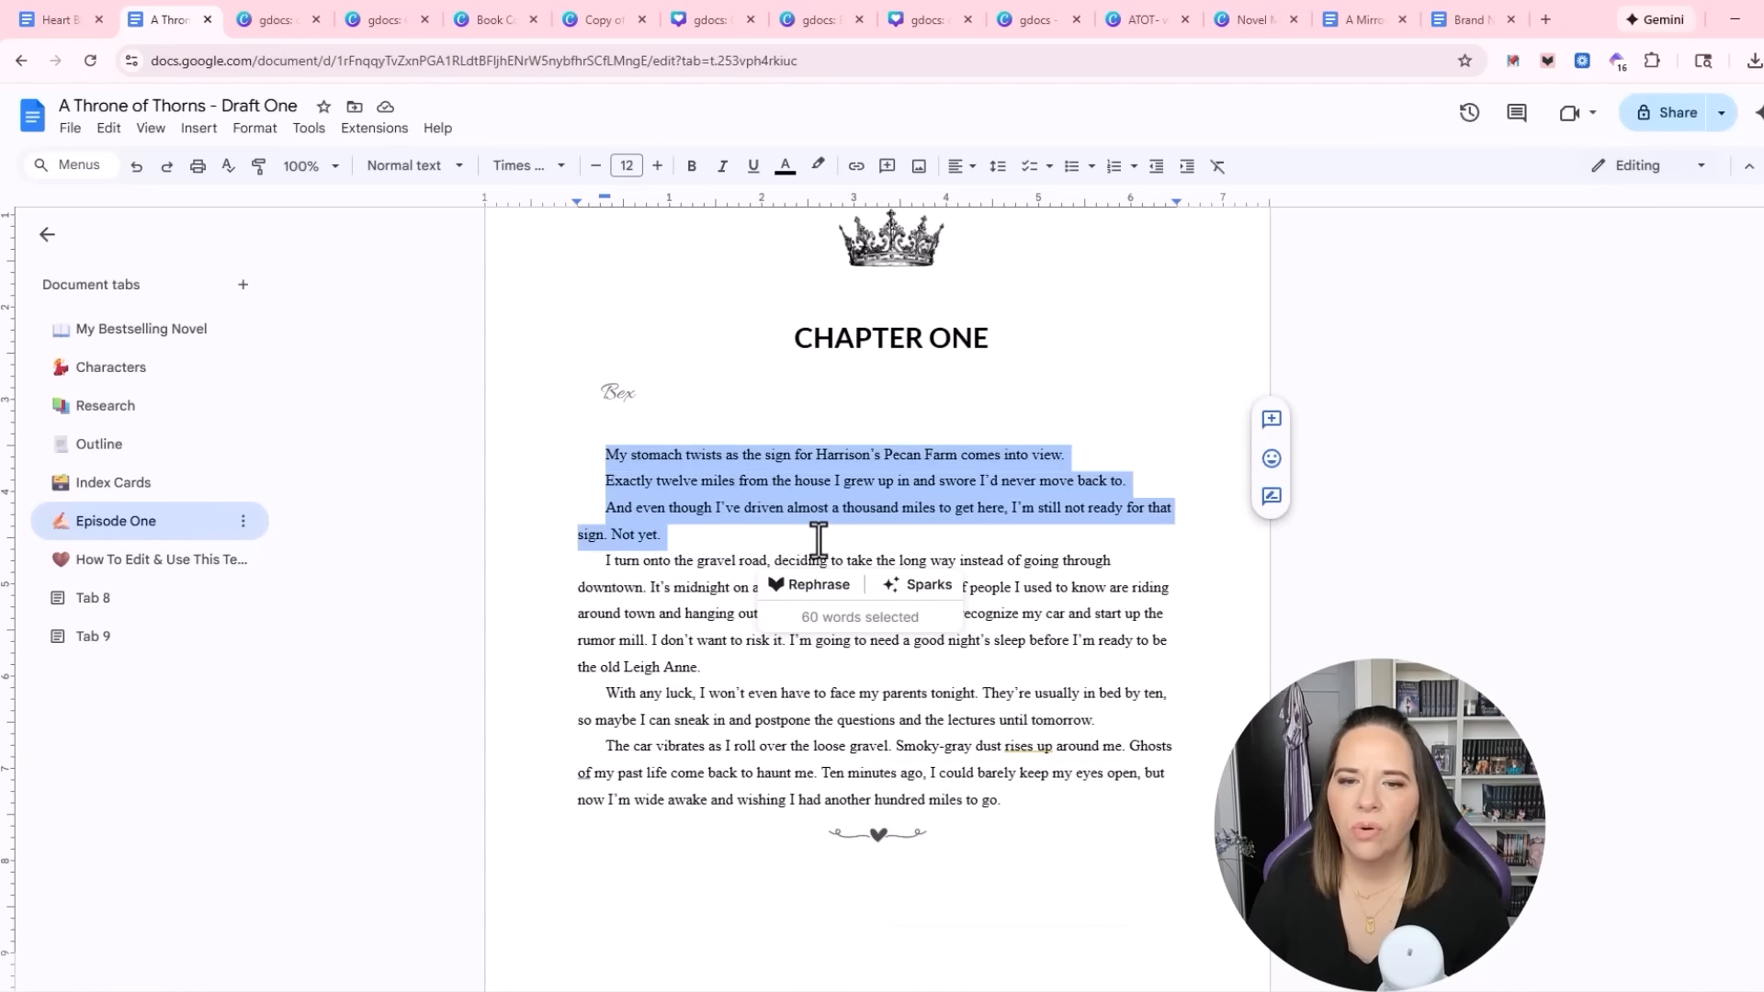
pyautogui.click(254, 128)
pyautogui.moveTo(339, 263)
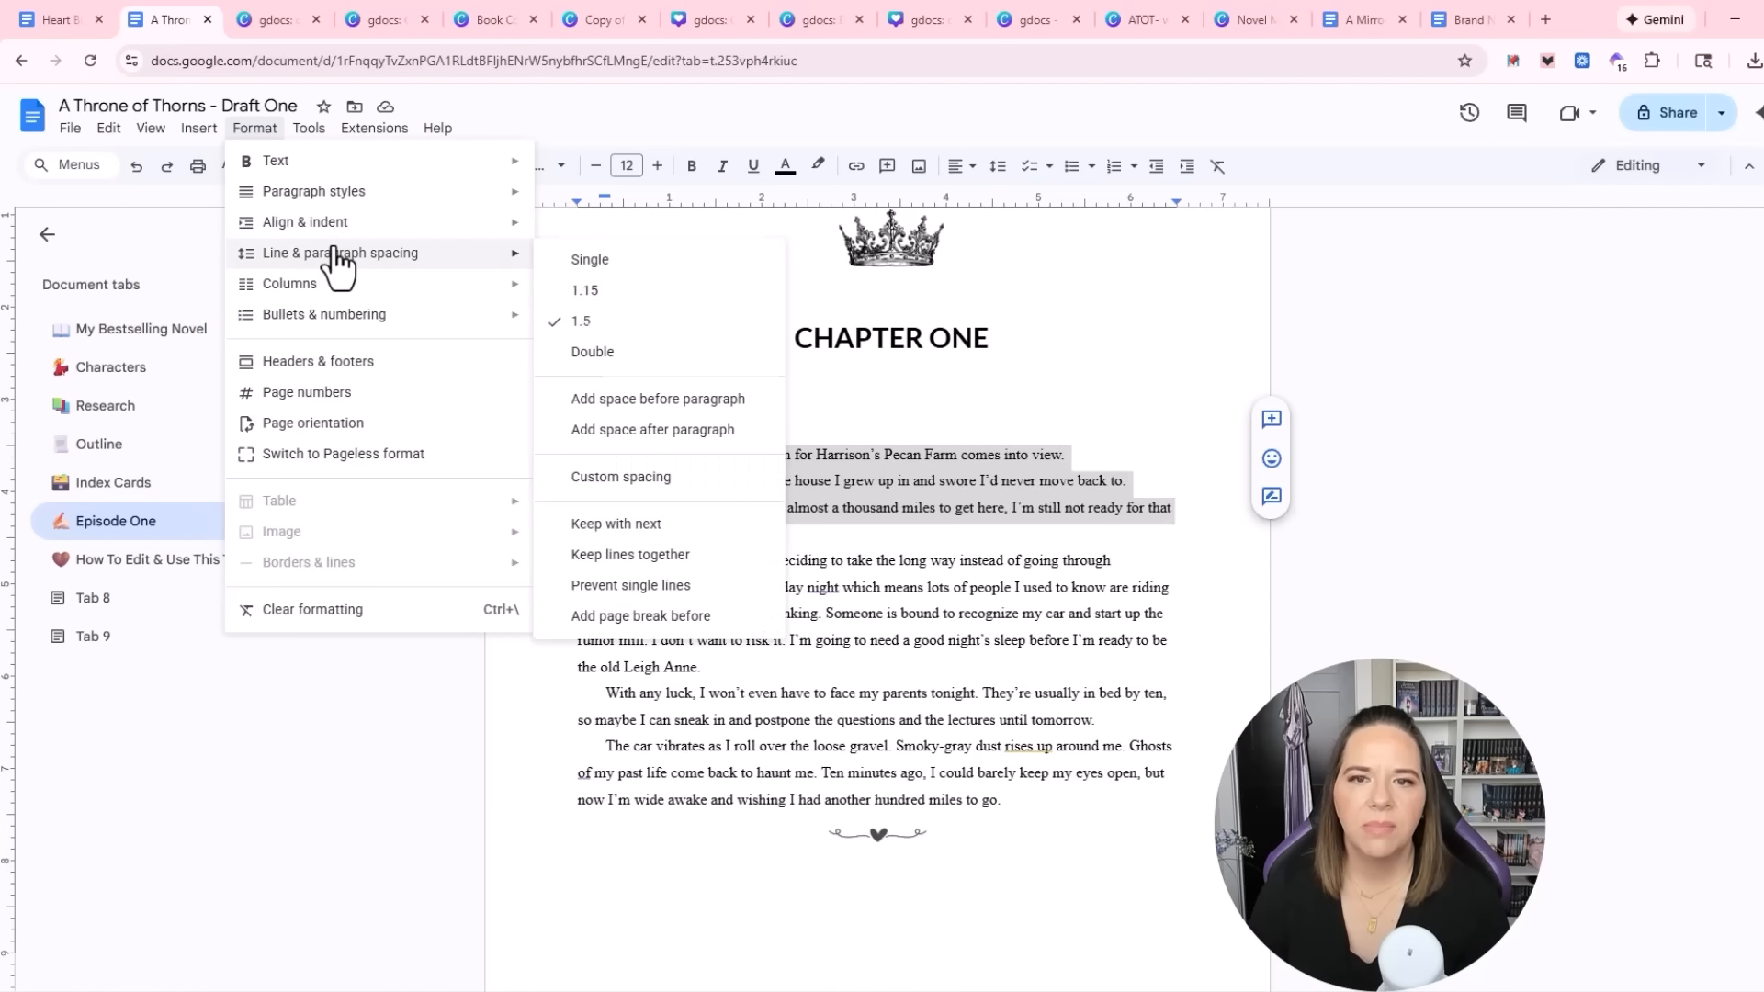
pyautogui.click(587, 259)
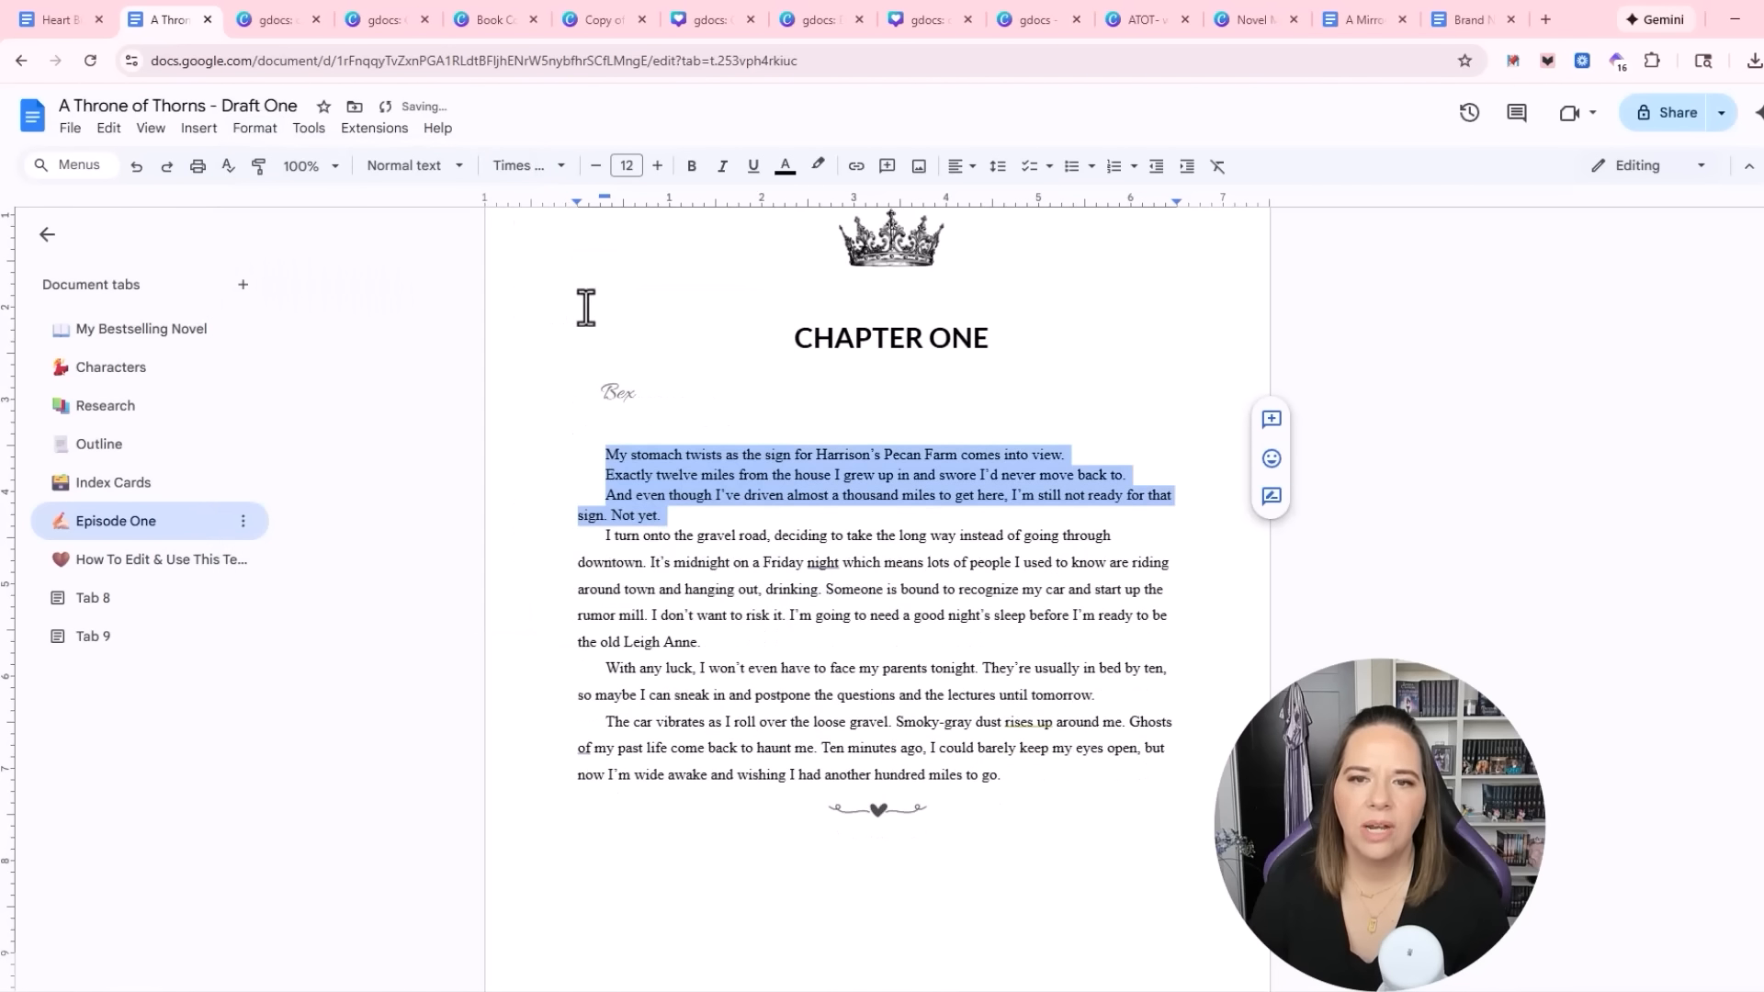
pyautogui.click(705, 542)
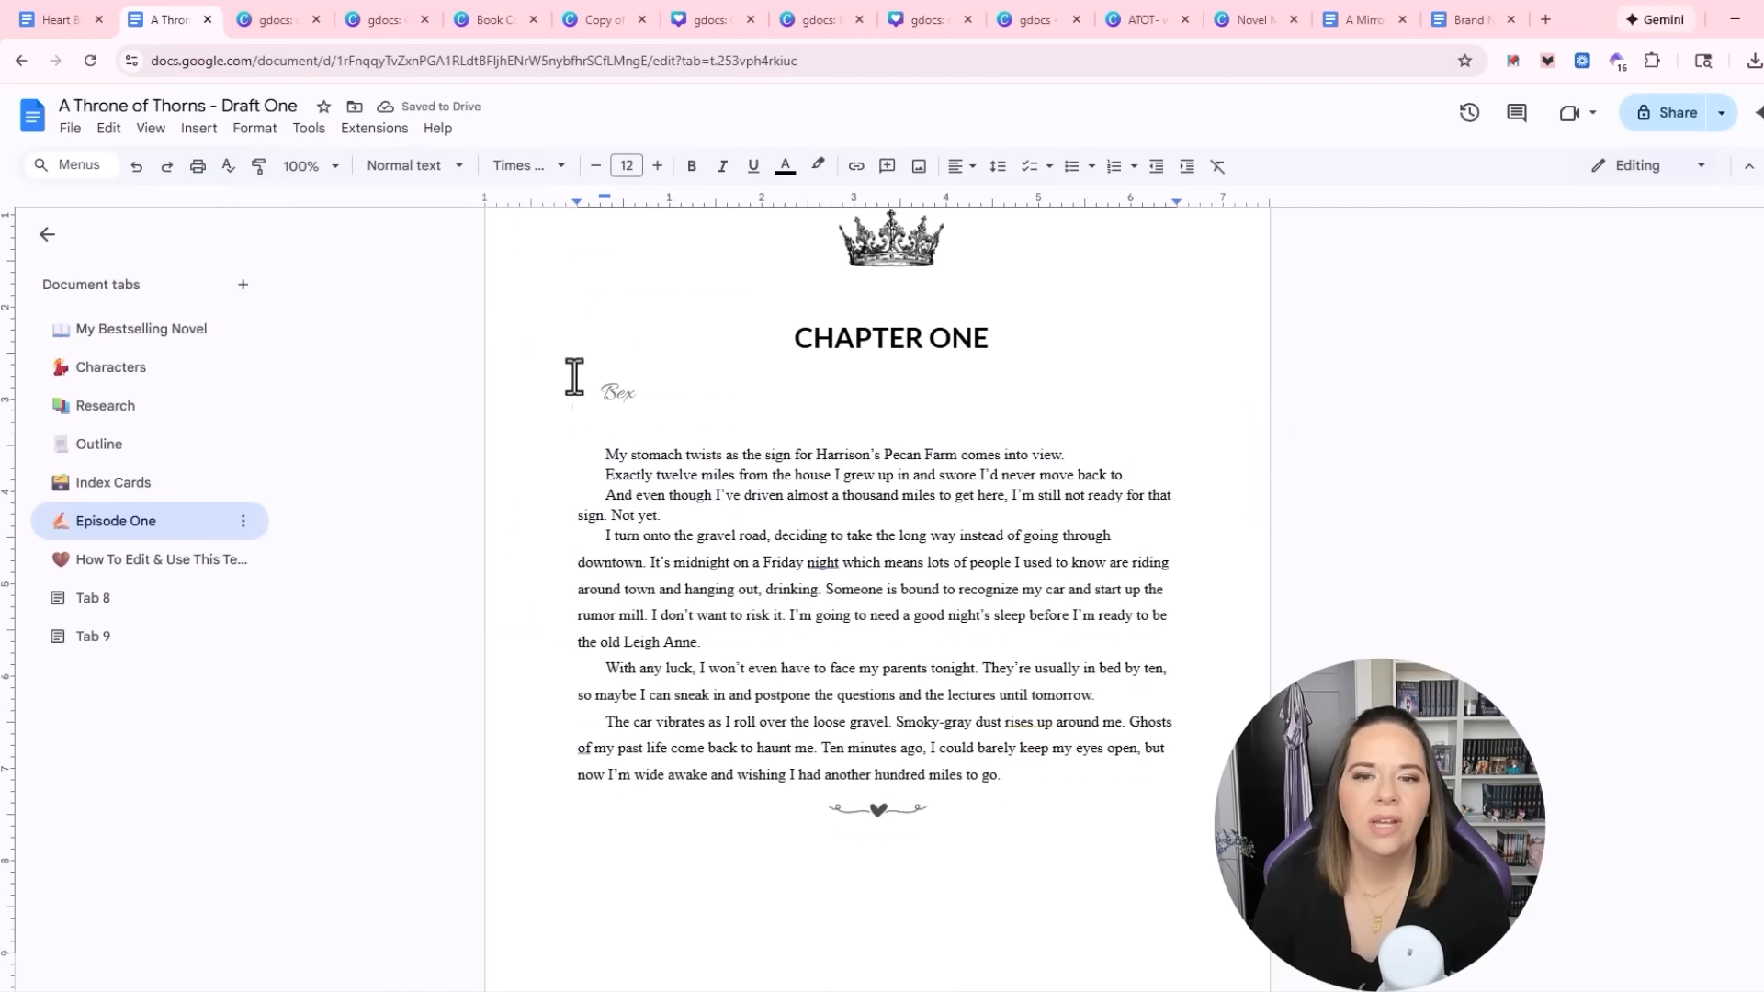
# Update the Normal text style to match the first two single-spaced paragraphs of the chapter
pyautogui.moveTo(599, 454); pyautogui.dragTo(1130, 475)
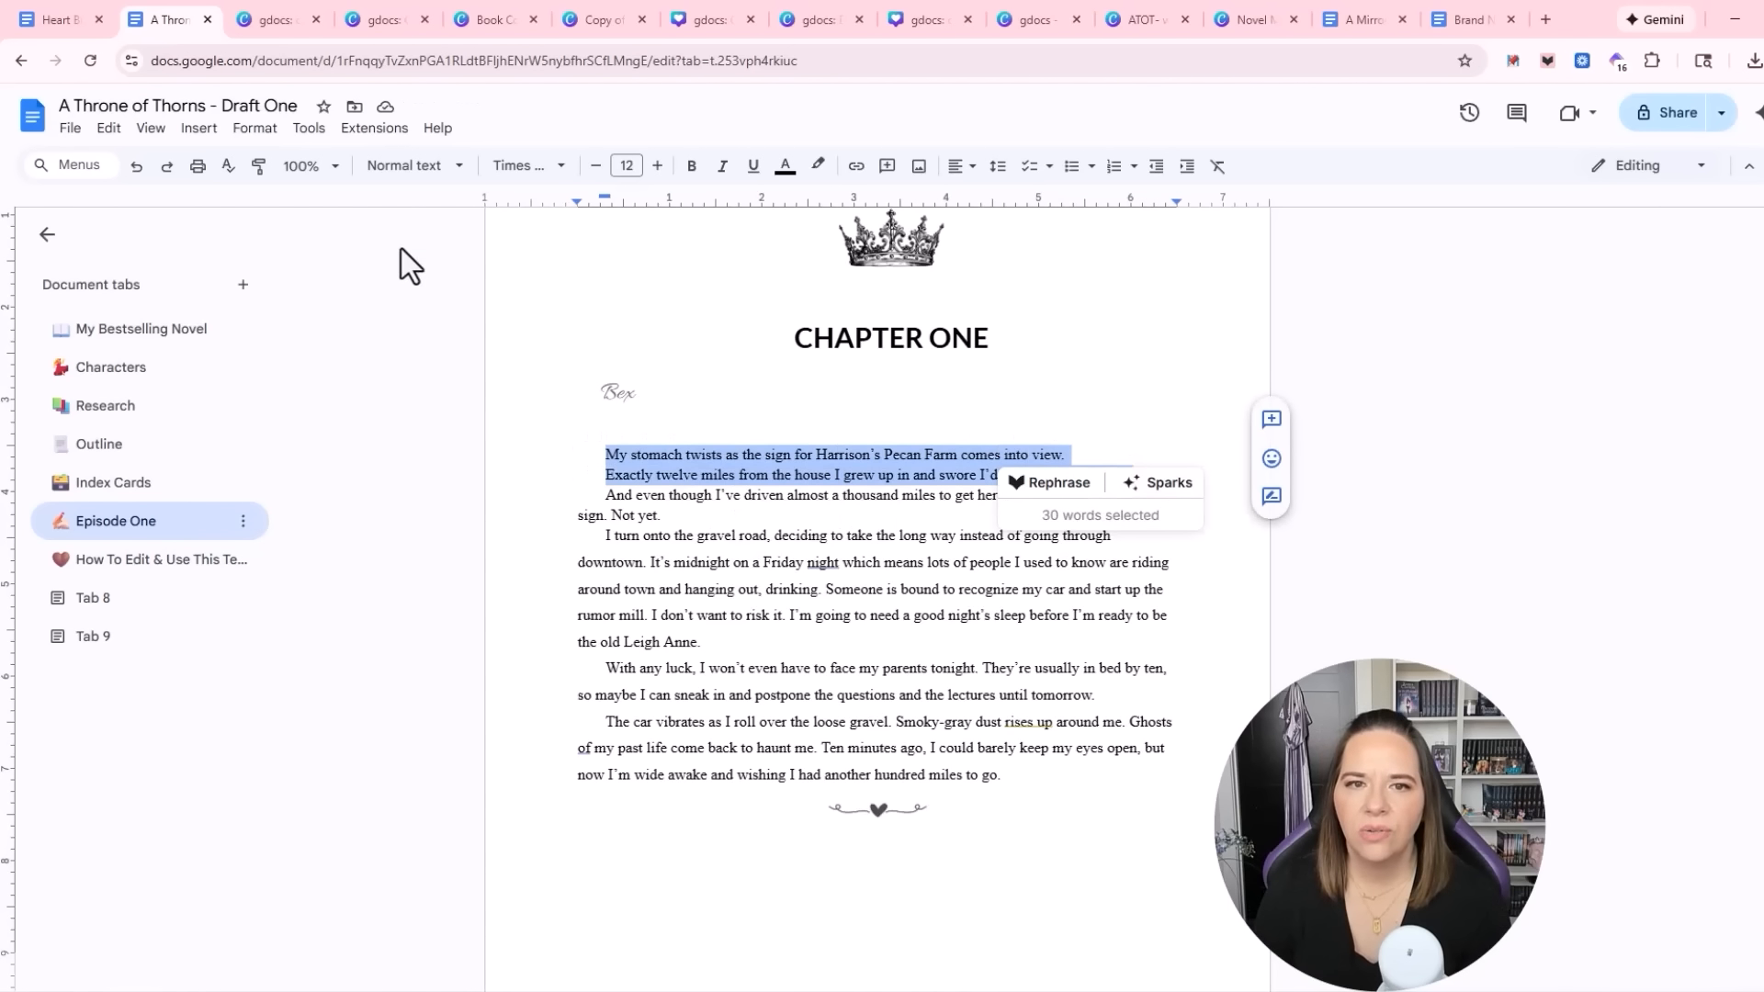
pyautogui.click(432, 172)
pyautogui.moveTo(418, 217)
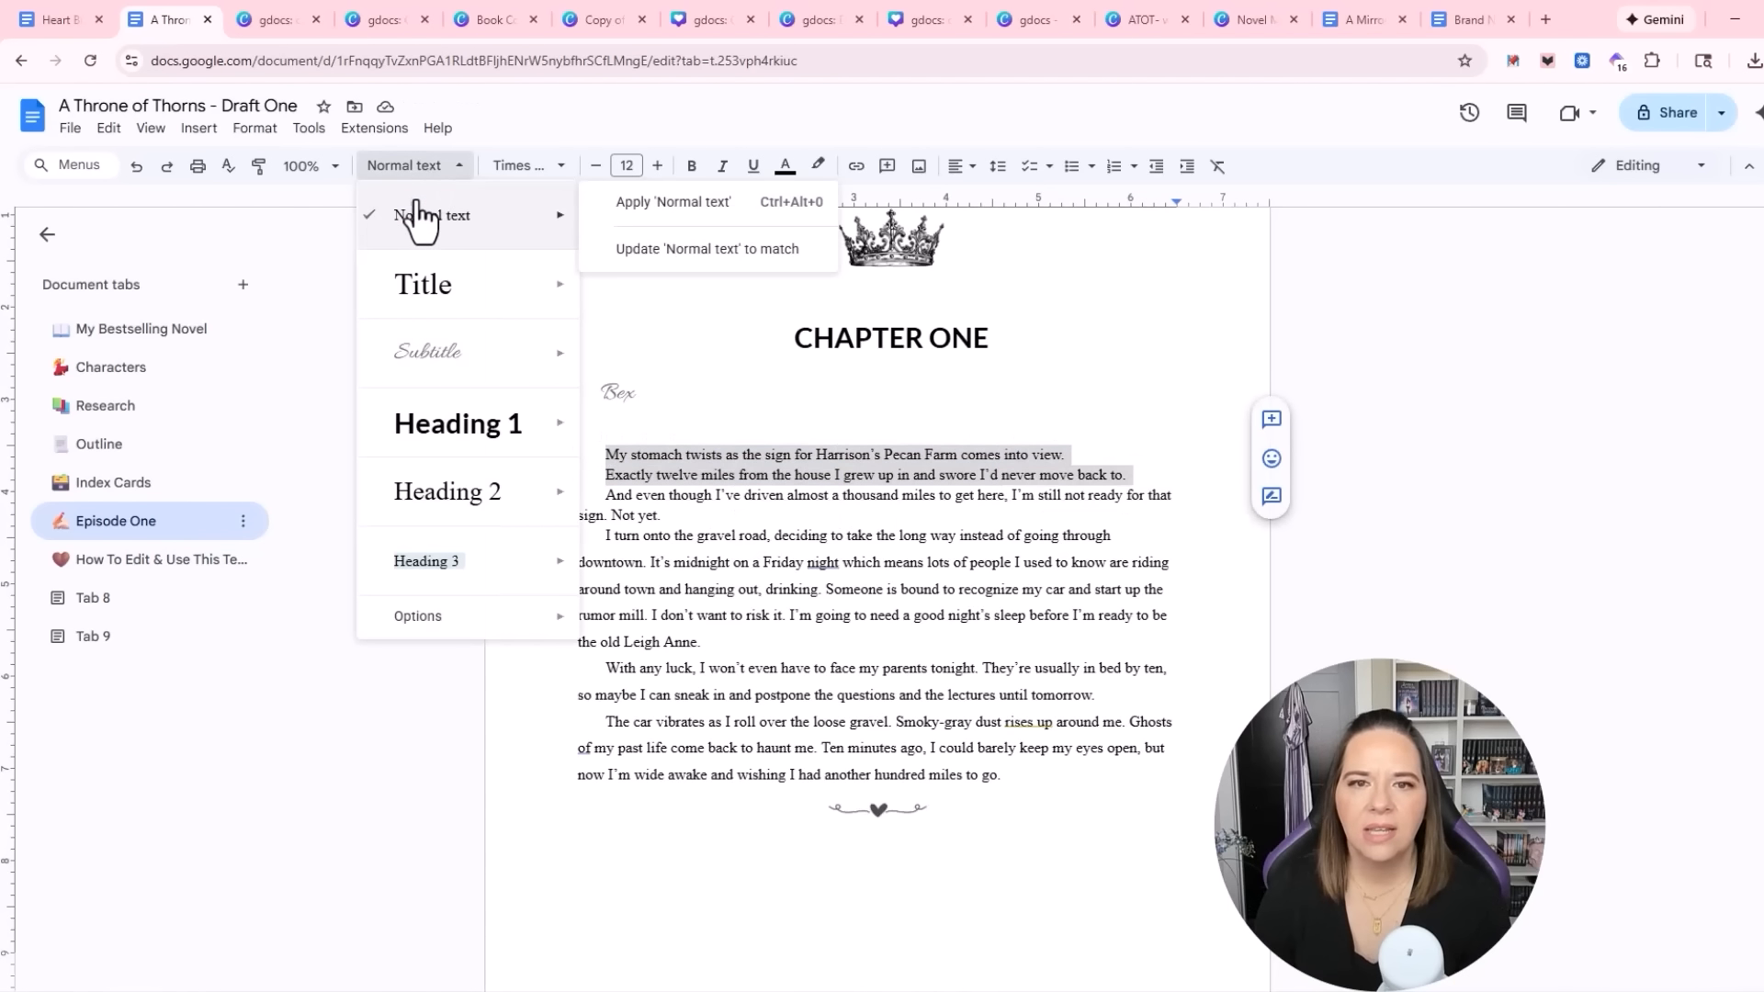
pyautogui.click(641, 257)
pyautogui.click(859, 622)
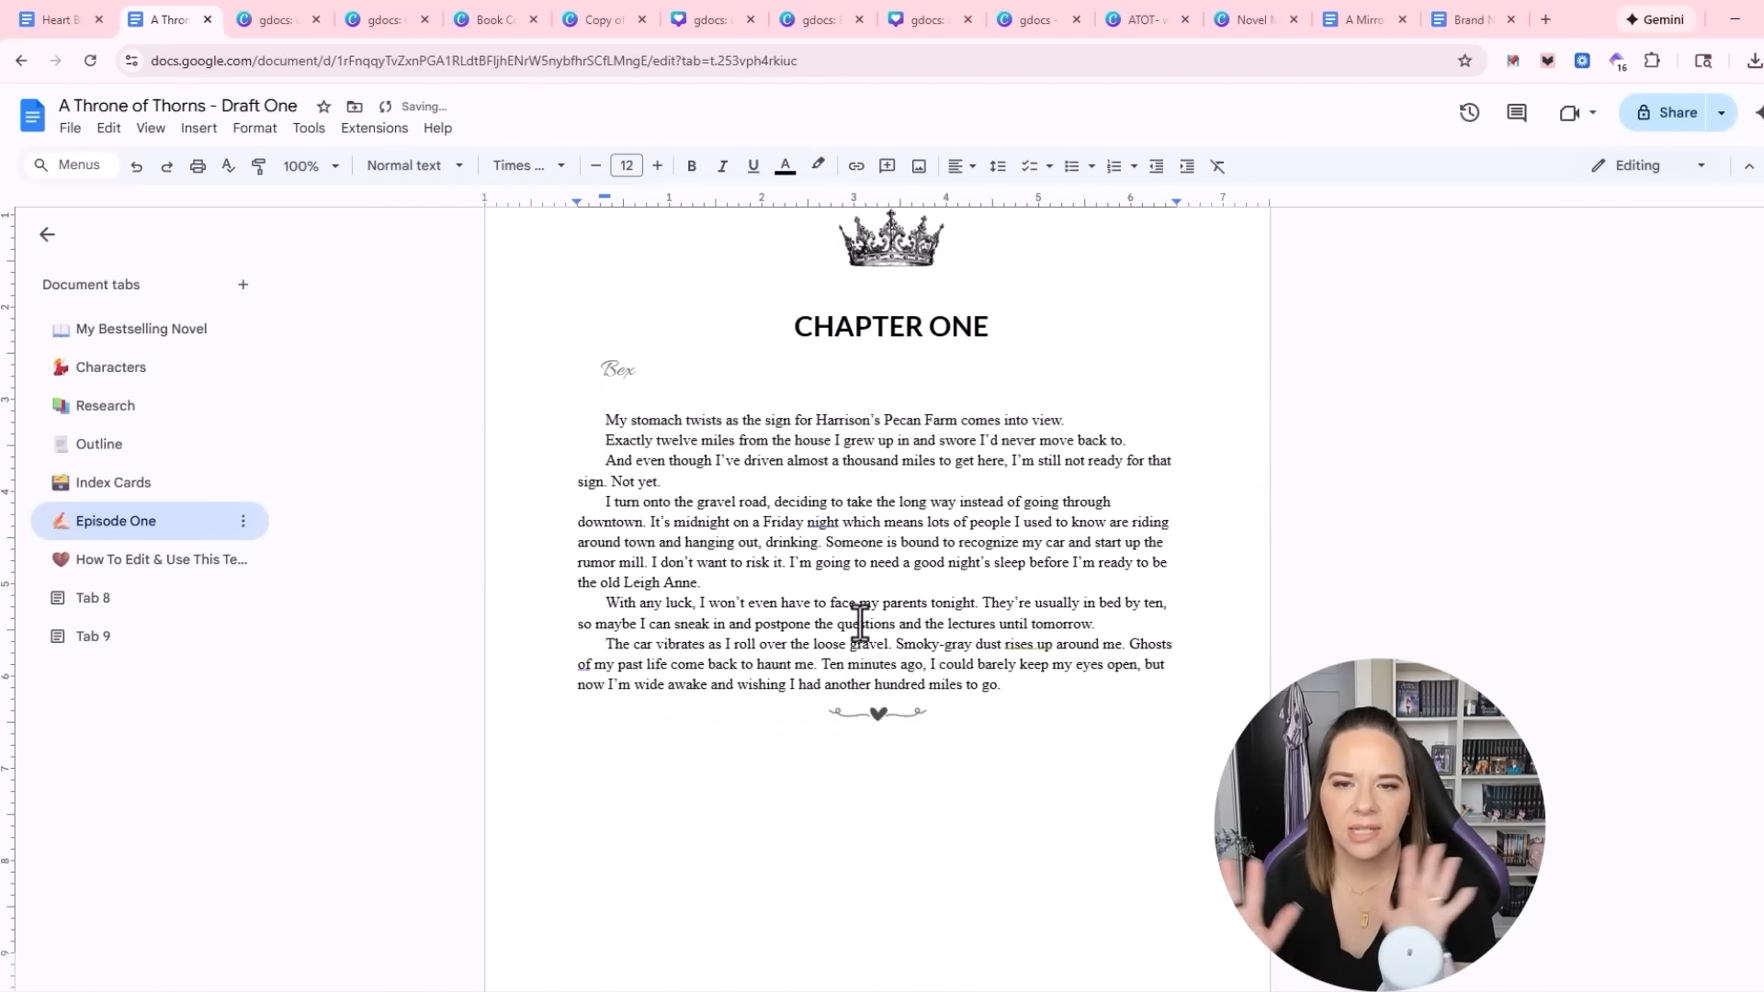
# Replace the heart divider image below the chapter text with the FLOURISH picture from the computer
pyautogui.click(873, 712)
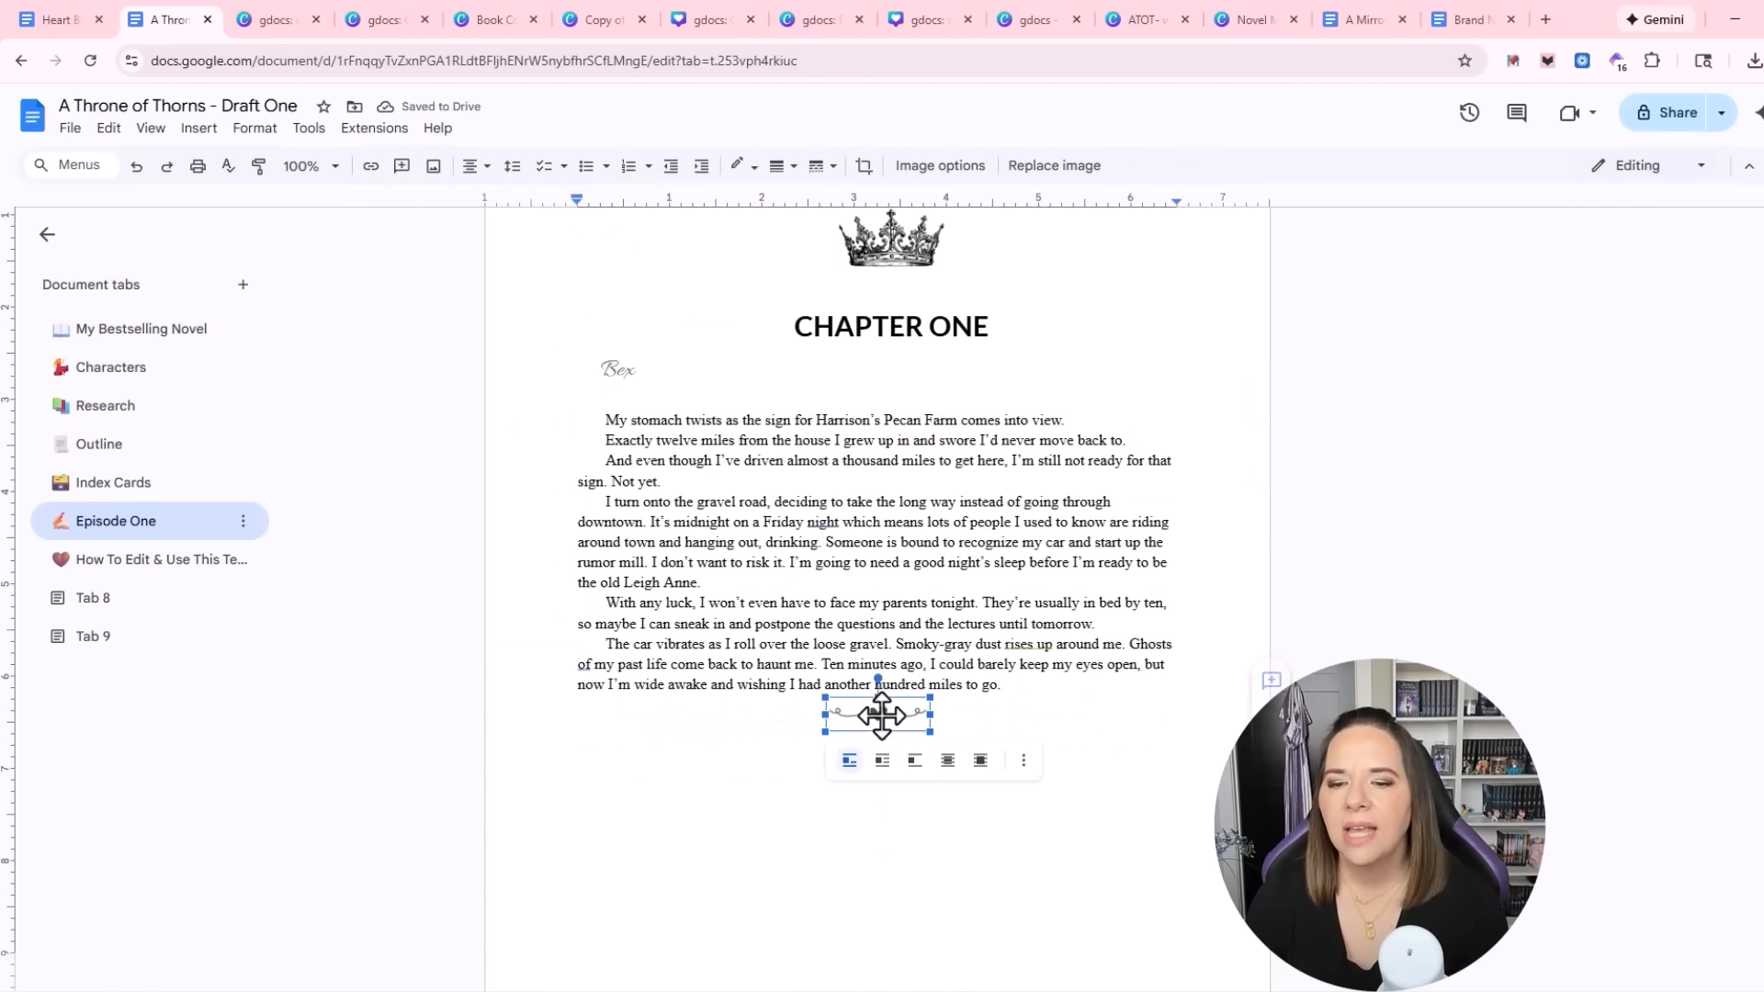
pyautogui.rightClick(867, 708)
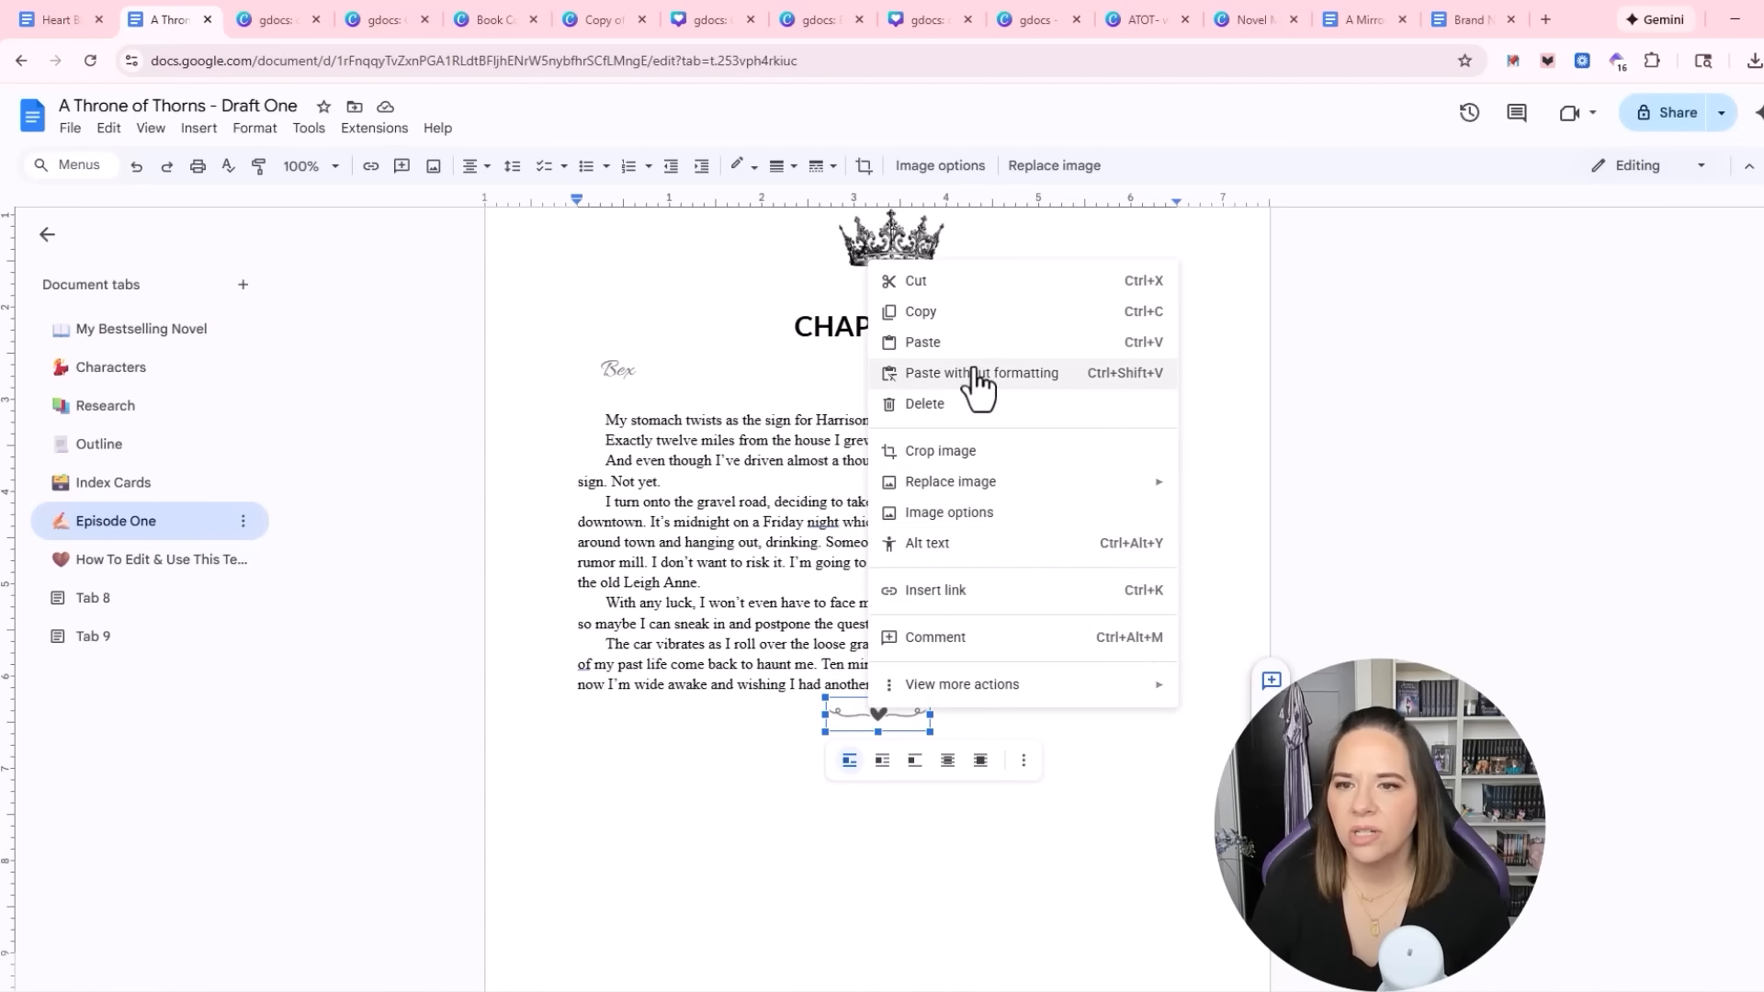
pyautogui.click(977, 469)
pyautogui.rightClick(878, 713)
pyautogui.moveTo(965, 484)
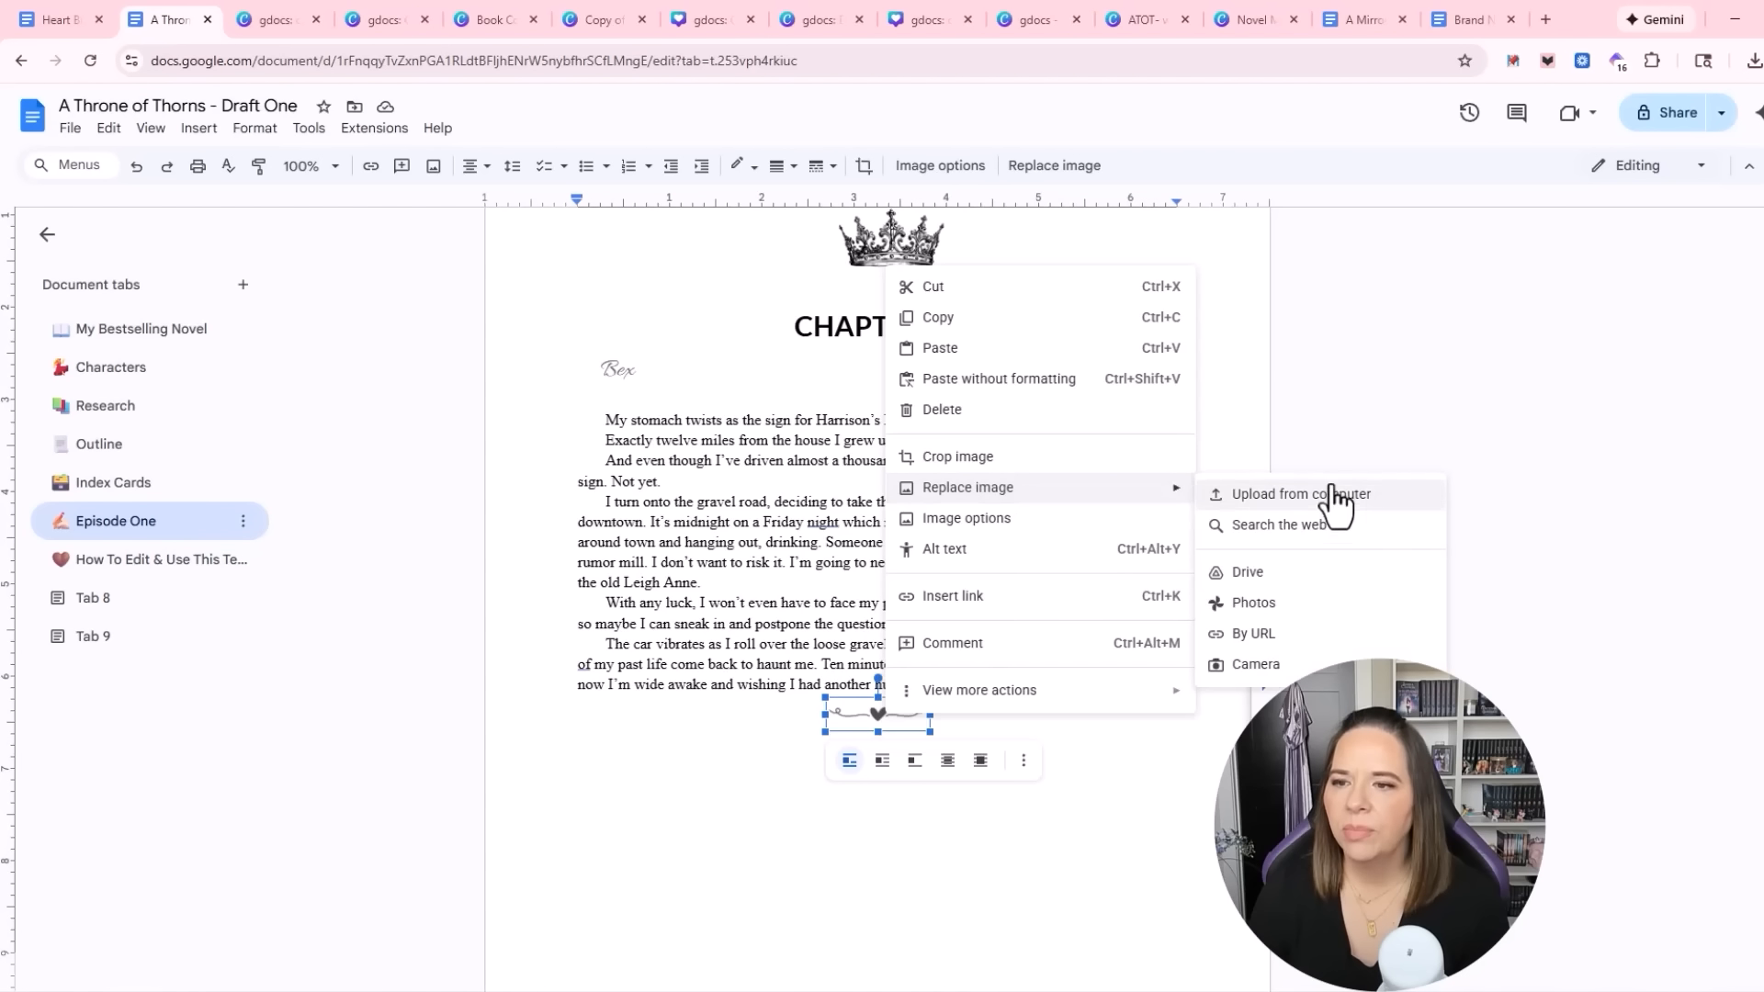
pyautogui.click(1323, 496)
pyautogui.scroll(-1, 440, 340)
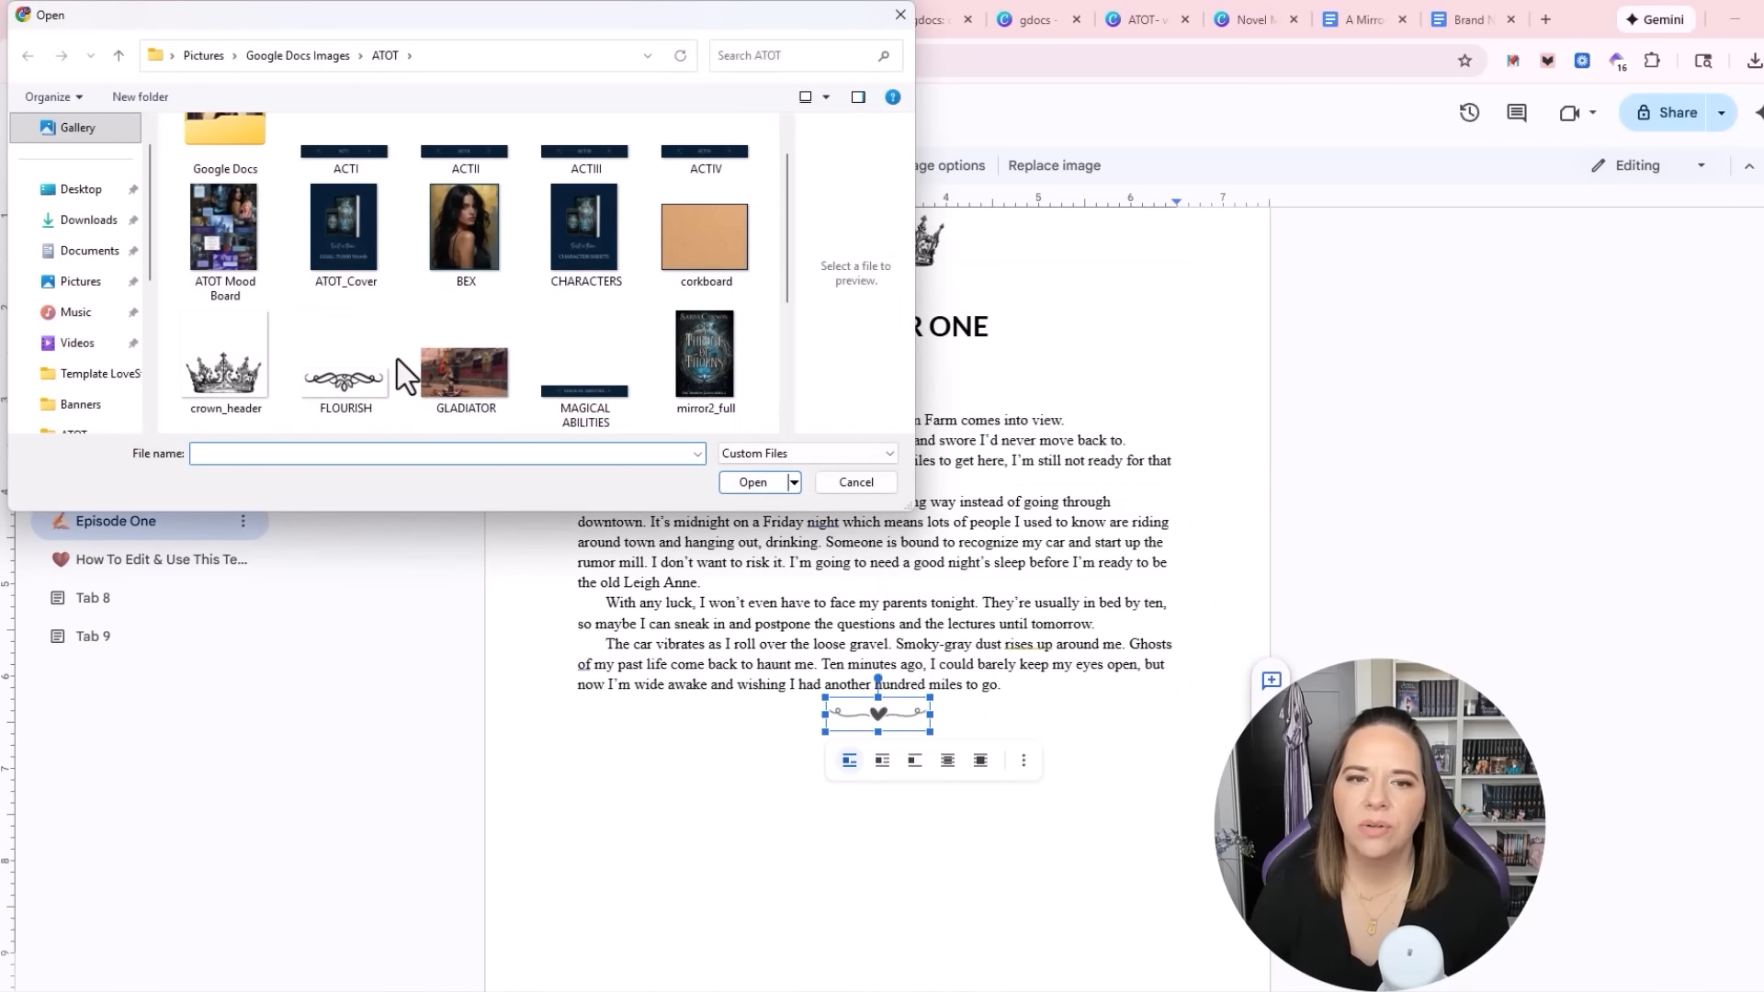
pyautogui.doubleClick(350, 372)
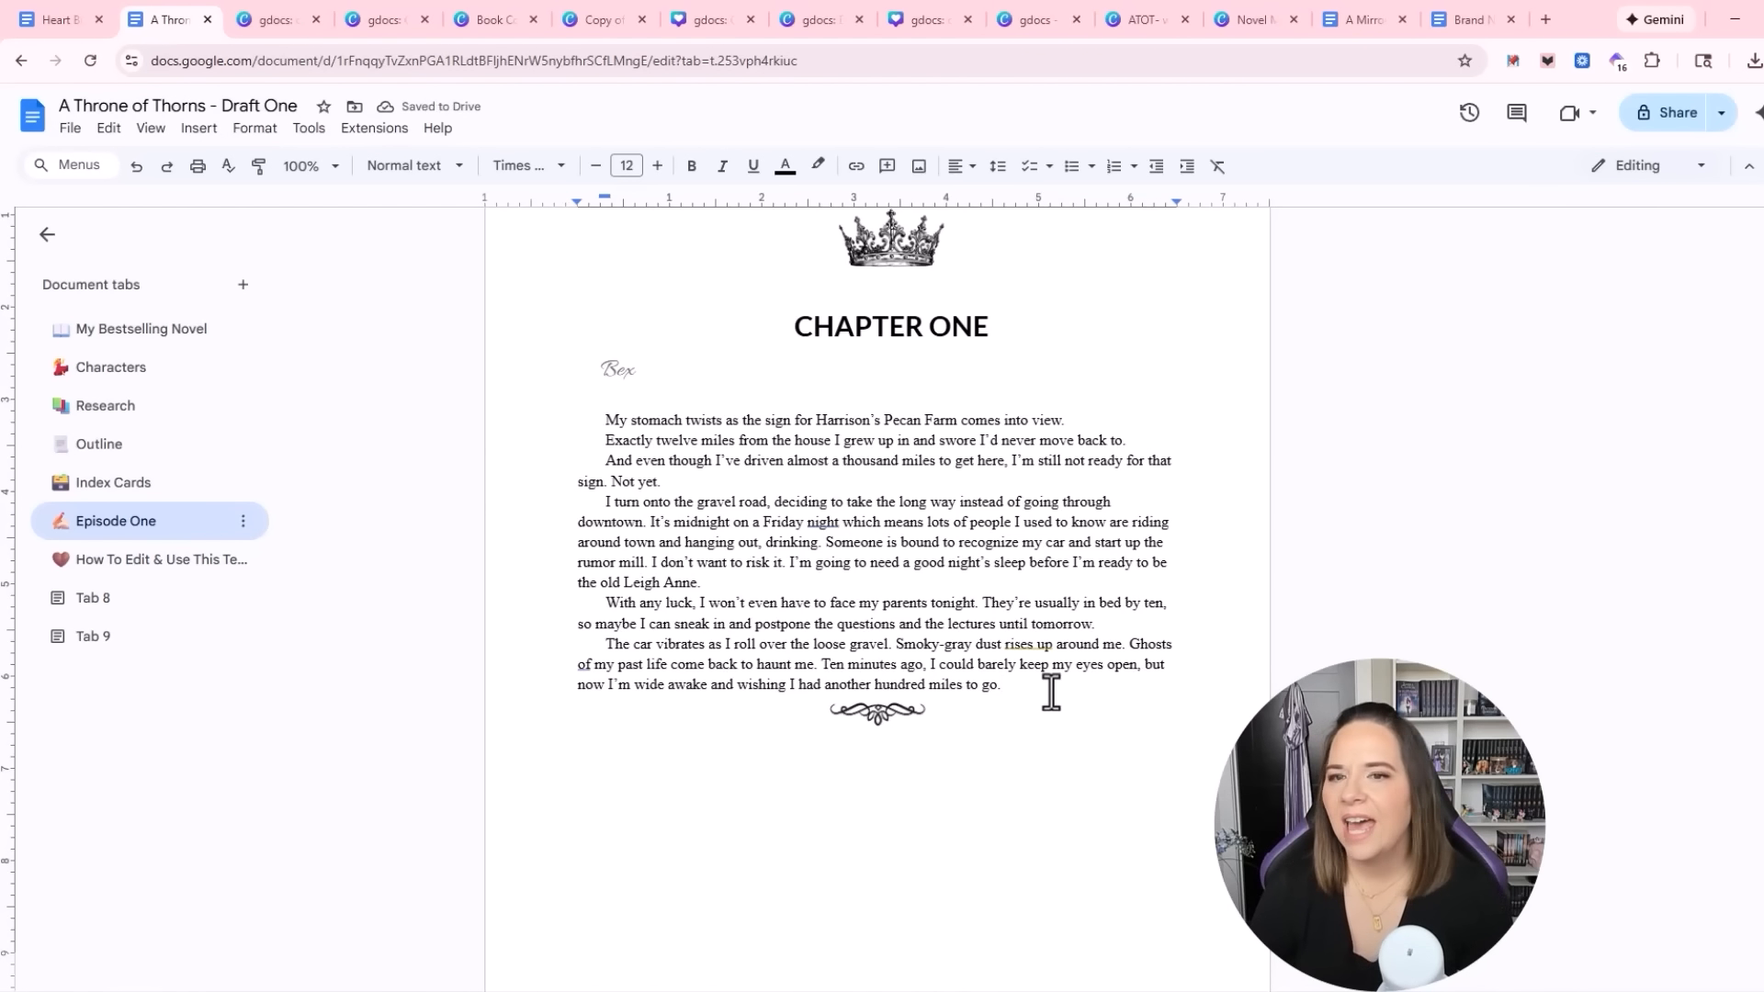
# Look over the finished chapter page, the My Bestselling Novel tab and the template instructions tab, ending on Episode One
pyautogui.scroll(2, 1050, 693)
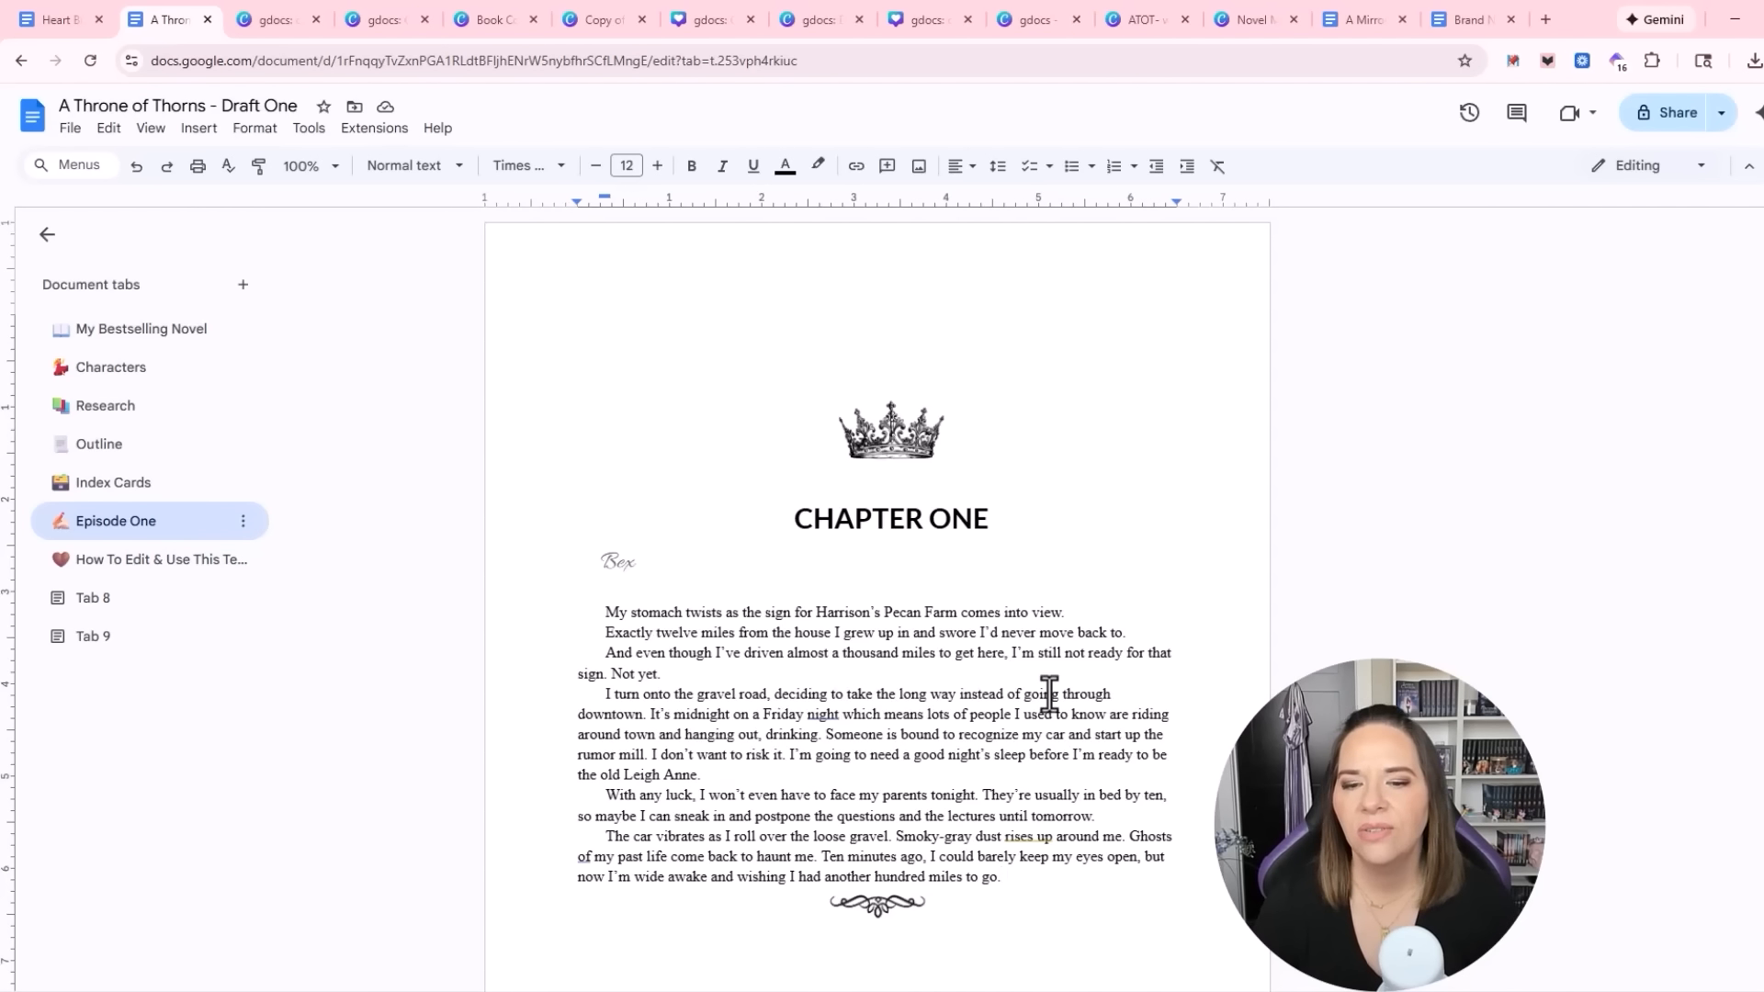
pyautogui.click(124, 332)
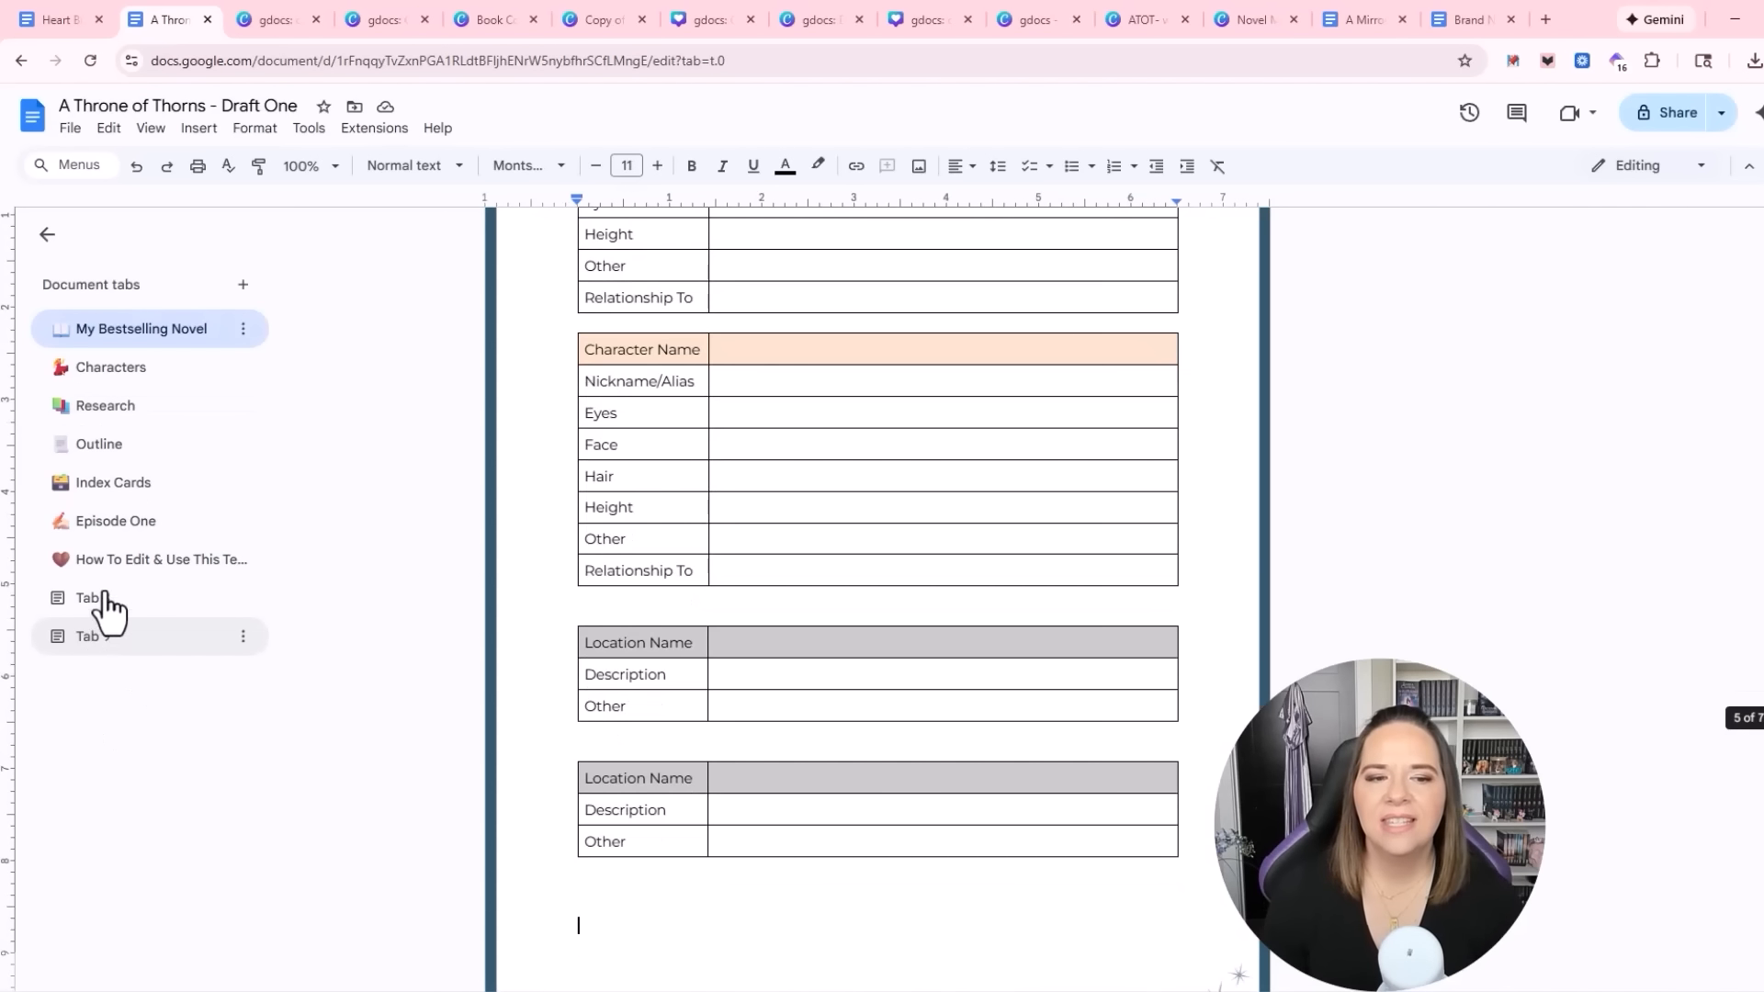
pyautogui.click(95, 560)
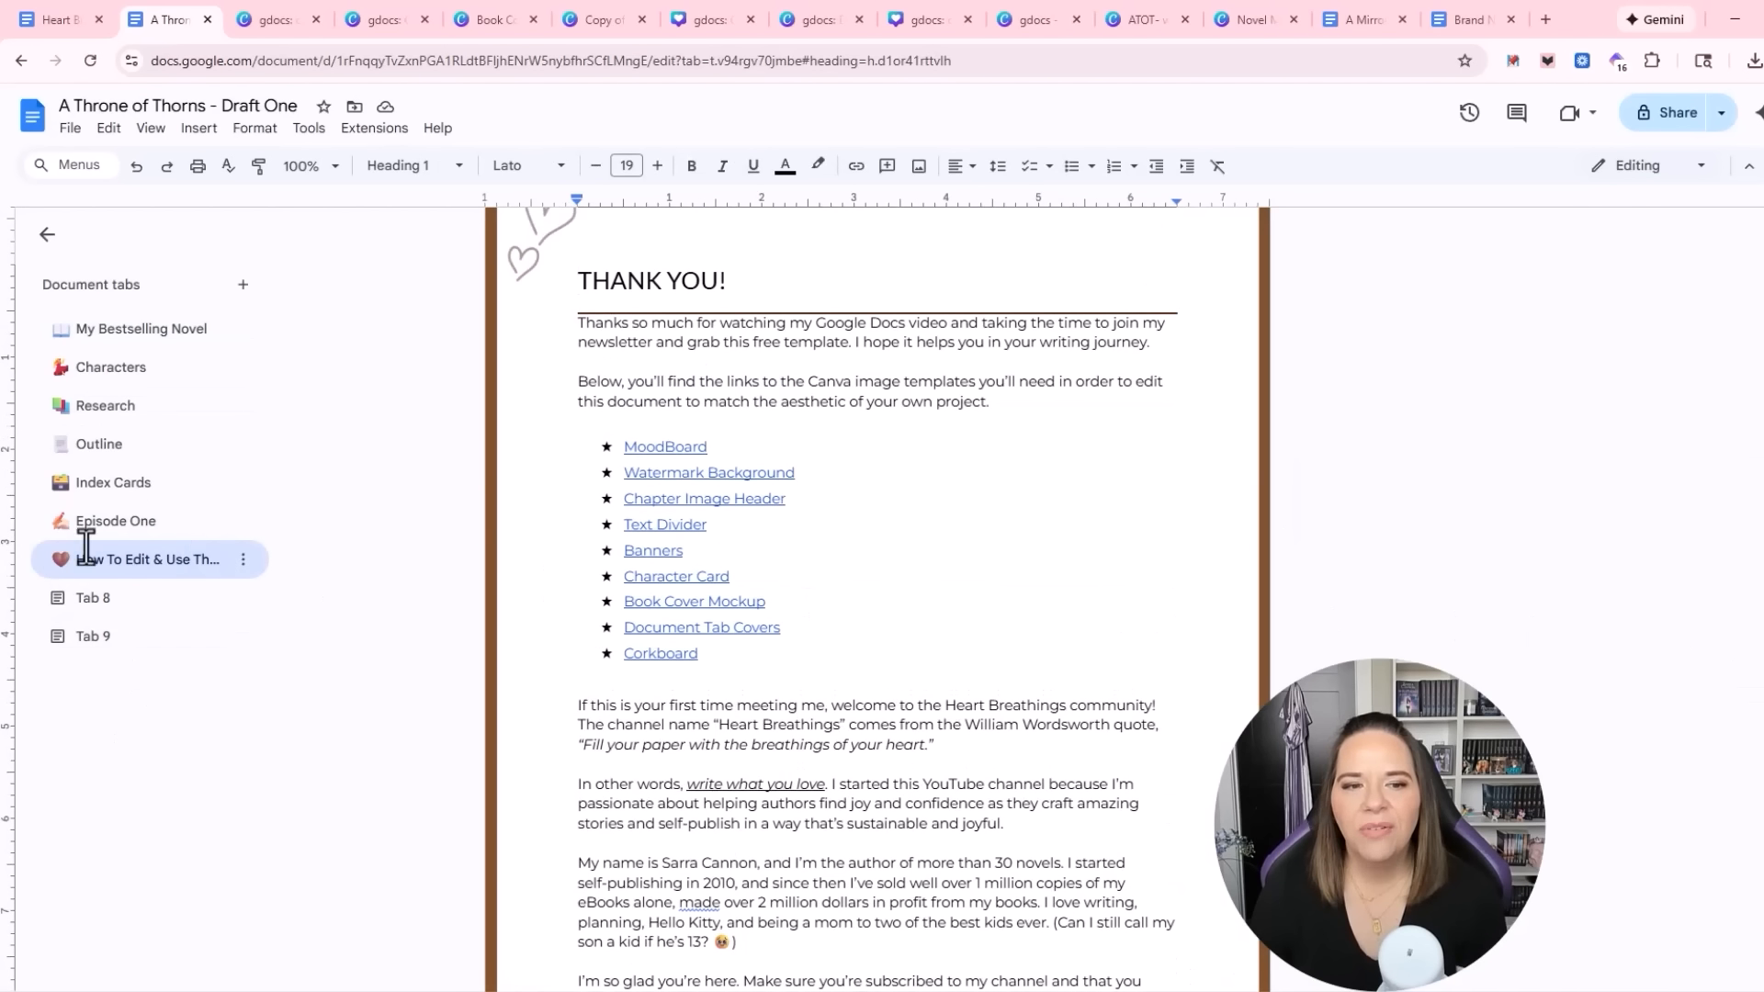
pyautogui.click(127, 523)
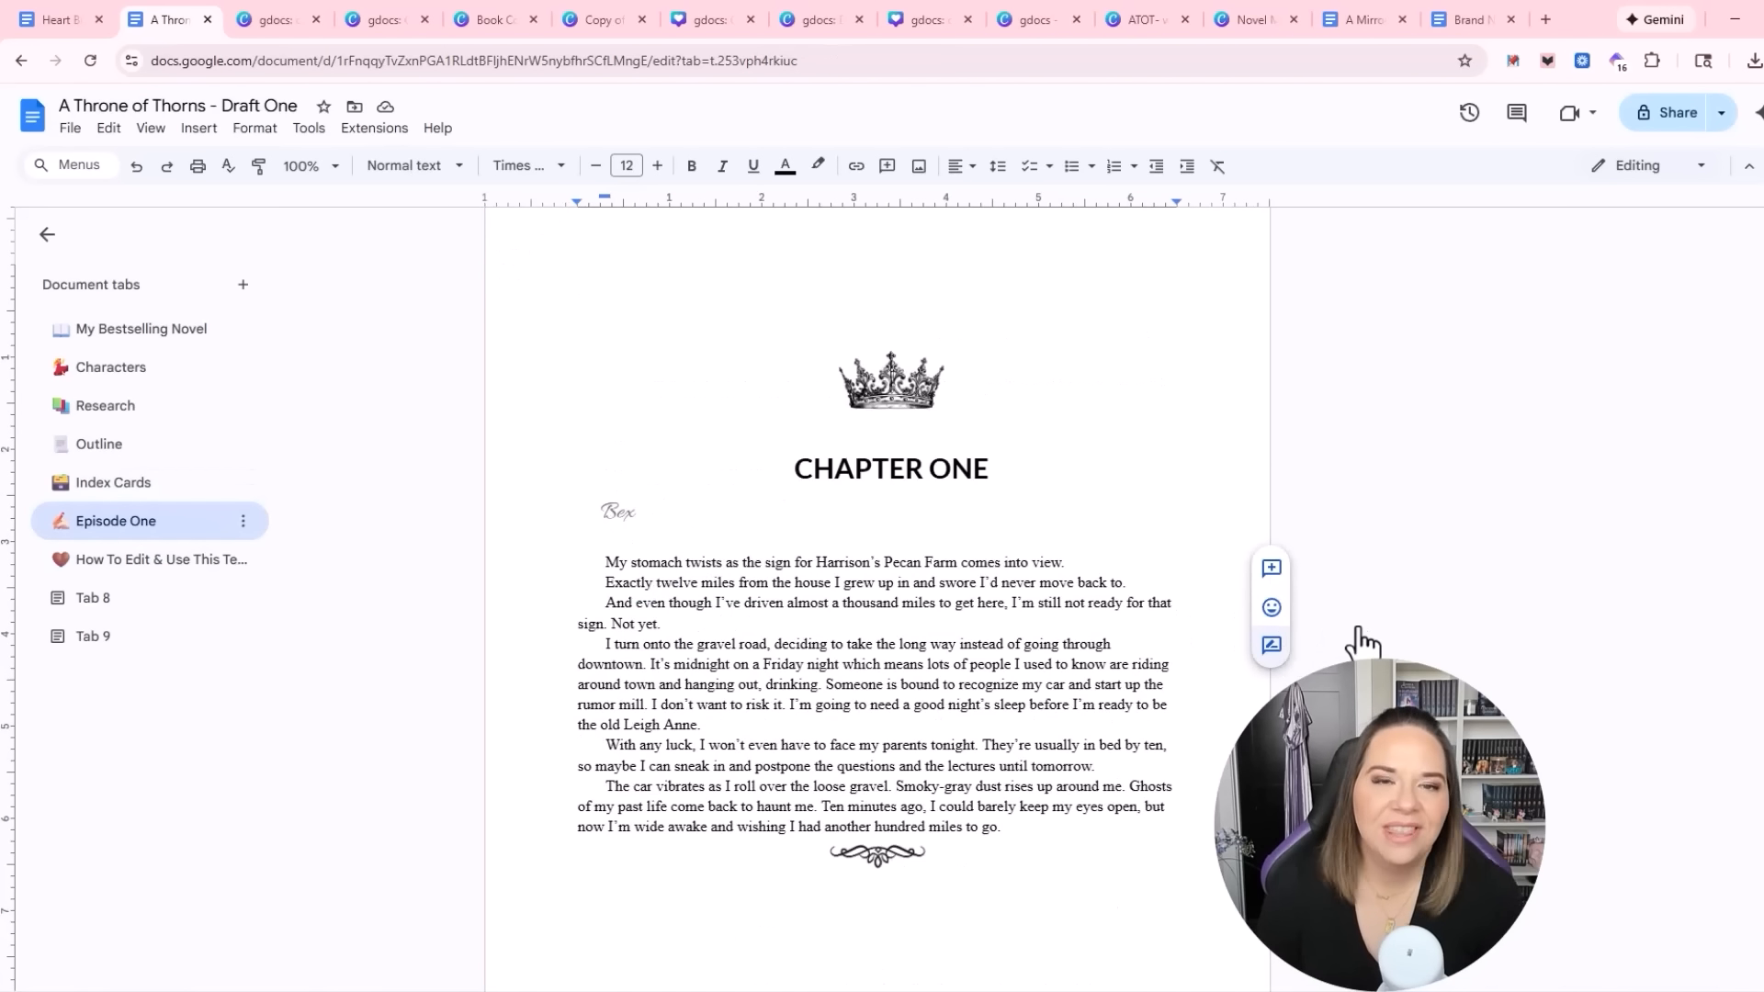